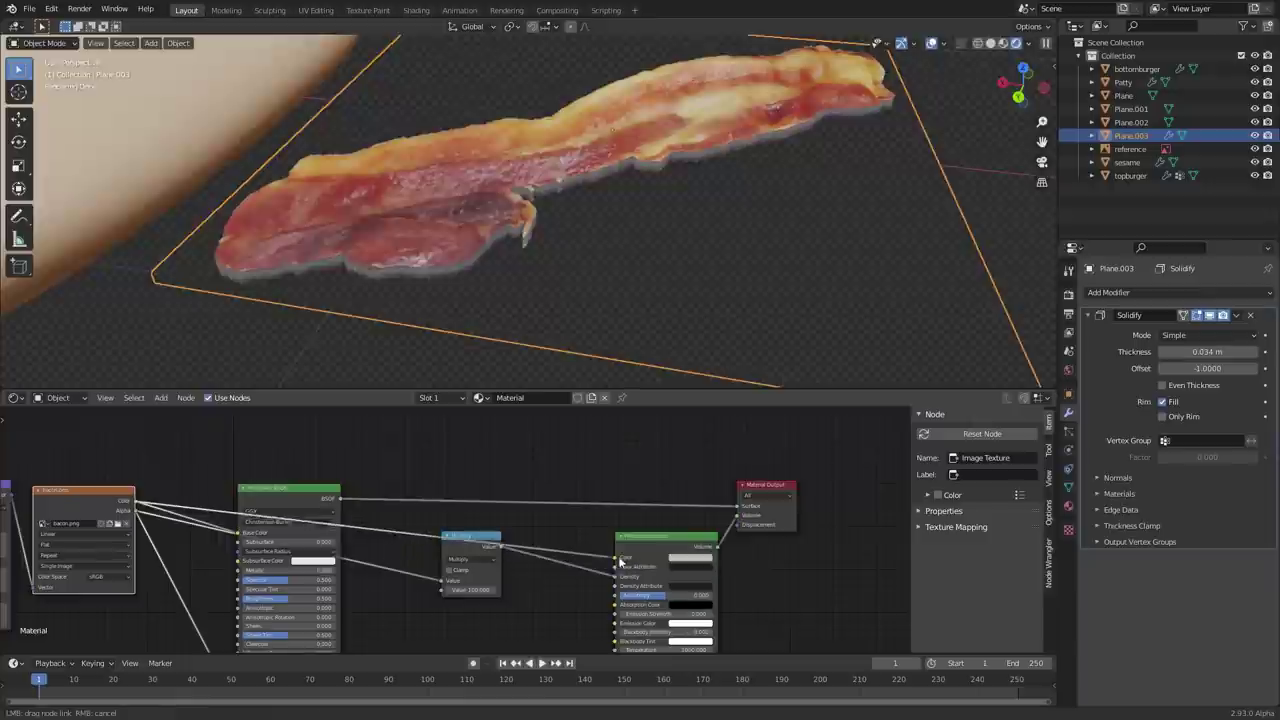
- Orbit the viewport around the finished burger model to inspect its layers
middle_click_drag(520, 280, 548, 296)
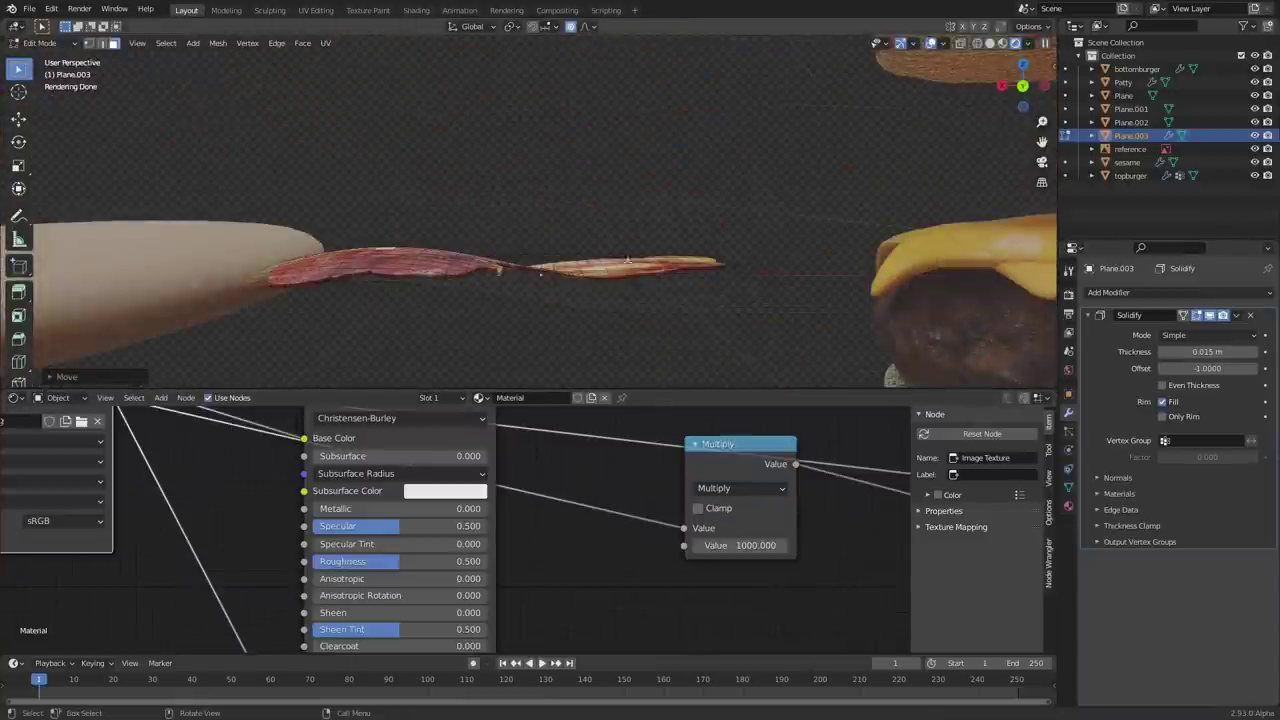
middle_click_drag(486, 294, 528, 251)
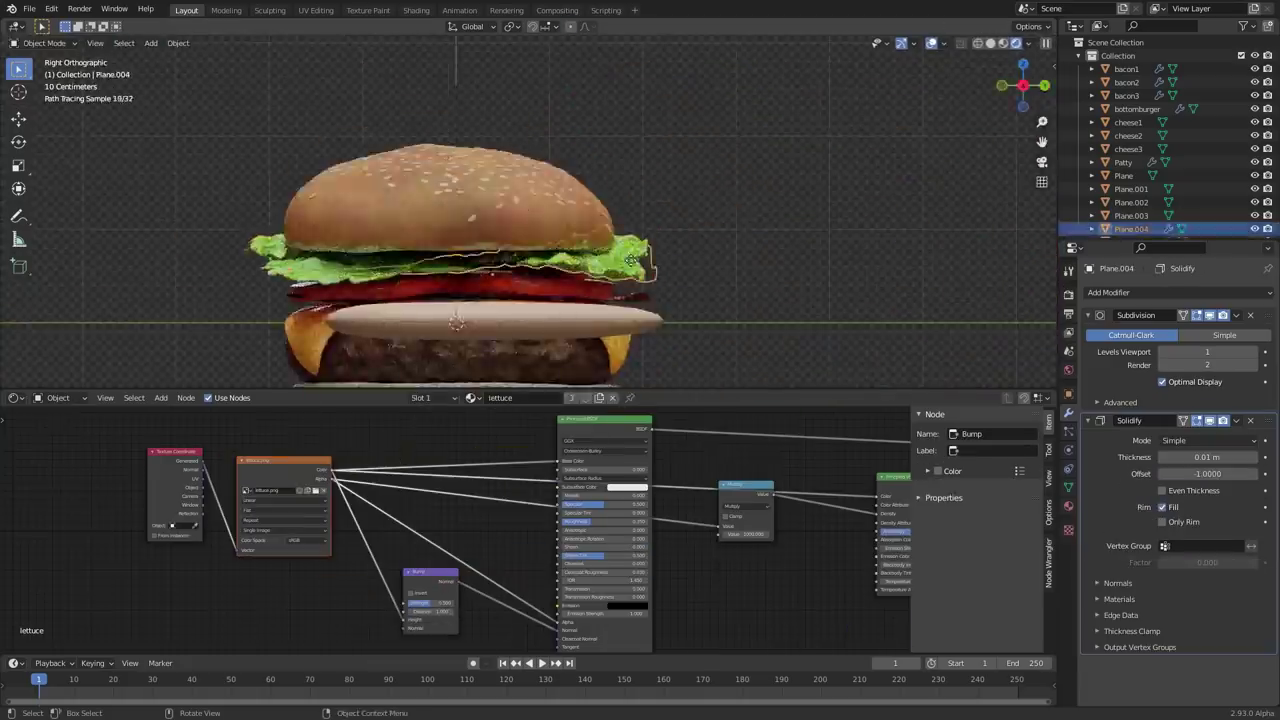
- Start moving the lettuce layer along the vertical Z axis
key("g")
key("z")
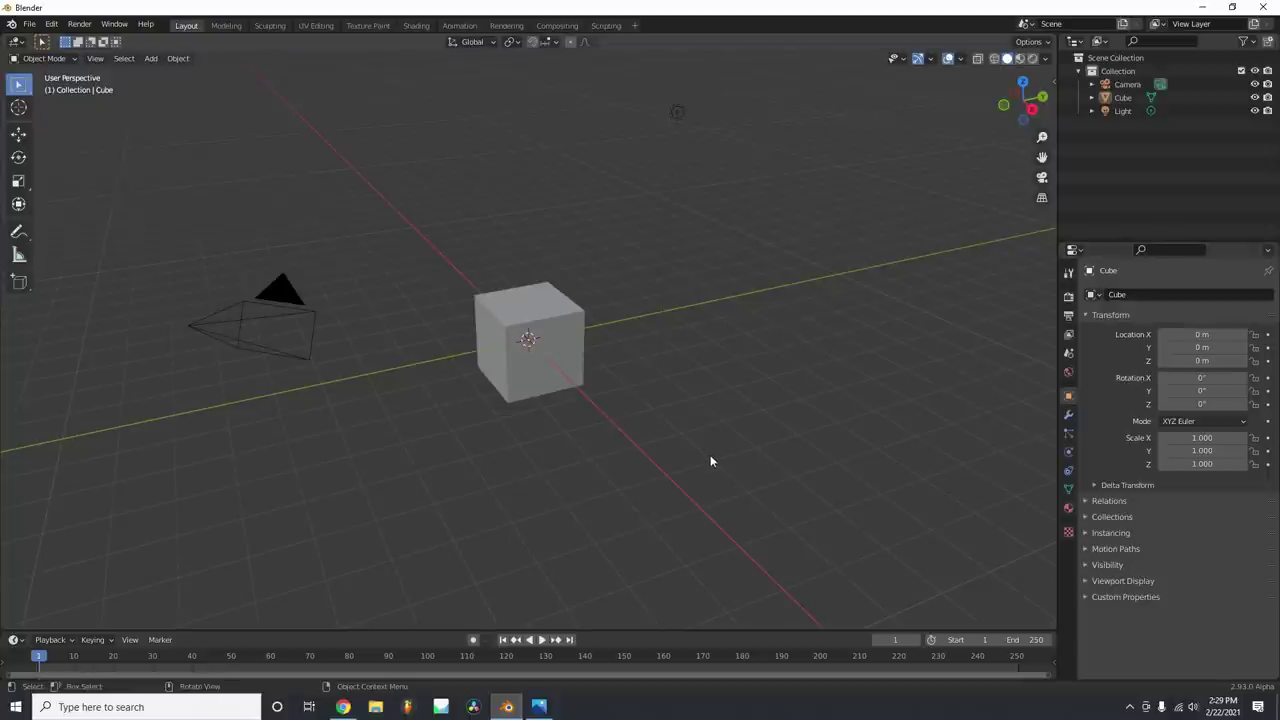
left_click(538, 706)
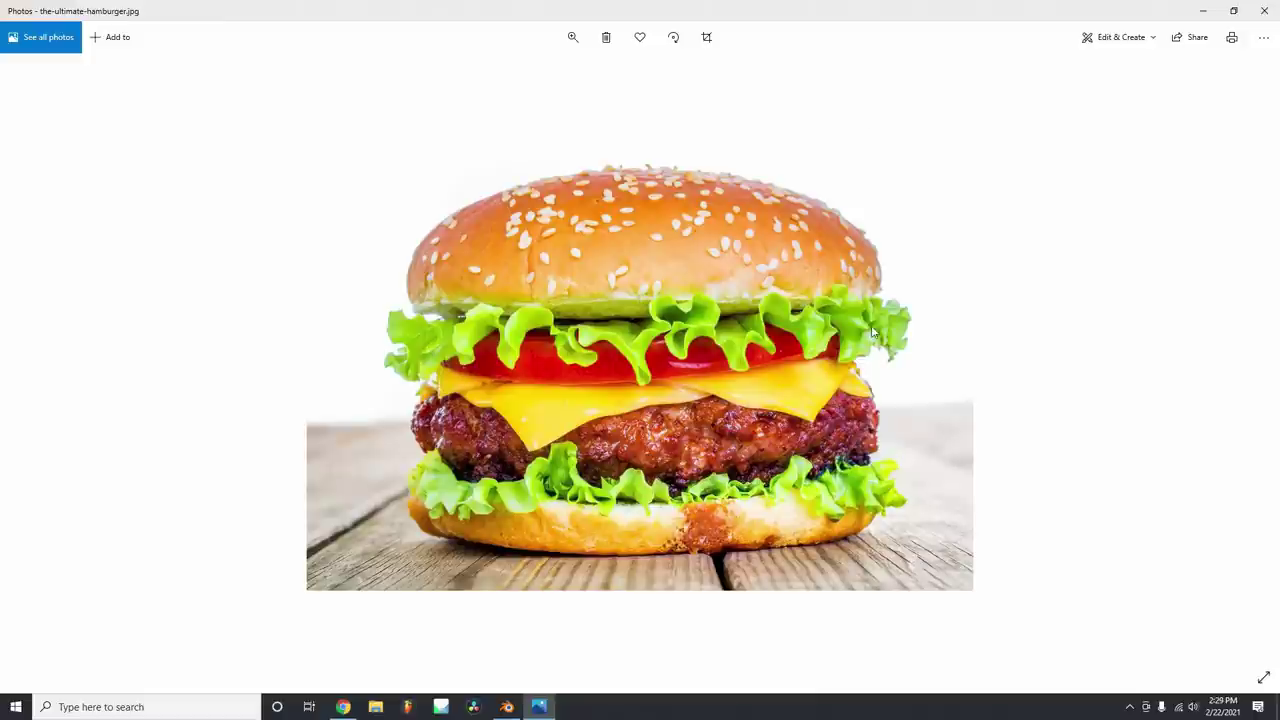
key("alt+F4")
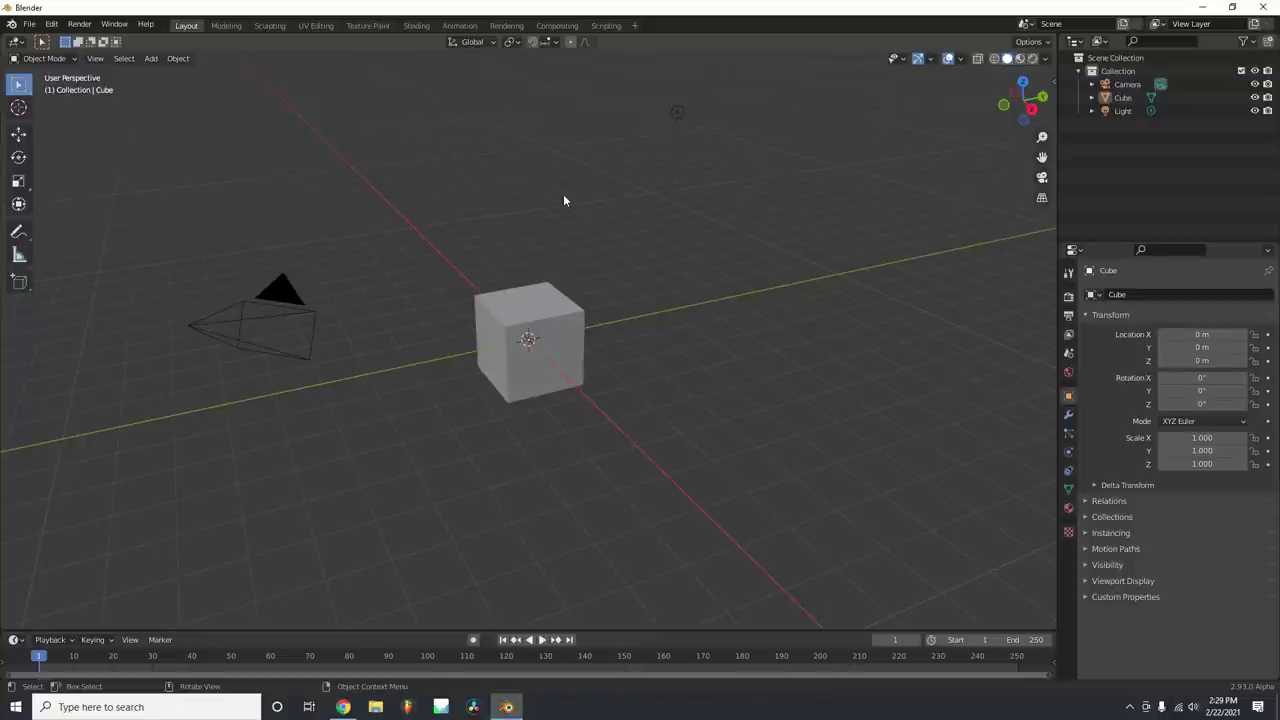
- Delete the default cube, camera and light
key("a")
key("x")
left_click(563, 197)
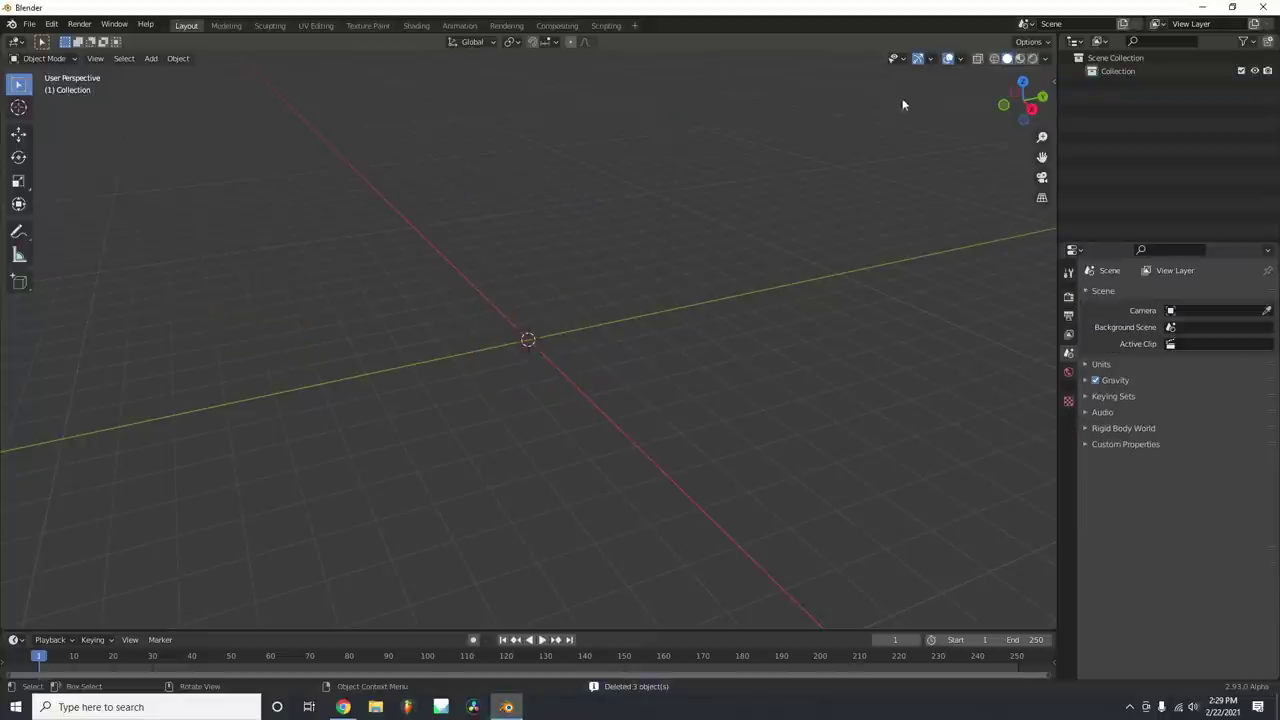
- Switch to front view and bring in the hamburger photo as a reference image
left_click(1002, 104)
left_click_drag(640, 8, 870, 94)
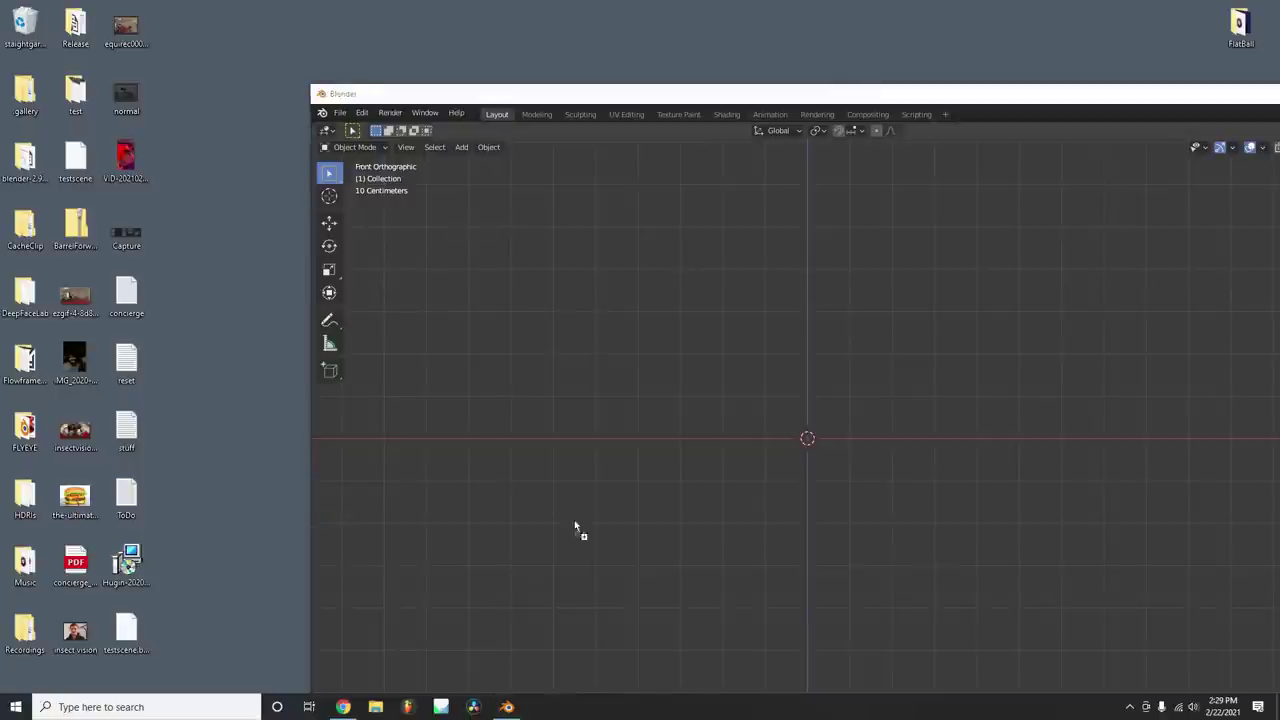
left_click_drag(800, 413, 800, 413)
- Maximize the window and centre the burger image at about X 0.022642 m, Z 0.32285 m
double_click(810, 93)
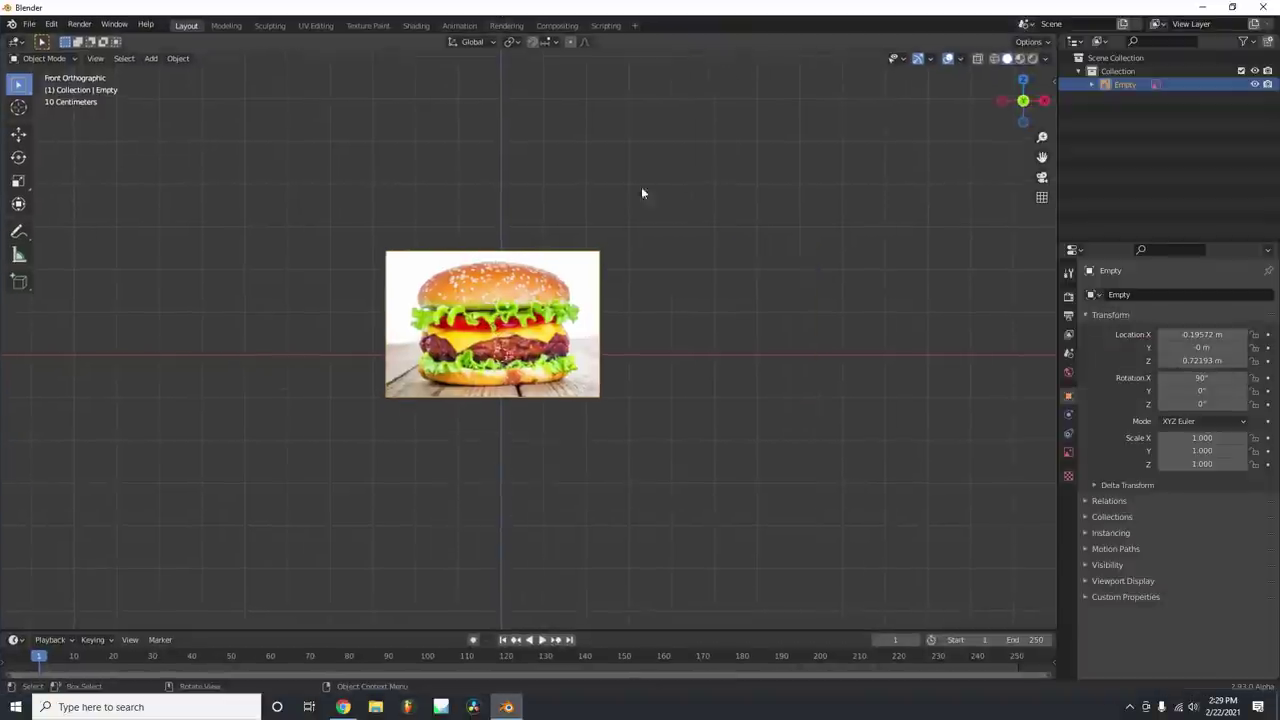
scroll(563, 245, "up", 4)
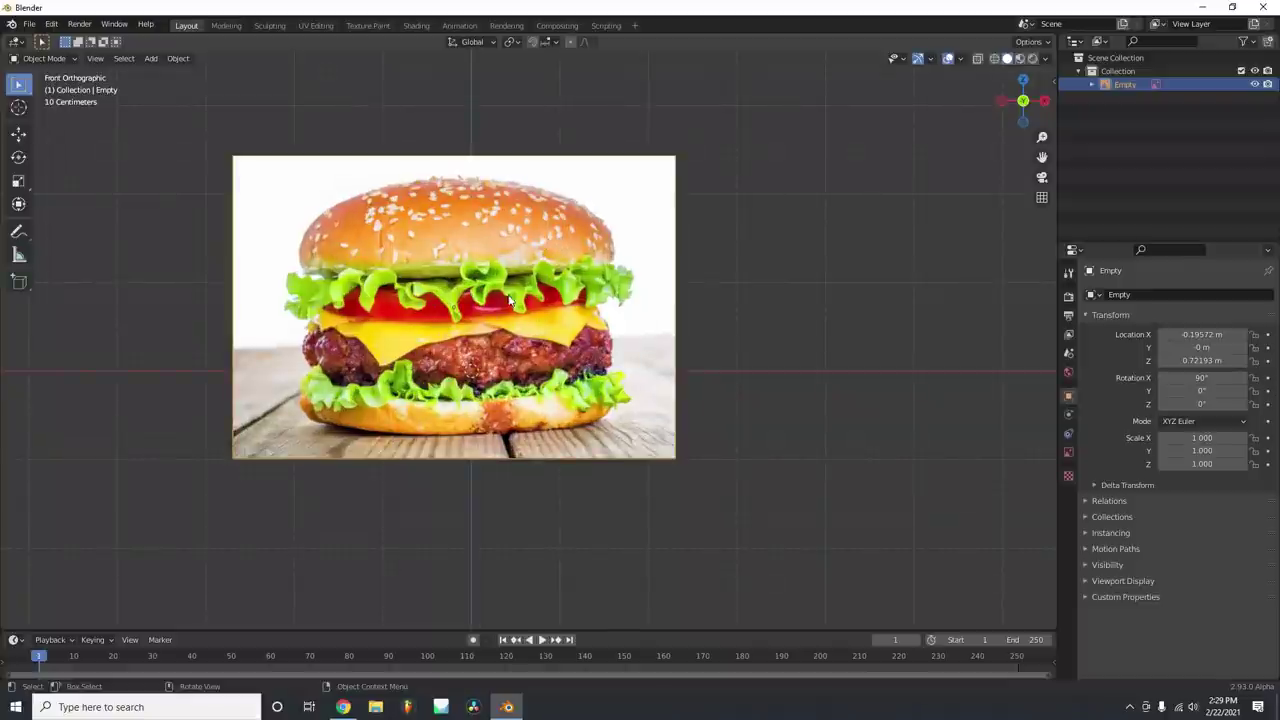
left_click_drag(509, 301, 532, 326)
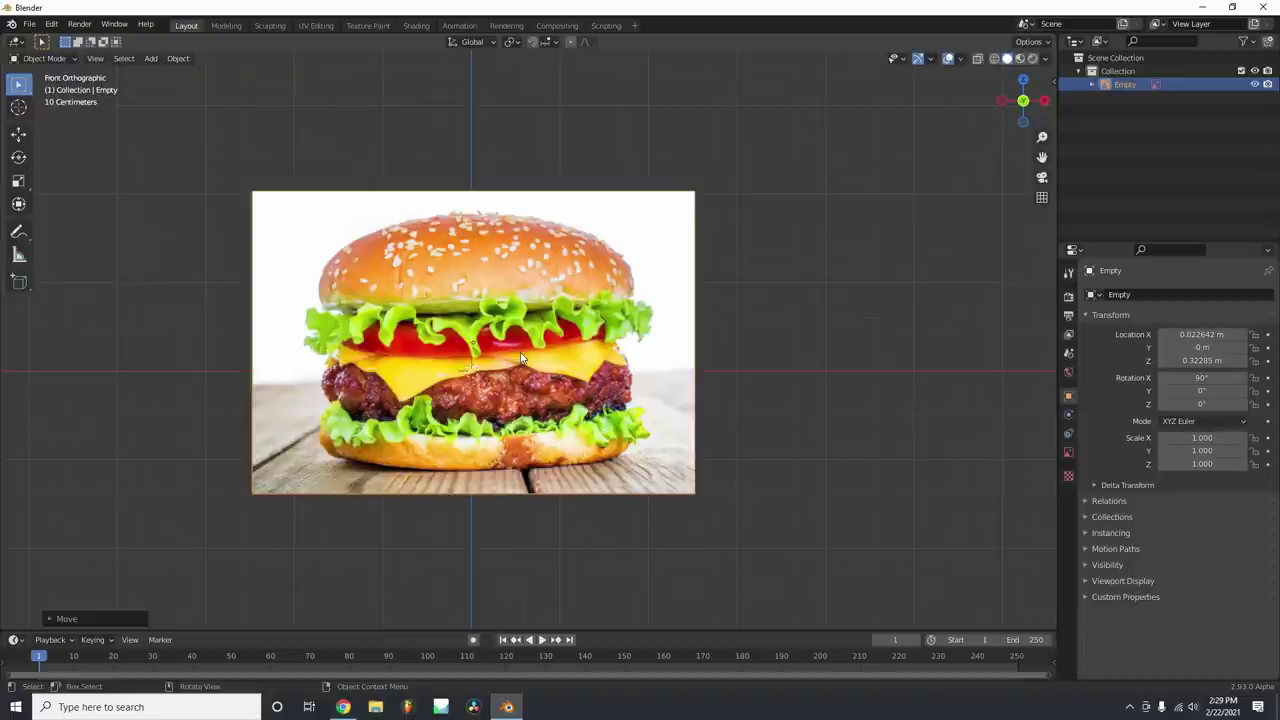
- Make the viewport fill the whole screen and bring up the Add menu
key("q")
left_click(450, 229)
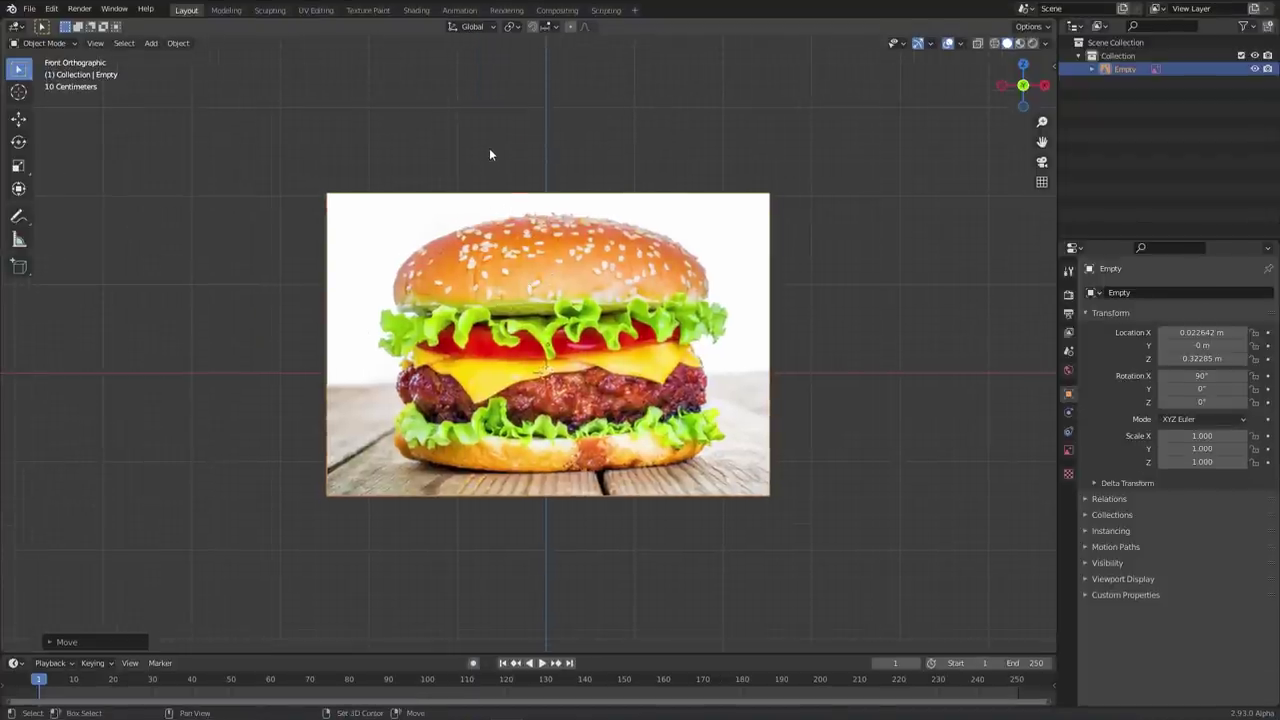
key("shift+a")
- Add a cylinder at the origin and nudge the reference image slightly left
mouse_move(489, 149)
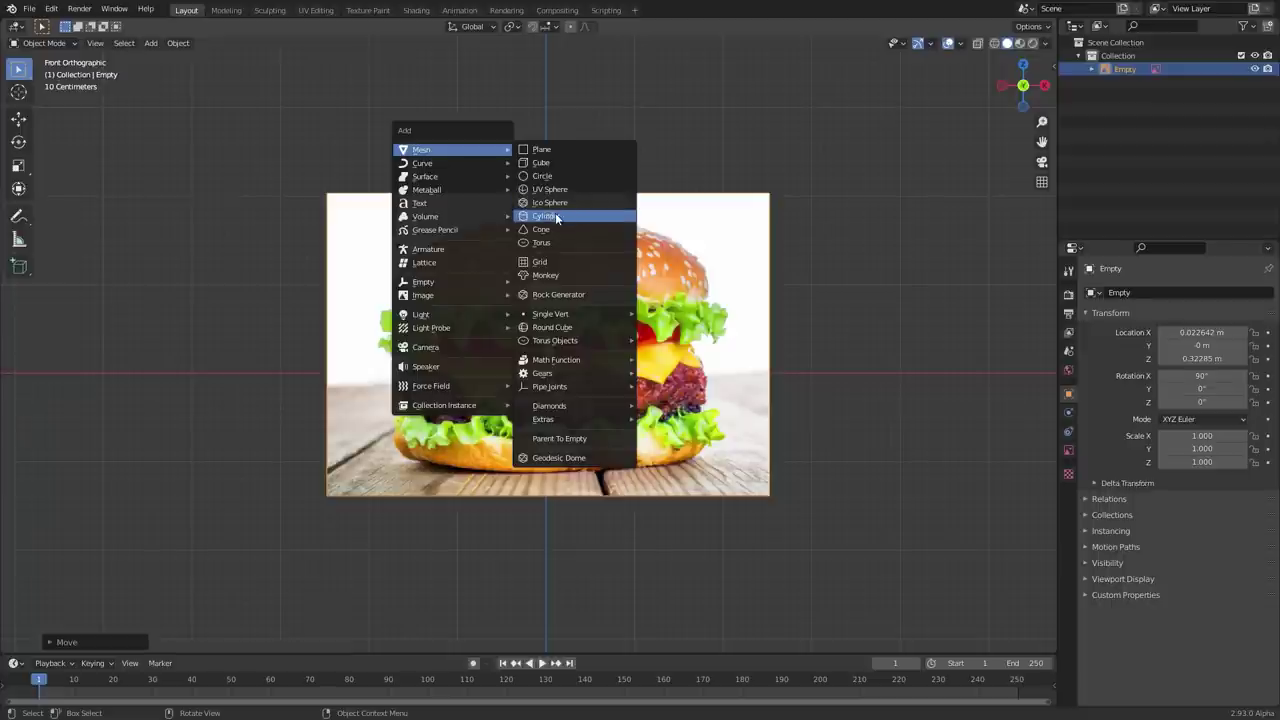
left_click(557, 218)
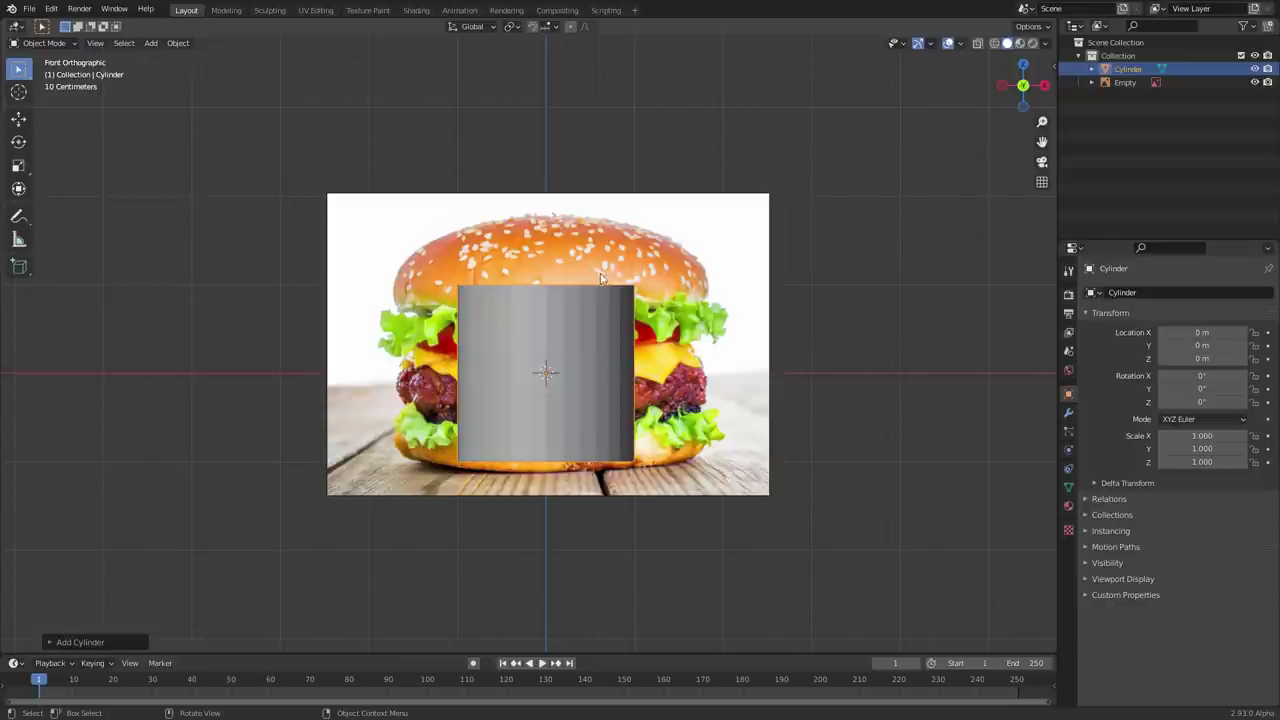
left_click(646, 267)
key("g")
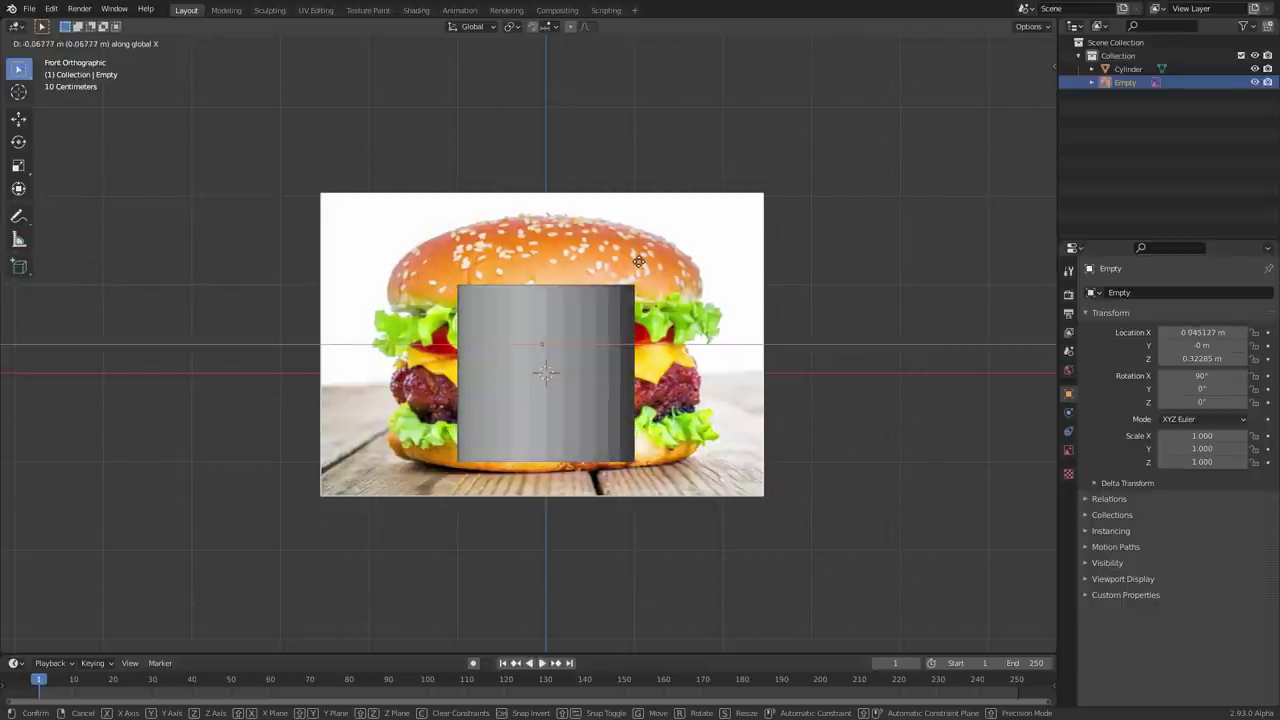
left_click(640, 267)
- Reselect the cylinder, enter Edit Mode in wireframe shading, and select its vertices
left_click(576, 304)
scroll(578, 299, "up", 3)
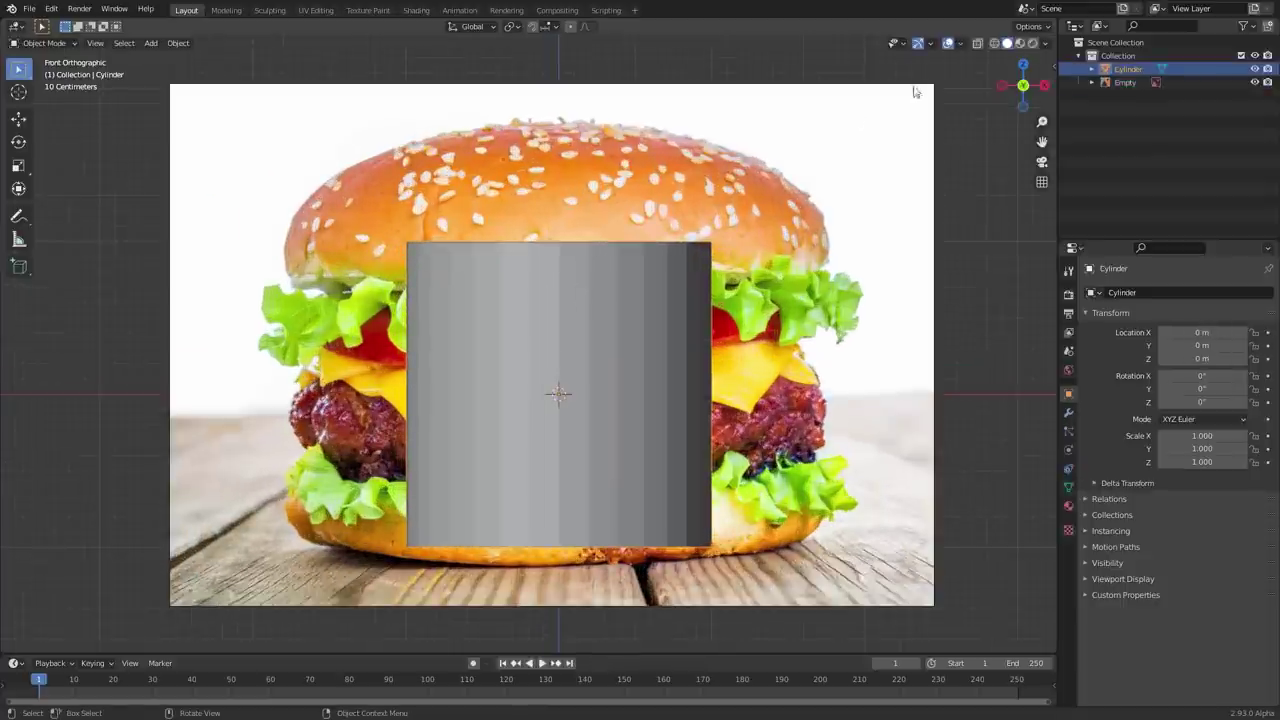
key("Tab")
left_click(994, 44)
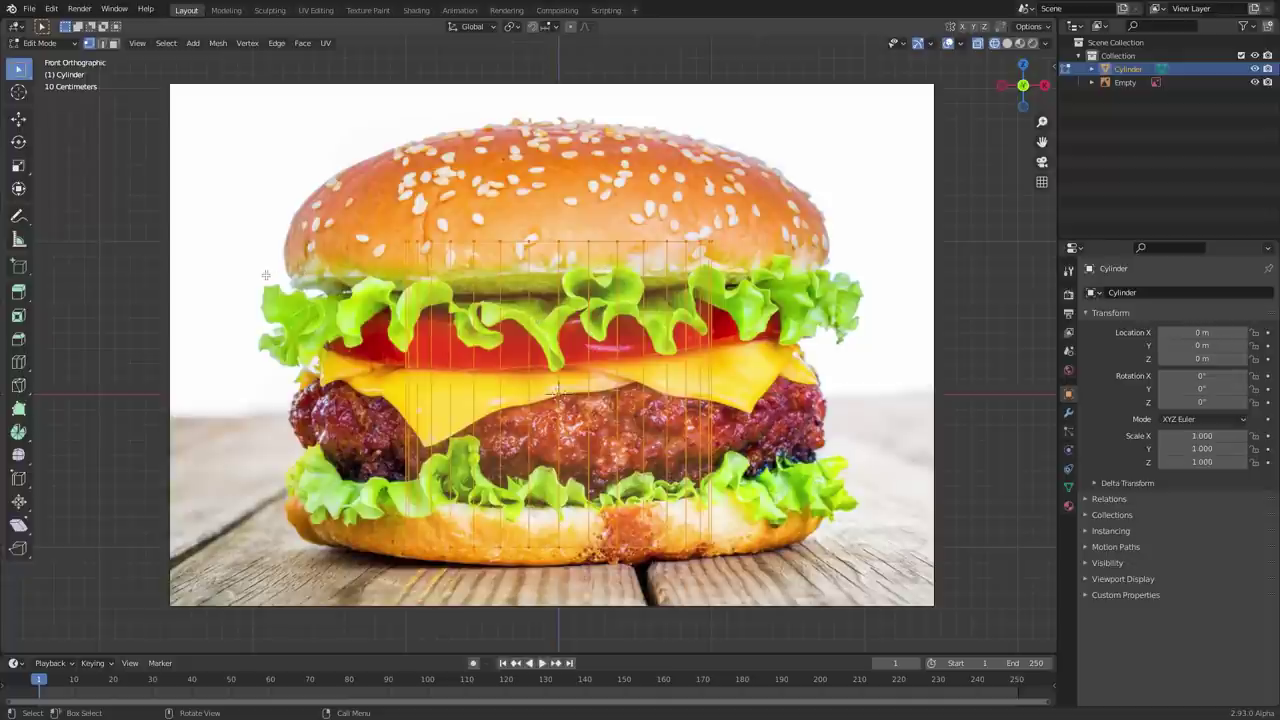
left_click_drag(847, 130, 847, 131)
- Raise the cylinder along Z to the top bun, at Z 1.6559 m
key("Tab")
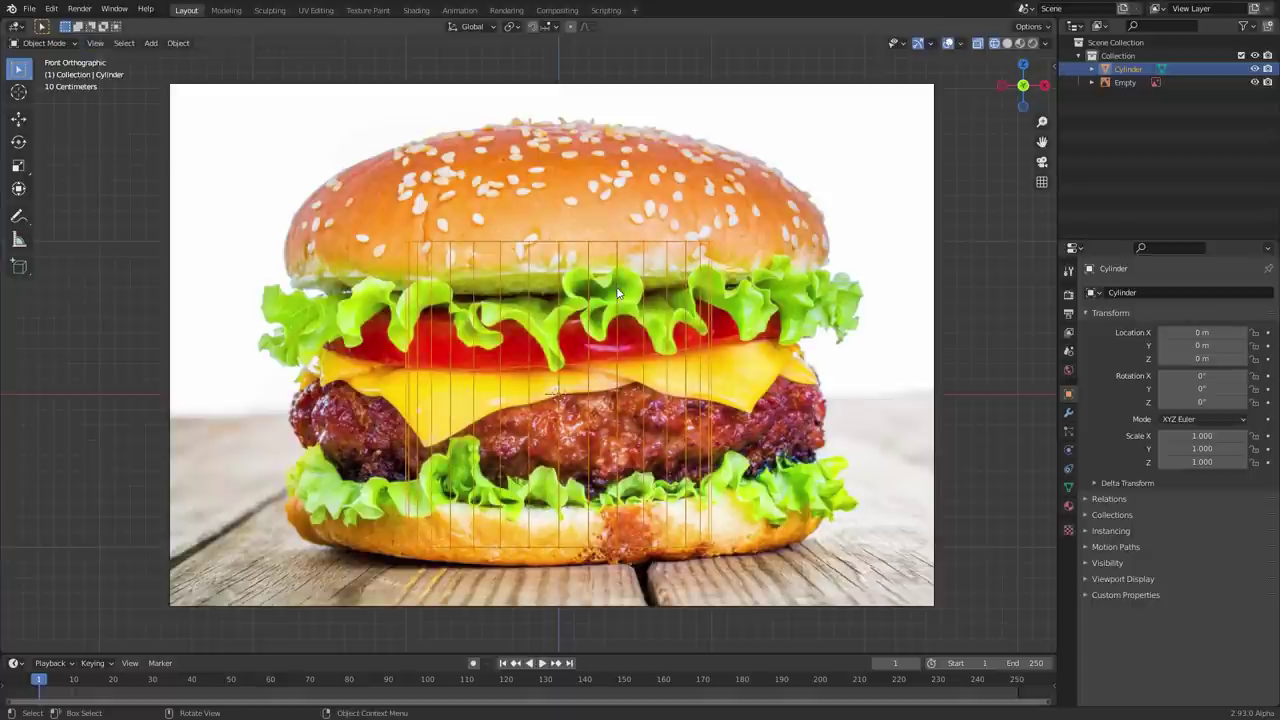
key("g")
key("z")
left_click(595, 85)
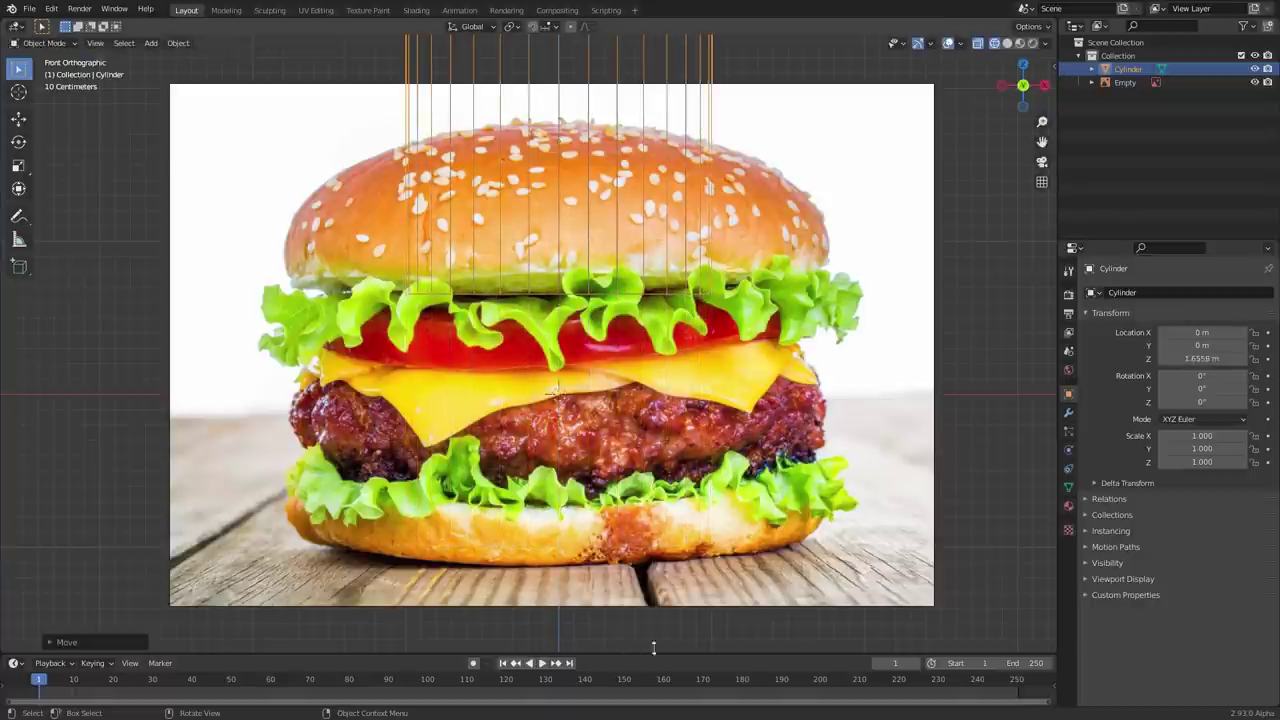
- Lower the cylinder's top vertex ring so it spans only the top bun's height
key("Tab")
scroll(430, 172, "up", 4, "shift")
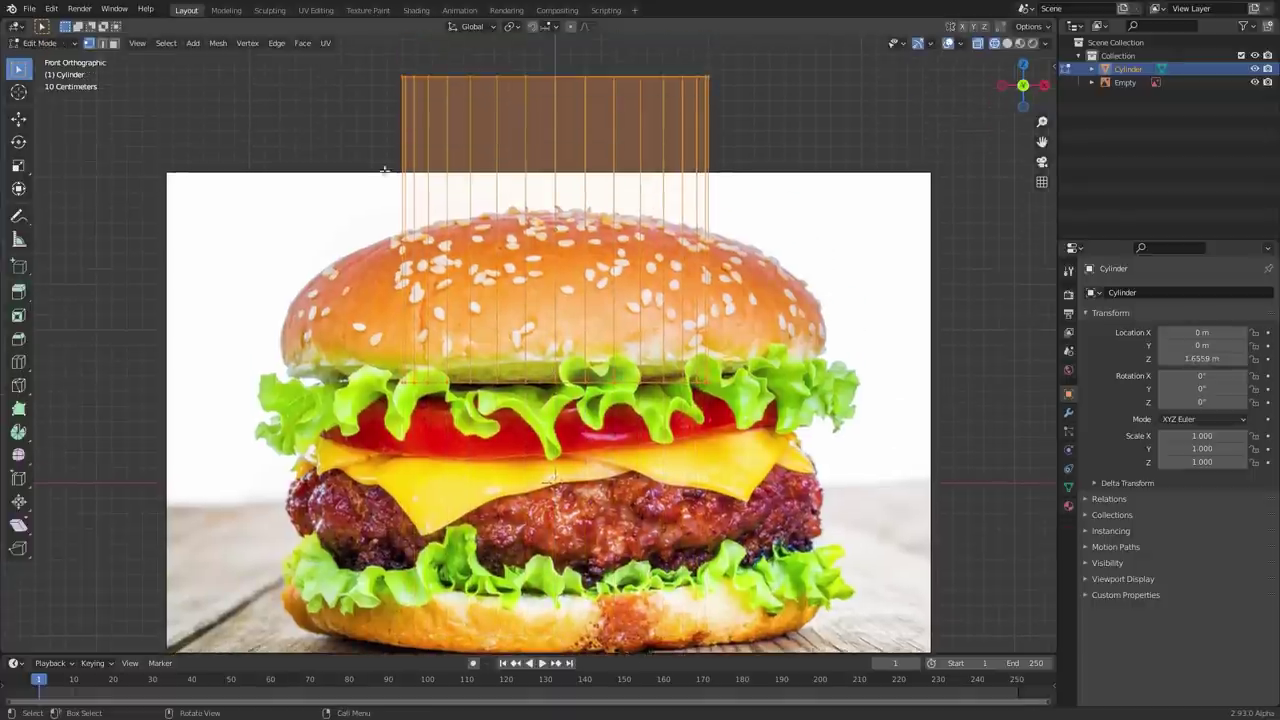
left_click_drag(363, 166, 787, 27)
key("g")
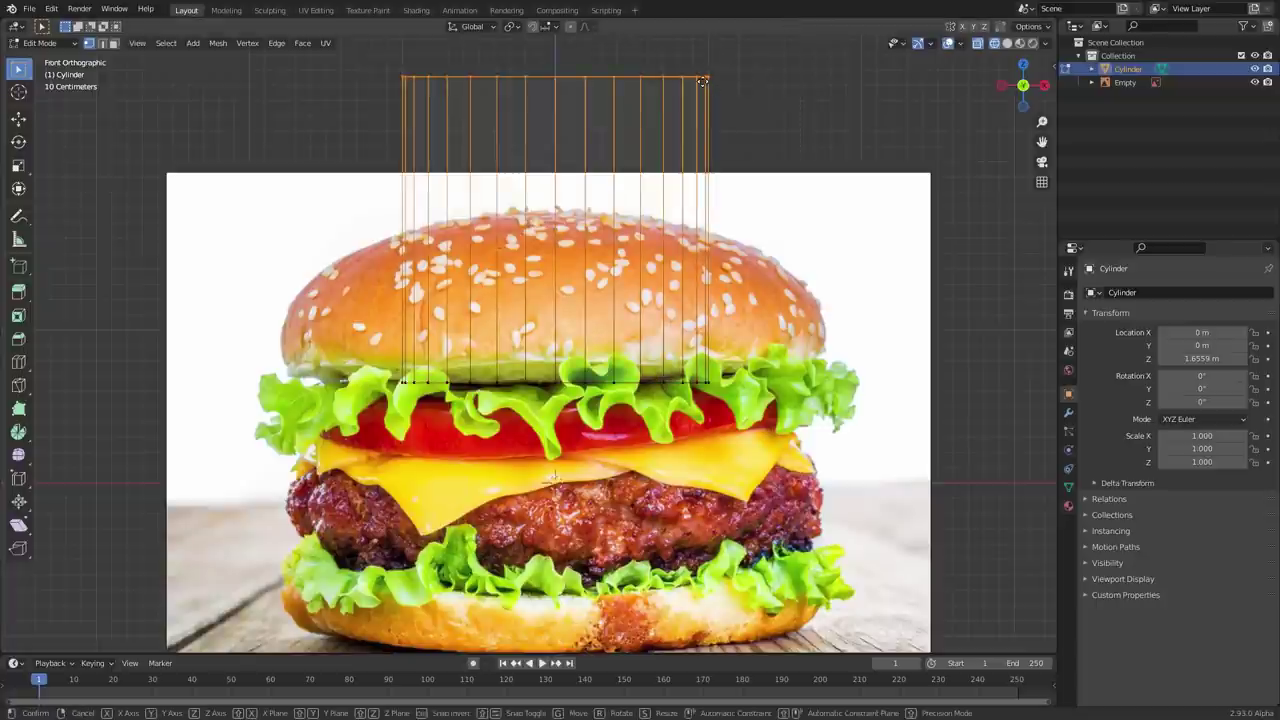
key("z")
left_click(699, 214)
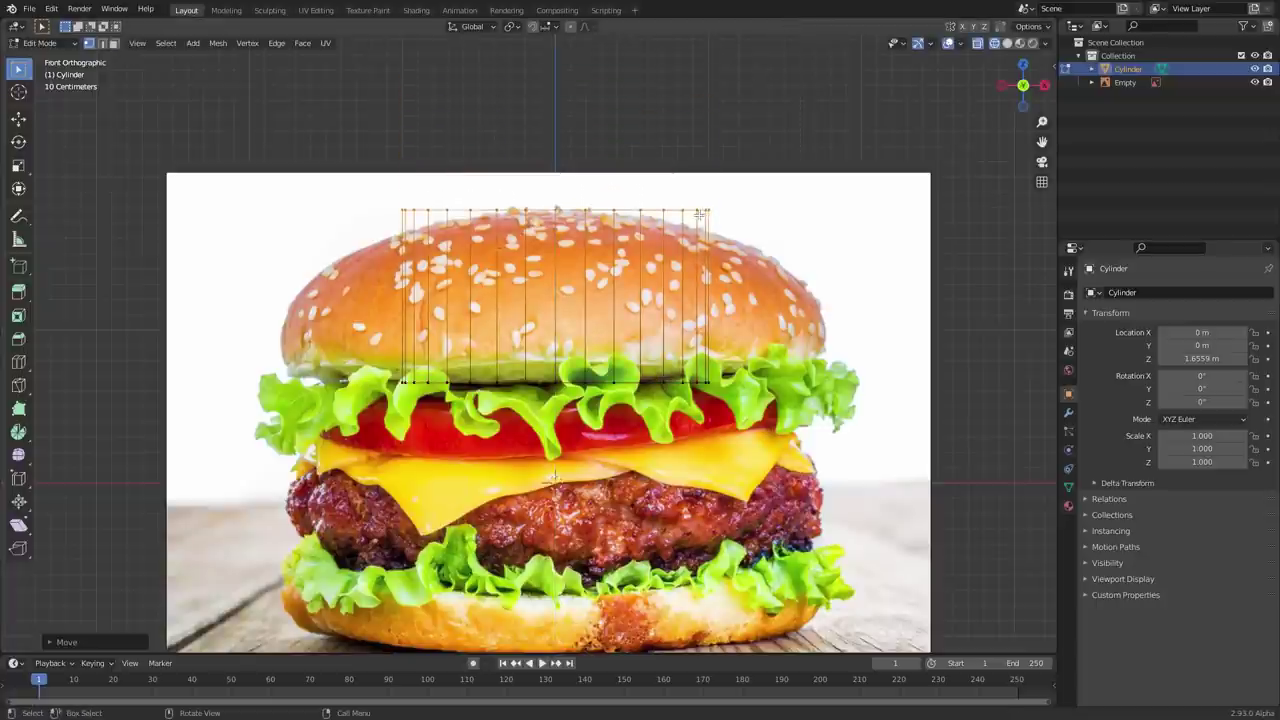
middle_click_drag(665, 119, 590, 168)
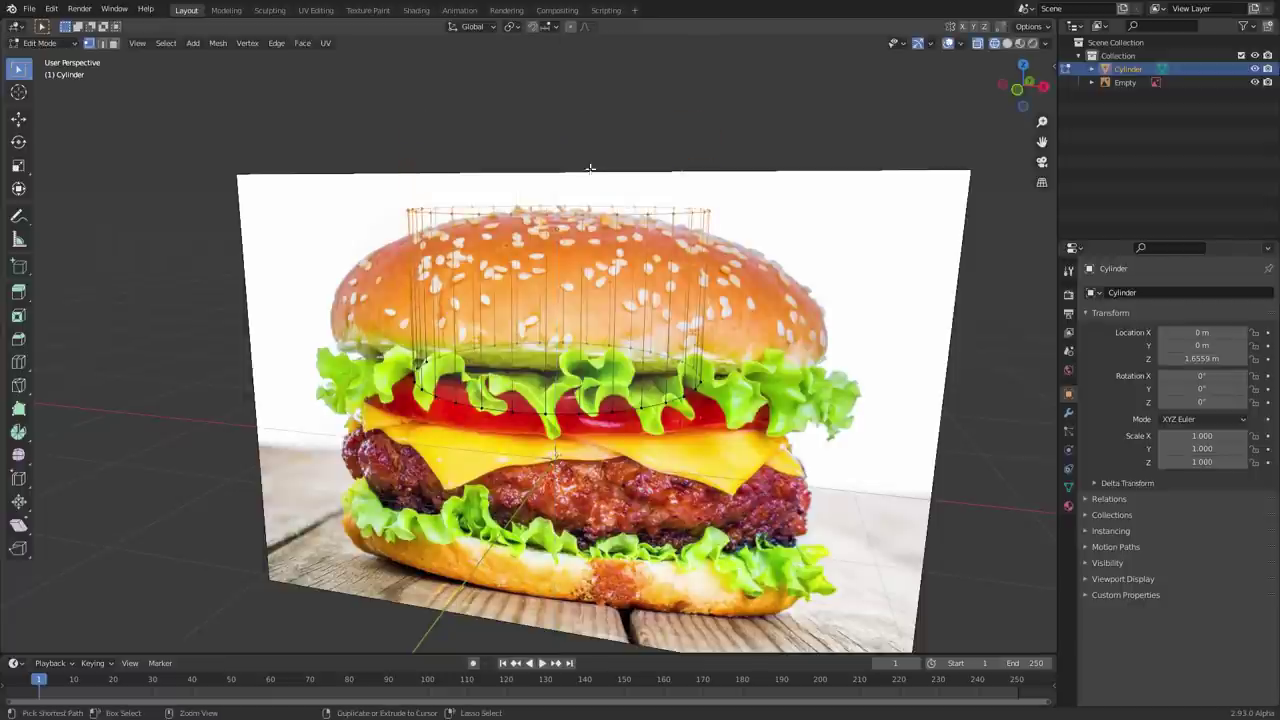
left_click(1017, 100)
middle_click_drag(491, 222, 519, 210, "shift")
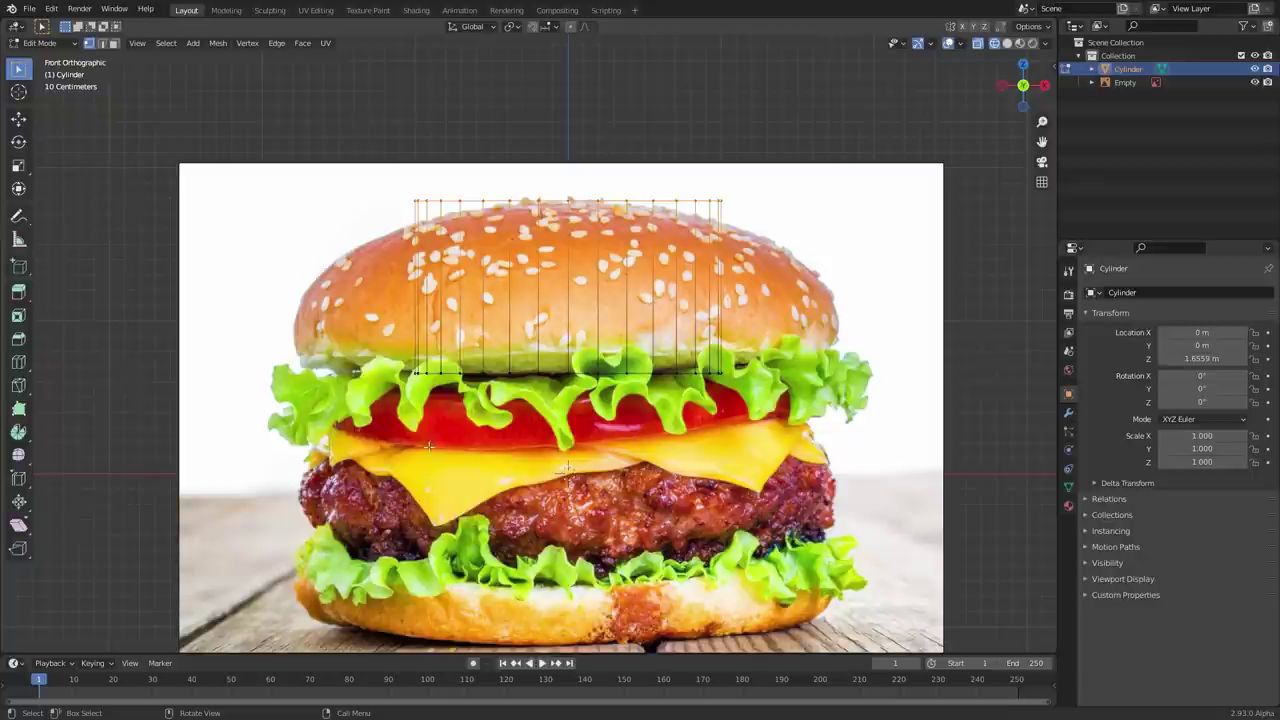
- Scale the ring to the bun width and add two edge loops, widening one to the outline
key("s")
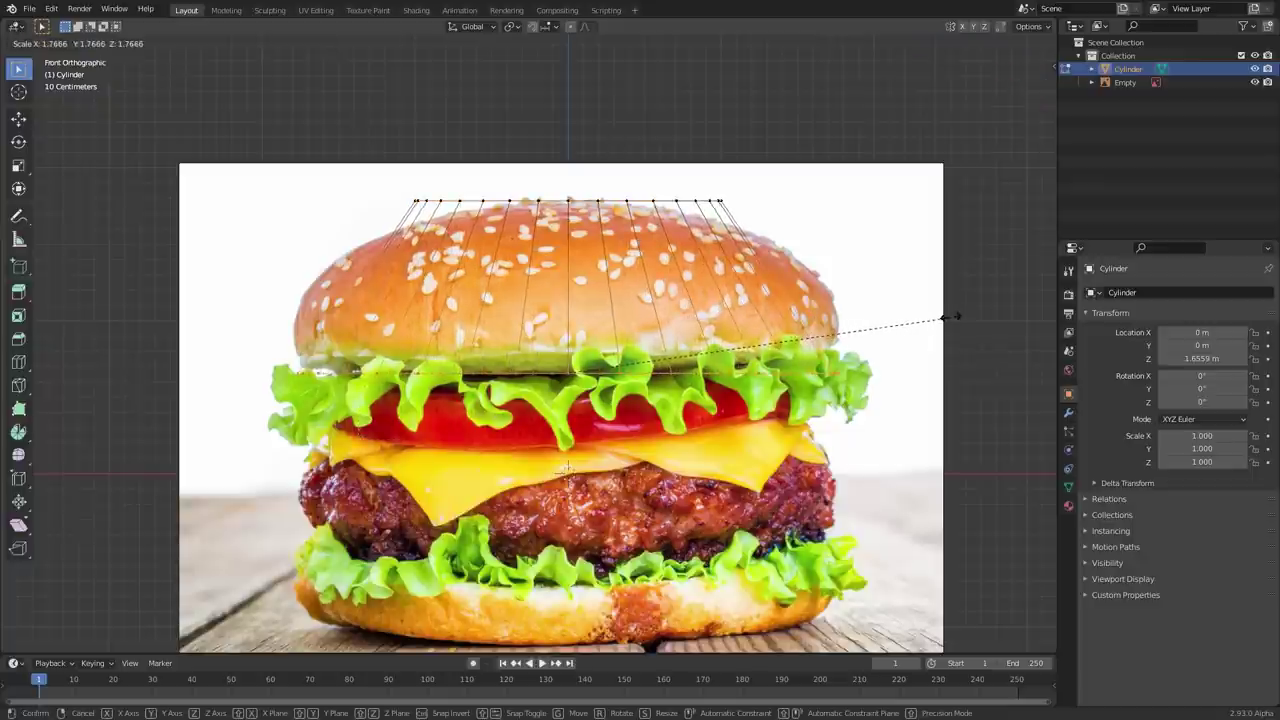
left_click(947, 317)
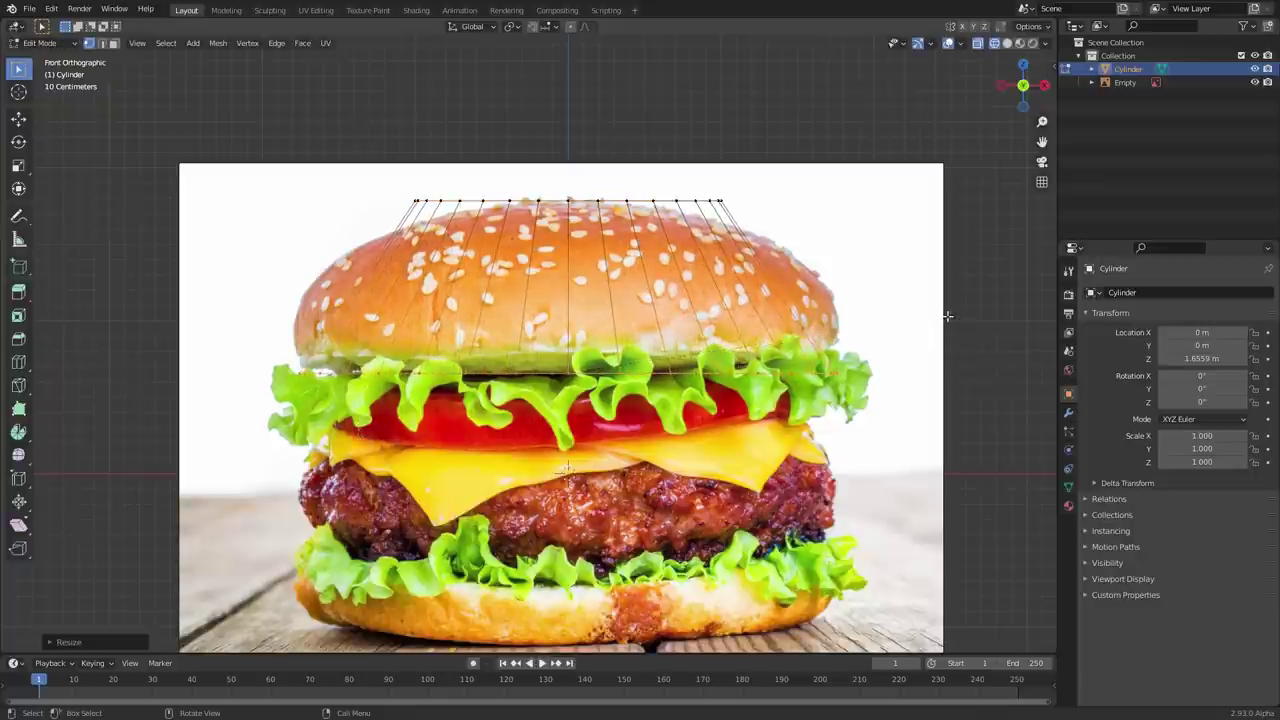
key("ctrl+r")
left_click(724, 300)
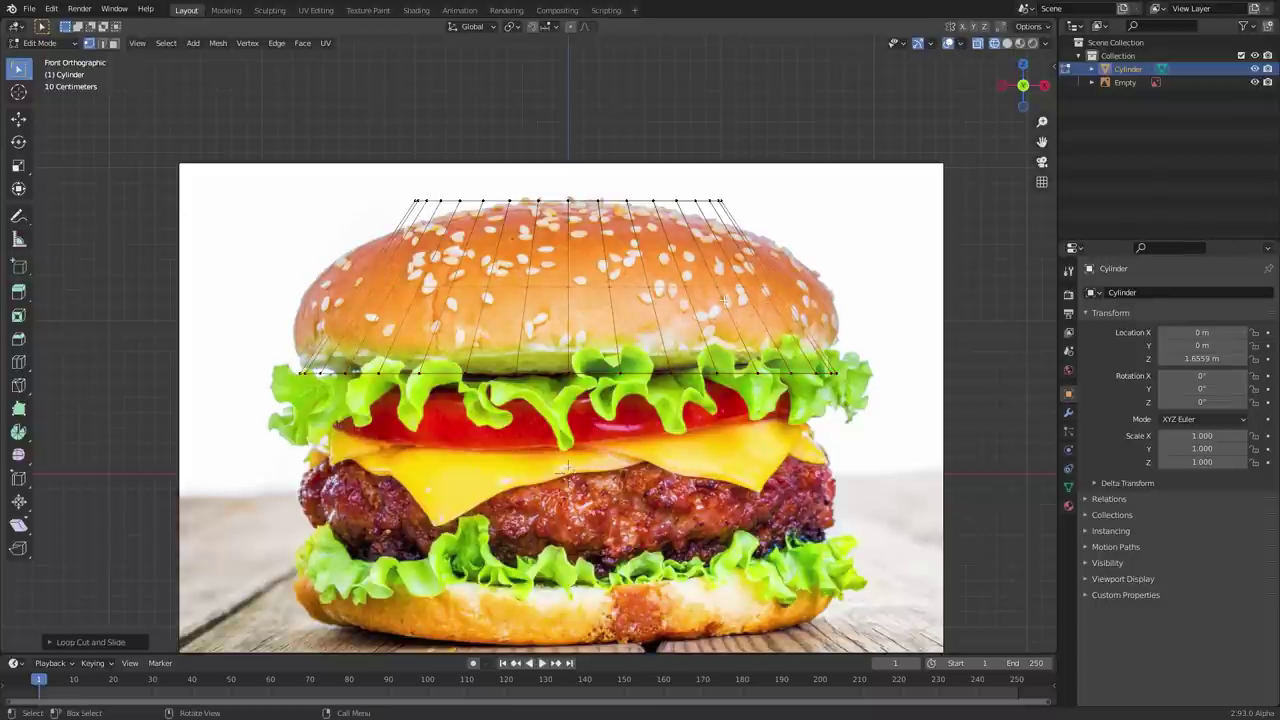
key("s")
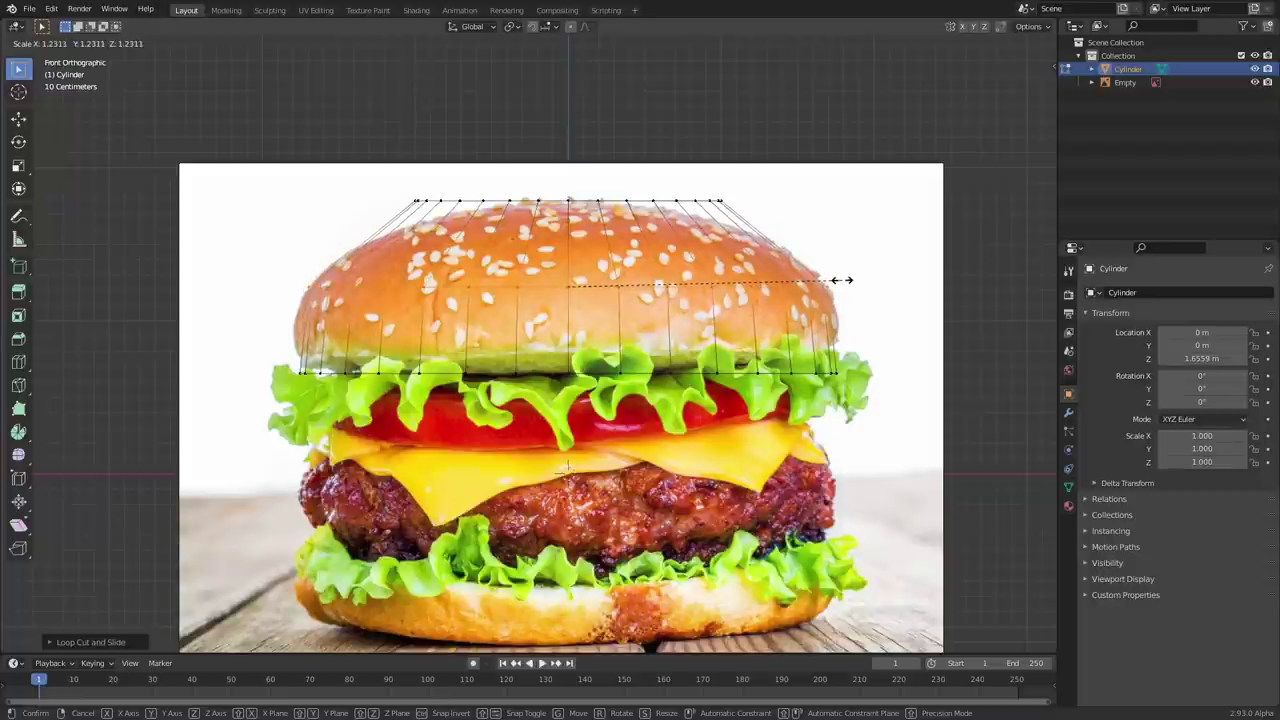
left_click(842, 280)
key("ctrl+r")
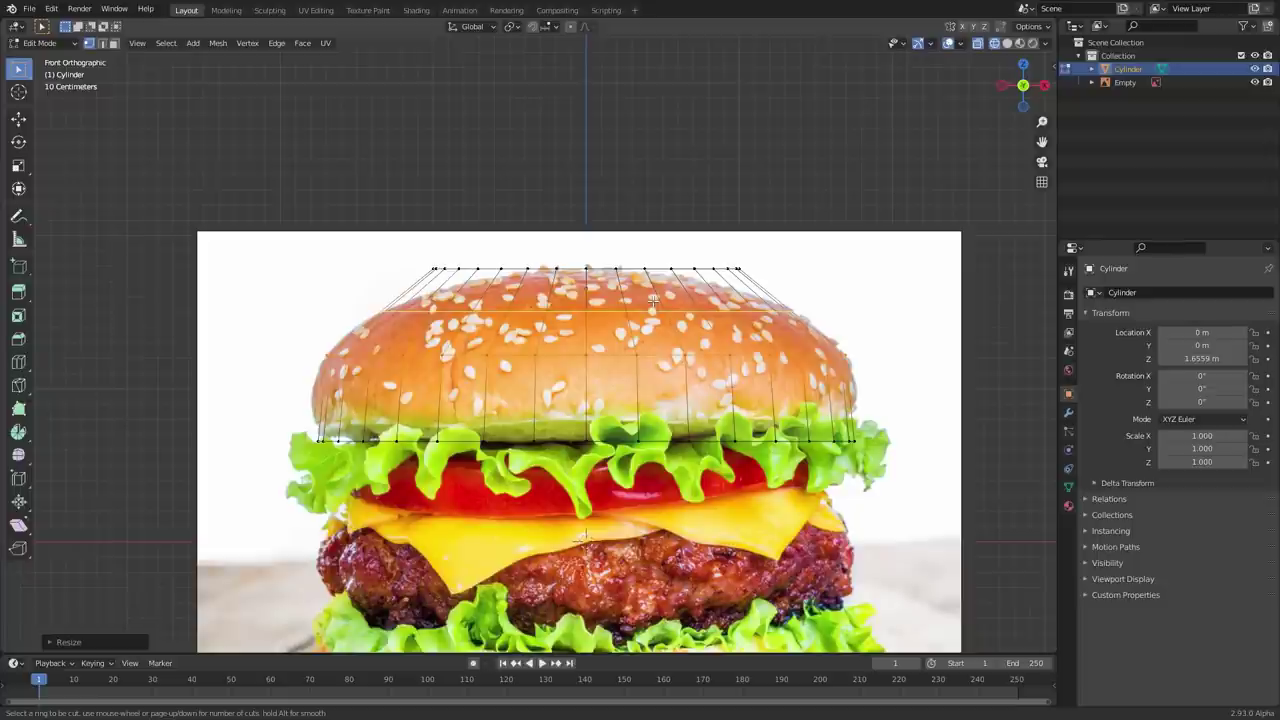
left_click(652, 298)
right_click(652, 298)
middle_click_drag(652, 298, 644, 318, "shift")
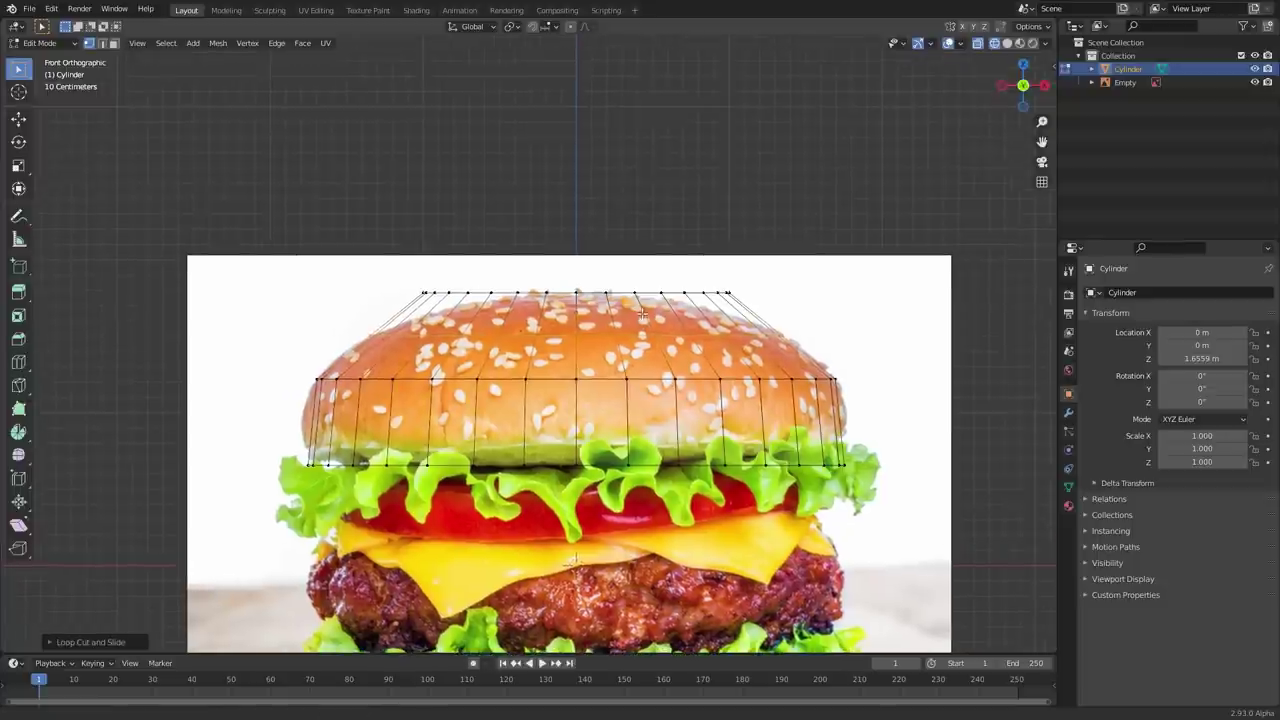
- Add loops near the bun top, shrinking the top ring and widening the new loop to the dome
key("ctrl+r")
left_click(562, 278)
right_click(562, 278)
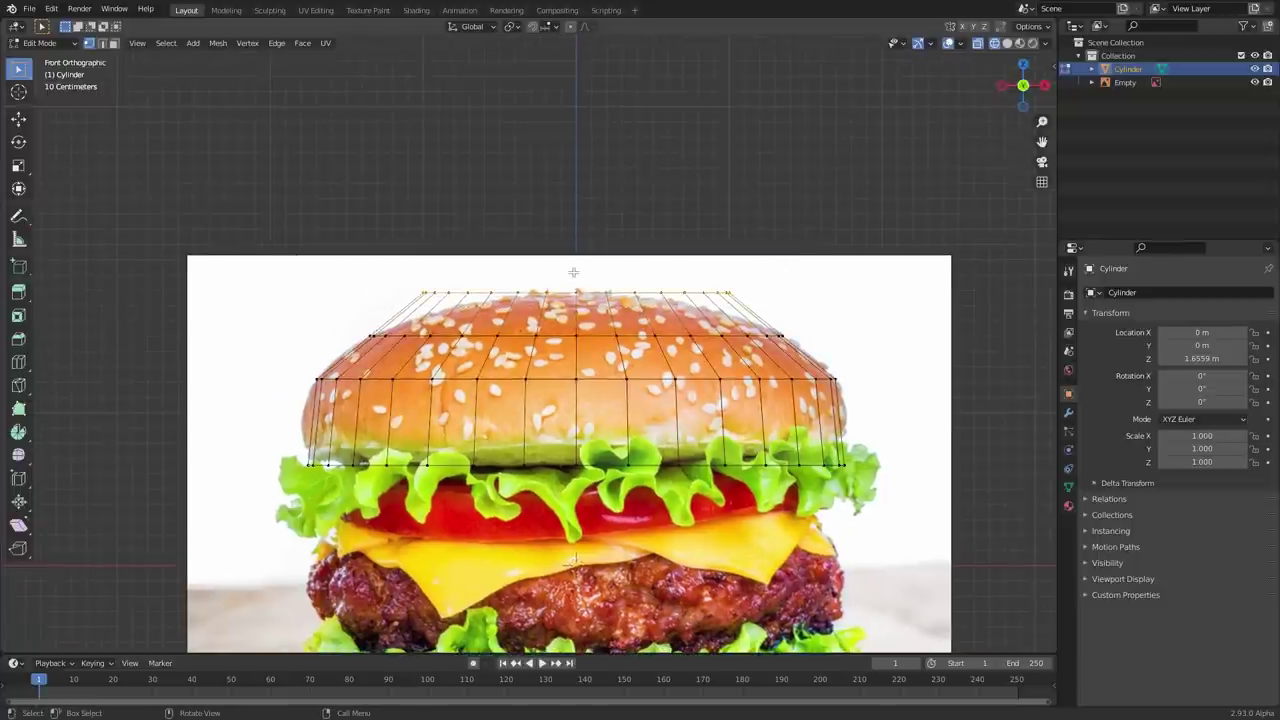
key("s")
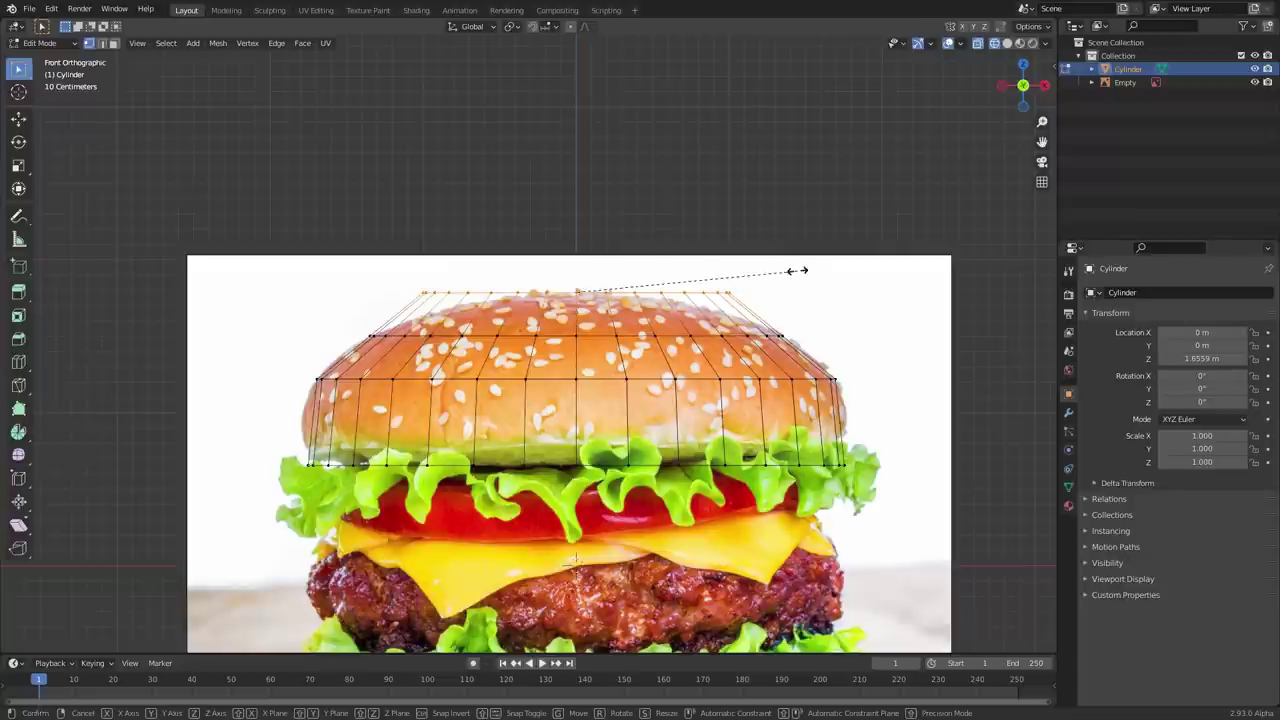
left_click(645, 312)
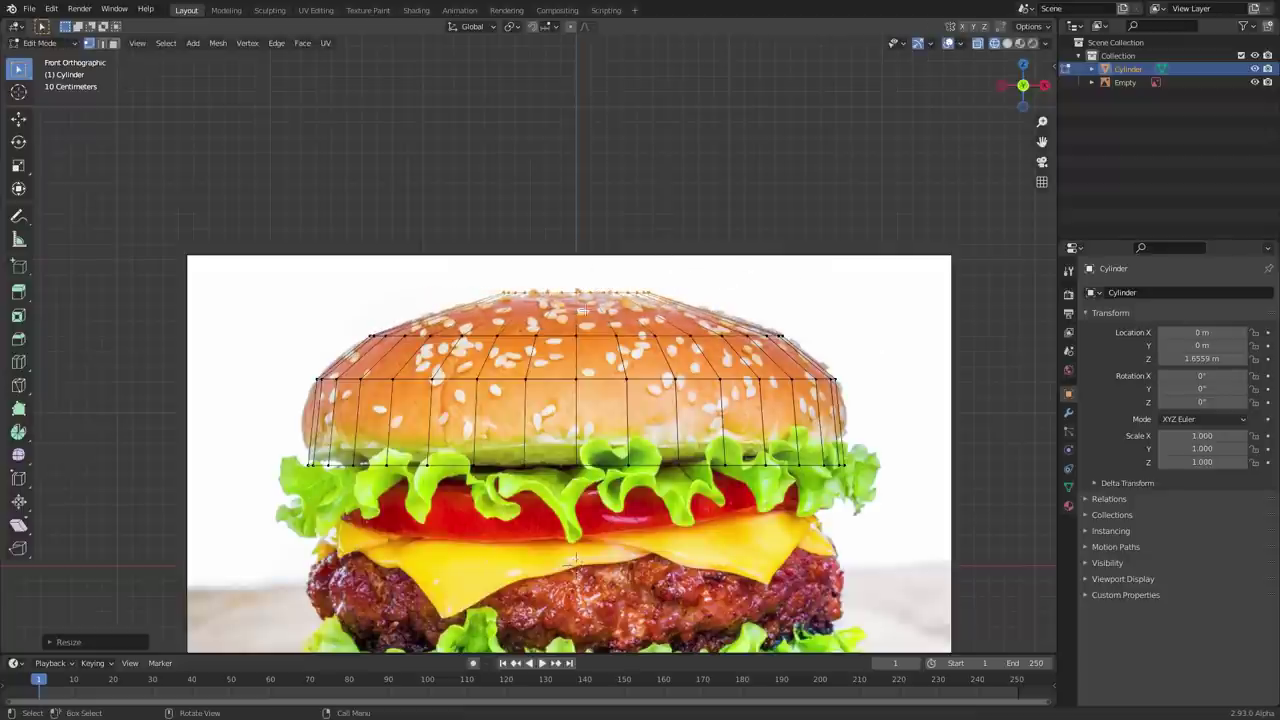
middle_click_drag(582, 311, 577, 343, "shift")
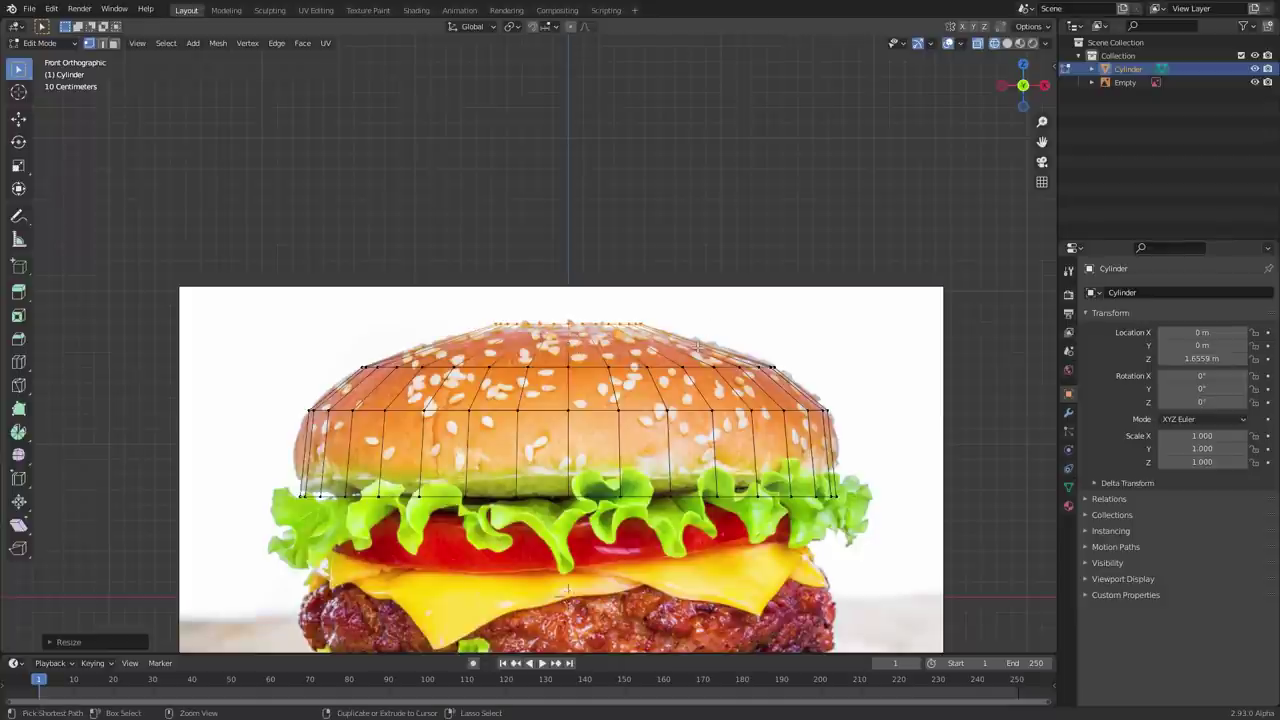
key("ctrl+r")
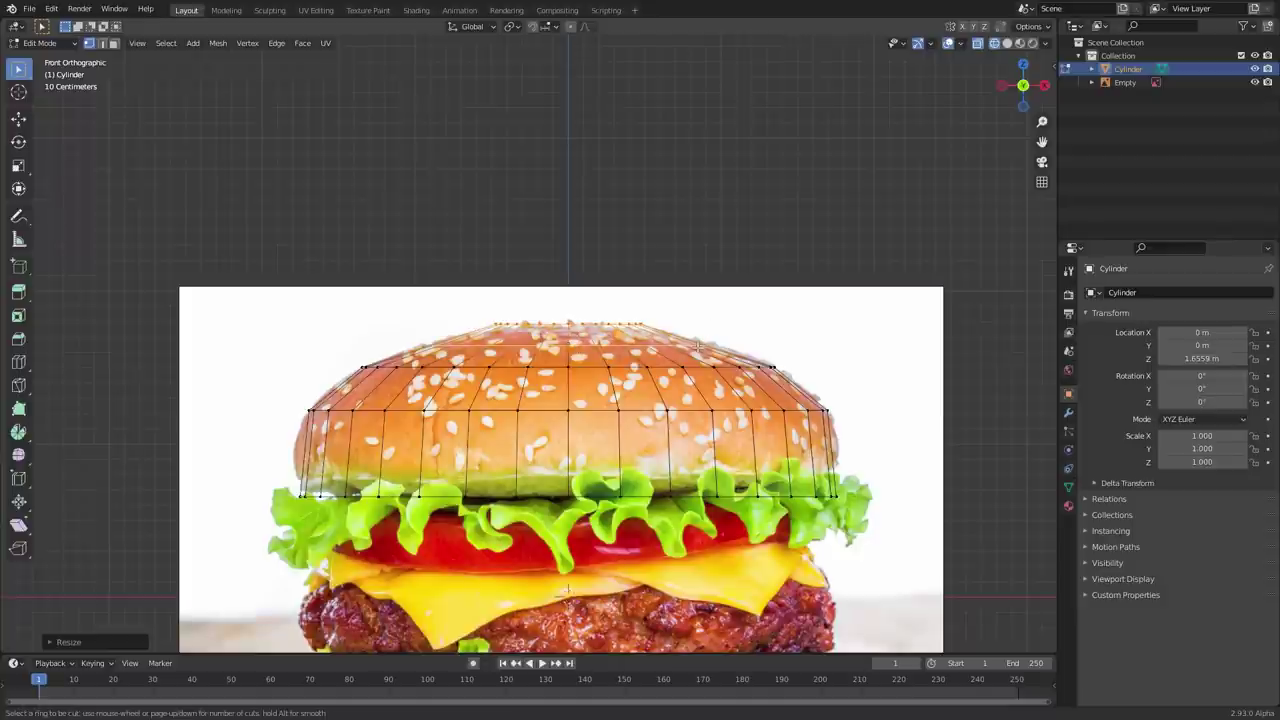
left_click(697, 345)
left_click(697, 345)
key("s")
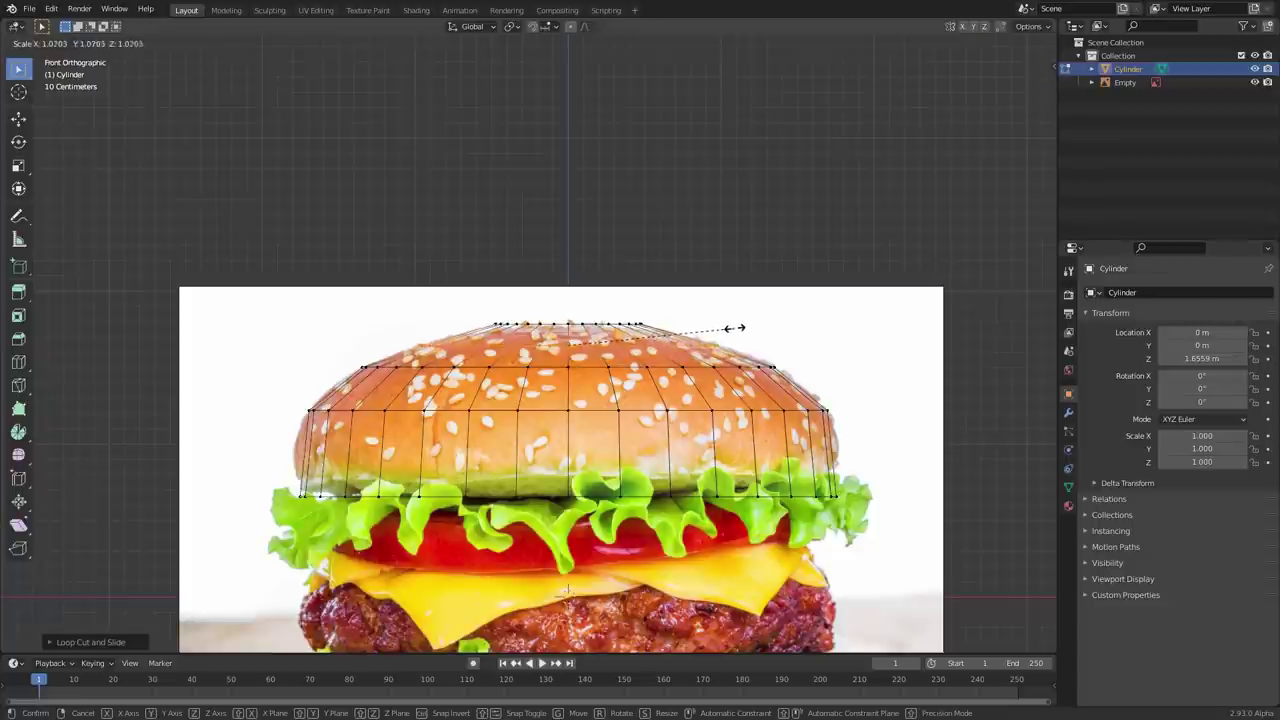
left_click(740, 325)
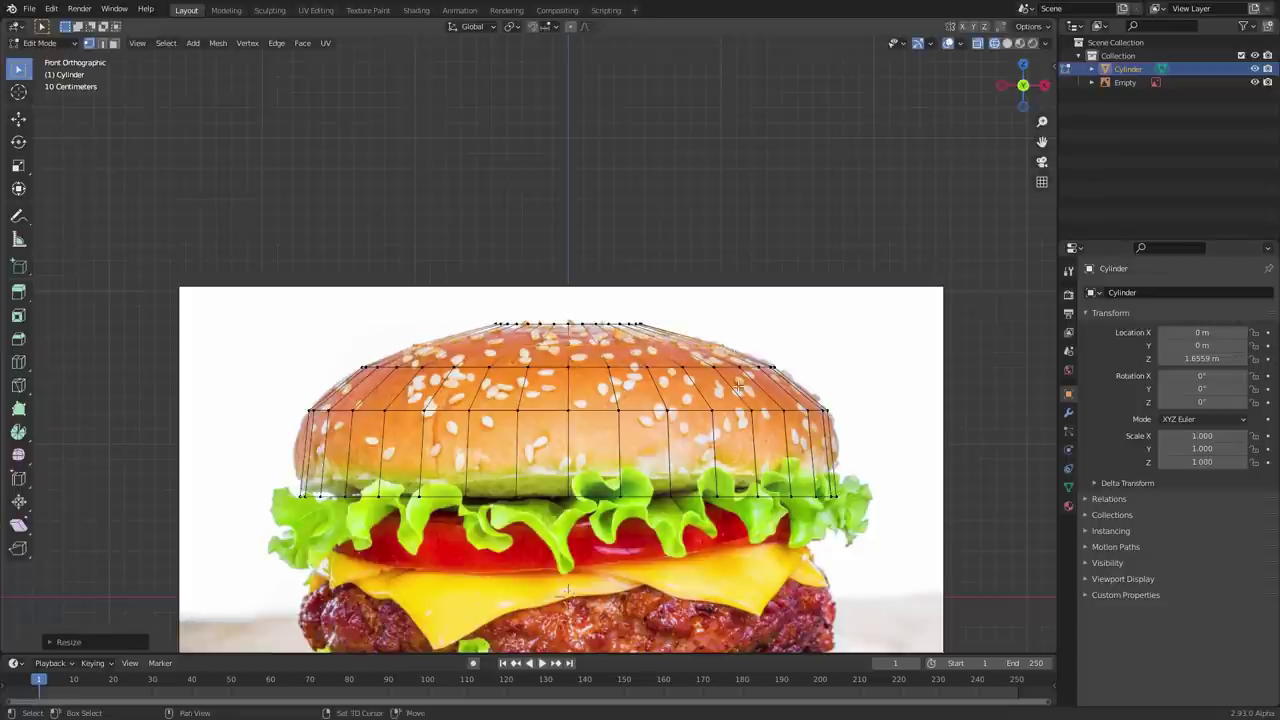
middle_click_drag(544, 488, 536, 466, "shift")
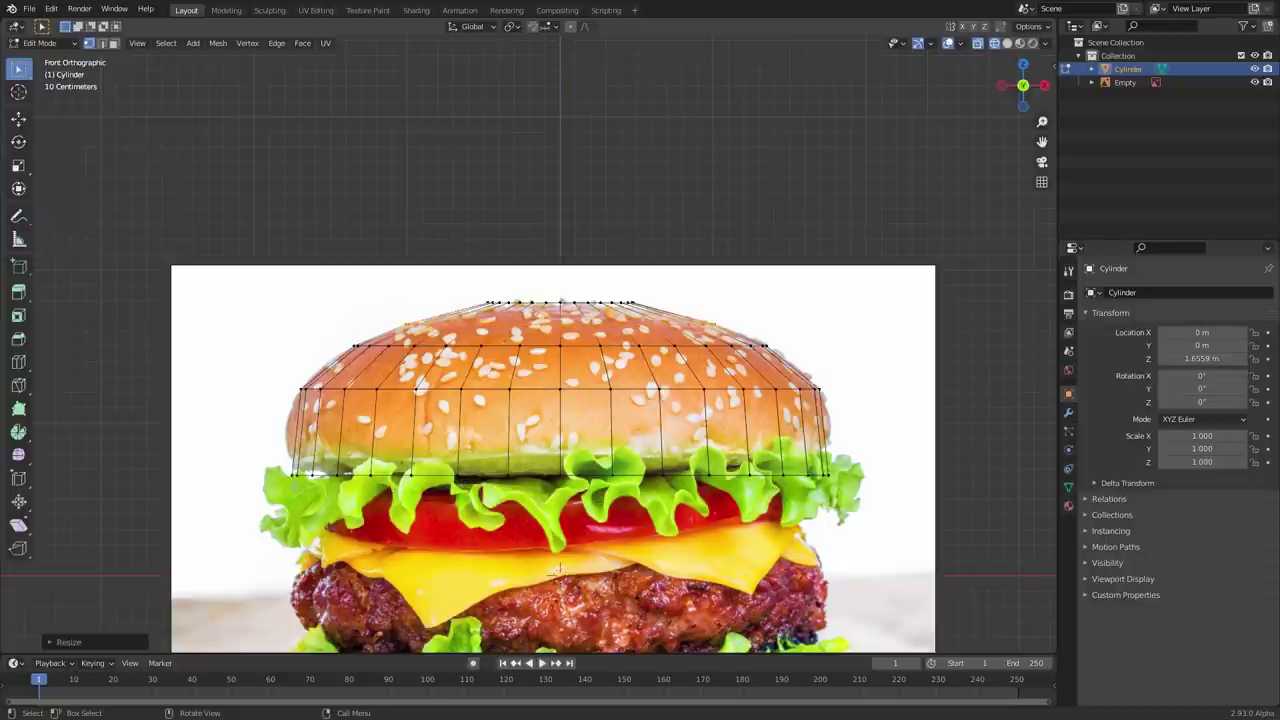
- Move the bottom vertex ring vertically and add a widened loop at the bun's mid-height
left_click_drag(242, 511, 872, 465)
key("g")
key("z")
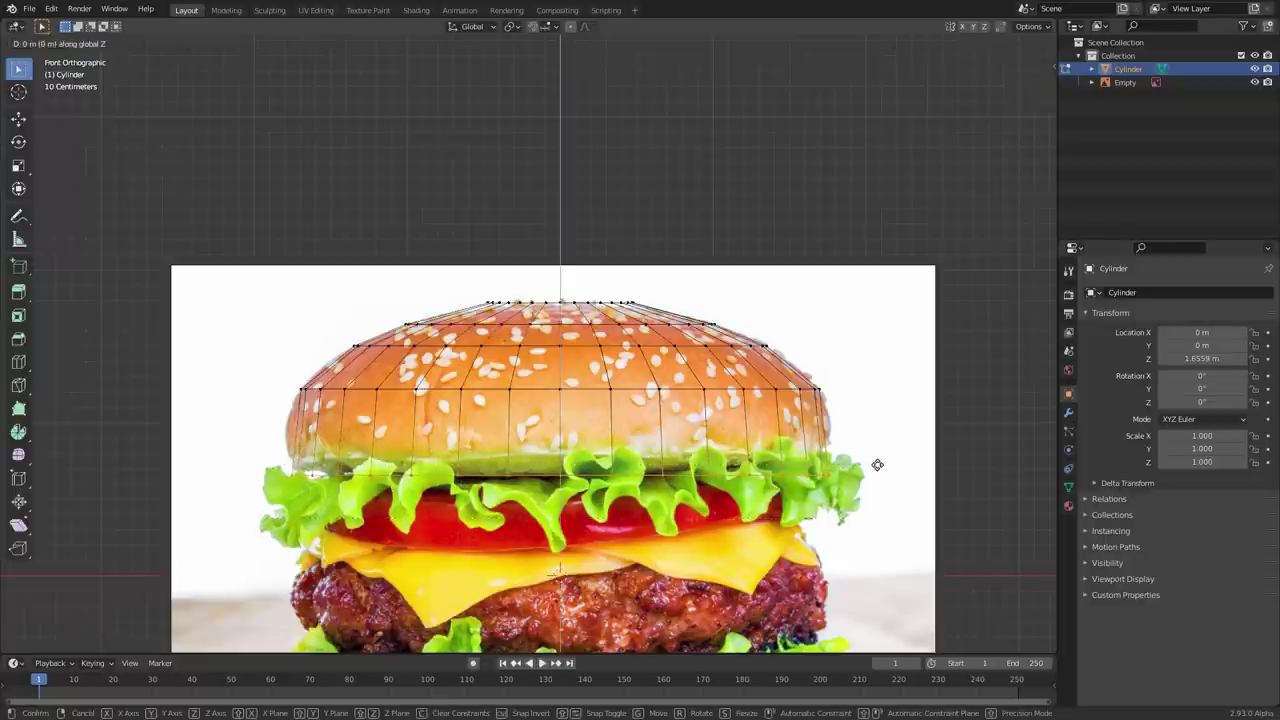
left_click(876, 462)
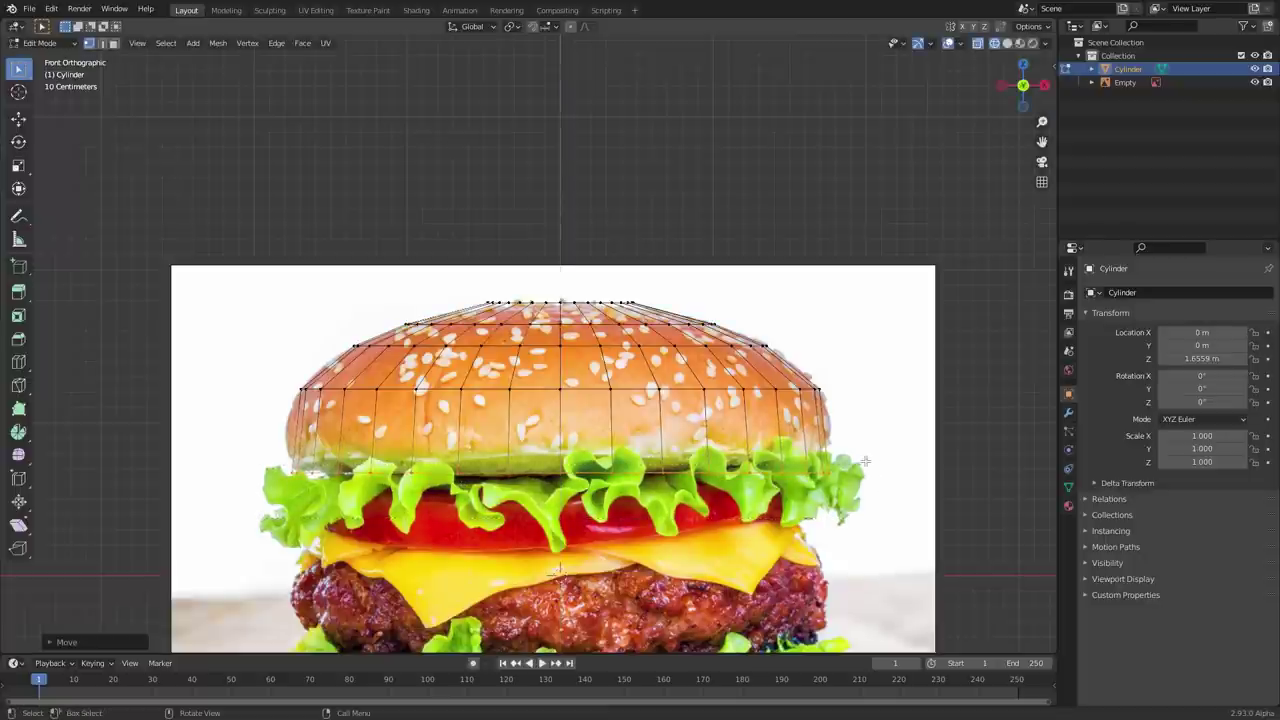
key("ctrl+r")
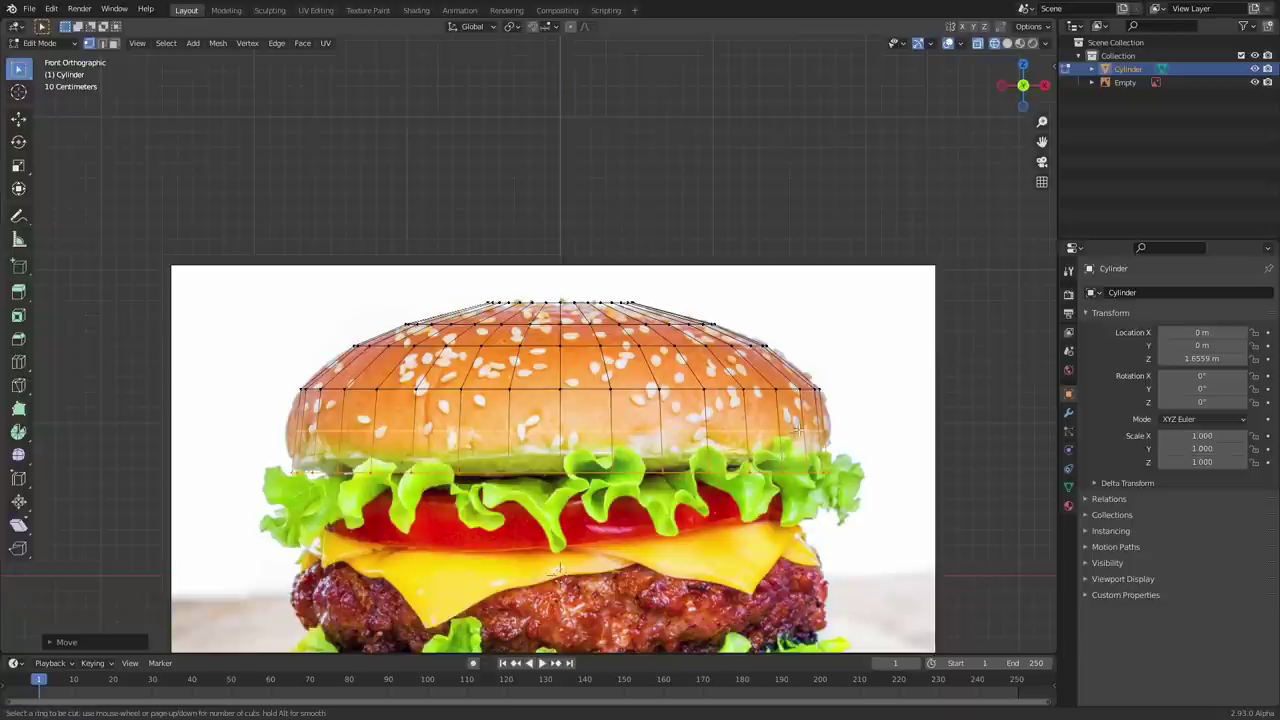
left_click(798, 428)
right_click(798, 428)
key("s")
left_click(873, 432)
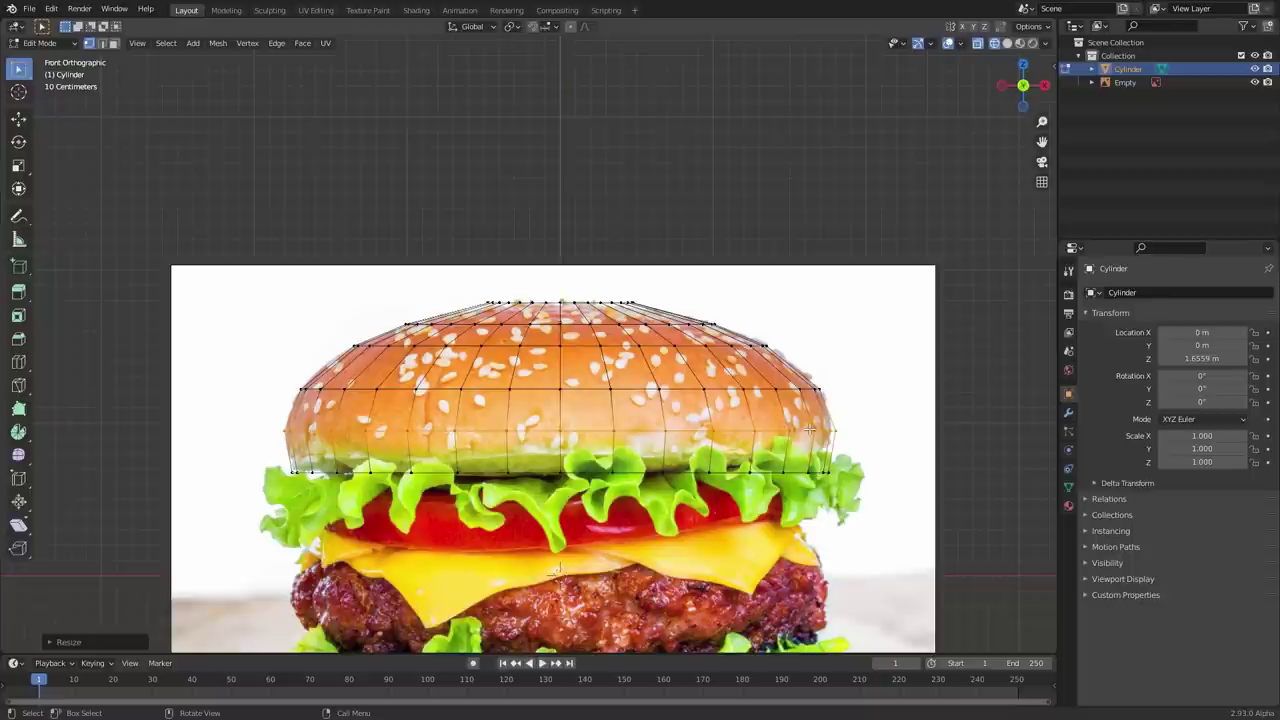
- Switch to solid shading, check the bun in perspective, and return to Object Mode
middle_click_drag(620, 372, 652, 293, "shift")
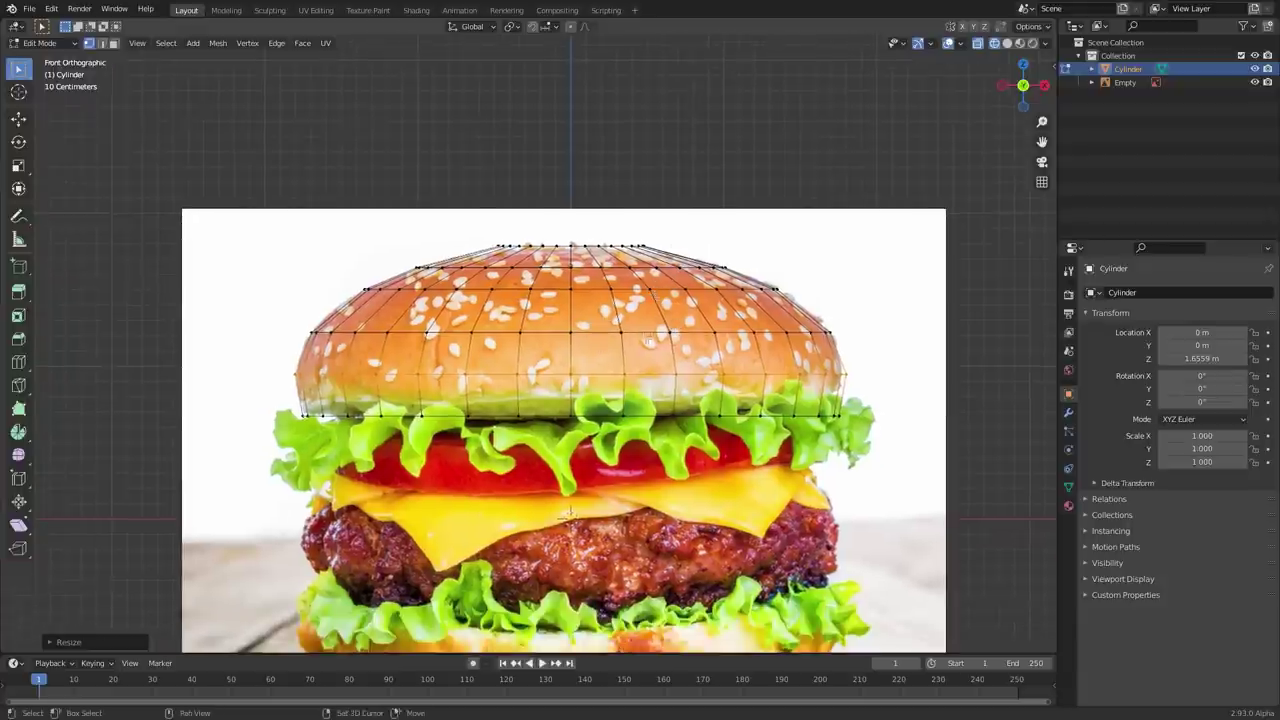
middle_click_drag(639, 334, 624, 318, "shift")
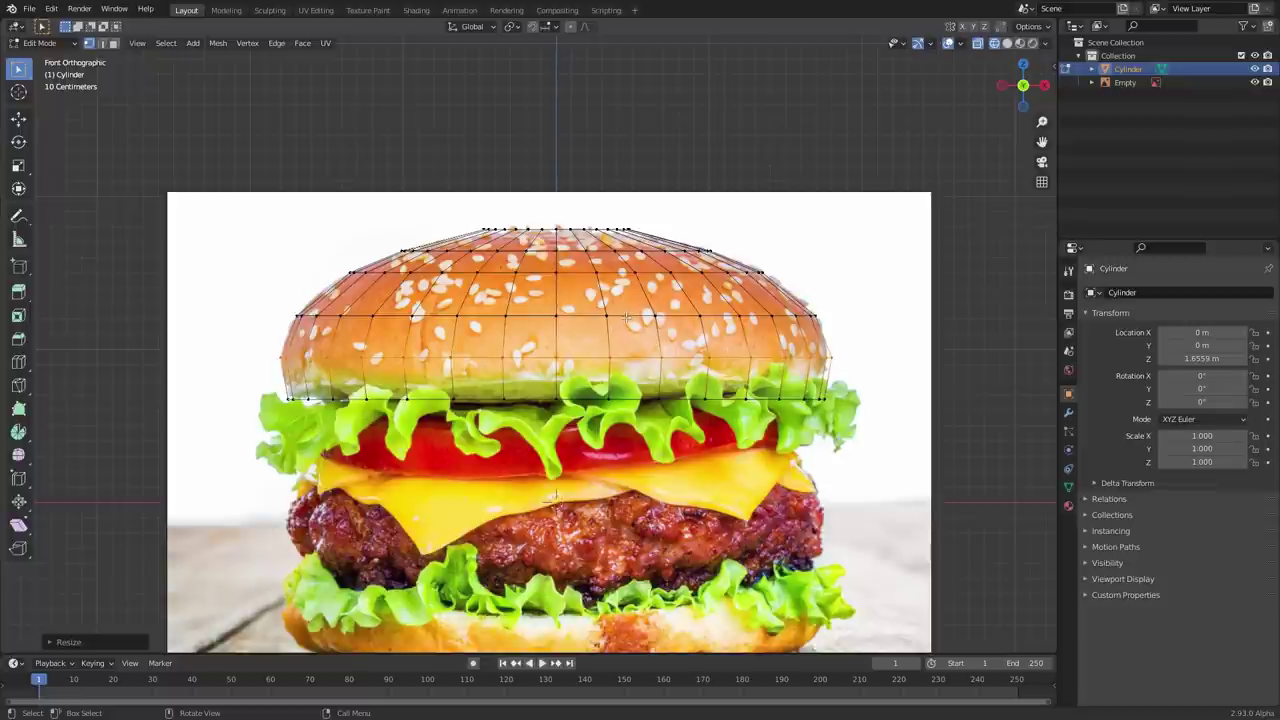
middle_click_drag(489, 299, 988, 65)
left_click(1007, 44)
middle_click_drag(590, 380, 593, 315)
key("Tab")
- Add a Subdivision Surface modifier (viewport level 1, render 2) to the bun cylinder
left_click(1068, 412)
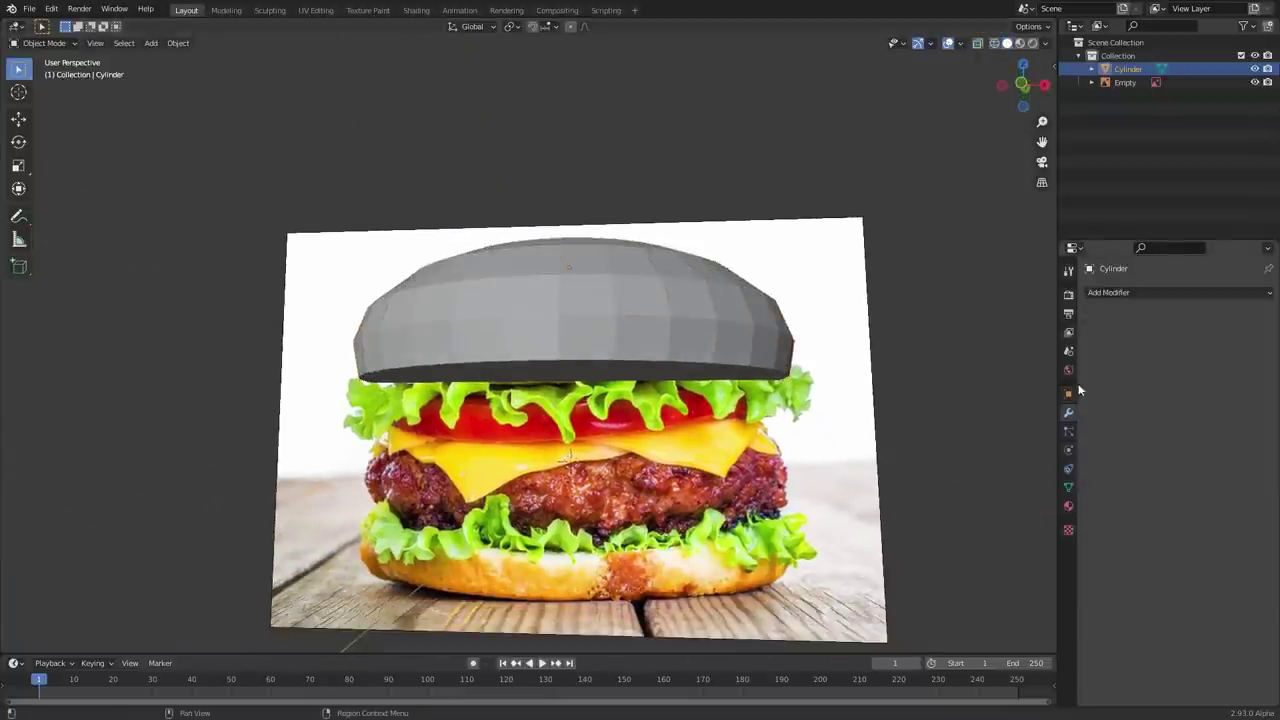
left_click(1180, 292)
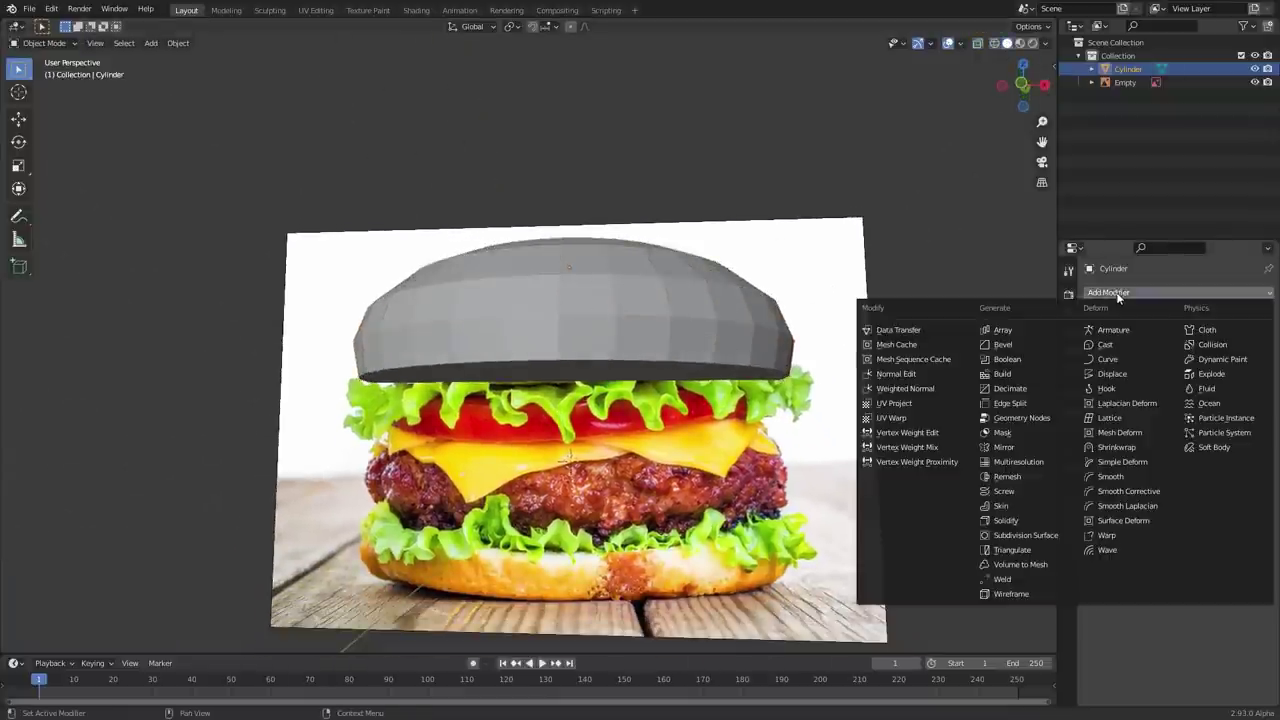
left_click(1030, 535)
- Inspect the smoothed bun from several angles and reselect the bun cylinder
middle_click_drag(697, 254, 580, 214)
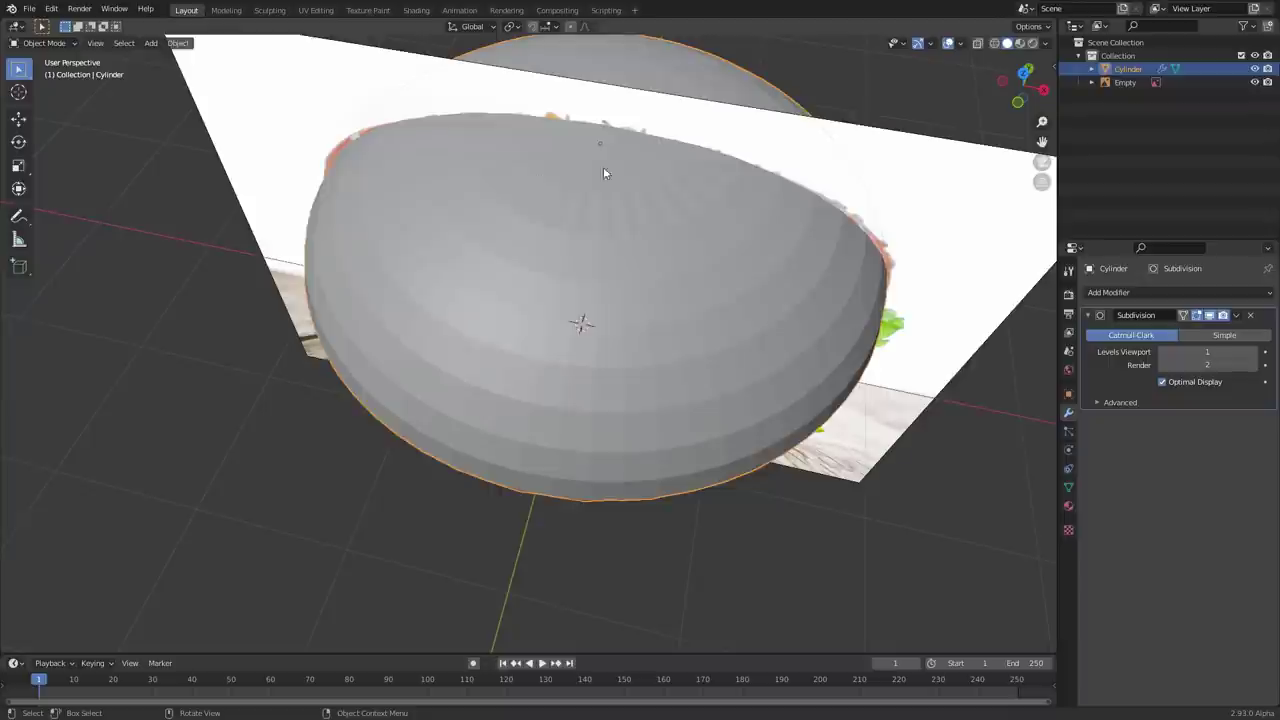
key("Tab")
key("Tab")
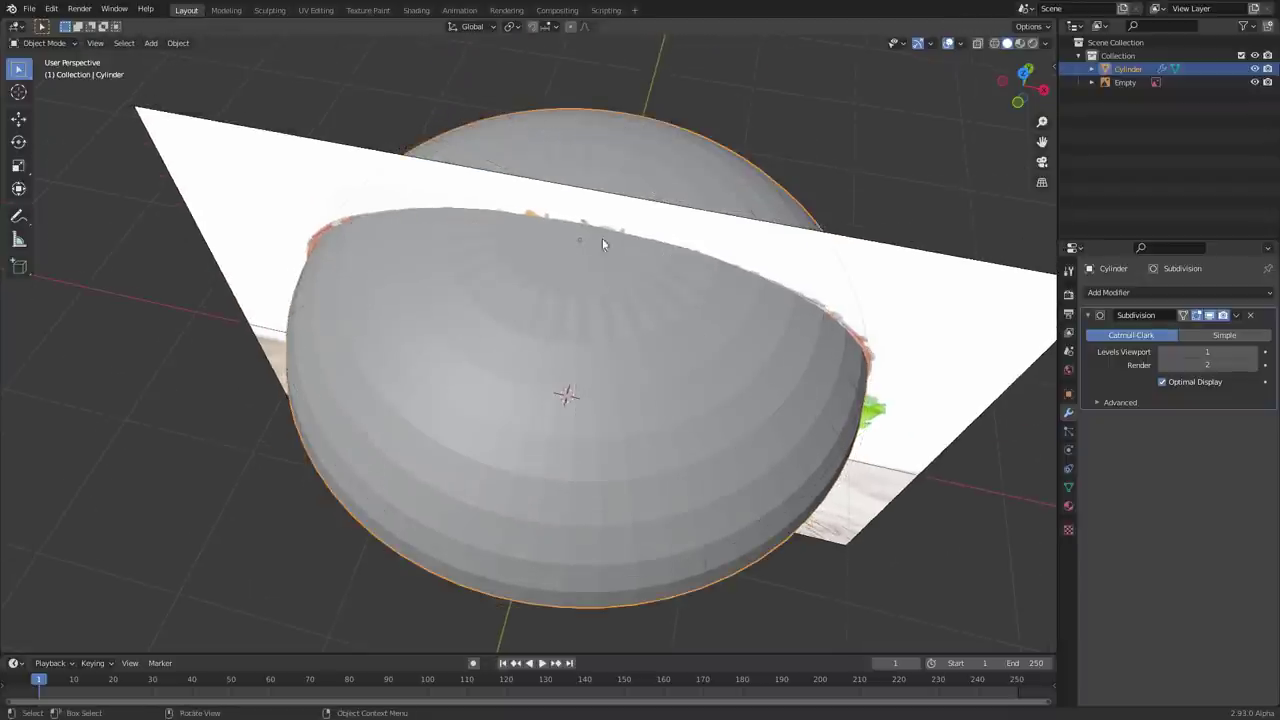
middle_click_drag(603, 240, 545, 236)
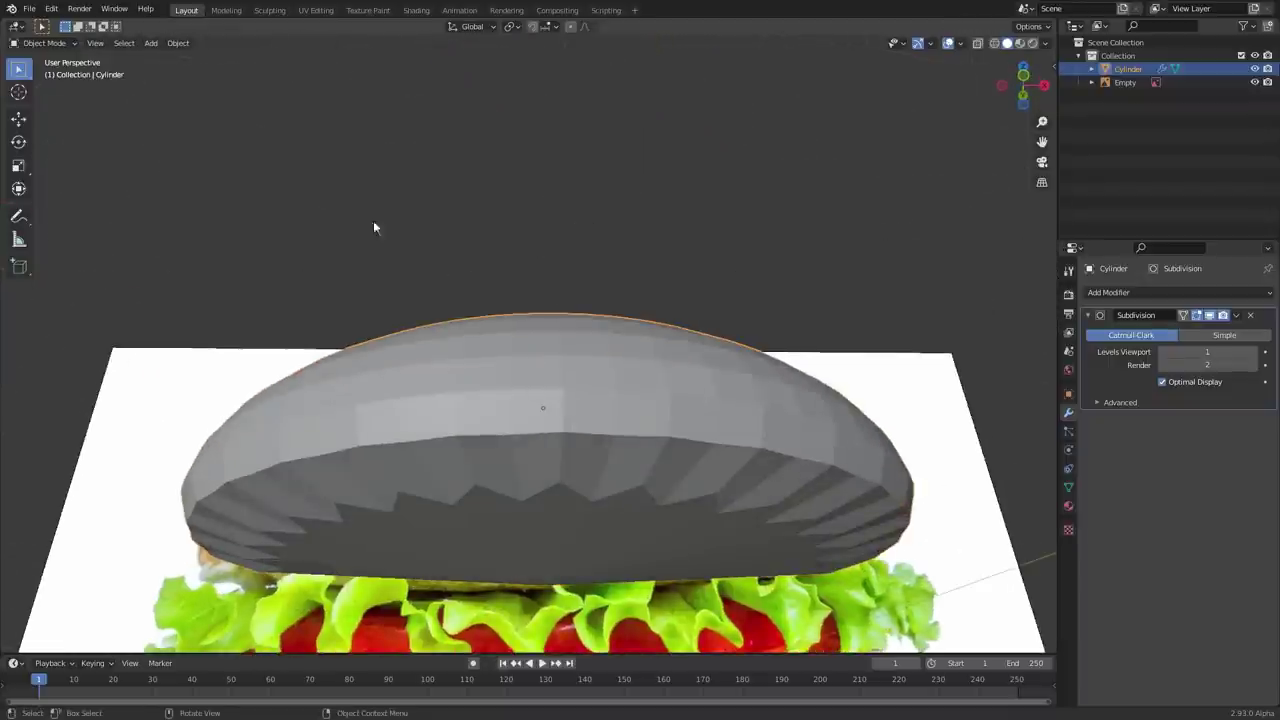
middle_click_drag(373, 227, 477, 247)
mouse_move(563, 257)
middle_mouse_down()
mouse_move(572, 406)
mouse_move(557, 249)
middle_mouse_up()
left_click(578, 297)
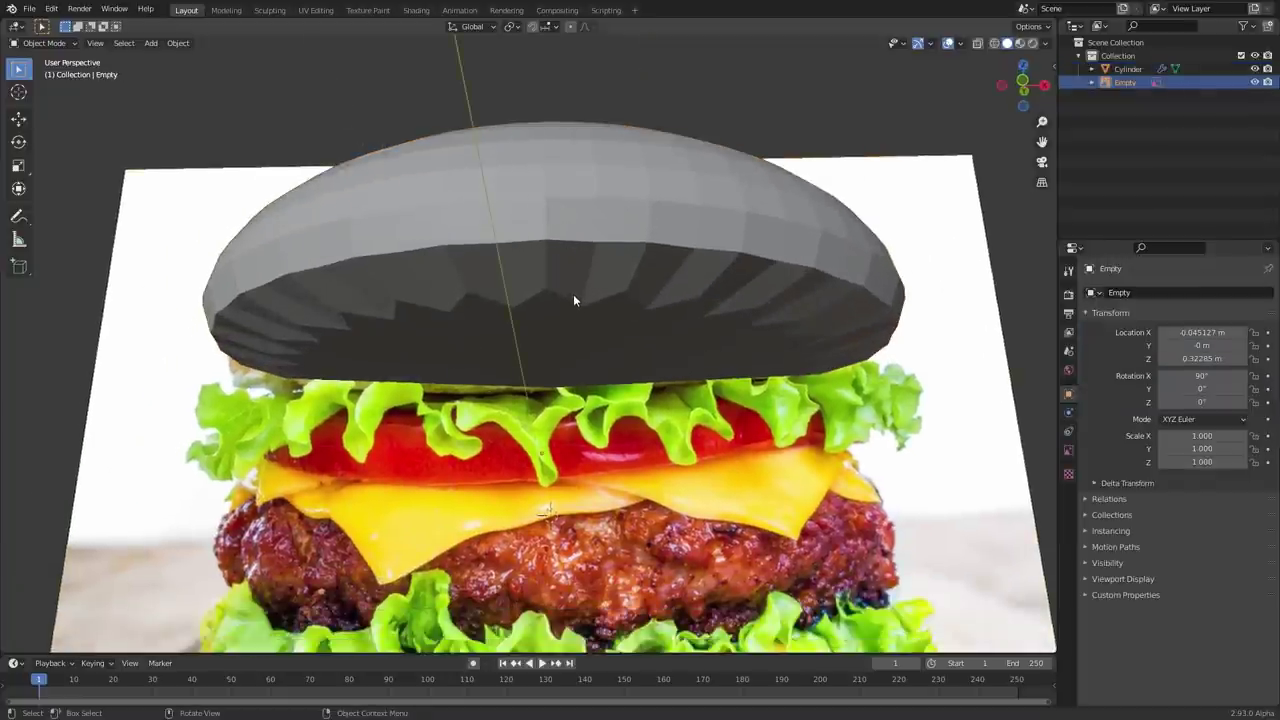
left_click(573, 294)
- Inset the bun's flat underside face, enlarge it, and redo a deeper inset
key("Tab")
middle_click_drag(573, 294, 589, 239)
scroll(589, 239, "down", 6)
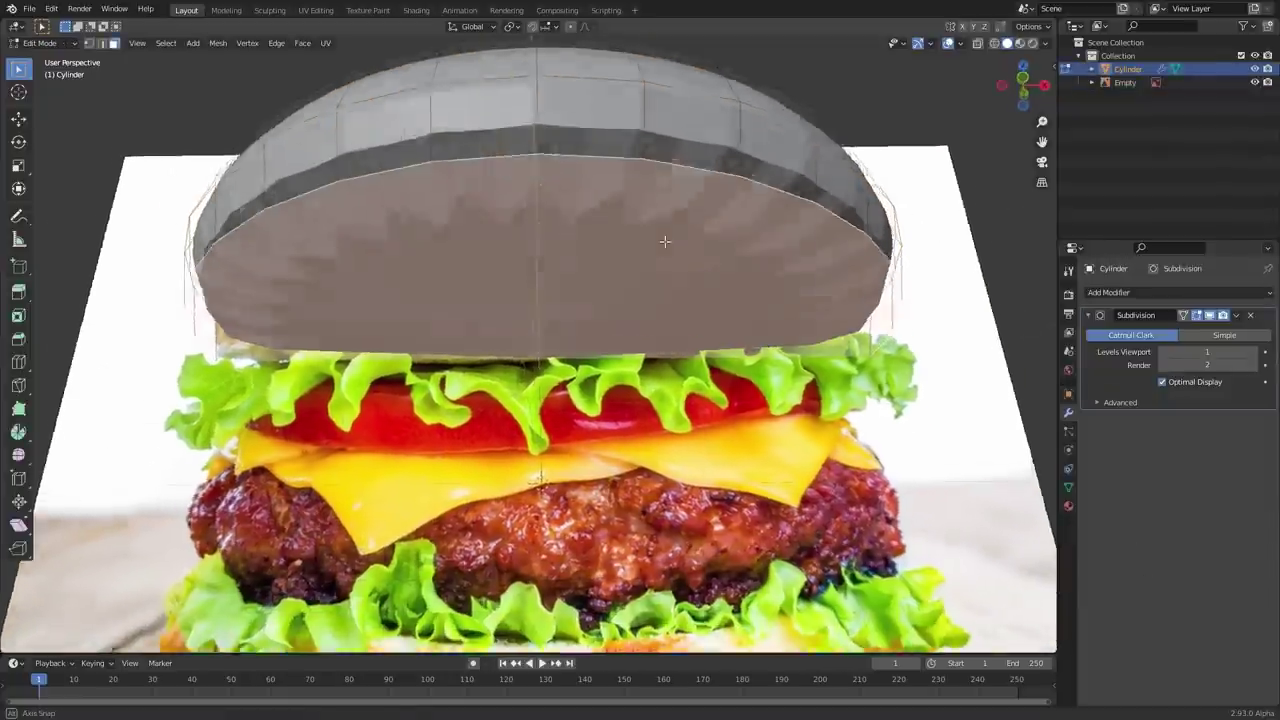
key("i")
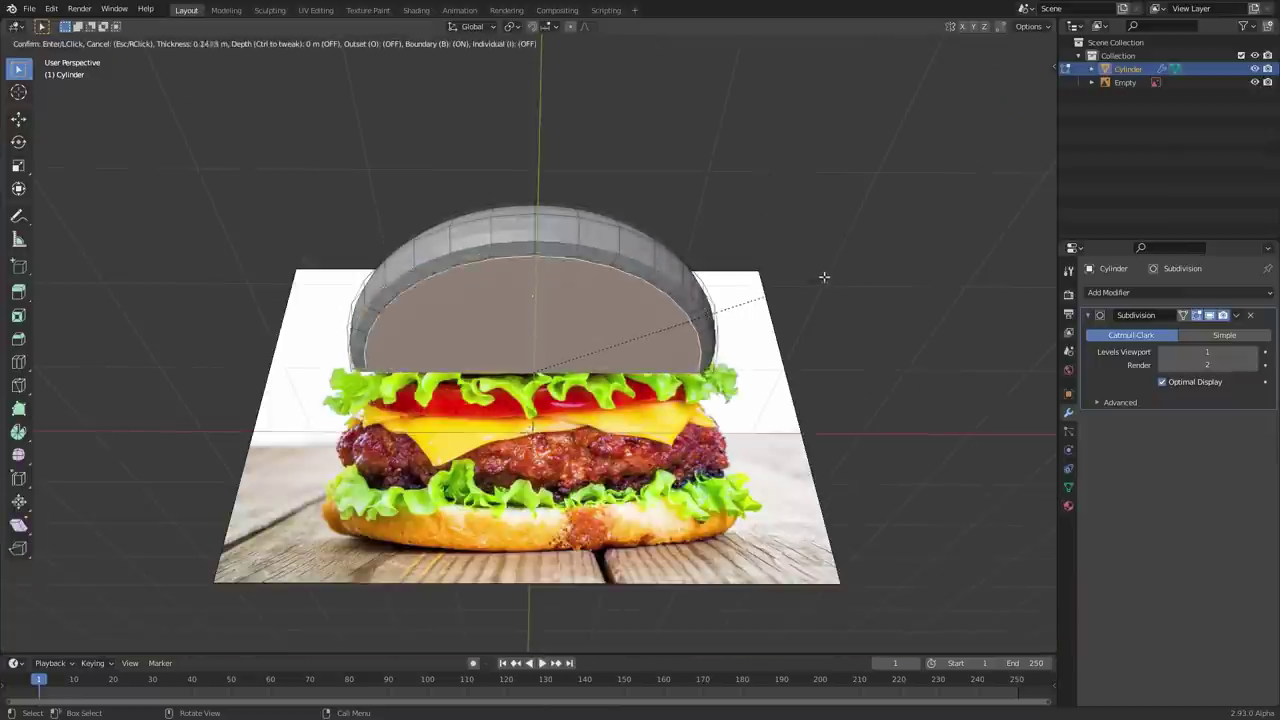
left_click(791, 283)
scroll(640, 373, "up", 8)
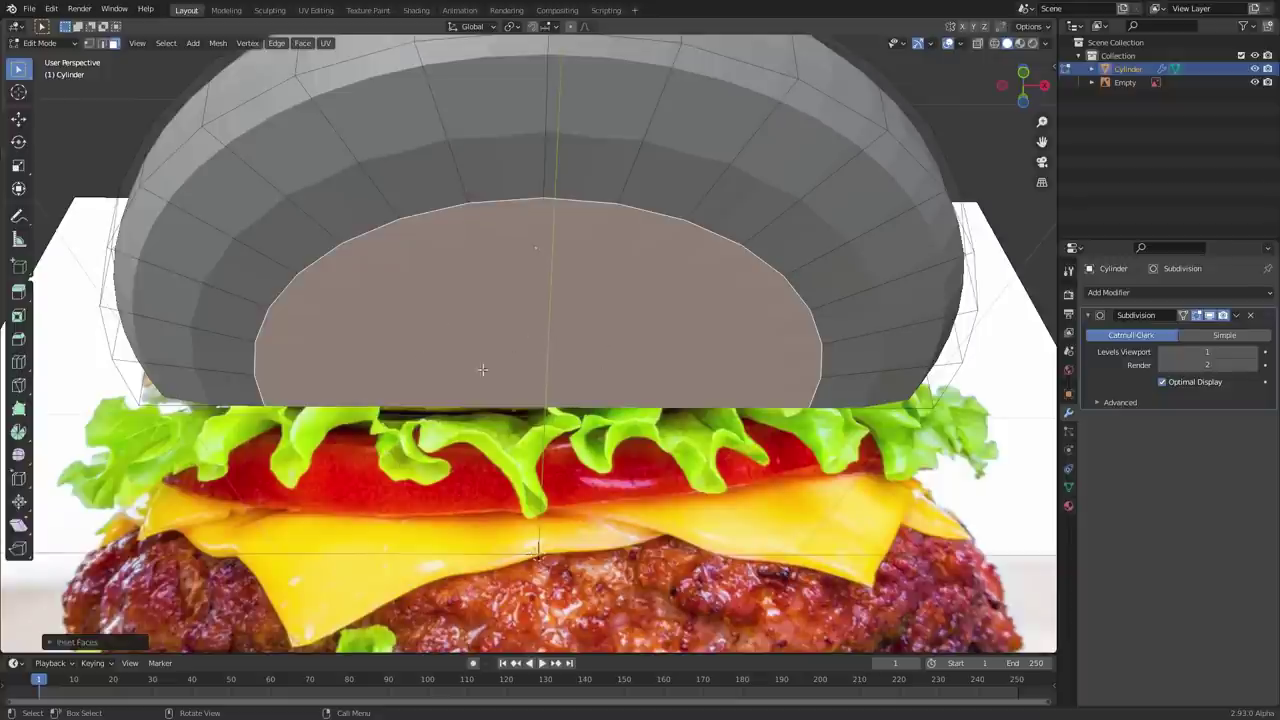
key("s")
left_click(958, 242)
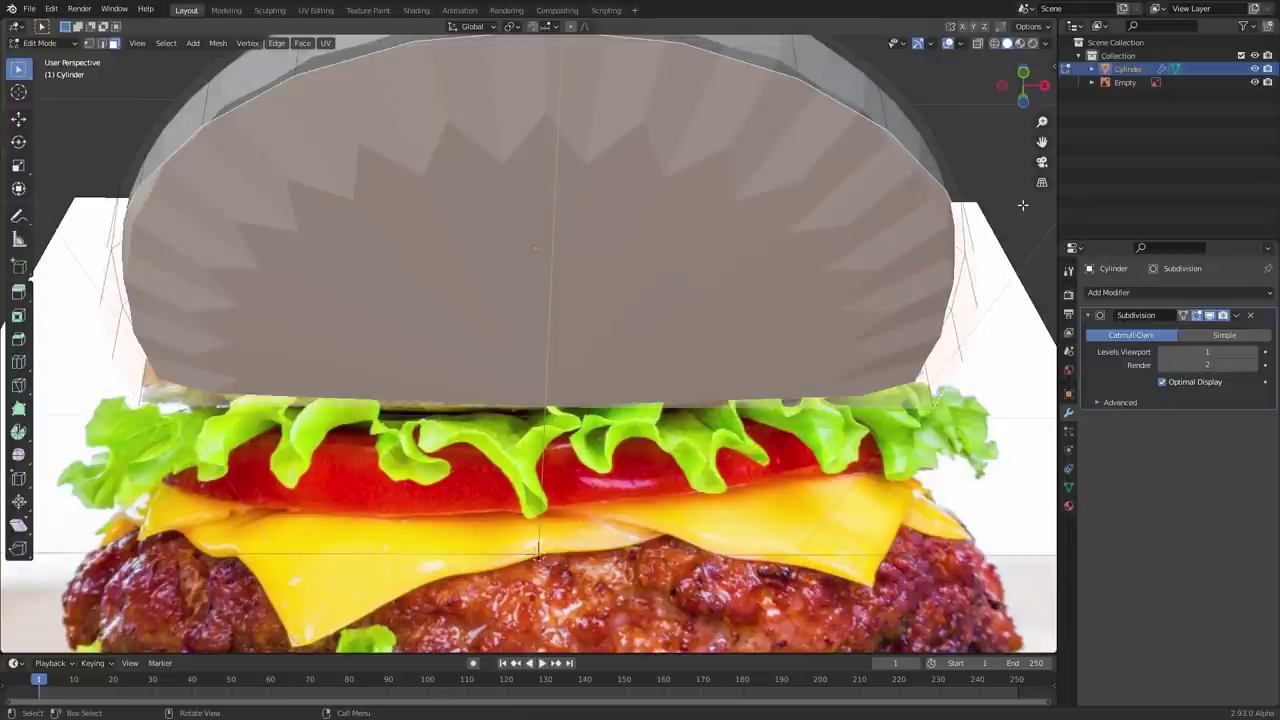
key("i")
left_click(995, 225)
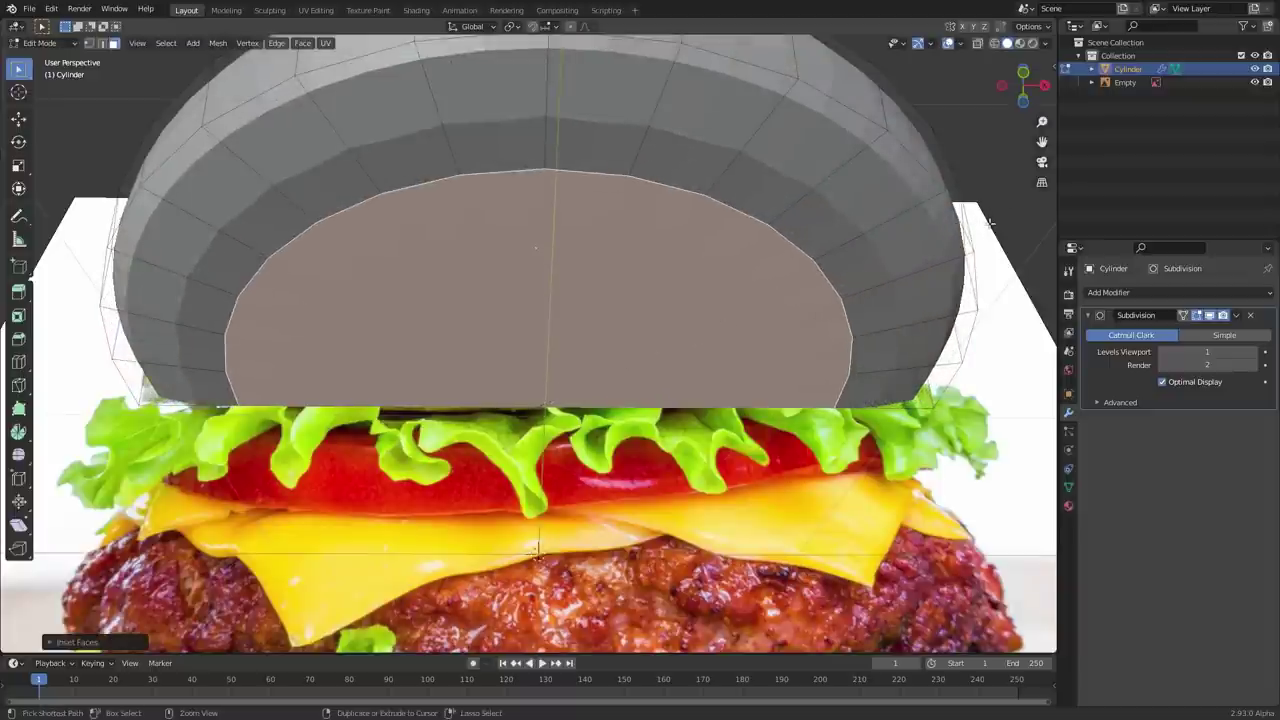
key("ctrl+z")
key("i")
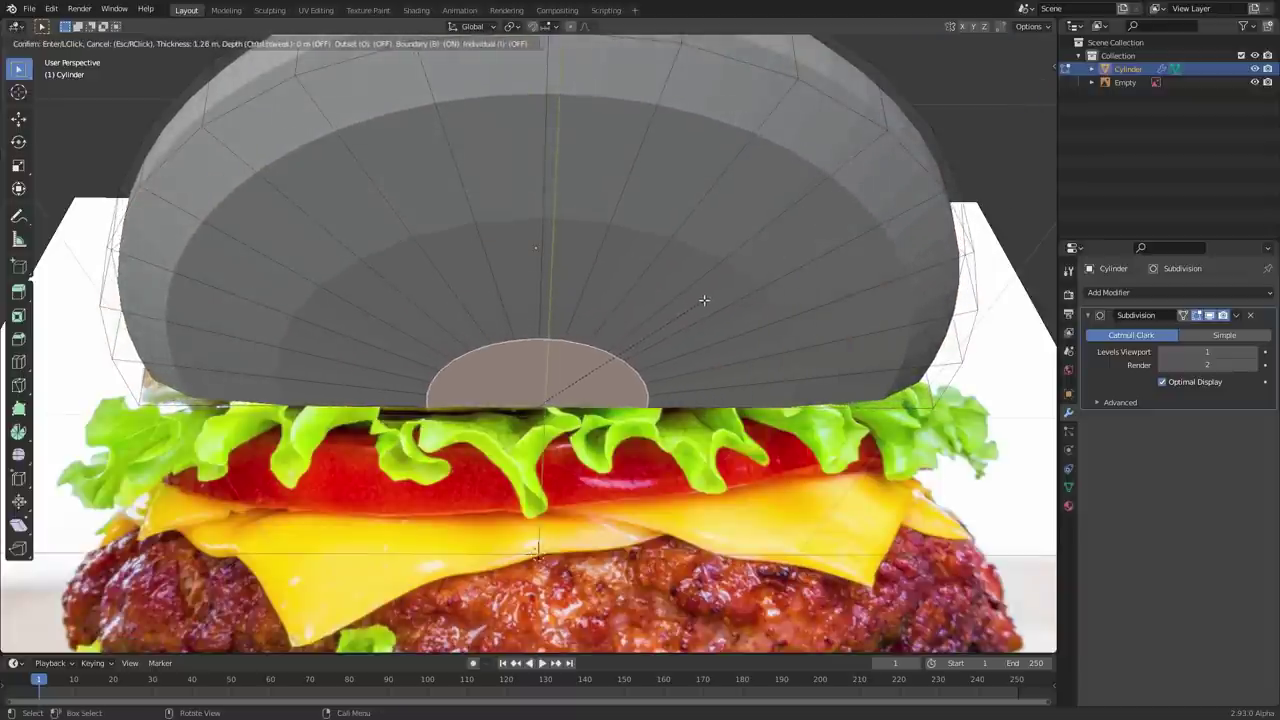
left_click(701, 301)
- Cut concentric edge loops into the underside, then view the domed bun from above
key("ctrl+r")
scroll(600, 263, "up", 5)
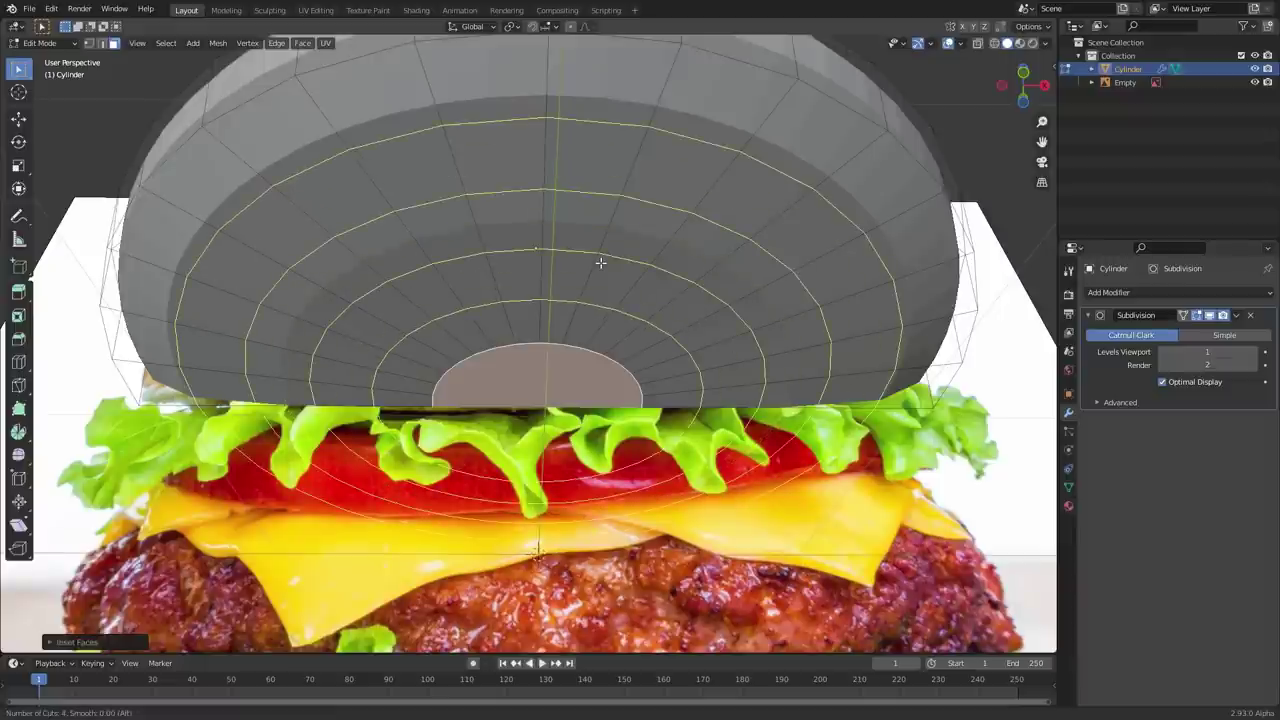
left_click(601, 264)
scroll(600, 260, "down", 5)
middle_click_drag(598, 248, 586, 309)
scroll(596, 232, "up", 3)
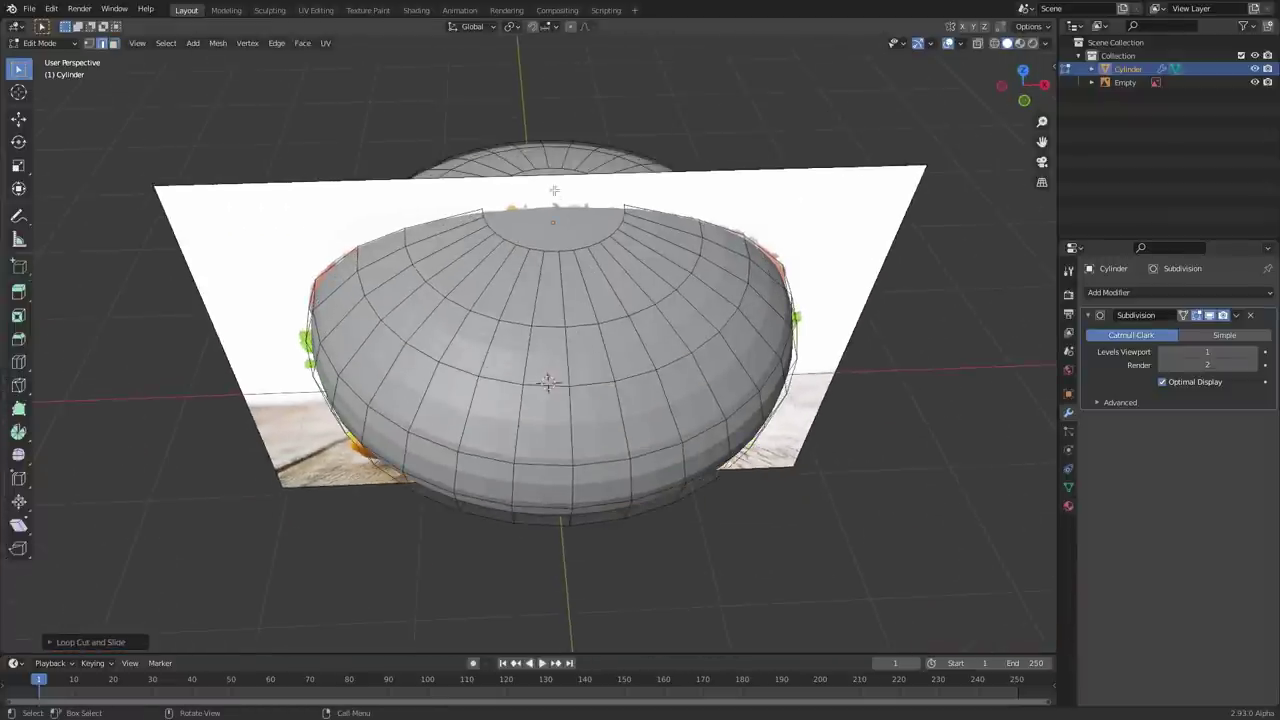
scroll(552, 200, "up", 4)
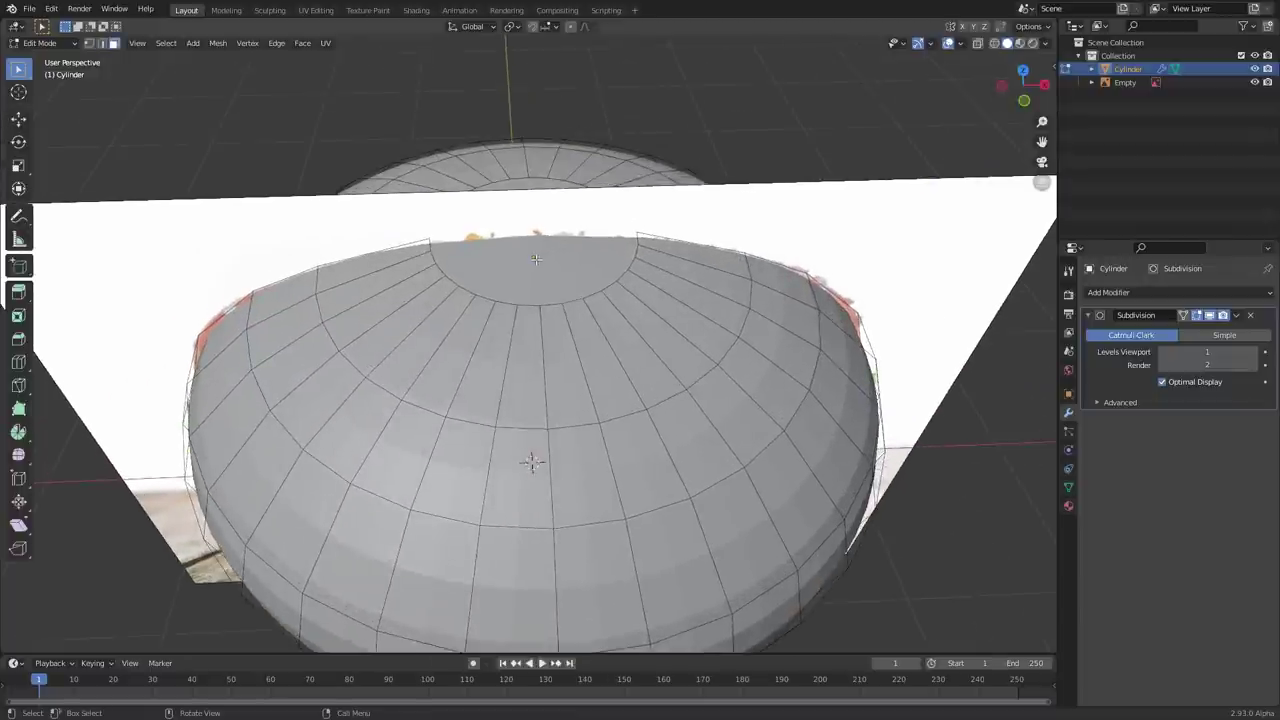
- Inset the bun's top cap face and return to Object Mode
left_click(537, 259)
key("i")
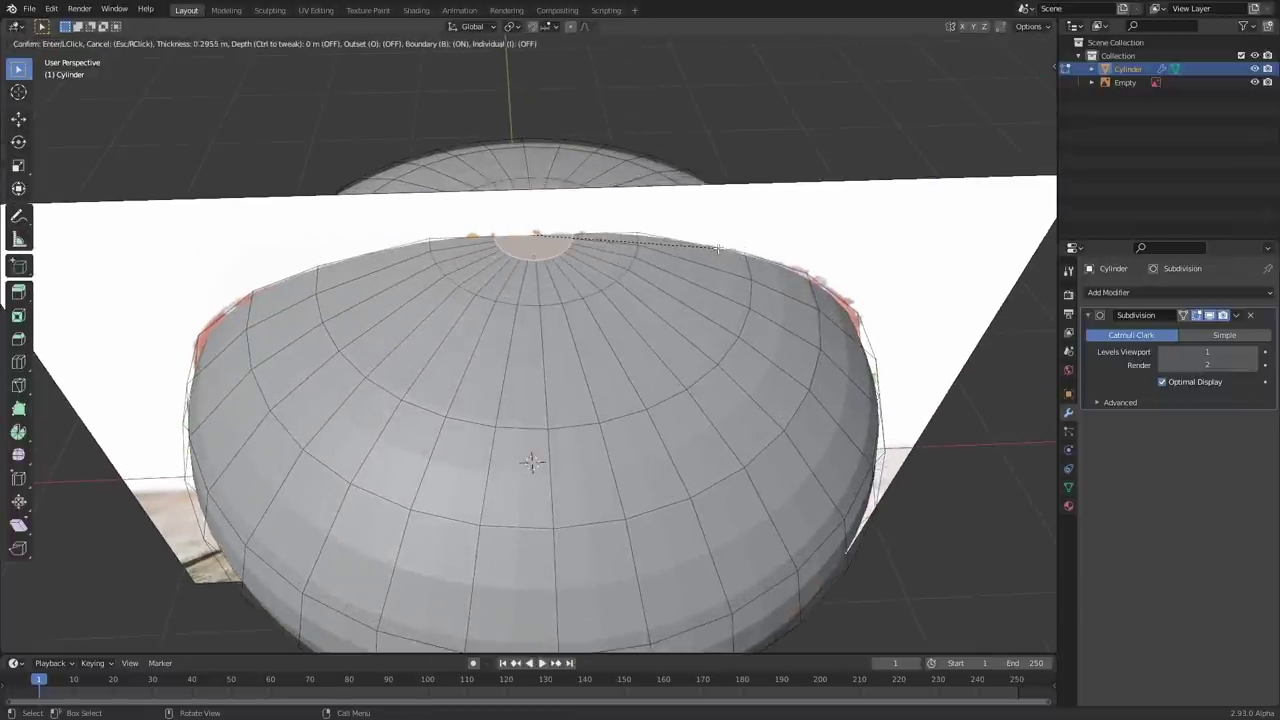
left_click(709, 248)
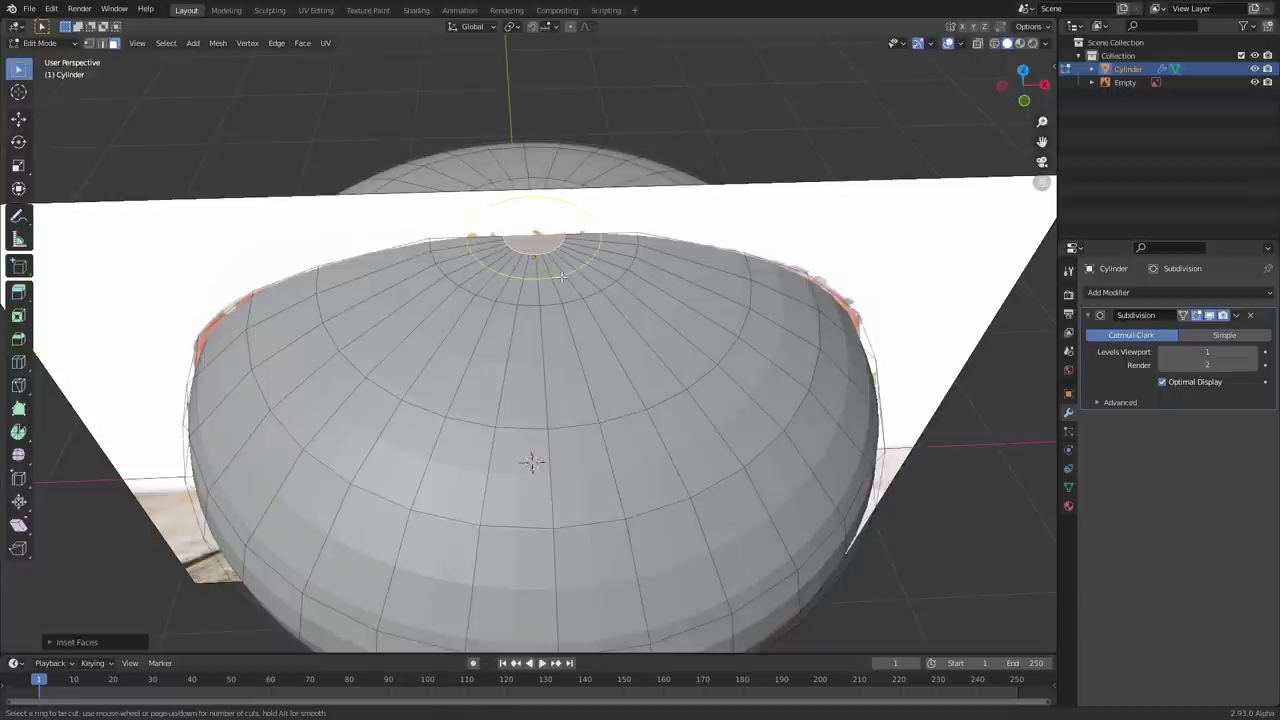
key("Tab")
middle_click_drag(586, 271, 574, 401)
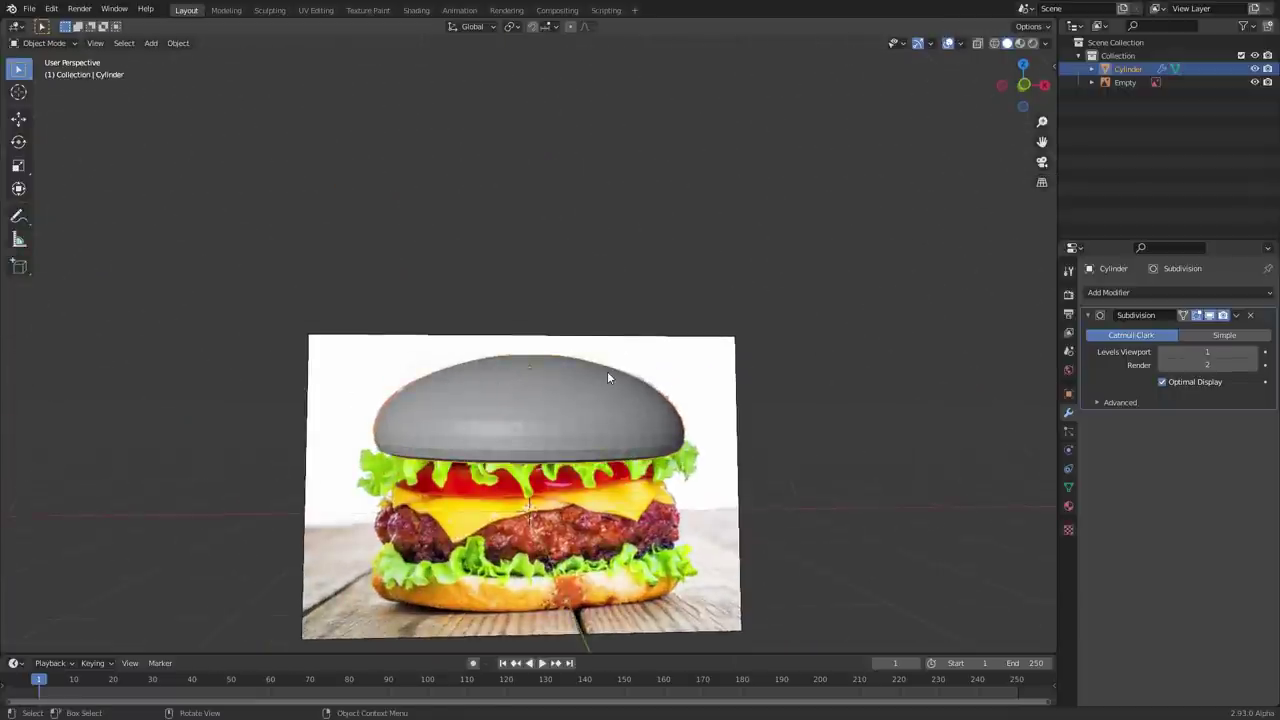
- Apply Shade Smooth to the top bun cylinder and show the Add Modifier list
scroll(528, 443, "up", 3)
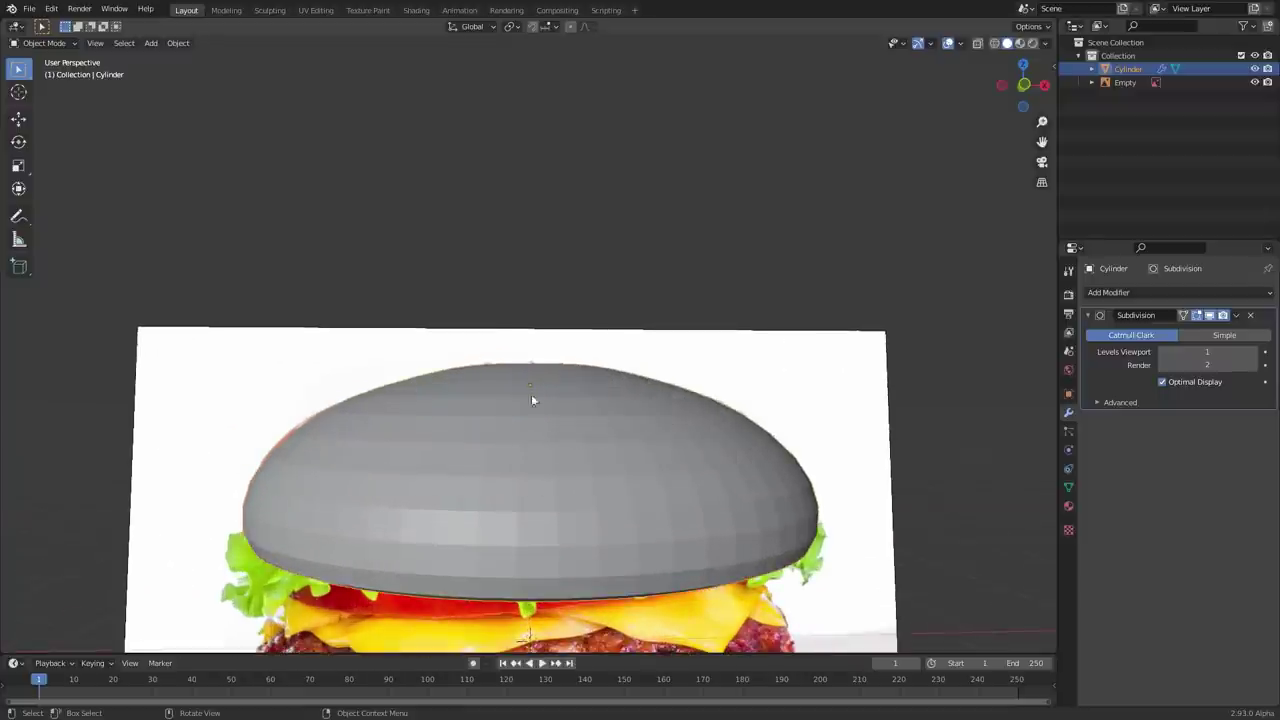
middle_click_drag(531, 400, 503, 323)
scroll(620, 343, "down", 2)
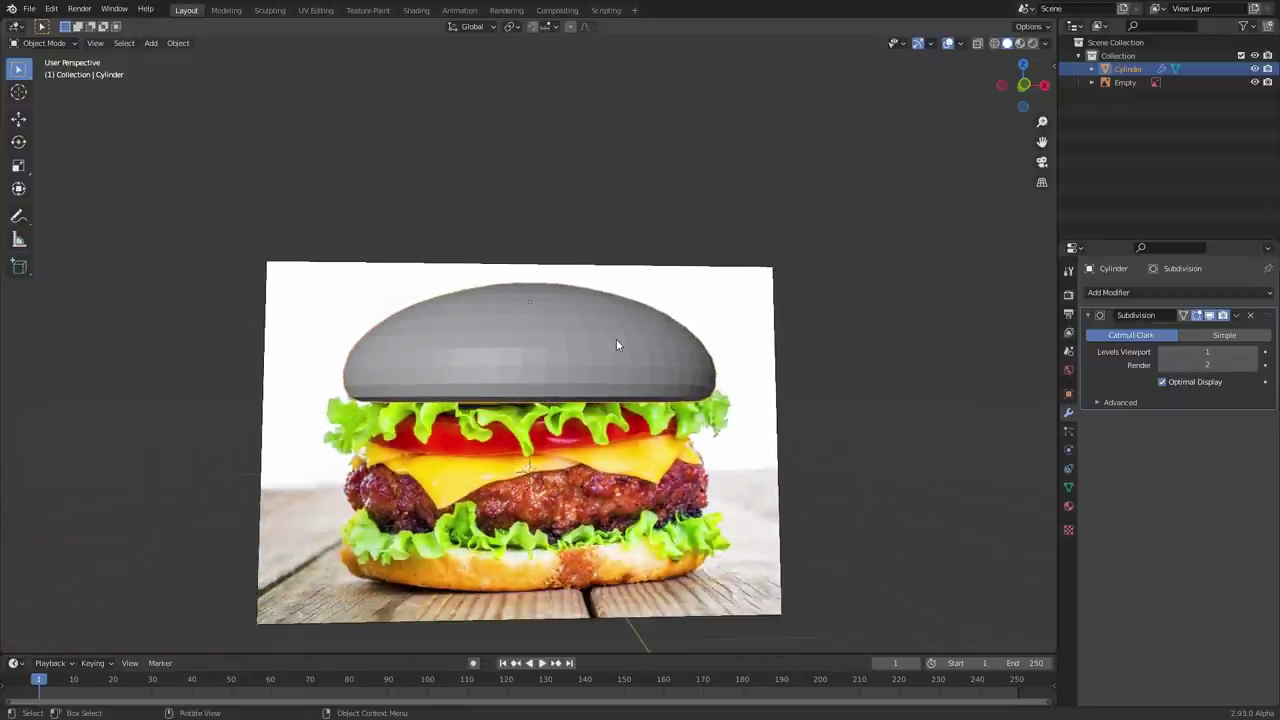
scroll(600, 362, "up", 3)
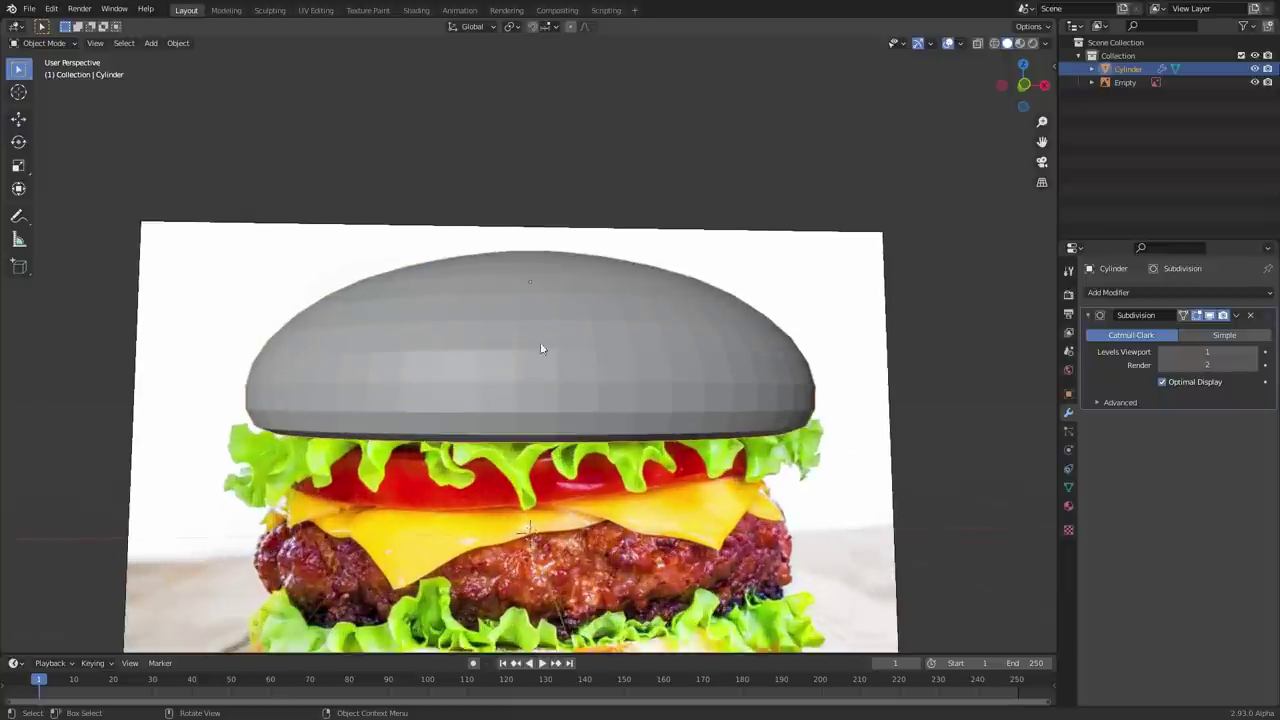
middle_click_drag(543, 351, 549, 313)
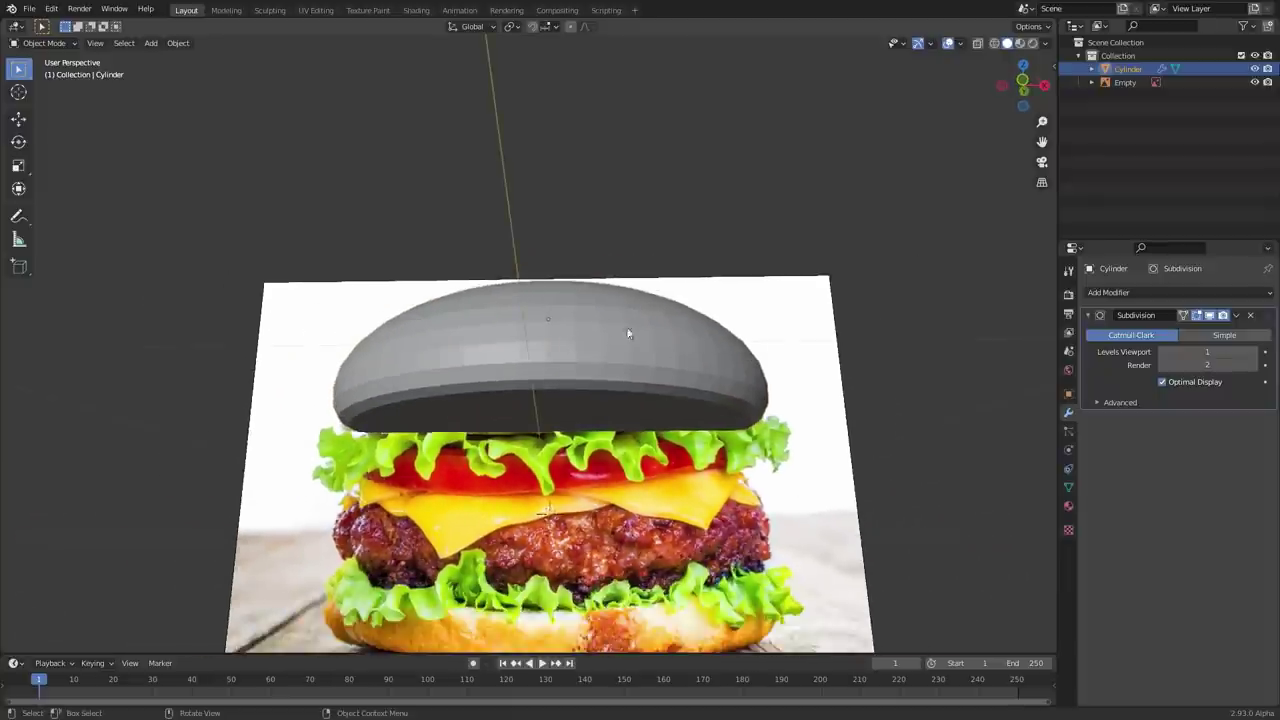
right_click(620, 287)
left_click(620, 287)
left_click(1108, 293)
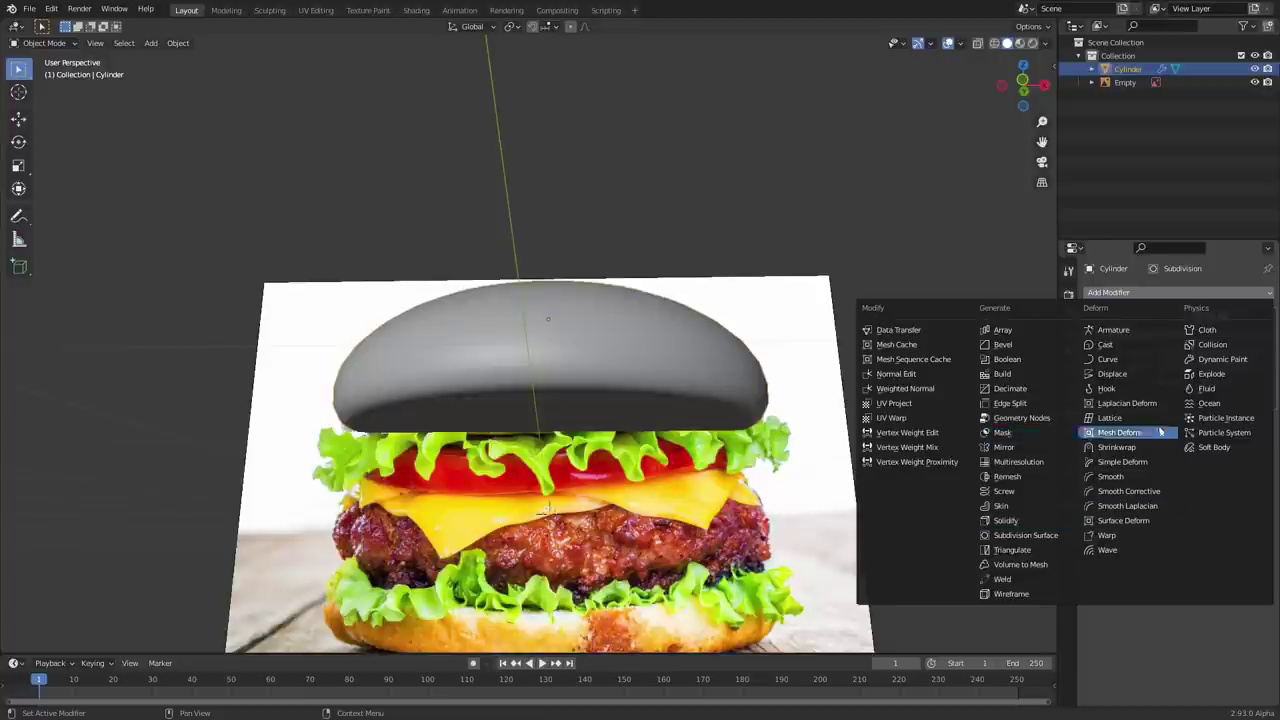
- Add a Displace modifier under the Subdivision and create a new texture for it
left_click(1112, 374)
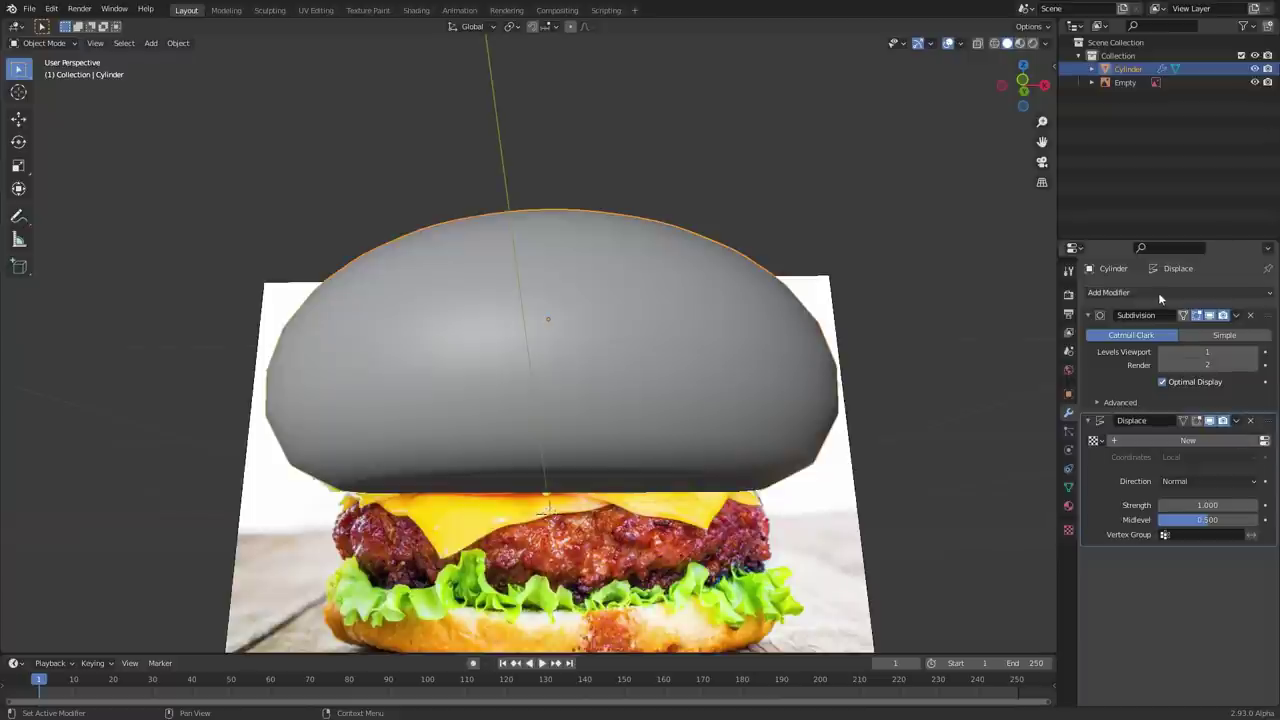
mouse_move(1264, 422)
left_mouse_down()
mouse_move(1277, 315)
mouse_move(1264, 470)
mouse_move(1262, 440)
left_mouse_up()
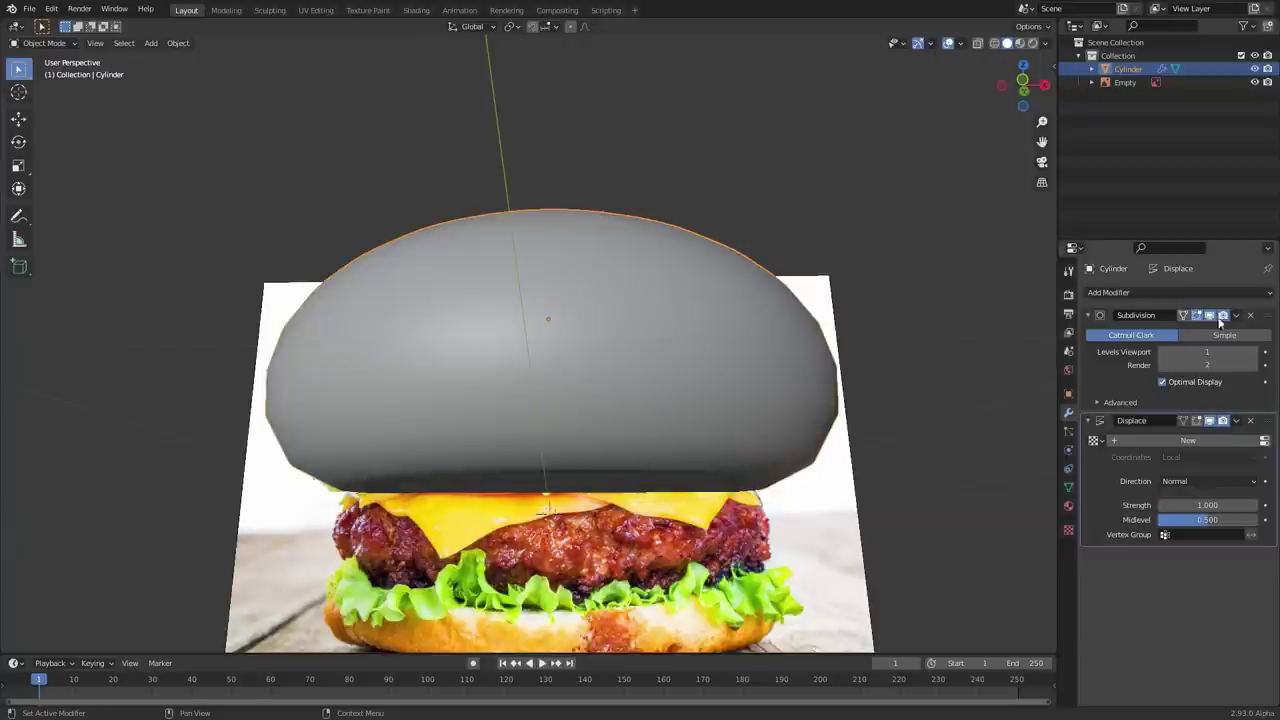
left_click(1208, 440)
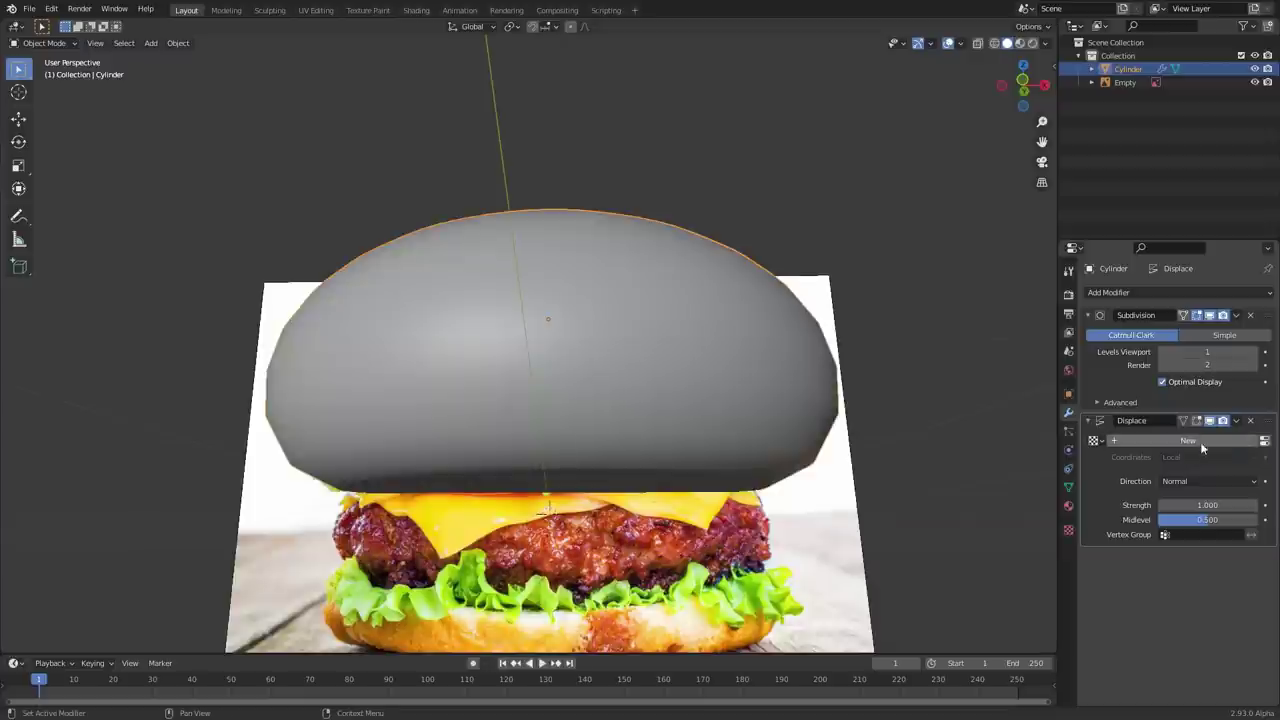
- Set the displacement texture type to Clouds and switch to front orthographic view
left_click(1068, 530)
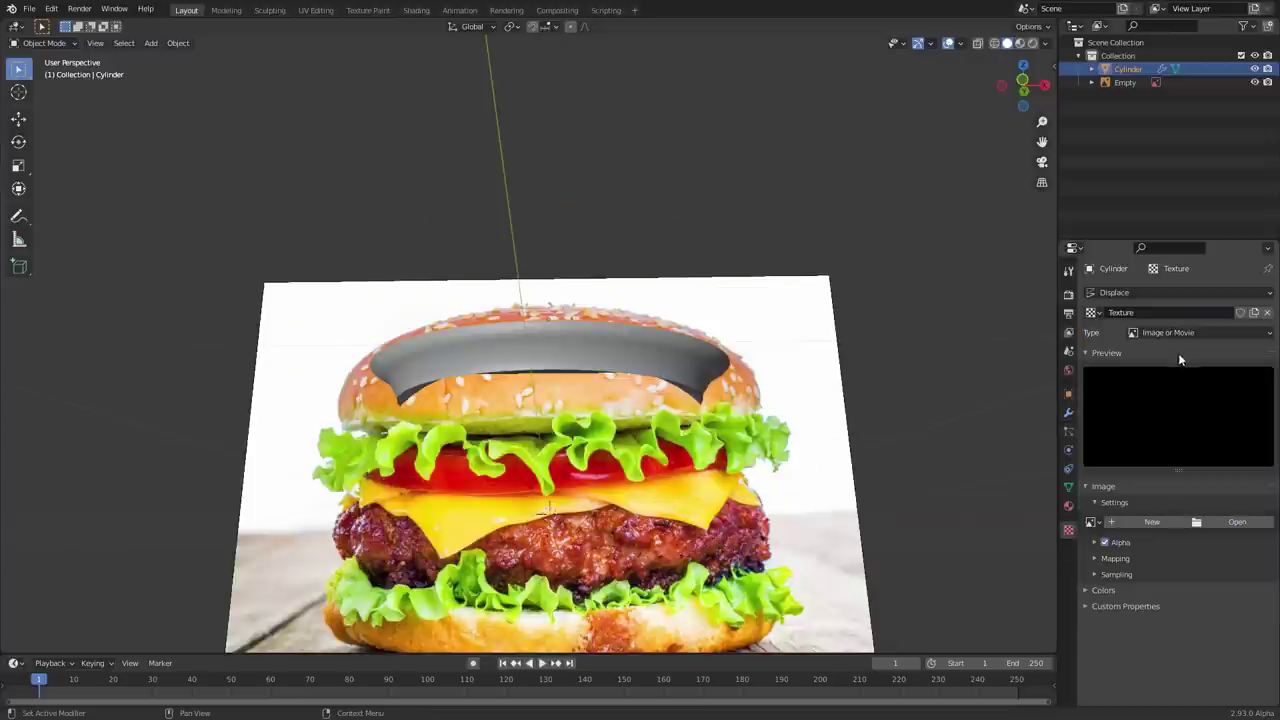
left_click(1170, 333)
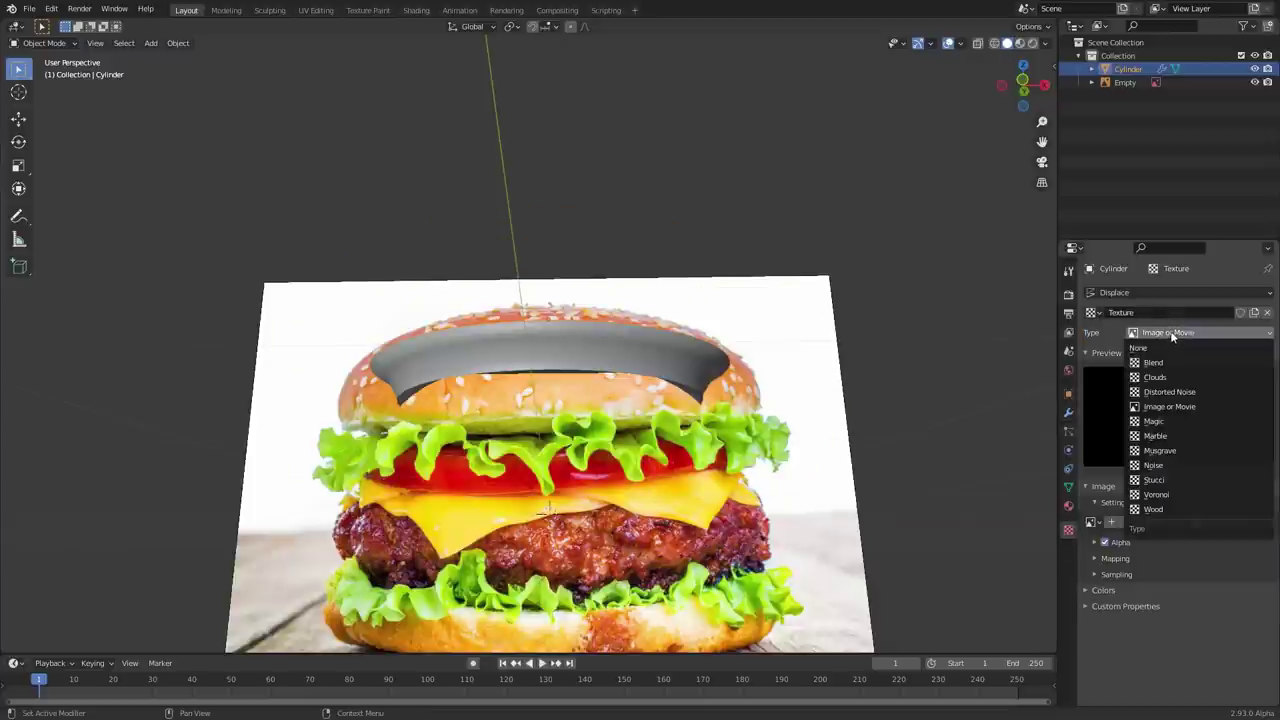
left_click(1160, 377)
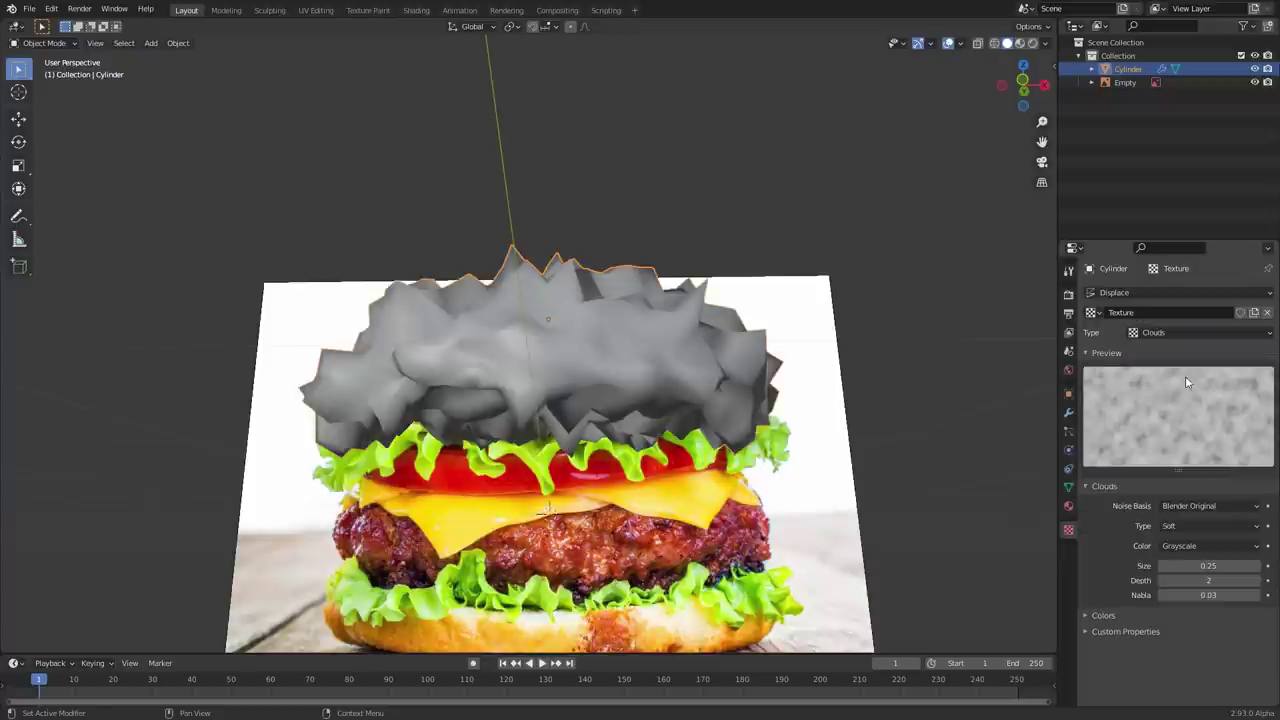
left_click(1023, 78)
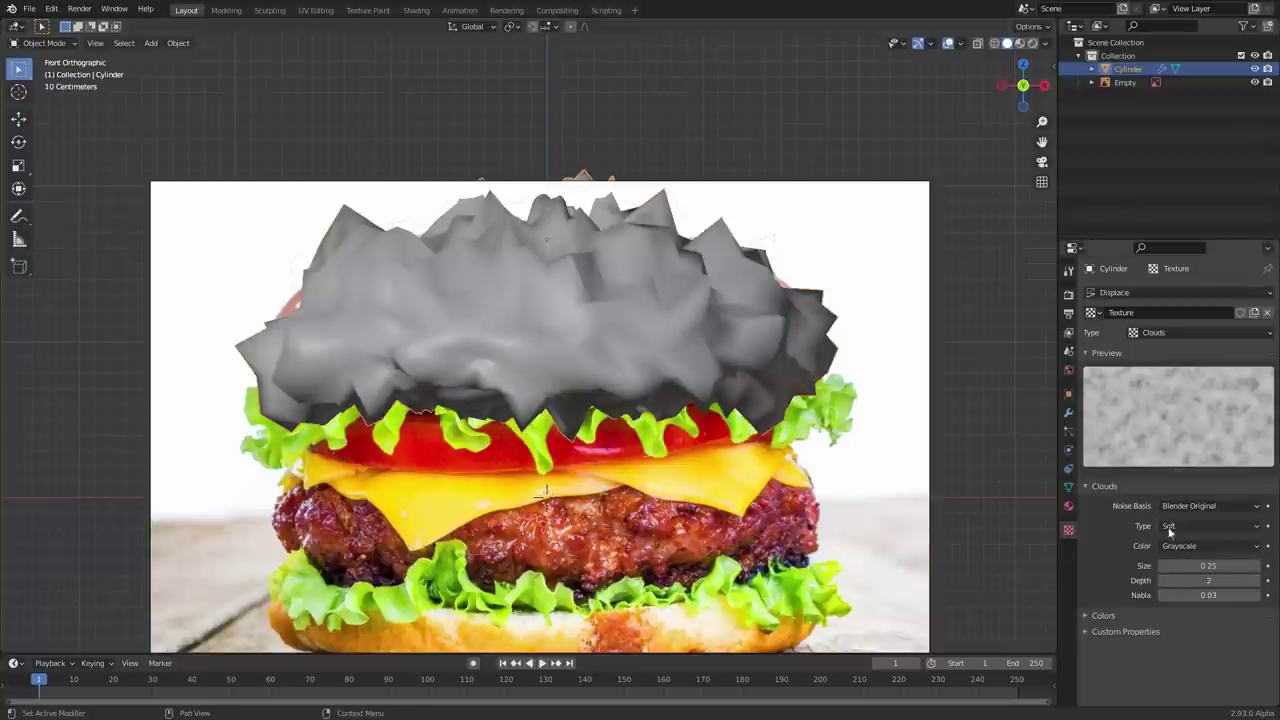
- Set the Clouds size to 1.64 and keep the depth at 2
left_click_drag(1208, 565, 1106, 462)
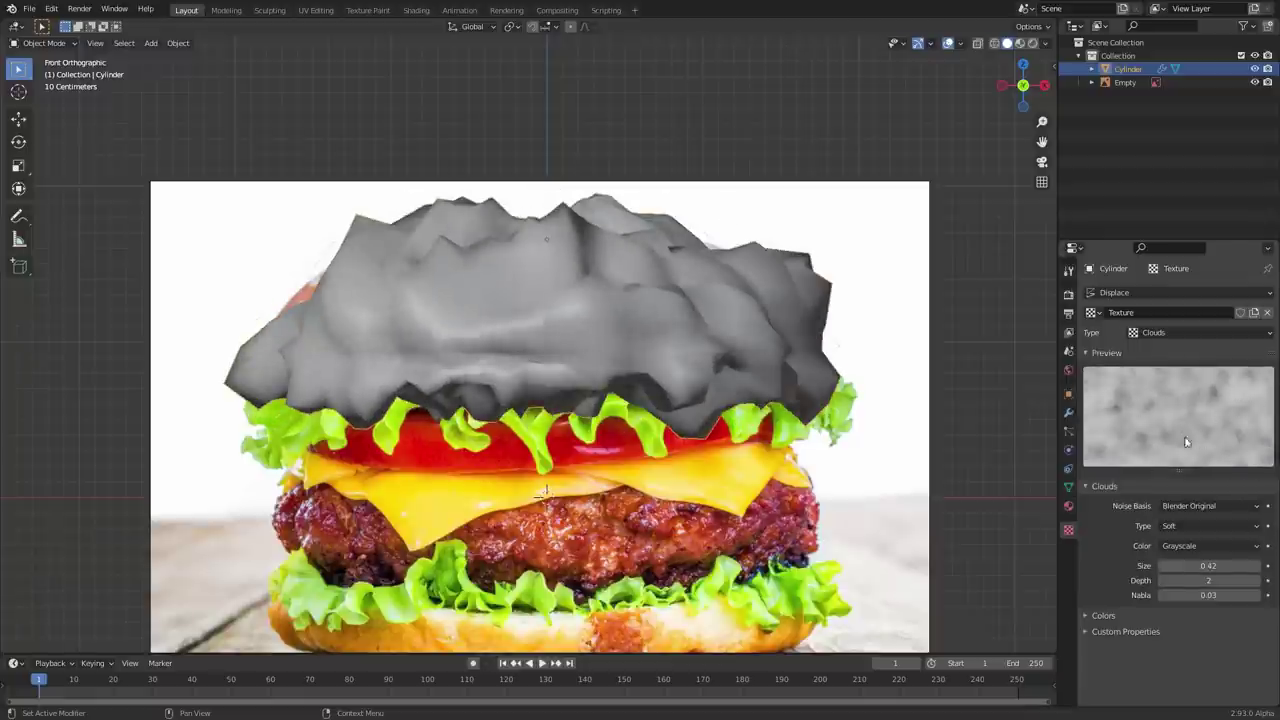
left_click_drag(1208, 565, 1186, 414)
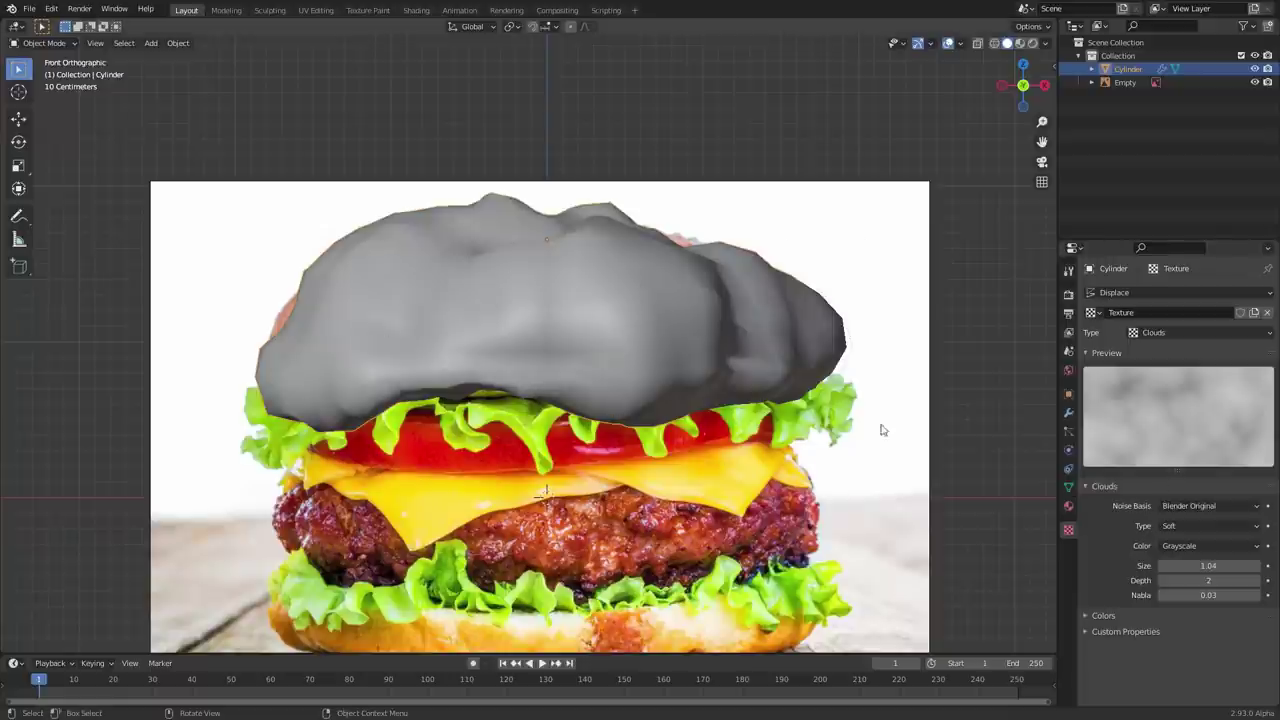
left_click_drag(1208, 565, 1150, 580)
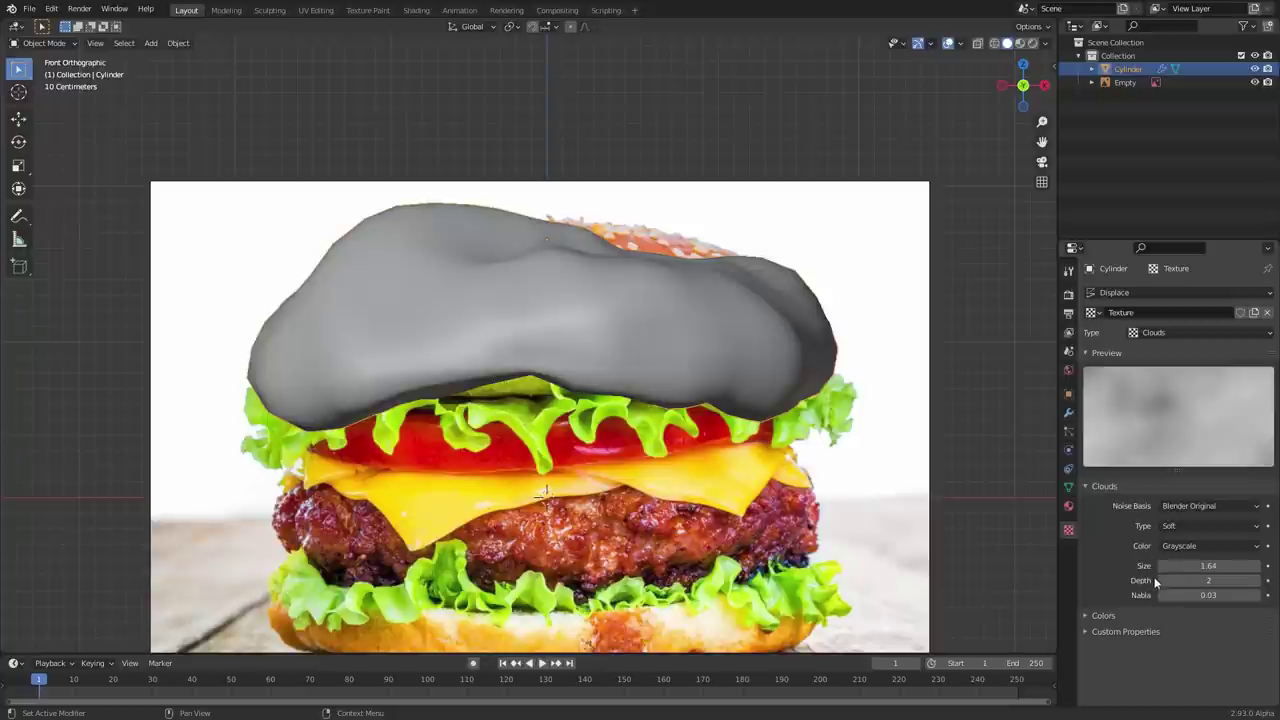
left_click(1163, 581)
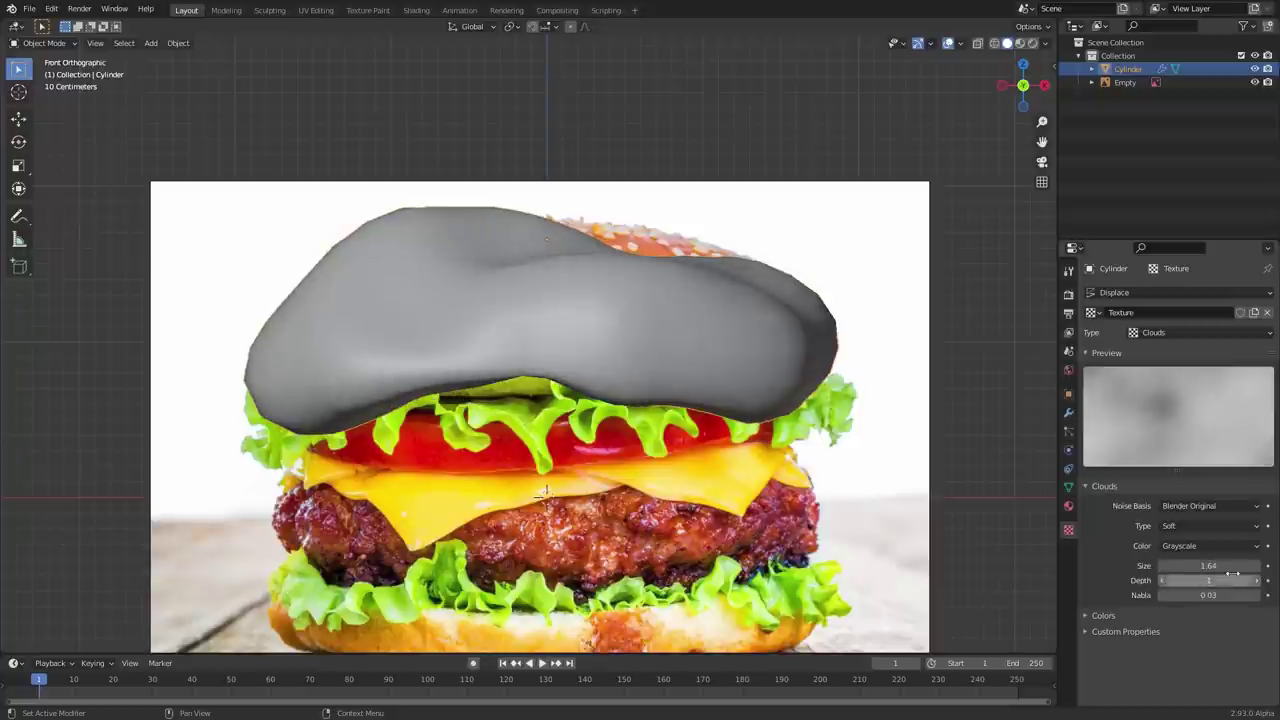
left_click(1262, 580)
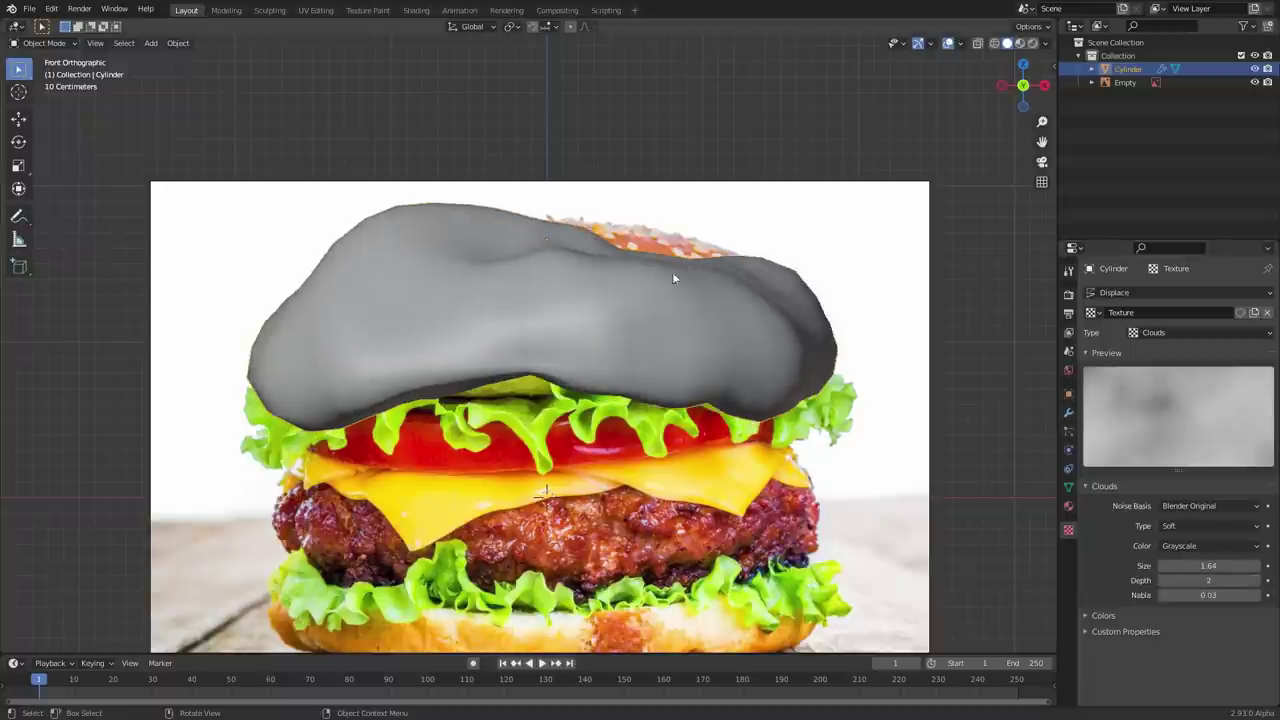
- Try Displace strengths between 0 and 0.32 while orbiting to inspect the bun's lumps
left_click(1068, 412)
left_click(1194, 505)
type("000")
key("Return")
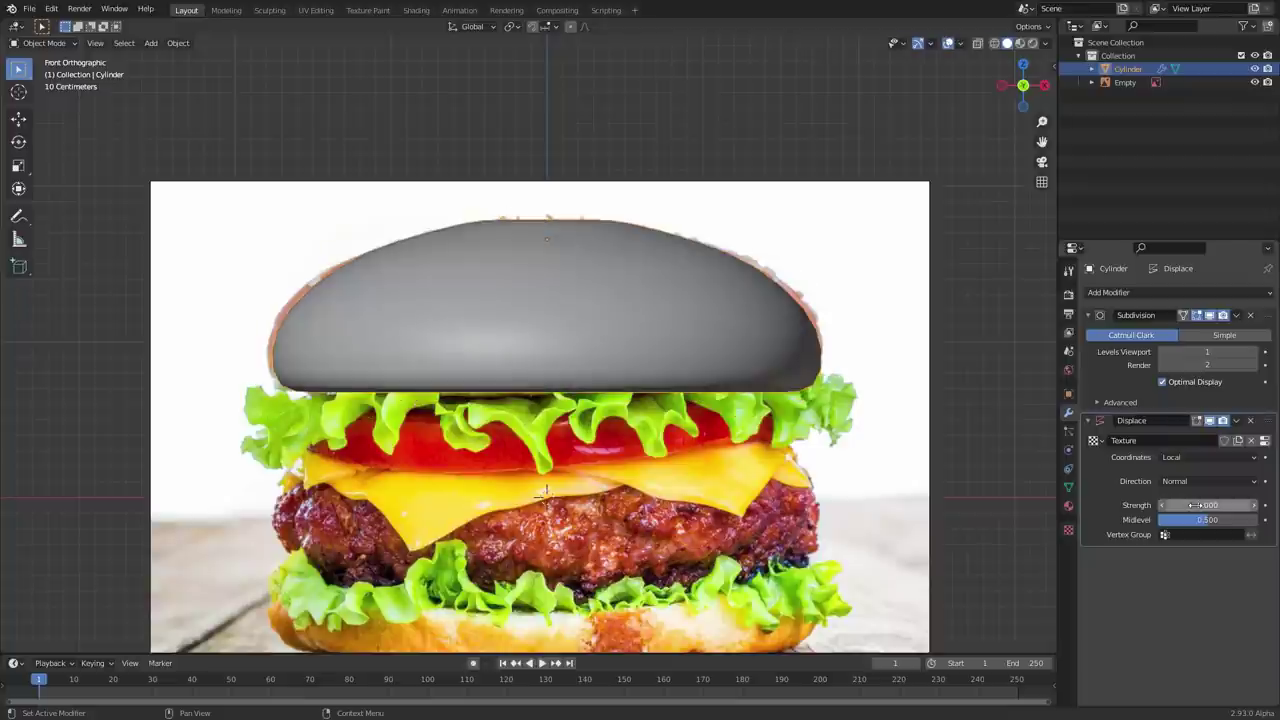
mouse_move(1197, 505)
left_mouse_down()
mouse_move(1242, 505)
mouse_move(1215, 505)
left_mouse_up()
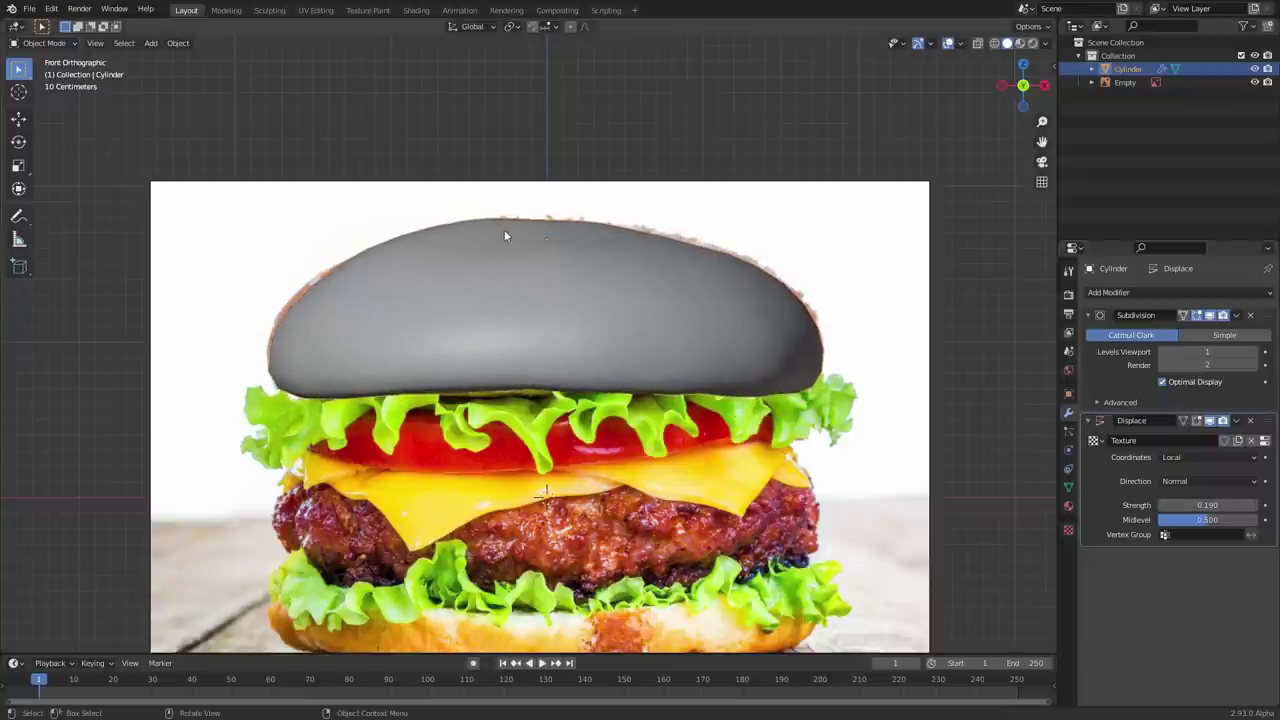
middle_click_drag(509, 234, 600, 320)
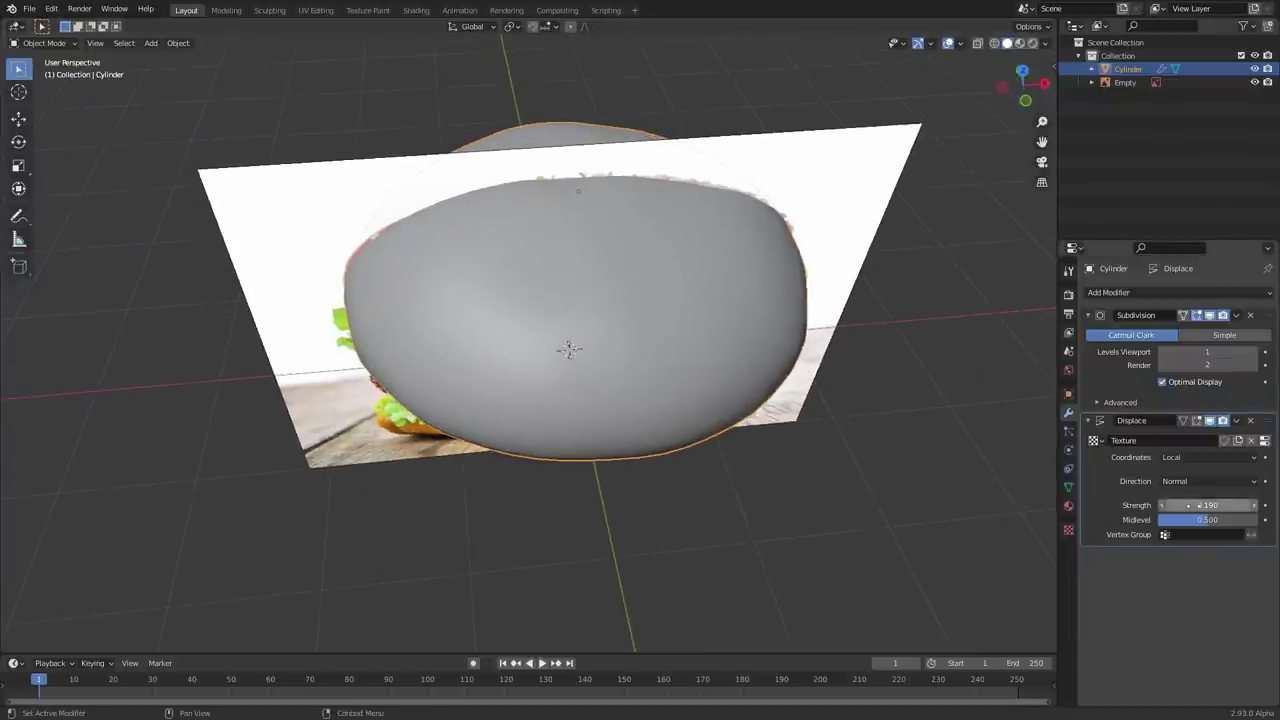
left_click_drag(1200, 505, 1218, 505)
middle_click_drag(836, 299, 783, 229)
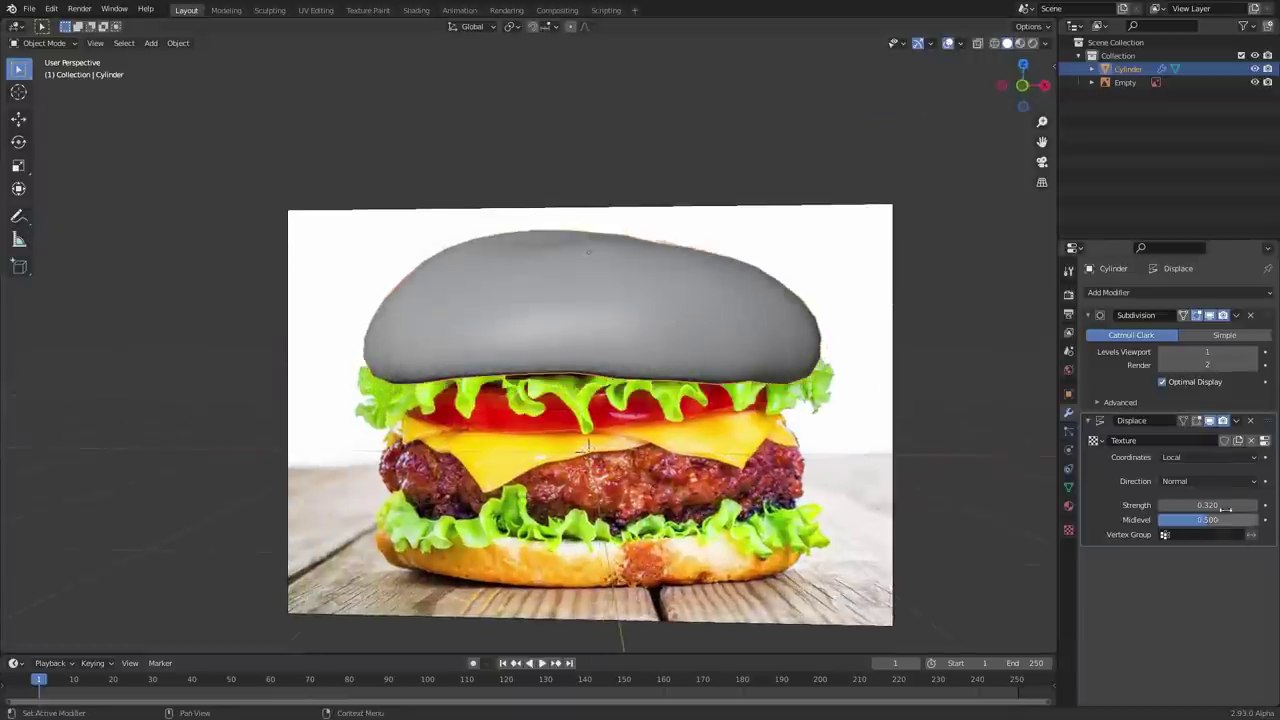
- Set the Displace strength to 0.200 for a subtler lumpy bun
left_click(1192, 505)
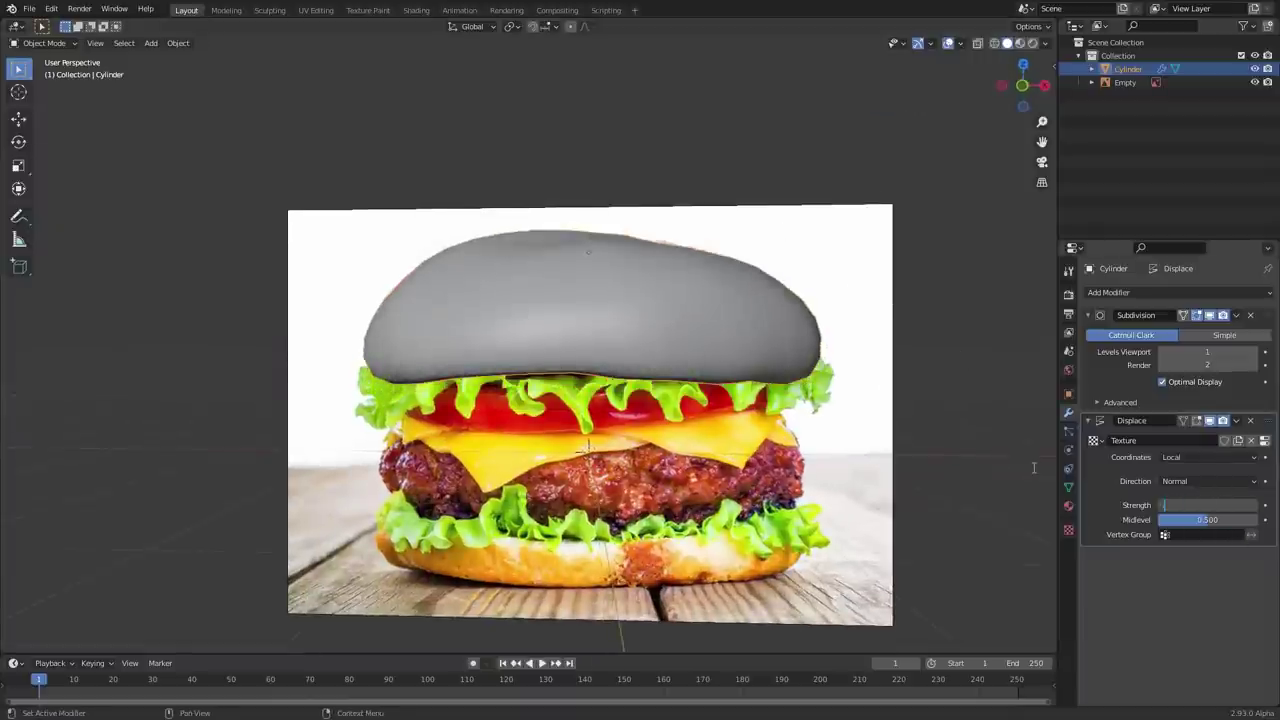
type(".2")
key("Return")
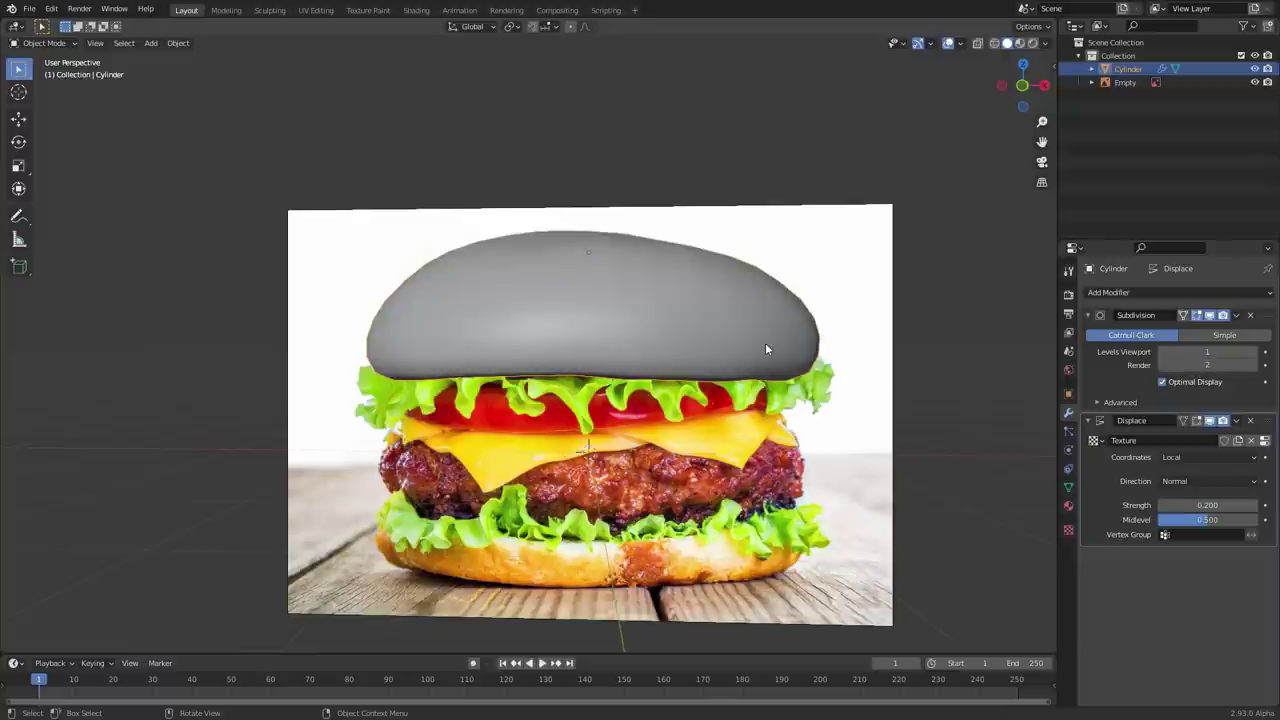
middle_click_drag(692, 327, 688, 243)
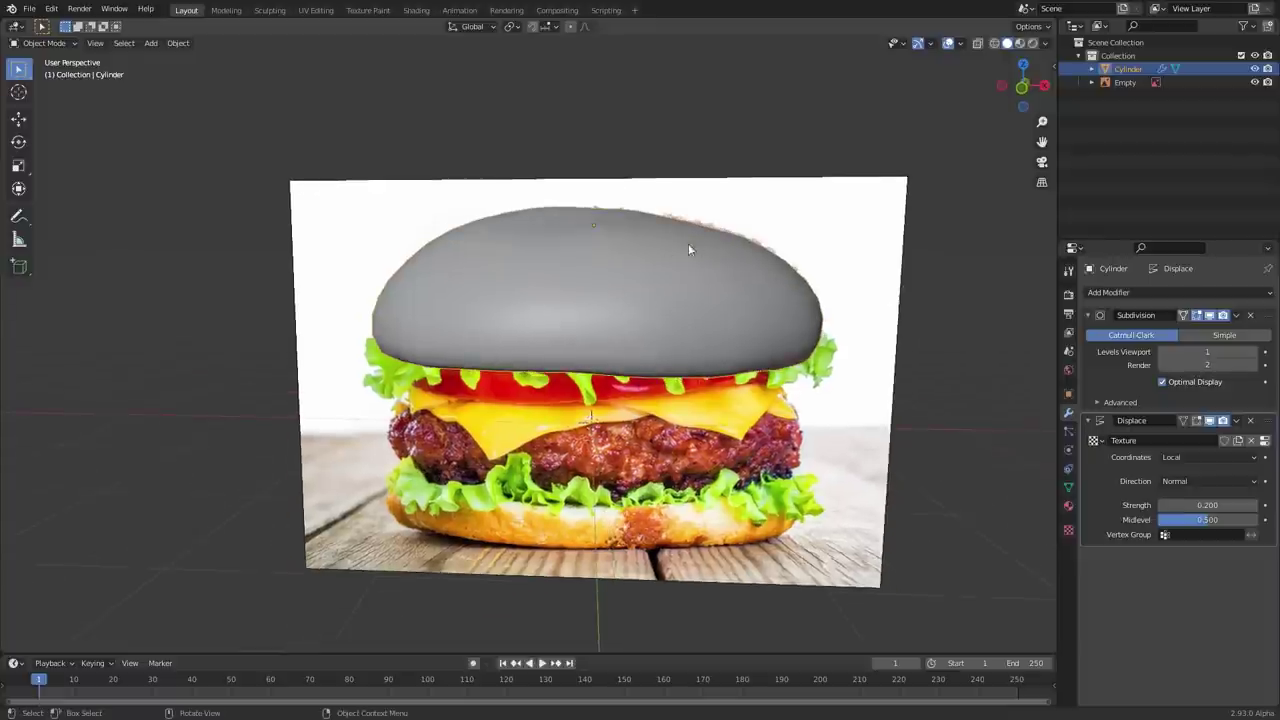
- Return to the front view and save the file as hamburger.blend
left_click(1025, 94)
scroll(526, 265, "down", 3)
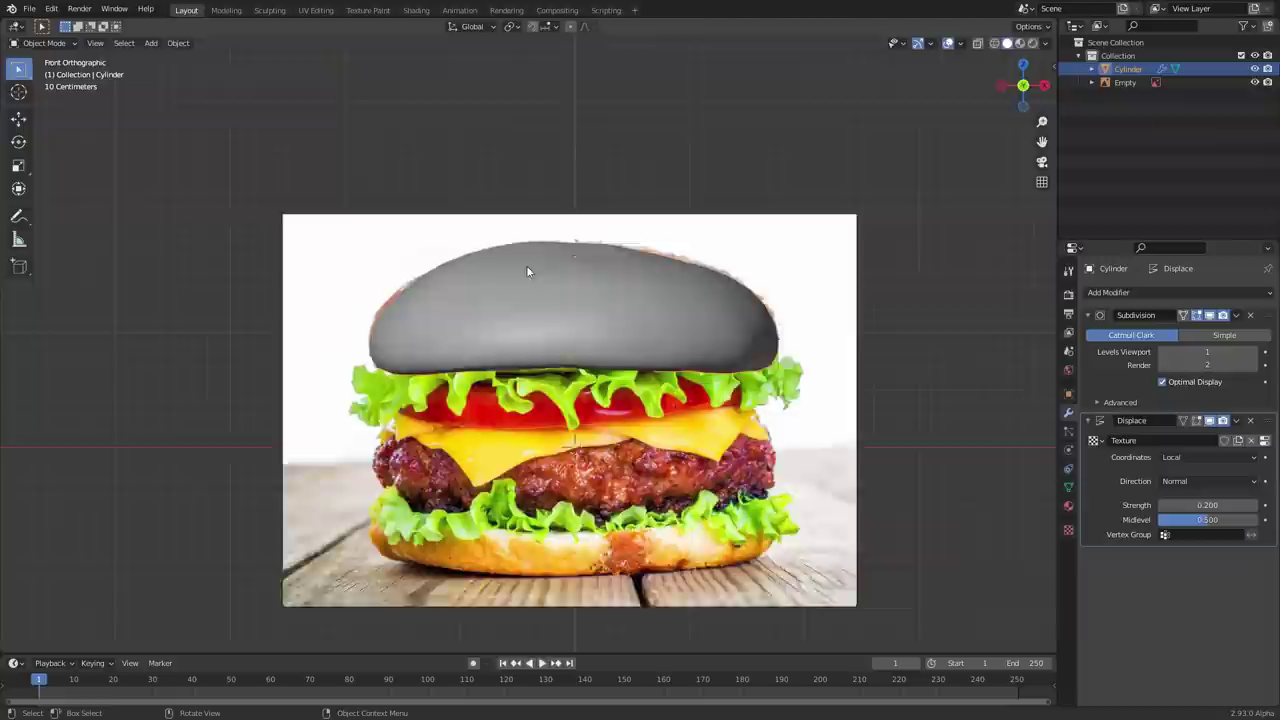
key("ctrl+s")
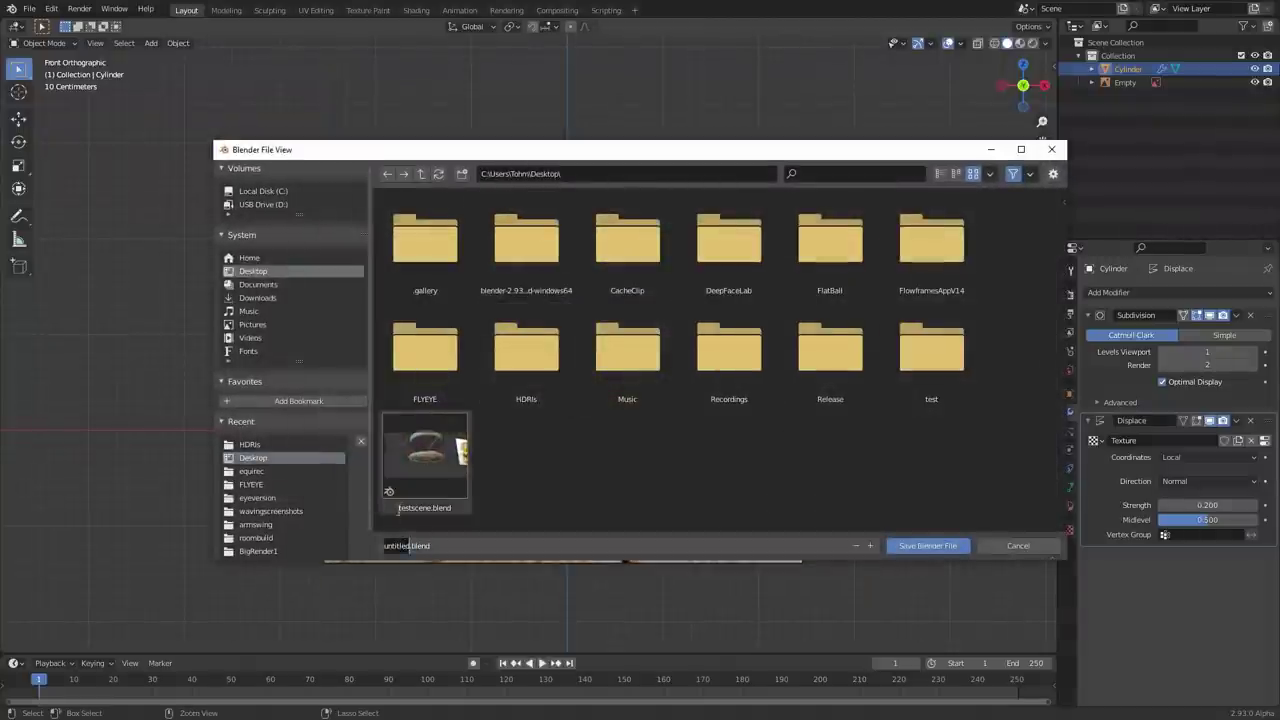
type("hamburger")
key("Return")
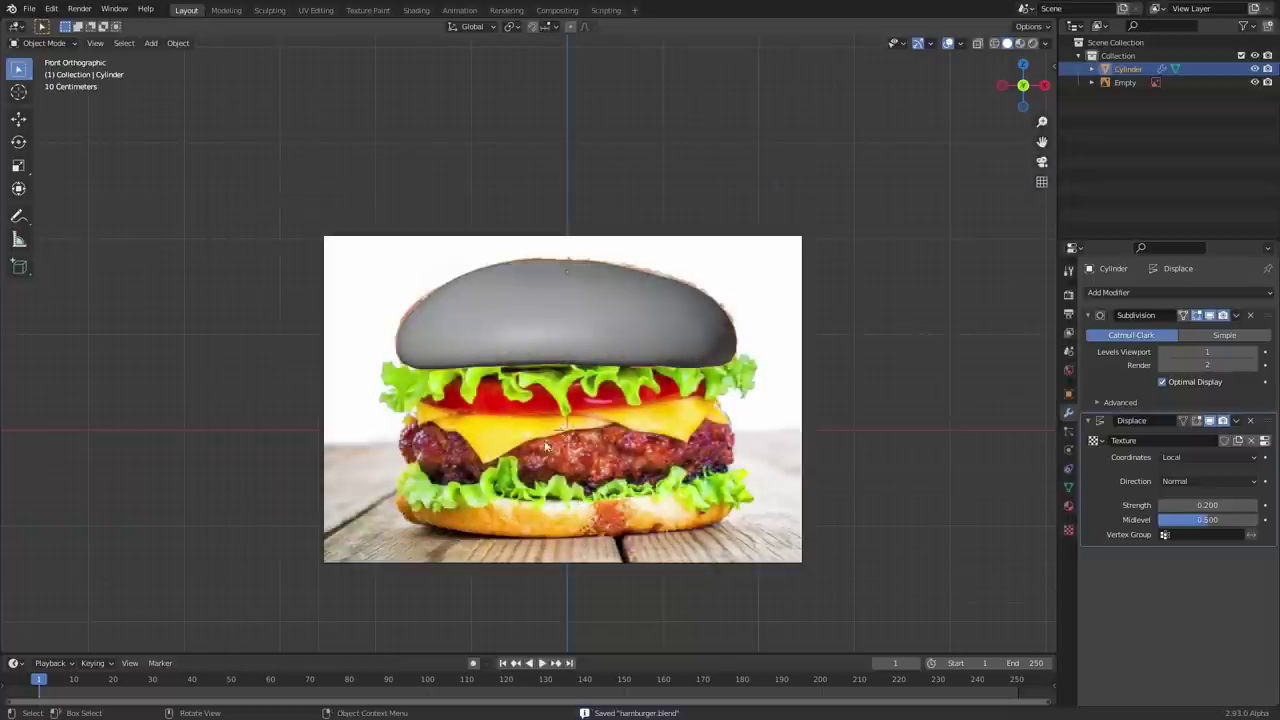
- Add a cylinder, move it down 1.313 m to the bottom bun, and enable X-ray
key("shift+a")
mouse_move(411, 183)
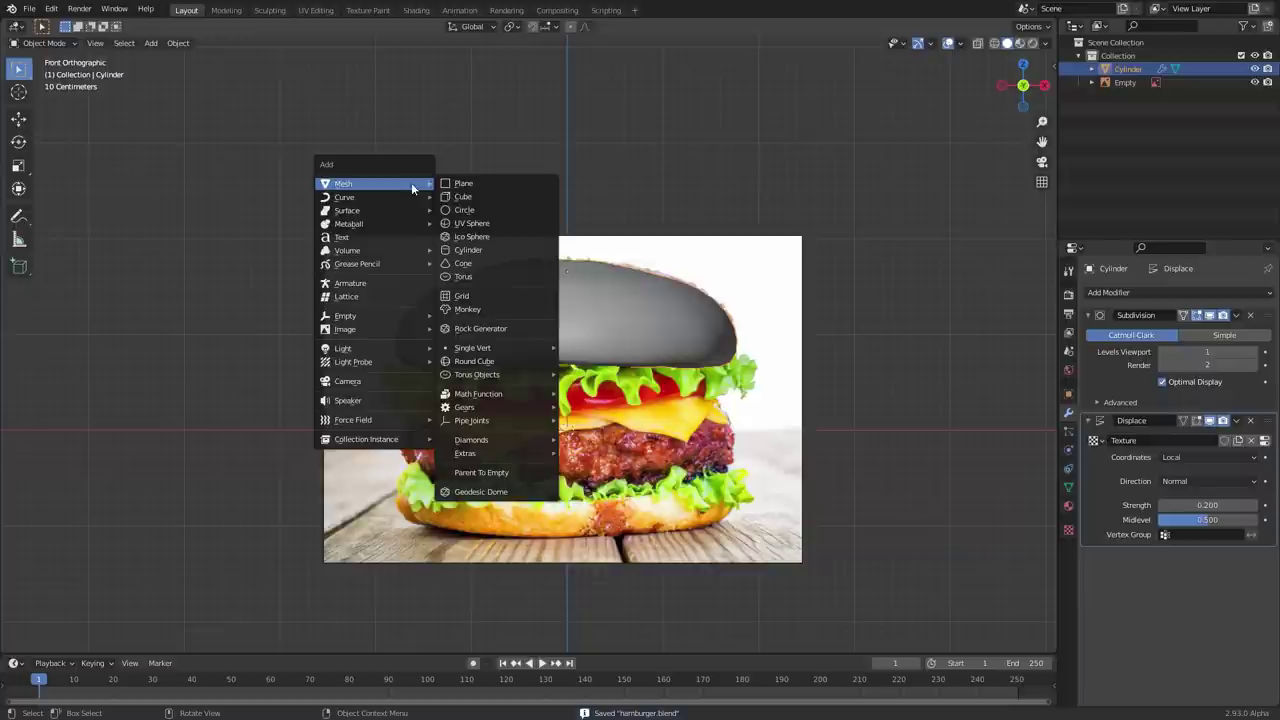
left_click(474, 252)
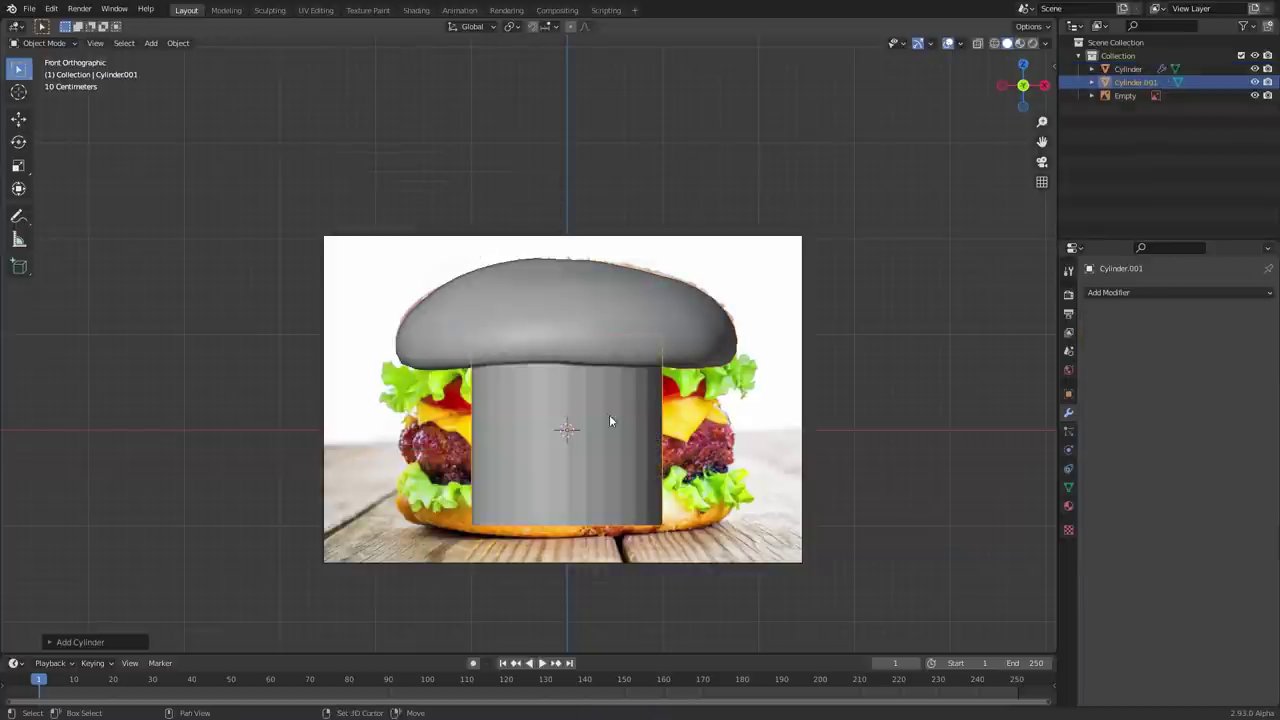
scroll(590, 342, "up", 2)
key("g")
key("z")
left_click(594, 354)
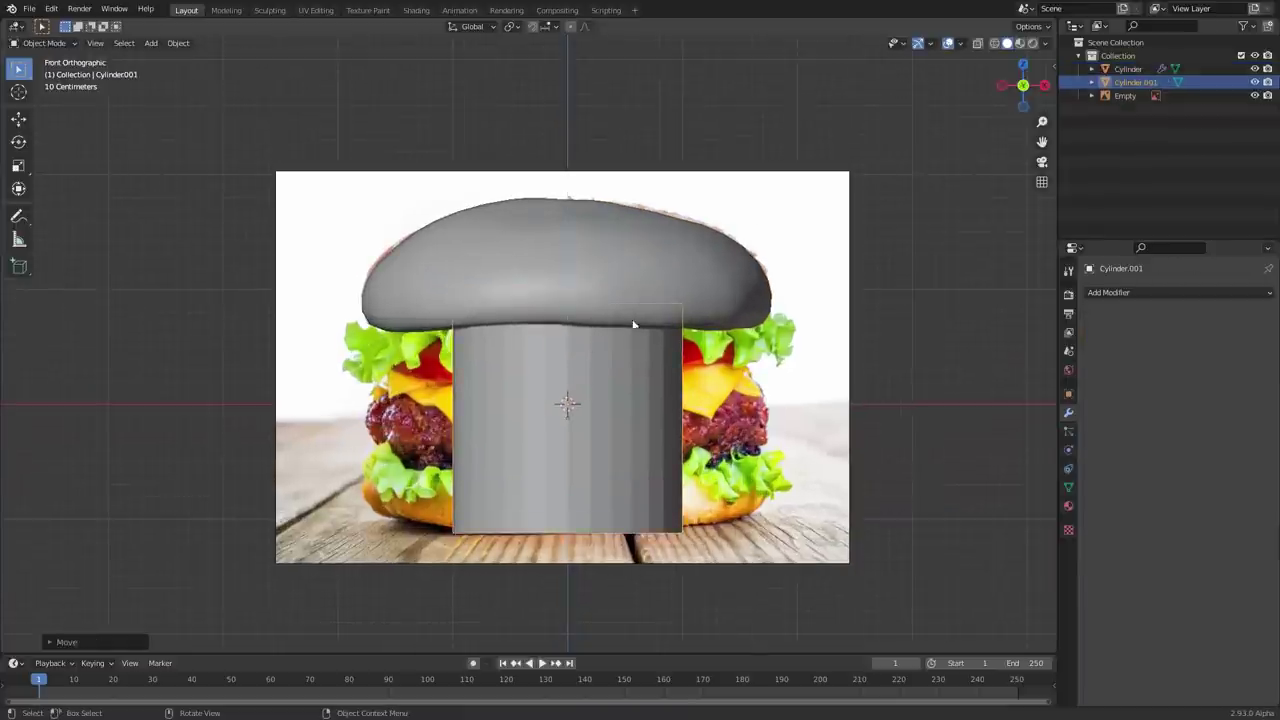
left_click(993, 43)
scroll(537, 373, "up", 2)
- In Edit Mode, lower the cylinder's top ring and scale the whole mesh into a flat disc
key("Tab")
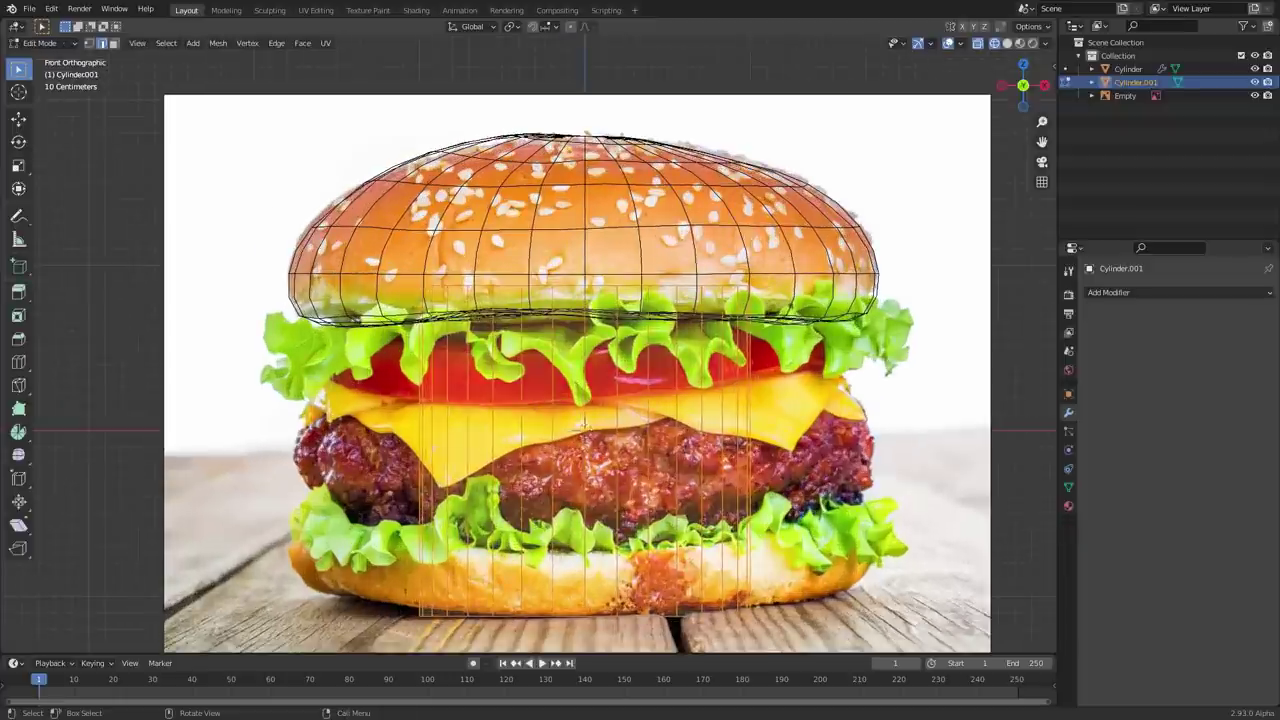
left_click_drag(400, 304, 770, 240)
key("g")
key("z")
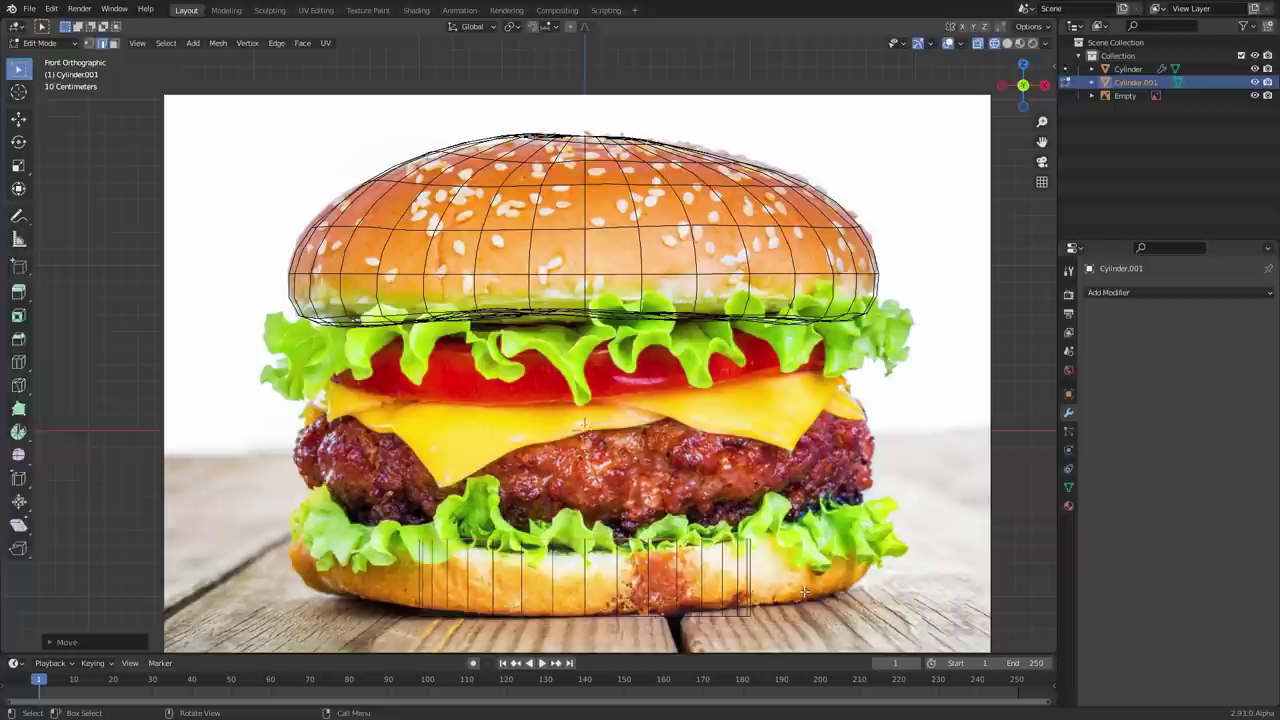
key("a")
key("alt+a")
key("a")
key("s")
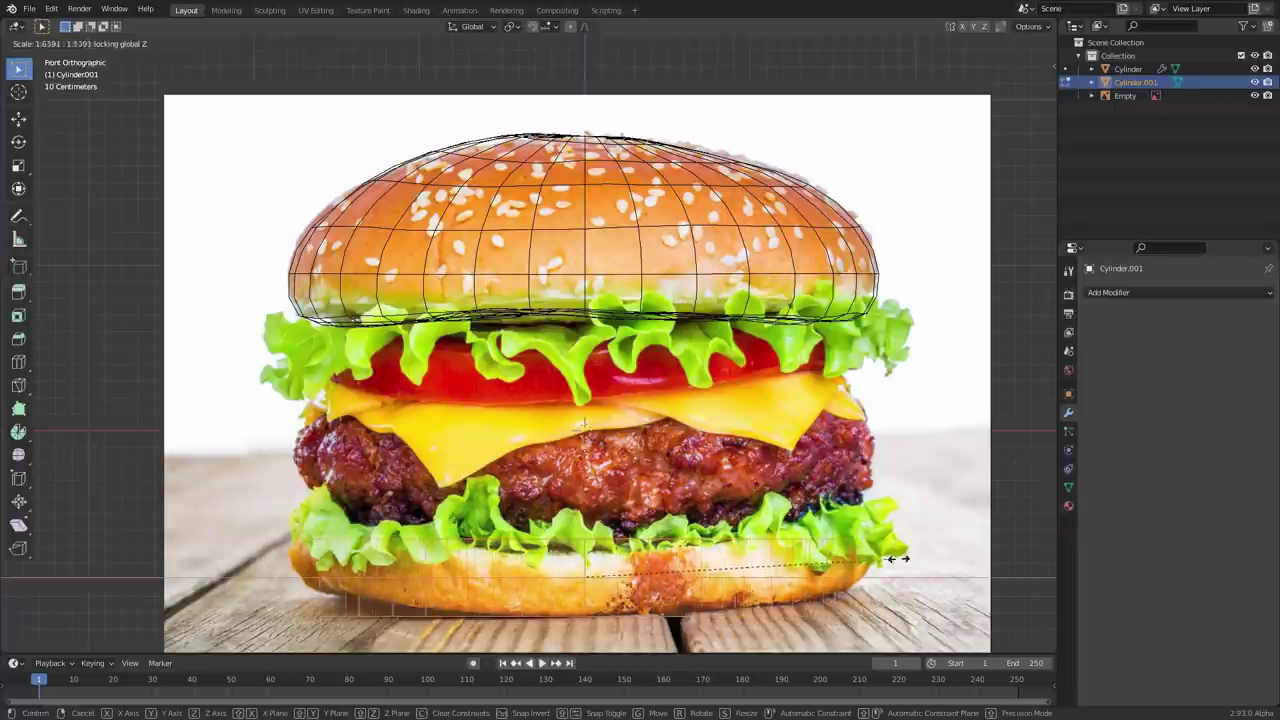
left_click(770, 562)
- Rescale the bottom-bun mesh, dissolve the selected geometry, and return to Object Mode
middle_click_drag(770, 562, 640, 505)
key("s")
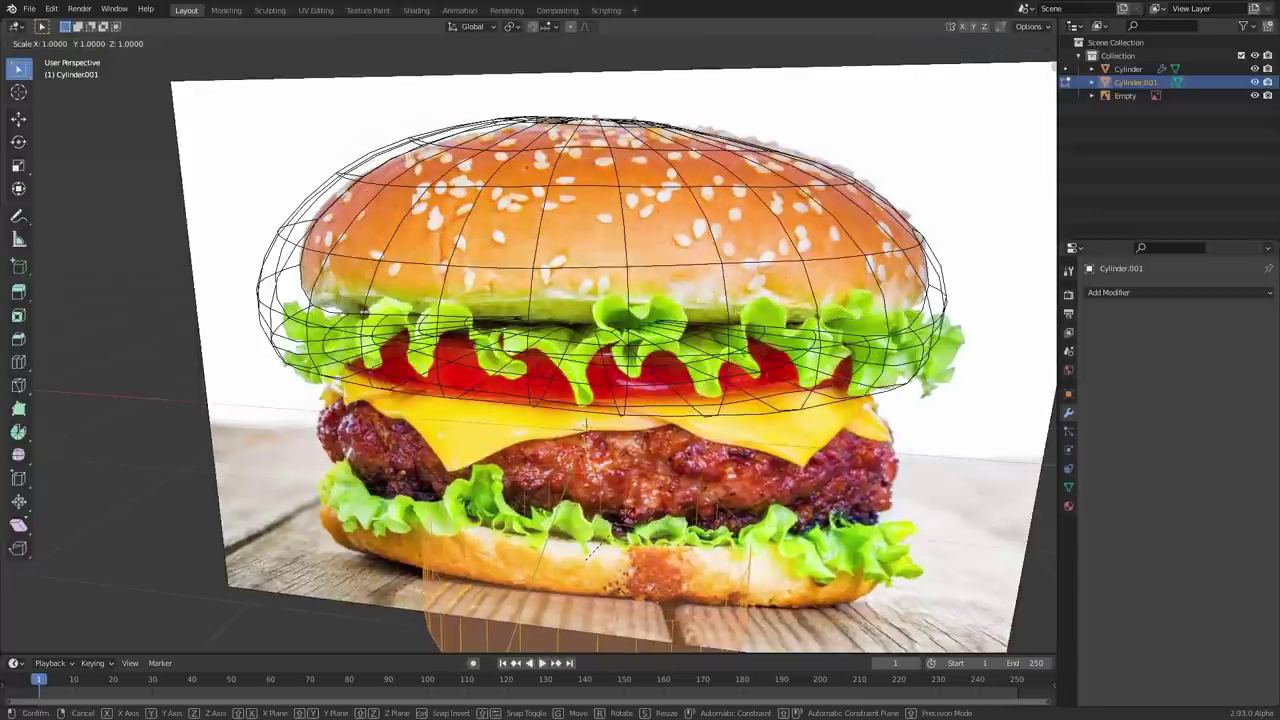
left_click(723, 470)
key("ctrl+x")
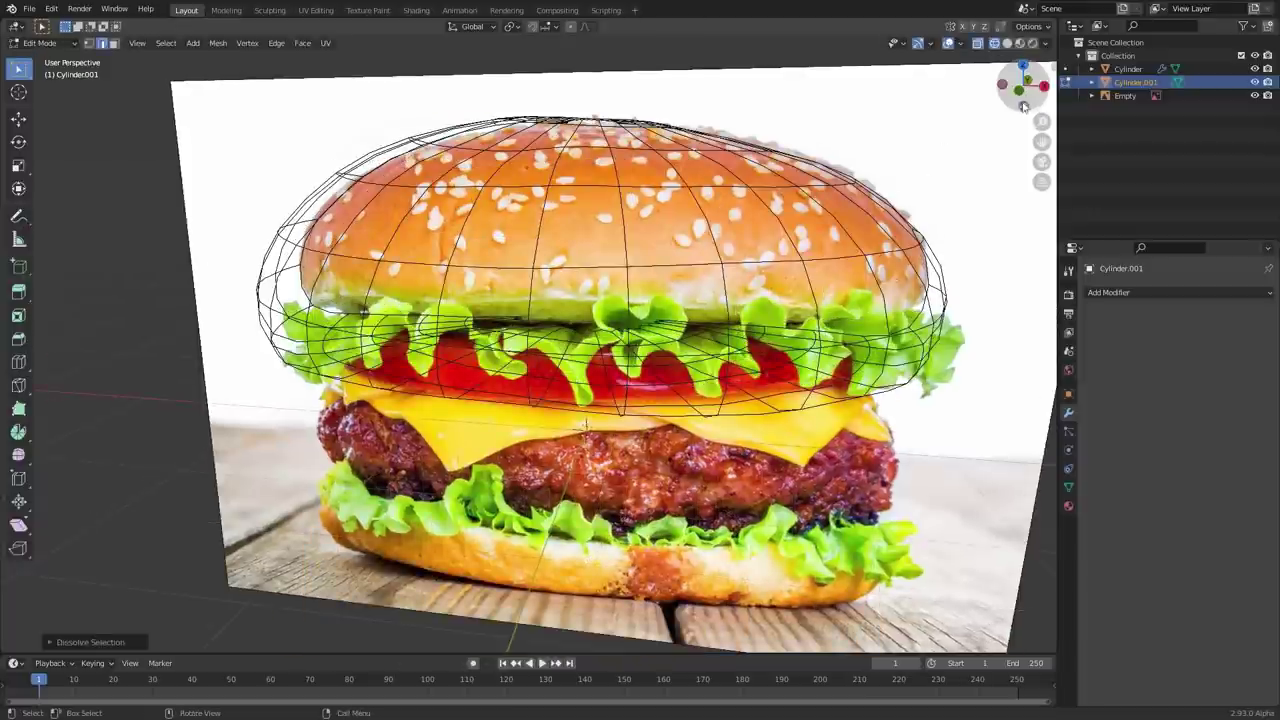
left_click(1024, 104)
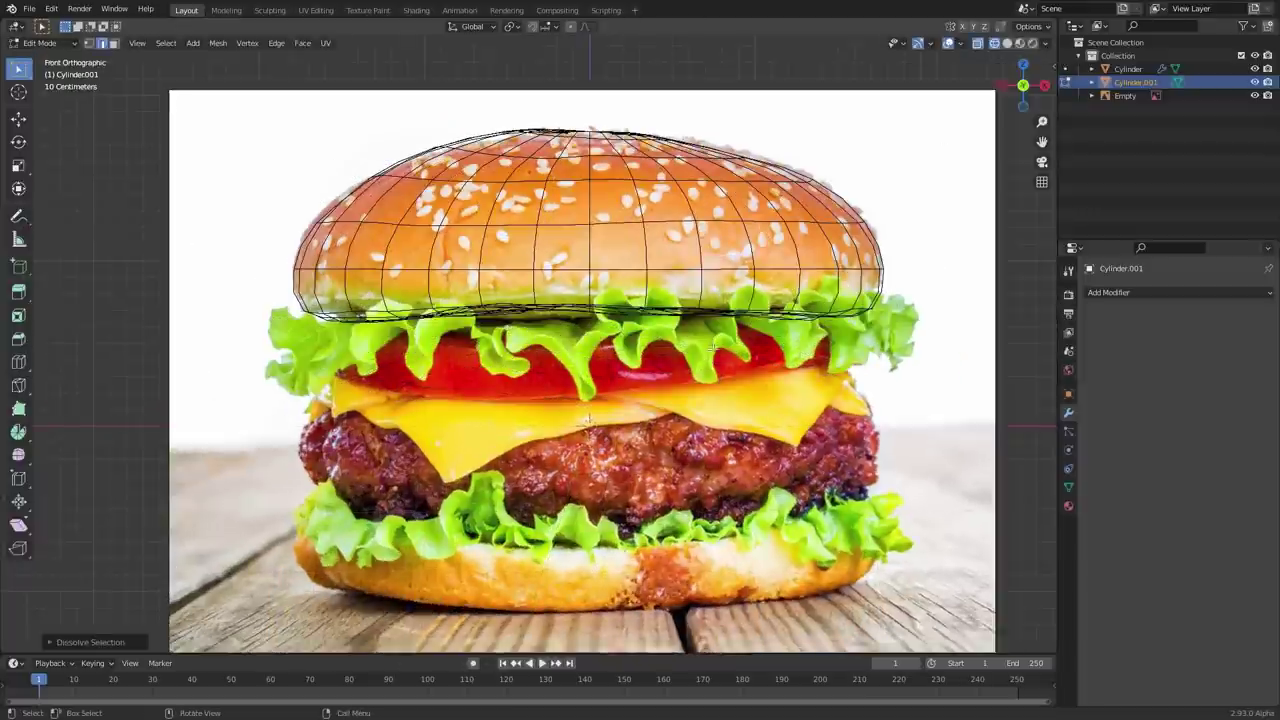
scroll(590, 392, "down", 3)
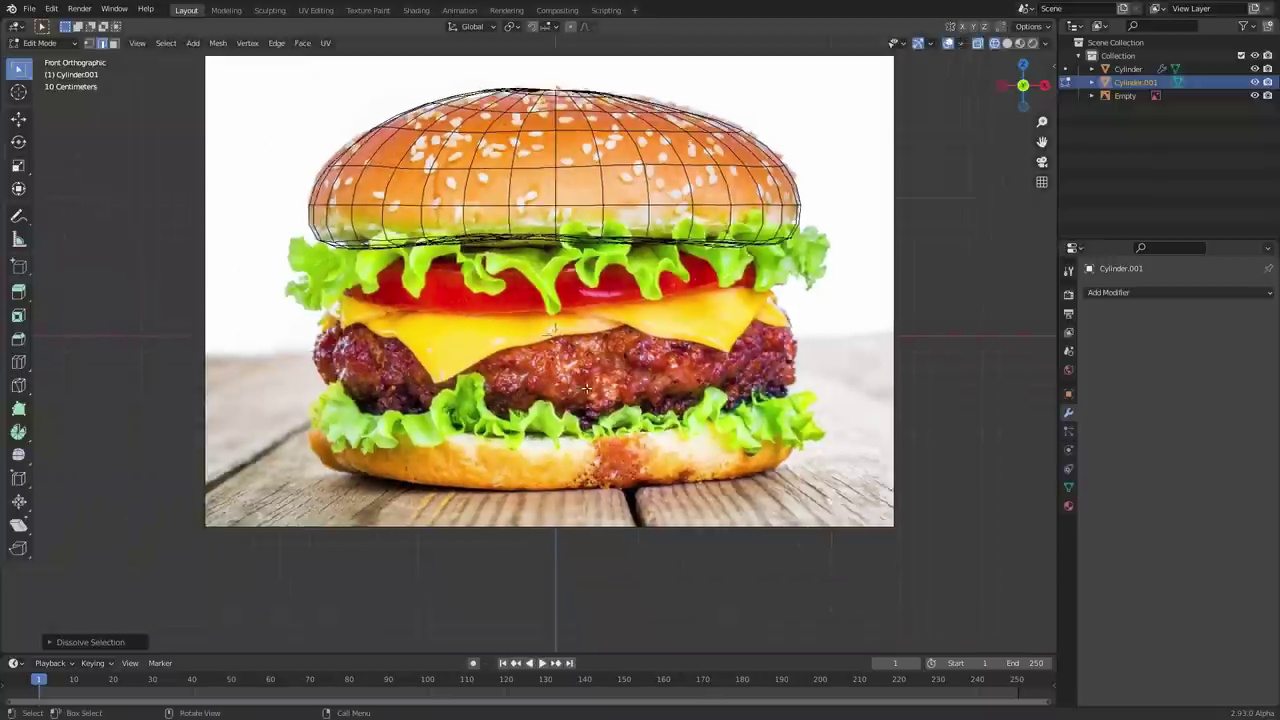
key("Tab")
middle_click_drag(586, 401, 423, 434)
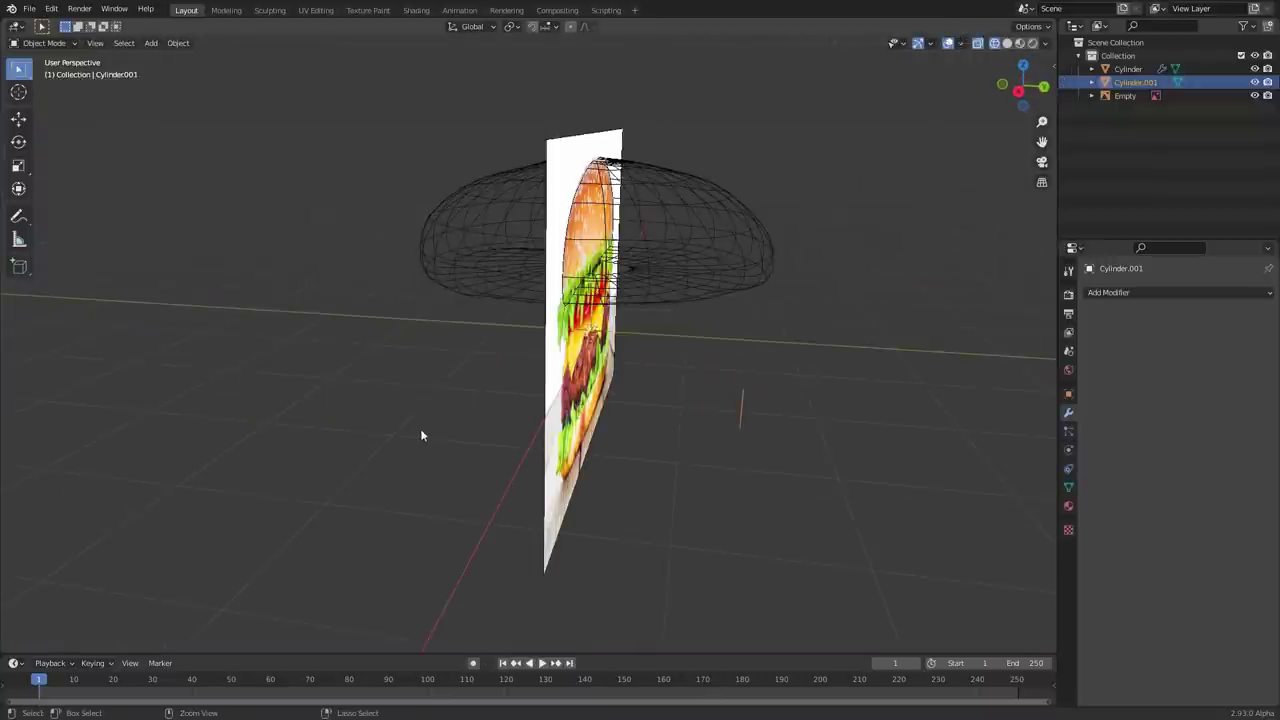
- Widen the whole cylinder in Edit Mode to match the photo's bottom bun
key("Tab")
key("a")
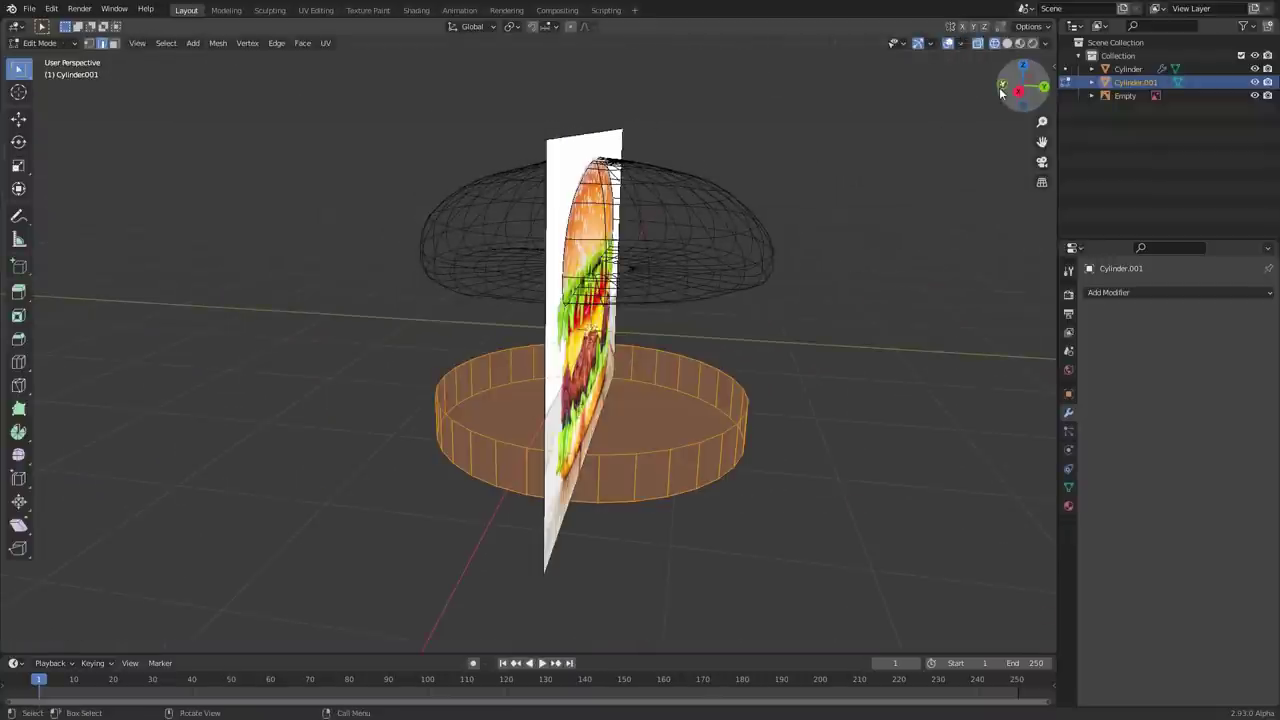
left_click(1002, 86)
scroll(648, 423, "up", 3)
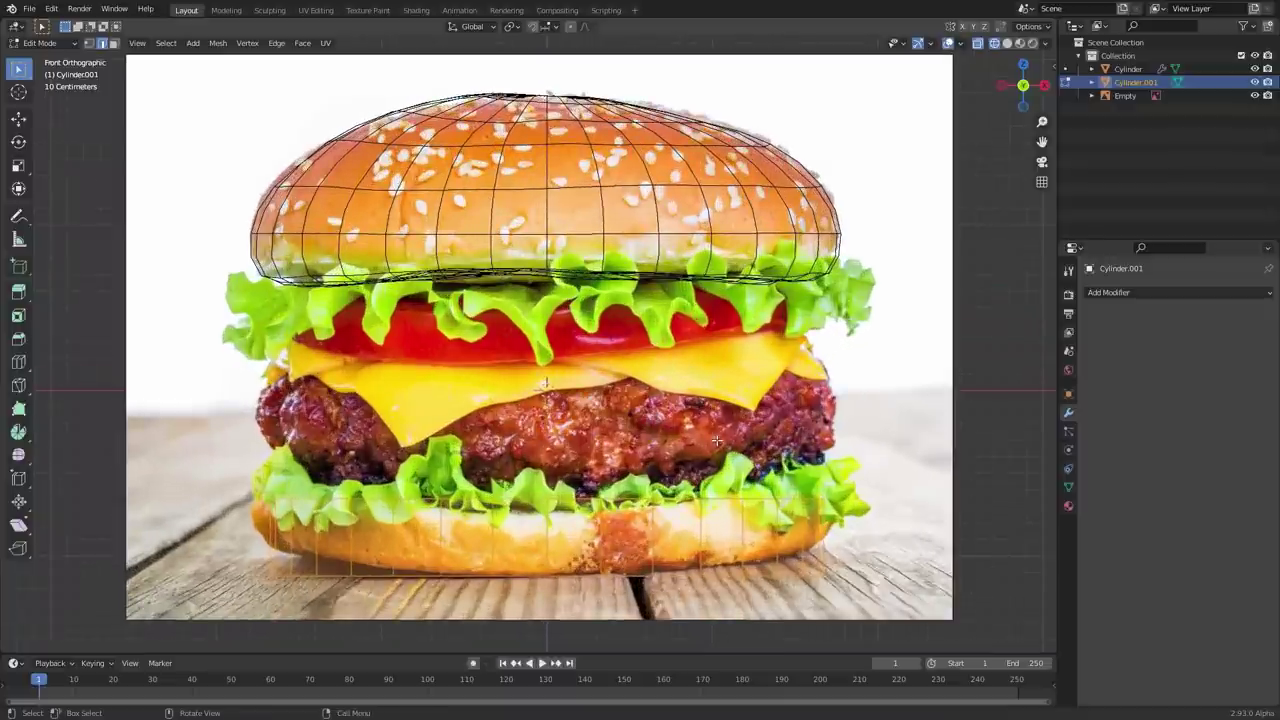
key("s")
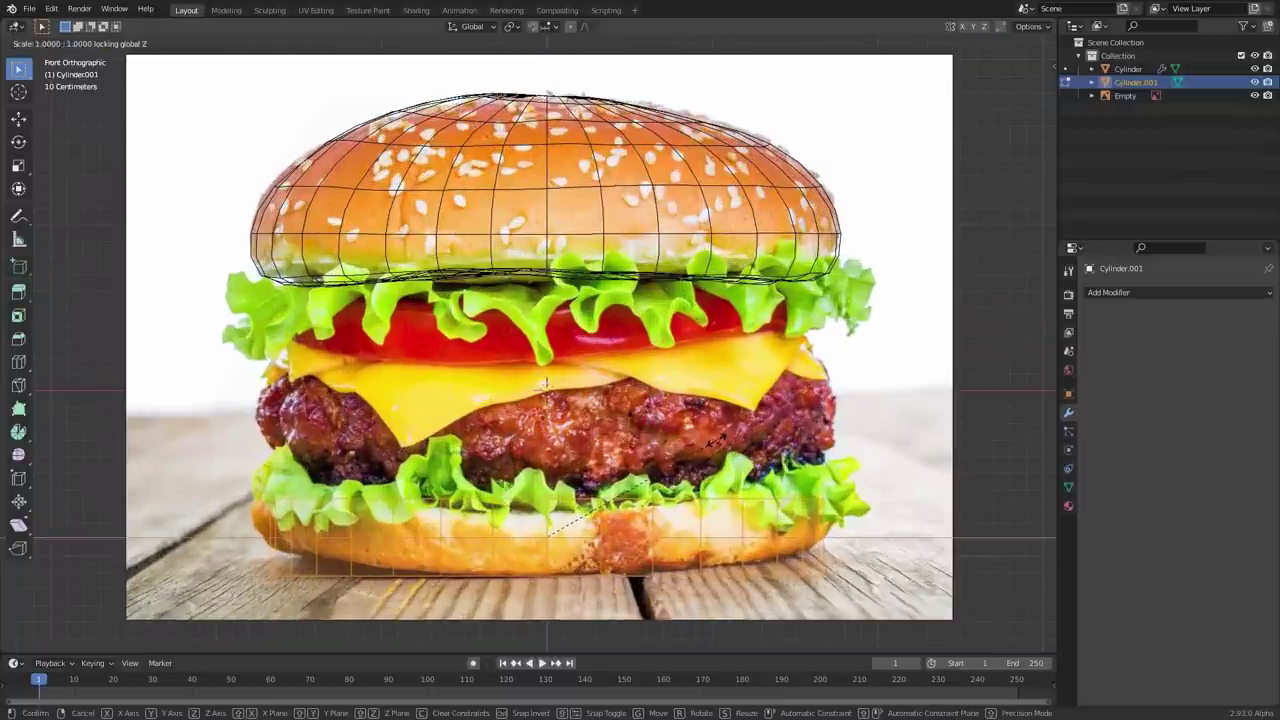
left_click(734, 438)
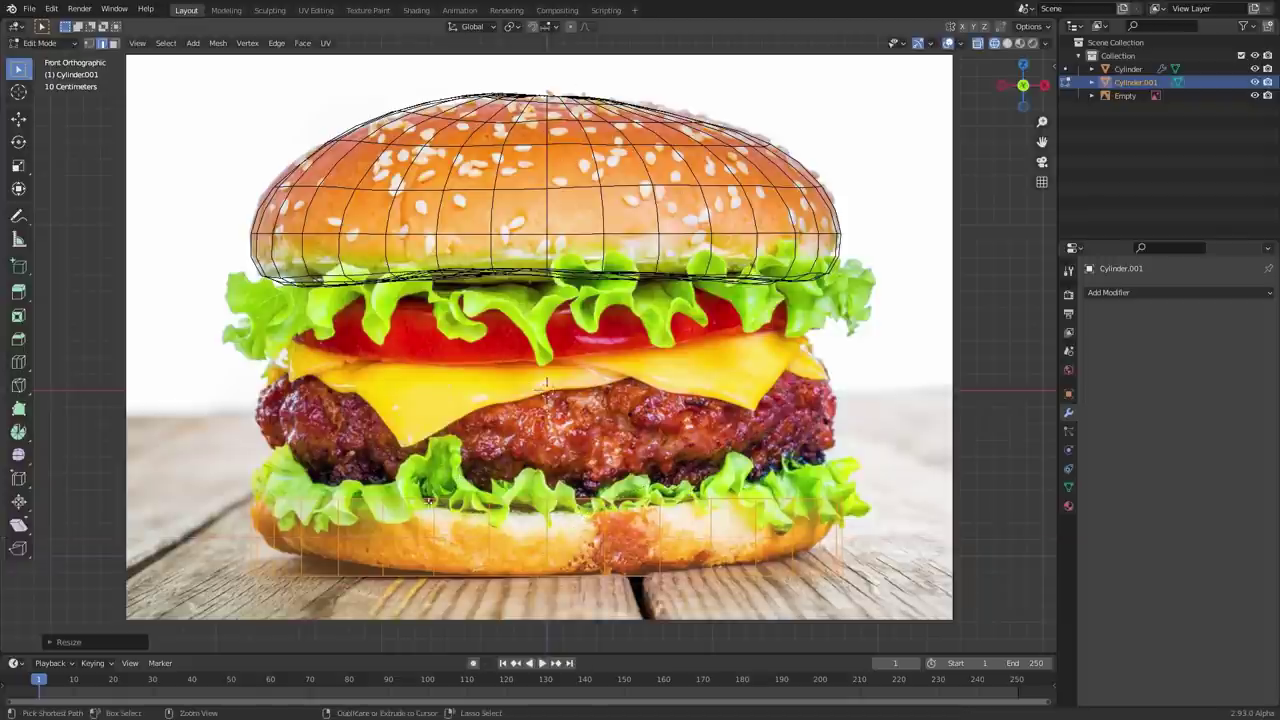
- Add an edge loop around the cylinder and shrink the bottom loop
key("ctrl+r")
left_click(755, 538)
right_click(756, 539)
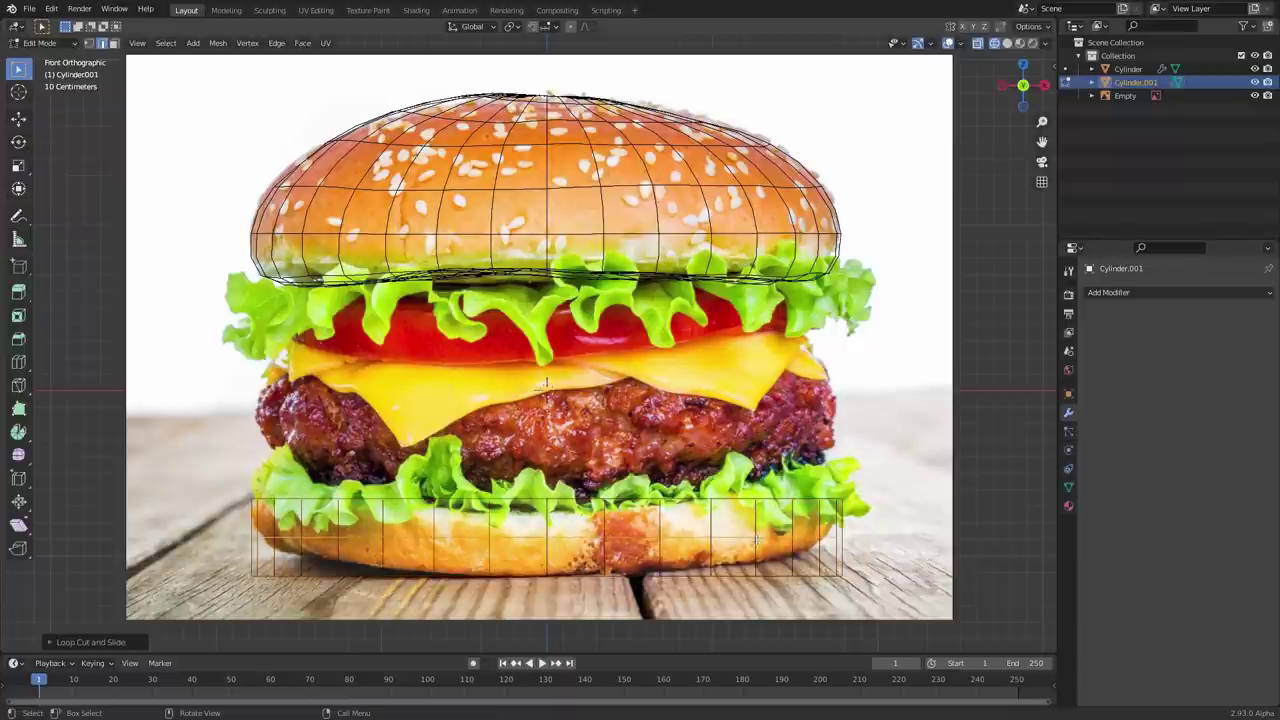
key("s")
left_click(900, 526)
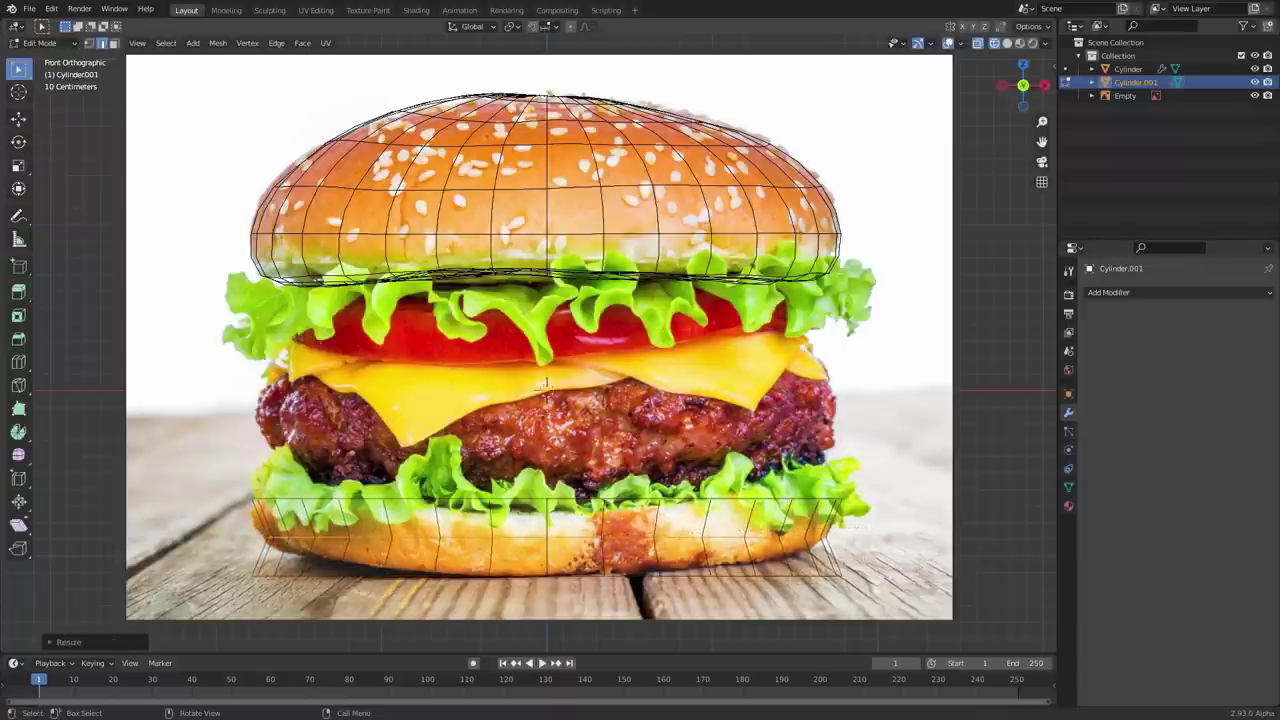
- Fine-tune the bottom loop's scale to taper the underside, then bring up the Add Modifier list
key("s")
right_click(885, 522)
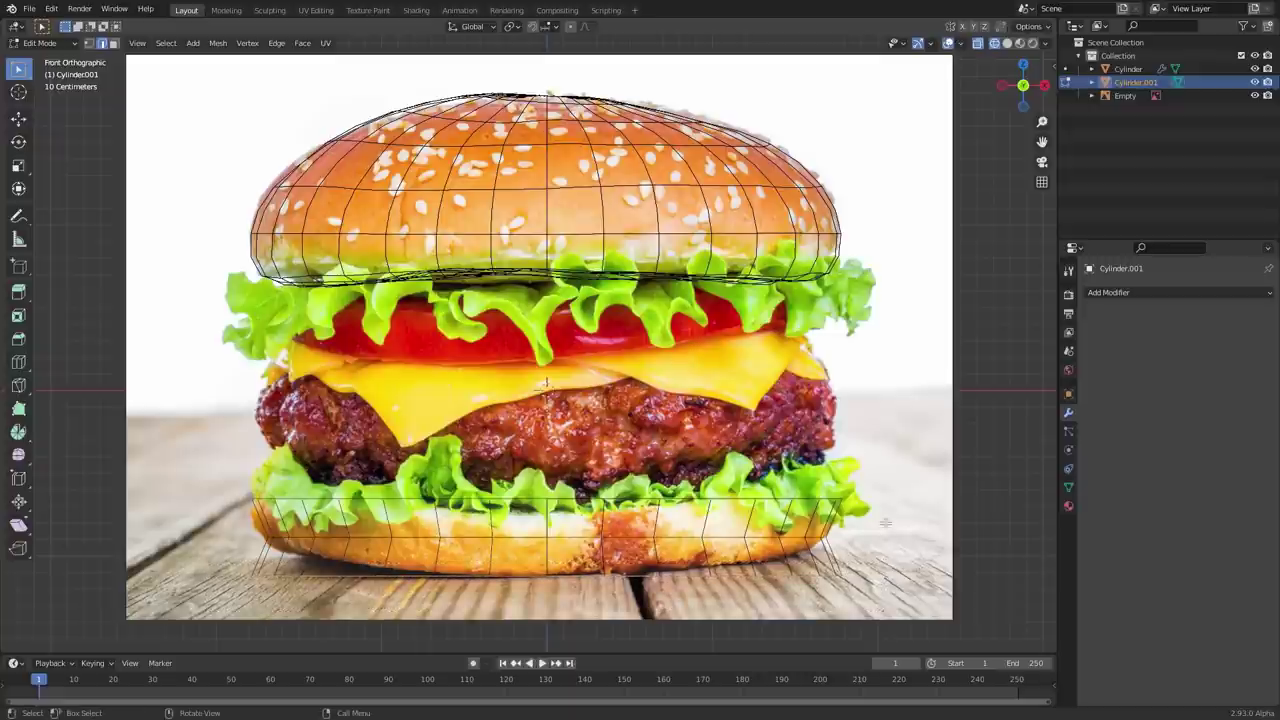
key("s")
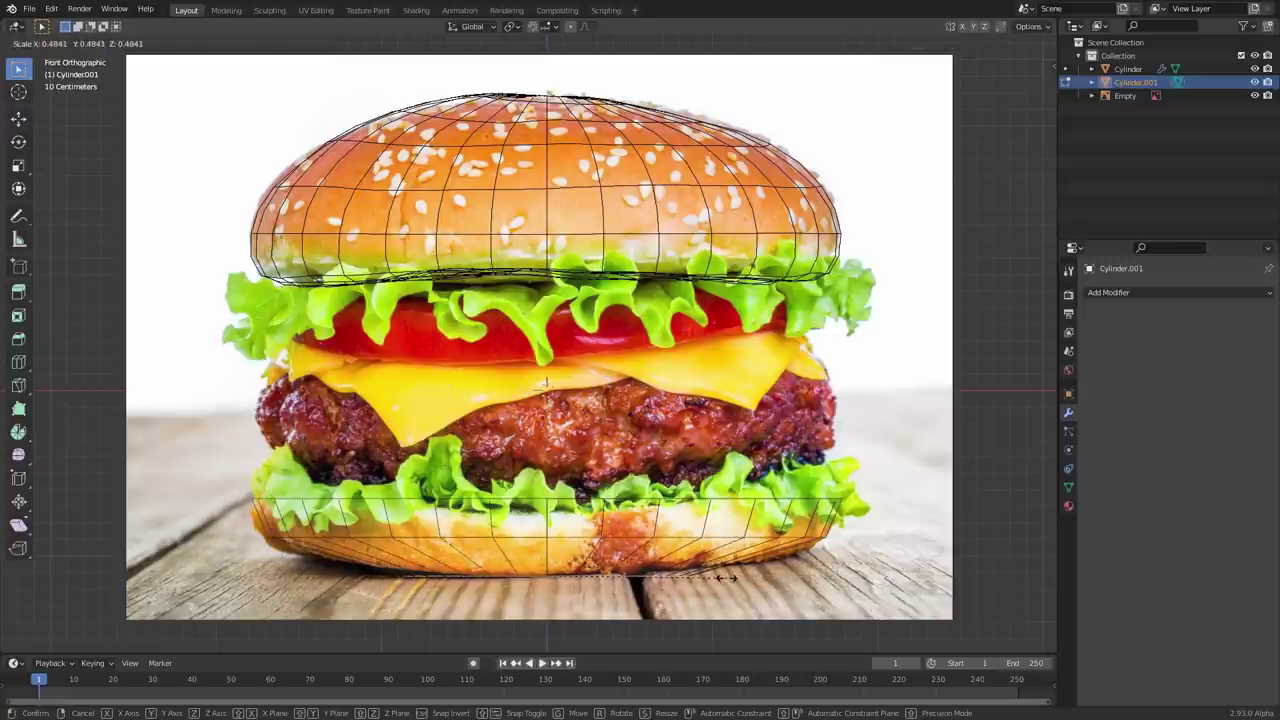
left_click(724, 577)
key("s")
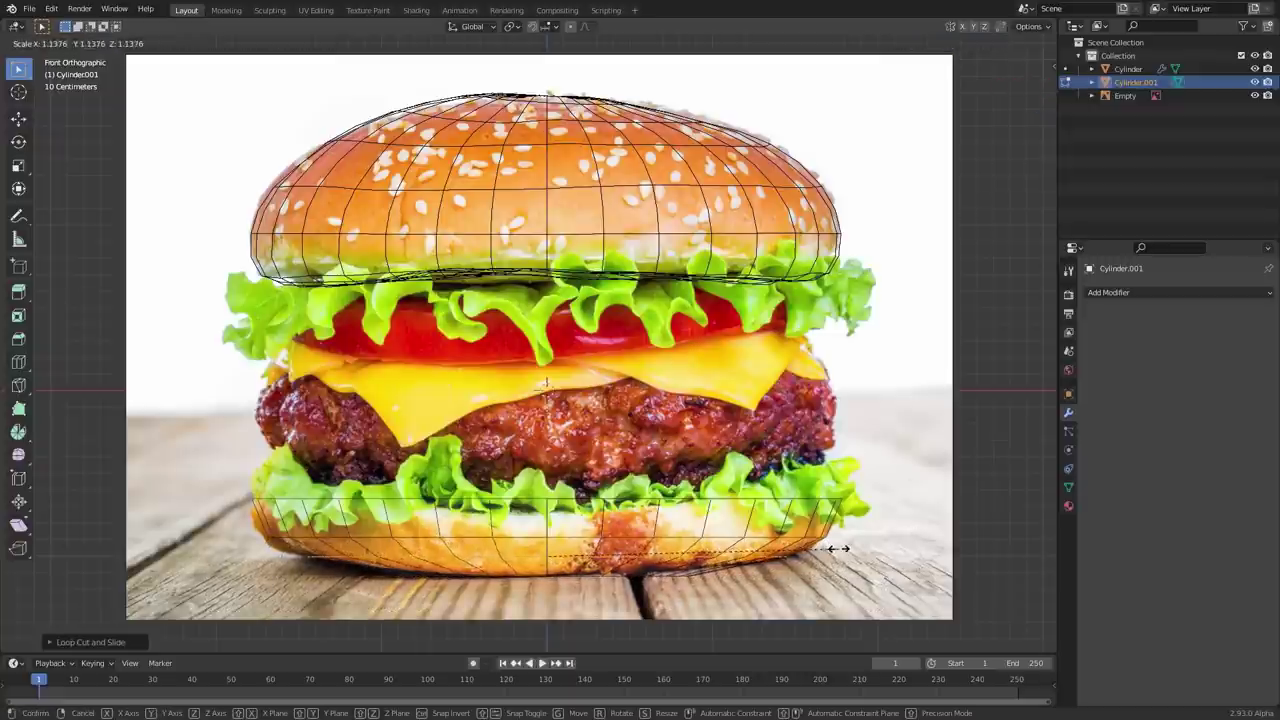
left_click(835, 550)
key("Tab")
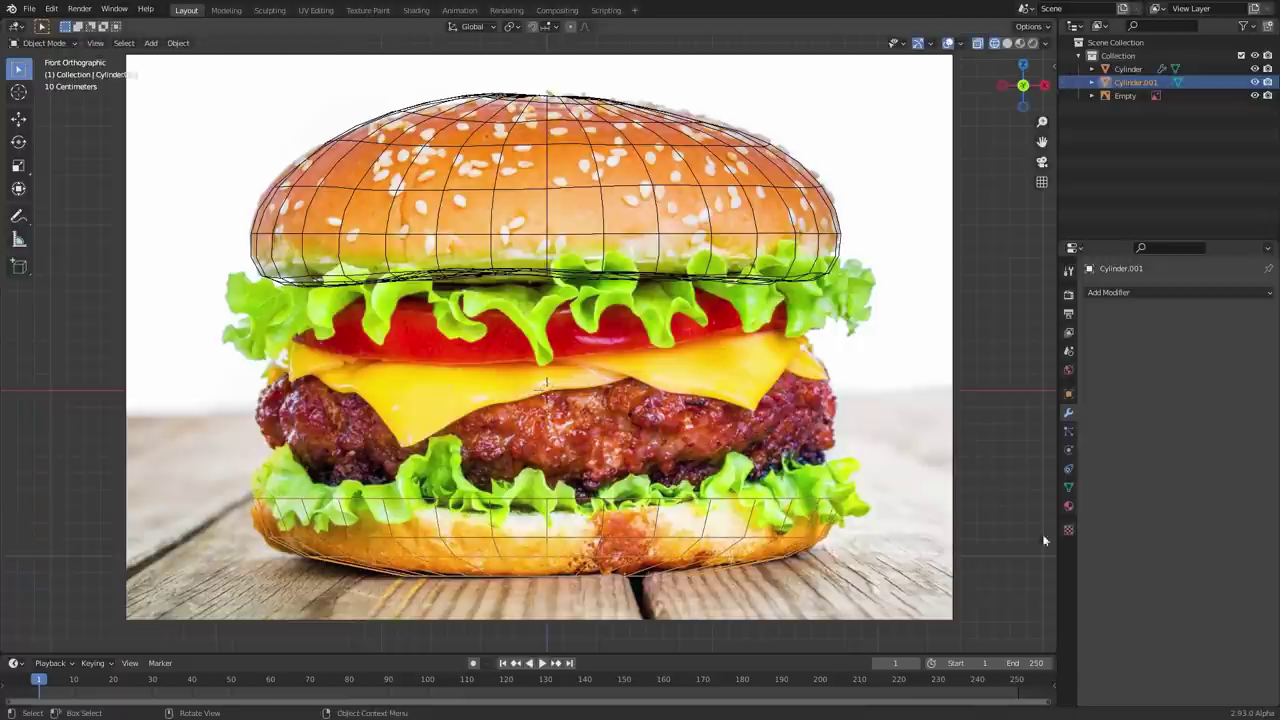
left_click(1160, 293)
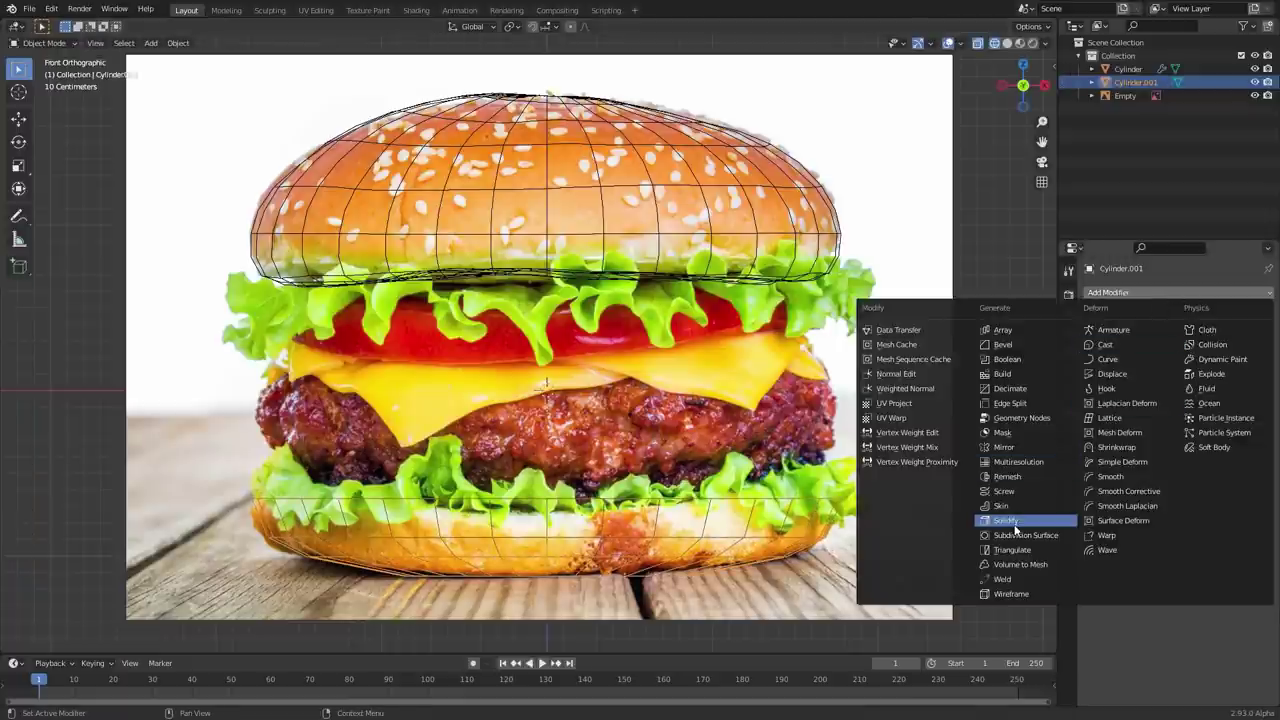
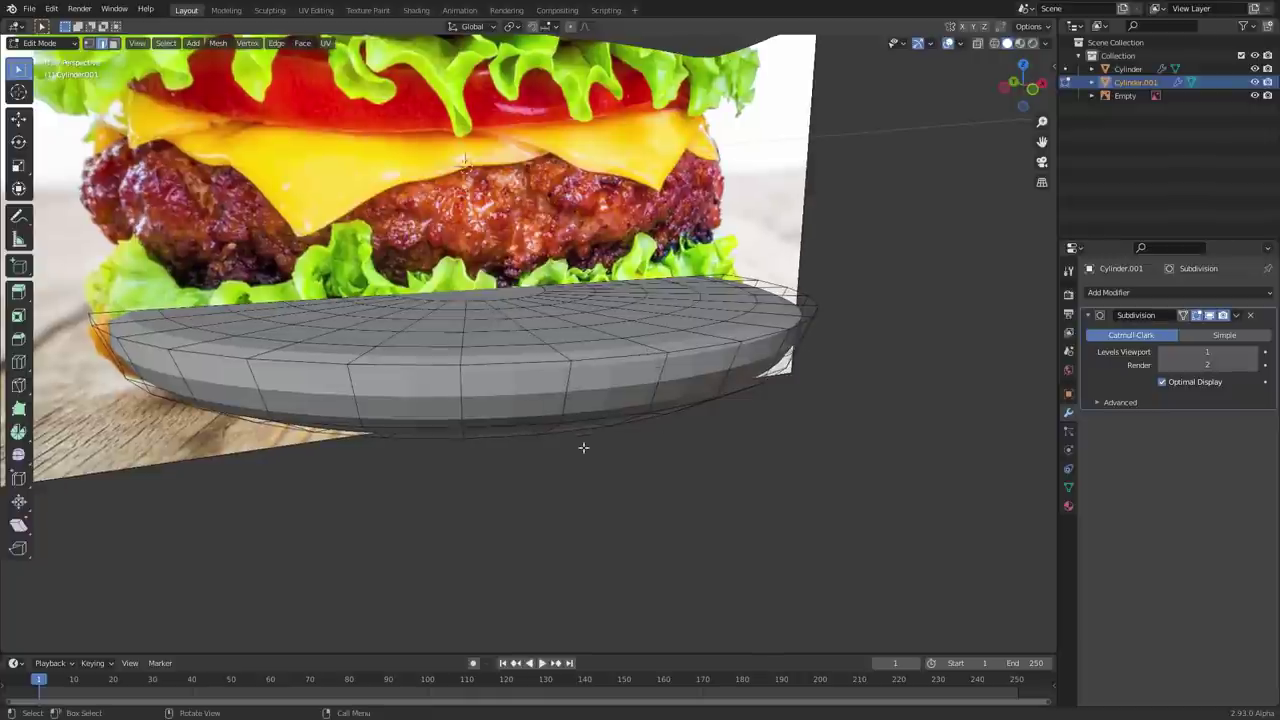
- Replace the bottom bun's subdivision with a fresh level-1 Subdivision modifier
left_click(1248, 317)
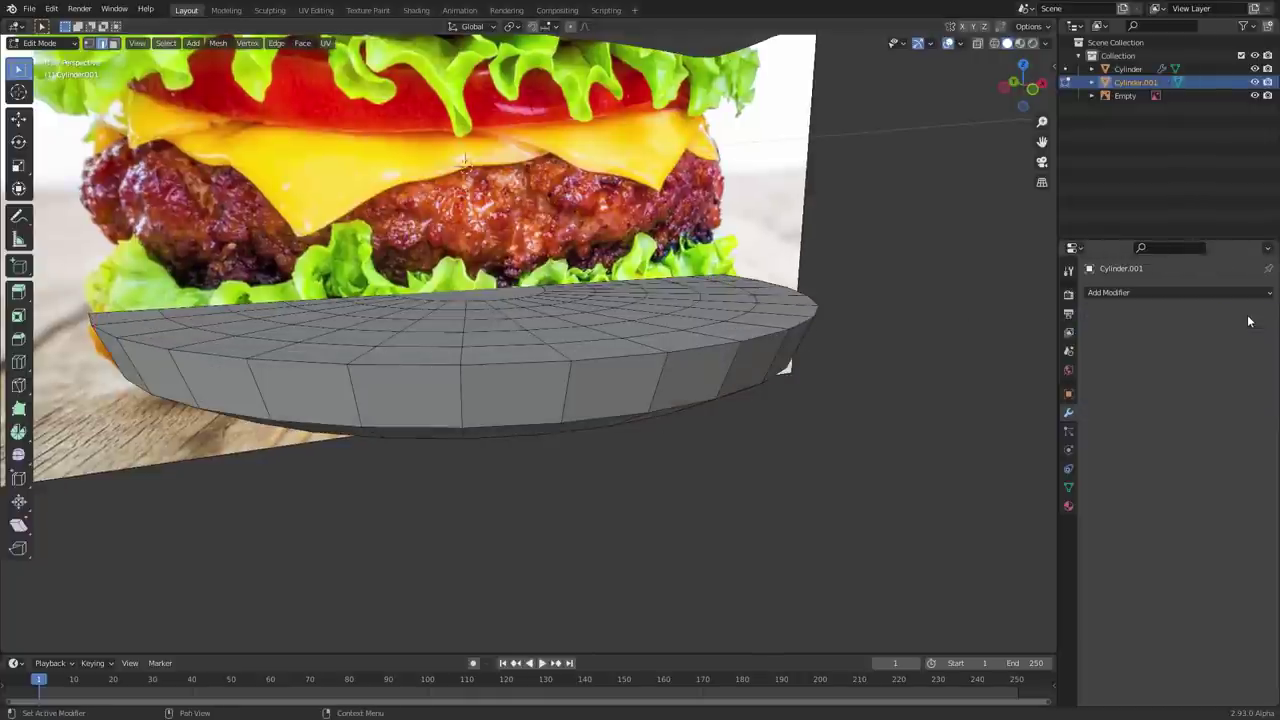
scroll(690, 366, "up", 1)
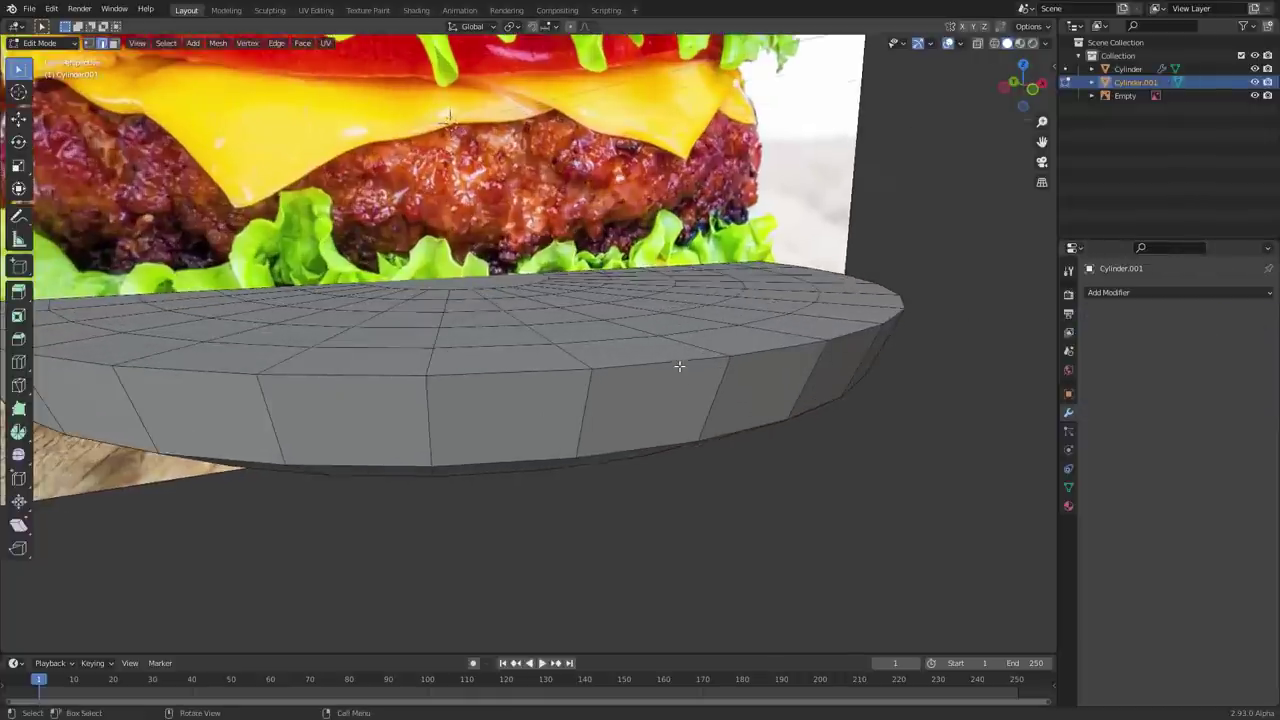
key("Tab")
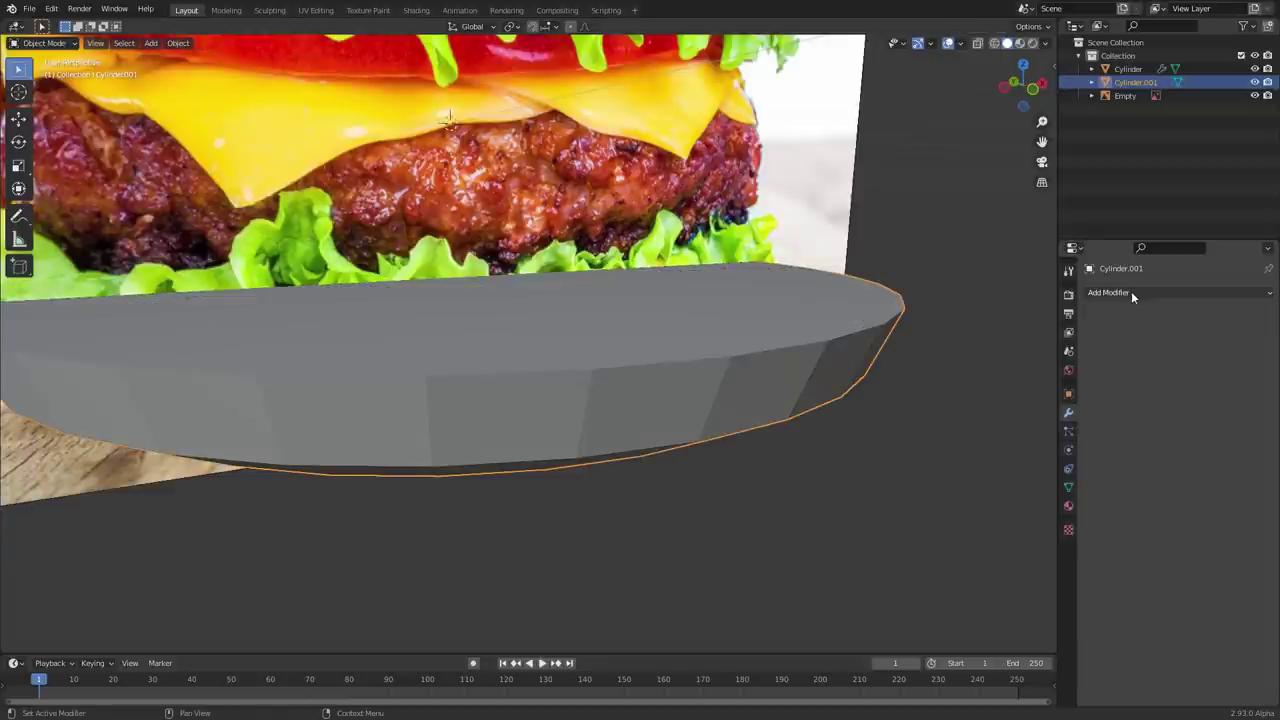
key("ctrl+1")
- Loop-cut the bottom bun's side and slide the new edge loop up near the top rim
key("Tab")
scroll(718, 364, "up", 1)
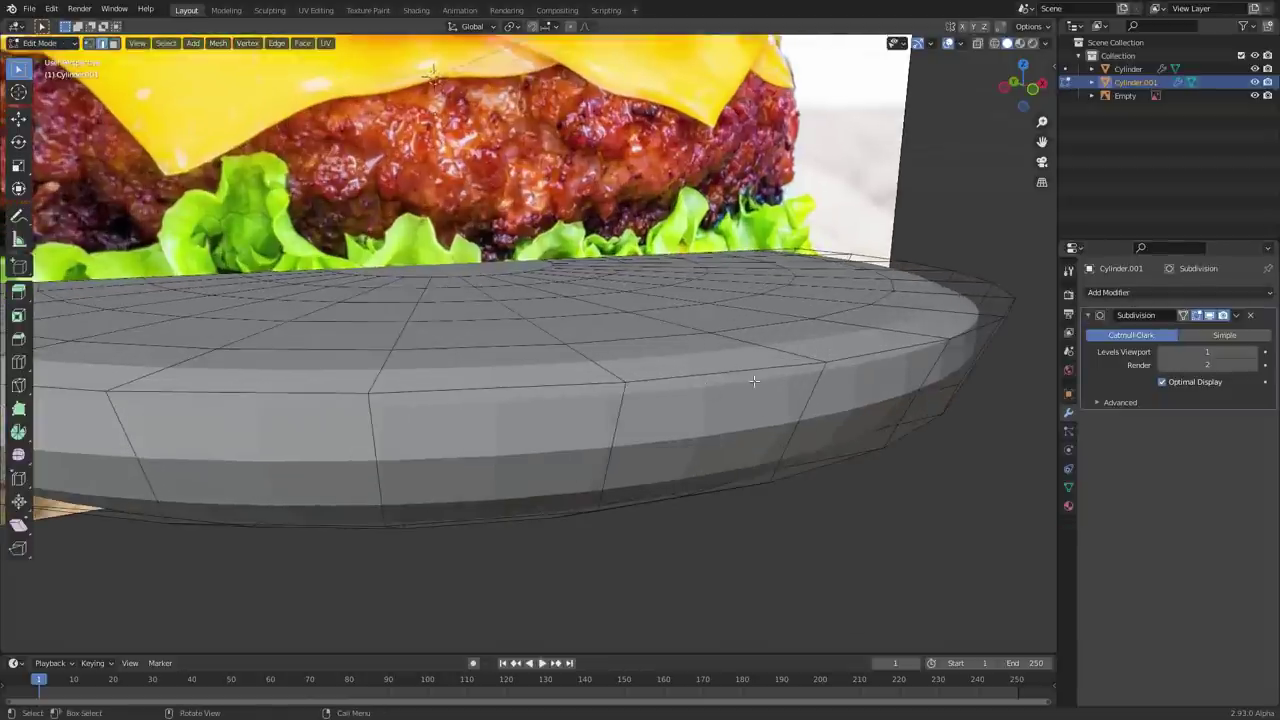
key("ctrl+r")
left_click(800, 410)
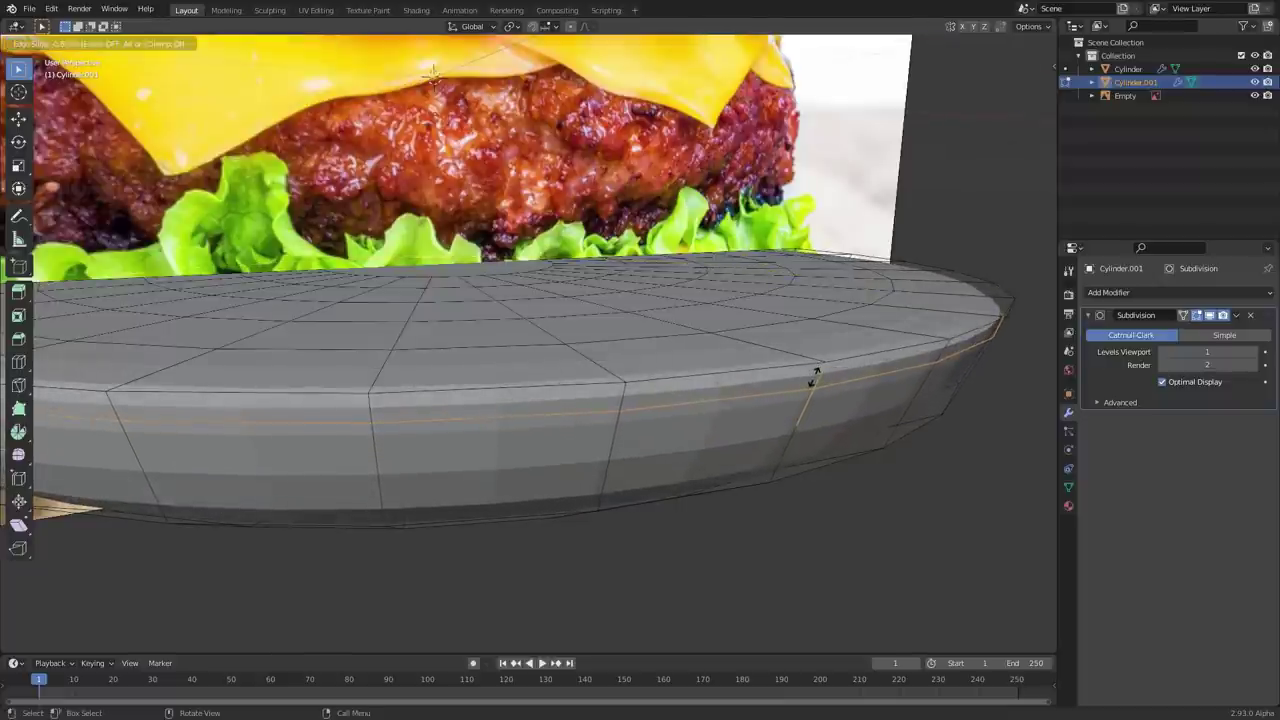
left_click(814, 376)
key("Tab")
scroll(751, 345, "down", 5)
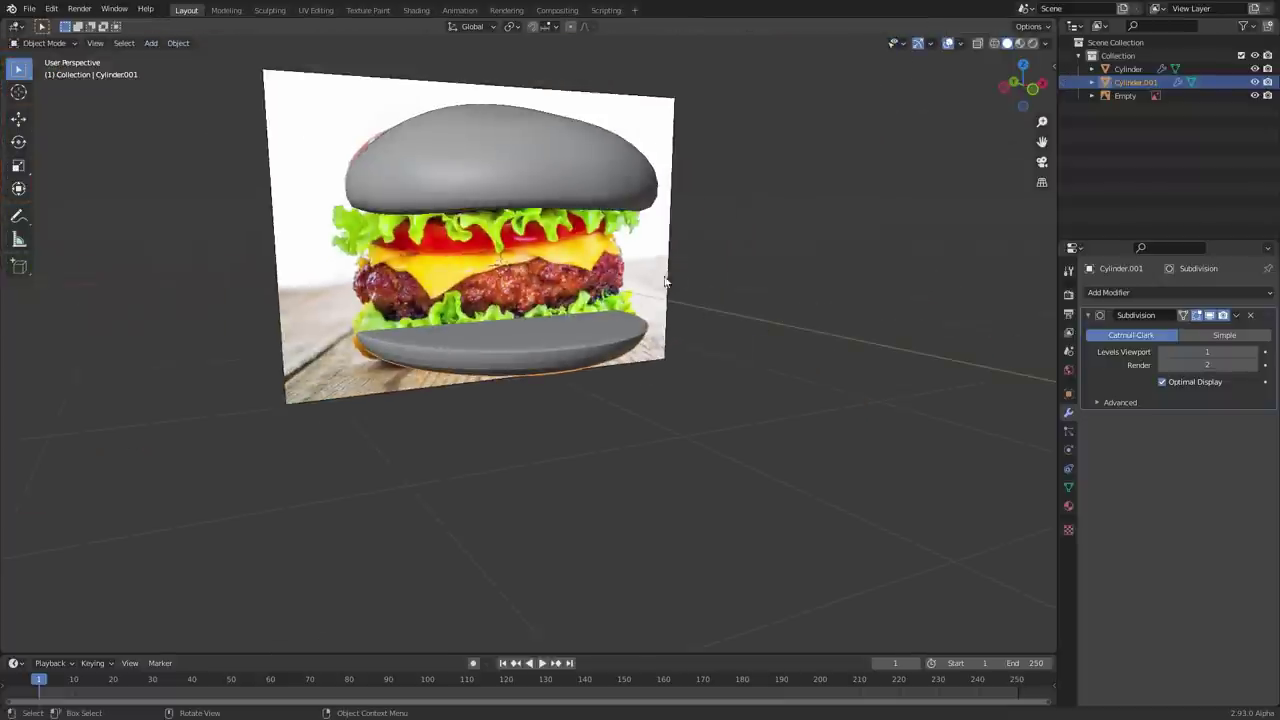
scroll(612, 336, "up", 7)
middle_click_drag(612, 336, 576, 330)
right_click(626, 344)
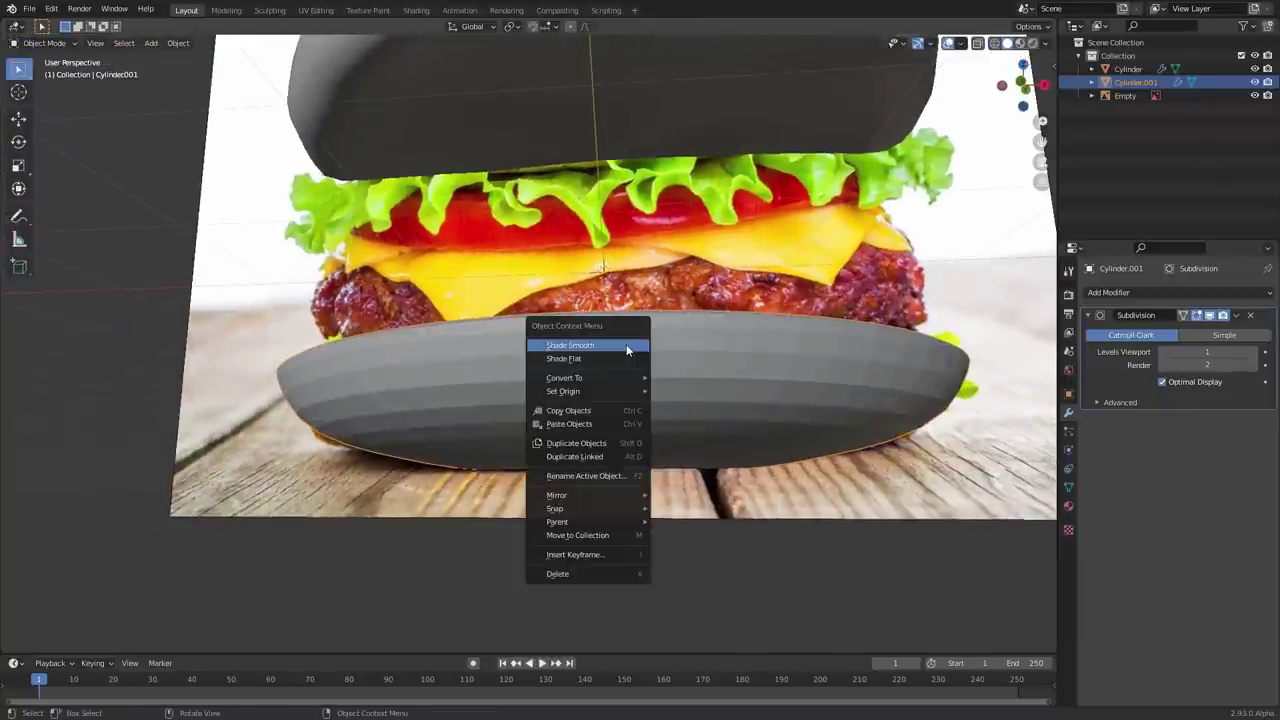
- Add a Displace modifier to the bottom bun
left_click(1147, 292)
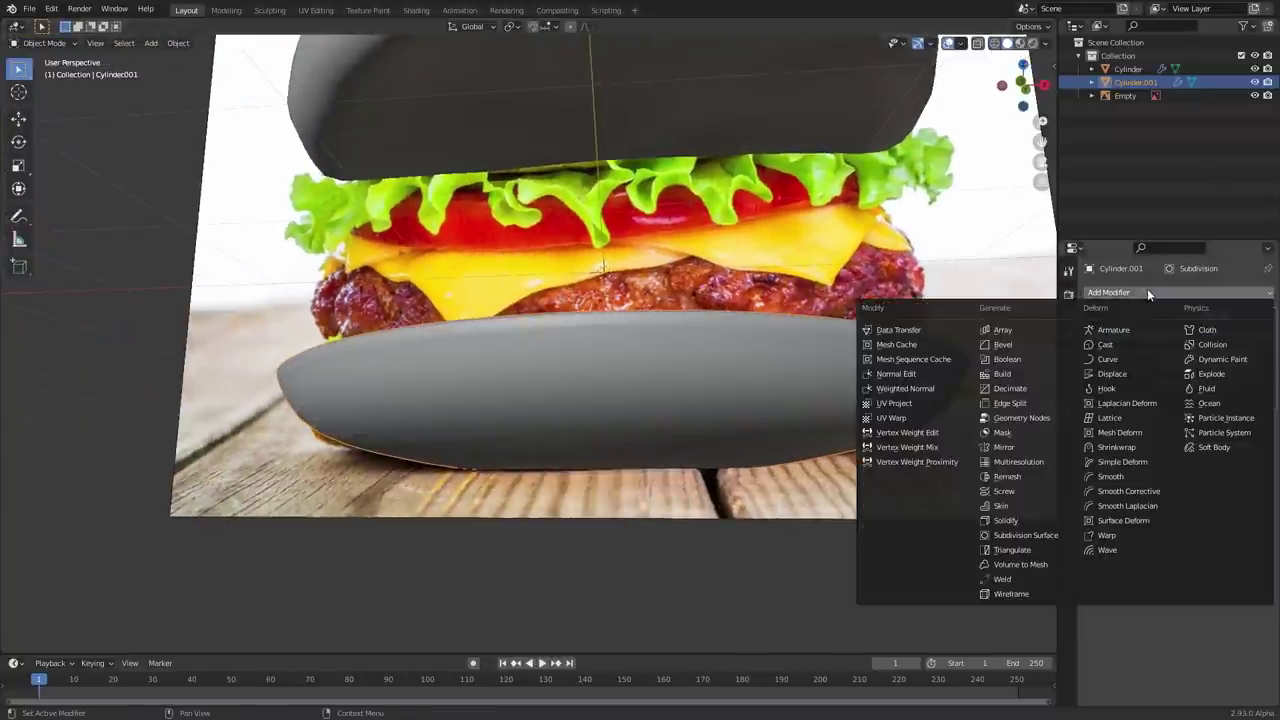
left_click(1150, 374)
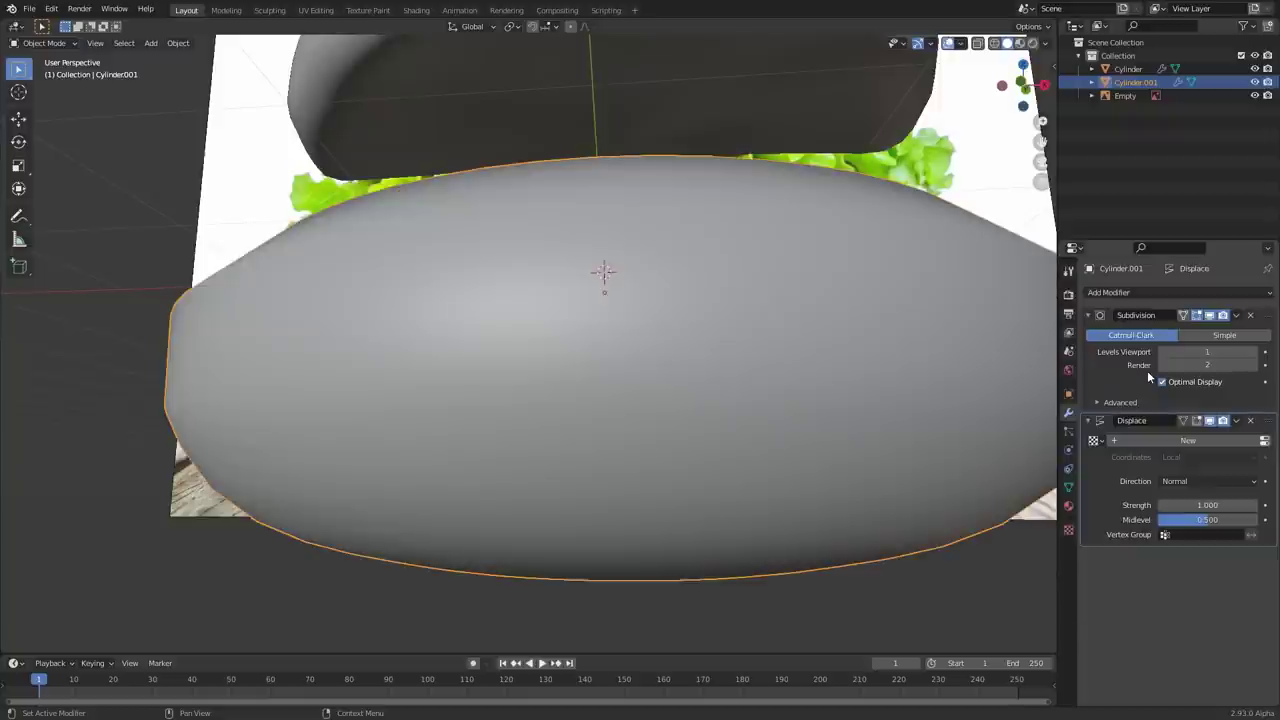
scroll(890, 349, "down", 5)
middle_click_drag(686, 283, 660, 347)
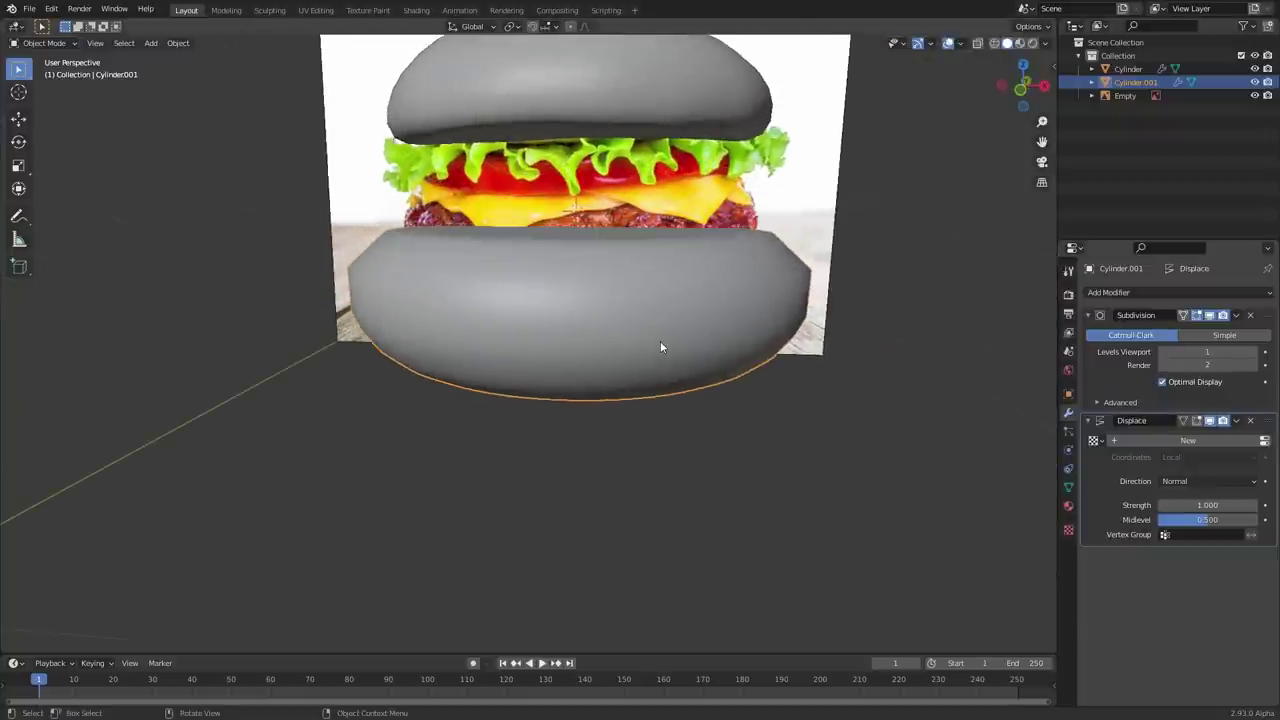
- Assign the existing Texture to the displacement and set its strength to 0.09
left_click(1094, 441)
left_click(1114, 461)
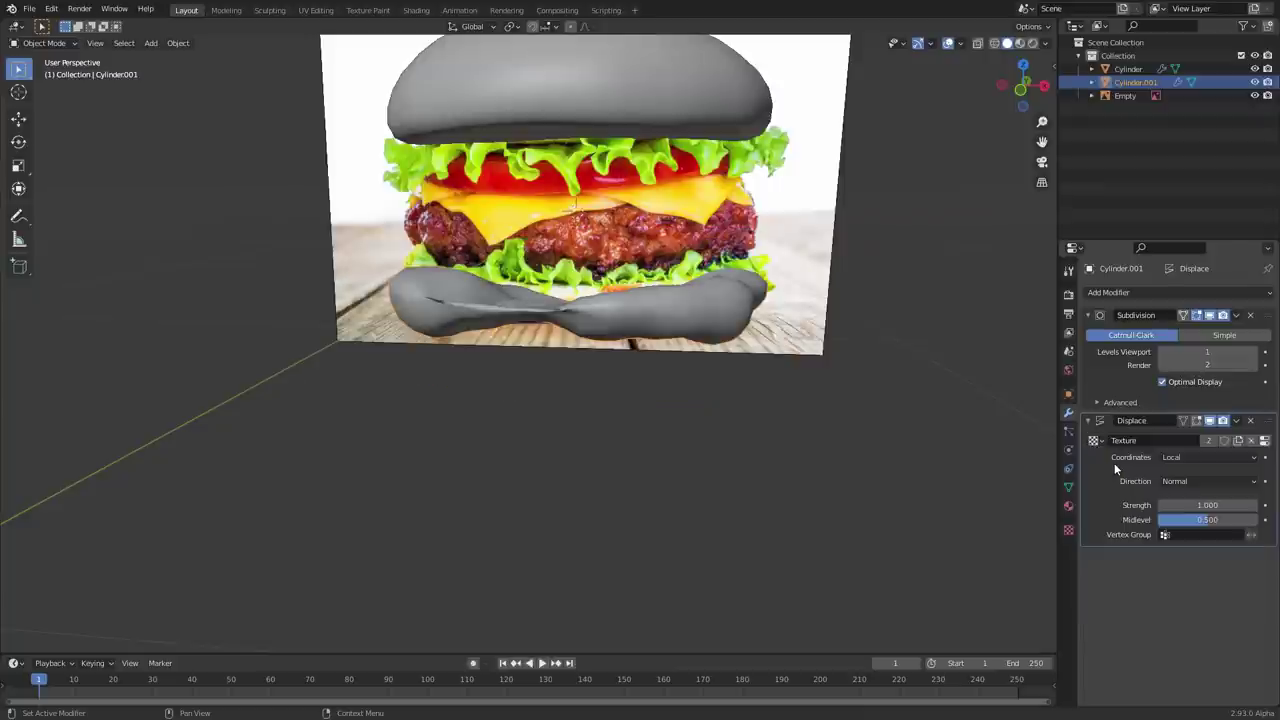
double_click(1199, 504)
type("0.09")
key("Return")
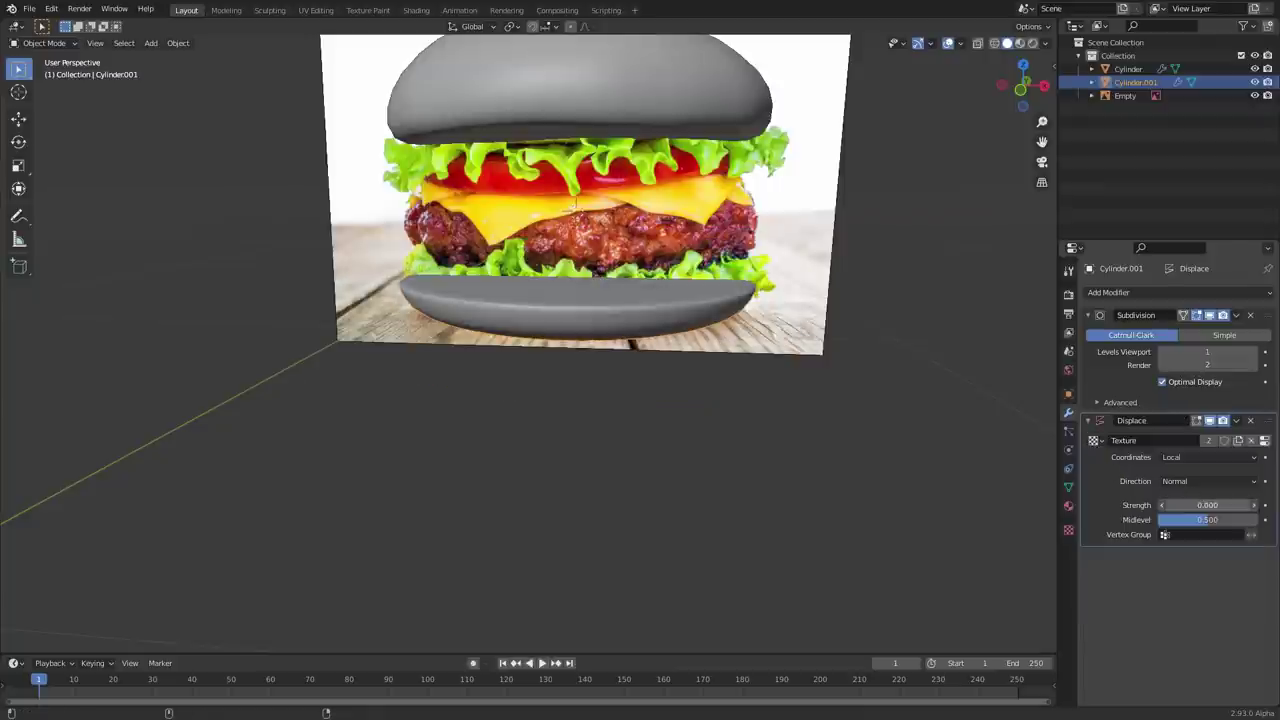
scroll(575, 205, "down", 5)
middle_click_drag(575, 205, 640, 273)
- Move the reference image to the left of the buns
left_click(617, 285)
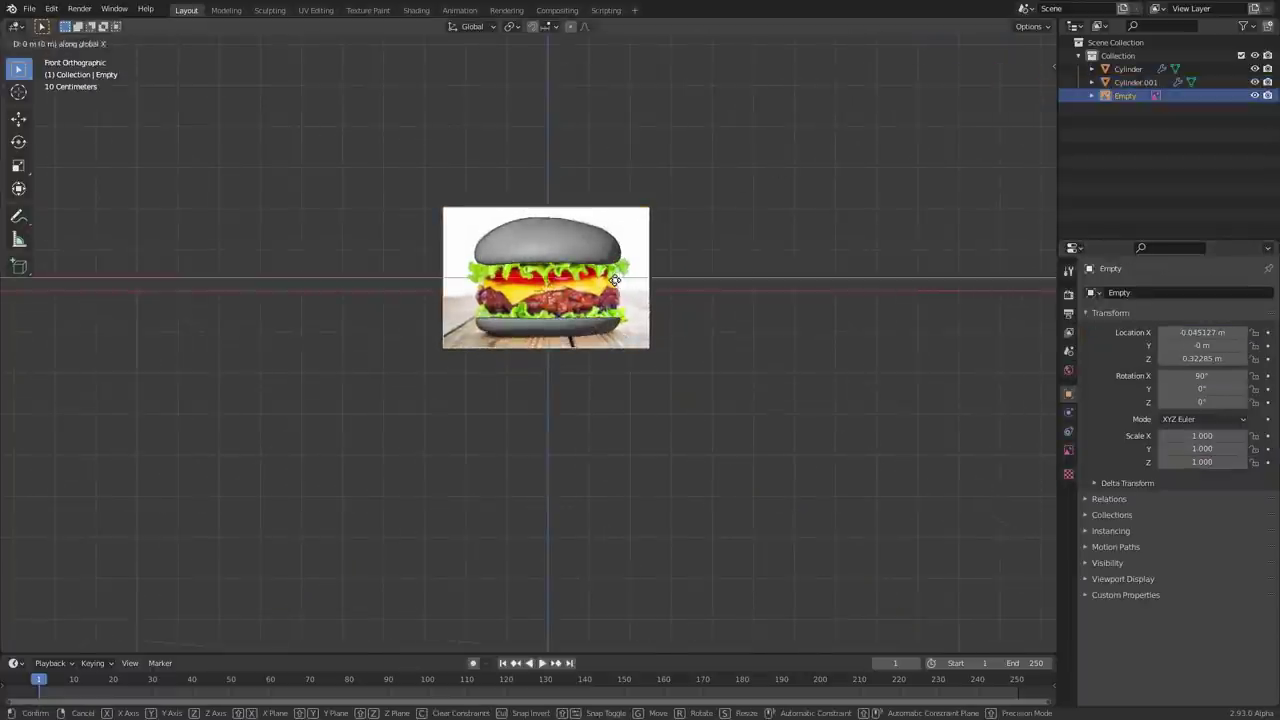
left_click_drag(617, 285, 422, 285)
scroll(521, 265, "up", 4)
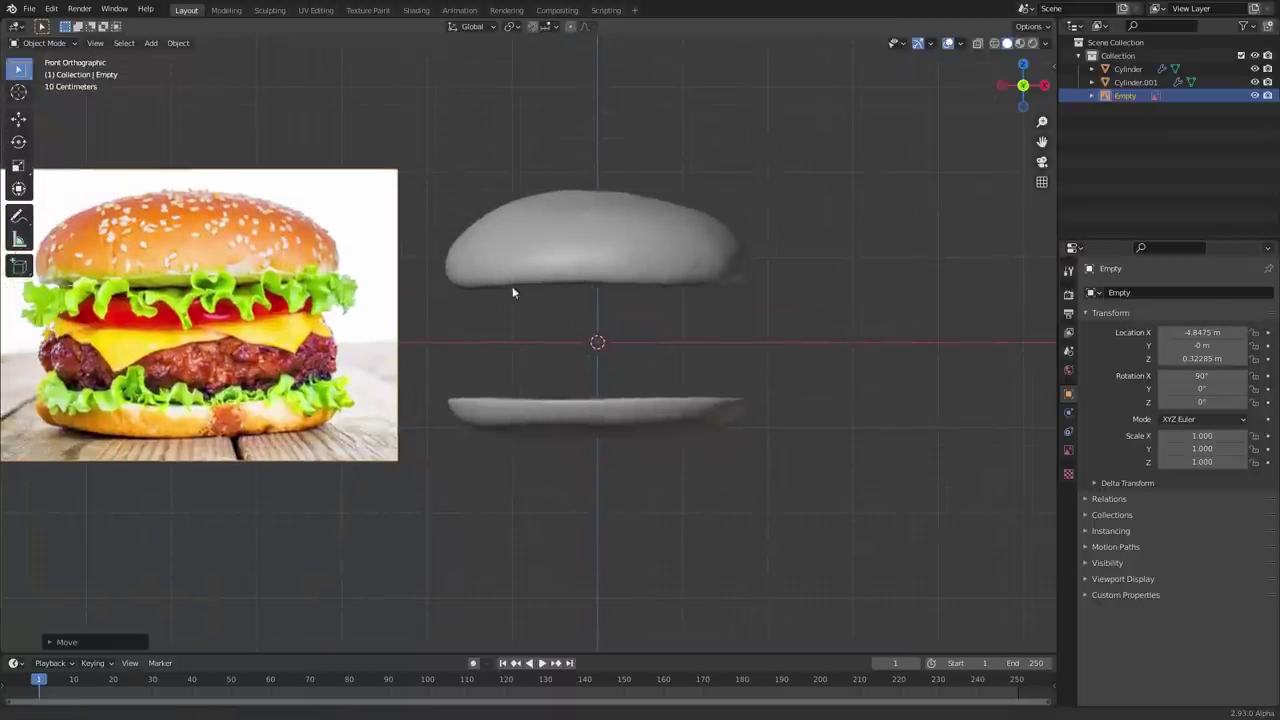
middle_click_drag(514, 289, 635, 341, "shift")
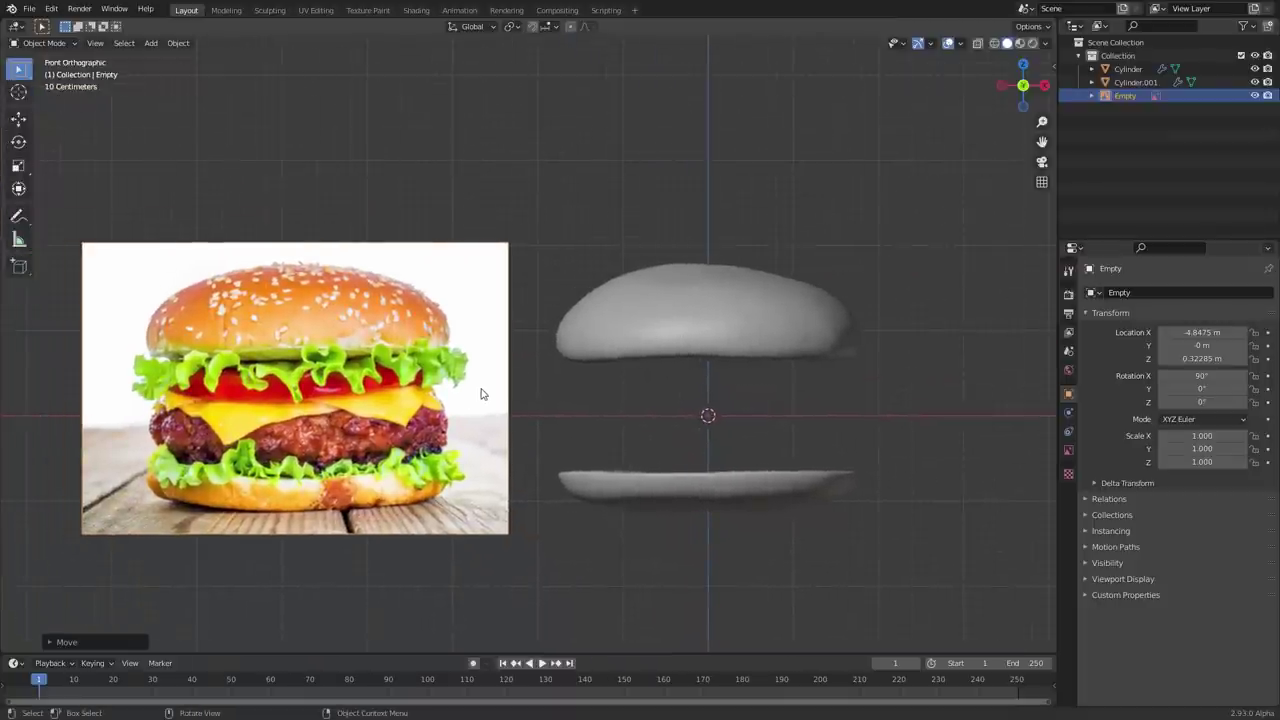
left_click(578, 247)
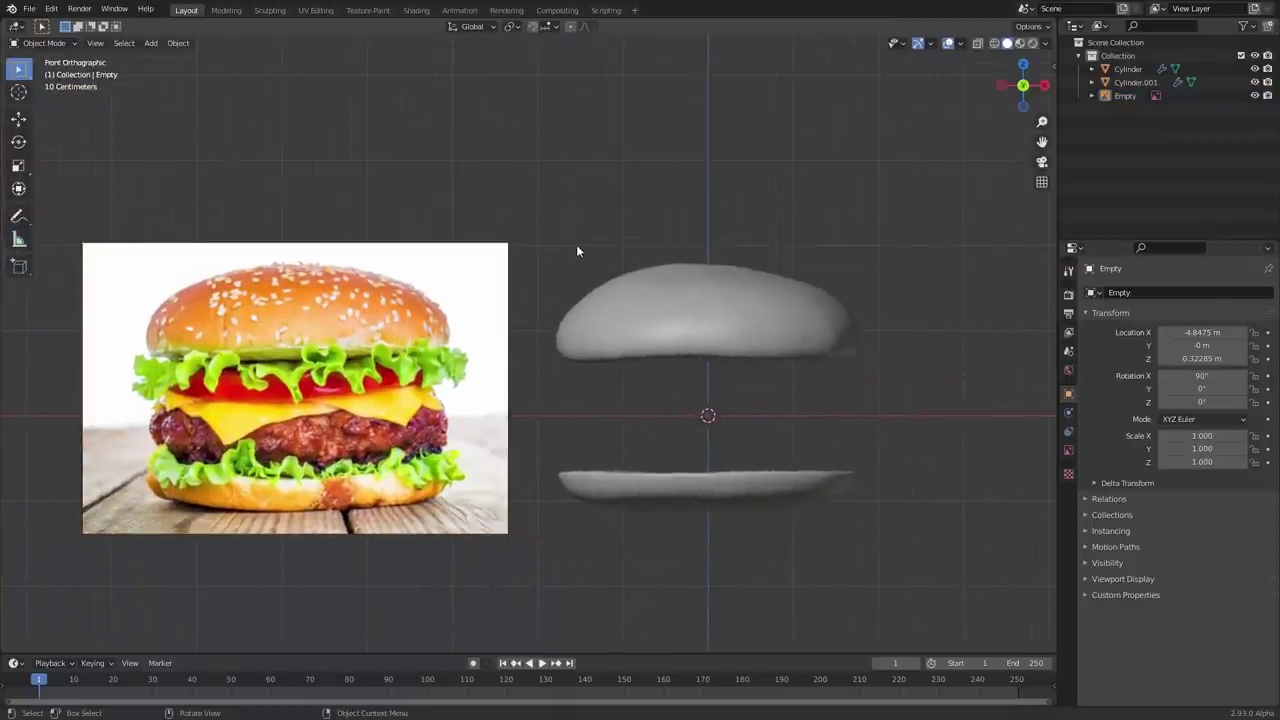
- Add an edge loop near the top bun's base and raise its displacement strength to 0.200
left_click(662, 294)
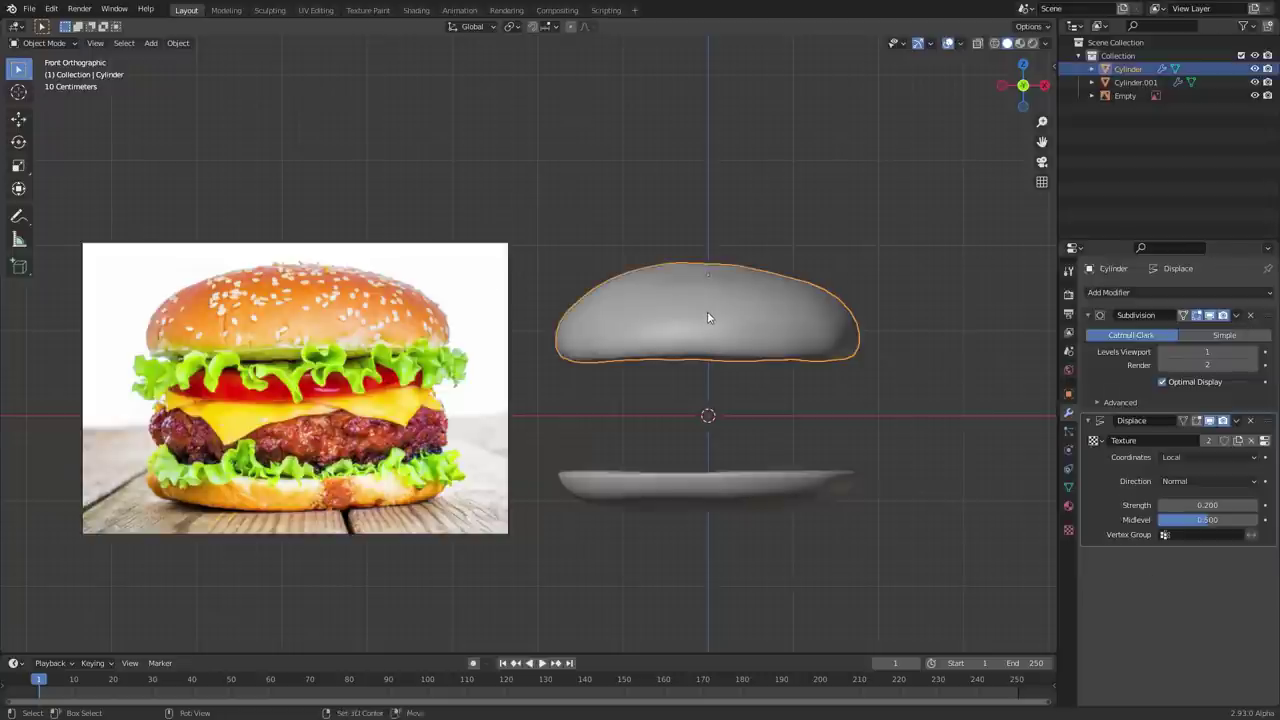
scroll(709, 314, "up", 6)
key("Tab")
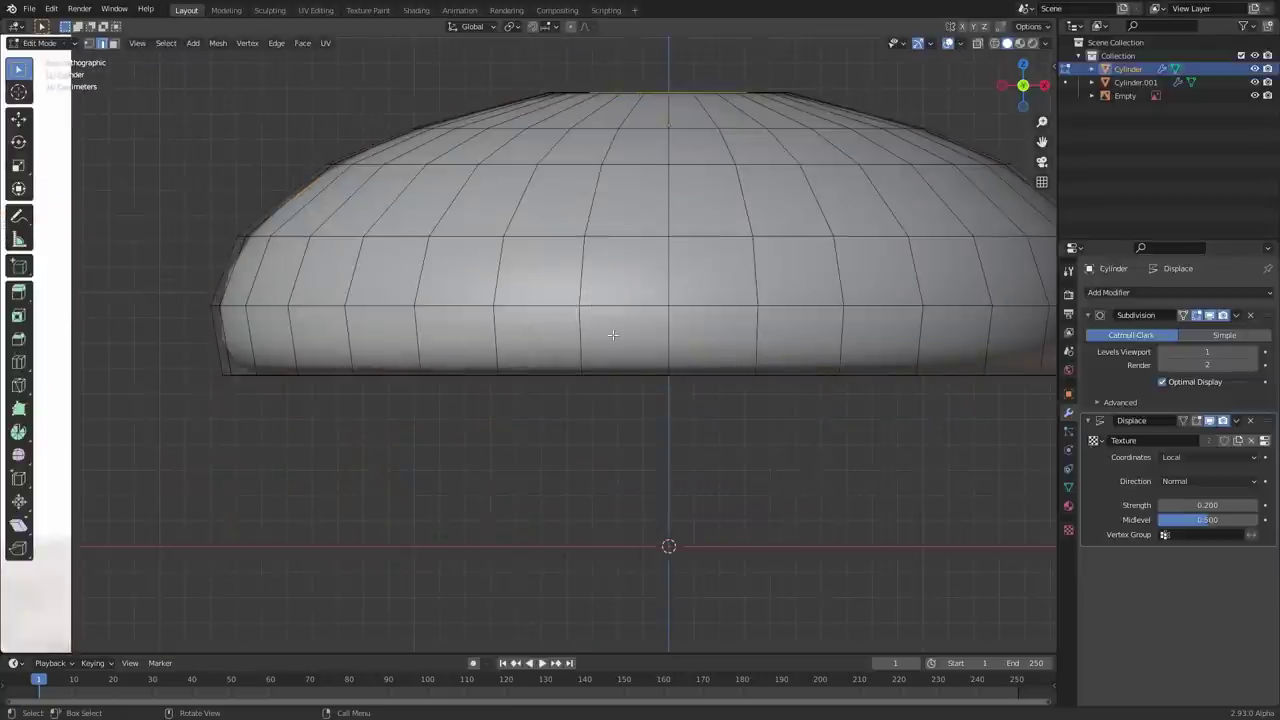
key("ctrl+r")
left_click(578, 345)
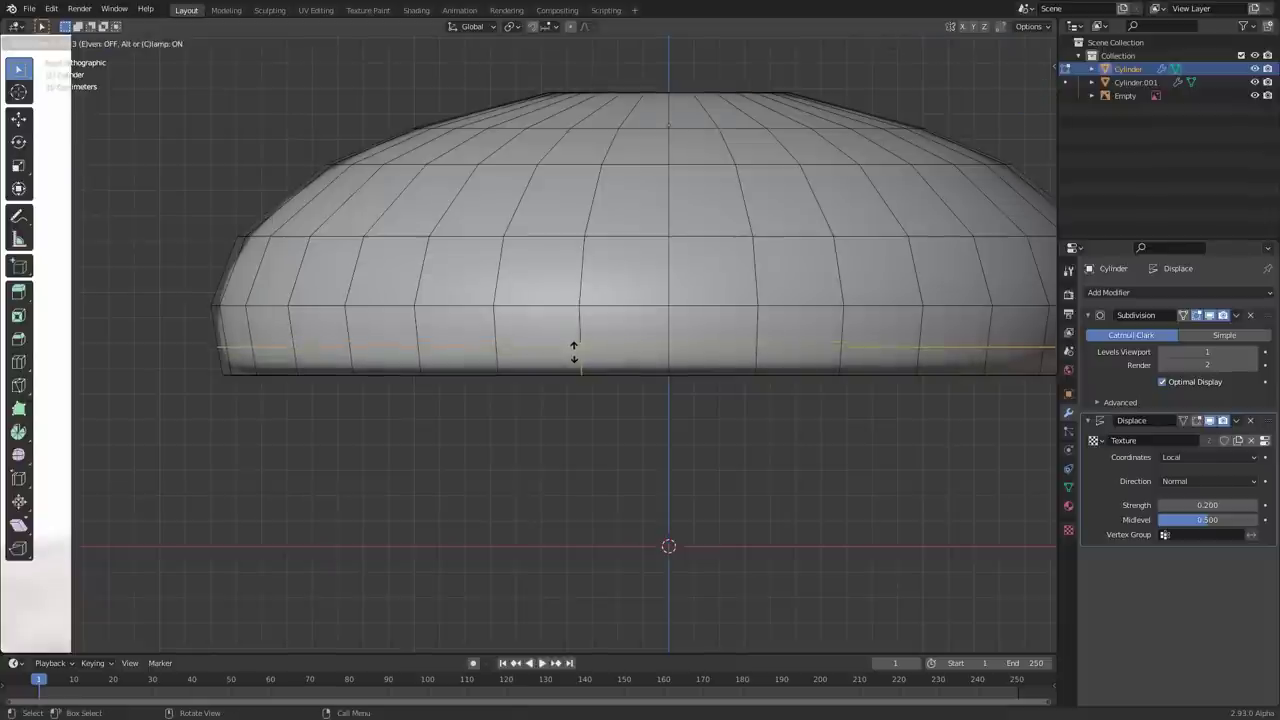
left_click(572, 358)
key("Tab")
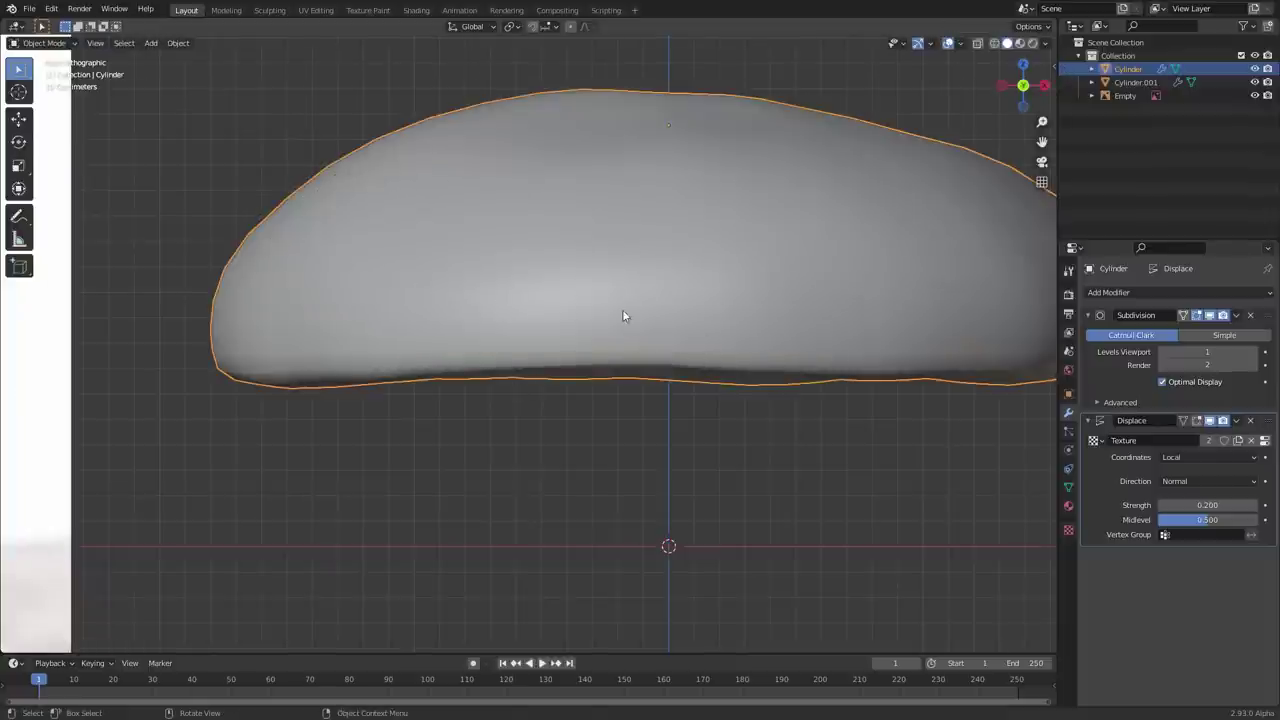
scroll(622, 316, "down", 6)
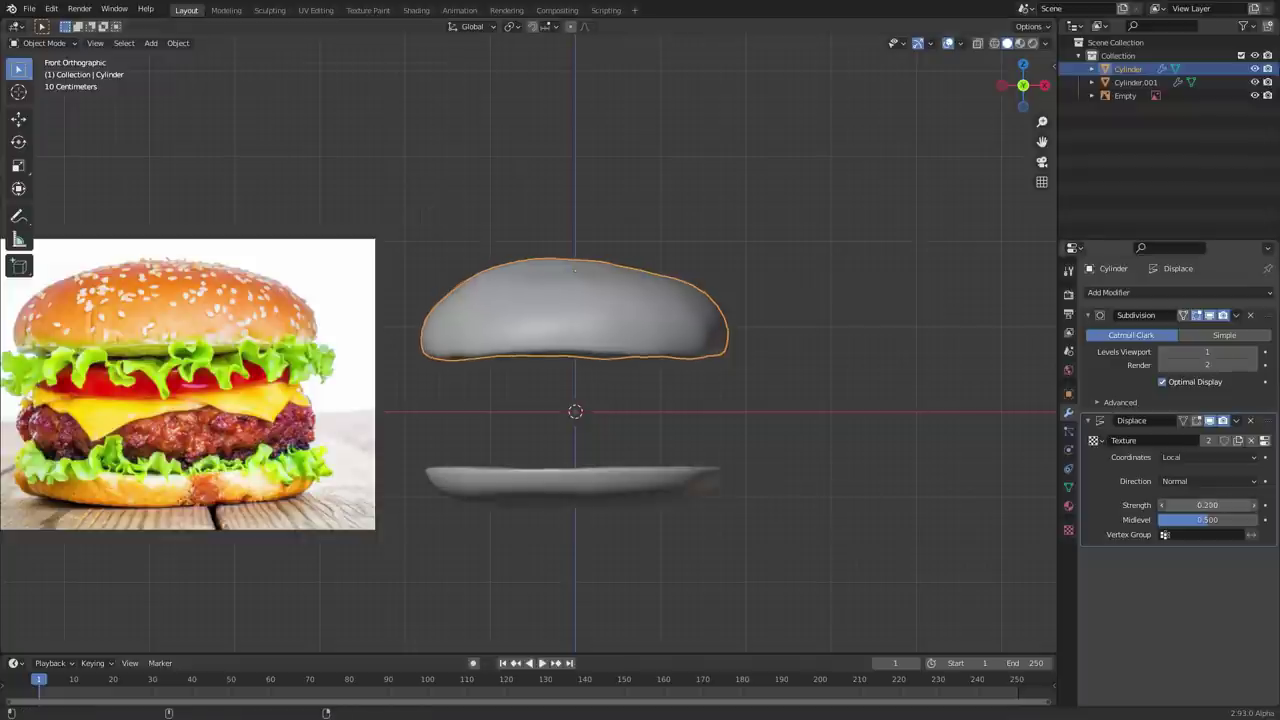
mouse_move(1205, 505)
left_mouse_down()
mouse_move(1250, 505)
mouse_move(1215, 505)
left_mouse_up()
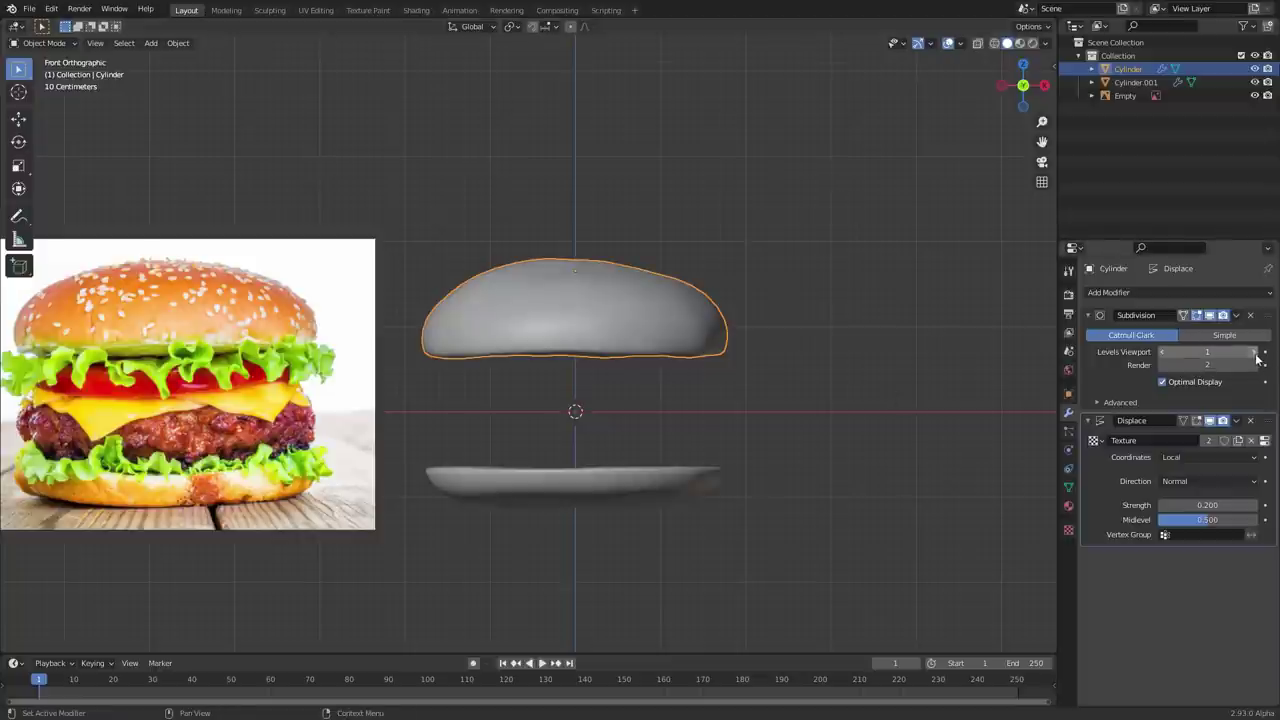
- Raise the viewport subdivision level to 2 on the buns
left_click(666, 471)
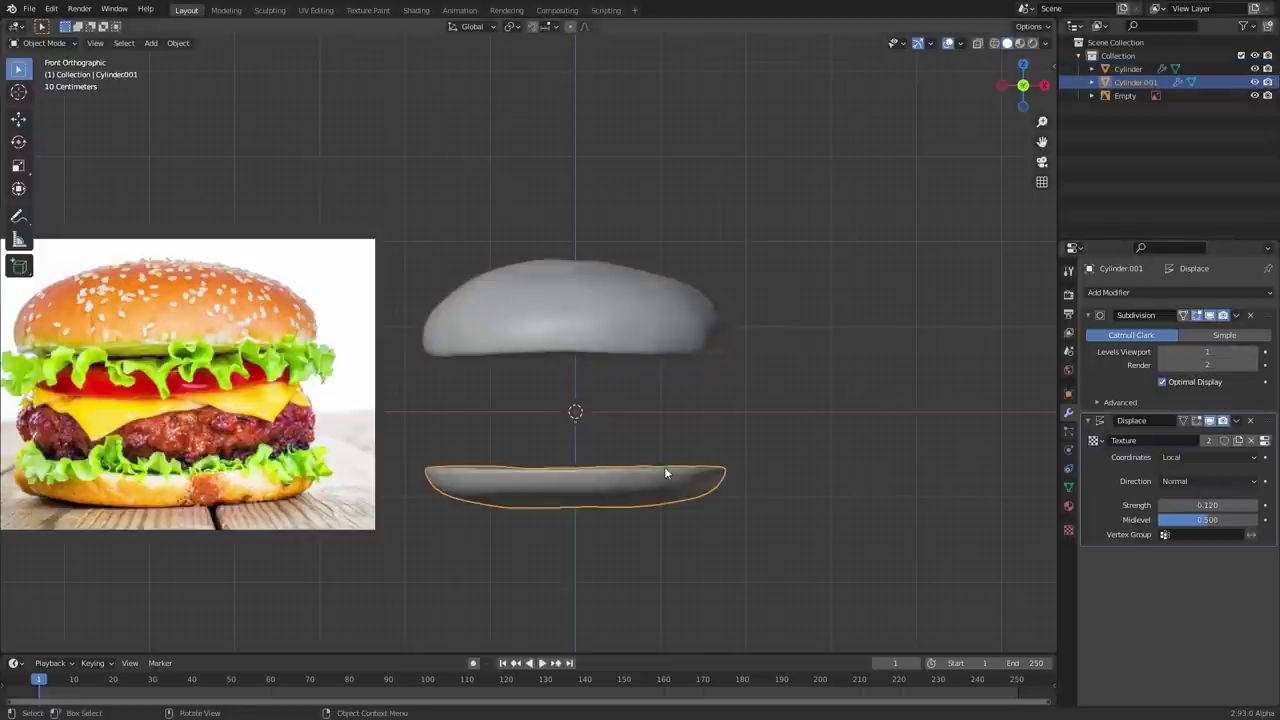
left_click(1263, 351)
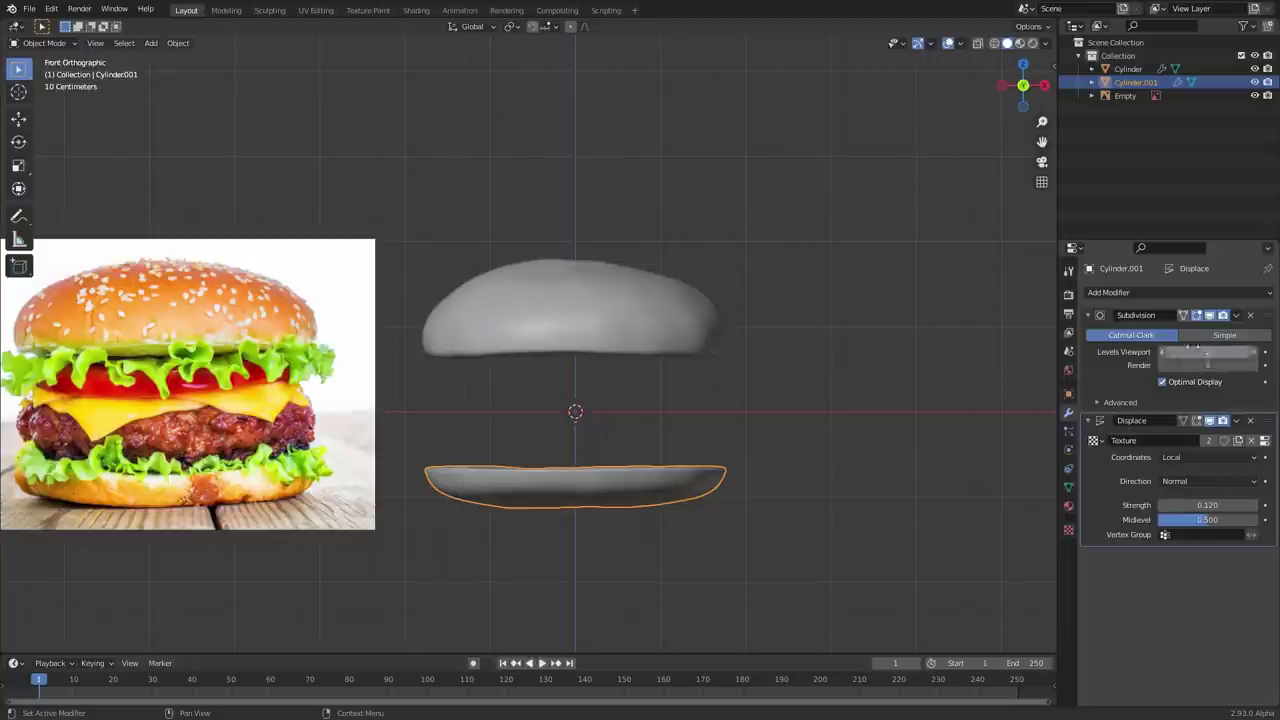
left_click(651, 325)
mouse_move(651, 325)
middle_mouse_down()
mouse_move(573, 347)
mouse_move(677, 351)
mouse_move(665, 345)
middle_mouse_up()
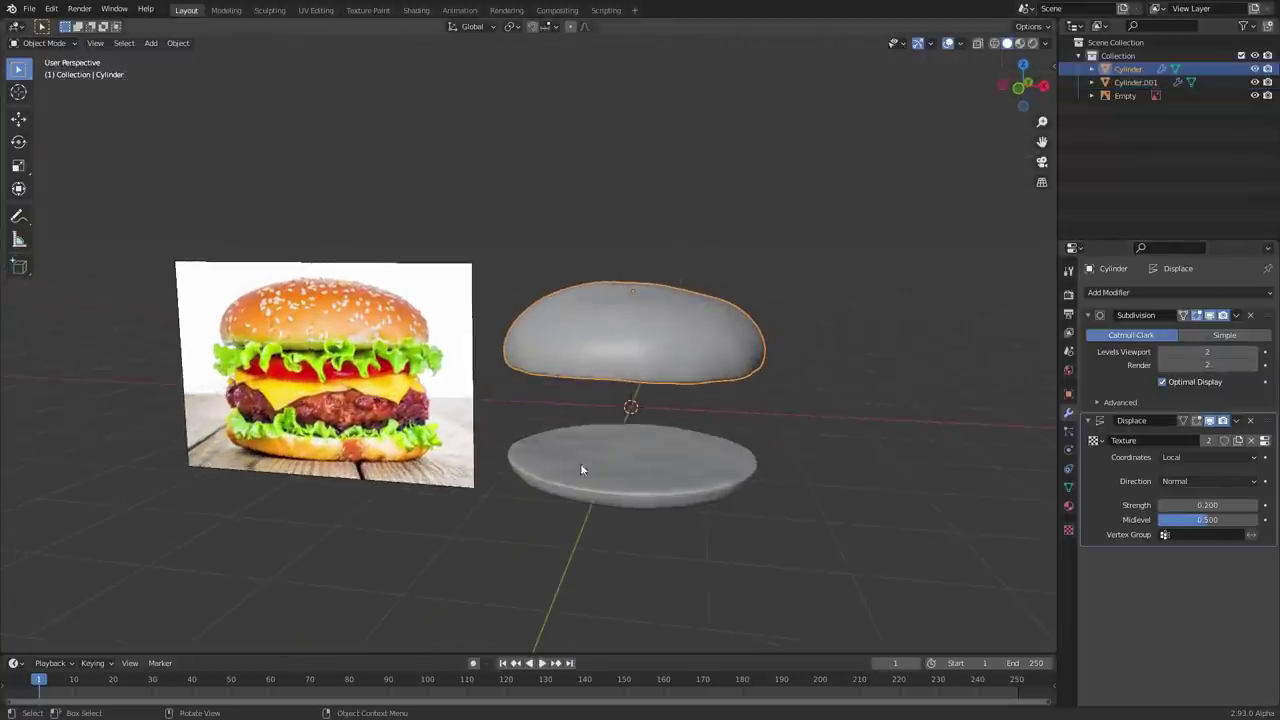
scroll(652, 267, "up", 1)
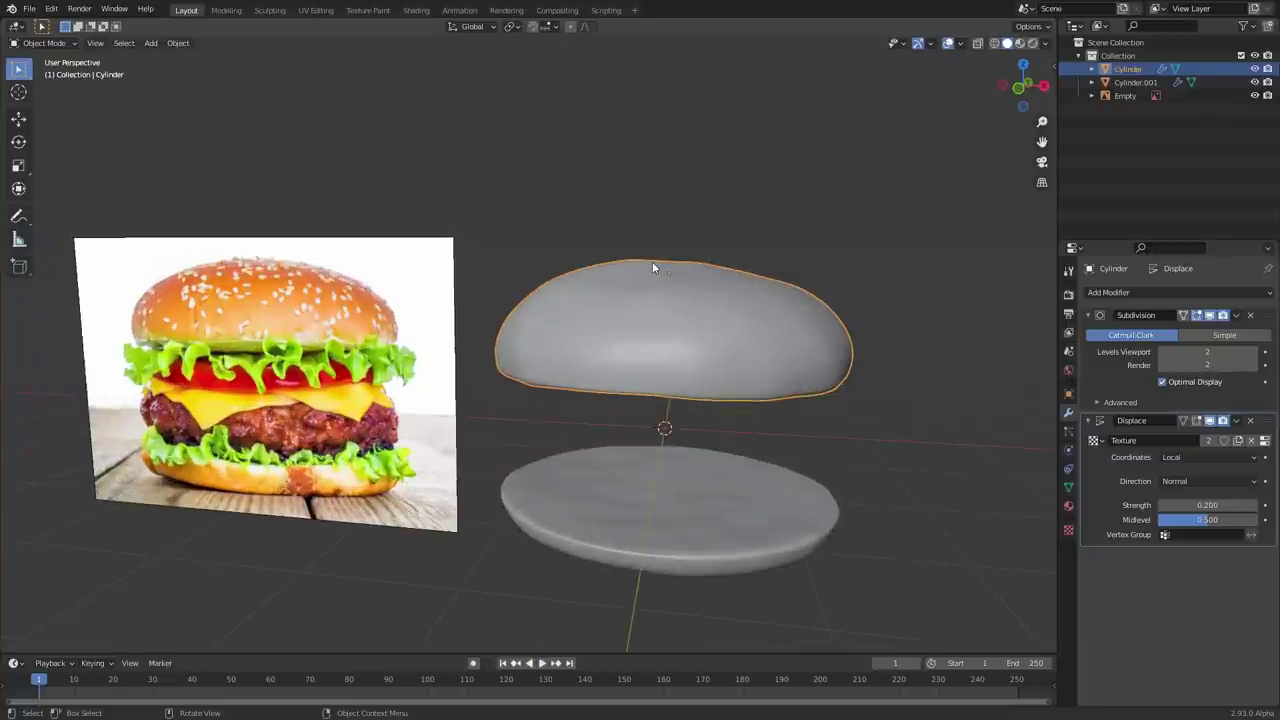
- Add a Geometry Nodes modifier to the top bun and show it in a Geometry Node Editor below
left_click(1136, 292)
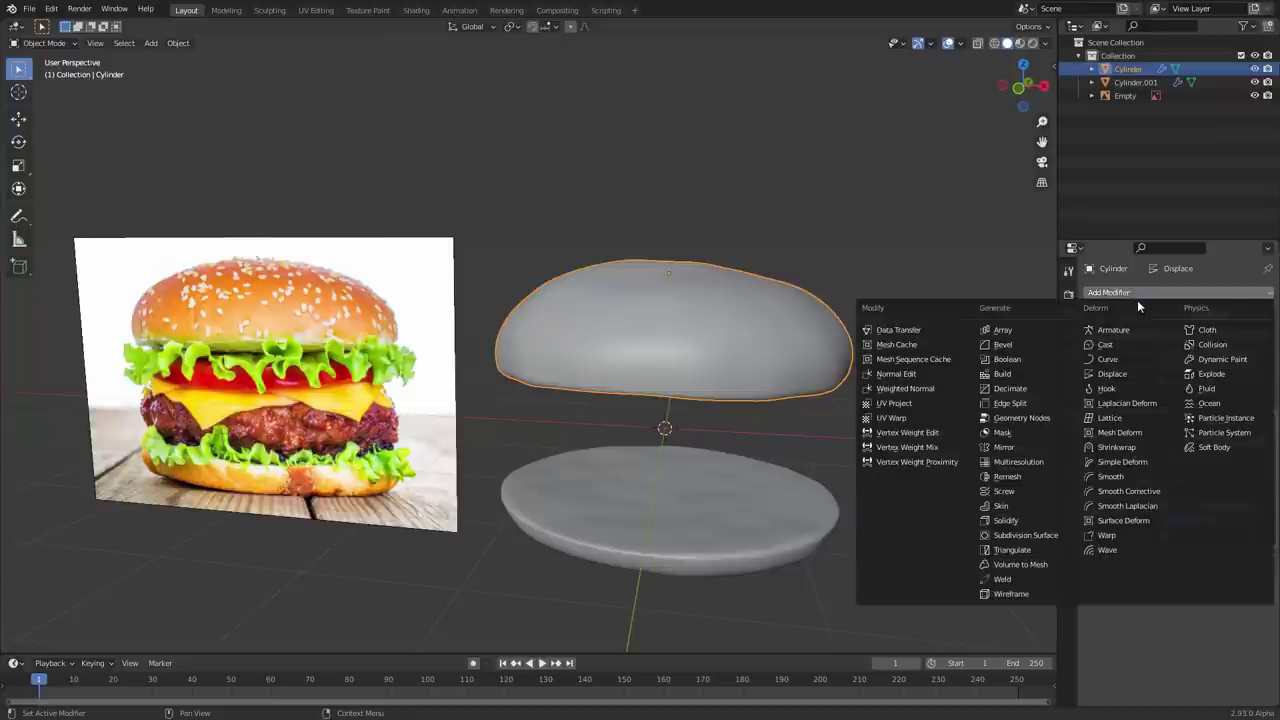
left_click(1030, 417)
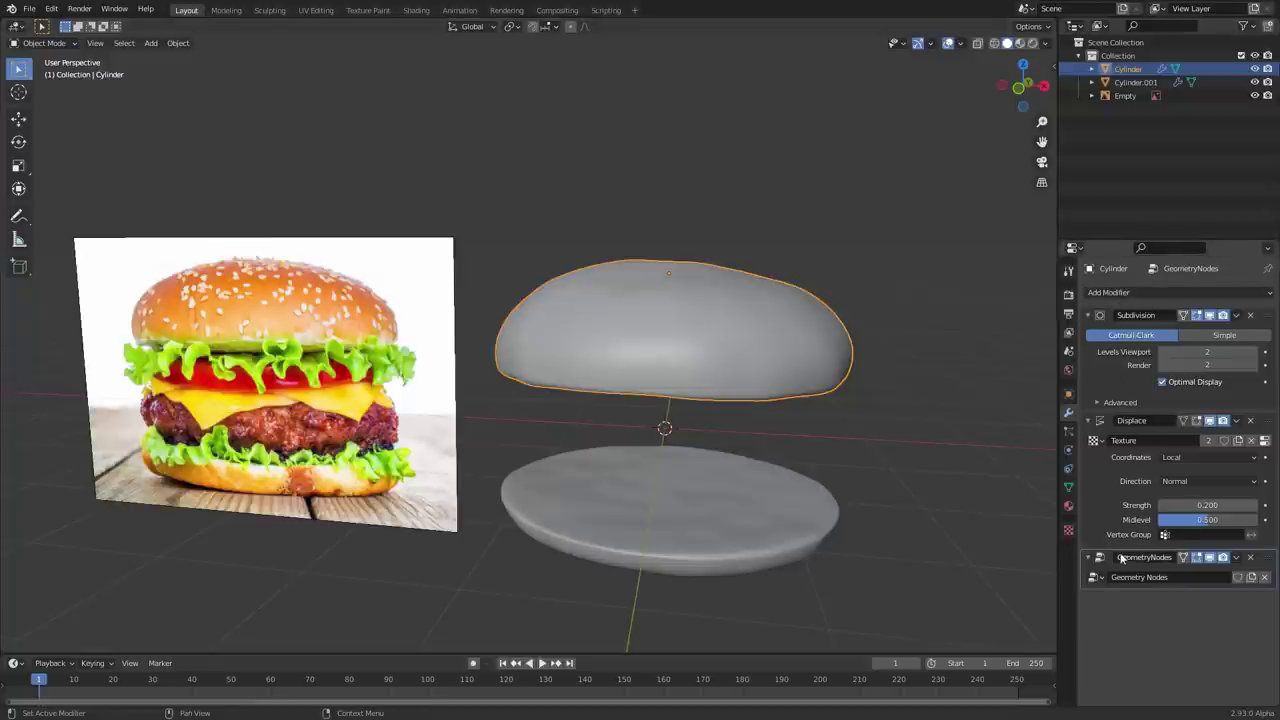
left_click_drag(6, 648, 10, 366)
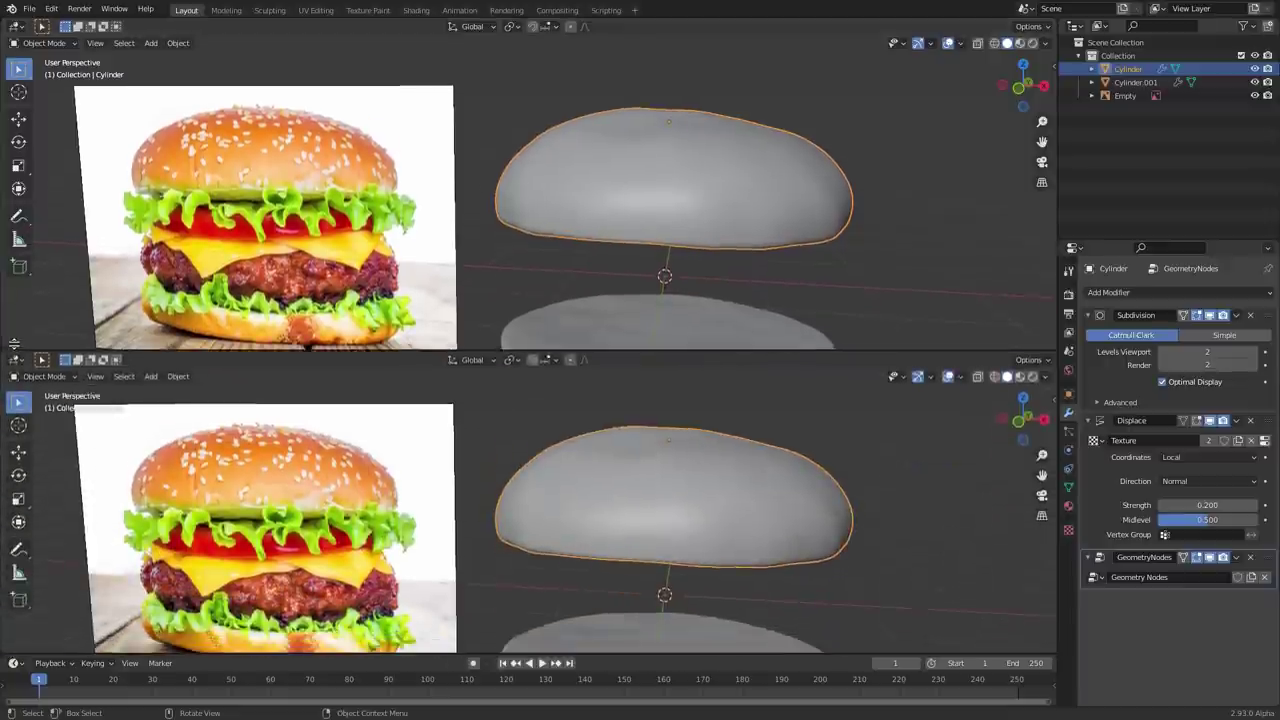
left_click(15, 354)
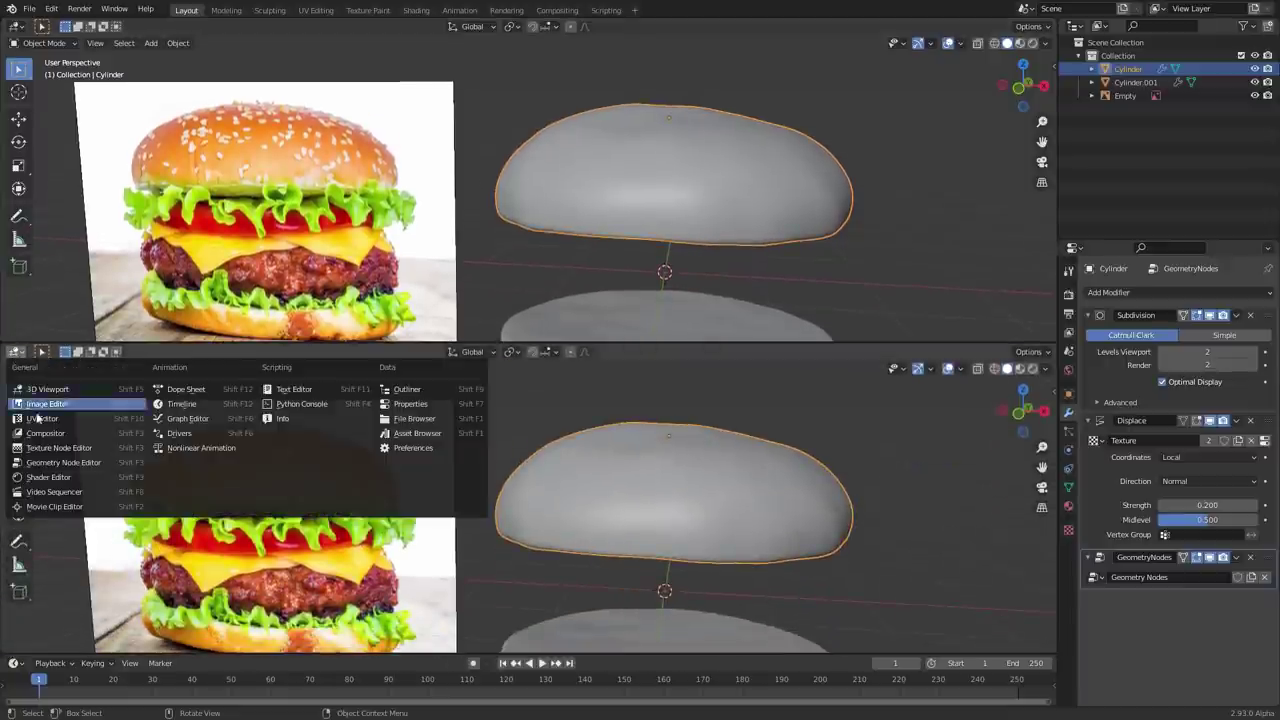
left_click(82, 463)
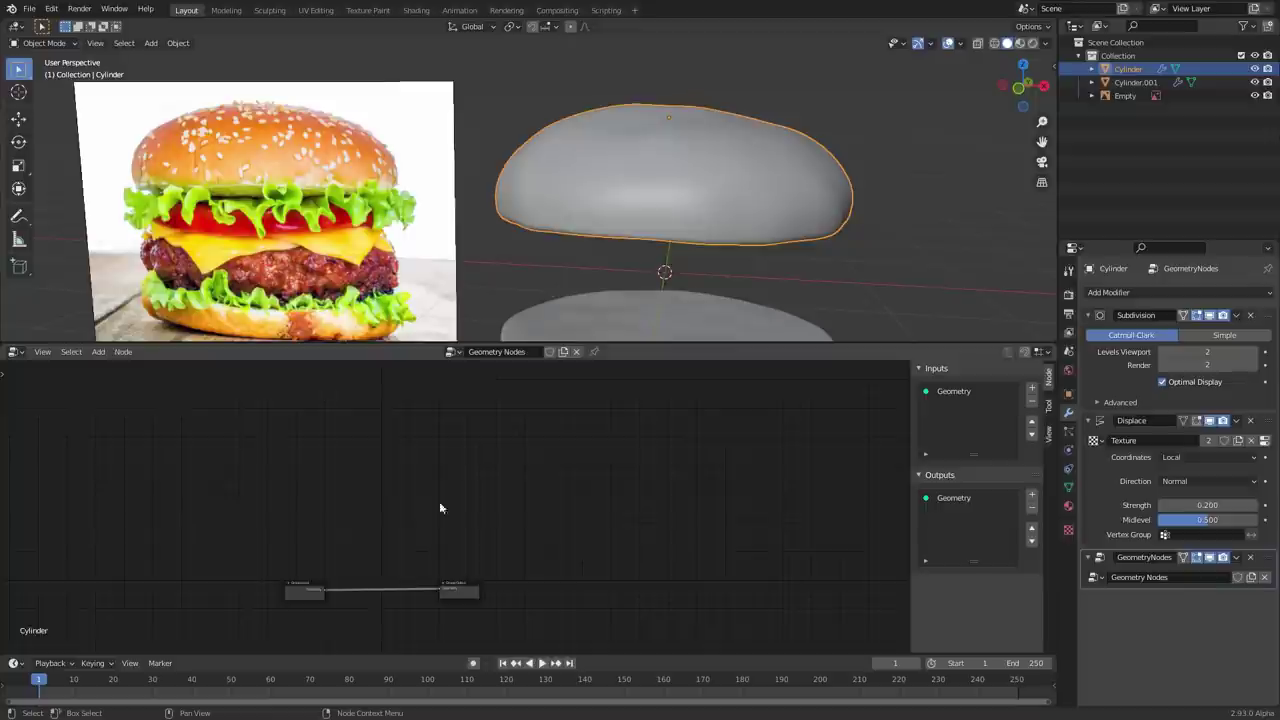
scroll(557, 600, "up", 3)
key("Home")
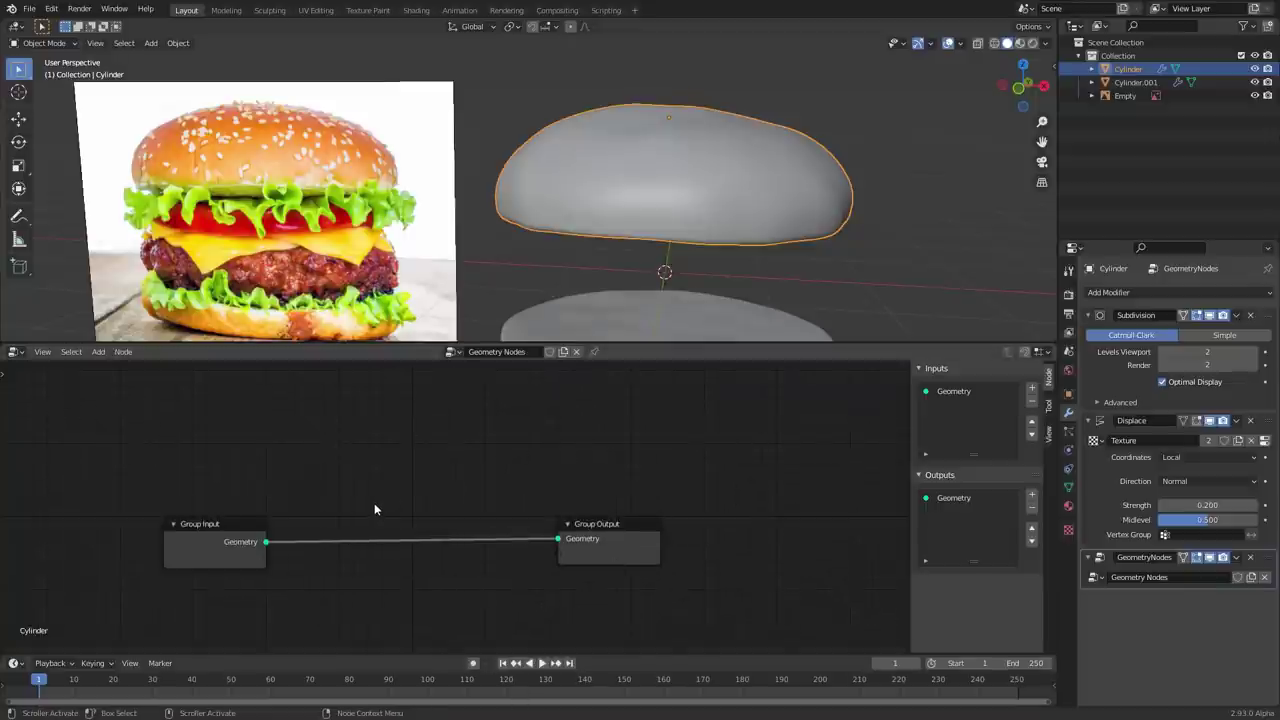
- Rename the top bun's geometry node tree to 'burger'
key("shift+a")
mouse_move(422, 389)
mouse_move(428, 434)
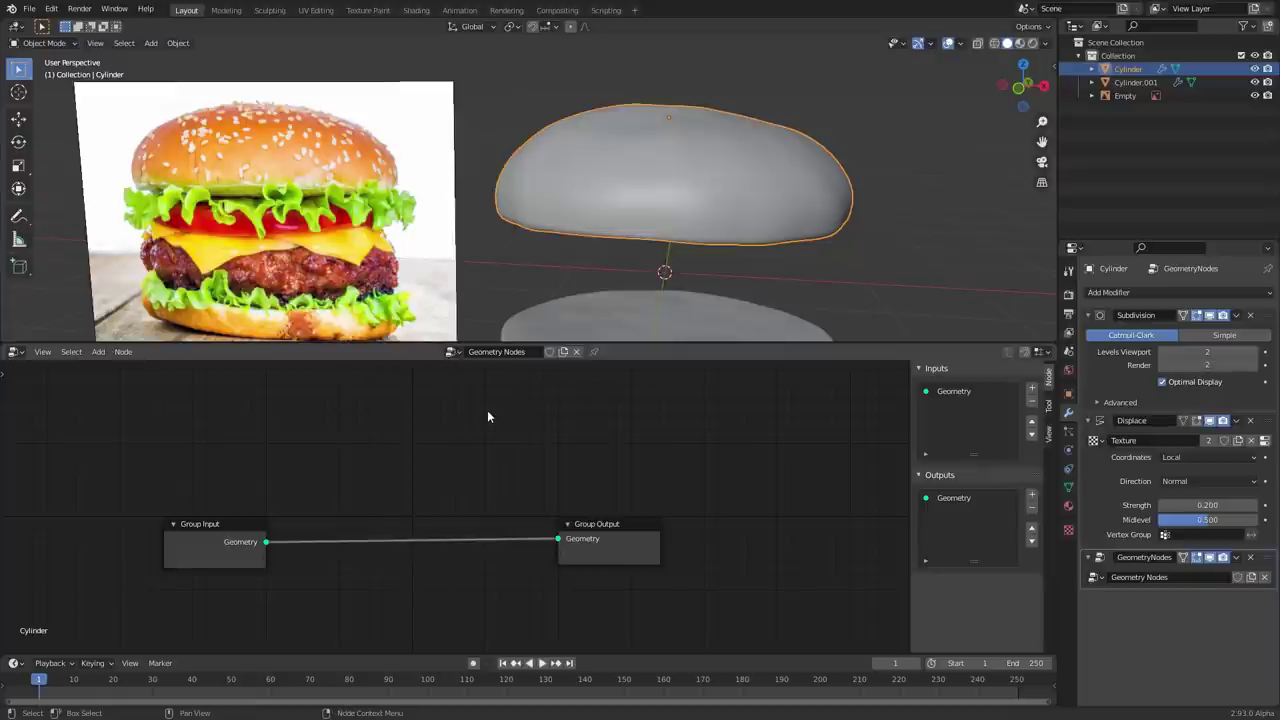
left_click(458, 355)
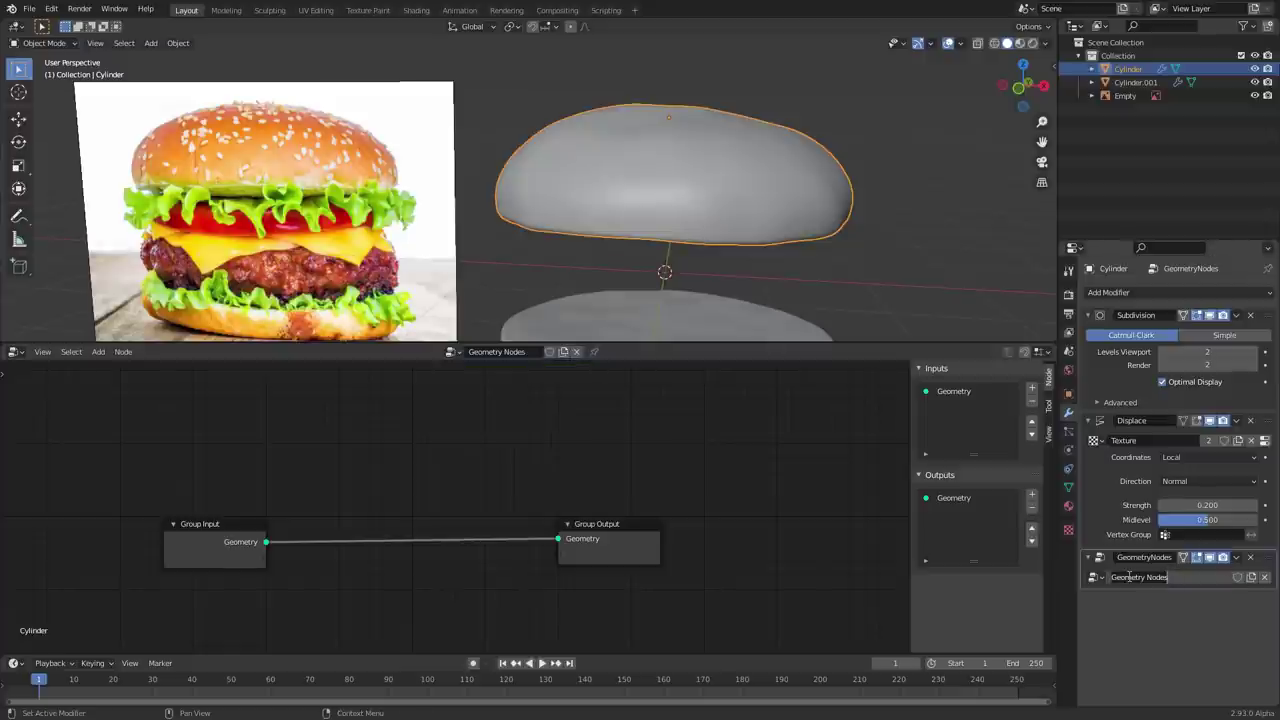
type("burger")
key("Return")
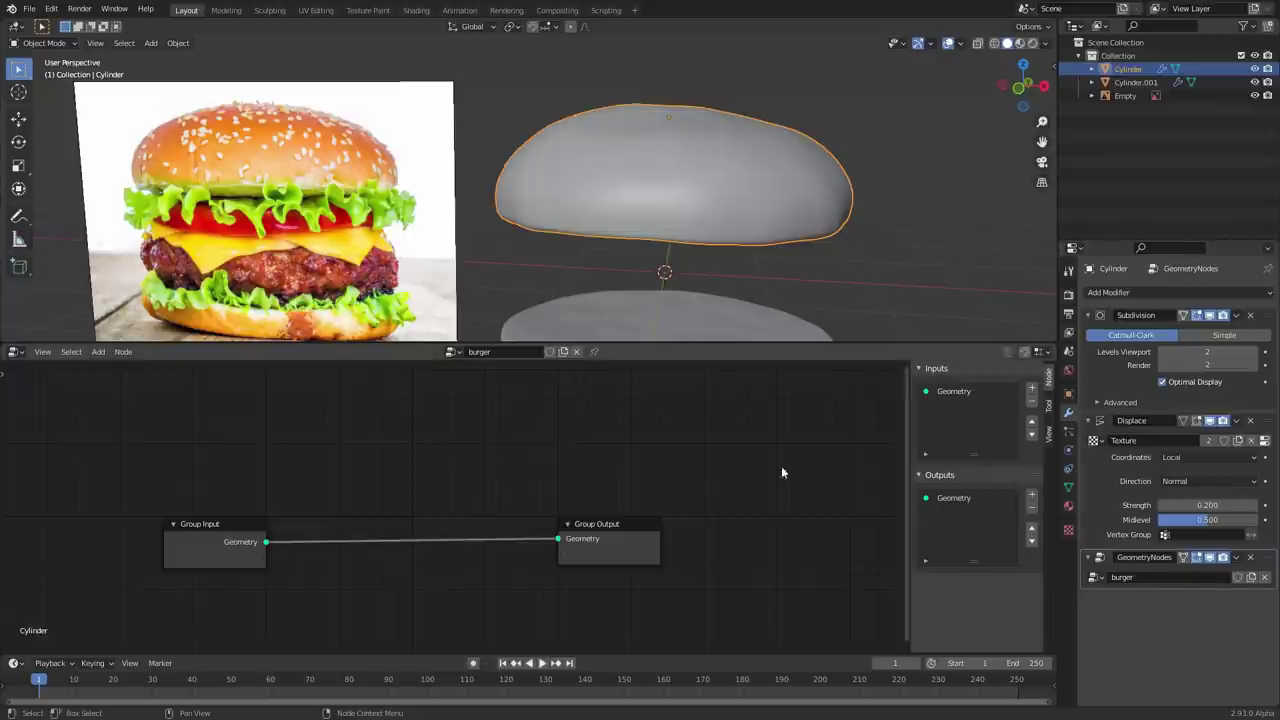
- Switch the 3D view to Top view with the bun framed on the left
scroll(700, 460, "up", 3)
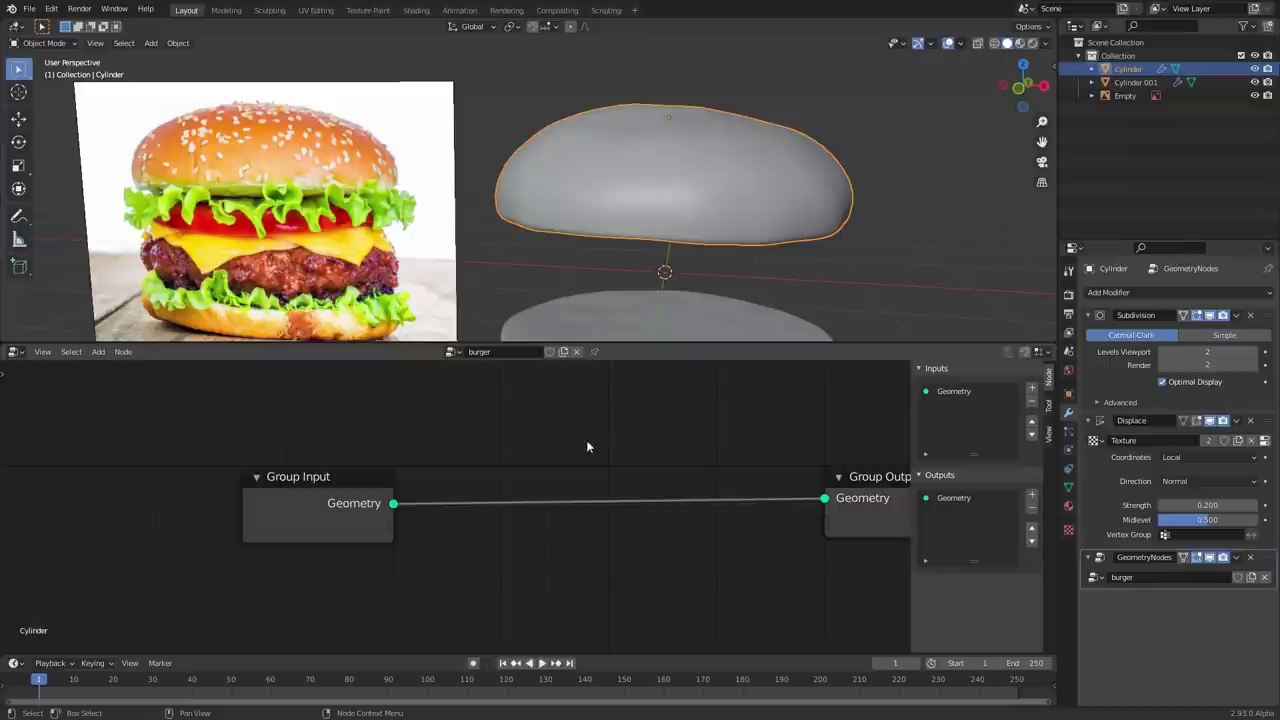
middle_click_drag(589, 443, 443, 480)
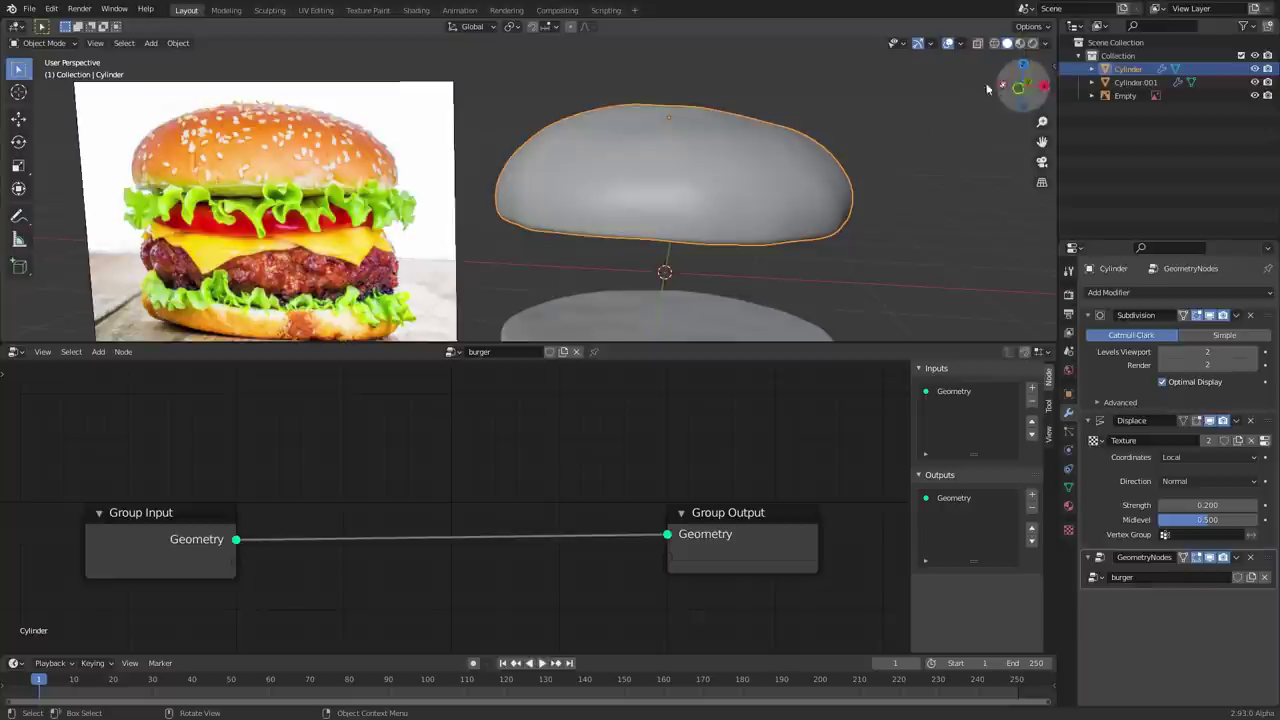
left_click_drag(1022, 80, 1006, 68)
left_click(1024, 64)
middle_click_drag(766, 178, 499, 142, "shift")
- Add a plane and place it to the right of the bun
key("shift+a")
left_click(552, 127)
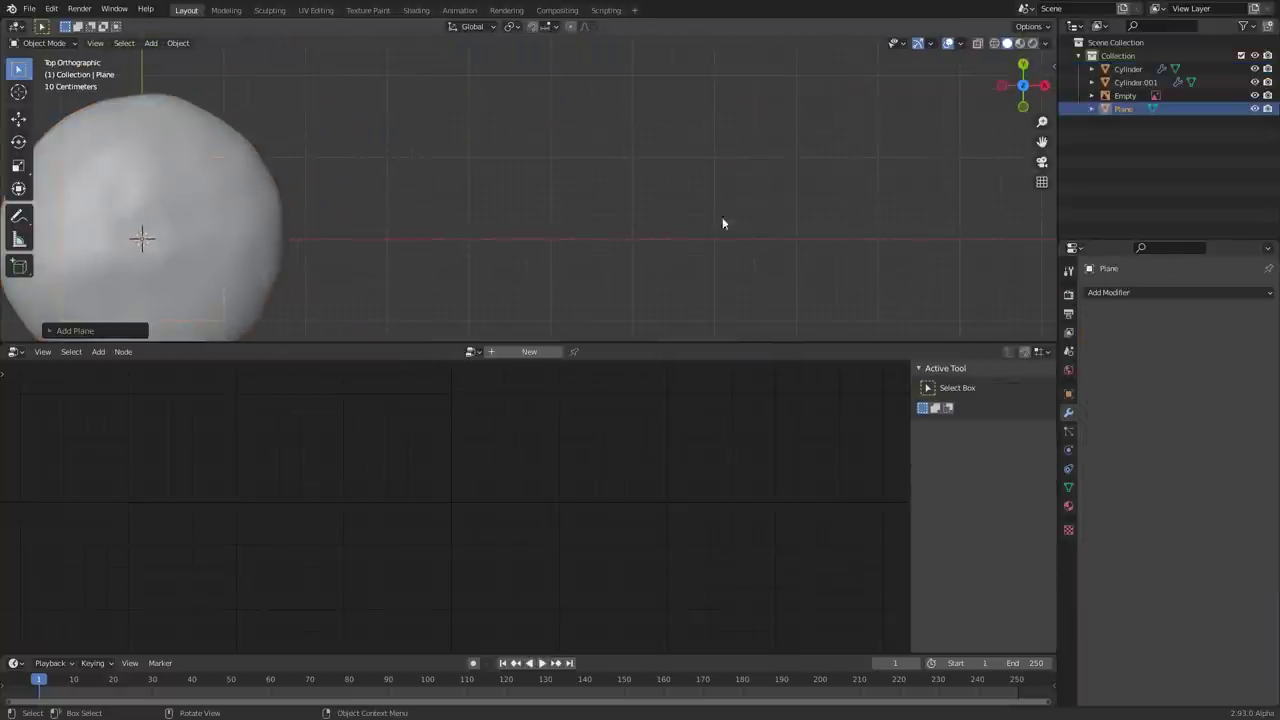
key("g")
left_click(658, 188)
scroll(500, 240, "up", 3)
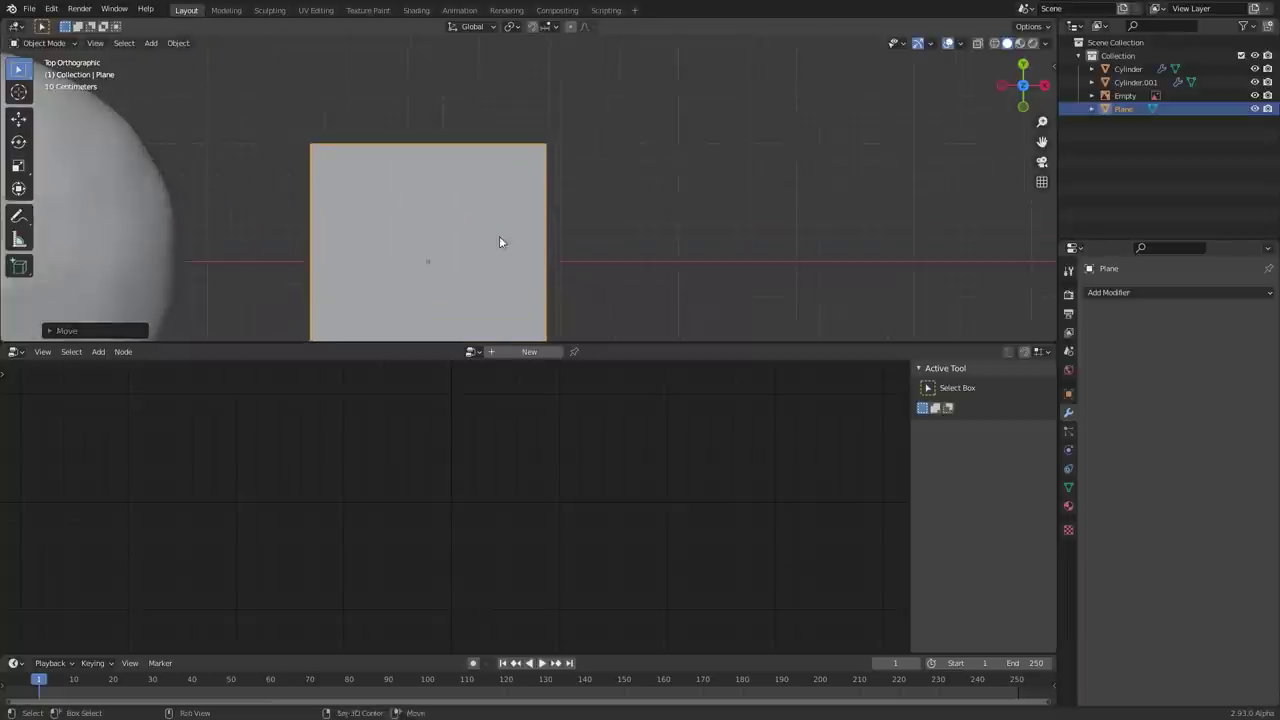
middle_click_drag(500, 240, 507, 160, "shift")
- Subdivide the plane into a 2x2 grid and pull its top-middle vertex up into a peak
key("Tab")
right_click(486, 155)
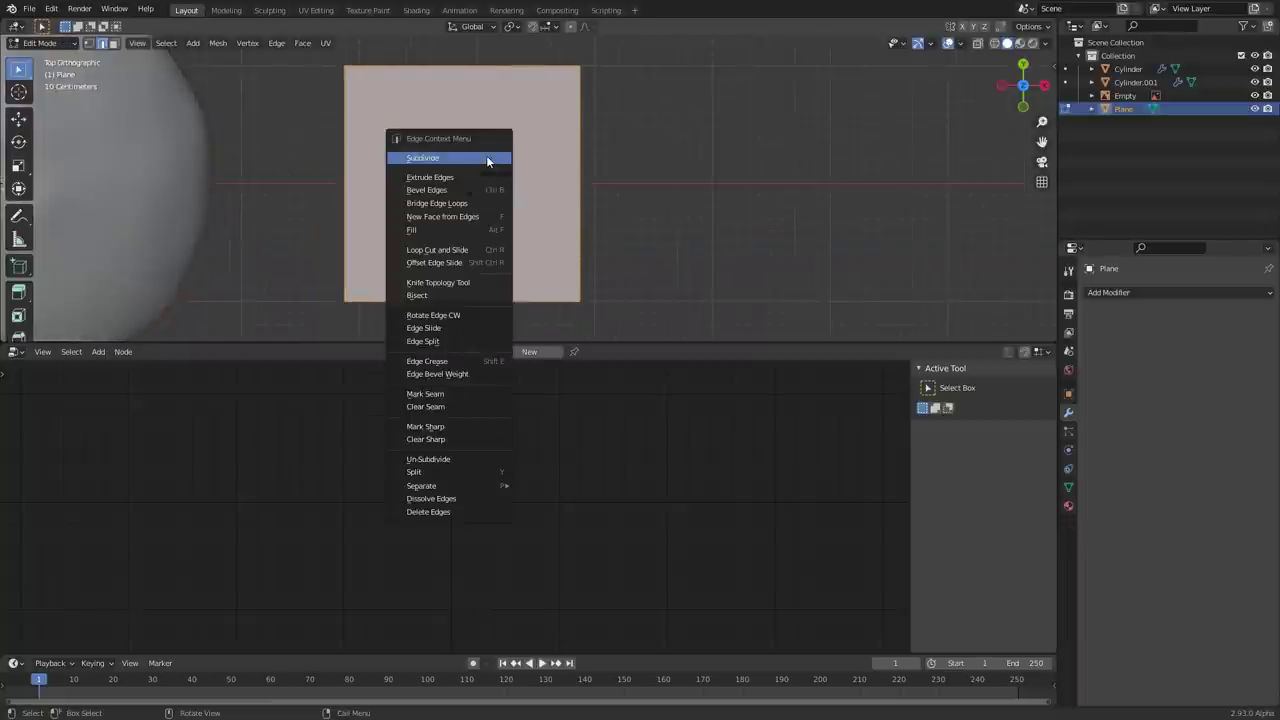
left_click(486, 155)
scroll(528, 175, "down", 2)
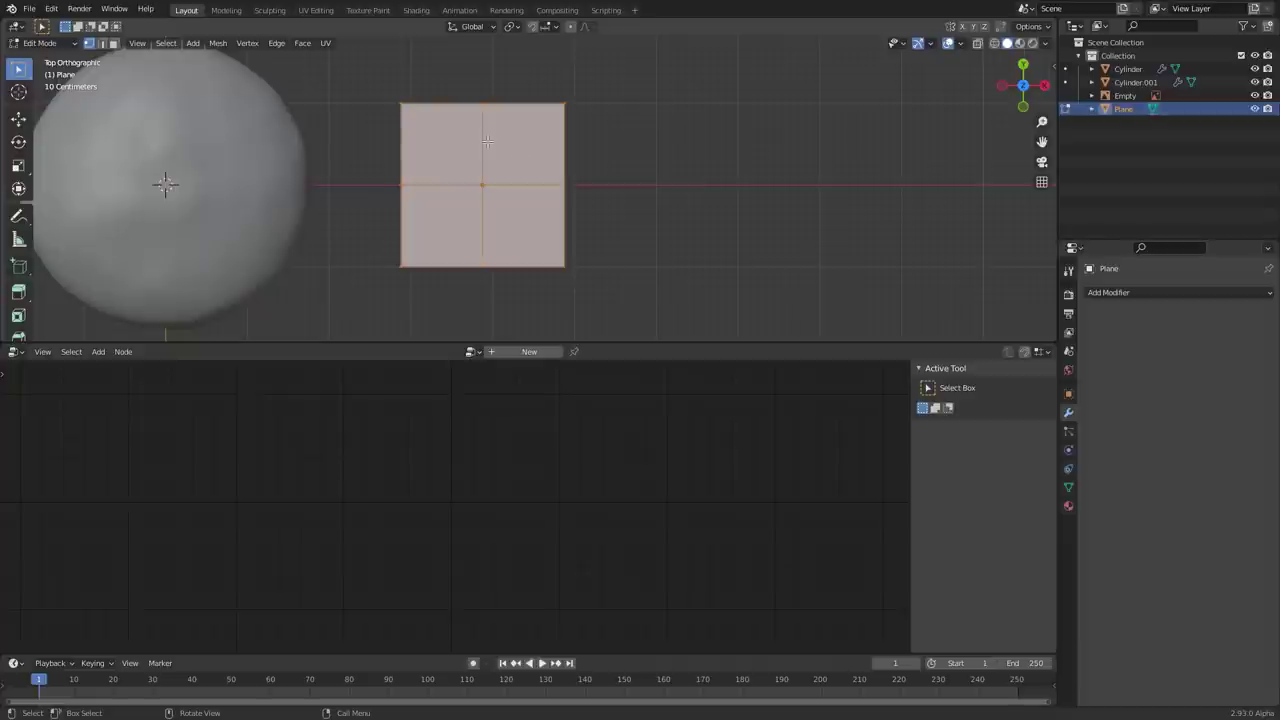
left_click_drag(466, 104, 508, 70)
middle_click_drag(507, 90, 507, 173, "shift")
left_click(506, 174)
key("g")
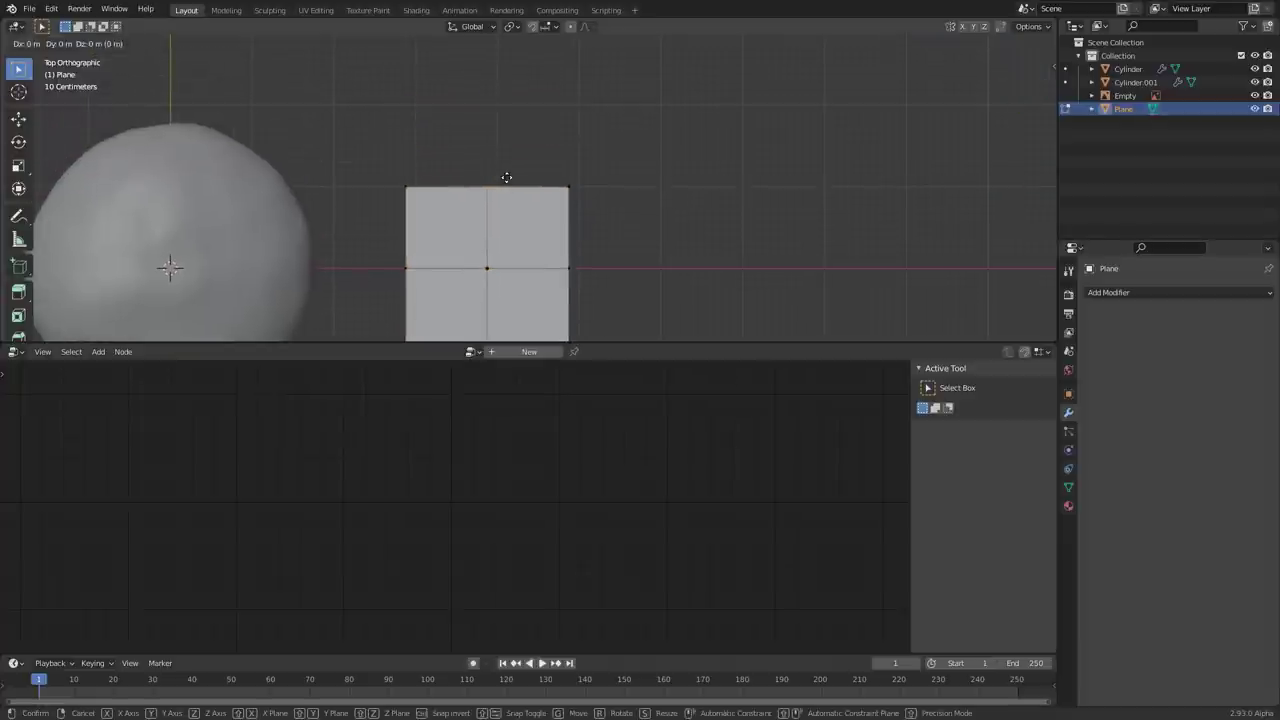
left_click(502, 60)
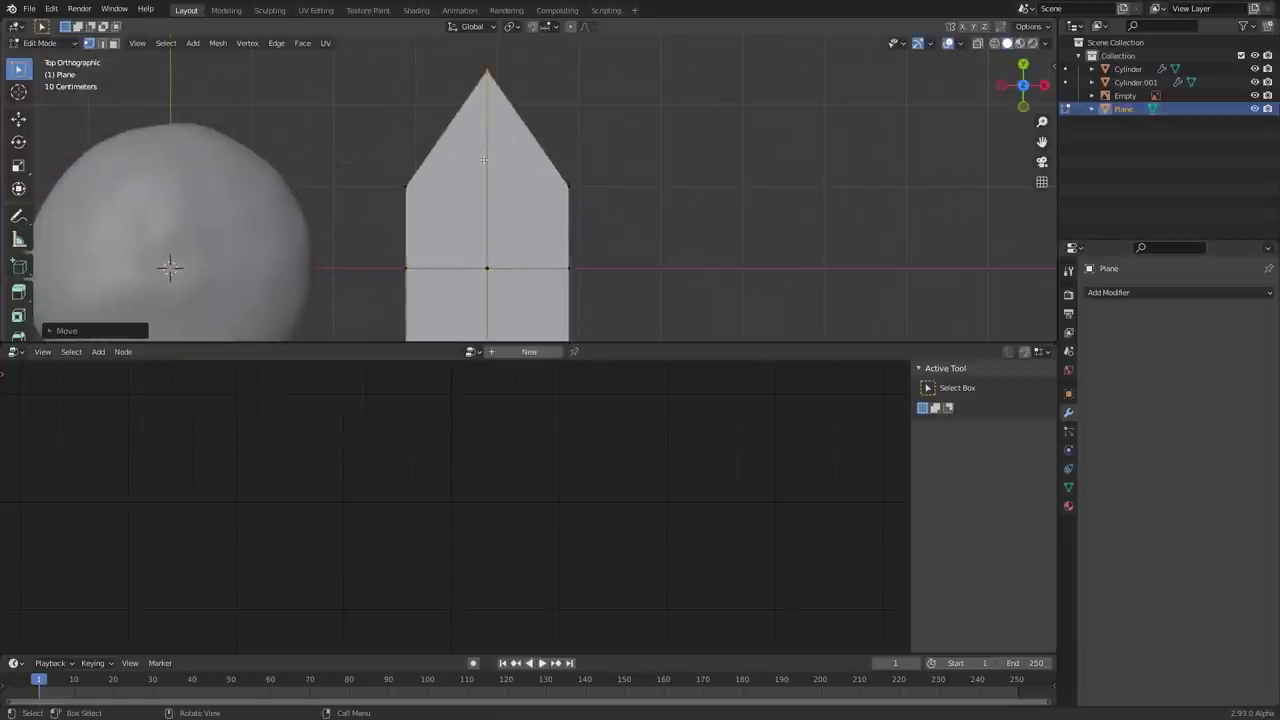
- Pull the plane's bottom-middle vertex down into a point
middle_click_drag(480, 290, 503, 156, "shift")
left_click_drag(480, 240, 537, 186)
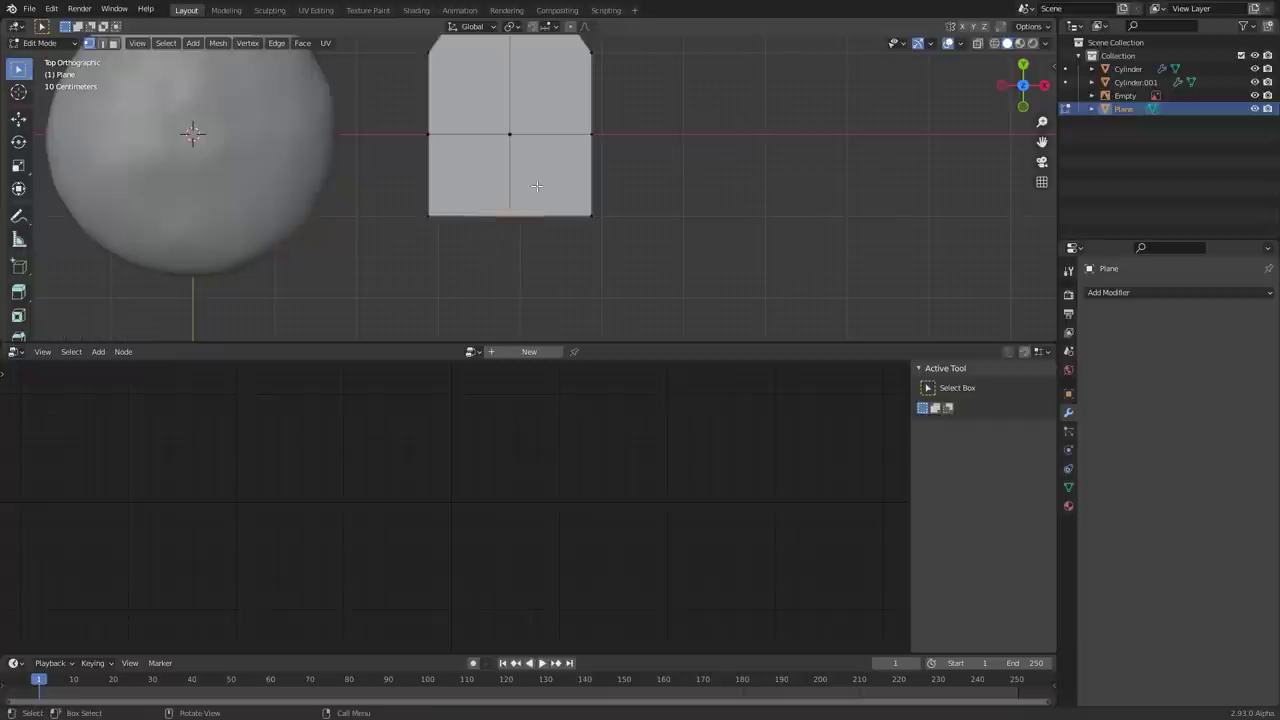
key("g")
left_click(544, 229)
middle_click_drag(563, 158, 569, 226, "shift")
scroll(551, 116, "down", 1)
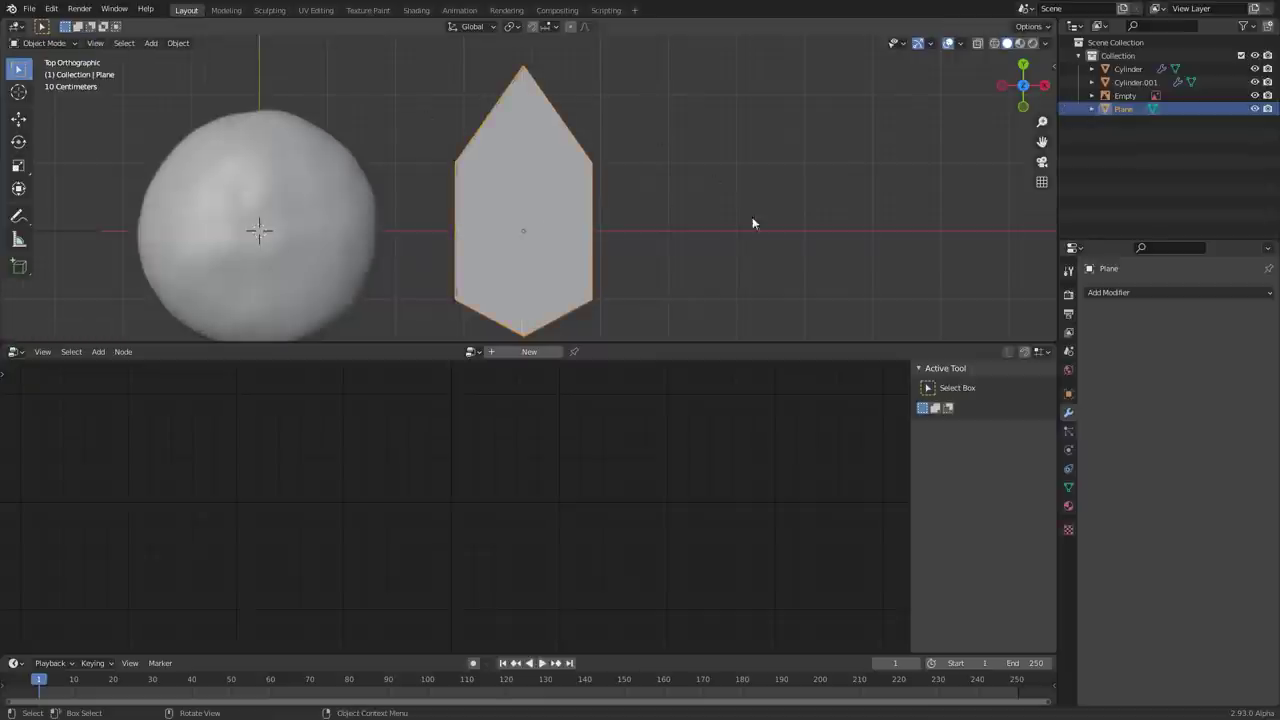
key("Tab")
- Add Subdivision and Solidify modifiers, Solidify first, with 0.402 m thickness
left_click(1120, 292)
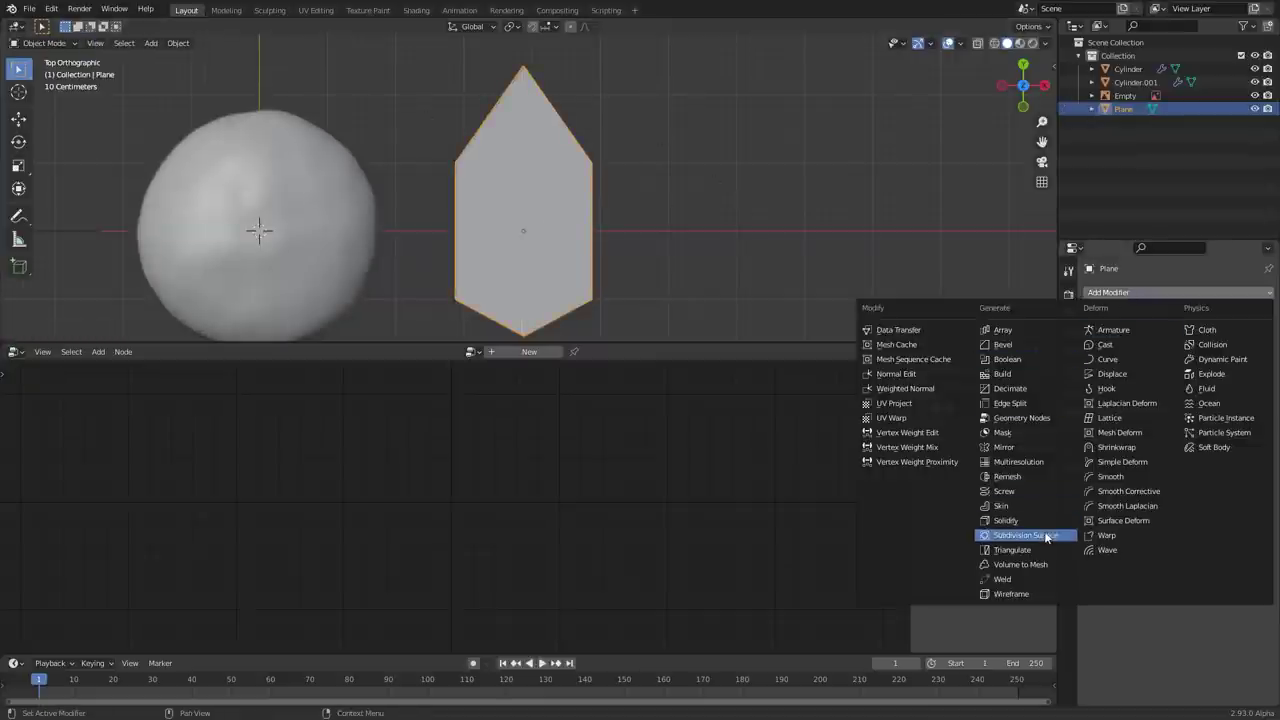
left_click(1030, 535)
left_click(1154, 290)
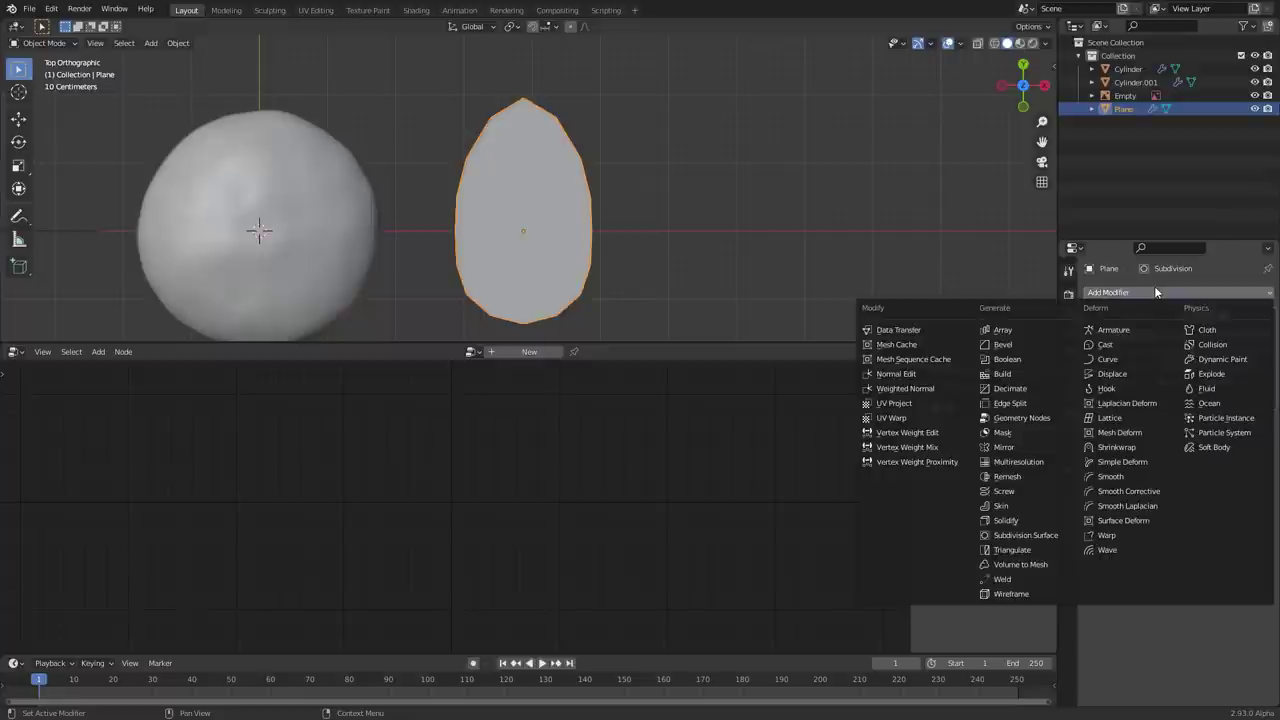
left_click(1005, 520)
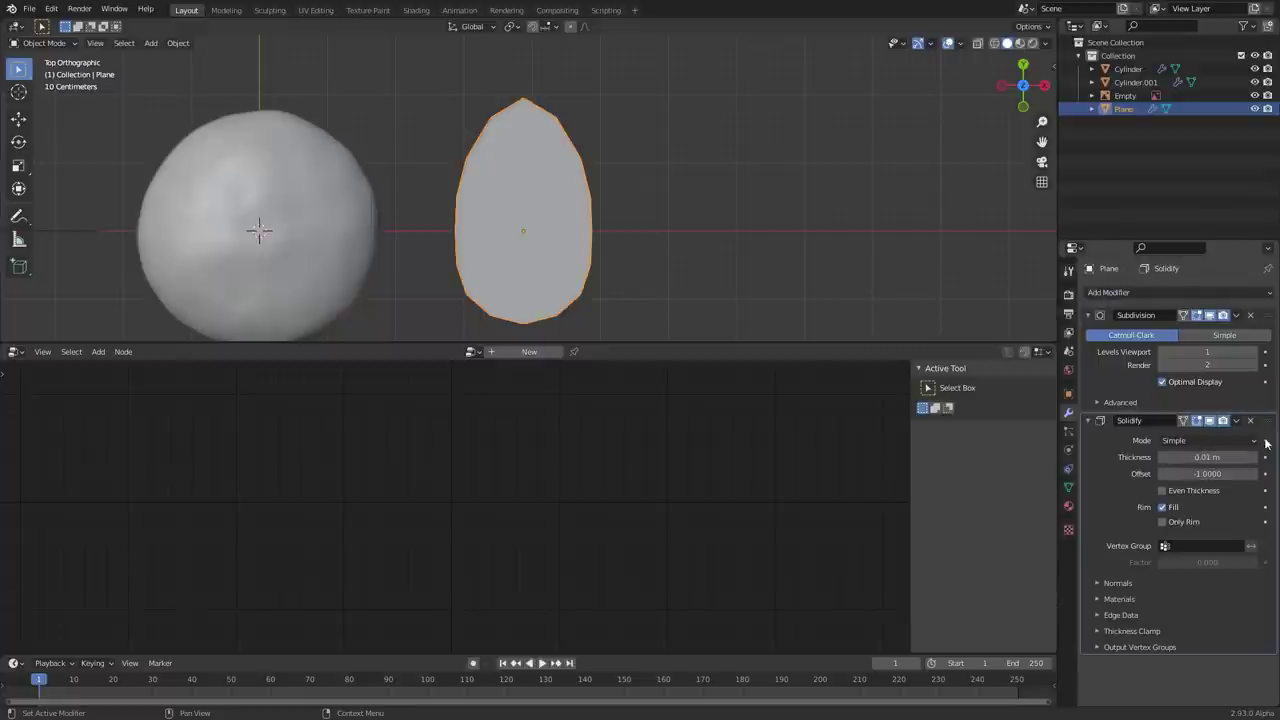
left_click_drag(1267, 421, 1267, 315)
left_click_drag(1207, 352, 1240, 352)
middle_click_drag(600, 200, 660, 120)
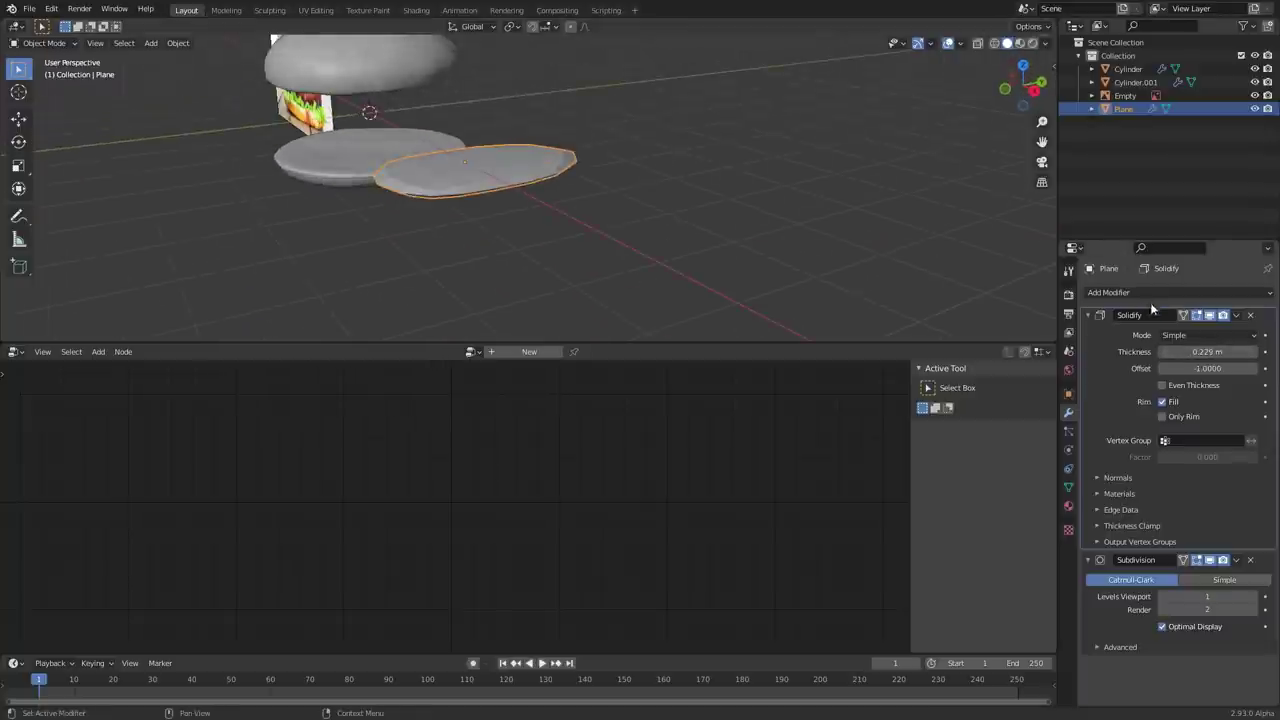
left_click_drag(1200, 352, 1242, 352)
- Lengthen the seed's pointed top by moving its top vertex along Y
left_click(1023, 65)
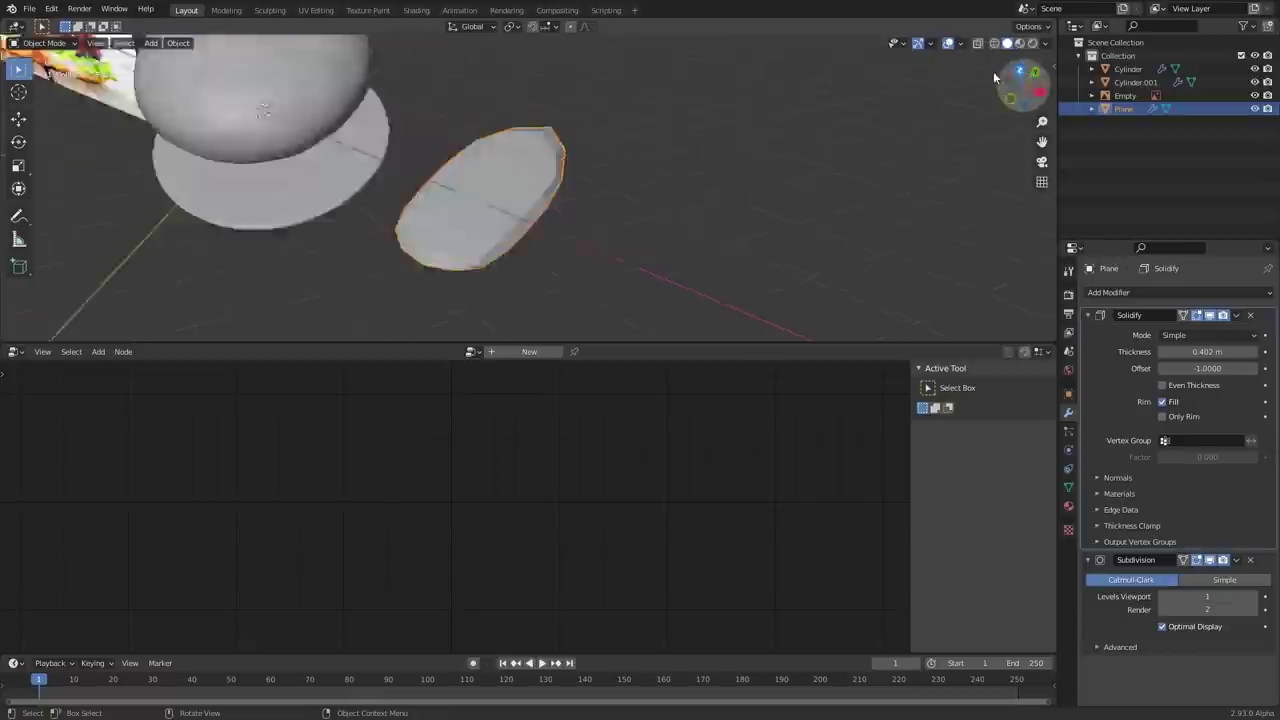
key("Tab")
scroll(457, 175, "up", 2)
left_click_drag(480, 177, 537, 122)
key("g")
key("y")
left_click(527, 84)
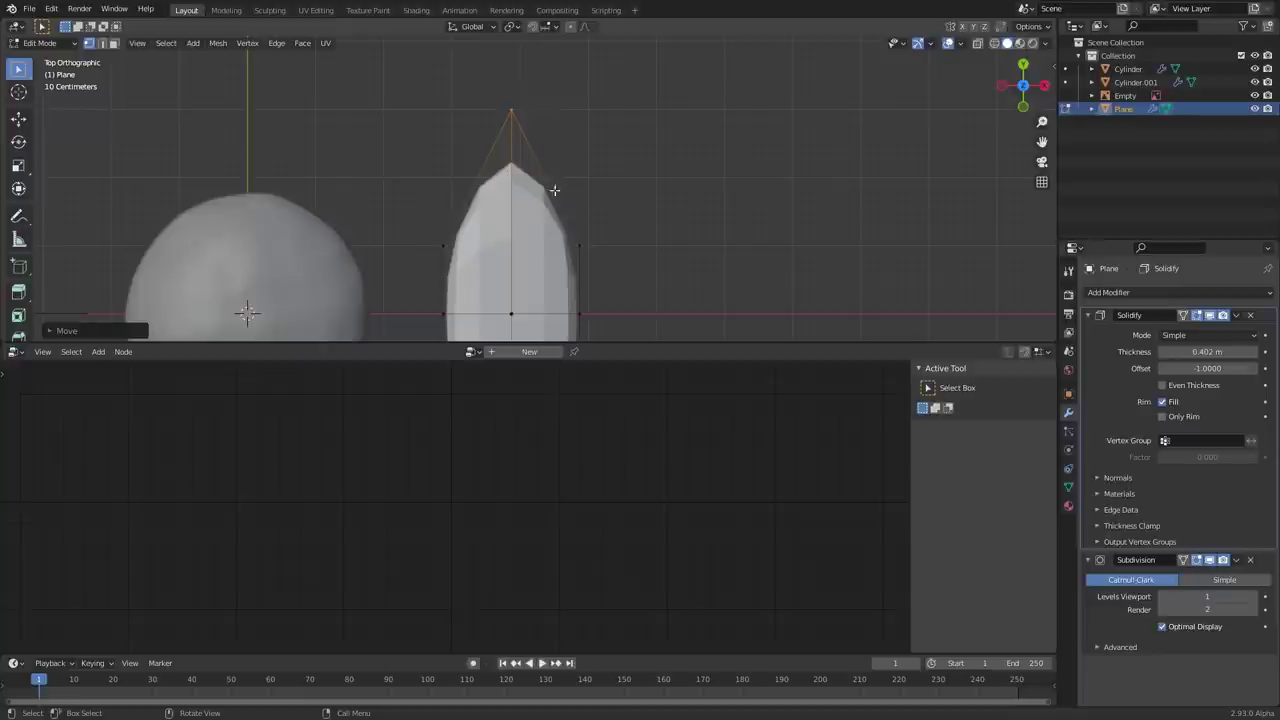
key("Tab")
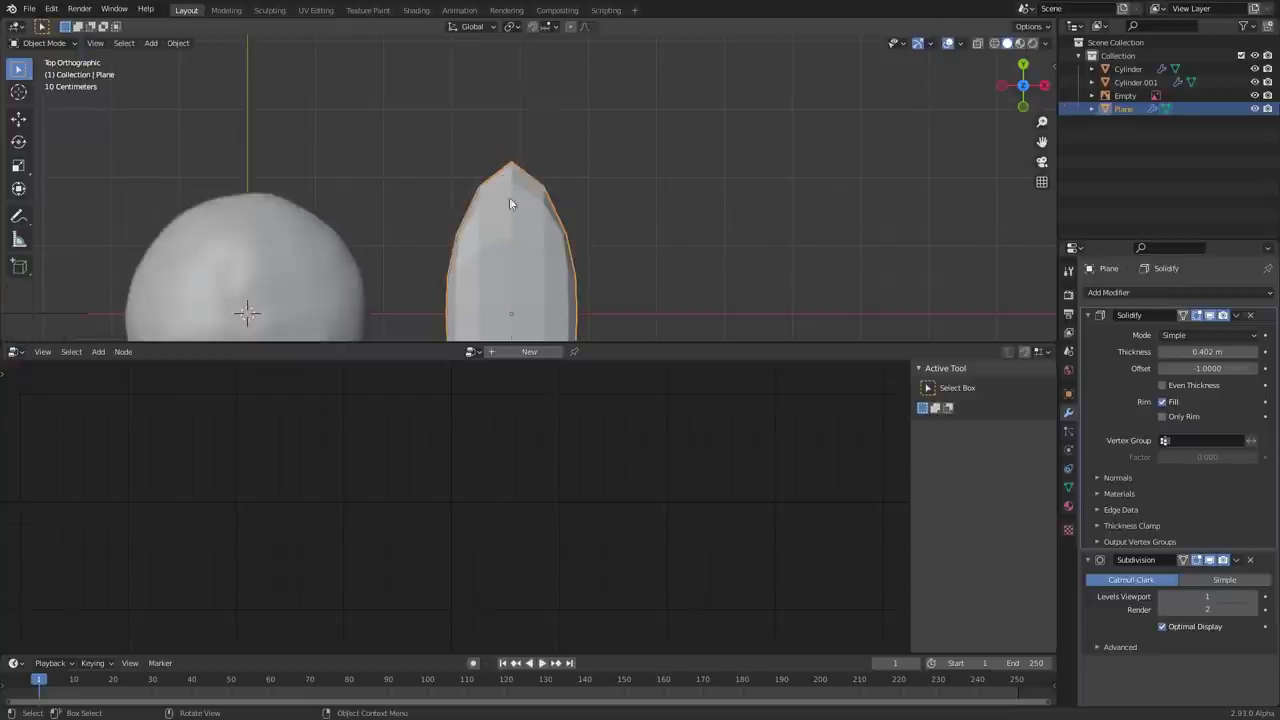
- Raise the seed's viewport subdivision to level 2
scroll(509, 197, "down", 3)
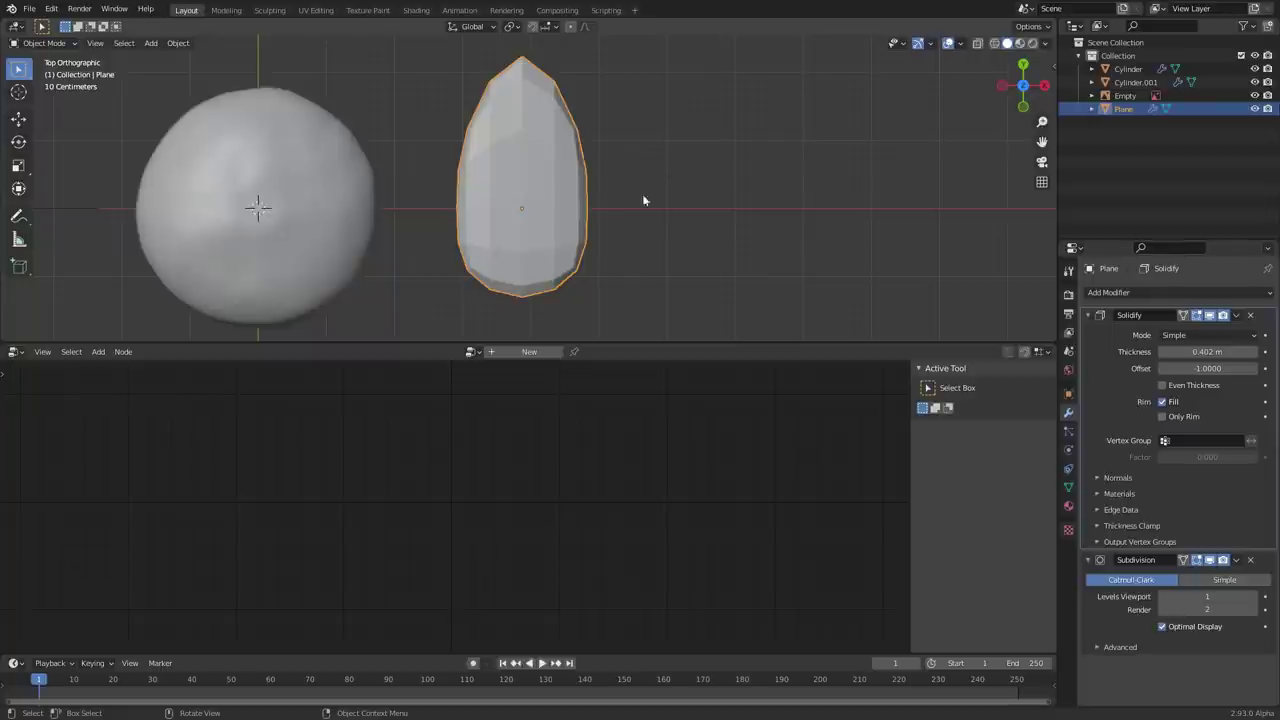
scroll(520, 190, "down", 5)
middle_click_drag(300, 223, 449, 54, "shift")
scroll(430, 60, "up", 6)
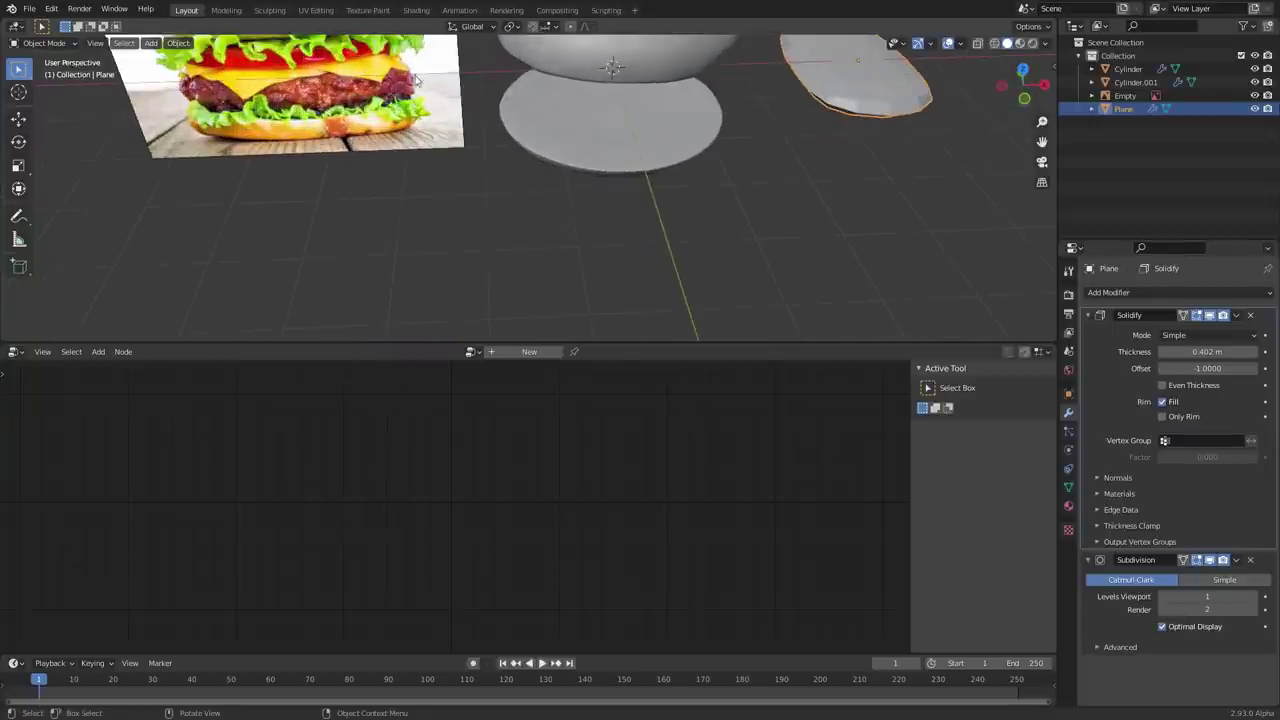
scroll(418, 66, "up", 5)
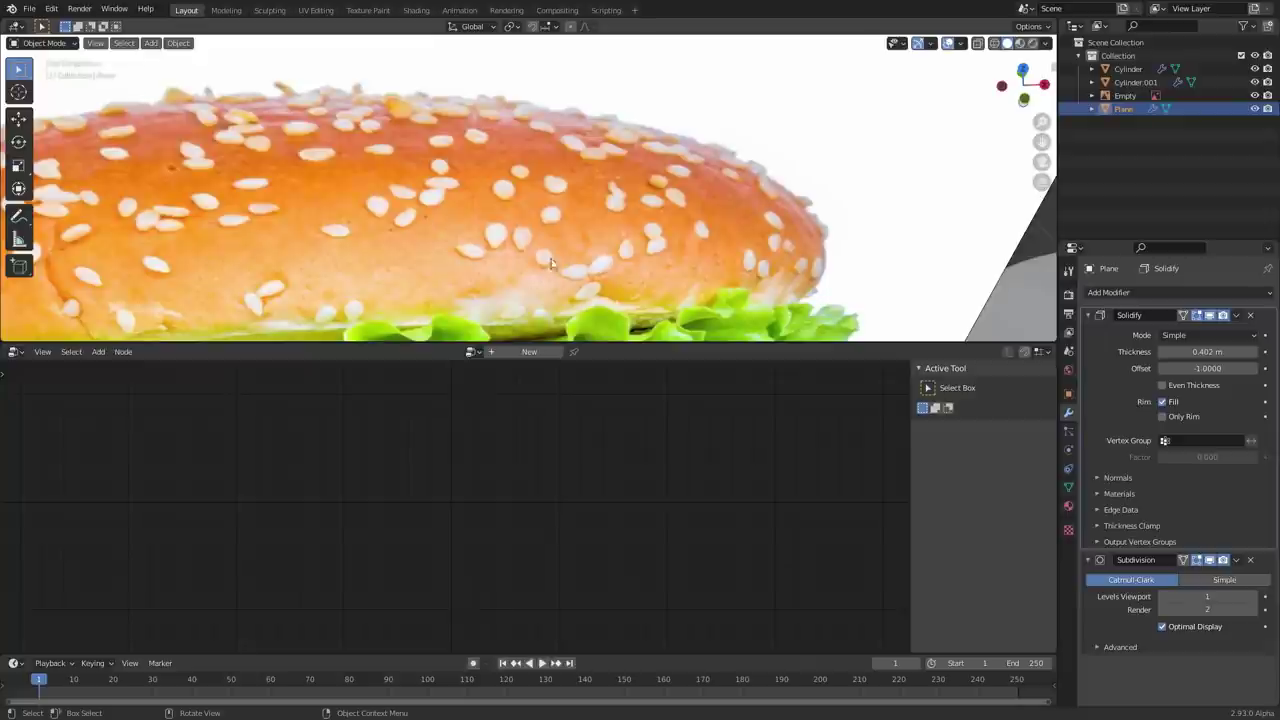
scroll(571, 206, "down", 5)
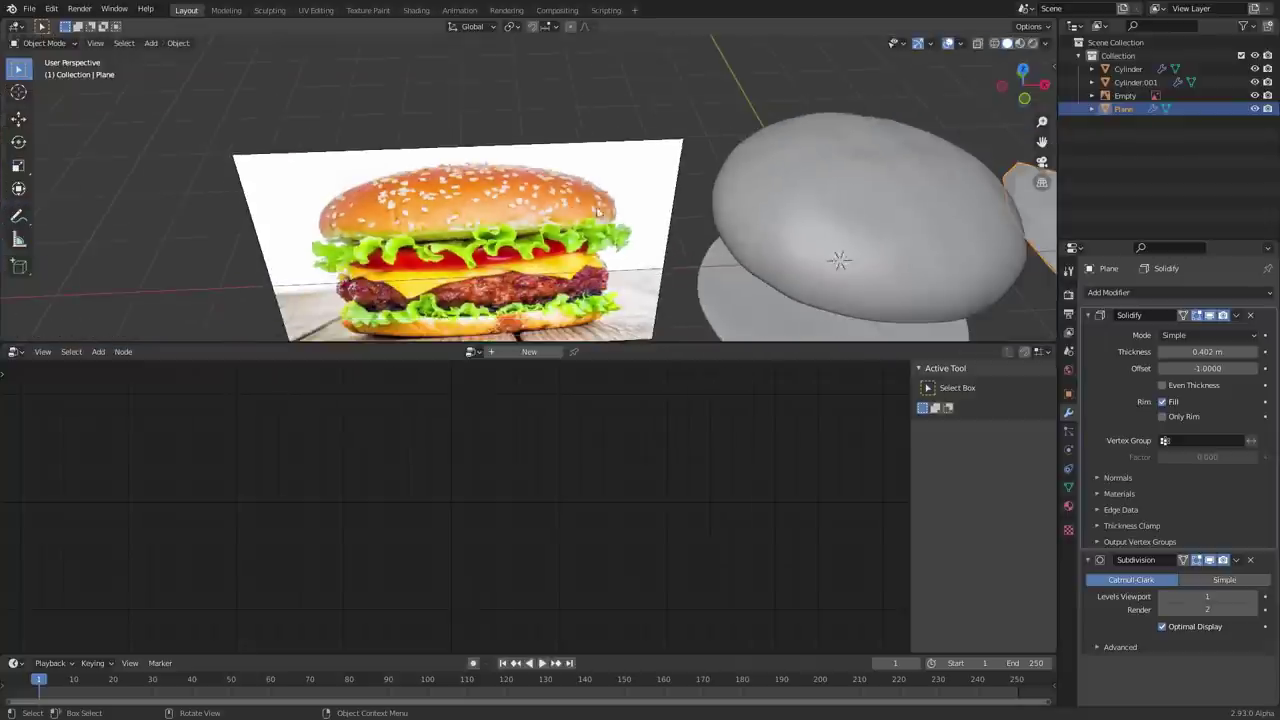
middle_click_drag(571, 206, 557, 175)
left_click(1022, 68)
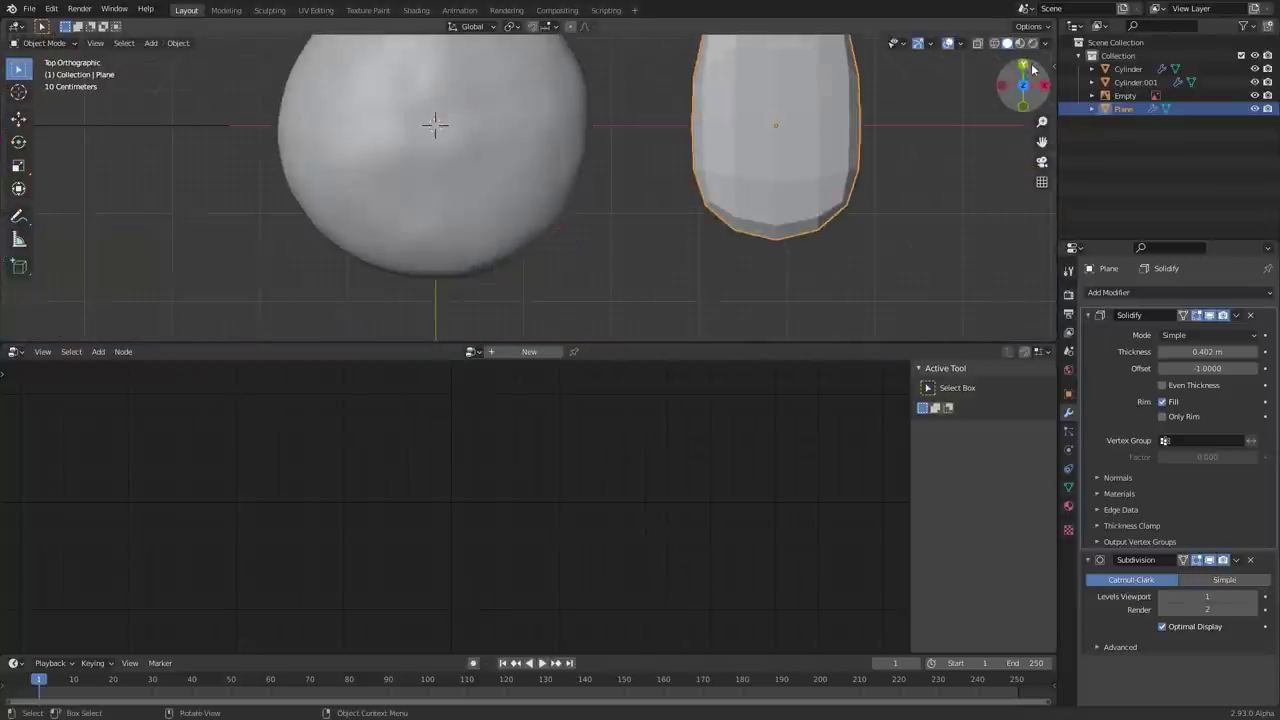
middle_click_drag(862, 119, 518, 236, "shift")
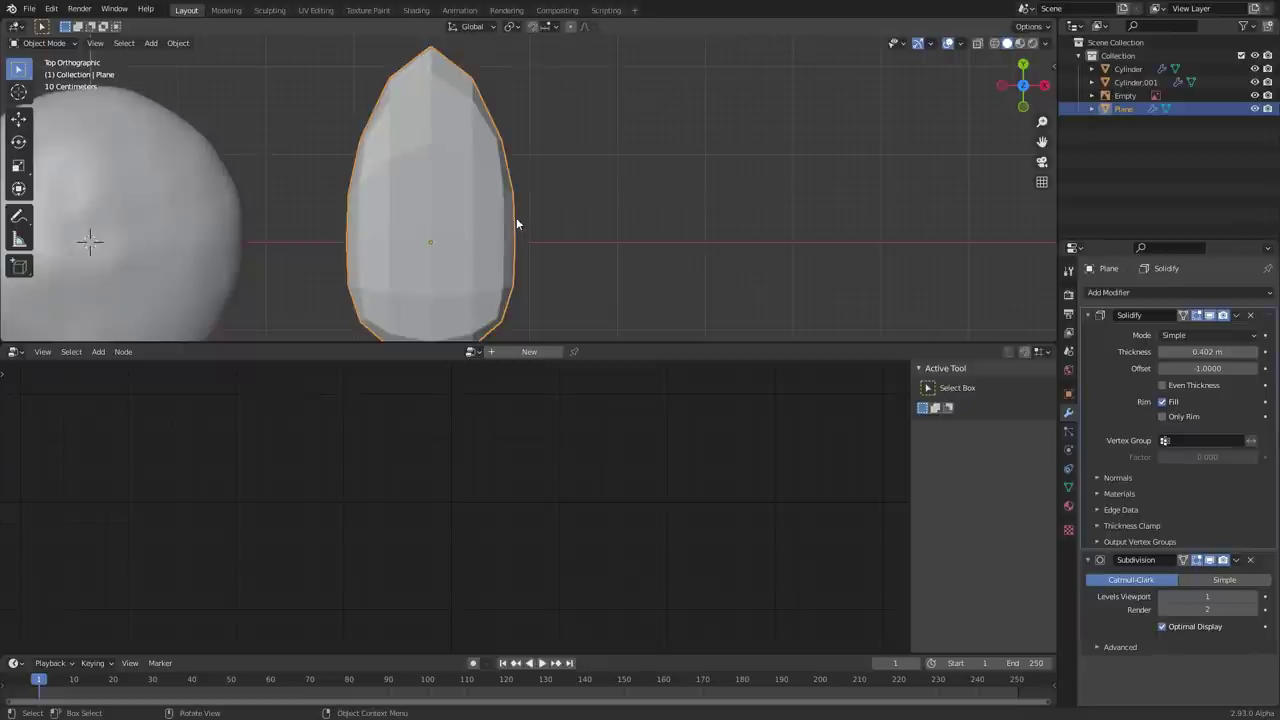
middle_click_drag(470, 180, 517, 159, "shift")
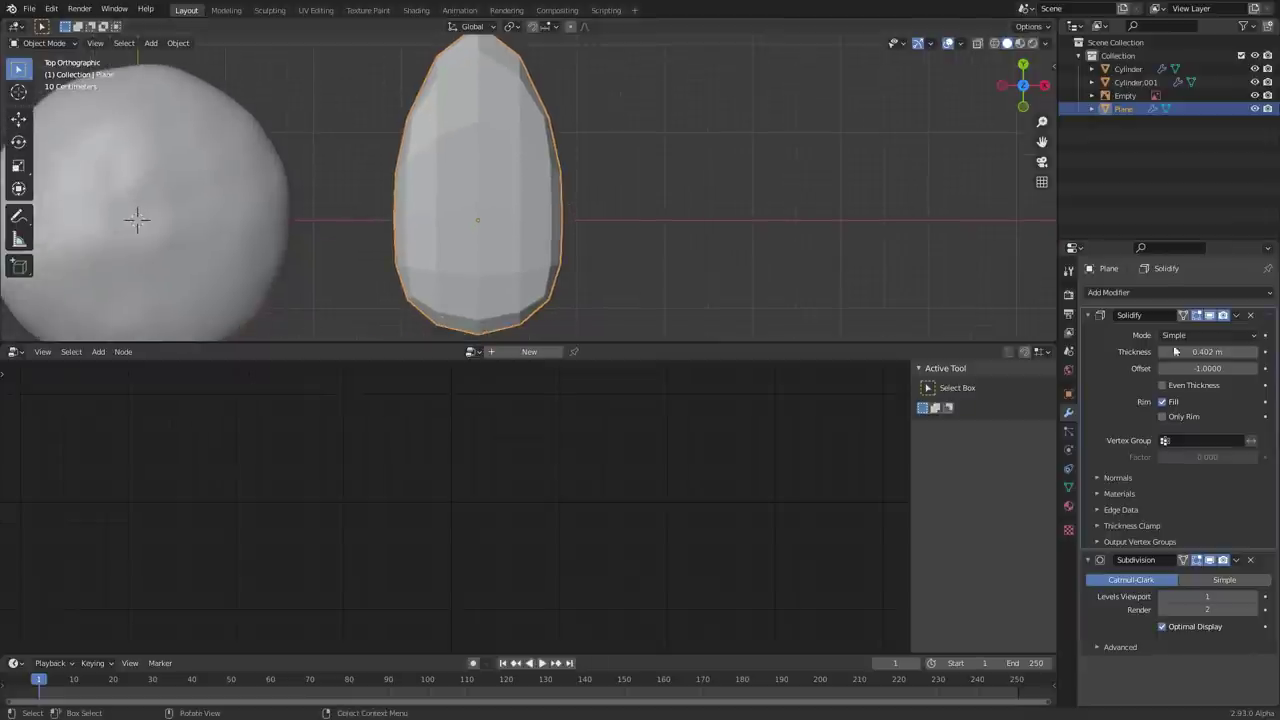
left_click(1258, 599)
- Move the seed's bottom vertex along Y to round its lower end
key("Tab")
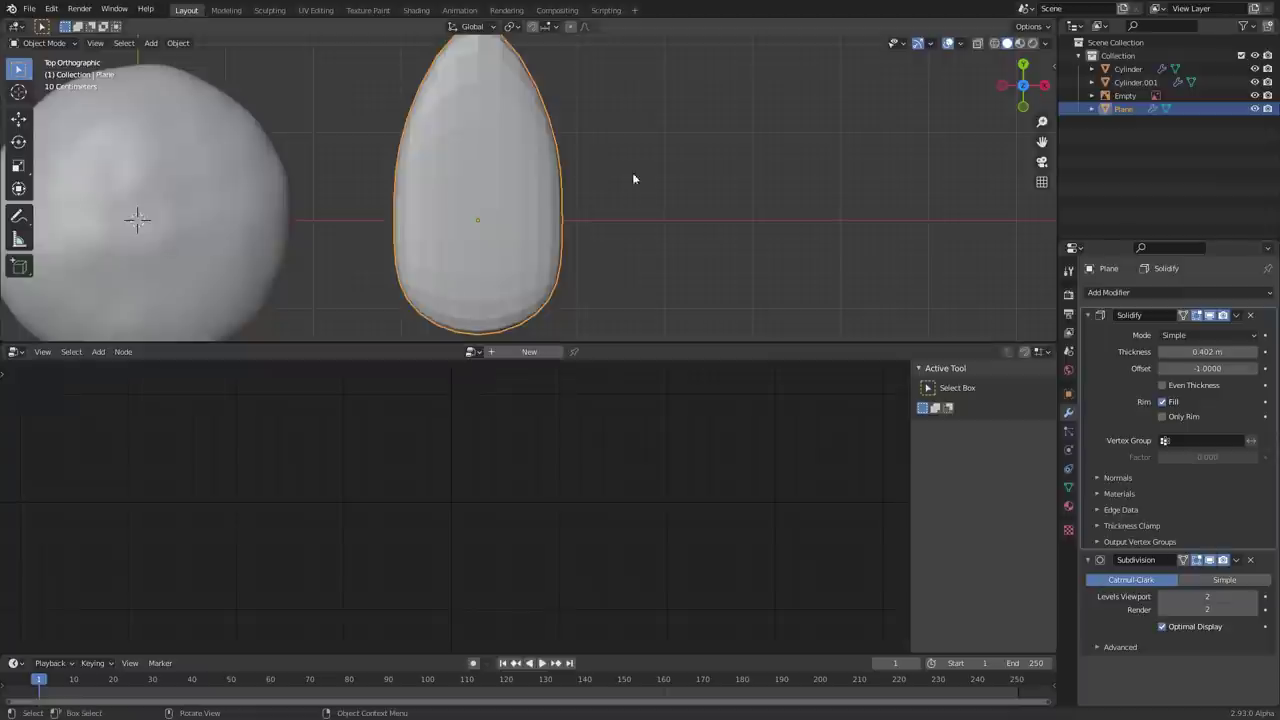
scroll(632, 172, "down", 4)
scroll(520, 220, "up", 3)
middle_click_drag(476, 333, 486, 283, "shift")
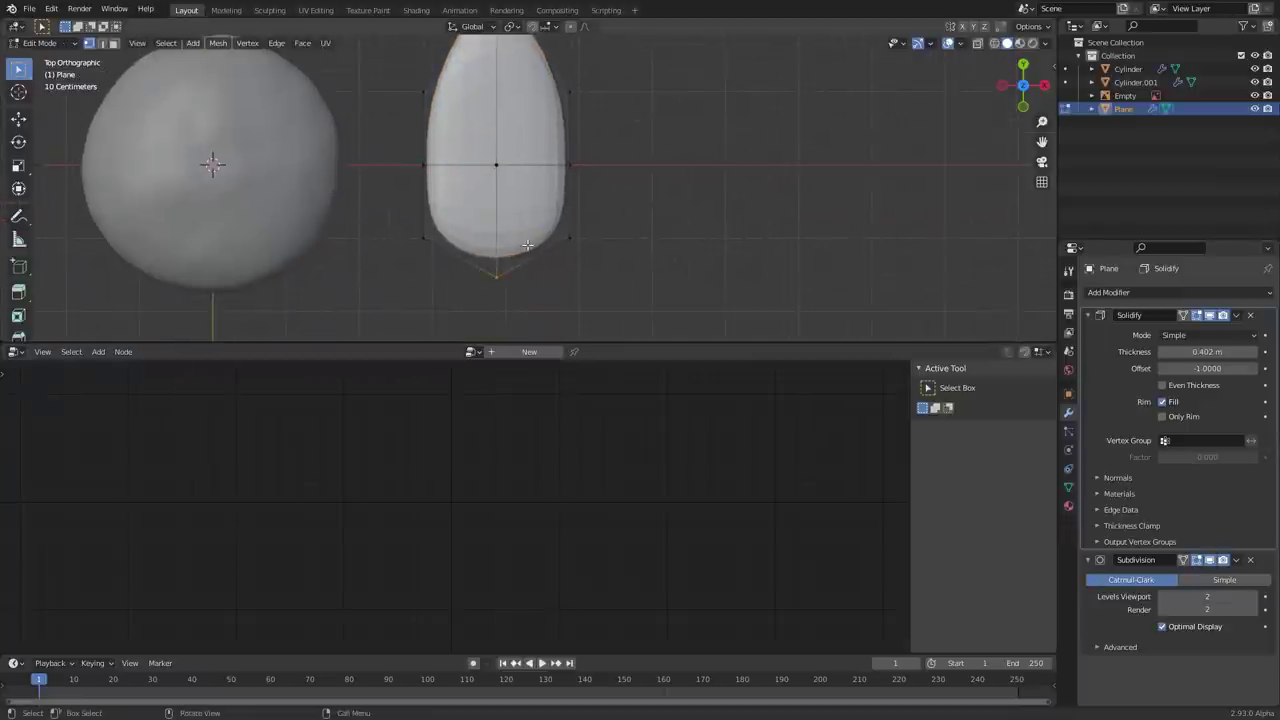
key("g")
key("y")
left_click(514, 254)
key("Tab")
- Move the seed shape further right of the bun along X
scroll(532, 177, "down", 4)
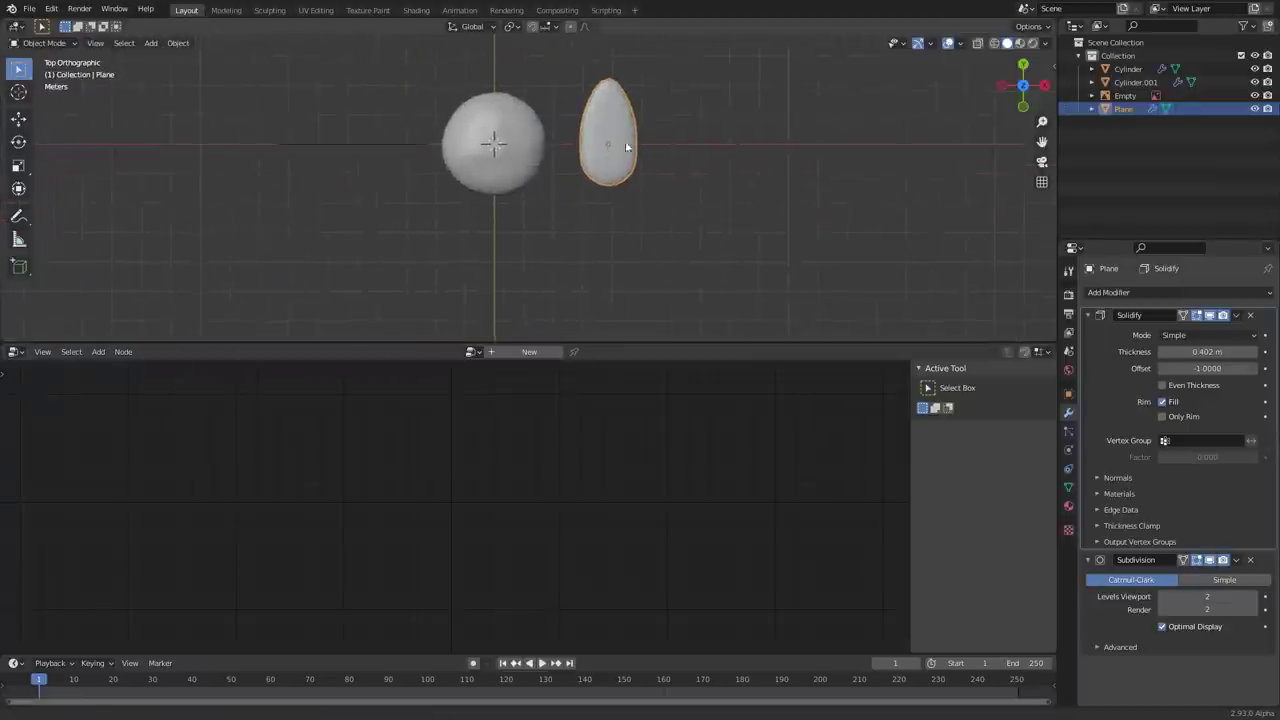
scroll(532, 177, "up", 4)
middle_click_drag(699, 60, 545, 183, "shift")
key("g")
key("x")
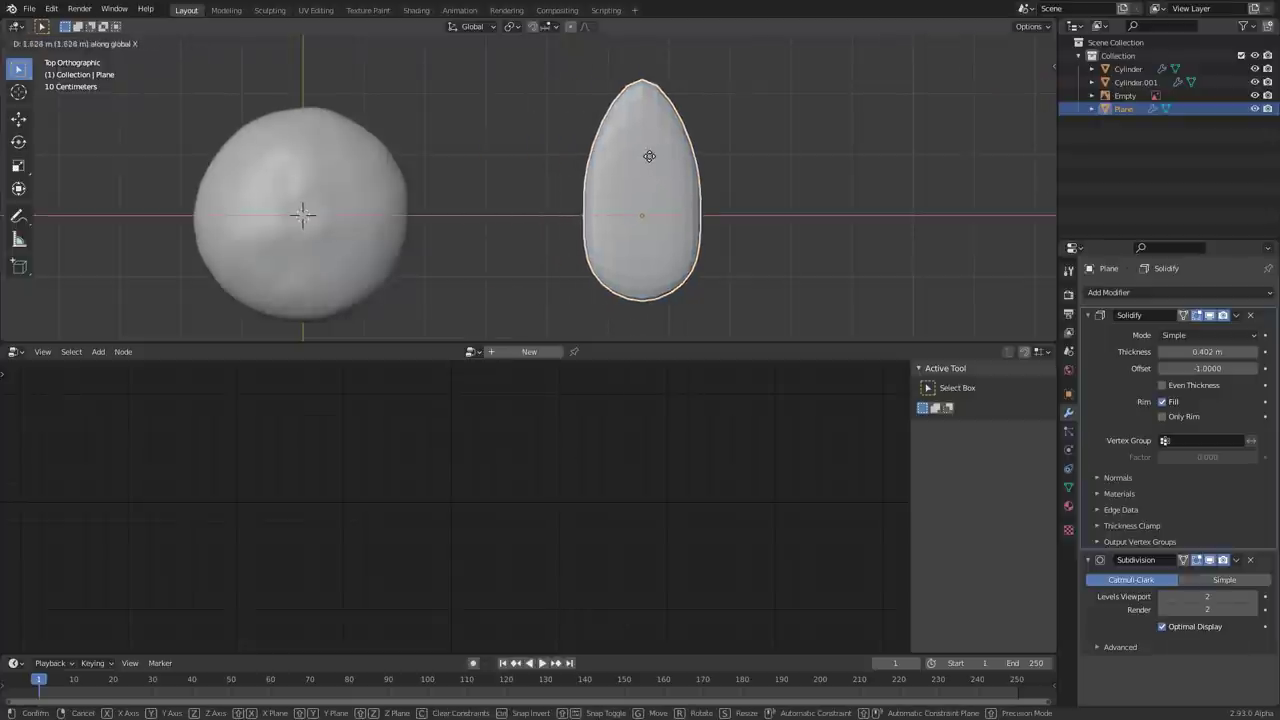
left_click(649, 161)
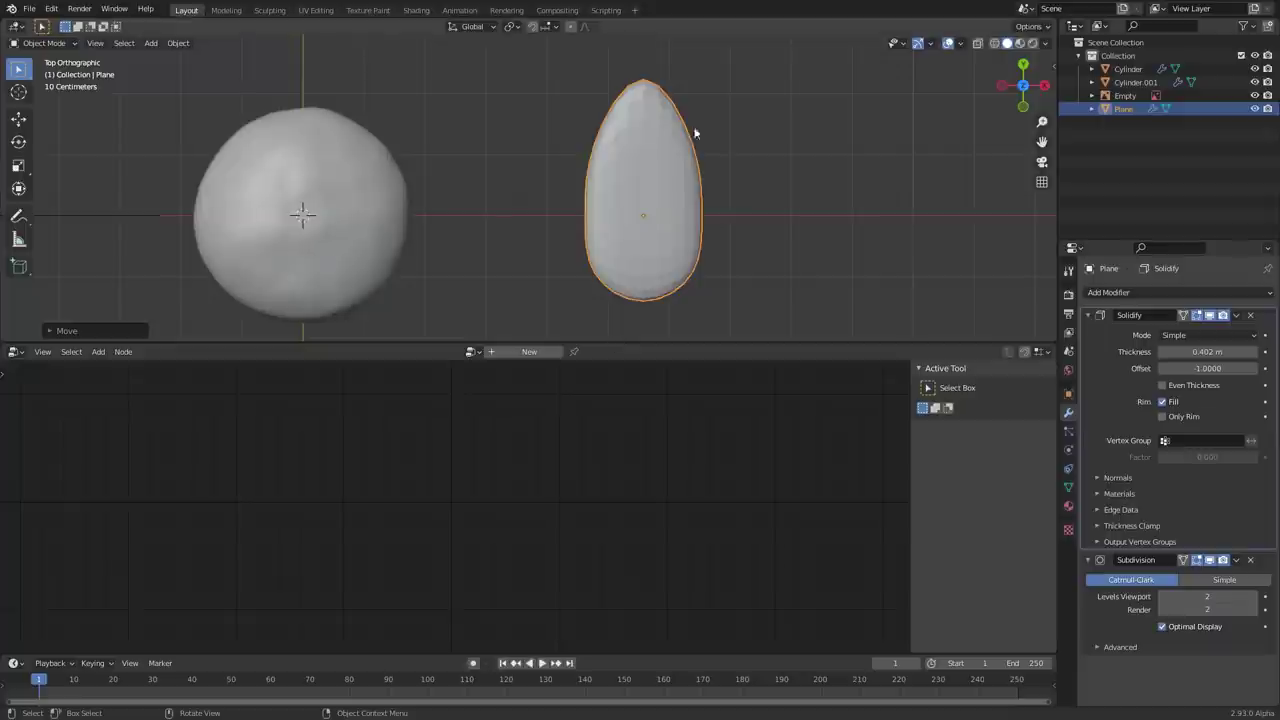
middle_click_drag(237, 210, 700, 170, "shift")
left_click(501, 142)
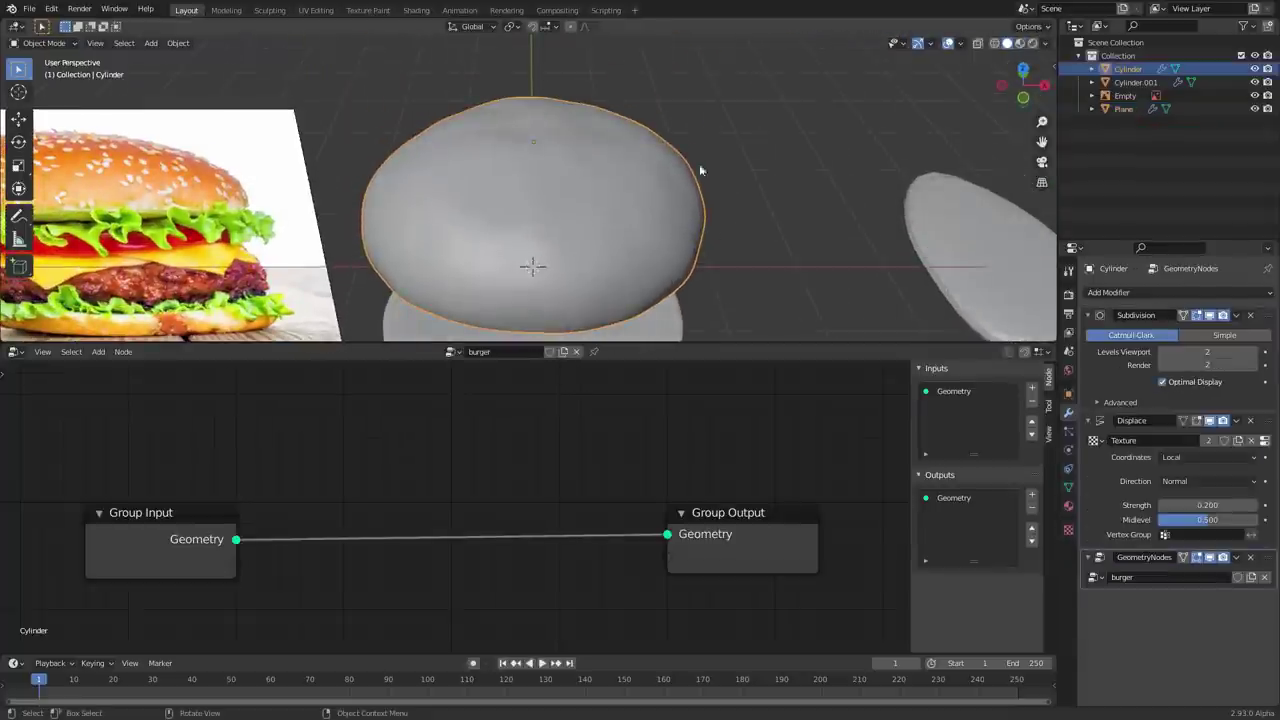
- Add a Point Distribute node from the Add menu, then delete the misplaced copy
scroll(540, 101, "down", 3)
middle_click_drag(540, 101, 511, 152)
scroll(571, 129, "up", 4)
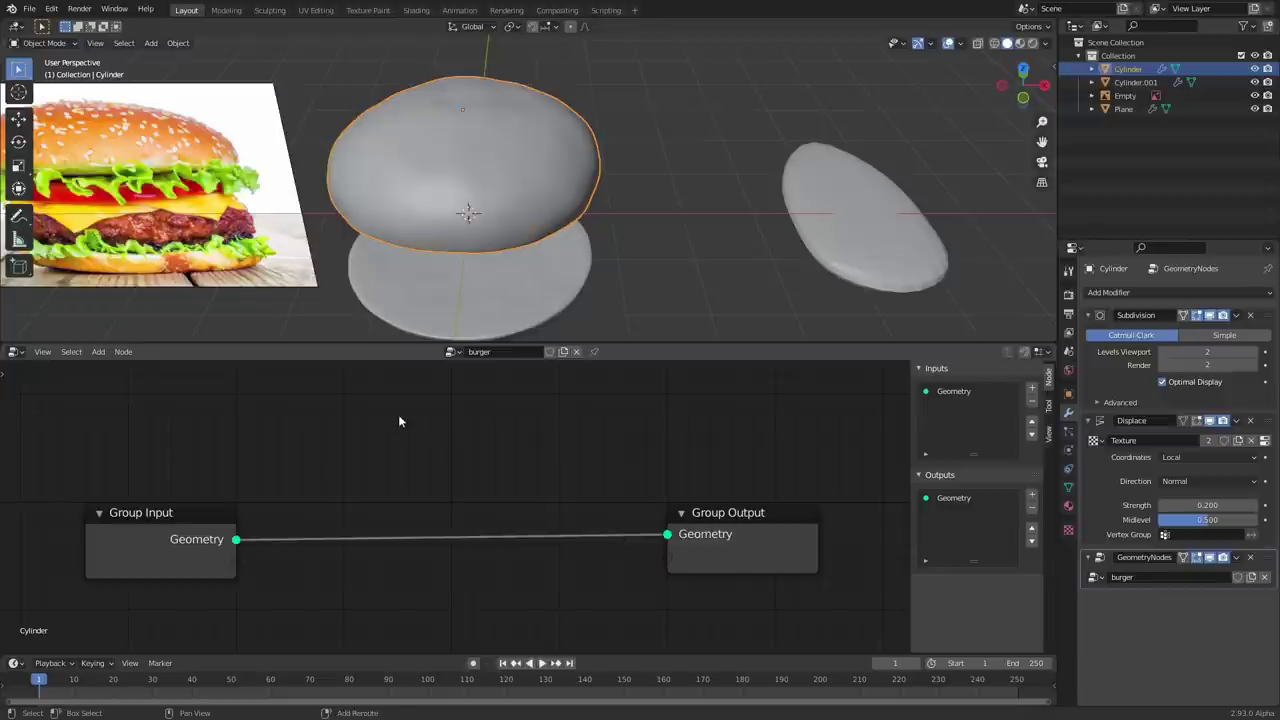
key("shift+a")
mouse_move(355, 431)
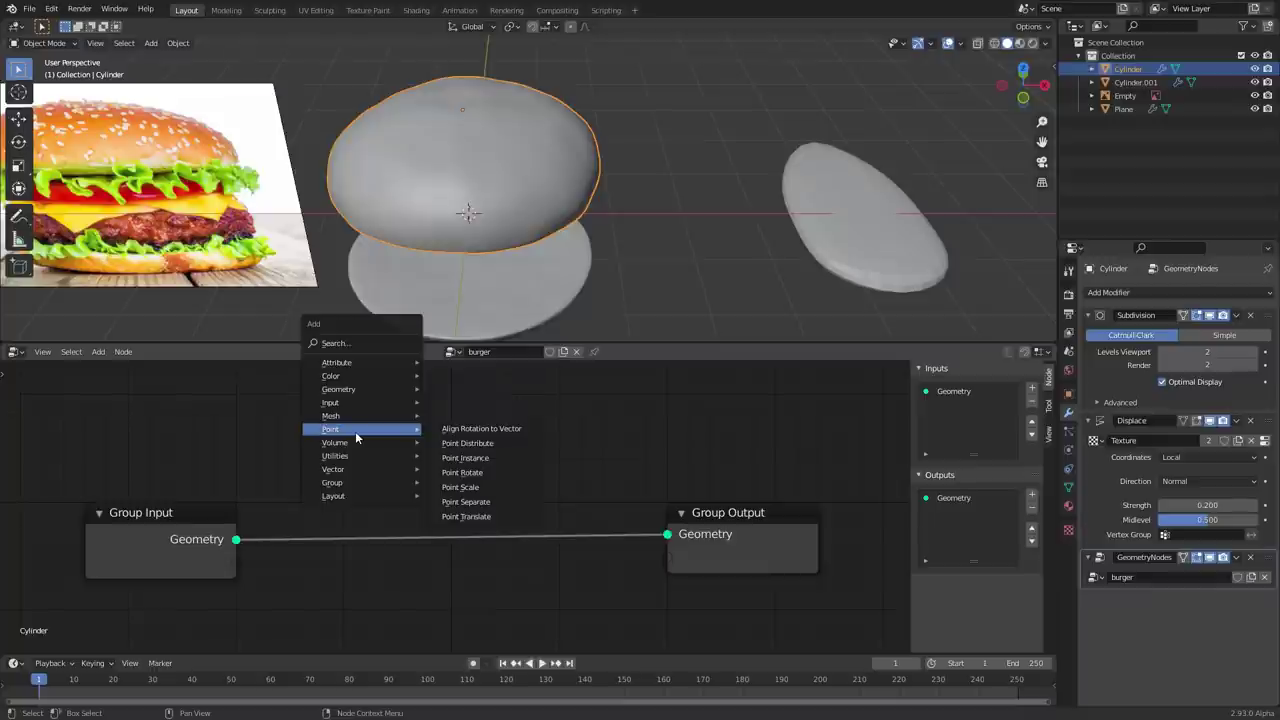
left_click(478, 443)
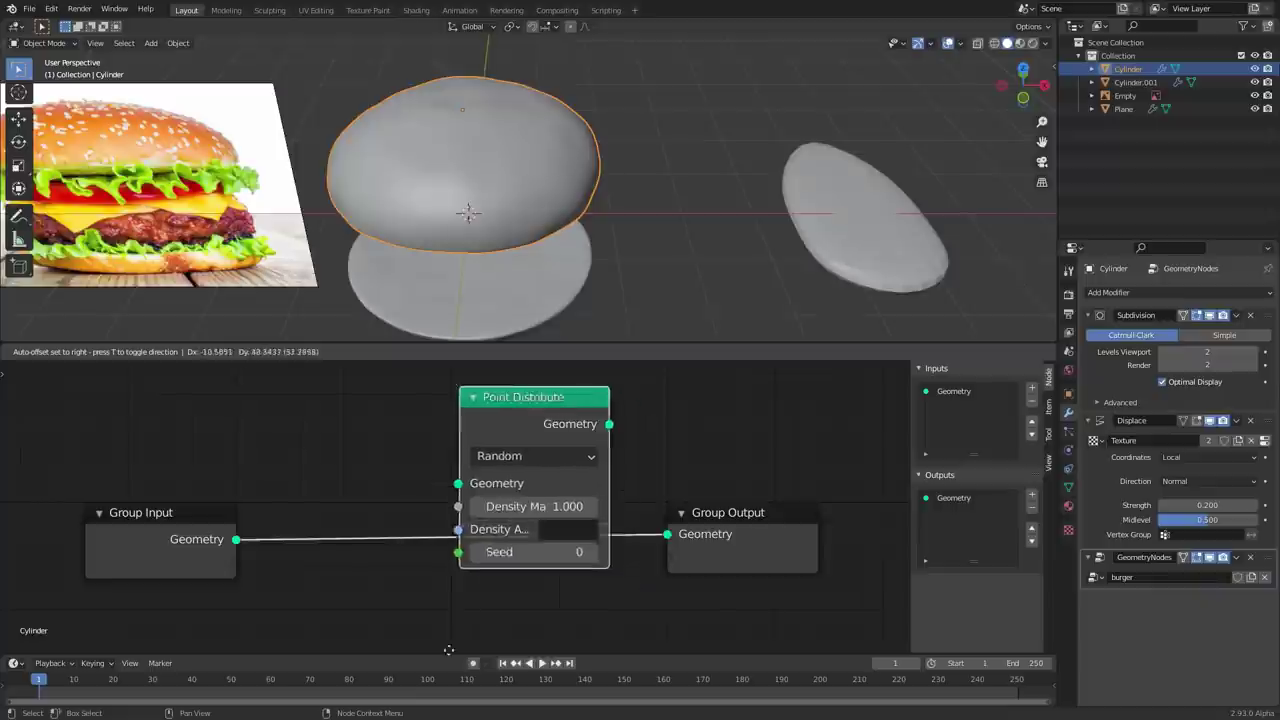
key("Escape")
key("x")
- Search 'point' to drop Point Distribute onto the Group Input–Output link and spread the nodes out
key("shift+a")
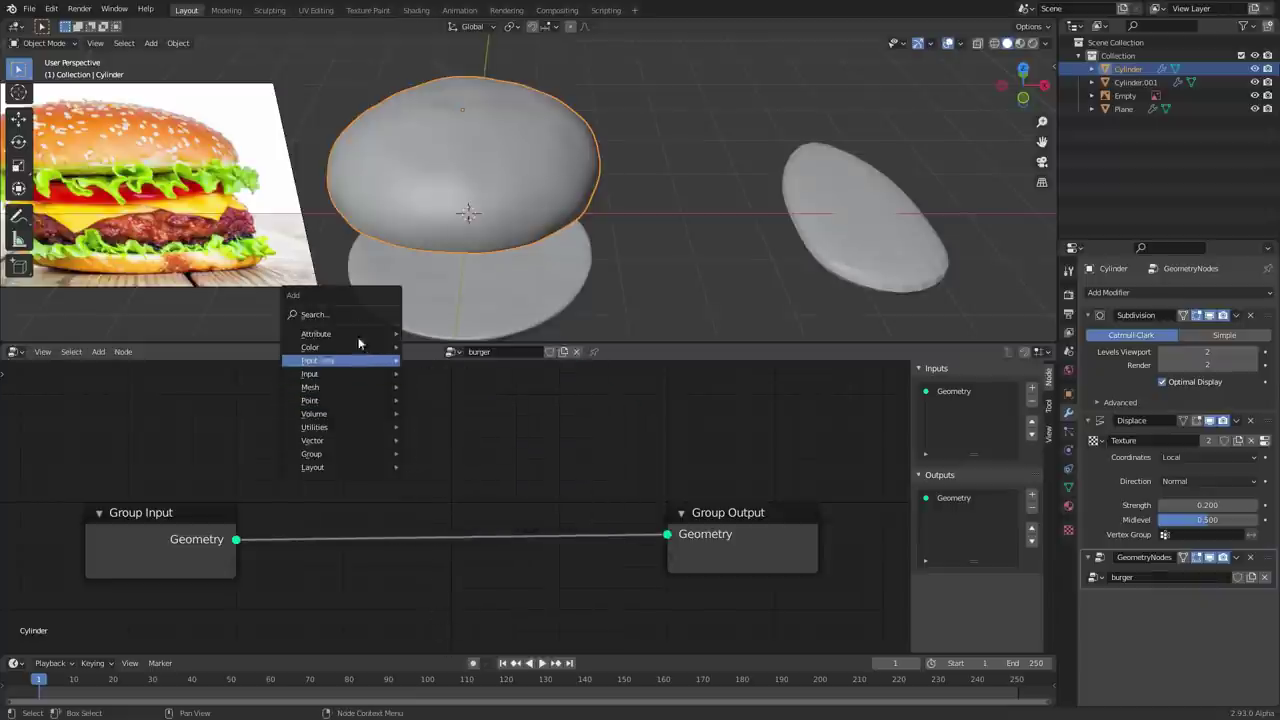
left_click(362, 315)
type("poin")
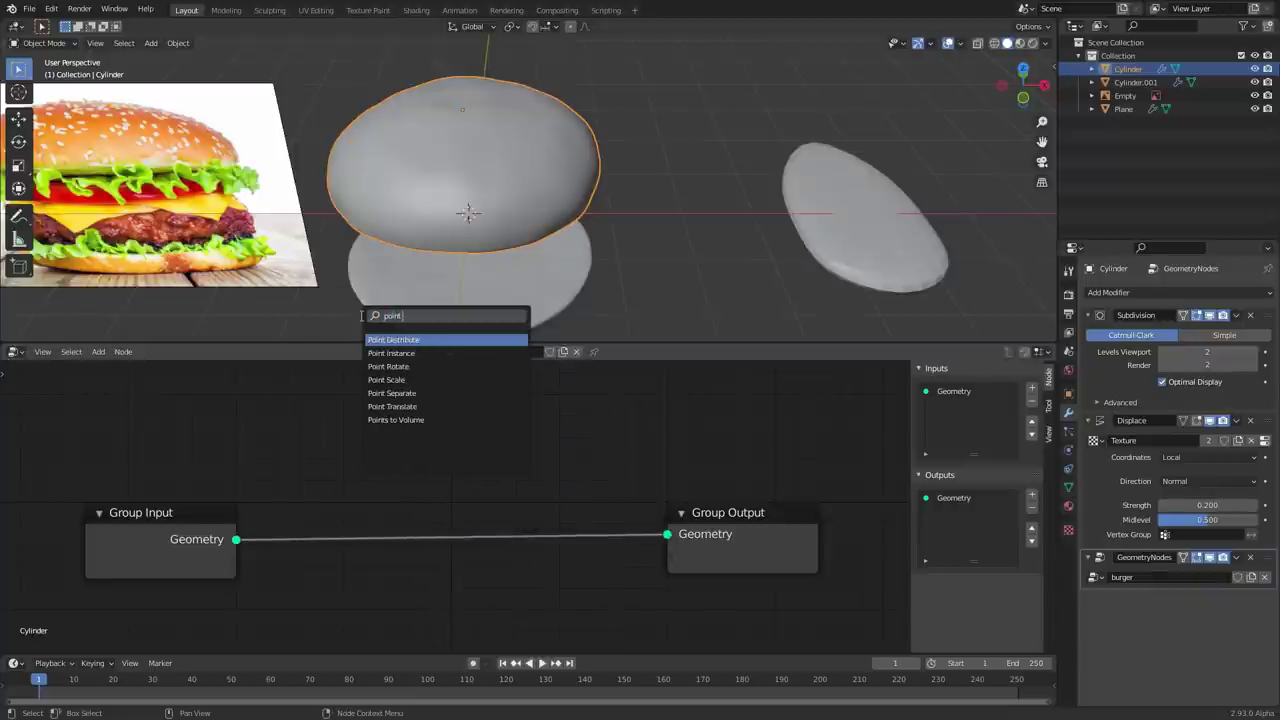
type("t")
key("Return")
left_click(330, 475)
middle_click_drag(208, 510, 301, 467)
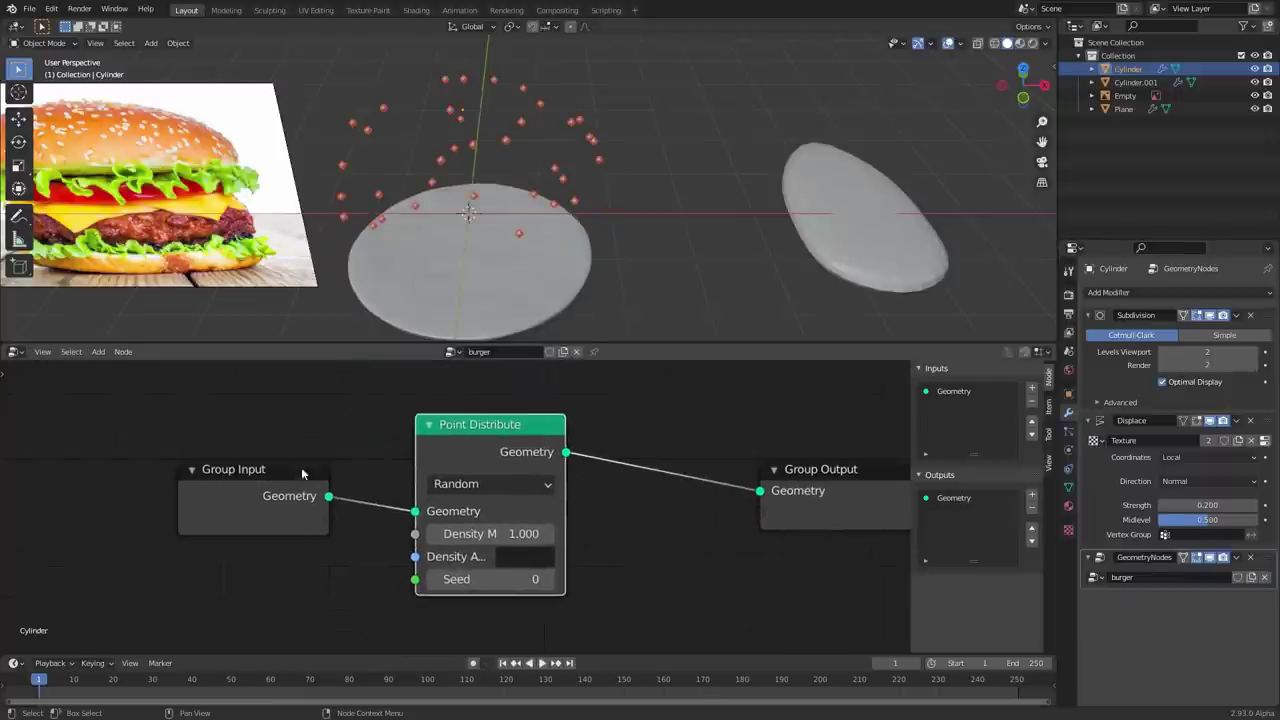
left_click_drag(301, 467, 189, 489)
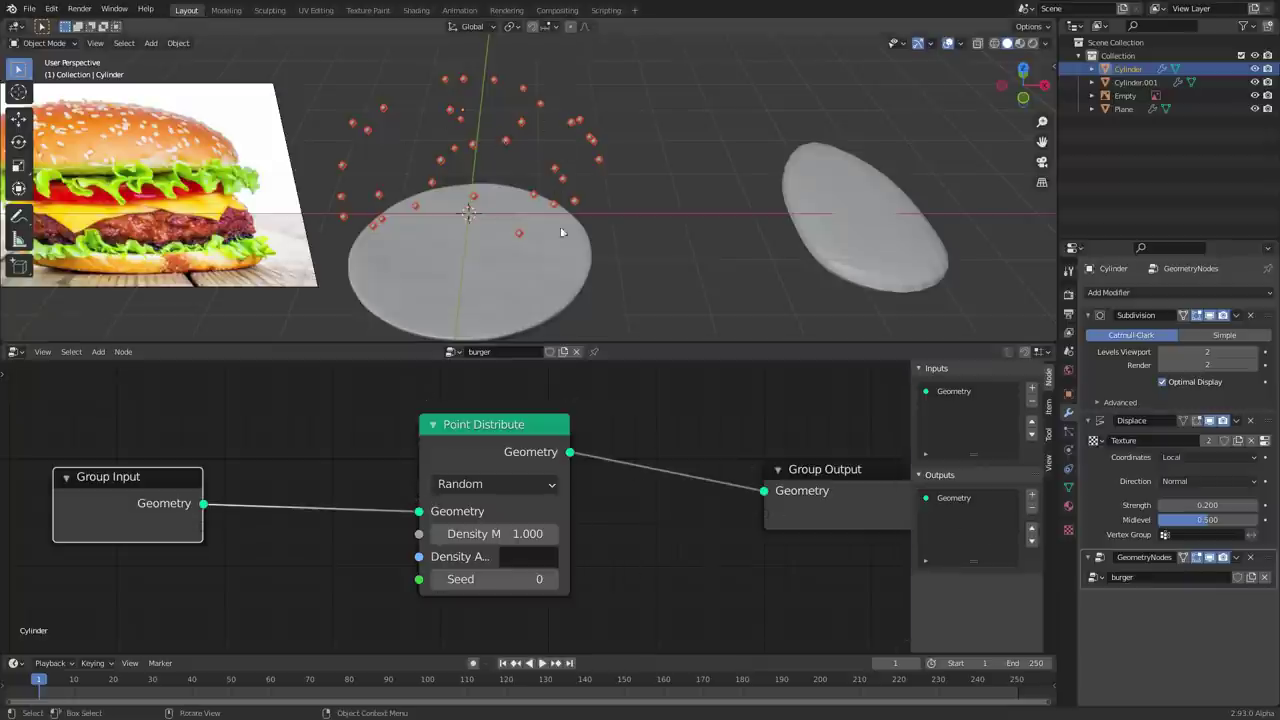
- Save hamburger.blend, test a higher density and restore 1.000, and shift Point Distribute left
key("ctrl+s")
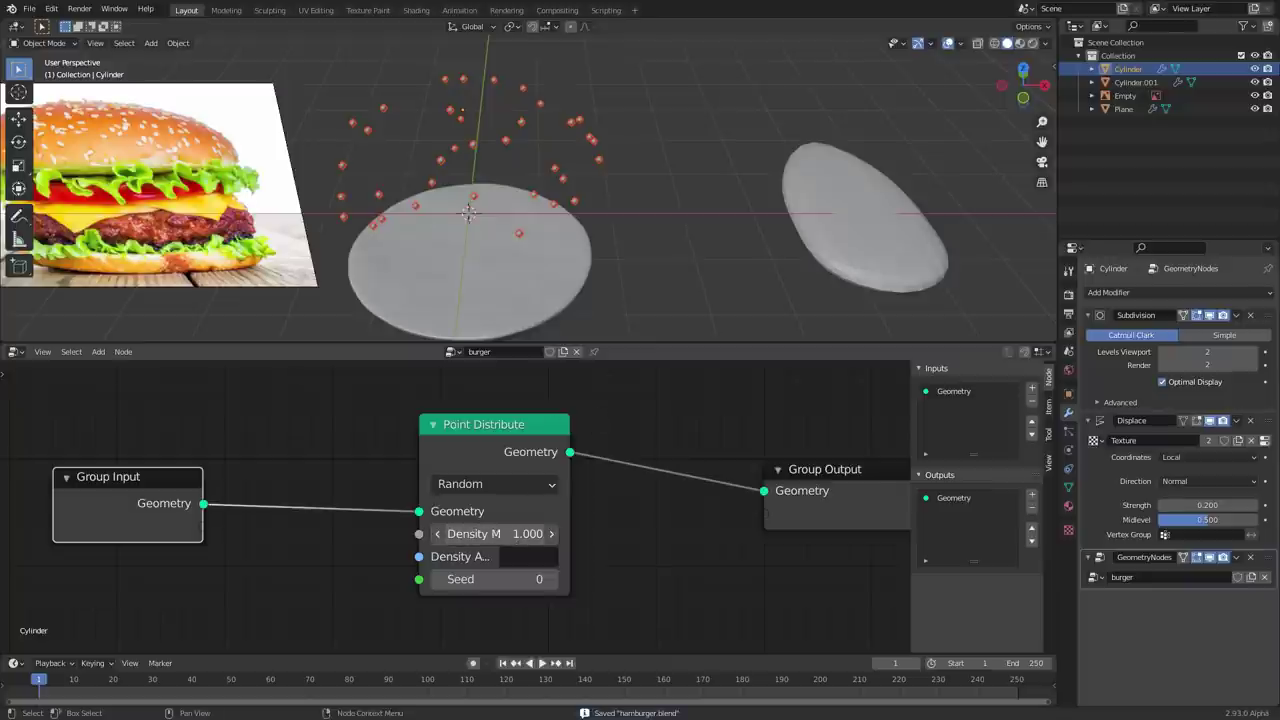
mouse_move(525, 533)
left_mouse_down()
mouse_move(600, 533)
mouse_move(525, 533)
left_mouse_up()
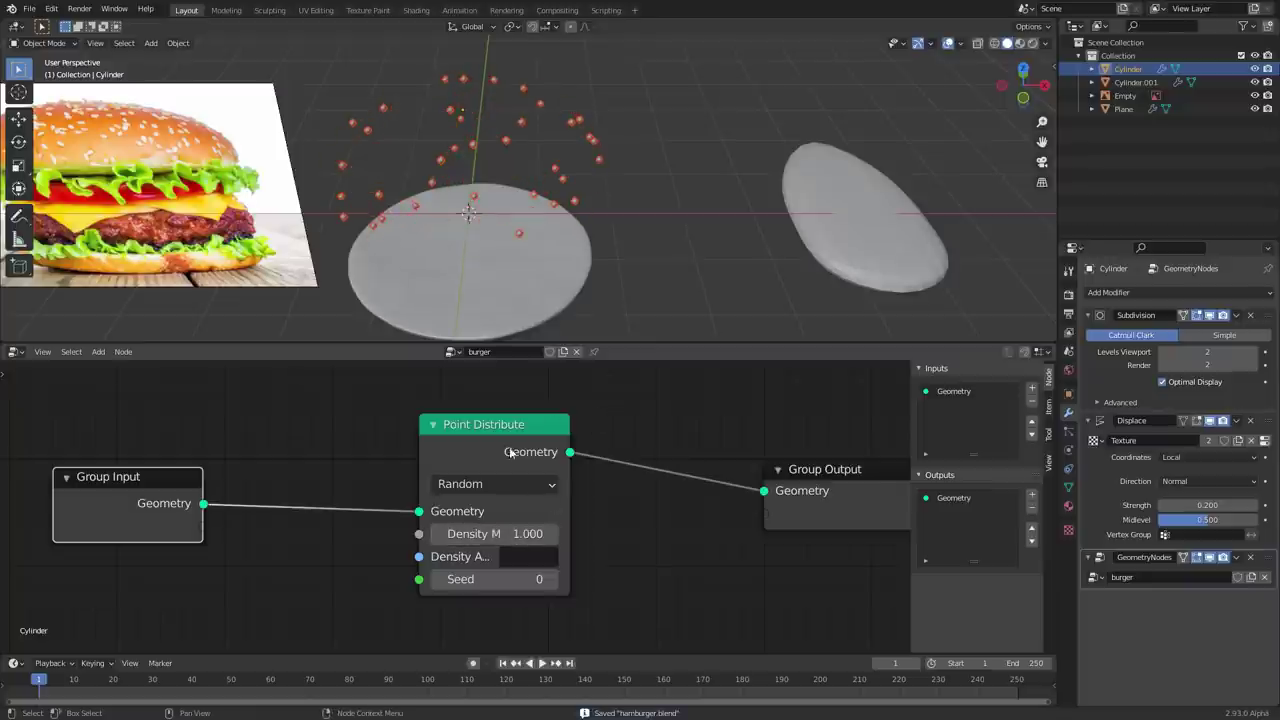
left_click_drag(506, 425, 382, 421)
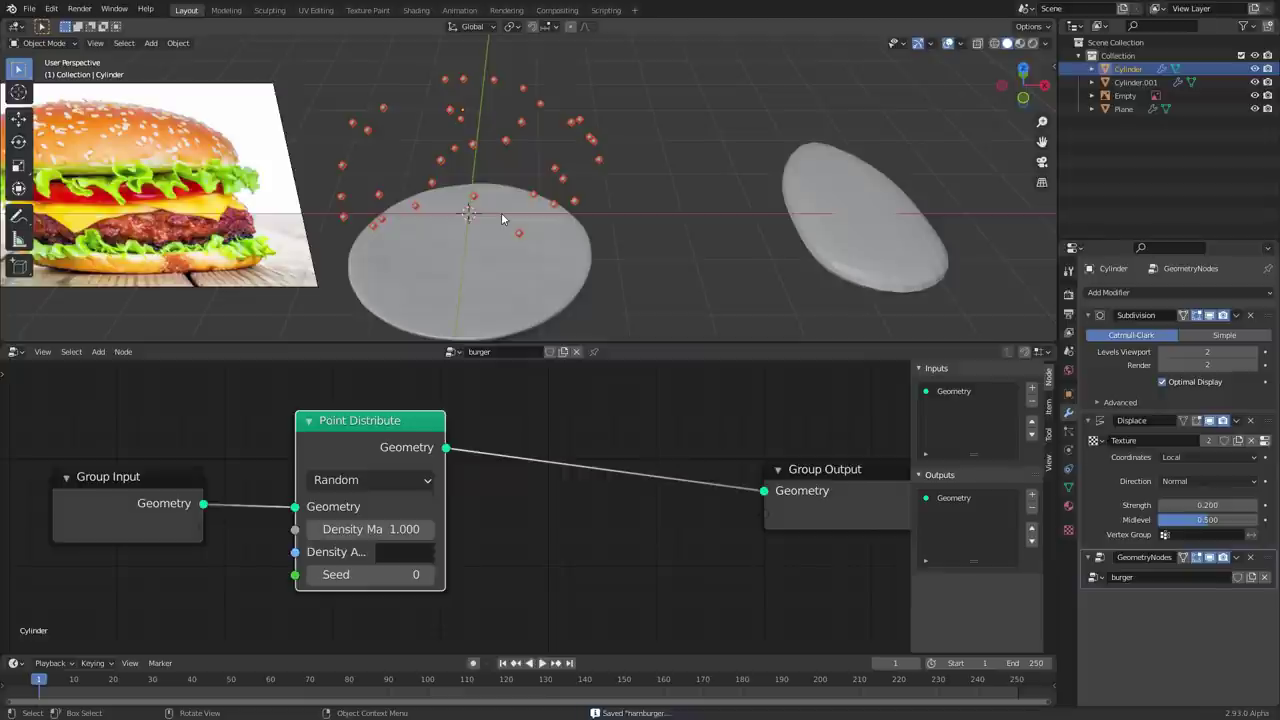
- Rename the top bun object Cylinder to topburger in the Outliner
left_click(866, 177)
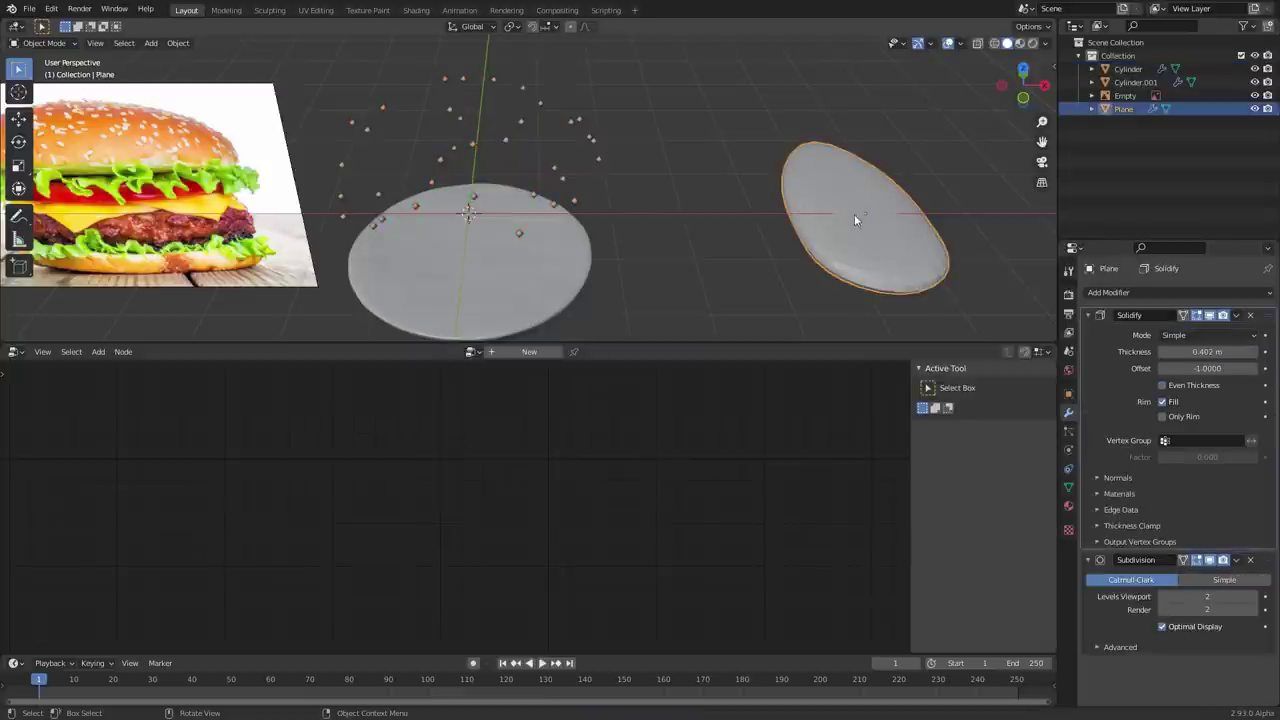
left_click(542, 104)
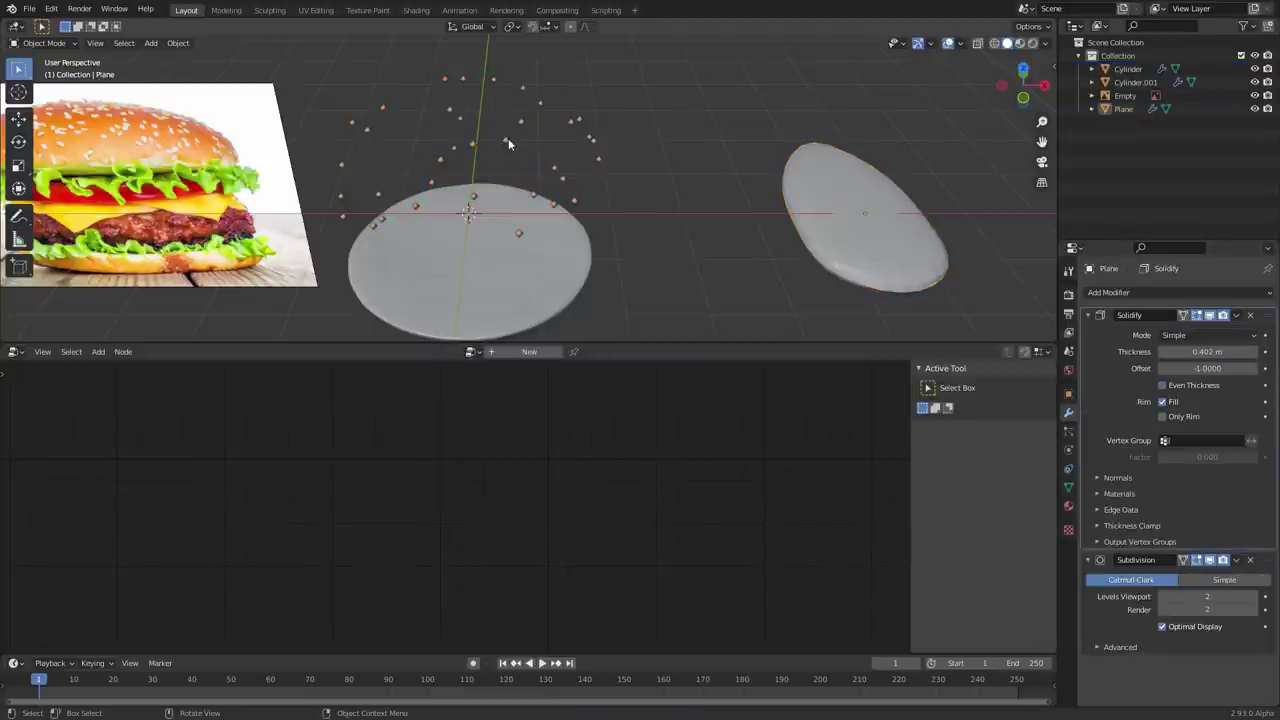
left_click(477, 196)
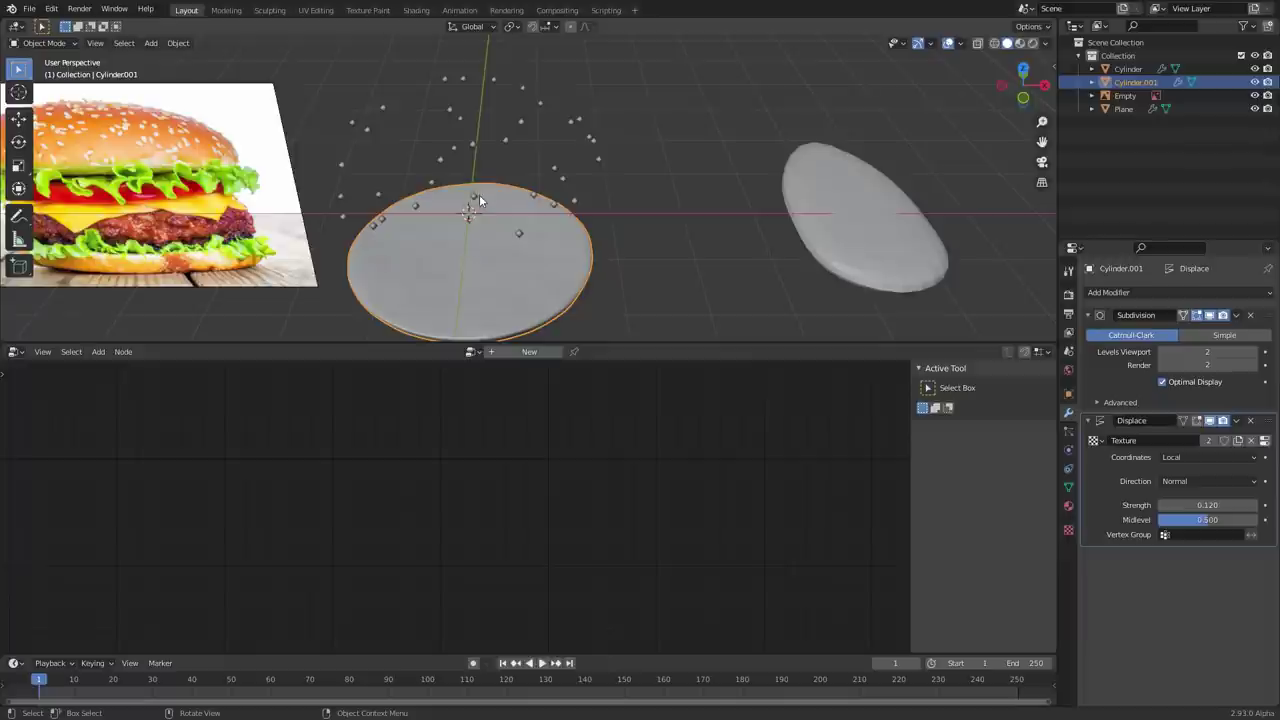
left_click(1130, 69)
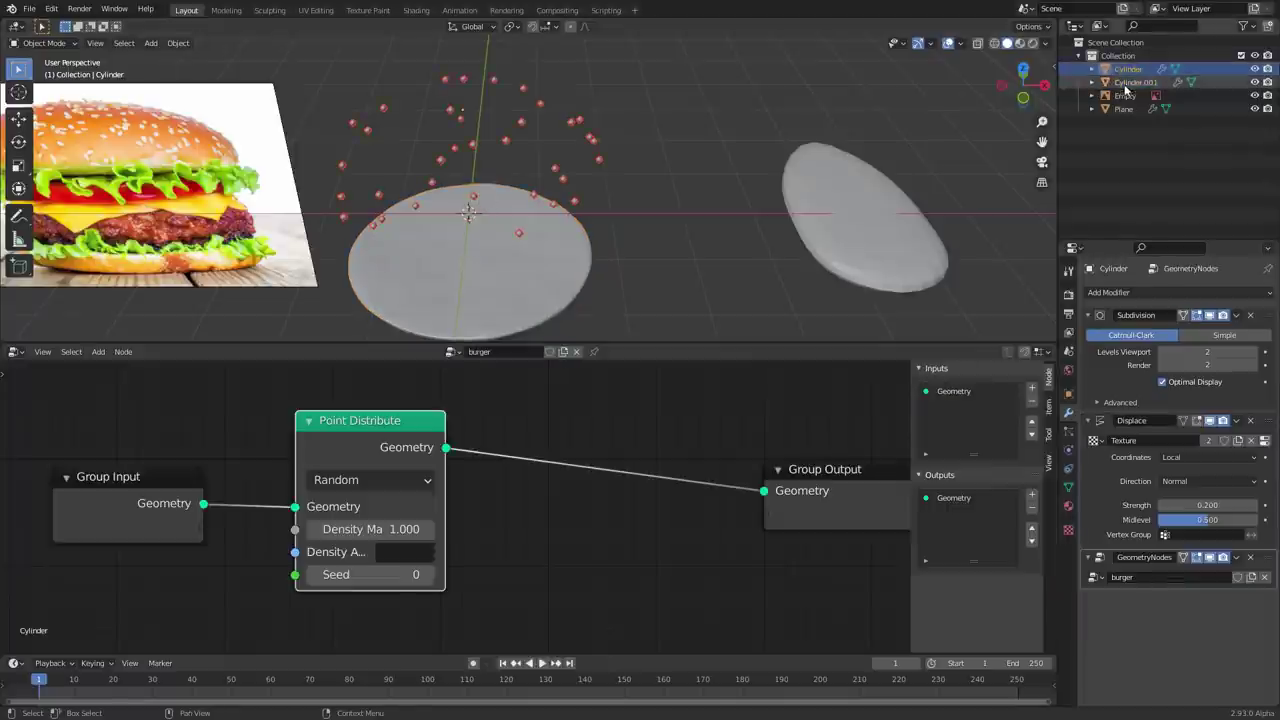
double_click(1126, 69)
type("burg")
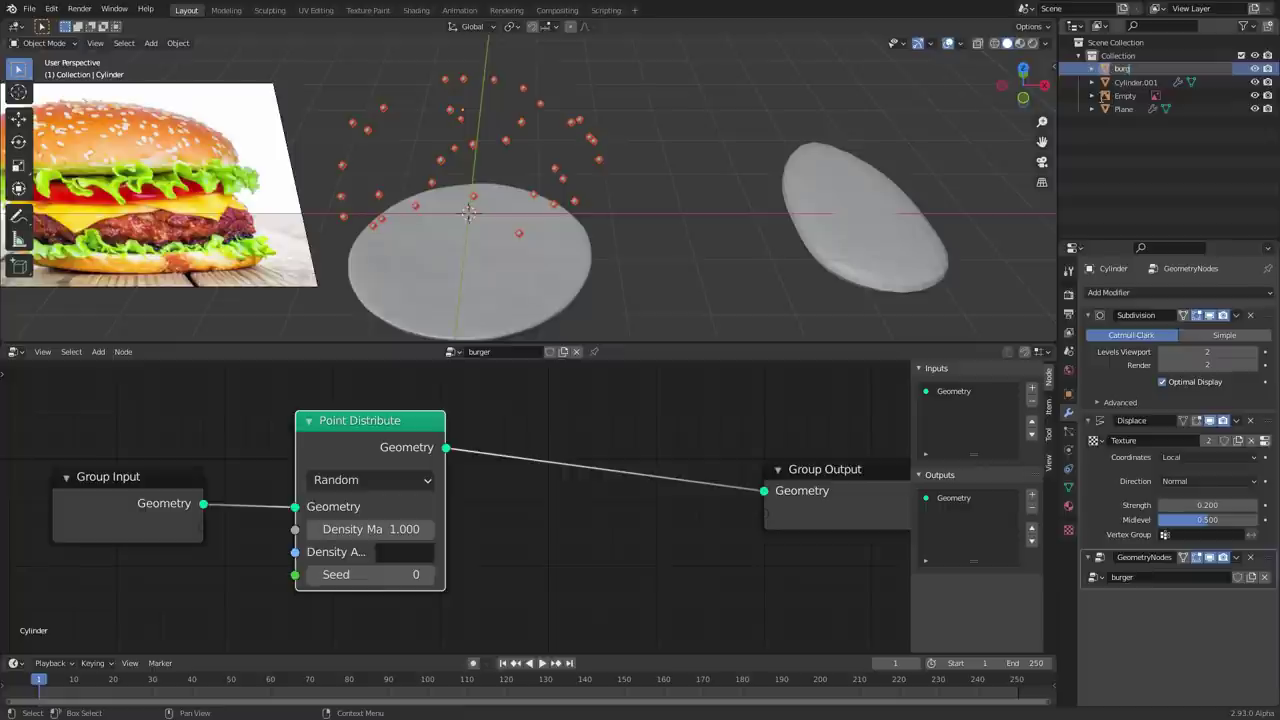
key("BackSpace")
key("BackSpace")
type("ger")
key("Return")
- Rename Cylinder.001 to bottomburger and Plane to sesame
left_click(1150, 70)
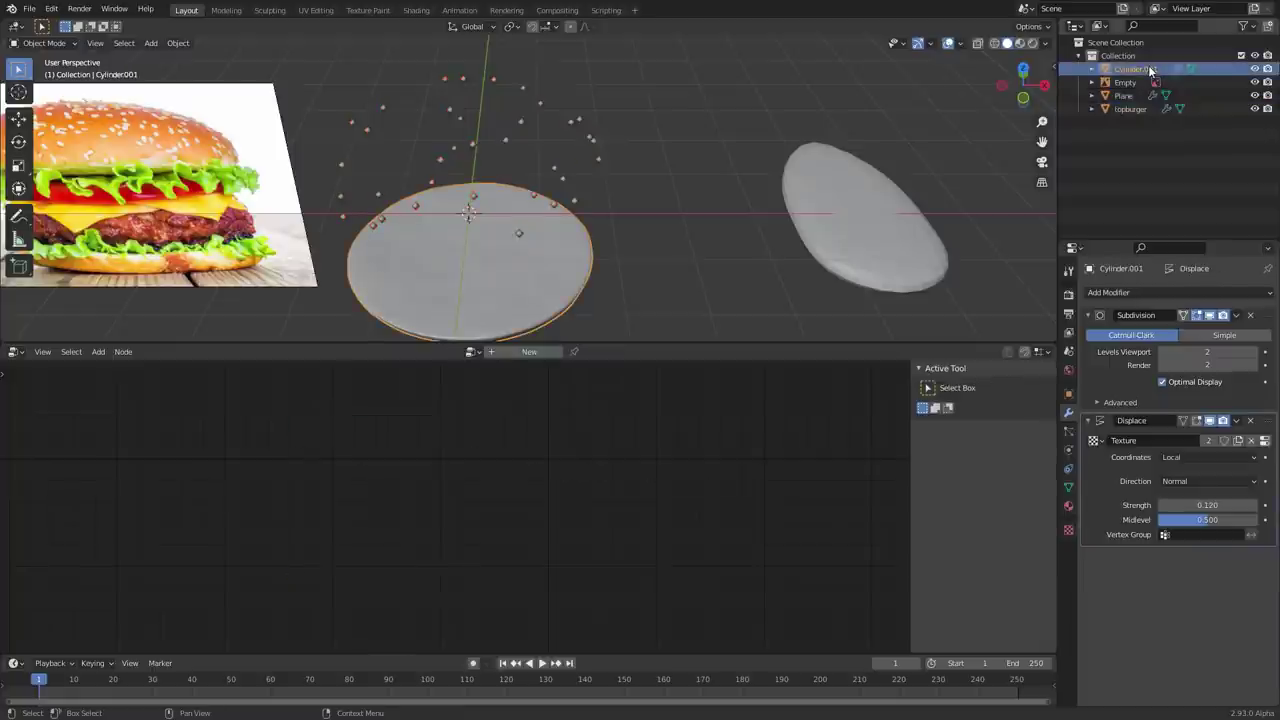
double_click(1150, 70)
type("bottomb")
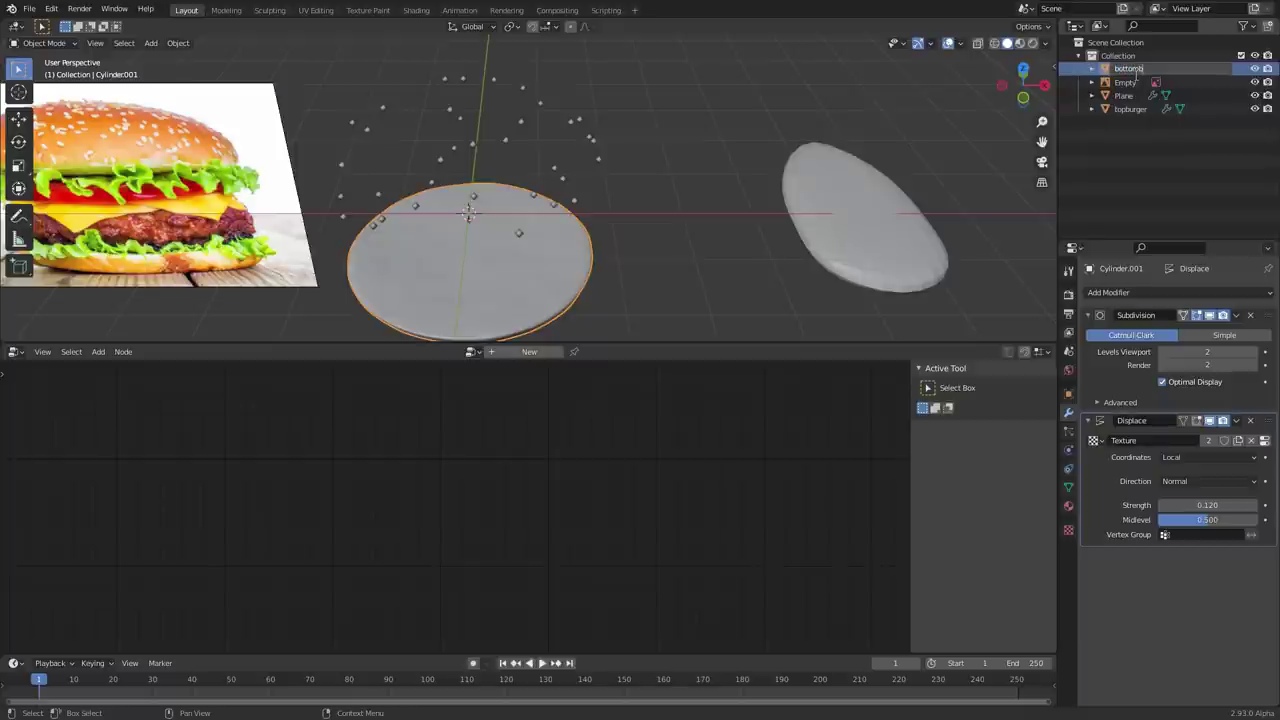
type("urger")
key("Return")
left_click(1124, 95)
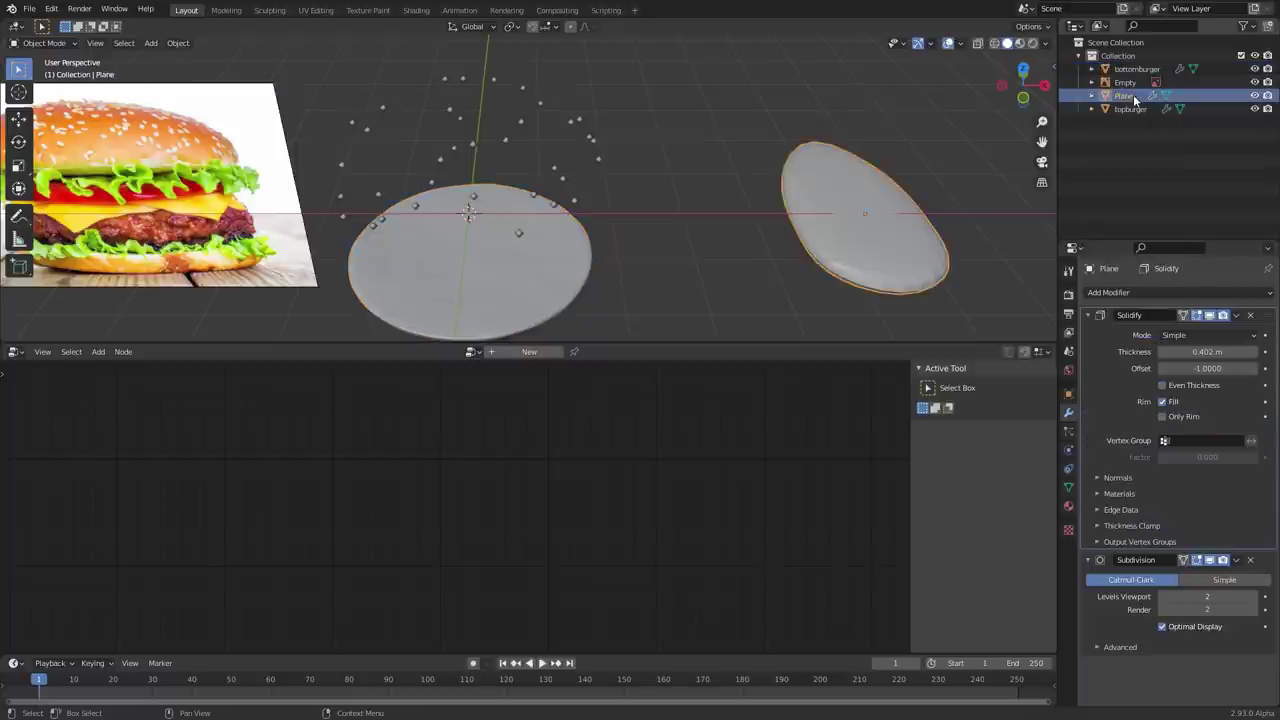
double_click(1128, 95)
type("tesame")
key("Return")
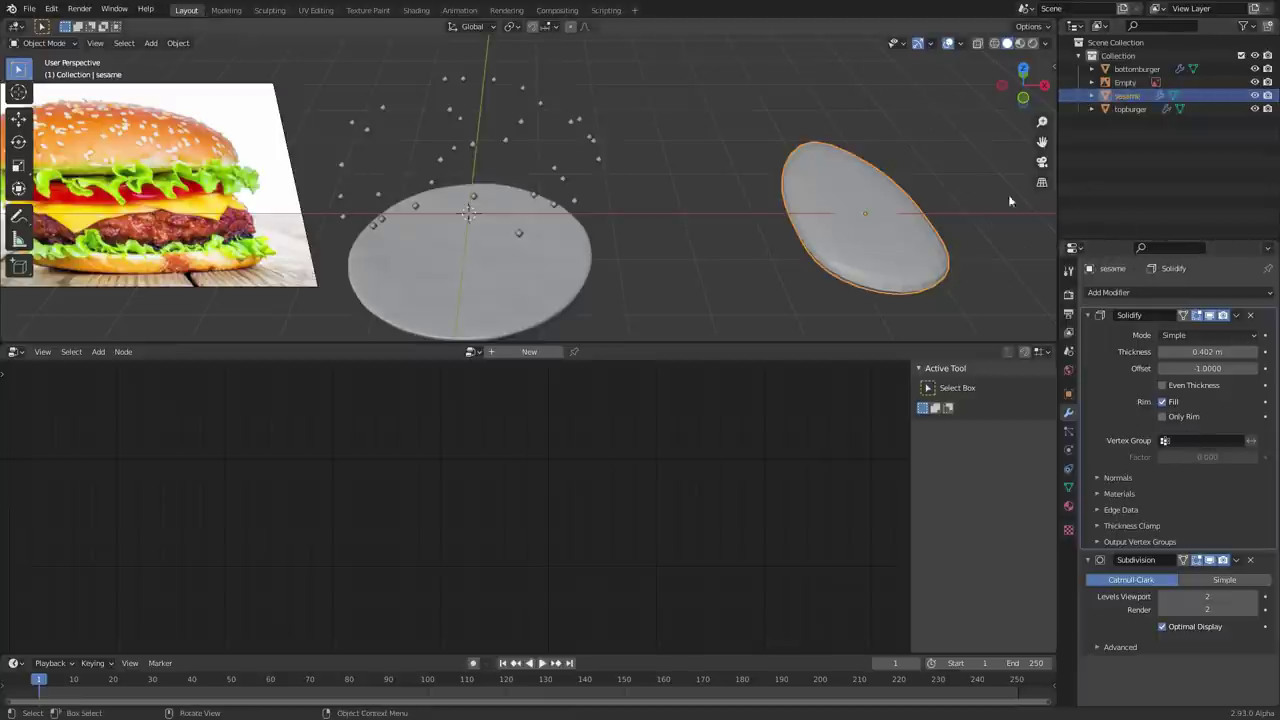
- With topburger selected, insert a Point Instance node onto the existing node link
left_click(1130, 108)
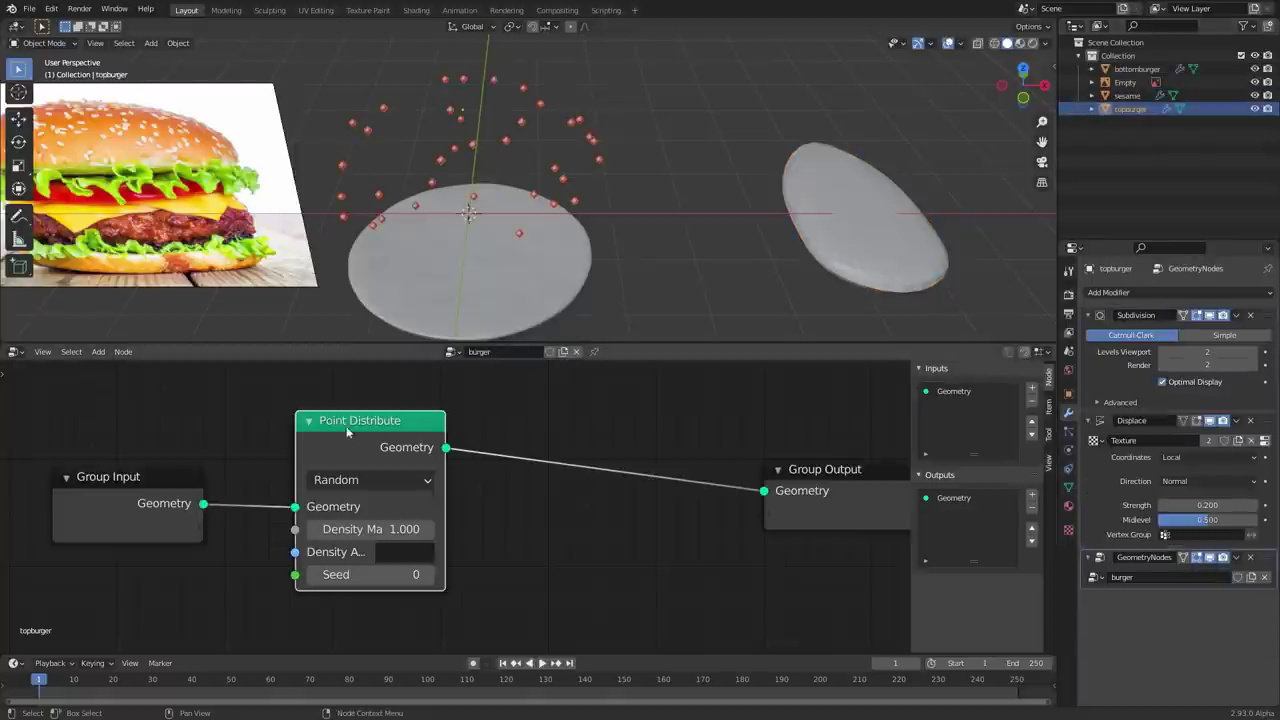
key("shift+a")
left_click(465, 402)
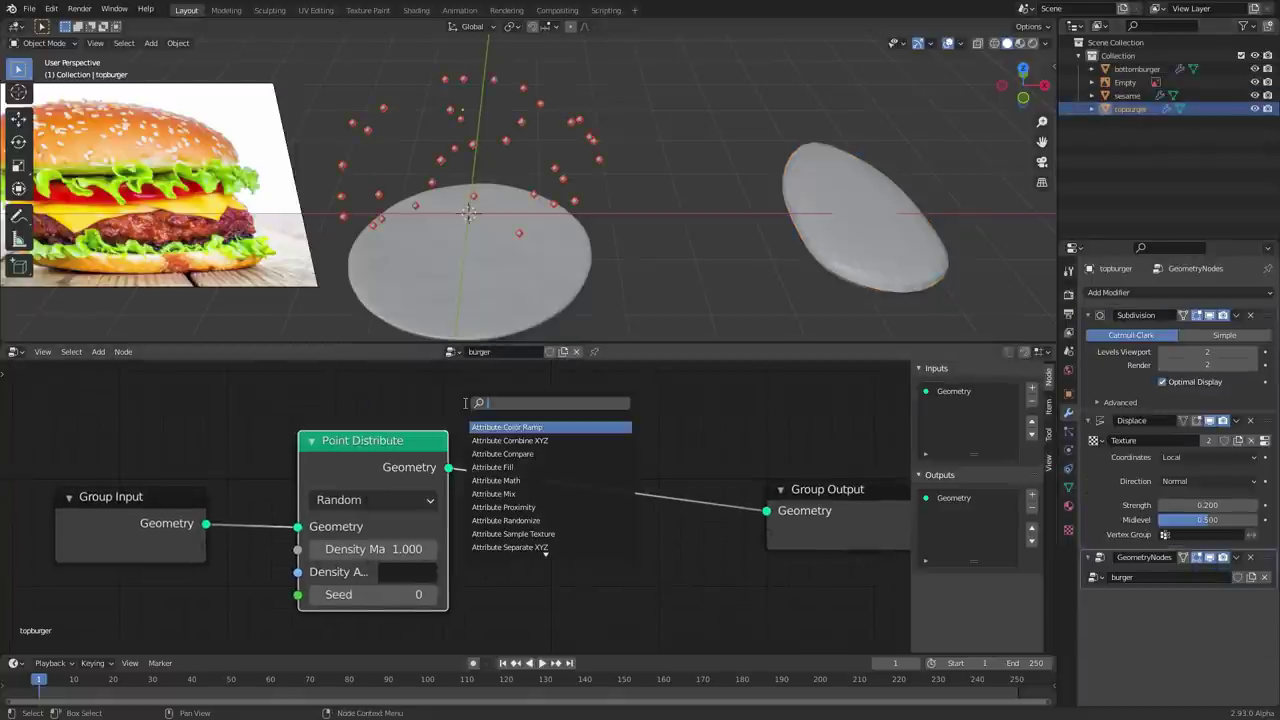
key("Escape")
key("shift+a")
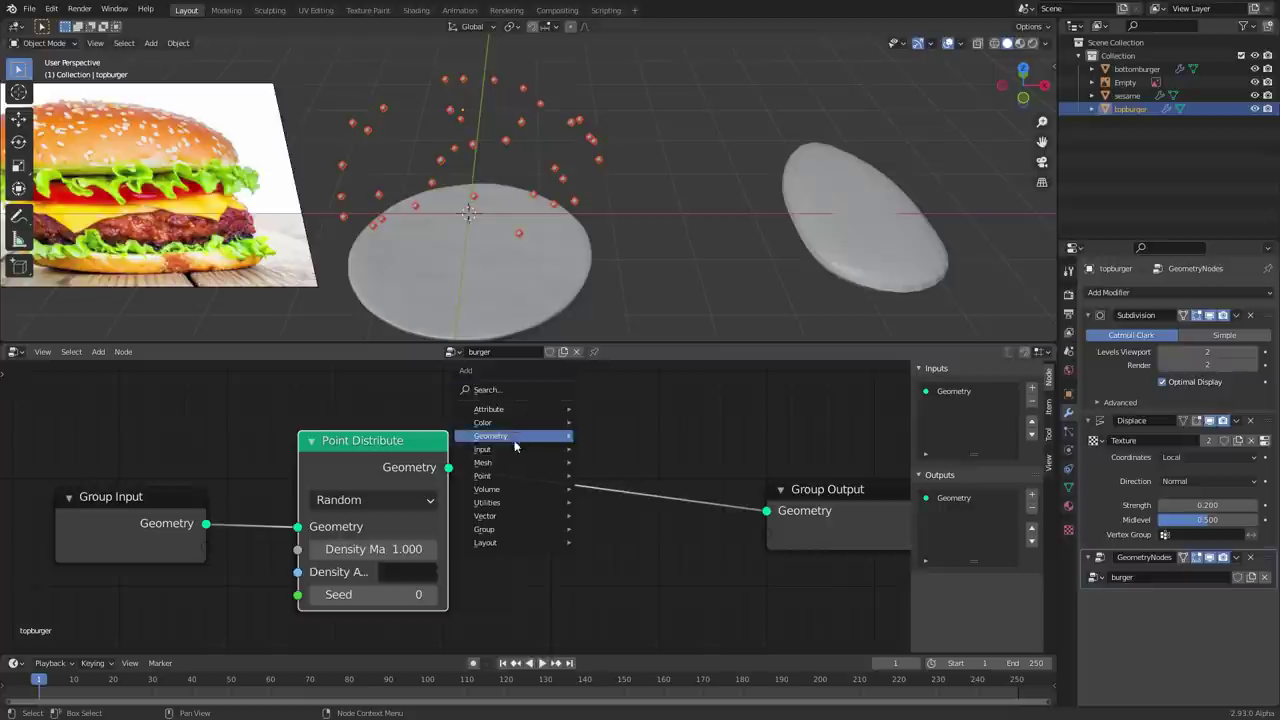
mouse_move(503, 477)
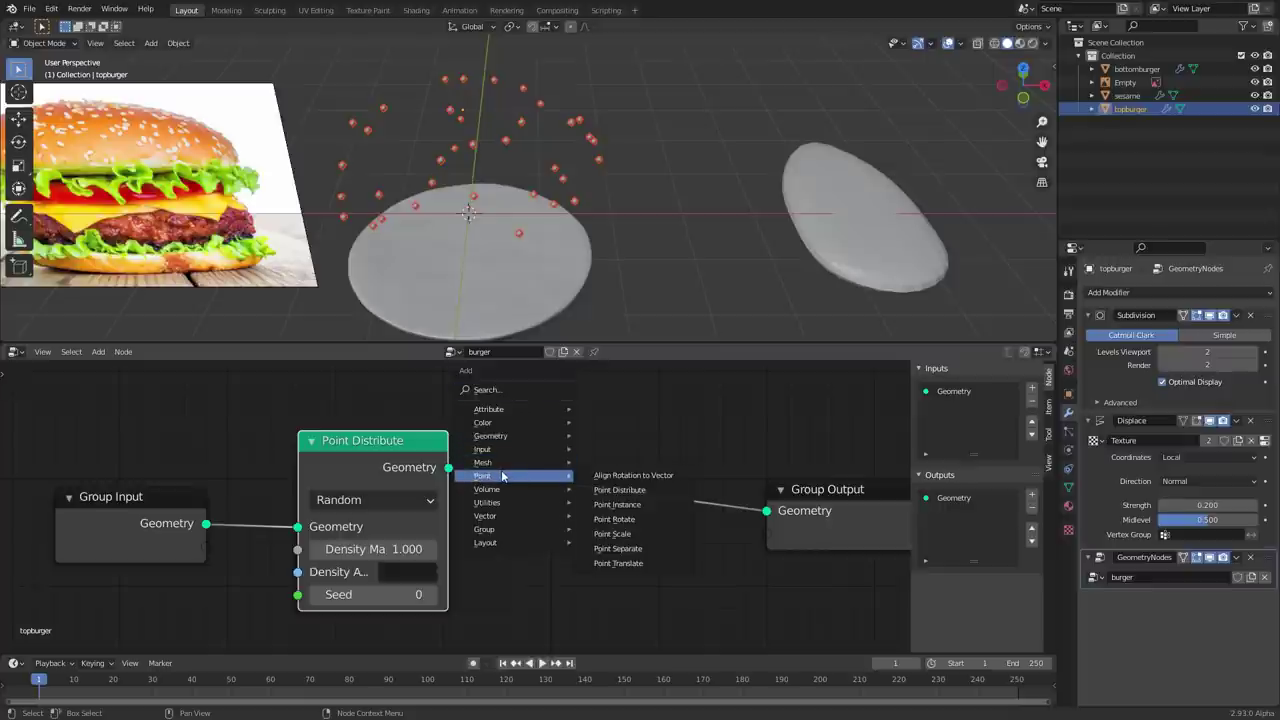
left_click(617, 504)
left_click(571, 477)
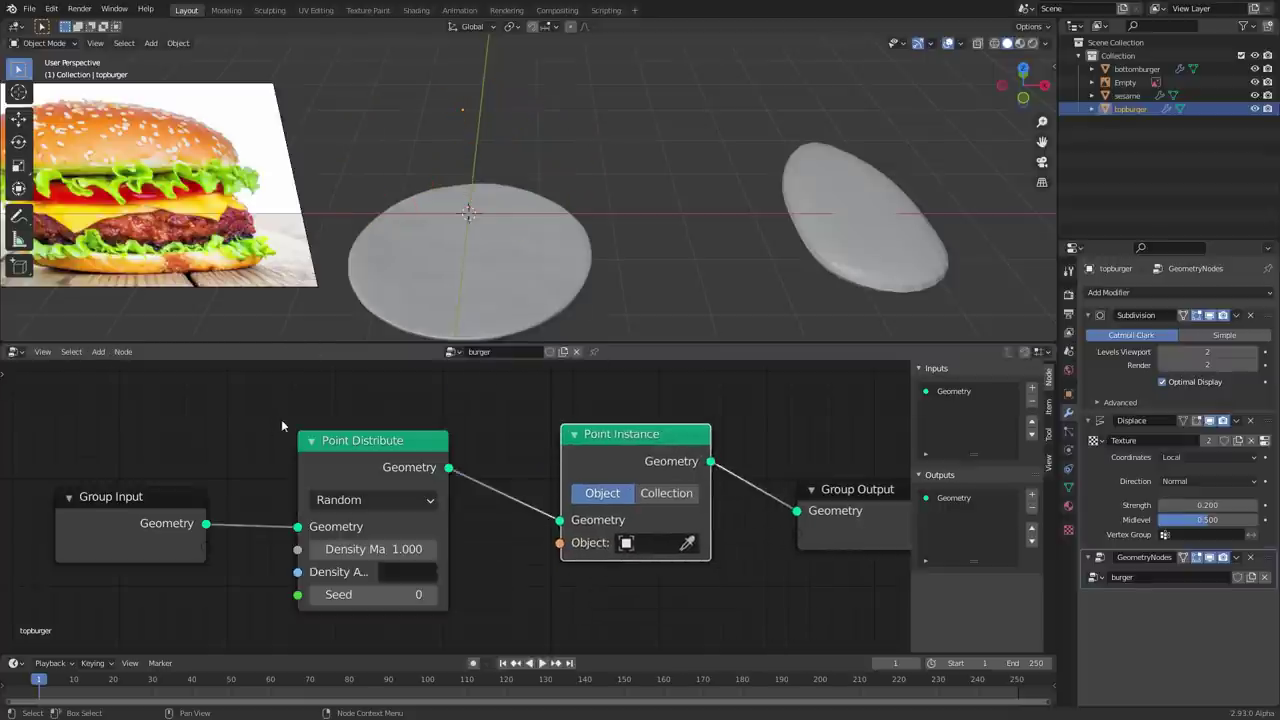
- Eyedrop the sesame object as Point Instance's object and orbit to view the seeds
left_click(689, 543)
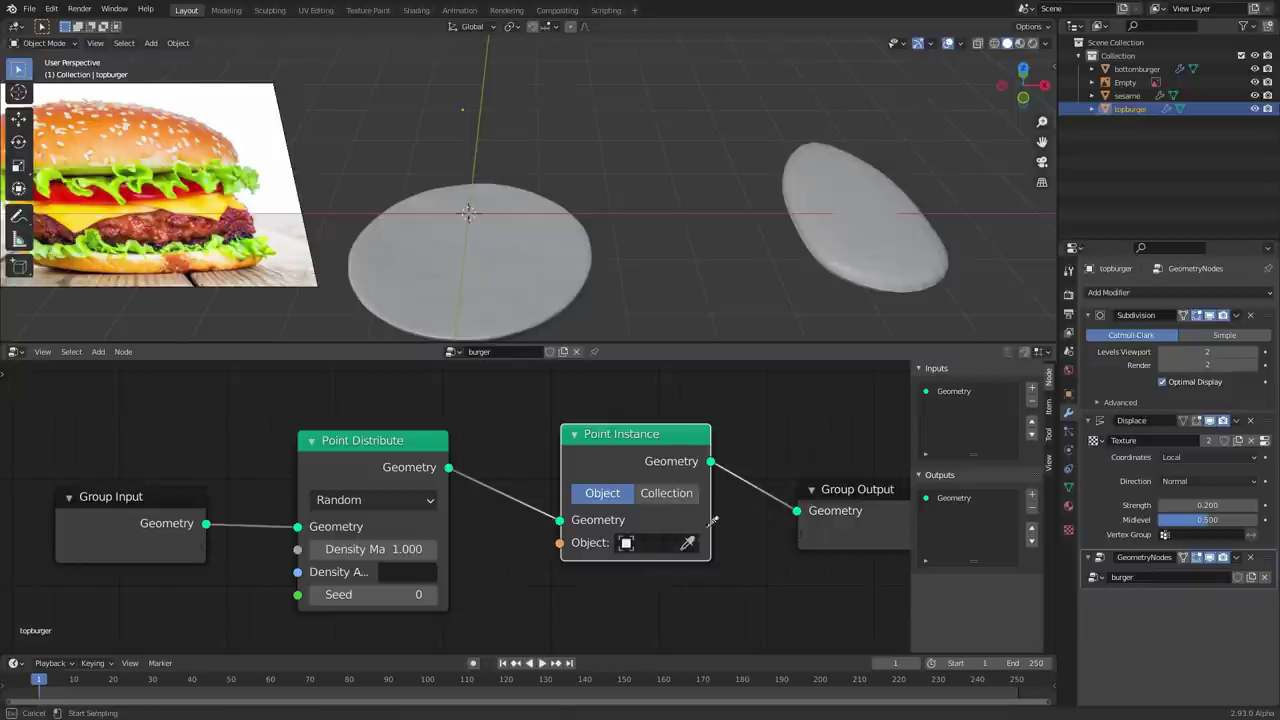
left_click(827, 194)
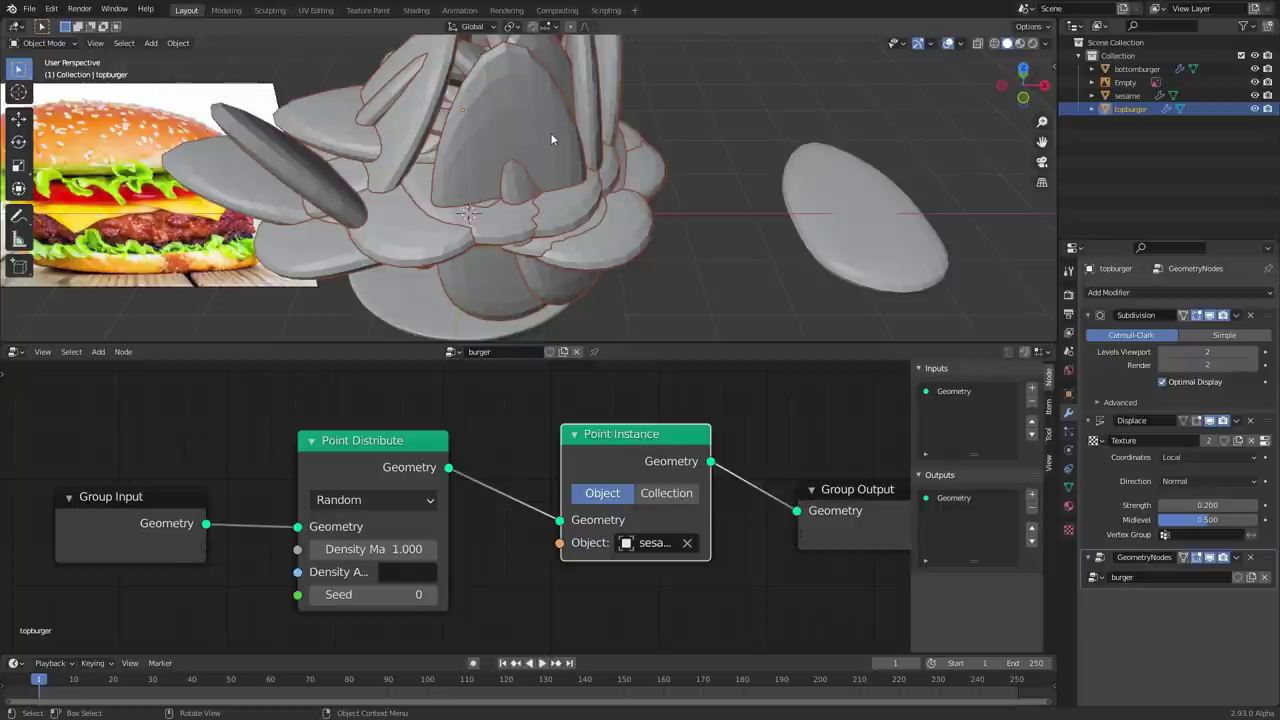
middle_click_drag(481, 186, 493, 138)
left_click(749, 223)
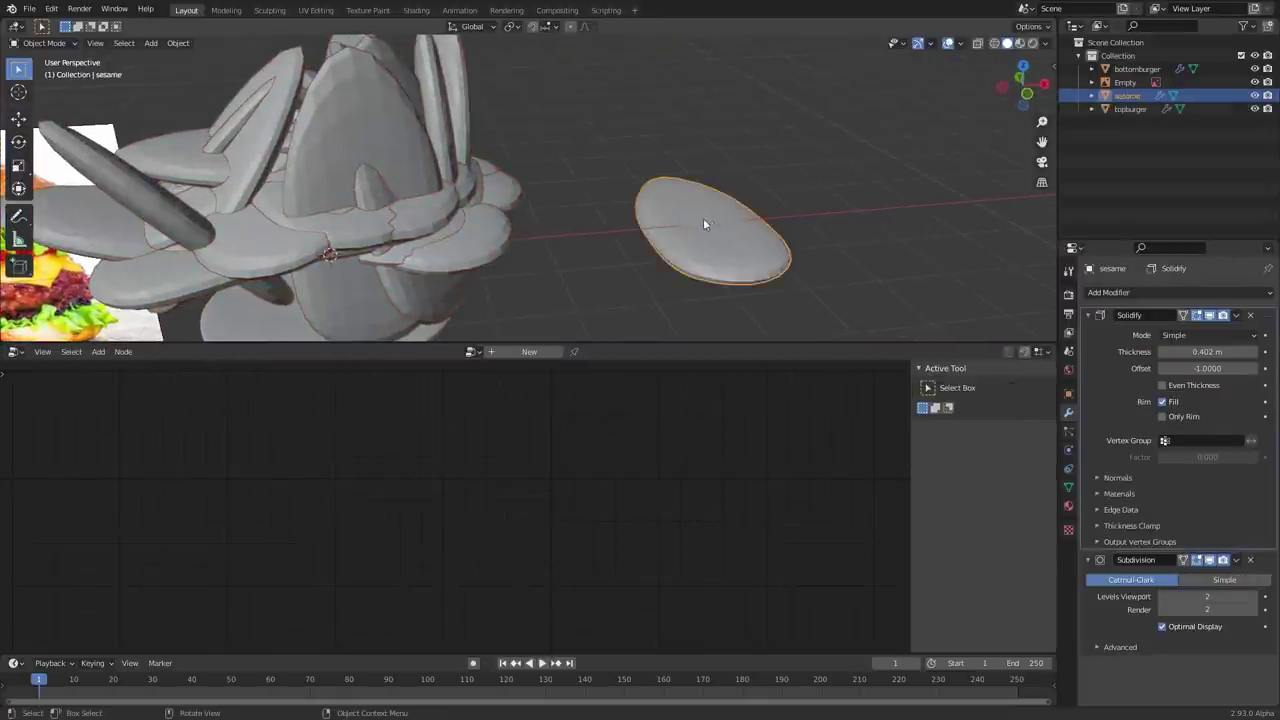
key("Tab")
key("a")
key("s")
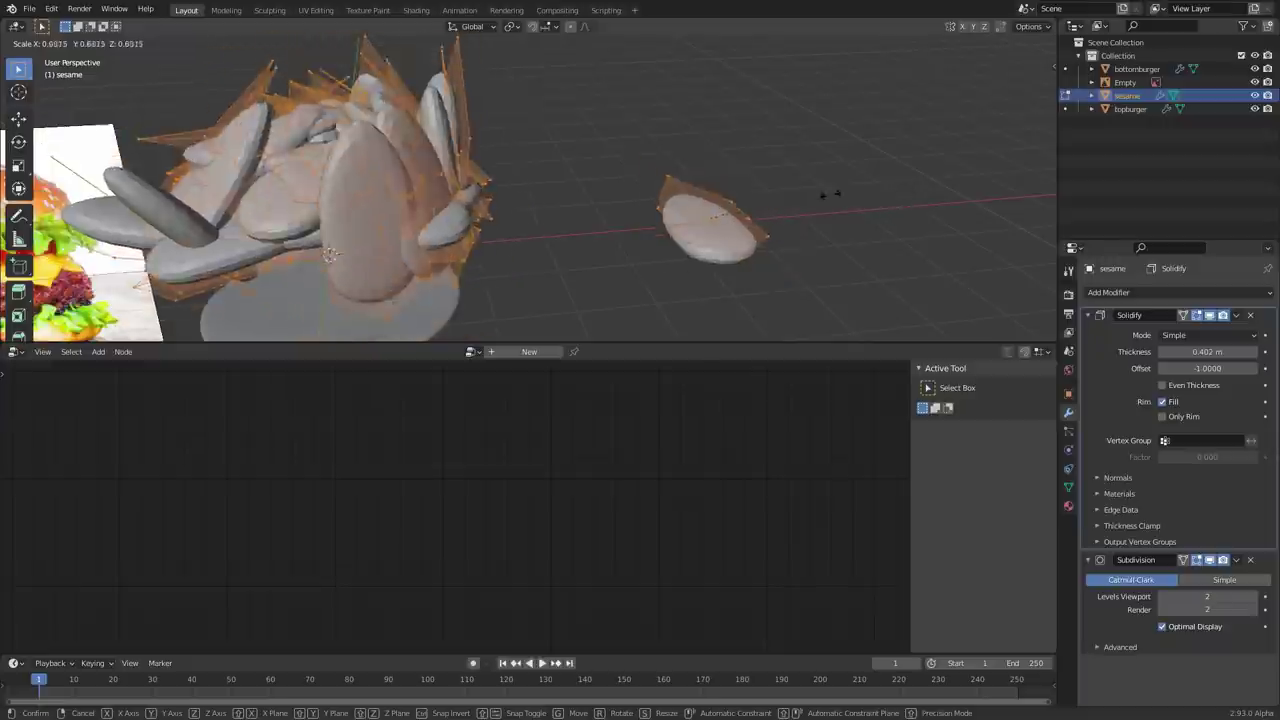
left_click(764, 200)
key("ctrl+z")
key("Tab")
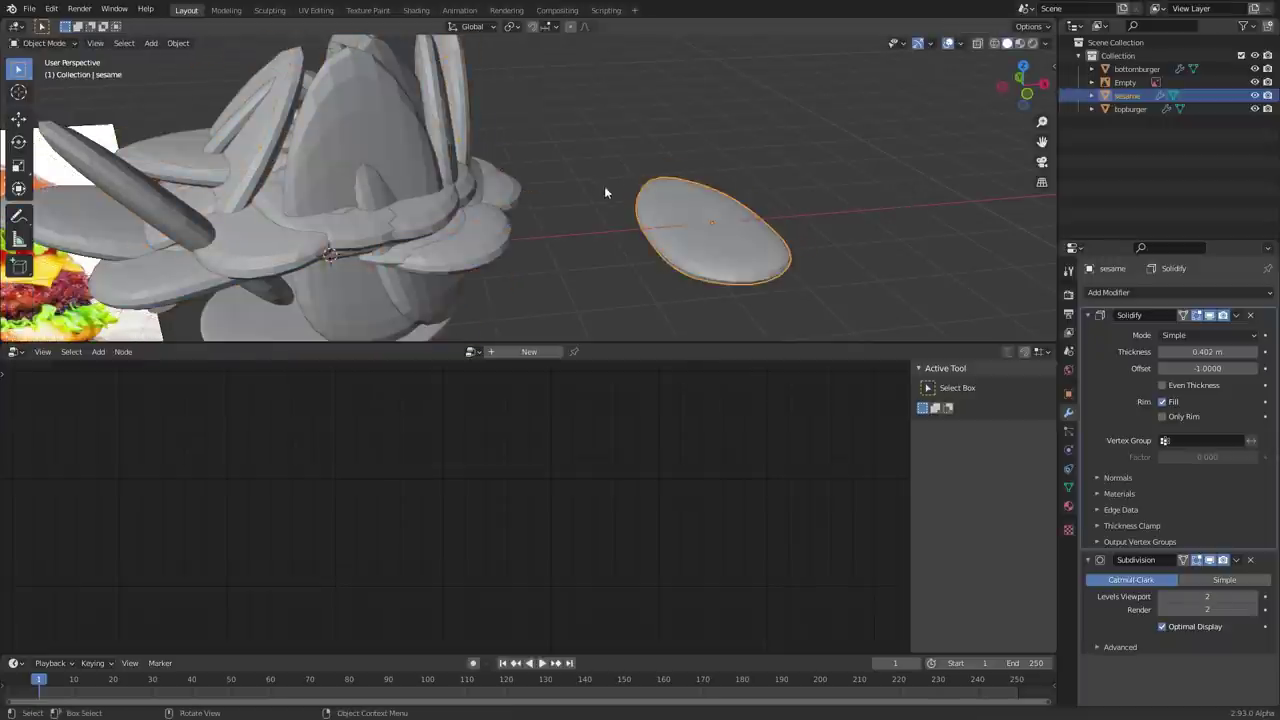
left_click(280, 168)
scroll(477, 488, "down", 2)
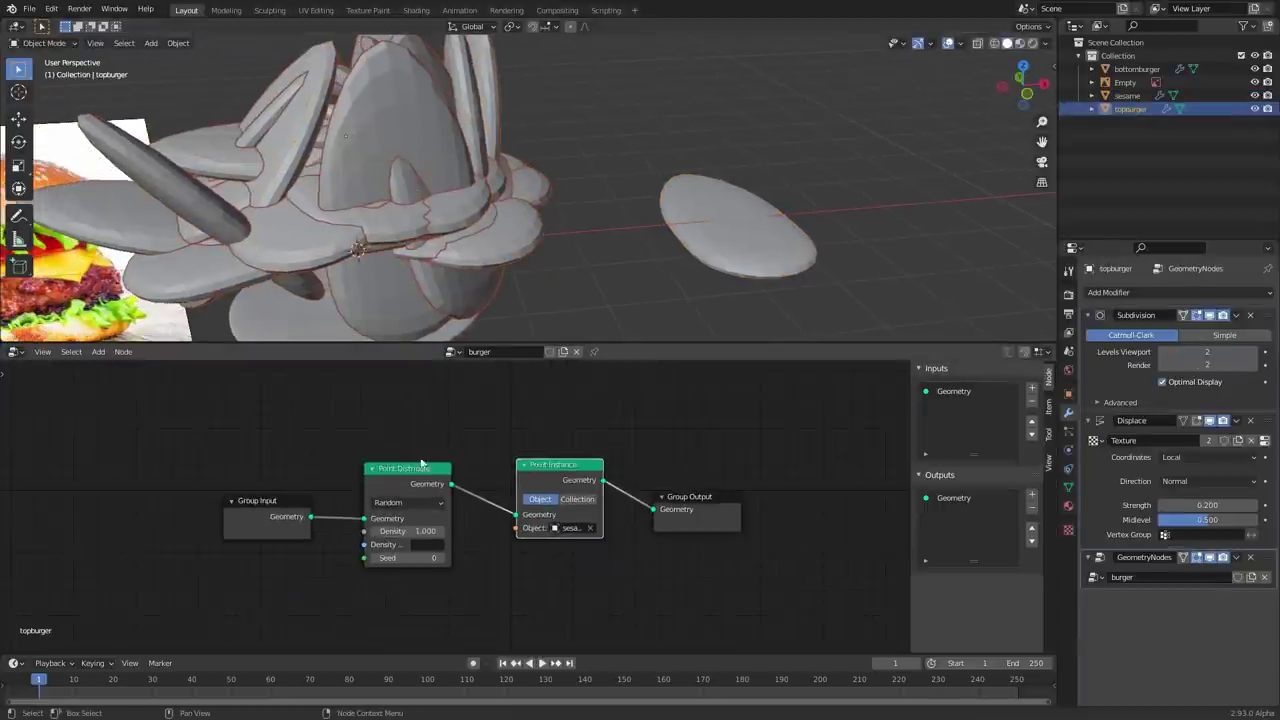
- Insert a Point Scale node on the link before Point Instance and frame the node graph
key("g")
key("shift+a")
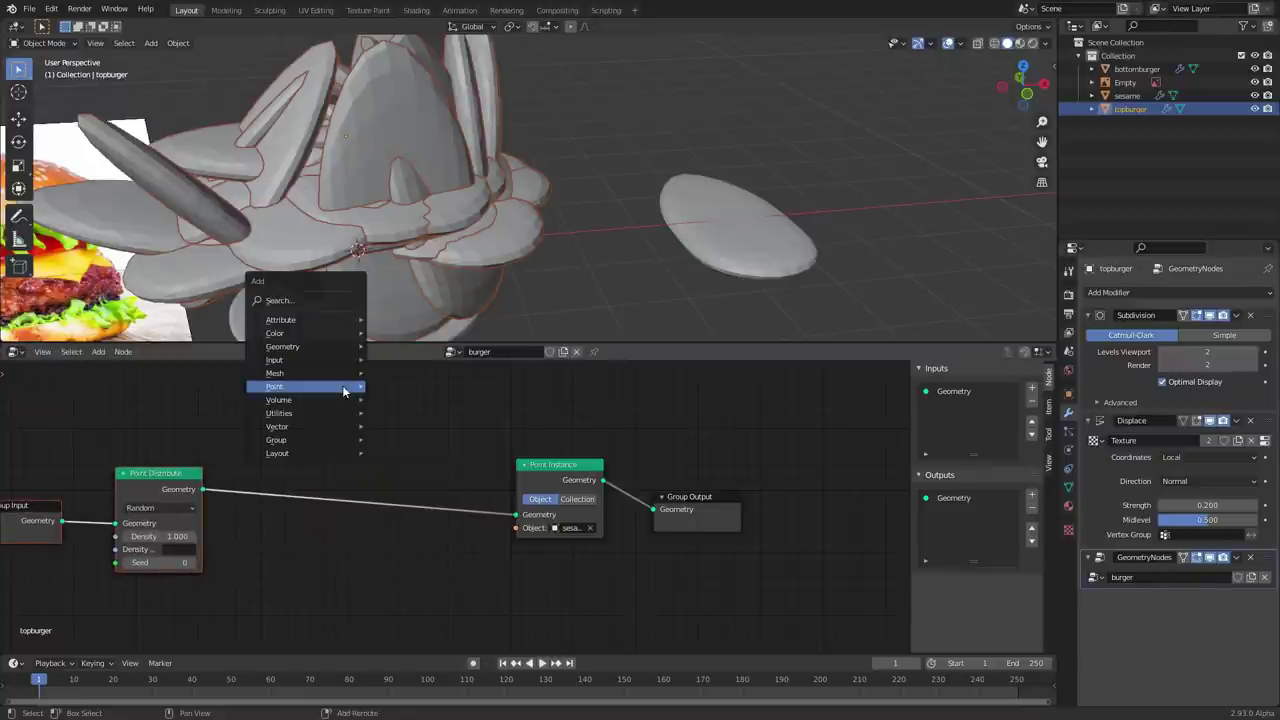
mouse_move(342, 385)
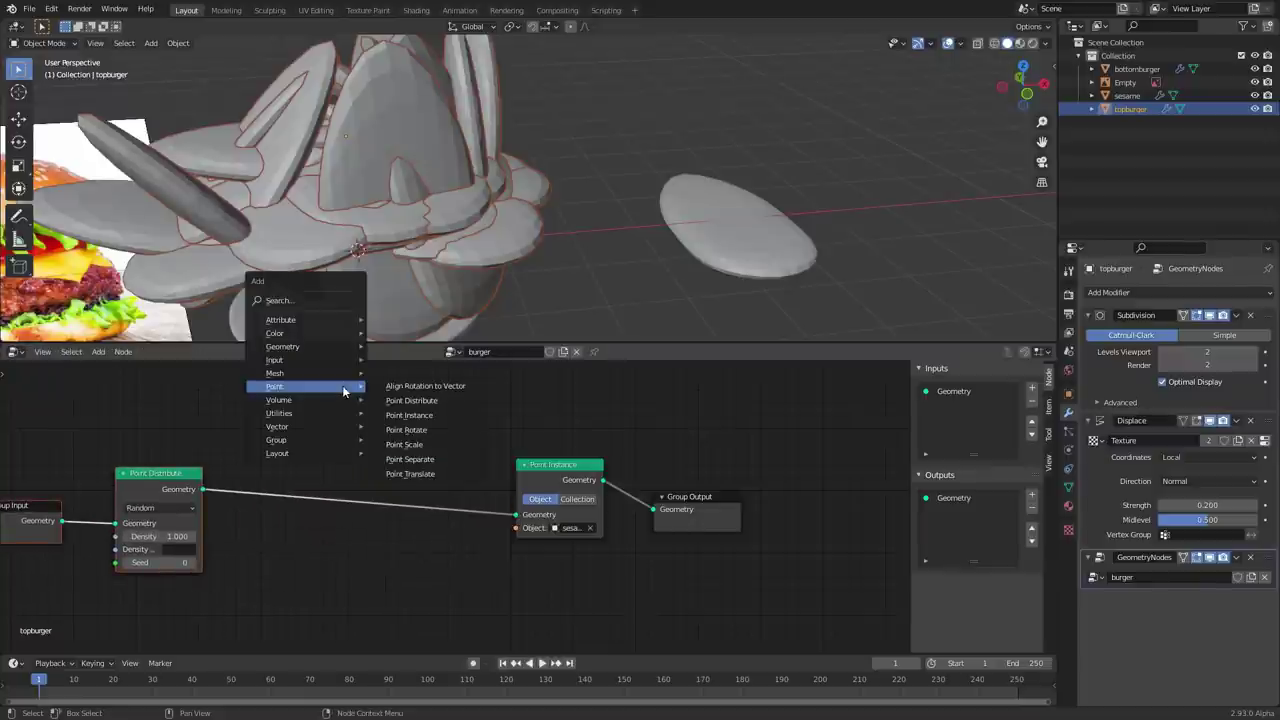
left_click(405, 444)
left_click(410, 420)
scroll(421, 410, "up", 2)
middle_click_drag(421, 410, 435, 465)
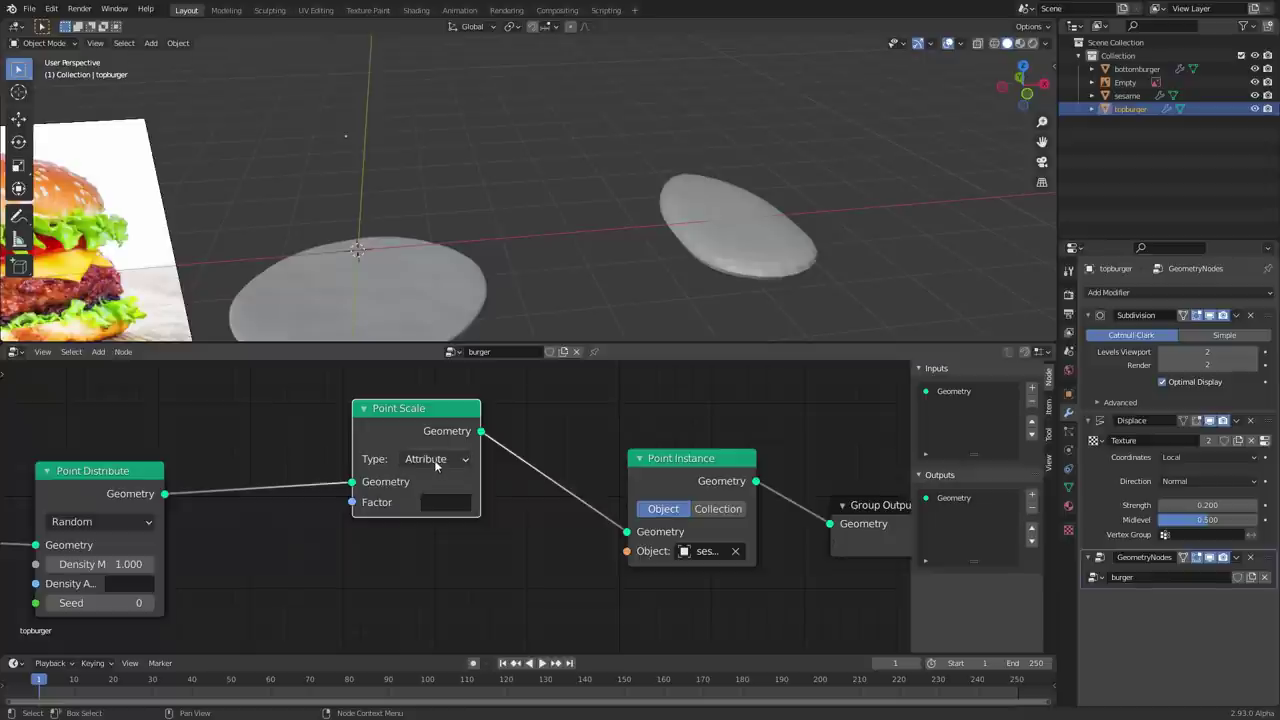
middle_click_drag(4, 509, 275, 472)
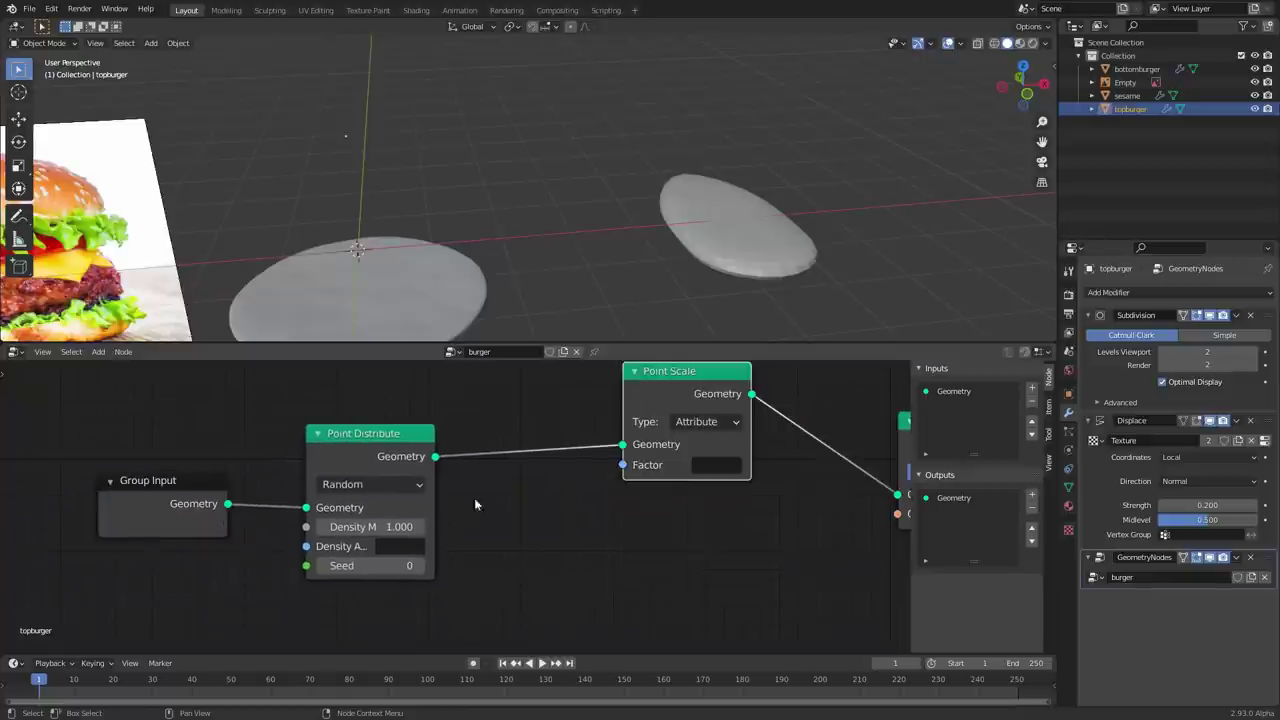
middle_click_drag(673, 403, 405, 455)
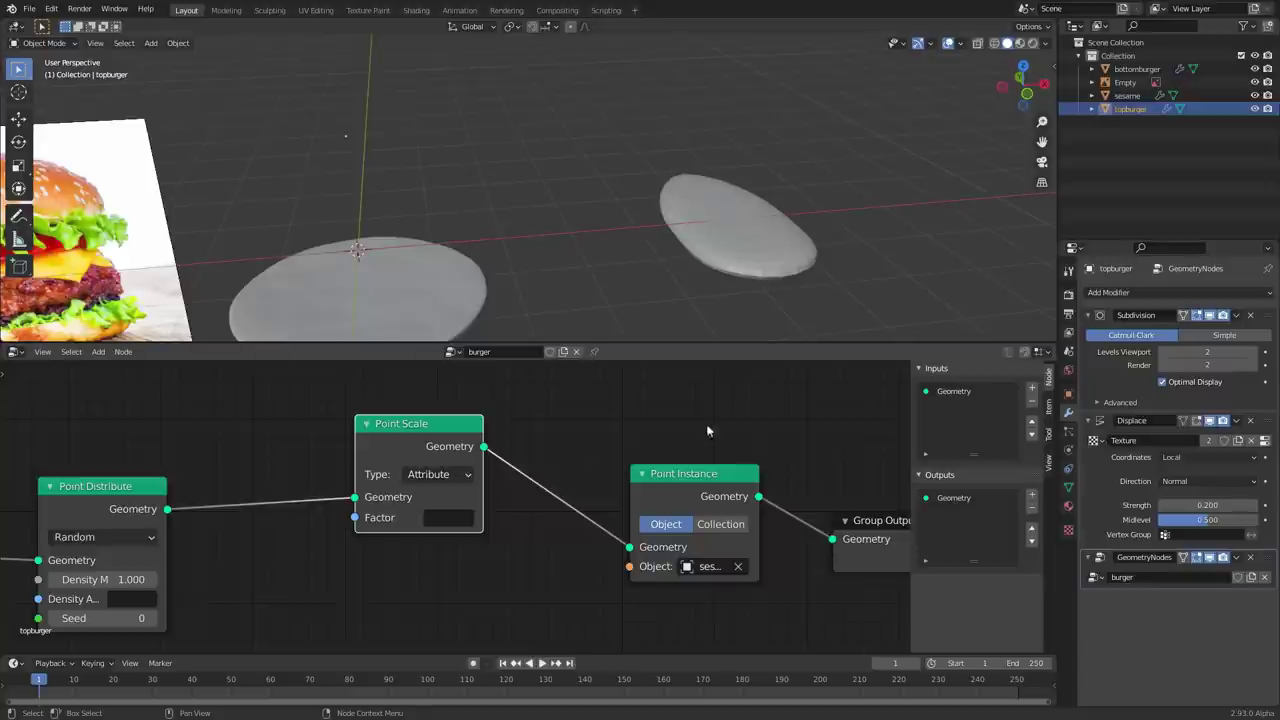
- Set Point Scale's type to Vector with a 0.05 factor on X, Y and Z
left_click(445, 474)
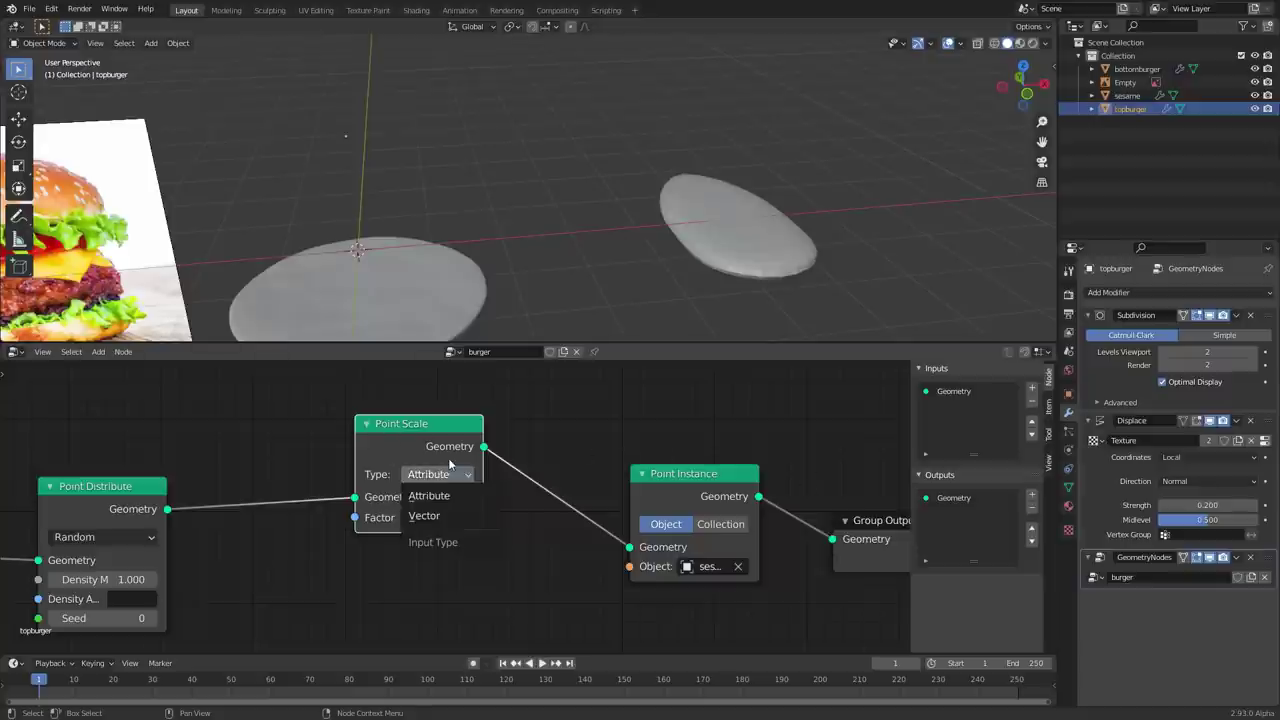
left_click(437, 516)
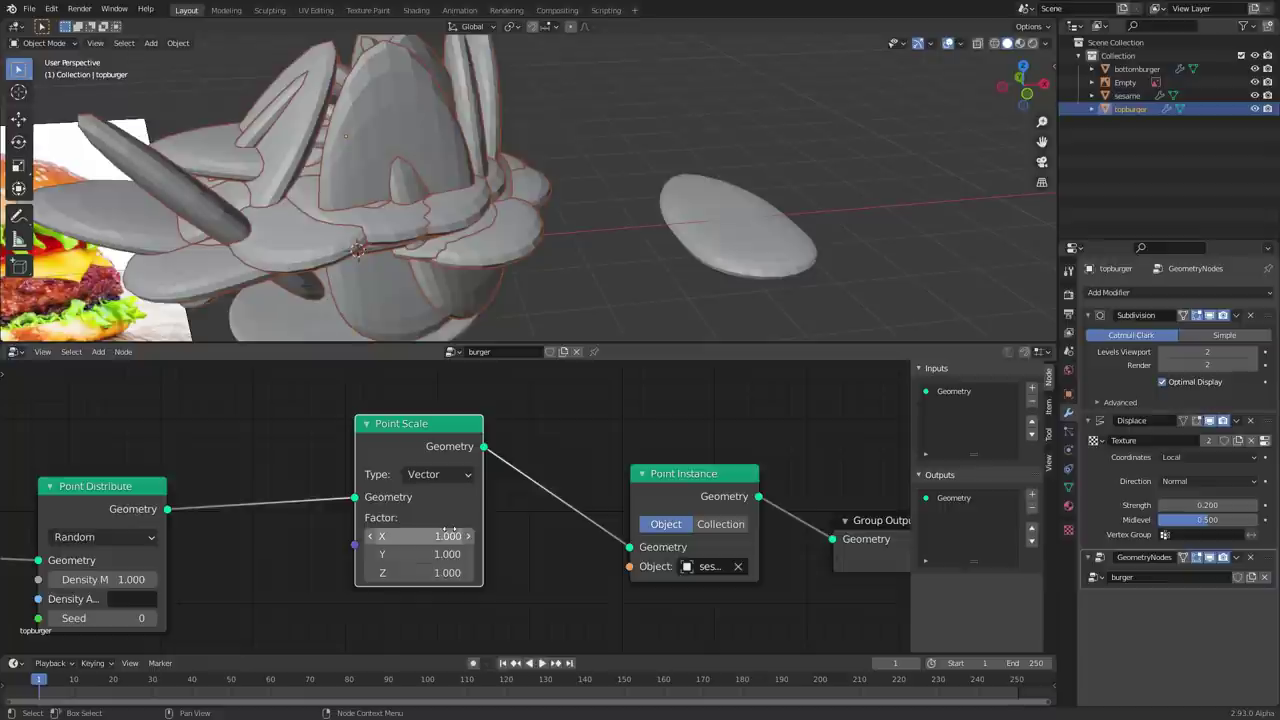
middle_click_drag(404, 572, 490, 554)
key("ctrl+alt+v")
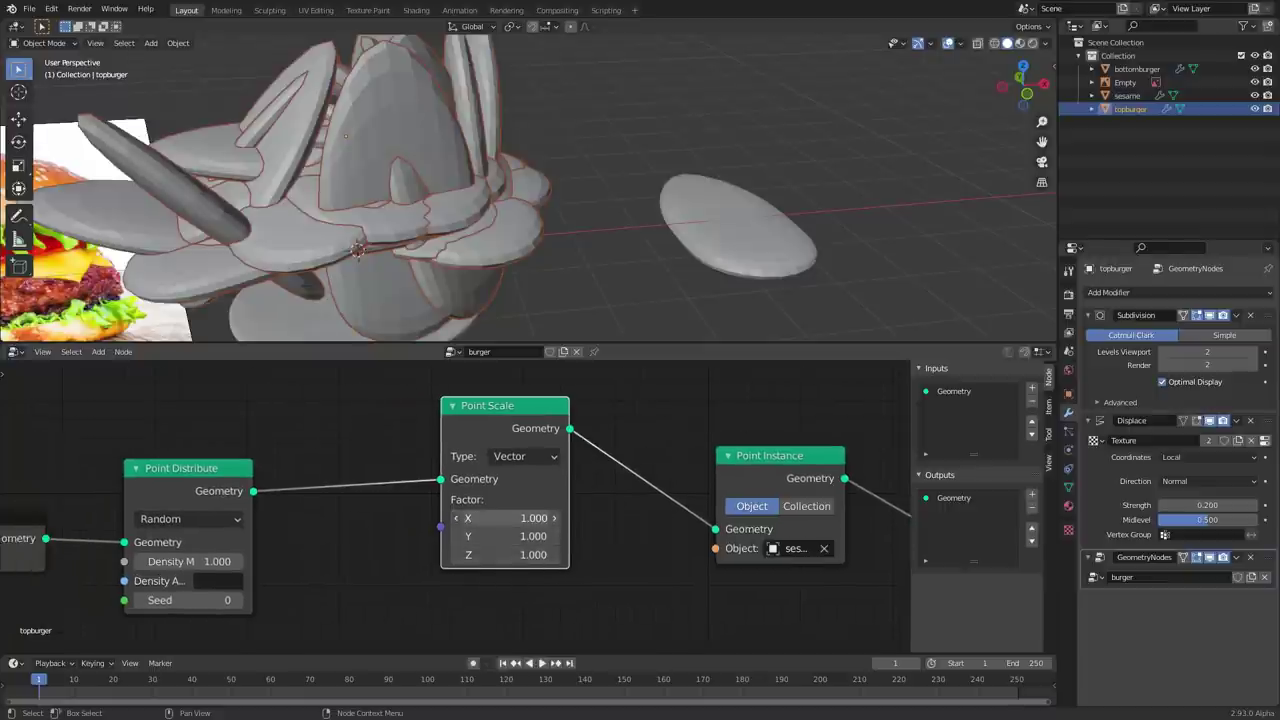
left_click_drag(505, 518, 535, 517)
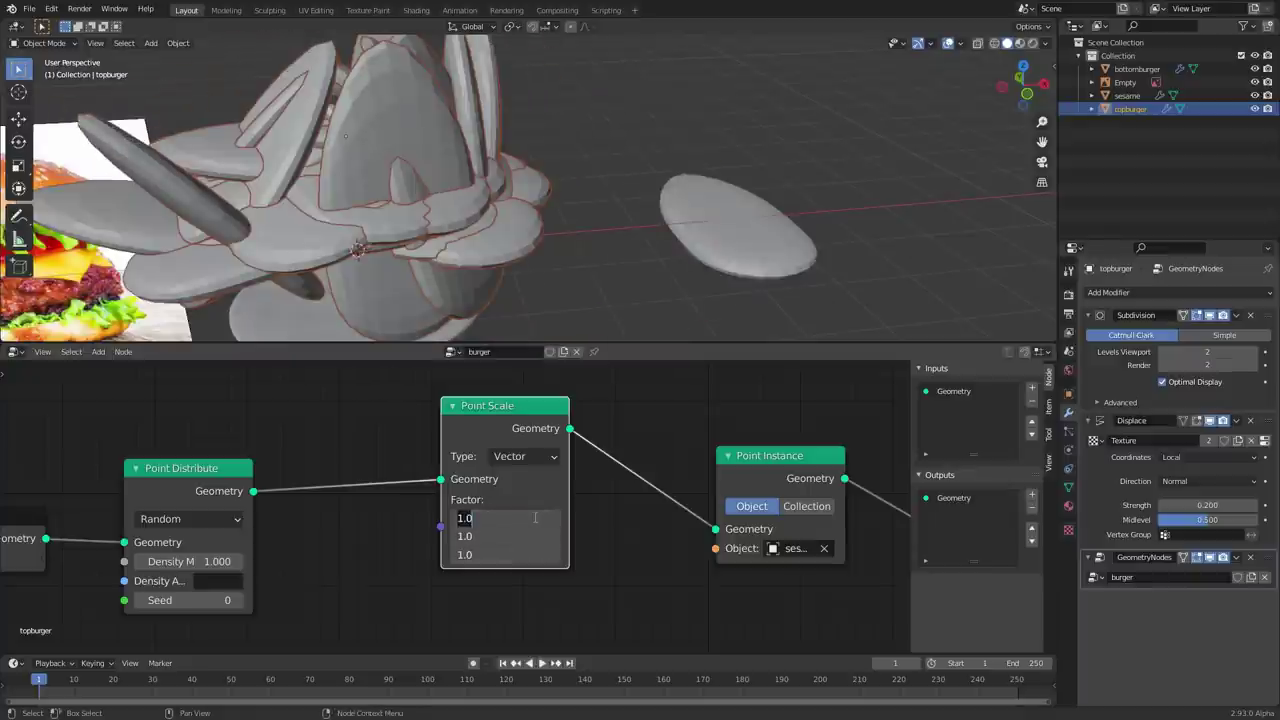
type("0.1")
key("Return")
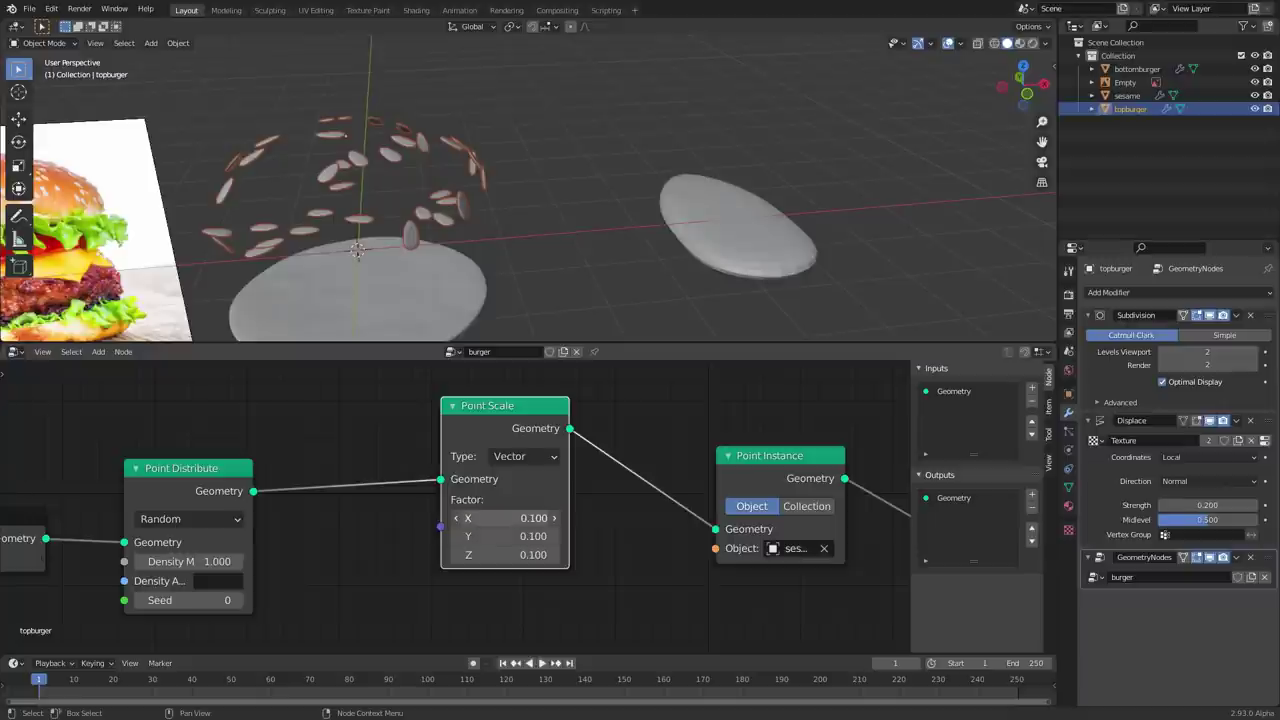
left_click_drag(533, 517, 533, 556)
type("0.05")
key("Return")
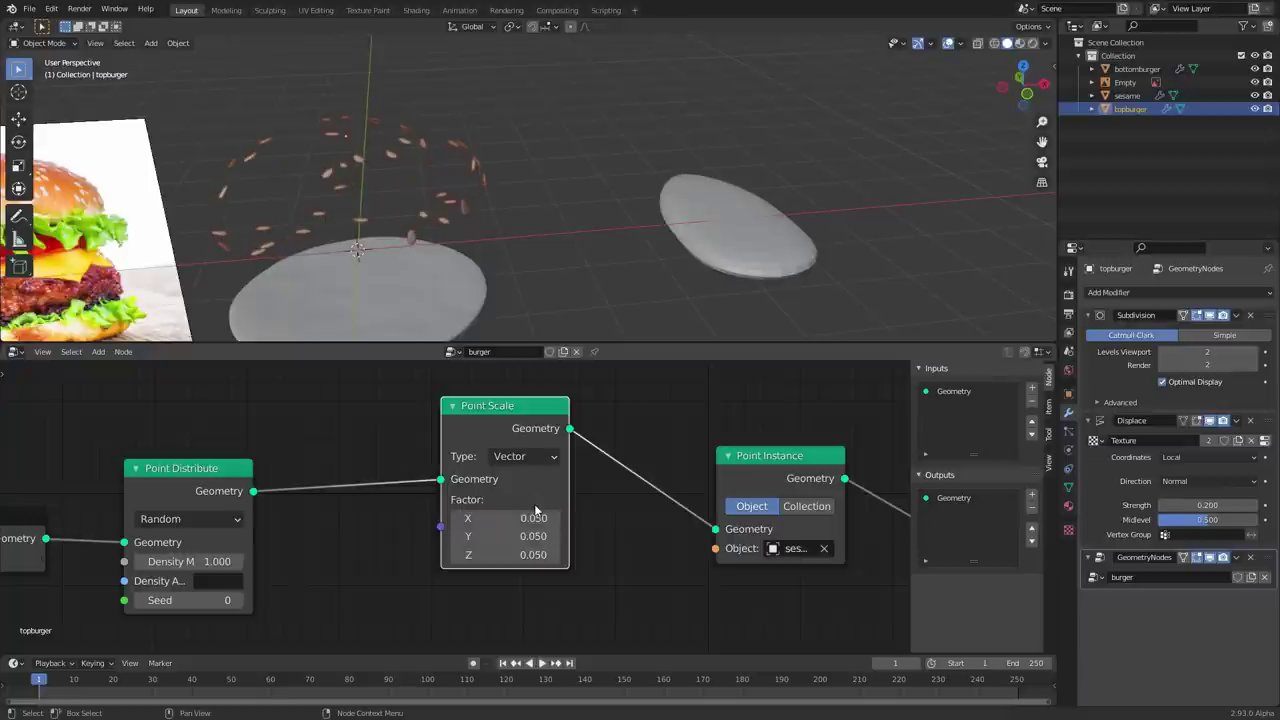
scroll(483, 150, "up", 4)
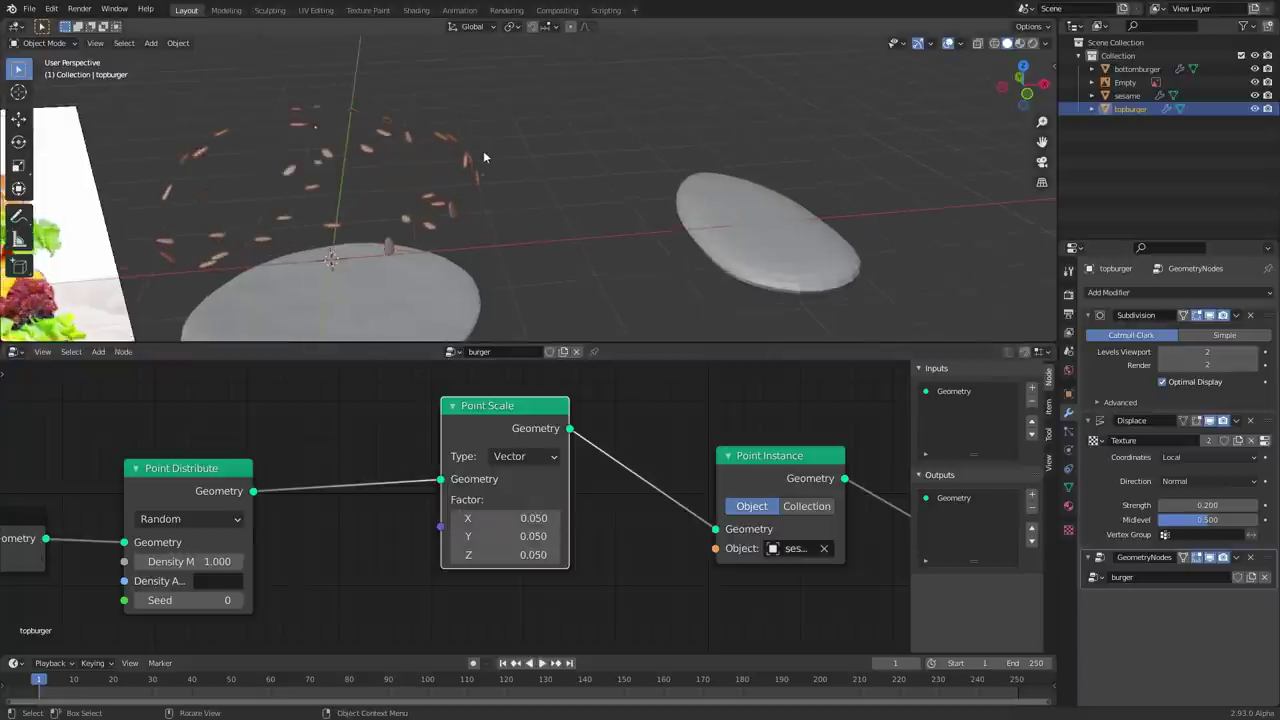
scroll(413, 211, "up", 2)
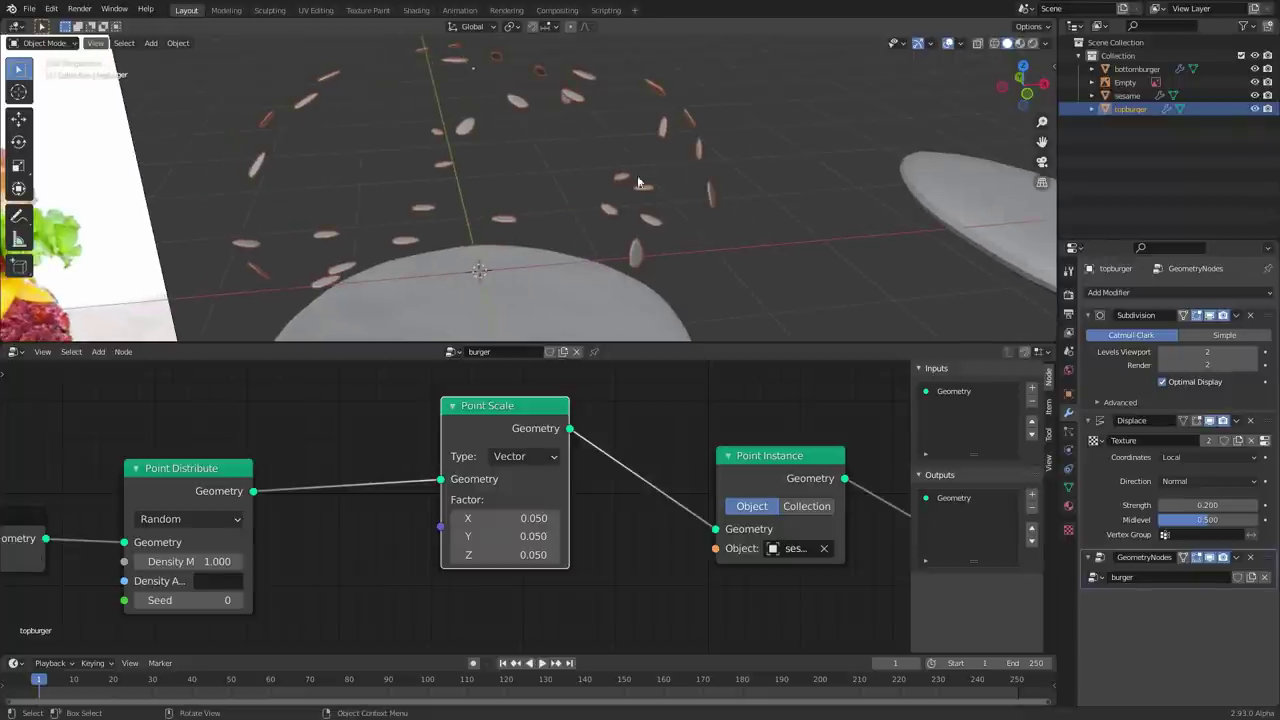
middle_click_drag(511, 137, 625, 197)
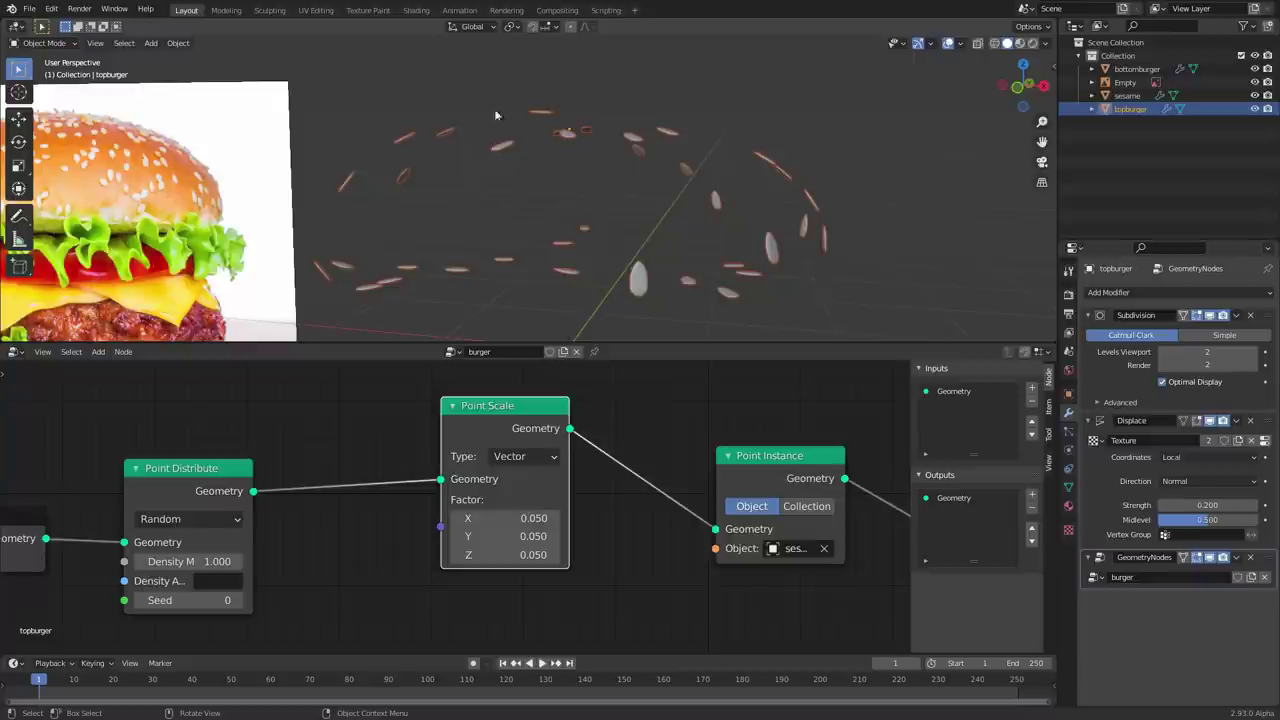
middle_click_drag(418, 133, 500, 183)
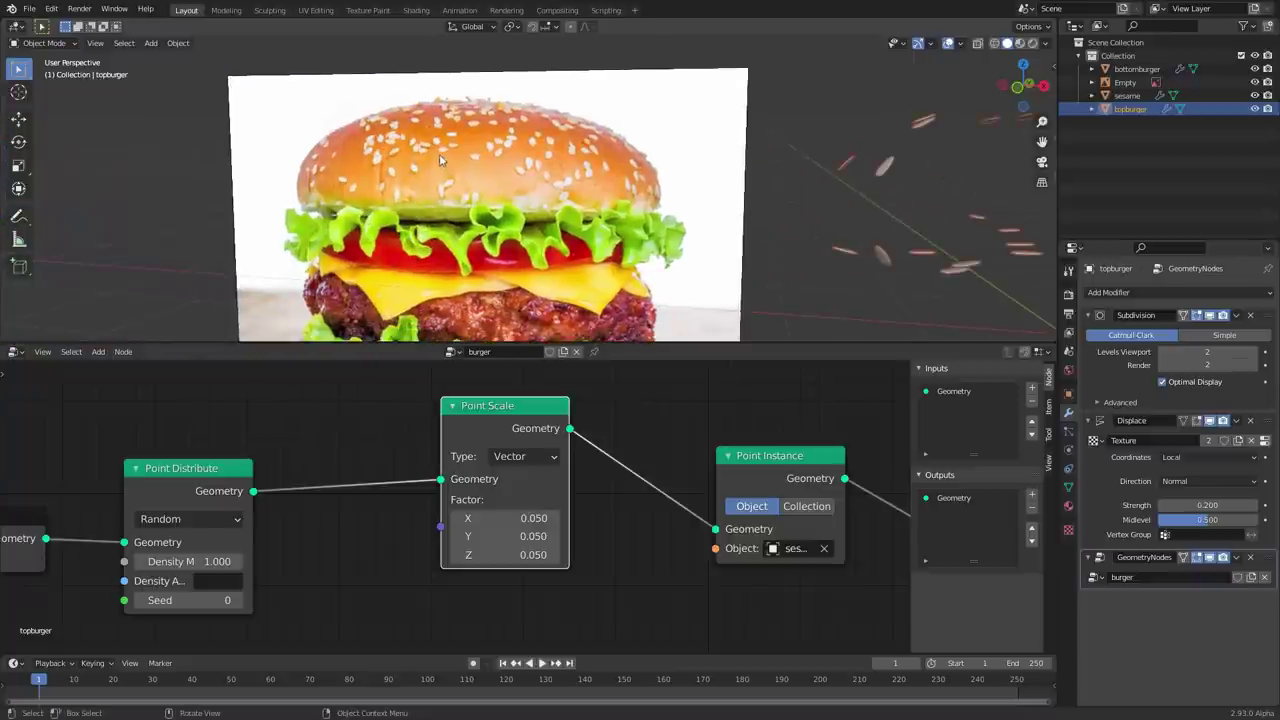
scroll(555, 80, "up", 5)
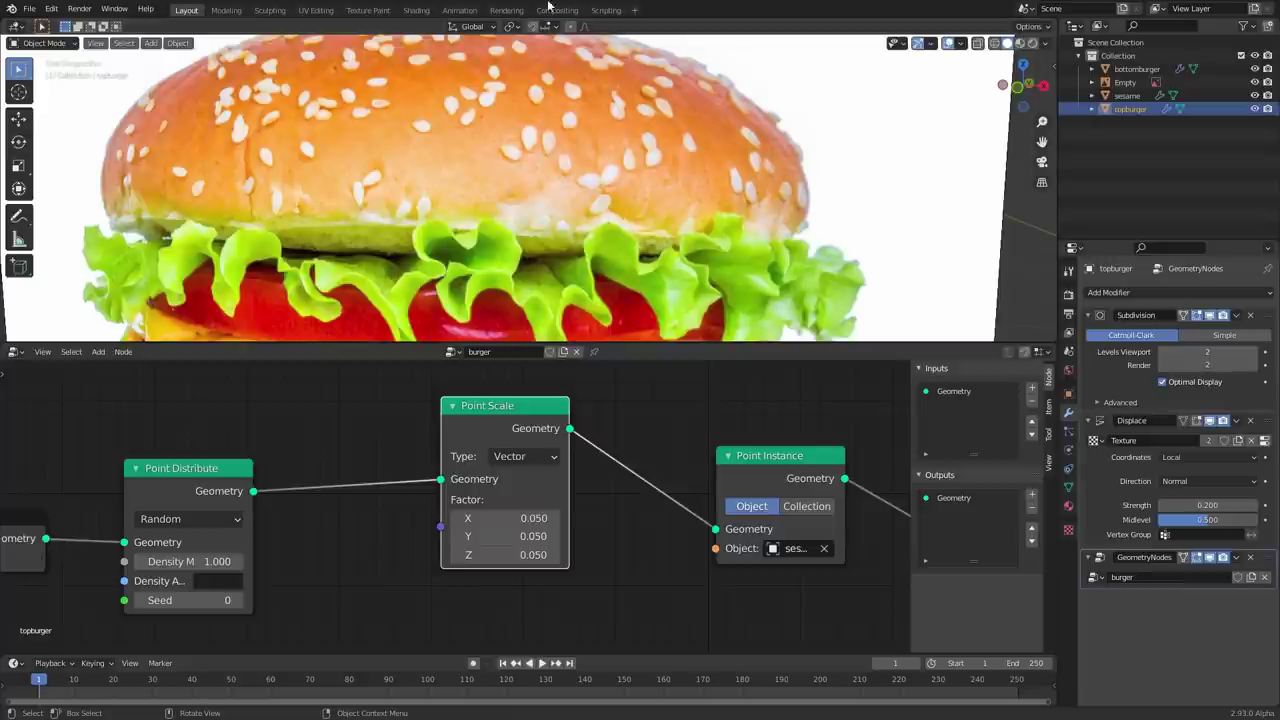
scroll(677, 150, "down", 1)
scroll(700, 160, "down", 6)
middle_click_drag(758, 181, 491, 182, "shift")
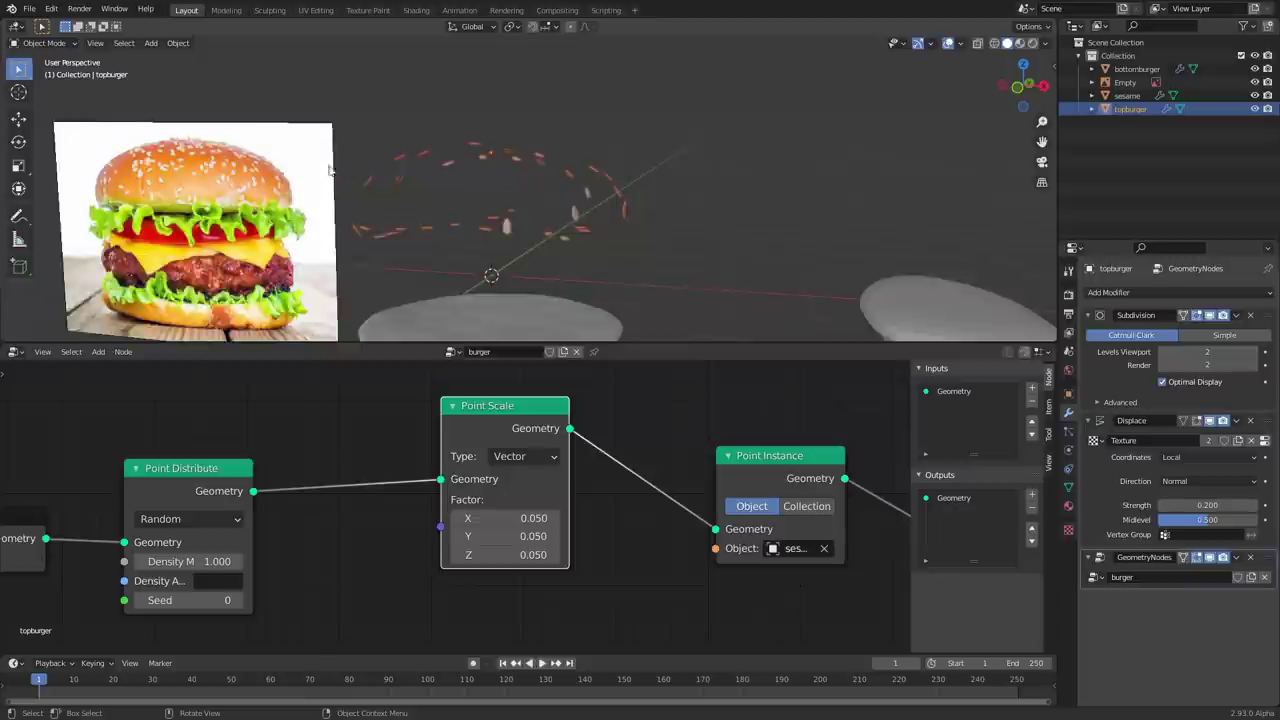
scroll(509, 172, "up", 3)
scroll(509, 172, "down", 3)
scroll(780, 146, "down", 1)
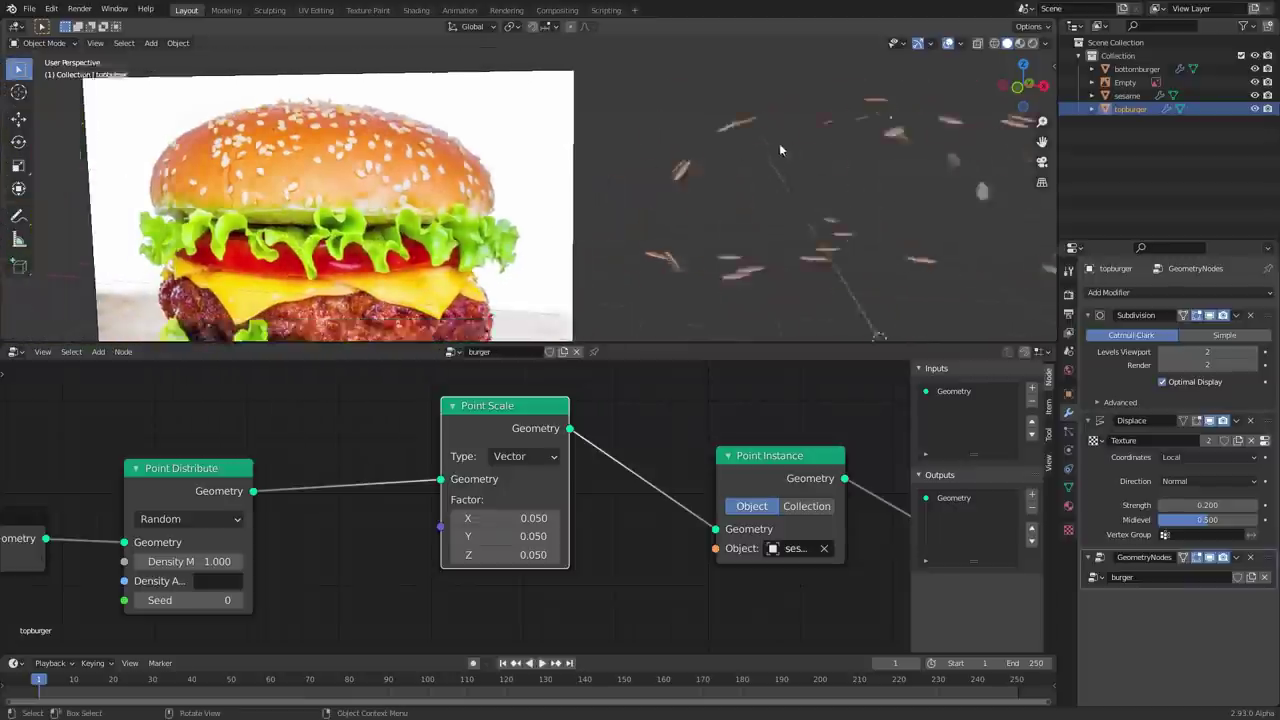
middle_click_drag(780, 146, 547, 131)
scroll(597, 163, "up", 2)
scroll(607, 228, "down", 2)
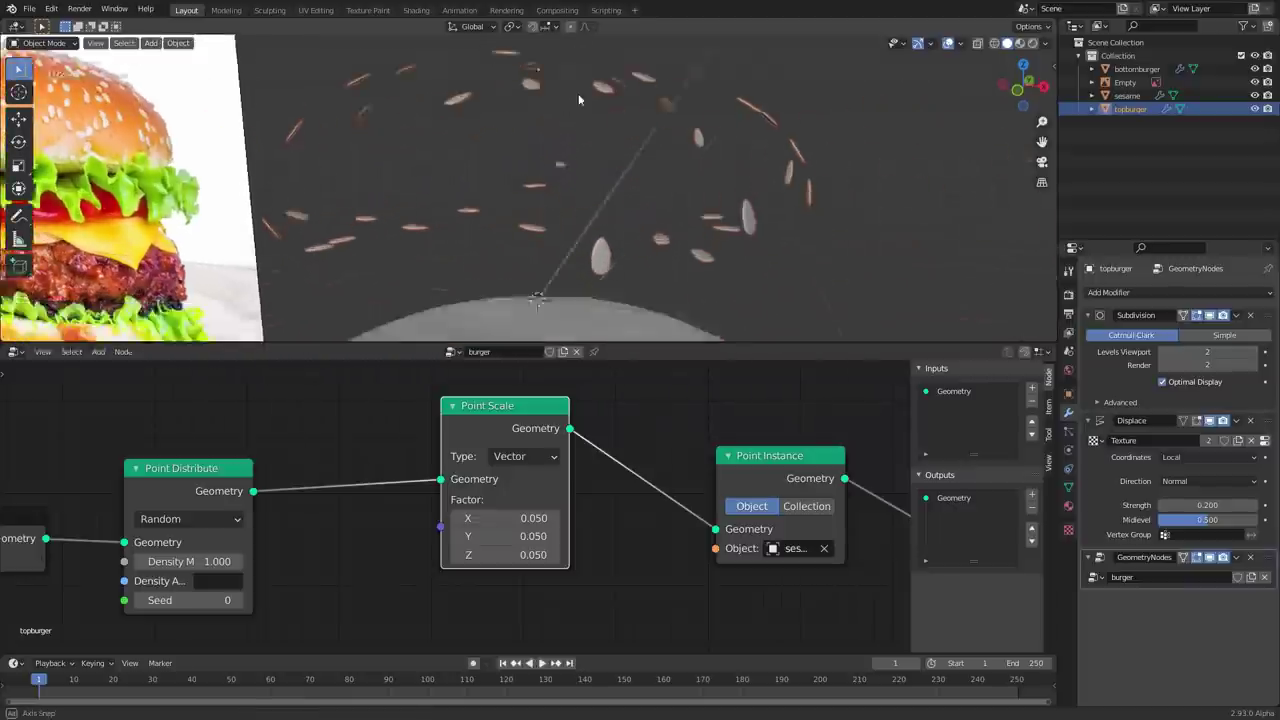
middle_click_drag(607, 228, 749, 76)
scroll(557, 135, "down", 2)
middle_click_drag(557, 135, 610, 153)
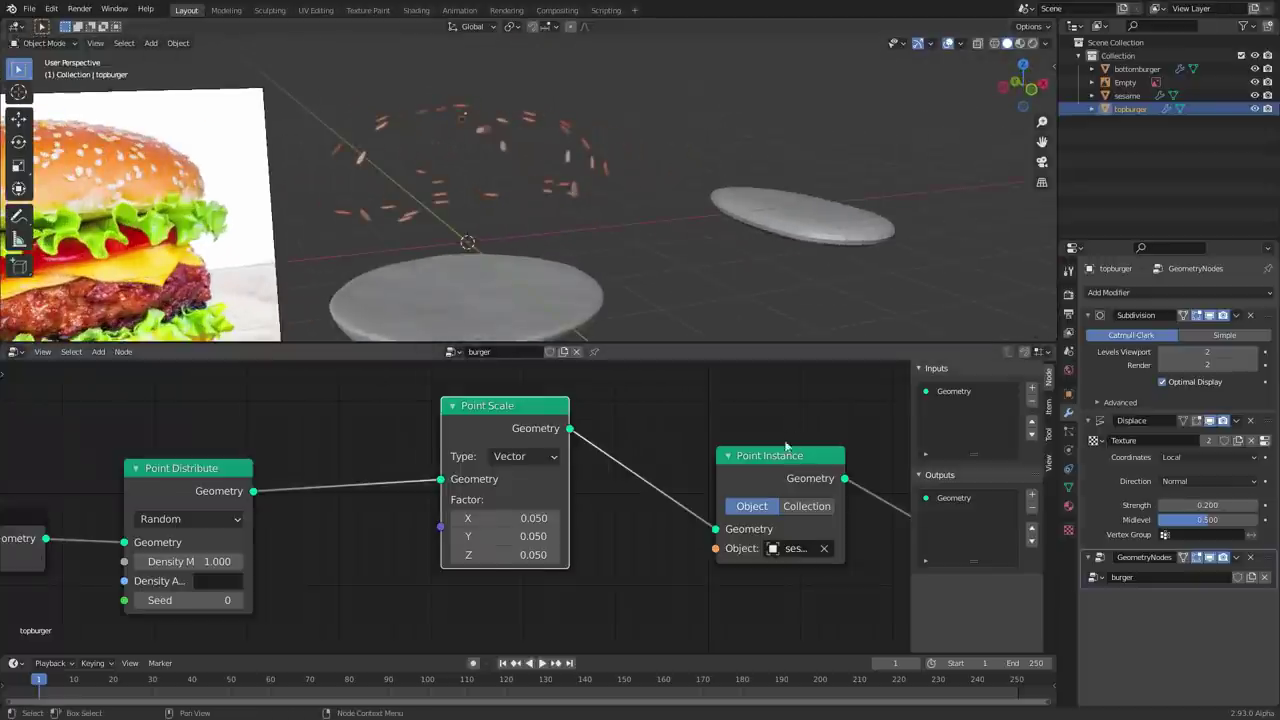
middle_click_drag(762, 491, 668, 472)
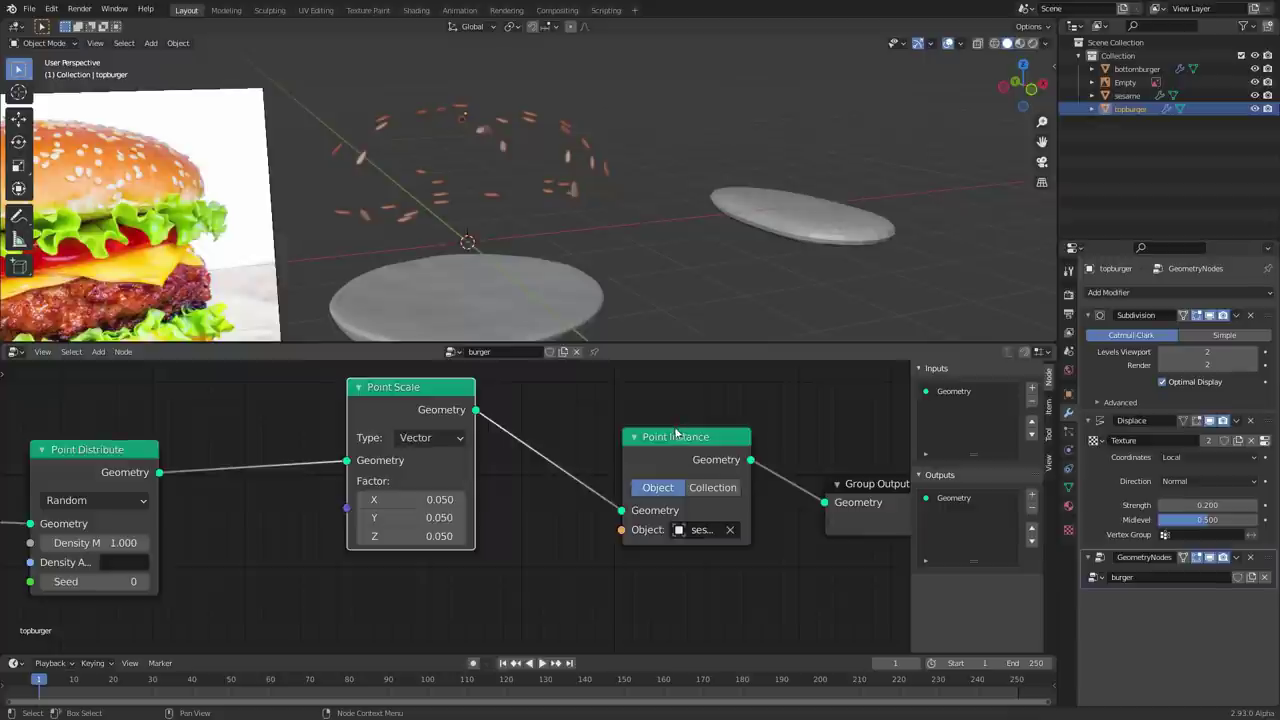
- Add a Join Geometry node just before the Group Output
left_click_drag(690, 437, 609, 430)
key("shift+a")
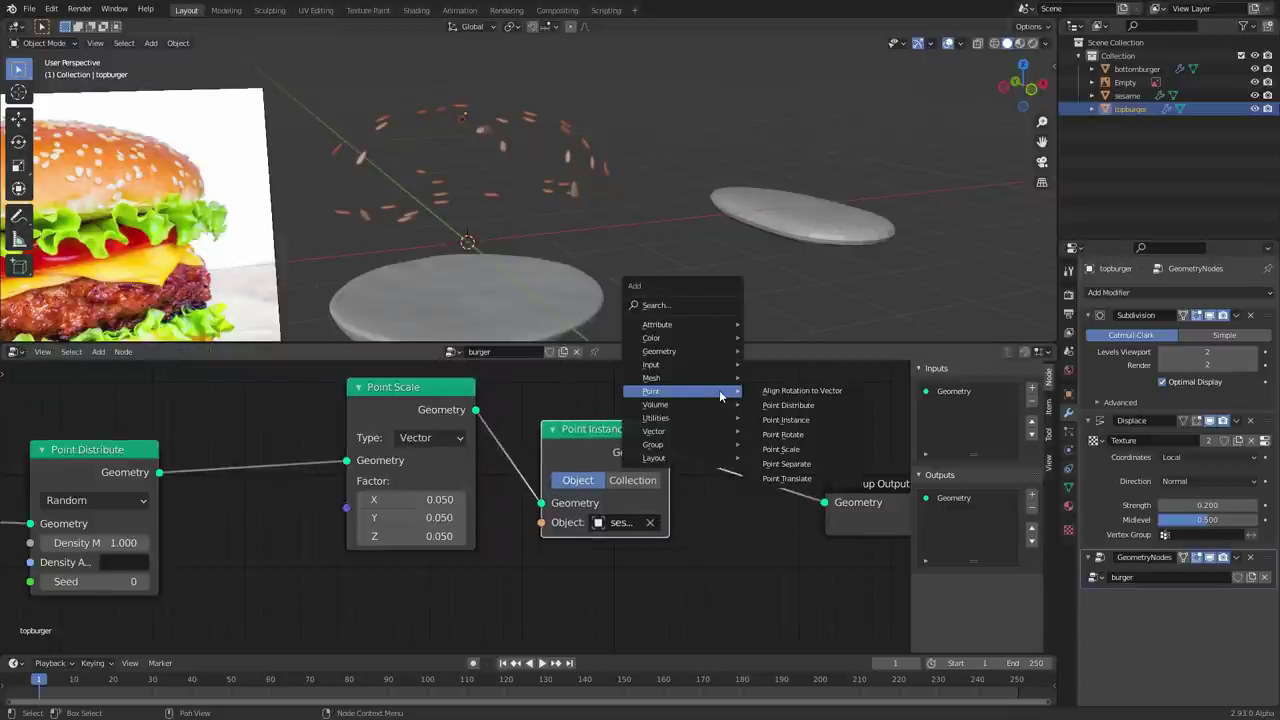
left_click(671, 305)
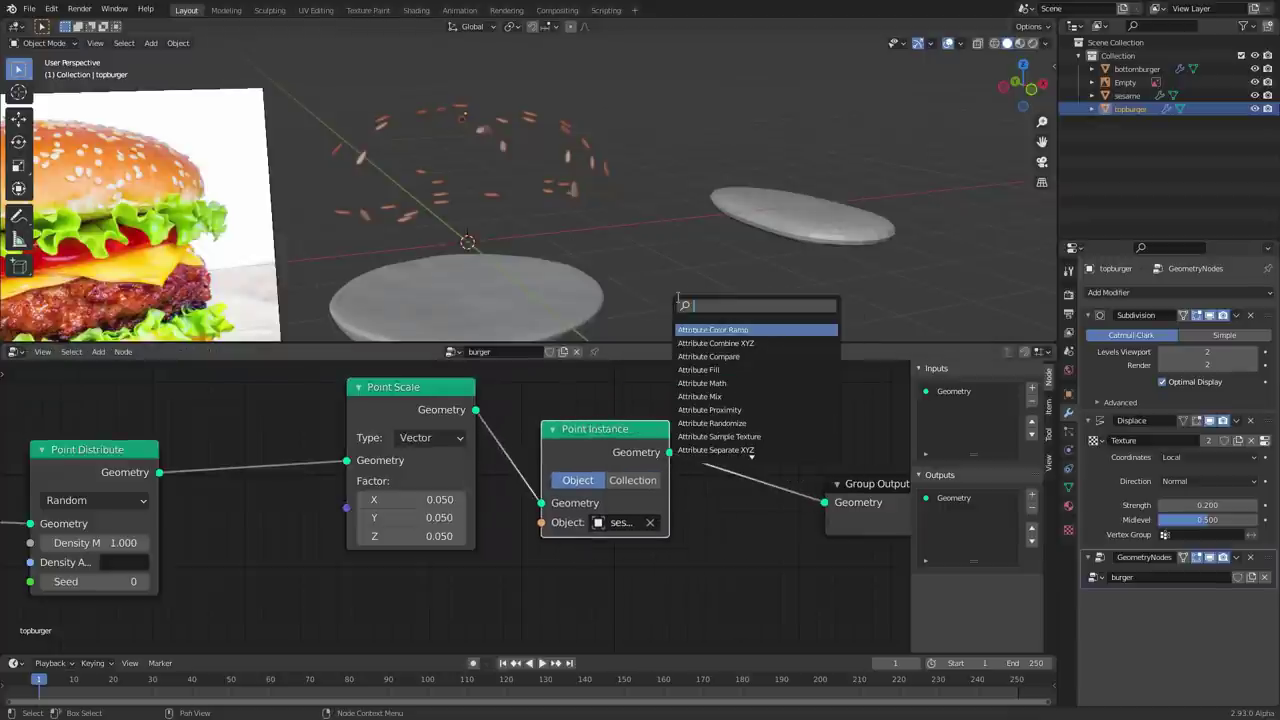
type("join")
key("Return")
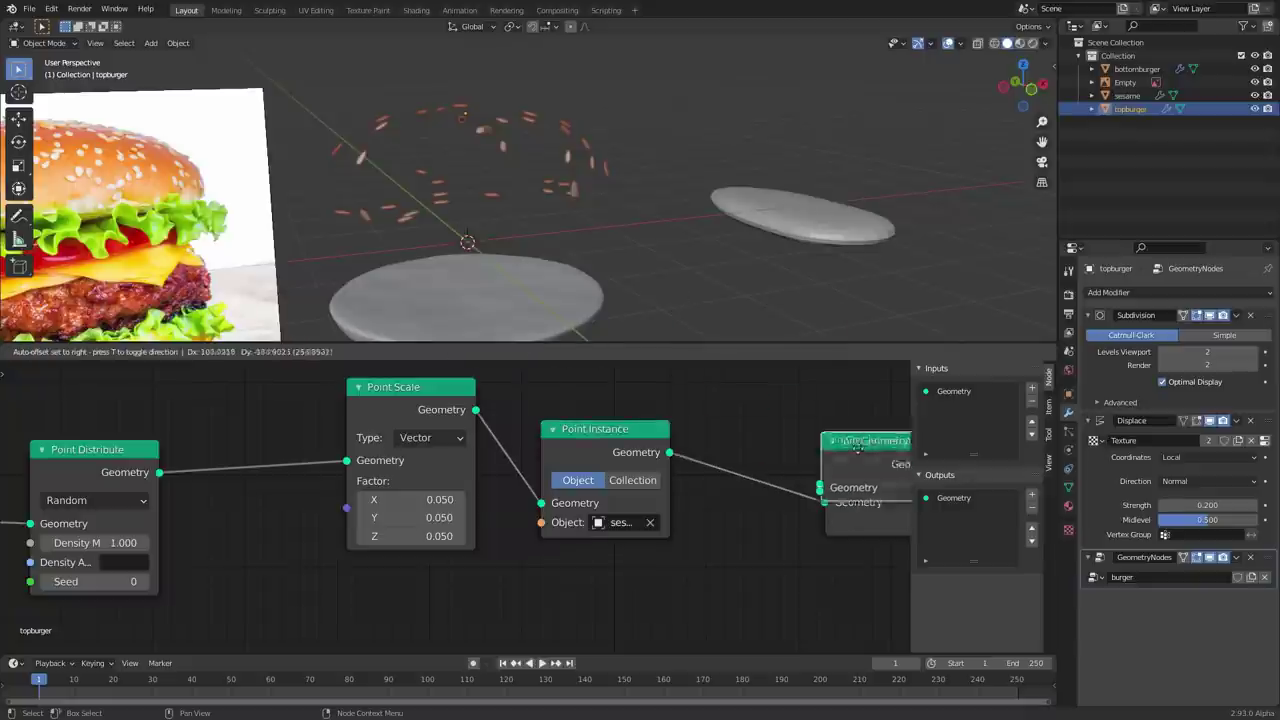
left_click(780, 455)
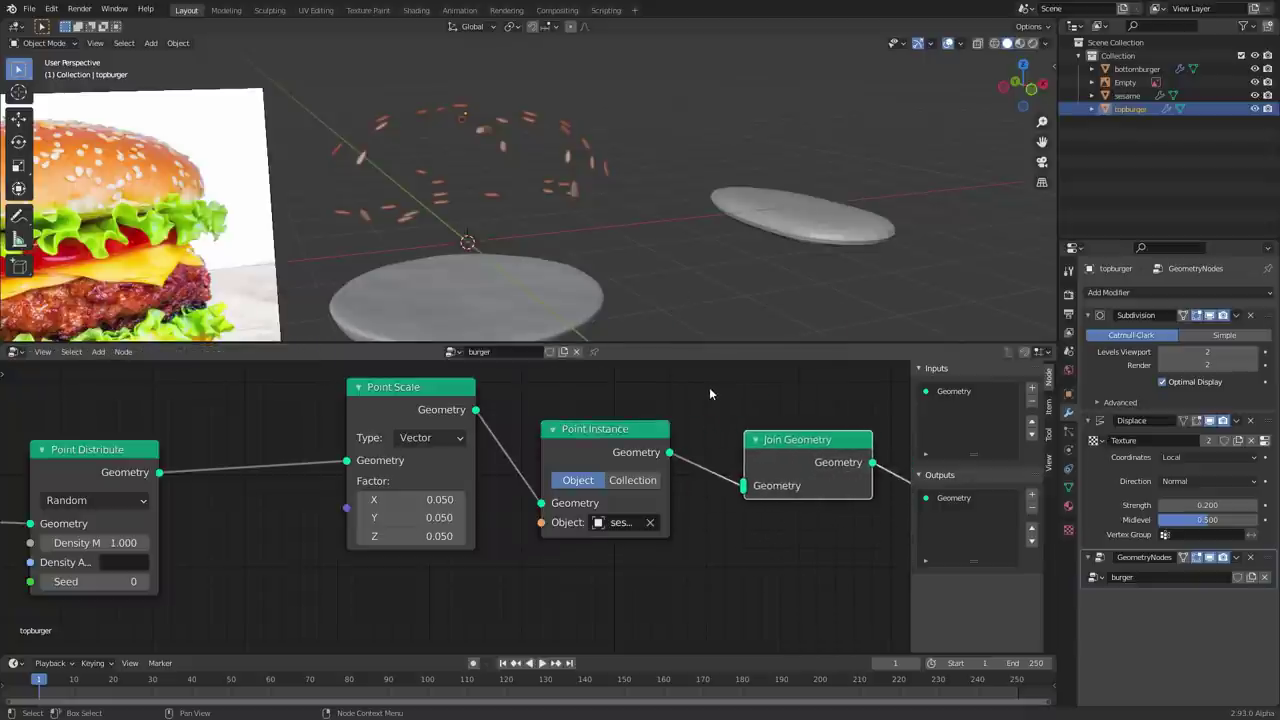
left_click(736, 502)
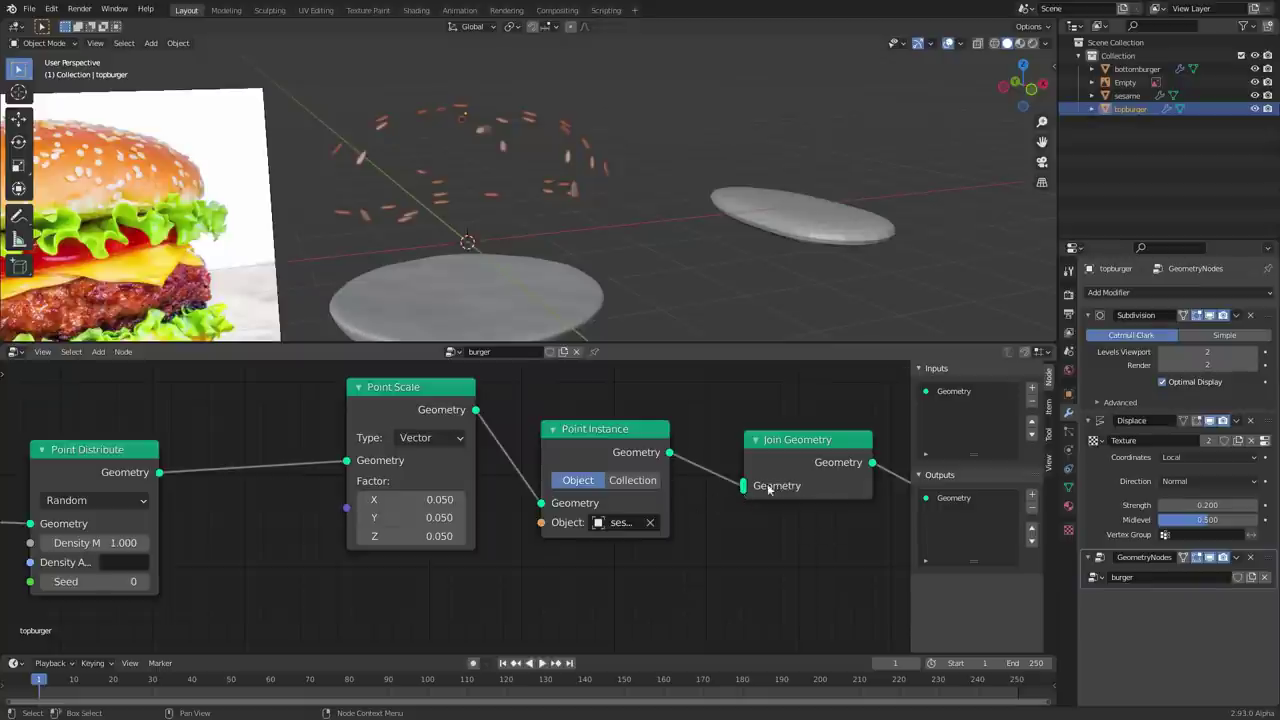
middle_click_drag(768, 488, 664, 485)
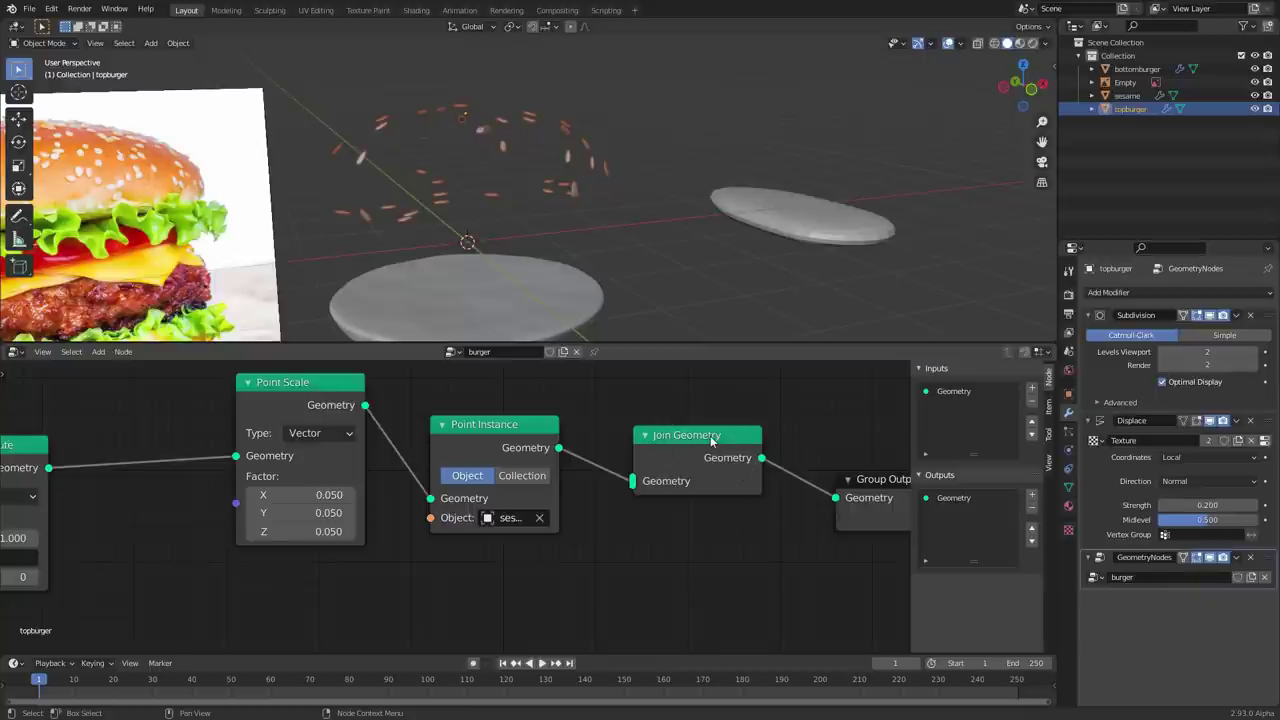
- Try and undo a Boolean node, then wire the original bun geometry into Join Geometry
key("shift+a")
left_click(666, 371)
type("boo")
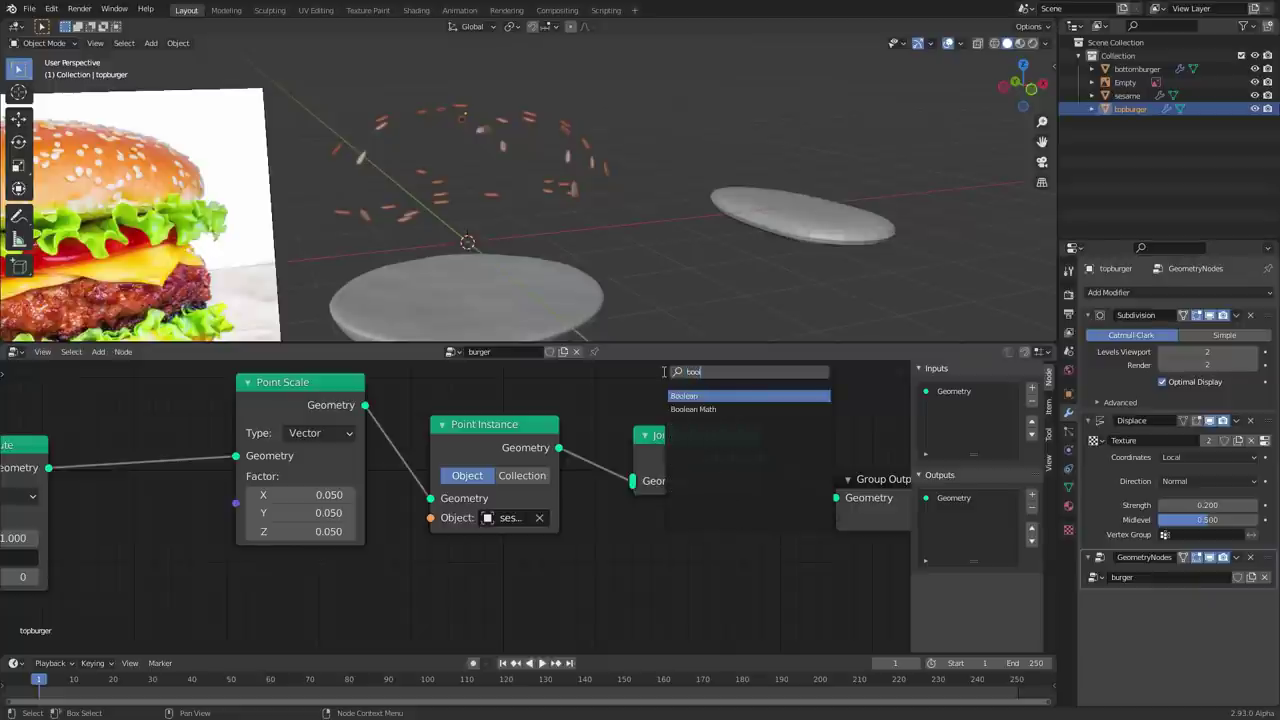
type("l")
key("Return")
left_click(650, 525)
left_click(660, 558)
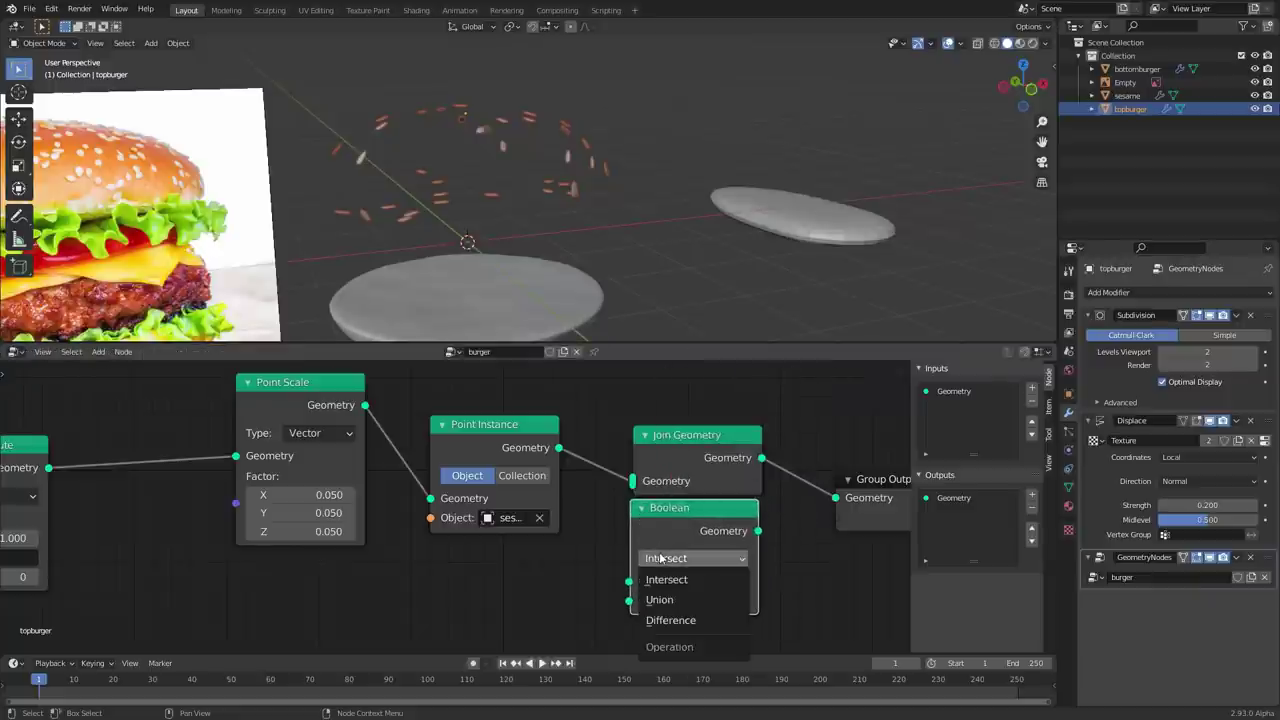
key("Escape")
key("ctrl+z")
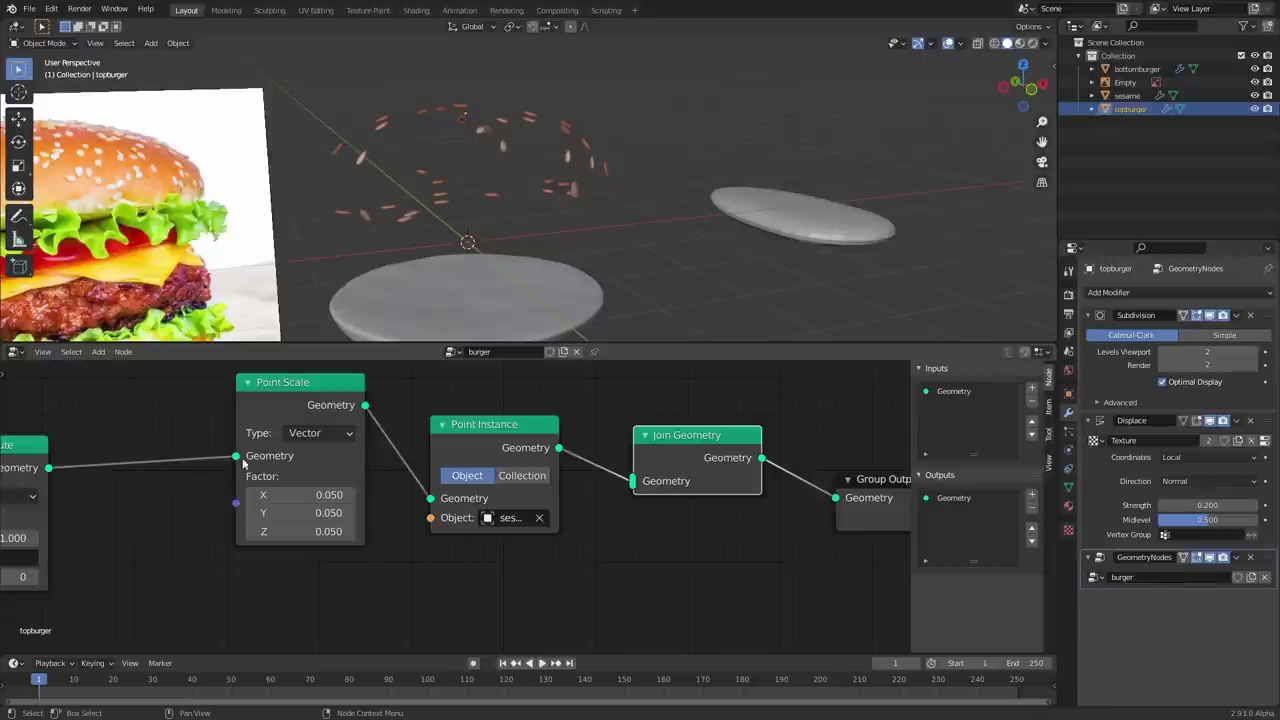
scroll(229, 480, "left", 5, "ctrl")
scroll(219, 507, "down", 2)
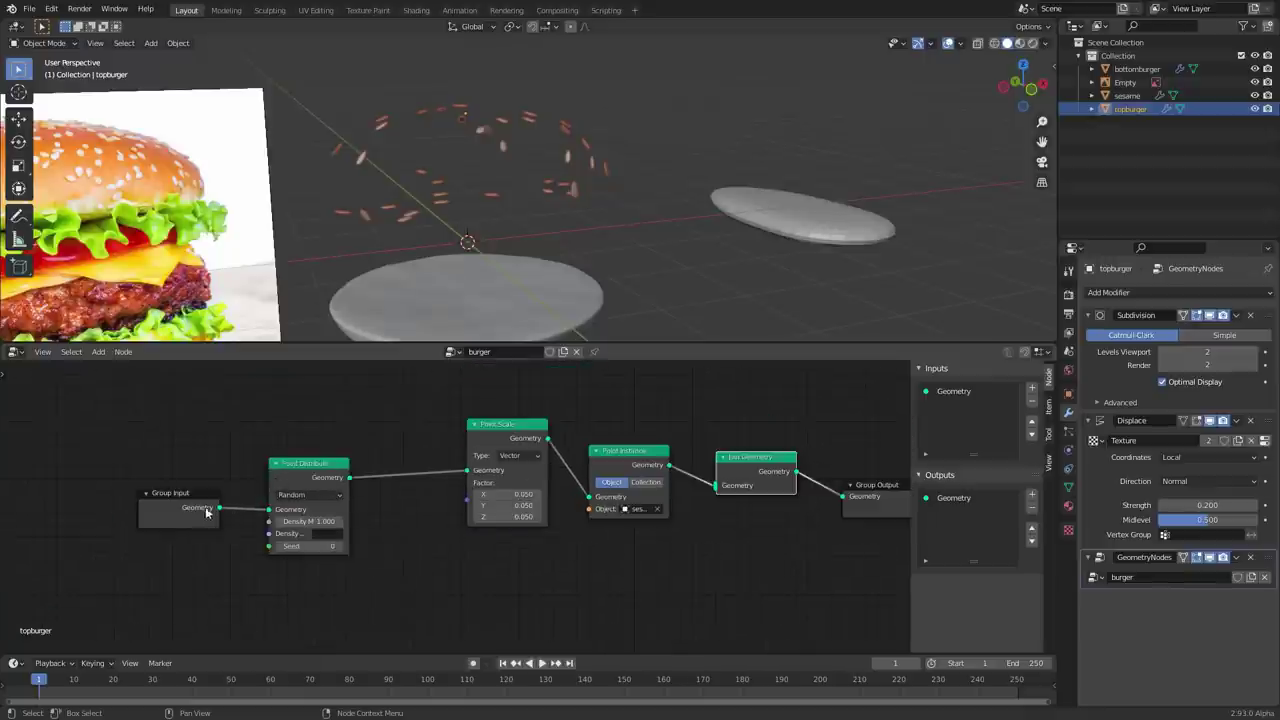
left_click_drag(219, 507, 715, 487)
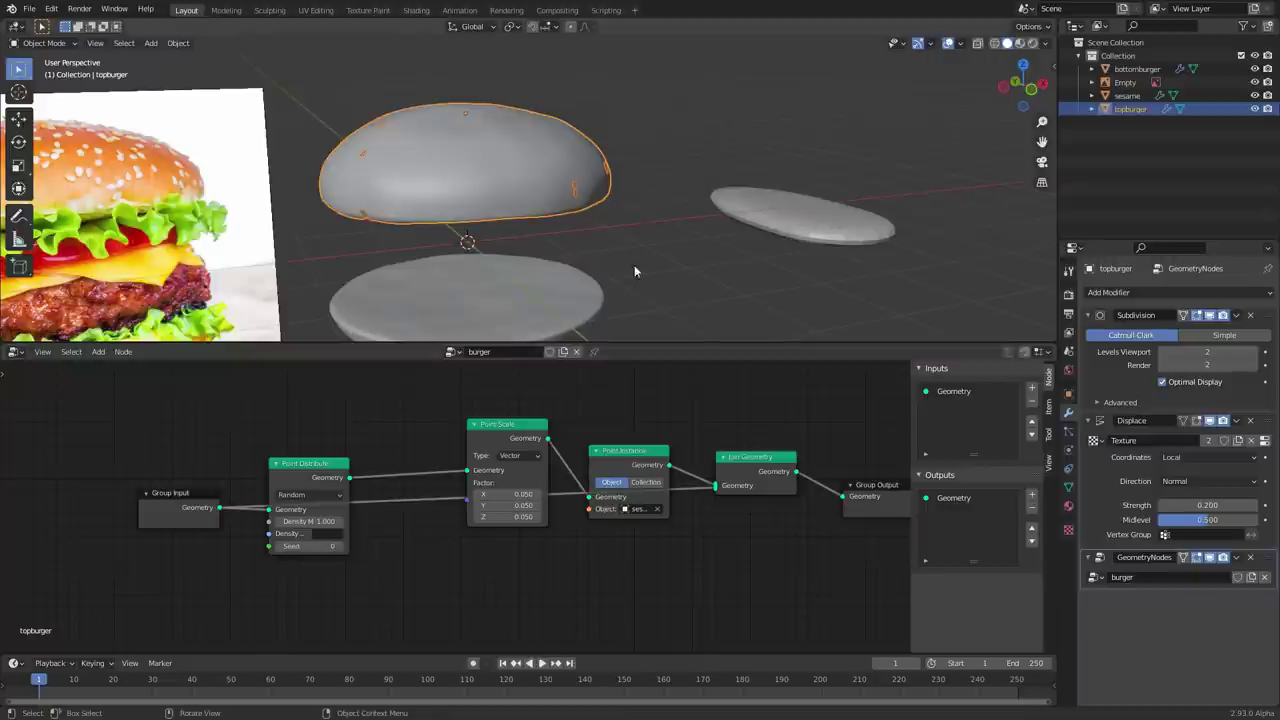
- Raise Point Distribute, Point Scale and Point Instance above the main link and move Group Input left
left_click_drag(642, 412, 320, 494)
left_click_drag(320, 494, 320, 399)
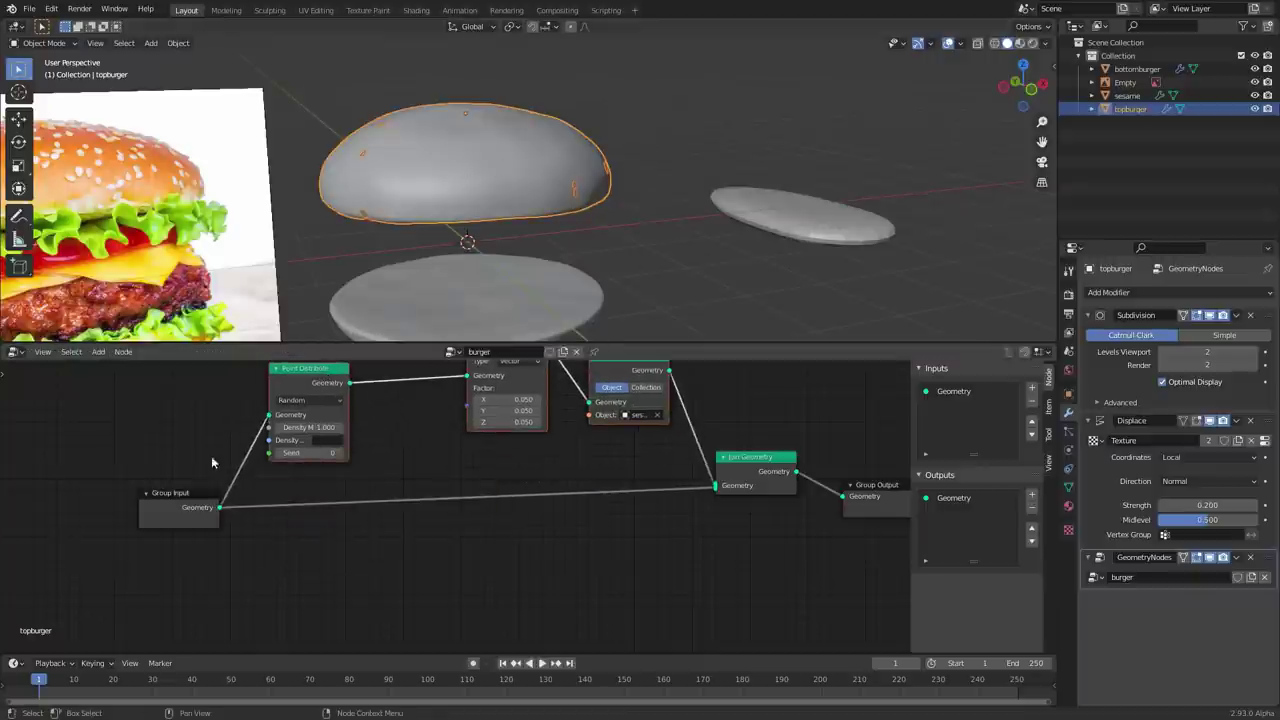
left_click_drag(170, 493, 191, 430)
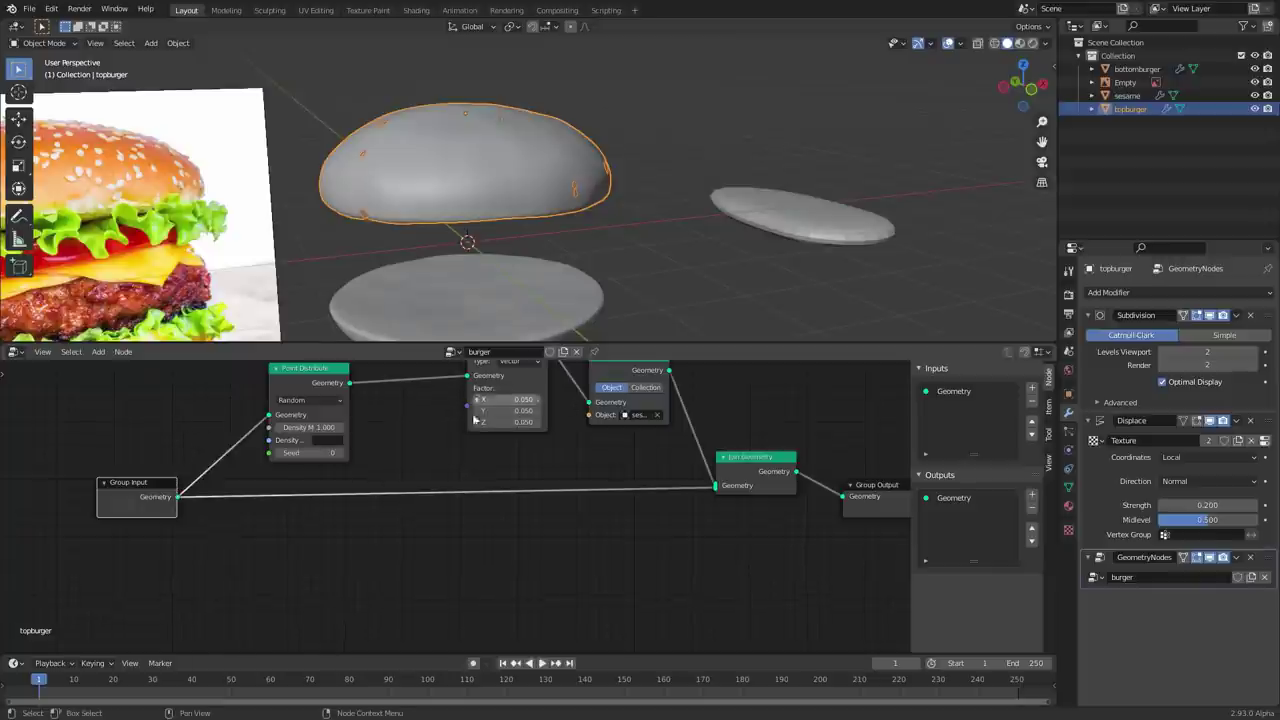
middle_click_drag(487, 401, 455, 471)
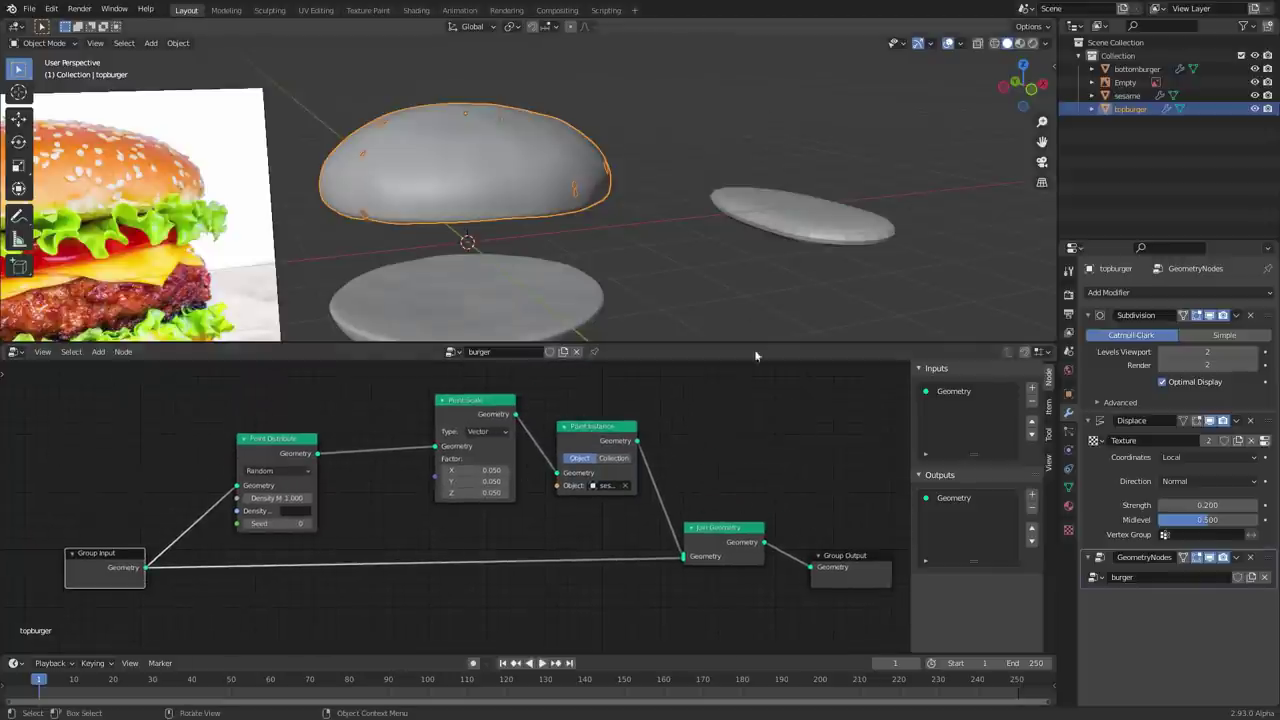
- Apply Shade Smooth to the sesame object and orbit to check the seeds
left_click(798, 219)
right_click(798, 219)
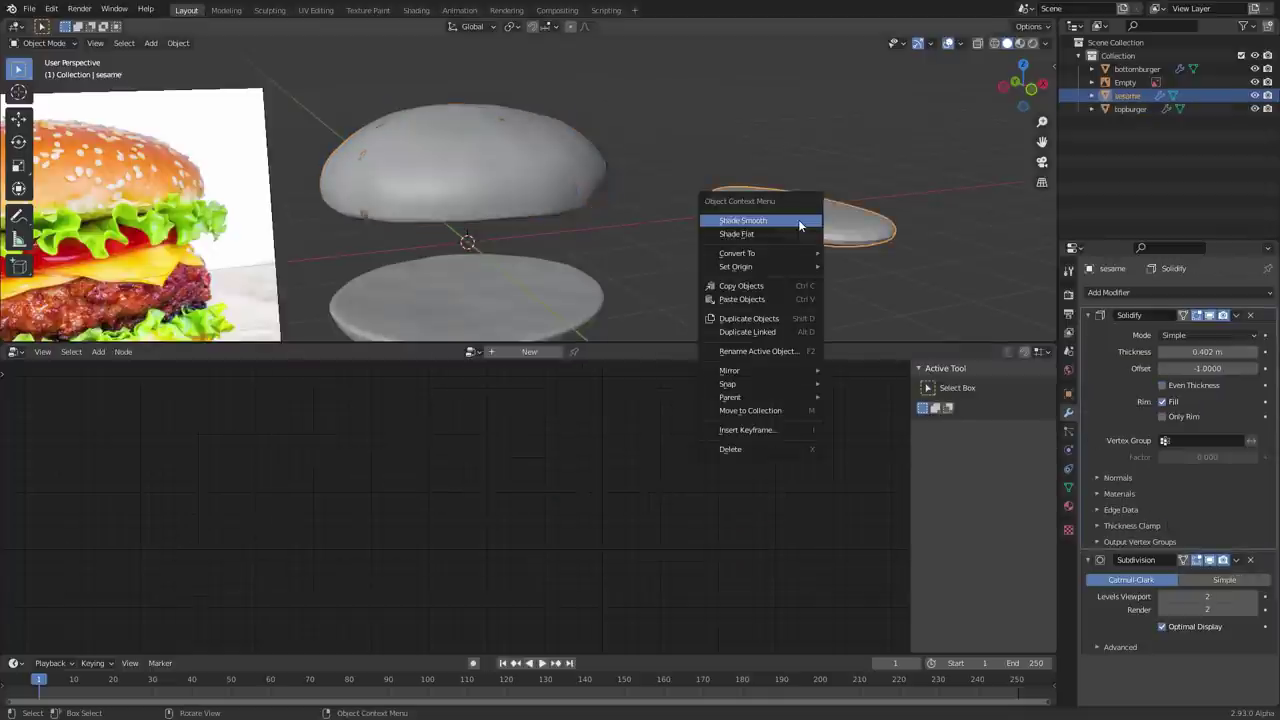
left_click(798, 219)
scroll(764, 184, "up", 4)
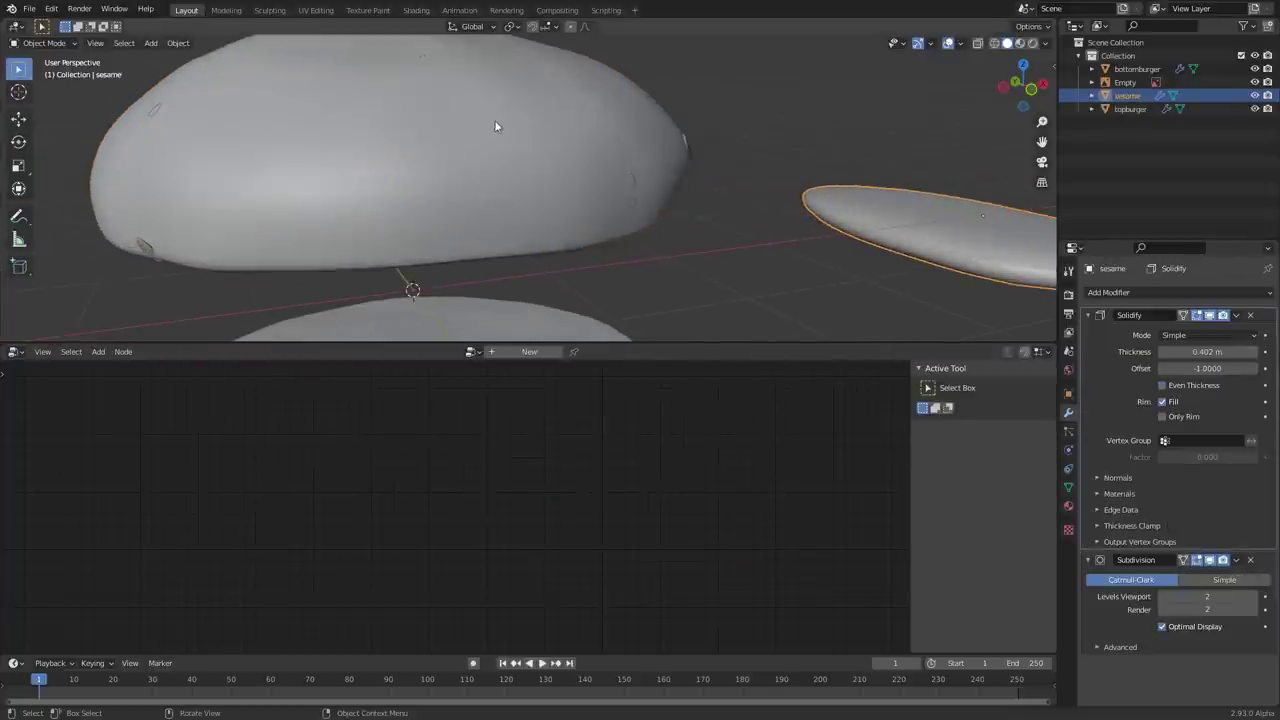
scroll(495, 126, "up", 2)
middle_click_drag(586, 187, 714, 151)
scroll(221, 180, "down", 8)
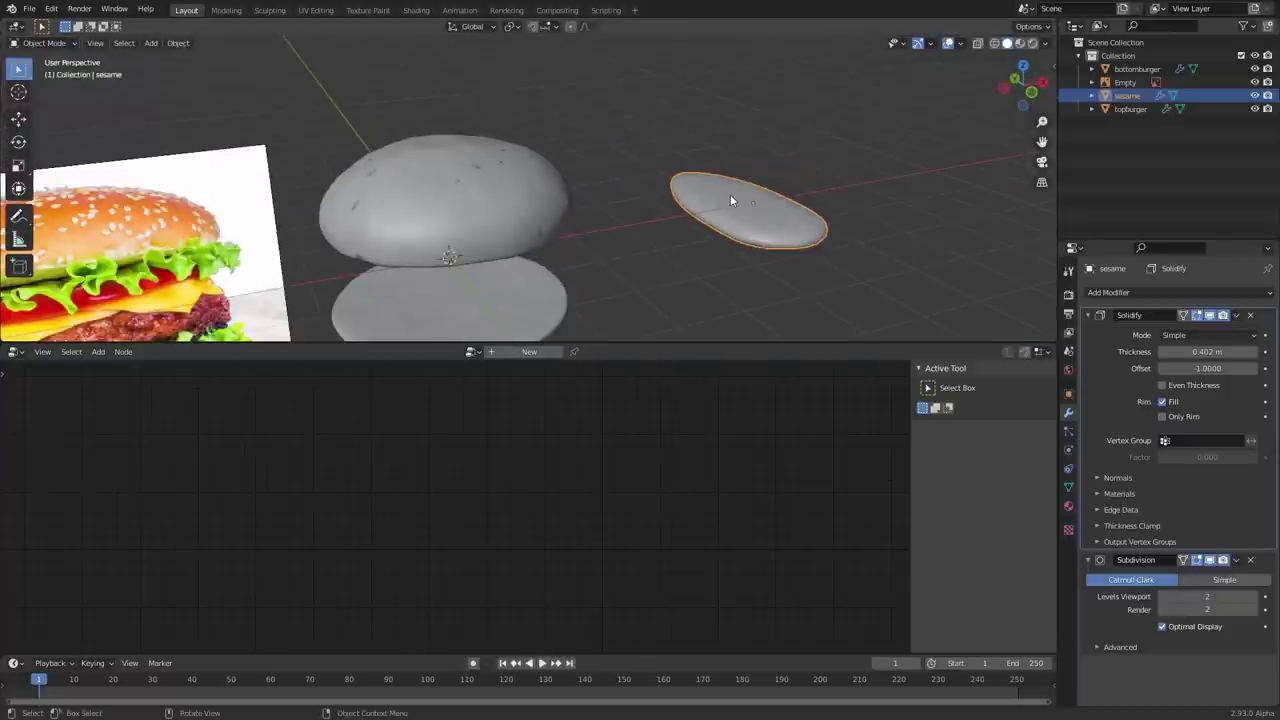
- In Edit Mode, raise the sesame mesh along Z so the seeds sit on the bun
left_click(406, 178)
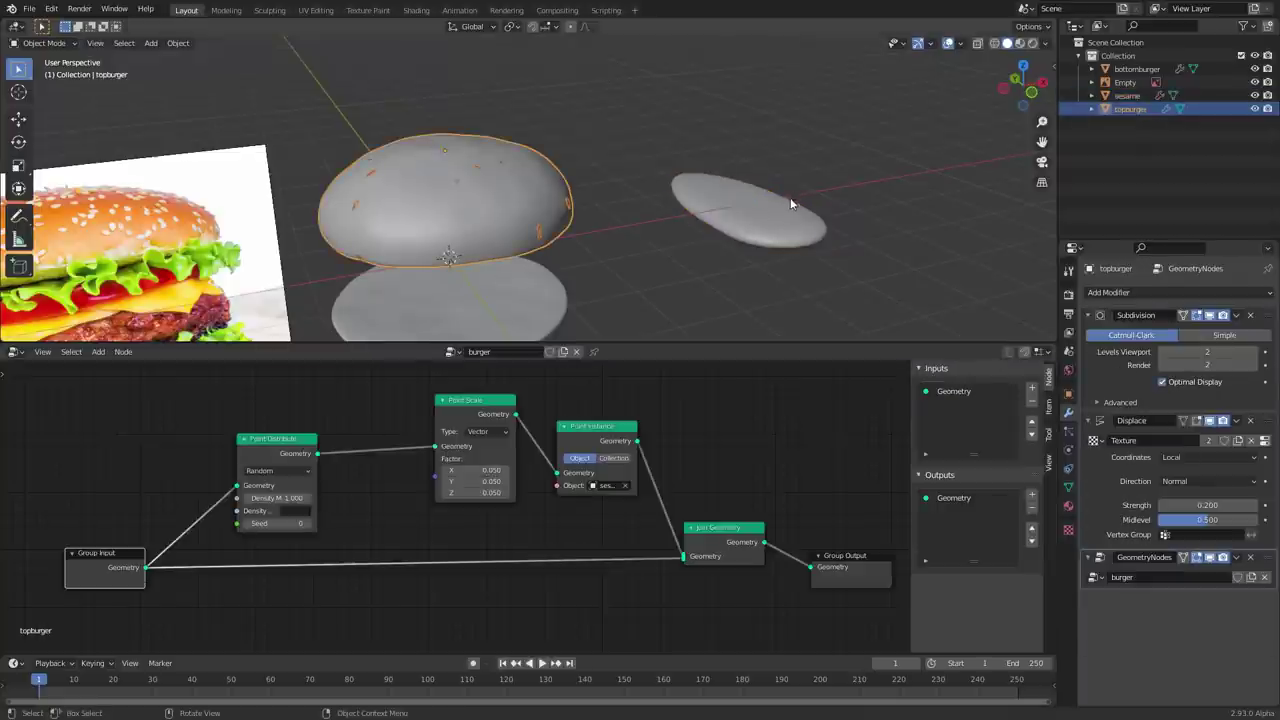
left_click(790, 203)
key("Tab")
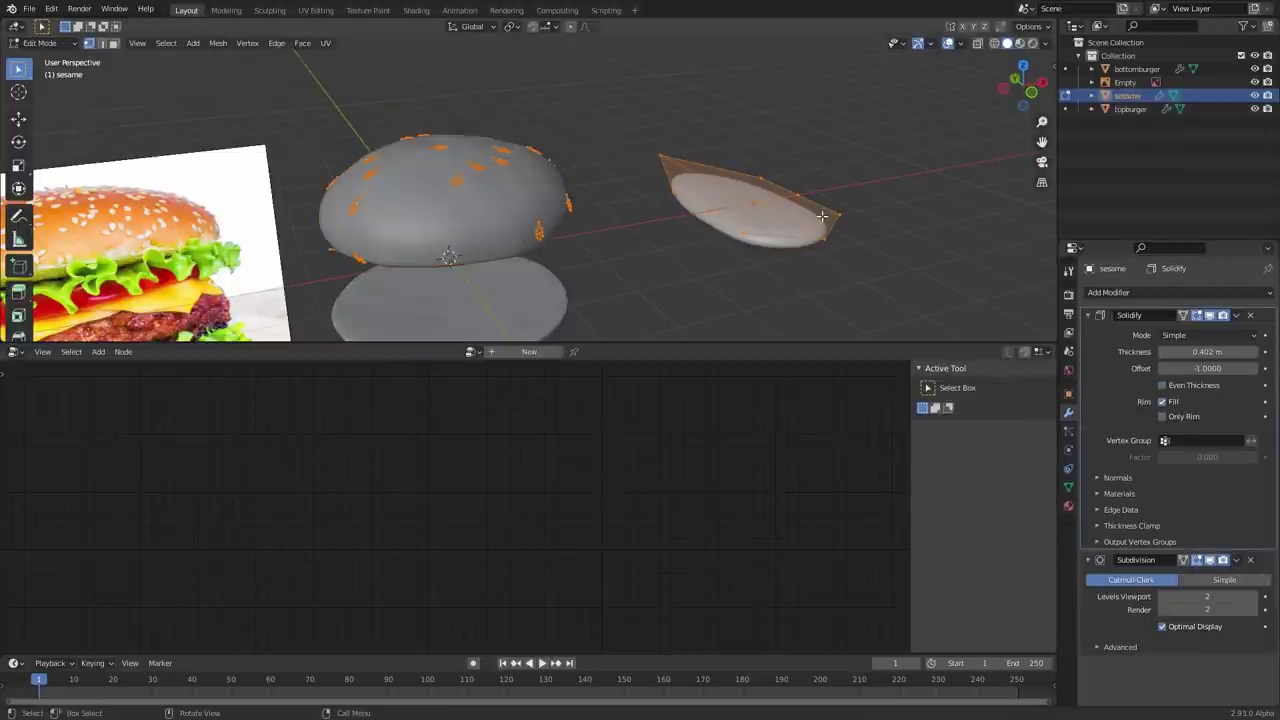
scroll(745, 206, "up", 2)
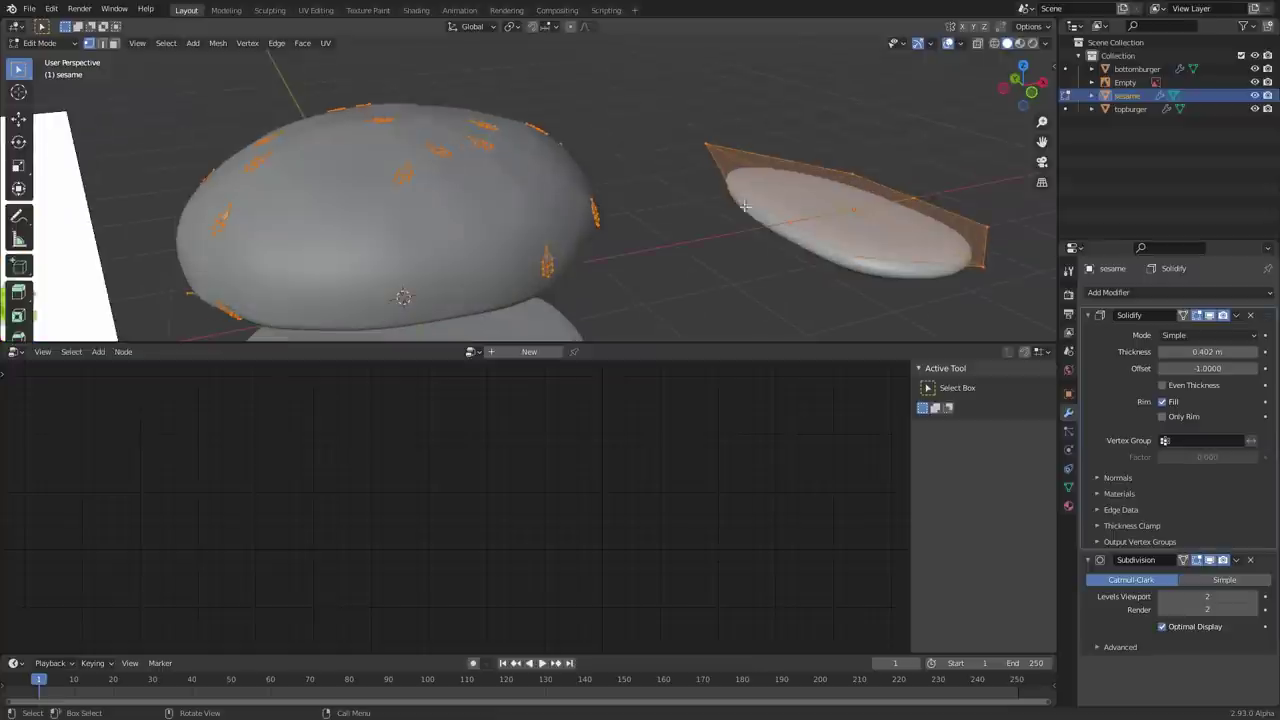
key("g")
key("z")
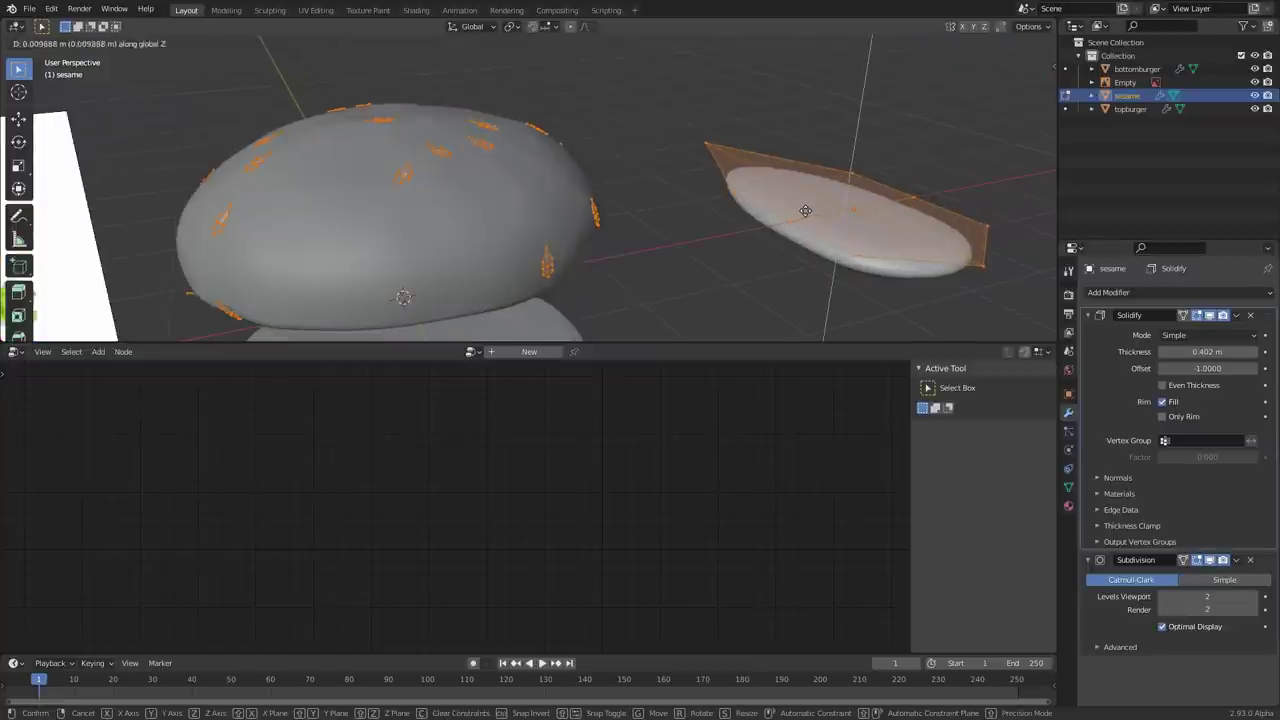
left_click(805, 201)
scroll(606, 182, "up", 6)
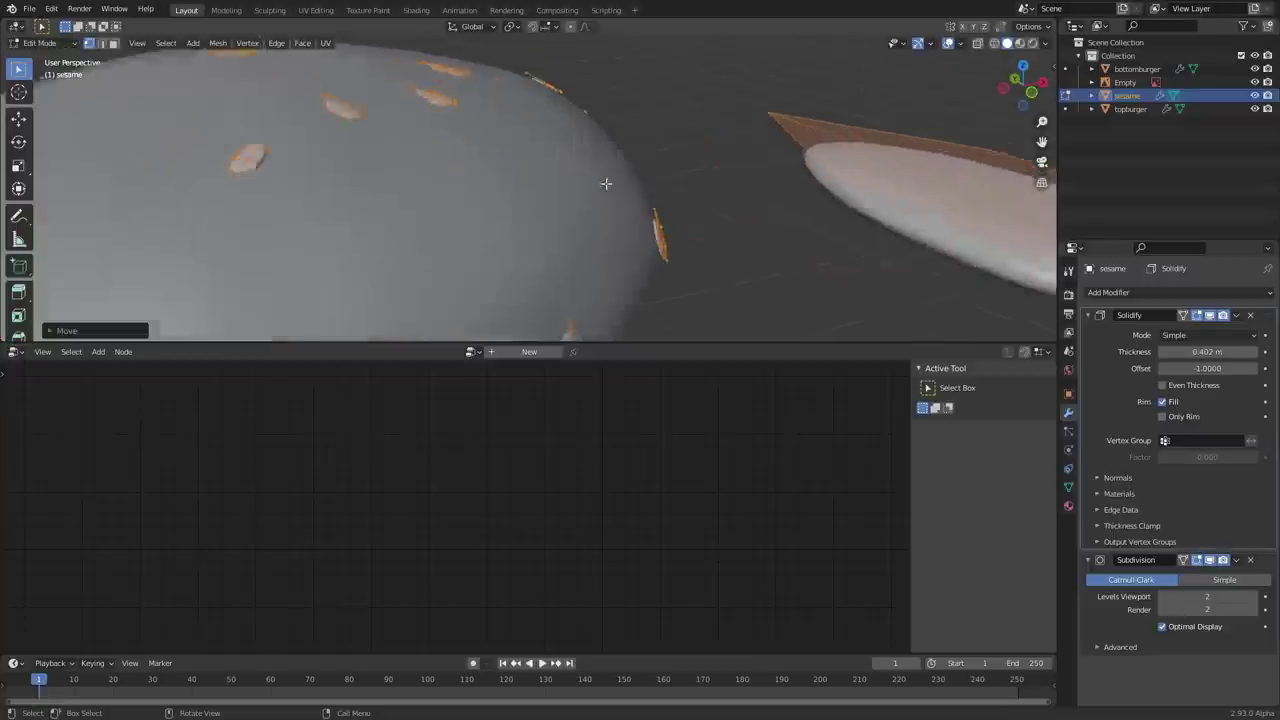
middle_click_drag(602, 193, 600, 194)
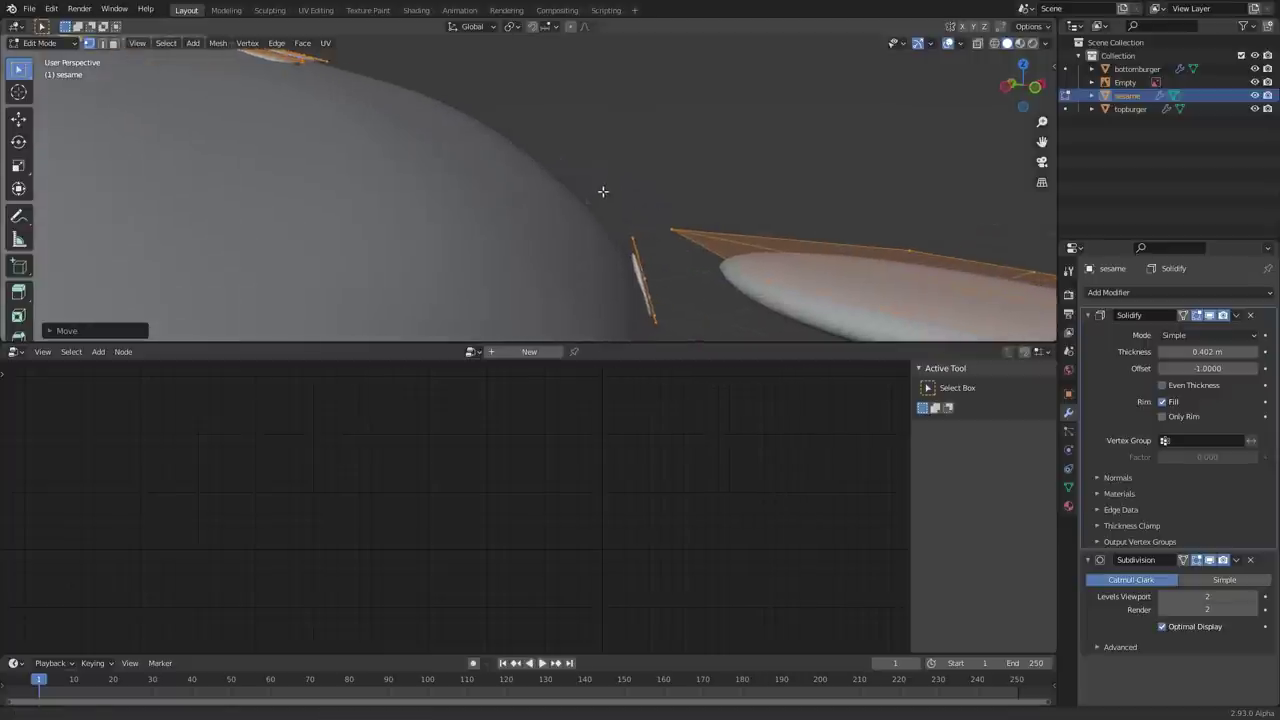
key("g")
key("z")
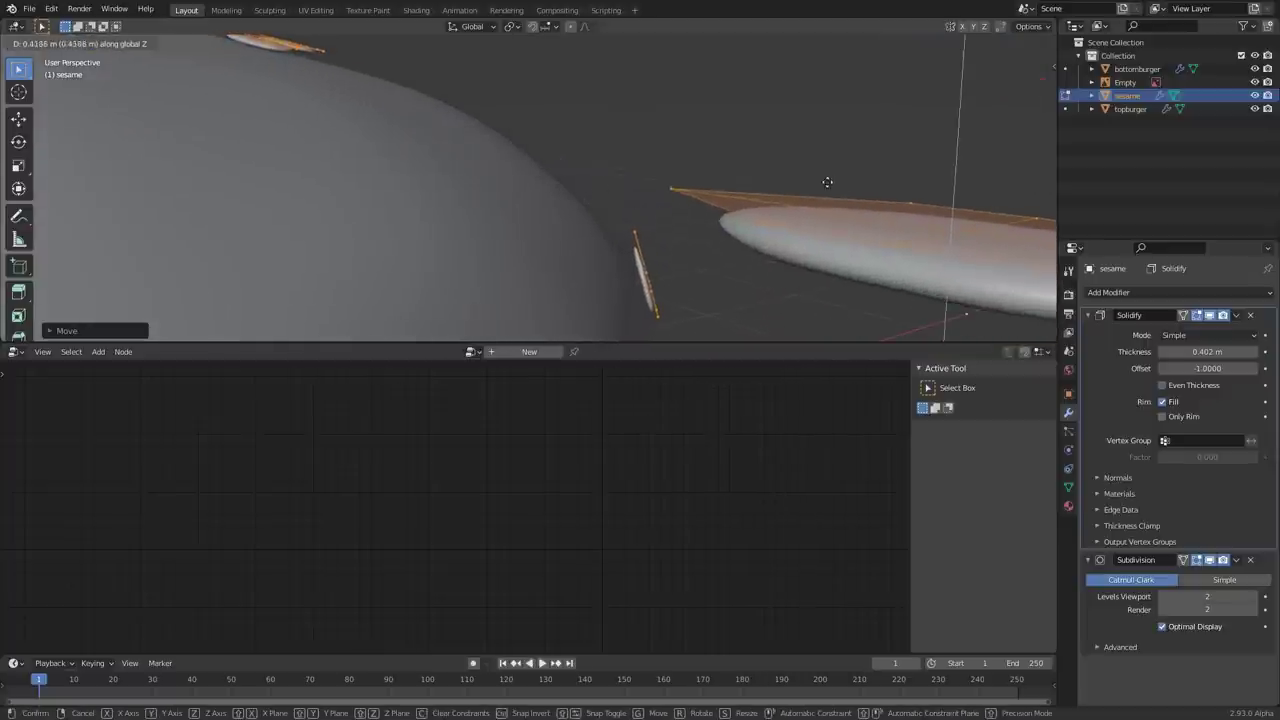
left_click(825, 225)
- Check the seed placement from a low side view, leave Edit Mode, and select the top bun
key("Tab")
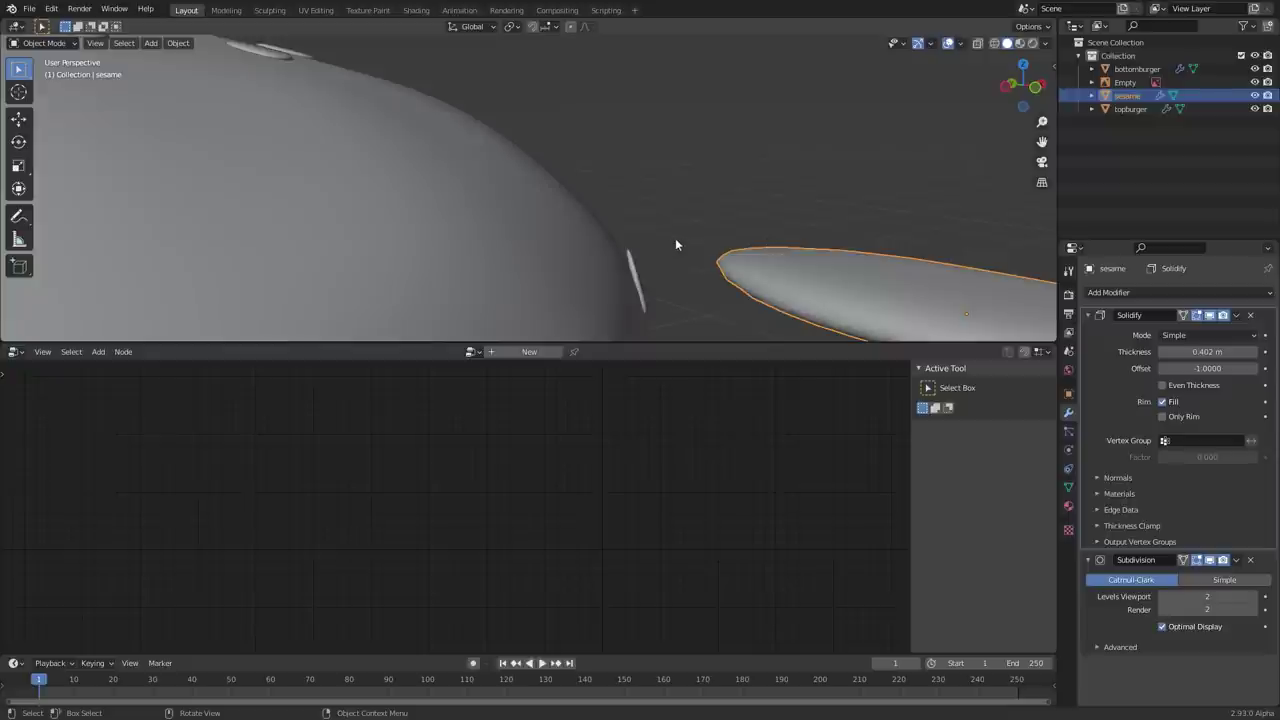
scroll(673, 236, "down", 5)
key("Tab")
middle_click_drag(822, 265, 685, 243)
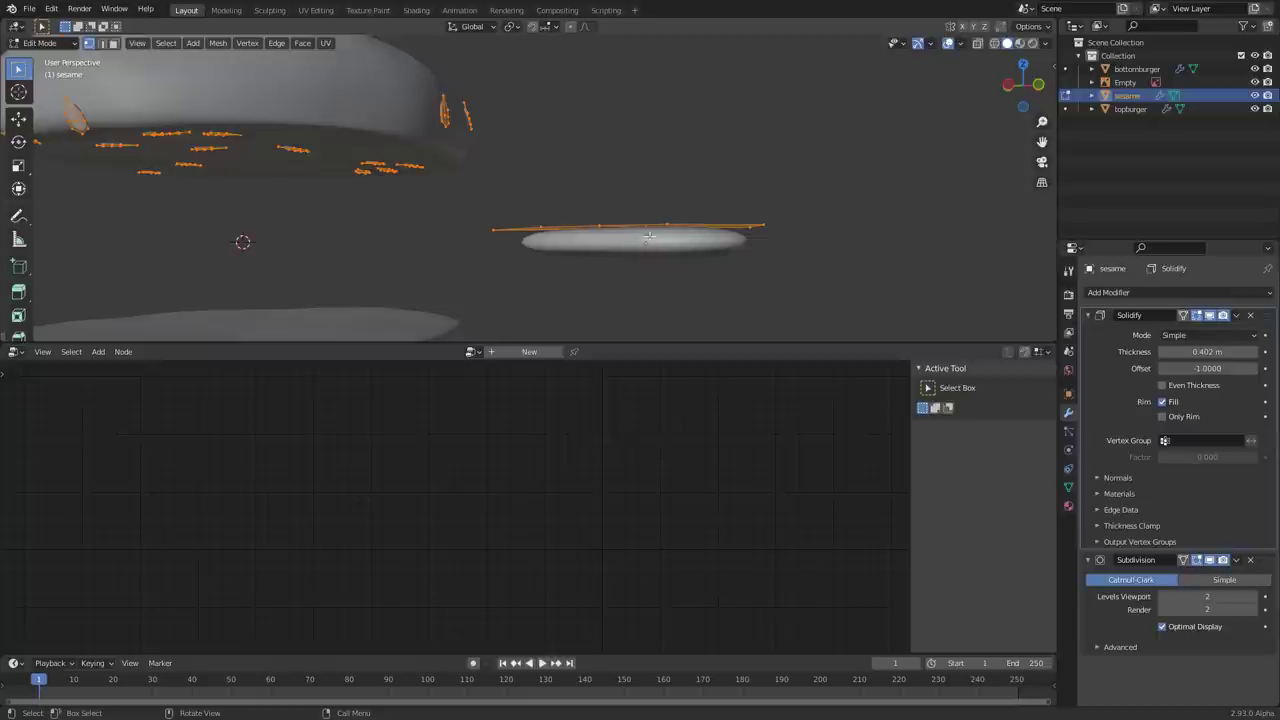
key("Tab")
scroll(479, 120, "down", 5)
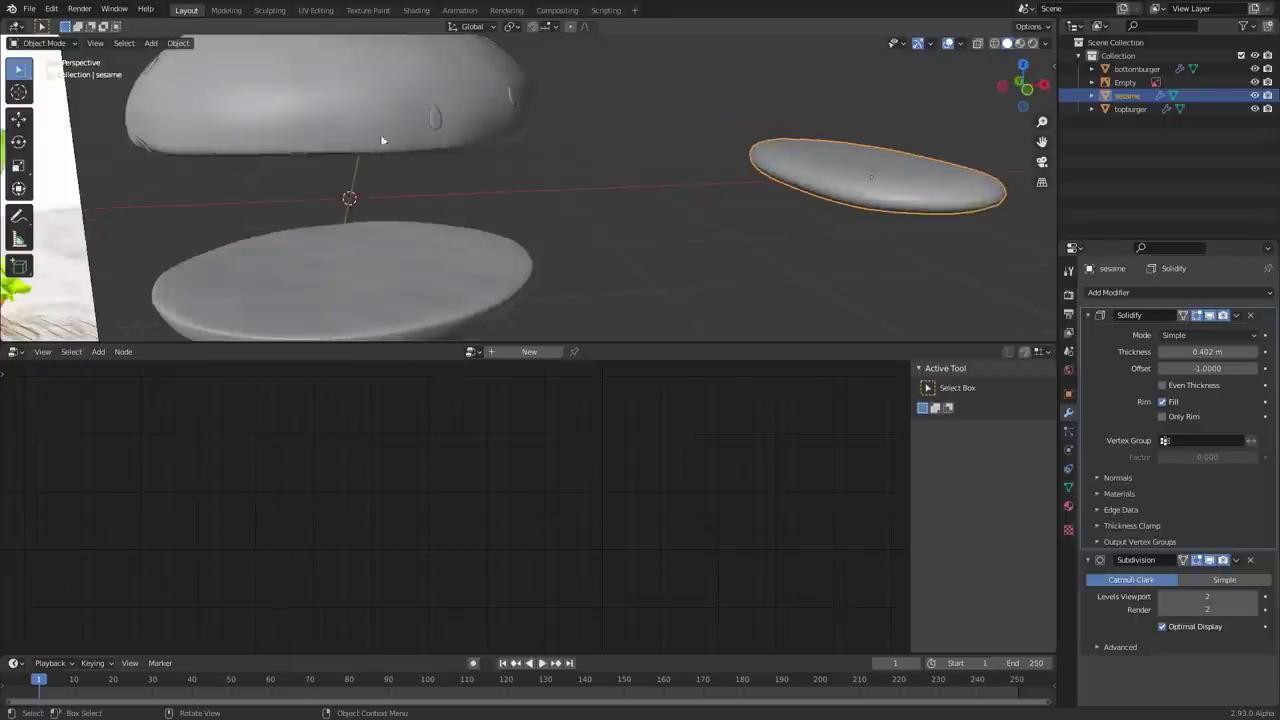
left_click(452, 185)
middle_click_drag(452, 184, 451, 243)
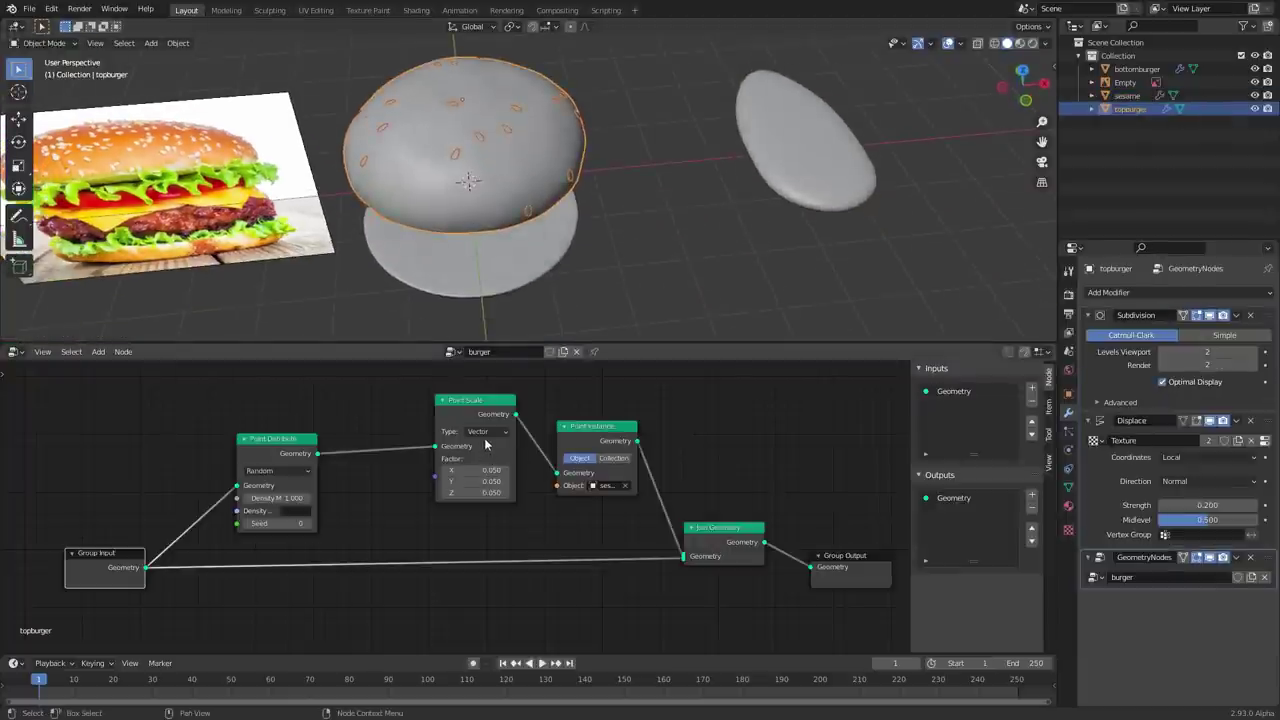
- Raise Point Distribute's density to 48.900 and save hamburger.blend
key("ctrl+s")
middle_click_drag(314, 436, 566, 411)
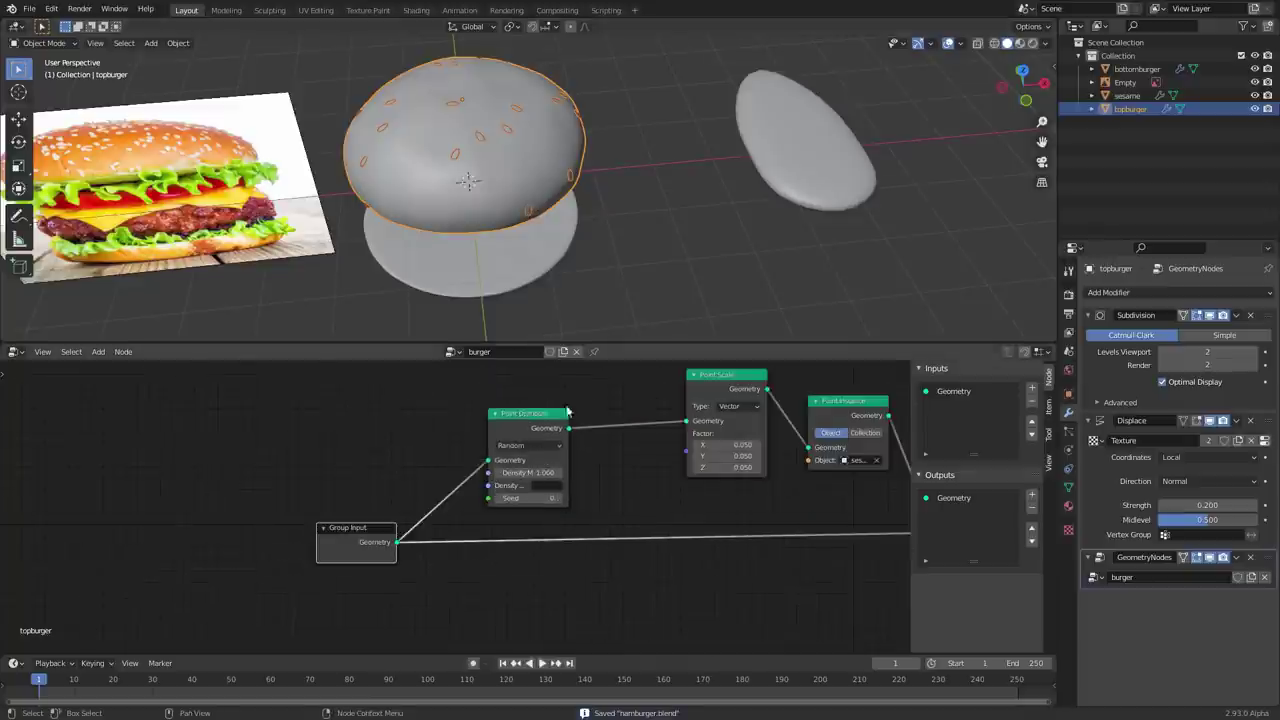
scroll(487, 457, "up", 2)
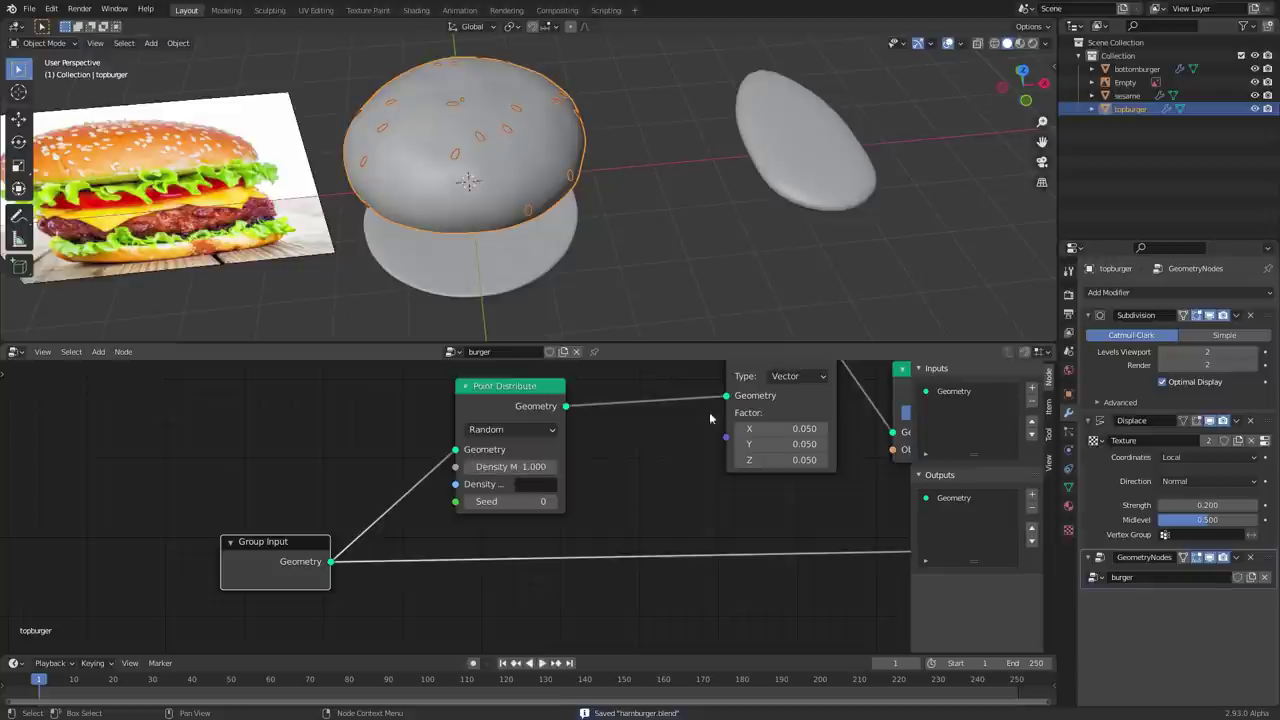
left_click_drag(520, 466, 680, 466)
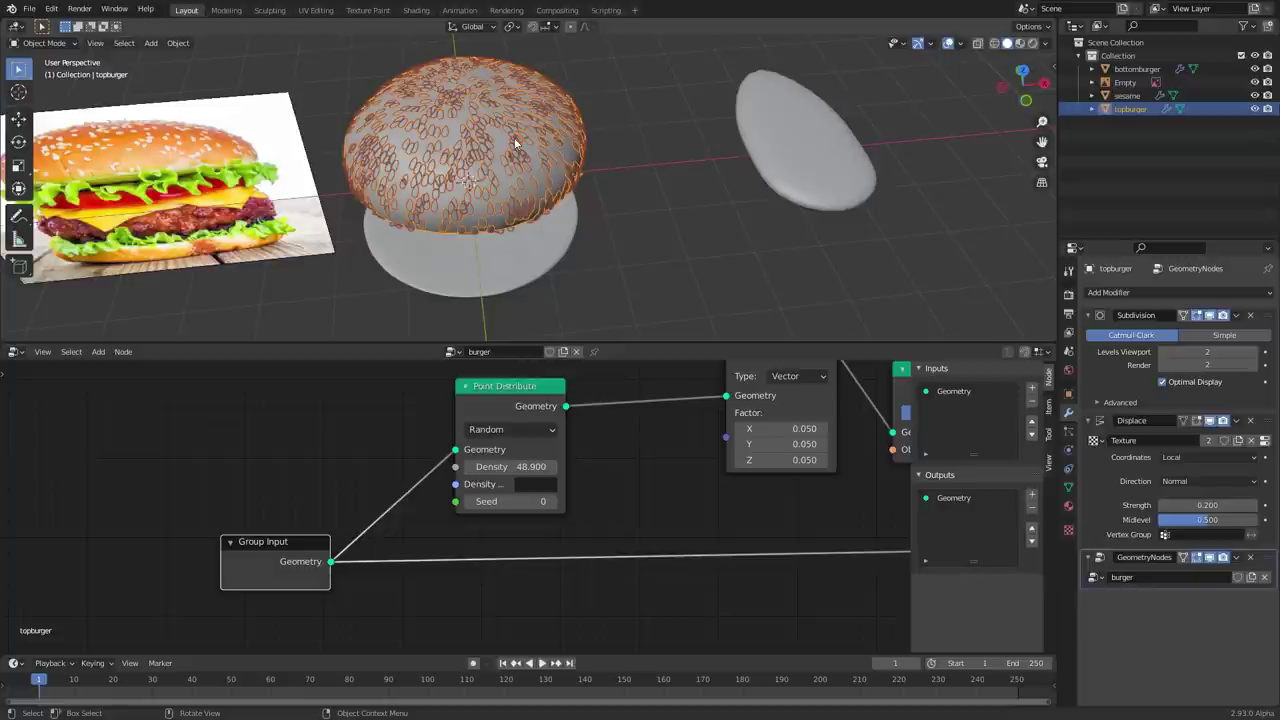
key("ctrl+s")
- Orbit and zoom around the top bun to inspect the dense sesame seed coverage
scroll(530, 140, "up", 5)
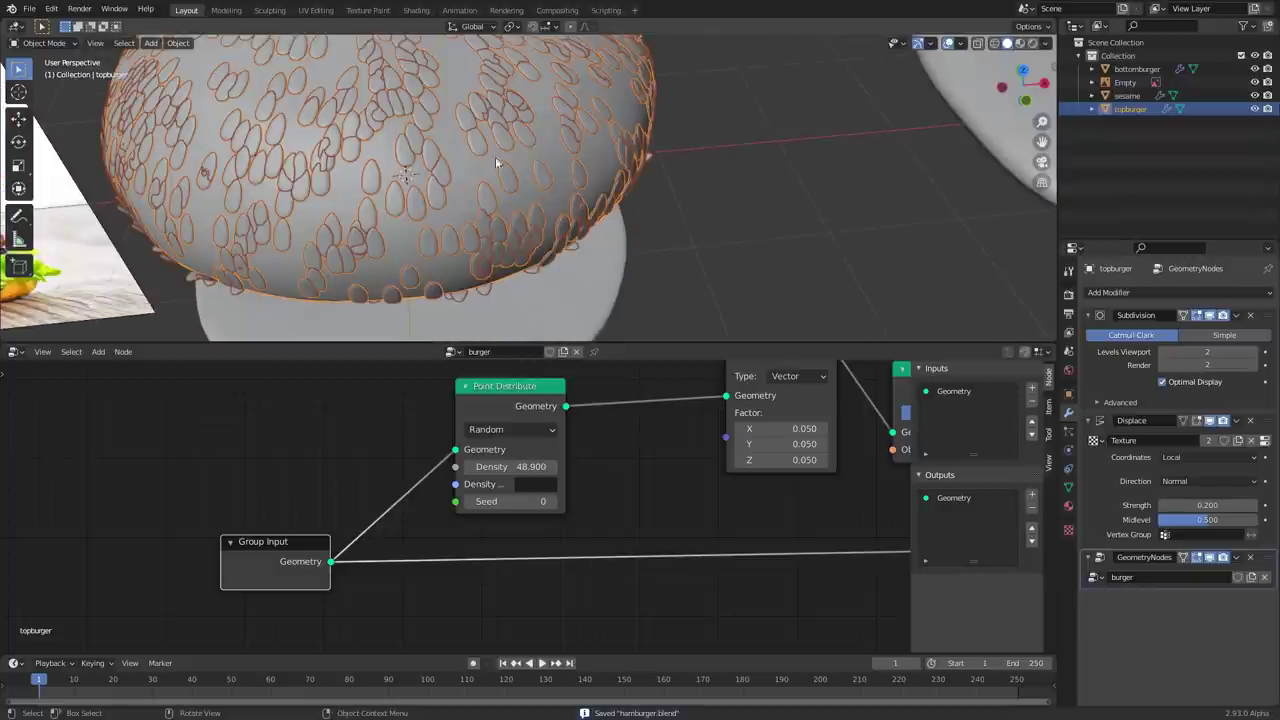
middle_click_drag(445, 127, 365, 245)
scroll(447, 287, "down", 3)
scroll(360, 230, "up", 6)
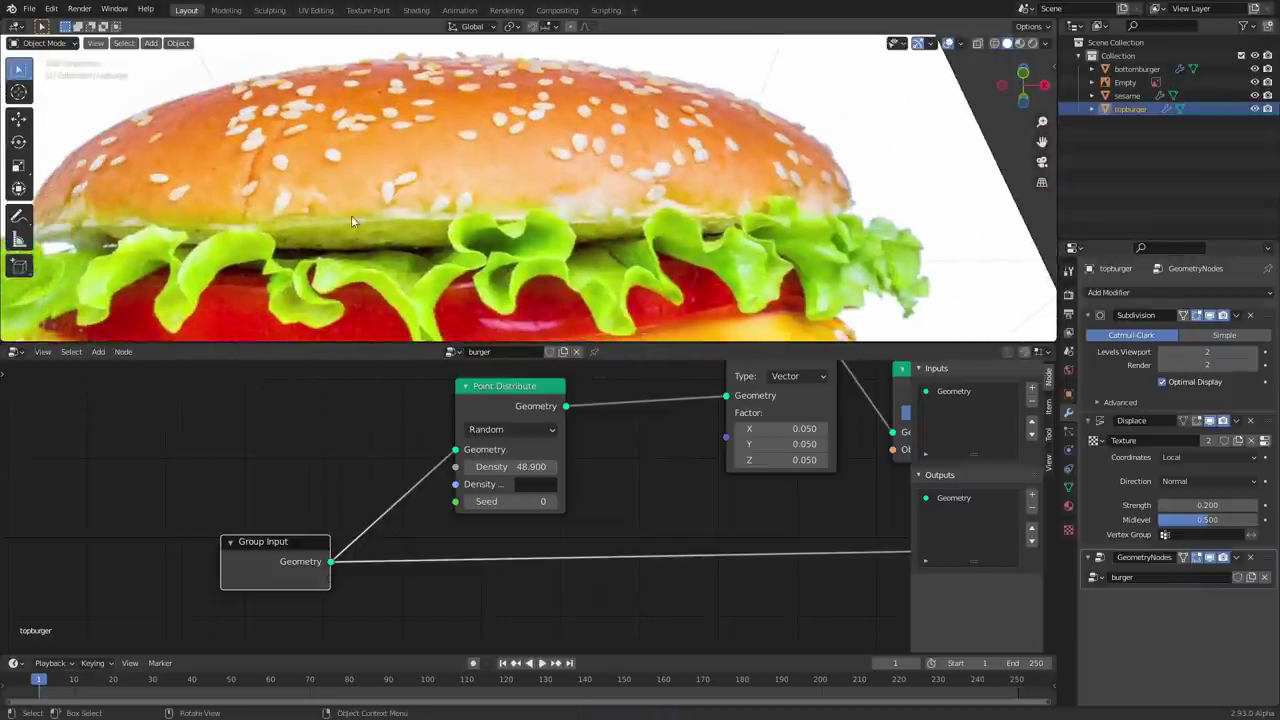
scroll(432, 221, "down", 5)
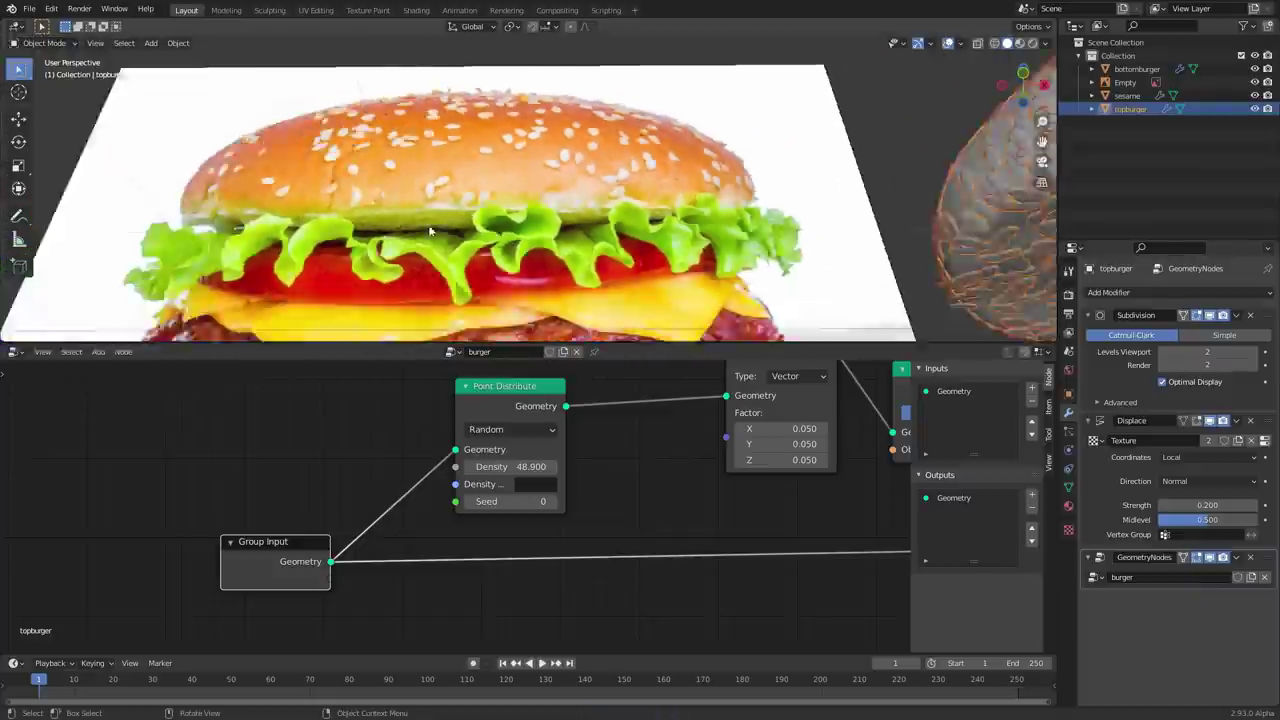
middle_click_drag(432, 221, 685, 218)
middle_click_drag(603, 153, 573, 182)
scroll(573, 182, "up", 4)
middle_click_drag(596, 226, 523, 252)
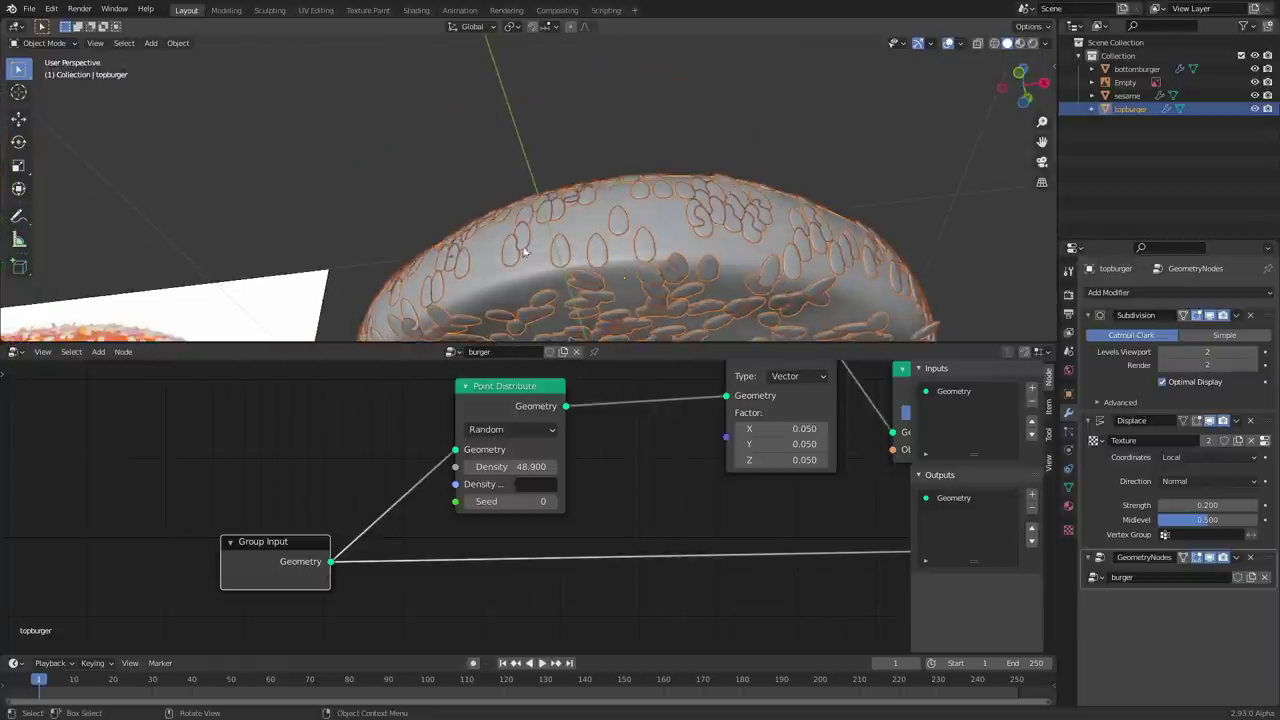
middle_click_drag(641, 156, 647, 213)
scroll(625, 168, "up", 3)
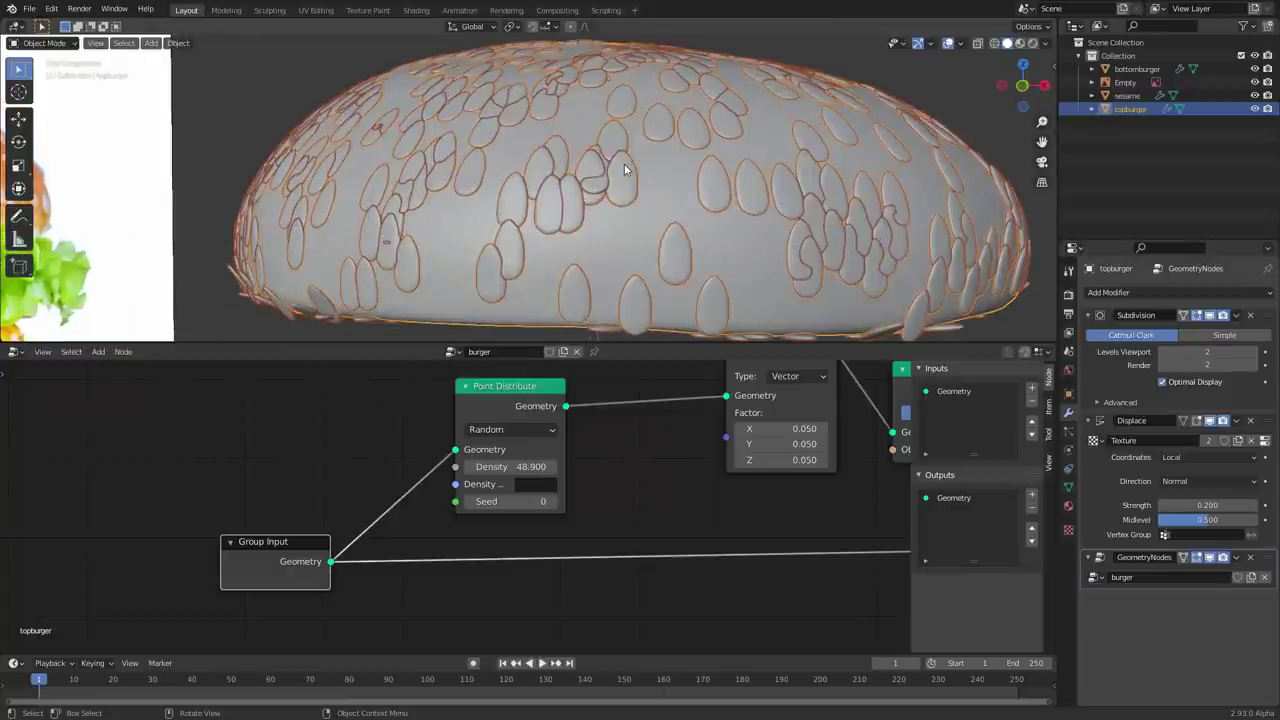
scroll(611, 167, "down", 2)
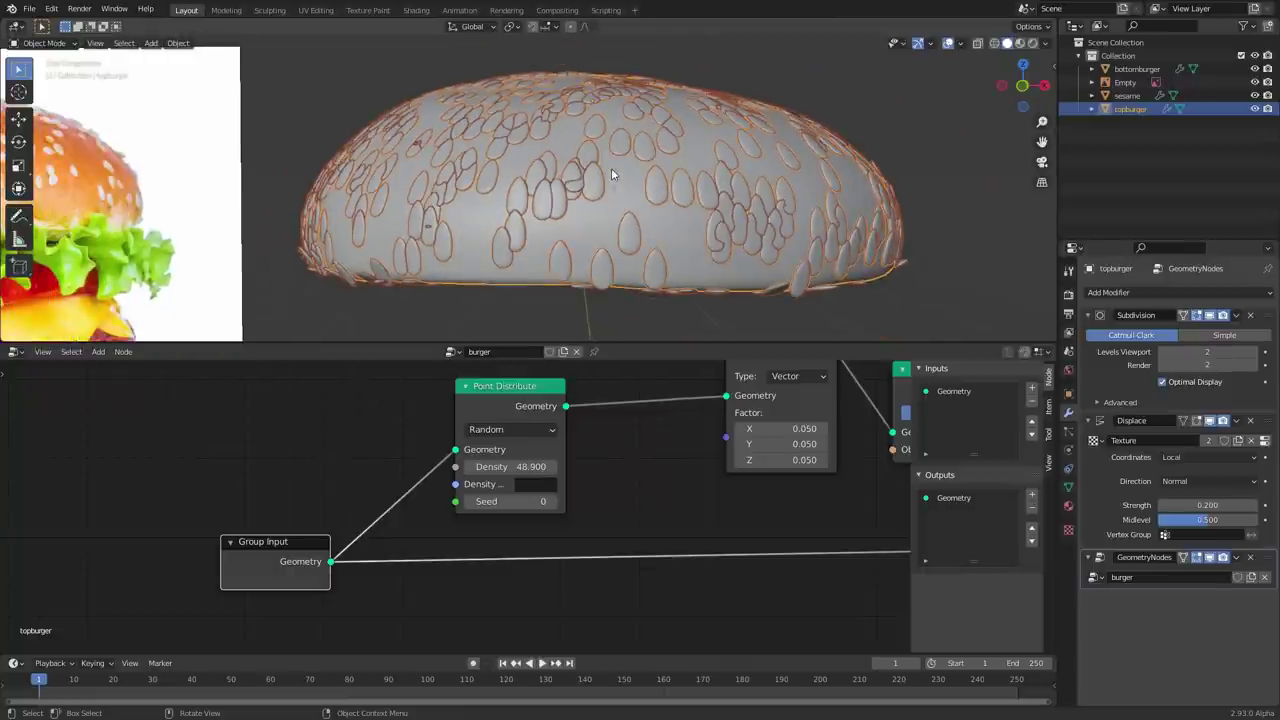
middle_click_drag(611, 175, 559, 207)
middle_click_drag(600, 196, 666, 213)
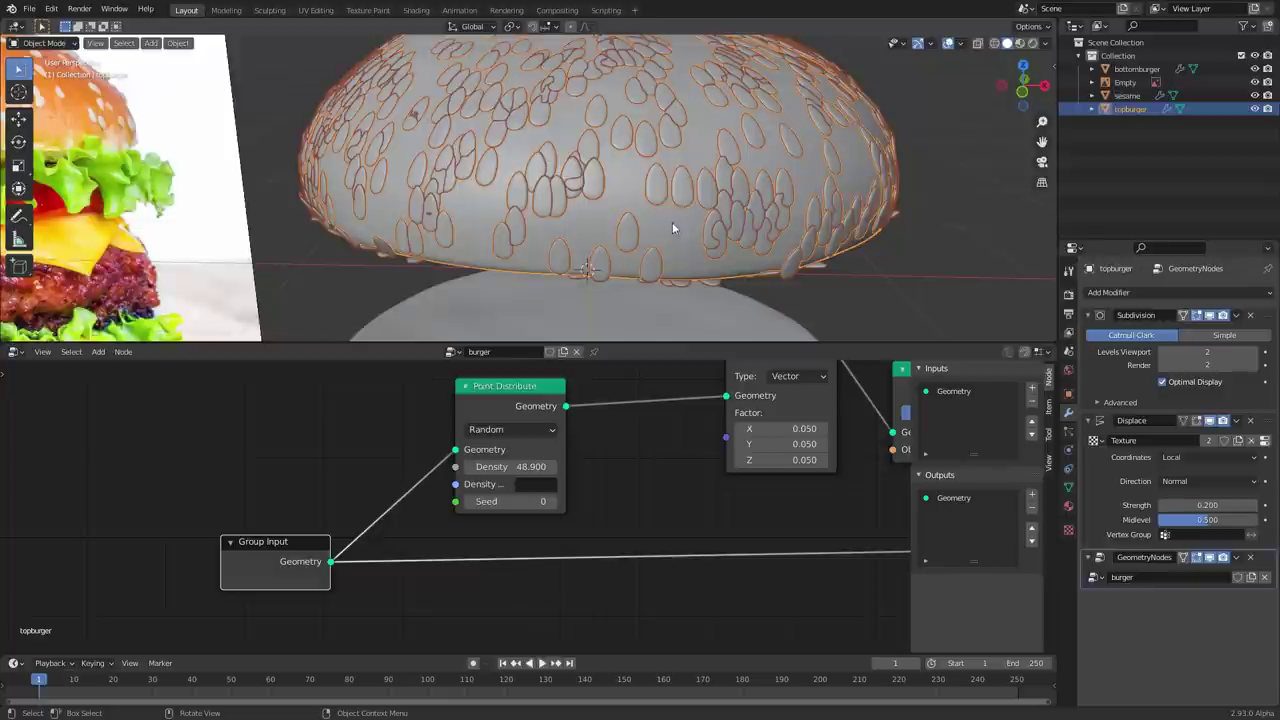
scroll(672, 222, "down", 2)
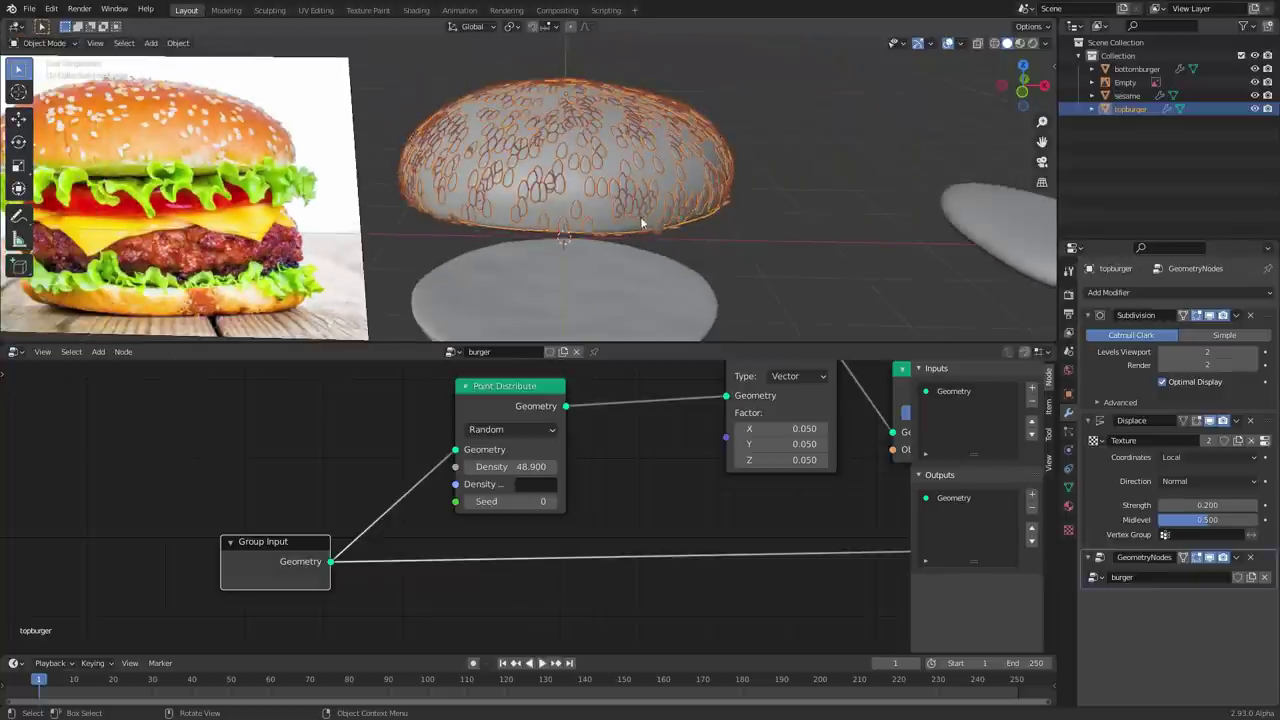
middle_click_drag(671, 150, 529, 223)
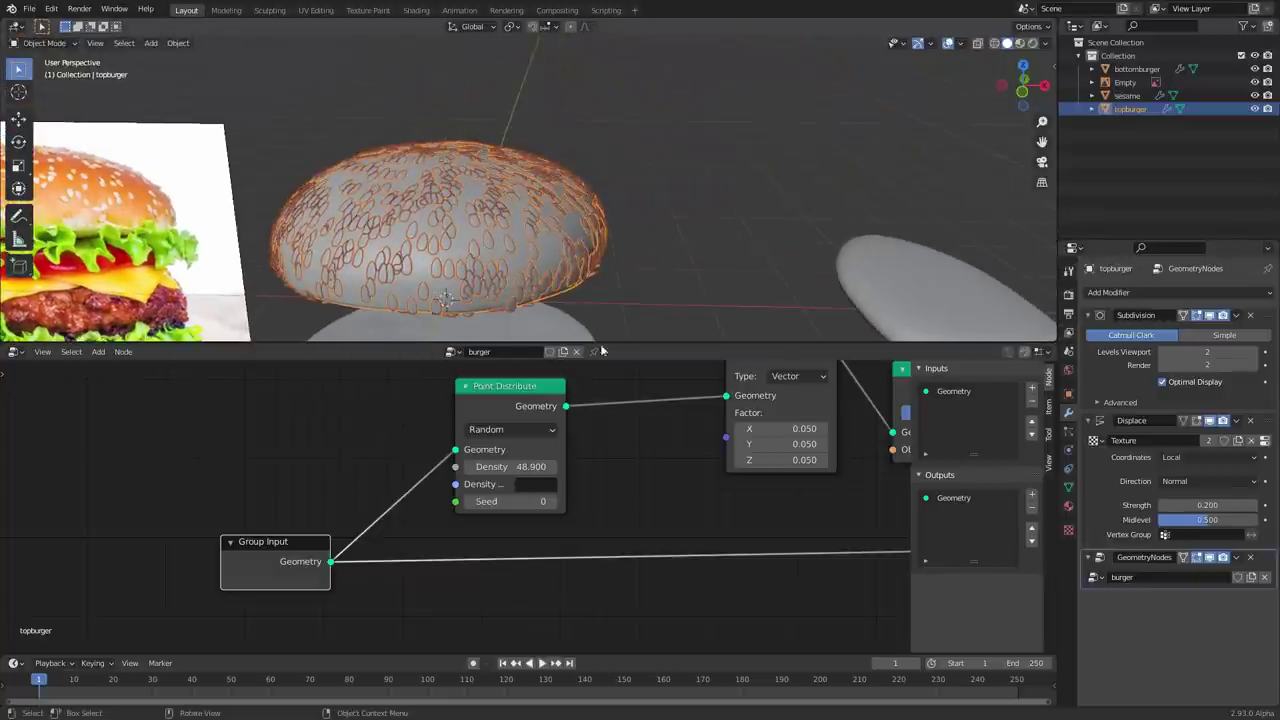
- Switch Point Distribute to Poisson Disk and raise the minimum distance to 0.170
left_click(516, 428)
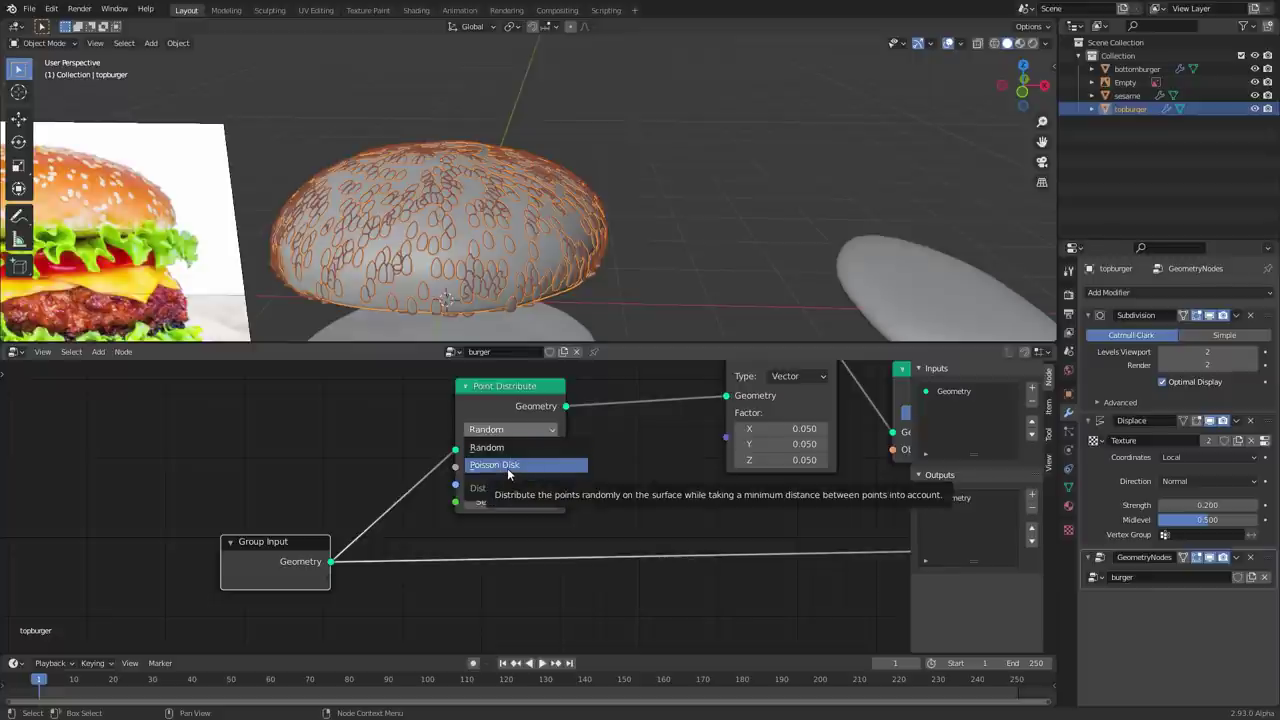
left_click(508, 466)
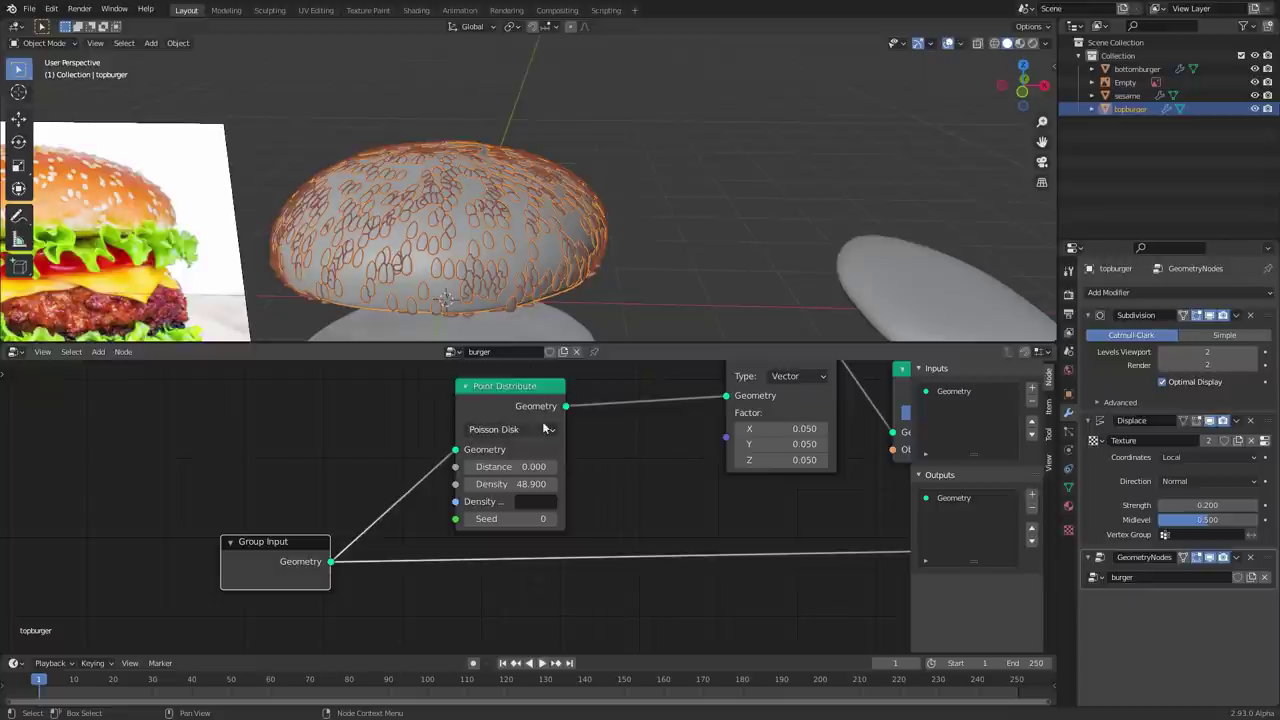
left_click(525, 429)
left_click(512, 447)
left_click(512, 429)
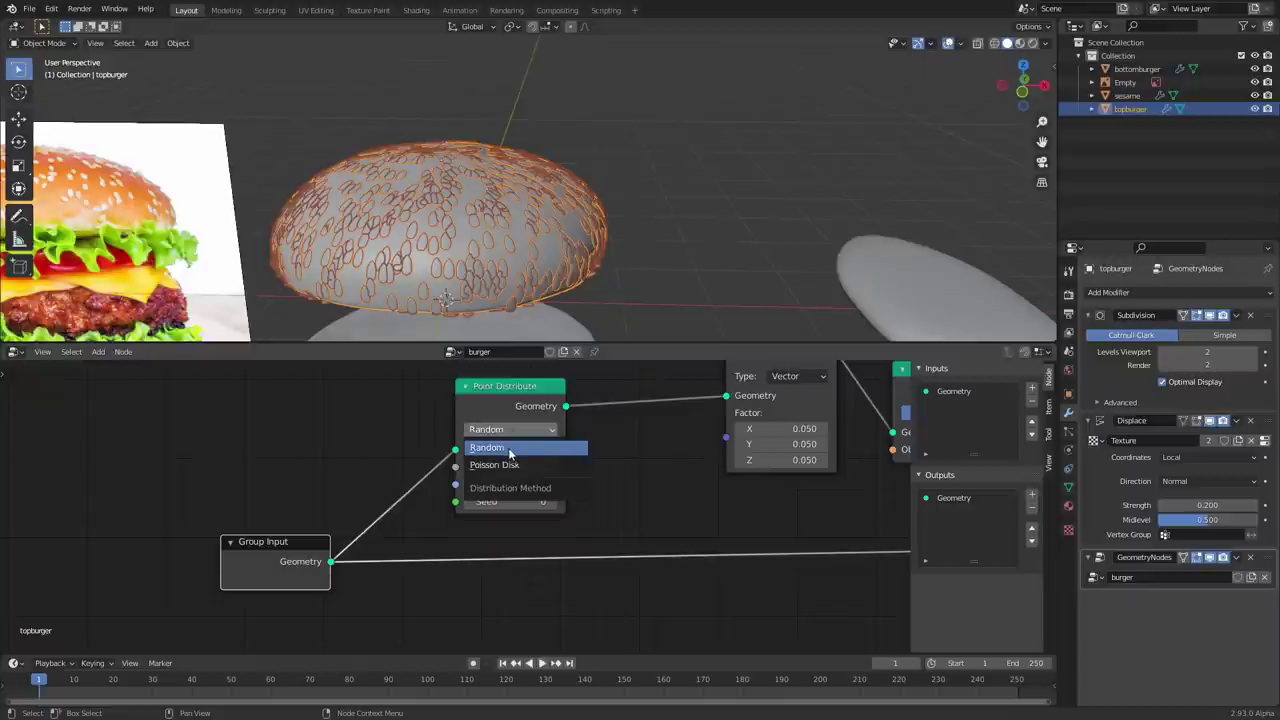
left_click(512, 449)
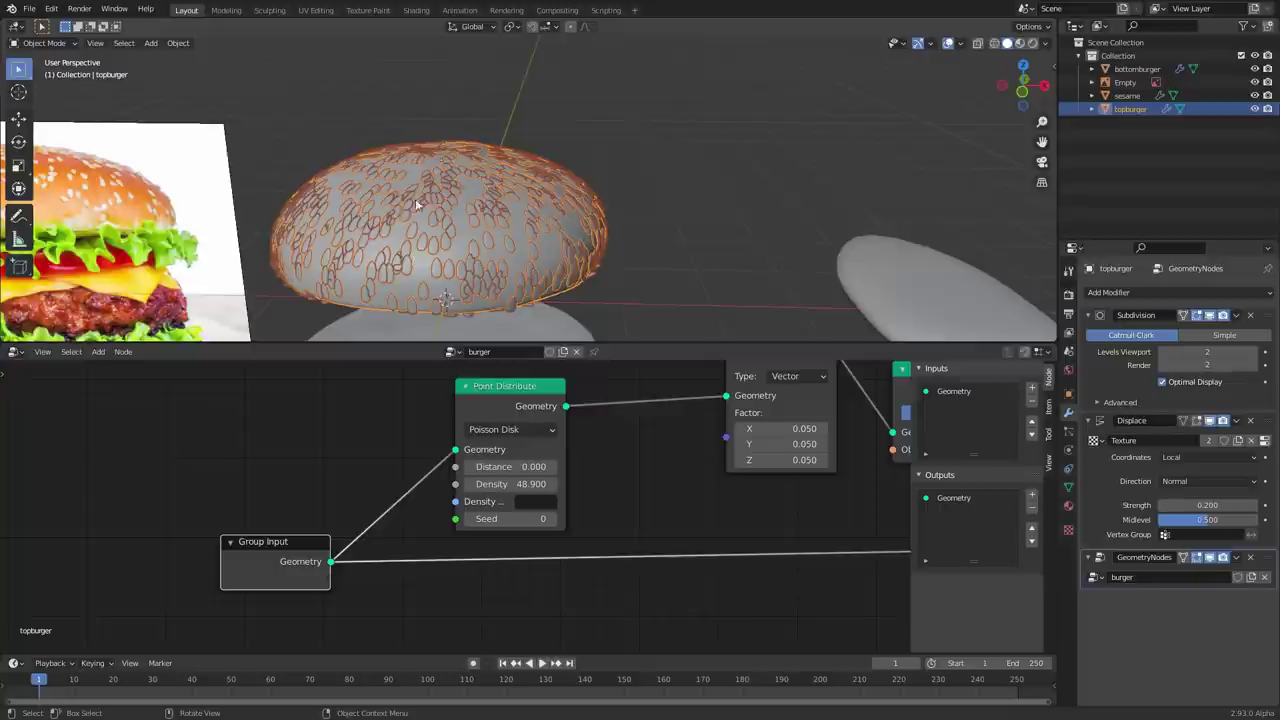
middle_click_drag(415, 198, 470, 233)
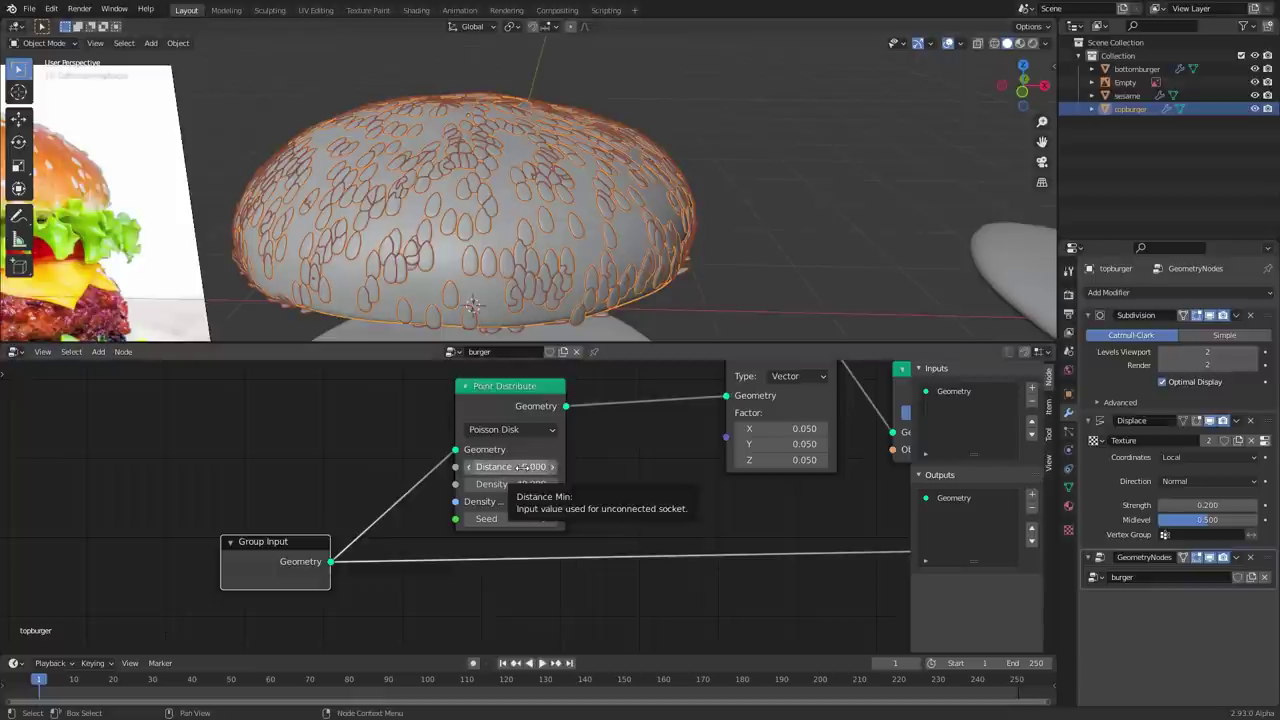
left_click_drag(518, 467, 556, 467)
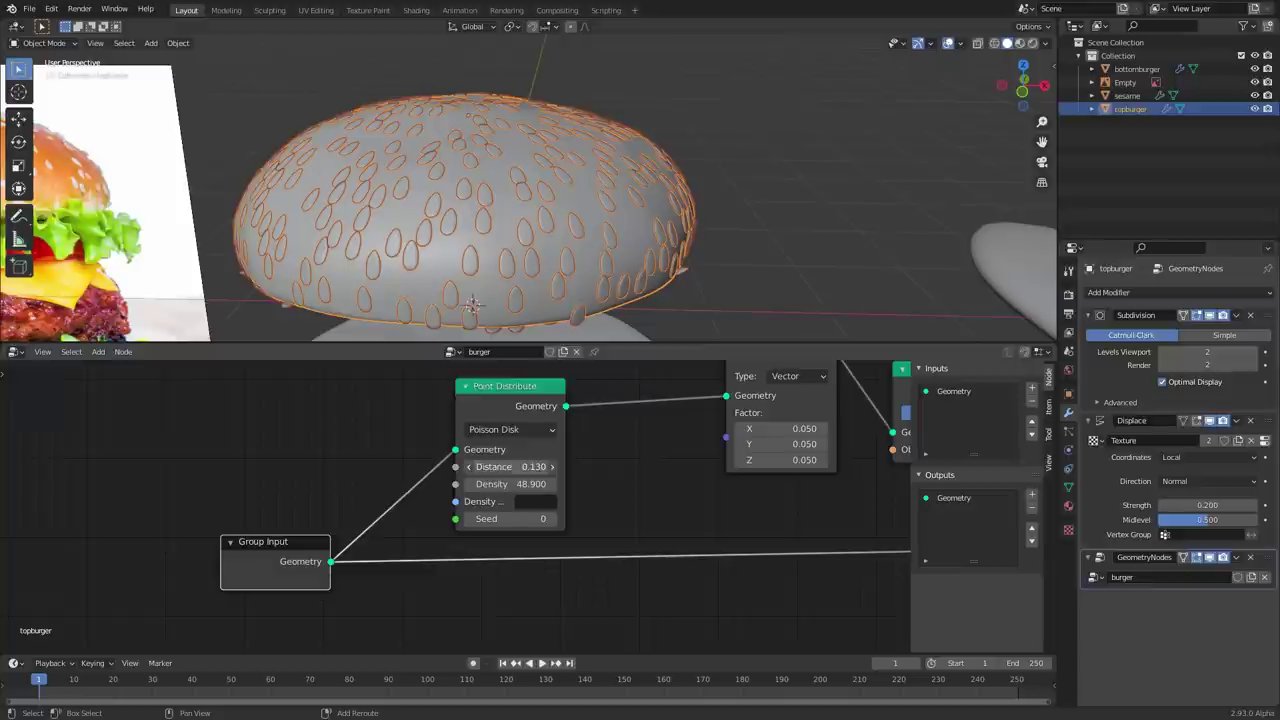
middle_click_drag(471, 175, 508, 206)
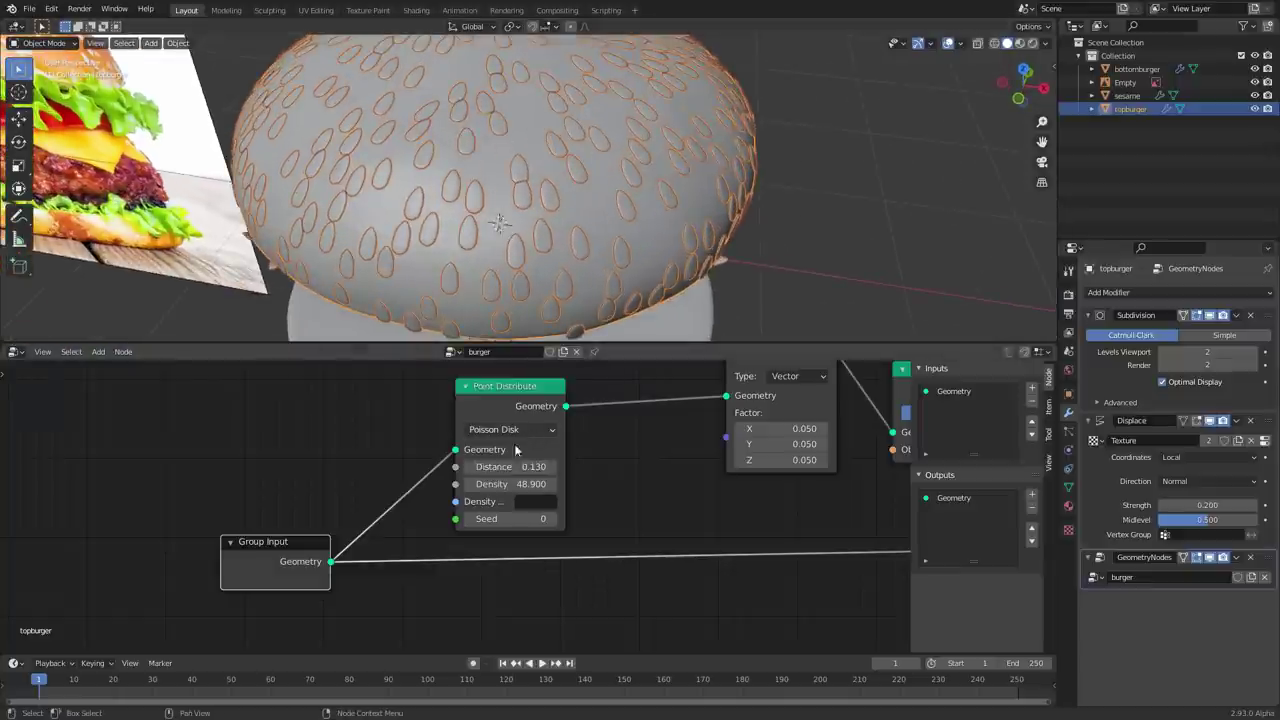
left_click_drag(520, 467, 546, 467)
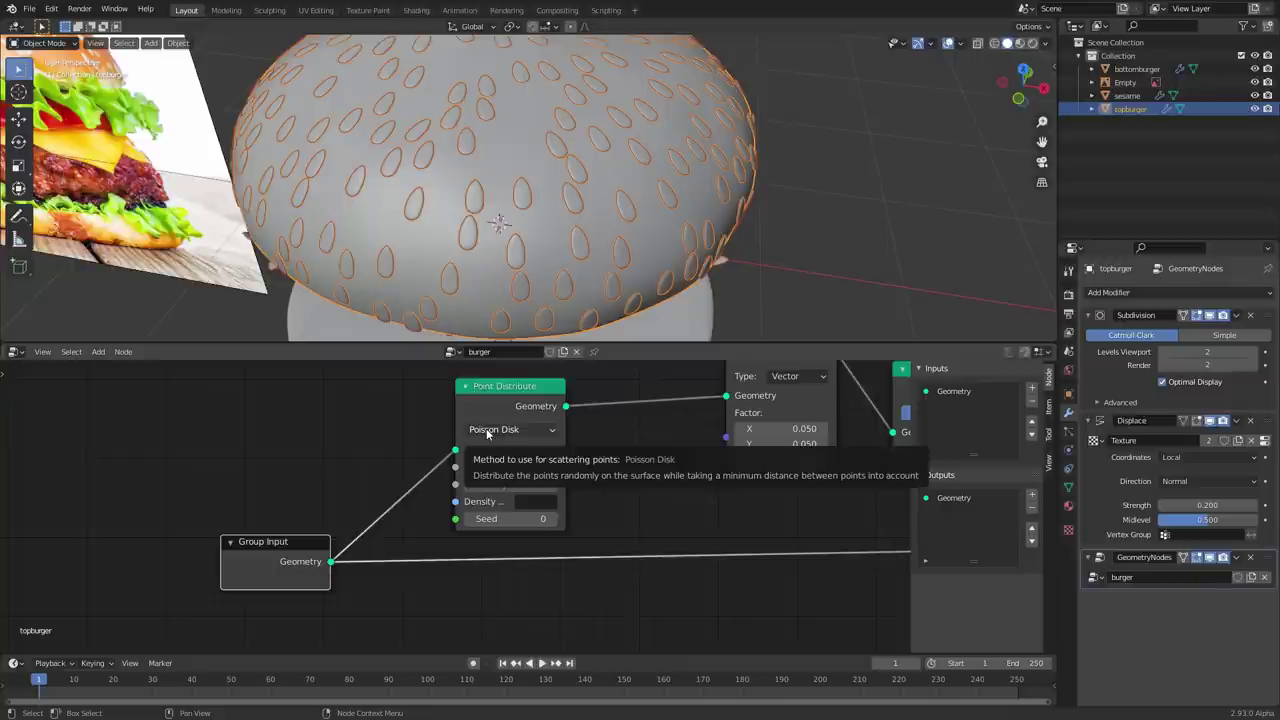
- Set all three Point Scale factors to 0.035
scroll(575, 125, "down", 2)
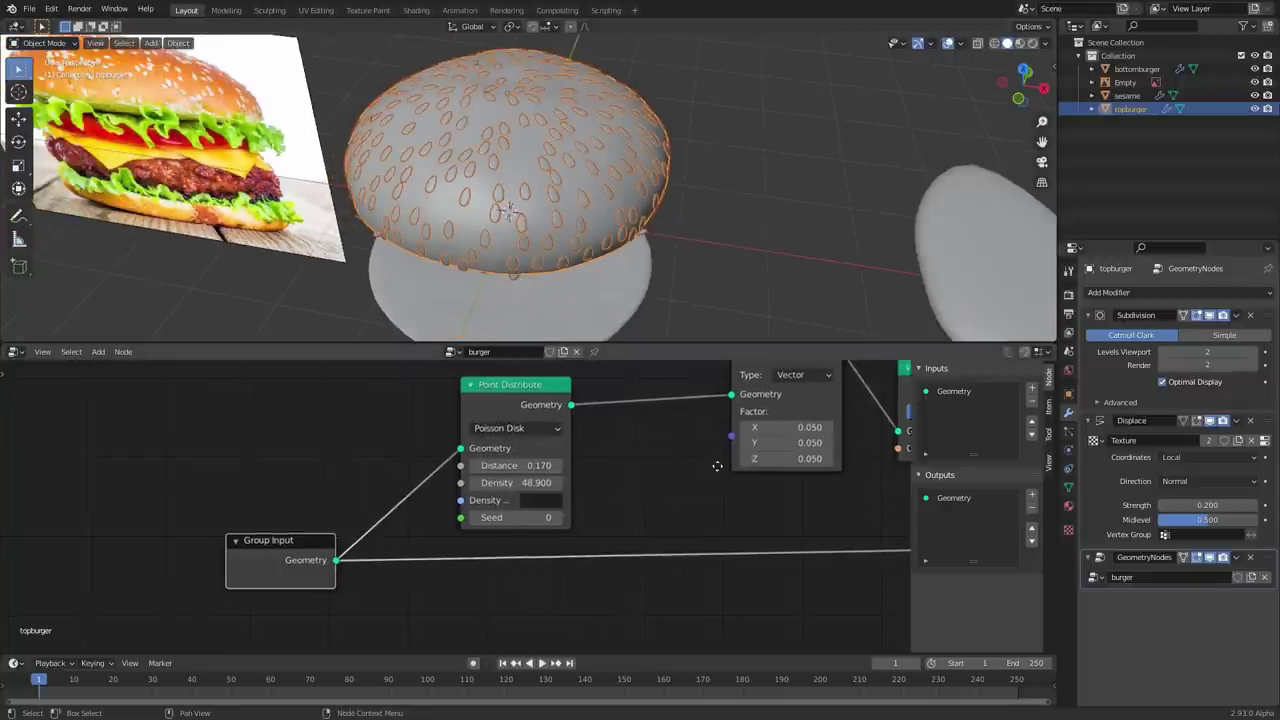
middle_click_drag(875, 450, 740, 492)
left_click_drag(645, 501, 644, 453)
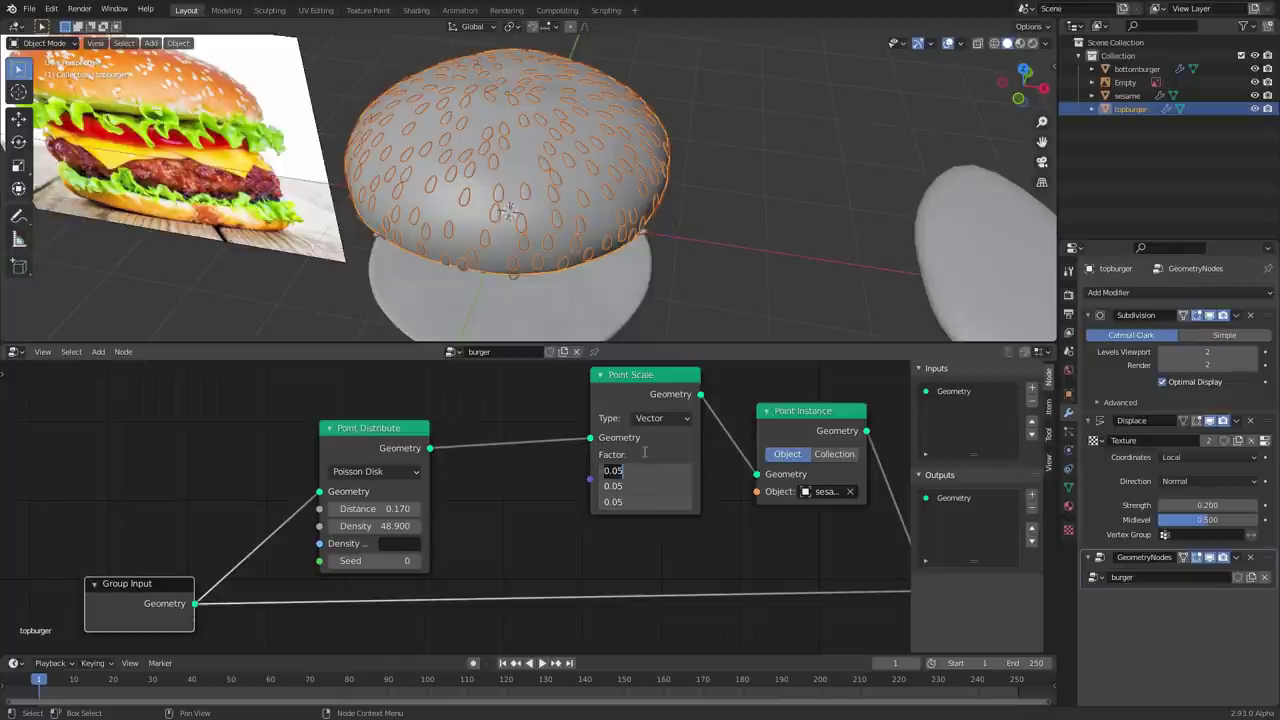
type("0.035")
key("Return")
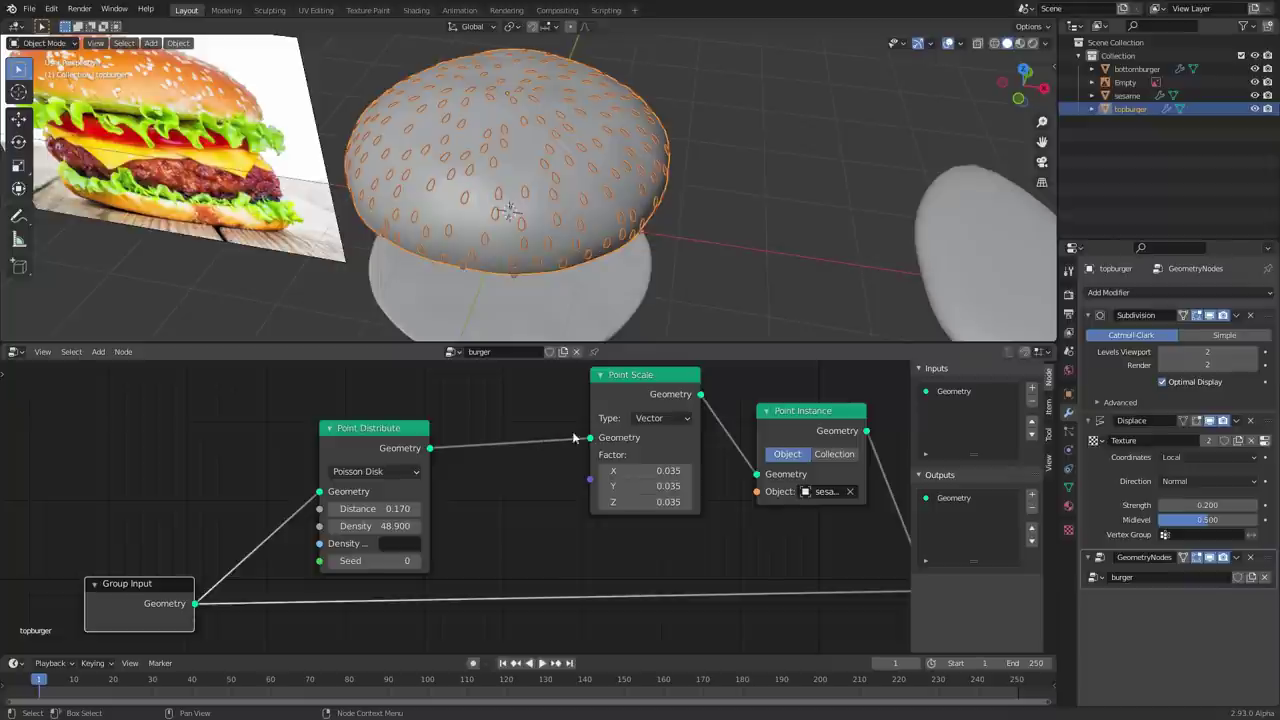
middle_click_drag(652, 493, 729, 474)
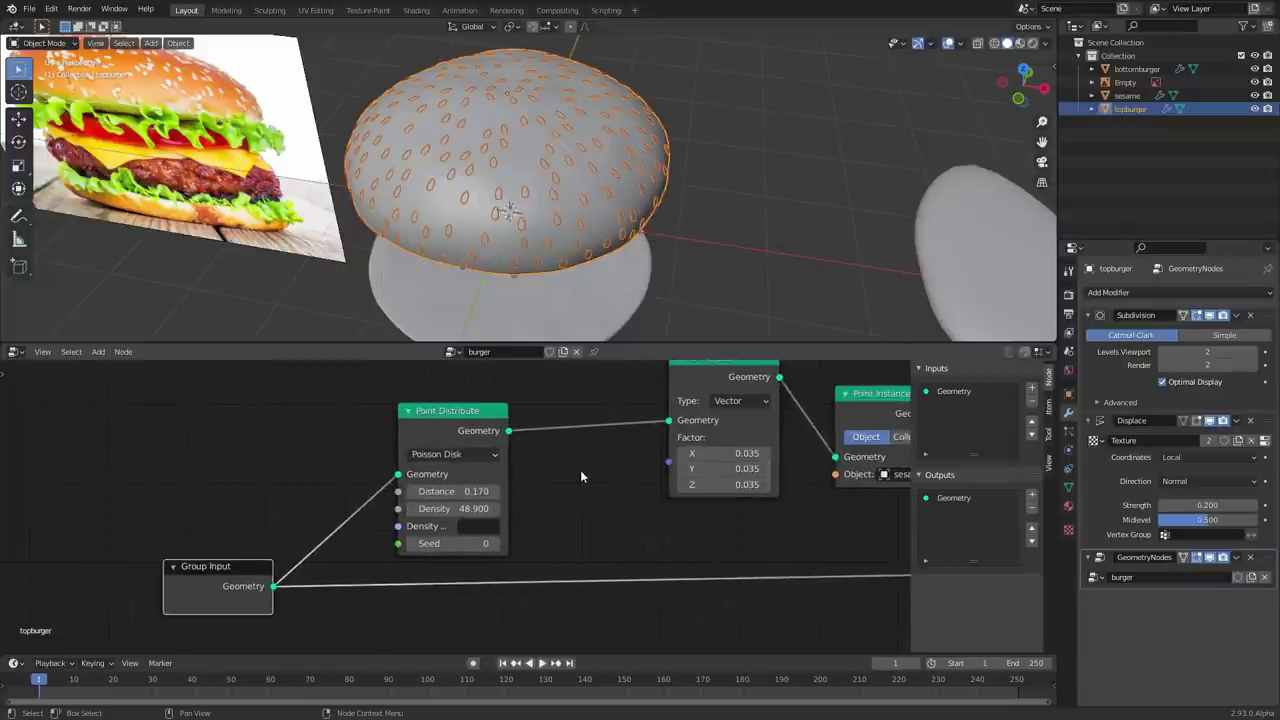
- Step the Point Distribute seed up to 10 to reshuffle the seeds
left_click(494, 544)
left_click(494, 544)
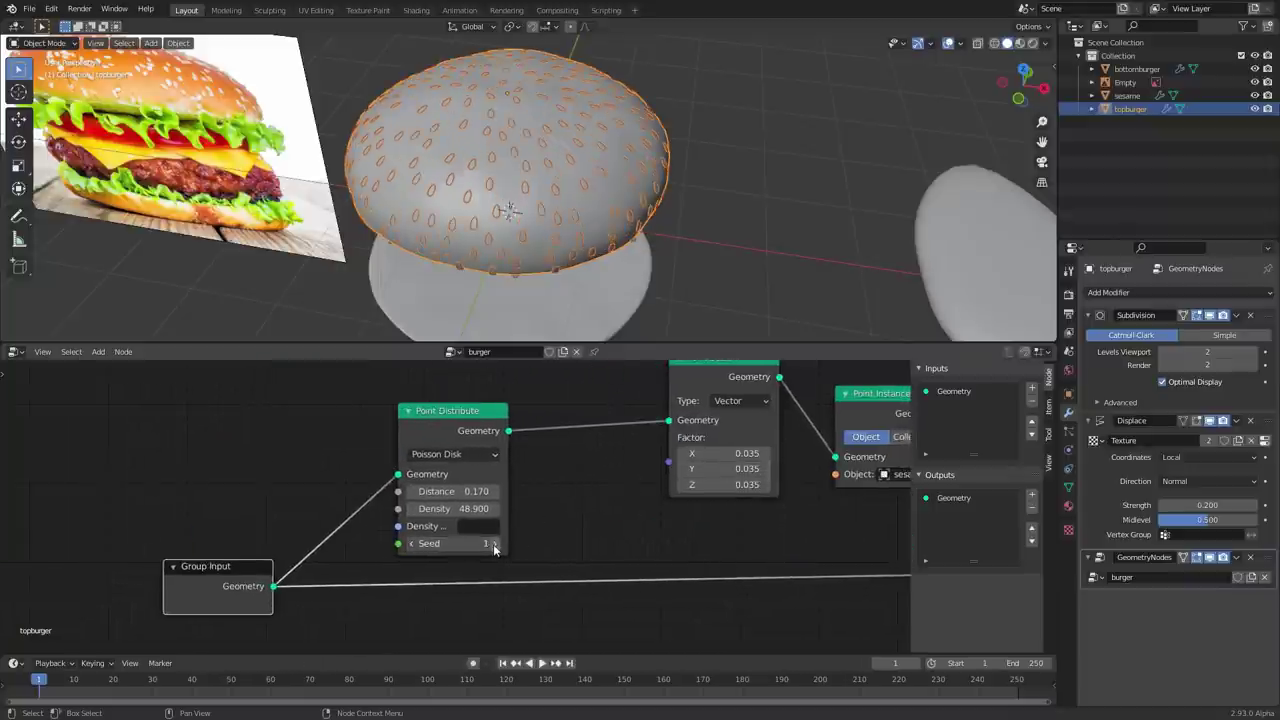
left_click(494, 544)
left_click(494, 544)
left_click(494, 544)
left_click(494, 544)
left_click(494, 544)
left_click(494, 544)
left_click(494, 544)
left_click(494, 544)
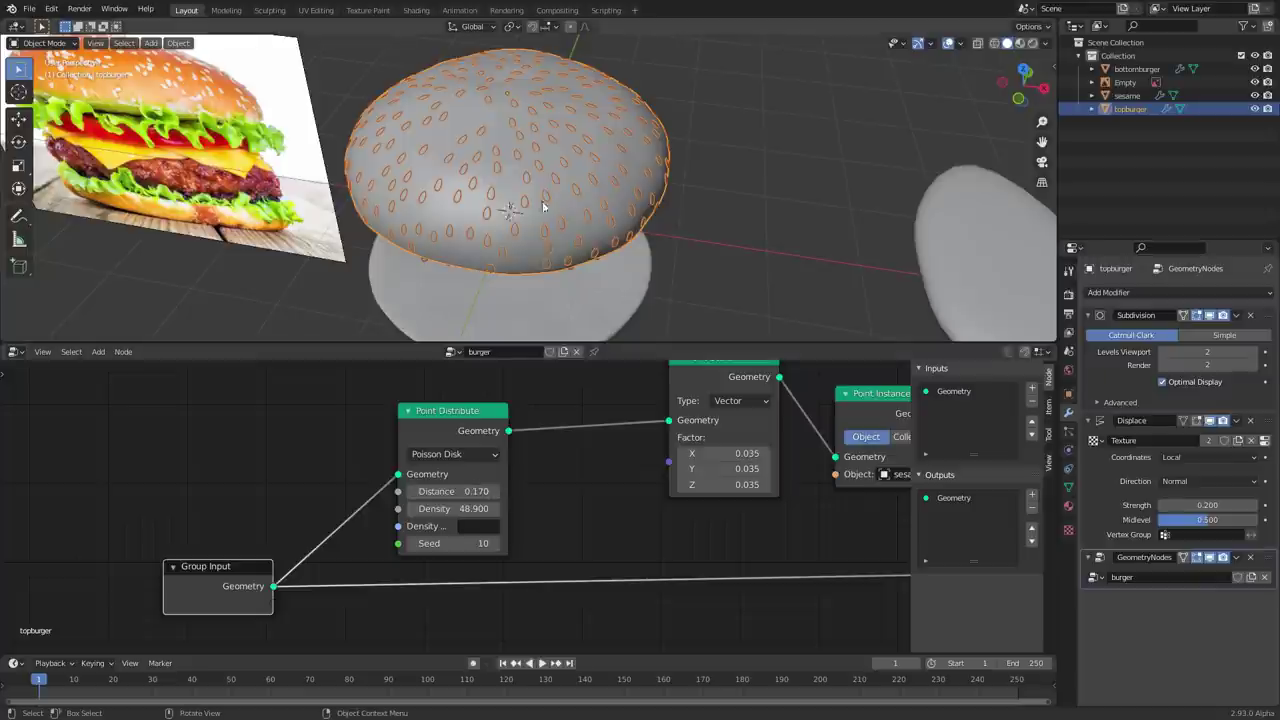
middle_click_drag(489, 160, 515, 70)
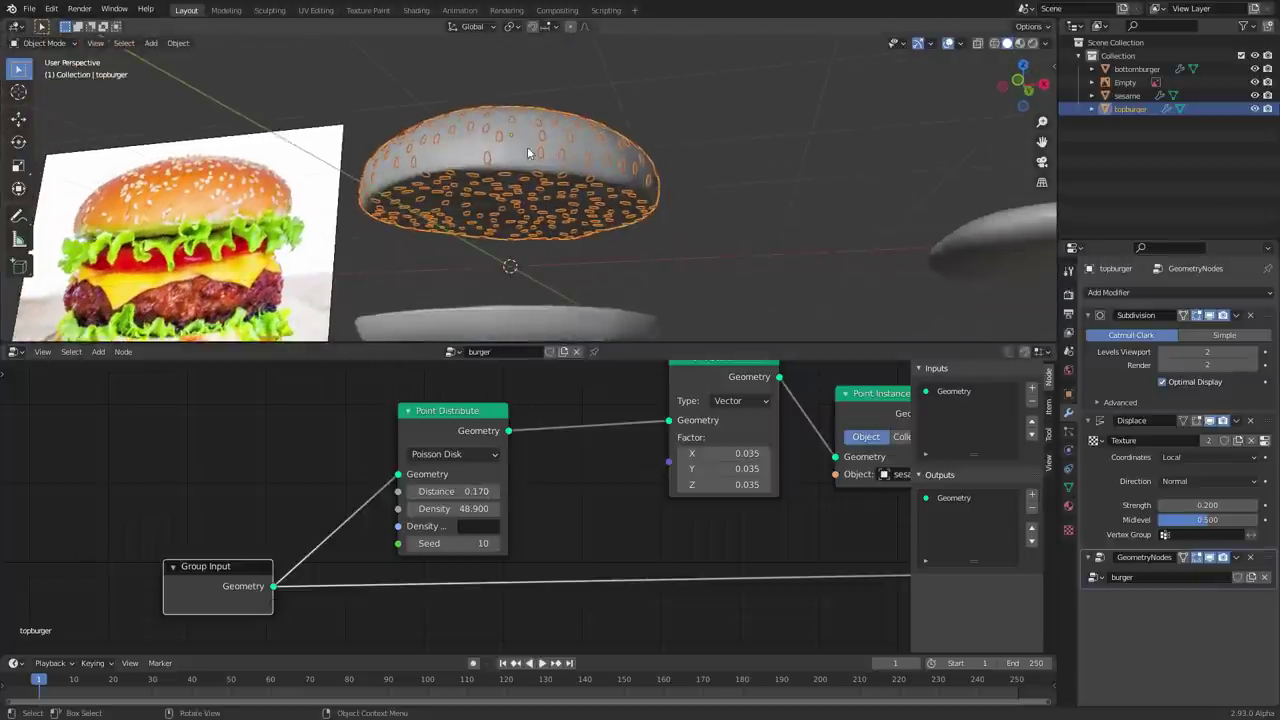
- Switch the top bun to Weight Paint mode and show its Object Data vertex groups
middle_click_drag(531, 154, 580, 266)
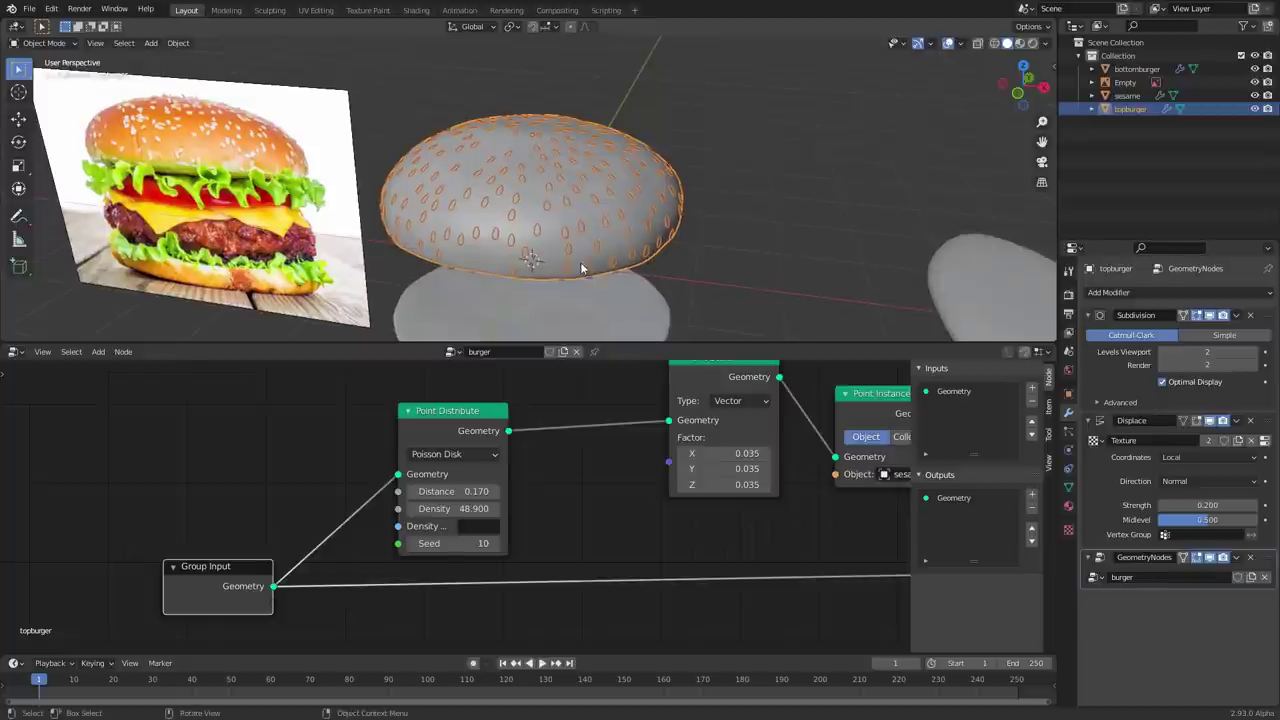
left_click(58, 43)
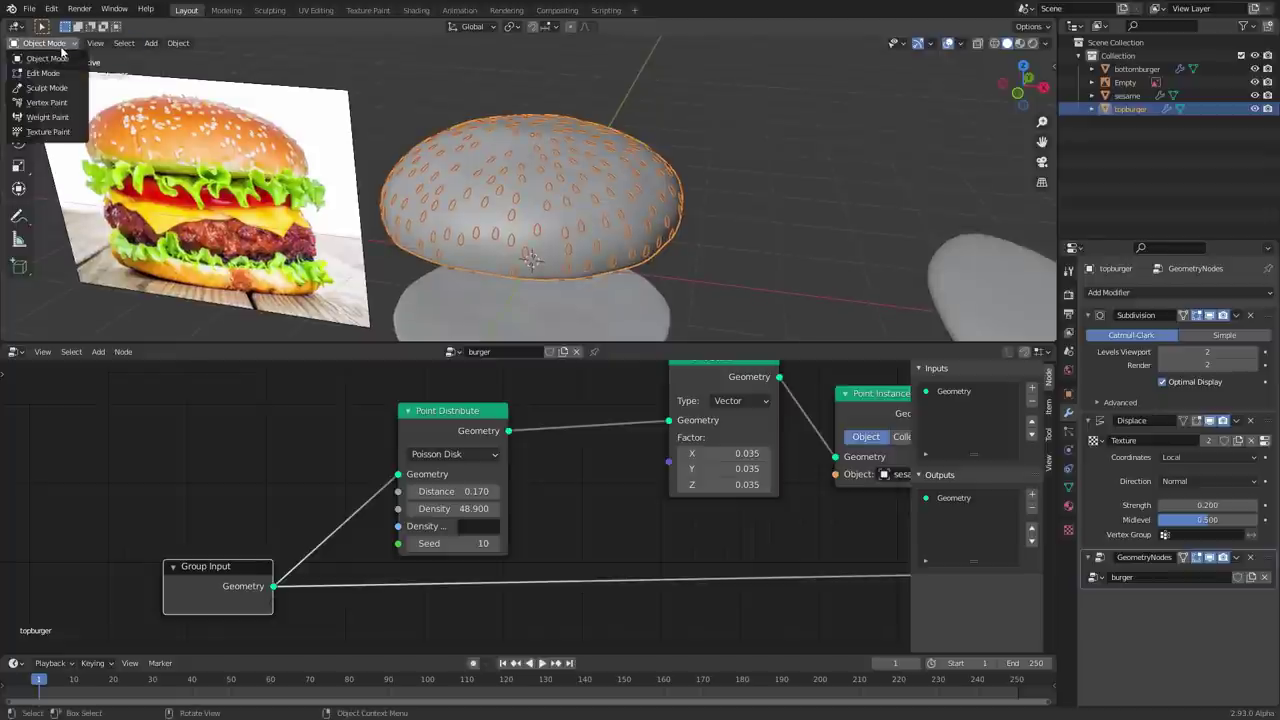
left_click(40, 118)
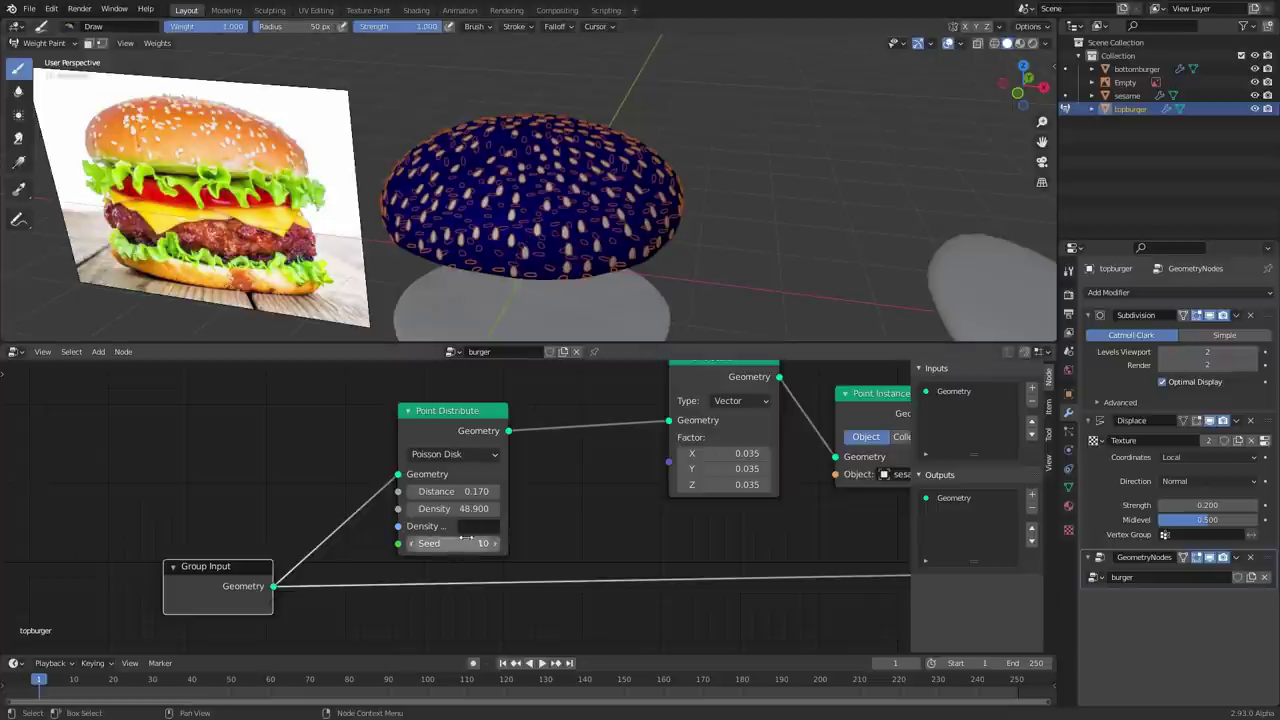
middle_click_drag(540, 208, 542, 186)
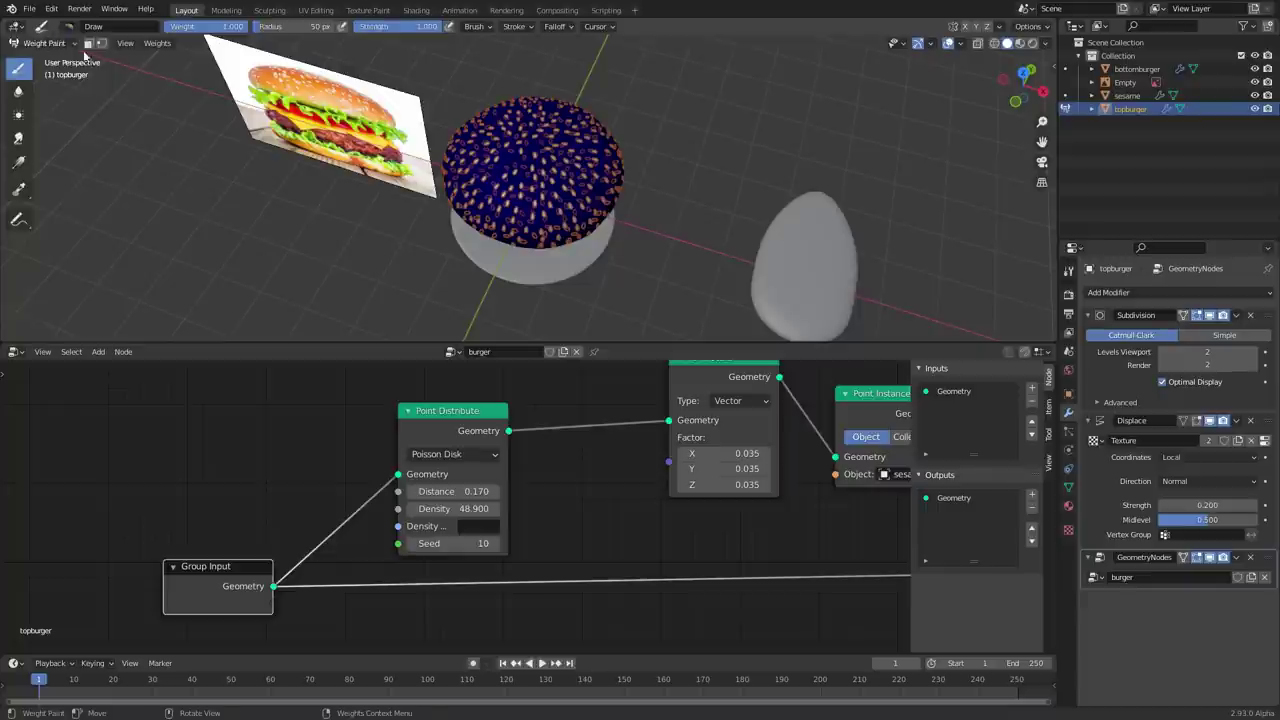
left_click(1068, 488)
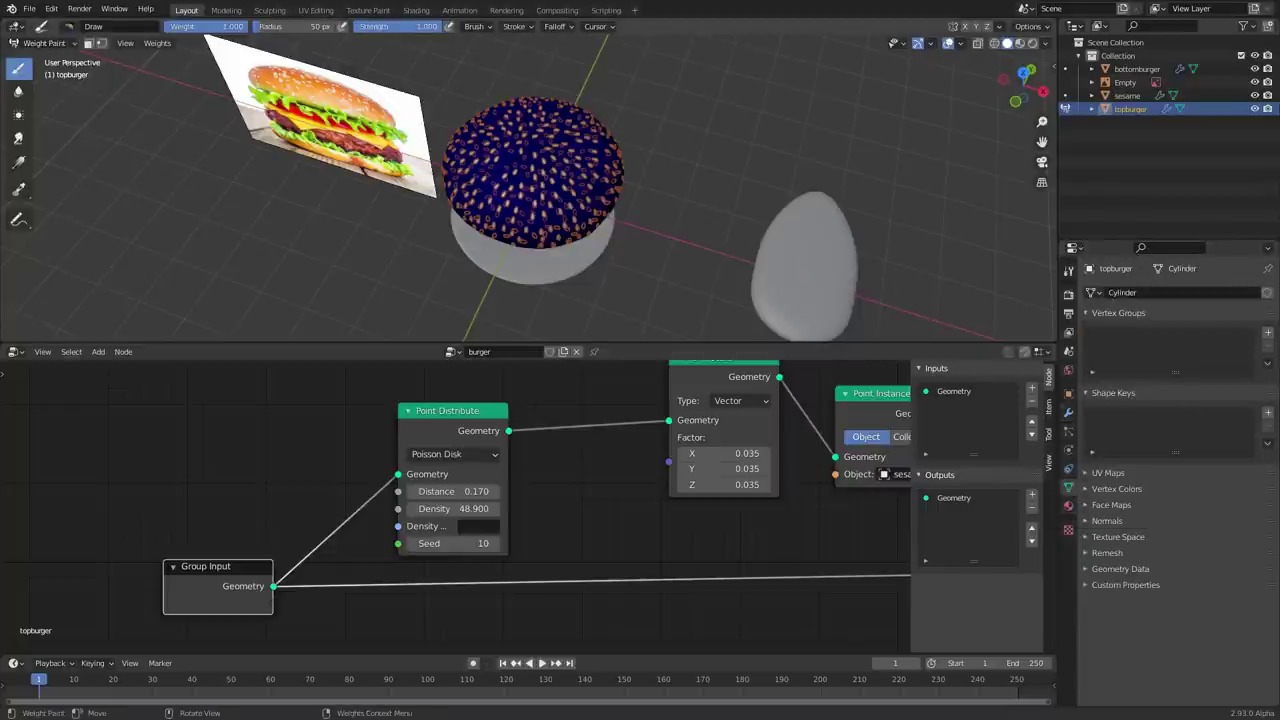
- Paint full weight over the centre of the bun's top with a 102 px brush
key("ctrl+z")
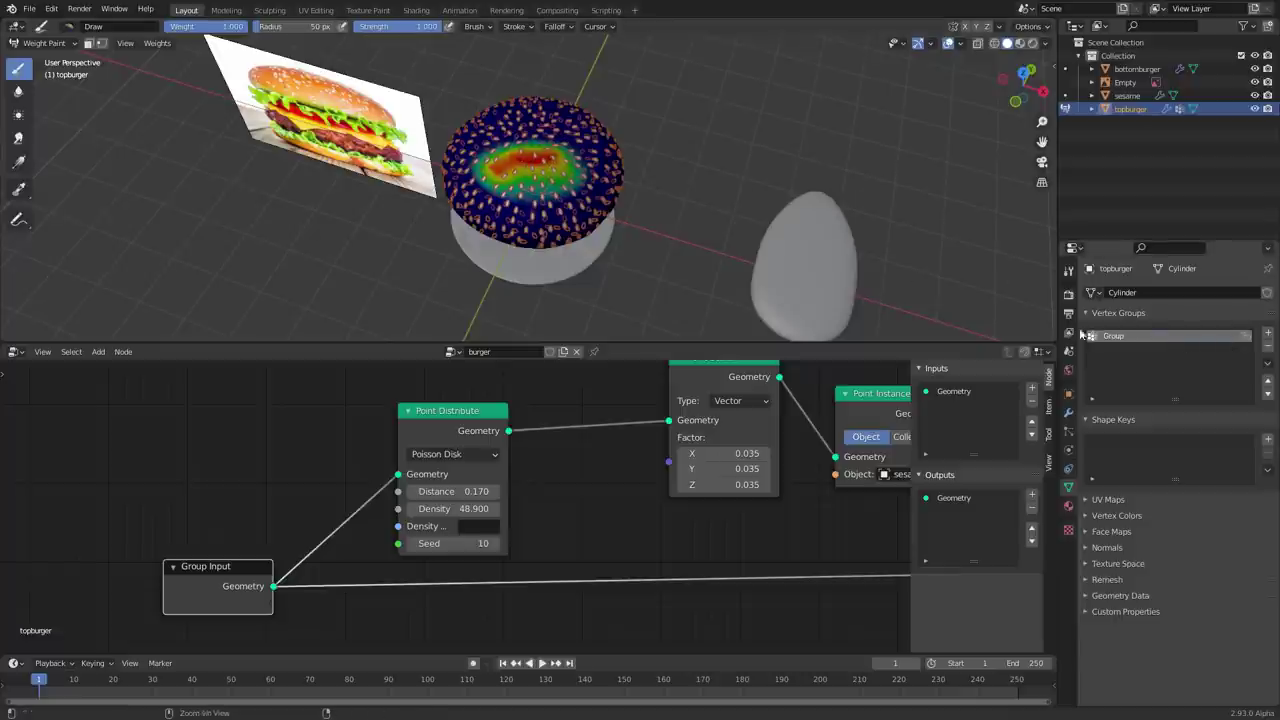
key("ctrl+shift+z")
scroll(527, 160, "up", 3)
middle_click_drag(527, 180, 520, 210)
key("f")
left_click(520, 200)
mouse_move(520, 200)
left_mouse_down()
mouse_move(581, 235)
mouse_move(503, 144)
mouse_move(549, 192)
mouse_move(541, 170)
mouse_move(450, 200)
mouse_move(560, 150)
left_mouse_up()
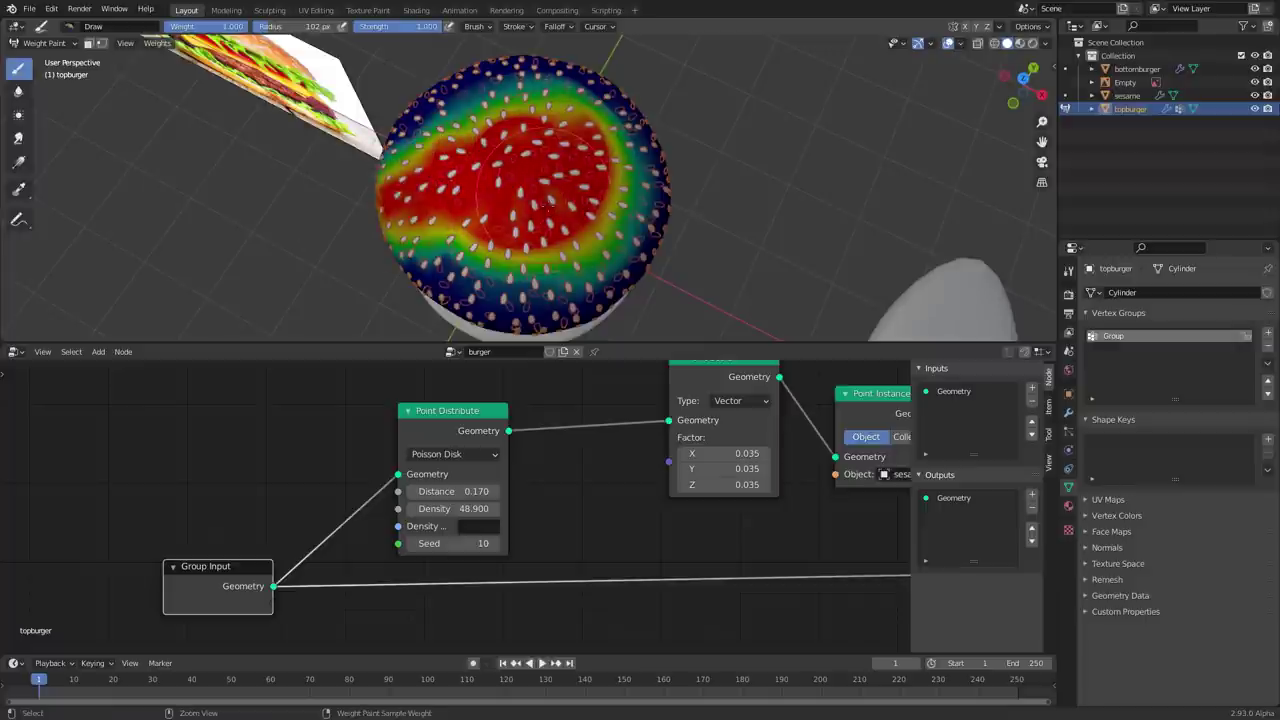
key("ctrl+z")
mouse_move(500, 190)
left_mouse_down()
mouse_move(560, 130)
mouse_move(510, 185)
mouse_move(600, 170)
left_mouse_up()
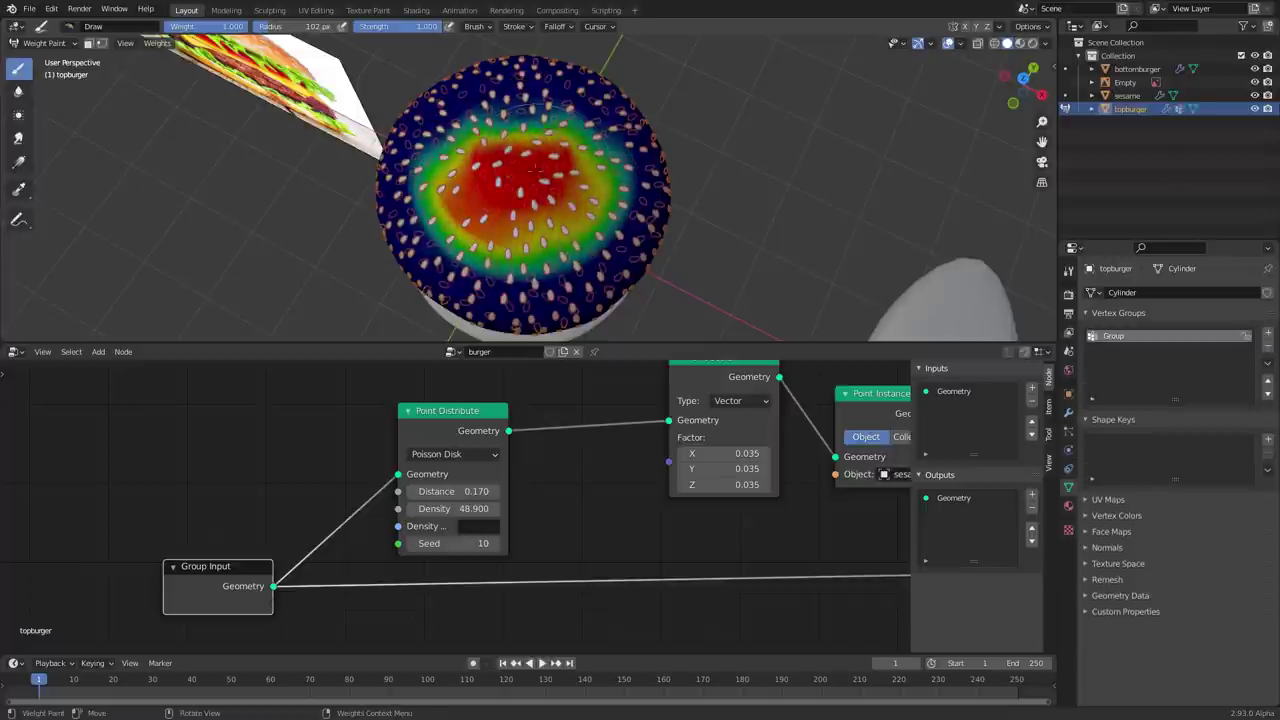
double_click(1138, 337)
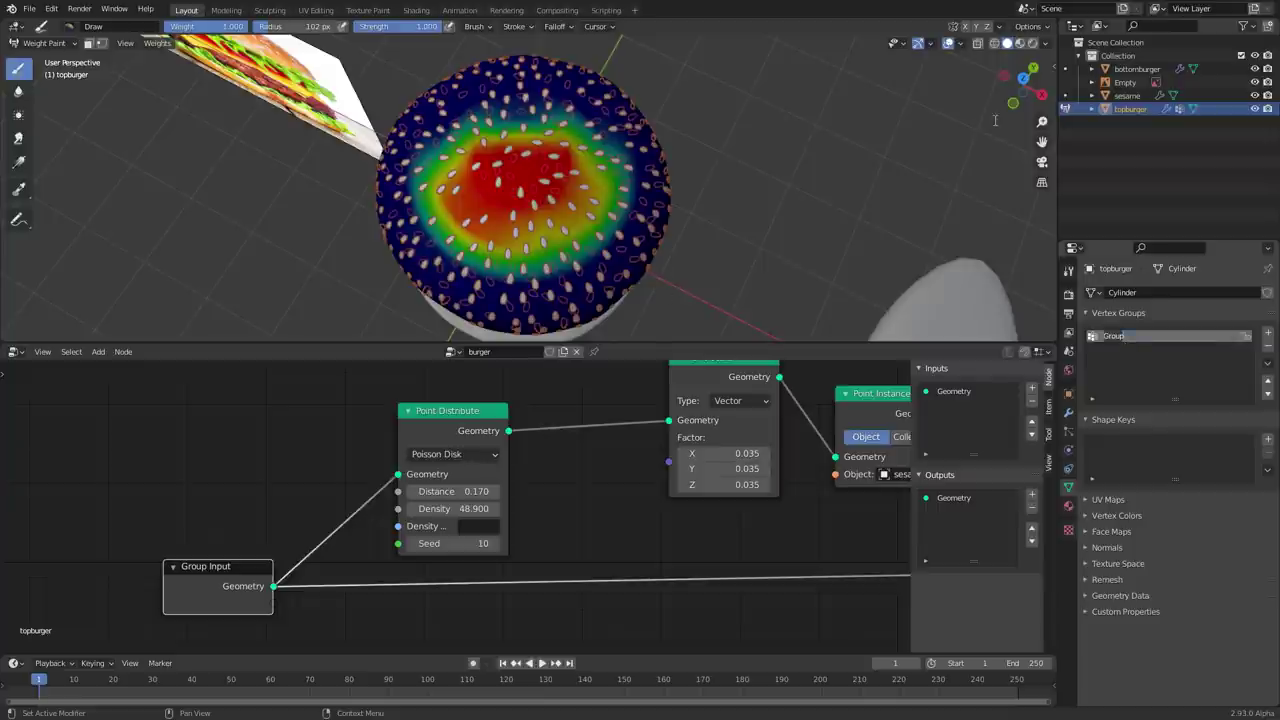
- Rename the vertex group to 'Sesame' and use it as Point Distribute's density
type("Sesame")
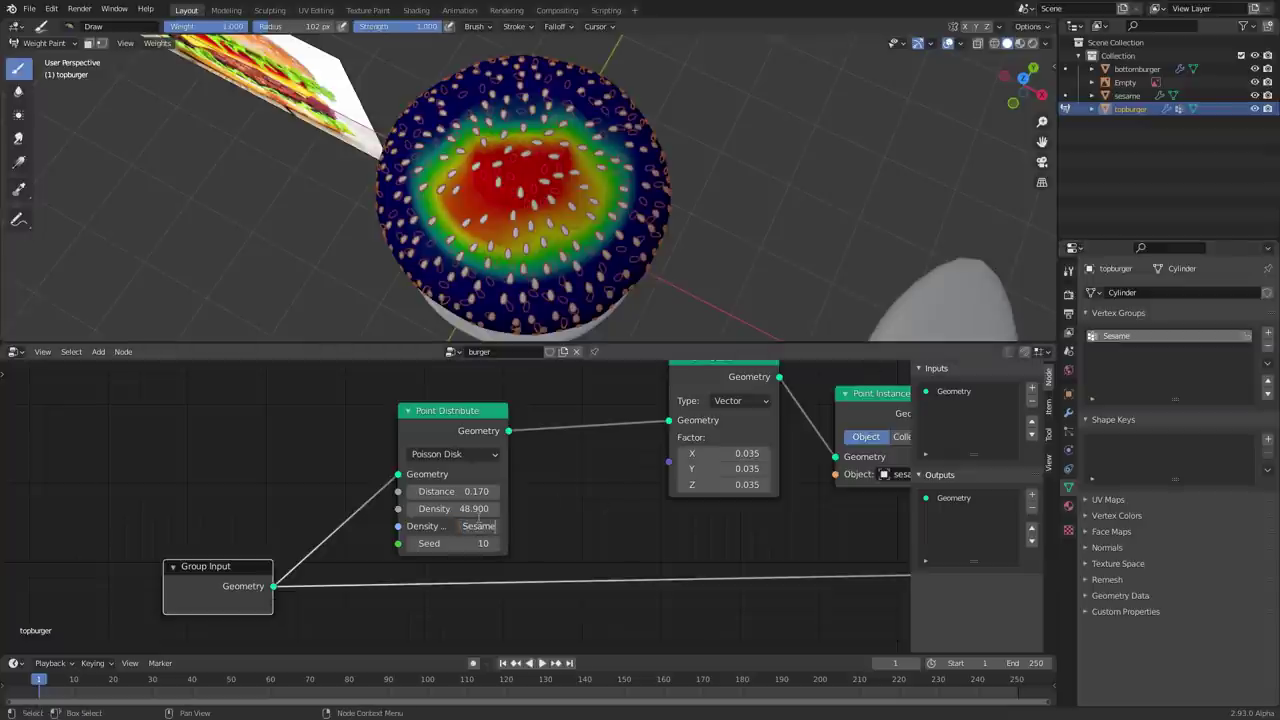
key("Return")
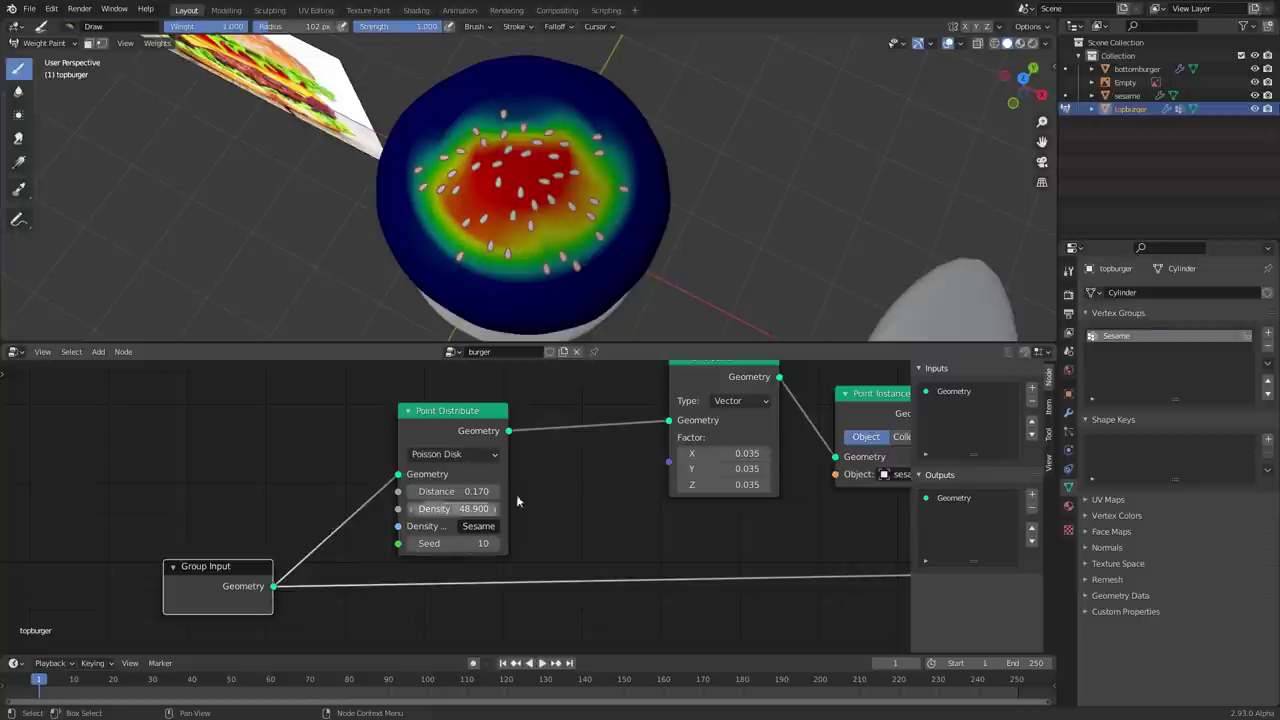
double_click(1128, 338)
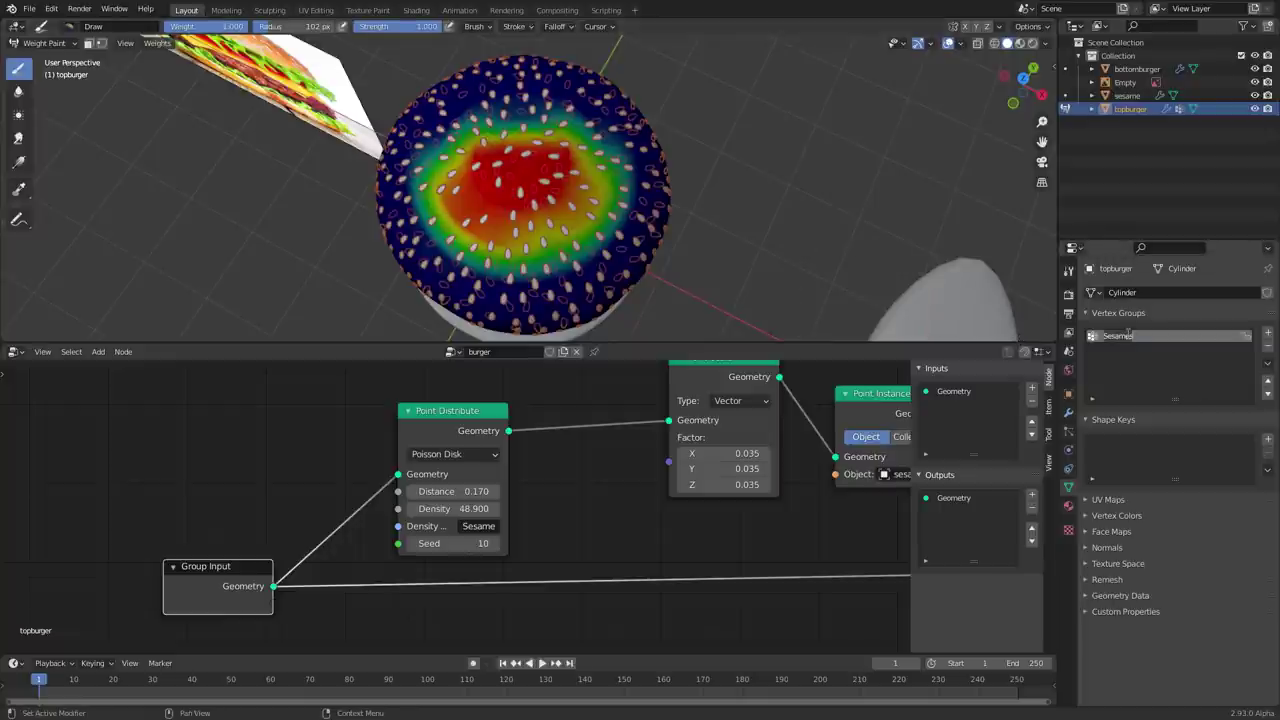
double_click(1152, 338)
key("Return")
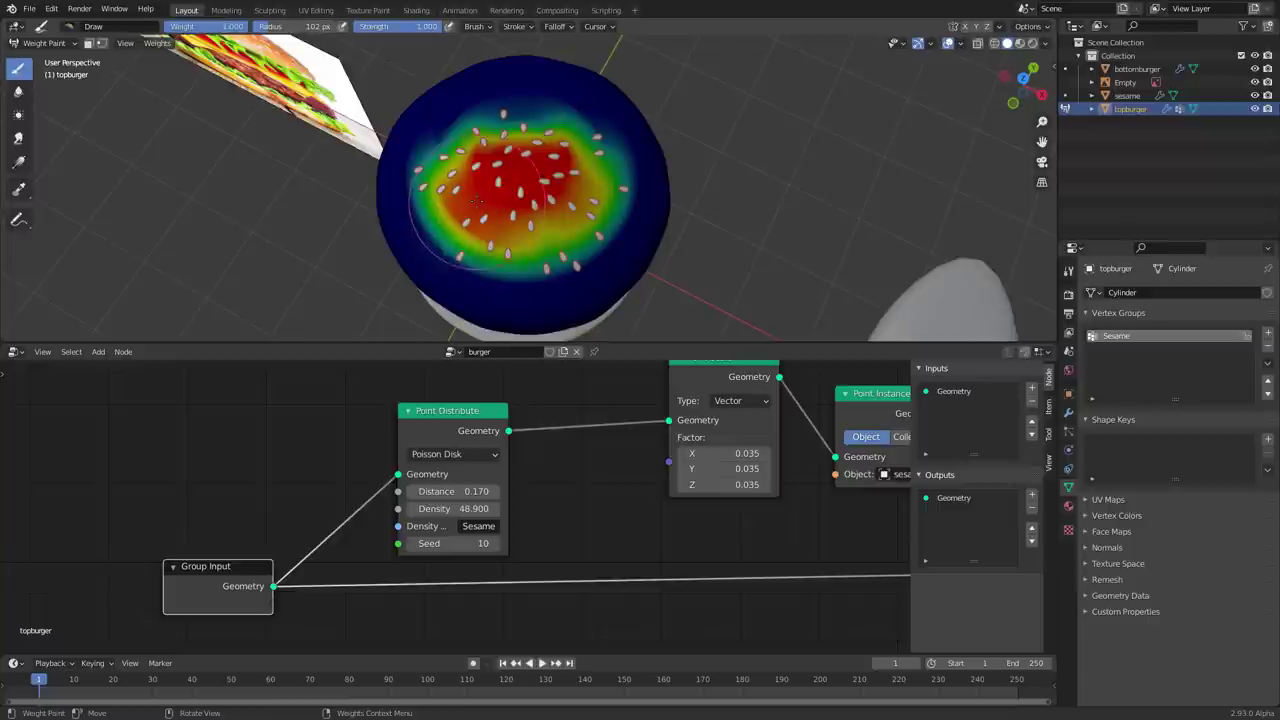
- Paint more weight across the bun's top and set the distribution seed to 0
left_click_drag(440, 110, 508, 108)
middle_click_drag(508, 108, 530, 188)
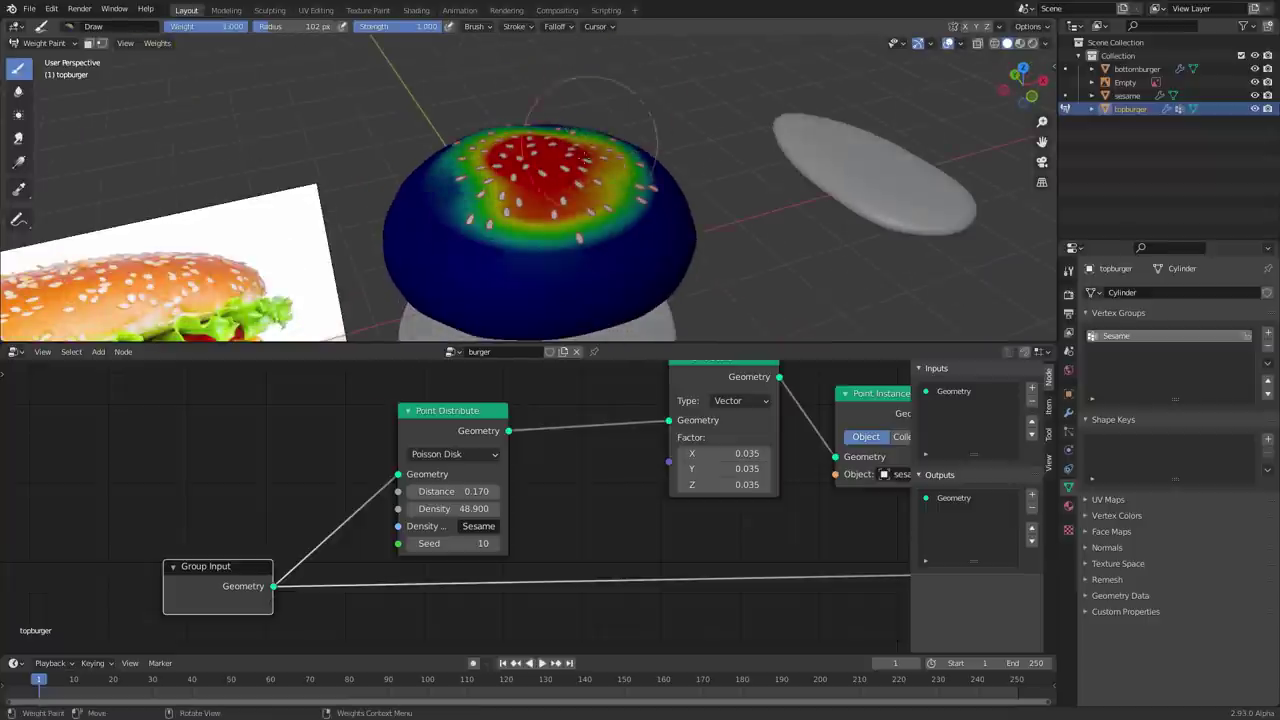
mouse_move(530, 188)
left_mouse_down()
mouse_move(540, 240)
mouse_move(467, 240)
left_mouse_up()
mouse_move(400, 200)
left_mouse_down()
mouse_move(480, 230)
mouse_move(640, 230)
mouse_move(650, 285)
left_mouse_up()
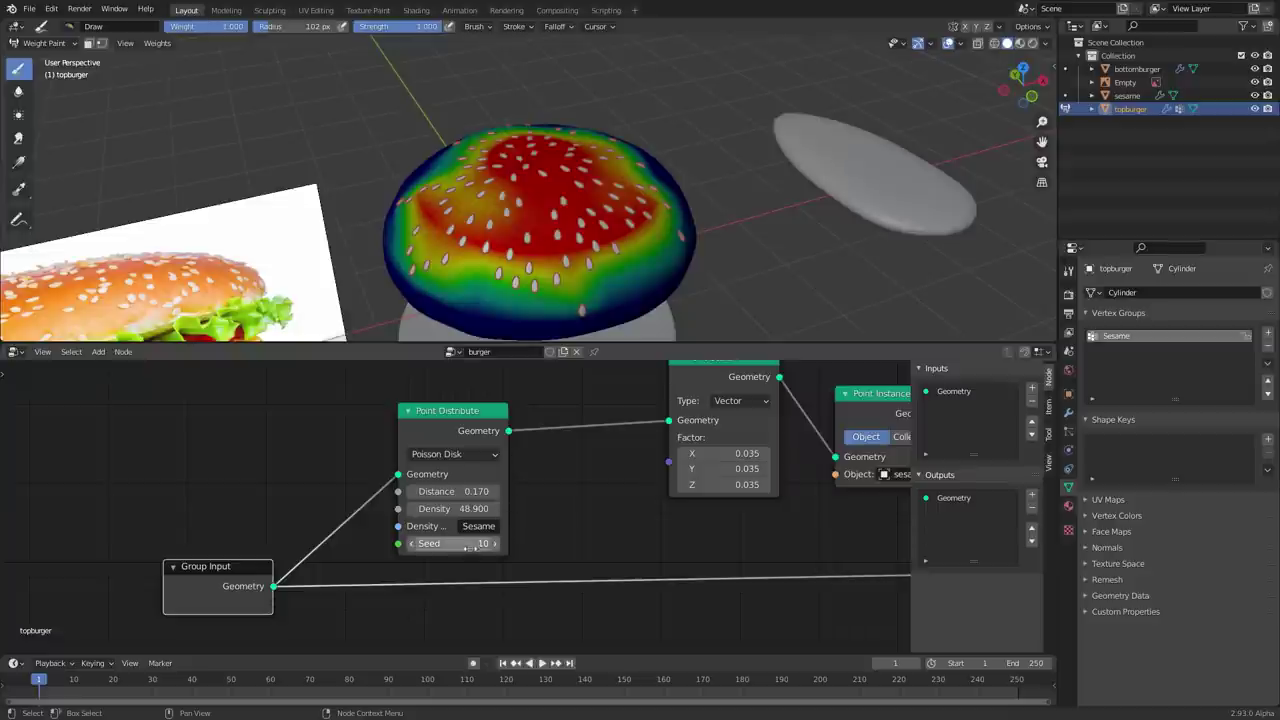
left_click_drag(491, 541, 423, 543)
- Paint the remaining upper areas of the bun's top to full weight
middle_click_drag(555, 100, 640, 160)
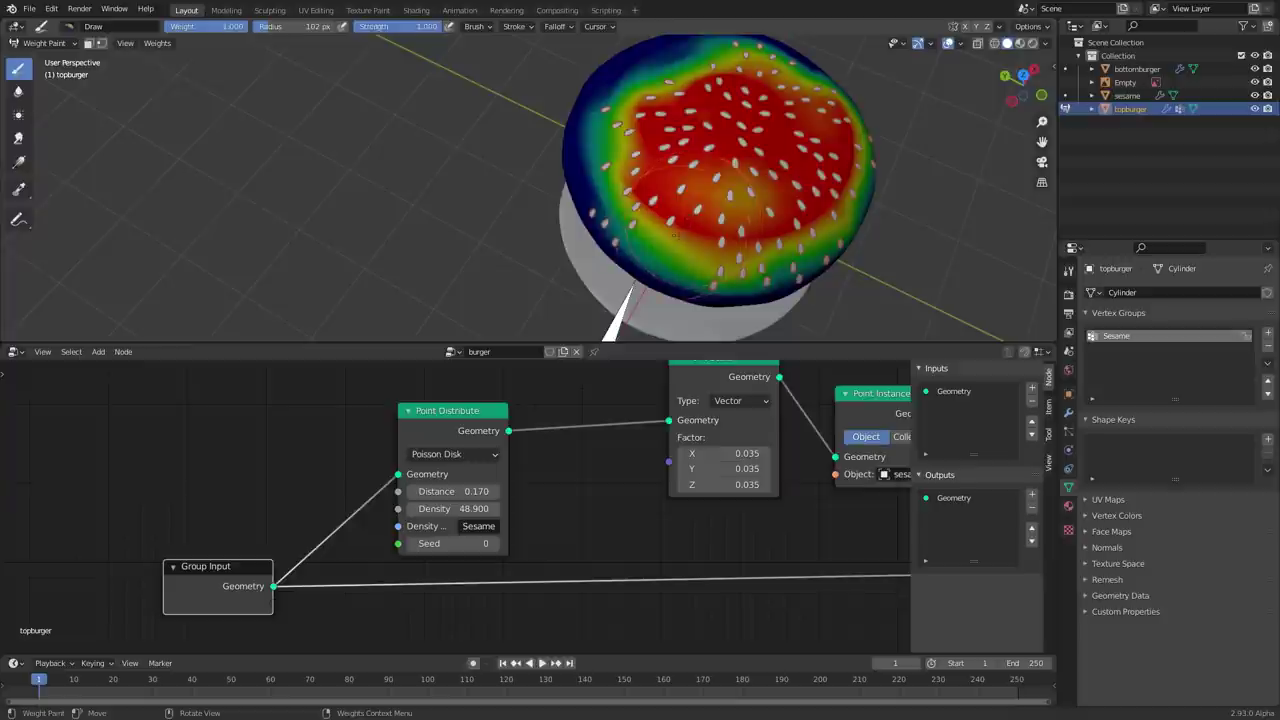
mouse_move(705, 240)
middle_mouse_down()
mouse_move(720, 185)
mouse_move(690, 128)
mouse_move(598, 215)
middle_mouse_up()
mouse_move(598, 214)
left_mouse_down()
mouse_move(603, 170)
mouse_move(663, 130)
mouse_move(597, 155)
left_mouse_up()
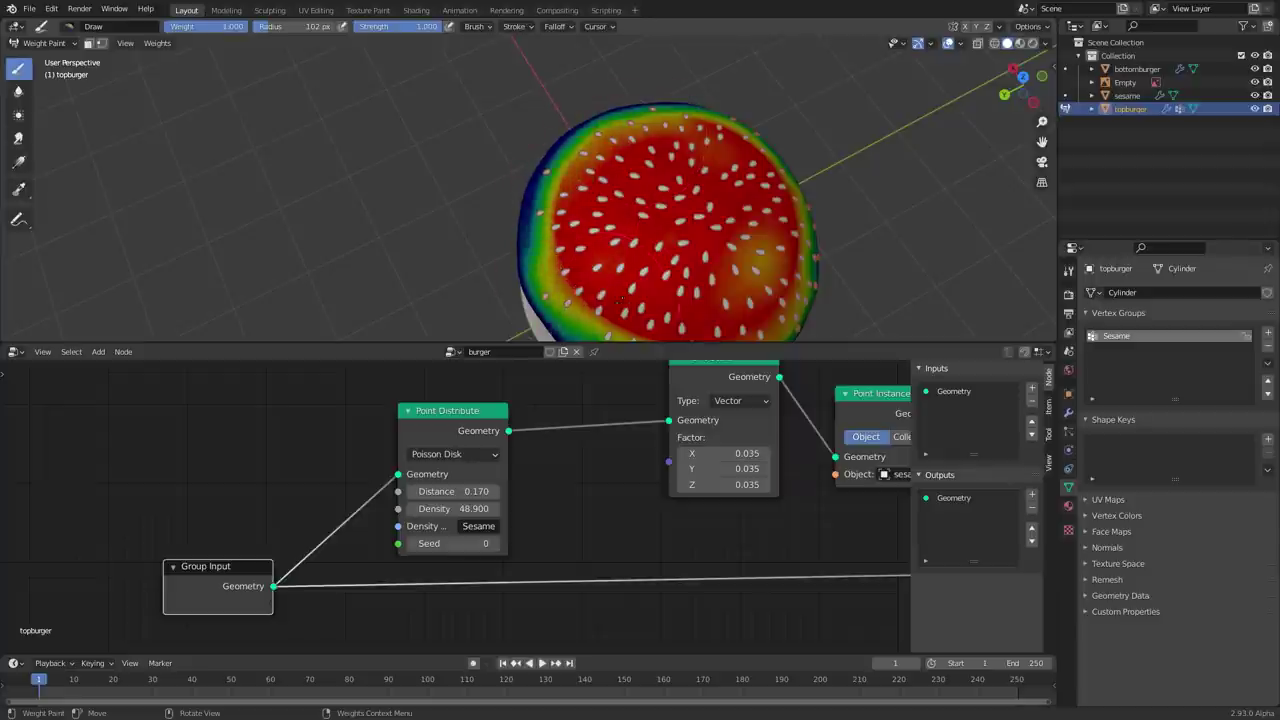
middle_click_drag(568, 232, 690, 155)
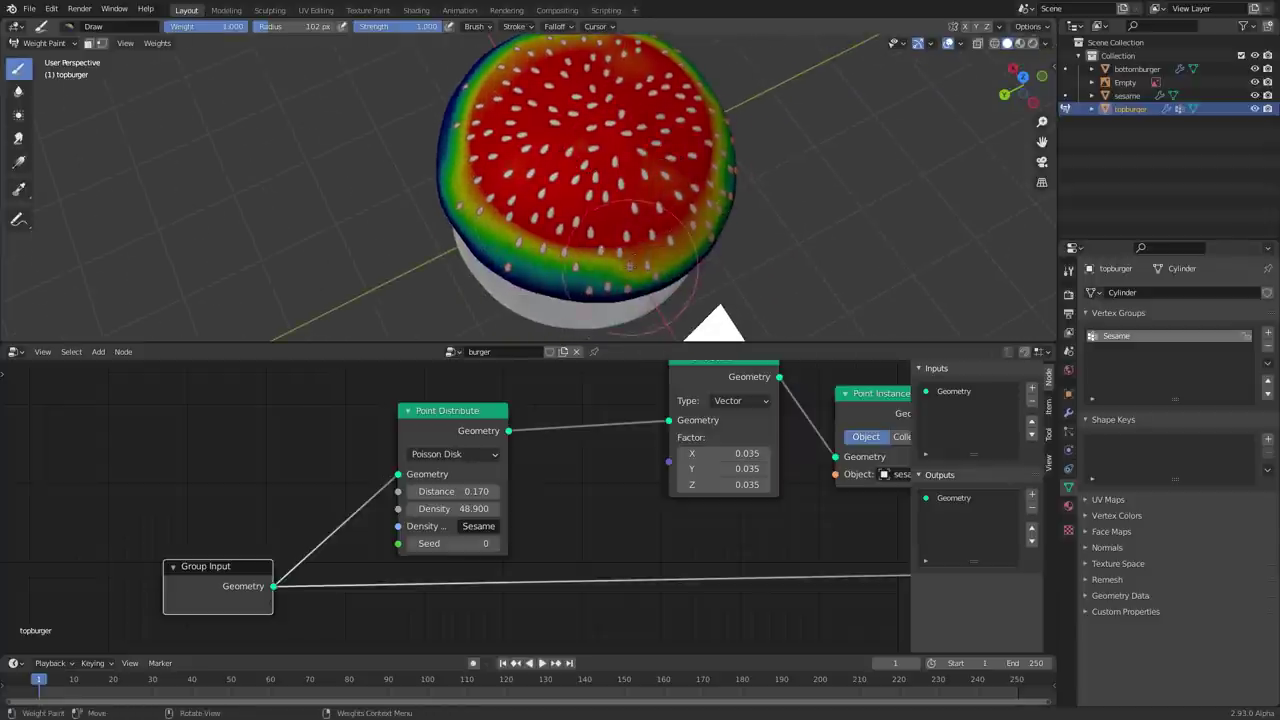
middle_click_drag(560, 232, 510, 220)
mouse_move(535, 207)
left_mouse_down()
mouse_move(470, 200)
mouse_move(600, 205)
mouse_move(490, 190)
left_mouse_up()
middle_click_drag(490, 190, 520, 128)
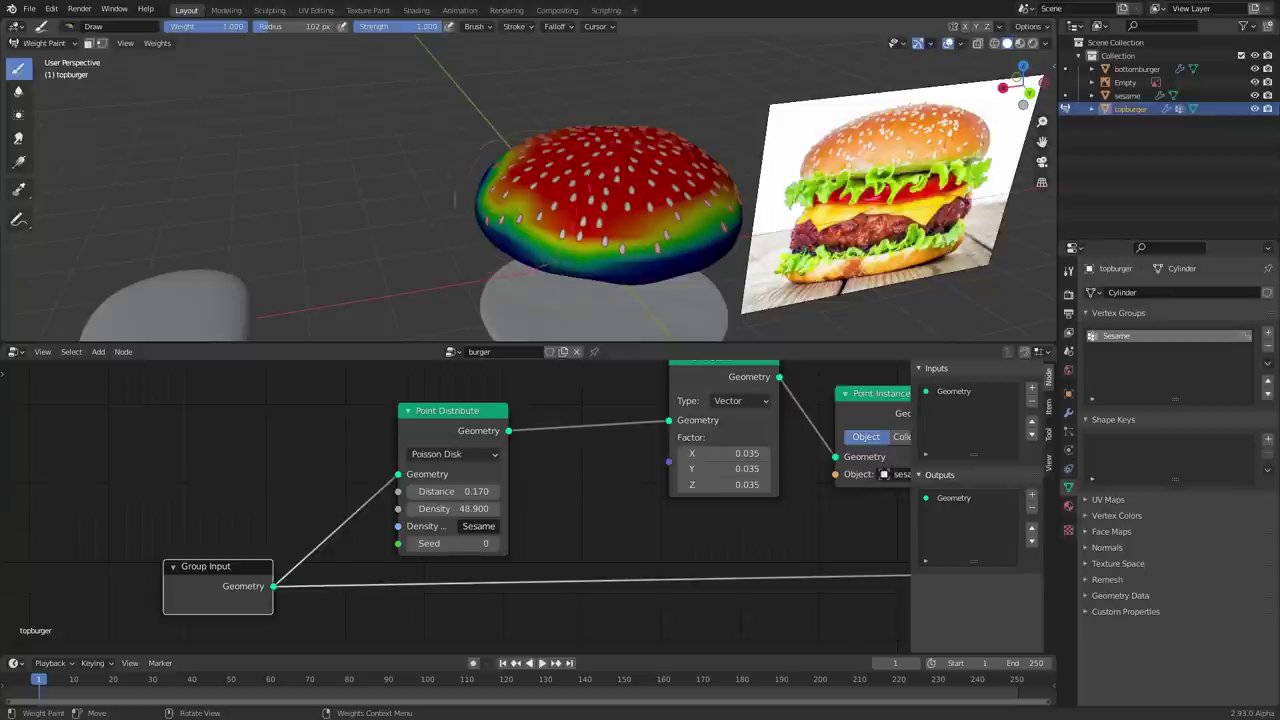
- Return the top bun to Object Mode
left_click(42, 43)
left_click(26, 59)
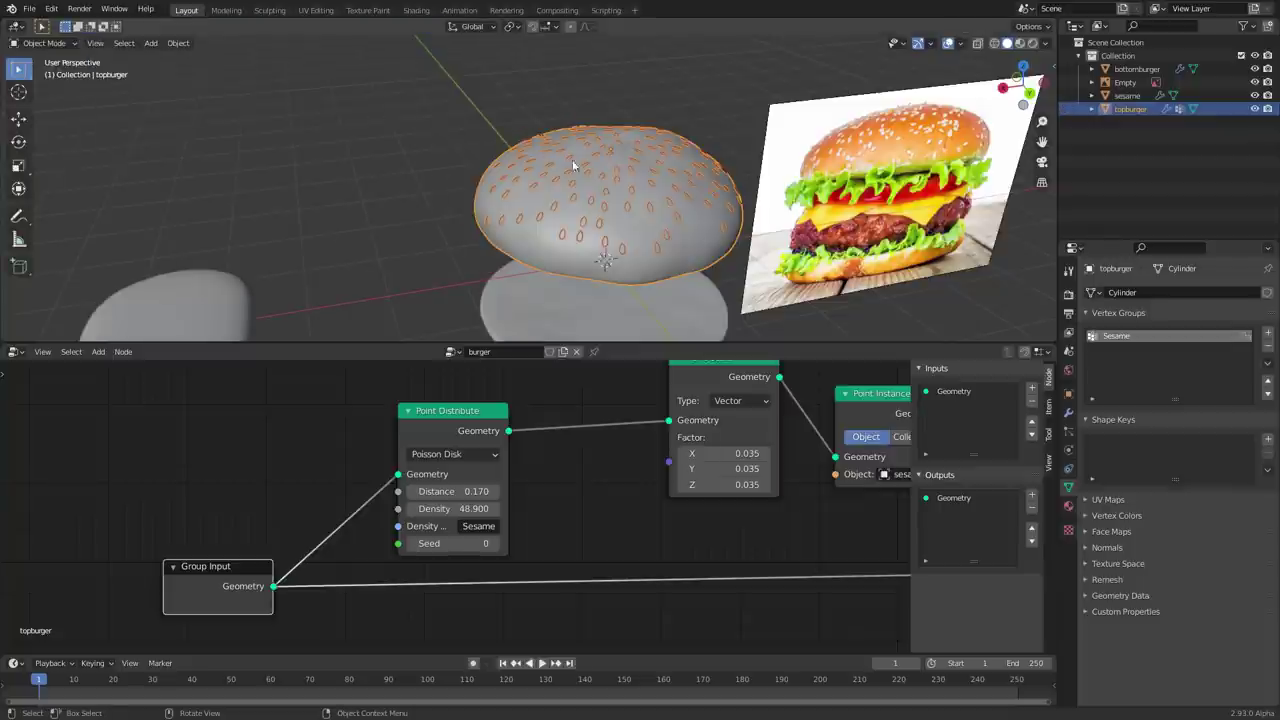
scroll(482, 149, "up", 2)
scroll(470, 120, "up", 4)
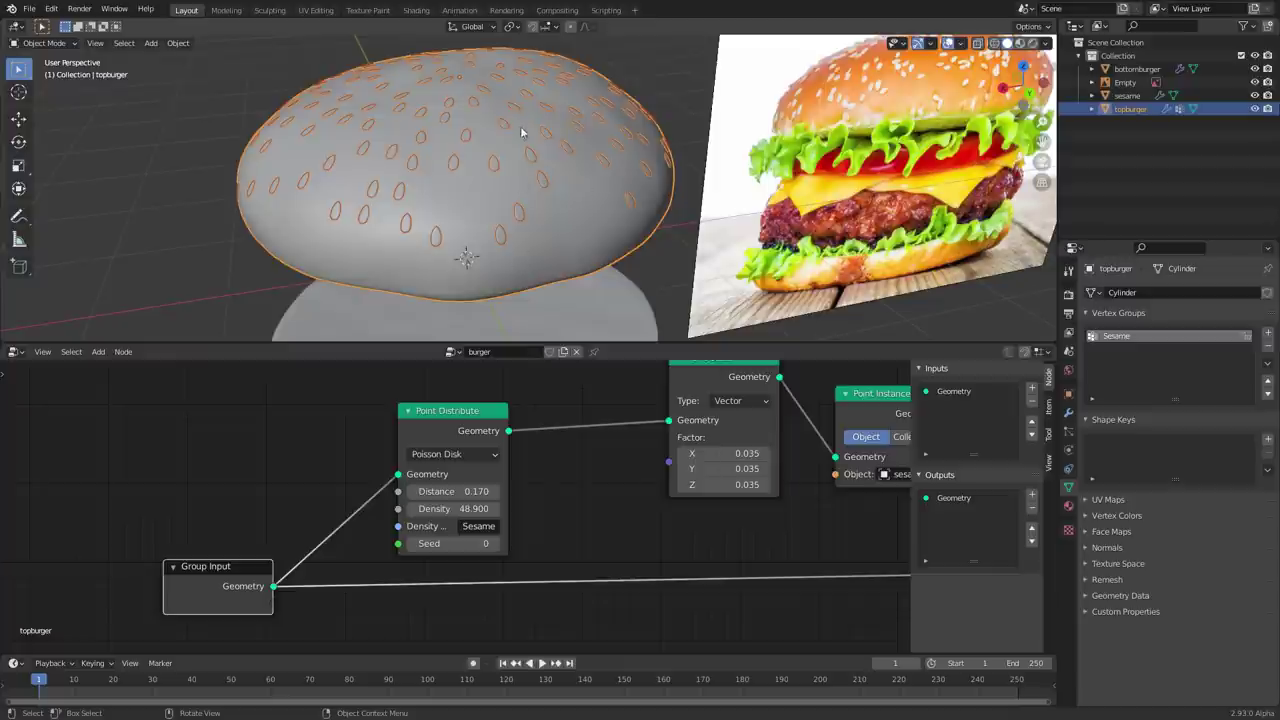
- Select the topburger object to show its sesame node tree
scroll(523, 197, "up", 3)
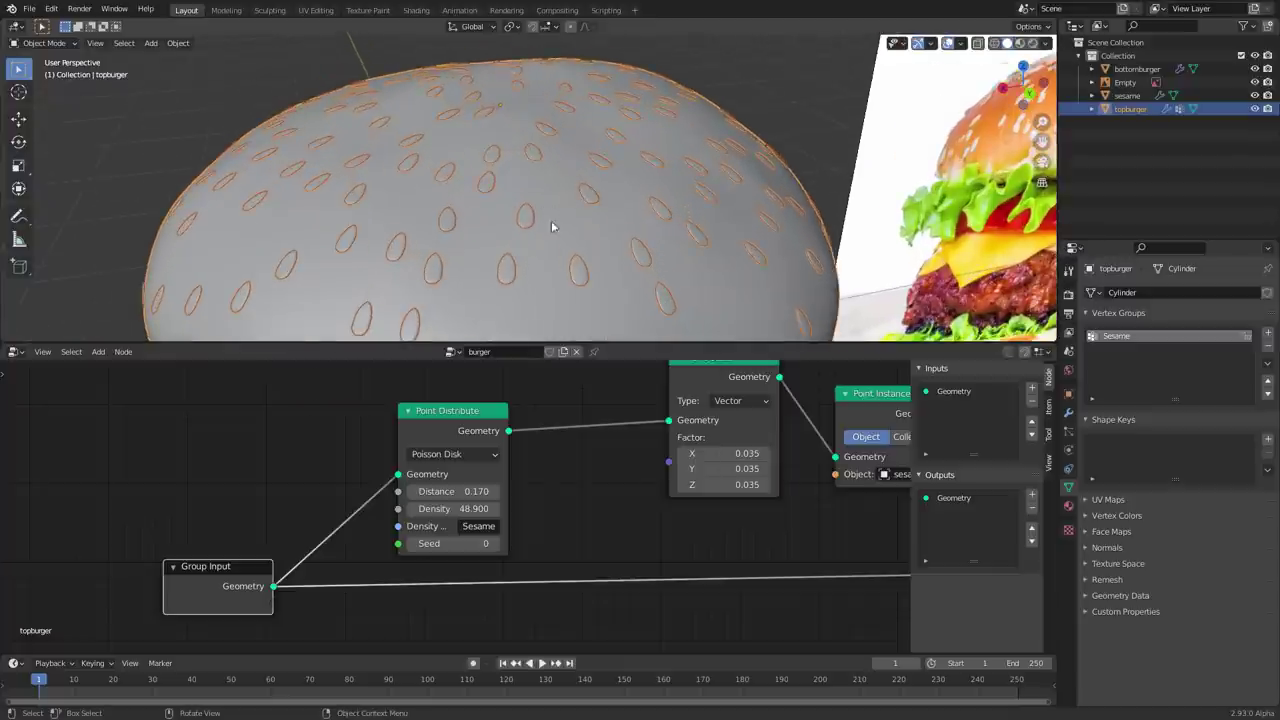
scroll(524, 221, "down", 5)
middle_click_drag(524, 221, 214, 263)
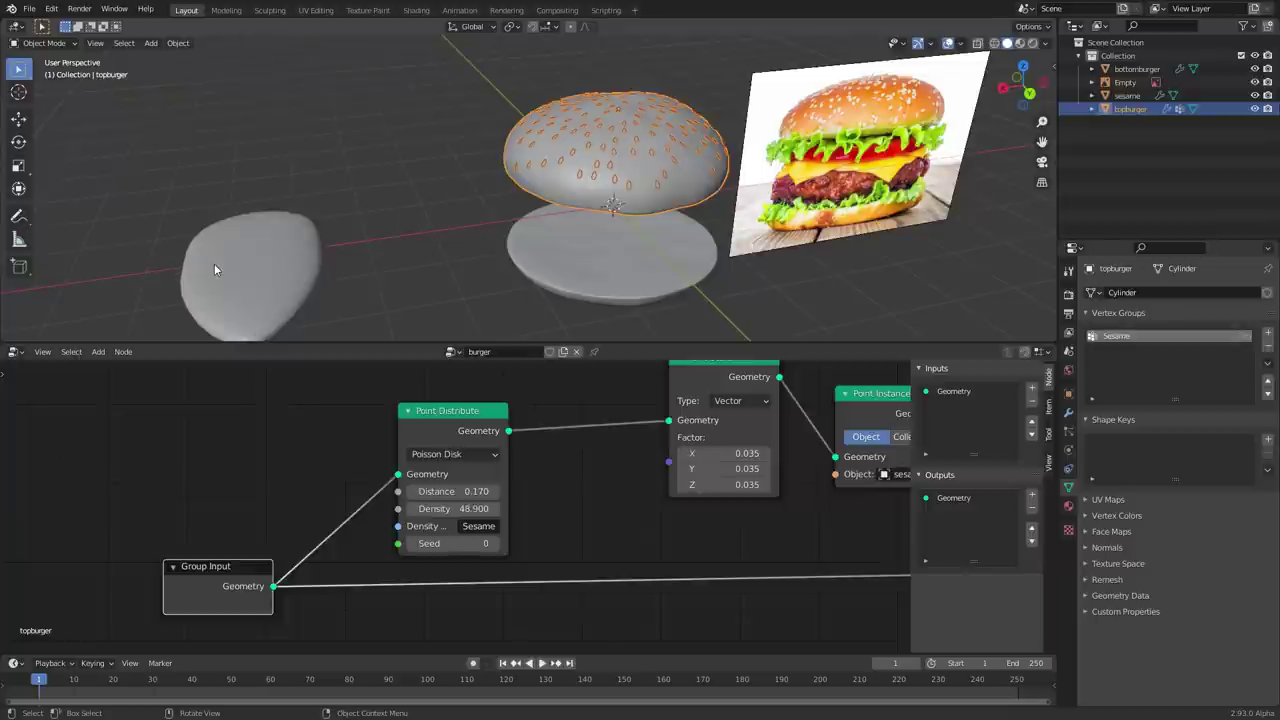
left_click(214, 263)
scroll(613, 147, "up", 3)
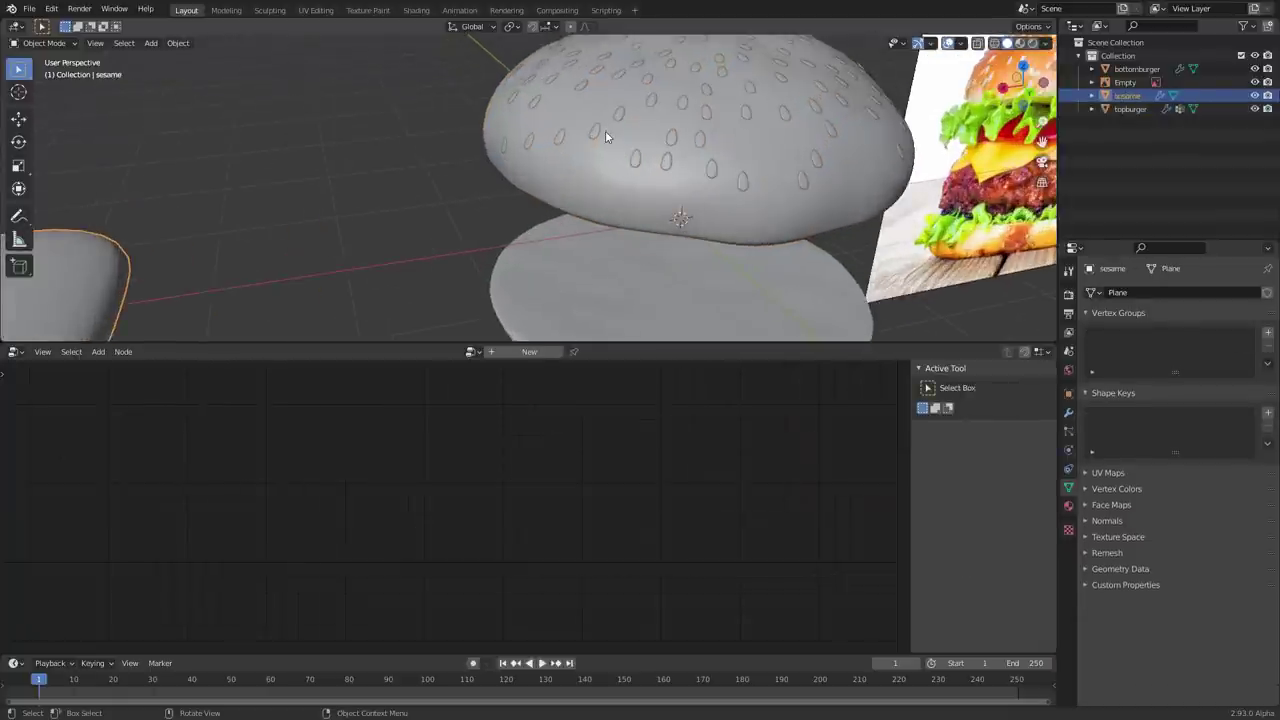
left_click(605, 130)
middle_click_drag(605, 130, 481, 188, "shift")
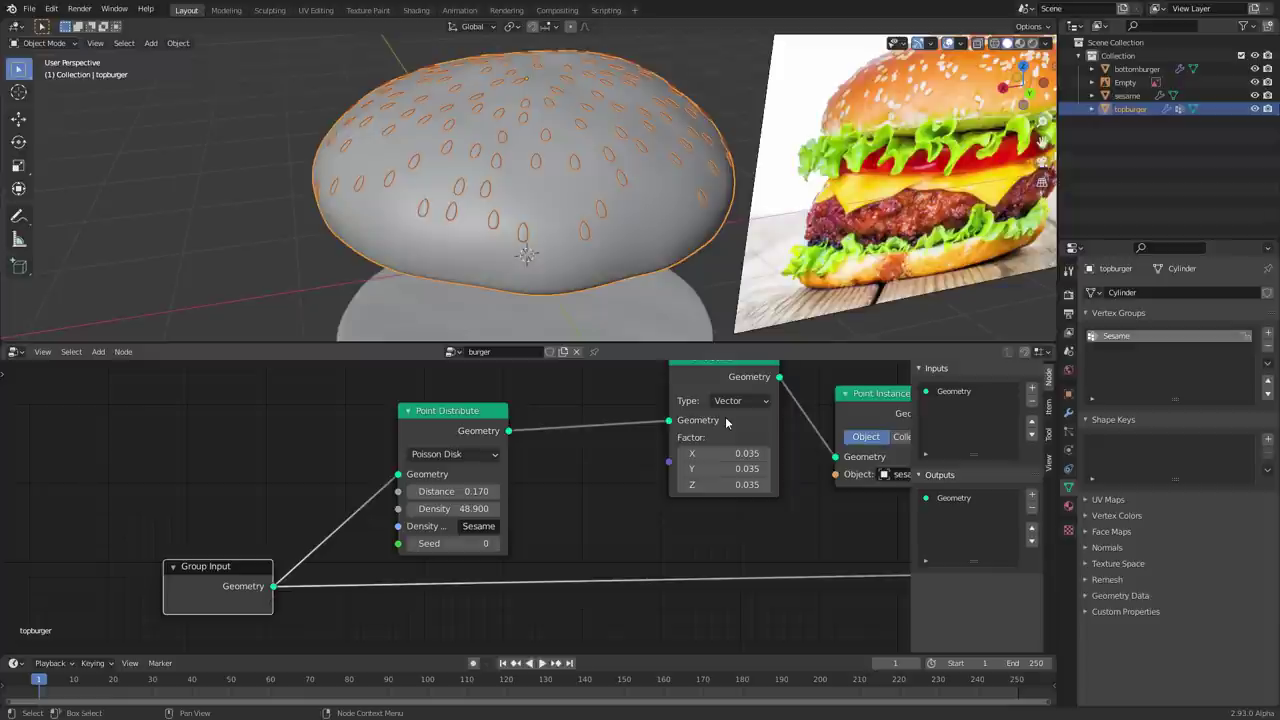
- Spread out the node tree, moving Point Scale and Point Distribute further left
middle_click_drag(762, 420, 582, 462)
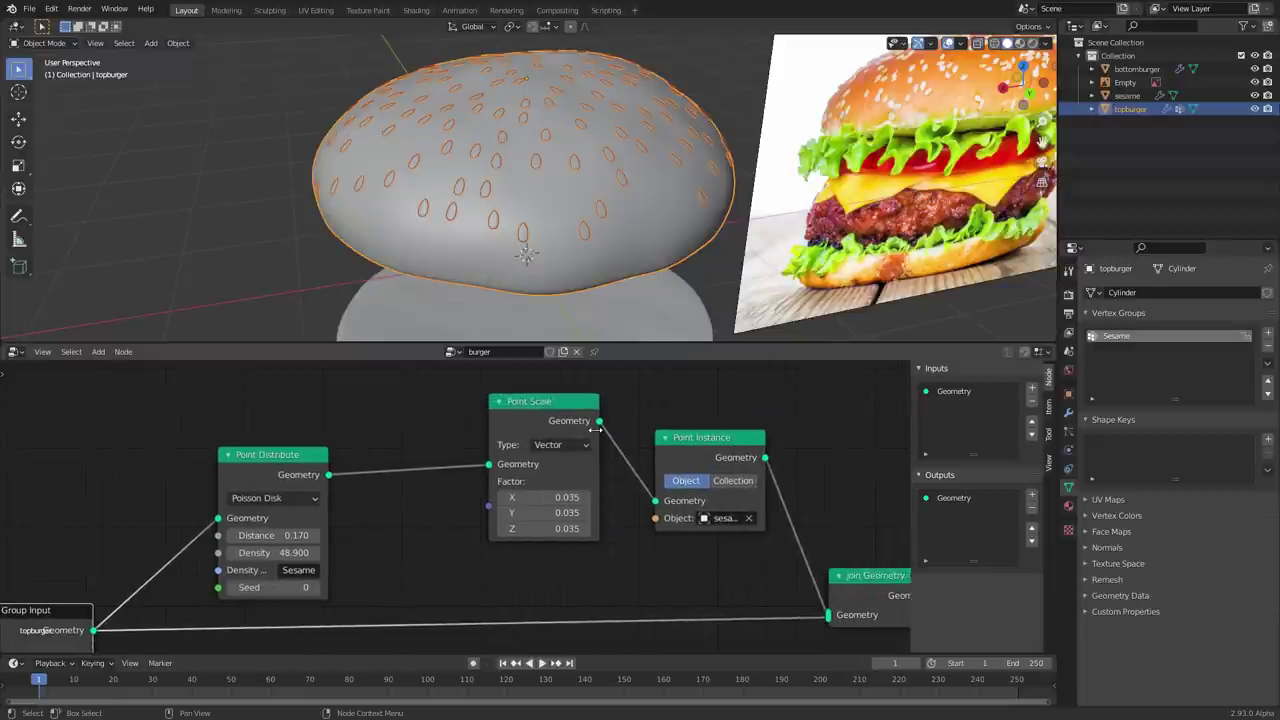
left_click_drag(557, 401, 449, 415)
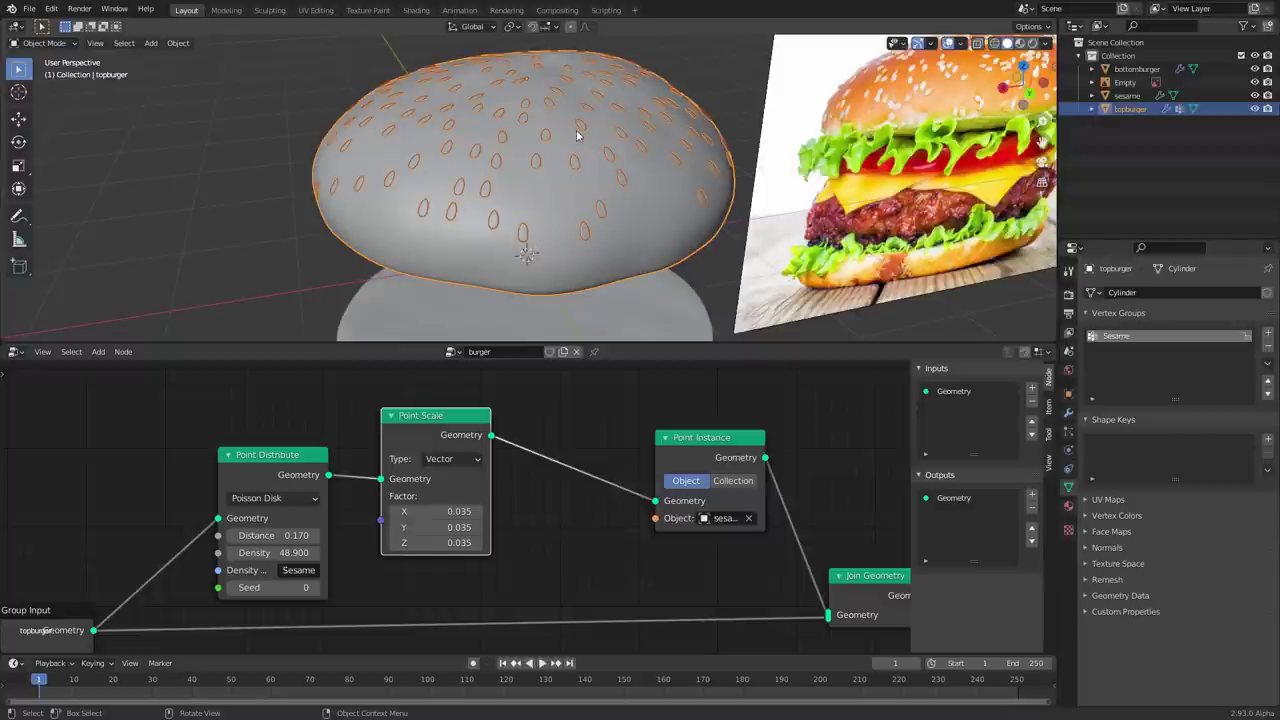
middle_click_drag(576, 129, 579, 176)
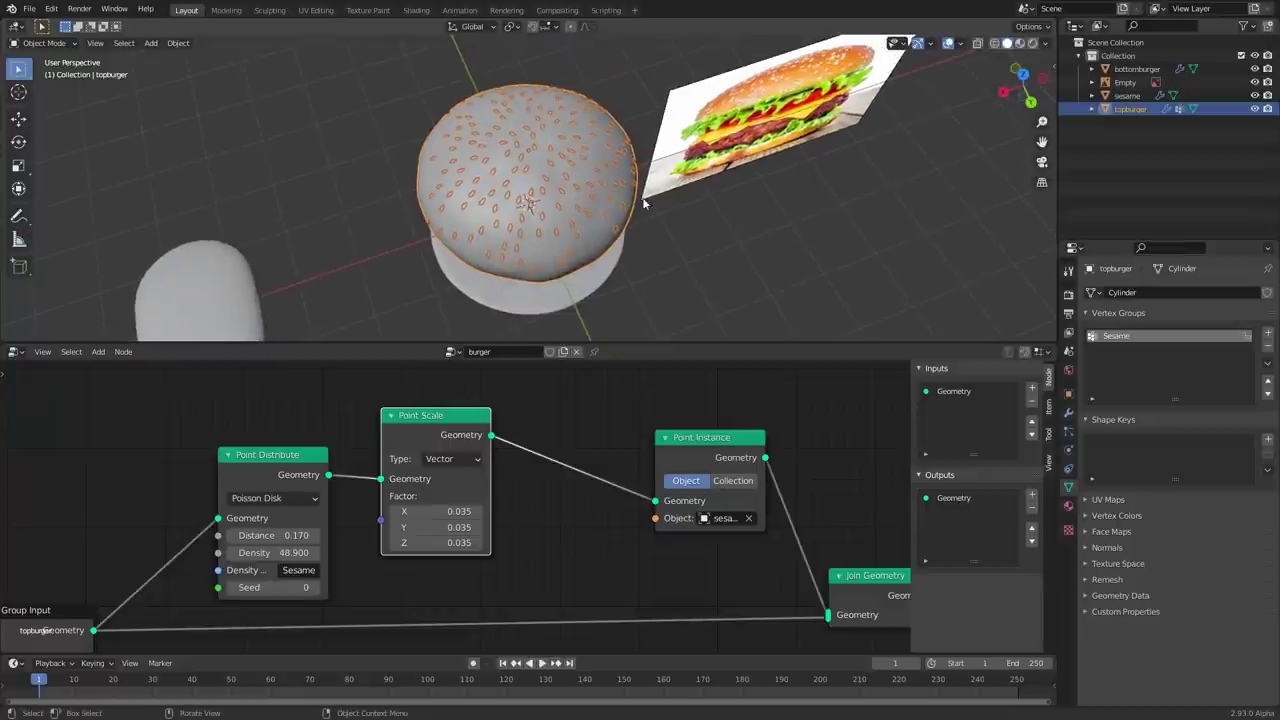
scroll(551, 195, "up", 3)
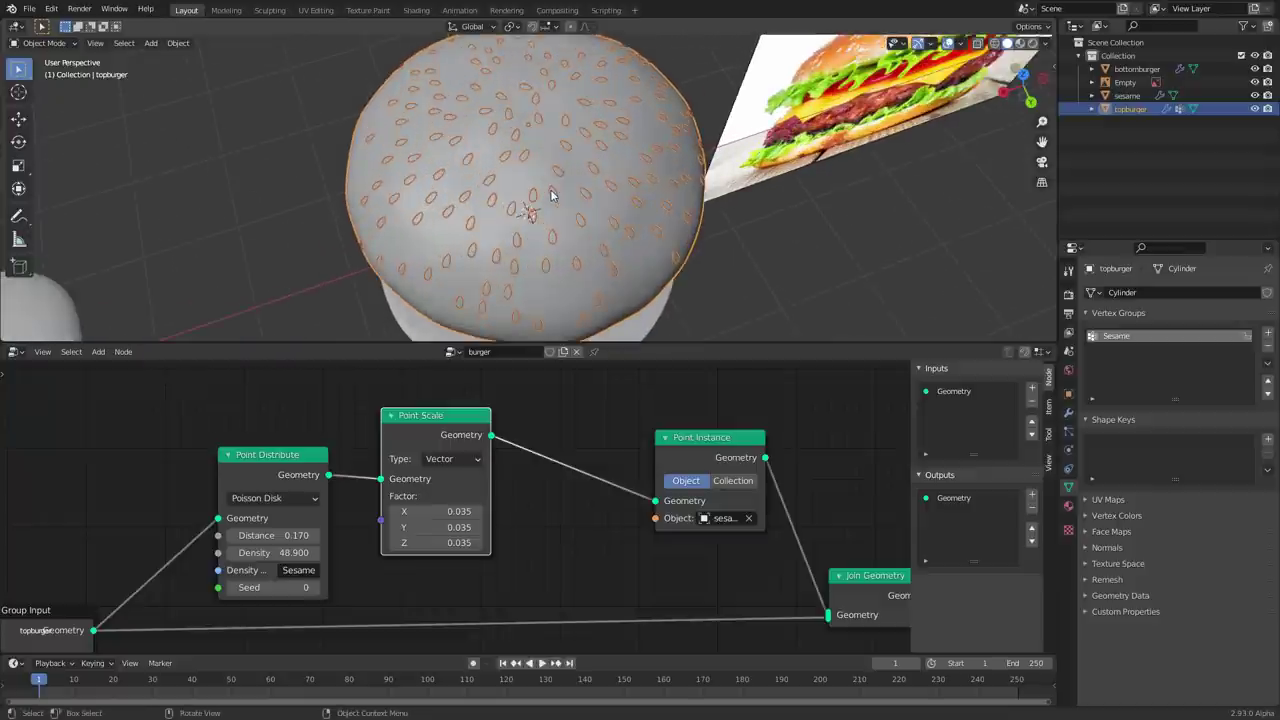
middle_click_drag(680, 188, 627, 197)
scroll(627, 197, "up", 4)
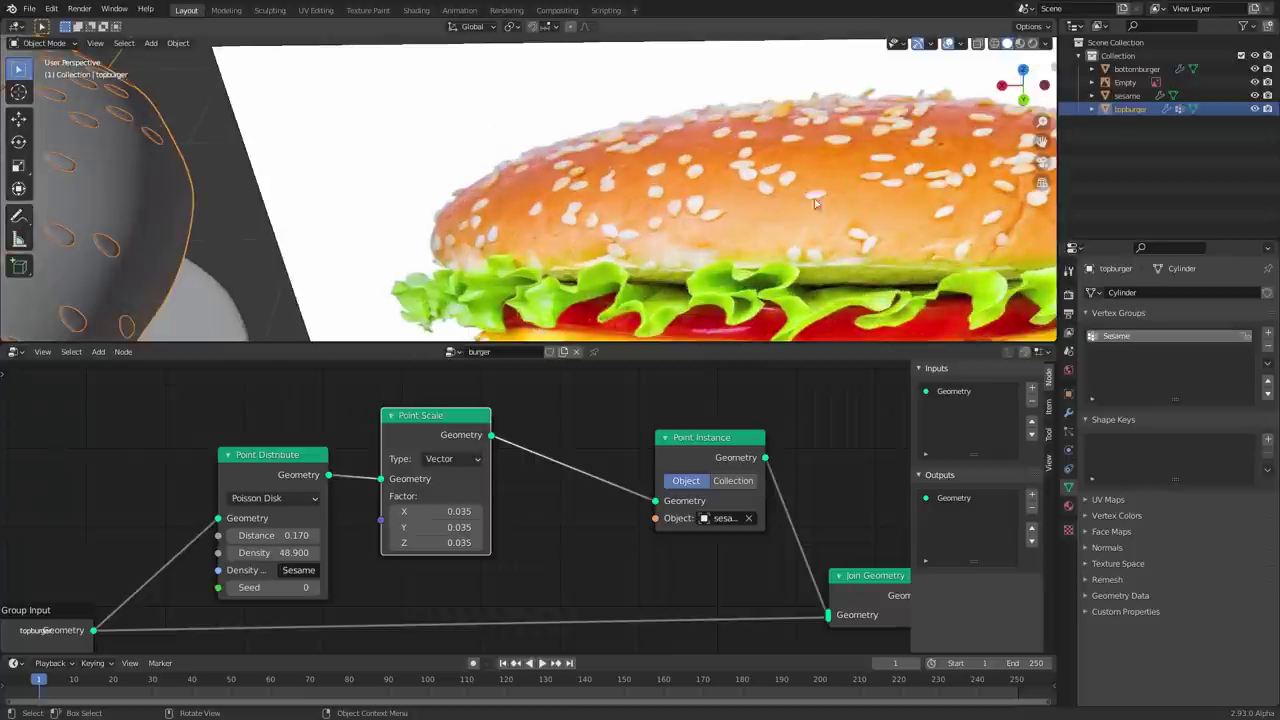
key("KP_Decimal")
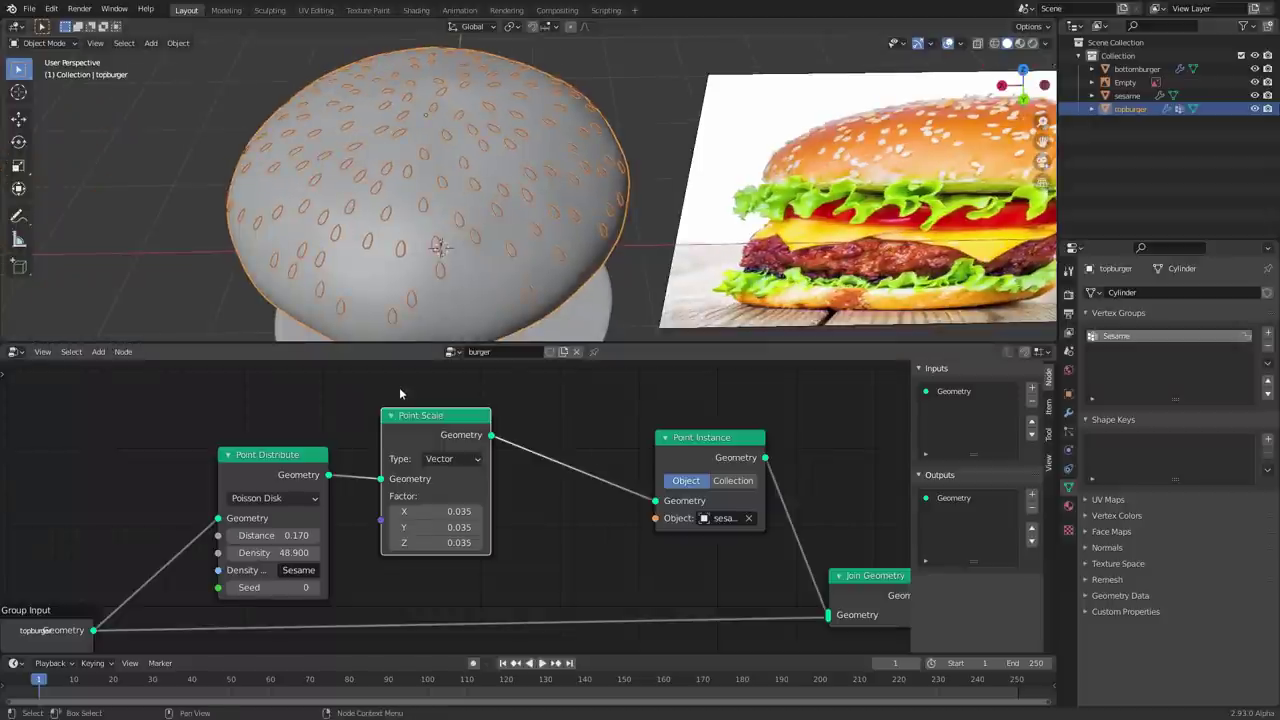
scroll(415, 460, "down", 2)
middle_click_drag(366, 484, 455, 474)
left_click_drag(442, 466, 374, 446)
scroll(474, 421, "up", 2)
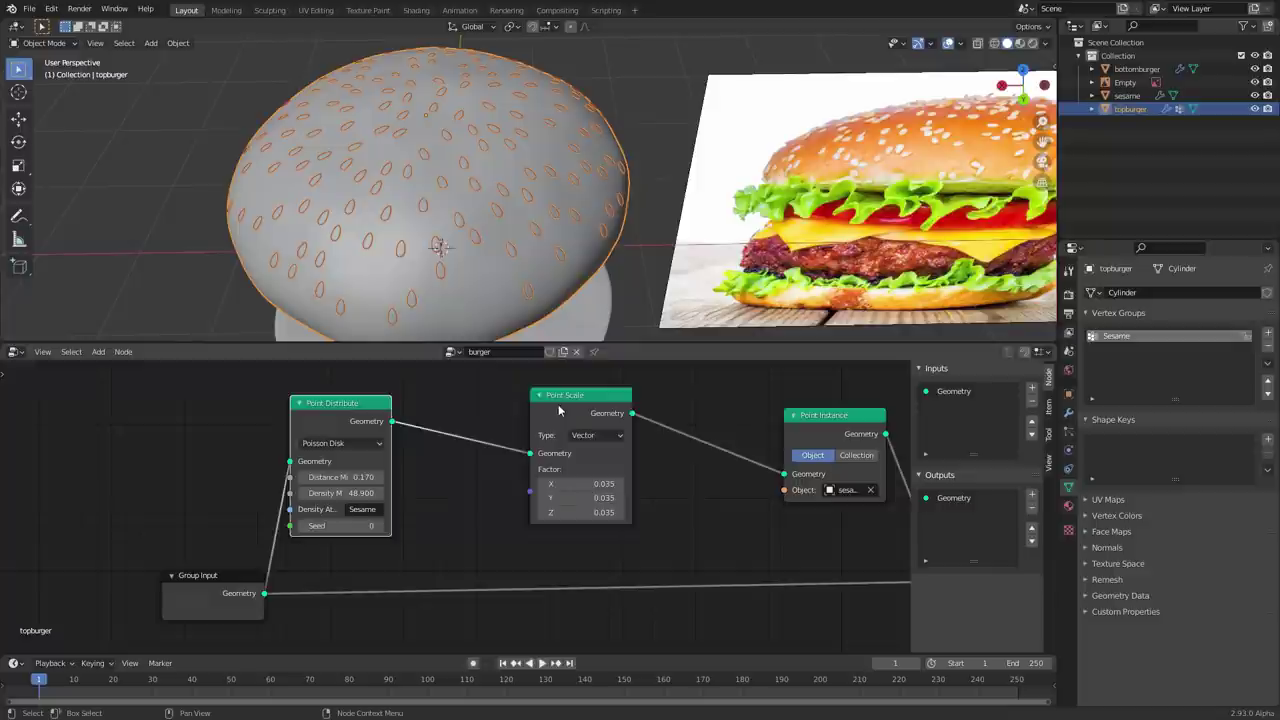
- Insert an Attribute Randomize node between Point Scale and Point Instance
left_click_drag(559, 421, 489, 421)
key("shift+a")
left_click(616, 385)
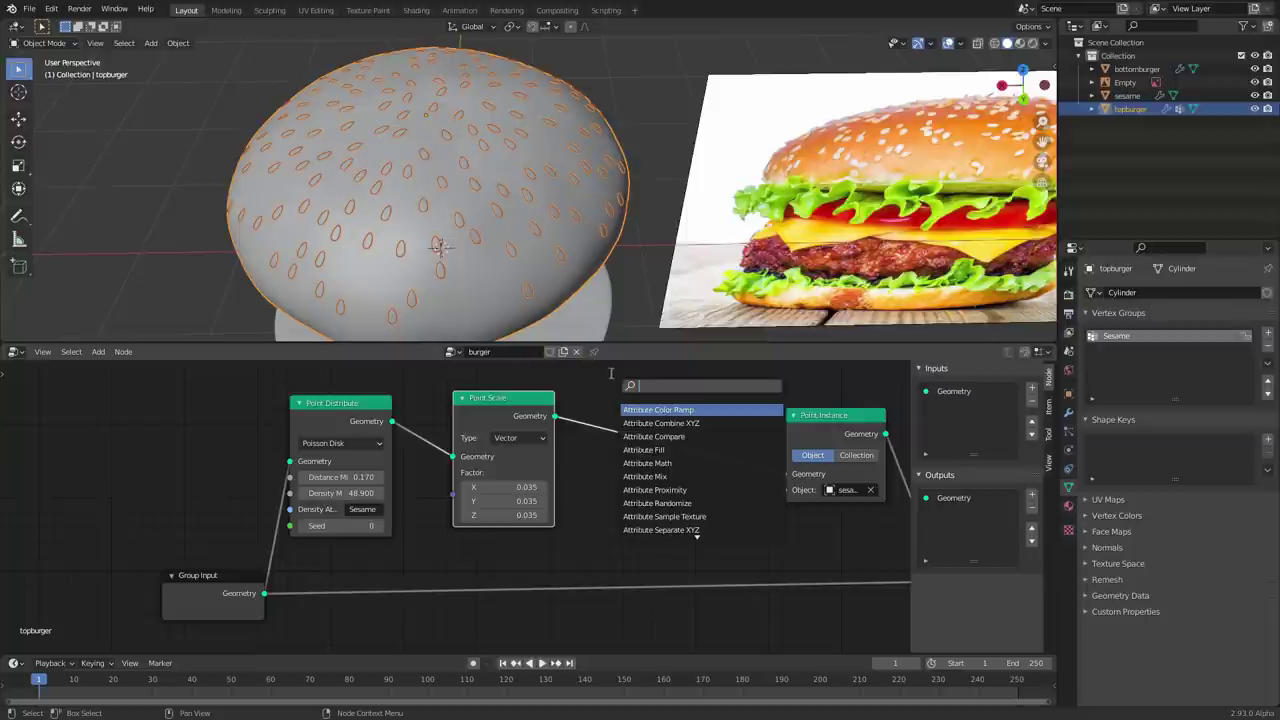
key("Escape")
key("shift+a")
mouse_move(592, 395)
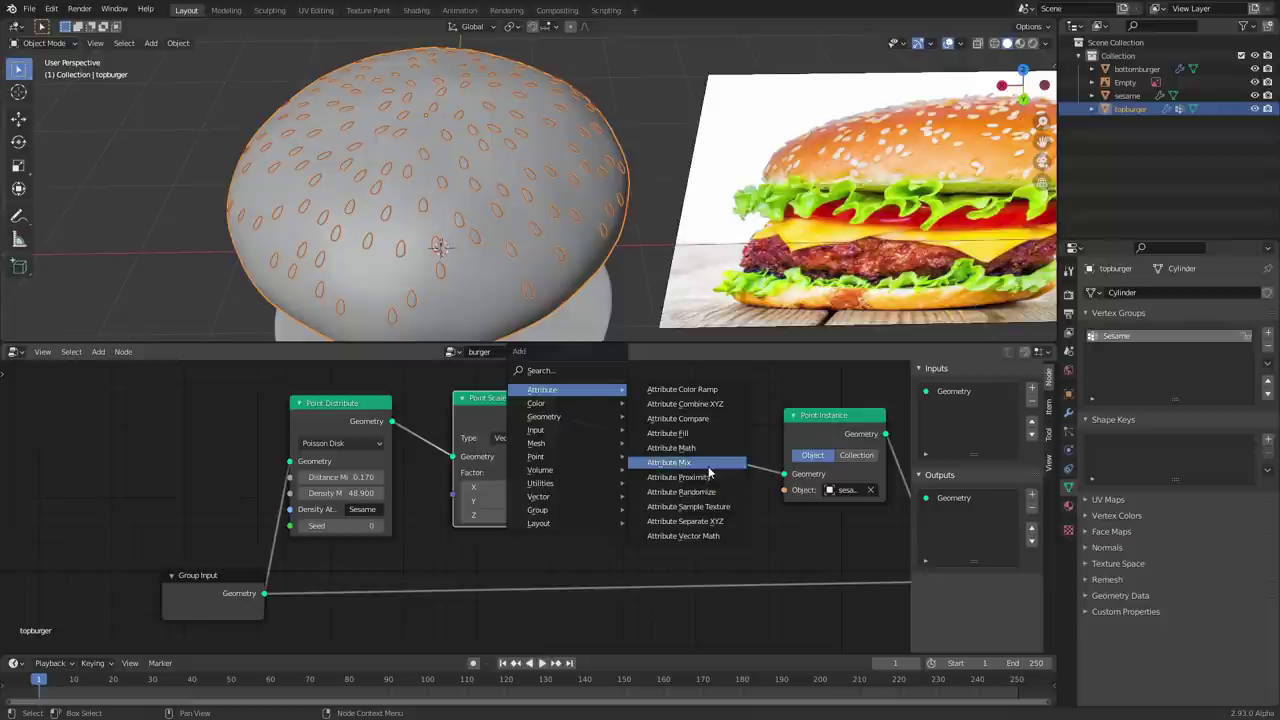
left_click(690, 491)
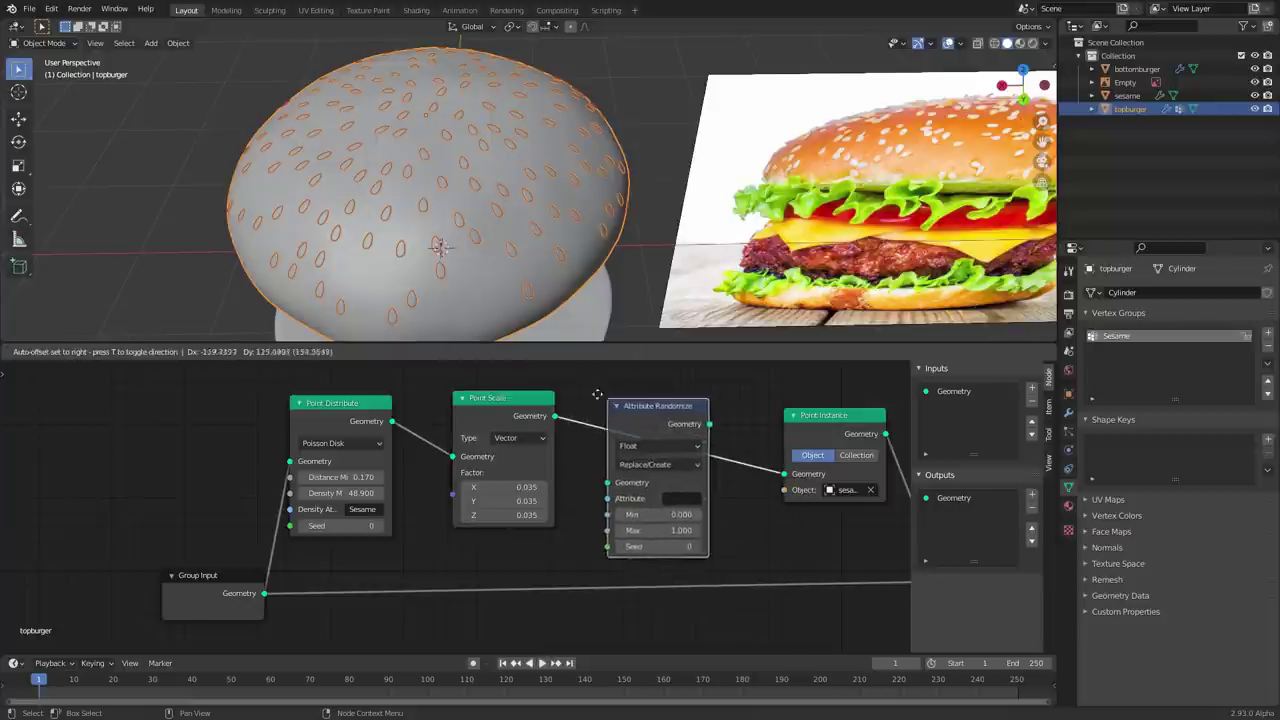
left_click(603, 388)
- Set the Attribute Randomize node's attribute name to 'rotation'
left_click(687, 490)
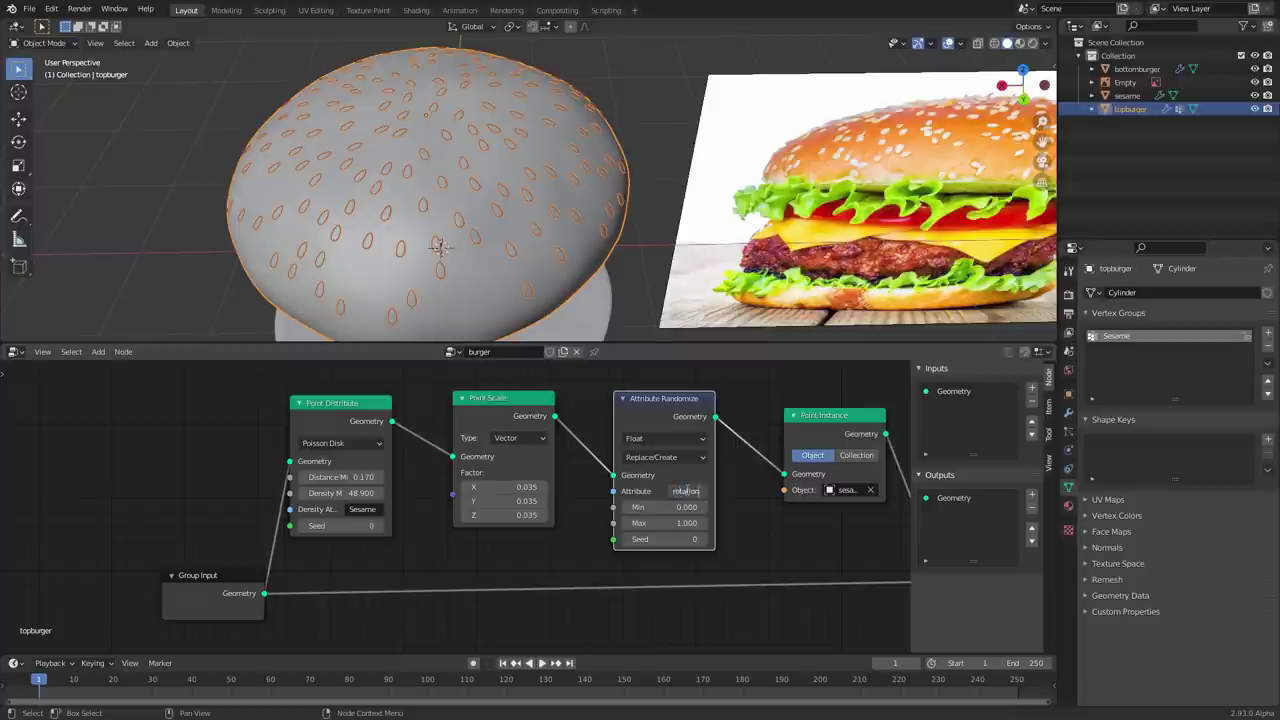
type("rotation")
key("Return")
left_click(690, 490)
key("BackSpace")
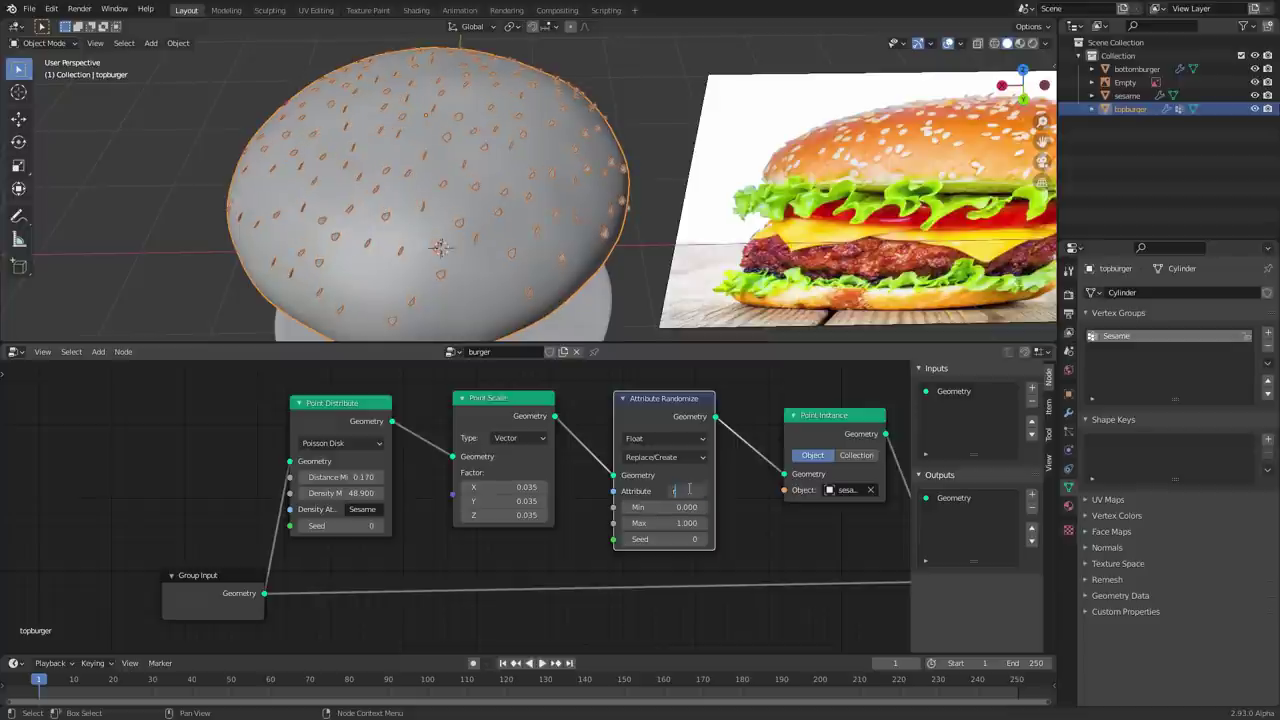
left_click(689, 490)
key("BackSpace")
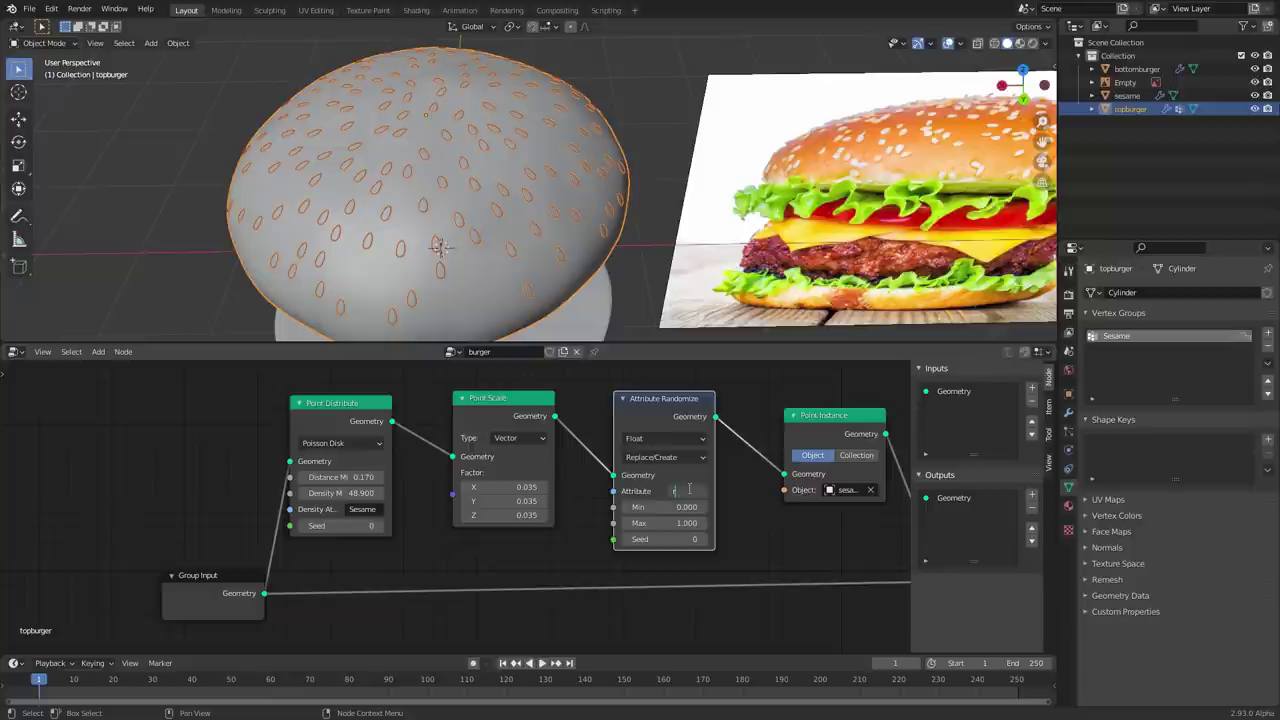
key("BackSpace")
type("rotation")
key("Return")
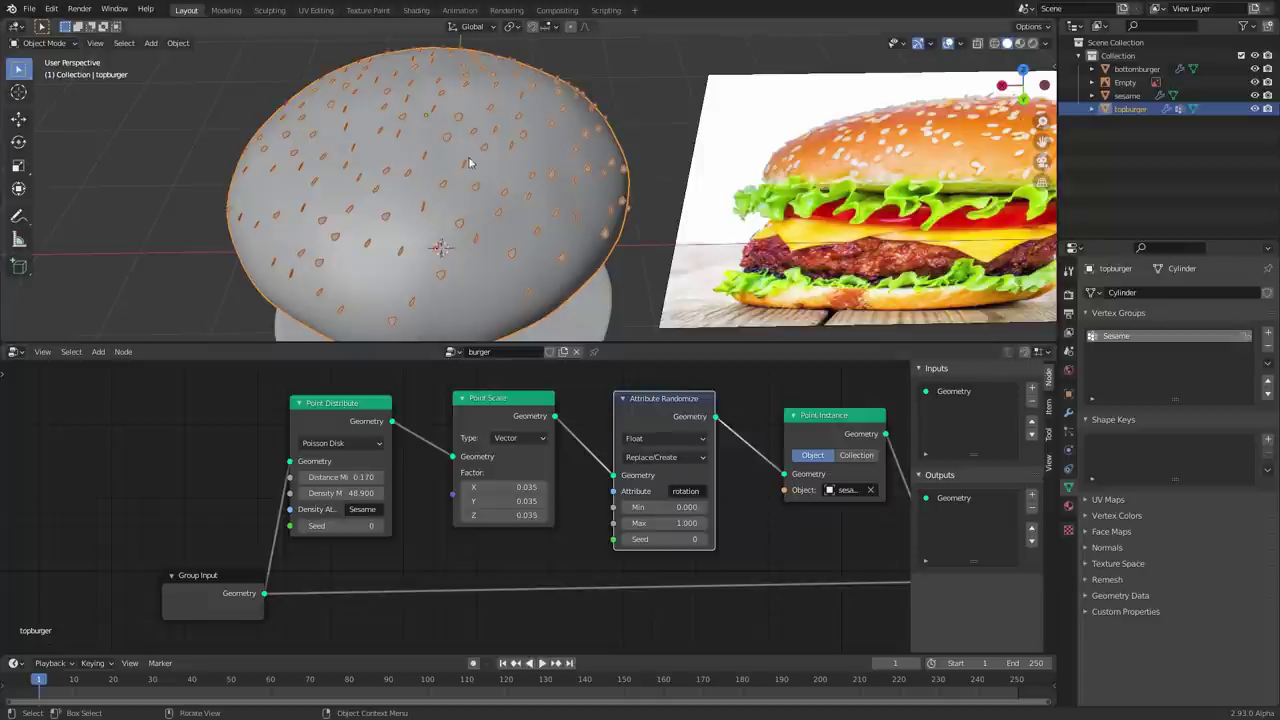
scroll(644, 89, "up", 3)
scroll(644, 89, "down", 3)
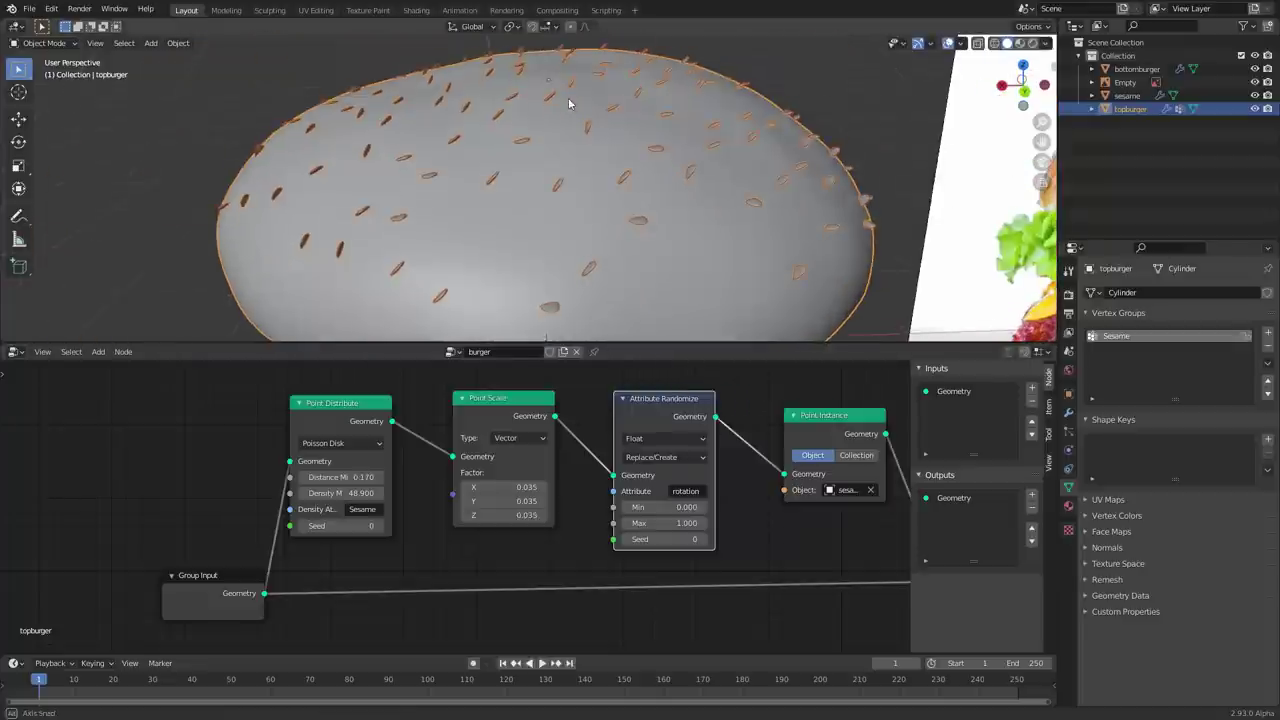
- Try Vector data type, then keep Float and raise Max to 21.600
left_click(691, 440)
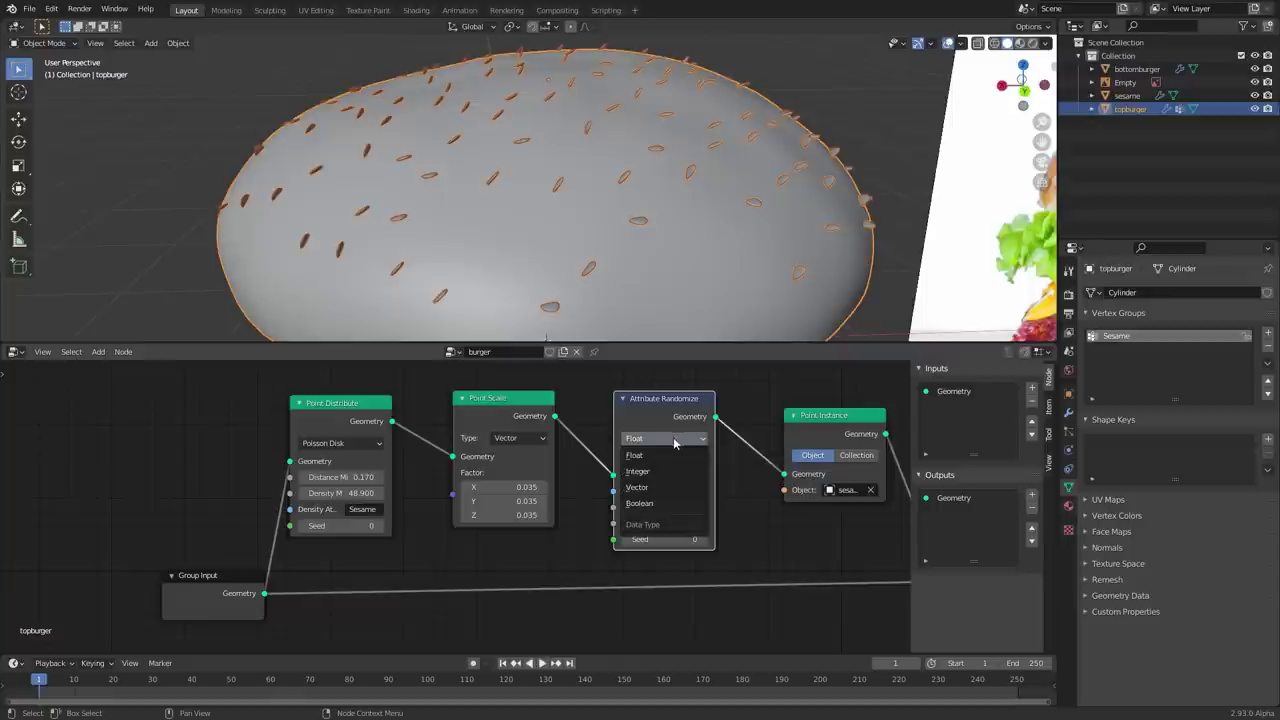
left_click(651, 487)
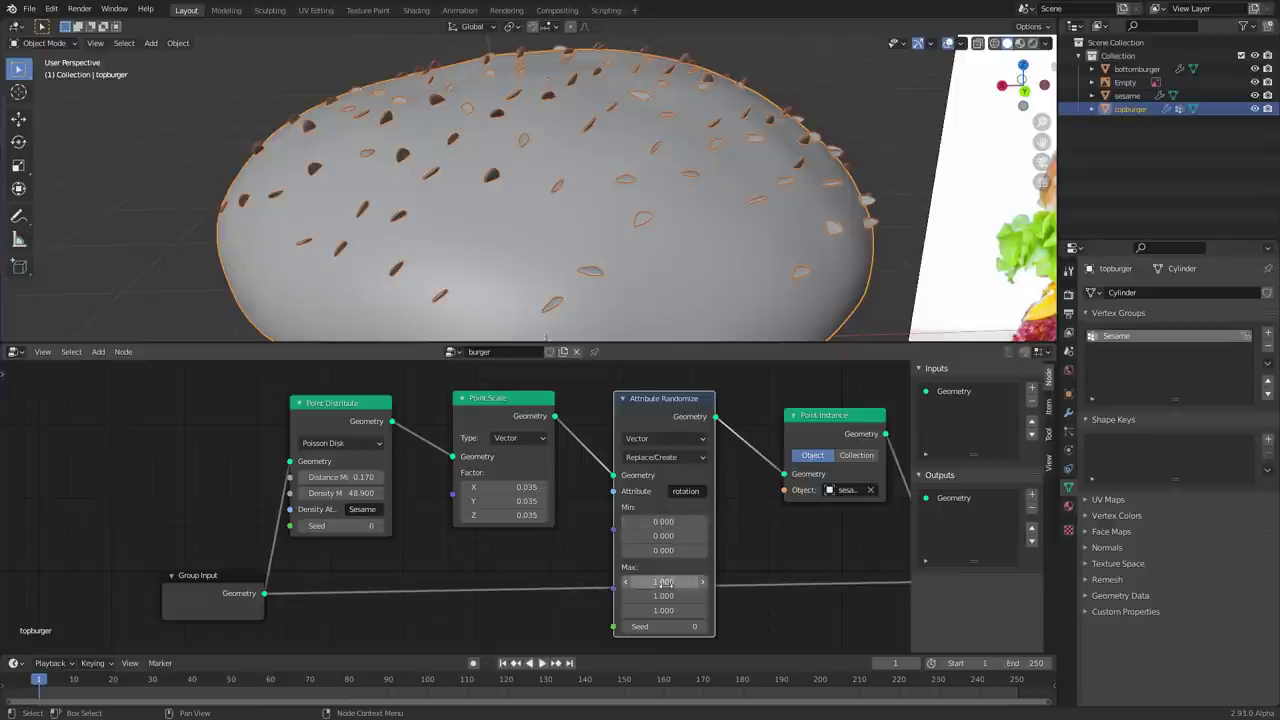
mouse_move(660, 610)
left_mouse_down()
mouse_move(740, 610)
mouse_move(650, 596)
left_mouse_up()
left_click(665, 438)
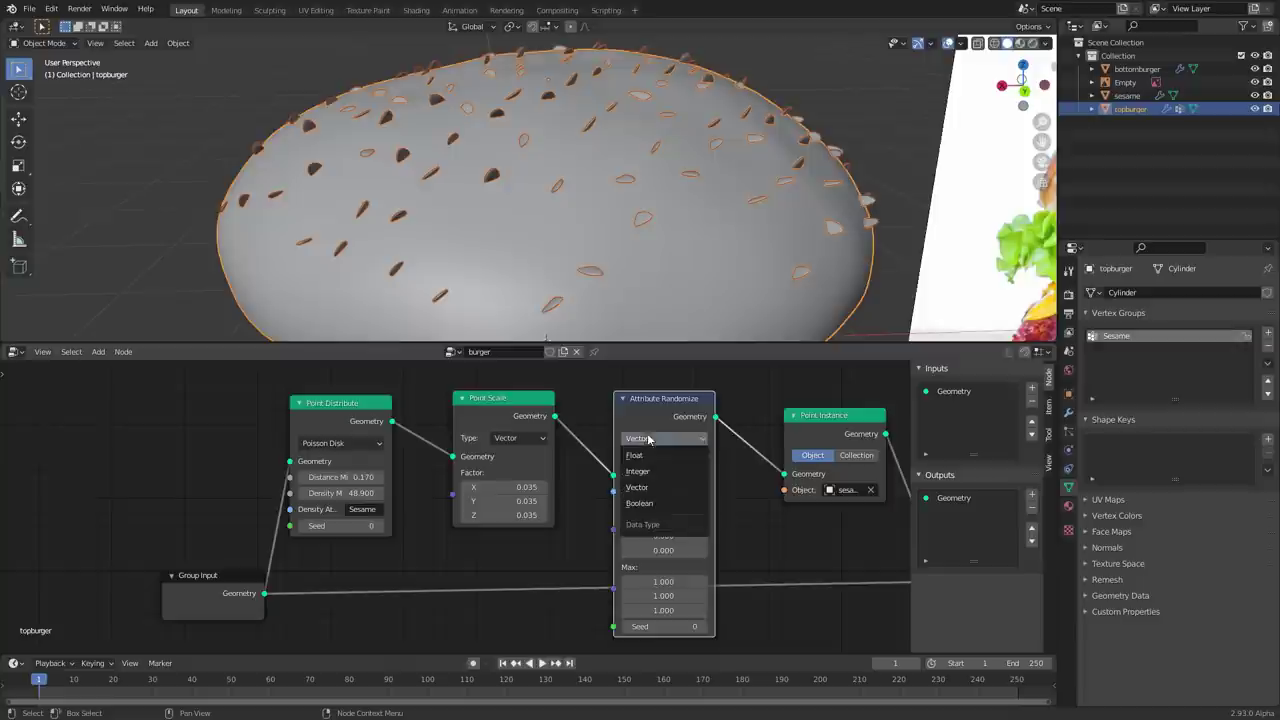
left_click(650, 456)
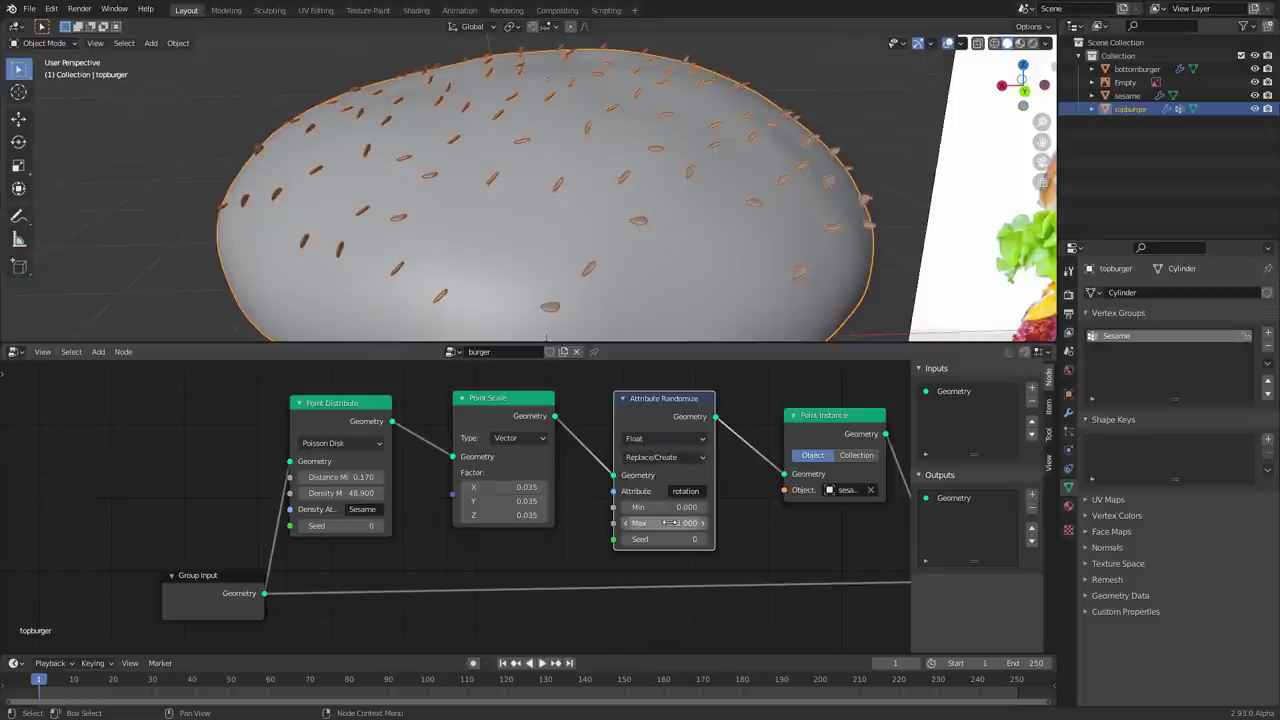
mouse_move(667, 523)
left_mouse_down()
mouse_move(720, 523)
mouse_move(686, 523)
left_mouse_up()
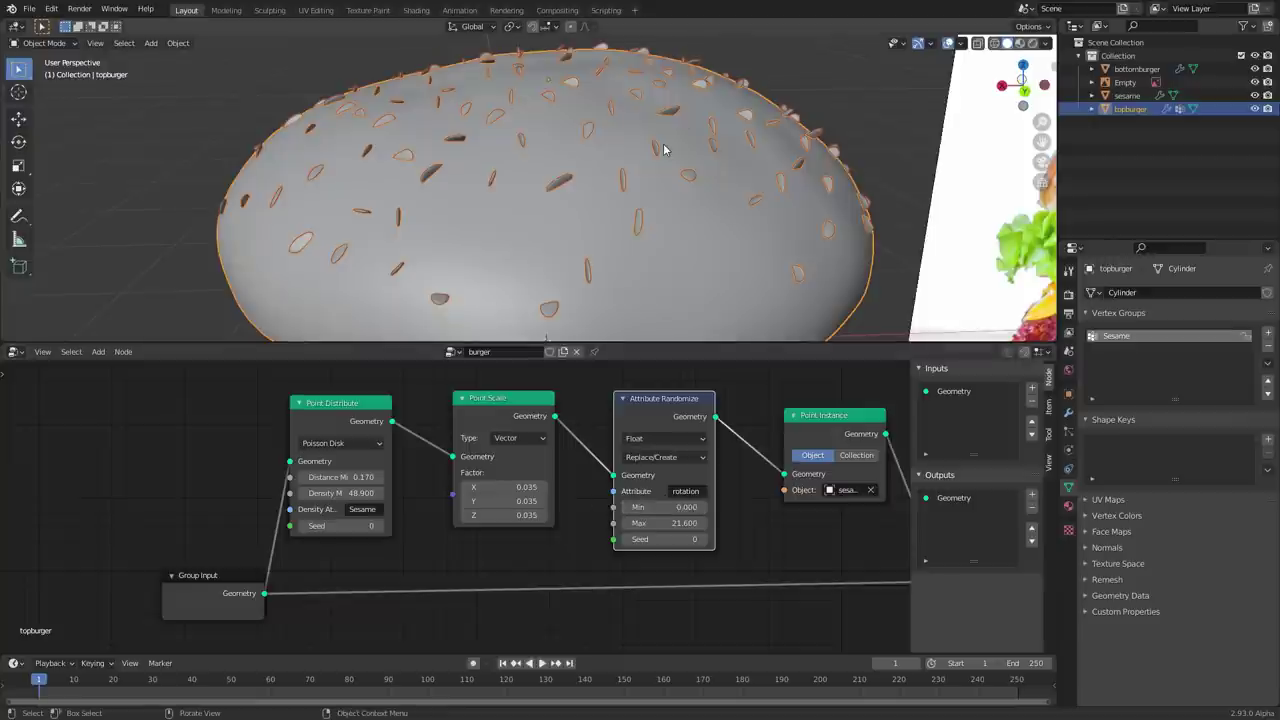
- Box-select the nodes from Group Input through Attribute Randomize
scroll(654, 183, "down", 6)
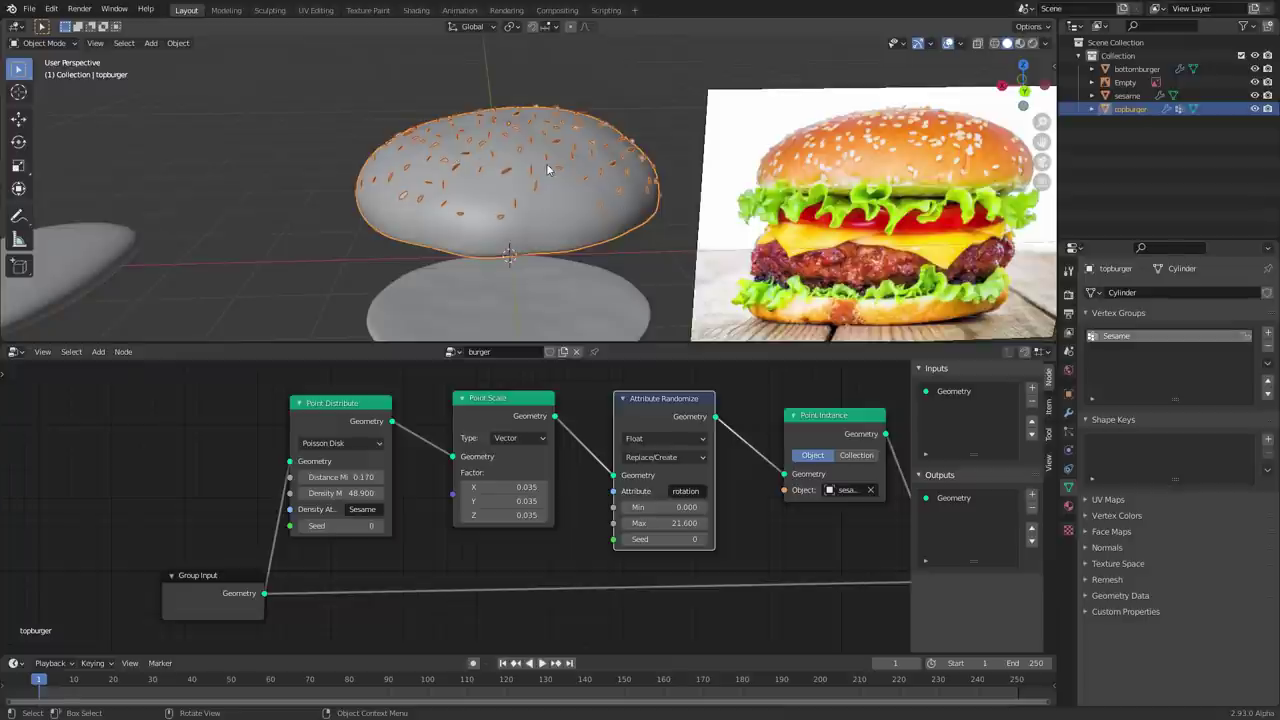
scroll(546, 163, "up", 1)
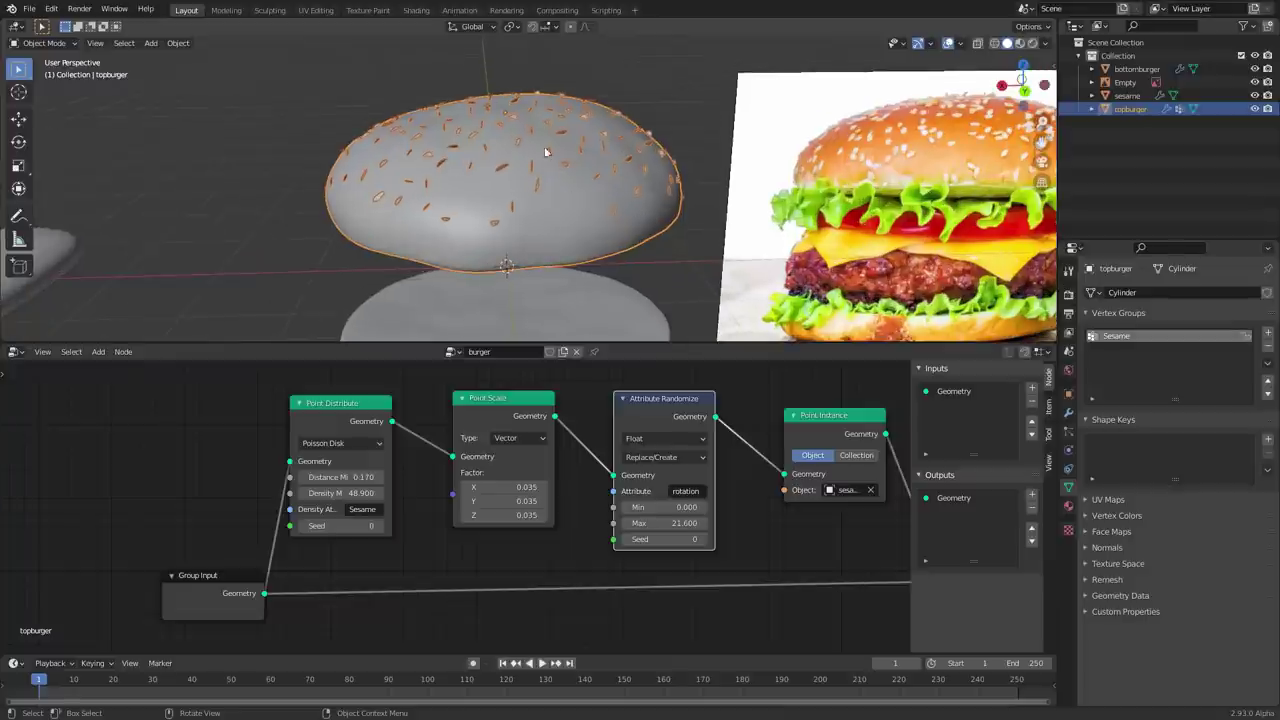
middle_click_drag(621, 209, 460, 180)
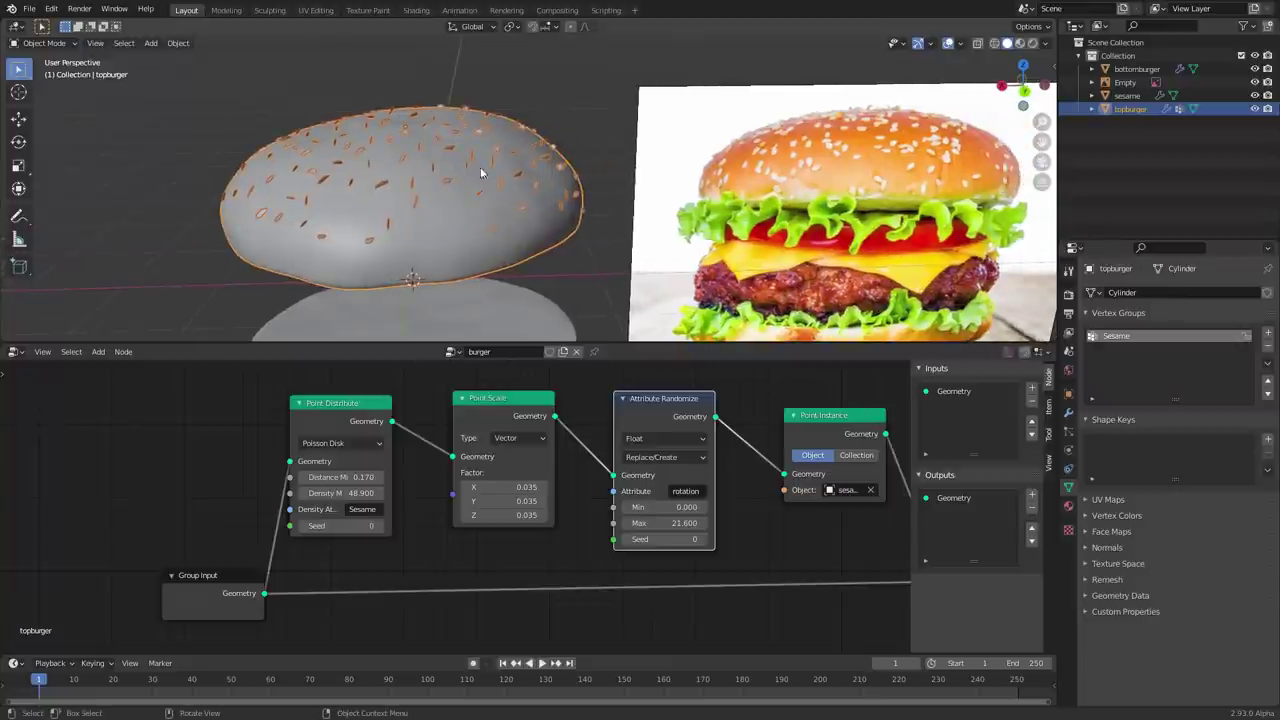
scroll(849, 168, "up", 1)
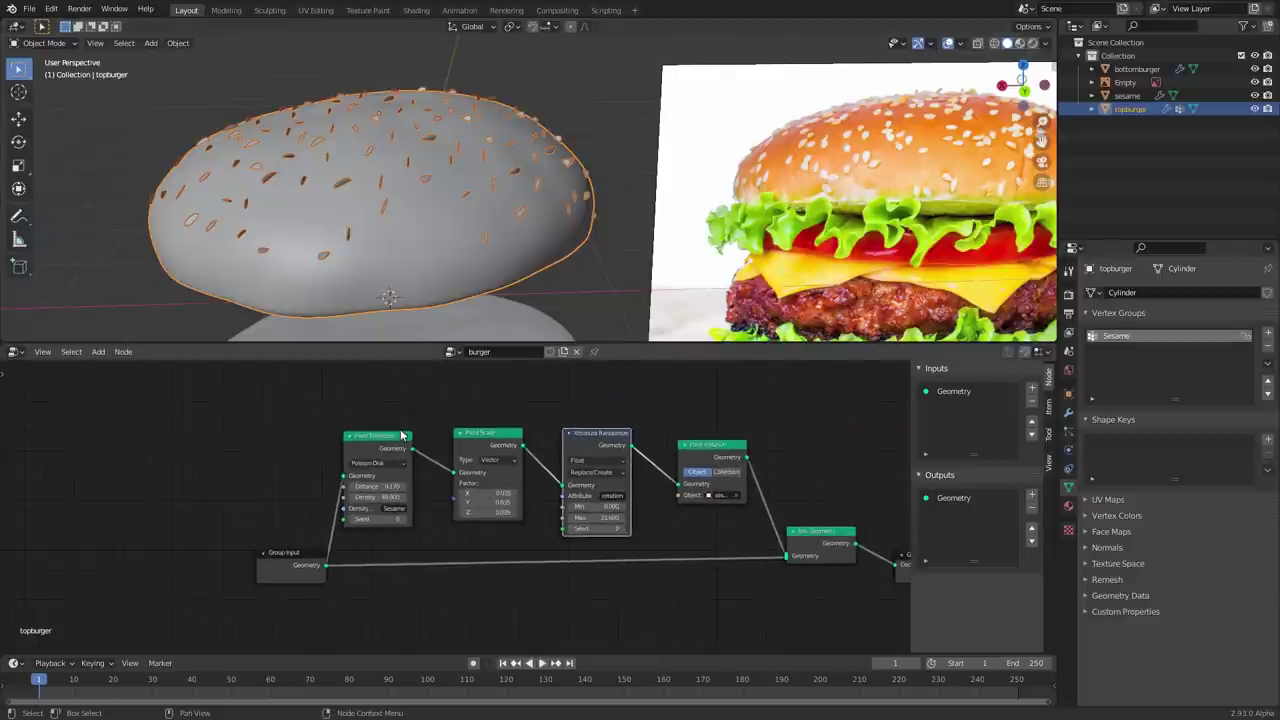
left_click_drag(283, 610, 407, 472)
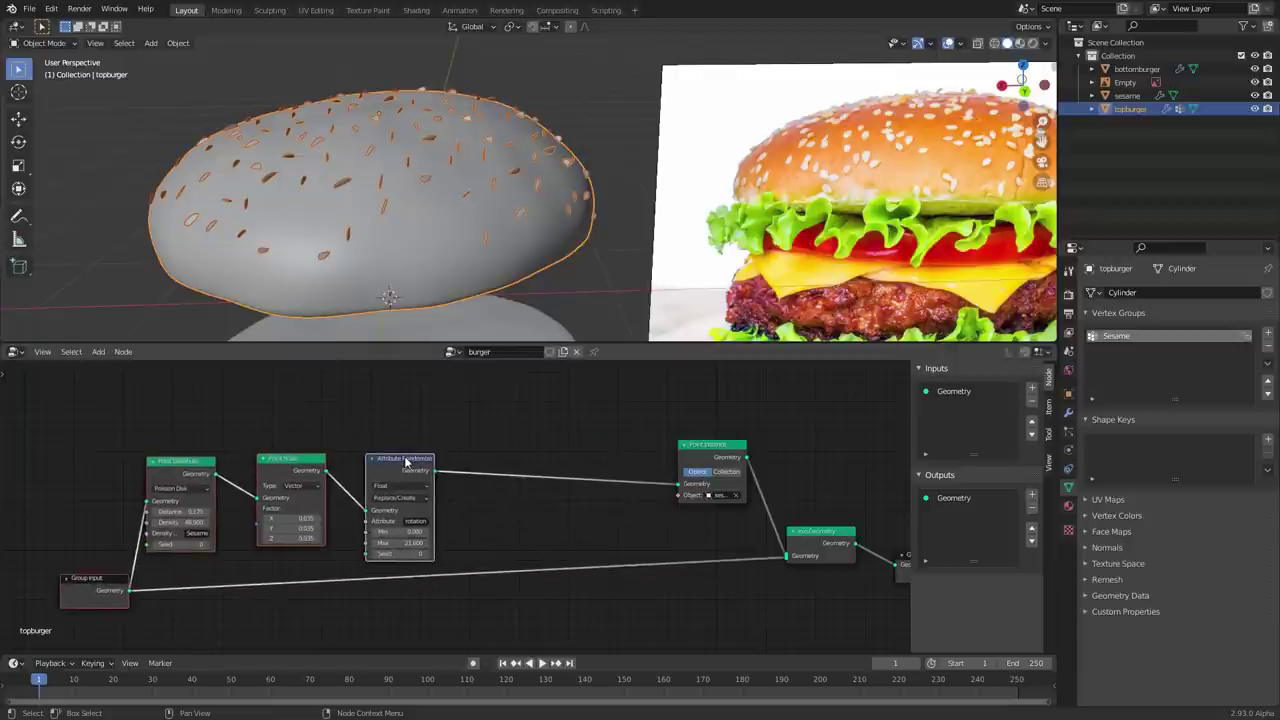
- Move the Attribute Randomize node up and left to make room
left_click(454, 449)
left_click_drag(412, 465, 391, 415)
middle_click_drag(456, 405, 448, 453)
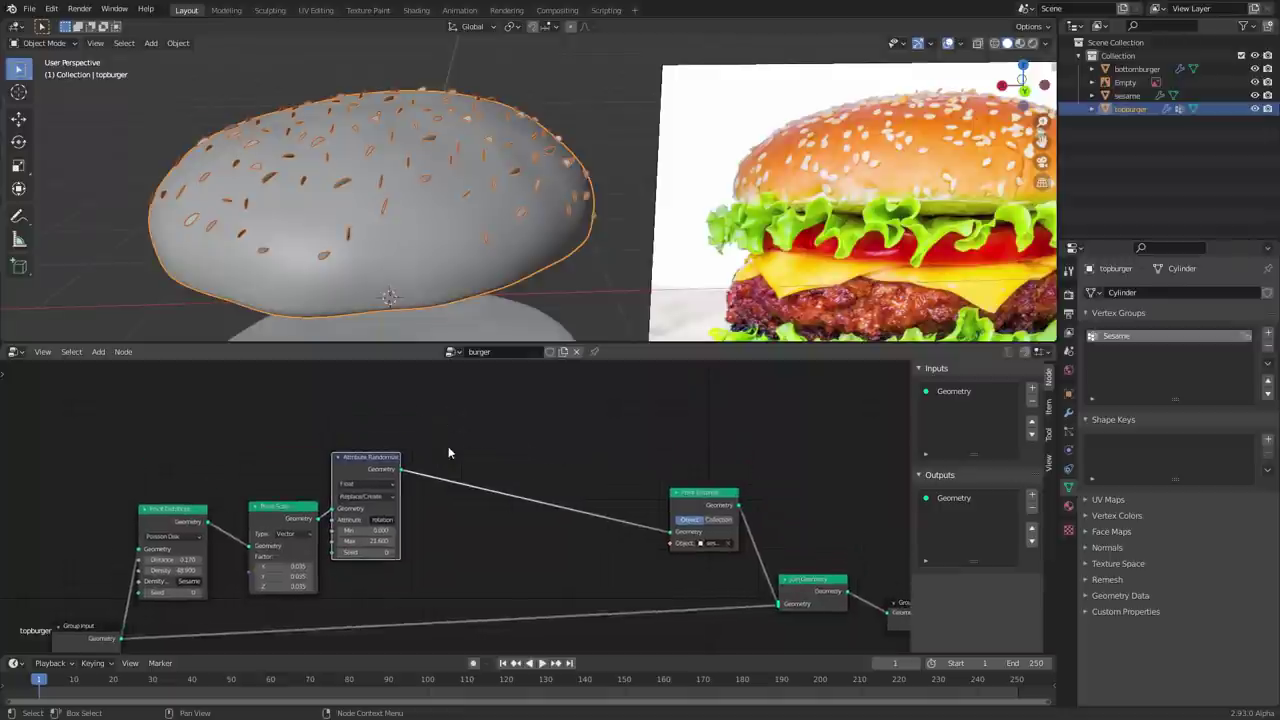
scroll(448, 453, "up", 2)
- Search 'al' and insert an Align Rotation to Vector node before Point Instance
key("shift+a")
left_click(438, 378)
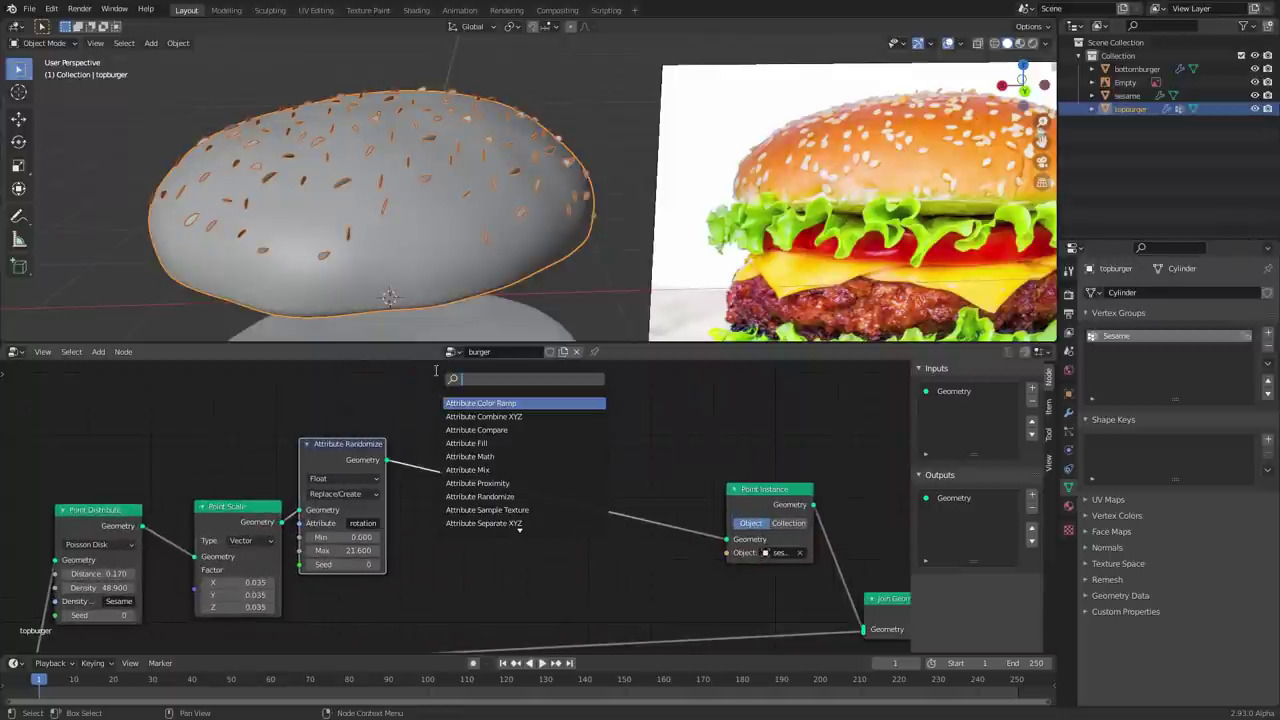
type("al")
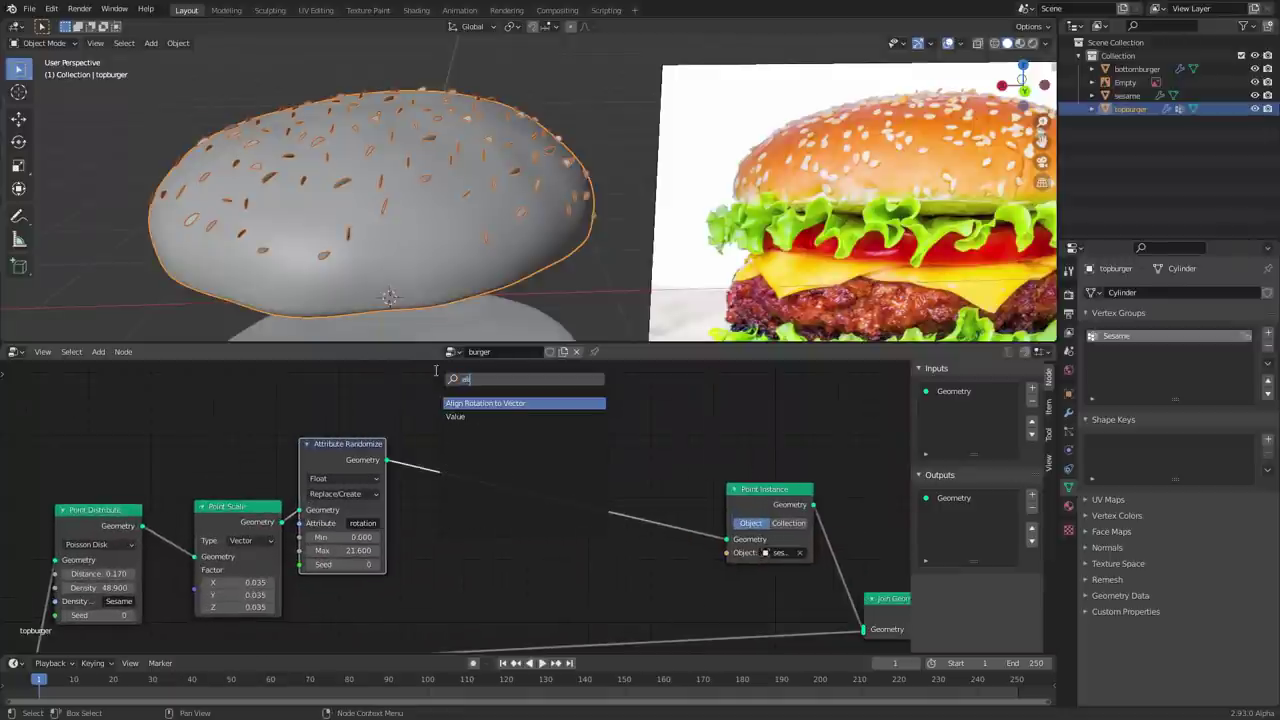
left_click(497, 404)
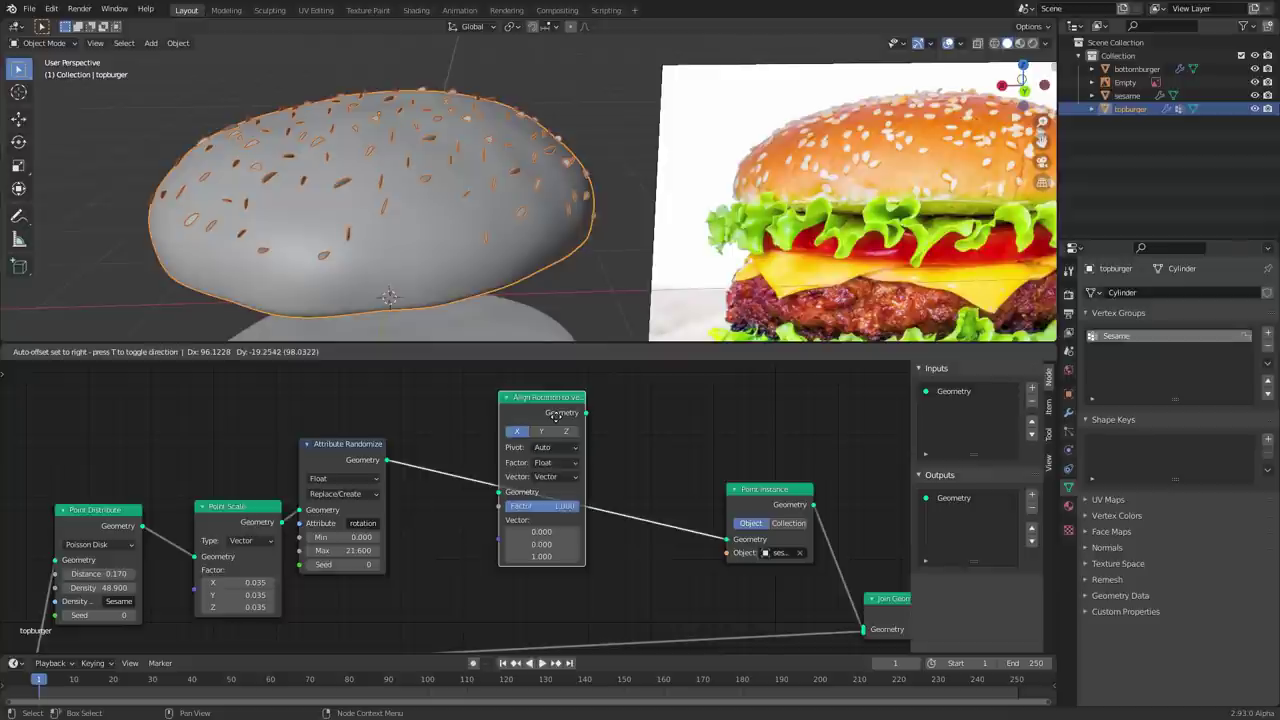
left_click(556, 415)
- Reposition the Attribute Randomize node and inspect the aligned seeds around the bun
scroll(415, 179, "up", 2)
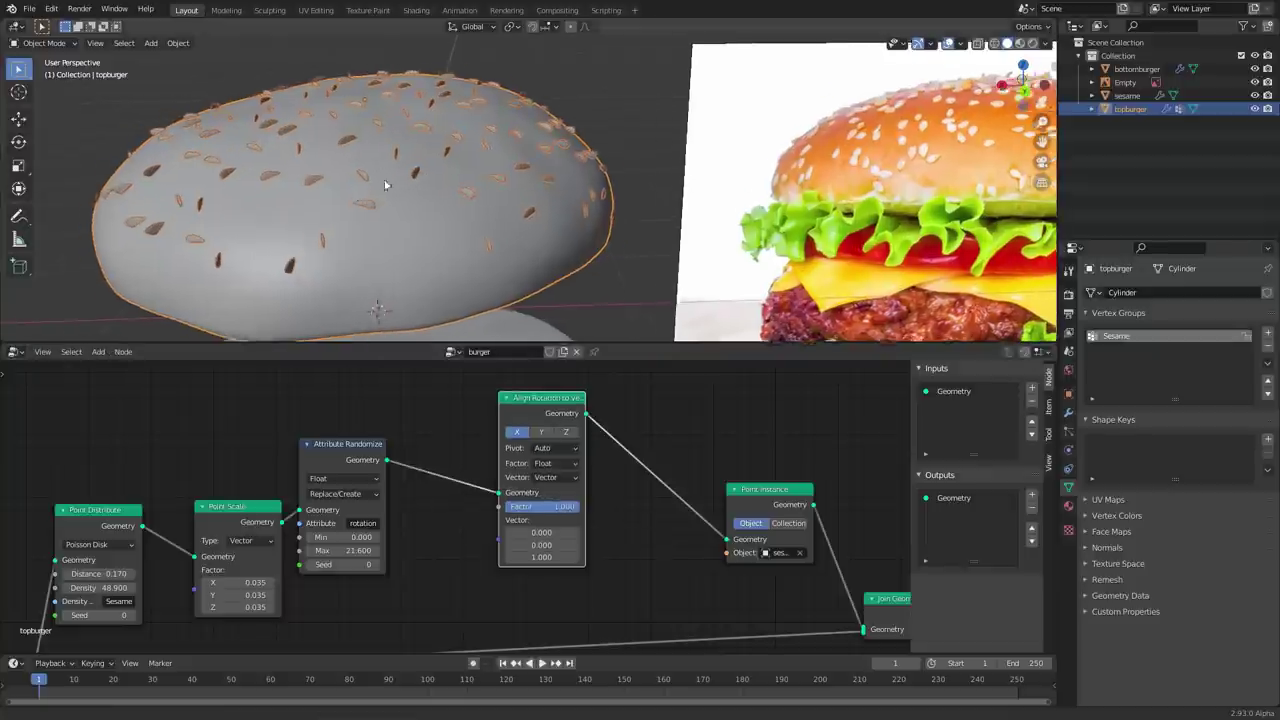
middle_click_drag(380, 189, 443, 151, "shift")
left_click_drag(352, 447, 376, 425)
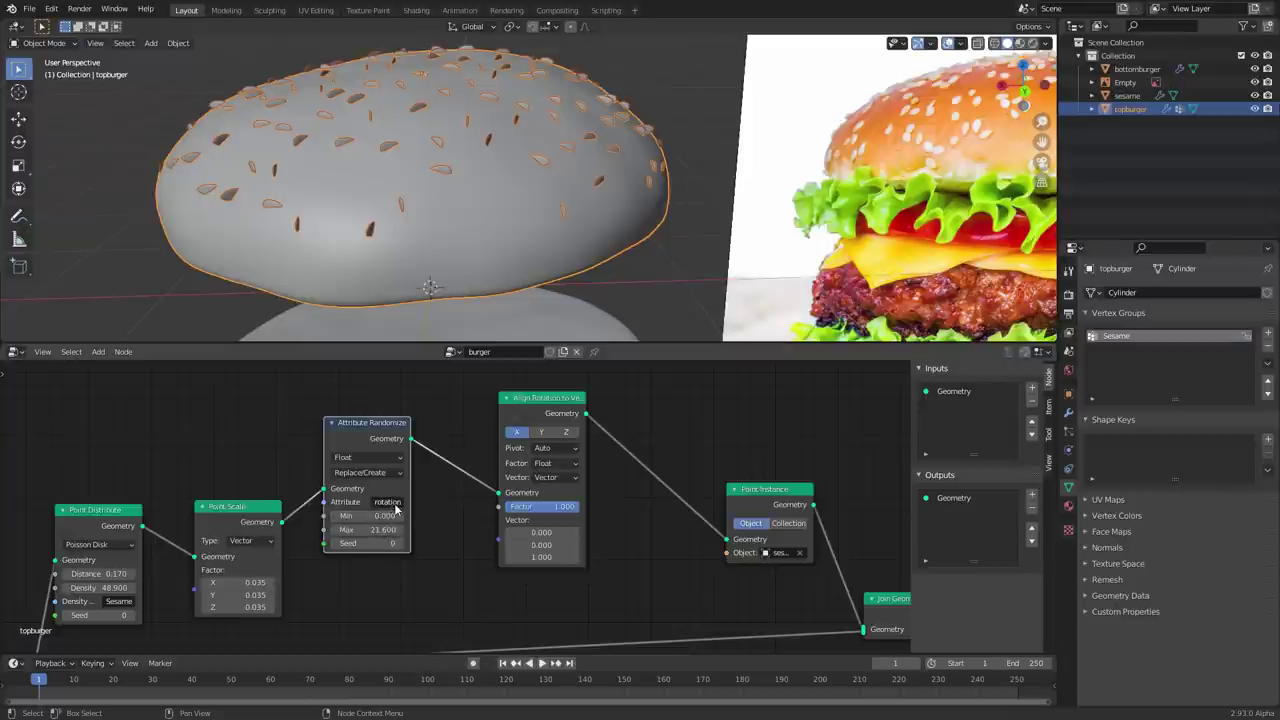
scroll(669, 217, "down", 2)
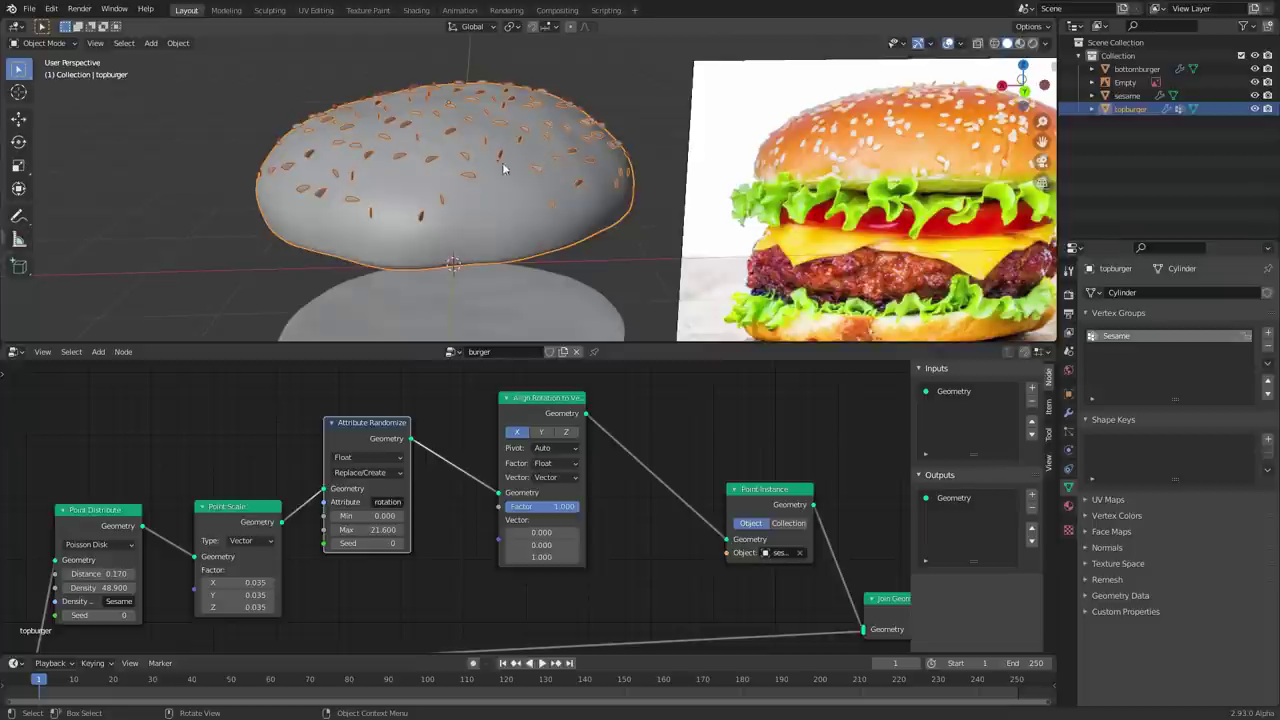
scroll(502, 162, "up", 3)
middle_click_drag(502, 162, 710, 33)
middle_click_drag(587, 126, 535, 335)
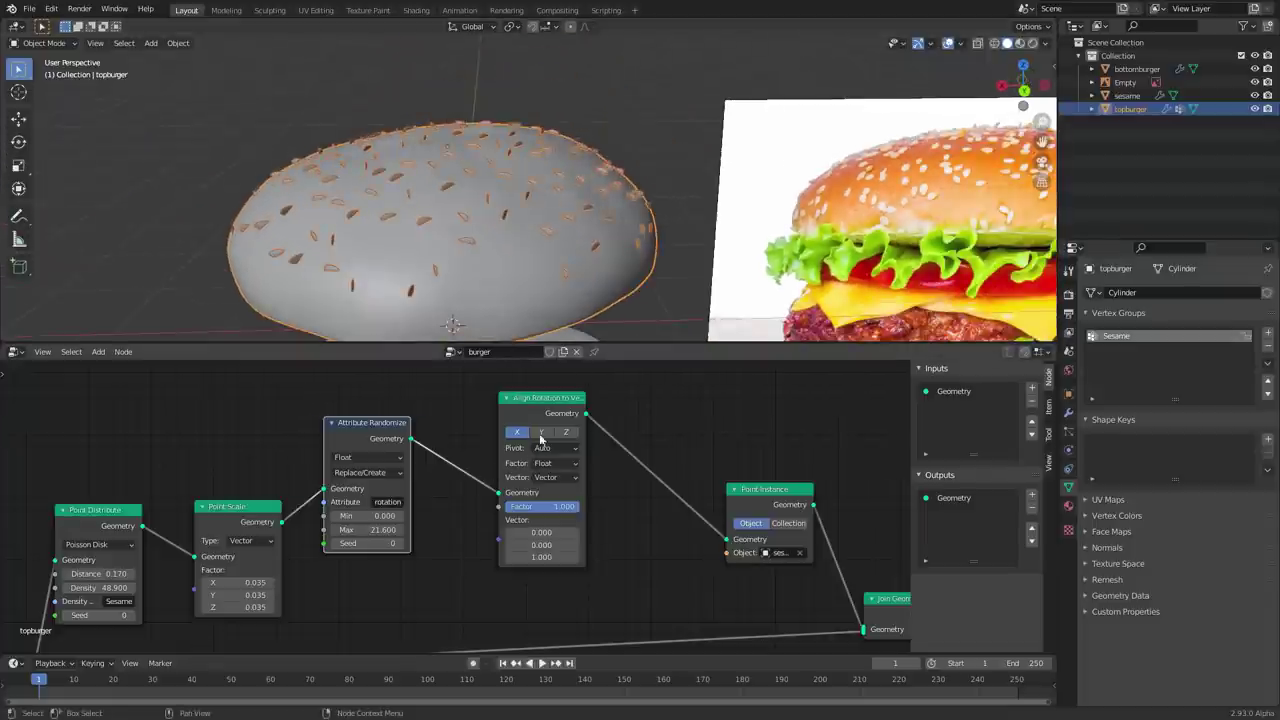
scroll(540, 438, "down", 2, "shift")
scroll(558, 468, "up", 3)
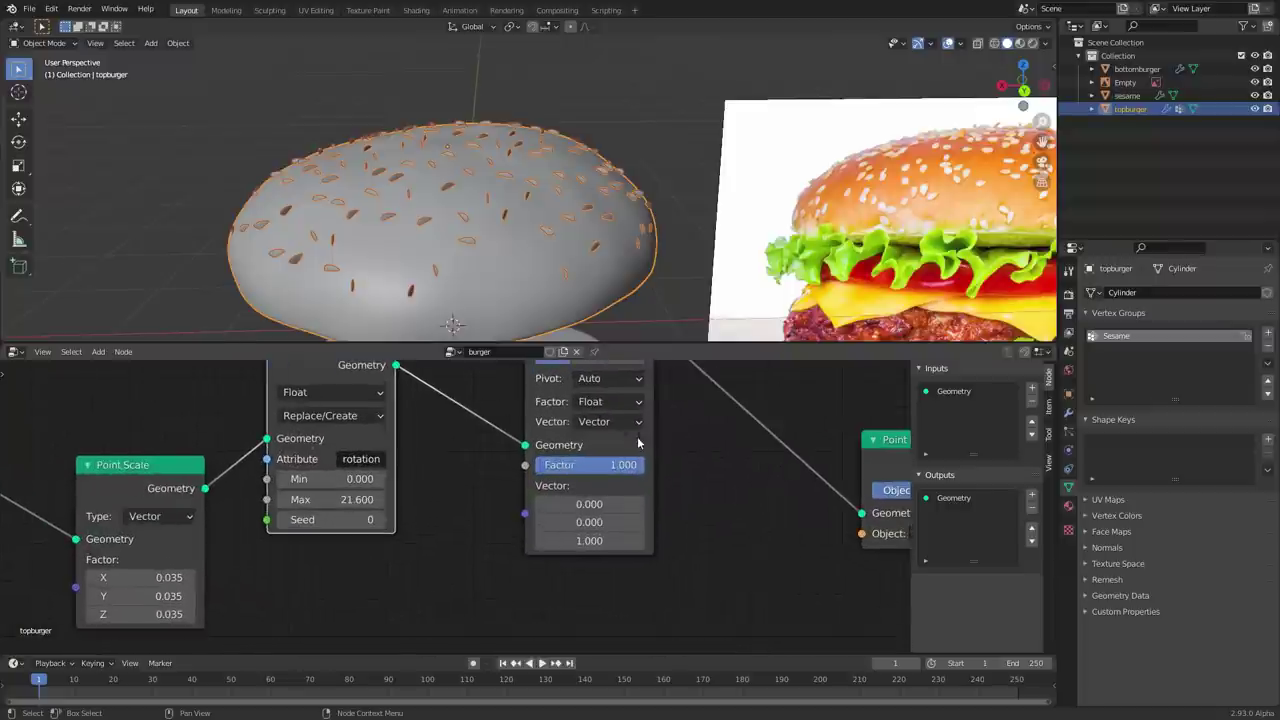
scroll(449, 505, "down", 3)
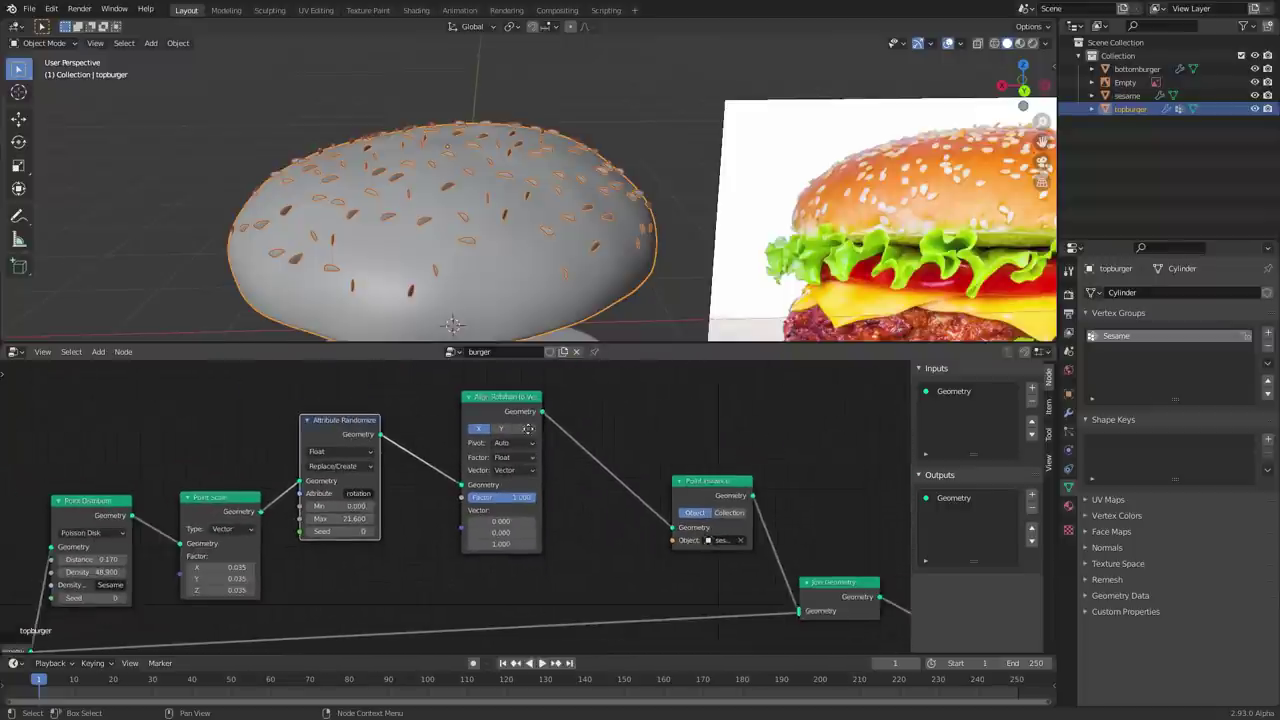
scroll(470, 425, "up", 2, "shift")
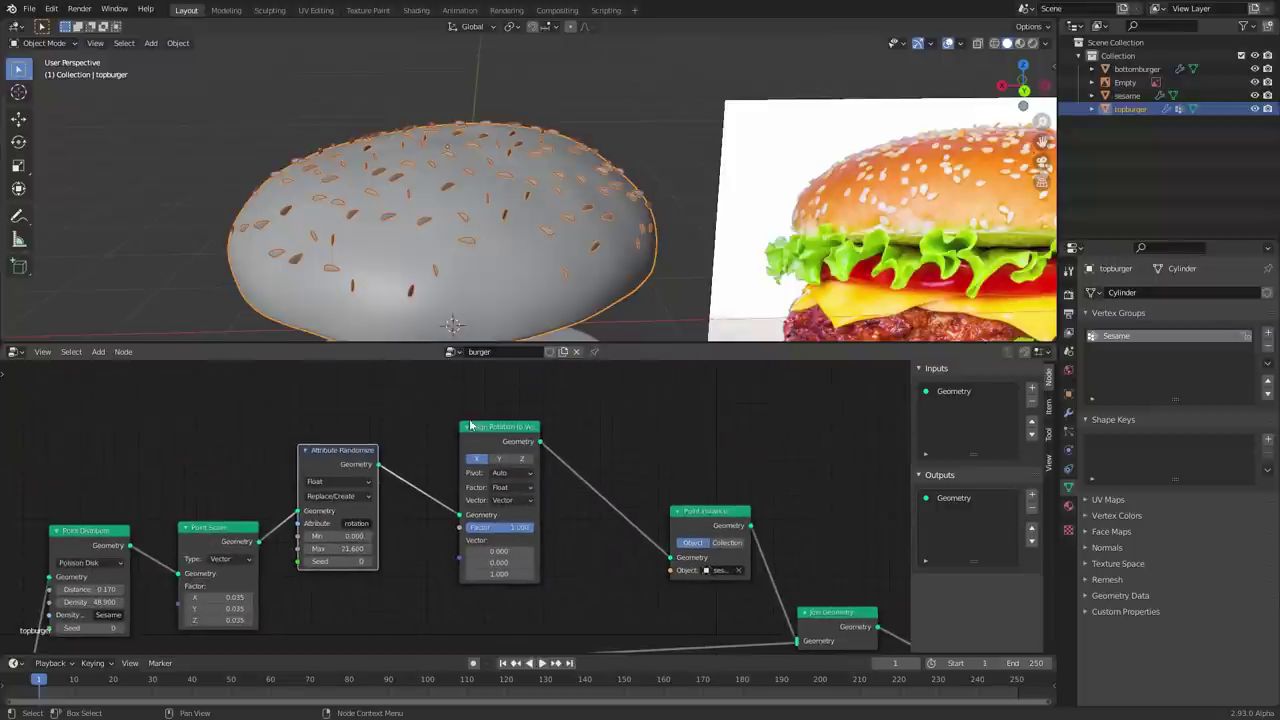
- Try a fixed vector on Align Rotation, setting its middle value to 10 then back to 0
scroll(507, 528, "up", 2)
left_click(493, 487)
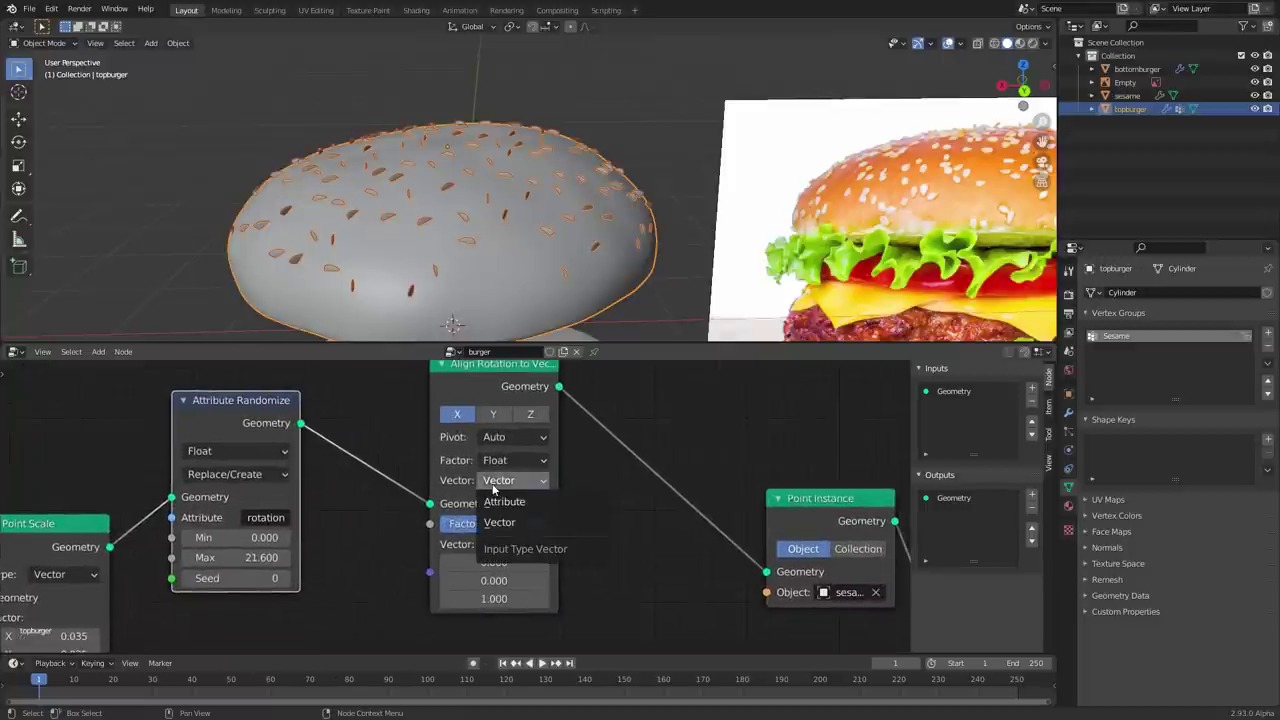
left_click(499, 522)
left_click(490, 580)
type("10")
key("Return")
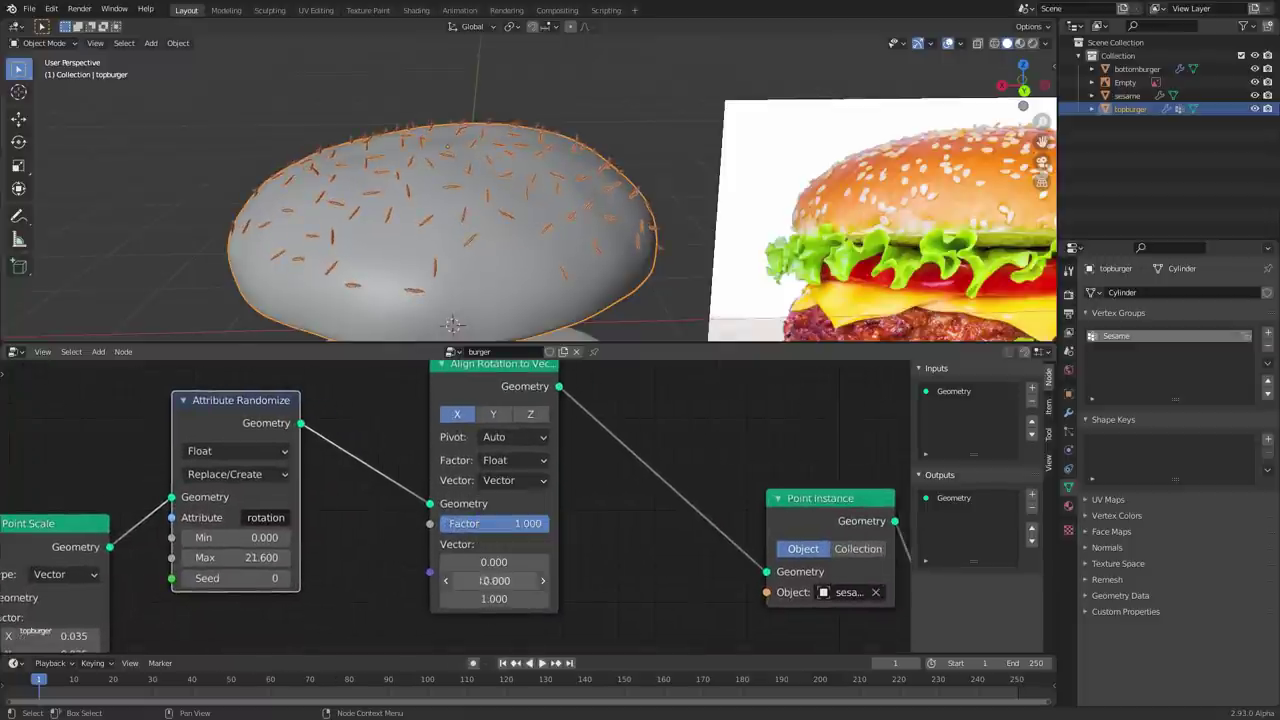
left_click(482, 581)
type("0")
key("Return")
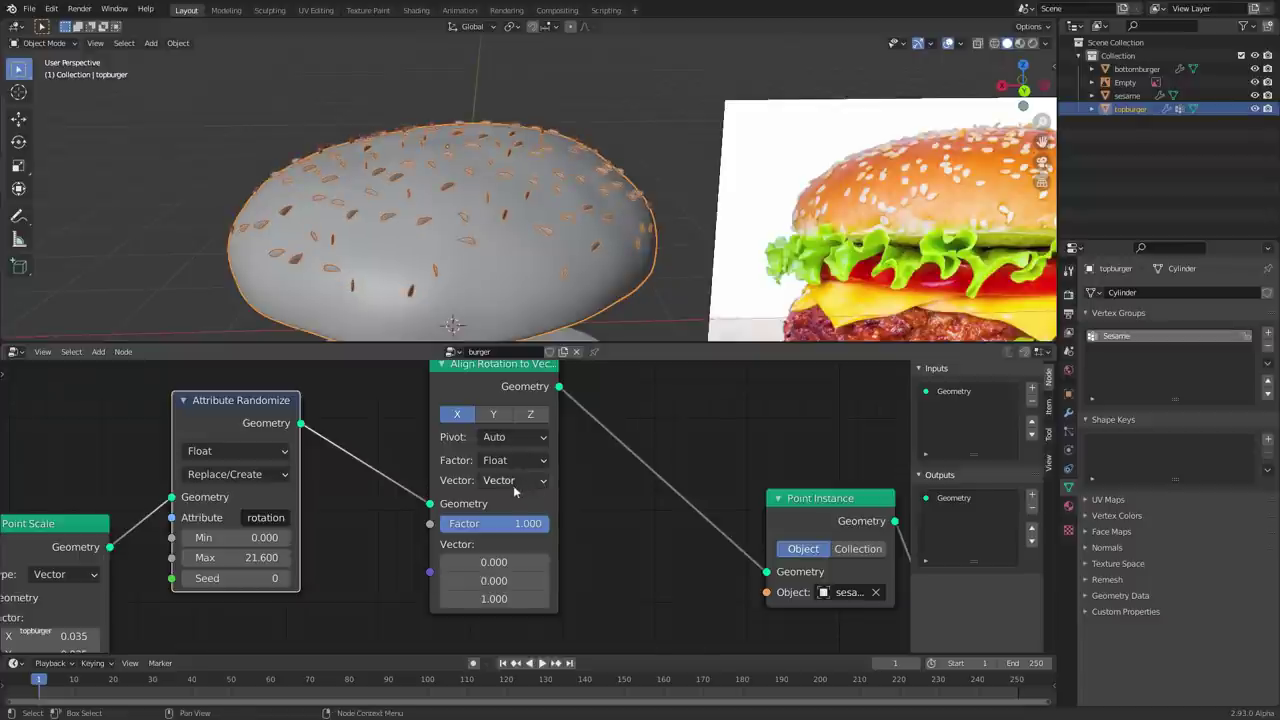
- Take Align Rotation's vector from the 'normal' attribute and align along the Z axis
left_click(513, 481)
left_click(505, 502)
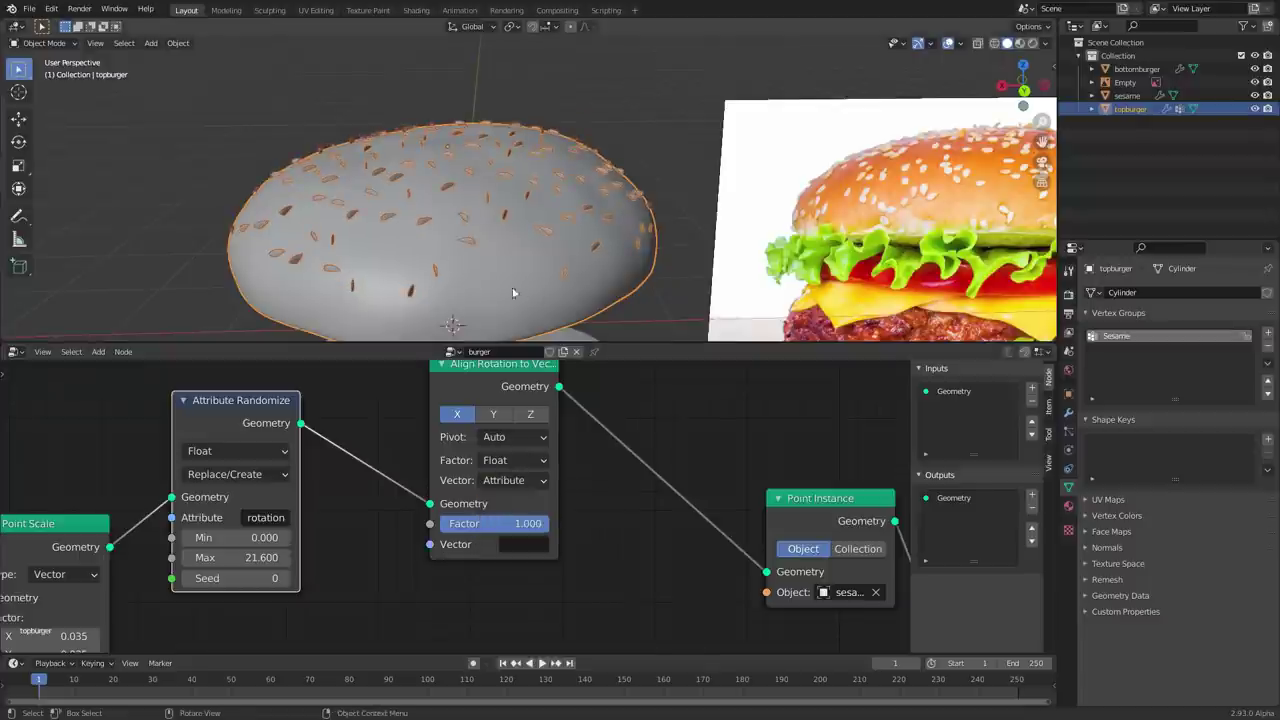
left_click(521, 542)
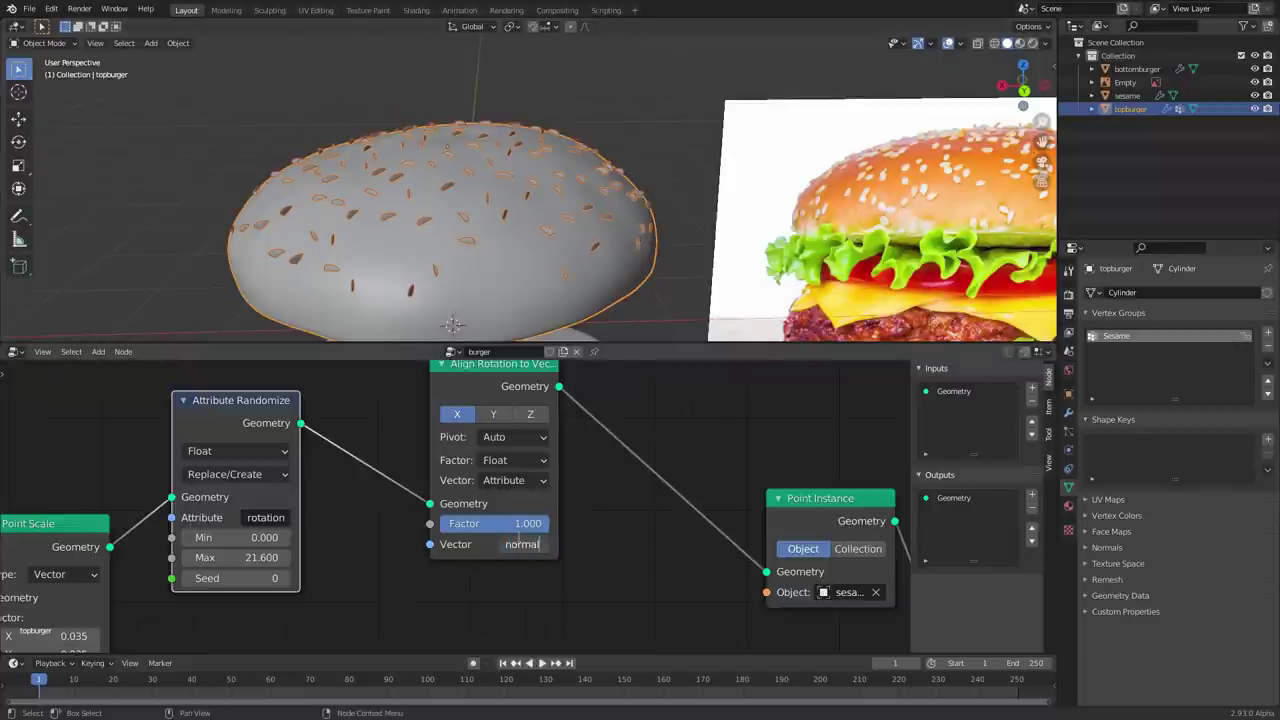
key("Return")
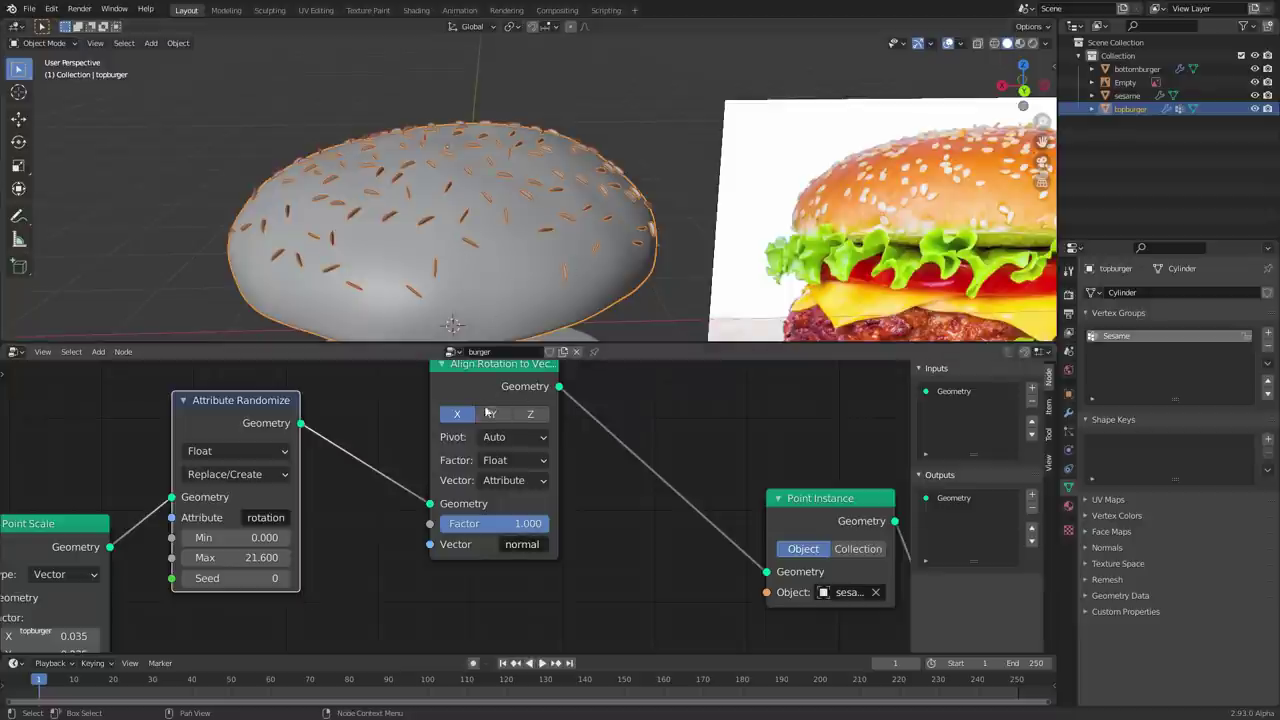
left_click(491, 413)
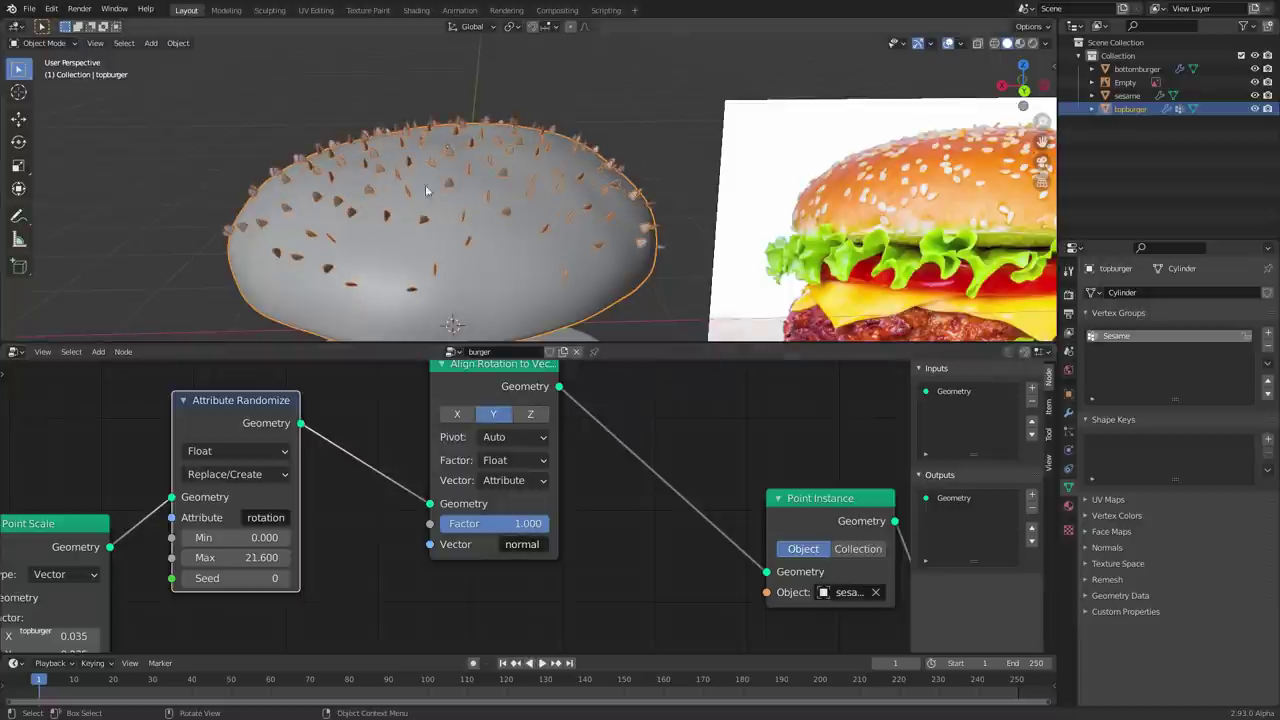
scroll(426, 190, "up", 4)
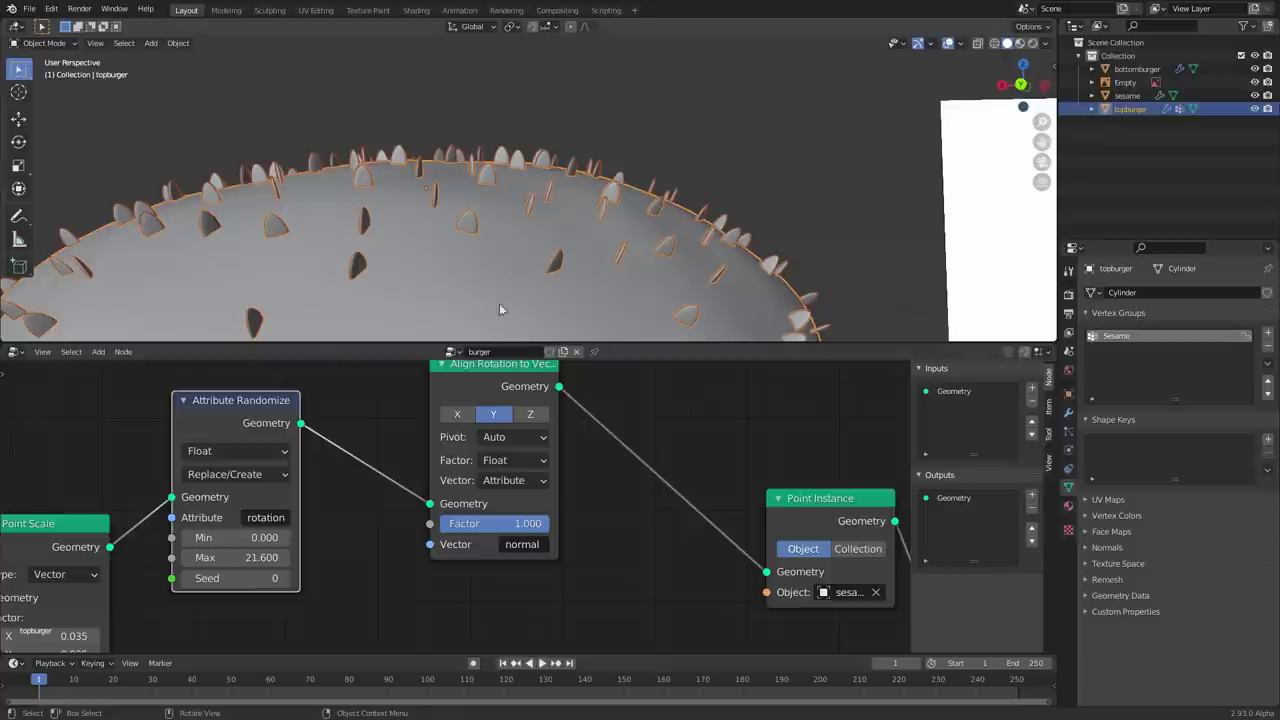
left_click(534, 415)
scroll(546, 213, "down", 5)
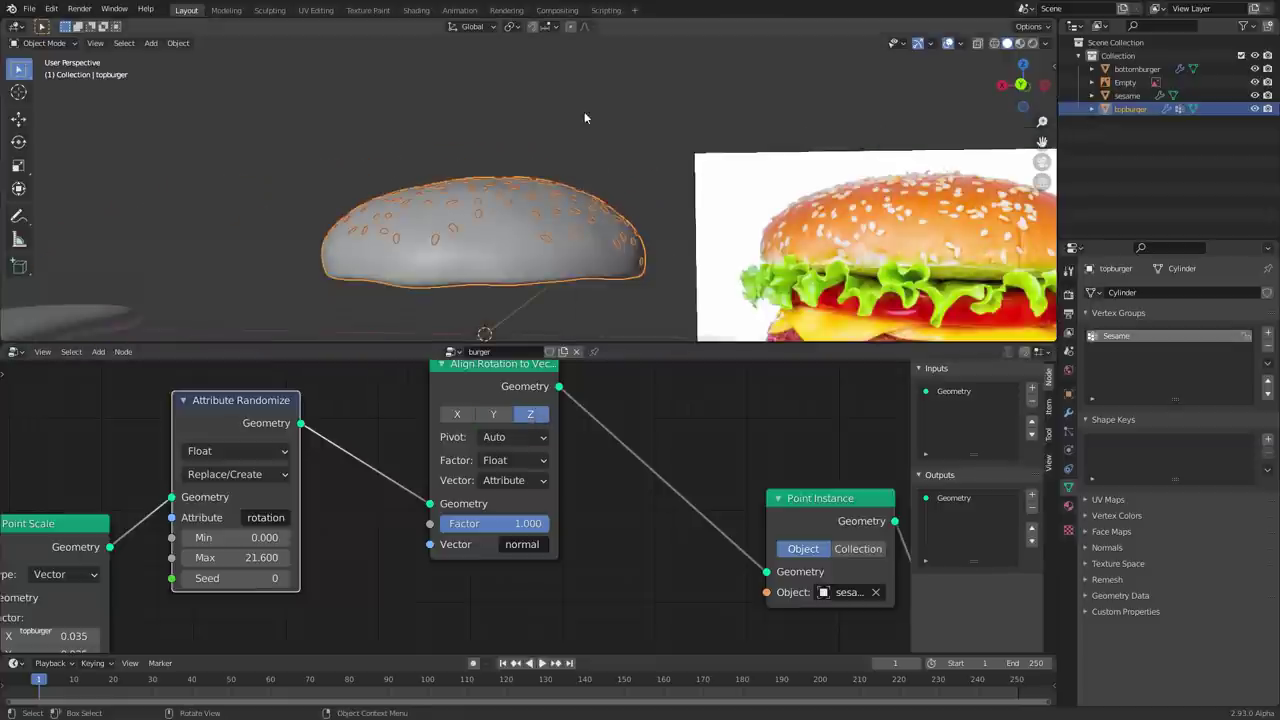
- Raise the Attribute Randomize rotation Max to 26.8
middle_click_drag(586, 114, 492, 206)
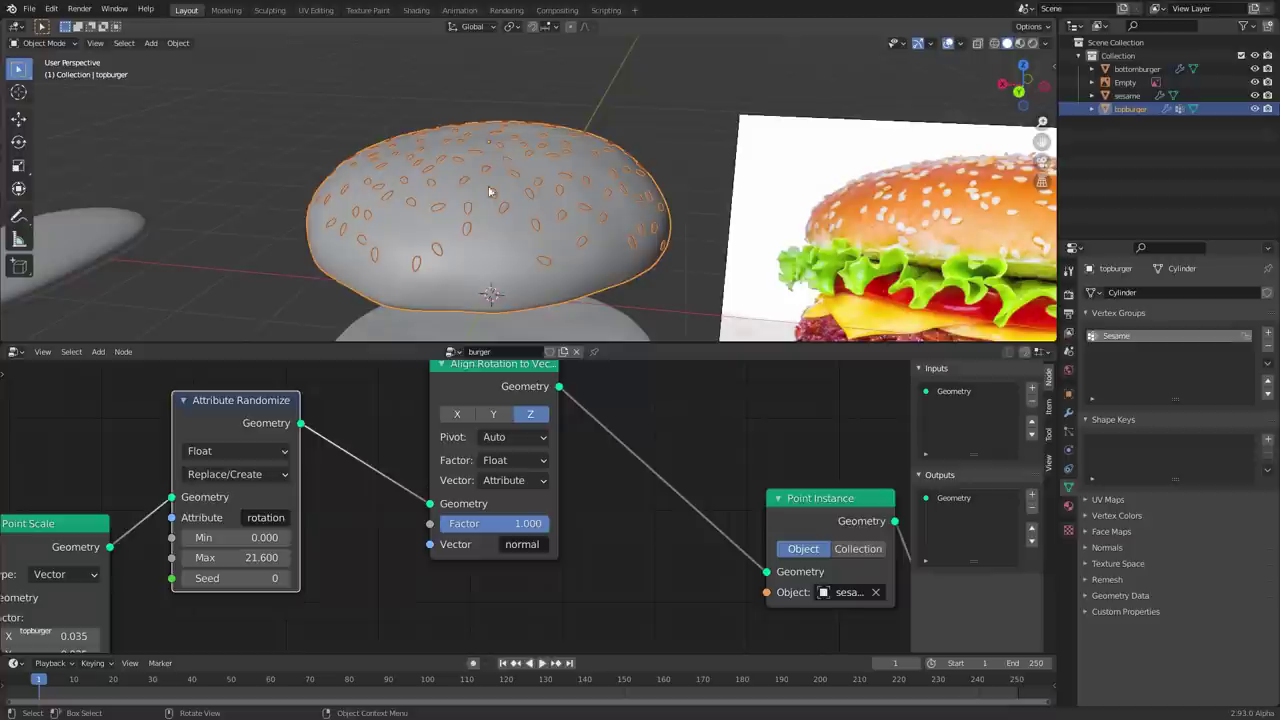
left_click_drag(240, 557, 281, 557)
left_click(505, 385)
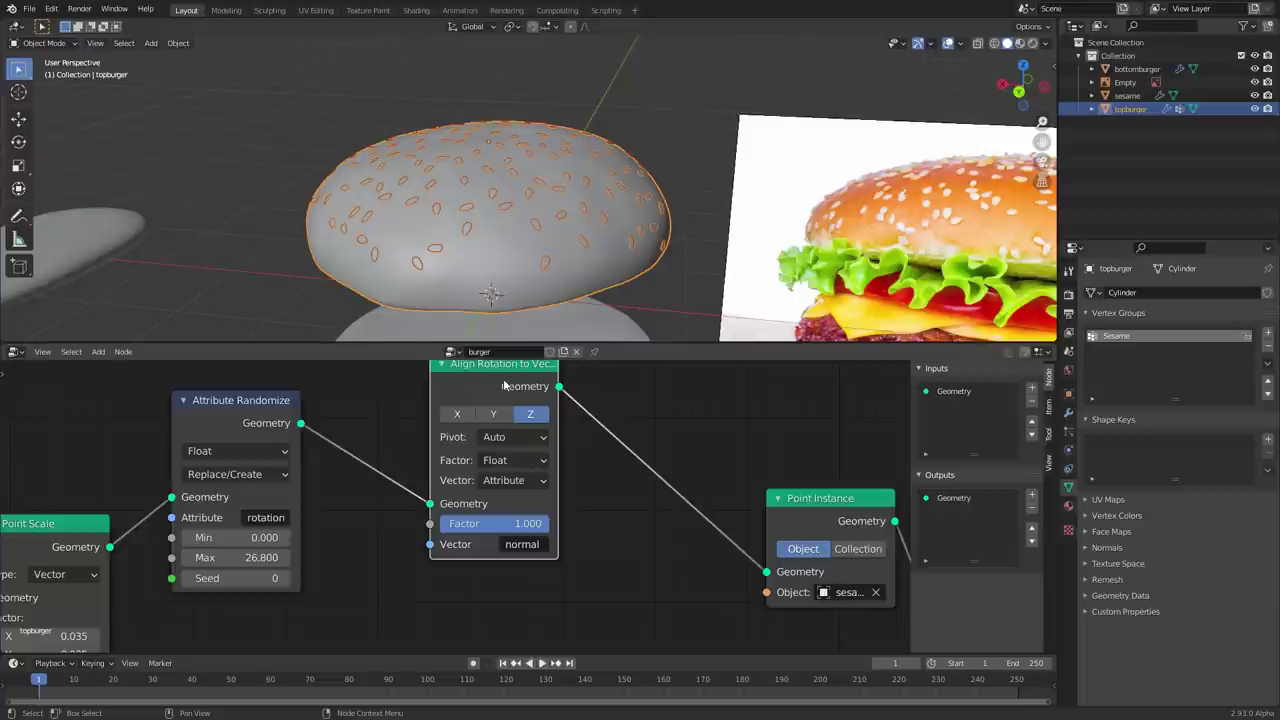
middle_click_drag(505, 385, 555, 391)
- Duplicate the Align Rotation node, delete the original and relink, then undo back to one node
key("shift+d")
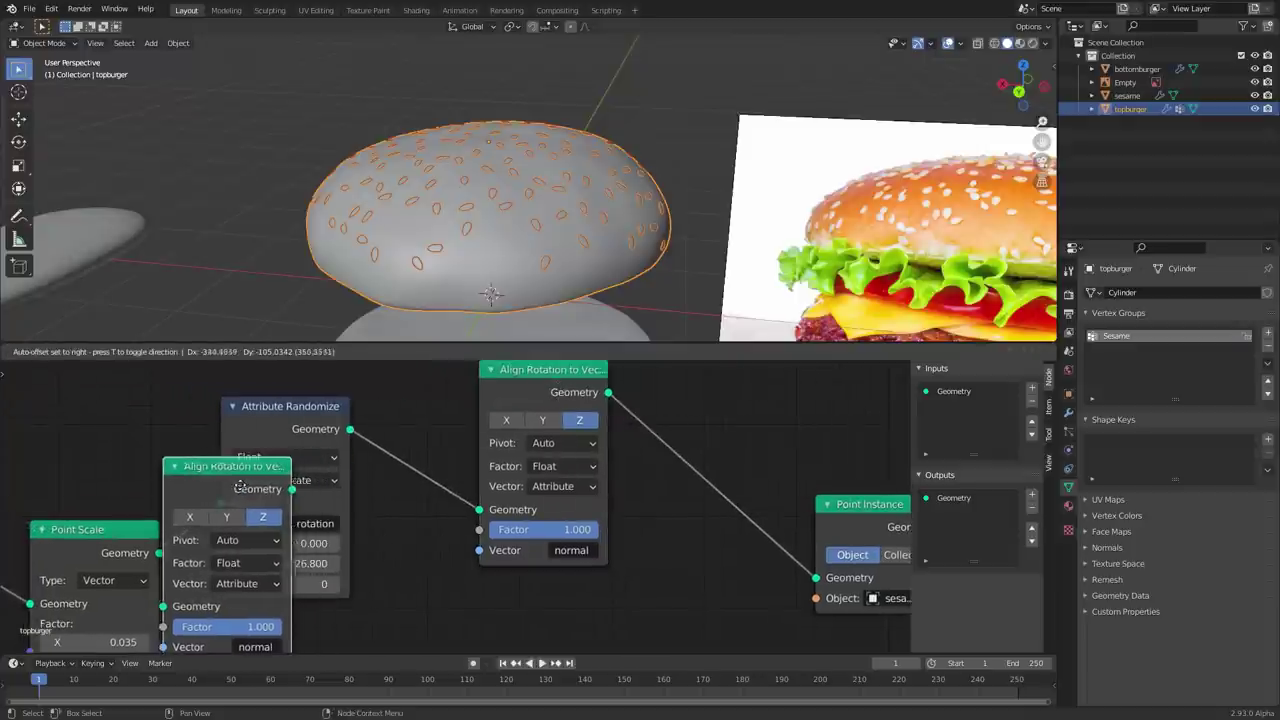
left_click(254, 507)
left_click(730, 382)
key("x")
scroll(520, 450, "down", 3)
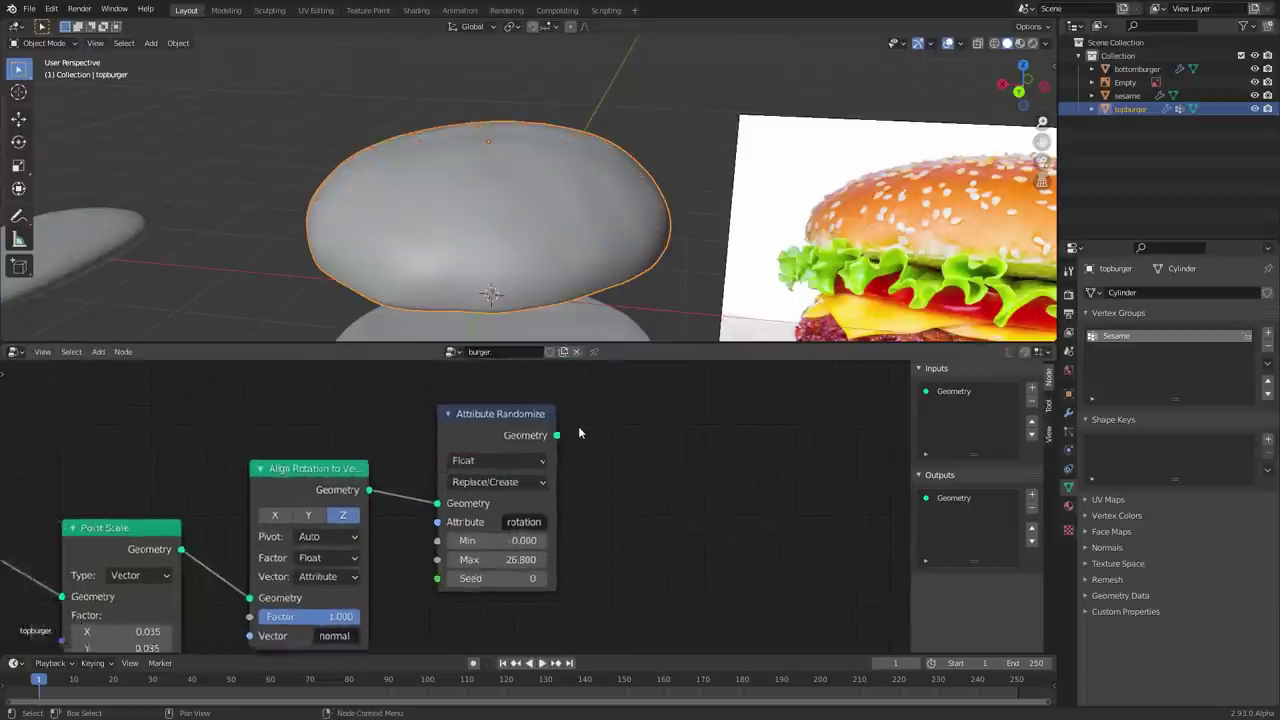
left_click_drag(517, 462, 783, 548)
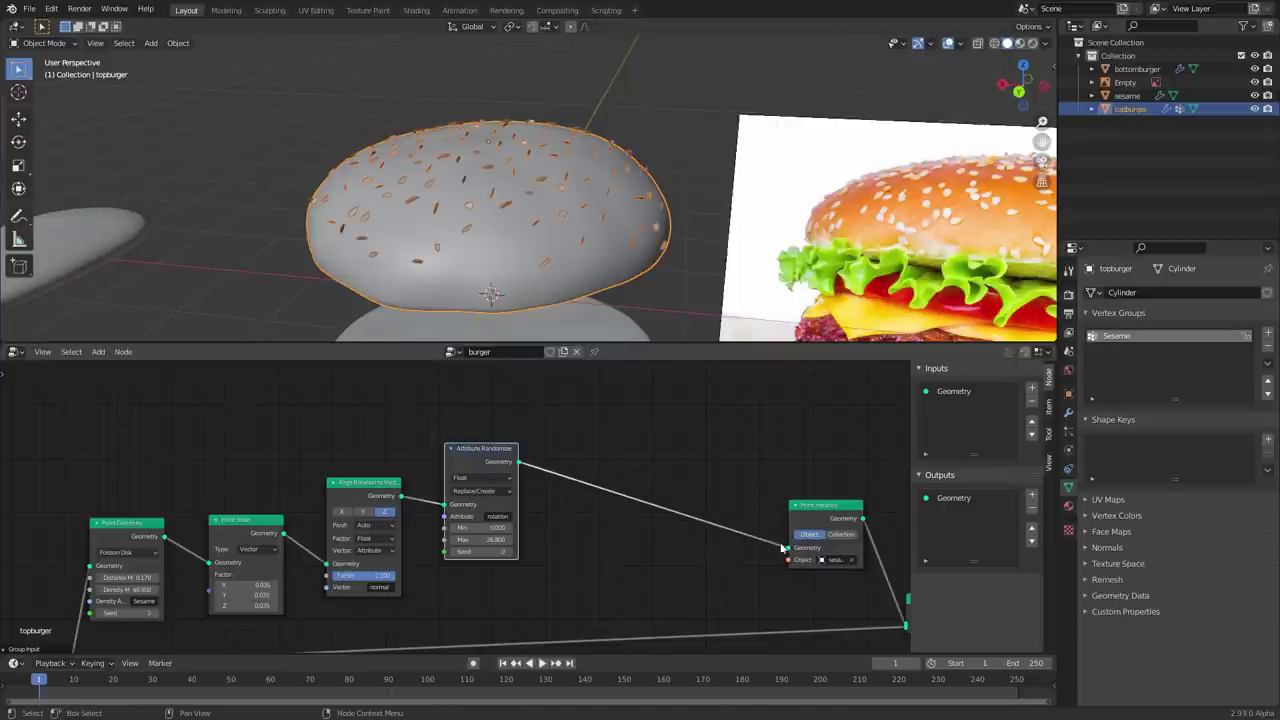
key("ctrl+z")
key("ctrl+z")
key("ctrl+z")
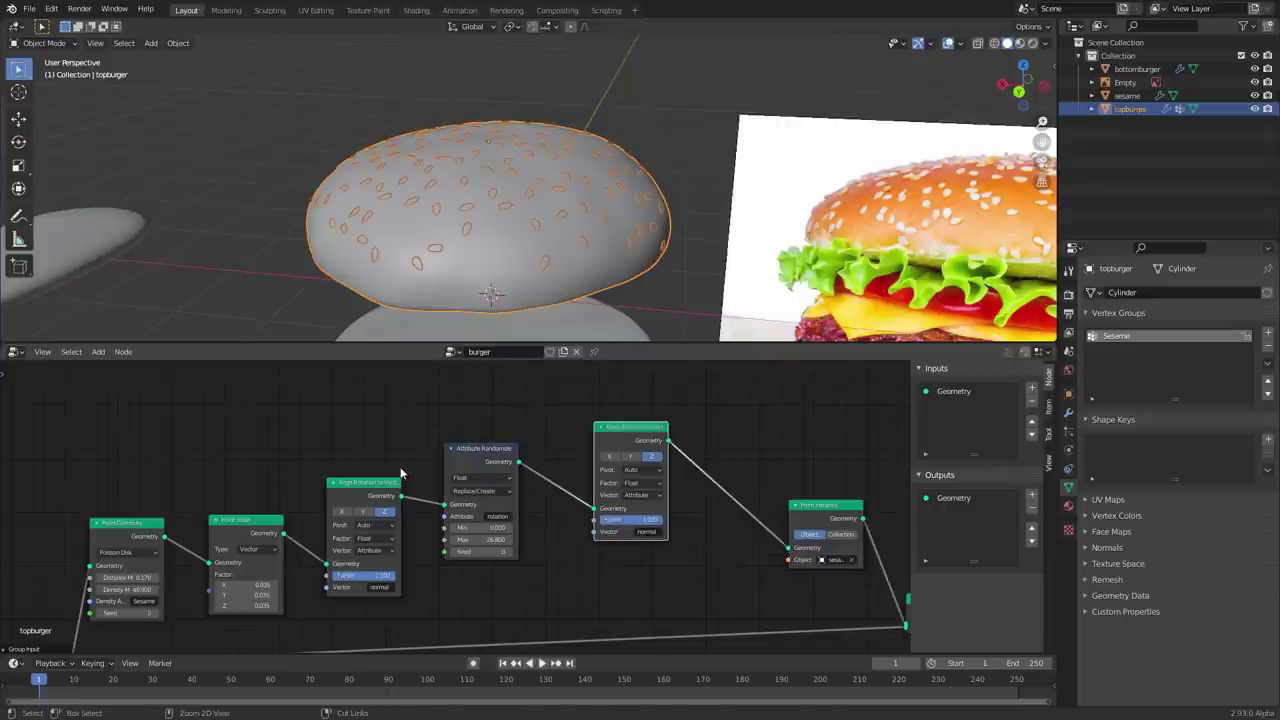
key("ctrl+z")
- Save the file as hamburger.blend, keeping the alignment Factor at 1.000
key("ctrl+s")
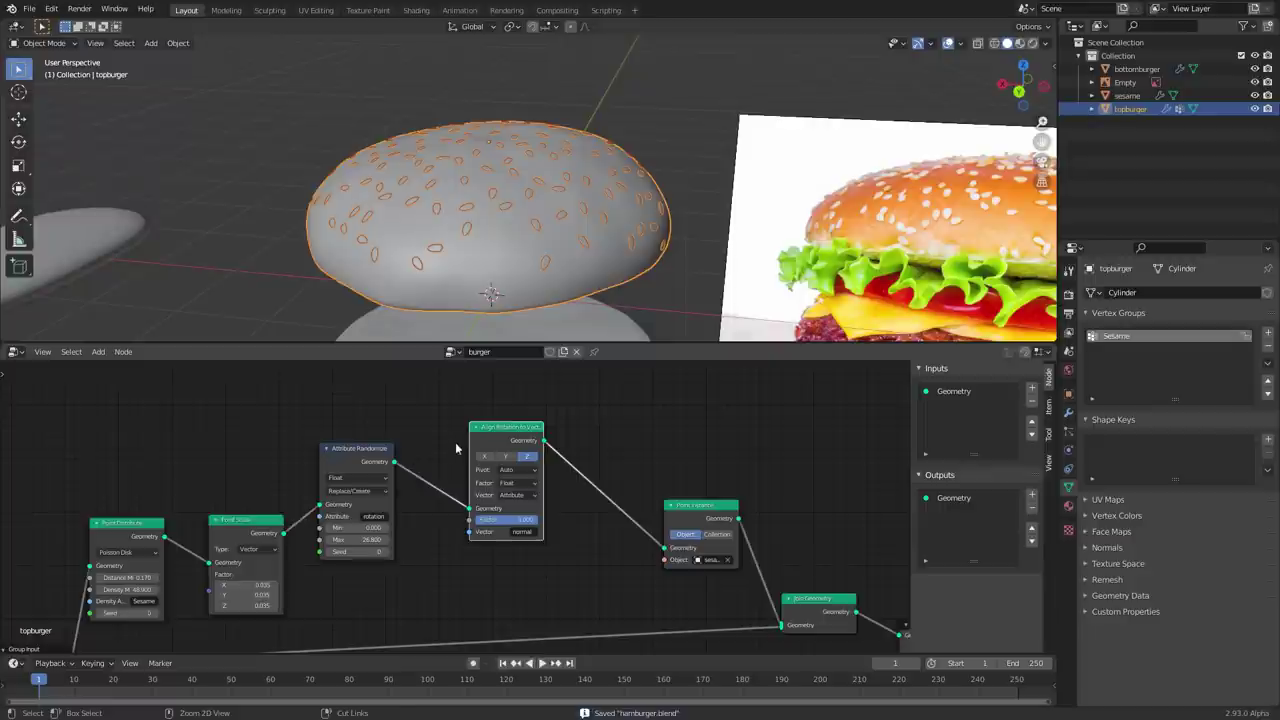
scroll(498, 462, "up", 2)
mouse_move(552, 533)
left_mouse_down()
mouse_move(520, 533)
mouse_move(575, 533)
mouse_move(530, 533)
mouse_move(565, 521)
left_mouse_up()
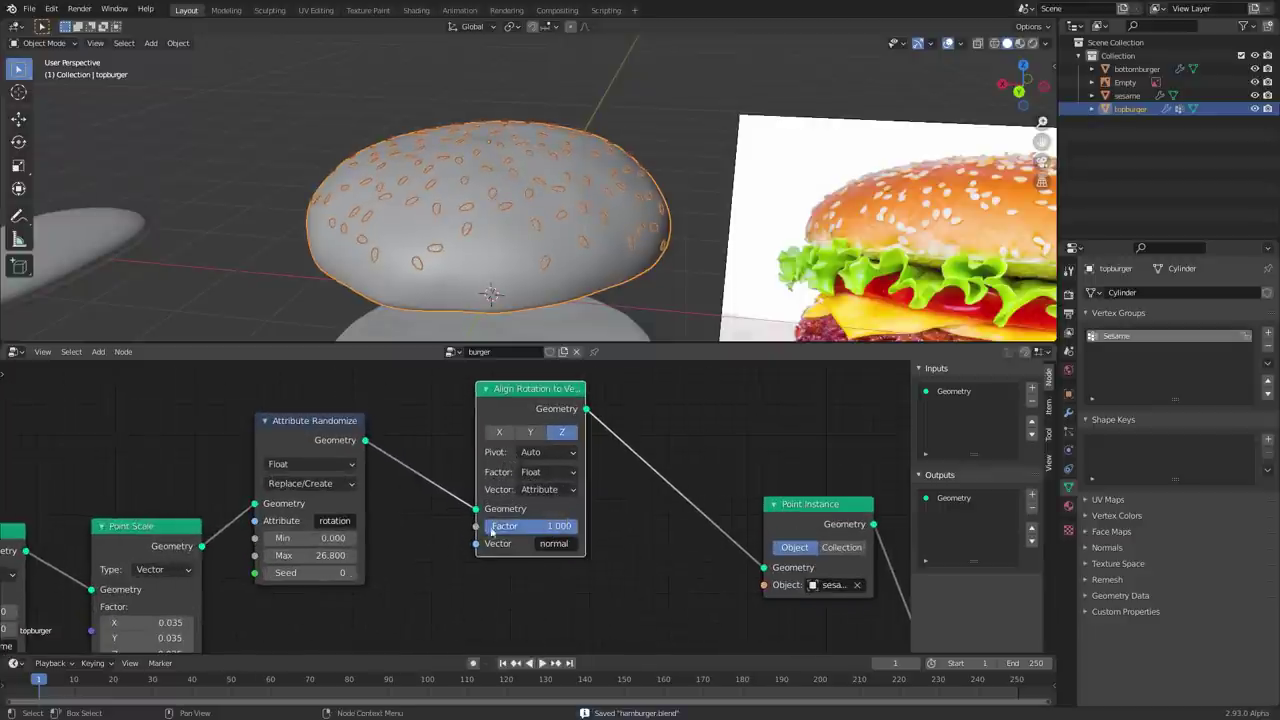
middle_click_drag(406, 524, 369, 488)
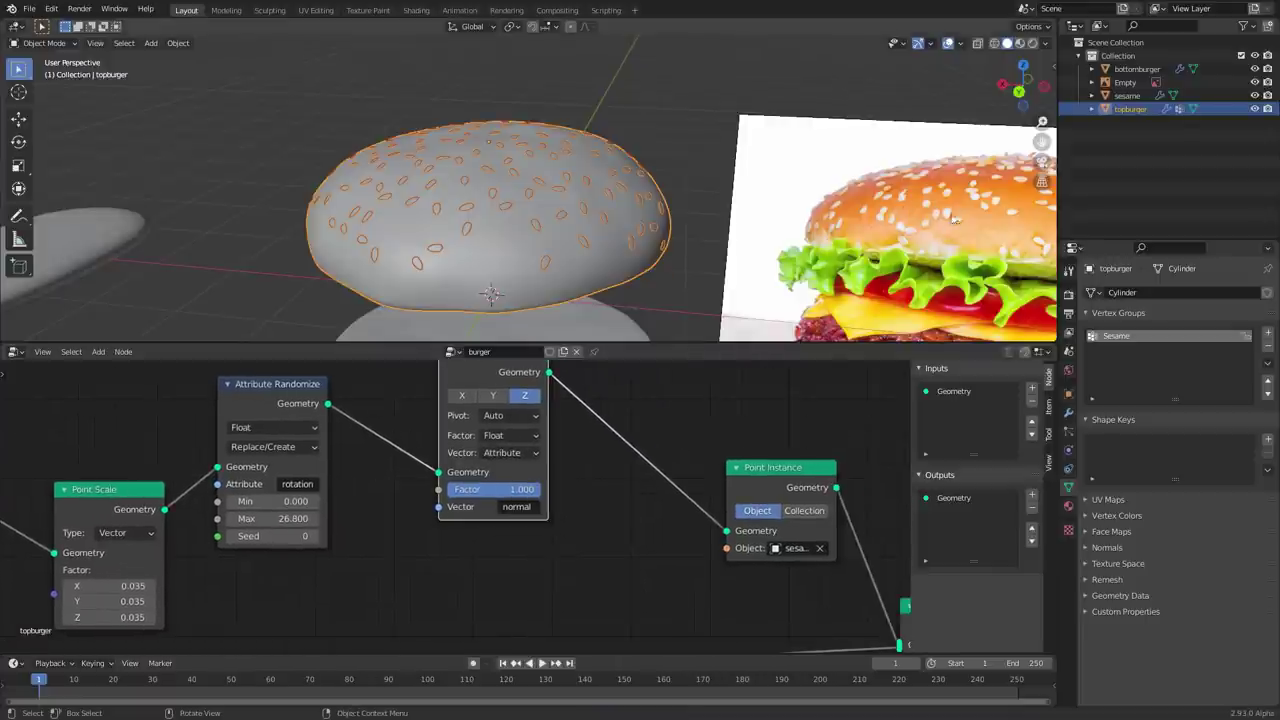
- Inspect the flat-lying sesame seeds on the top bun from several angles
middle_click_drag(527, 202, 548, 162)
left_click(697, 125)
scroll(697, 125, "down", 3)
left_click(525, 170)
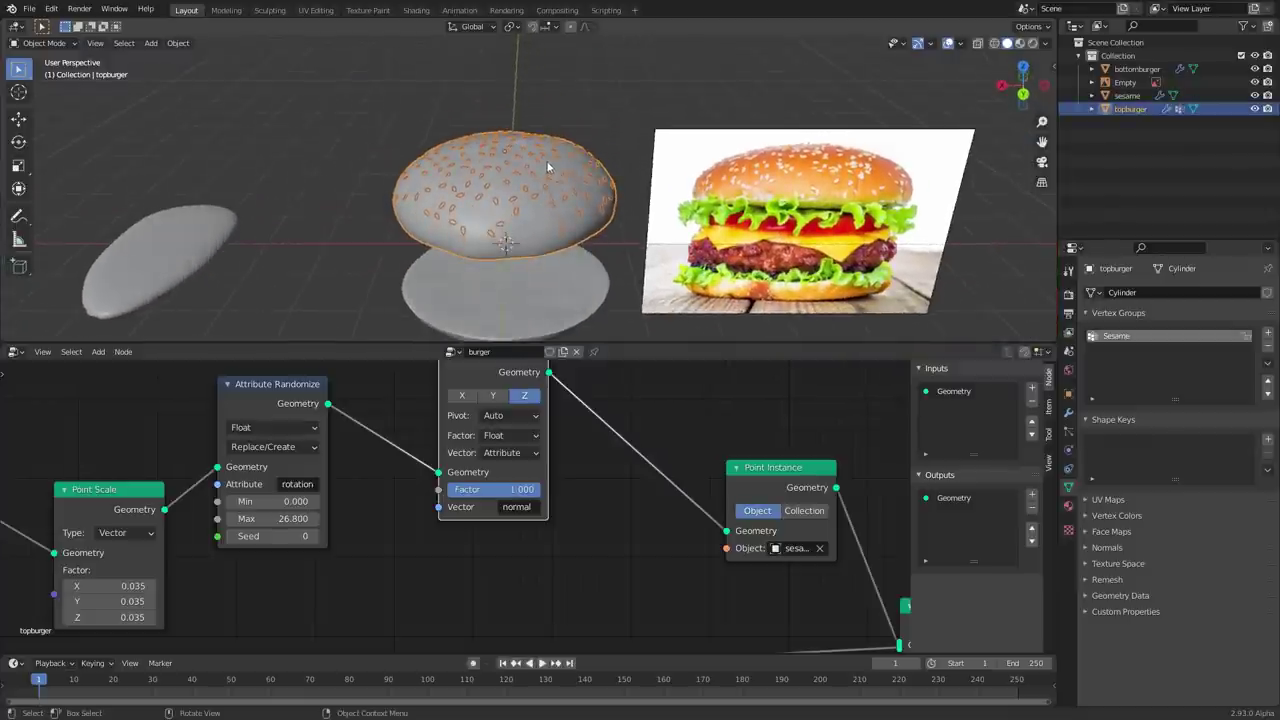
middle_click_drag(360, 470, 446, 501)
scroll(447, 343, "up", 2)
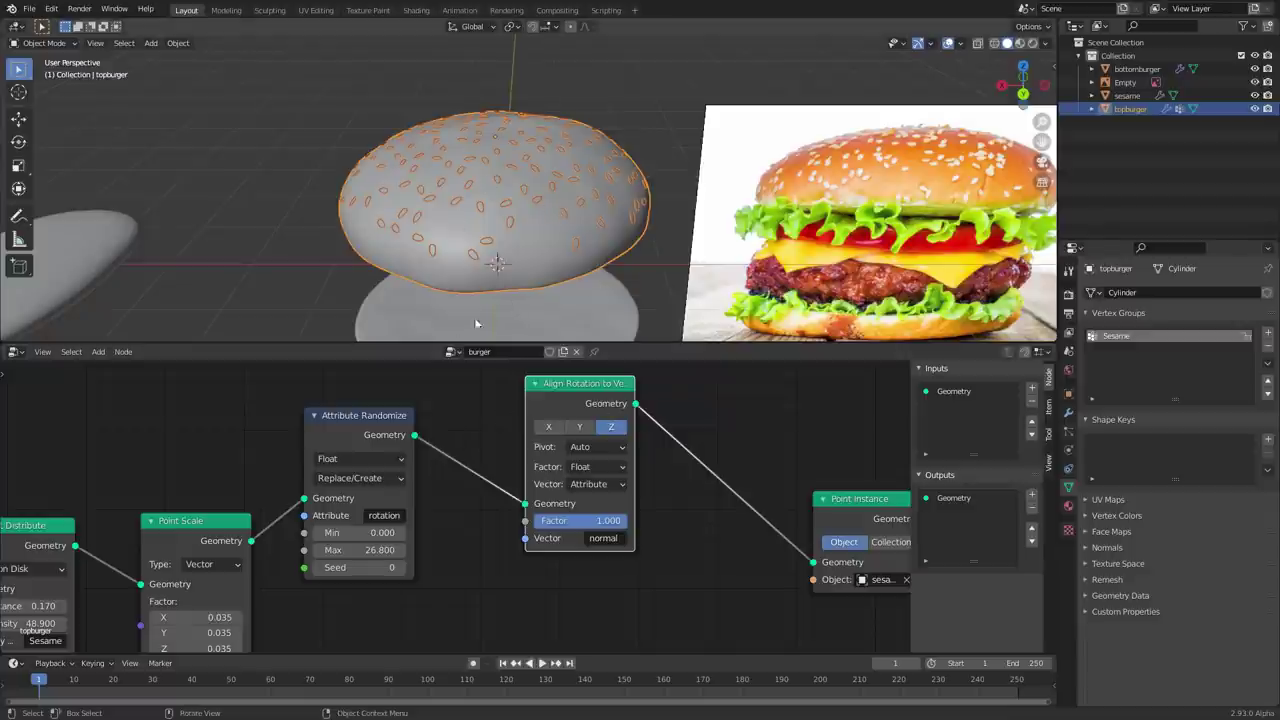
scroll(193, 468, "down", 2)
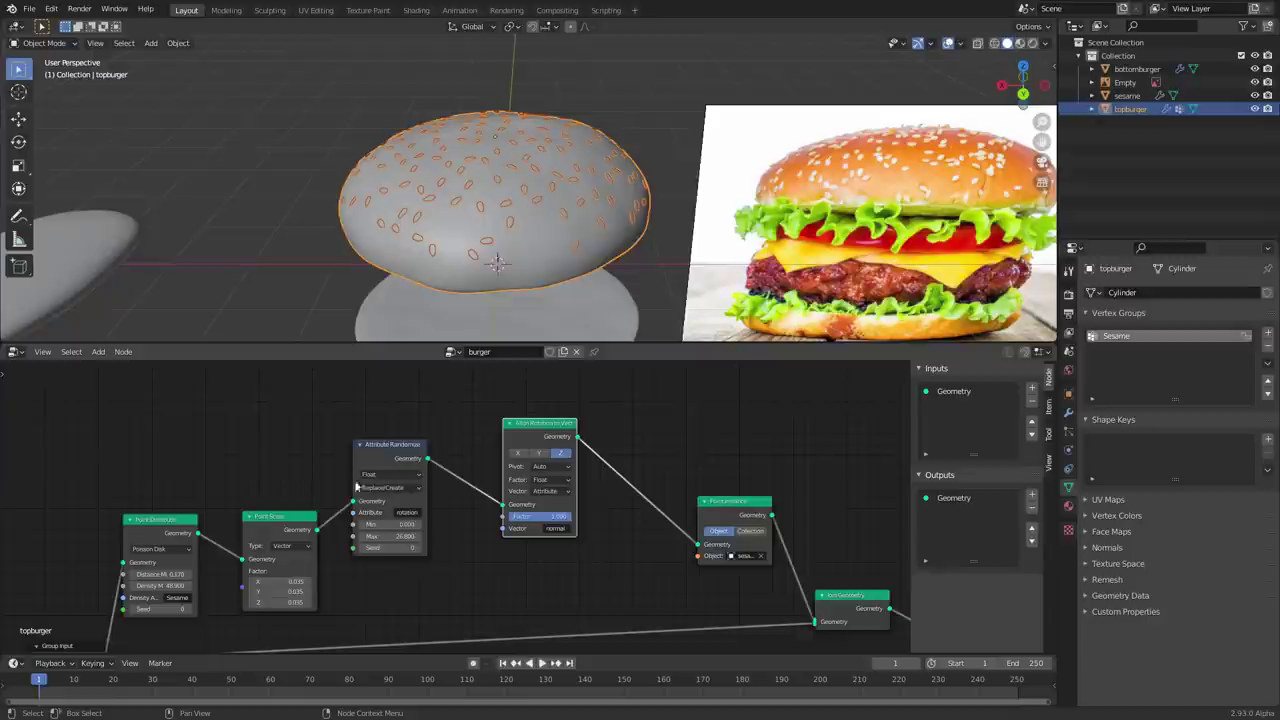
scroll(465, 470, "up", 2)
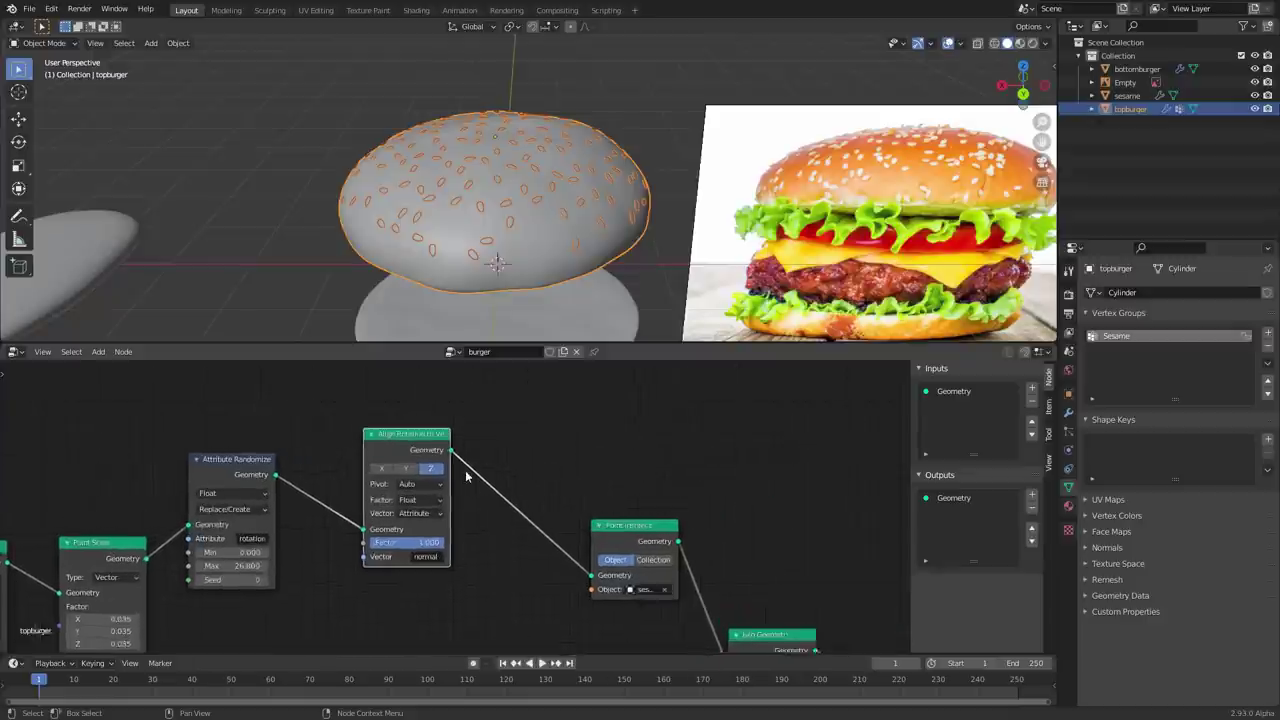
middle_click_drag(250, 513, 100, 523)
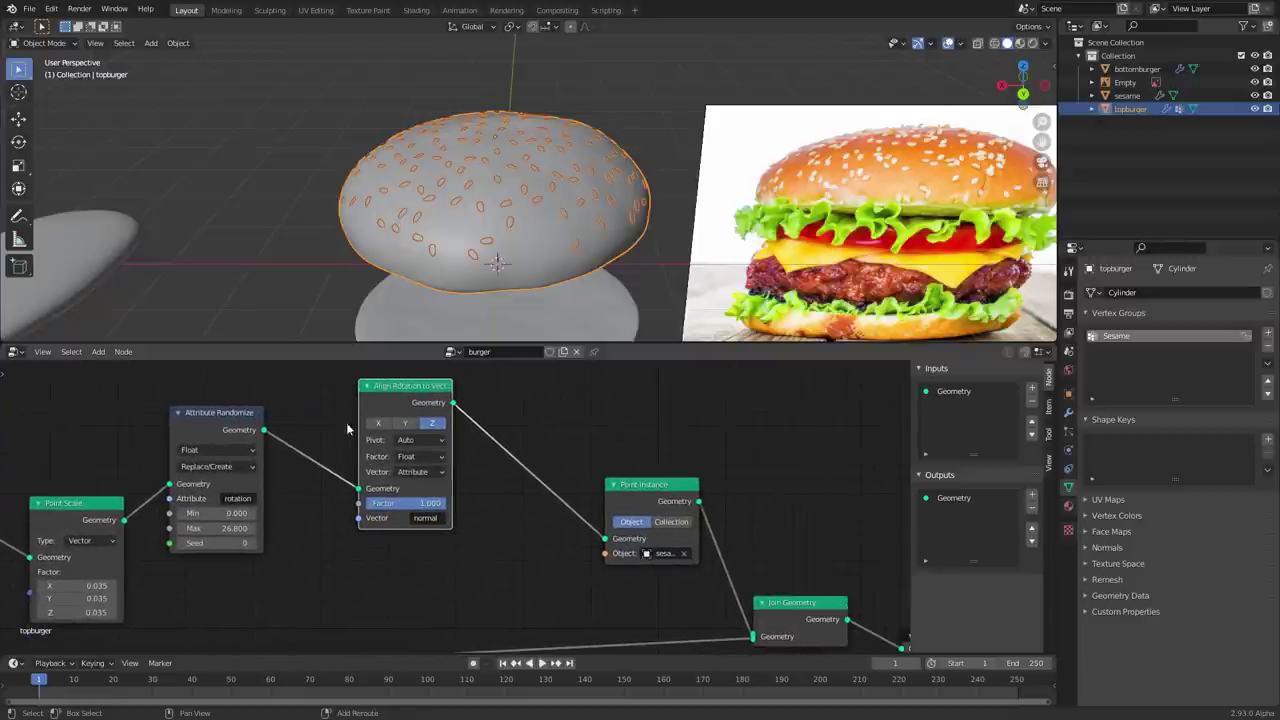
- Add an Attribute Randomize node before Point Instance that randomizes the scale attribute
key("shift+a")
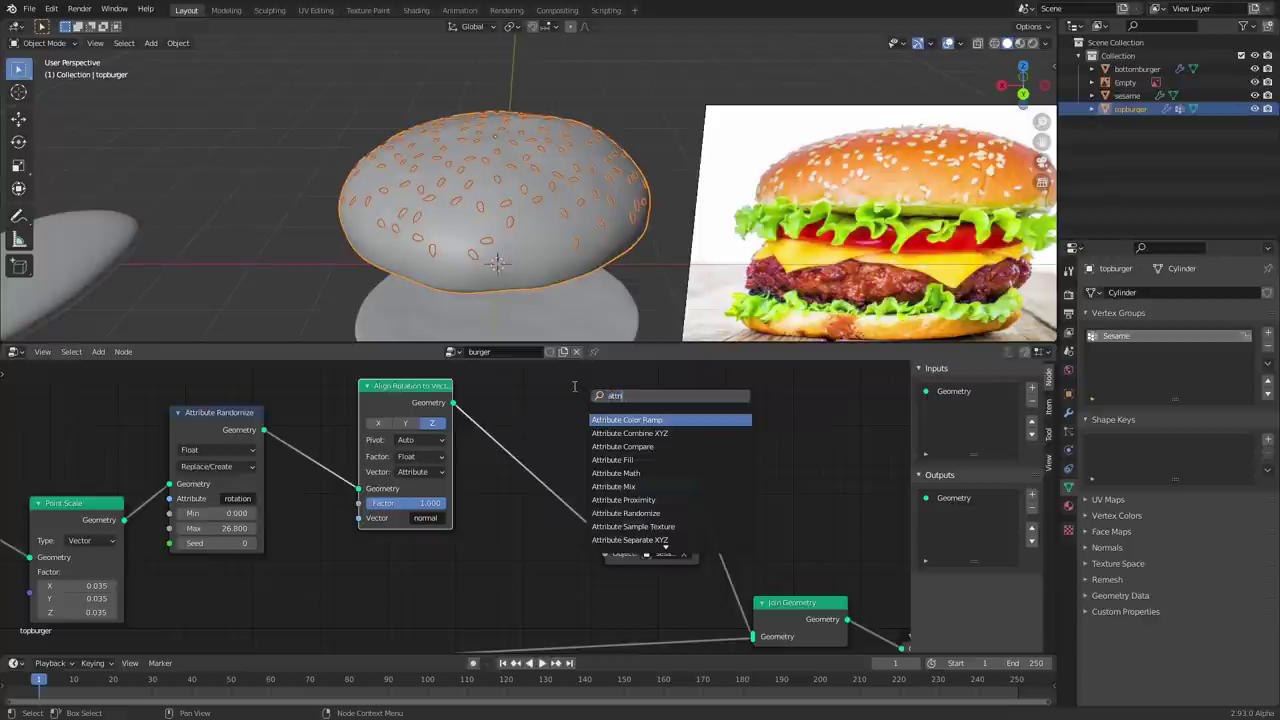
type("attribute ran")
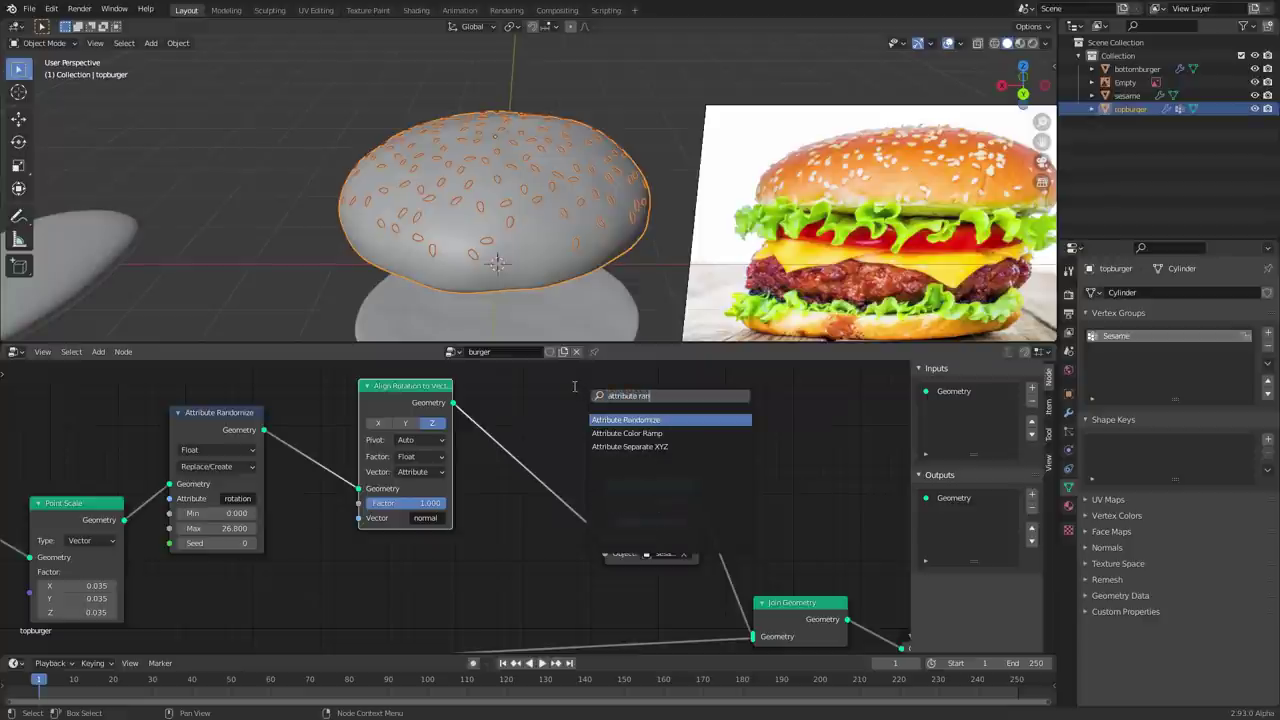
key("Return")
left_click(568, 440)
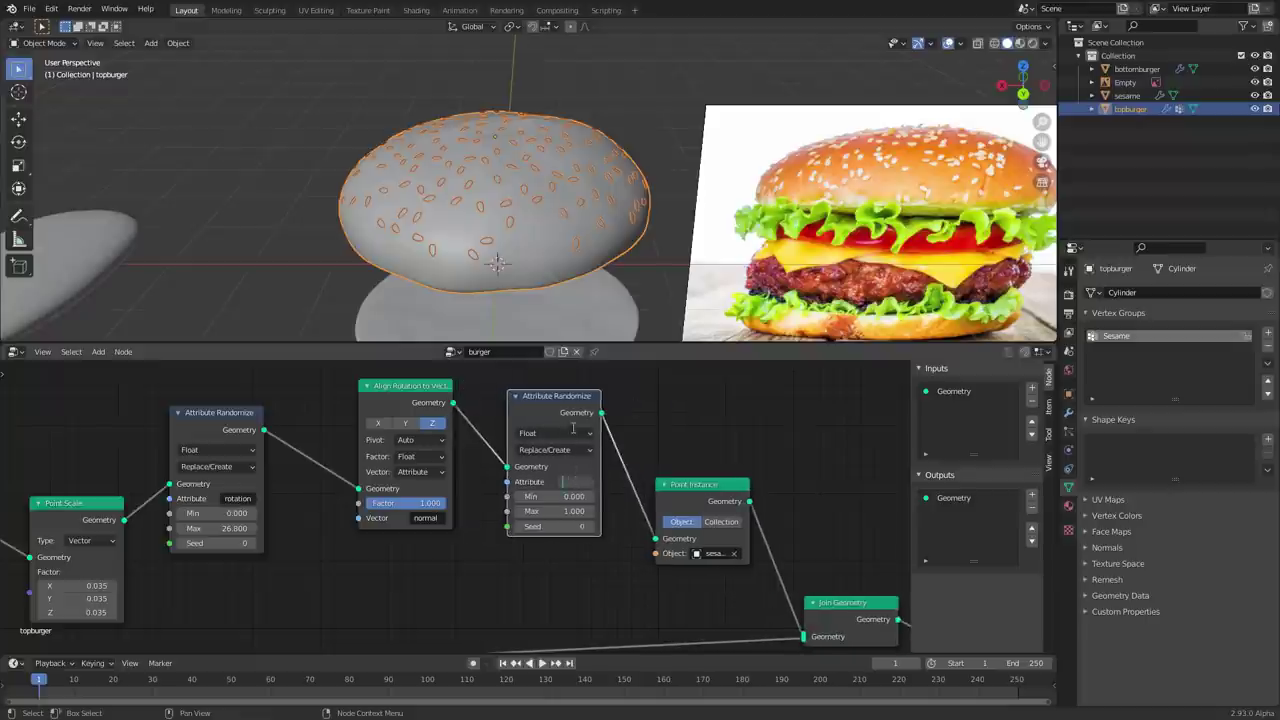
type("scale")
key("Return")
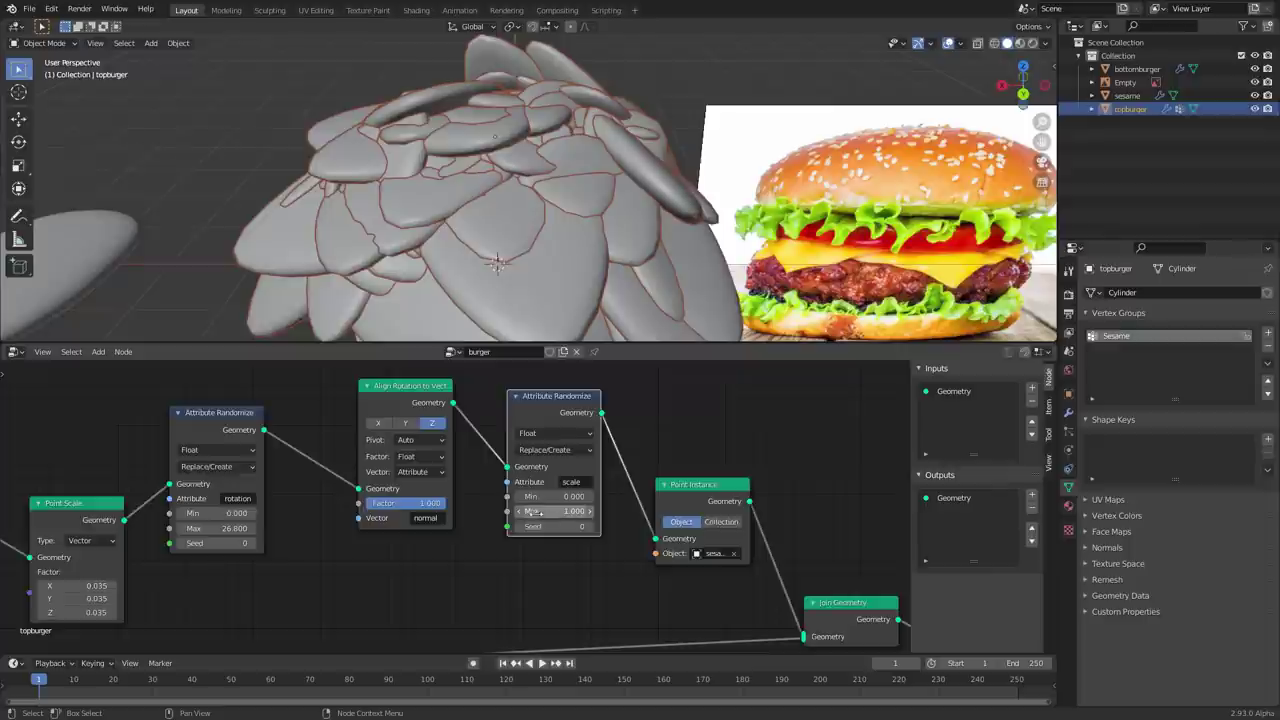
- Set the random seed scale range to Min 0.02 and Max 0.035
middle_click_drag(155, 597, 305, 553)
double_click(727, 466)
type("1.0")
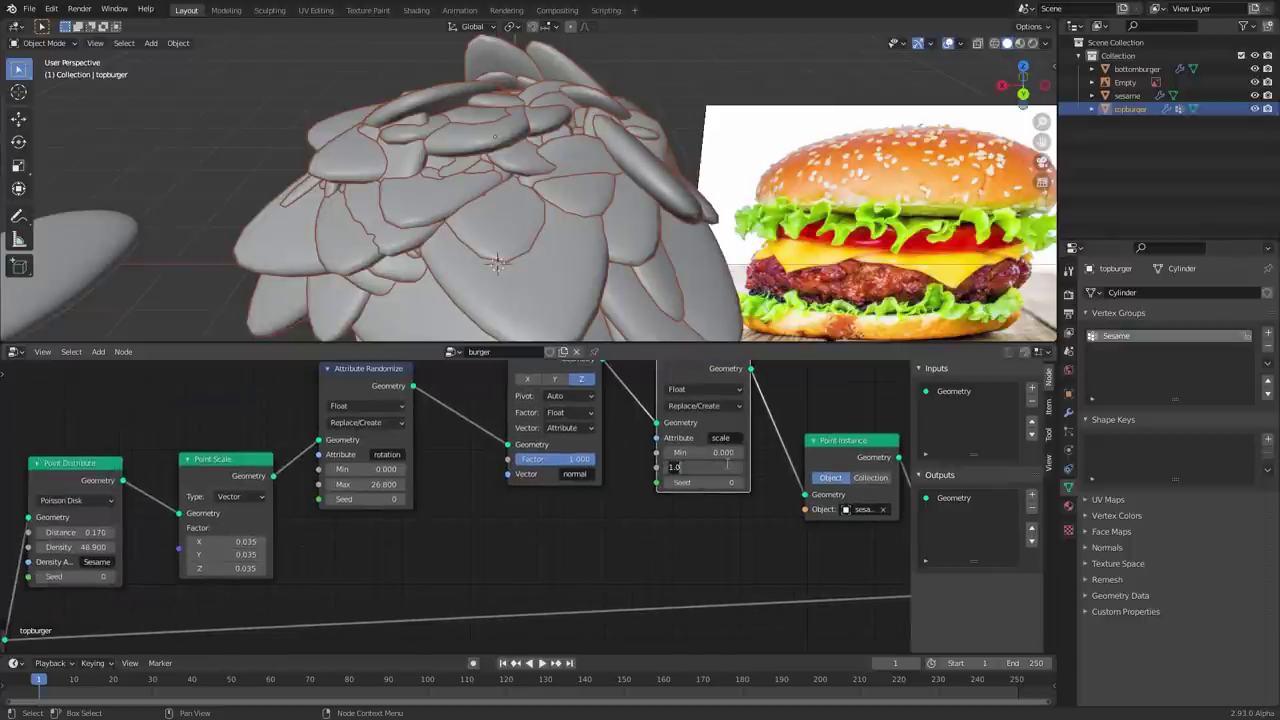
key("BackSpace")
key("BackSpace")
key("BackSpace")
type("0.035")
key("Return")
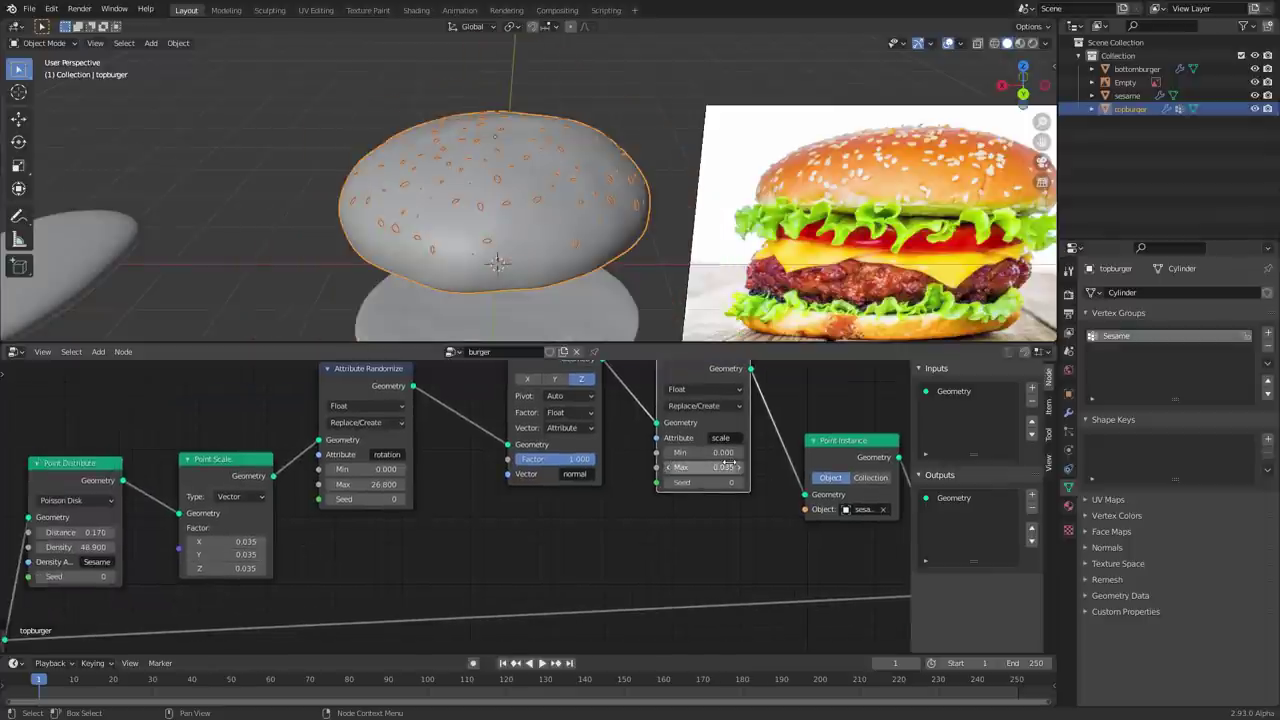
scroll(474, 191, "up", 5)
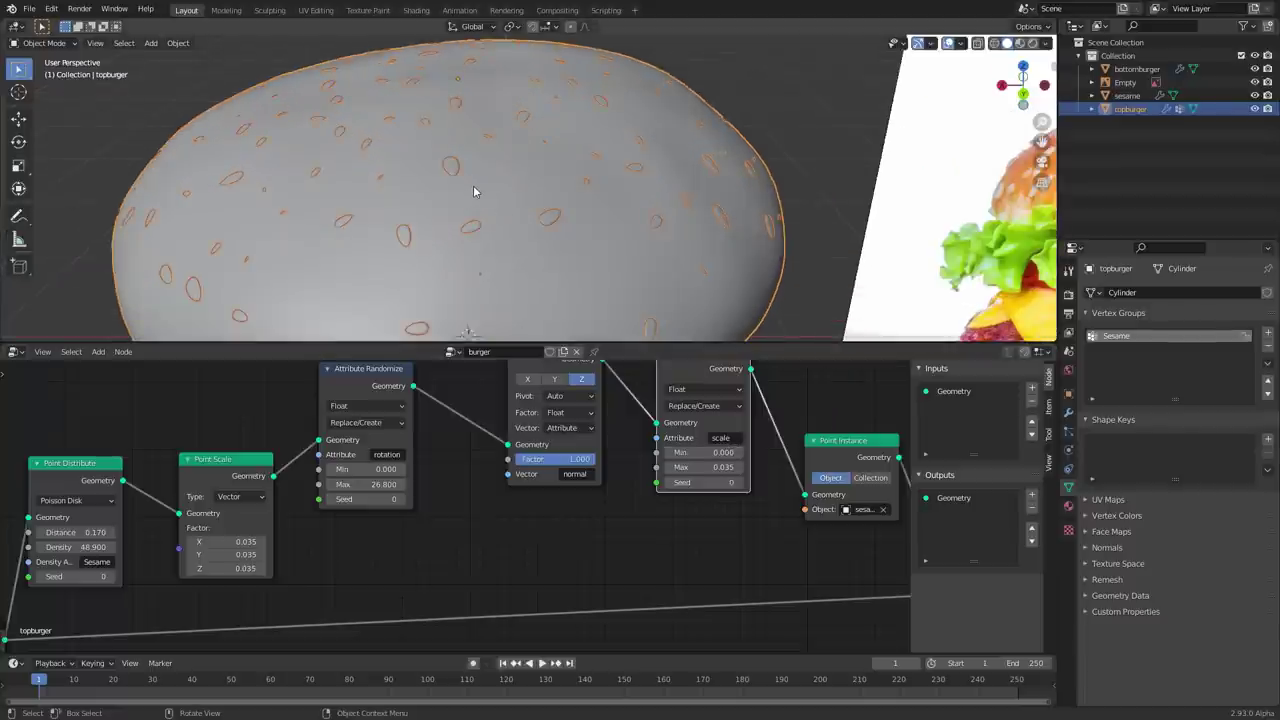
key("ctrl+c")
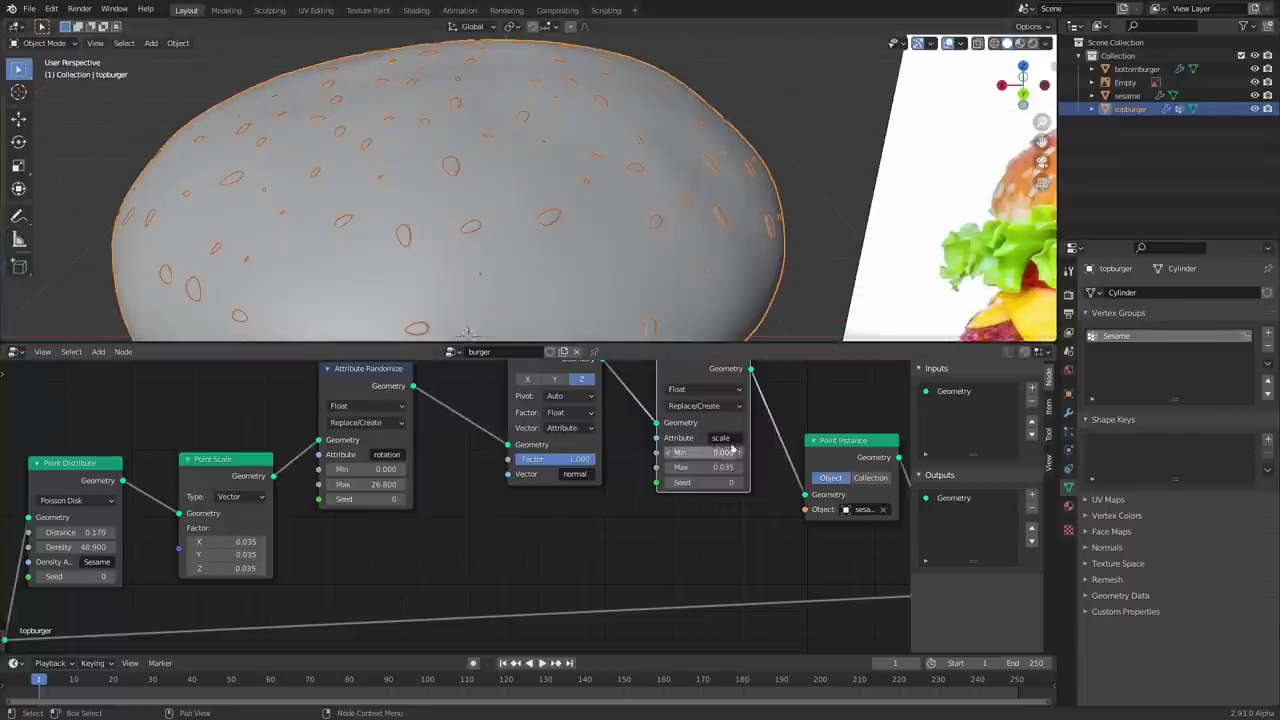
key("ctrl+v")
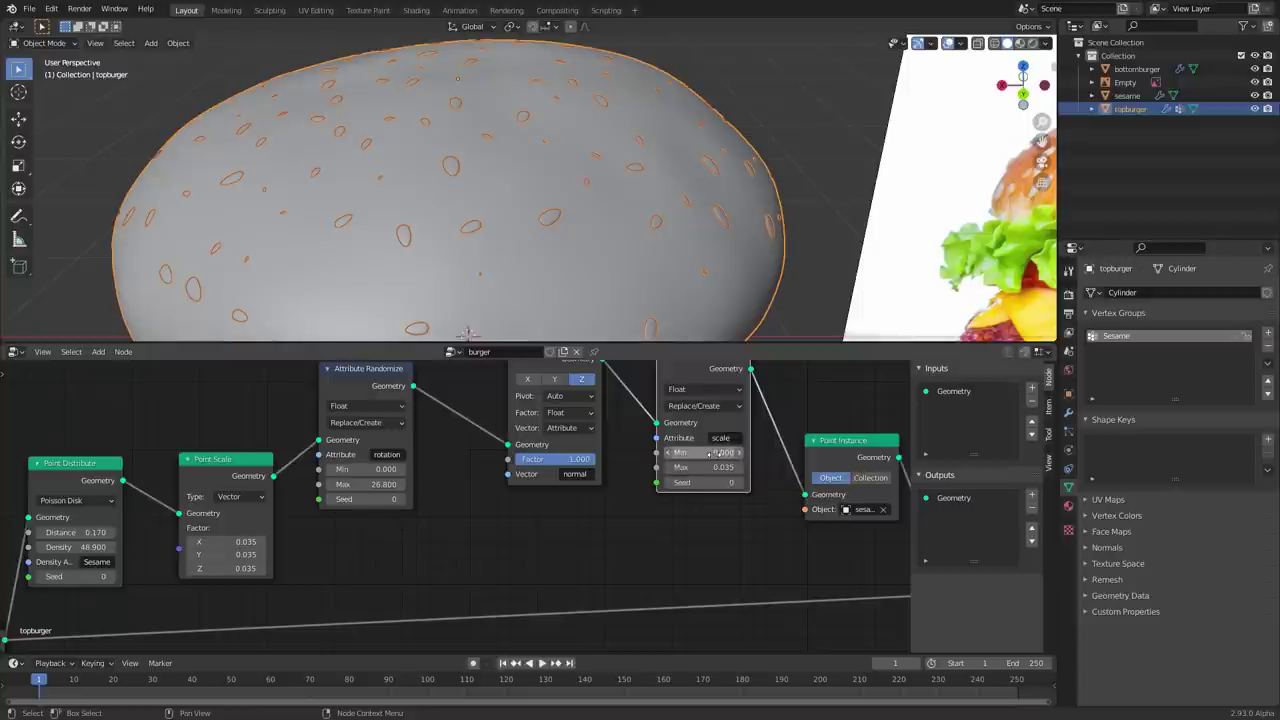
left_click(714, 453)
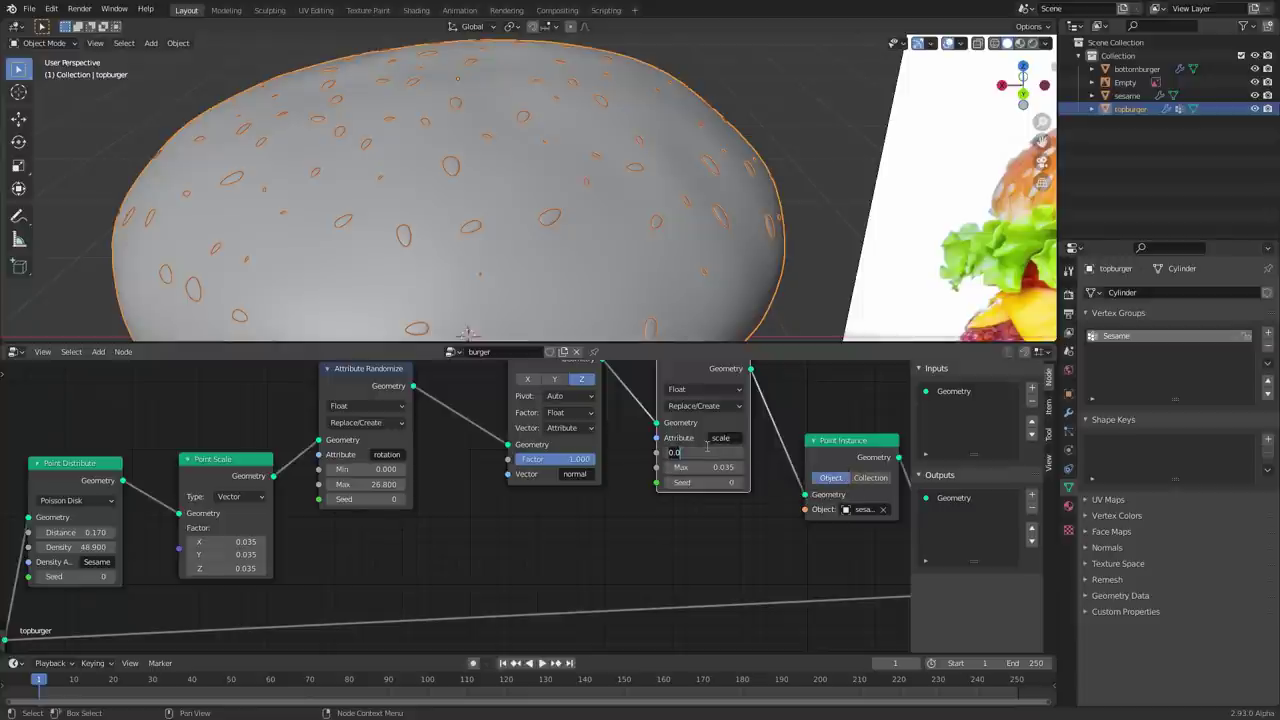
type("0.02")
key("Return")
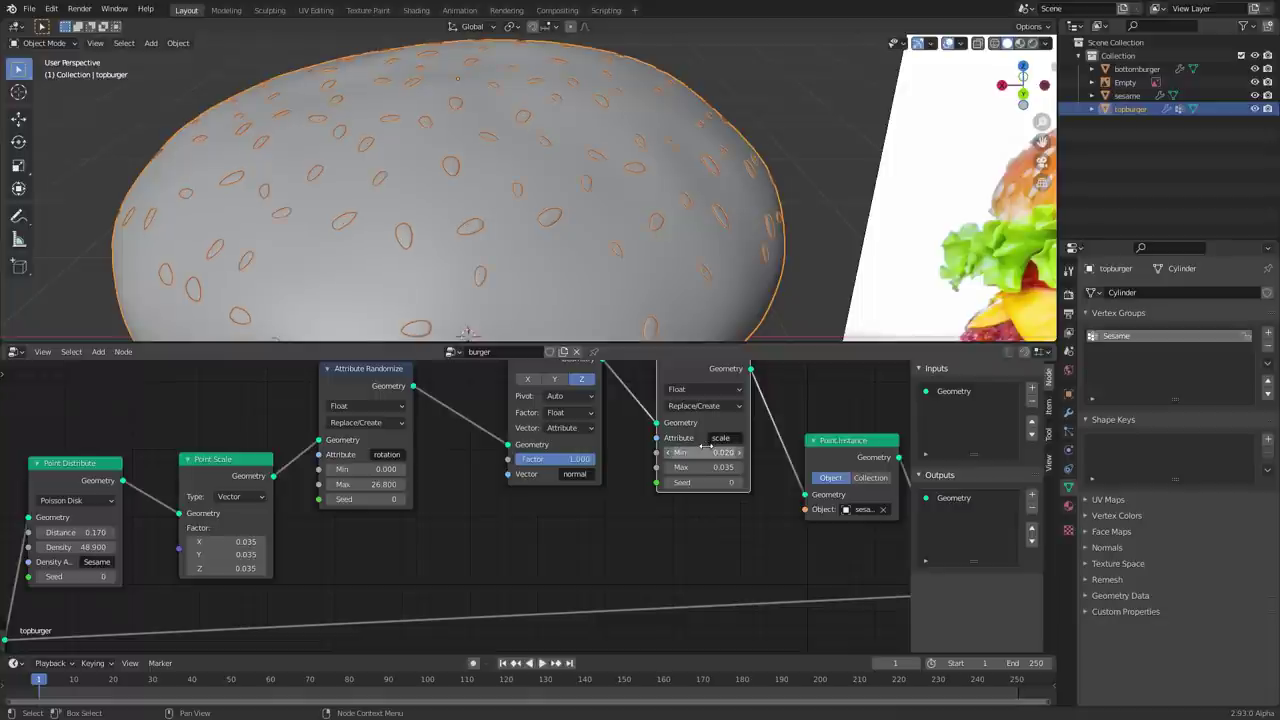
- Set the Point Distribute minimum distance to 0.12 to pack the seeds closer
left_click(736, 111)
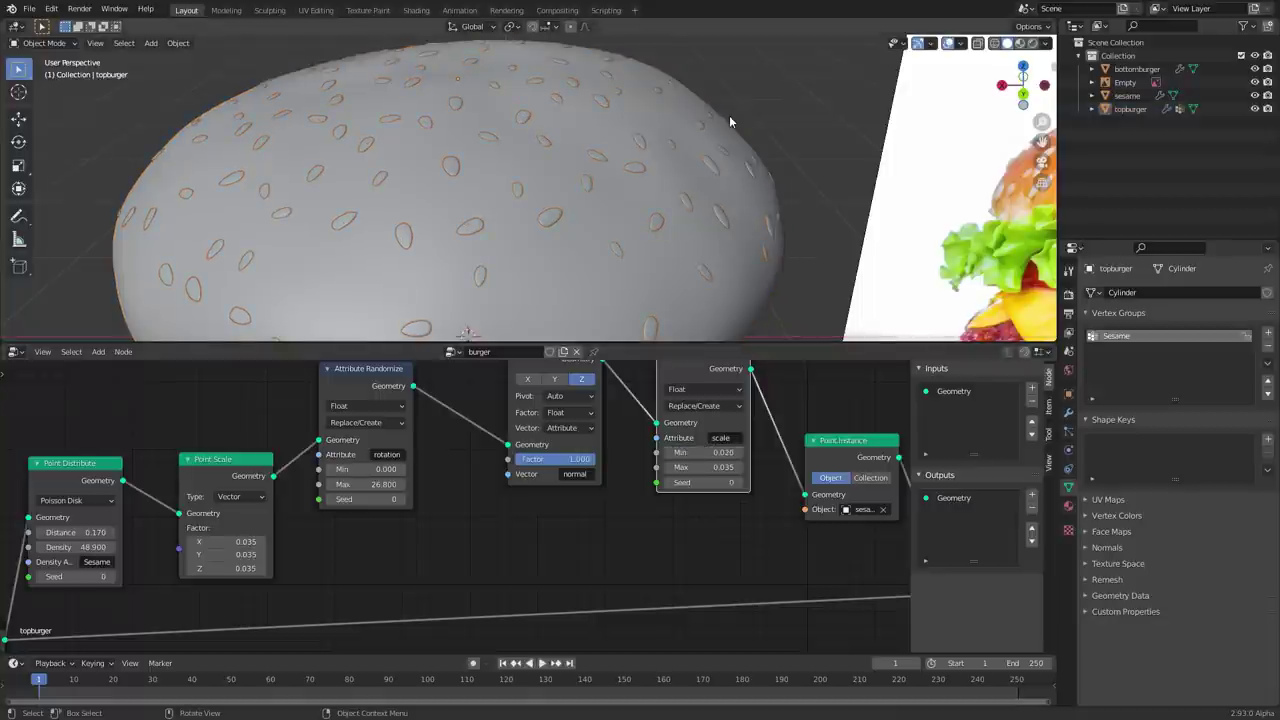
scroll(729, 115, "down", 4)
left_click(588, 168)
middle_click_drag(443, 384, 856, 341)
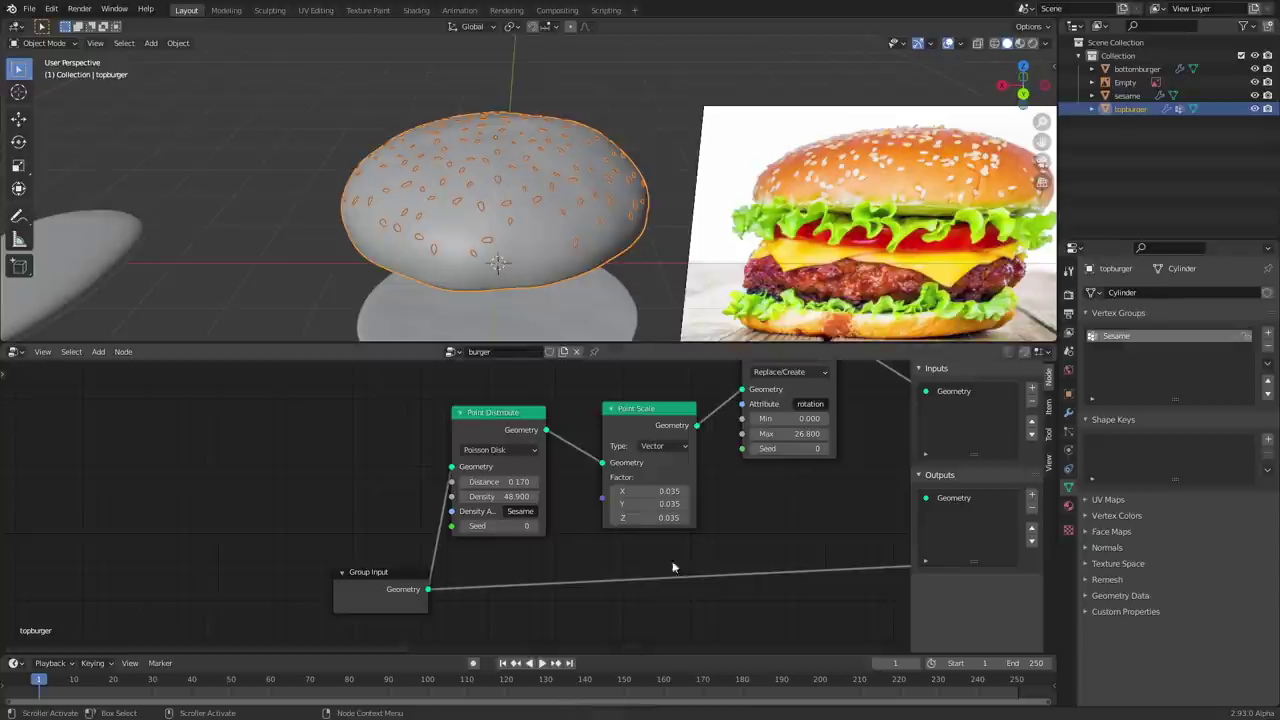
left_click_drag(517, 503, 517, 503)
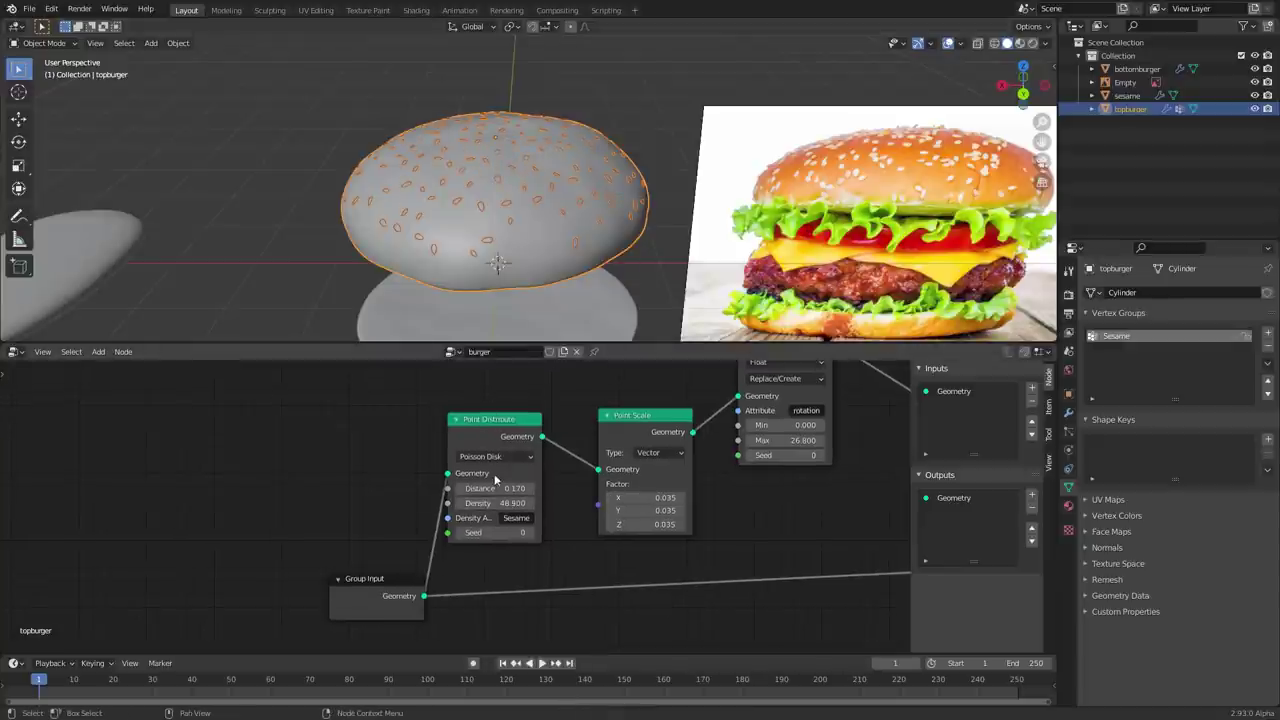
left_click(516, 488)
type("0.12")
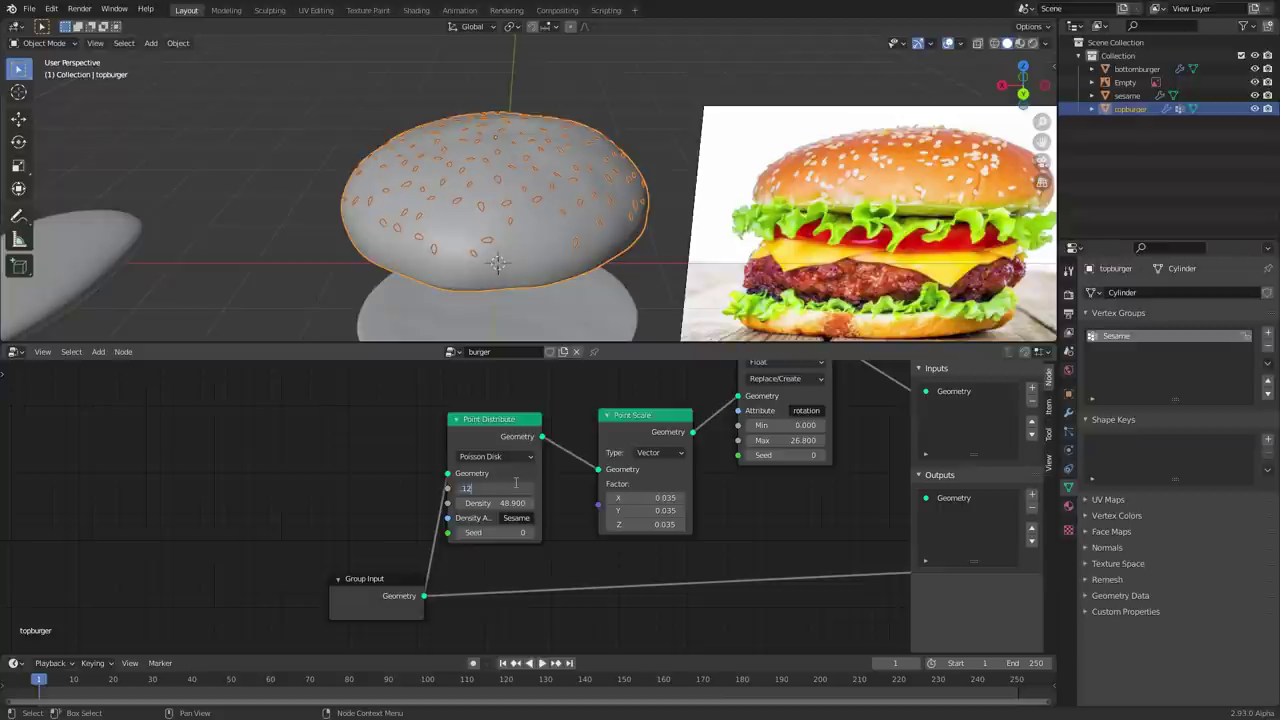
key("Return")
- Orbit out to inspect the denser seed layout on the top bun
left_click(647, 134)
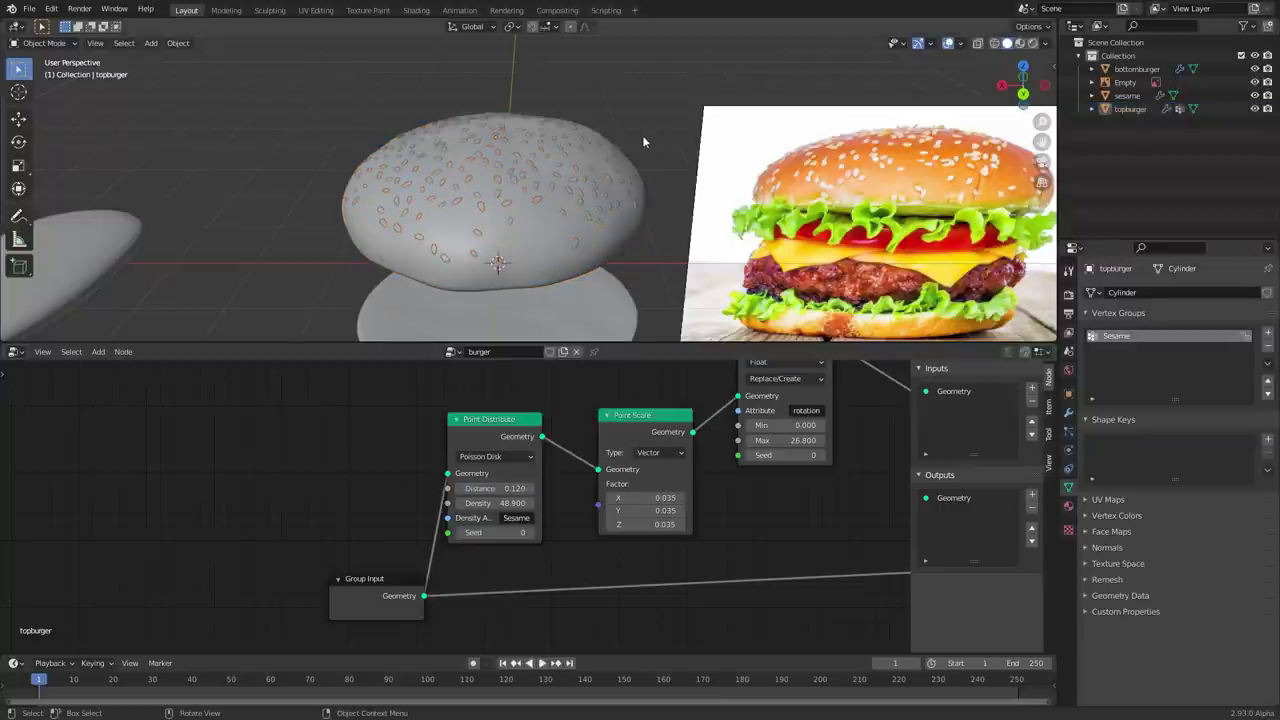
scroll(642, 135, "down", 4)
middle_click_drag(507, 198, 539, 173)
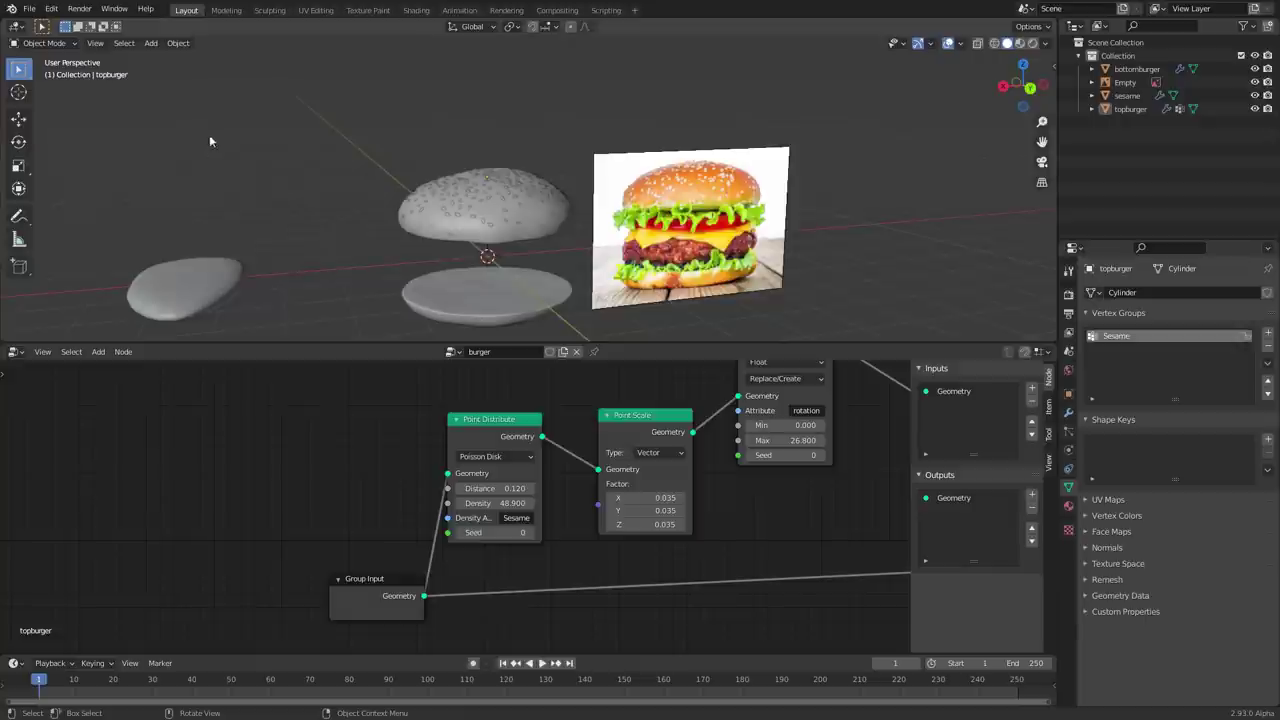
left_click(499, 238)
scroll(509, 244, "up", 3)
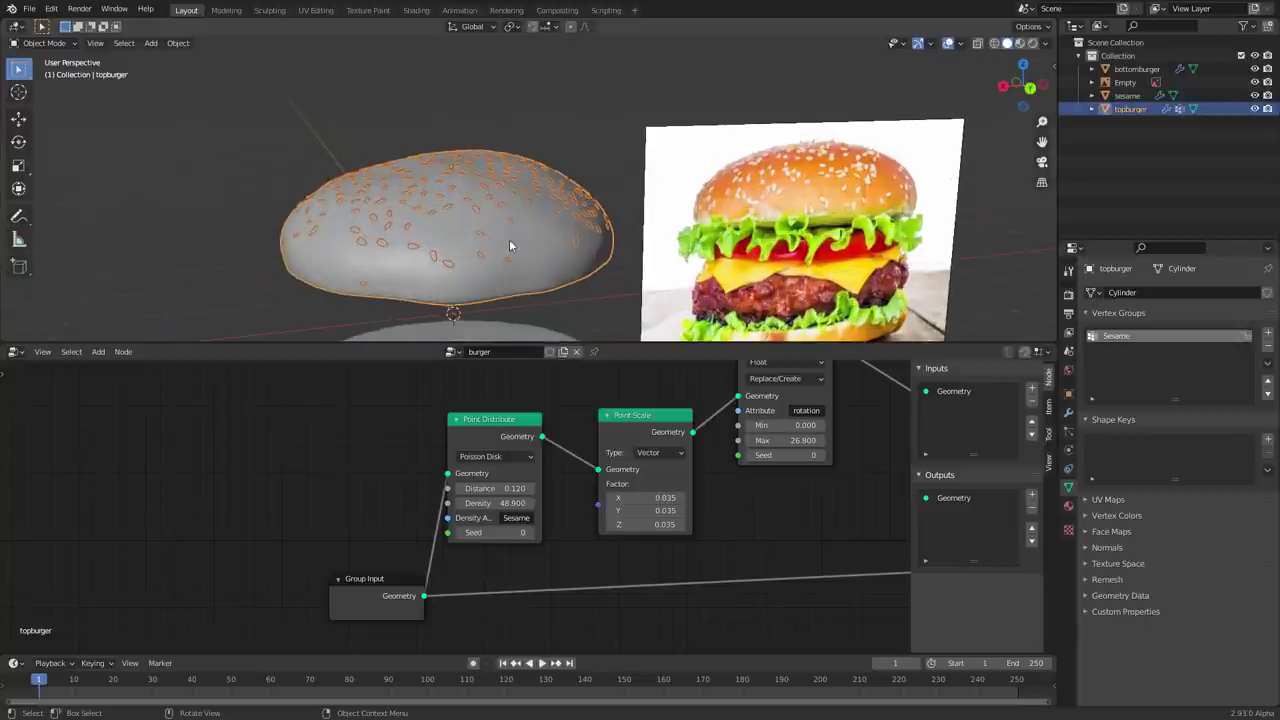
- Show the bun's modifier stack and test a stronger Displace strength, reverting to 0.200
left_click(1068, 412)
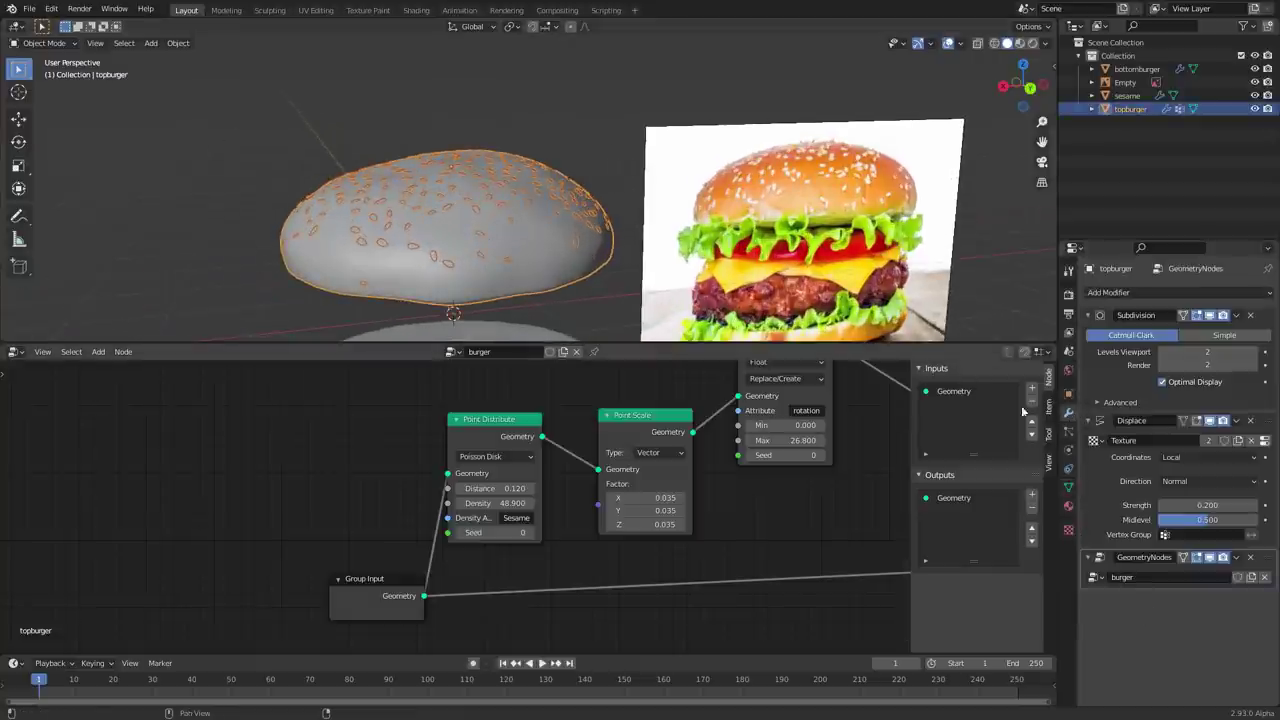
middle_click_drag(476, 238, 474, 200)
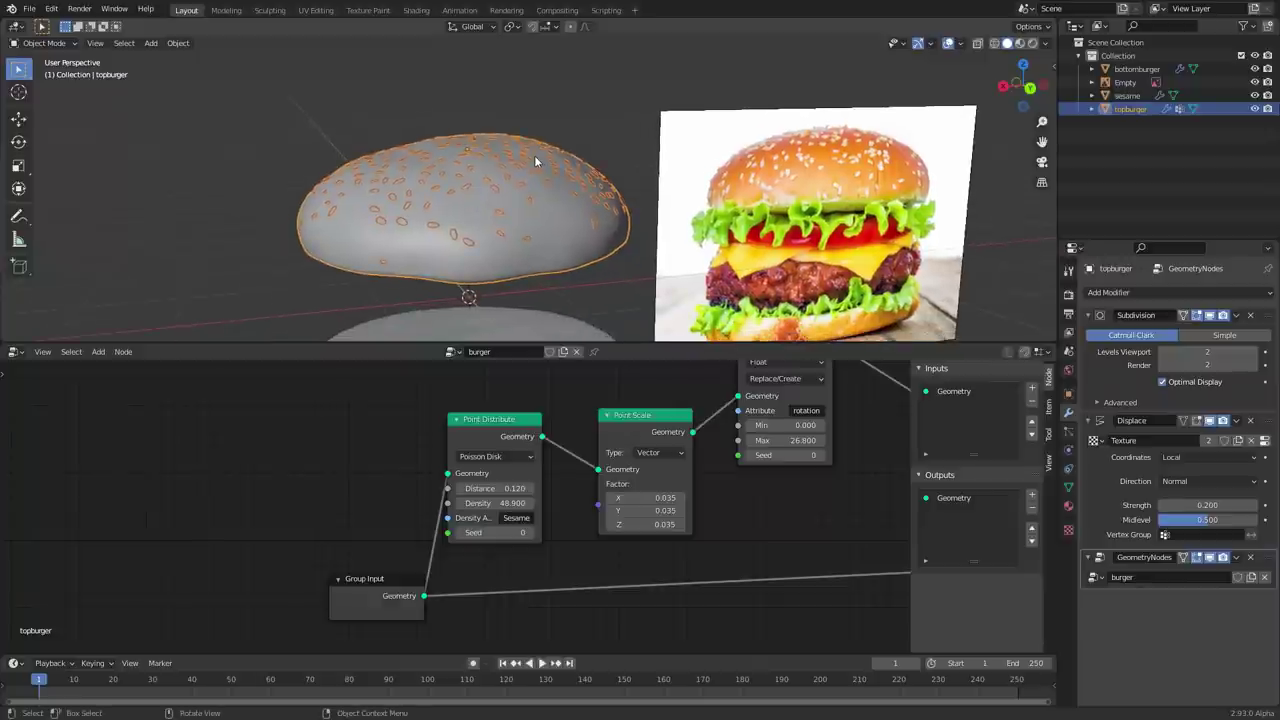
scroll(668, 492, "down", 4)
middle_click_drag(668, 492, 318, 623)
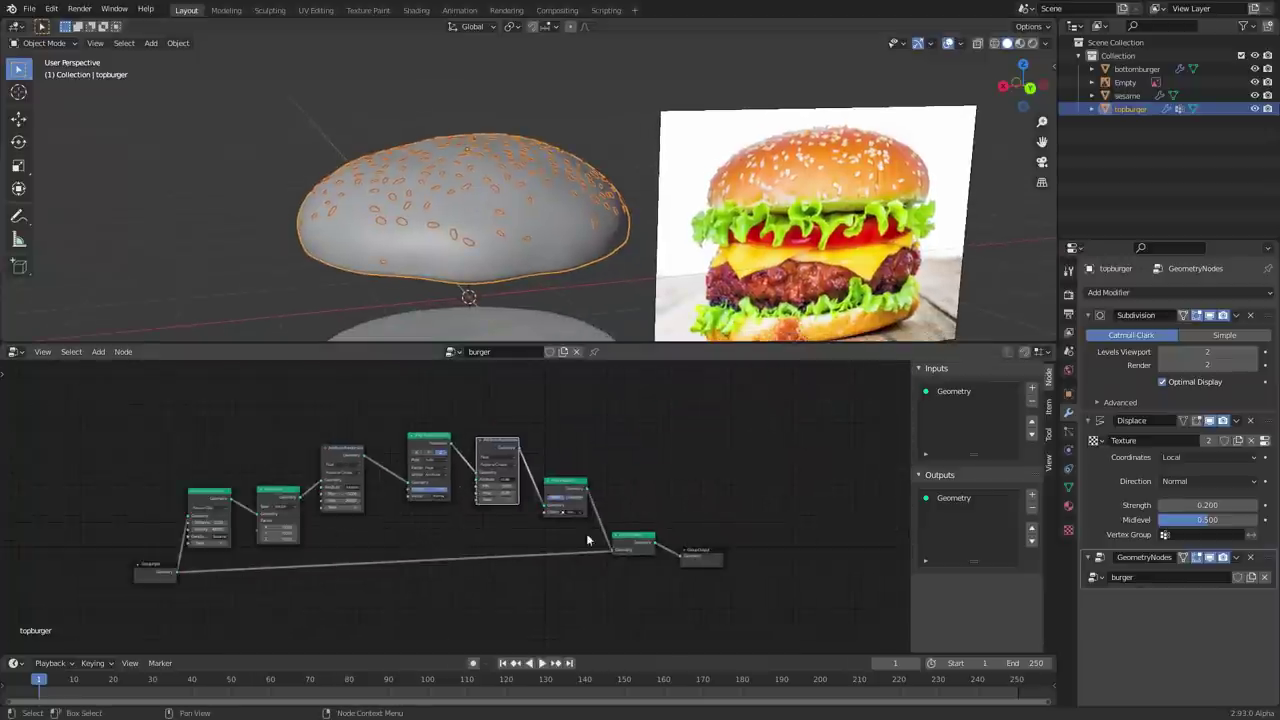
scroll(490, 484, "up", 3)
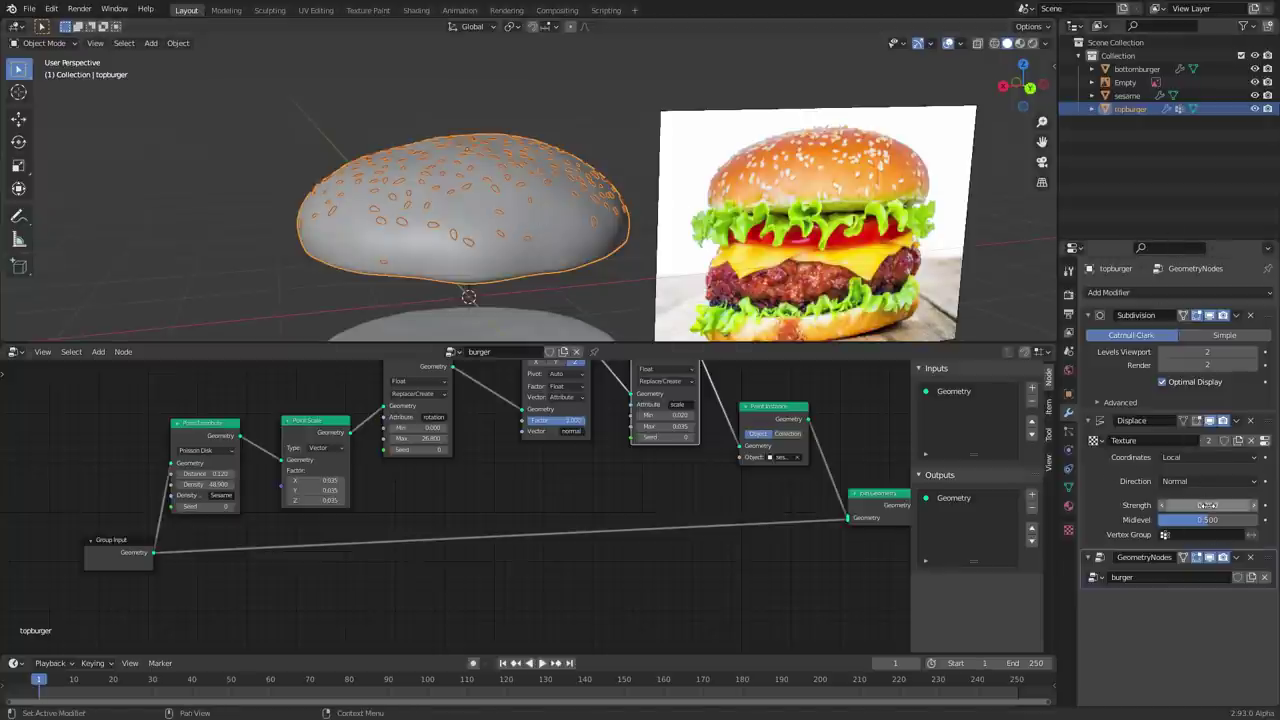
mouse_move(1205, 506)
left_mouse_down()
mouse_move(1260, 506)
mouse_move(1215, 506)
left_mouse_up()
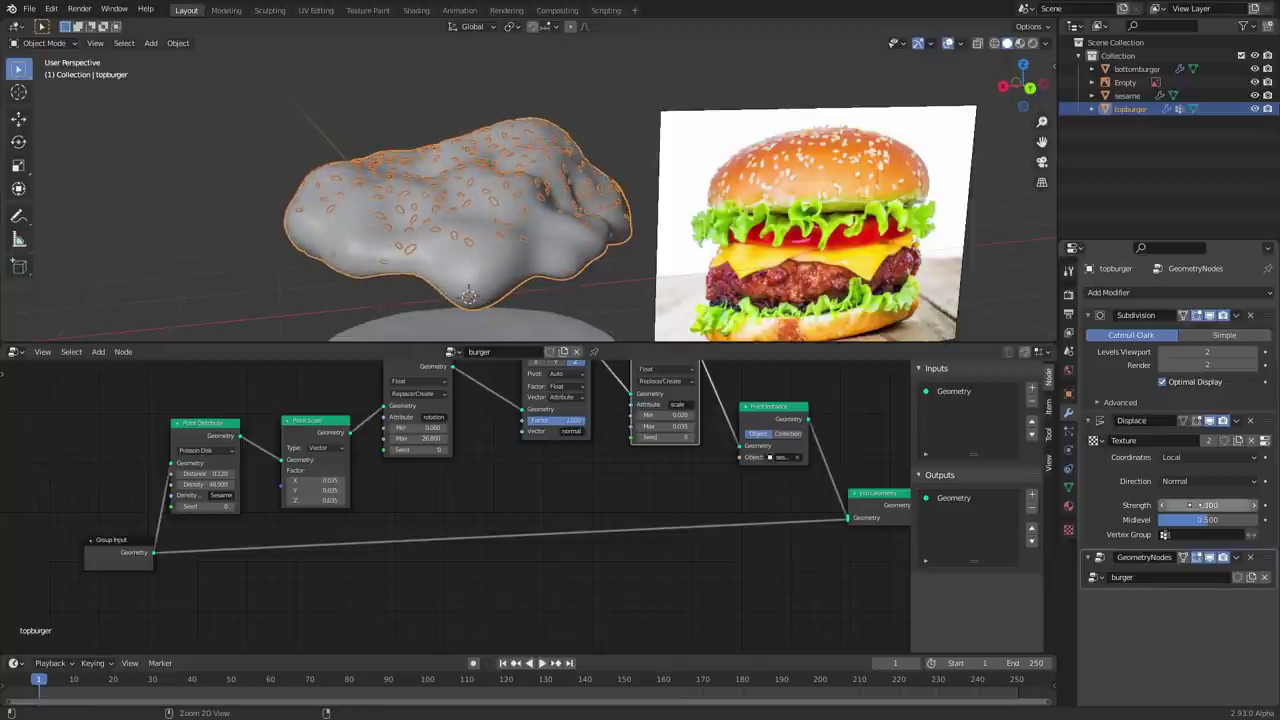
scroll(500, 281, "up", 5)
key("ctrl+z")
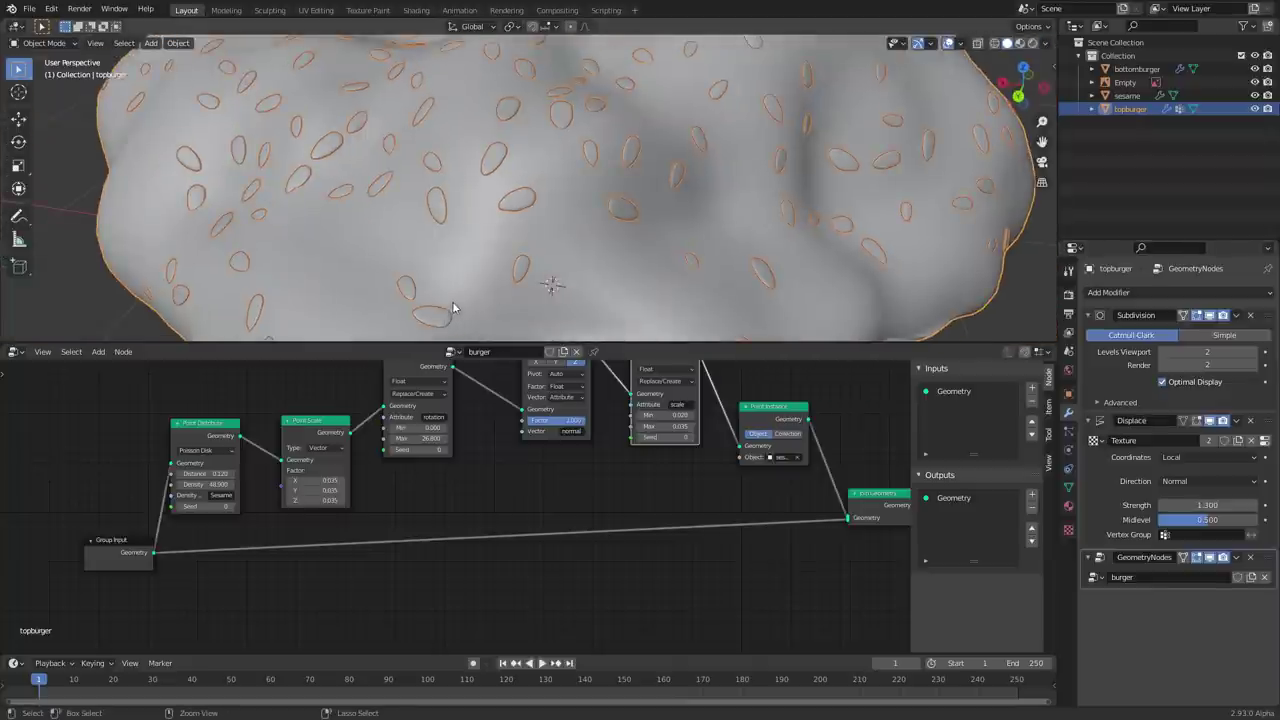
- Test GeometryNodes above Displace, then cancel and undo to keep the original order
scroll(505, 254, "up", 2)
scroll(505, 254, "down", 6)
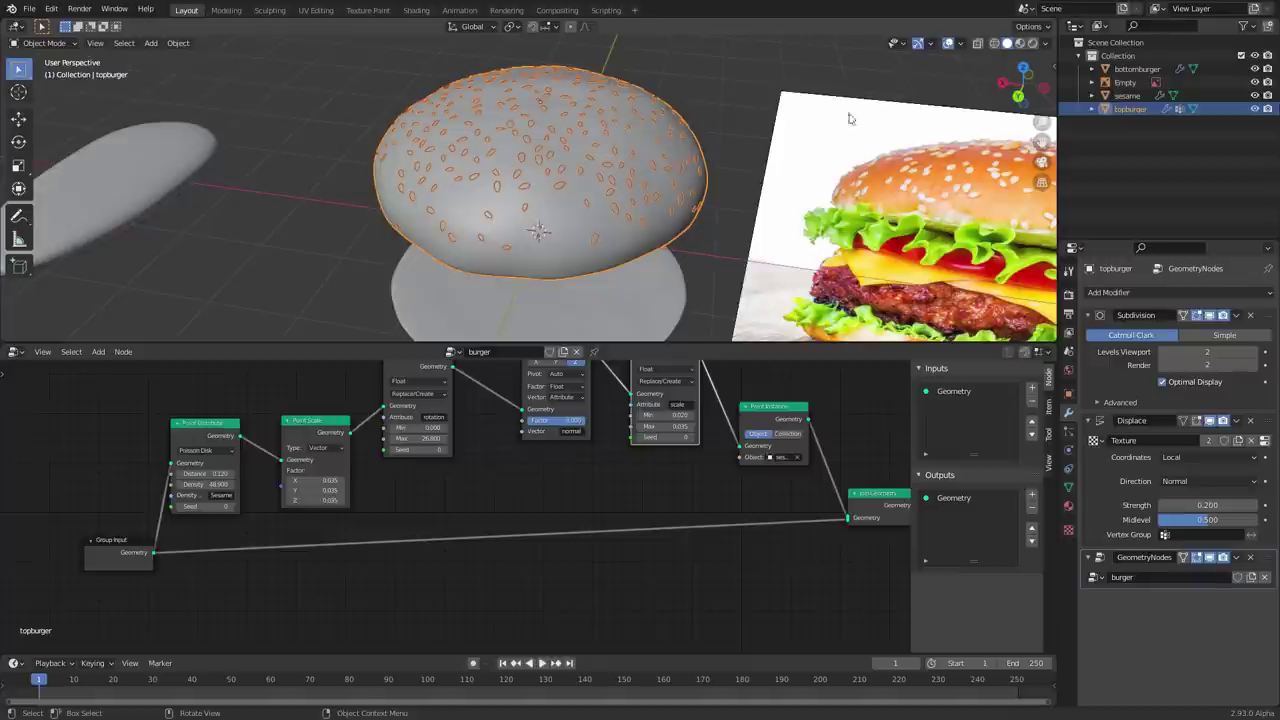
mouse_move(1225, 505)
left_mouse_down()
mouse_move(1270, 505)
mouse_move(1210, 505)
left_mouse_up()
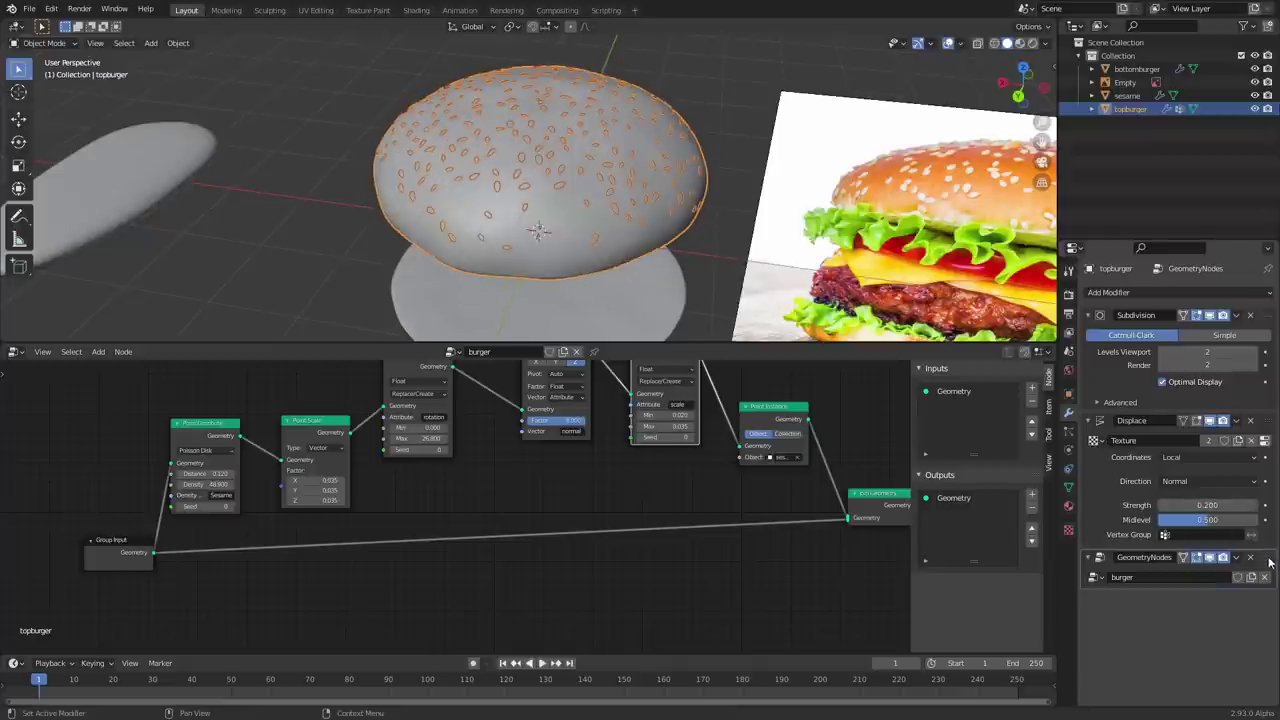
left_click_drag(1267, 557, 1244, 422)
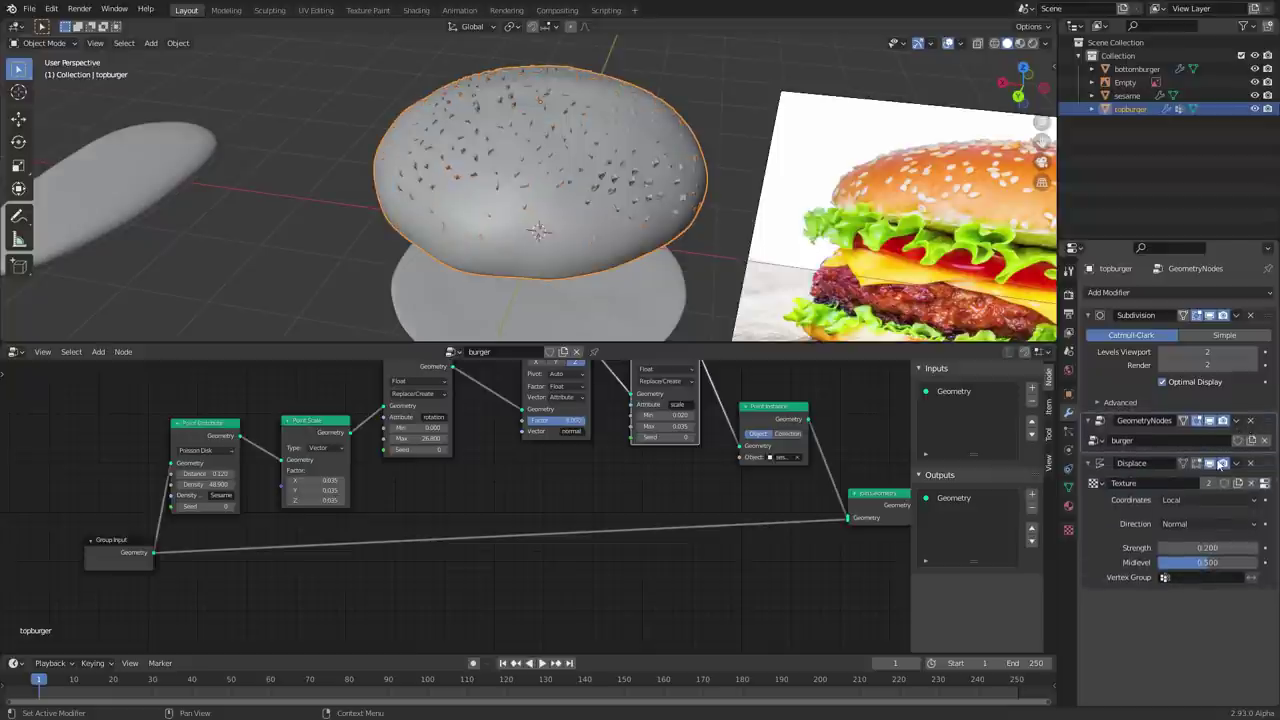
left_click_drag(1228, 547, 1265, 547)
key("Escape")
key("ctrl+z")
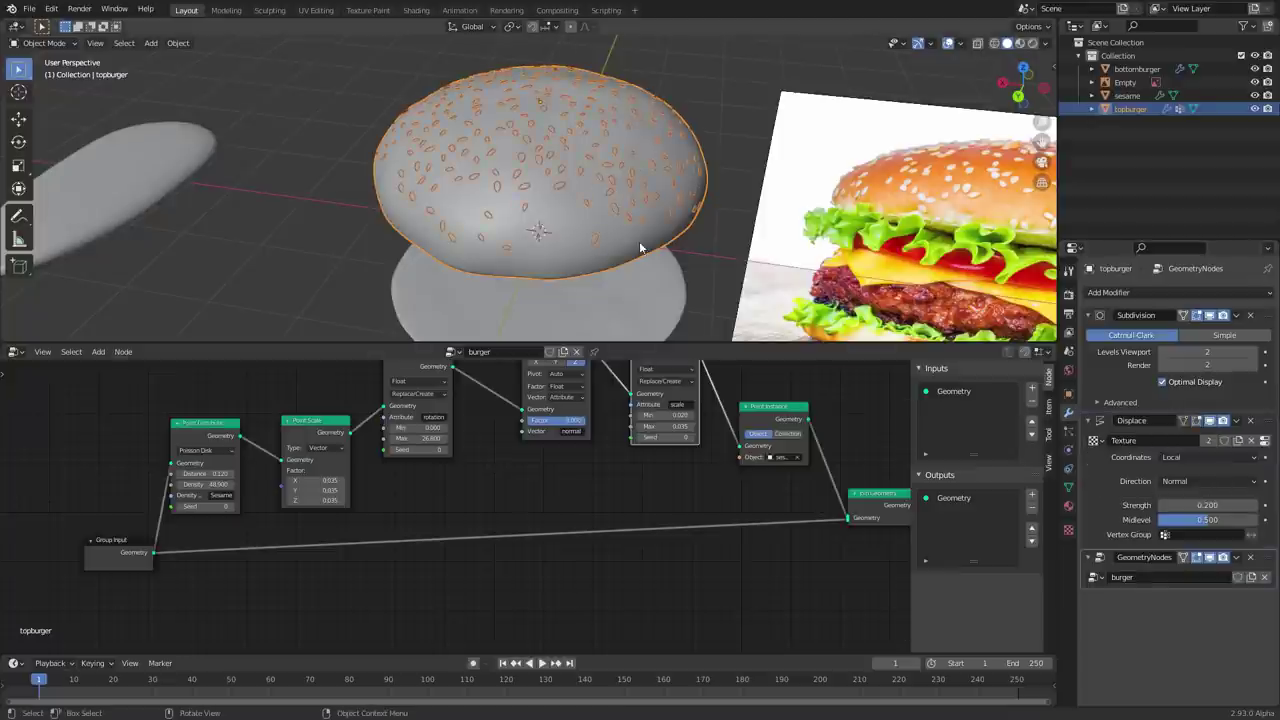
left_click(707, 100)
key("Home")
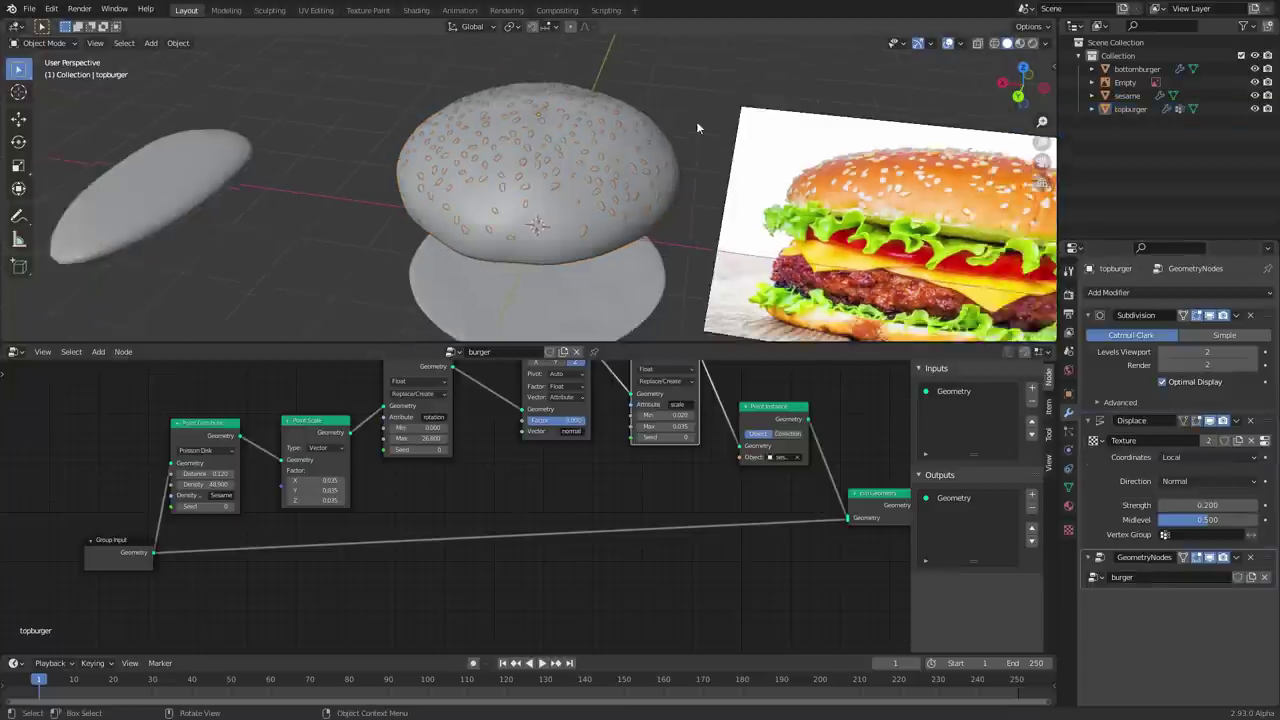
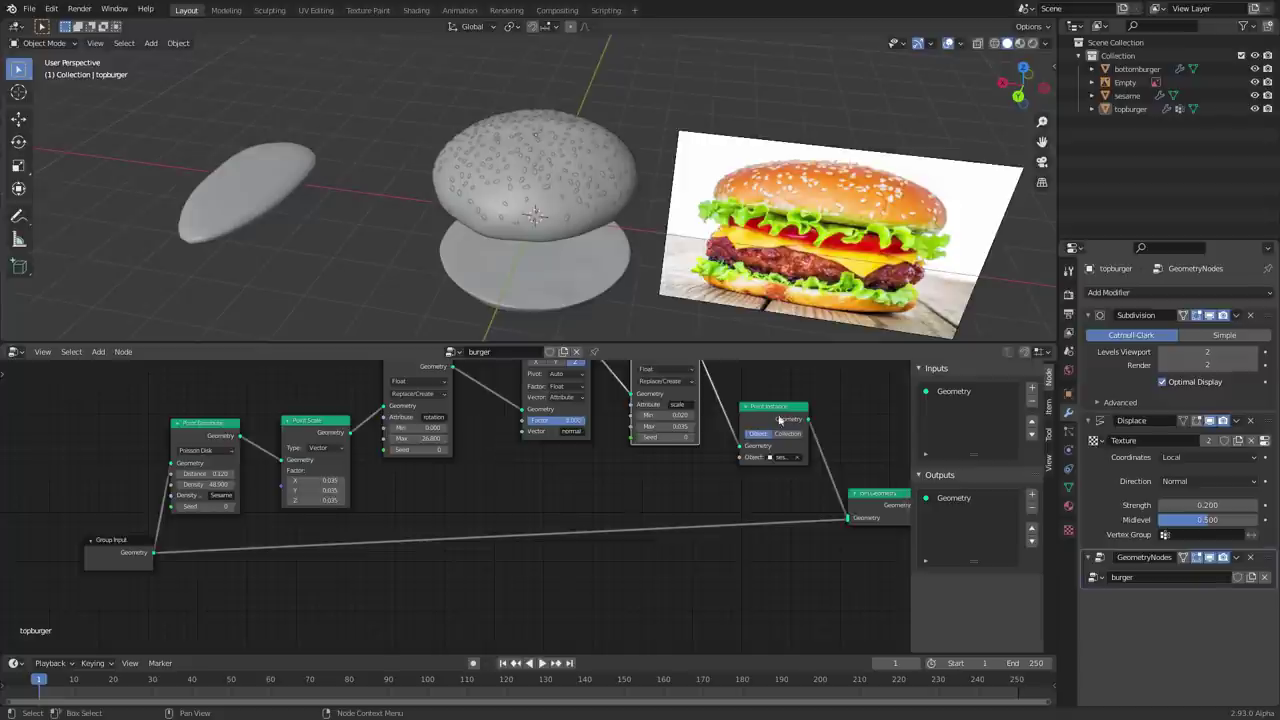
- View the buns from the back, rebalance the area sizes, and switch the lower area to the Shader Editor
key("ctrl+KP_1")
middle_click_drag(567, 179, 570, 185)
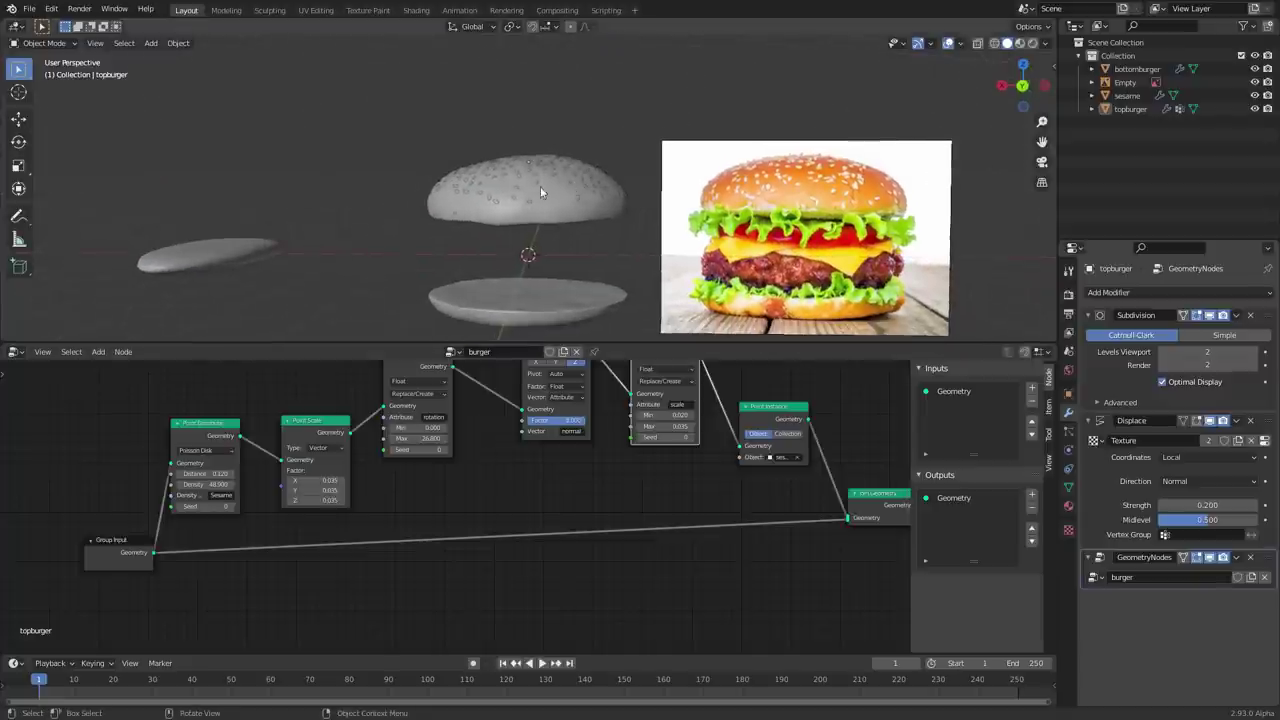
left_click_drag(143, 345, 138, 525)
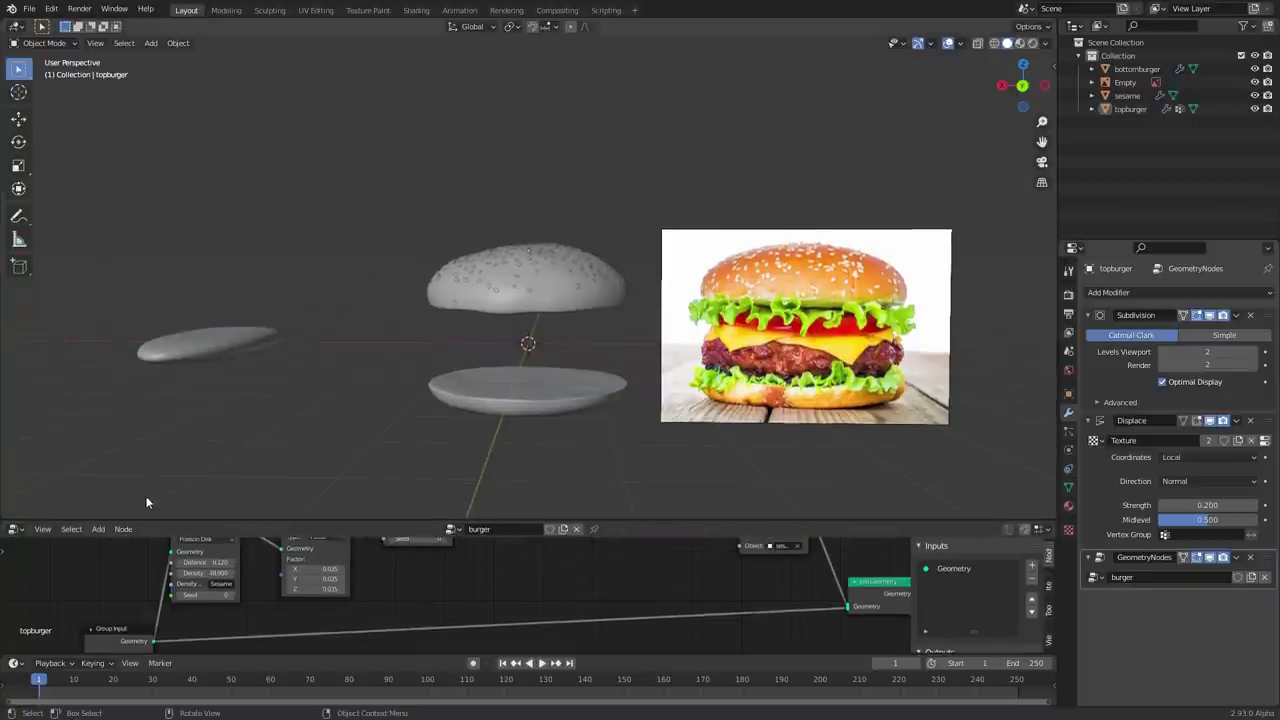
middle_click_drag(798, 270, 728, 257, "shift")
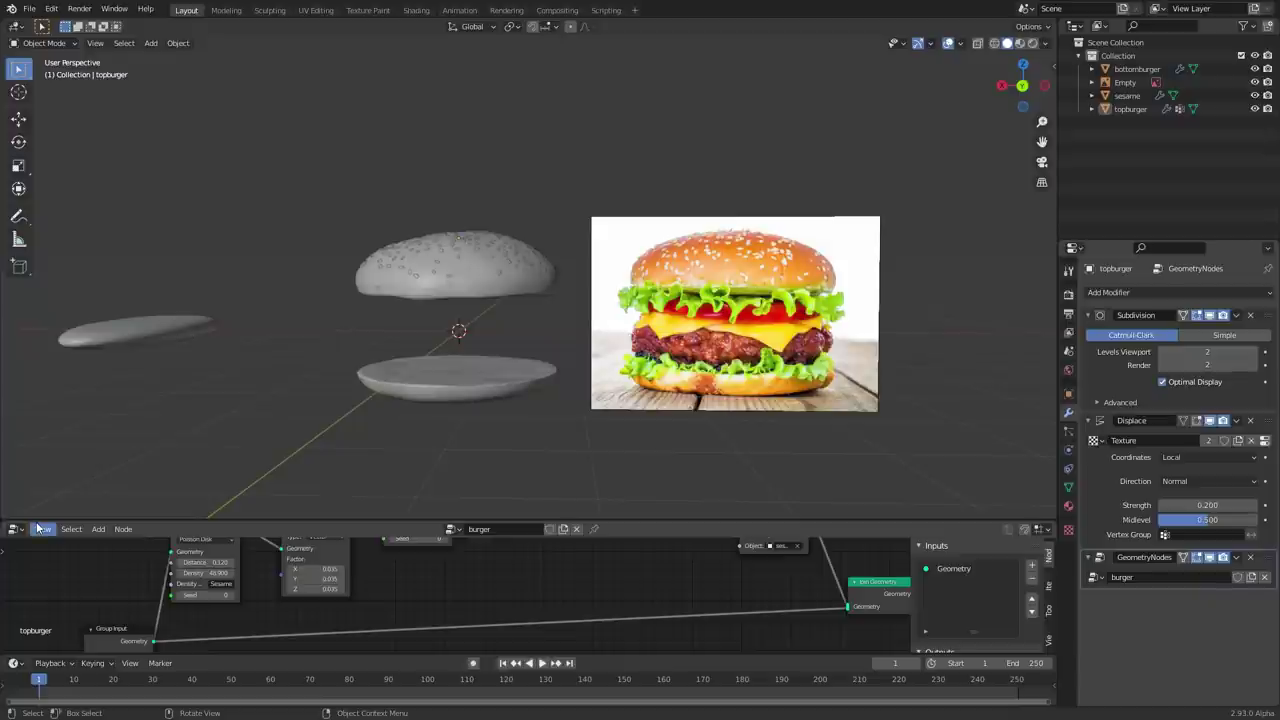
left_click_drag(36, 520, 36, 366)
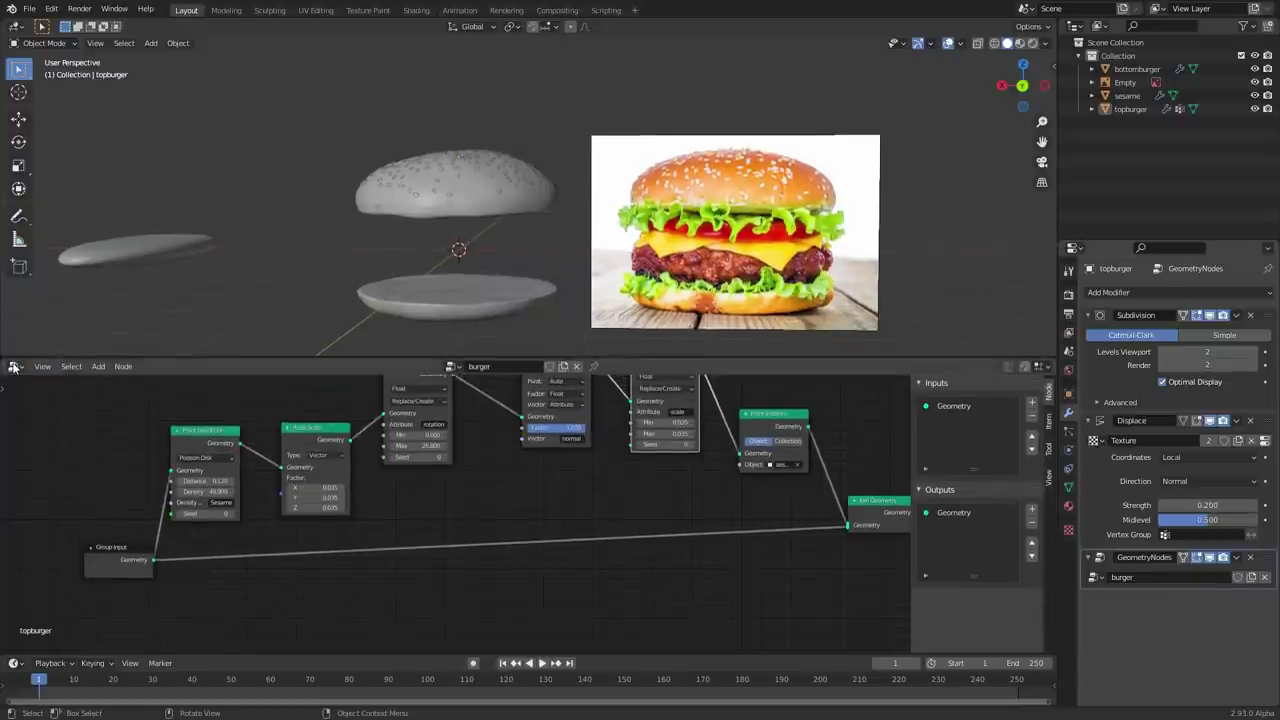
left_click(14, 366)
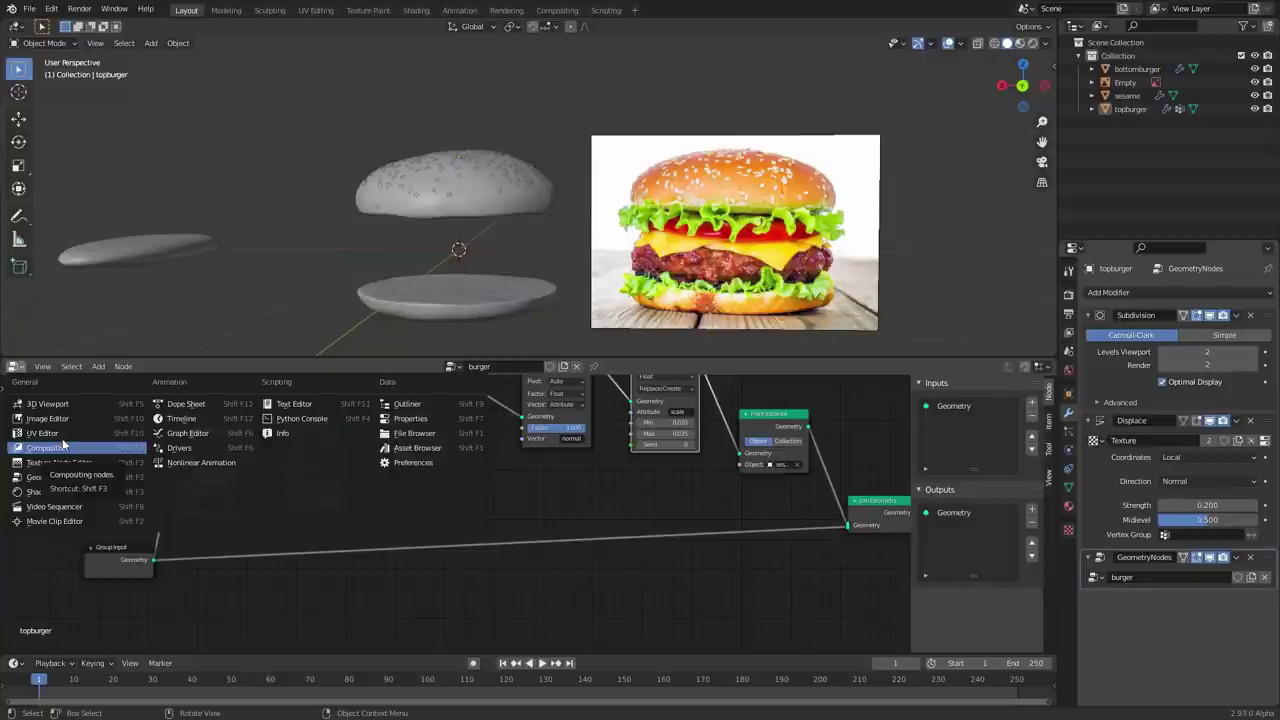
left_click(84, 492)
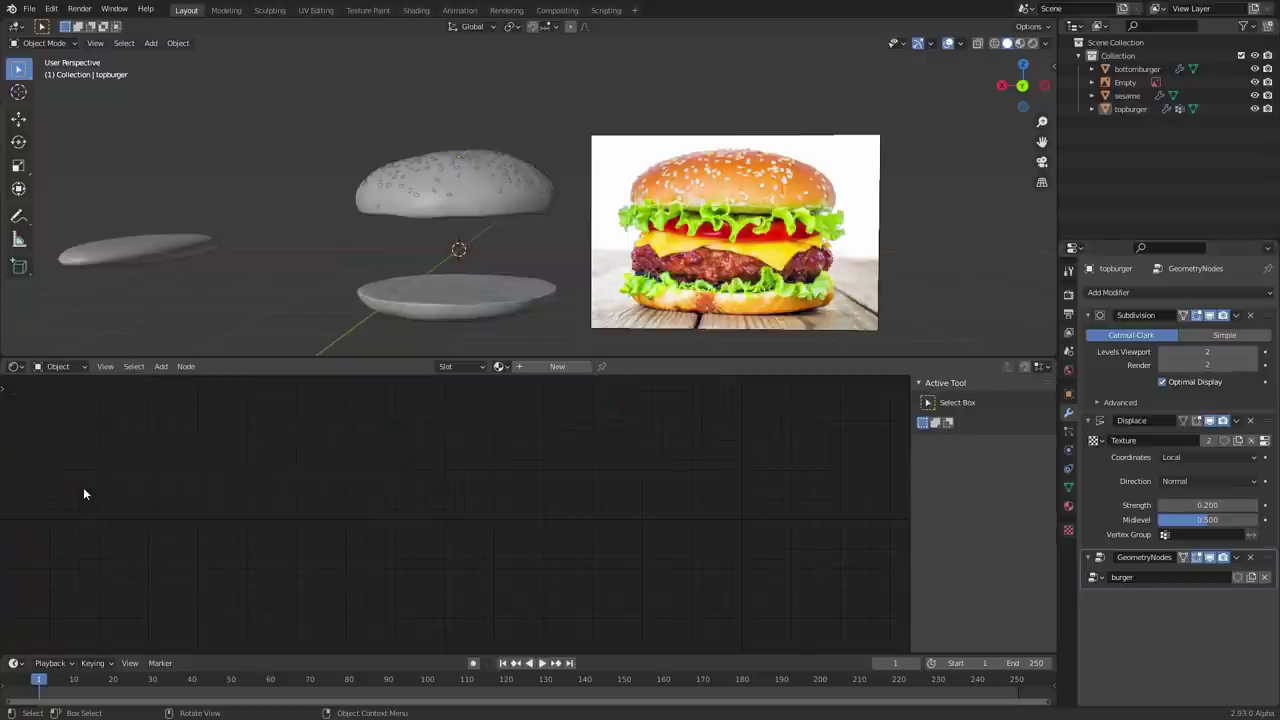
- Save the file and render with Cycles on GPU Compute in rendered viewport shading
left_click(469, 207)
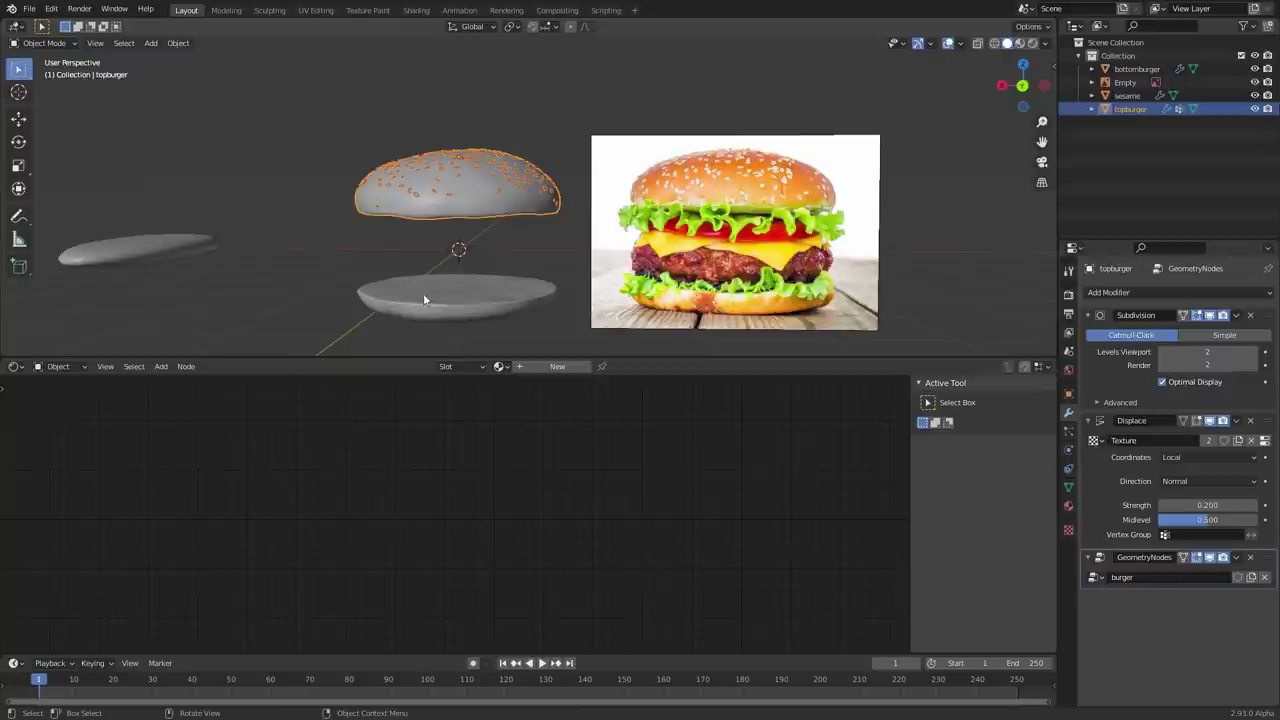
middle_click_drag(443, 254, 452, 197)
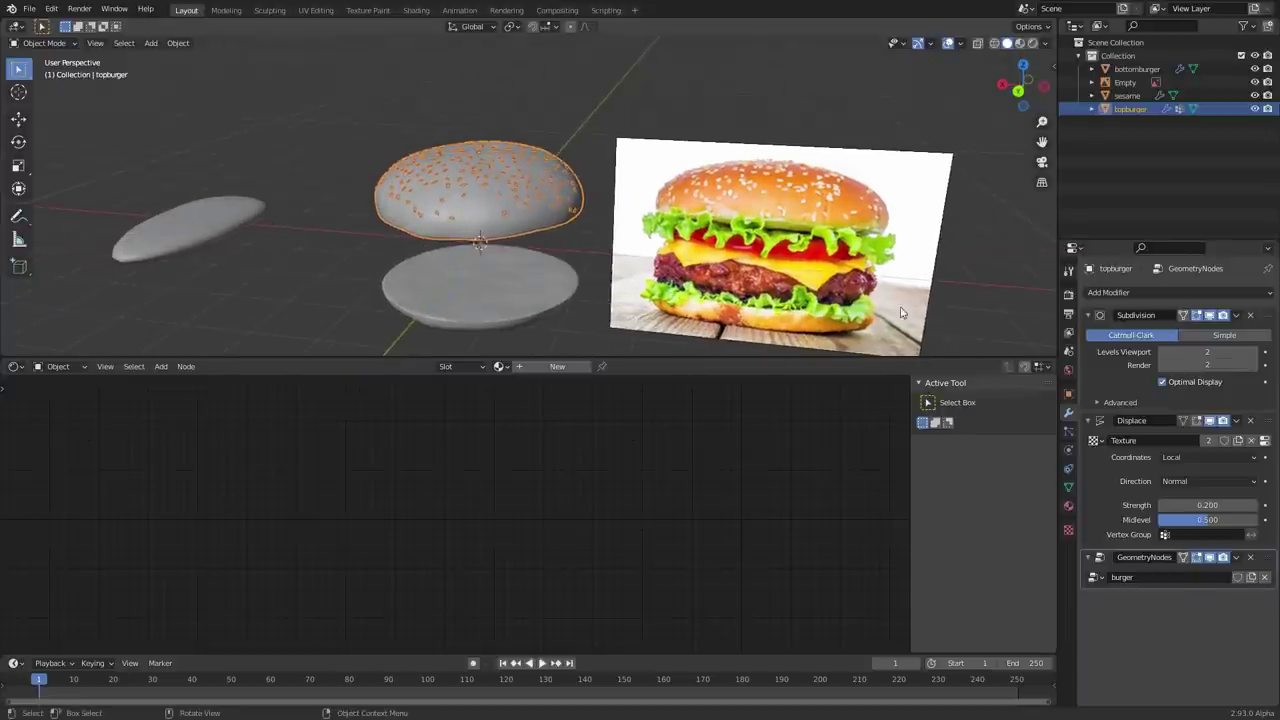
key("ctrl+s")
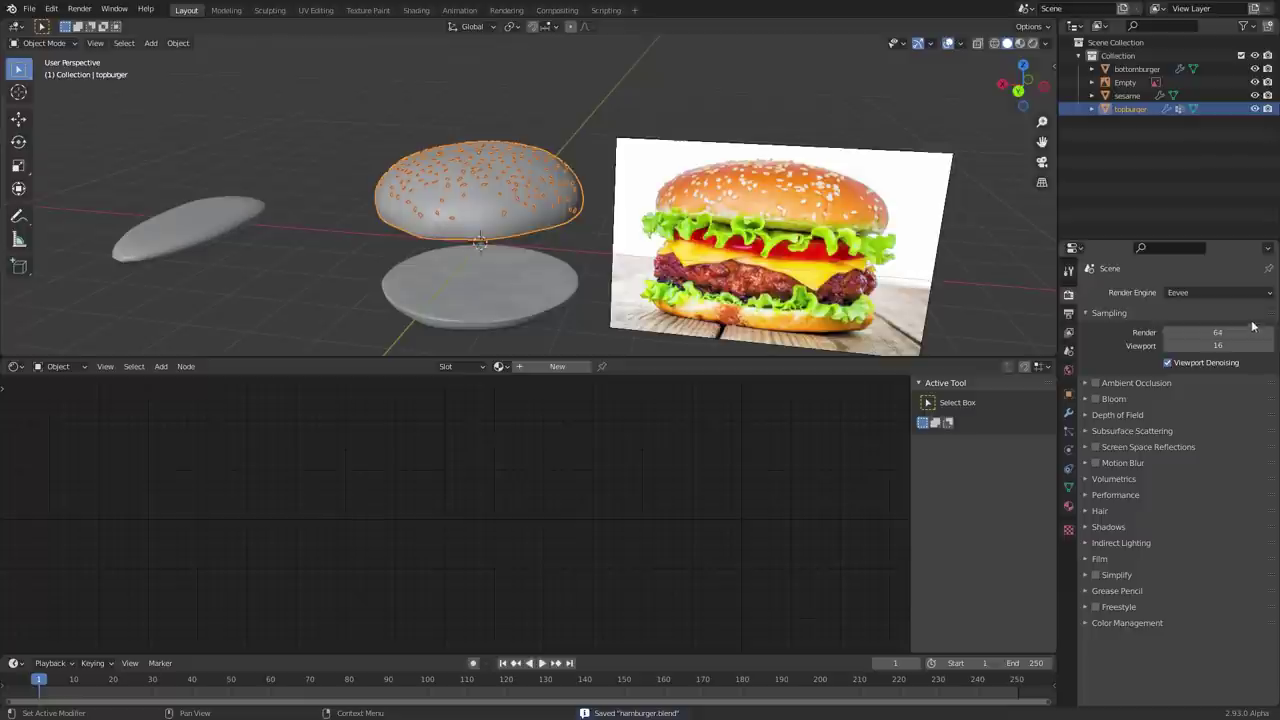
left_click(1215, 293)
left_click(1195, 346)
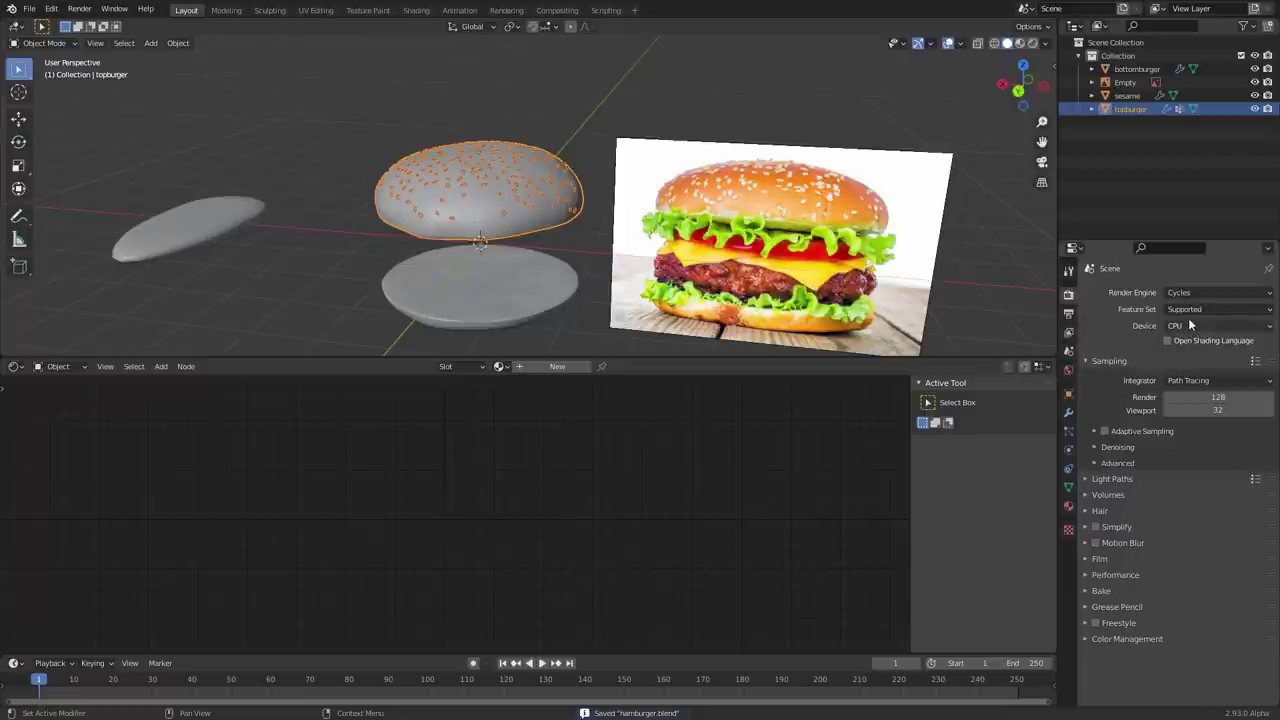
left_click(1195, 326)
left_click(1194, 356)
left_click(1033, 43)
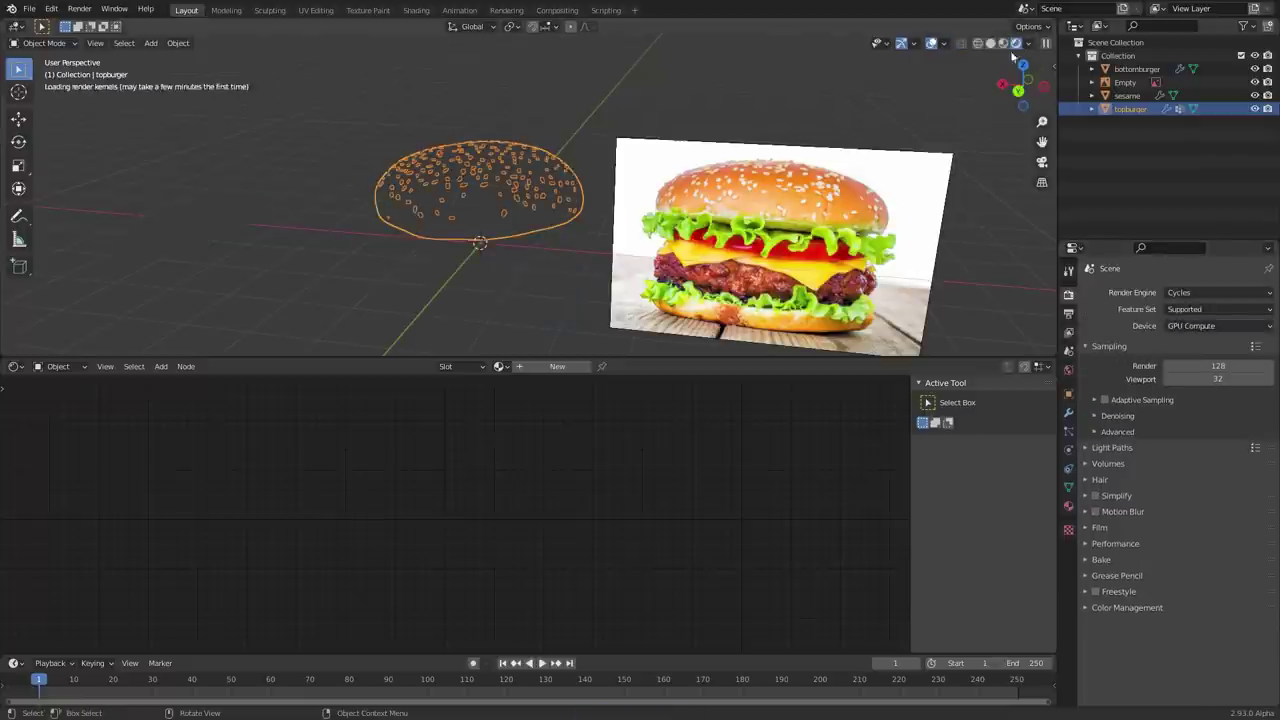
- Move the reference image empty further right and reselect the top bun
left_click(1125, 82)
key("g")
left_click(547, 222)
left_click(547, 222)
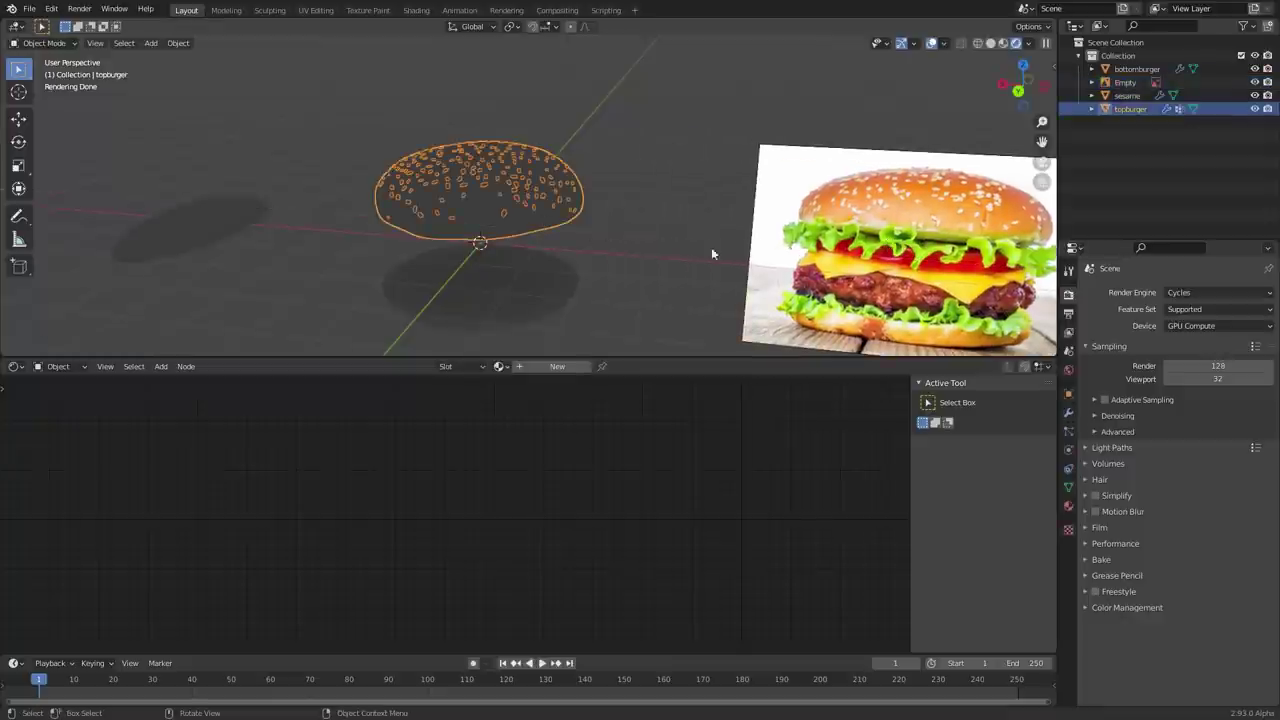
- Enable Adaptive Sampling and a transparent Film background
left_click(1104, 399)
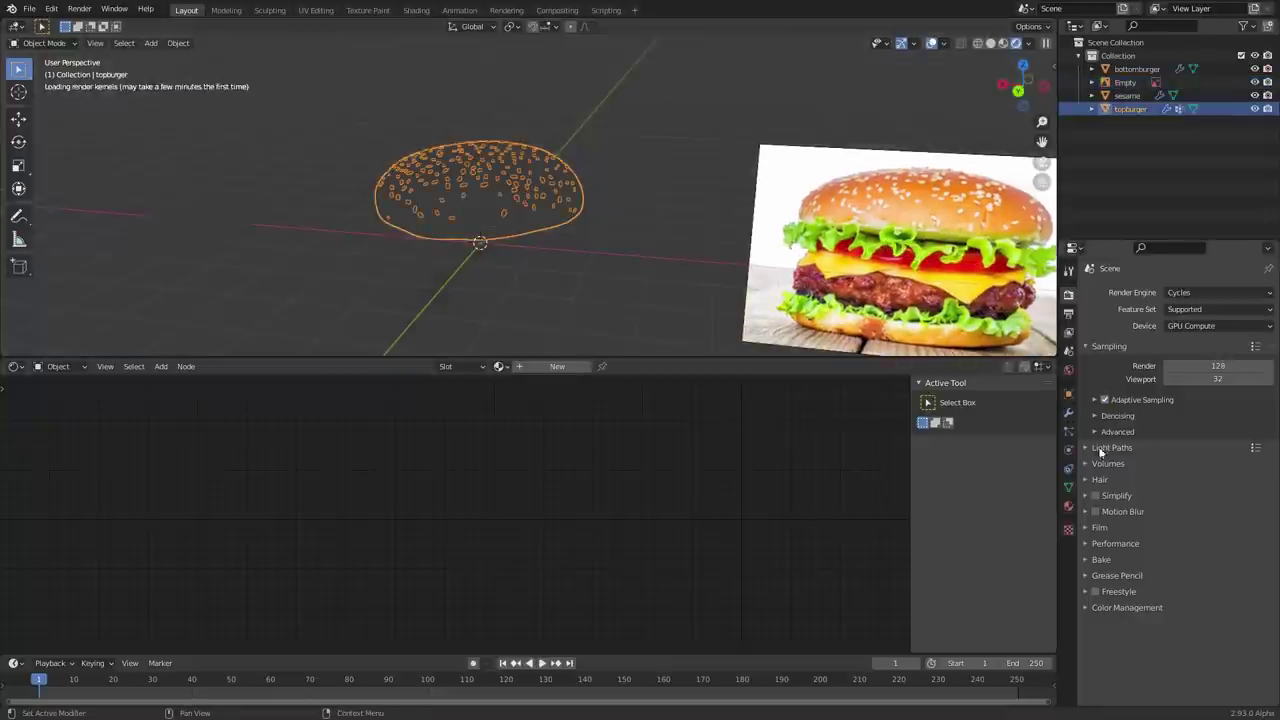
left_click(1092, 527)
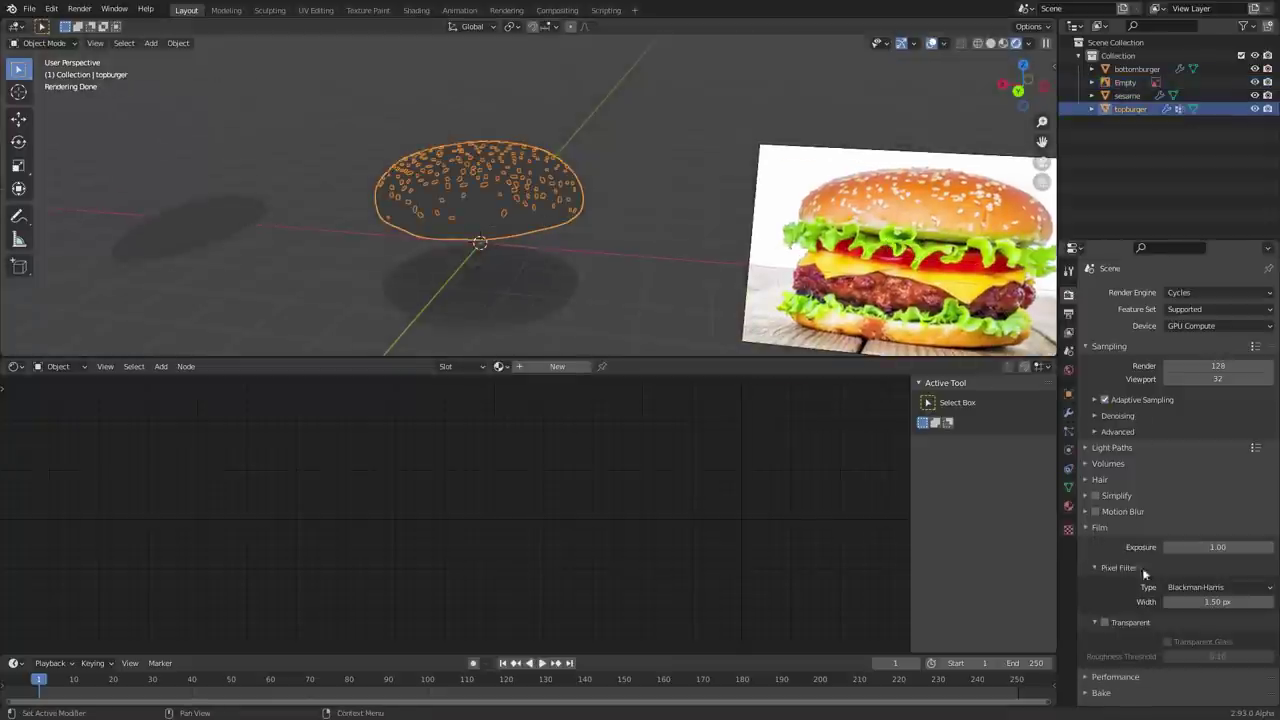
left_click(1106, 622)
middle_click_drag(688, 345, 612, 179)
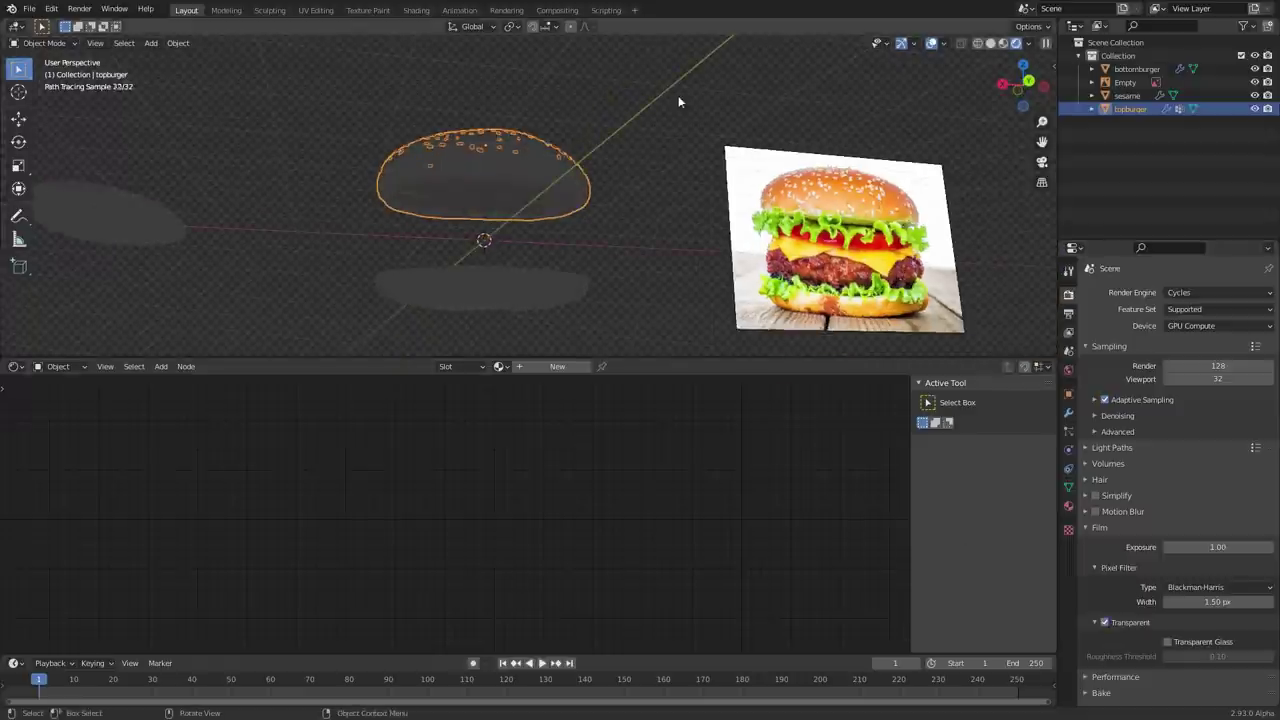
left_click(1069, 370)
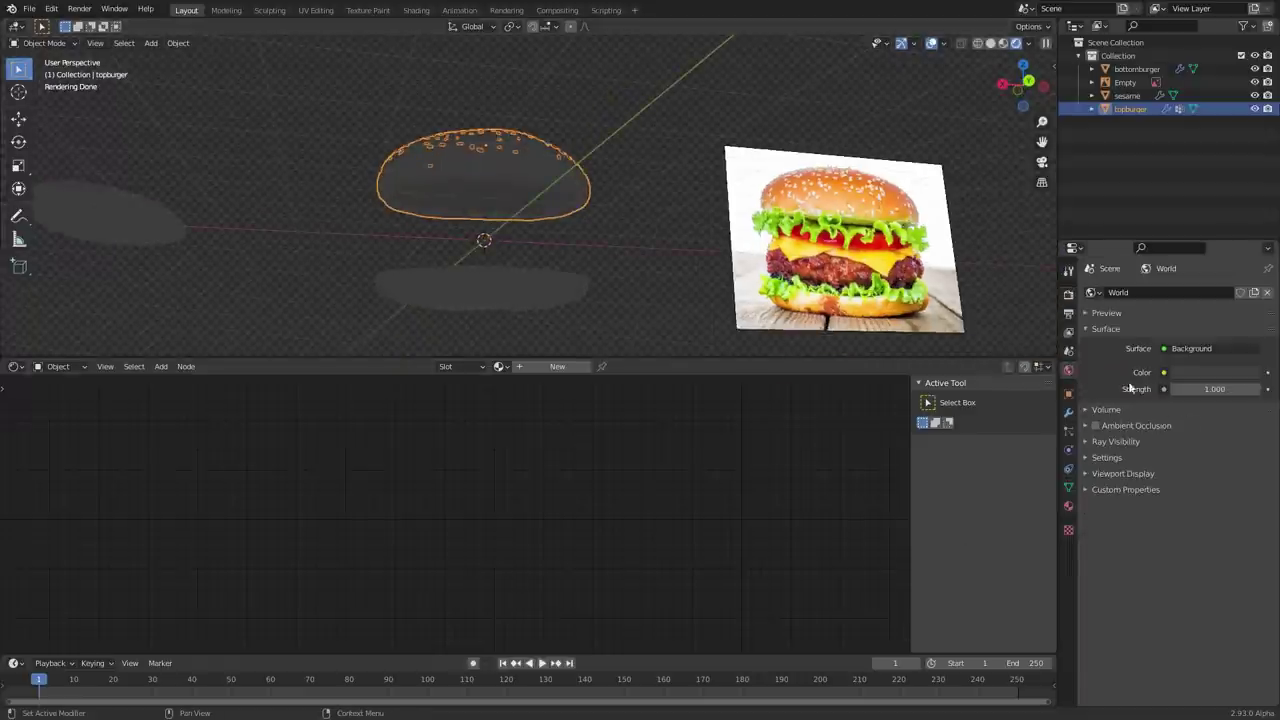
left_click(1163, 373)
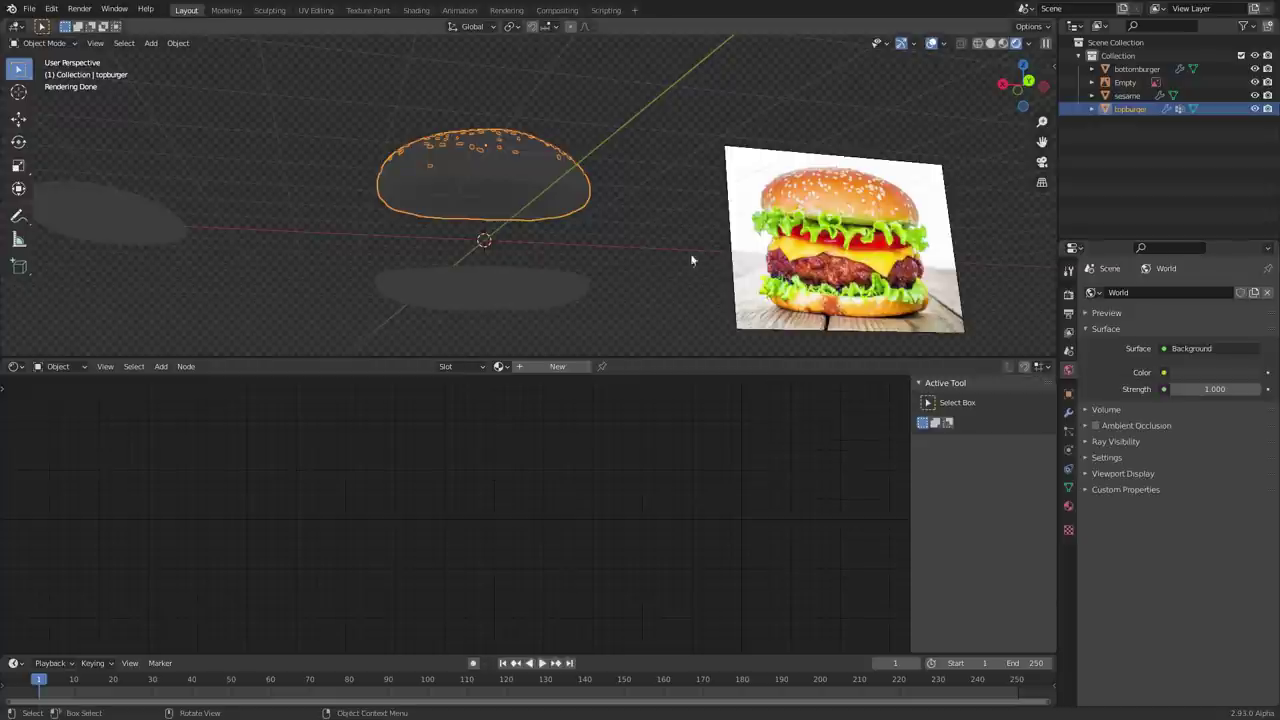
- Drive the world colour with an Environment Texture using leadenhall_market_2k.hdr from the HDRIs folder
left_click(1162, 373)
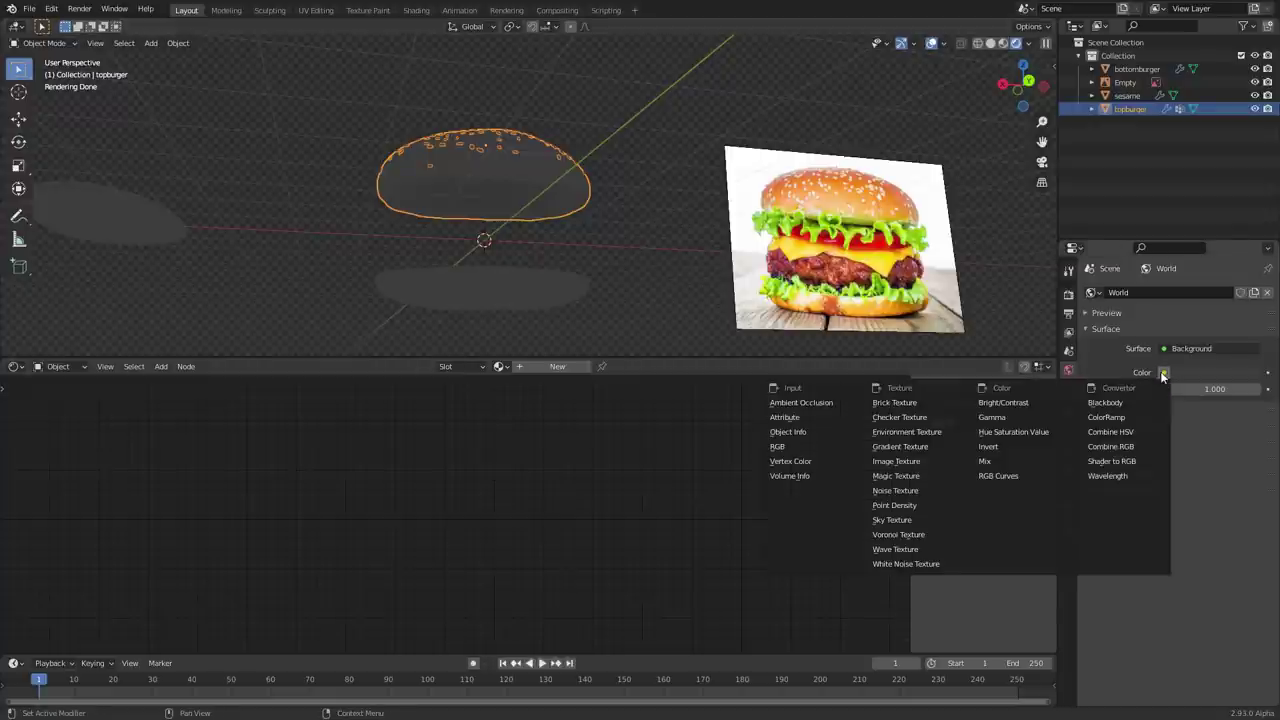
left_click(906, 431)
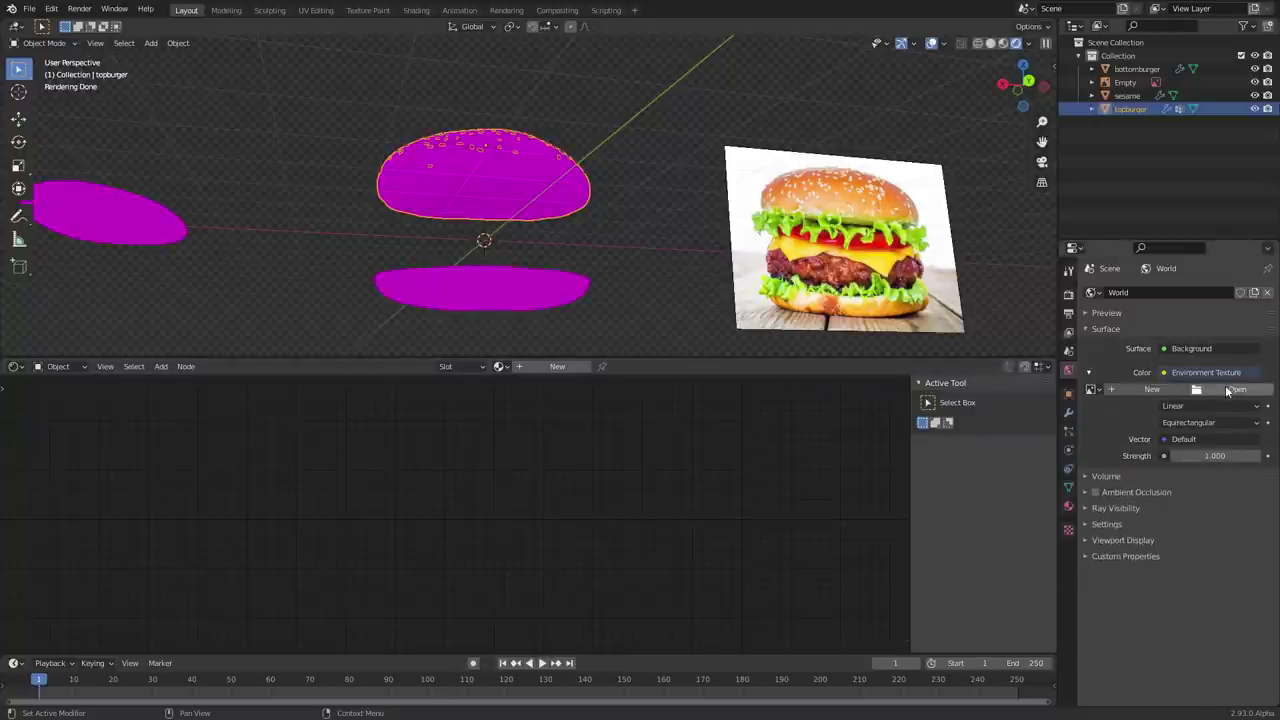
left_click(1226, 389)
left_click(249, 457)
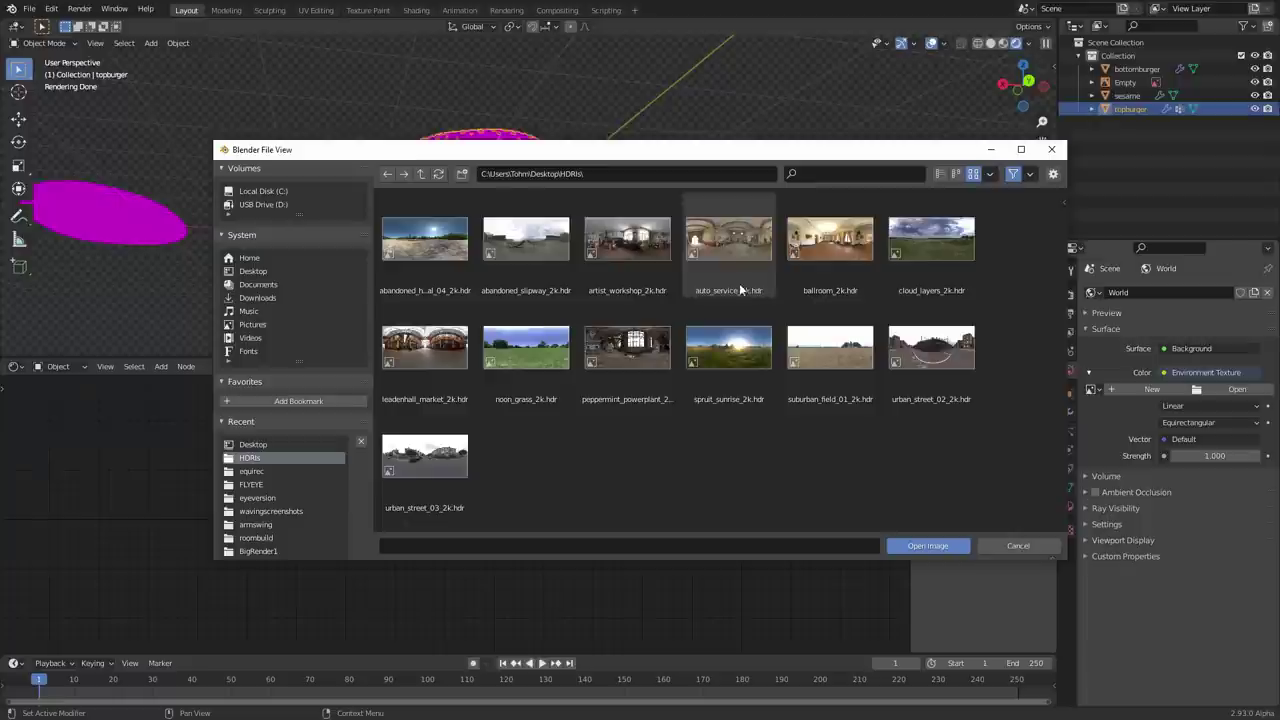
left_click(443, 358)
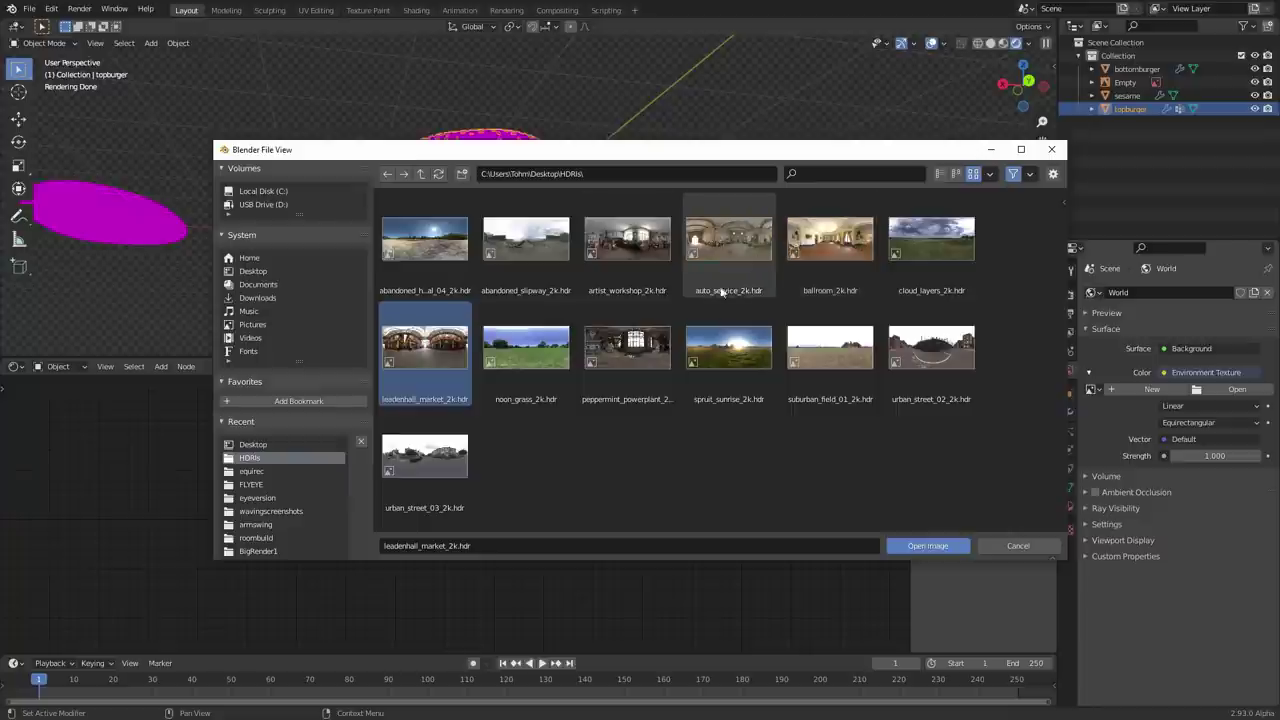
double_click(425, 345)
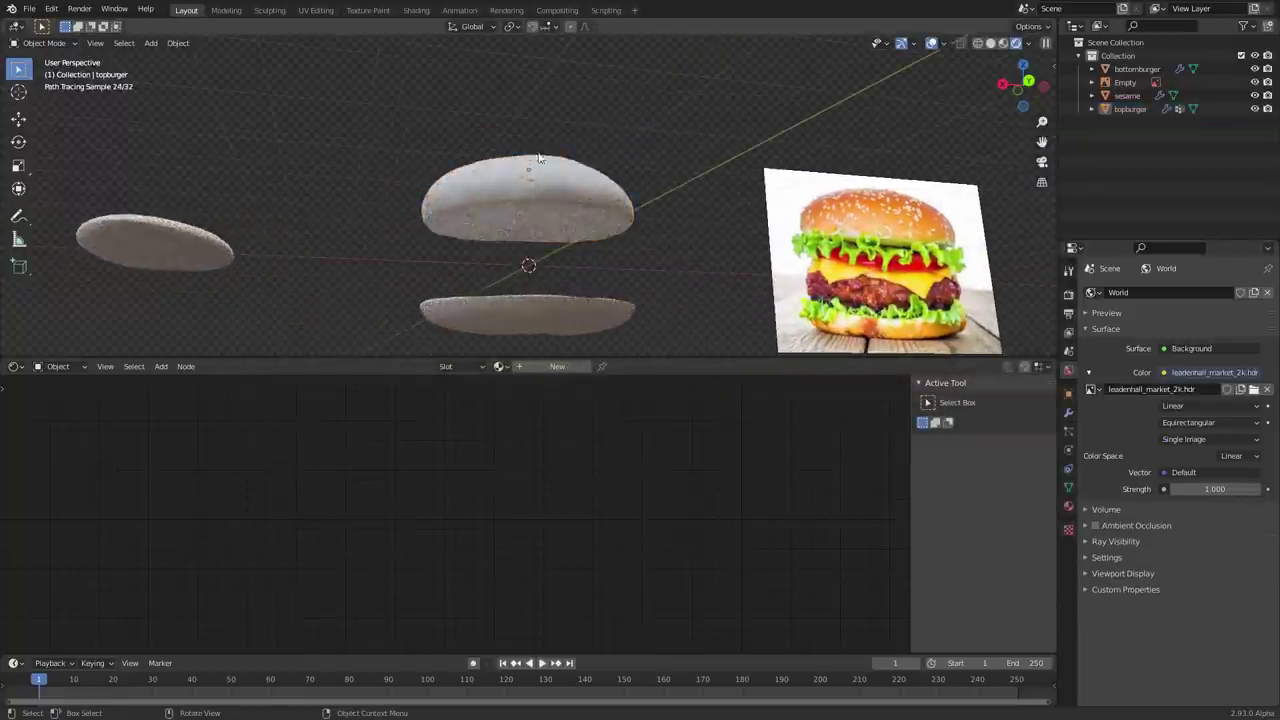
- Give the sesame seed object a new material named 'sesameseed'
scroll(548, 154, "up", 2)
scroll(590, 166, "down", 2)
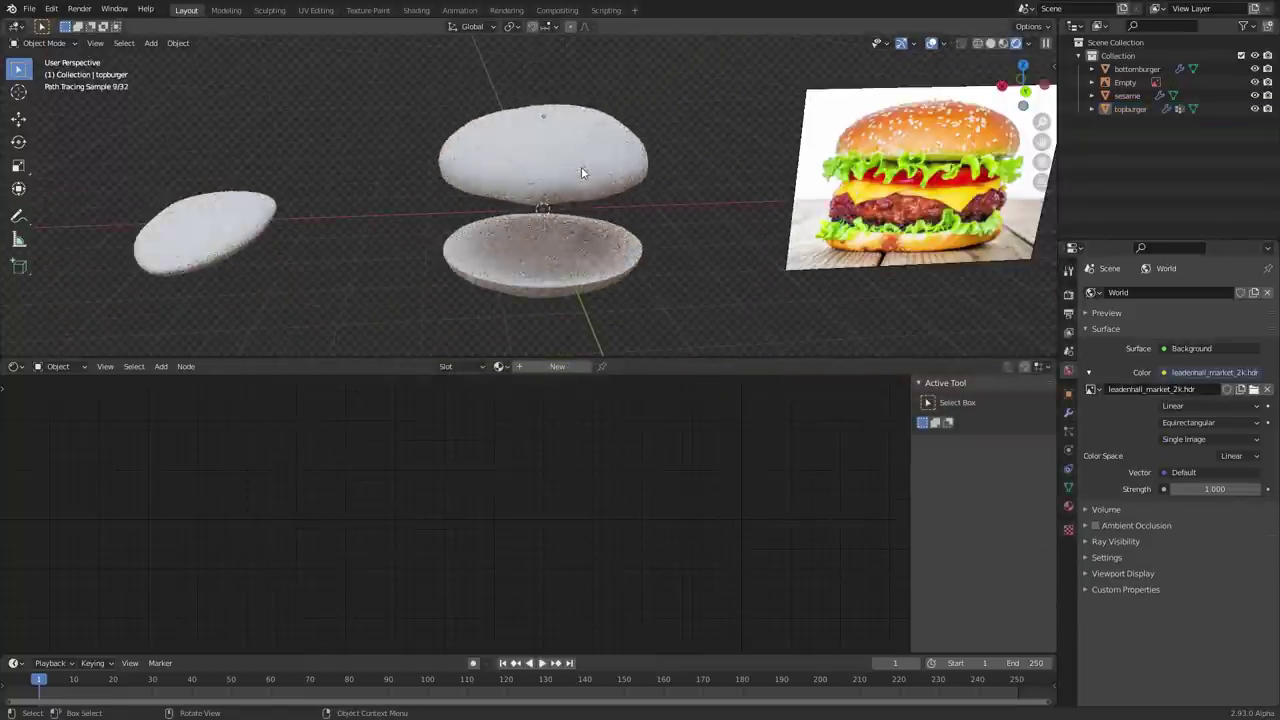
scroll(581, 166, "up", 1)
scroll(498, 183, "up", 1)
left_click(172, 238)
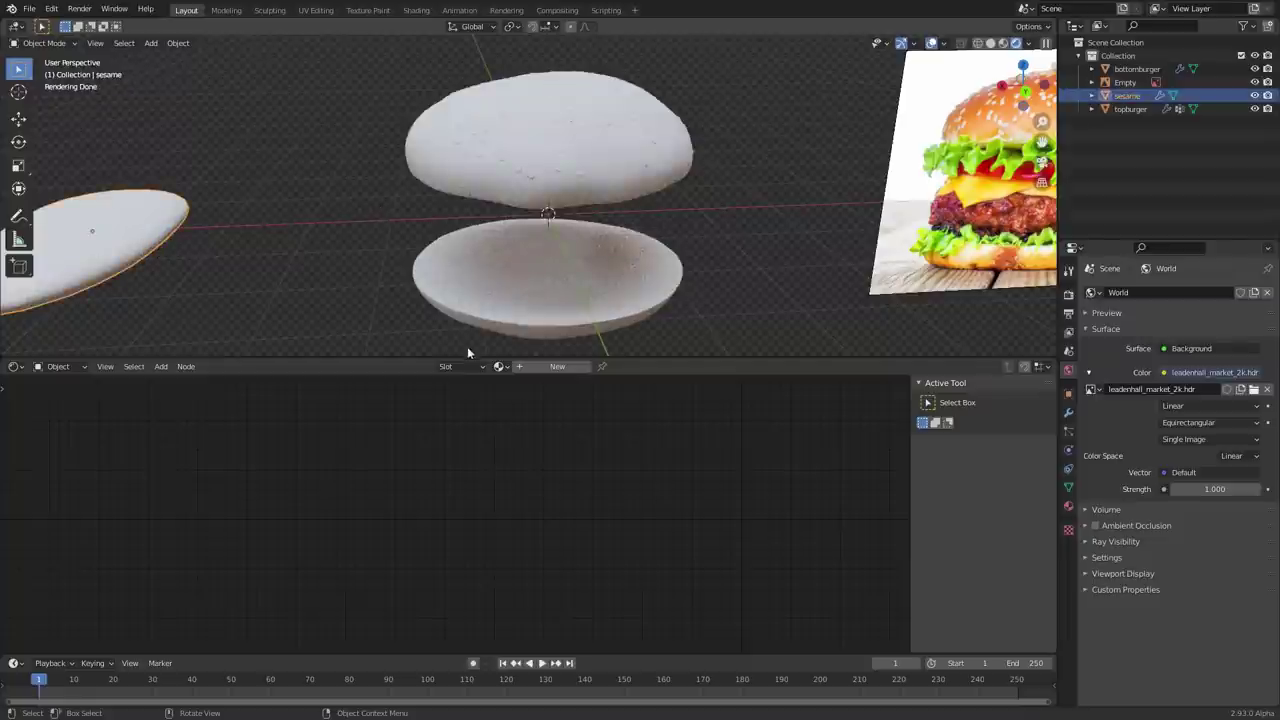
left_click(555, 366)
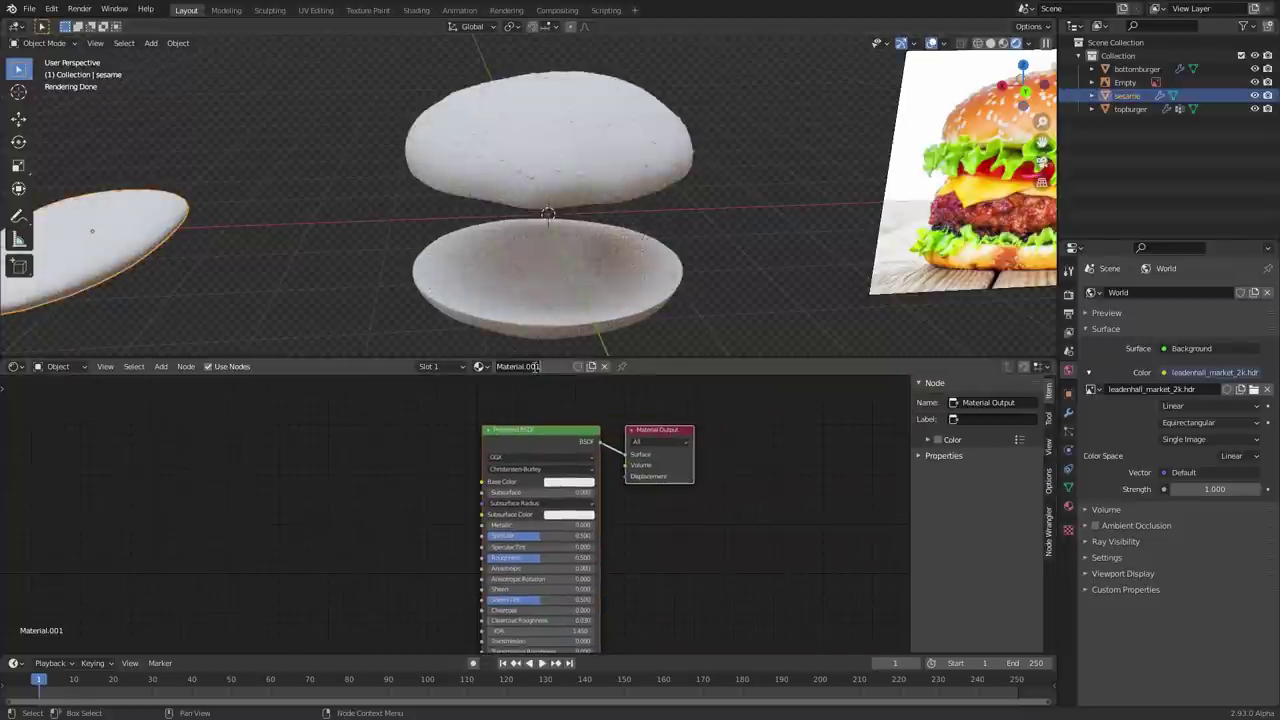
double_click(535, 366)
type("sesames")
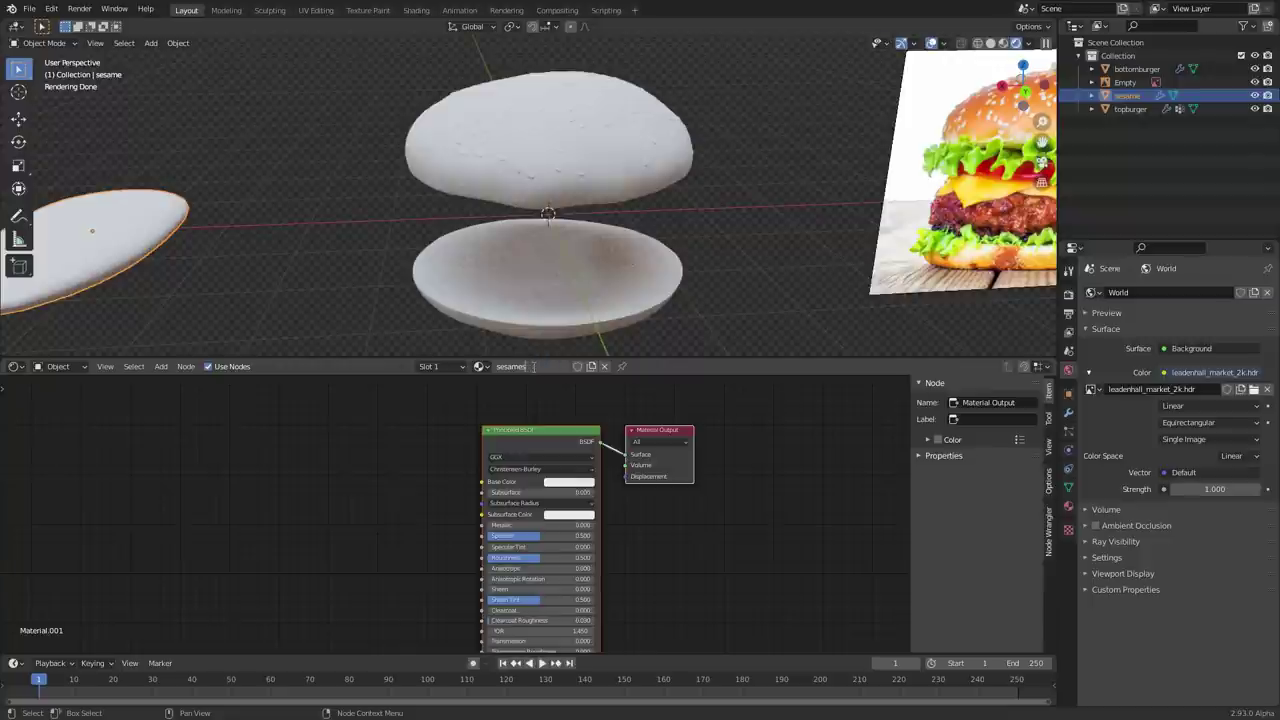
type("eed")
key("Return")
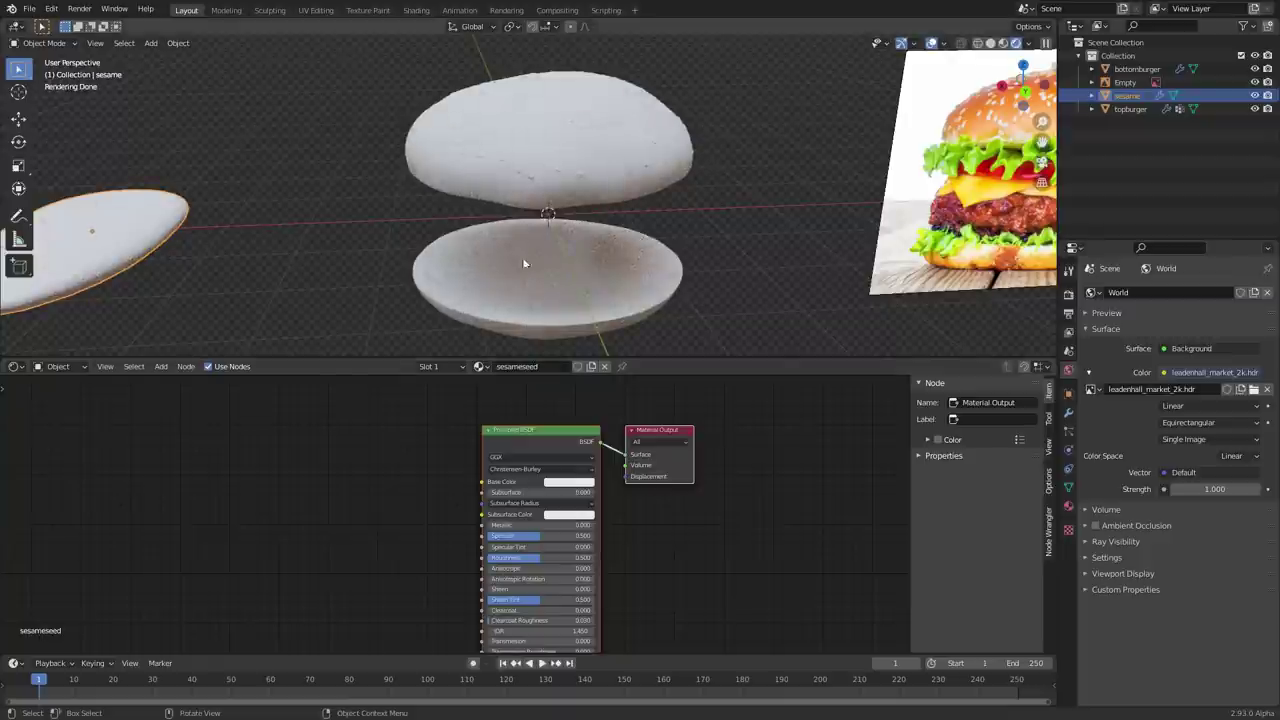
- Eyedropper the seed base colour from the orange of the reference bun
middle_click_drag(404, 188, 393, 190)
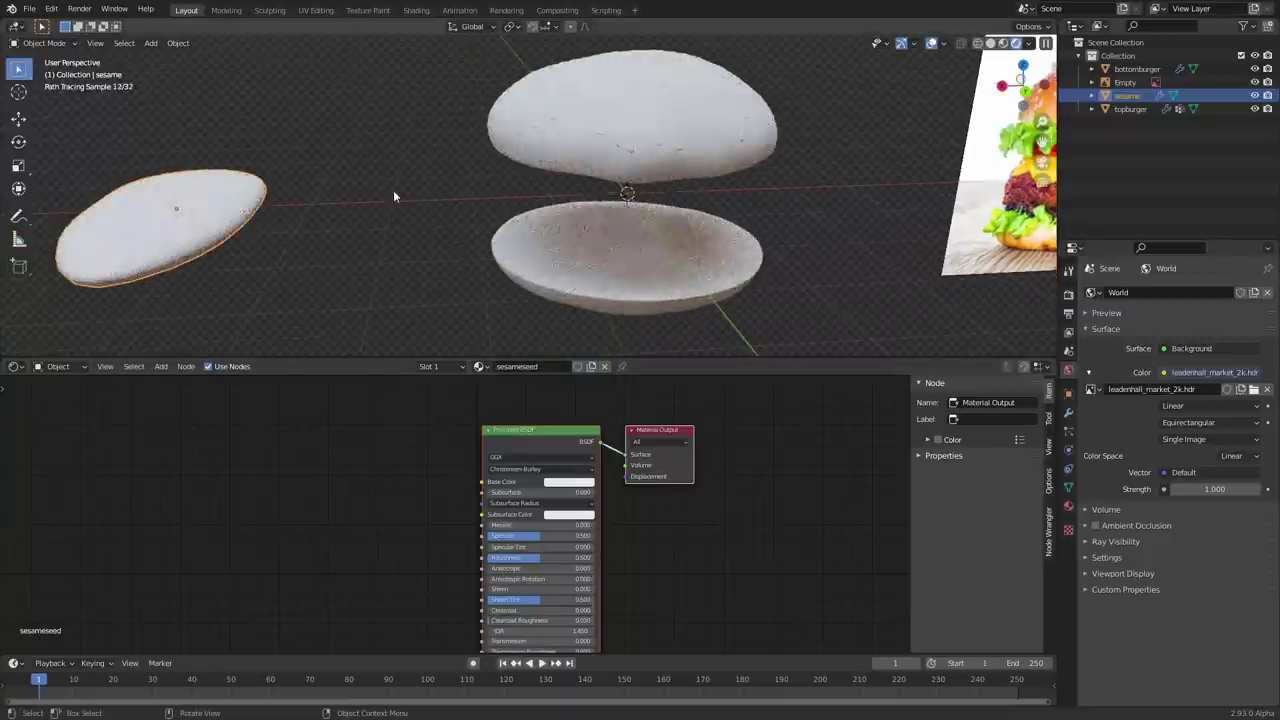
left_click(555, 485)
left_click(618, 380)
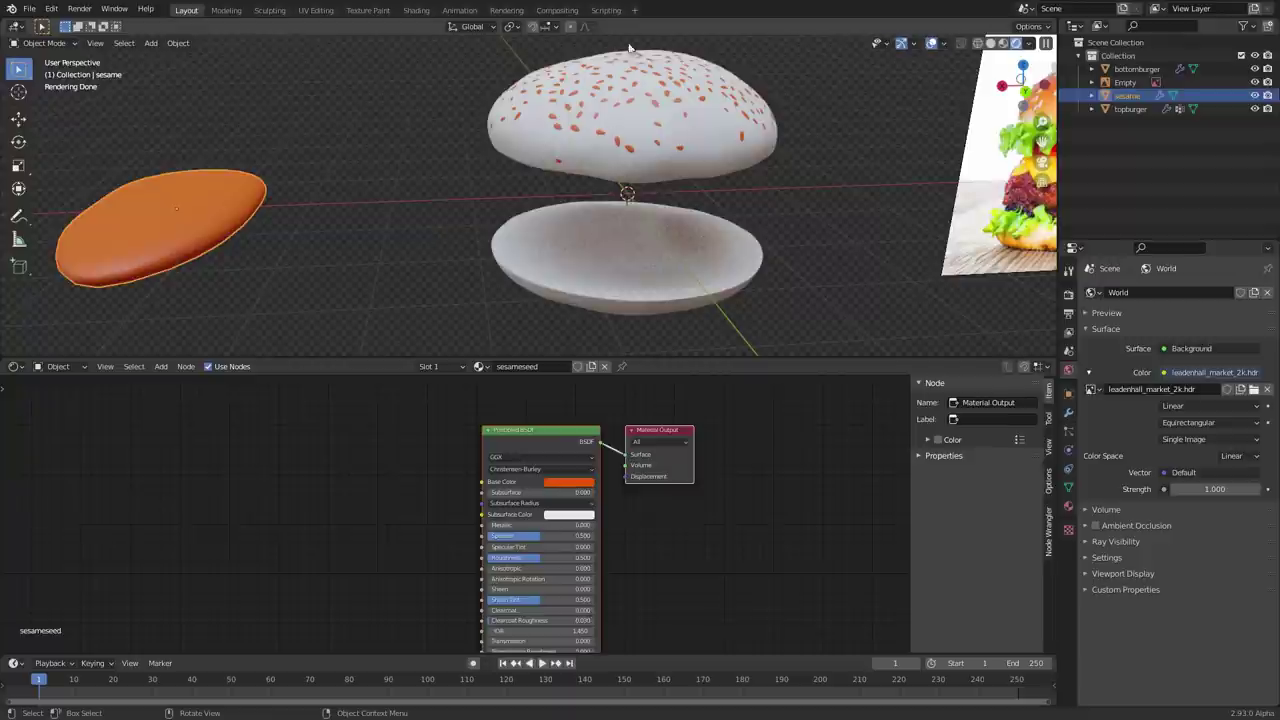
middle_click_drag(560, 205, 463, 212)
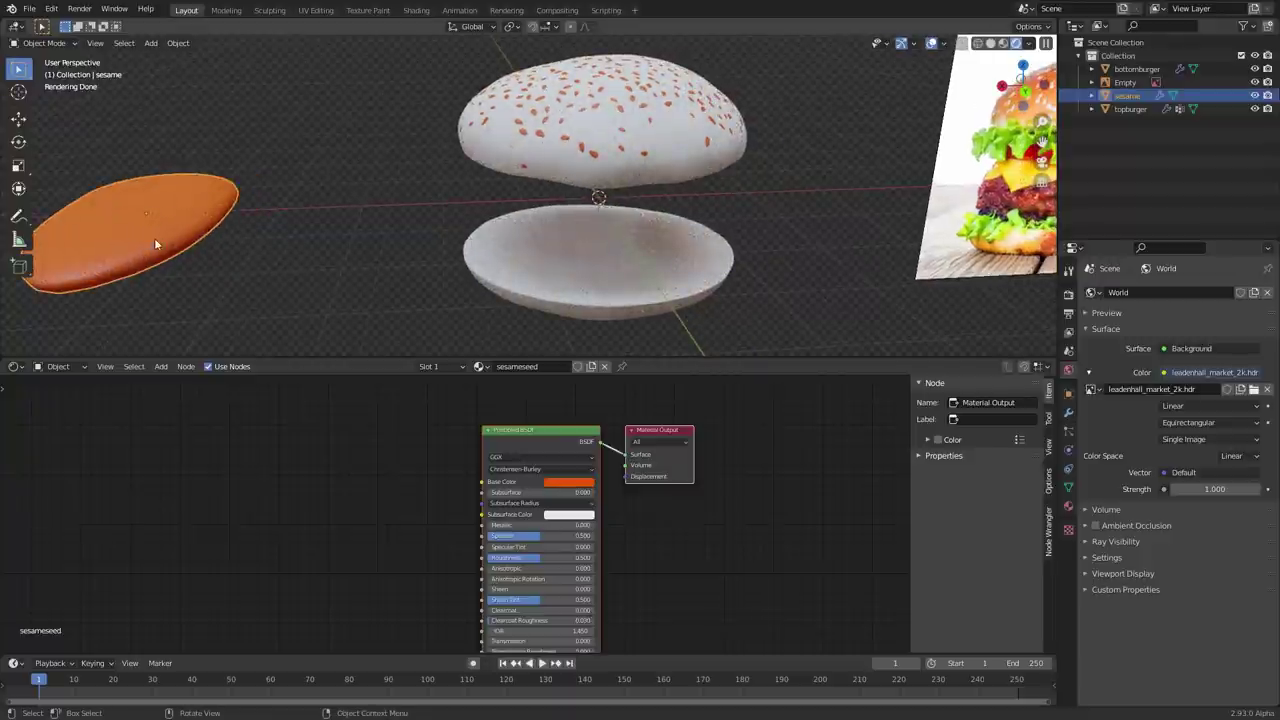
middle_click_drag(581, 131, 510, 205)
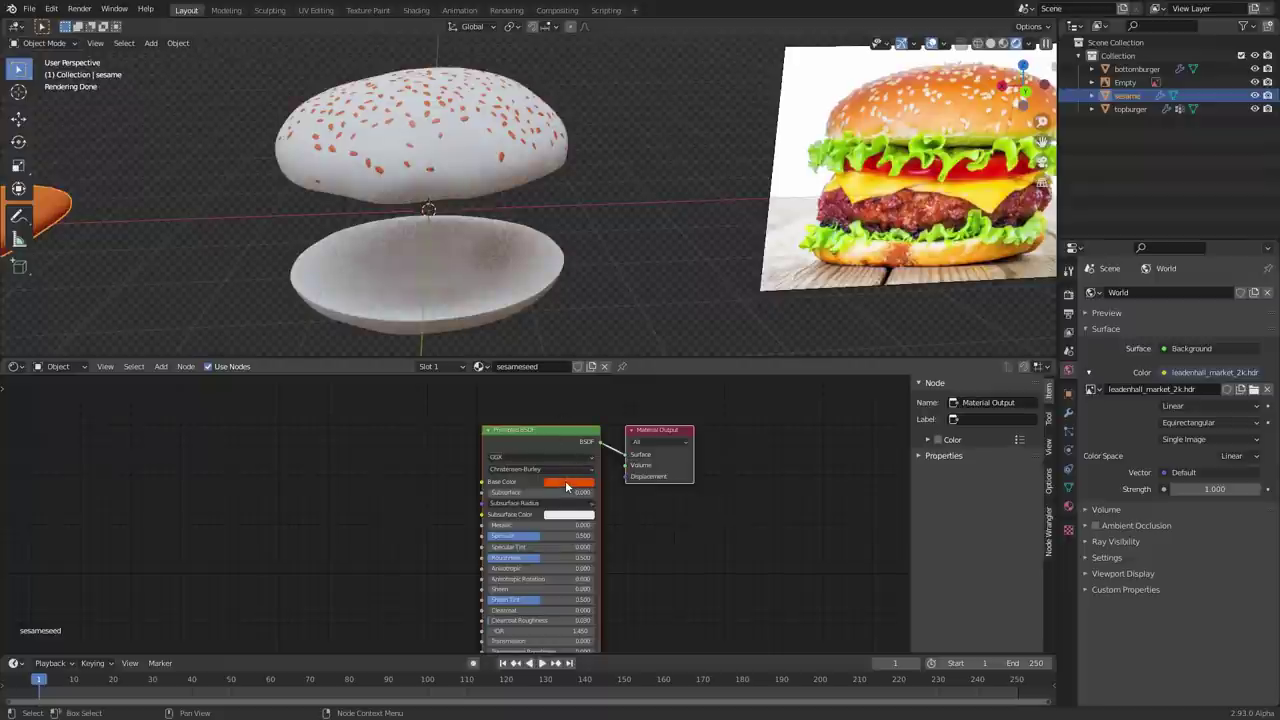
key("e")
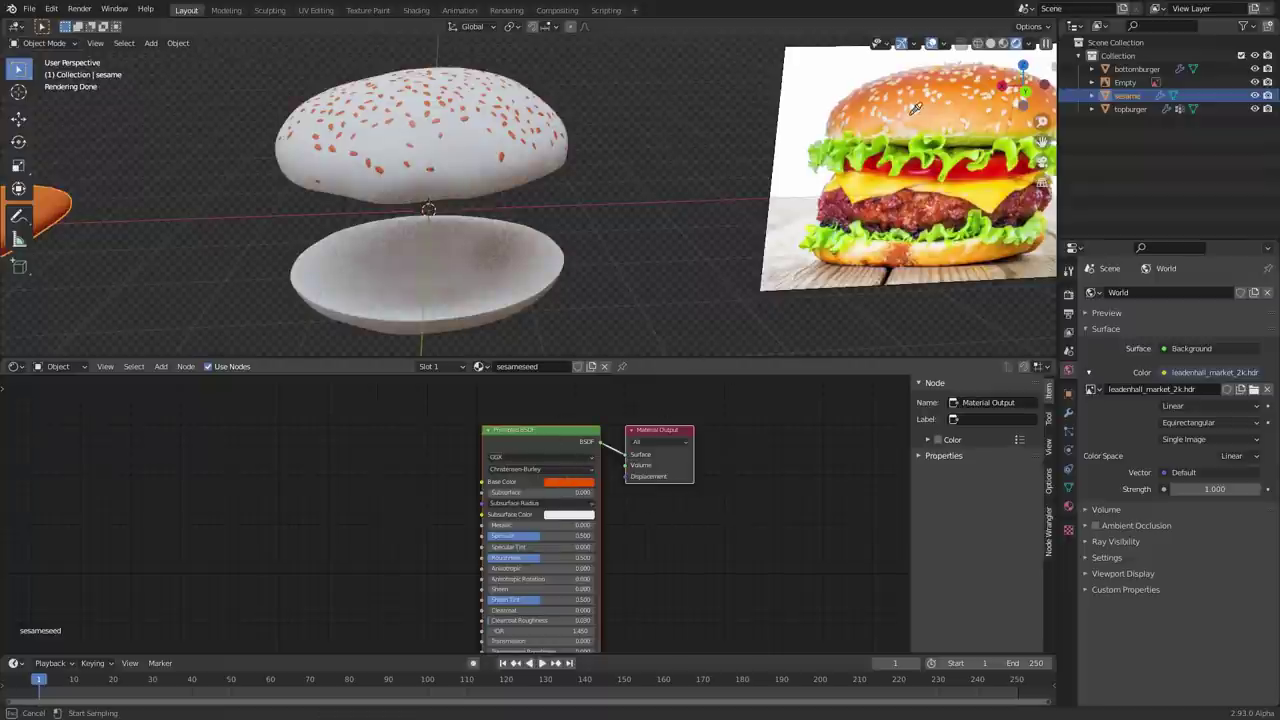
left_click(917, 98)
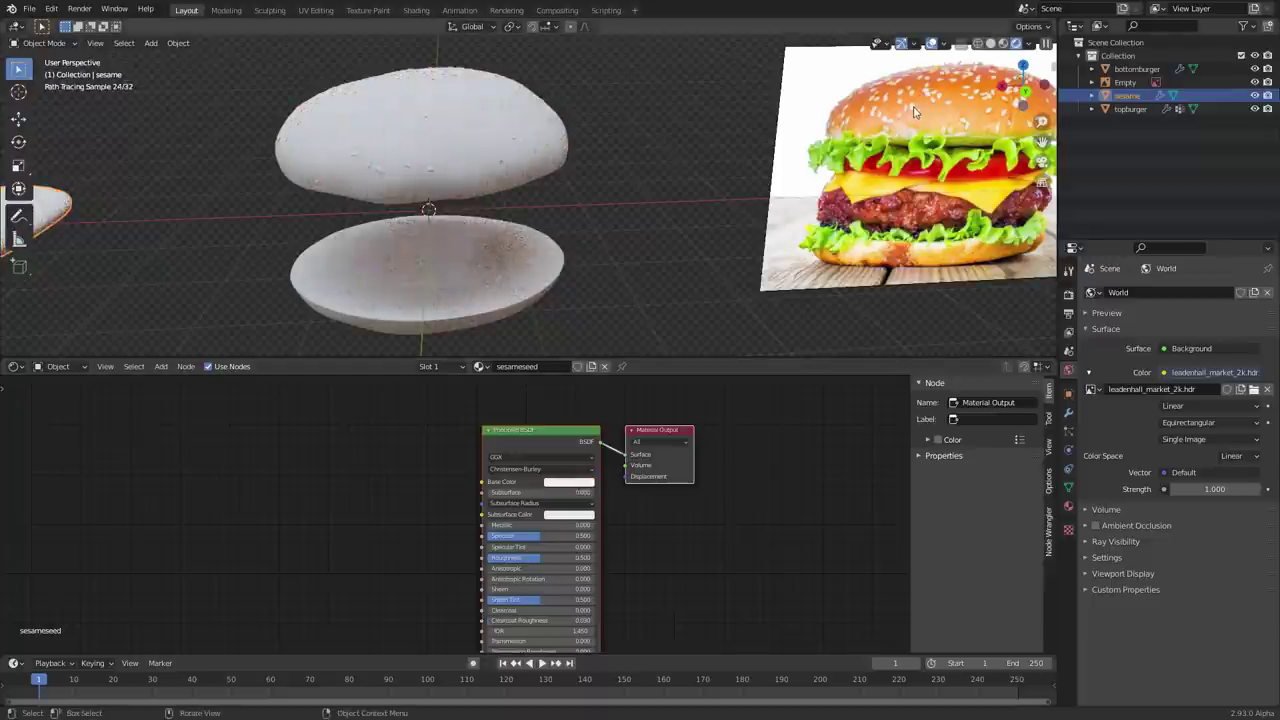
scroll(755, 218, "up", 6)
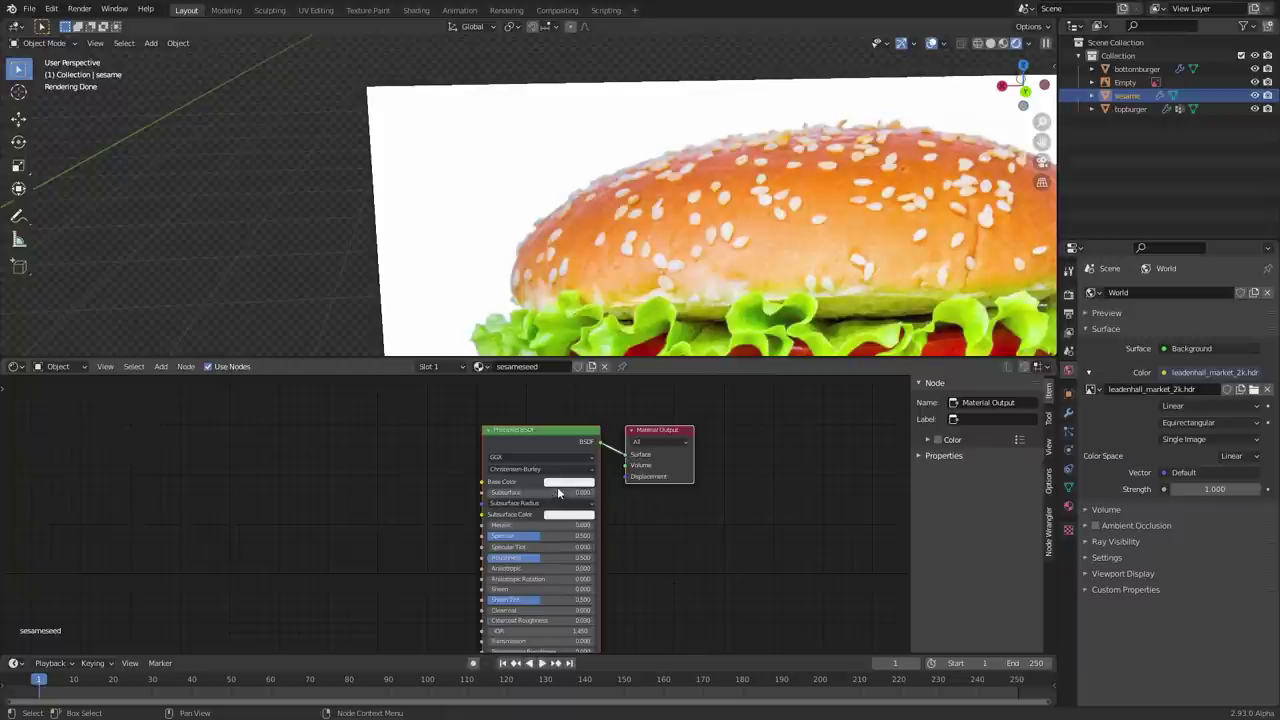
key("e")
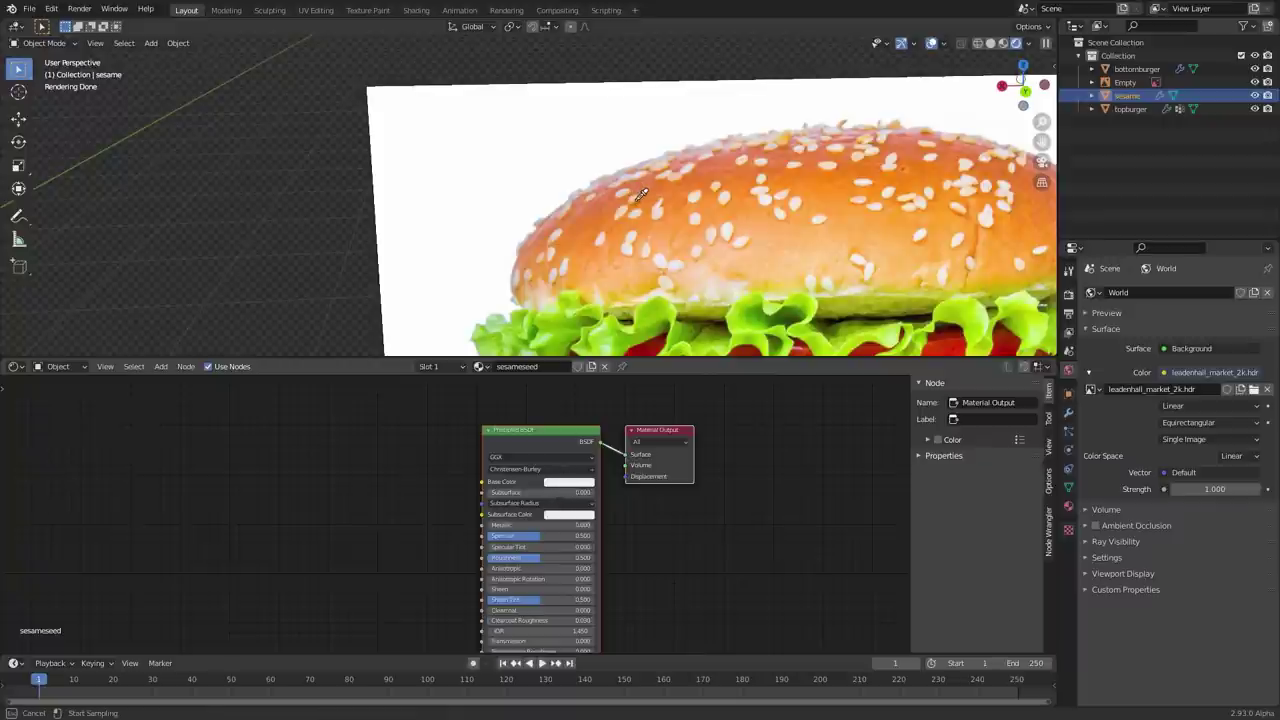
left_click(641, 194)
key("KP_Decimal")
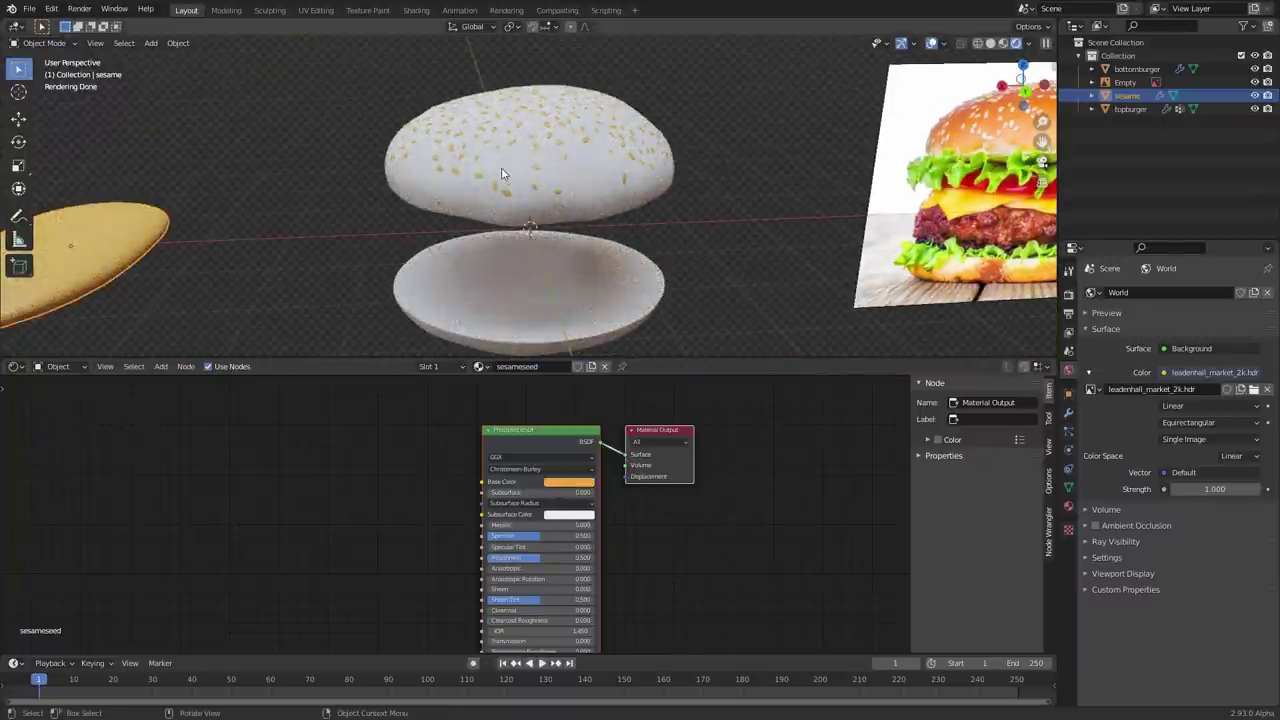
- Lower the seed colour saturation to 0.5 and save hamburger.blend
left_click(585, 484)
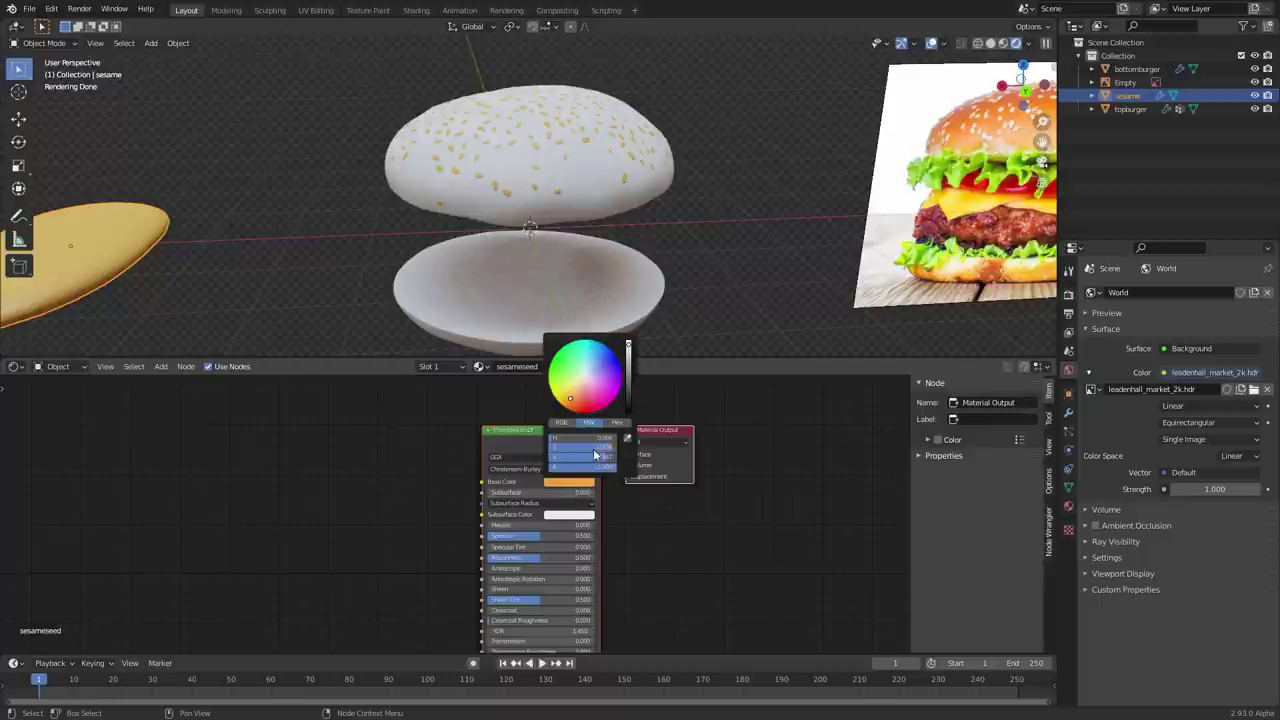
double_click(585, 447)
type("0.5")
key("Return")
mouse_move(636, 68)
middle_mouse_down()
mouse_move(571, 147)
mouse_move(610, 132)
mouse_move(591, 105)
middle_mouse_up()
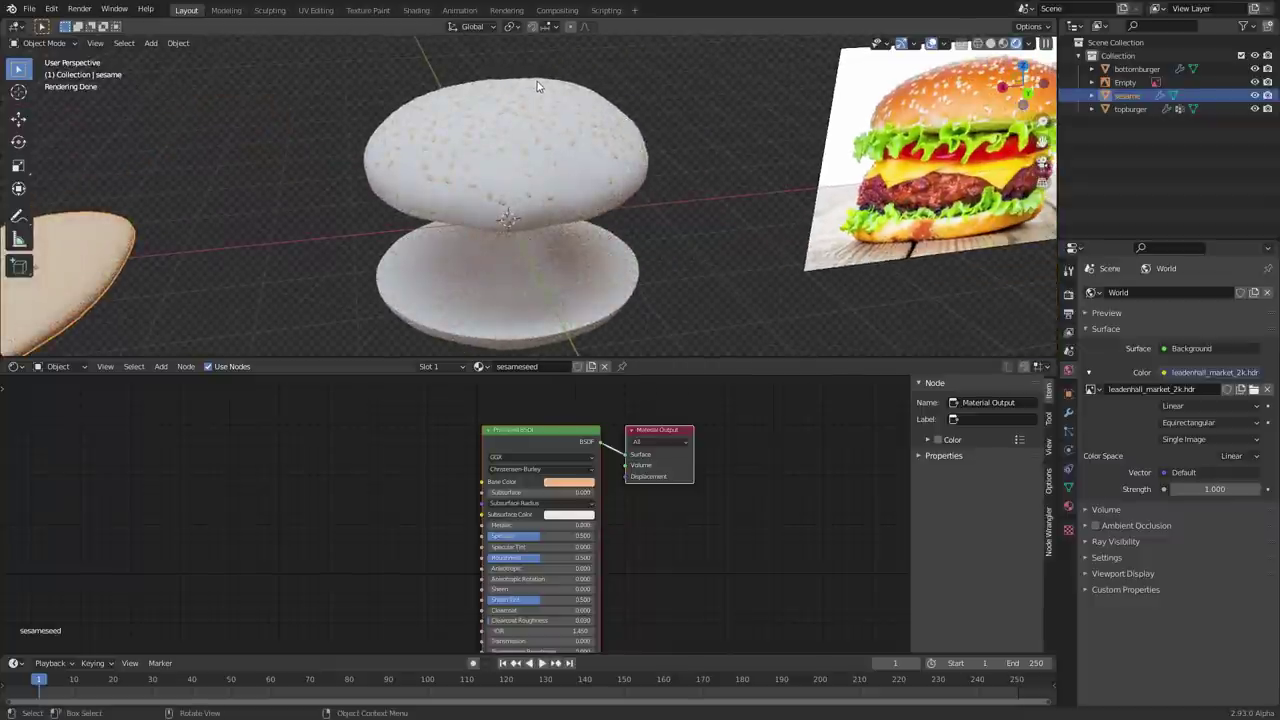
key("ctrl+s")
middle_click_drag(574, 148, 593, 196)
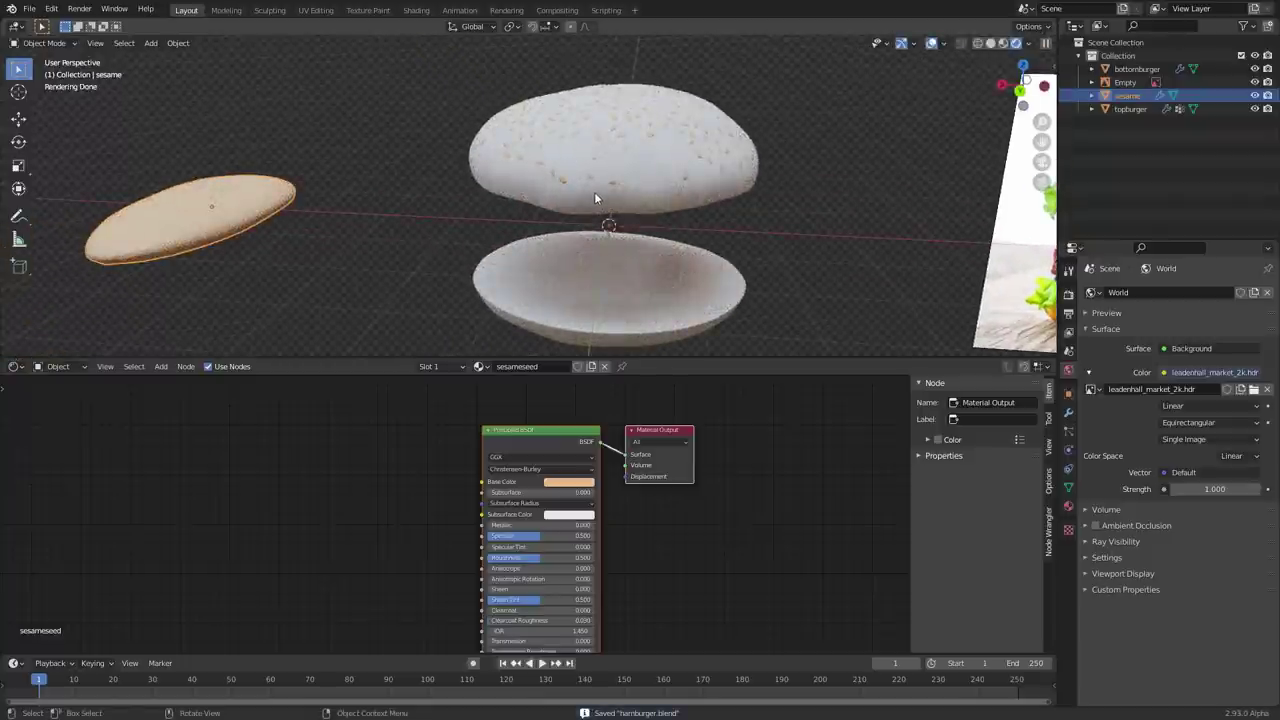
left_click(594, 192)
- Give the top bun a new material named 'topbun'
left_click(540, 369)
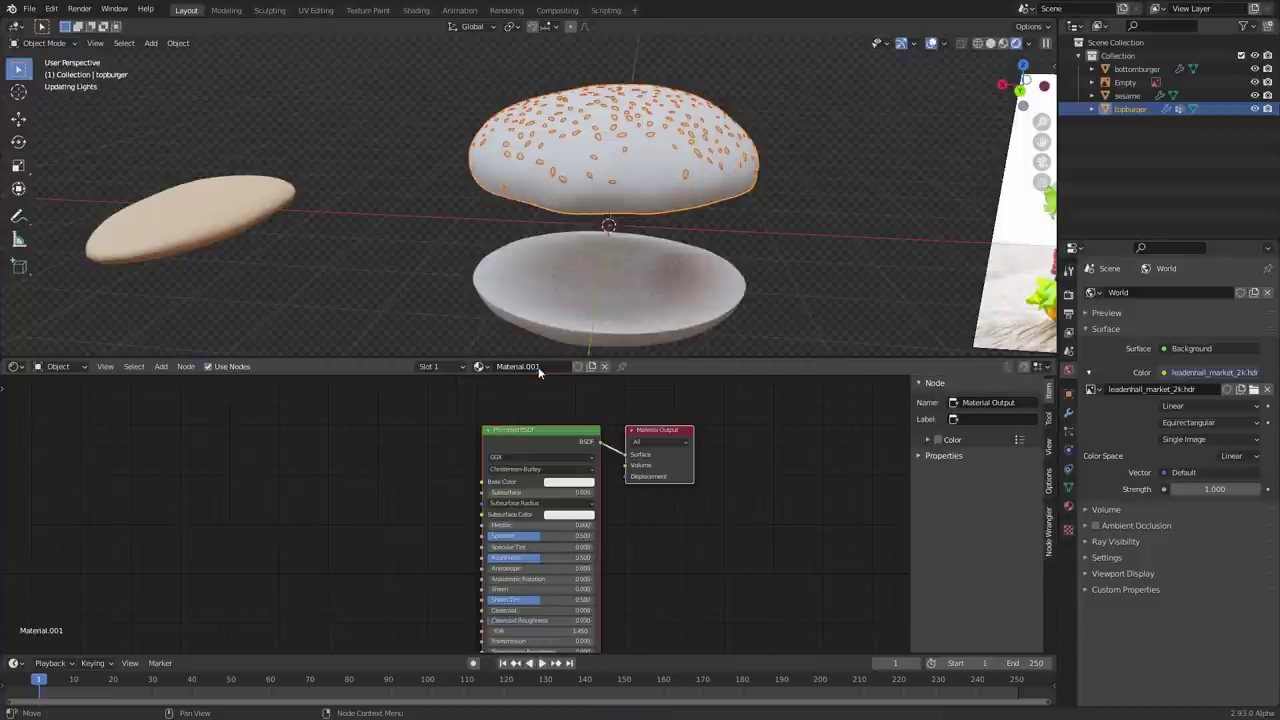
left_click(543, 366)
type("topbun")
key("Return")
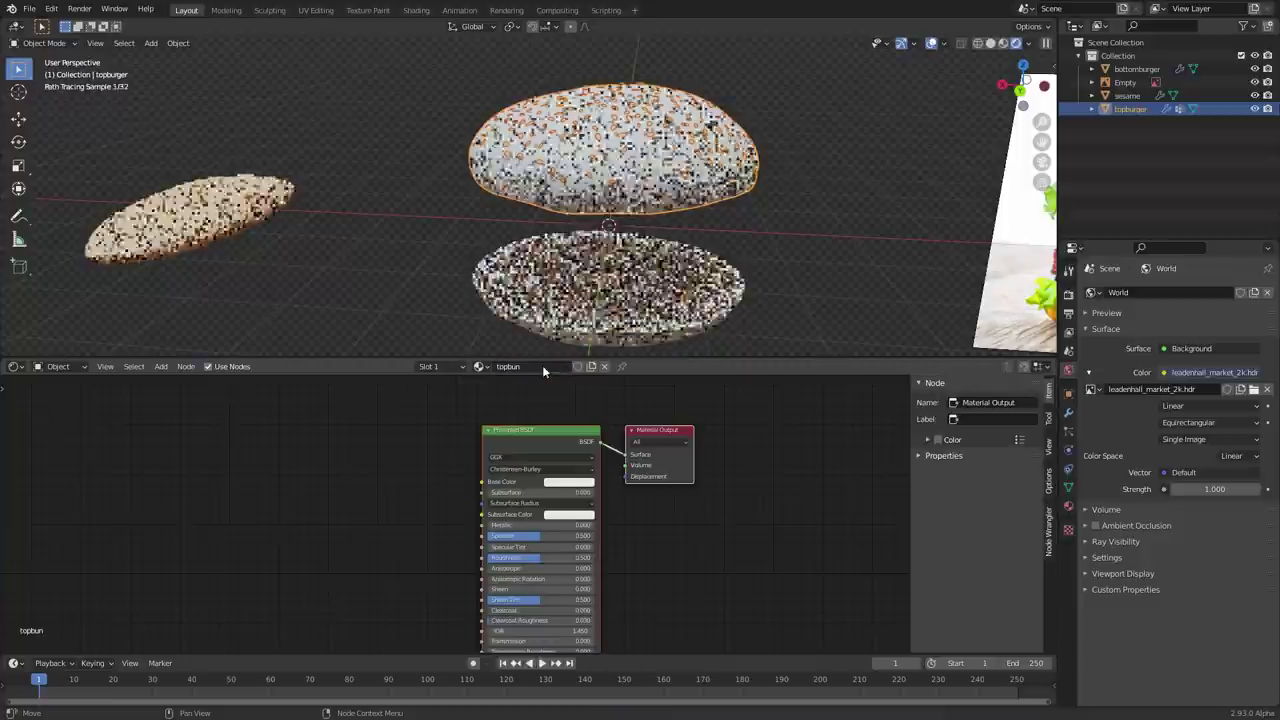
key("BackSpace")
key("BackSpace")
key("BackSpace")
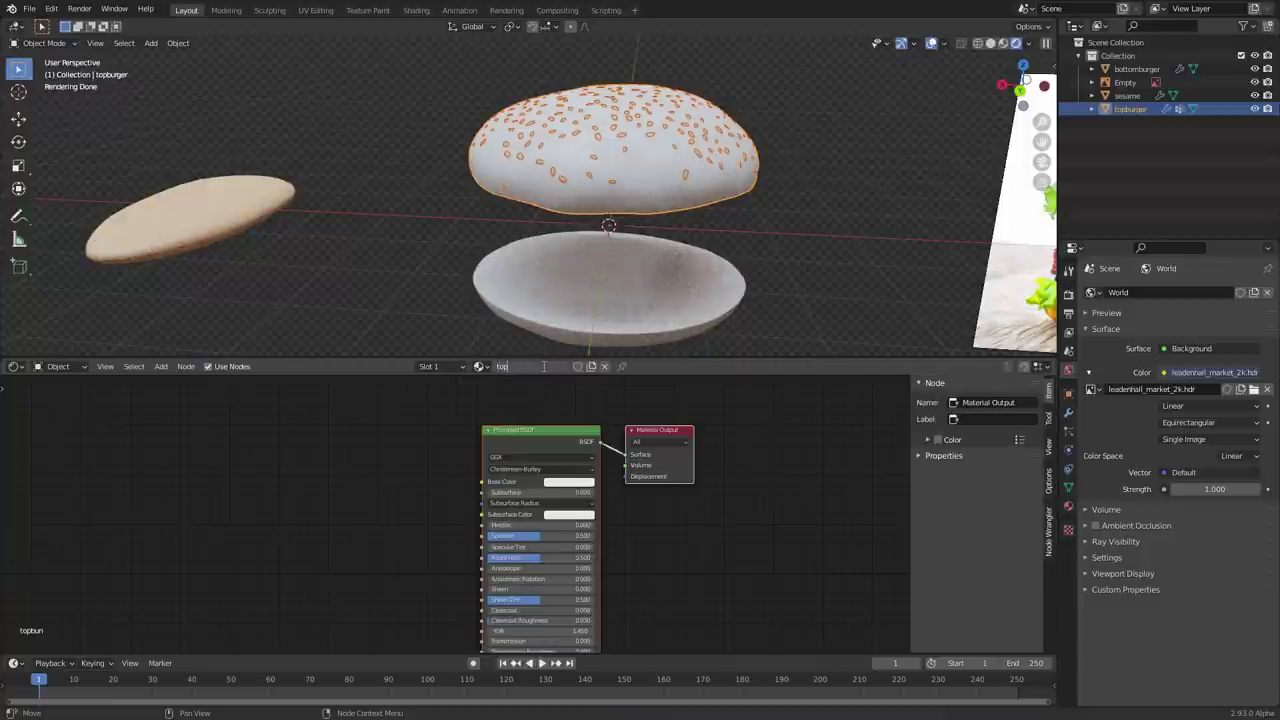
key("BackSpace")
key("BackSpace")
key("BackSpace")
key("BackSpace")
type("pbun")
key("Return")
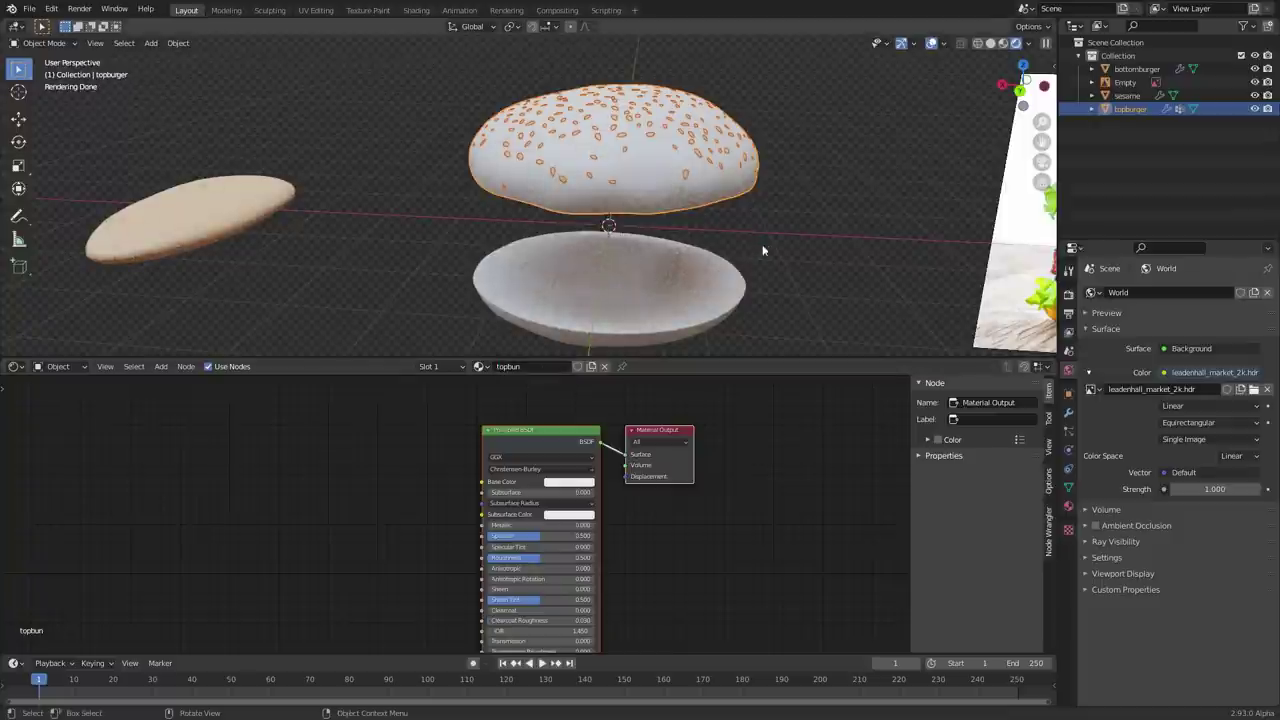
- Eyedropper the topbun base colour from the orange bun in the reference photo
middle_click_drag(760, 248, 607, 212)
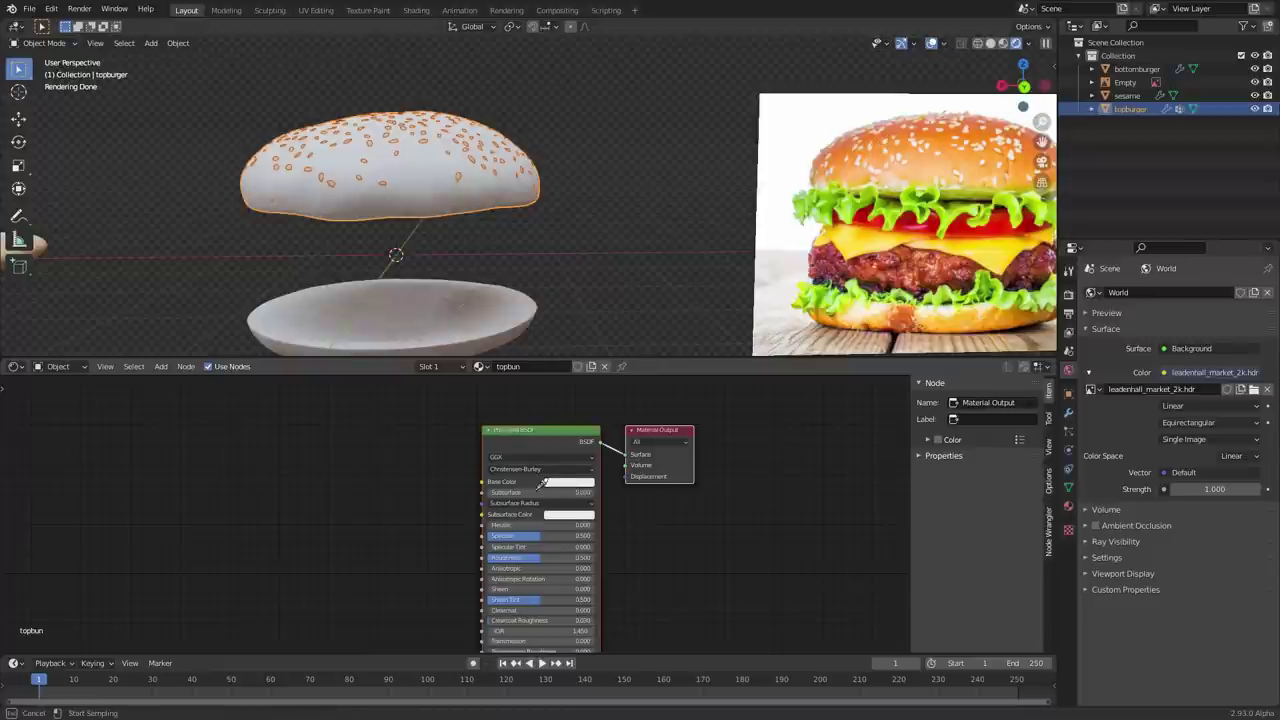
left_click(538, 488)
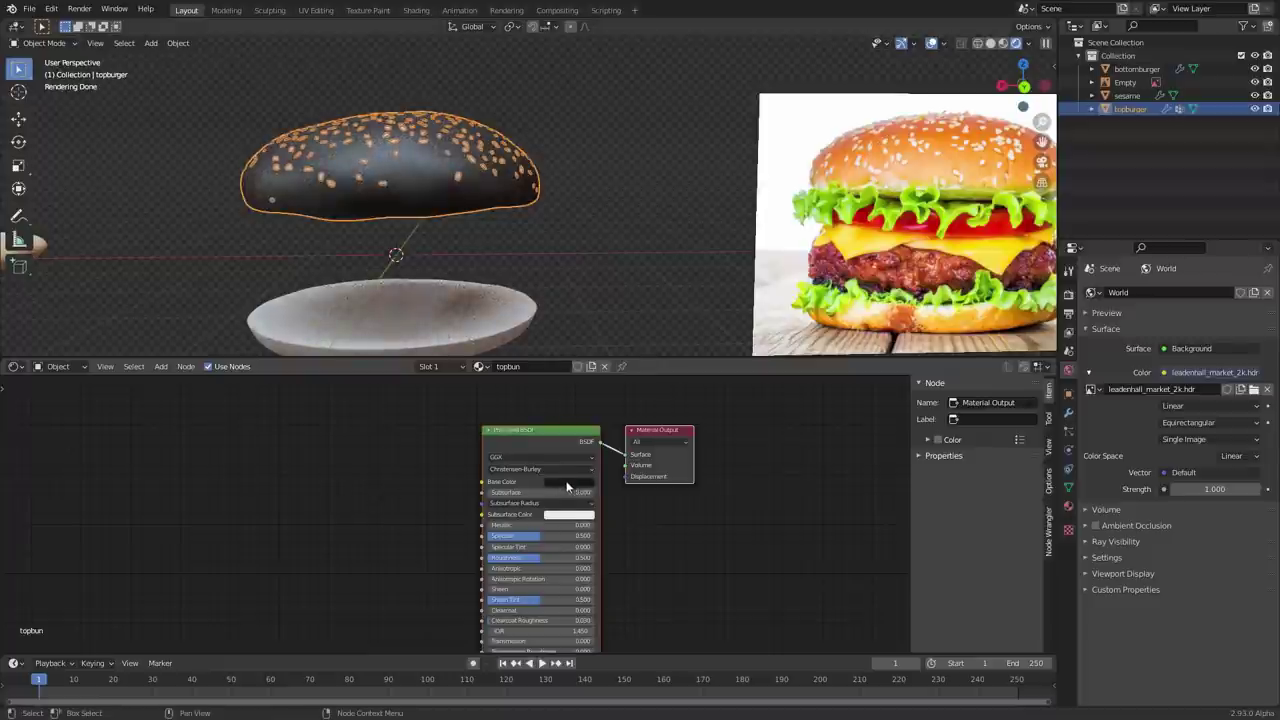
key("e")
left_click(845, 143)
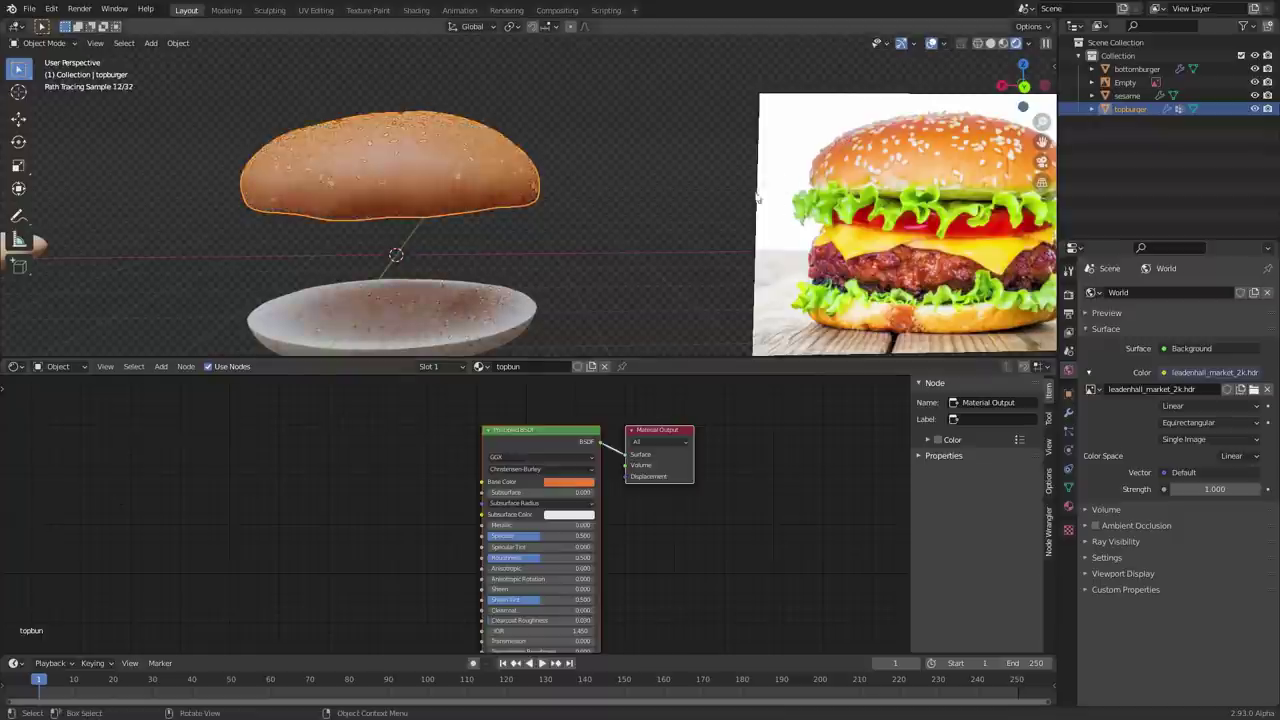
left_click(620, 218)
middle_click_drag(576, 222, 440, 216)
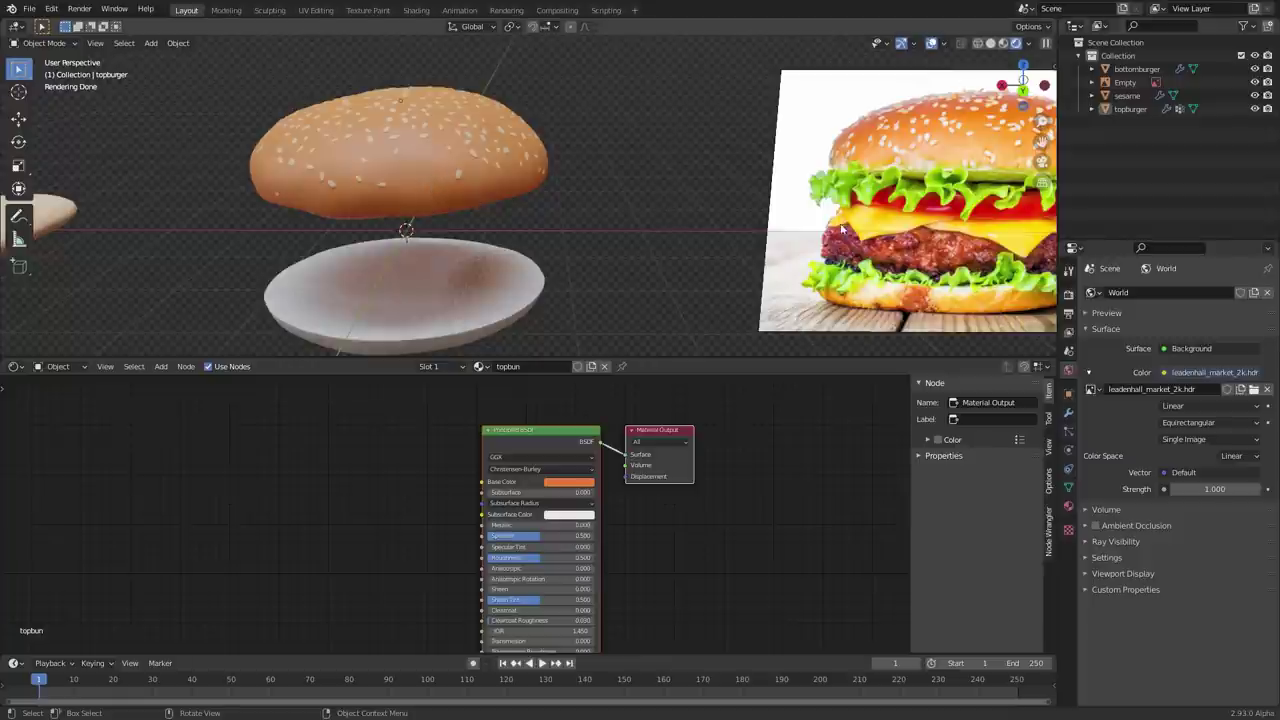
scroll(528, 202, "down", 3)
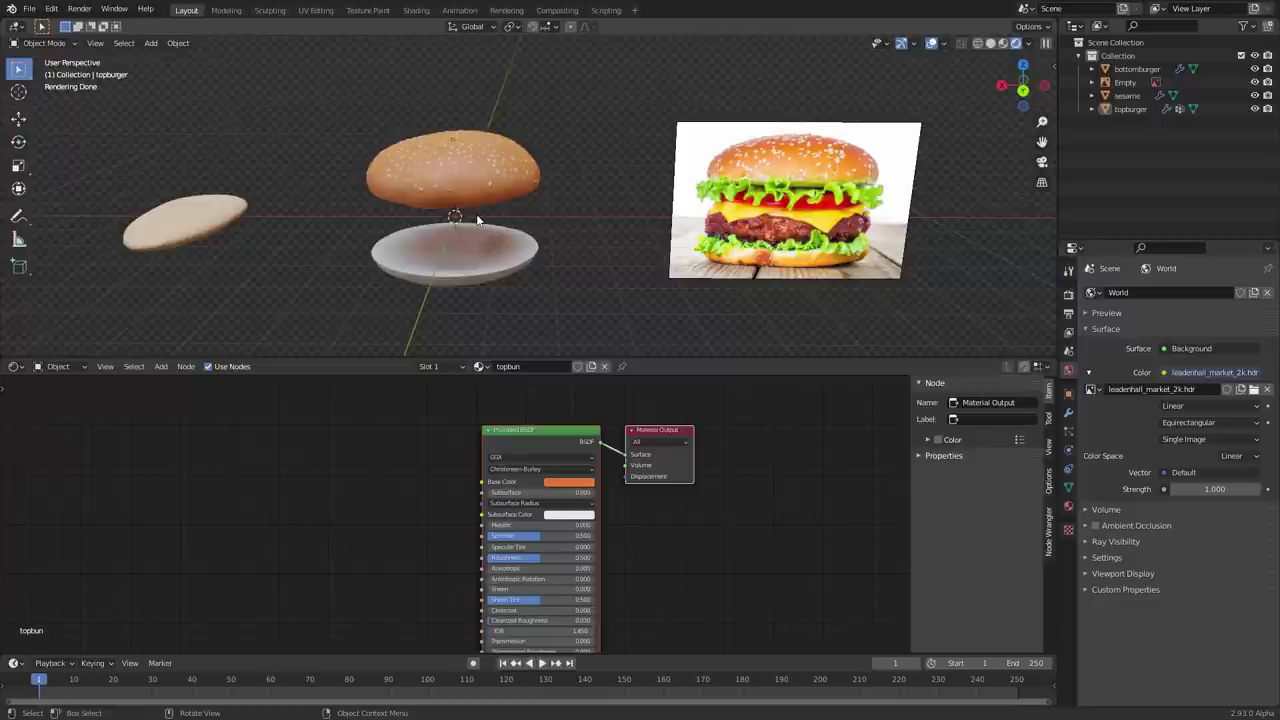
scroll(477, 218, "up", 2)
scroll(472, 278, "up", 1)
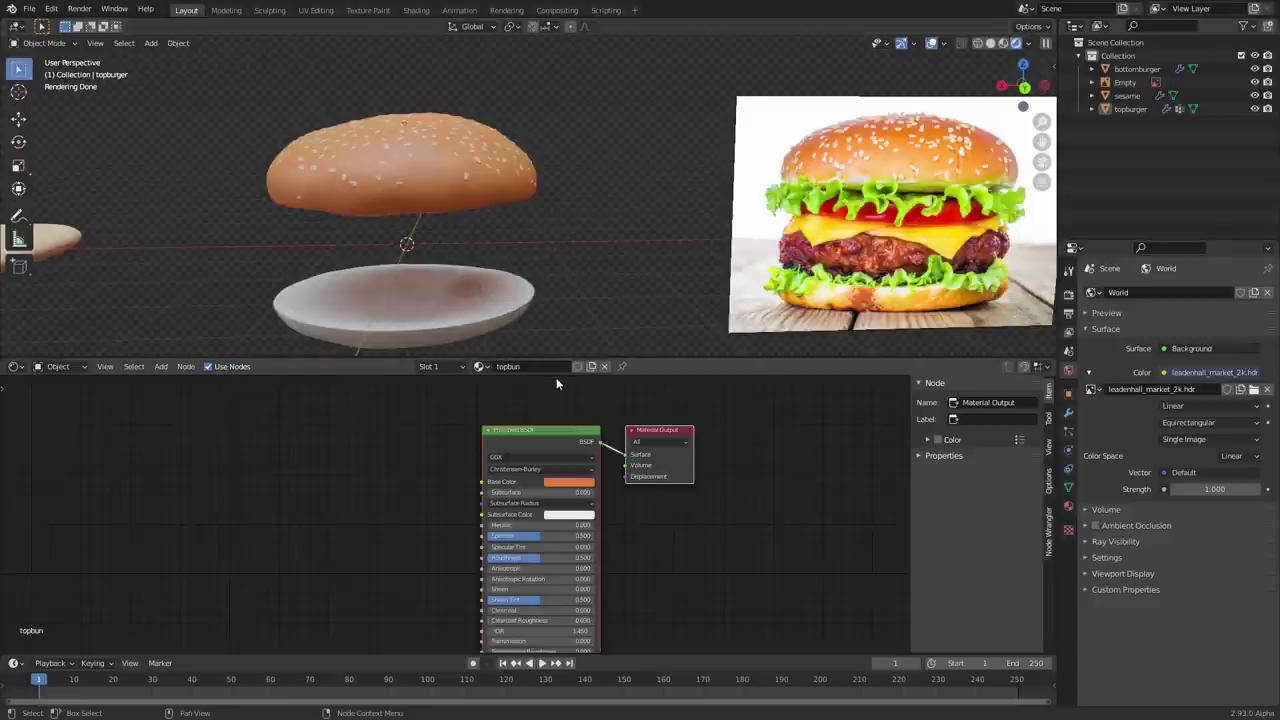
middle_click_drag(462, 501, 461, 467)
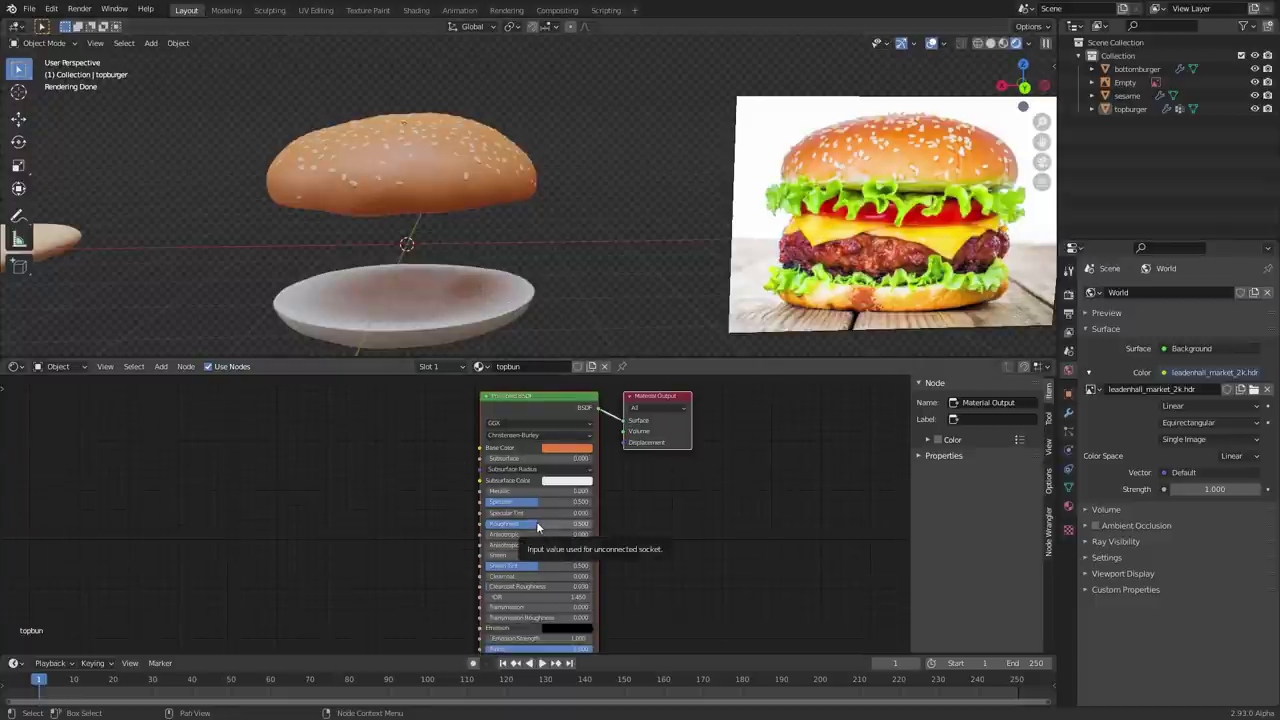
middle_click_drag(1030, 155, 995, 153)
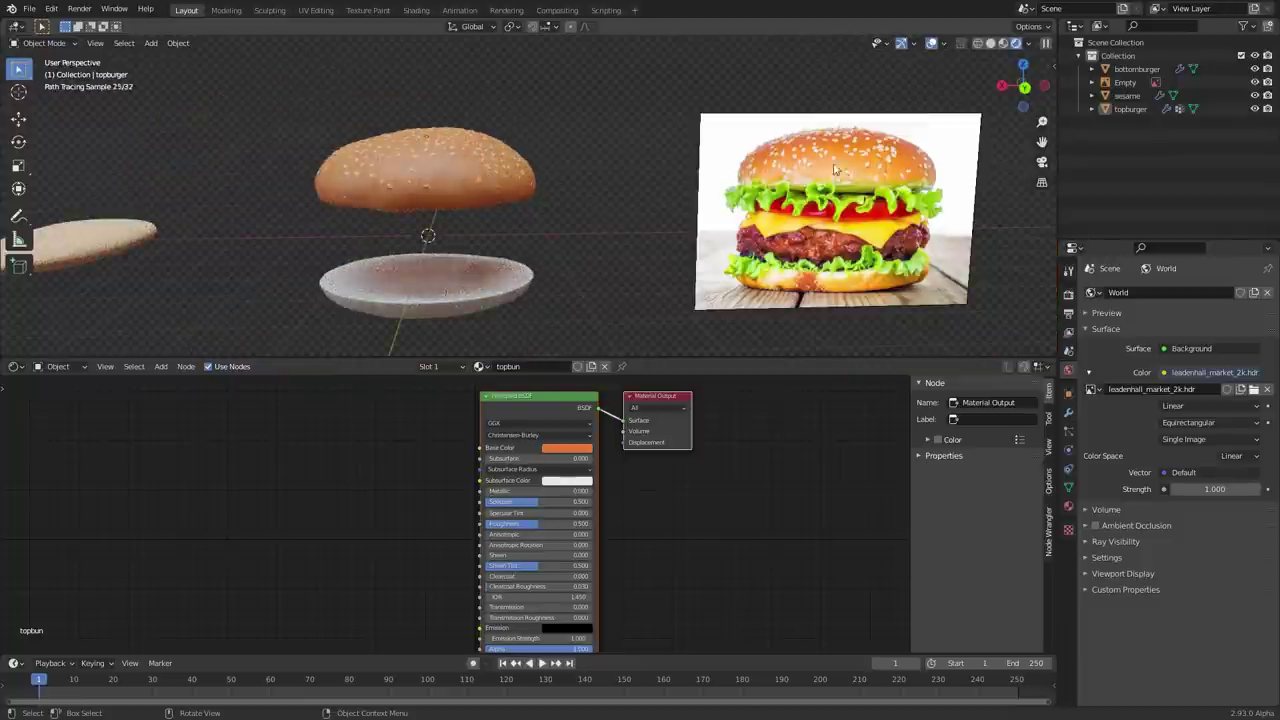
- Set the topbun Roughness to 0.6
double_click(570, 524)
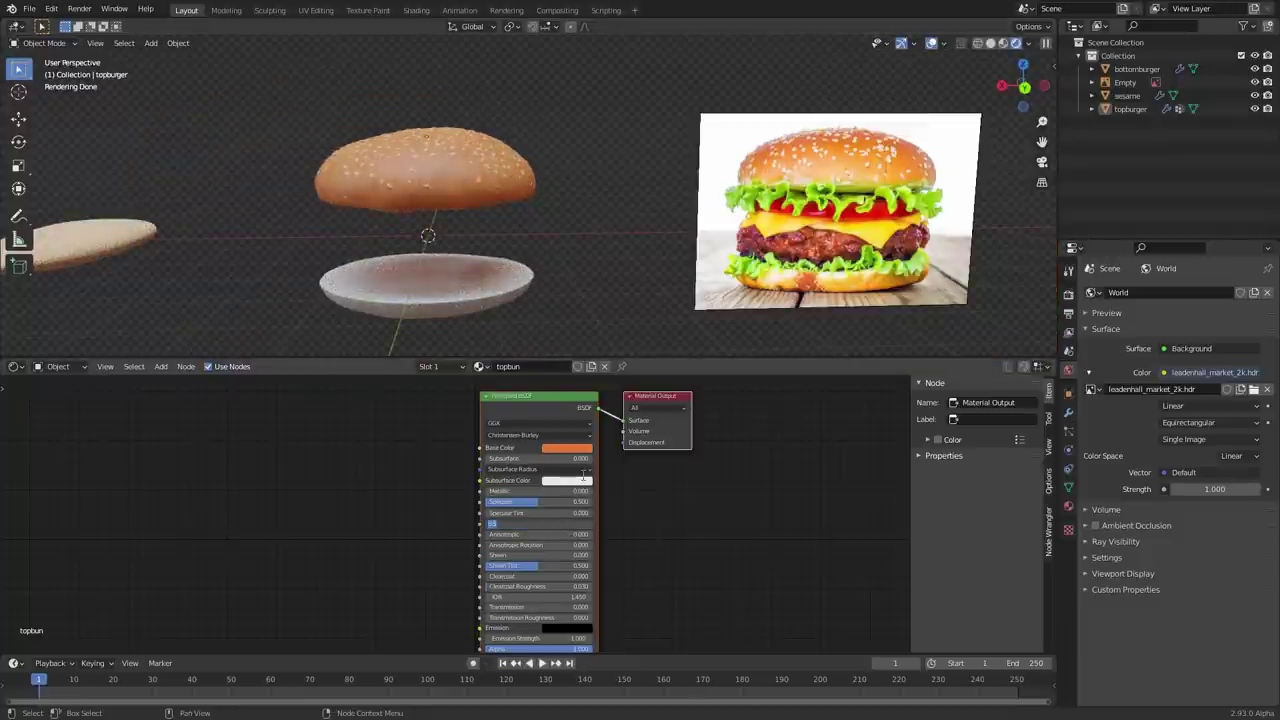
type("0.6")
key("Return")
middle_click_drag(420, 196, 445, 191)
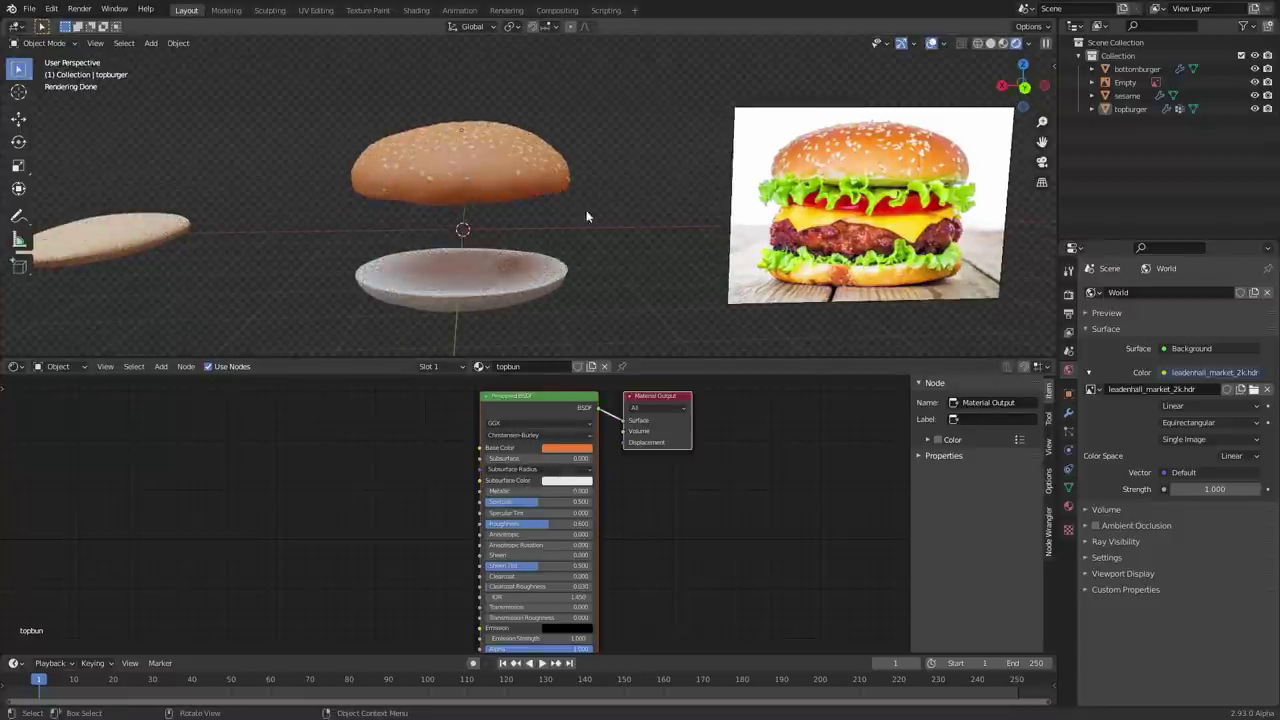
scroll(818, 172, "up", 6)
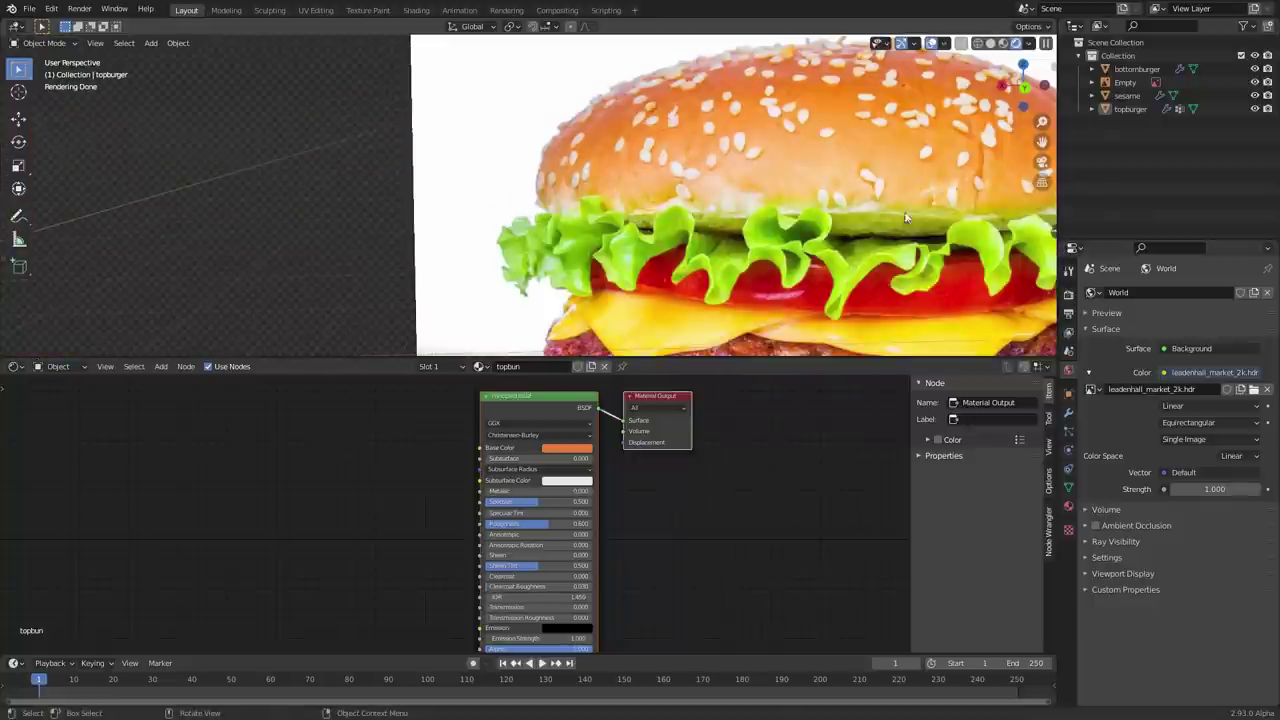
scroll(420, 220, "down", 6)
middle_click_drag(420, 220, 460, 206)
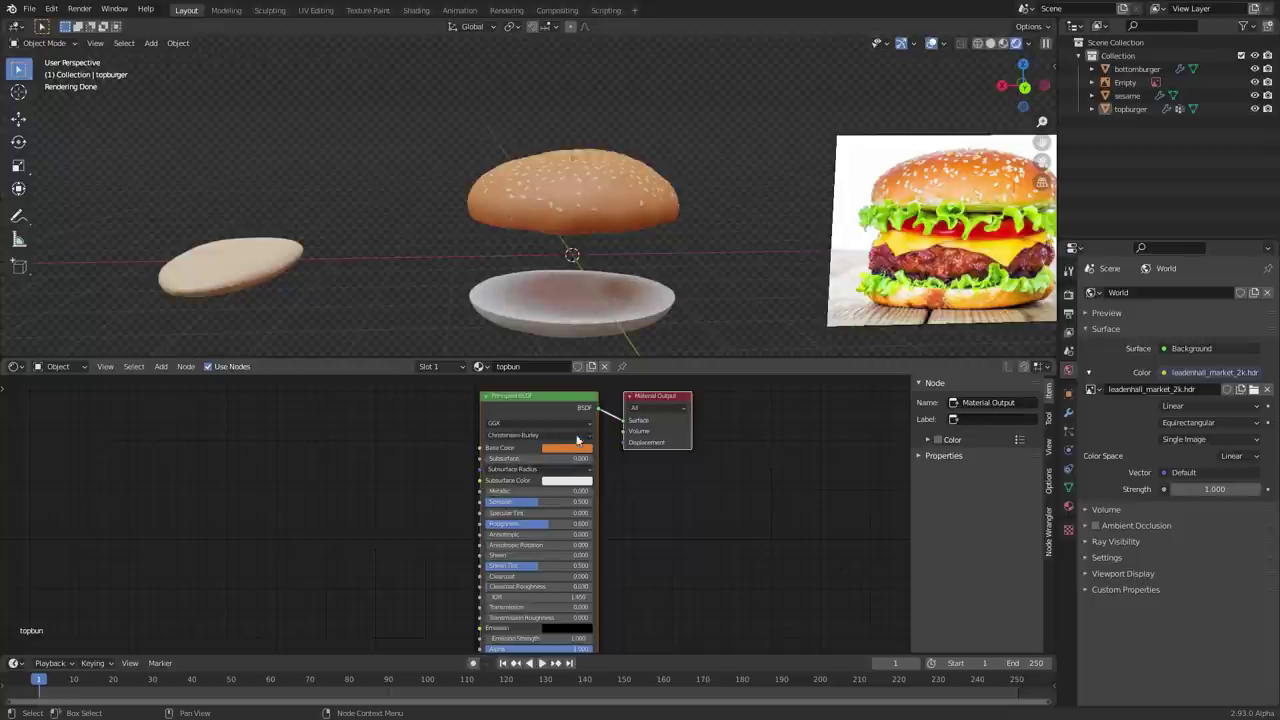
middle_click_drag(341, 400, 430, 400)
key("shift+a")
- Add a Noise Texture node left of the Principled BSDF and preview it
left_click(430, 400)
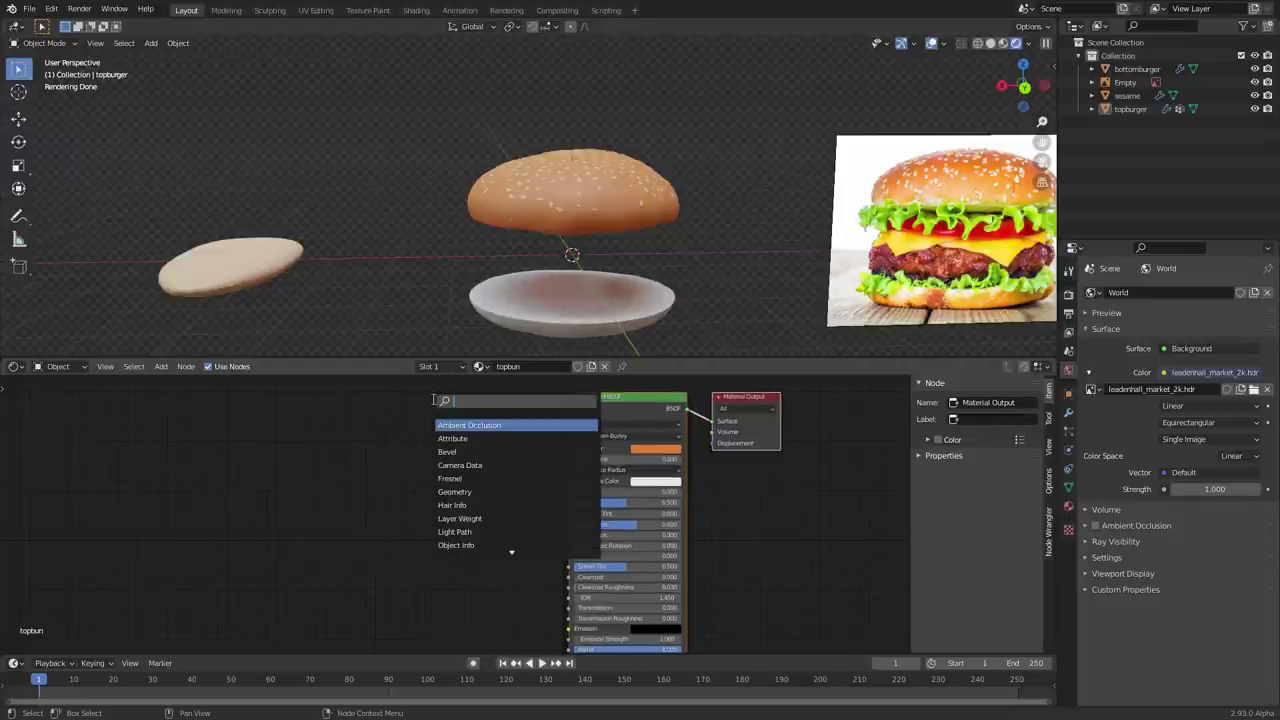
type("noise")
key("Return")
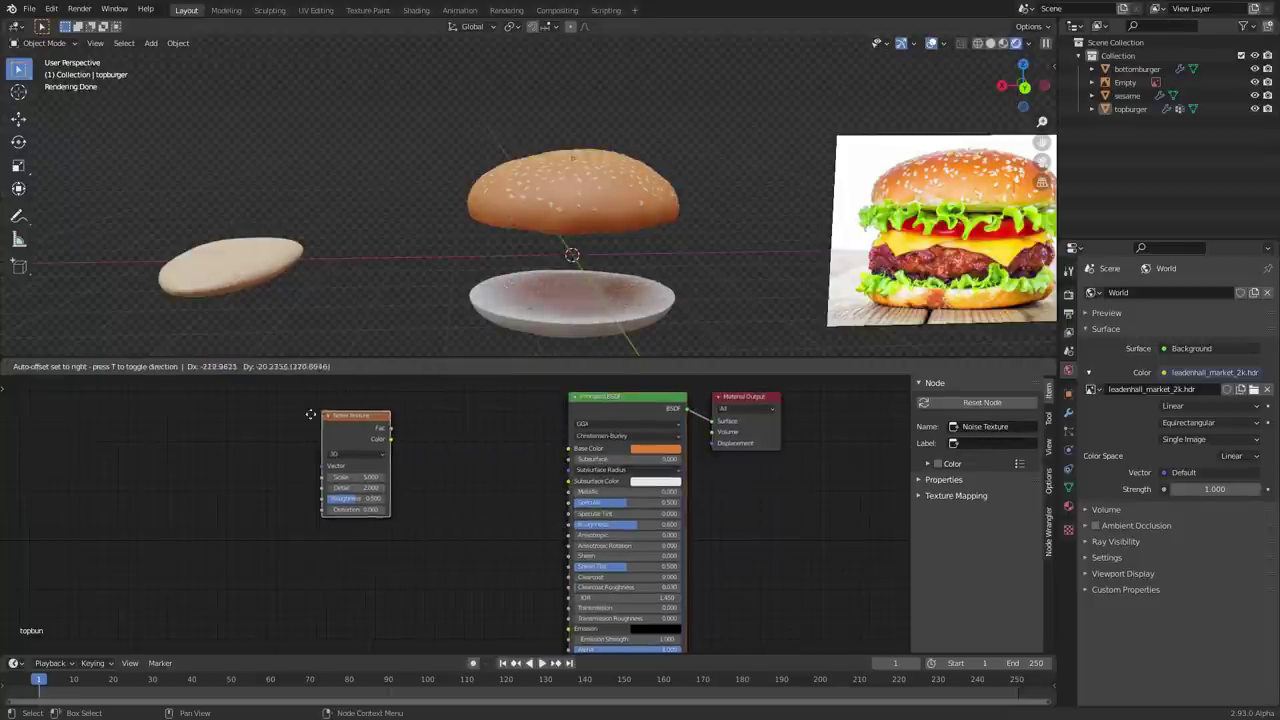
left_click(285, 428)
left_click(285, 428, "ctrl+shift")
scroll(671, 164, "up", 3)
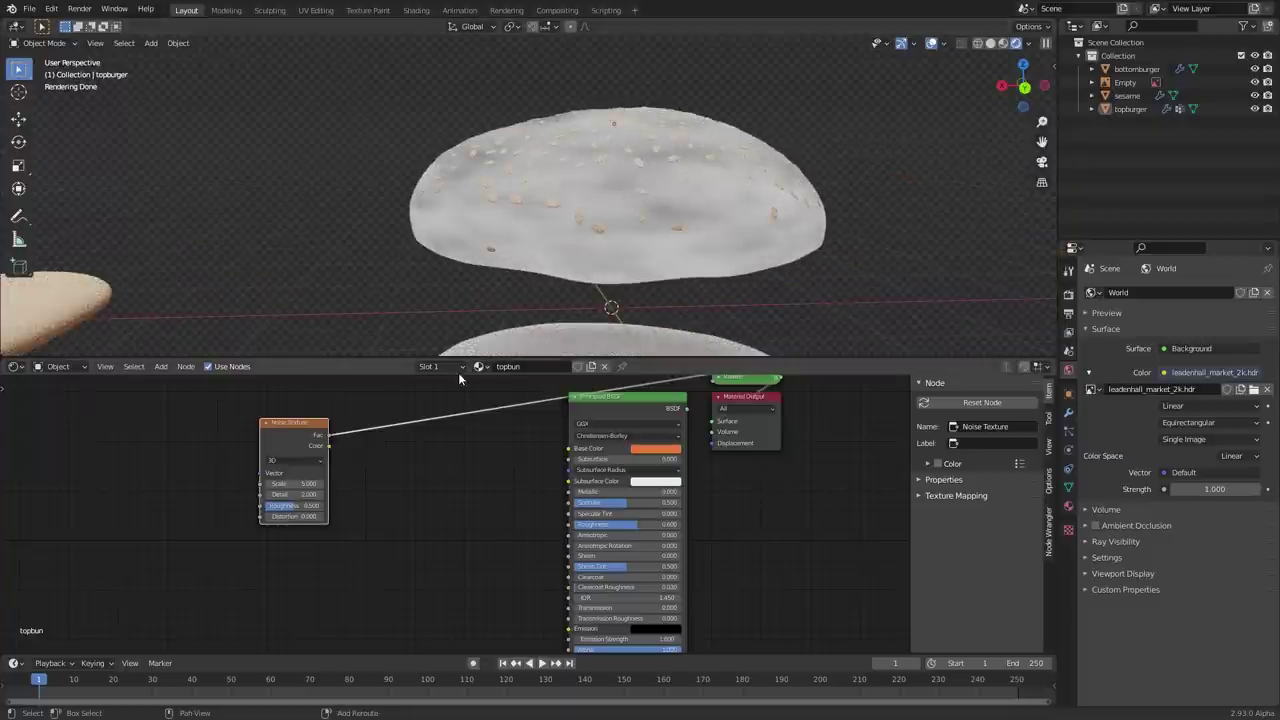
- Insert a Mix node set to Multiply, driven by the noise as its factor
key("shift+a")
type("mi")
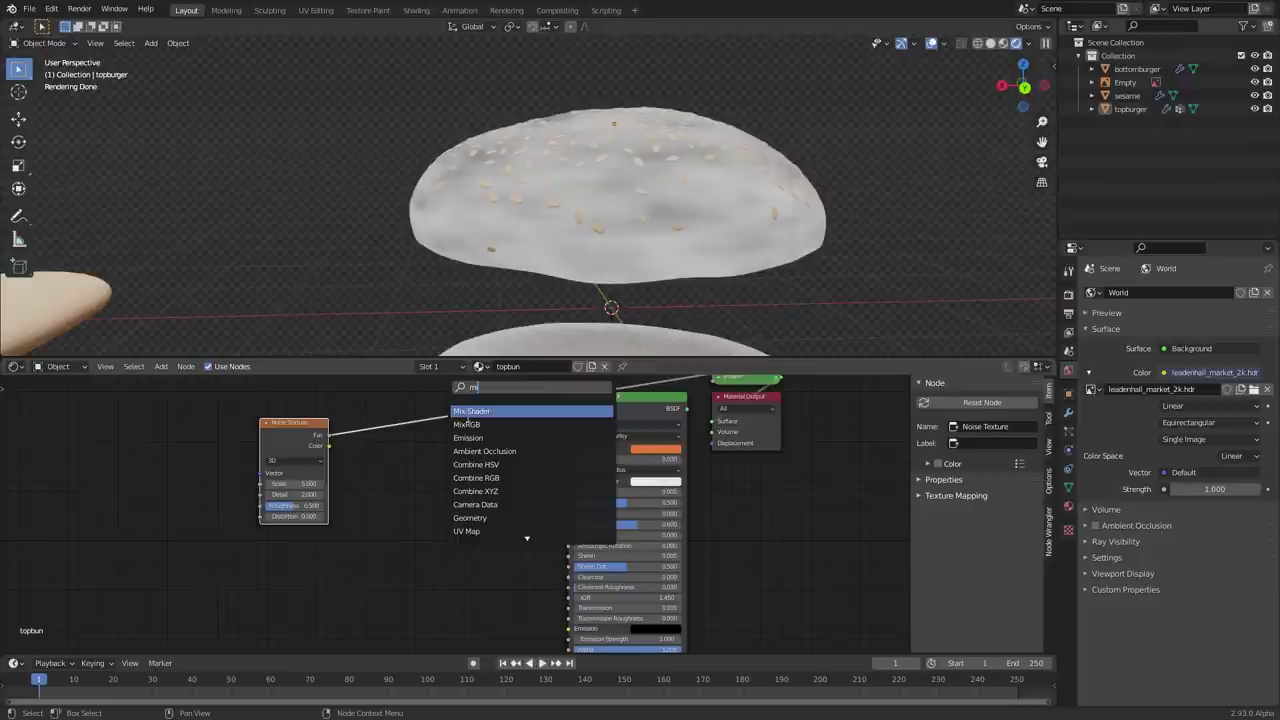
left_click(467, 424)
left_click(470, 430)
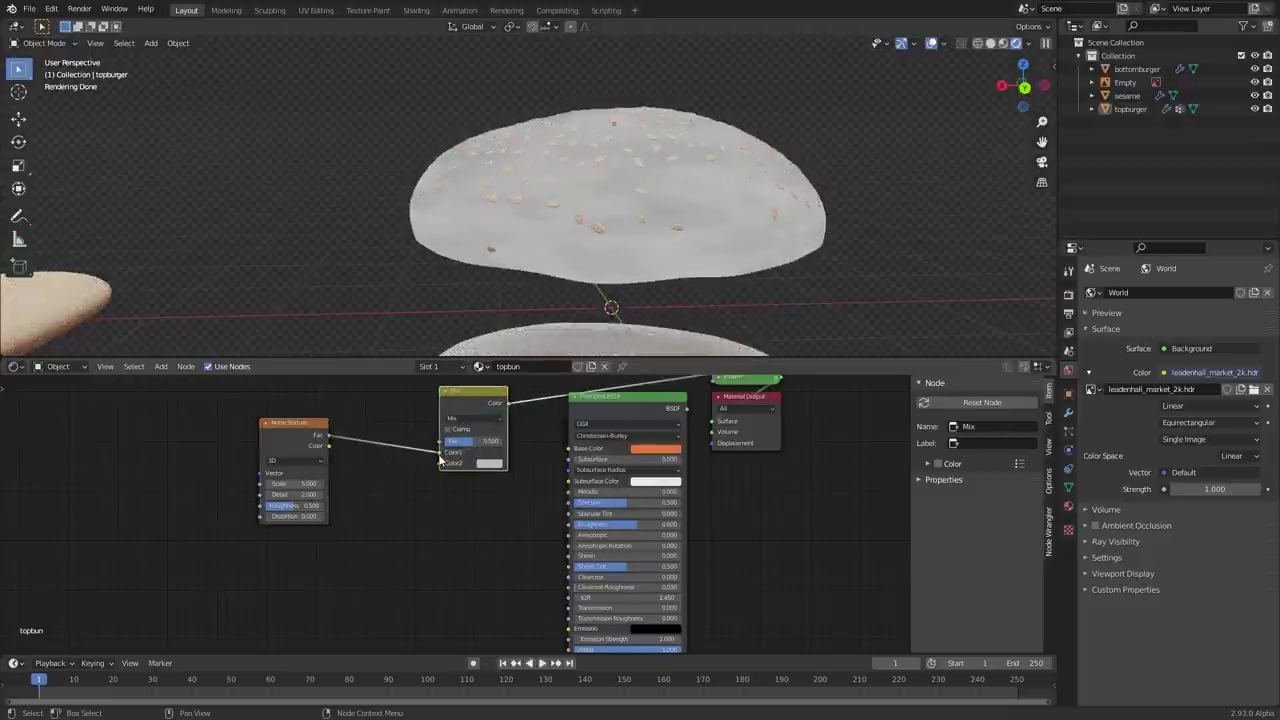
left_click_drag(442, 441, 441, 441)
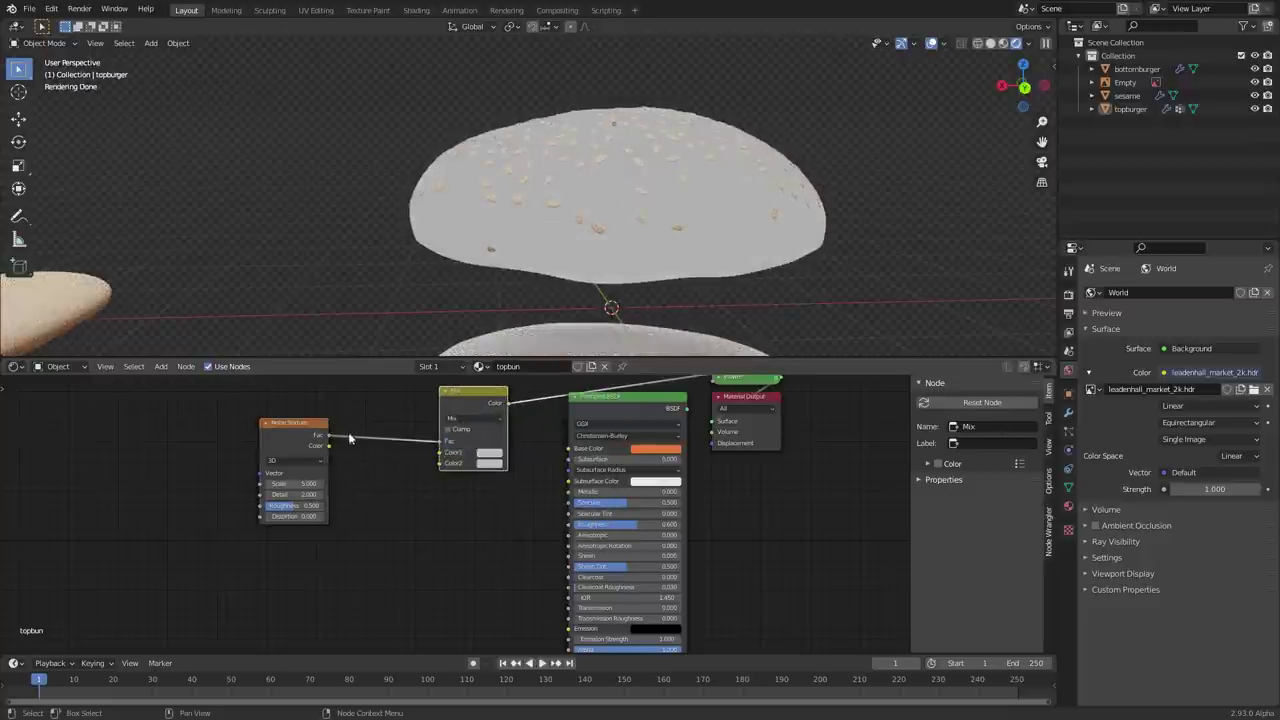
scroll(460, 450, "up", 2)
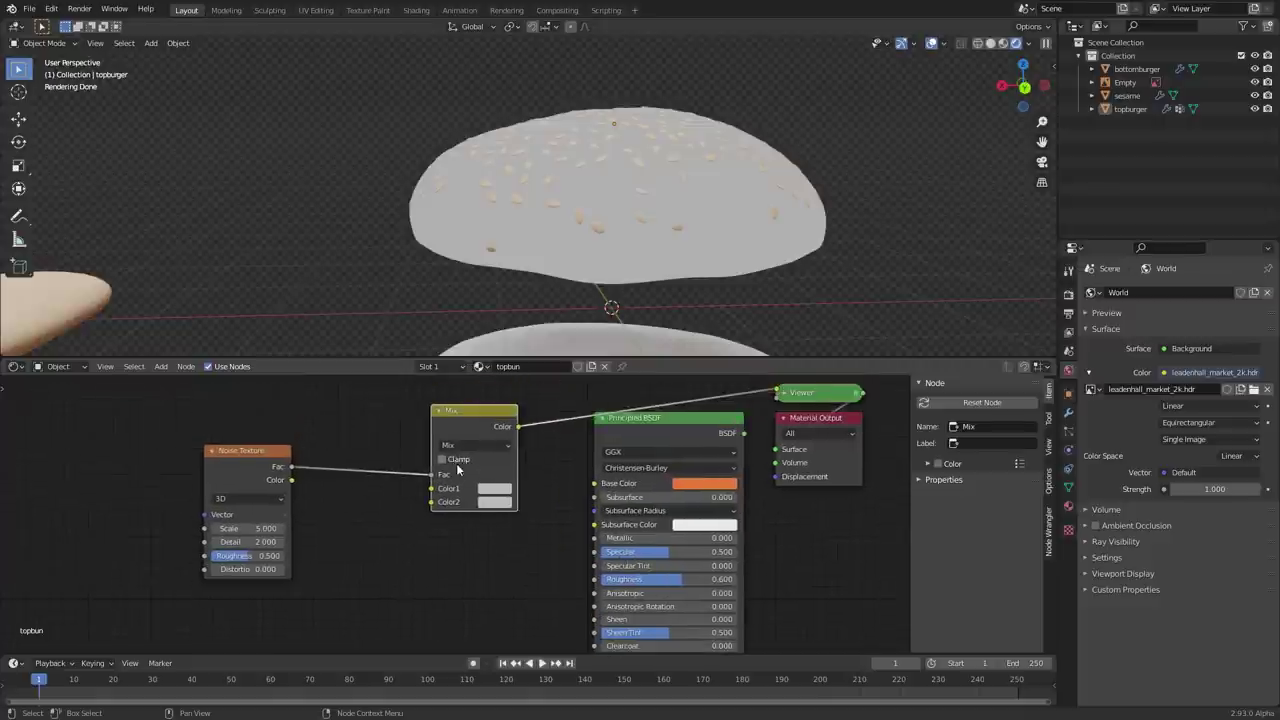
left_click(460, 448)
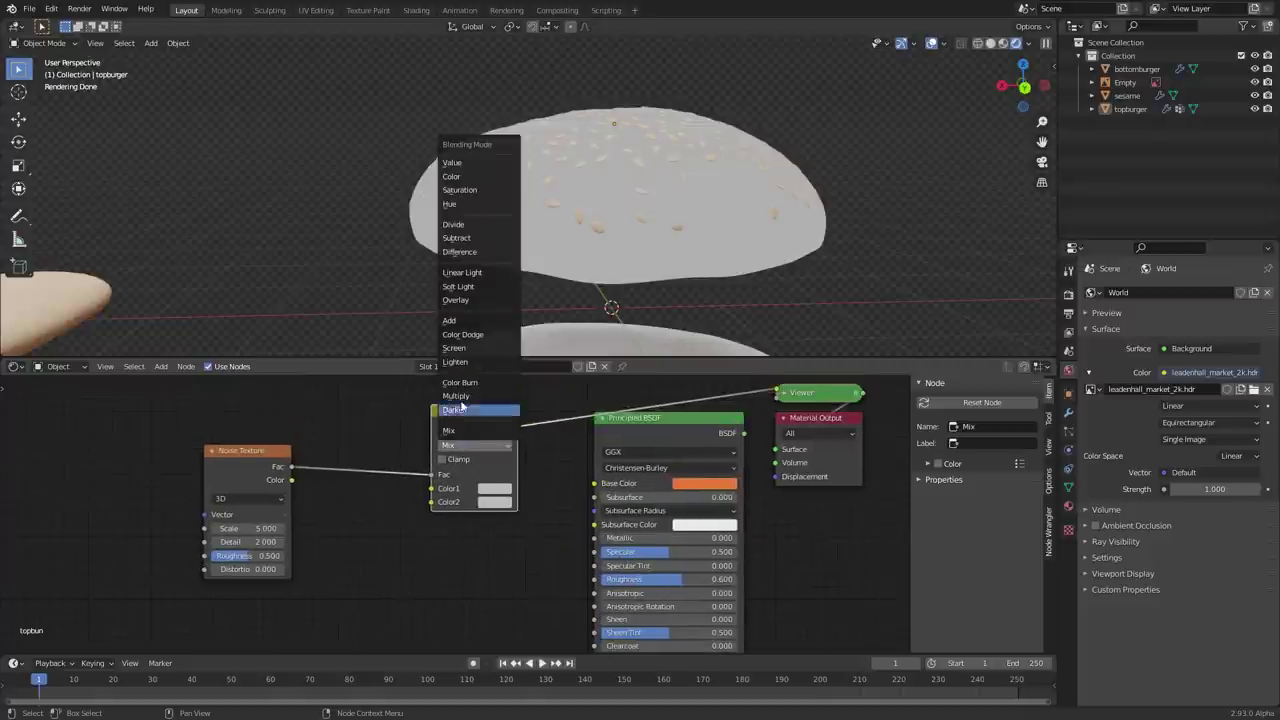
left_click(468, 408)
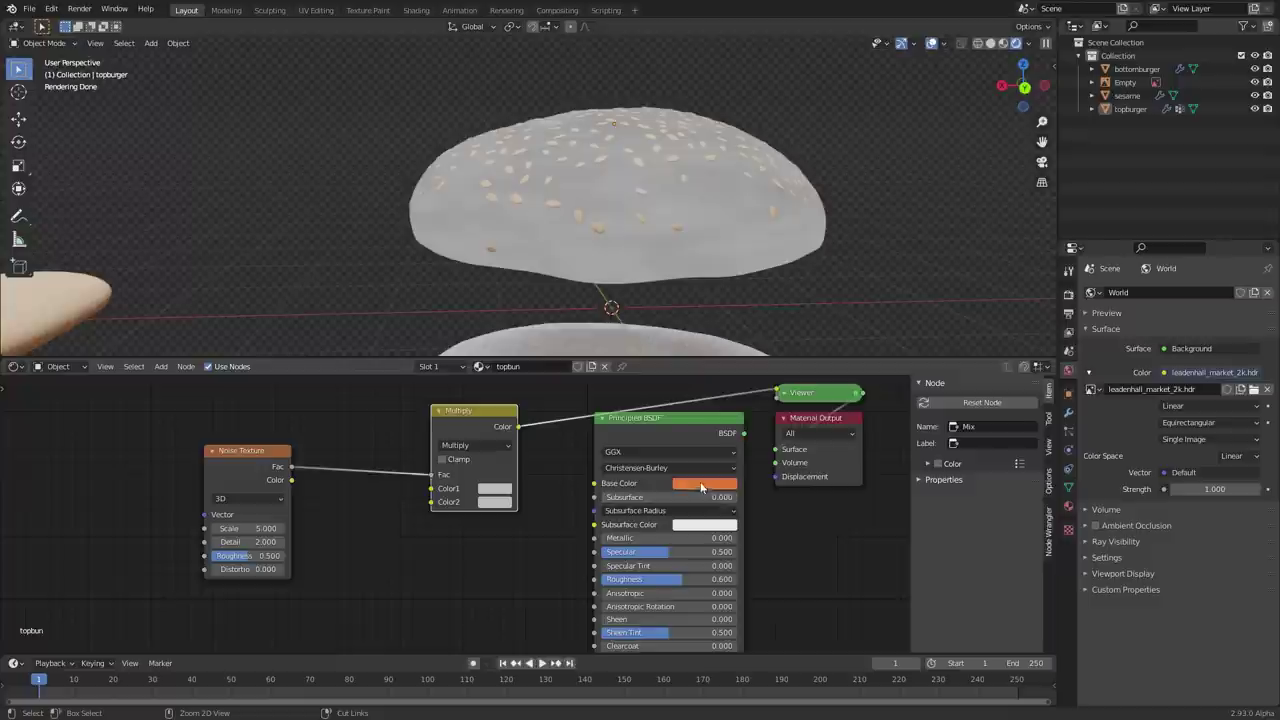
- Paste the orange into Multiply Color1, link its result to Base Color, and preview the shader
key("ctrl+v")
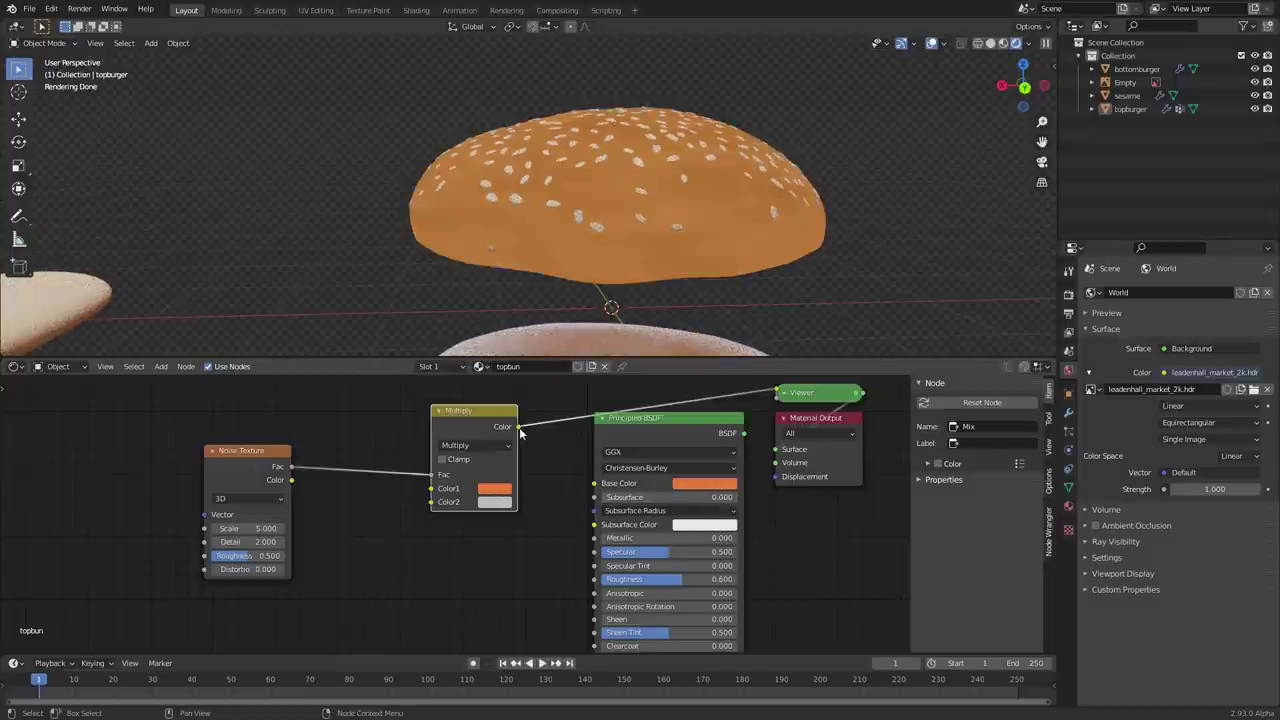
left_click_drag(517, 426, 594, 483)
left_click(660, 422, "ctrl+shift")
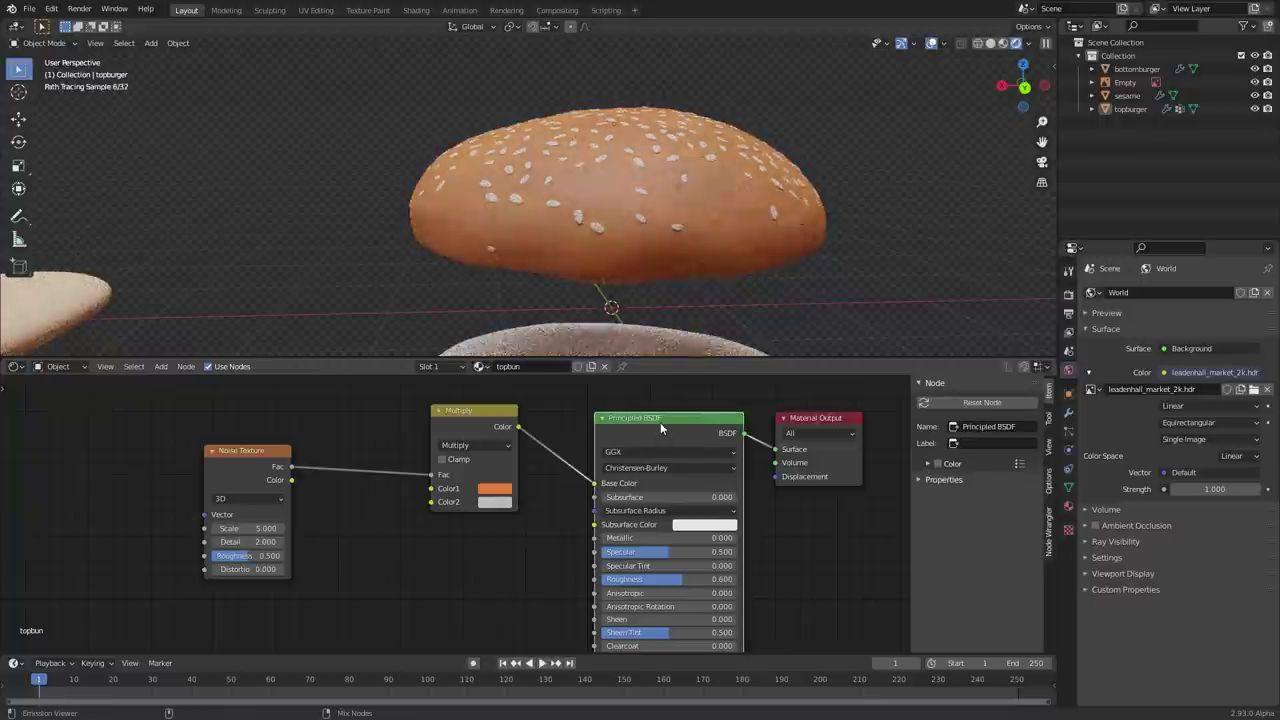
scroll(650, 236, "down", 4)
middle_click_drag(681, 251, 486, 258, "shift")
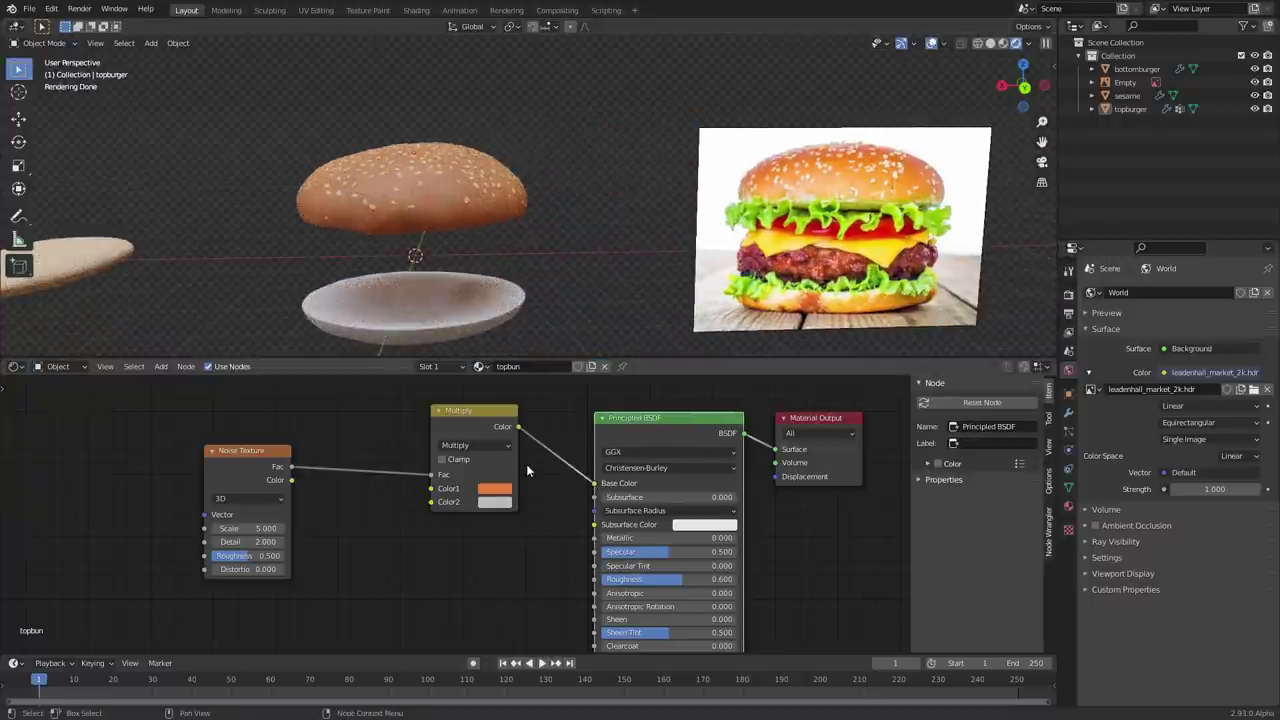
- Set the Multiply node's second colour to black
left_click(500, 501)
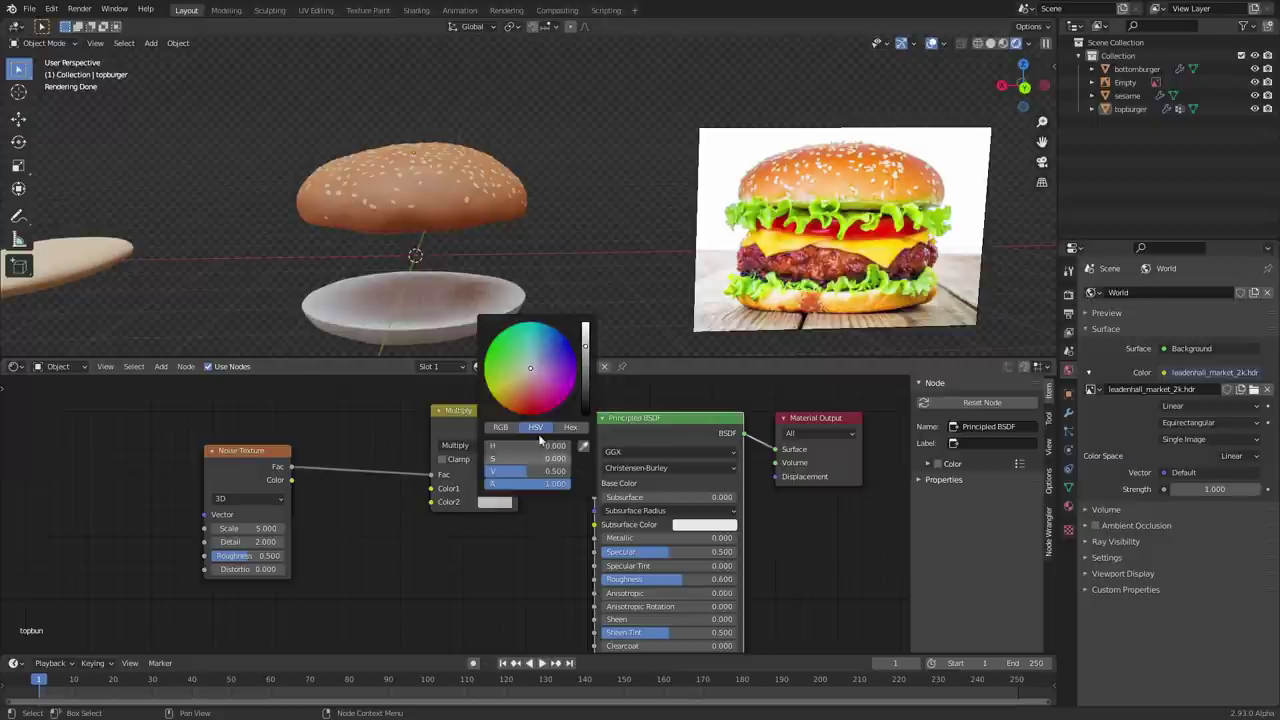
left_click(582, 406)
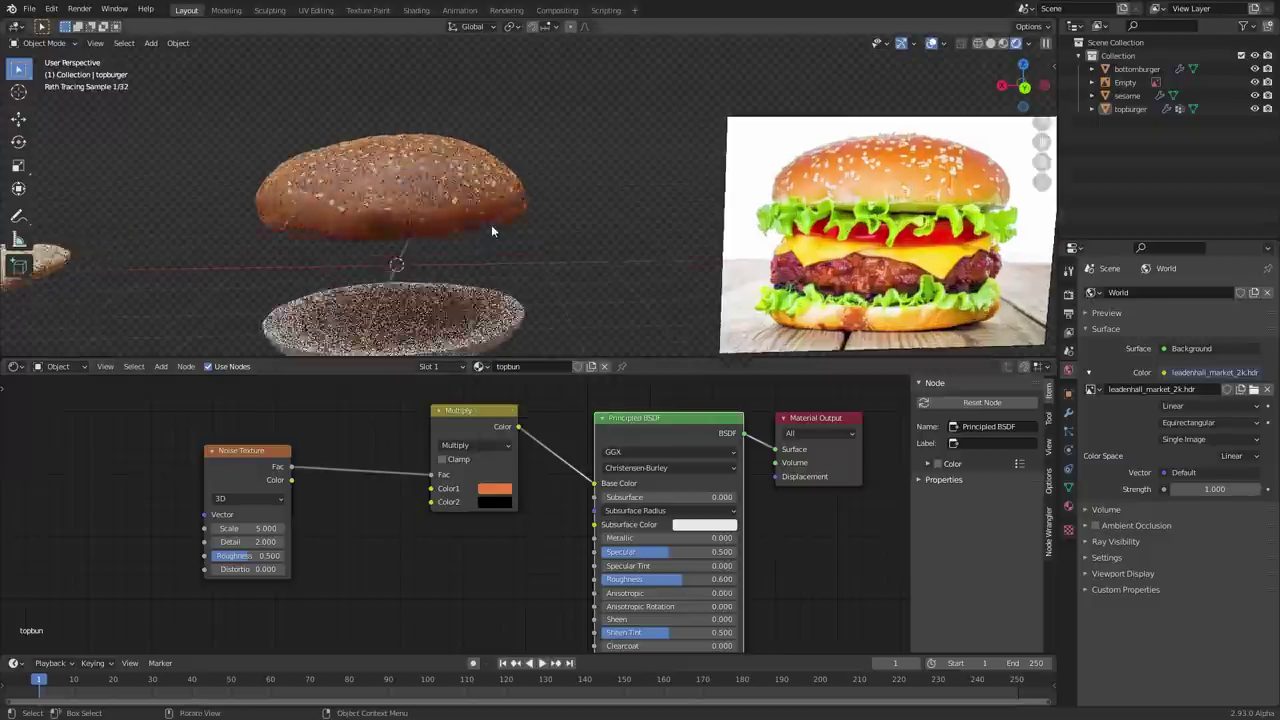
scroll(547, 201, "up", 2)
middle_click_drag(547, 201, 589, 219, "shift")
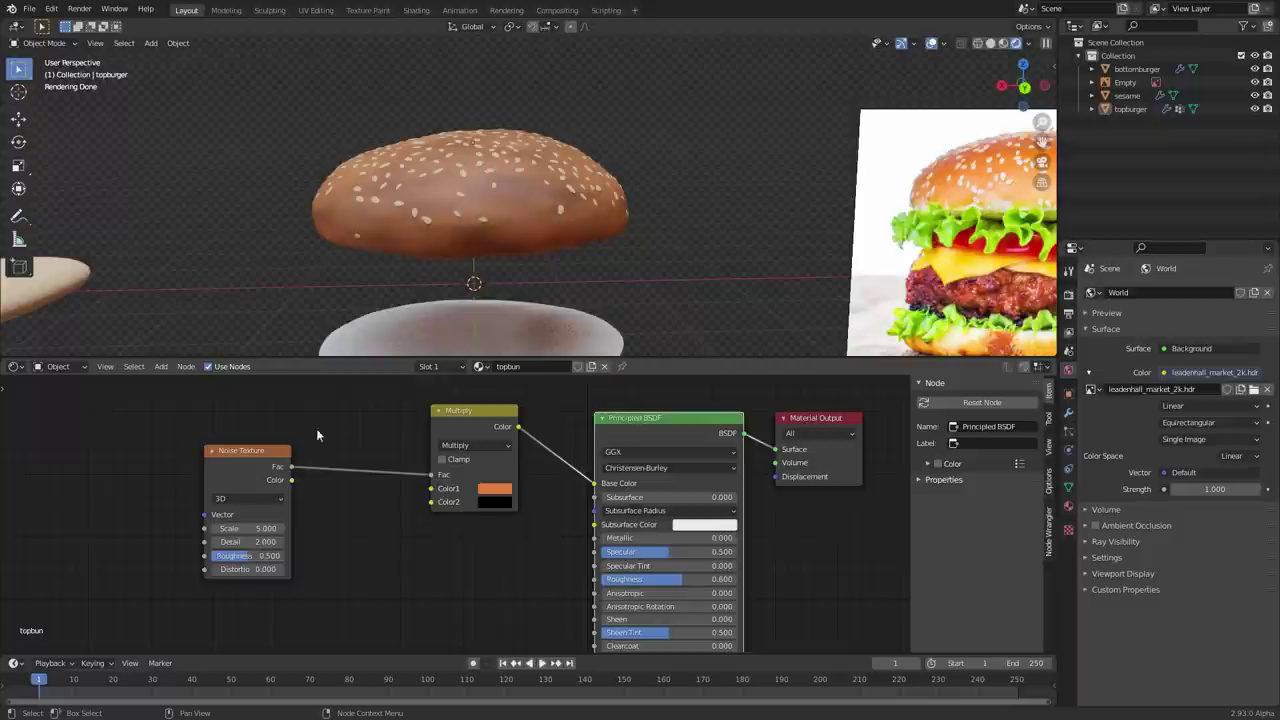
scroll(661, 138, "up", 4)
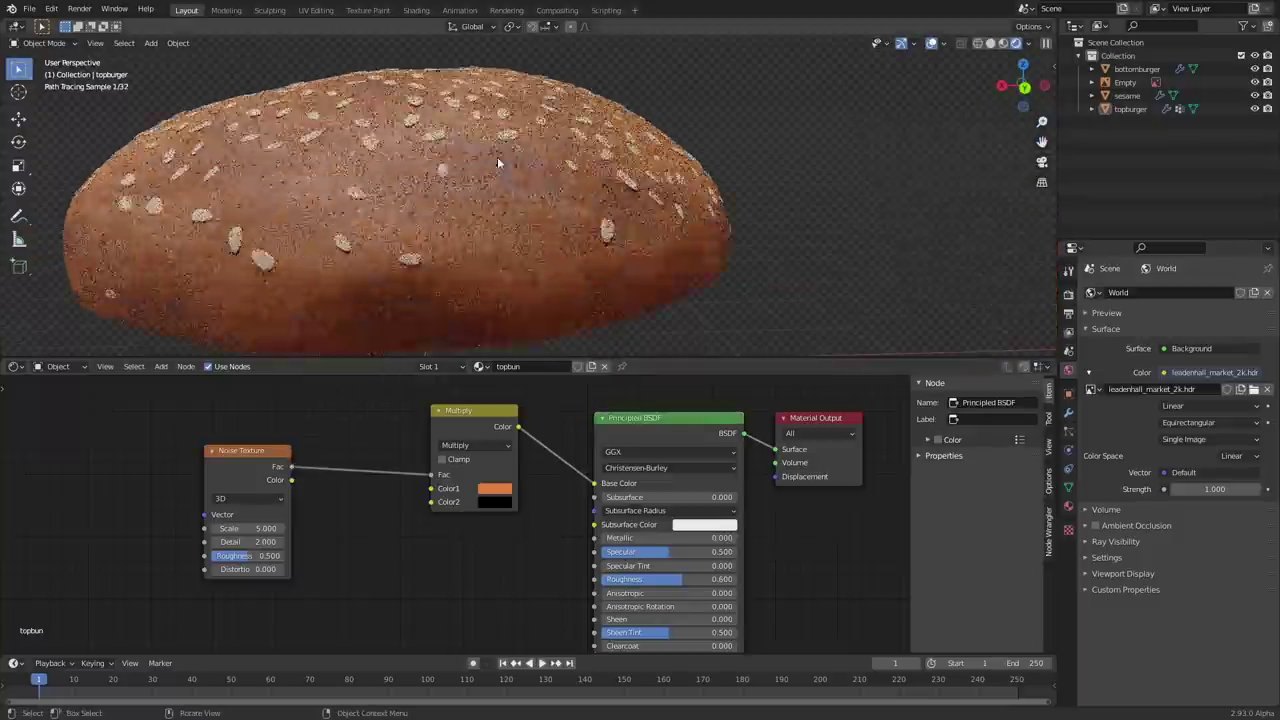
scroll(661, 138, "down", 5)
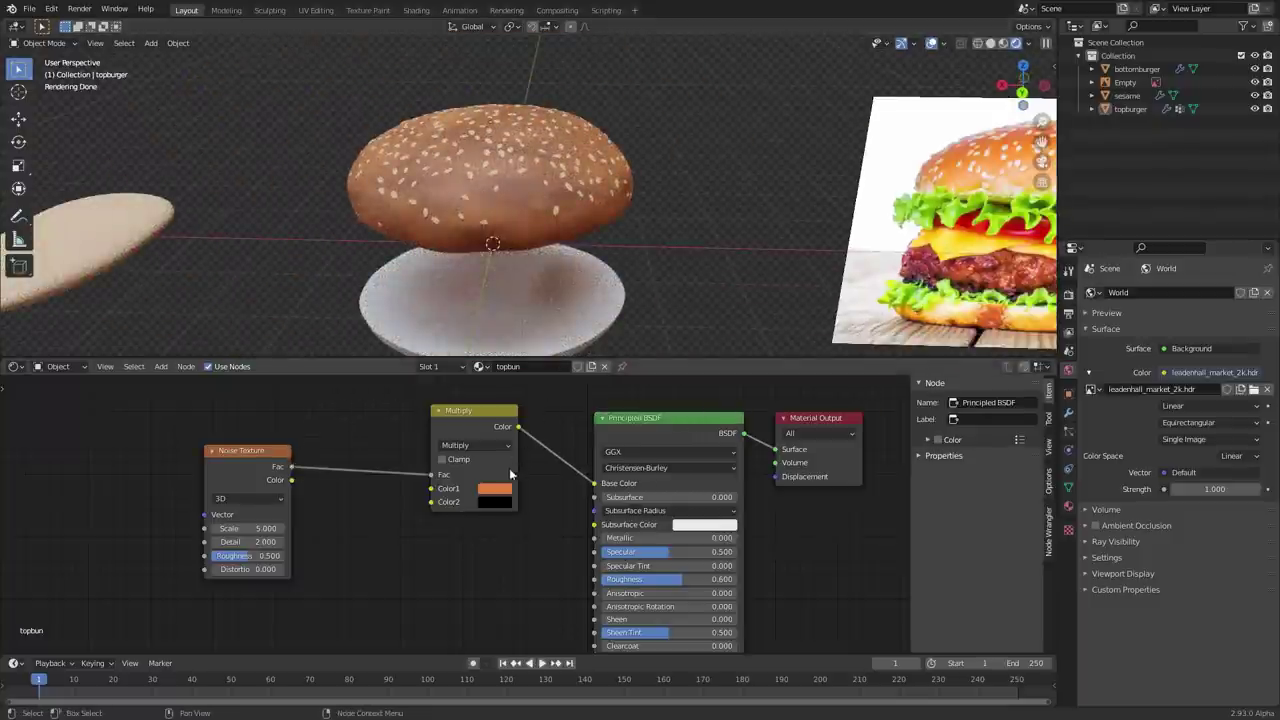
- Brighten the orange first colour to a value of about 0.9
left_click(505, 488)
left_click_drag(586, 318, 588, 316)
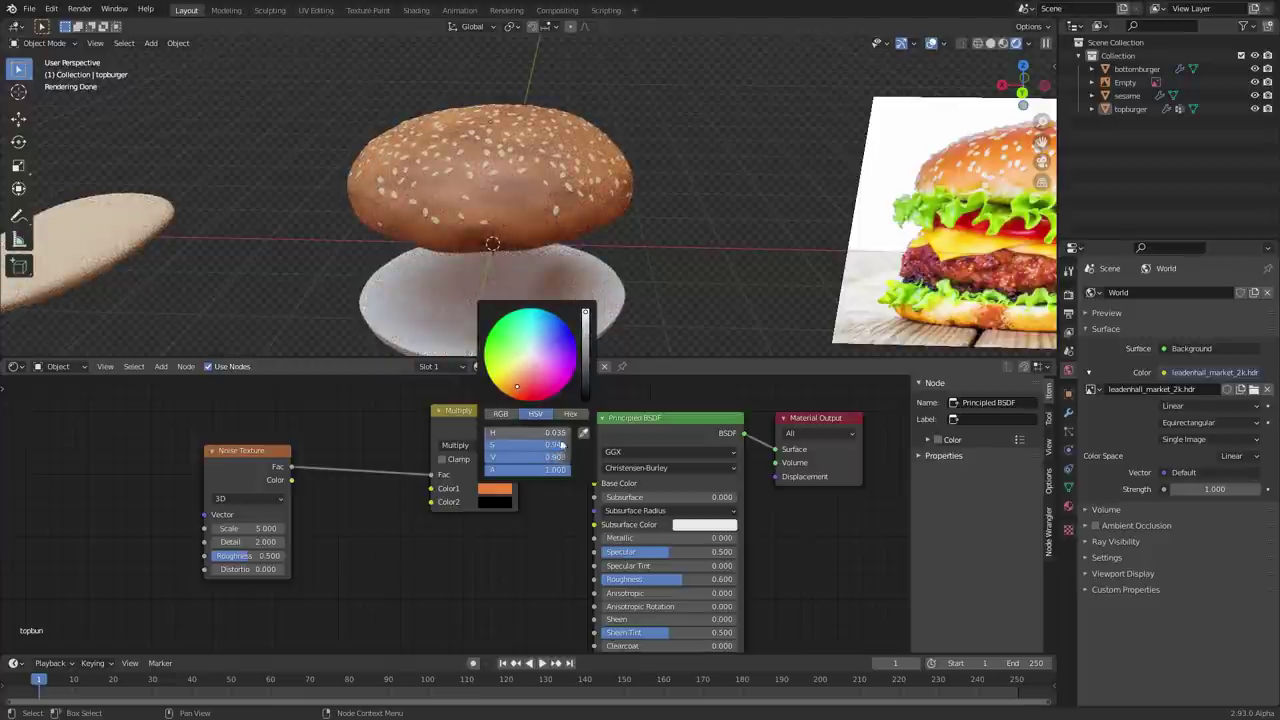
scroll(518, 415, "up", 2)
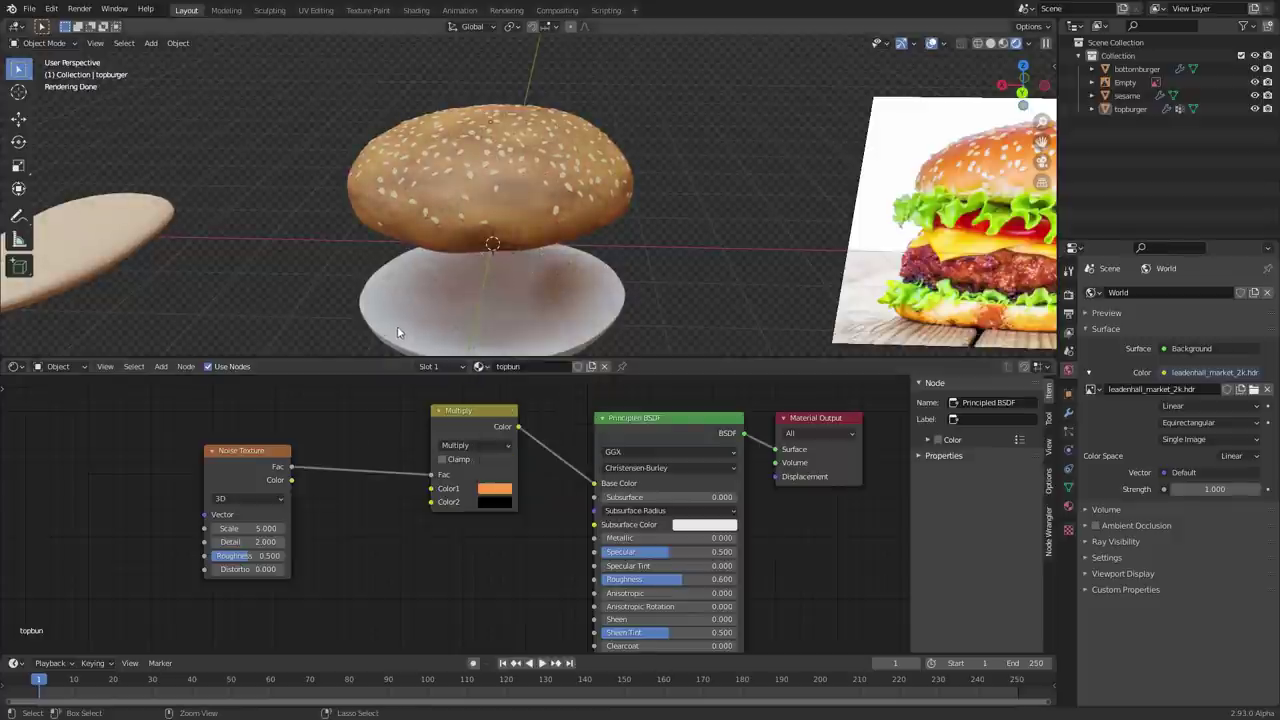
middle_click_drag(448, 321, 484, 137)
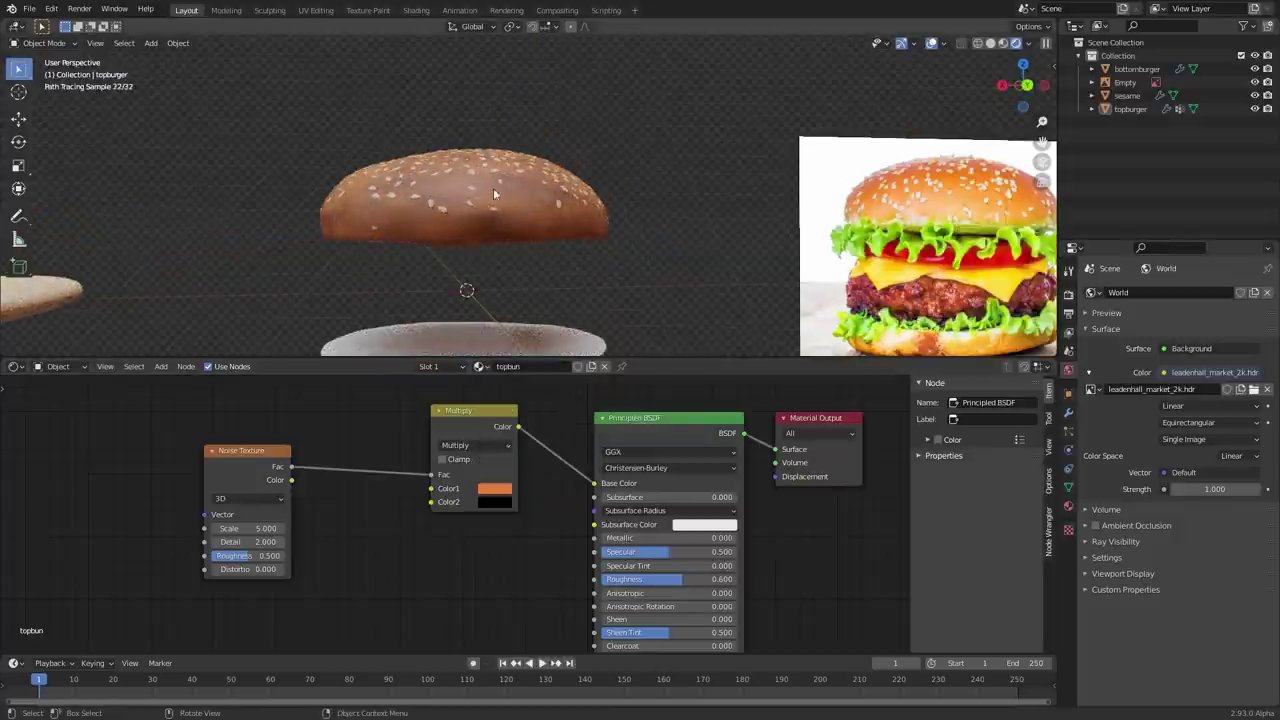
middle_click_drag(377, 440, 529, 468)
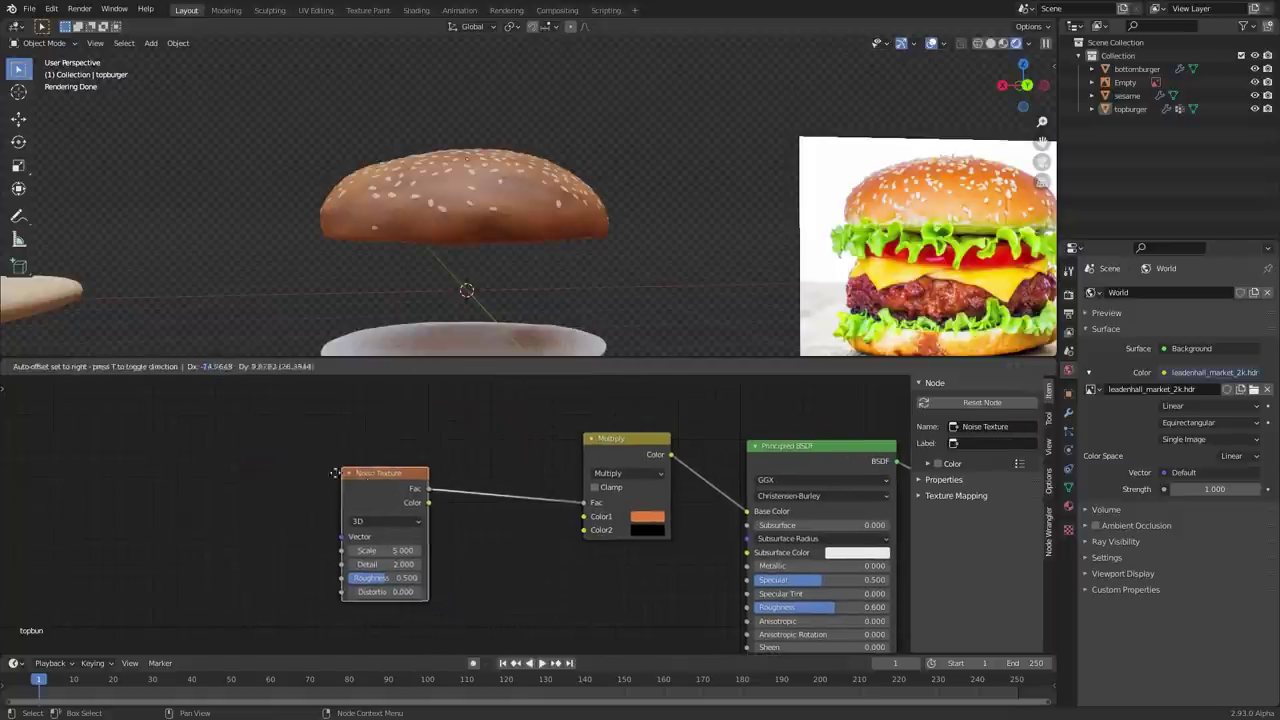
- Move the Noise Texture node further left and preview the noise on the bun
left_click_drag(384, 466, 248, 456)
left_click(248, 456, "ctrl+shift")
middle_click_drag(453, 235, 470, 250)
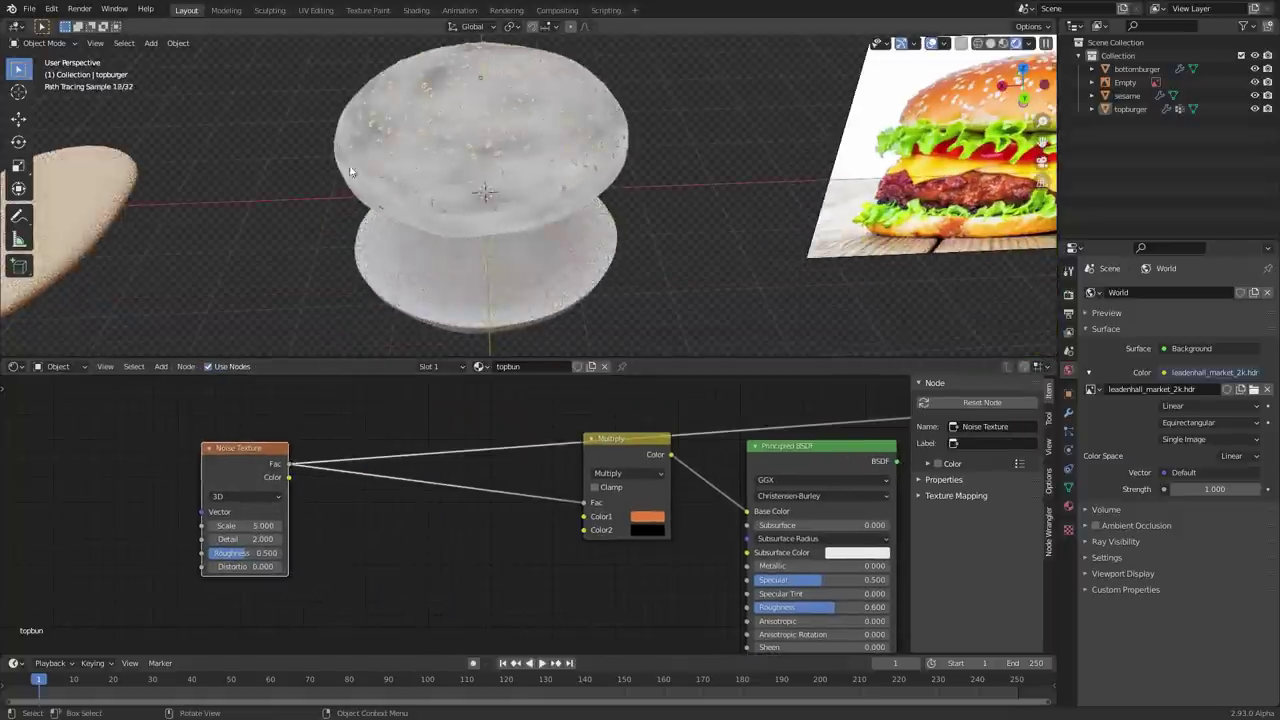
middle_click_drag(329, 534, 622, 482)
- Add a Texture Coordinate node and feed its Object output into the noise Vector
key("shift+a")
mouse_move(300, 455)
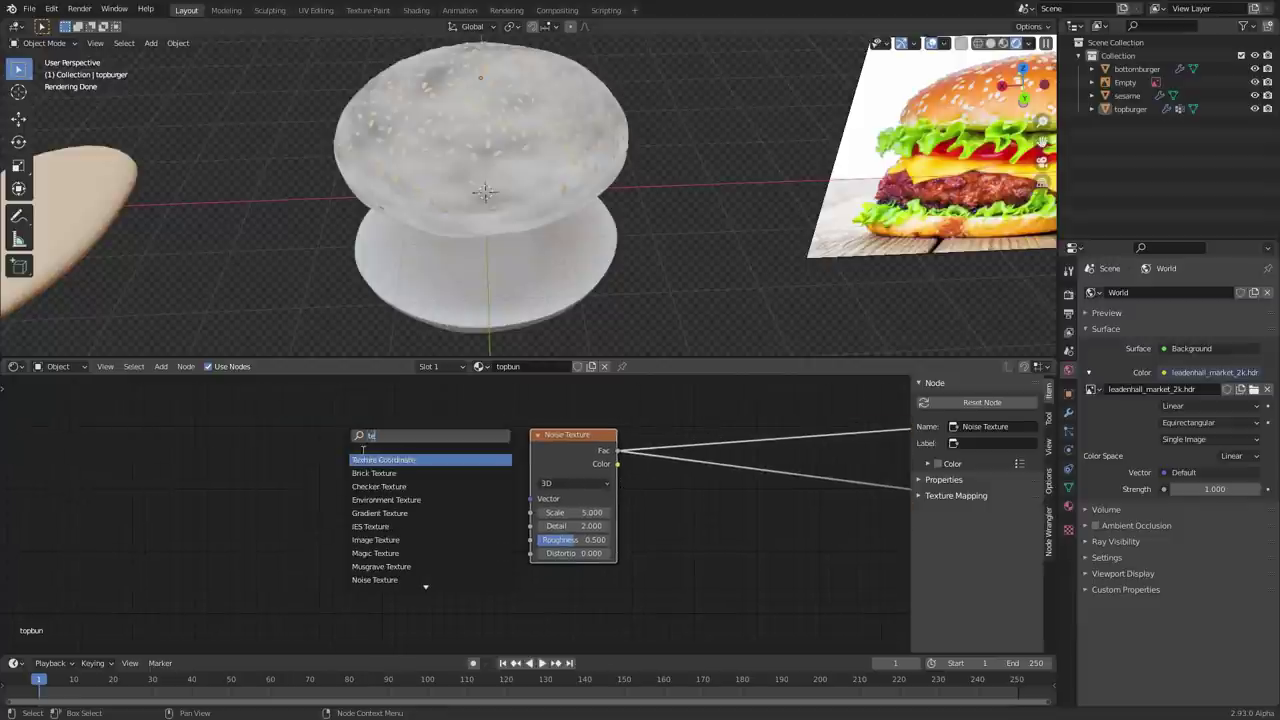
left_click(380, 500)
left_click(337, 500)
left_click_drag(377, 501, 530, 498)
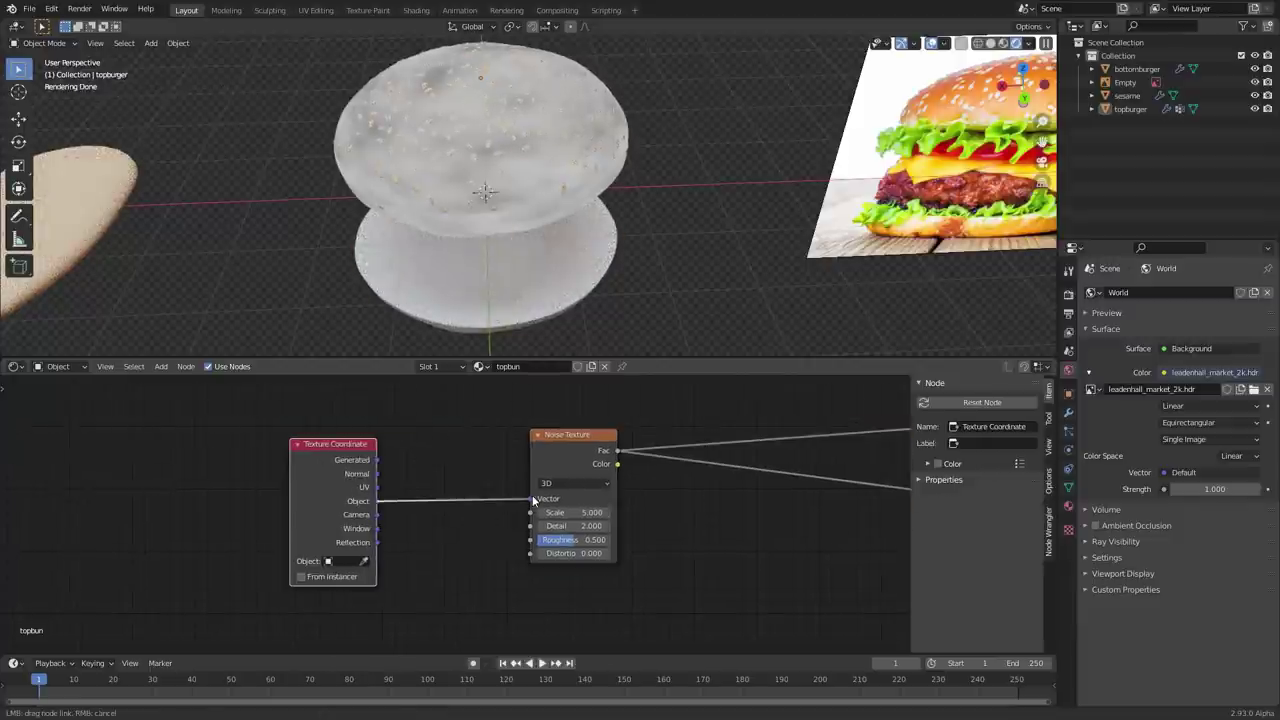
scroll(498, 171, "up", 3)
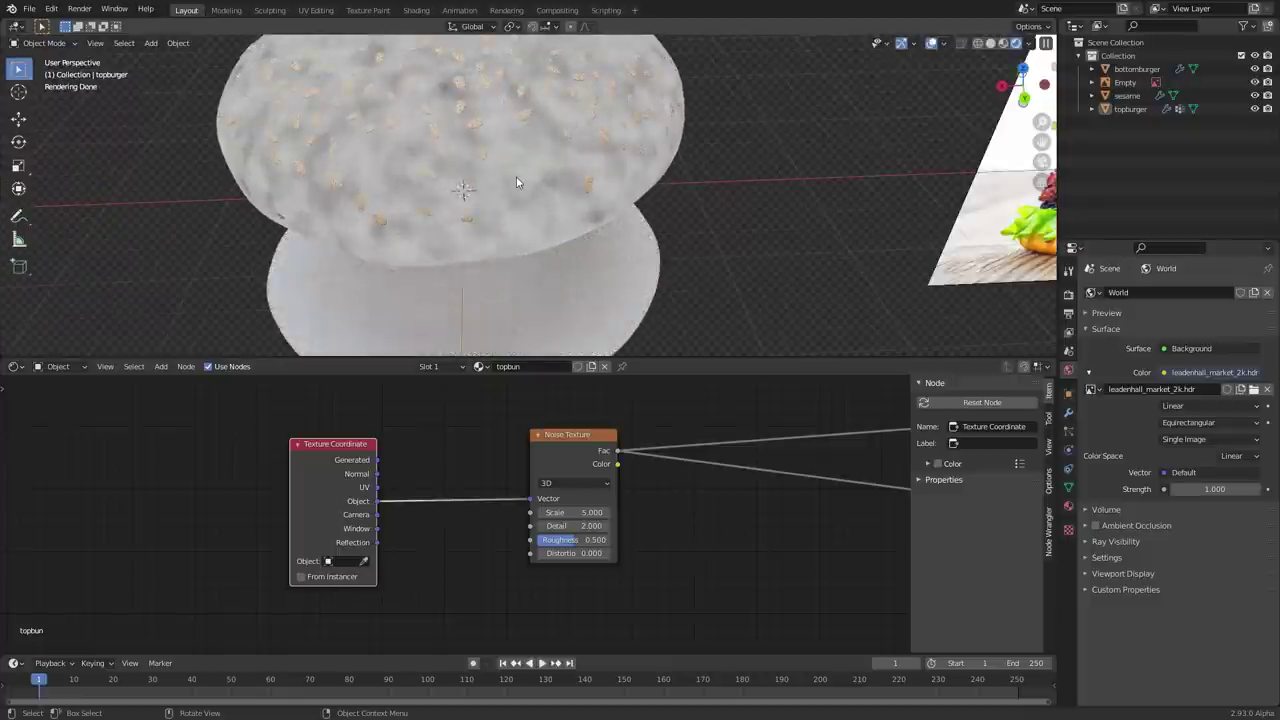
key("ctrl+z")
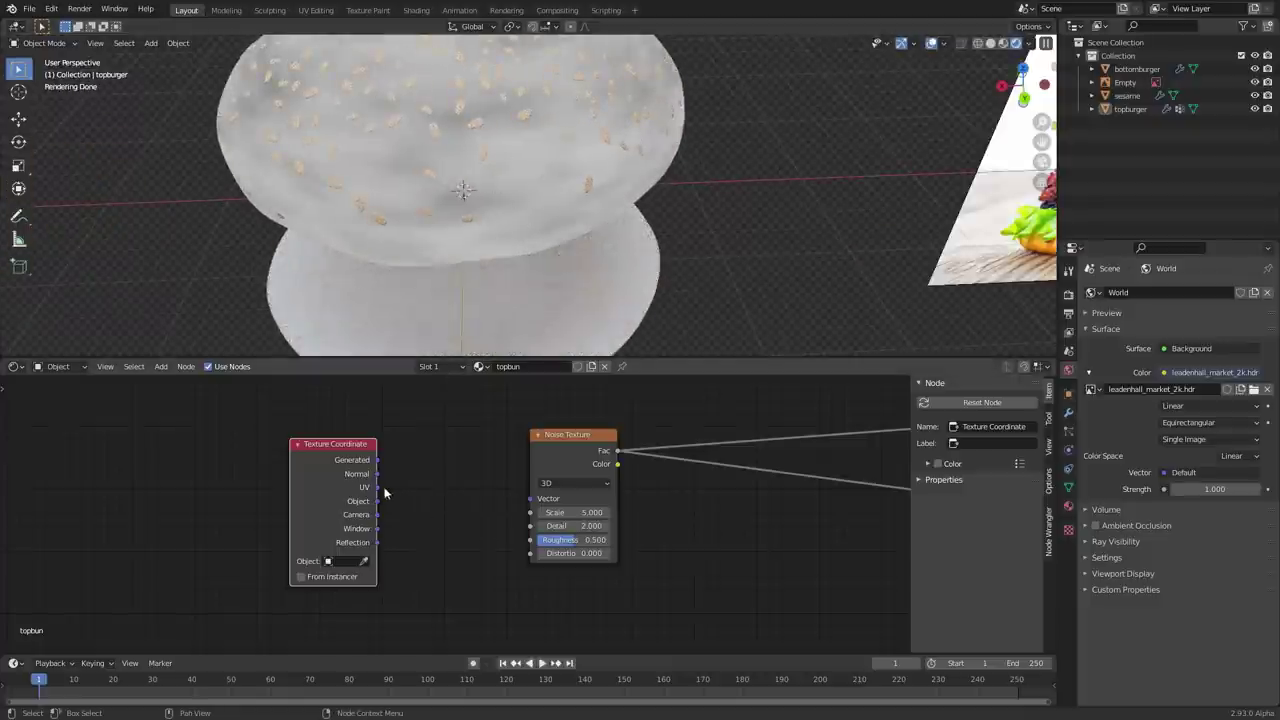
left_click_drag(377, 500, 522, 495)
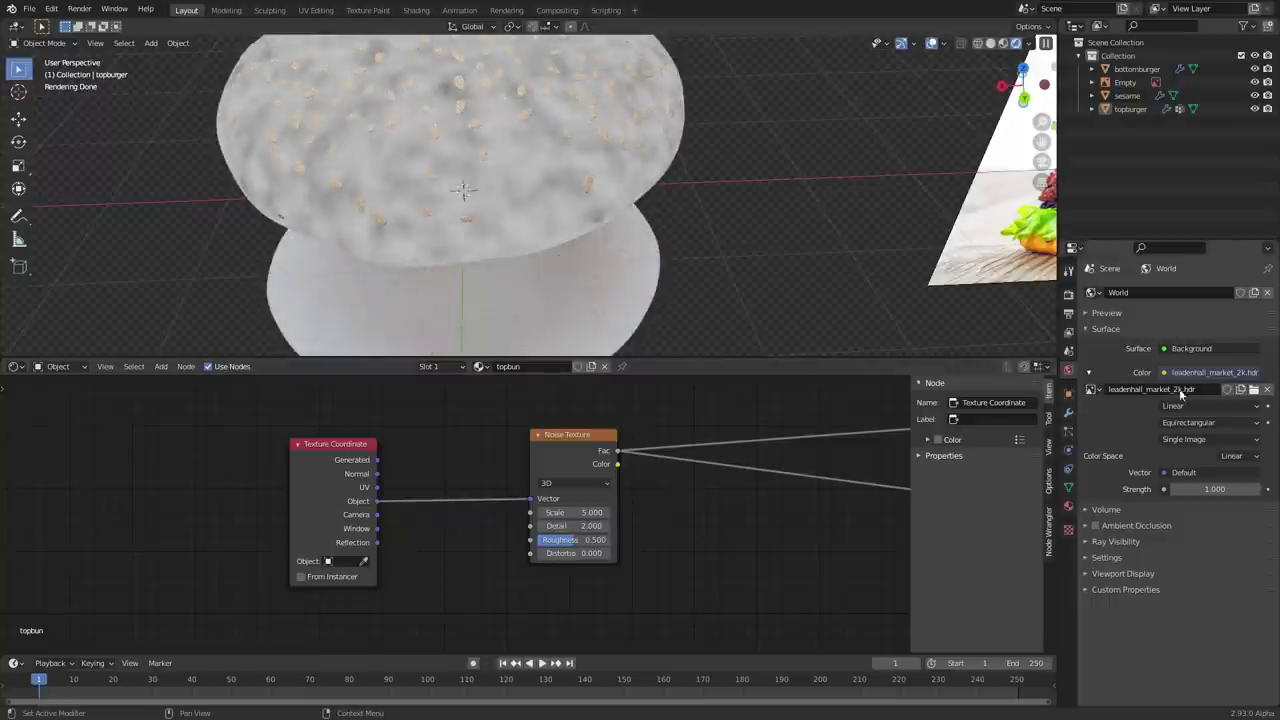
- Lower the Noise Texture scale and preview the full bun shader again
left_click(577, 512)
type("2")
key("Return")
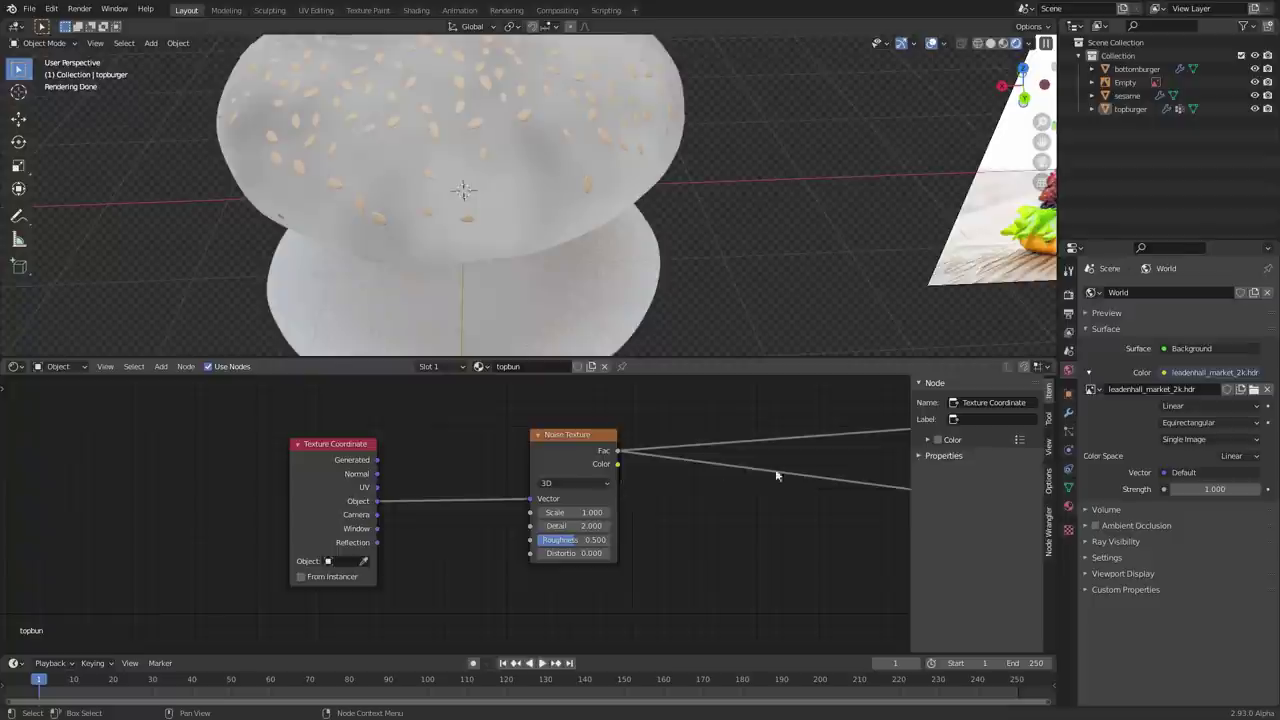
middle_click_drag(777, 470, 450, 484)
left_click(681, 450, "ctrl+shift")
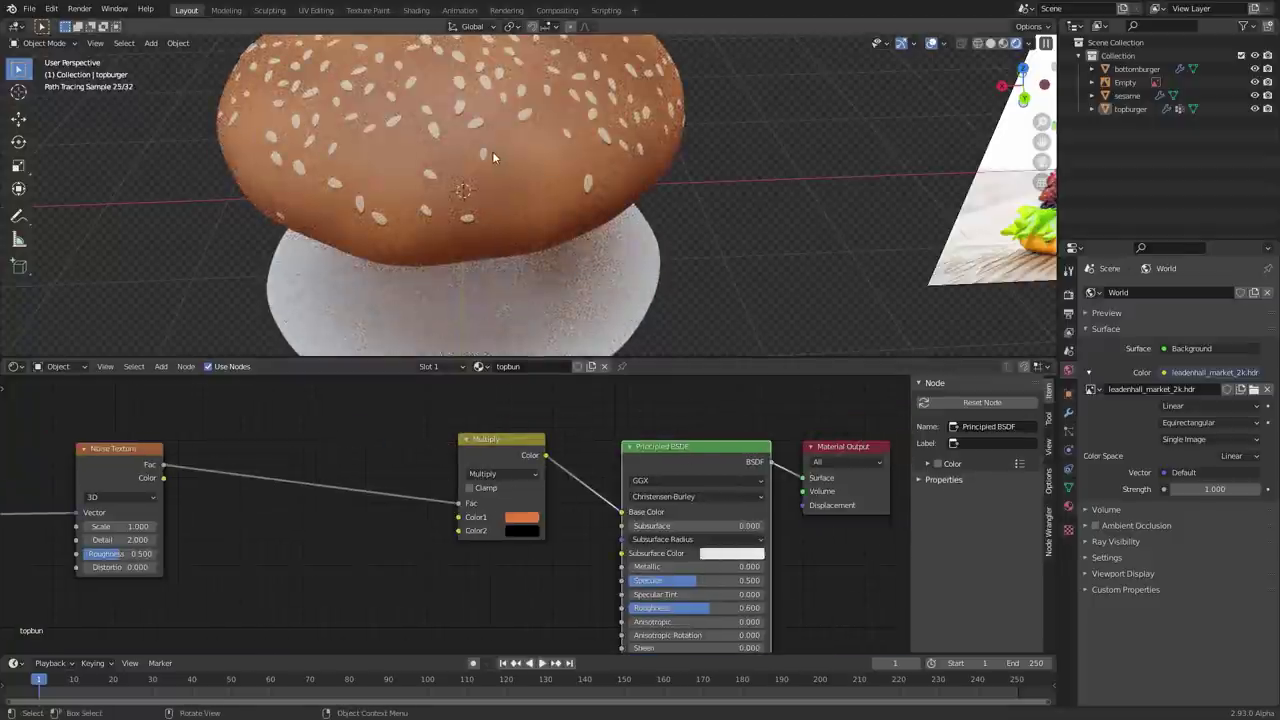
middle_click_drag(231, 422, 476, 428)
key("shift+a")
left_click(476, 428)
- Insert a ColorRamp between the noise and Multiply, with its black stop at 0.227
type("col")
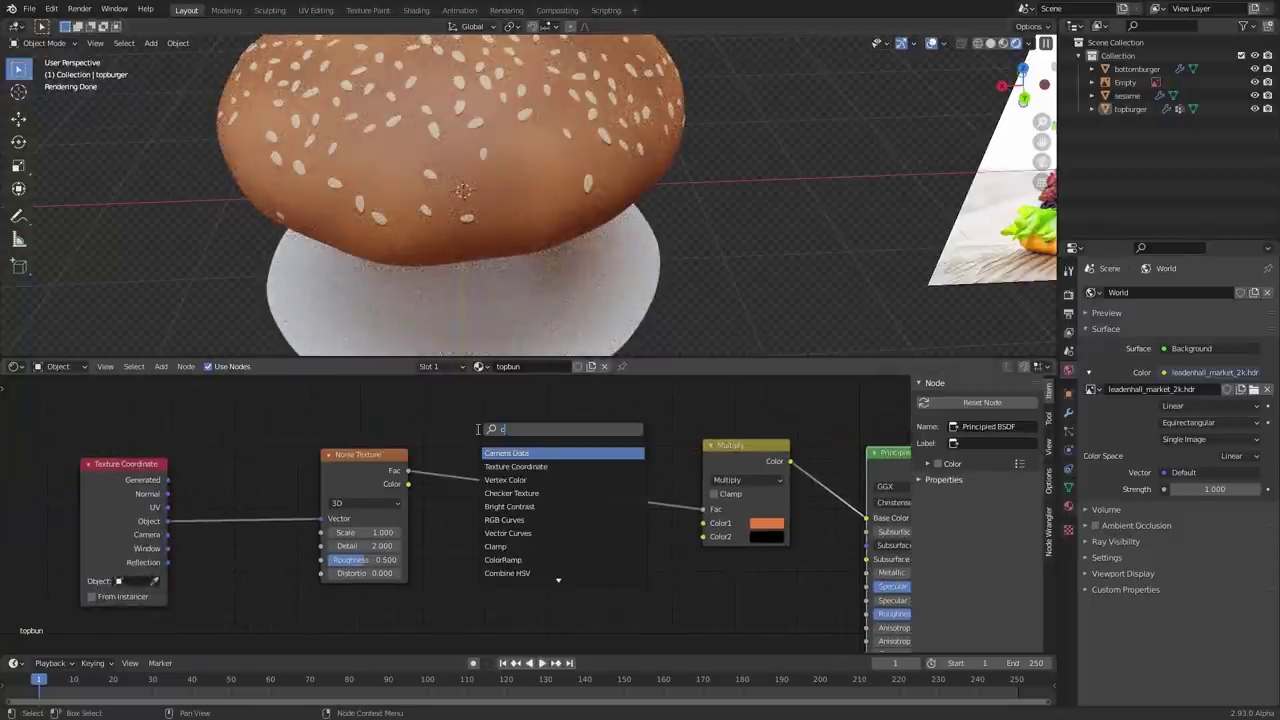
left_click(503, 466)
left_click(544, 427)
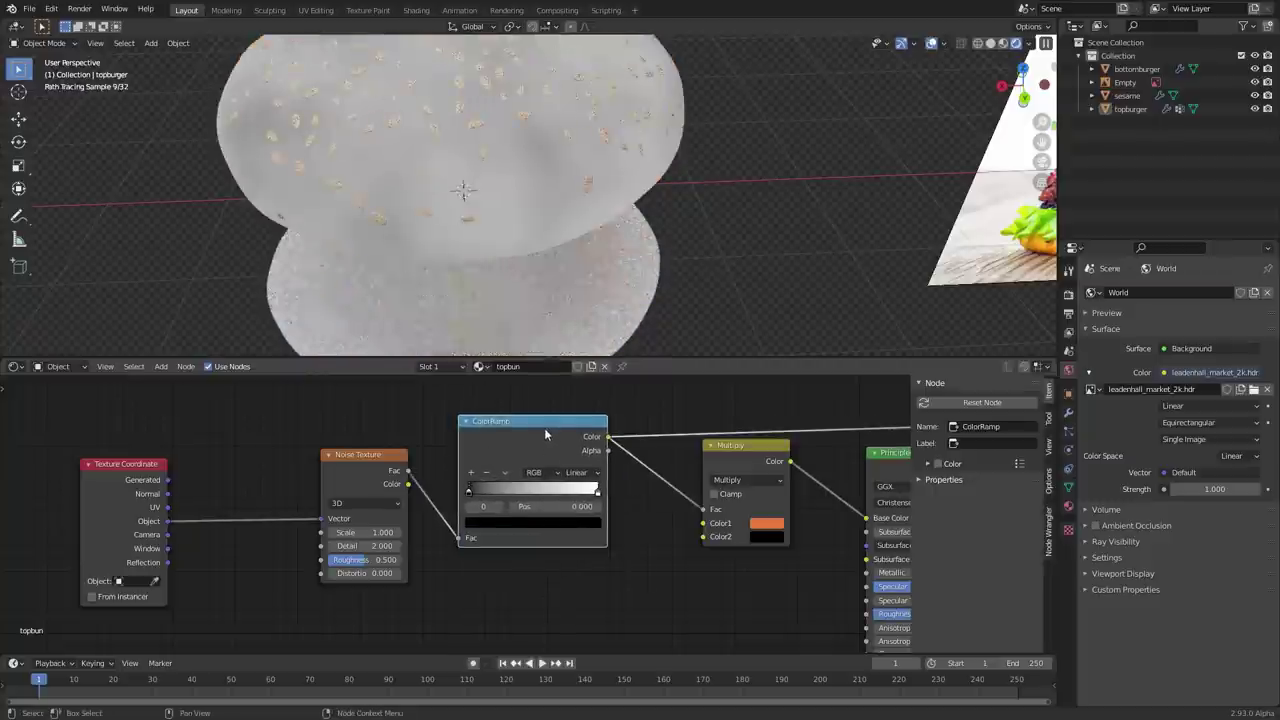
left_click_drag(541, 504, 545, 508)
middle_click_drag(406, 459, 273, 451)
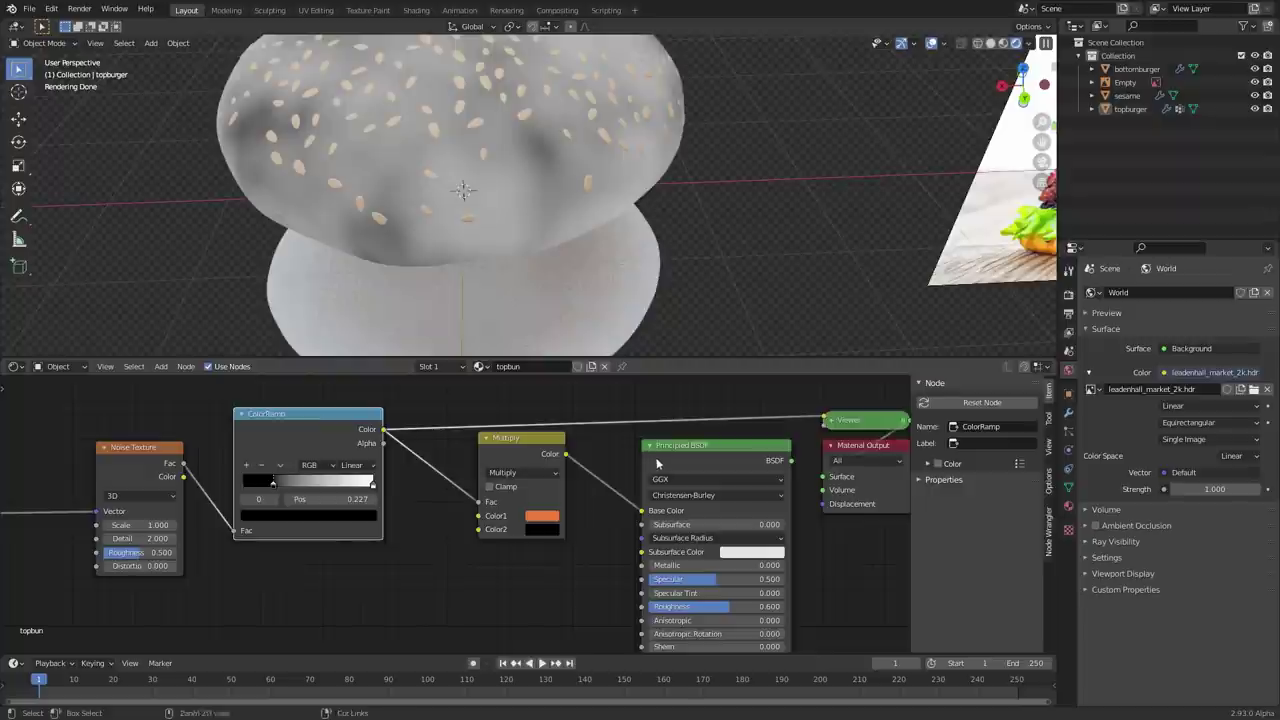
- Tune the ColorRamp stops: black at about 0.25, white at about 0.86
left_click(675, 450, "ctrl+shift")
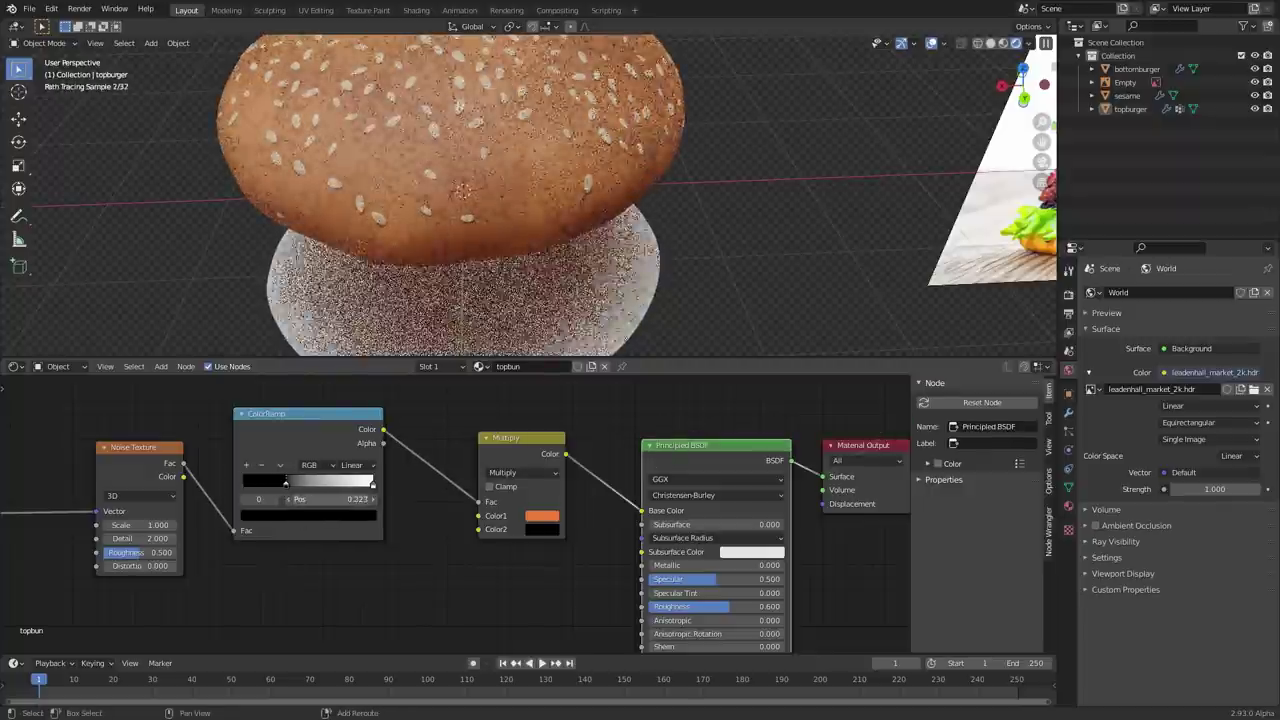
mouse_move(272, 482)
left_mouse_down()
mouse_move(362, 483)
mouse_move(262, 498)
left_mouse_up()
left_click(372, 483)
scroll(543, 124, "down", 3)
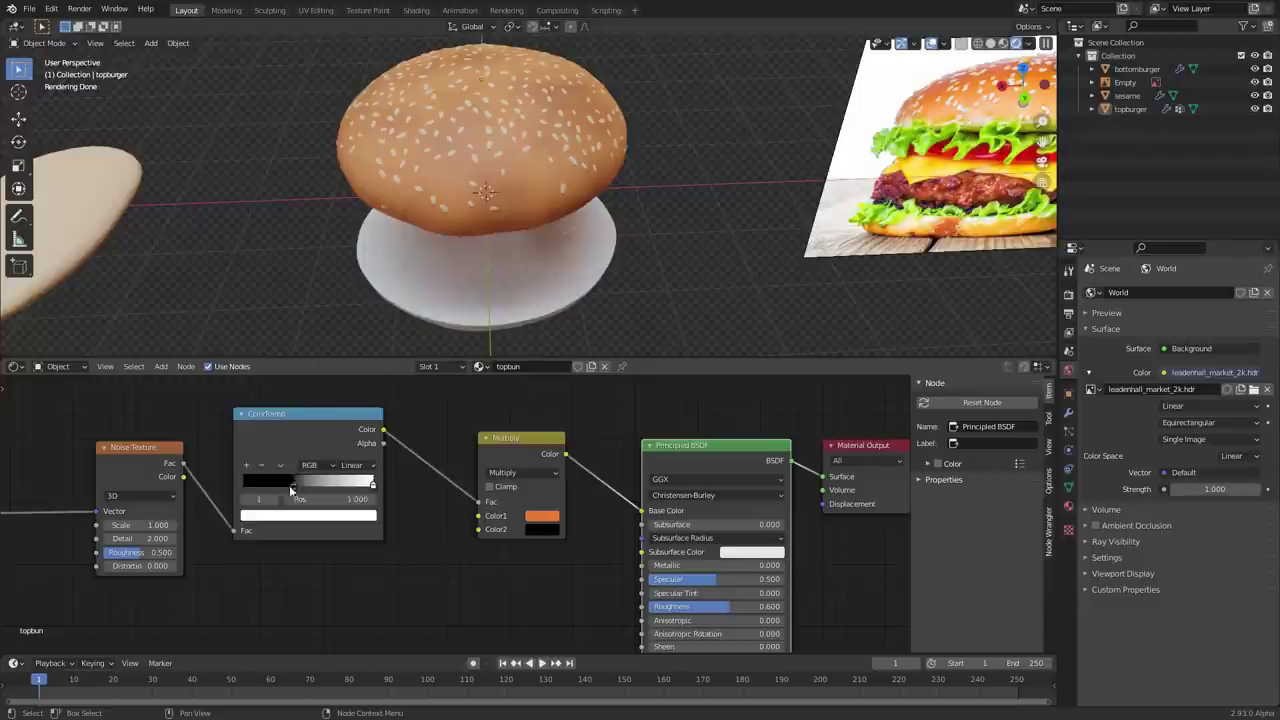
left_click(245, 499)
left_click_drag(330, 499, 310, 499)
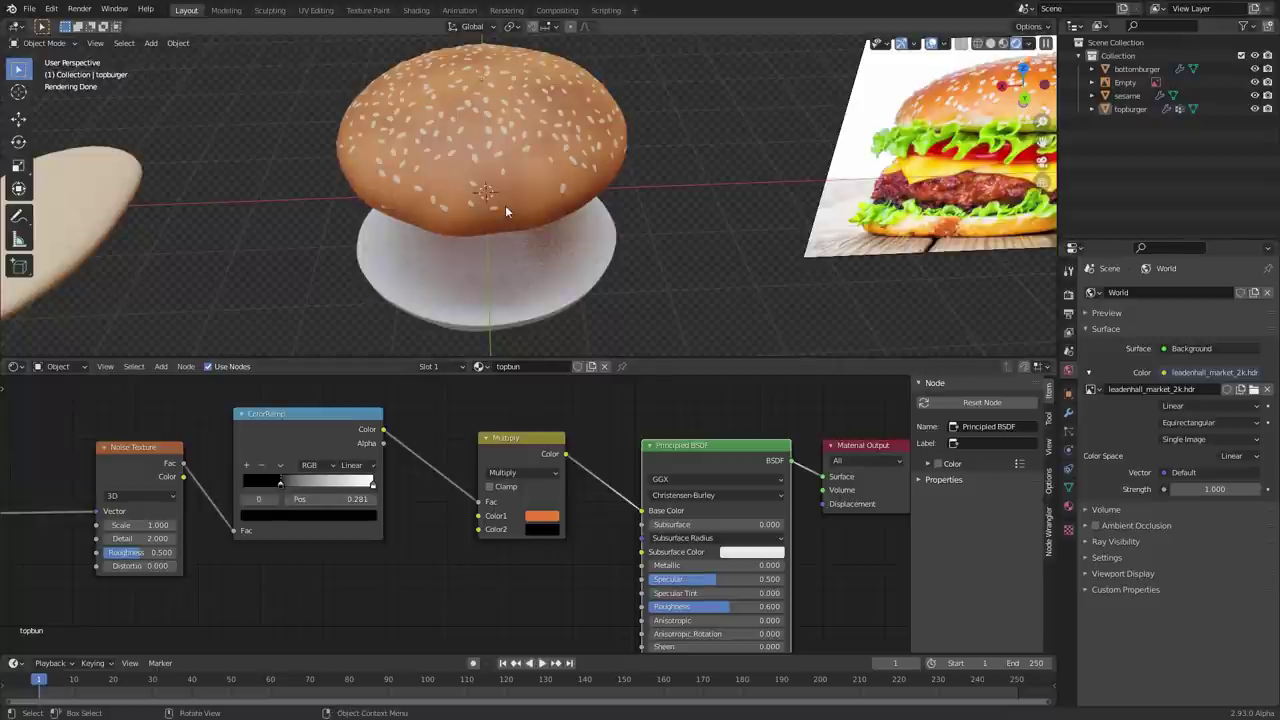
scroll(658, 172, "down", 2)
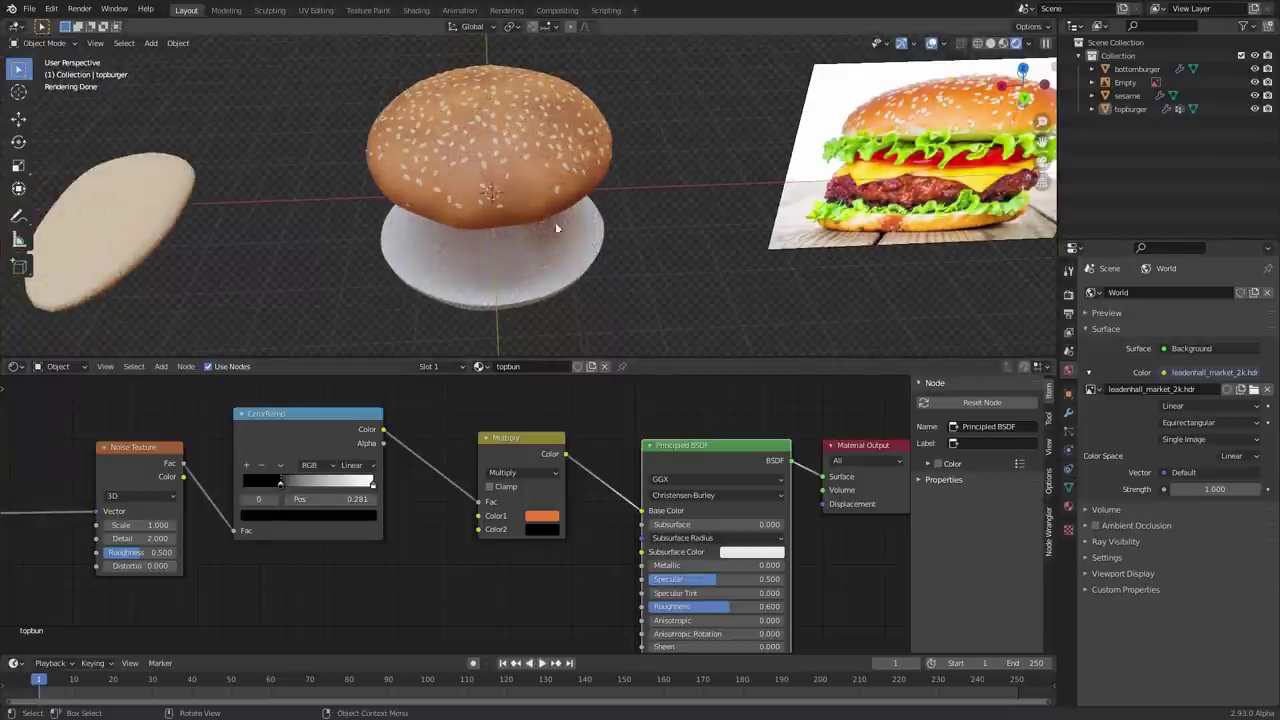
middle_click_drag(669, 118, 610, 147)
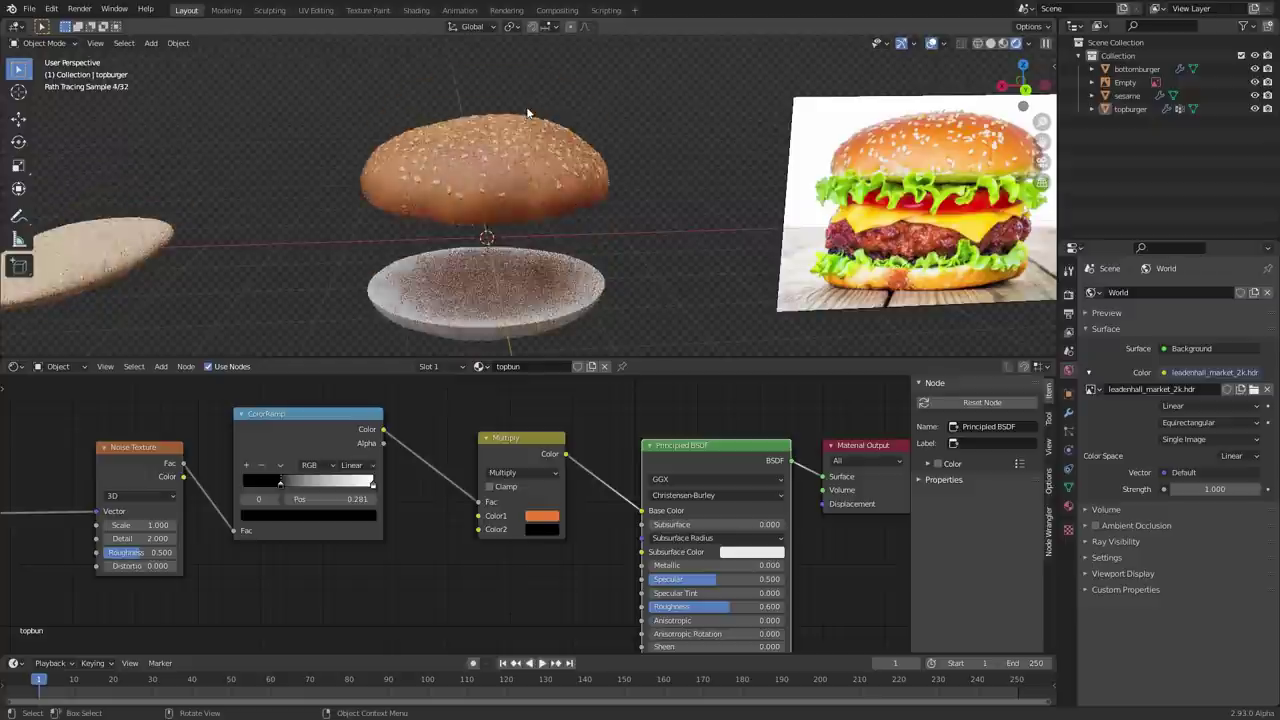
left_click(276, 500)
left_click_drag(316, 498, 302, 498)
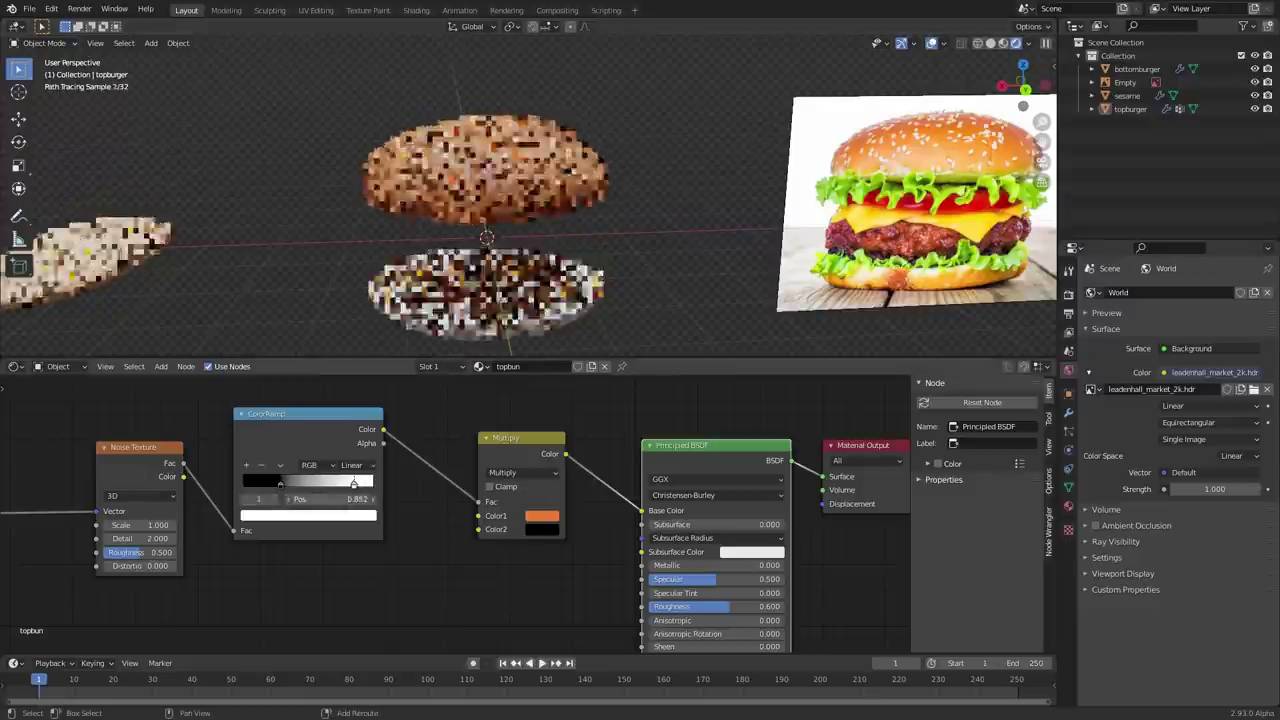
scroll(470, 250, "up", 2)
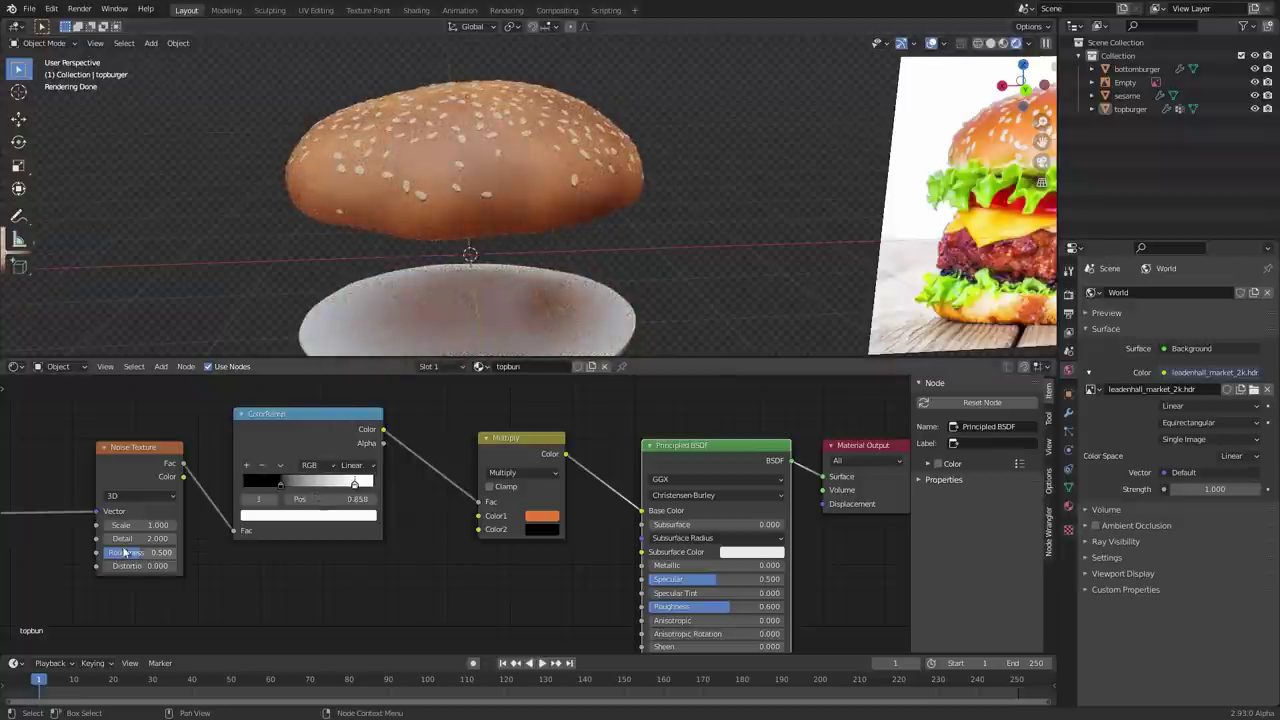
- Set noise Detail to 16 and Roughness to 0.675, and restore Principled BSDF to the output
left_click_drag(140, 538, 230, 538)
scroll(490, 186, "up", 3)
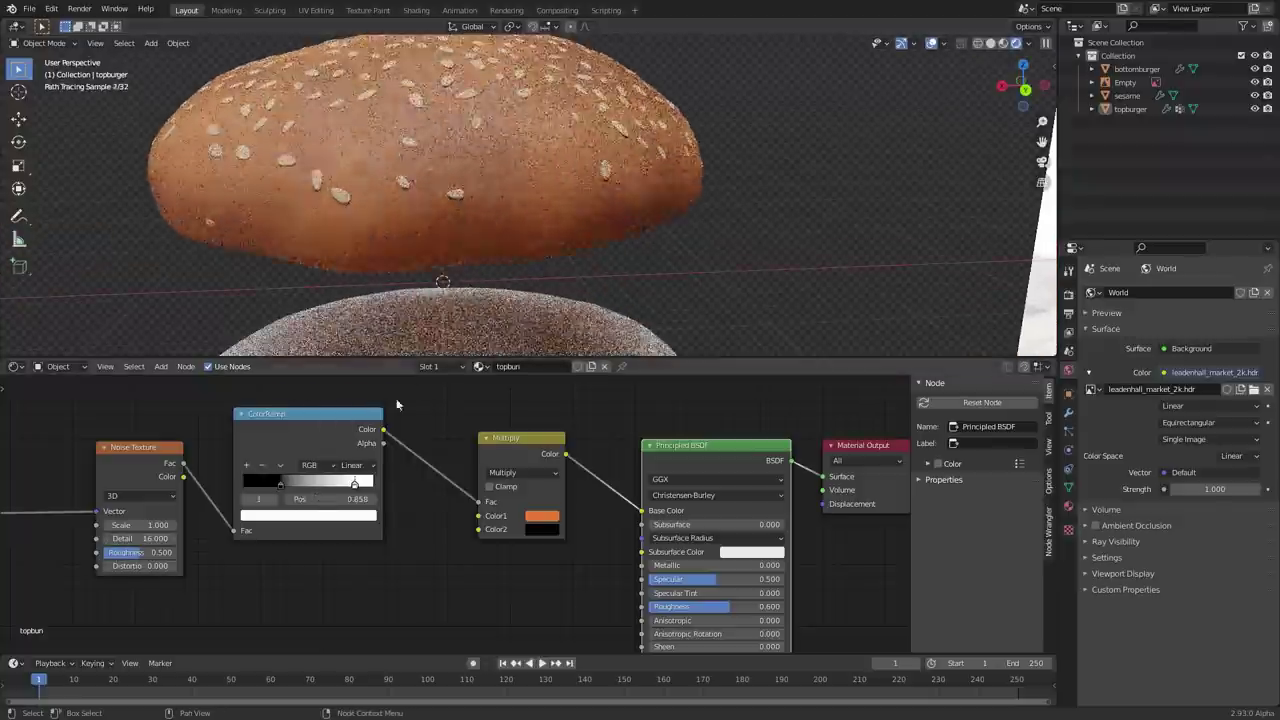
left_click(324, 414, "ctrl+shift")
double_click(140, 538)
type("2")
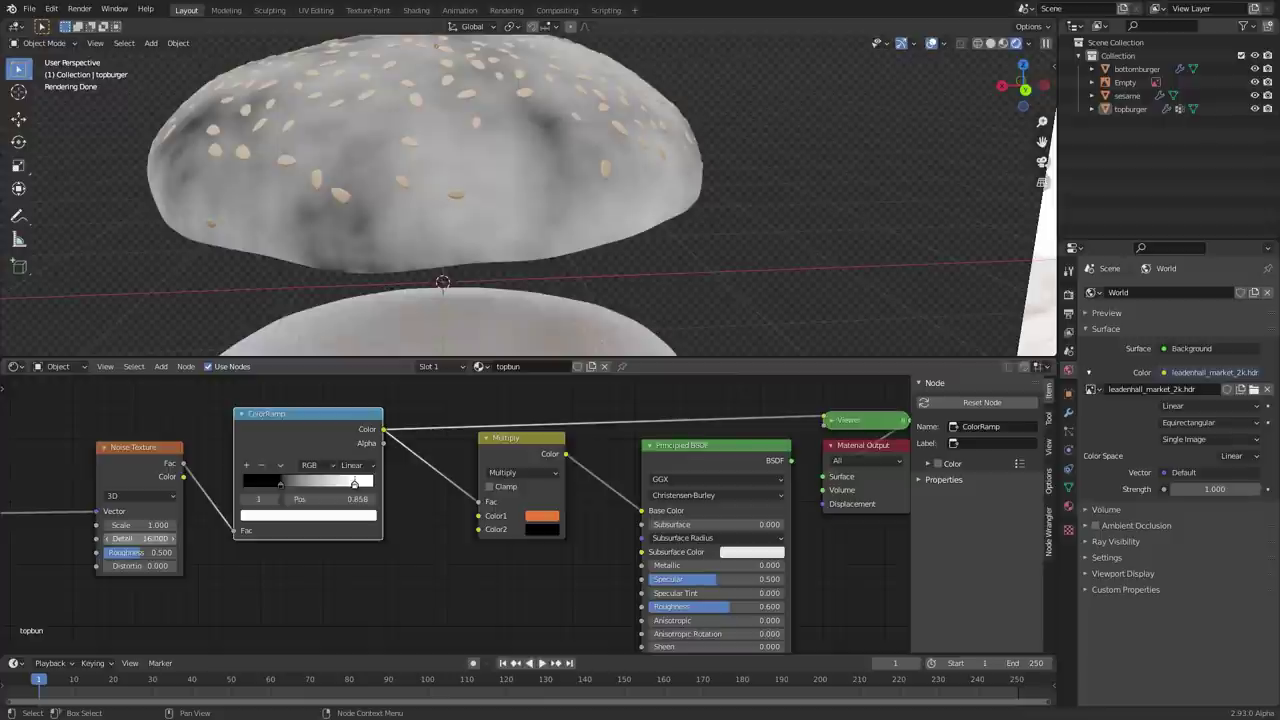
key("Return")
left_click_drag(140, 538, 230, 538)
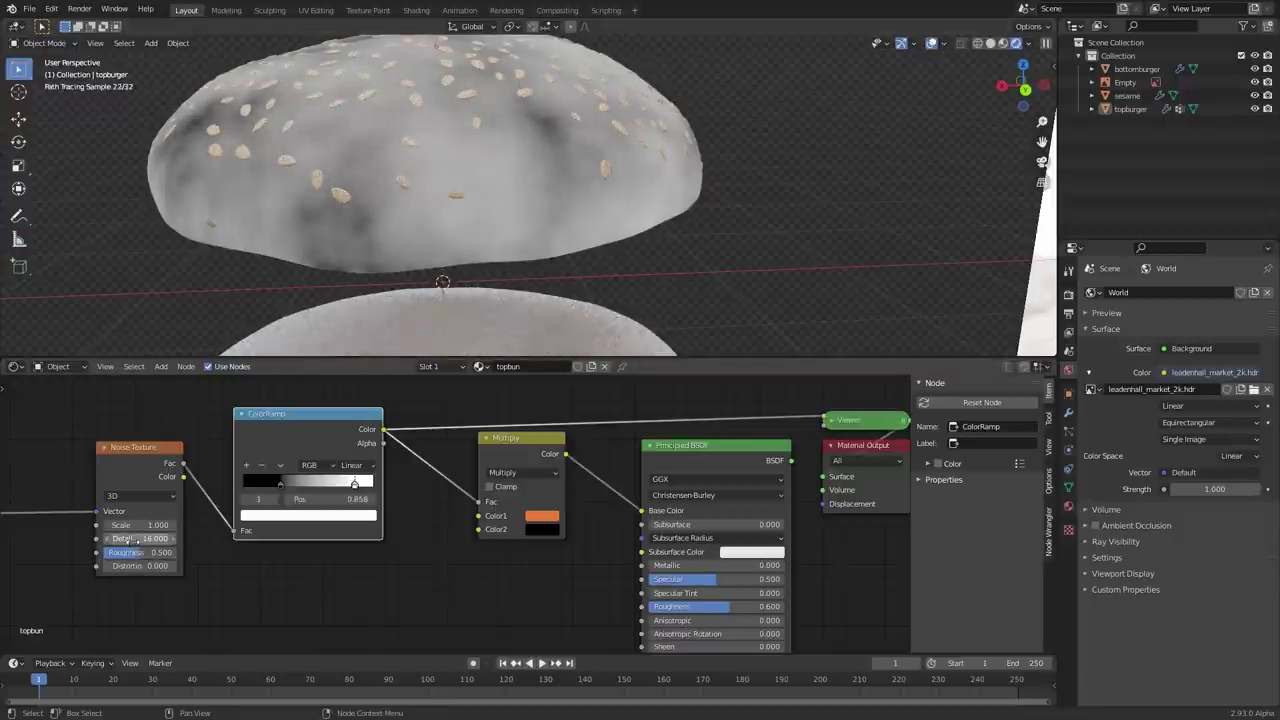
left_click_drag(140, 552, 153, 552)
left_click(686, 453, "ctrl+shift")
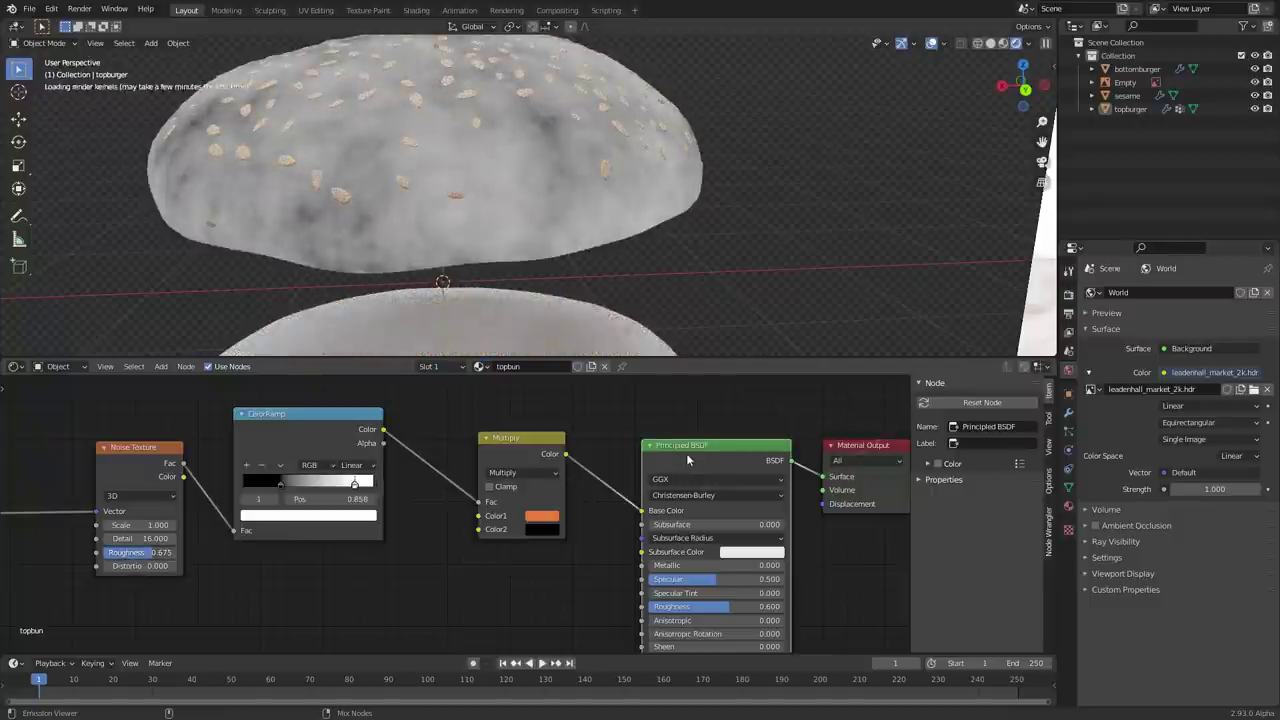
- Rearrange the Multiply and Noise Texture nodes neatly around the ColorRamp
scroll(504, 156, "down", 5)
middle_click_drag(504, 156, 556, 148)
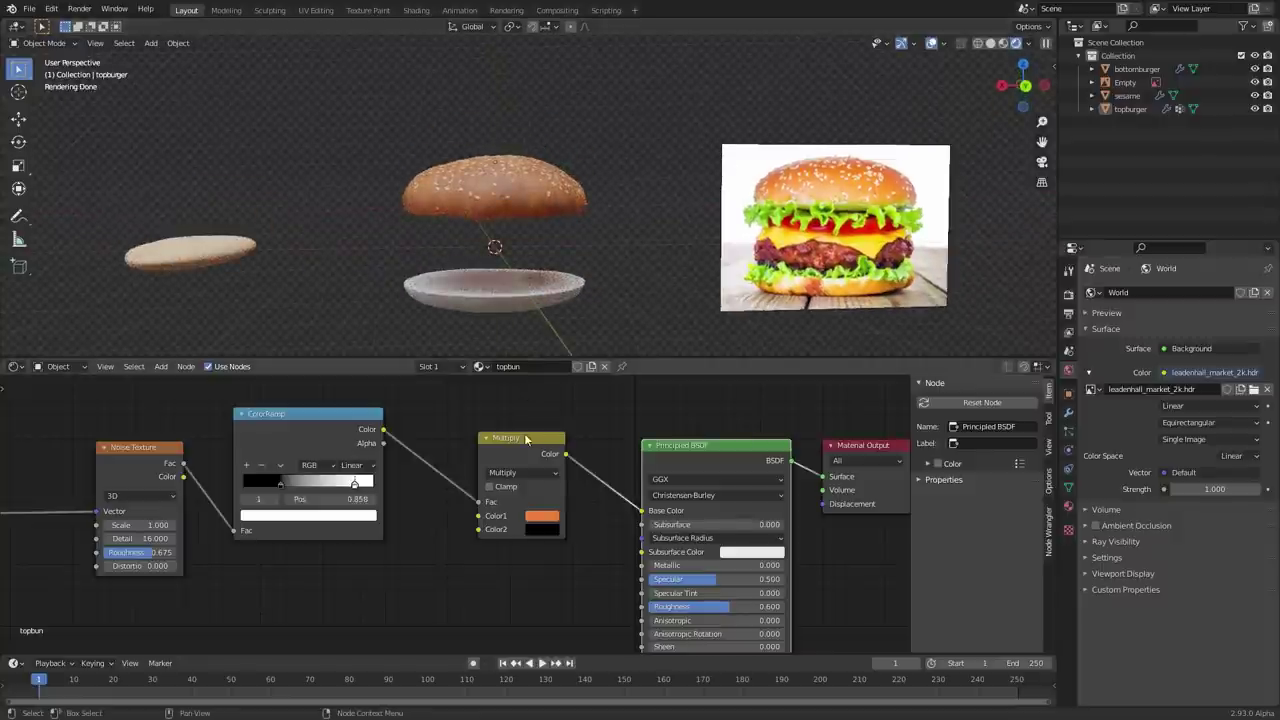
left_click_drag(528, 440, 450, 440)
scroll(465, 453, "down", 2)
middle_click_drag(465, 453, 698, 443)
left_click_drag(472, 463, 430, 423)
scroll(430, 423, "up", 1)
- Duplicate the Noise Texture and feed it Texture Coordinate Object into its Vector
key("shift+d")
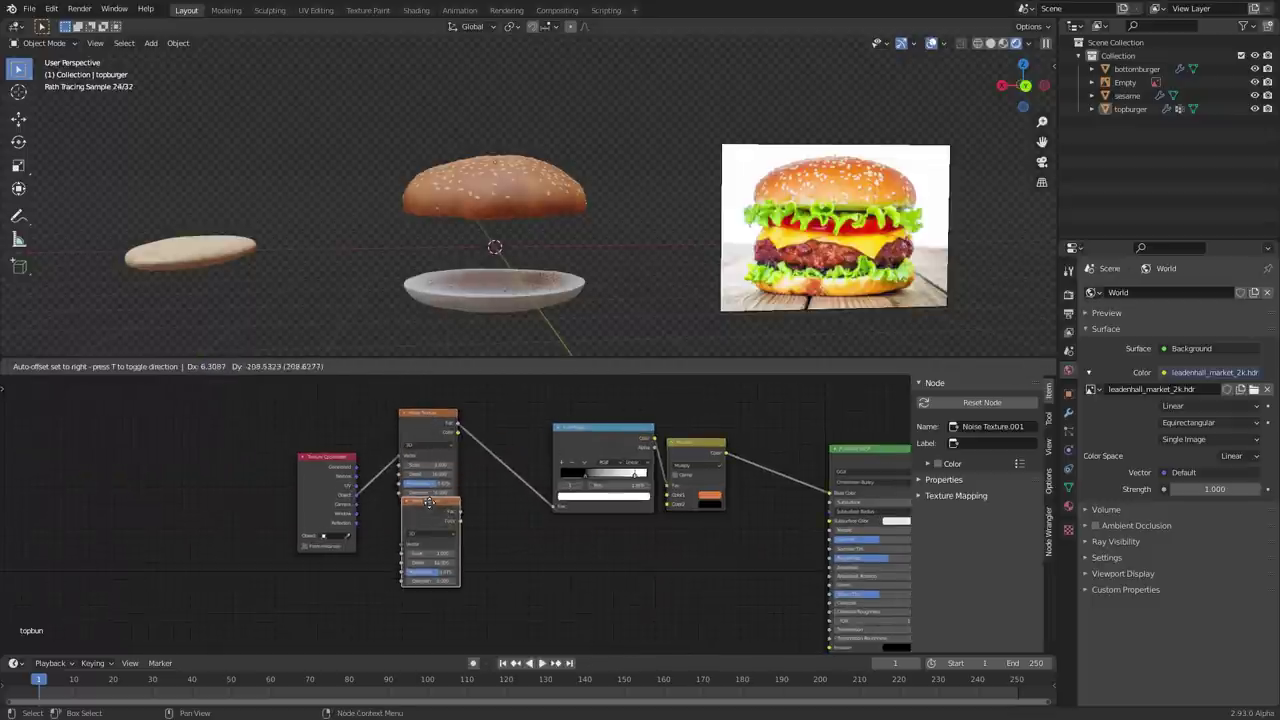
left_click(436, 522)
left_click_drag(356, 494, 401, 546)
middle_click_drag(628, 439, 492, 457)
left_click_drag(492, 457, 444, 457)
left_click_drag(567, 459, 638, 430)
- Duplicate the Multiply node and give its Color2 a lighter orange
key("shift+d")
left_click(547, 513)
scroll(651, 488, "up", 6)
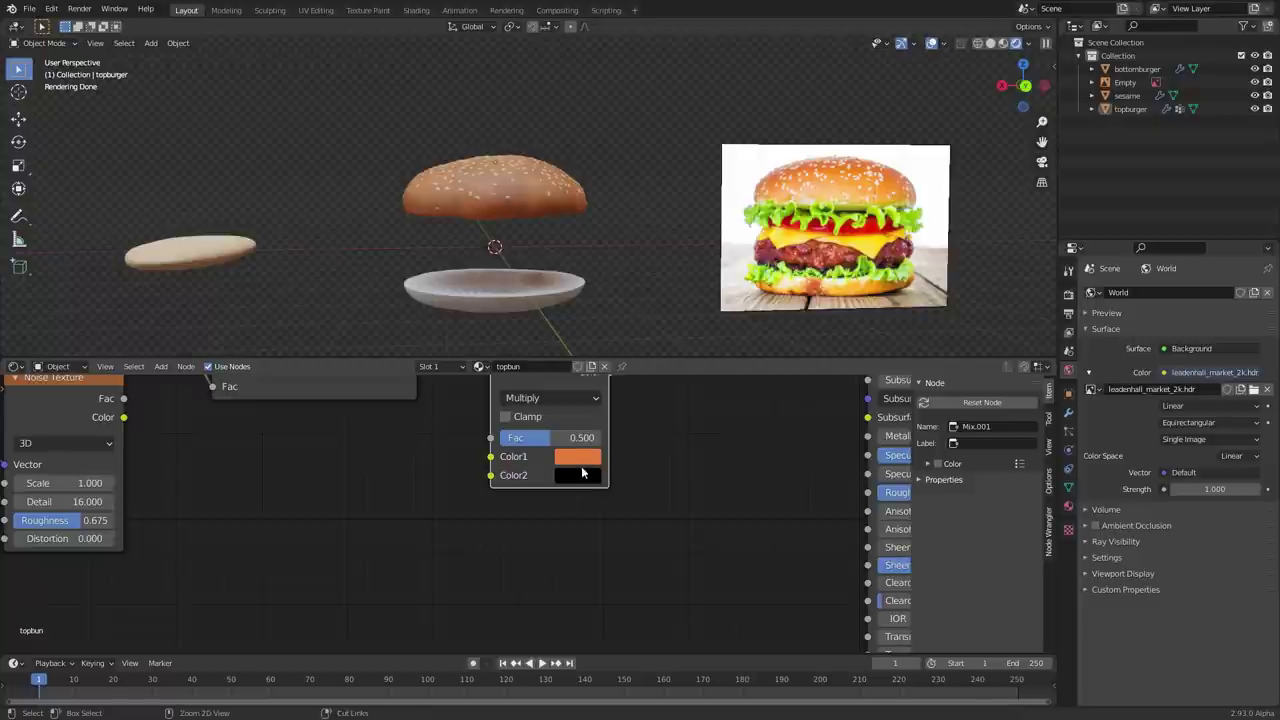
key("ctrl+v")
left_click(582, 474)
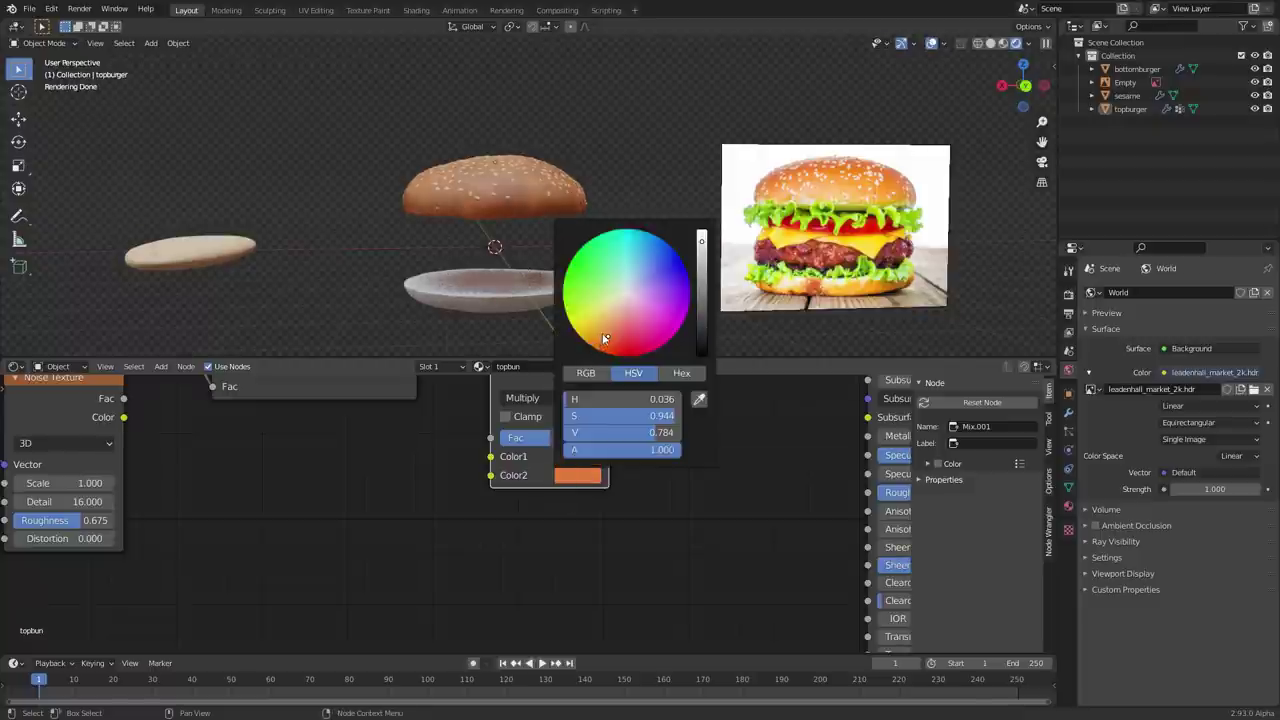
left_click(603, 336)
- Drive the new node's Fac with the second noise, set it to Mix, and make the noise 4D
key("Home")
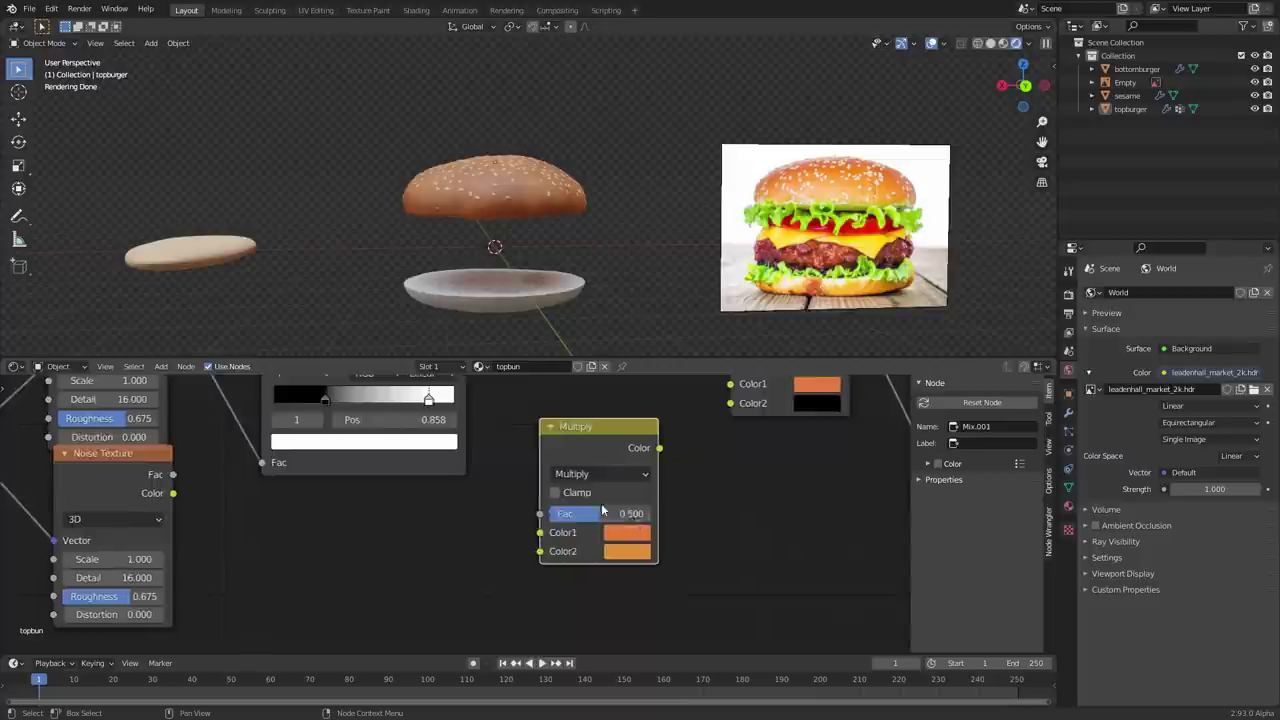
left_click_drag(280, 497, 282, 484)
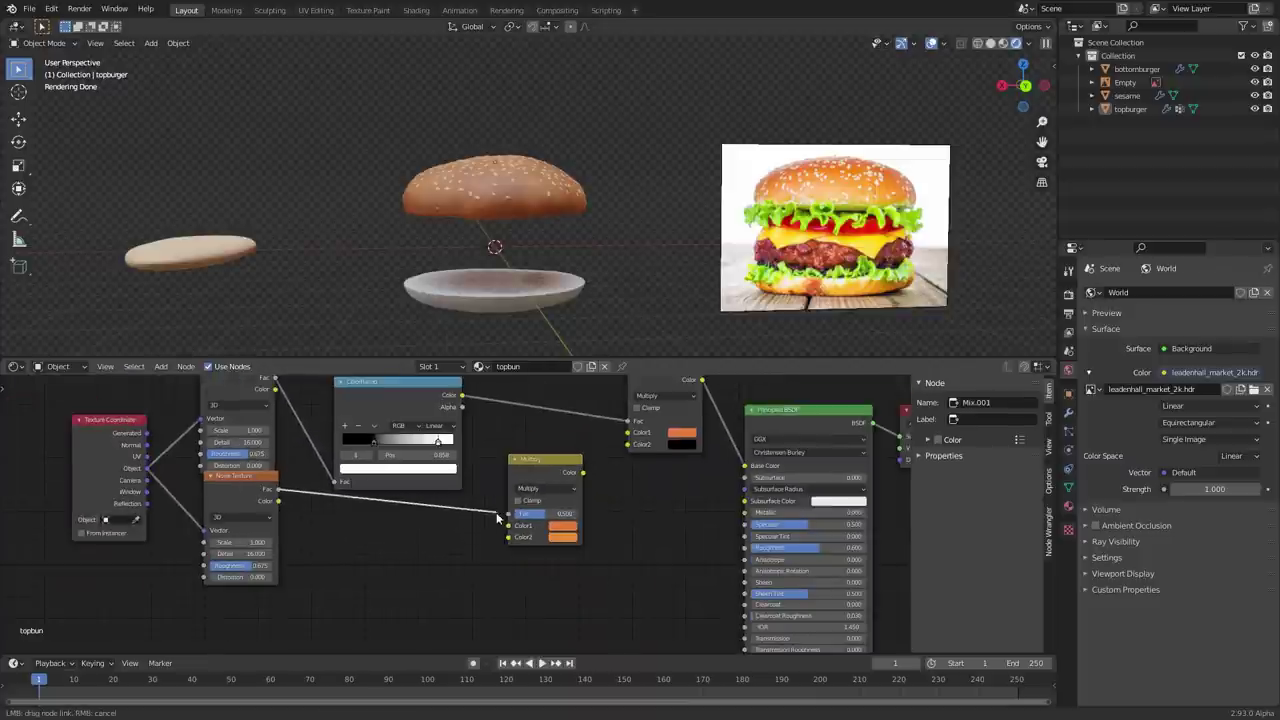
left_click_drag(507, 516, 508, 514)
left_click(538, 489)
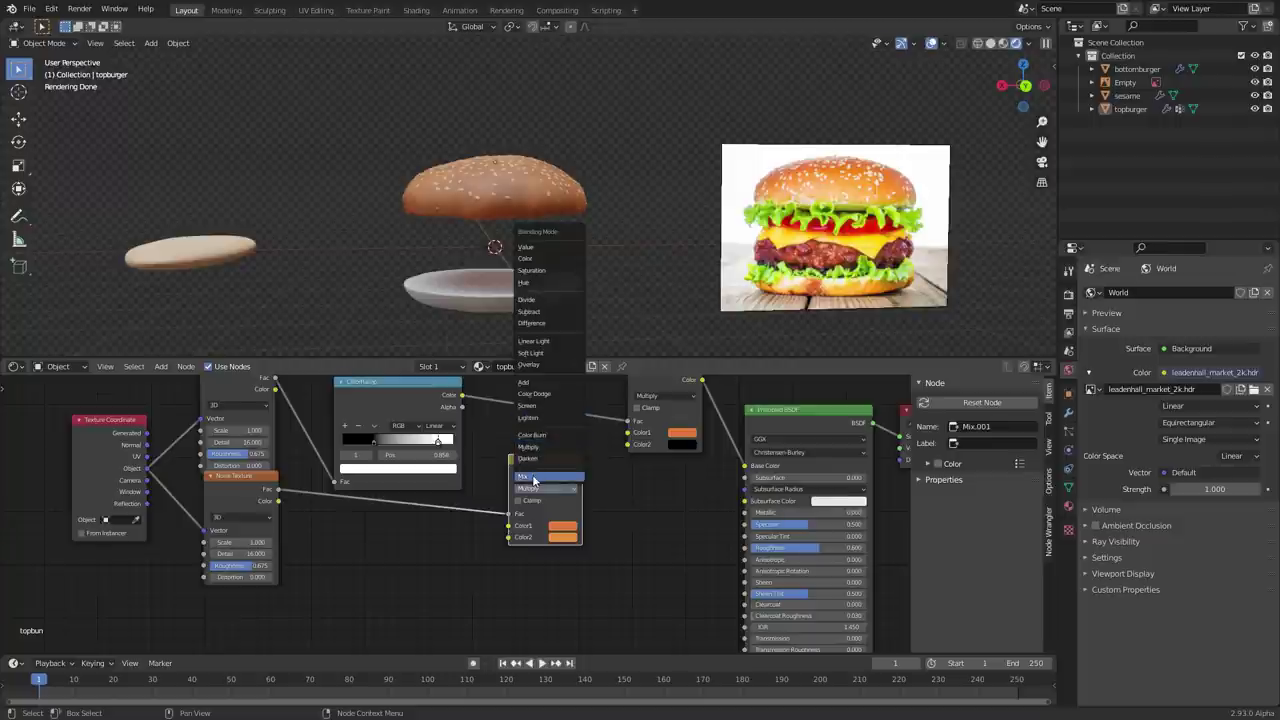
left_click(533, 478)
scroll(474, 515, "up", 2)
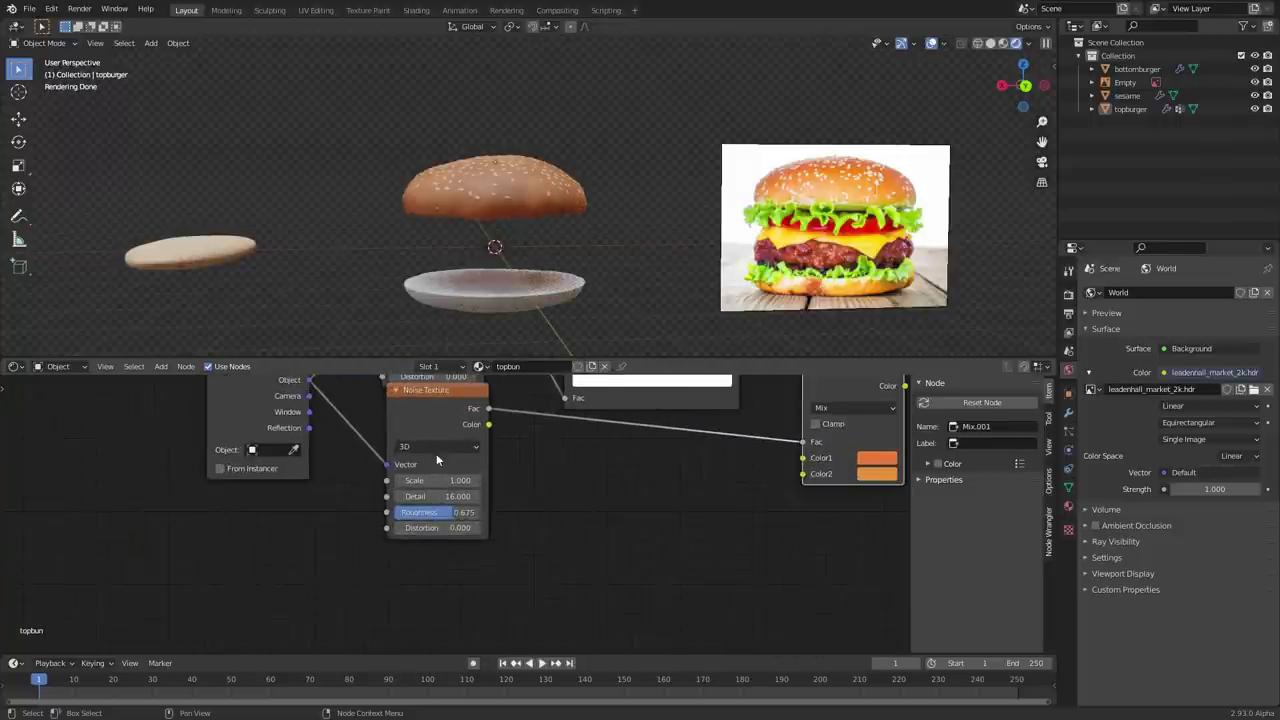
left_click(435, 449)
left_click(436, 508)
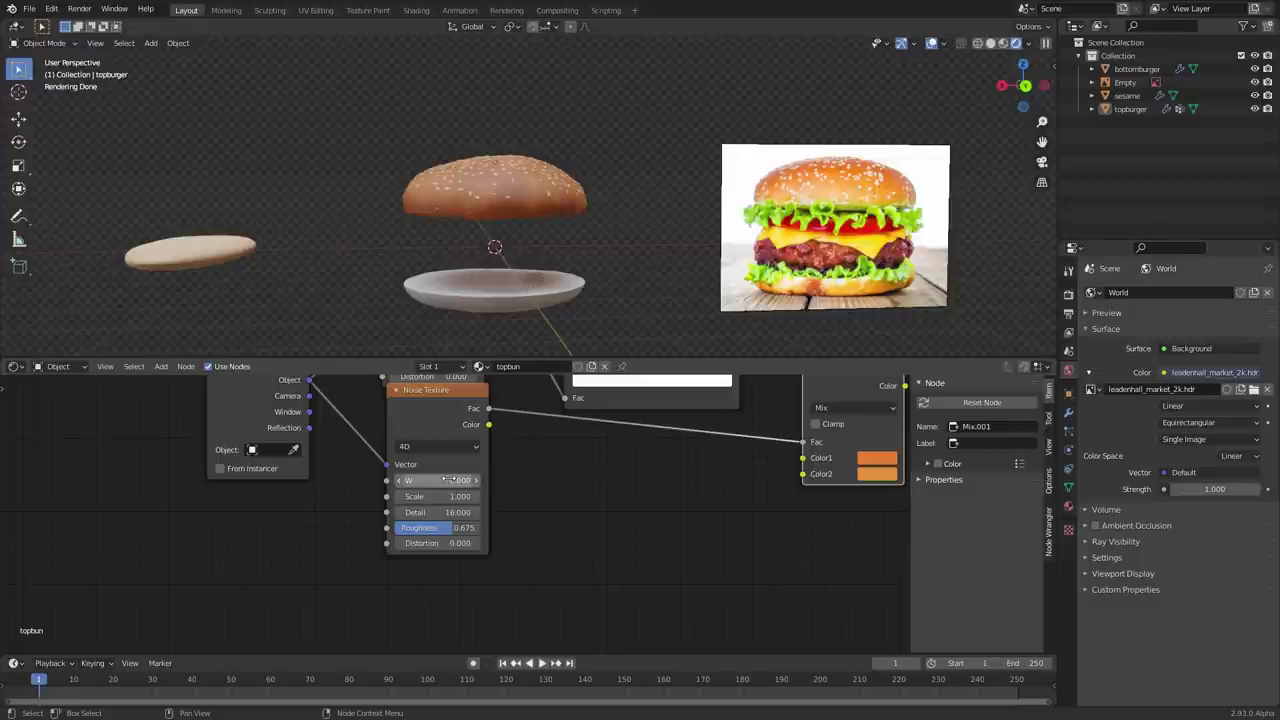
- Insert a ColorRamp copy between the second noise and Mix, sliding its stops inward
middle_click_drag(562, 491, 339, 534)
scroll(486, 163, "up", 4)
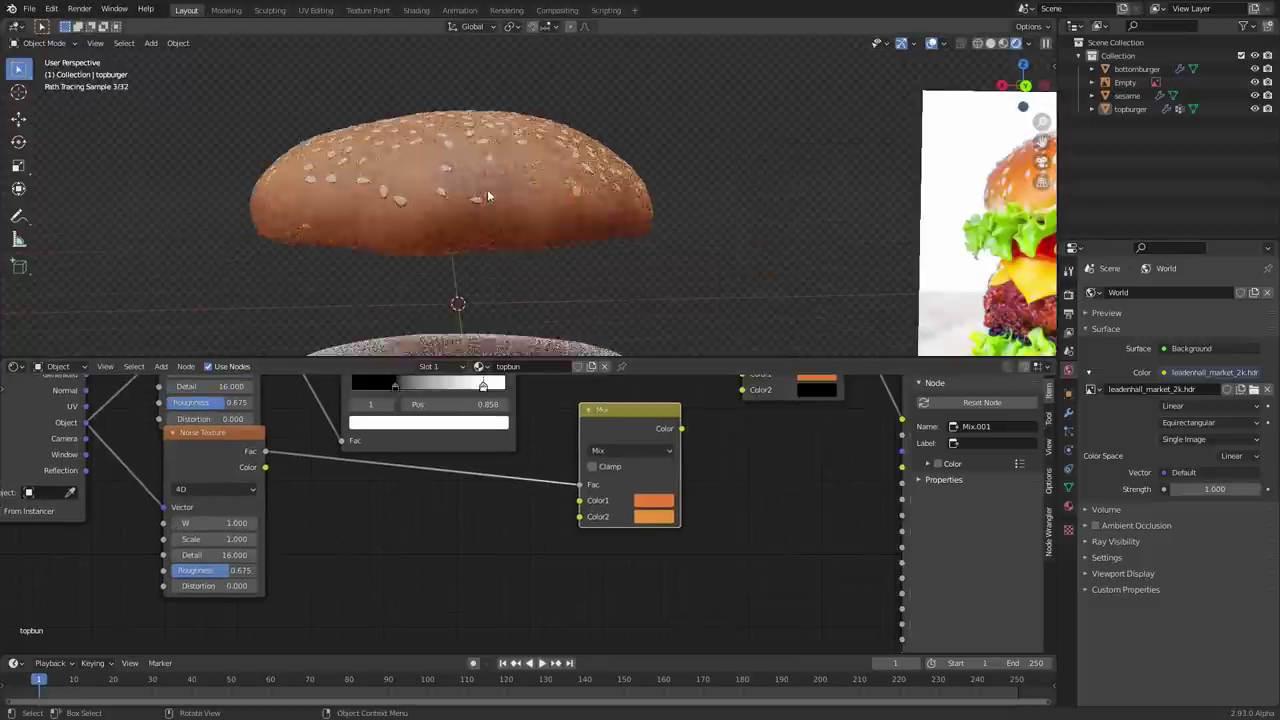
left_click(628, 414, "ctrl+shift")
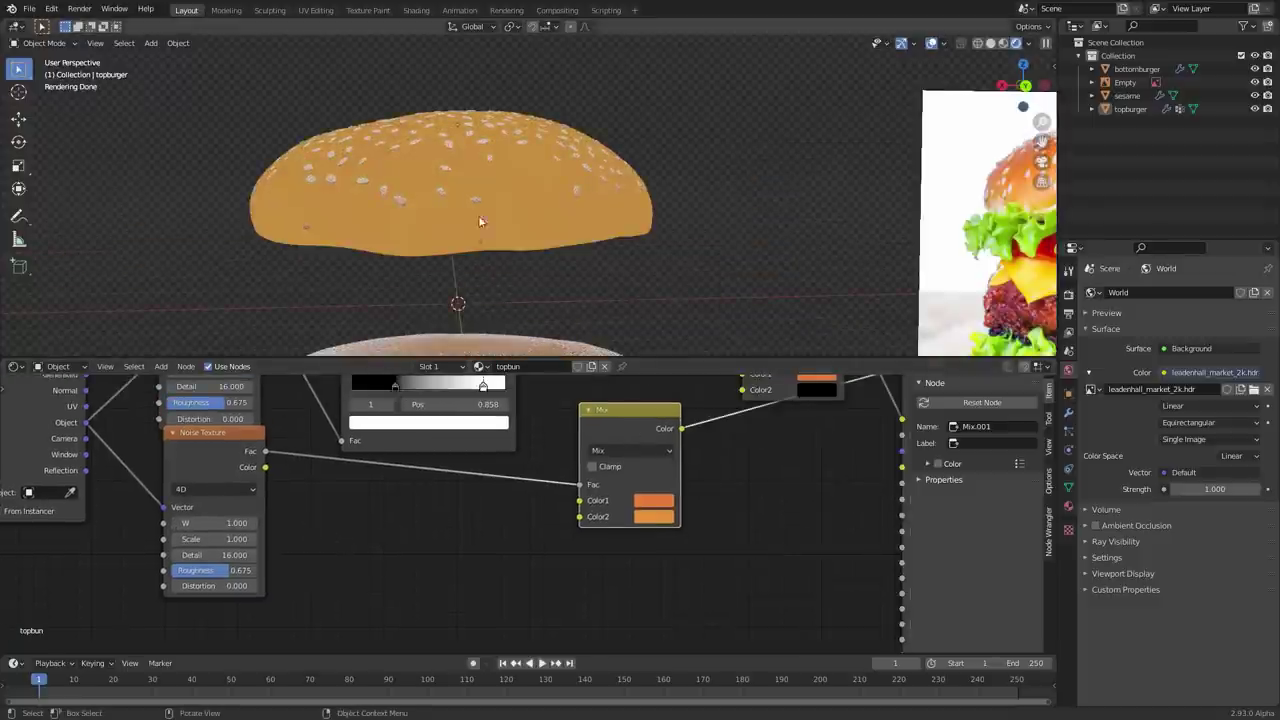
middle_click_drag(478, 215, 445, 267)
middle_click_drag(413, 400, 460, 454)
left_click(446, 385)
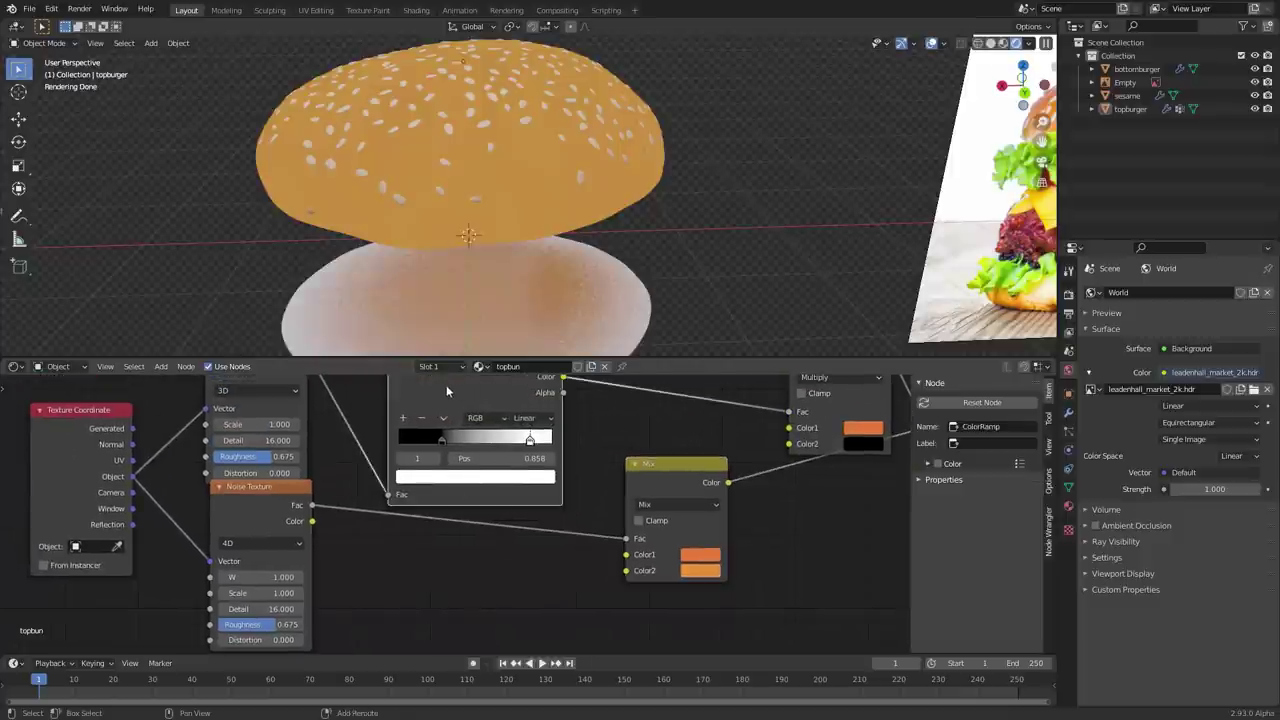
key("shift+d")
left_click(437, 575)
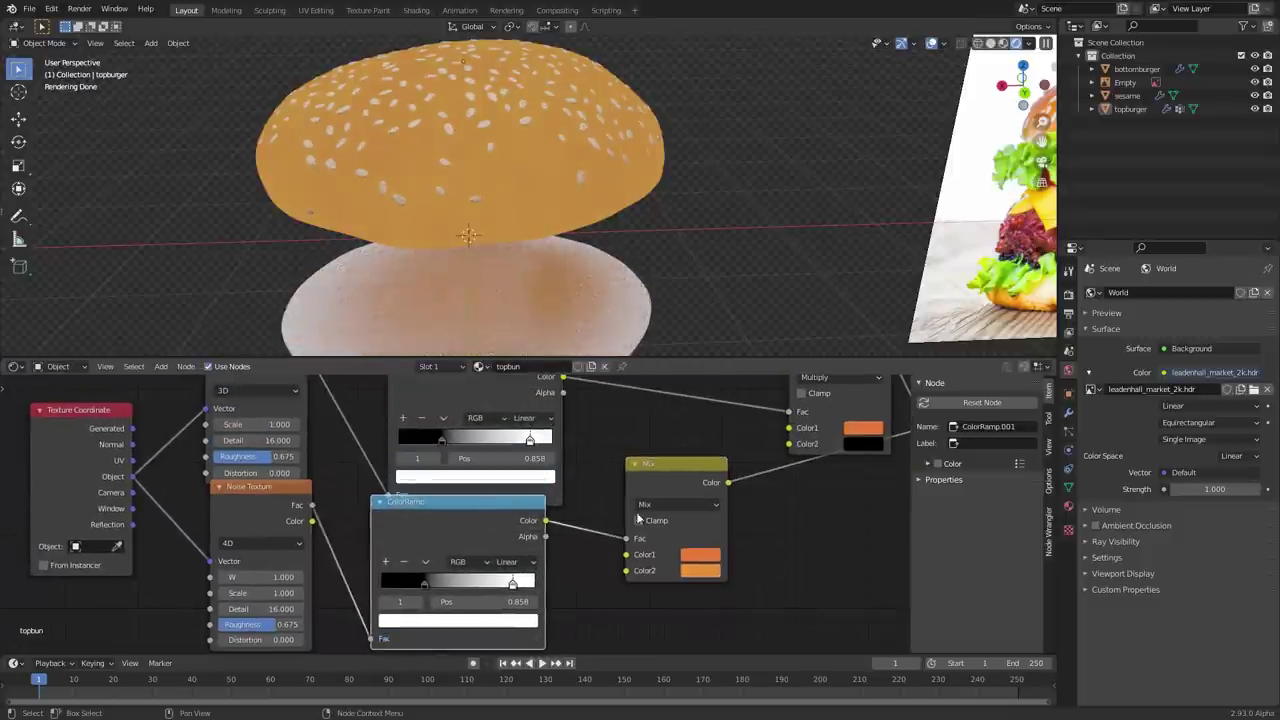
middle_click_drag(447, 620, 480, 550)
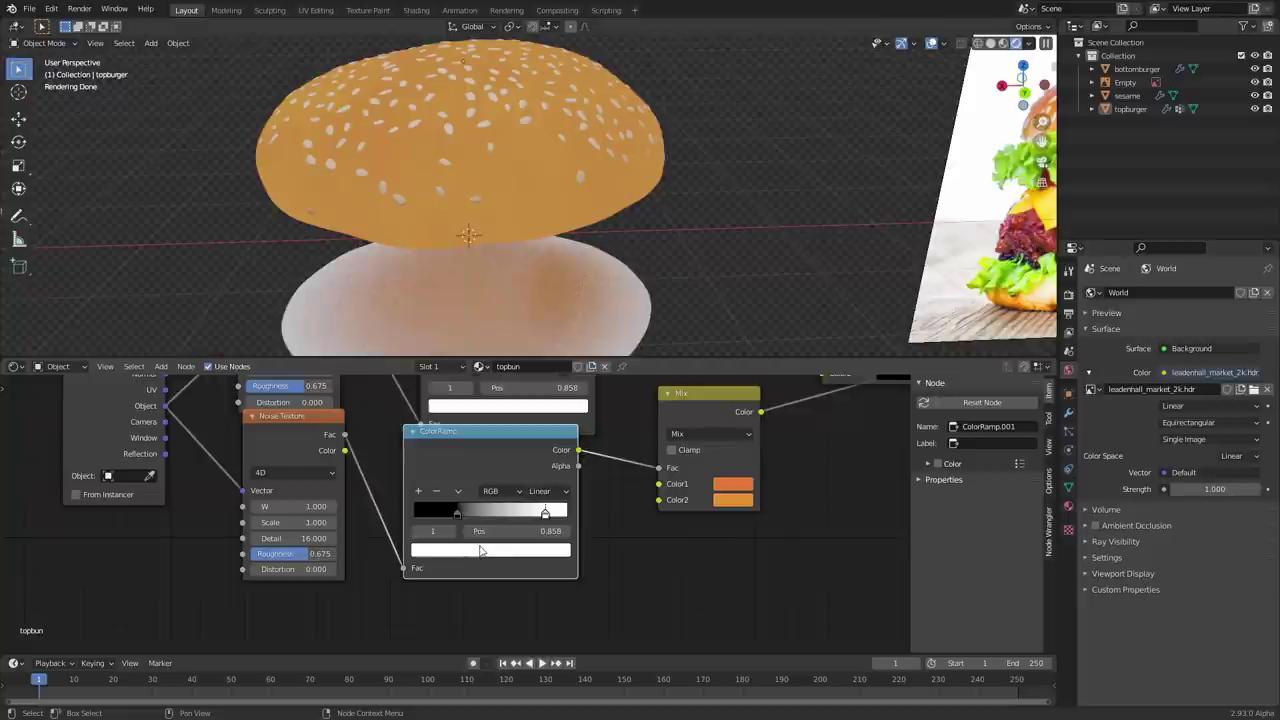
left_click_drag(545, 513, 482, 512)
left_click(456, 512)
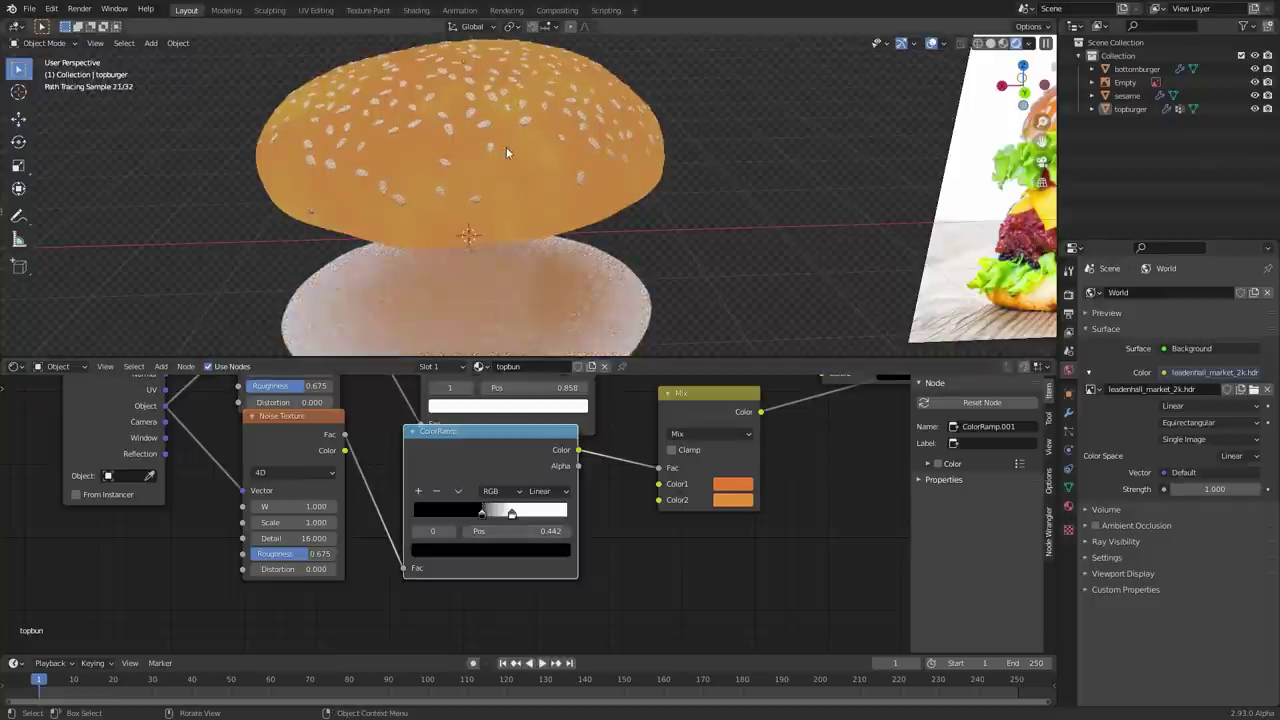
scroll(586, 106, "up", 2)
- Connect the Mix output to the Multiply node's Color1 and preview the full material
middle_click_drag(760, 430, 628, 550)
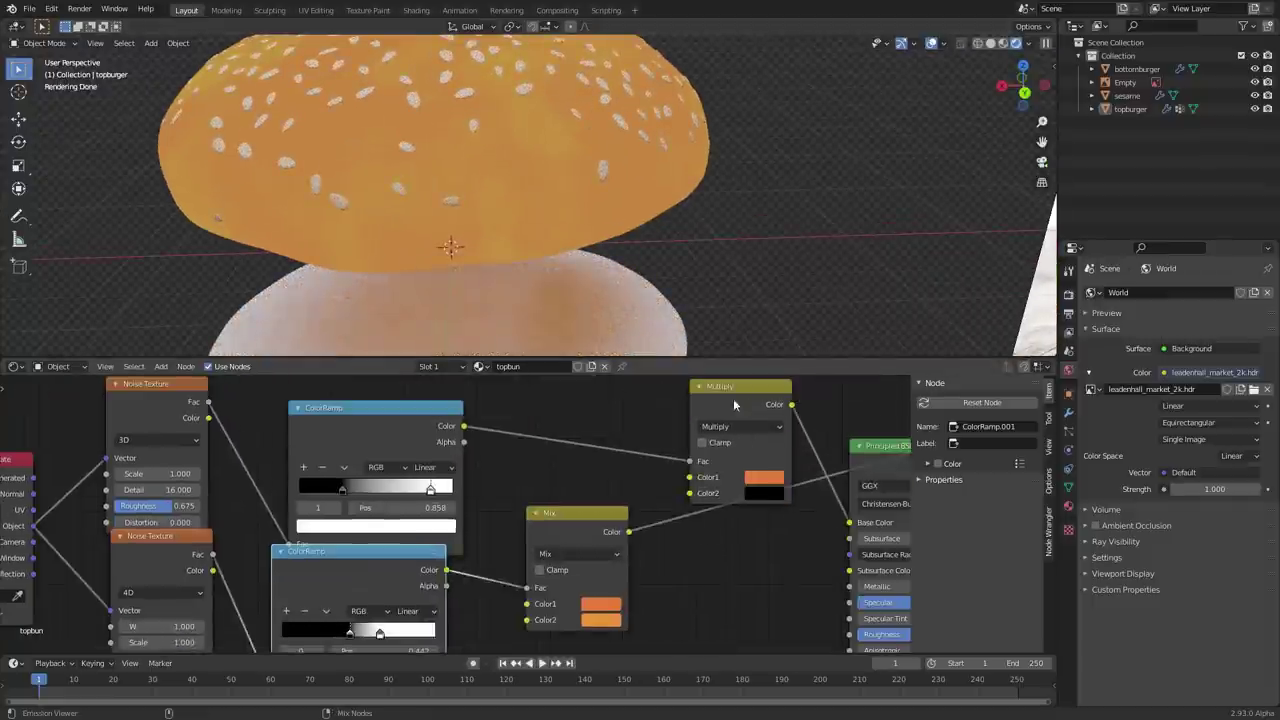
left_click_drag(628, 531, 690, 477)
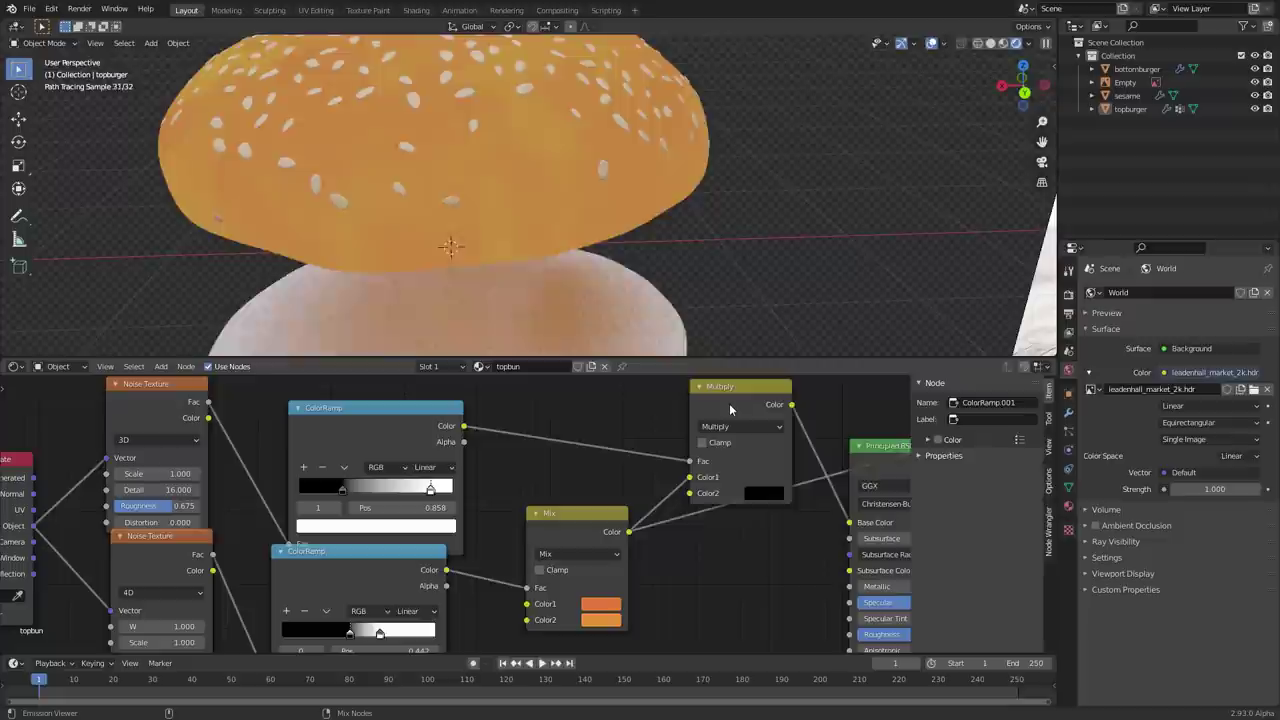
left_click(729, 403)
middle_click_drag(805, 476, 555, 484)
left_click(648, 458)
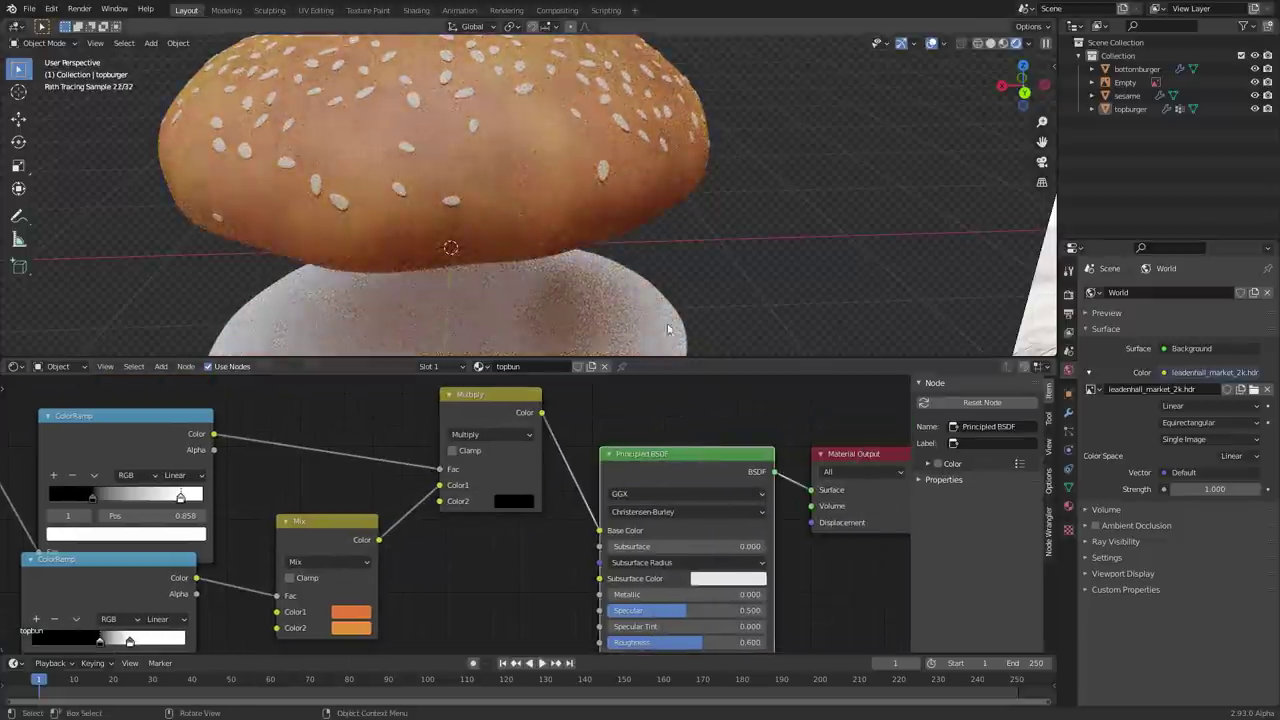
- Orbit and zoom the viewport to compare the buns against the burger reference image
scroll(658, 305, "down", 6)
scroll(547, 114, "up", 4)
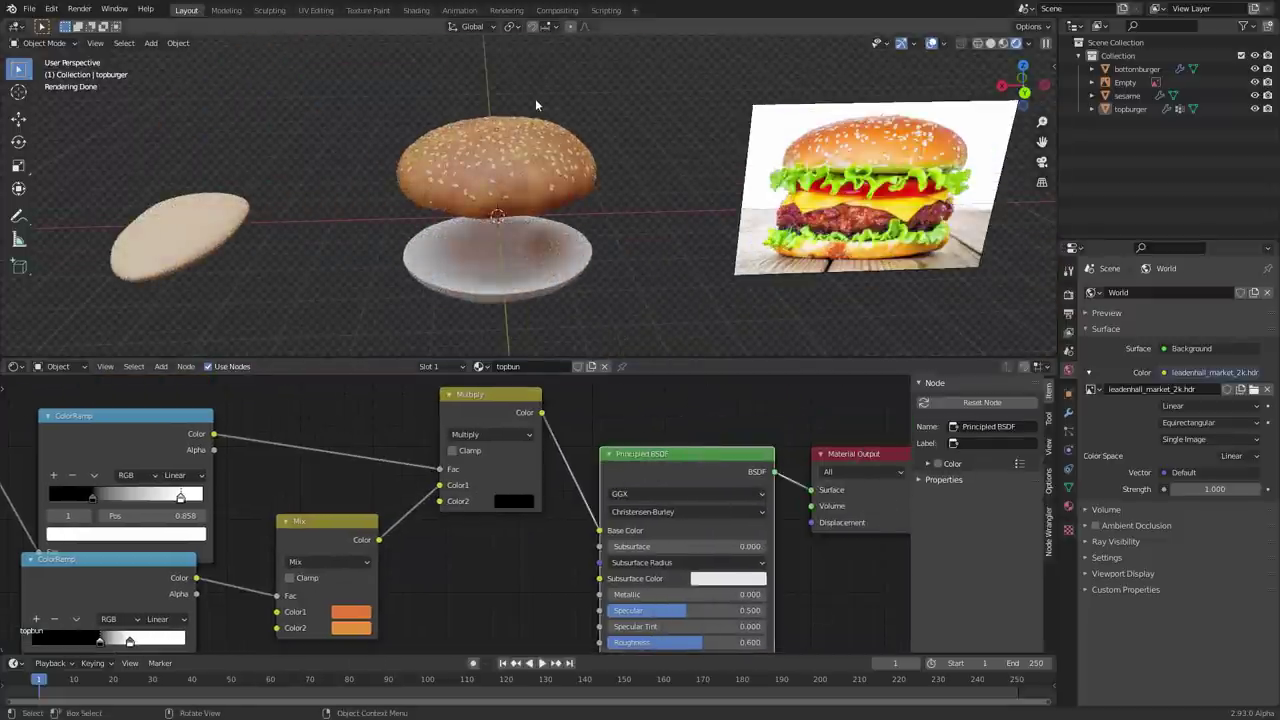
scroll(535, 98, "up", 5)
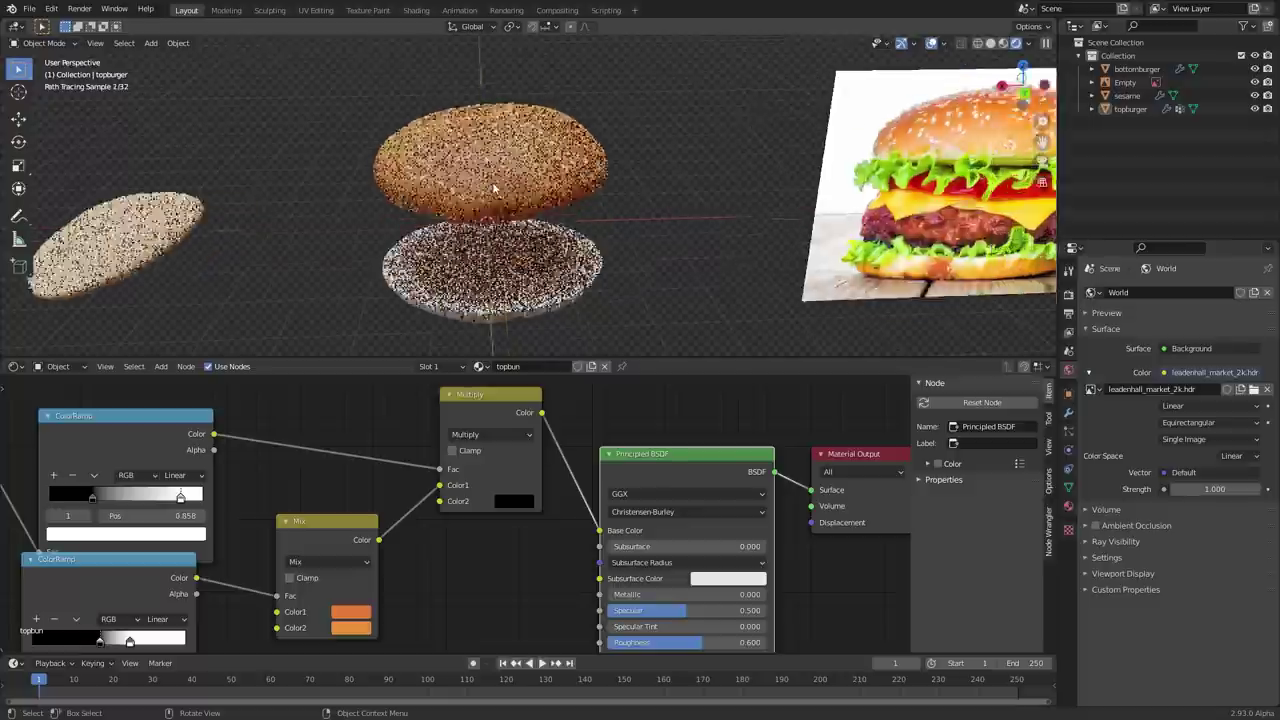
middle_click_drag(492, 110, 576, 166)
scroll(652, 171, "down", 5)
middle_click_drag(393, 184, 501, 194)
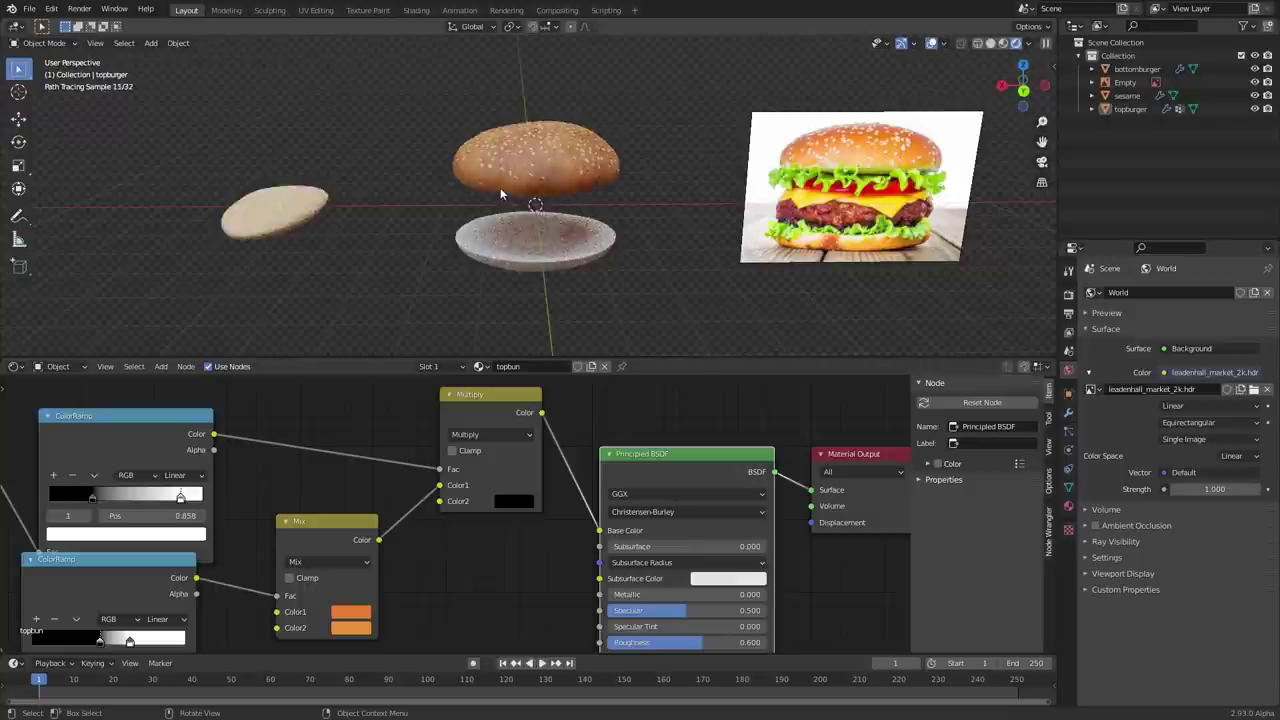
scroll(540, 162, "up", 3)
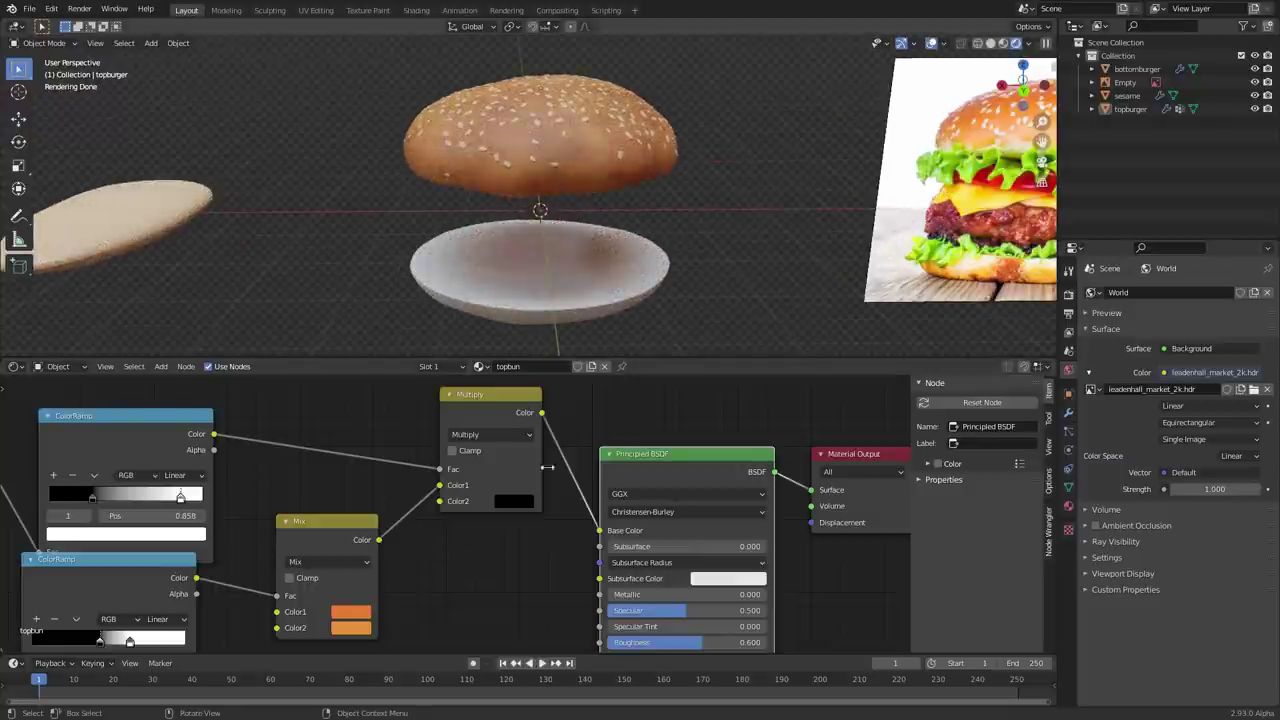
scroll(418, 533, "down", 4)
scroll(594, 120, "up", 5)
scroll(594, 120, "down", 5)
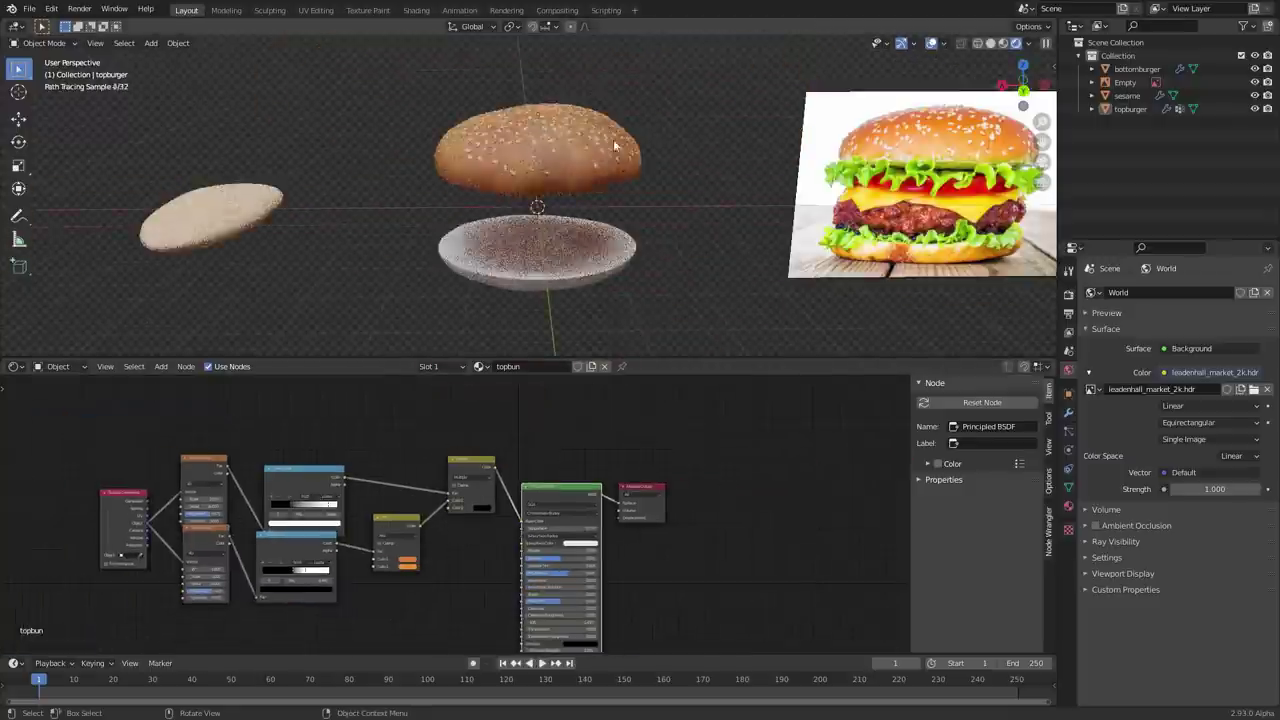
middle_click_drag(594, 120, 481, 250)
- Pan the node tree and save hamburger.blend
scroll(641, 198, "up", 6)
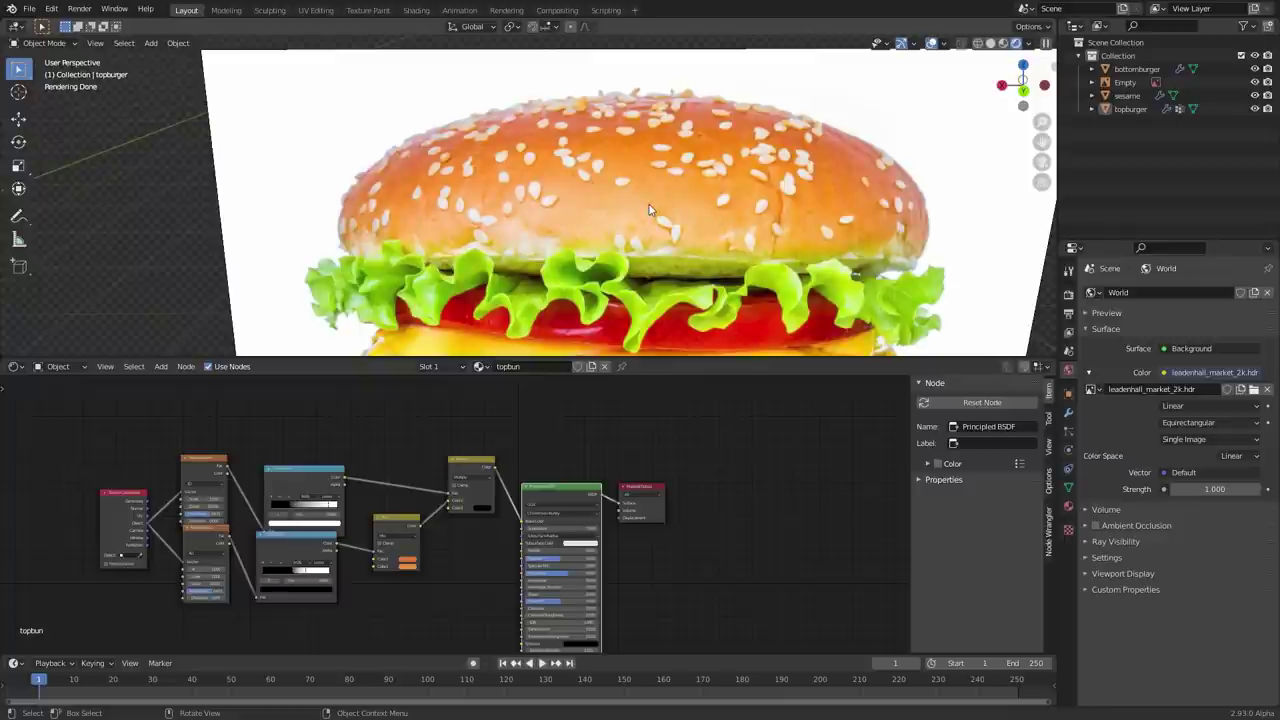
scroll(631, 197, "down", 6)
middle_click_drag(631, 197, 760, 210)
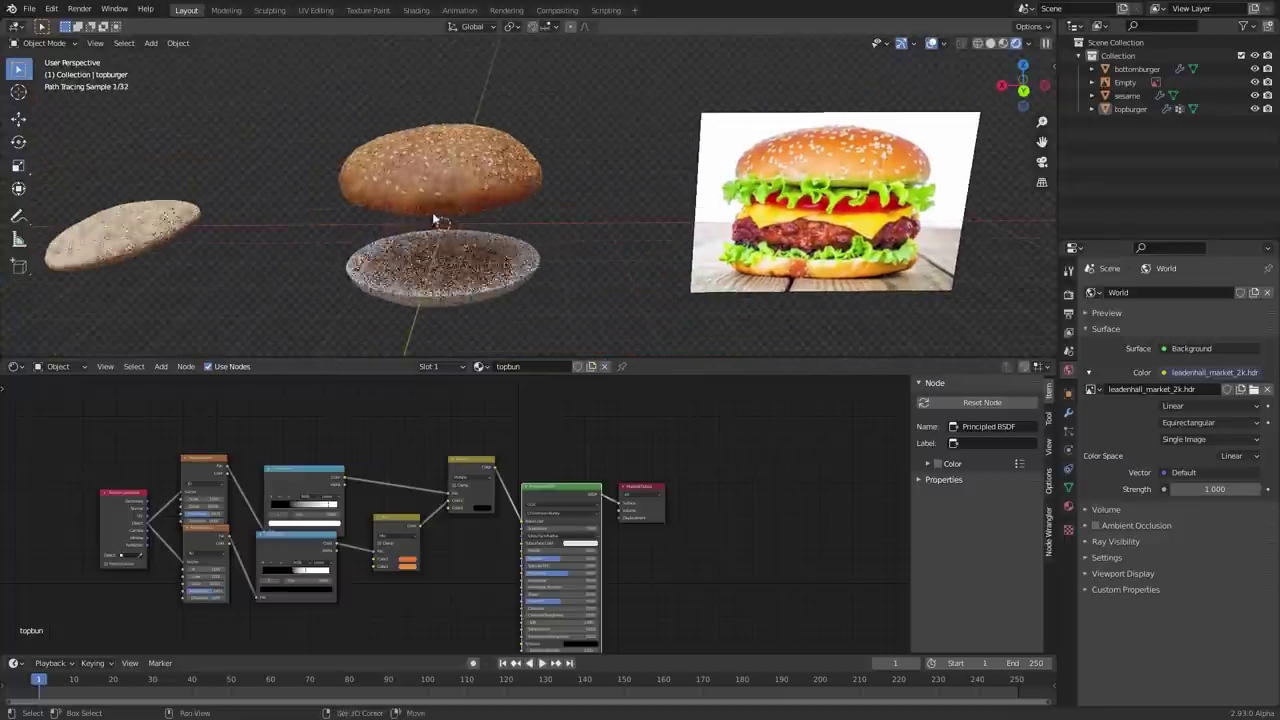
middle_click_drag(506, 552, 635, 468)
key("ctrl+s")
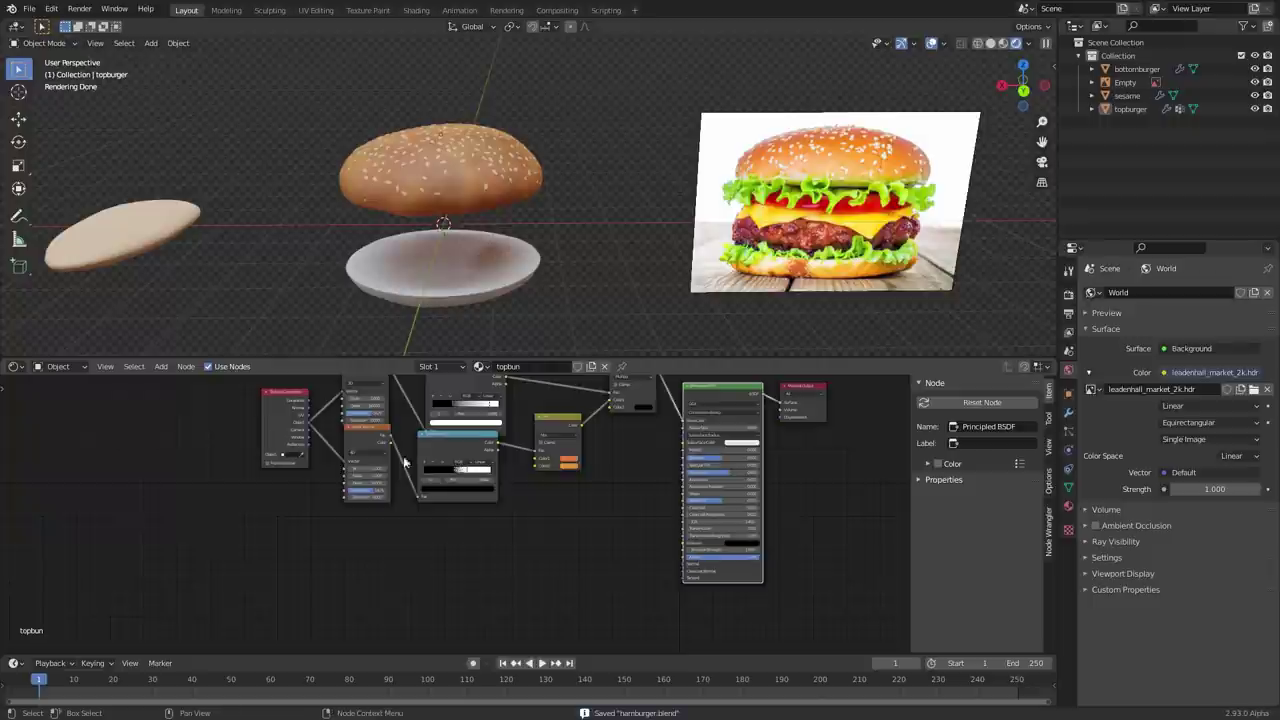
- Add a new Noise Texture below the other nodes and preview it on the bun
key("shift+a")
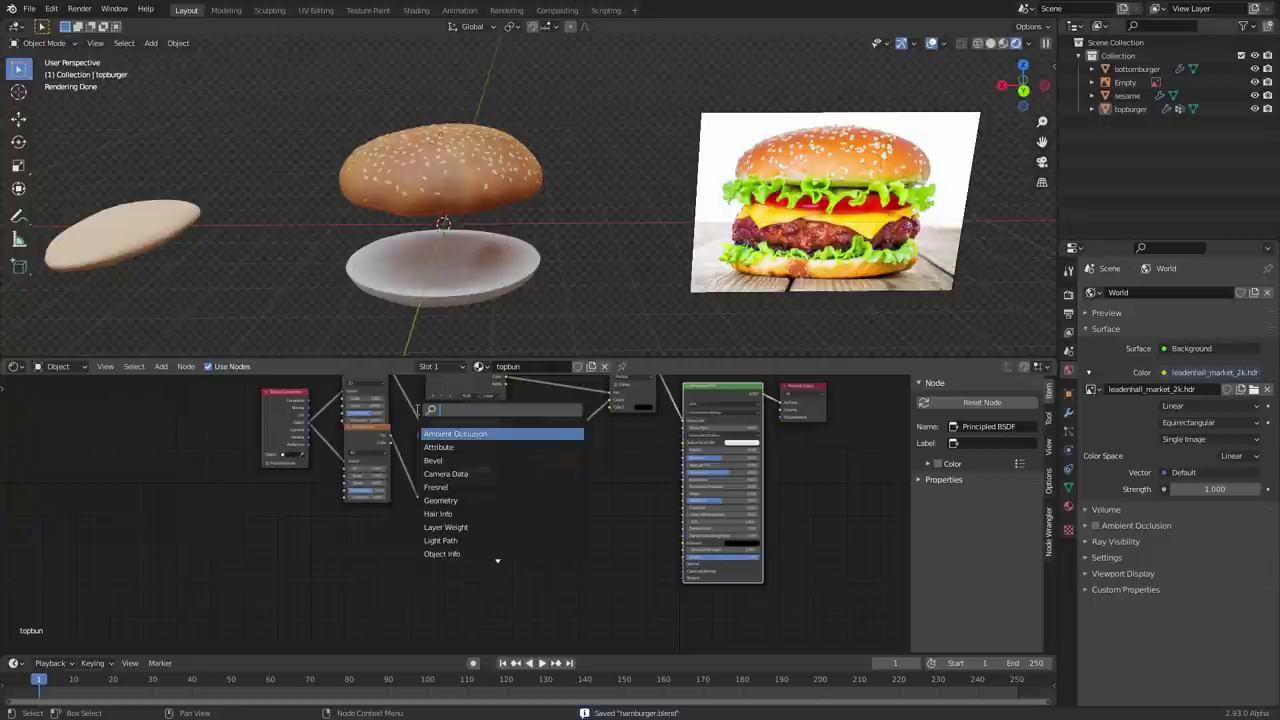
left_click(450, 488)
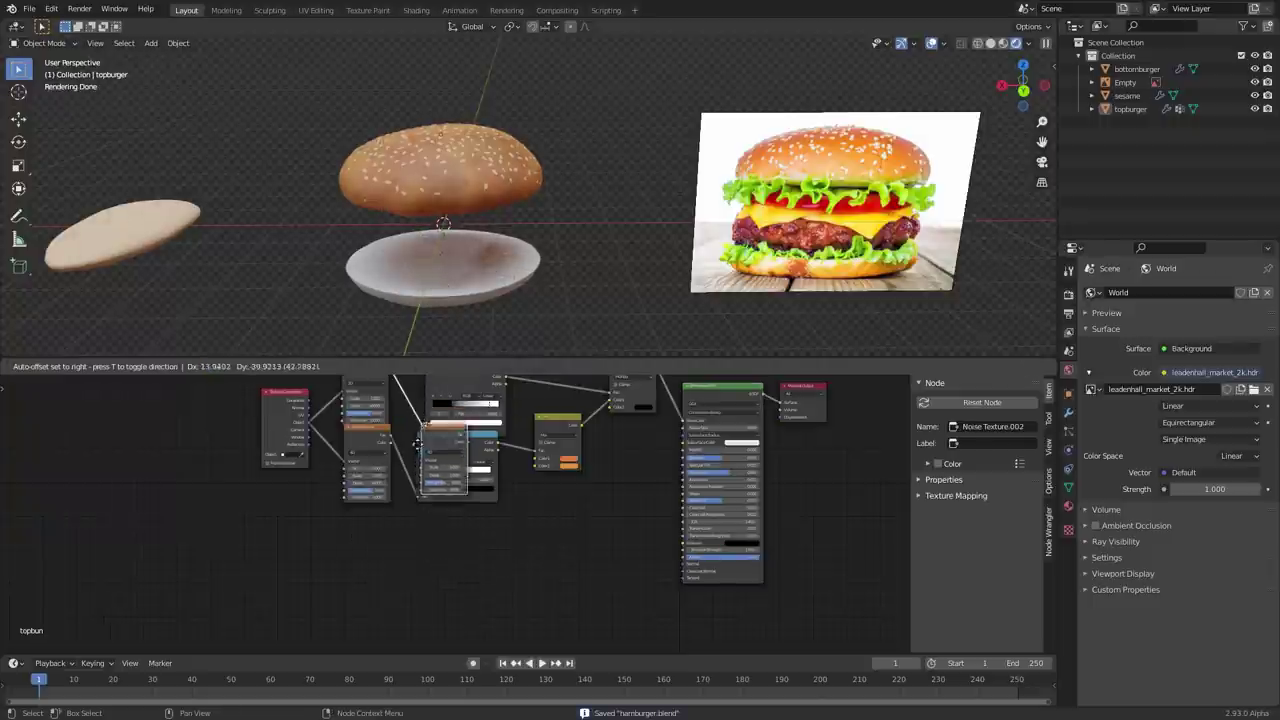
left_click(424, 557)
scroll(423, 208, "up", 2)
scroll(423, 208, "up", 4)
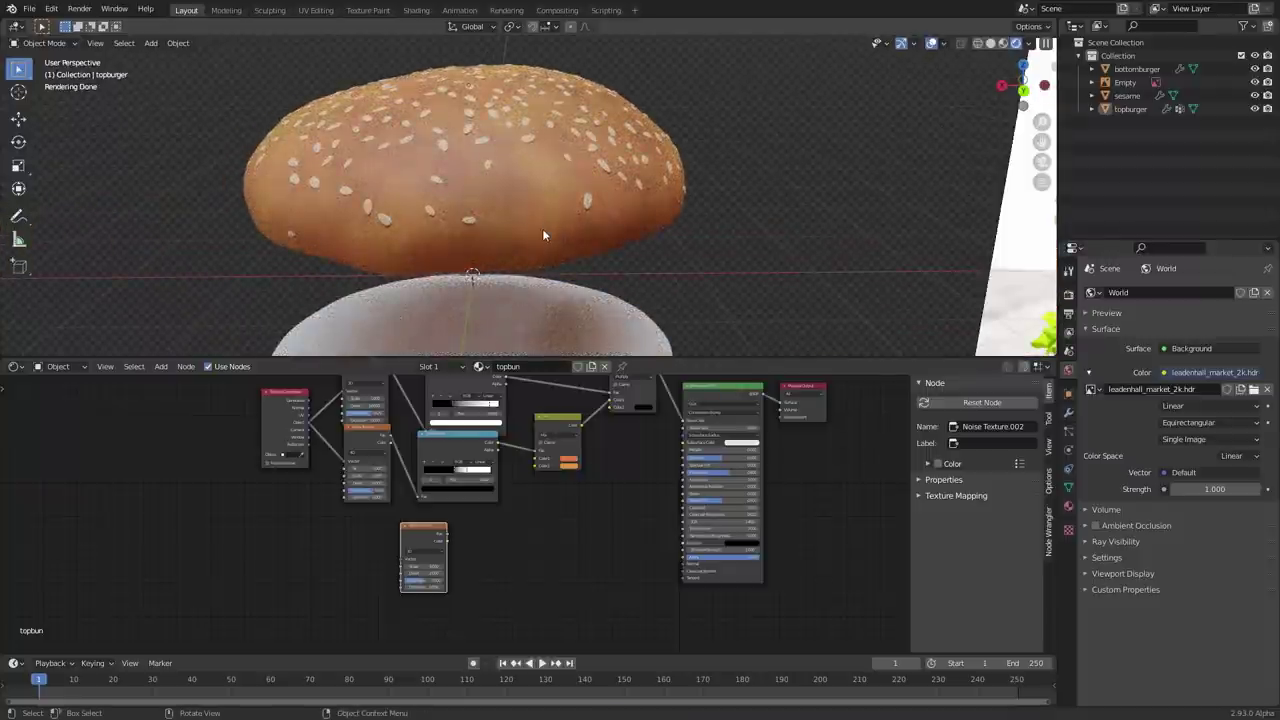
middle_click_drag(508, 538, 445, 500)
scroll(627, 487, "up", 2)
scroll(626, 487, "up", 2)
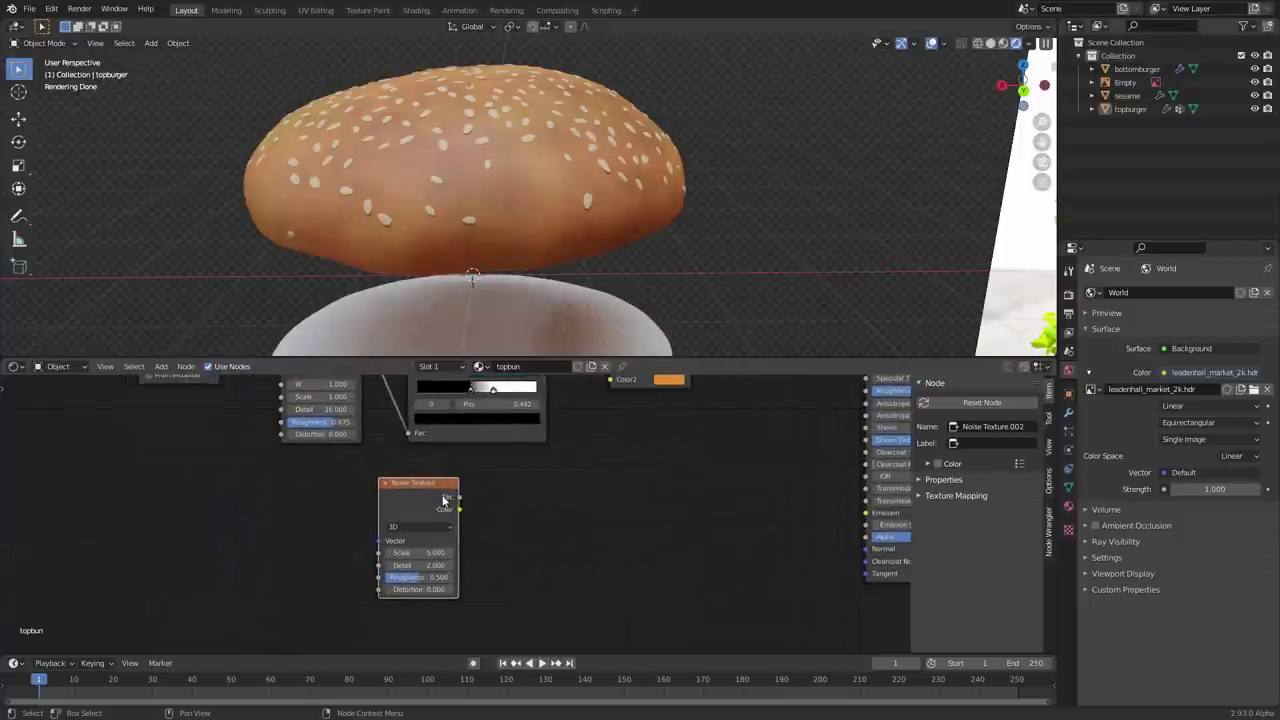
left_click(440, 496, "ctrl+shift")
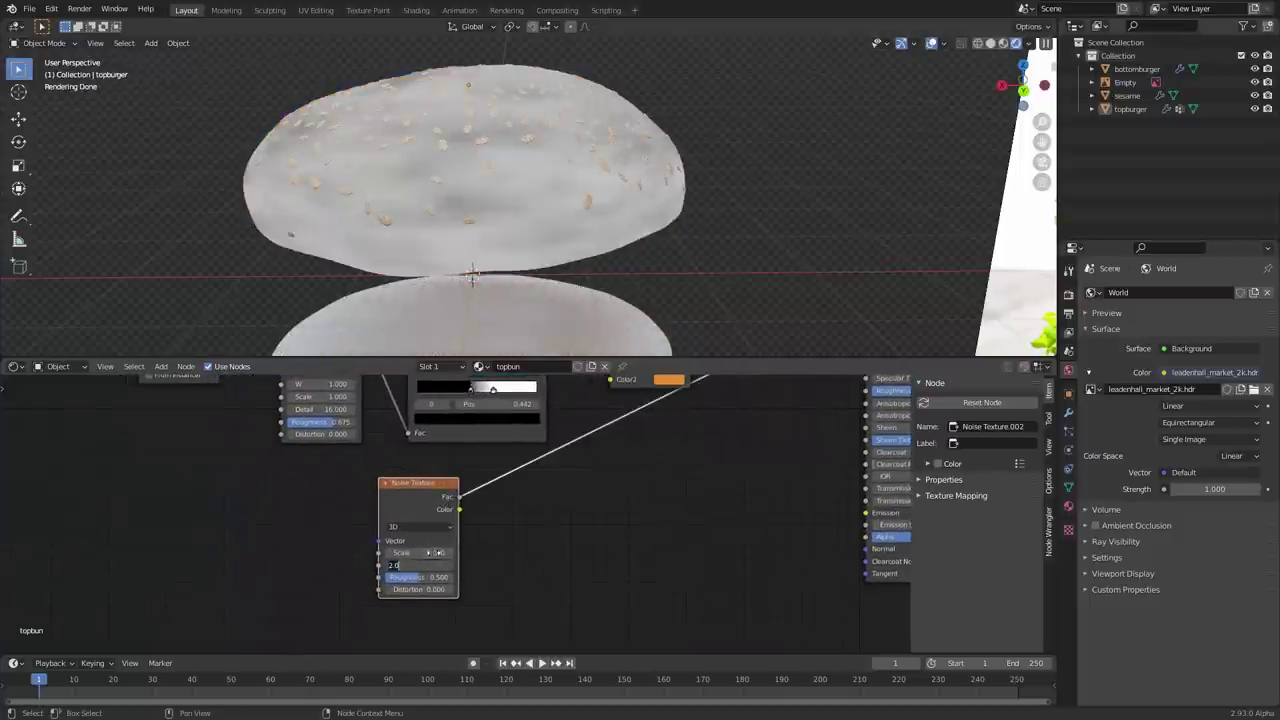
- Connect the Texture Coordinate output to the new noise's Vector
key("Return")
key("Home")
left_click_drag(284, 510, 364, 450)
left_click_drag(364, 455, 453, 567)
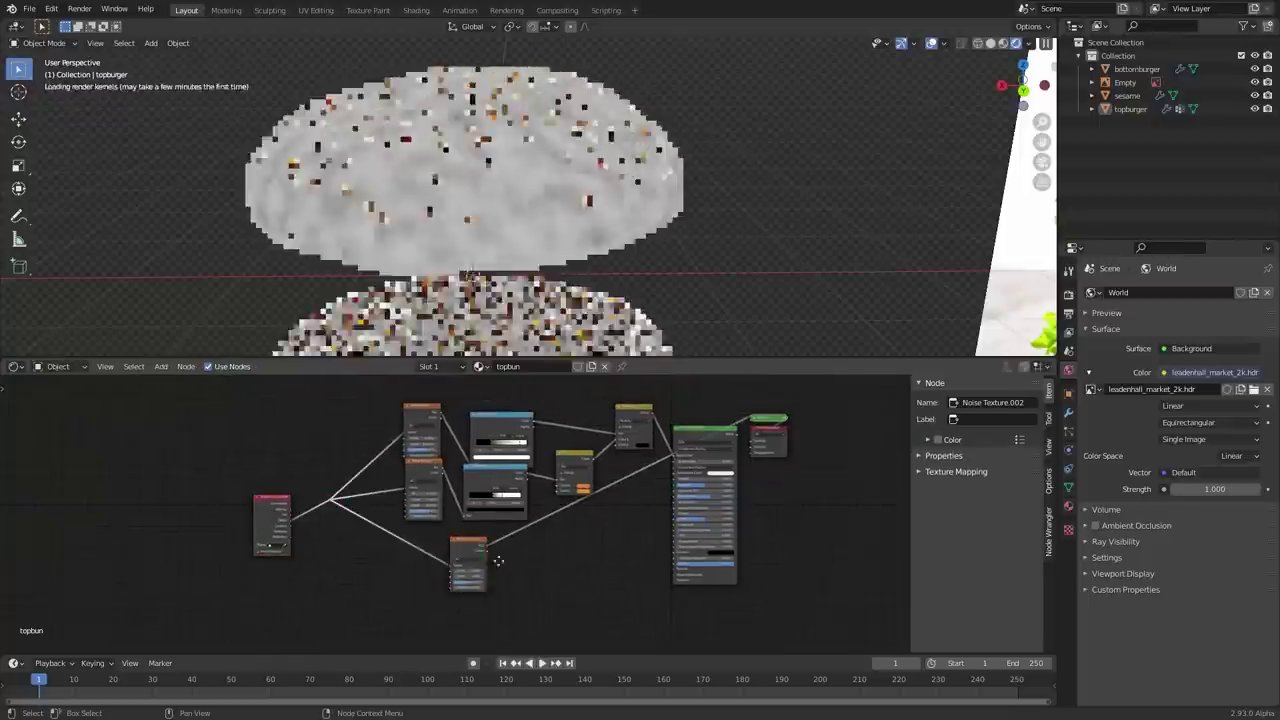
- Set the new noise Scale to 100, then 200 for fine grain
key("KP_Decimal")
type("10")
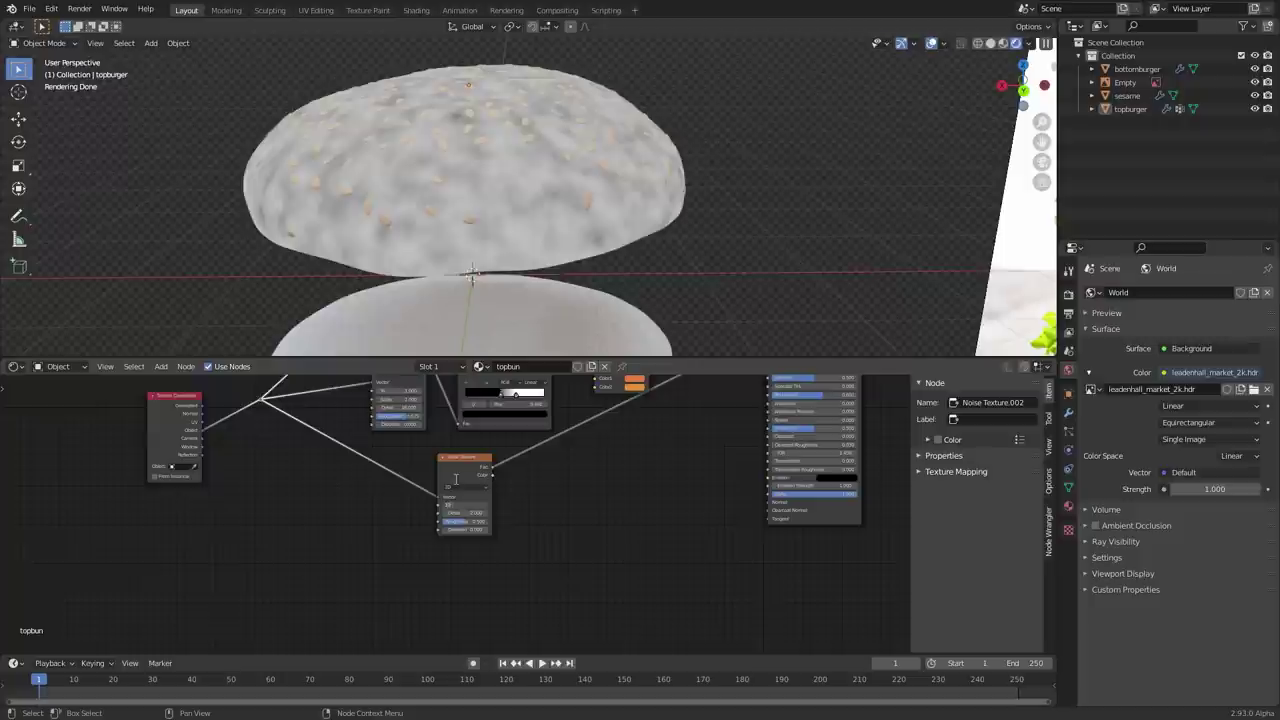
type("0")
key("Return")
scroll(458, 139, "up", 3)
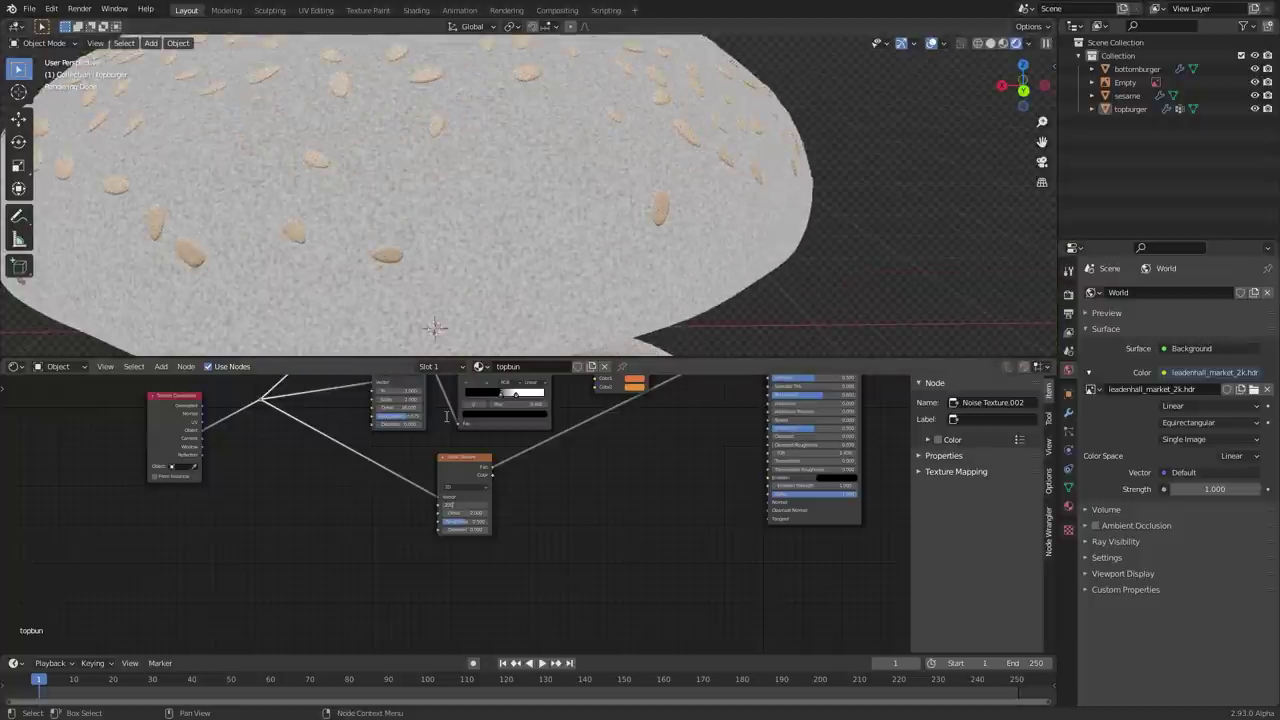
key("Return")
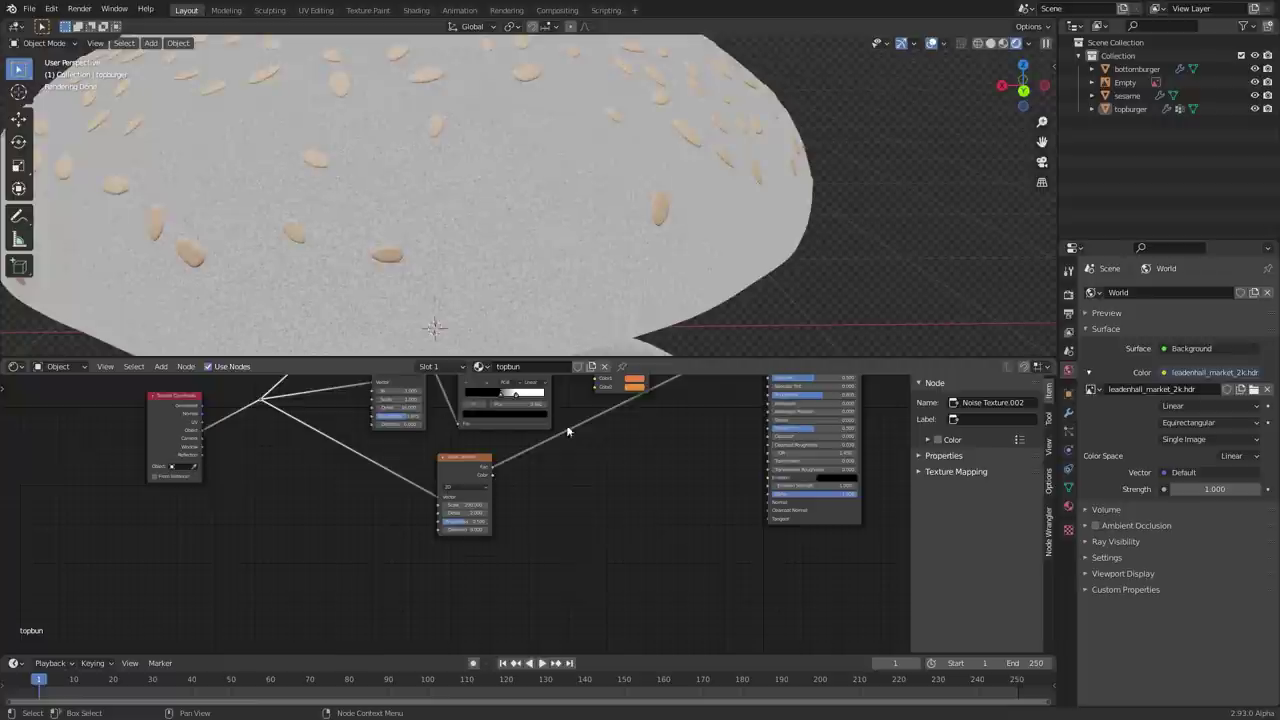
middle_click_drag(559, 456, 498, 472)
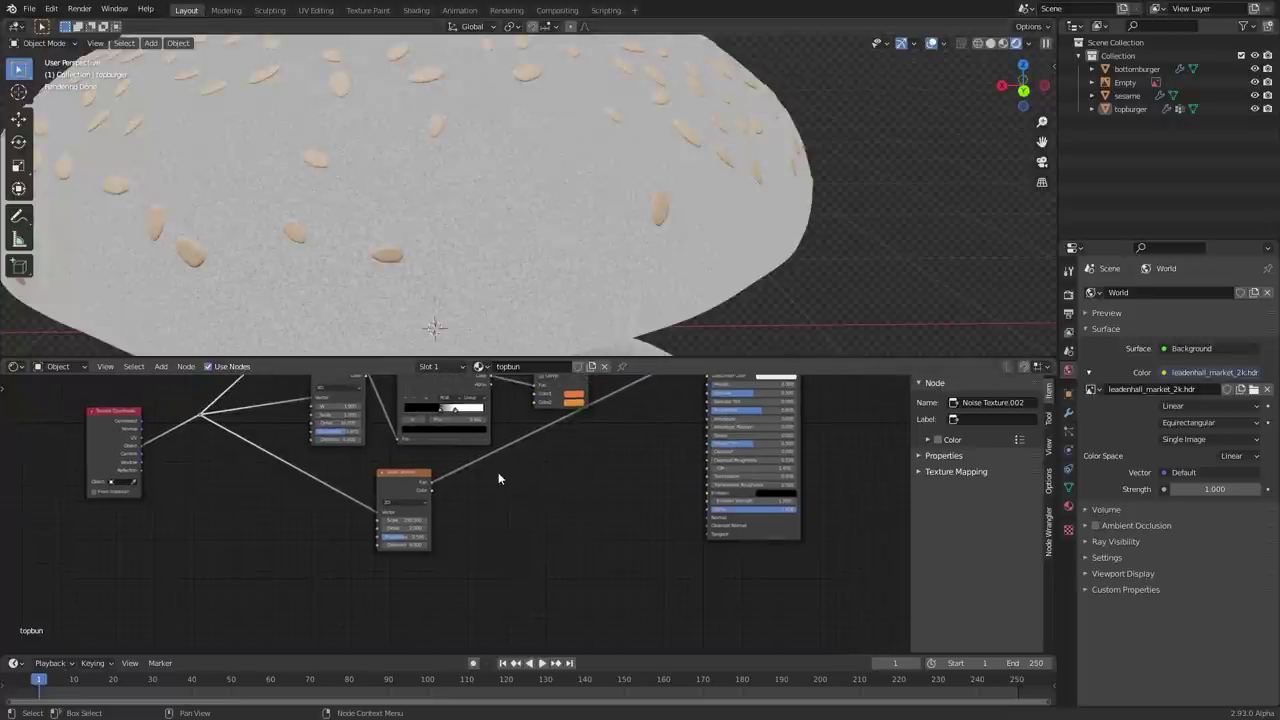
scroll(532, 421, "up", 3)
key("shift+a")
- Add a Bump node fed by the noise Fac, with its Normal into the Principled BSDF Normal
type("bum")
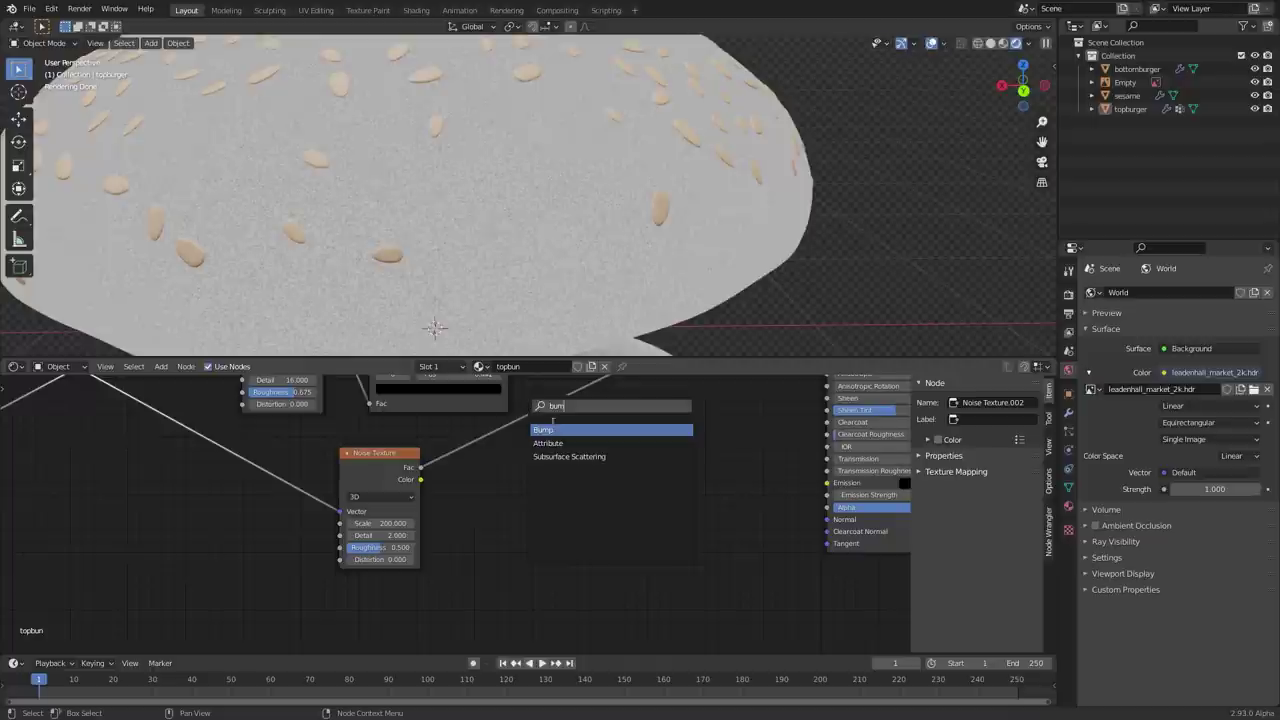
left_click(556, 429)
left_click(531, 483)
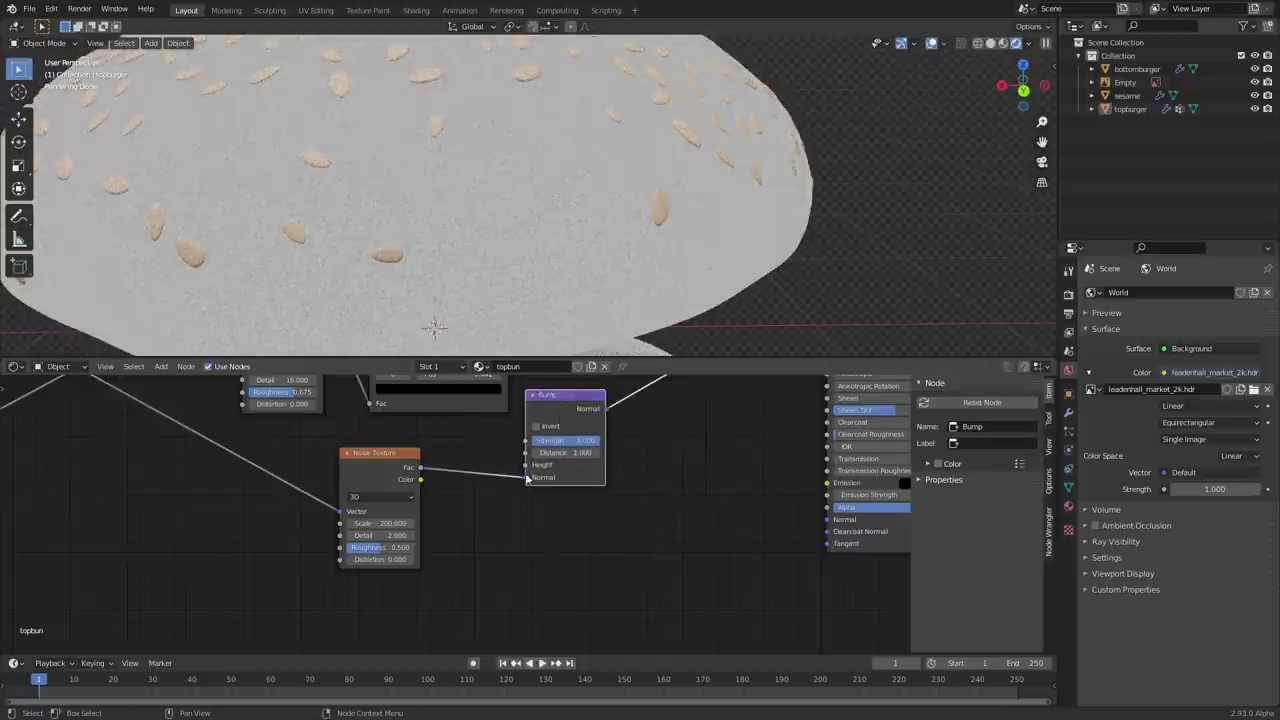
left_click_drag(527, 478, 525, 465)
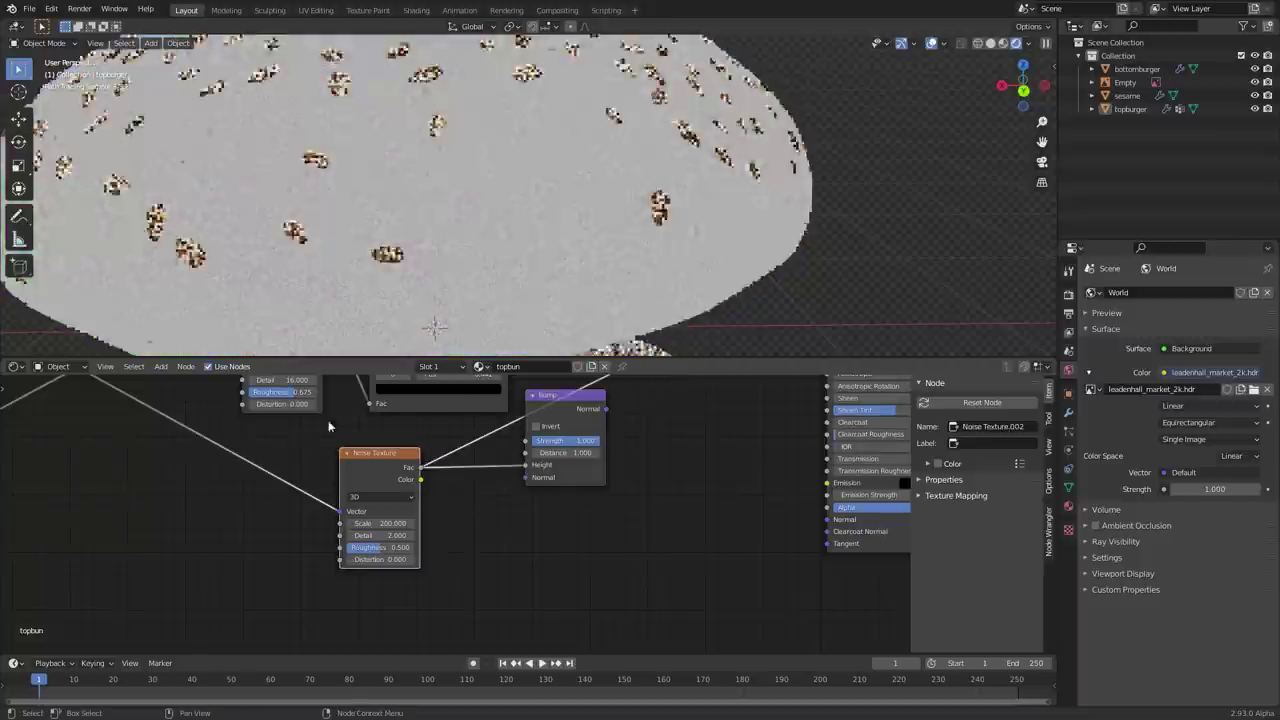
mouse_move(569, 444)
middle_mouse_down()
mouse_move(474, 491)
mouse_move(342, 468)
middle_mouse_up()
left_click(473, 445, "ctrl+shift")
left_click_drag(347, 456, 571, 566)
- Keep Bump Strength at 1.000, restore the full material preview, and move the Bump node right
middle_click_drag(620, 370, 531, 548)
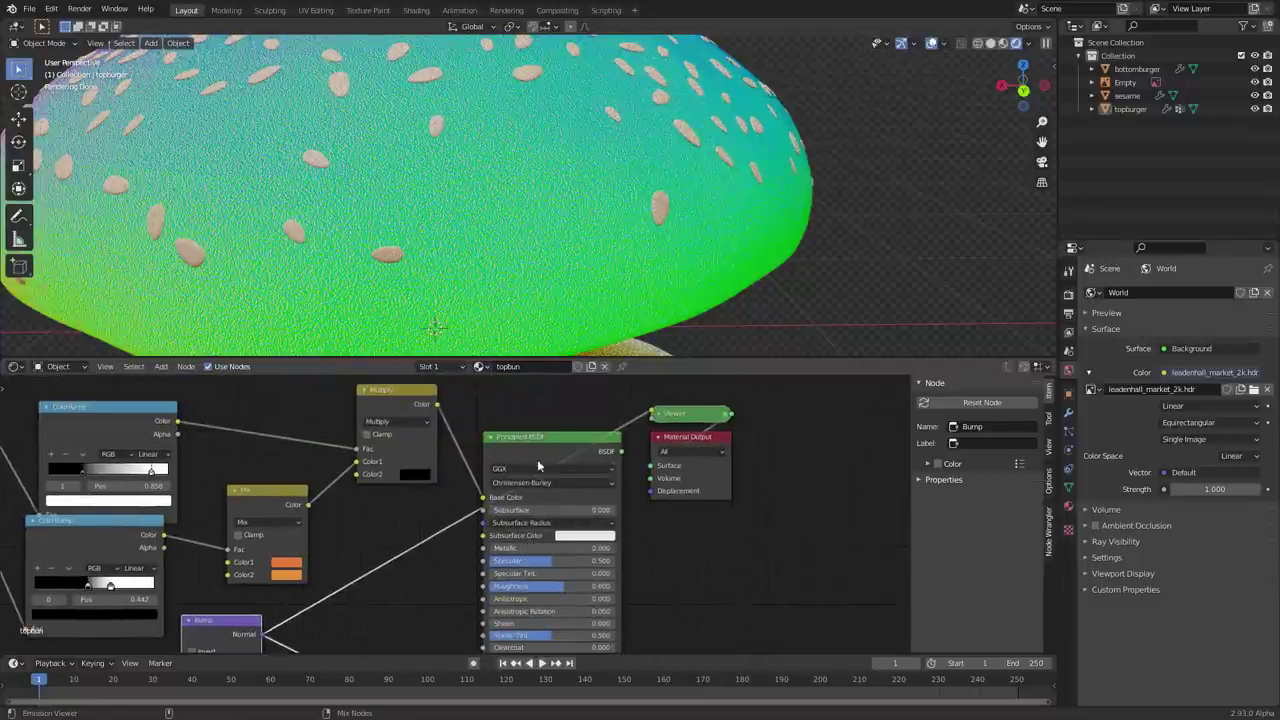
left_click(537, 442, "ctrl+shift")
scroll(440, 204, "down", 6)
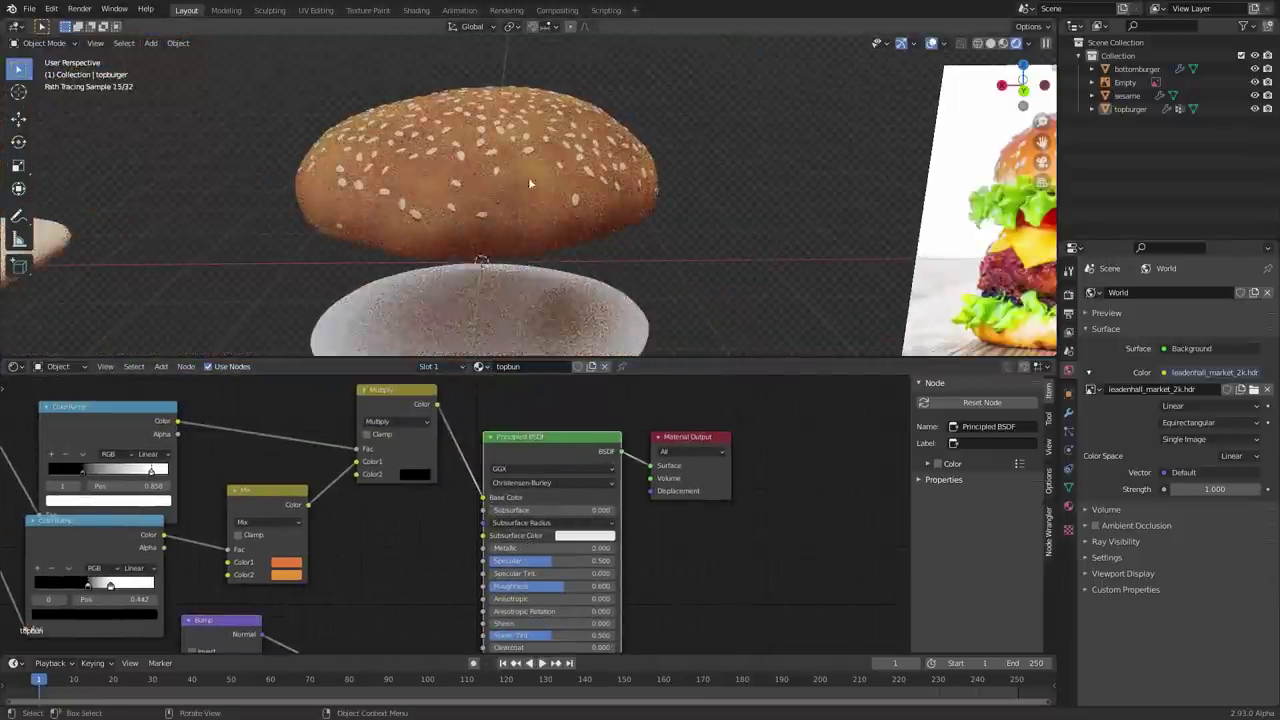
middle_click_drag(435, 476, 575, 304)
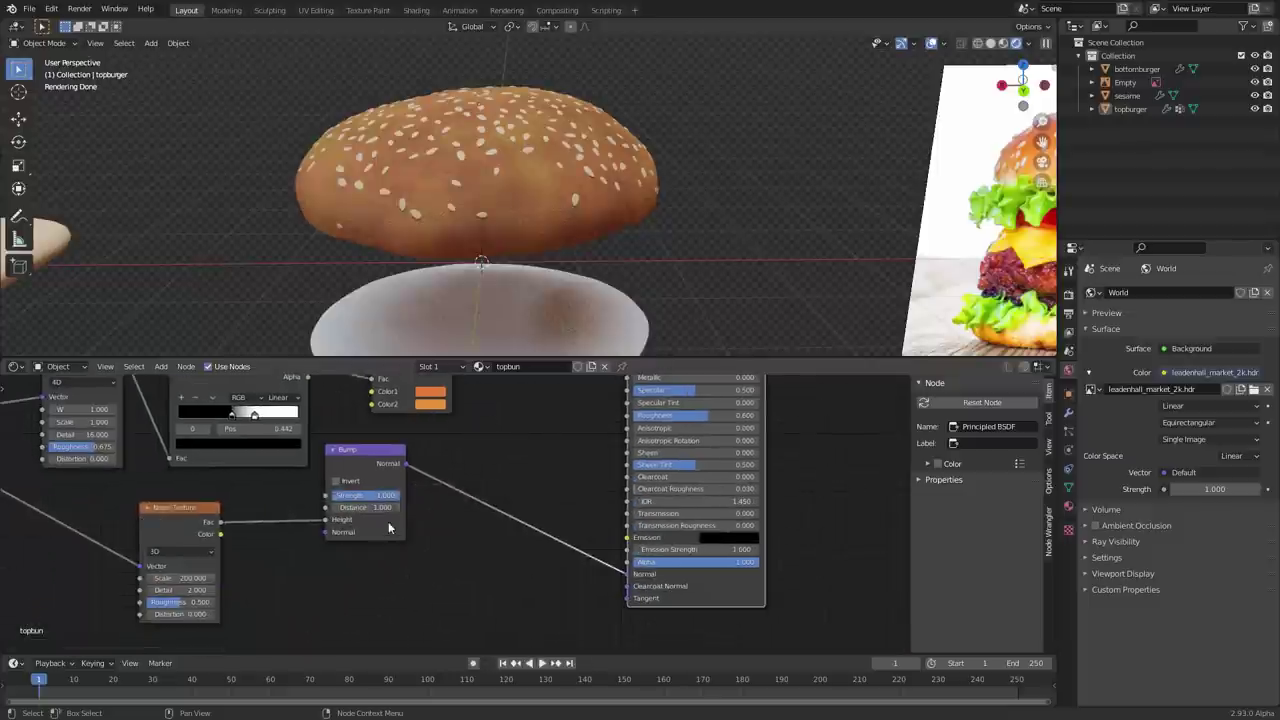
scroll(440, 503, "up", 2)
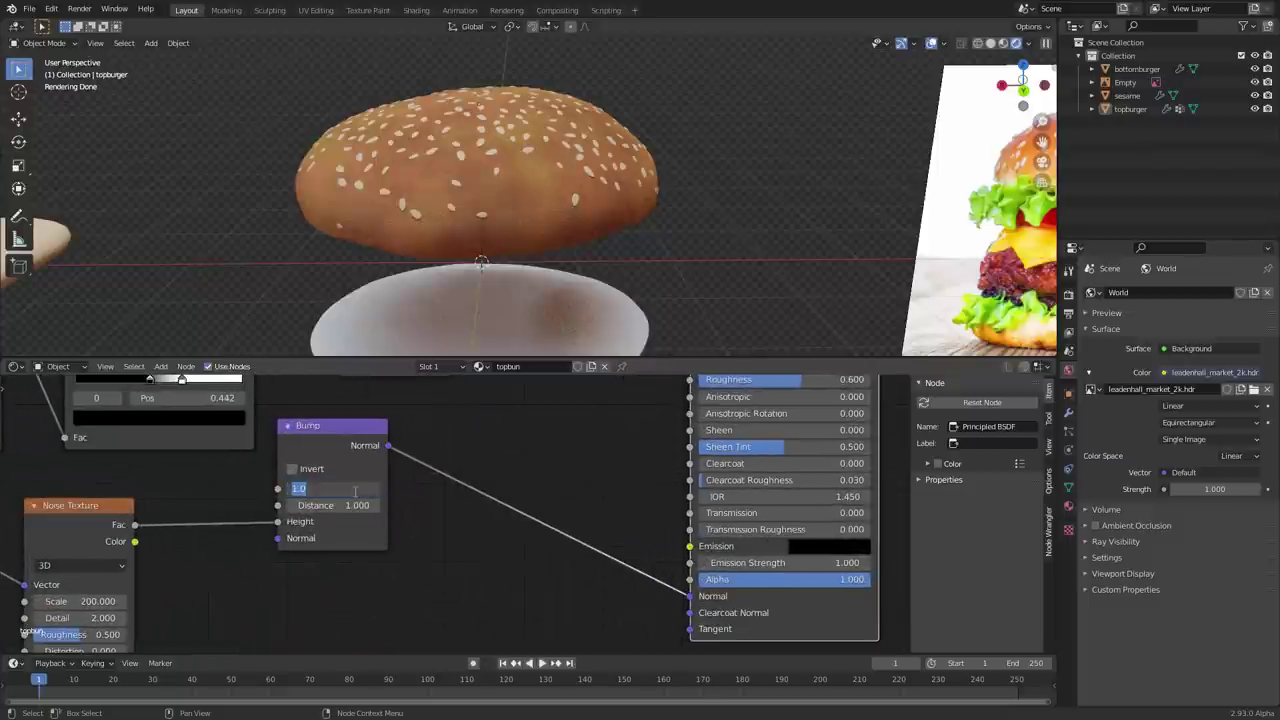
key("Return")
key("g")
left_click(562, 500)
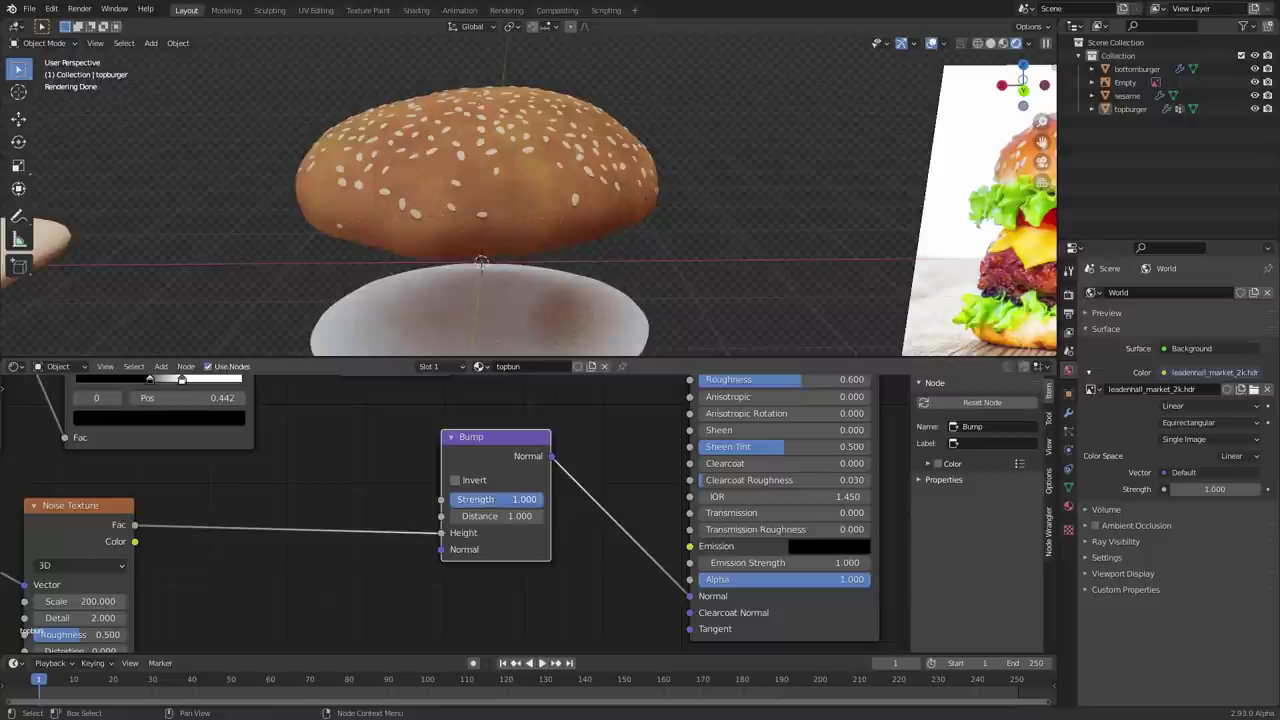
key("Return")
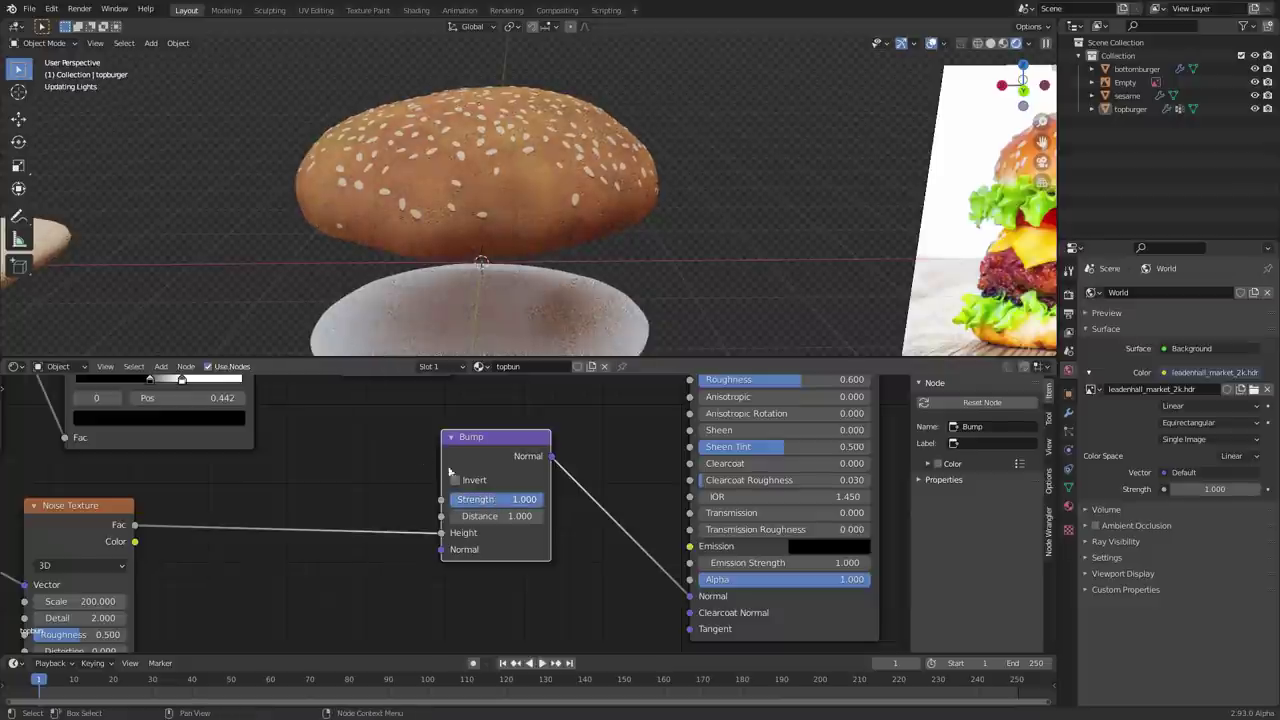
middle_click_drag(343, 453, 469, 436)
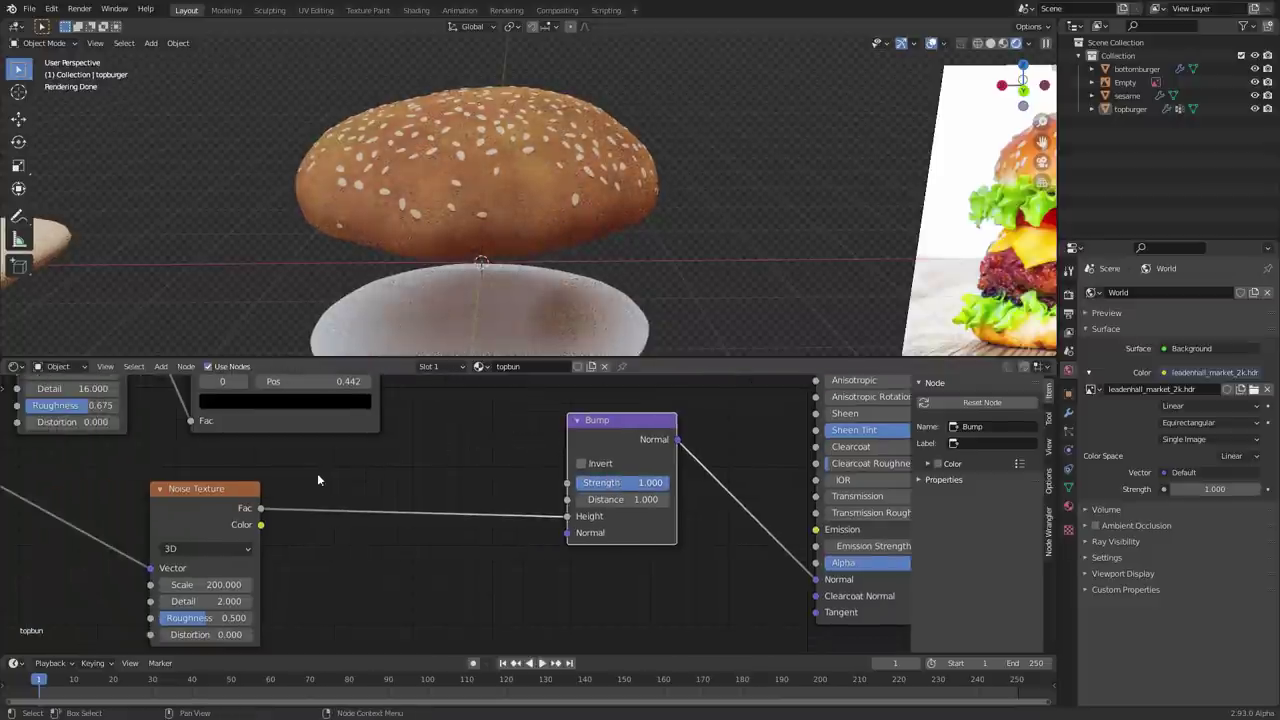
- Insert a Math node set to Multiply on the link between the Noise Texture and Bump
key("shift+a")
type("math")
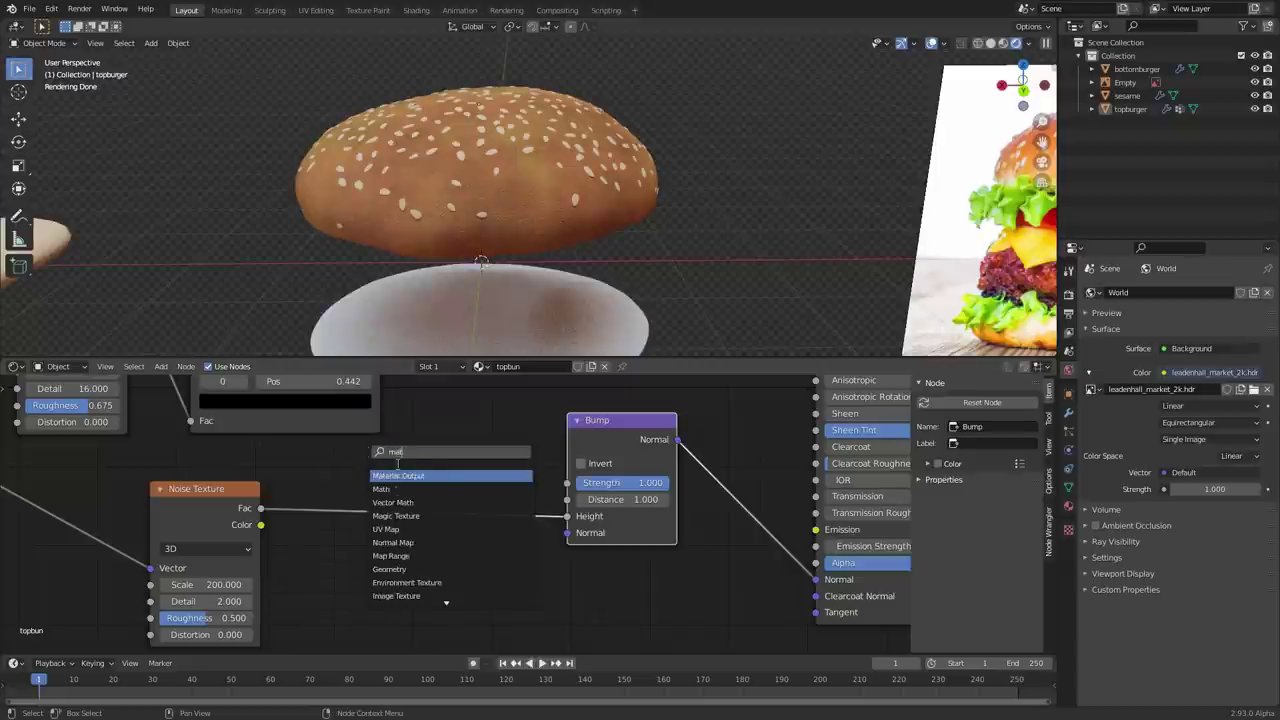
left_click(412, 476)
left_click(414, 500)
left_click(414, 500)
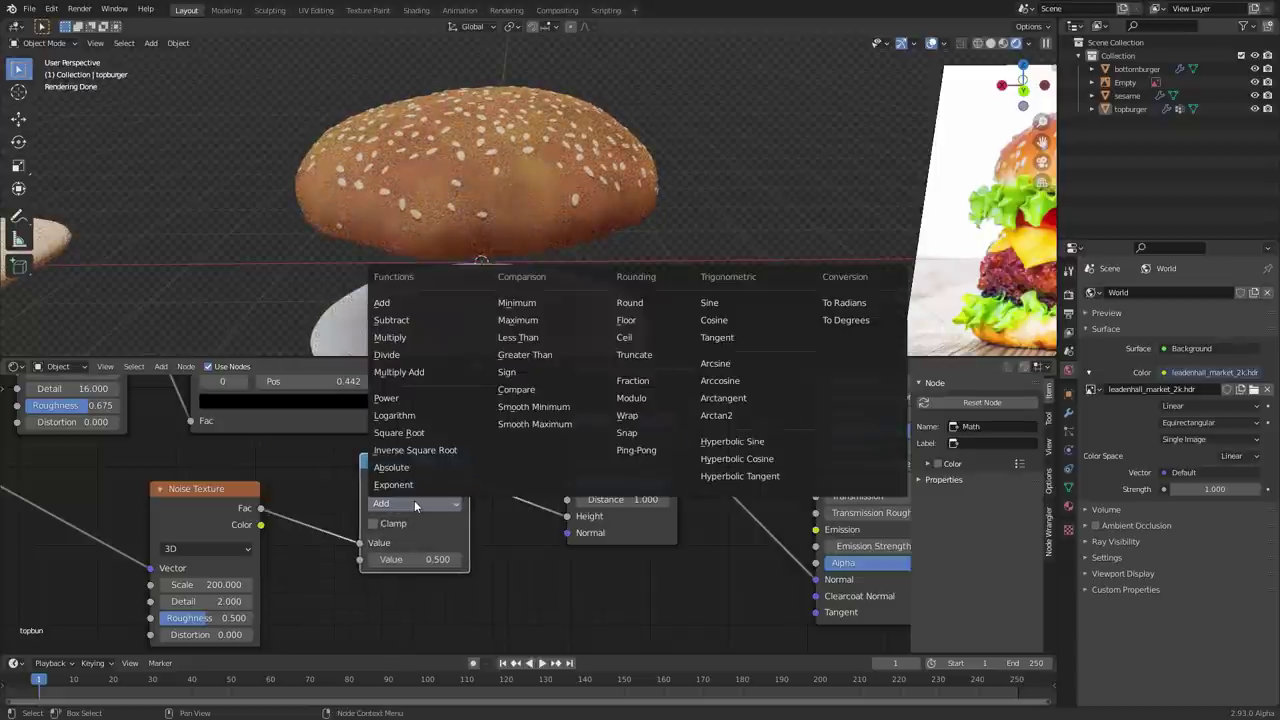
left_click(385, 334)
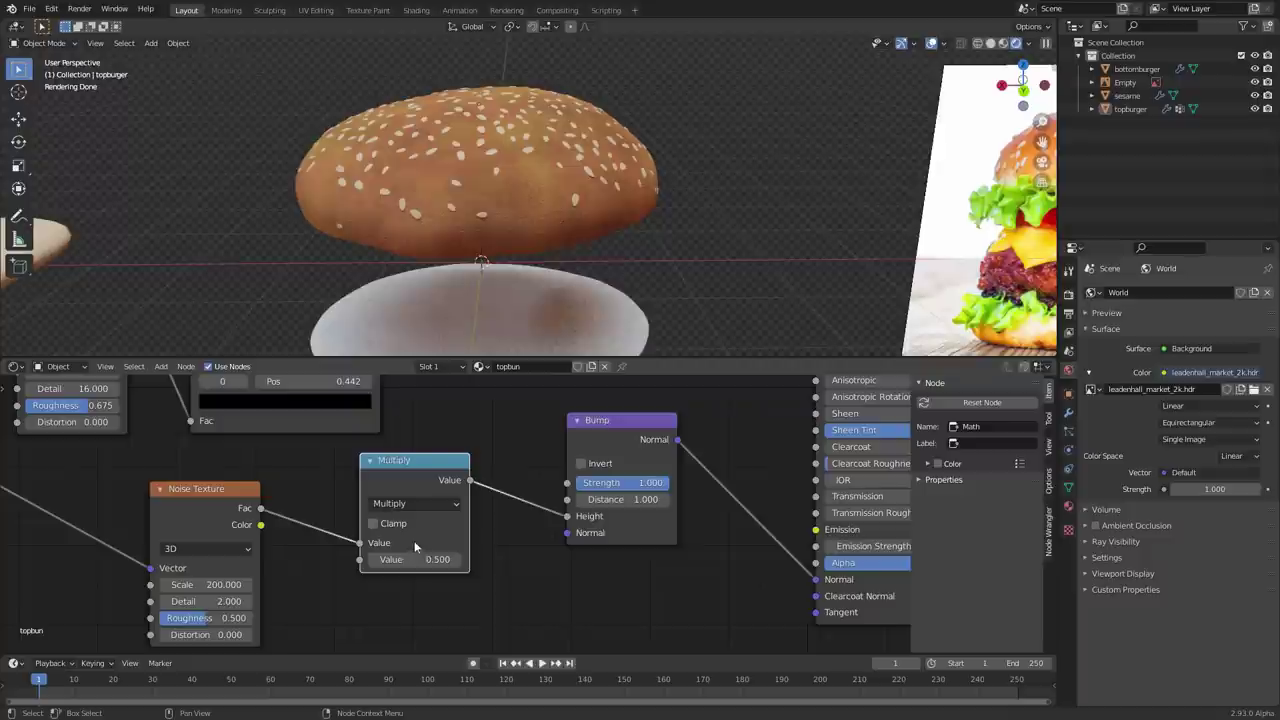
- Try Multiply values of 0.1, 0.01, then 0.05 while viewing the top bun
type("0.1")
key("Return")
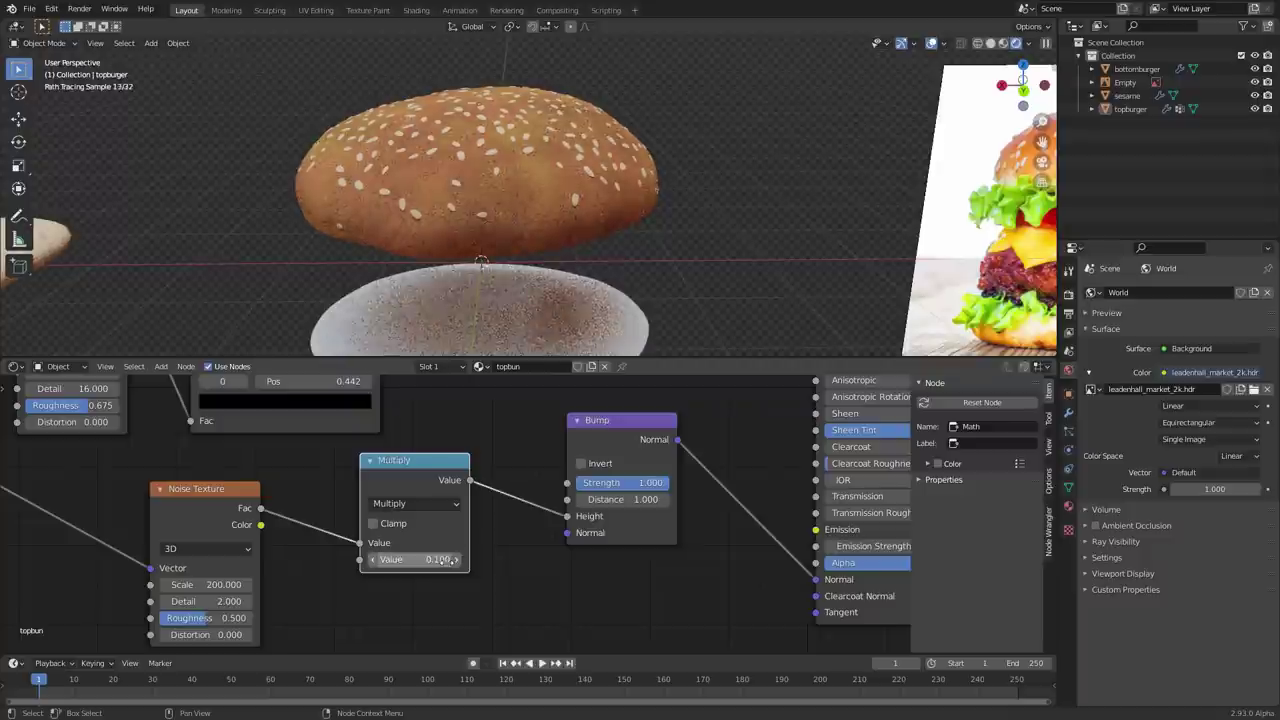
type("0.01")
key("Return")
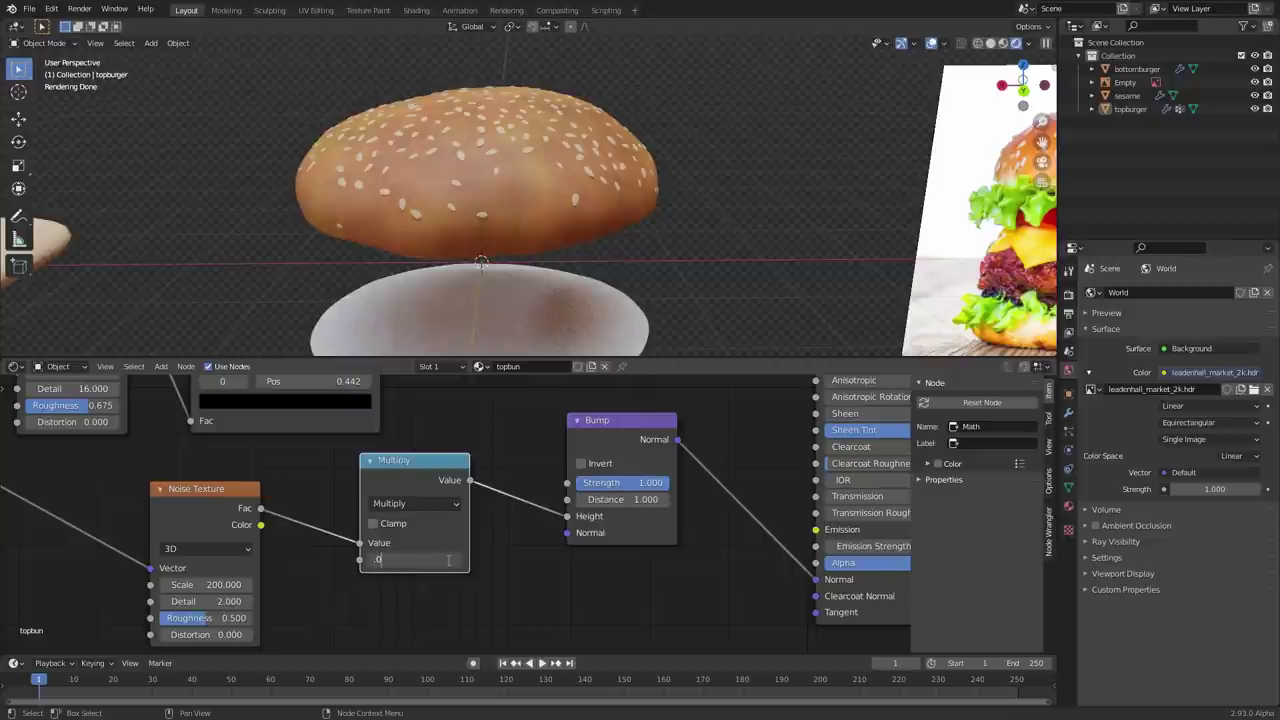
type("5")
key("Return")
middle_click_drag(450, 200, 470, 208)
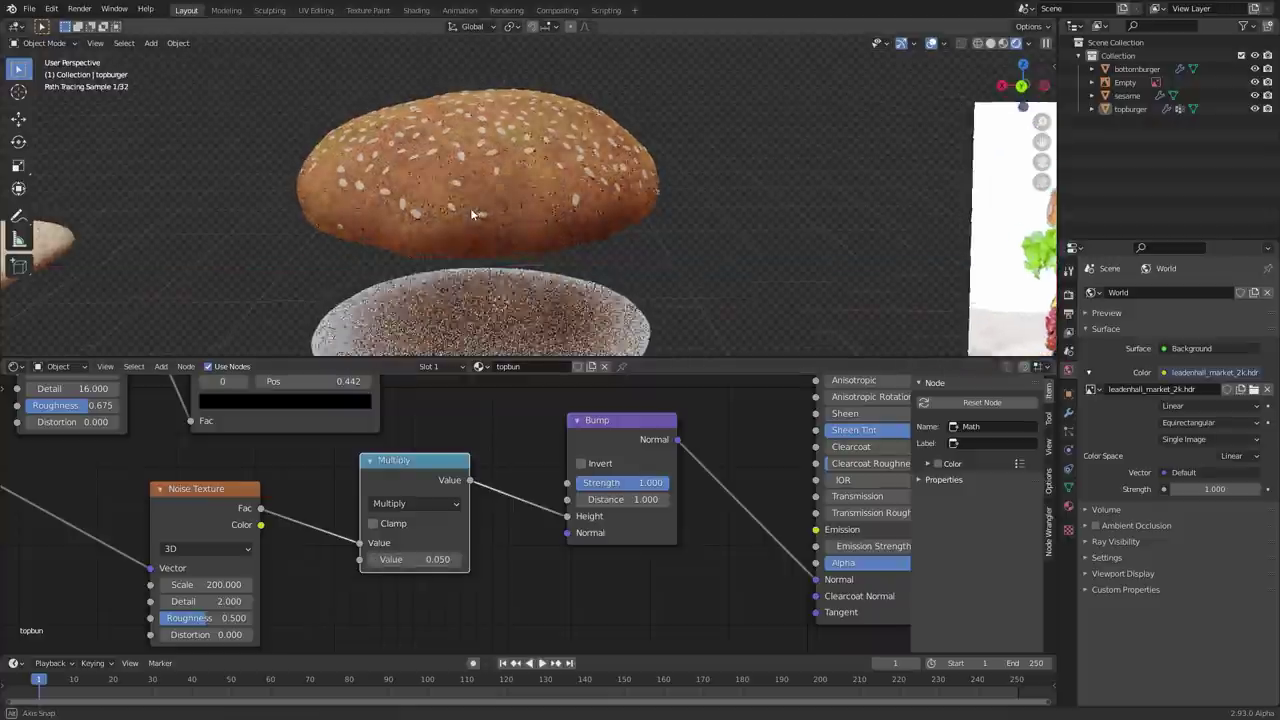
scroll(470, 207, "up", 2)
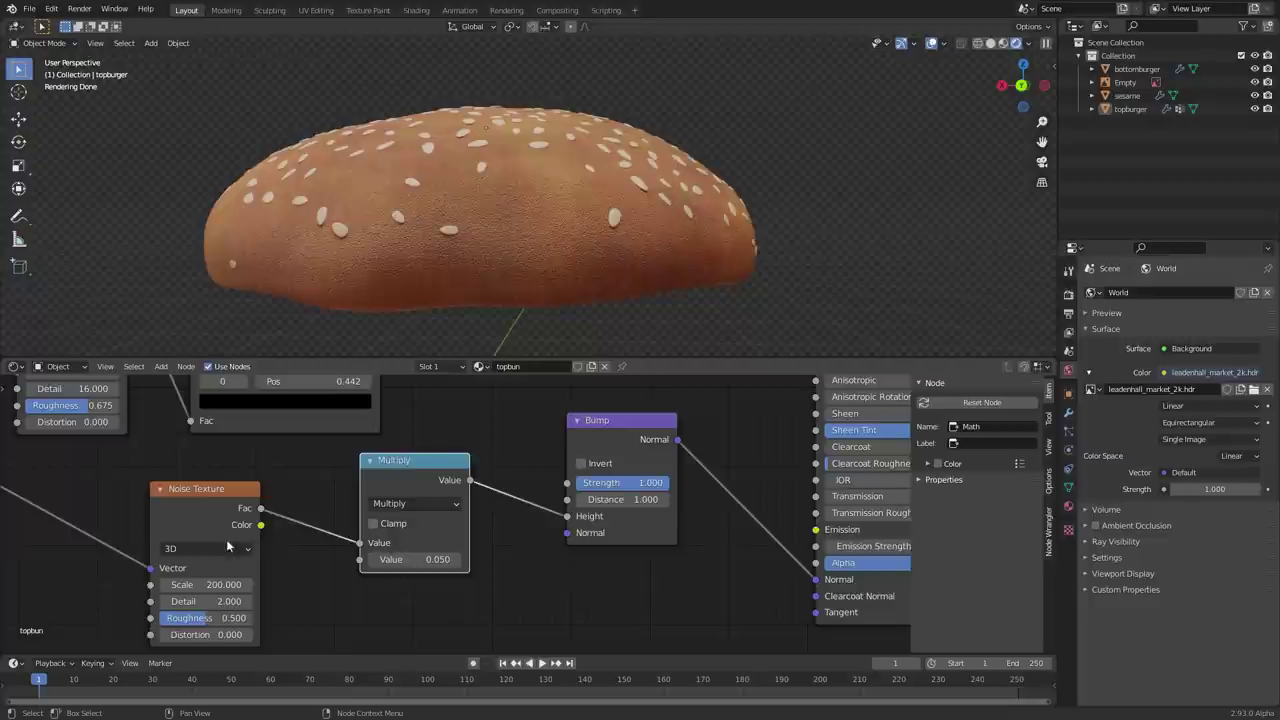
- Set the Noise Texture Scale to 300 and settle the multiplier at 0.030
left_click(195, 584)
type("30")
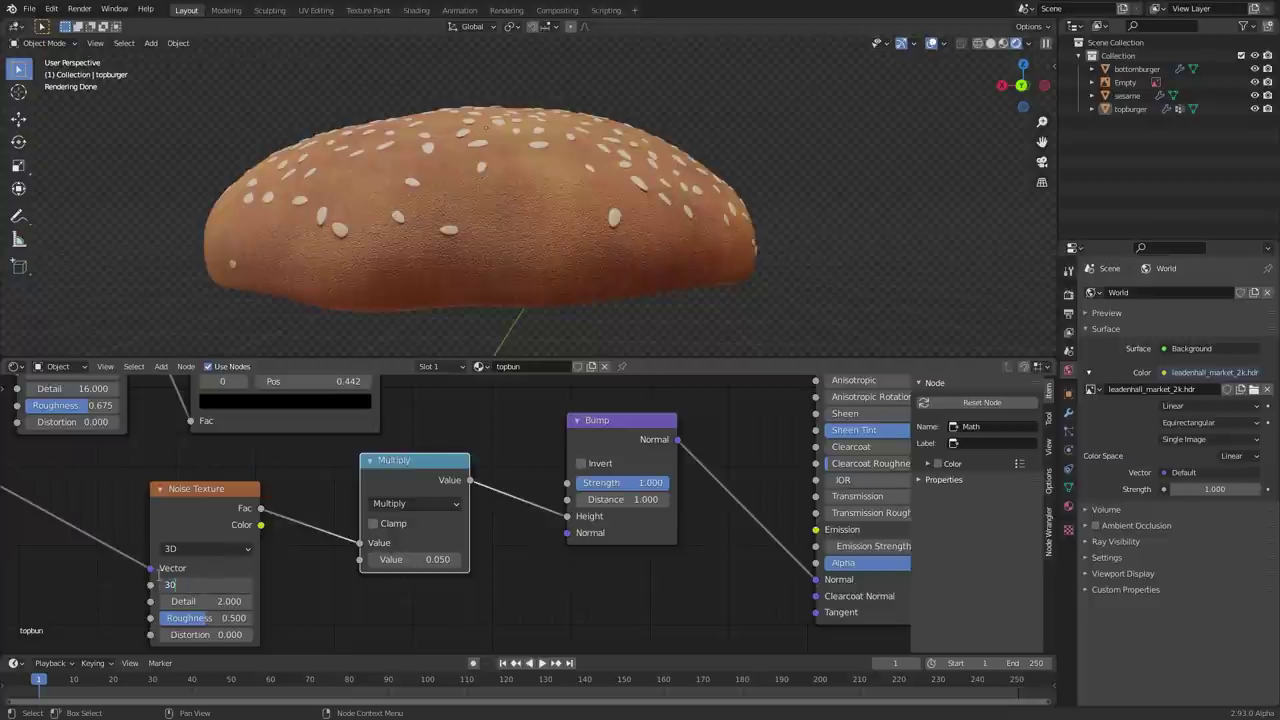
type("0")
key("Return")
scroll(590, 281, "down", 5)
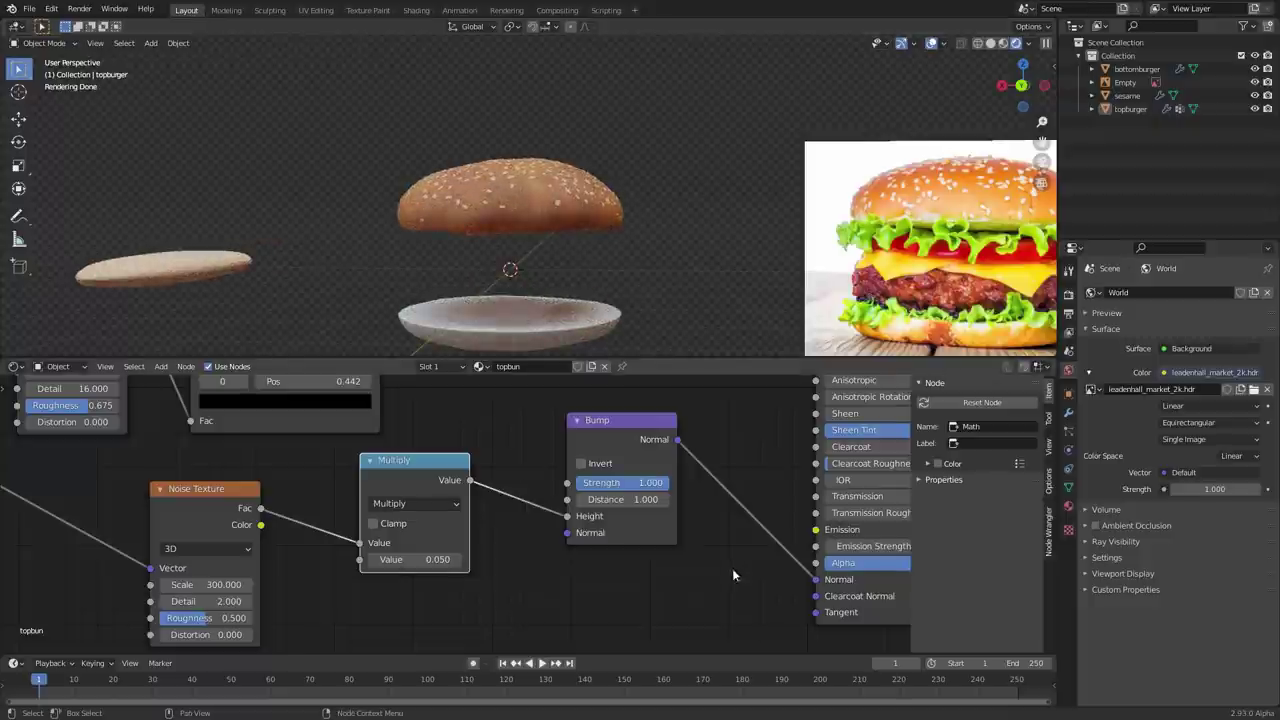
left_click_drag(677, 439, 816, 579)
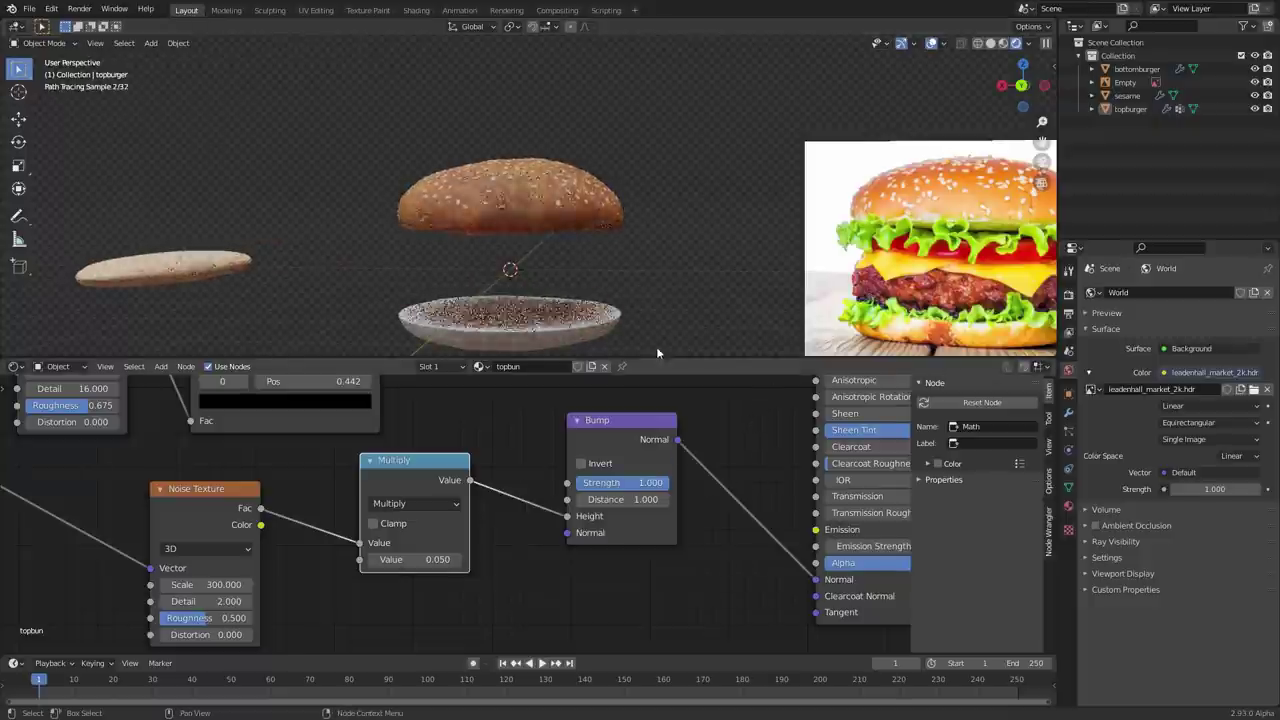
scroll(570, 258, "up", 5)
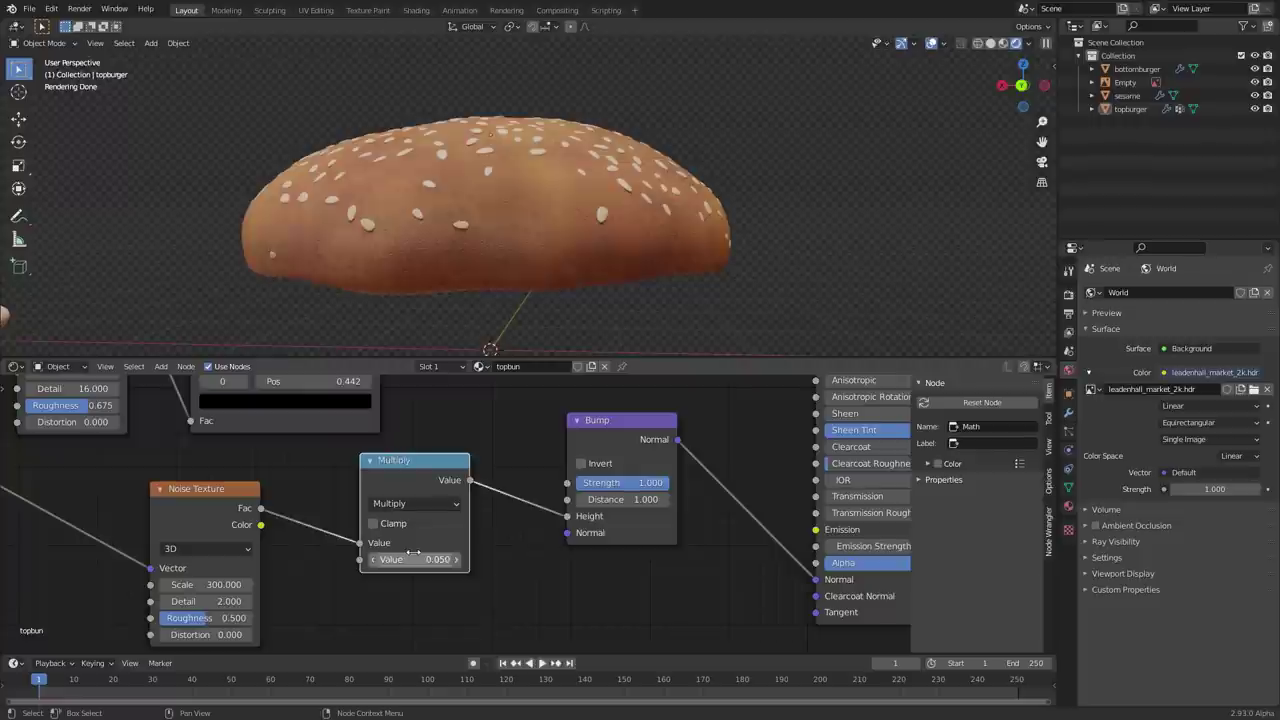
key("Return")
- Save the file as hamburger.blend
middle_click_drag(680, 170, 722, 155)
scroll(722, 155, "down", 3)
key("ctrl+s")
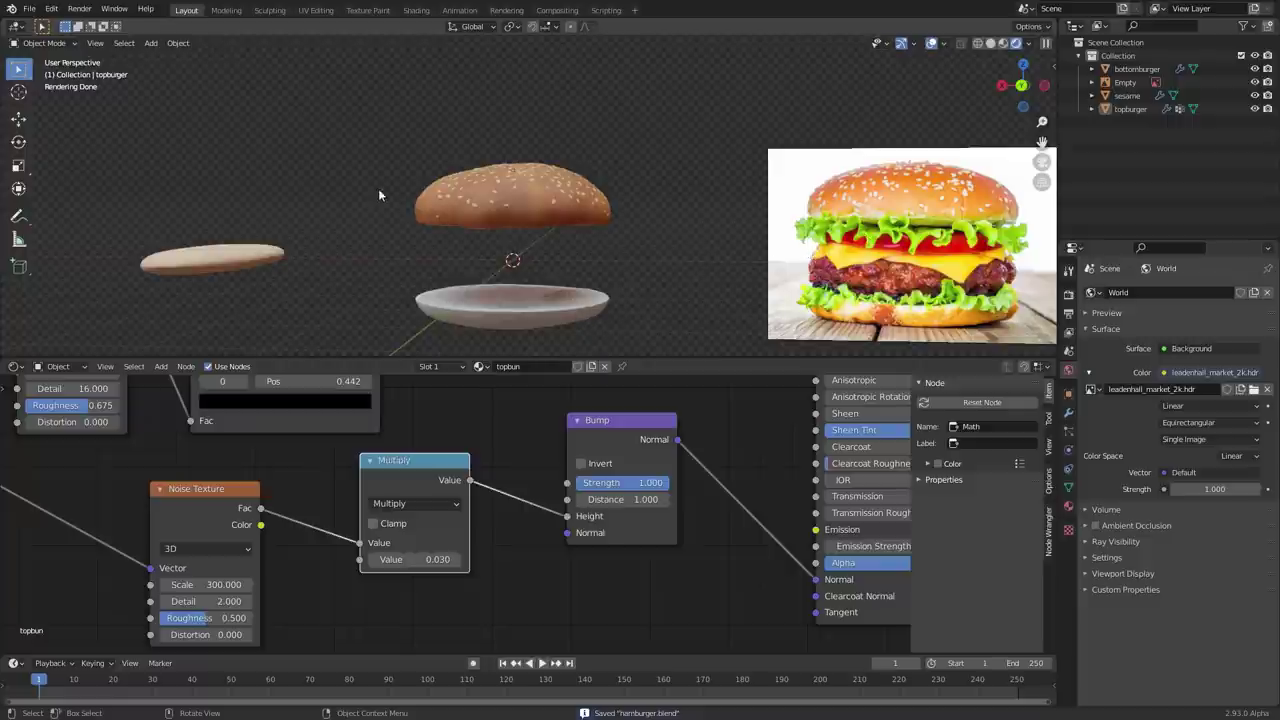
- Add a Voronoi Texture node below the noise and preview its pattern on the bun
scroll(378, 195, "up", 3)
key("shift+a")
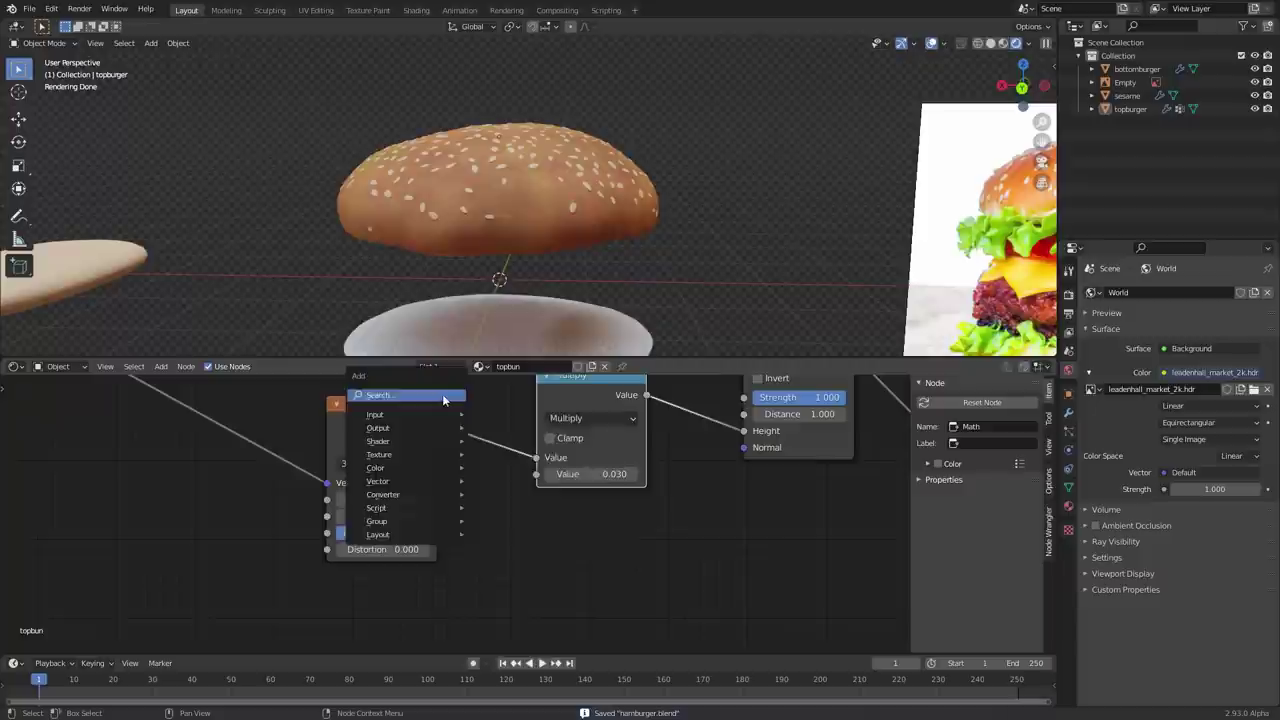
left_click(474, 395)
type("boron")
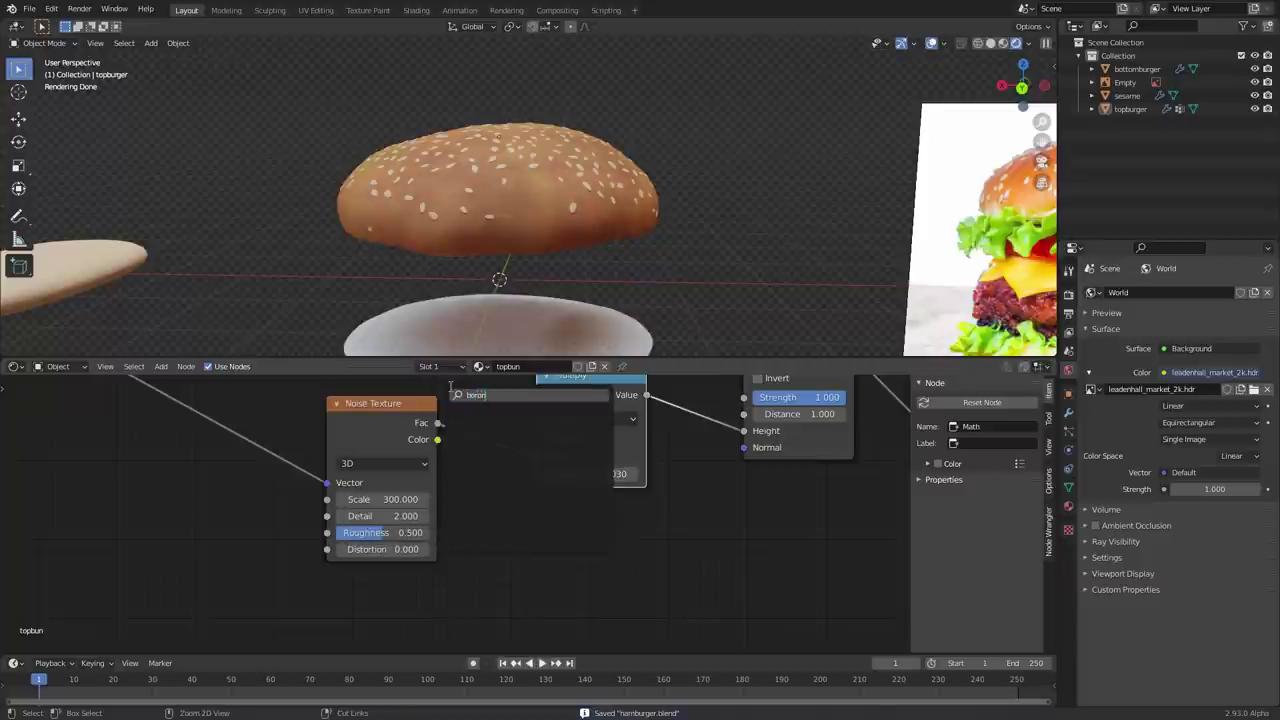
key("BackSpace")
key("BackSpace")
key("BackSpace")
key("BackSpace")
key("BackSpace")
type("voron")
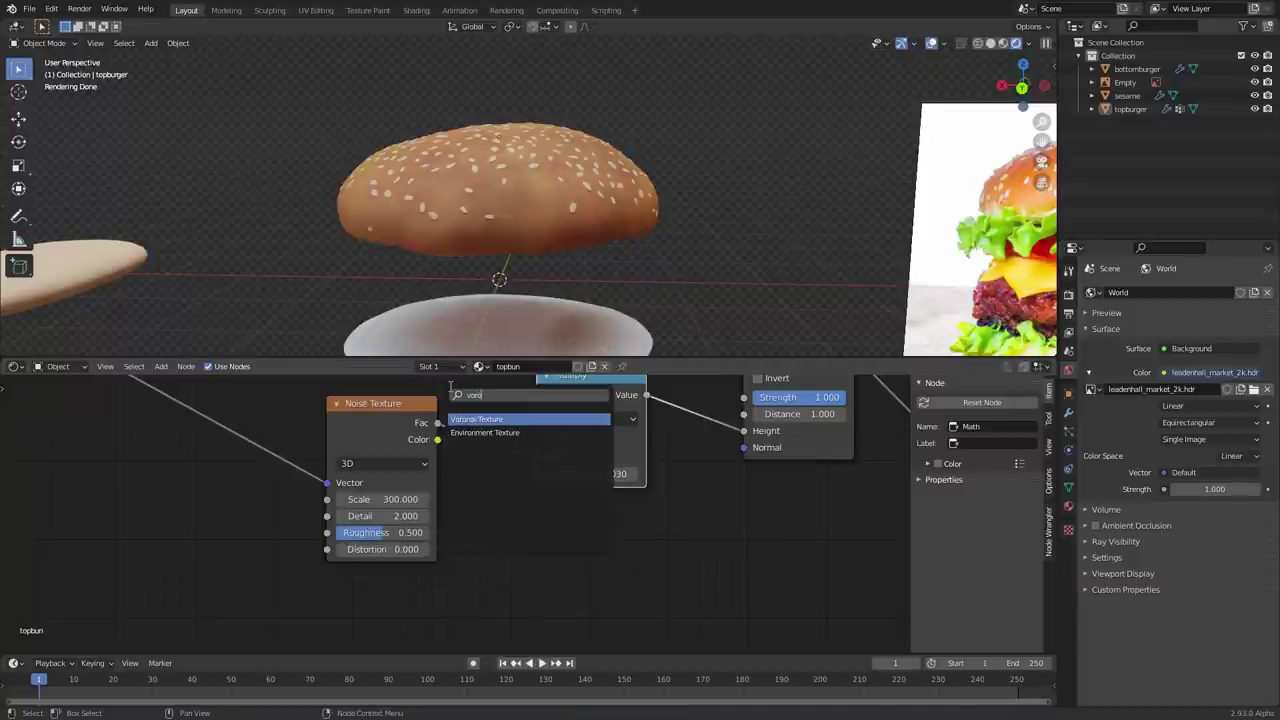
key("Return")
left_click(335, 571)
left_click(369, 586, "ctrl+shift")
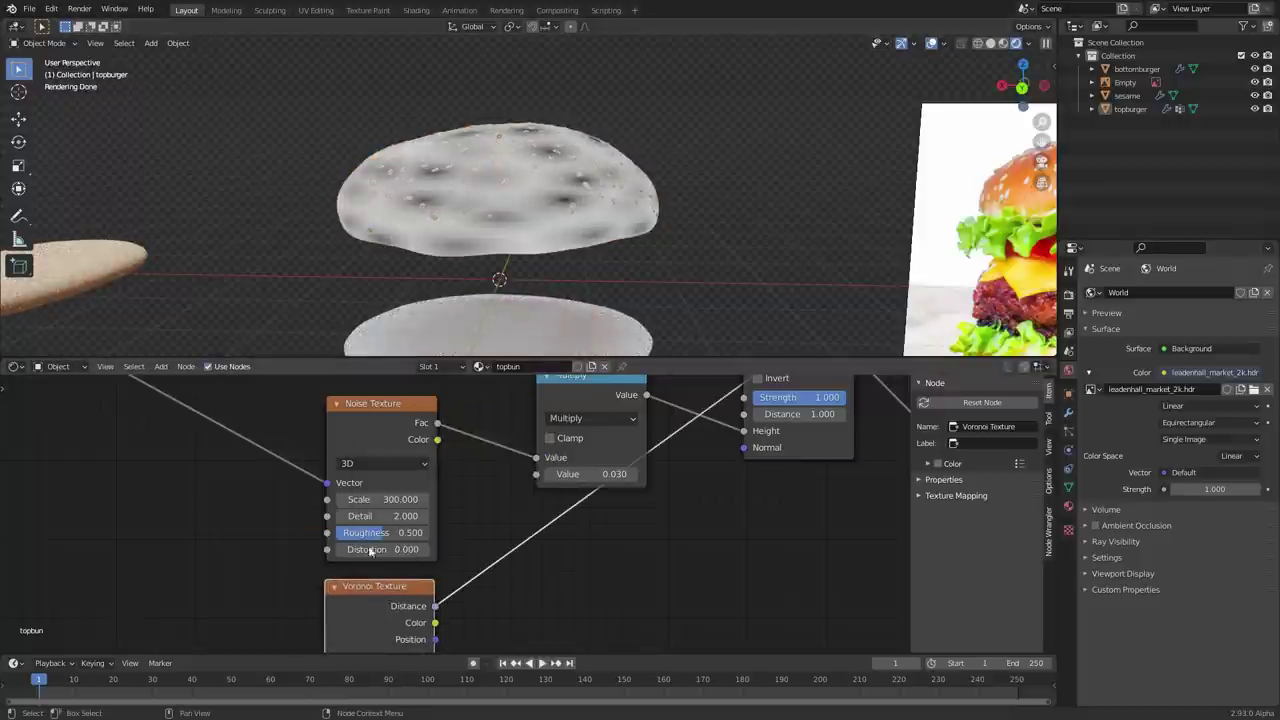
middle_click_drag(366, 499, 393, 384)
- Compare the Smooth F1 and Distance to Edge Voronoi features, returning to Smooth F1
left_click(379, 569)
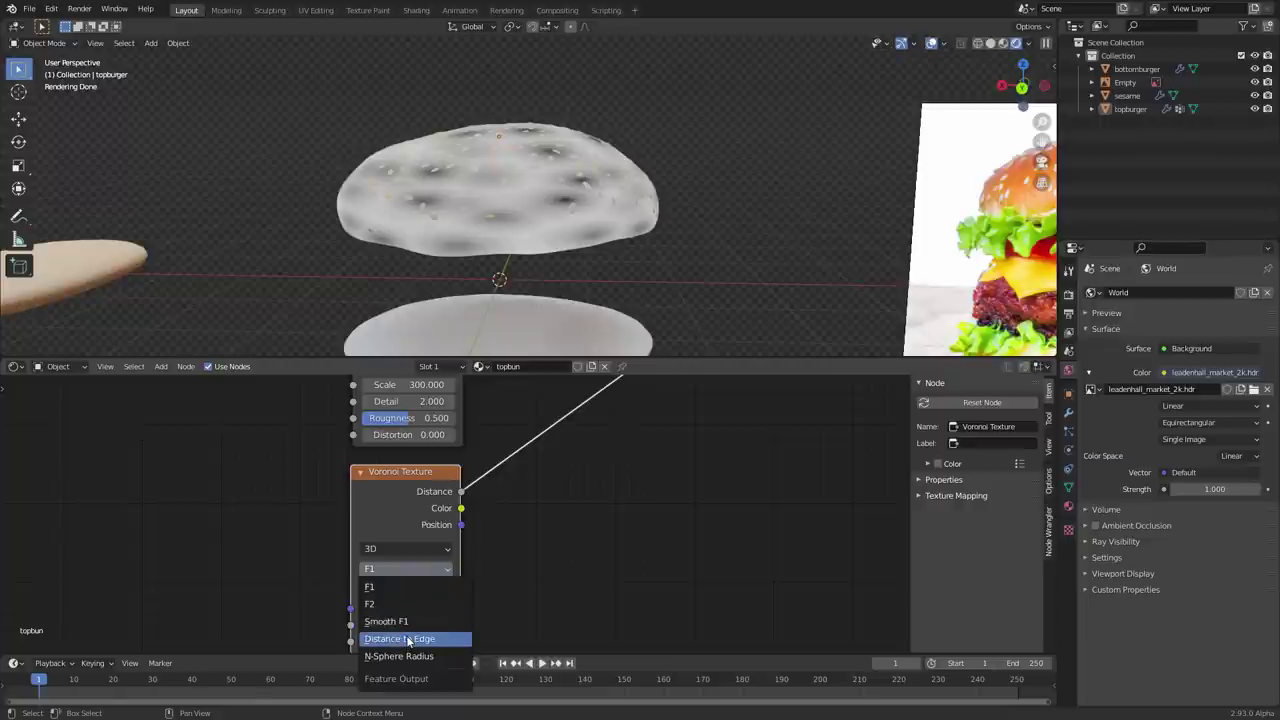
left_click(402, 624)
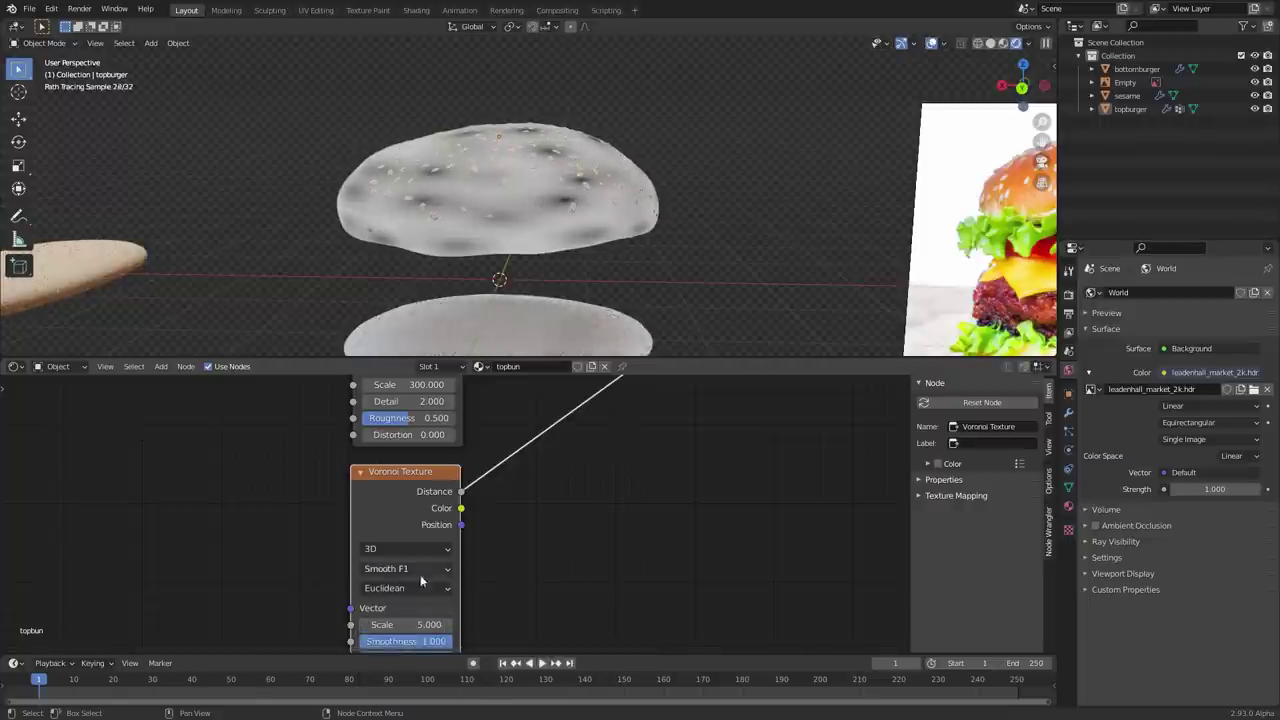
left_click(400, 568)
left_click(405, 637)
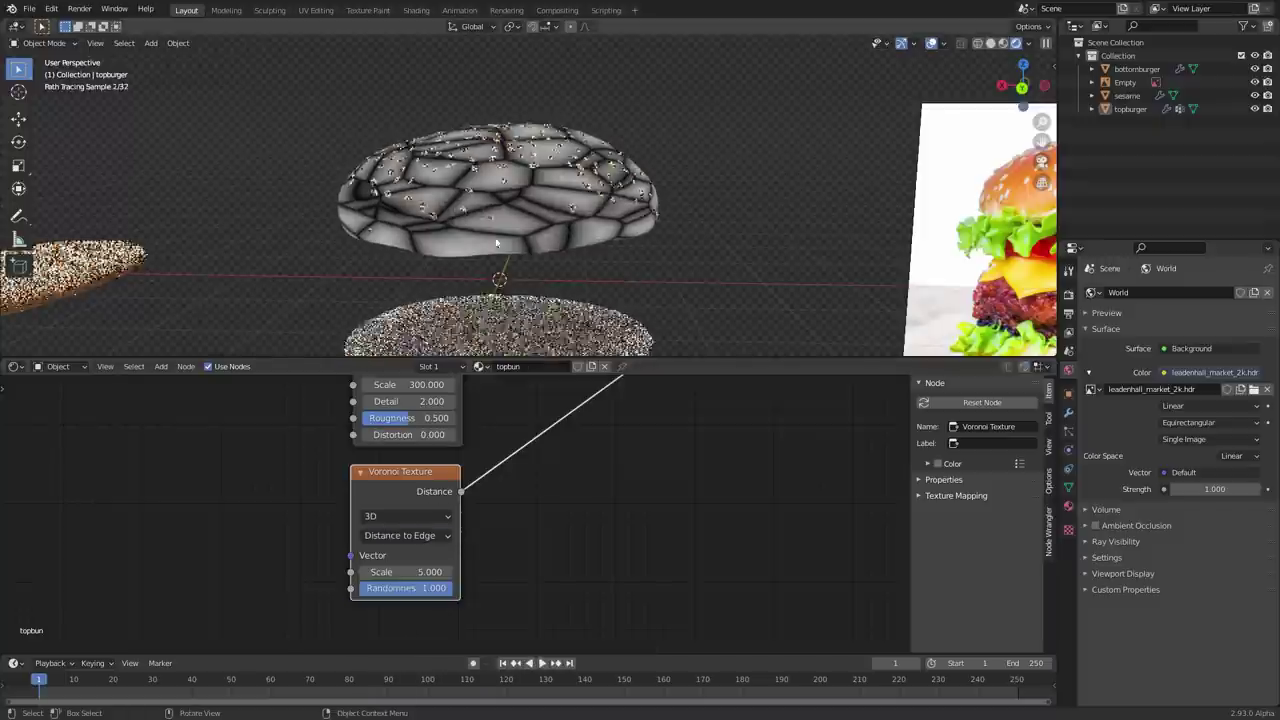
left_click(418, 530)
left_click(420, 585)
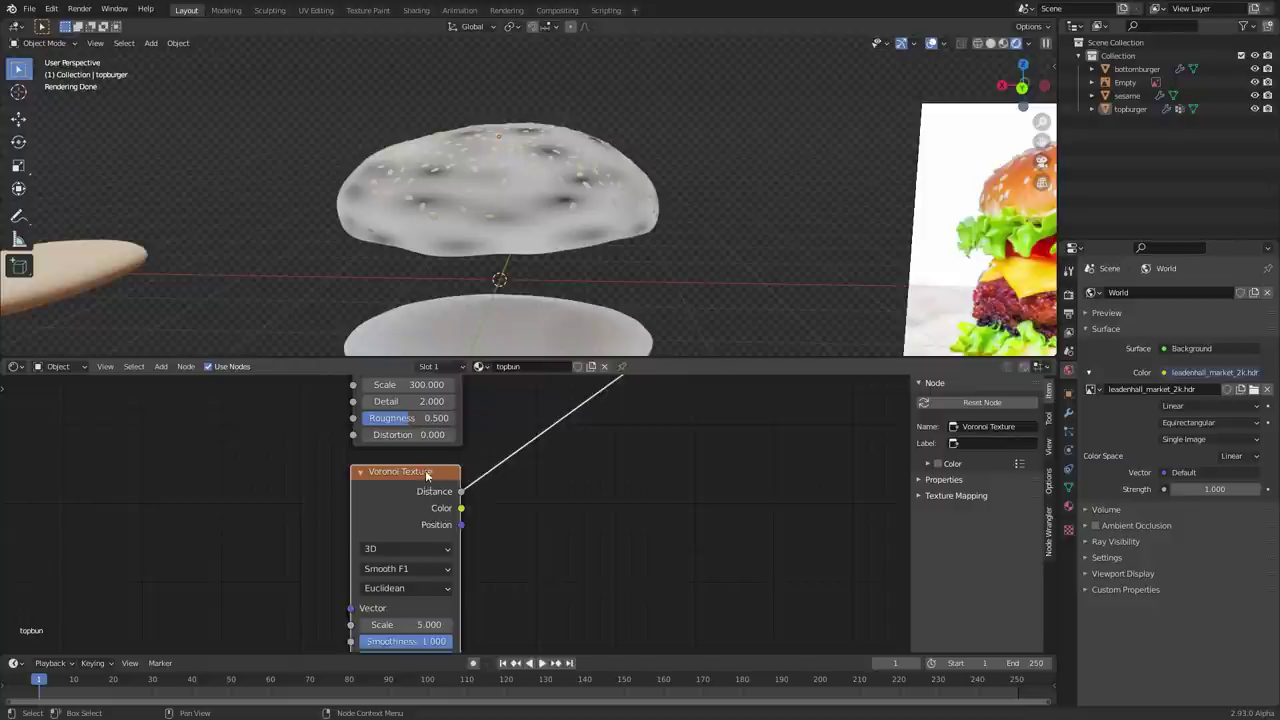
left_click_drag(426, 475, 391, 493)
- Add a ColorRamp on the Voronoi Distance link with stops near 0.508 and 0.574
key("shift+a")
type("col")
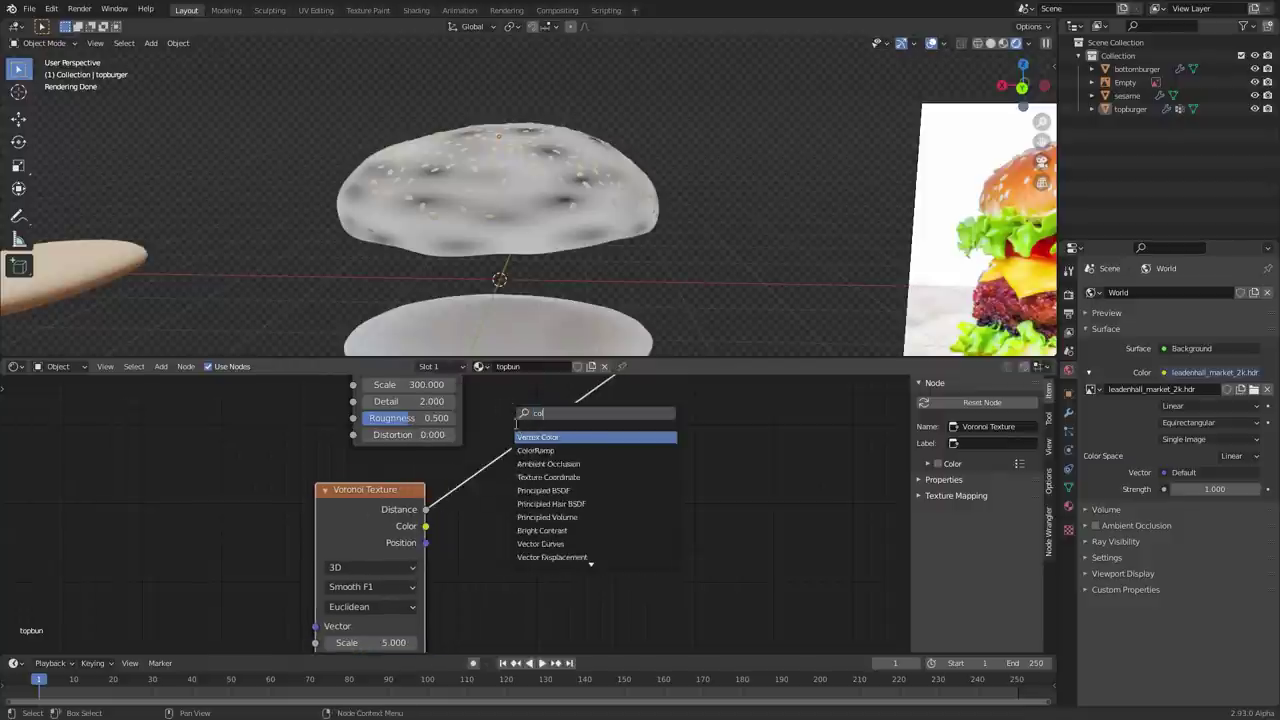
type("or")
key("Return")
left_click(595, 420)
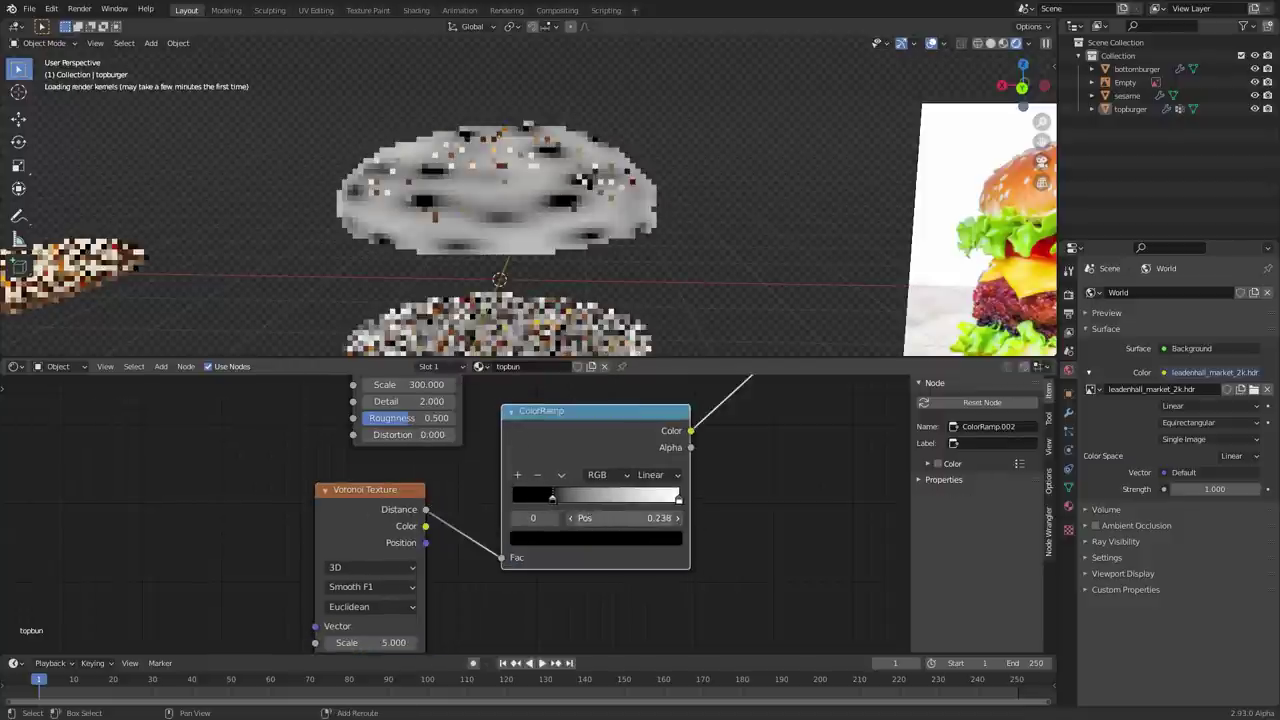
left_click_drag(552, 497, 597, 497)
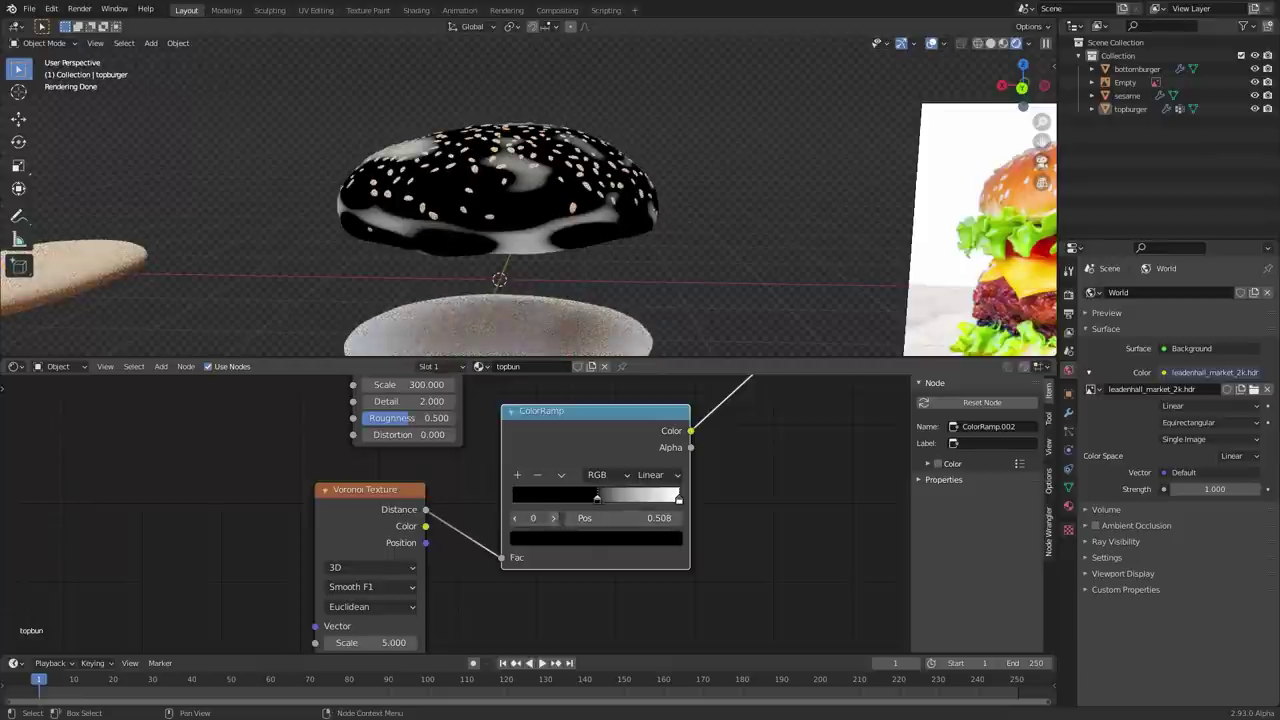
left_click_drag(678, 497, 608, 497)
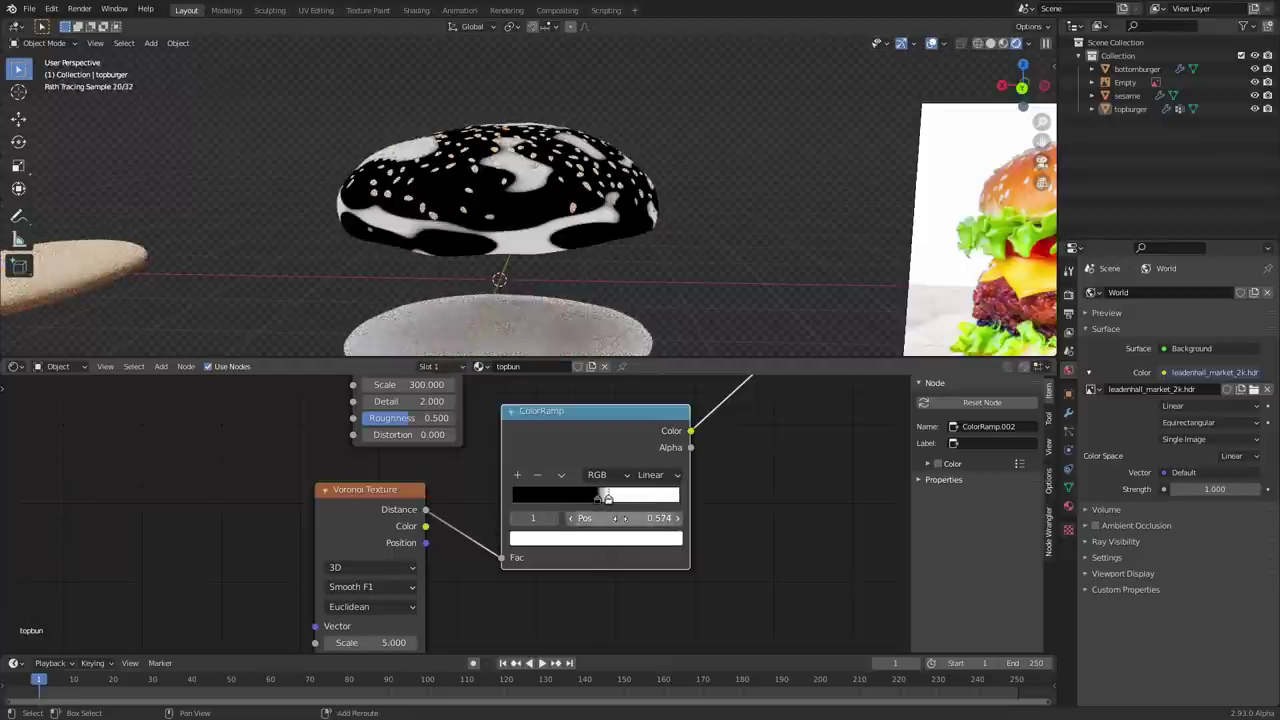
- Set the Voronoi Scale to 25 and its feature to Distance to Edge
middle_click_drag(392, 606, 407, 533)
double_click(398, 567)
type("25")
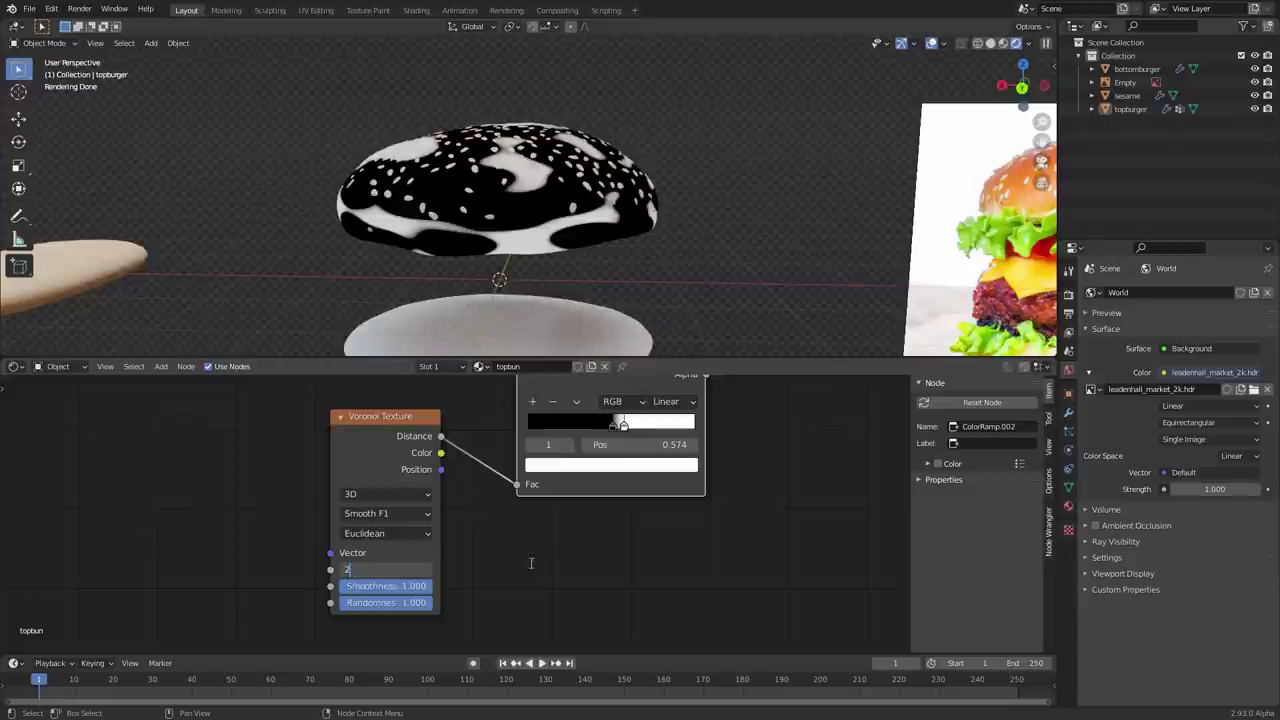
key("Return")
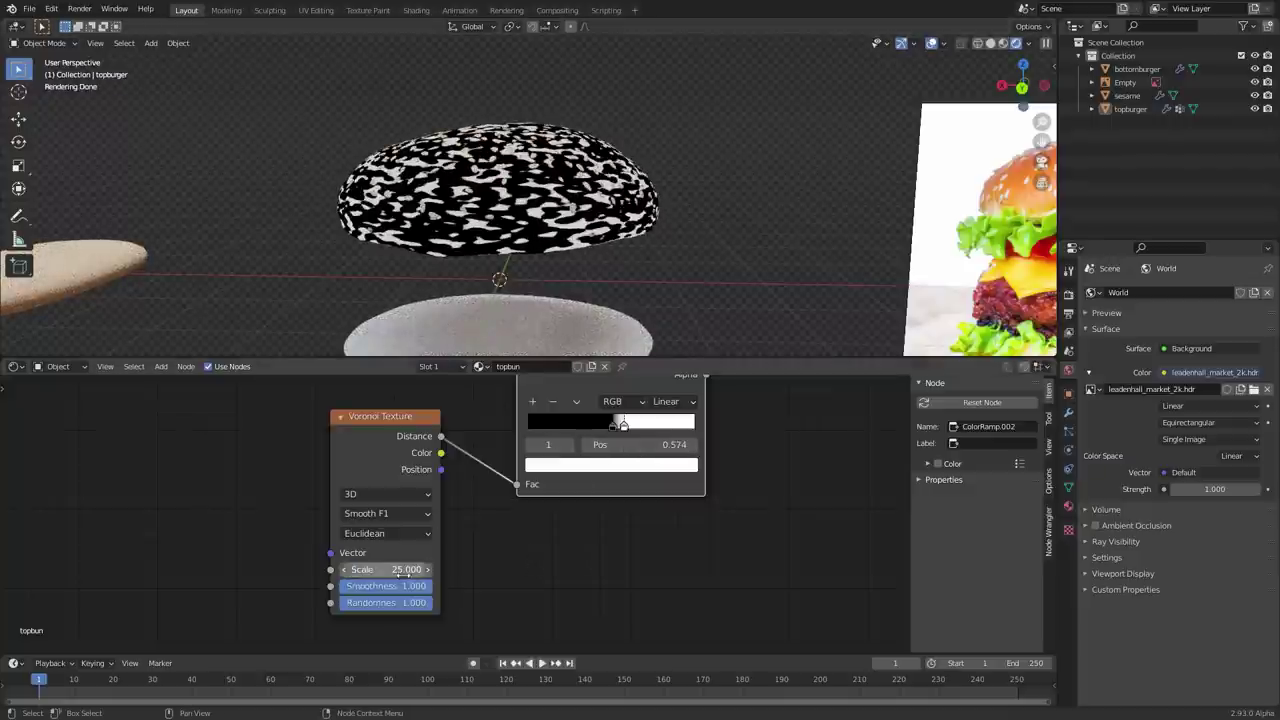
left_click(380, 514)
left_click(390, 591)
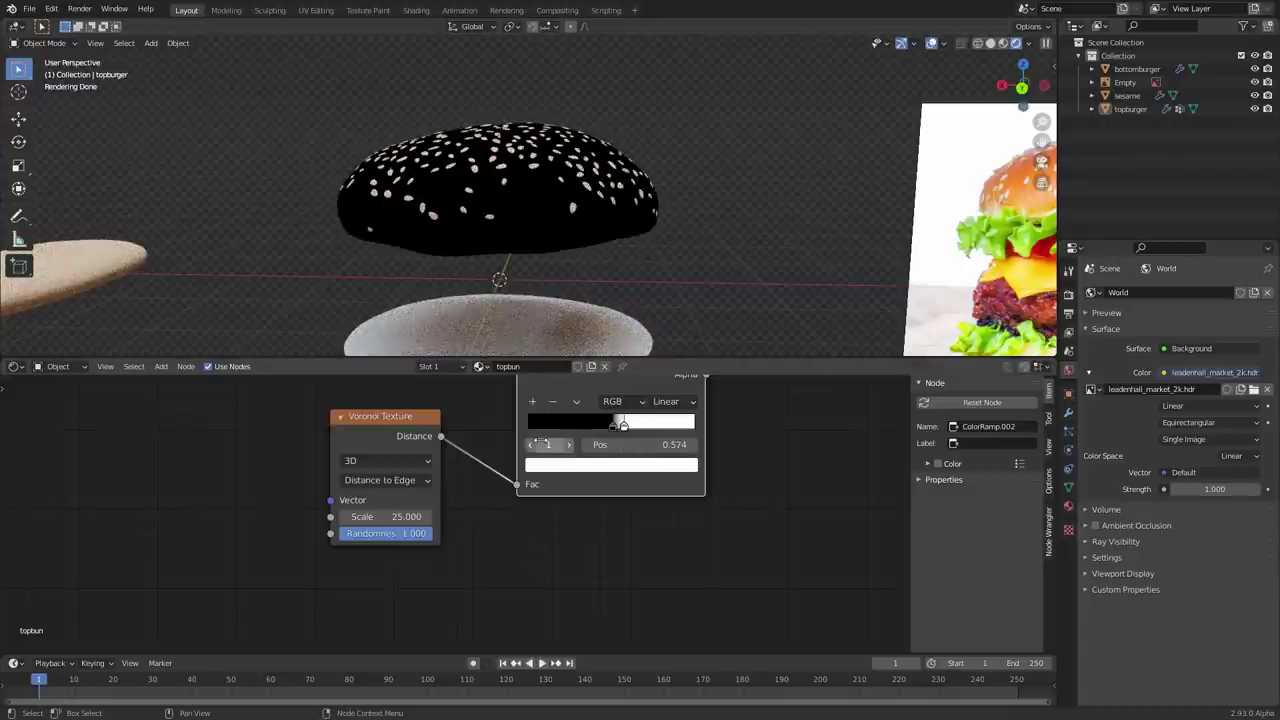
- Slide both ramp stops to the start and invert them: first stop white, second black
left_click(614, 424)
left_click_drag(632, 447, 540, 447)
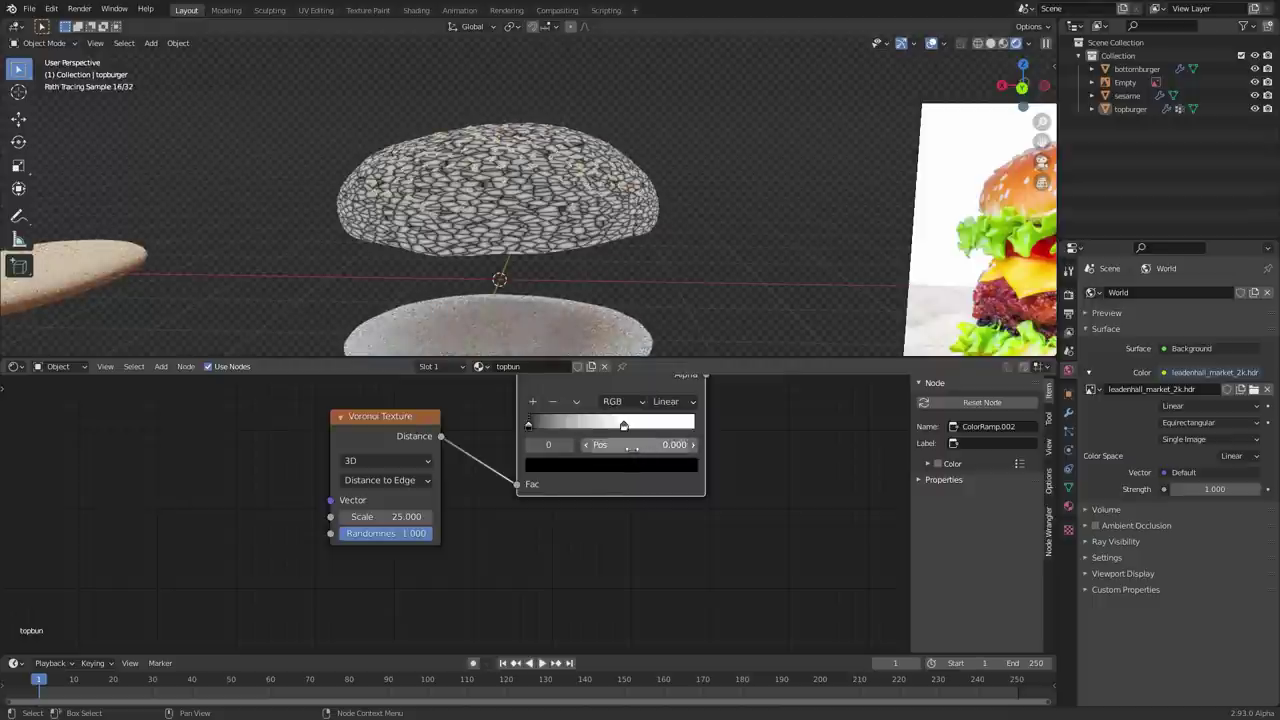
left_click(569, 448)
left_click_drag(624, 425, 539, 425)
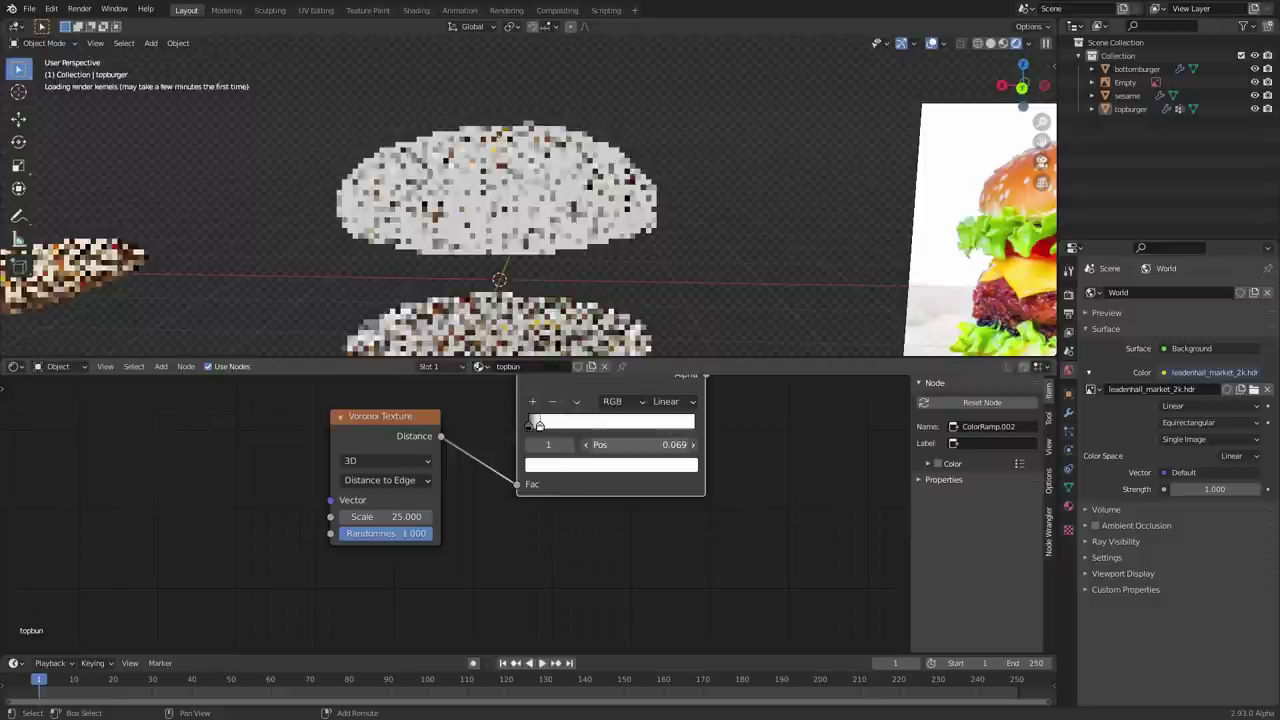
scroll(463, 188, "up", 3)
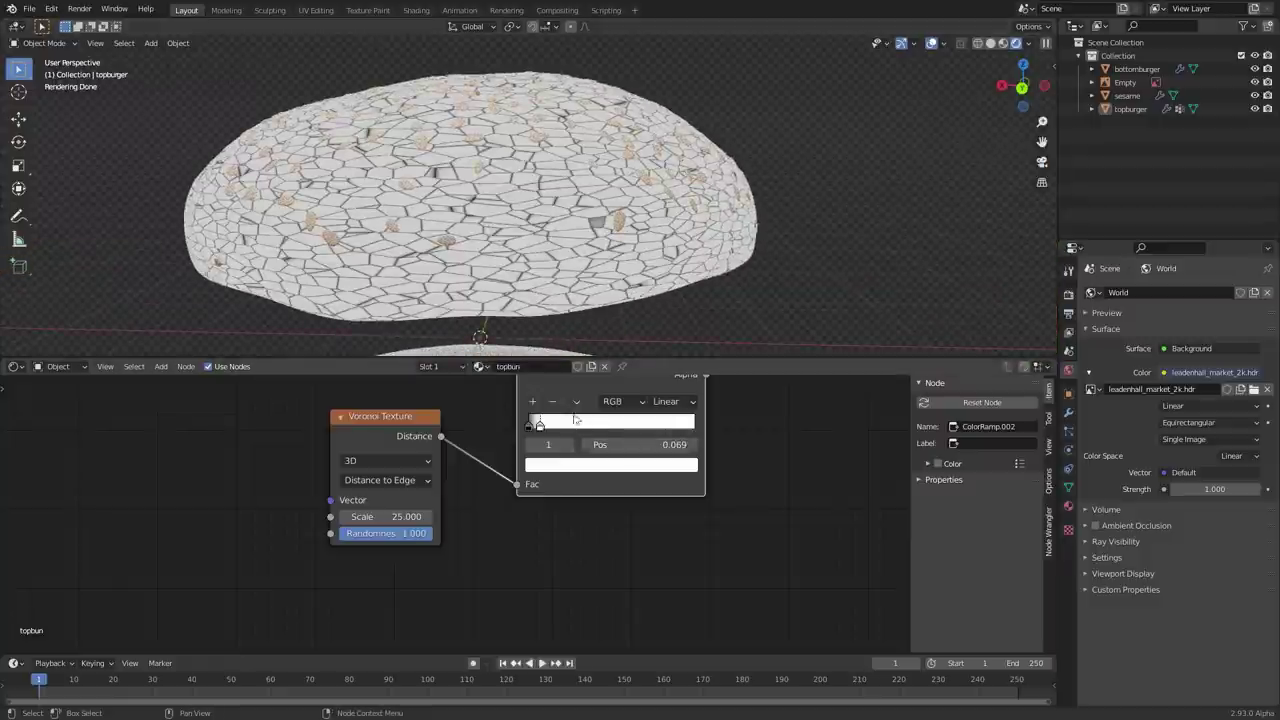
left_click(578, 468)
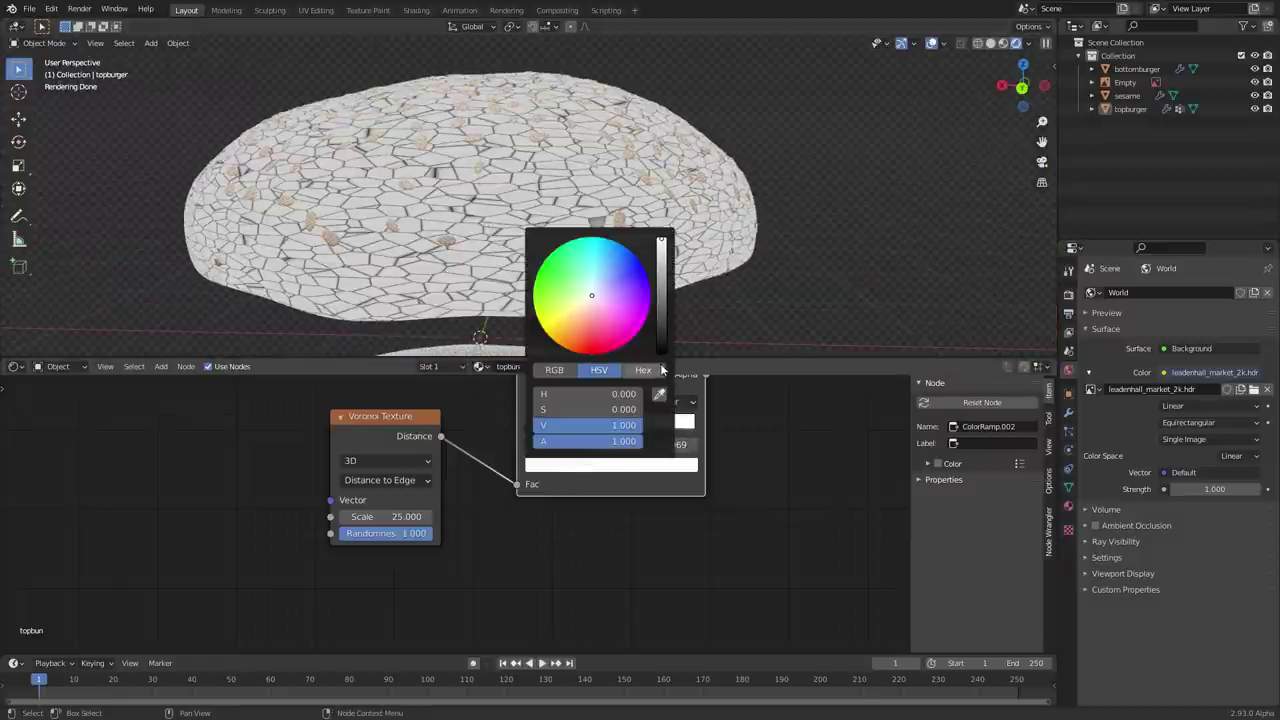
left_click_drag(659, 250, 659, 372)
left_click(534, 466)
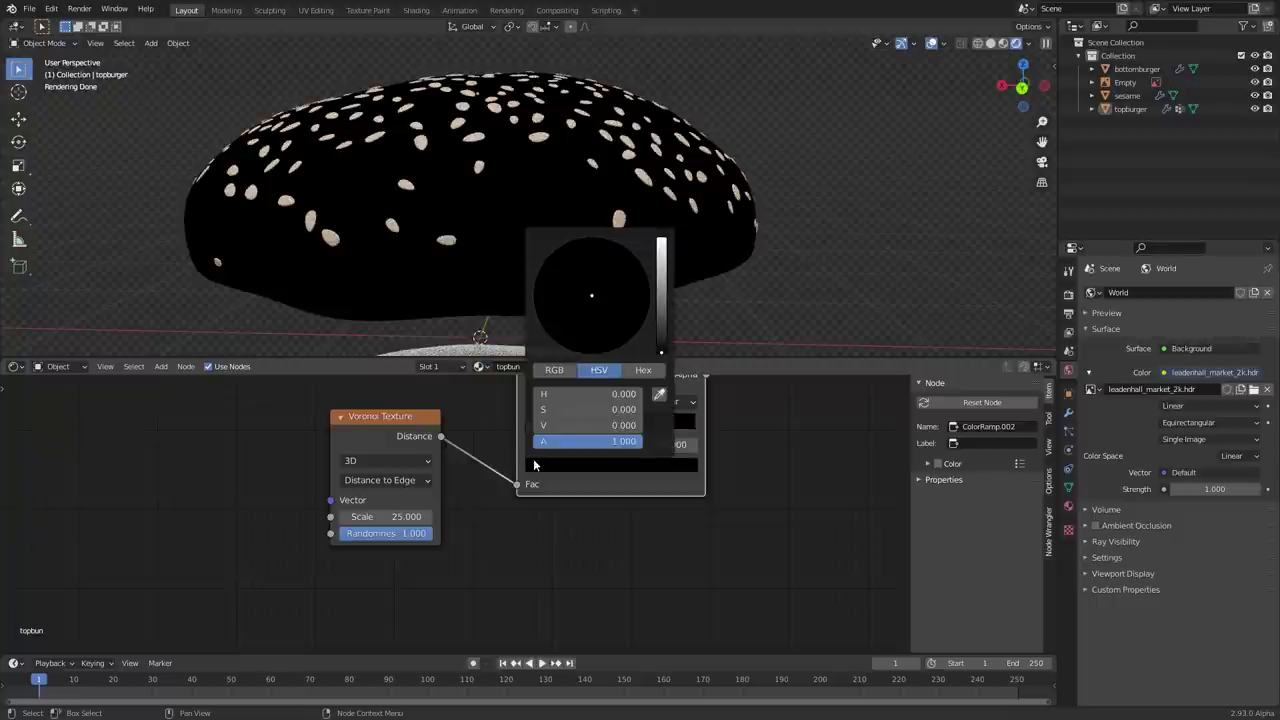
left_click(659, 255)
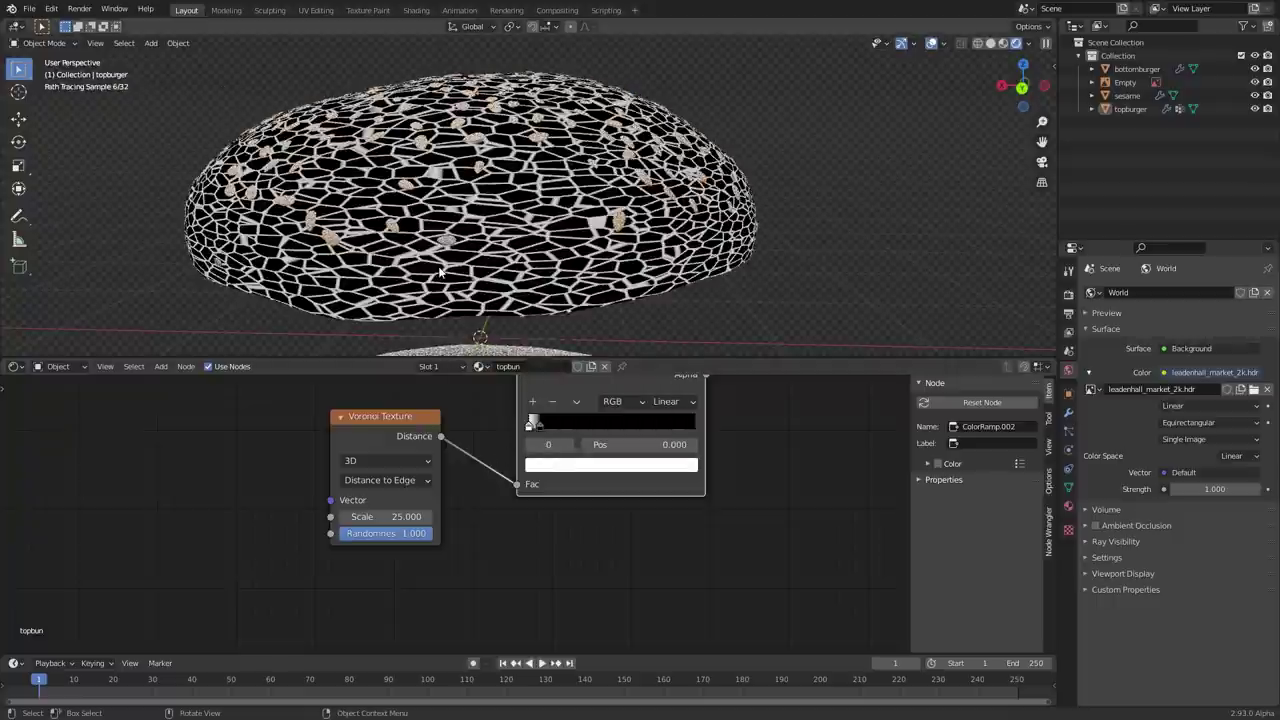
- Place the black ramp stop at 0.030 and set the Voronoi Scale to 15
left_click(566, 444)
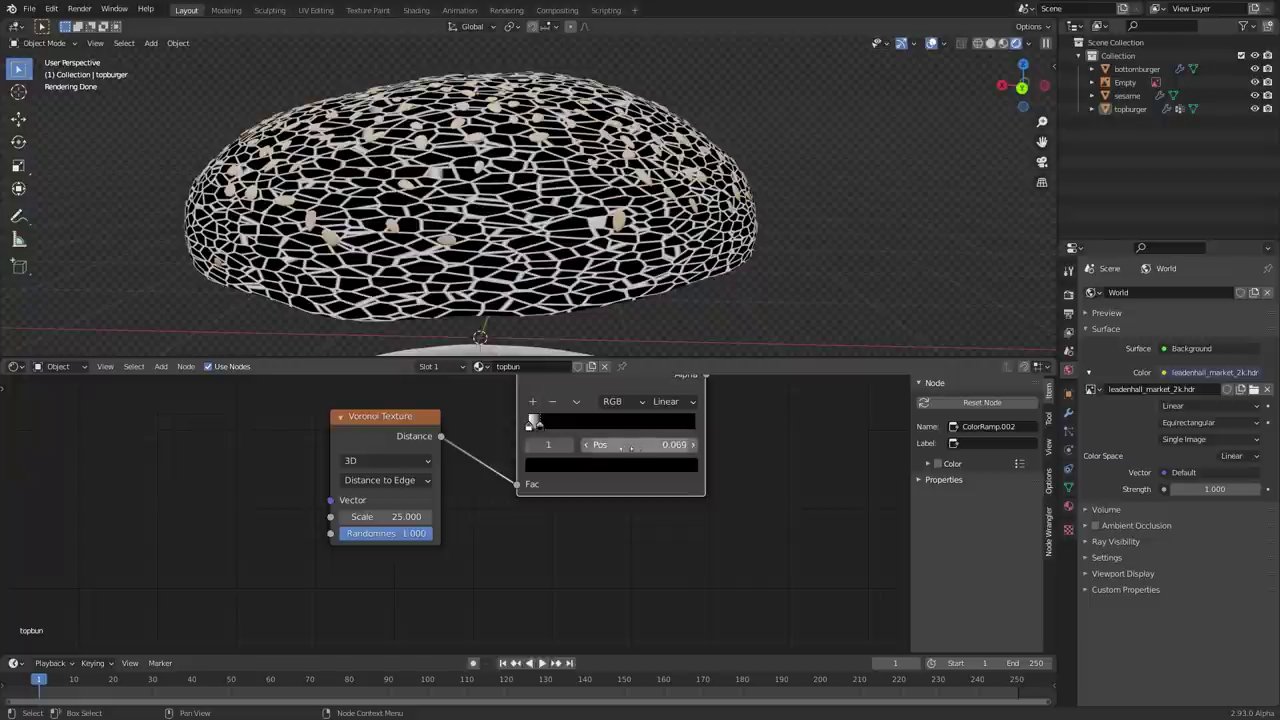
type(".03")
key("Return")
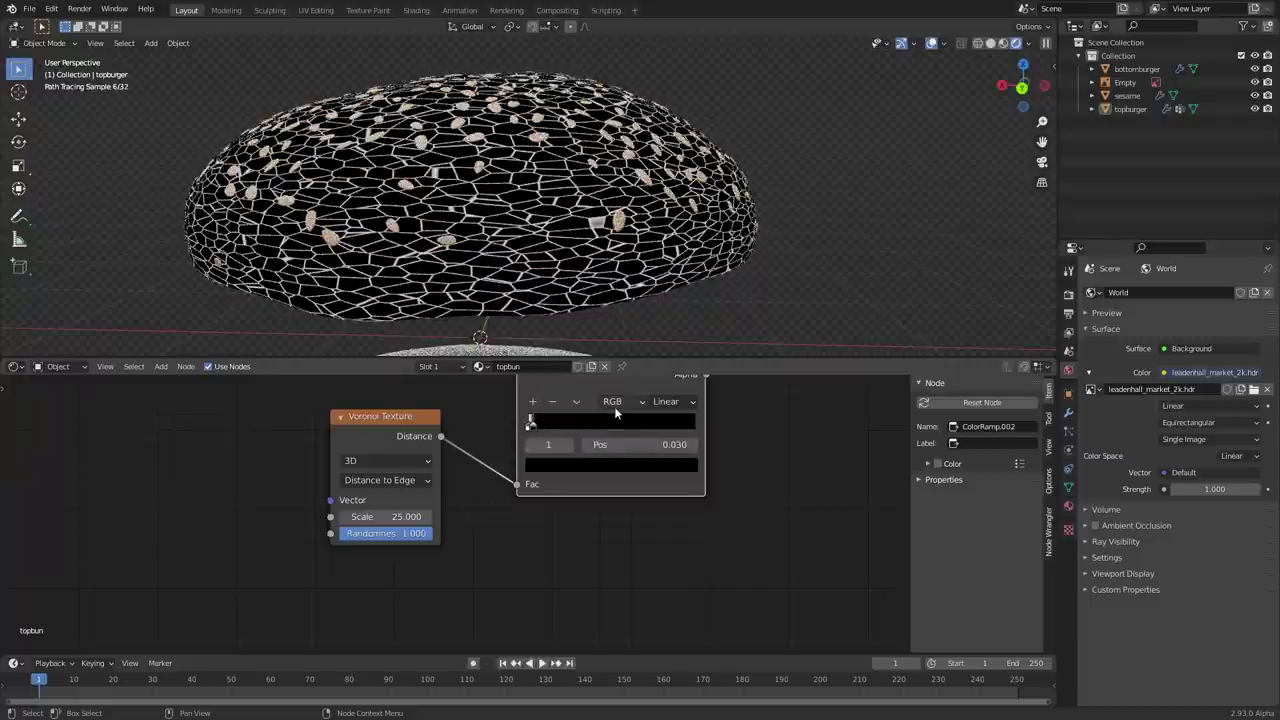
type("15")
key("Return")
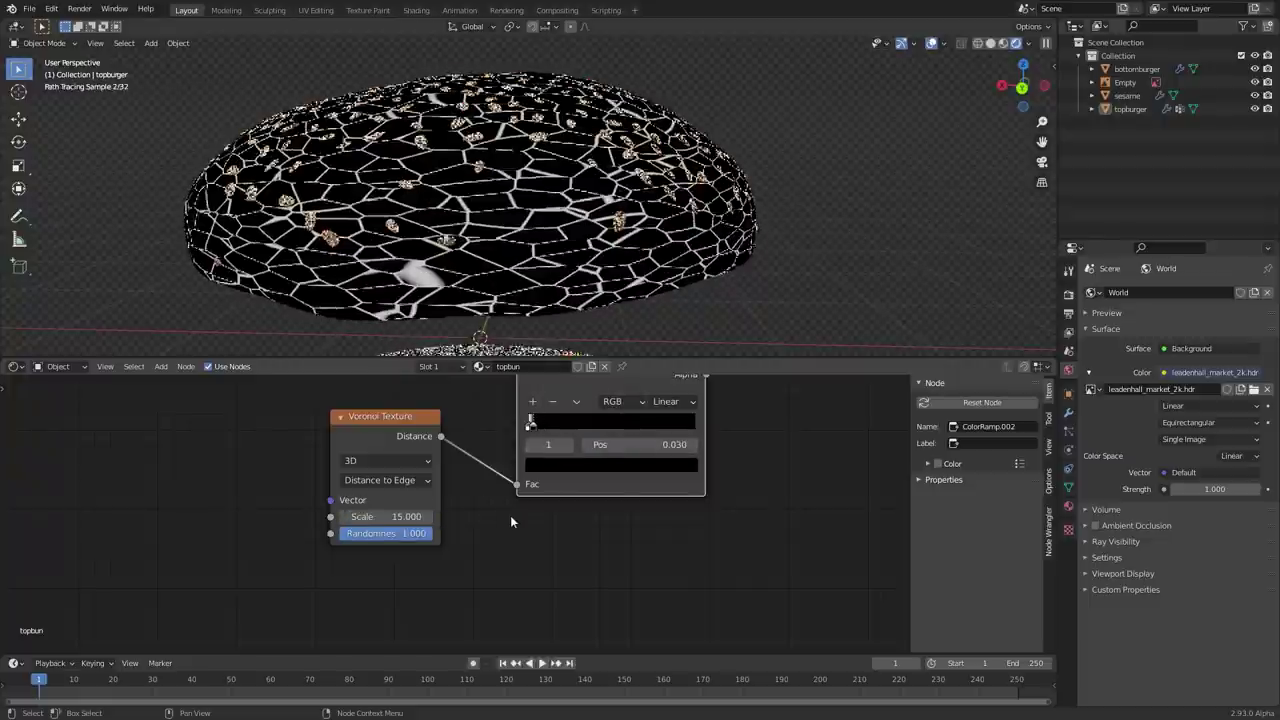
scroll(510, 515, "down", 2)
- Rearrange the Bump and Noise nodes and preview the Multiply and ColorRamp outputs
middle_click_drag(648, 498, 586, 652)
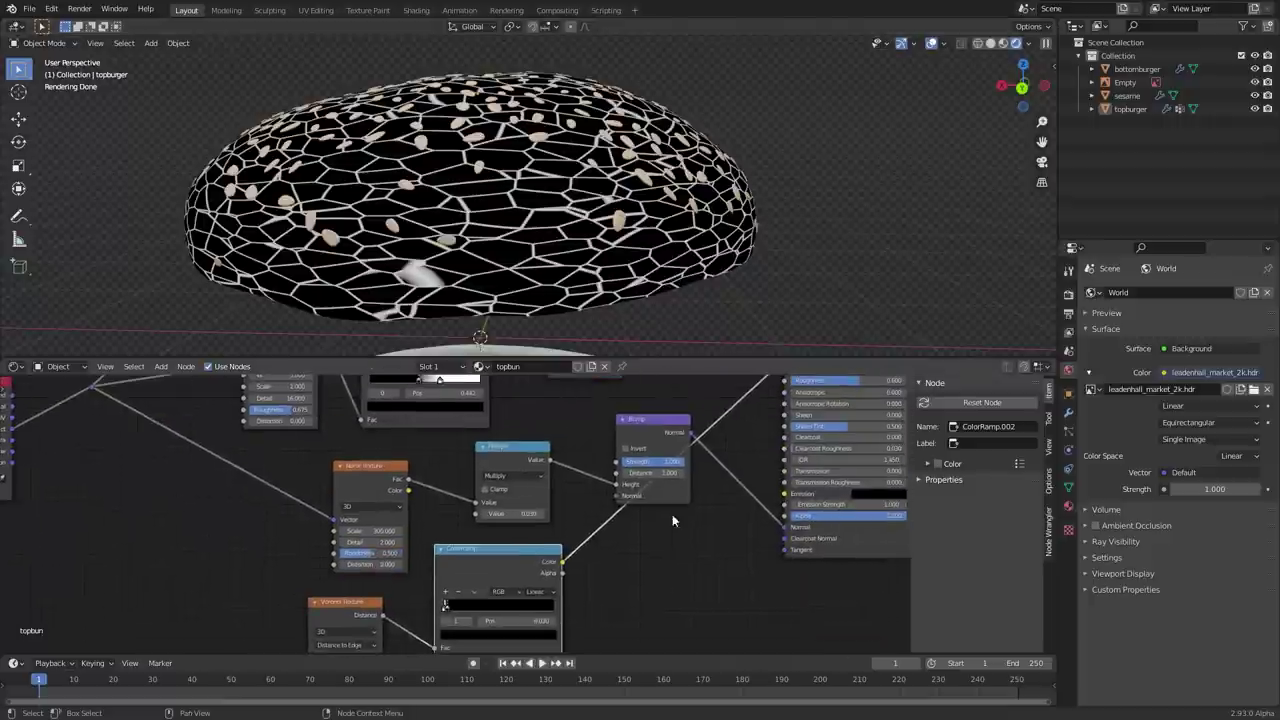
left_click_drag(661, 420, 692, 404)
scroll(515, 410, "up", 1)
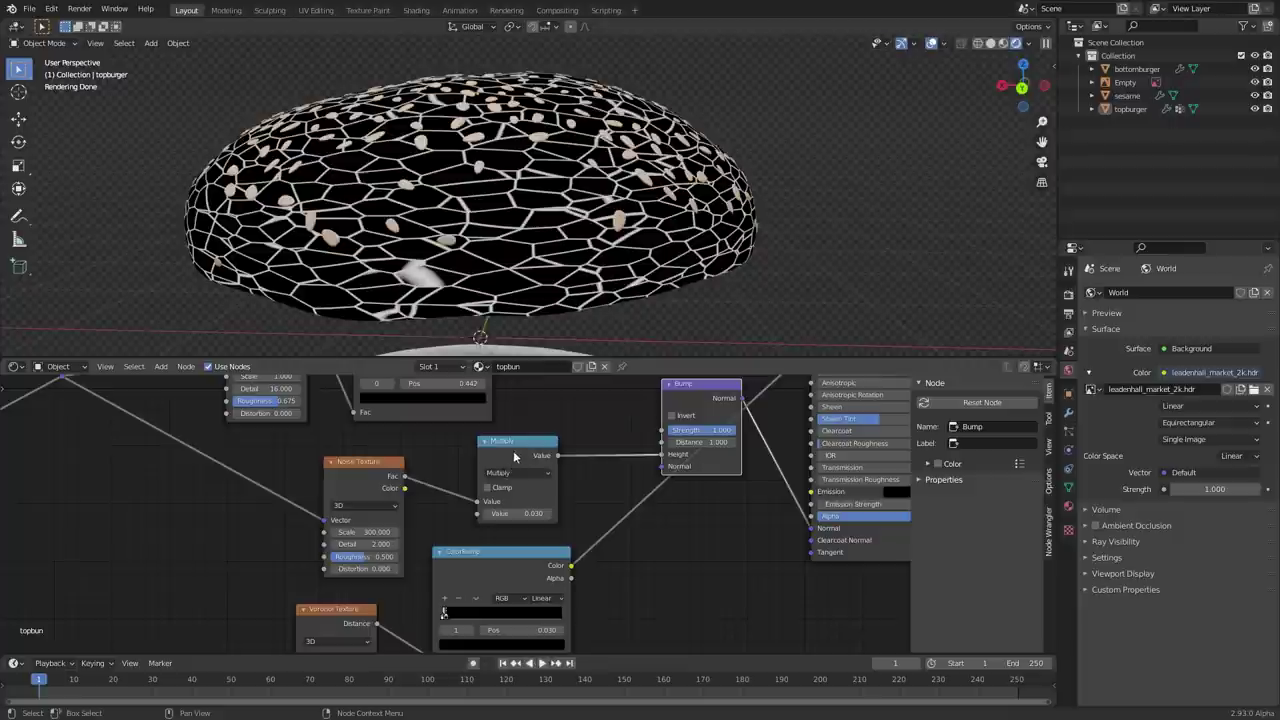
left_click(513, 450, "ctrl+shift")
left_click(497, 566, "ctrl+shift")
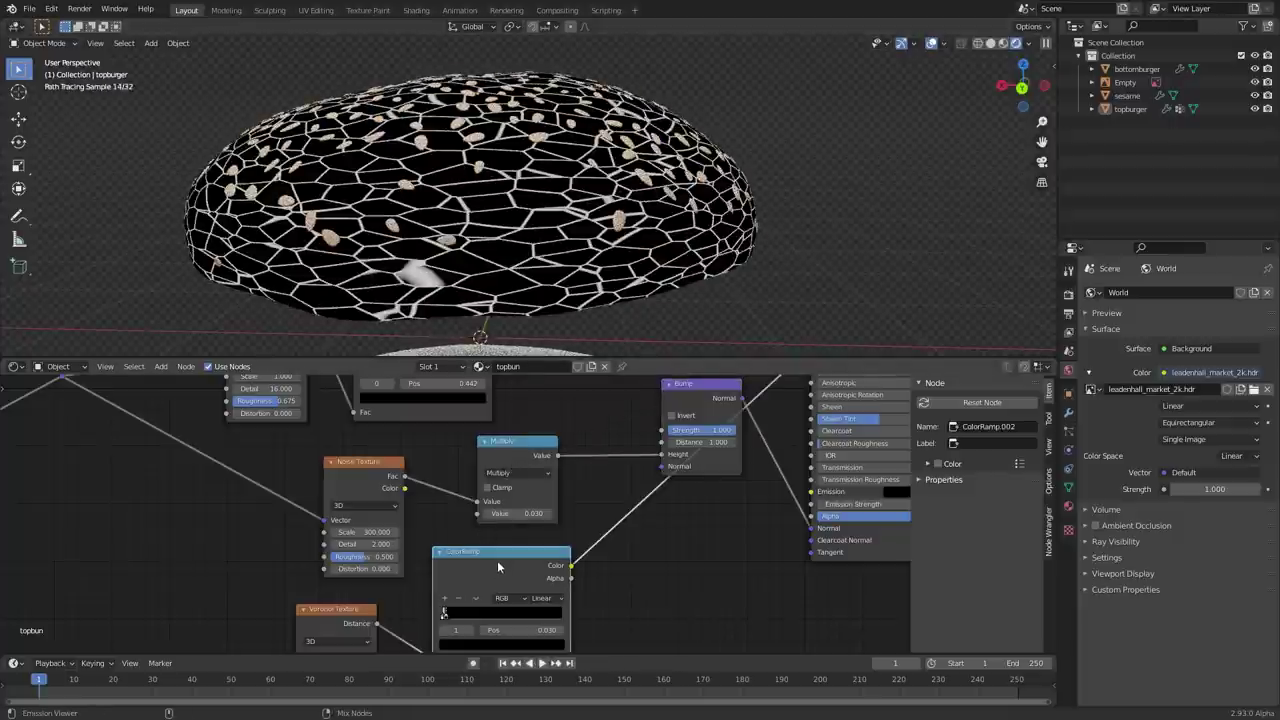
- Duplicate the Multiply node onto the Bump link as an Add node fed by the ColorRamp Color
left_click(527, 444)
key("shift+d")
left_click(613, 415)
left_click(603, 443)
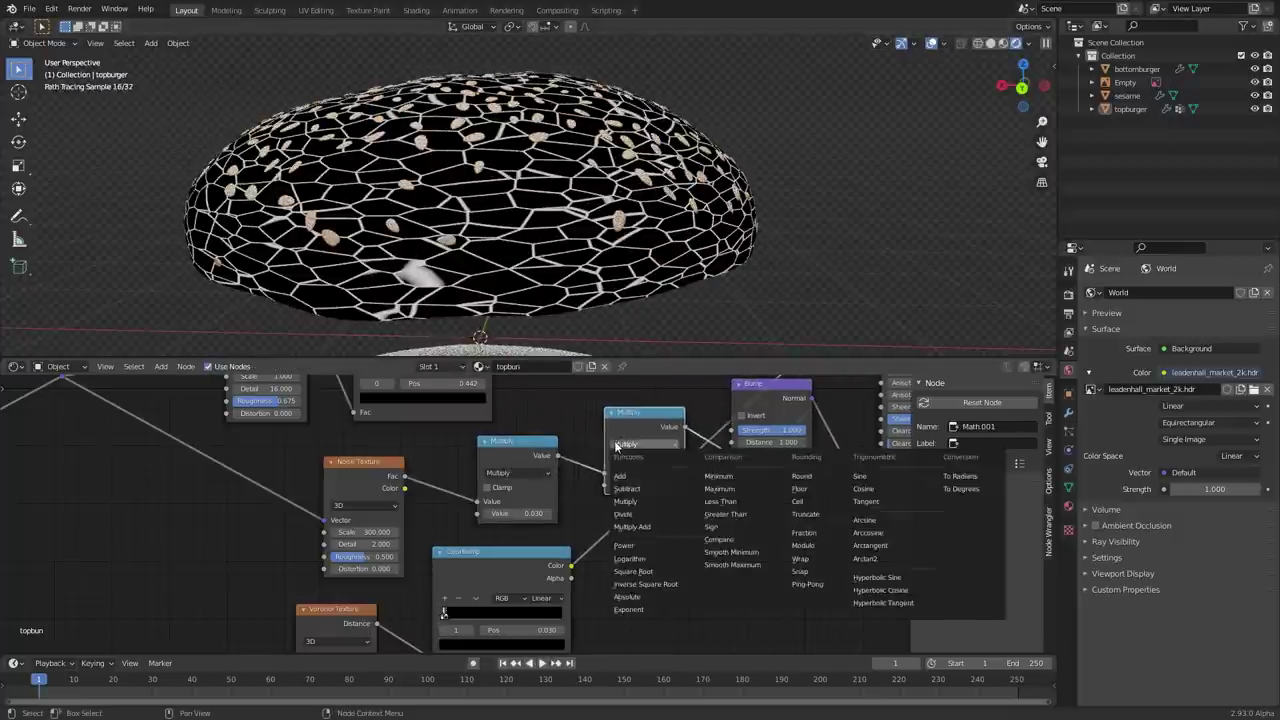
left_click(605, 420)
left_click_drag(570, 565, 604, 485)
- Preview the full Principled BSDF material and select the top bun
scroll(604, 485, "down", 3)
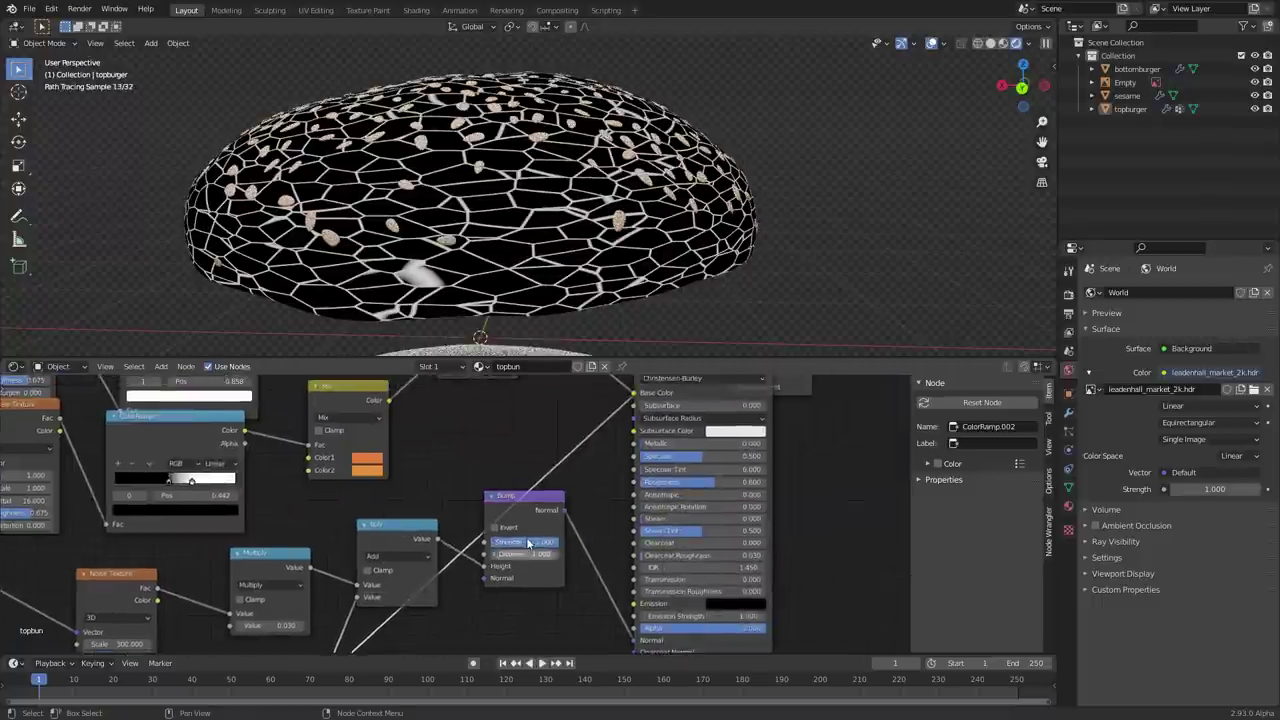
left_click(608, 426, "ctrl+shift")
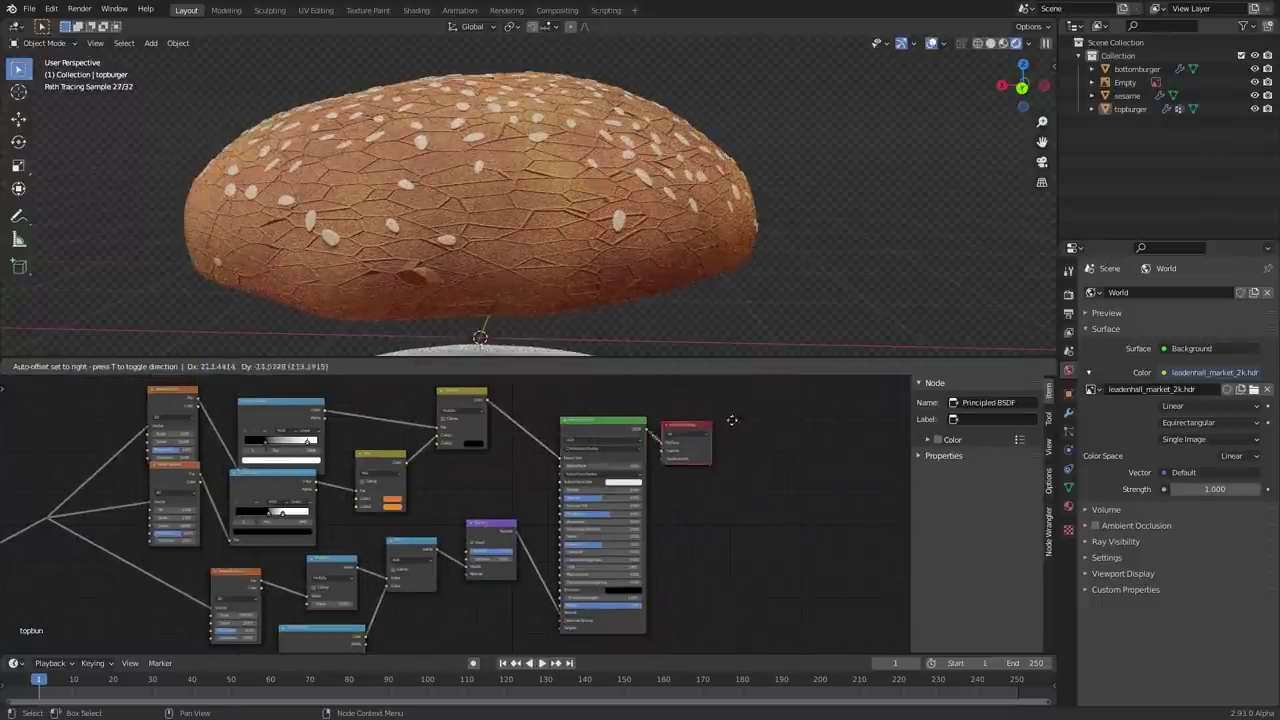
scroll(564, 253, "up", 3)
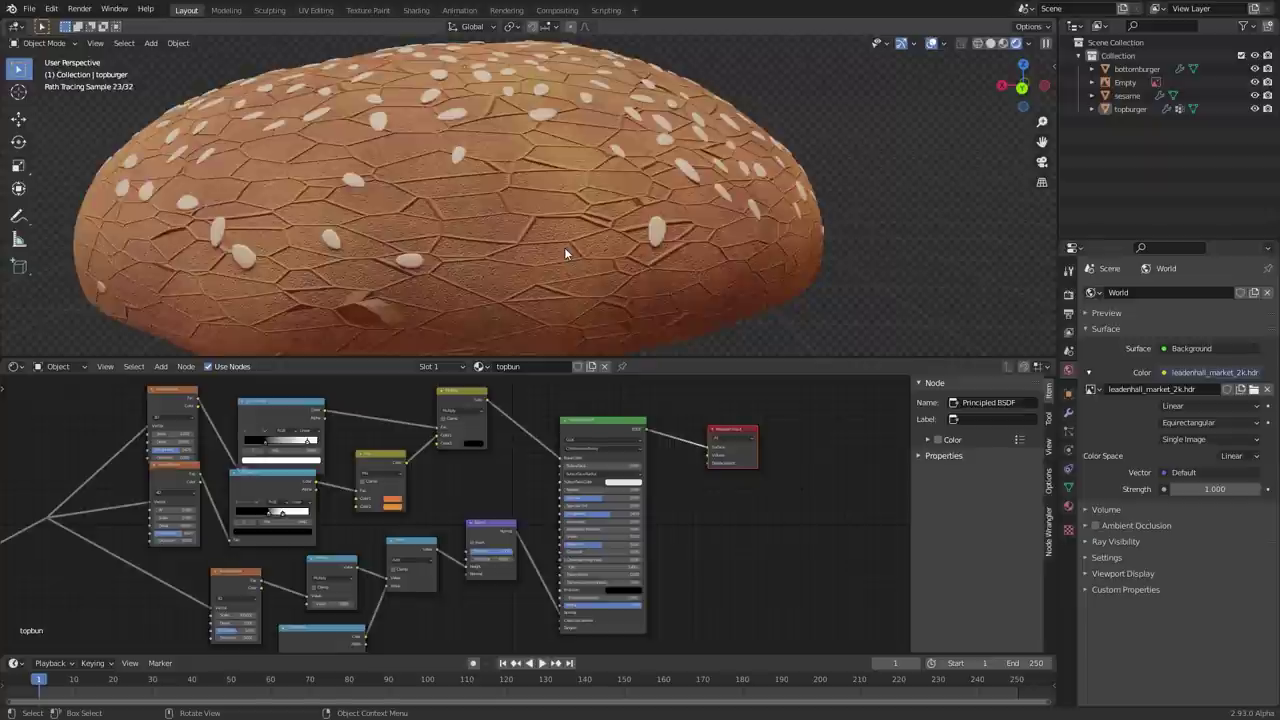
scroll(564, 253, "down", 4)
left_click(553, 160)
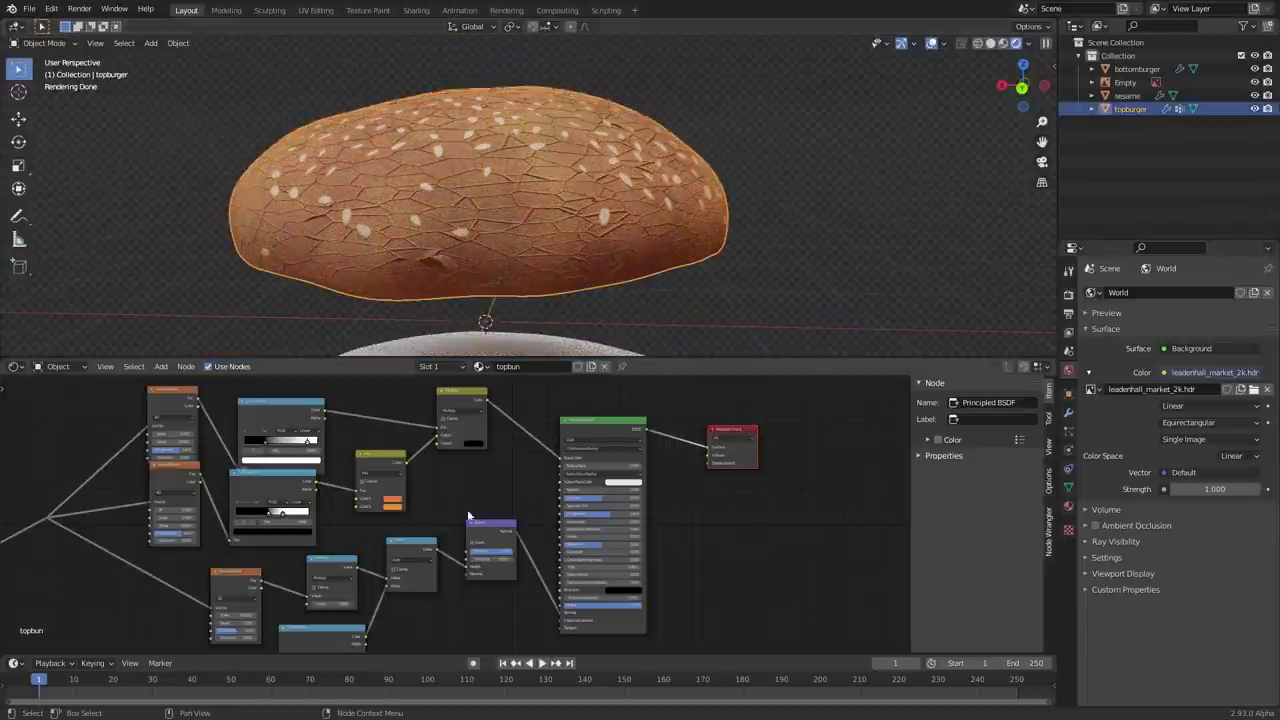
- Darken the ColorRamp stop colour to dark grey
scroll(518, 462, "up", 3)
scroll(460, 530, "up", 2)
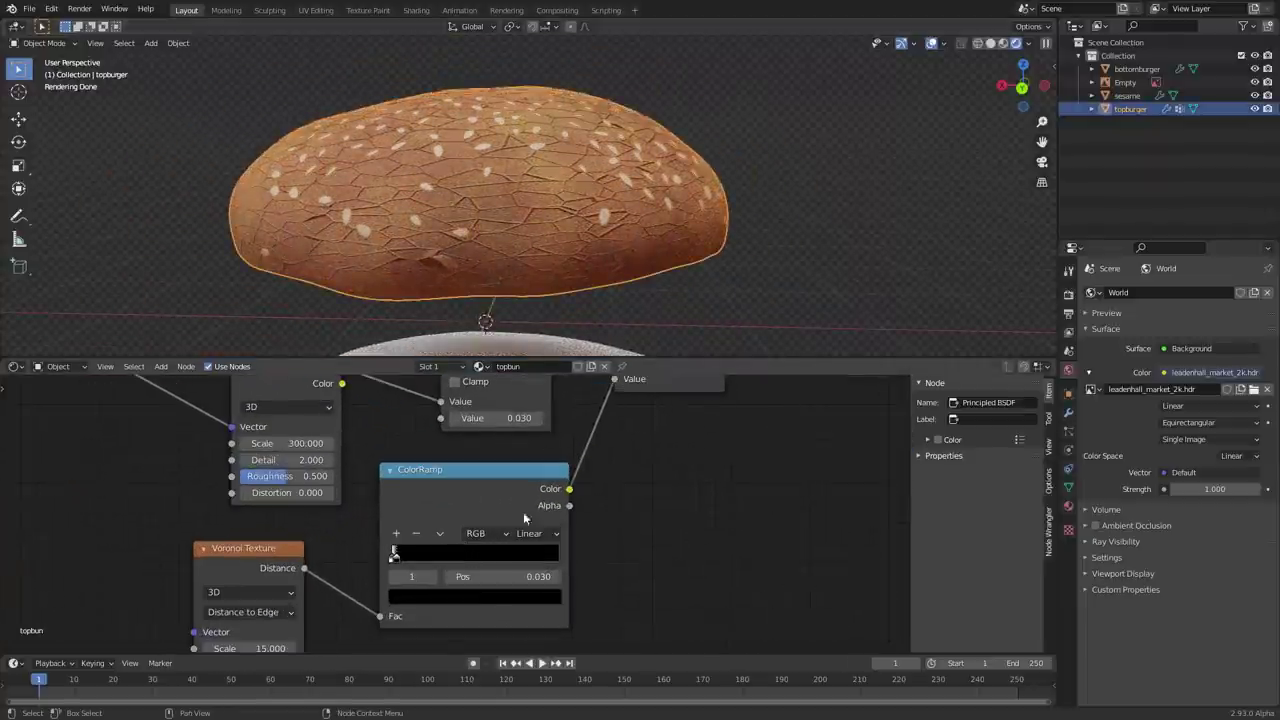
scroll(523, 512, "down", 3)
scroll(547, 462, "up", 3)
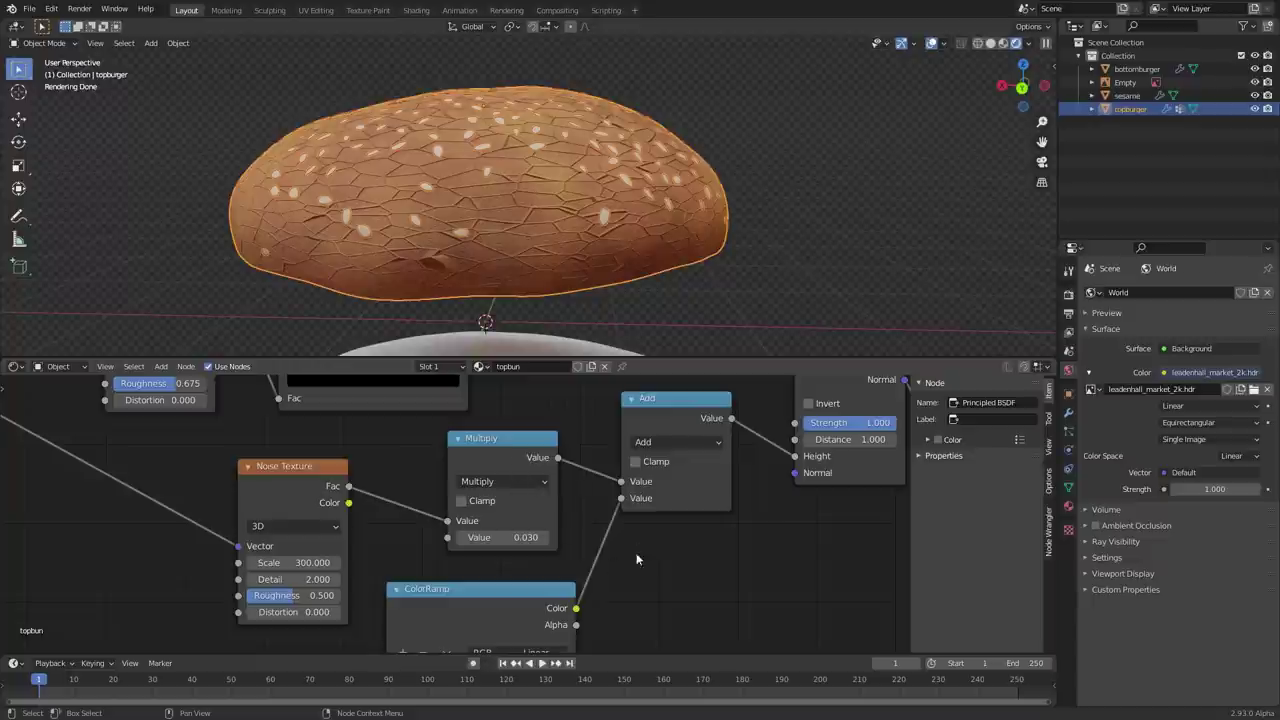
middle_click_drag(636, 559, 744, 379)
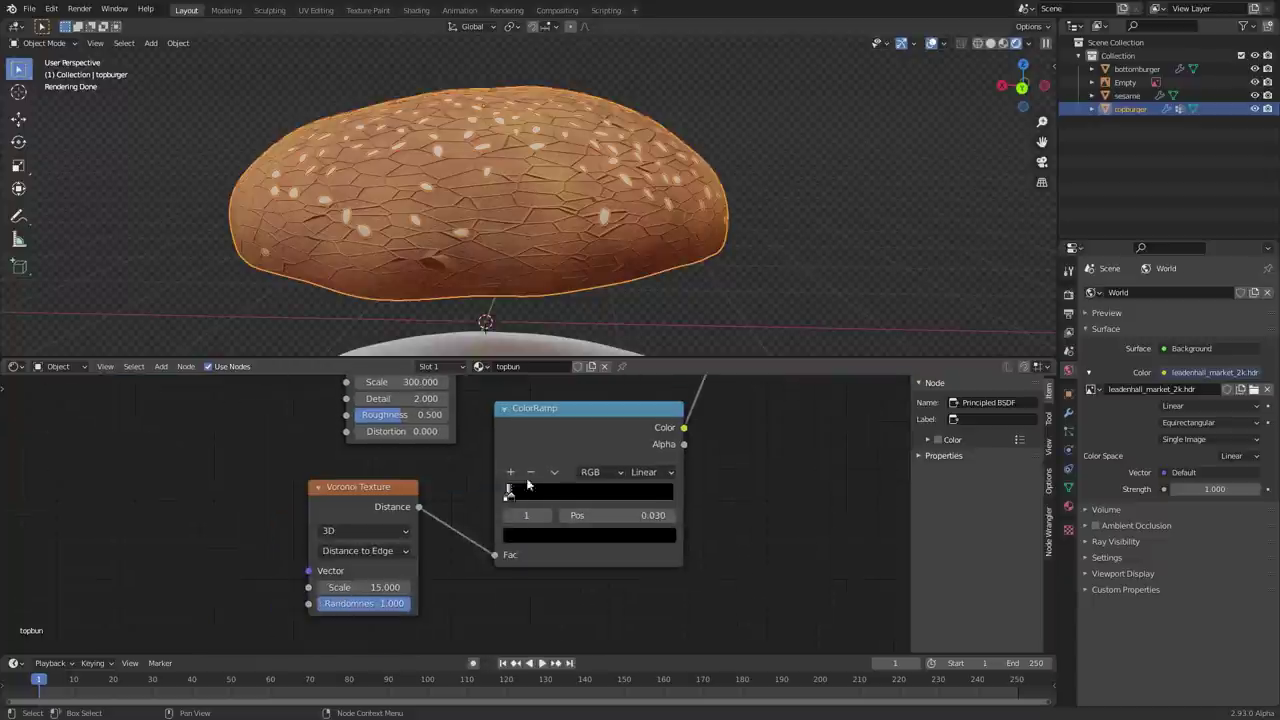
left_click(542, 535)
left_click_drag(639, 312, 639, 419)
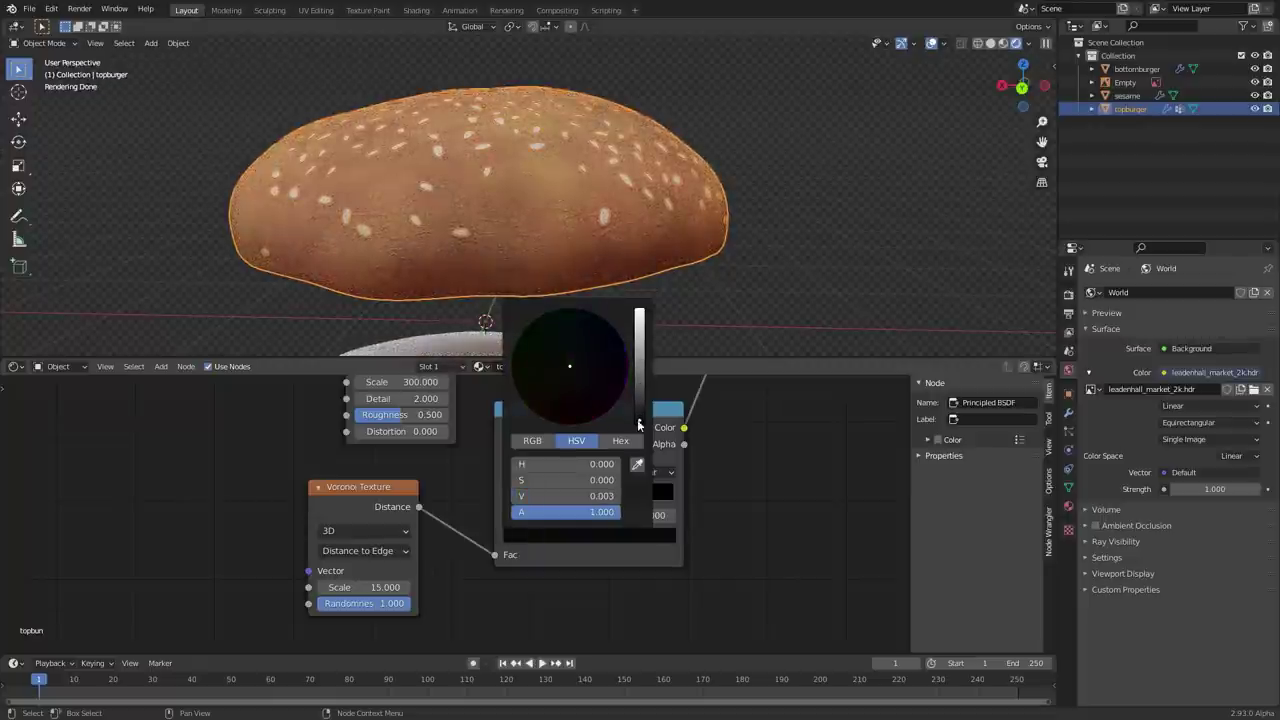
- Try Voronoi Scale values of 3 and 100, settling on 50
scroll(564, 186, "down", 4)
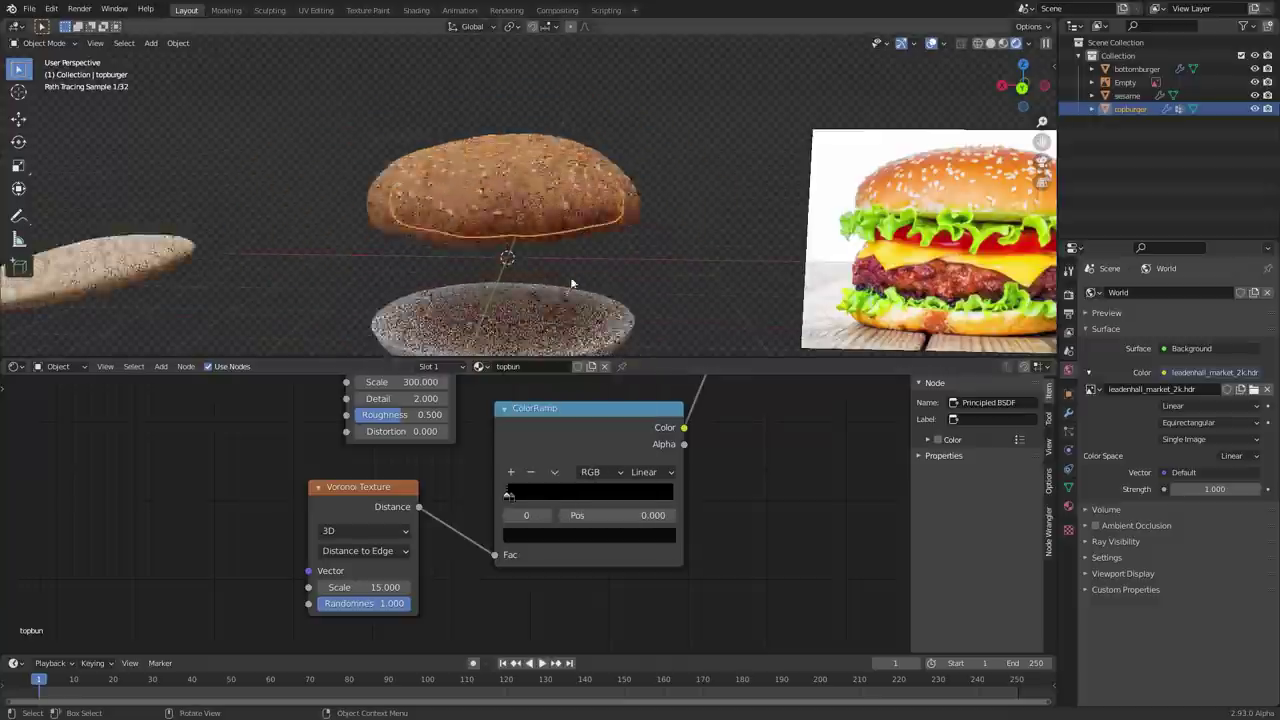
key("Escape")
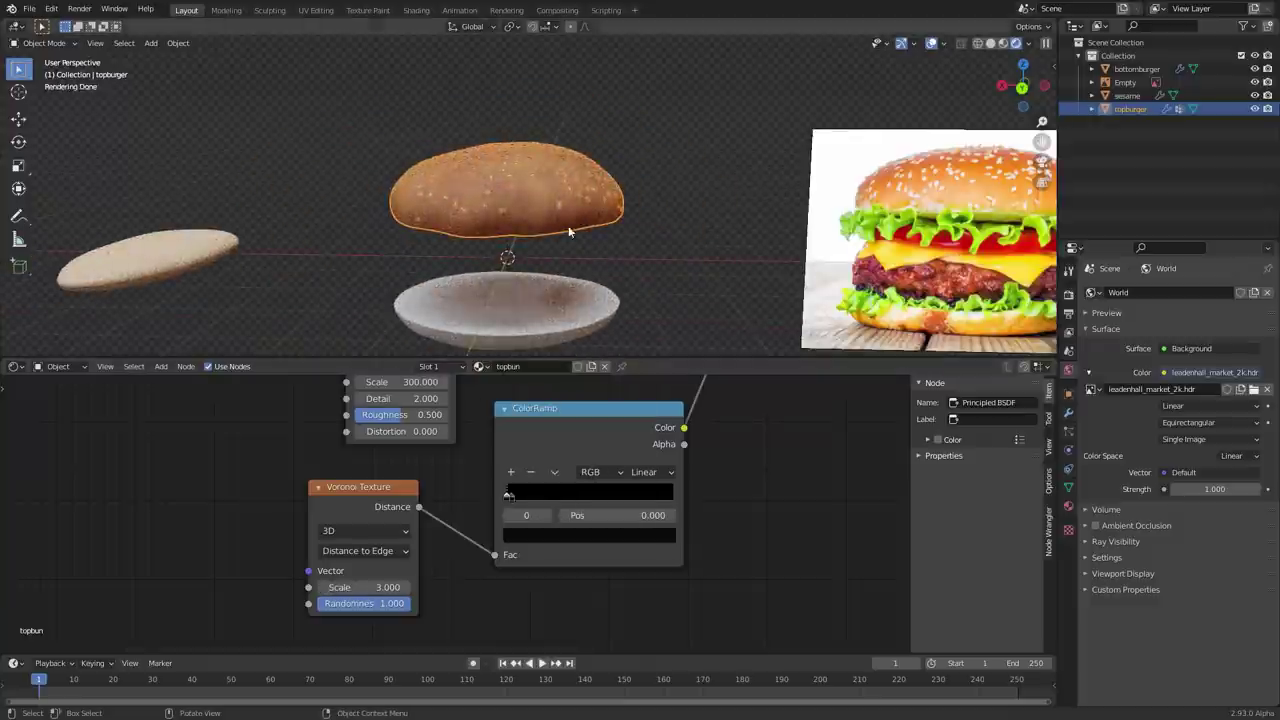
scroll(564, 226, "up", 4)
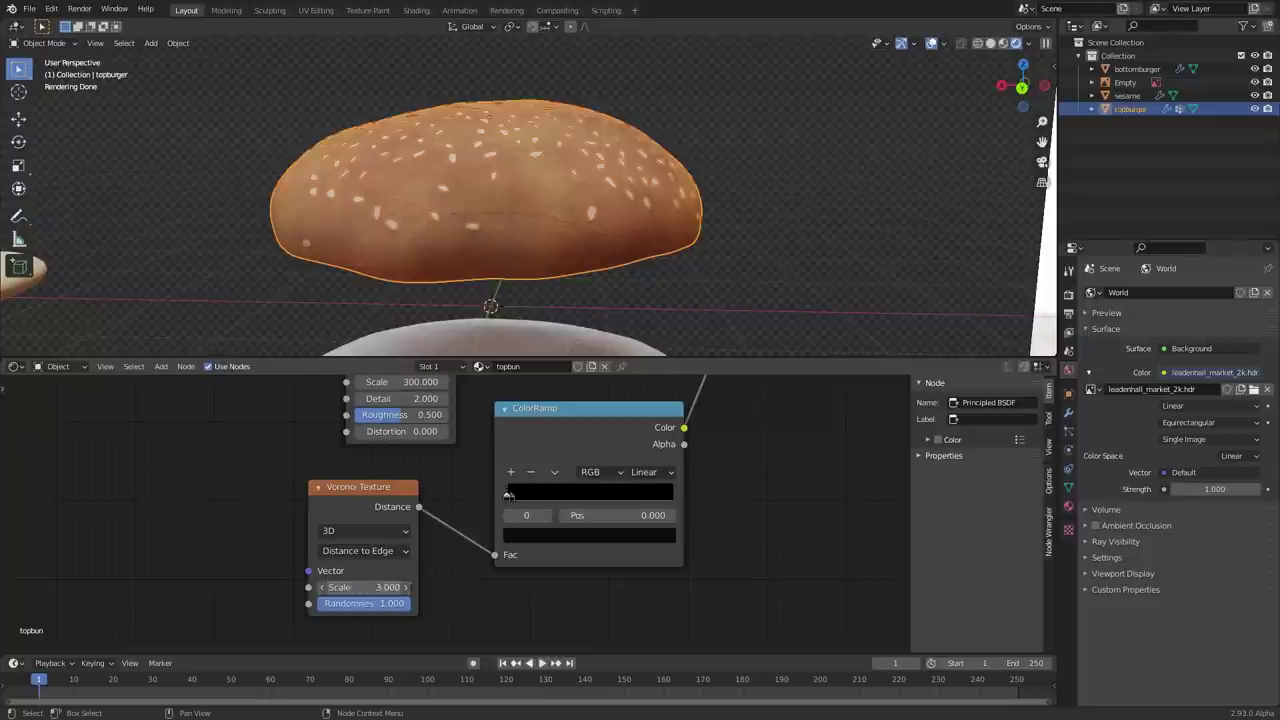
type("00")
key("Return")
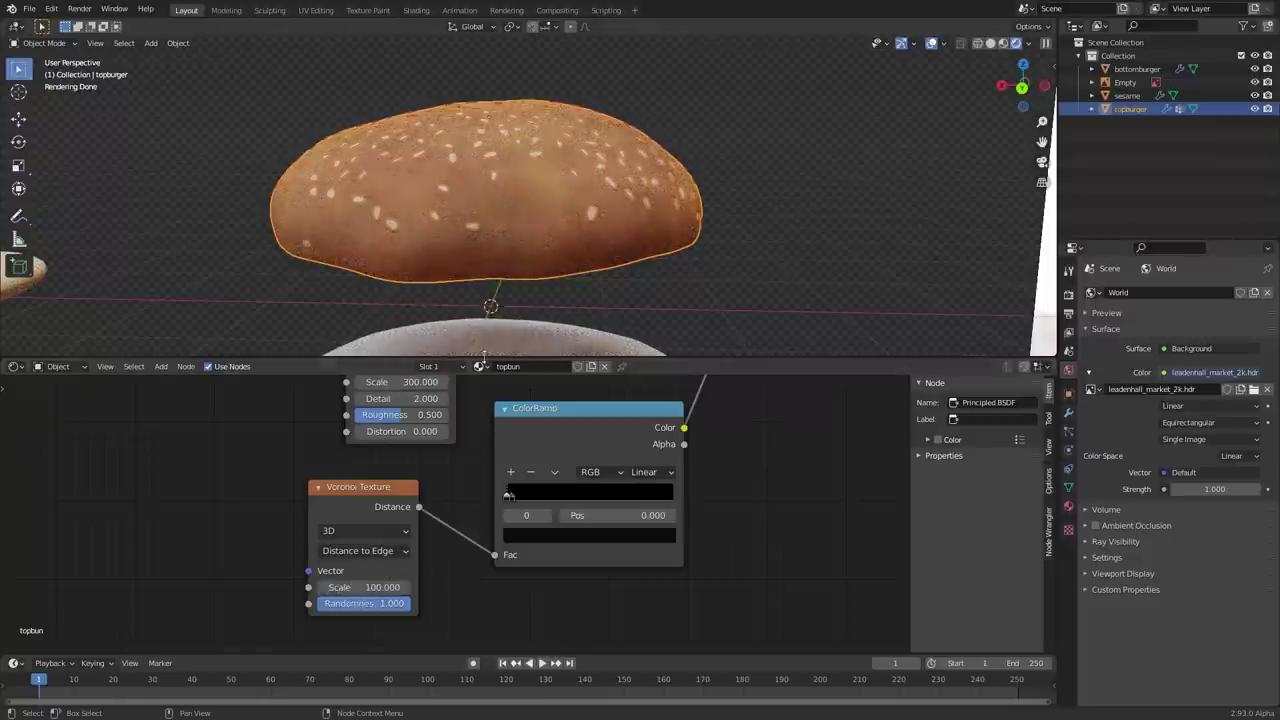
scroll(514, 250, "up", 3)
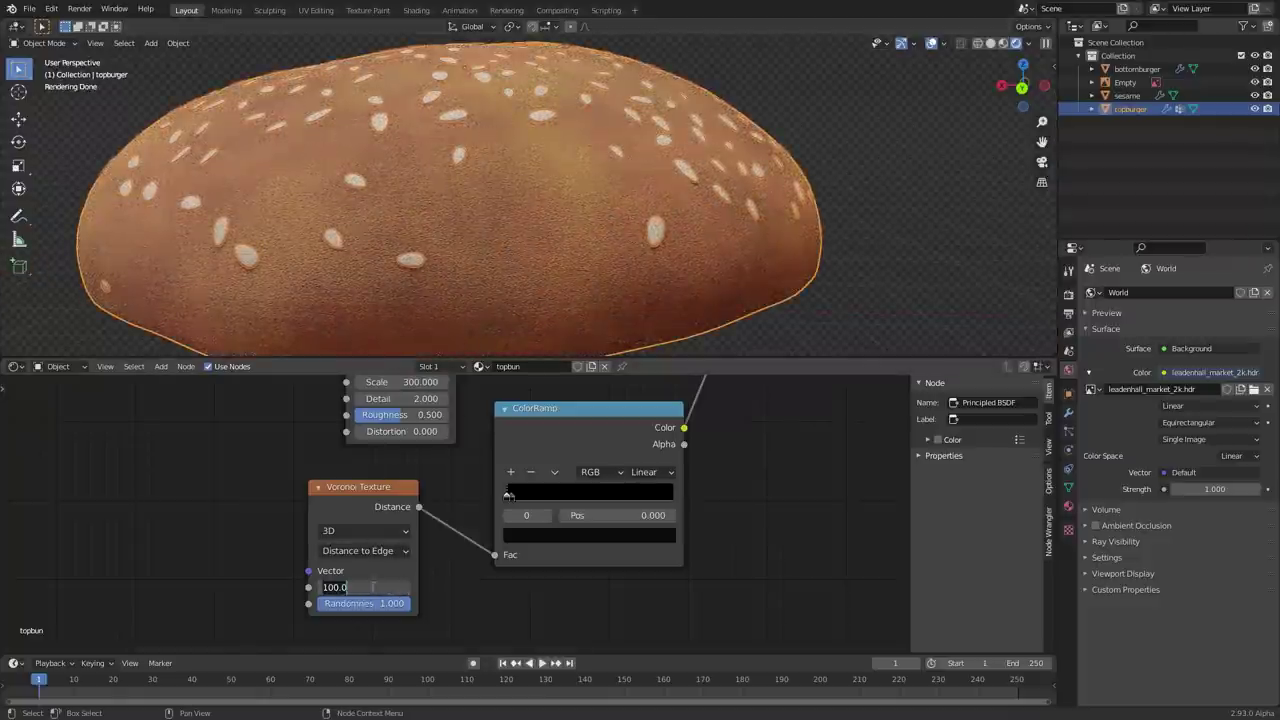
type("50")
key("Return")
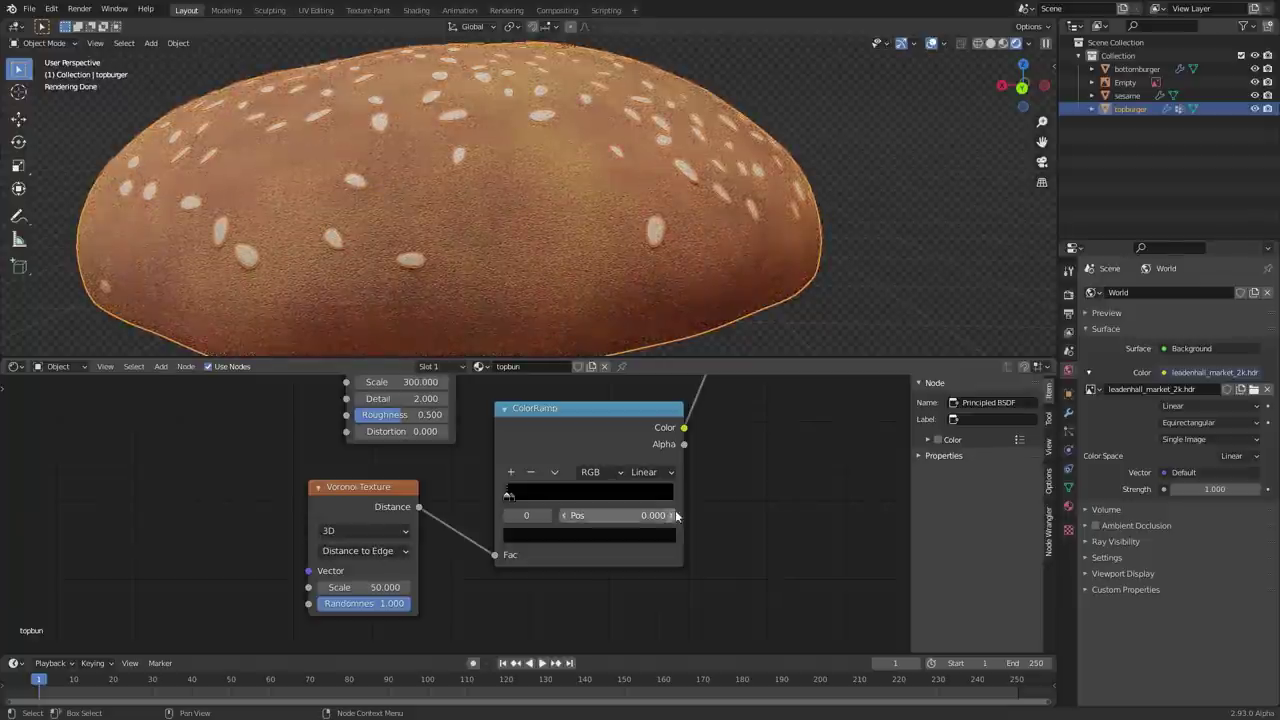
- Check the black ramp stop colour, deselect the bun, and save hamburger.blend
left_click(543, 532)
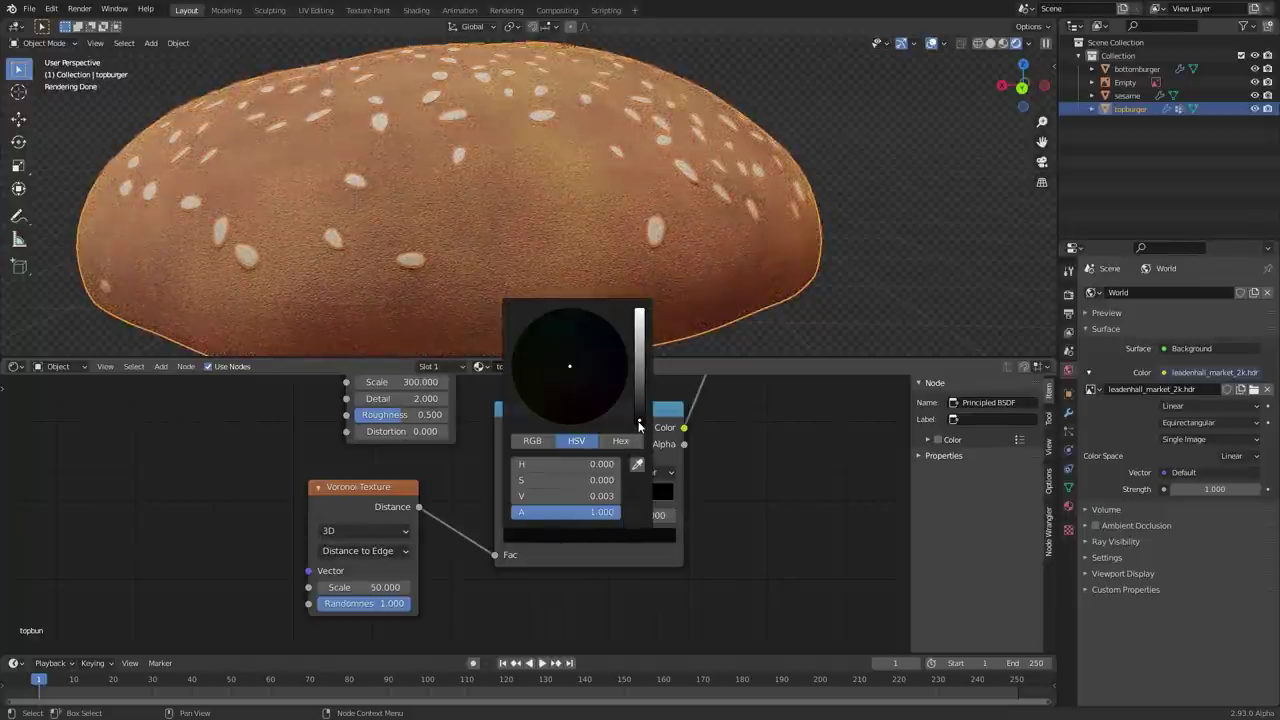
scroll(660, 471, "up", 2)
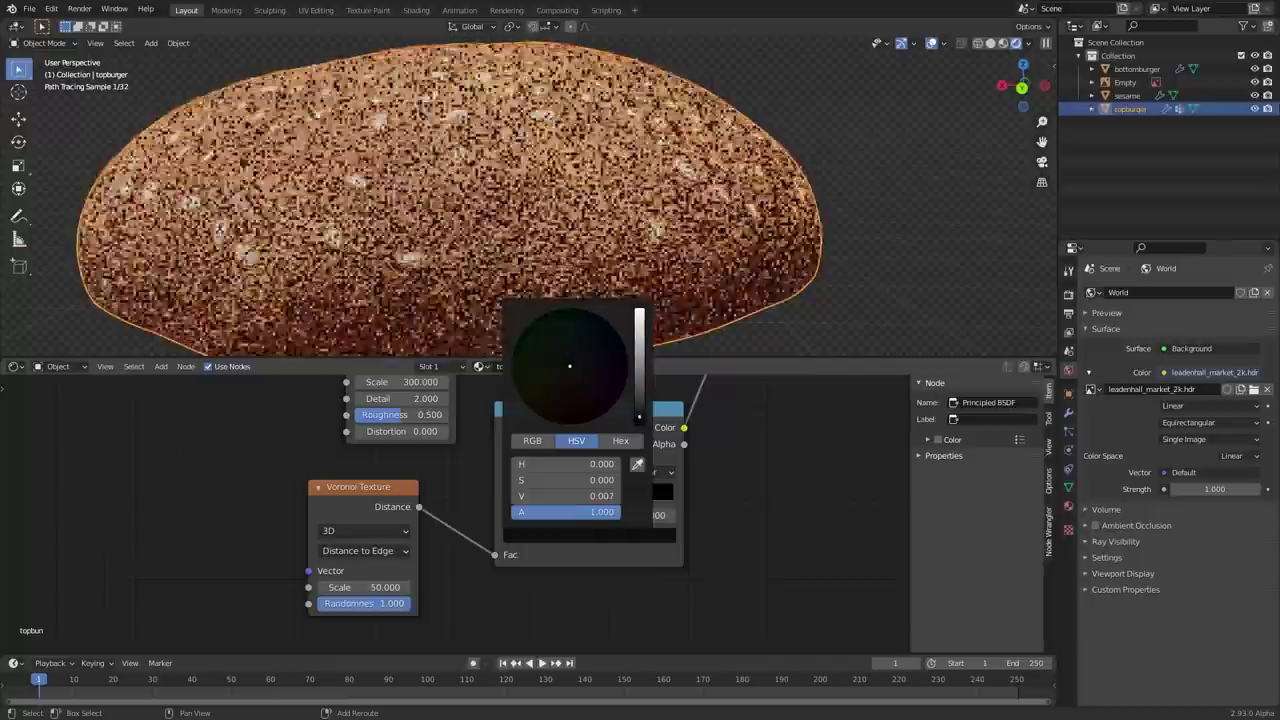
scroll(660, 471, "up", 1)
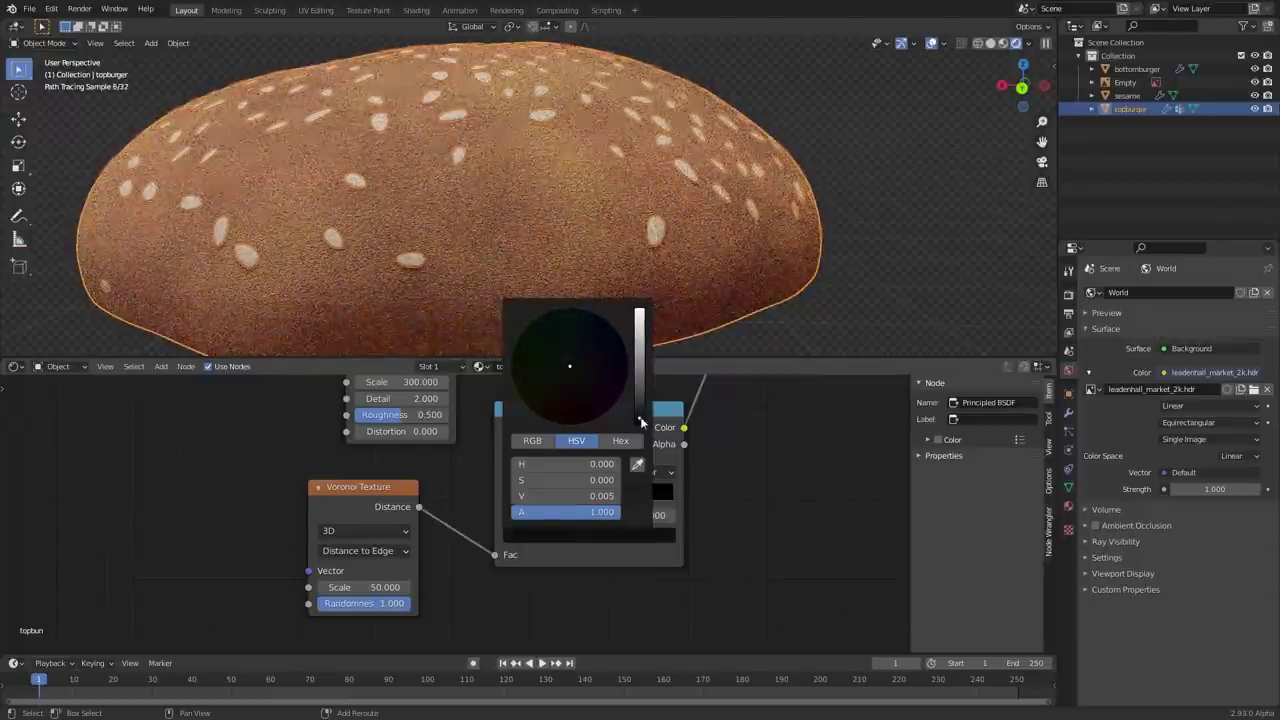
scroll(582, 237, "down", 3)
left_click(766, 183)
scroll(742, 190, "down", 3)
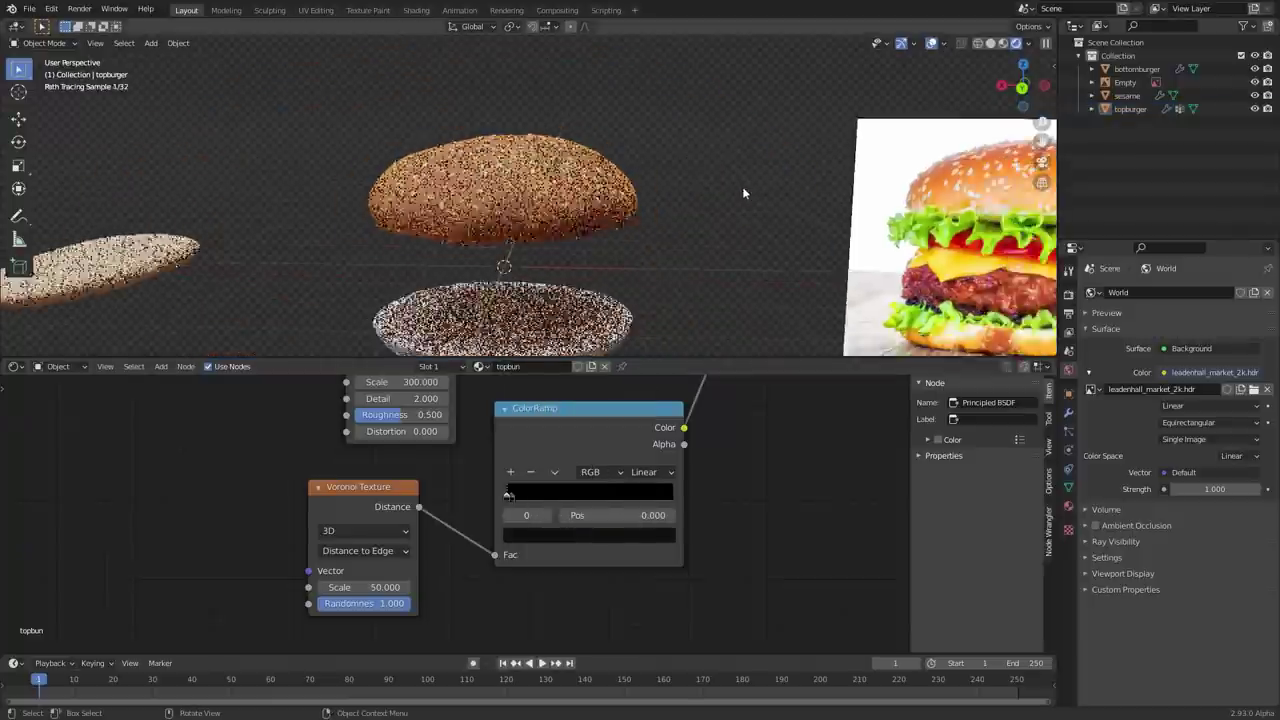
key("ctrl+s")
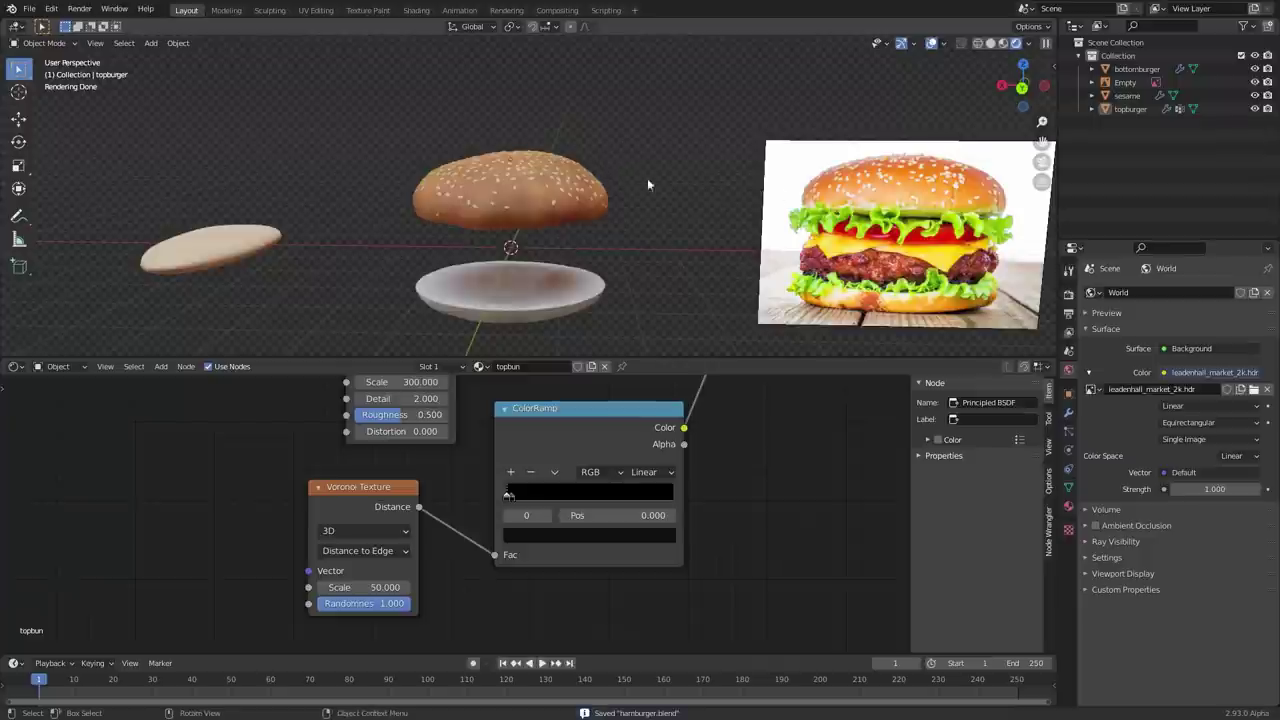
scroll(715, 205, "down", 5, "ctrl")
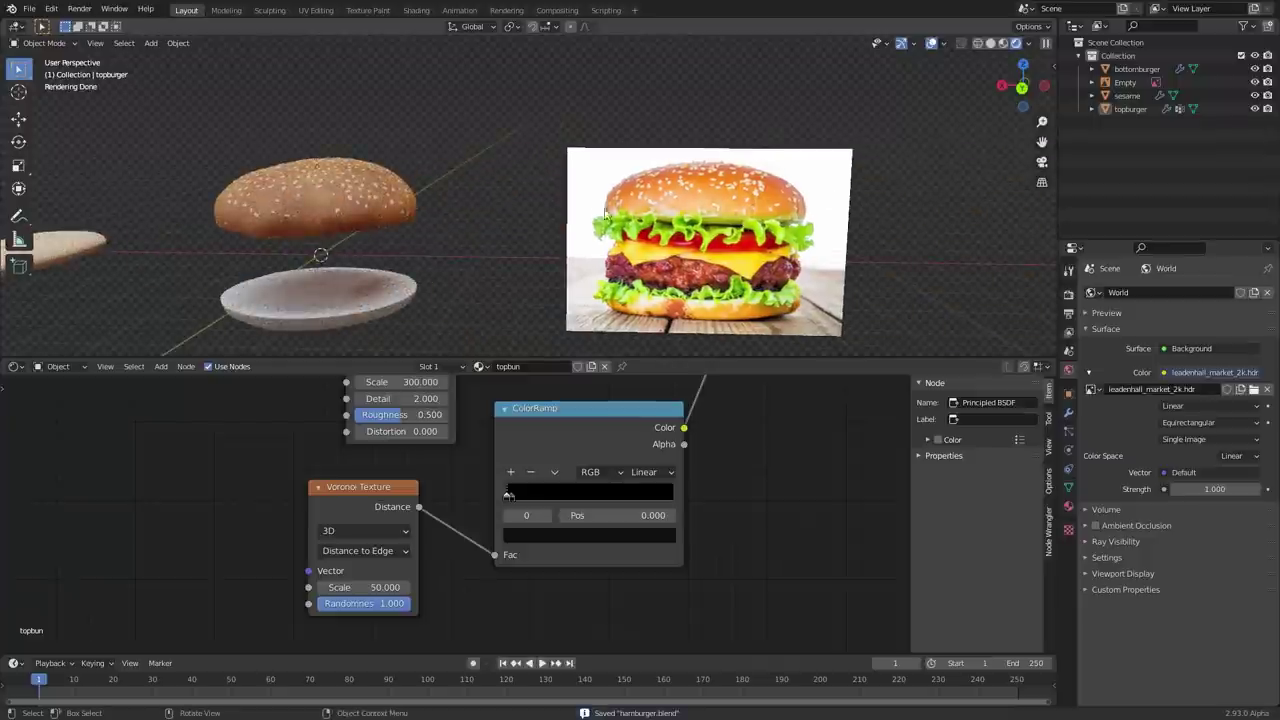
scroll(754, 193, "up", 5)
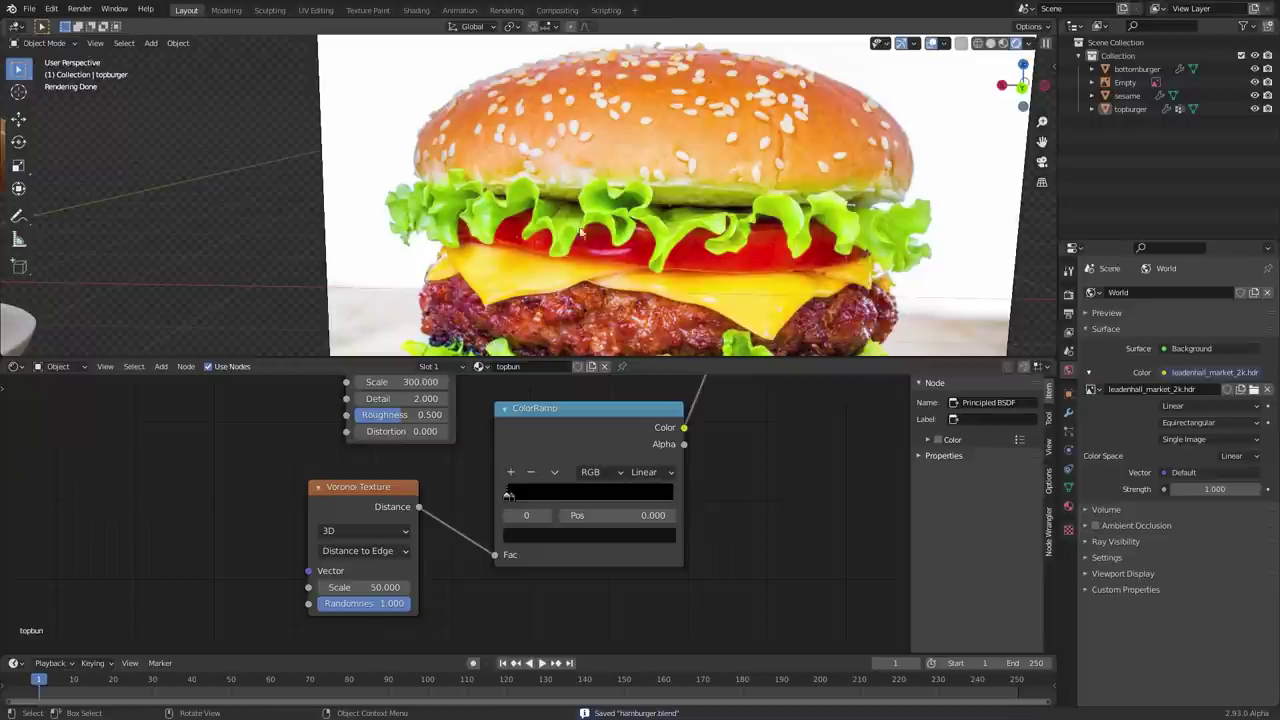
scroll(258, 226, "up", 5, "ctrl")
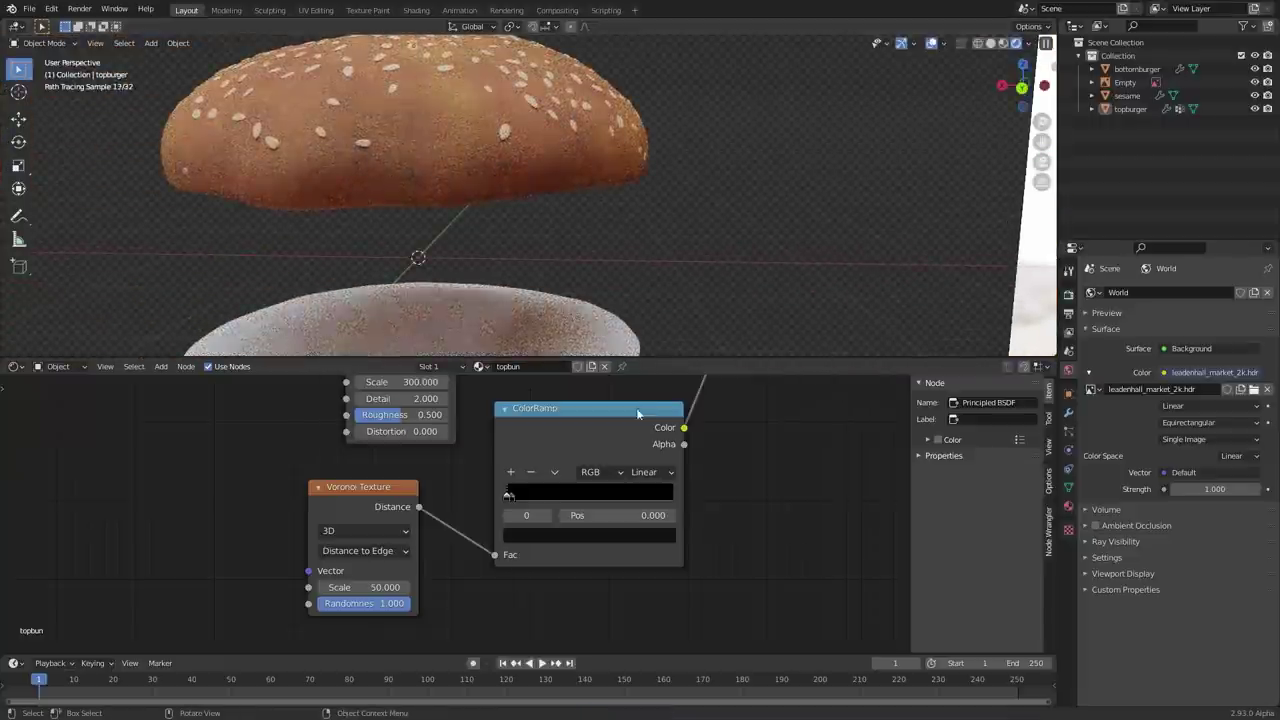
scroll(660, 463, "down", 3)
scroll(660, 463, "down", 3)
key("ctrl+s")
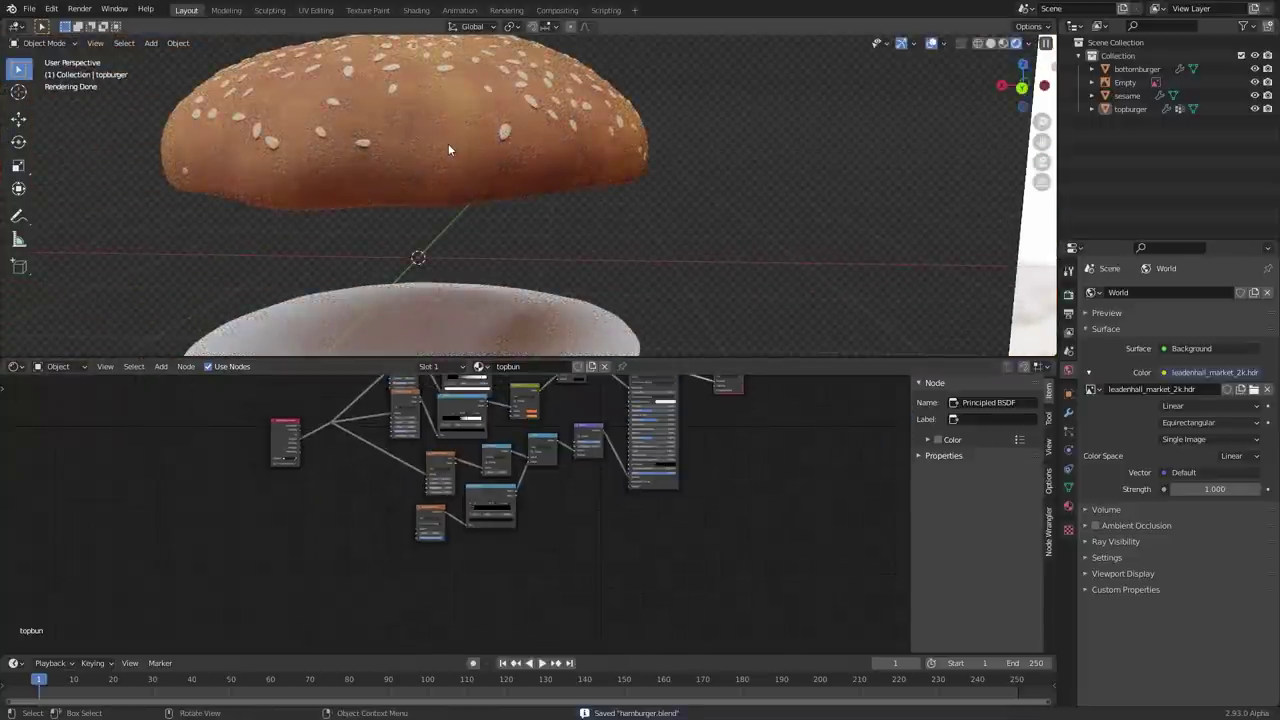
- Select many faces on the top bun in Edit Mode, return to Object Mode, and save
left_click(448, 150)
key("Tab")
middle_click_drag(448, 150, 416, 217)
left_click(416, 217)
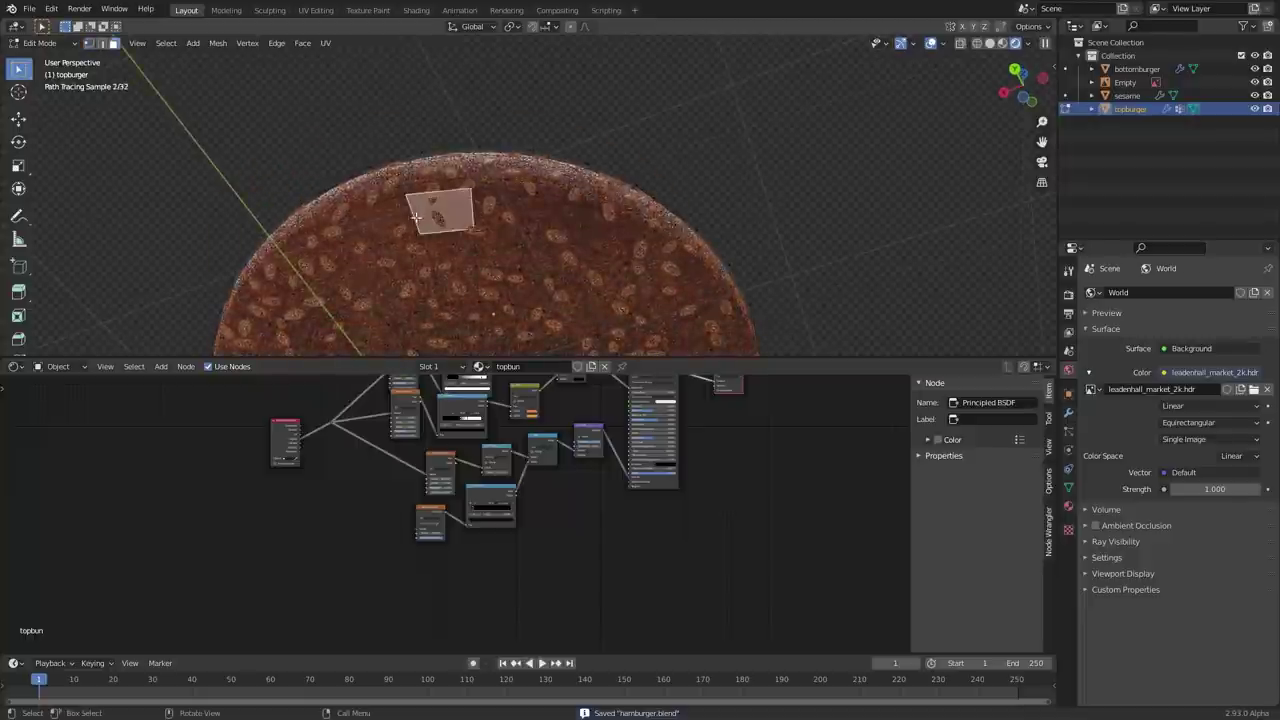
left_click_drag(344, 224, 640, 330)
key("Tab")
middle_click_drag(600, 320, 520, 188)
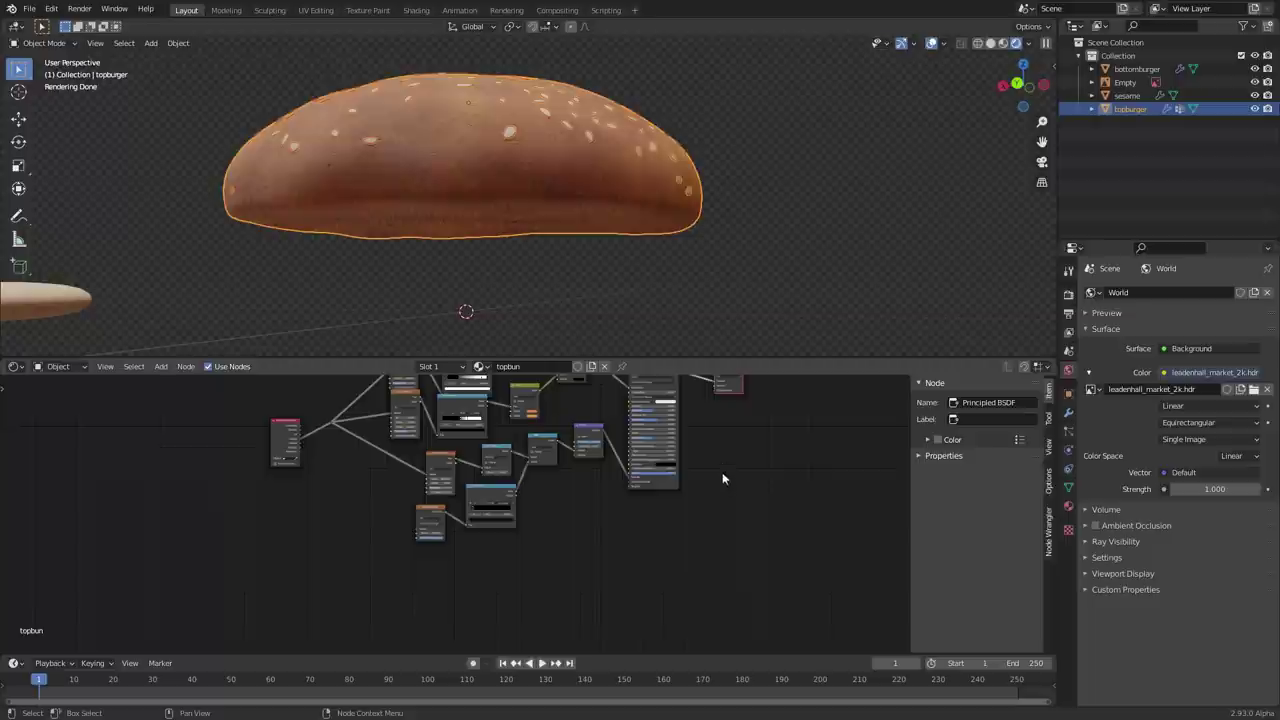
key("ctrl+s")
- Move the Texture Coordinate node up and to the left
scroll(700, 474, "up", 2, "shift")
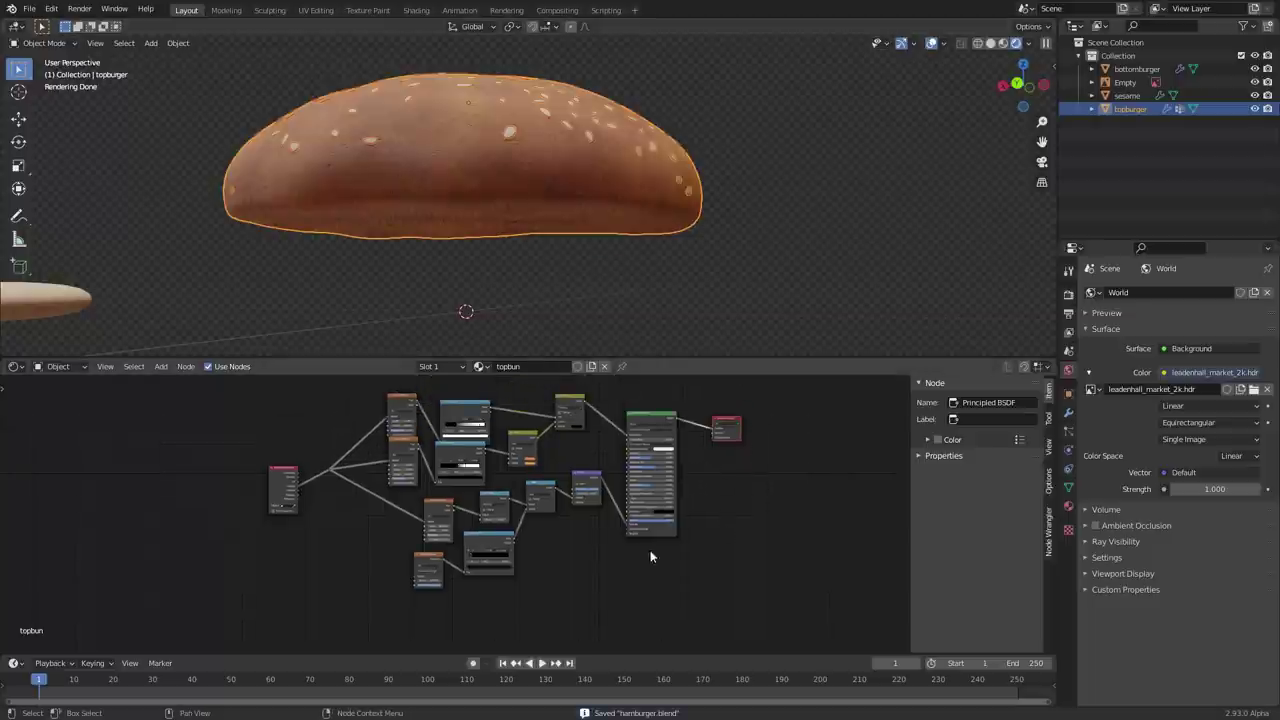
scroll(650, 550, "up", 5)
left_click_drag(458, 558, 408, 502)
scroll(527, 232, "down", 7)
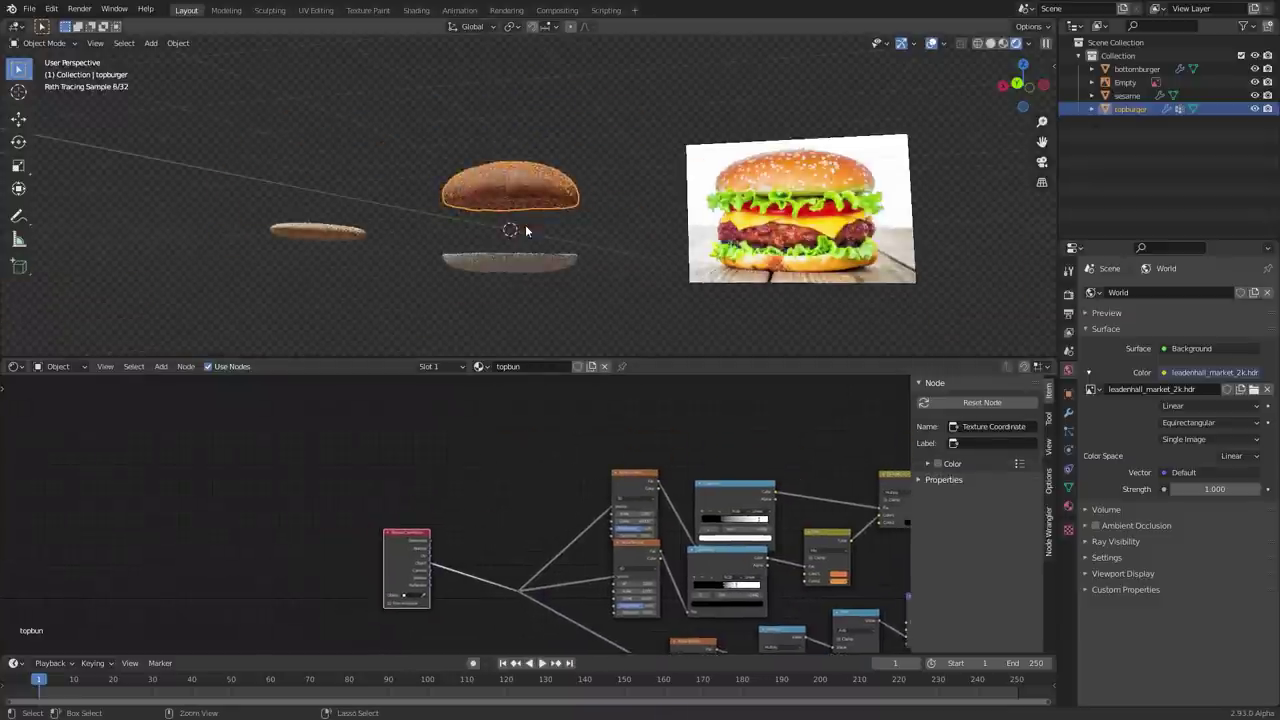
- Save the file, preview the Texture Coordinate output, and insert a Separate XYZ node on its top link
key("ctrl+s")
scroll(463, 402, "up", 1)
left_click(406, 545, "ctrl+shift")
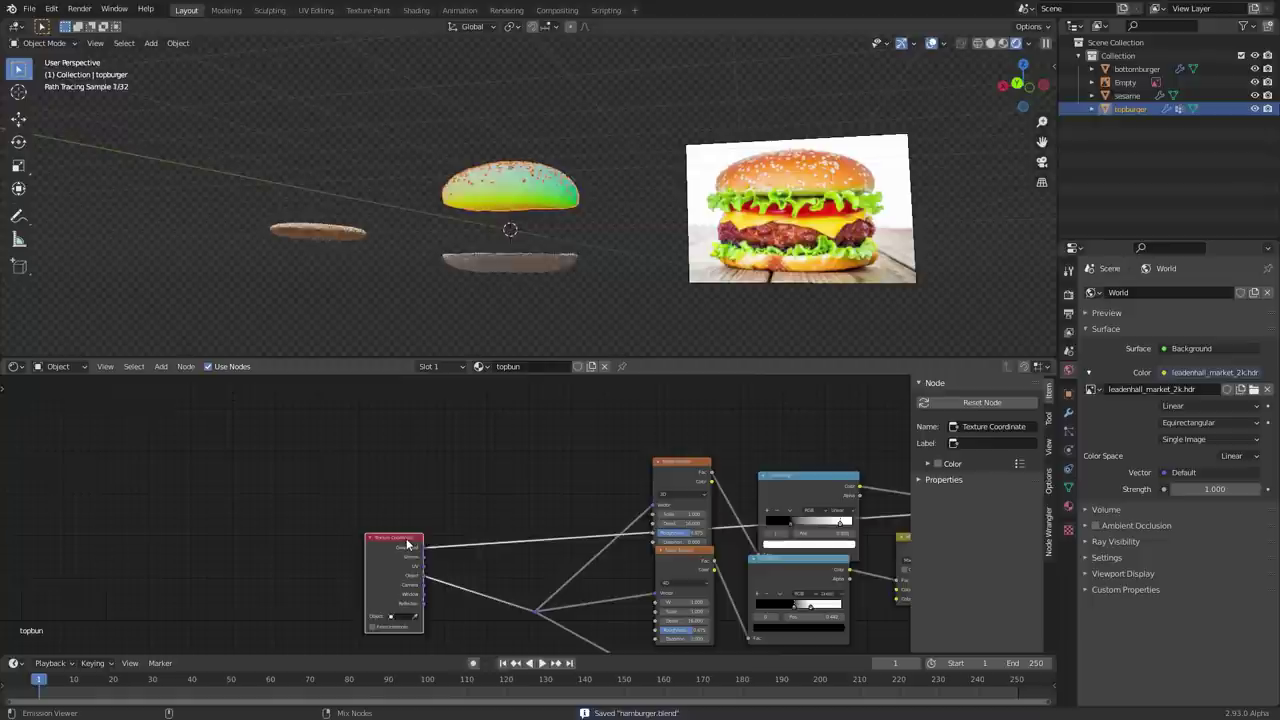
key("shift+a")
left_click(473, 448)
type("se")
key("Escape")
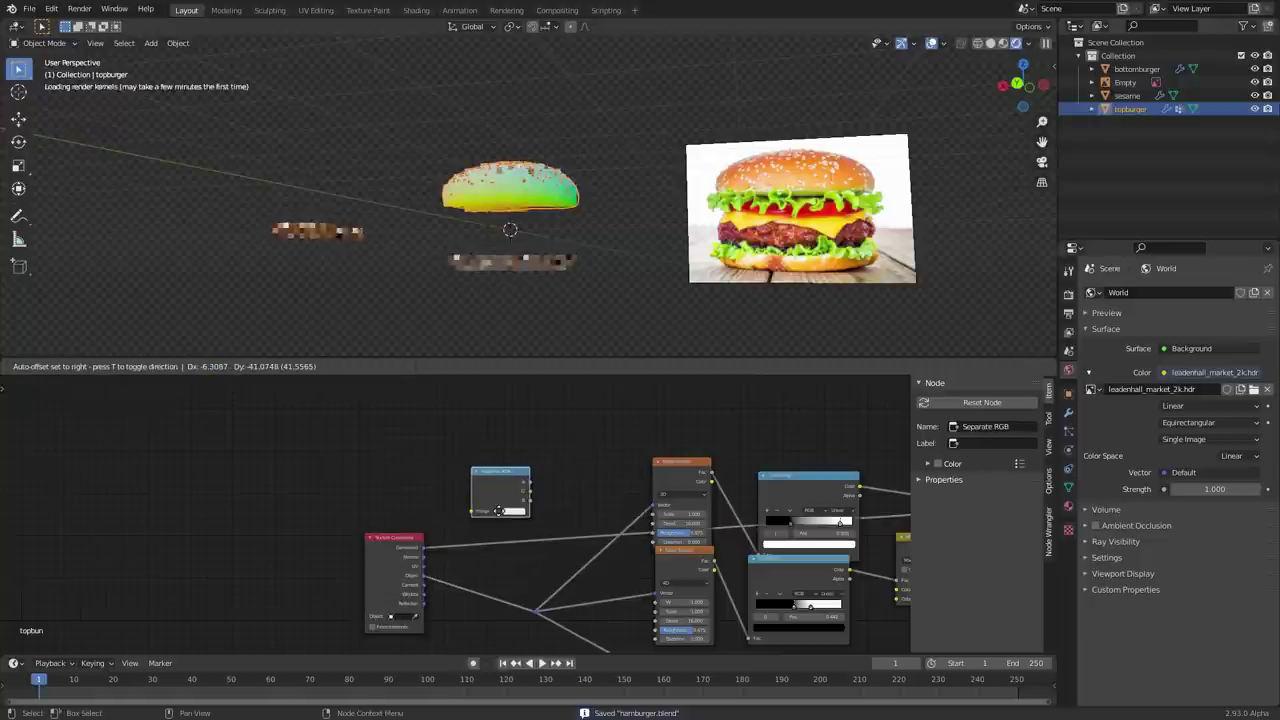
key("shift+a")
left_click(489, 414)
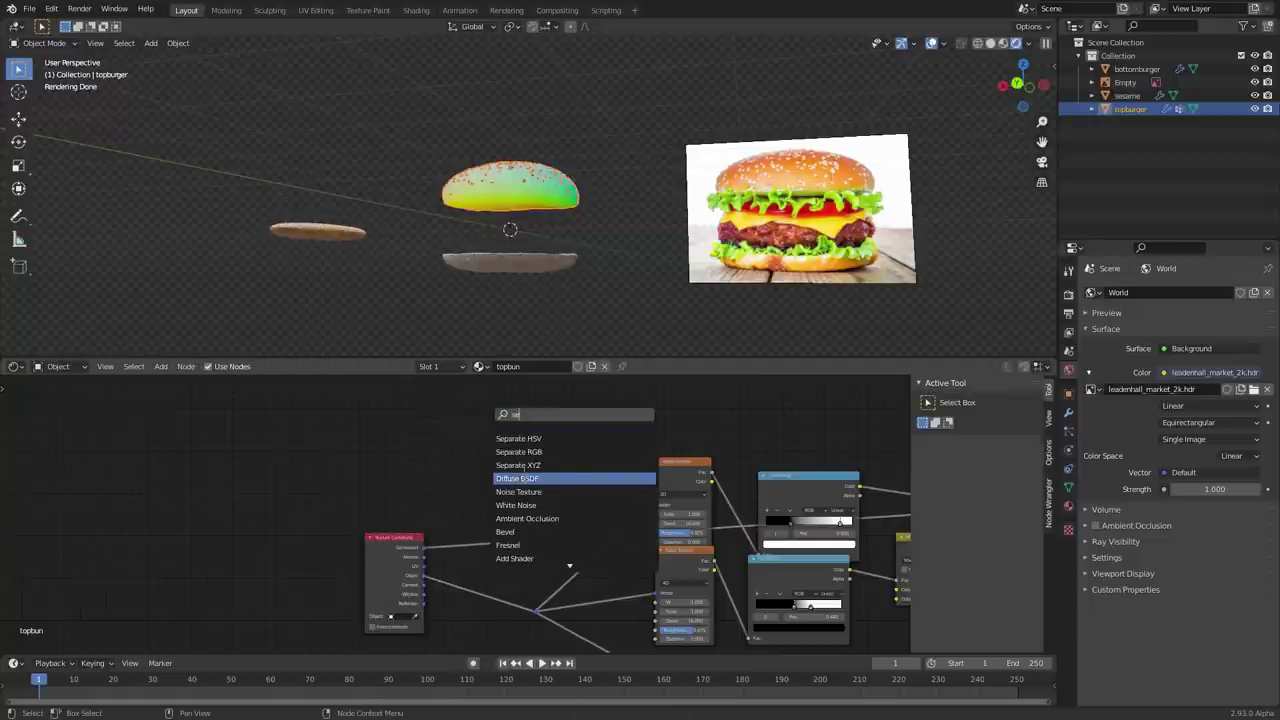
left_click(518, 465)
left_click(531, 432)
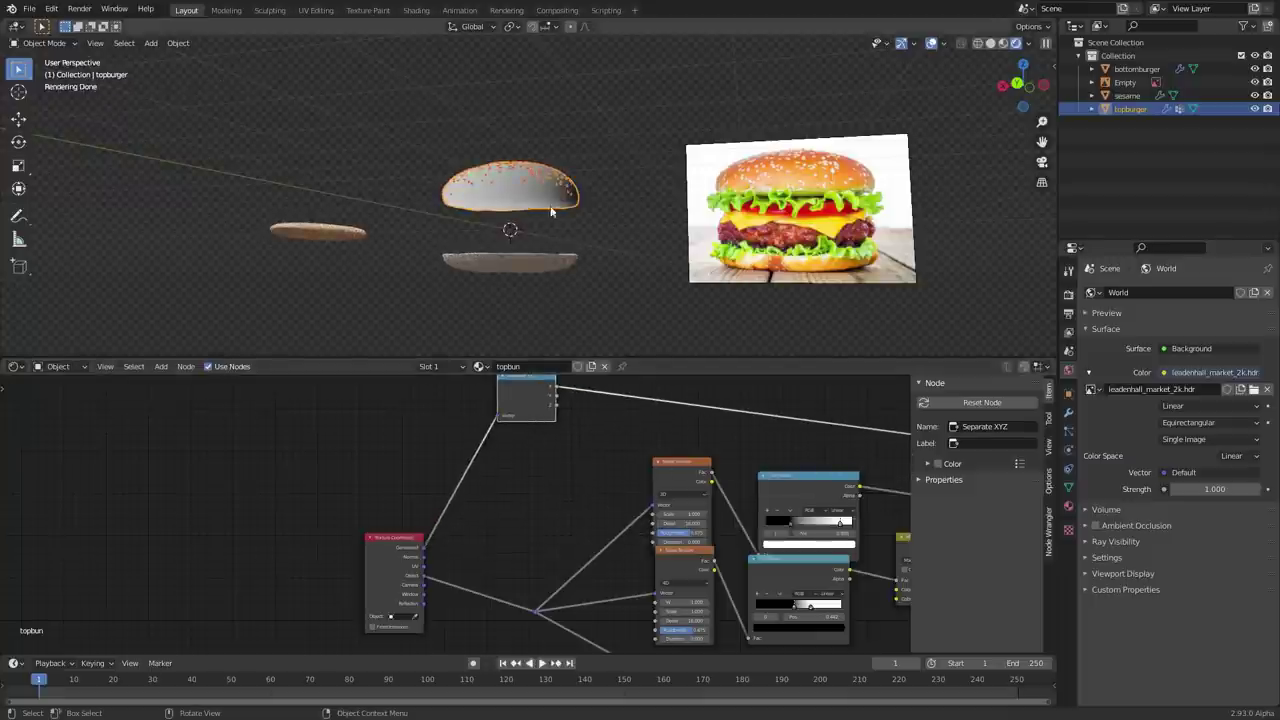
- View the bun straight from the back and frame the Separate XYZ node
middle_click_drag(600, 220, 680, 190)
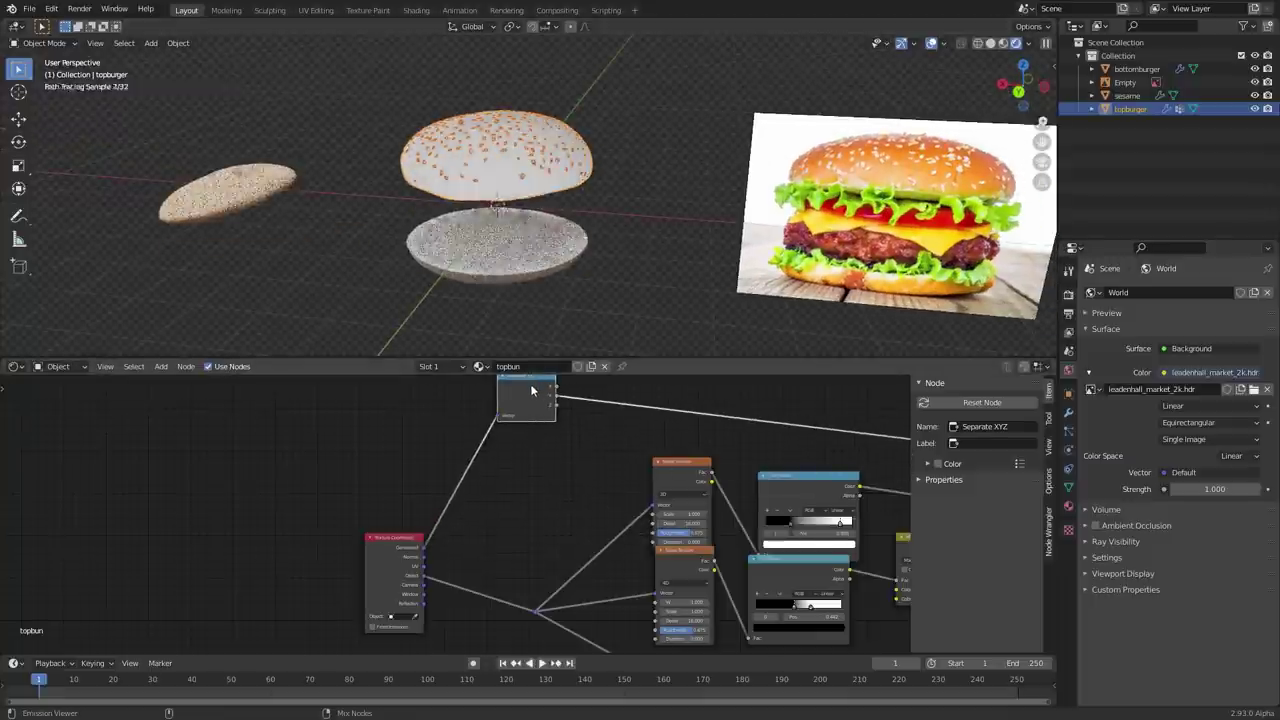
left_click(1021, 88)
scroll(466, 220, "up", 4)
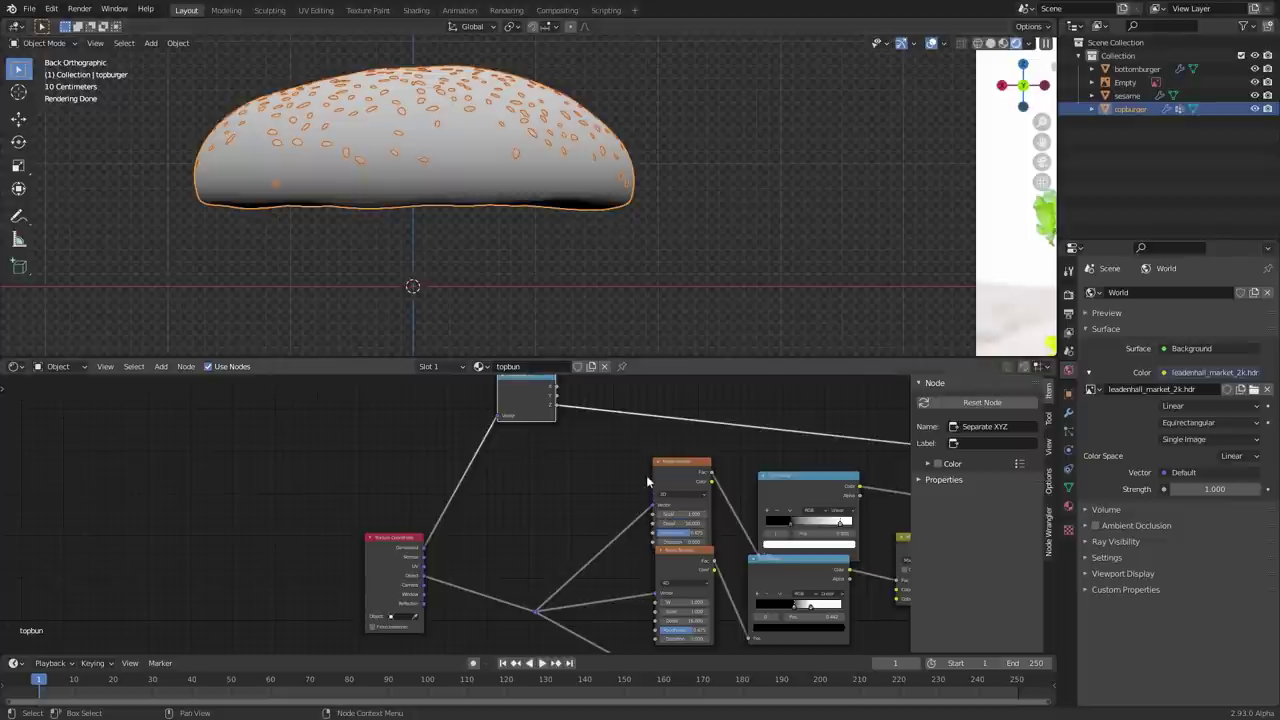
middle_click_drag(664, 435, 479, 463)
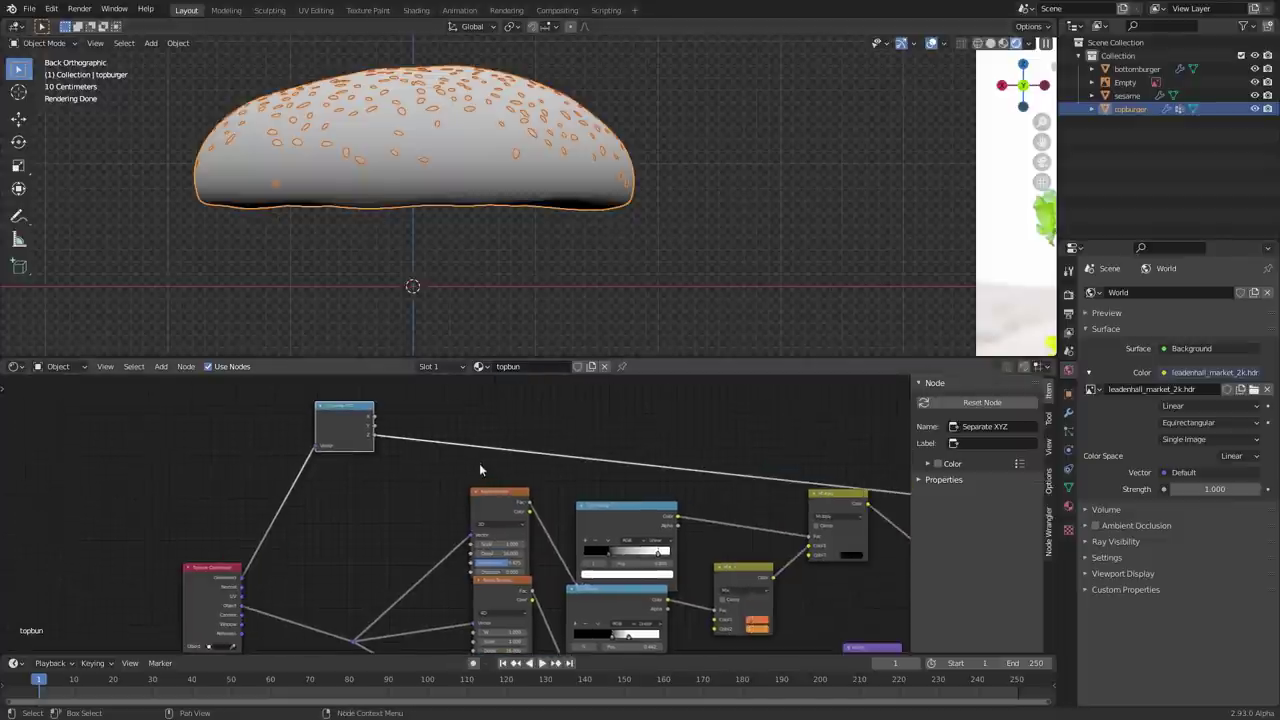
scroll(479, 463, "up", 4)
middle_click_drag(419, 394, 359, 420)
- Add a Math node on the Z link and set its operation to Subtract
key("shift+a")
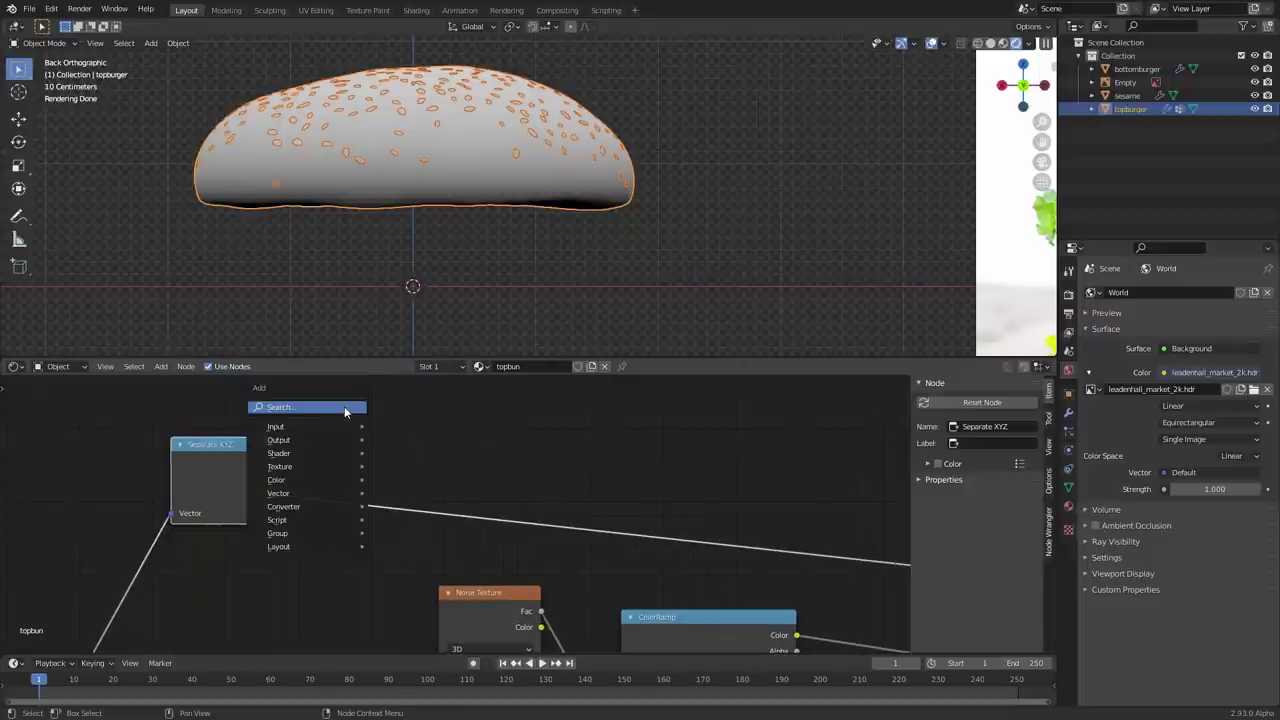
type("math")
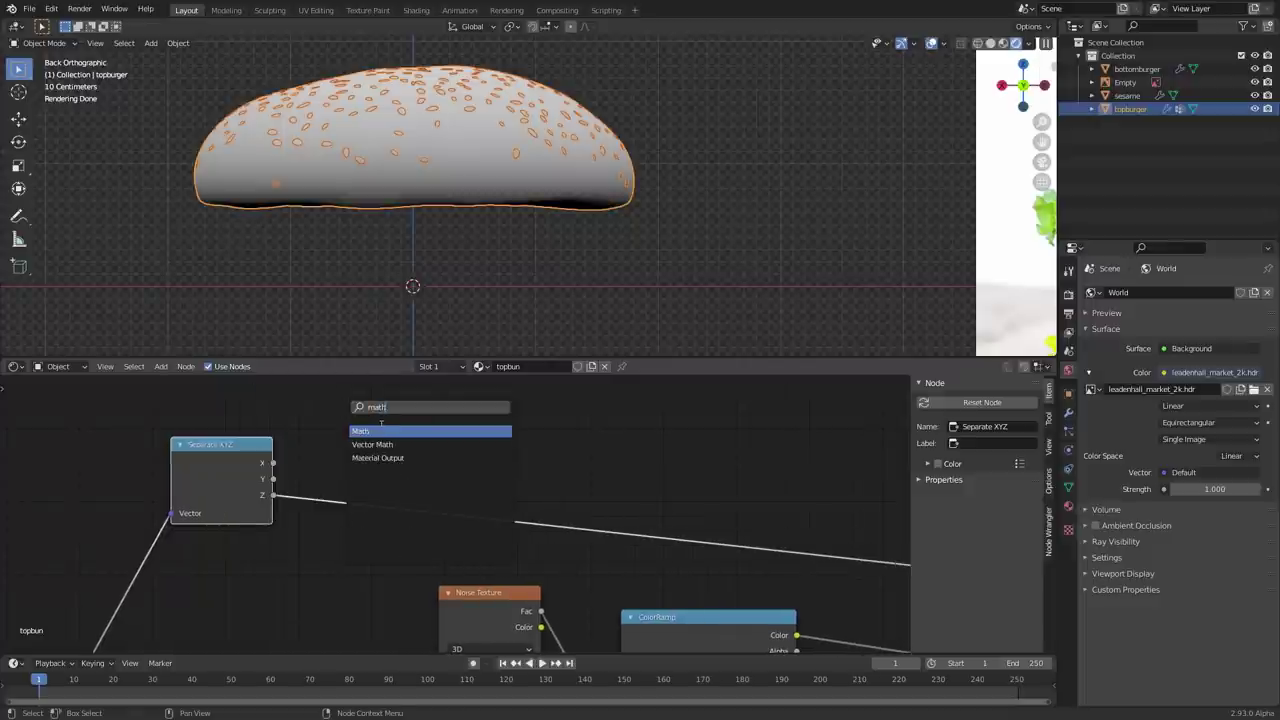
key("Return")
left_click(391, 468)
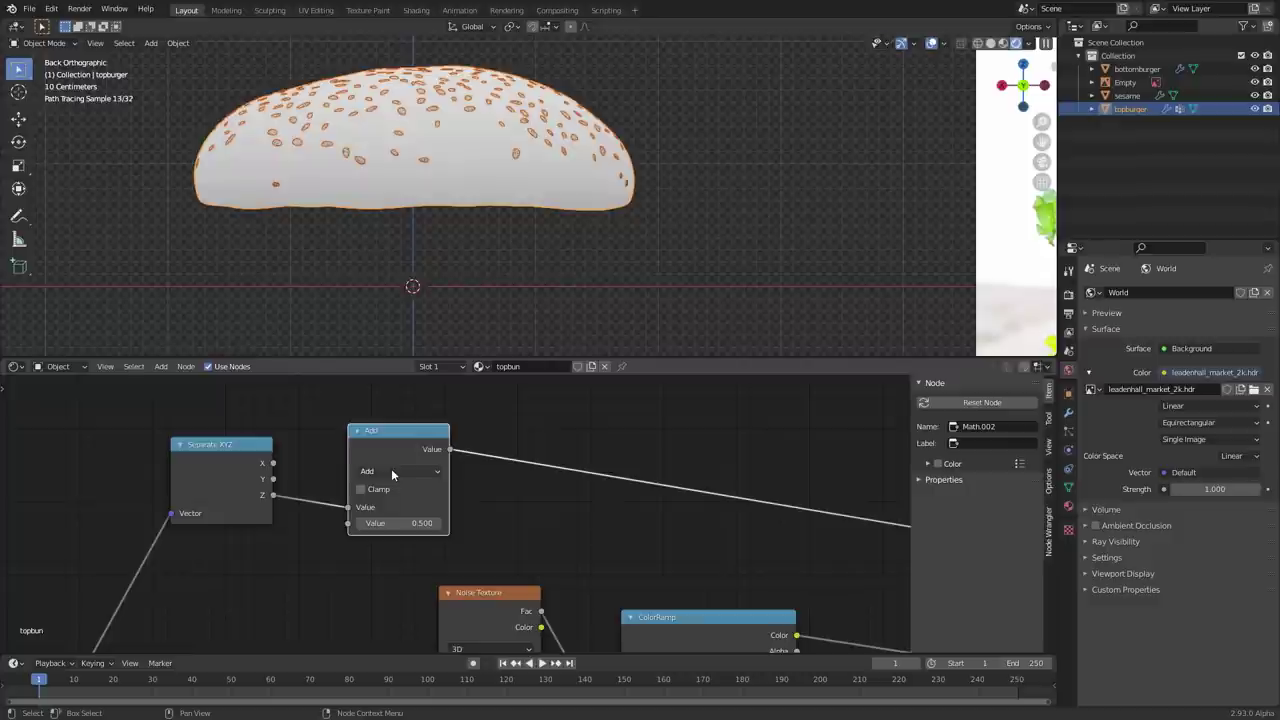
left_click(391, 468)
left_click(403, 516)
left_click_drag(403, 516, 403, 523)
left_click(403, 471)
left_click(303, 444)
- Insert a ColorRamp after Subtract and slide its white stop left to about 0.086
middle_click_drag(430, 240, 545, 233)
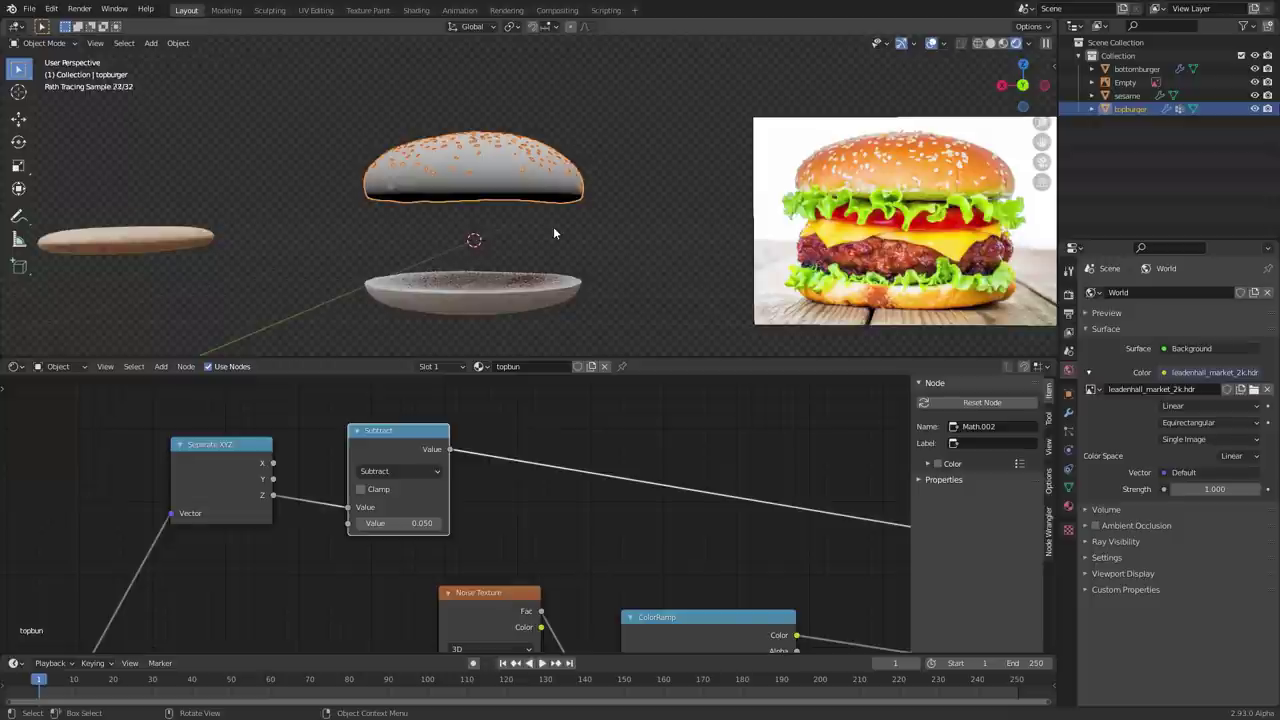
scroll(595, 469, "down", 3)
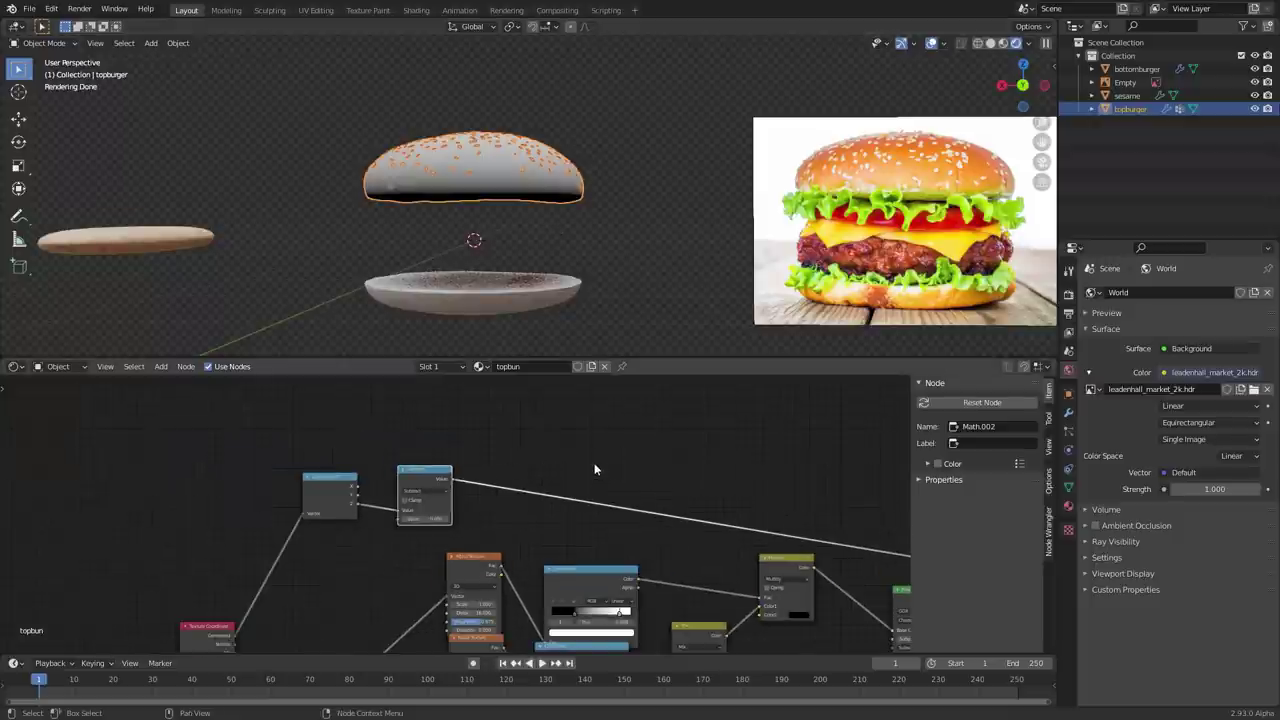
scroll(482, 476, "up", 3)
key("shift+a")
type("colo")
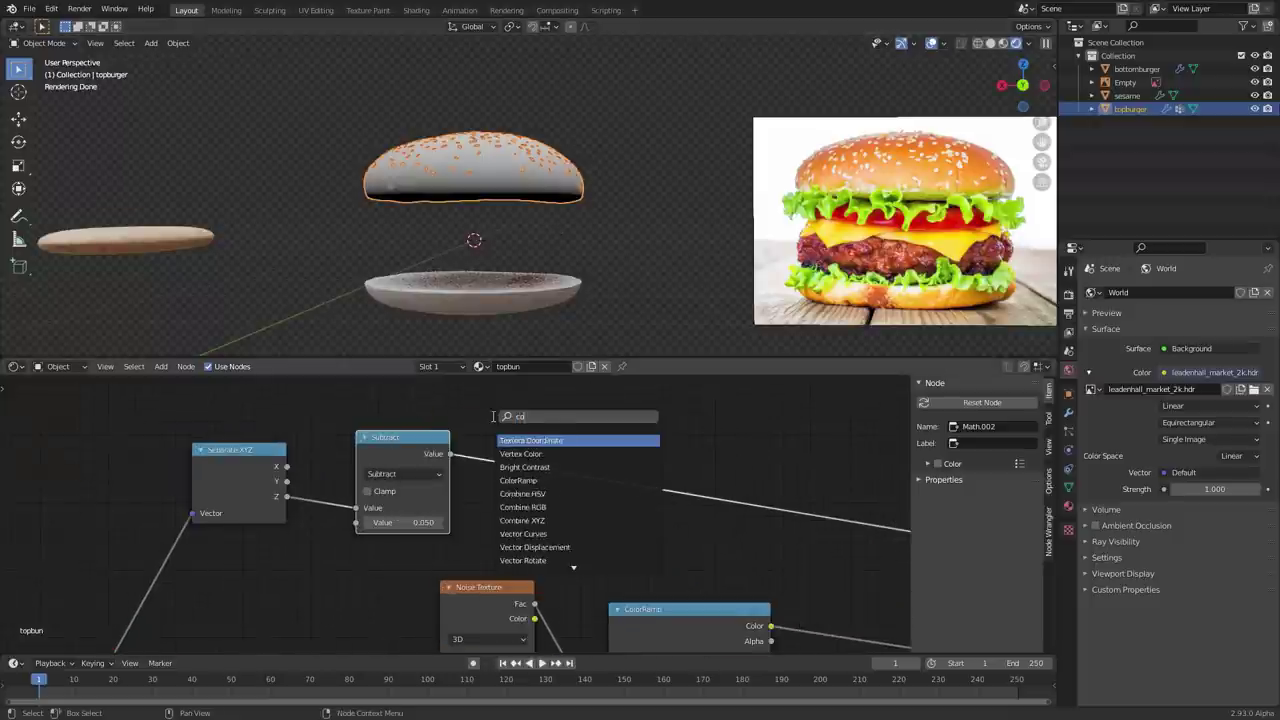
left_click(518, 454)
left_click(522, 439)
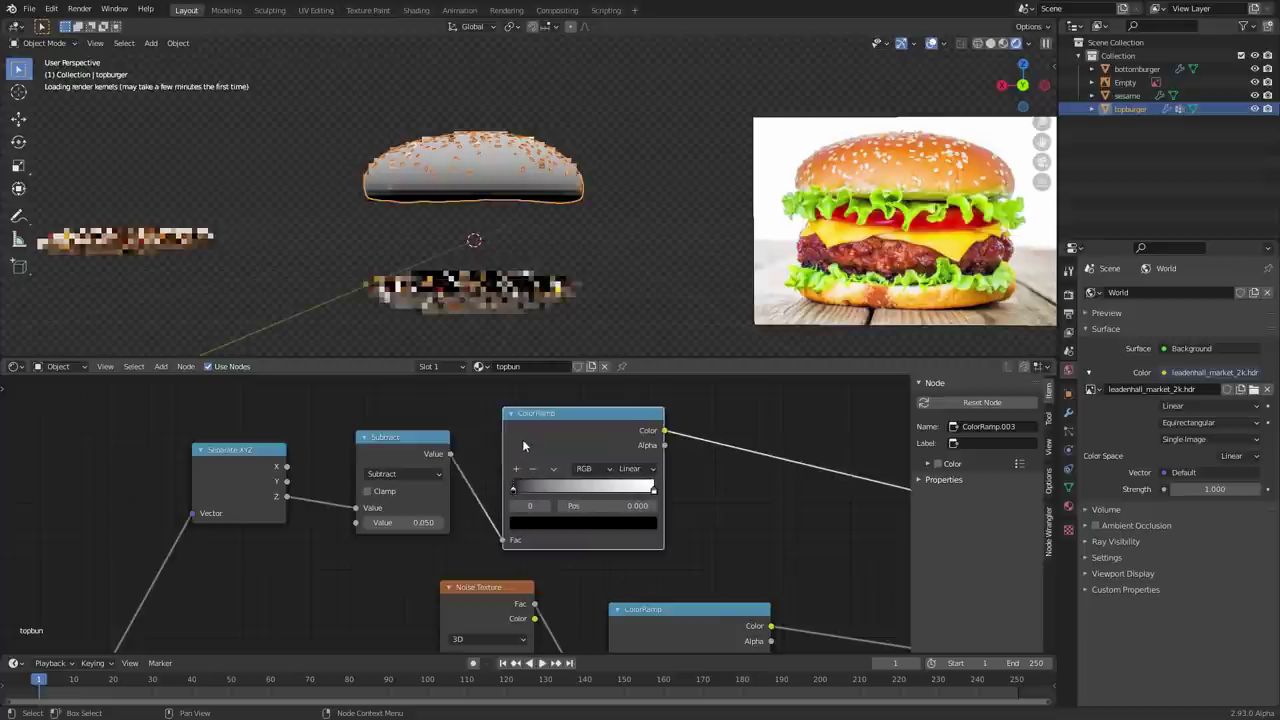
left_click(549, 506)
left_click_drag(656, 488, 527, 489)
scroll(580, 178, "up", 4)
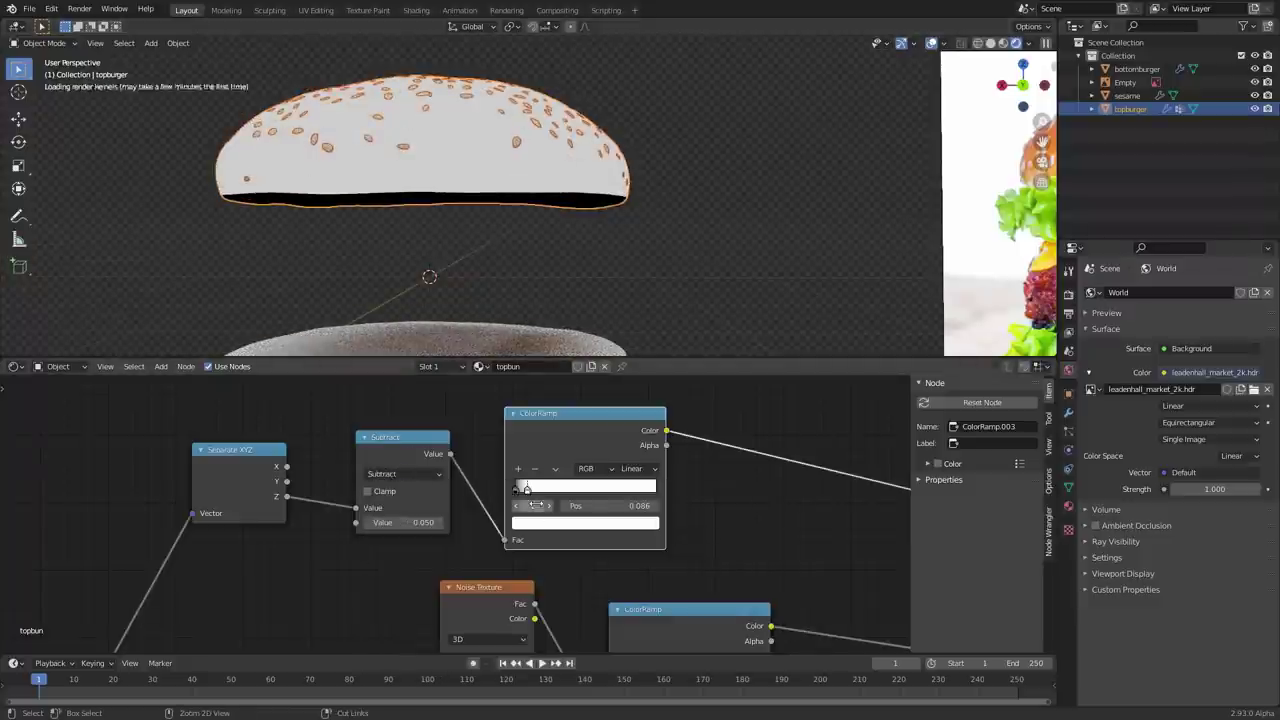
scroll(704, 493, "down", 4)
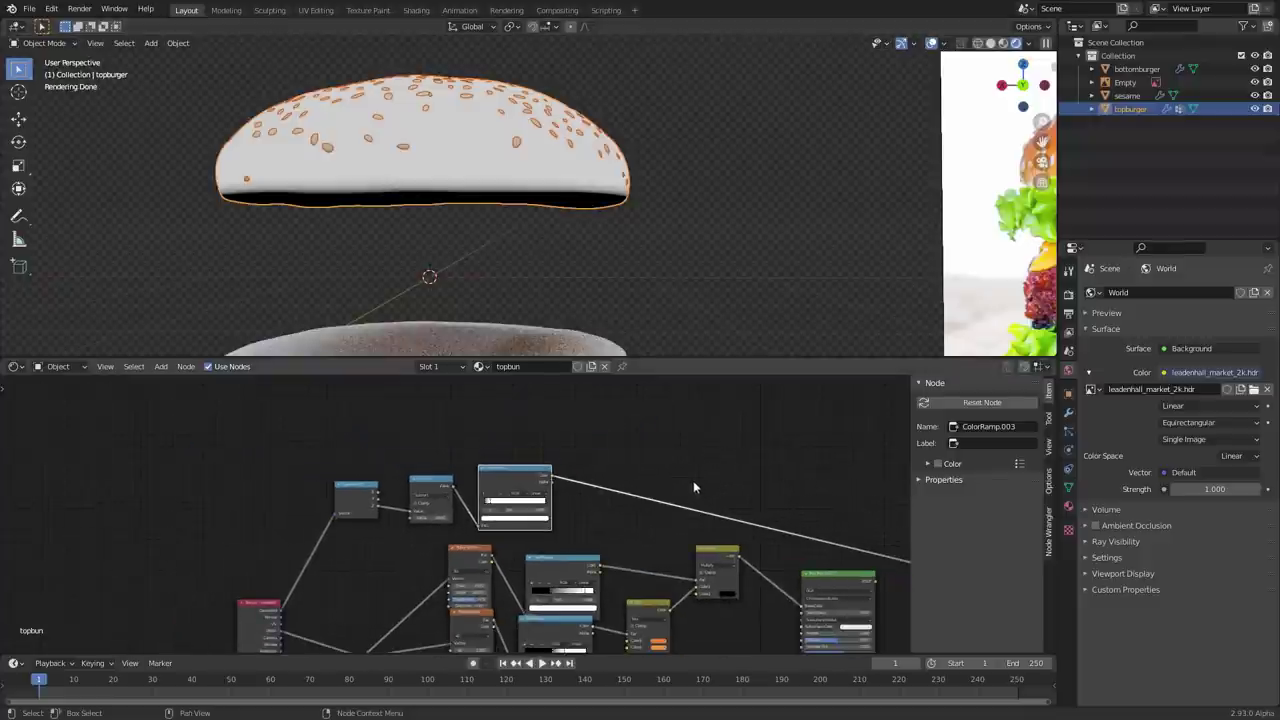
middle_click_drag(846, 590, 631, 491)
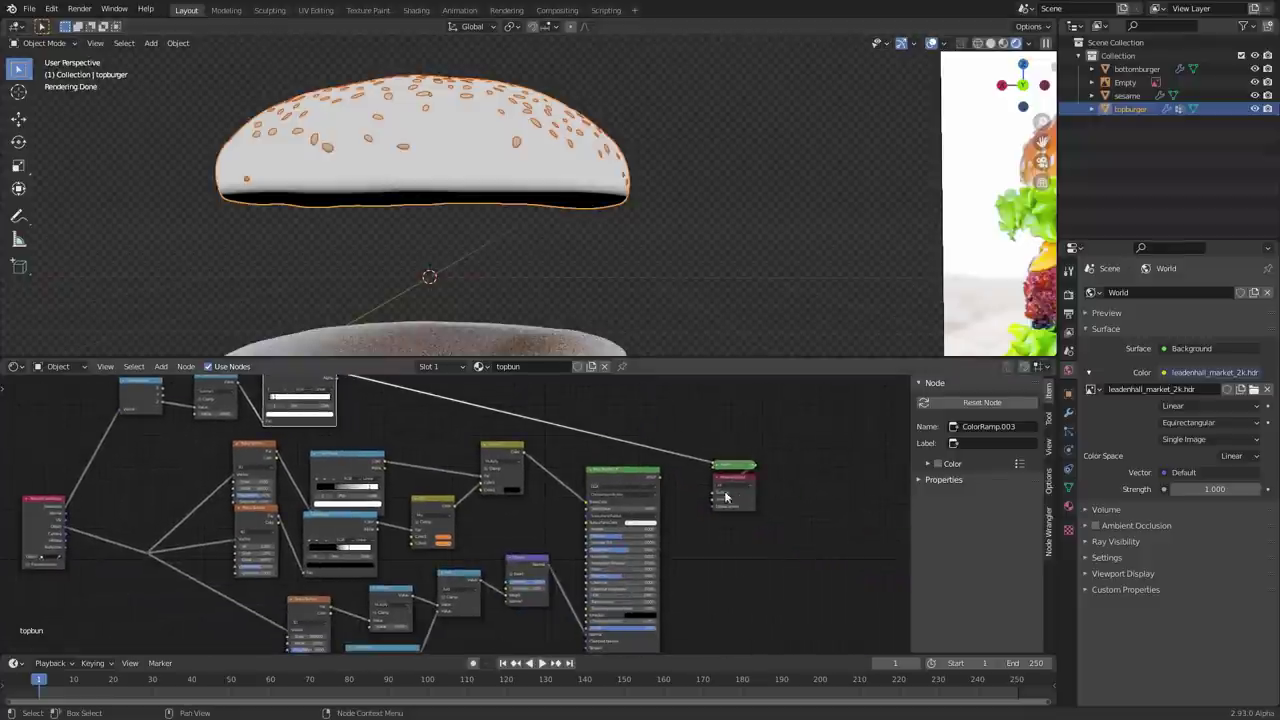
- Add a second Principled BSDF and move it to the right of the original
middle_click_drag(726, 497, 521, 417)
key("shift+a")
type("bsdf")
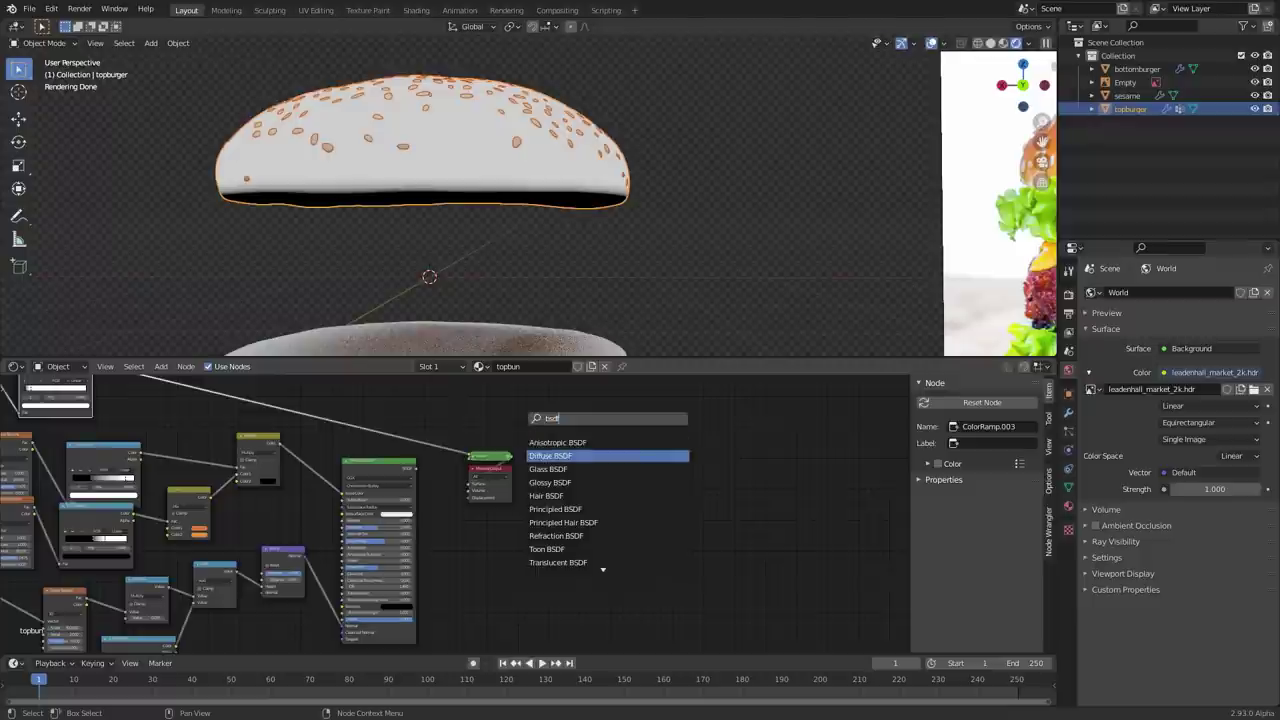
left_click(560, 509)
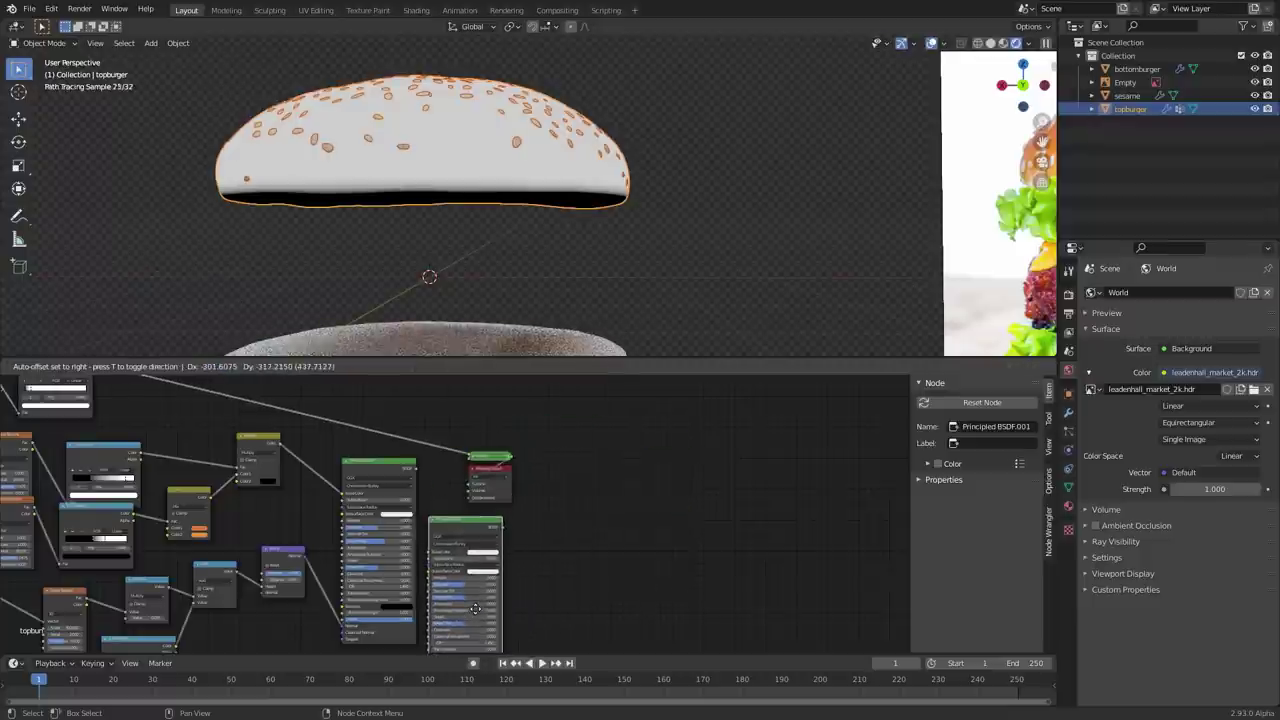
left_click(568, 487)
key("g")
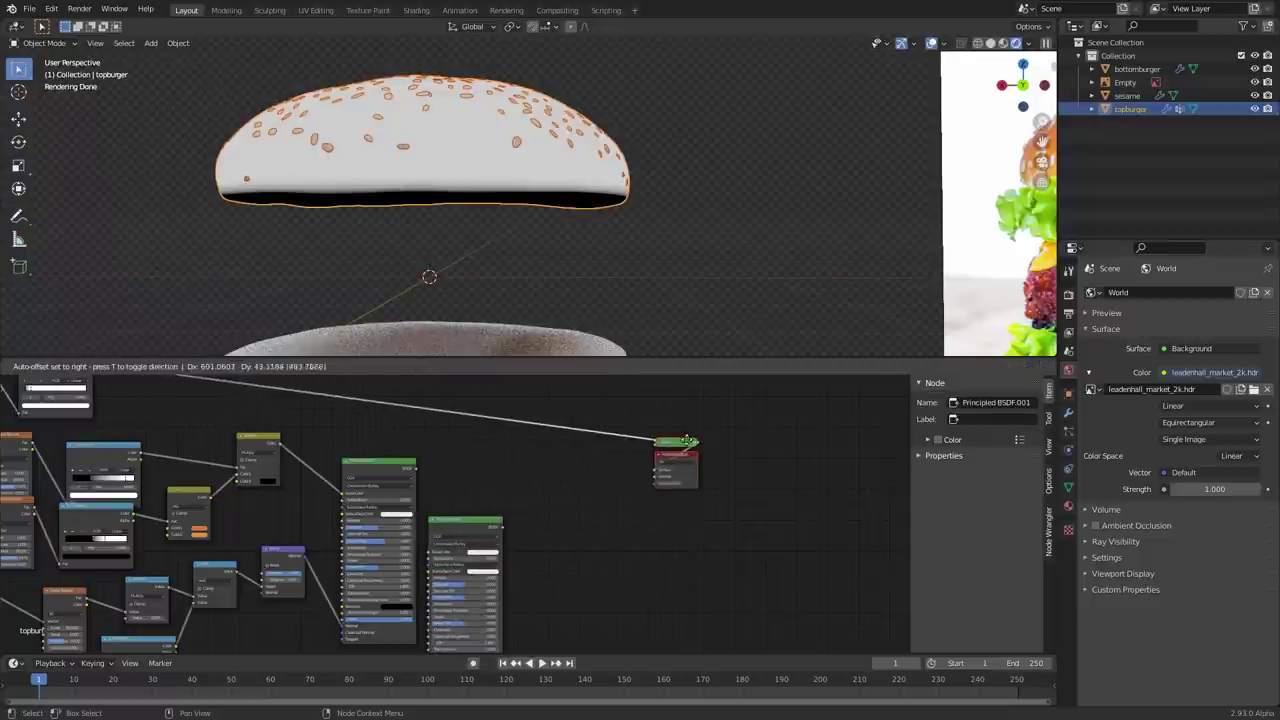
left_click(680, 455)
scroll(374, 474, "down", 4)
- Mix both Principled BSDFs in a Mix Shader with ColorRamp as Fac, feeding the Material Output
left_click(420, 505)
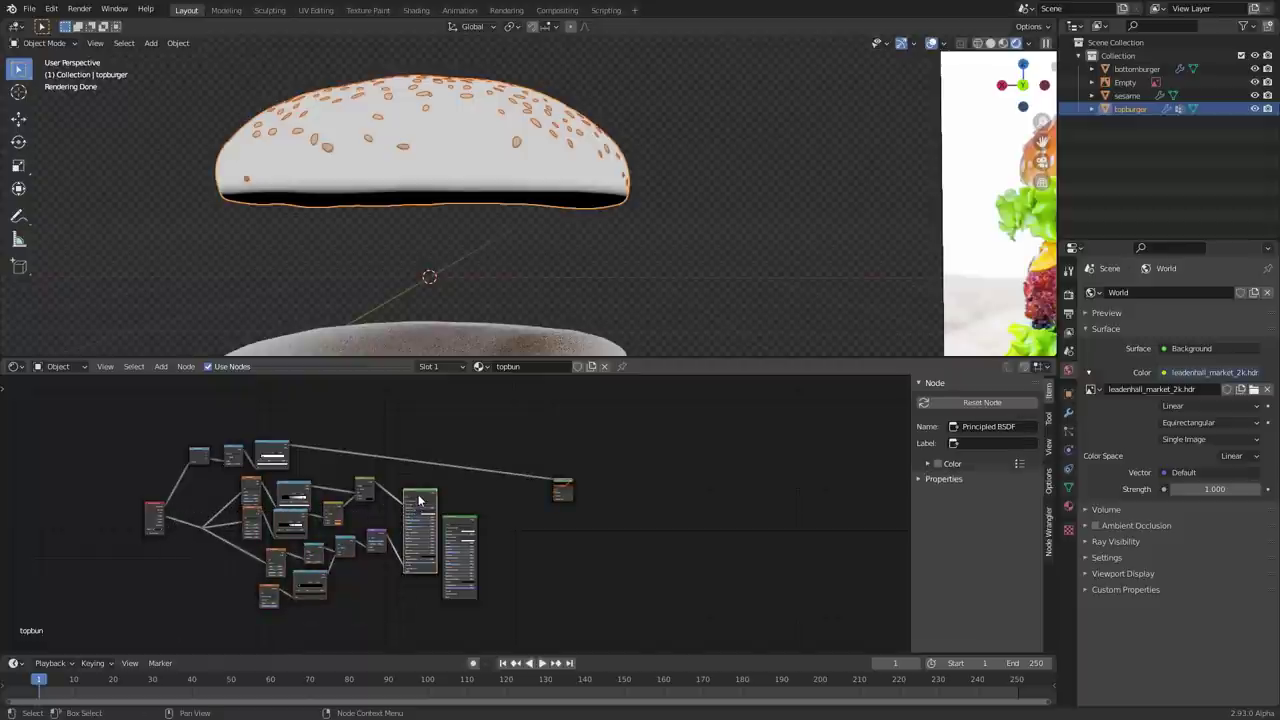
scroll(489, 500, "up", 4)
scroll(461, 510, "up", 2)
left_click(464, 530)
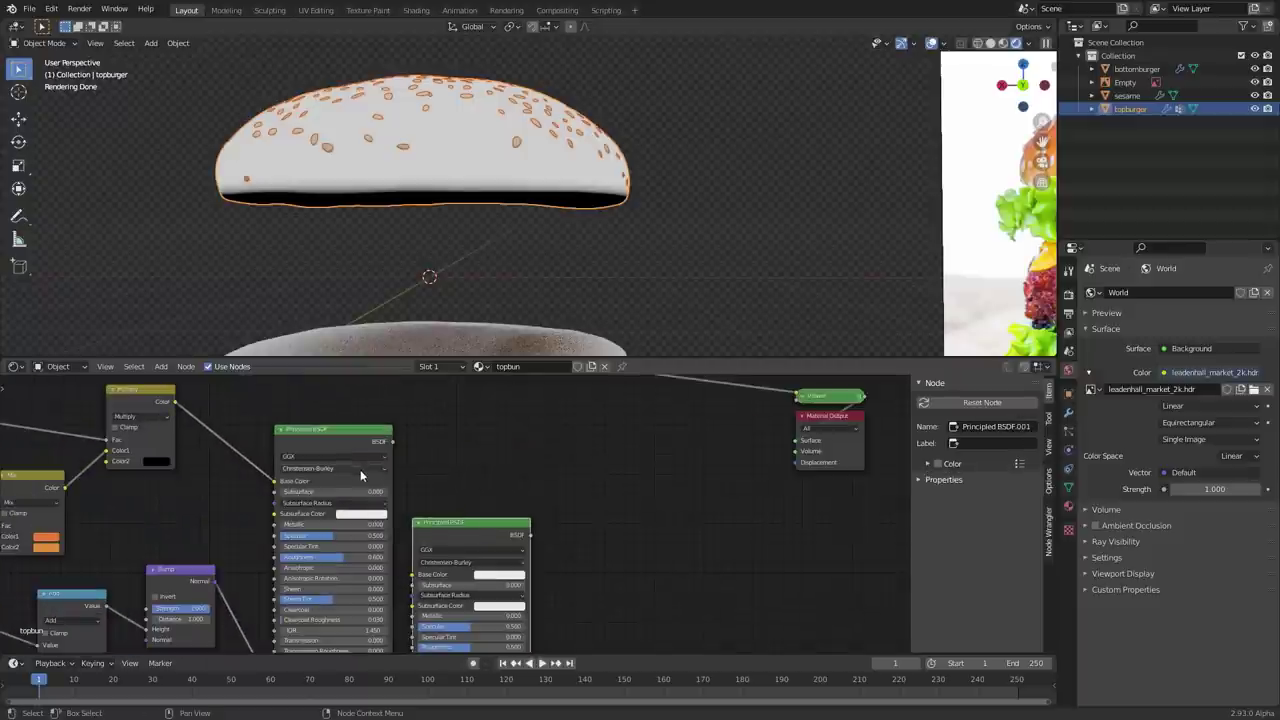
right_click_drag(360, 469, 470, 560, "ctrl+shift")
left_click_drag(620, 486, 610, 440)
scroll(655, 478, "down", 4)
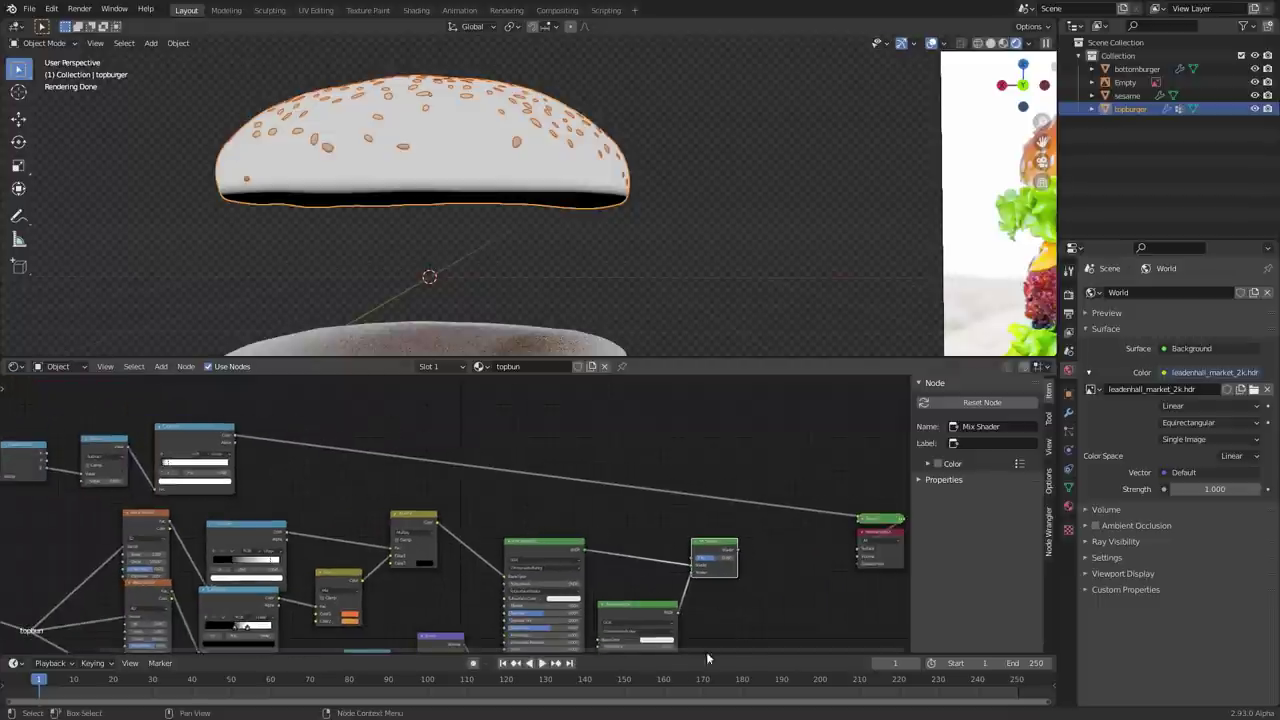
mouse_move(236, 440)
left_mouse_down()
mouse_move(608, 523)
mouse_move(680, 563)
mouse_move(690, 555)
mouse_move(222, 444)
mouse_move(232, 440)
left_mouse_up()
left_click(712, 550, "ctrl+shift")
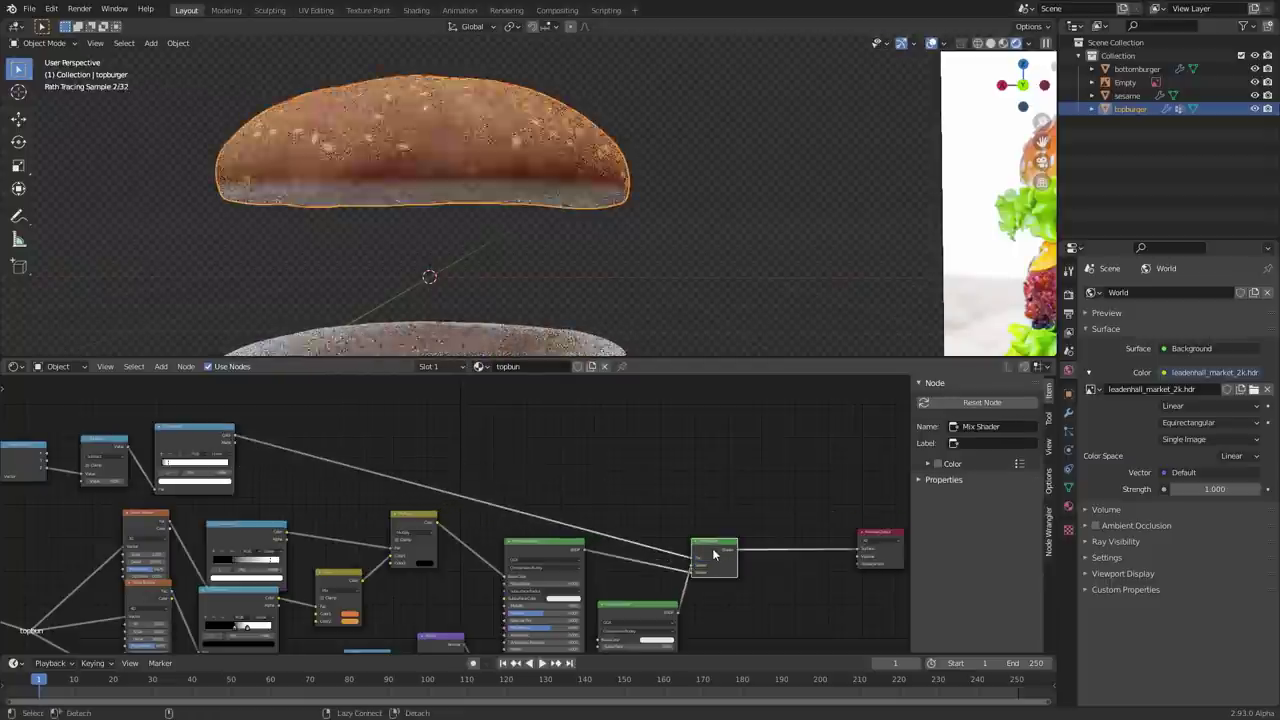
scroll(453, 145, "down", 3)
middle_click_drag(453, 145, 428, 63)
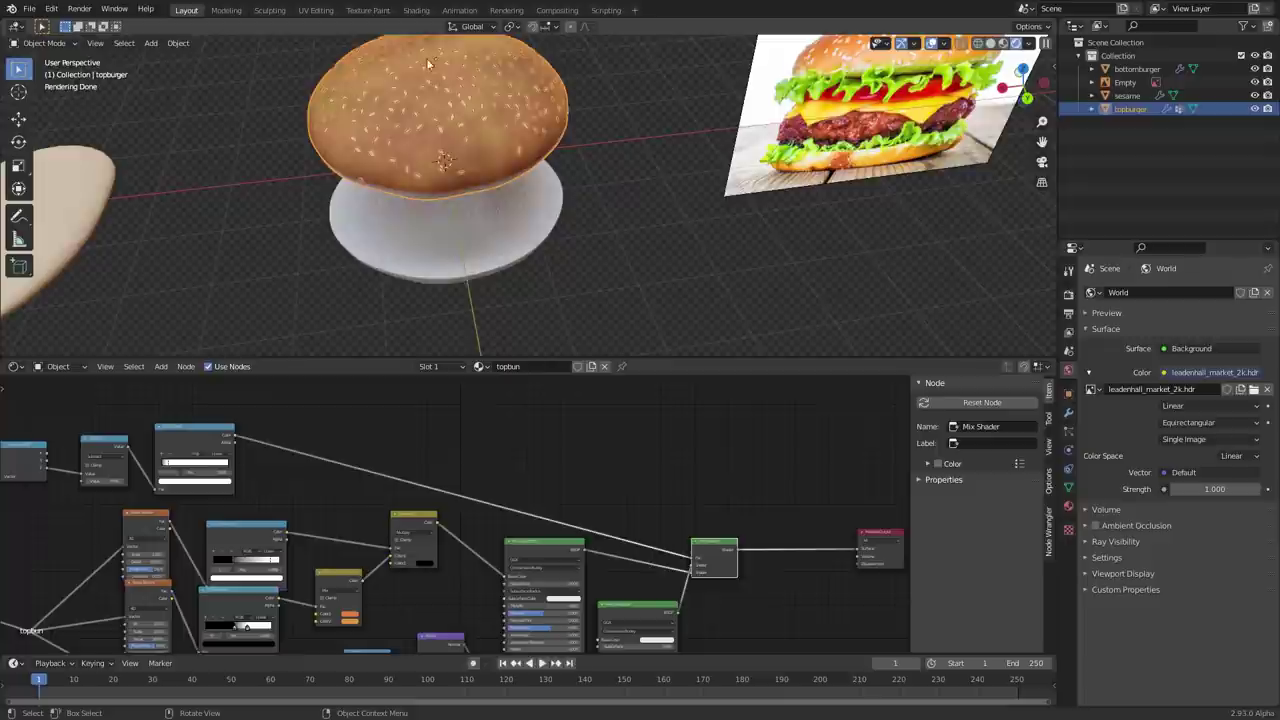
- Try a red base colour on the second Principled BSDF, then undo it
key("alt+a")
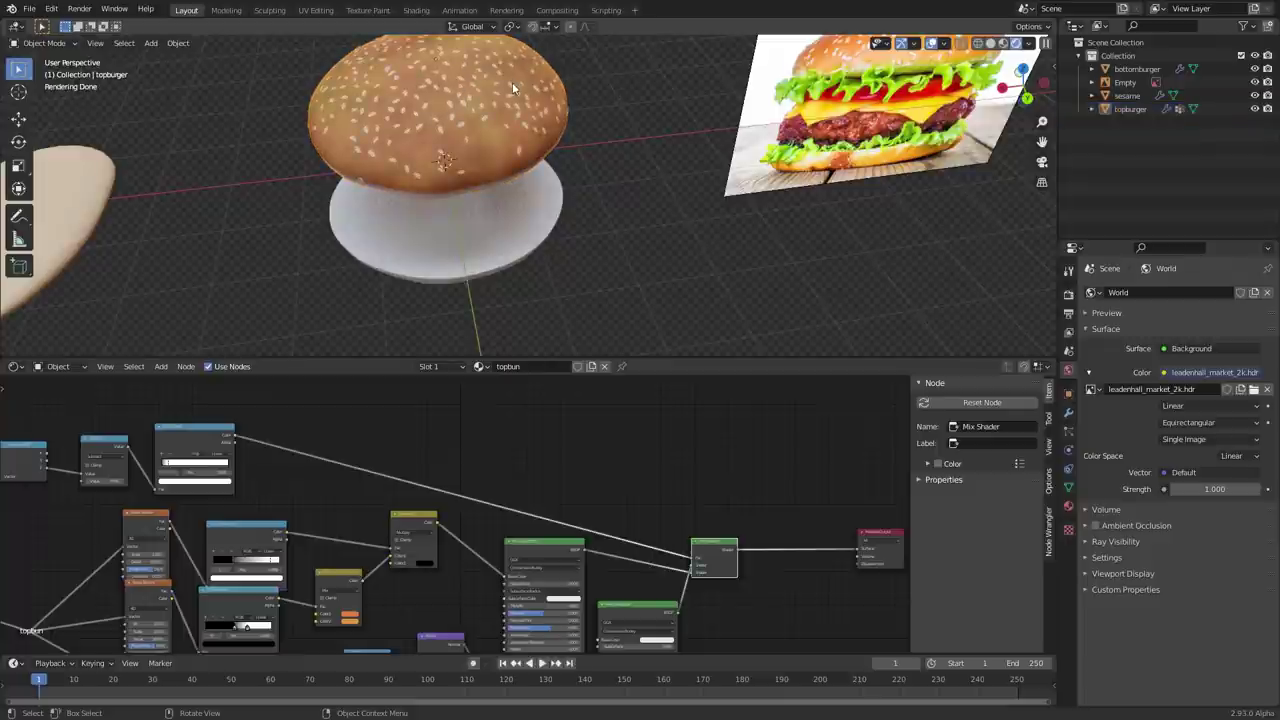
middle_click_drag(483, 98, 473, 163)
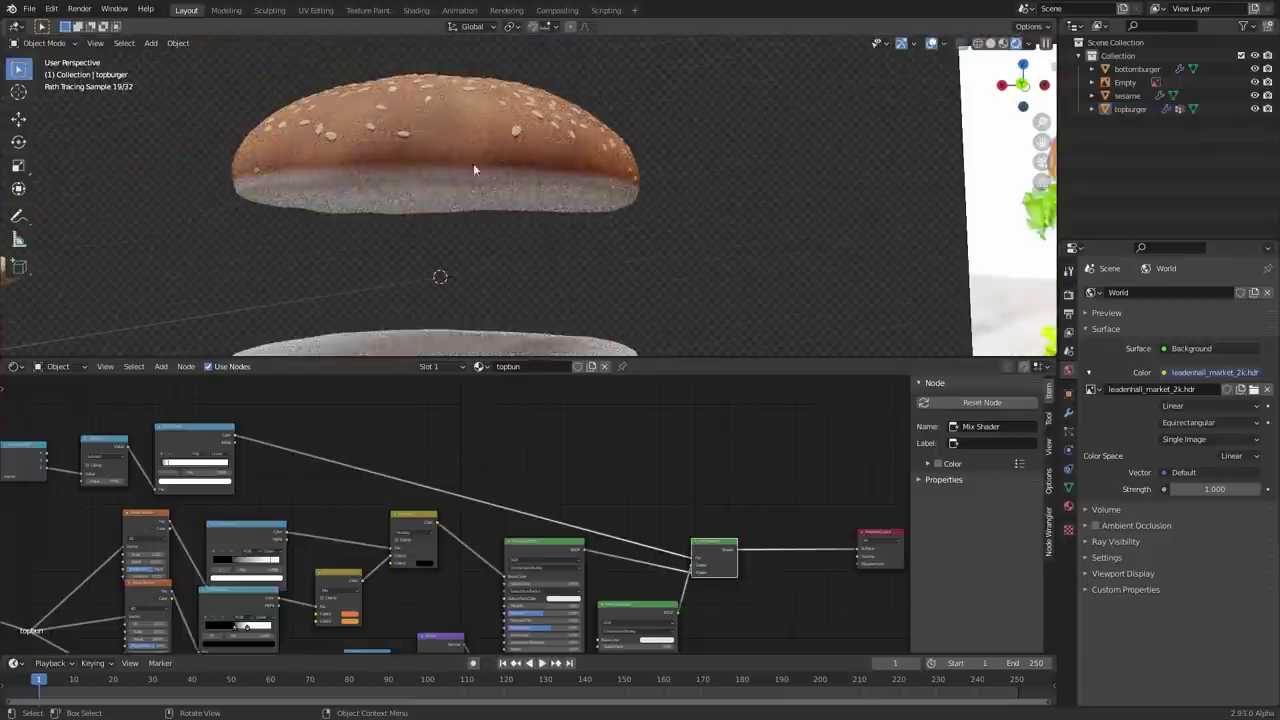
middle_click_drag(654, 507, 582, 382)
left_click(594, 516)
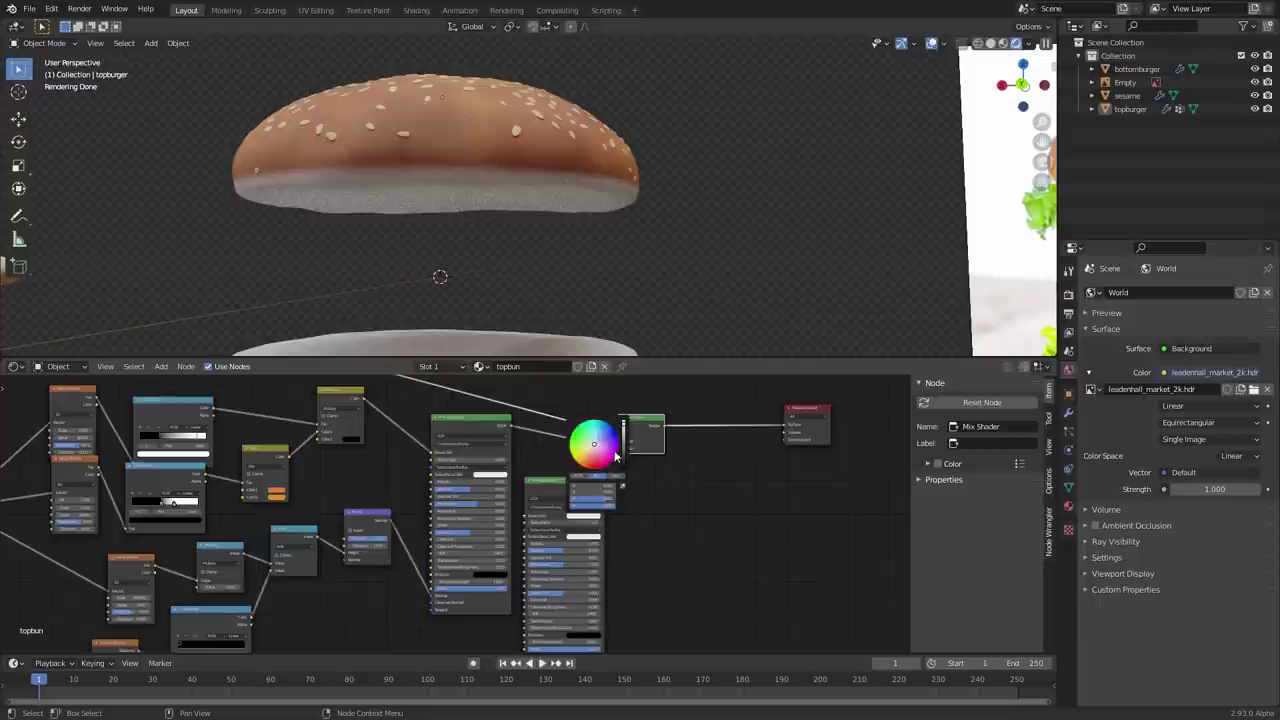
left_click(616, 456)
key("ctrl+z")
middle_click_drag(643, 479, 613, 541, "ctrl")
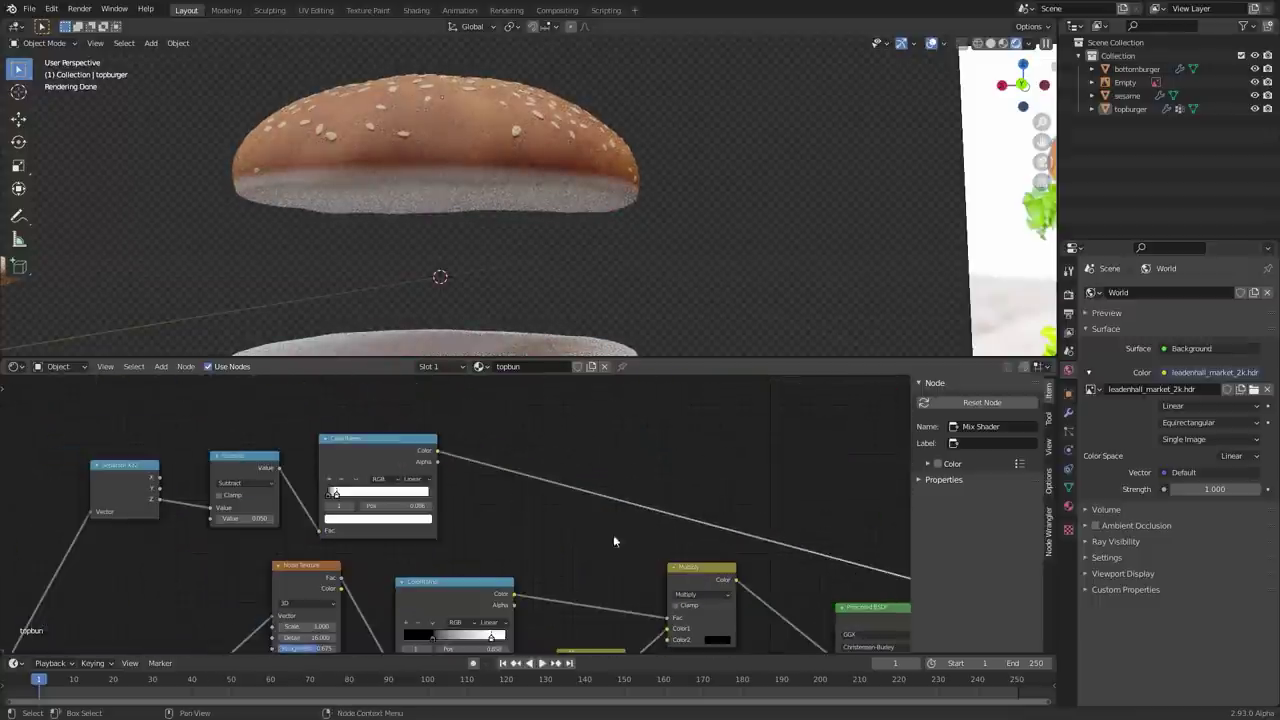
- Preview the ColorRamp mask and Mix Shader, then set the Subtract value to 0.000
left_click(404, 456, "ctrl+shift")
scroll(594, 480, "down", 3)
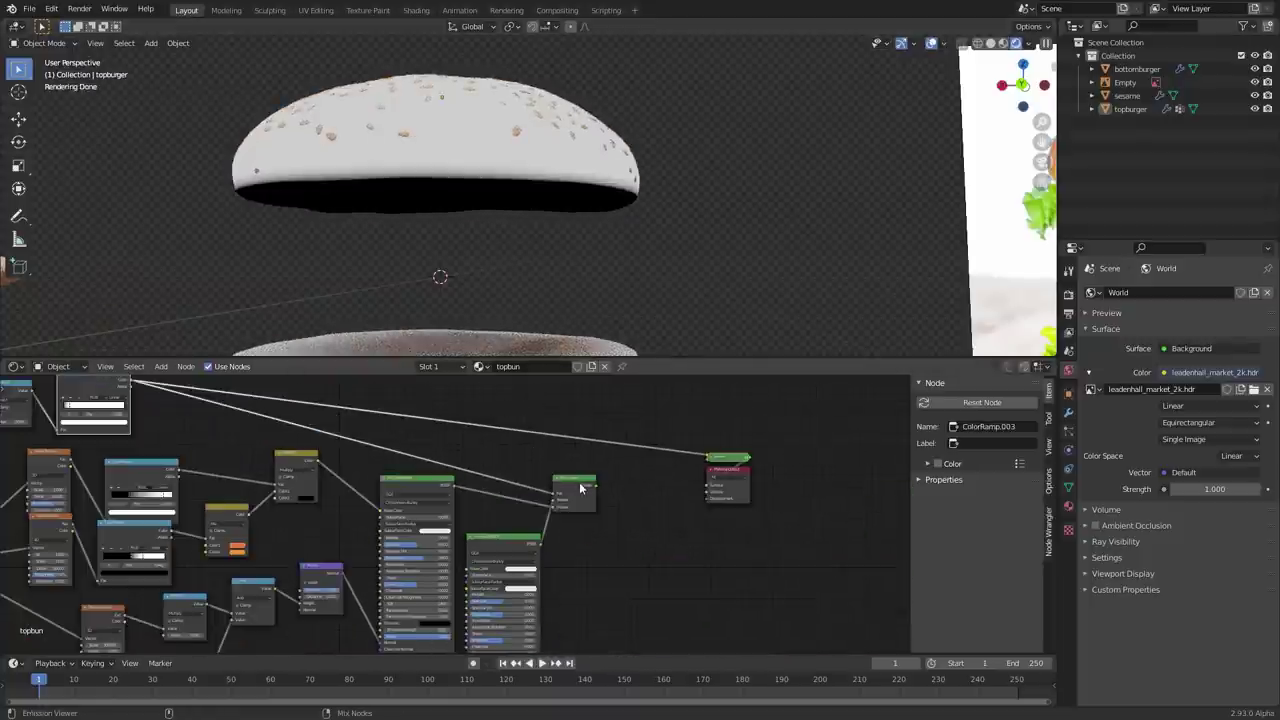
left_click(580, 488, "ctrl+shift")
middle_click_drag(412, 468, 712, 508)
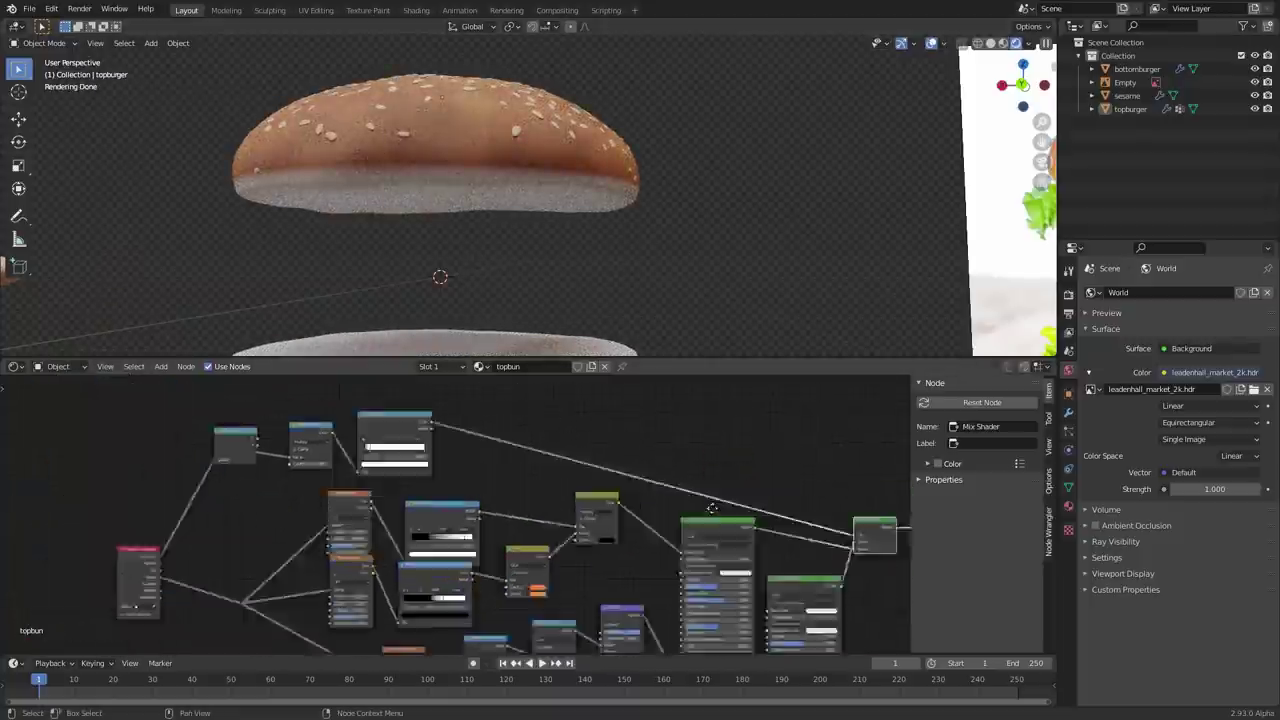
scroll(712, 508, "up", 5)
left_click_drag(560, 433, 572, 433)
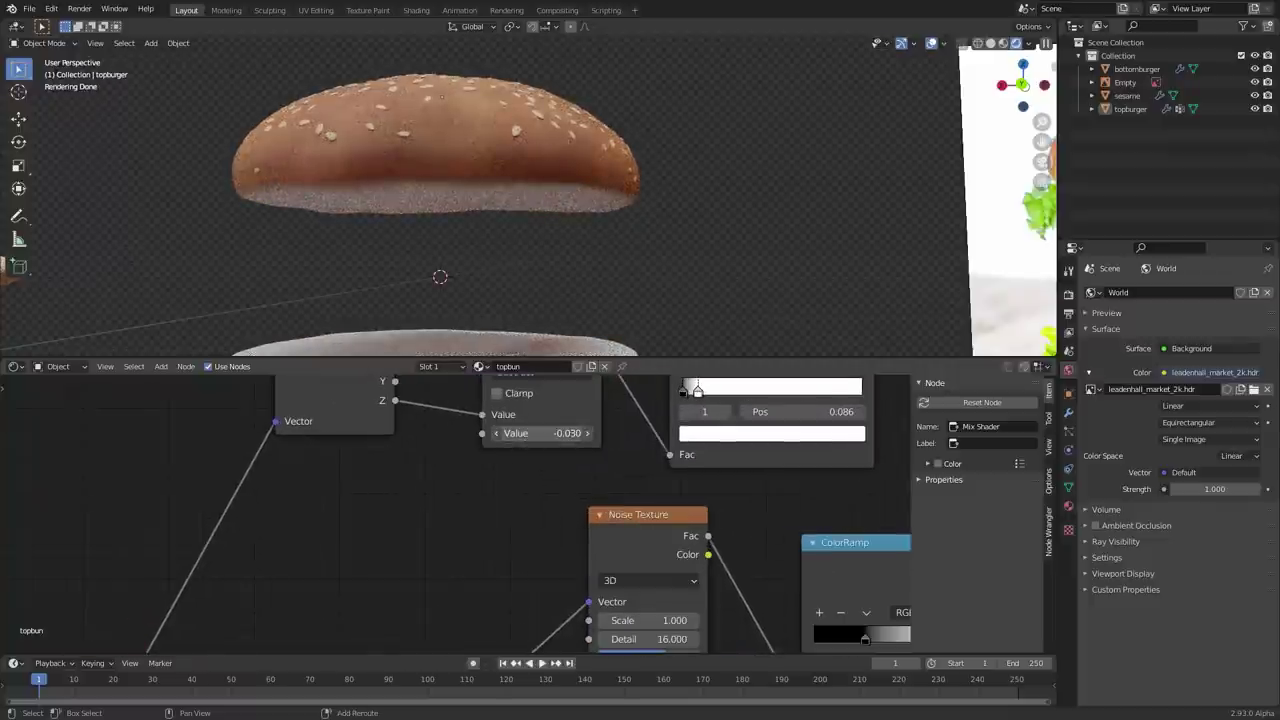
scroll(447, 196, "up", 3)
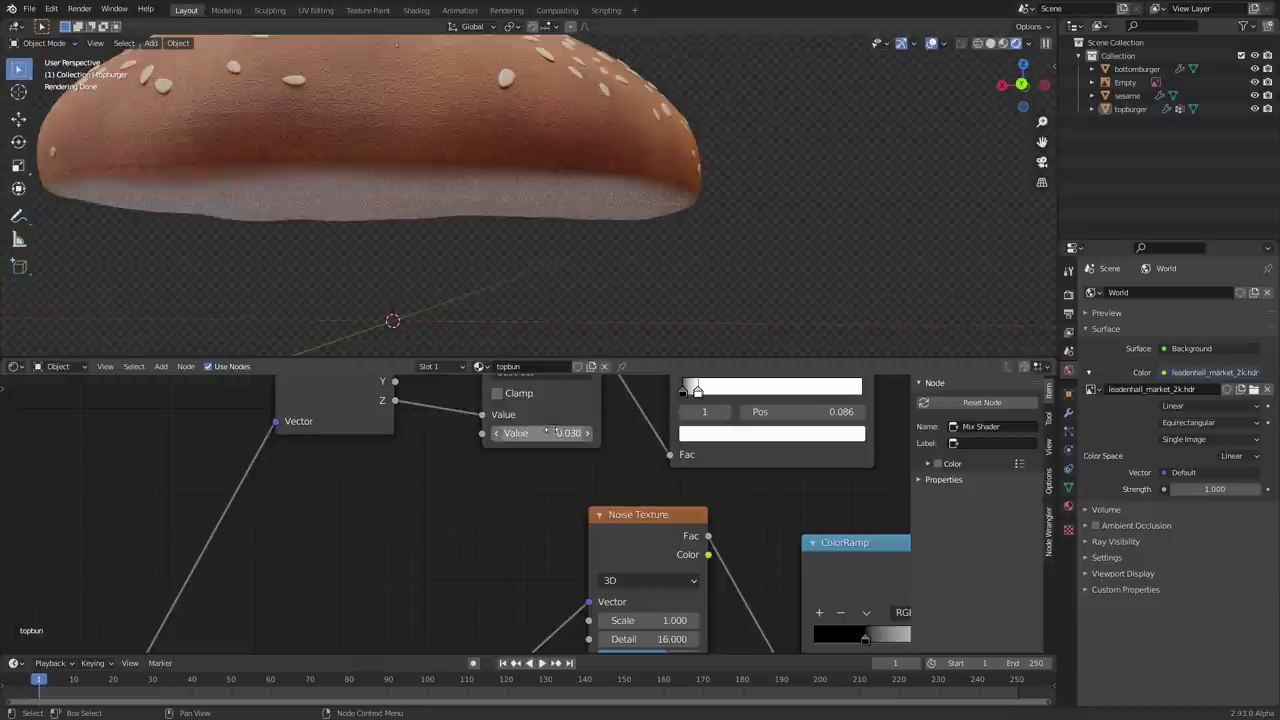
left_click_drag(549, 432, 553, 433)
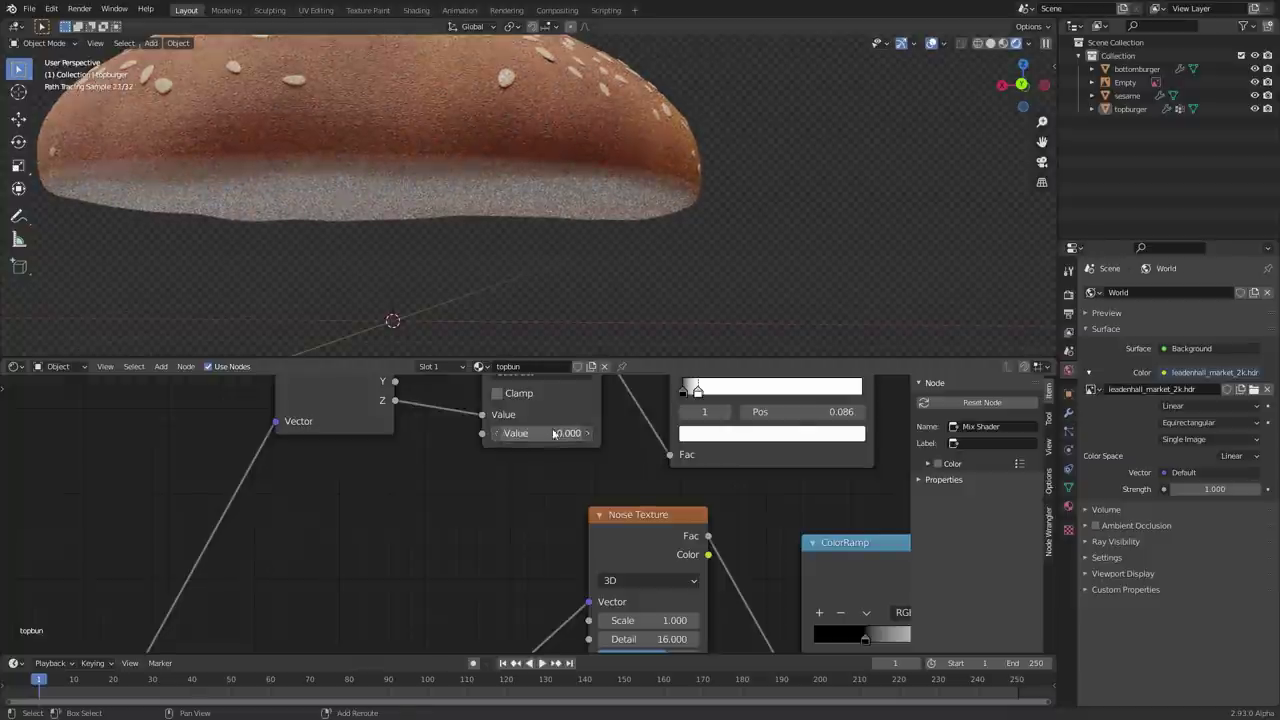
- Set the ColorRamp white stop position to 0.040
double_click(798, 414)
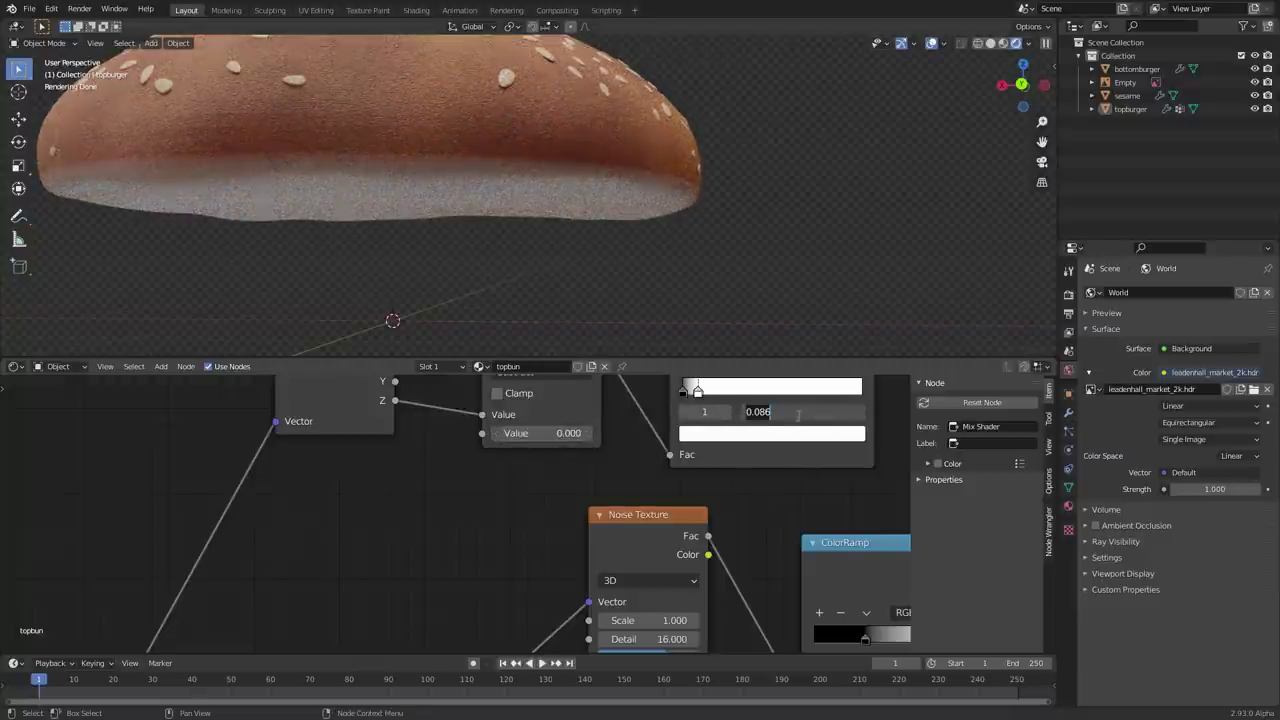
type(".04")
key("Return")
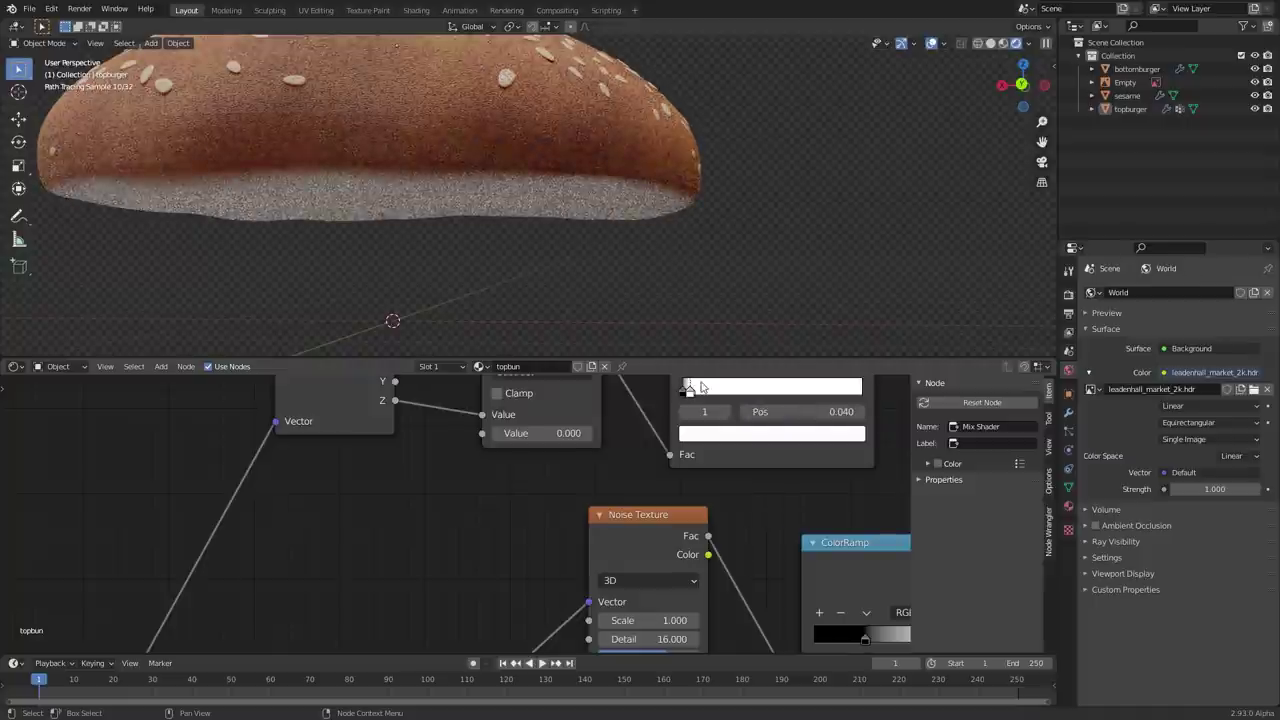
scroll(666, 280, "down", 6)
scroll(523, 203, "up", 8)
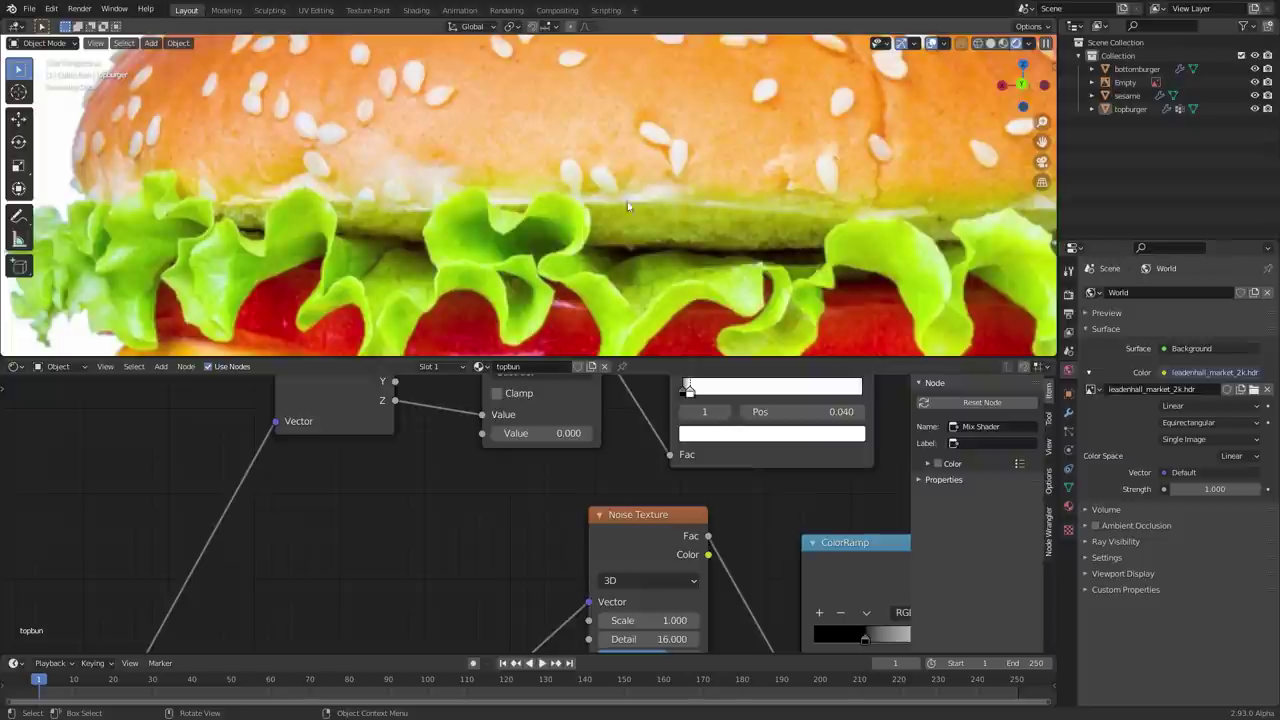
scroll(971, 178, "down", 8)
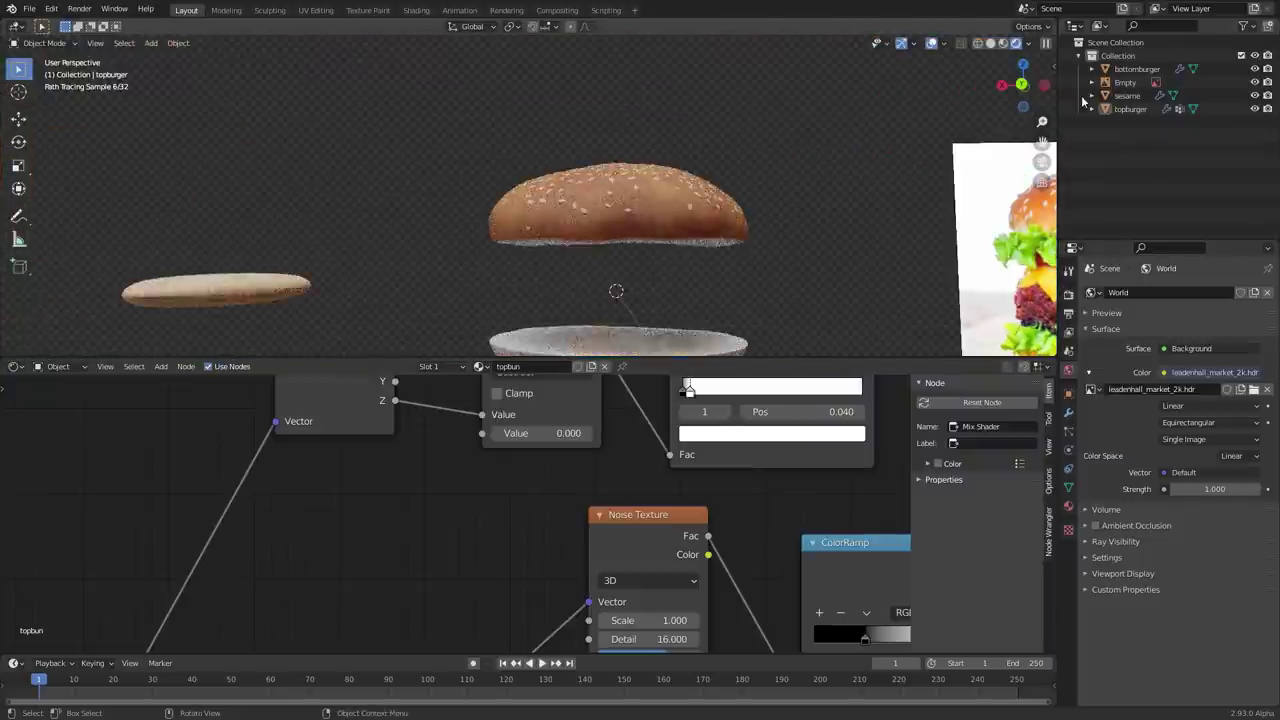
- Switch to a straight-on orthographic view and move the Texture Coordinate mask nodes up and right
left_click(1022, 87)
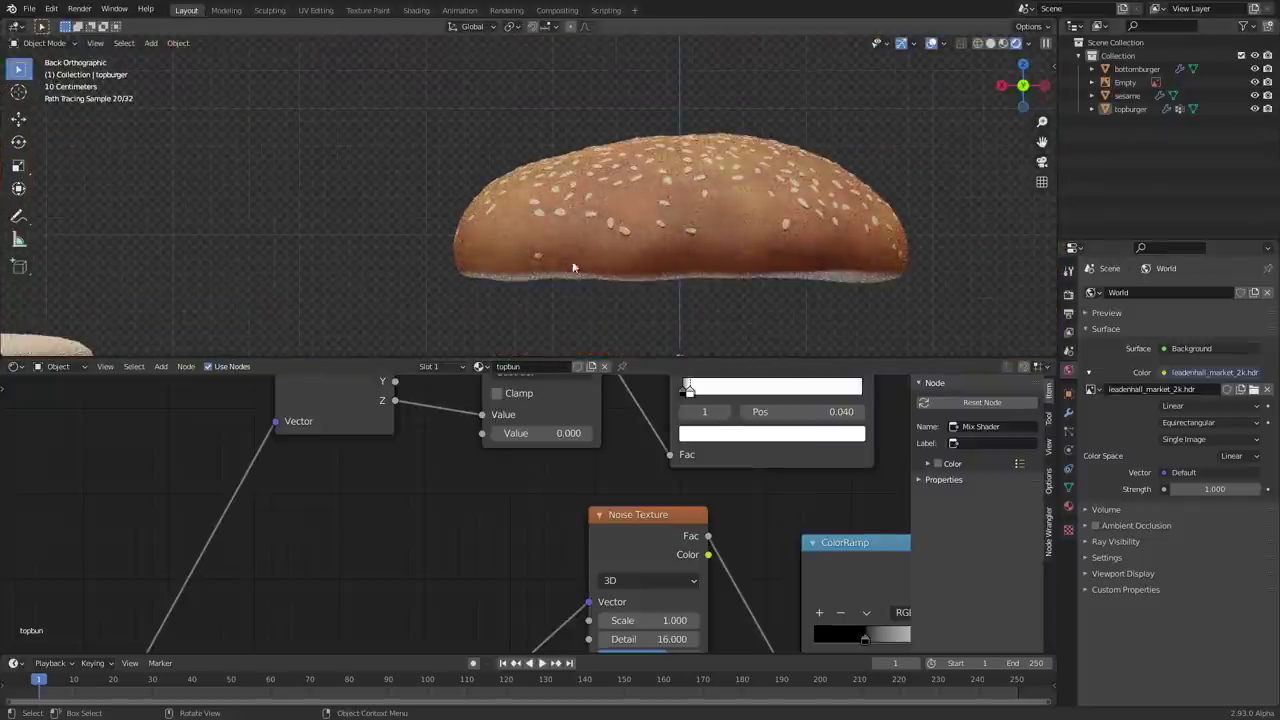
scroll(537, 524, "down", 4)
middle_click_drag(444, 479, 576, 439)
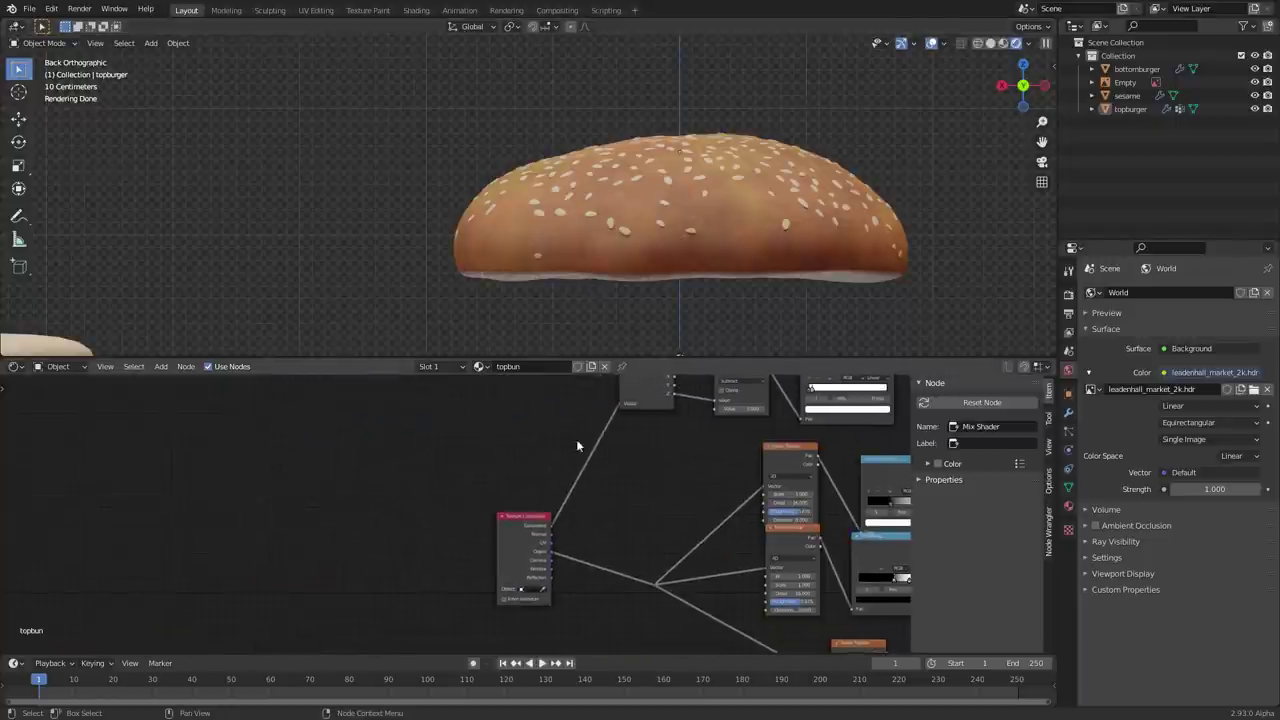
left_click(521, 527)
scroll(525, 530, "up", 5)
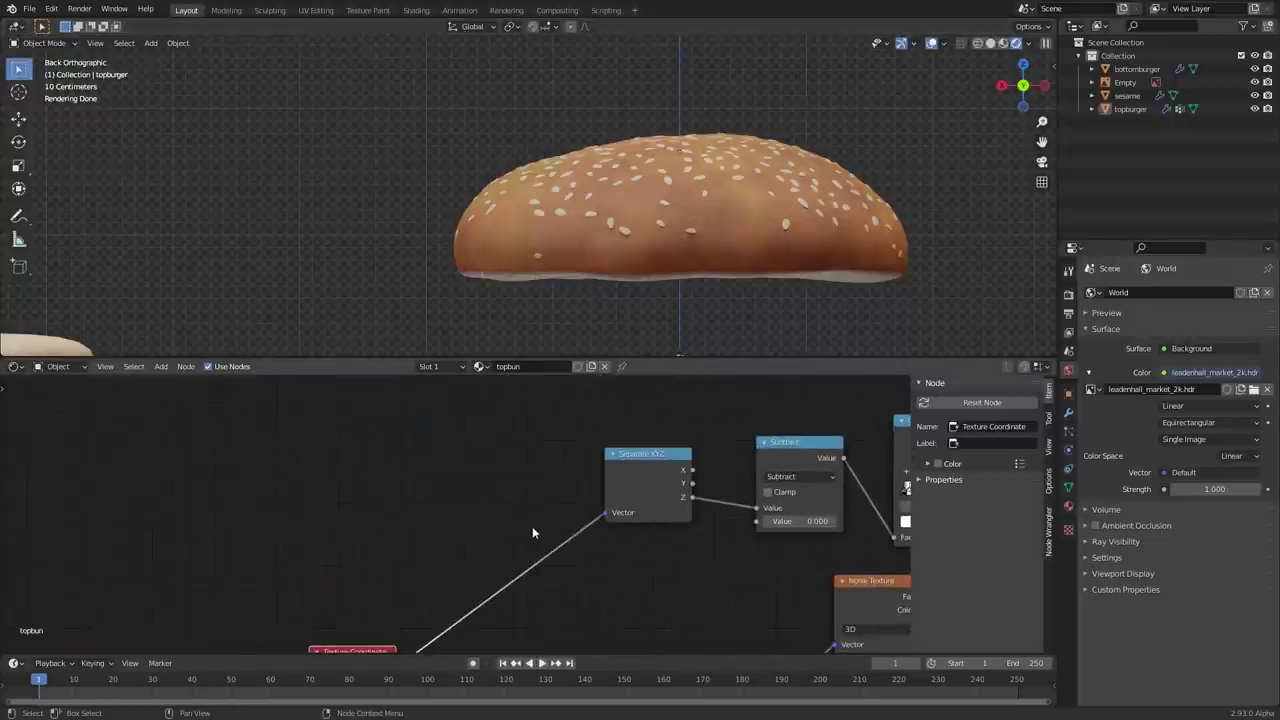
scroll(552, 515, "down", 4)
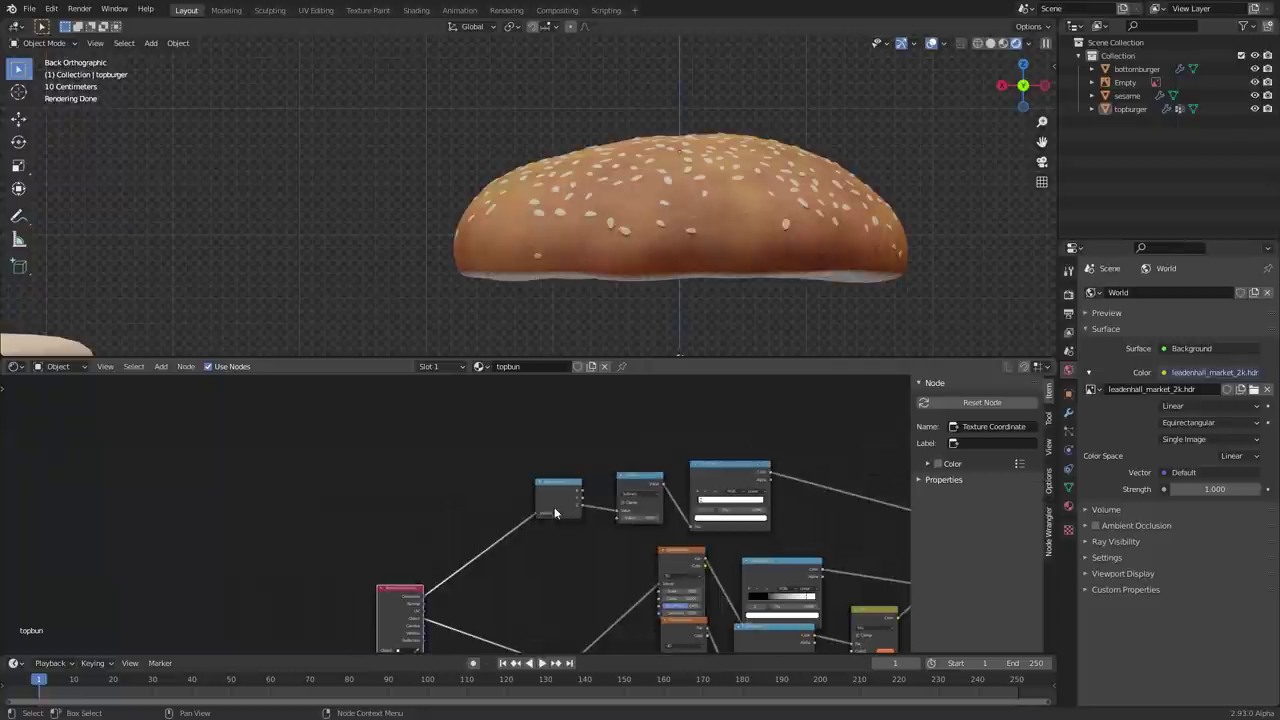
left_click_drag(645, 500, 577, 413)
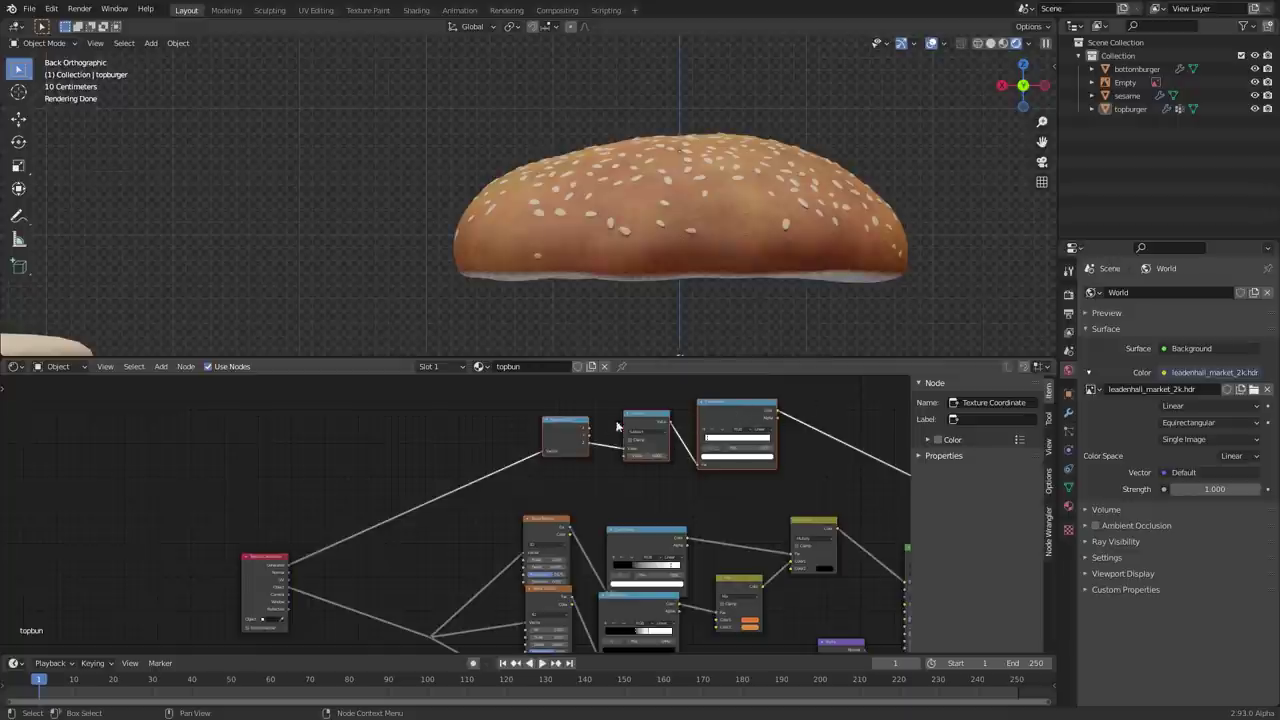
- Preview the colour ramp, Mix Shader and Noise Texture outputs on the bun
left_click(737, 407, "ctrl+shift")
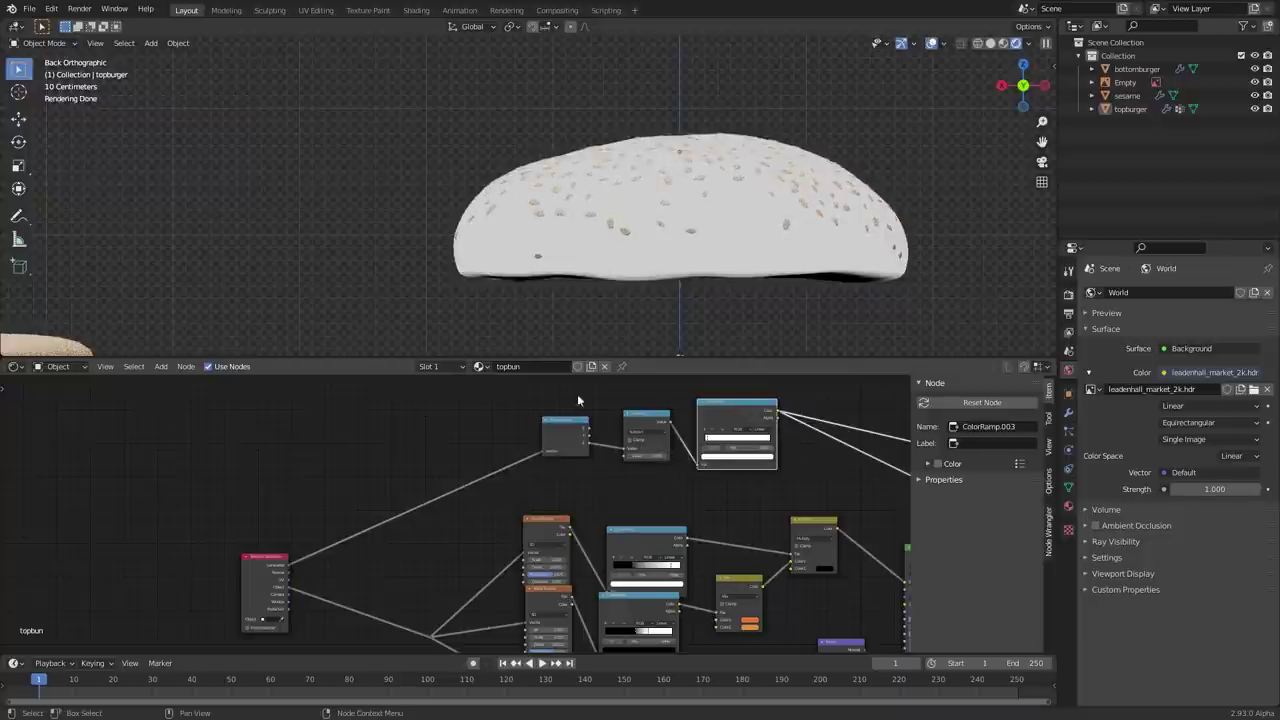
scroll(577, 467, "right", 6, "ctrl")
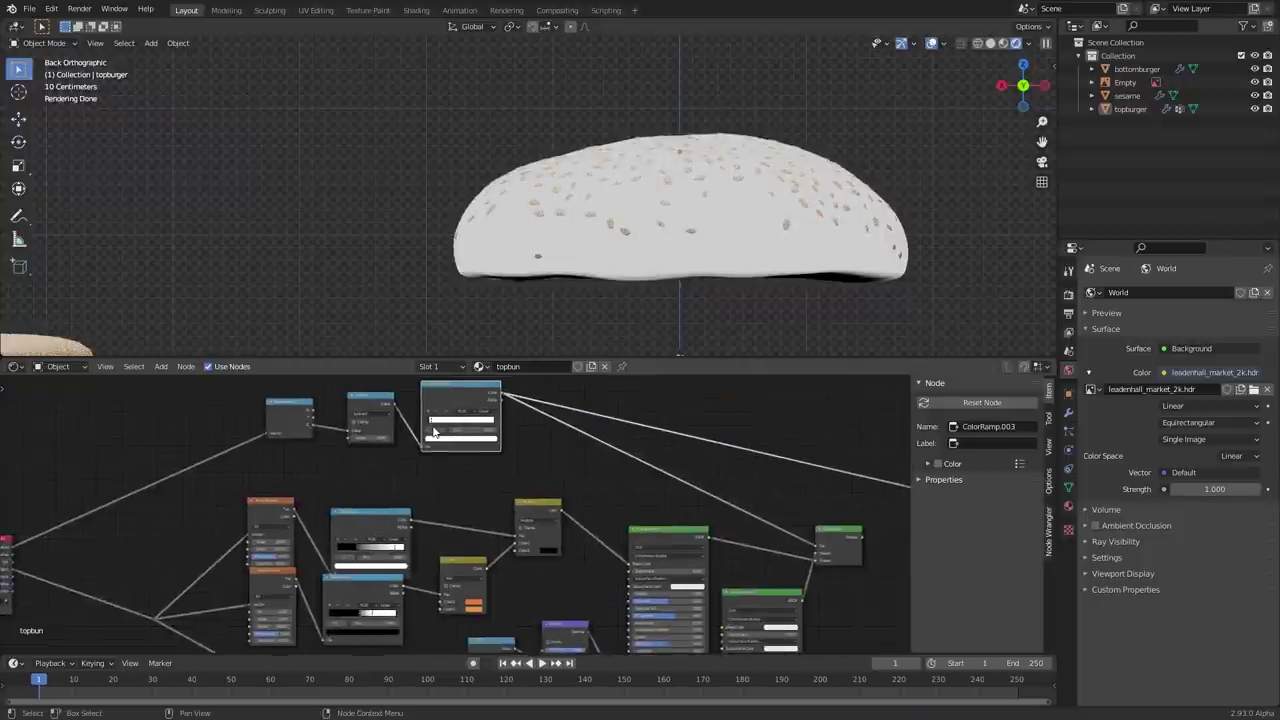
left_click(841, 541, "ctrl+shift")
middle_click_drag(390, 472, 547, 438)
key("shift+a")
left_click(502, 401)
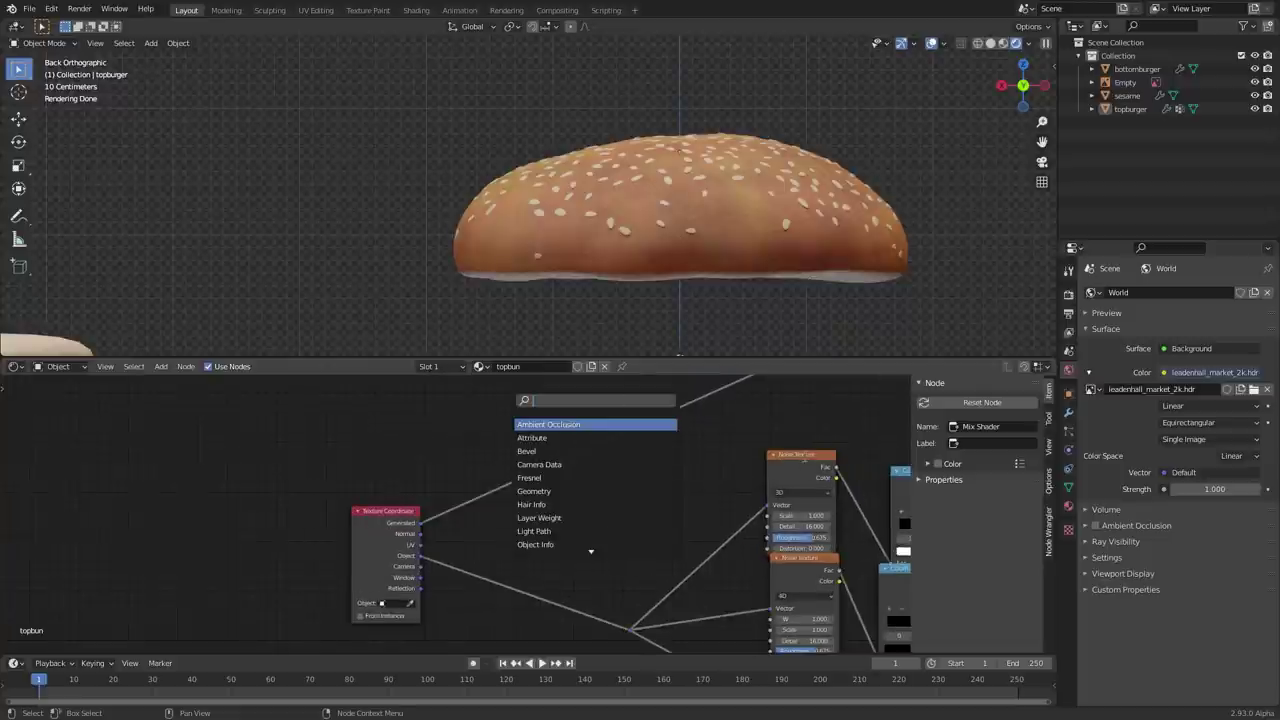
middle_click_drag(790, 466, 693, 406)
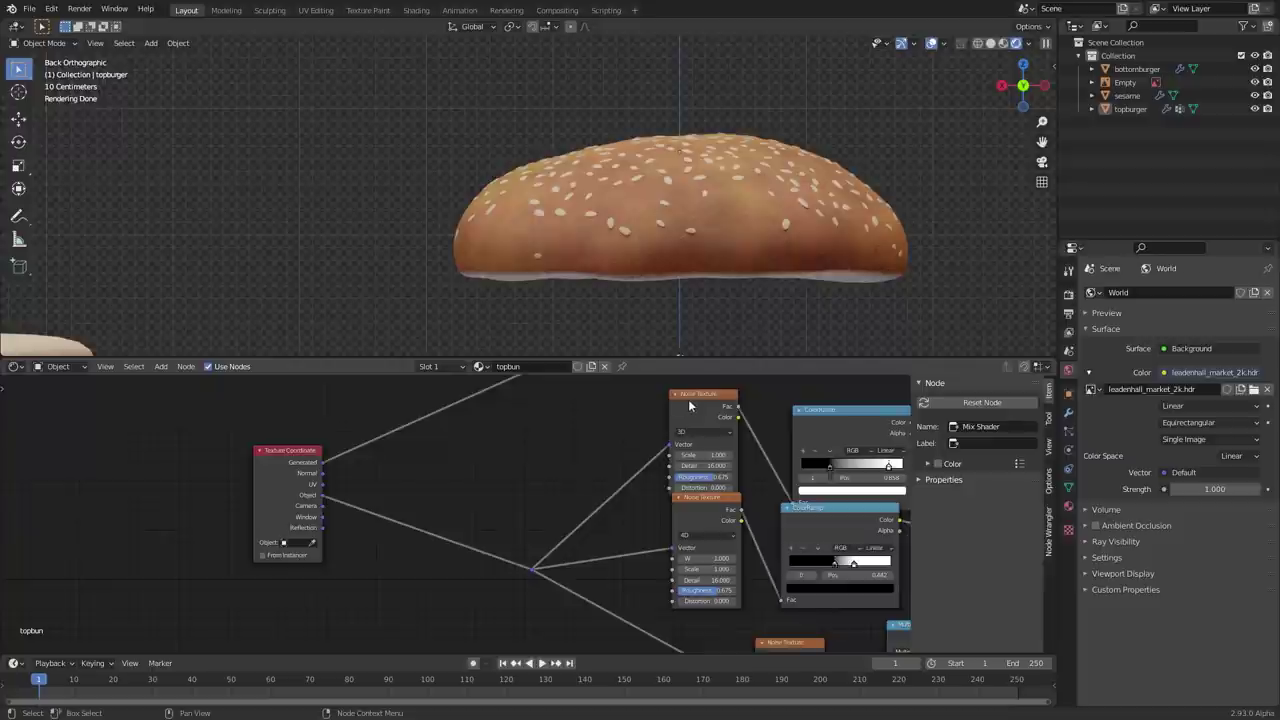
left_click(693, 405, "ctrl+shift")
scroll(700, 400, "down", 4)
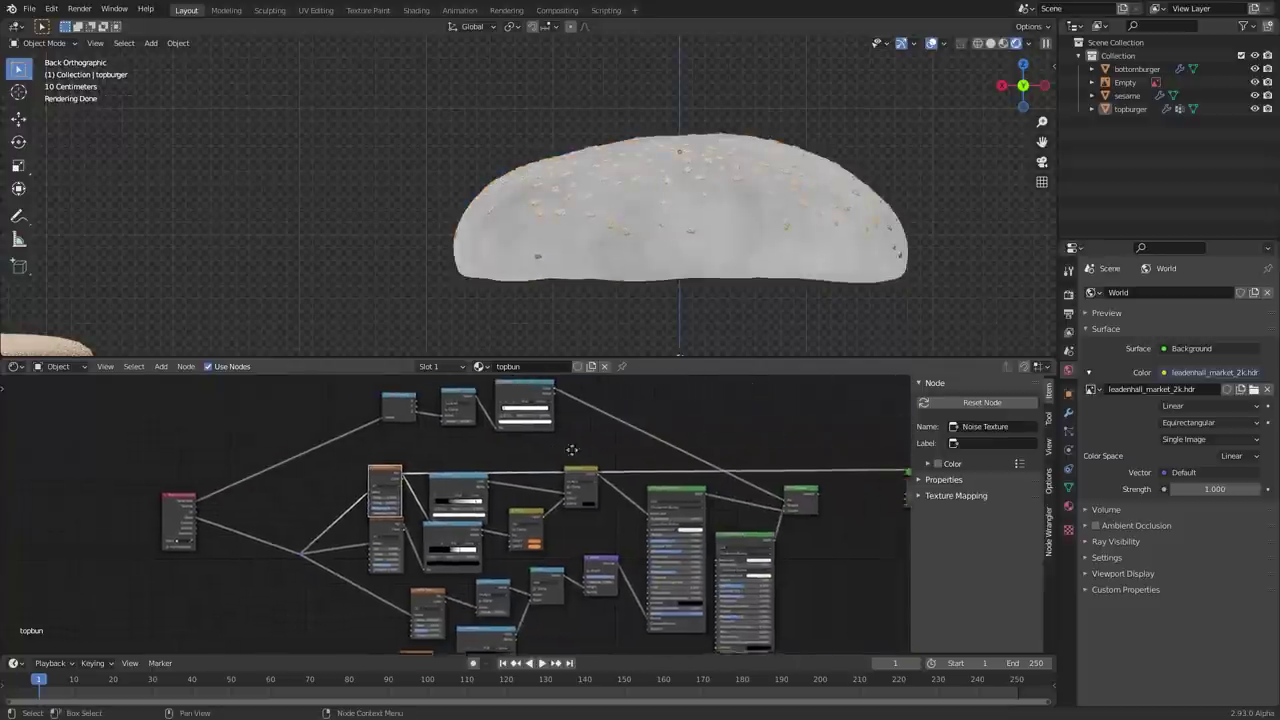
left_click(783, 507, "ctrl+shift")
scroll(600, 470, "up", 3)
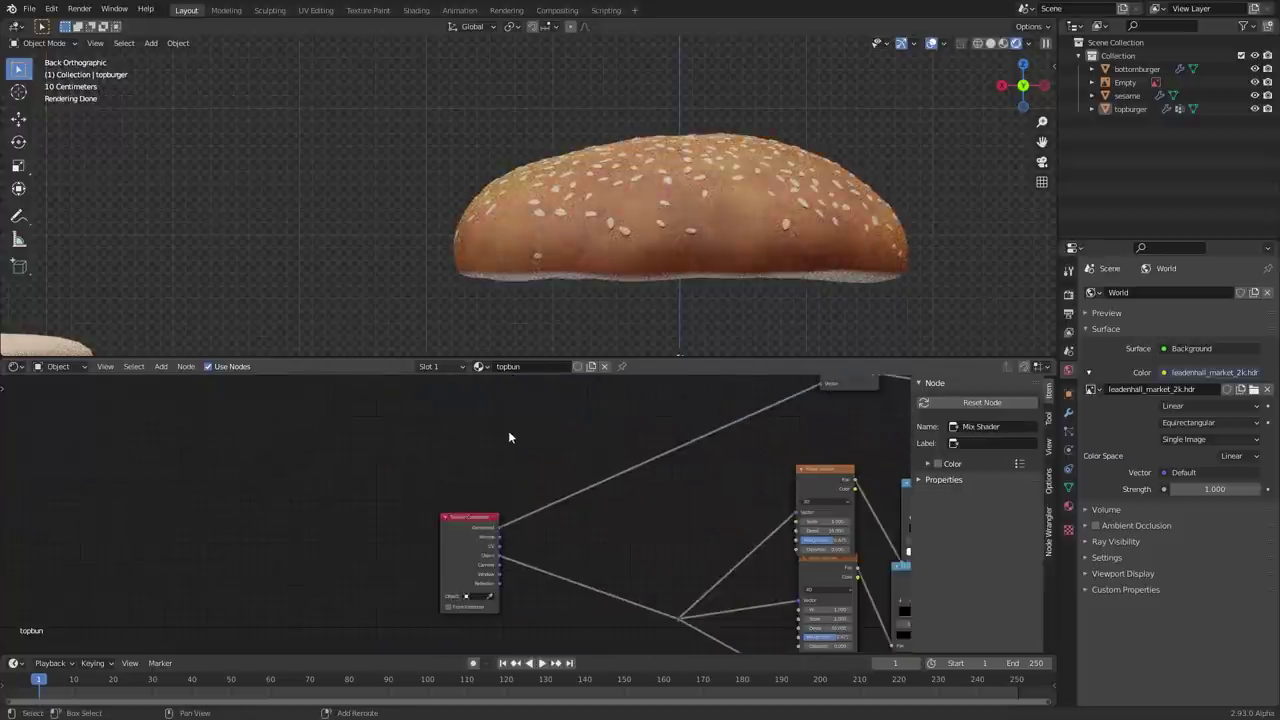
- Add a Noise Texture node above Texture Coordinate and save the hamburger file
key("shift+a")
type("noise")
key("Return")
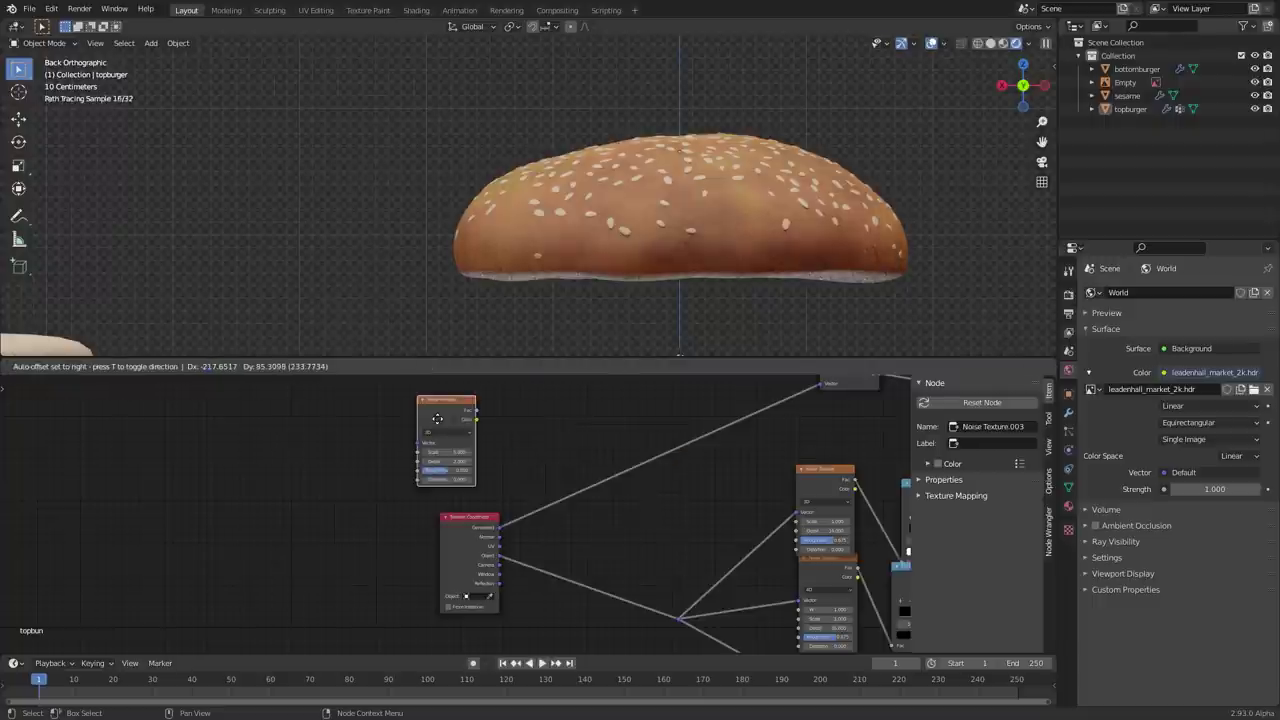
left_click(437, 424)
scroll(500, 426, "up", 2)
key("ctrl+s")
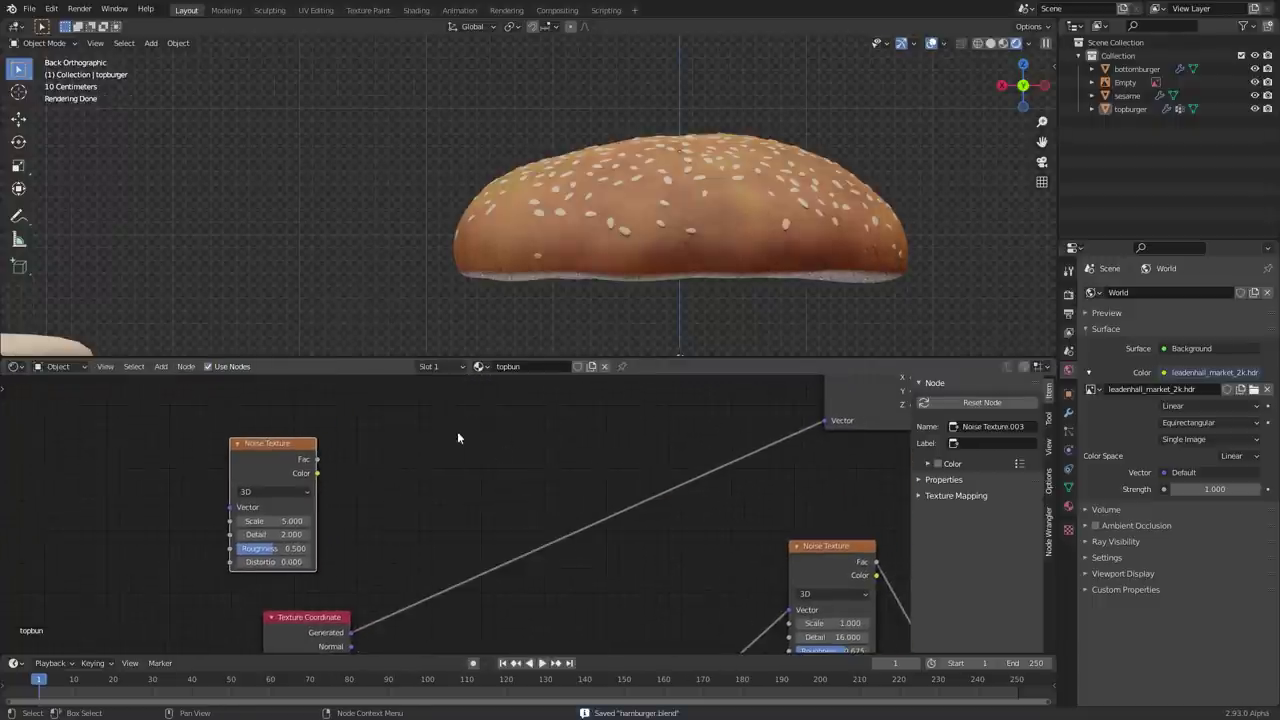
scroll(330, 530, "down", 3, "shift")
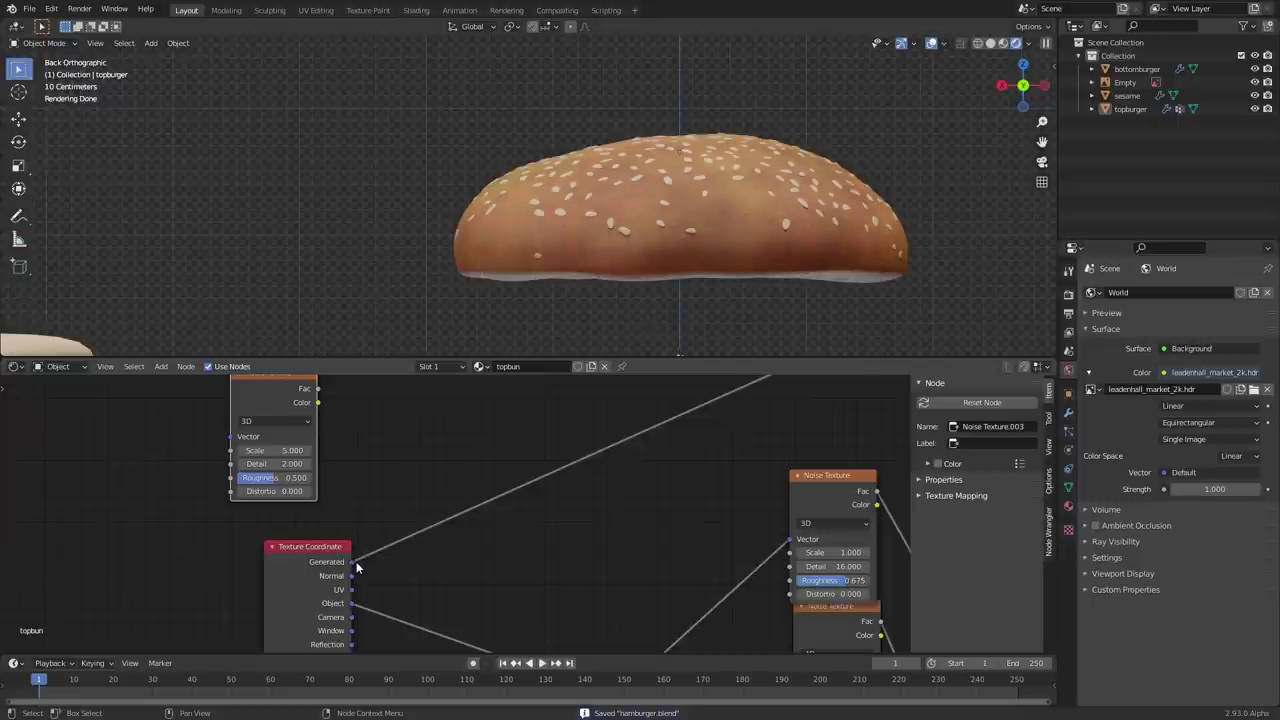
- Join the Noise colour and Generated coordinates through a new Mix node, noise into Color1
left_click_drag(352, 561, 424, 430)
left_click_drag(317, 402, 424, 420)
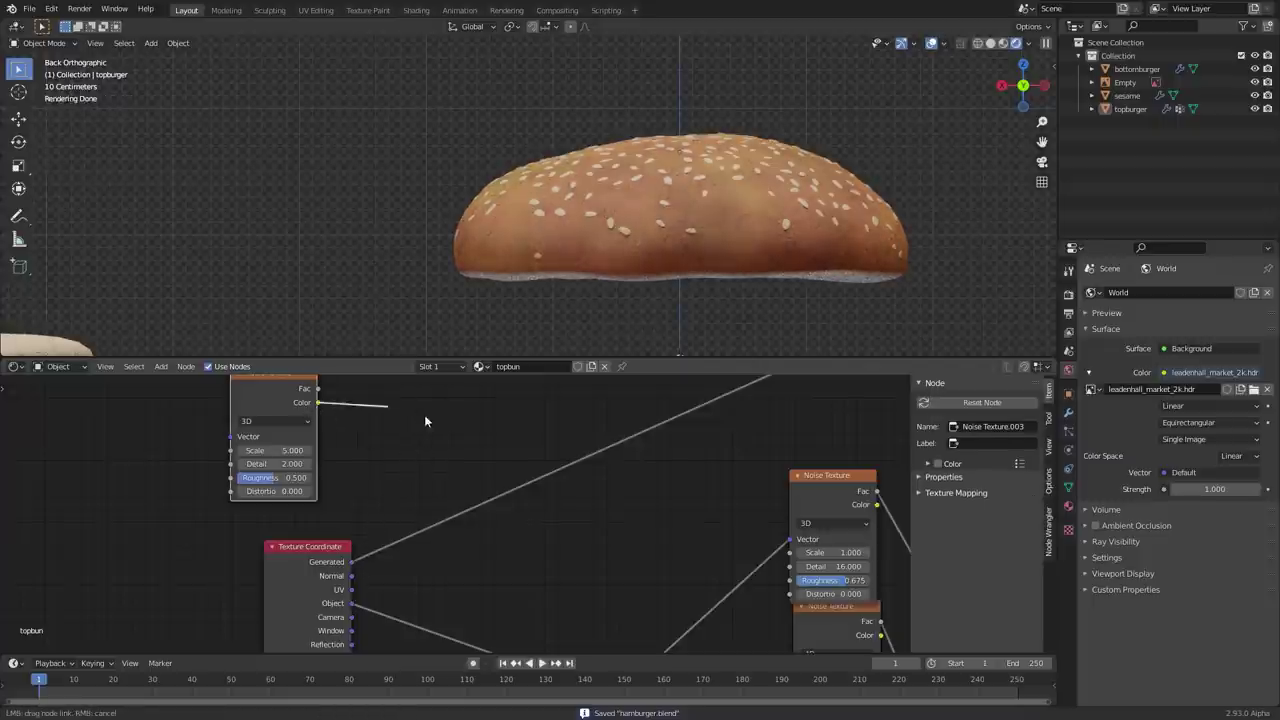
right_click(396, 413)
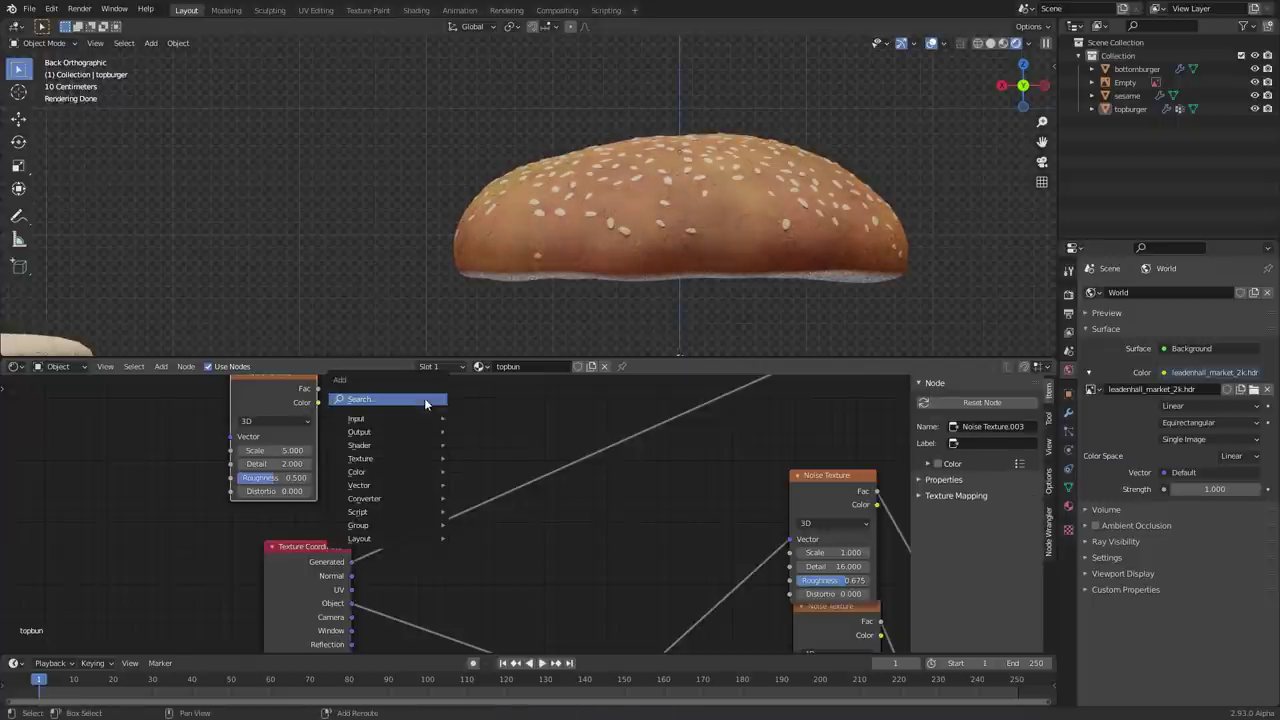
key("Escape")
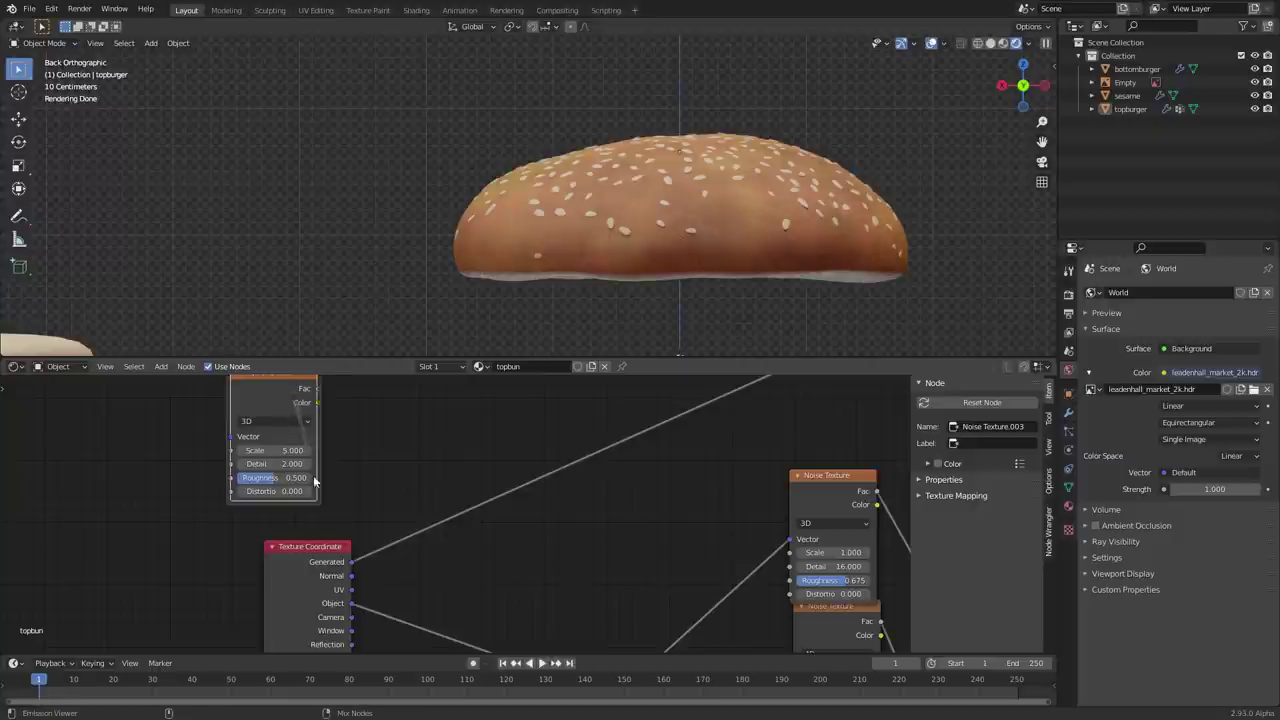
right_click_drag(314, 481, 340, 550, "ctrl+shift")
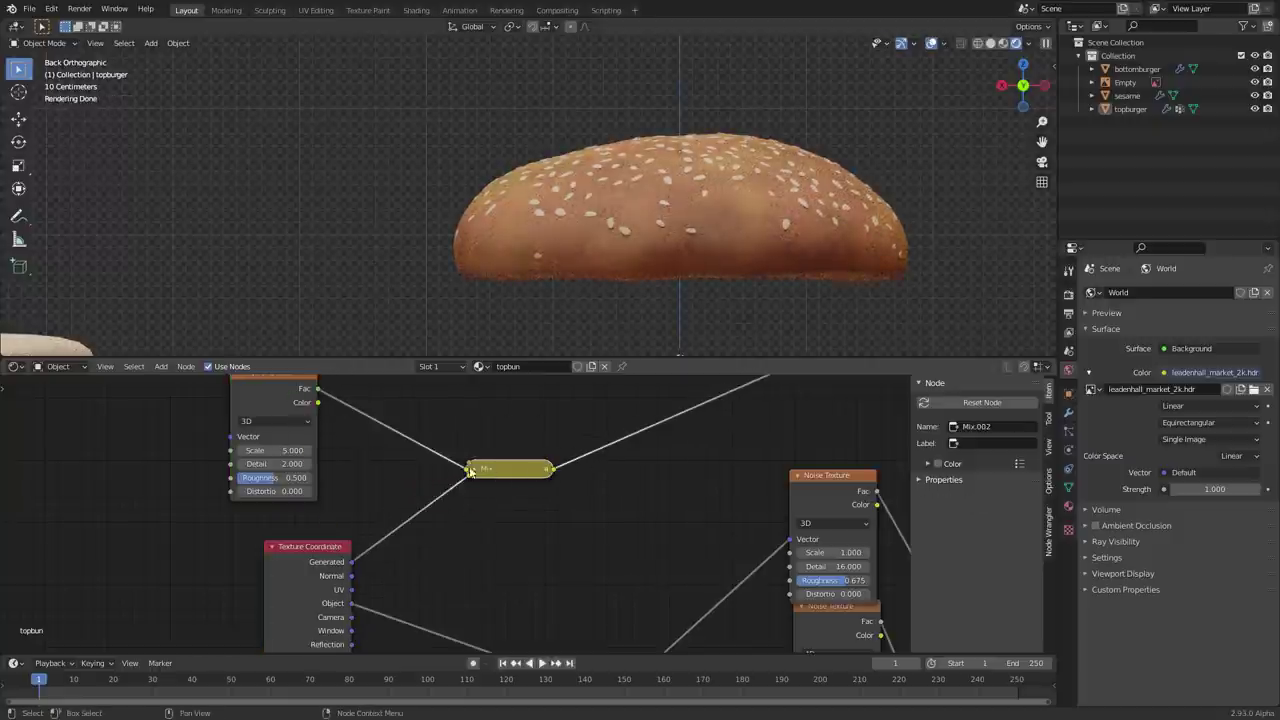
left_click(471, 470)
left_click_drag(317, 404, 468, 547)
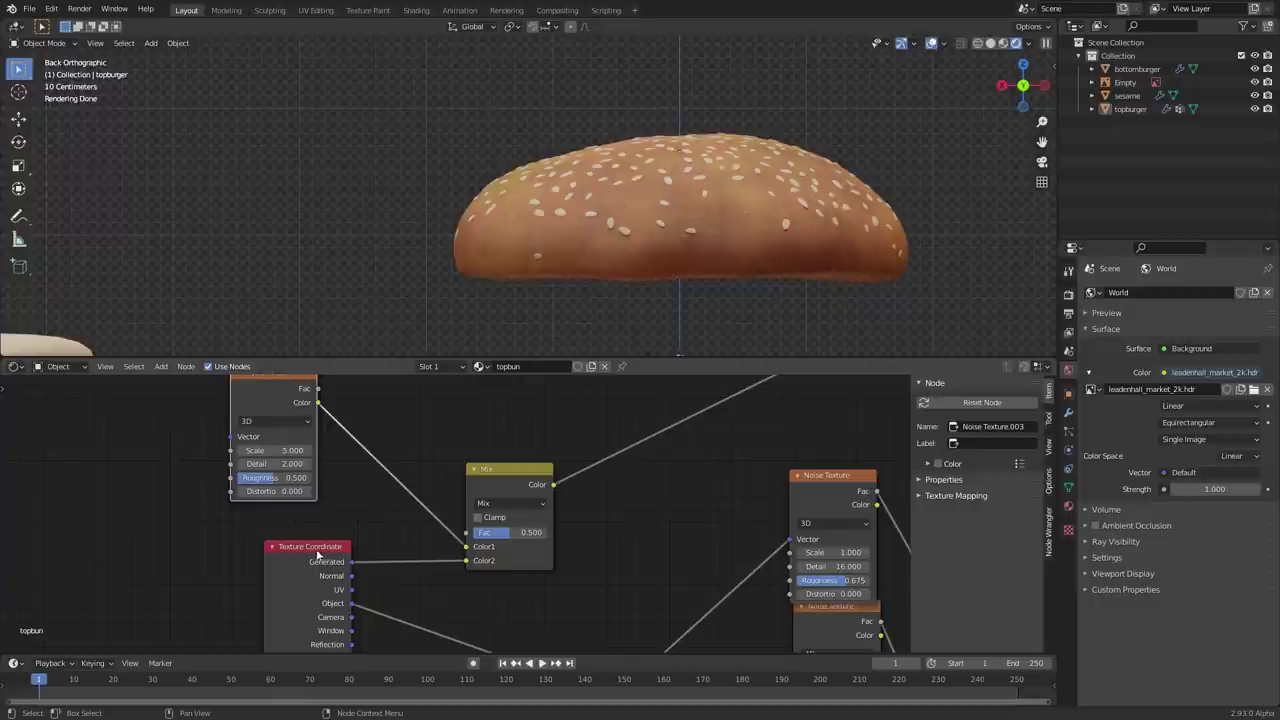
- Bypass and re-enable the Mix node, then raise its factor to 1.000
left_click(494, 481)
key("m")
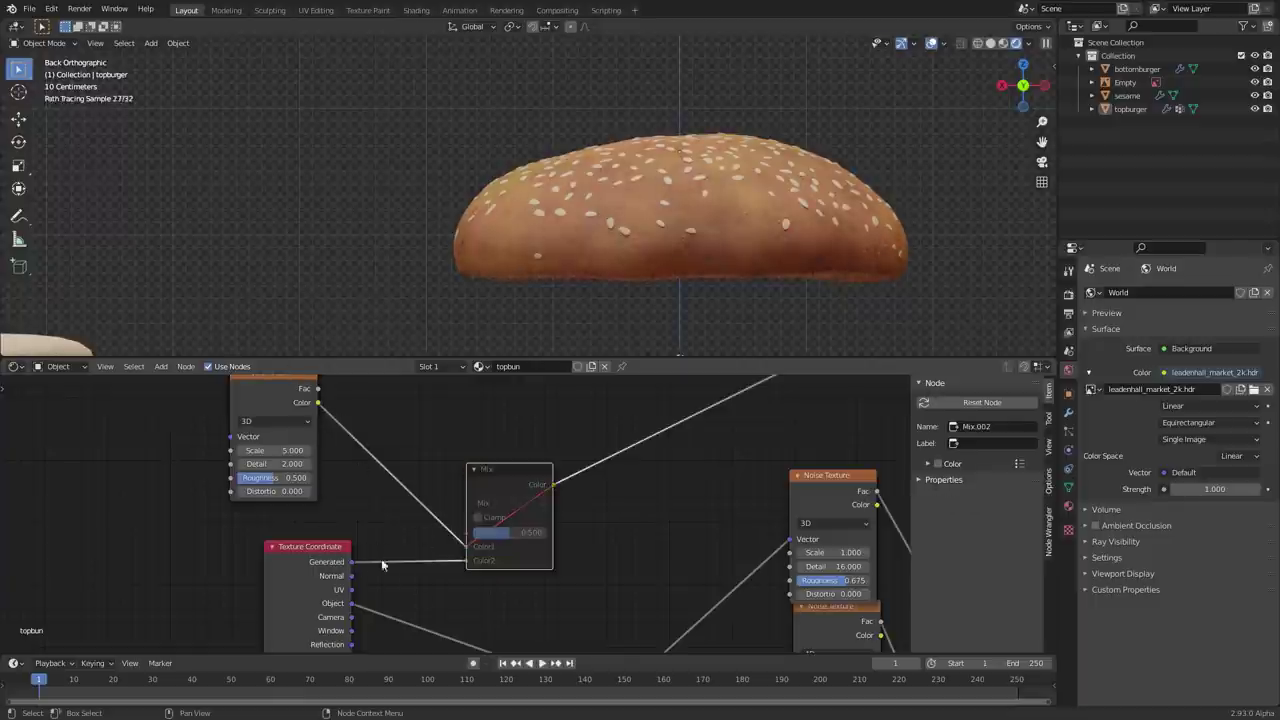
key("m")
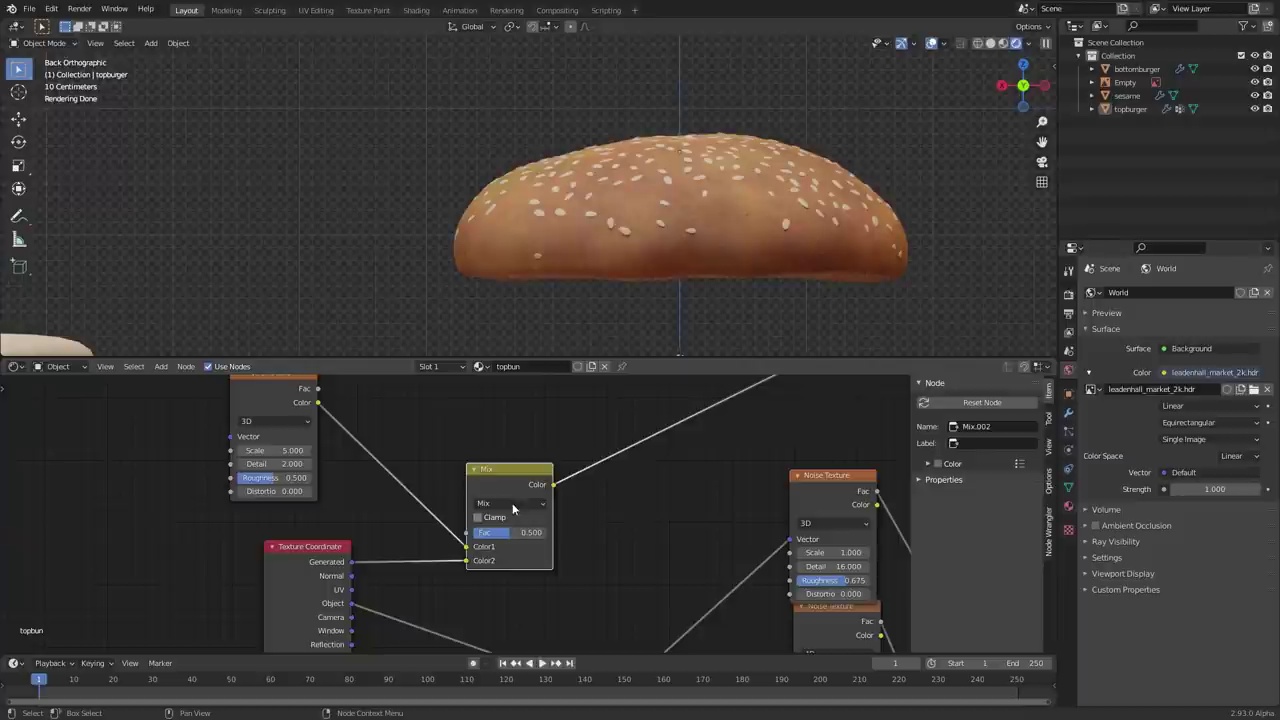
middle_click_drag(667, 260, 684, 206)
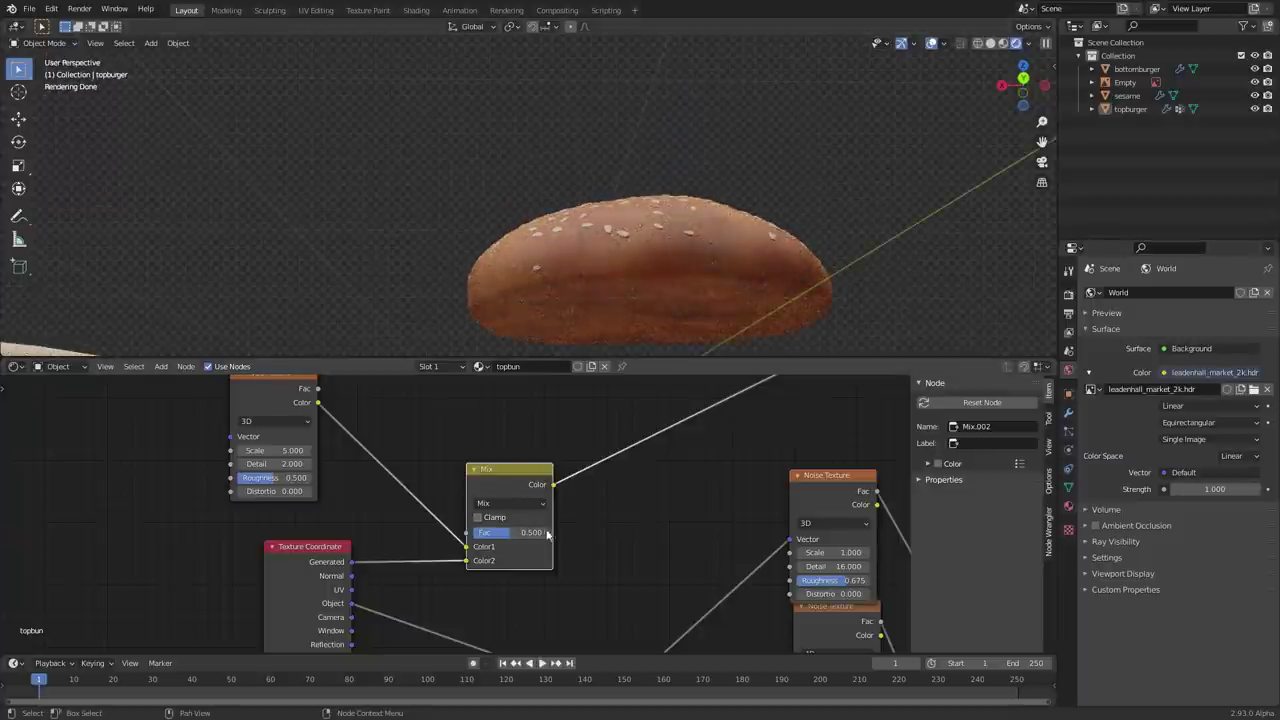
left_click_drag(509, 537, 557, 538)
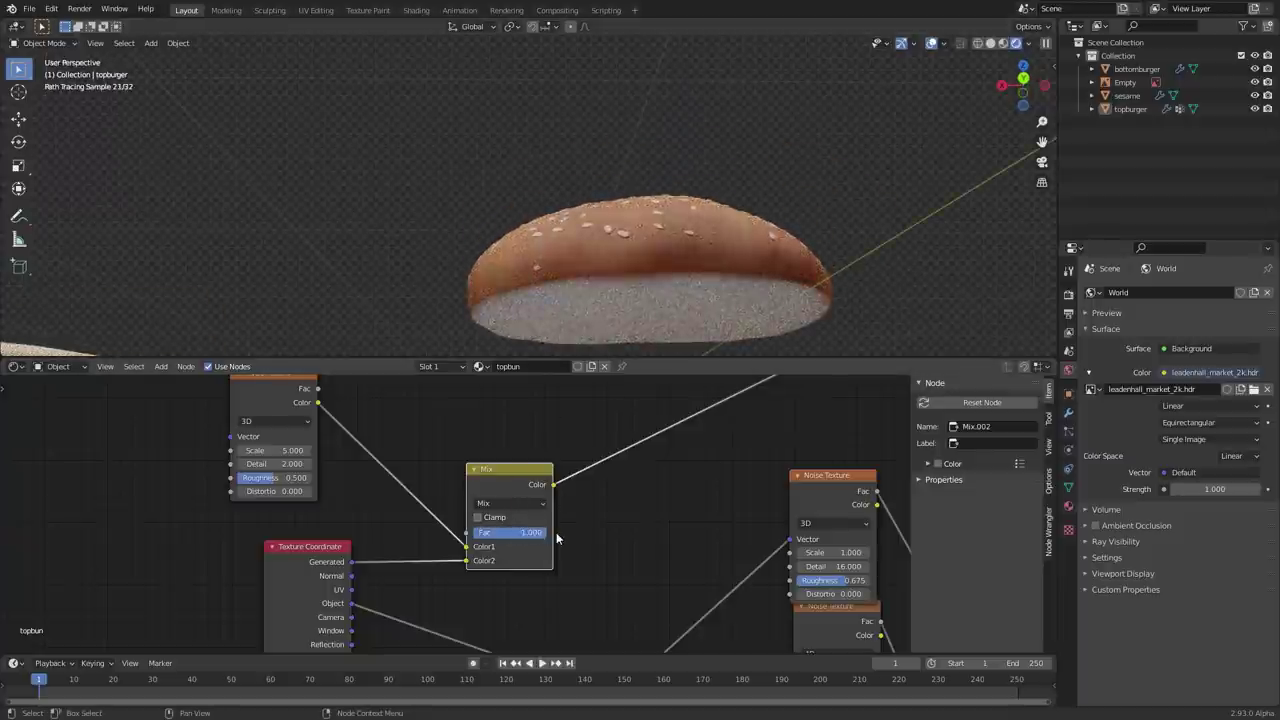
- Switch the Mix node to Linear Light and lower its factor to 0.325
left_click(499, 503)
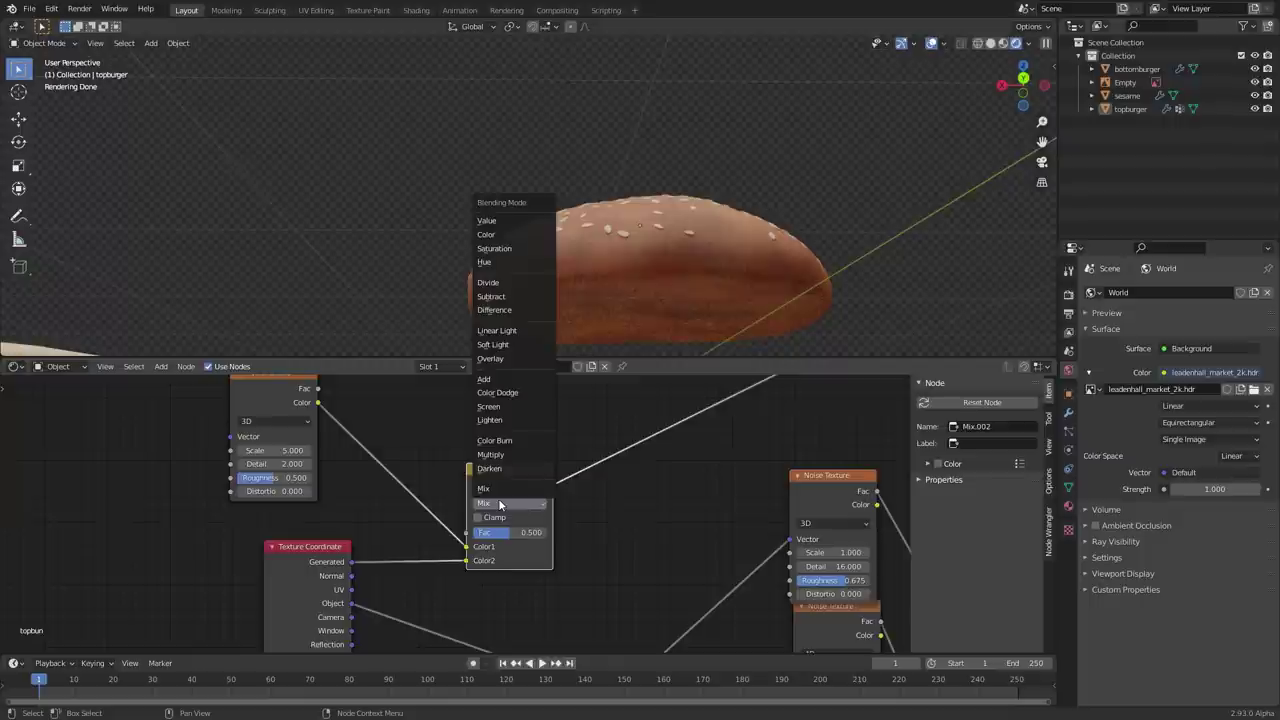
left_click(492, 331)
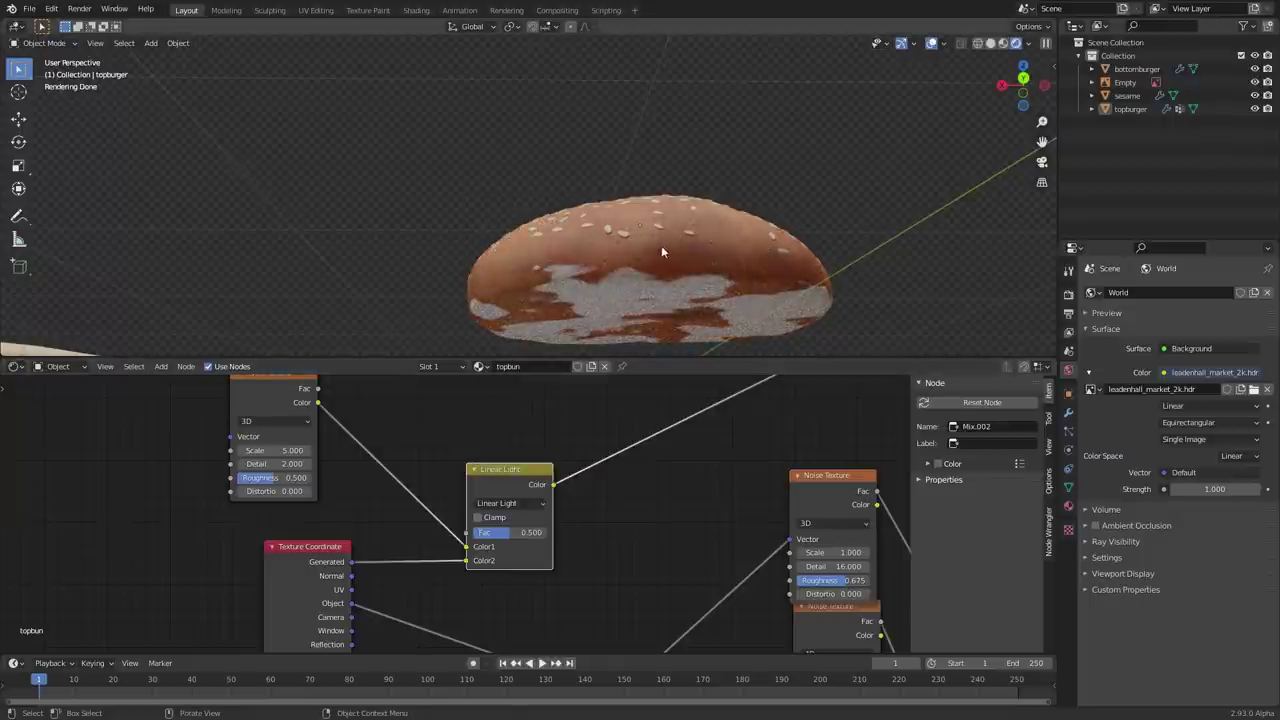
middle_click_drag(661, 252, 632, 199, "shift")
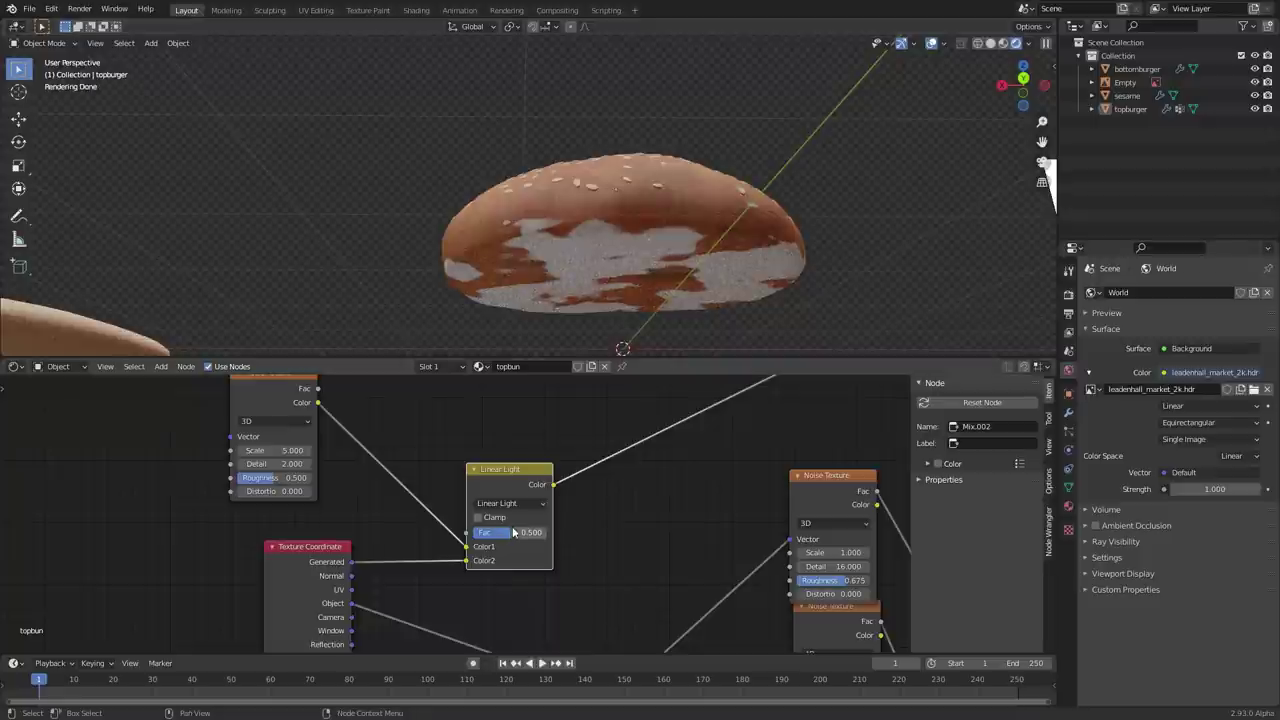
left_click_drag(513, 532, 478, 532)
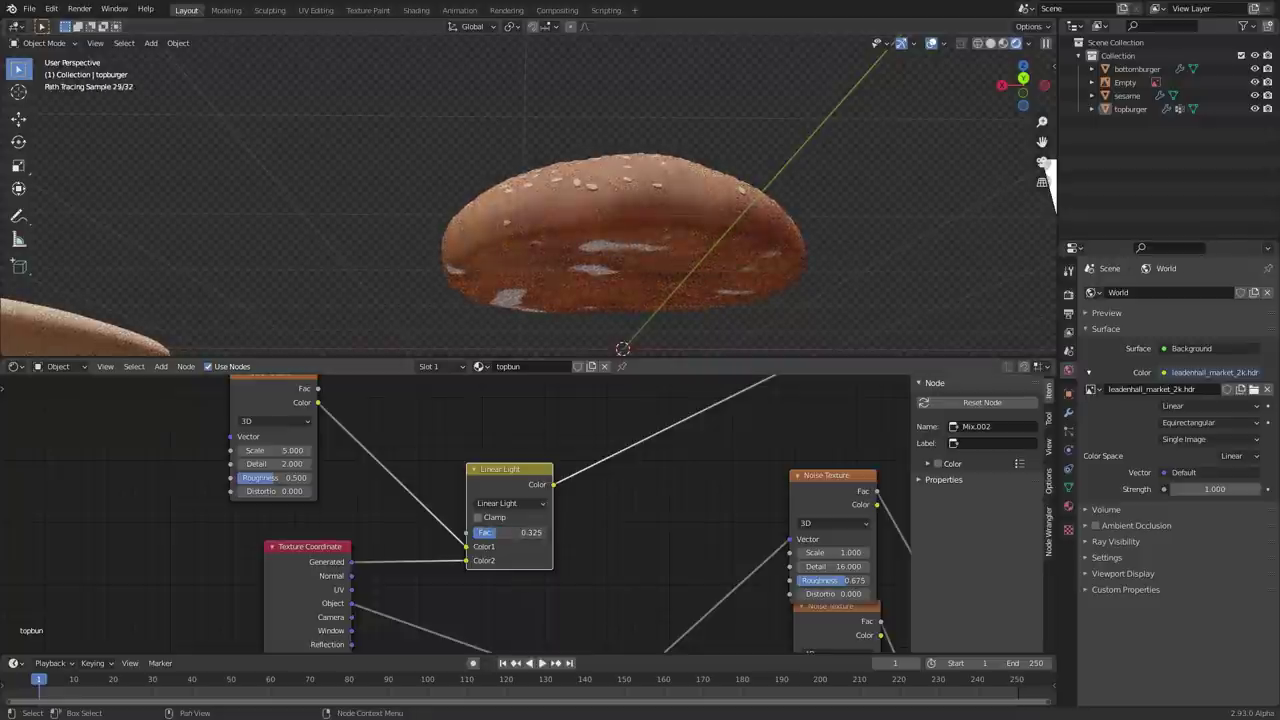
scroll(566, 459, "right", 6, "ctrl")
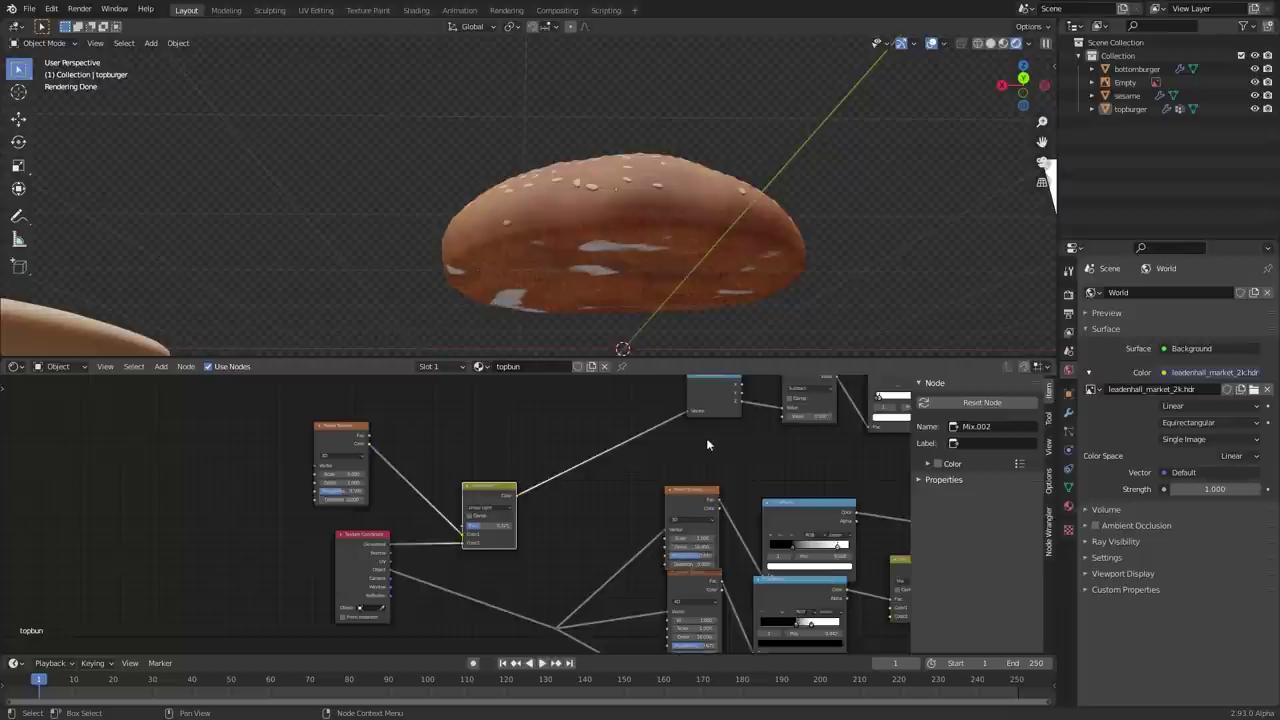
- Raise the Subtract value and lower the Linear Light factor to 0.150
scroll(538, 480, "right", 3, "ctrl")
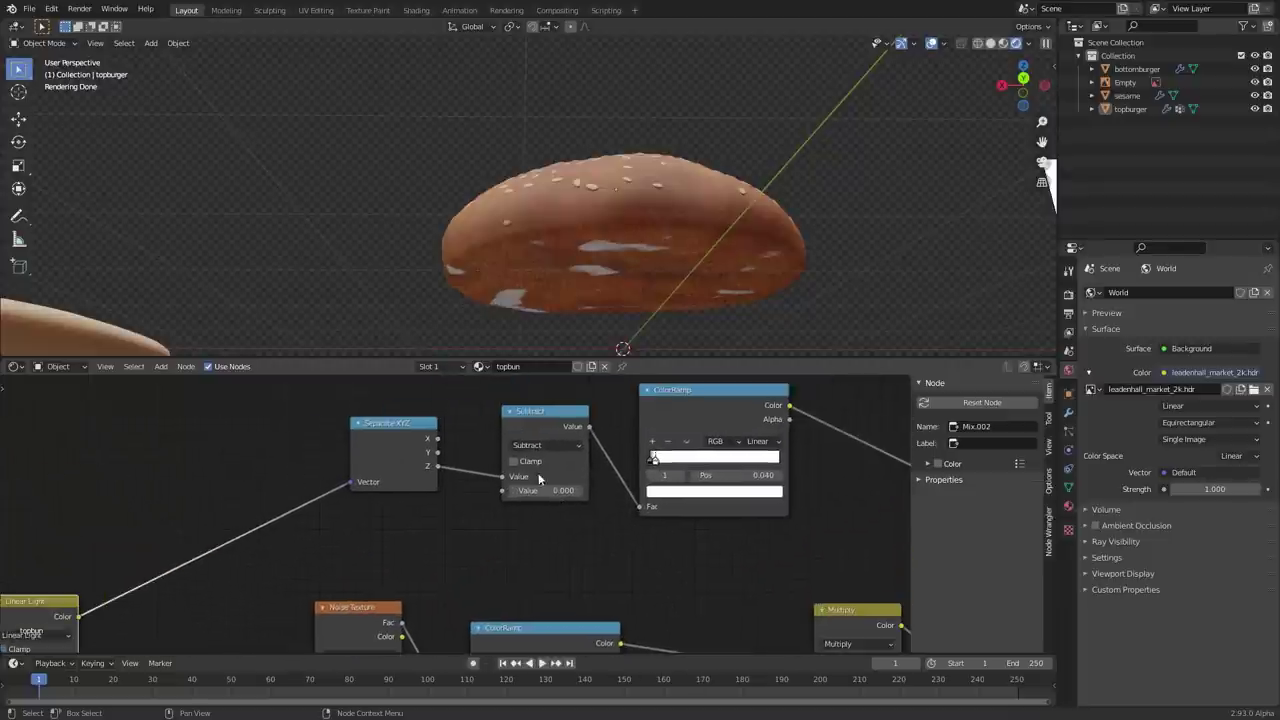
mouse_move(545, 490)
left_mouse_down()
mouse_move(594, 490)
mouse_move(570, 490)
left_mouse_up()
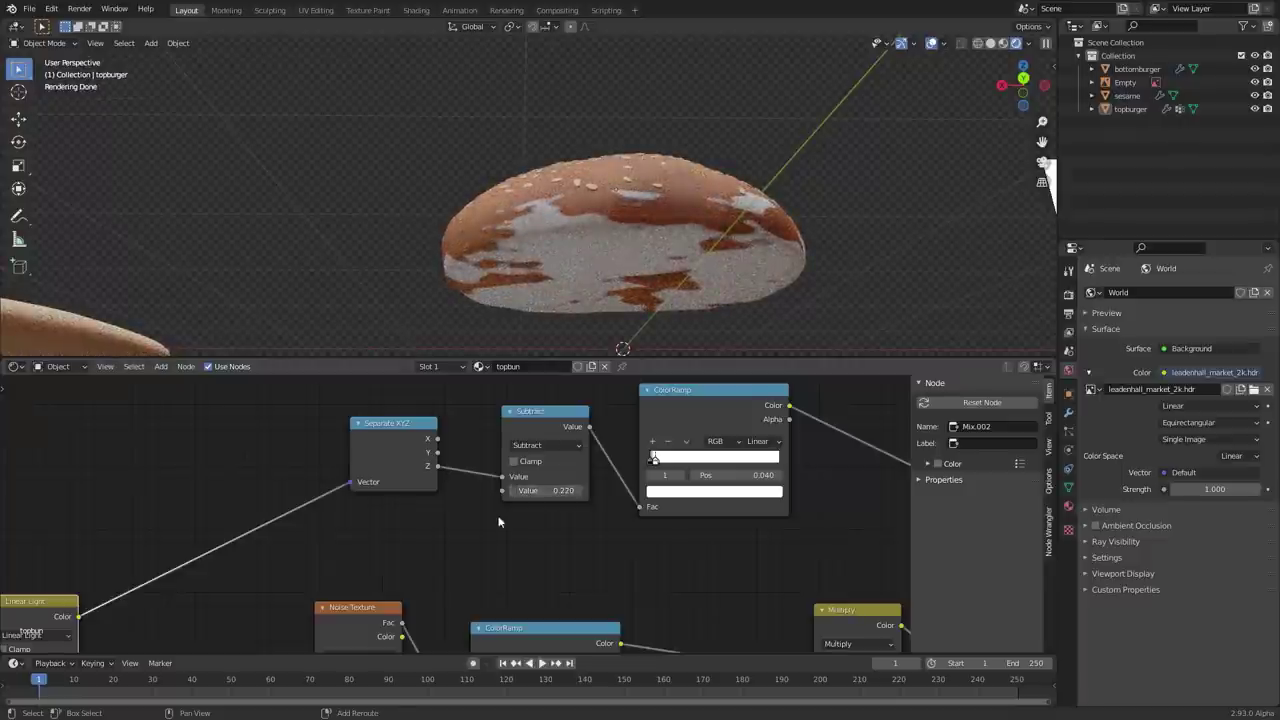
scroll(499, 521, "left", 15, "ctrl")
scroll(710, 418, "down", 4, "shift")
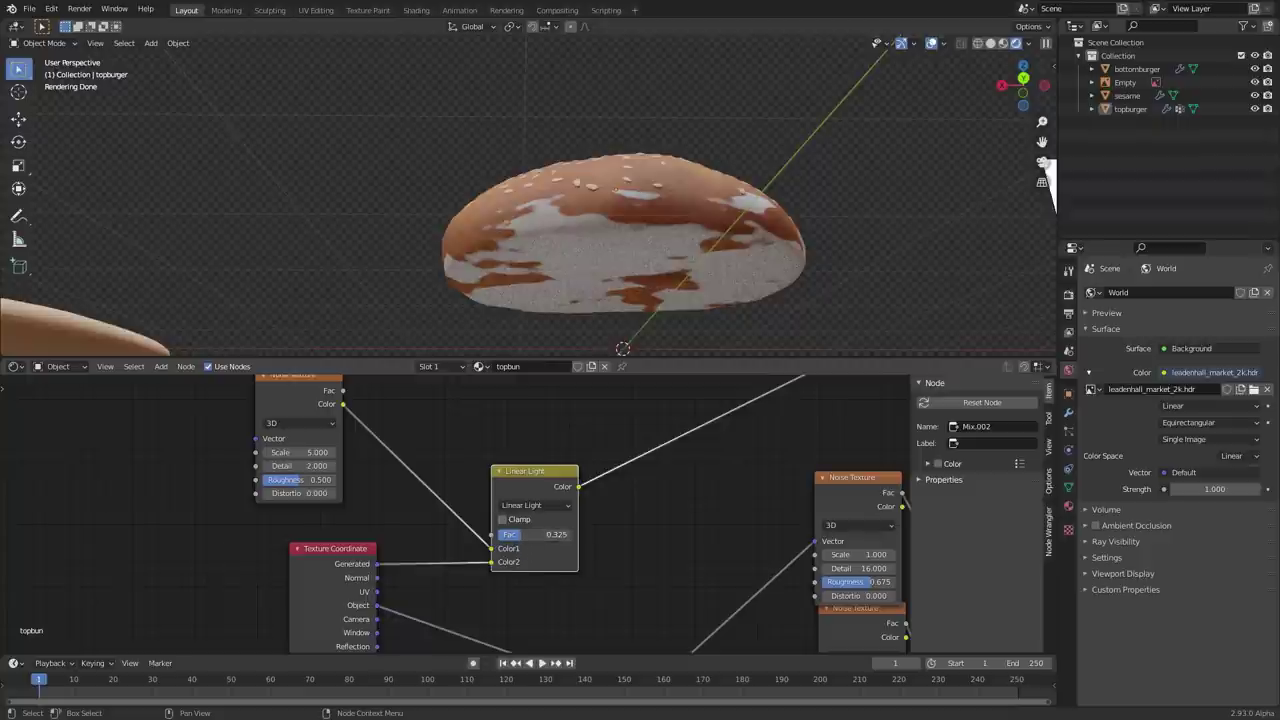
mouse_move(540, 534)
left_mouse_down()
mouse_move(491, 549)
mouse_move(560, 534)
left_mouse_up()
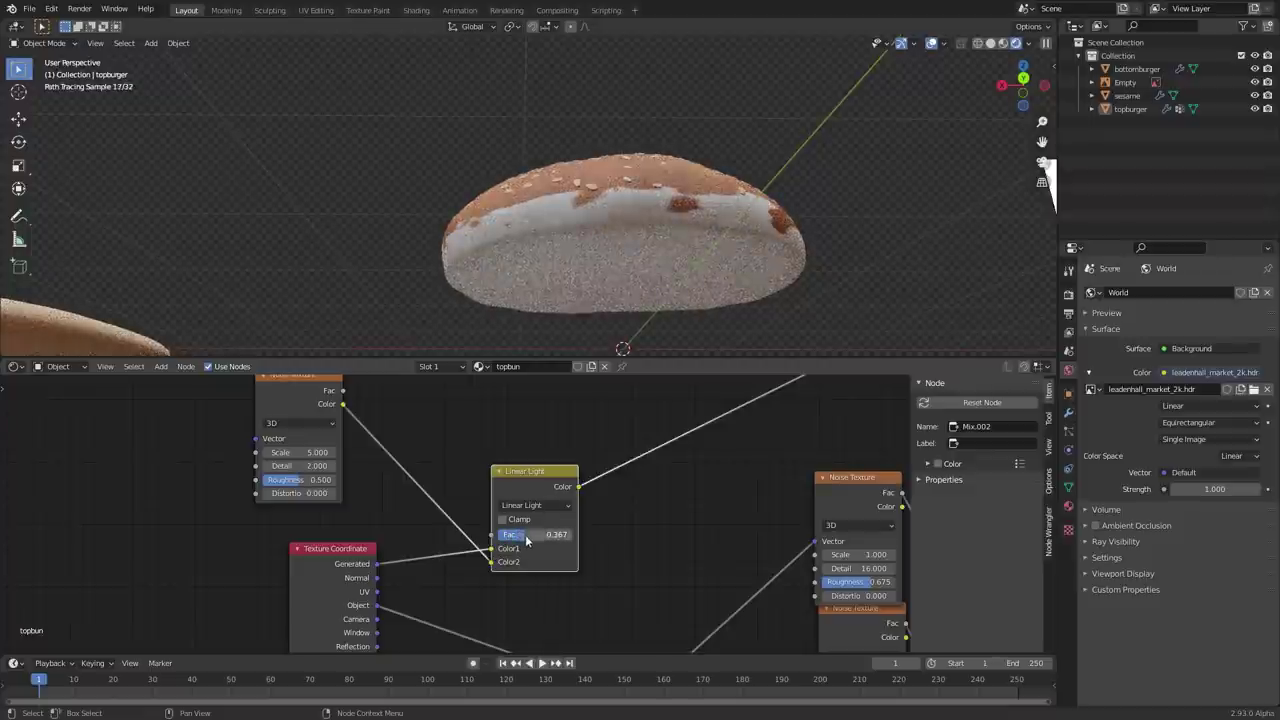
- Set the Linear Light factor to 0.138 and noise detail to 16, and undo the Subtract change
left_click(1022, 78)
key("BackSpace")
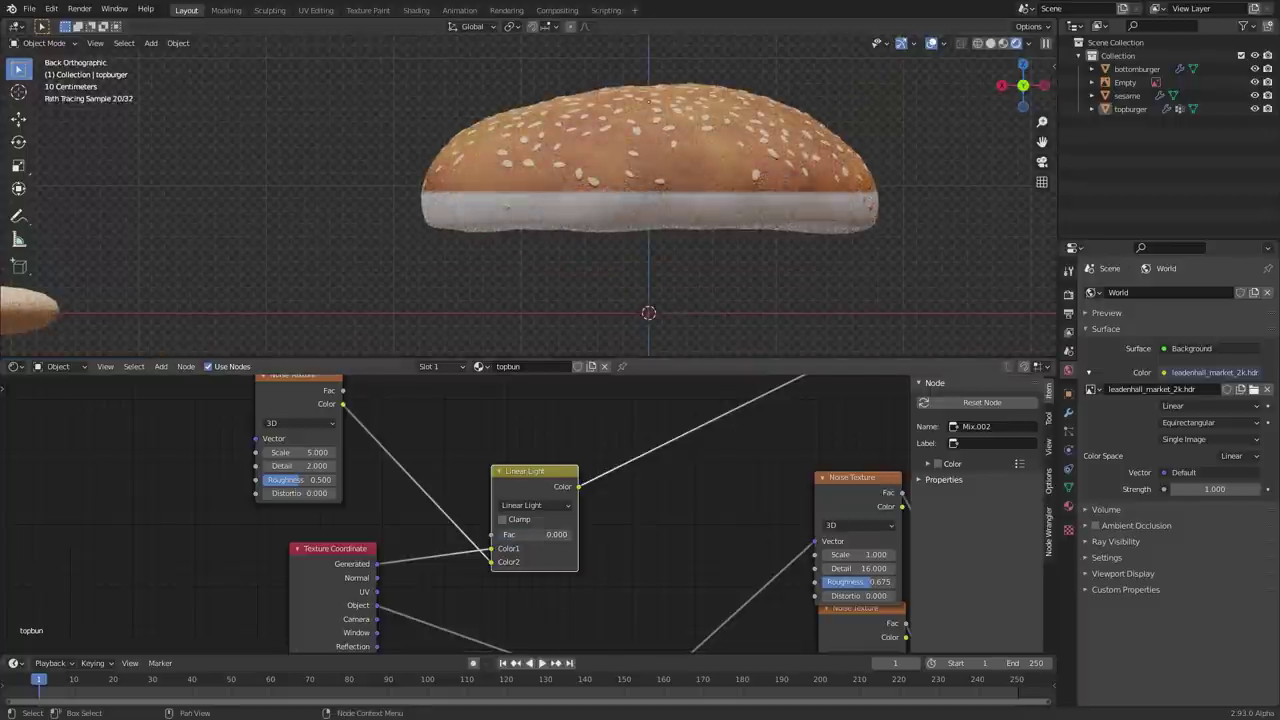
left_click_drag(518, 536, 532, 536)
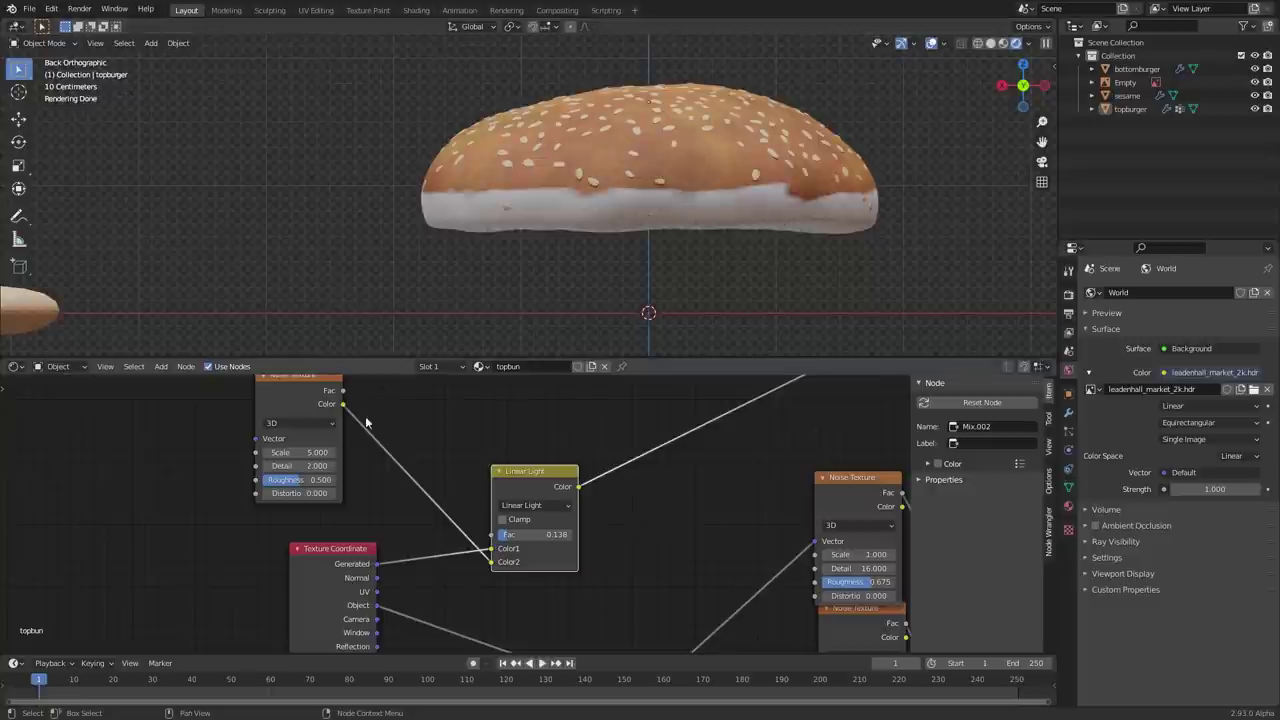
left_click_drag(297, 466, 360, 466)
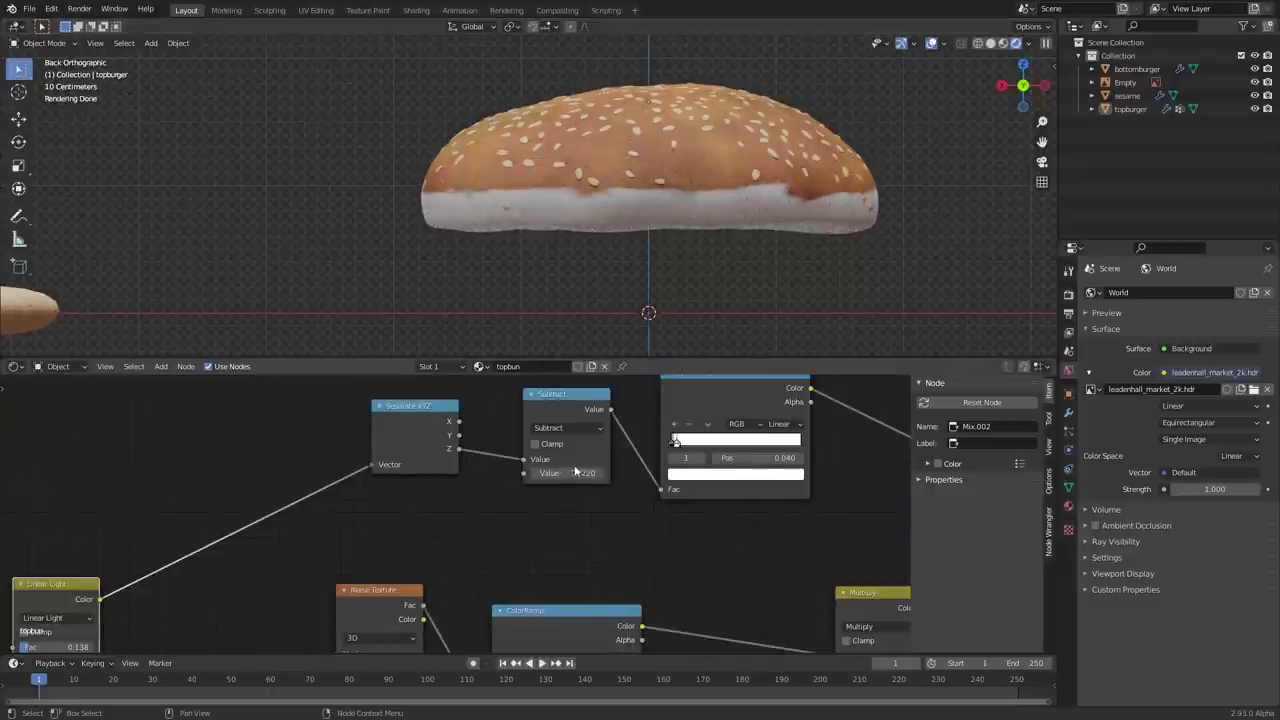
left_click(675, 441)
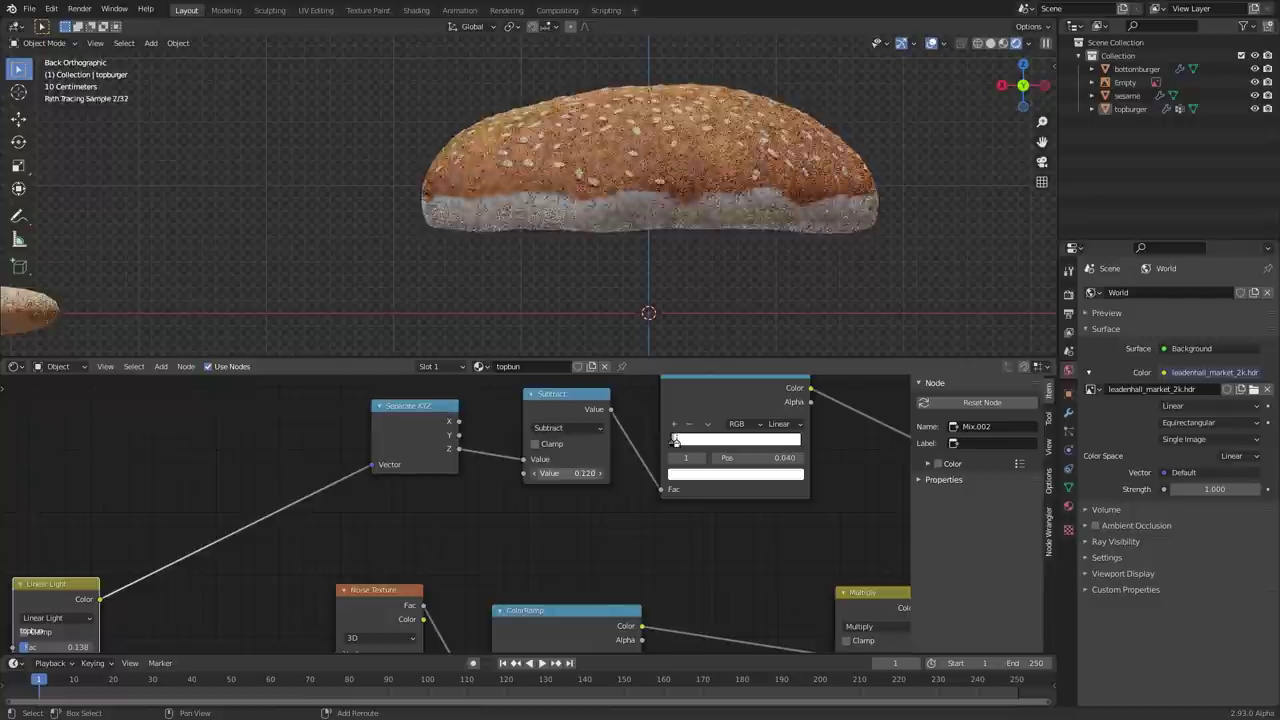
key("ctrl+z")
key("ctrl+z")
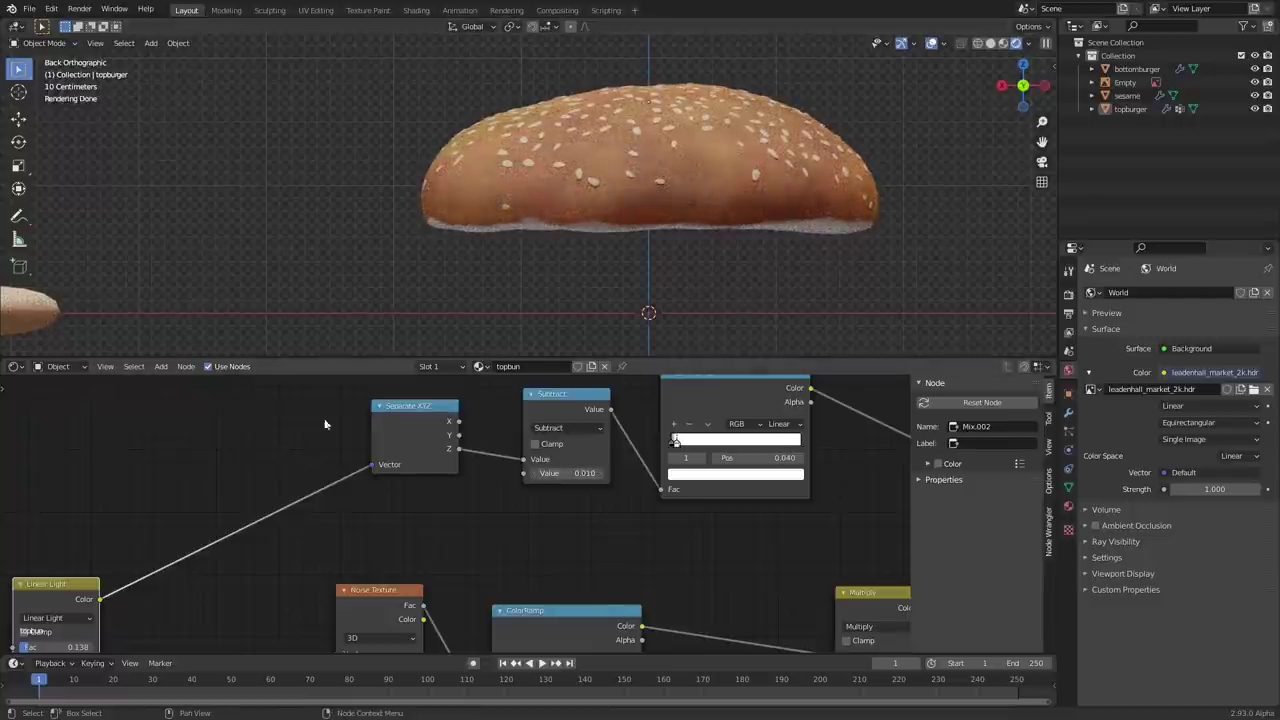
scroll(273, 475, "down", 7)
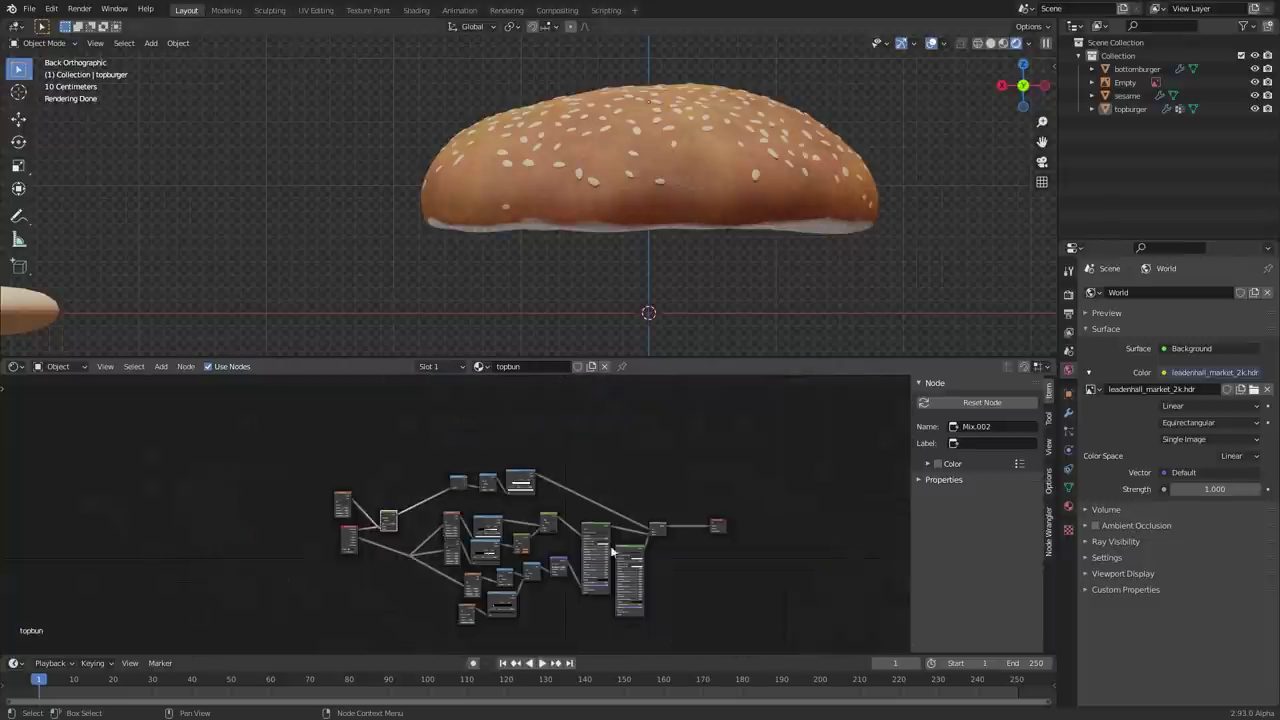
- Raise the Noise Texture Detail from 2 to 16 and its Roughness toward 0.9
scroll(320, 466, "up", 6)
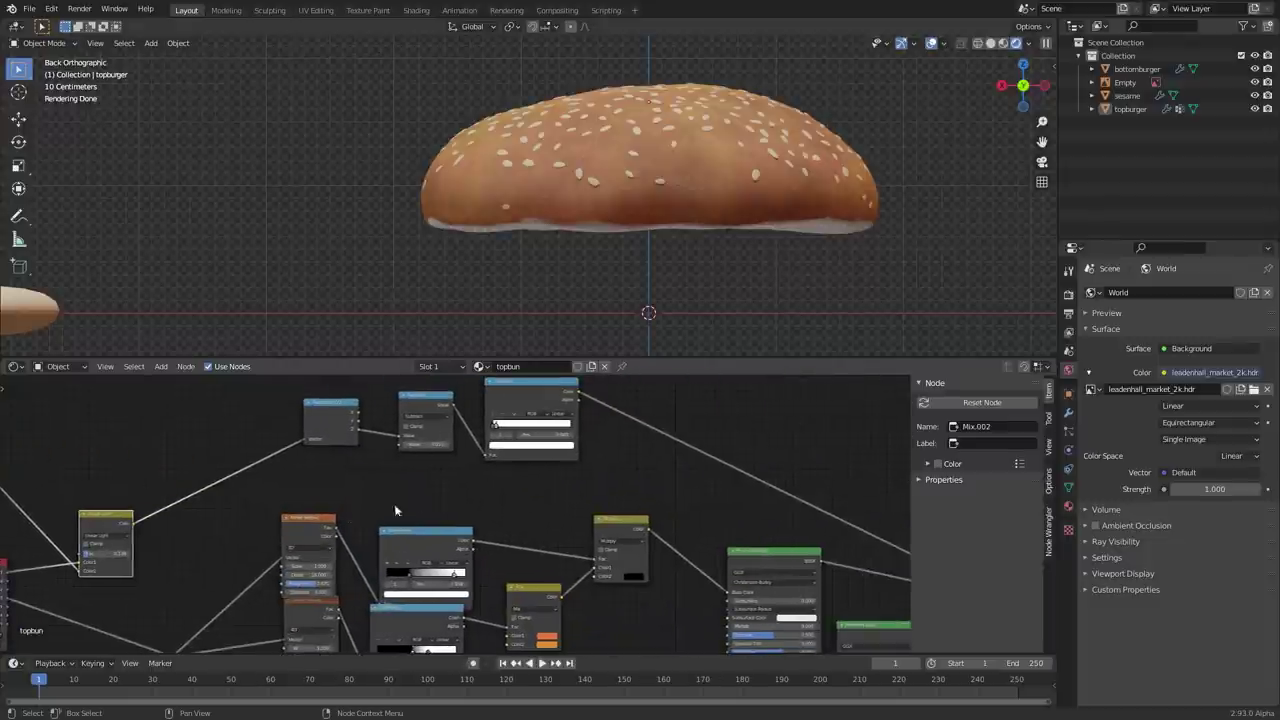
scroll(479, 455, "up", 5)
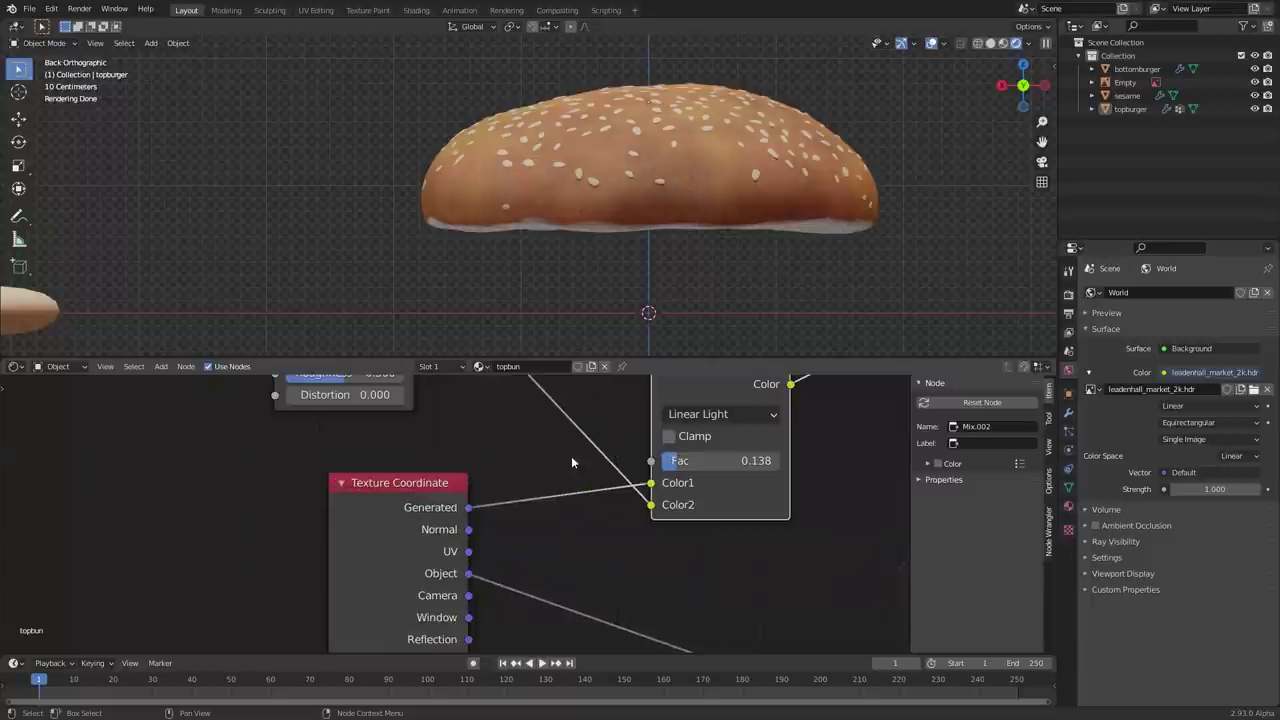
middle_click_drag(595, 459, 680, 504)
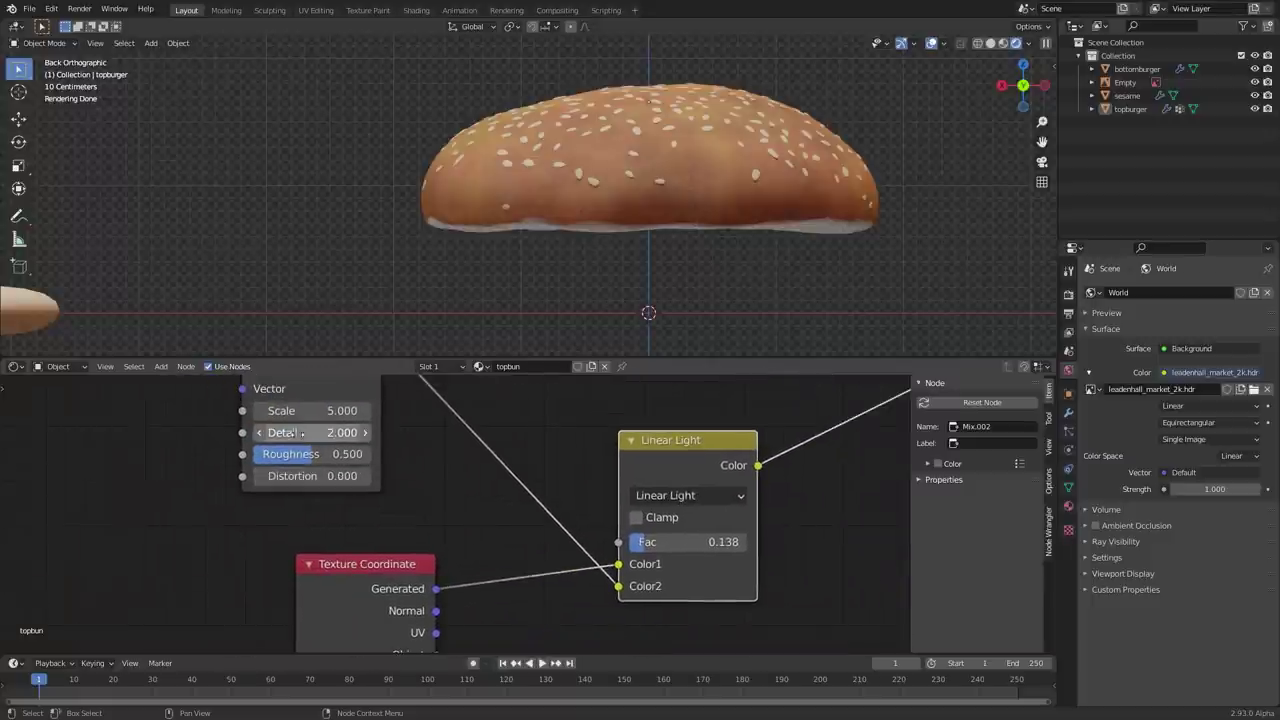
left_click_drag(302, 432, 360, 432)
scroll(636, 254, "up", 5)
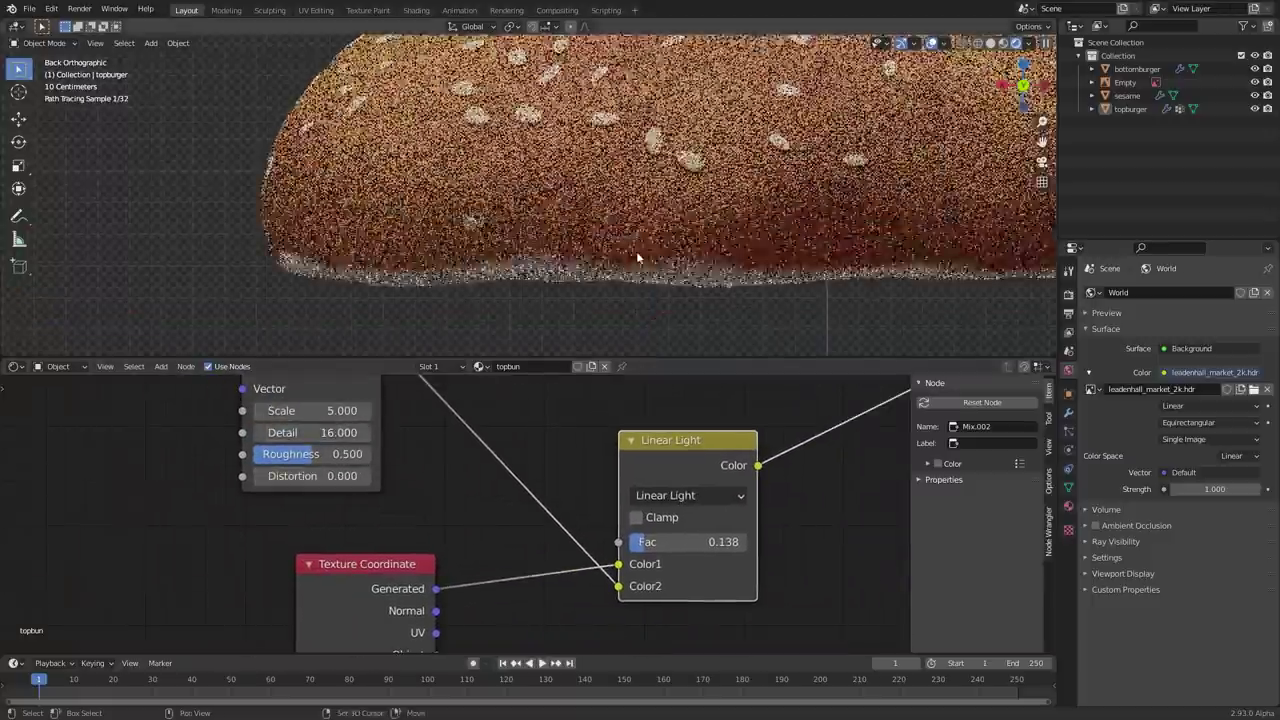
scroll(636, 251, "down", 1)
left_click_drag(324, 454, 362, 454)
- Push the Linear Light mix factor up to 0.697, then back down to about 0.255
scroll(899, 157, "down", 1)
scroll(899, 157, "down", 4)
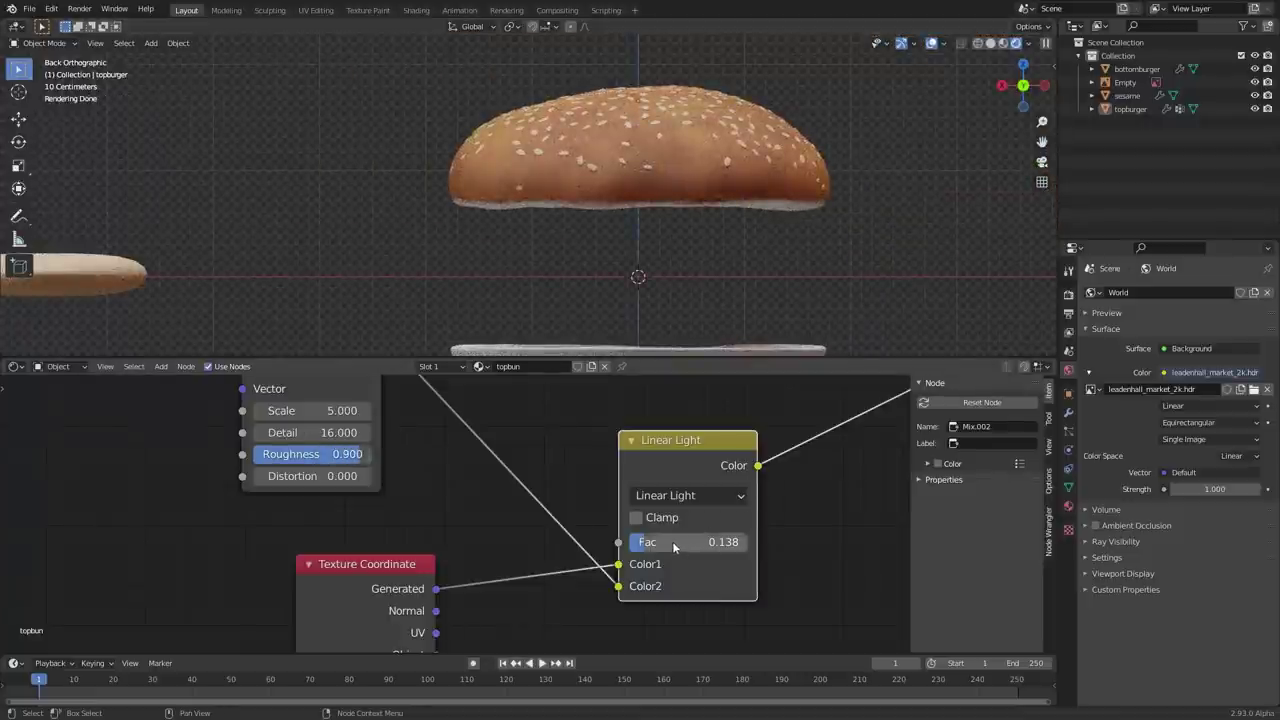
left_click_drag(672, 541, 745, 541)
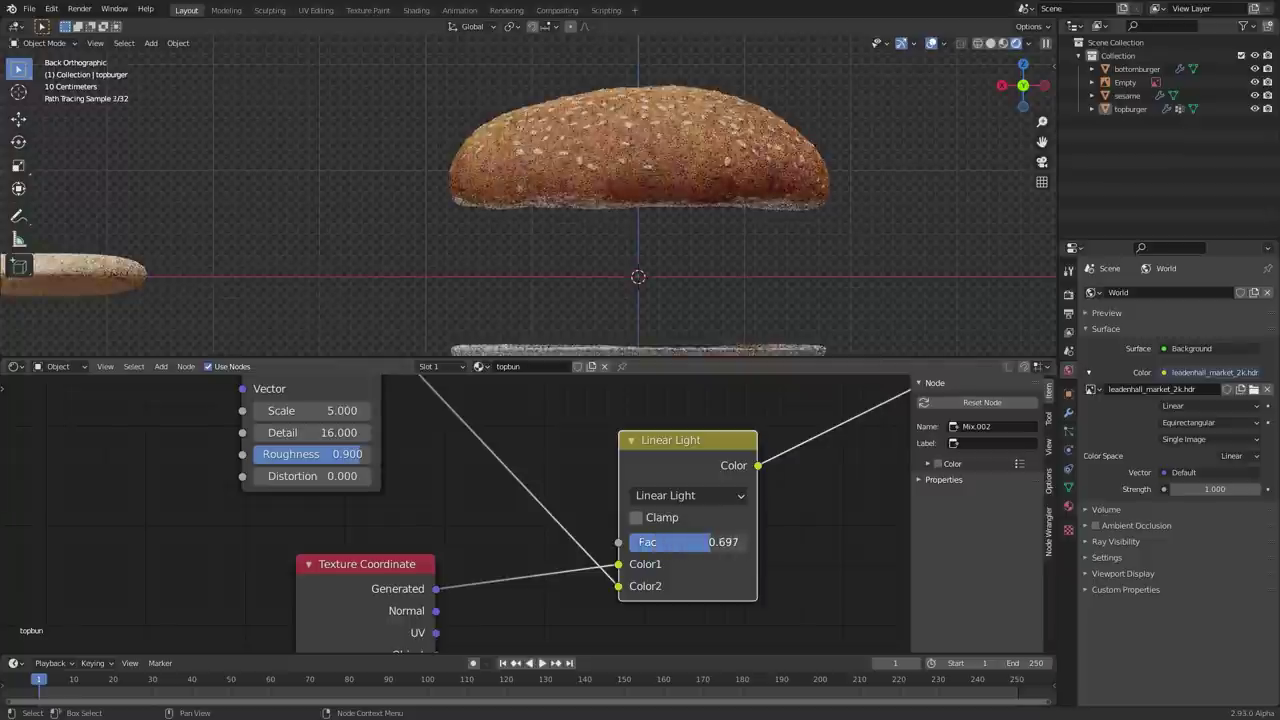
middle_click_drag(729, 164, 623, 303)
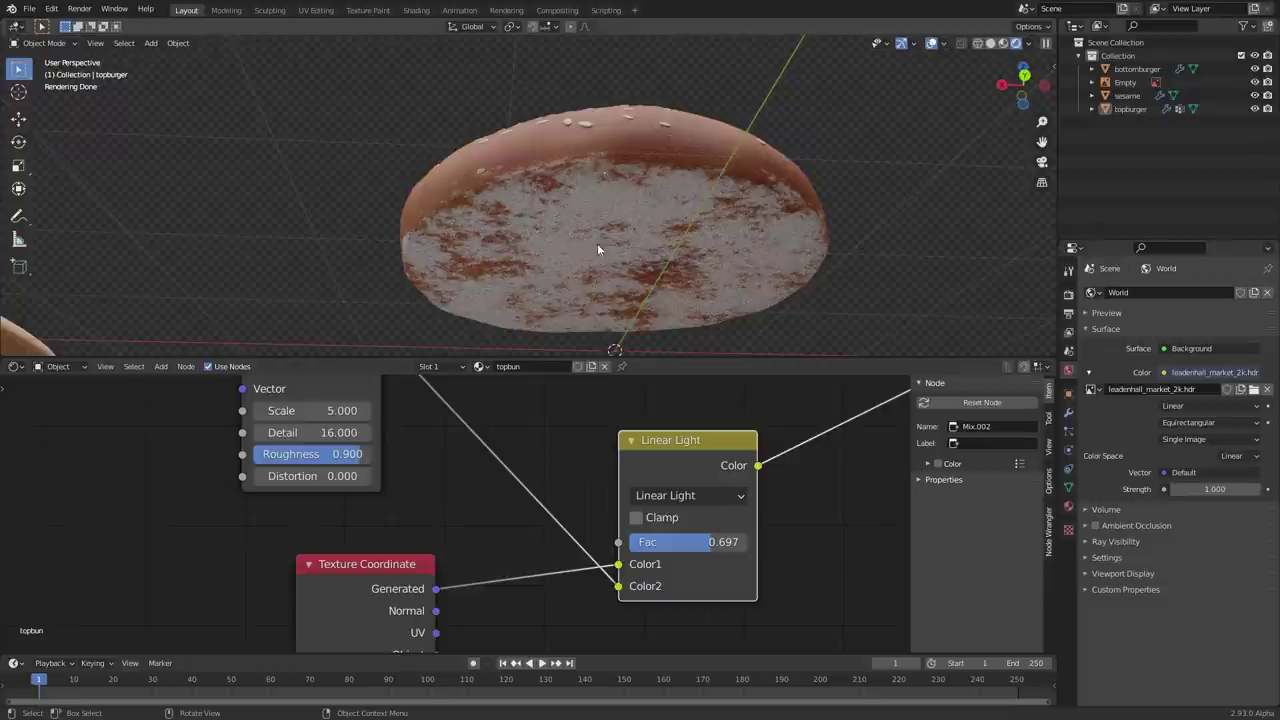
scroll(696, 392, "down", 5)
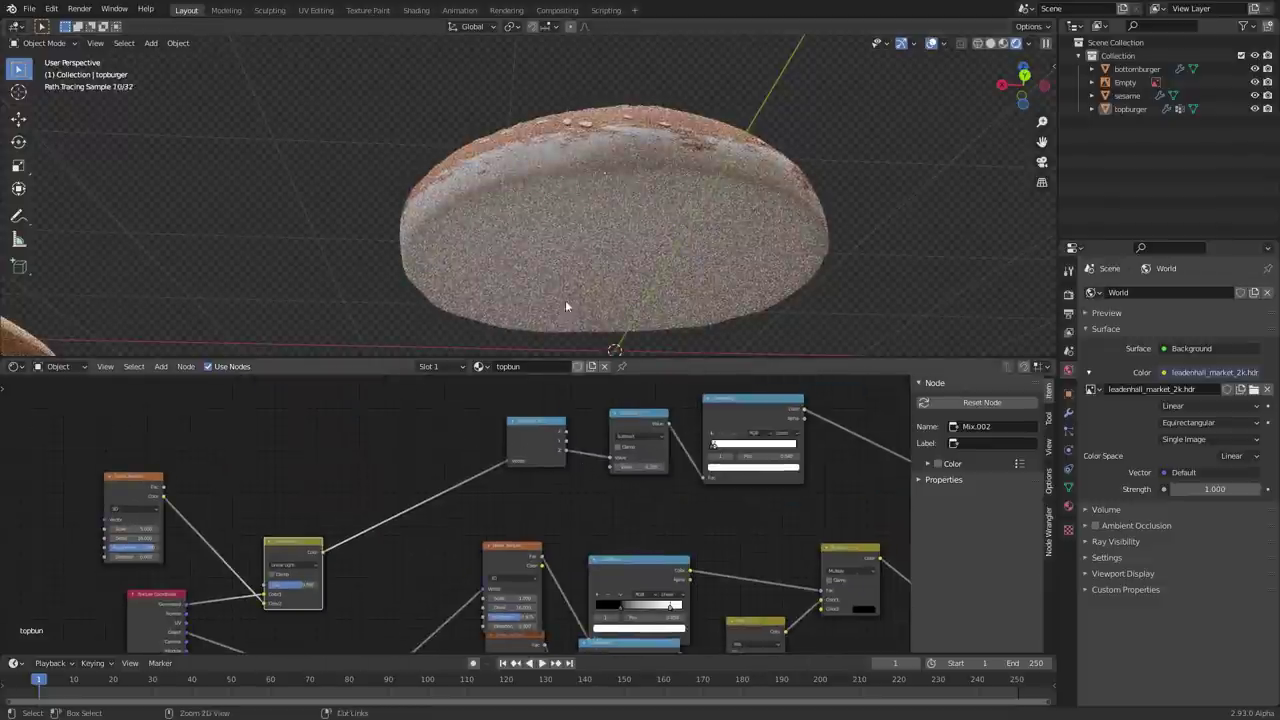
middle_click_drag(232, 453, 463, 393)
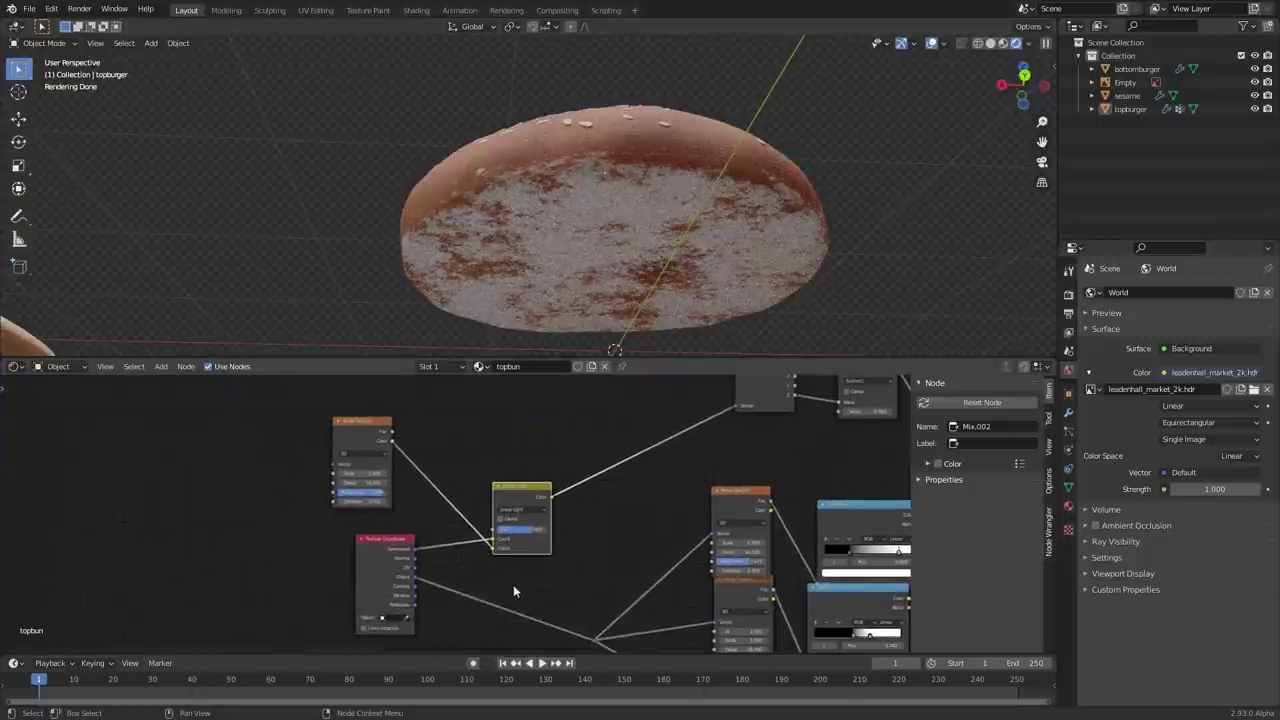
scroll(513, 584, "up", 3)
mouse_move(608, 545)
left_mouse_down()
mouse_move(565, 545)
mouse_move(588, 553)
left_mouse_up()
- Raise the Subtract node's value to about 0.11, checking the bun from the back
scroll(457, 557, "right", 5)
scroll(517, 546, "down", 3, "shift")
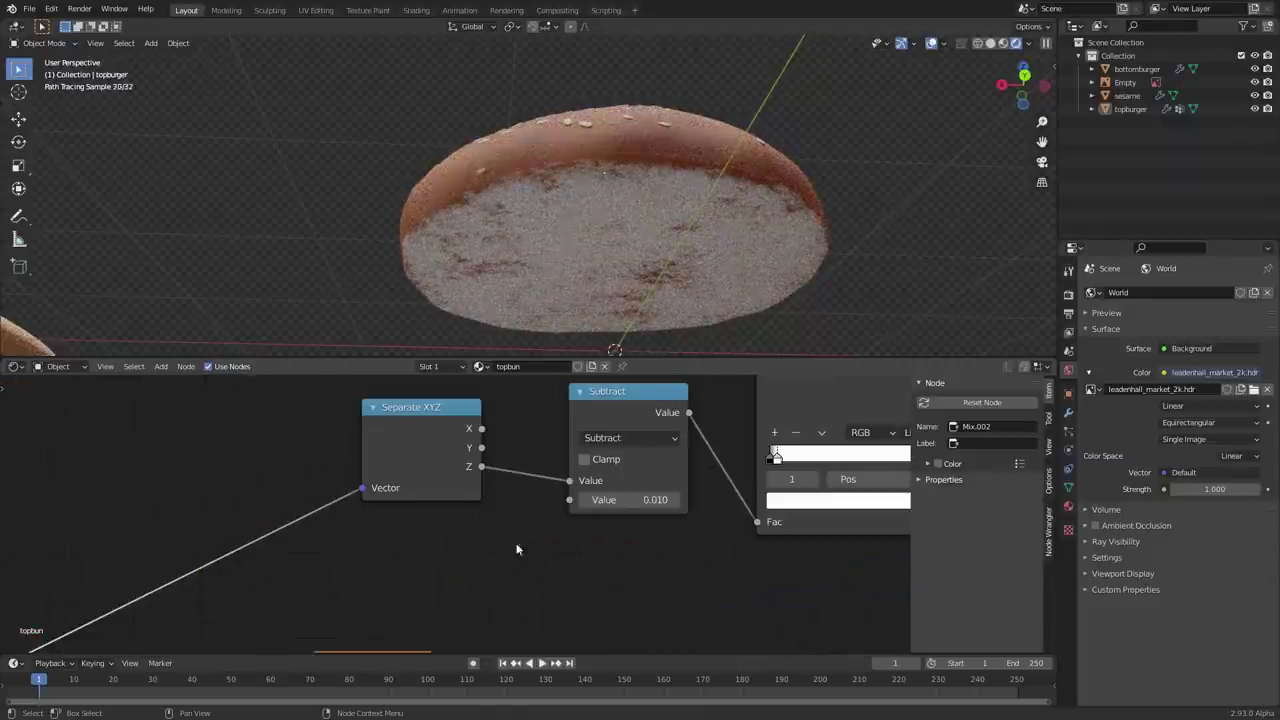
left_click_drag(640, 499, 662, 499)
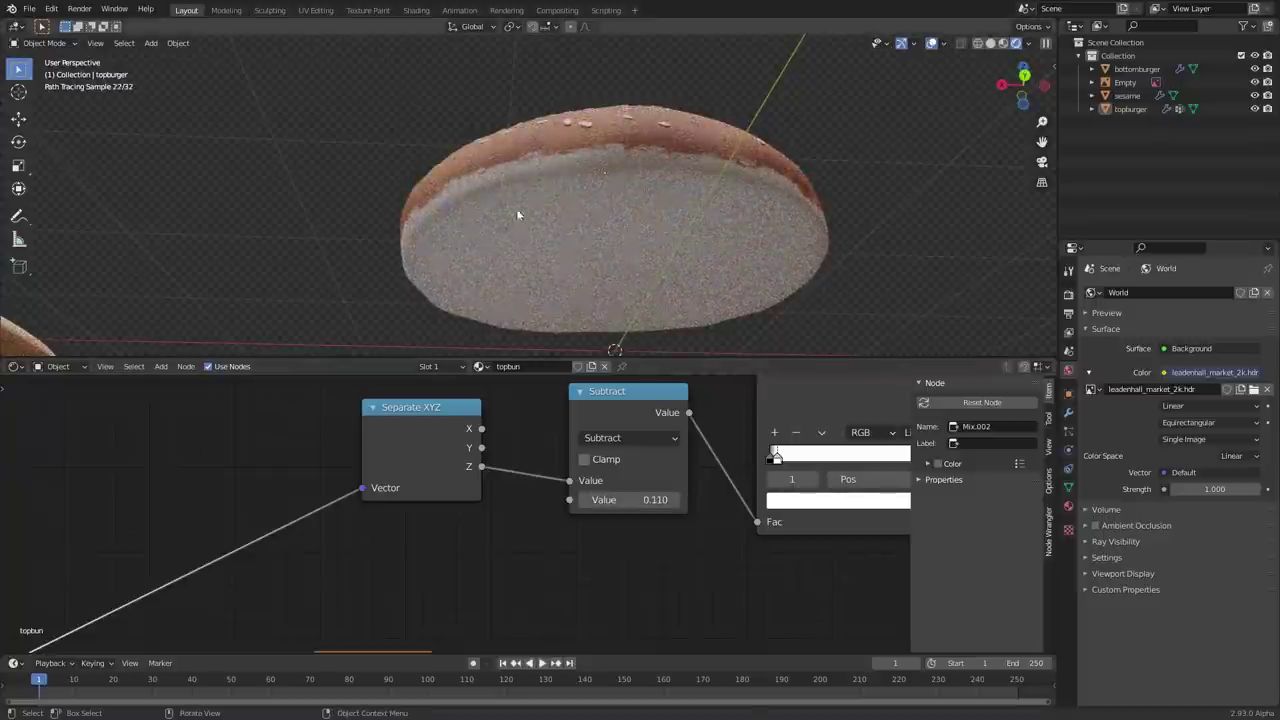
scroll(460, 520, "down", 4, "shift")
scroll(460, 520, "left", 4, "ctrl")
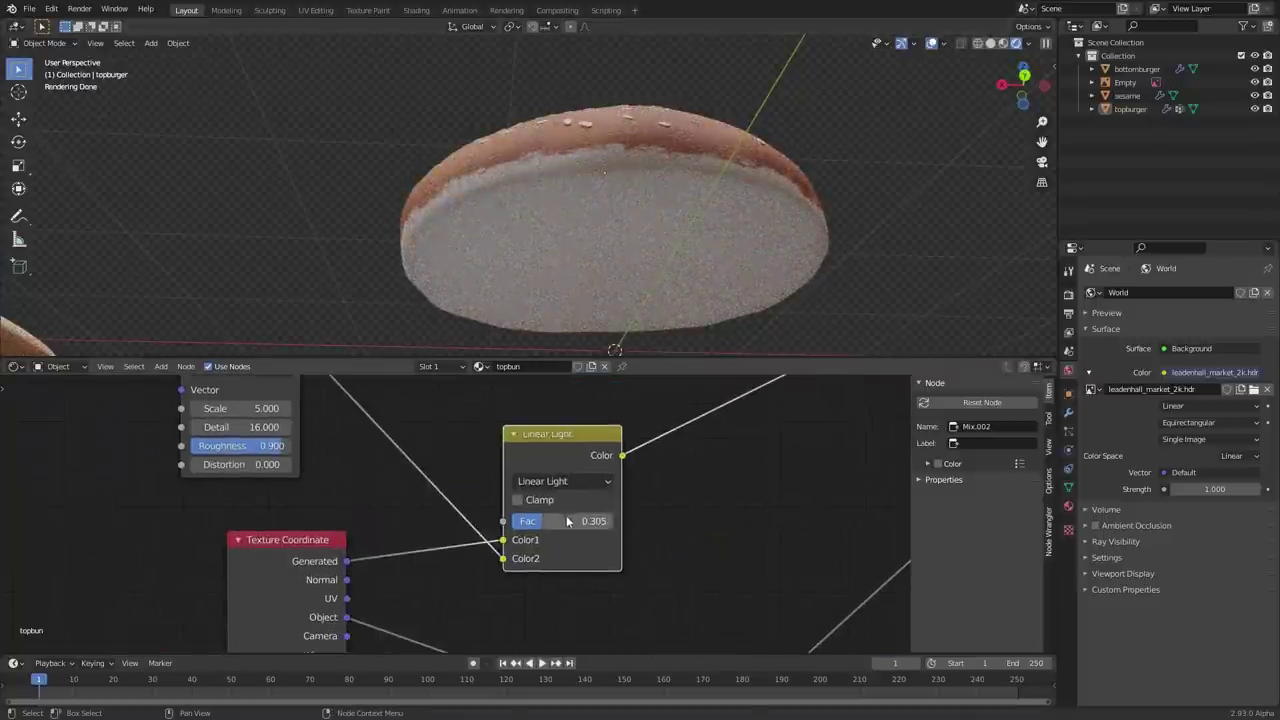
left_click_drag(560, 521, 577, 521)
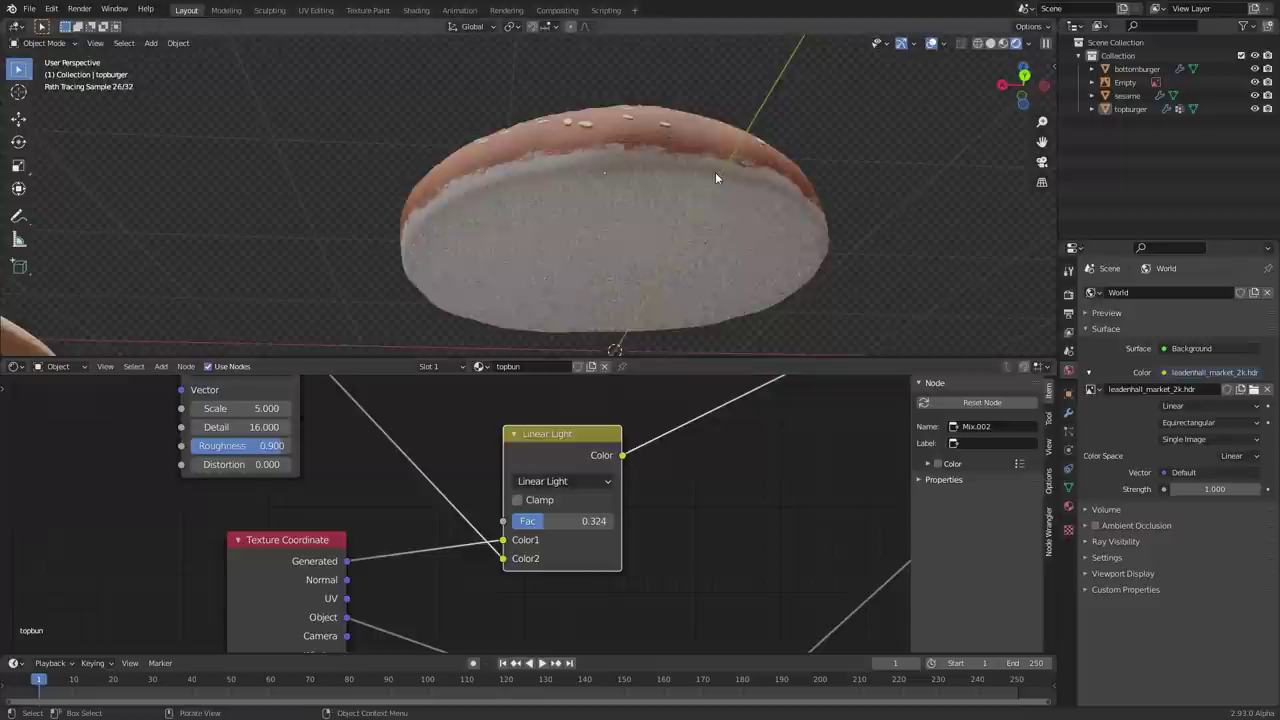
scroll(660, 248, "down", 5)
left_click(1025, 76)
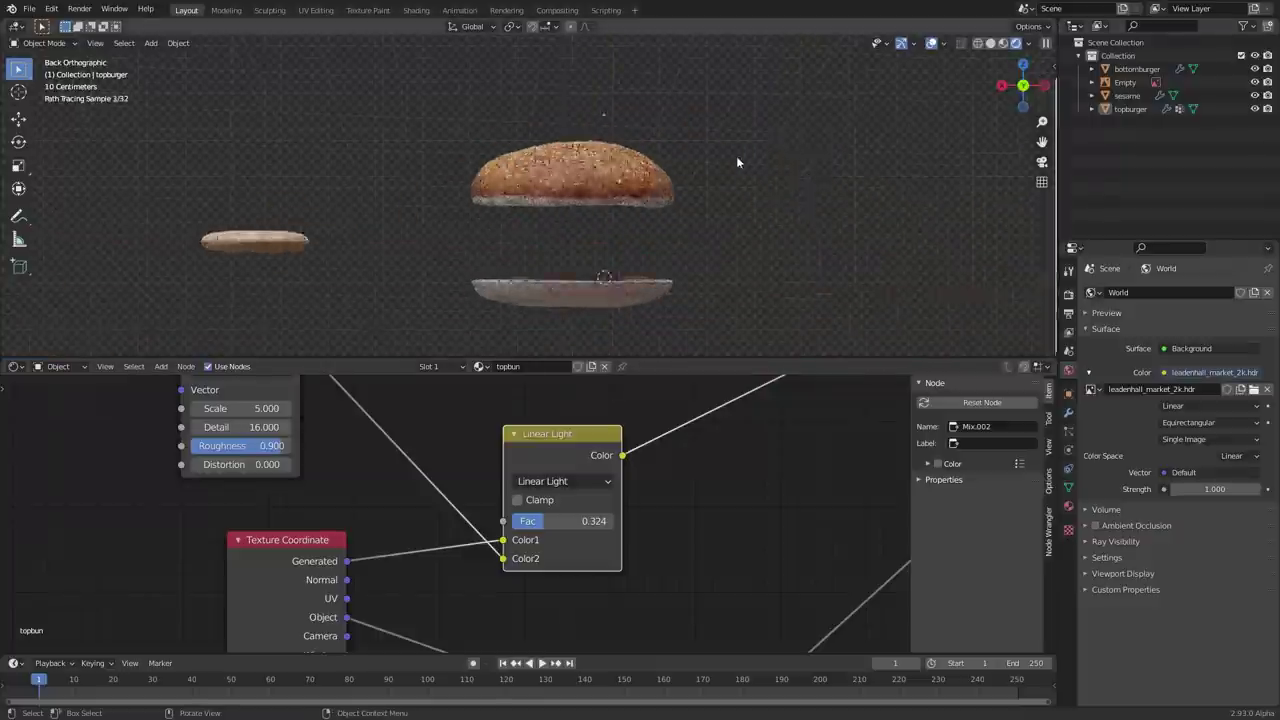
scroll(736, 156, "up", 3)
middle_click_drag(864, 412, 428, 497)
middle_click_drag(834, 387, 610, 493)
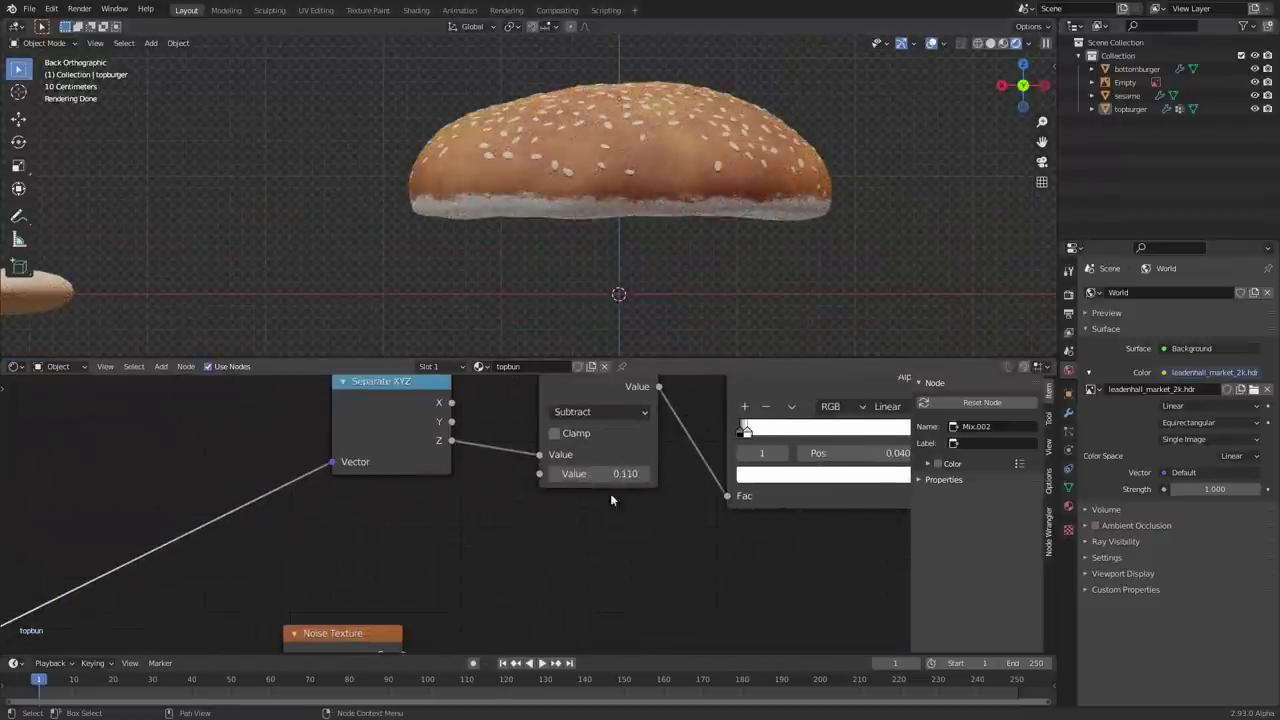
left_click(554, 473)
- Set the Linear Light mix factor to 0.241 and save hamburger.blend
middle_click_drag(600, 200, 610, 80)
middle_click_drag(150, 560, 631, 422)
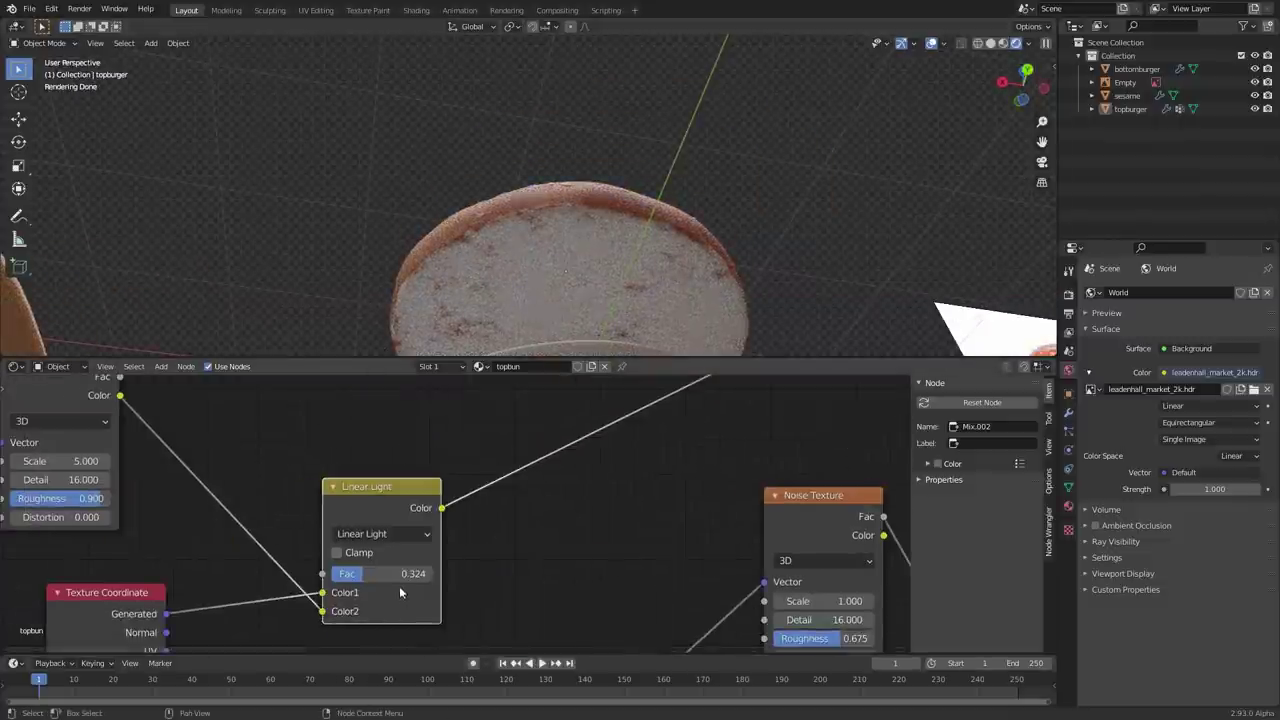
mouse_move(355, 574)
left_mouse_down()
mouse_move(325, 574)
mouse_move(355, 575)
left_mouse_up()
scroll(731, 205, "down", 5)
middle_click_drag(730, 189, 554, 284)
scroll(554, 278, "up", 4)
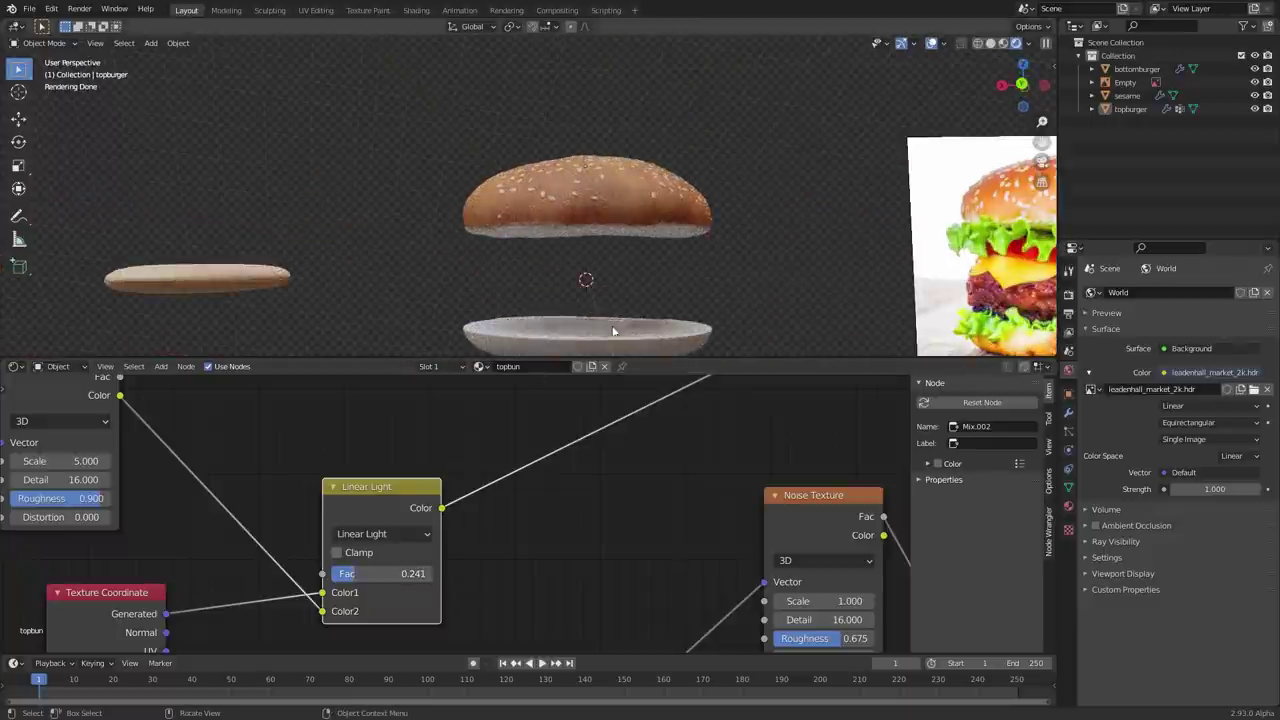
scroll(455, 514, "down", 4)
key("ctrl+s")
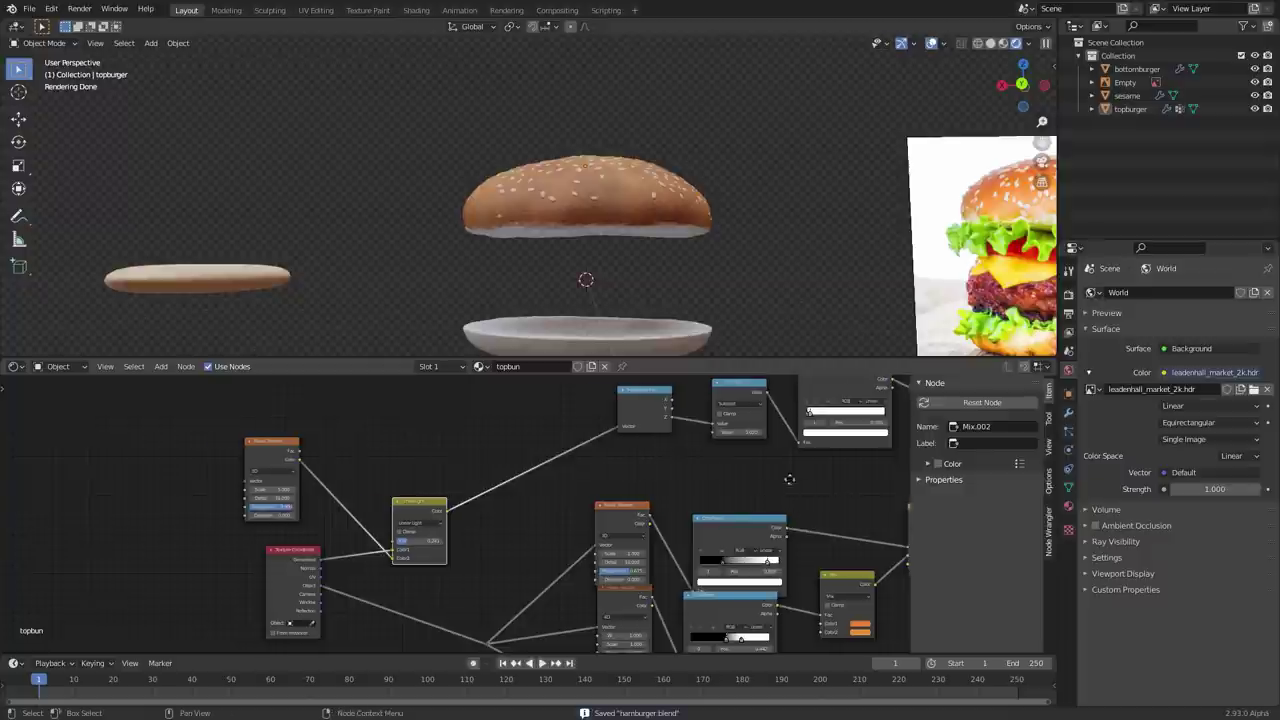
scroll(368, 488, "up", 5)
- Try a red base colour on the lower Principled BSDF, then undo it
middle_click_drag(368, 488, 516, 384)
left_click(445, 545)
left_click(522, 398)
middle_click_drag(581, 200, 600, 151)
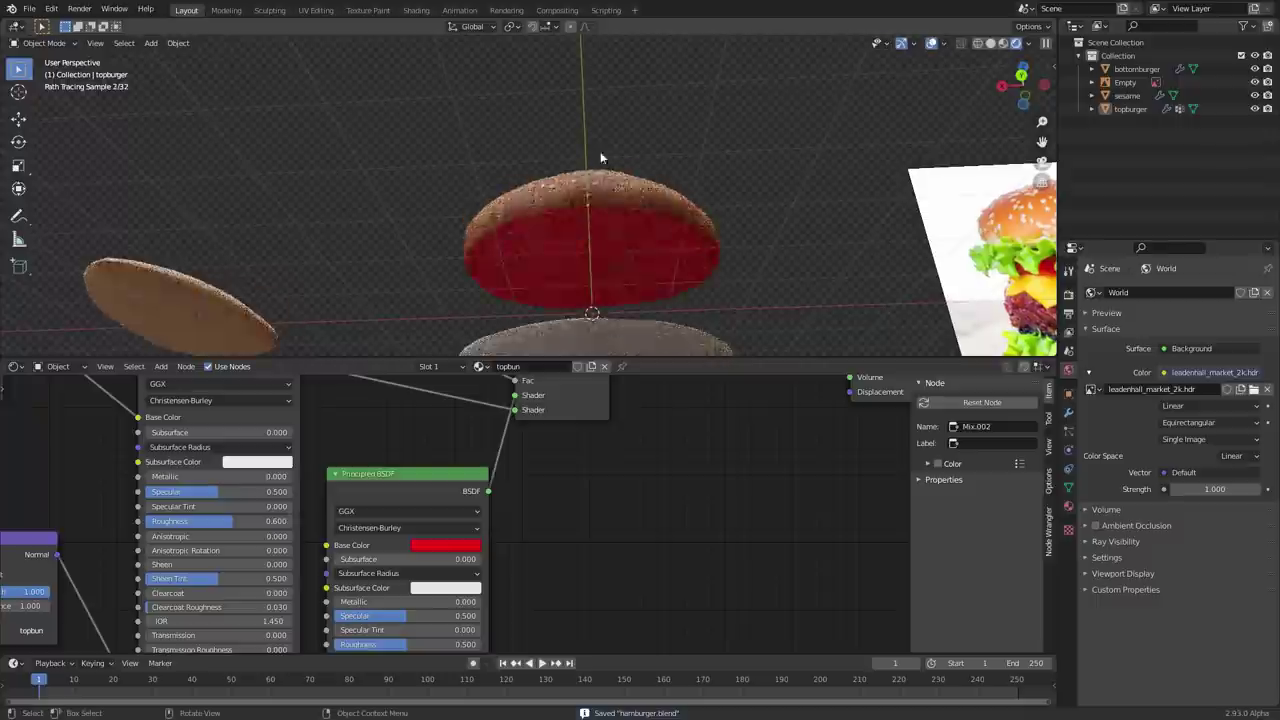
key("ctrl+z")
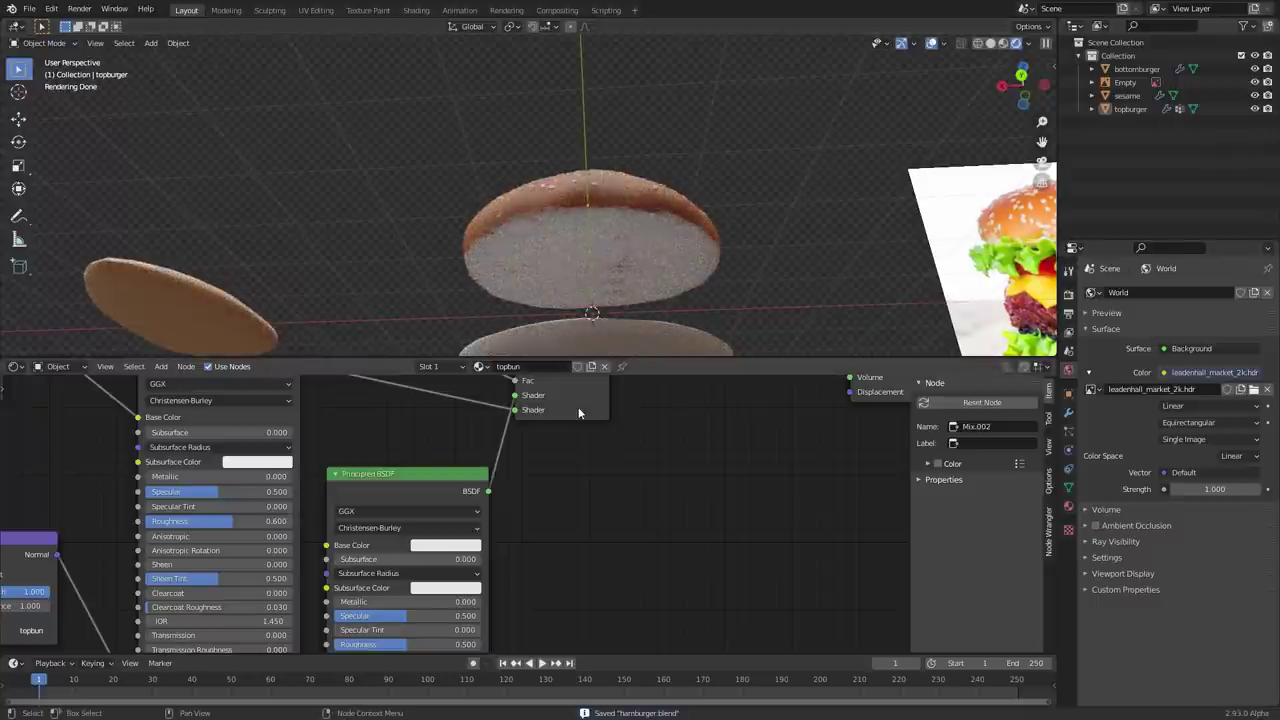
- Set that Principled BSDF's Roughness to 0.9
scroll(664, 265, "down", 5)
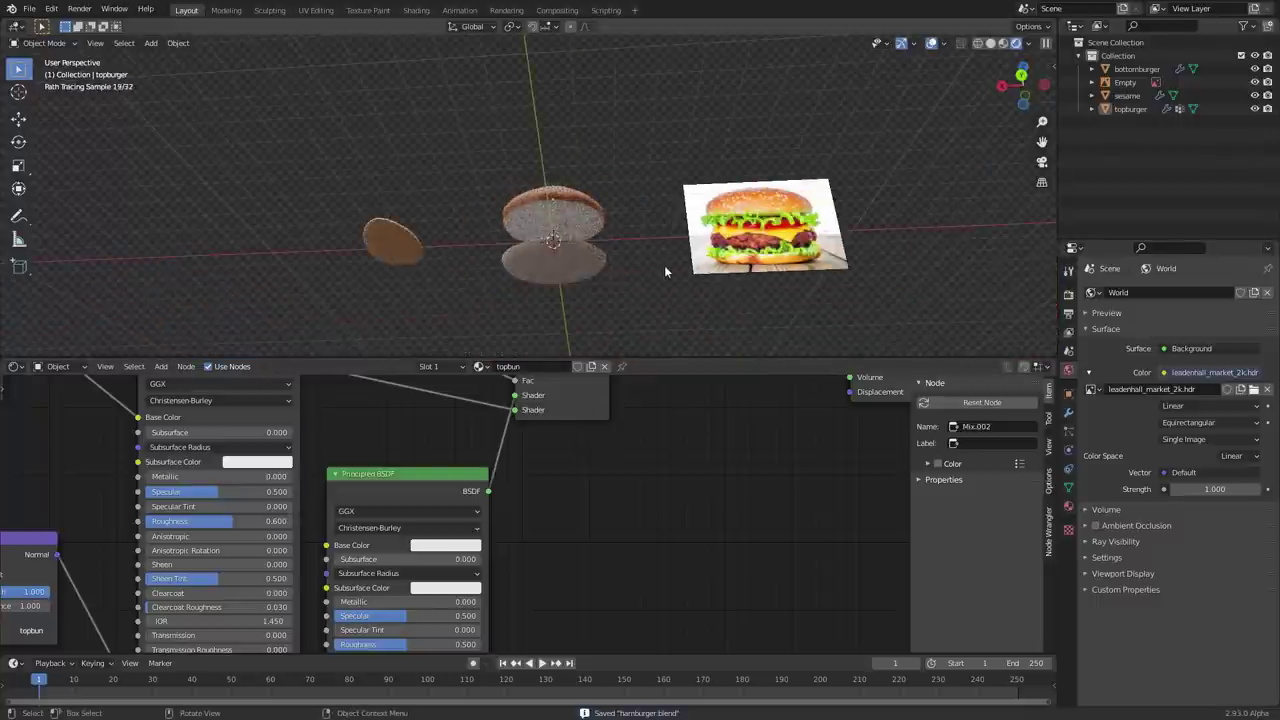
scroll(662, 227, "up", 5)
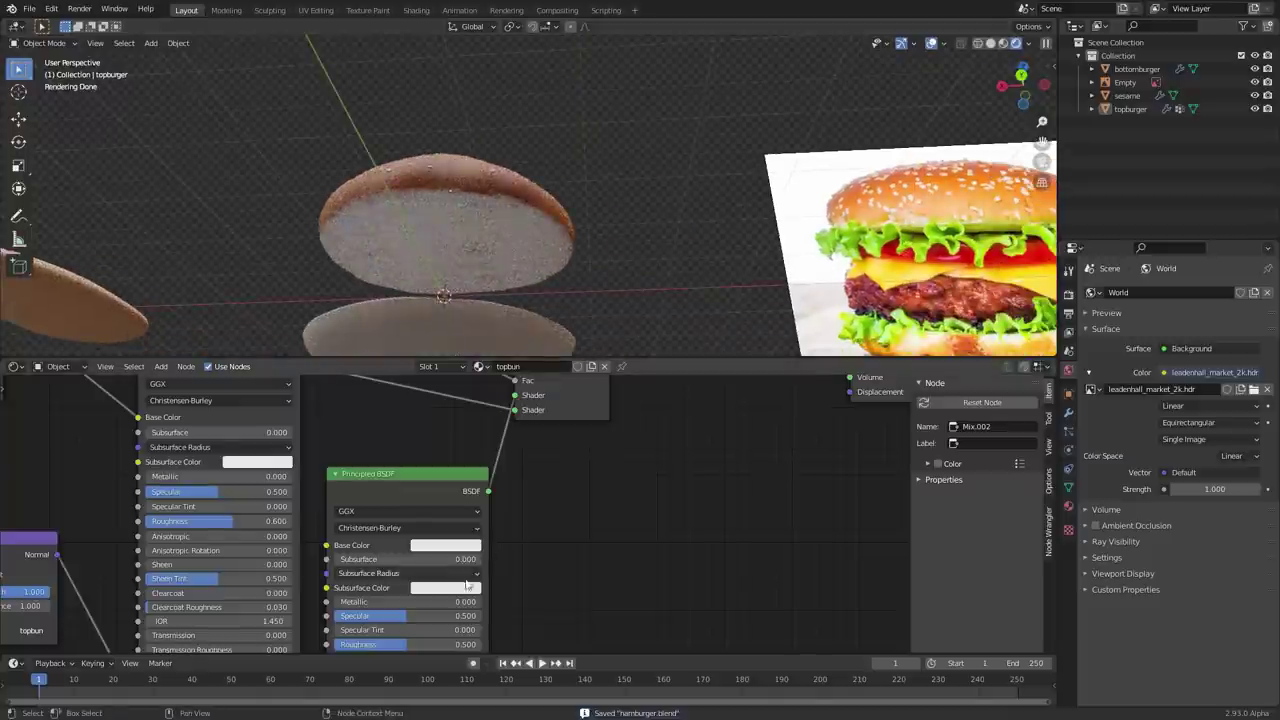
middle_click_drag(452, 572, 494, 528)
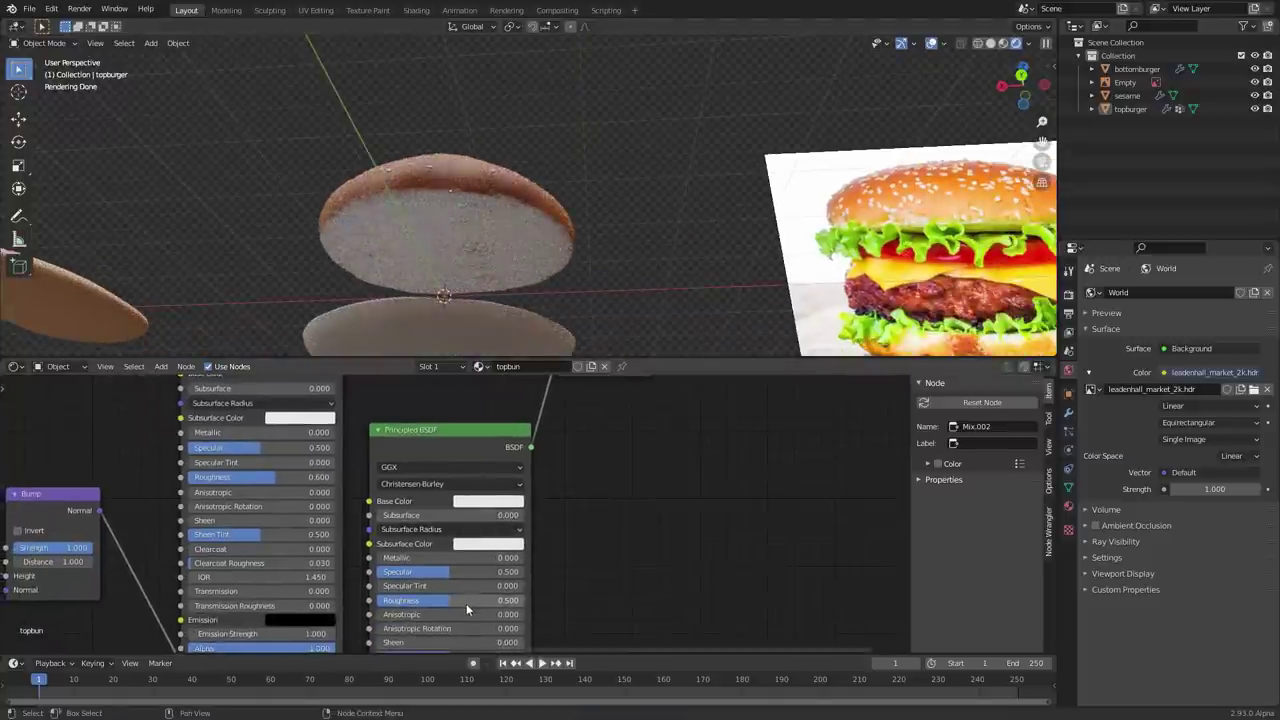
left_click_drag(466, 603, 506, 604)
left_click(505, 602)
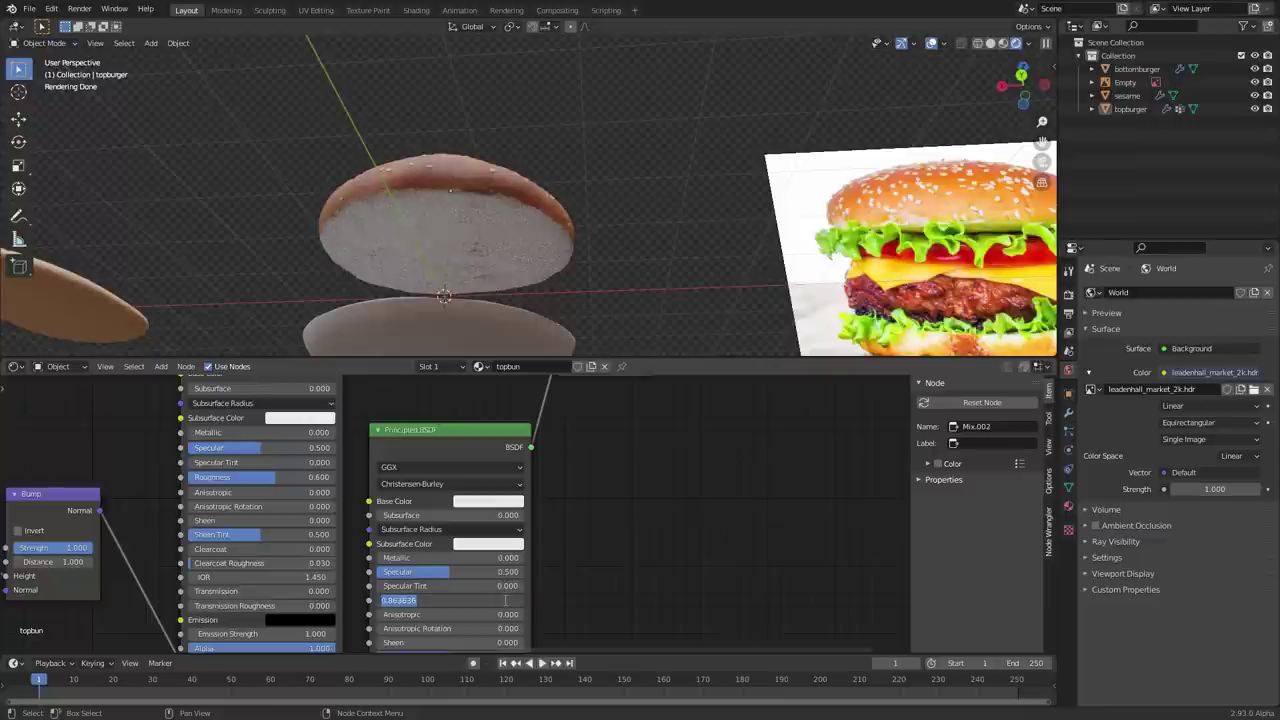
type(".9")
key("Return")
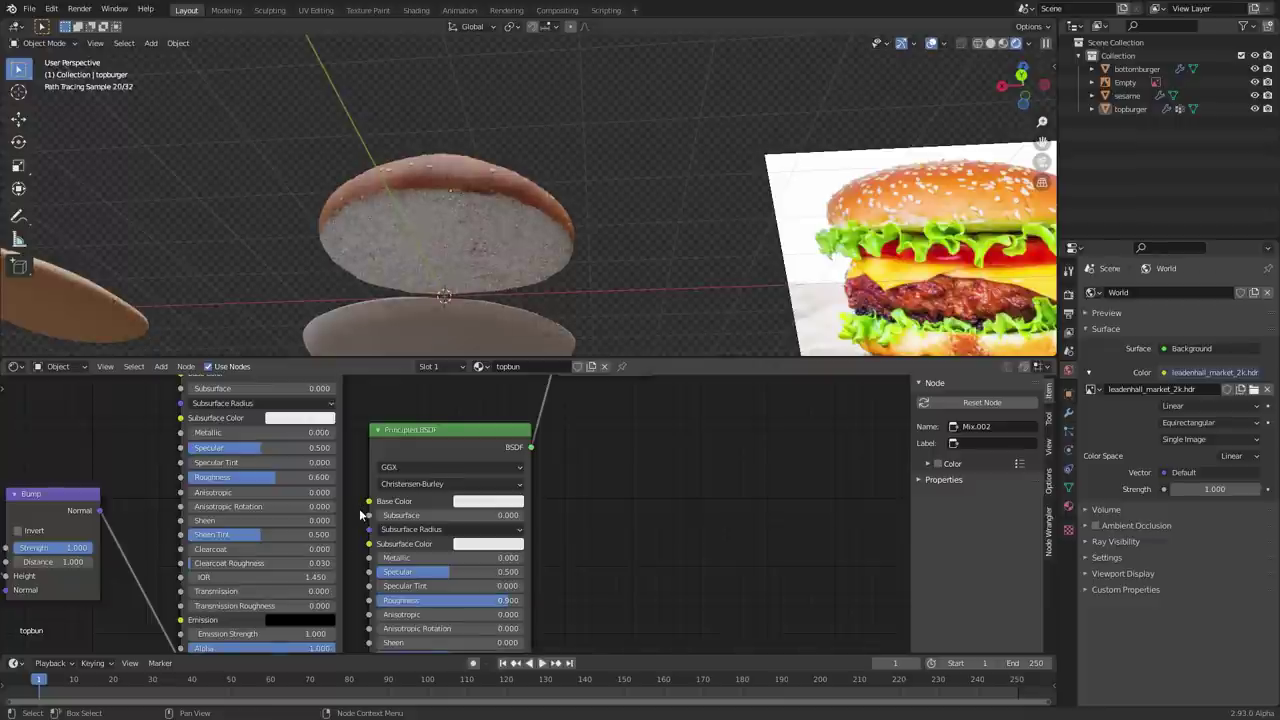
- Give the Principled BSDF a tan base colour for the bun
middle_click_drag(955, 233, 980, 233)
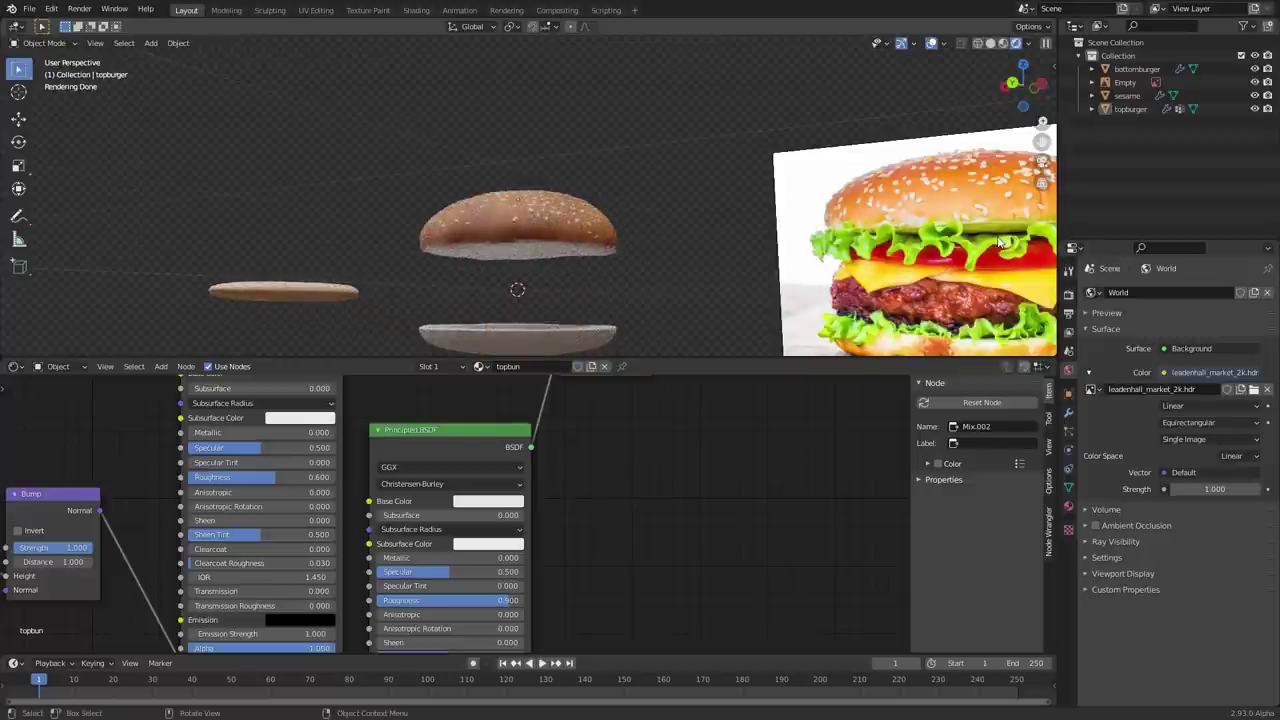
left_click(490, 501)
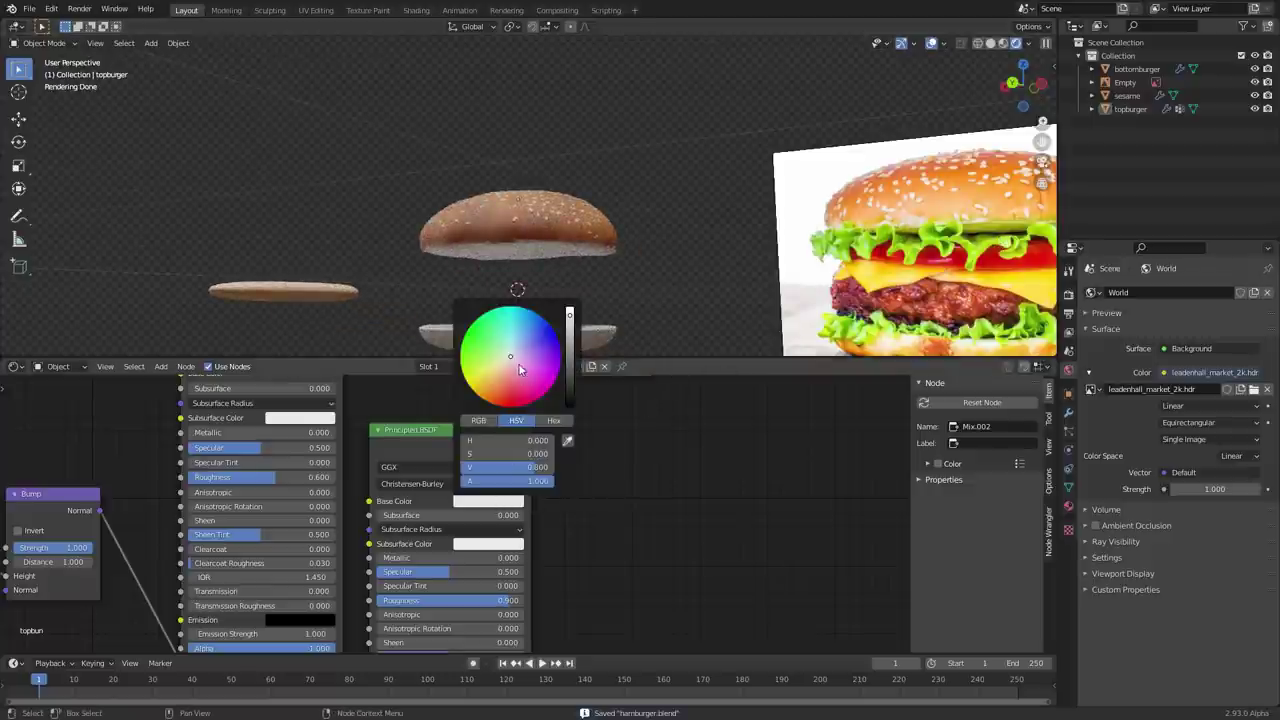
left_click(505, 372)
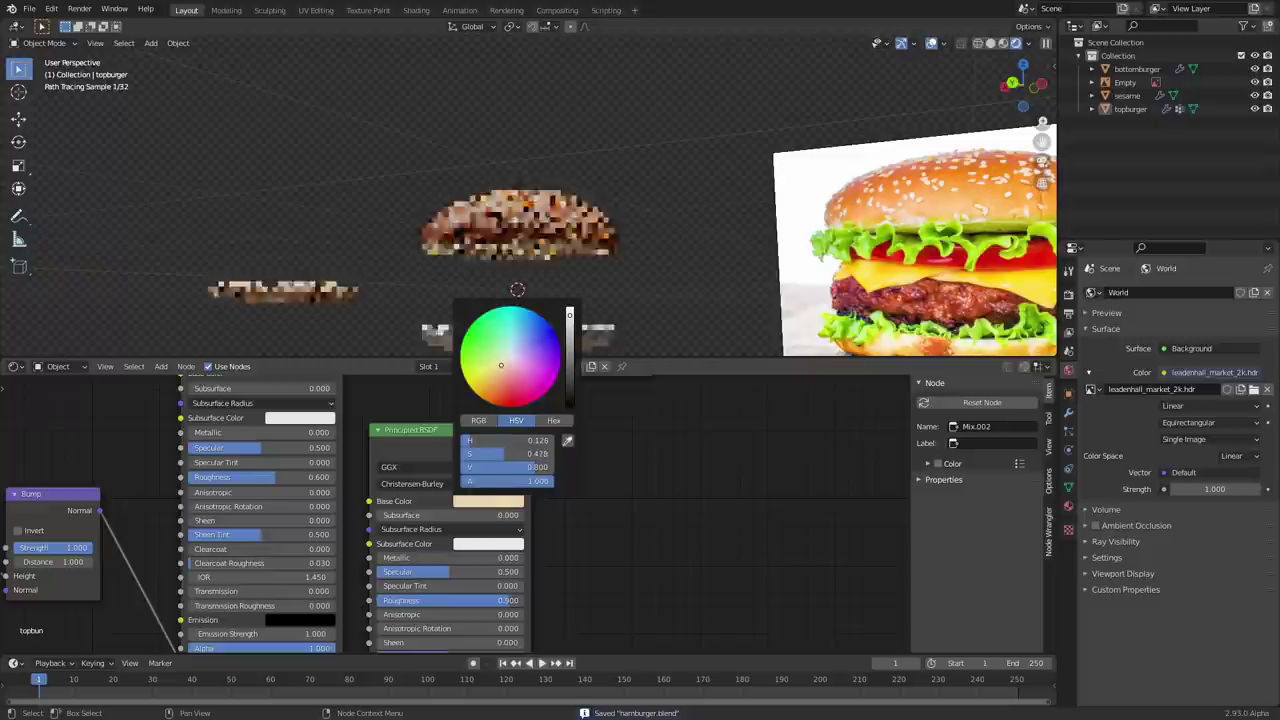
scroll(556, 236, "up", 3)
middle_click_drag(514, 272, 530, 245)
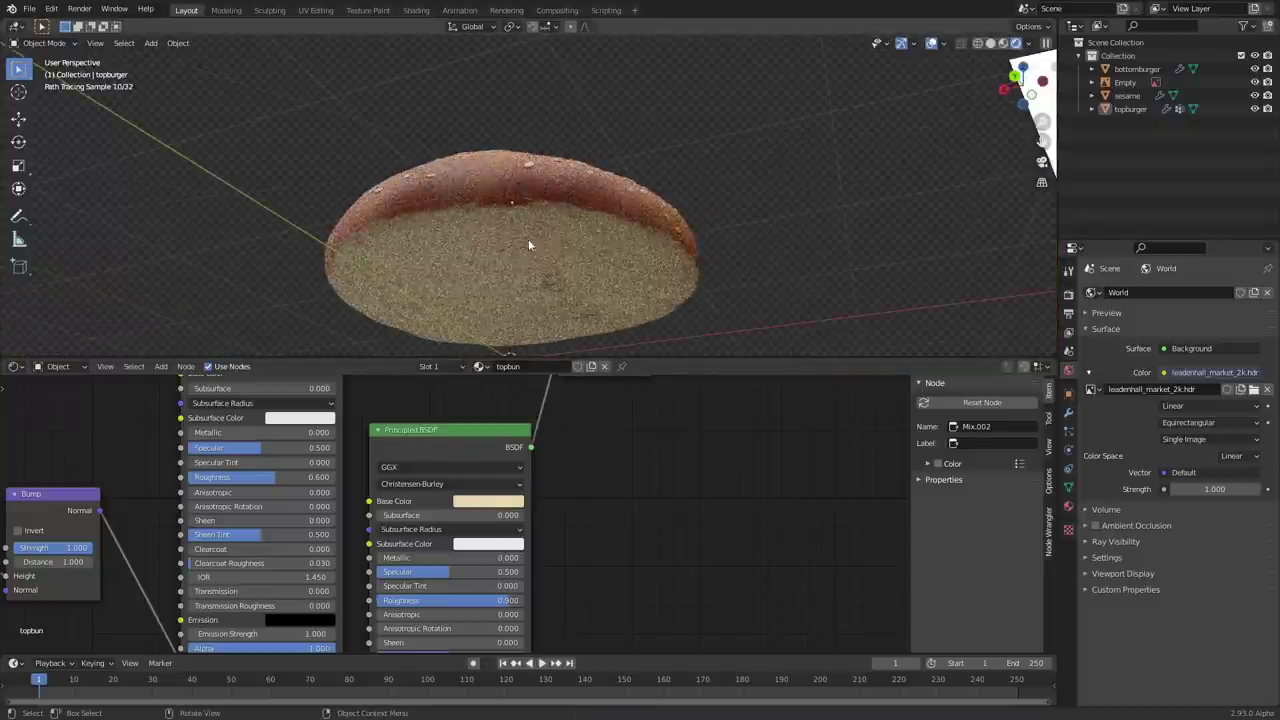
scroll(555, 540, "down", 4)
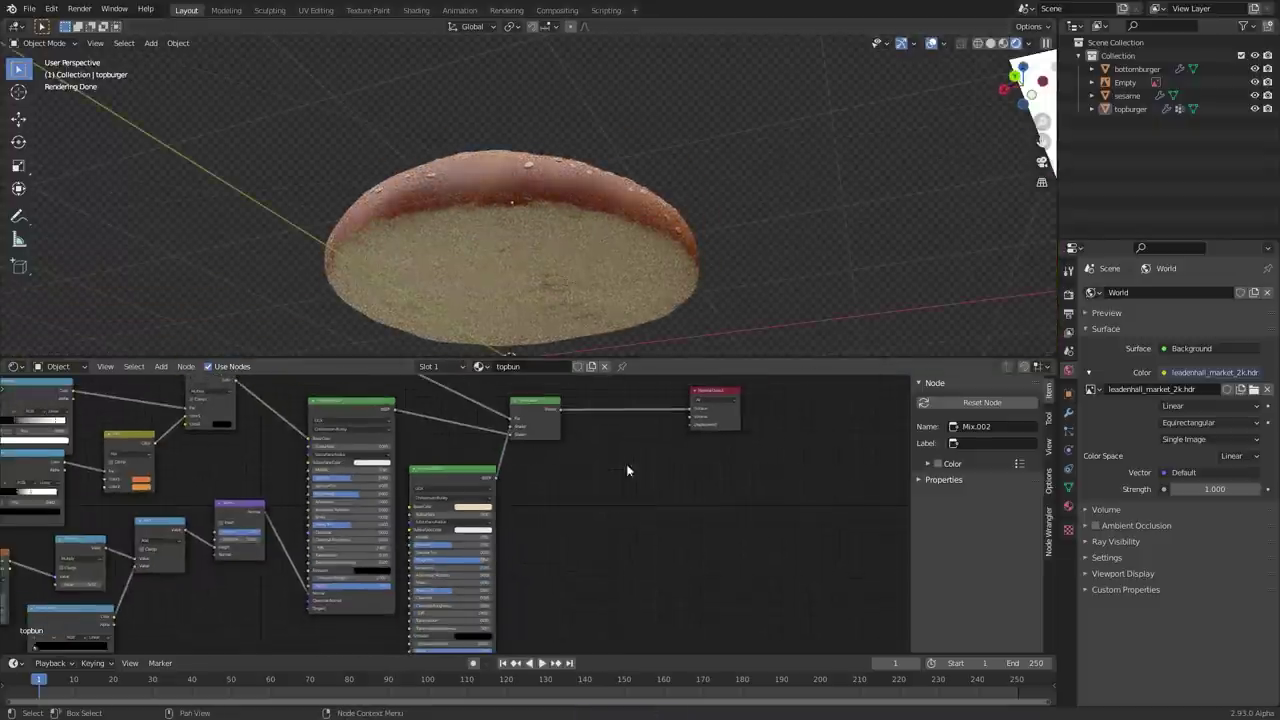
- Move the Mix and Principled BSDF nodes further right and re-centre on the top bun
left_click_drag(555, 540, 471, 400)
key("g")
left_click(575, 388)
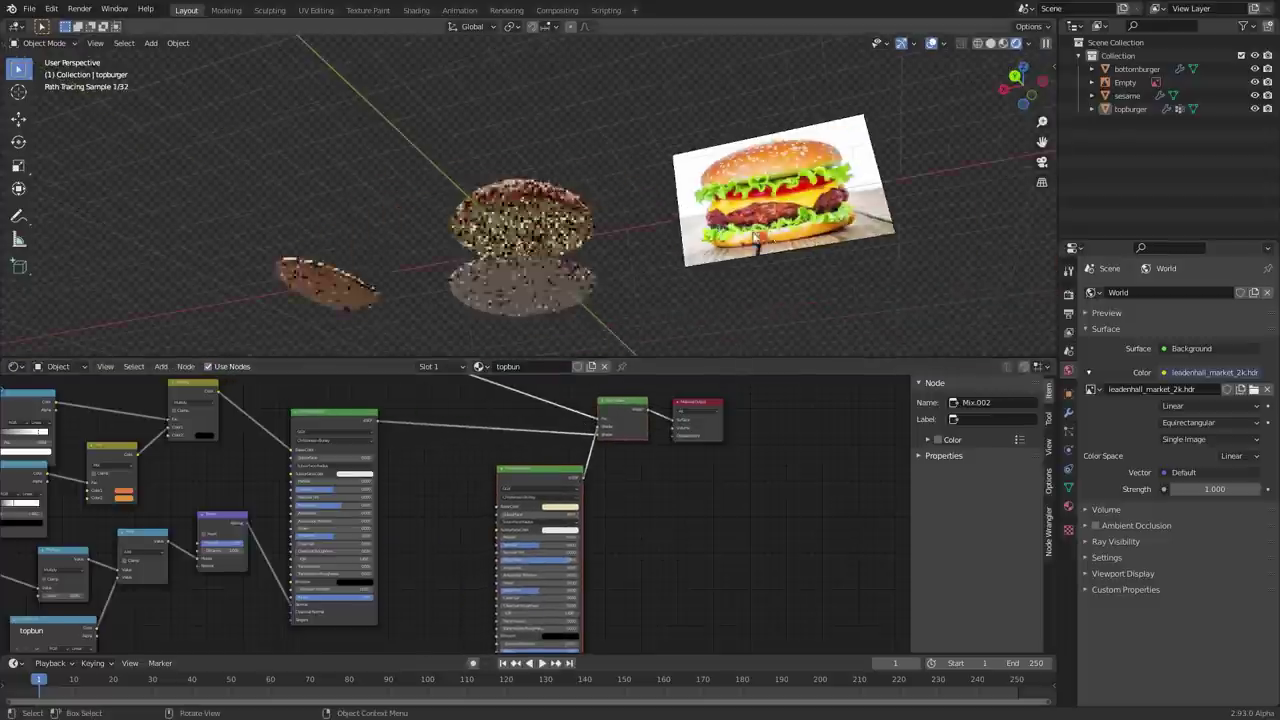
scroll(757, 237, "up", 6)
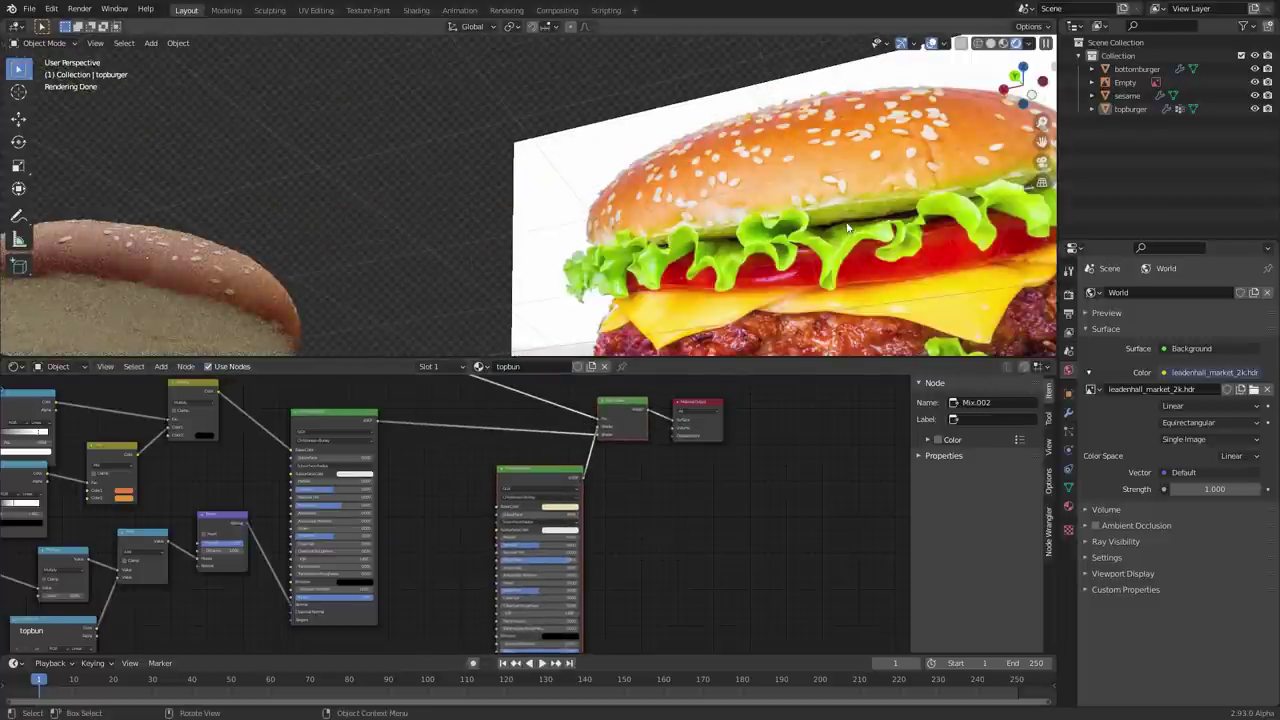
scroll(498, 263, "down", 4)
key("KP_Decimal")
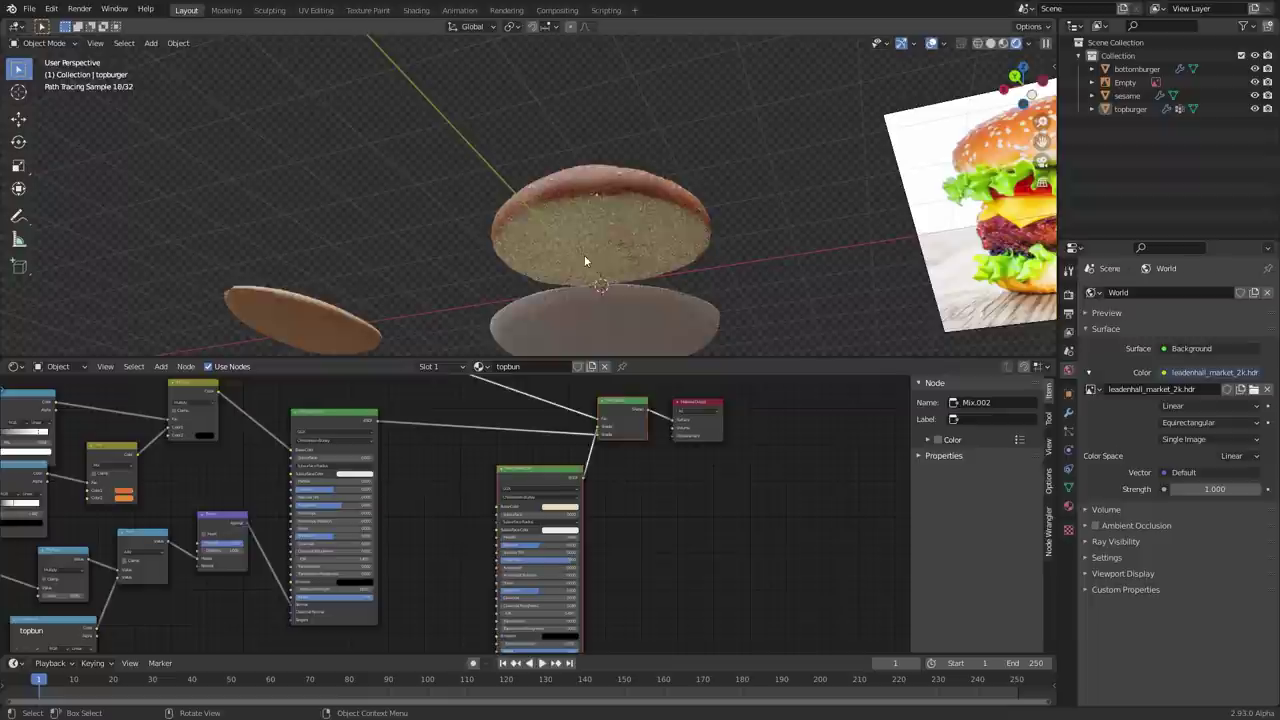
scroll(590, 232, "up", 3)
mouse_move(654, 189)
middle_mouse_down()
mouse_move(678, 147)
mouse_move(650, 175)
middle_mouse_up()
scroll(678, 147, "up", 2)
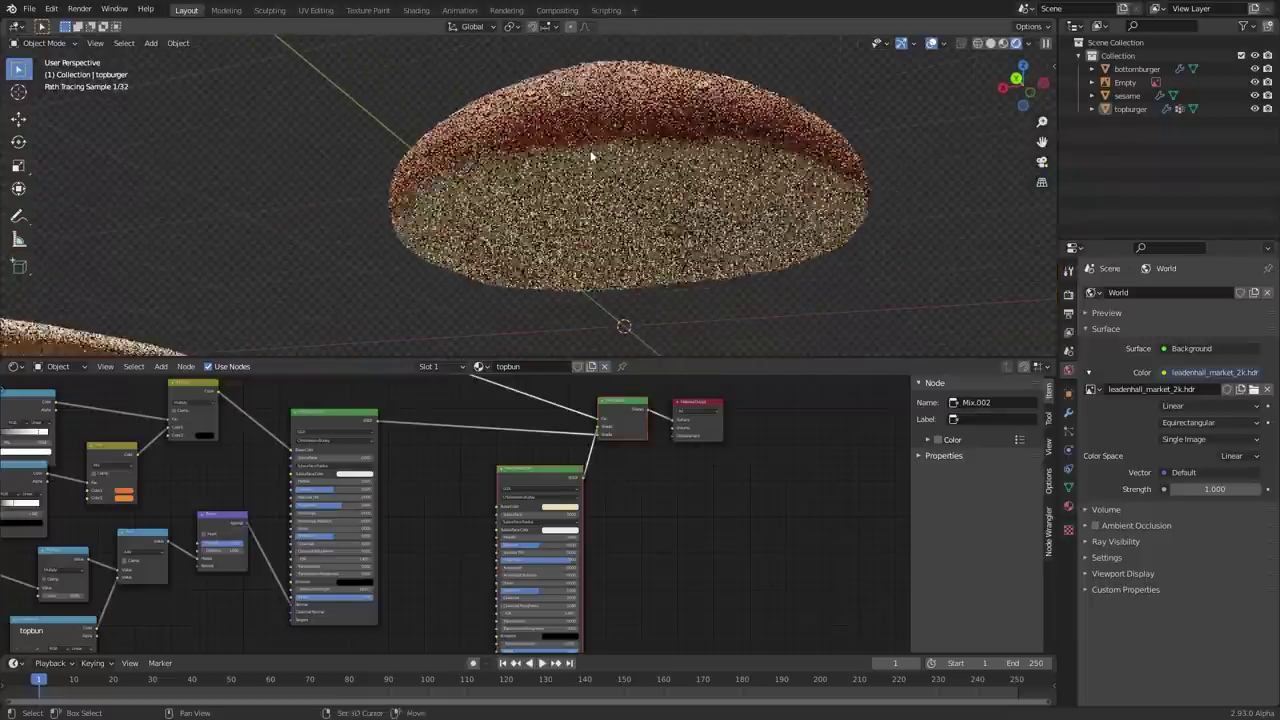
middle_click_drag(504, 505, 647, 410)
- Add a Voronoi Texture node to the top bun material and preview its Distance output
key("shift+a")
left_click(592, 395)
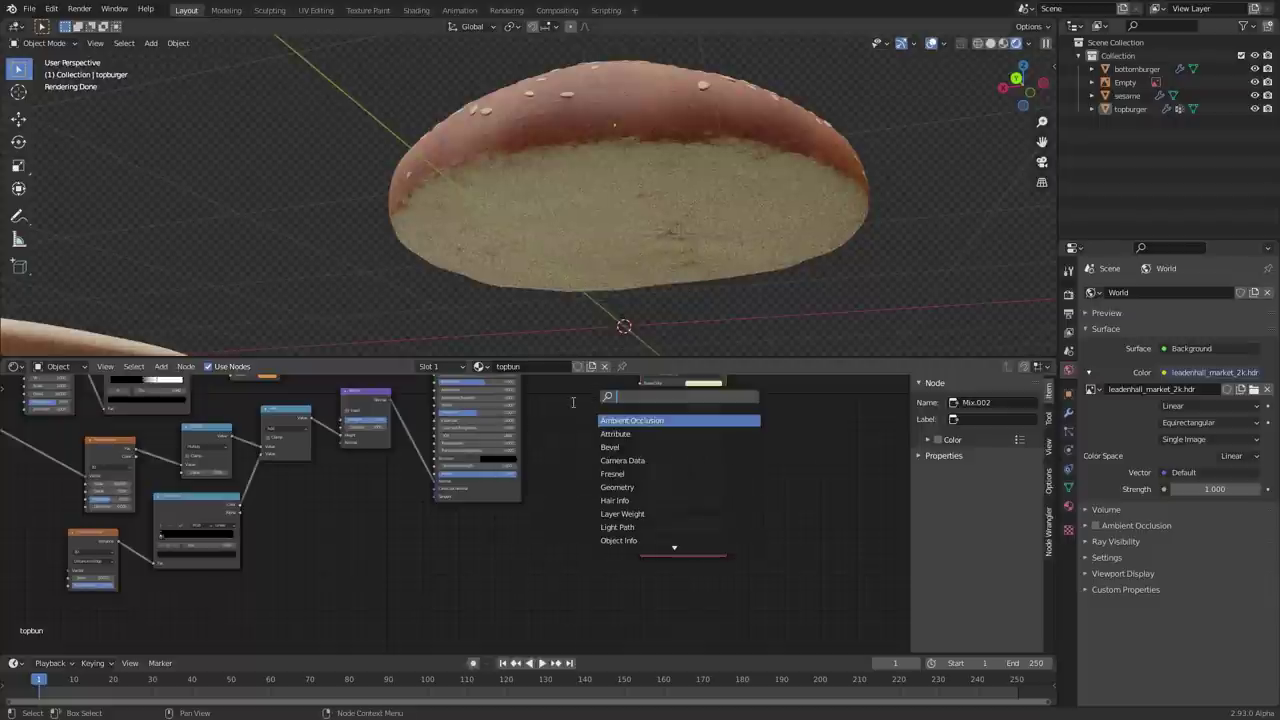
type("voron")
key("Return")
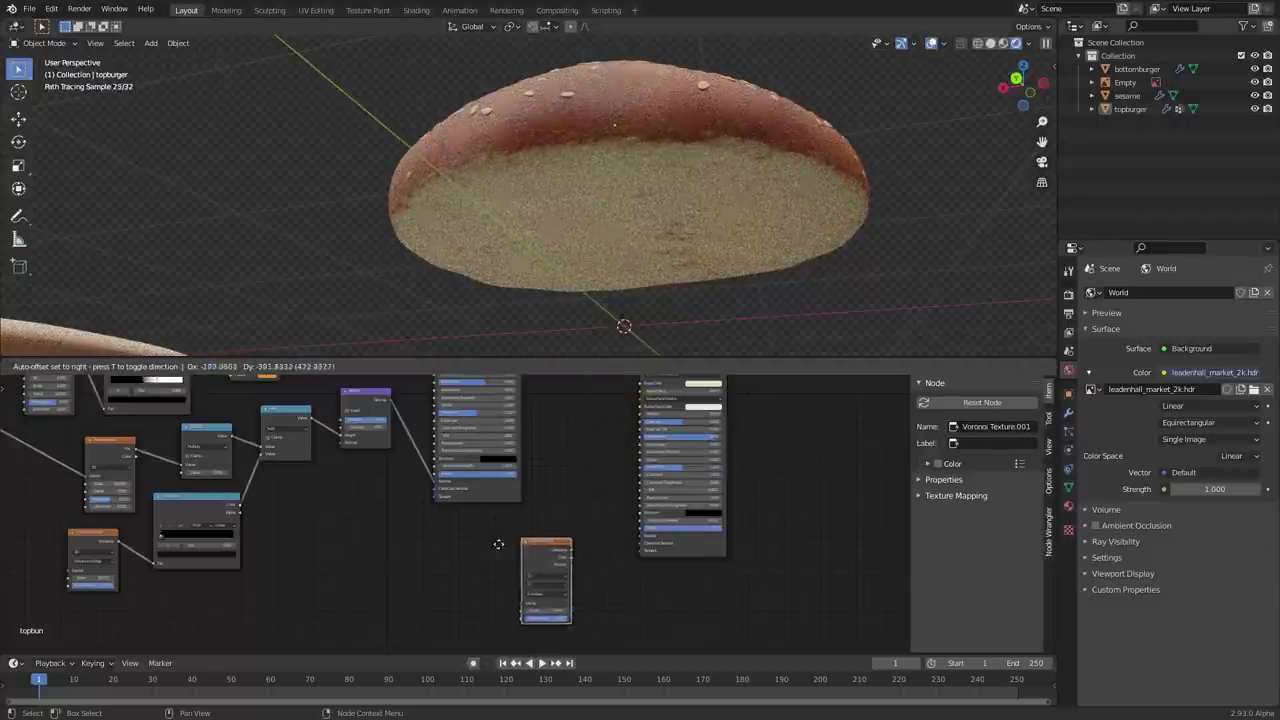
left_click(534, 517)
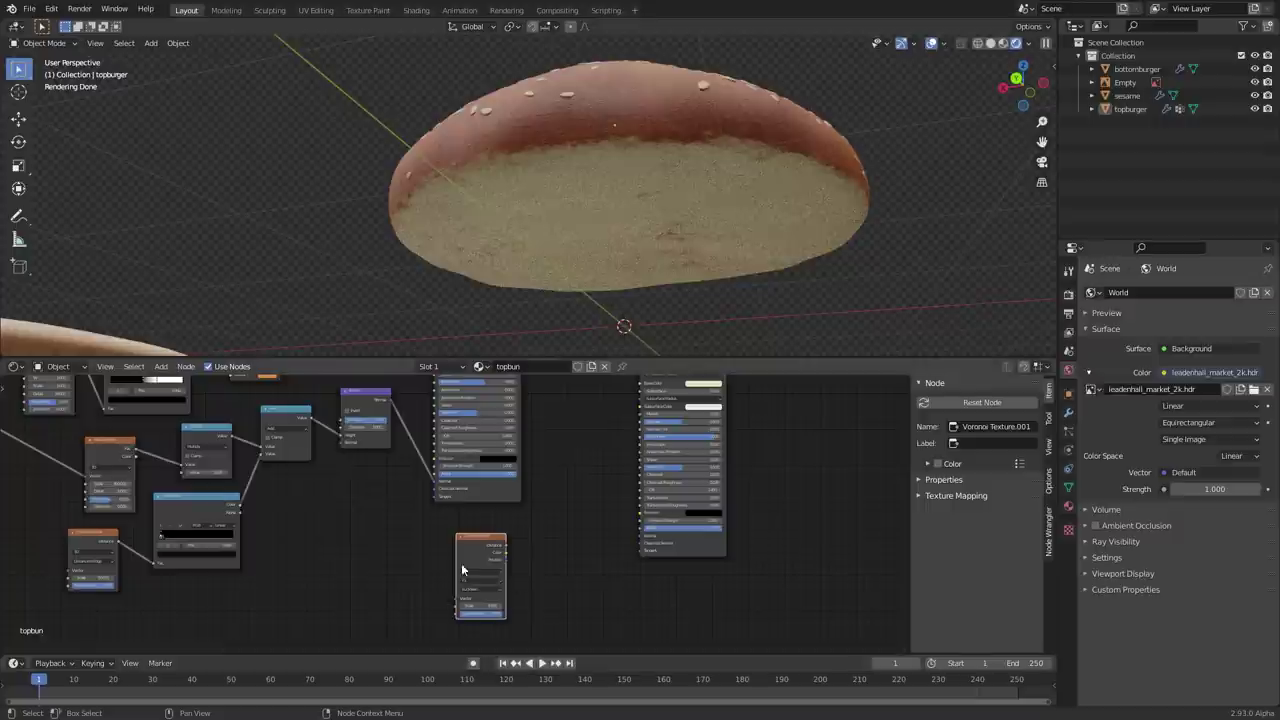
scroll(507, 552, "up", 2)
left_click(510, 568, "ctrl+shift")
left_click_drag(510, 568, 396, 568)
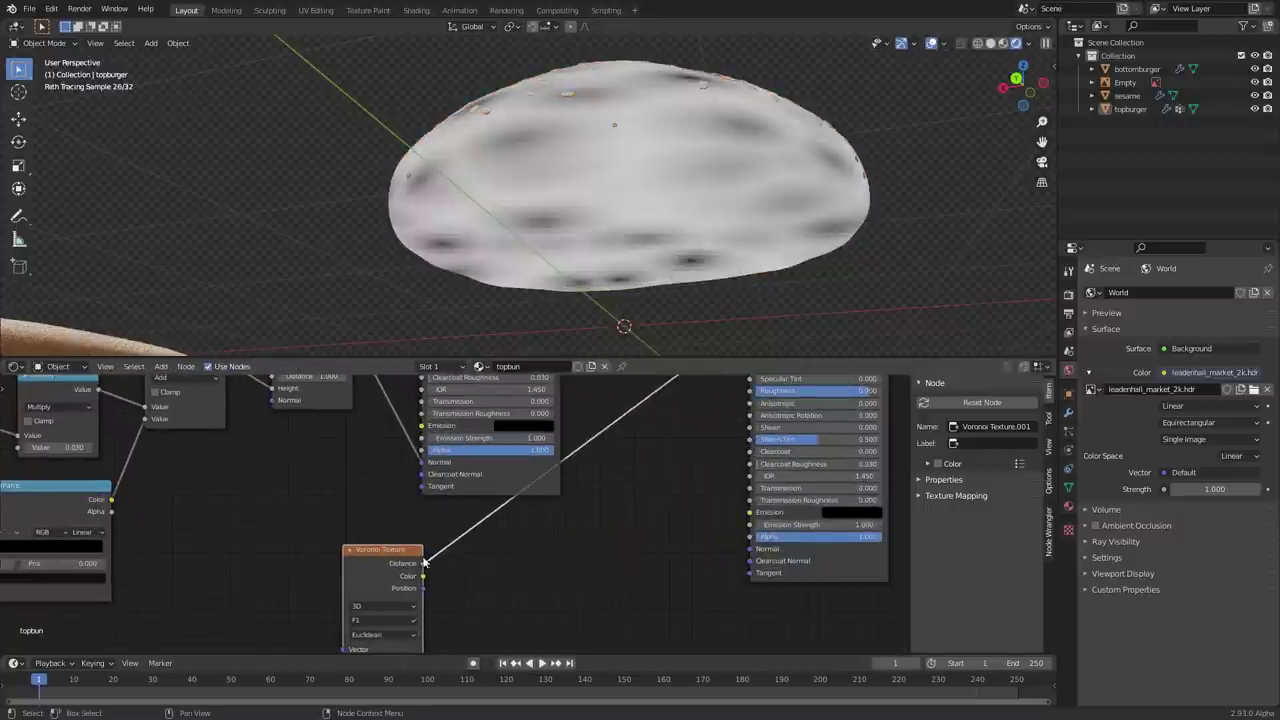
middle_click_drag(427, 549, 397, 483)
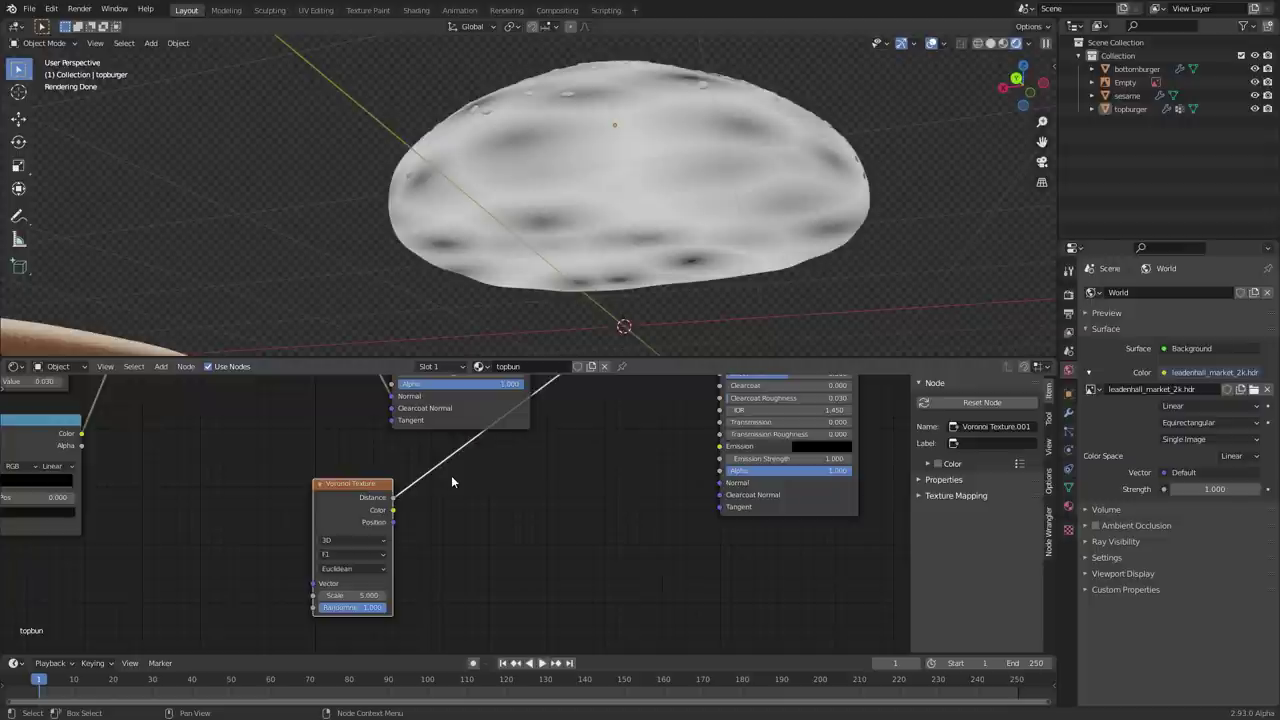
- Set the Voronoi Scale to 25
scroll(460, 477, "up", 2)
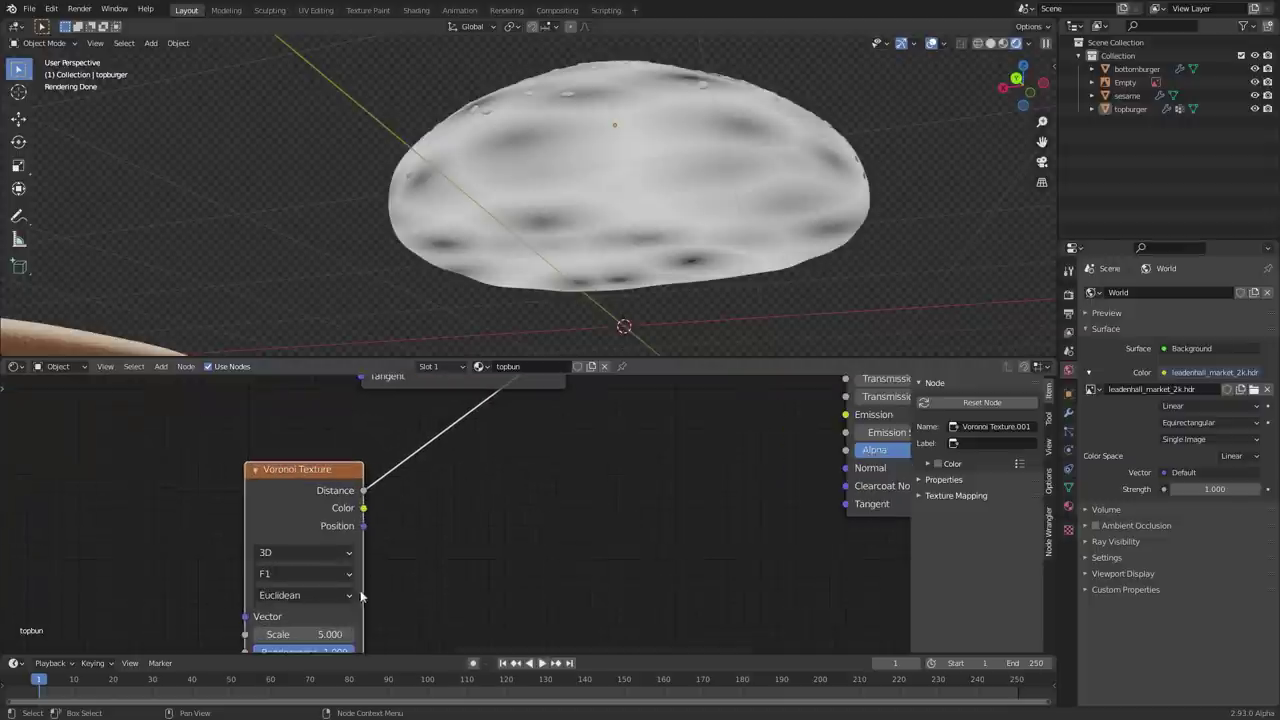
left_click(322, 633)
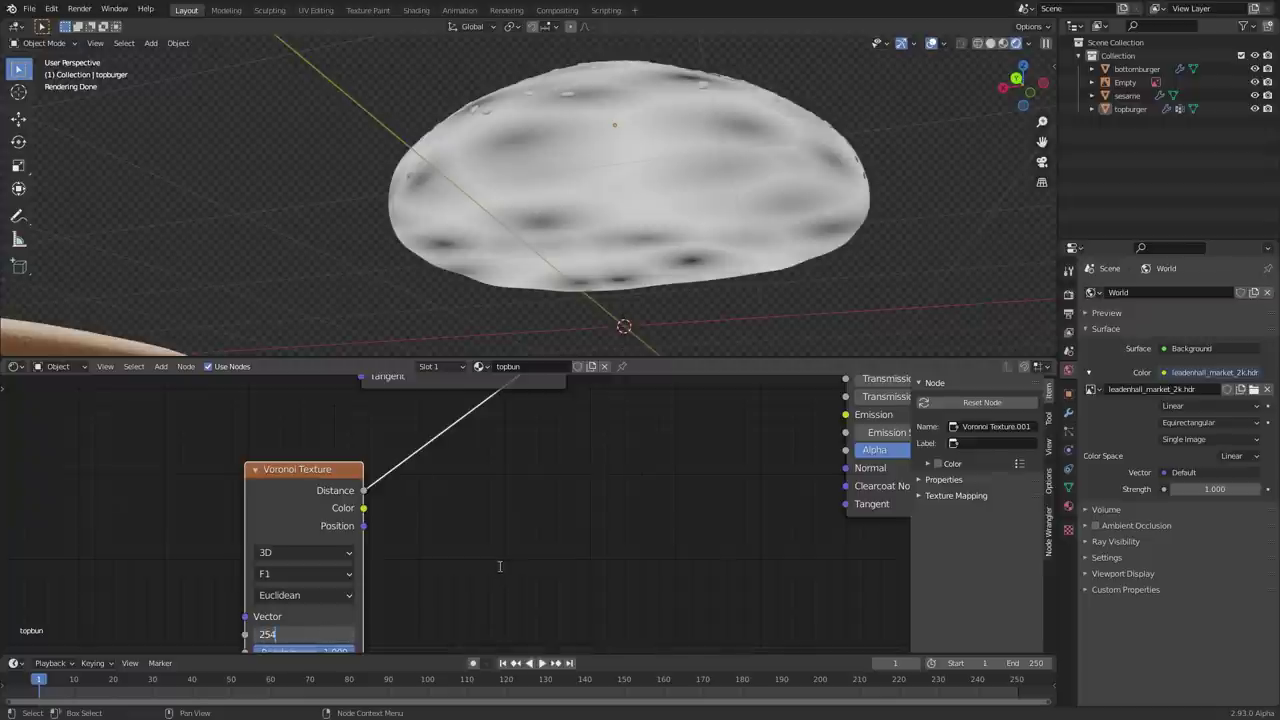
type("25")
key("Return")
middle_click_drag(607, 184, 587, 188)
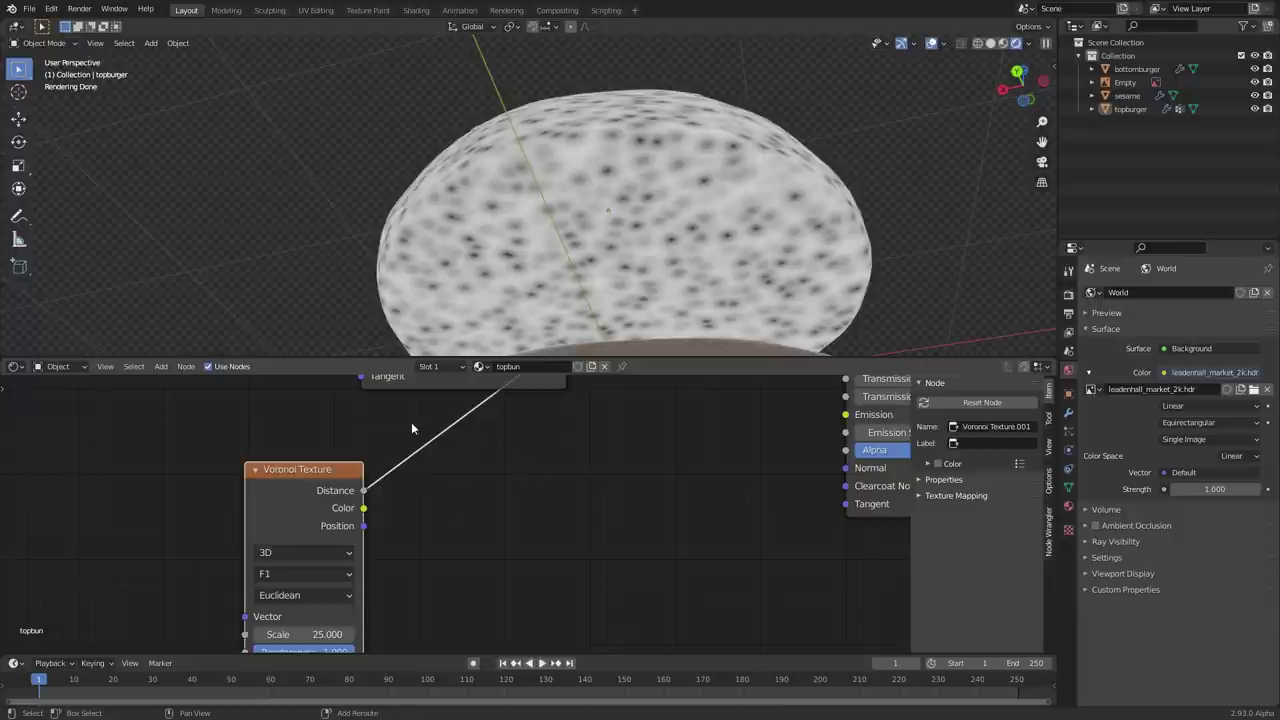
- Insert a Color Ramp after Voronoi Distance and move its black stop to 0.405
key("shift+a")
type("col")
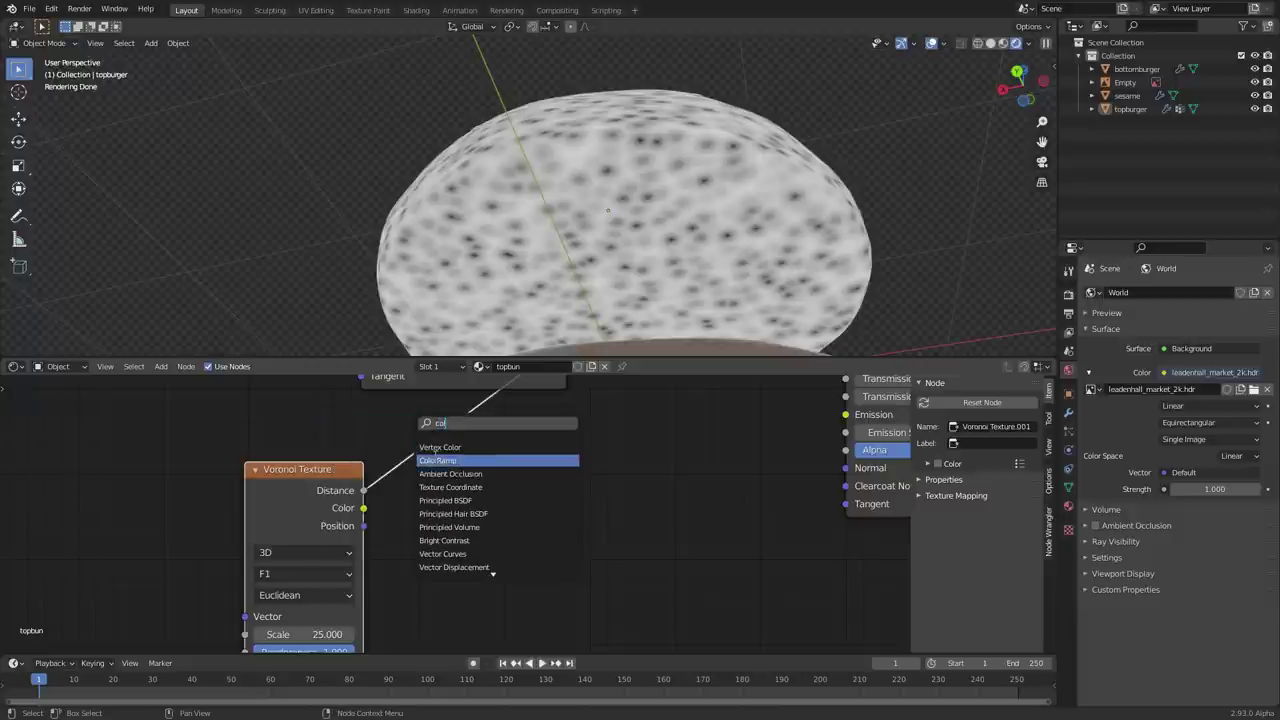
key("Return")
left_click(452, 466)
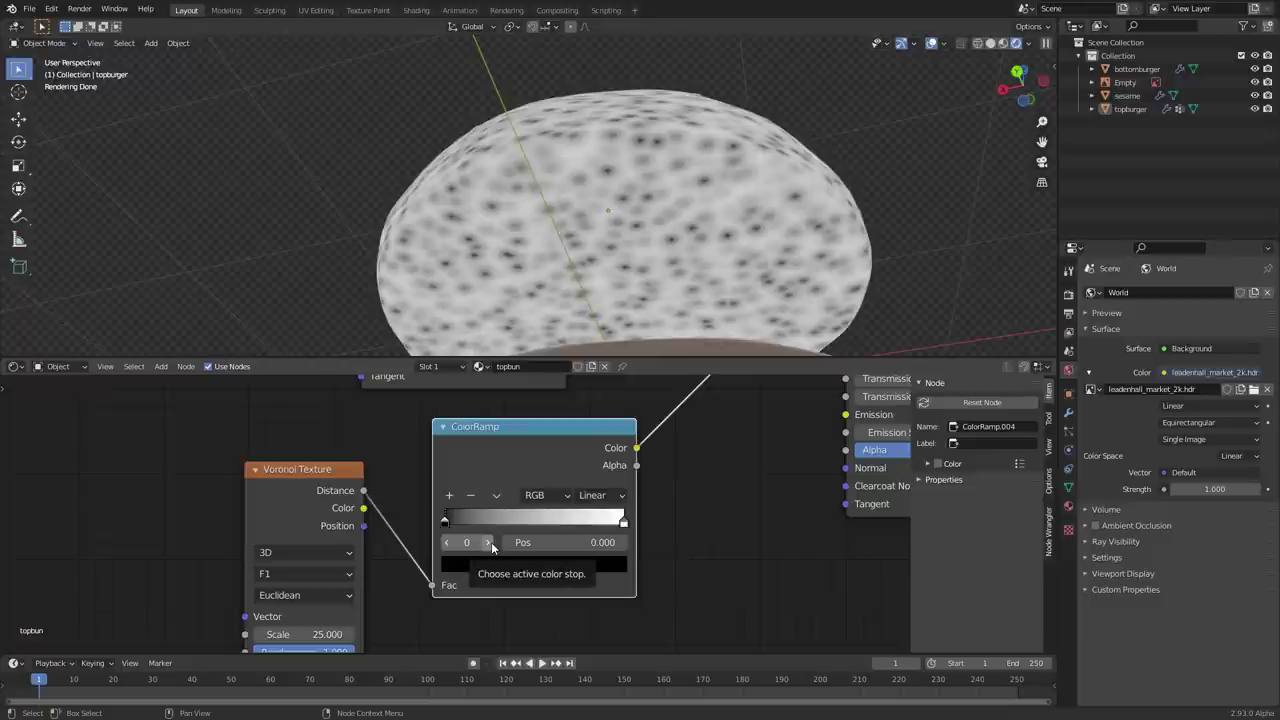
left_click_drag(565, 542, 615, 542)
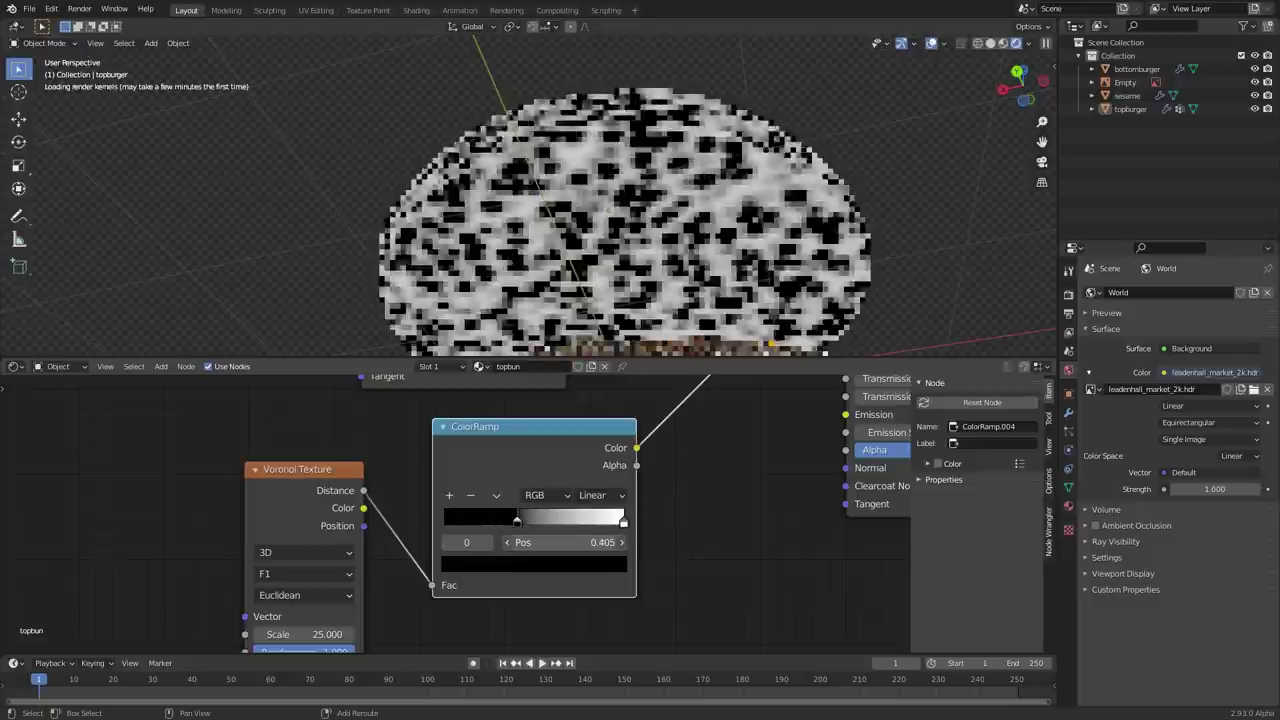
scroll(694, 452, "down", 5)
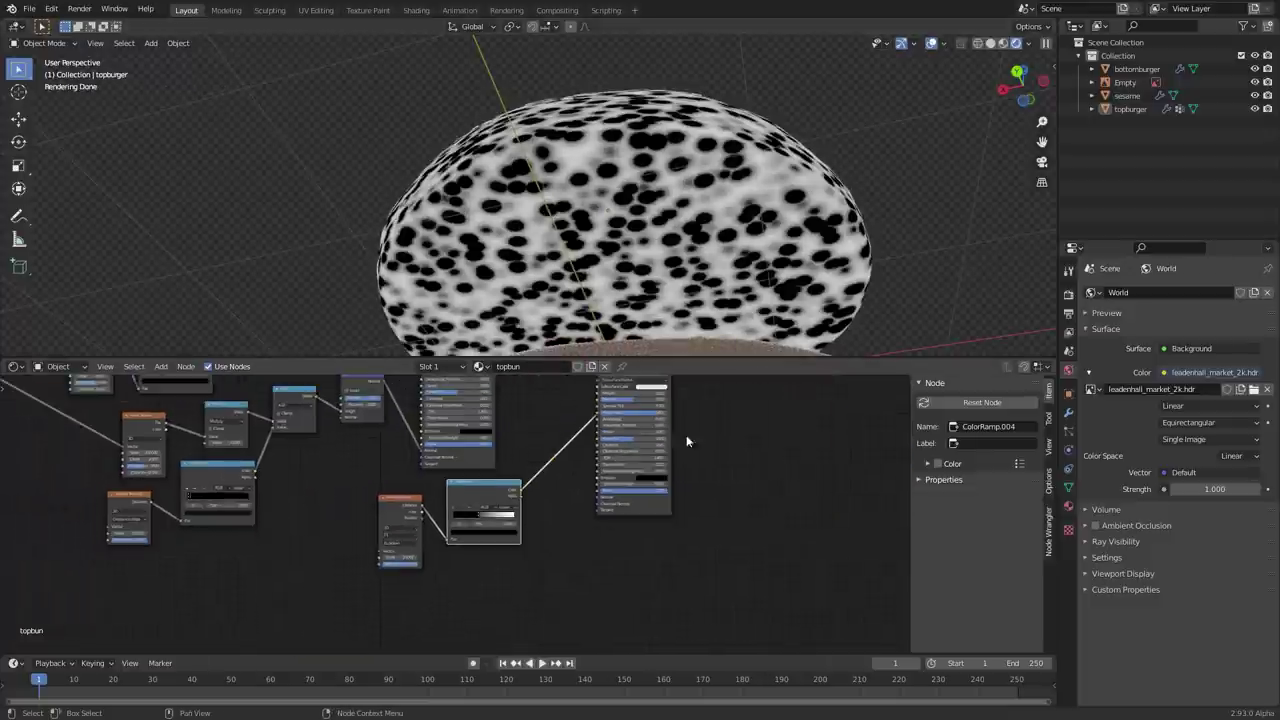
scroll(623, 491, "up", 2, "shift")
- Add a Bump node fed by the Color Ramp into Height, then preview the full material
key("shift+a")
left_click(538, 437)
type("b")
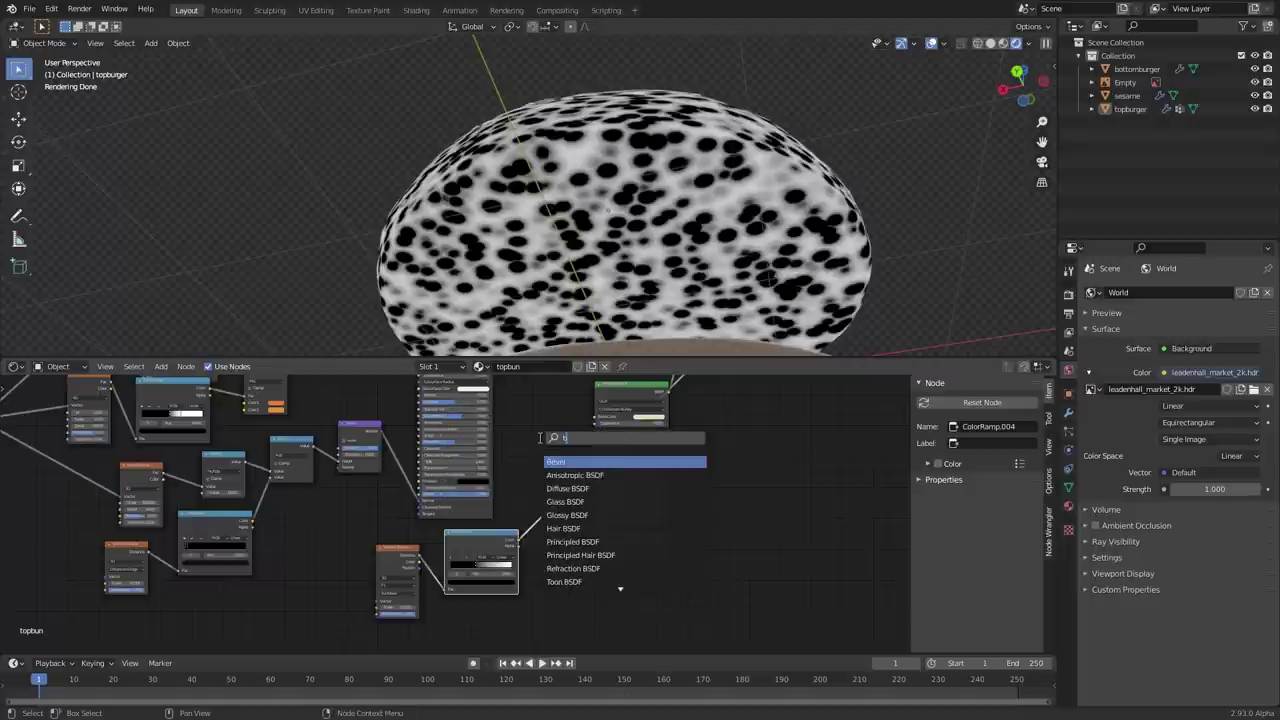
type("um")
key("Return")
left_click(650, 465)
scroll(647, 492, "up", 3)
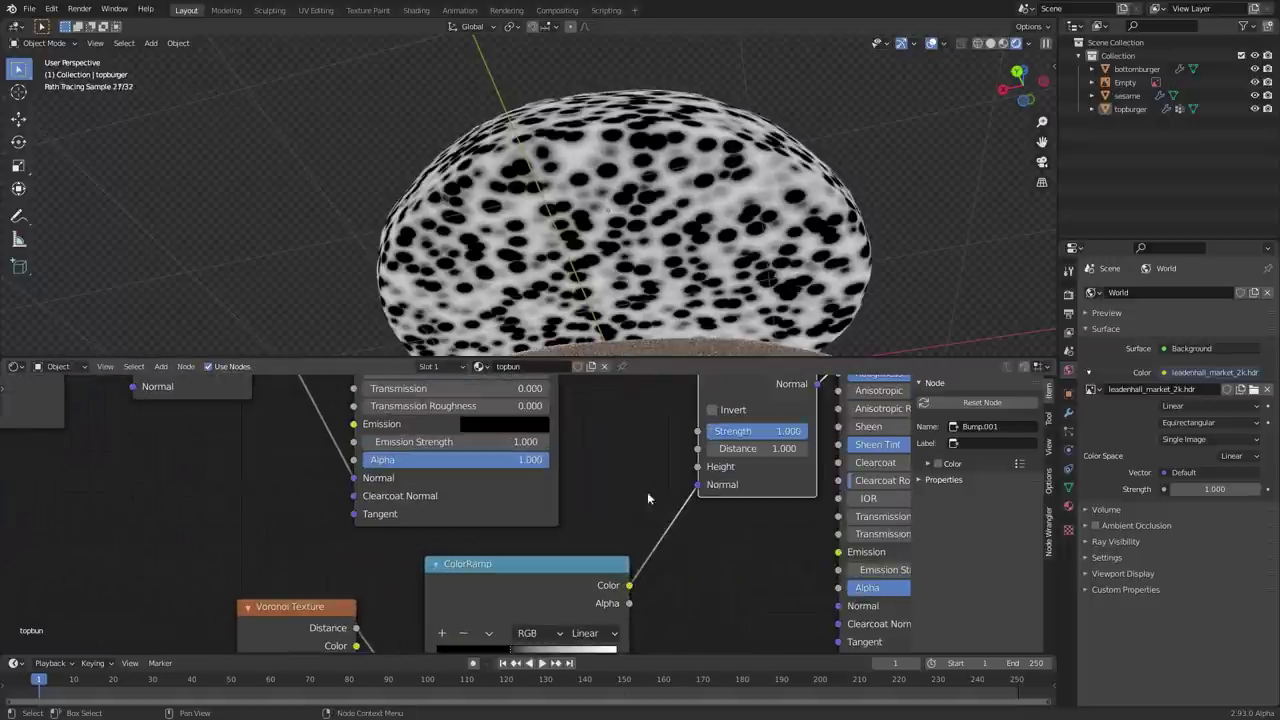
left_click_drag(699, 485, 630, 587)
scroll(630, 585, "down", 3)
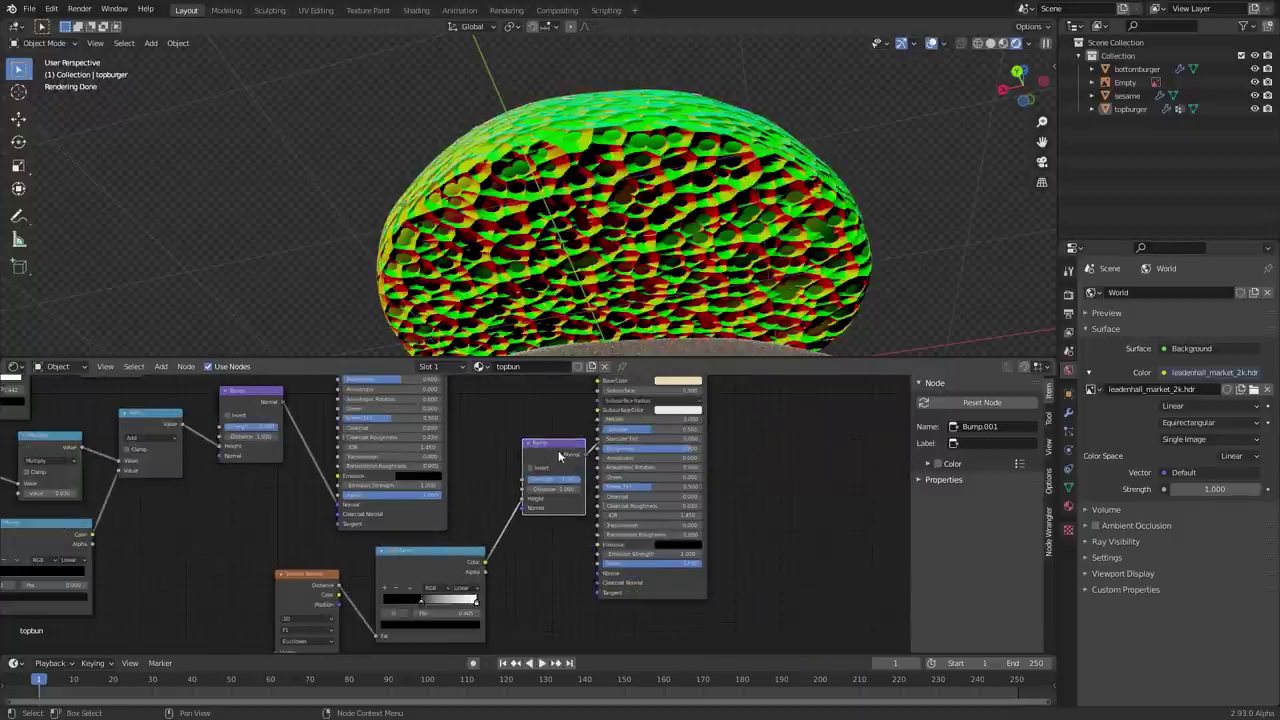
left_click_drag(583, 473, 570, 540)
middle_click_drag(660, 400, 660, 490)
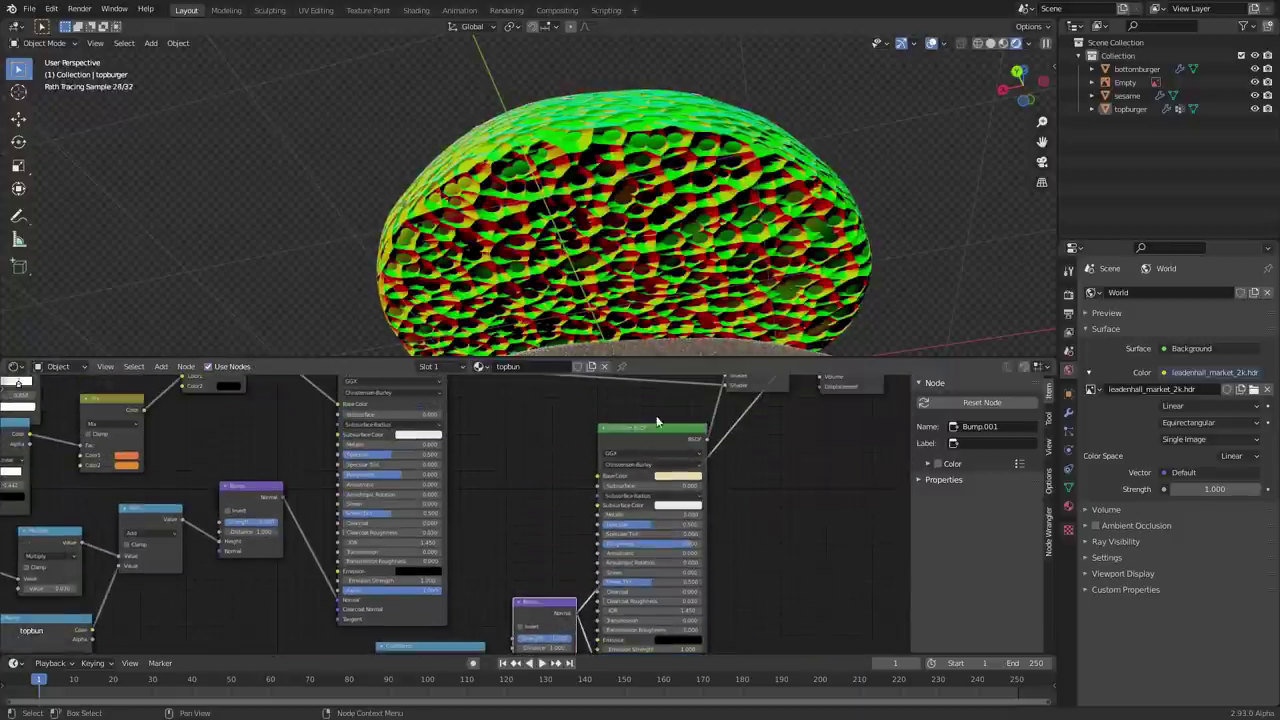
middle_click_drag(748, 400, 662, 518)
left_click(662, 460, "ctrl+shift")
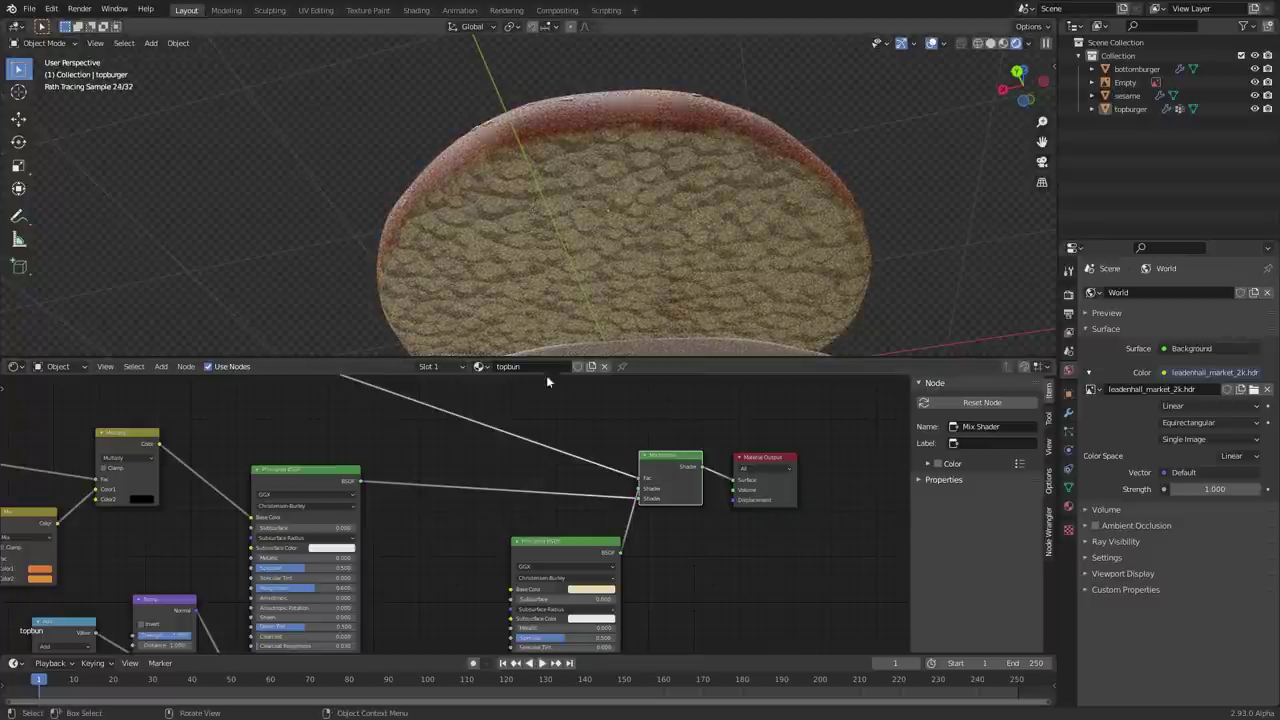
- Change the Voronoi Scale to 100, then settle on 75
middle_click_drag(423, 551, 516, 447)
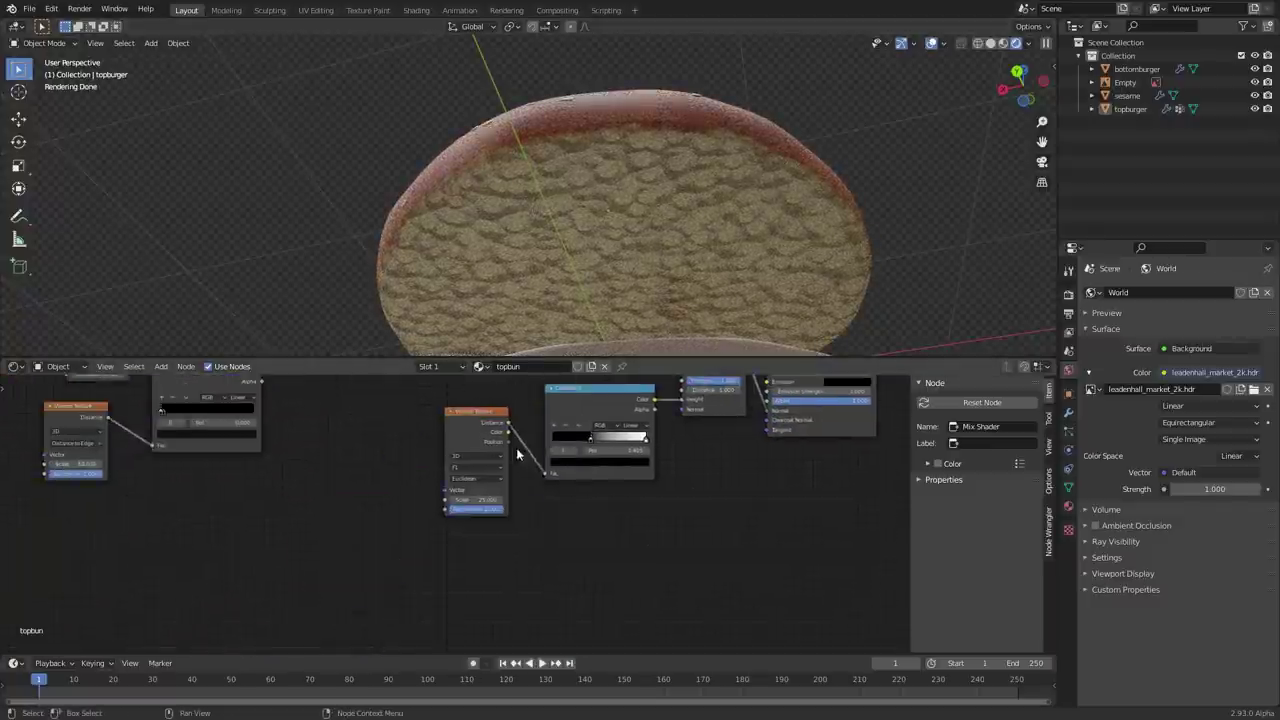
scroll(490, 479, "up", 4)
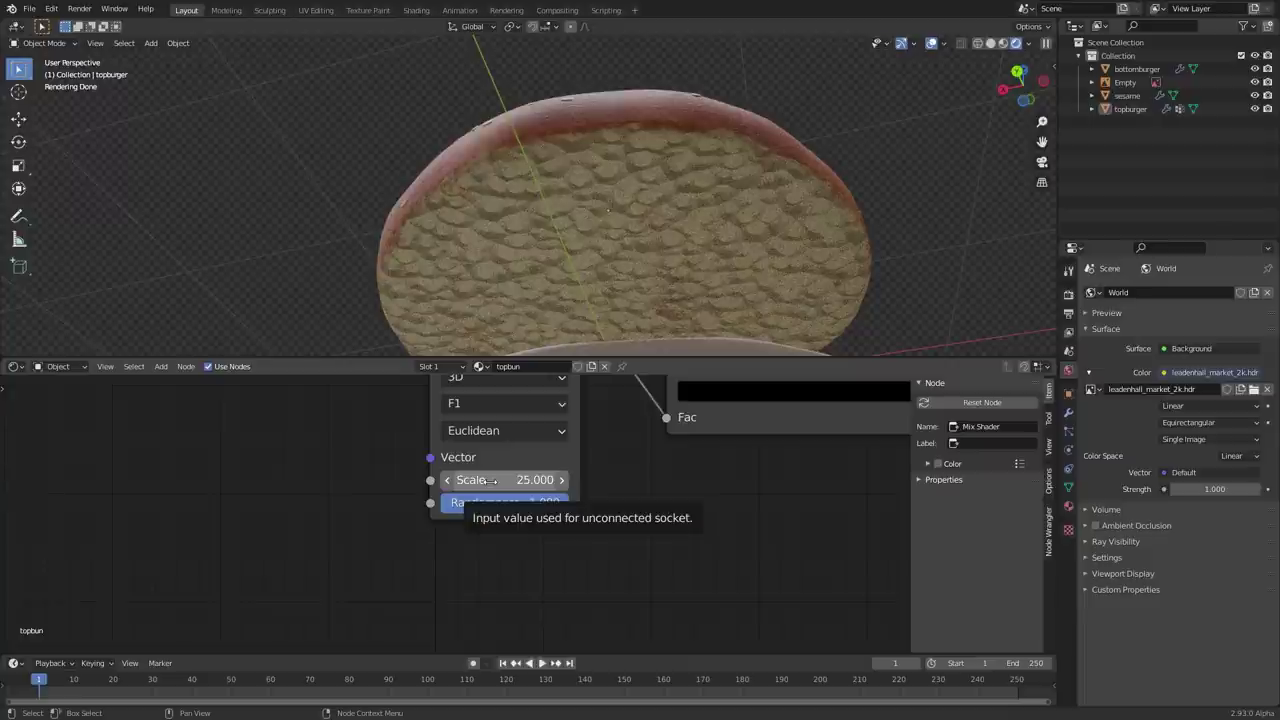
left_click(490, 480)
type("1")
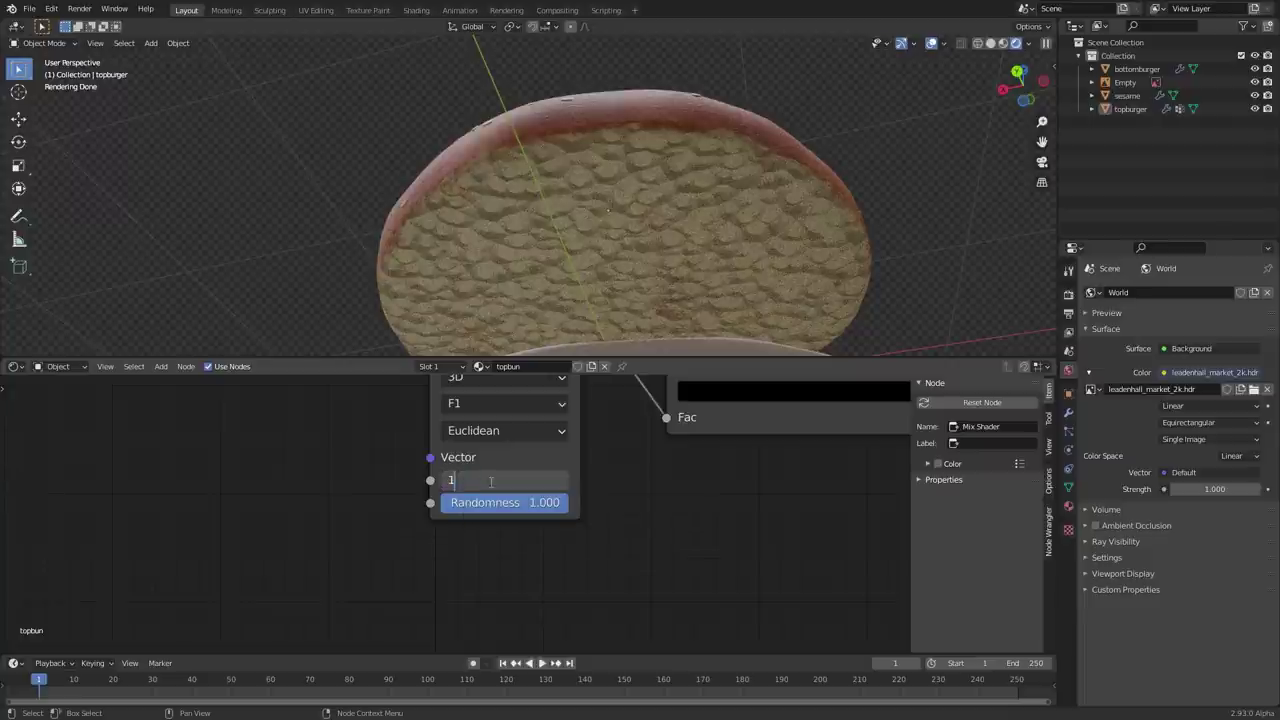
type("00")
key("Return")
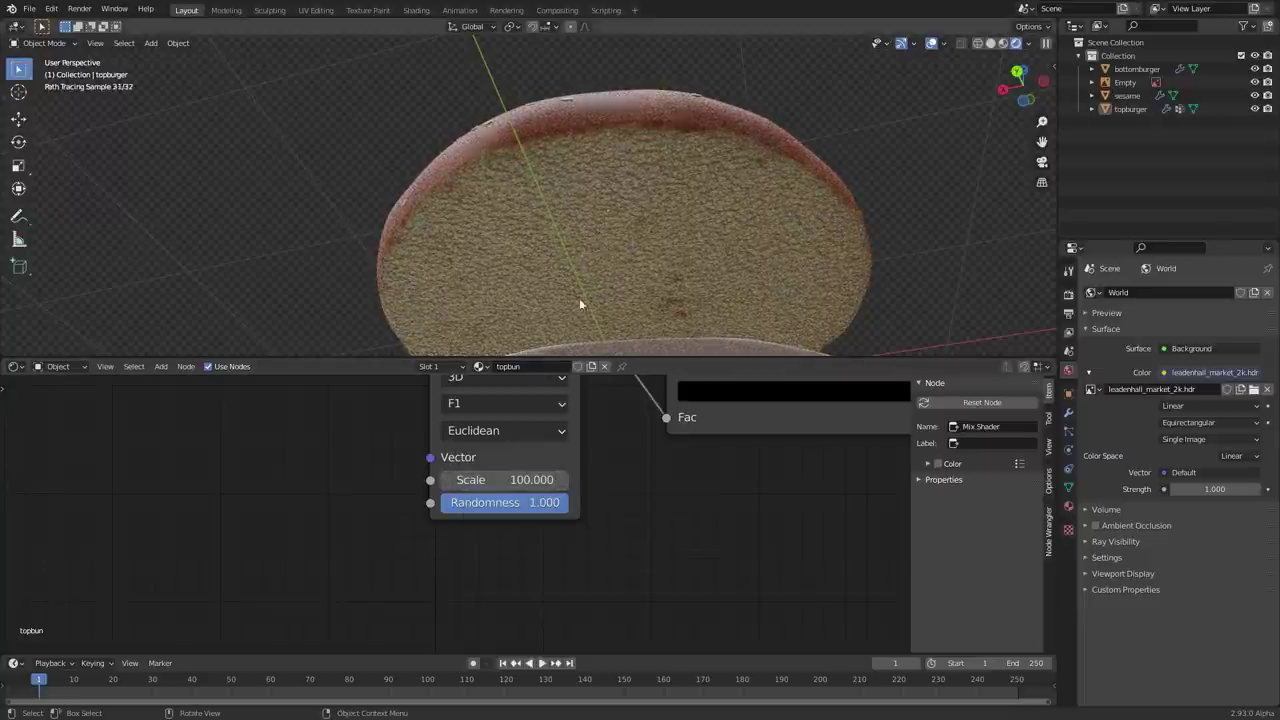
left_click(514, 476)
type("75")
key("Return")
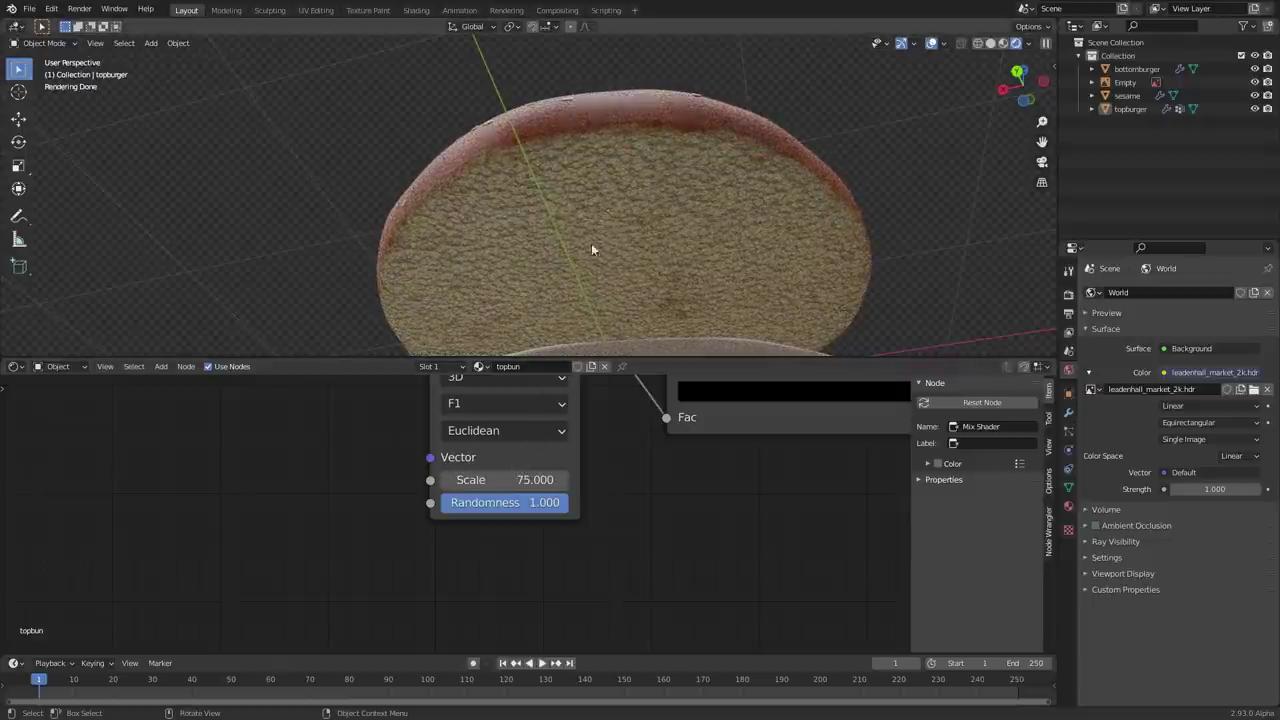
- Test Voronoi Randomness at 0, restore it to 1, and save the file
middle_click_drag(560, 400, 498, 488)
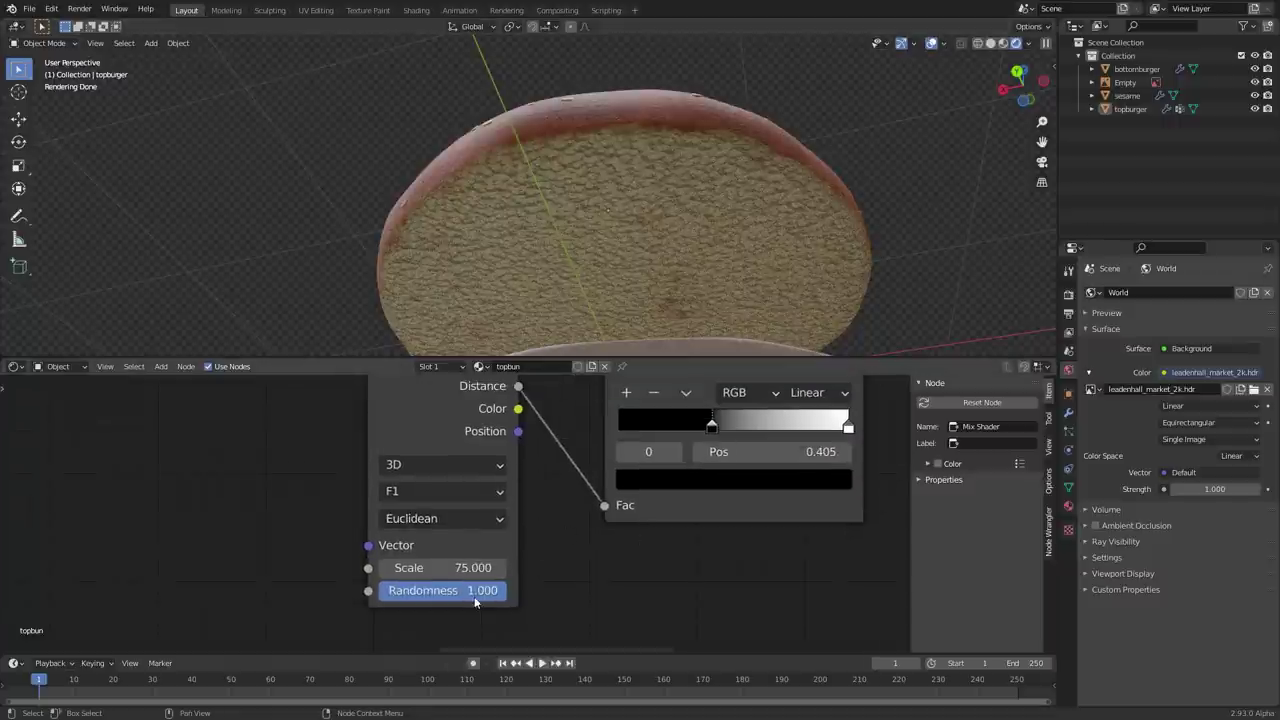
left_click_drag(443, 590, 303, 590)
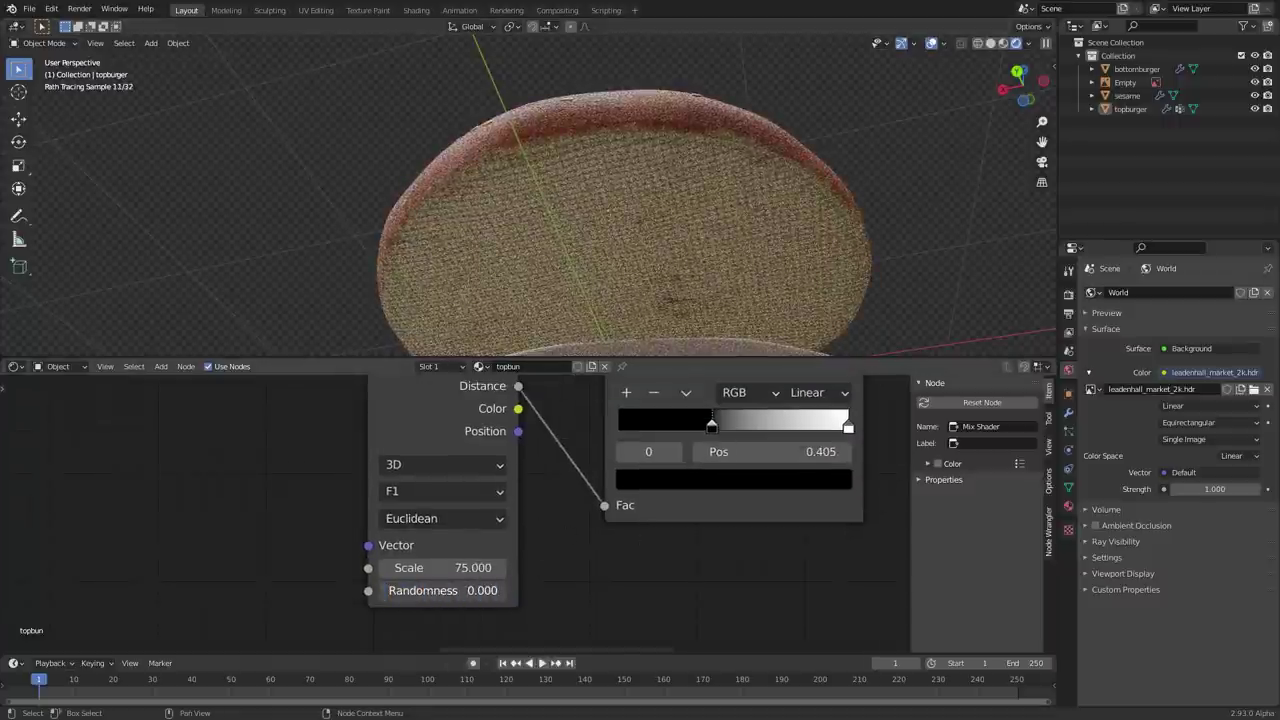
scroll(590, 460, "down", 3)
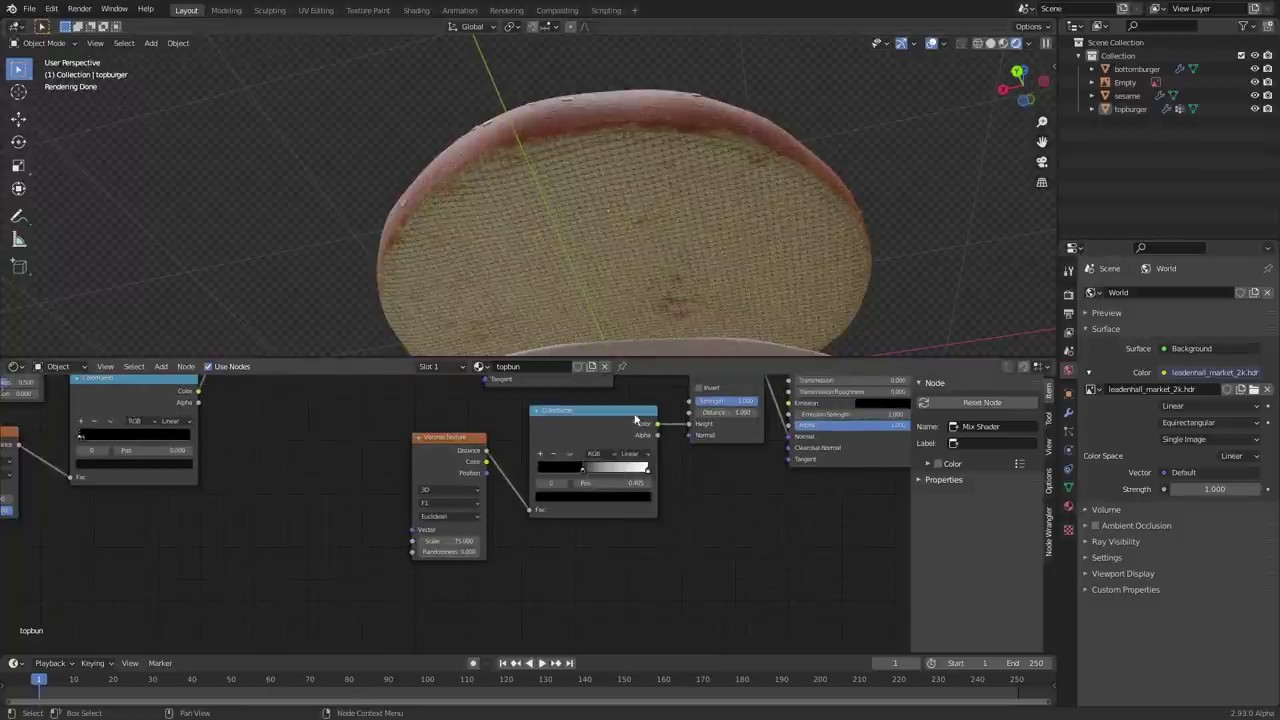
left_click(597, 458, "ctrl+shift")
left_click_drag(460, 561, 600, 561)
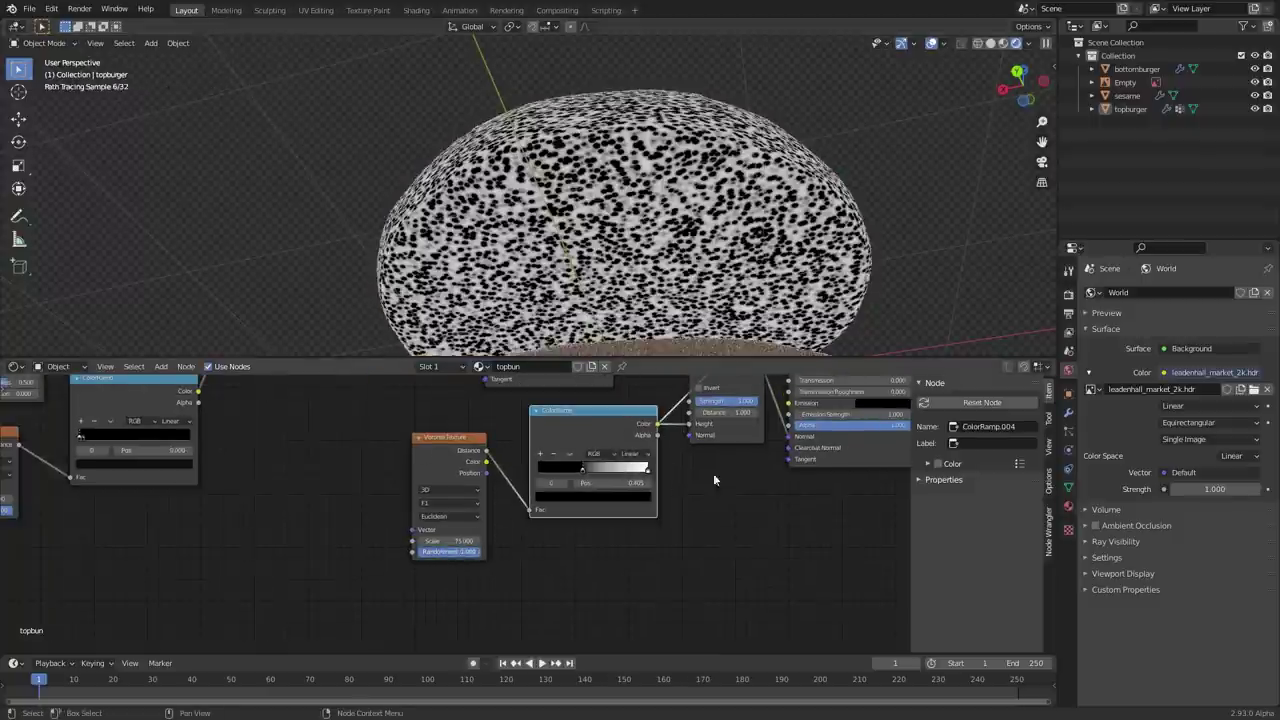
middle_click_drag(713, 473, 611, 645)
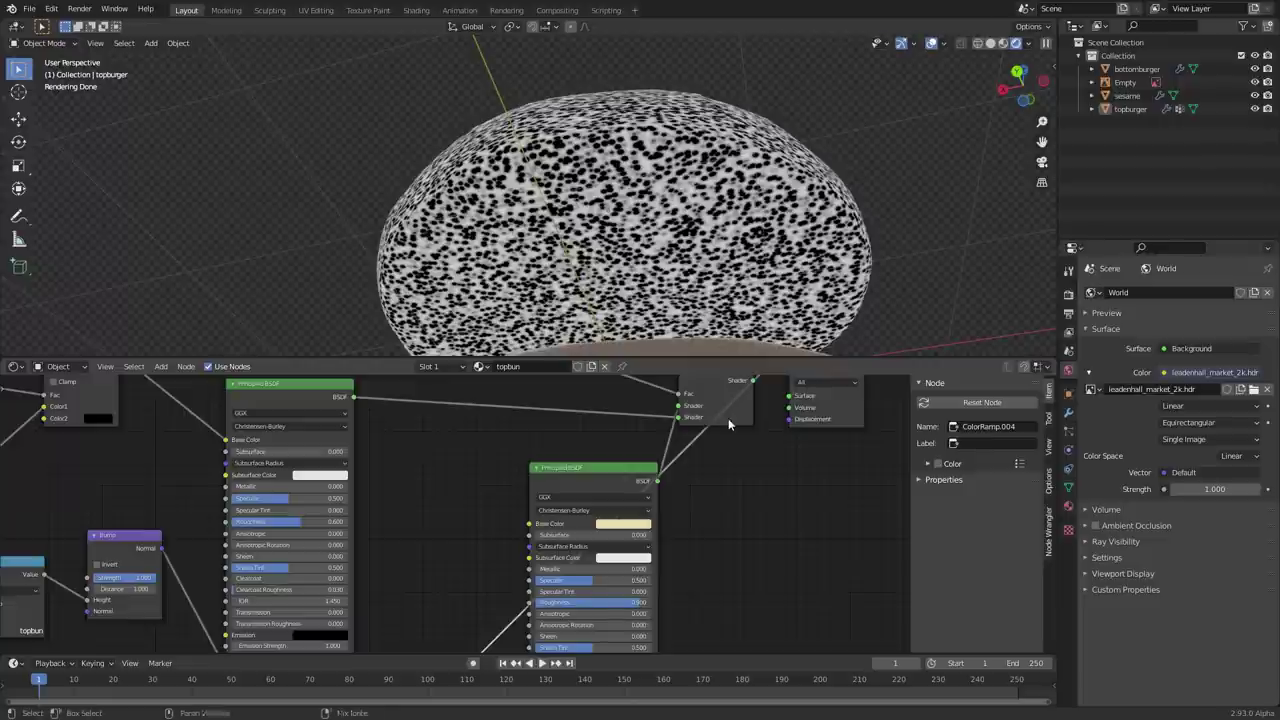
middle_click_drag(728, 418, 684, 505)
left_click(686, 456, "ctrl+shift")
middle_click_drag(686, 456, 770, 370)
middle_click_drag(300, 640, 540, 480)
scroll(539, 480, "up", 2)
key("ctrl+s")
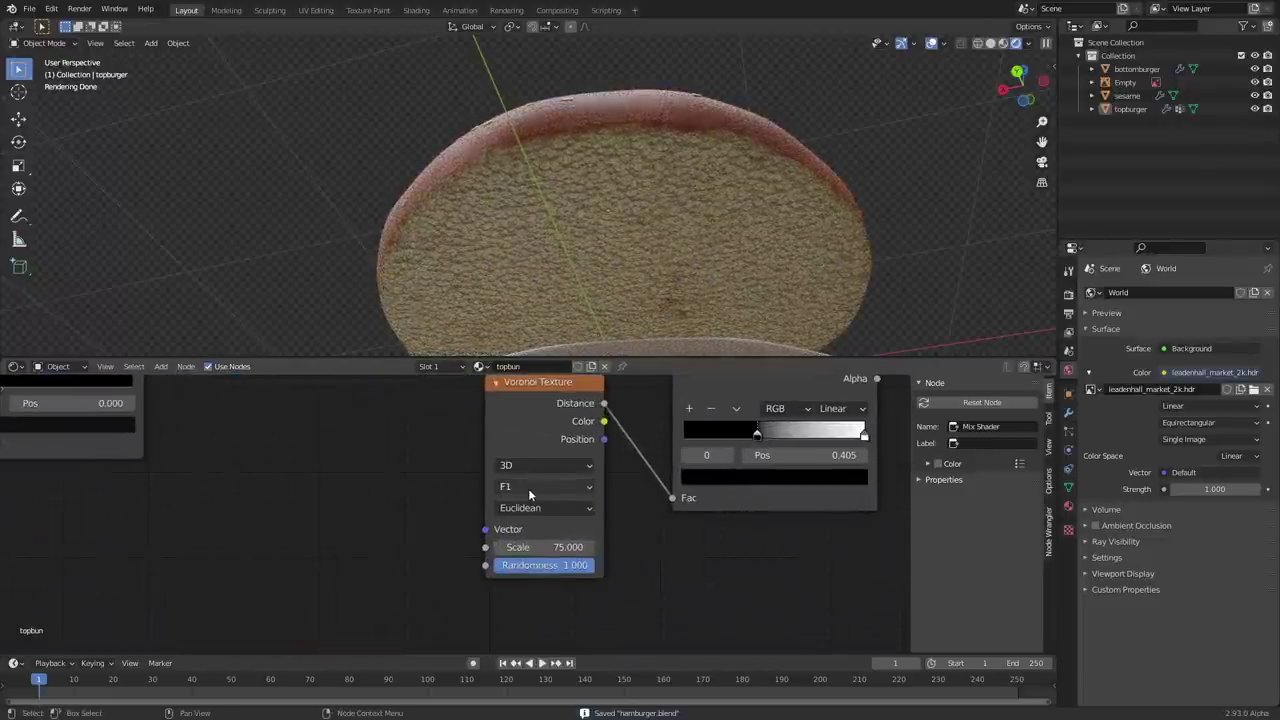
- Try the Voronoi features F2, F1 and Smooth F1, then settle on F2
left_click(528, 488)
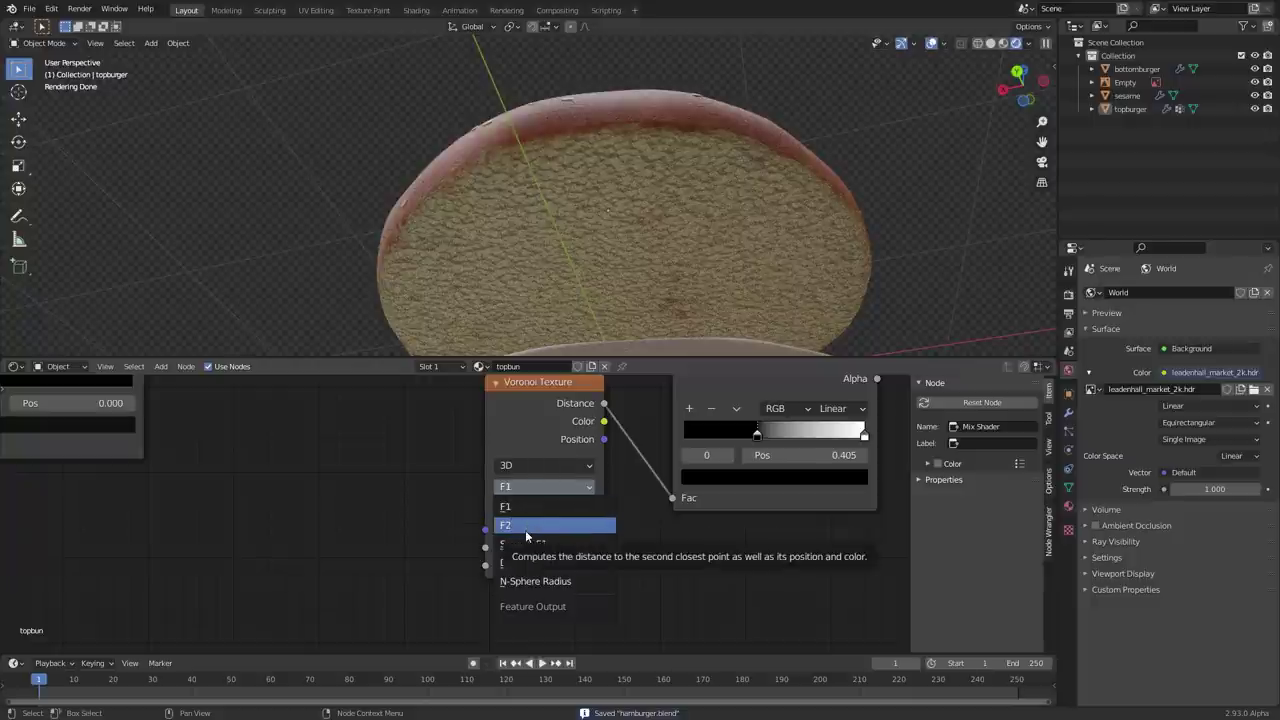
left_click(525, 526)
scroll(596, 234, "up", 3)
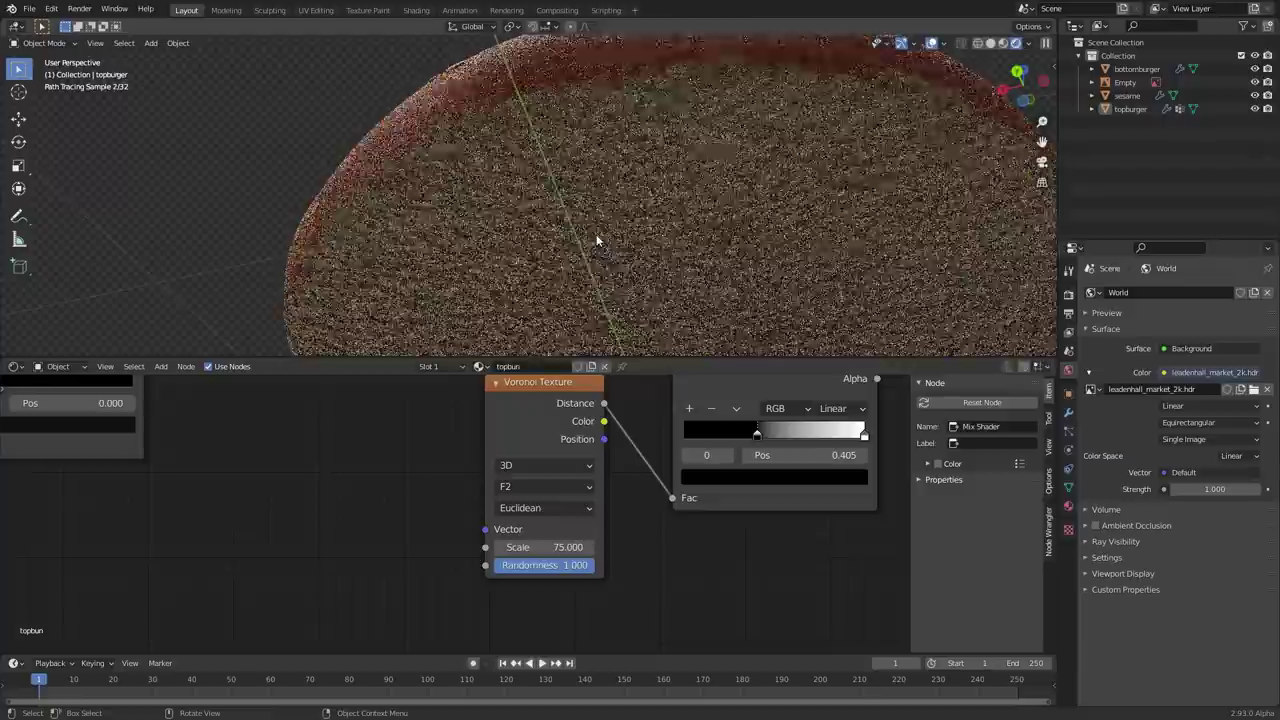
left_click(525, 487)
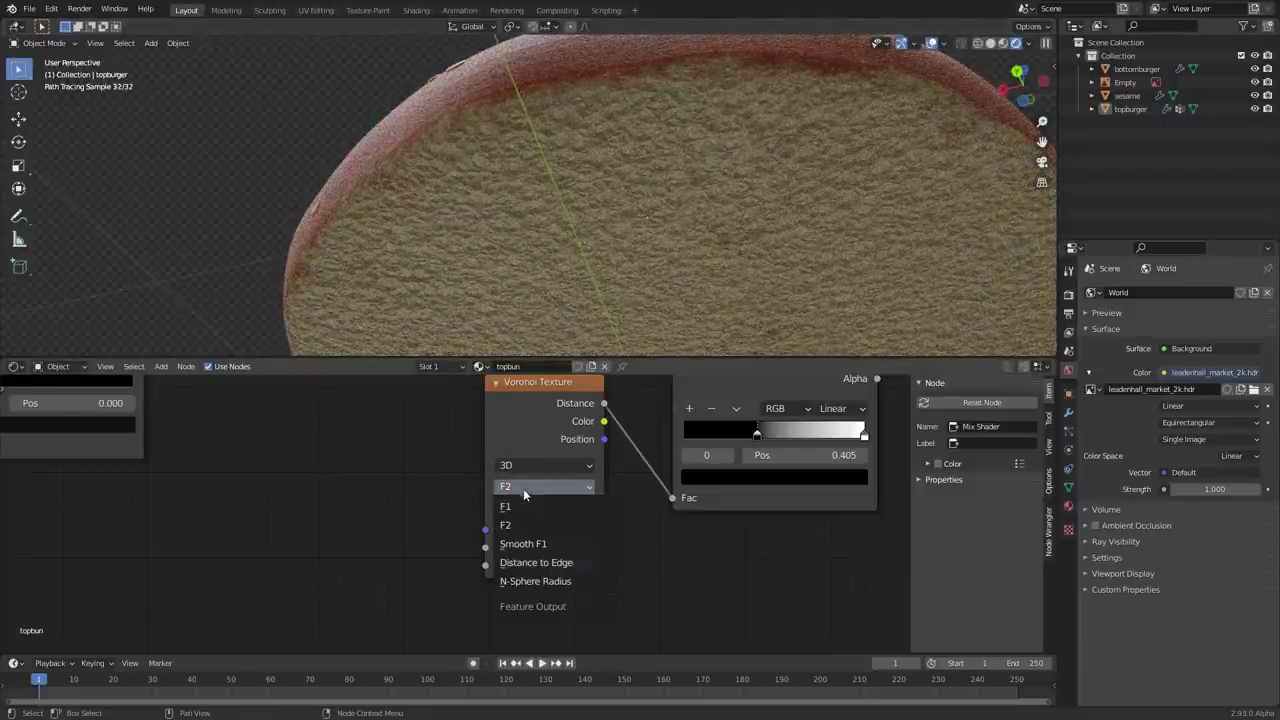
left_click(521, 507)
left_click(520, 486)
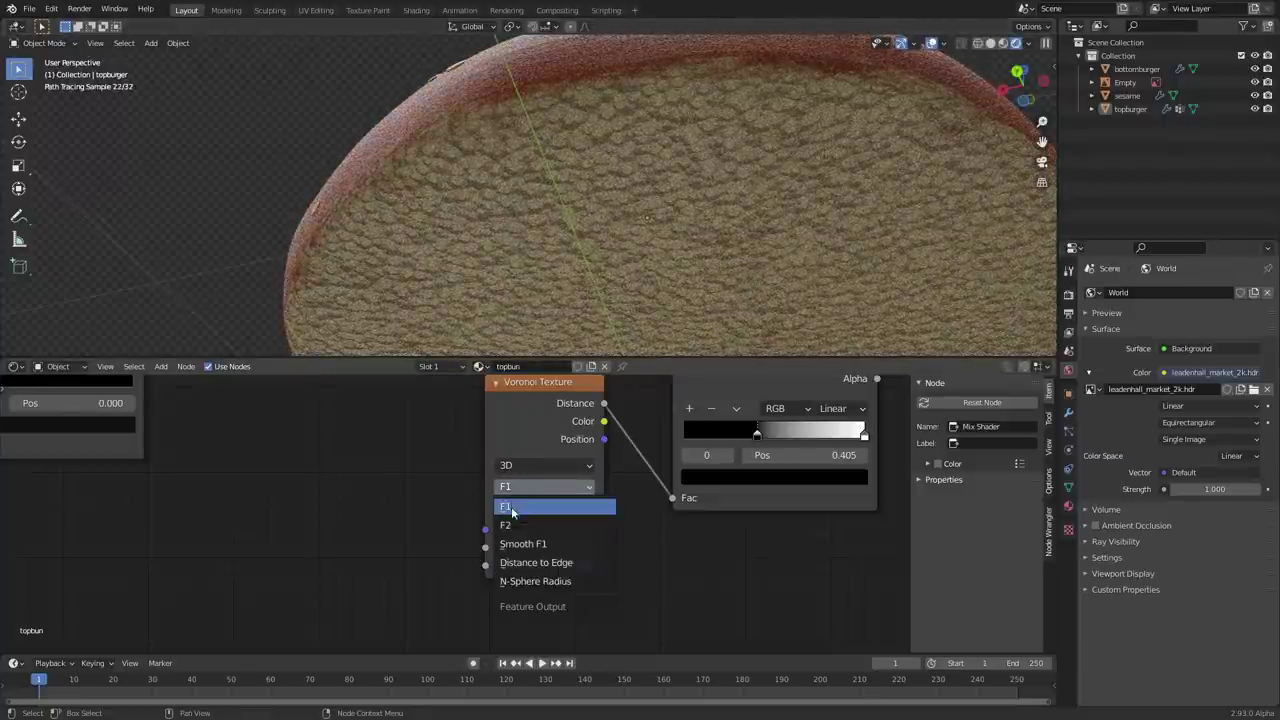
left_click(515, 524)
left_click(517, 488)
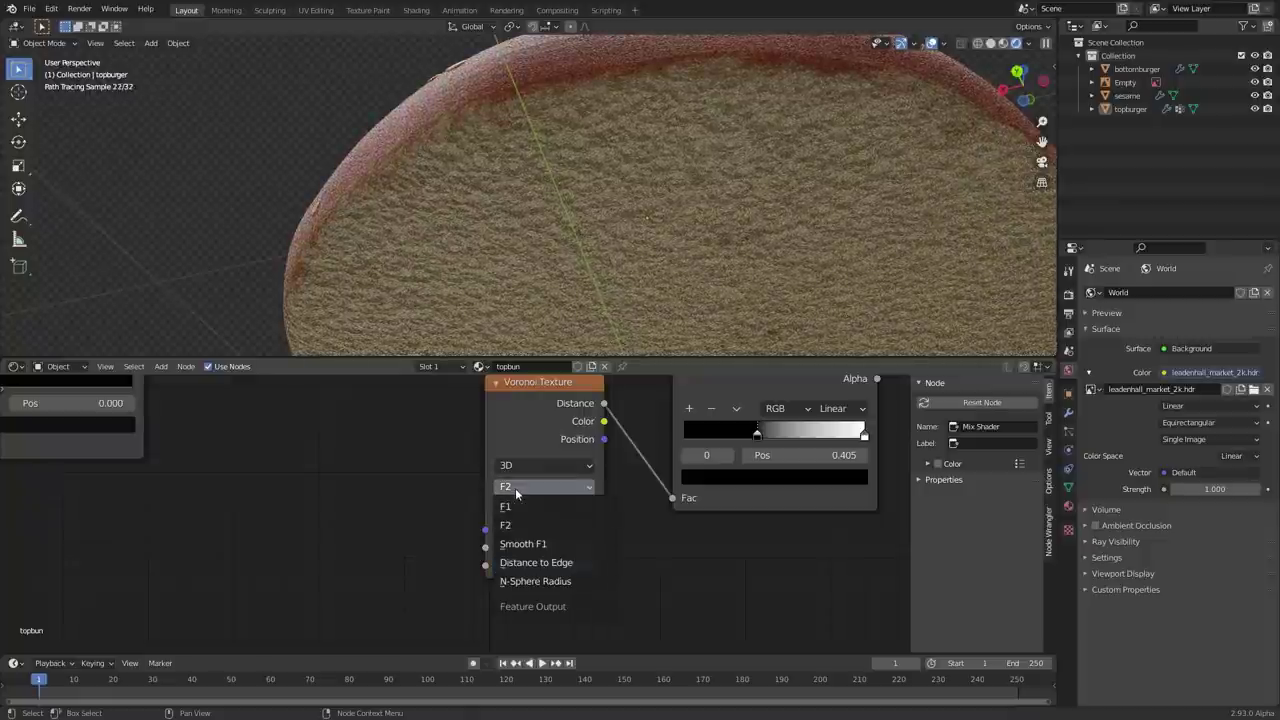
left_click(523, 543)
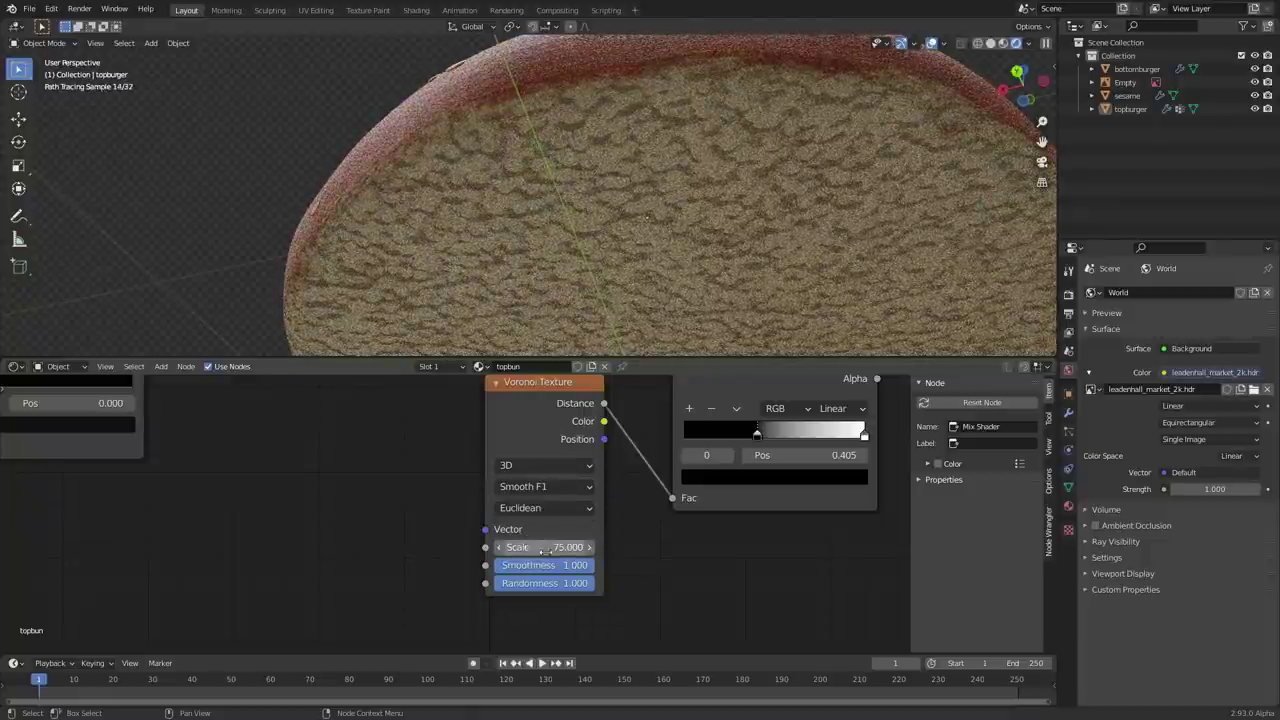
left_click_drag(563, 571, 590, 571)
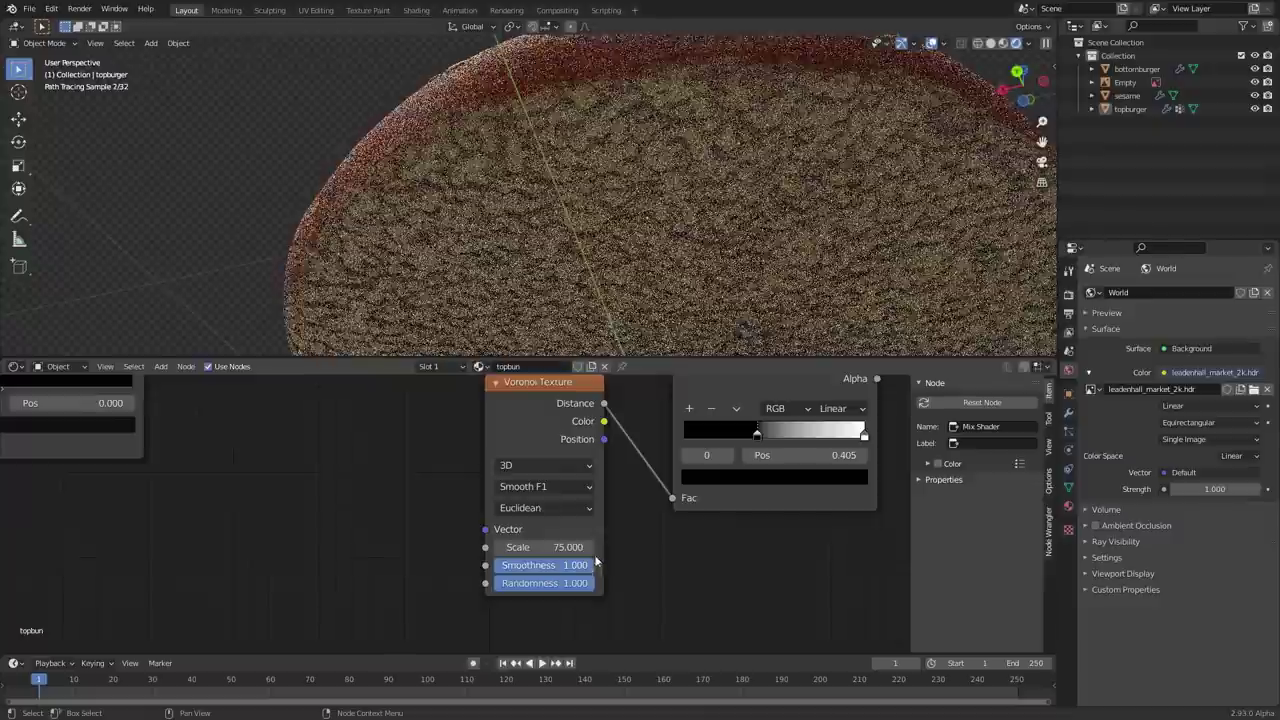
left_click(522, 488)
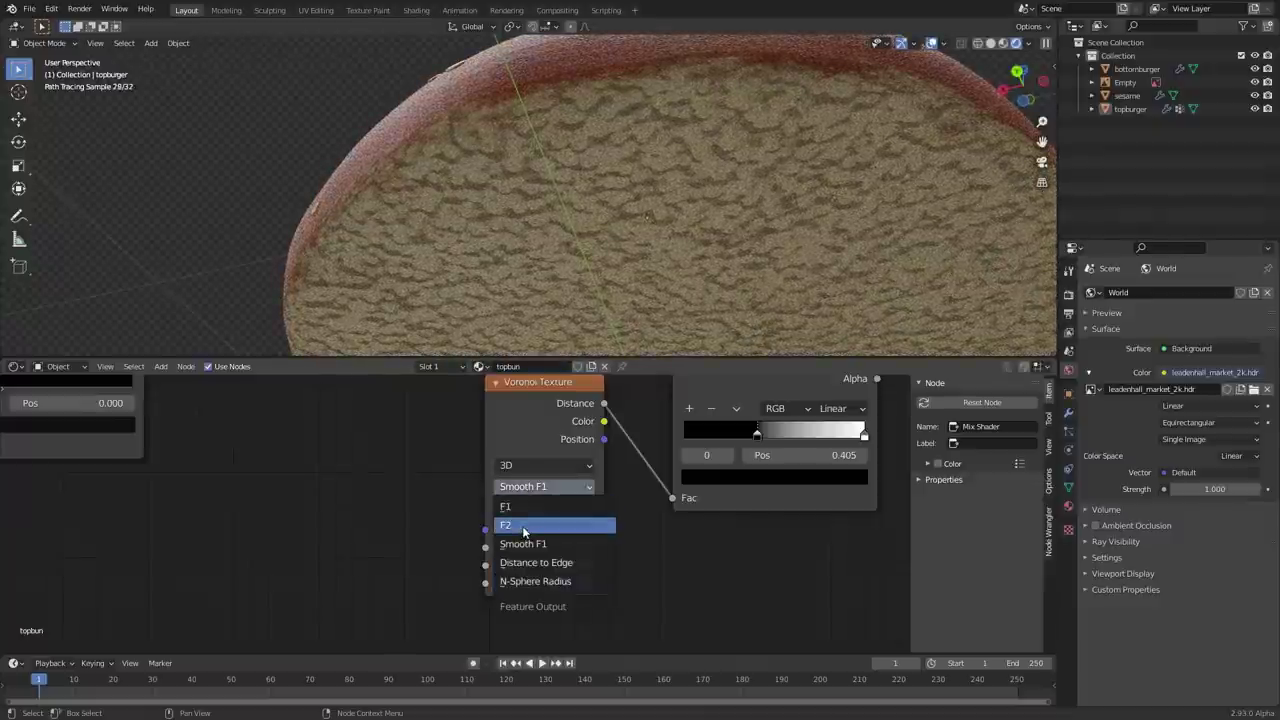
left_click(523, 526)
scroll(750, 205, "down", 6)
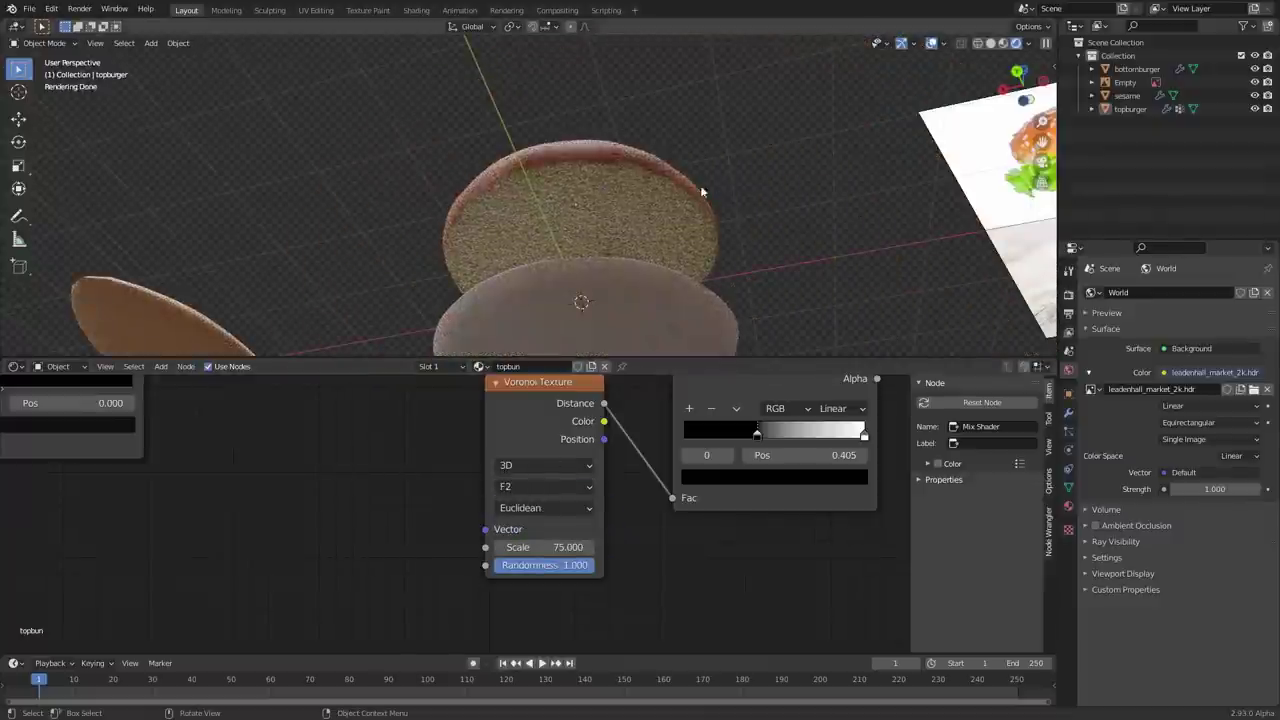
- Set the ColorRamp stop position to 0.02 in the top bun material
middle_click_drag(701, 187, 697, 238)
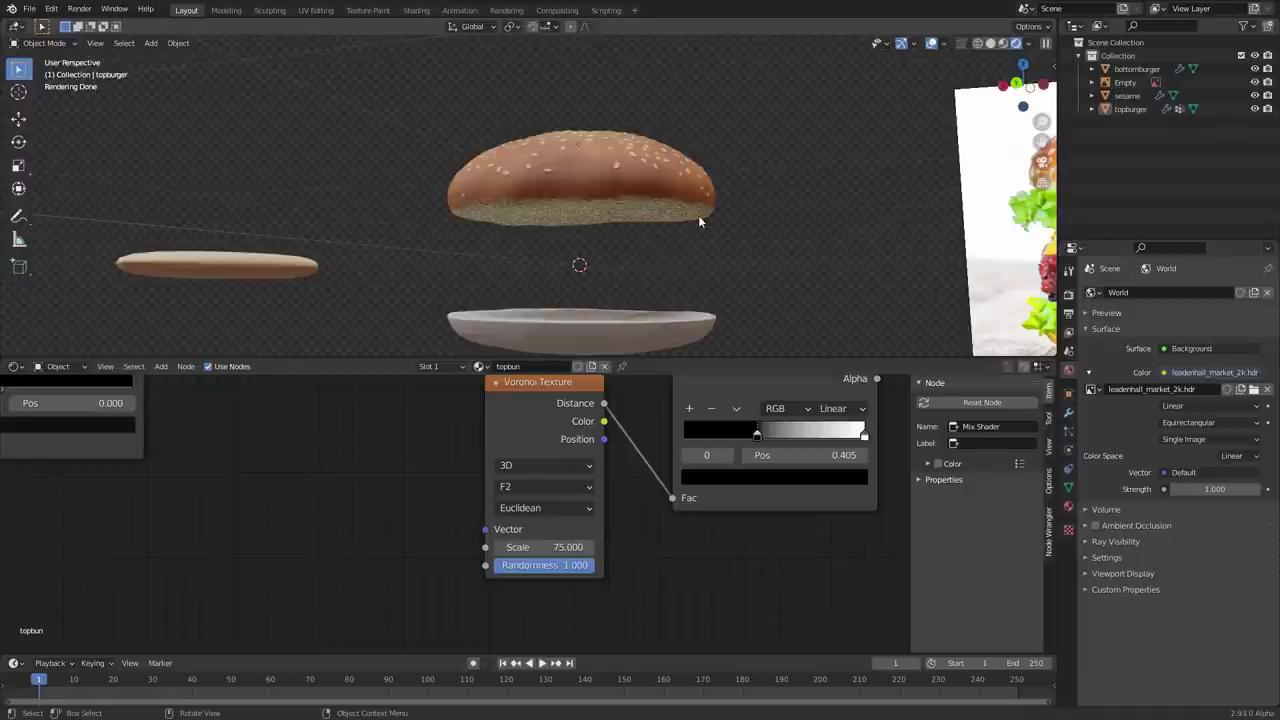
middle_click_drag(389, 537, 554, 489)
scroll(600, 200, "up", 3)
scroll(522, 451, "up", 5, "shift")
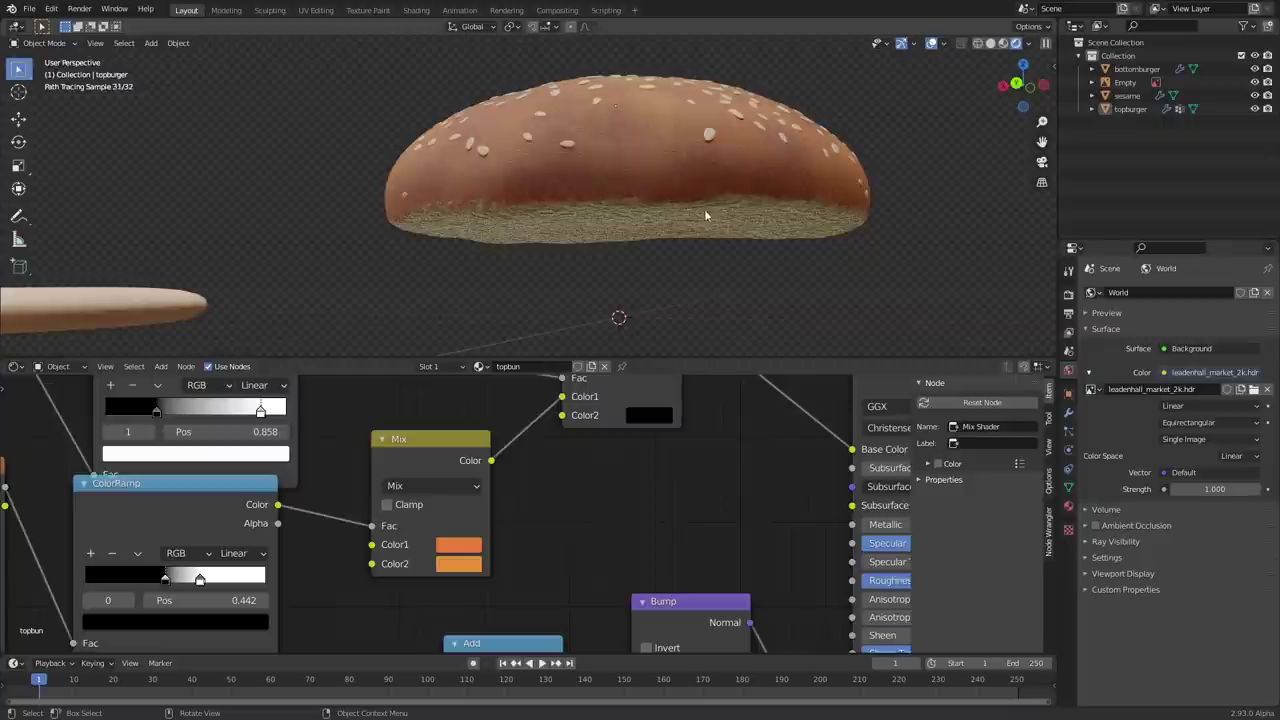
scroll(522, 455, "down", 5)
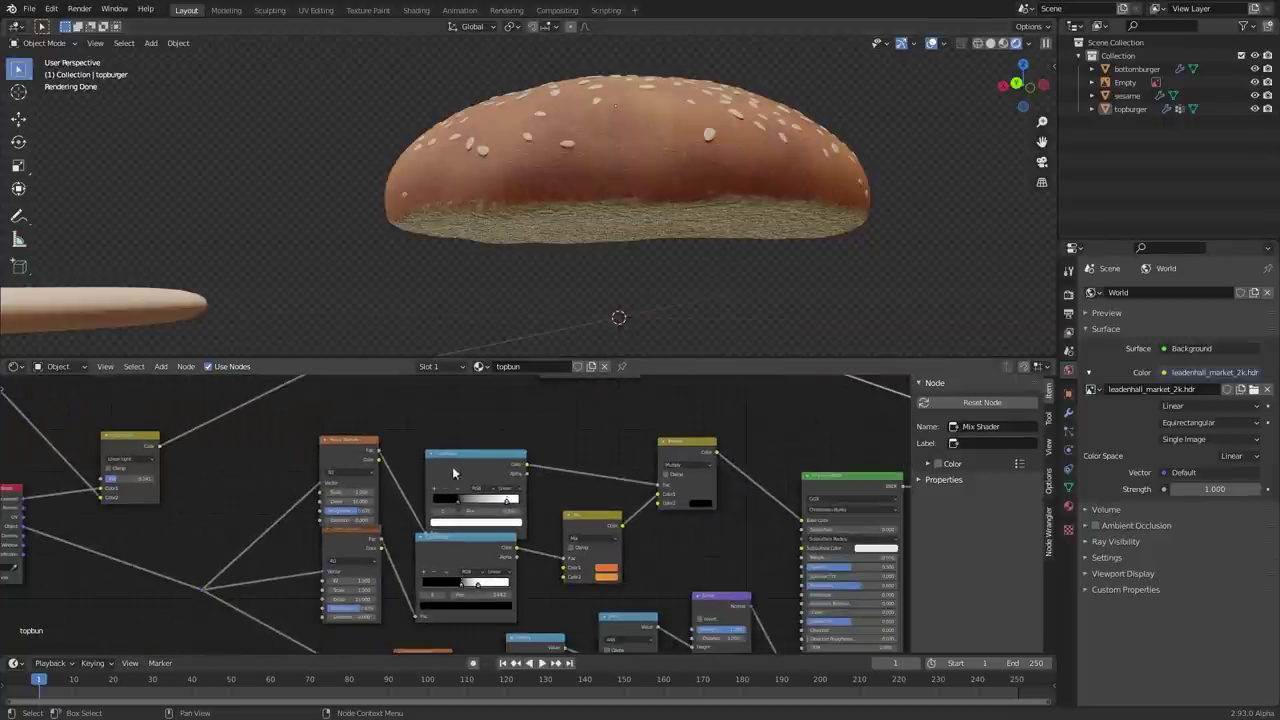
scroll(688, 477, "up", 5)
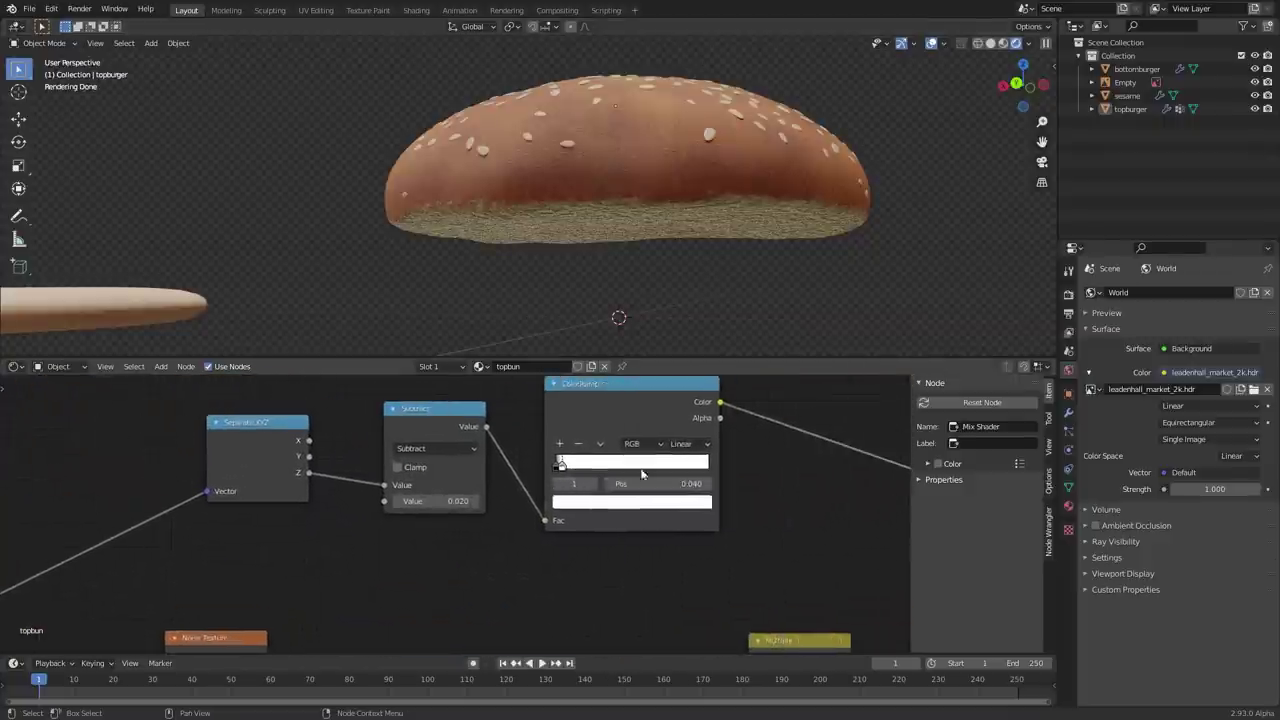
left_click(475, 492)
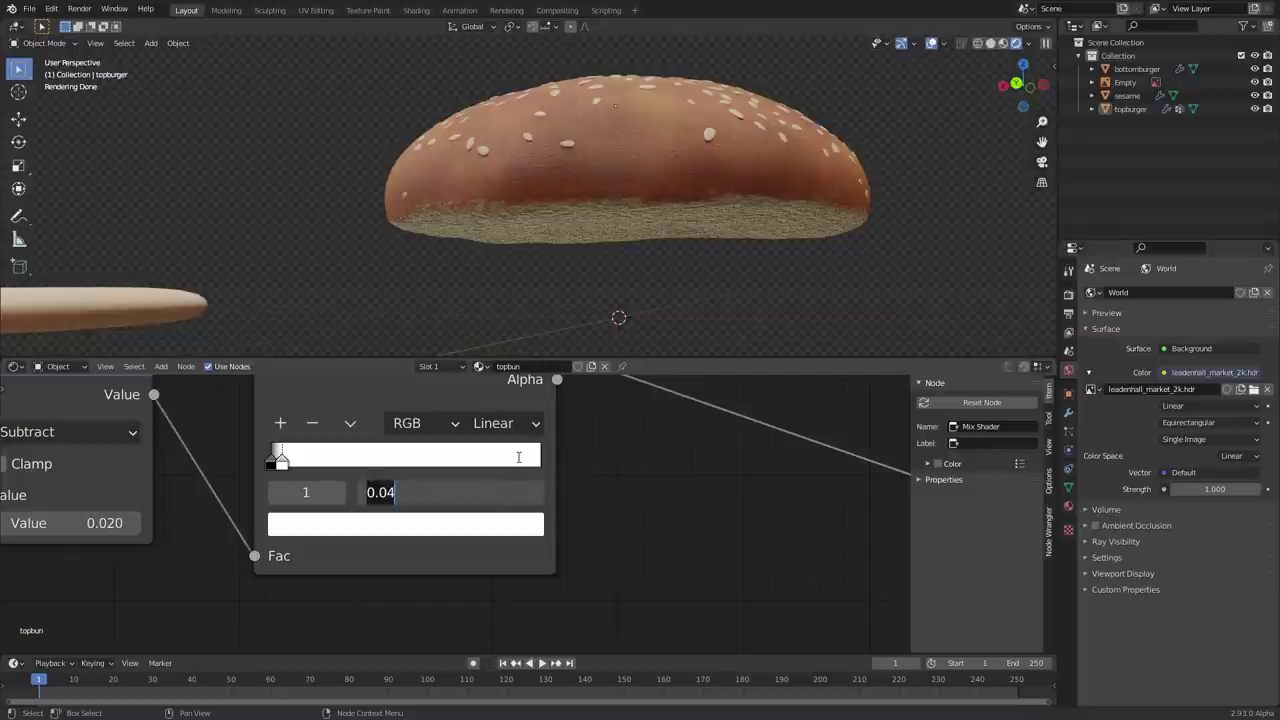
type(".02")
key("Return")
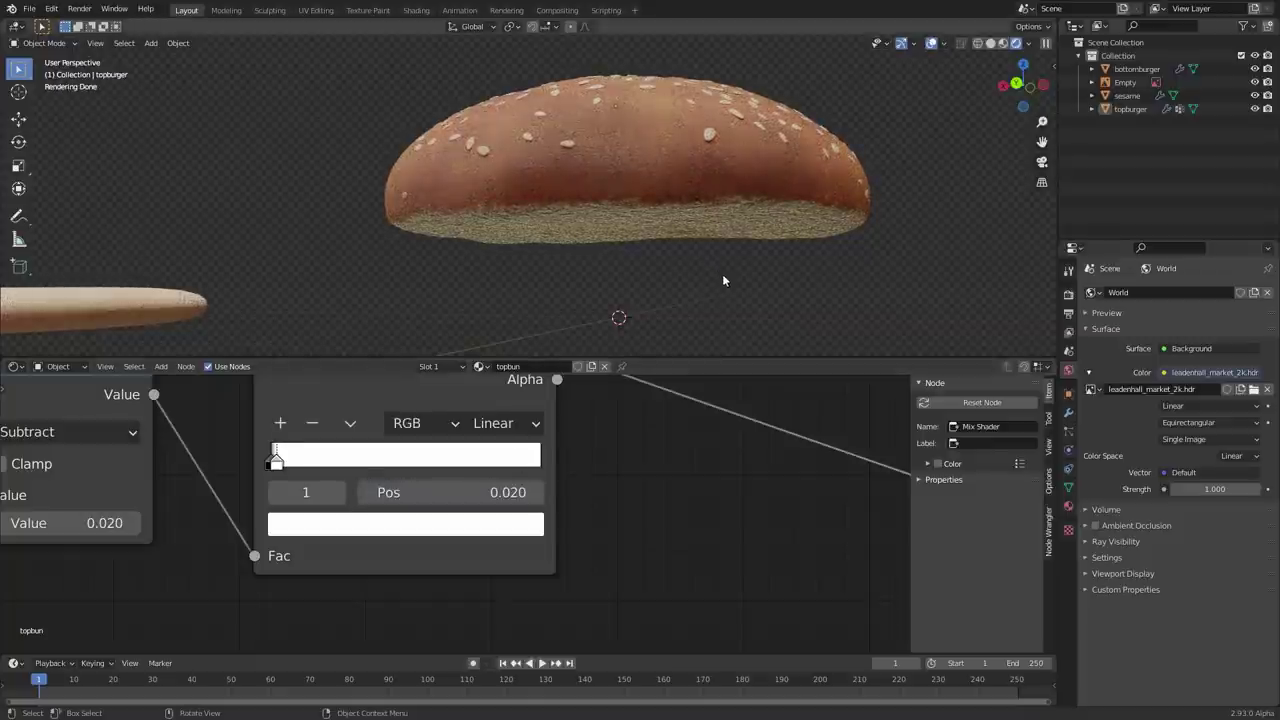
- Apply Shade Smooth to the top bun and inspect it from below
mouse_move(722, 280)
middle_mouse_down()
mouse_move(715, 221)
mouse_move(626, 158)
mouse_move(630, 236)
middle_mouse_up()
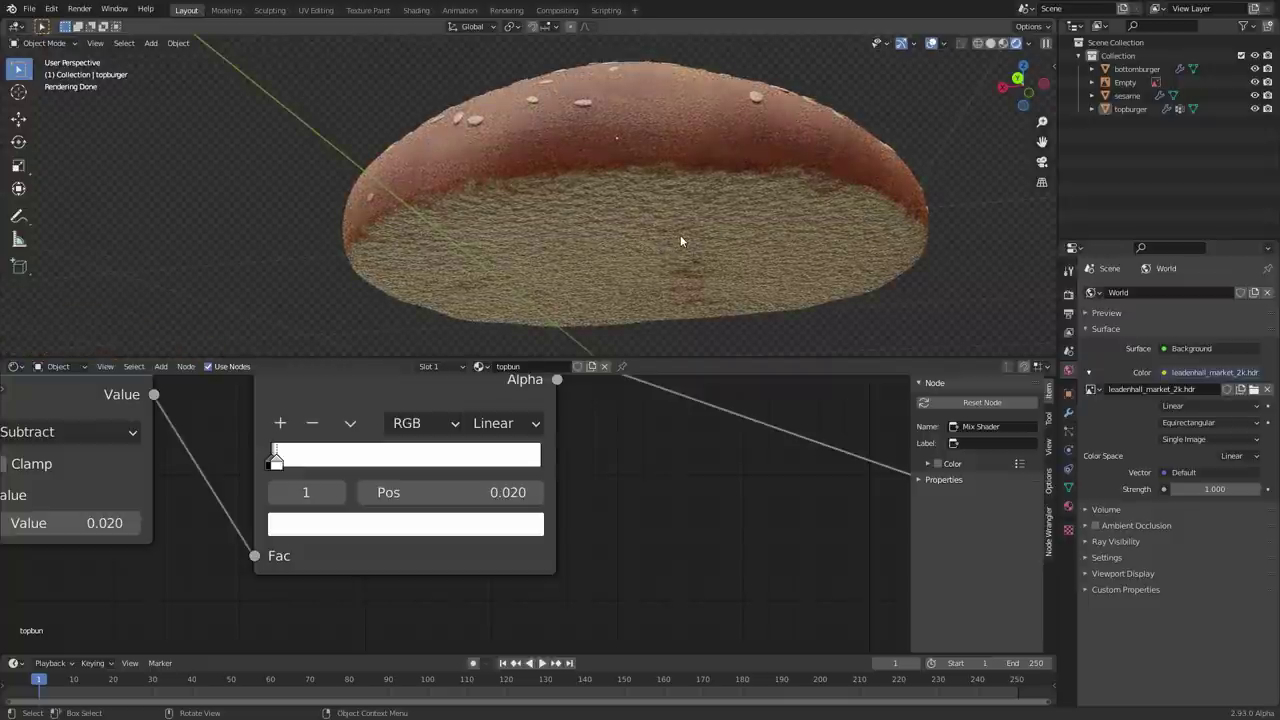
scroll(676, 529, "down", 6)
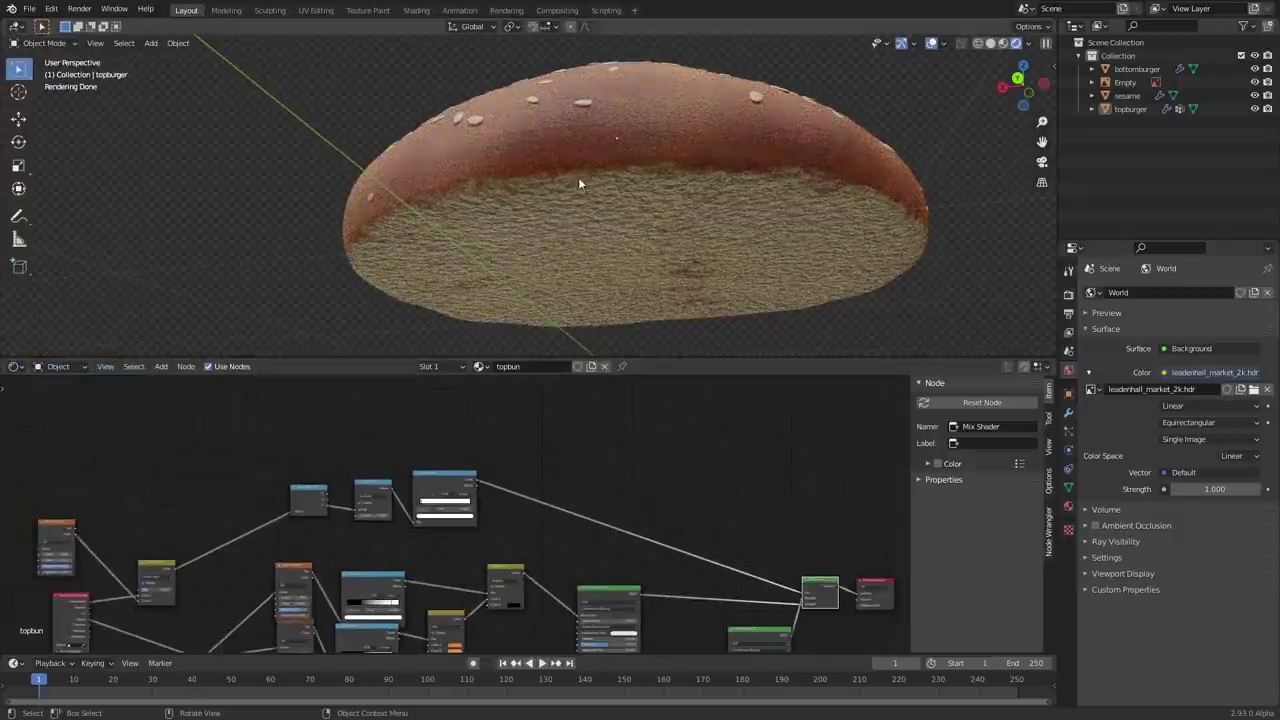
middle_click_drag(578, 183, 620, 191)
left_click(618, 140)
right_click(618, 140)
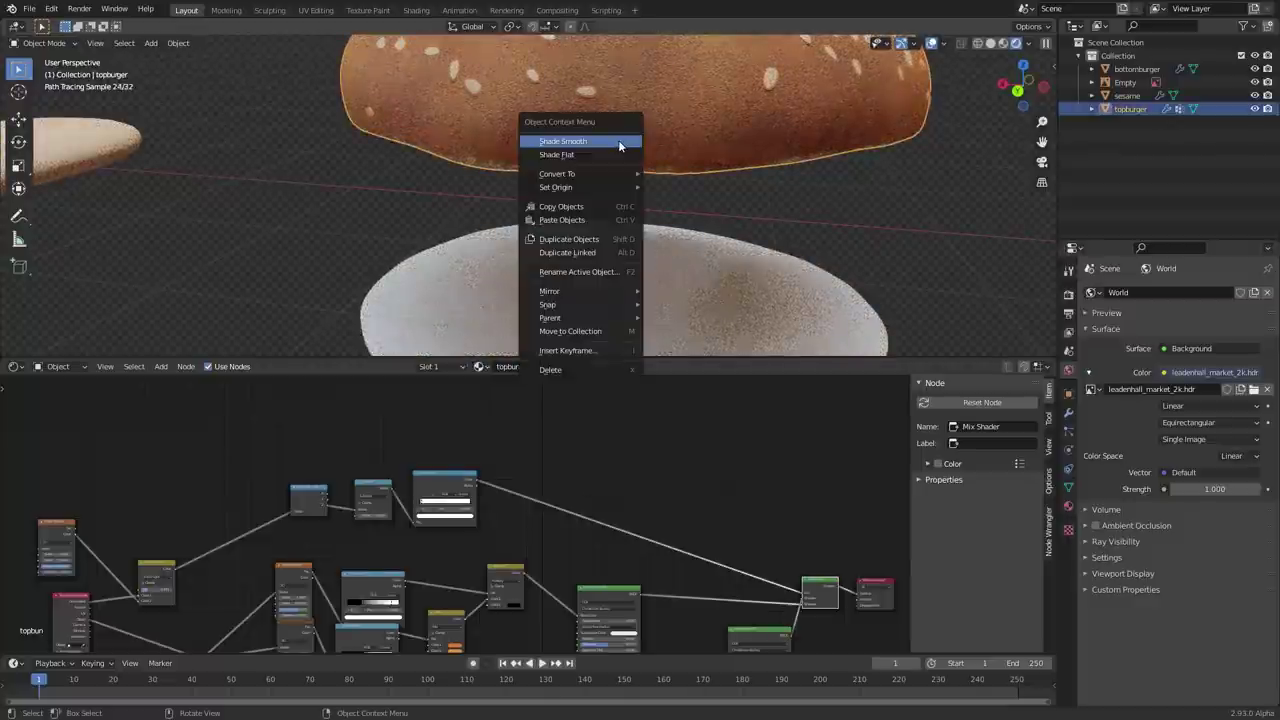
left_click(619, 141)
left_click(744, 183)
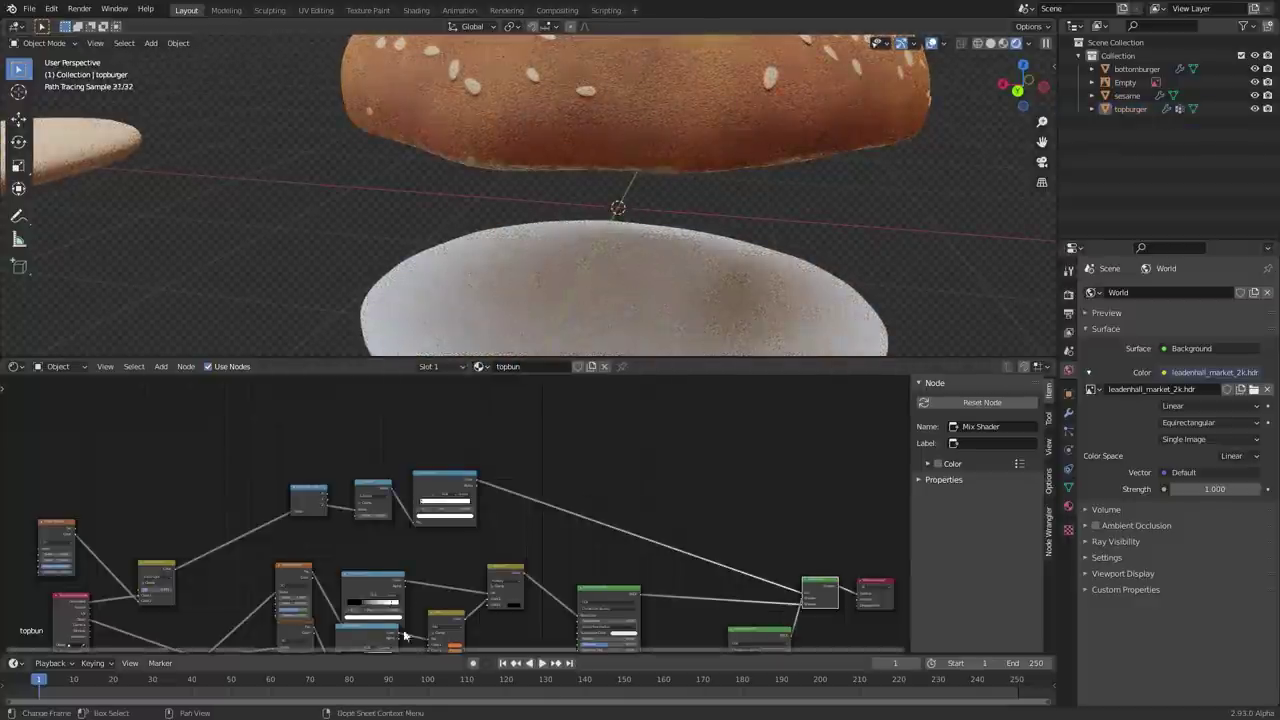
middle_click_drag(405, 635, 487, 530)
middle_click_drag(633, 86, 678, 333)
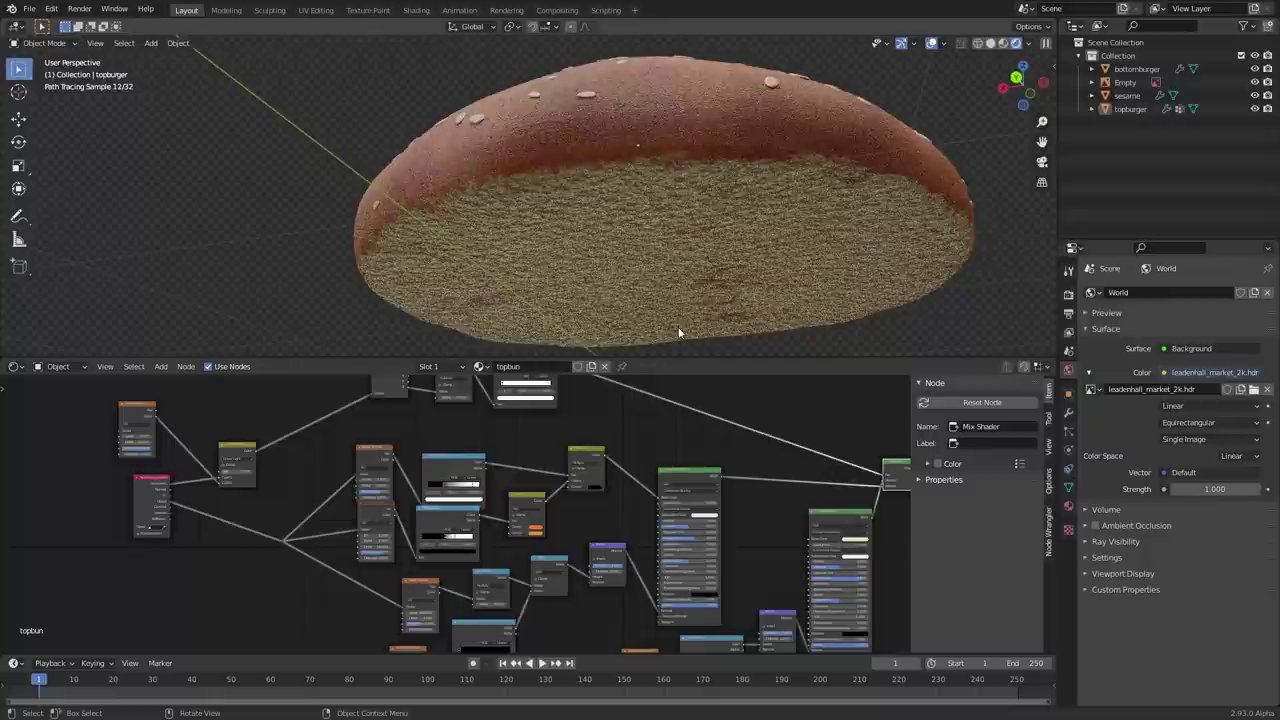
scroll(830, 89, "down", 5)
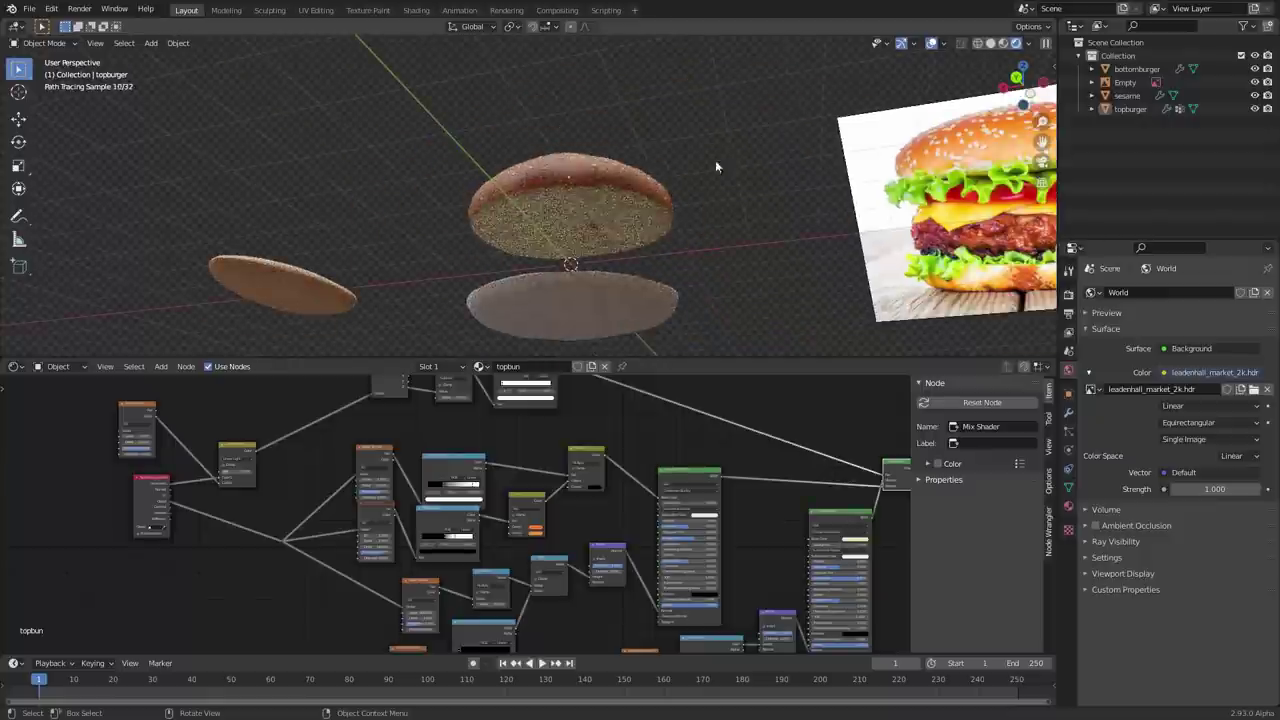
middle_click_drag(715, 160, 608, 248)
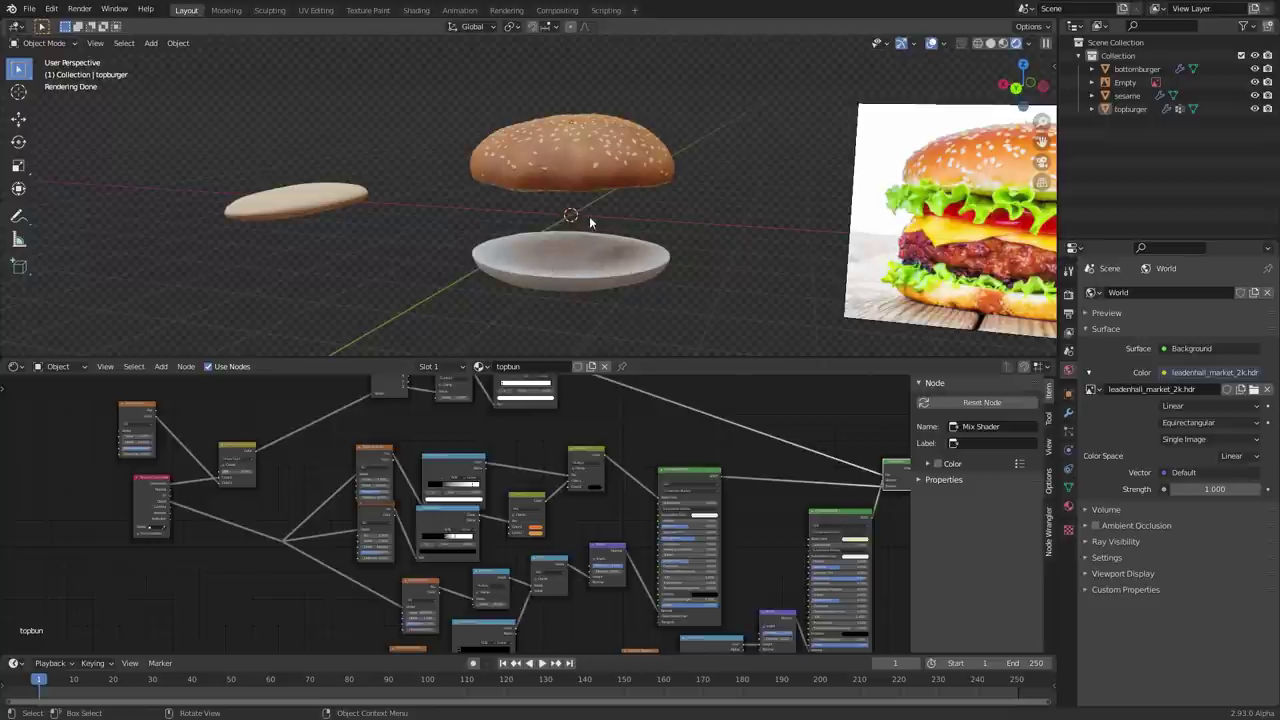
- Give the bottom bun a copy of the bun material named 'bottombun'
left_click(589, 253)
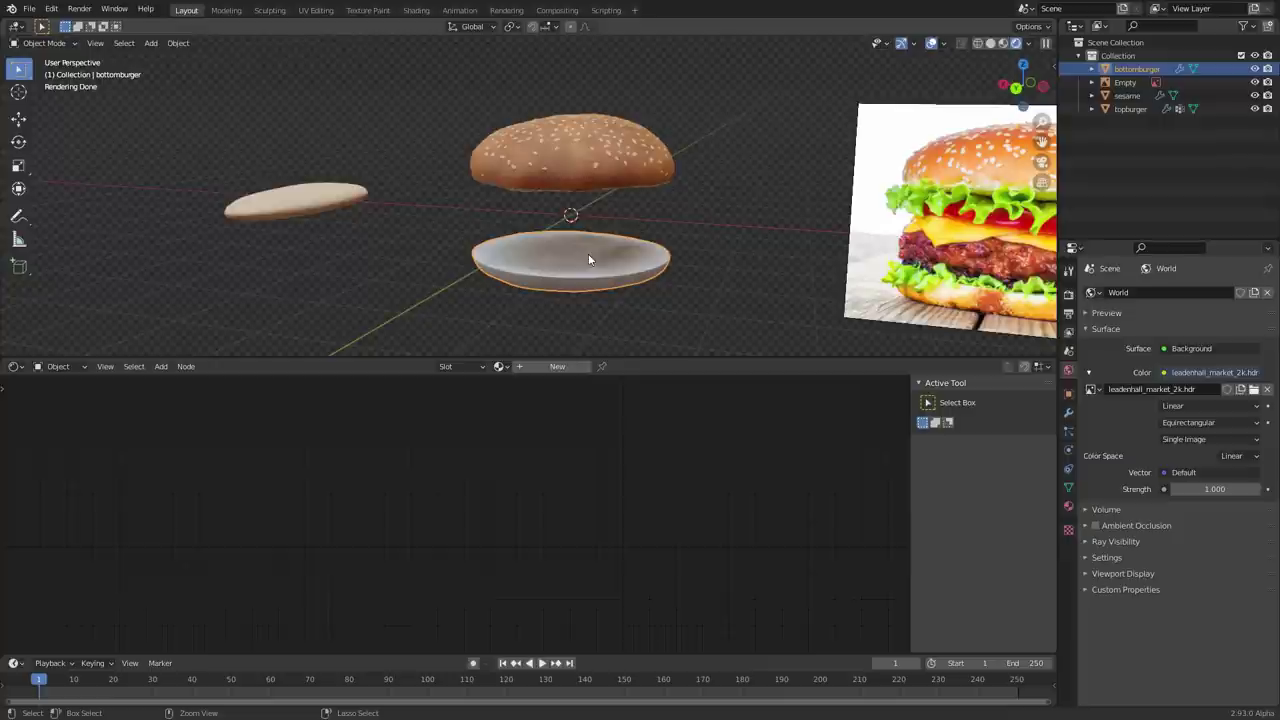
key("ctrl+s")
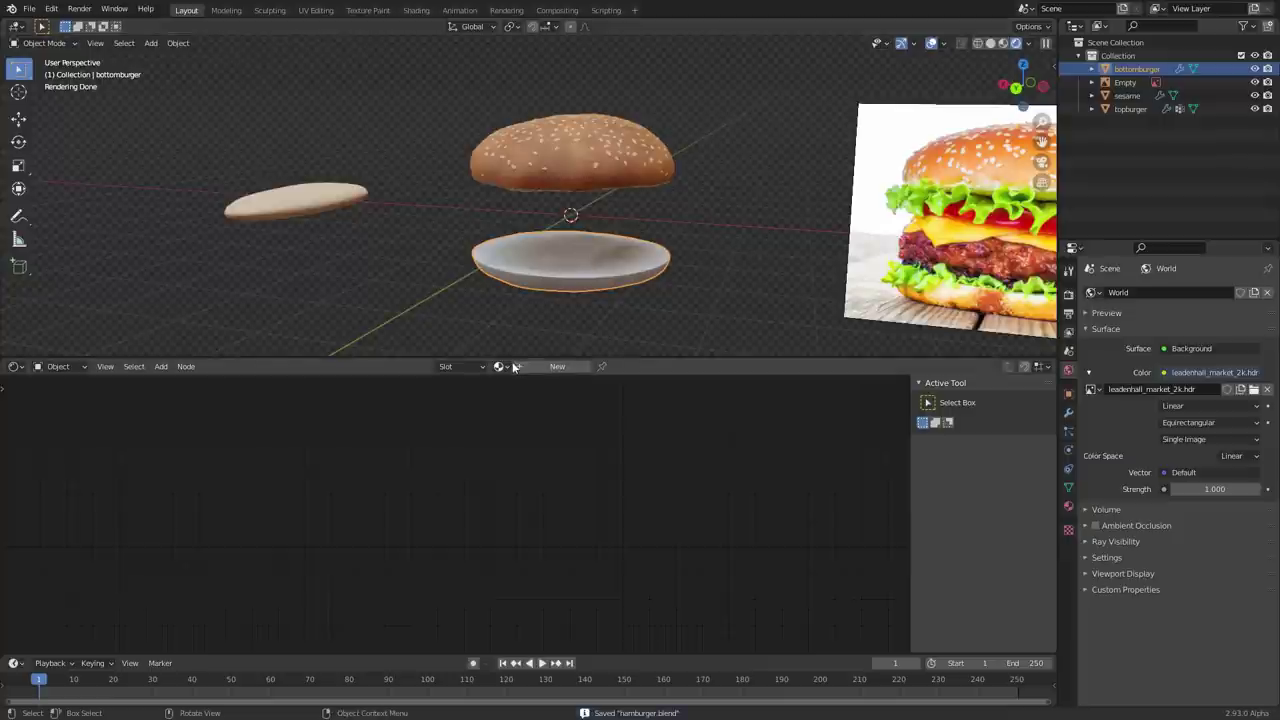
left_click(505, 368)
left_click(522, 411)
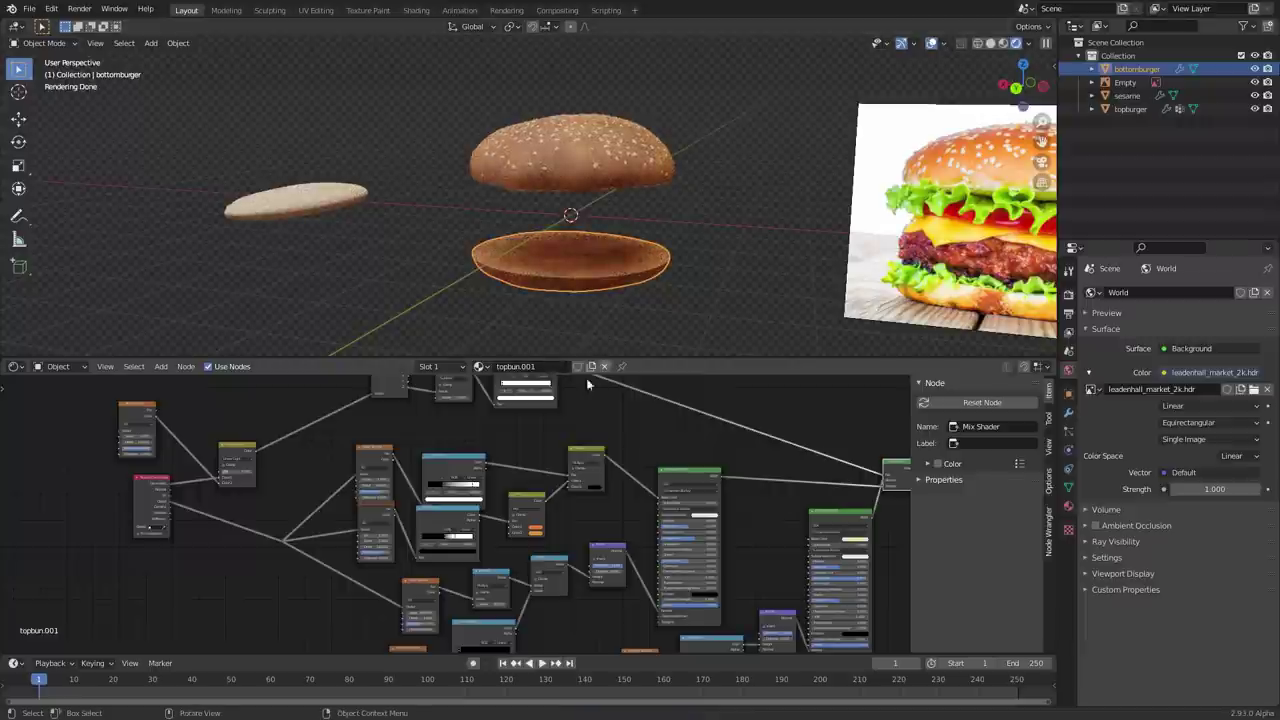
left_click(480, 367)
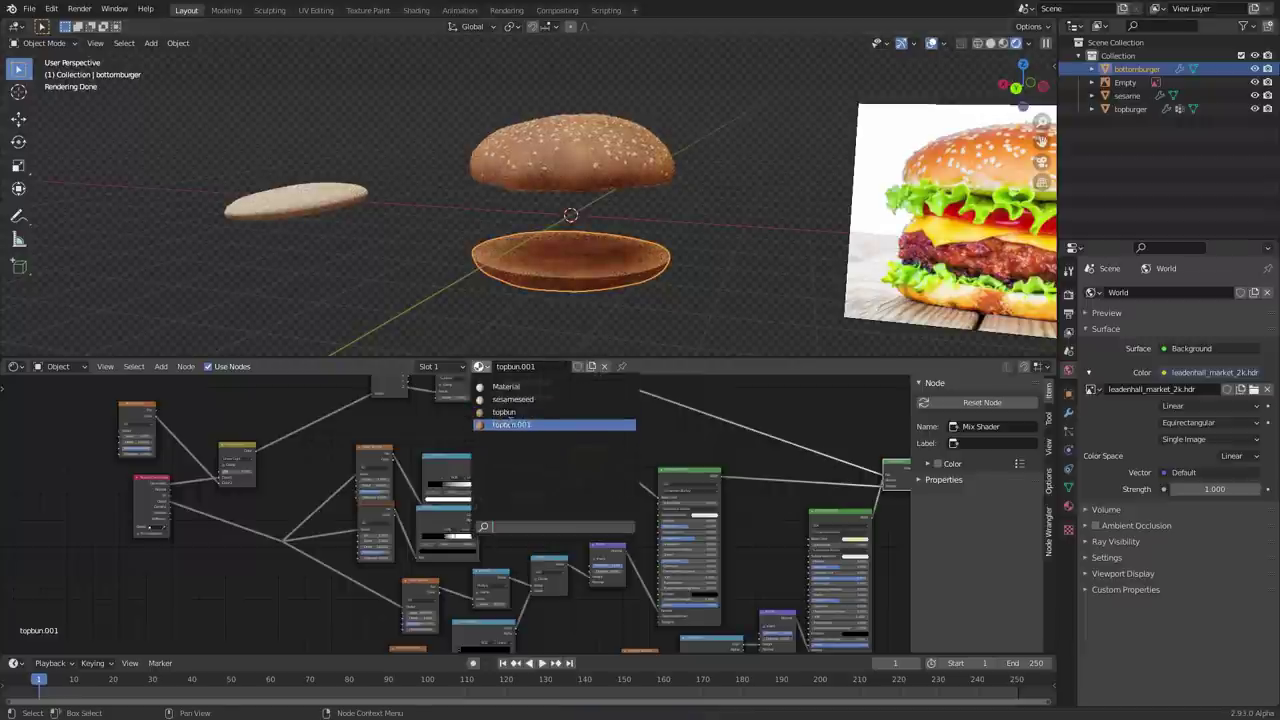
left_click(556, 420)
left_click(555, 428)
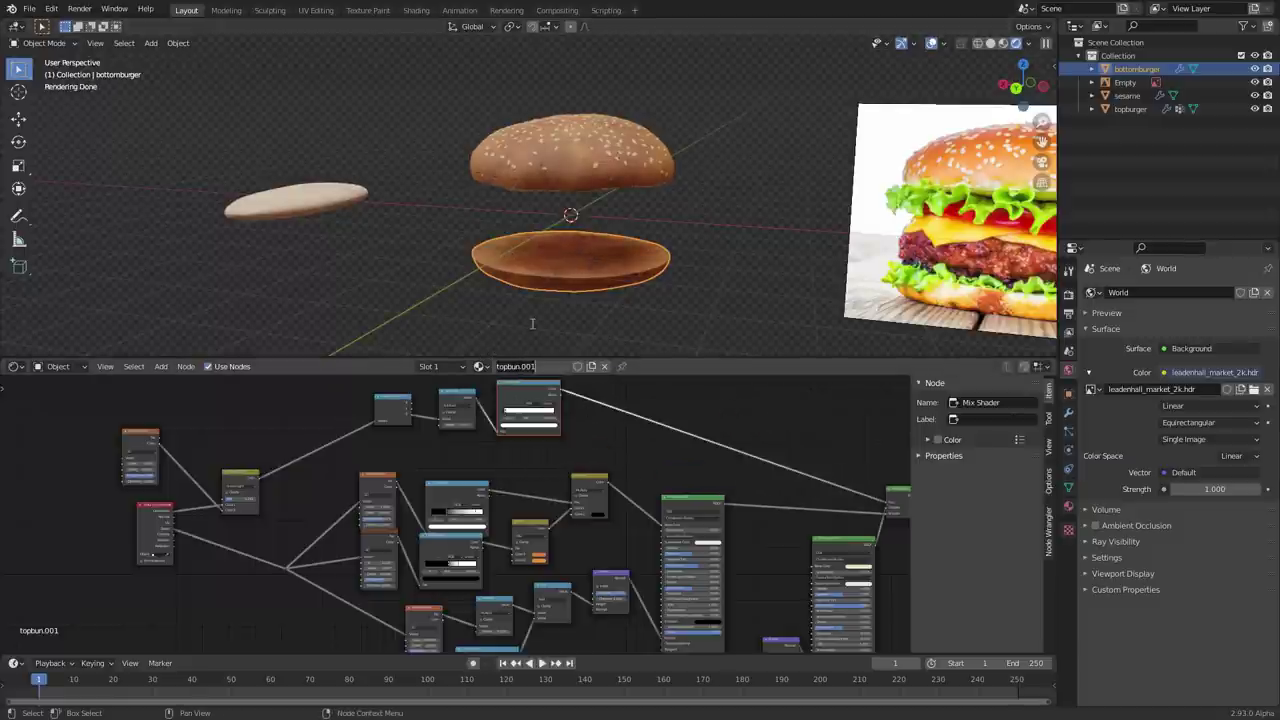
type("bottombun")
key("Return")
- Save, then preview the Separate XYZ output on the bottom bun in Back Ortho view
mouse_move(575, 248)
middle_mouse_down()
mouse_move(610, 213)
mouse_move(554, 276)
middle_mouse_up()
scroll(555, 284, "up", 3)
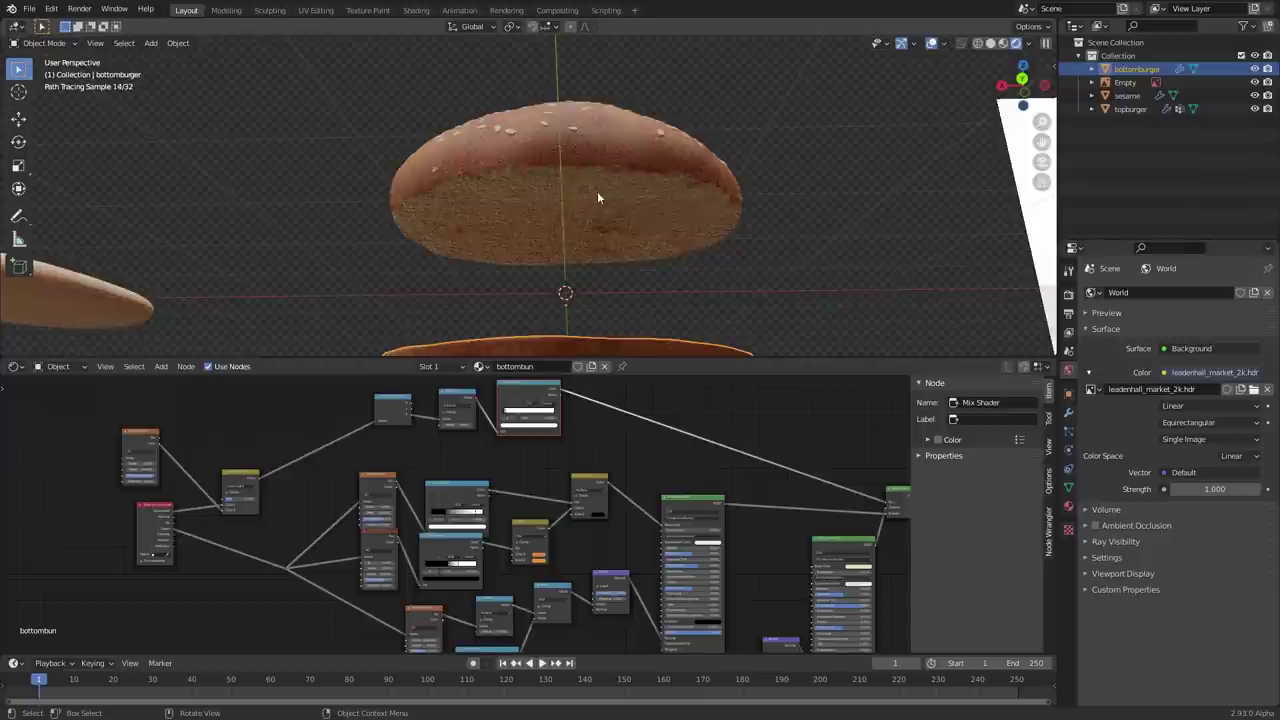
middle_click_drag(597, 197, 612, 243)
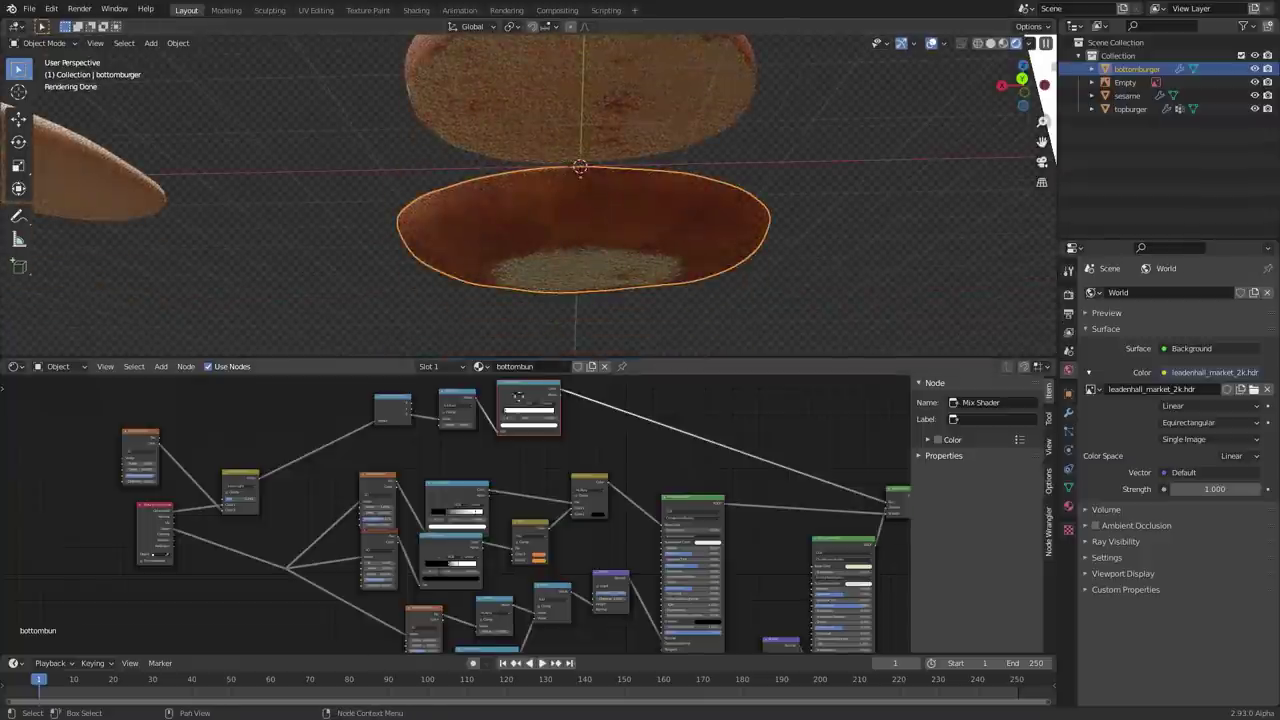
middle_click_drag(531, 353, 557, 399)
key("ctrl+s")
middle_click_drag(560, 209, 591, 250)
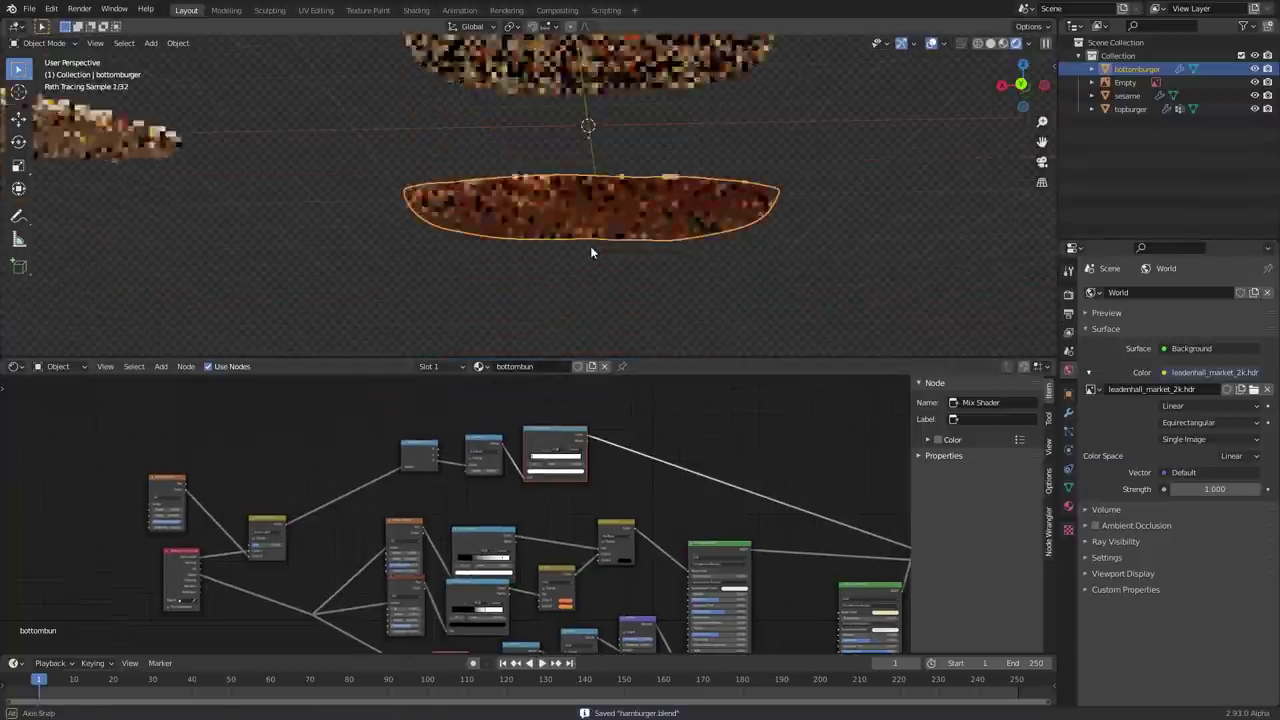
scroll(590, 418, "up", 4)
scroll(590, 418, "down", 5)
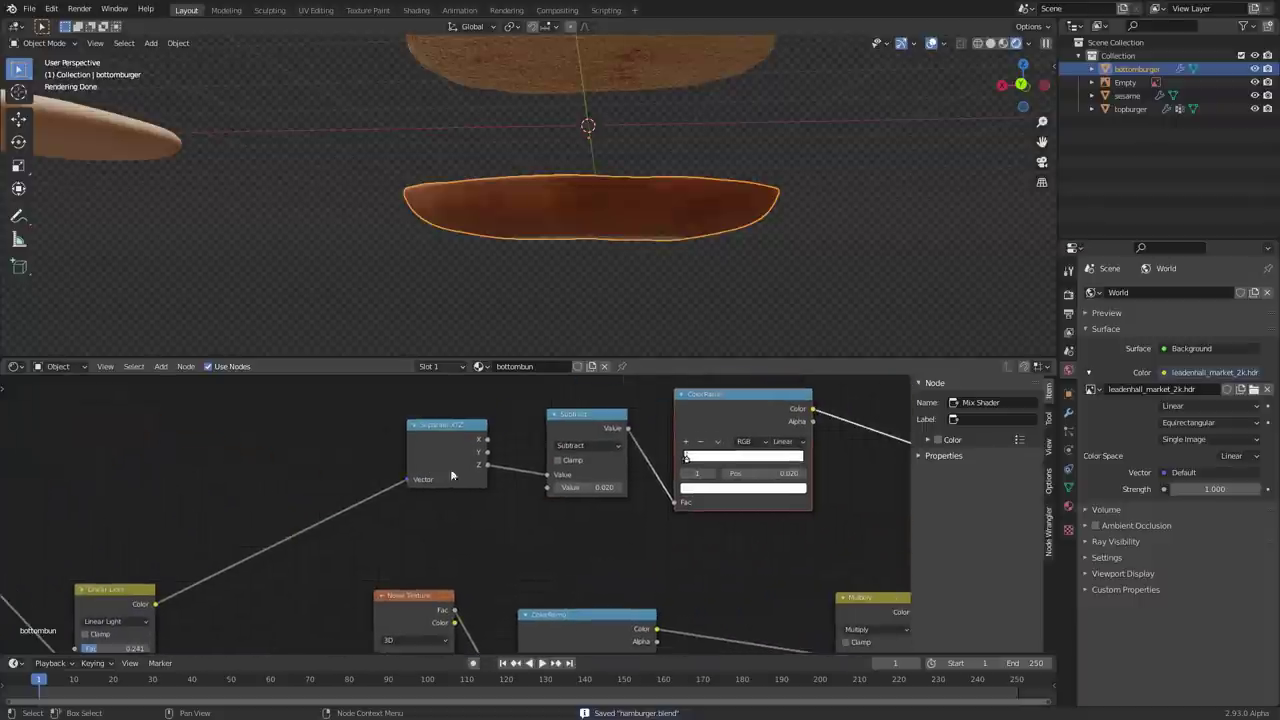
scroll(430, 462, "up", 2)
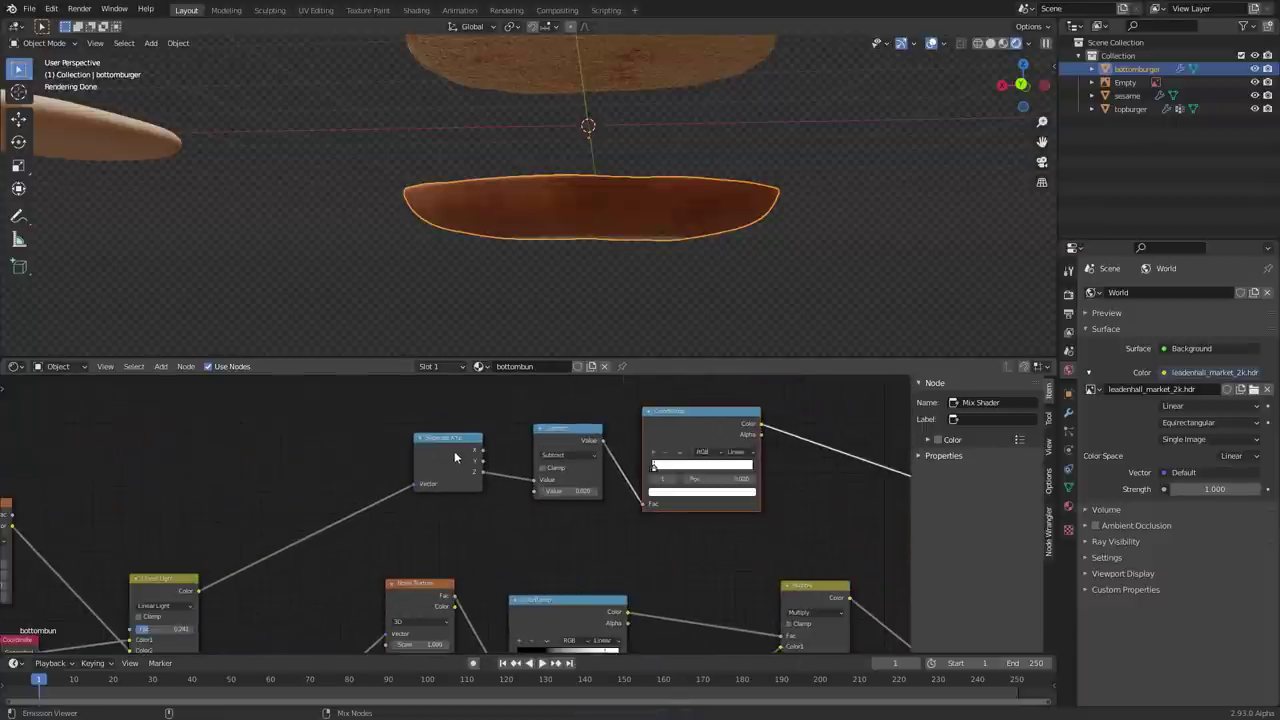
left_click(452, 454, "ctrl+shift")
scroll(642, 246, "up", 2)
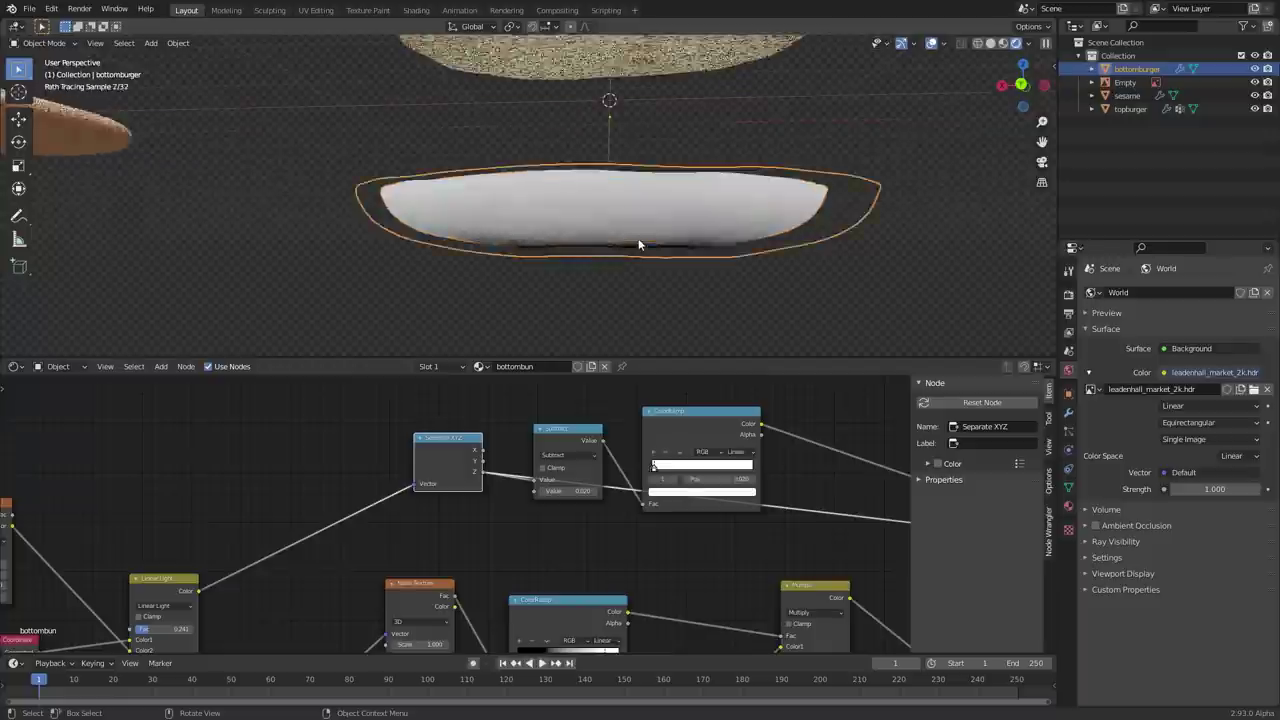
left_click(1019, 86)
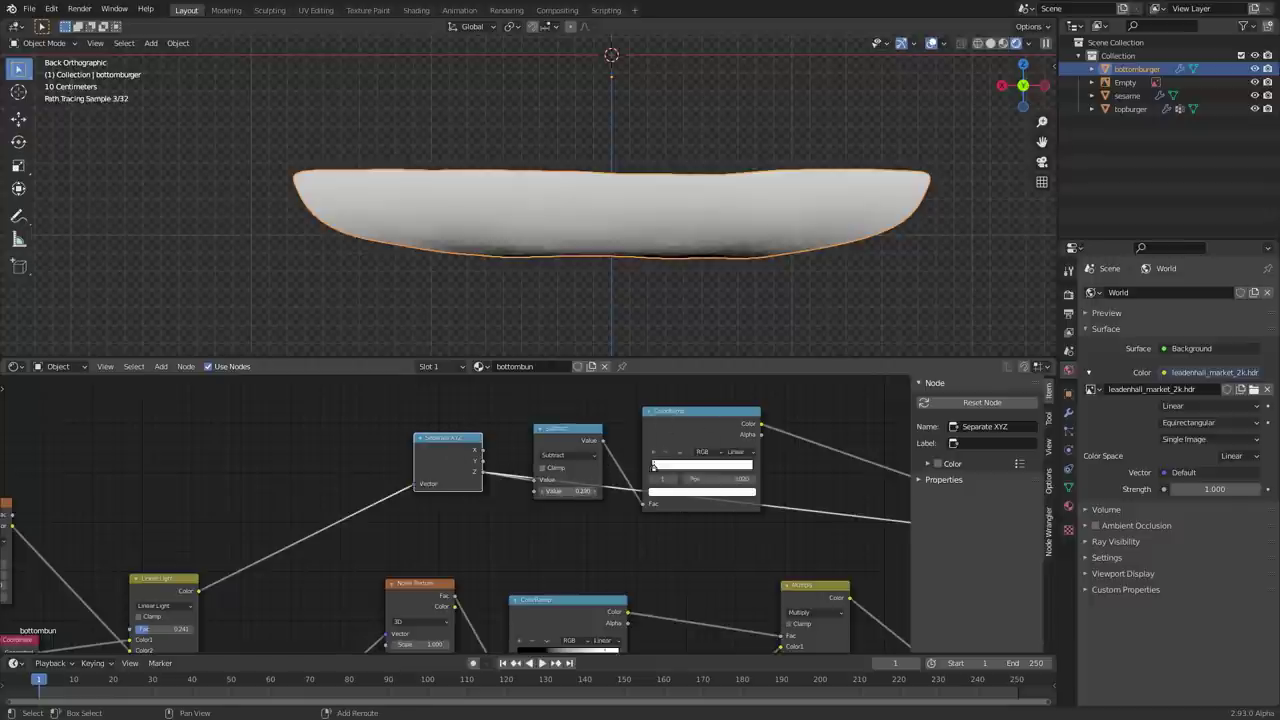
- Lower the Subtract node value to about 0.130
left_click_drag(567, 491, 530, 491)
scroll(586, 510, "down", 2)
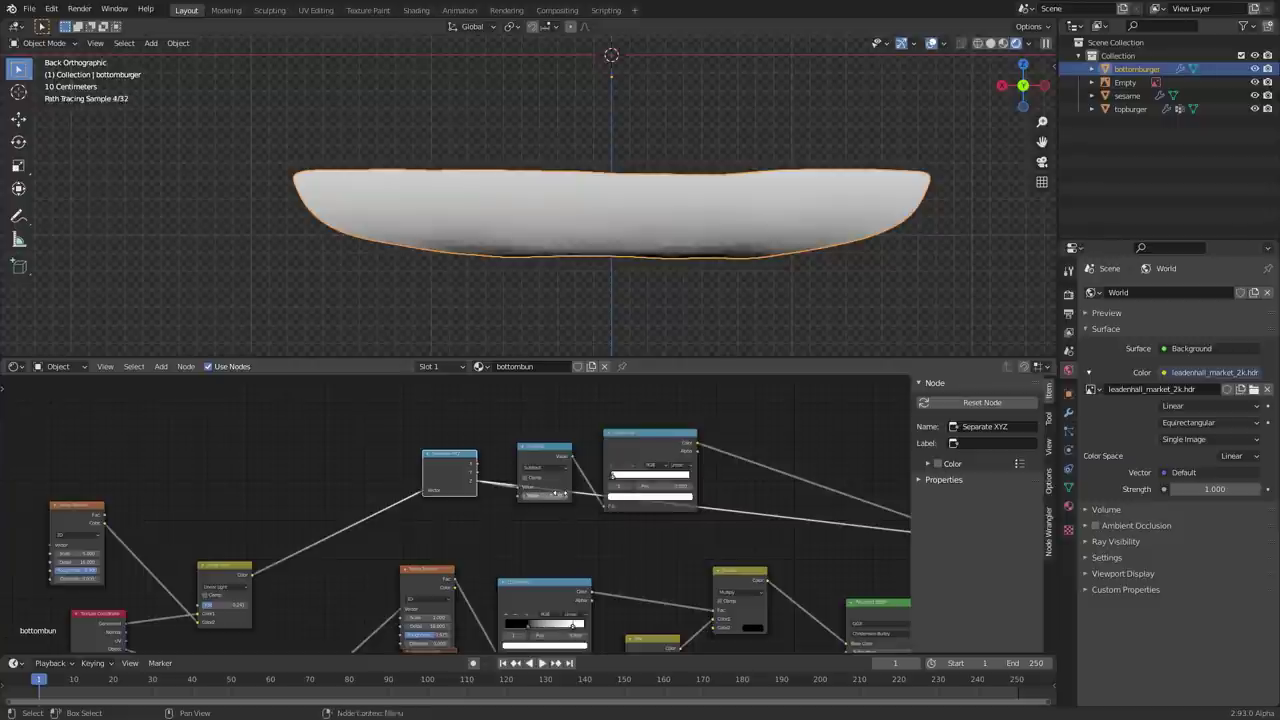
scroll(599, 487, "down", 1)
left_click_drag(601, 467, 641, 403)
key("KP_Decimal")
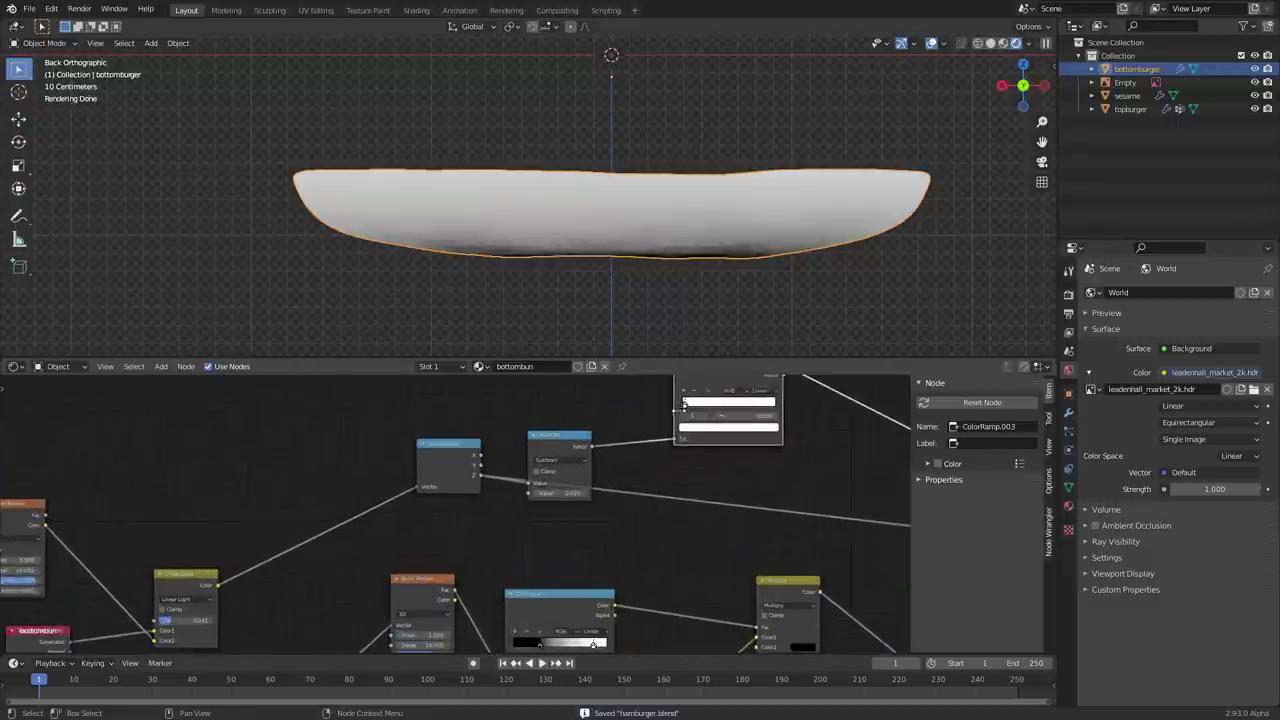
left_click(392, 543)
key("KP_Decimal")
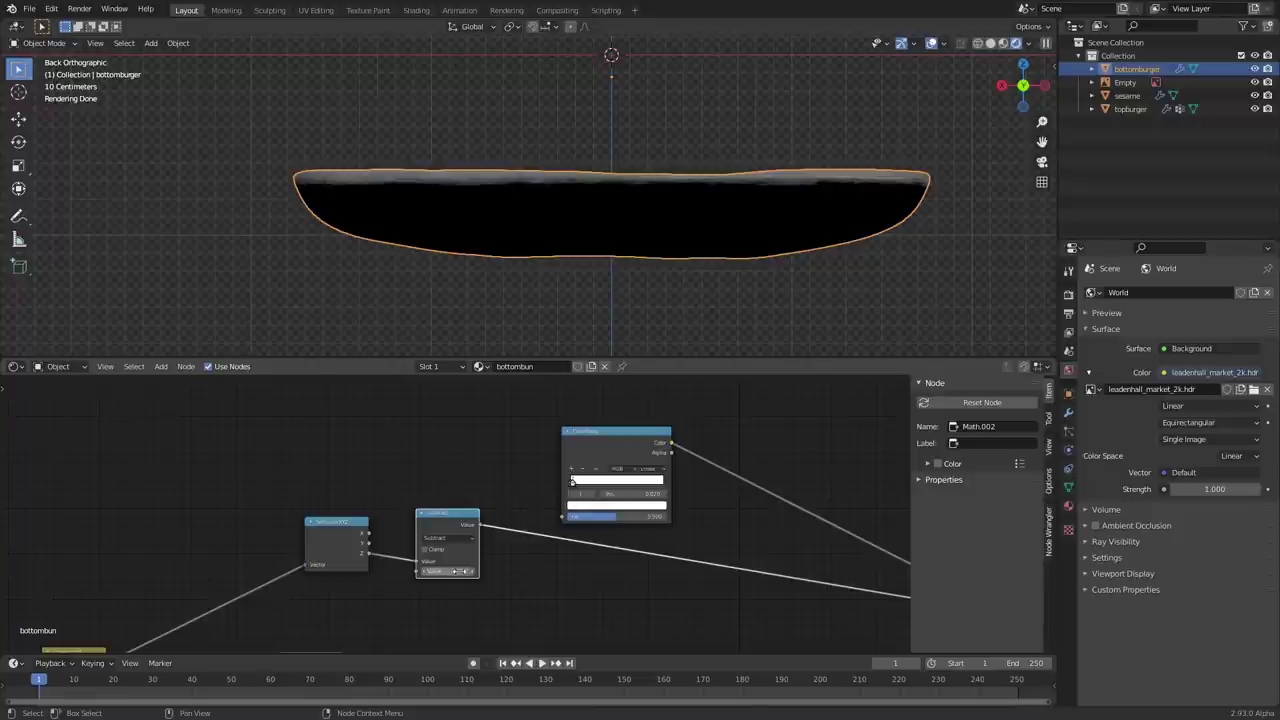
key("Return")
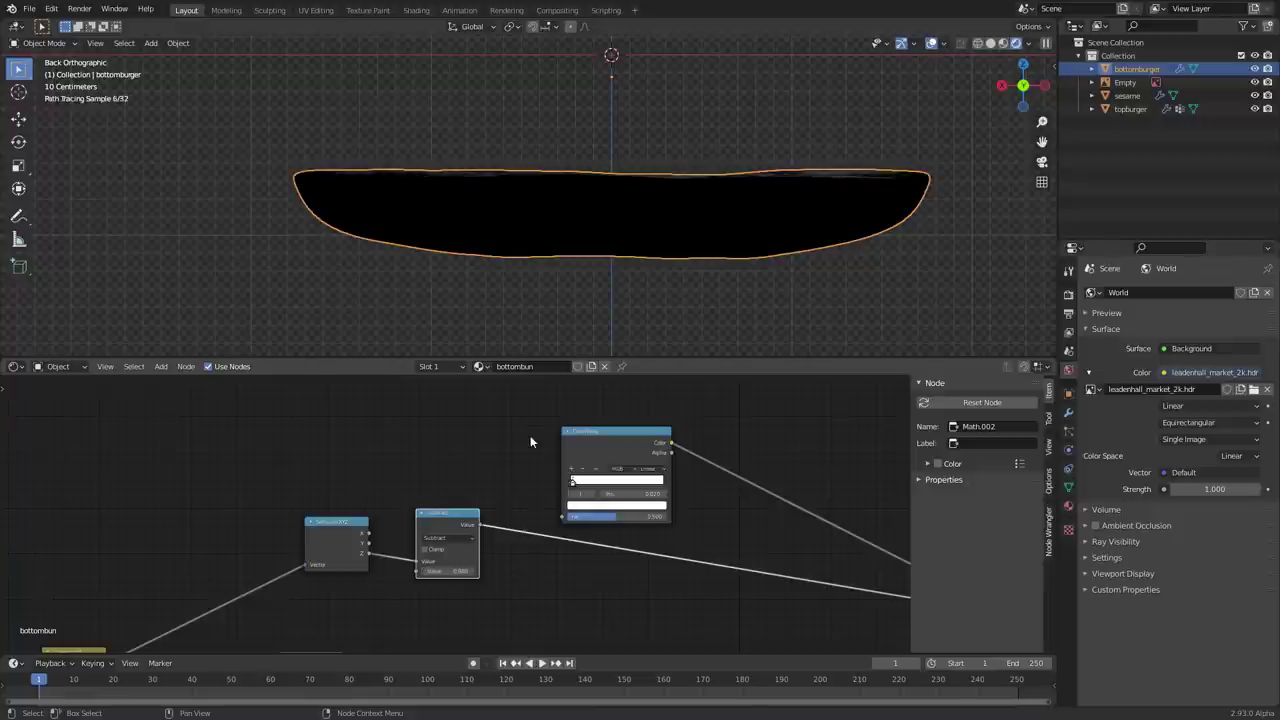
- Link Subtract into the ColorRamp Fac and preview the full mixed bottom bun material
left_click_drag(481, 524, 563, 517)
left_click(604, 431, "ctrl+shift")
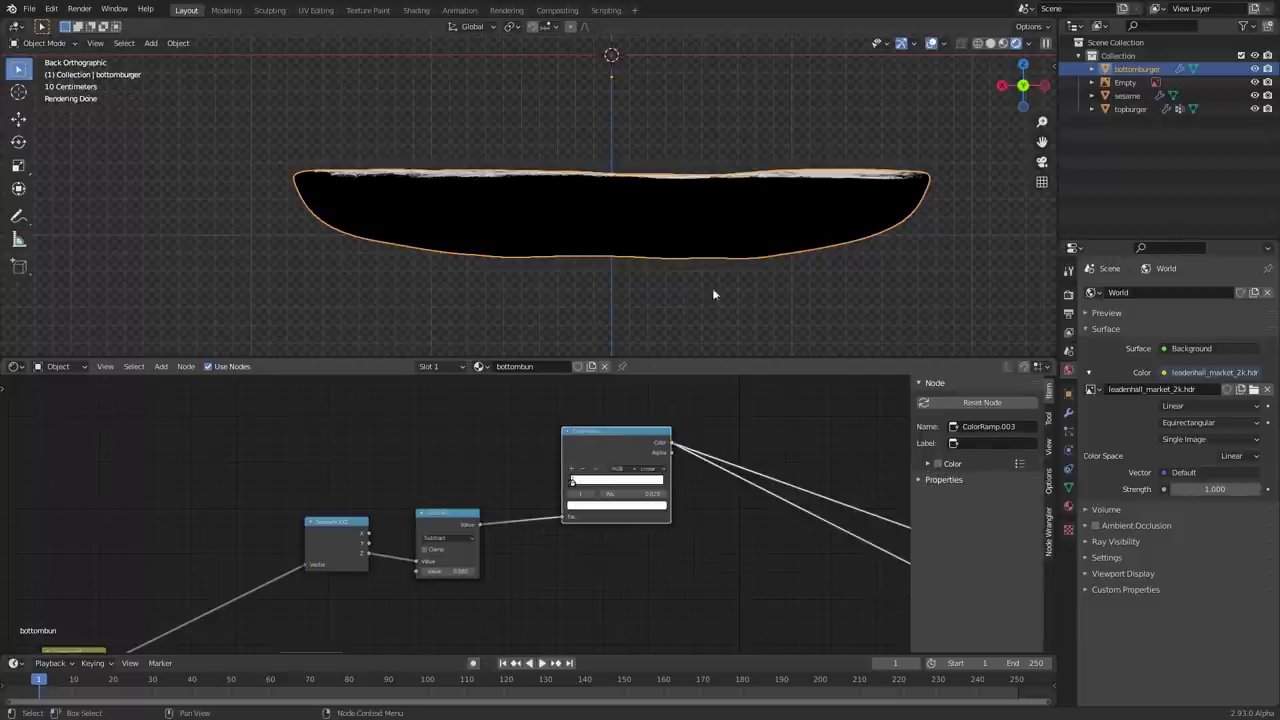
middle_click_drag(714, 290, 718, 225)
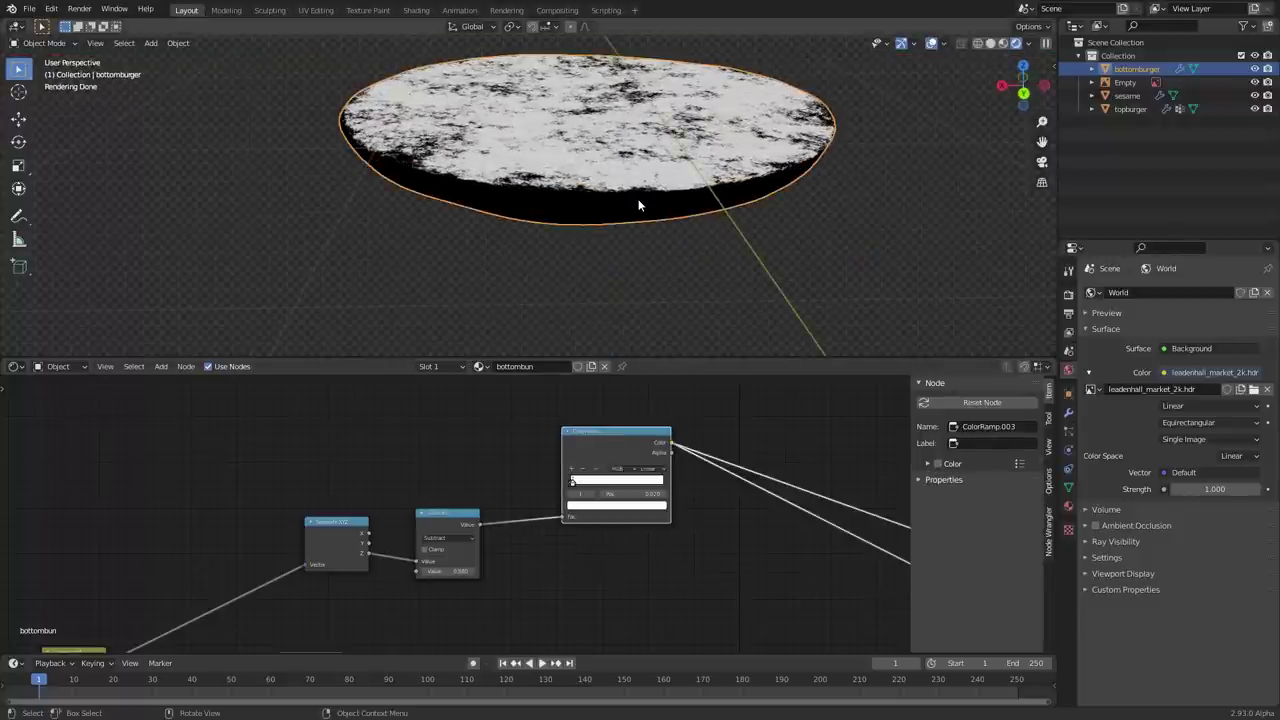
scroll(590, 531, "down", 5)
left_click(692, 566, "ctrl+shift")
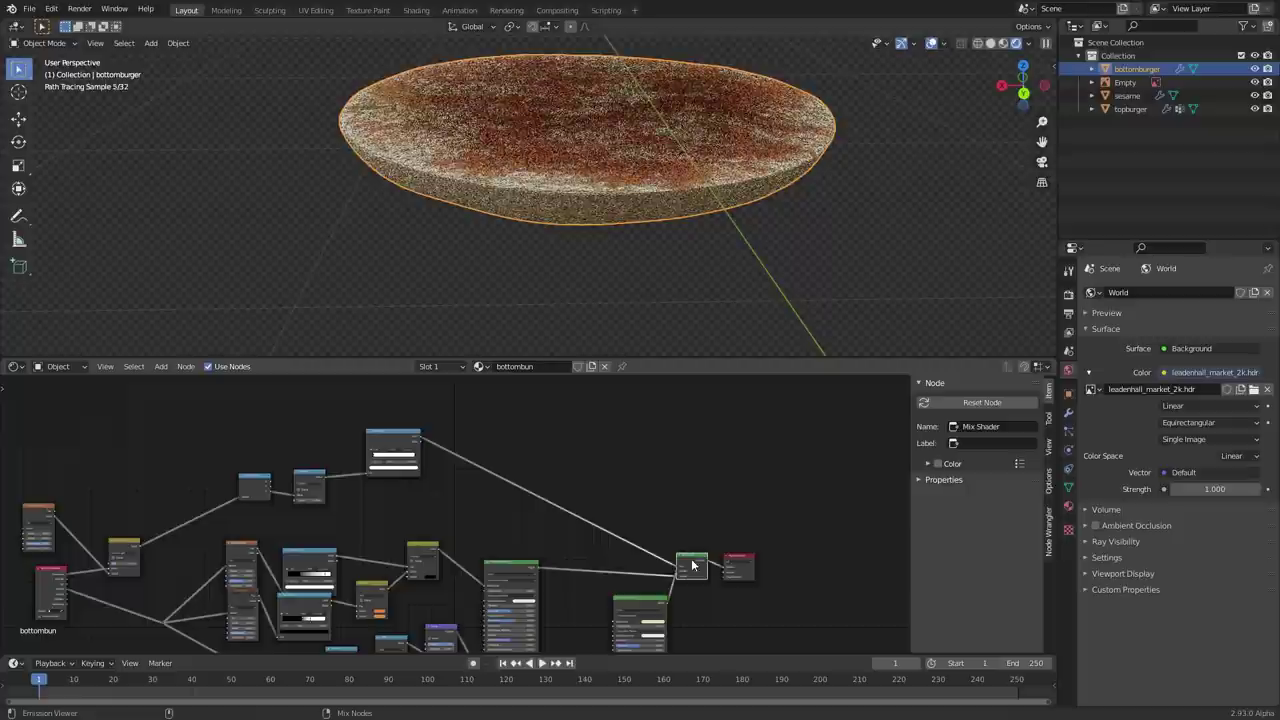
- Swap the two shader inputs of the bottom bun's Mix Shader
middle_click_drag(586, 187, 584, 154)
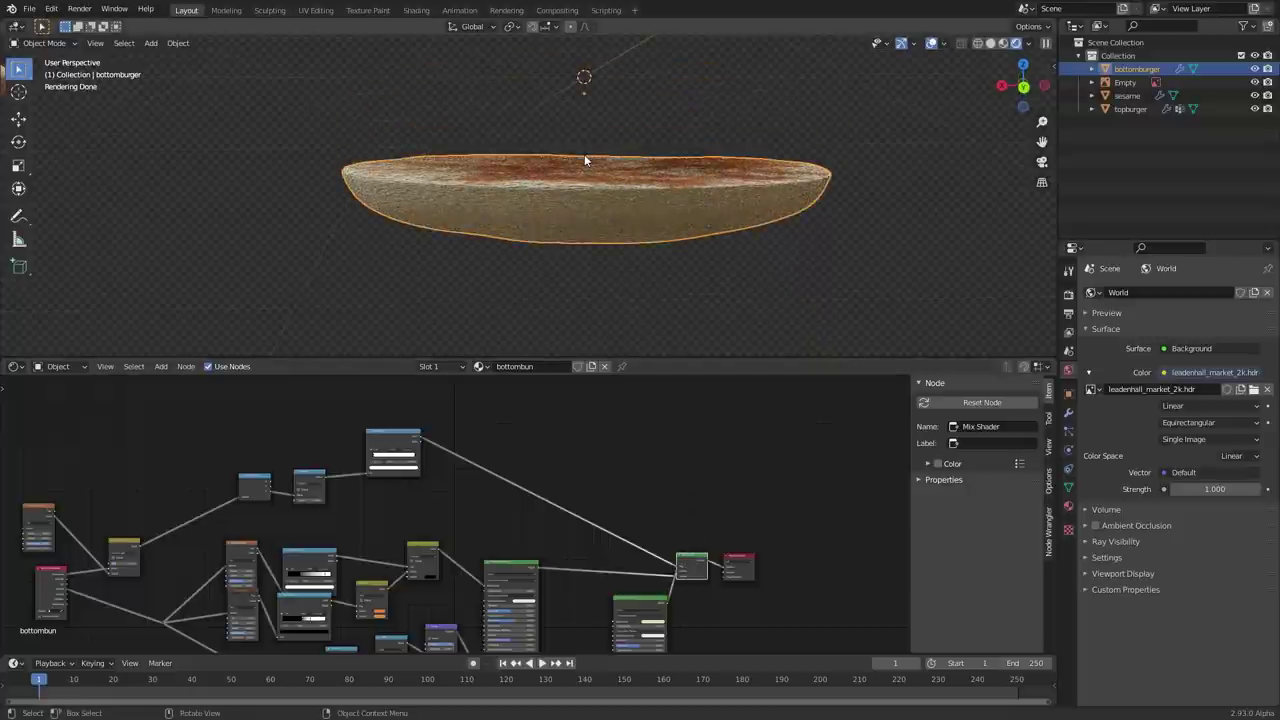
scroll(501, 549, "up", 4)
scroll(449, 457, "up", 2)
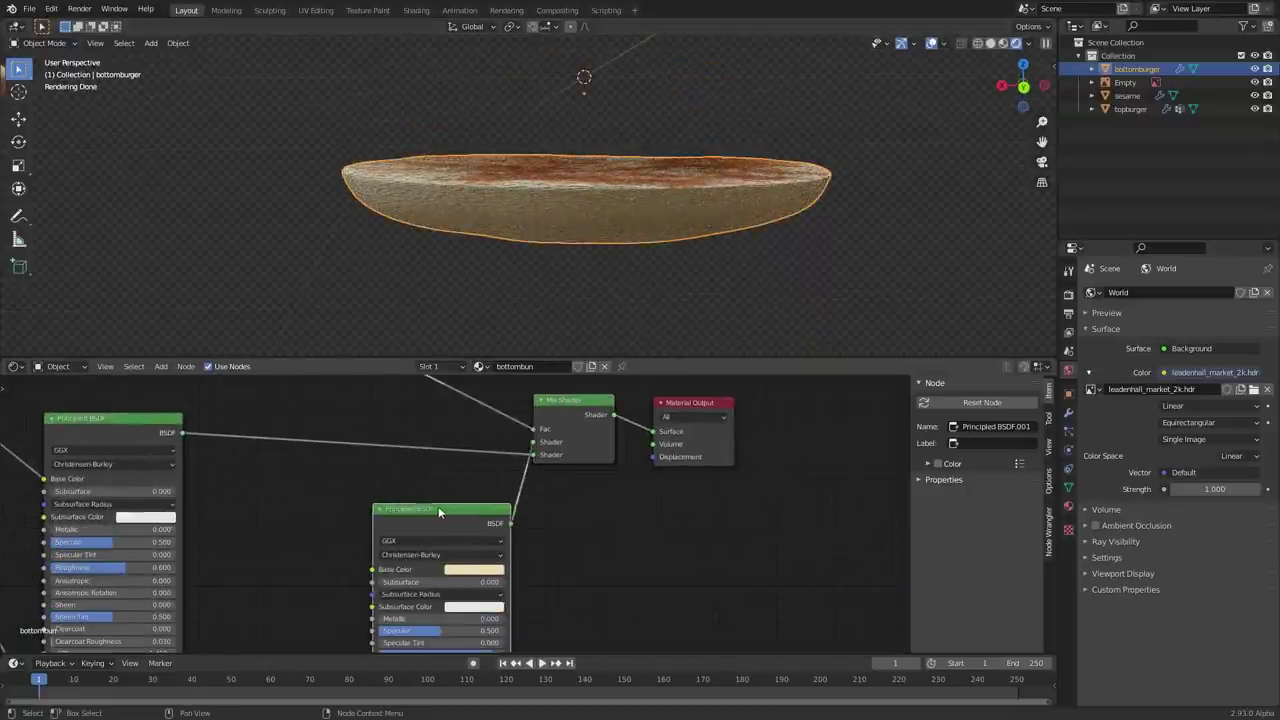
scroll(438, 506, "down", 4)
middle_click_drag(328, 449, 443, 416)
scroll(362, 455, "up", 6)
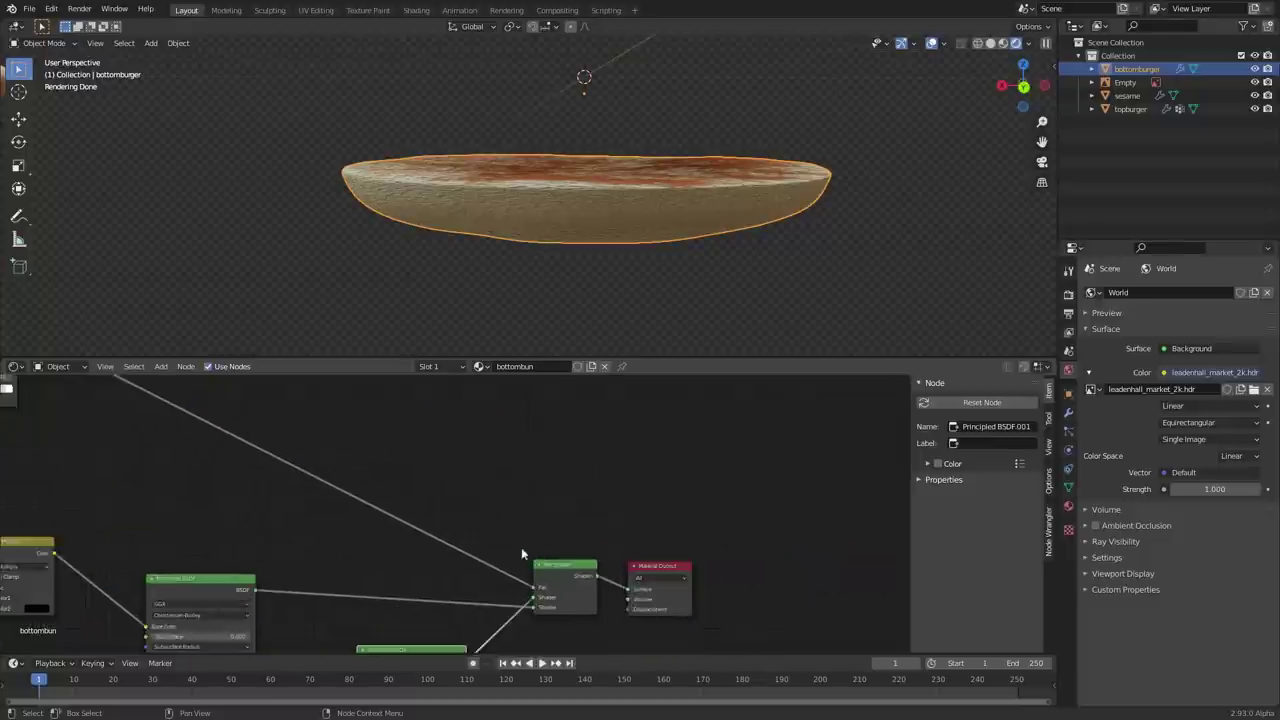
left_click(504, 492)
key("alt+s")
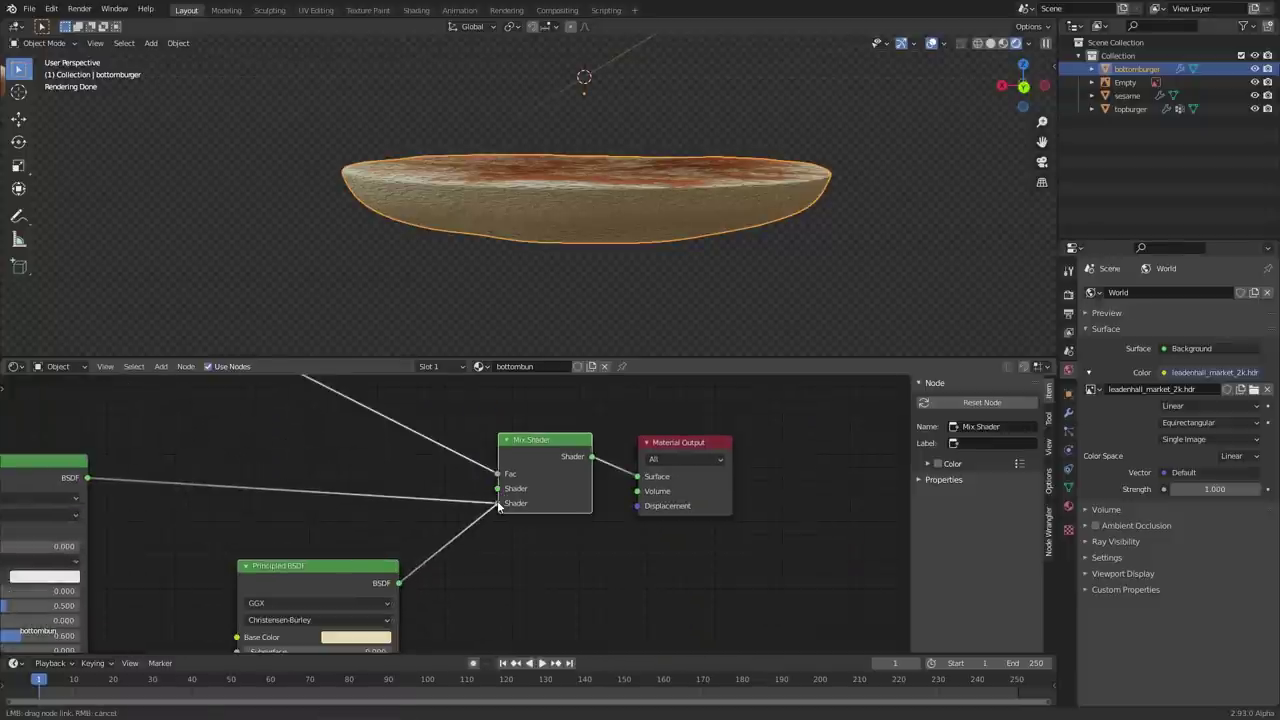
- Bring the ColorRamp, Mix and Multiply nodes into view and save hamburger.blend
middle_click_drag(733, 285, 523, 235)
middle_click_drag(250, 470, 590, 512)
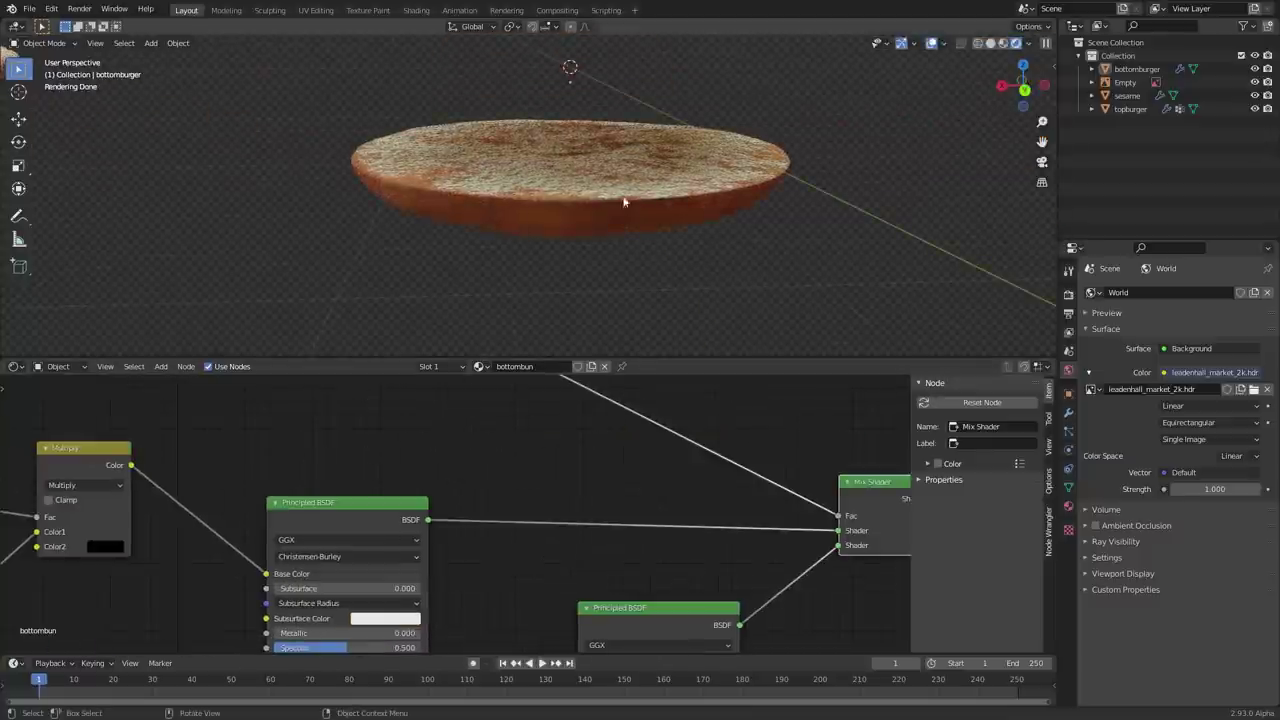
scroll(614, 141, "down", 7)
scroll(561, 143, "up", 4)
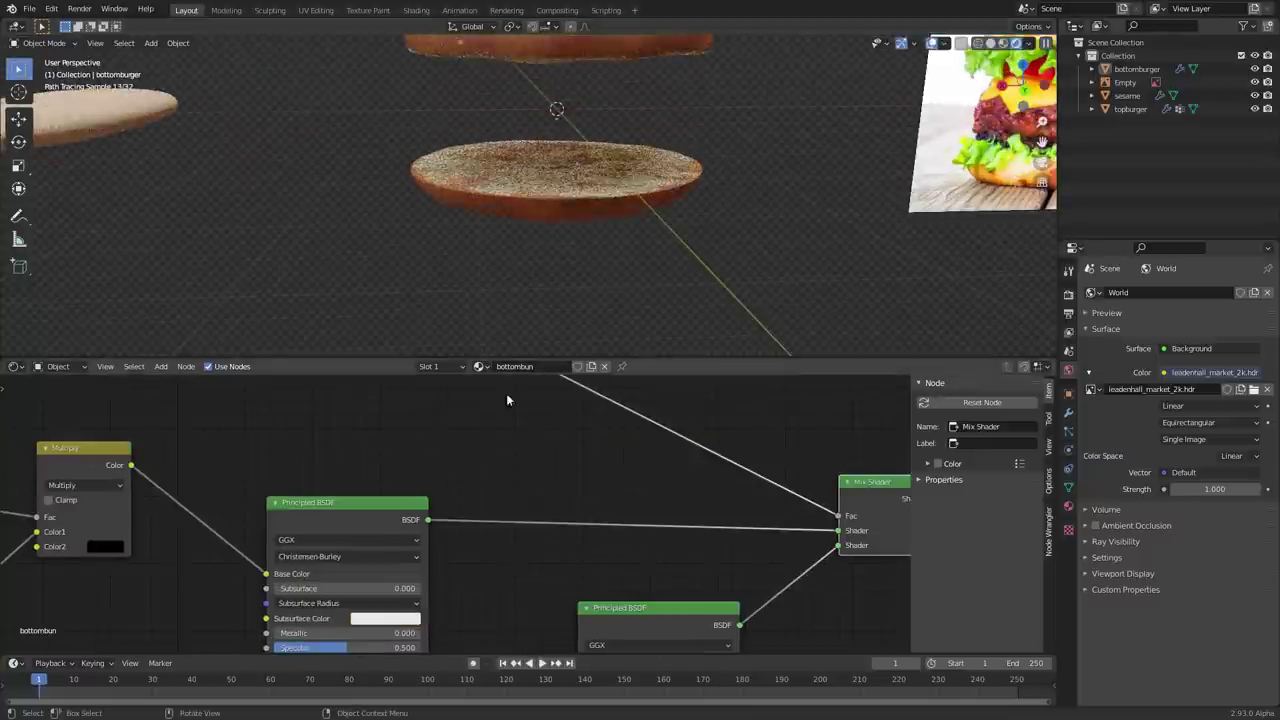
middle_click_drag(12, 494, 700, 555)
scroll(620, 480, "down", 3)
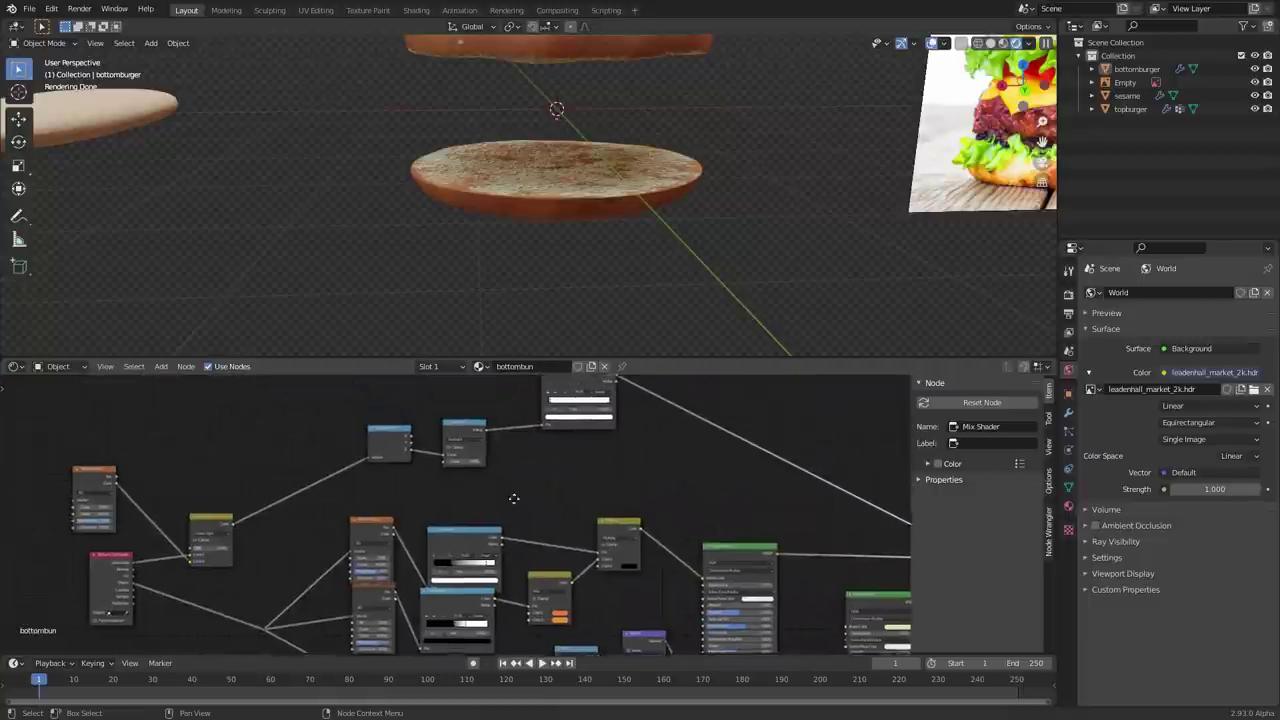
key("ctrl+s")
- Lower the Subtract node's value first to 0.940, then to 0.860
middle_click_drag(624, 478, 612, 486)
scroll(612, 486, "up", 1)
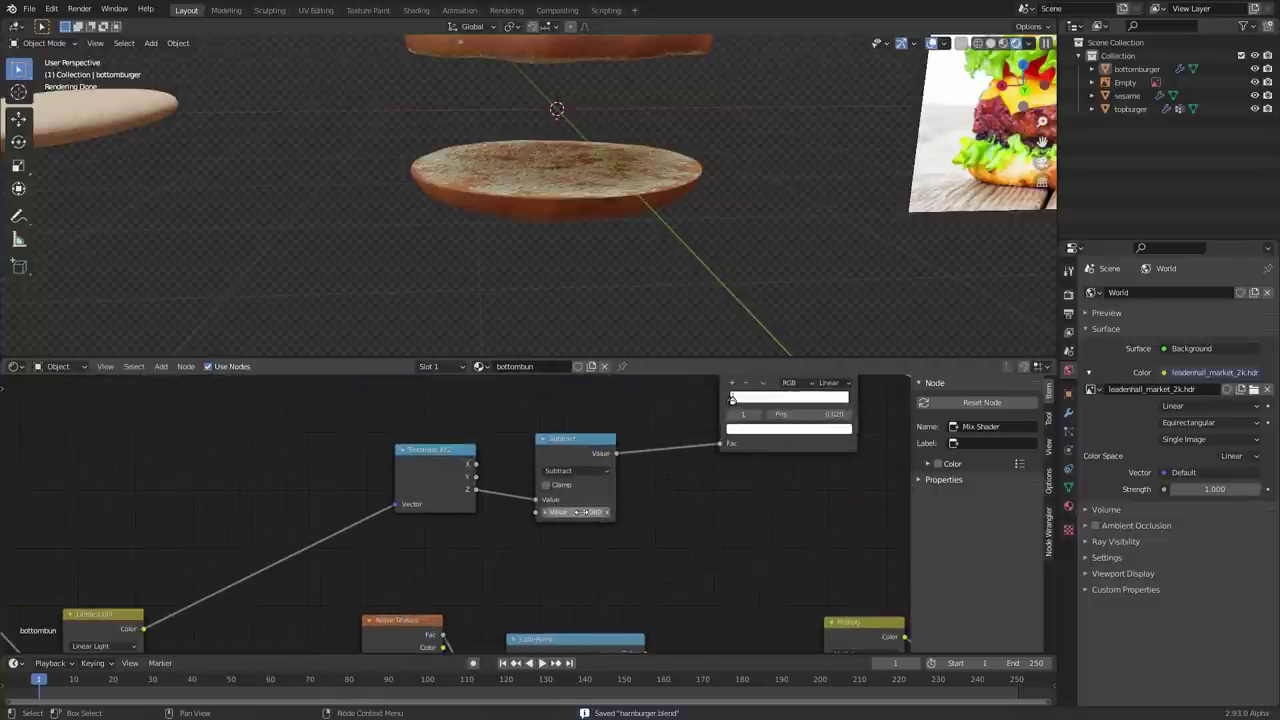
left_click_drag(575, 511, 545, 511)
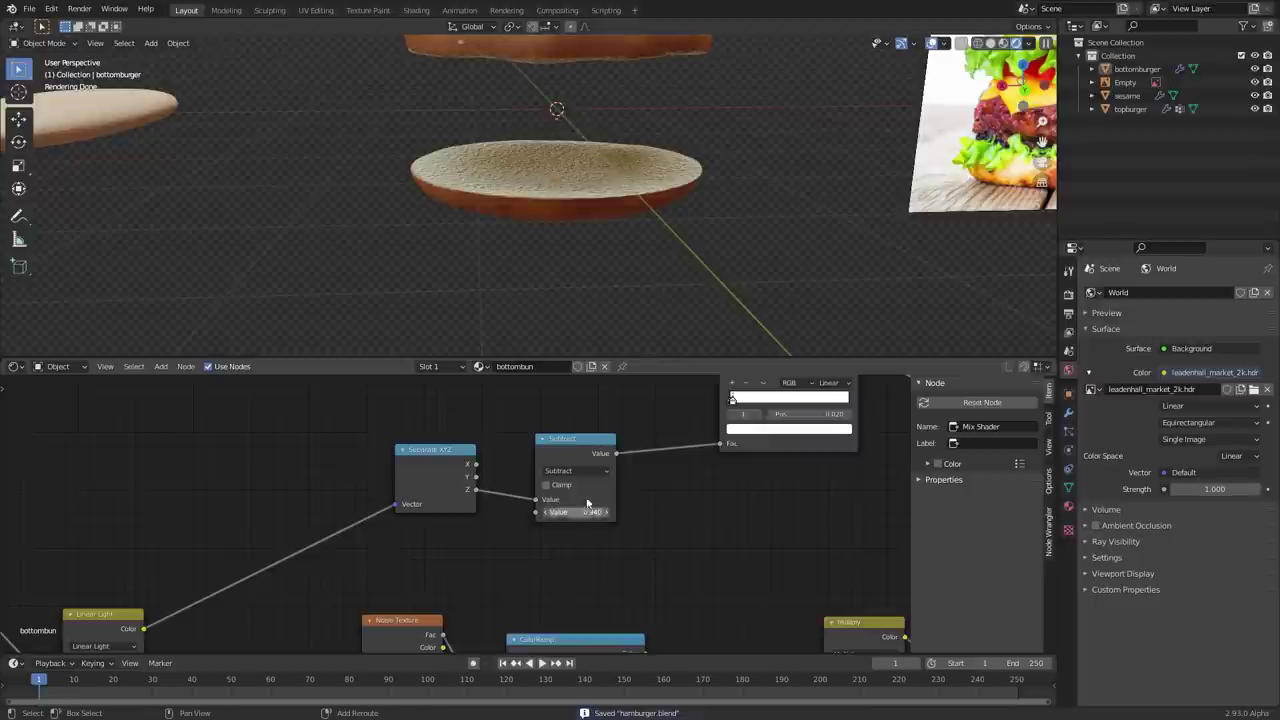
scroll(603, 199, "up", 4)
middle_click_drag(603, 199, 617, 144)
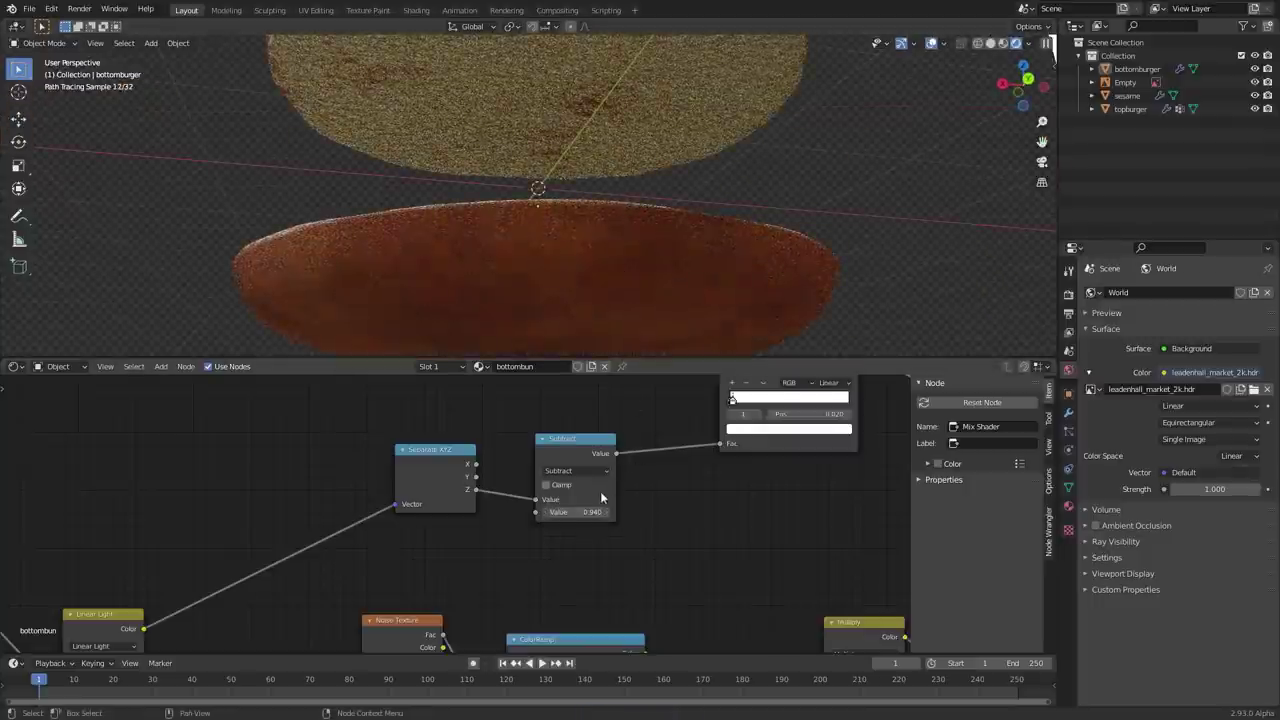
left_click_drag(575, 511, 560, 511)
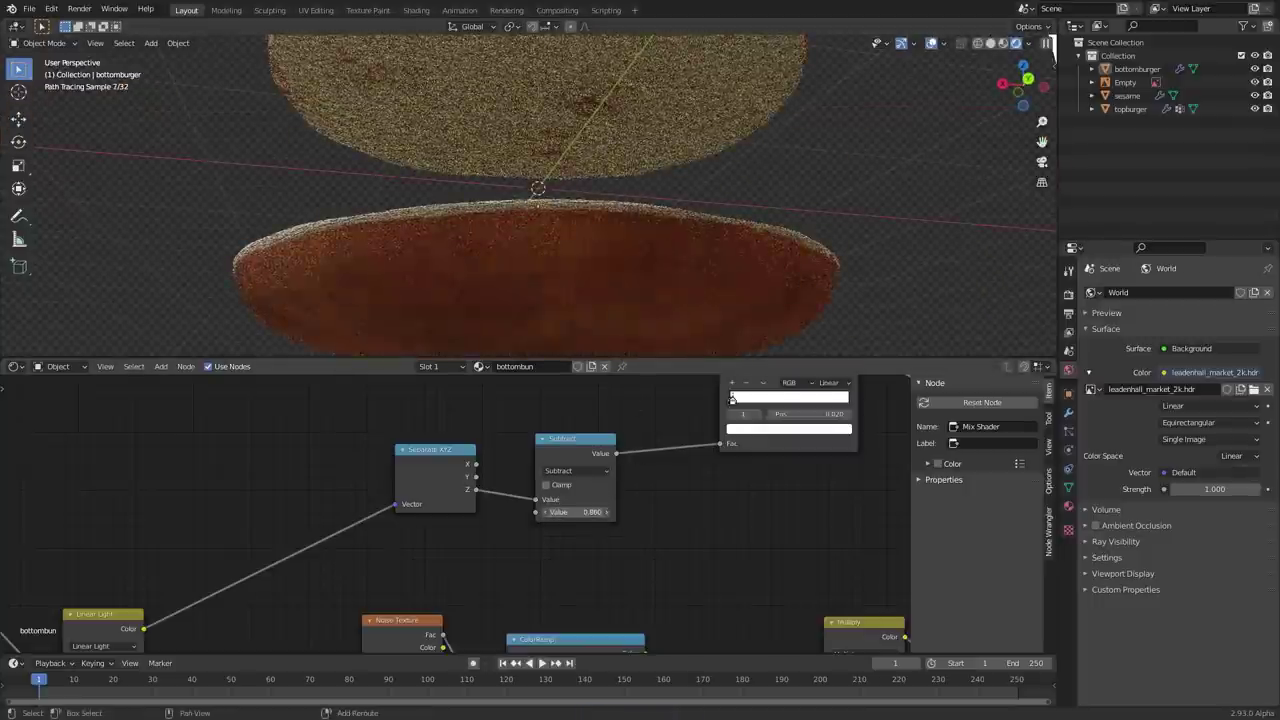
scroll(765, 187, "down", 3)
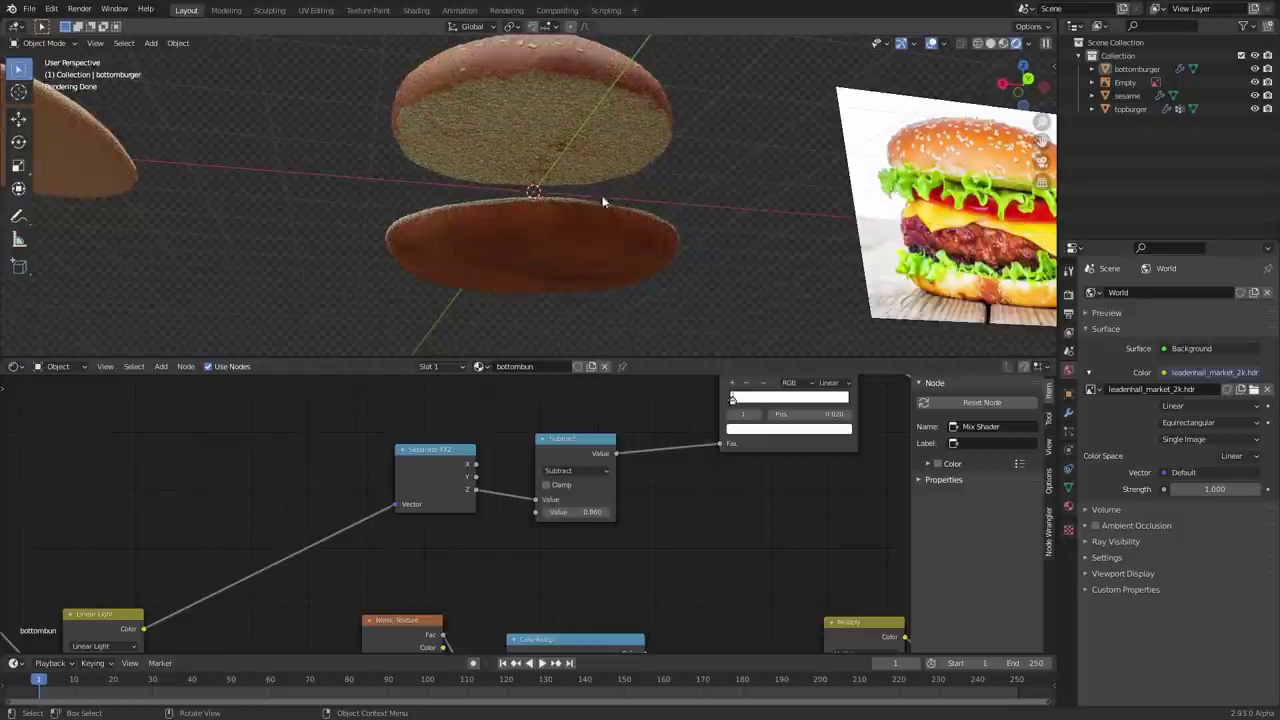
- Select the bottom bun and raise the Linear Light Fac to 1.000
left_click(576, 245)
middle_click_drag(576, 245, 481, 295)
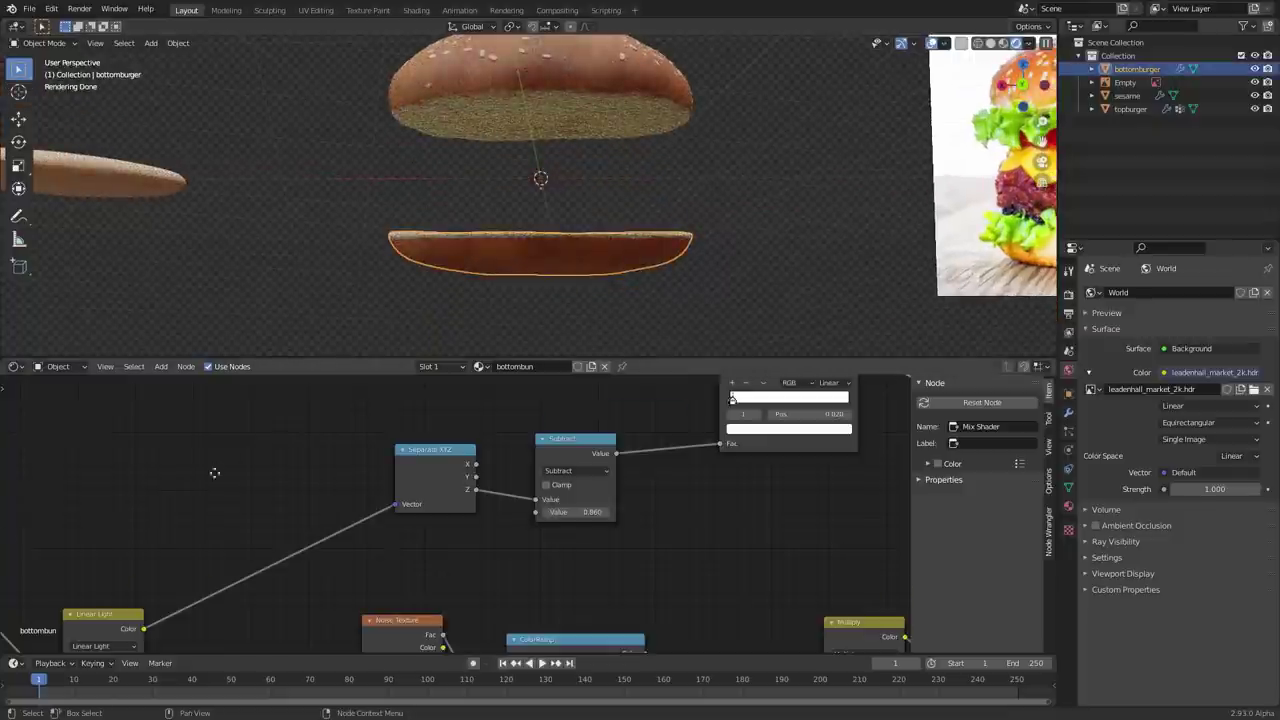
middle_click_drag(211, 471, 513, 635)
left_click_drag(510, 521, 565, 521)
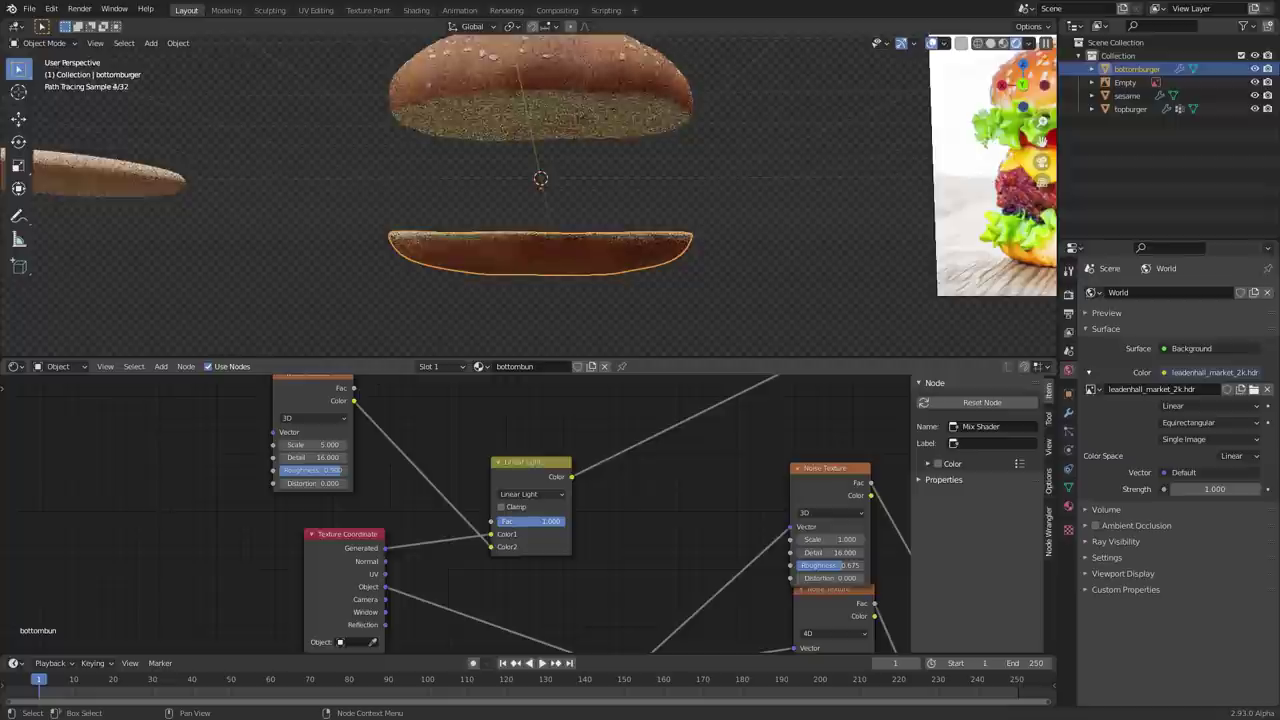
- Reduce the Linear Light Fac to 0.824 and save hamburger.blend
left_click_drag(565, 521, 553, 521)
left_click(710, 293)
scroll(652, 258, "down", 5)
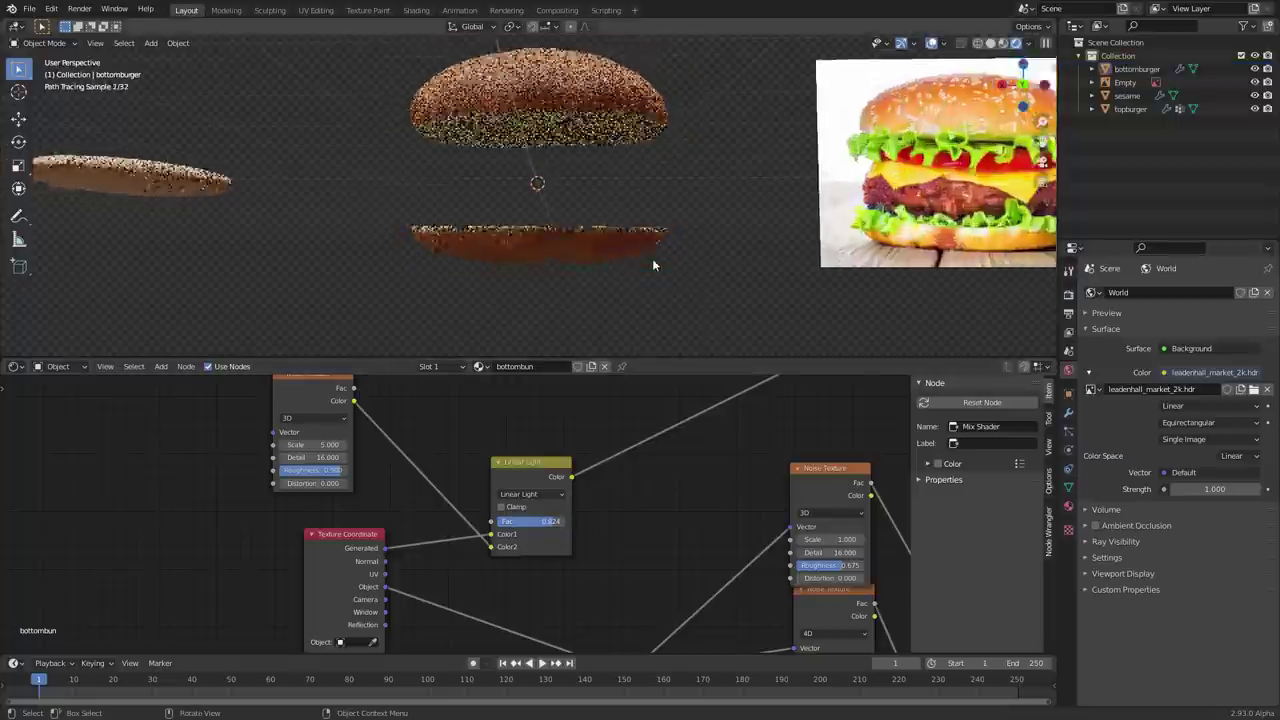
middle_click_drag(587, 229, 584, 178)
key("ctrl+s")
scroll(588, 180, "up", 2)
scroll(588, 183, "up", 1)
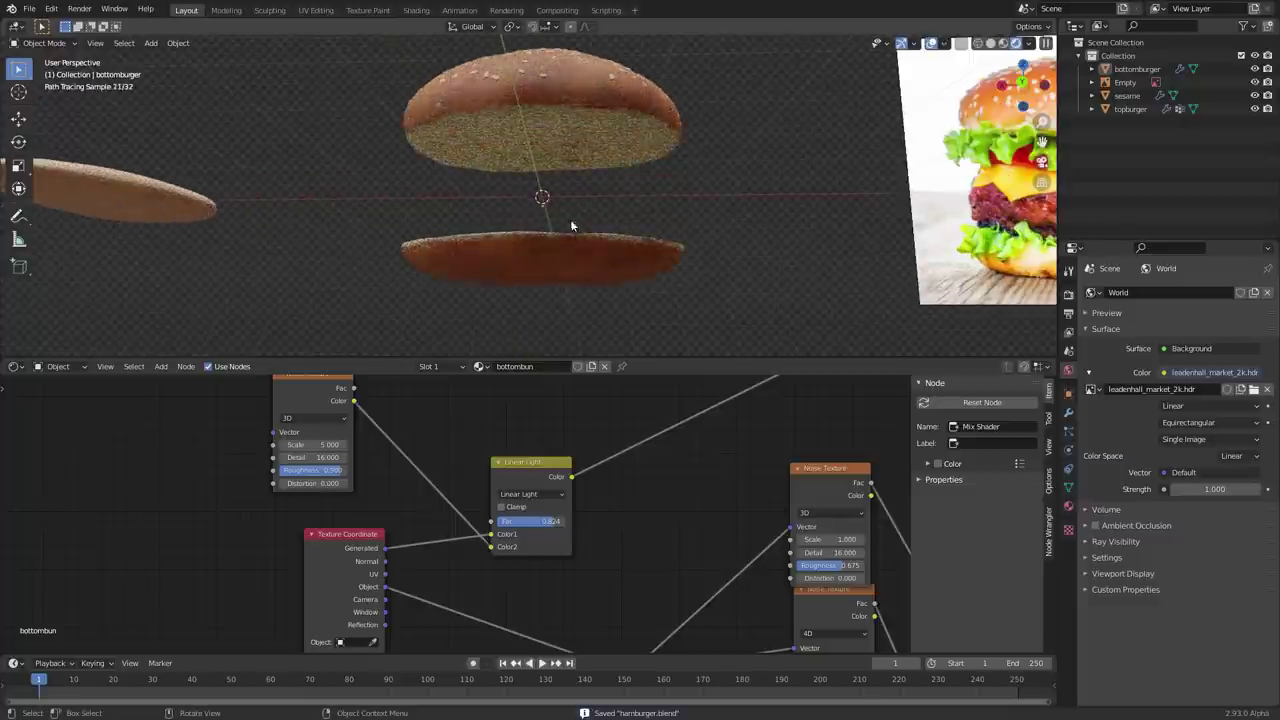
scroll(592, 224, "down", 4)
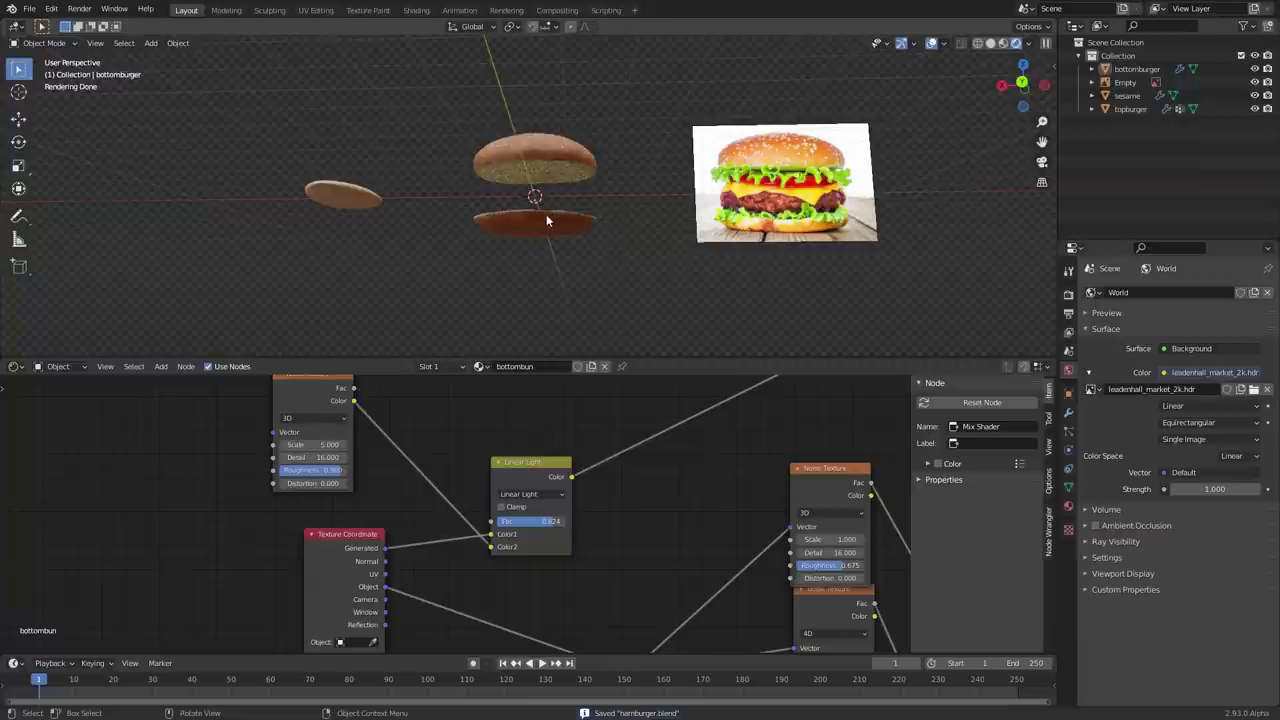
- Reselect the bottom bun and save the hamburger file again
left_click(546, 220)
scroll(506, 450, "down", 3)
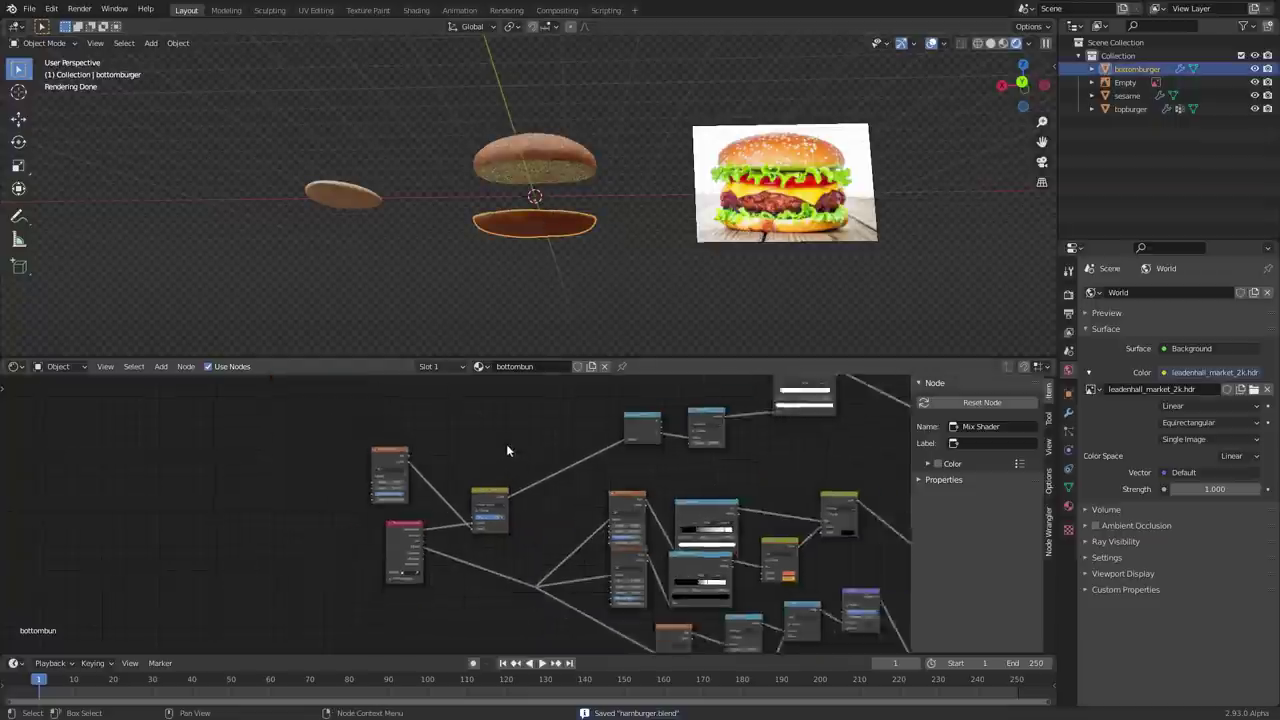
scroll(506, 450, "up", 6)
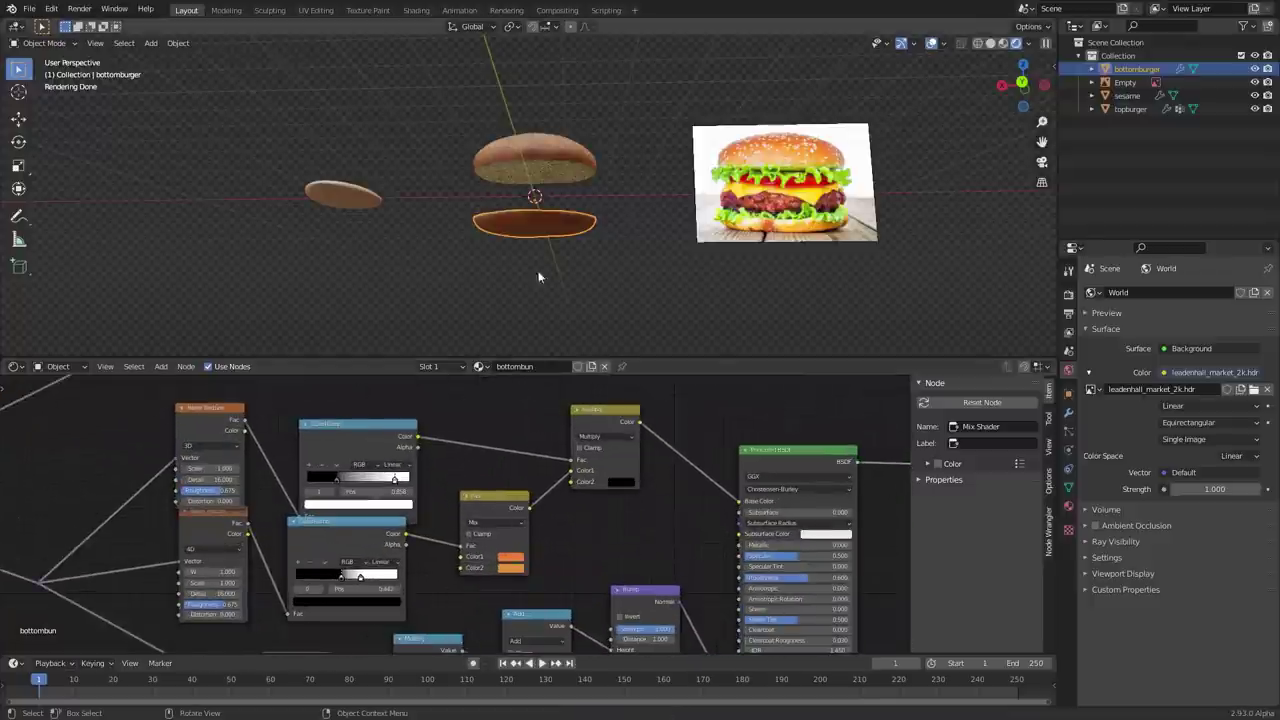
scroll(545, 222, "up", 7)
key("ctrl+s")
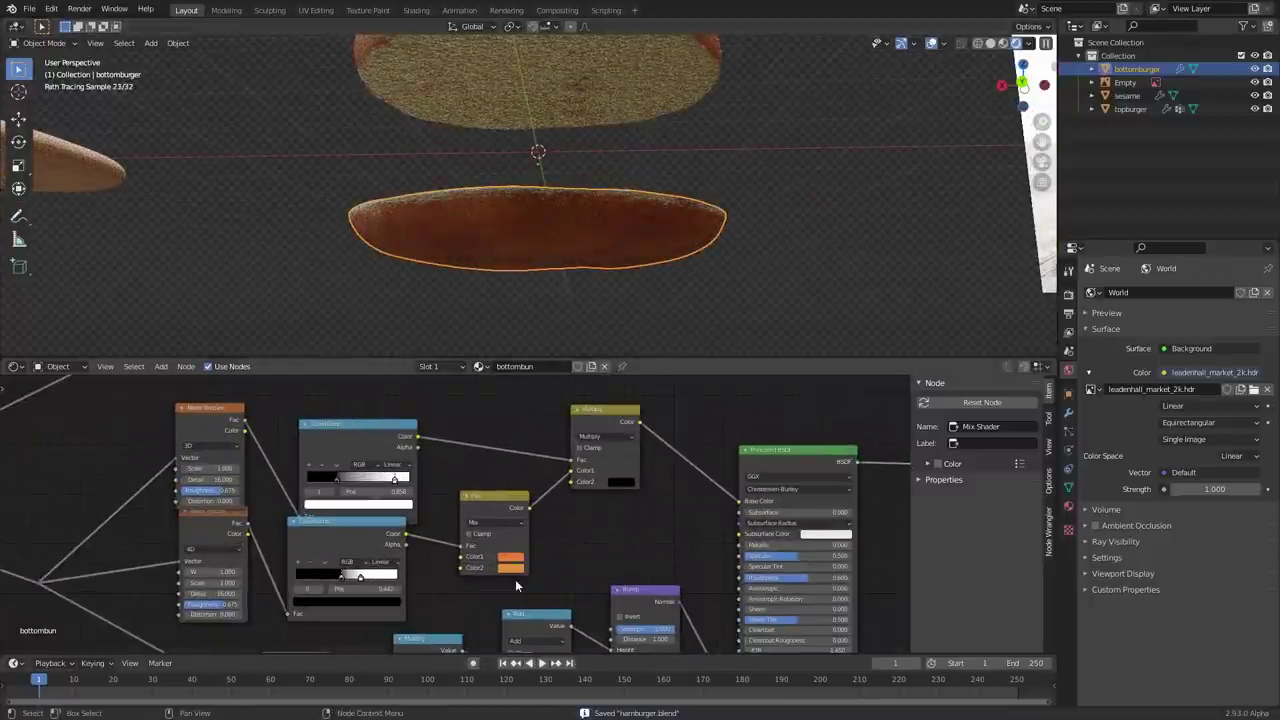
scroll(516, 586, "up", 5)
- Set the Mix node's first colour to a brighter orange
left_click(550, 588)
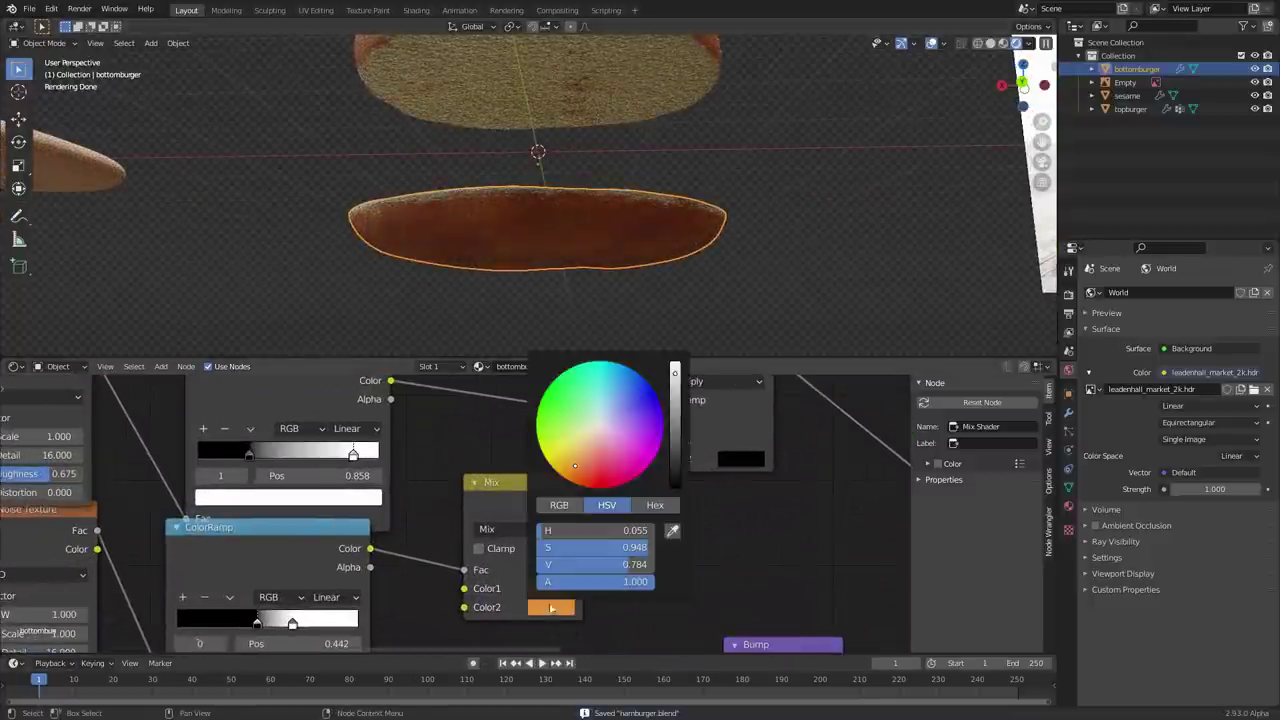
left_click(678, 374)
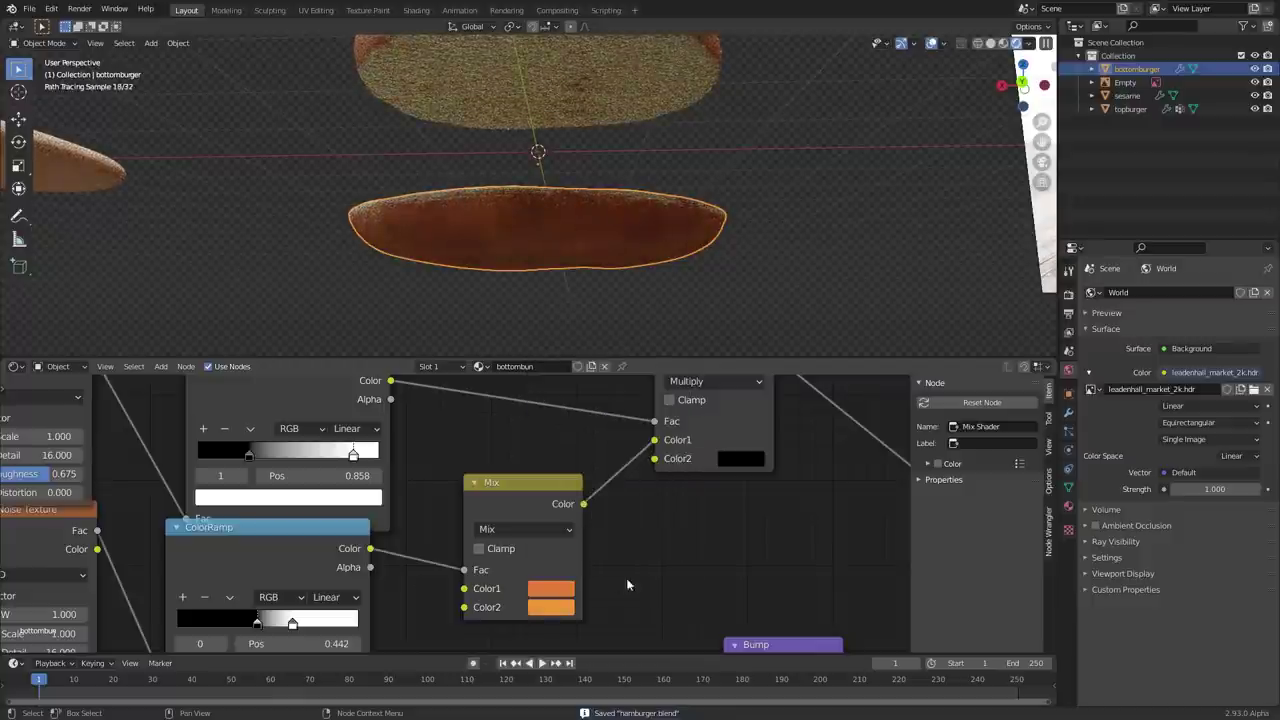
left_click(567, 590)
left_click(680, 360)
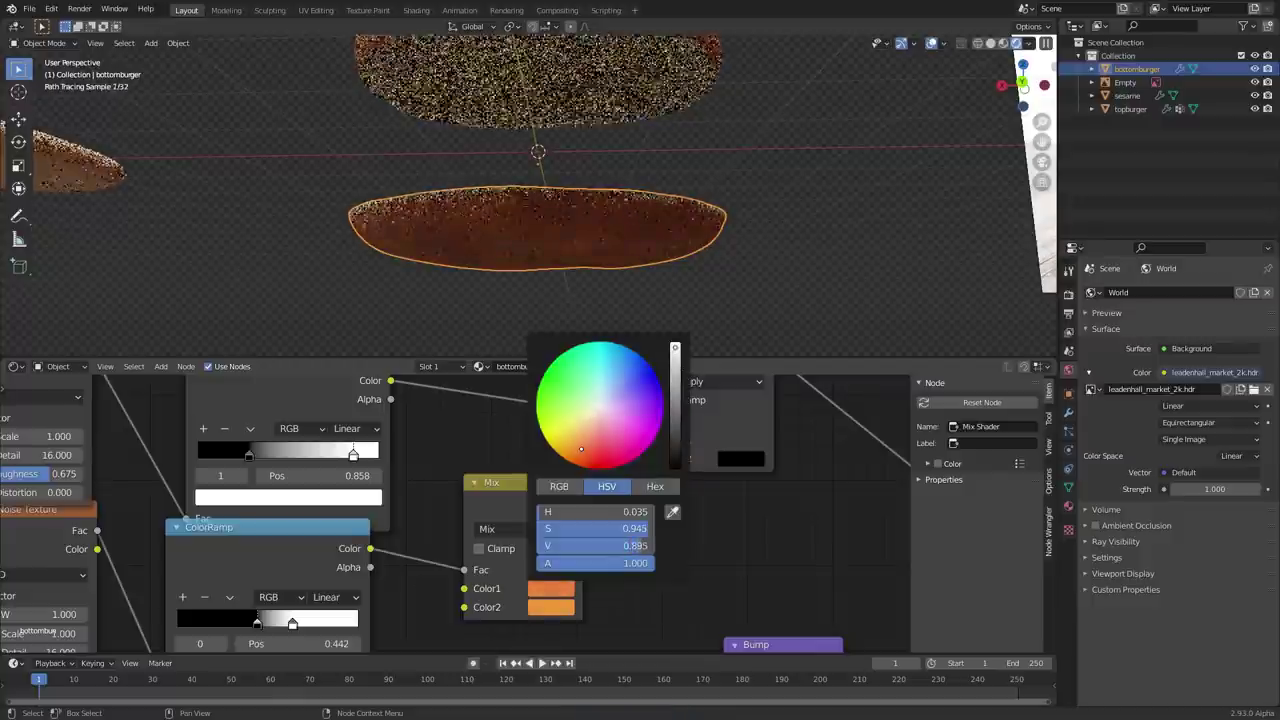
scroll(838, 250, "down", 8)
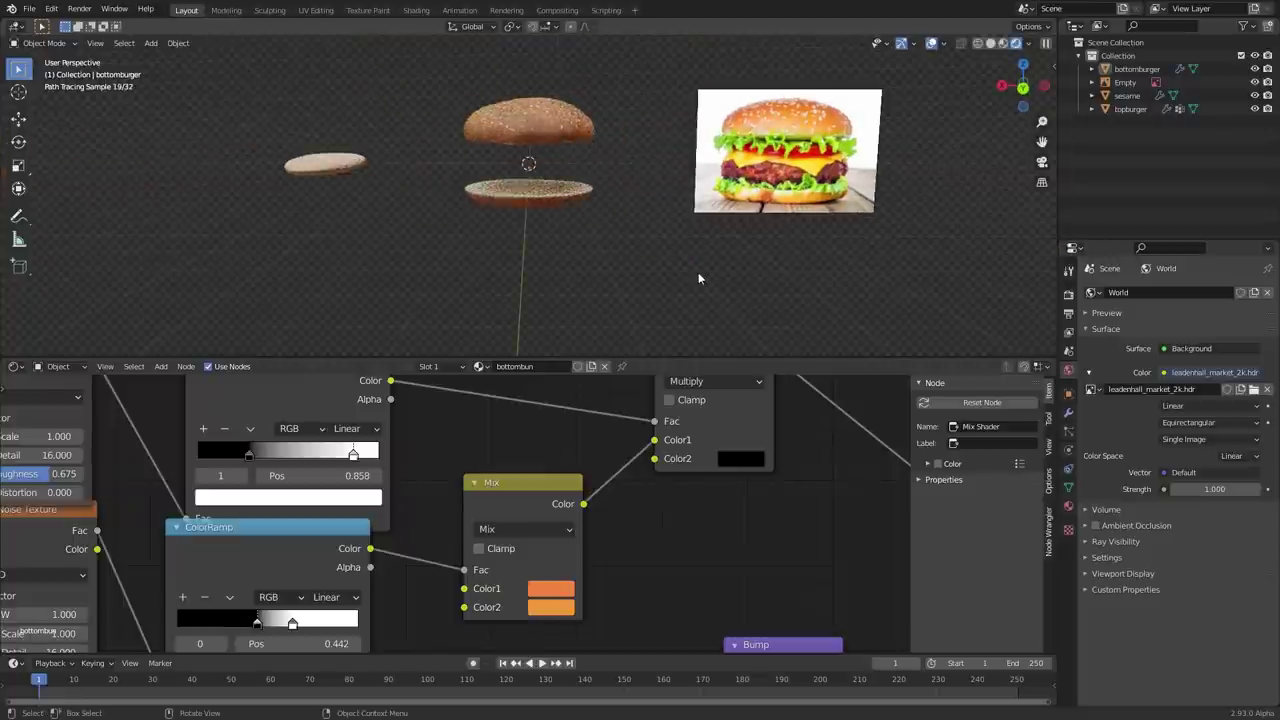
scroll(660, 215, "up", 3)
- Add a plane mesh and scale it up into a large floor
key("shift+a")
mouse_move(386, 89)
left_click(486, 88)
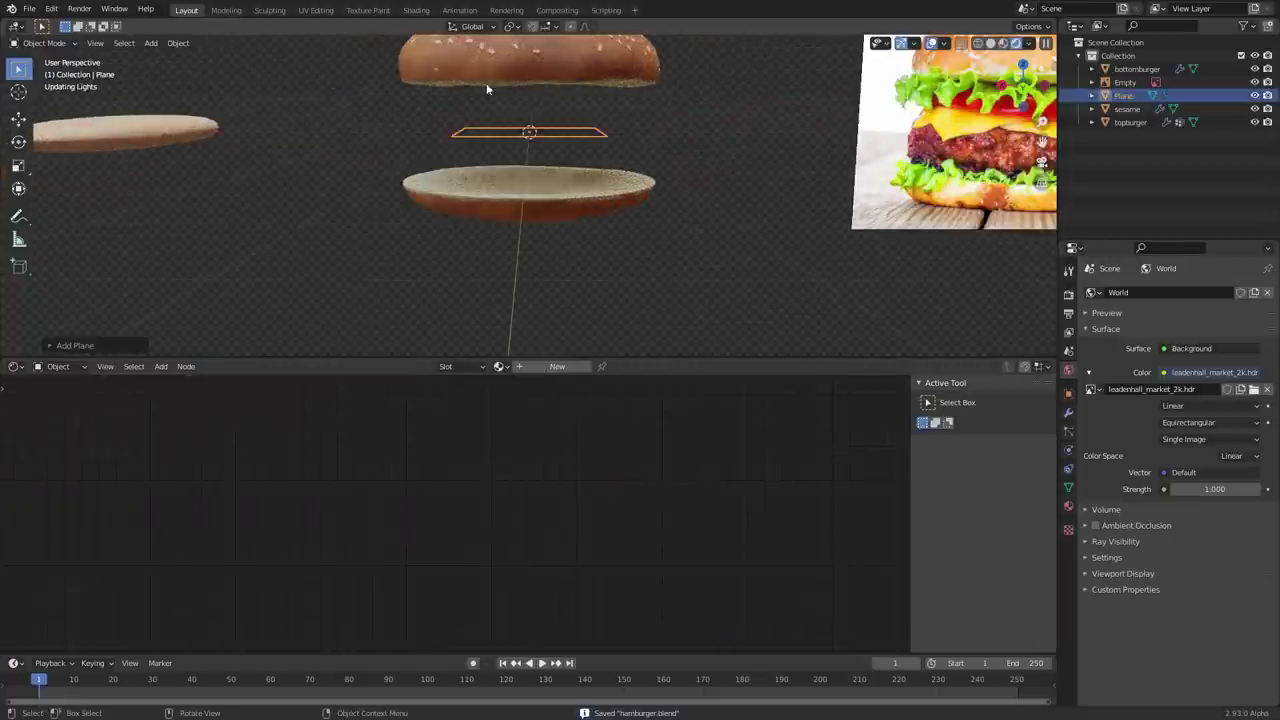
key("s")
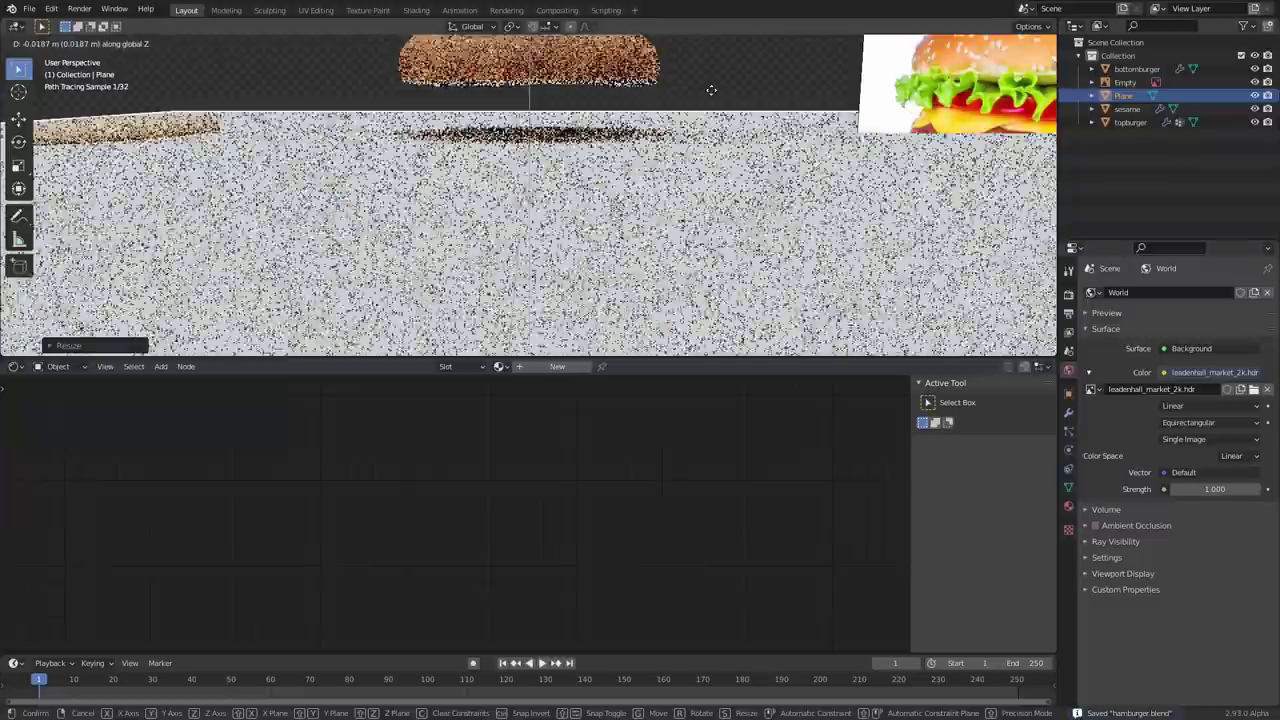
left_click(711, 96)
left_click(676, 104)
scroll(676, 104, "down", 5)
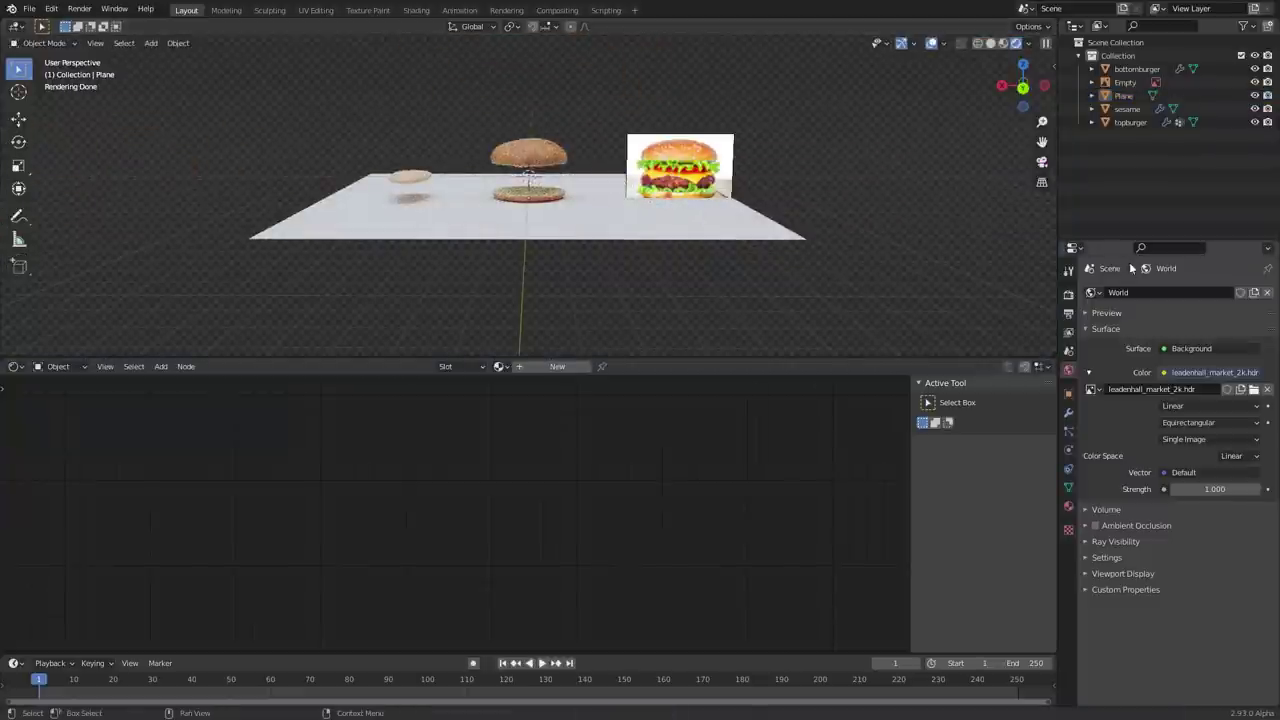
- Toggle Render Properties' Film Transparent off and back on
left_click(1069, 295)
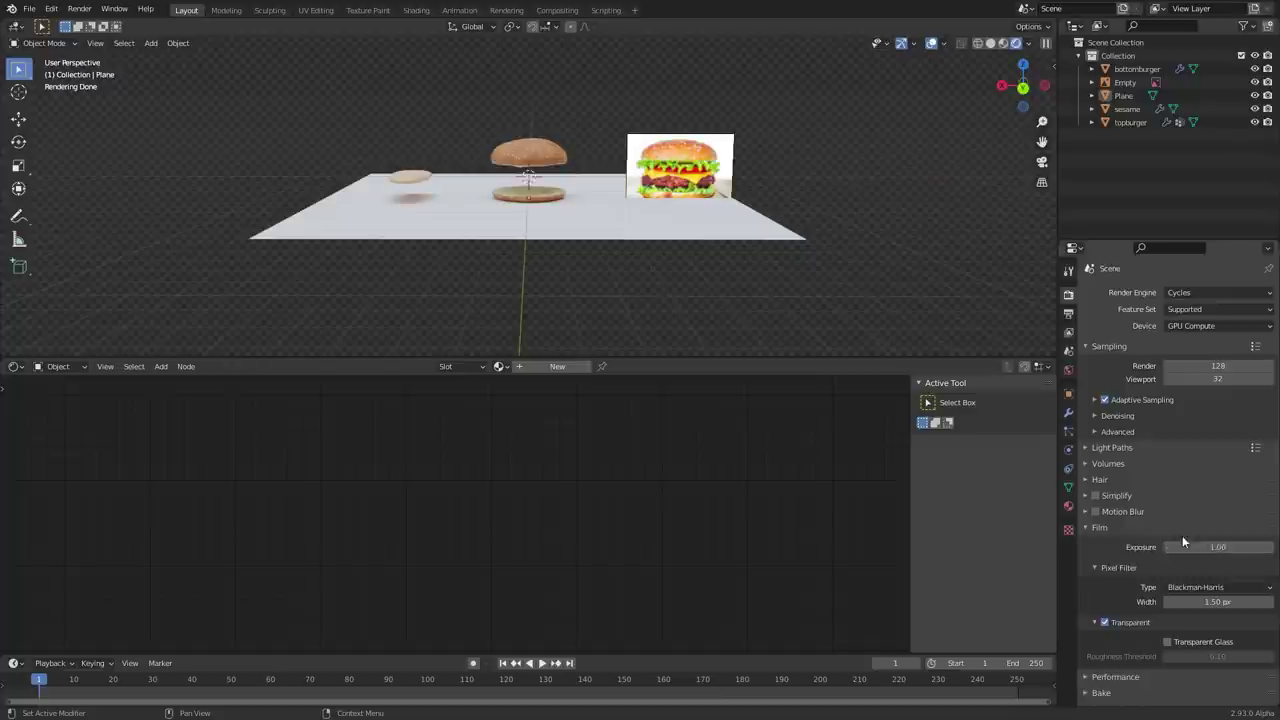
left_click(1105, 622)
left_click(1105, 622)
scroll(679, 158, "up", 3)
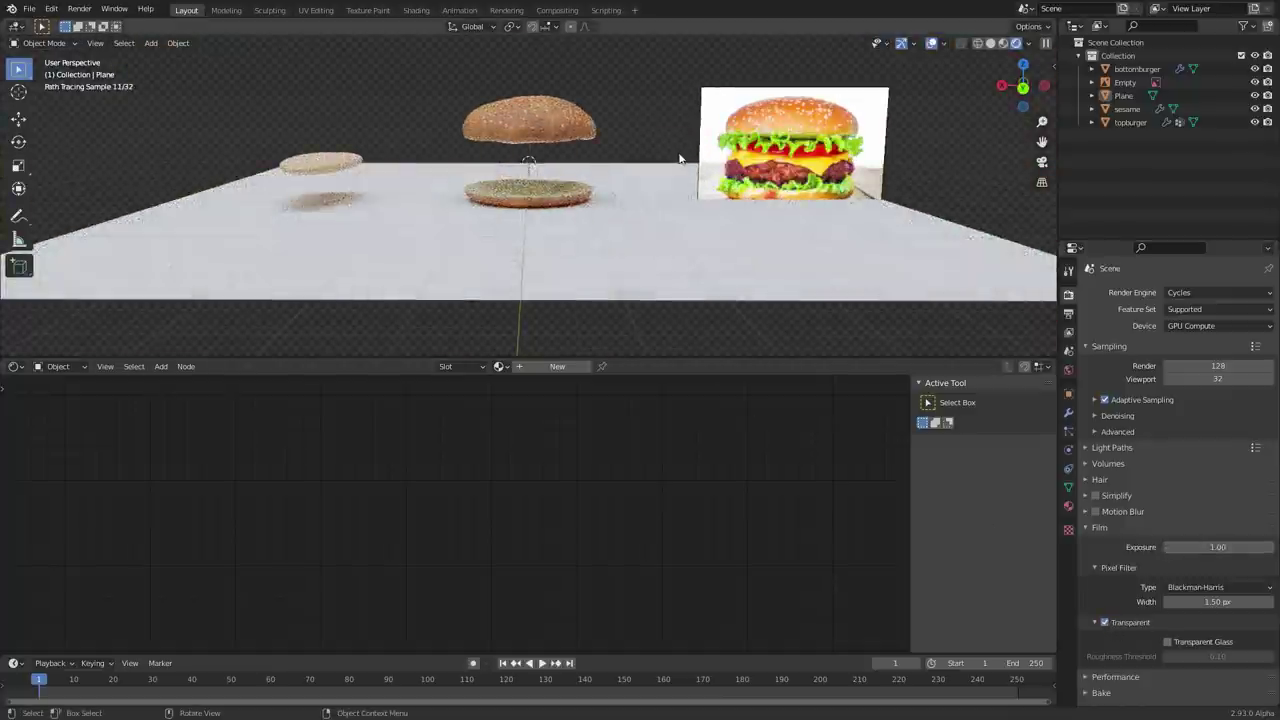
- Select the top bun, frame its whole node tree, and save hamburger.blend
middle_click_drag(679, 158, 667, 185)
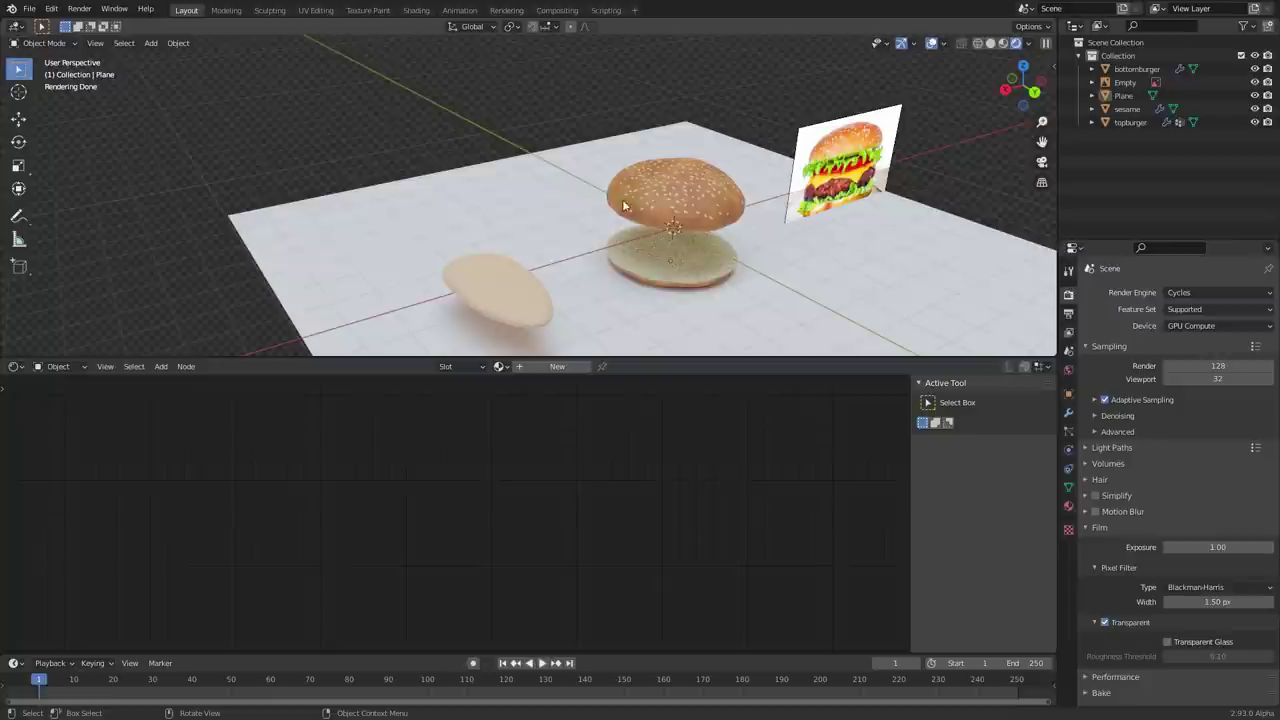
left_click(672, 198)
scroll(672, 198, "up", 3)
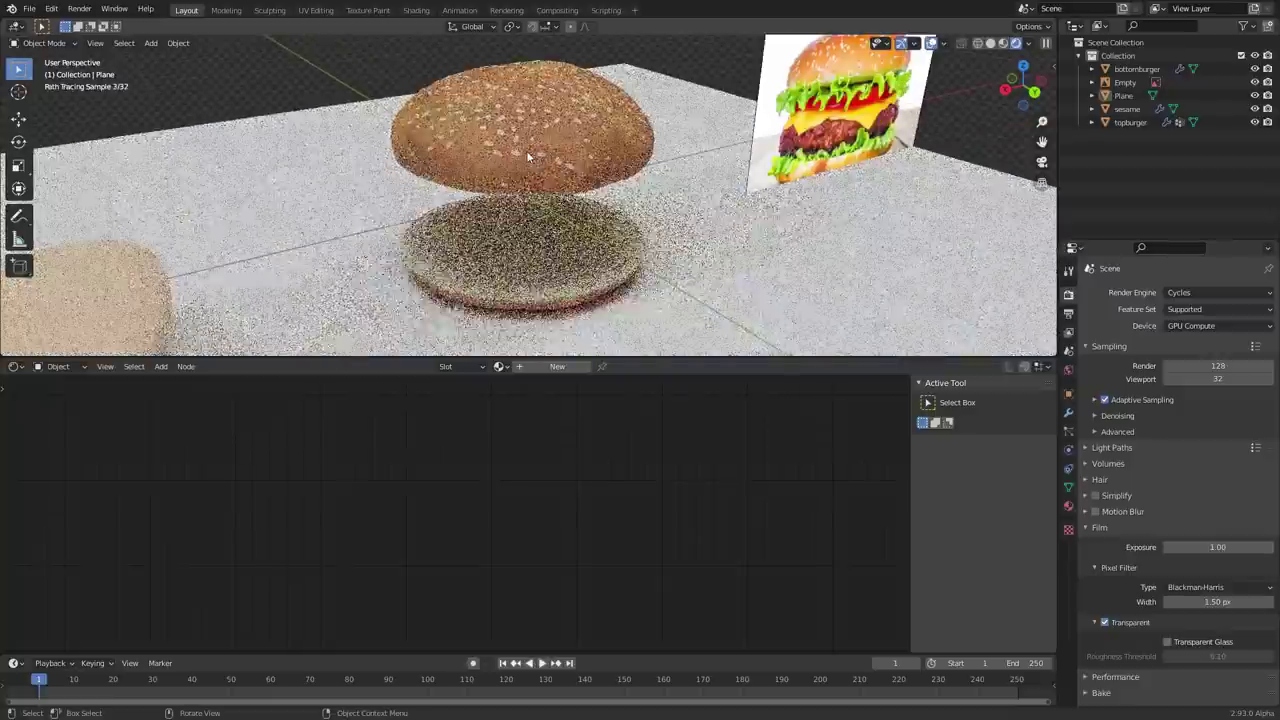
key("Home")
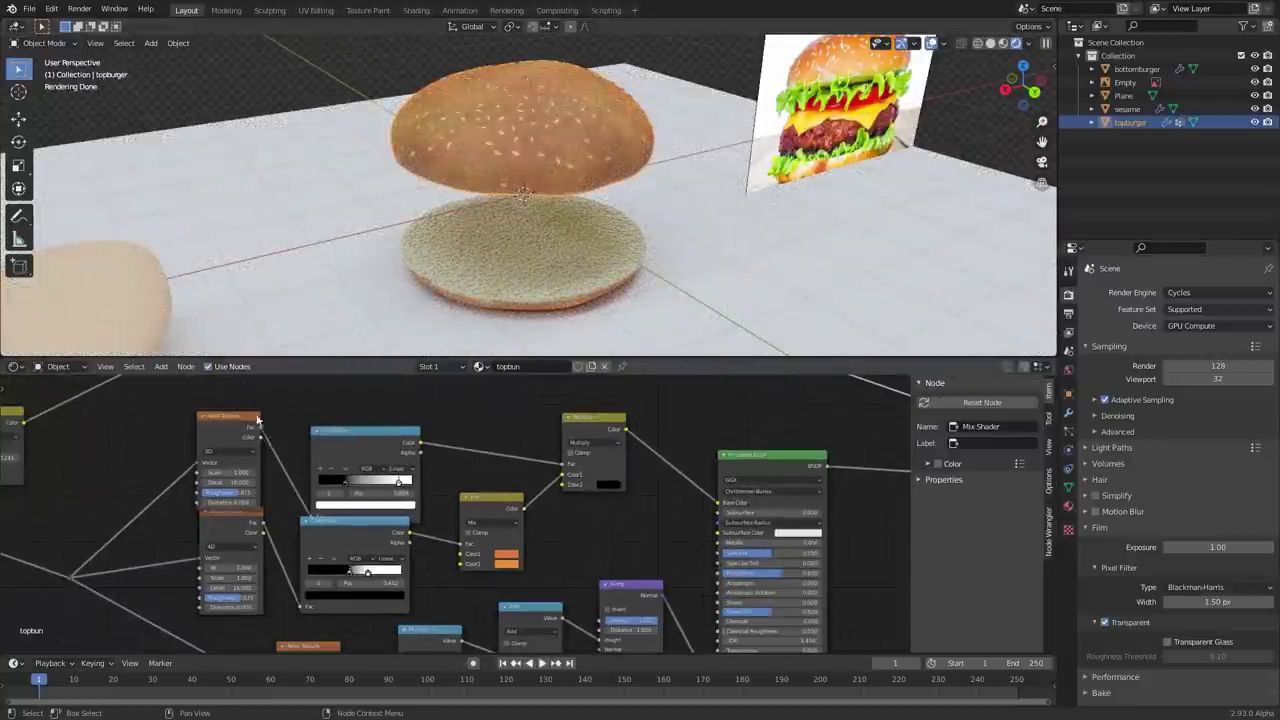
key("ctrl+s")
- Set the top bun's Displace modifier strength to 0.200
left_click(1068, 412)
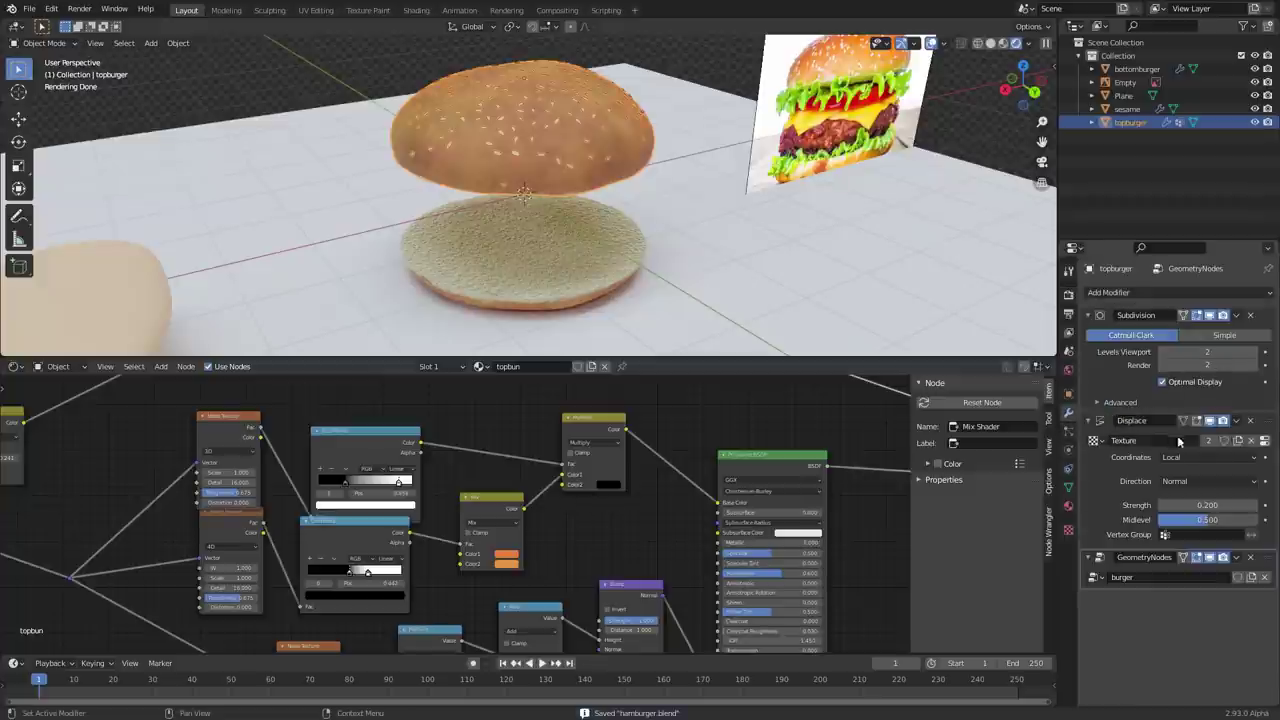
mouse_move(1207, 505)
left_mouse_down()
mouse_move(1240, 505)
mouse_move(1207, 505)
left_mouse_up()
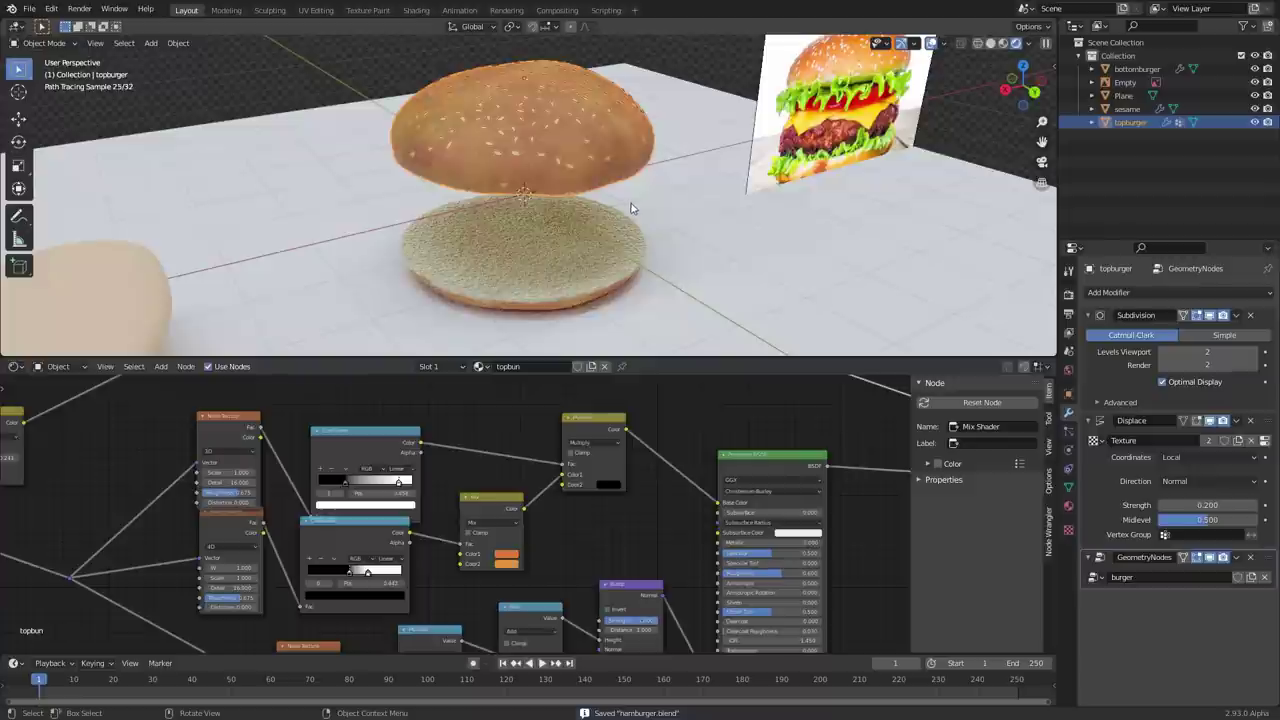
left_click(57, 366)
left_click(14, 366)
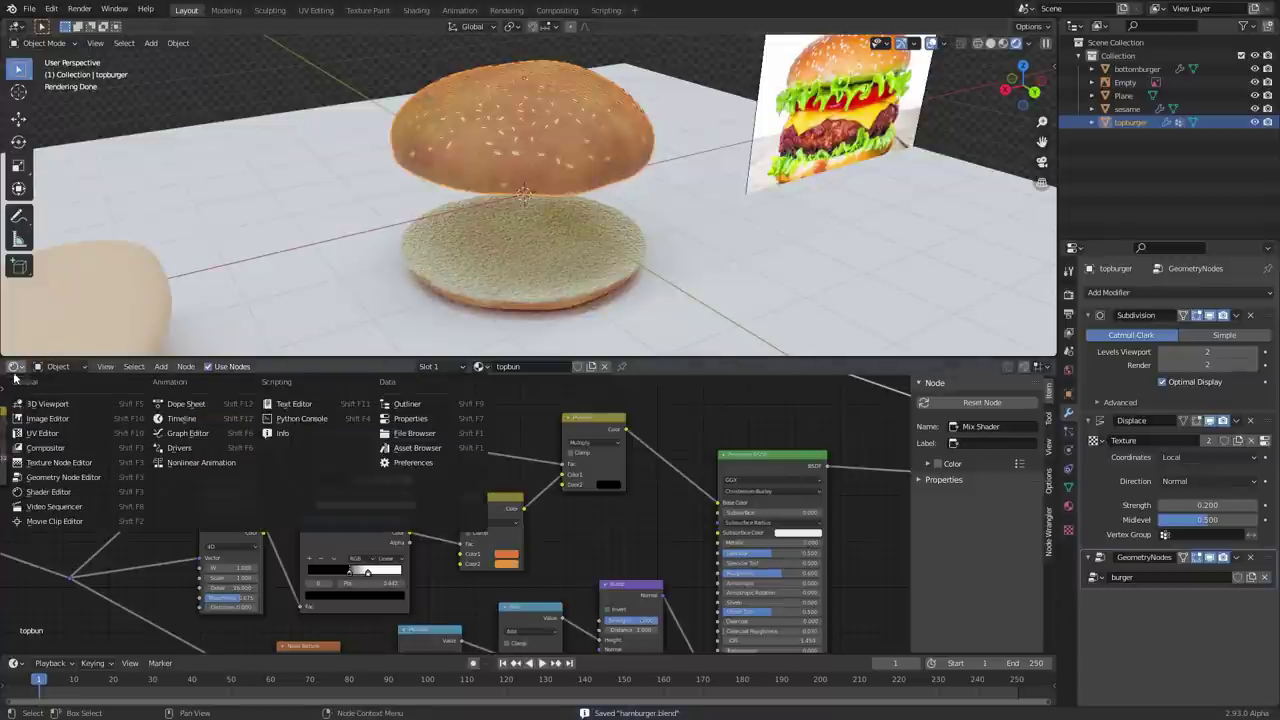
- Show the top bun's geometry node tree and reframe the viewport on the buns
left_click(60, 478)
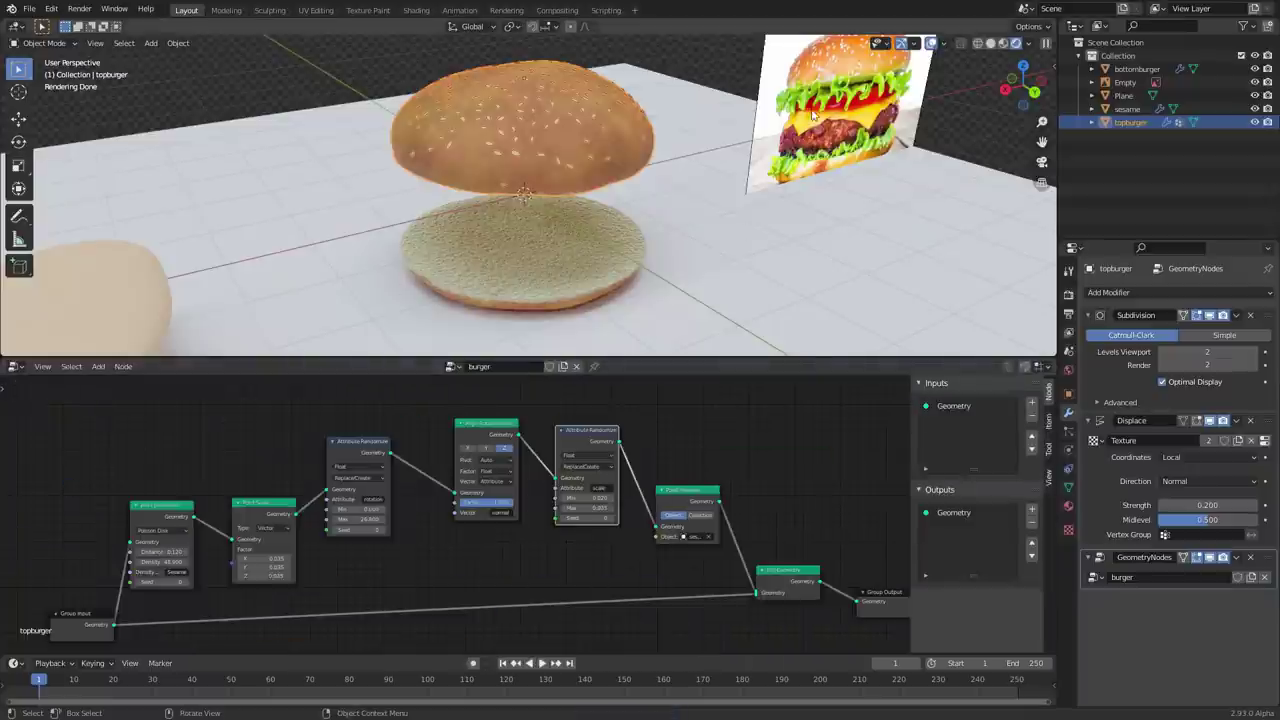
middle_click_drag(812, 115, 737, 143)
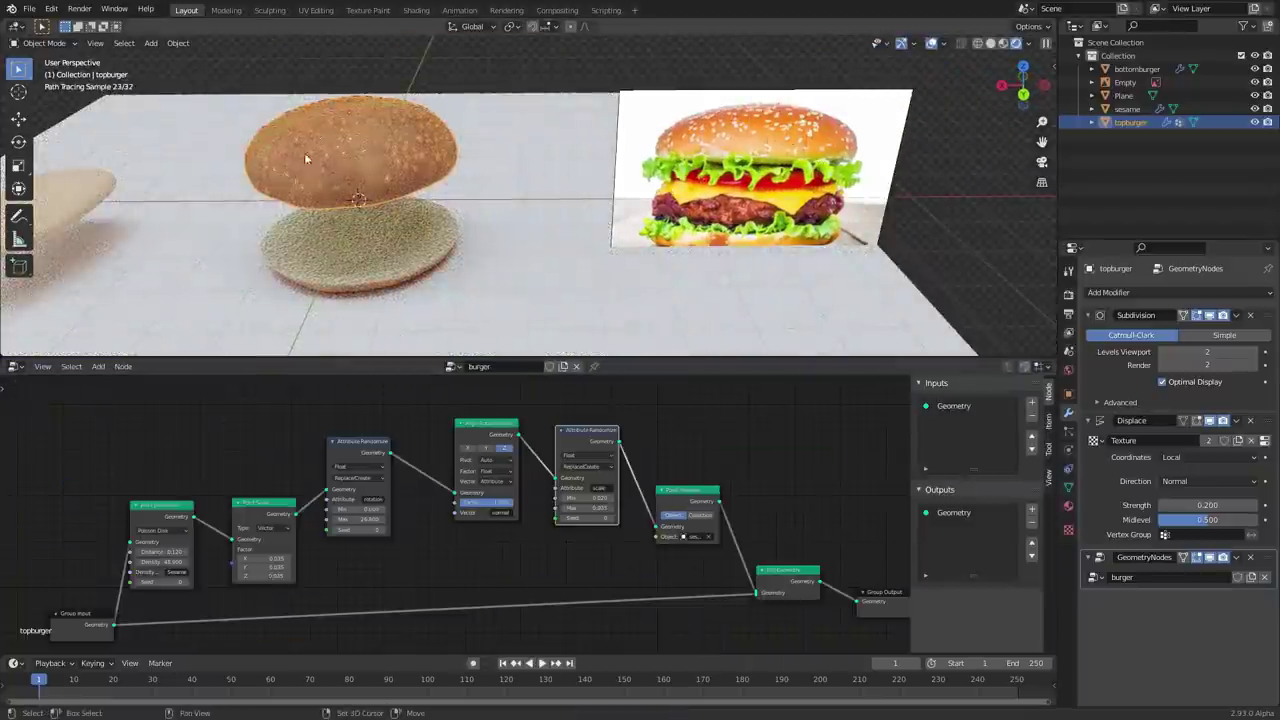
middle_click_drag(304, 152, 517, 80, "shift")
left_click(511, 107)
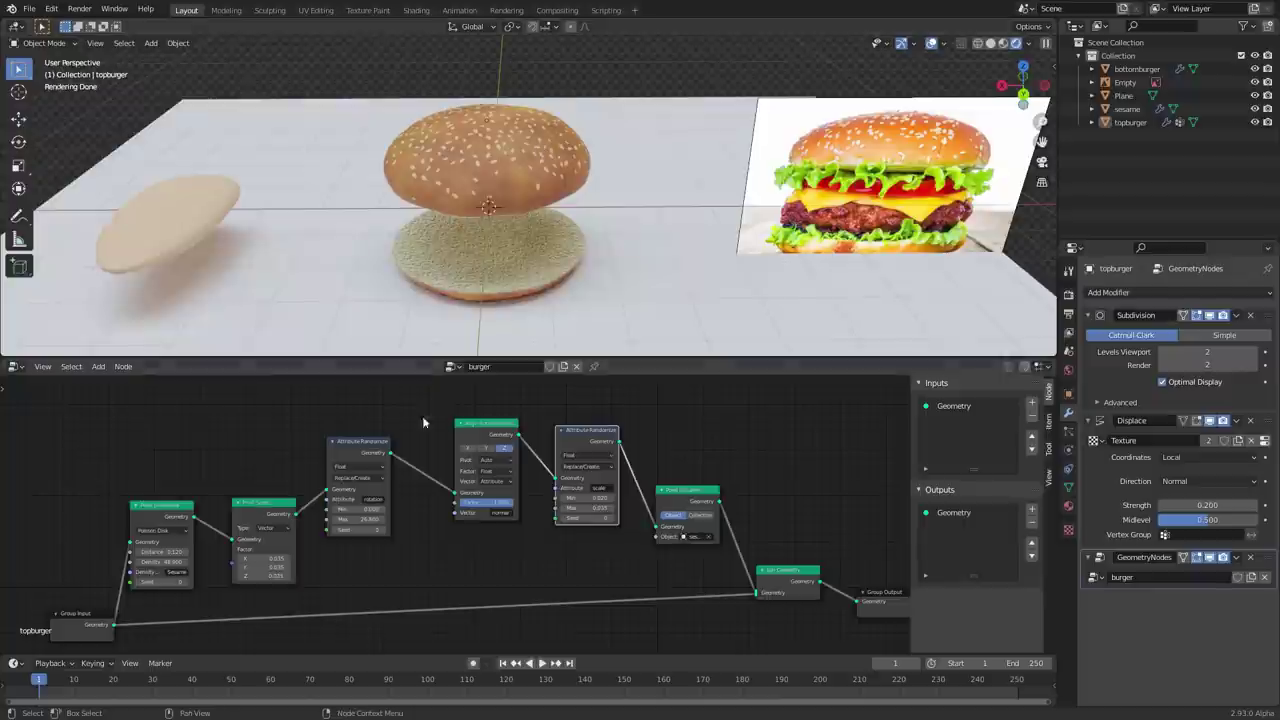
- Raise the Point Distribute seed density to 49.700, then select the floor plane
middle_click_drag(370, 519, 455, 496)
scroll(455, 496, "up", 2)
middle_click_drag(205, 534, 450, 511)
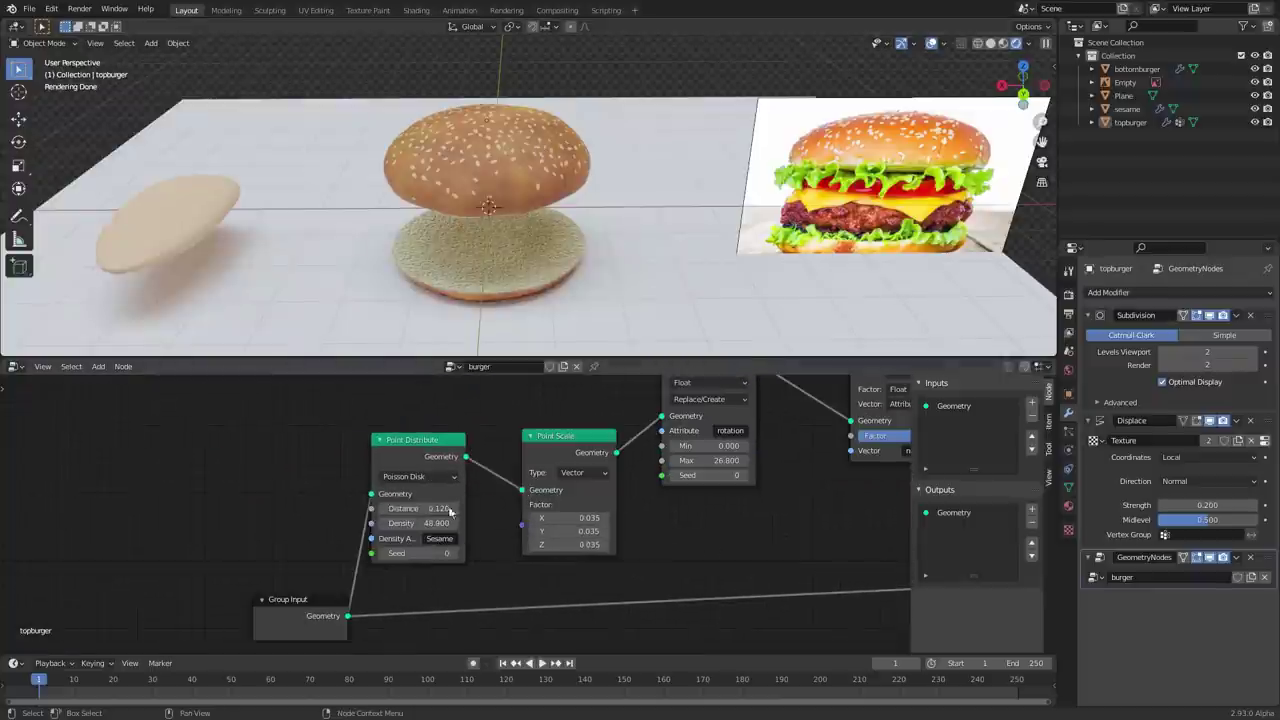
left_click_drag(413, 522, 438, 522)
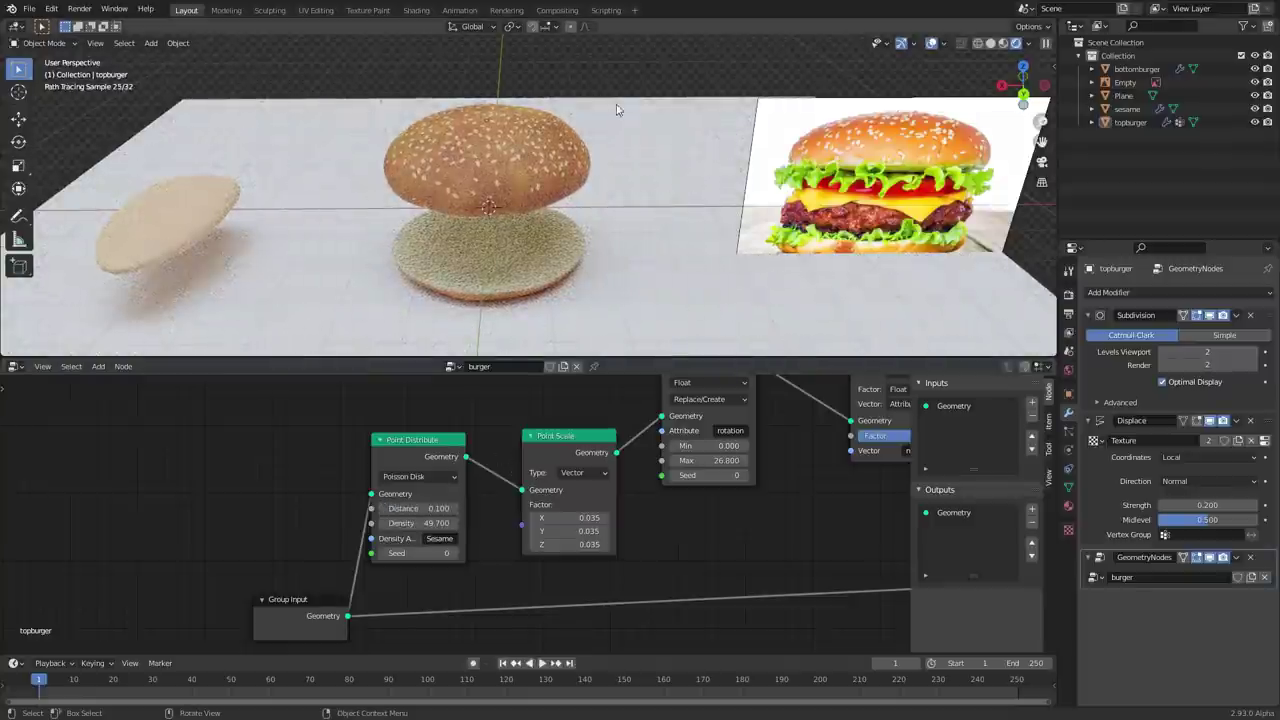
left_click(549, 146)
scroll(549, 146, "up", 1)
scroll(549, 146, "up", 6)
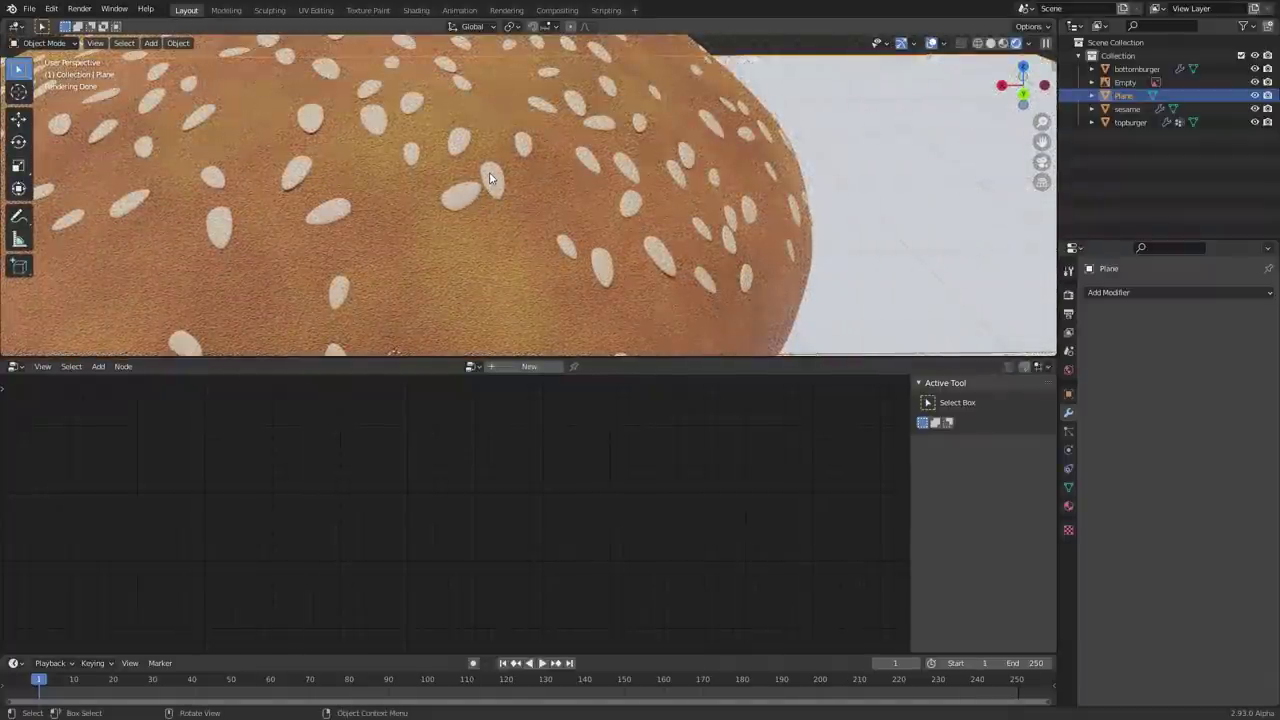
- Select the sesame disc and show its sesameseed material nodes in the Shader Editor
scroll(510, 178, "down", 7)
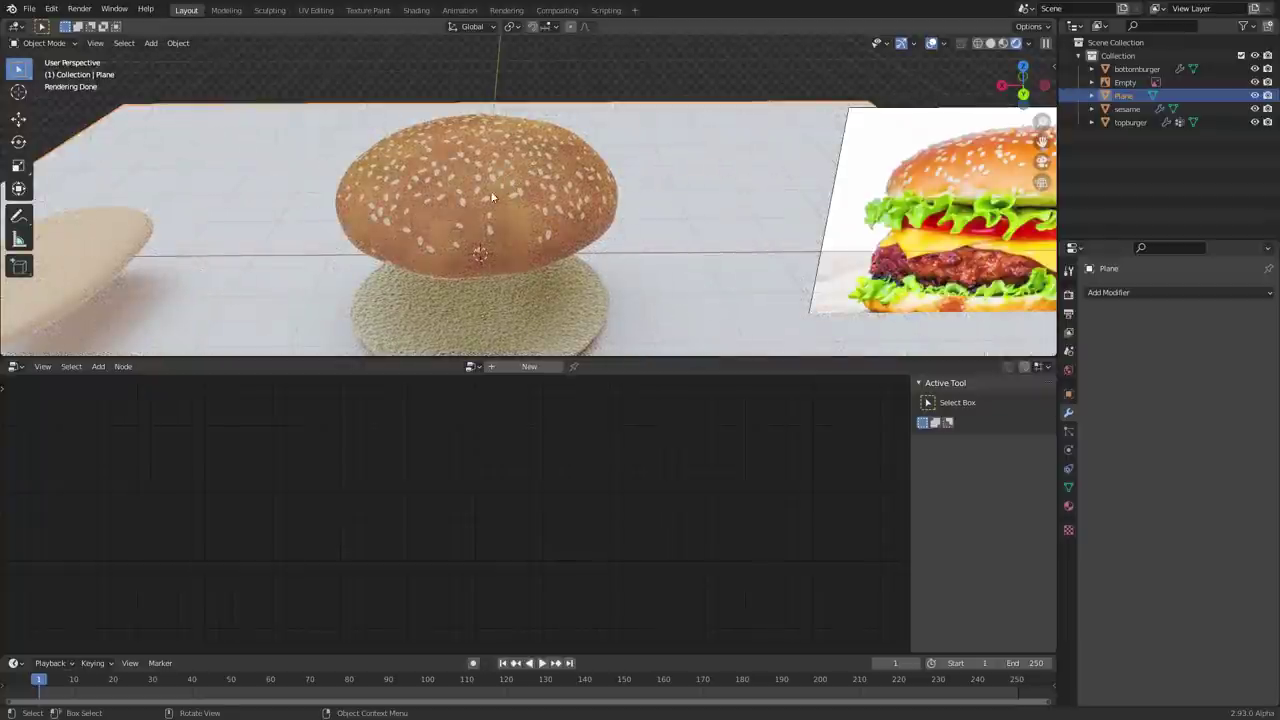
middle_click_drag(490, 190, 505, 158)
left_click(109, 246)
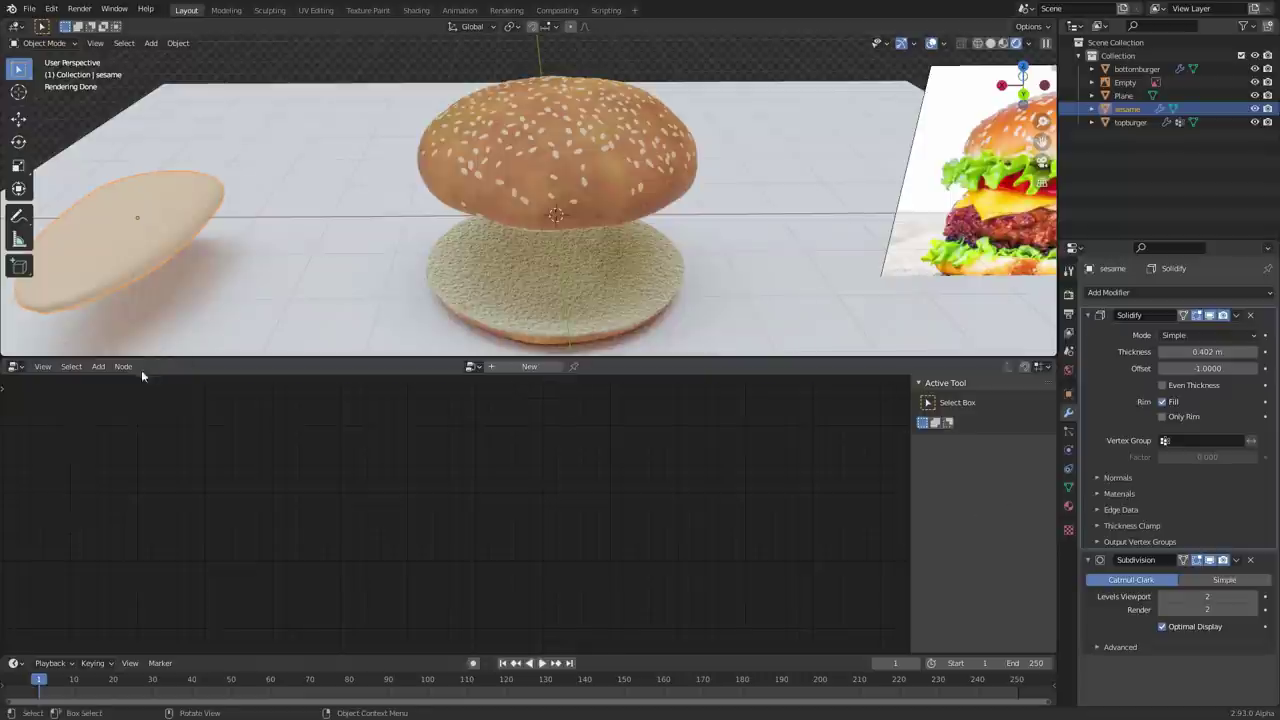
left_click(19, 368)
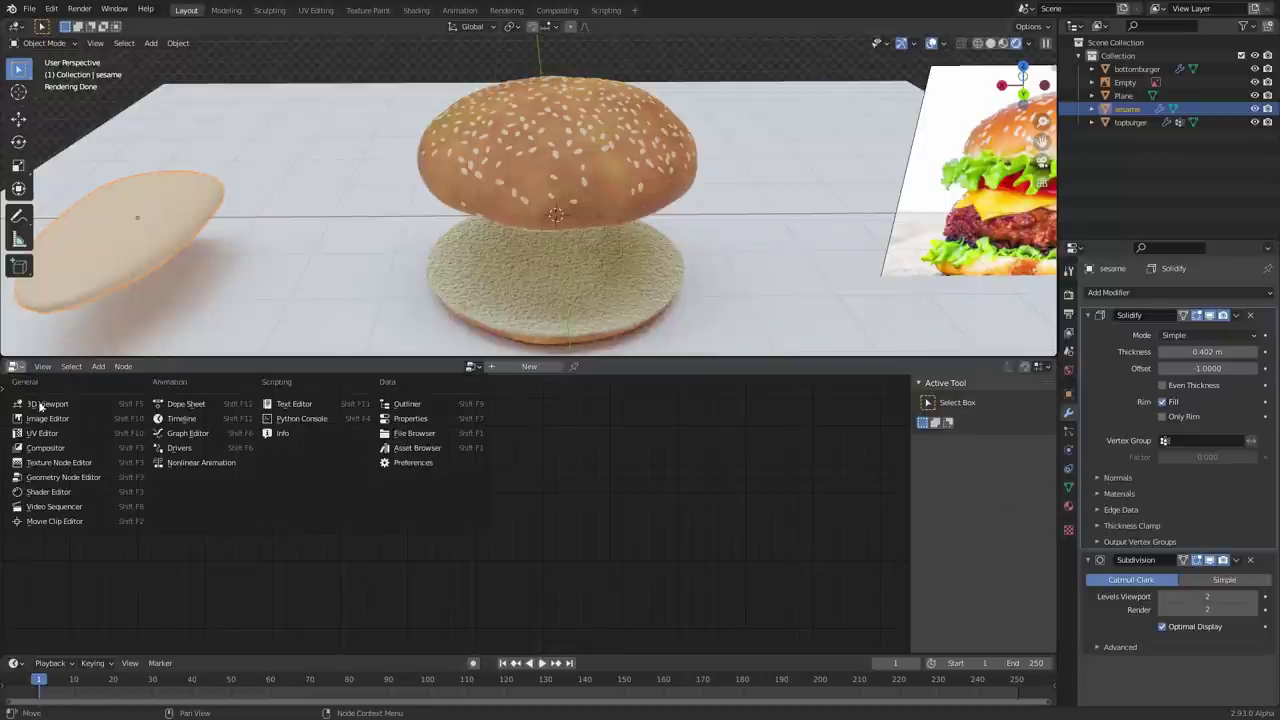
left_click(50, 492)
key("Home")
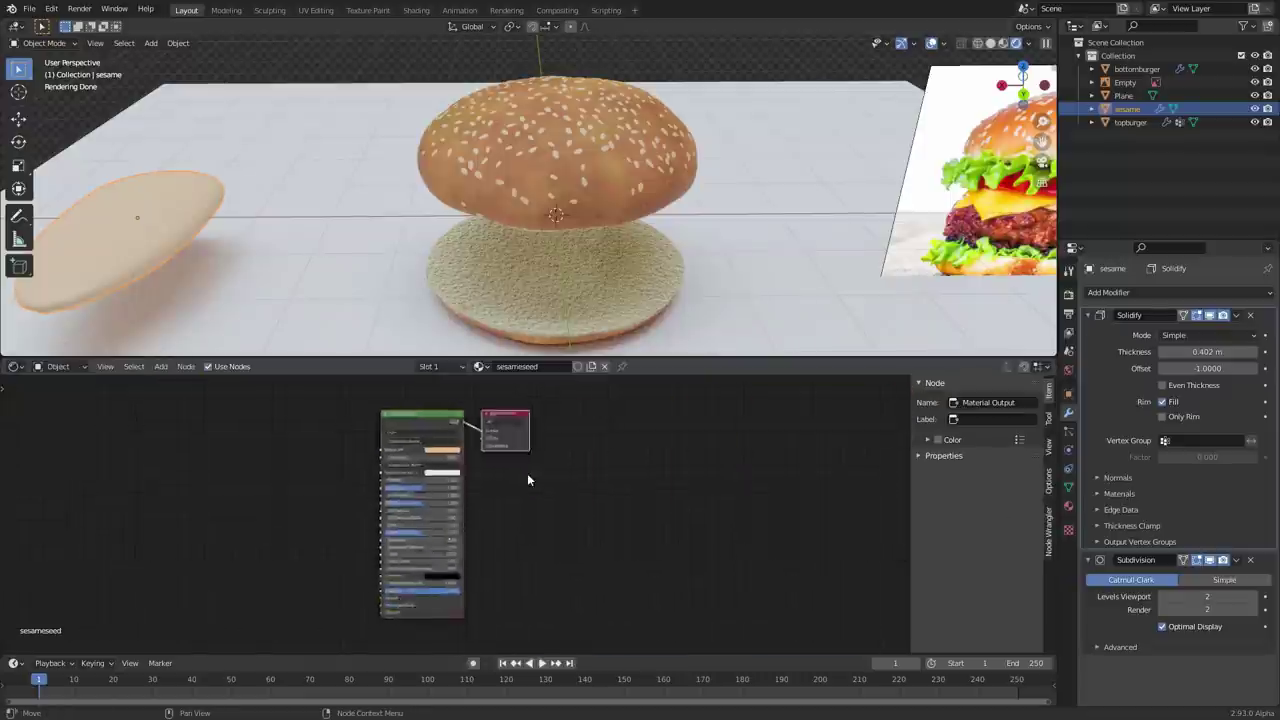
scroll(540, 495, "up", 3)
- Darken the seed's base colour slightly to a light tan and save
left_click(517, 475)
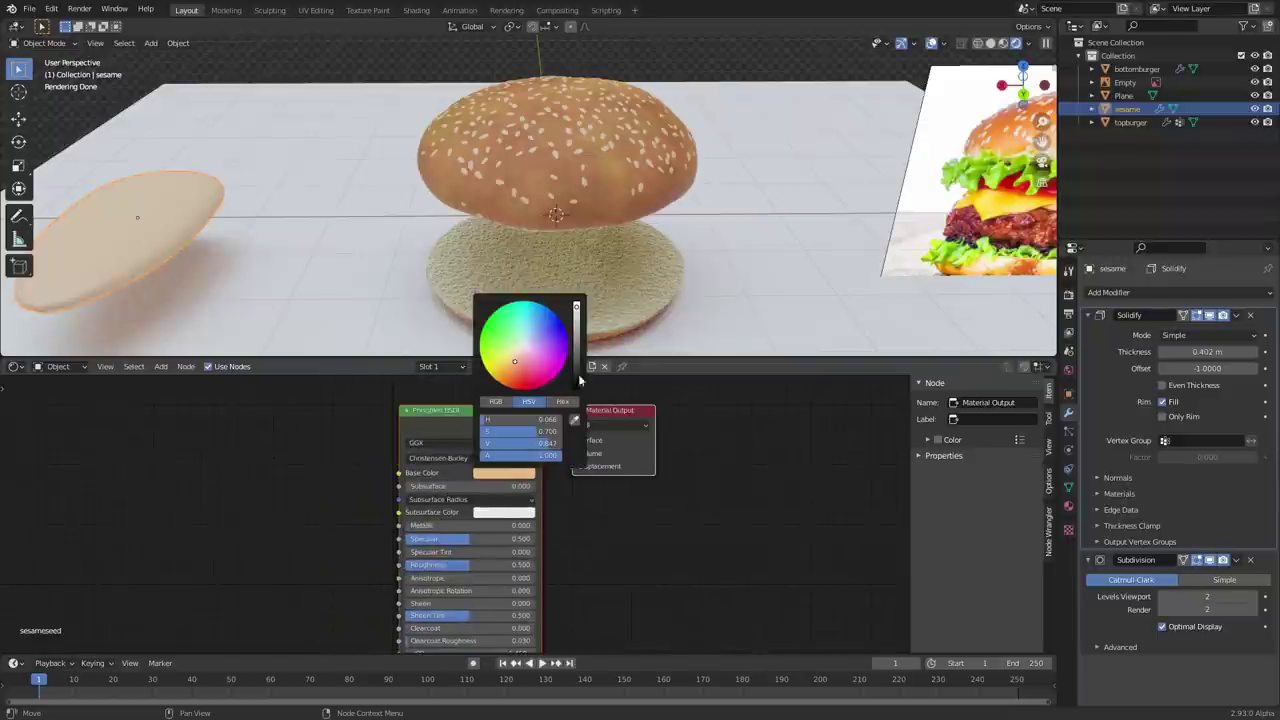
left_click(577, 318)
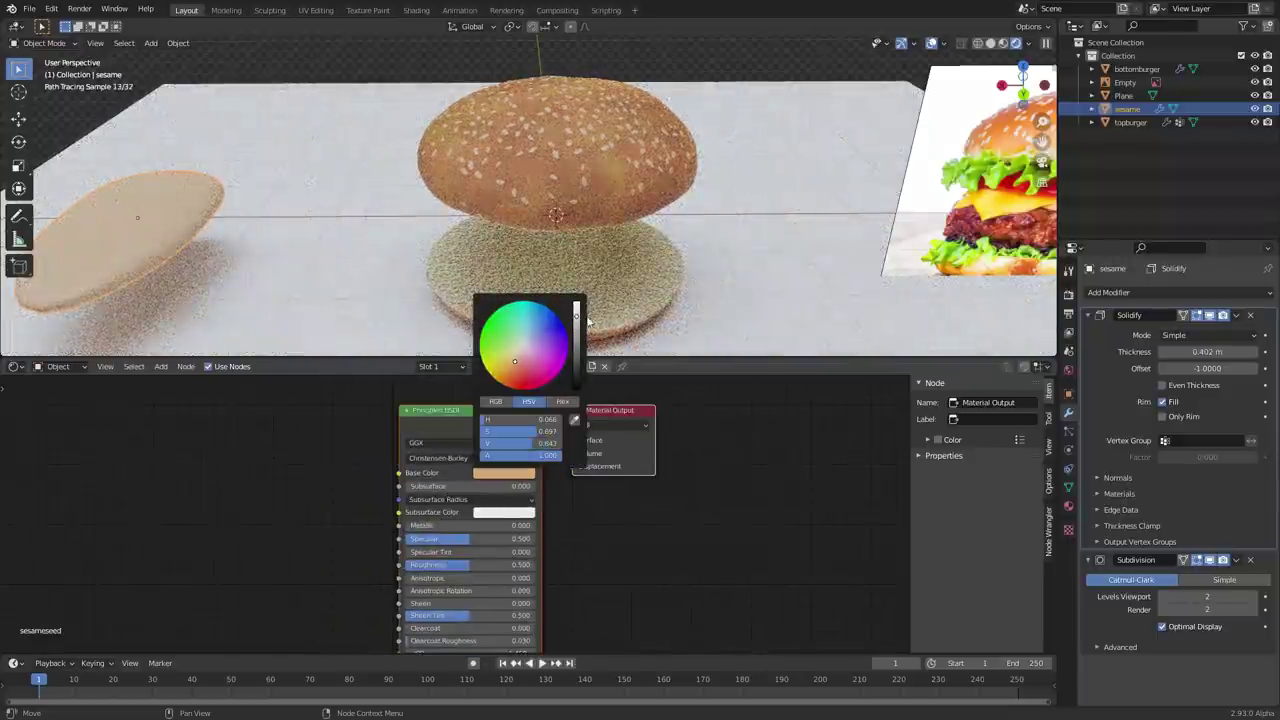
key("ctrl+s")
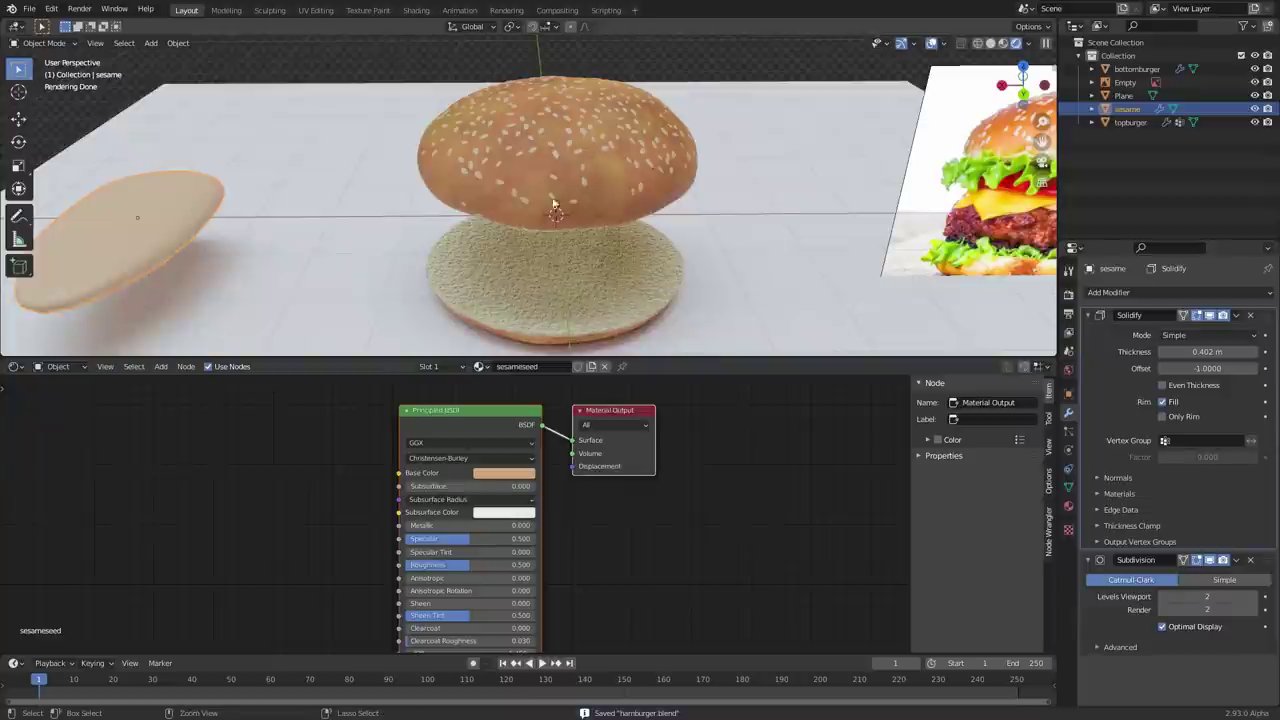
middle_click_drag(219, 430, 327, 441)
key("shift+a")
- Try a Particle Info node, then delete it and wire Principled BSDF straight to Material Output
type("part")
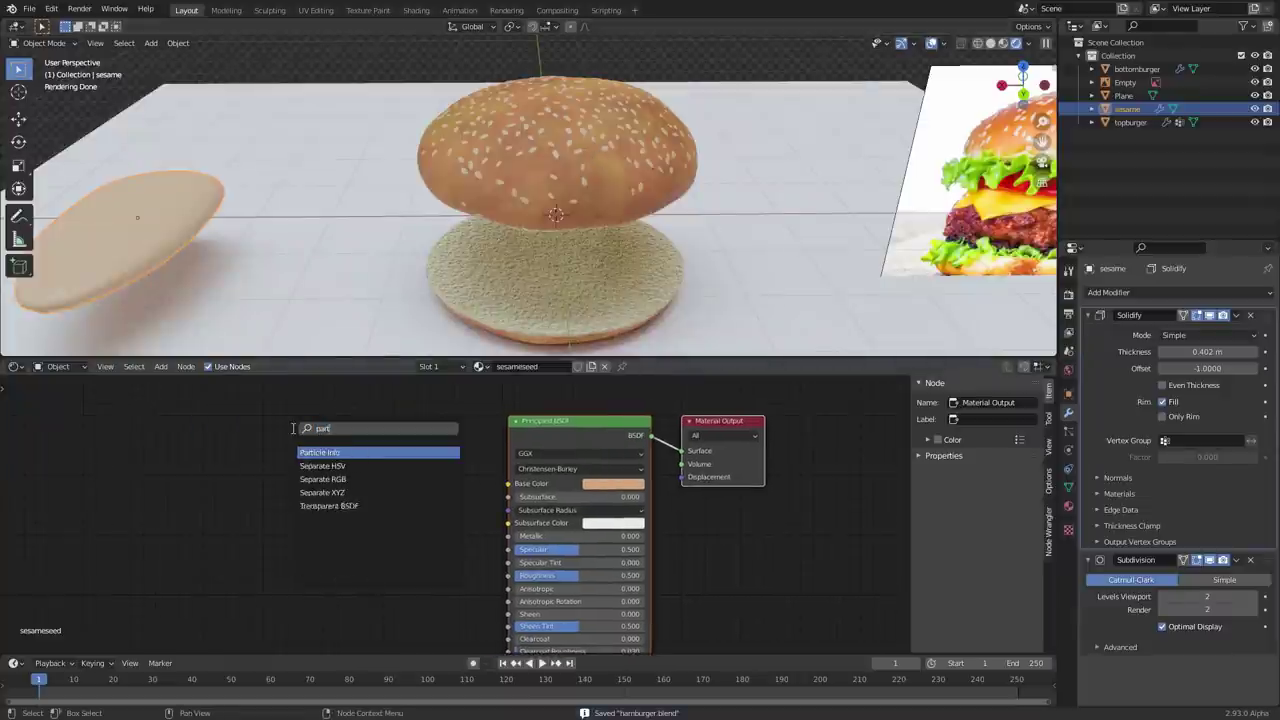
key("Return")
left_click(334, 441)
left_click(334, 441, "ctrl+shift")
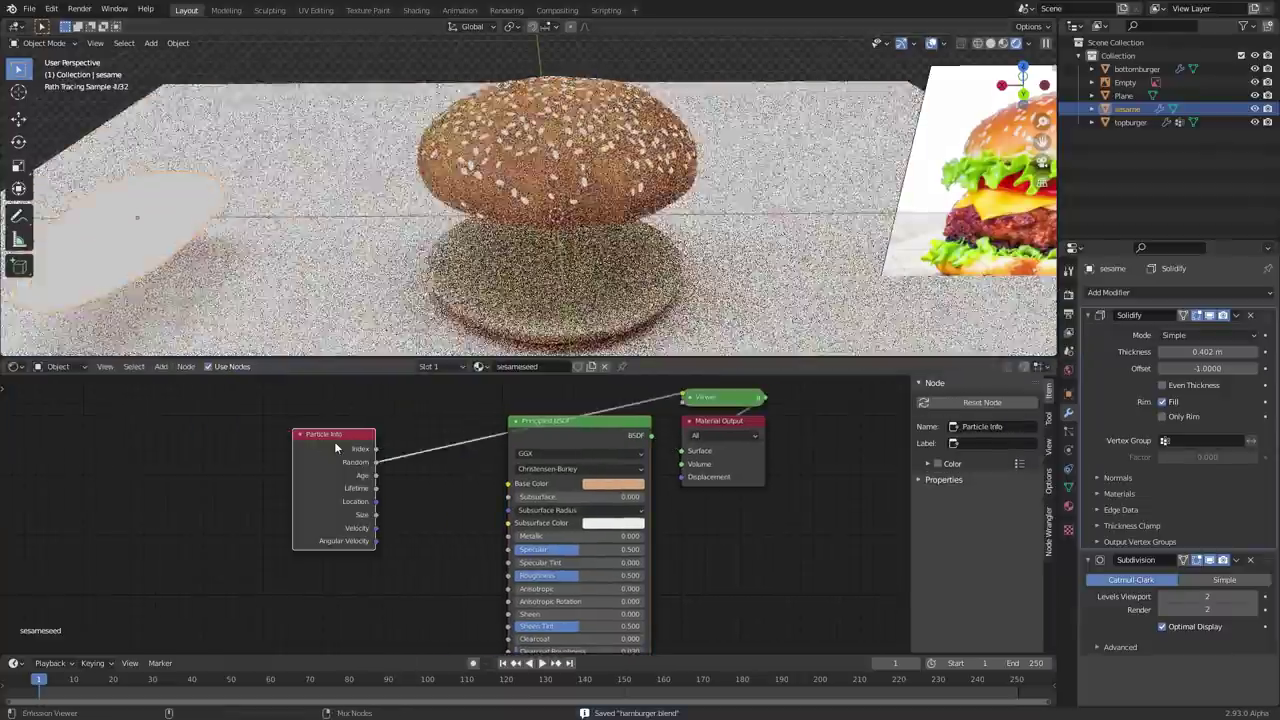
left_click(334, 441, "ctrl+shift")
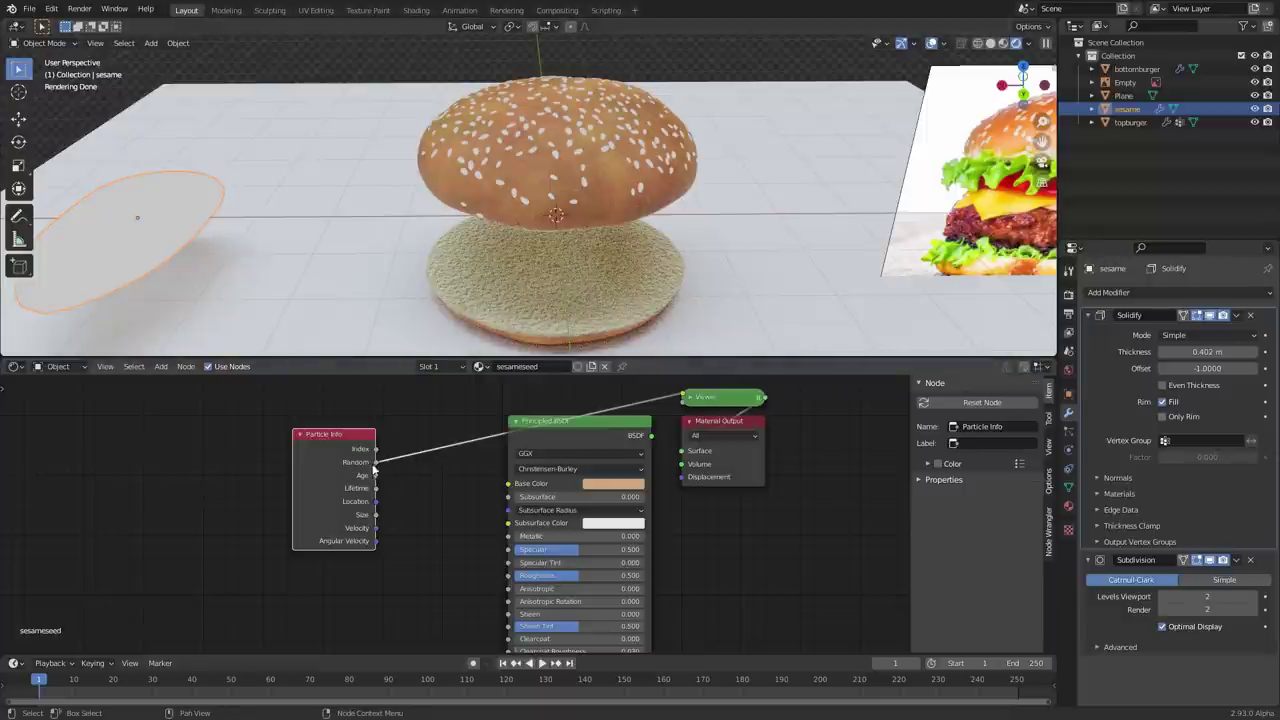
key("x")
left_click(576, 423, "ctrl+shift")
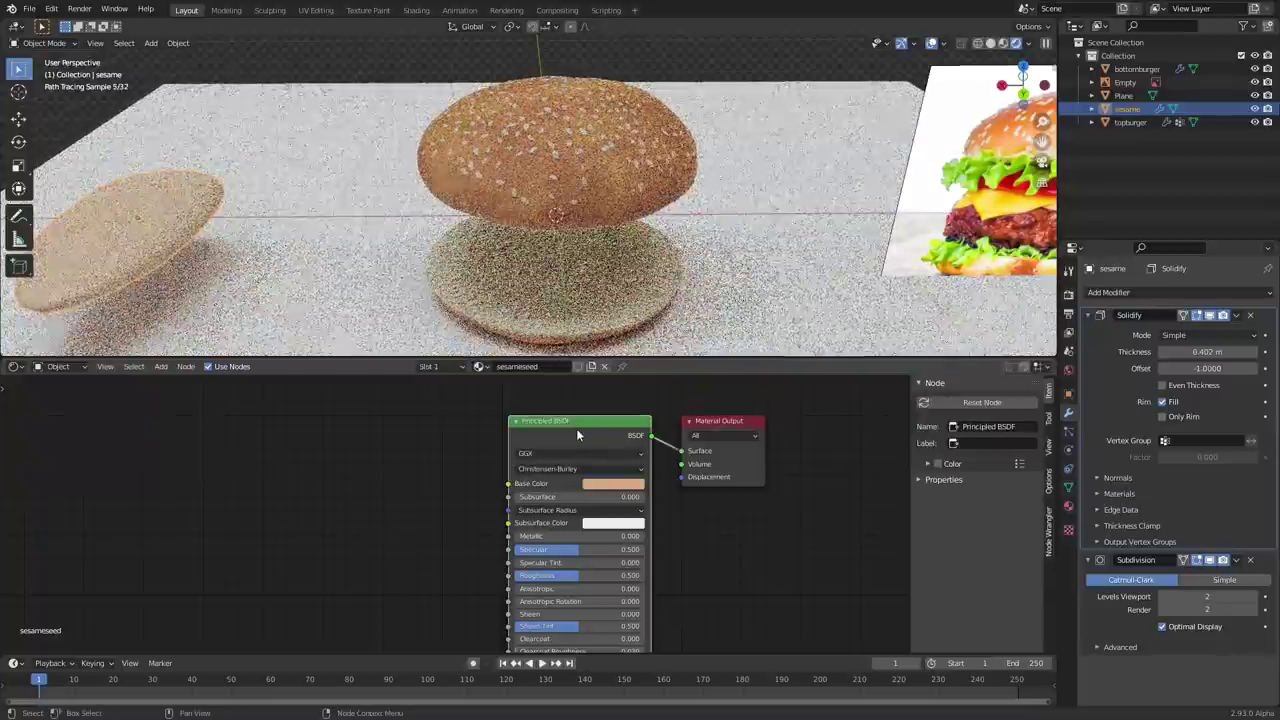
key("shift+a")
left_click(290, 418)
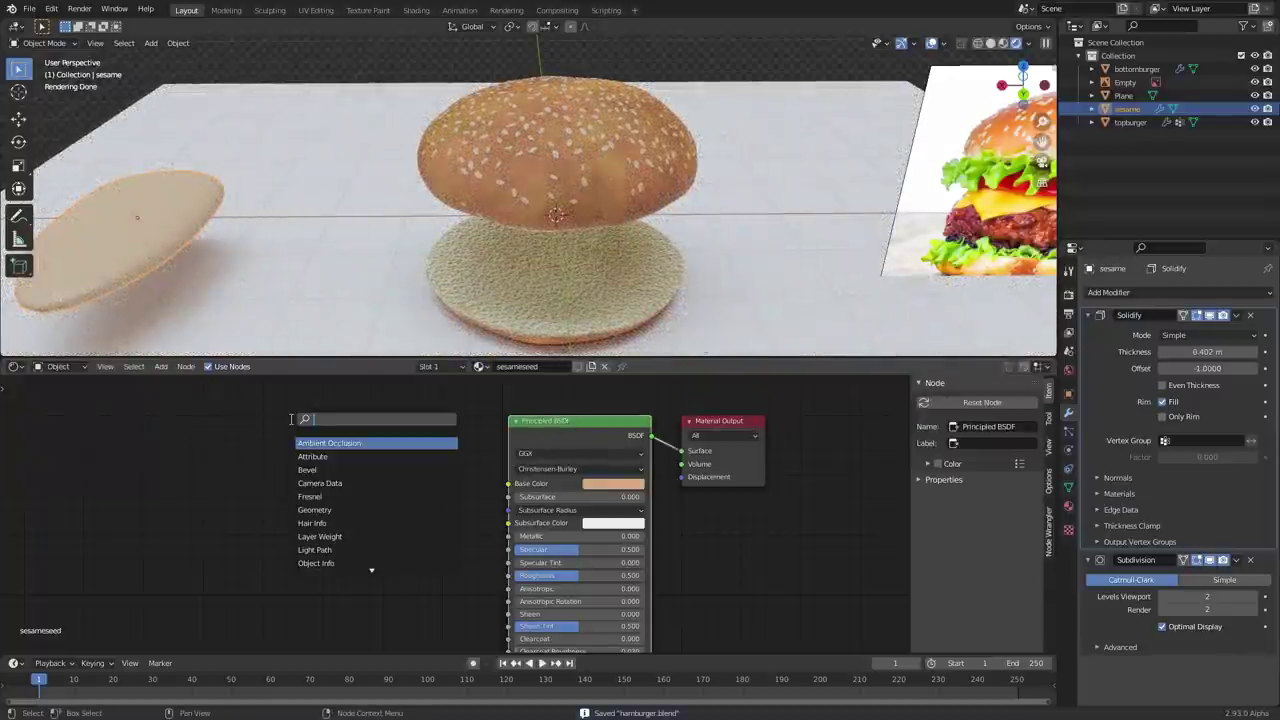
type("attr")
key("Return")
left_click(290, 420)
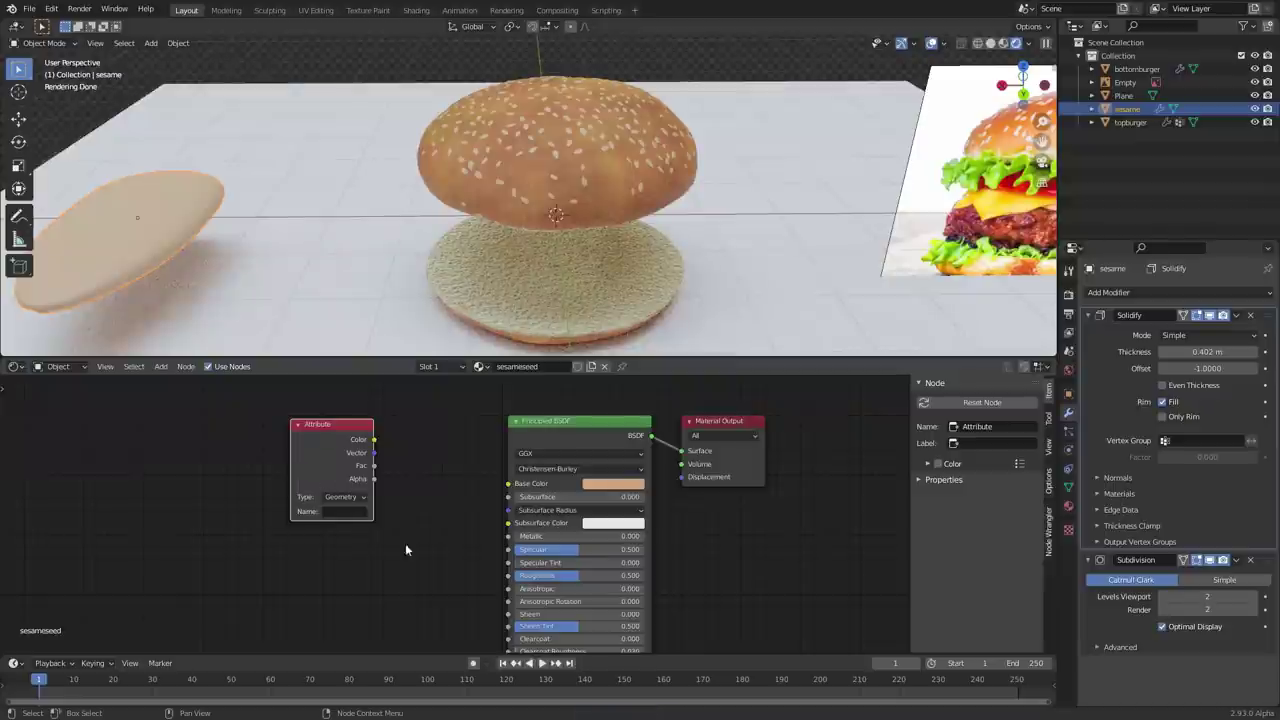
left_click(342, 511)
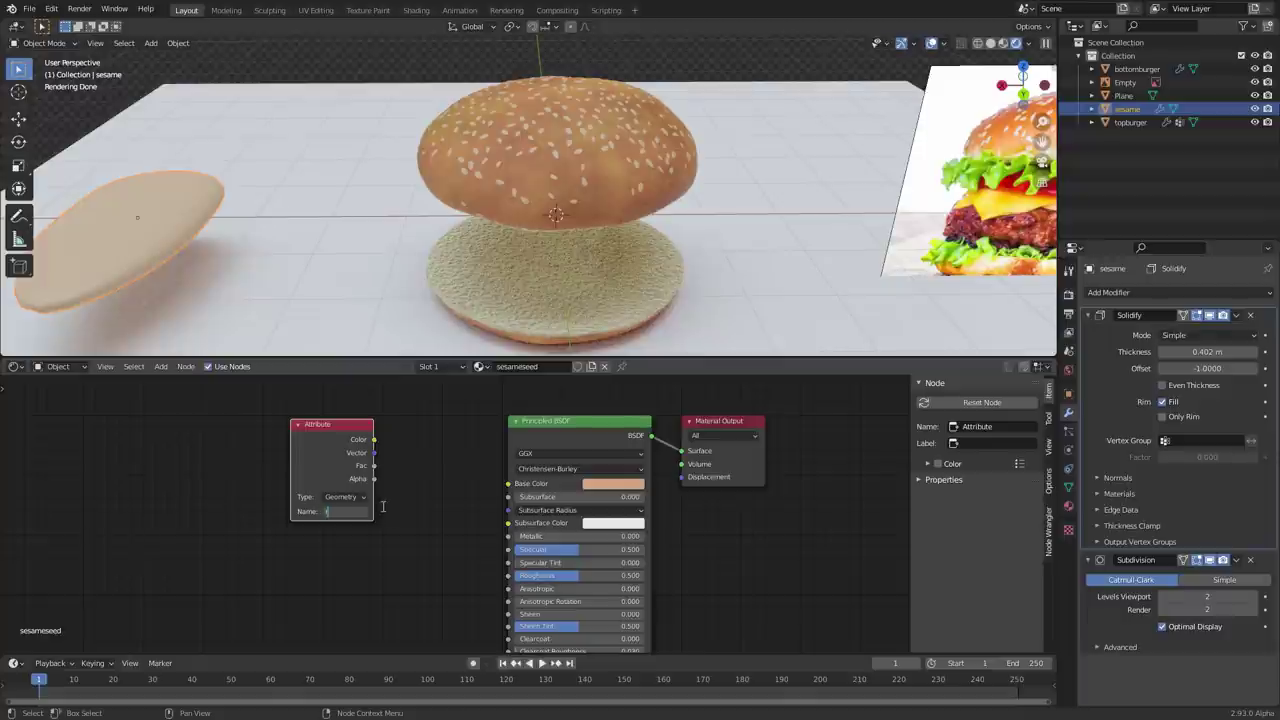
key("Return")
left_click(341, 437, "ctrl+shift")
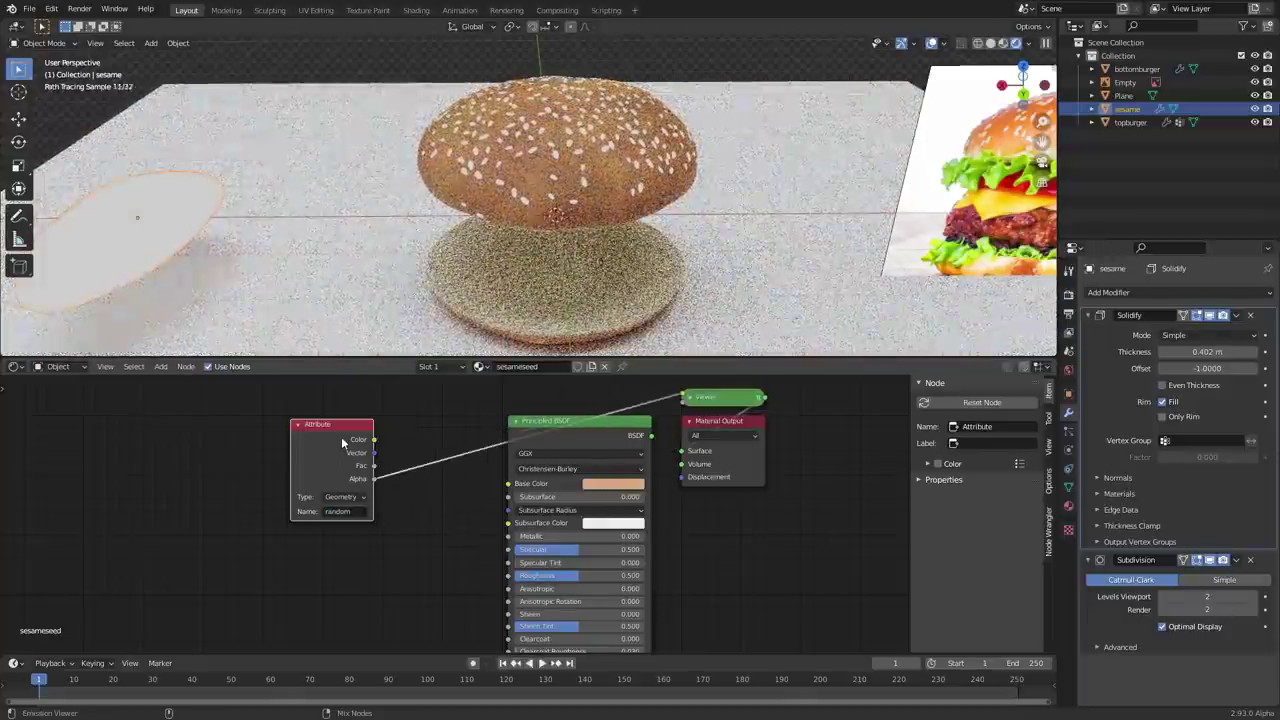
left_click(320, 511)
type("rot")
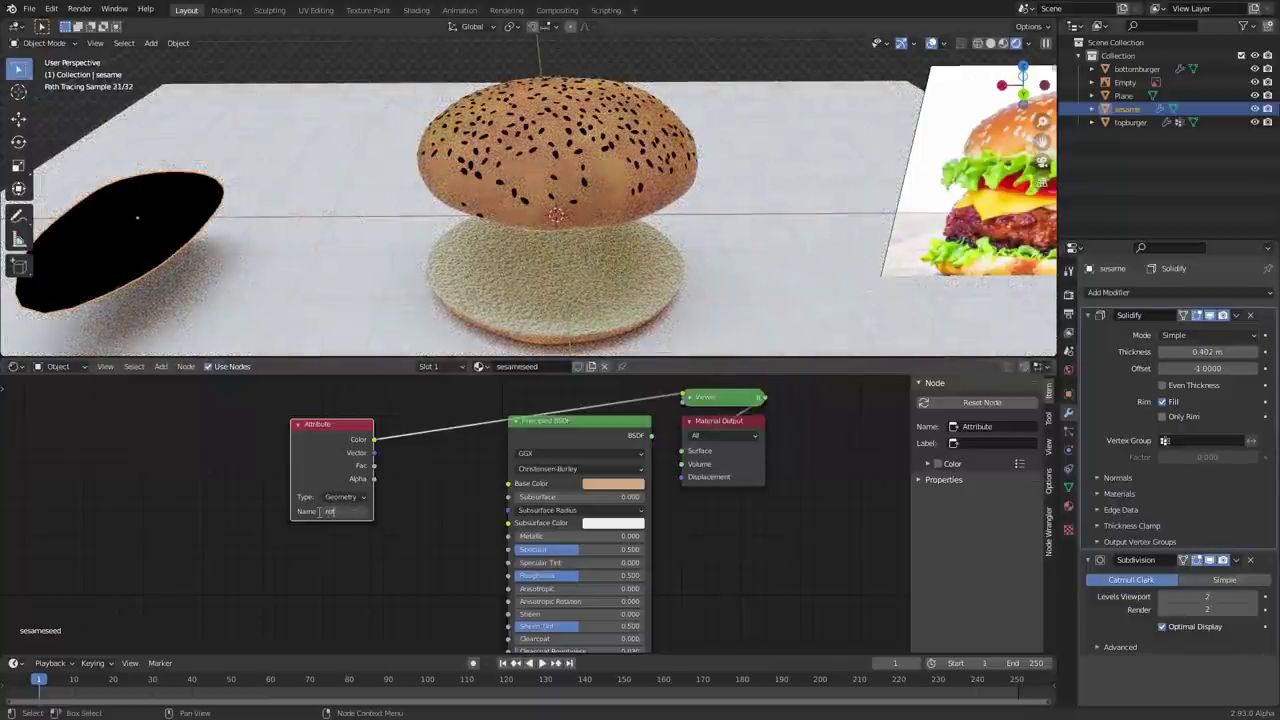
type("ation")
key("Return")
left_click(342, 445, "ctrl+shift")
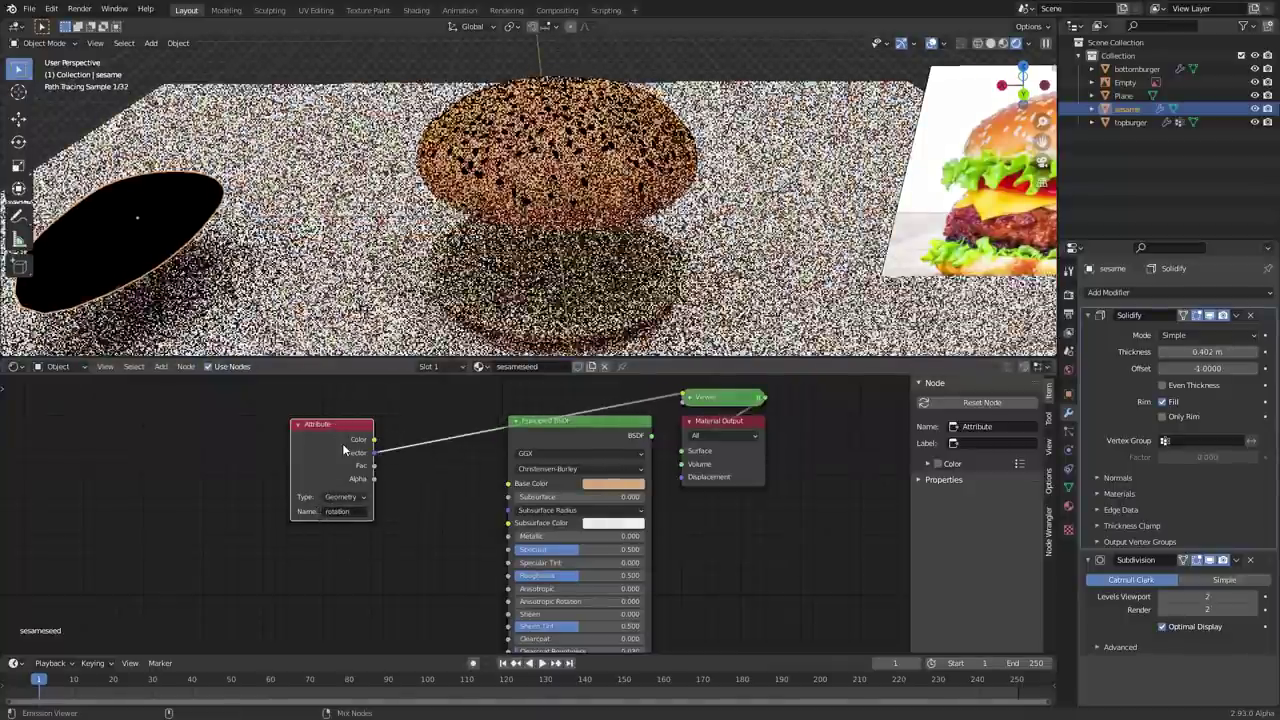
left_click(366, 514, "ctrl+shift")
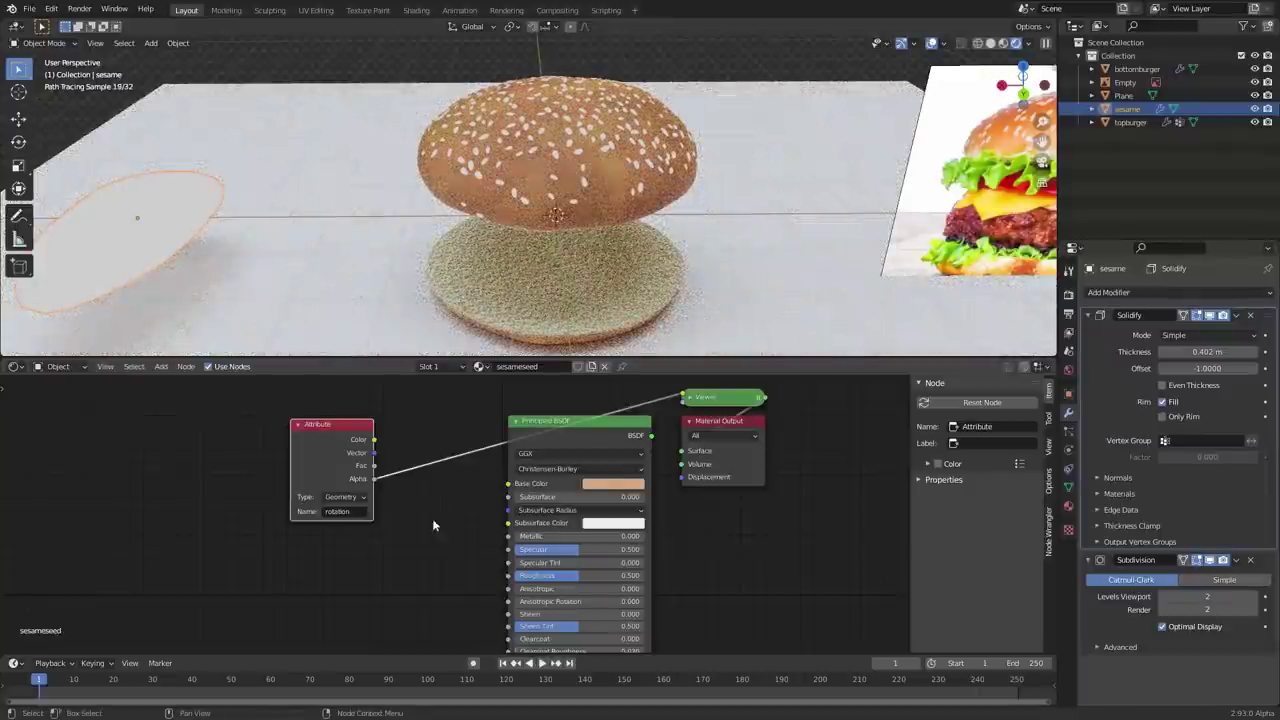
scroll(433, 525, "up", 2)
scroll(465, 537, "left", 3, "ctrl")
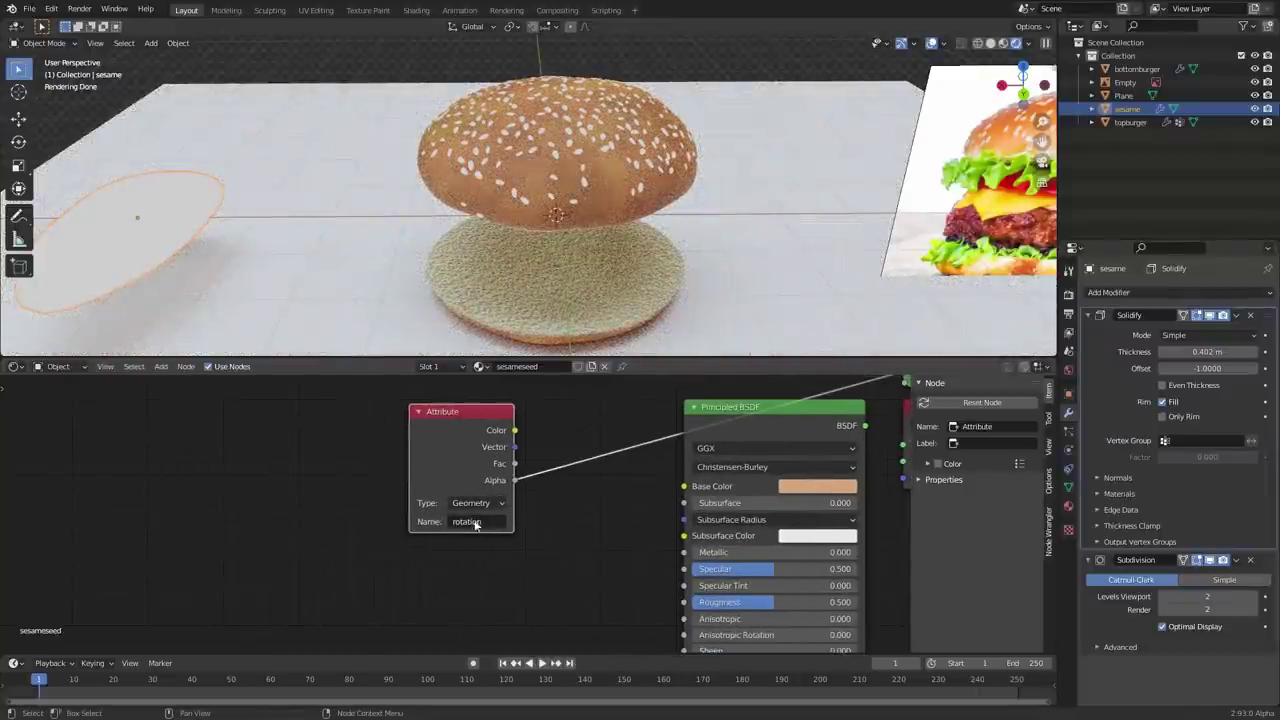
left_click(478, 503)
left_click(482, 534)
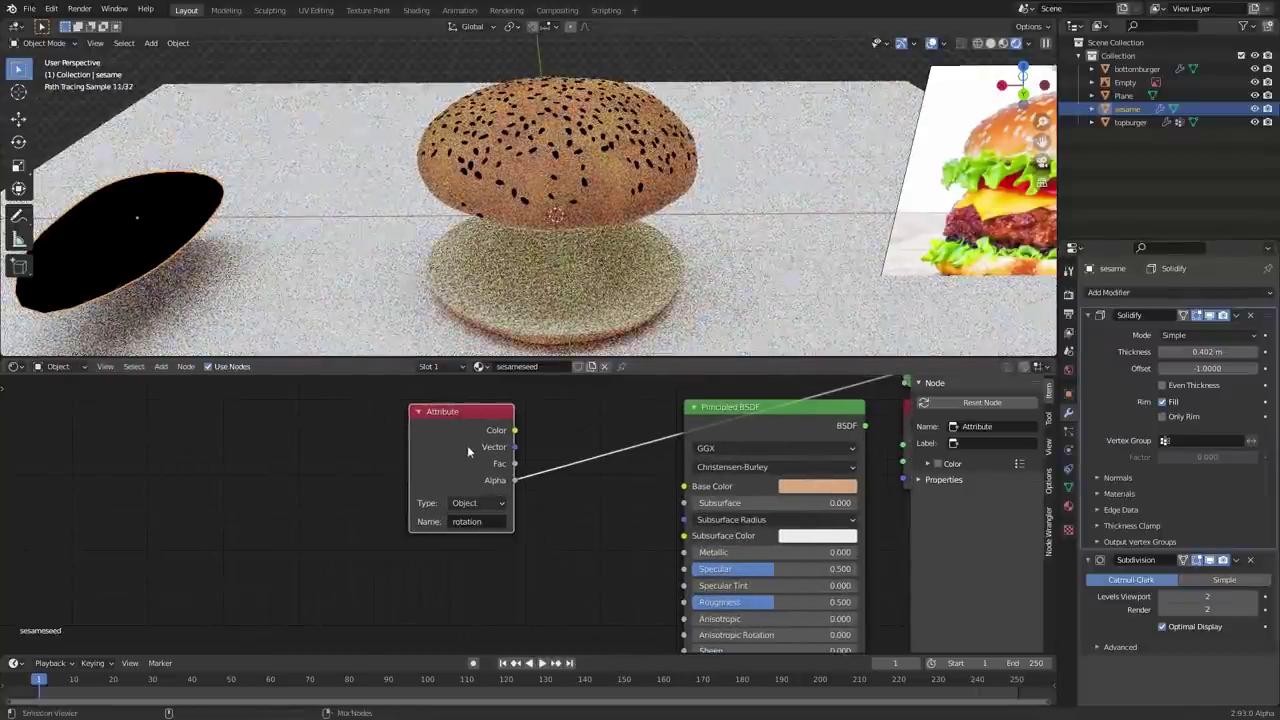
key("x")
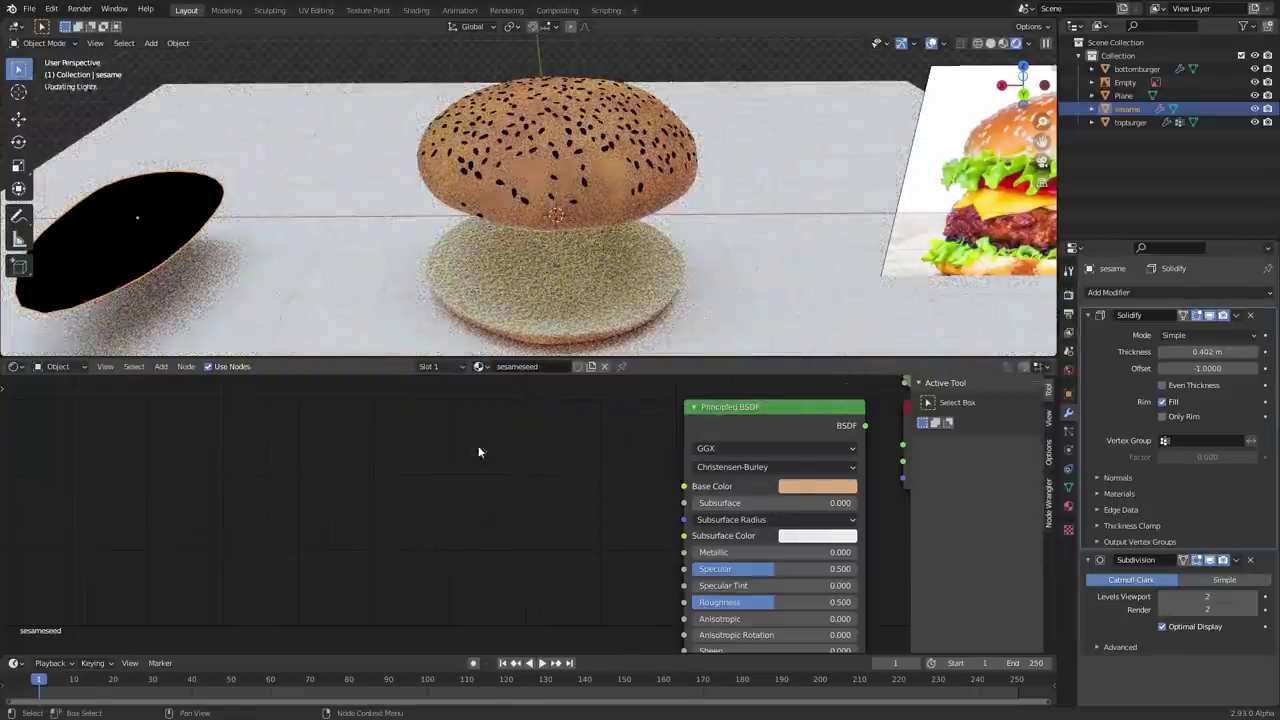
scroll(478, 452, "right", 4, "ctrl")
left_click_drag(669, 429, 703, 455)
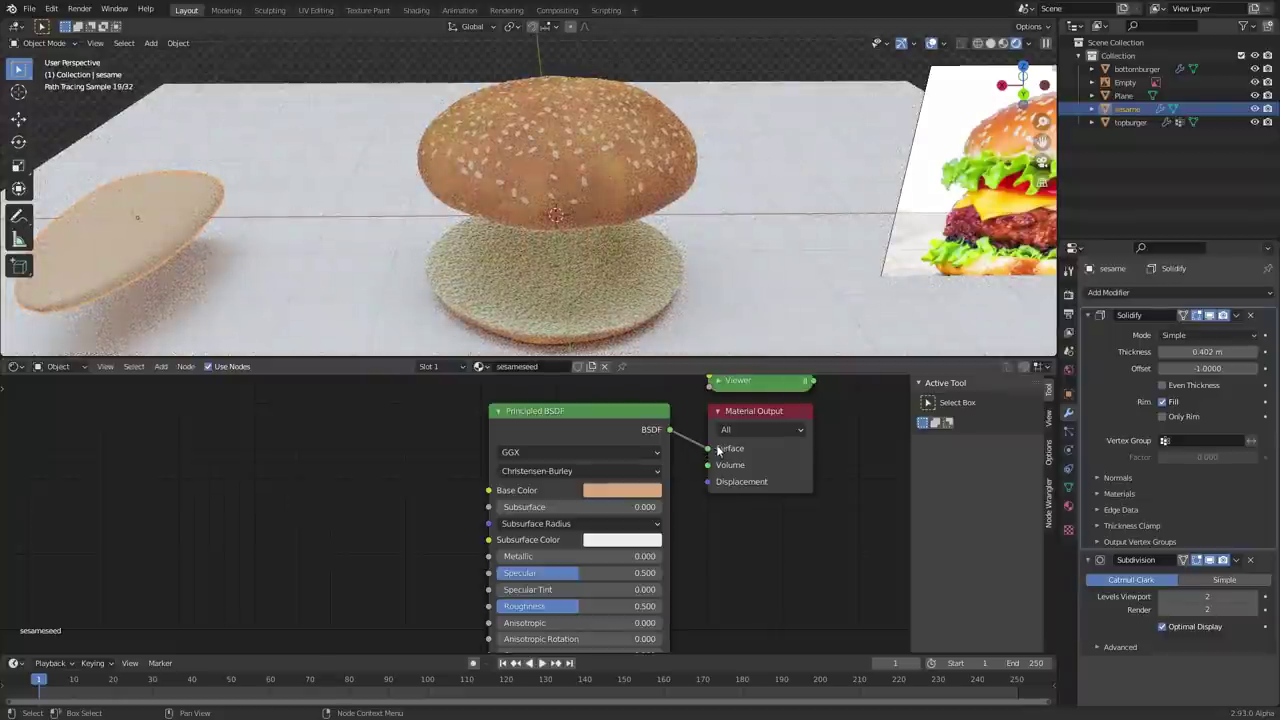
scroll(720, 449, "down", 2)
key("x")
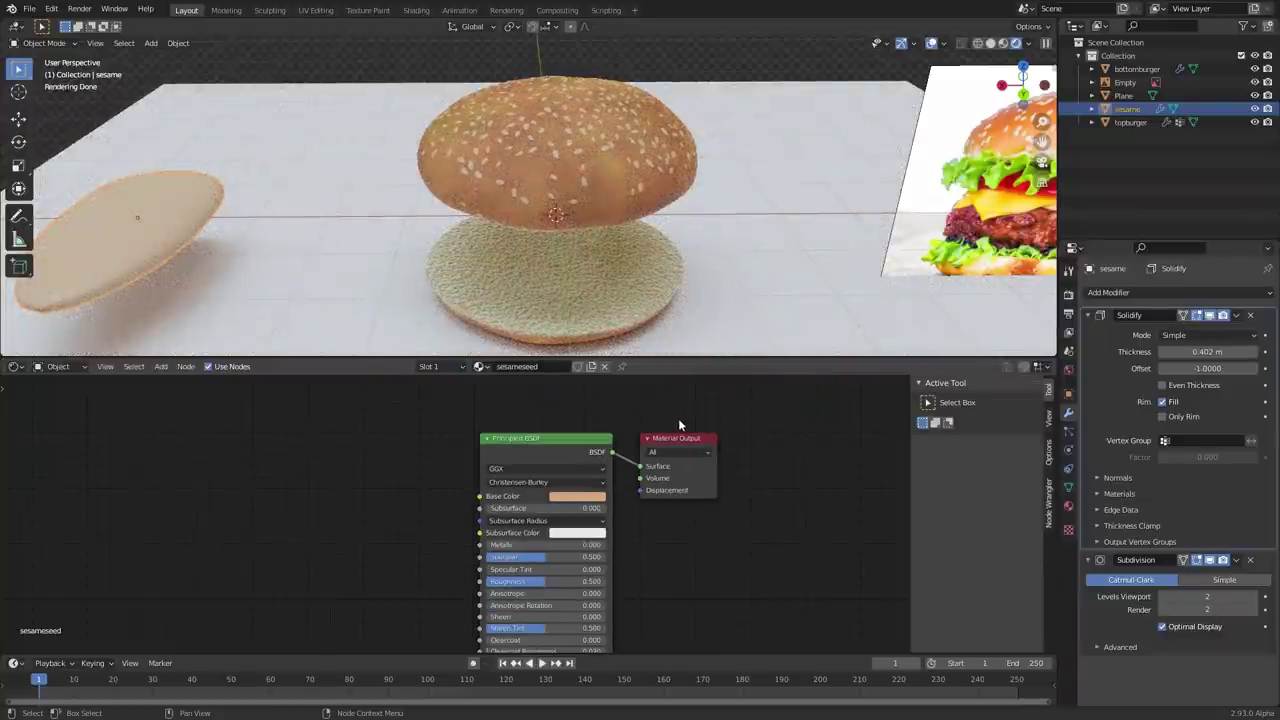
left_click(646, 73)
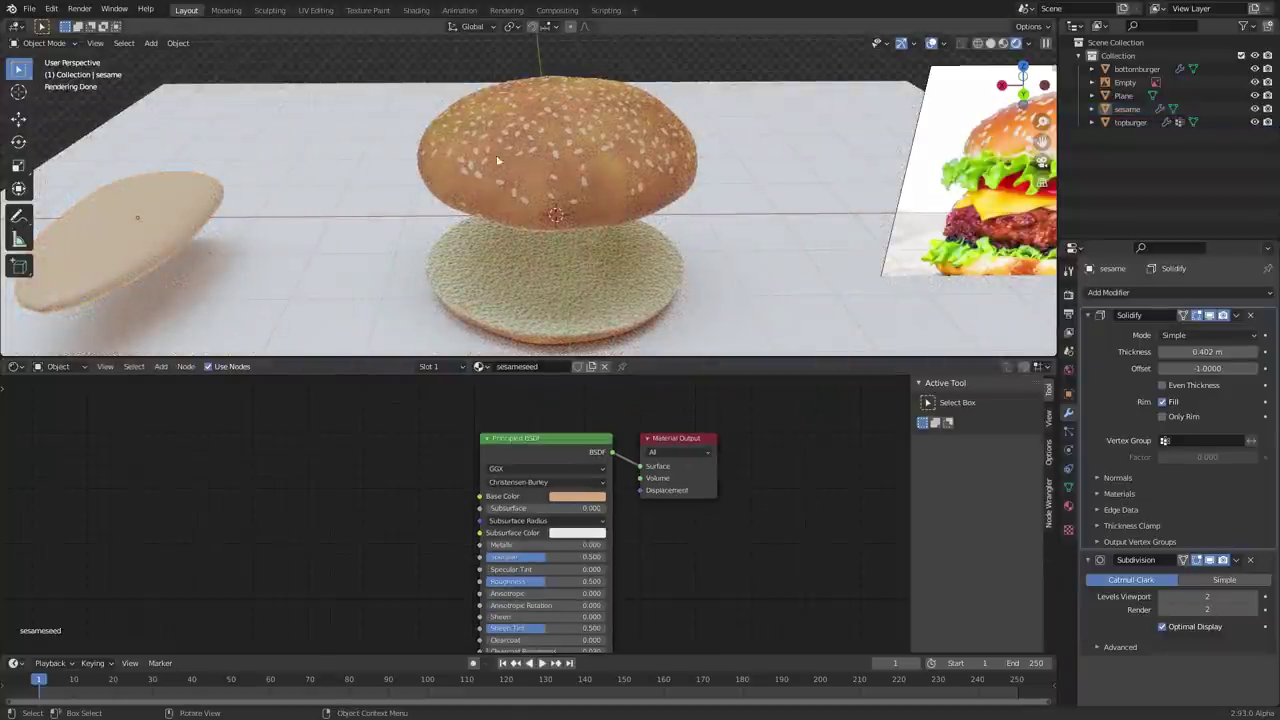
- Add a Texture Coordinate node, then delete it again
key("shift+a")
type("tex")
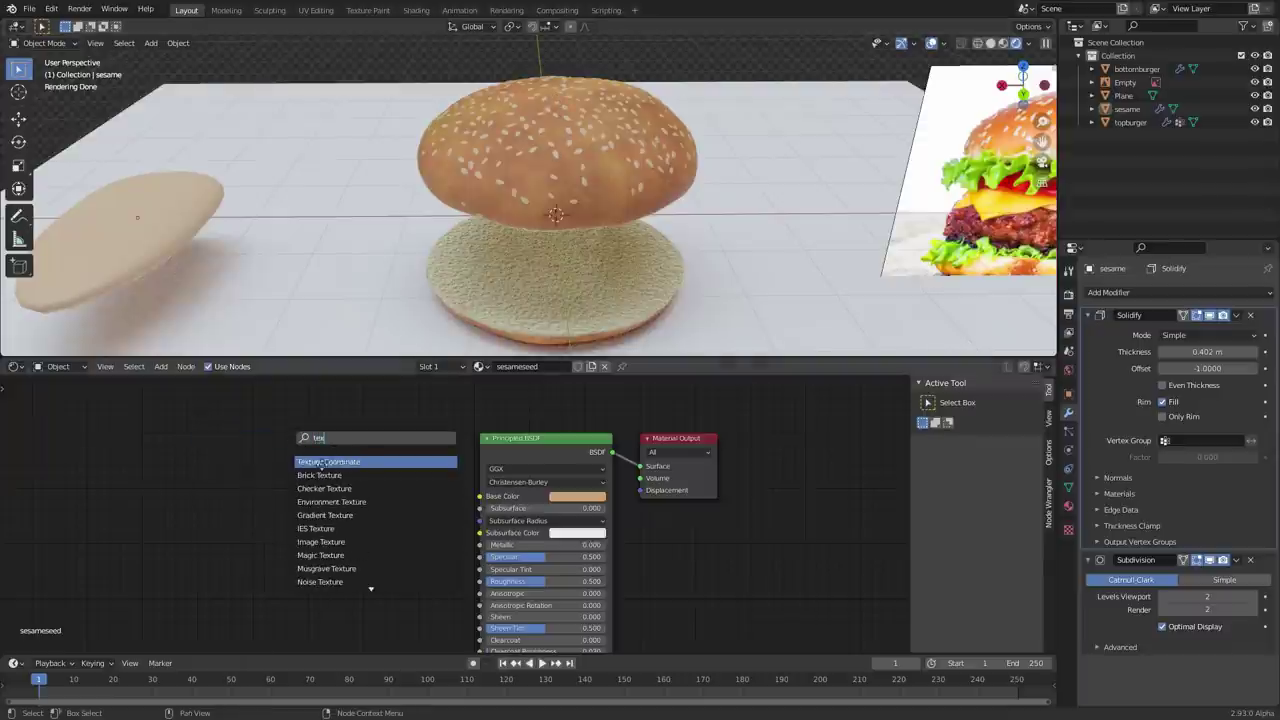
key("Return")
left_click(215, 520)
left_click(205, 561)
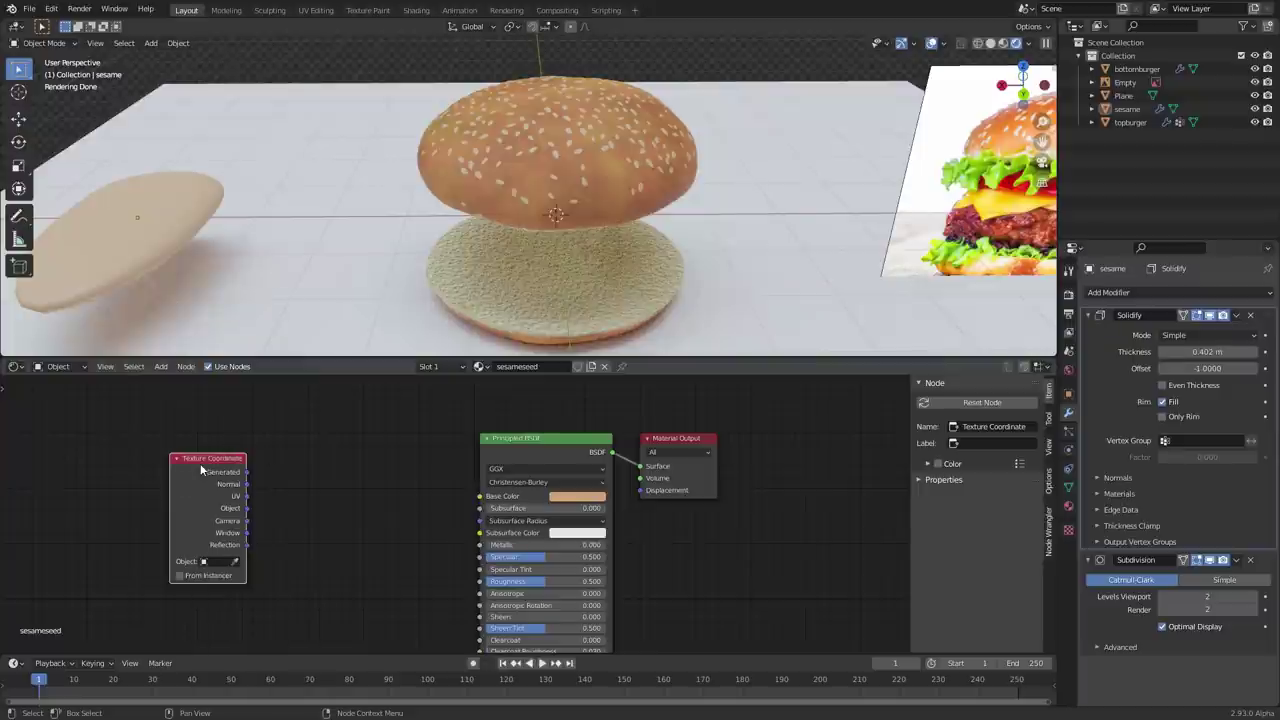
key("x")
scroll(603, 128, "down", 4)
- Move the ground plane vertically below the buns and save hamburger.blend
mouse_move(603, 128)
middle_mouse_down()
mouse_move(620, 123)
mouse_move(554, 189)
mouse_move(622, 131)
middle_mouse_up()
left_click(622, 131)
key("g")
key("z")
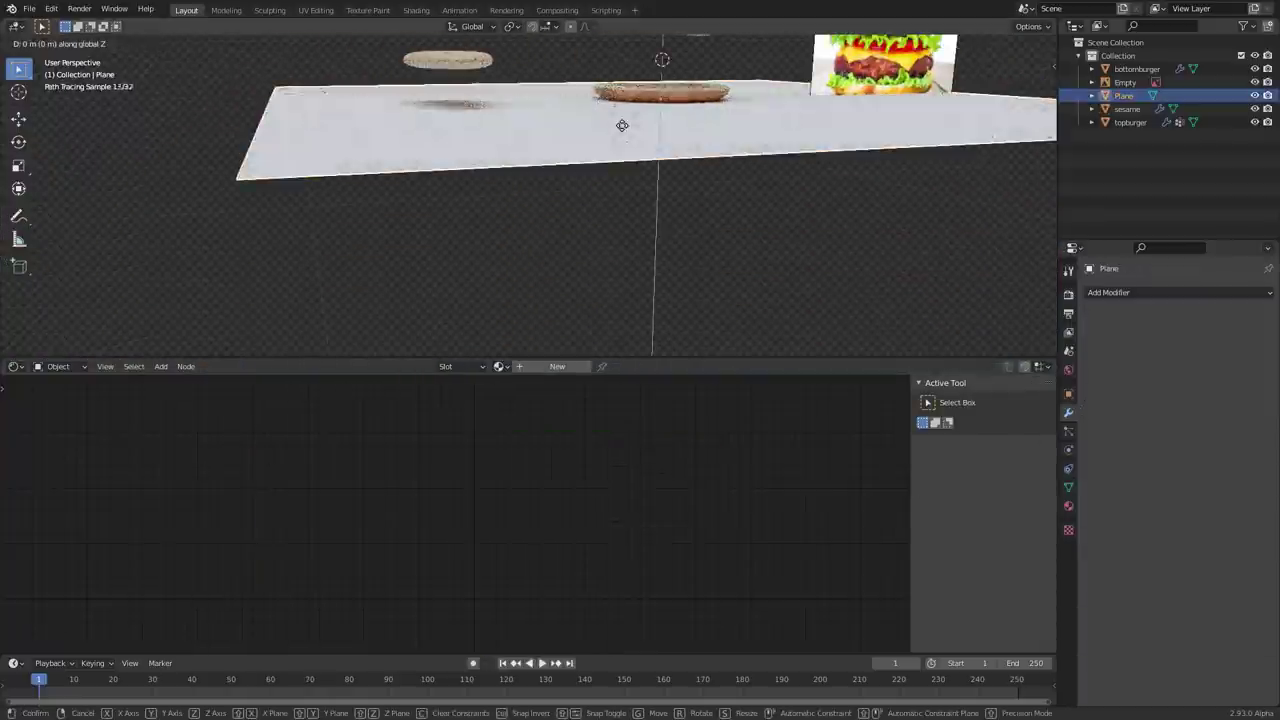
left_click(570, 82)
middle_click_drag(570, 82, 617, 104)
scroll(600, 200, "up", 2)
key("ctrl+s")
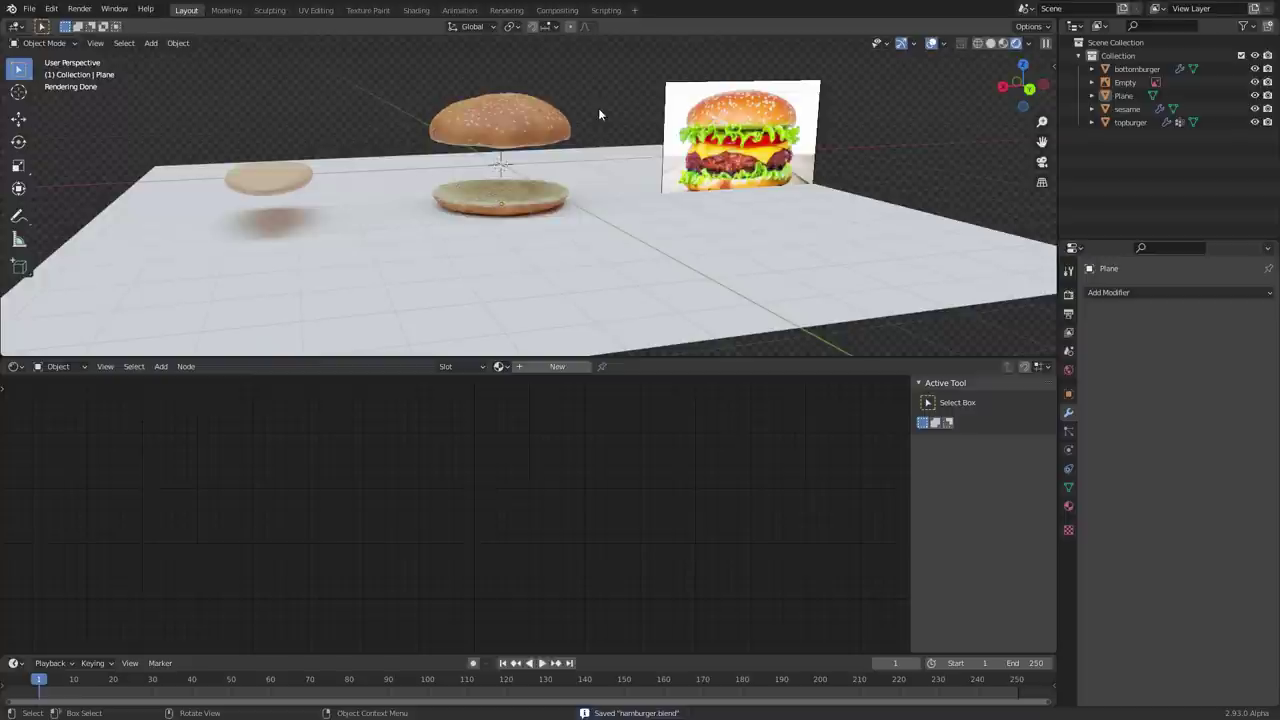
- Pan the view down over the buns and select the top bun
scroll(597, 114, "up", 1)
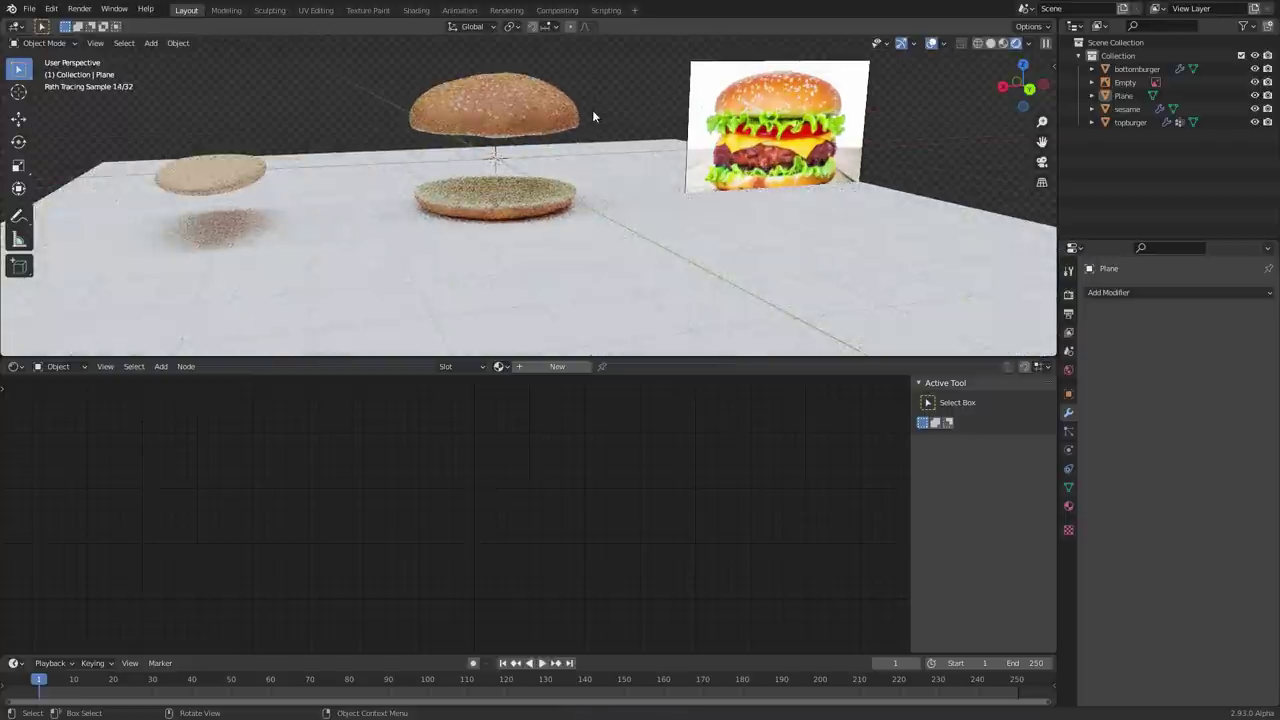
middle_click_drag(591, 117, 566, 152, "shift")
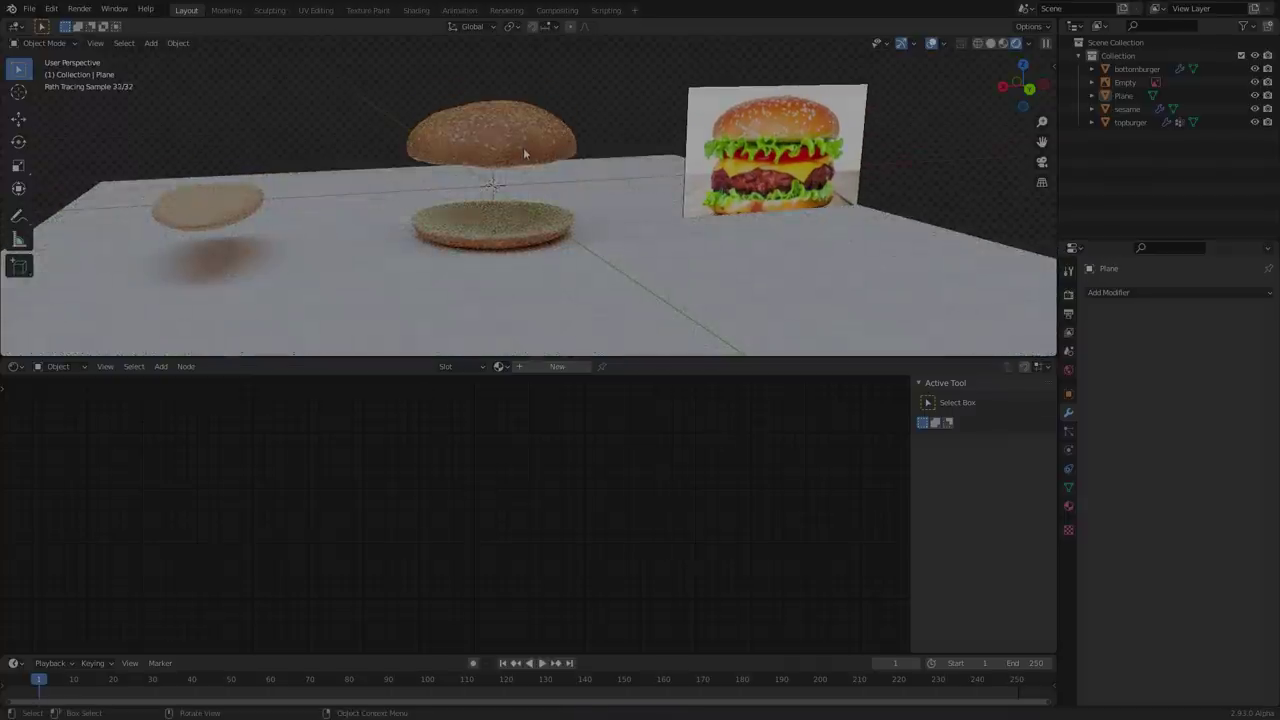
left_click(523, 152)
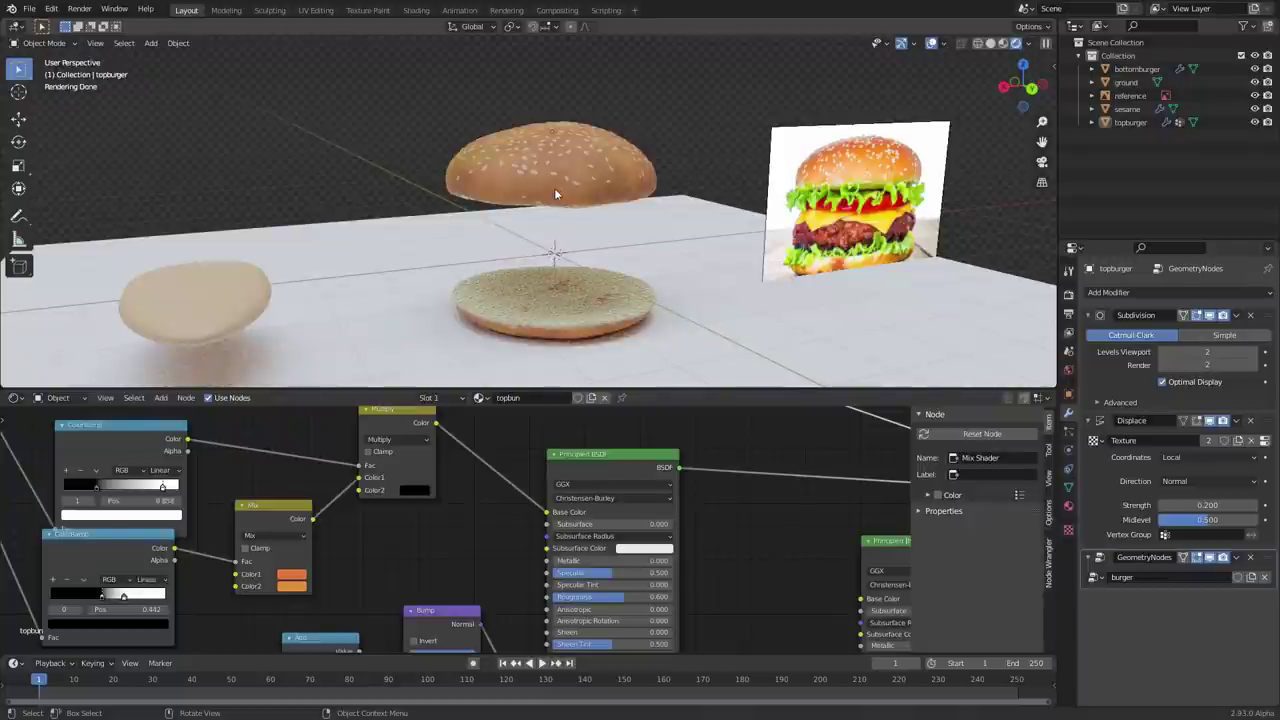
- Switch to the Back view and delete the ground object
middle_click_drag(554, 188, 560, 255)
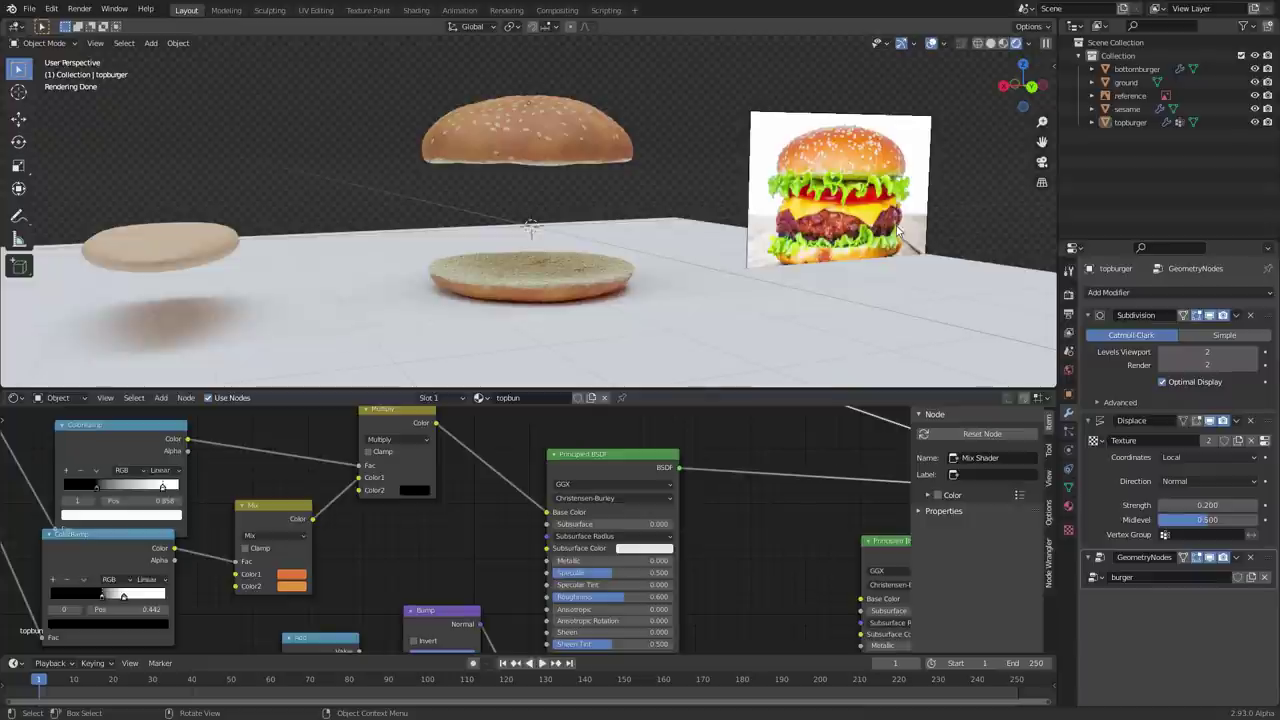
middle_click_drag(529, 180, 511, 137)
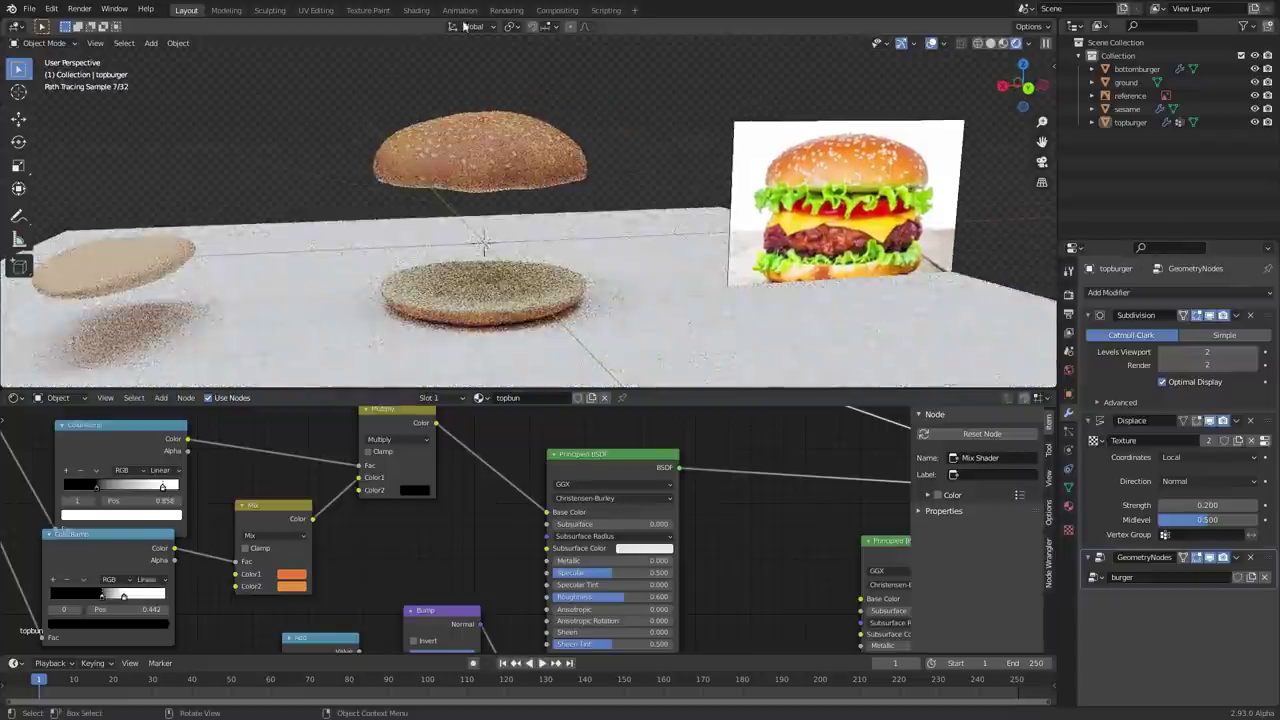
left_click(1030, 89)
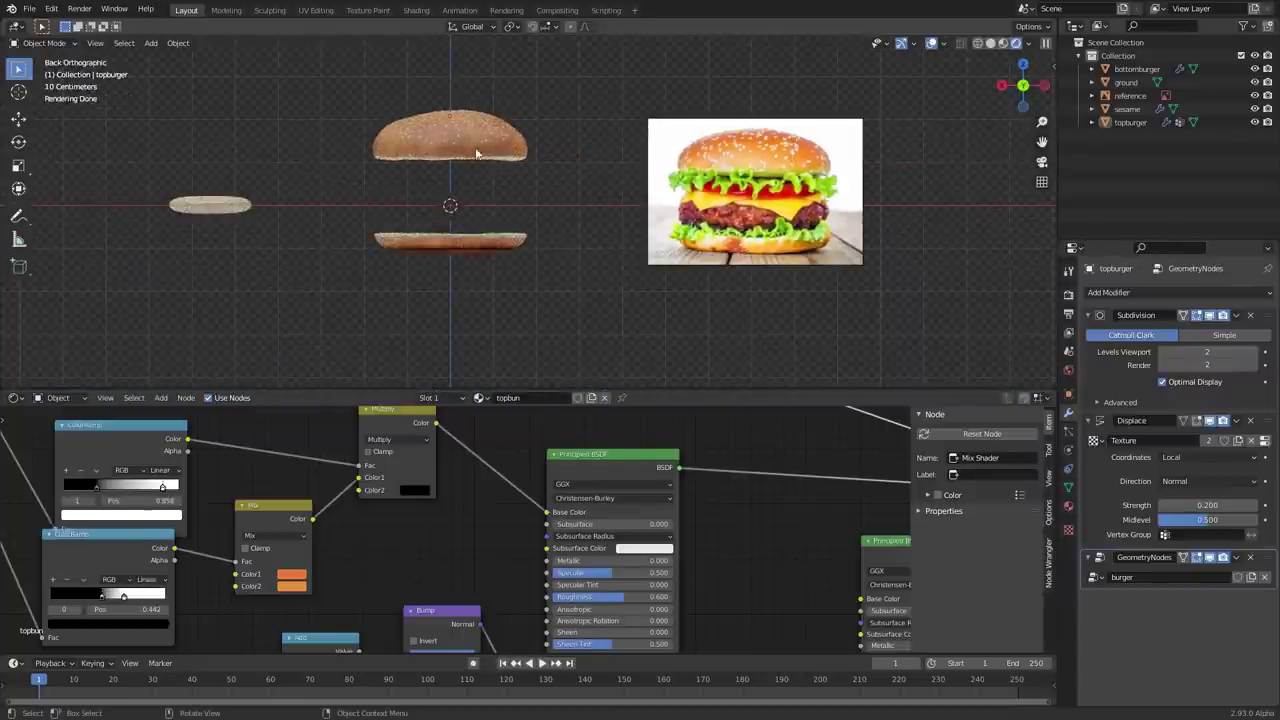
scroll(476, 153, "up", 3)
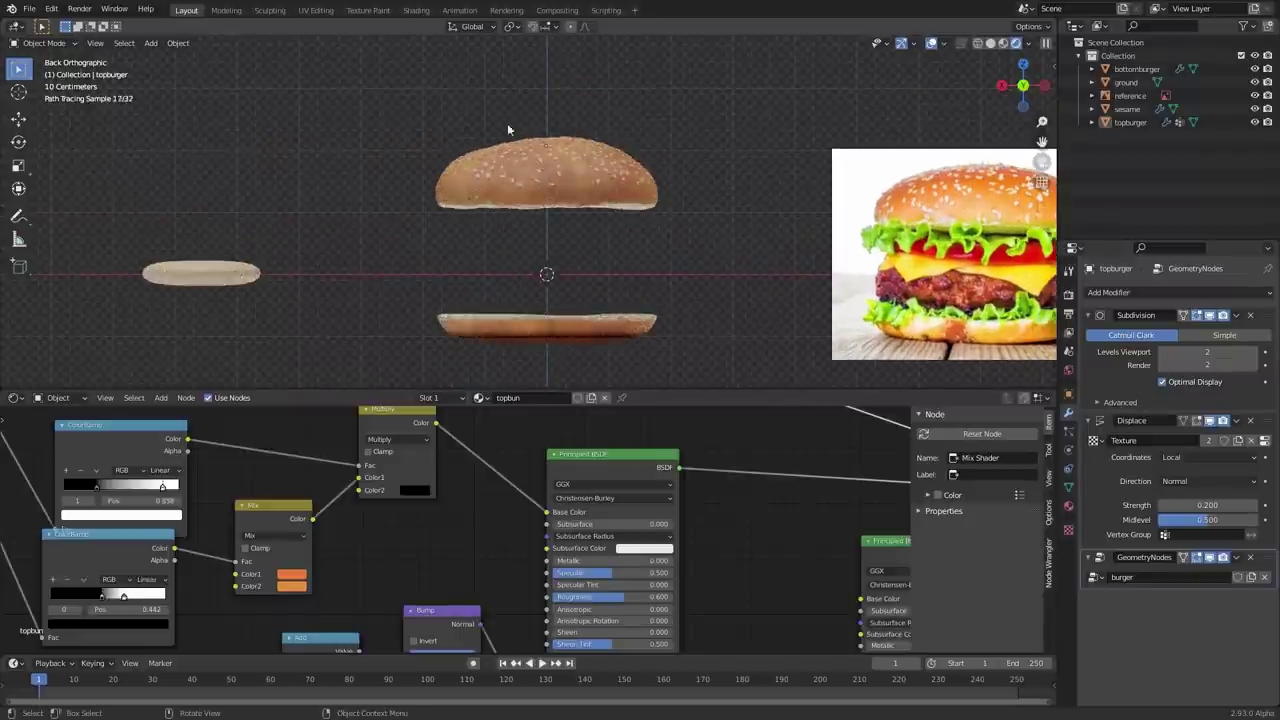
left_click(1126, 82)
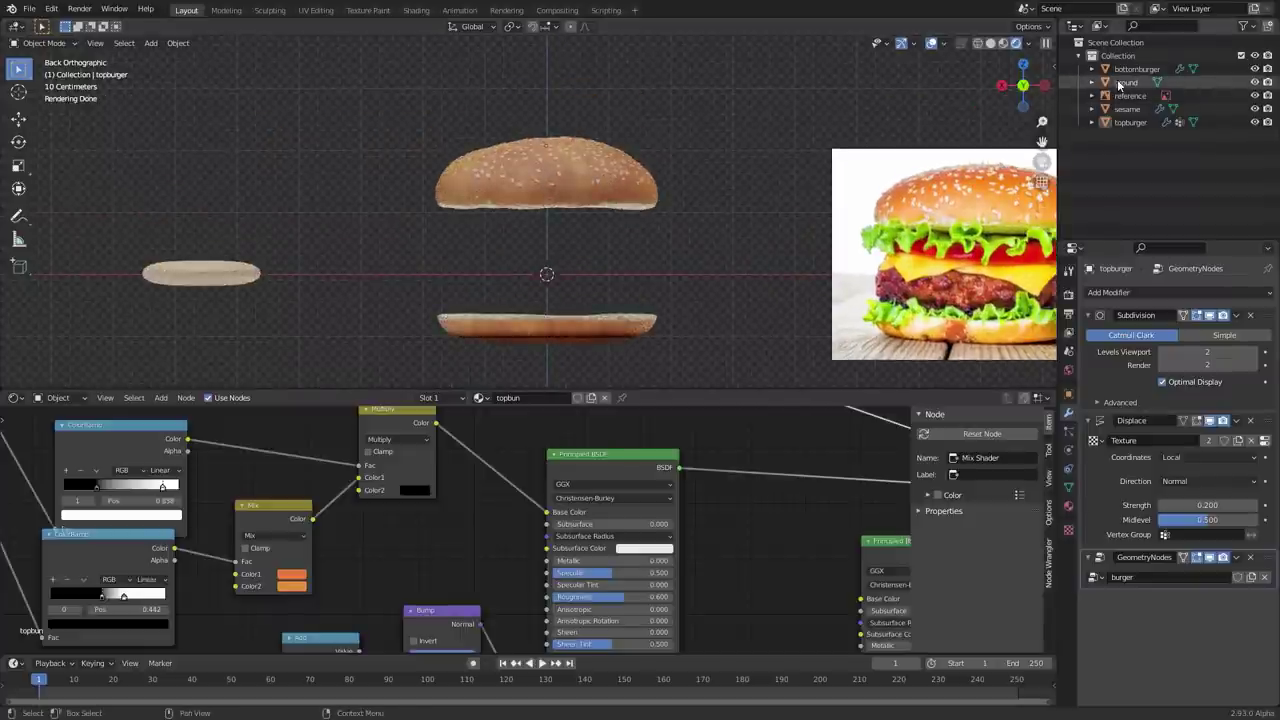
key("x")
left_click(590, 154)
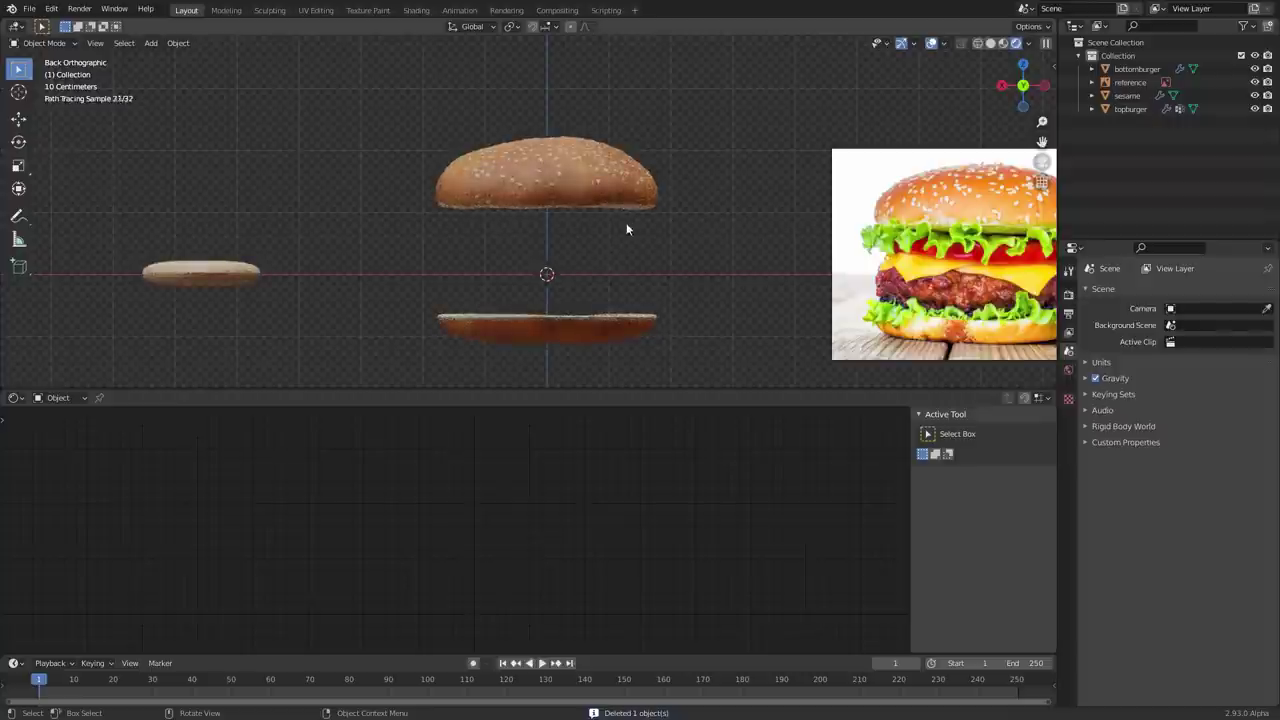
- Move the reference burger image sideways so it sits behind the buns
middle_click_drag(968, 230, 749, 188, "shift")
left_click(749, 188)
key("g")
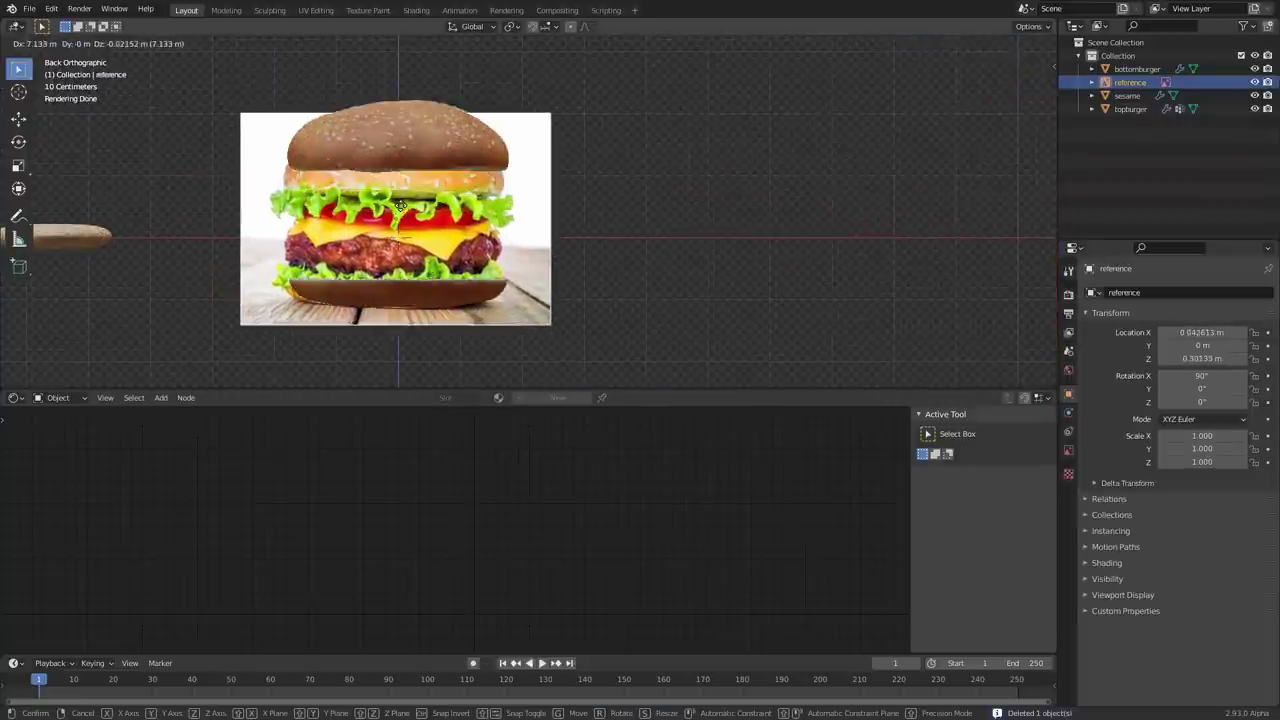
left_click(399, 201)
scroll(420, 190, "up", 3)
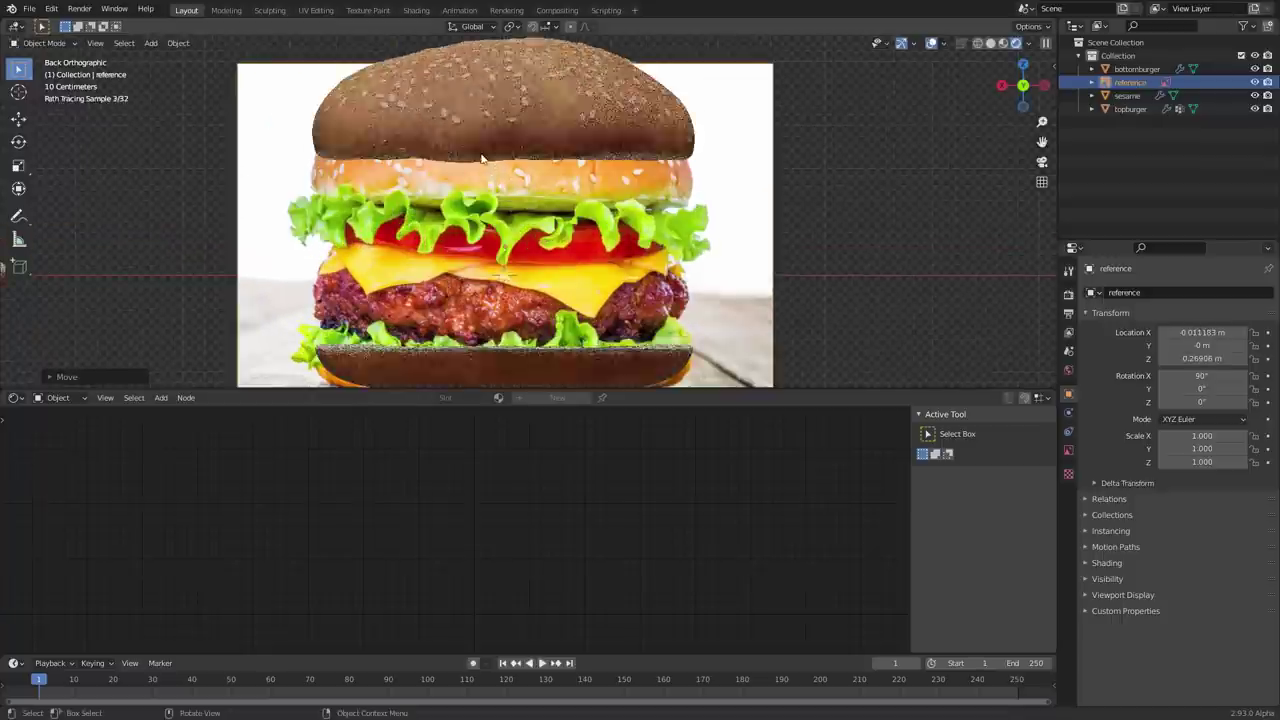
key("shift+a")
- Add a cylinder mesh and switch the viewport to Solid shading
mouse_move(480, 149)
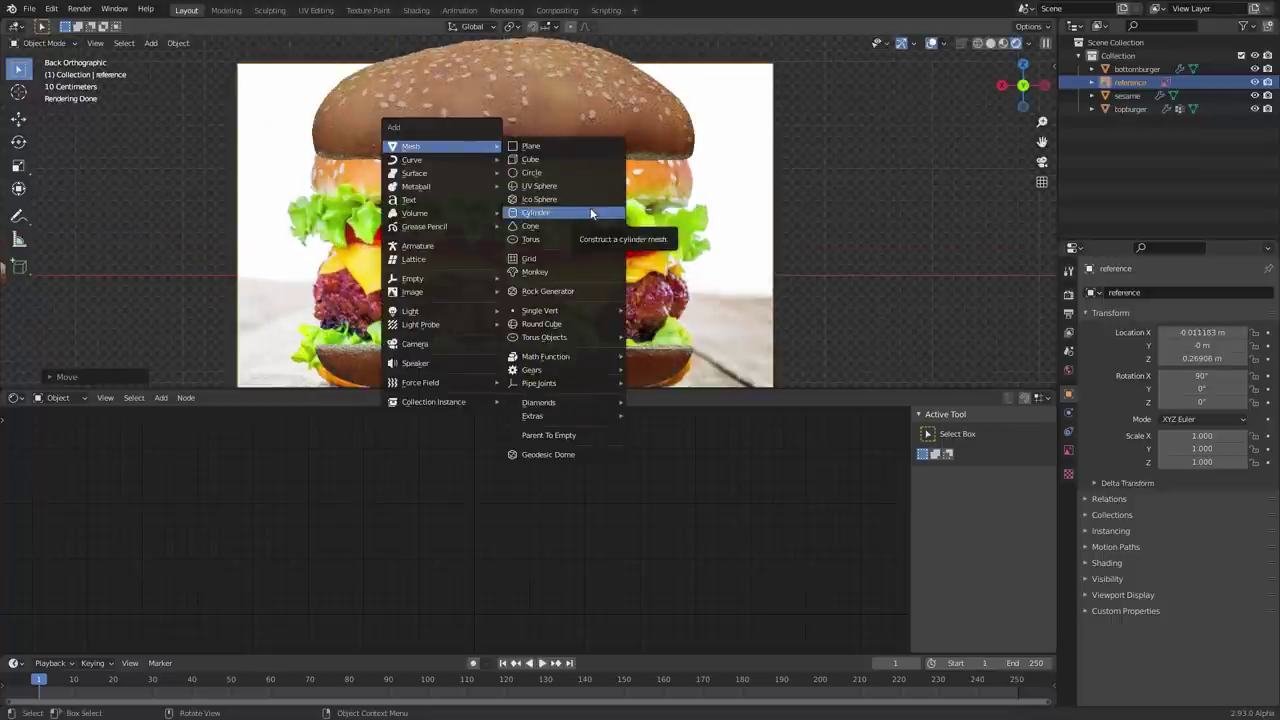
left_click(590, 208)
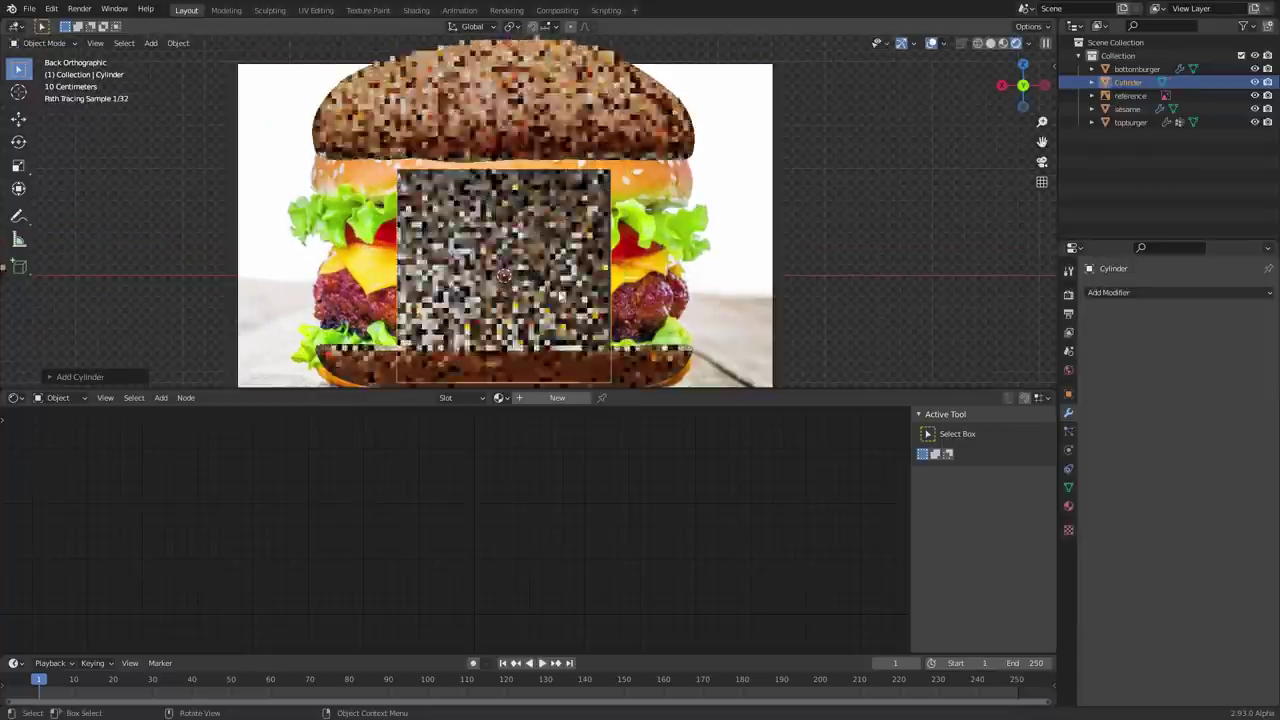
left_click(989, 44)
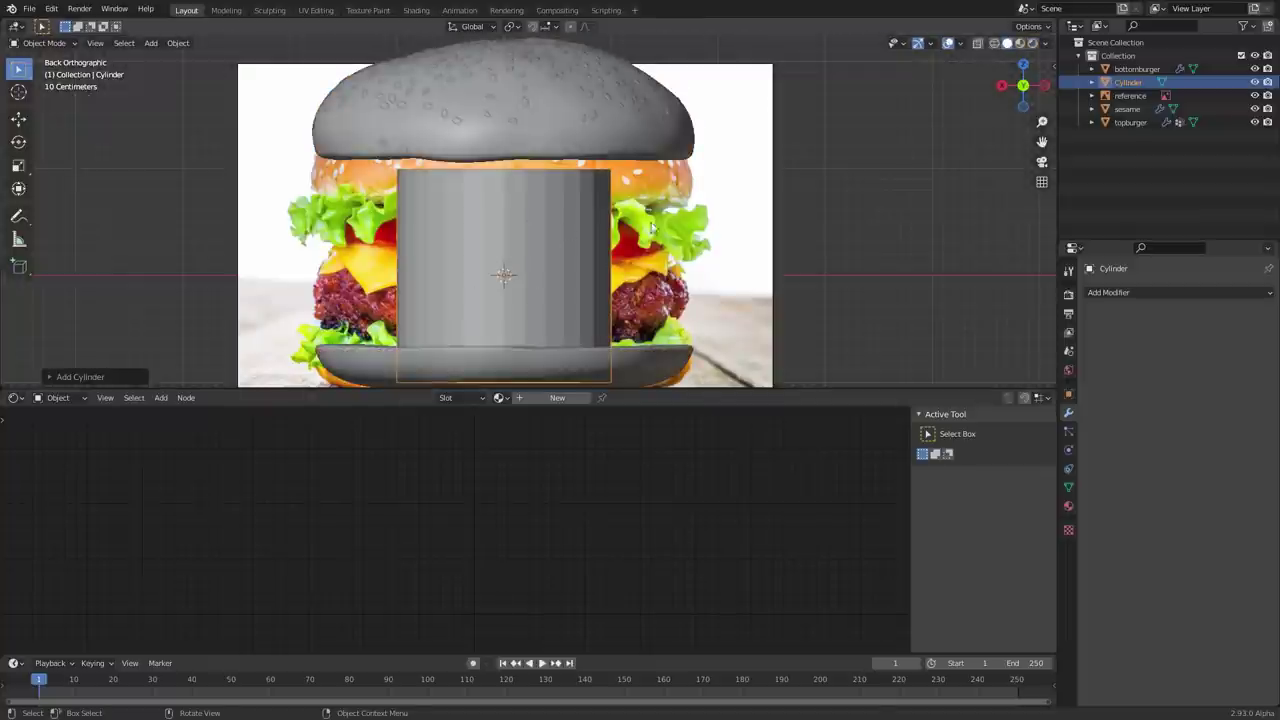
- Flatten the cylinder along Z and lower it to sit just above the bottom bun
key("Tab")
key("s")
key("z")
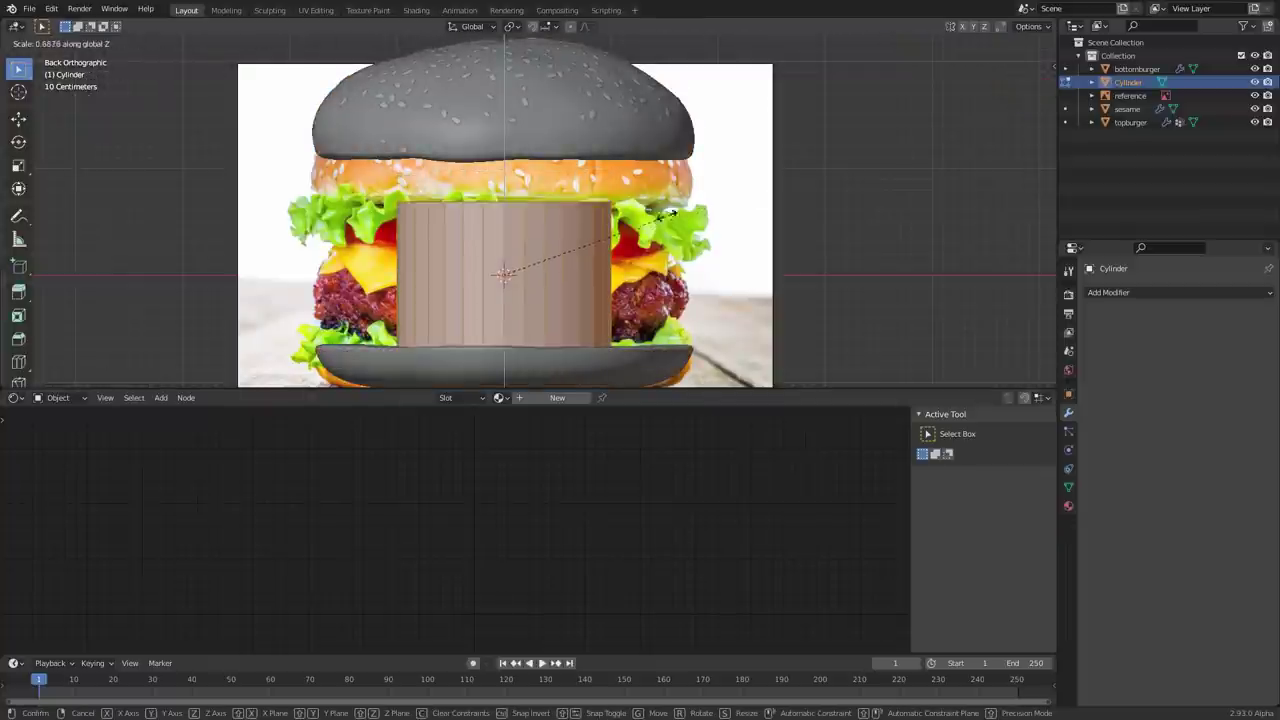
left_click(580, 256)
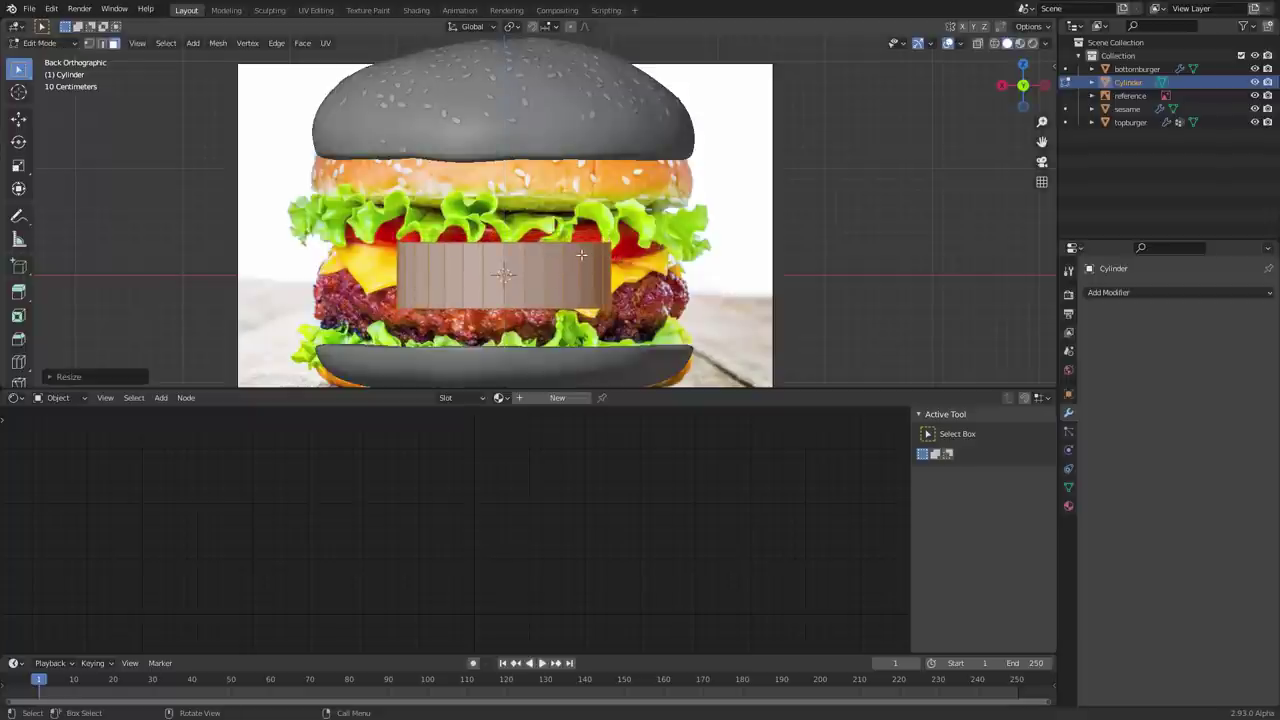
key("Tab")
key("g")
key("z")
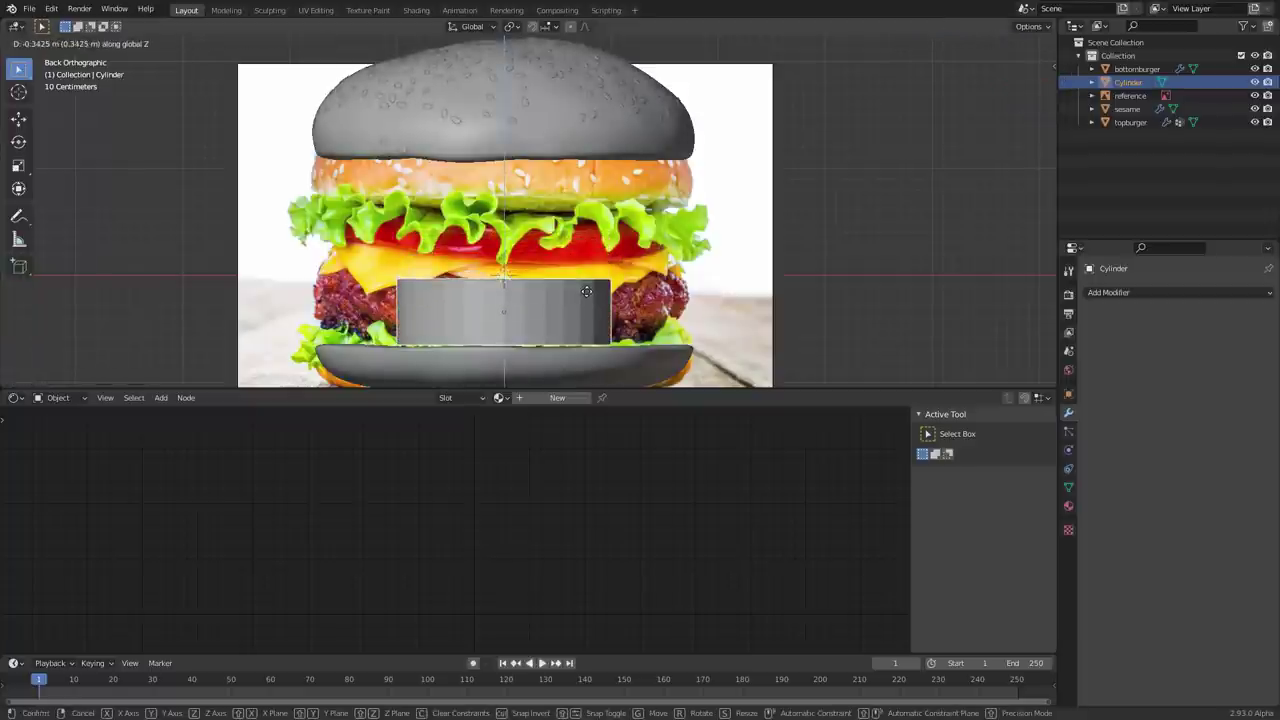
left_click(590, 293)
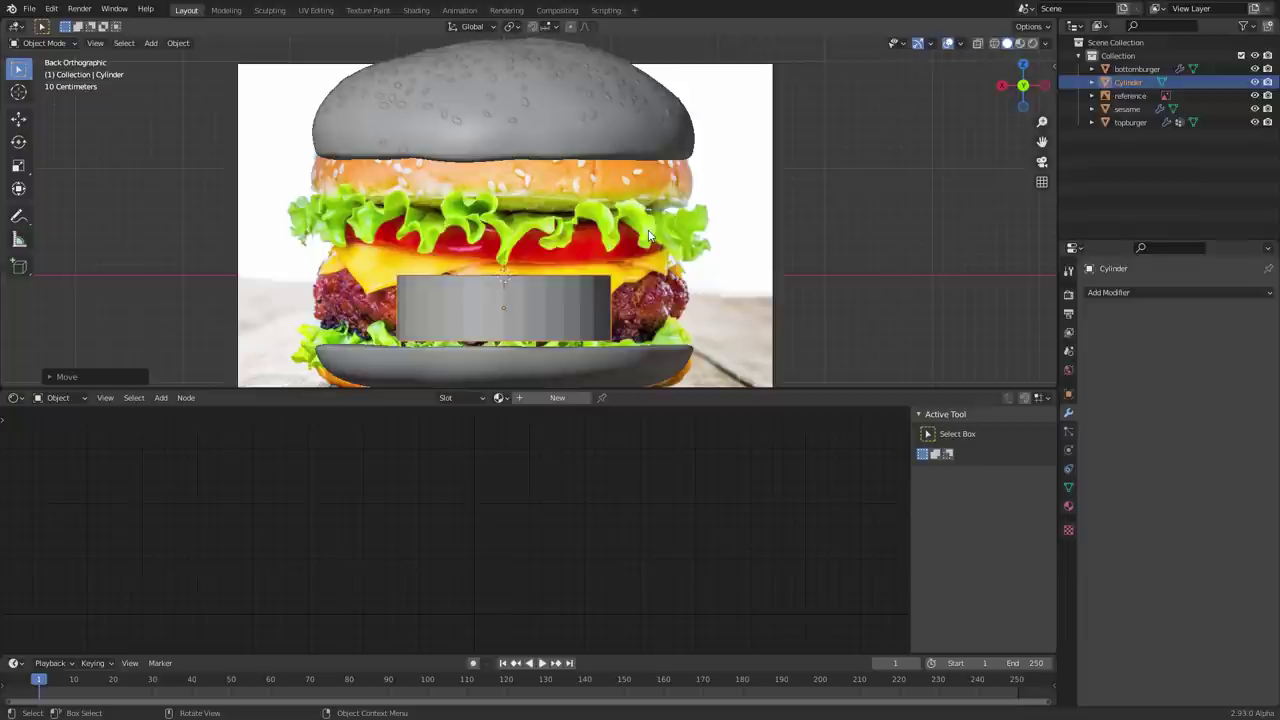
- Widen the cylinder in X and Y without changing its height
key("Tab")
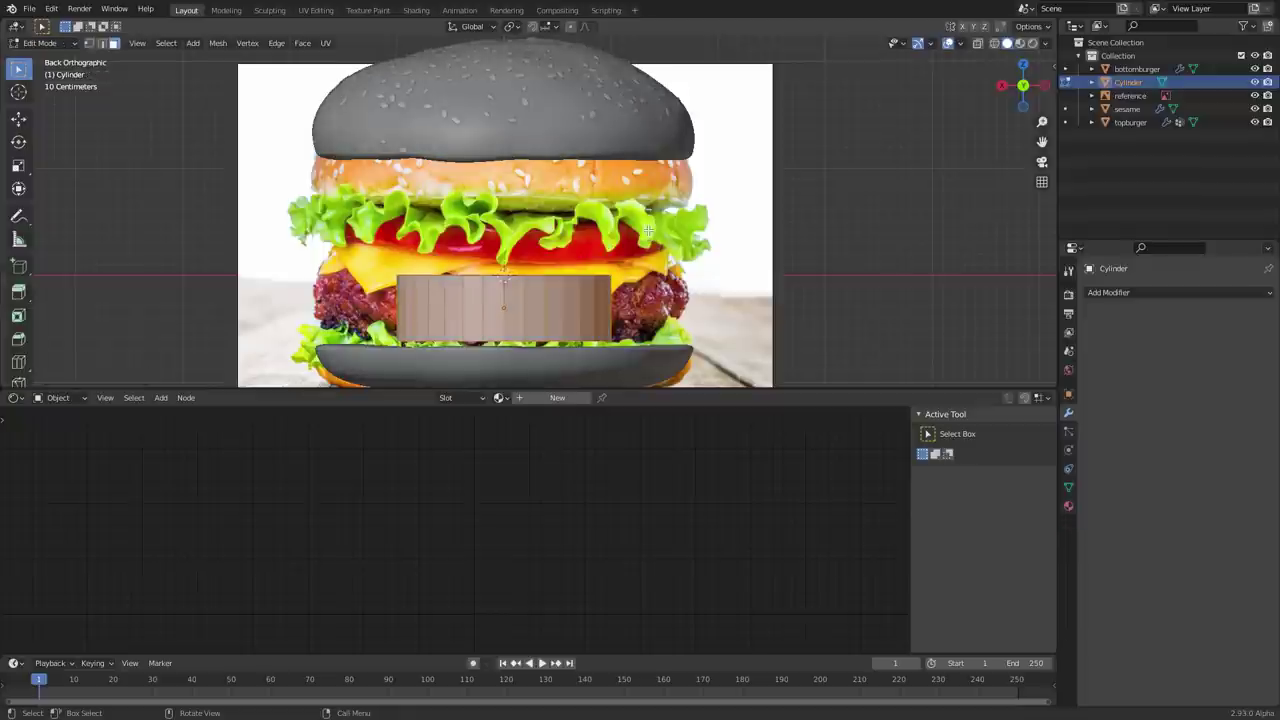
key("s")
key("shift+z")
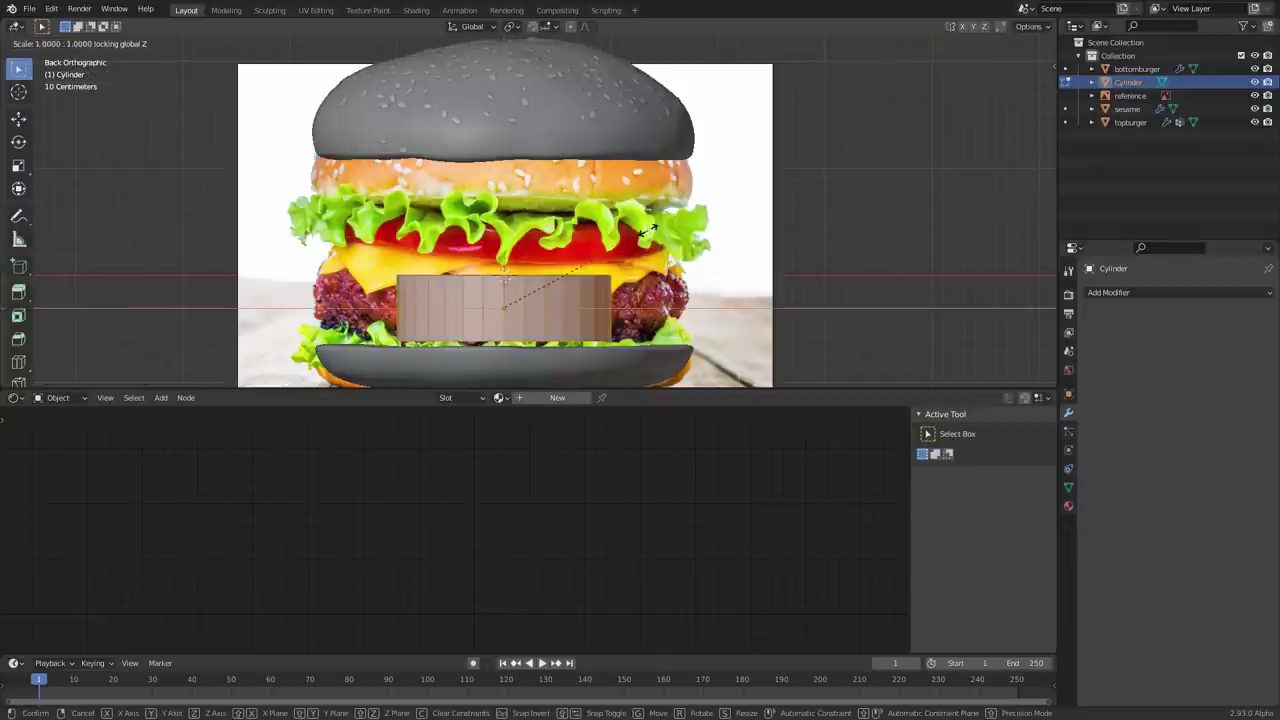
left_click(769, 217)
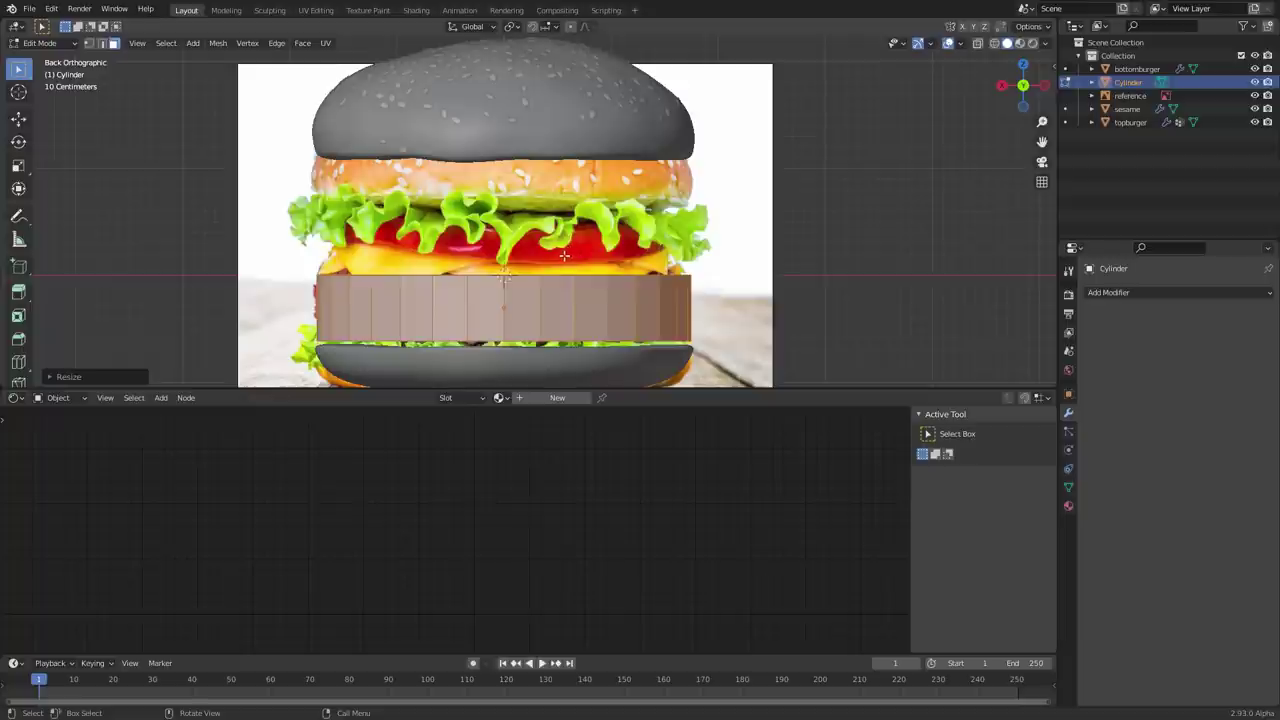
- Add a centred middle loop cut and scale it outward into a slight bulge
key("ctrl+r")
left_click(692, 308)
right_click(692, 308)
key("s")
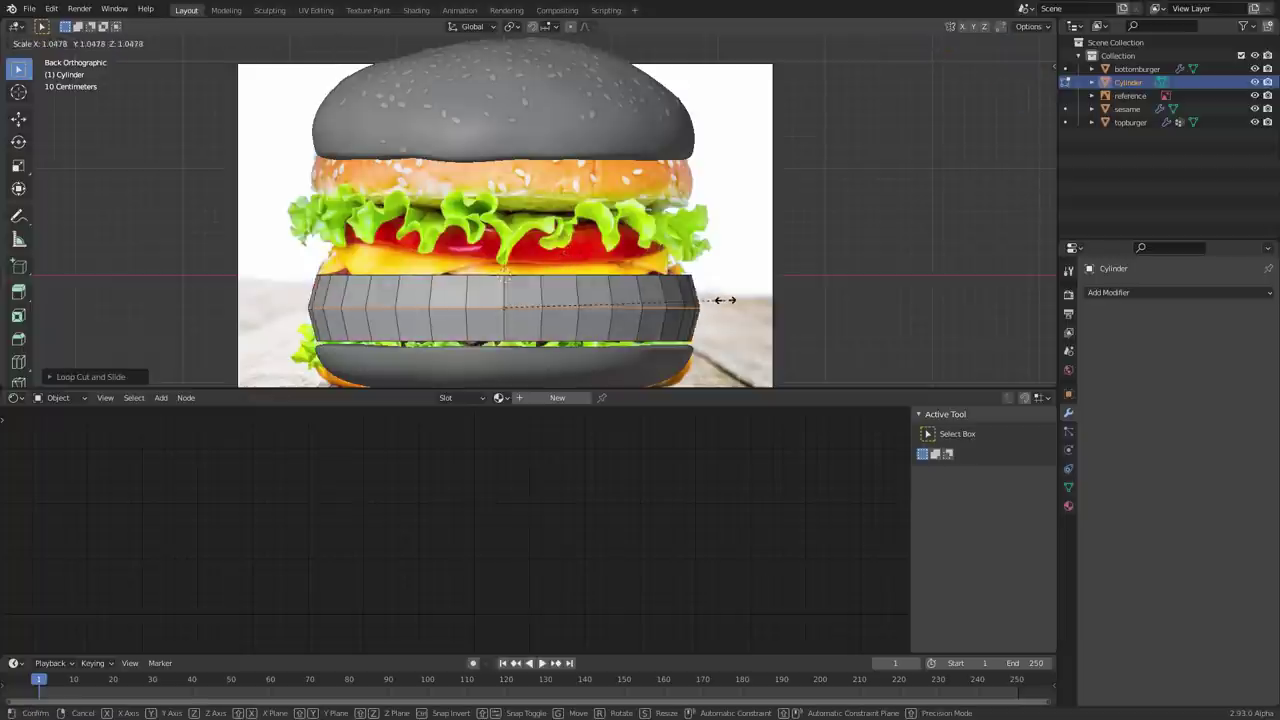
left_click(728, 296)
key("Tab")
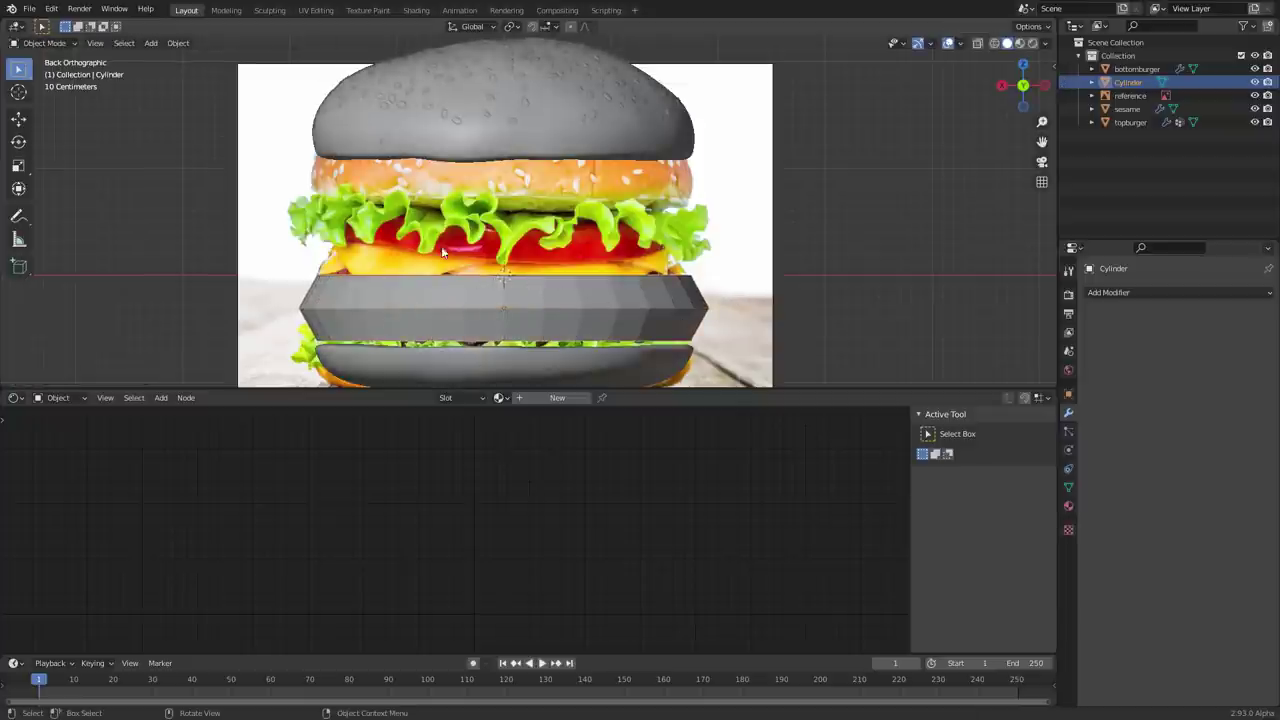
middle_click_drag(705, 246, 692, 271)
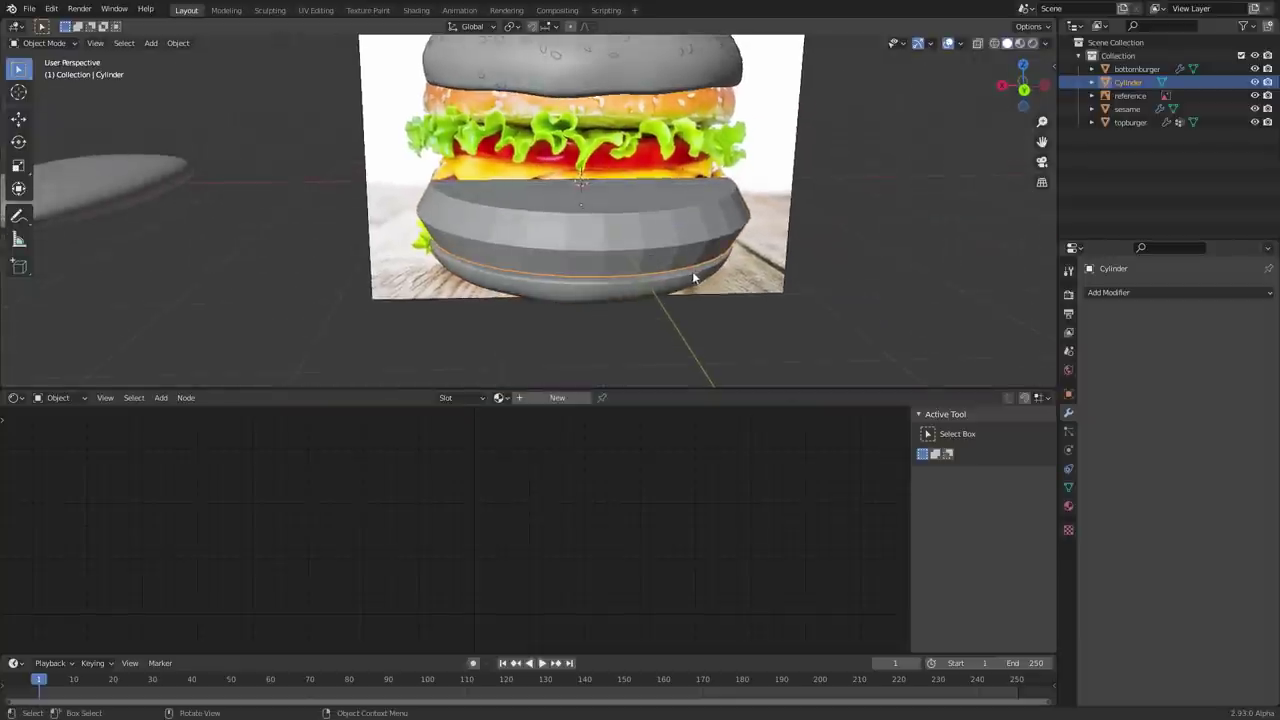
- Add a Subdivision Surface modifier to the cylinder
left_click(1127, 291)
left_click(1038, 543)
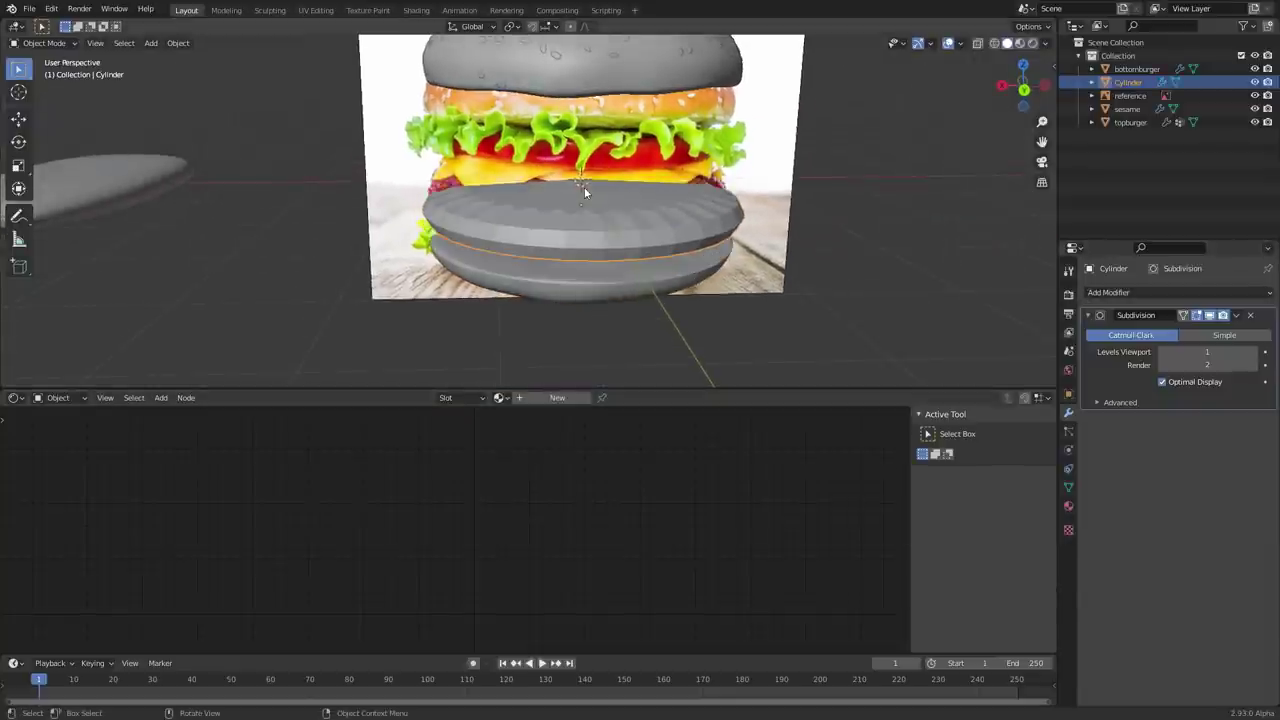
scroll(584, 187, "up", 2)
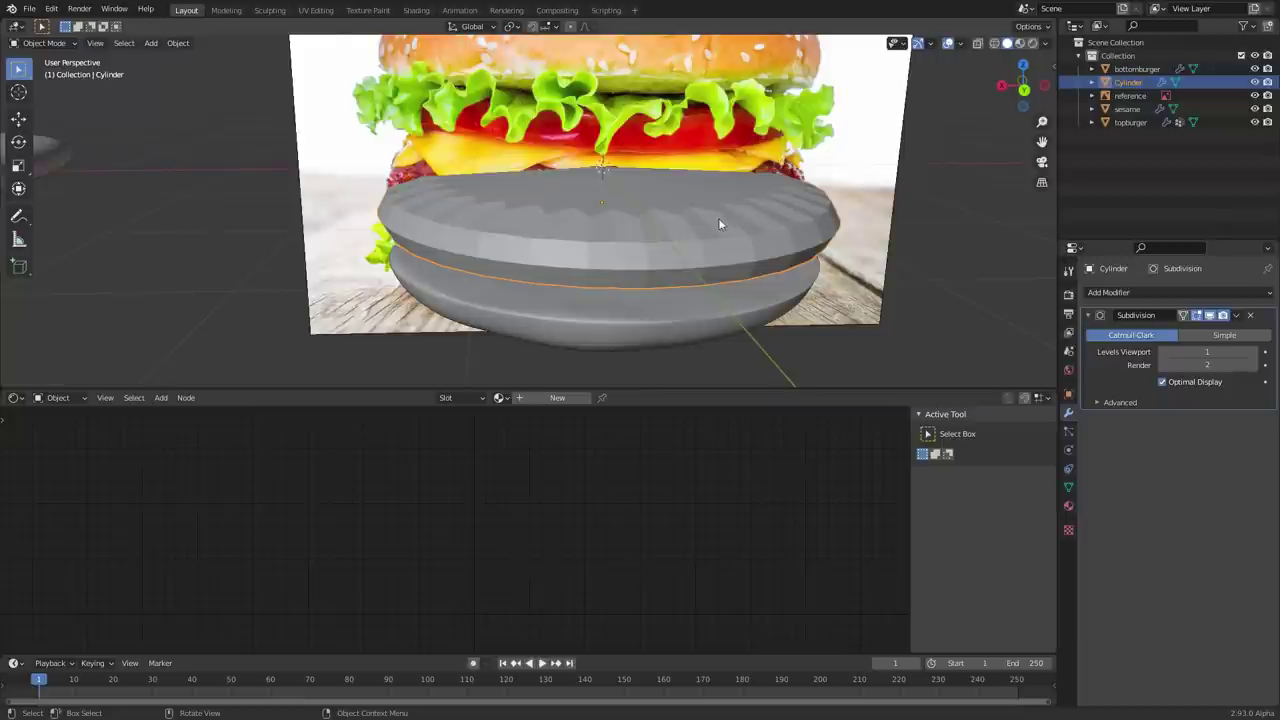
- Inset the cylinder's top face and rescale its lower edge loop
key("Tab")
left_click(698, 160)
middle_click_drag(698, 160, 673, 281)
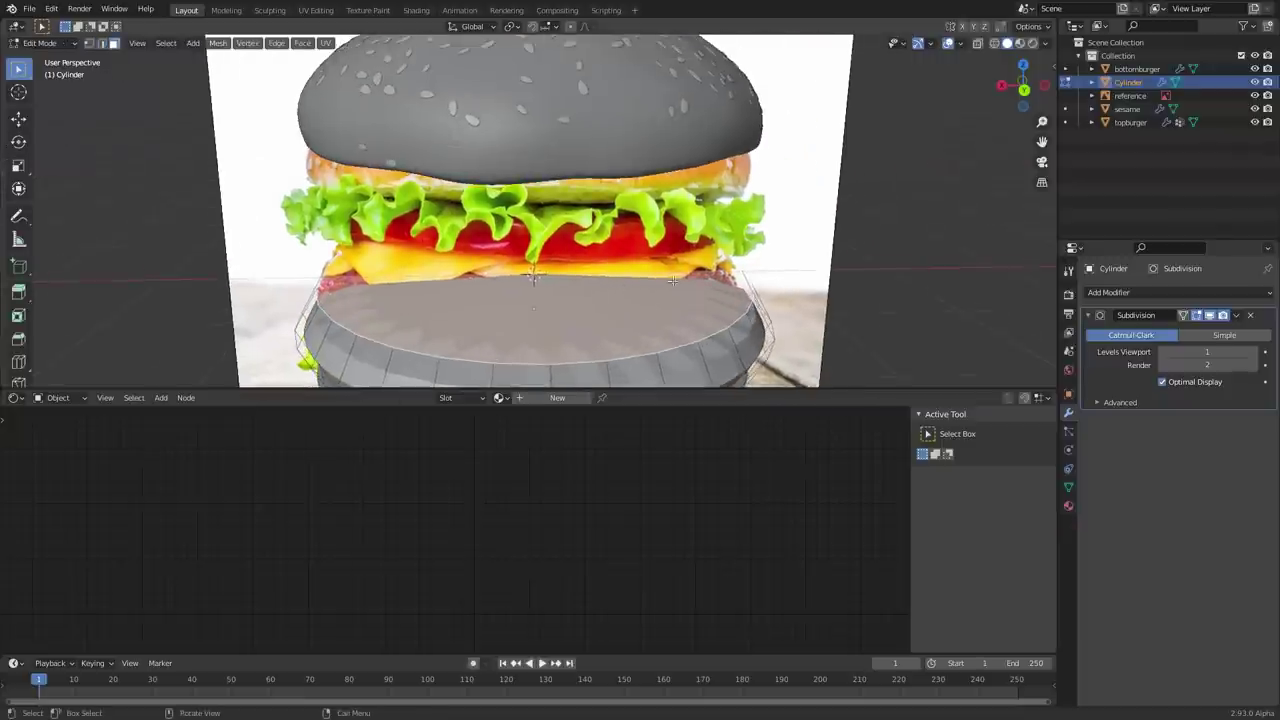
key("i")
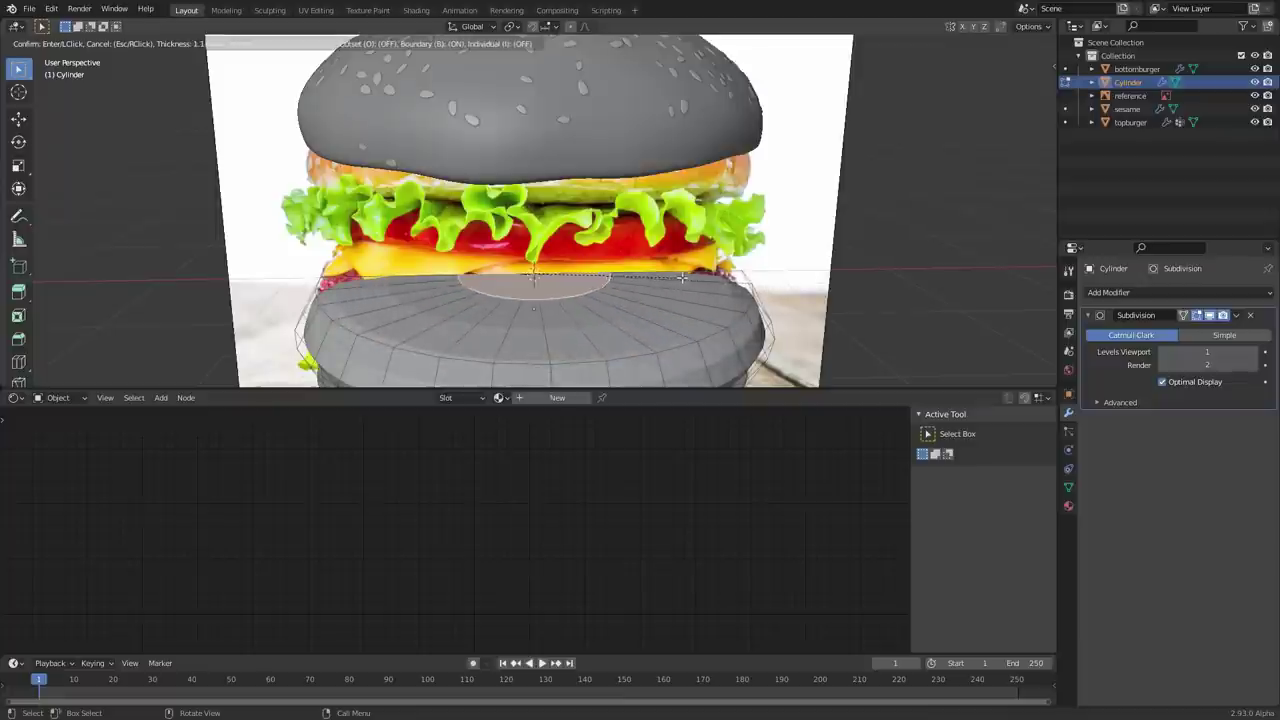
left_click(625, 305)
middle_click_drag(625, 305, 535, 300)
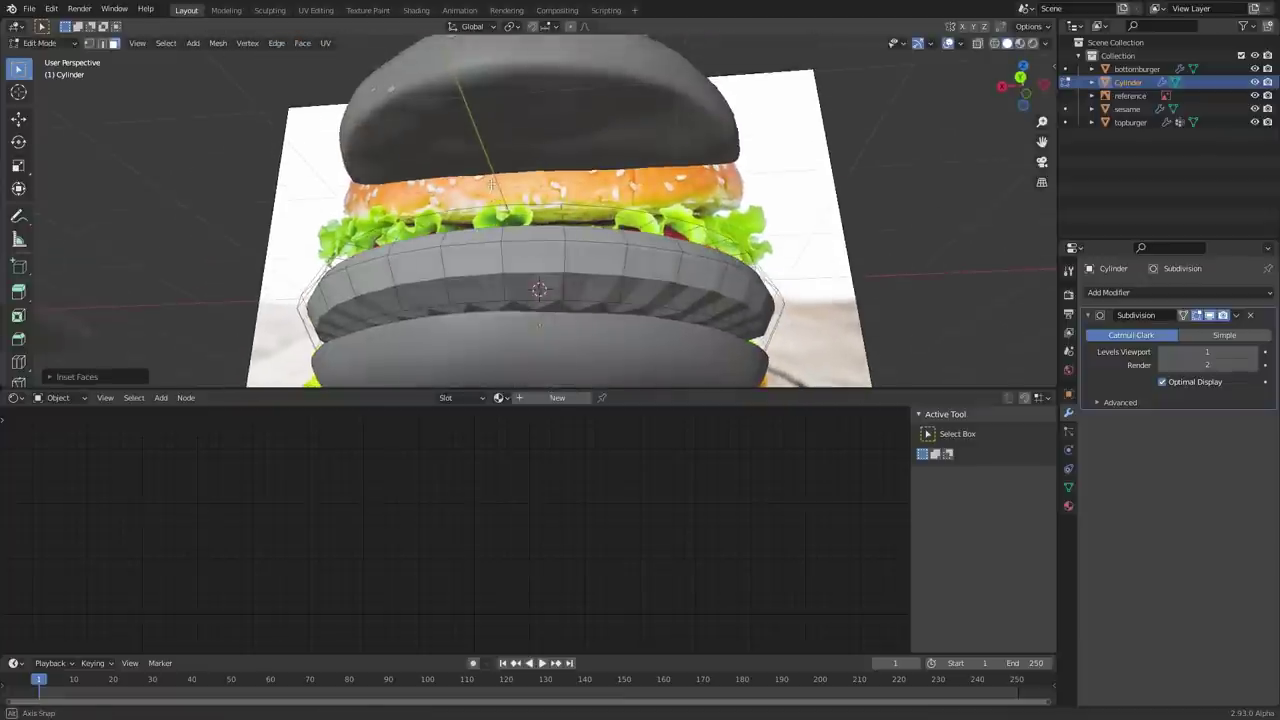
left_click(540, 305, "alt")
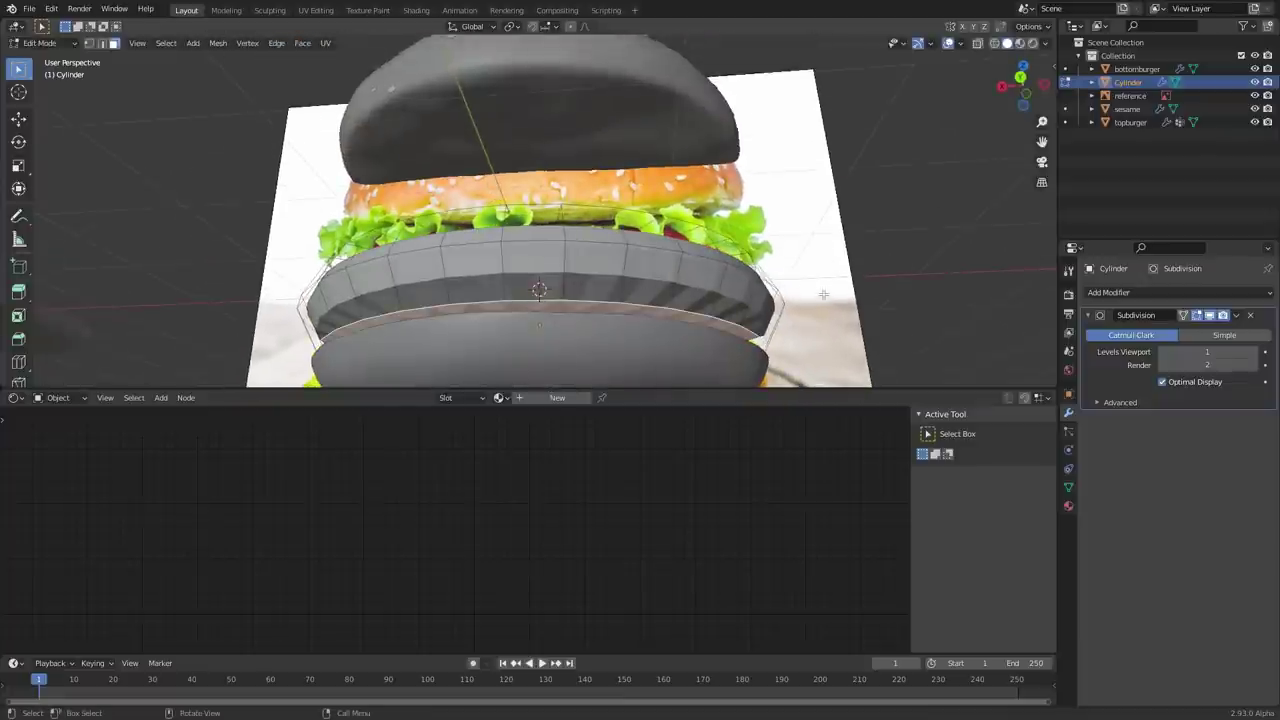
key("s")
left_click(686, 306)
key("Tab")
- Hide the bottom bun and shrink the cylinder's bottom loop
left_click(591, 335)
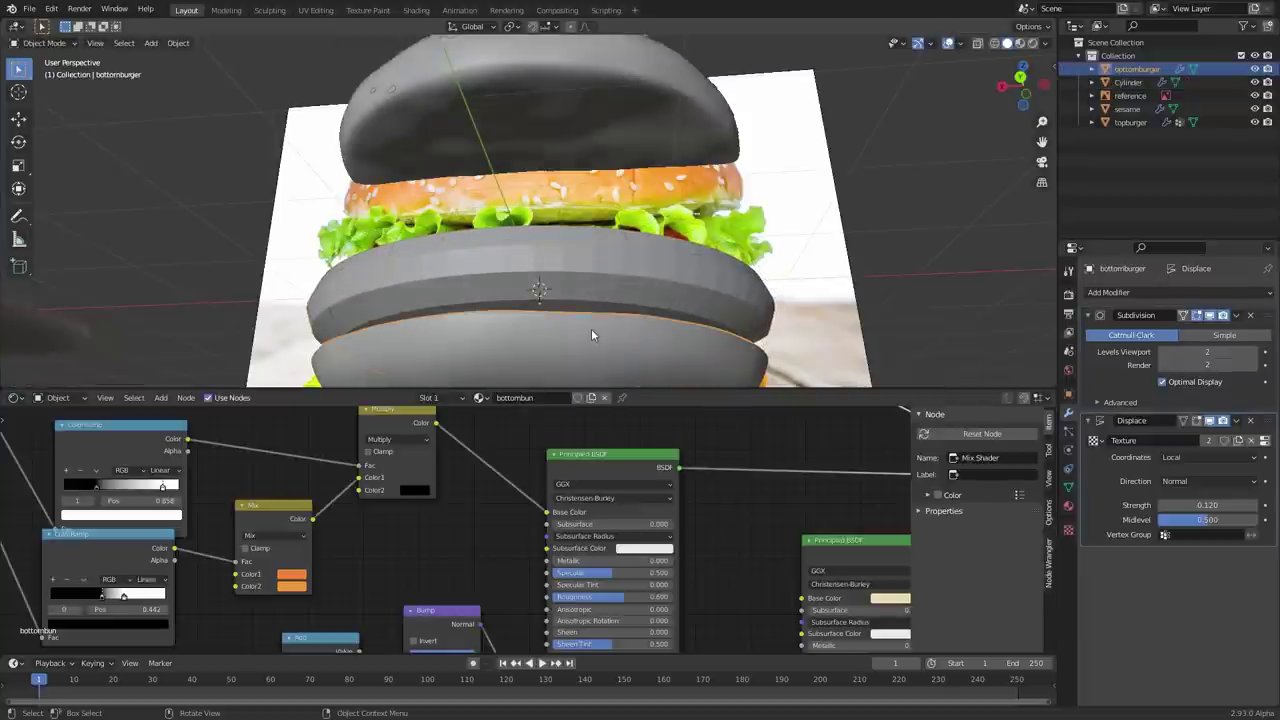
key("h")
left_click(587, 324)
key("Tab")
middle_click_drag(586, 340, 684, 279)
key("s")
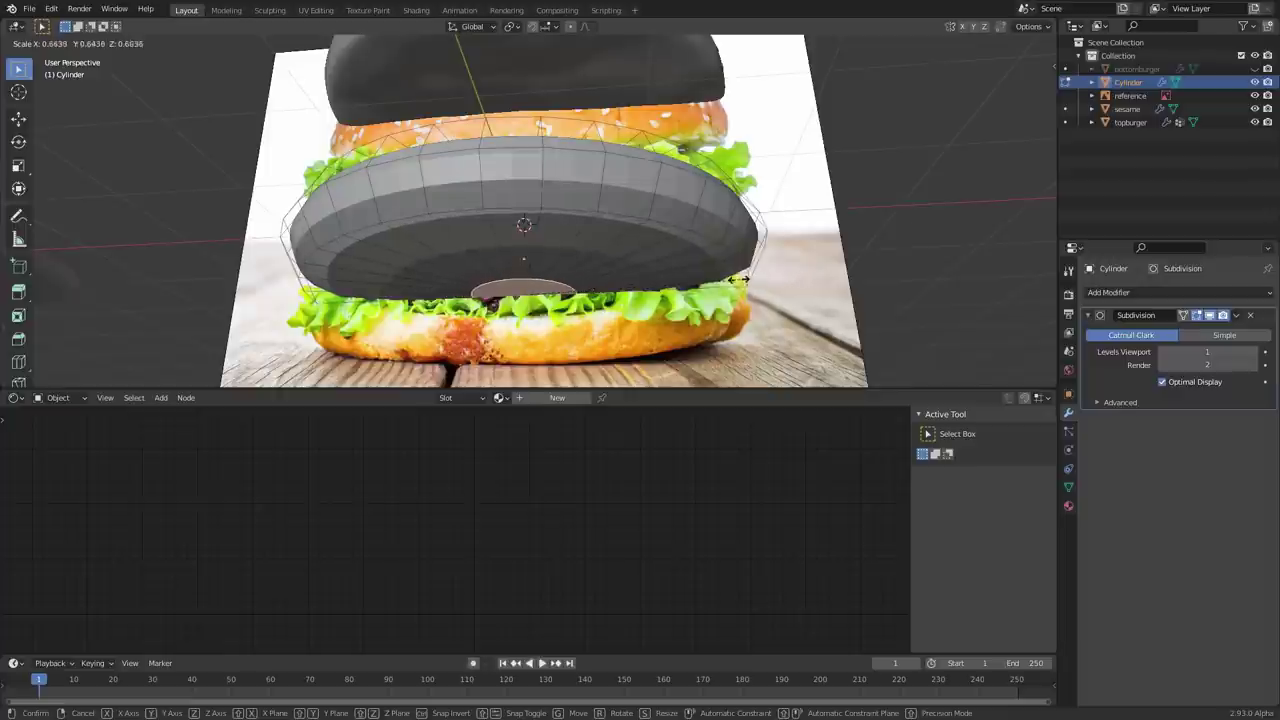
left_click(730, 280)
- Add concentric loop cuts on the cylinder's bottom face
key("ctrl+r")
scroll(580, 272, "up", 3)
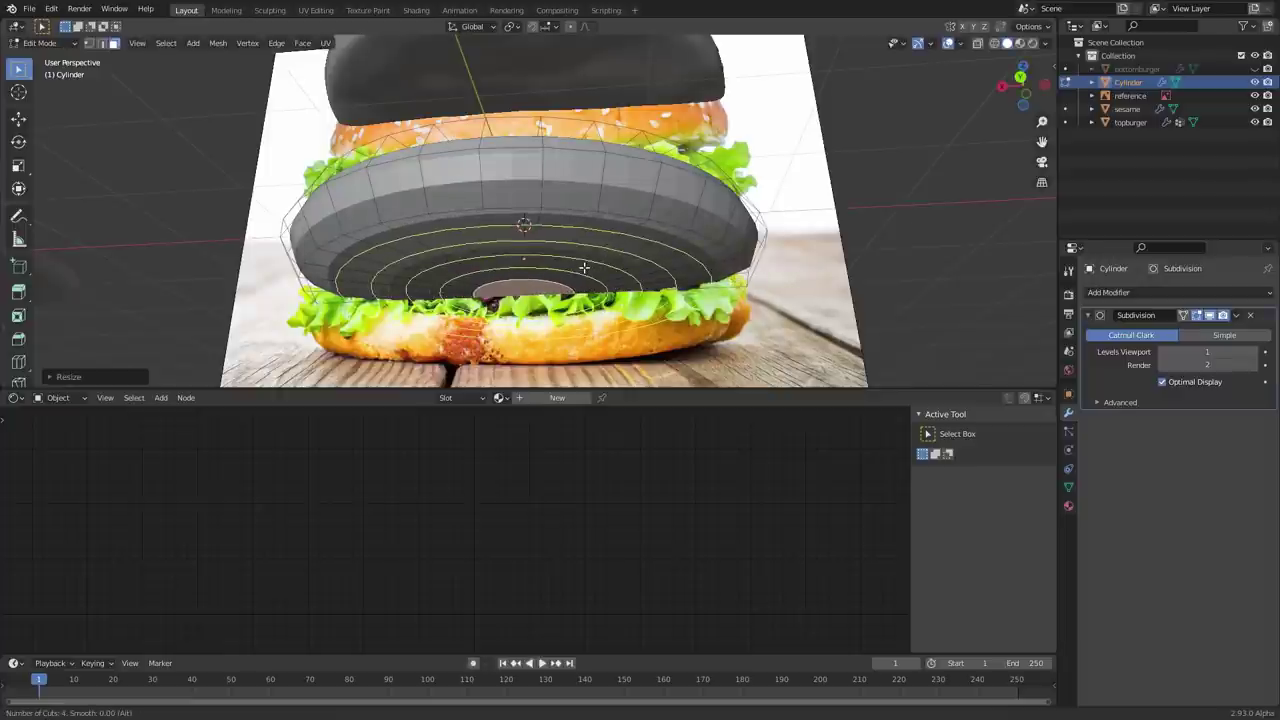
left_click(580, 274)
right_click(543, 178)
middle_click_drag(543, 178, 506, 255)
- Add loop cuts on the top face and rescale the new rings
key("ctrl+r")
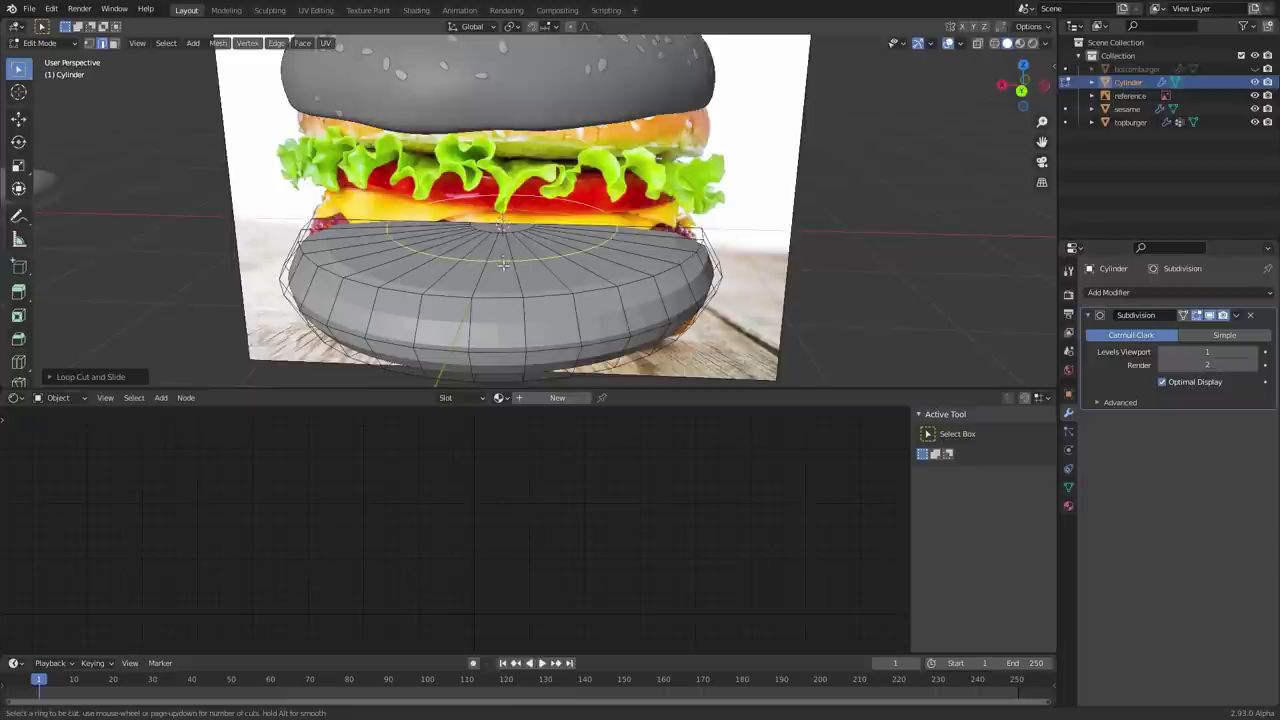
scroll(503, 263, "up", 3)
left_click(503, 263)
right_click(503, 263)
key("s")
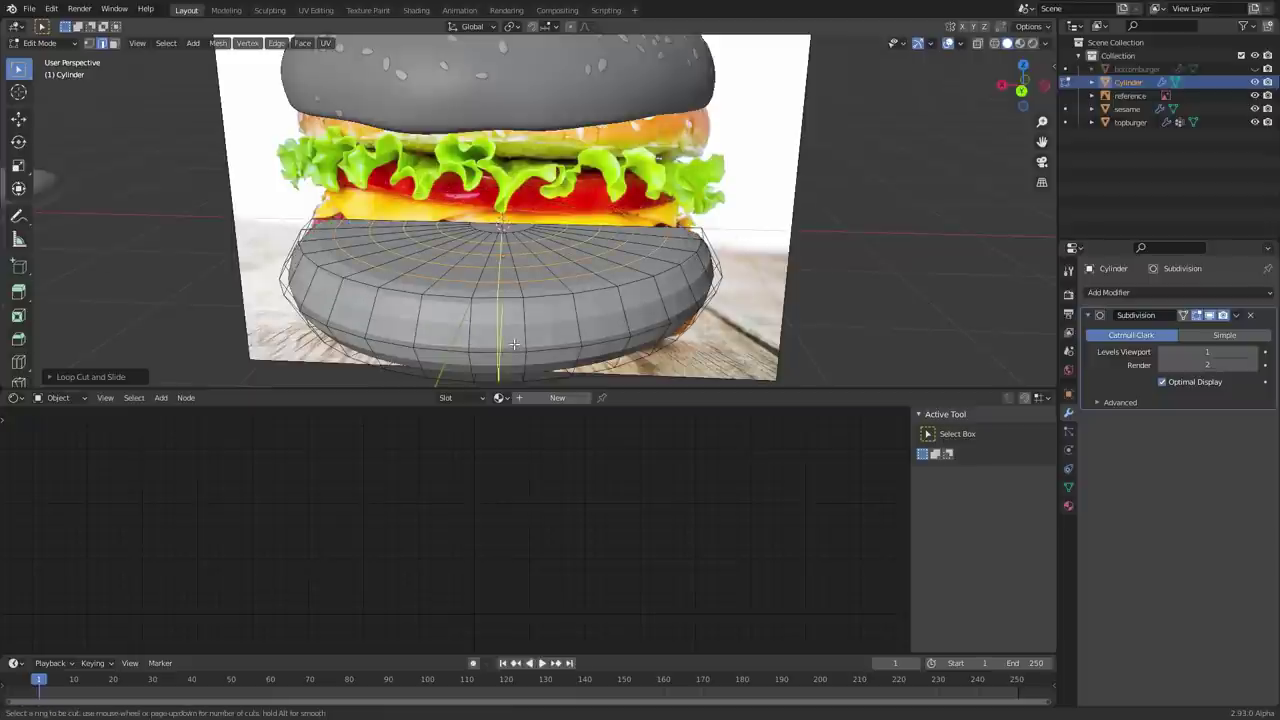
left_click(542, 330)
mouse_move(542, 330)
middle_mouse_down()
mouse_move(529, 254)
mouse_move(548, 242)
mouse_move(550, 203)
middle_mouse_up()
key("Tab")
- Shade the patty smooth and unhide the bottom bun
right_click(548, 241)
left_click(556, 238)
key("alt+h")
left_click(748, 178)
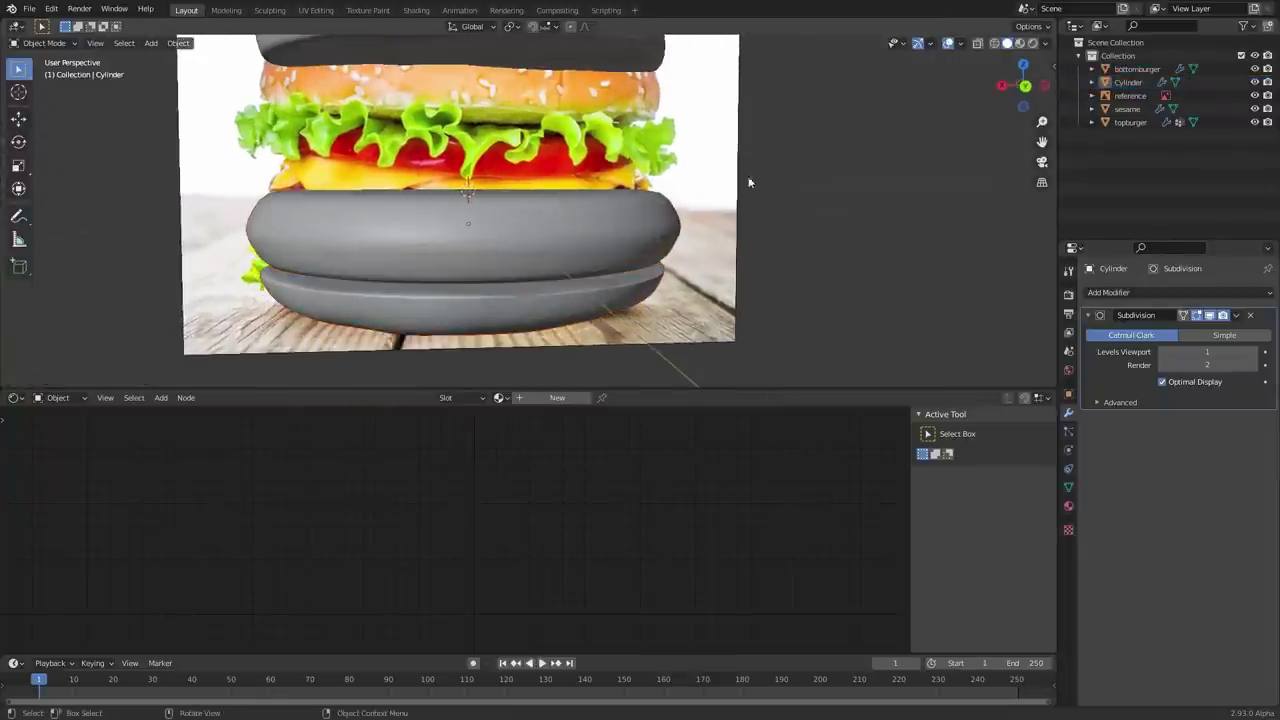
- Move the reference image along X to sit beside the burger
left_click(601, 214)
left_click(708, 152)
scroll(708, 152, "down", 2)
middle_click_drag(708, 152, 652, 181)
key("g")
key("x")
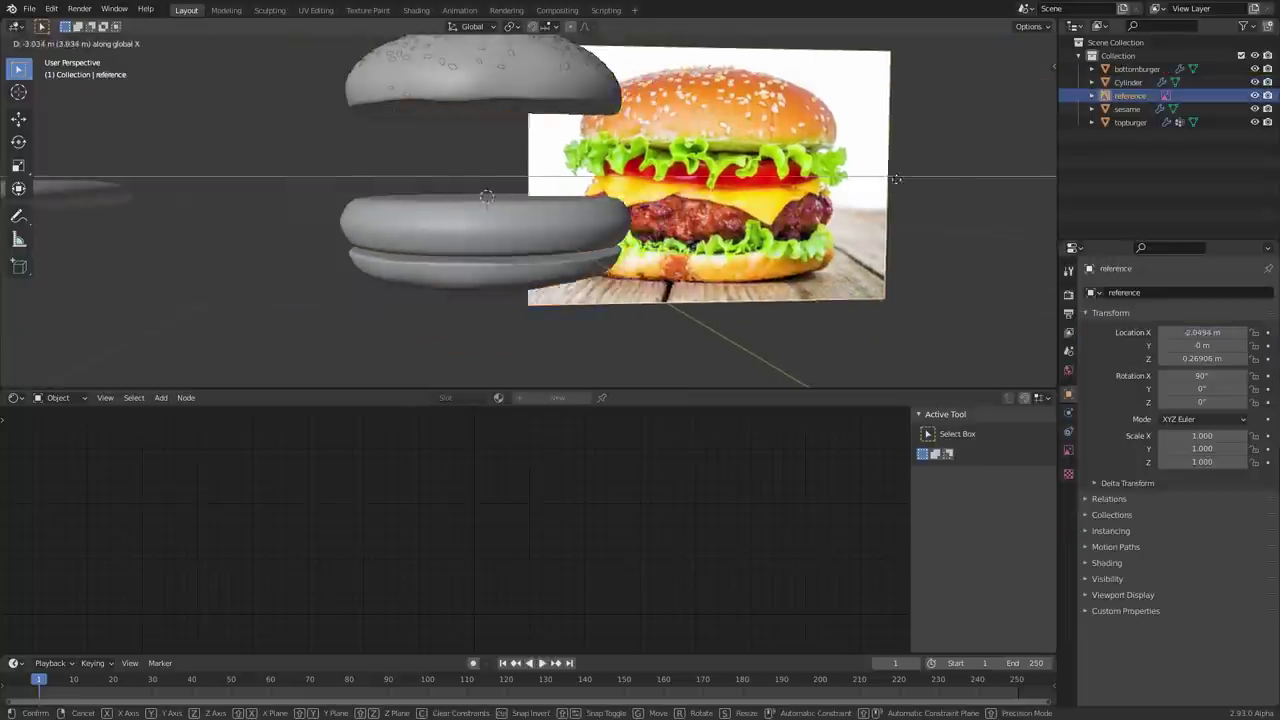
left_click(852, 204)
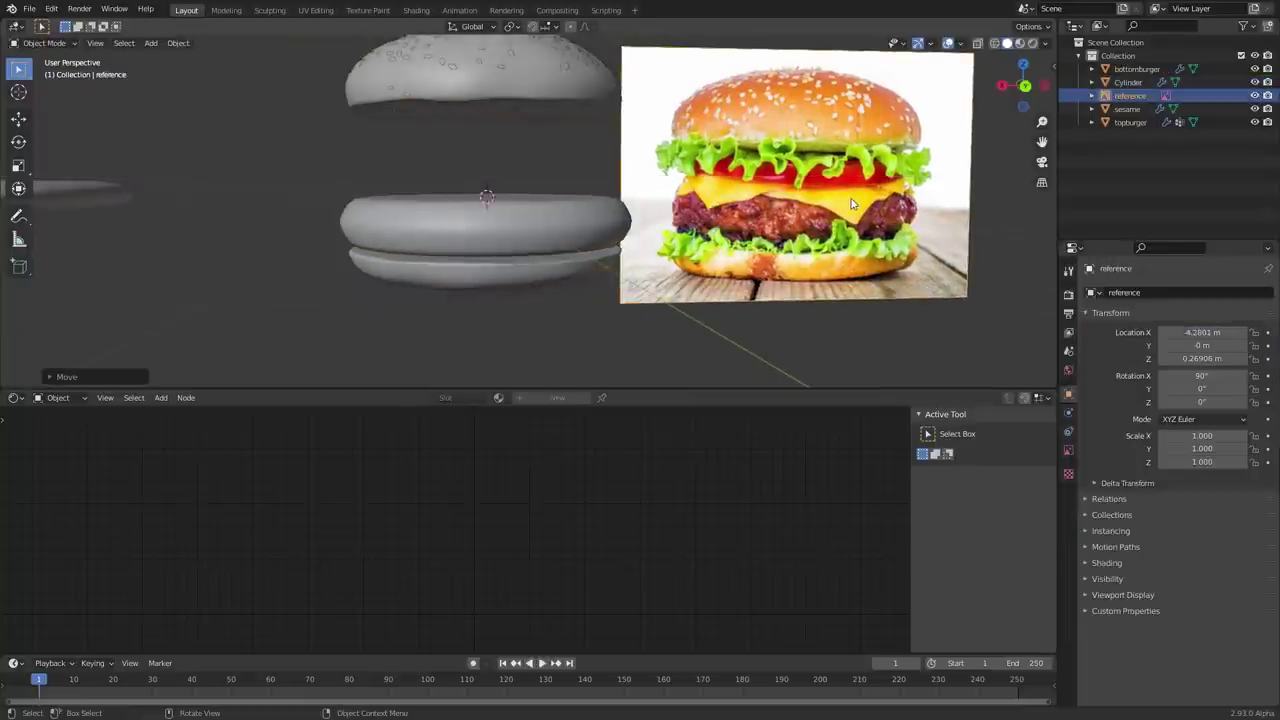
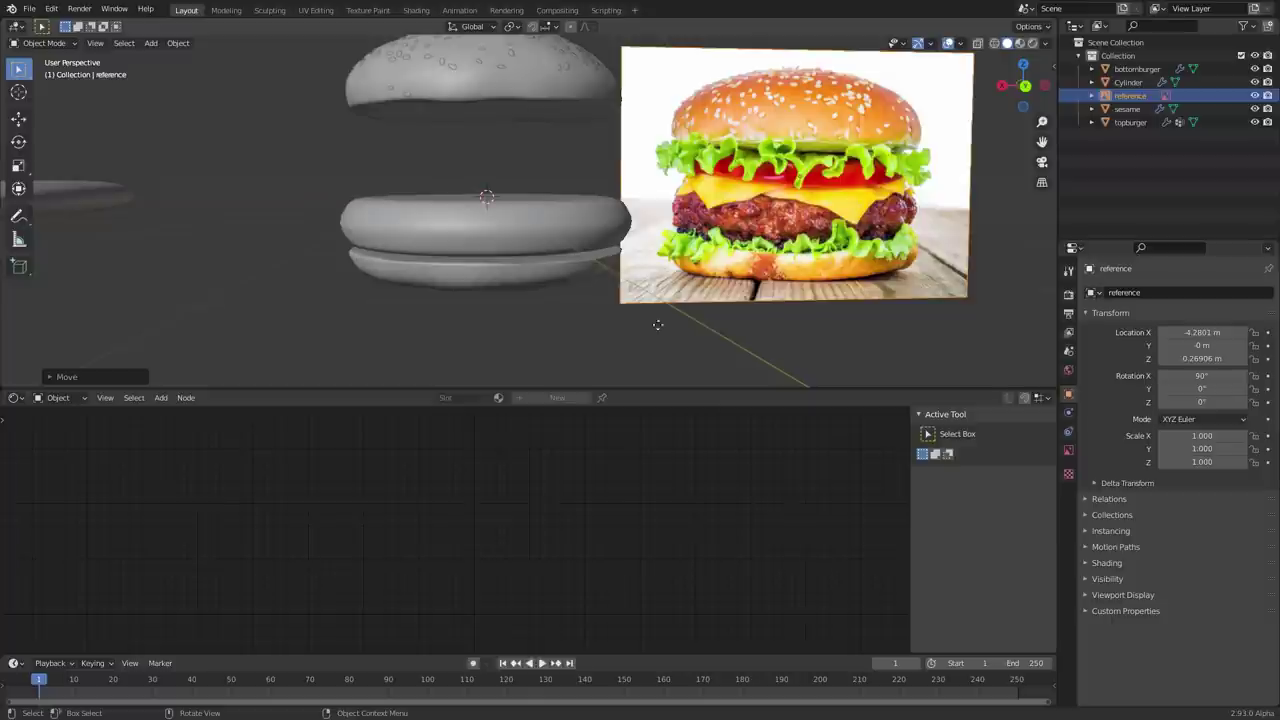
- Add a Displace modifier to the Cylinder below Subdivision and set Subdivision viewport level to 2
left_click(541, 237)
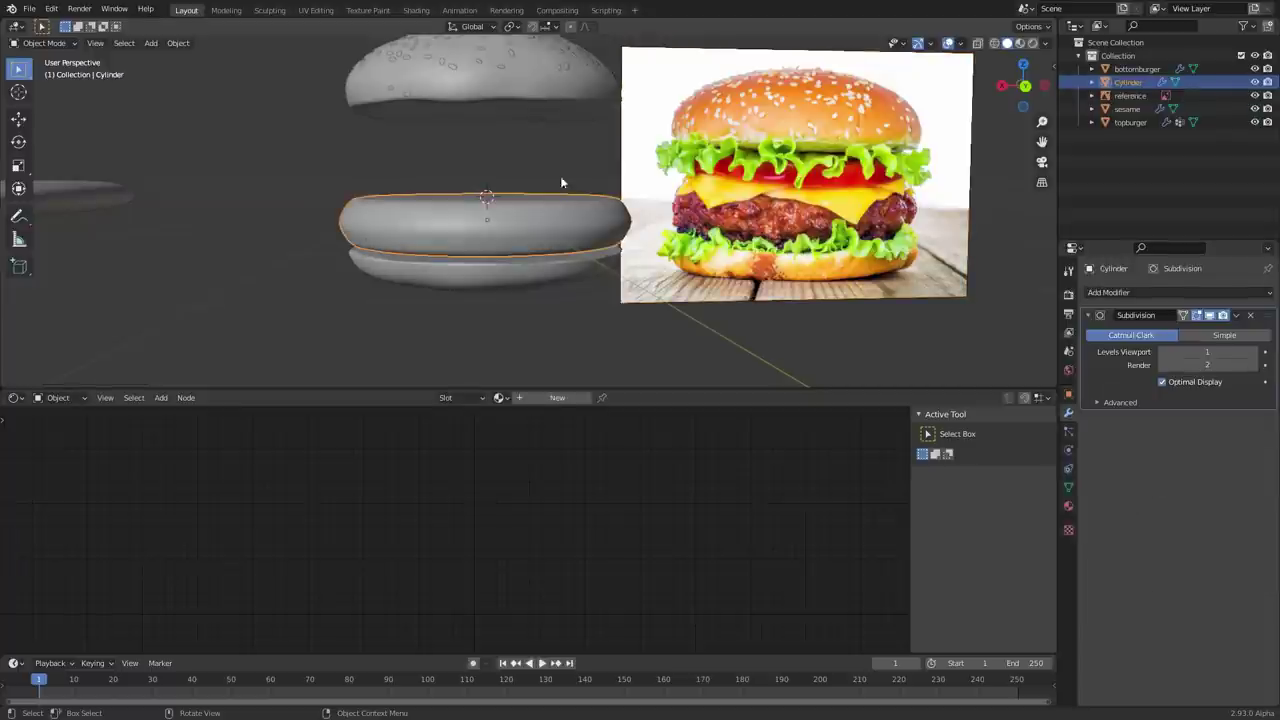
left_click(1117, 293)
left_click(1114, 374)
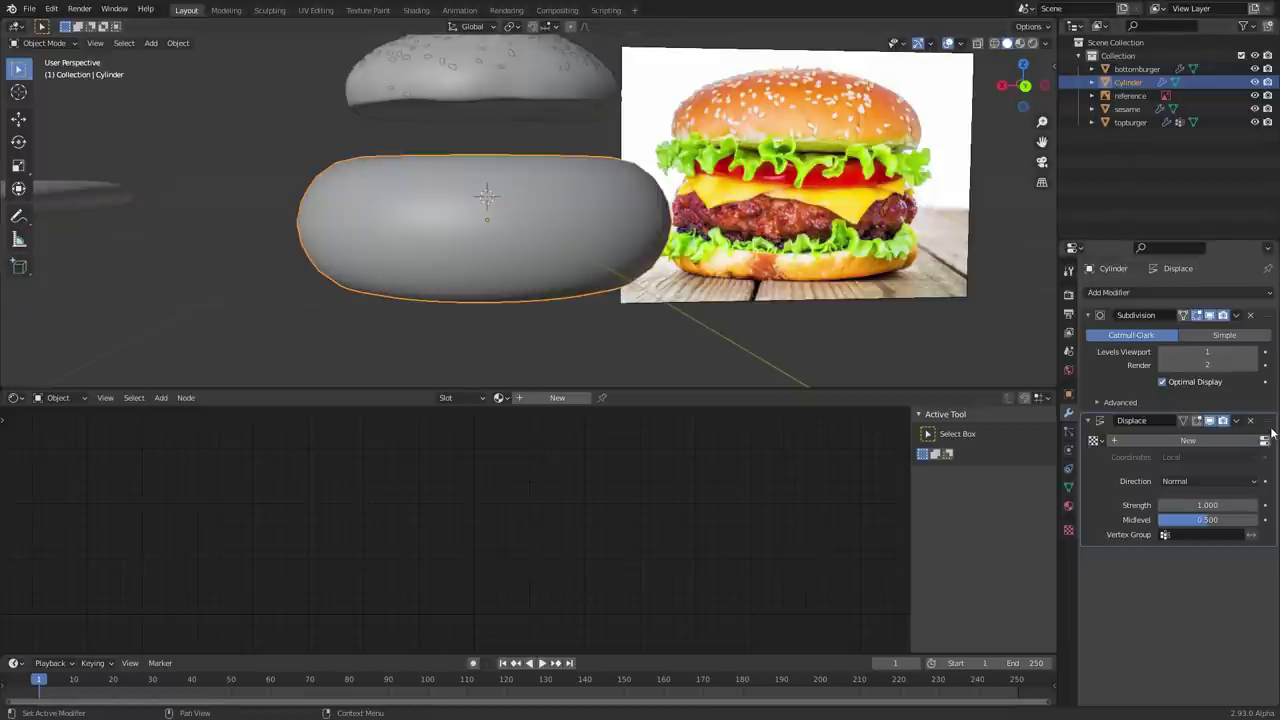
left_click_drag(1270, 428, 1270, 327)
left_click_drag(1270, 318, 1268, 530)
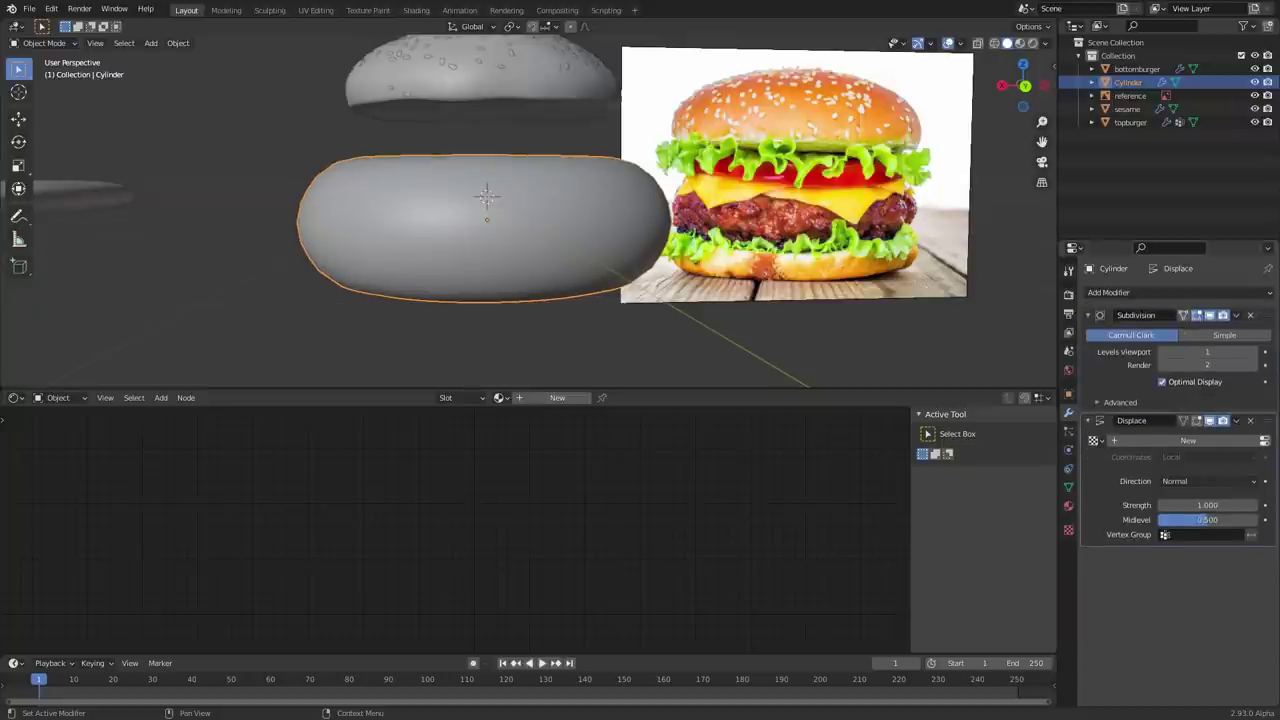
left_click(1249, 353)
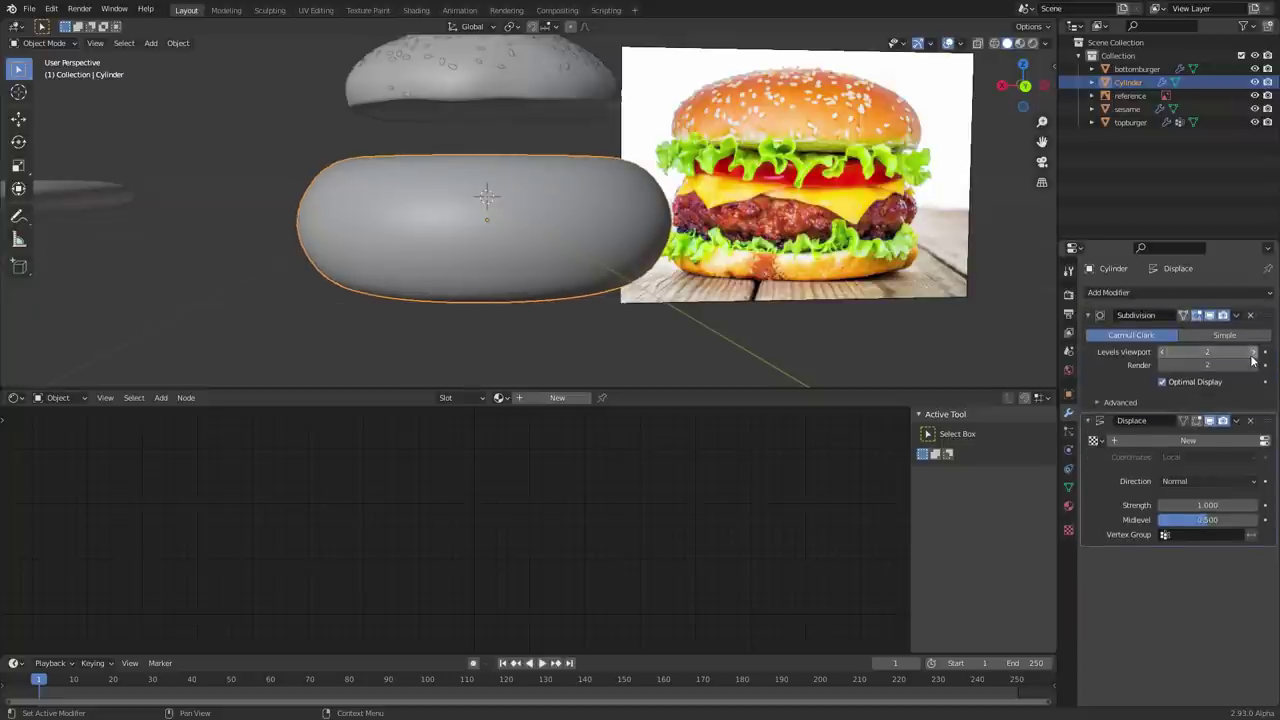
- Create a new texture for the Displace modifier and make it a Musgrave type
left_click(1176, 442)
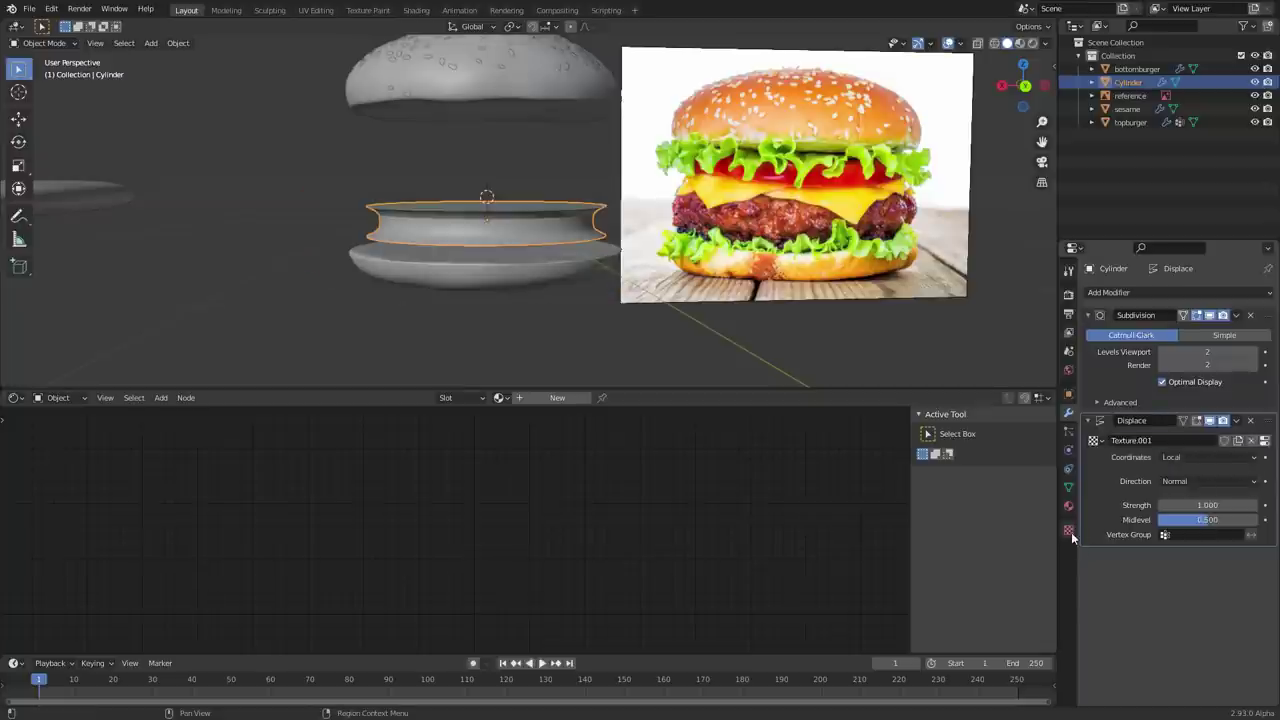
left_click(1069, 532)
left_click(1093, 313)
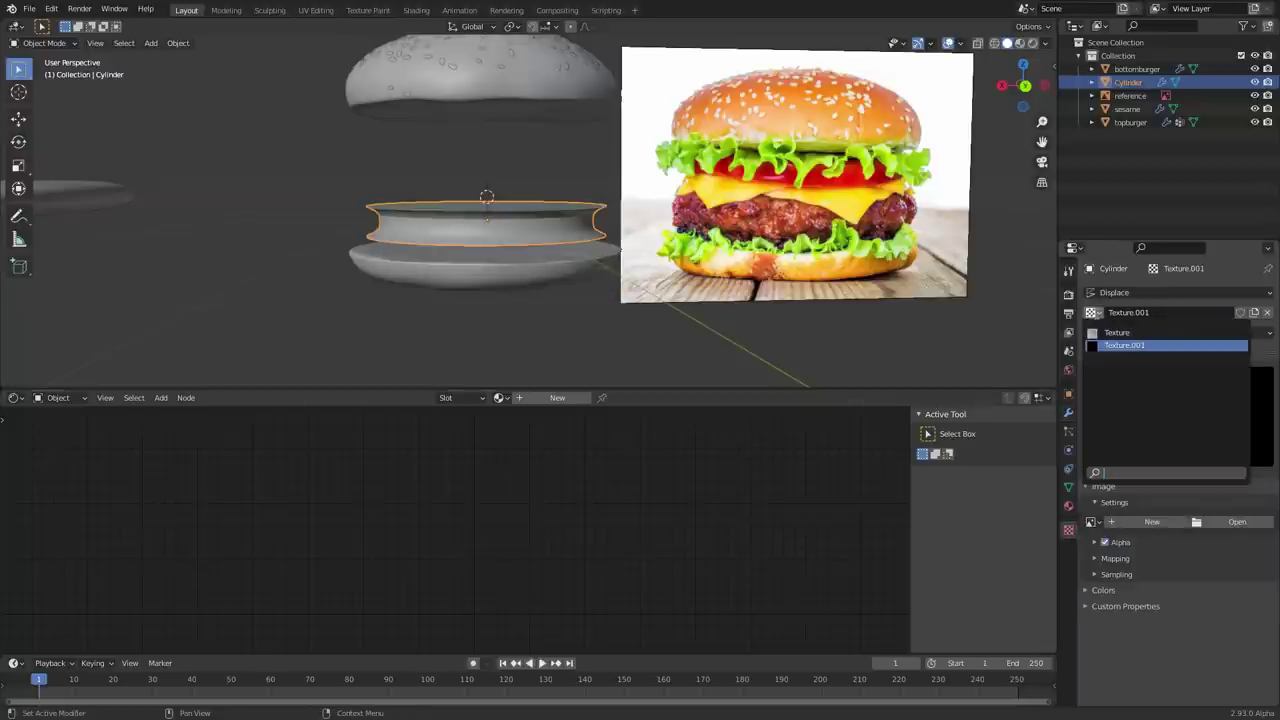
left_click(1095, 312)
middle_click_drag(455, 92, 481, 147)
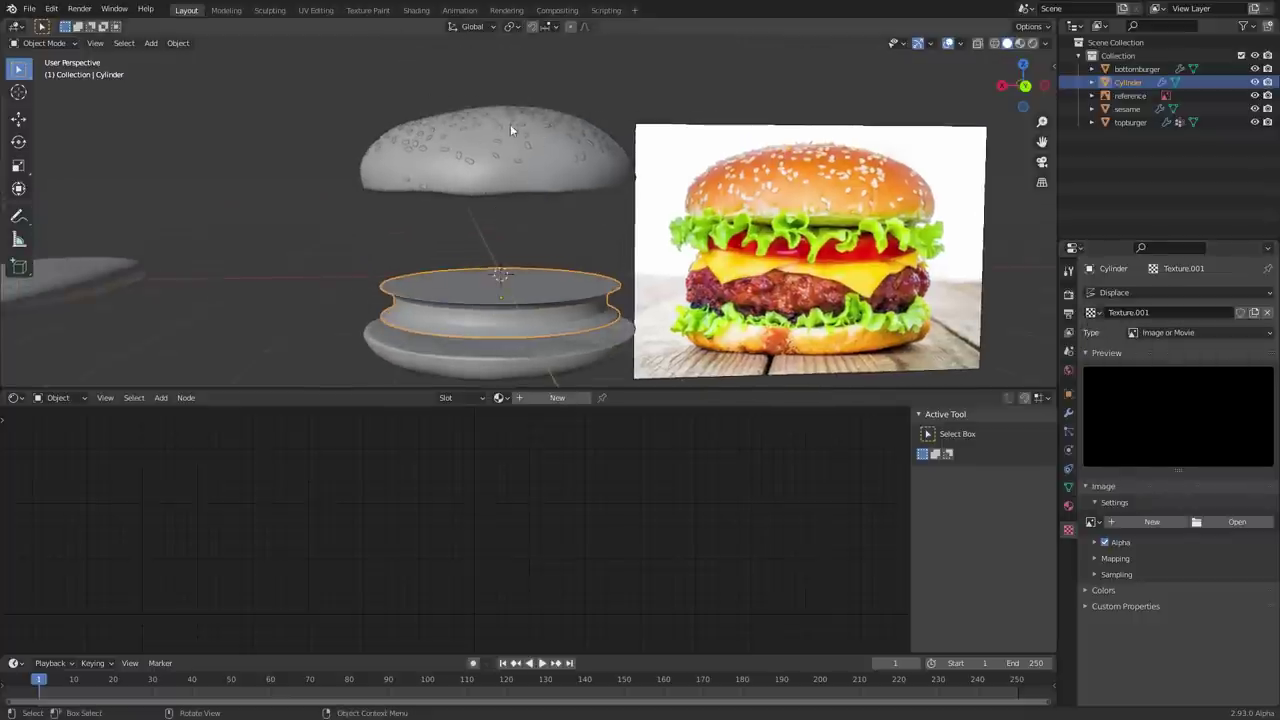
middle_click_drag(678, 237, 428, 147, "shift")
scroll(497, 157, "up", 5)
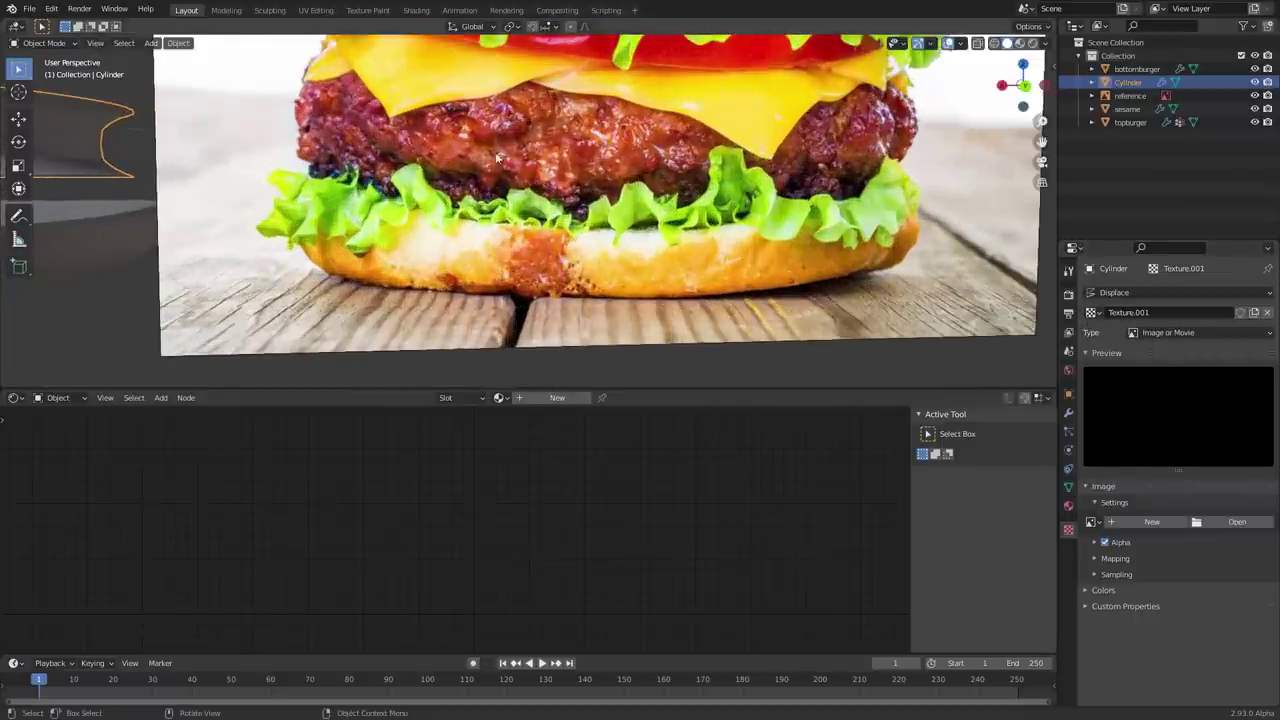
scroll(627, 138, "down", 2)
middle_click_drag(627, 138, 771, 244, "shift")
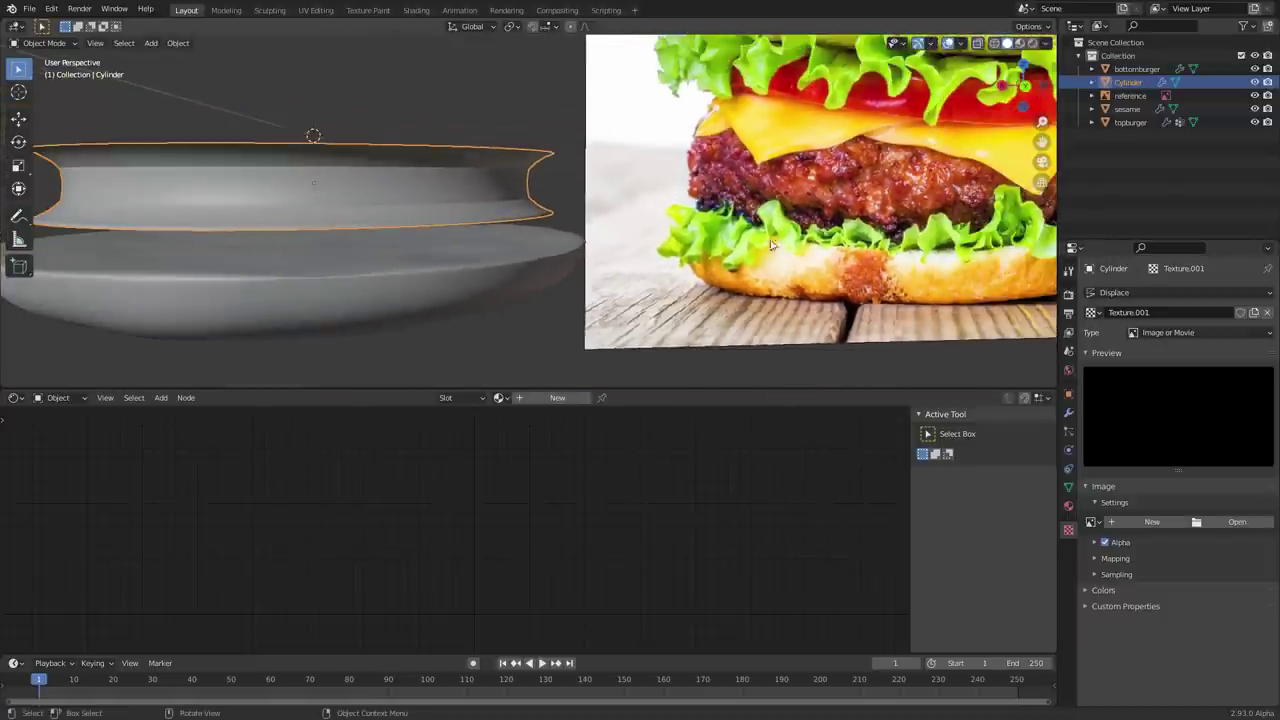
left_click(1187, 334)
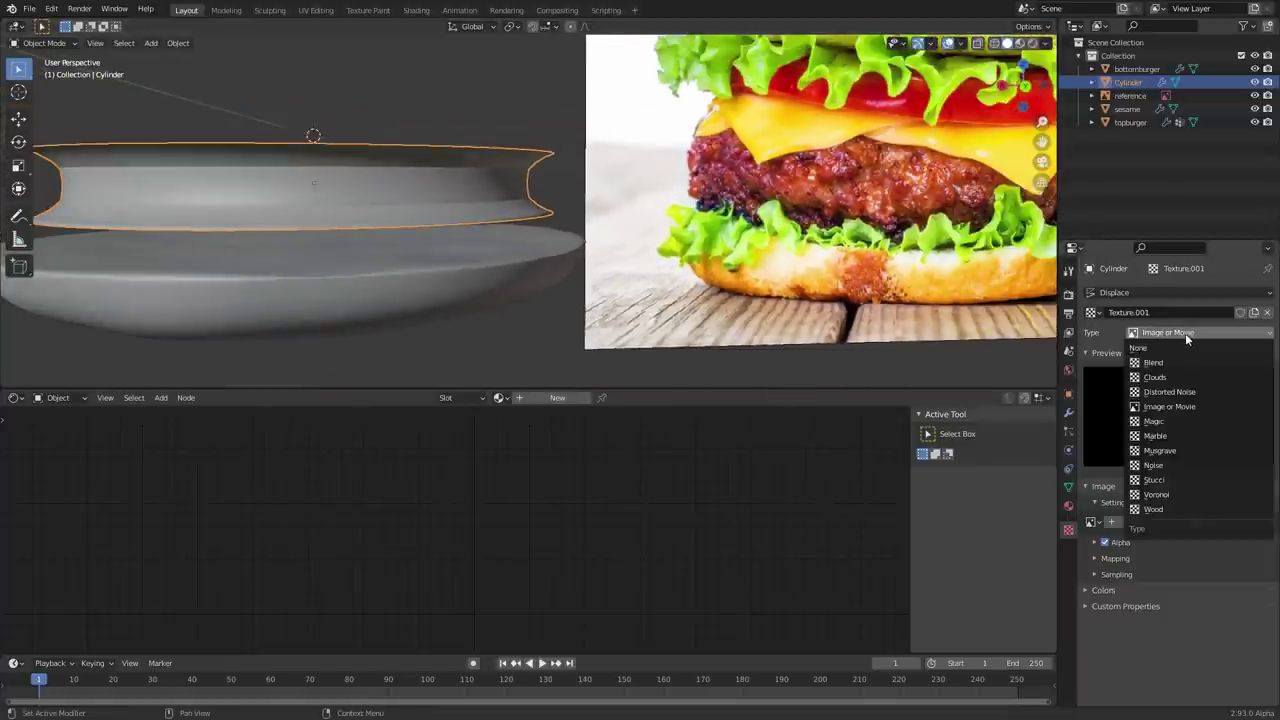
left_click(1189, 451)
- Set the displacement Strength to 0.2
middle_click_drag(550, 275, 720, 295, "shift")
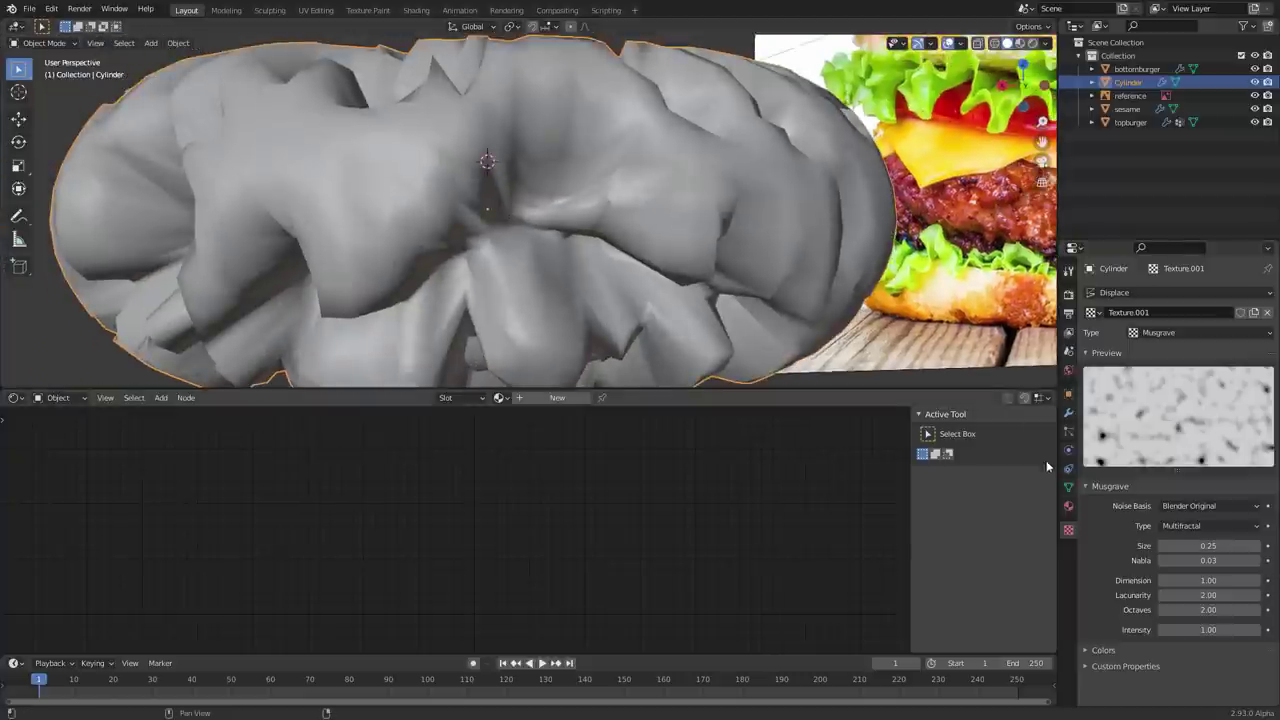
left_click(1068, 412)
left_click(1217, 505)
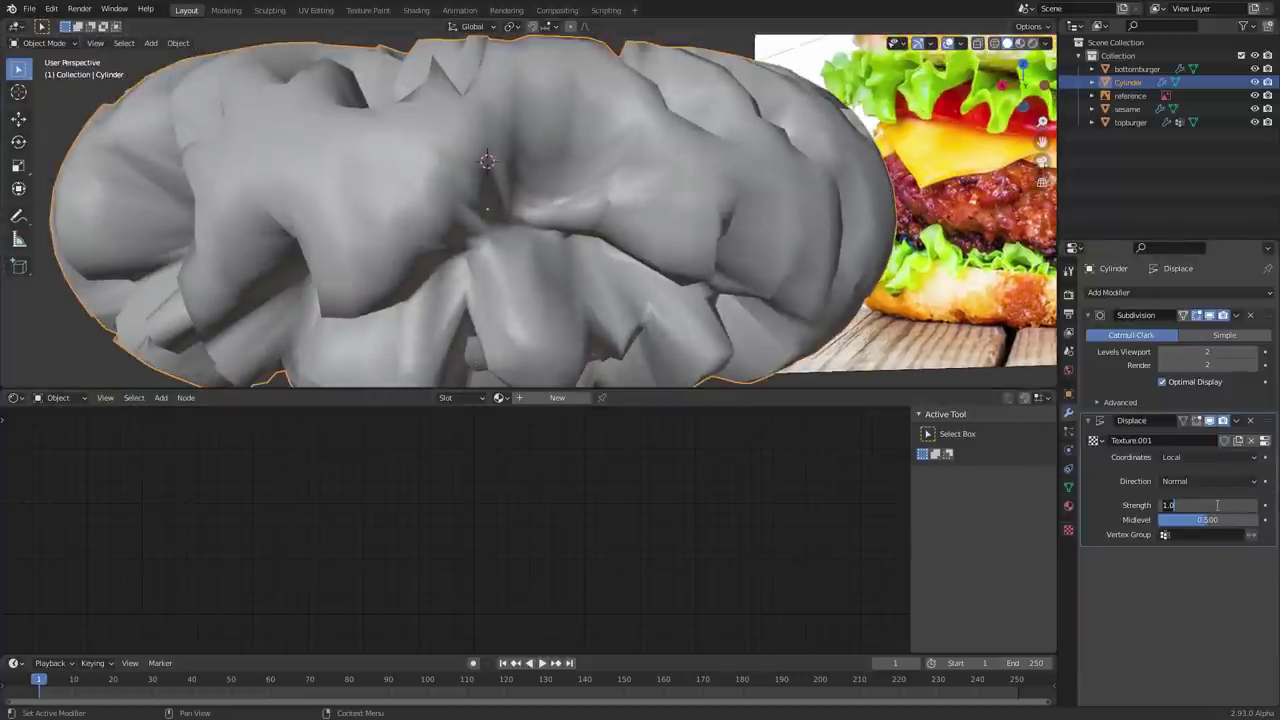
type("0.2")
key("Return")
scroll(533, 244, "down", 2)
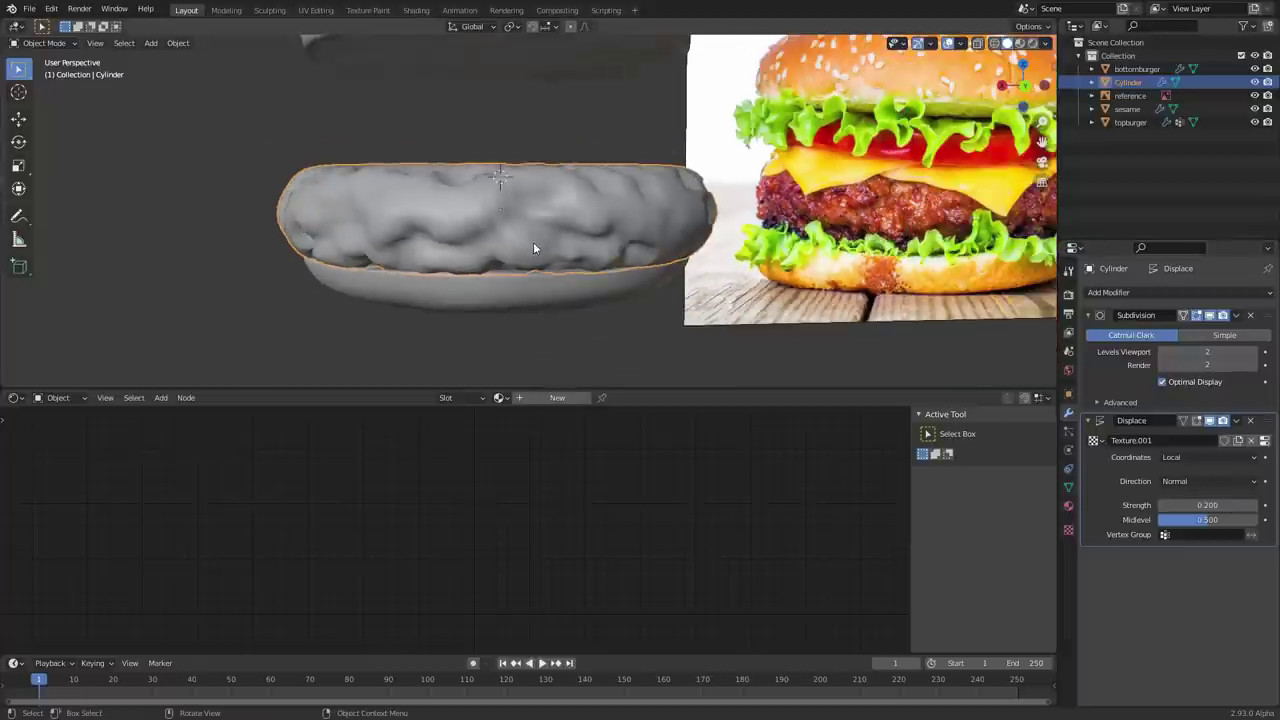
left_click_drag(1207, 505, 1275, 505)
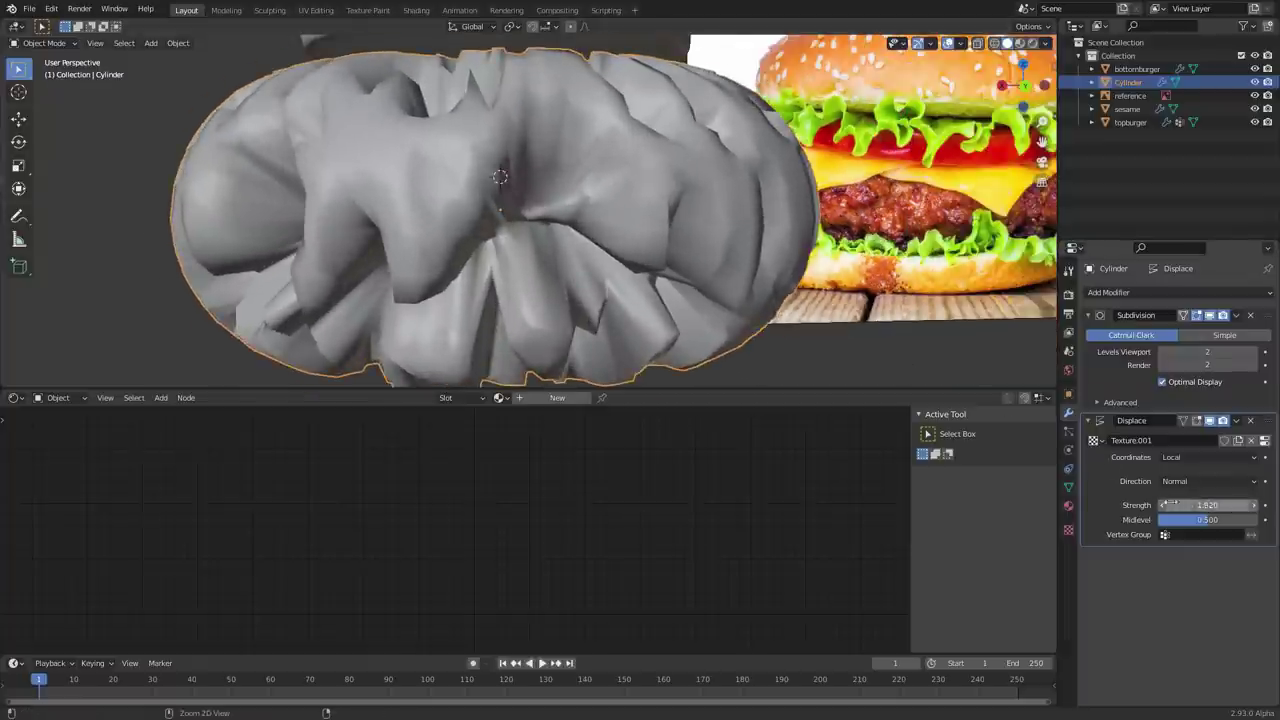
key("Escape")
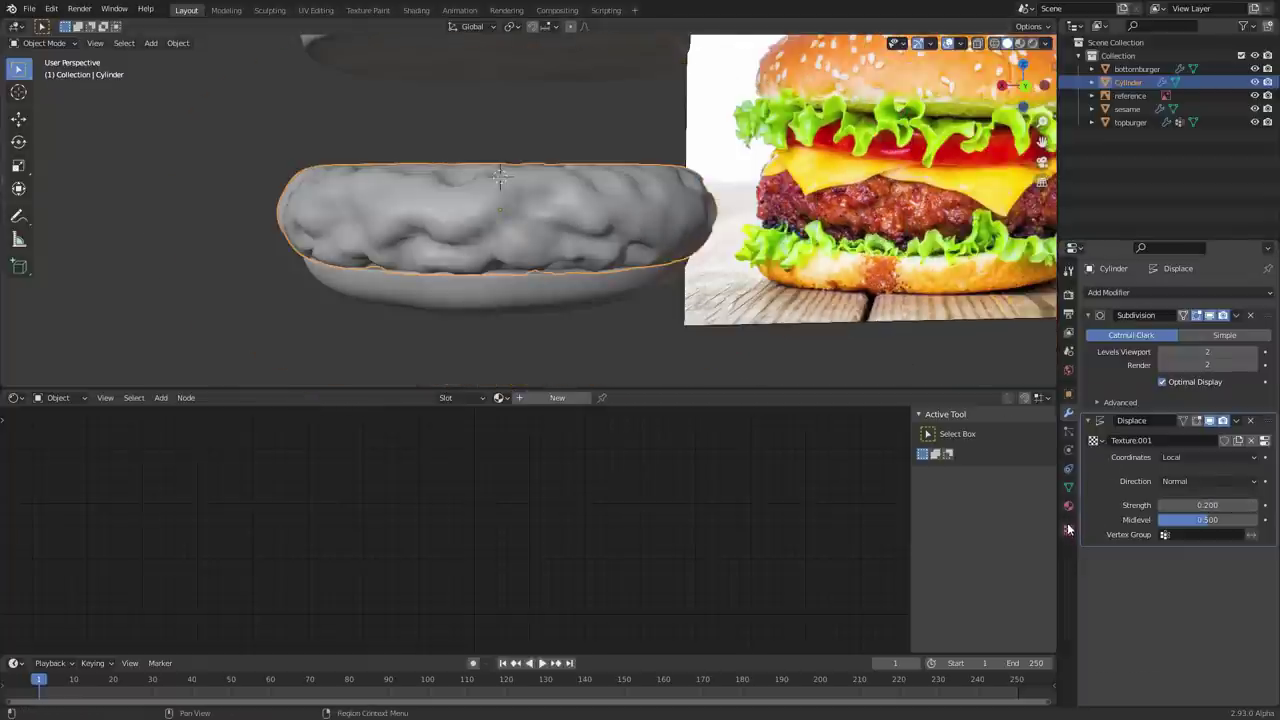
- Set the Musgrave Size to 0.10 for finer lumps
left_click(1068, 530)
left_click_drag(1195, 546, 1228, 546)
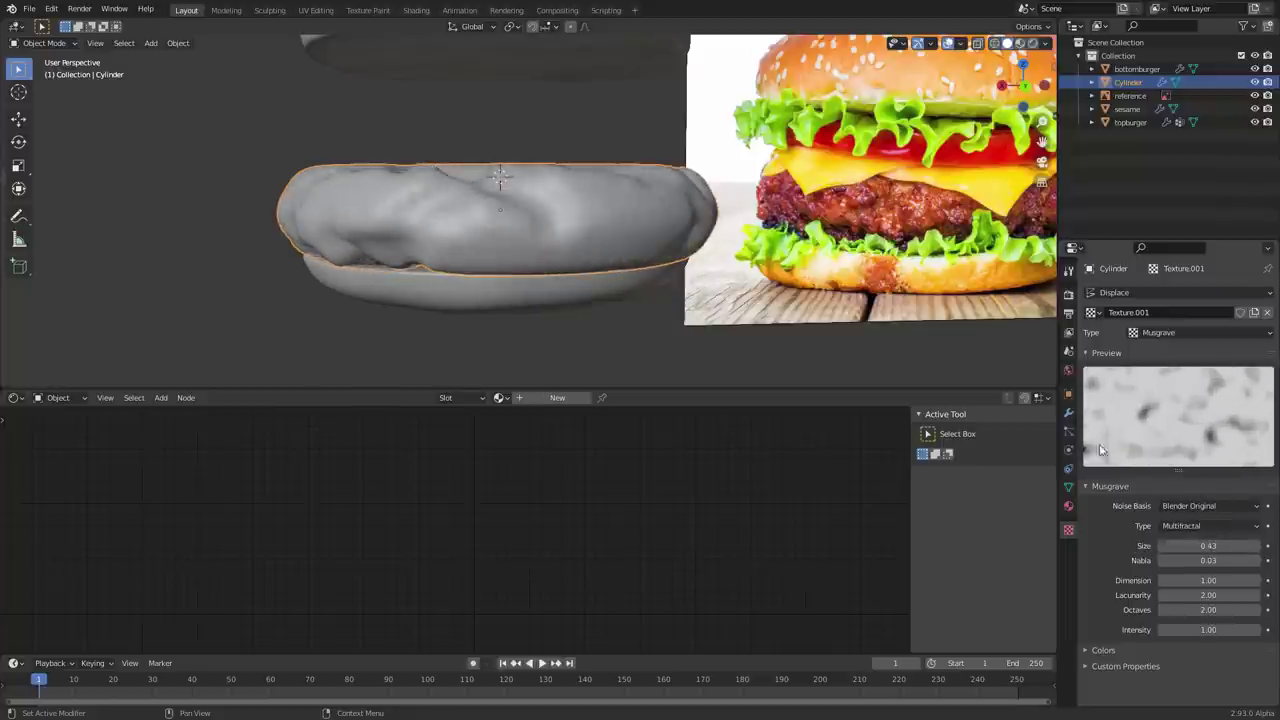
left_click_drag(1210, 546, 1211, 547)
left_click_drag(1230, 546, 1172, 546)
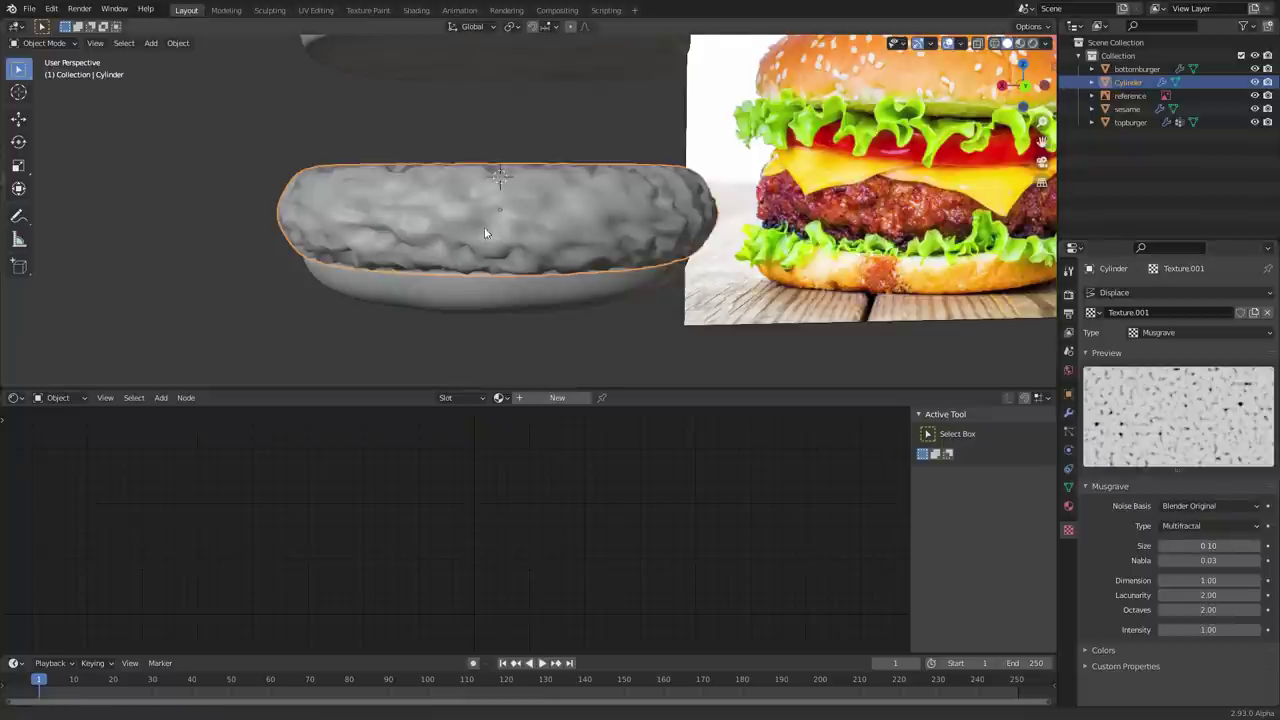
- Set Musgrave Size to 0.12, keeping Dimension at 1.00 and Lacunarity at 2.00
middle_click_drag(485, 233, 613, 241)
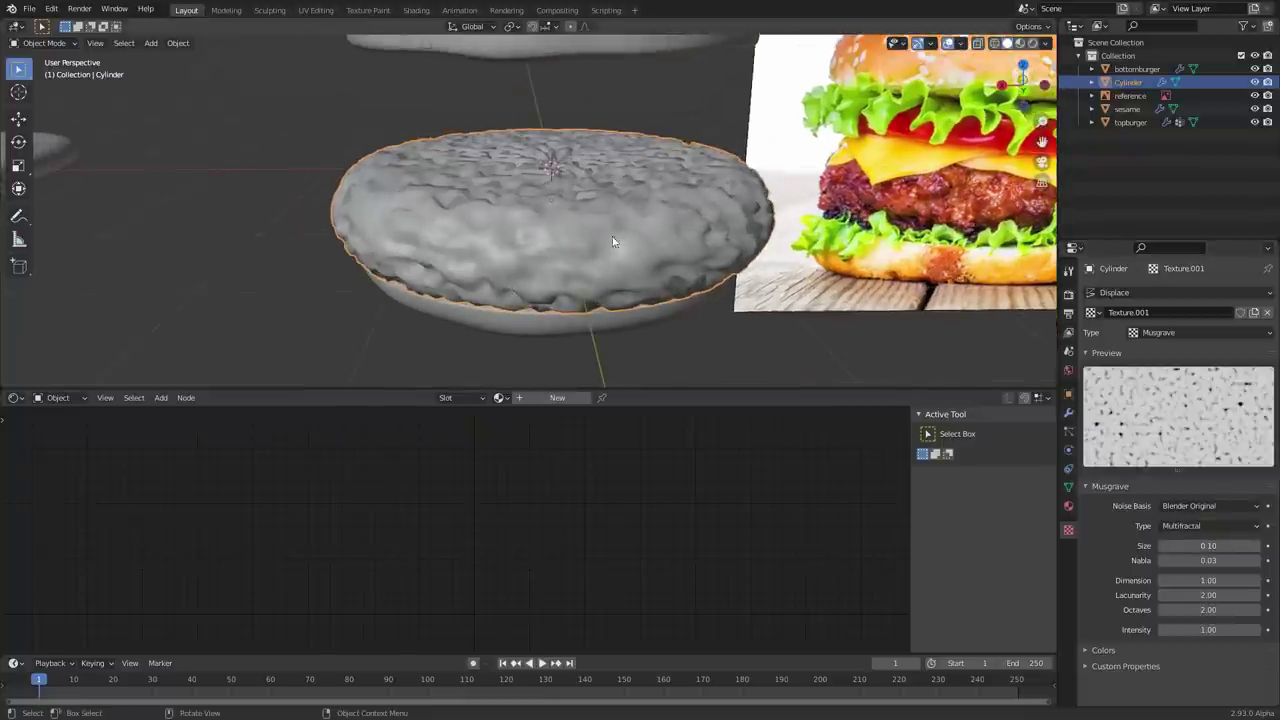
left_click(1226, 546)
type("12")
key("Return")
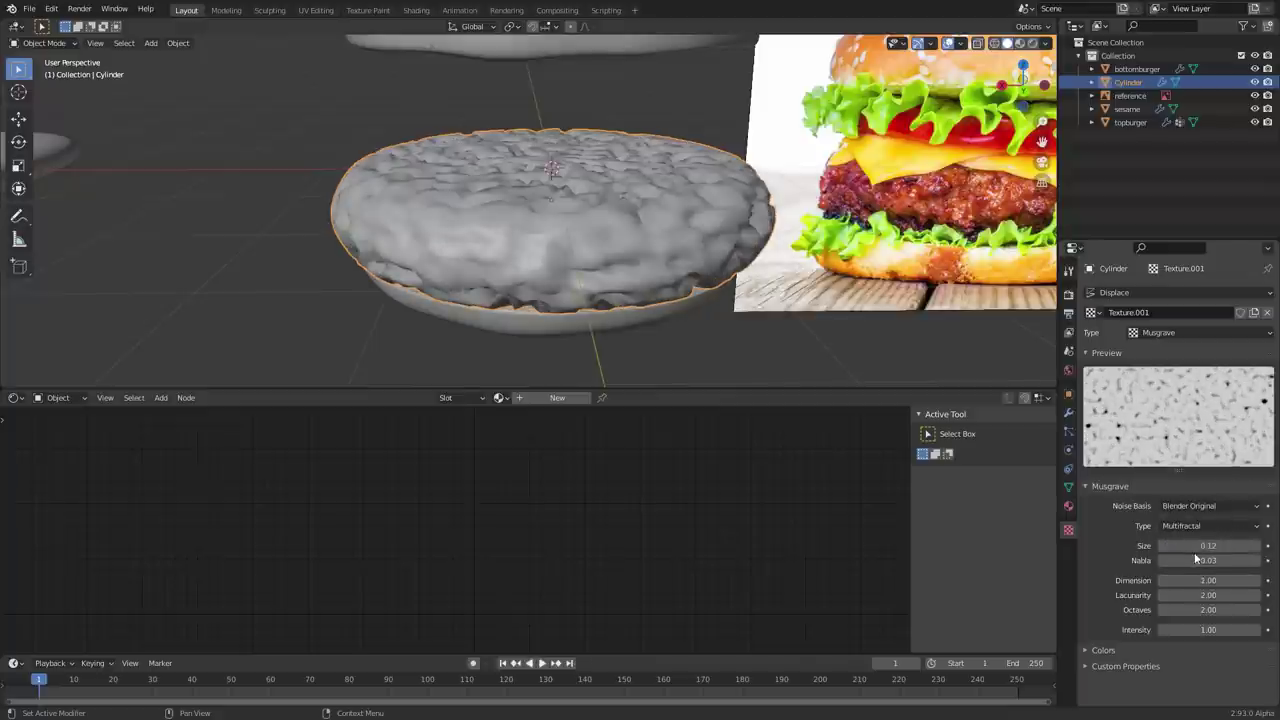
mouse_move(1189, 580)
left_mouse_down()
mouse_move(1176, 580)
mouse_move(1208, 595)
left_mouse_up()
key("ctrl+z")
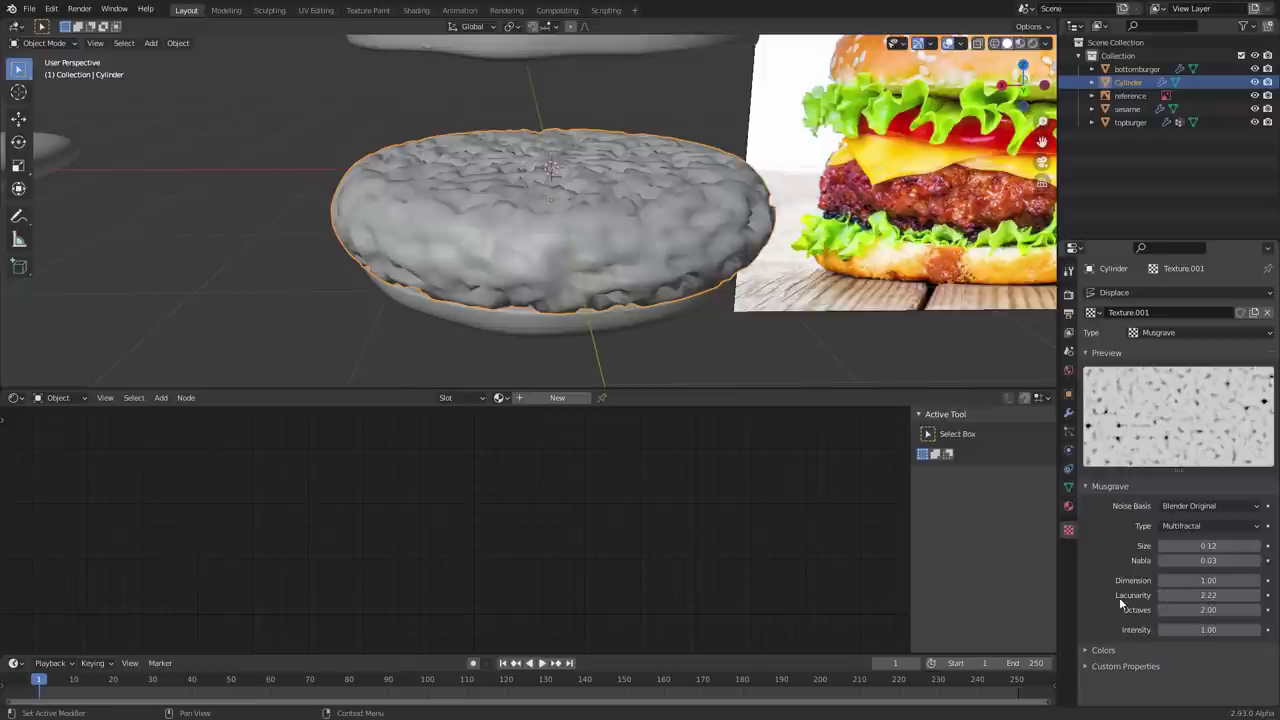
key("BackSpace")
- Back in the modifier stack, check the Subdivision viewport level and open the Add Modifier list
middle_click_drag(478, 205, 488, 191)
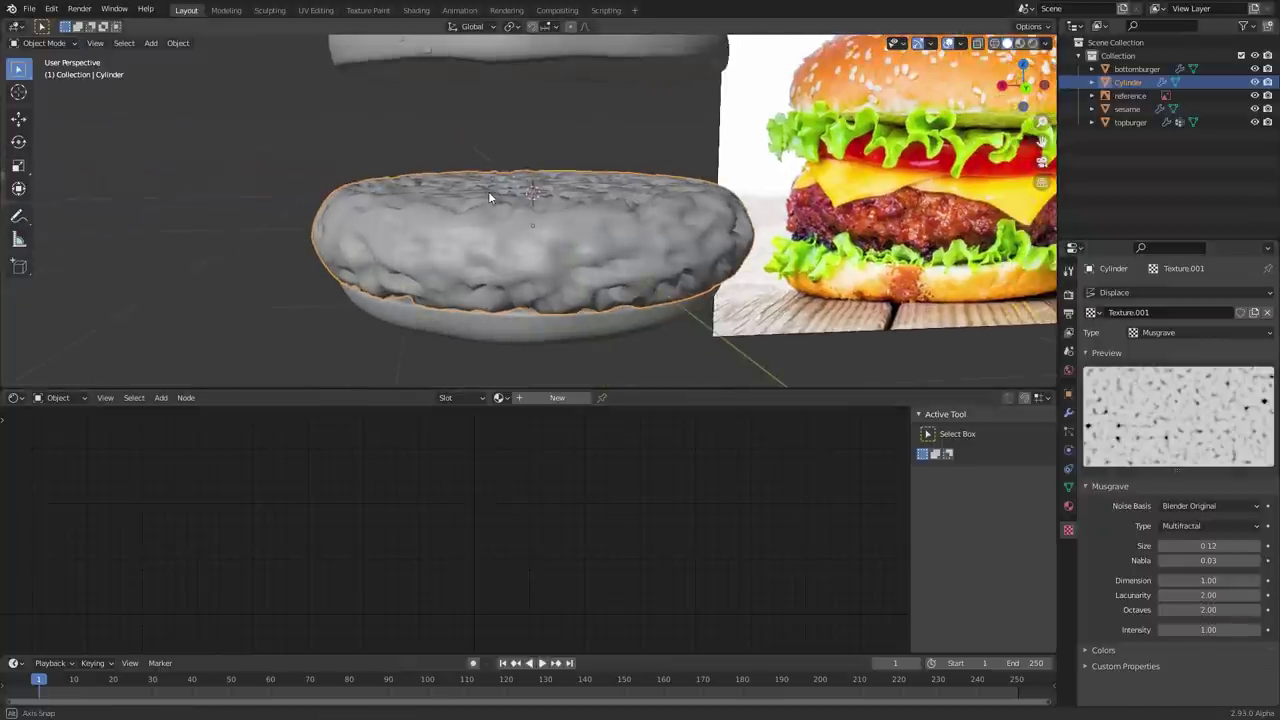
left_click(1069, 411)
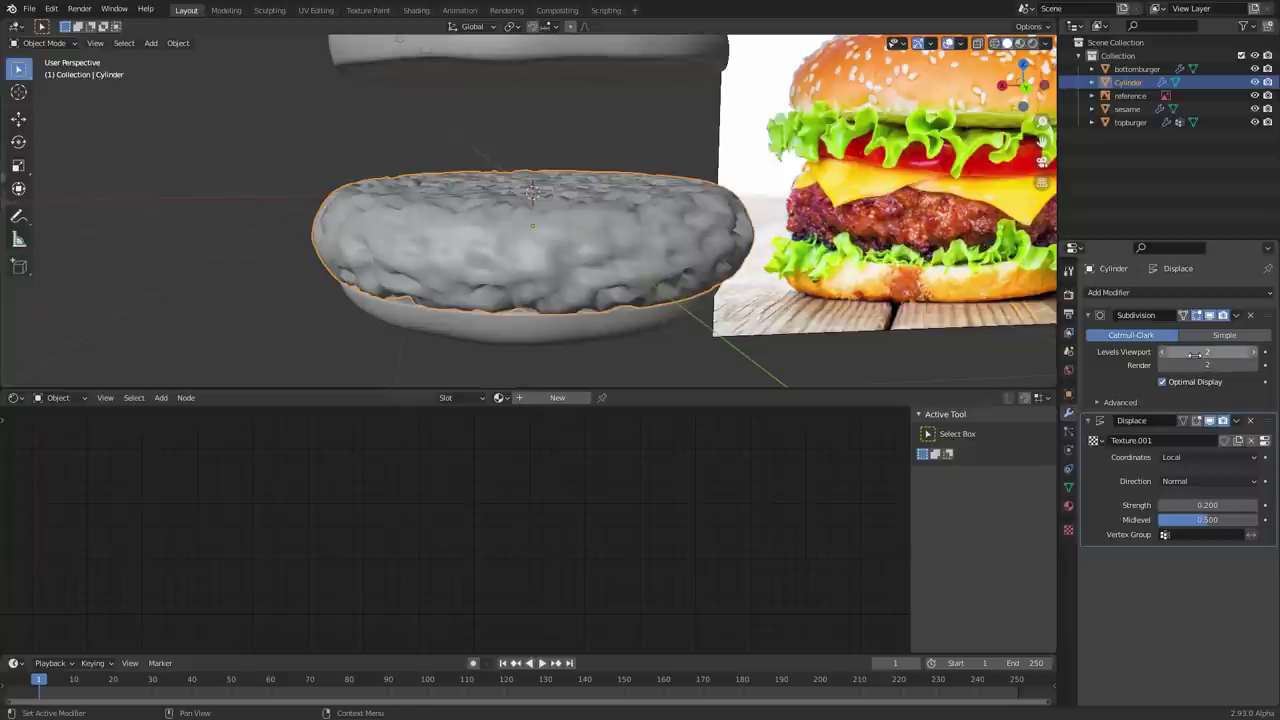
mouse_move(1193, 352)
left_mouse_down()
mouse_move(1170, 352)
mouse_move(1218, 352)
left_mouse_up()
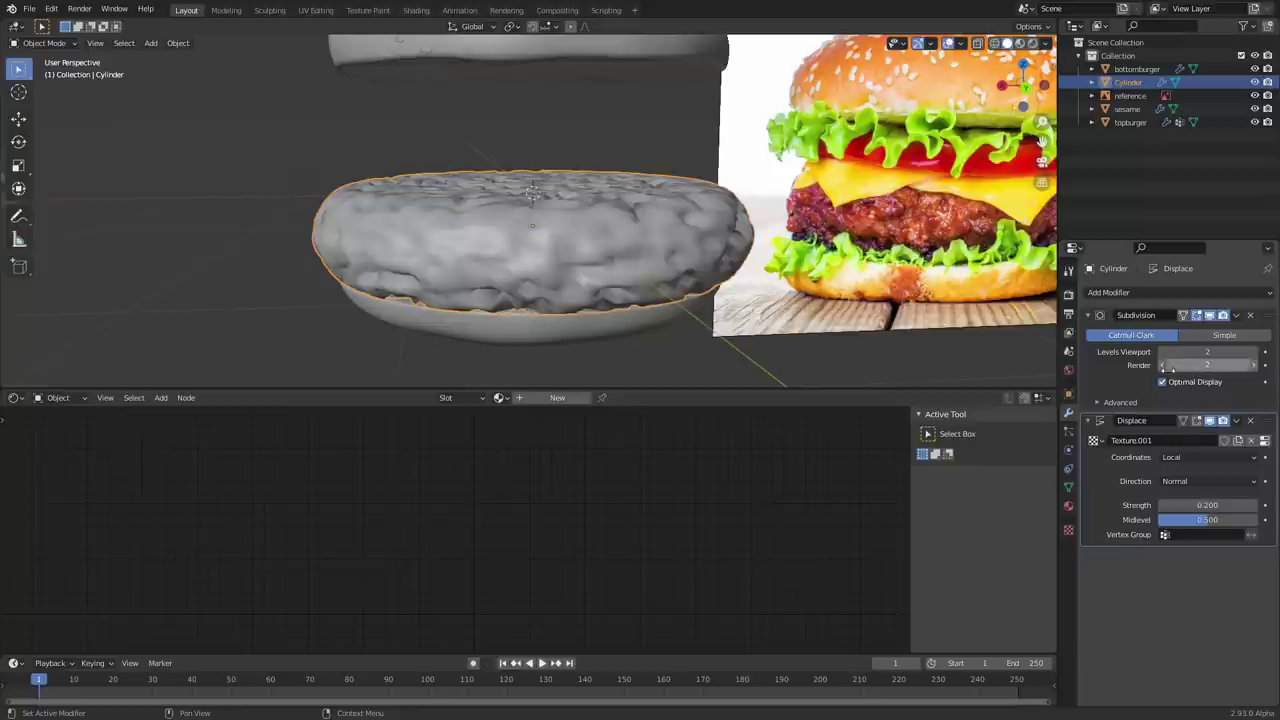
left_click(1125, 292)
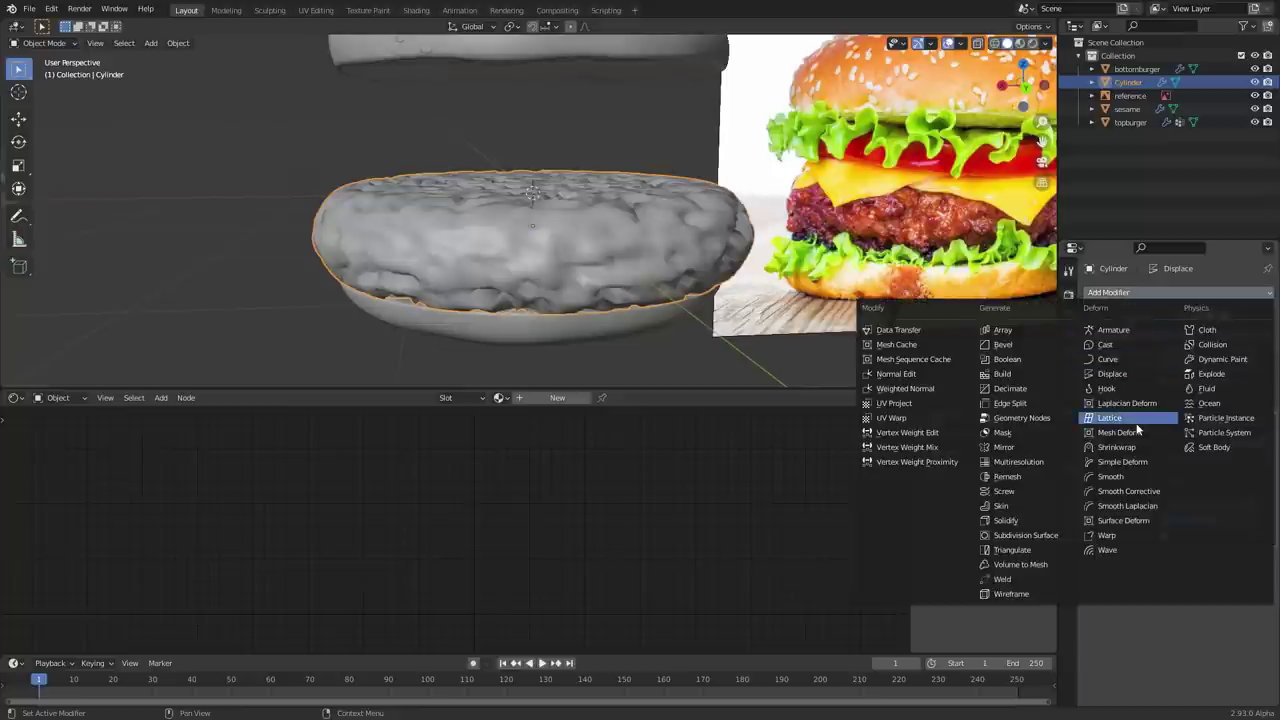
- Try a Smooth modifier with repeat 3 on the patty, then remove it
left_click(1140, 476)
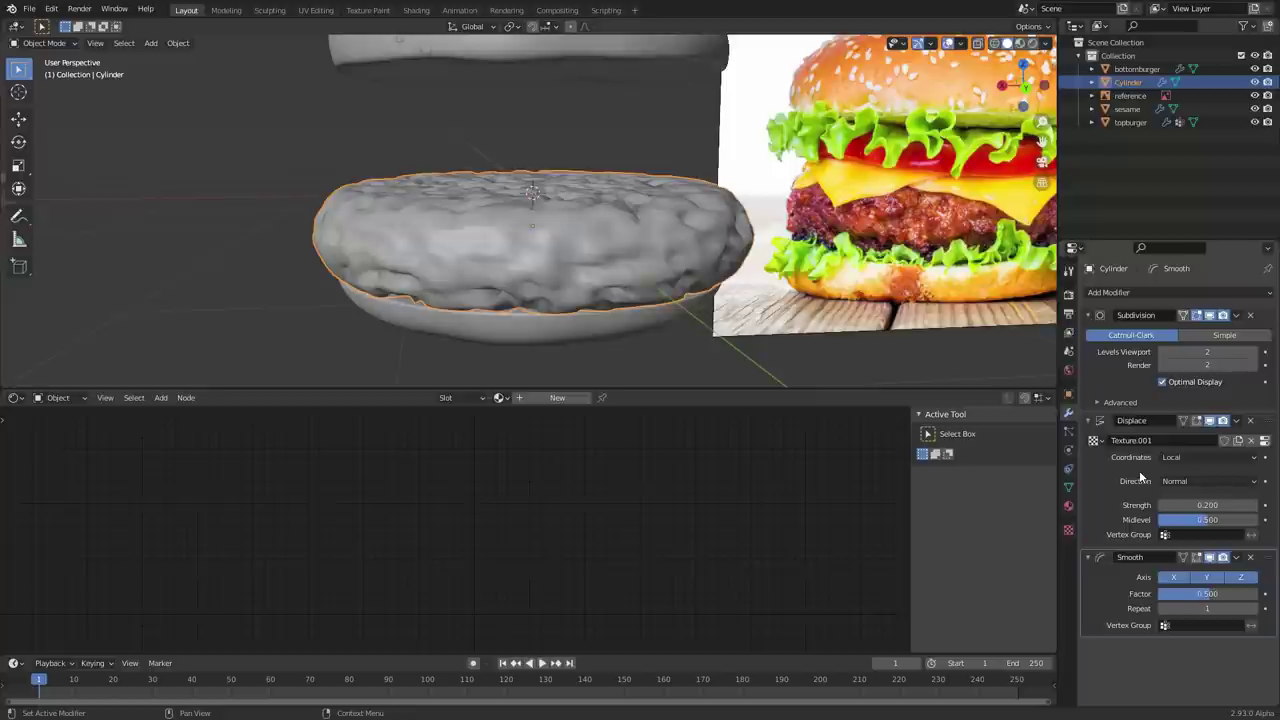
left_click(1218, 607)
type("3")
key("Return")
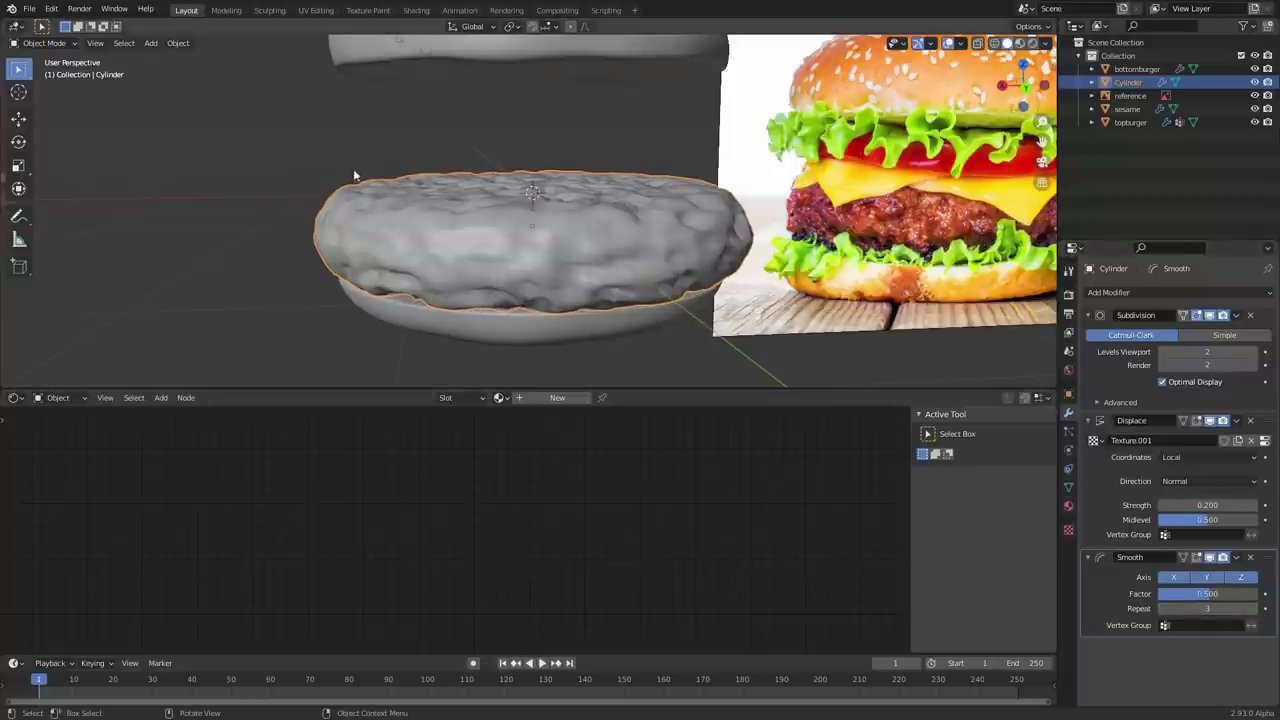
mouse_move(467, 178)
middle_mouse_down()
mouse_move(525, 180)
mouse_move(452, 172)
middle_mouse_up()
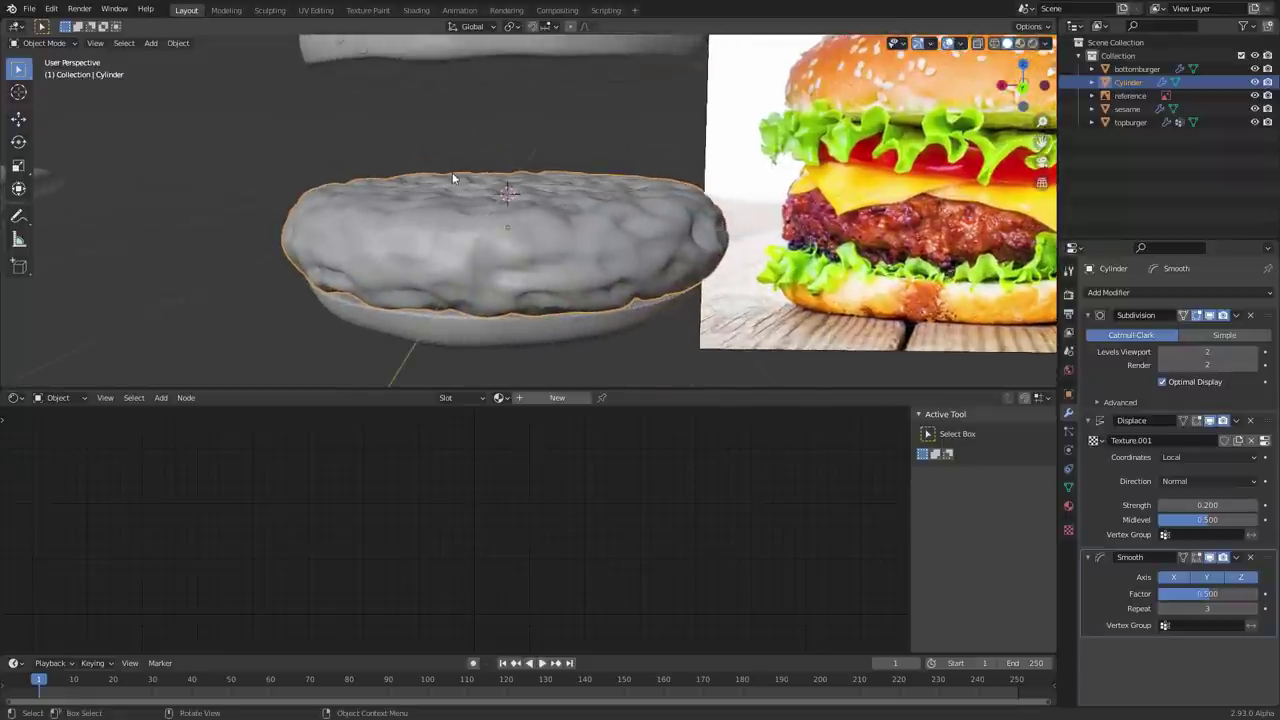
left_click(1251, 558)
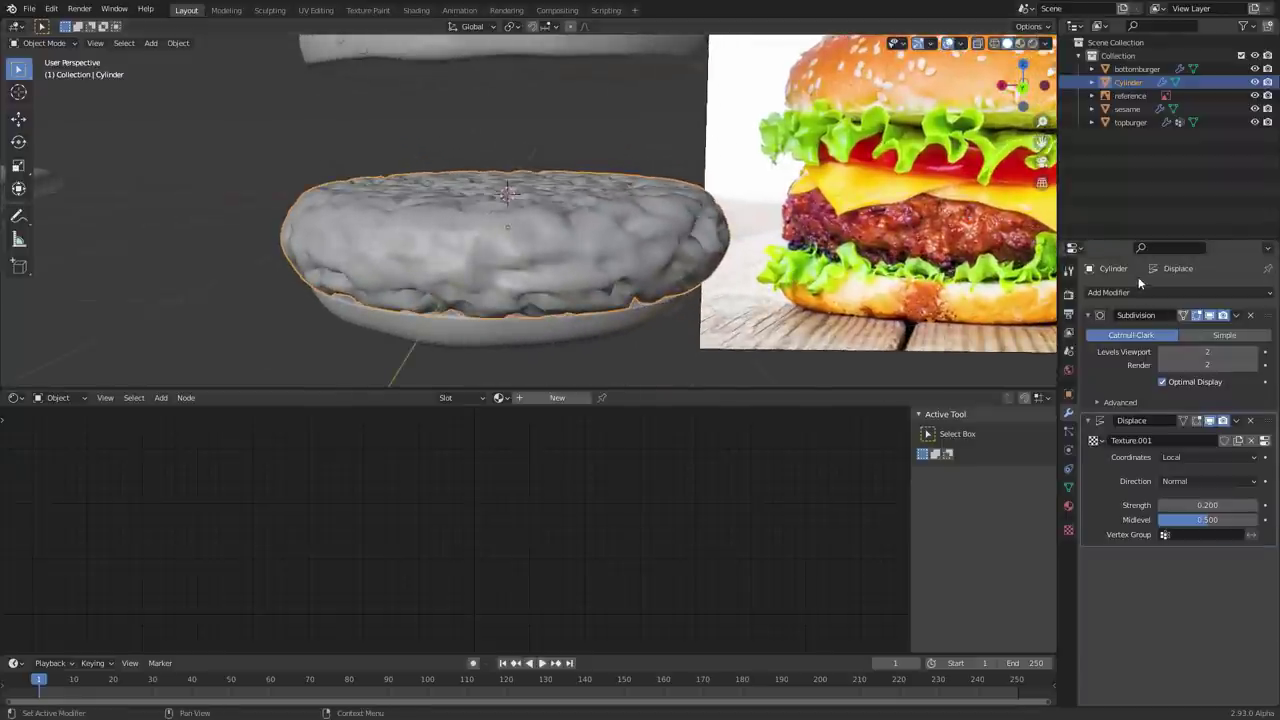
- Add a second Subdivision Surface modifier with render level 1
left_click(1142, 292)
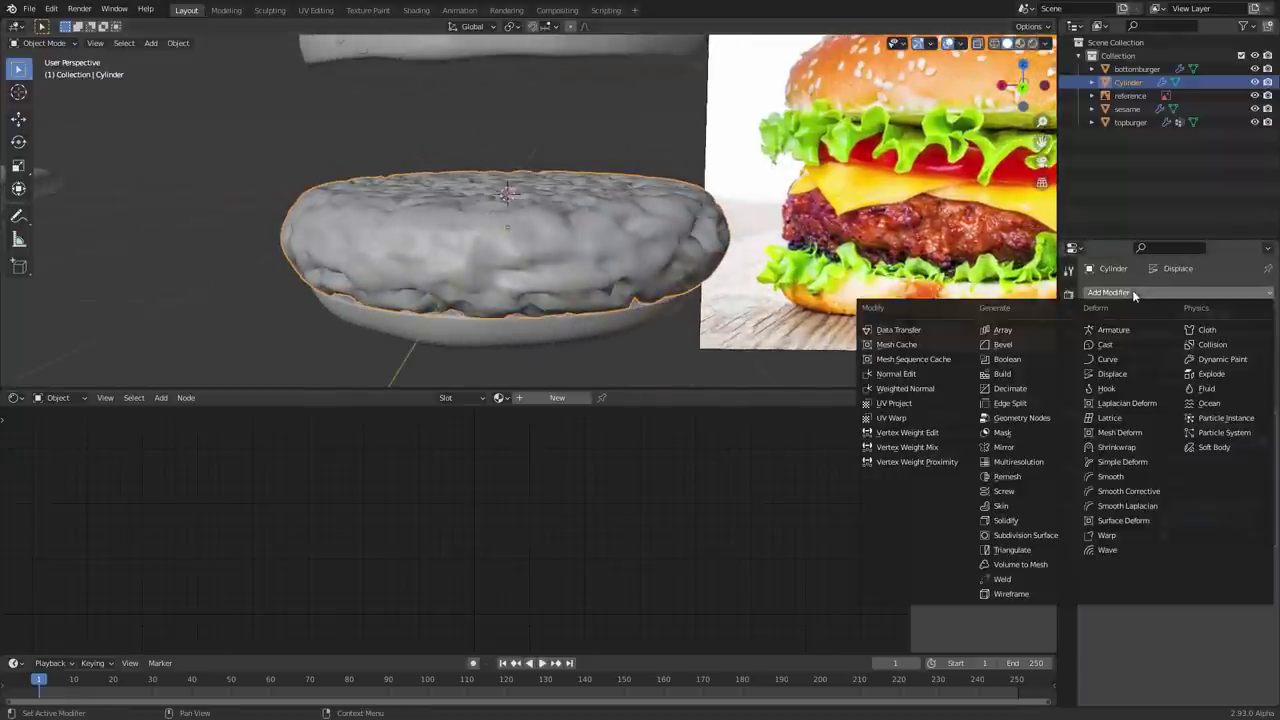
left_click(1044, 536)
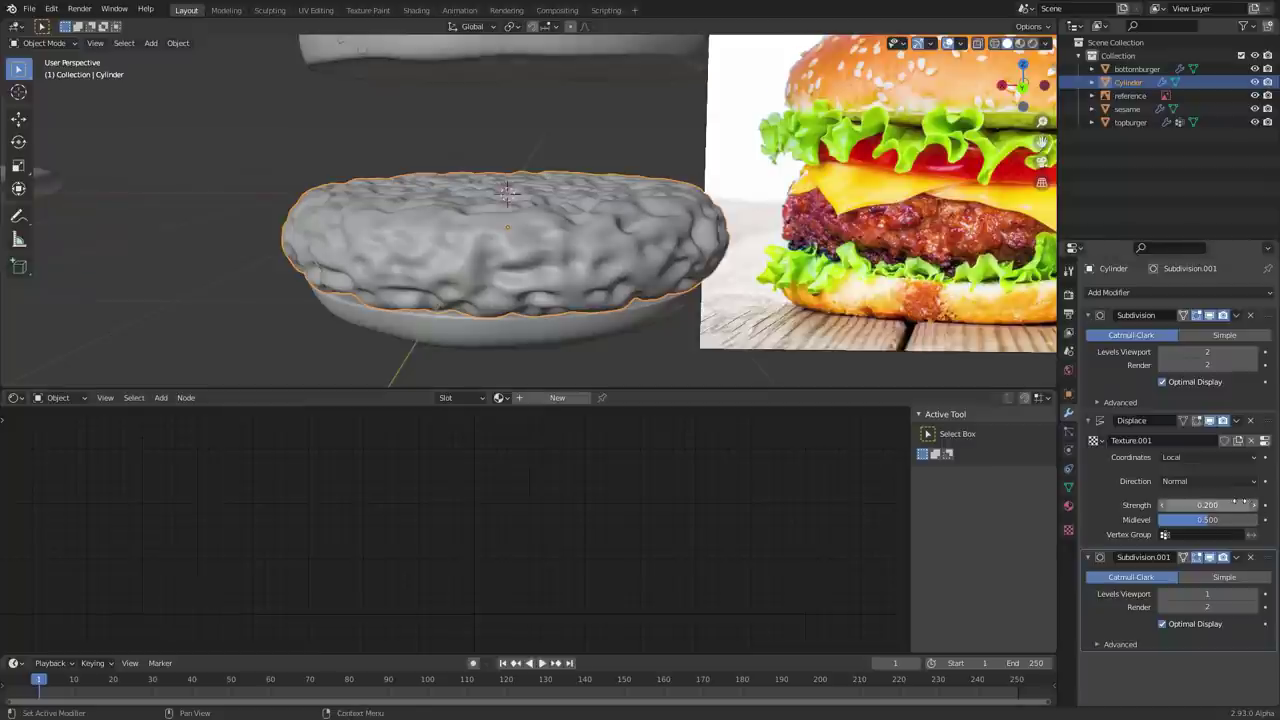
left_click(1220, 607)
type("1")
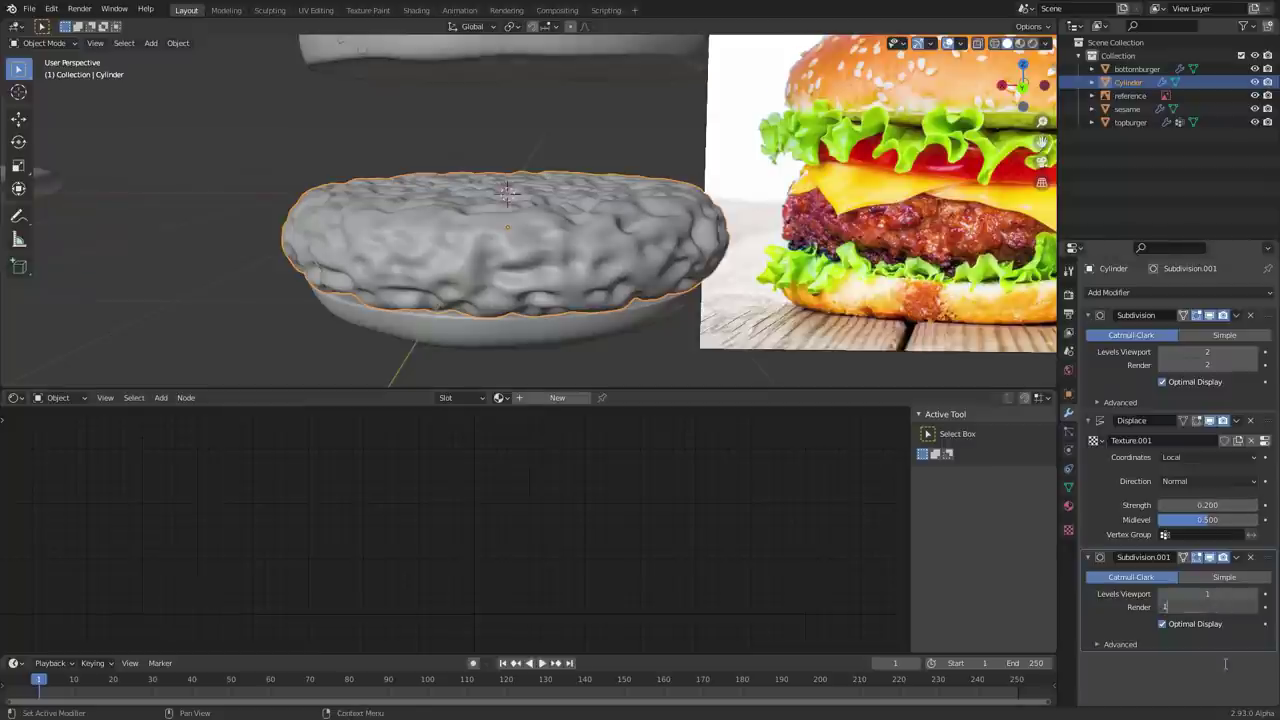
key("Return")
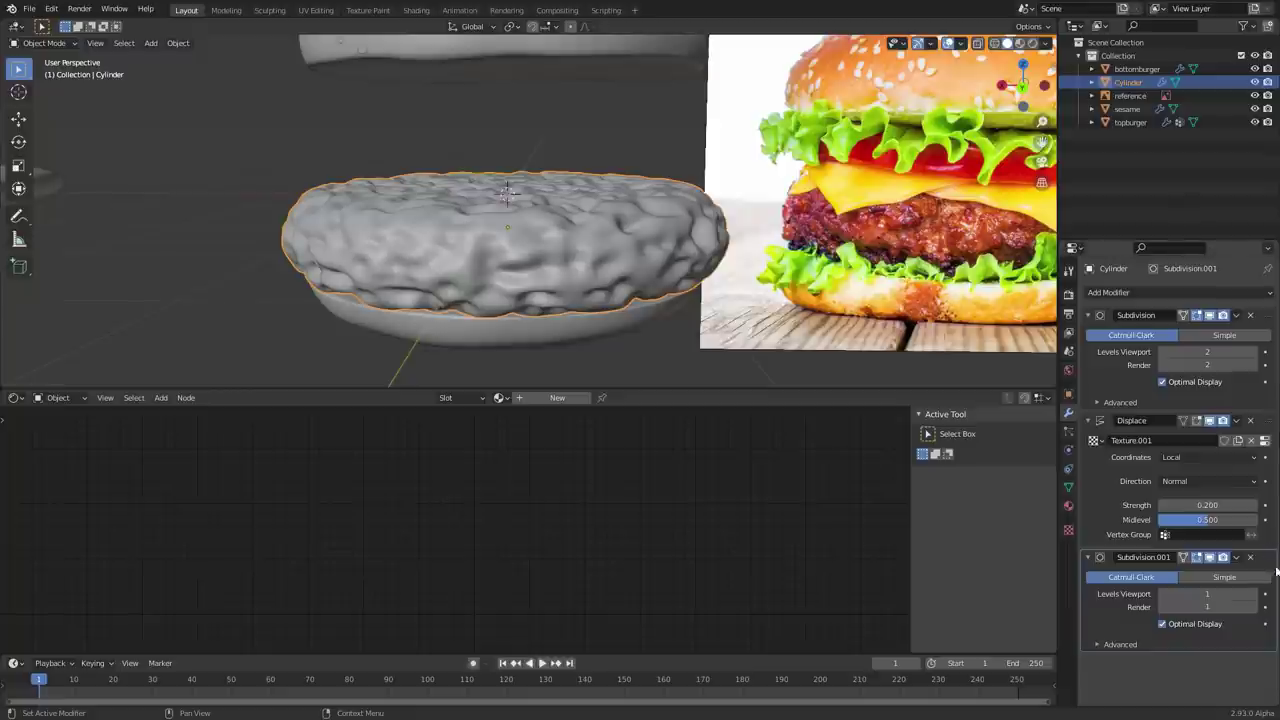
- Lower the displacement Strength to 0.150
left_click(1201, 504)
type(".15")
key("Return")
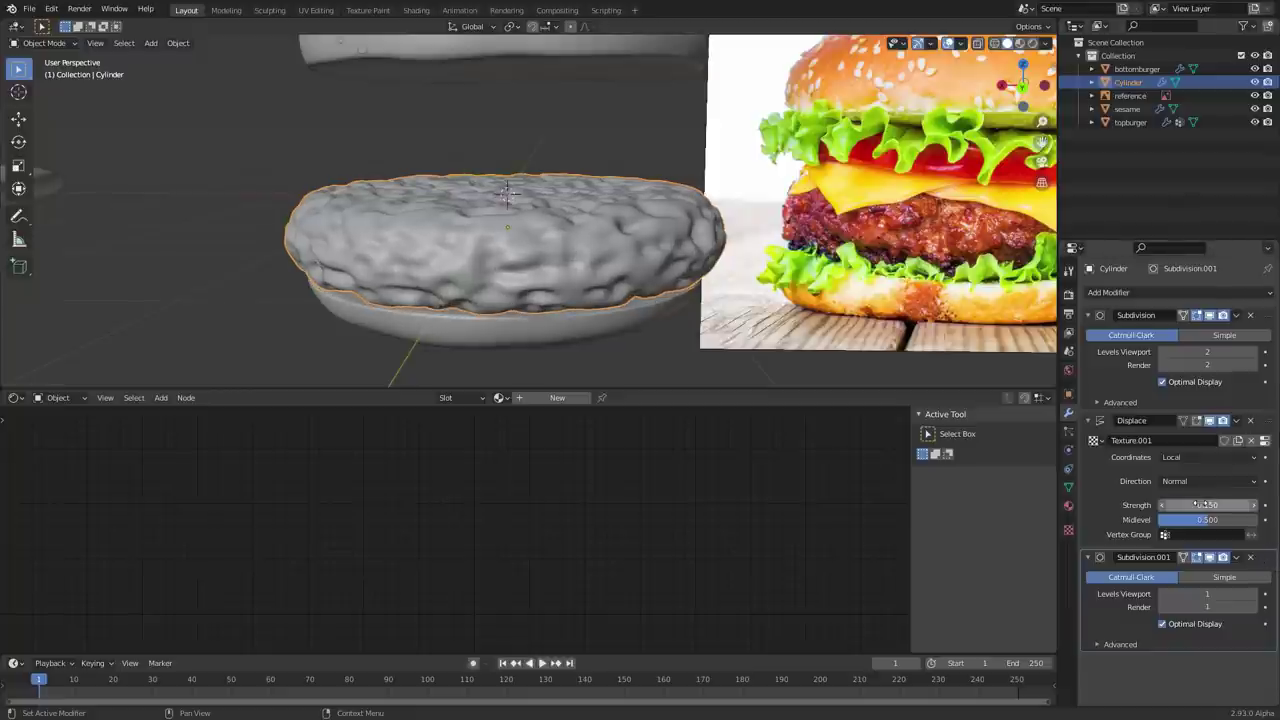
right_click(492, 203)
- View the patty from the back and try Strength 0.16, undoing back to 0.150
key("Escape")
scroll(487, 176, "down", 5)
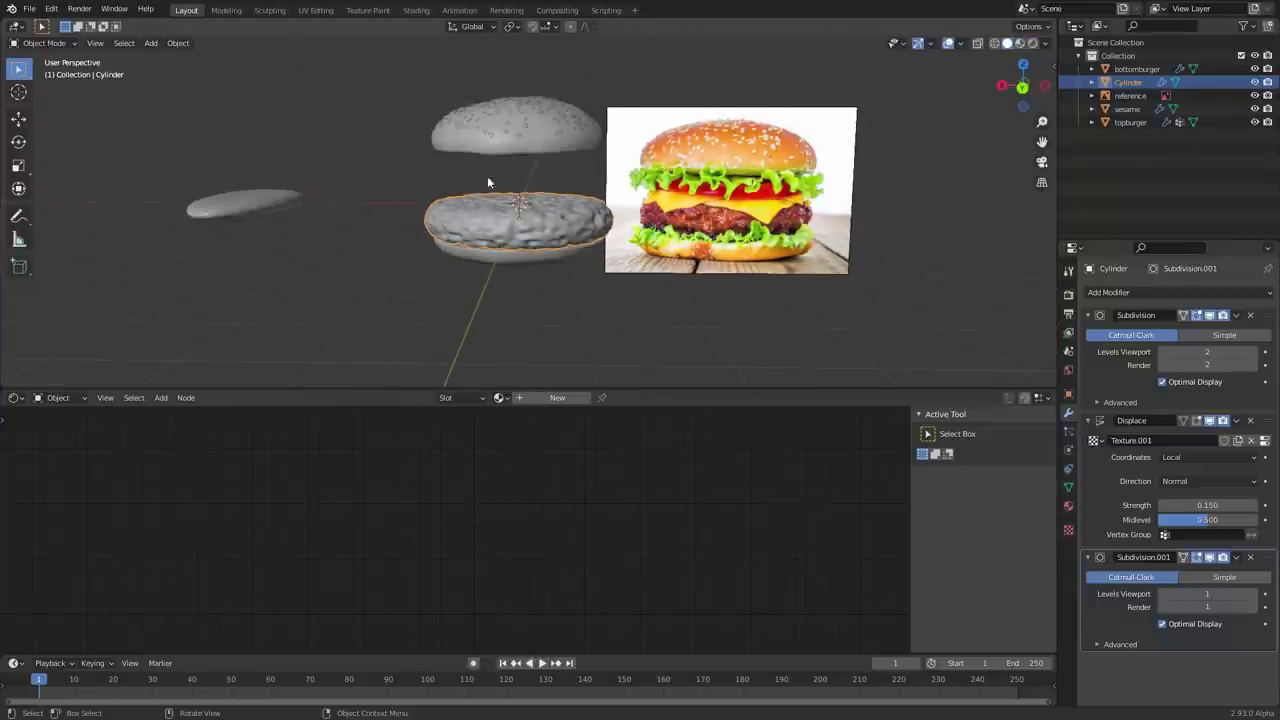
left_click(1023, 88)
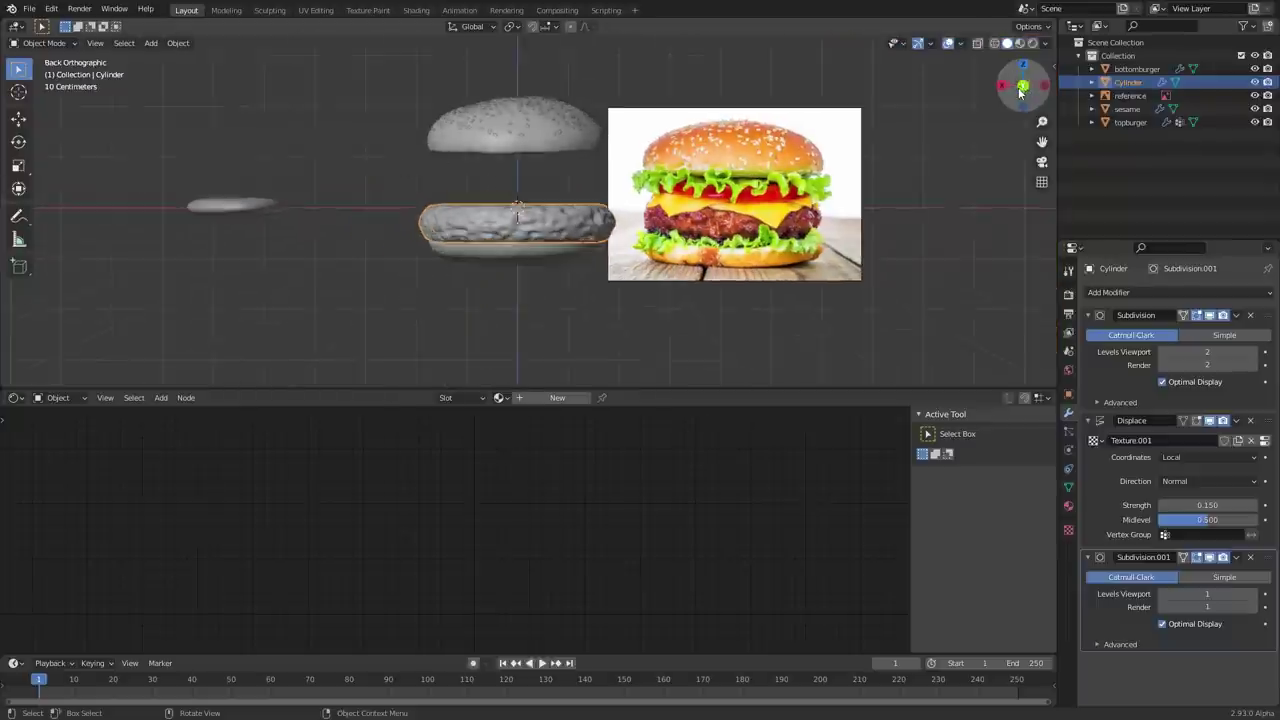
scroll(591, 217, "up", 4)
left_click(1208, 505)
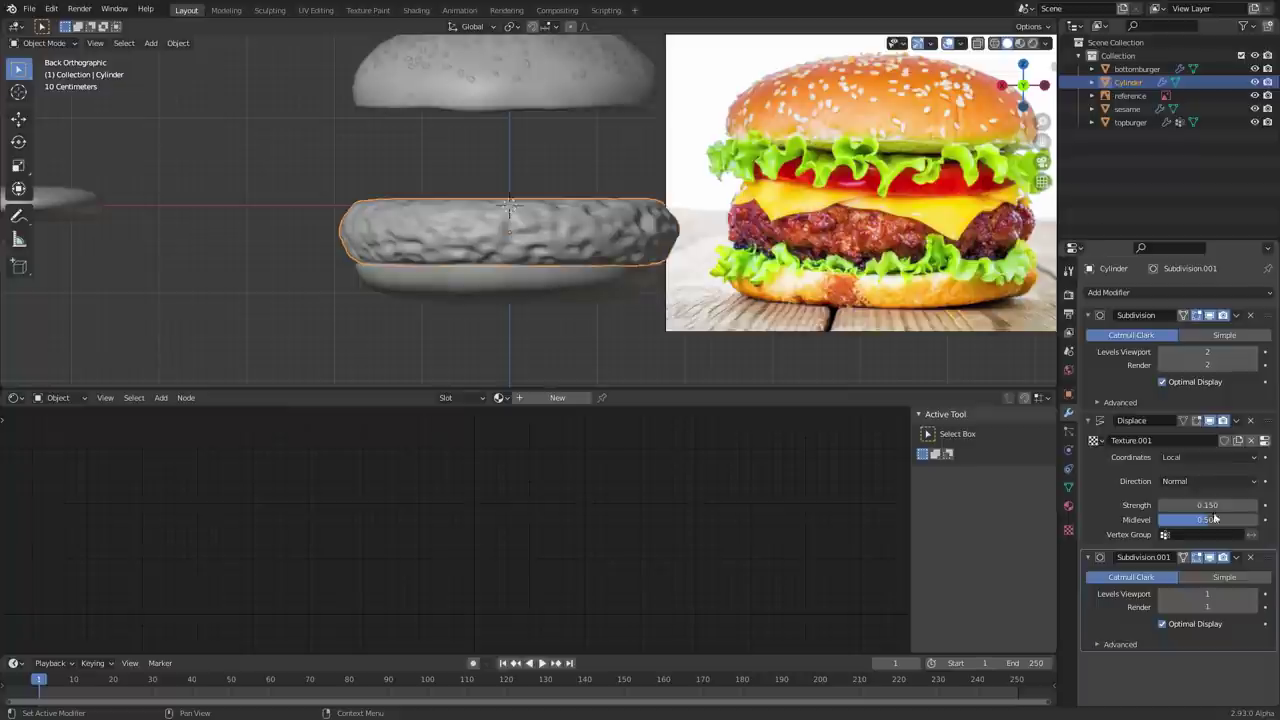
type("0.16")
key("Return")
key("ctrl+z")
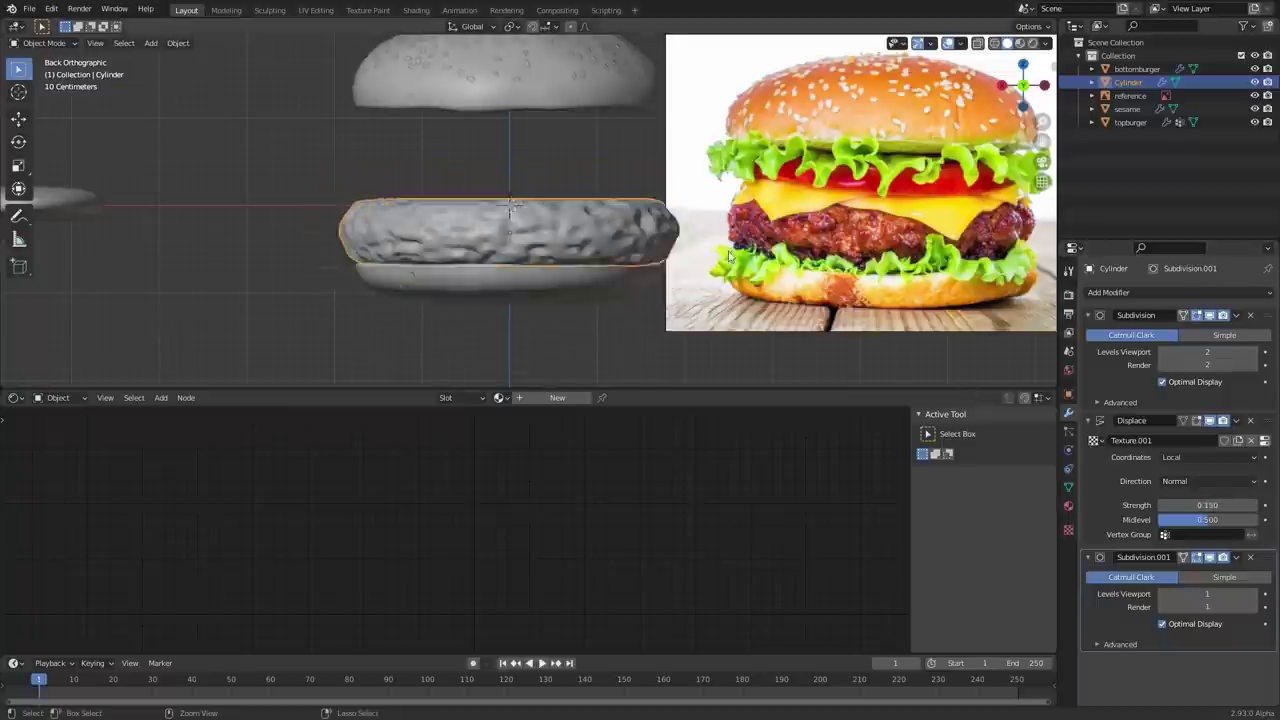
- Start a vertical move of the patty and confirm it without displacing it
scroll(826, 229, "up", 2)
key("s")
key("g")
key("z")
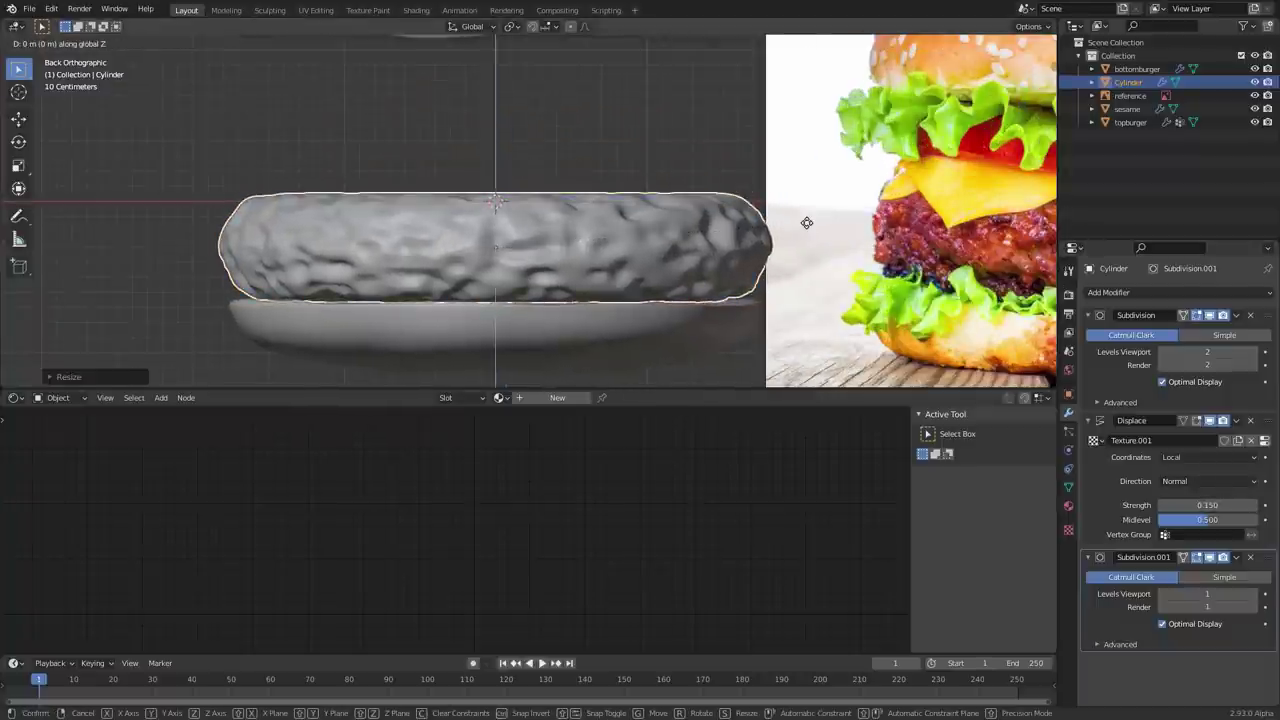
left_click(806, 217)
- Deselect the patty, orbit back into perspective, and switch to rendered shading
scroll(677, 143, "down", 4)
scroll(566, 167, "down", 1)
left_click(566, 167)
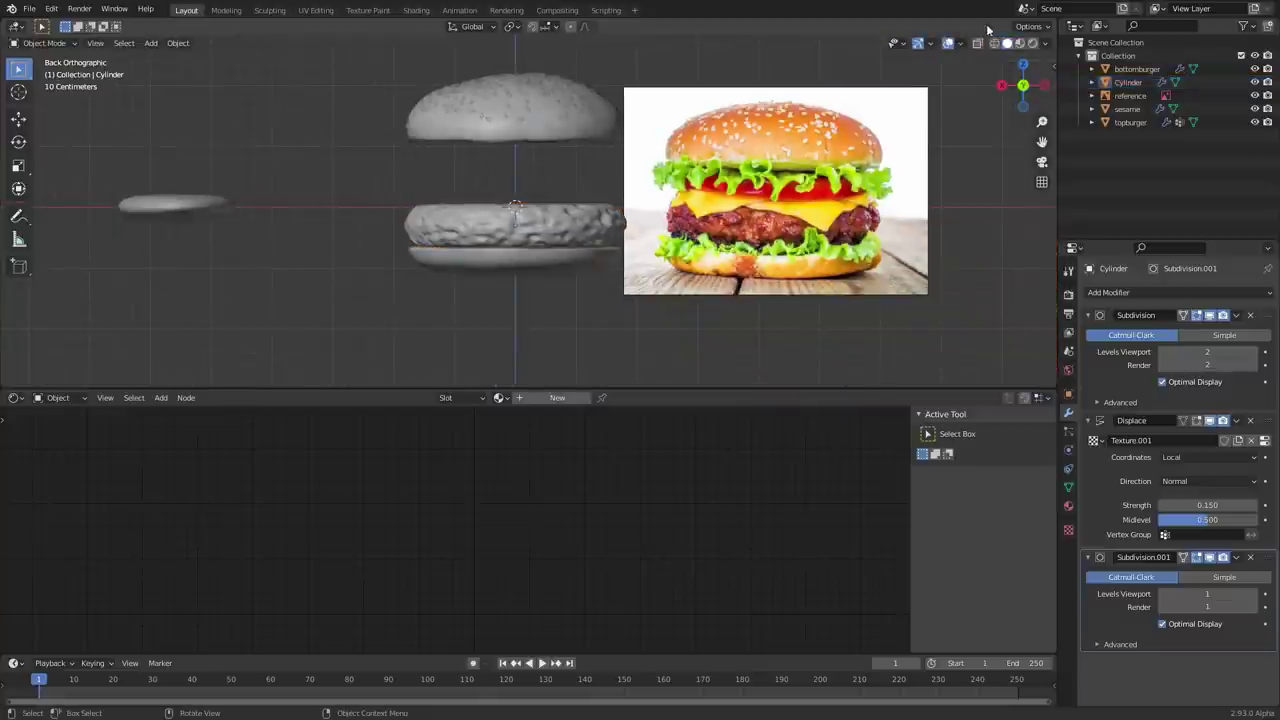
middle_click_drag(566, 167, 605, 178)
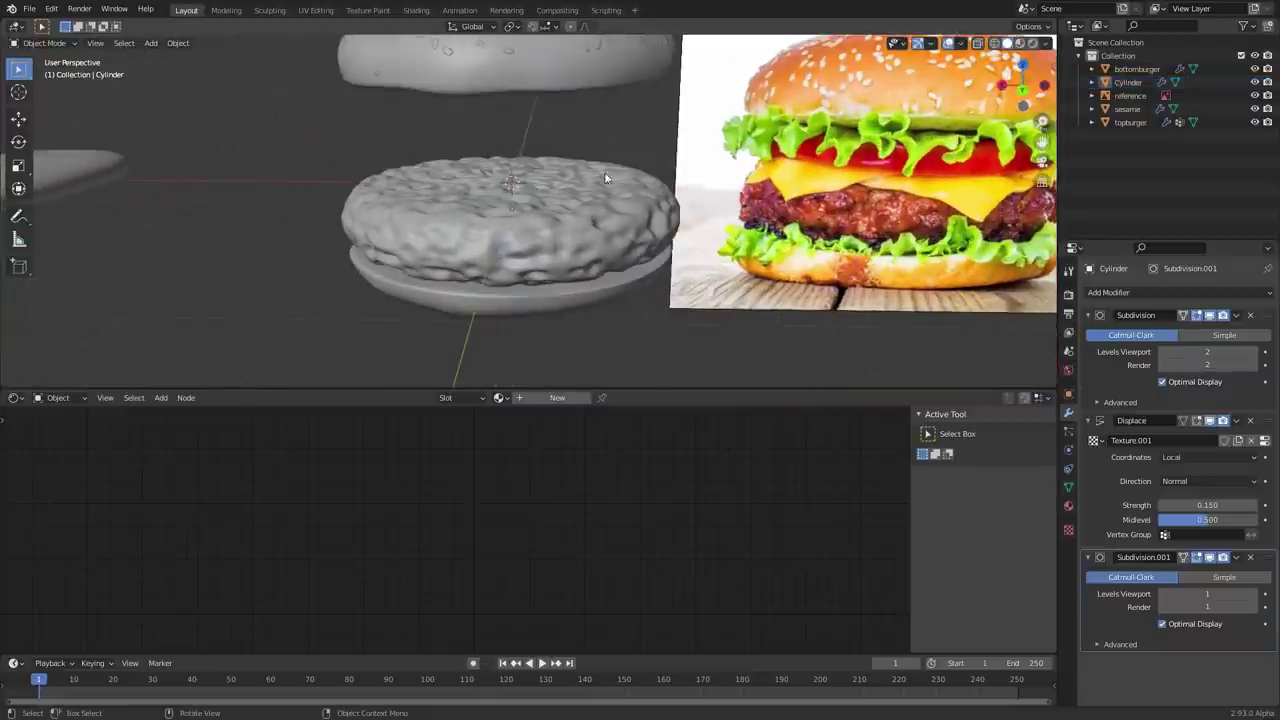
left_click(1036, 43)
scroll(614, 161, "down", 2)
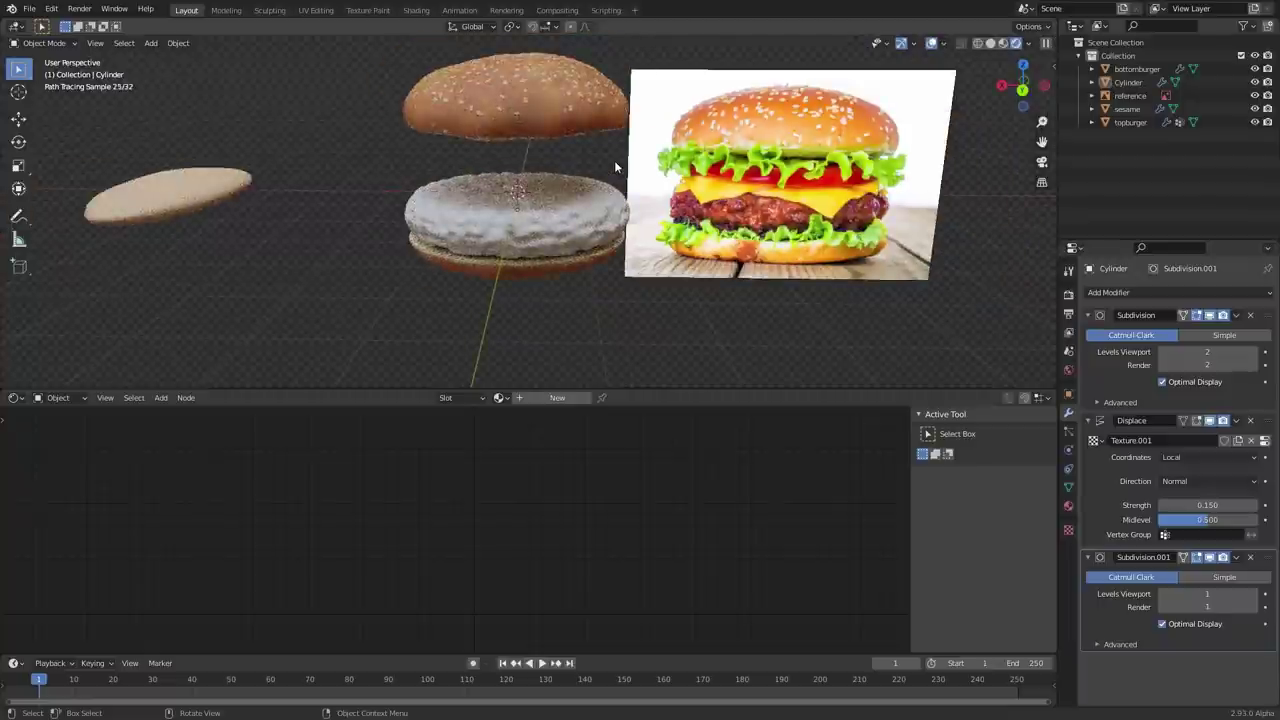
- Rename the cylinder to Patty, give it a new material named Paddie, and open Base Color
left_click(553, 258)
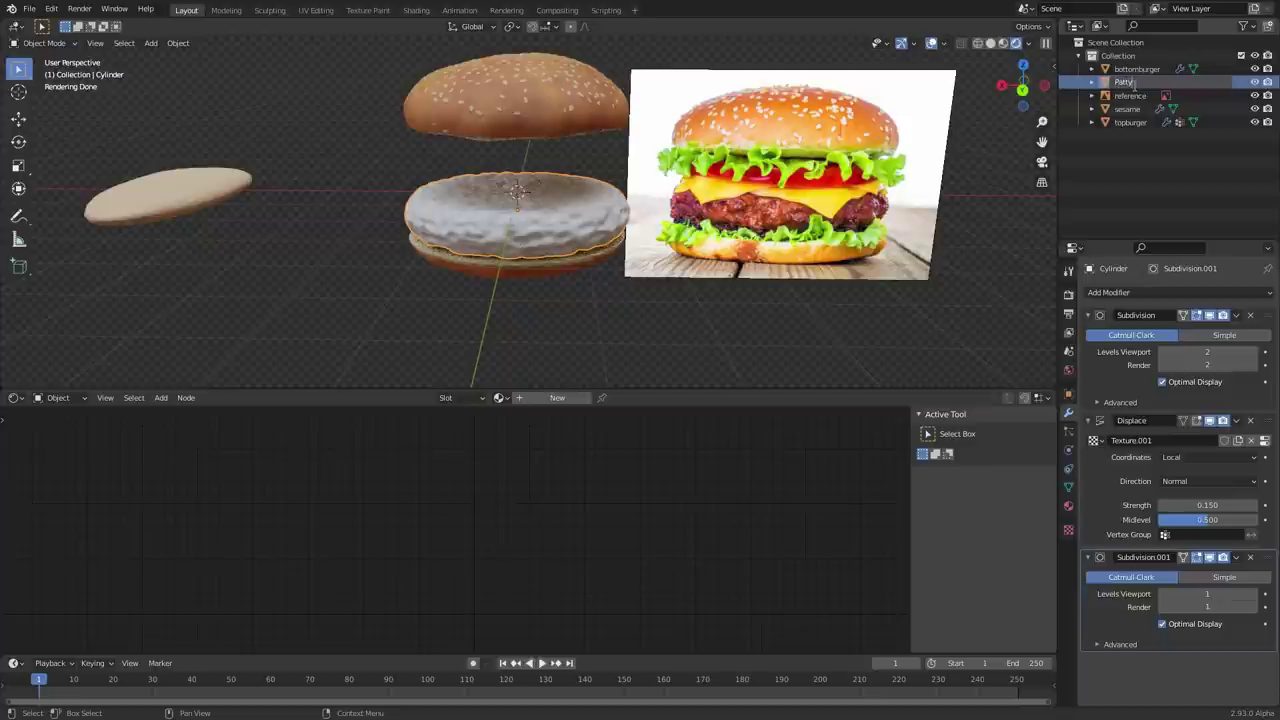
key("Return")
left_click(559, 397)
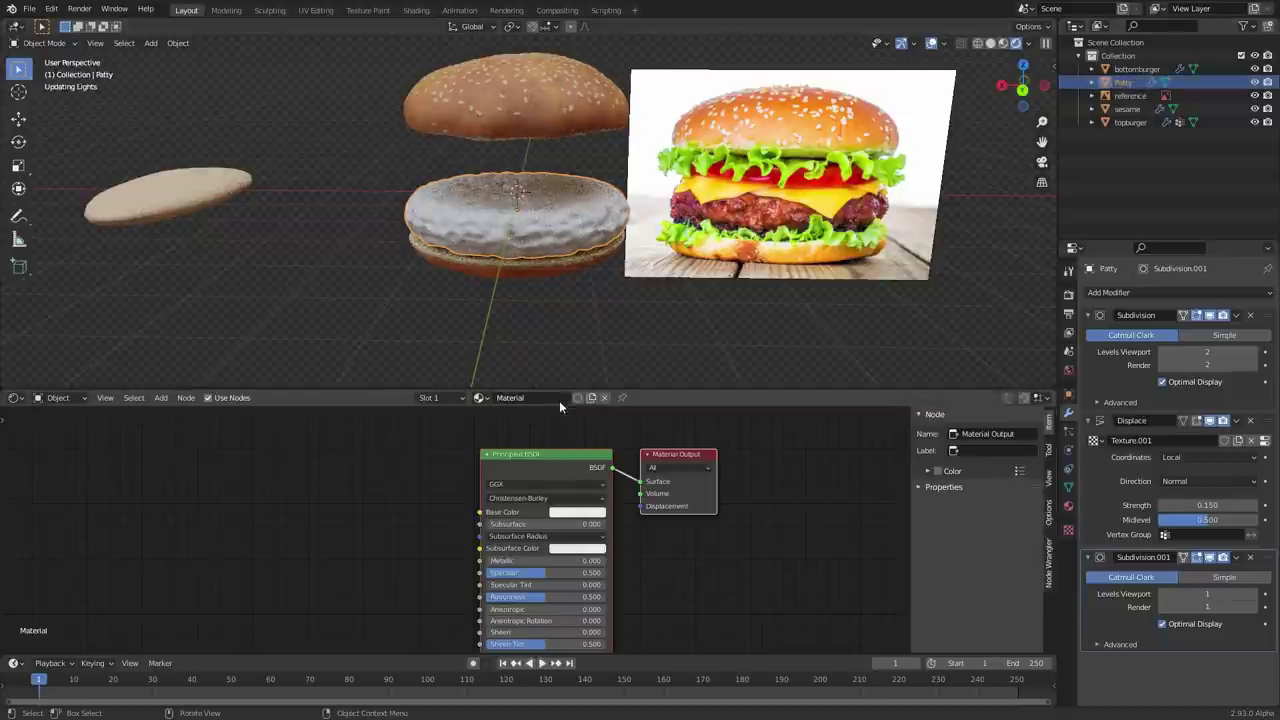
double_click(555, 398)
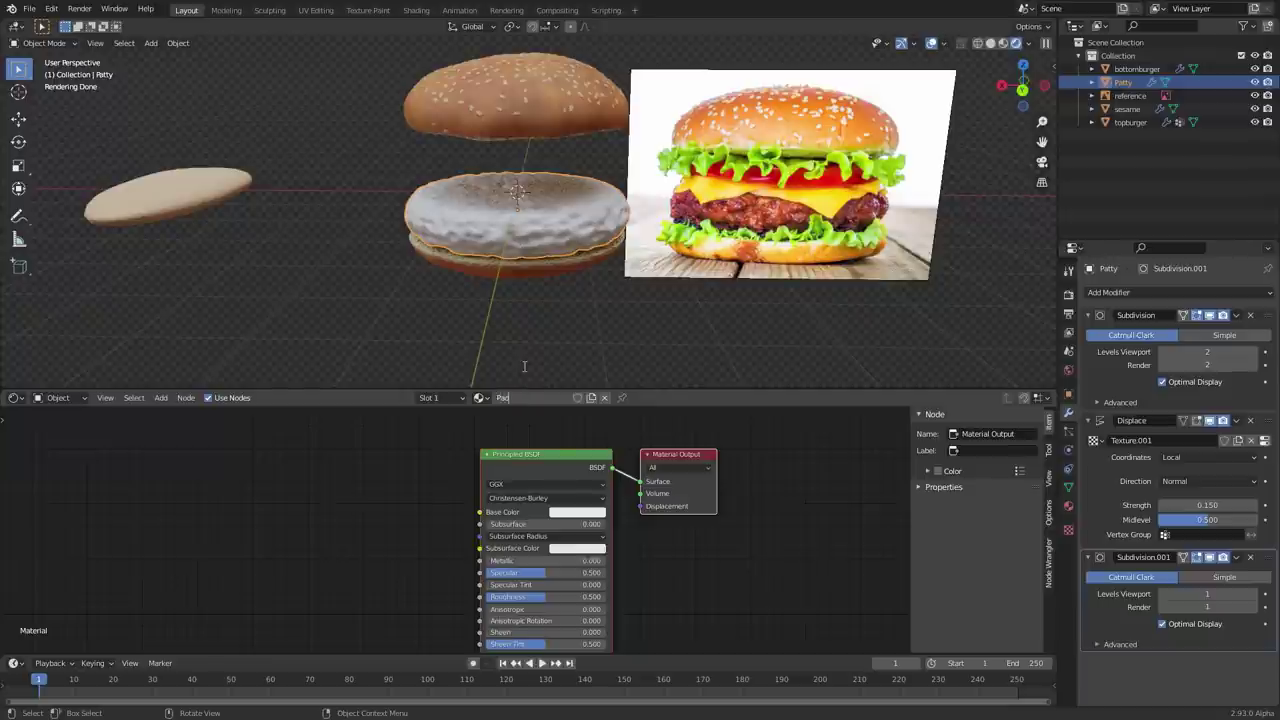
key("Return")
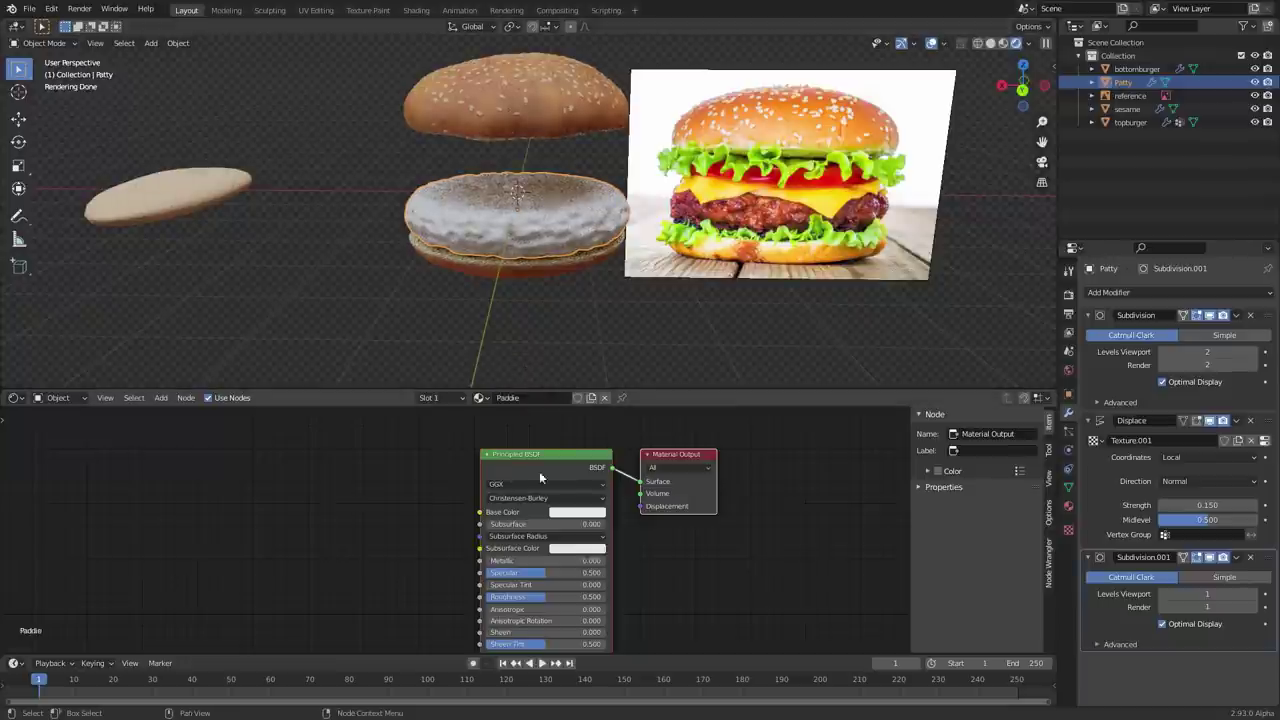
left_click(570, 515)
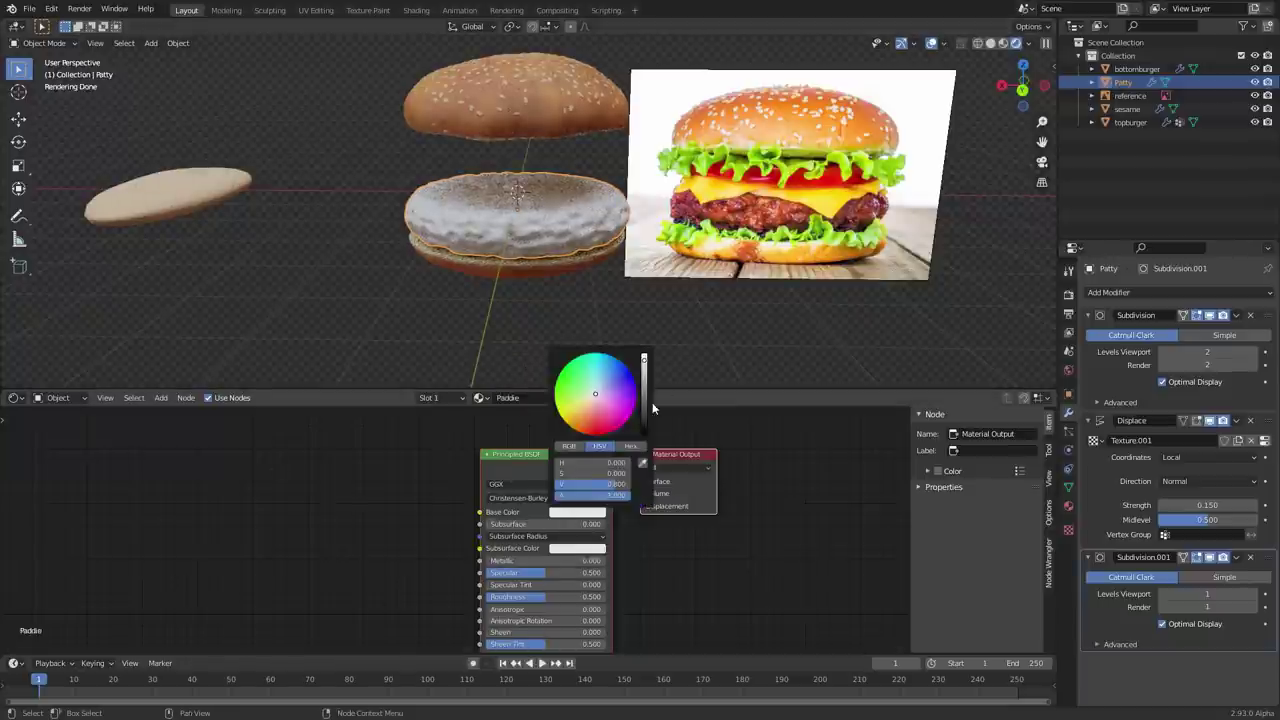
scroll(725, 215, "up", 4)
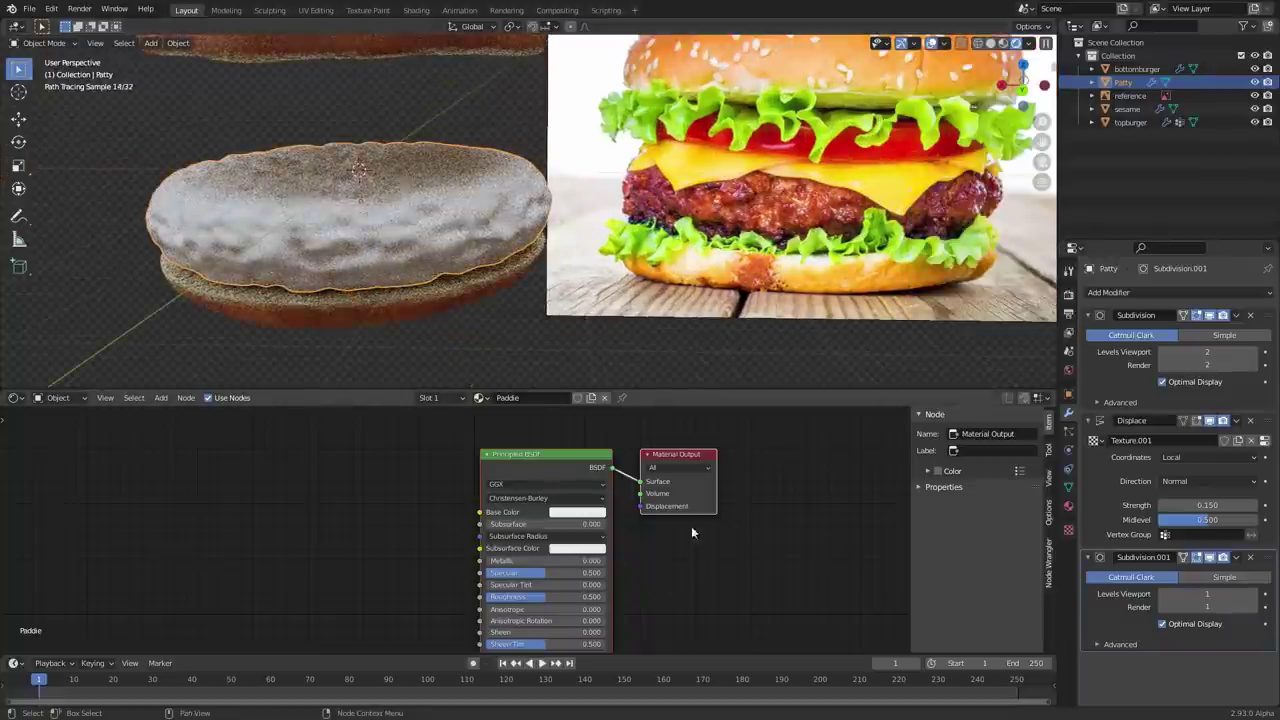
- Sample the meat's brown from the reference burger photo as Paddie's base colour, then darken it
key("e")
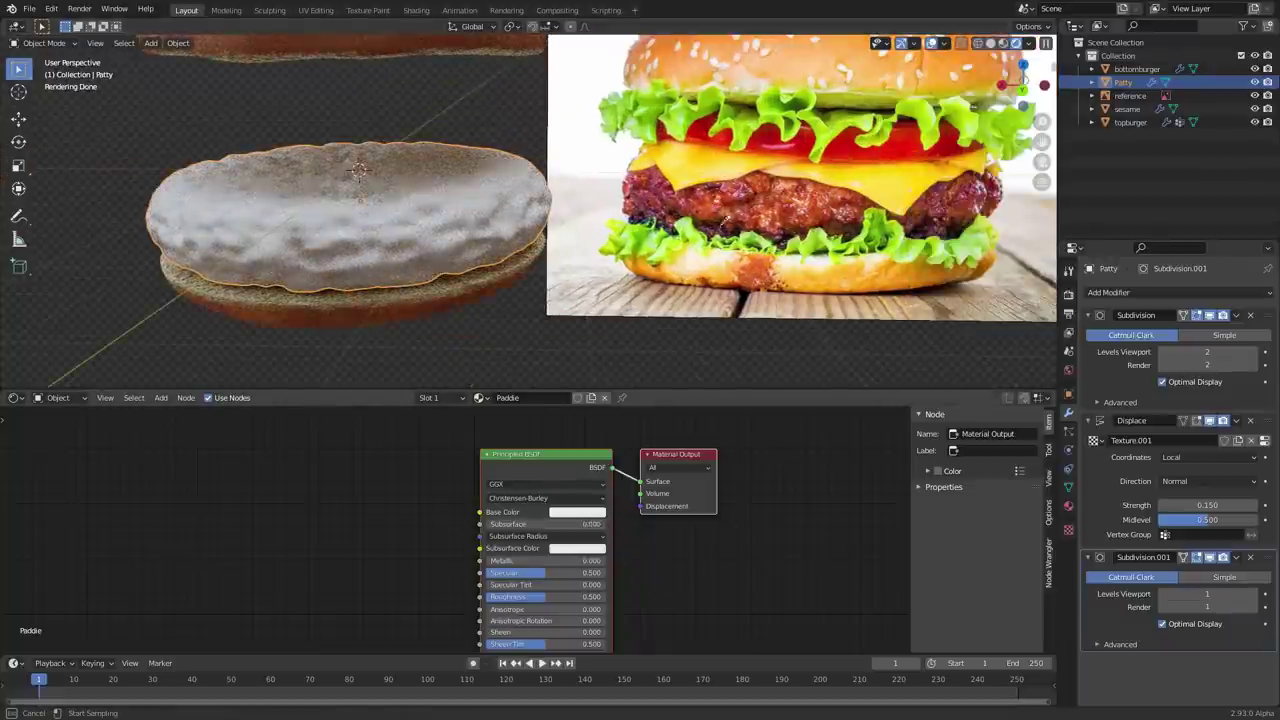
left_click(663, 183)
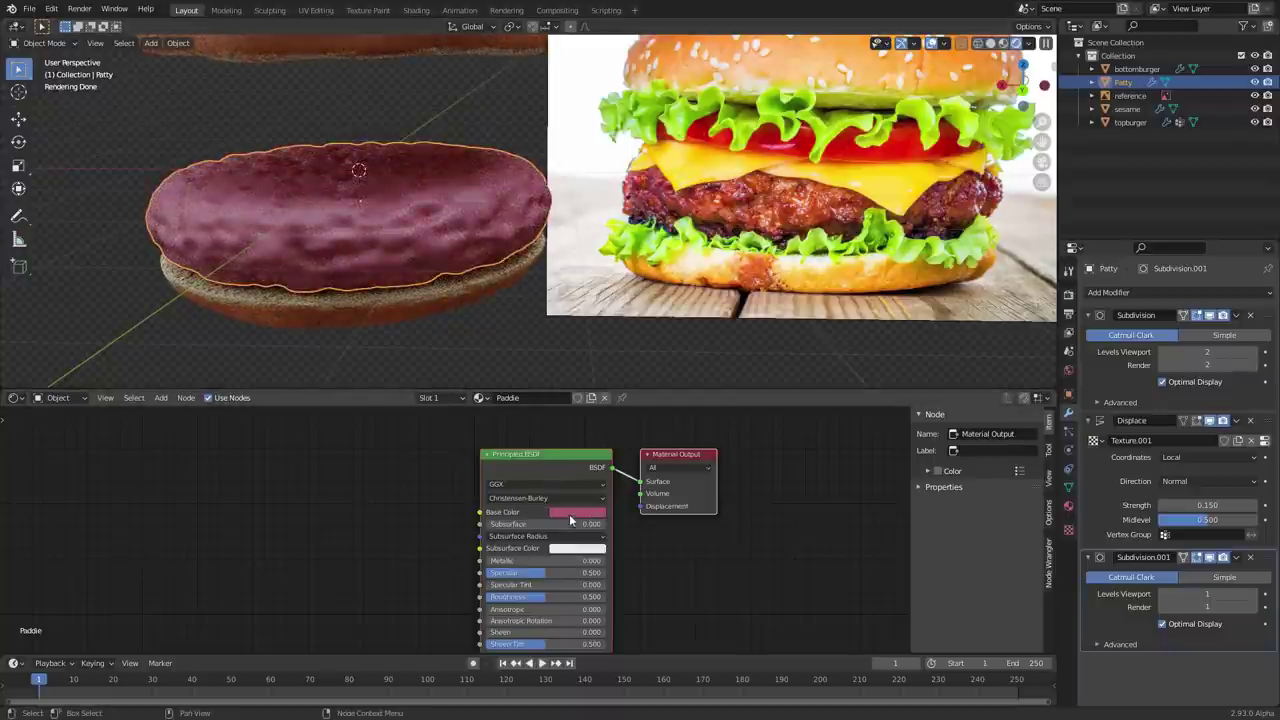
key("e")
left_click(764, 193)
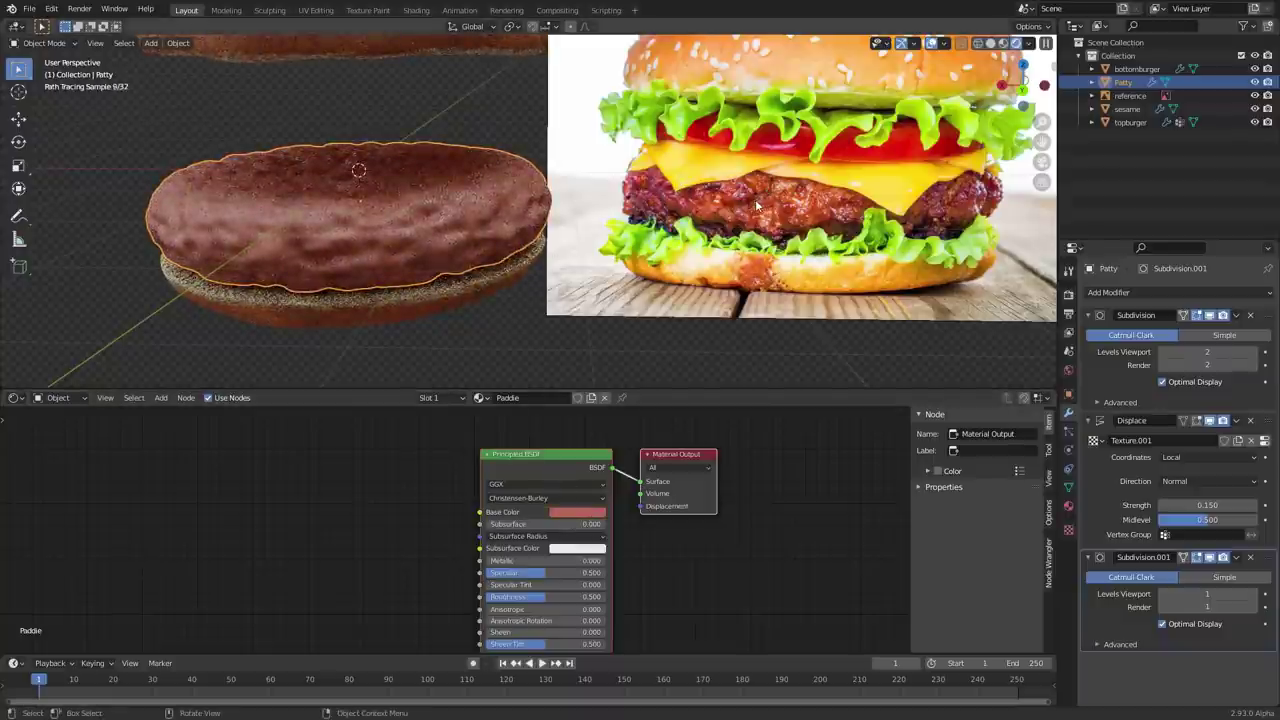
middle_click_drag(150, 190, 250, 188)
scroll(250, 188, "down", 3)
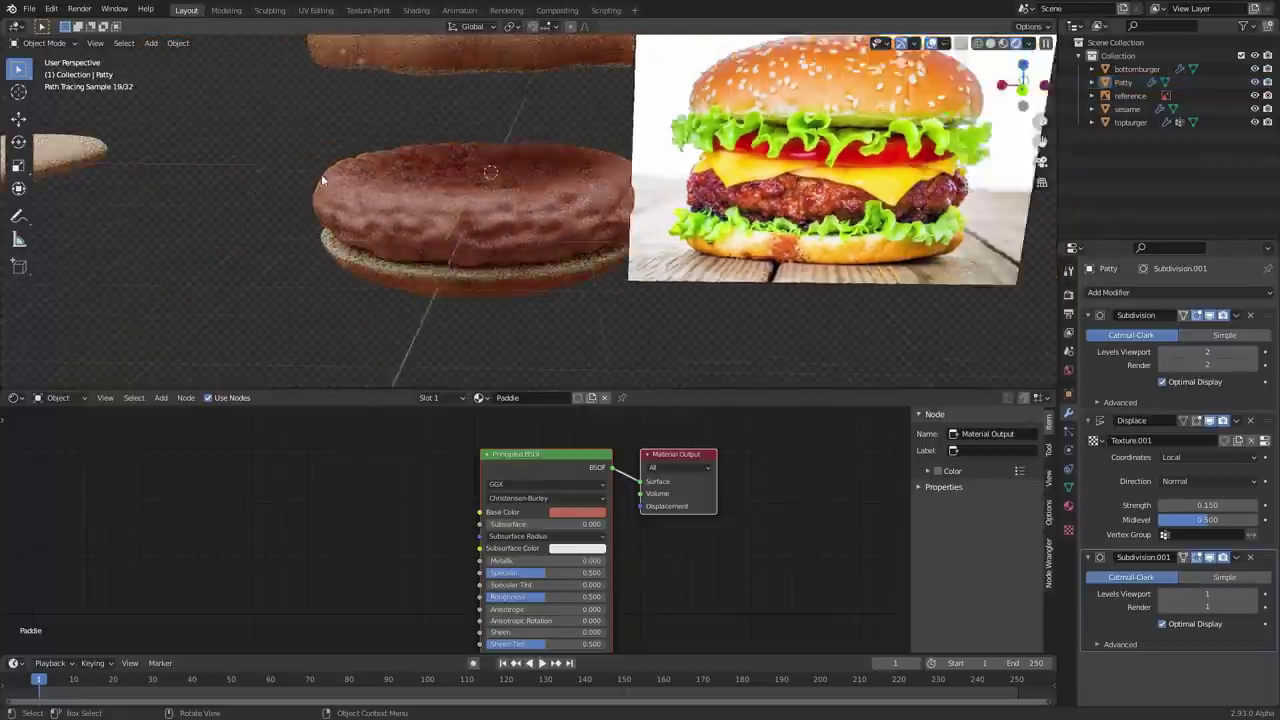
left_click(580, 513)
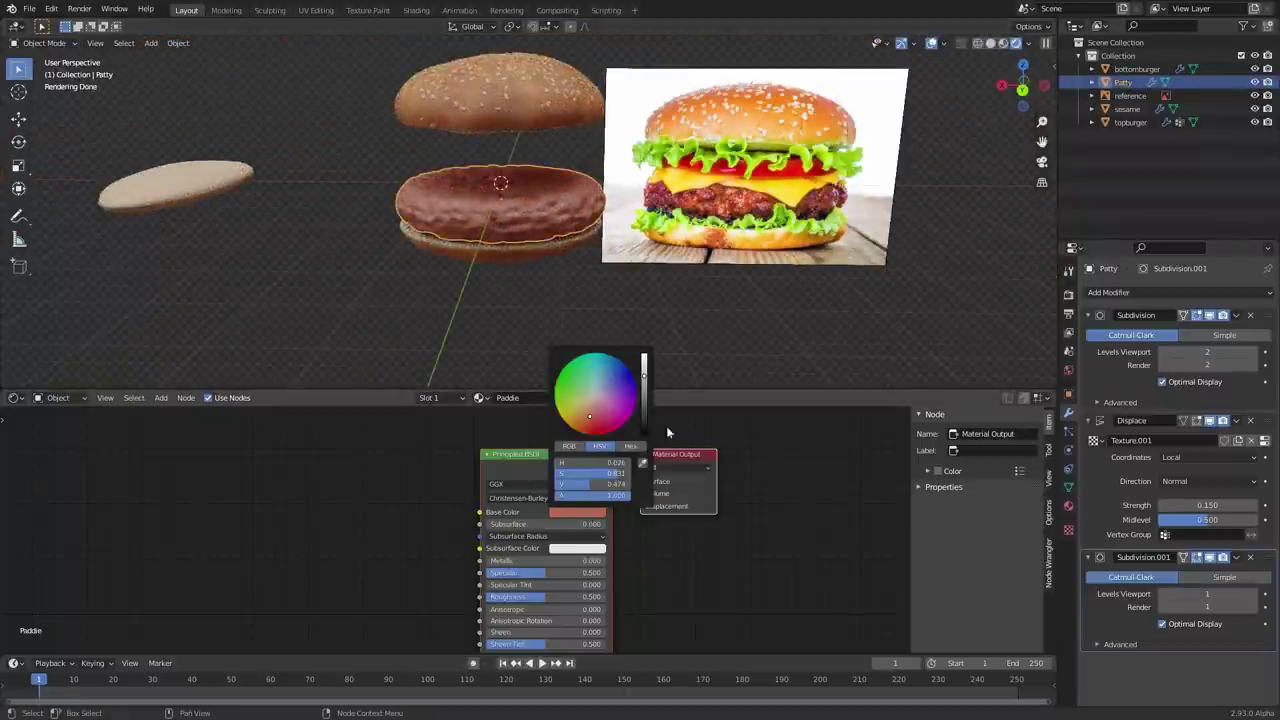
left_click_drag(645, 383, 645, 395)
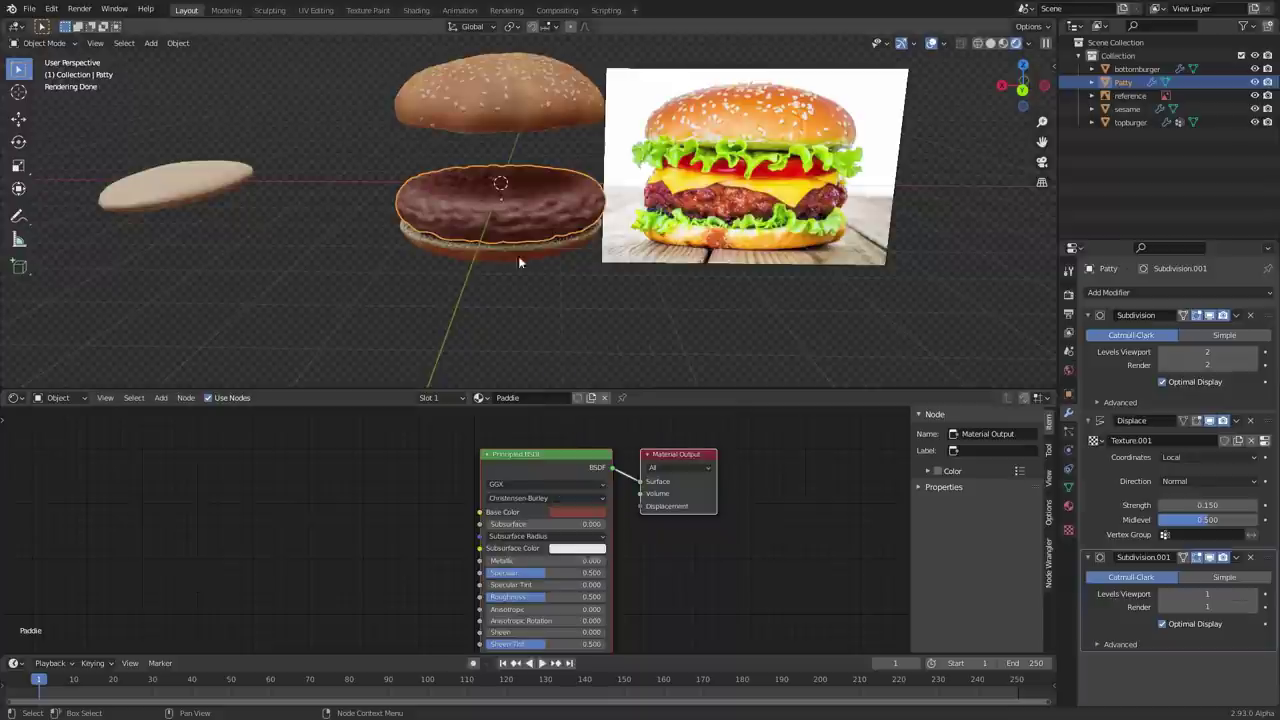
middle_click_drag(518, 256, 690, 250)
scroll(617, 247, "up", 2)
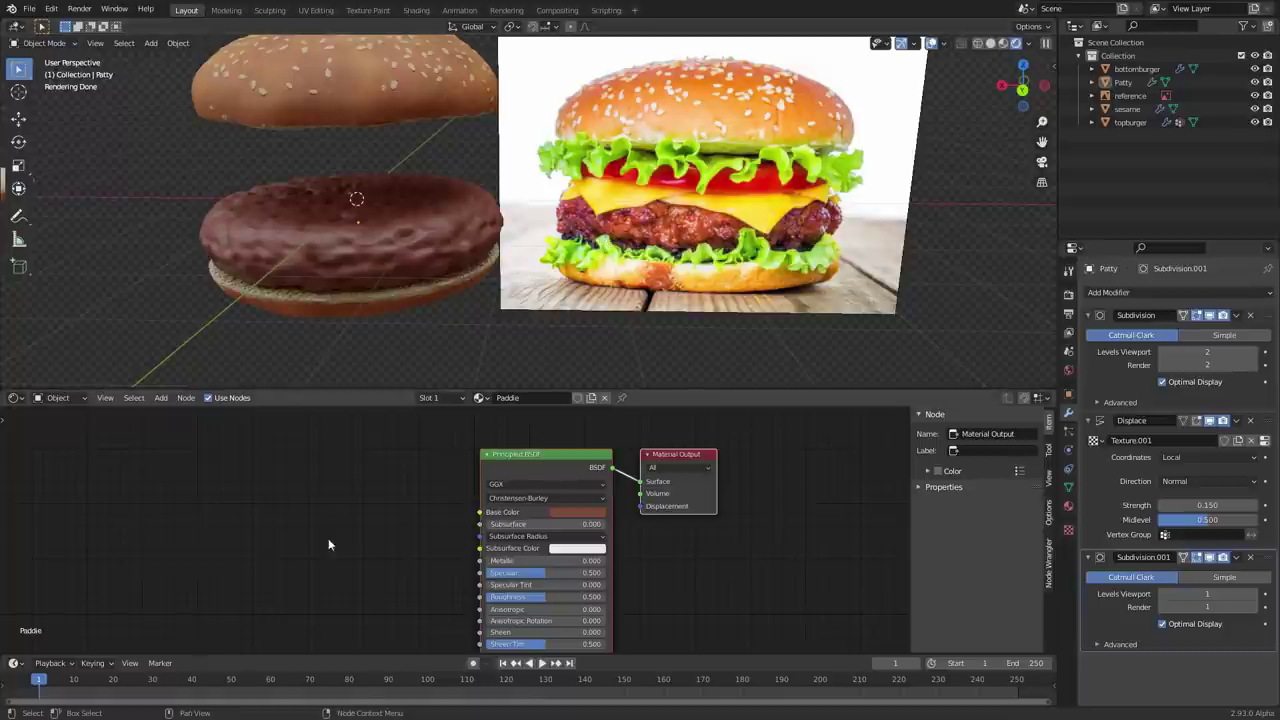
- Save the project as hamburger.blend
middle_click_drag(329, 543, 540, 533)
middle_click_drag(422, 226, 429, 222)
key("ctrl+s")
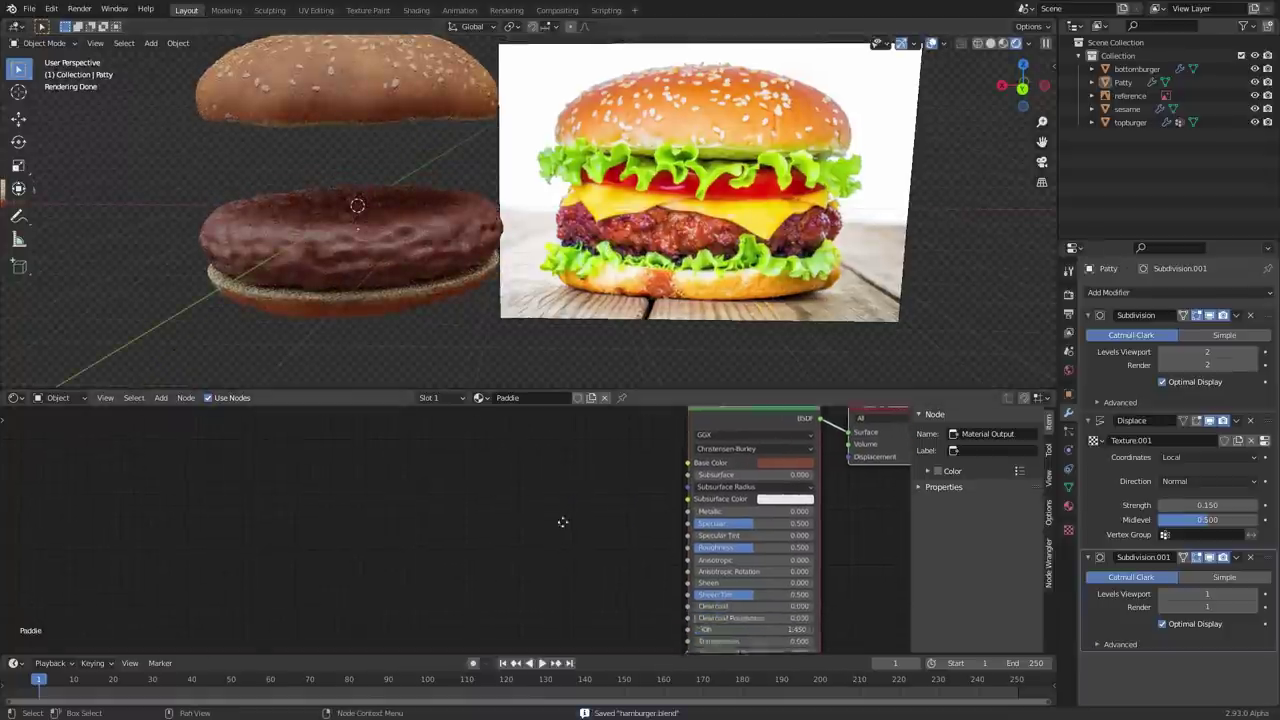
- Add a Noise Texture node driven by Texture Coordinate and Mapping nodes
middle_click_drag(560, 523, 442, 462)
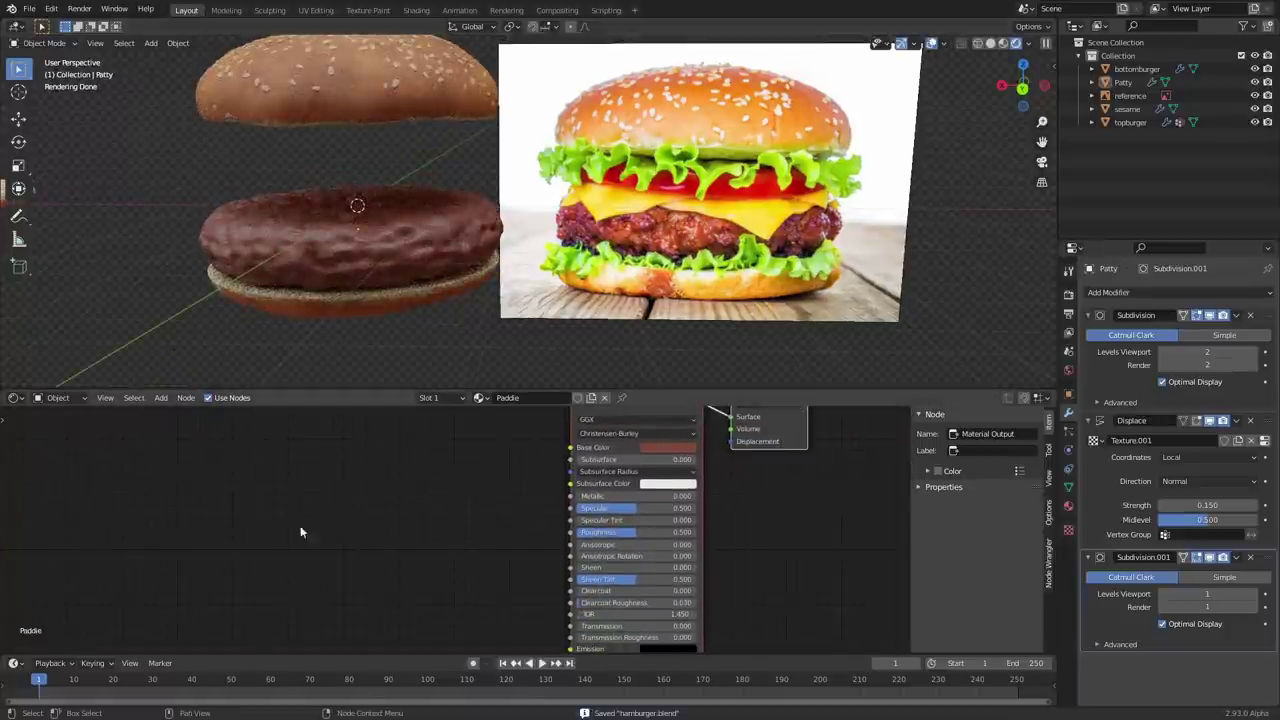
middle_click_drag(300, 528, 443, 471)
key("shift+a")
type("noise")
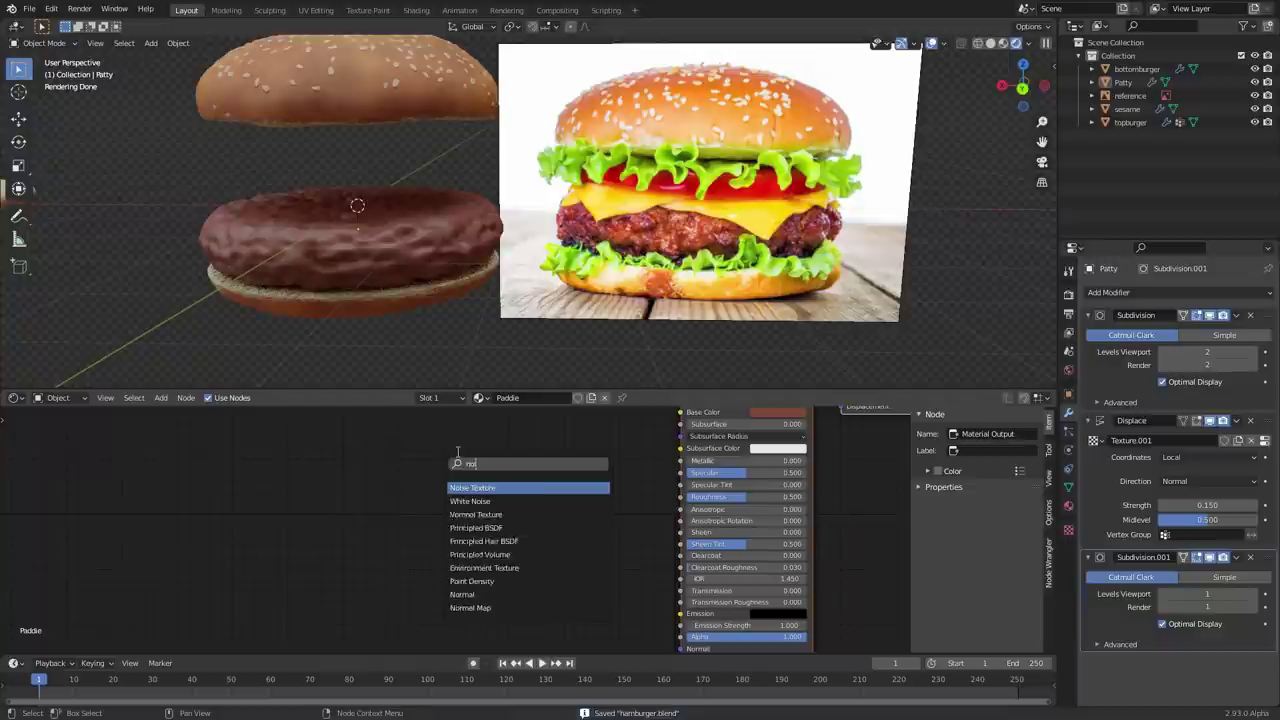
key("Return")
left_click(343, 523)
left_click(343, 523, "ctrl+shift")
middle_click_drag(343, 523, 441, 488)
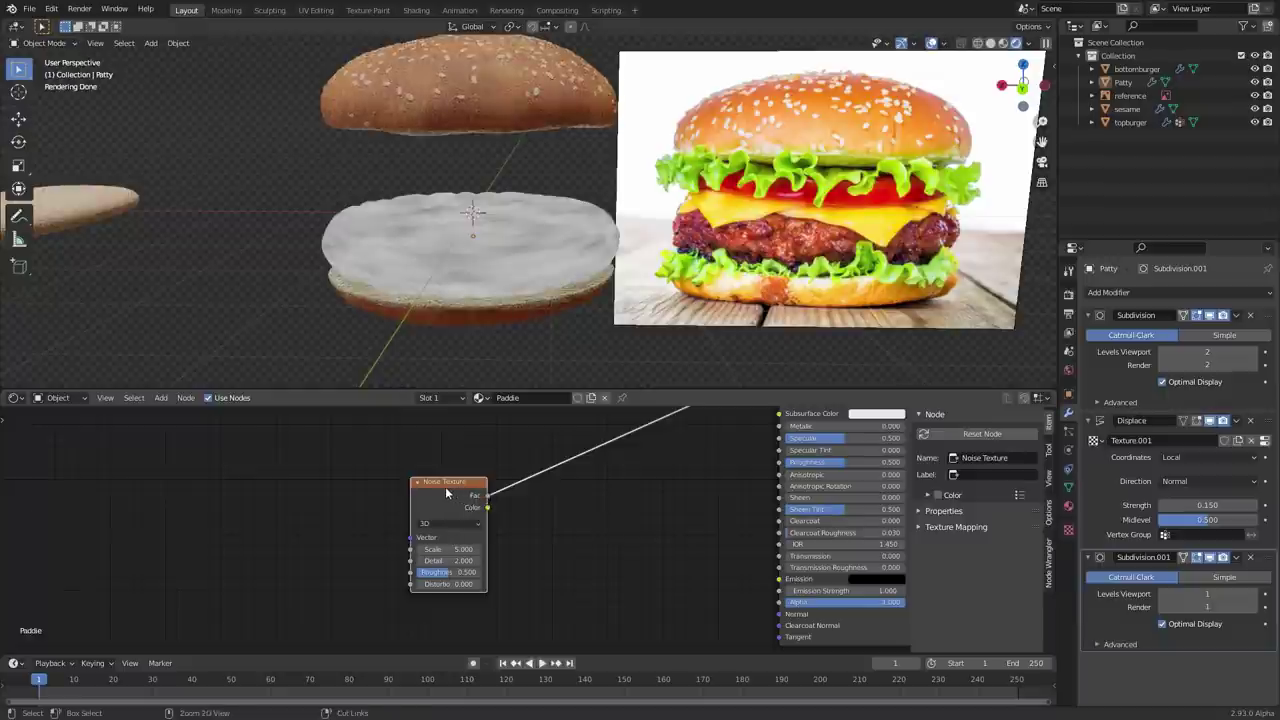
key("ctrl+t")
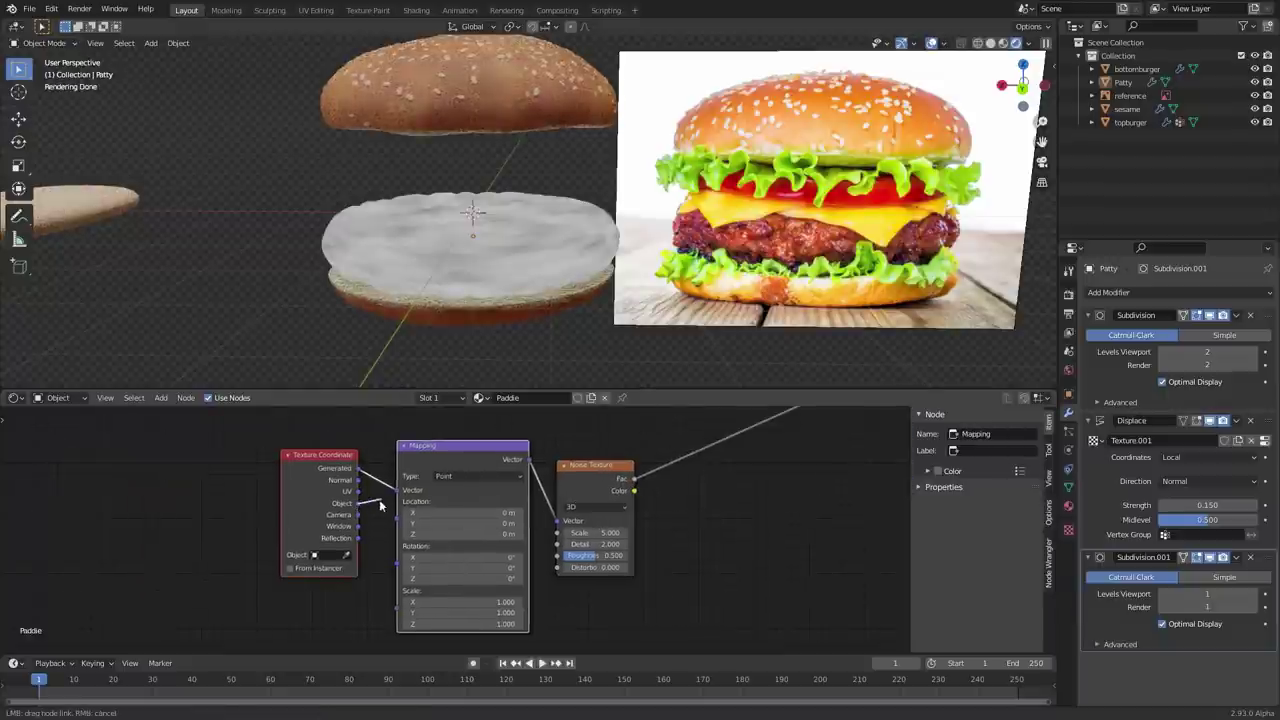
- Orbit to a lower side view and select the patty
scroll(528, 209, "up", 5)
middle_click_drag(321, 300, 443, 214)
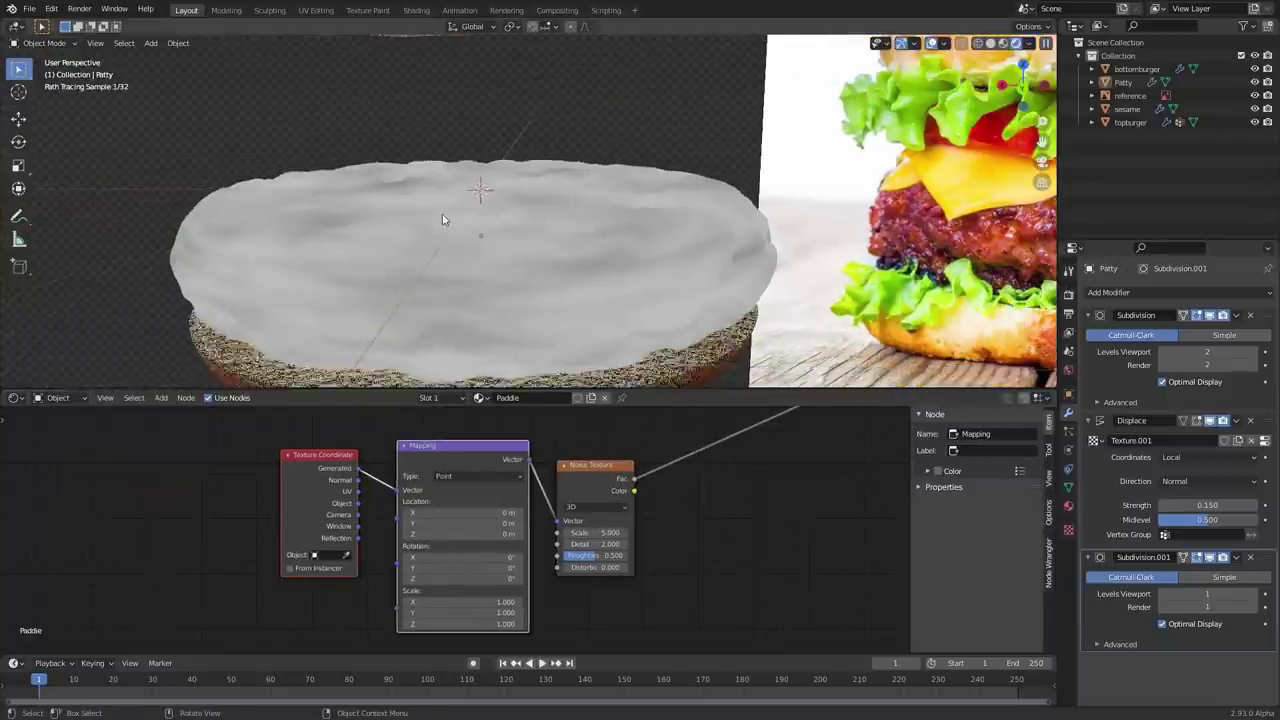
middle_click_drag(477, 283, 457, 210)
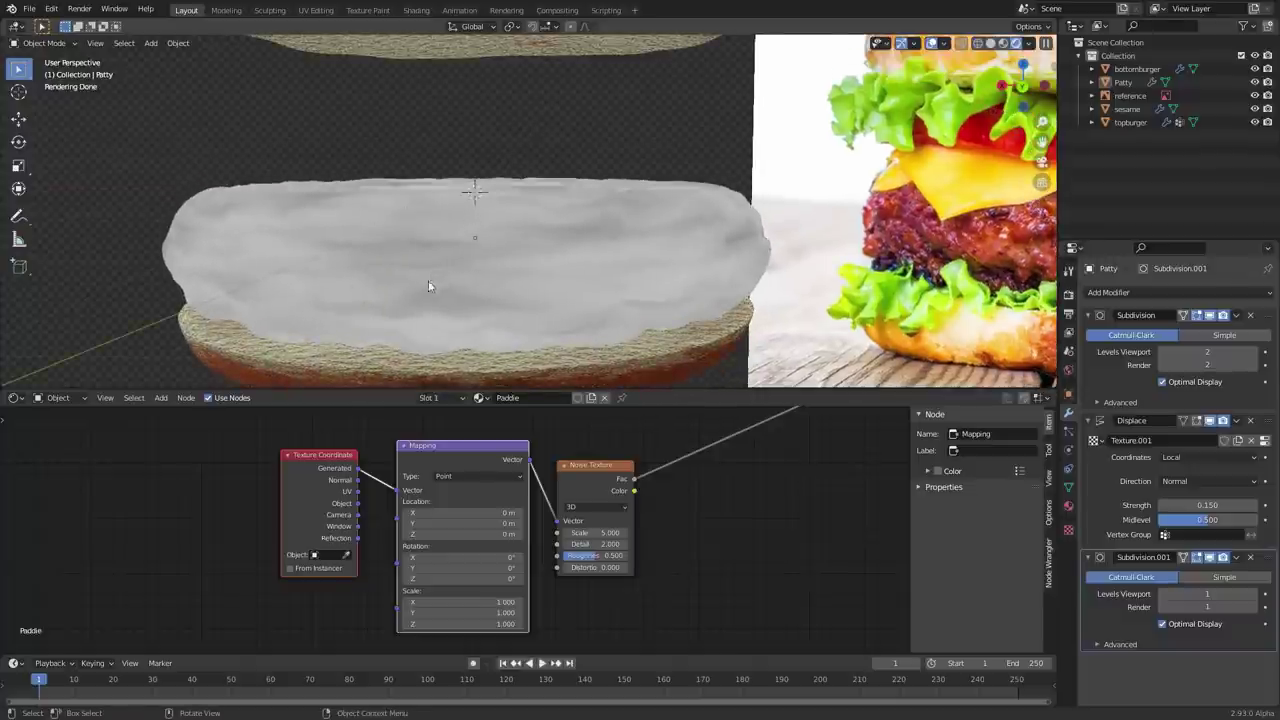
left_click(514, 236)
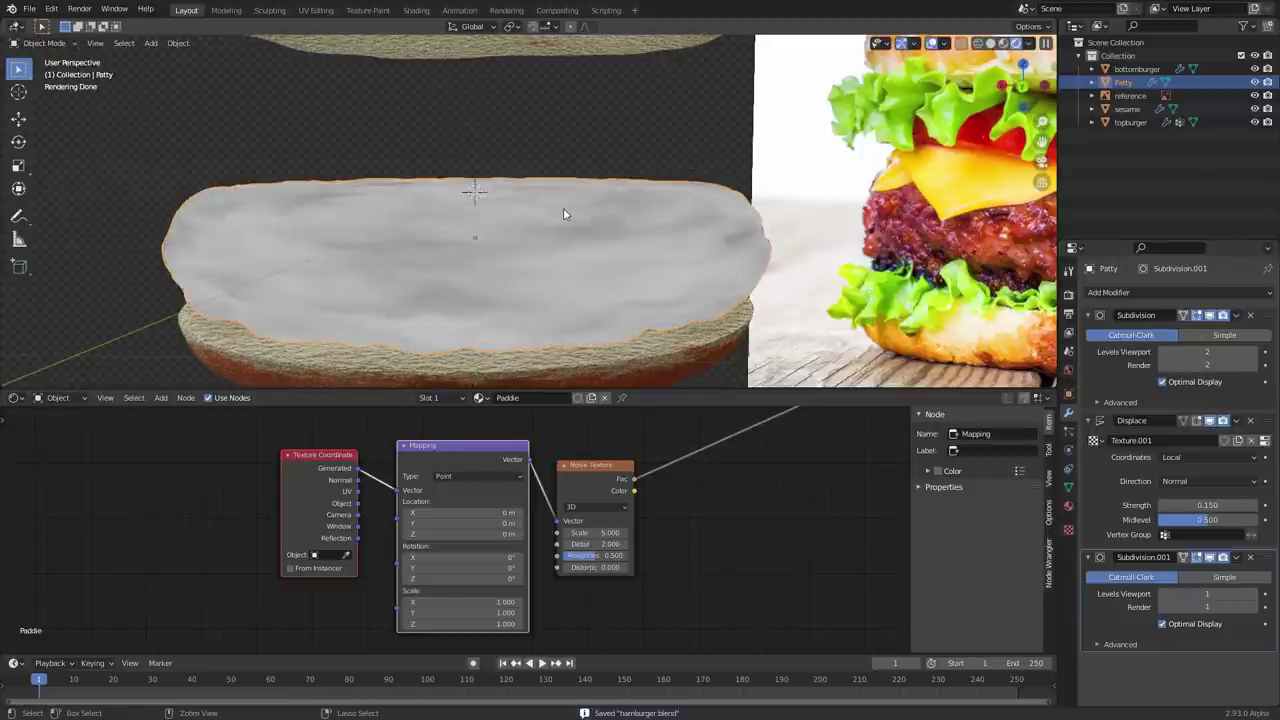
- Apply all transforms to the patty
key("ctrl+a")
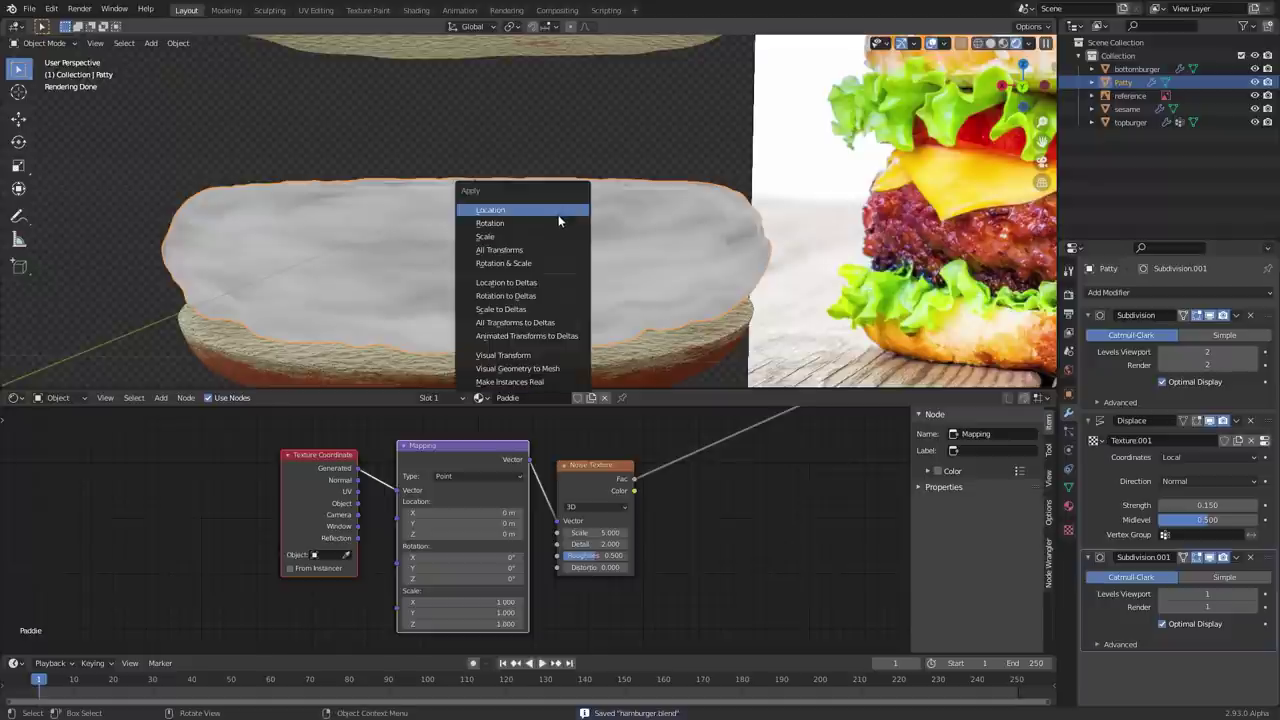
left_click(525, 251)
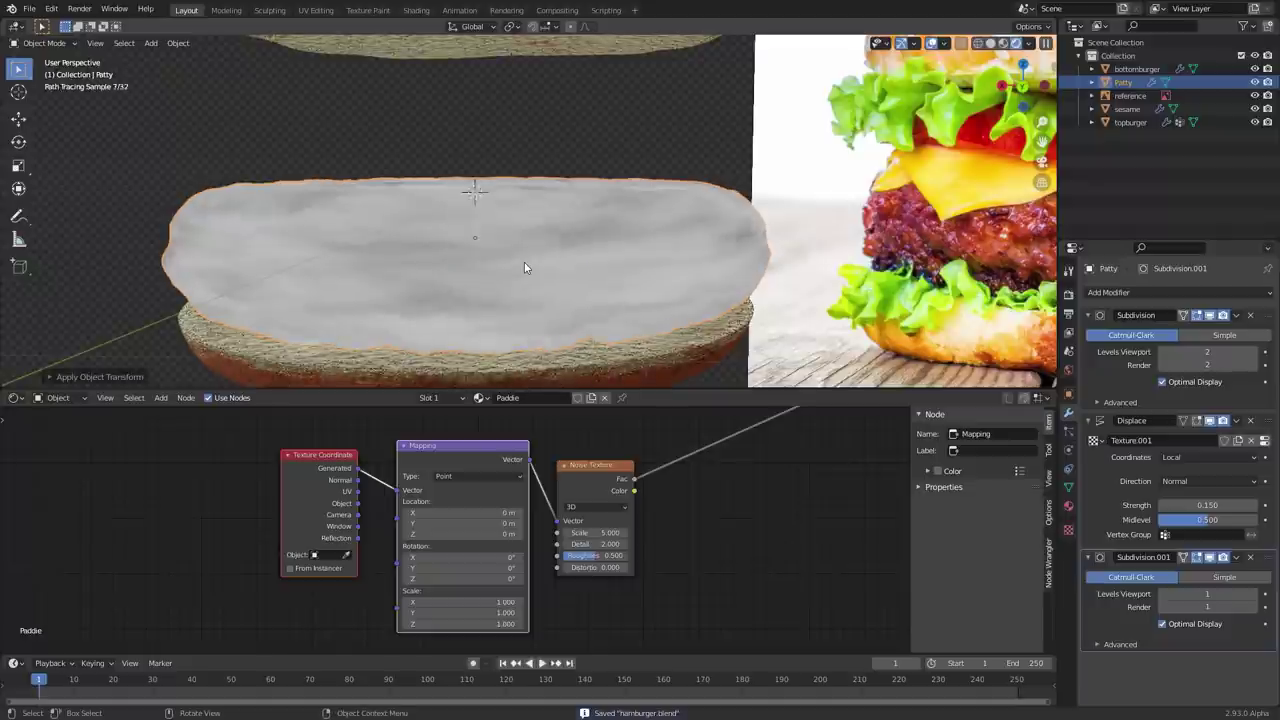
left_click(586, 160)
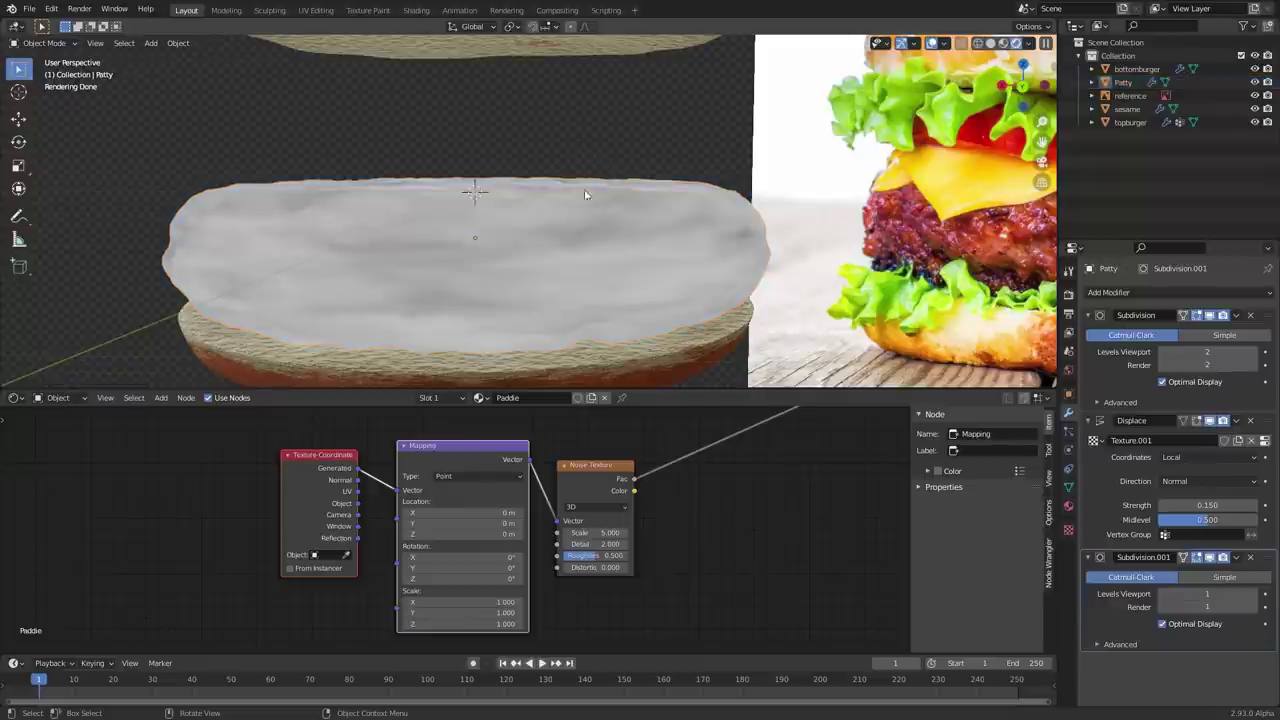
scroll(626, 283, "down", 4)
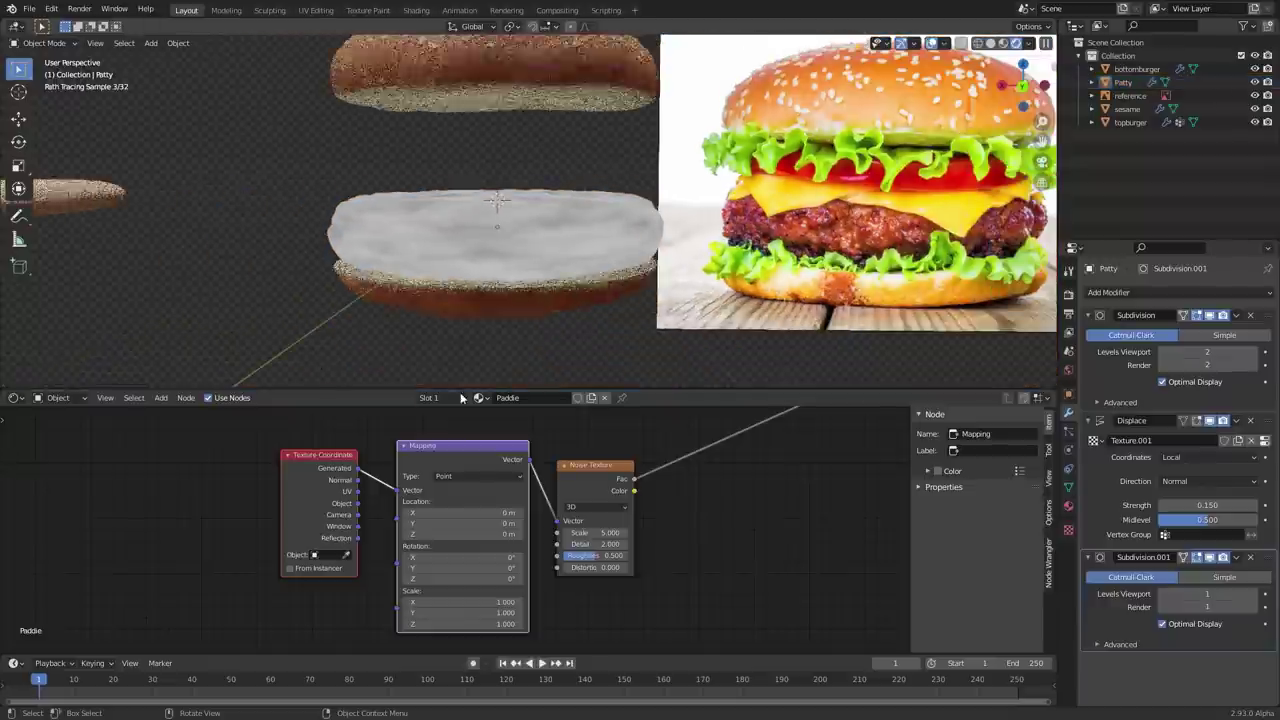
- Plug Texture Coordinate Object directly into the Noise Vector and delete the Mapping node
left_click_drag(356, 512, 360, 533)
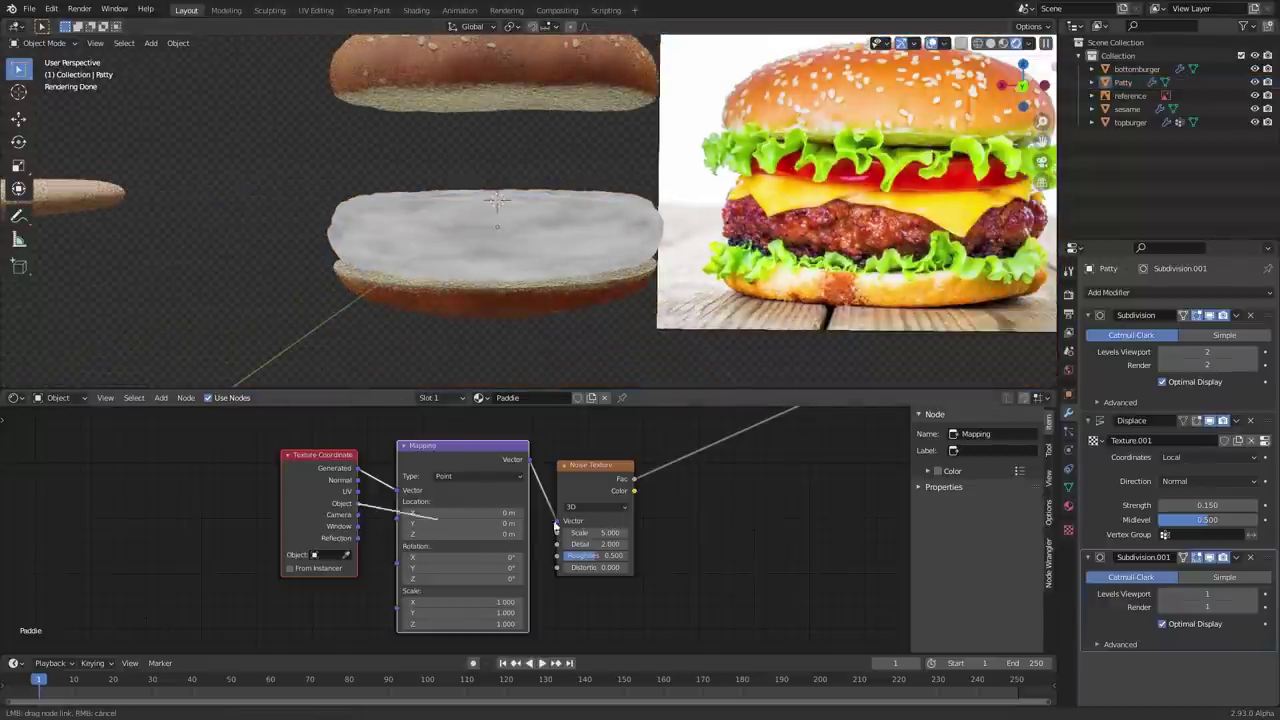
left_click_drag(555, 526, 557, 521)
key("x")
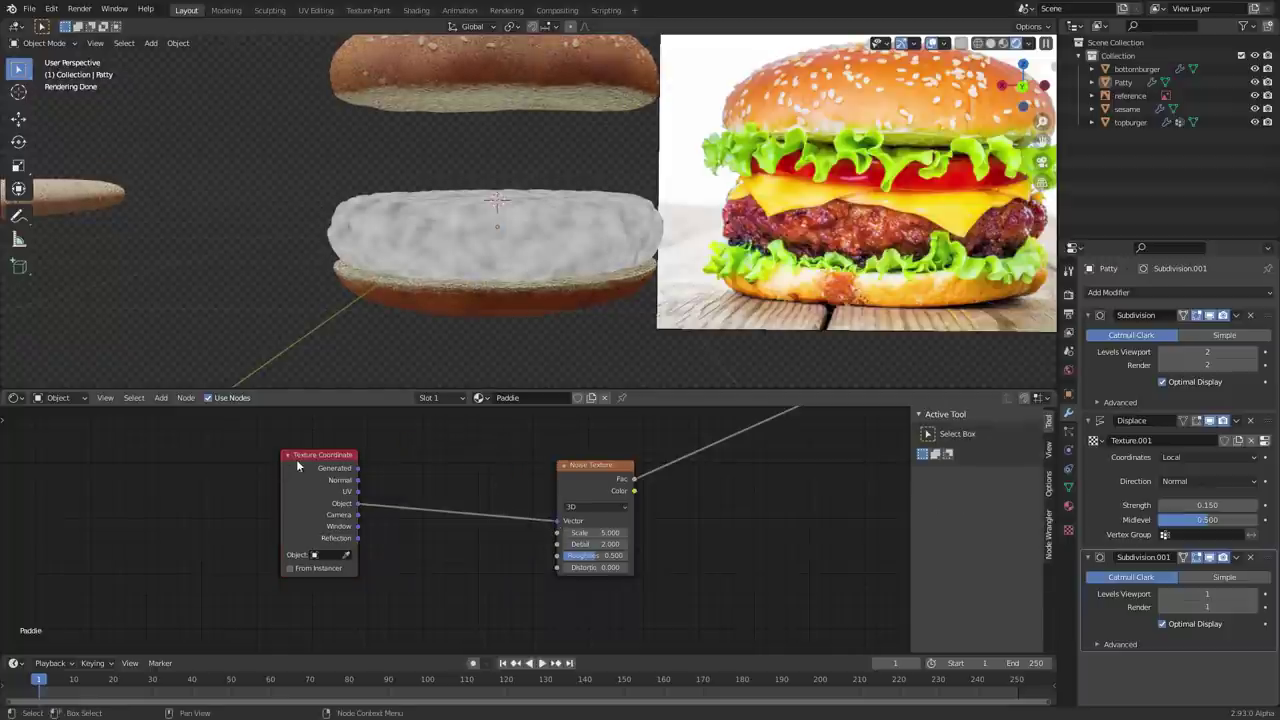
left_click_drag(296, 462, 390, 472)
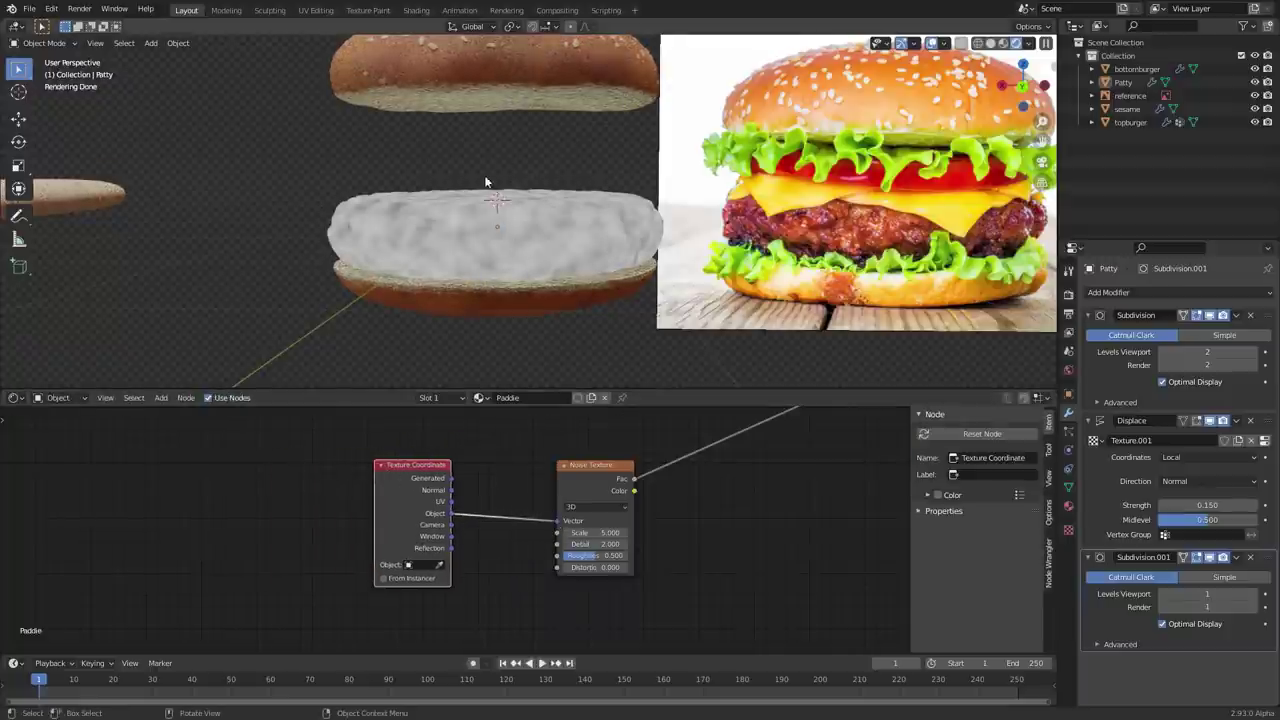
middle_click_drag(485, 182, 597, 206)
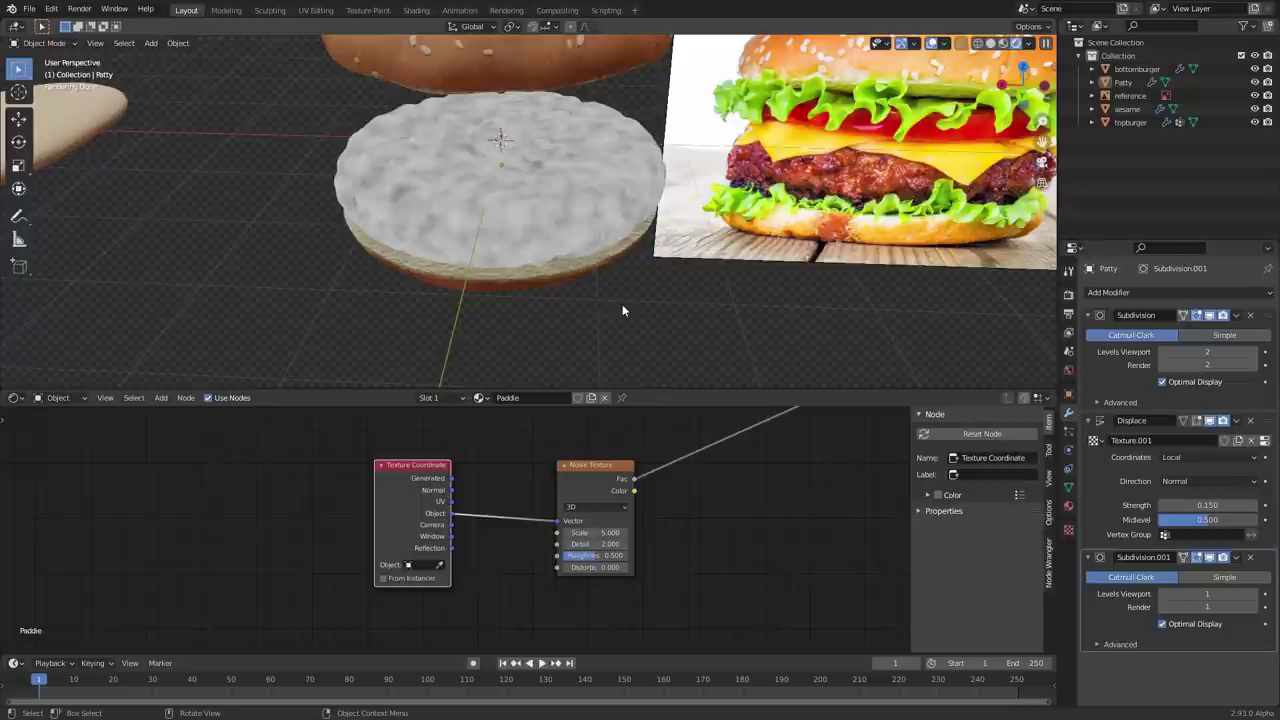
middle_click_drag(628, 448, 458, 422)
scroll(432, 508, "up", 1)
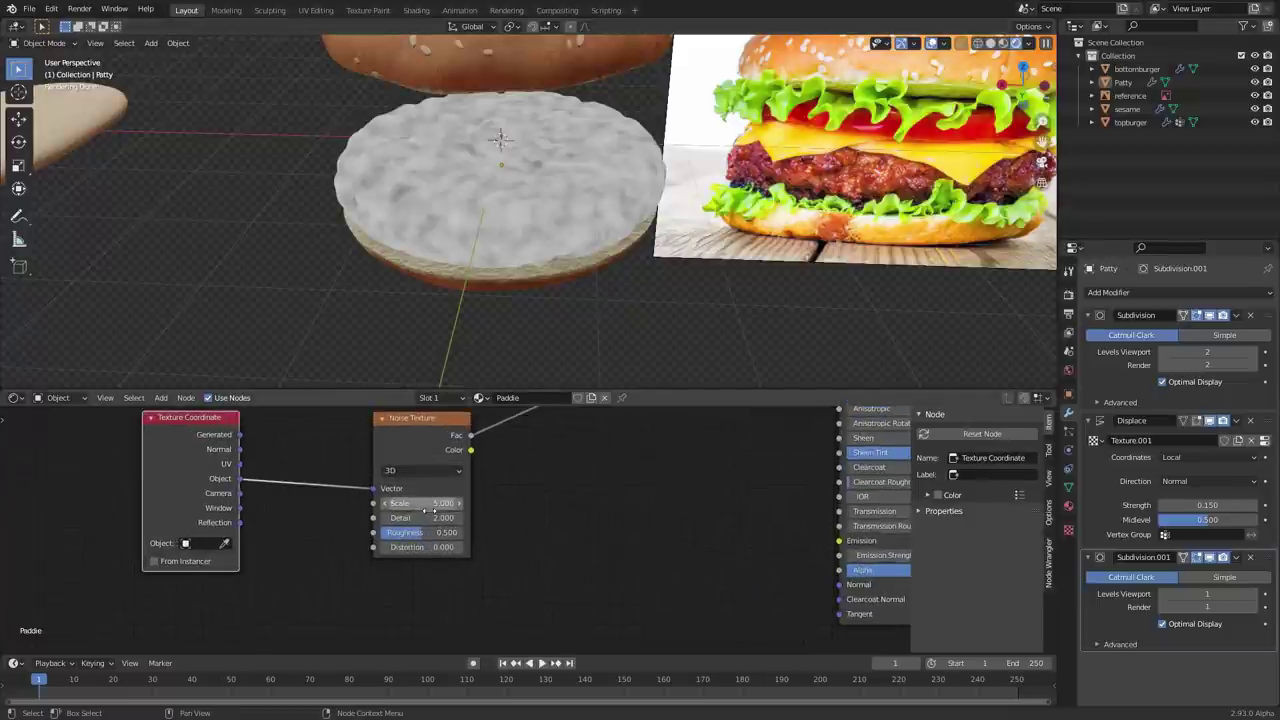
- Raise the Noise Texture Detail to 16, comparing against the reference patty
left_click_drag(432, 517, 520, 517)
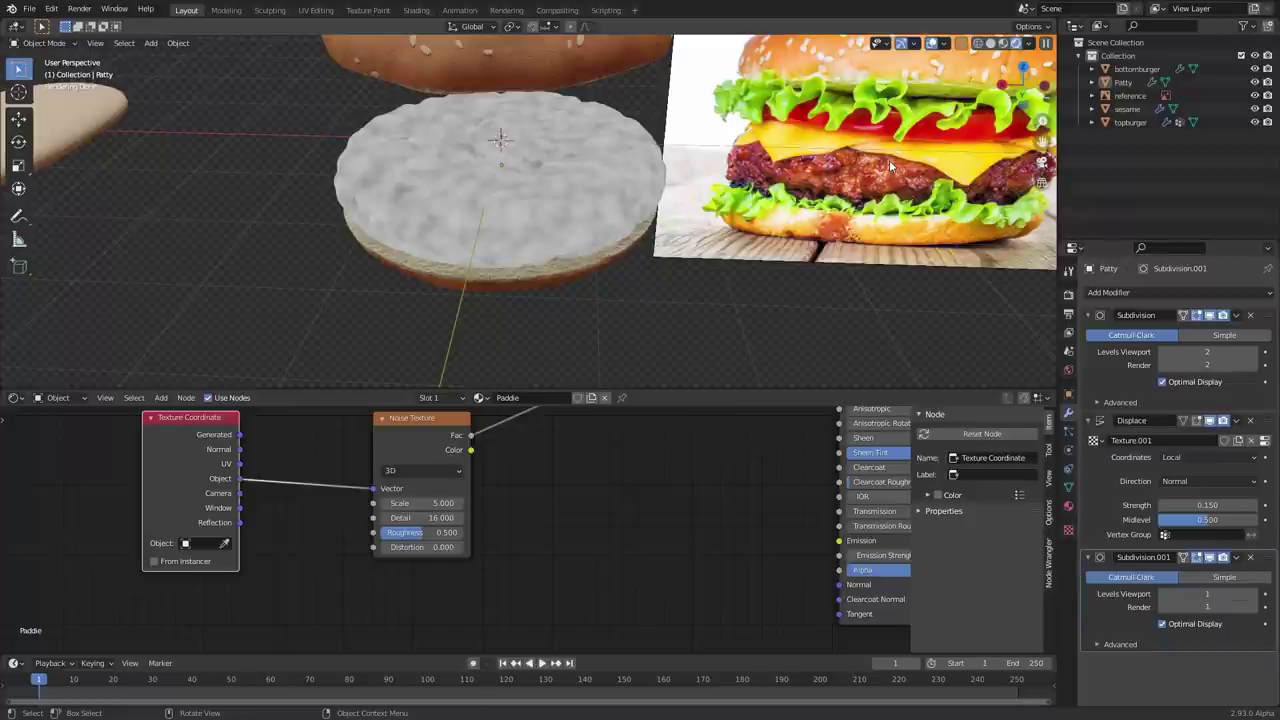
scroll(889, 160, "up", 3)
middle_click_drag(889, 160, 590, 160, "shift")
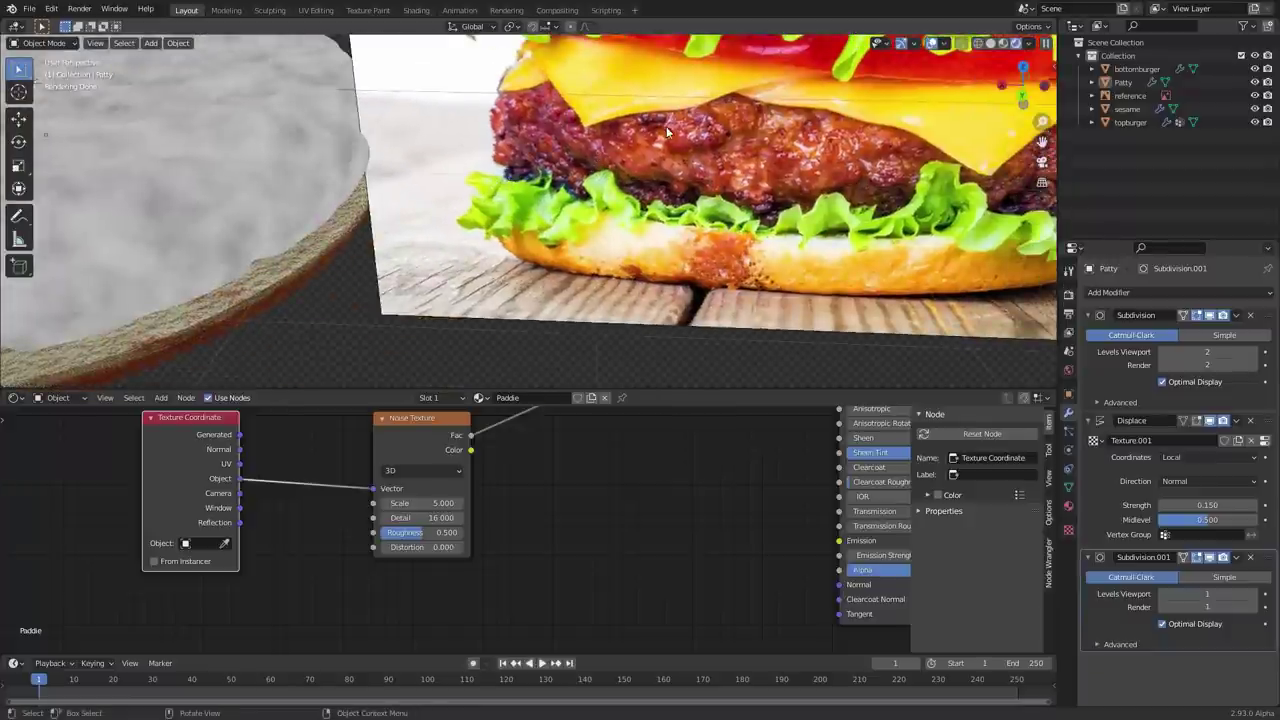
middle_click_drag(666, 126, 725, 113, "shift")
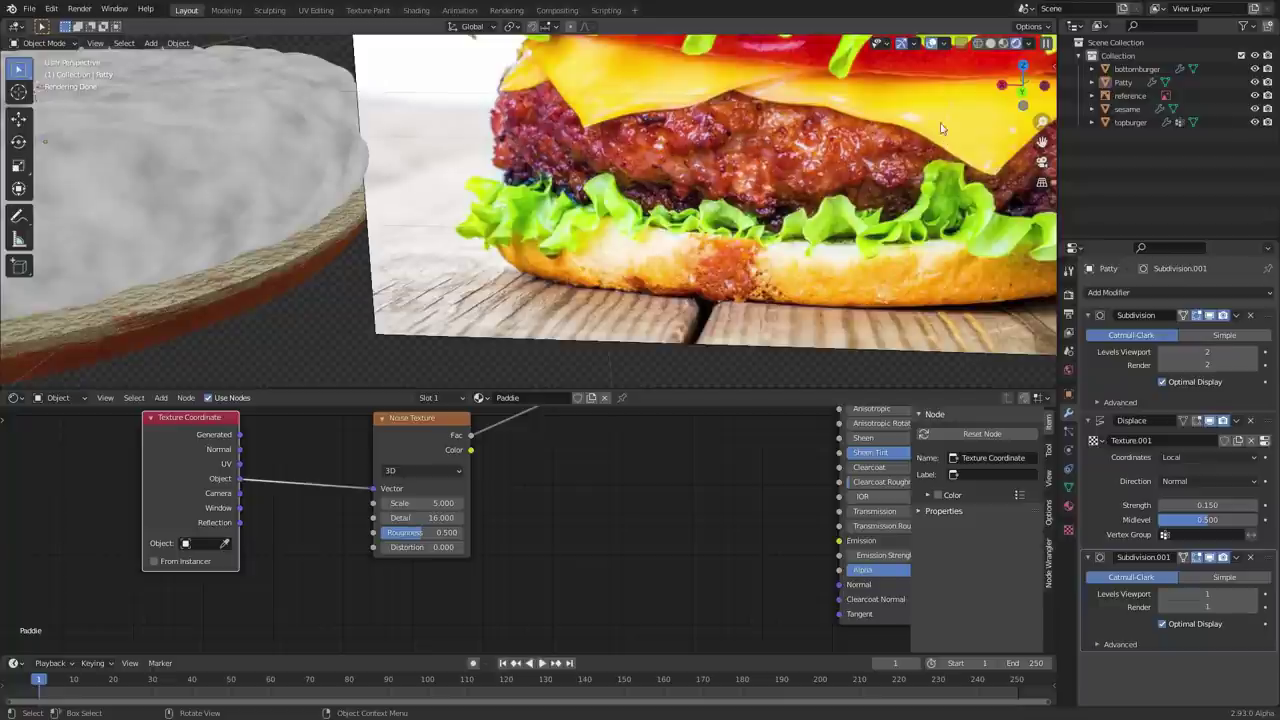
scroll(781, 118, "down", 3)
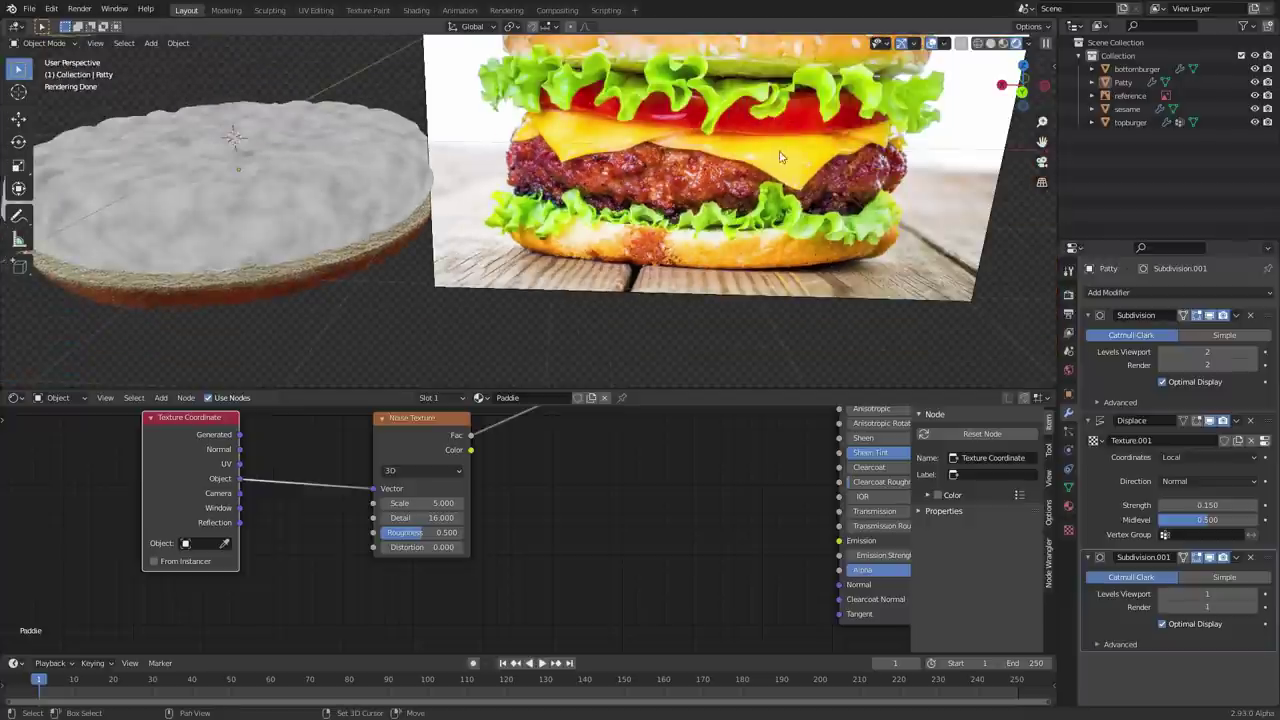
middle_click_drag(782, 152, 487, 175)
- Set the Noise Texture Roughness to 0.65
left_click(487, 175)
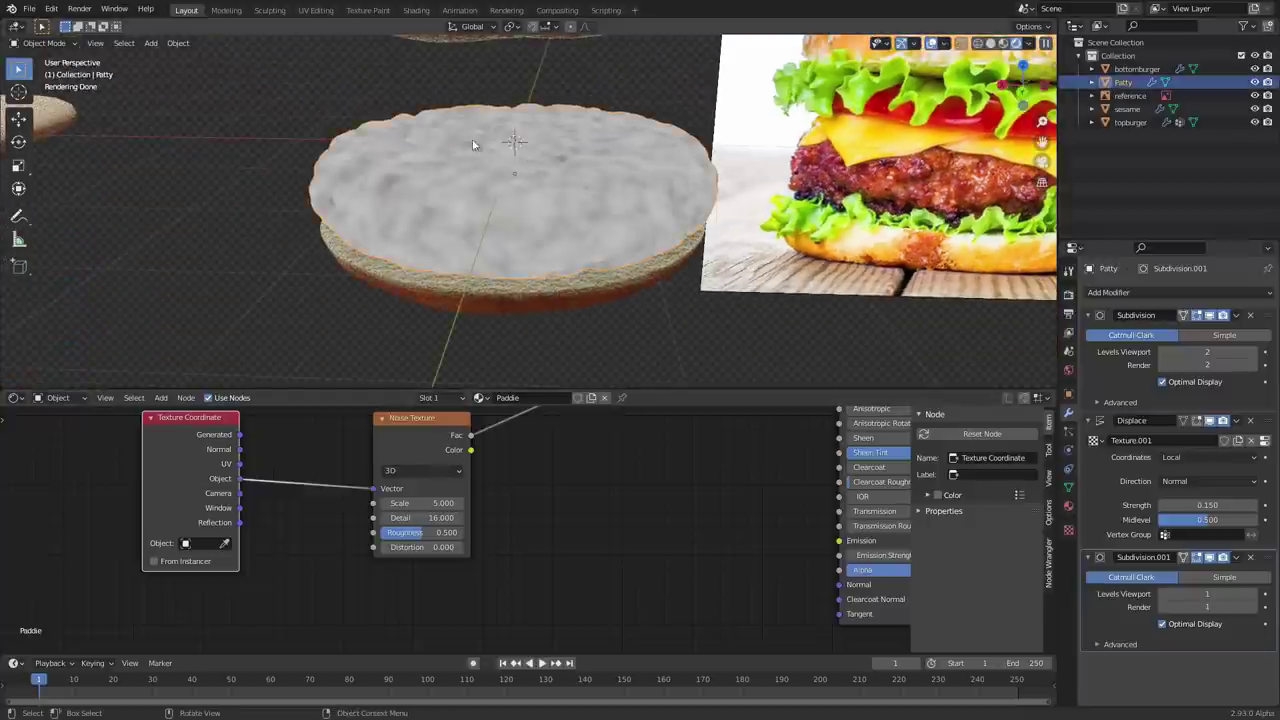
left_click_drag(424, 533, 438, 533)
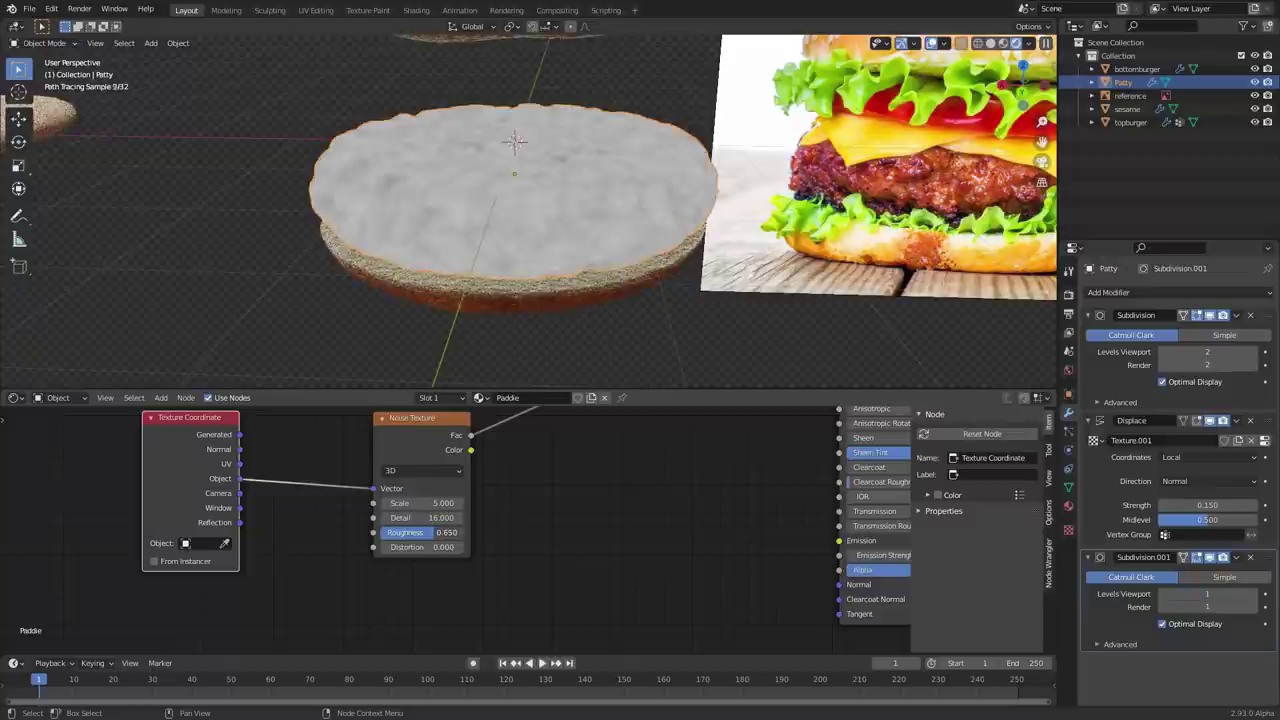
middle_click_drag(654, 418, 505, 451)
key("shift+a")
- Add a Bump node fed by Noise Texture Fac, driving the Principled BSDF Normal
type("bump")
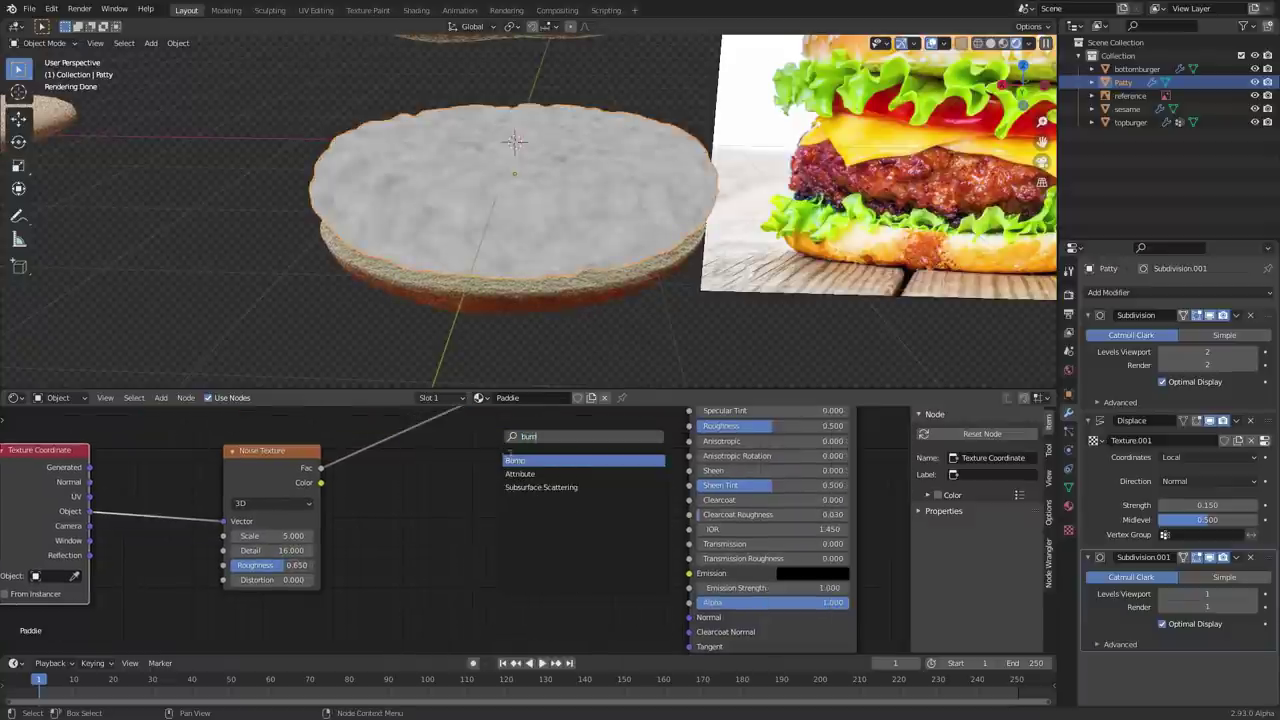
key("Return")
left_click(496, 437)
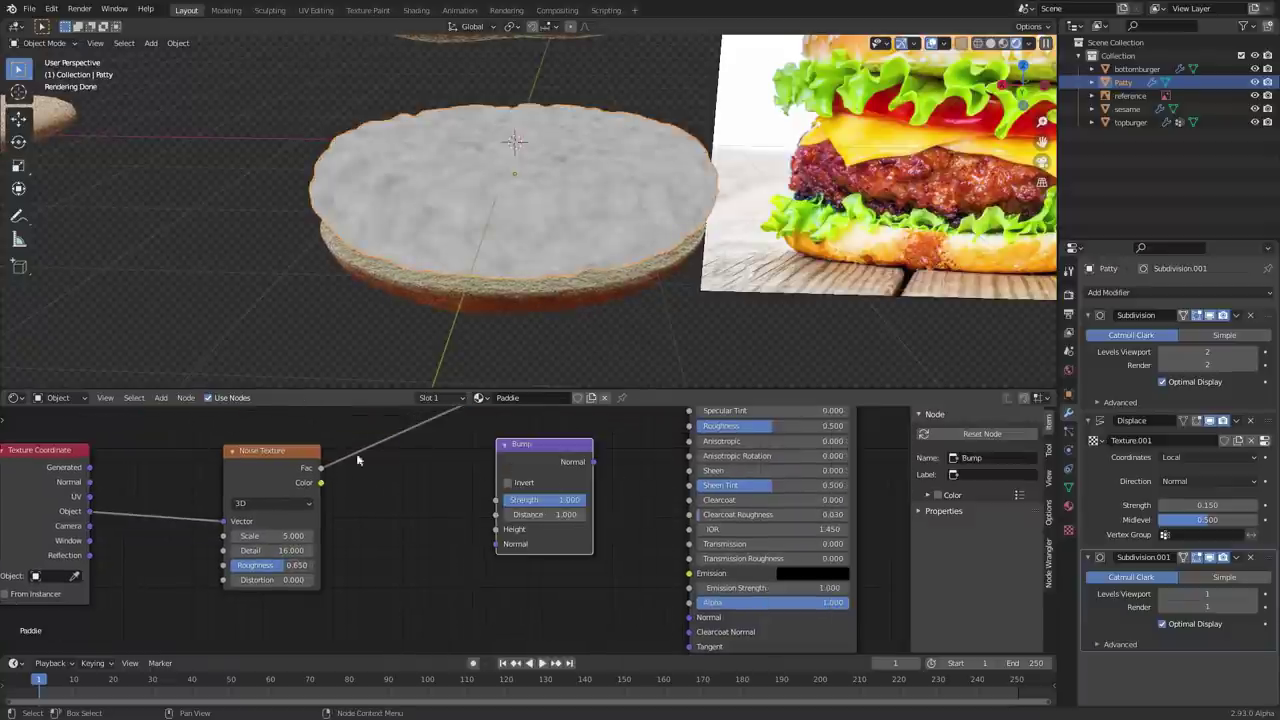
left_click_drag(320, 467, 495, 529)
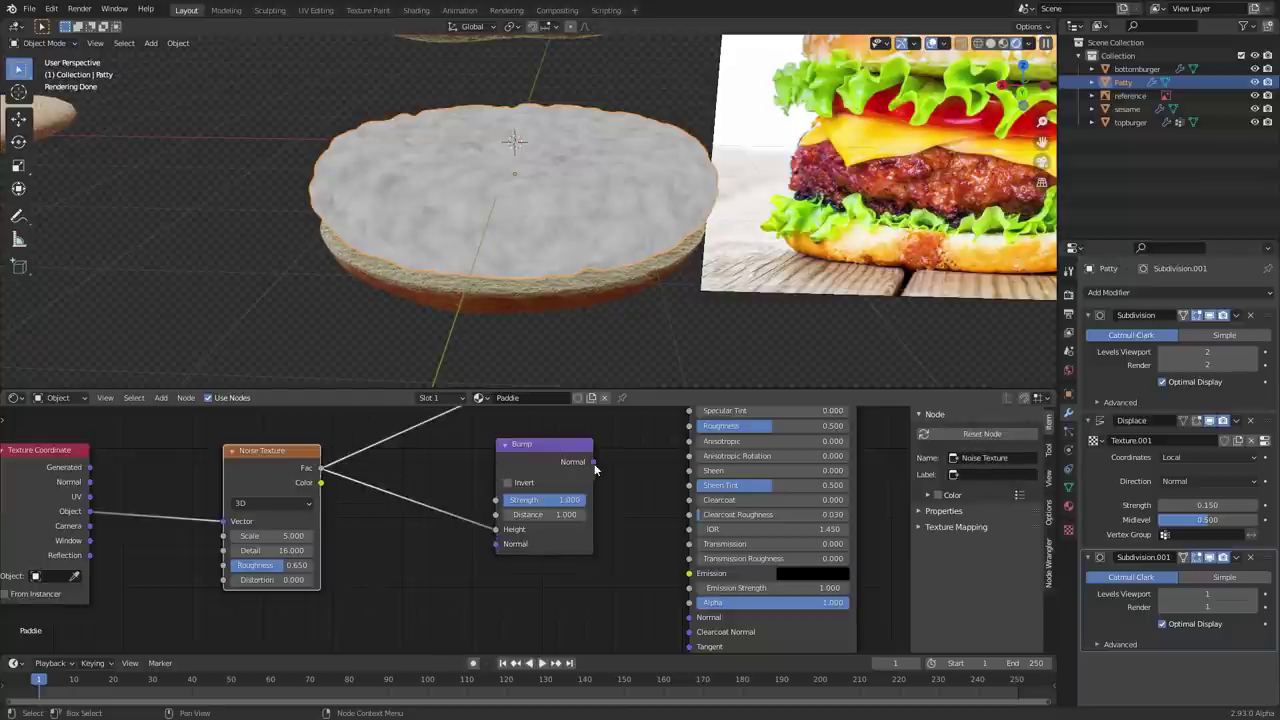
left_click_drag(593, 461, 694, 619)
- Preview the Principled BSDF on the patty and set the Bump Strength to 0.5
scroll(690, 560, "up", 8, "shift")
scroll(690, 560, "right", 2, "ctrl")
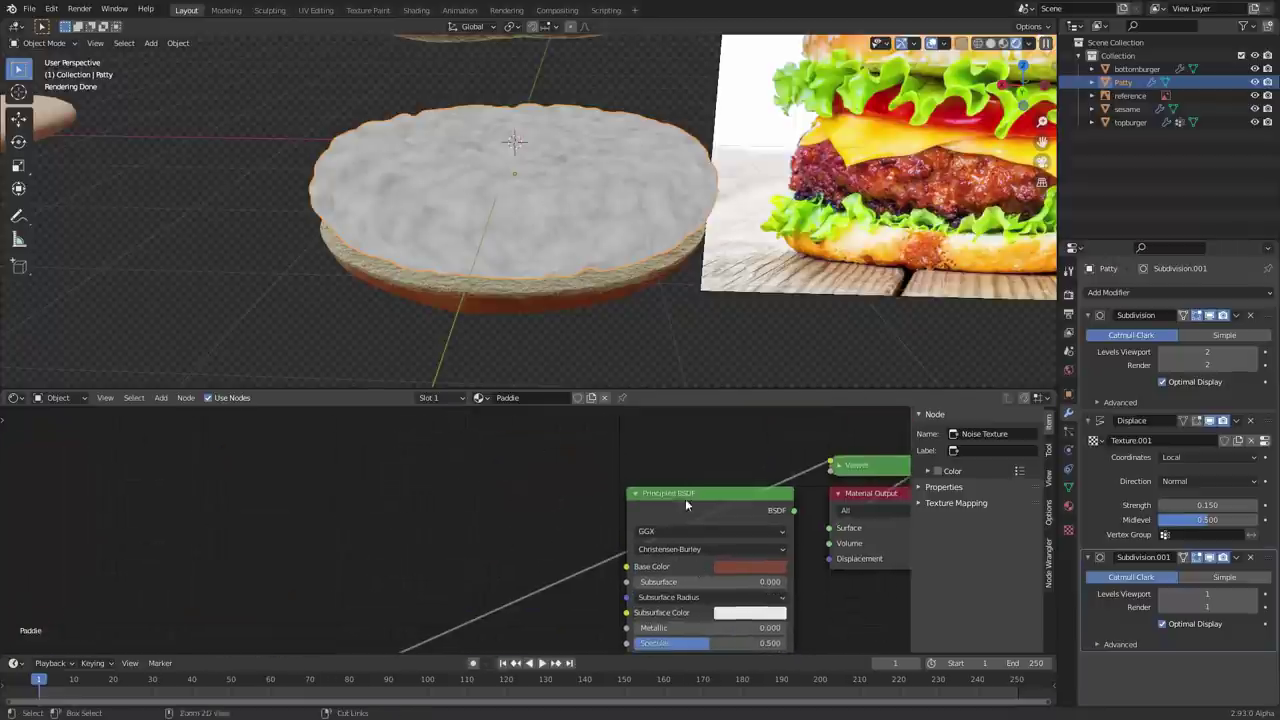
left_click(682, 494, "ctrl+shift")
middle_click_drag(520, 290, 517, 224)
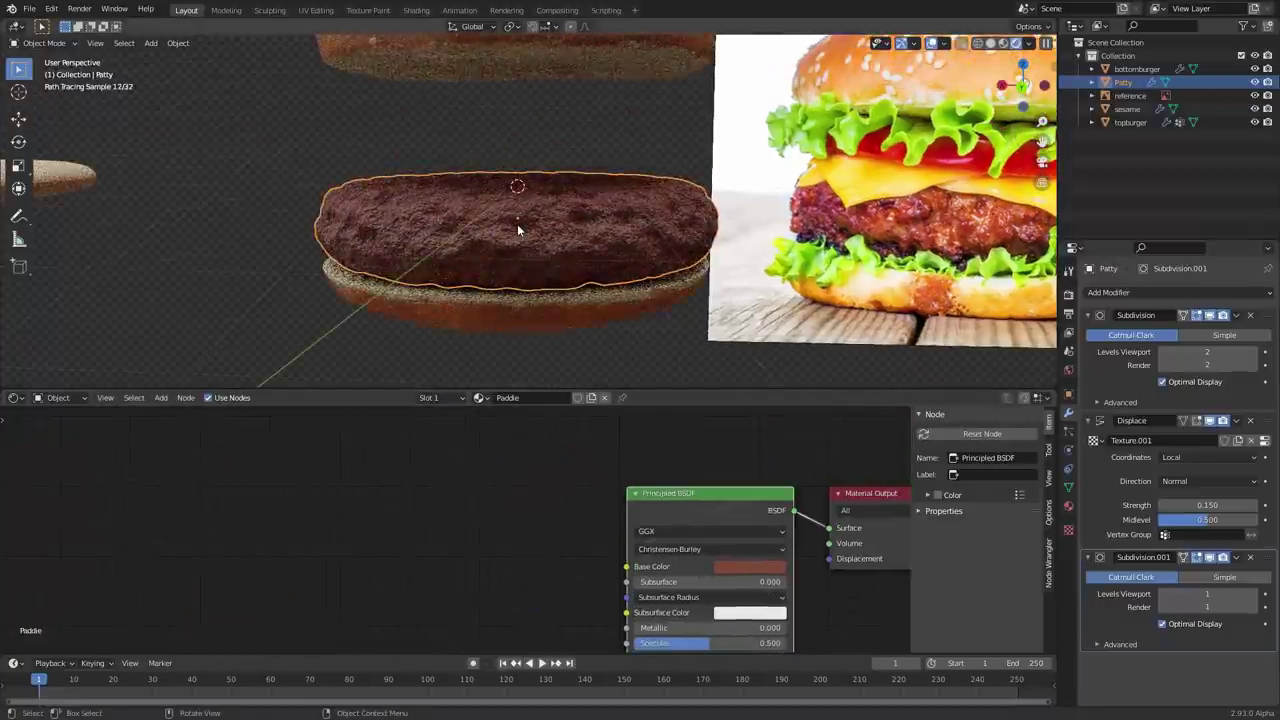
scroll(226, 255, "down", 3)
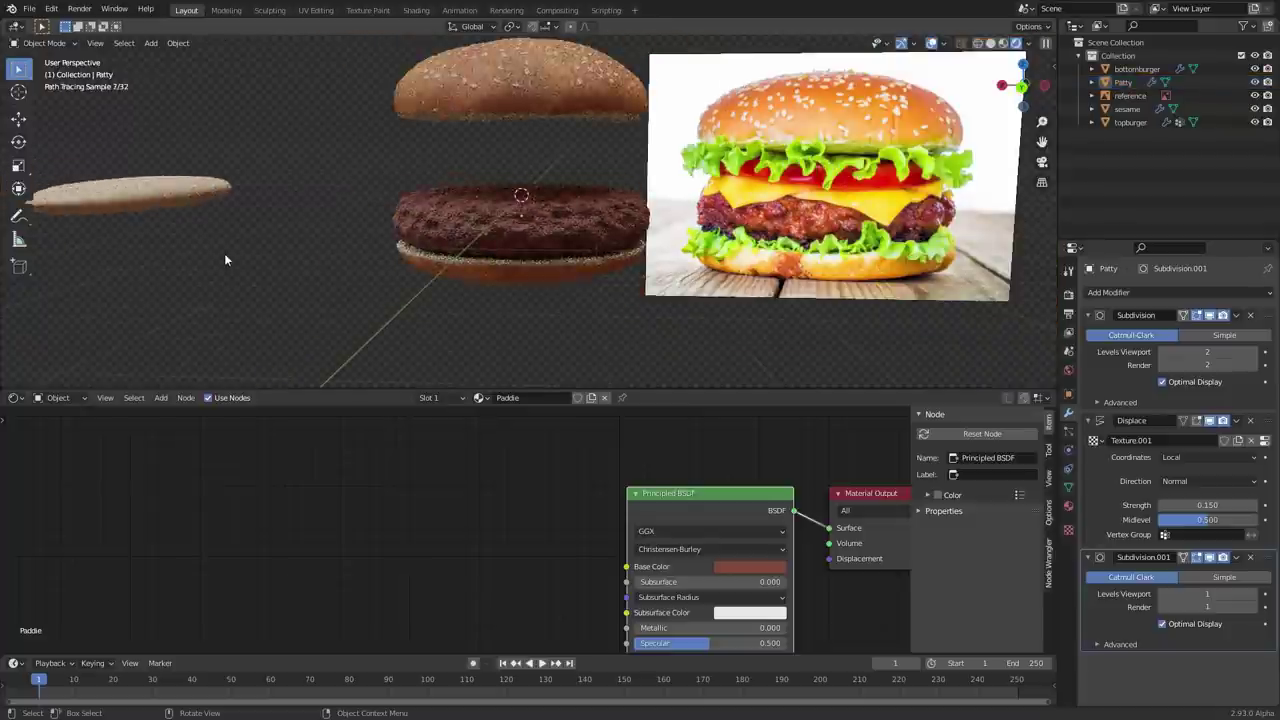
left_click(482, 206)
scroll(480, 530, "down", 5, "shift")
scroll(480, 530, "left", 2, "ctrl")
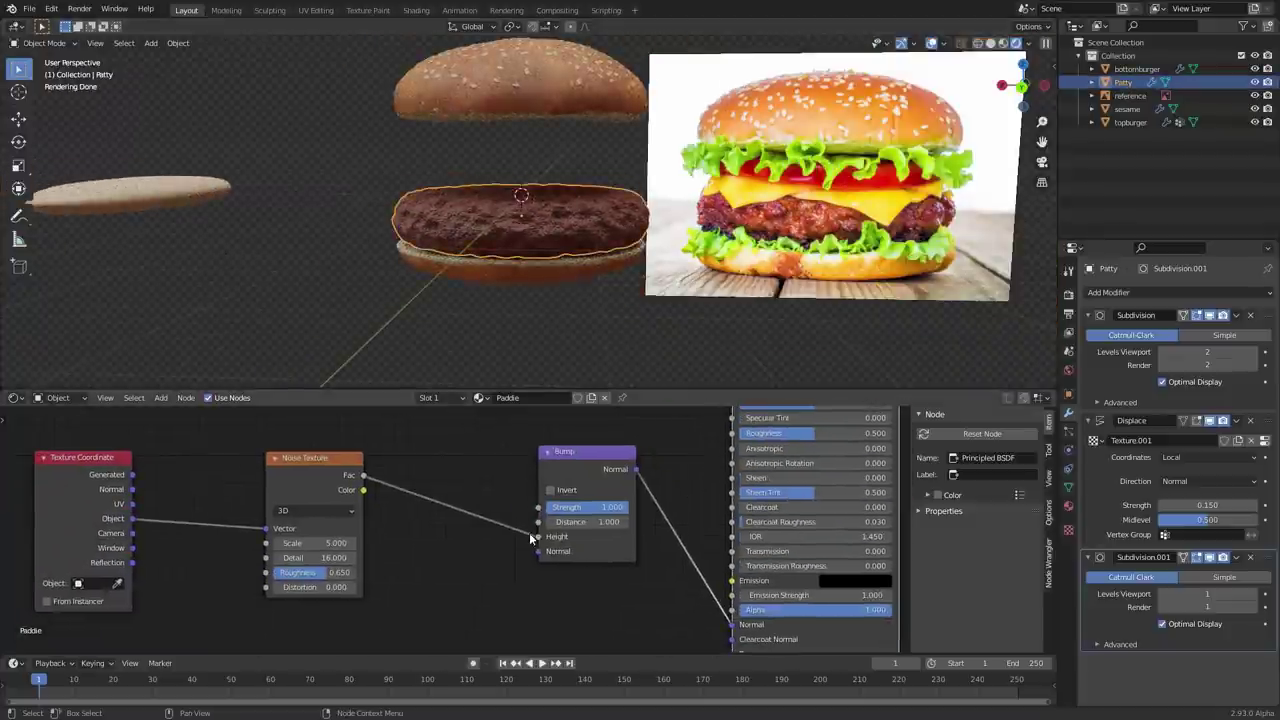
scroll(583, 512, "up", 2)
scroll(583, 512, "up", 1)
left_click(621, 500)
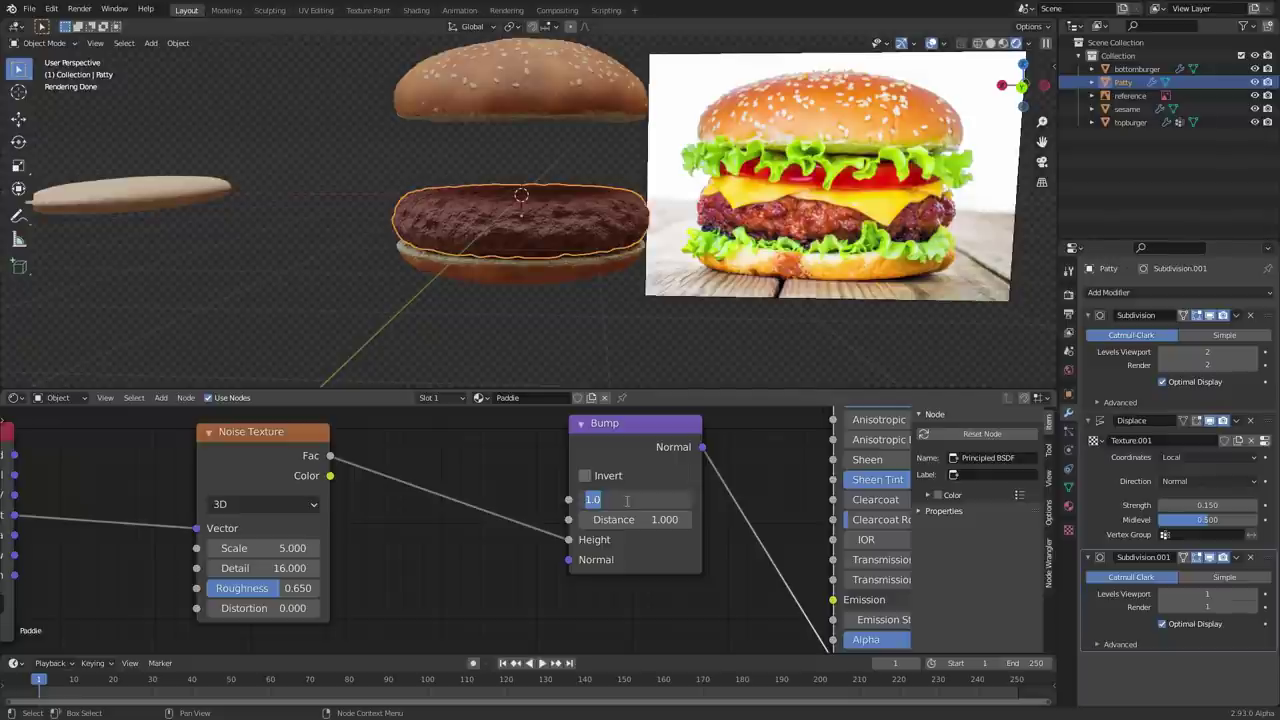
type("0.5")
key("Return")
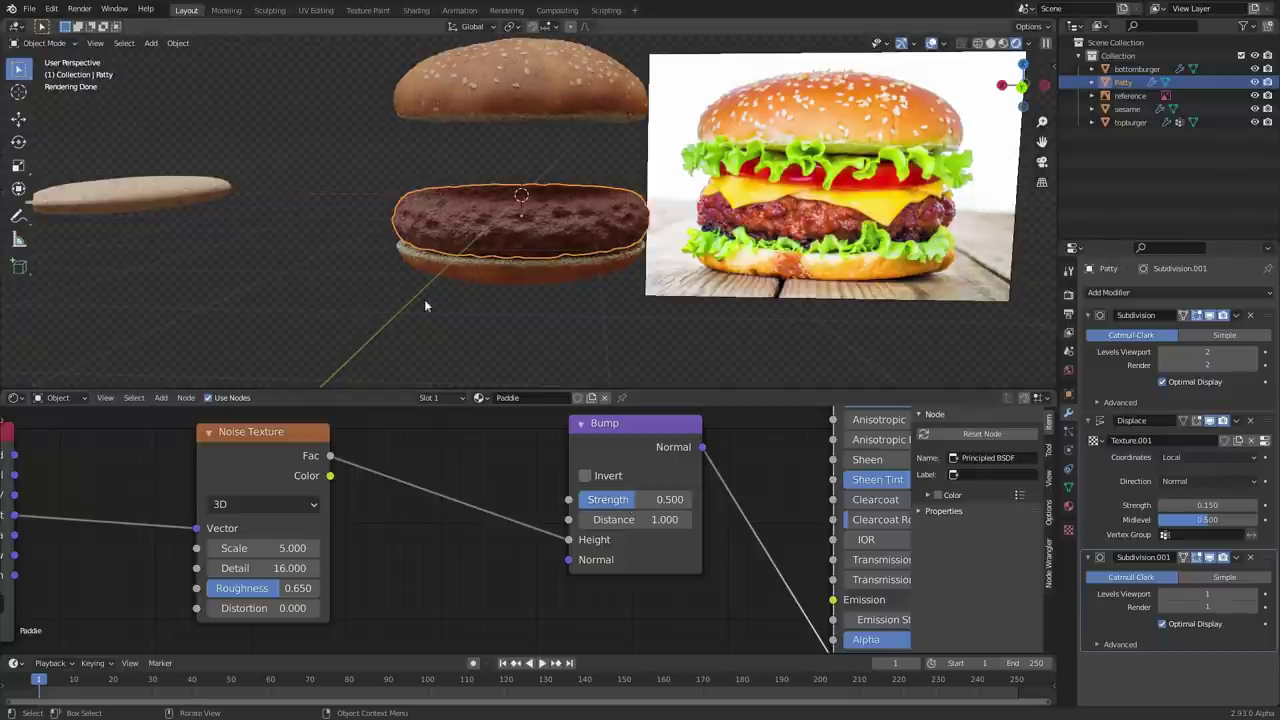
- Try Noise Texture Scale values 1 and 10, then settle back on 5
left_click(349, 303)
right_click_drag(748, 560, 766, 429, "ctrl")
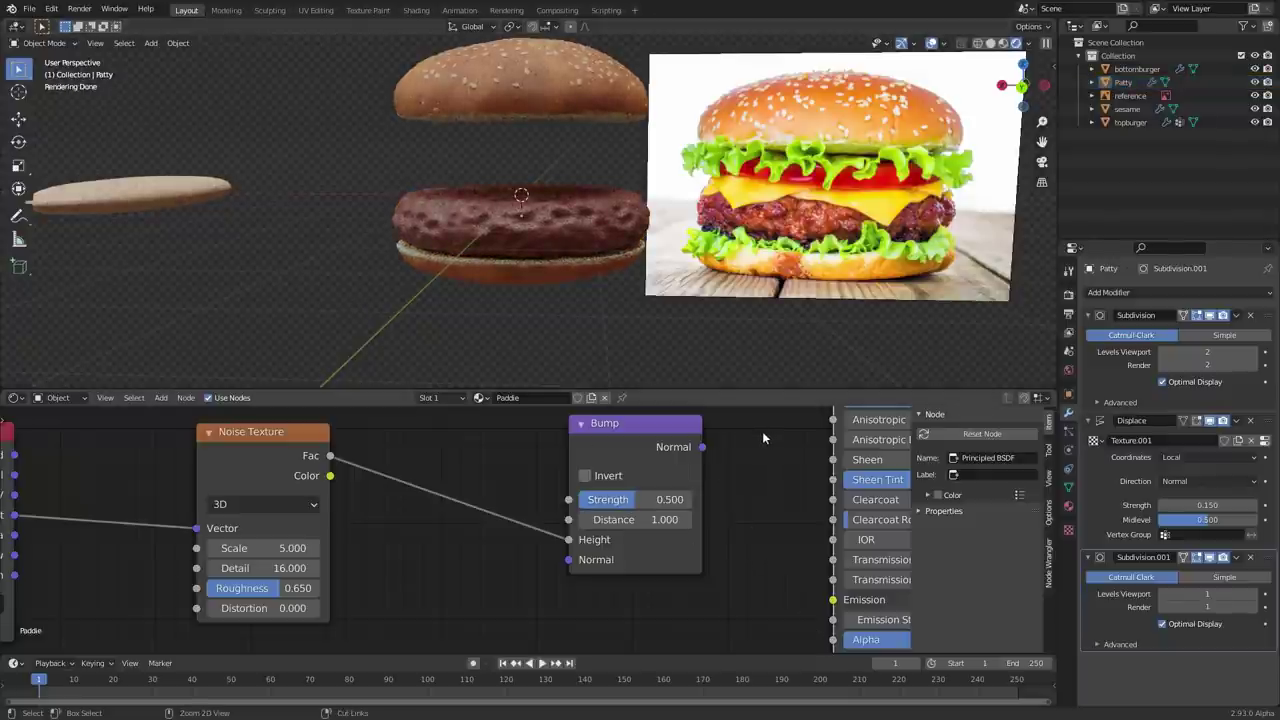
key("ctrl+z")
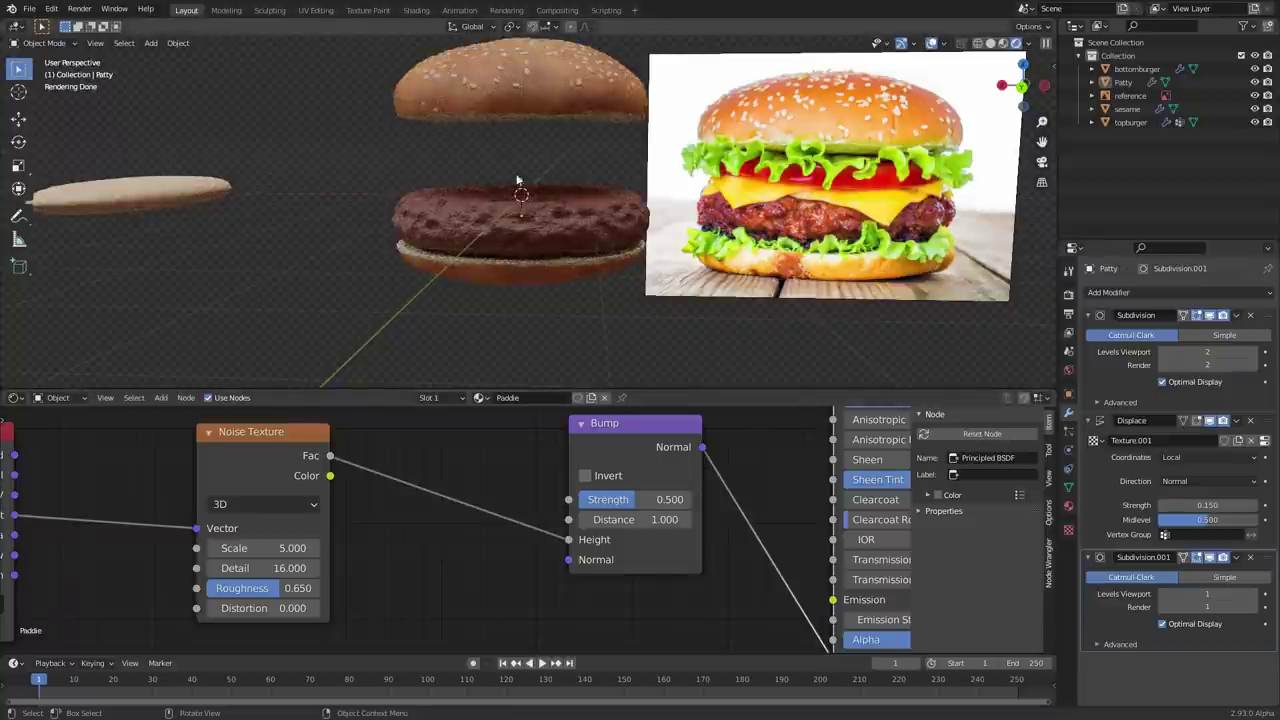
left_click(262, 548)
type("1")
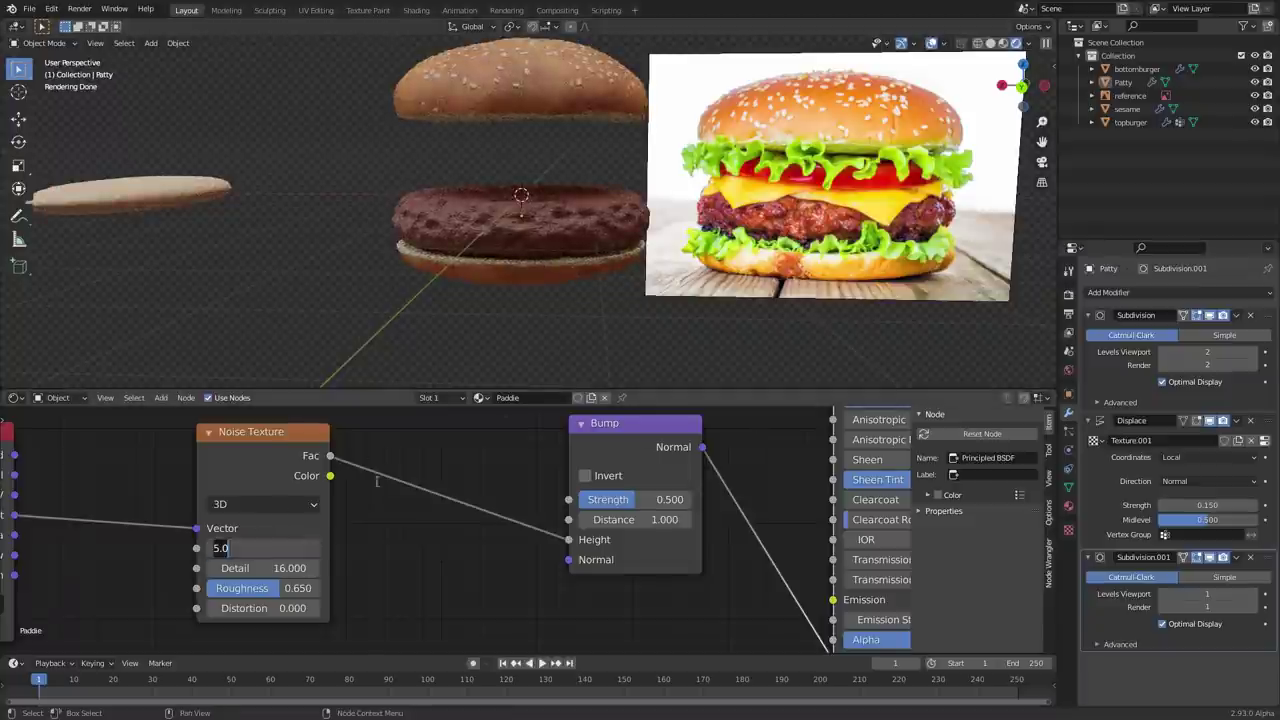
key("Return")
scroll(520, 210, "up", 3)
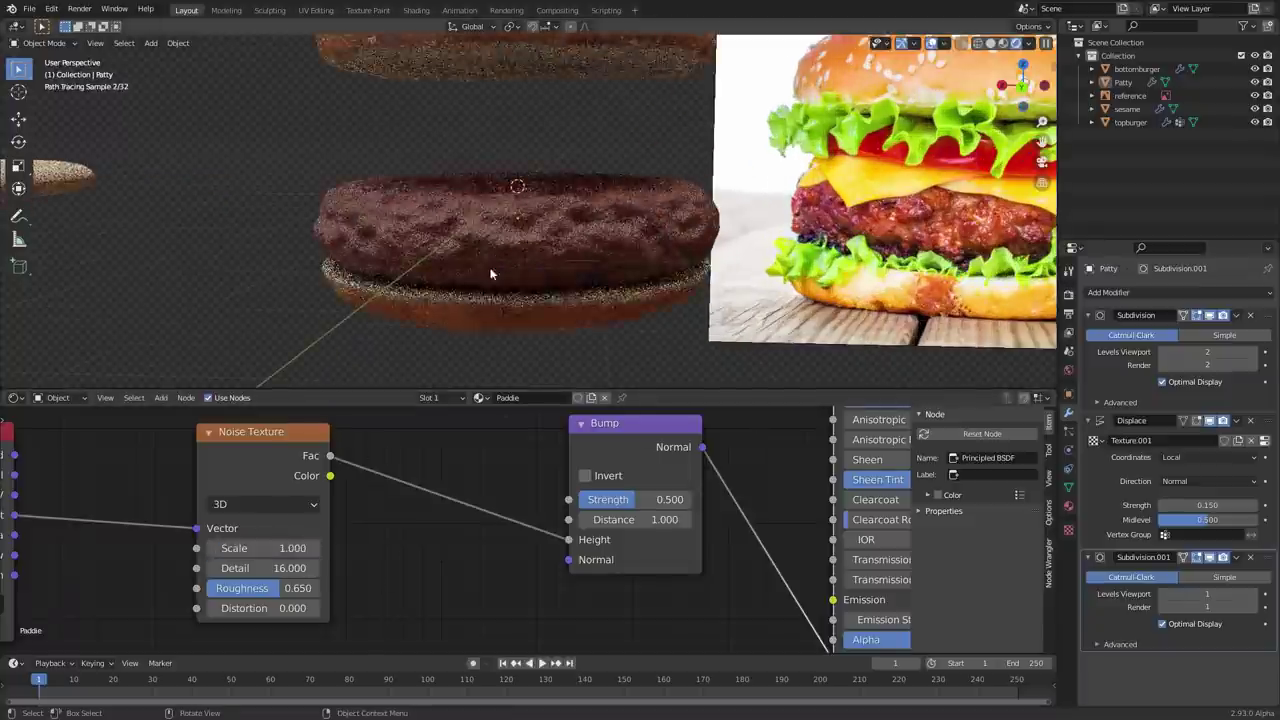
left_click(265, 548)
type("0")
key("Return")
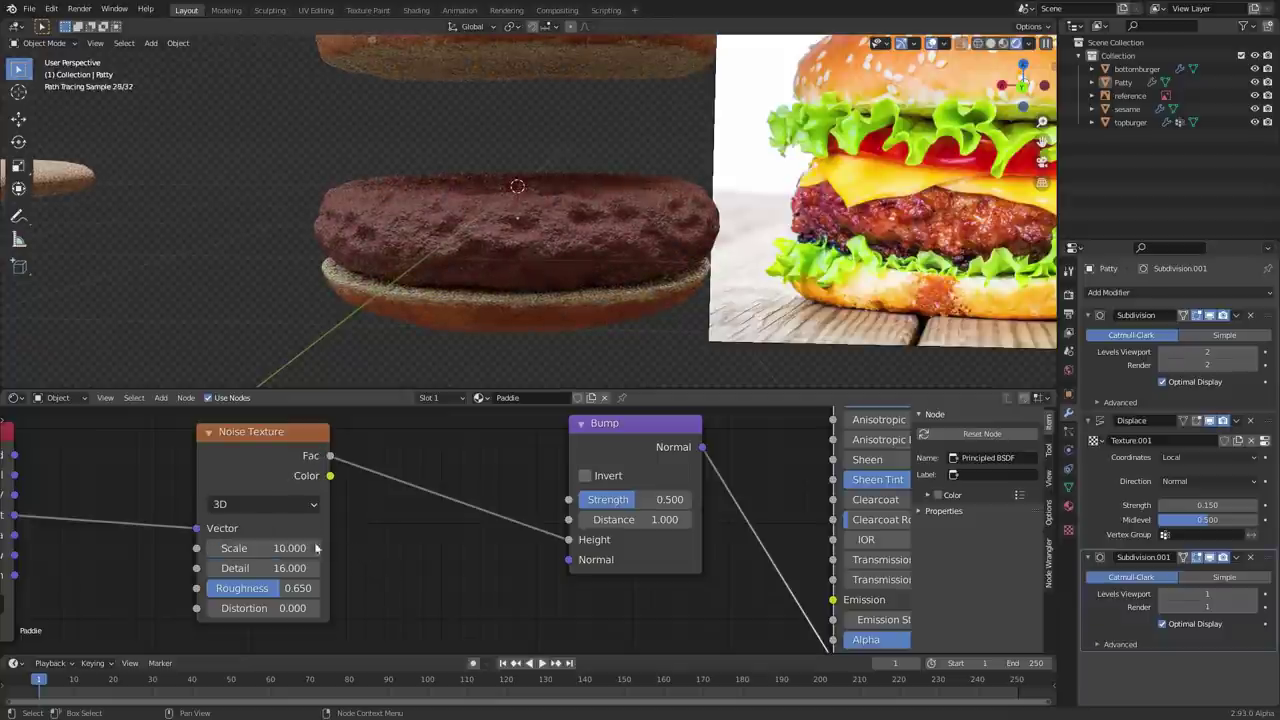
left_click(276, 548)
type("5")
key("Return")
- Look down on the bumpy patty and save hamburger.blend
scroll(357, 228, "down", 3)
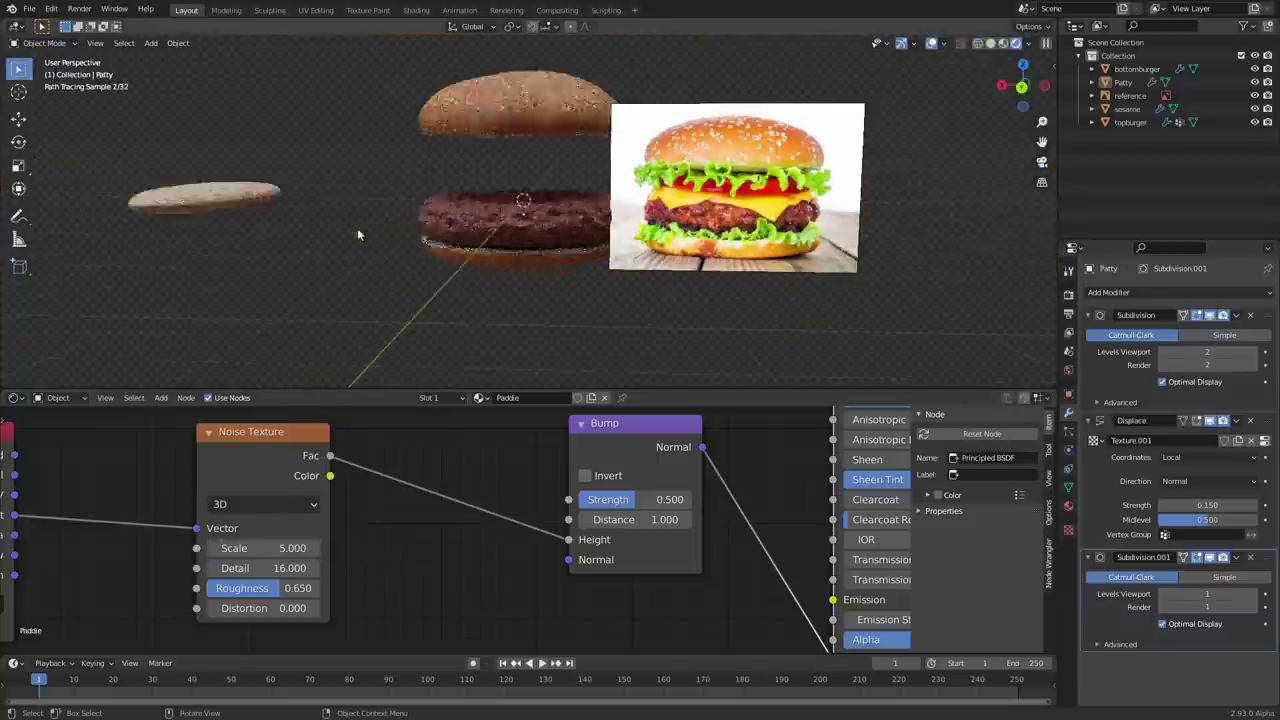
middle_click_drag(457, 211, 510, 210)
scroll(518, 210, "up", 2)
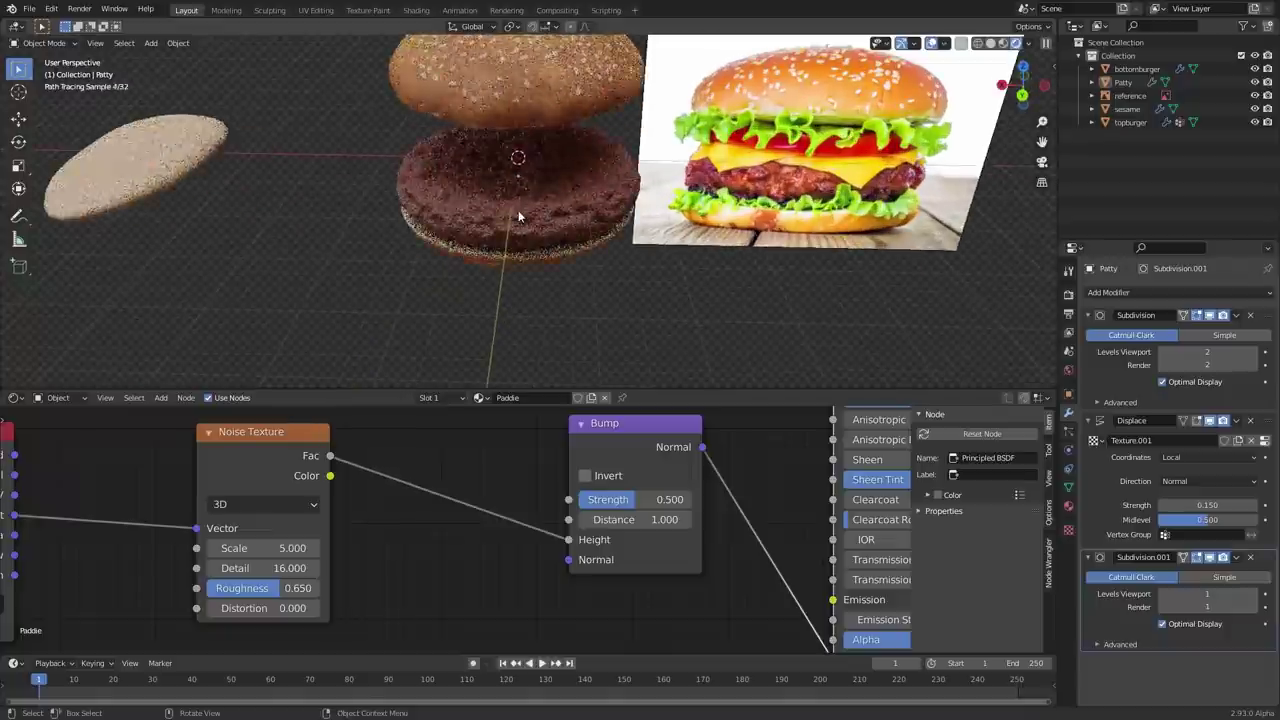
key("ctrl+s")
- Compare the patty with the reference burger photo, then frame the whole node tree
scroll(522, 215, "up", 2)
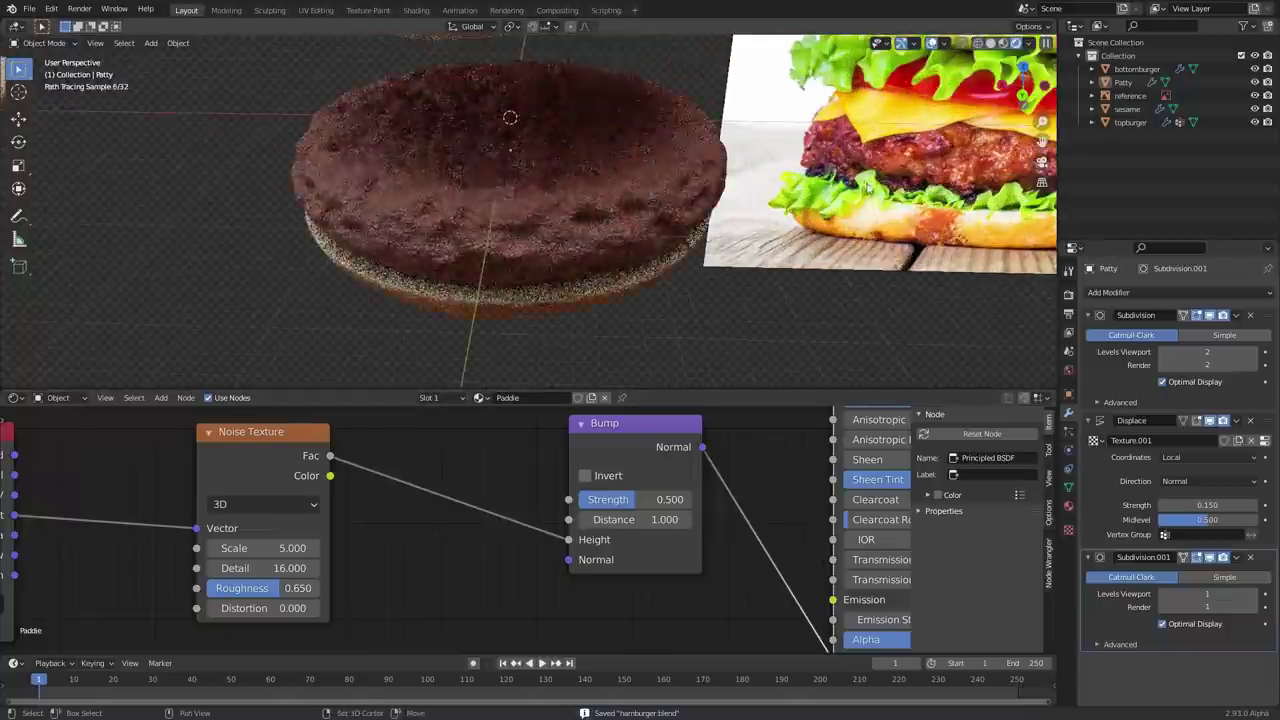
middle_click_drag(903, 182, 617, 230, "shift")
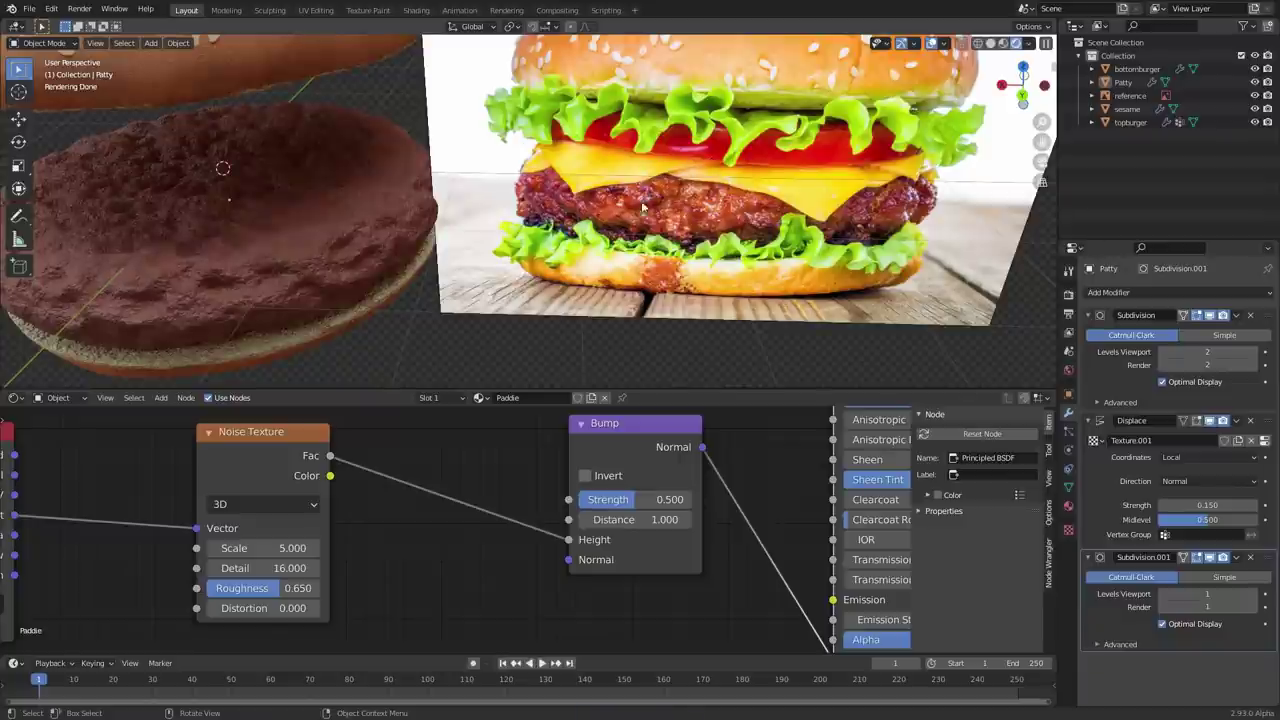
scroll(643, 207, "up", 5)
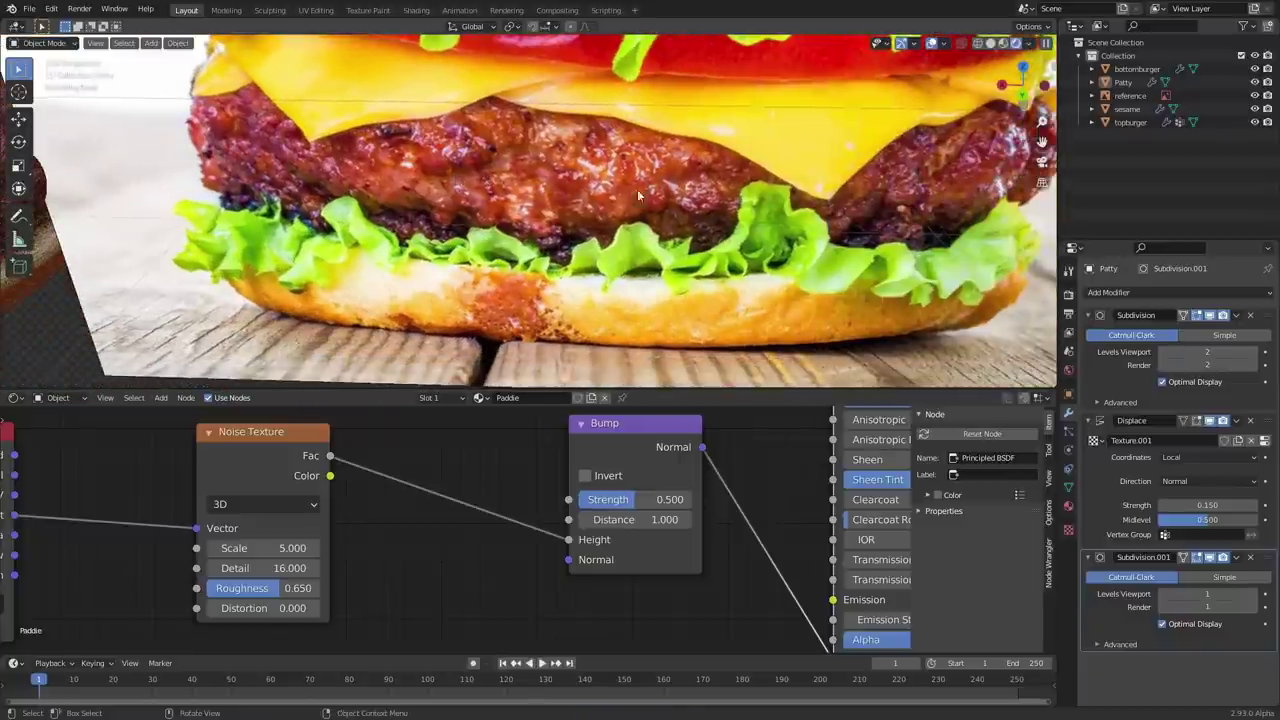
scroll(625, 162, "up", 2)
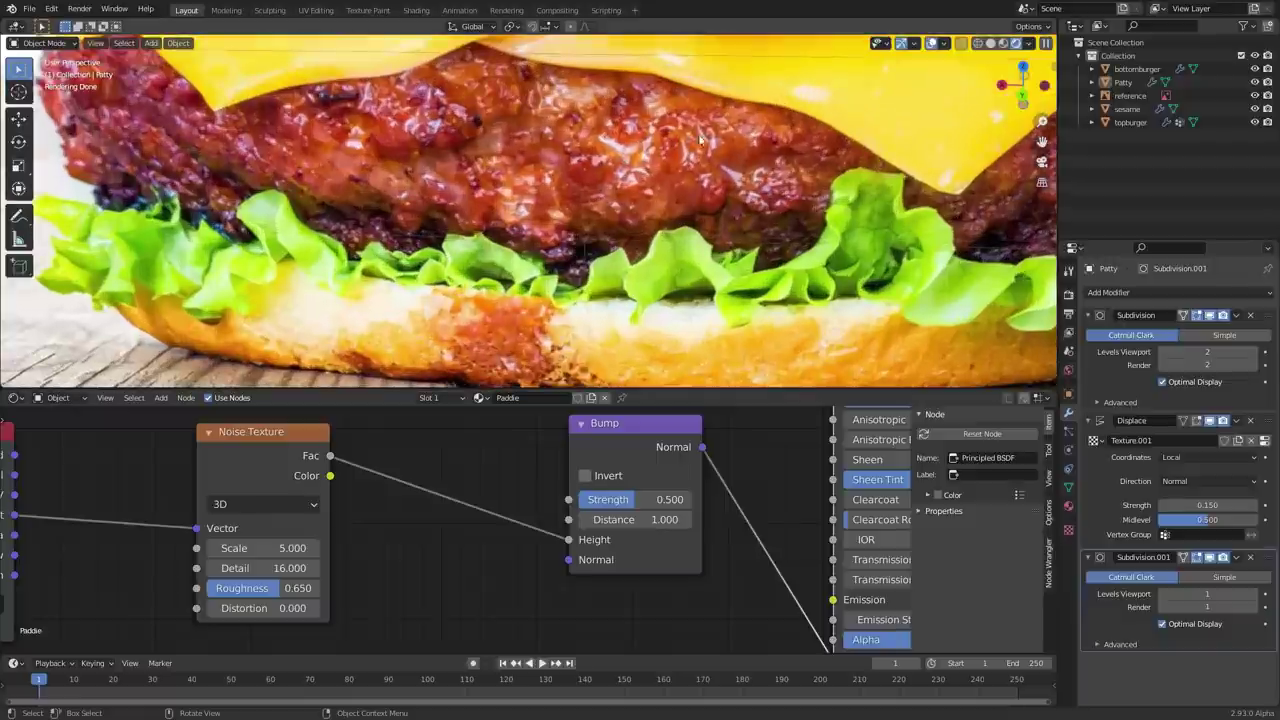
scroll(657, 142, "down", 8)
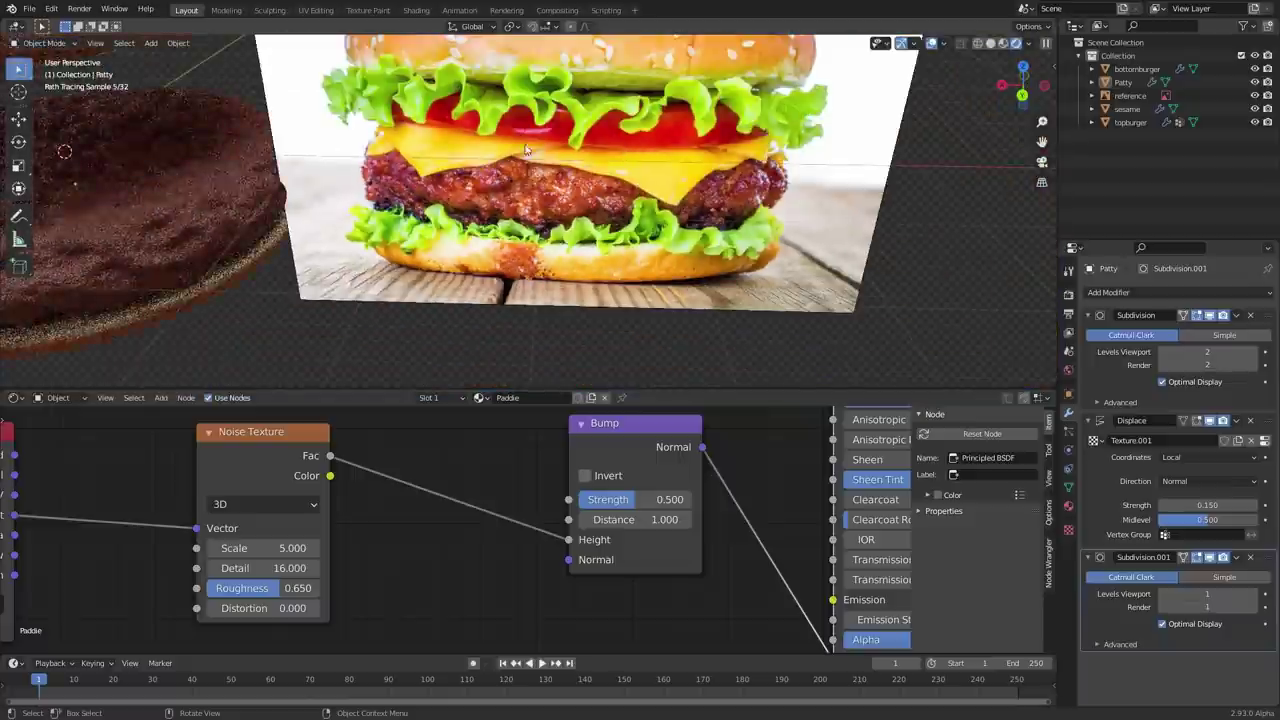
middle_click_drag(560, 472, 414, 591)
scroll(426, 535, "down", 4)
- Duplicate the Noise Texture, feed it Texture Coordinate Object, and preview it on the patty
middle_click_drag(426, 537, 446, 553)
left_click(376, 605)
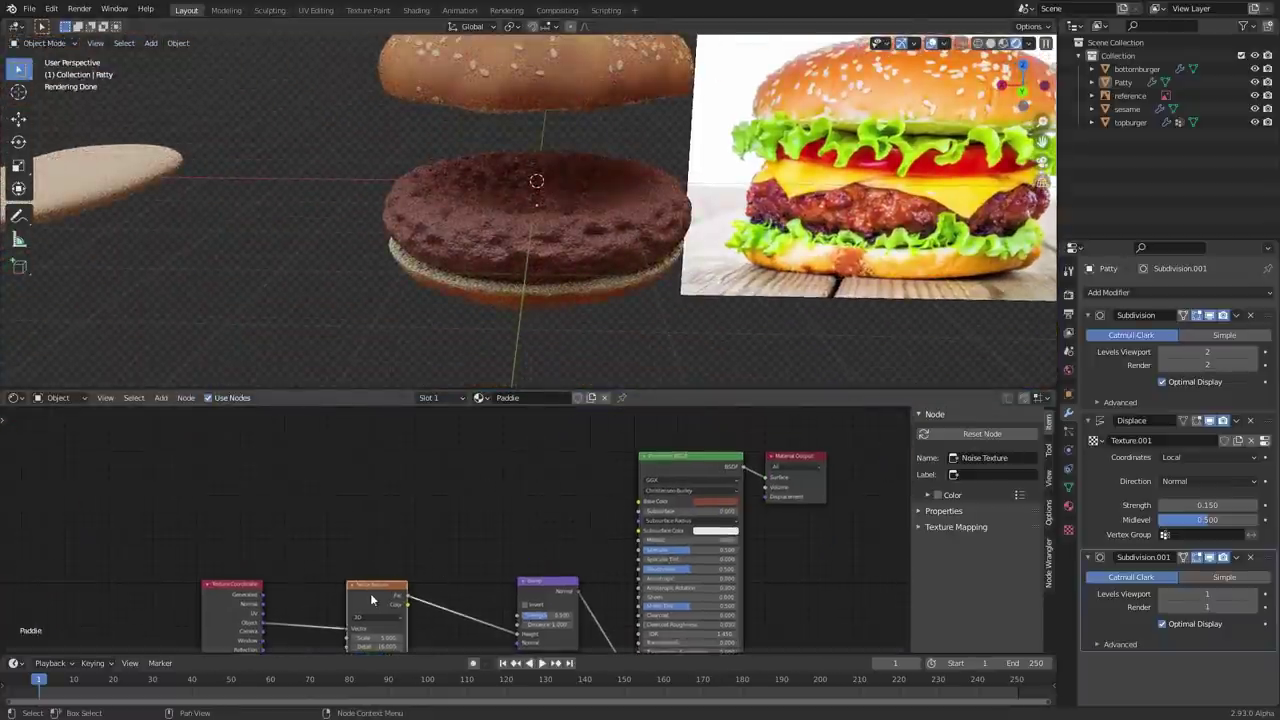
key("shift+d")
left_click(364, 458)
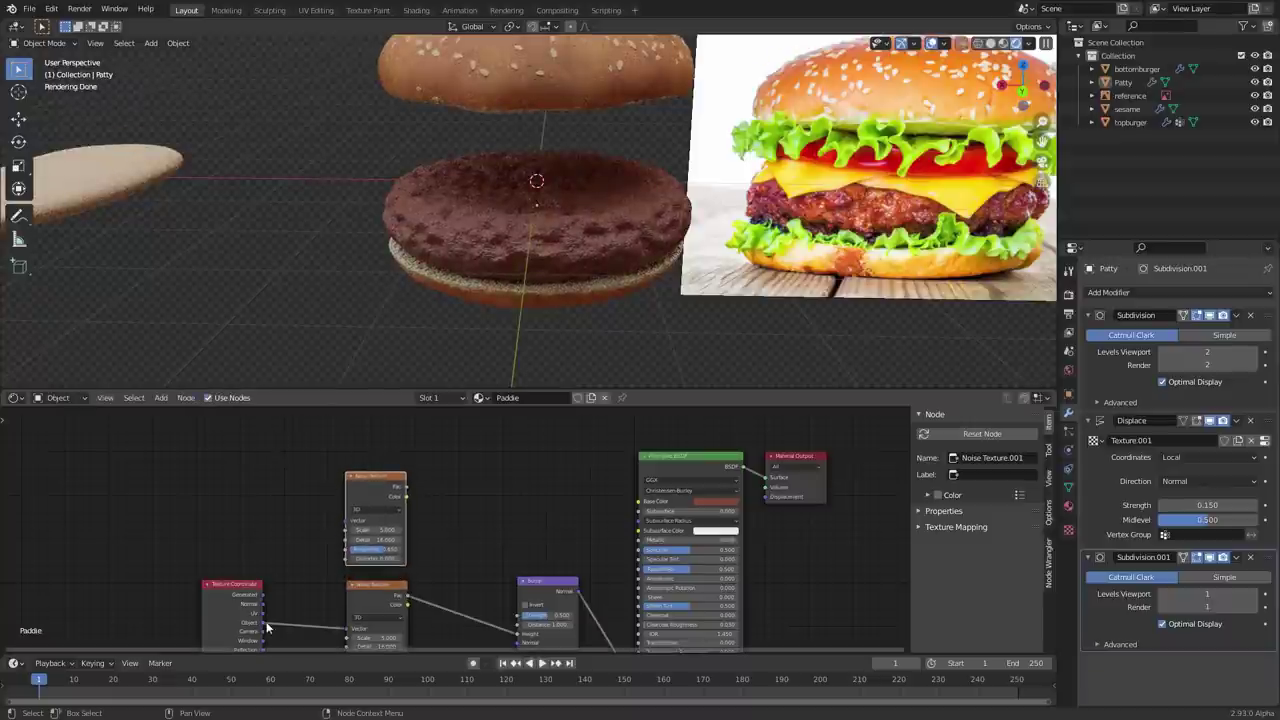
left_click_drag(263, 622, 347, 521)
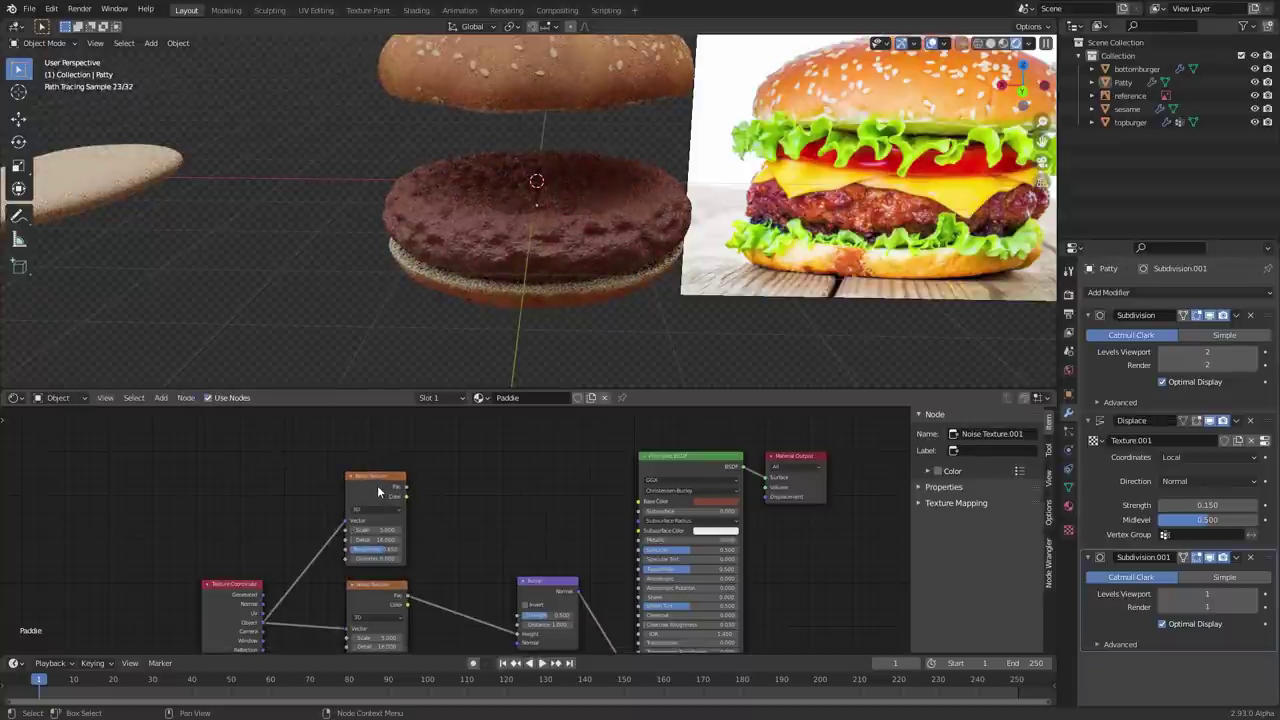
left_click(378, 492, "ctrl+shift")
- Switch the new Noise Texture to 4D and raise its W to 4.4
scroll(376, 536, "up", 2)
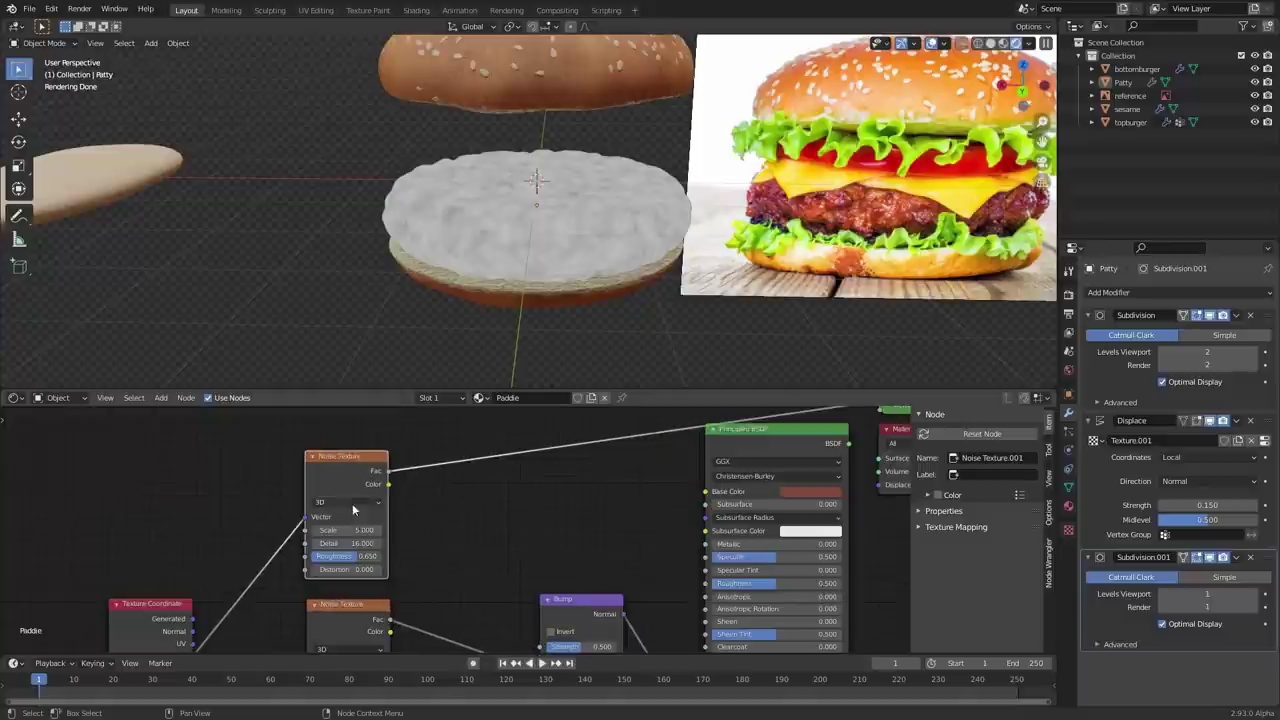
left_click(350, 502)
left_click(325, 554)
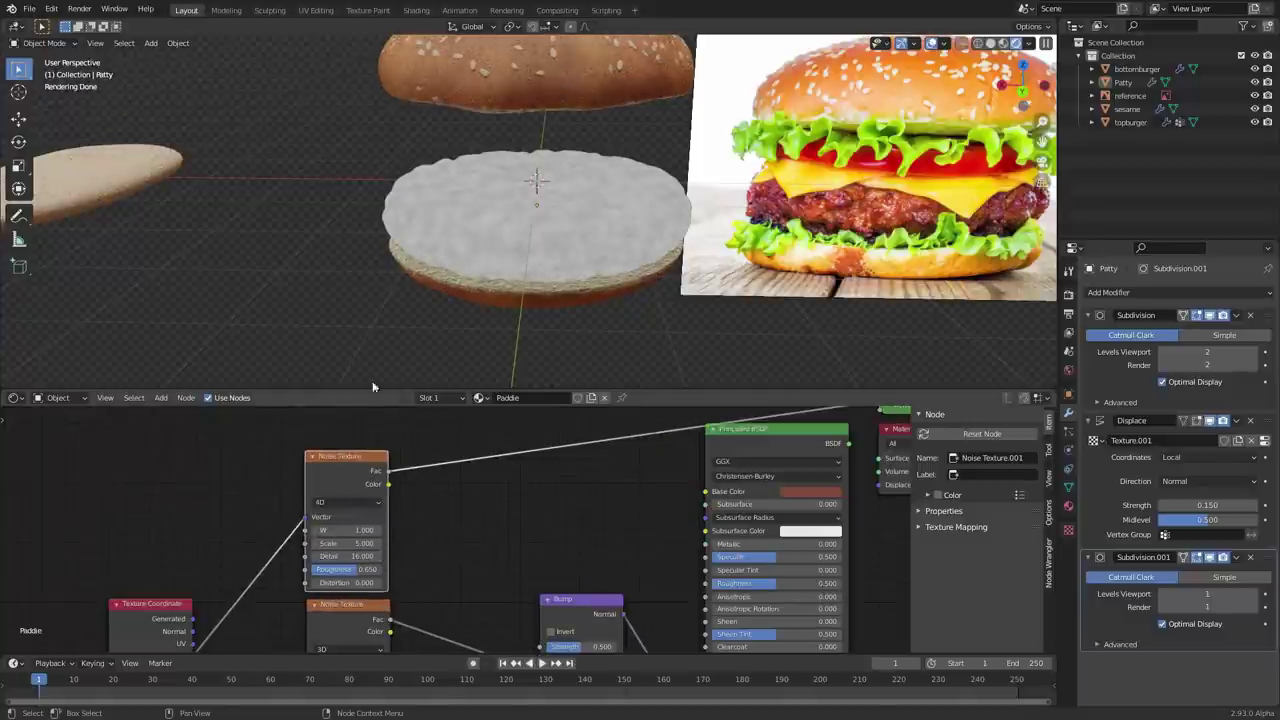
middle_click_drag(505, 541, 473, 517)
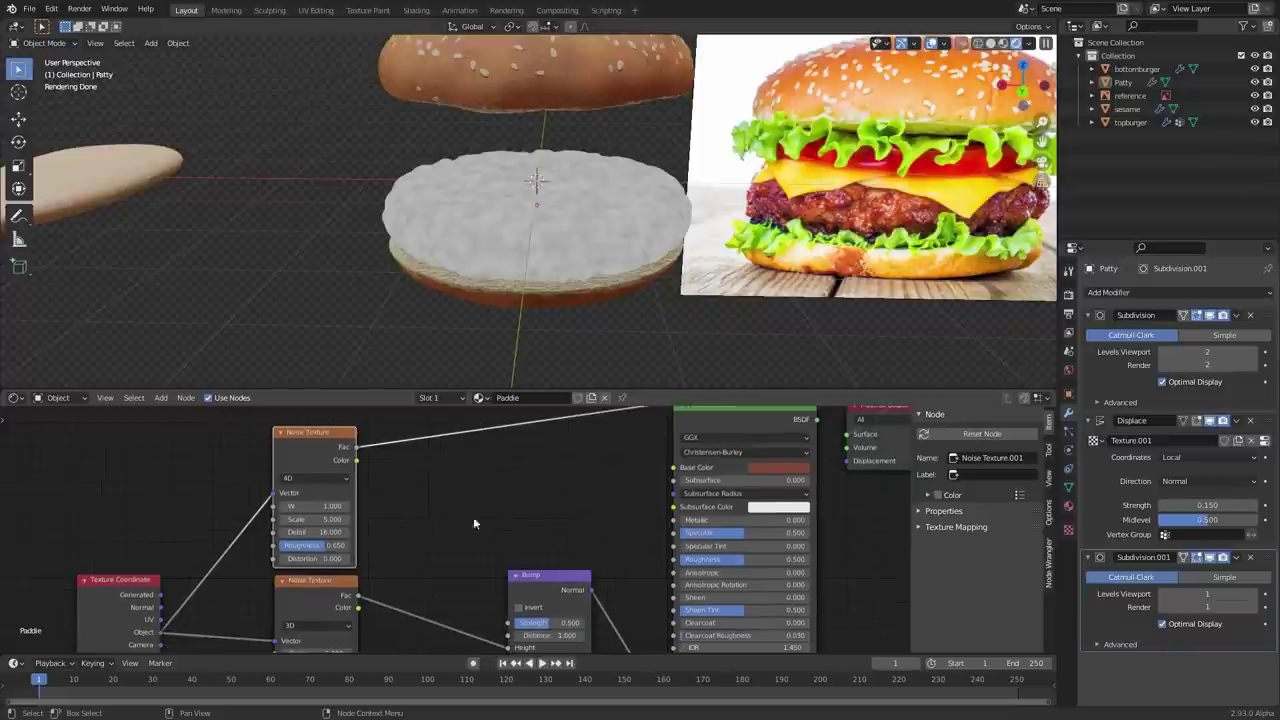
middle_click_drag(318, 464, 485, 505)
scroll(470, 515, "up", 3)
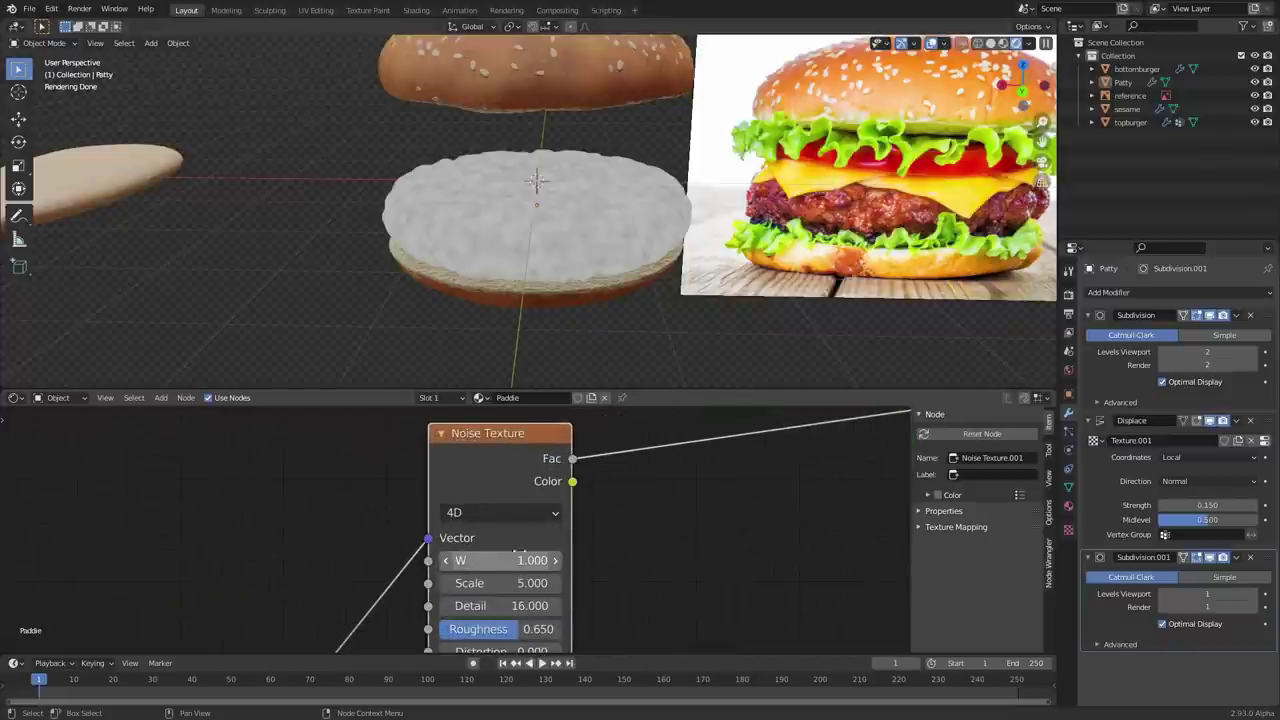
left_click_drag(481, 547, 500, 547)
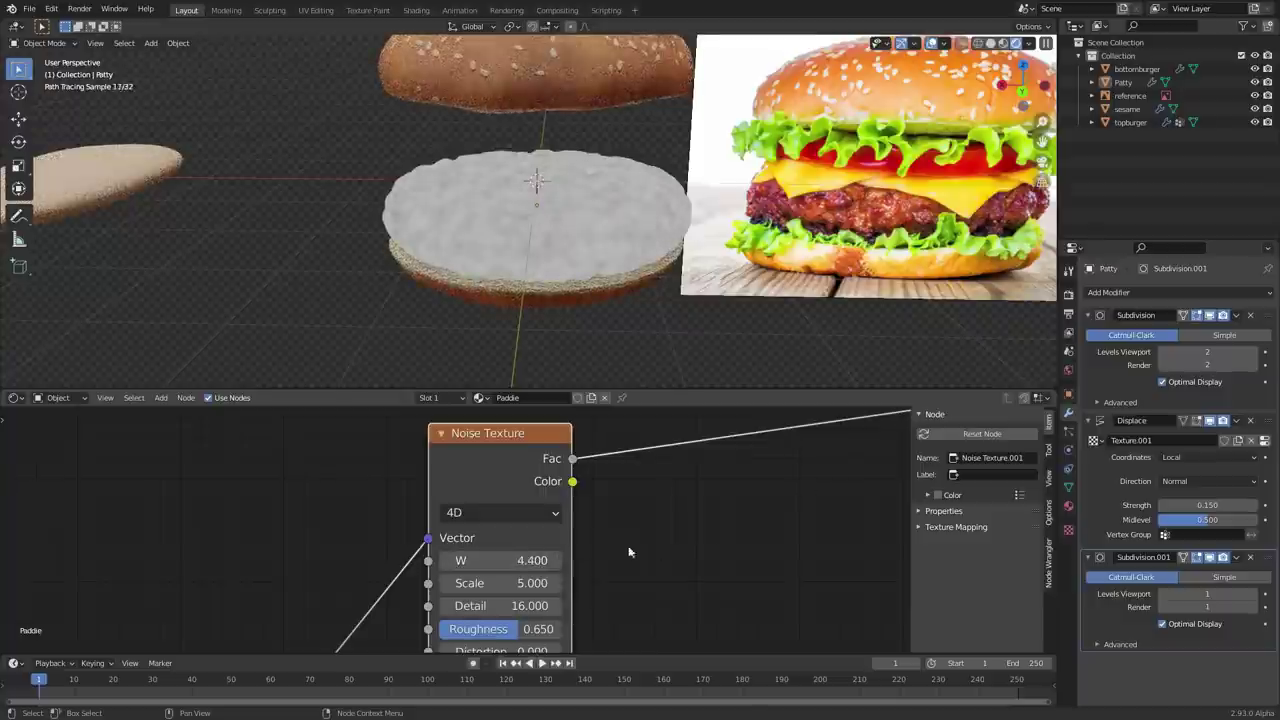
middle_click_drag(677, 533, 500, 517)
scroll(648, 462, "down", 4)
middle_click_drag(648, 462, 584, 466)
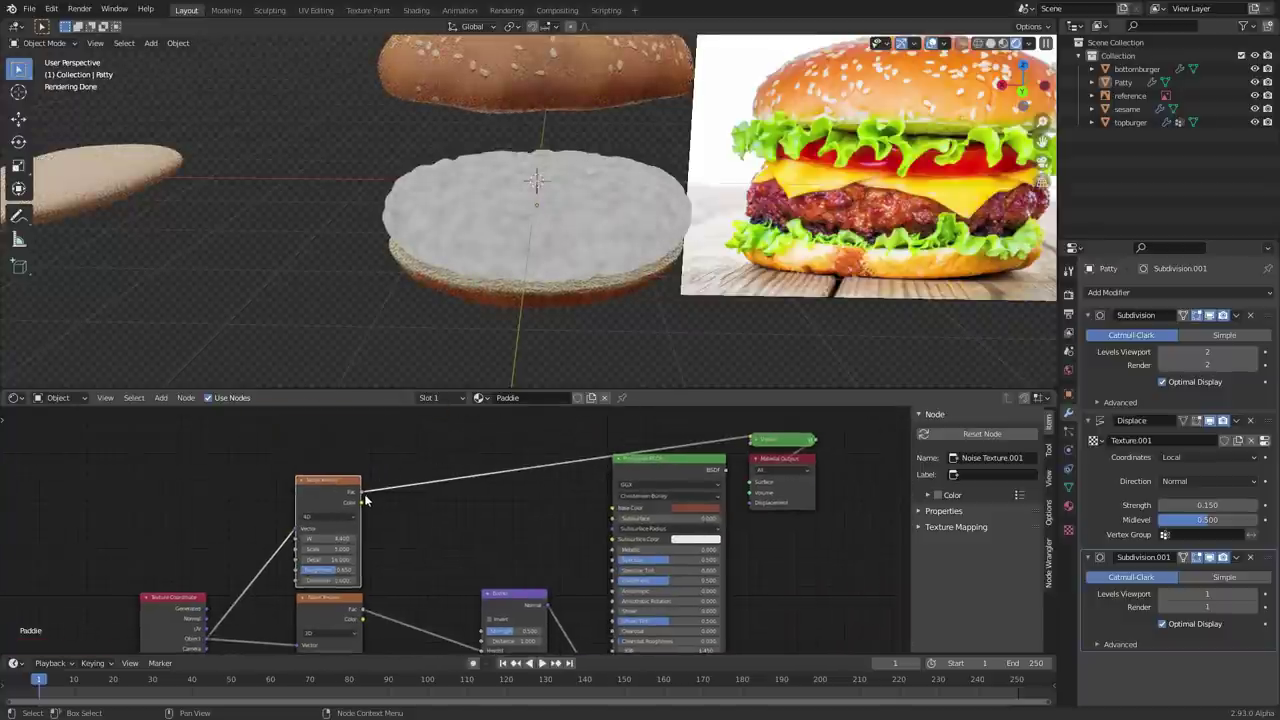
scroll(470, 500, "up", 3)
- Add a MixRGB node with the shader's reddish base colour as Color1, feeding Base Color
key("shift+a")
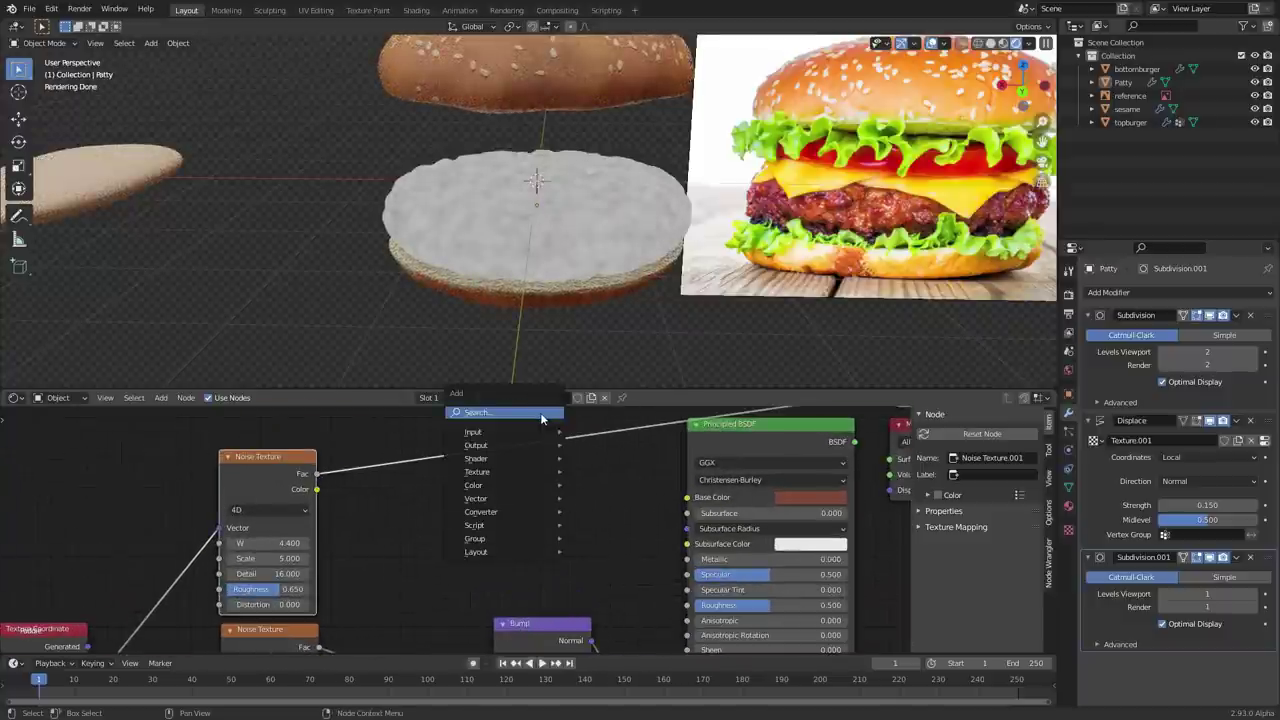
type("mix")
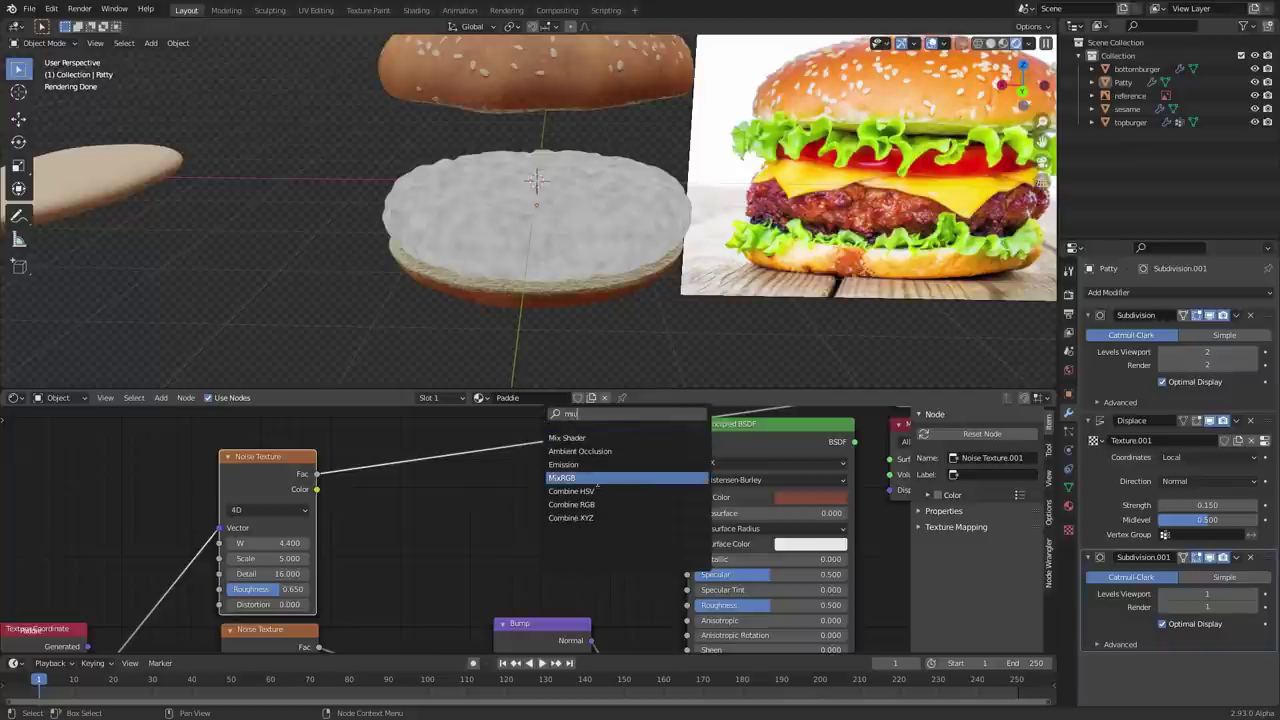
left_click(562, 477)
left_click(590, 520)
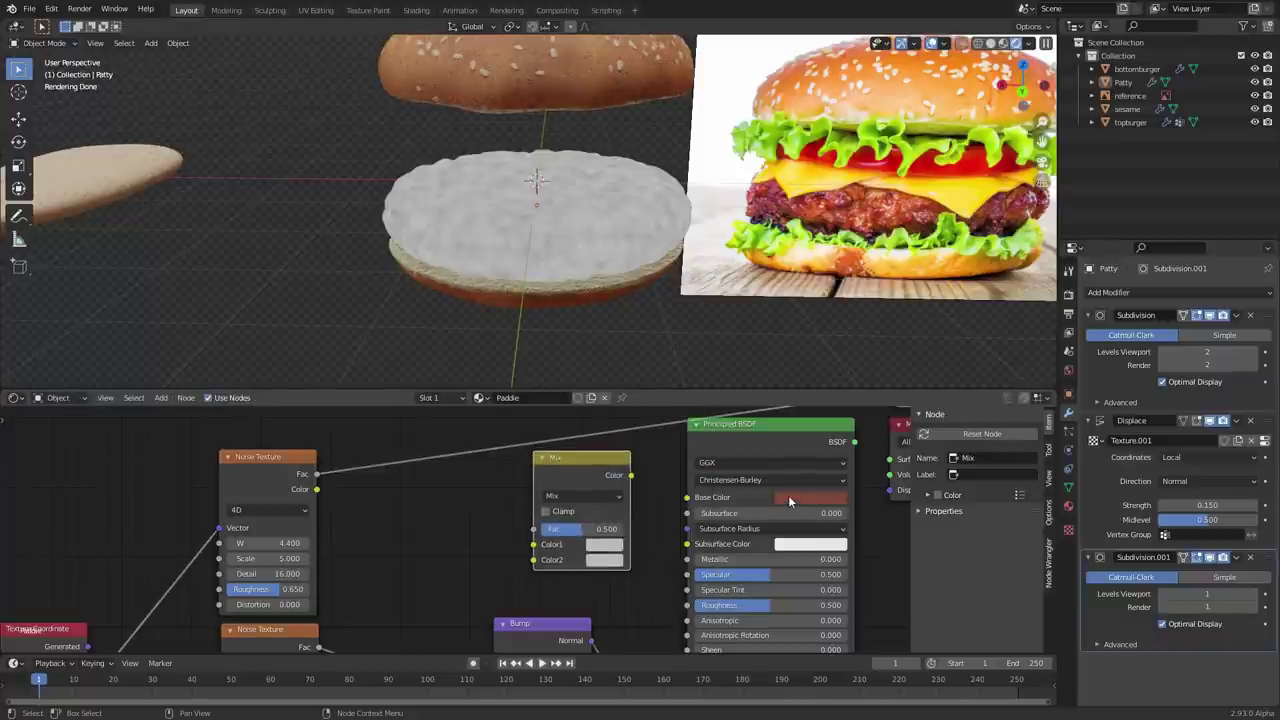
key("ctrl+c")
key("ctrl+v")
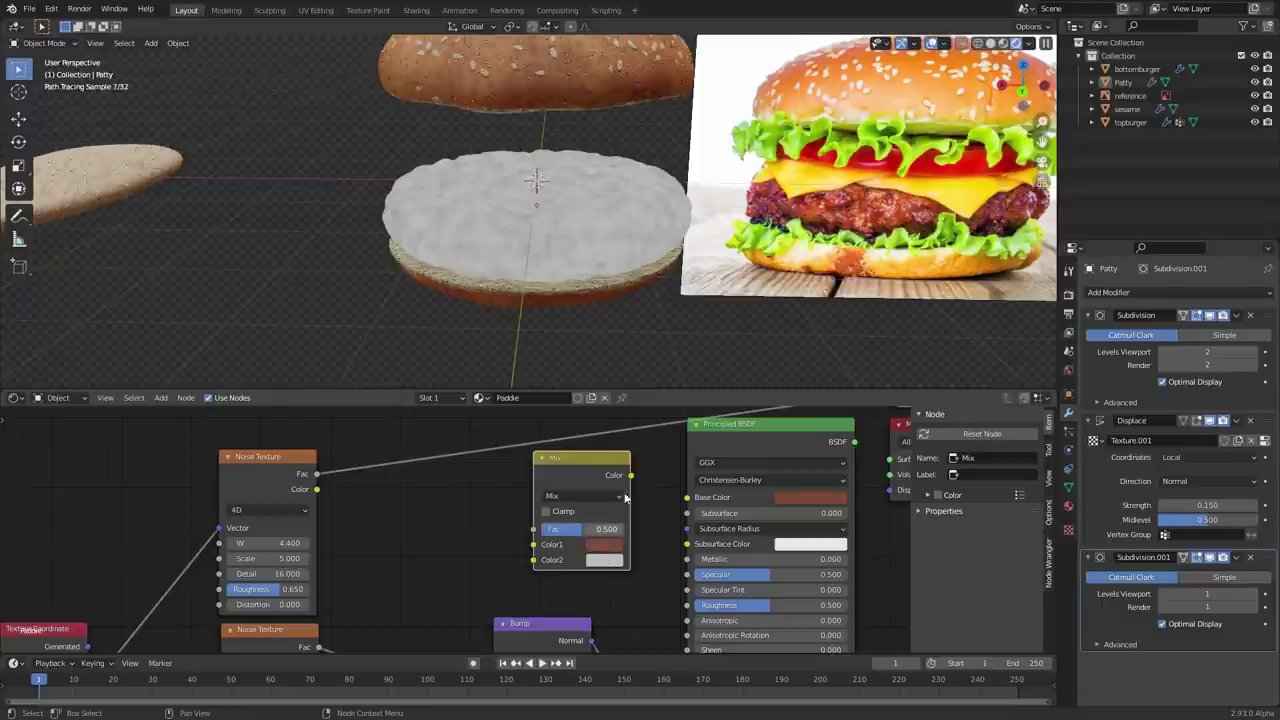
left_click_drag(631, 475, 687, 497)
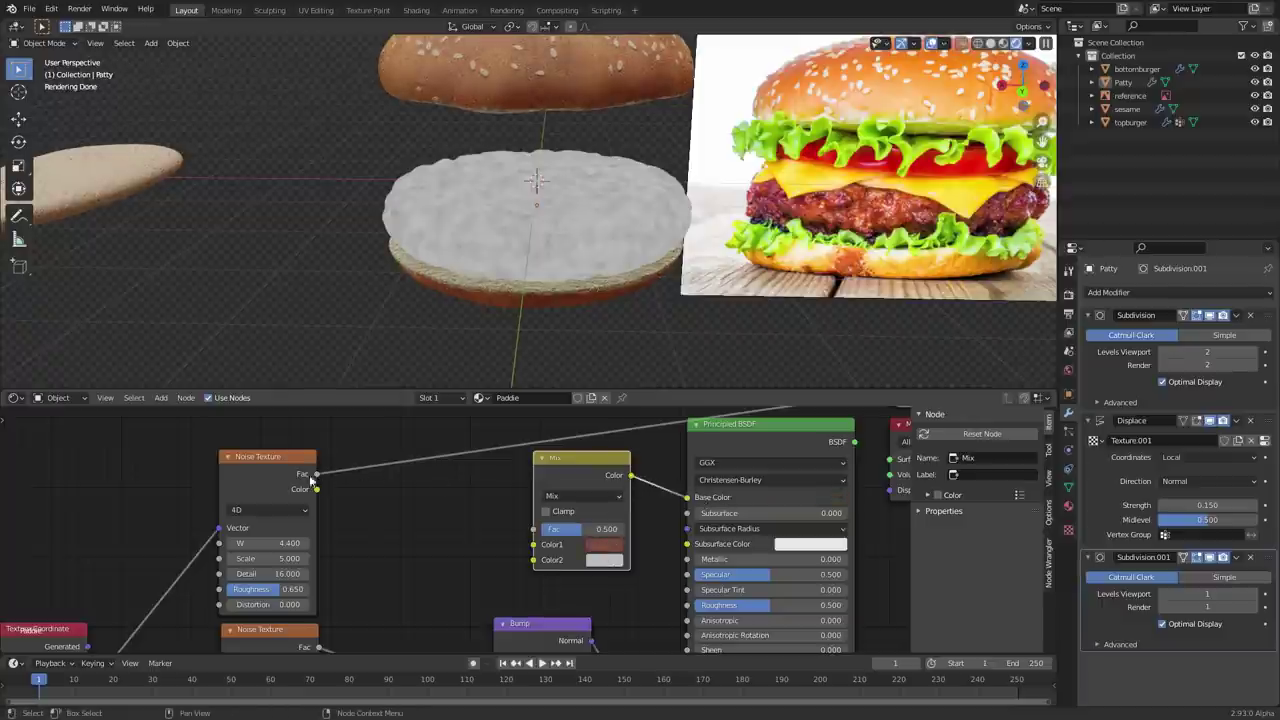
- Drive the mix Fac with the 4D noise, set Multiply with black Color2, and preview
mouse_move(545, 262)
middle_mouse_down()
mouse_move(533, 207)
mouse_move(529, 222)
middle_mouse_up()
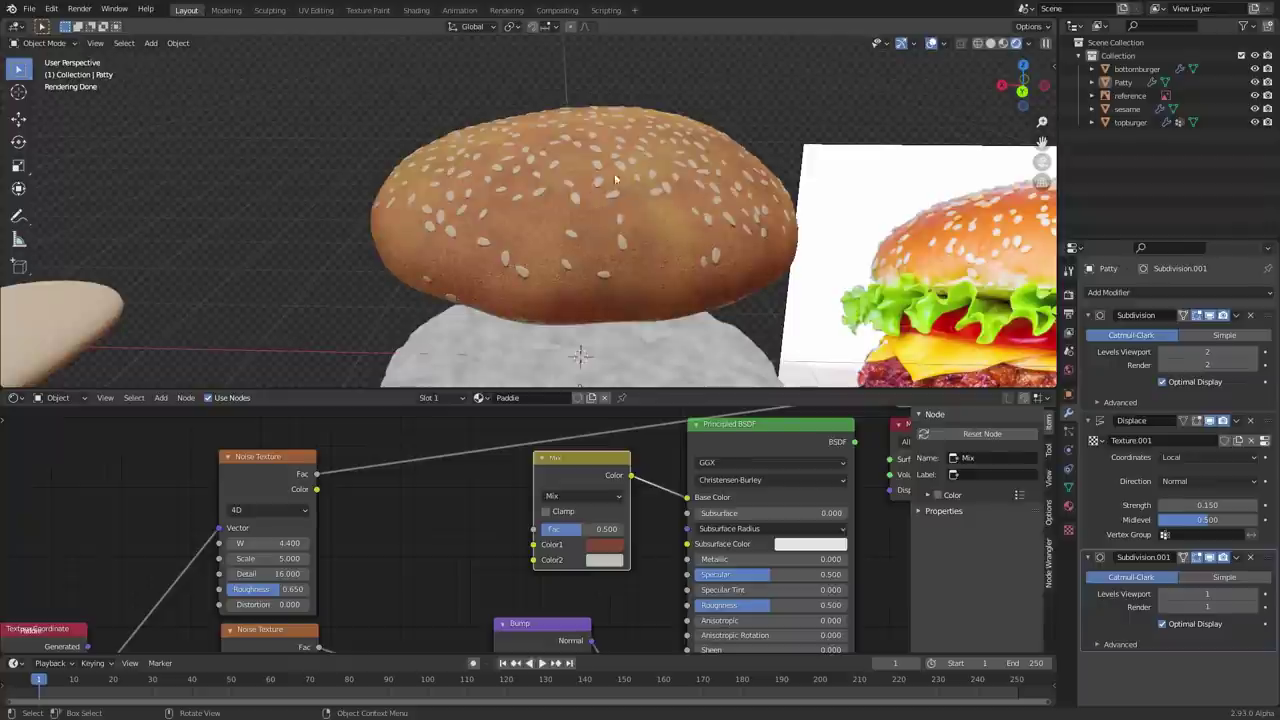
middle_click_drag(605, 305, 546, 137, "shift")
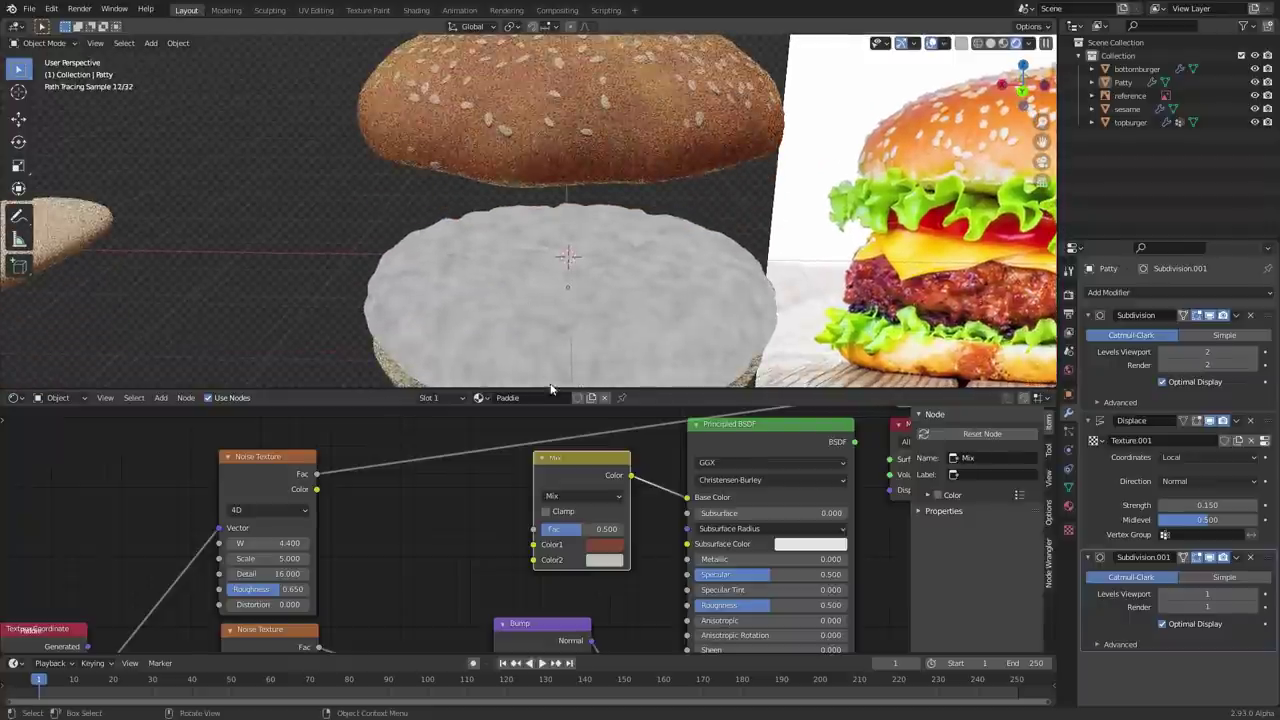
left_click_drag(318, 475, 534, 528)
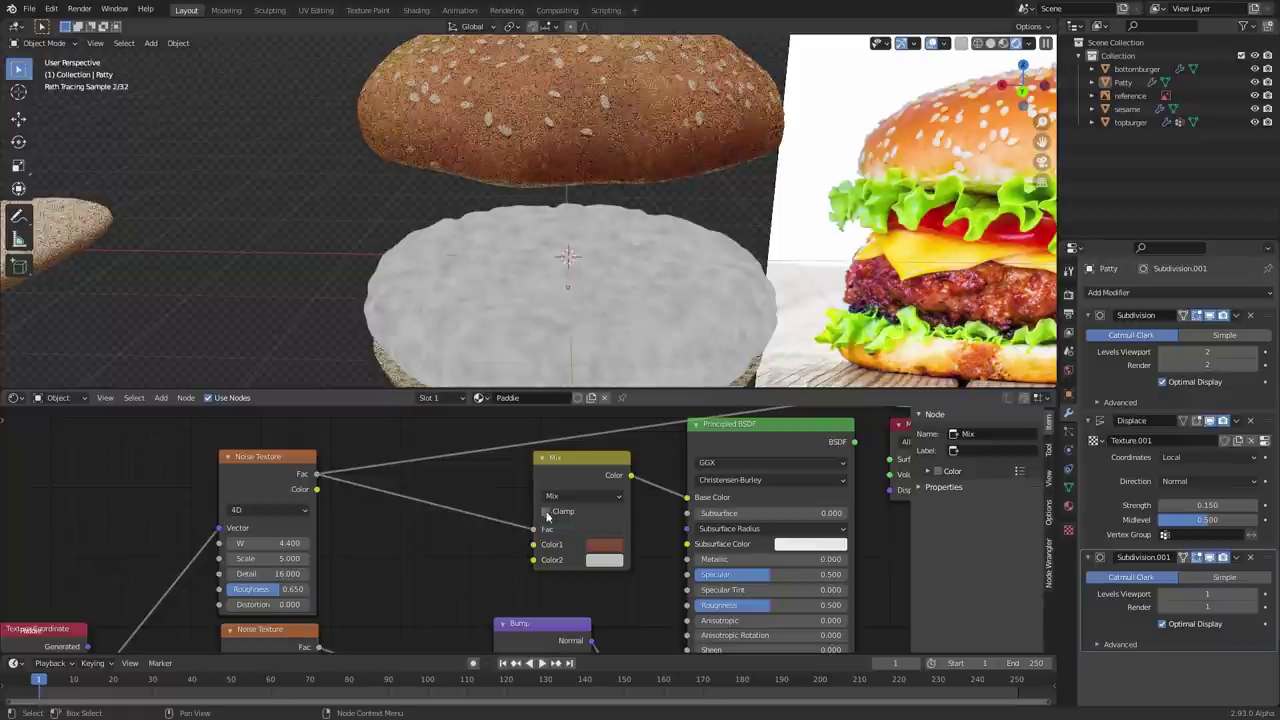
left_click(580, 496)
left_click(557, 443)
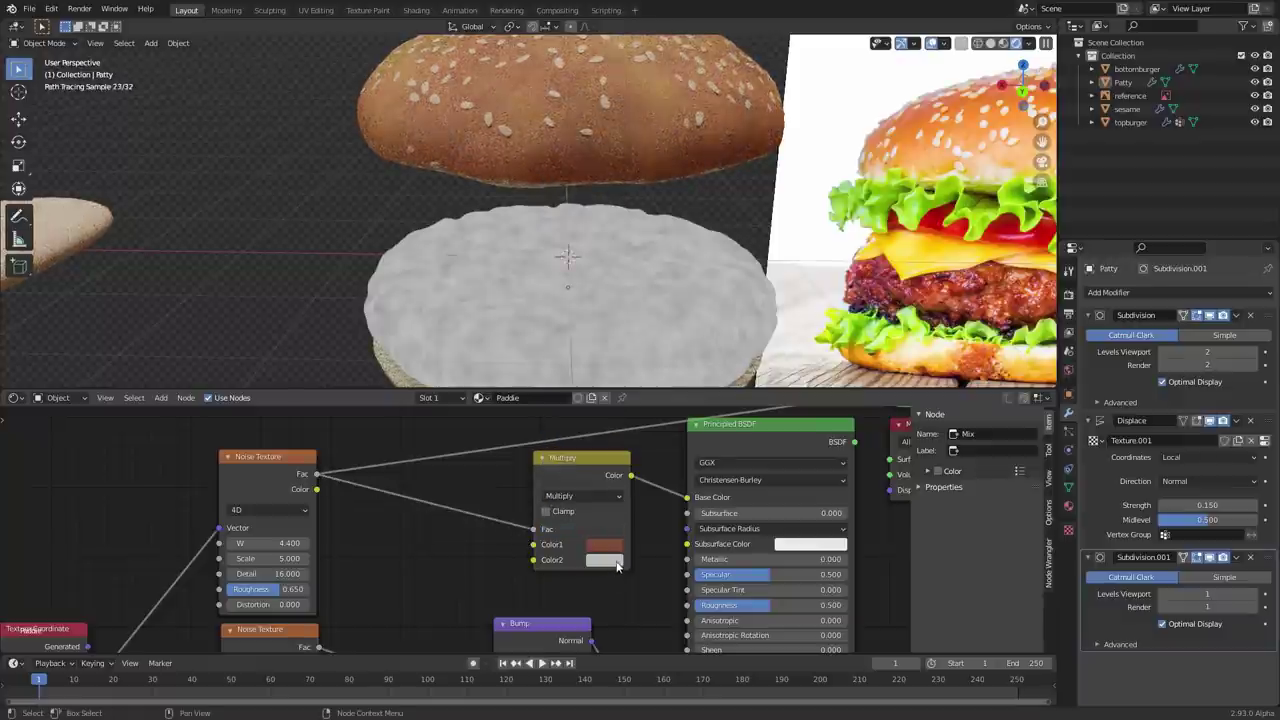
left_click(604, 560)
left_click_drag(707, 440, 718, 455)
left_click(787, 423)
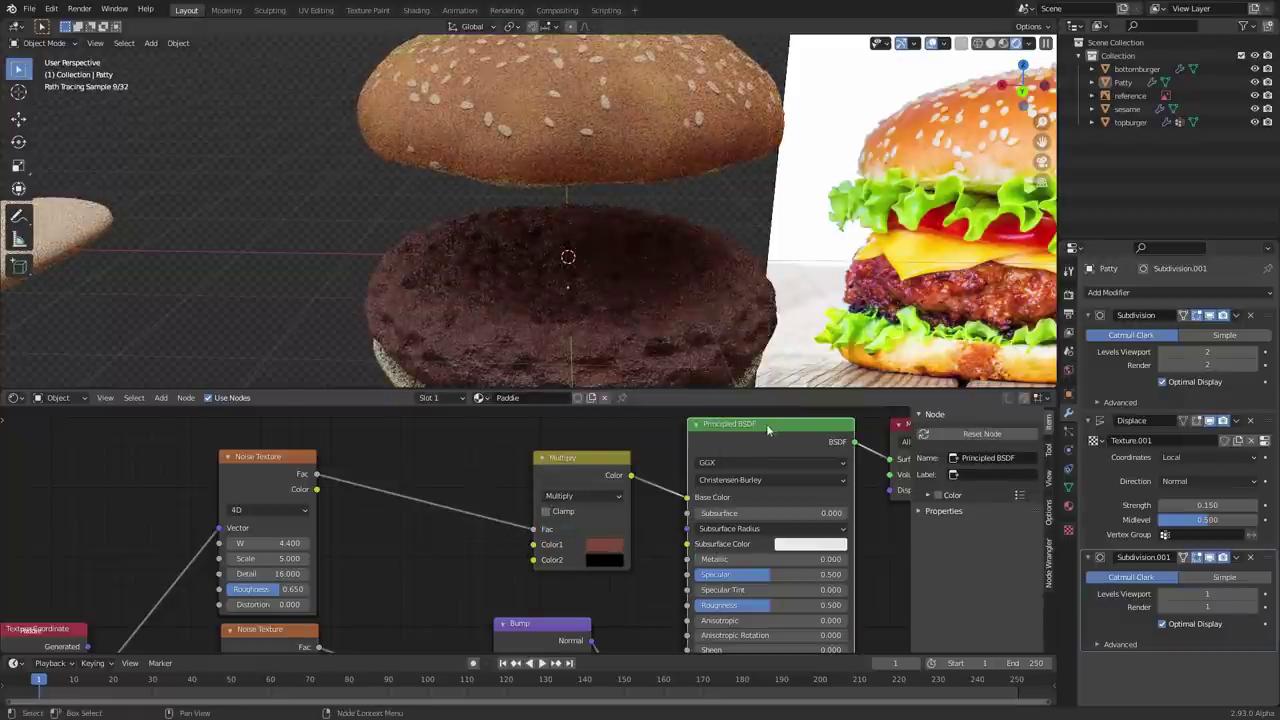
scroll(570, 264, "down", 2)
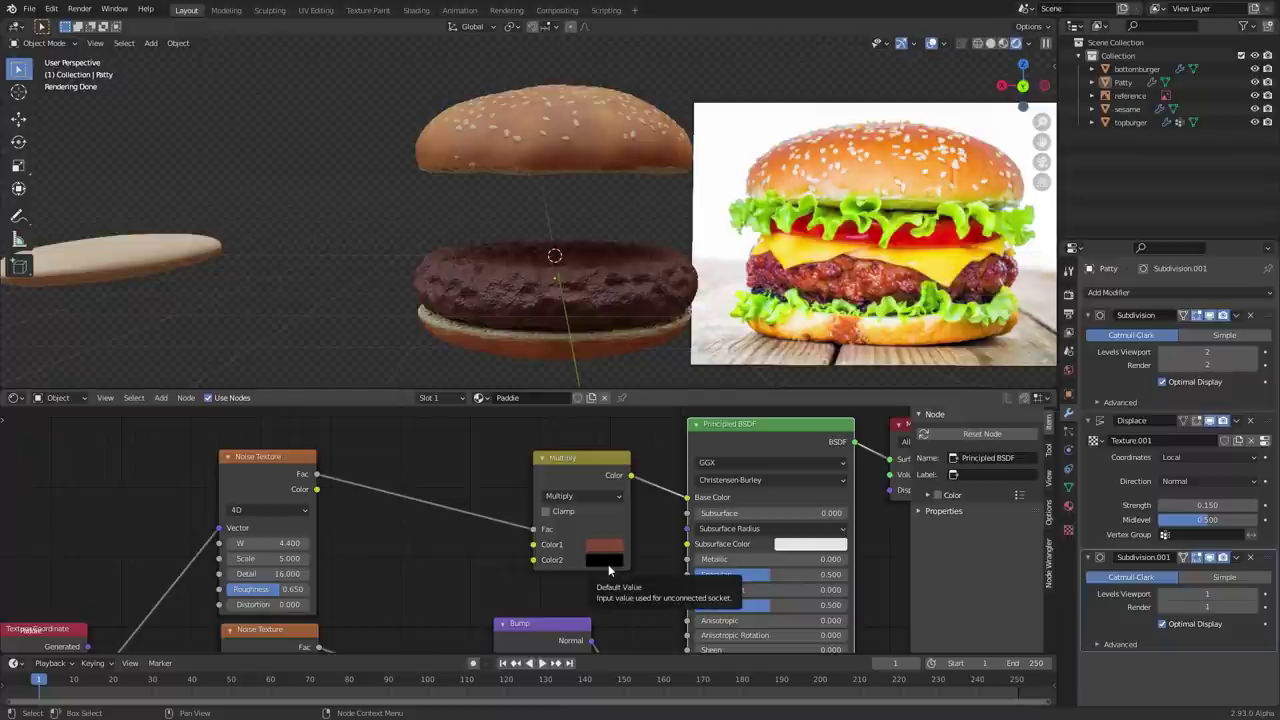
- Compare the noise-only and full-shader previews, and try a green Color1 before undoing it
left_click(288, 476, "ctrl+shift")
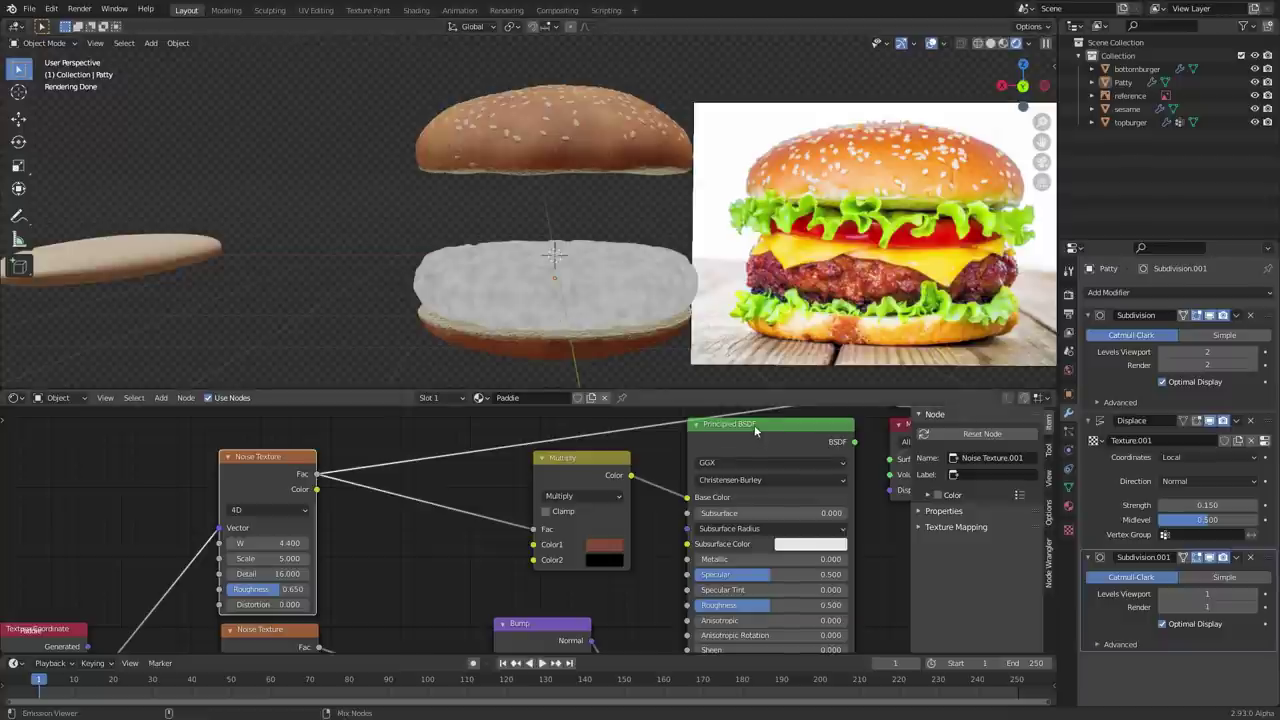
left_click(810, 448, "ctrl+shift")
left_click(607, 544)
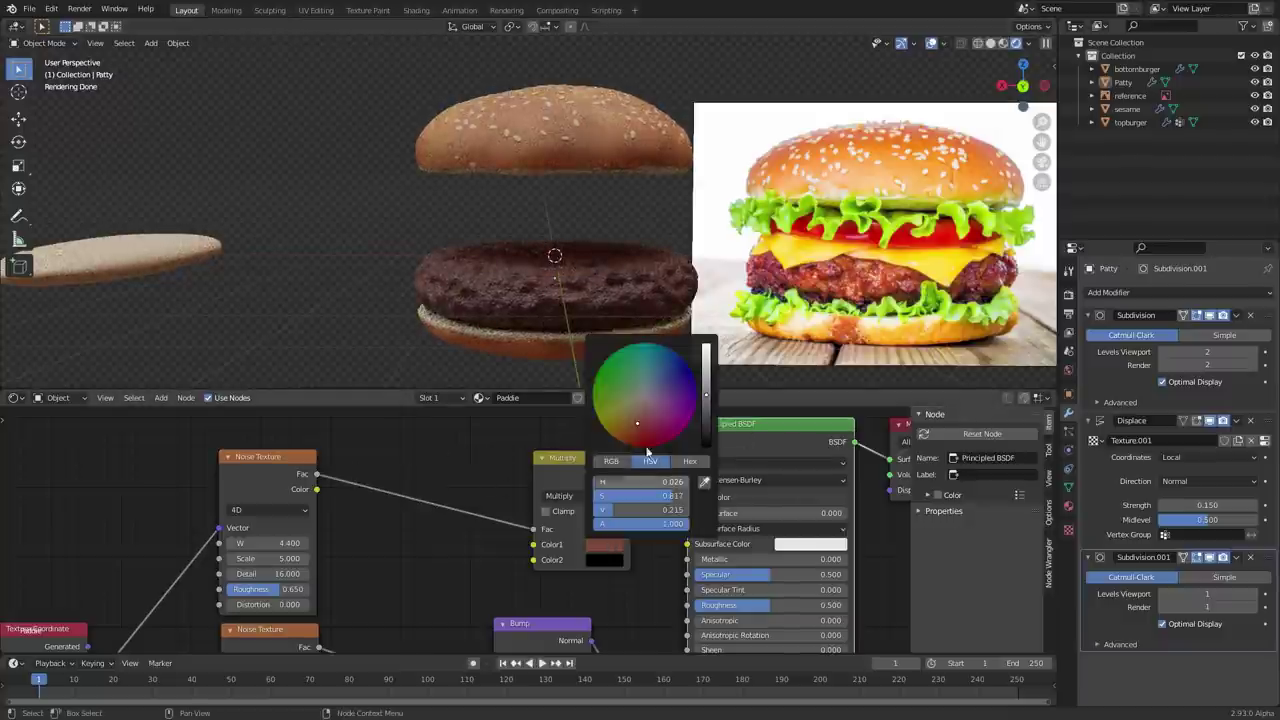
left_click(608, 388)
scroll(522, 294, "up", 4)
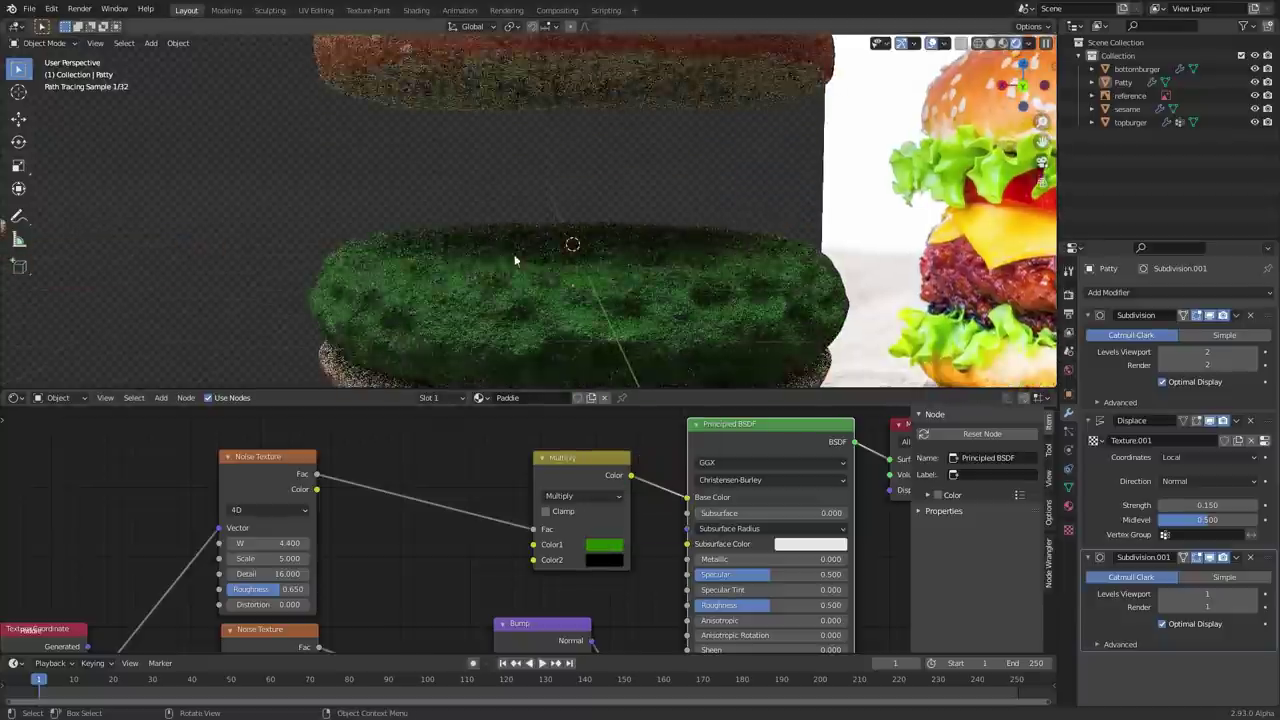
middle_click_drag(515, 261, 584, 284)
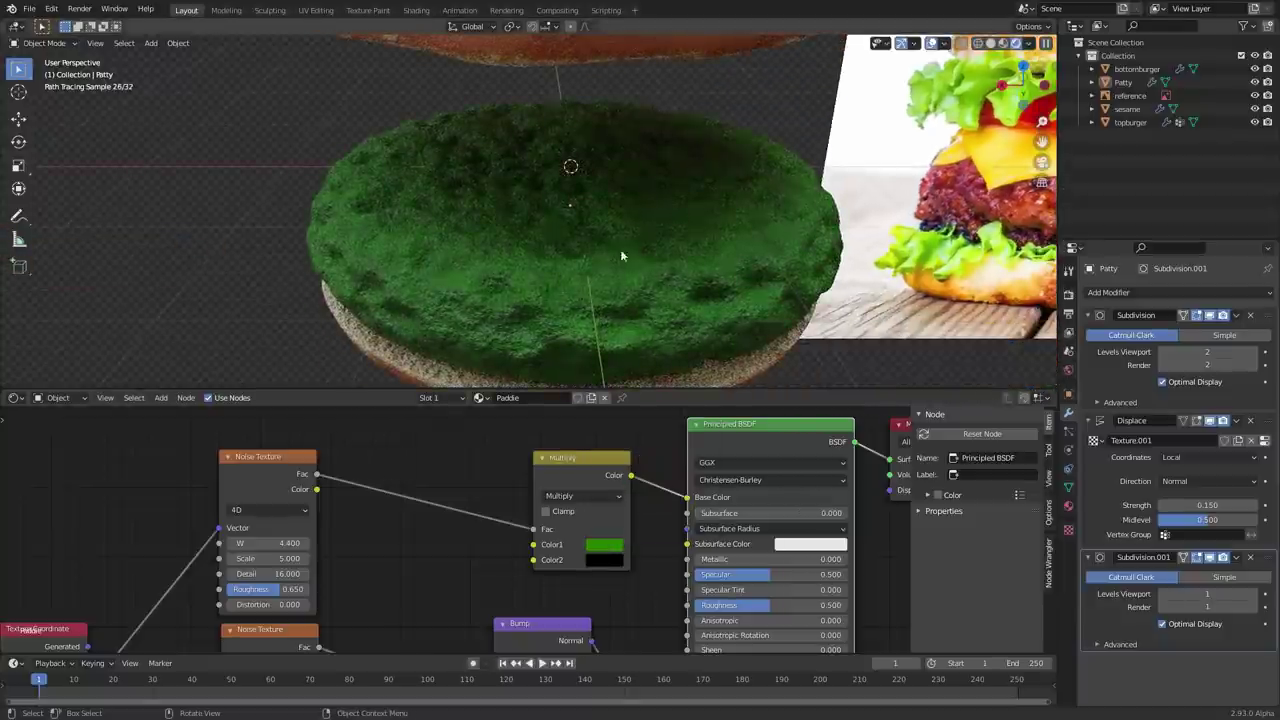
key("ctrl+z")
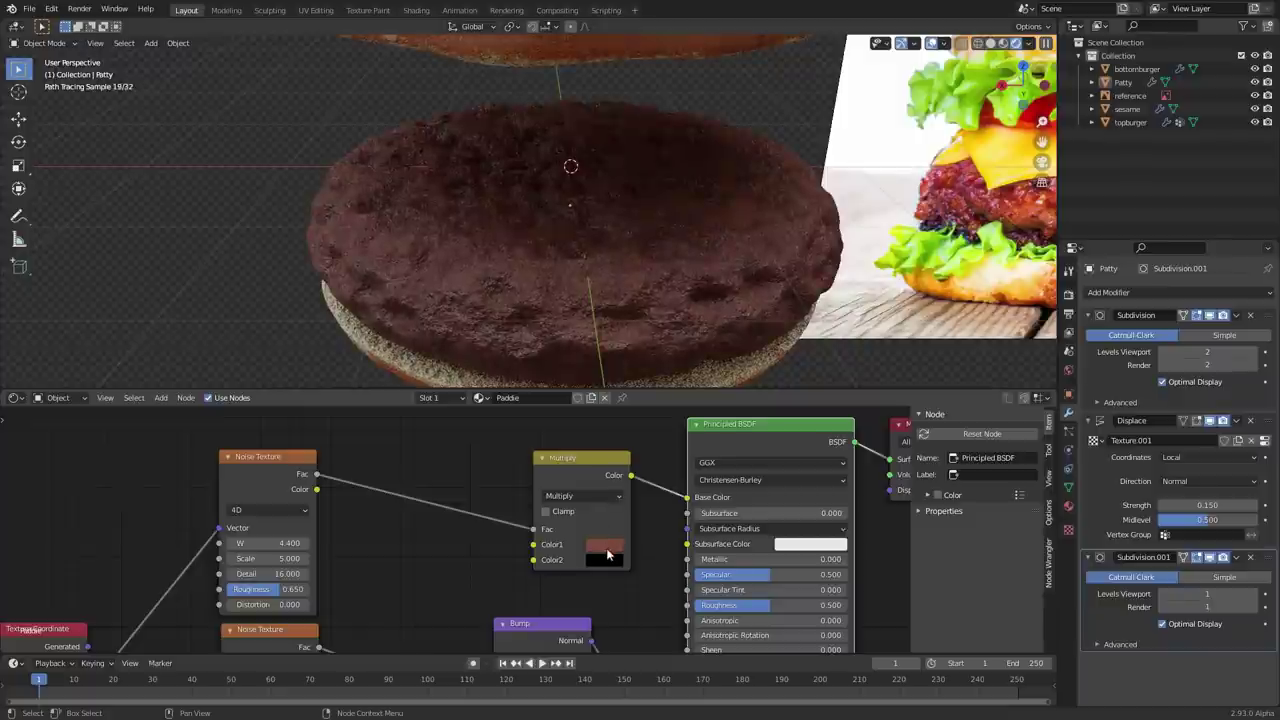
- Lighten Color1's brown from Value 0.215 to 0.358 and shift it slightly toward orange
left_click(607, 553)
scroll(560, 220, "down", 5)
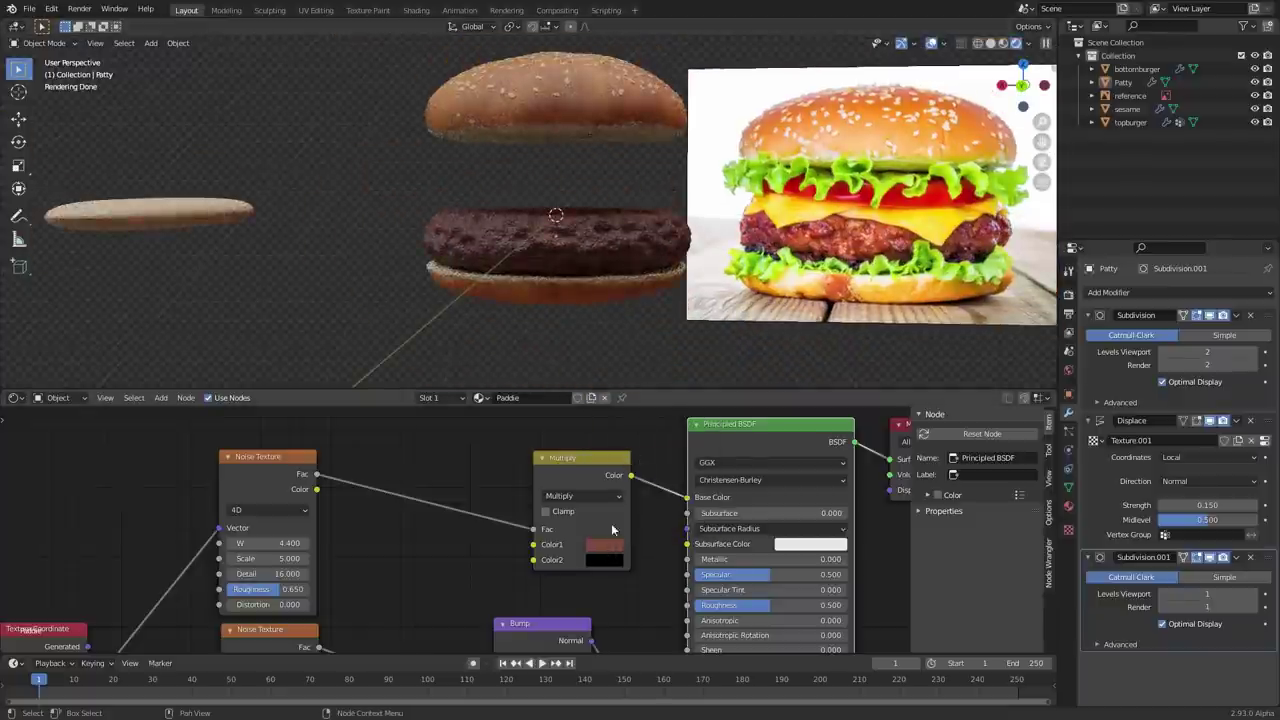
left_click(607, 544)
left_click_drag(711, 398, 706, 380)
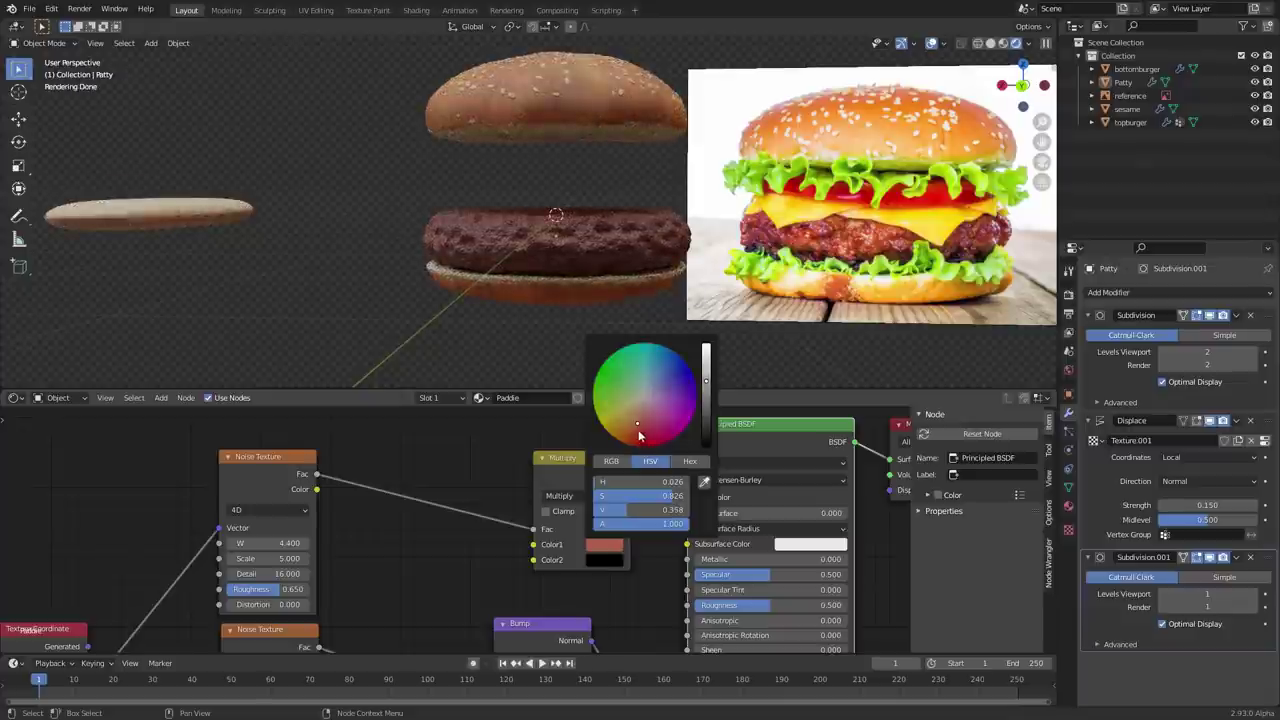
left_click_drag(640, 424, 632, 420)
middle_click_drag(446, 263, 445, 142)
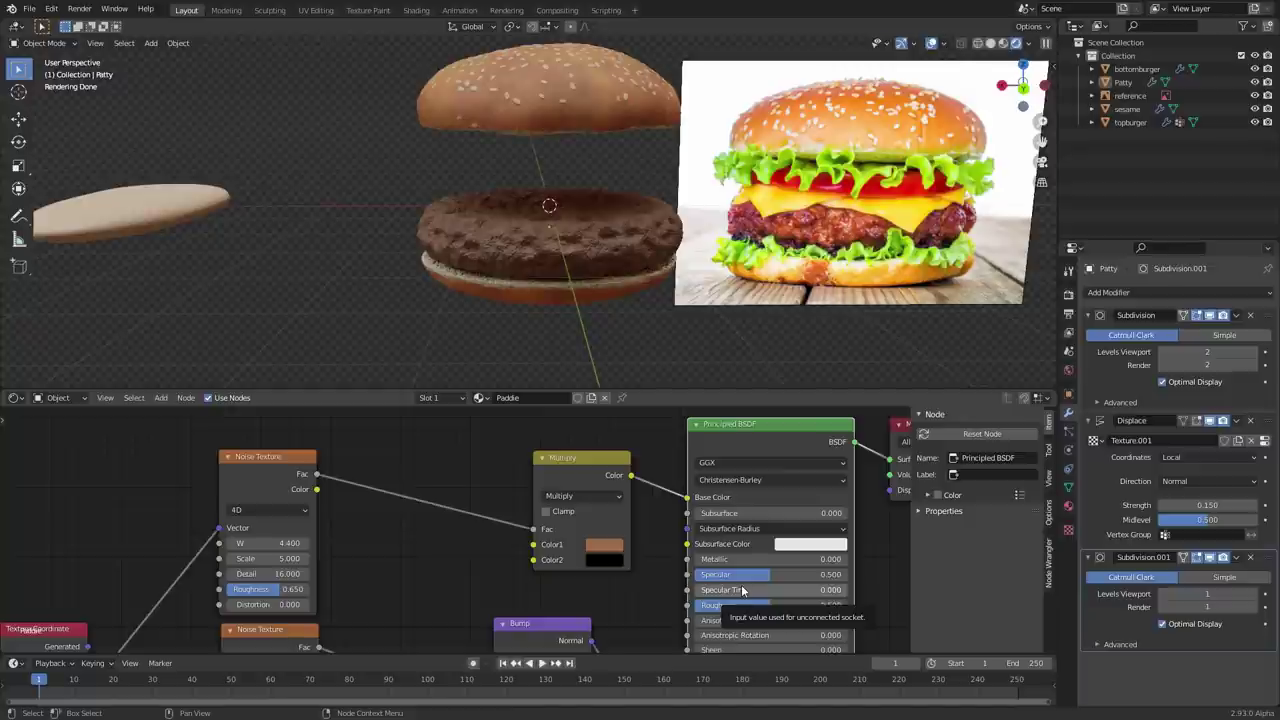
middle_click_drag(693, 559, 543, 549)
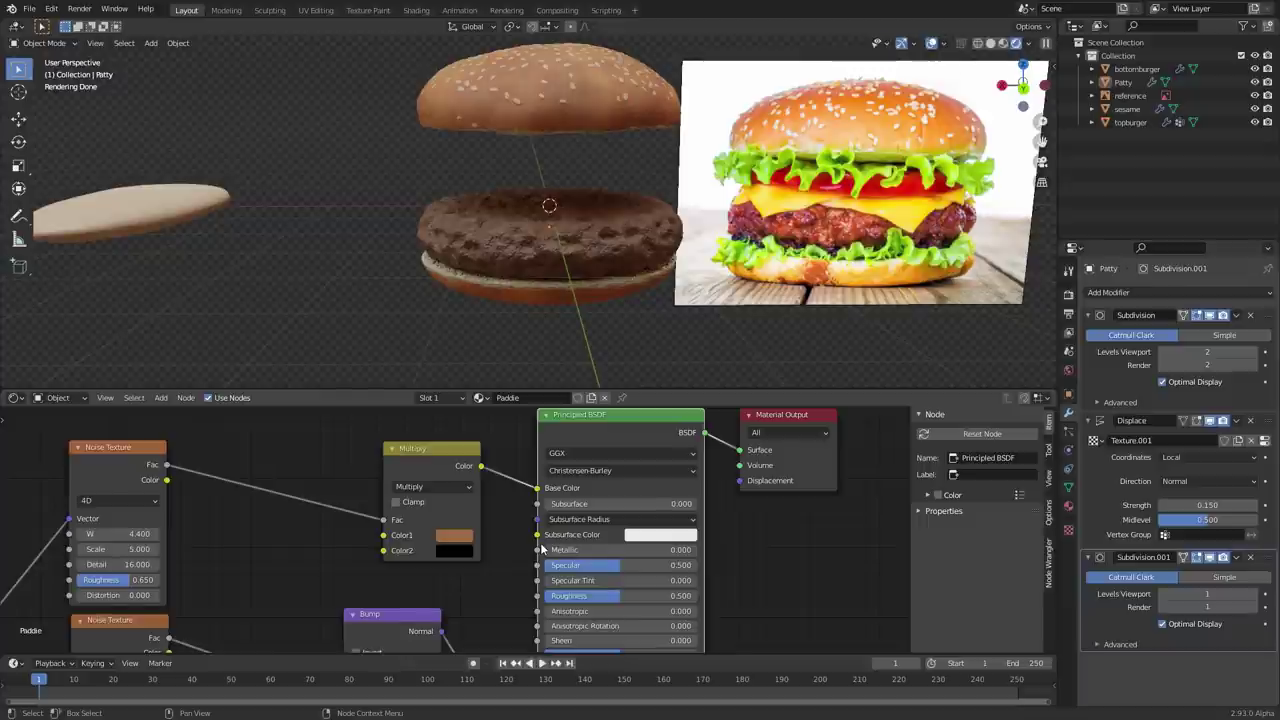
- Zoom in on the patty and save hamburger.blend
middle_click_drag(543, 549, 464, 525)
middle_click_drag(587, 318, 568, 281, "ctrl")
key("ctrl+s")
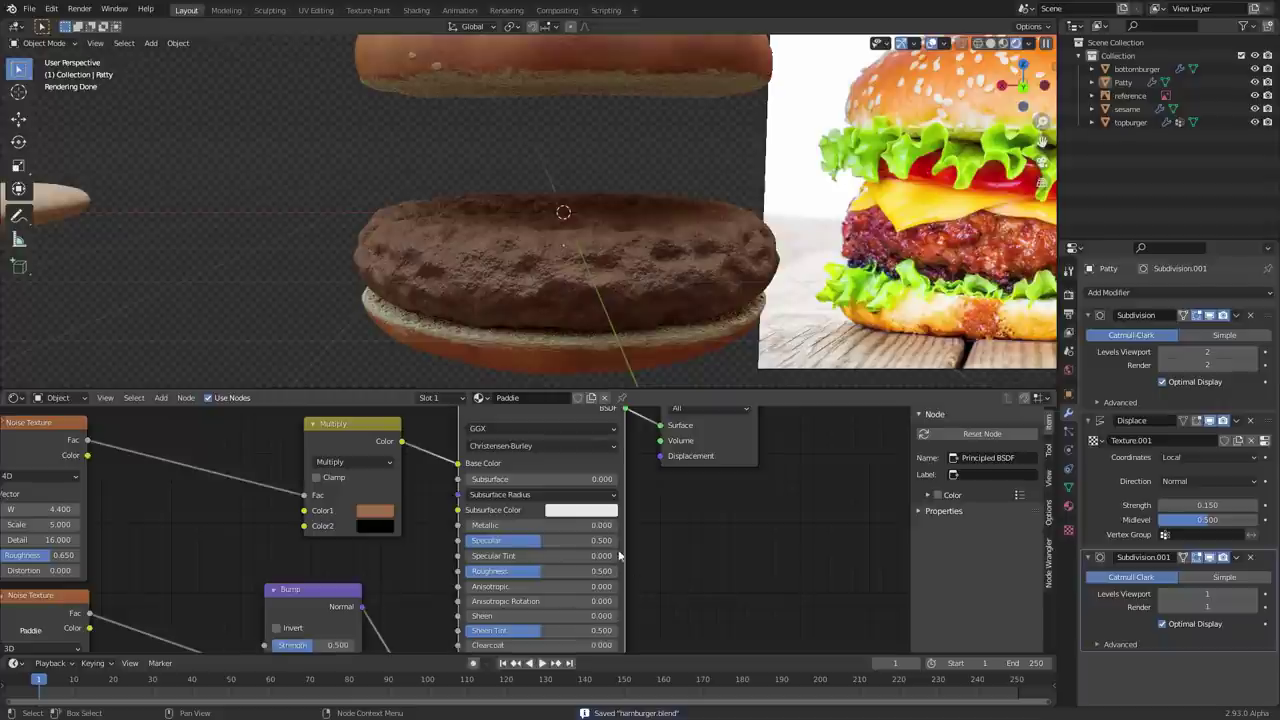
- Test patty Roughness at 0, 1 and 0, settling on 0.3
left_click_drag(560, 571, 500, 571)
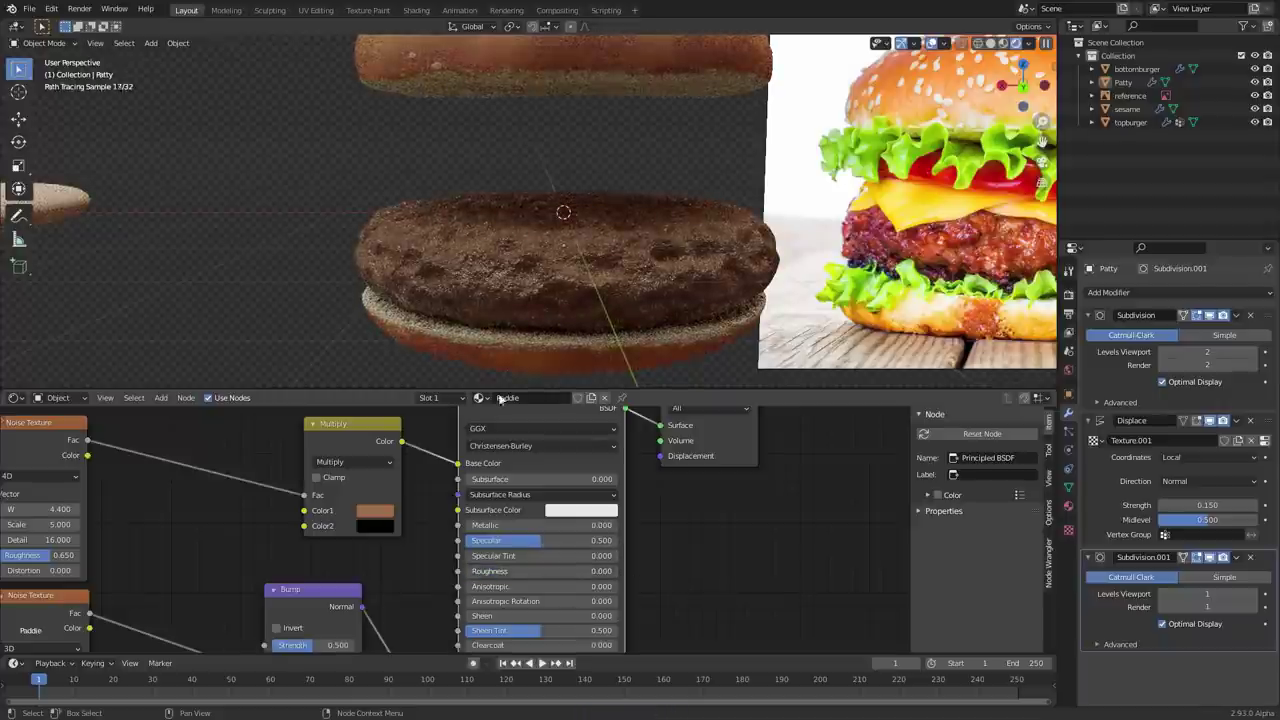
scroll(614, 263, "up", 2)
left_click(510, 571)
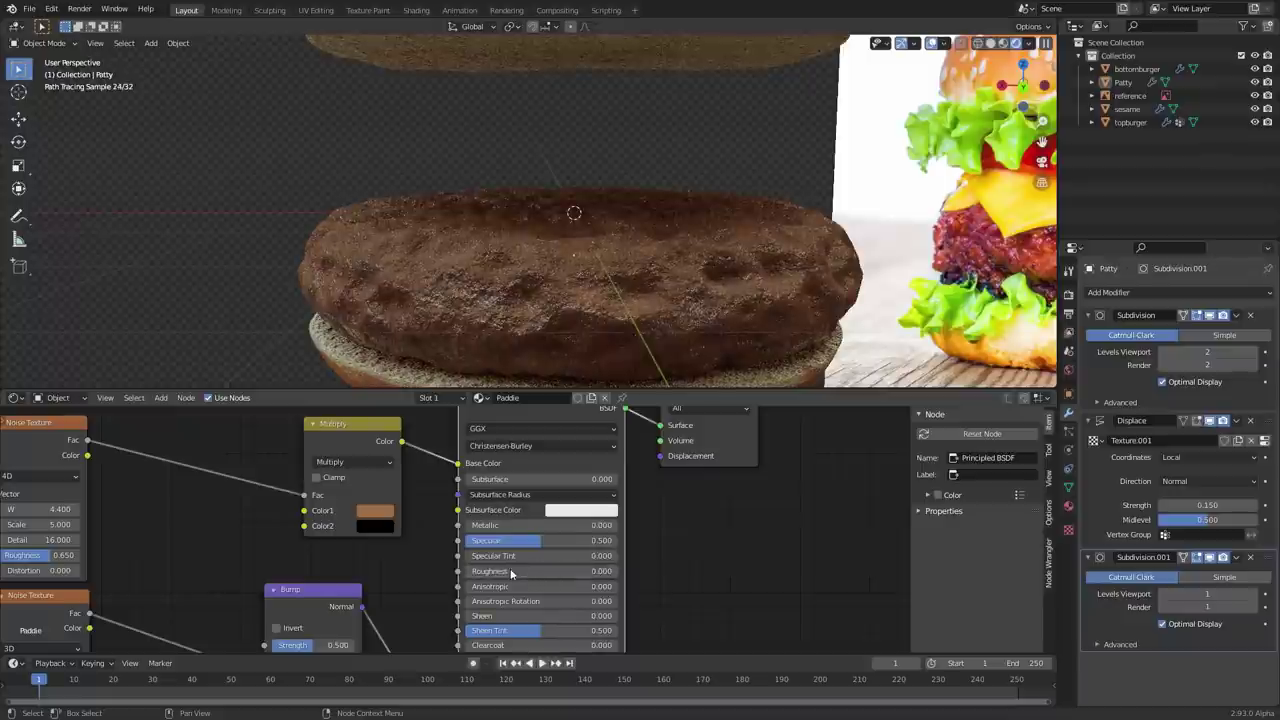
type("1")
key("Return")
left_click_drag(619, 577, 540, 577)
scroll(653, 281, "down", 4)
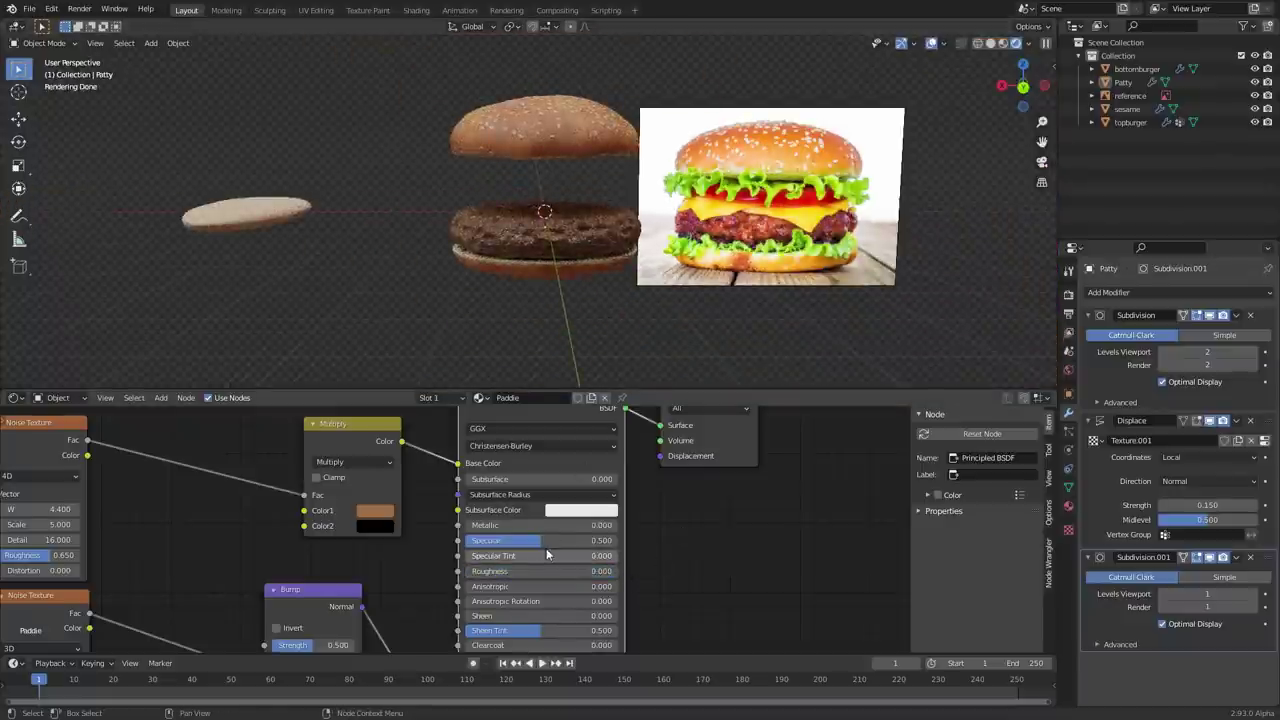
left_click(524, 572)
type("0.3")
key("Return")
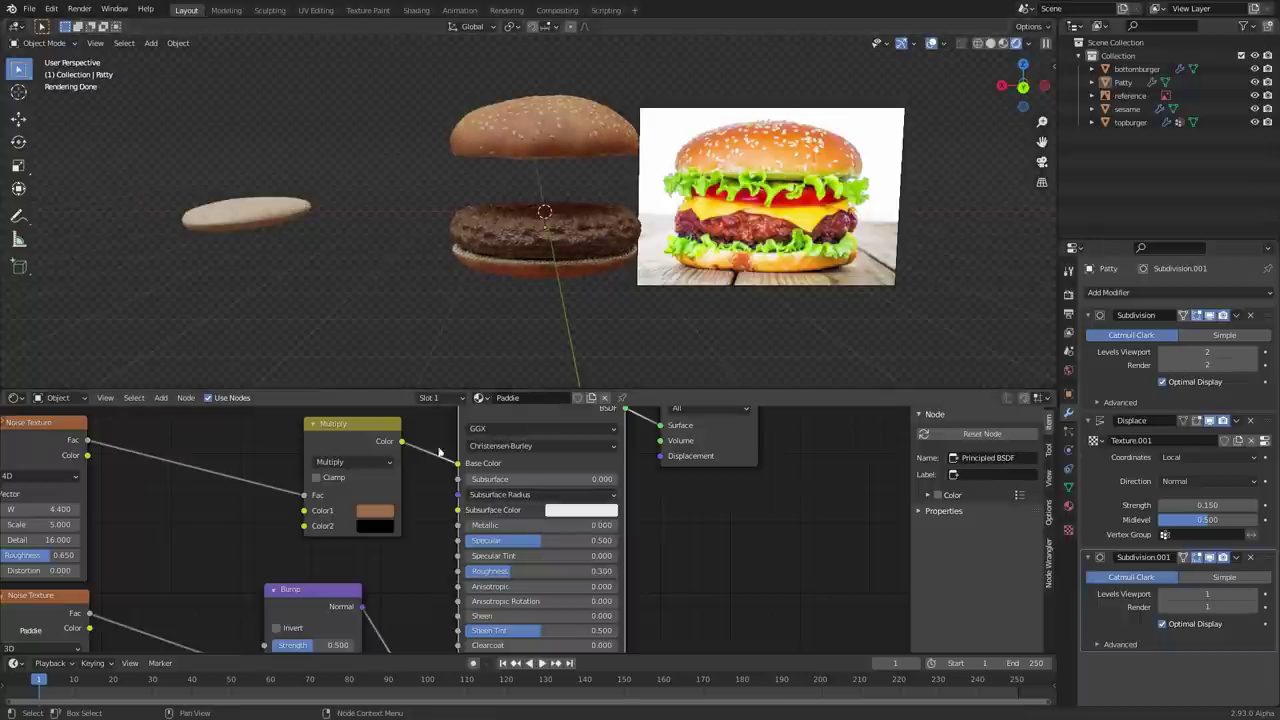
- Connect Noise Texture Fac to Roughness and move the Multiply node out of the way
middle_click_drag(410, 492, 476, 532)
scroll(700, 250, "up", 4)
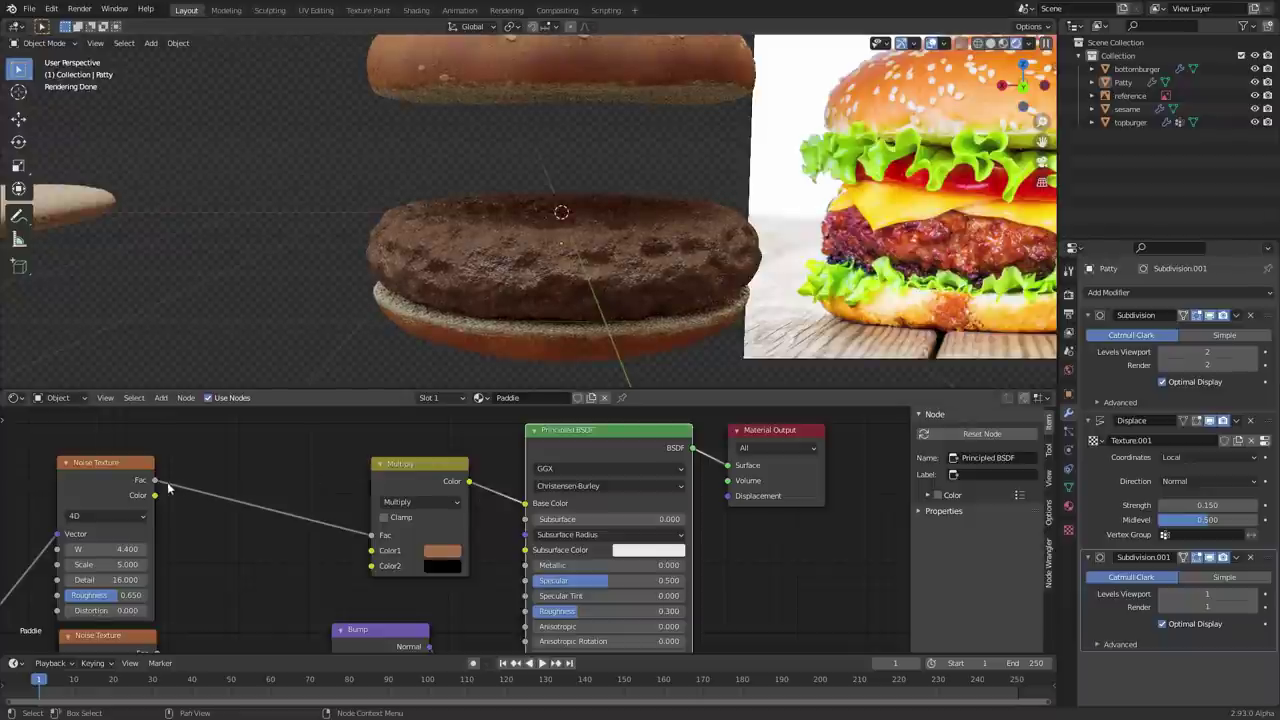
left_click_drag(156, 481, 522, 611)
left_click_drag(441, 474, 429, 384)
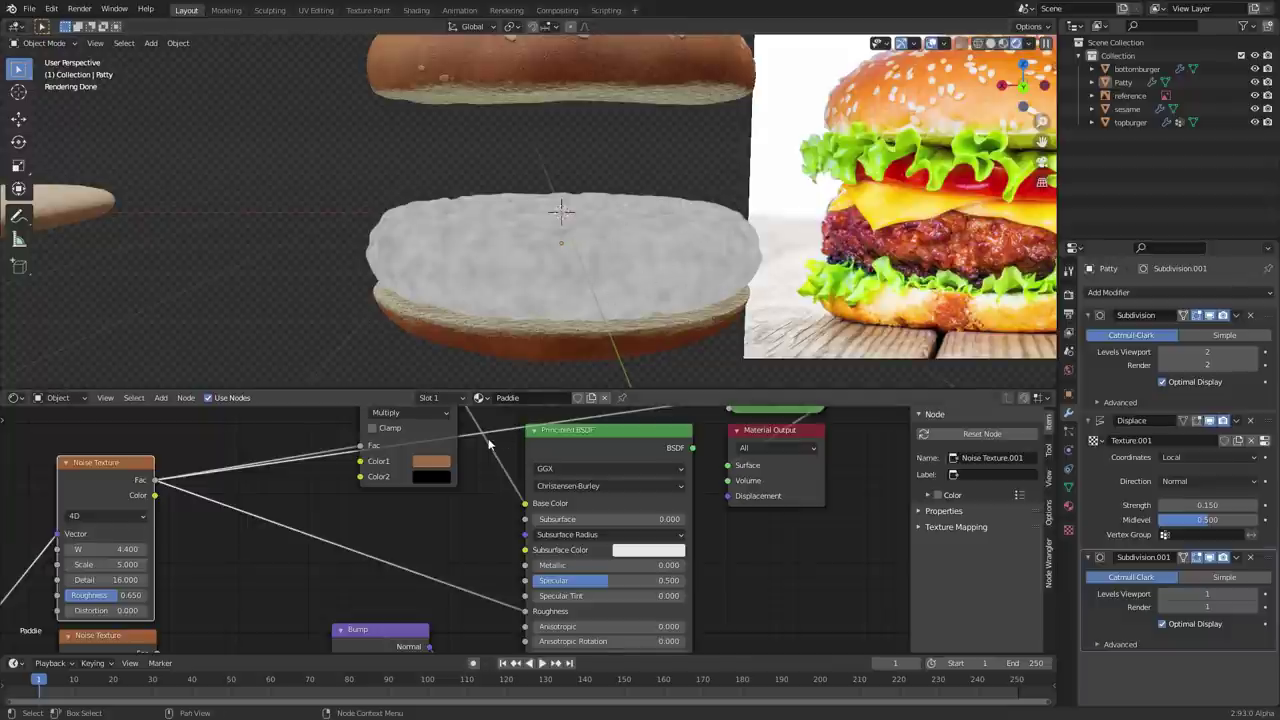
- Insert a ColorRamp on the Fac-to-Roughness link and slide its black stop to 0.374
mouse_move(491, 446)
middle_mouse_down()
mouse_move(451, 446)
mouse_move(514, 446)
middle_mouse_up()
left_click(287, 448)
type("colo")
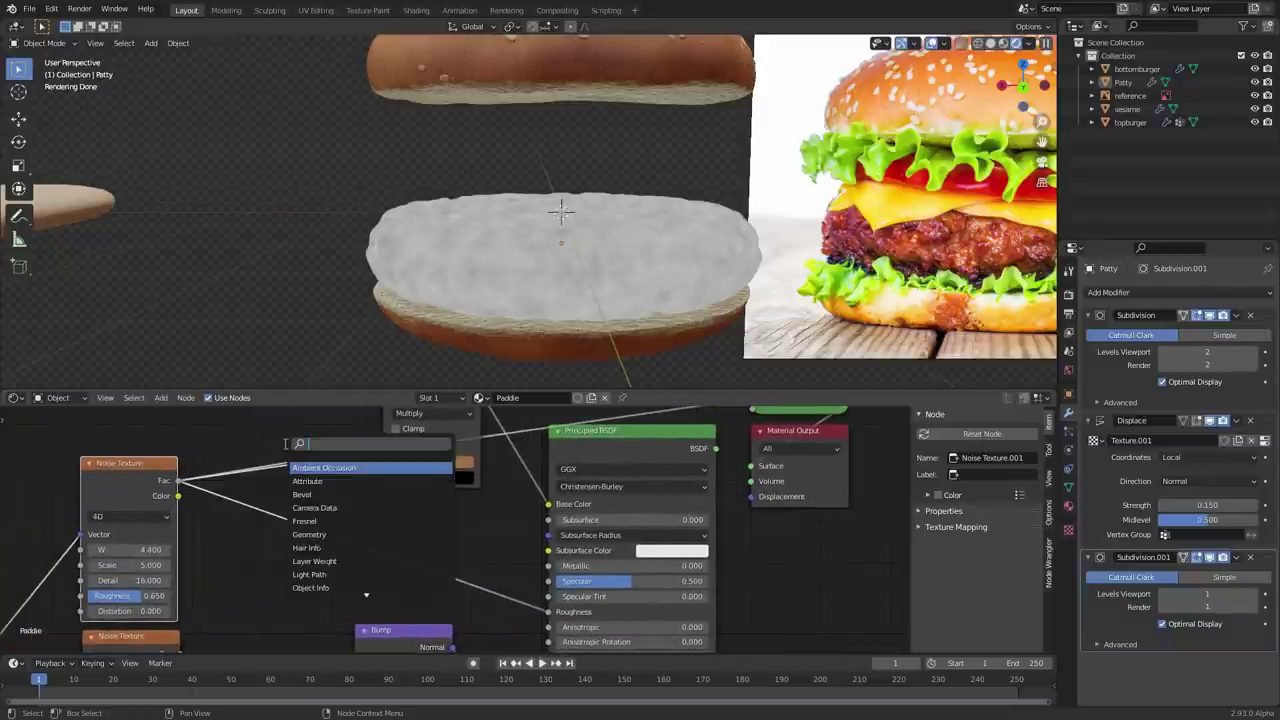
left_click(310, 481)
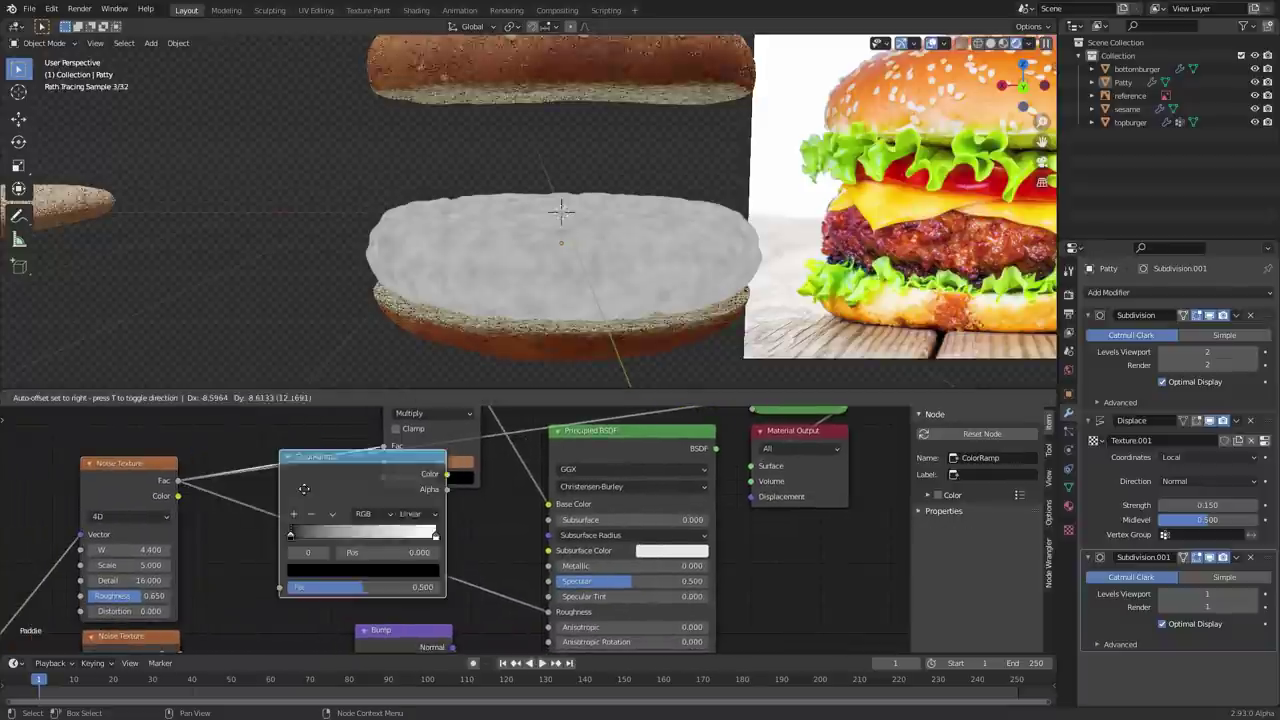
left_click(290, 498)
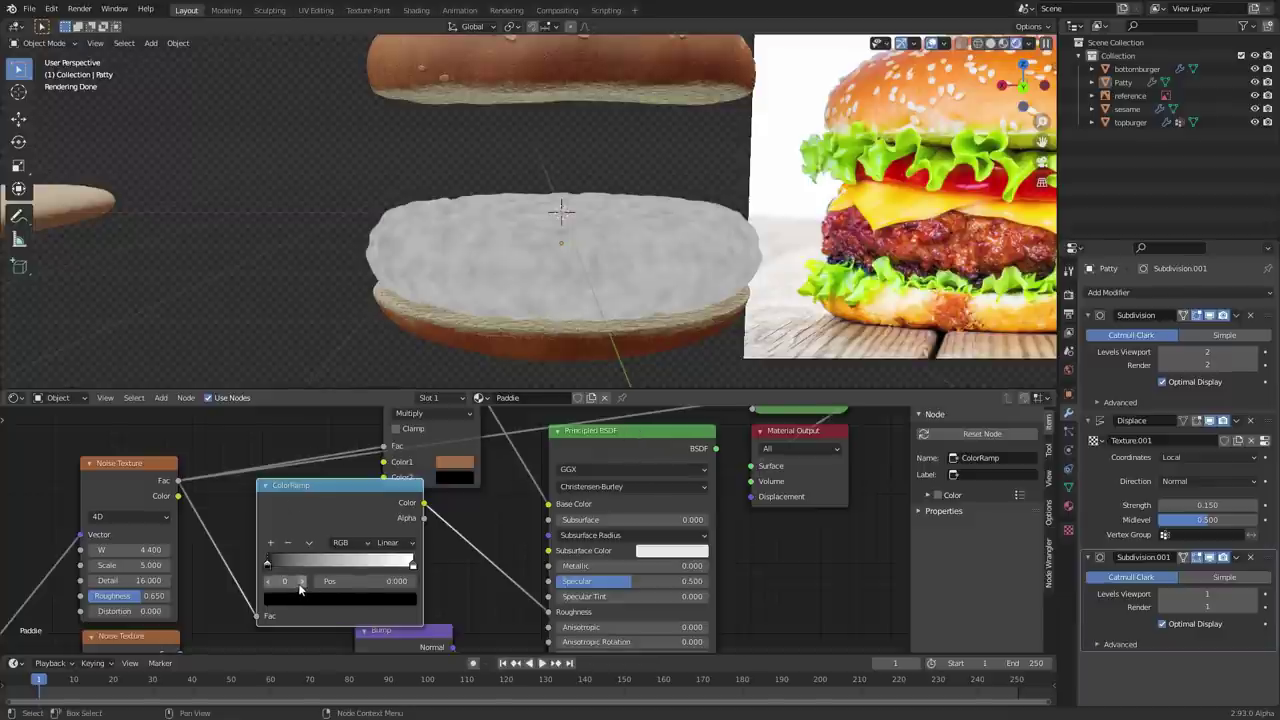
left_click_drag(299, 590, 355, 590)
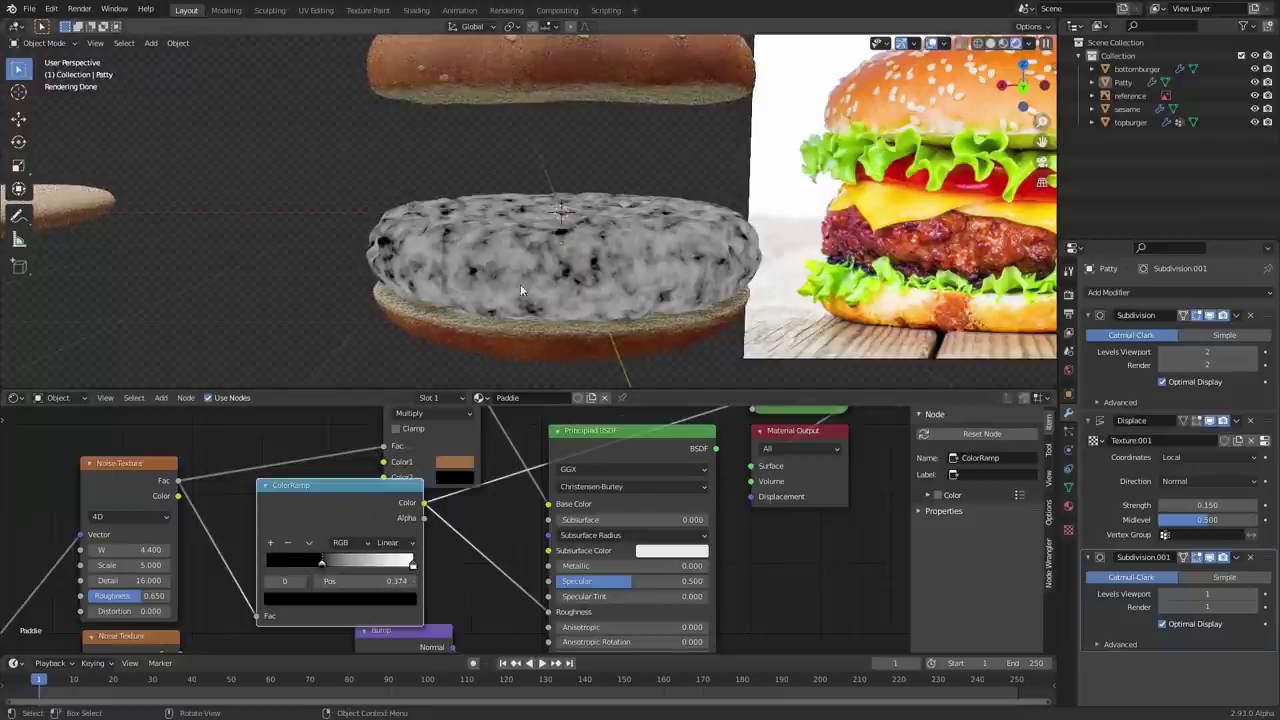
- Lighten the ramp's dark stop to dark grey with a colour Value of 0.15
left_click(350, 492)
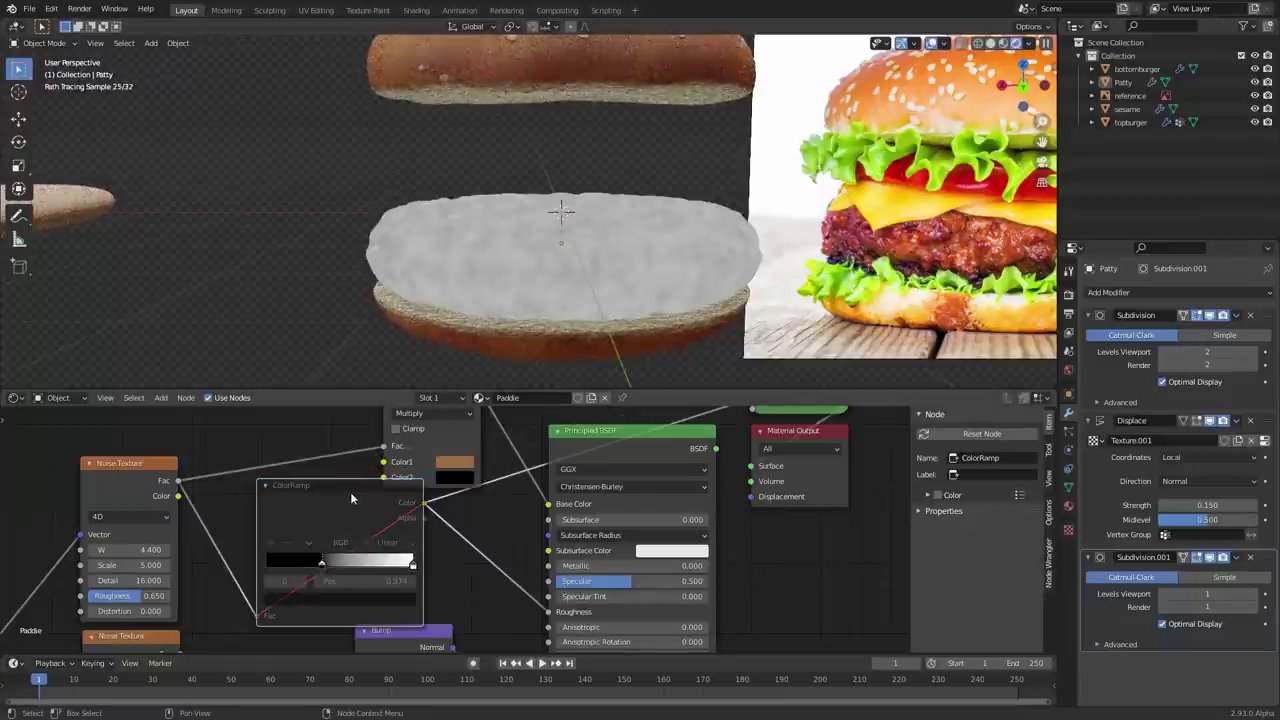
scroll(625, 262, "up", 5)
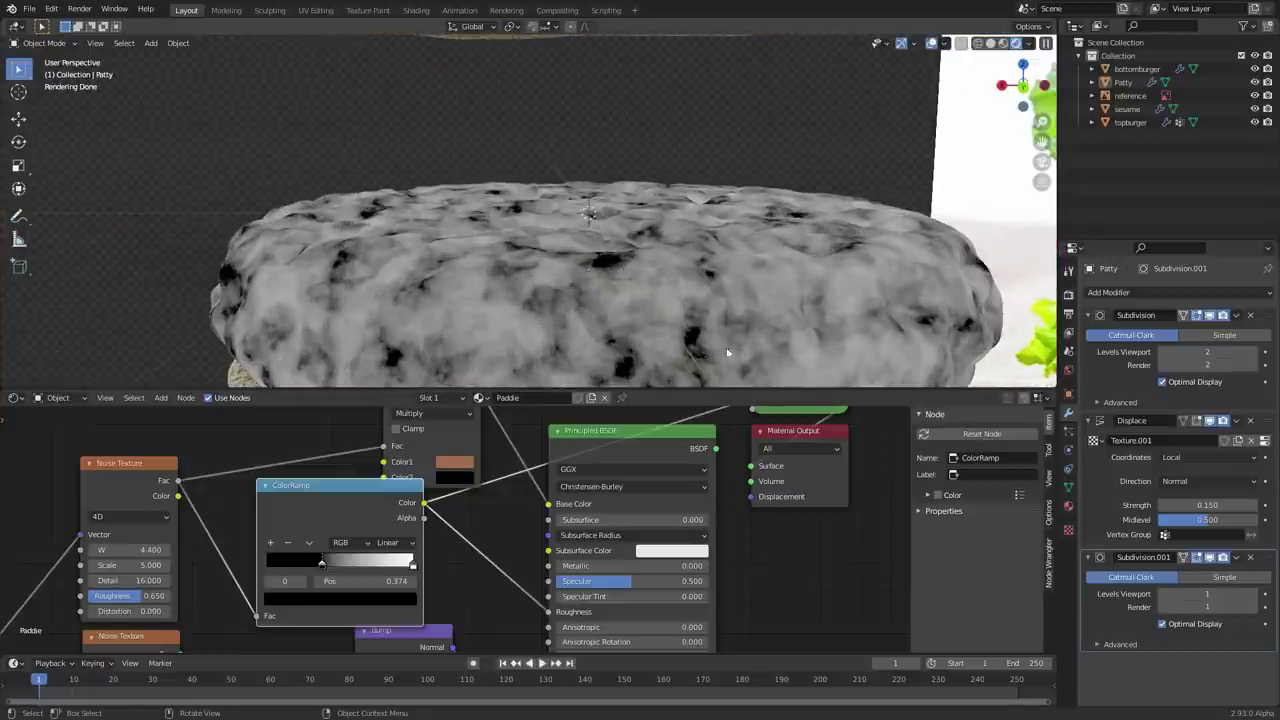
left_click(674, 436)
scroll(355, 262, "down", 5)
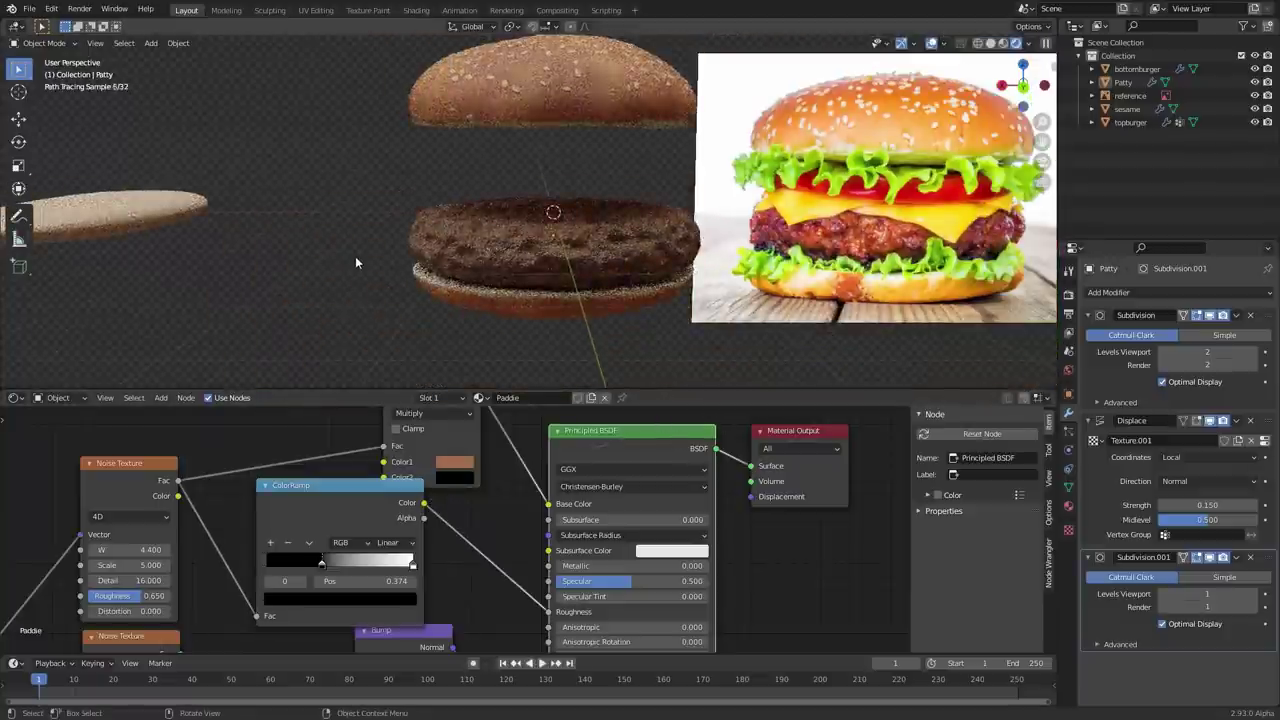
scroll(355, 256, "down", 2)
scroll(416, 550, "up", 2)
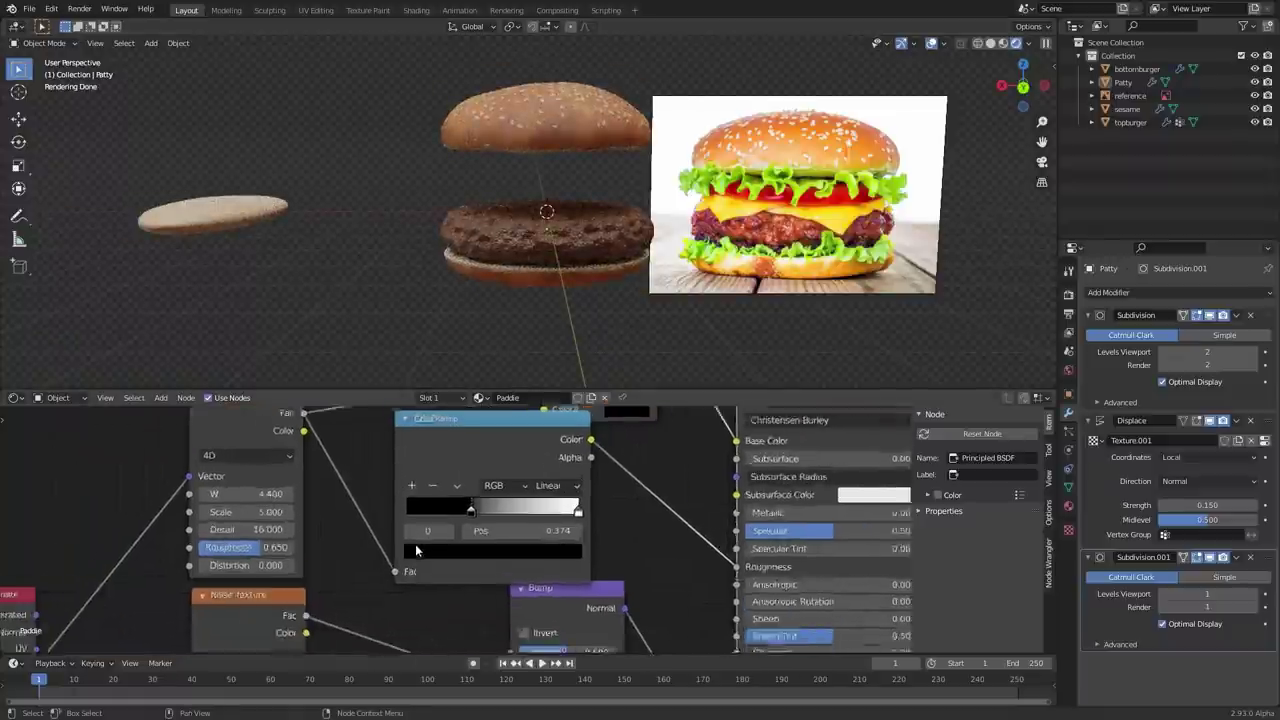
scroll(416, 550, "up", 2)
left_click(453, 549)
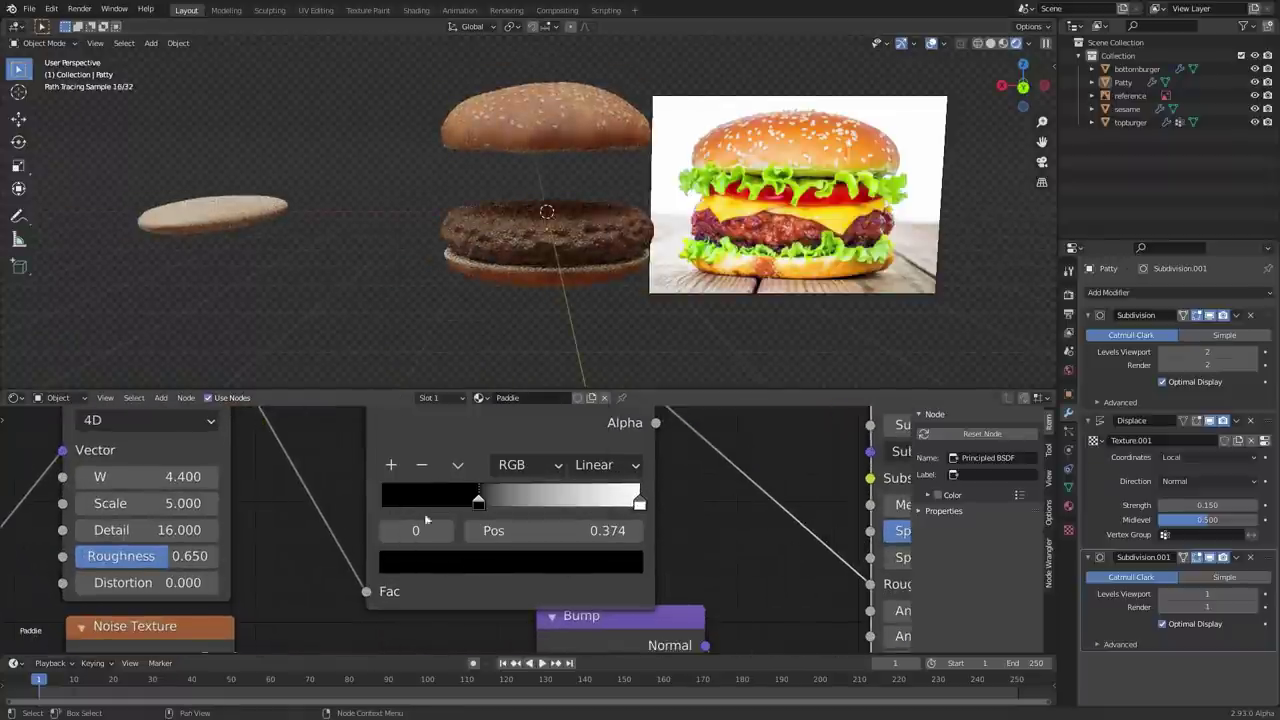
left_click(521, 565)
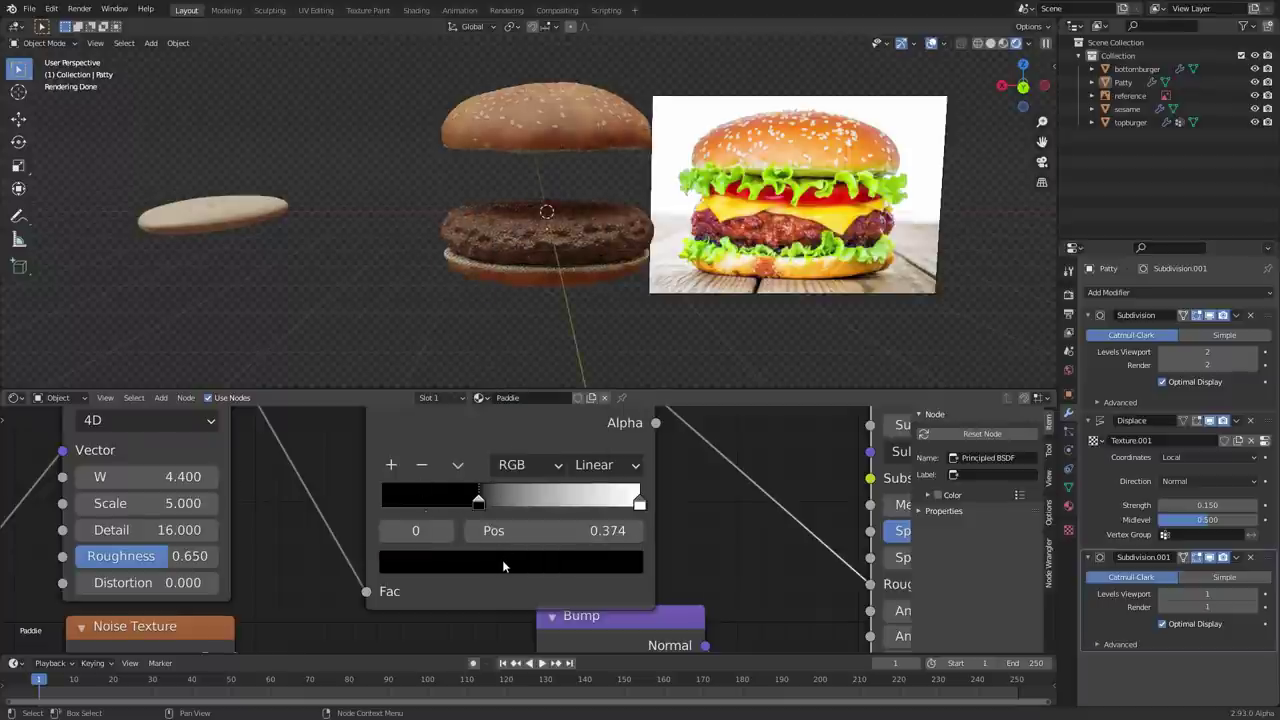
left_click(503, 566)
left_click(471, 500)
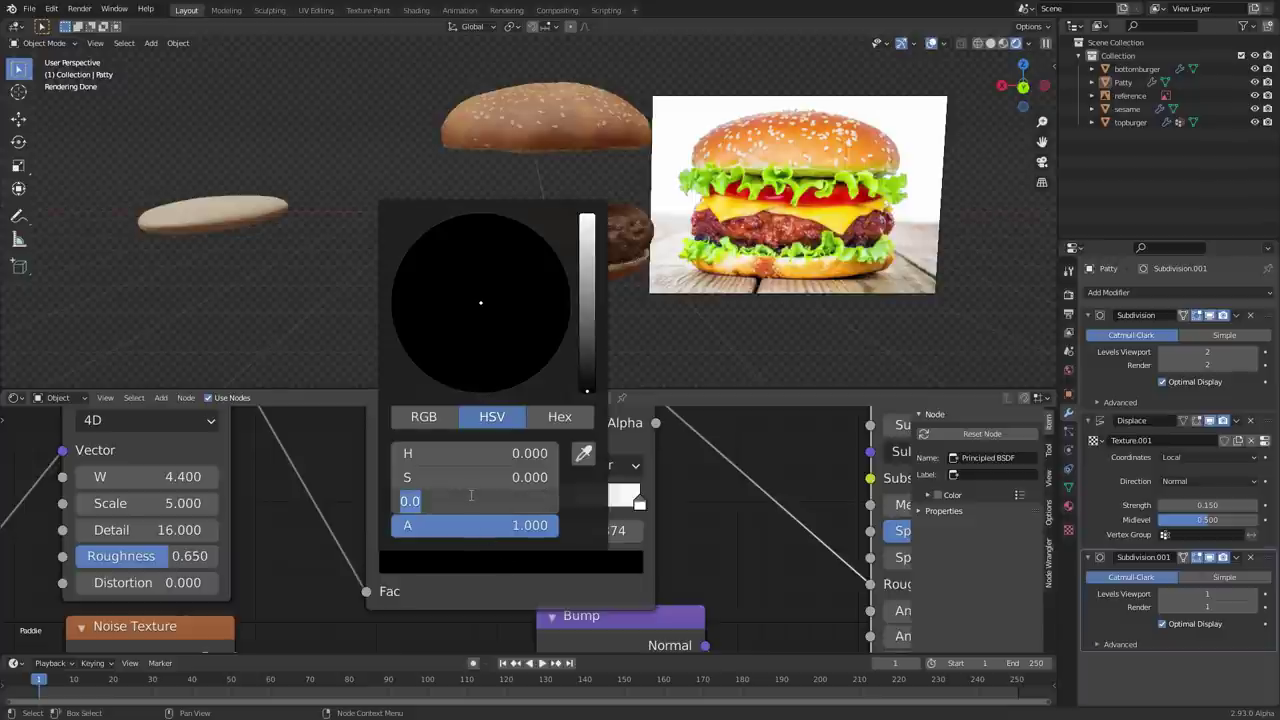
type(".15")
key("Return")
- Orbit around the burger to inspect the brown patty's new roughness
scroll(340, 238, "up", 3)
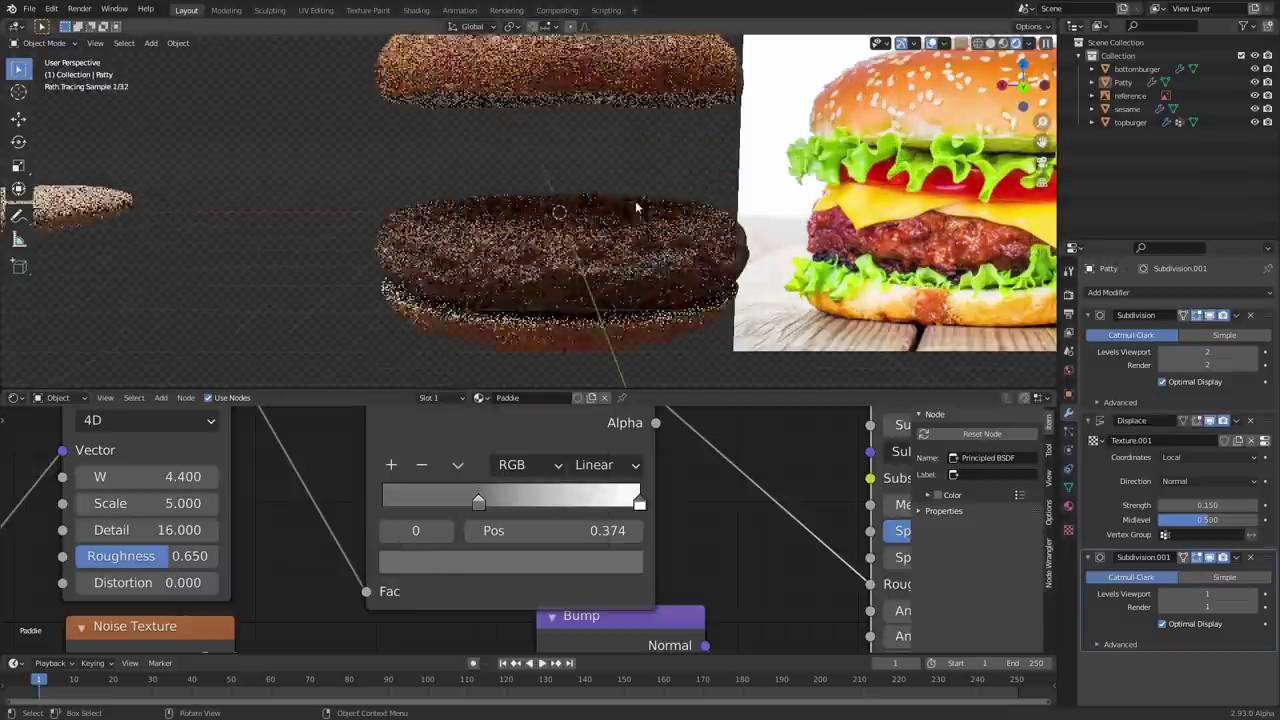
scroll(684, 207, "down", 3)
mouse_move(684, 207)
middle_mouse_down()
mouse_move(460, 241)
mouse_move(525, 233)
middle_mouse_up()
scroll(686, 515, "down", 3)
scroll(686, 515, "up", 1)
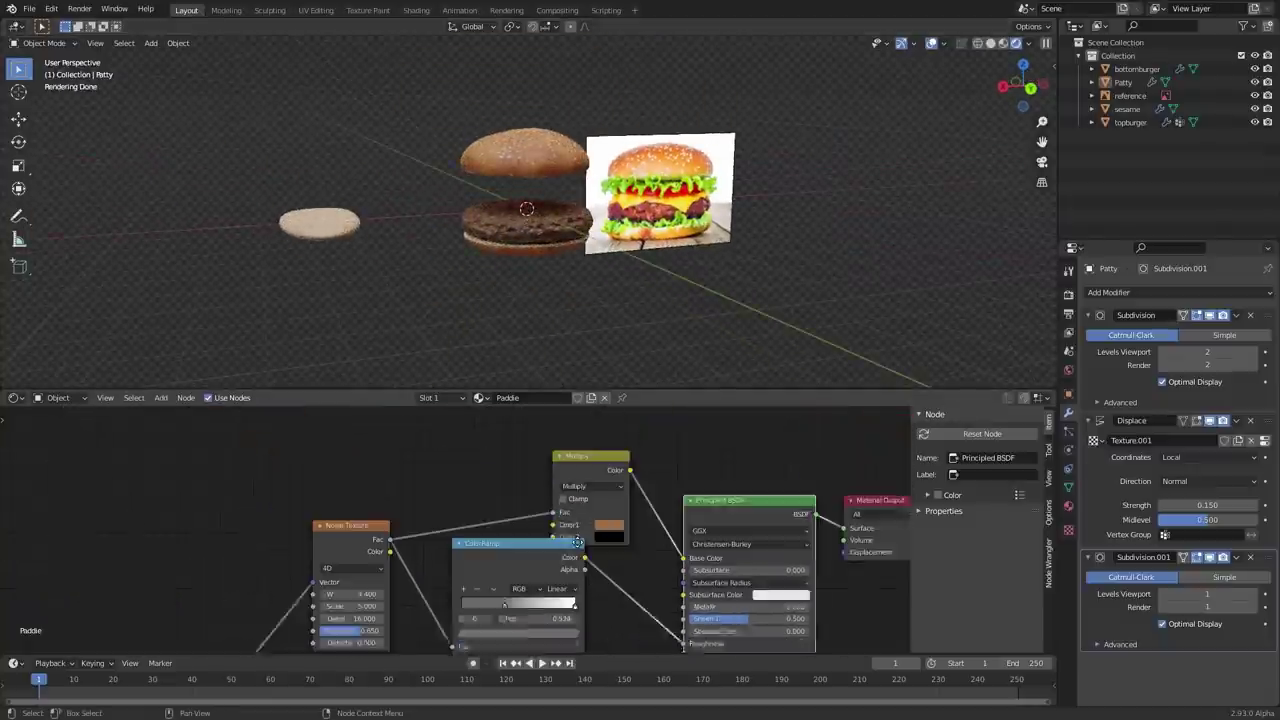
- Move the Multiply node up, duplicate it to the left, and switch the copy's blend mode to Mix
middle_click_drag(589, 483, 603, 497)
left_click_drag(603, 527, 603, 497)
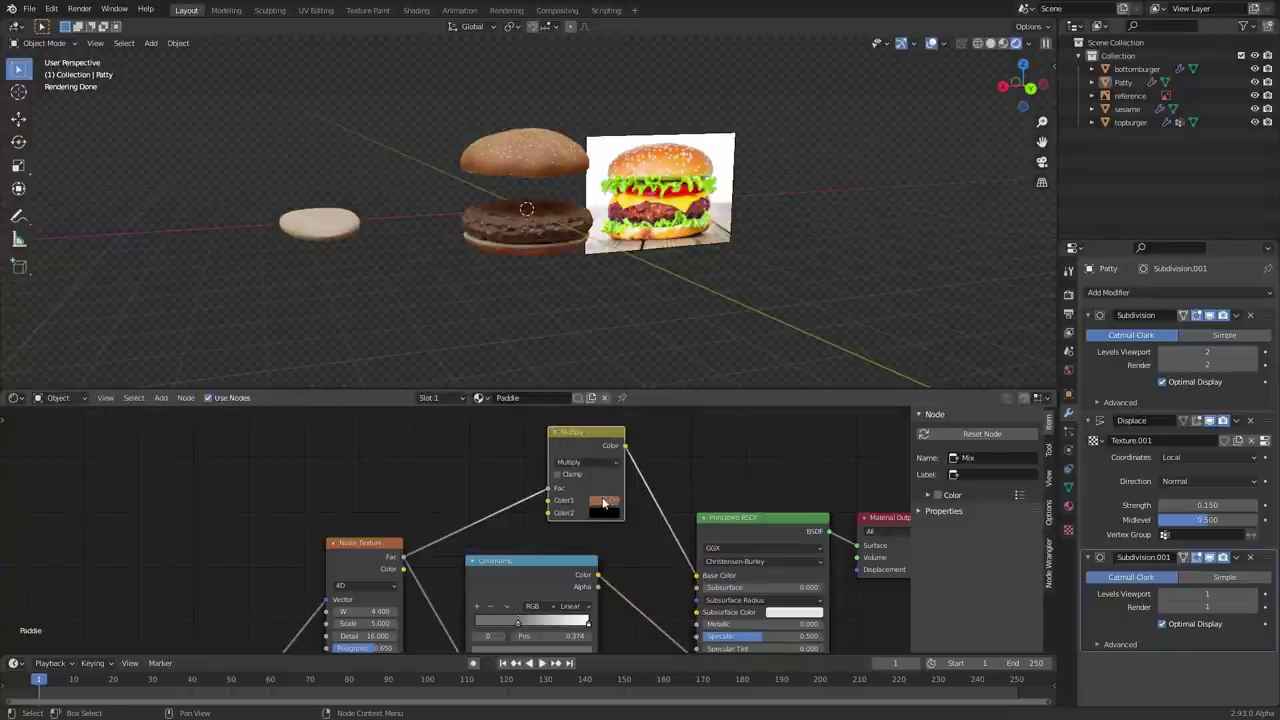
scroll(603, 503, "up", 1)
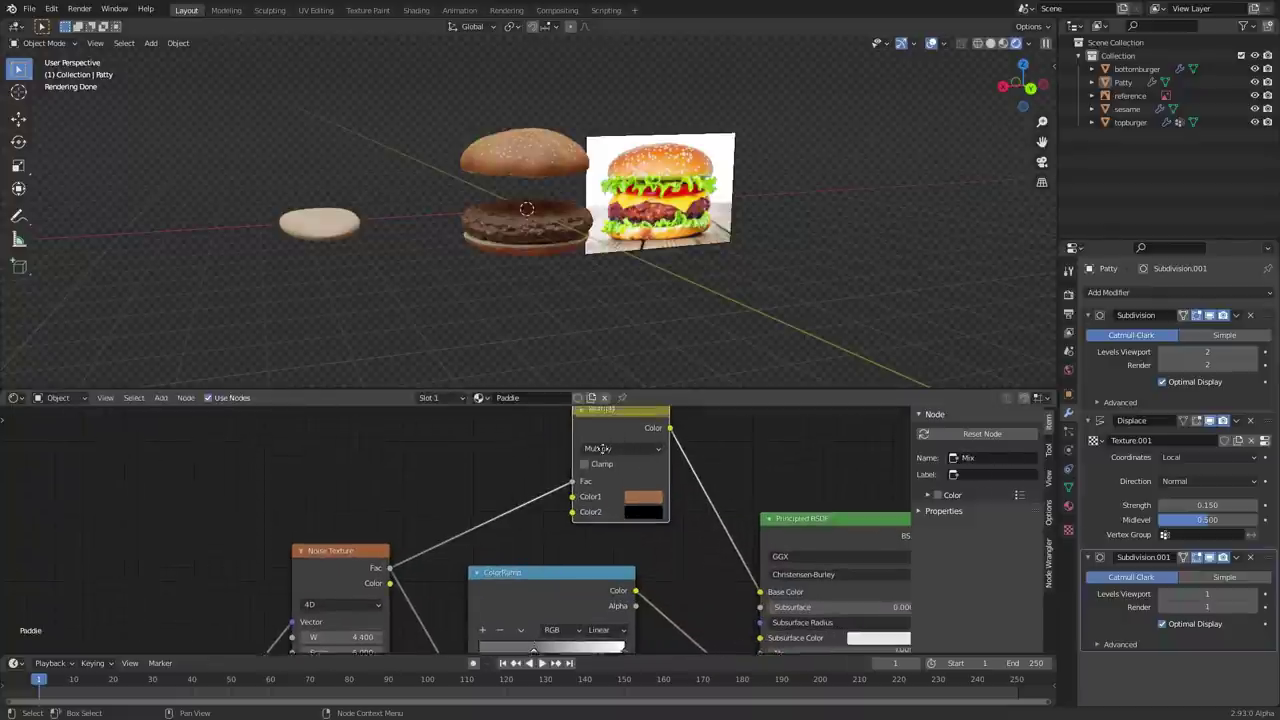
middle_click_drag(619, 440, 635, 486)
key("shift+d")
left_click(467, 454)
left_click(462, 461)
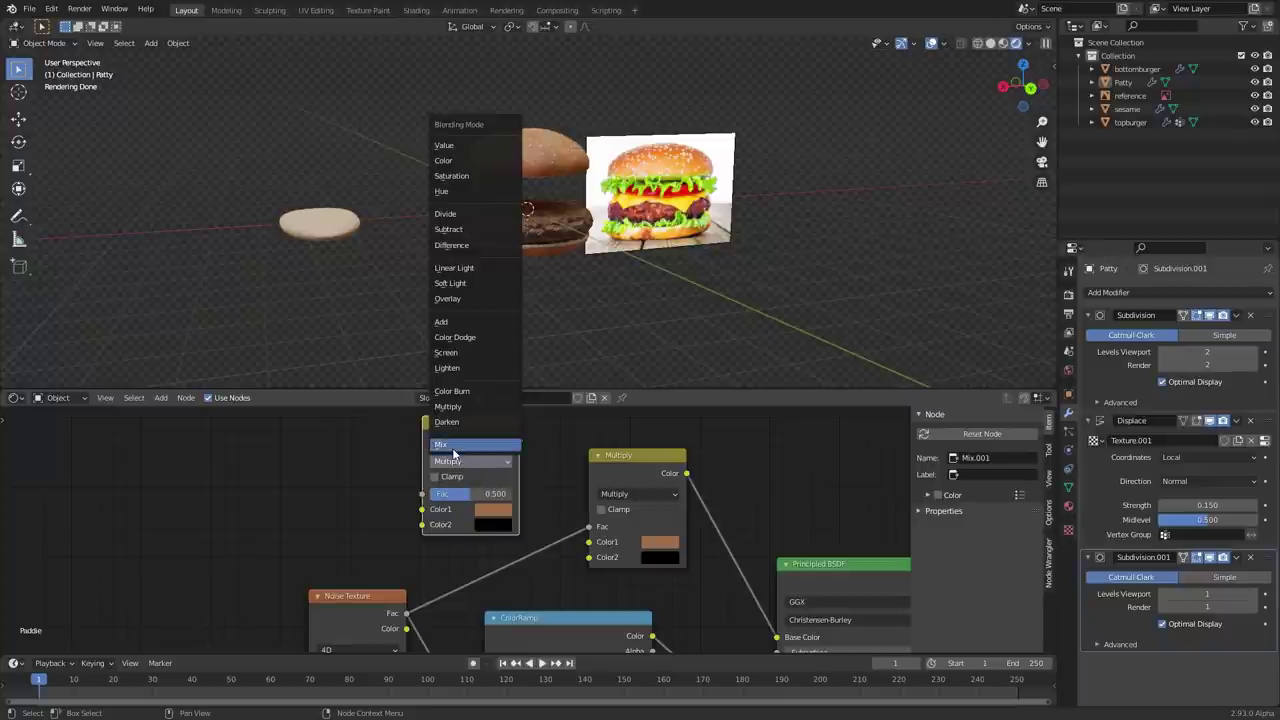
left_click(440, 444)
- Paste the brown into the Mix node's Color2 and shift it to a deep red (H 0.025, S 0.859, V 0.358)
scroll(679, 570, "down", 1)
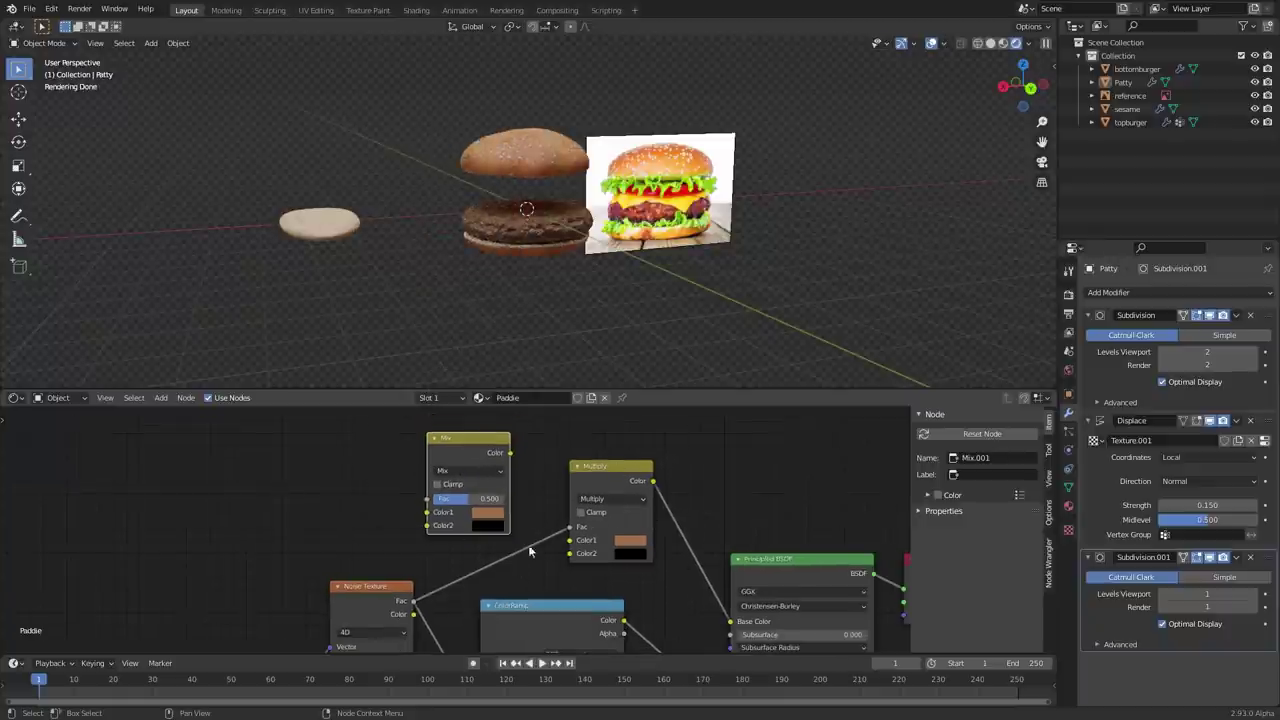
middle_click_drag(530, 551, 612, 521)
scroll(614, 484, "up", 2)
key("ctrl+v")
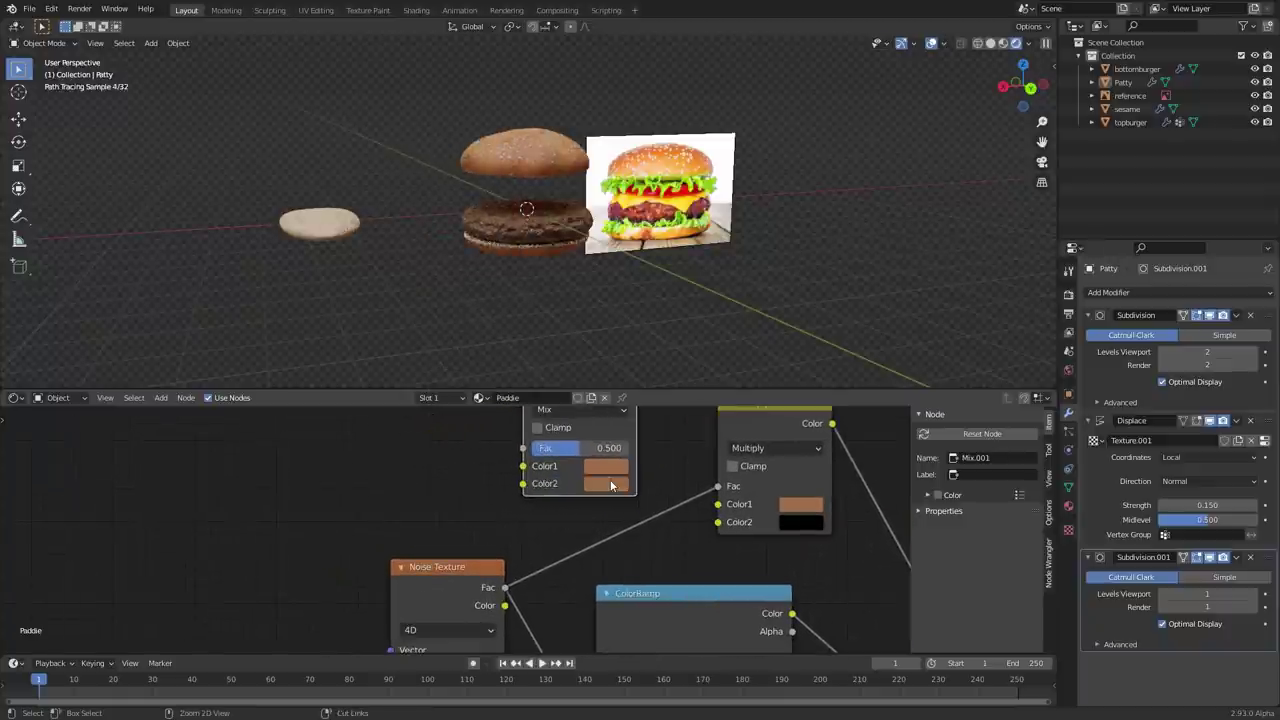
left_click(610, 483)
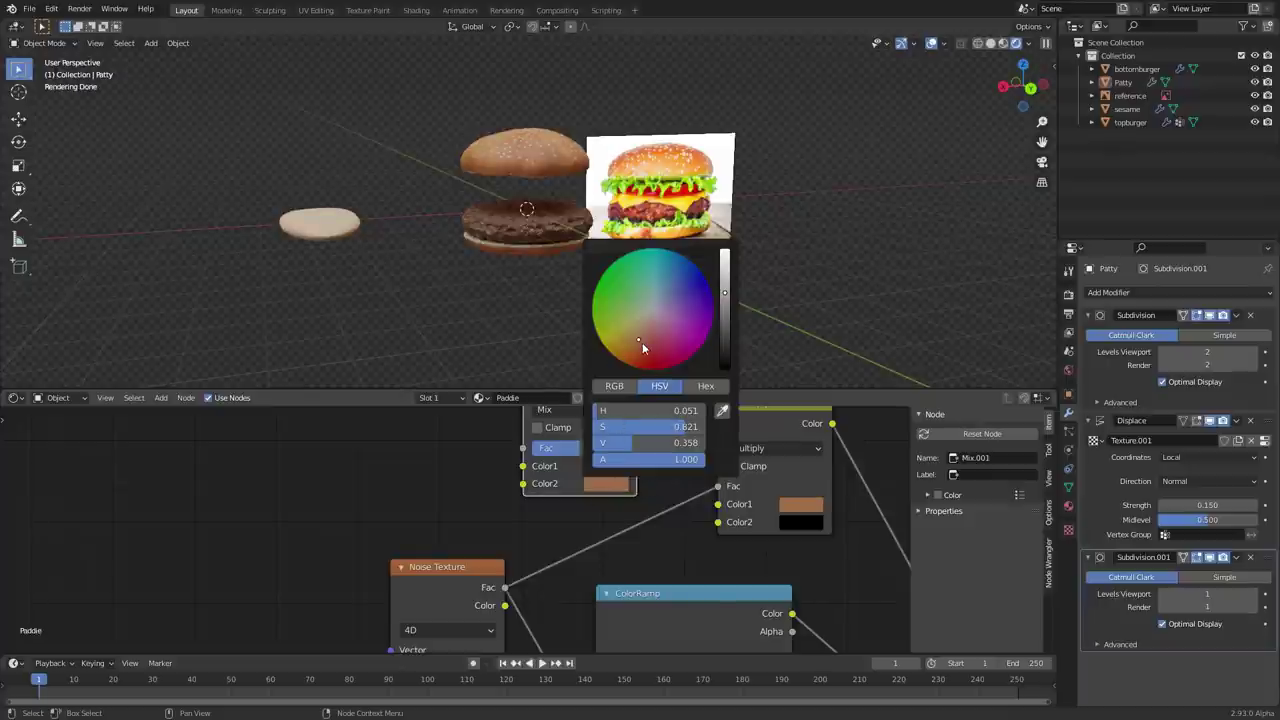
left_click(643, 347)
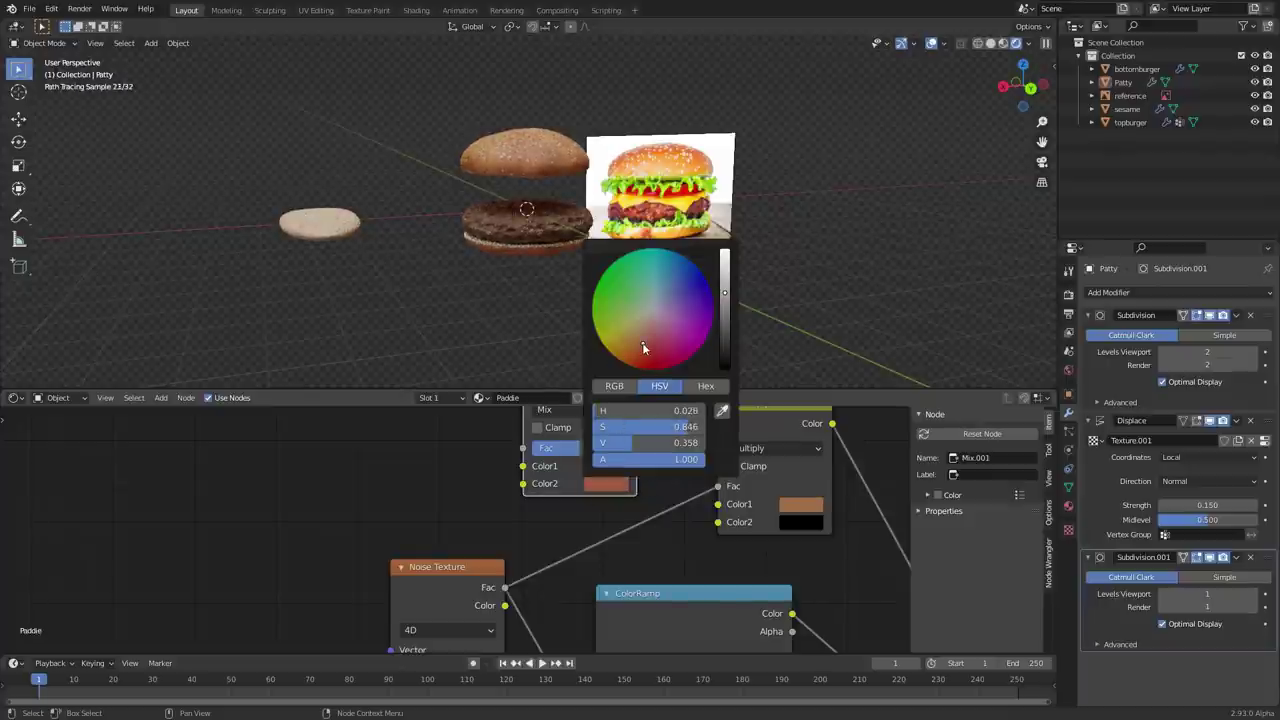
left_click(644, 345)
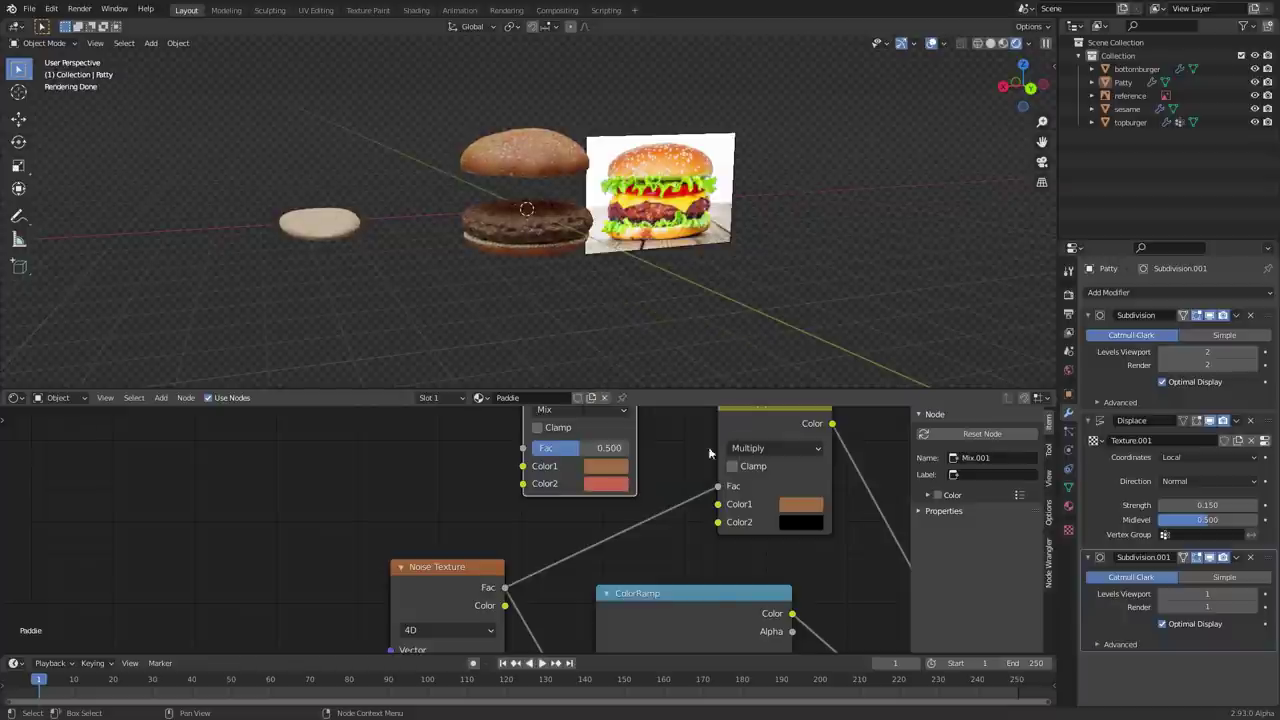
middle_click_drag(640, 418, 571, 571)
scroll(571, 571, "up", 4)
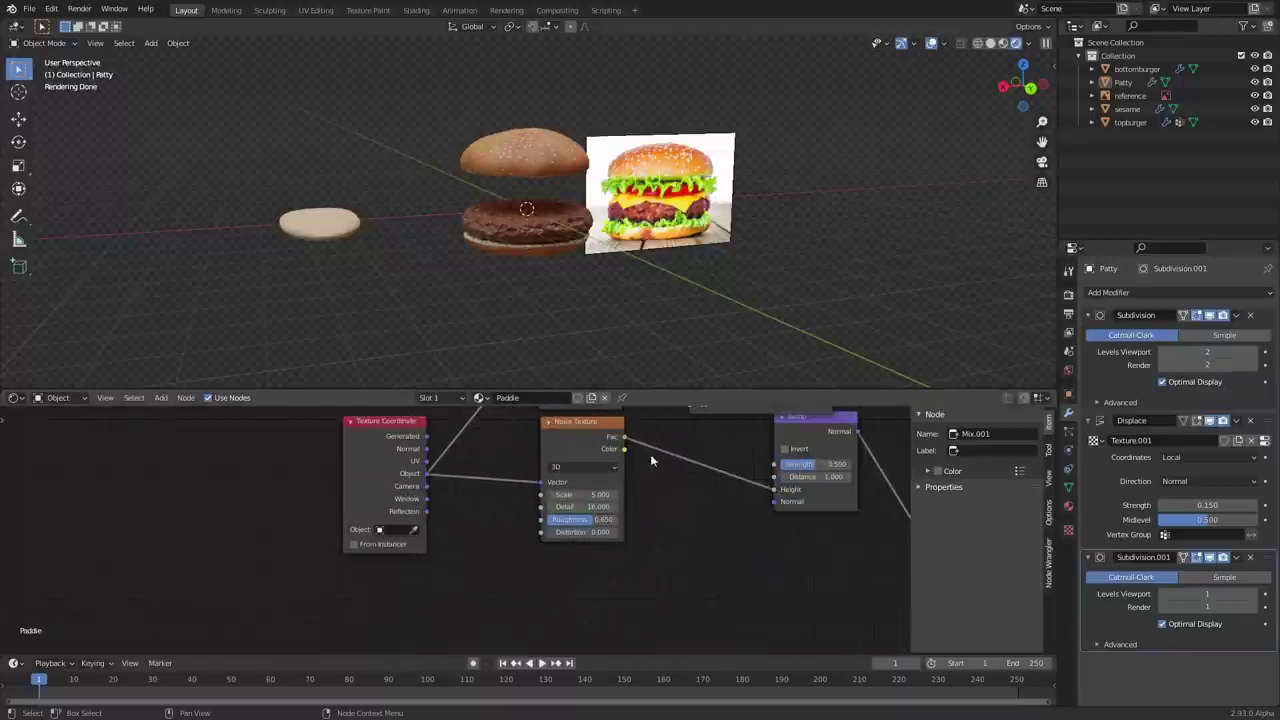
- Connect the Noise Texture Fac to the Mix node's Fac and preview the Mix result on the patty
middle_click_drag(422, 562, 441, 620)
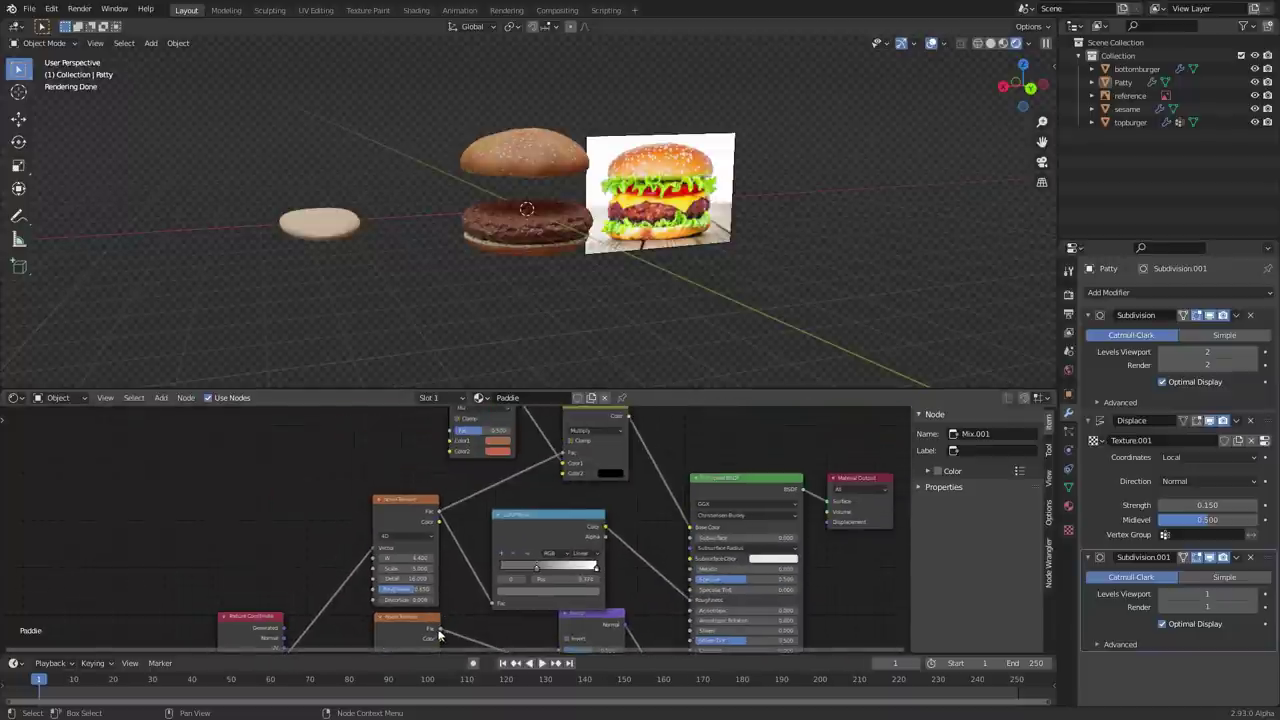
left_click_drag(440, 627, 452, 431)
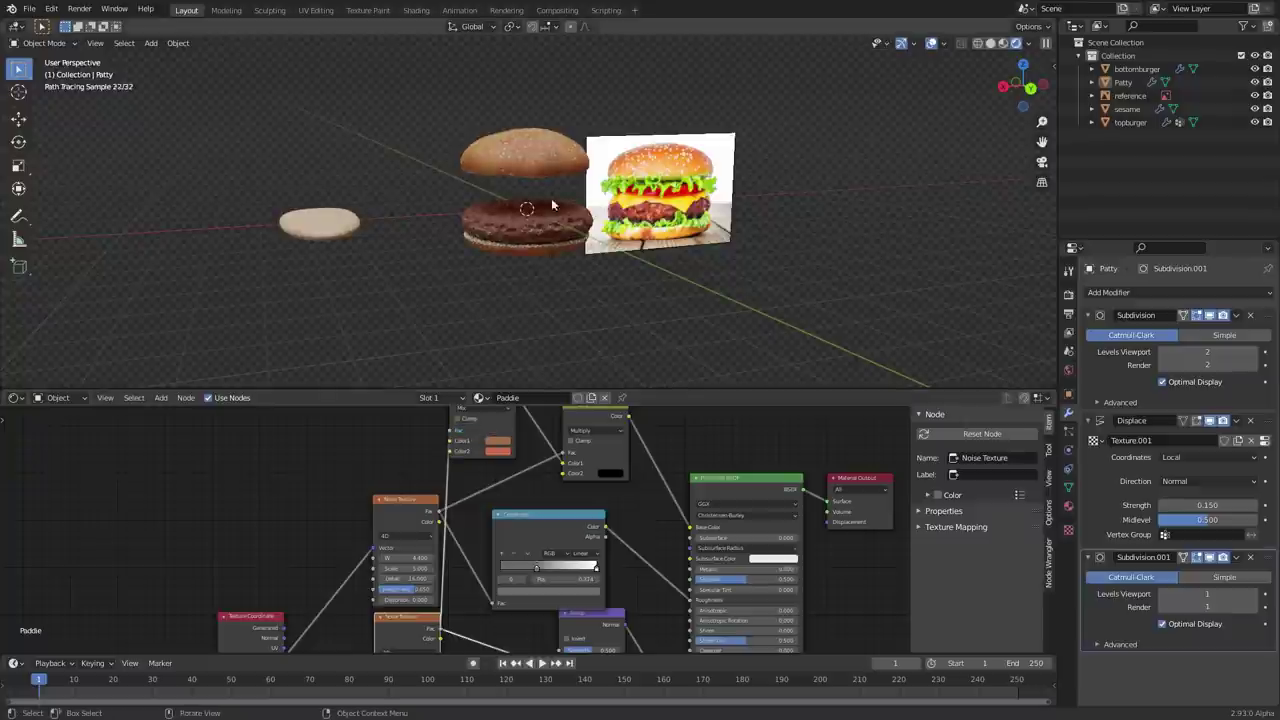
scroll(490, 360, "up", 5)
middle_click_drag(495, 419, 477, 585)
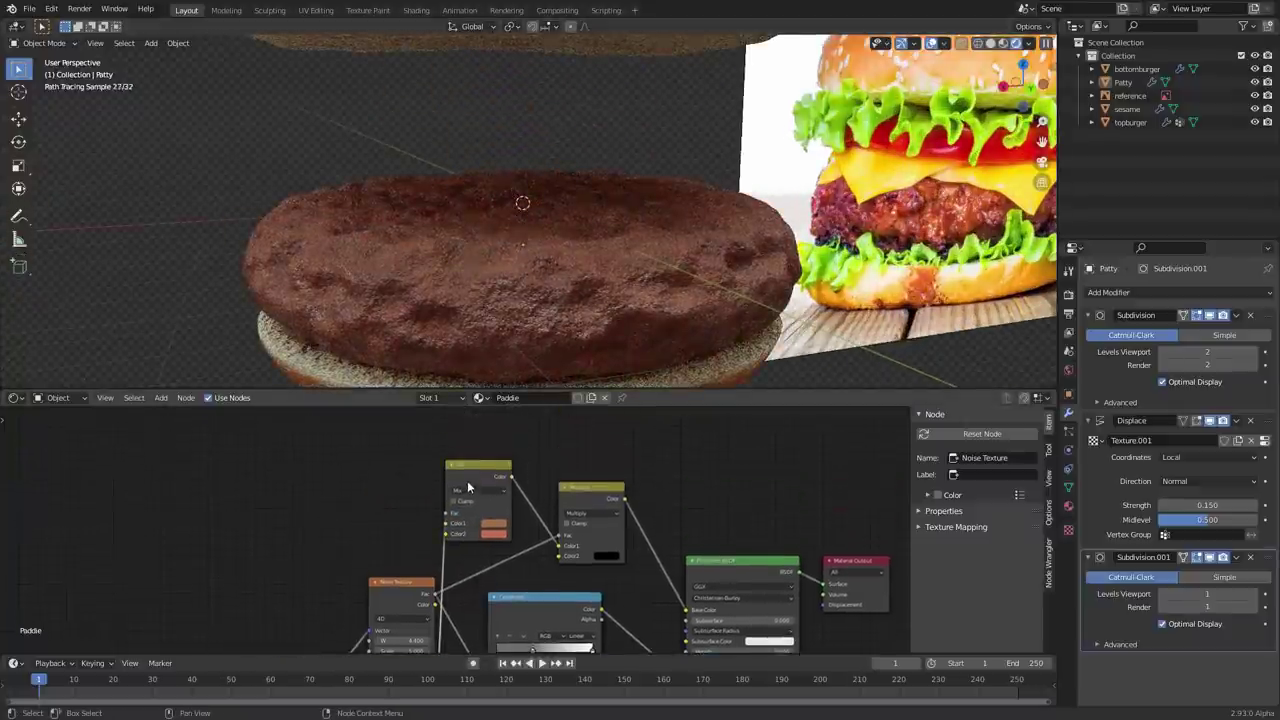
left_click_drag(468, 487, 483, 467)
left_click(483, 467, "ctrl+shift")
middle_click_drag(526, 250, 521, 331)
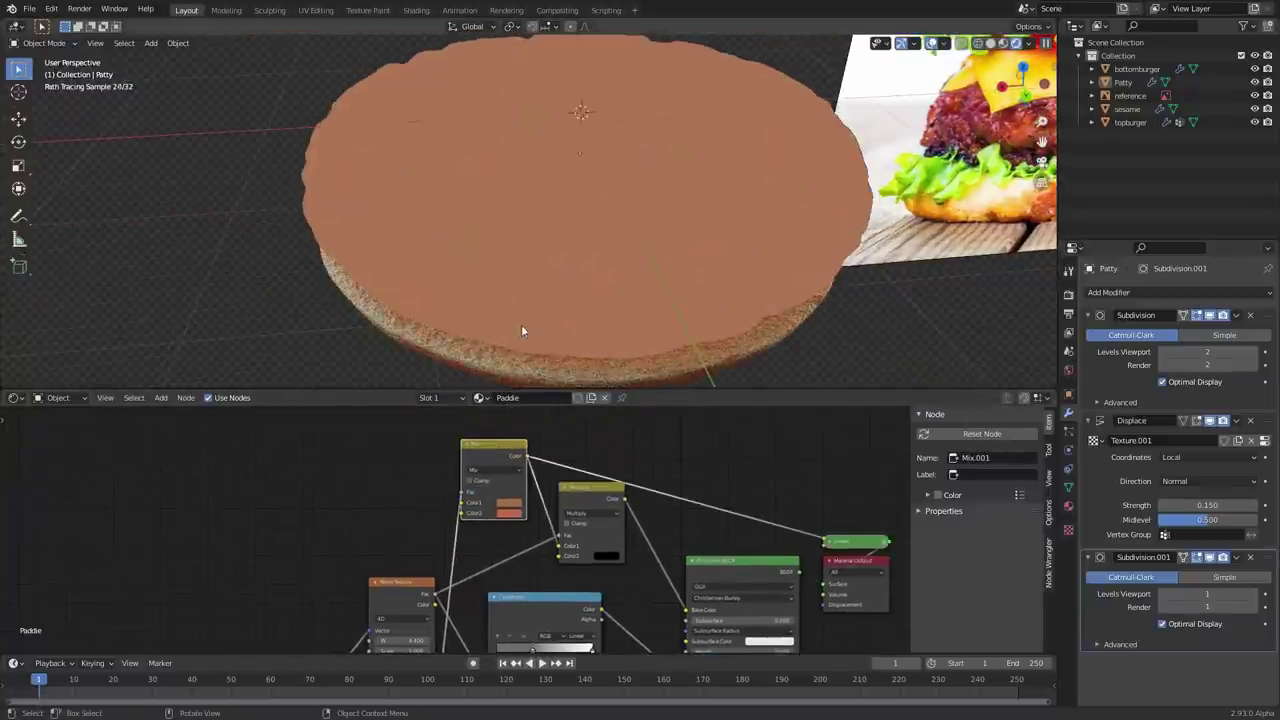
scroll(521, 331, "down", 6)
middle_click_drag(424, 486, 446, 643)
- Insert a Bright/Contrast node into the noise-to-Mix link and raise its Contrast to 2.160
left_click(460, 498)
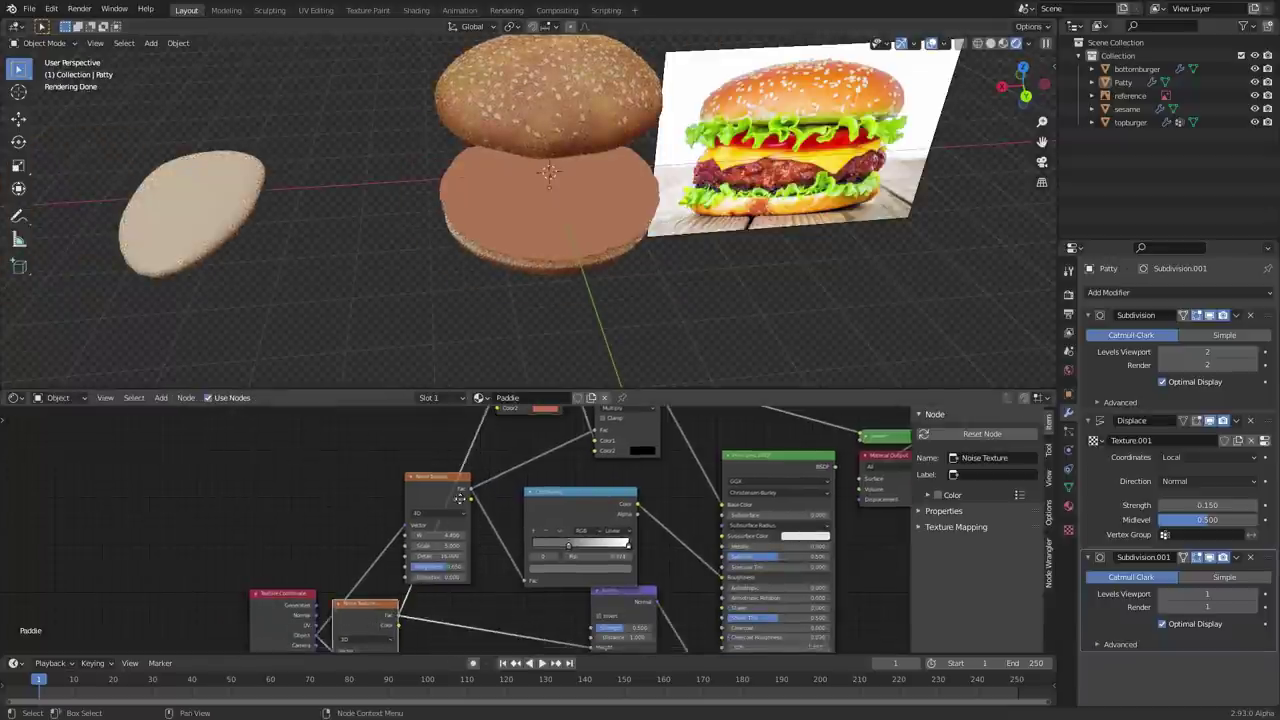
middle_click_drag(460, 498, 444, 552)
left_click_drag(439, 534, 440, 558)
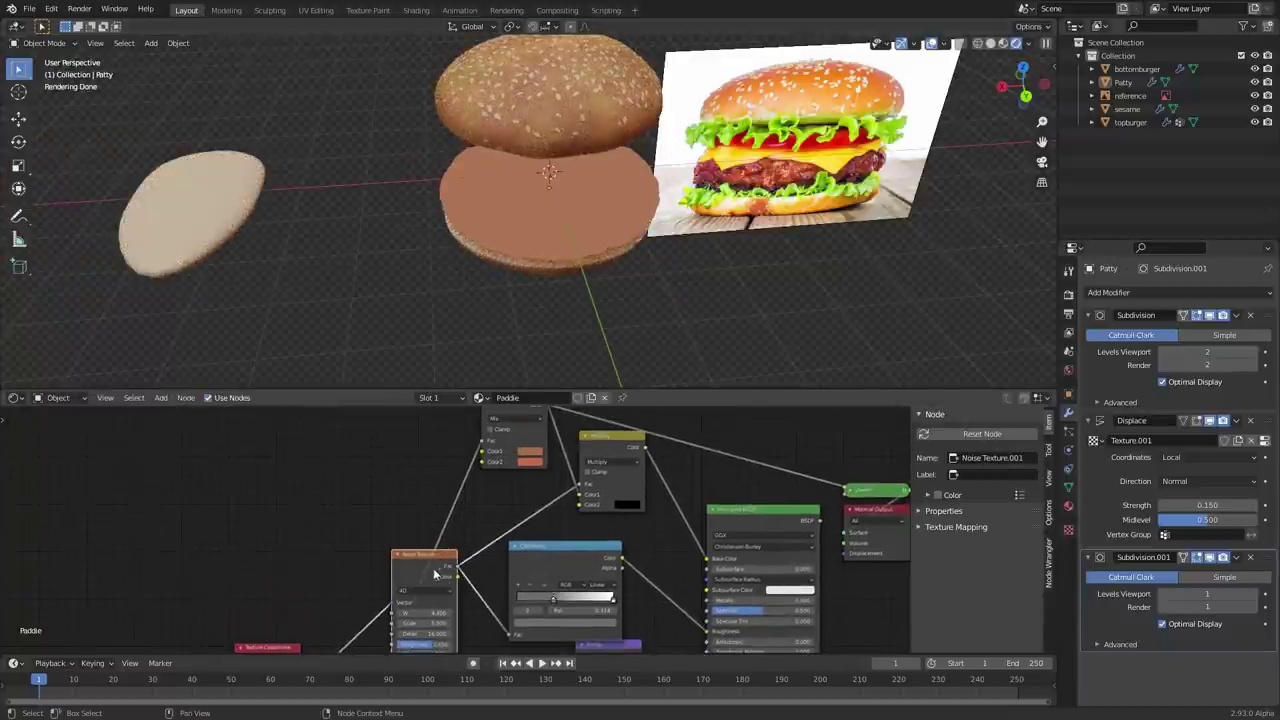
key("shift+a")
left_click(398, 481)
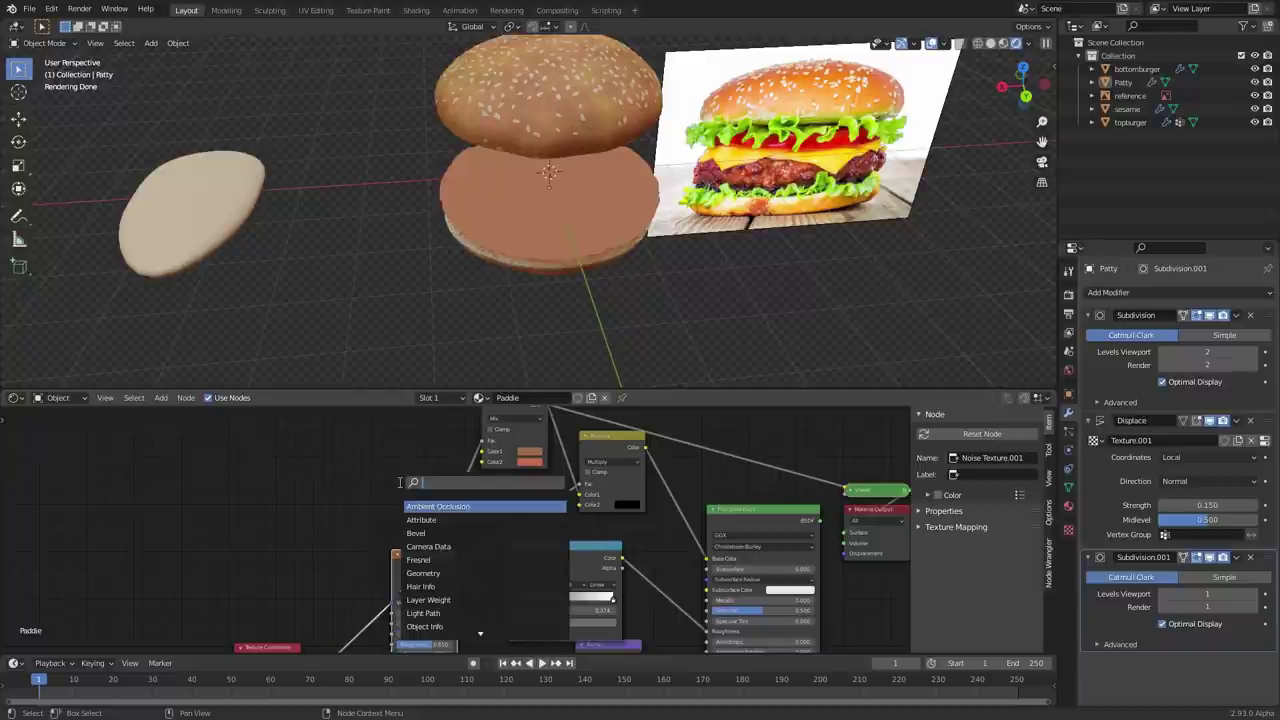
type("cont")
key("Return")
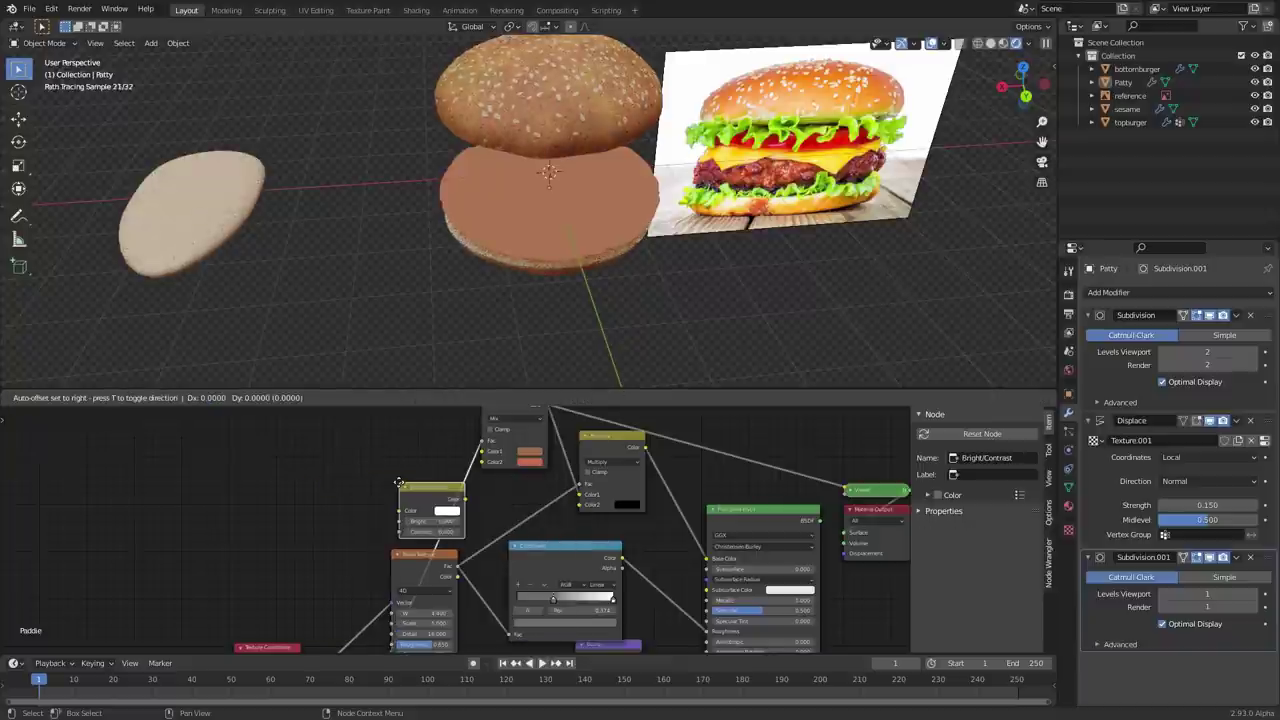
left_click(385, 460)
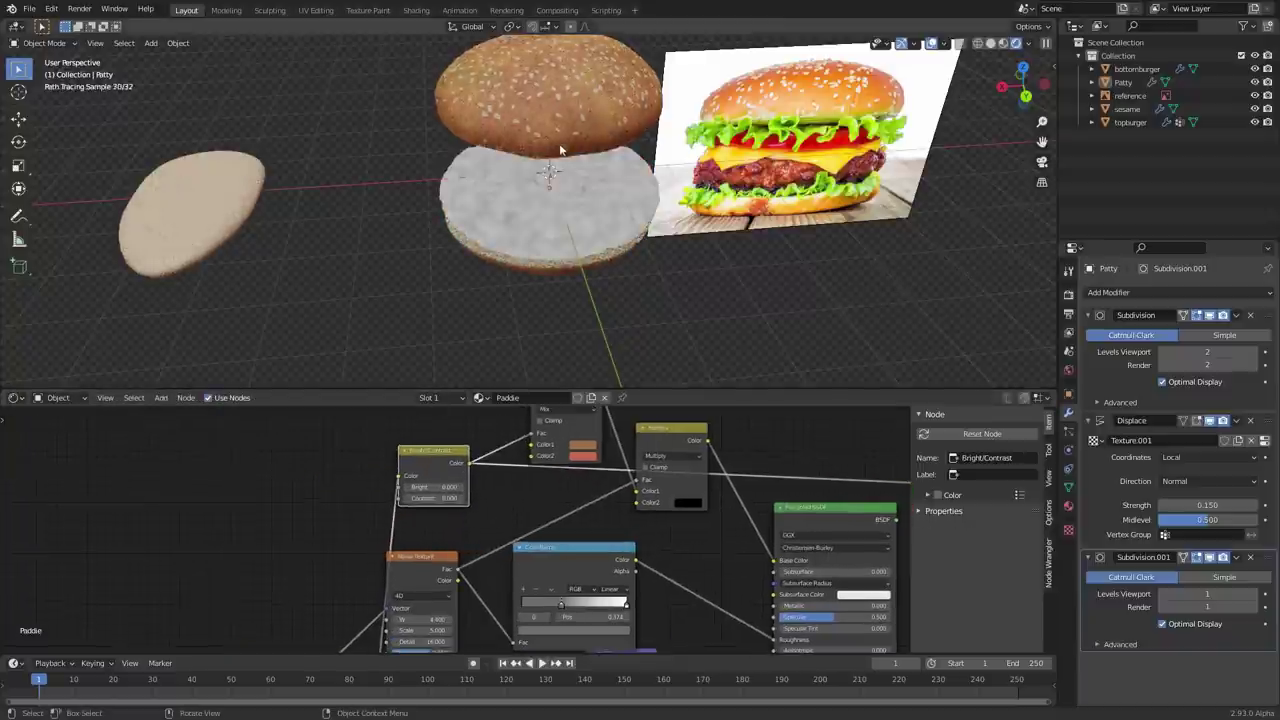
scroll(528, 210, "up", 5)
left_click_drag(436, 498, 487, 505)
- Preview the Mix, Bright/Contrast and Multiply outputs, then restore the full Principled BSDF patty material
middle_click_drag(487, 505, 423, 560)
left_click(514, 438, "ctrl+shift")
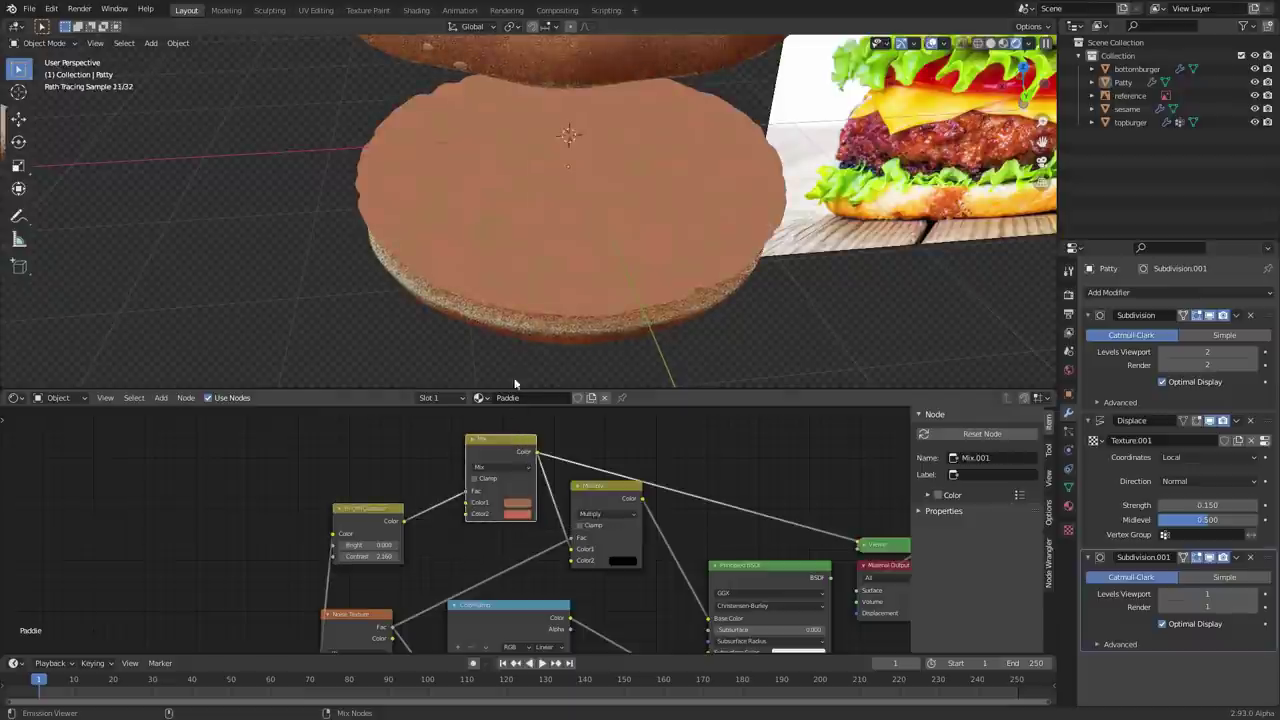
scroll(574, 240, "up", 3)
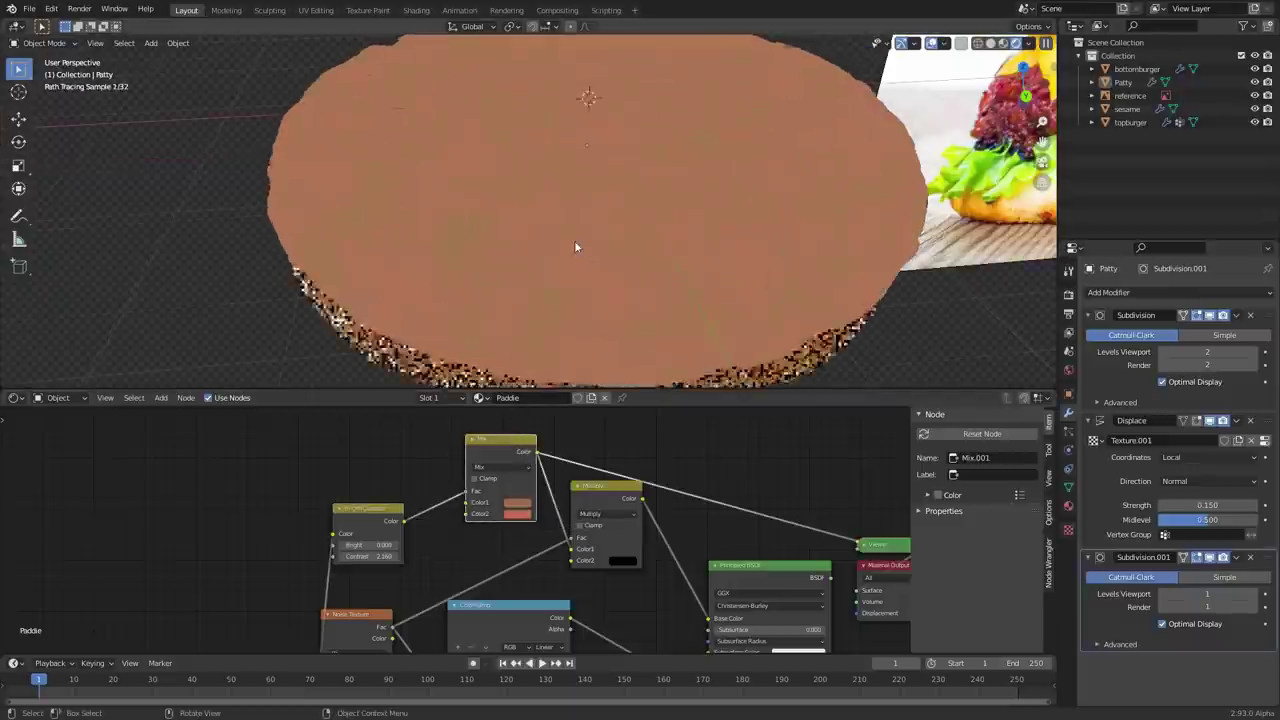
left_click(369, 520, "ctrl+shift")
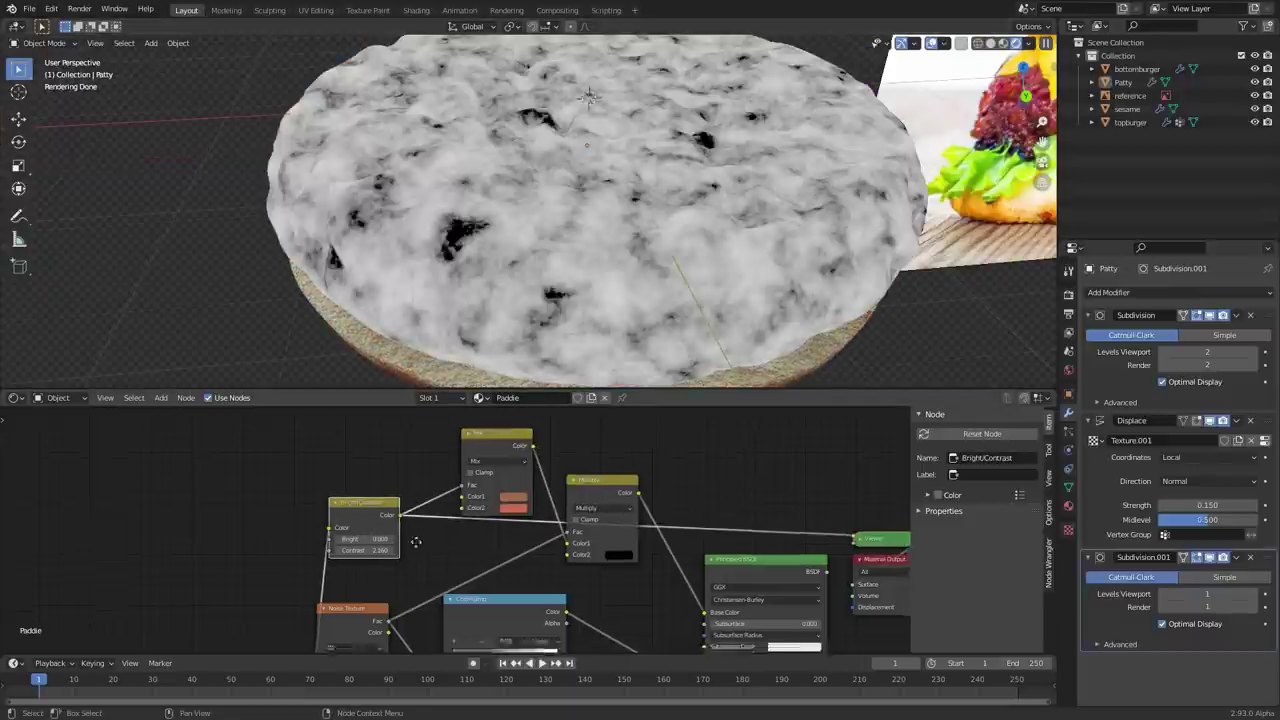
middle_click_drag(414, 537, 480, 500)
scroll(537, 505, "up", 3)
scroll(587, 529, "down", 5)
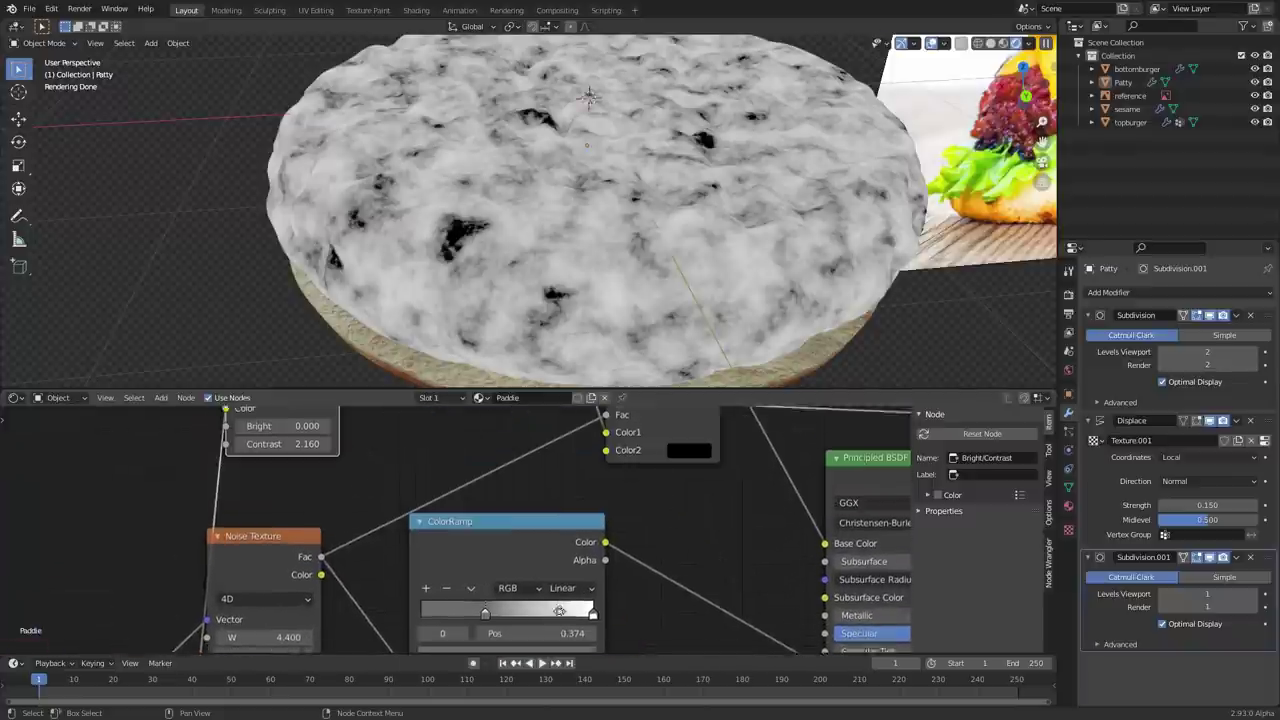
middle_click_drag(537, 430, 529, 508)
left_click(455, 477, "ctrl+shift")
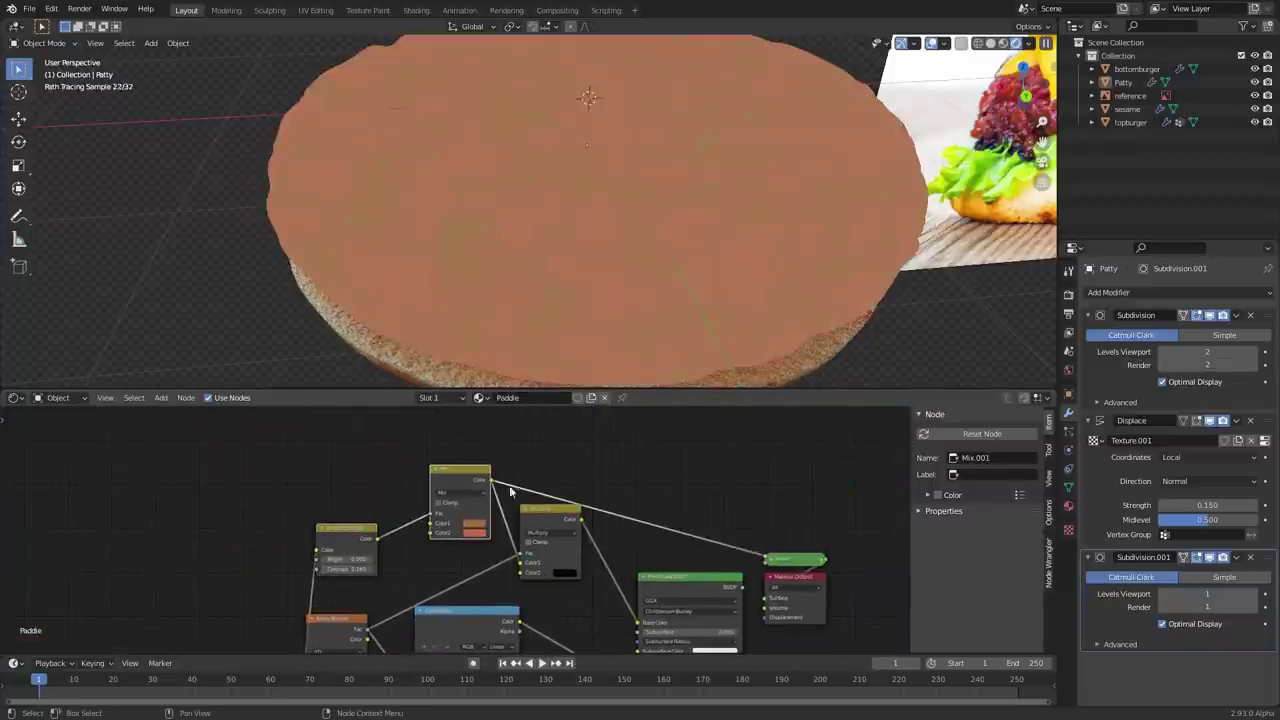
left_click(540, 508, "ctrl+shift")
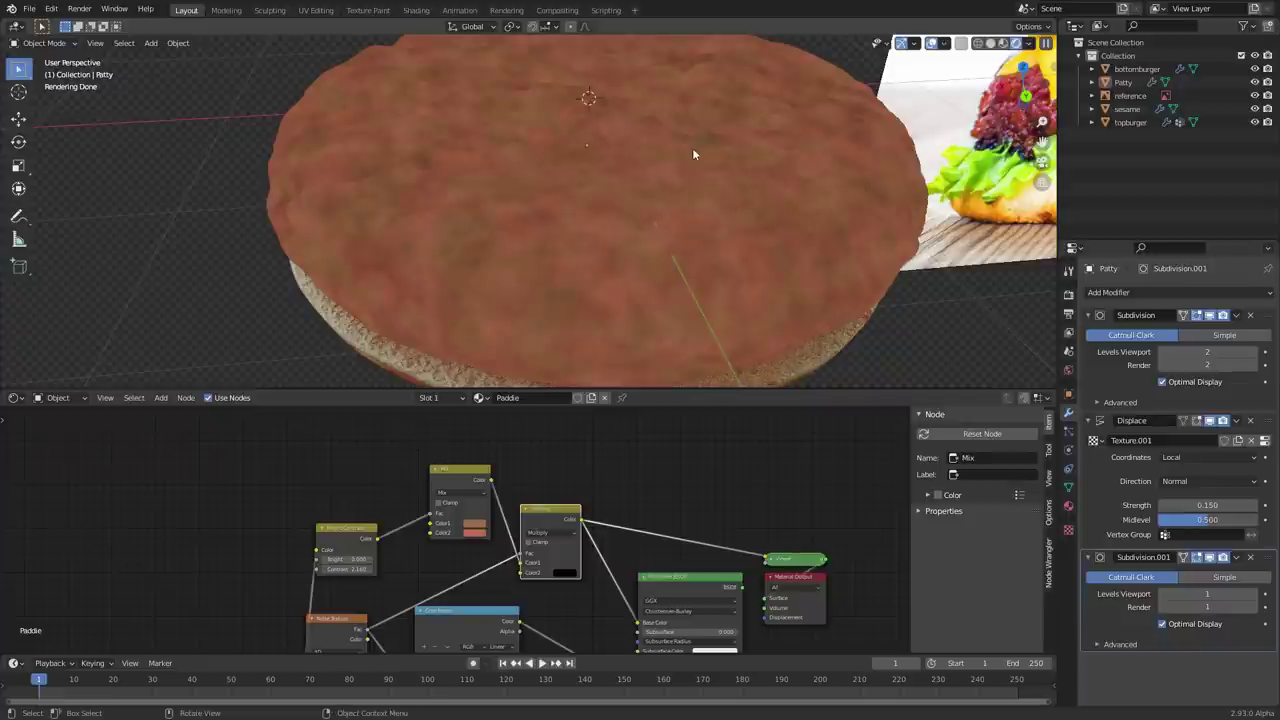
left_click(661, 576, "ctrl+shift")
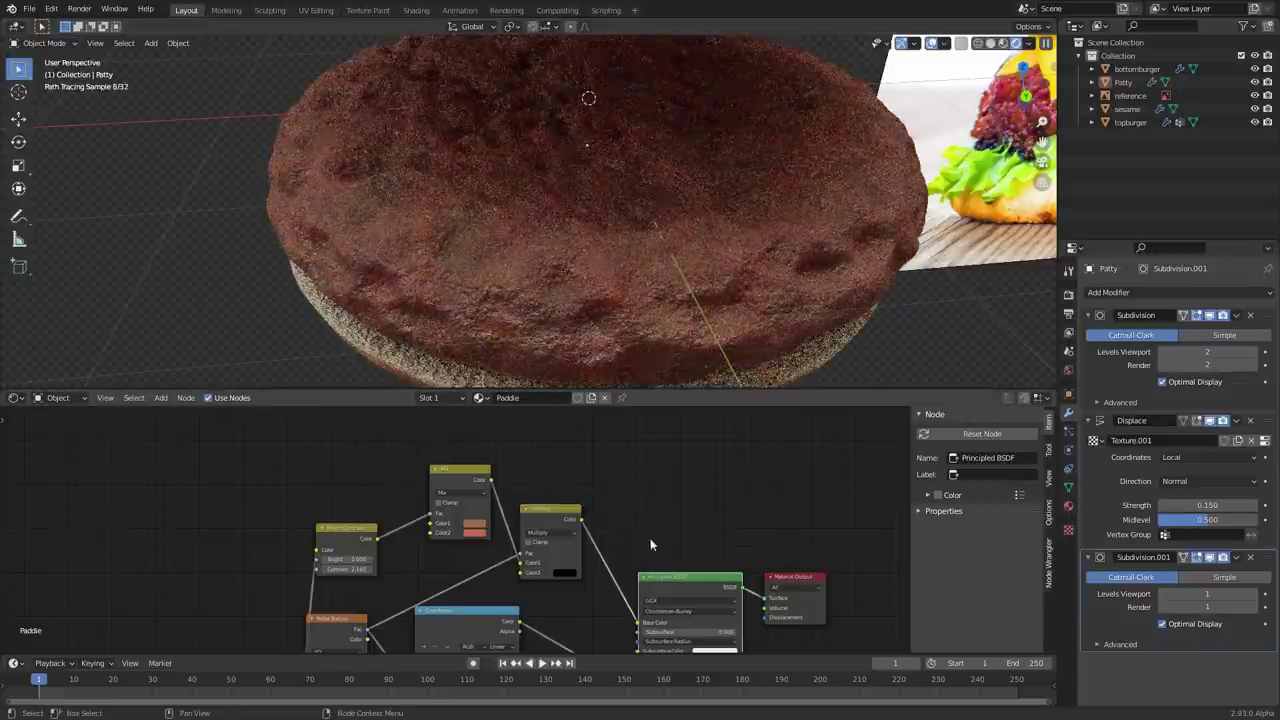
scroll(657, 252, "down", 8)
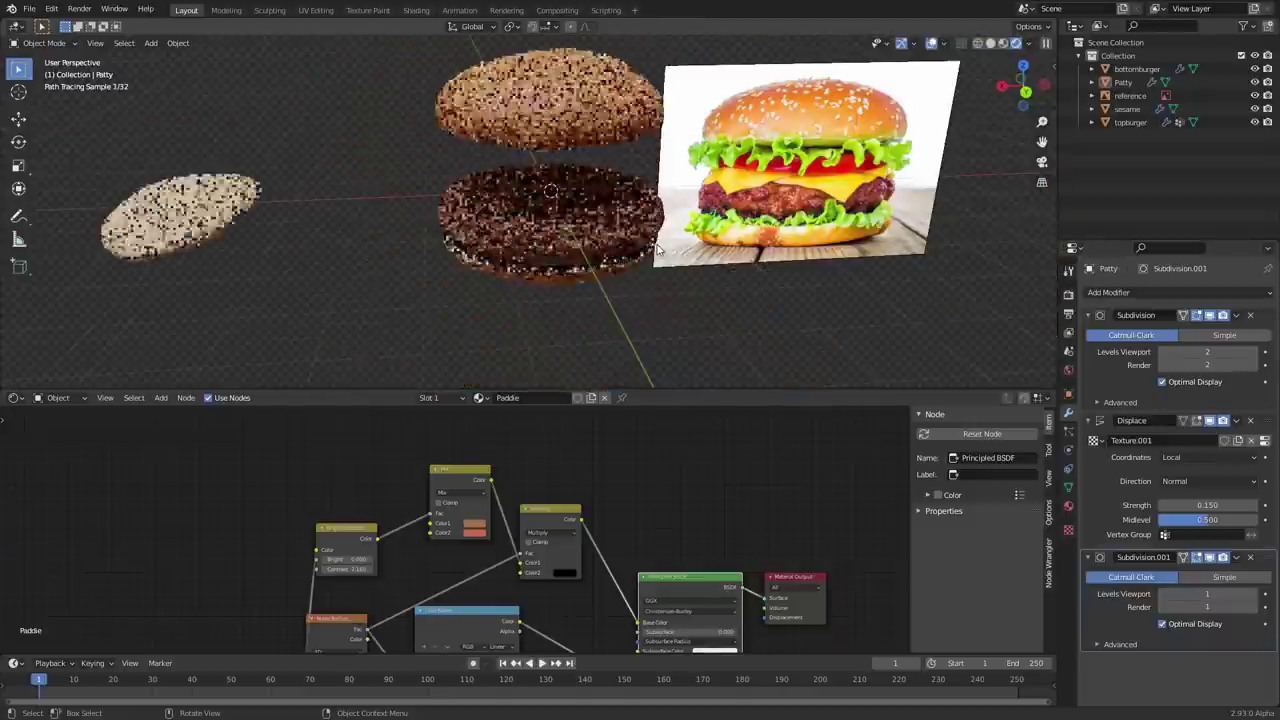
scroll(470, 528, "up", 5)
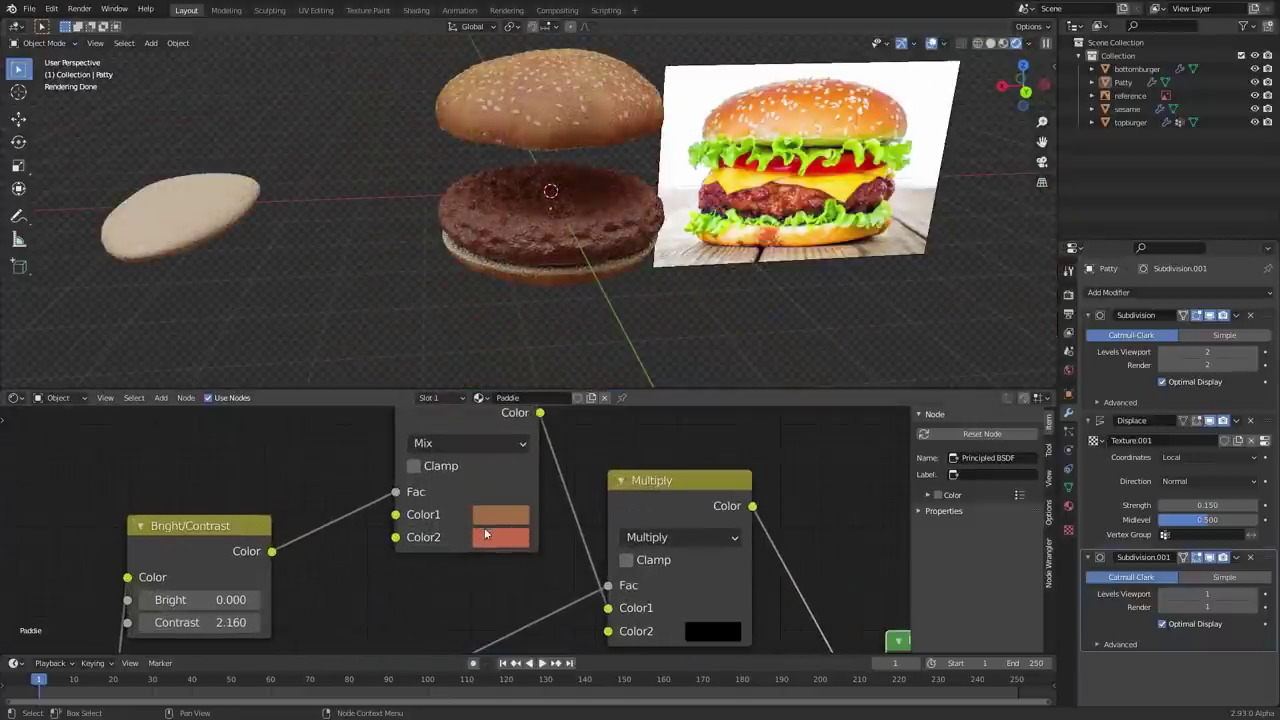
- Change the Mix node's second colour to a dark brown, then lighten it slightly
left_click(488, 532)
left_click_drag(651, 272, 651, 248)
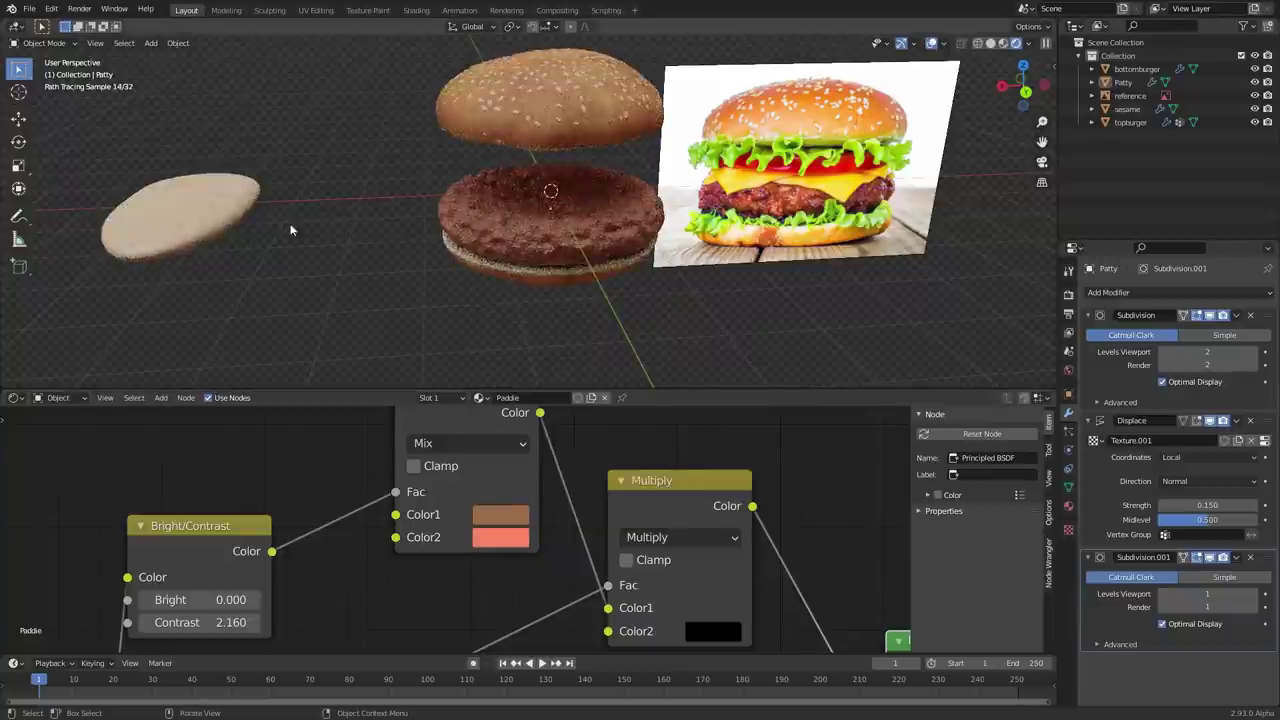
key("ctrl+z")
left_click(510, 535)
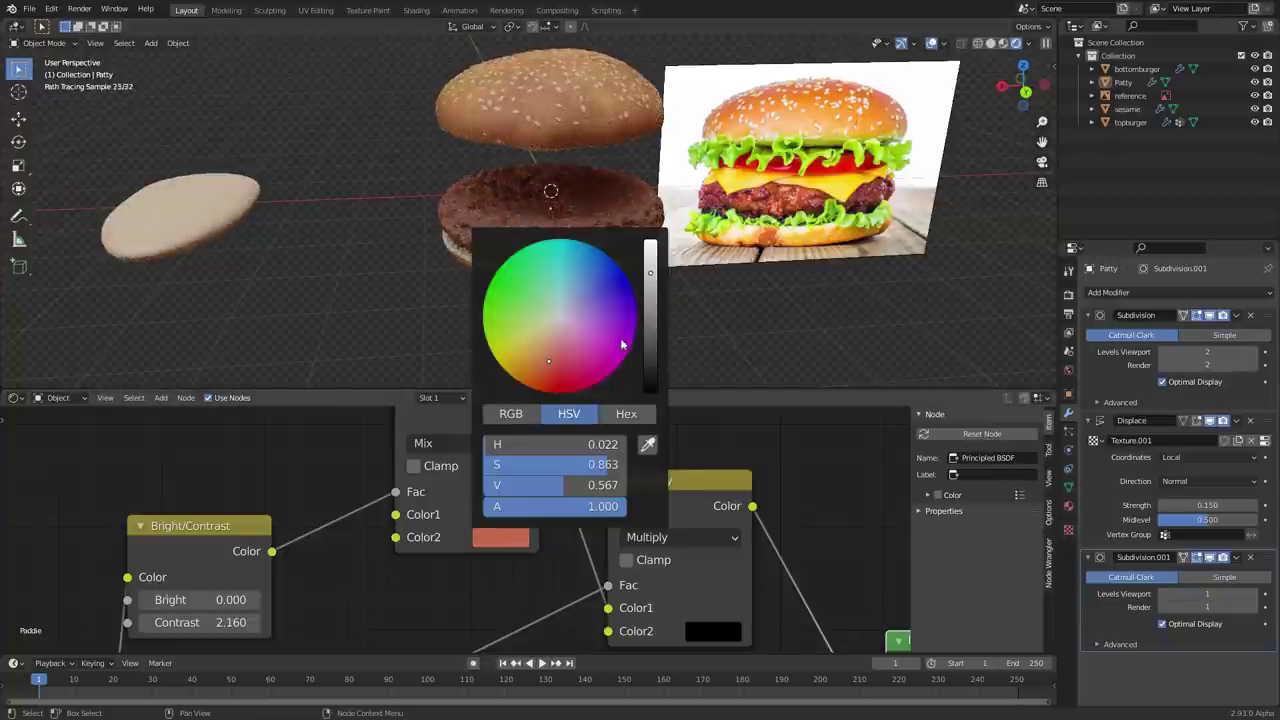
left_click_drag(651, 272, 651, 320)
middle_click_drag(519, 248, 516, 243)
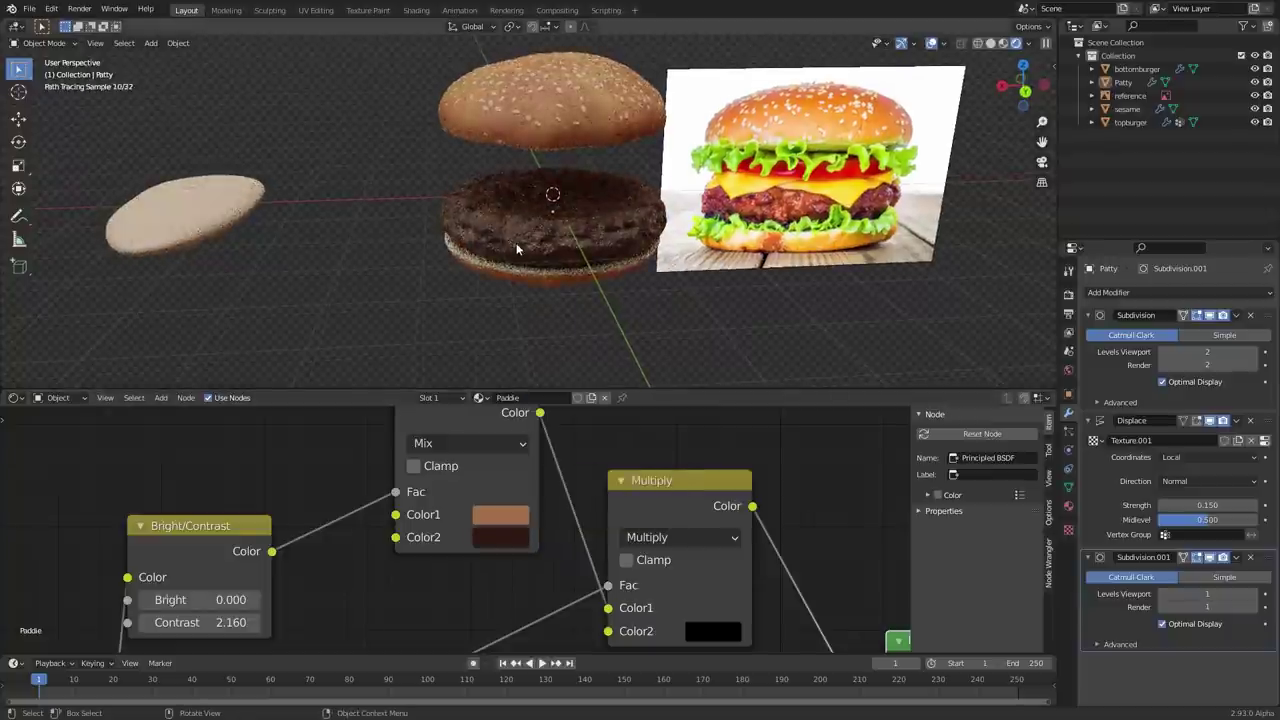
scroll(516, 243, "up", 2)
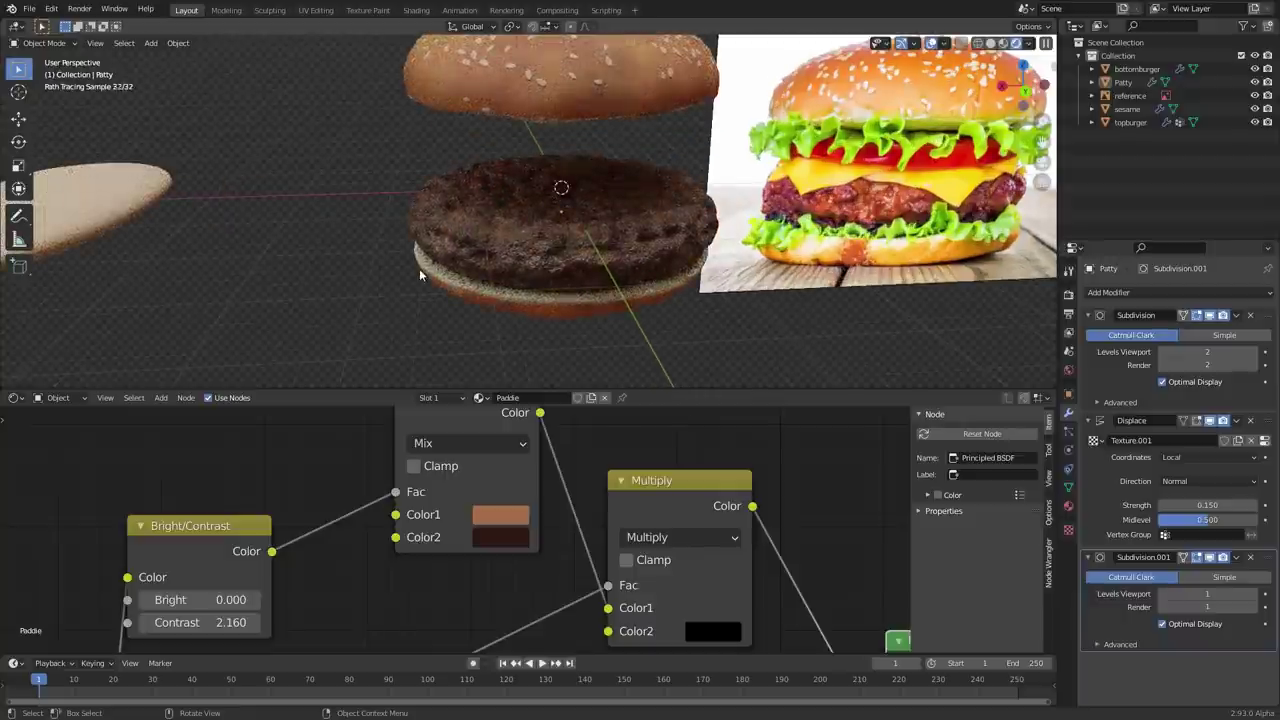
left_click(510, 537)
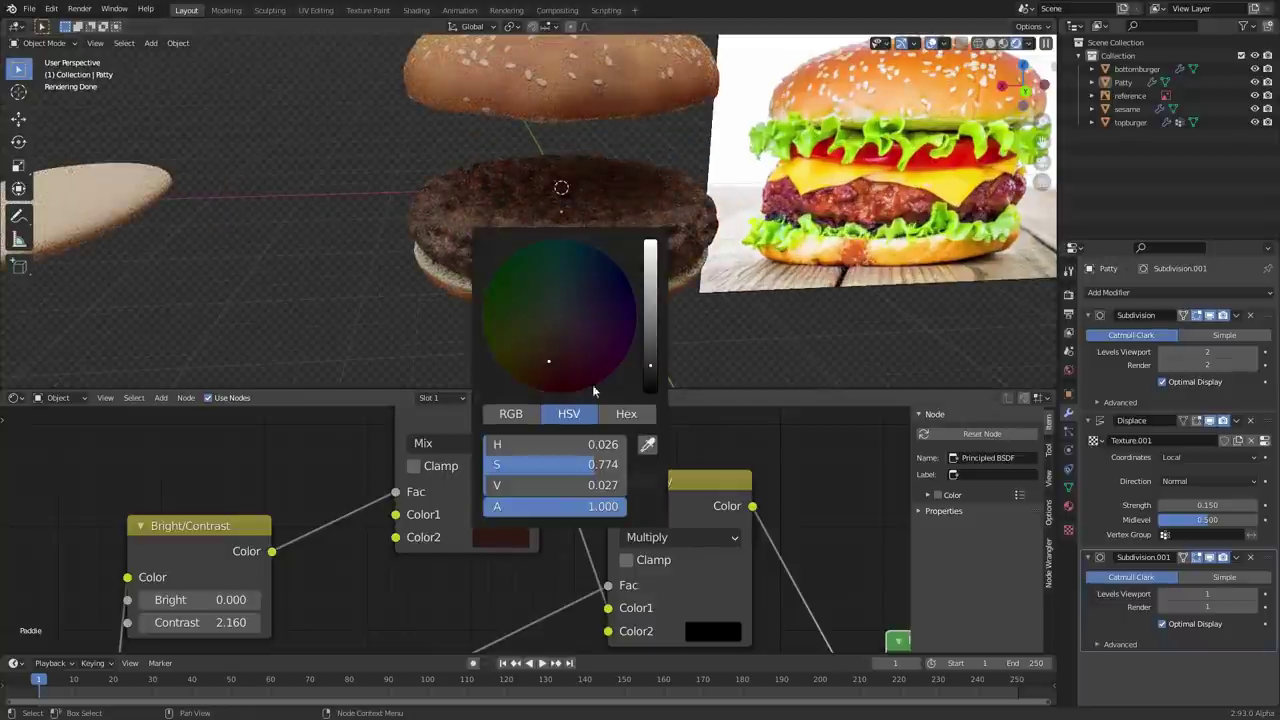
left_click_drag(655, 360, 651, 352)
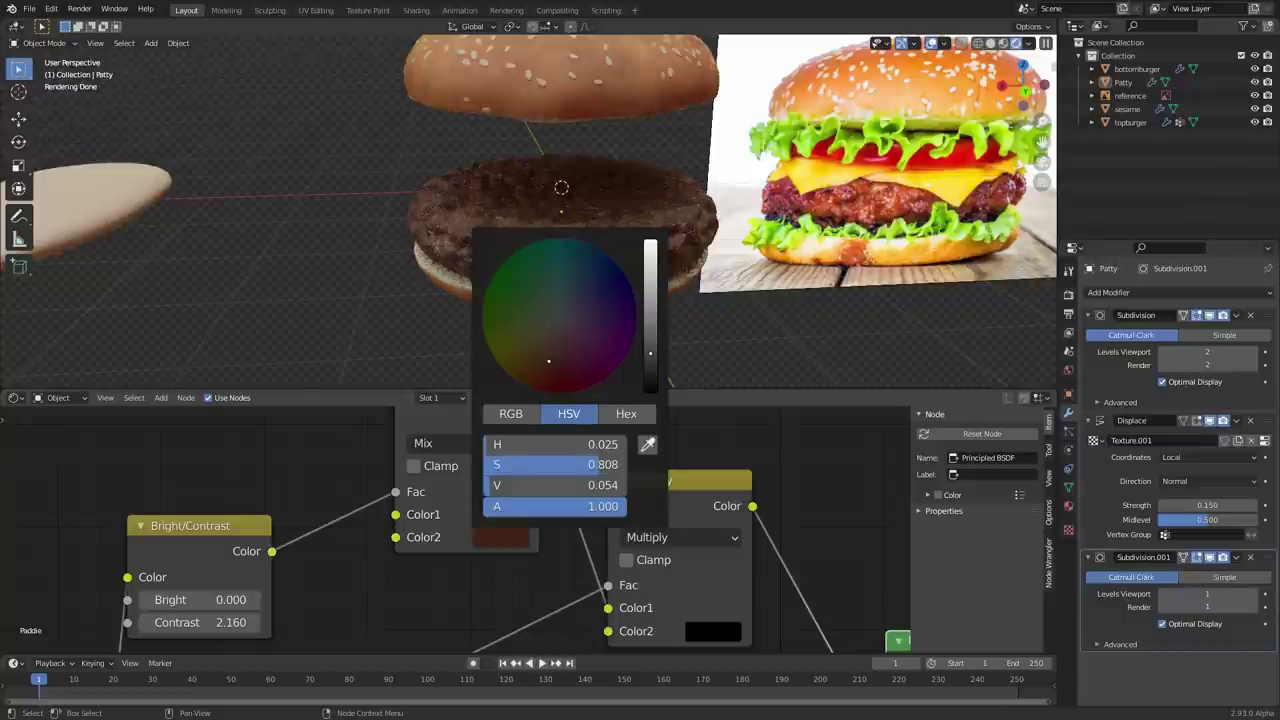
scroll(309, 302, "down", 3)
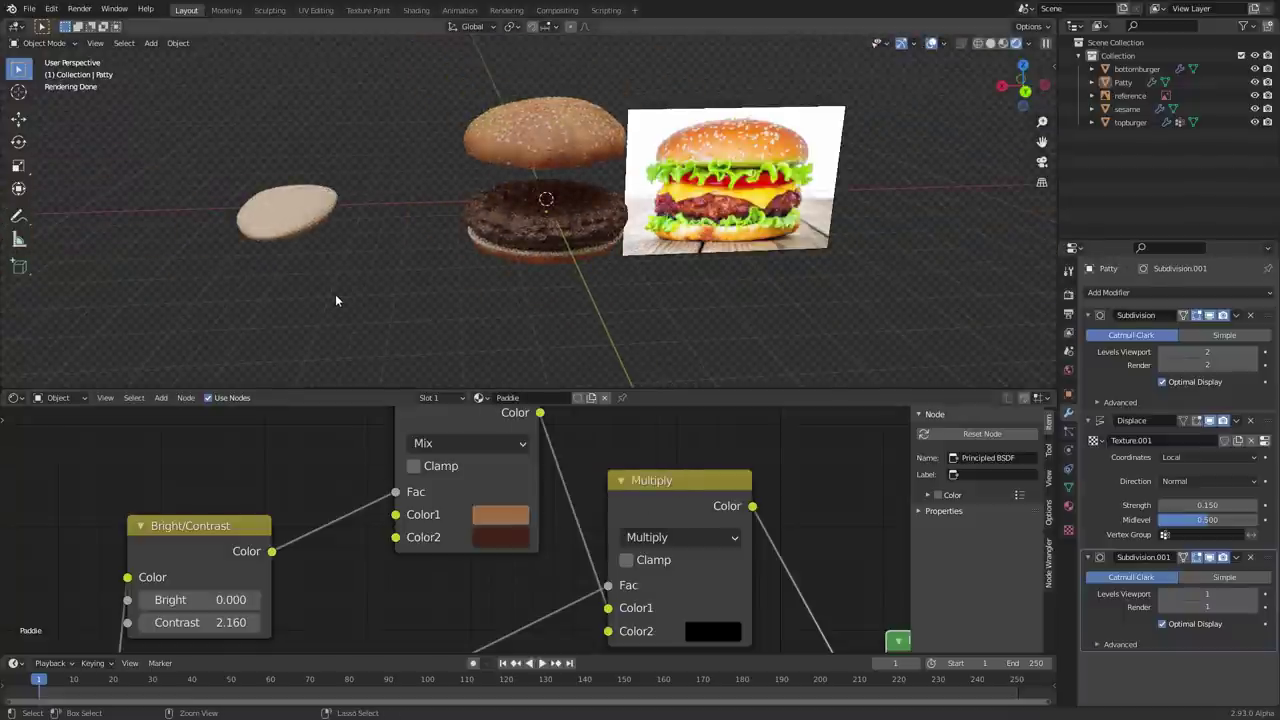
- Save hamburger.blend
key("ctrl+s")
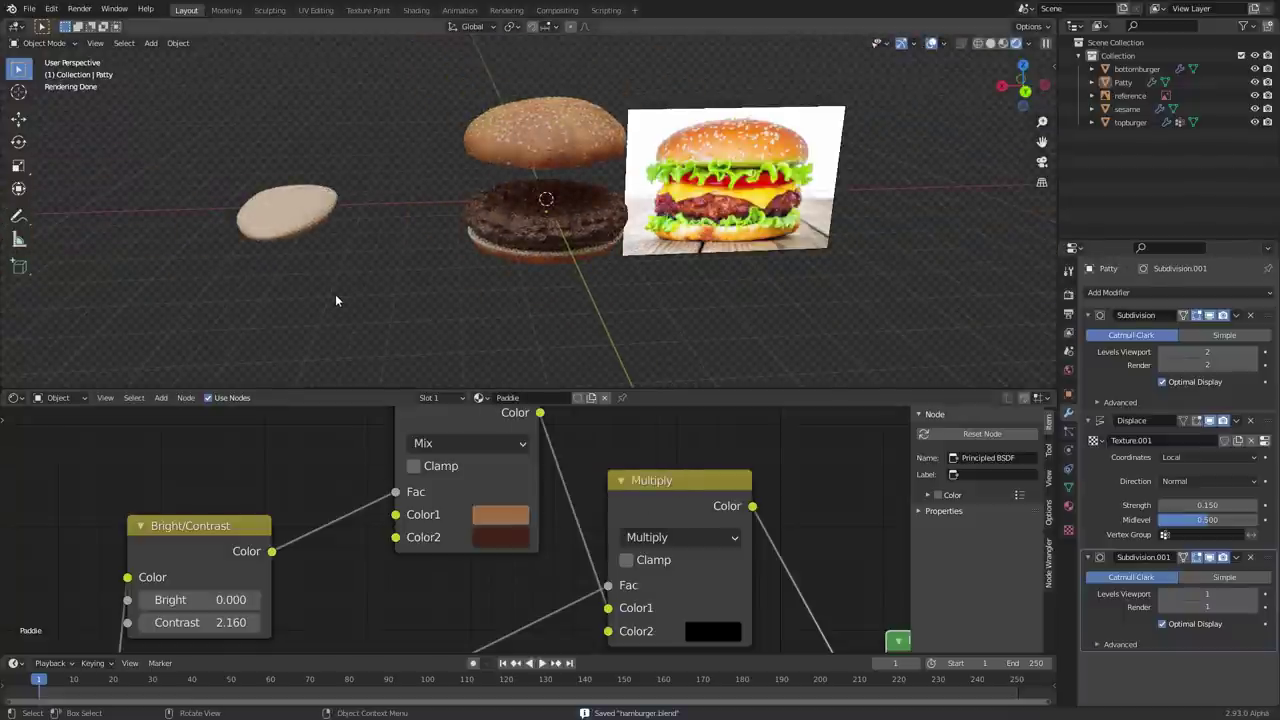
scroll(466, 204, "up", 3)
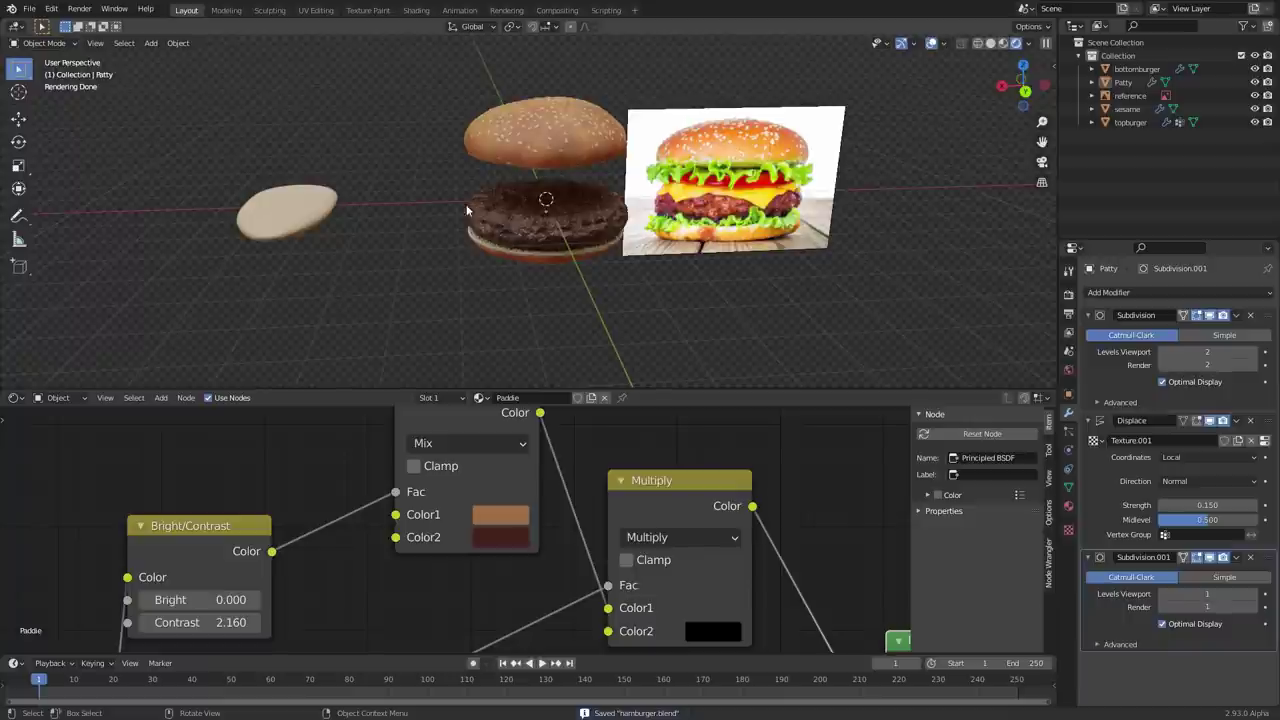
scroll(428, 198, "down", 3)
key("ctrl+s")
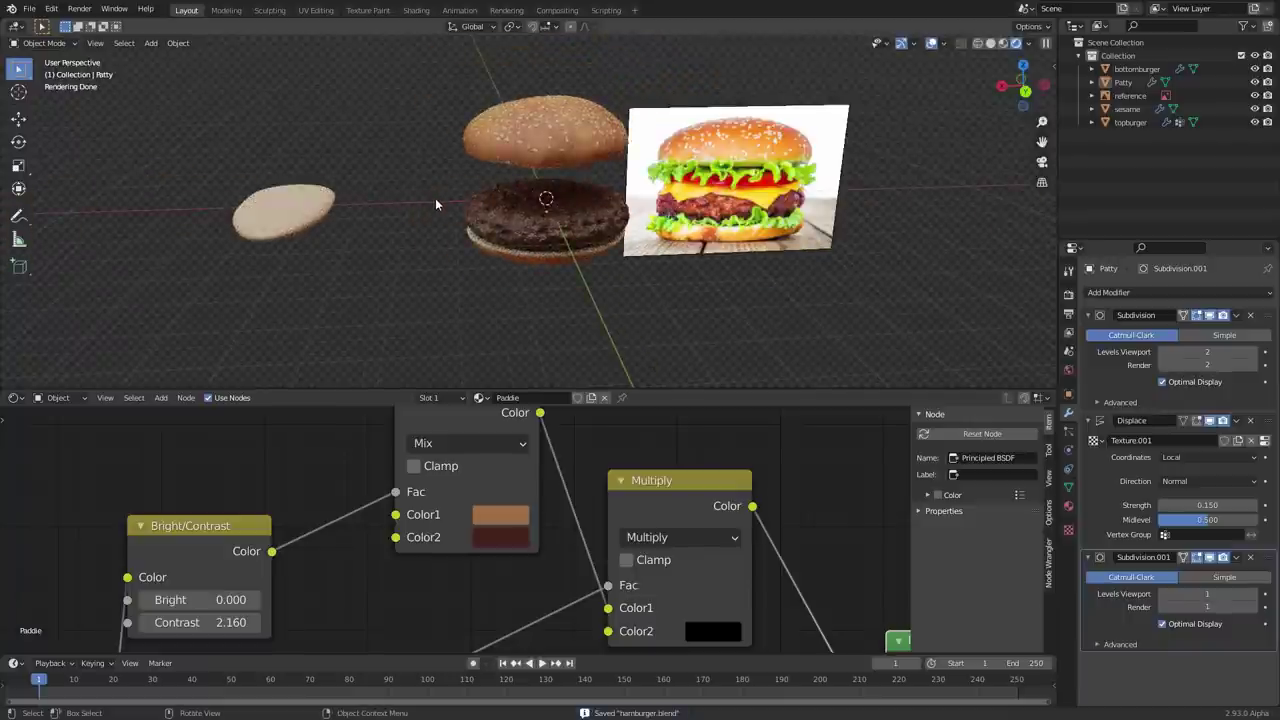
scroll(432, 210, "up", 3)
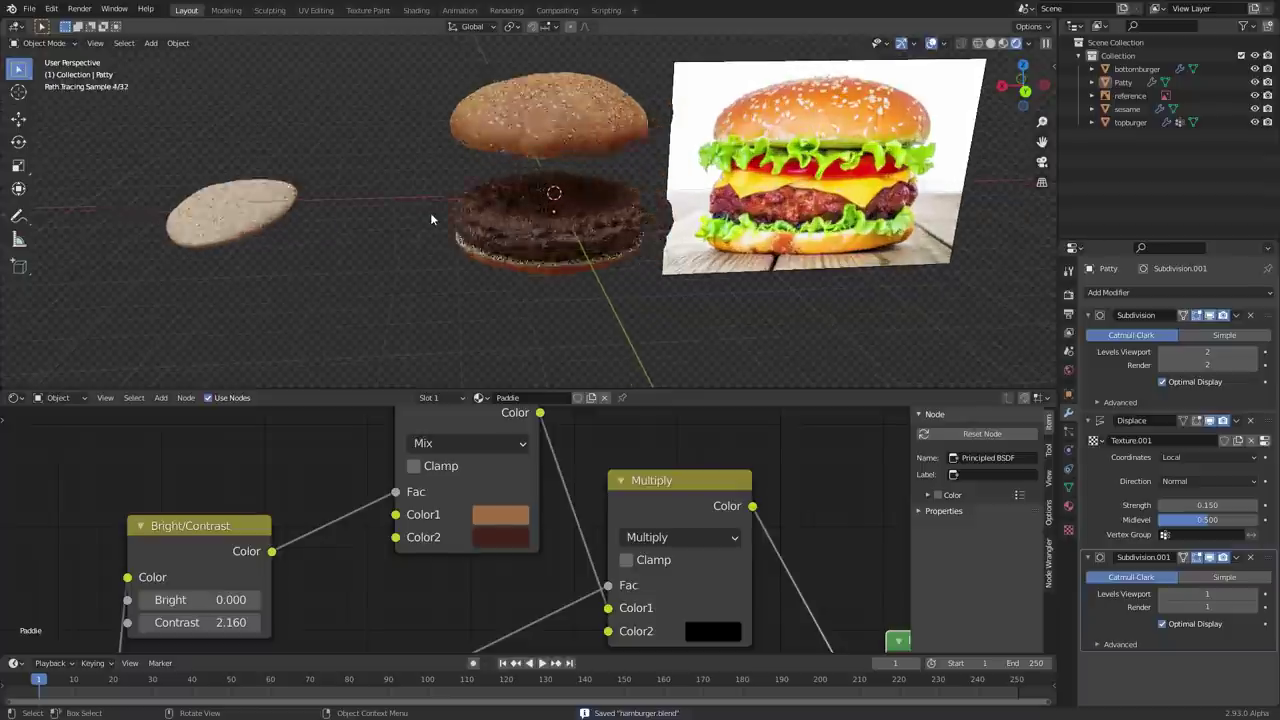
- In Back Orthographic view, move the reference photo right to X -5.3578 m, Z 0.83309 m
middle_click_drag(438, 215, 432, 269)
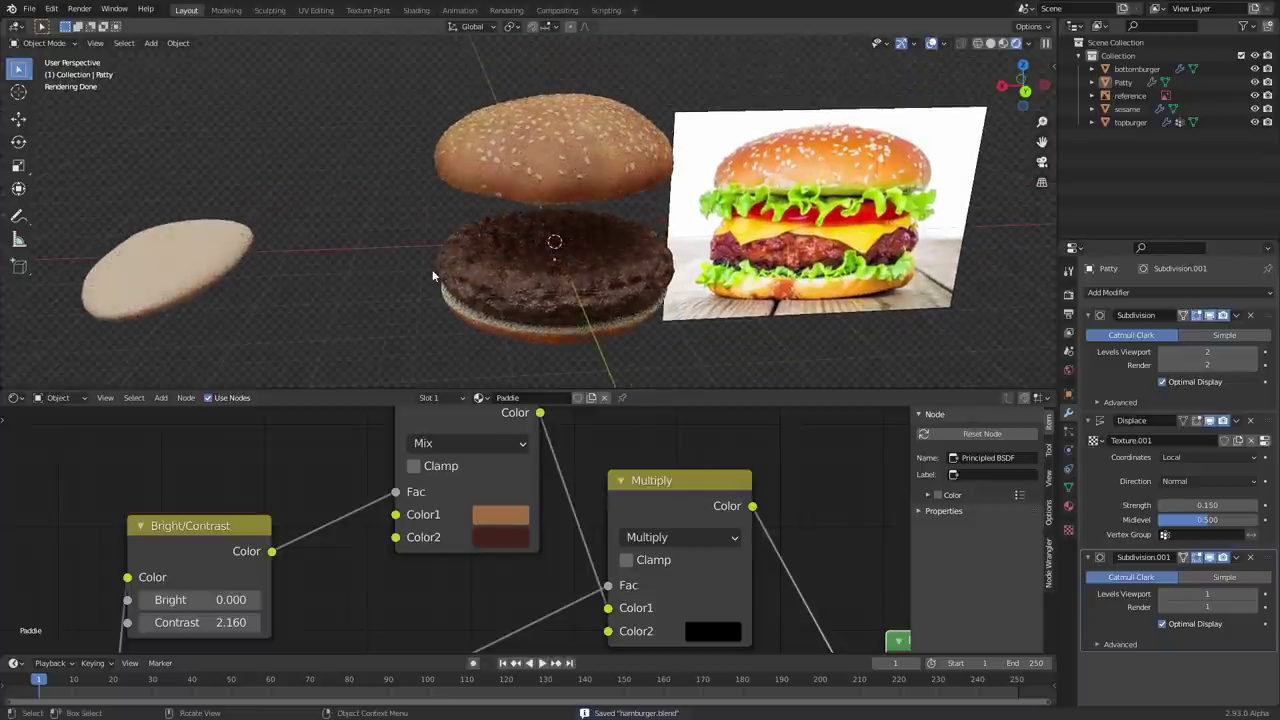
left_click(1032, 92)
left_click(765, 250)
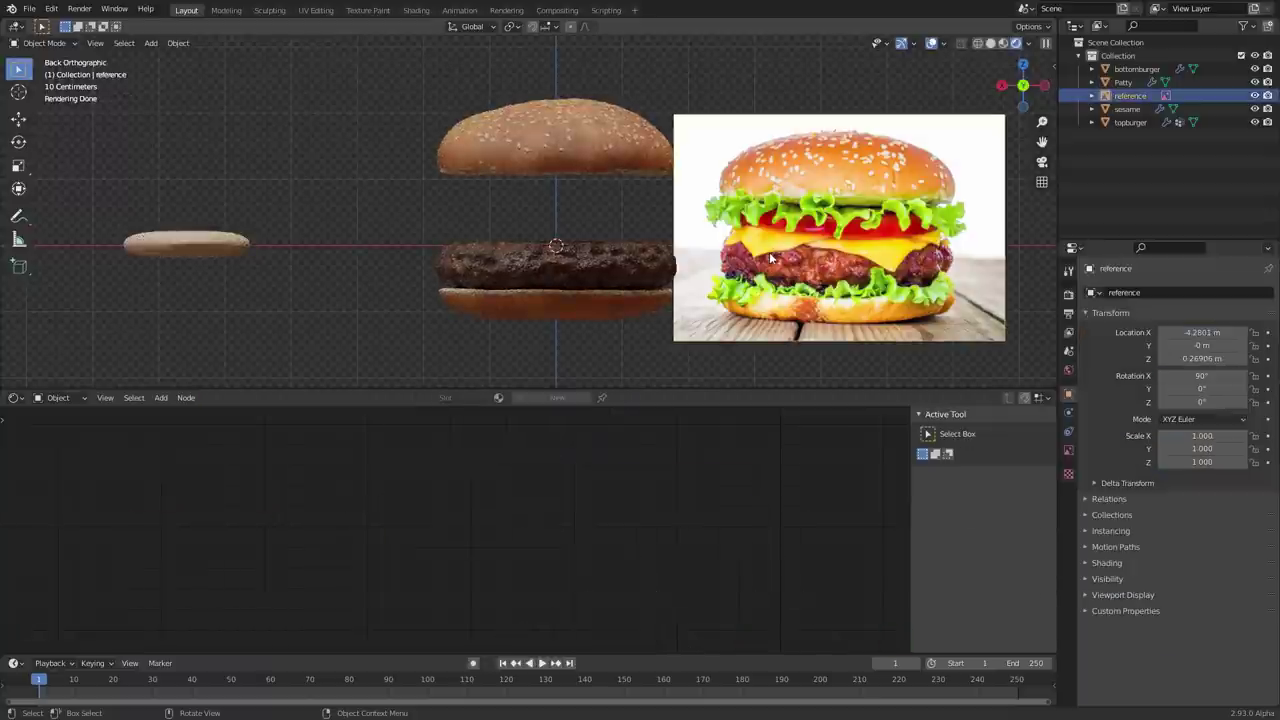
left_click_drag(765, 250, 838, 250)
left_click(317, 204)
middle_click_drag(317, 204, 486, 238)
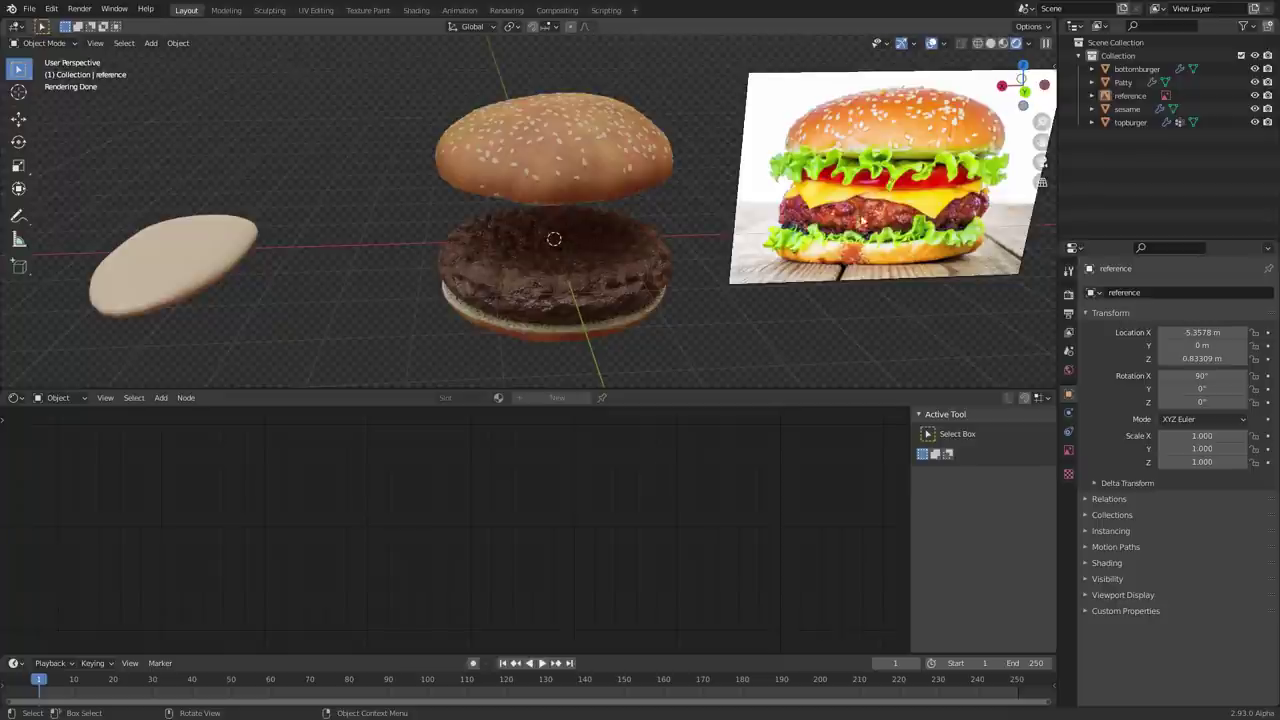
- Bring the burger parts closer into view, select the patty, and save hamburger.blend
middle_click_drag(913, 215, 836, 188)
scroll(948, 189, "up", 3)
middle_click_drag(948, 189, 397, 186, "shift")
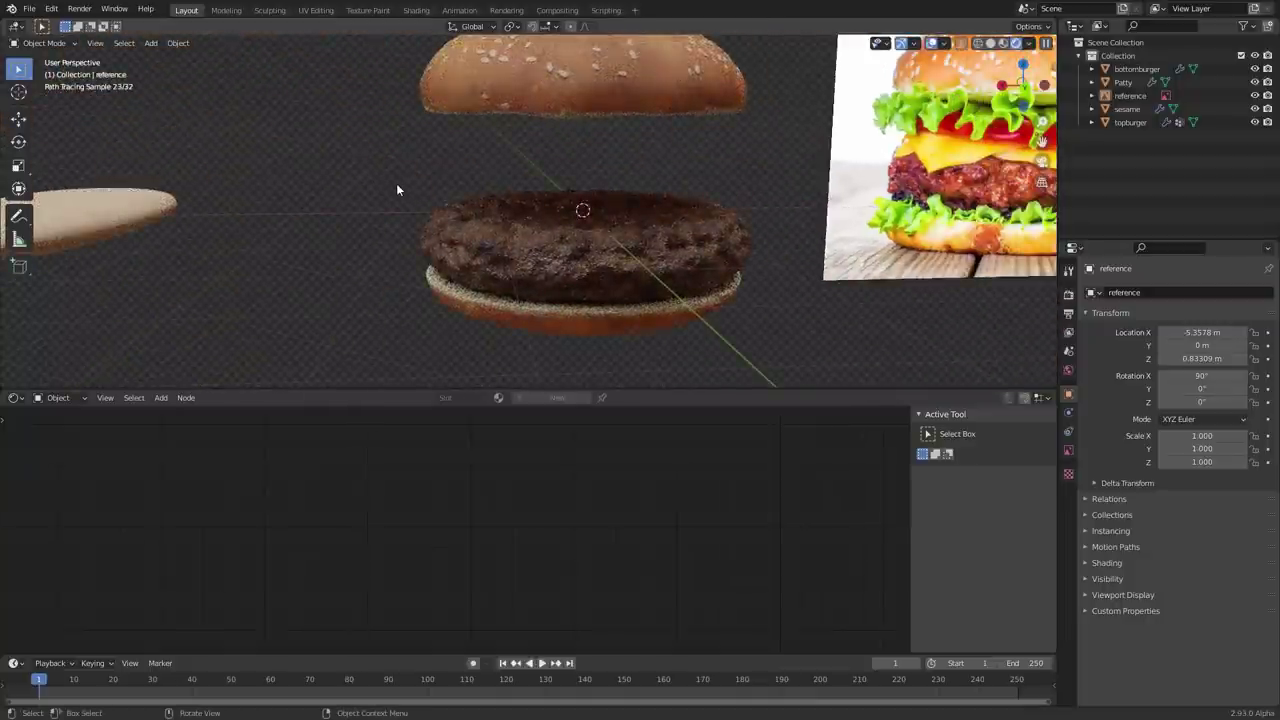
left_click(520, 205)
key("ctrl+s")
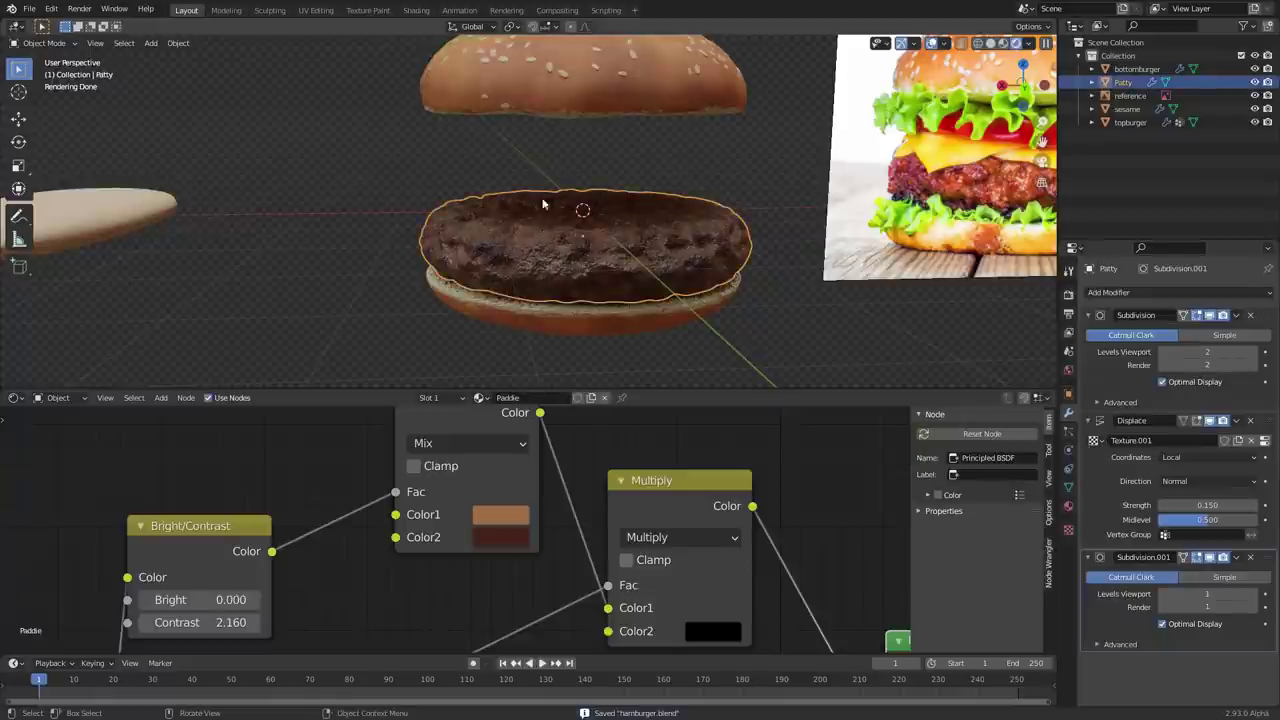
- Hide the top bun, reselect the patty to show its Paddie material, and save again
scroll(596, 124, "down", 3)
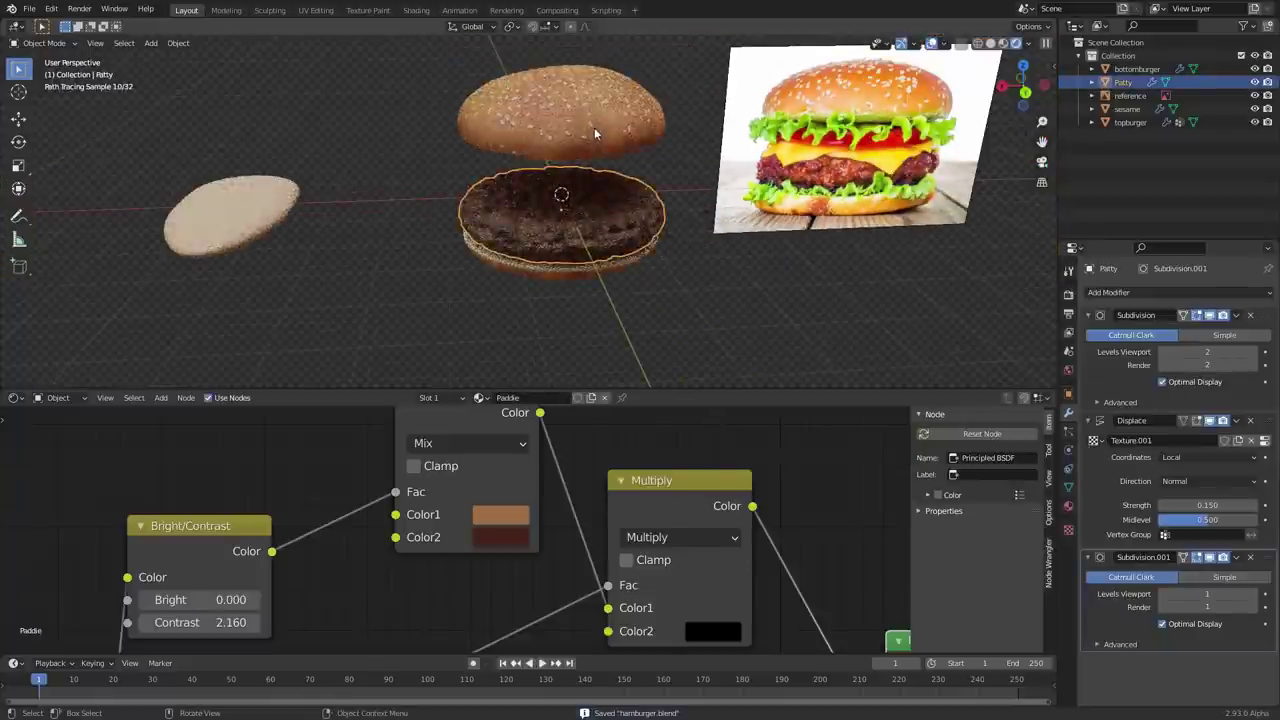
left_click(593, 125)
key("h")
left_click(601, 188)
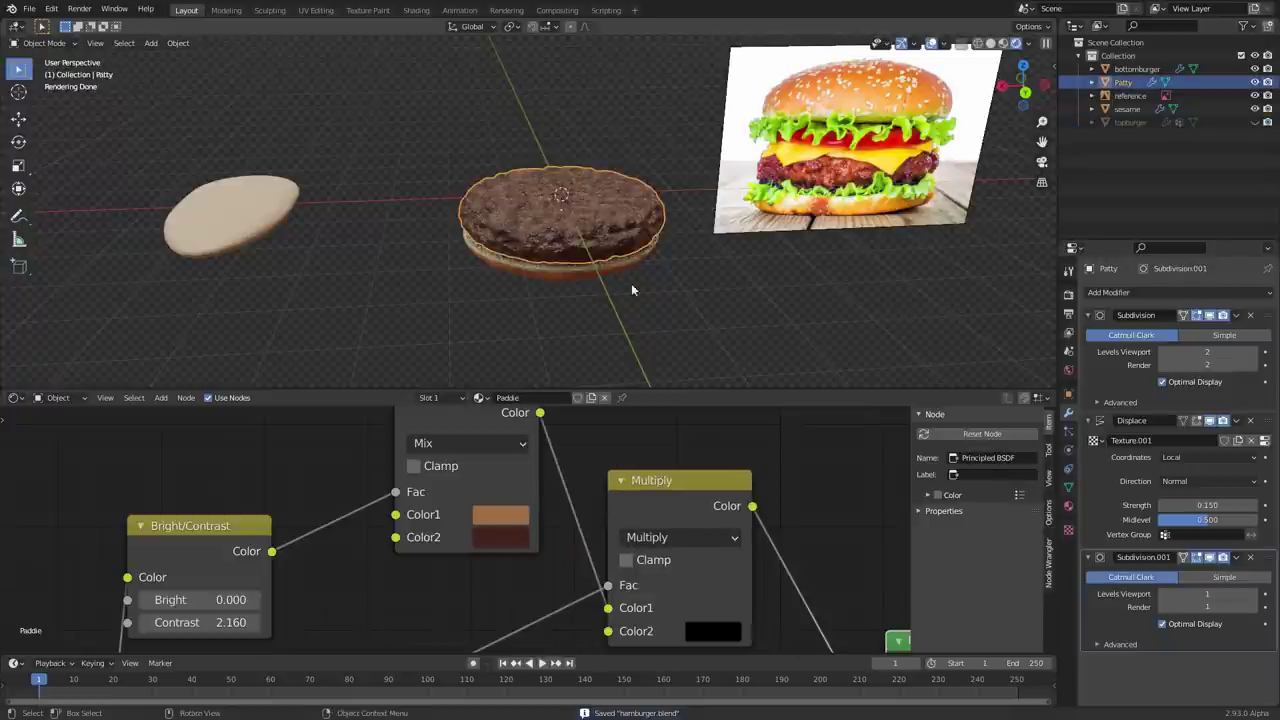
scroll(656, 512, "down", 3)
scroll(572, 167, "up", 5)
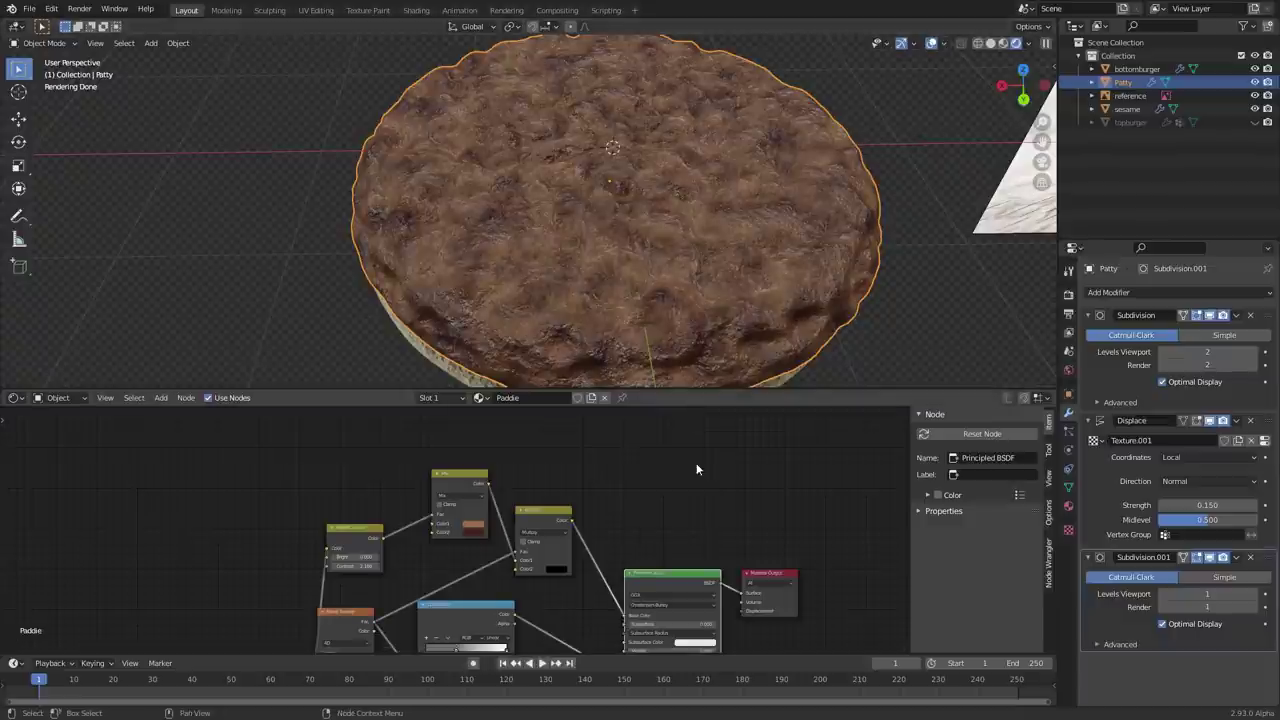
key("ctrl+s")
scroll(592, 472, "up", 3)
- Add an Image Texture node to the patty's material graph via 'image tex' search
key("shift+a")
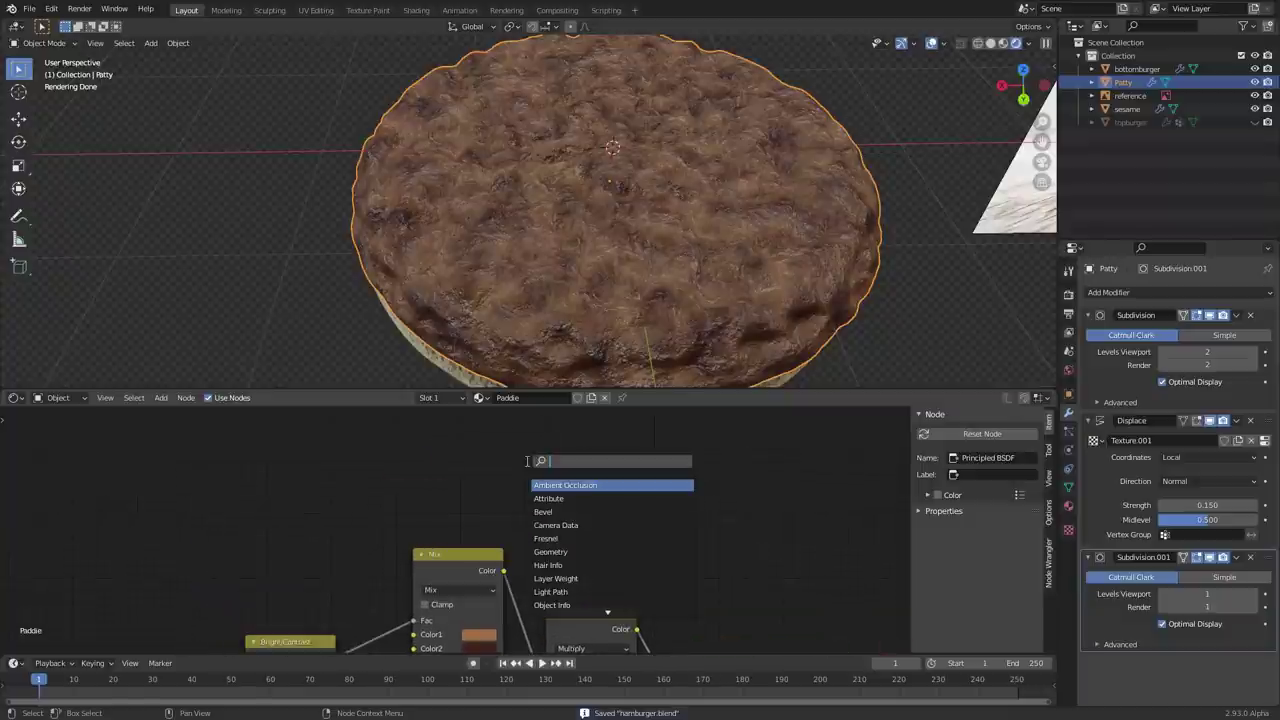
type("image tex")
key("Return")
left_click(670, 453)
scroll(640, 440, "up", 2)
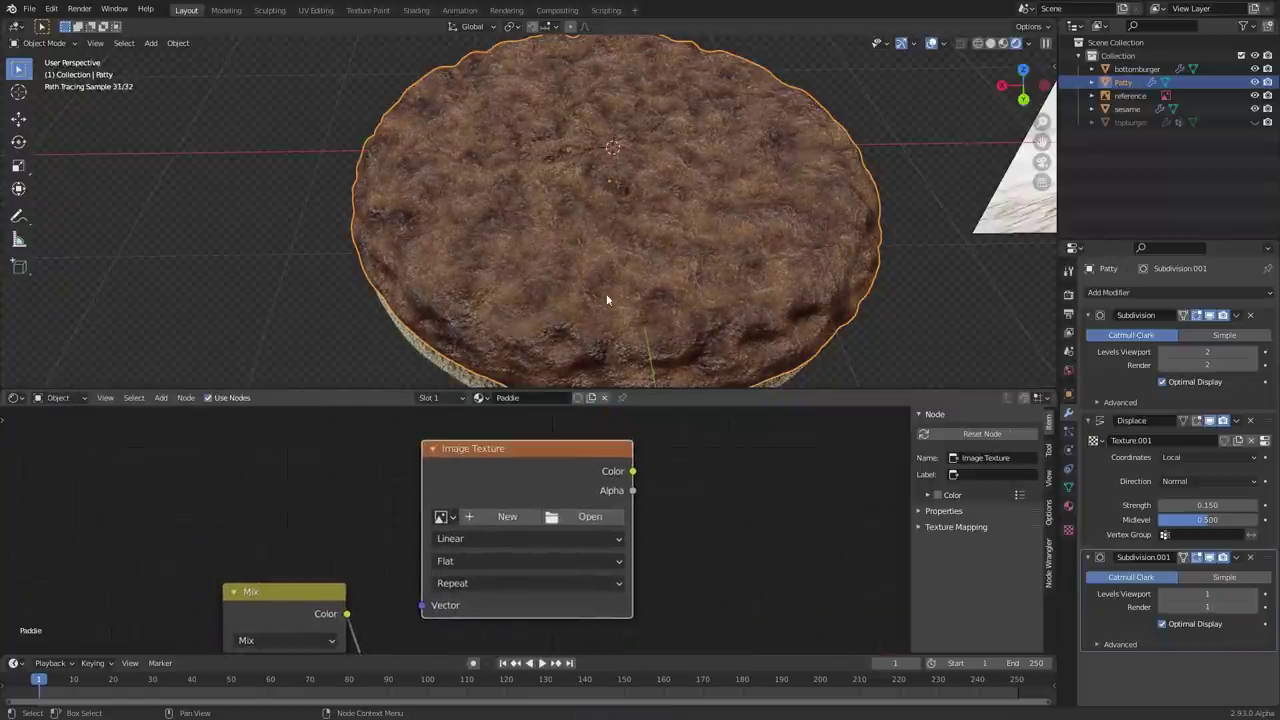
scroll(697, 142, "down", 5)
scroll(681, 277, "up", 4)
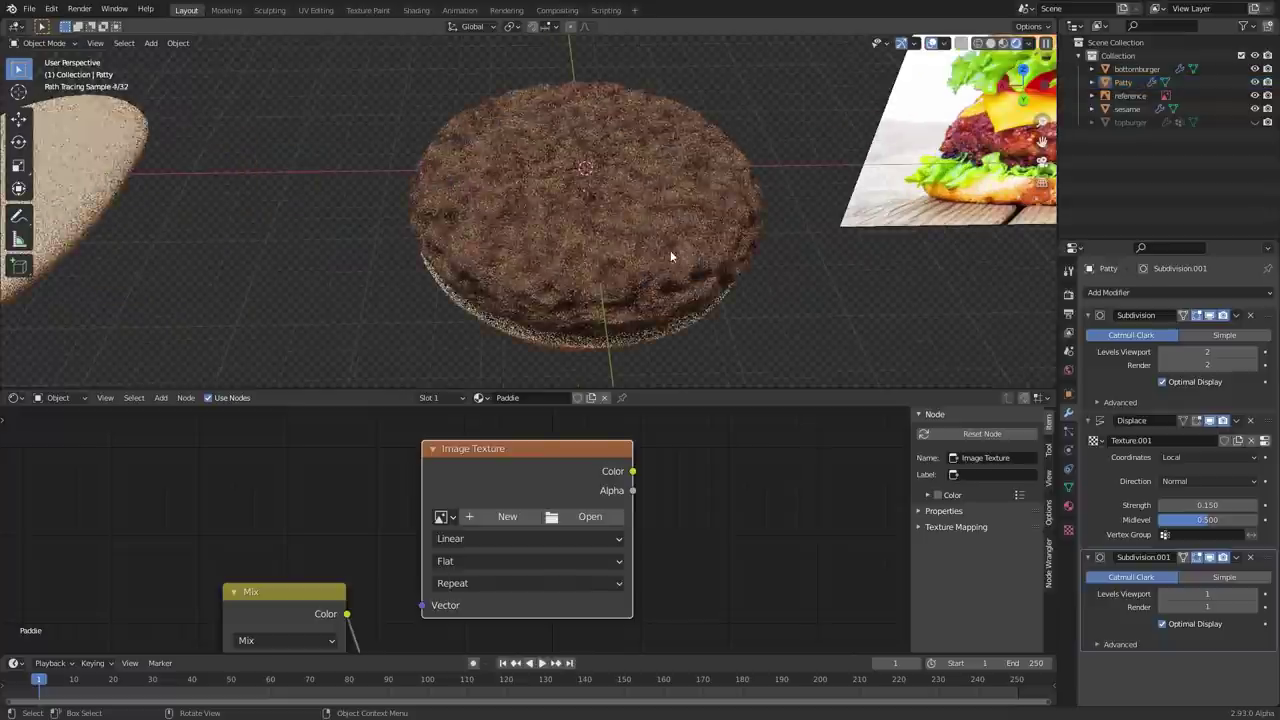
- Create a new blank 1024 px image named grill_lines in the Image Texture node
left_click(668, 248)
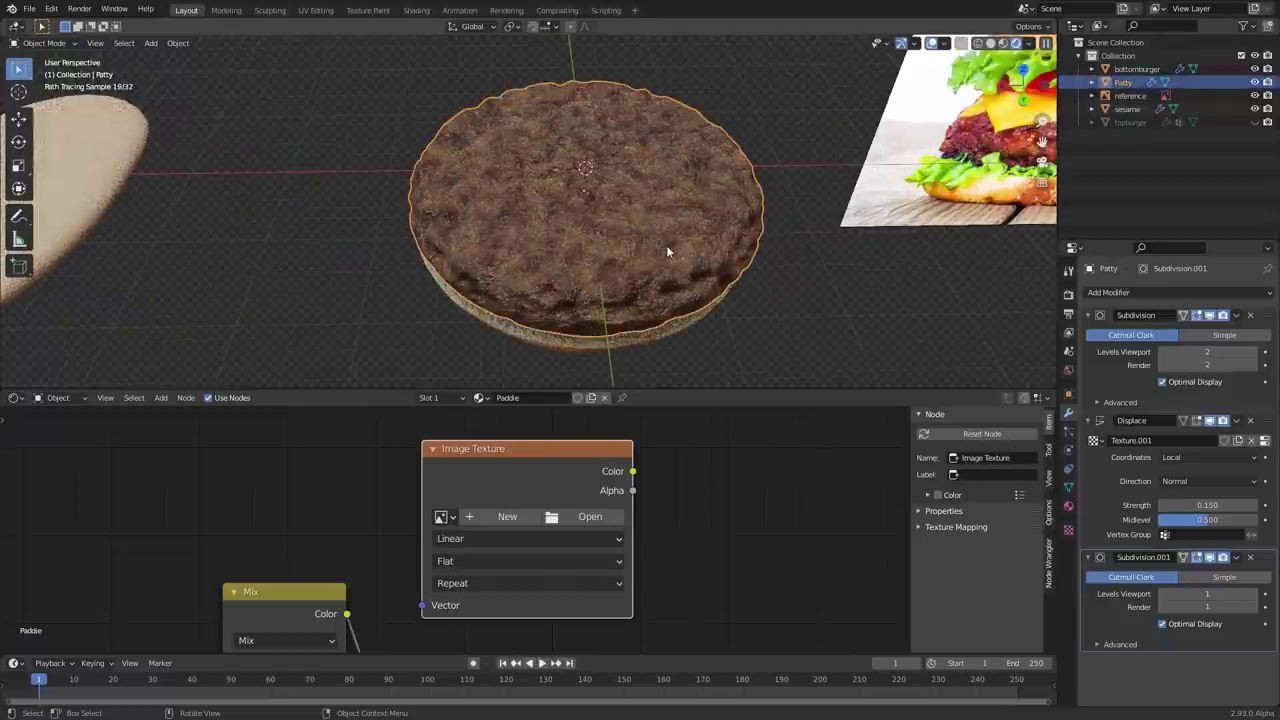
left_click(503, 517)
type("gri")
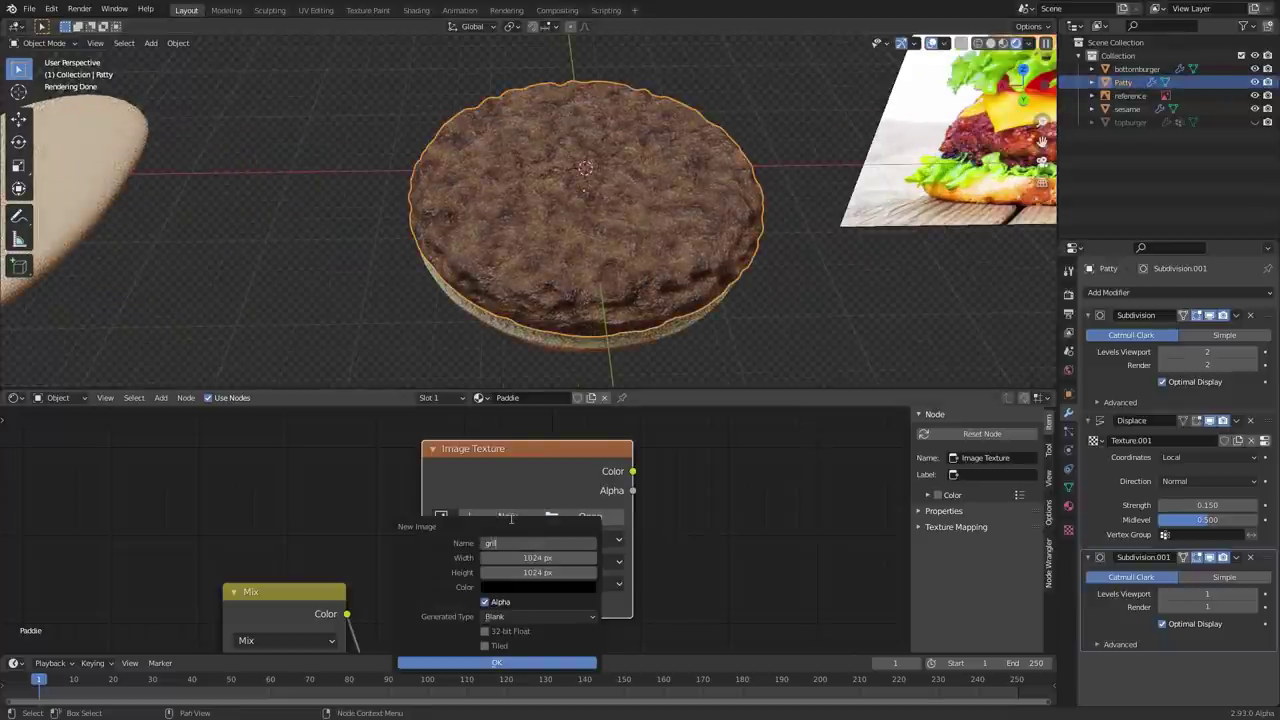
type("ll_lines")
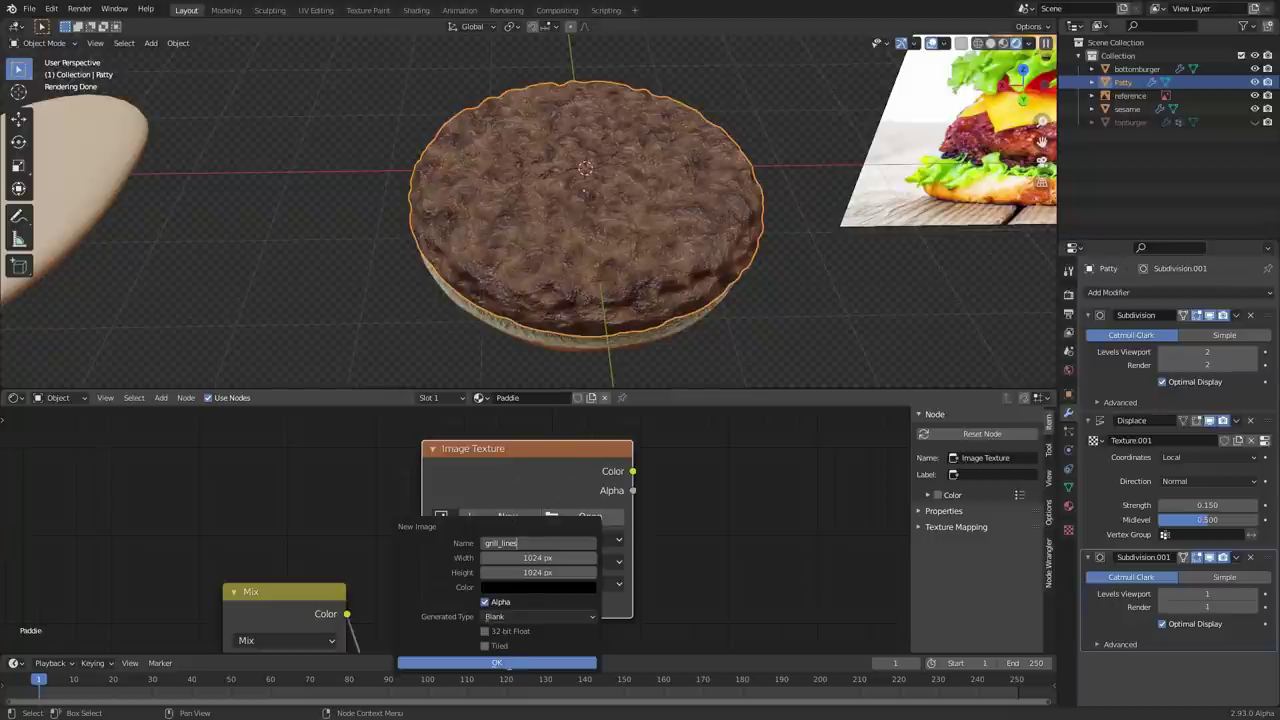
left_click(497, 663)
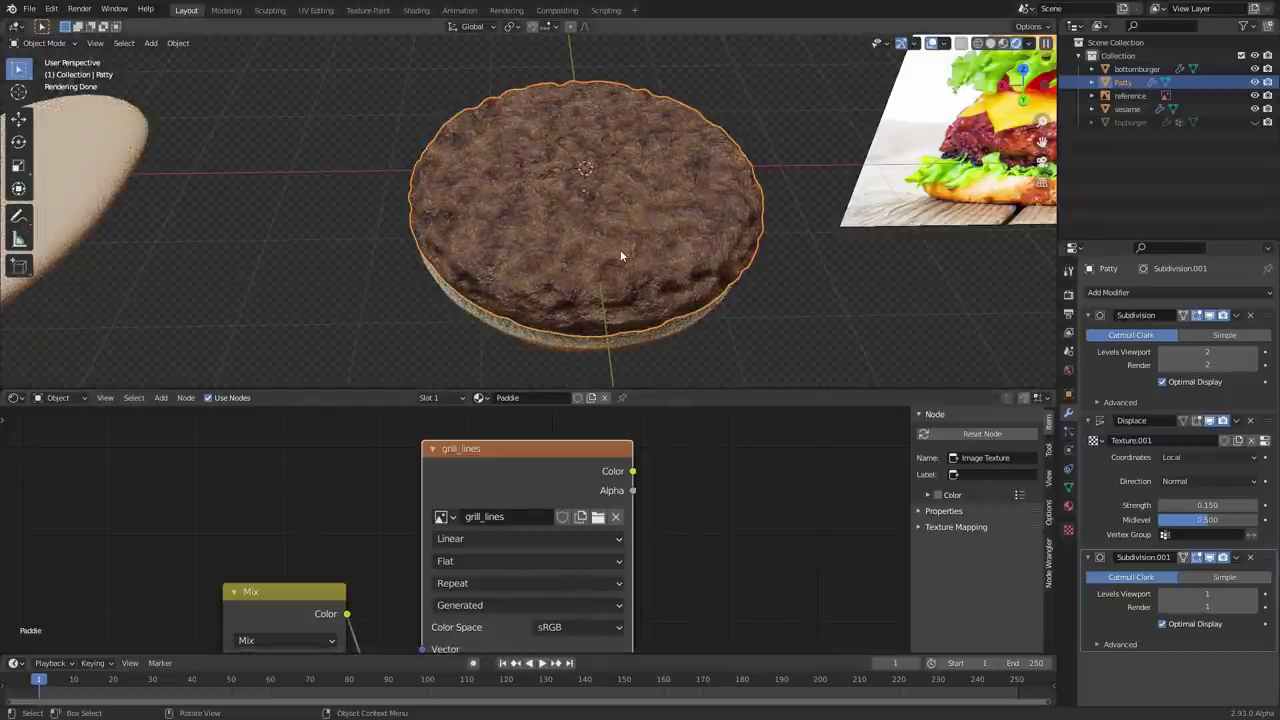
- Switch to the Texture Paint workspace and paint in Single Image mode onto grill_lines
left_click(375, 11)
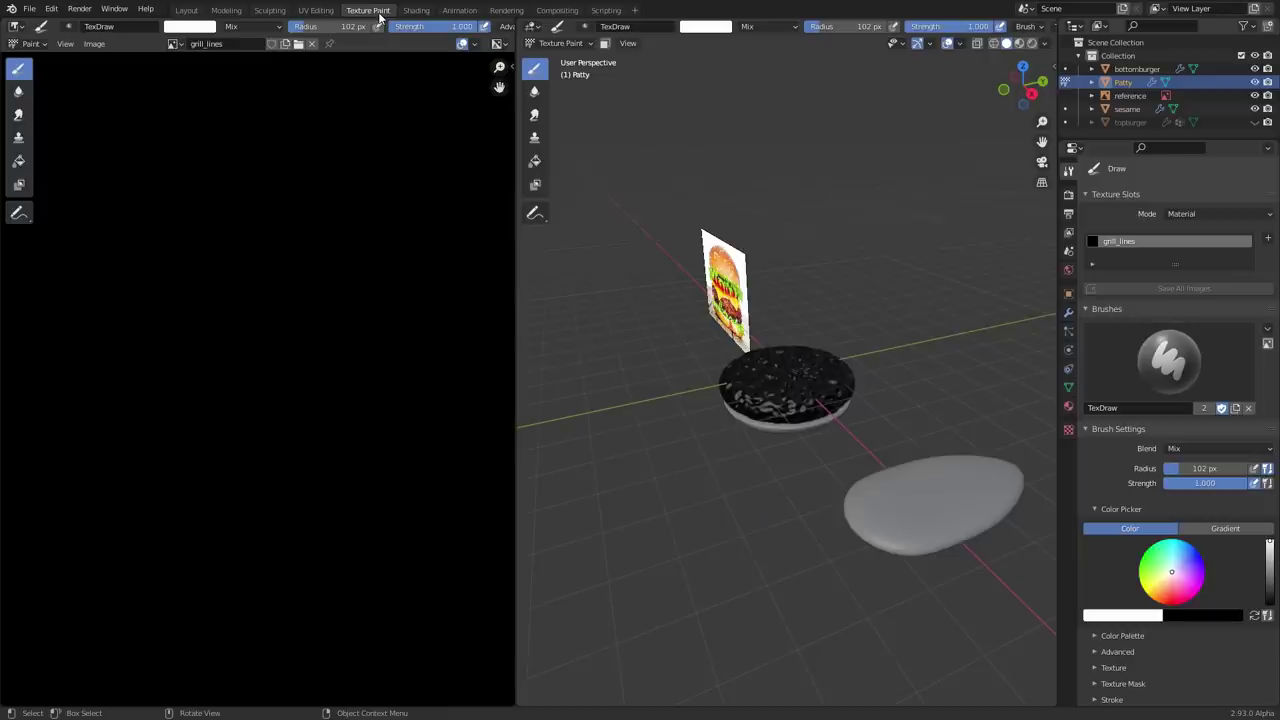
scroll(857, 290, "up", 3)
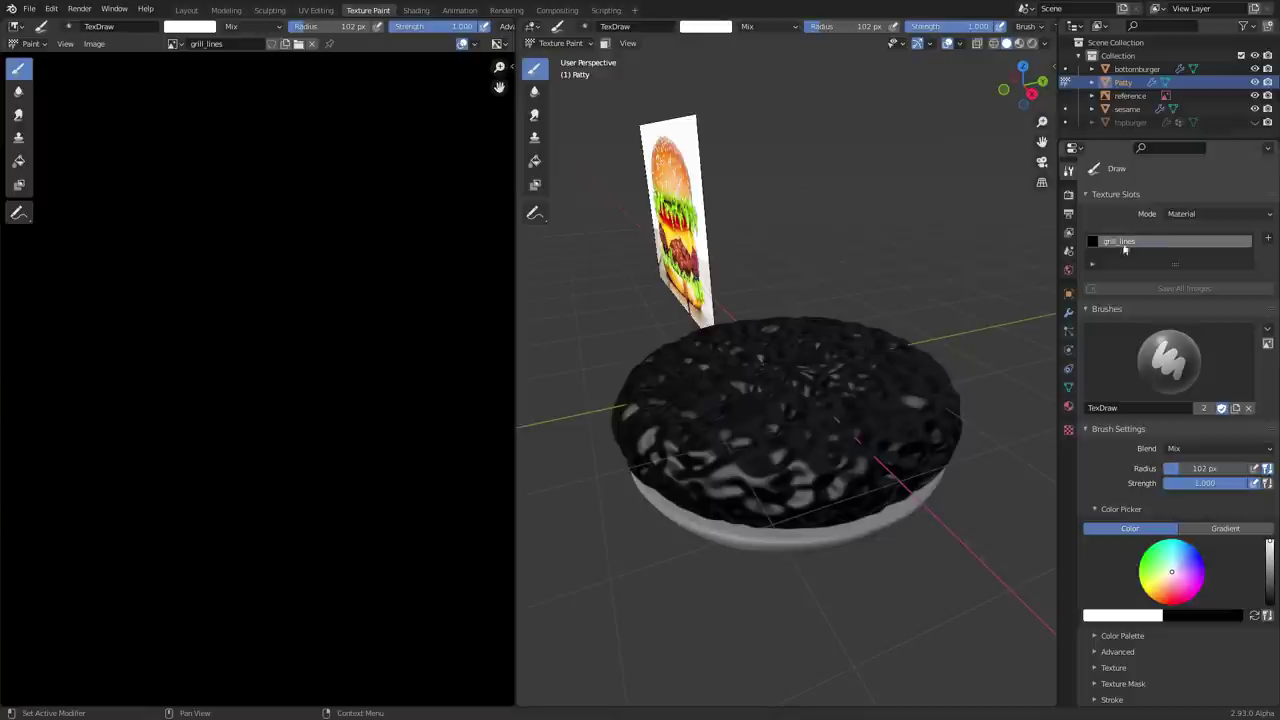
left_click(1191, 213)
left_click(1188, 228)
left_click(1190, 215)
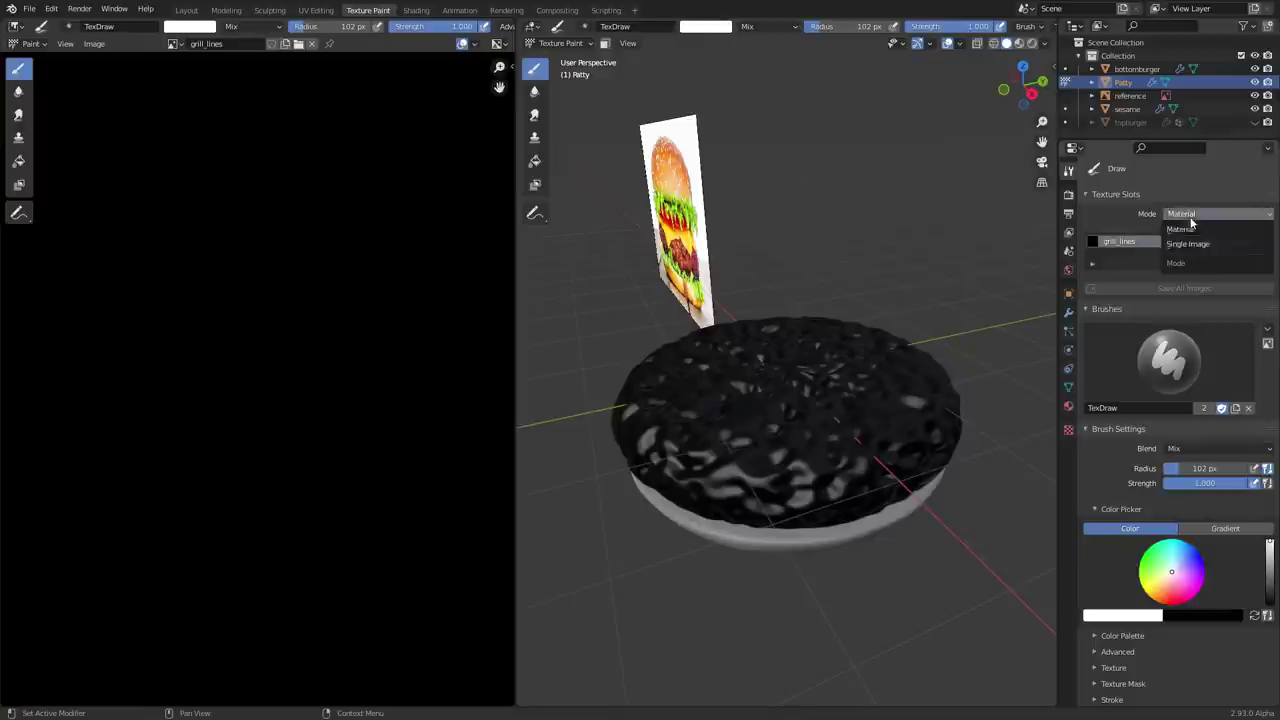
left_click(1192, 245)
left_click(1093, 237)
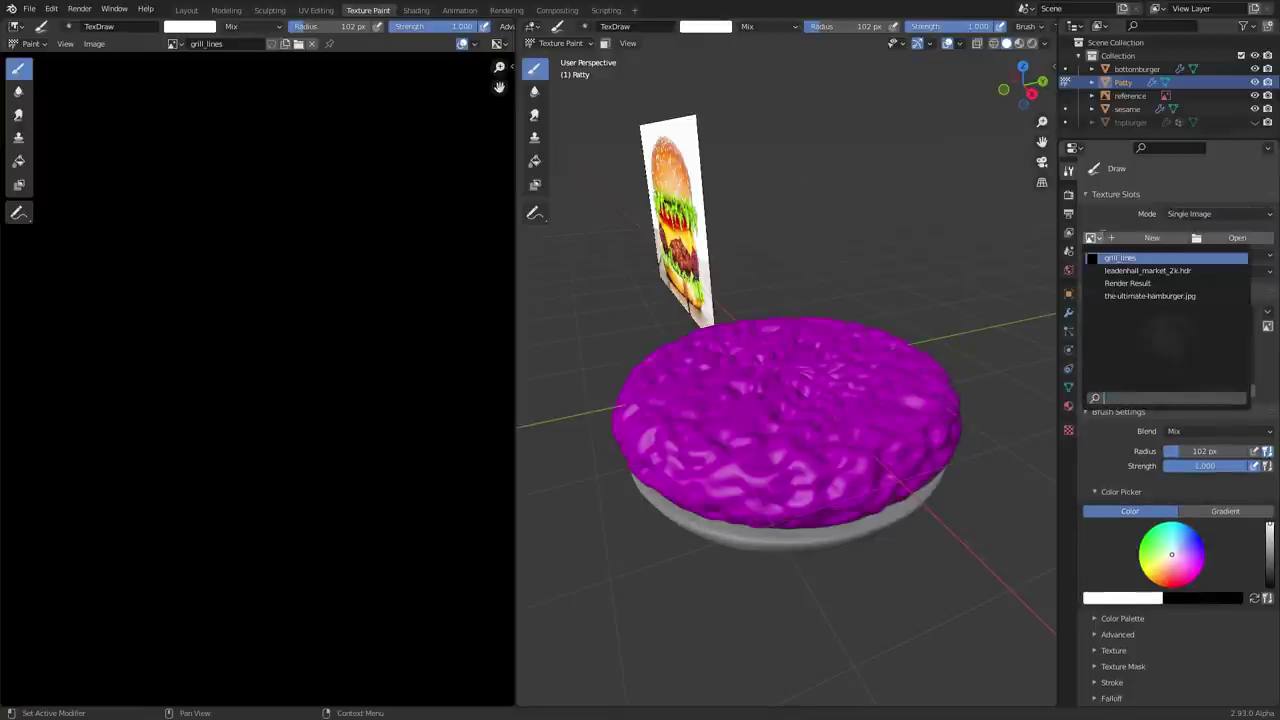
left_click(1120, 258)
- Paint a test white stroke on the patty, undo it, and switch to Top view
middle_click_drag(855, 352, 871, 400)
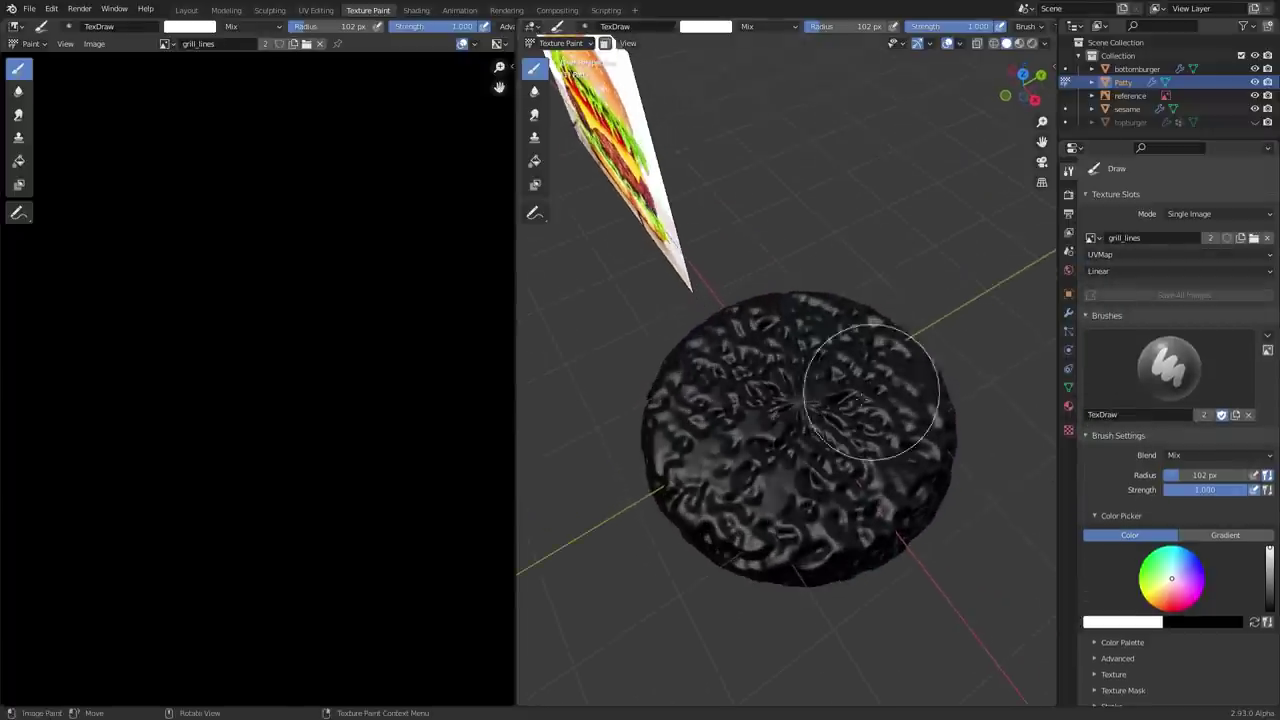
mouse_move(782, 422)
left_mouse_down()
mouse_move(795, 433)
mouse_move(861, 420)
left_mouse_up()
scroll(278, 371, "down", 5)
scroll(278, 371, "up", 5)
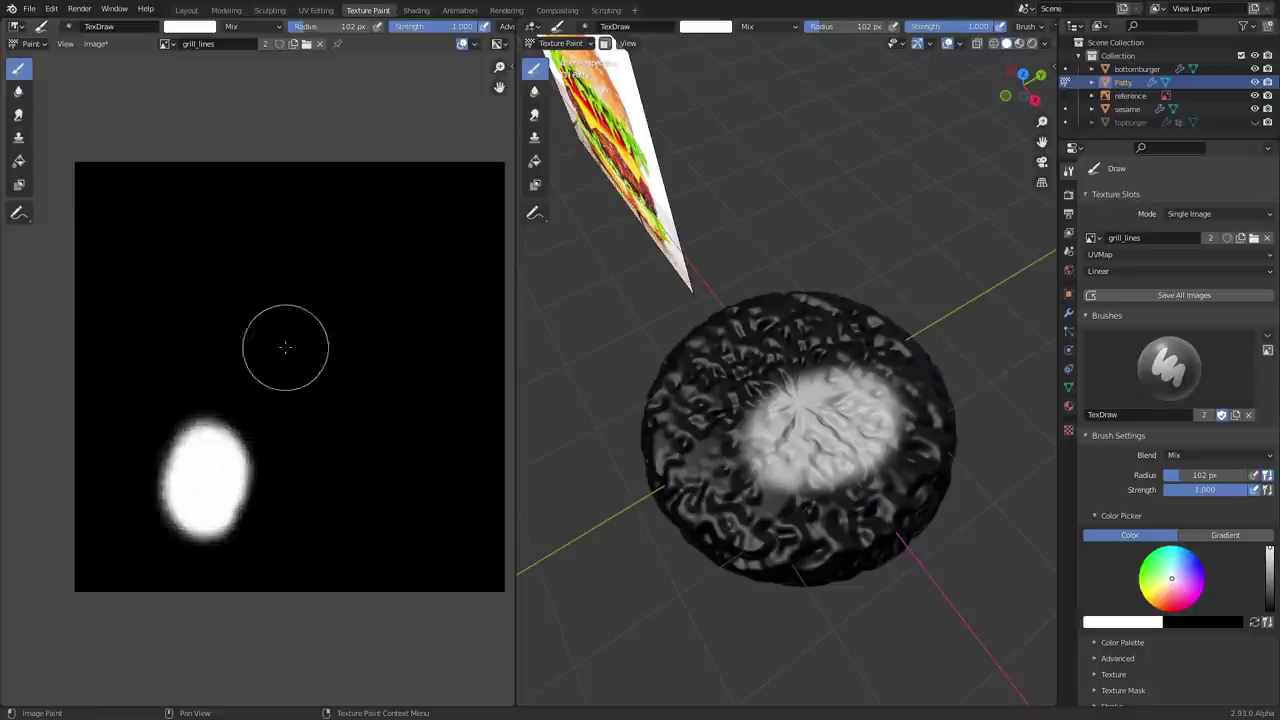
key("ctrl+z")
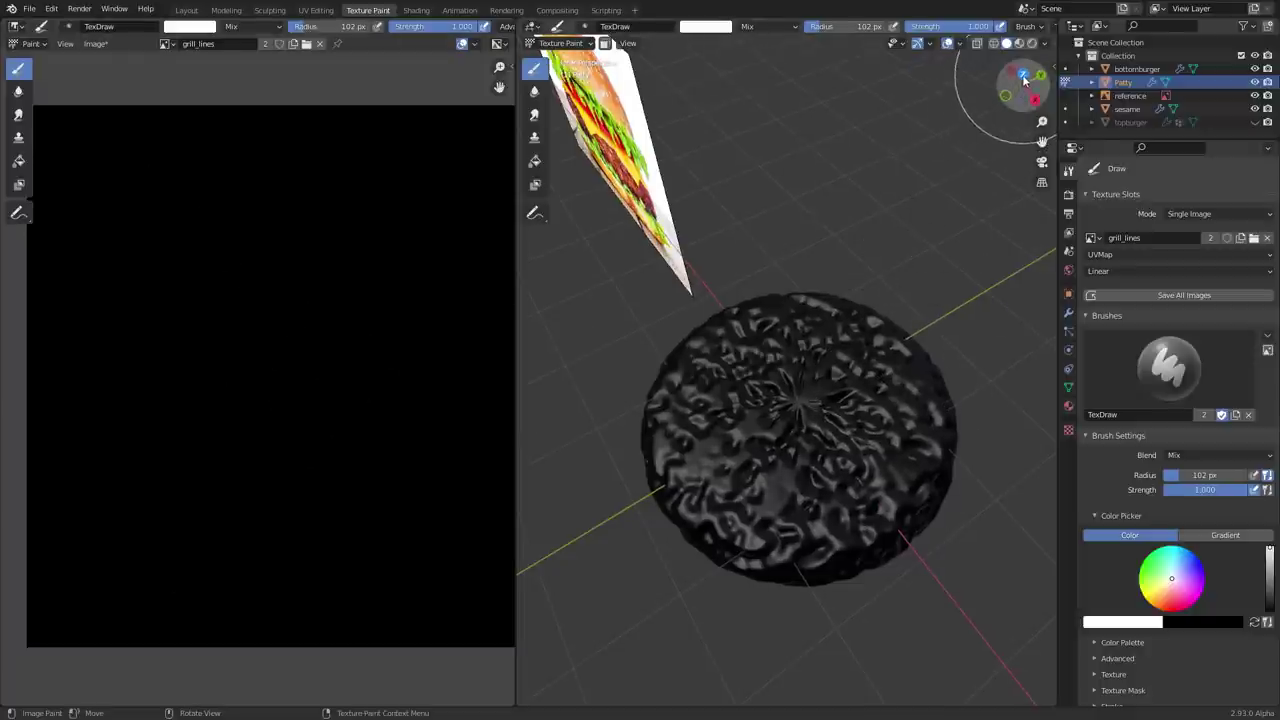
left_click(1023, 75)
- Set the brush Stroke Method to Line after a few undone test strokes
key("f")
left_click(838, 343)
left_click_drag(785, 358, 770, 292)
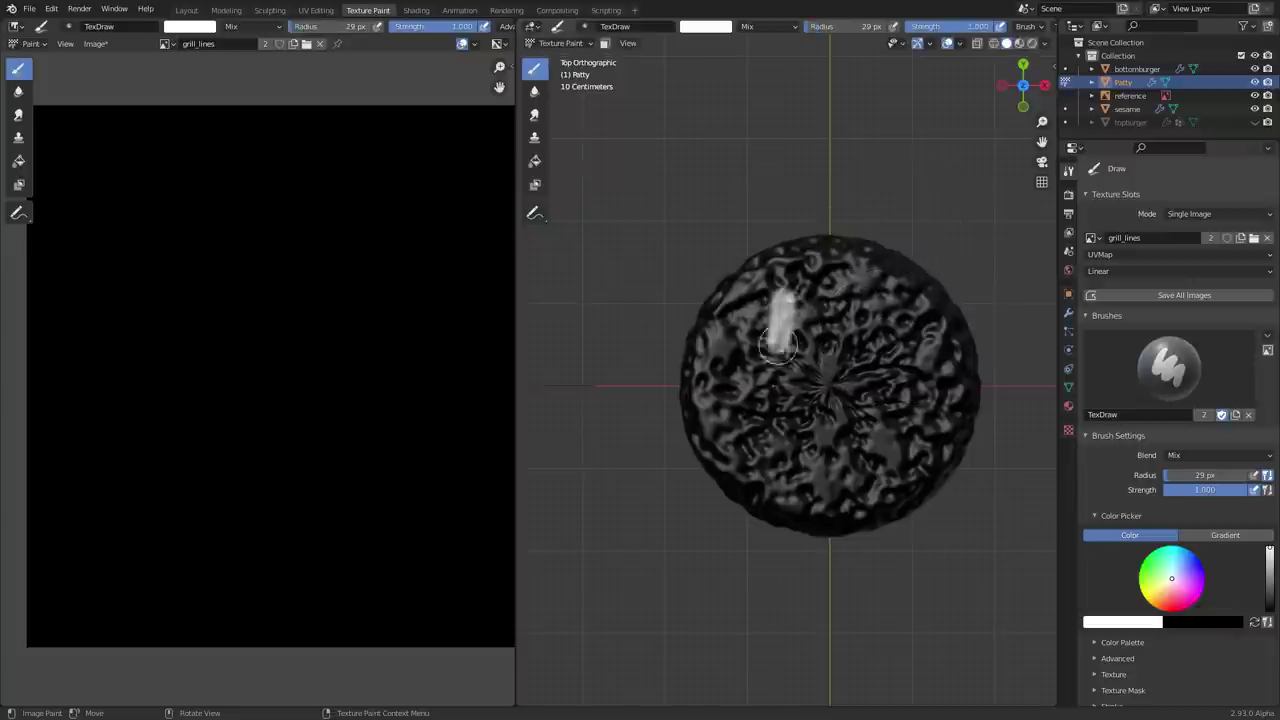
left_click_drag(852, 368, 838, 312)
key("ctrl+z")
key("ctrl+z")
scroll(1179, 597, "down", 3)
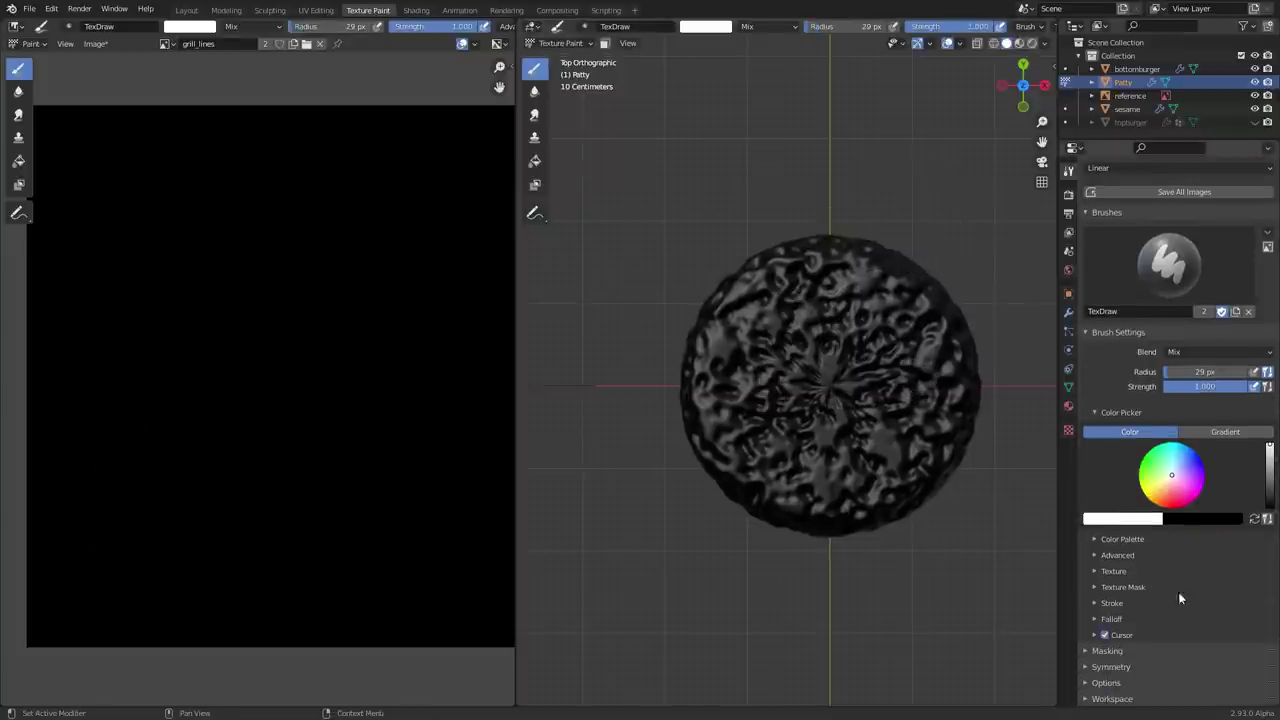
left_click(1104, 605)
left_click(1201, 622)
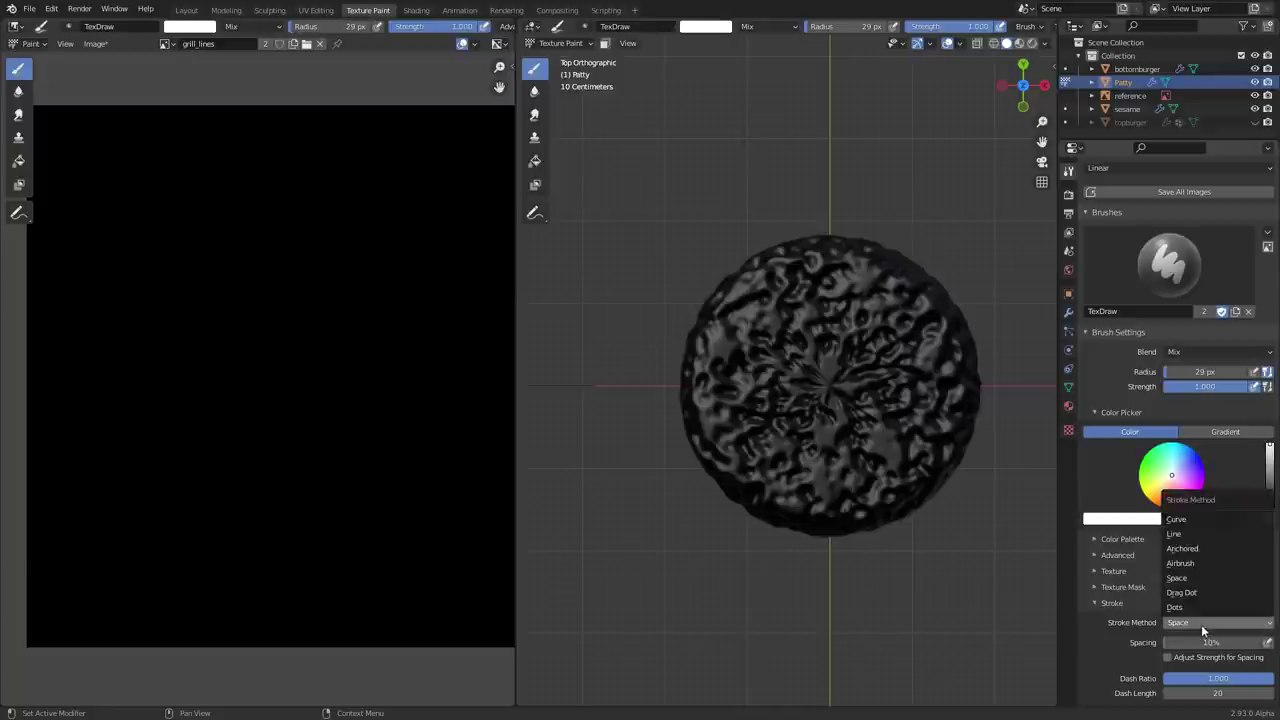
left_click(1176, 534)
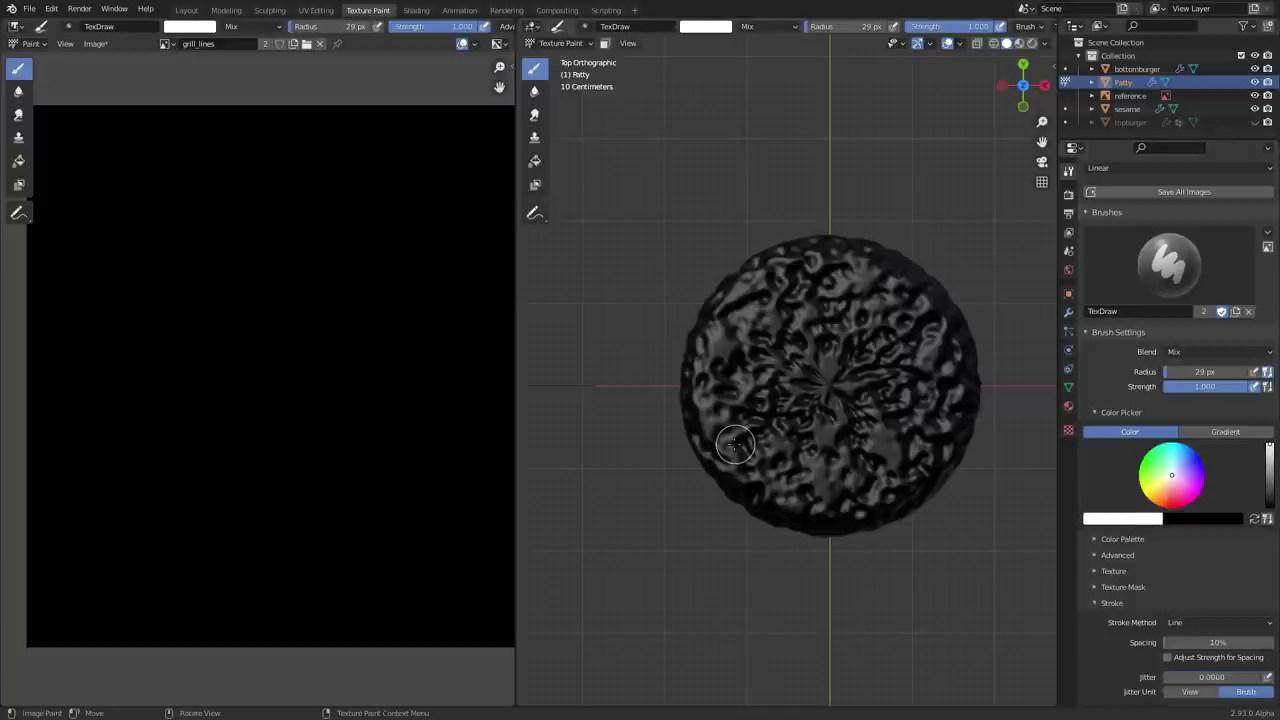
left_click_drag(735, 445, 957, 333)
key("ctrl+z")
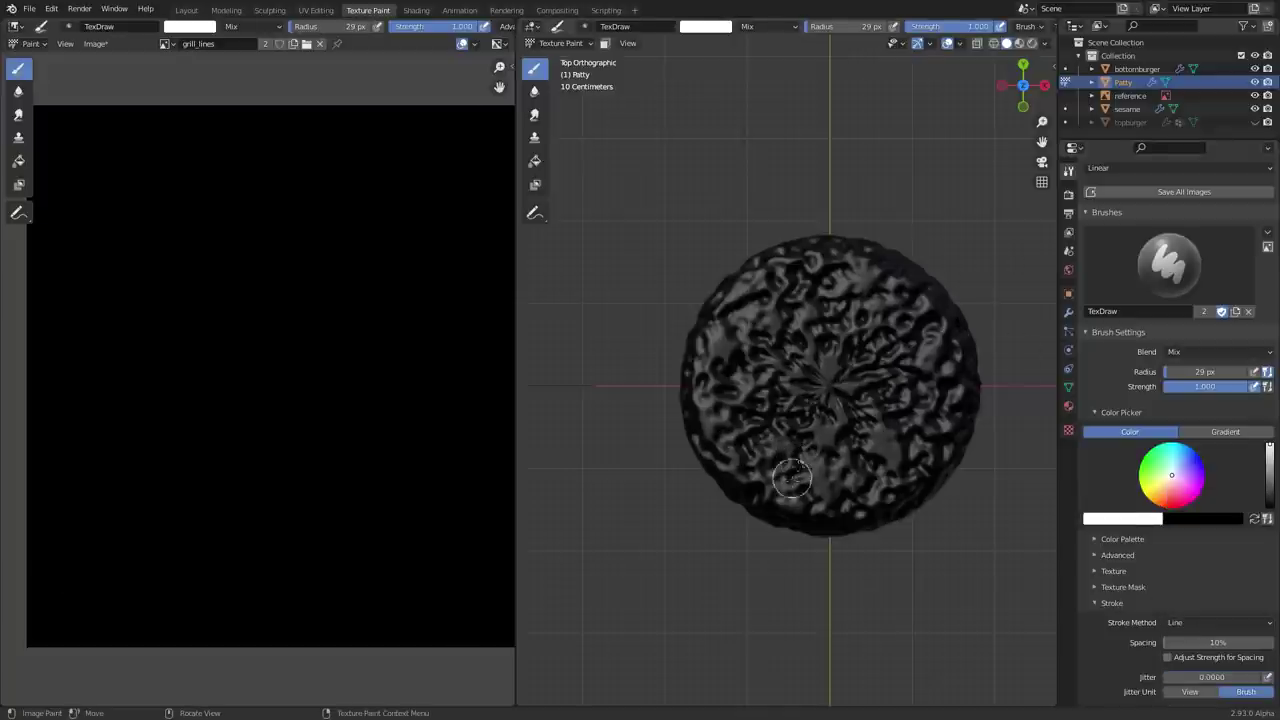
- Set the brush radius to 15 px and paint five vertical white grill lines across the patty
key("f")
left_click(800, 461)
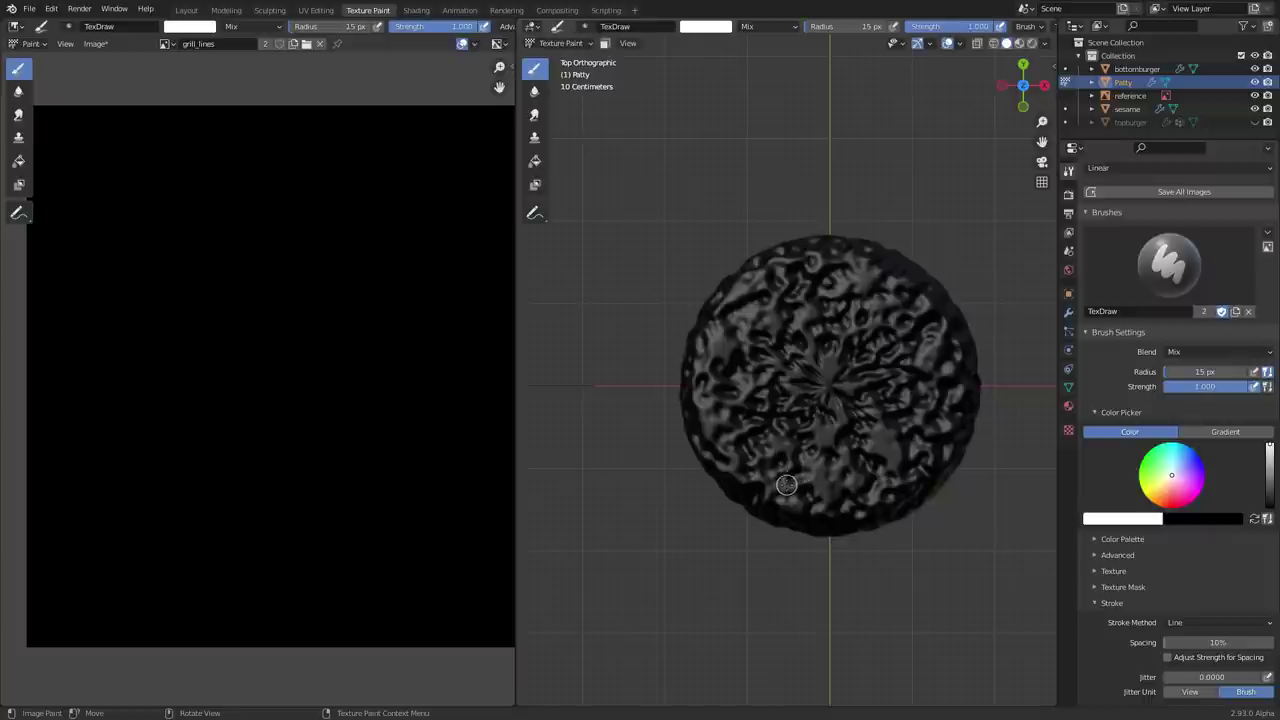
left_click_drag(786, 485, 785, 276)
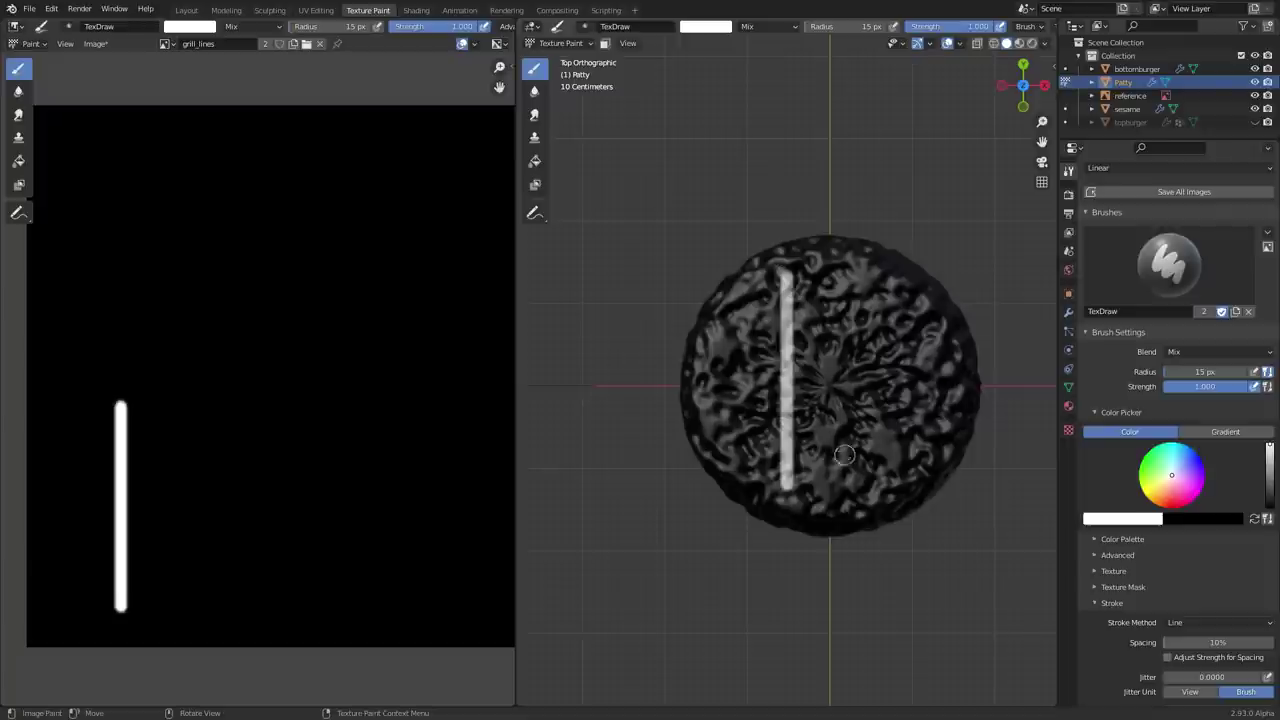
mouse_move(837, 494)
left_mouse_down()
mouse_move(834, 270)
mouse_move(828, 280)
left_mouse_up()
left_click_drag(887, 469, 888, 288)
left_click_drag(928, 425, 923, 317)
left_click_drag(738, 441, 752, 302)
middle_click_drag(812, 396, 821, 323)
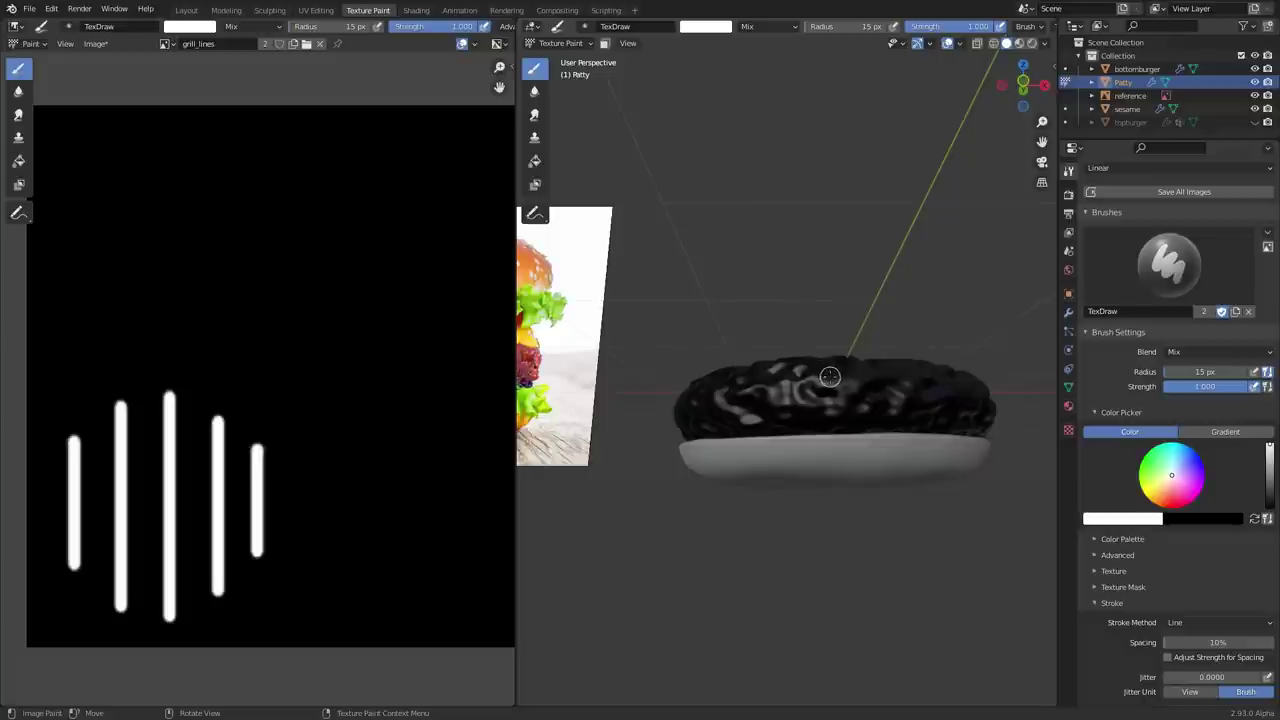
- Hide the bottom bun and put the patty into Texture Paint mode
left_click(571, 43)
left_click(558, 70)
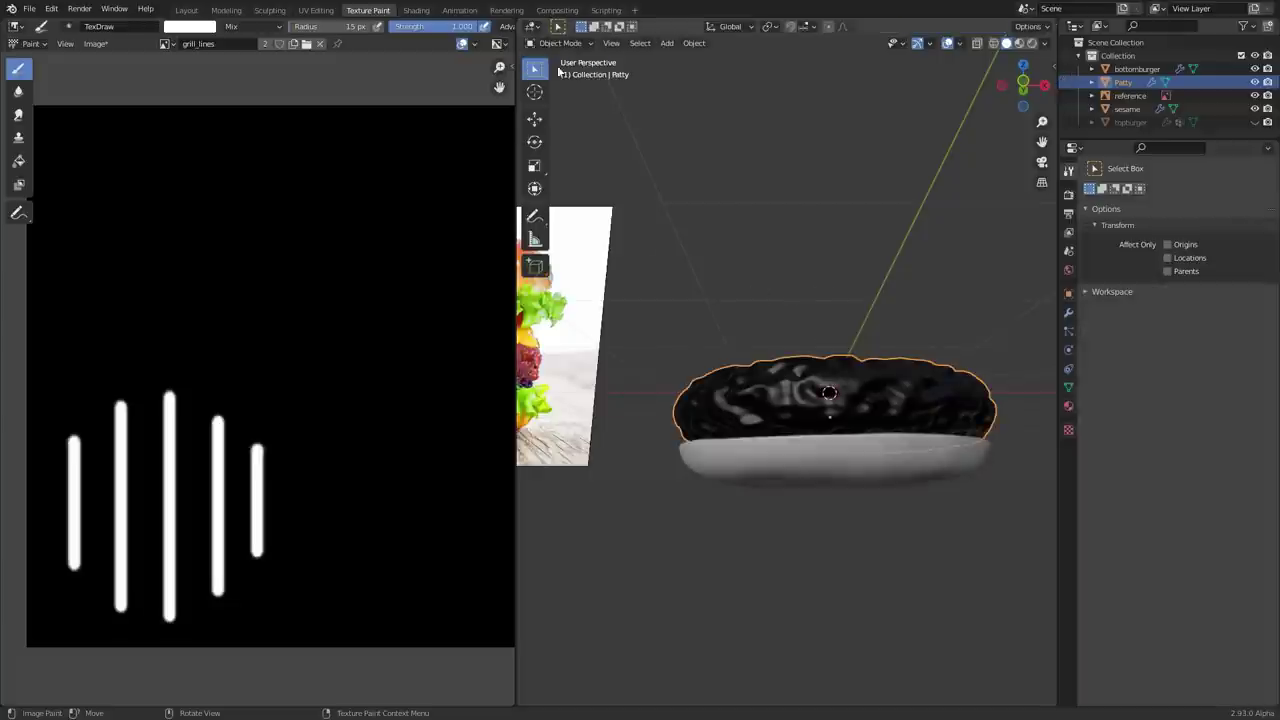
left_click(766, 454)
key("h")
left_click(785, 408)
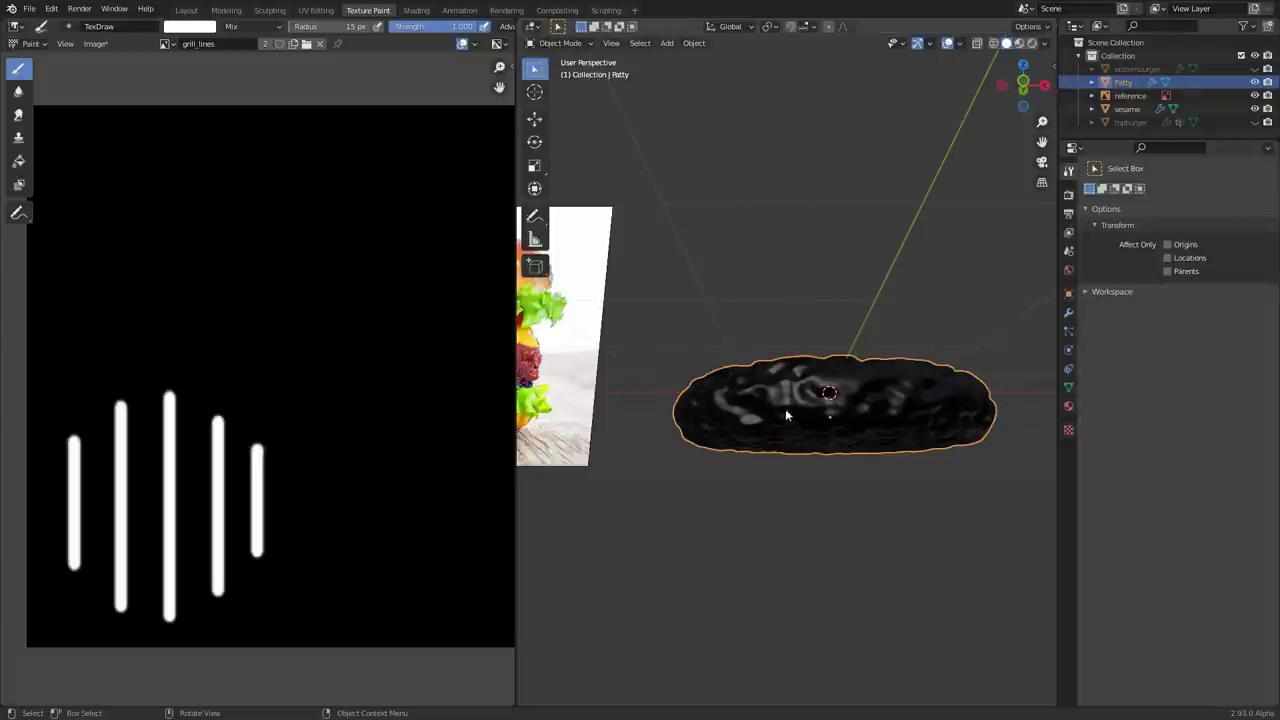
left_click(560, 43)
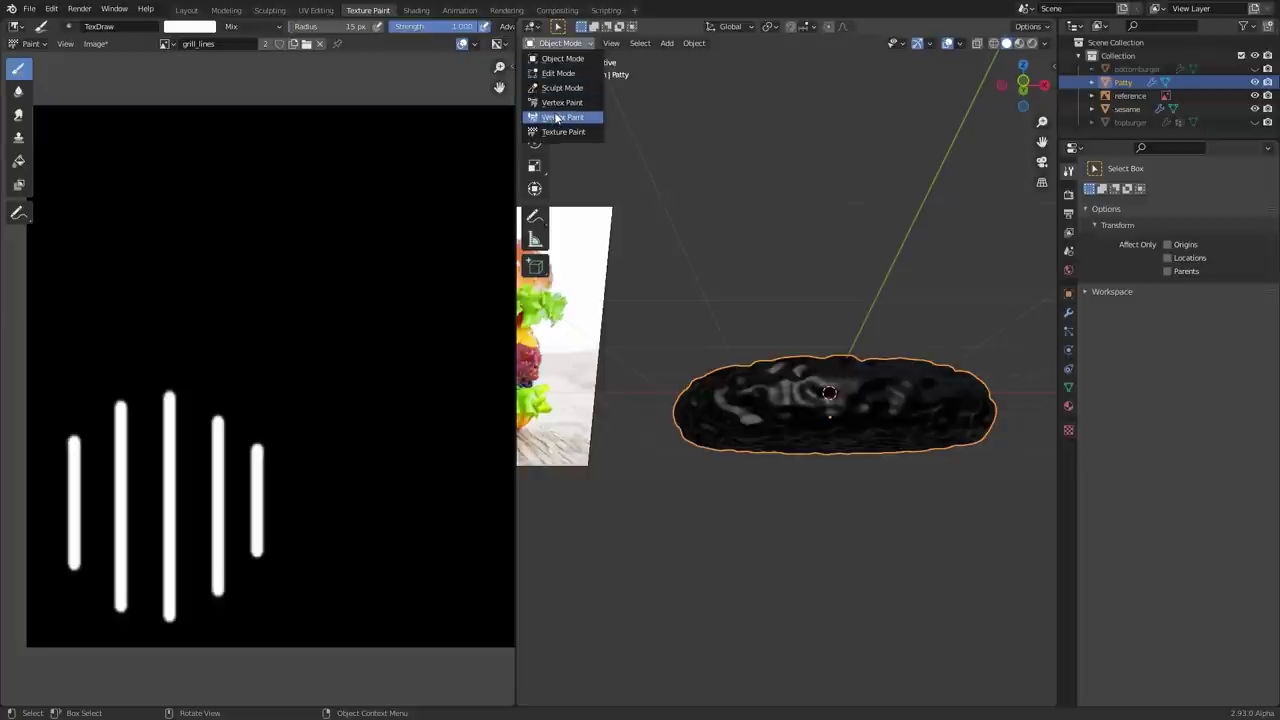
left_click(563, 131)
- From a top view, paint five vertical grill lines across the patty
middle_click_drag(836, 311, 742, 156)
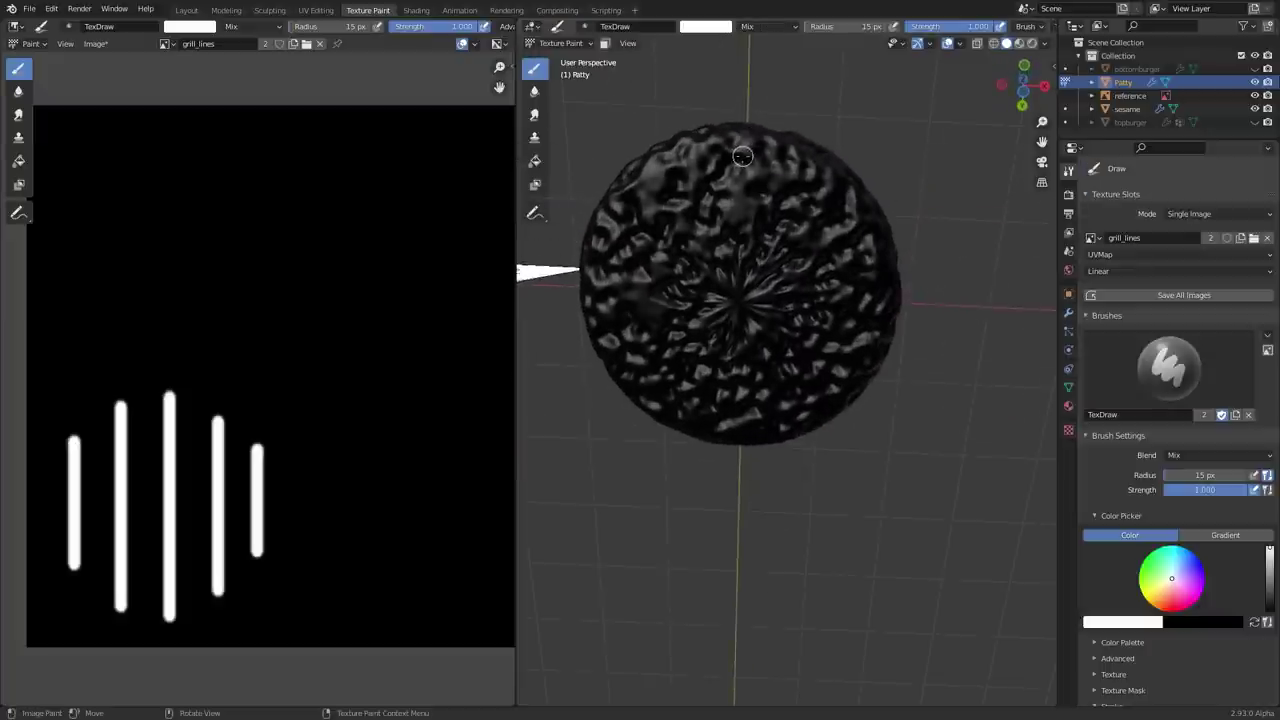
mouse_move(735, 236)
left_mouse_down()
mouse_move(734, 449)
mouse_move(729, 393)
mouse_move(729, 414)
left_mouse_up()
left_click_drag(681, 178, 679, 396)
left_click_drag(630, 218, 628, 377)
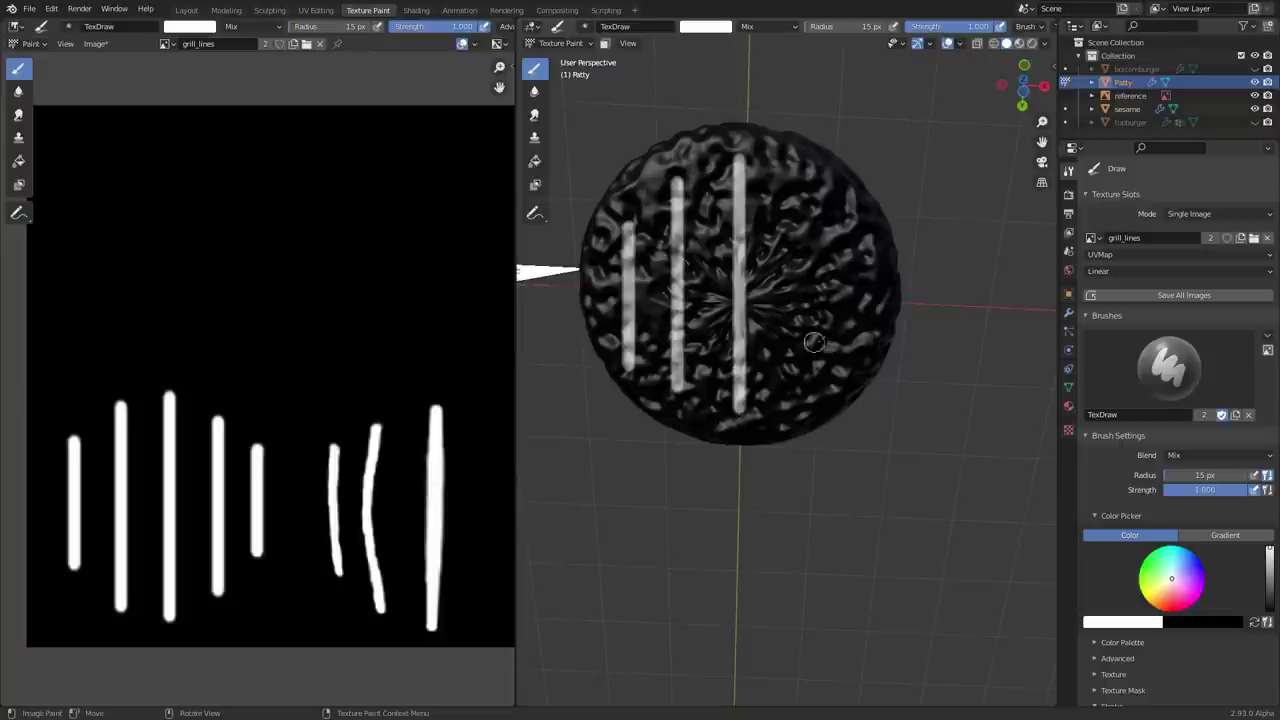
left_click_drag(803, 378, 797, 186)
left_click_drag(848, 350, 844, 300)
left_click_drag(832, 216, 833, 214)
- Return to Object Mode, unhide the buns with Alt+H, and clear the selection
mouse_move(748, 190)
middle_mouse_down()
mouse_move(746, 269)
mouse_move(746, 233)
mouse_move(705, 211)
middle_mouse_up()
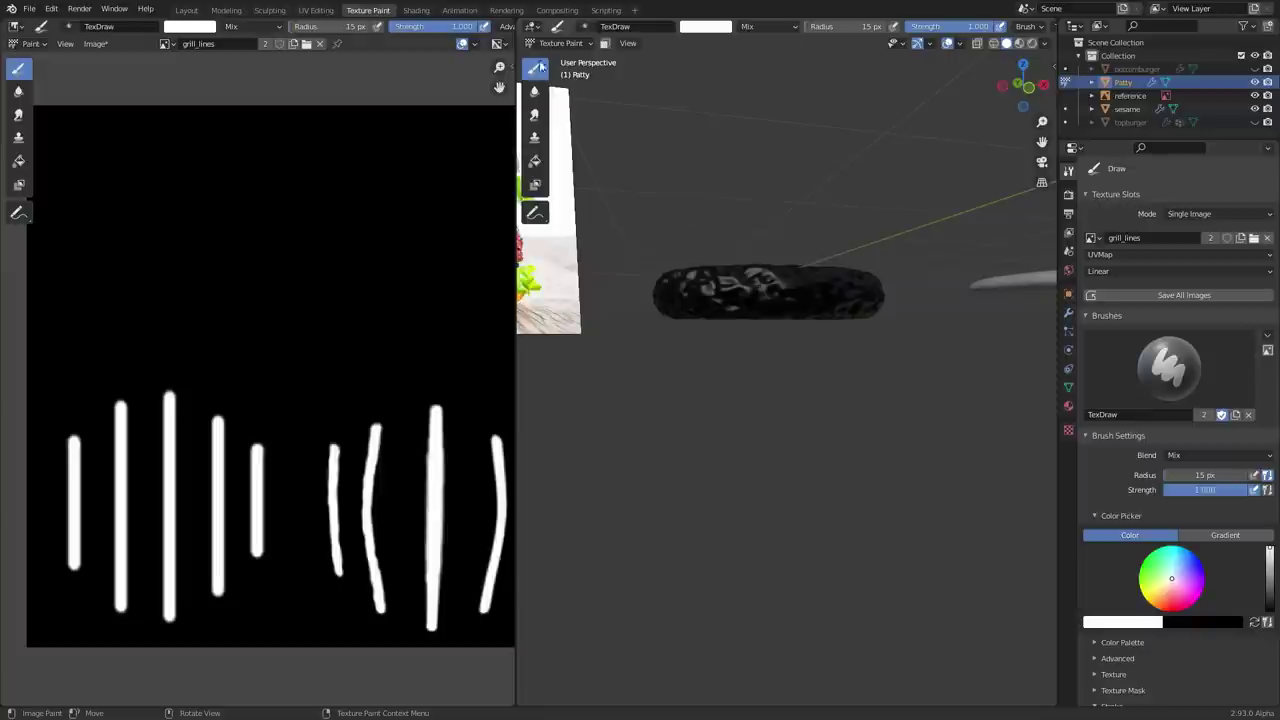
left_click(540, 43)
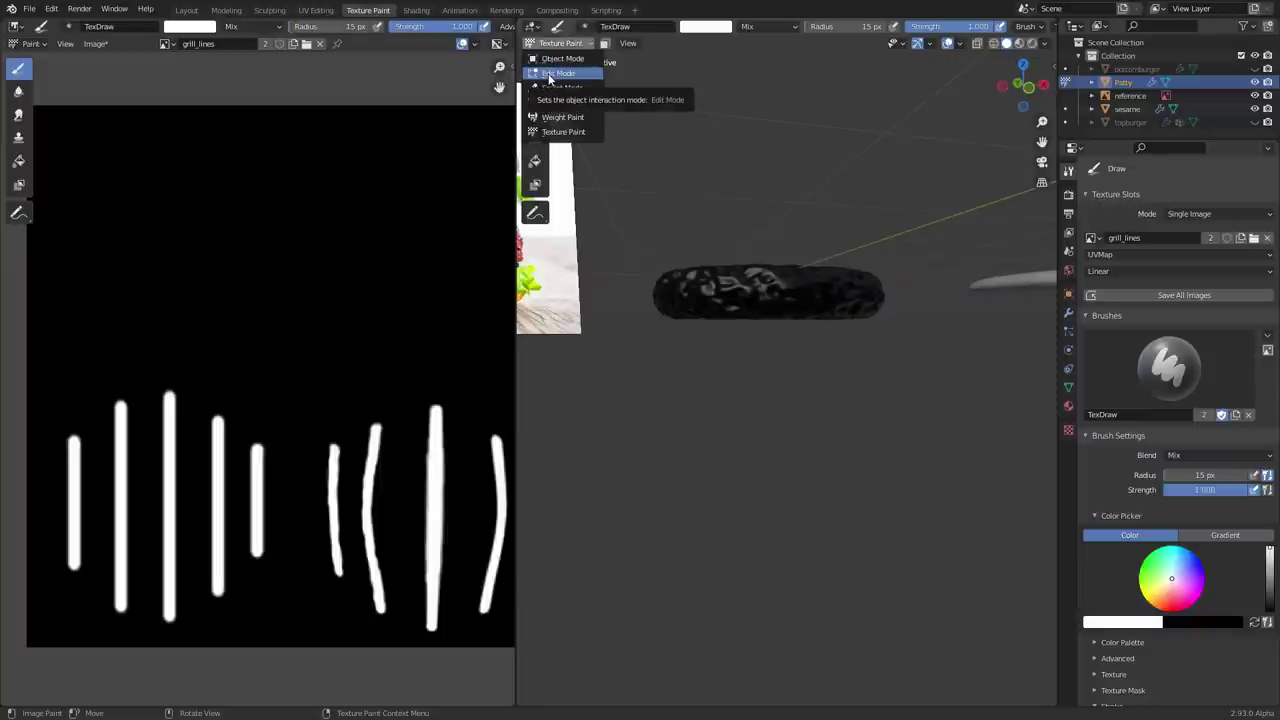
left_click(555, 59)
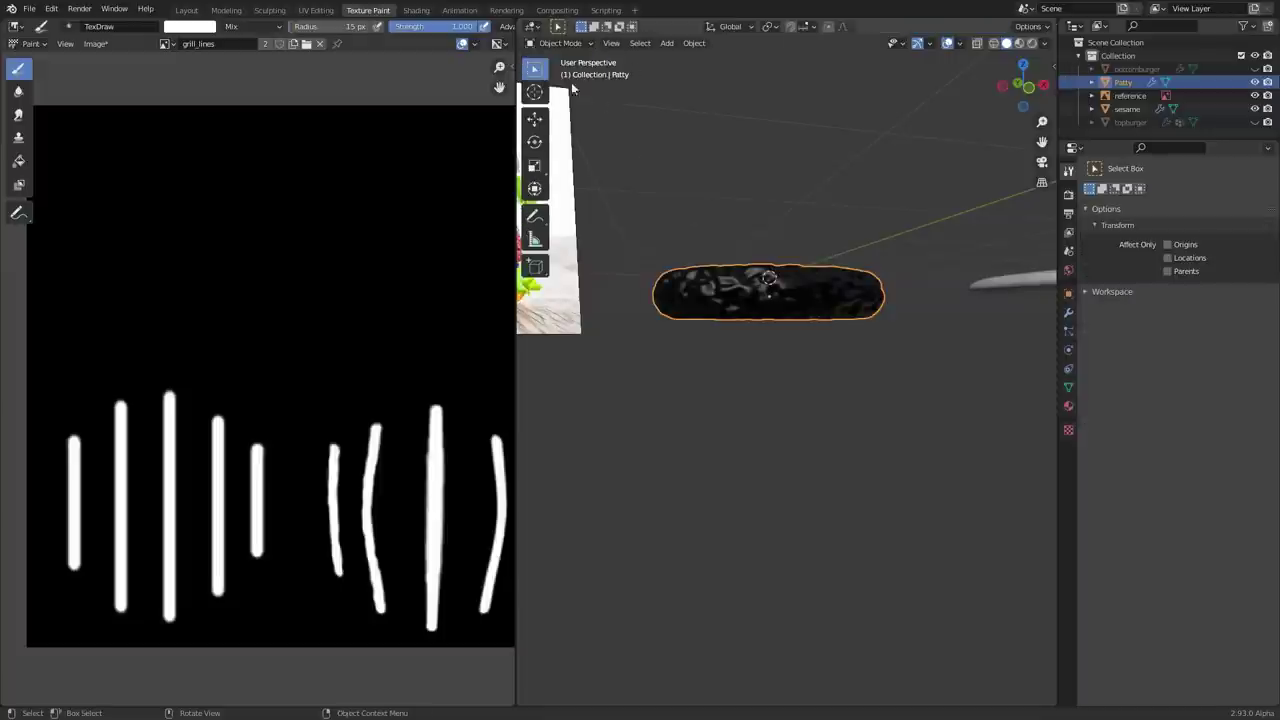
key("alt+h")
left_click(677, 234)
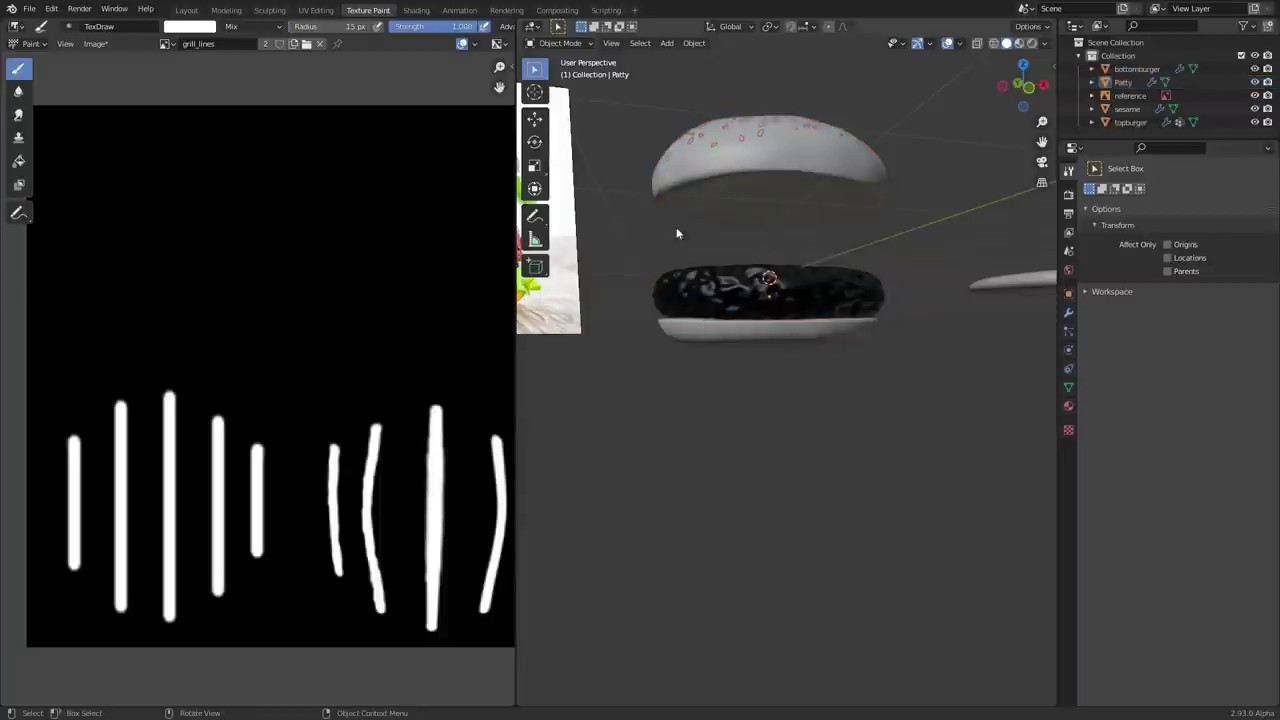
- Inspect the burger from above and the side, and save hamburger.blend
middle_click_drag(677, 234, 758, 280)
scroll(800, 255, "up", 4)
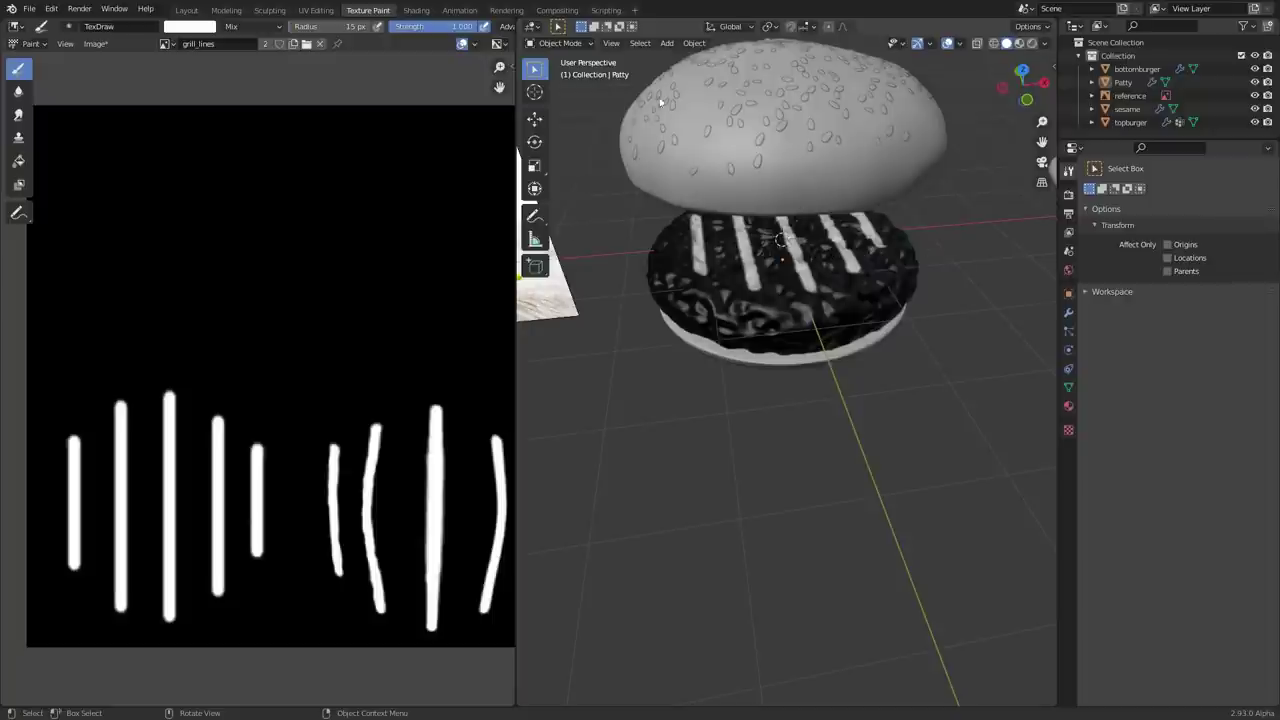
middle_click_drag(790, 219, 760, 245)
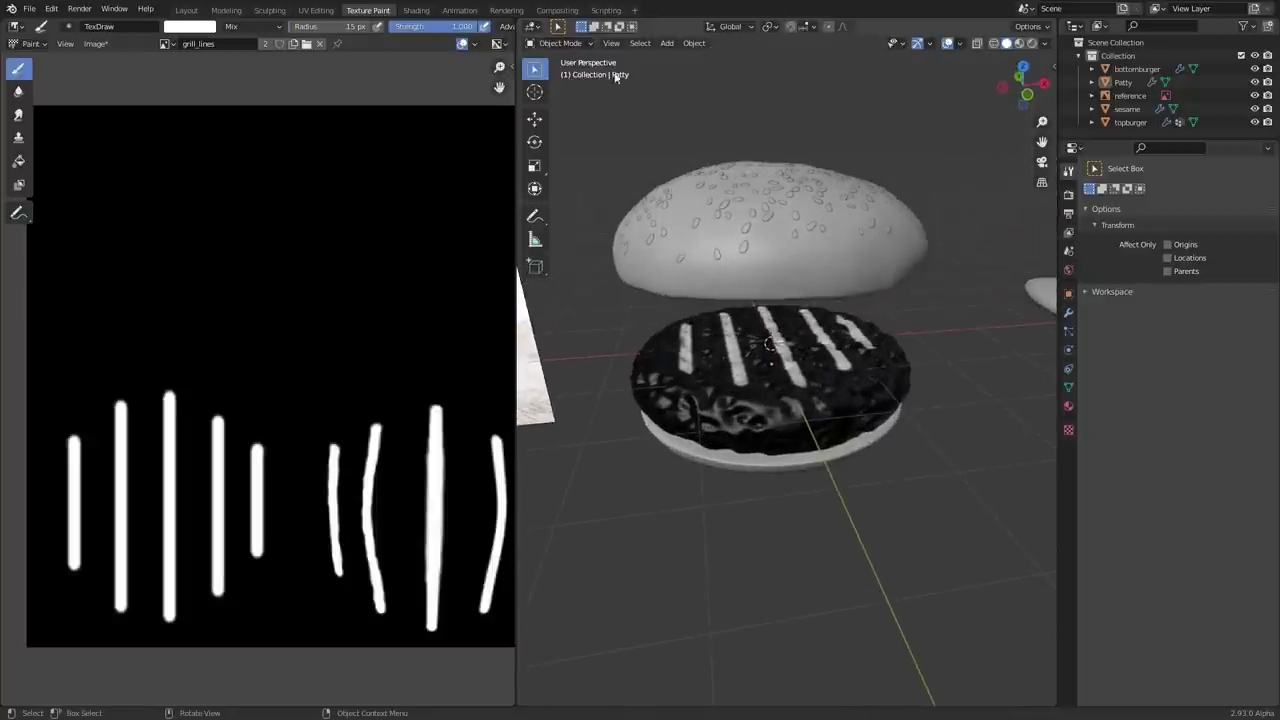
key("ctrl+s")
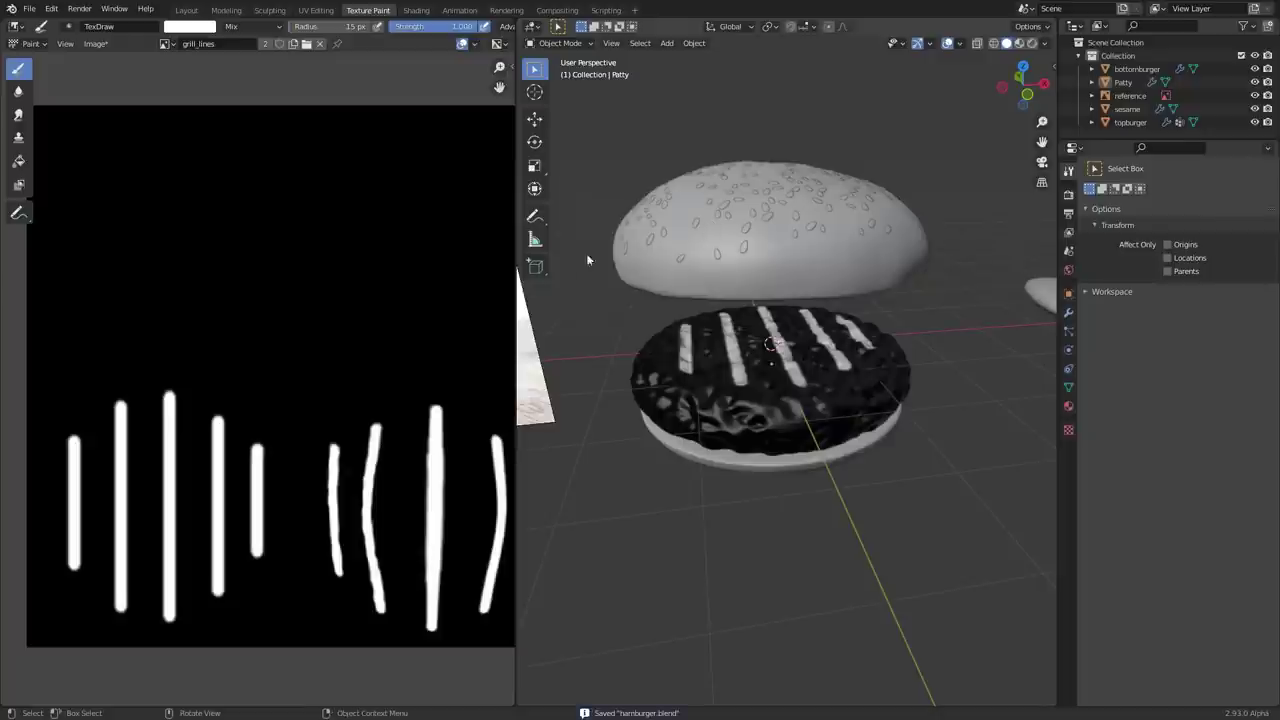
scroll(290, 300, "down", 2)
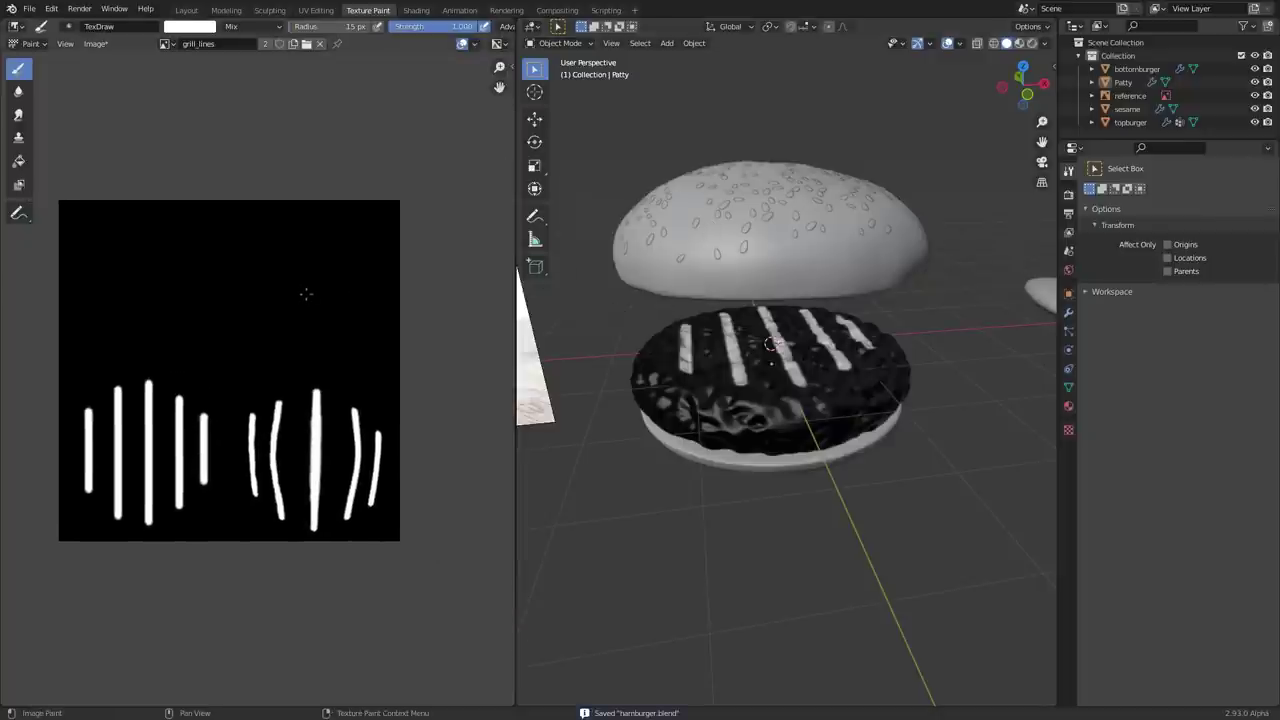
scroll(302, 298, "up", 2)
scroll(296, 305, "down", 1)
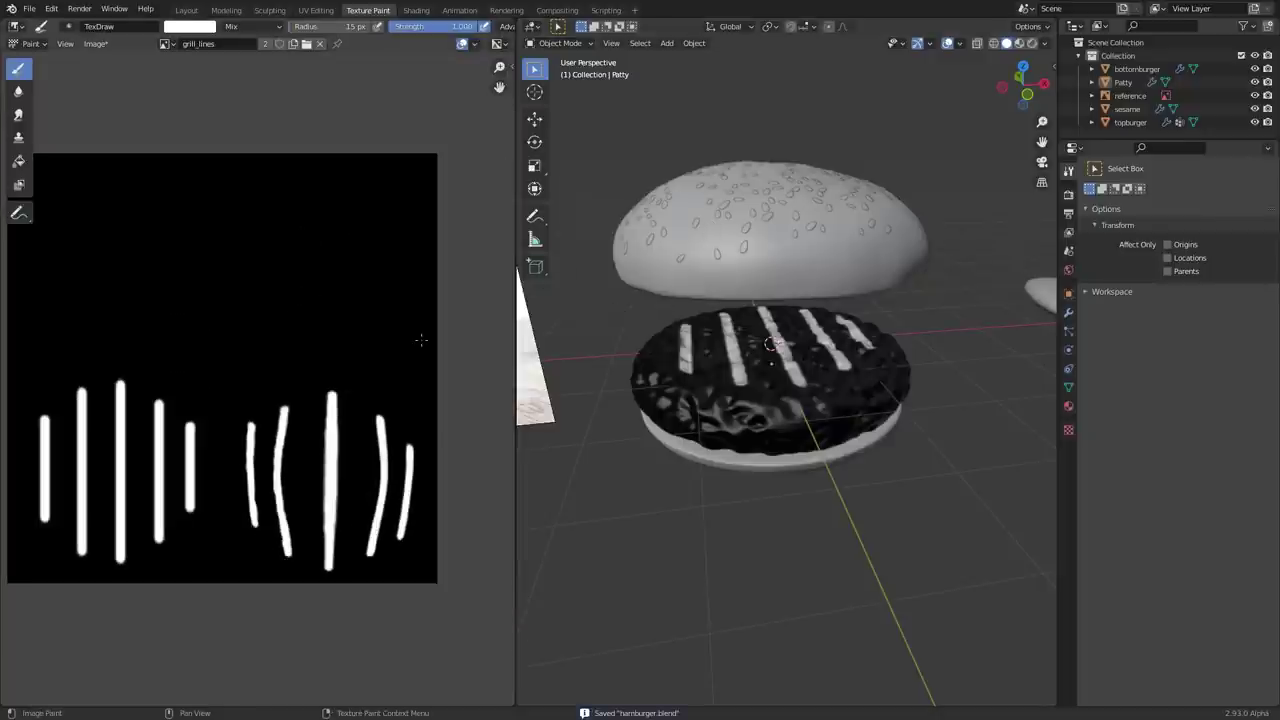
middle_click_drag(730, 358, 742, 362)
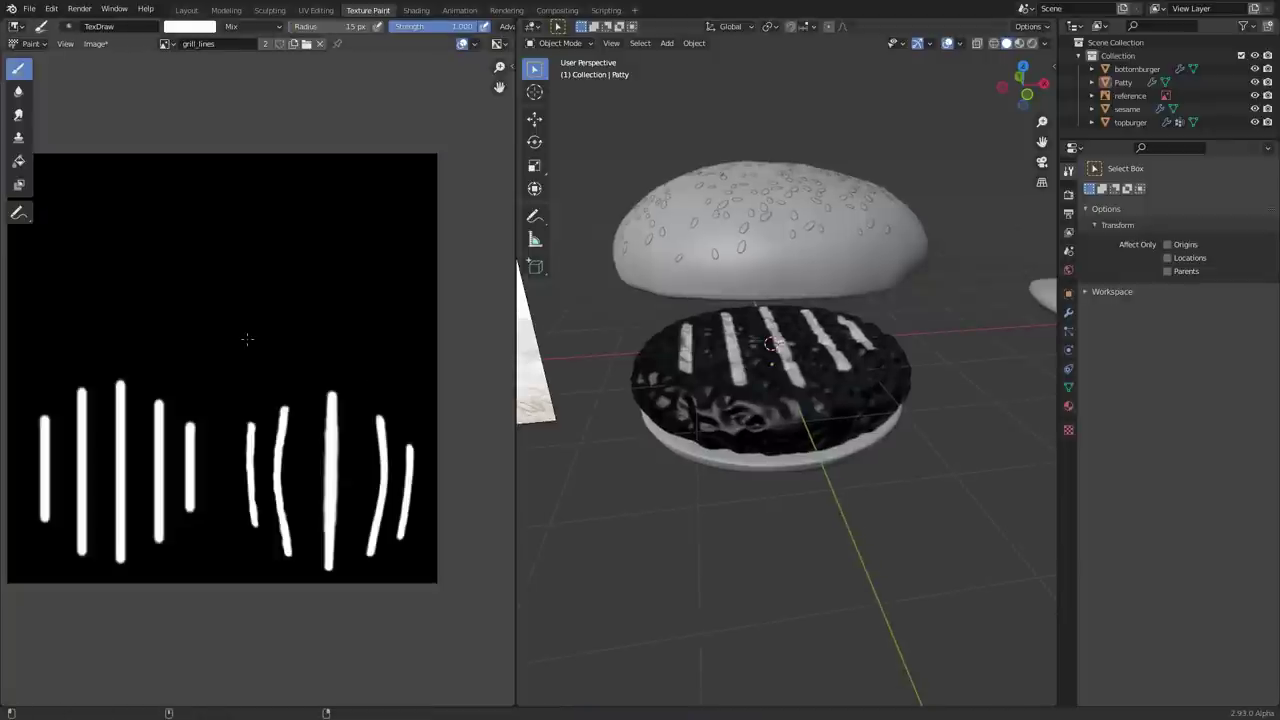
- Open the Save As dialog for the painted grill_lines image
key("alt+s")
left_click(929, 543)
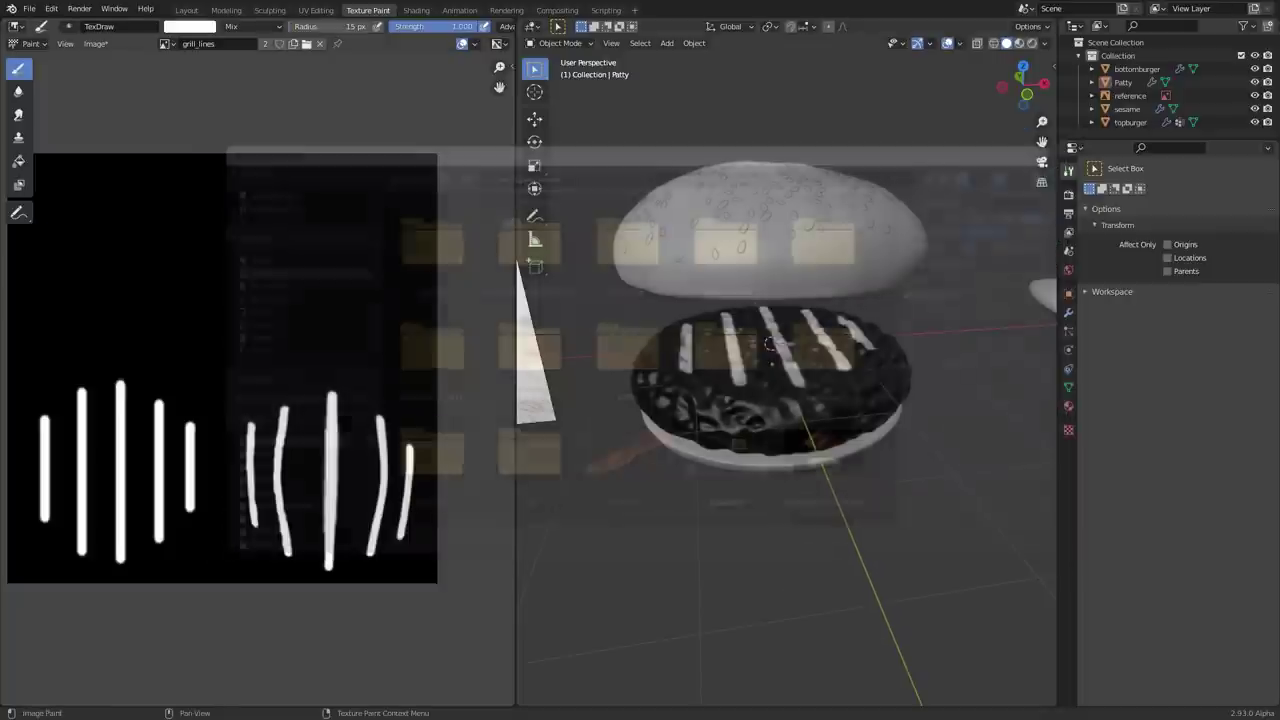
left_click(96, 43)
key("Escape")
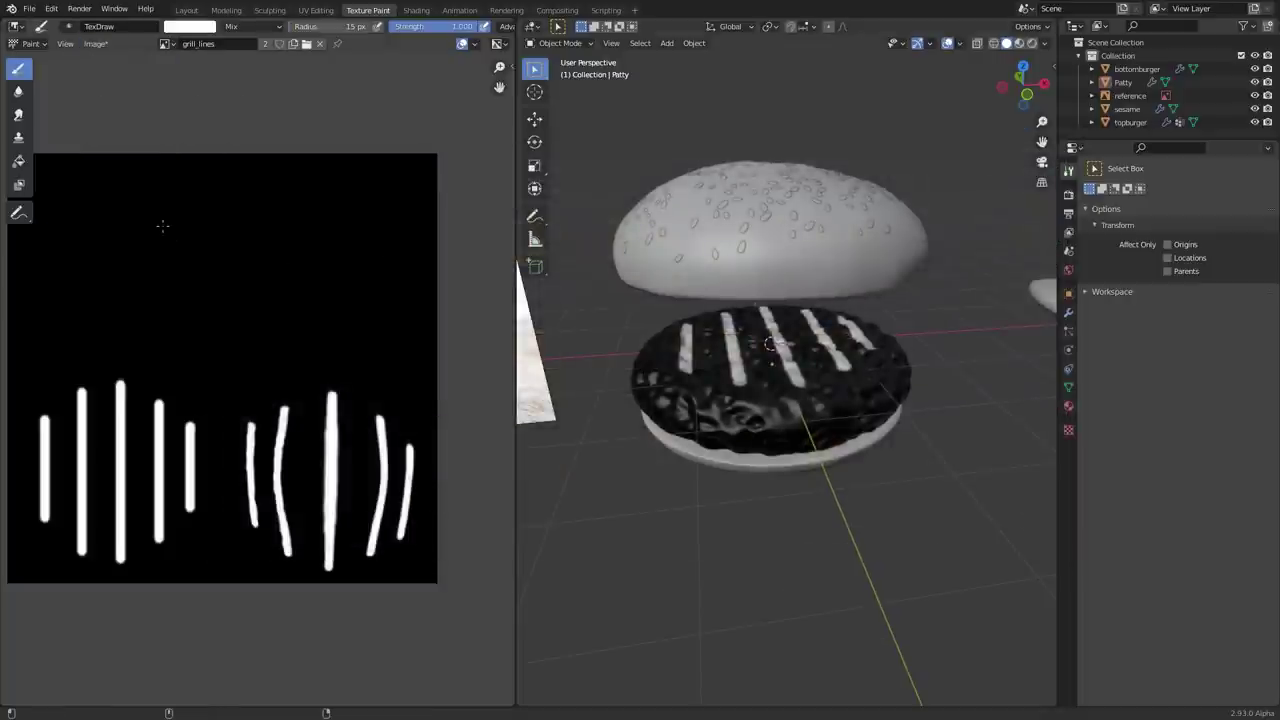
key("shift+alt+s")
- Save the painted image as grill_lines.png in the Desktop folder
left_click(395, 545)
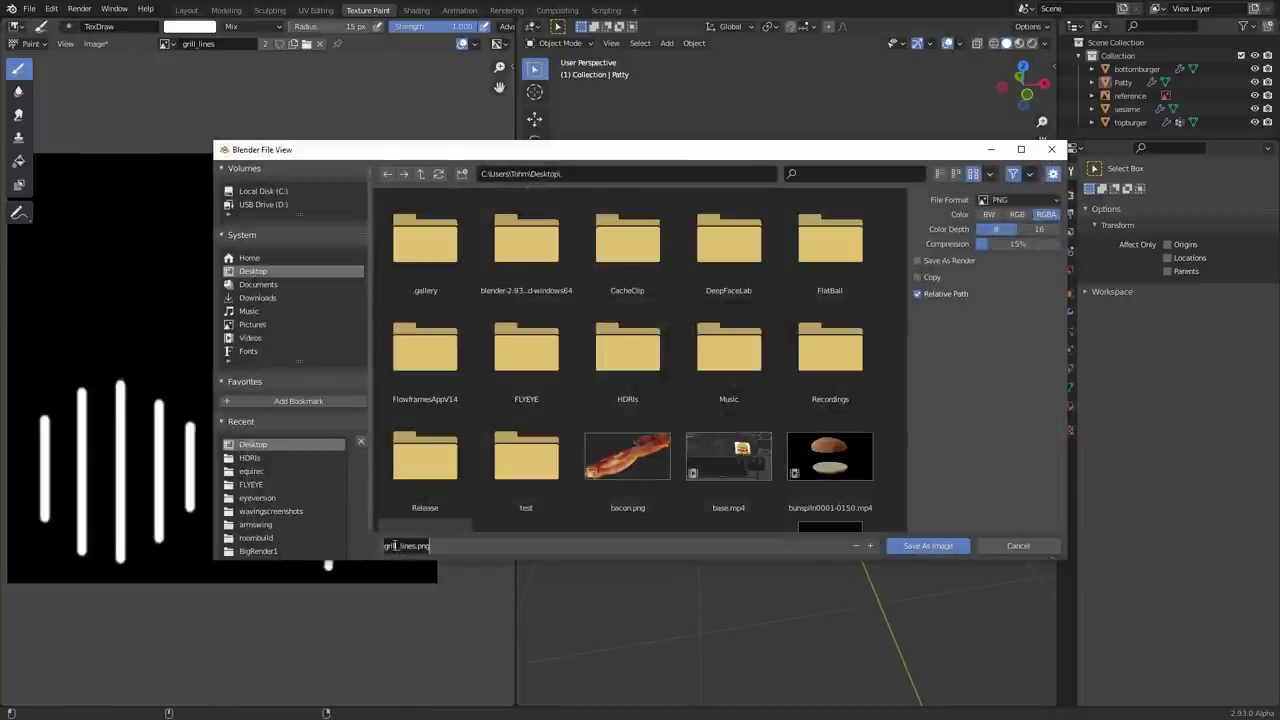
key("Return")
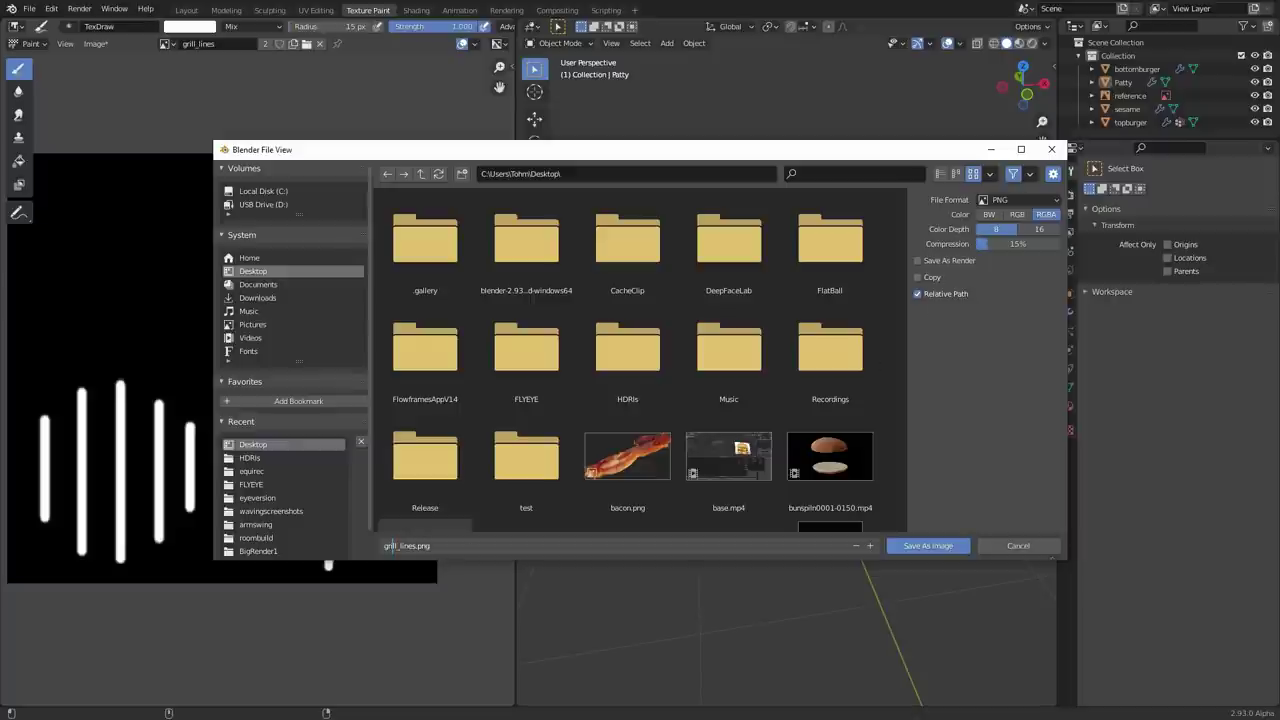
left_click(932, 543)
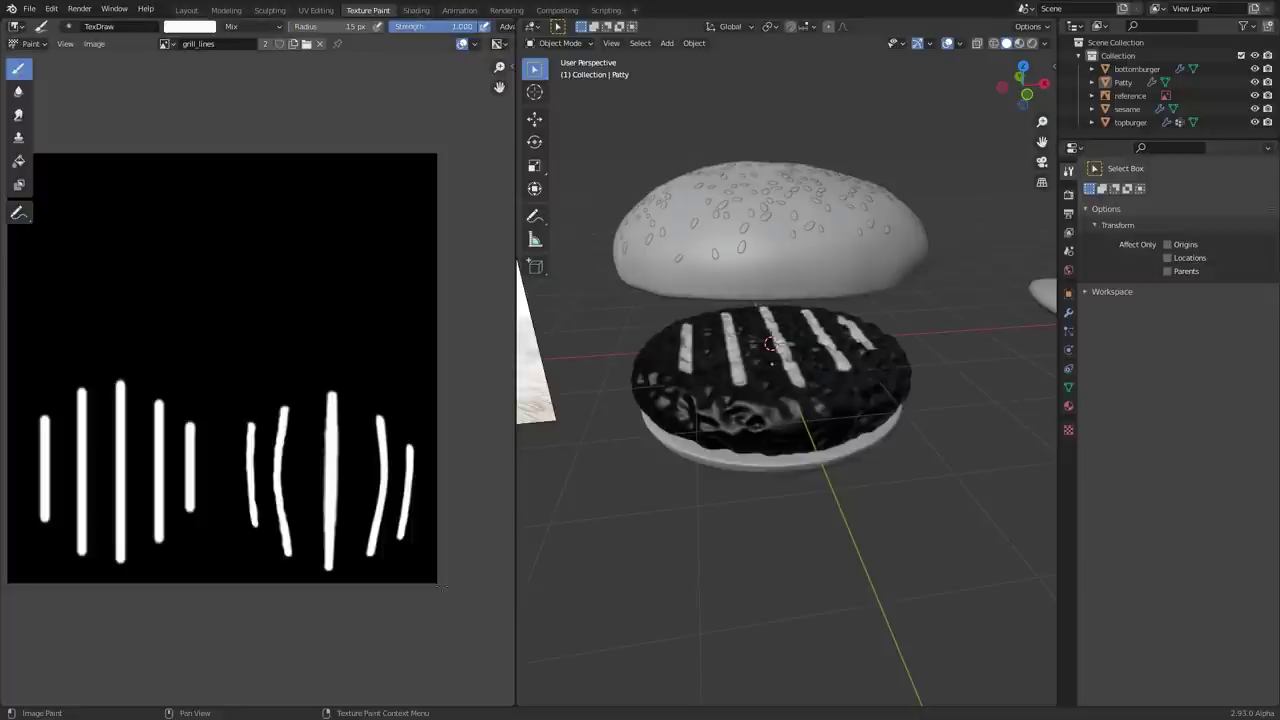
- Switch to the Shading workspace with Rendered preview and select the patty
left_click(410, 8)
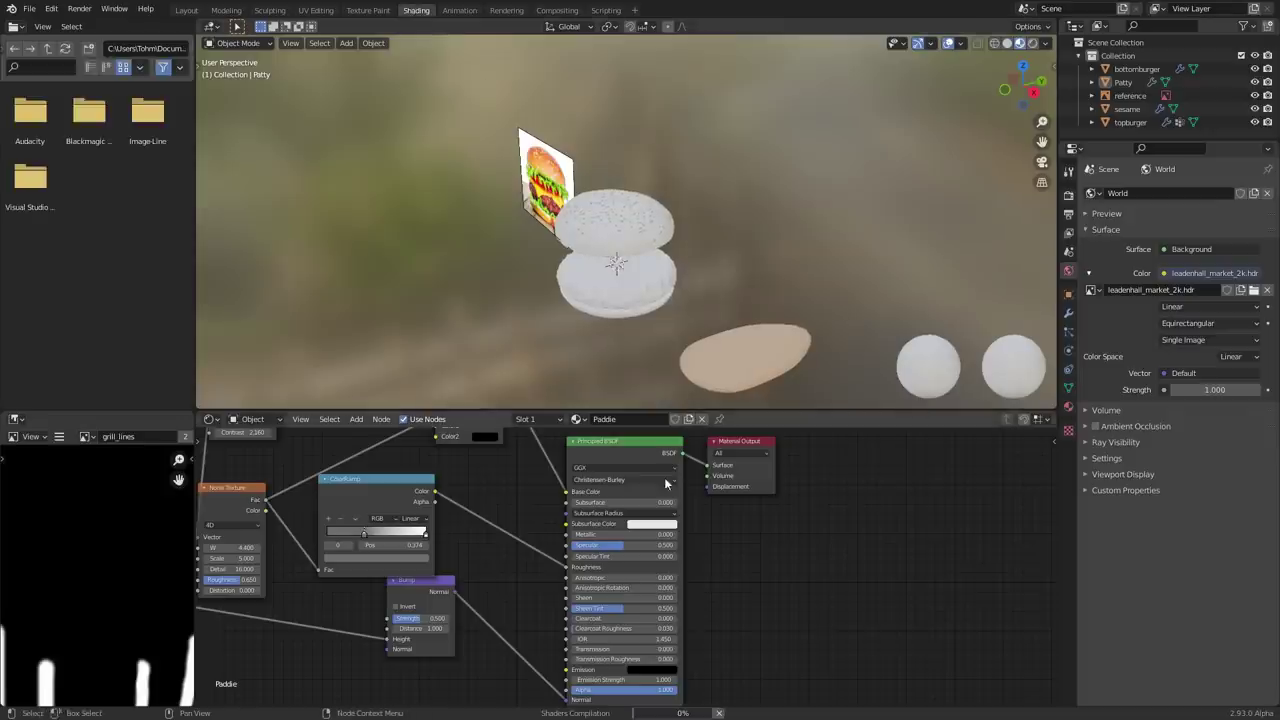
left_click(1032, 44)
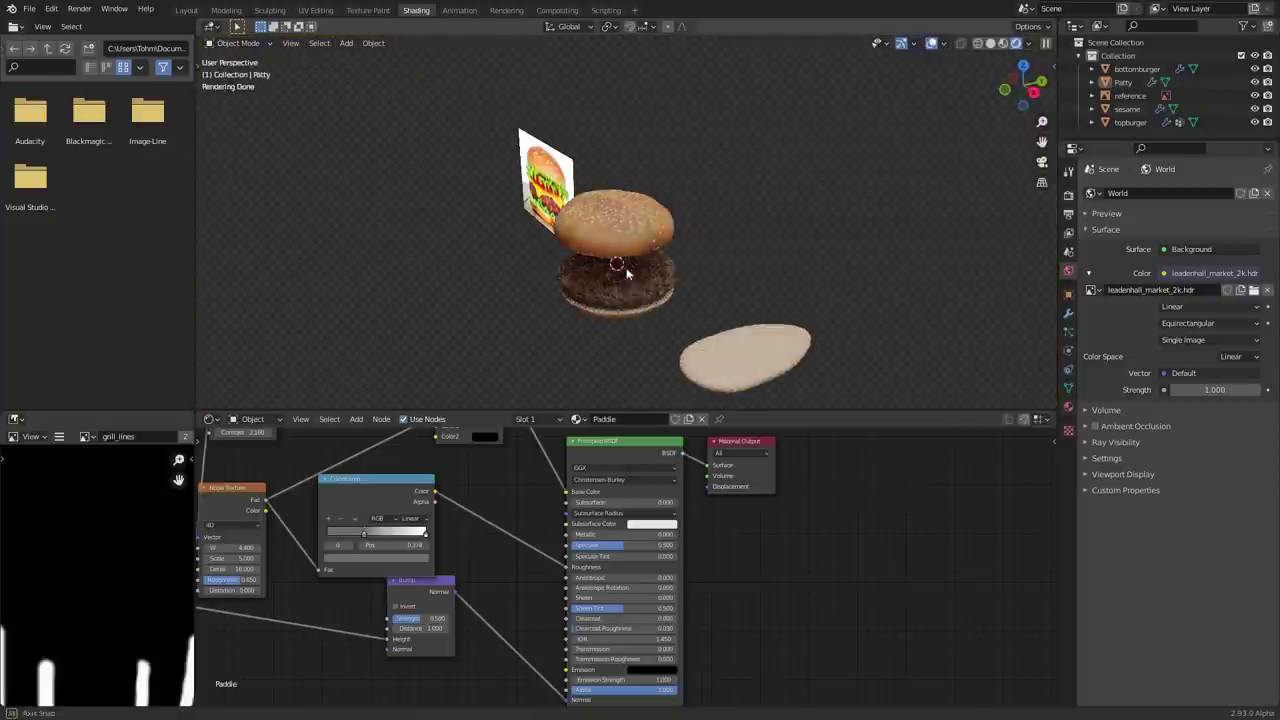
scroll(628, 281, "up", 5)
left_click(700, 271)
- Load grill_lines.png into the Image Texture node and wire its Color into the patty material
scroll(783, 580, "down", 4)
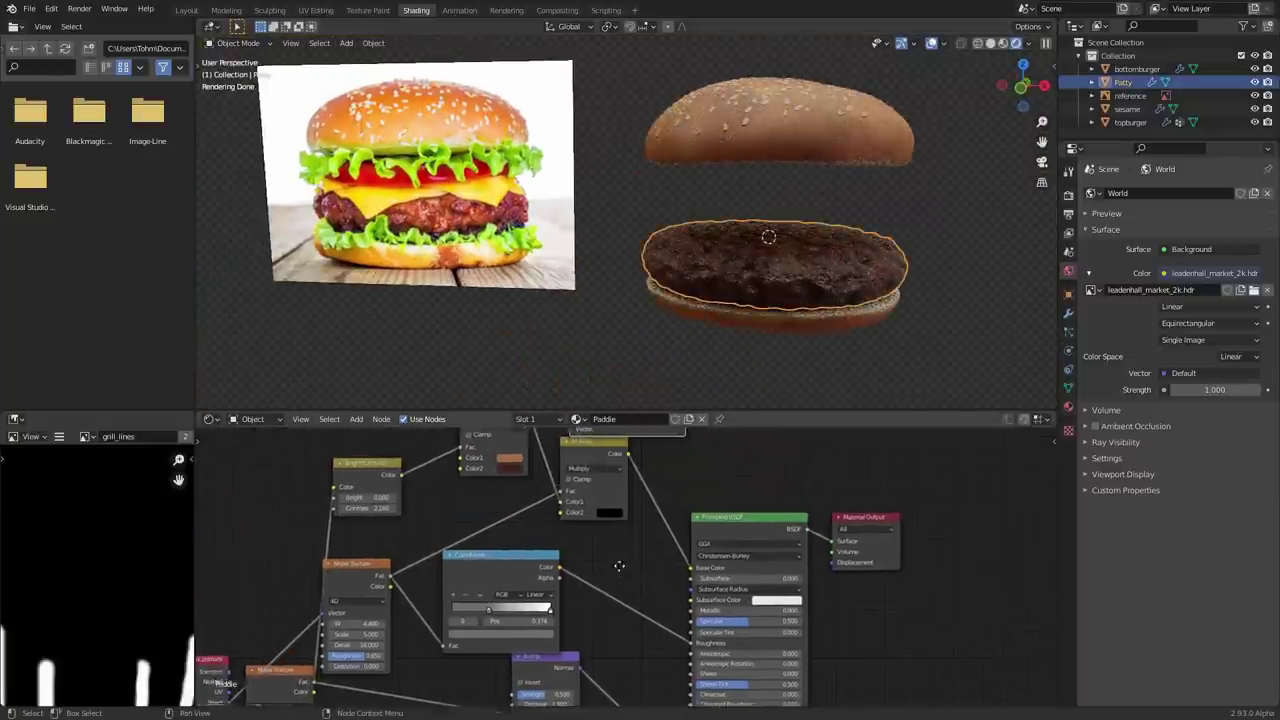
left_click_drag(714, 526, 870, 541)
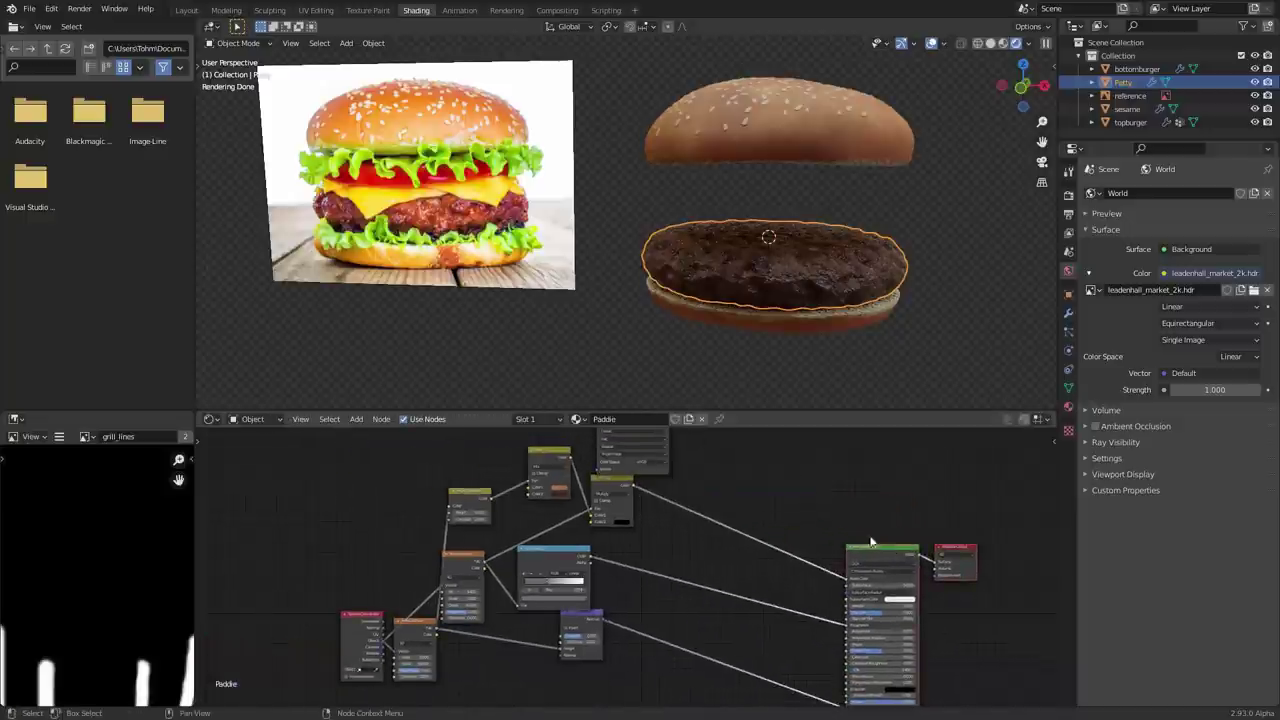
scroll(647, 495, "up", 4)
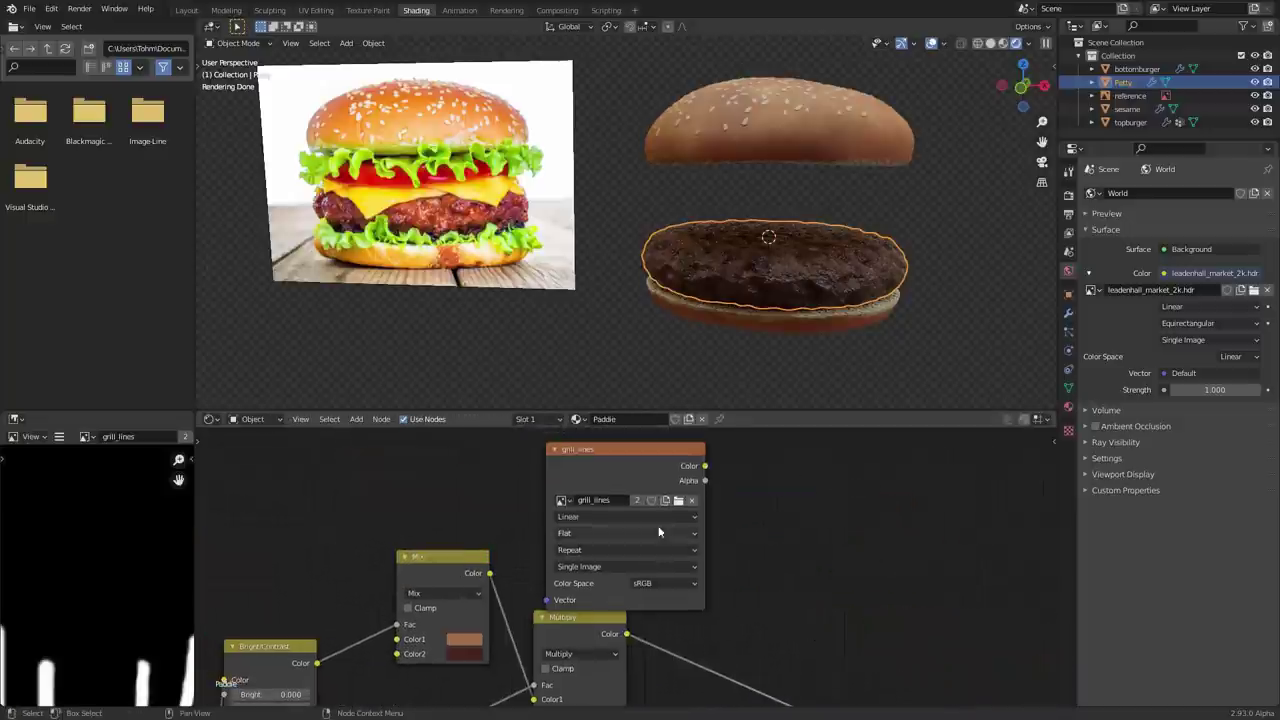
left_click(680, 501)
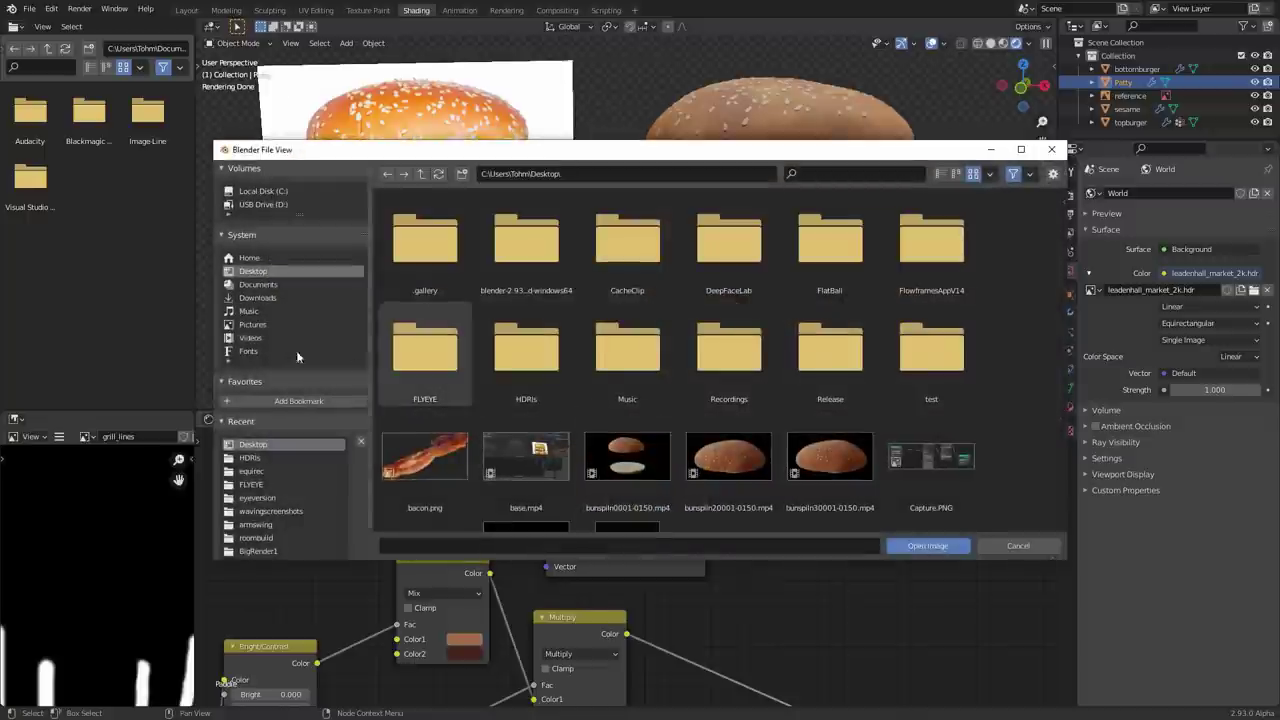
scroll(729, 350, "down", 4)
double_click(523, 371)
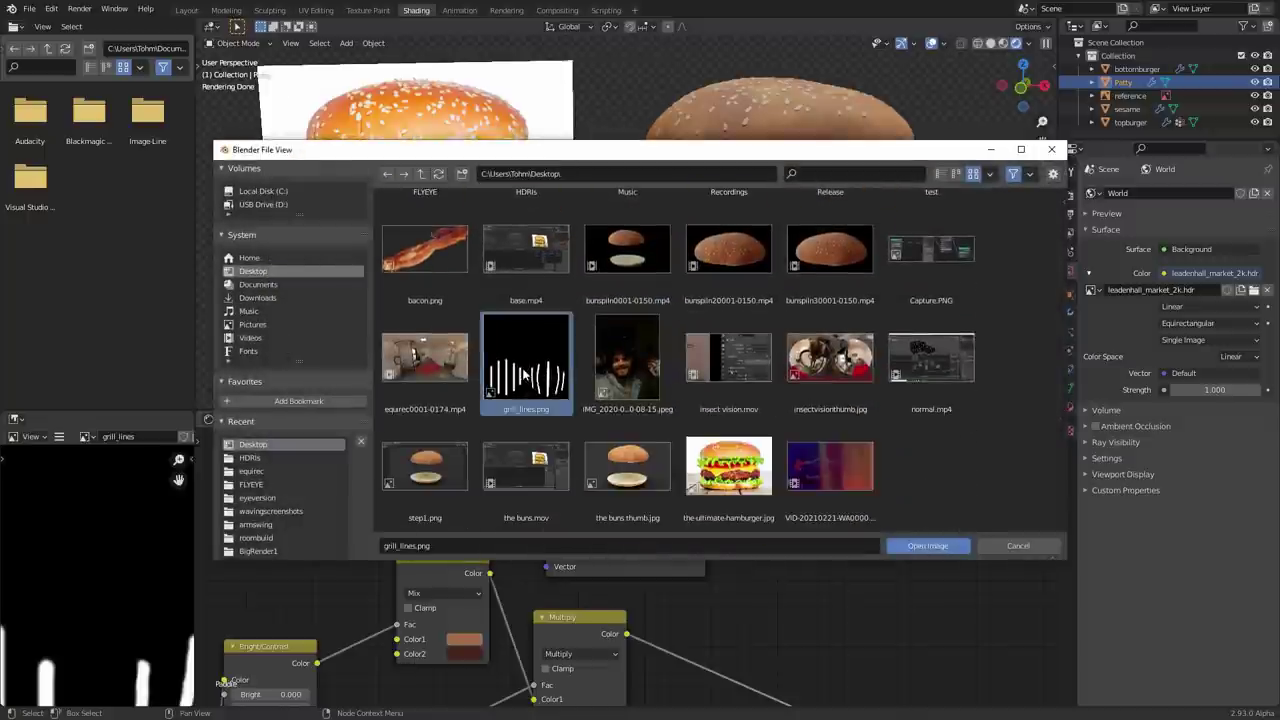
left_click(618, 456, "ctrl+shift")
middle_click_drag(700, 320, 760, 313)
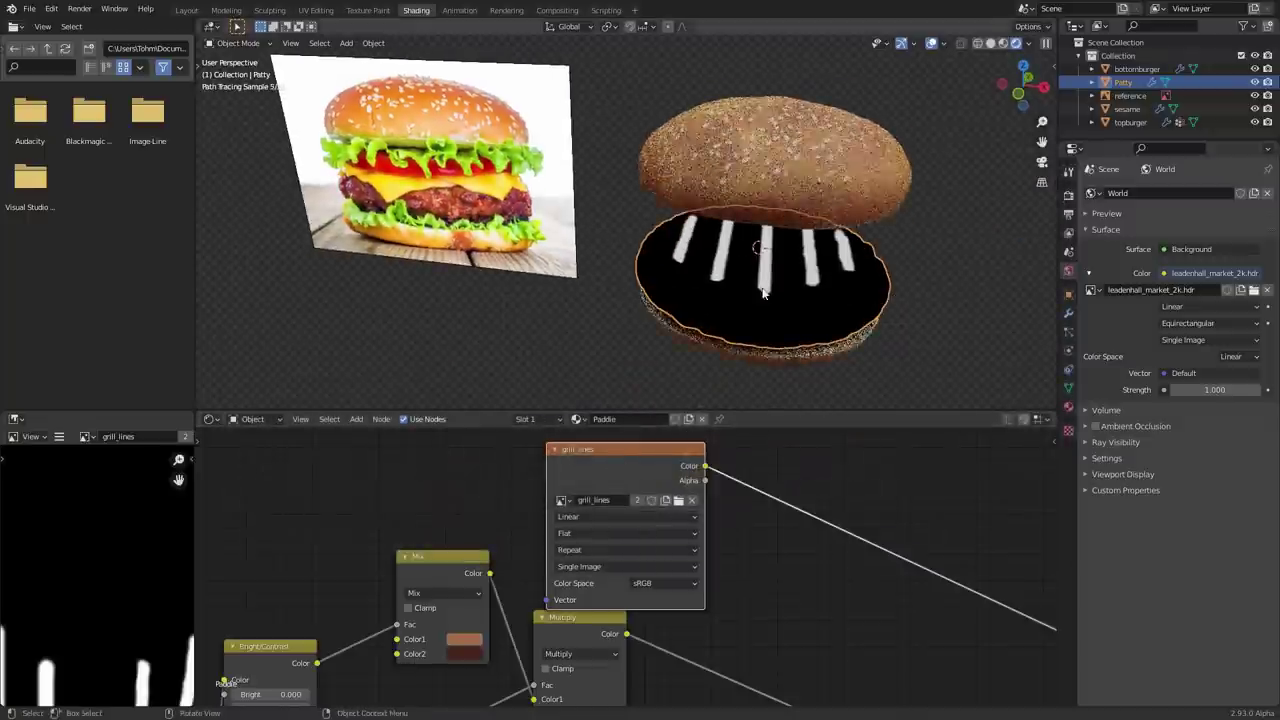
- Check the grill lines on the patty and save the project
middle_click_drag(833, 295, 757, 262)
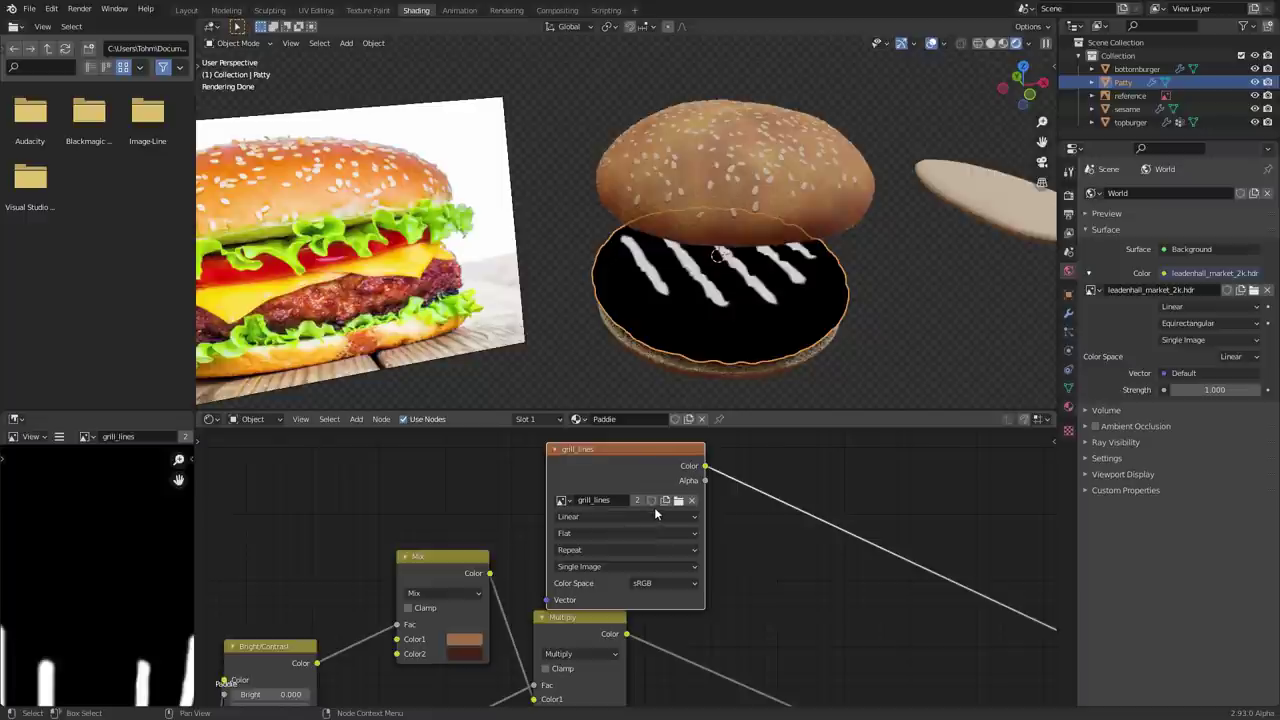
scroll(654, 507, "down", 5)
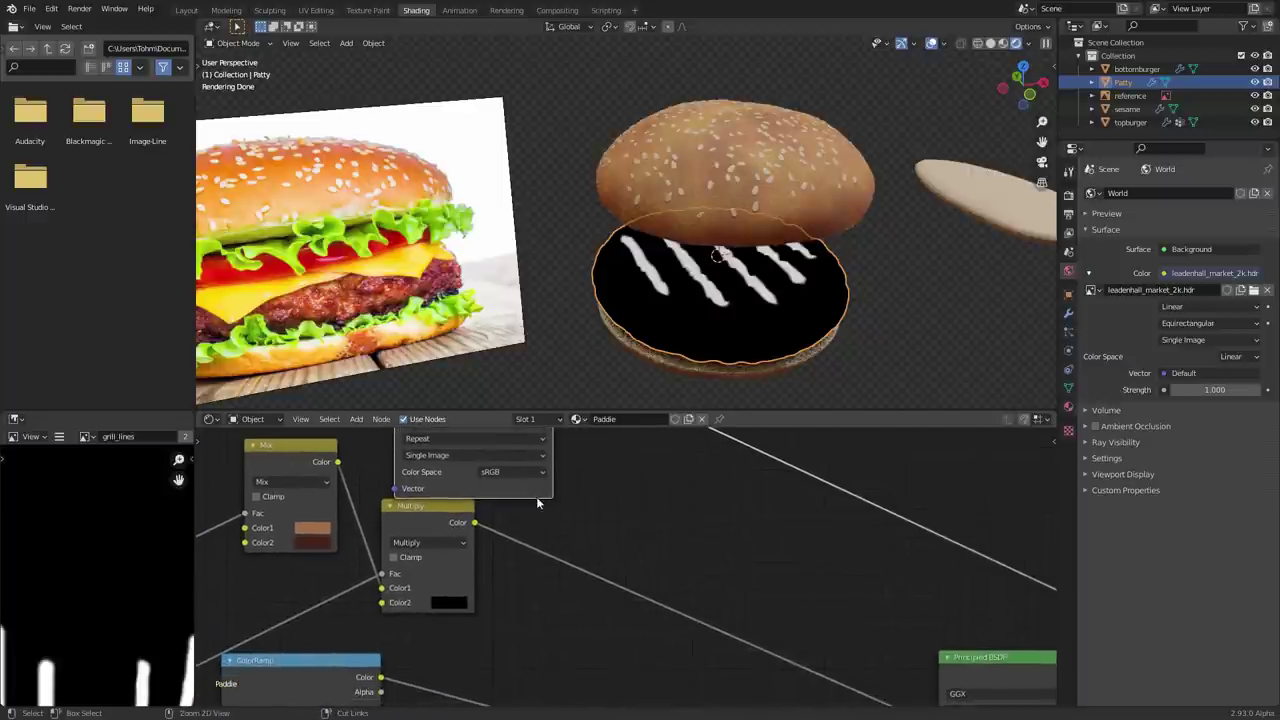
key("ctrl+s")
scroll(492, 530, "up", 2)
- Add a Math node via search 'math' and drop it as Add onto the existing link
left_click_drag(486, 529, 665, 565)
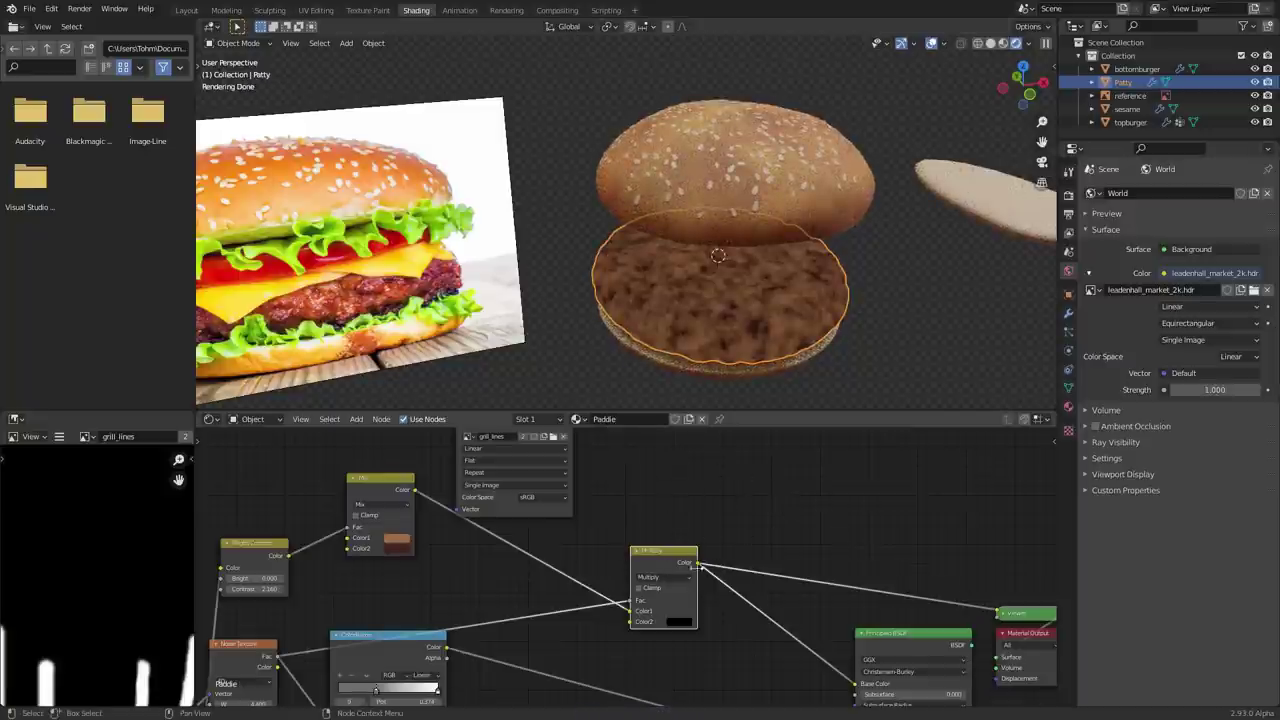
middle_click_drag(590, 588, 649, 590)
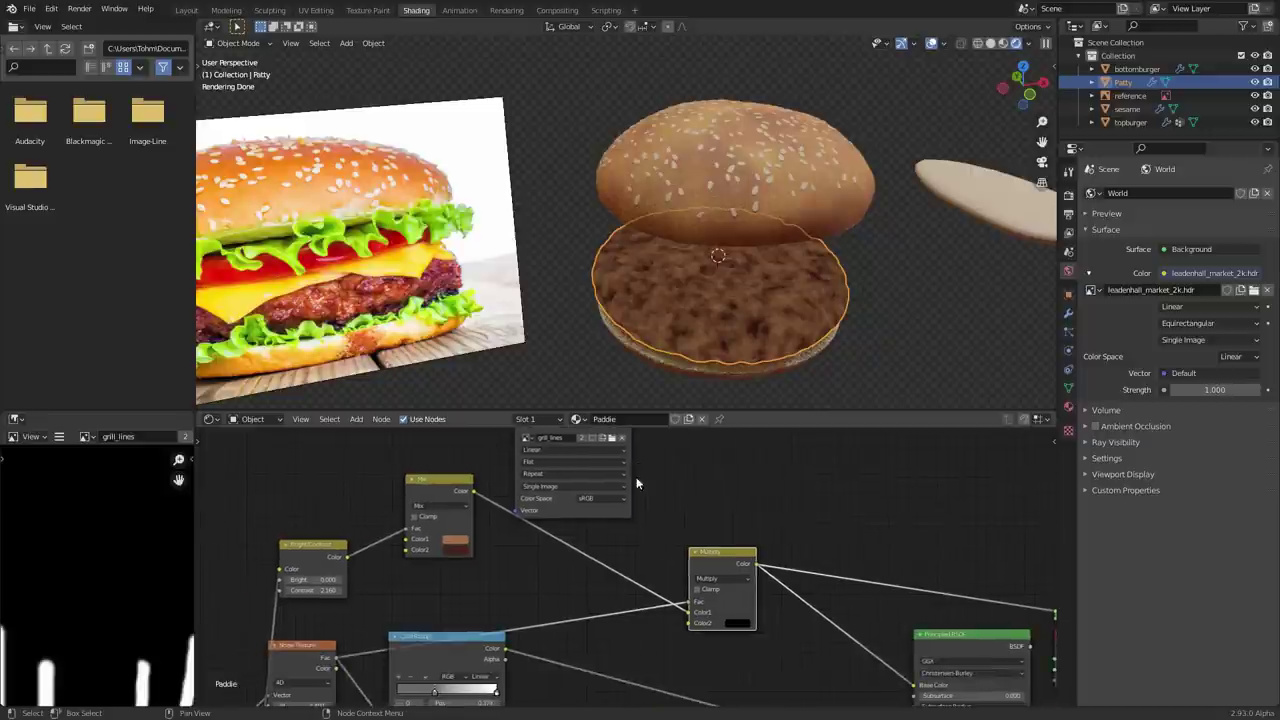
key("shift+a")
left_click(613, 487)
type("math")
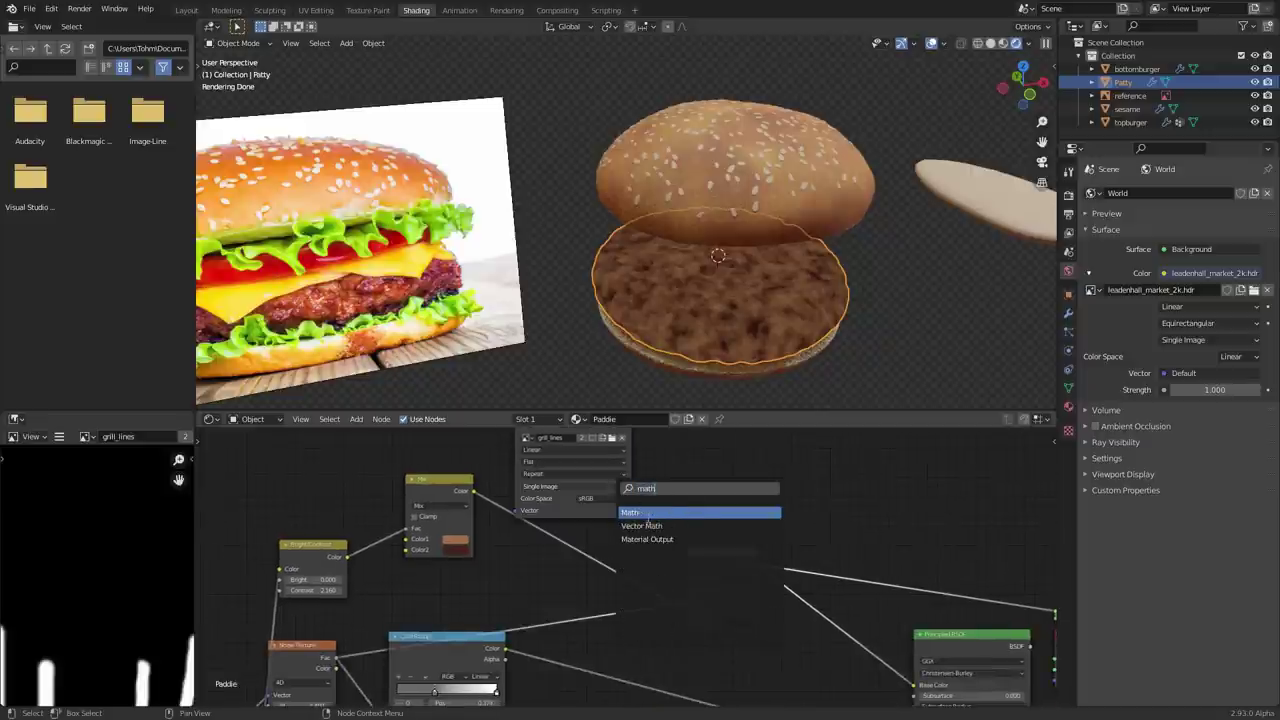
key("Return")
left_click(680, 519)
middle_click_drag(680, 519, 786, 565)
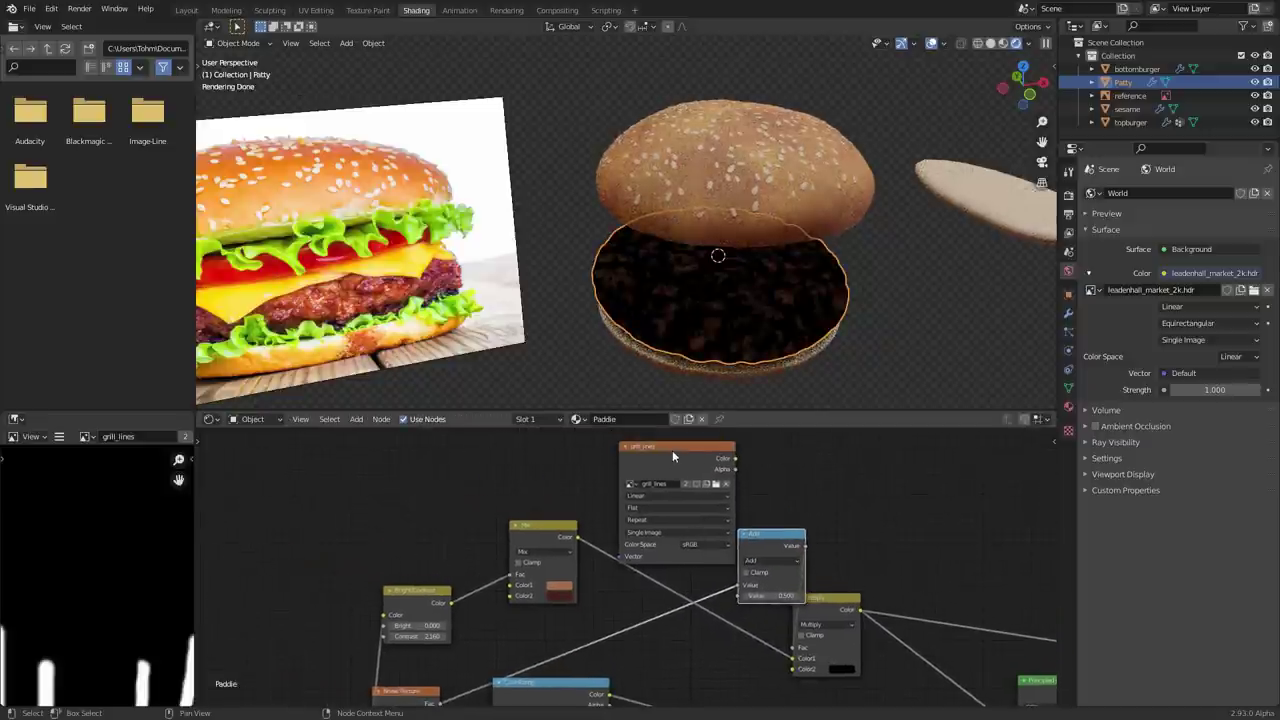
- Connect the grill_lines Color output into the Add node's Value input
left_click_drag(690, 485, 547, 439)
middle_click_drag(544, 650, 636, 563)
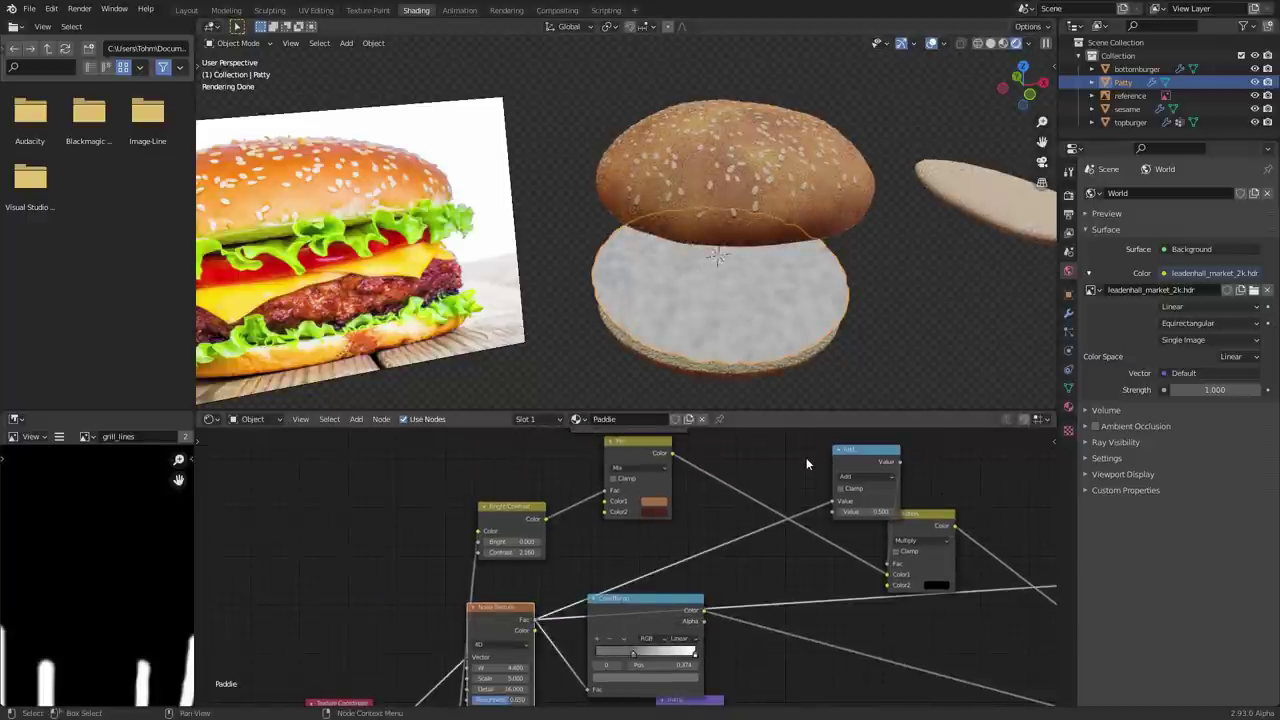
middle_click_drag(805, 457, 840, 587)
middle_click_drag(641, 467, 712, 517)
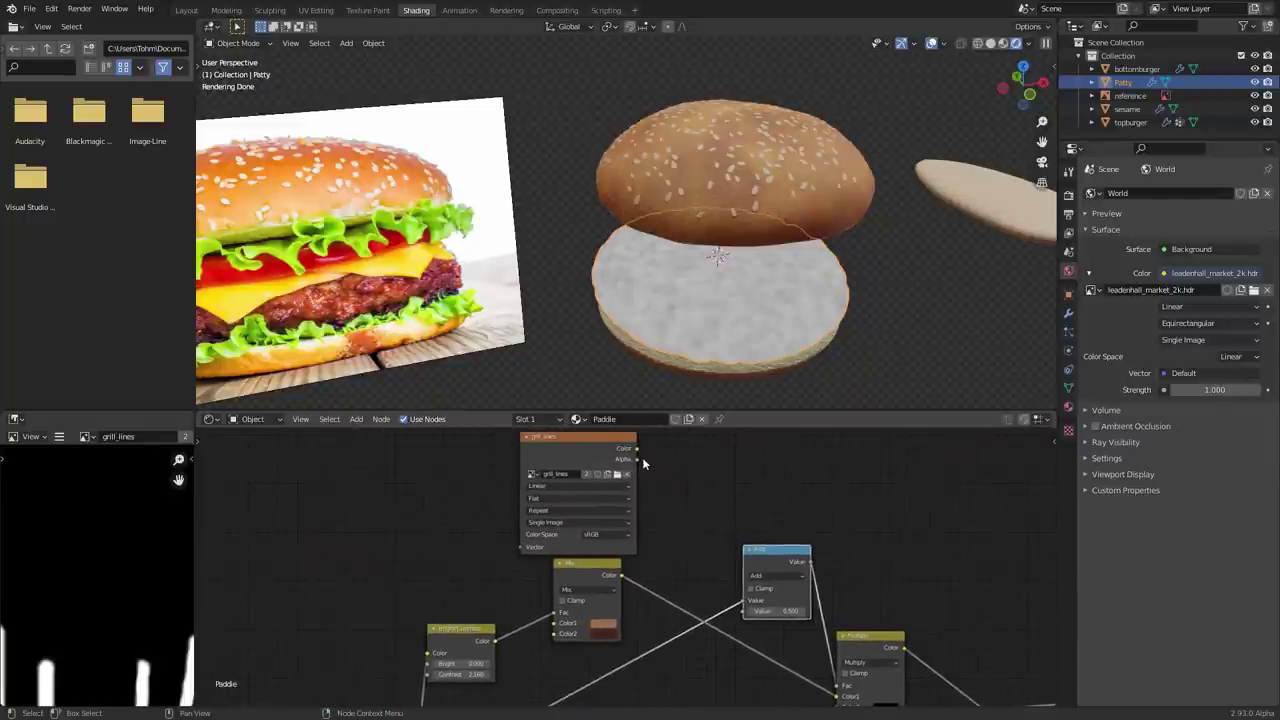
left_click_drag(634, 452, 747, 609)
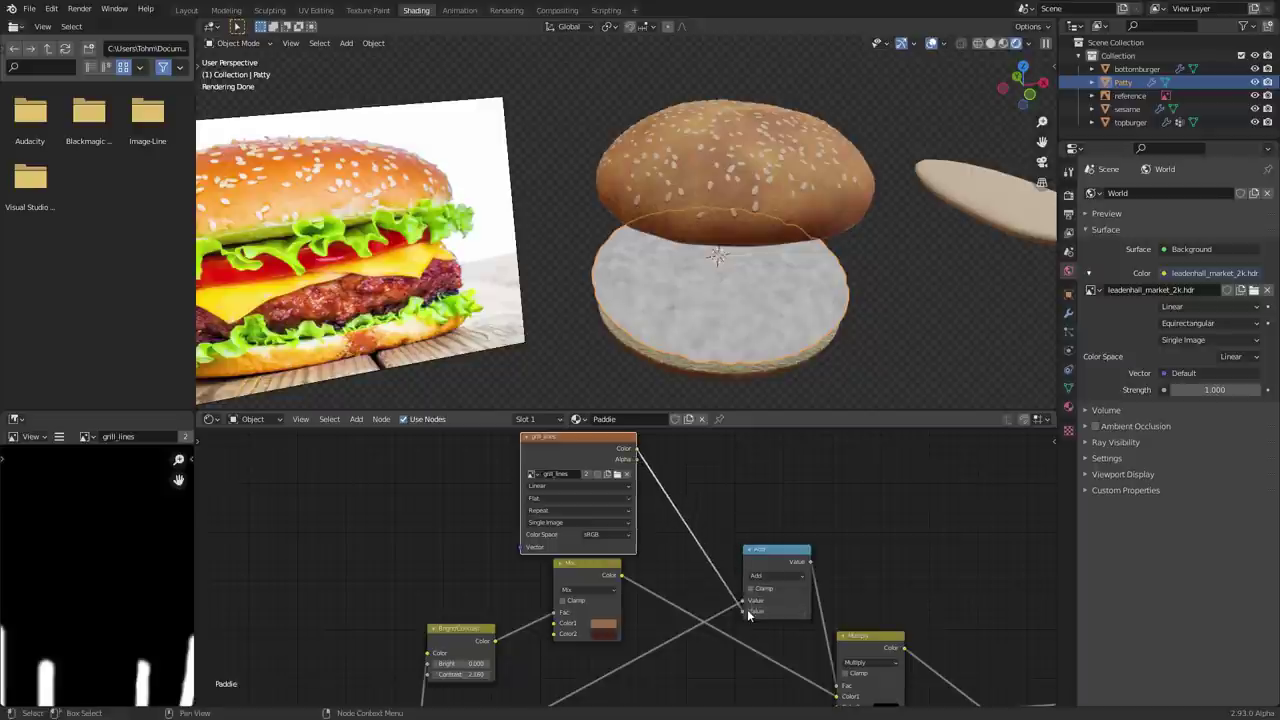
middle_click_drag(785, 603, 749, 573)
- Restore the Principled BSDF as the material output and deselect the patty
scroll(705, 316, "up", 4)
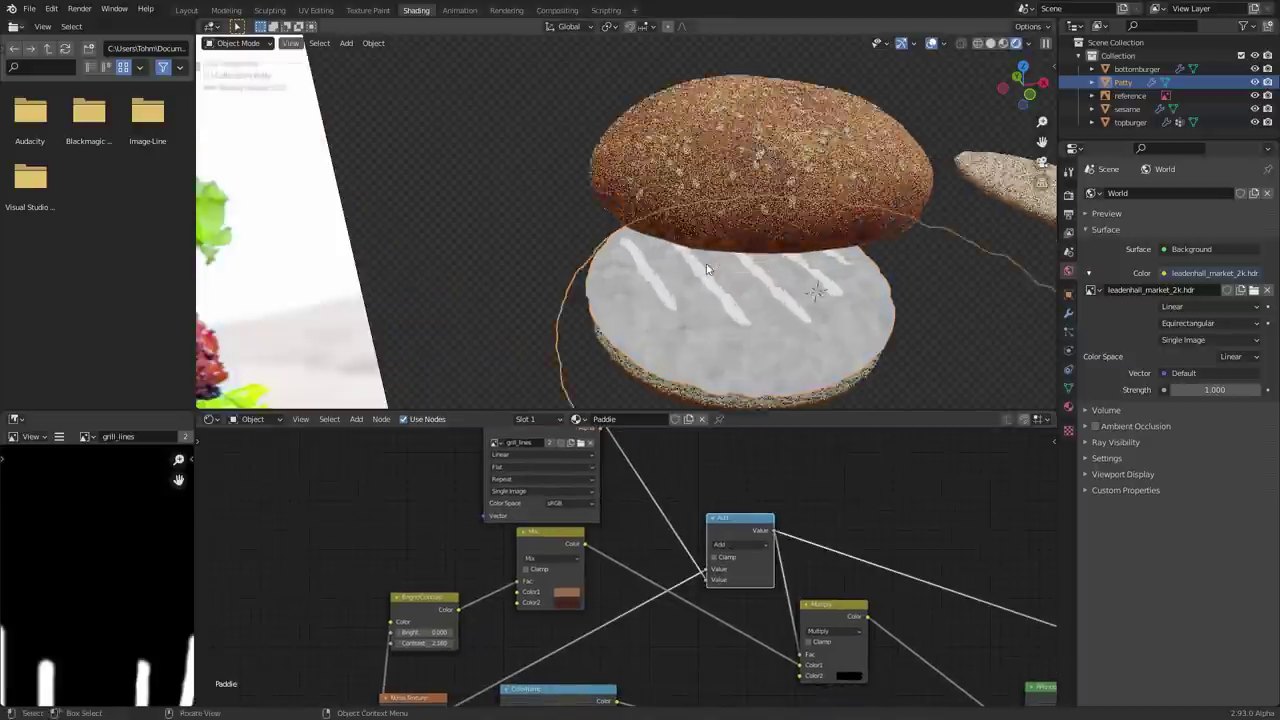
middle_click_drag(1065, 673, 858, 556)
left_click(866, 575, "ctrl+shift")
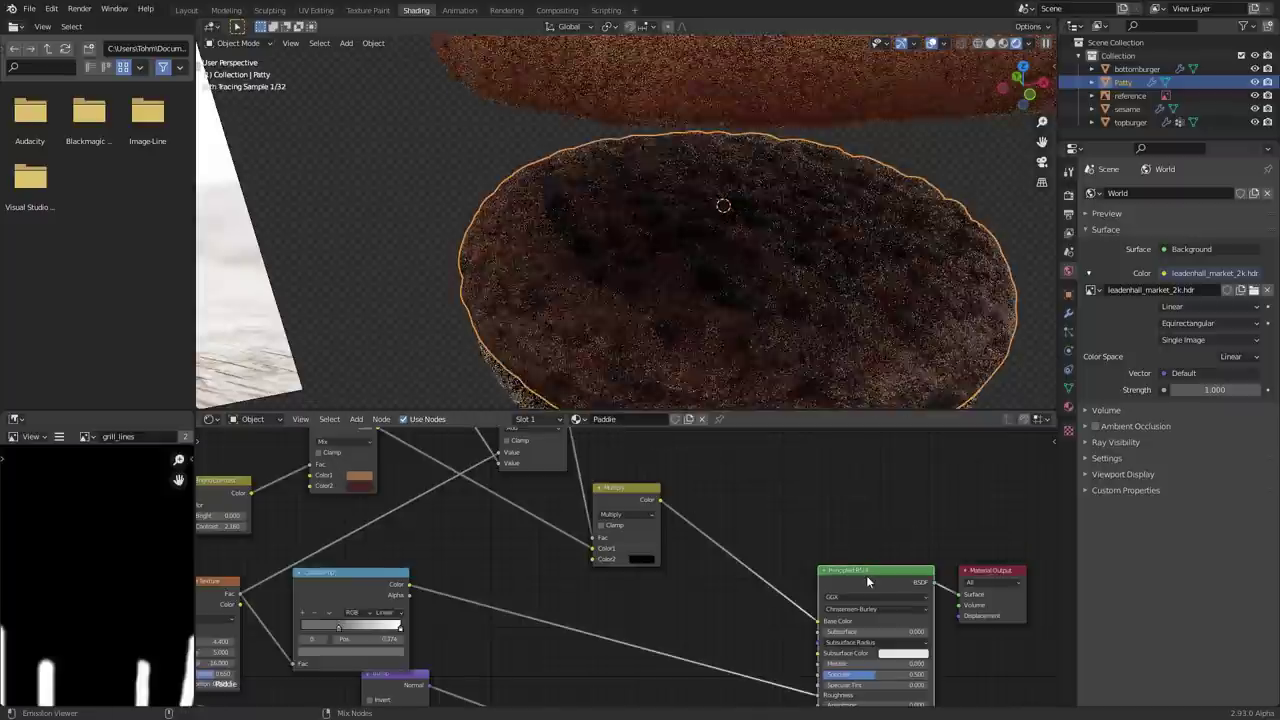
scroll(730, 284, "down", 3)
left_click(840, 273)
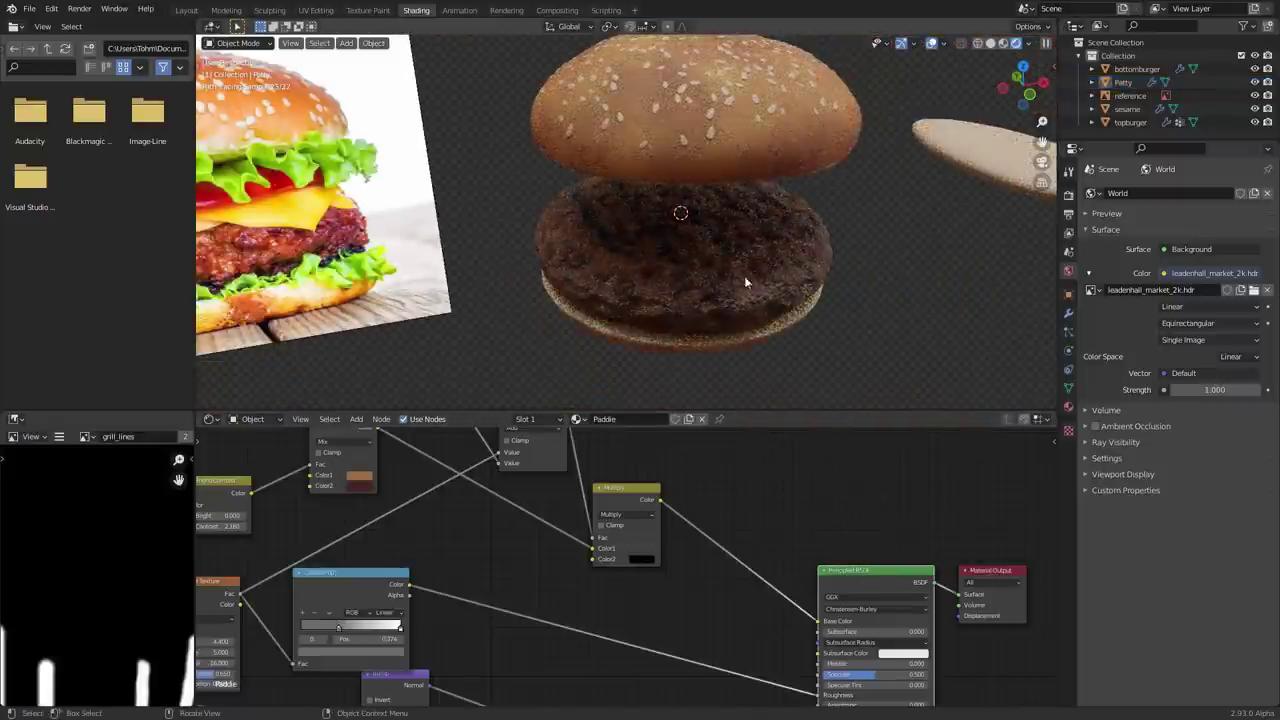
- Hide the top bun to inspect the grilled patty, then unhide it
middle_click_drag(744, 276, 750, 254)
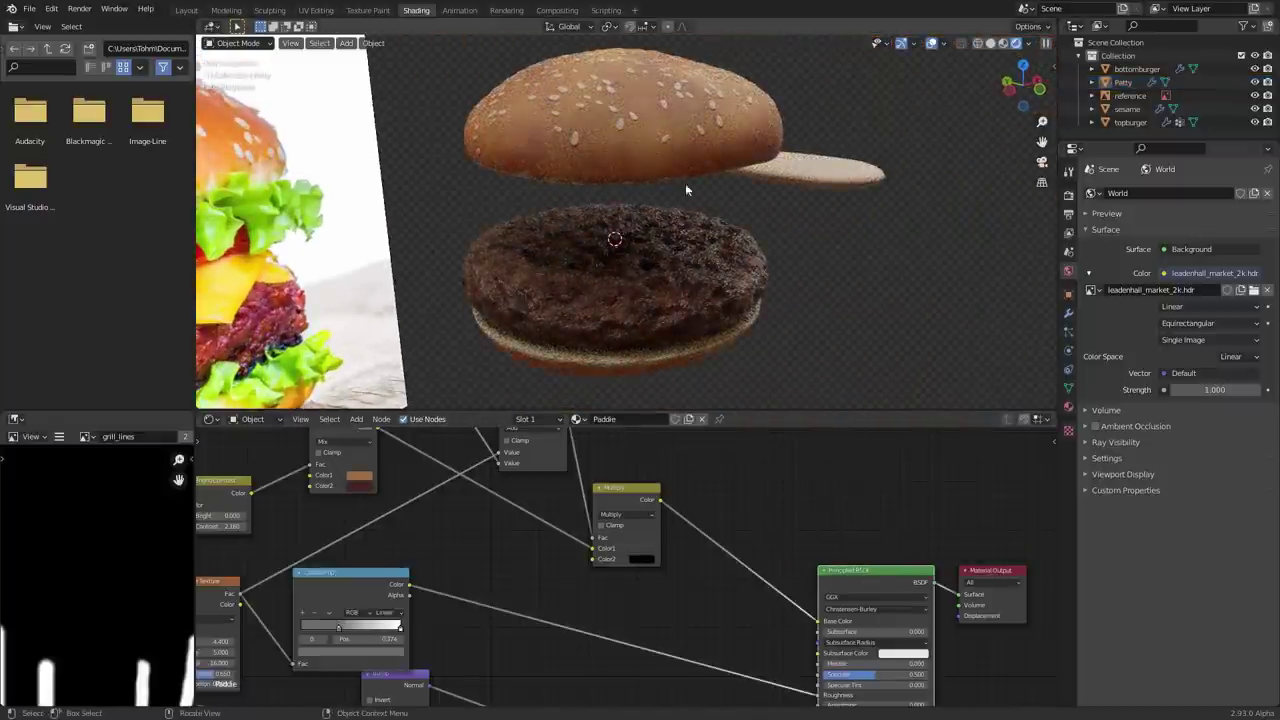
left_click(664, 132)
key("h")
middle_click_drag(664, 132, 618, 270)
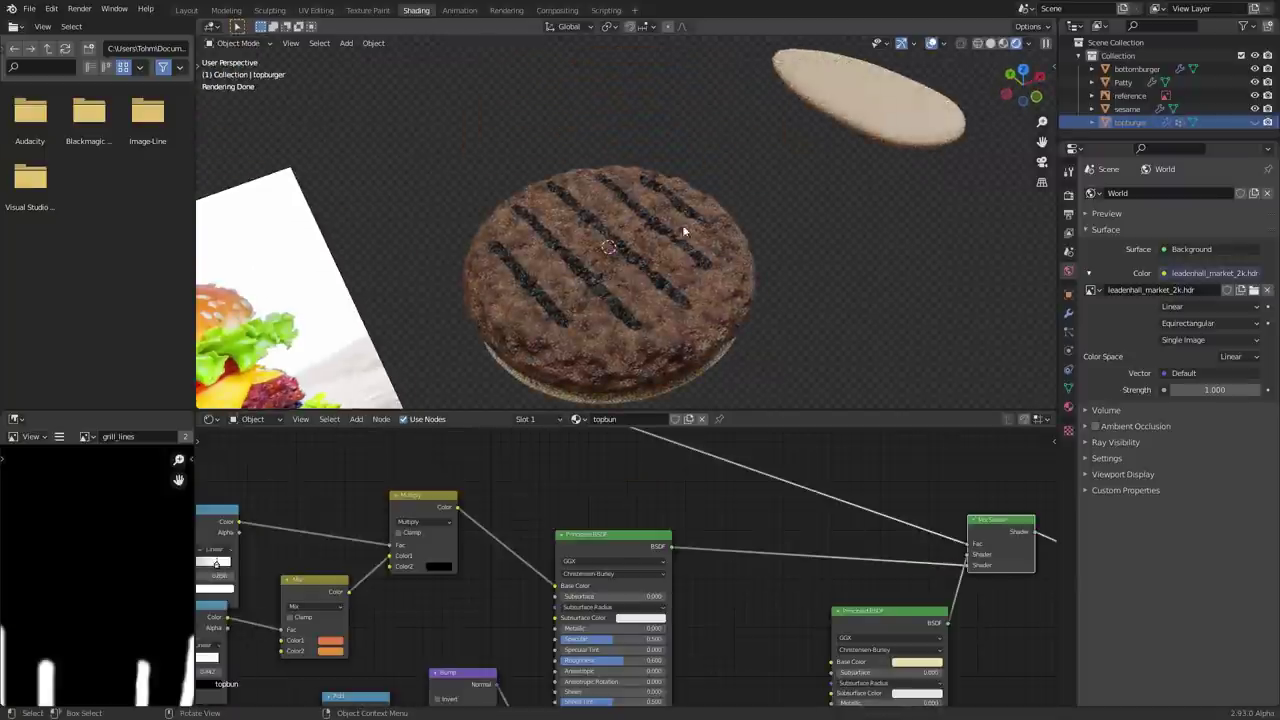
key("alt+h")
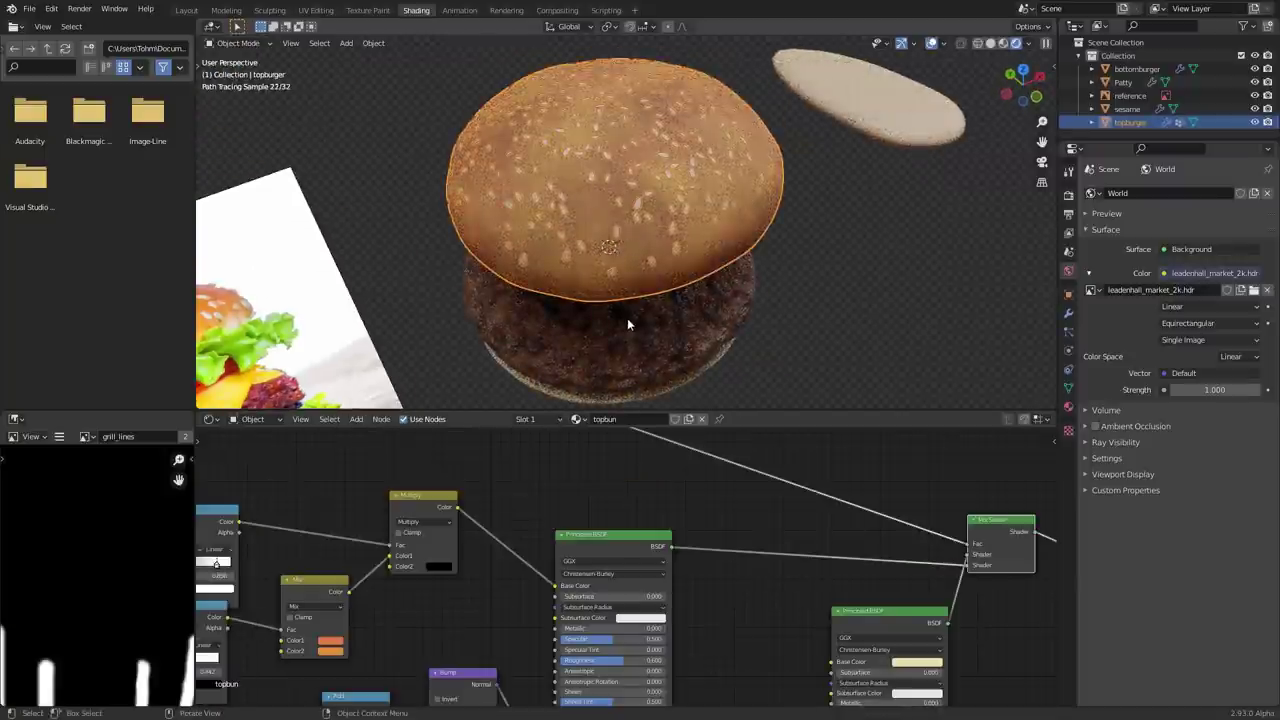
- Review the node tree and burger from a low angle, then save hamburger.blend
middle_click_drag(502, 545, 642, 544)
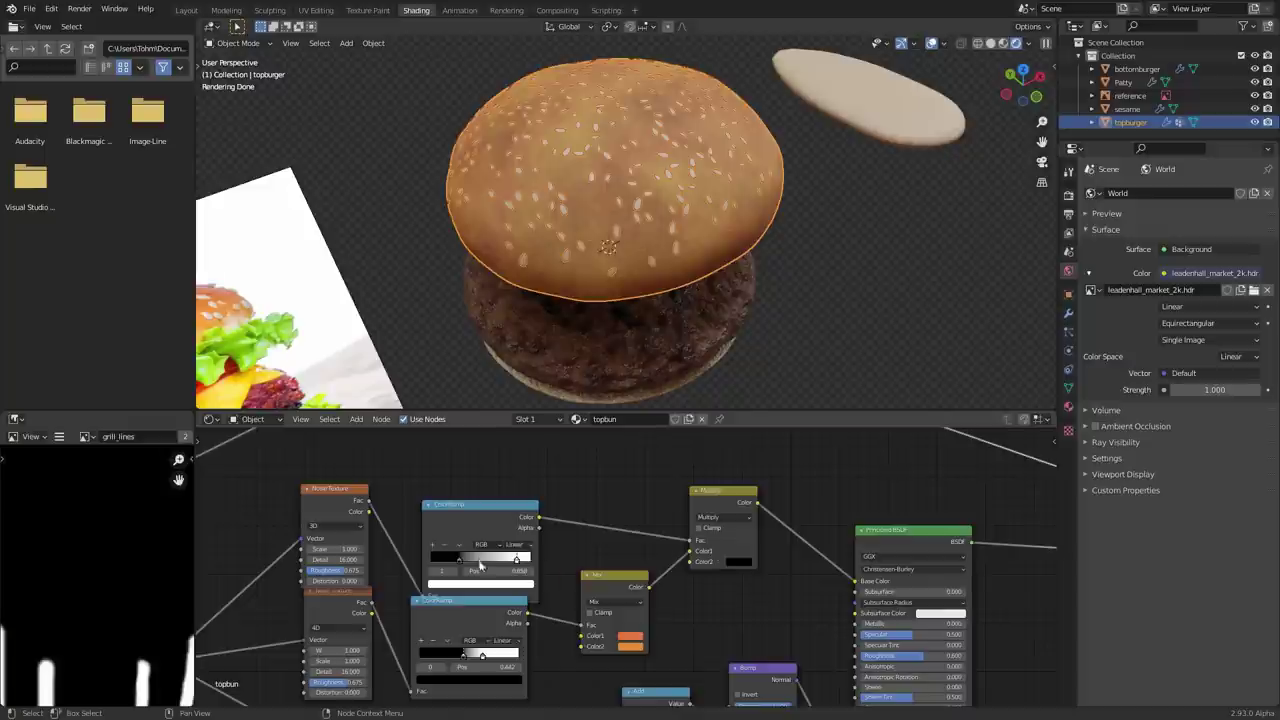
middle_click_drag(620, 478, 632, 638)
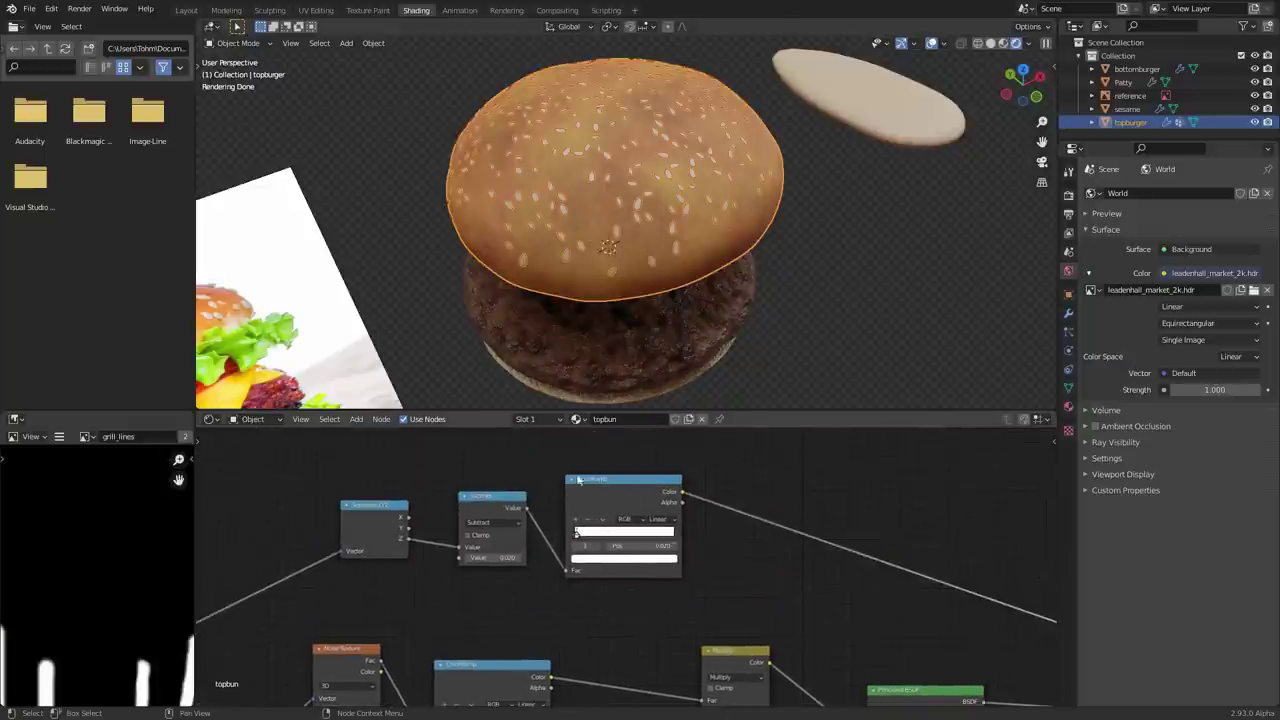
middle_click_drag(600, 245, 641, 301)
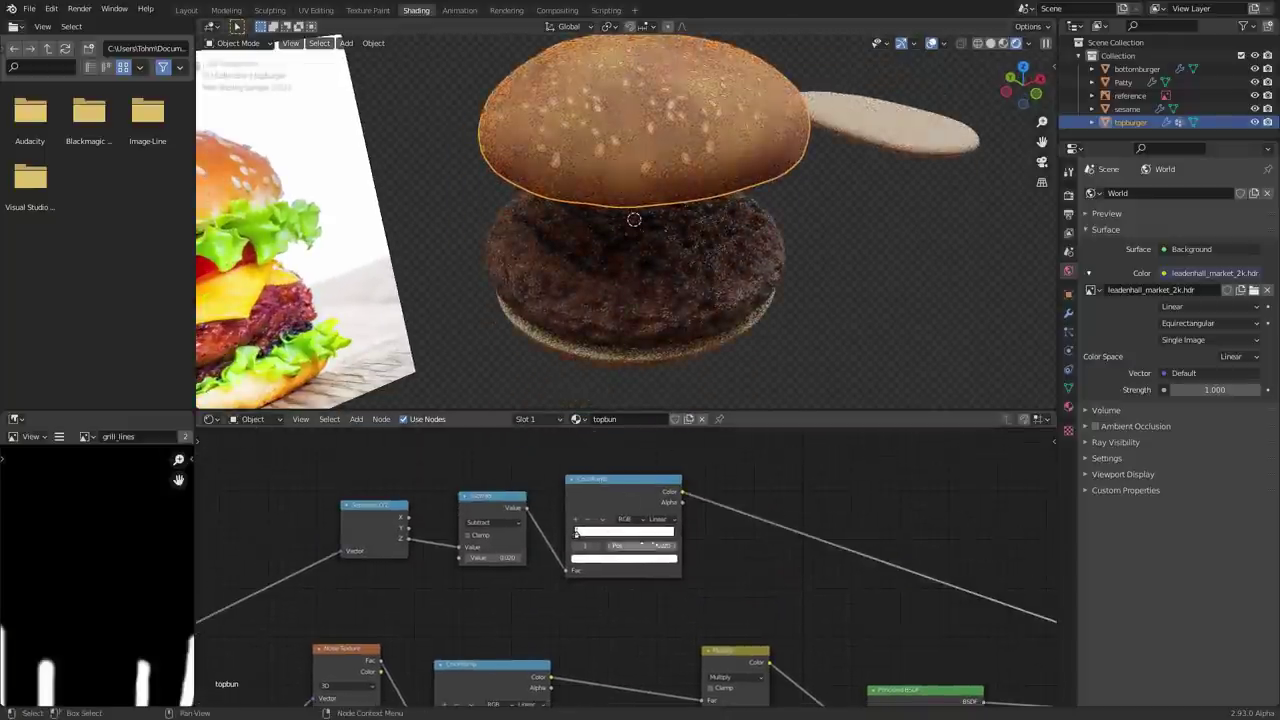
scroll(691, 567, "down", 2)
scroll(691, 567, "up", 2)
middle_click_drag(691, 677, 713, 498)
scroll(694, 526, "down", 3)
scroll(724, 502, "up", 1)
key("ctrl+s")
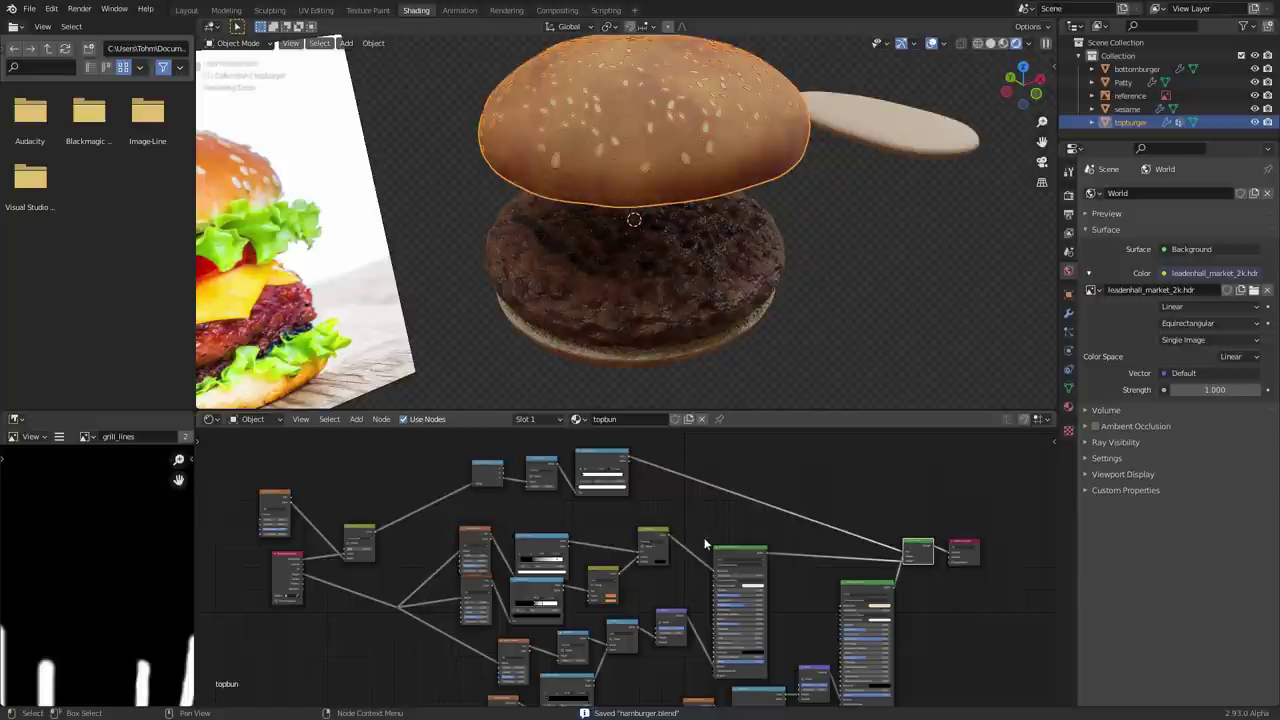
- Select the patty to bring back its Paddie material nodes
middle_click_drag(704, 545, 686, 523)
scroll(590, 533, "up", 2)
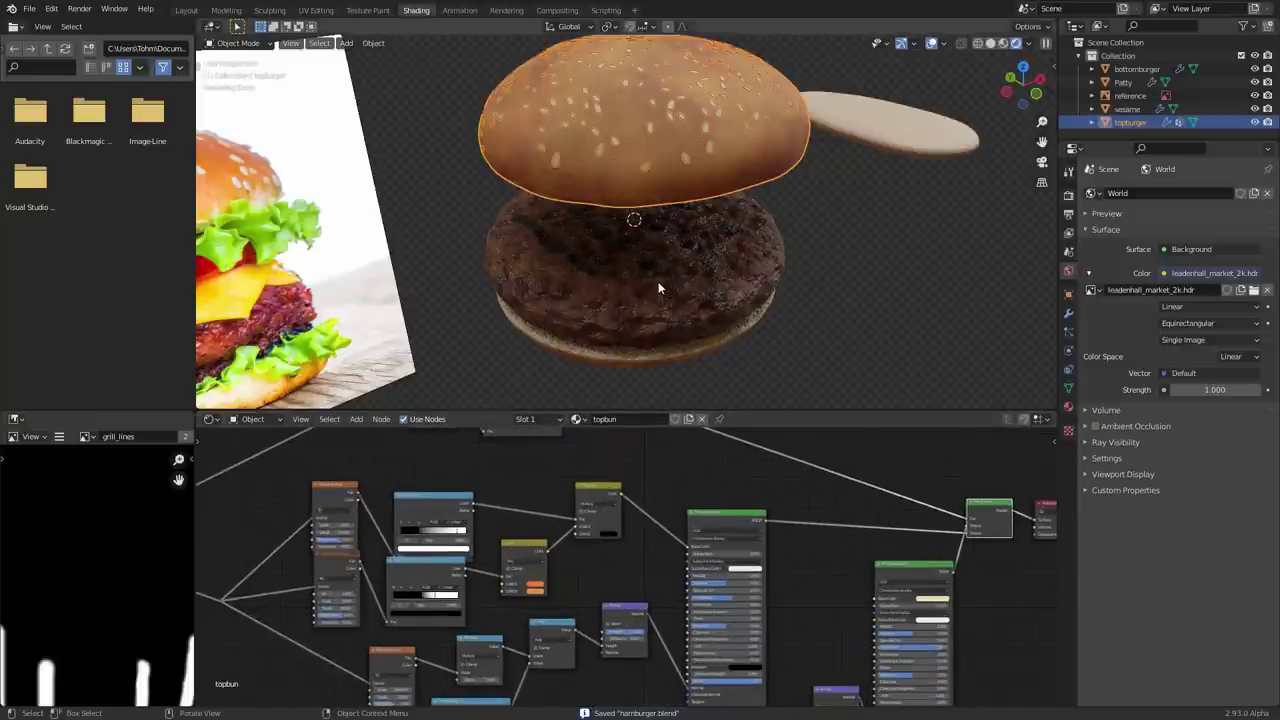
left_click(657, 340)
scroll(565, 446, "up", 2)
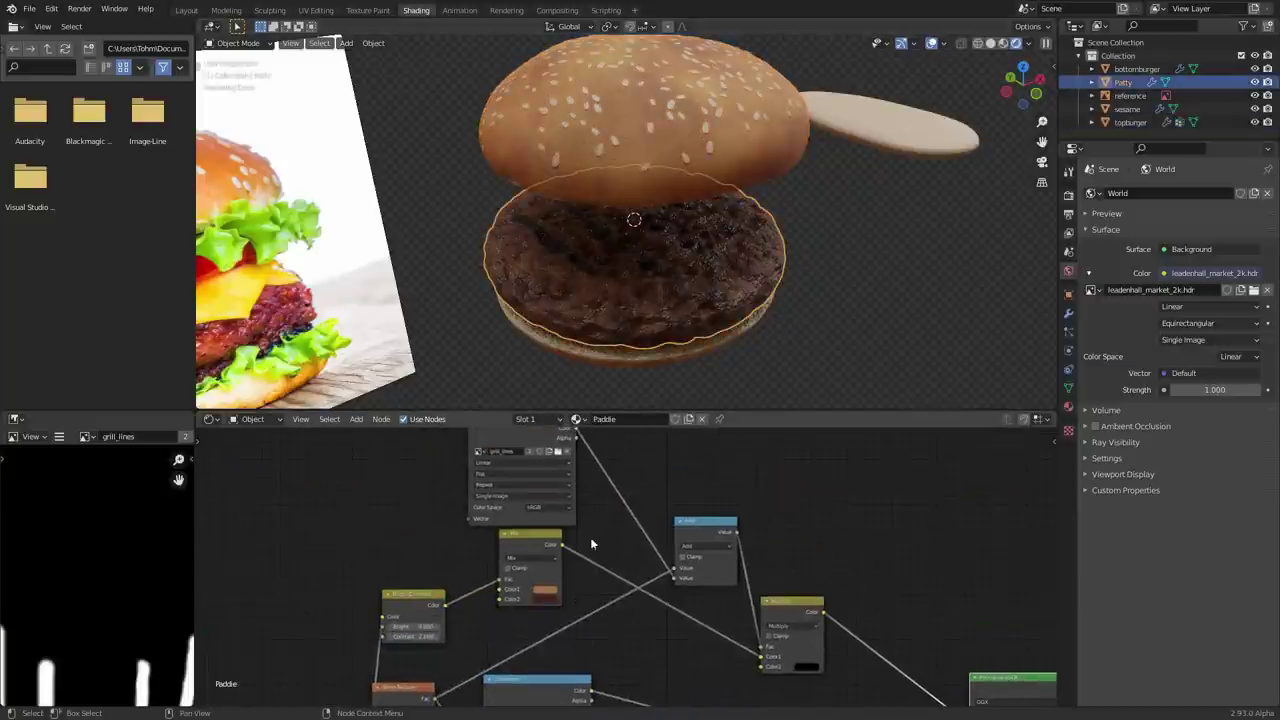
- Insert a Math node on the grill_lines link and set it to Multiply
scroll(552, 530, "up", 2)
left_click_drag(519, 463, 430, 428)
scroll(531, 260, "up", 5)
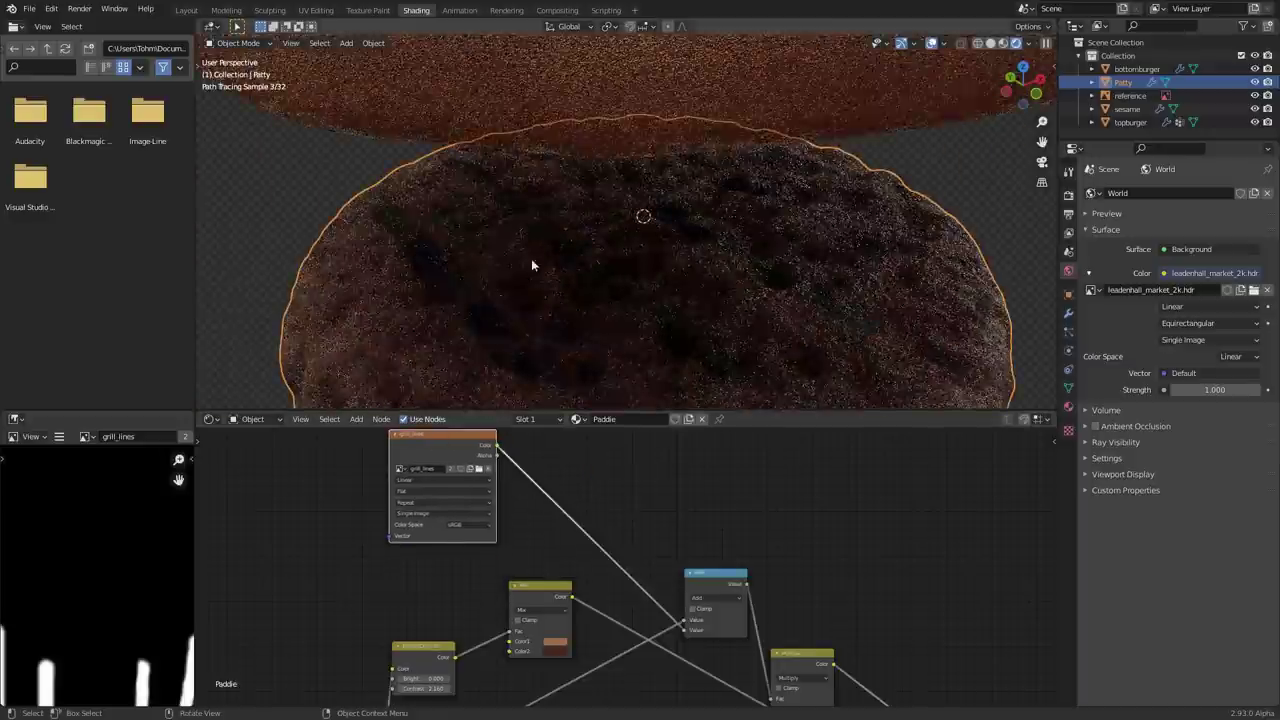
scroll(571, 484, "up", 2)
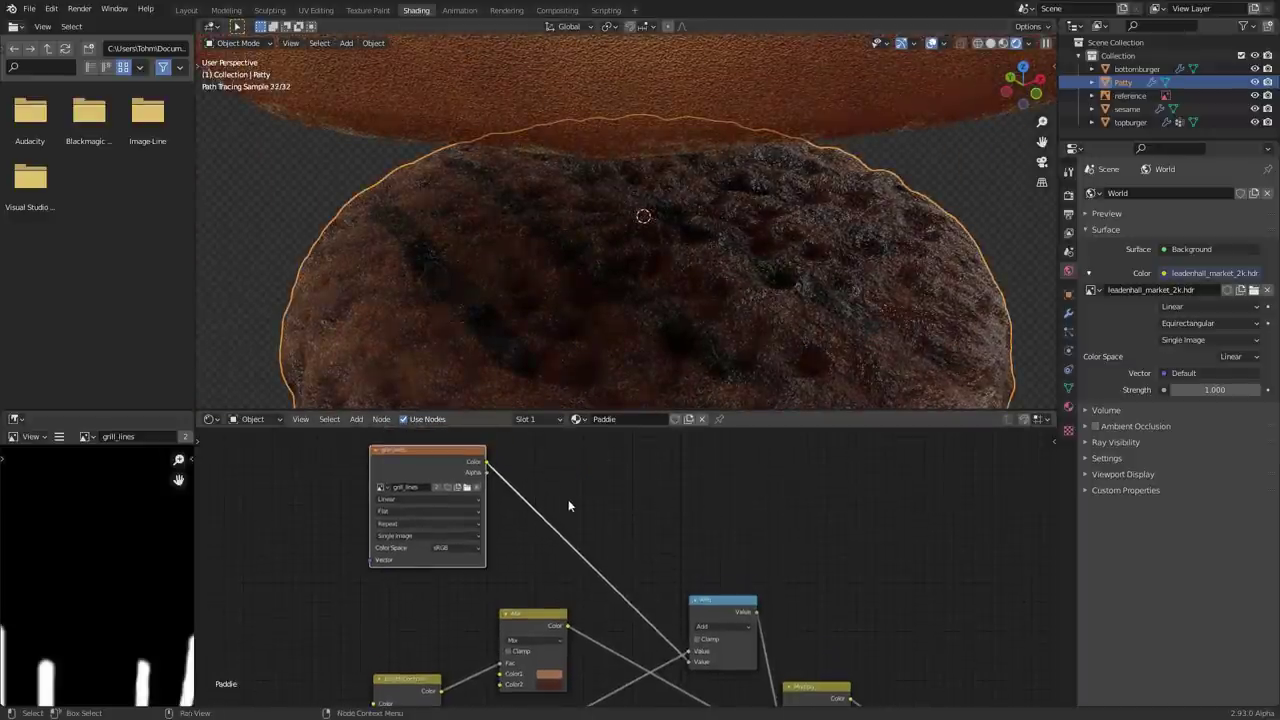
left_click_drag(716, 607, 554, 493)
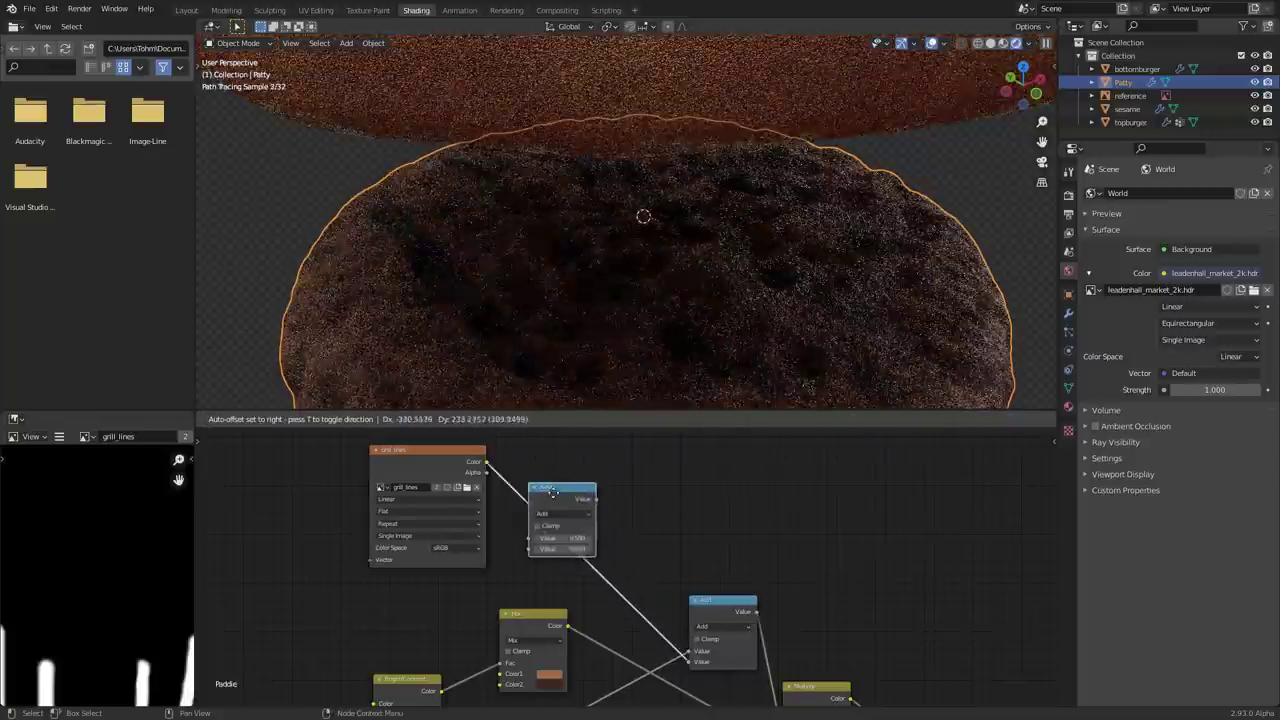
left_click(568, 514)
left_click(547, 561)
- Set the Multiply value to 1, then change it to 0.5
scroll(534, 230, "down", 3)
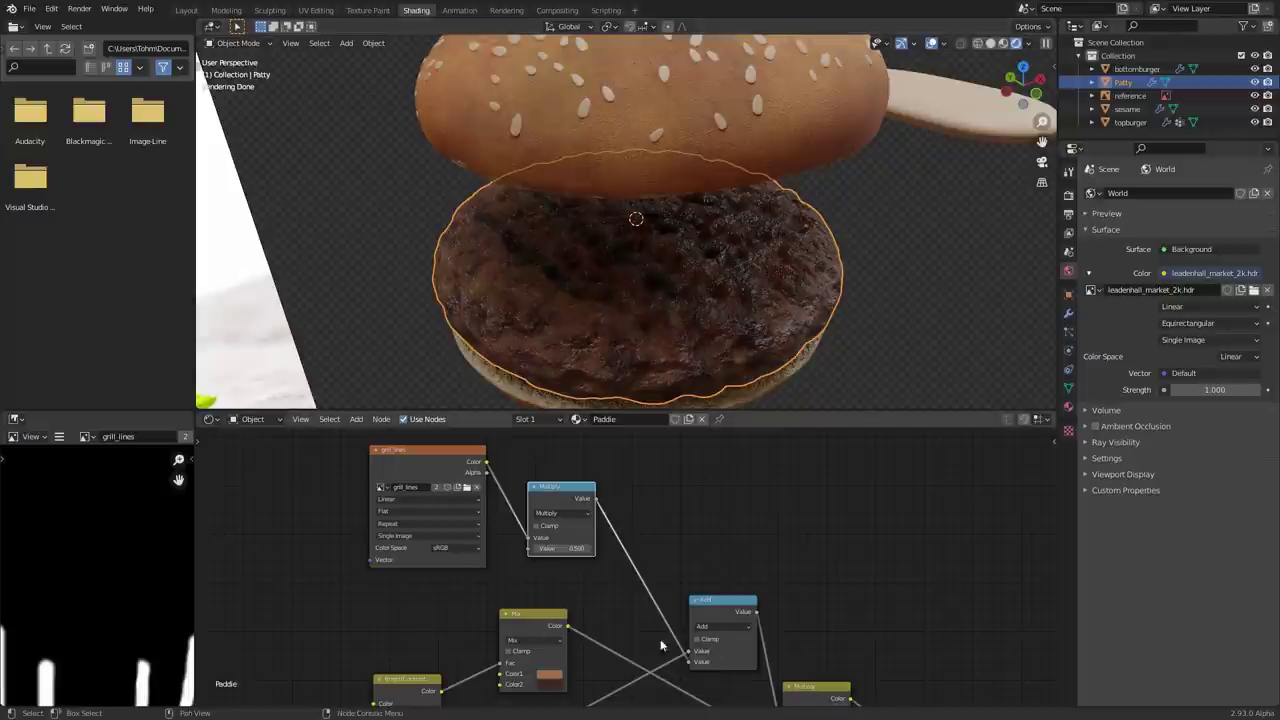
scroll(610, 560, "up", 2)
left_click(545, 539)
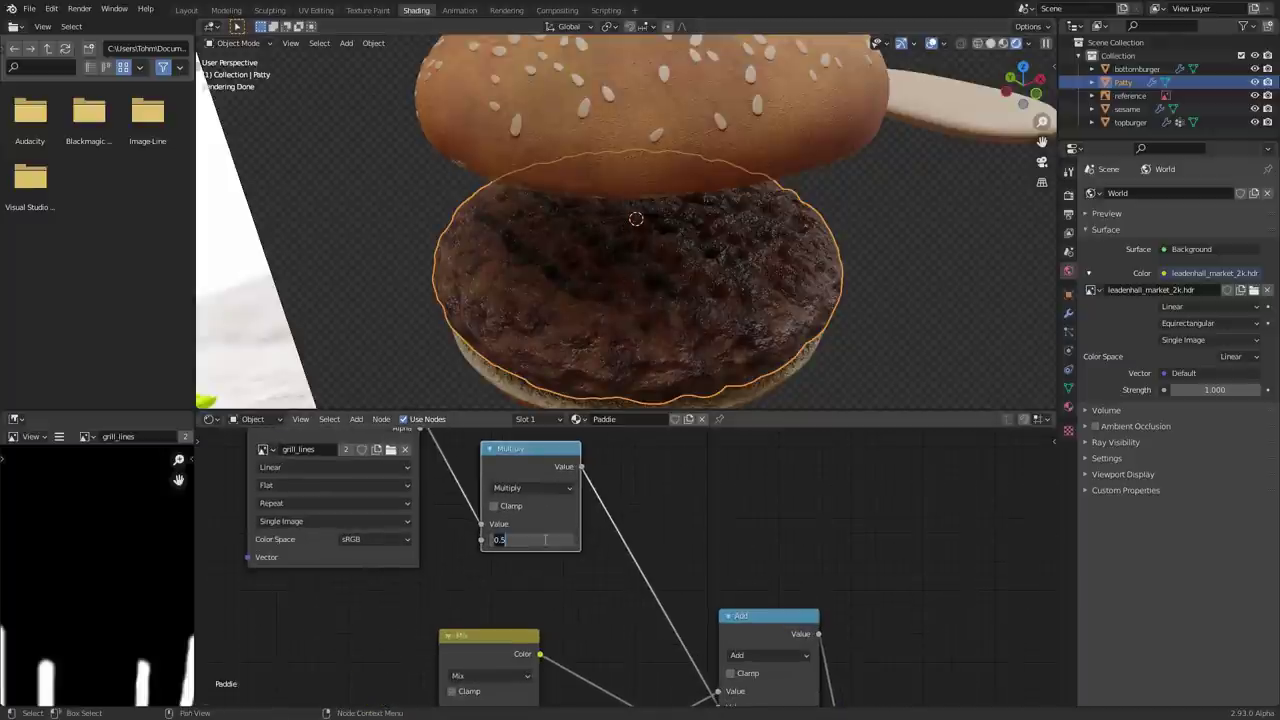
type("1")
key("Return")
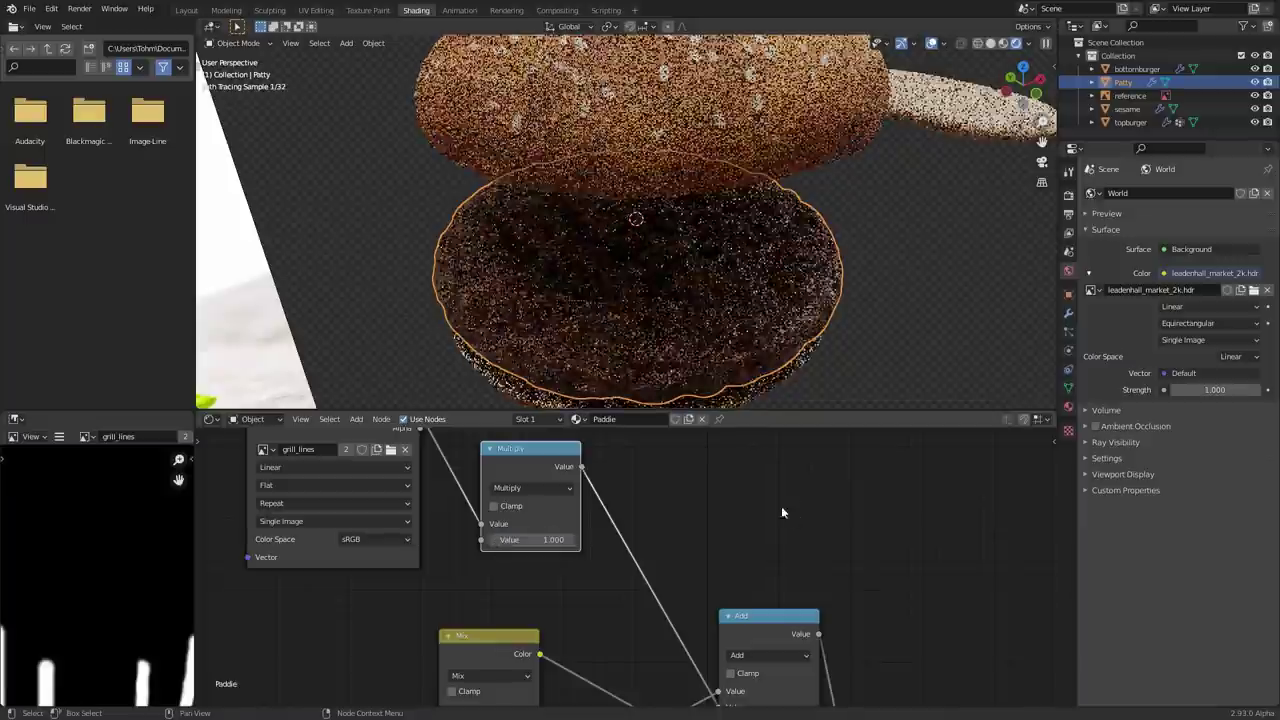
left_click(520, 538)
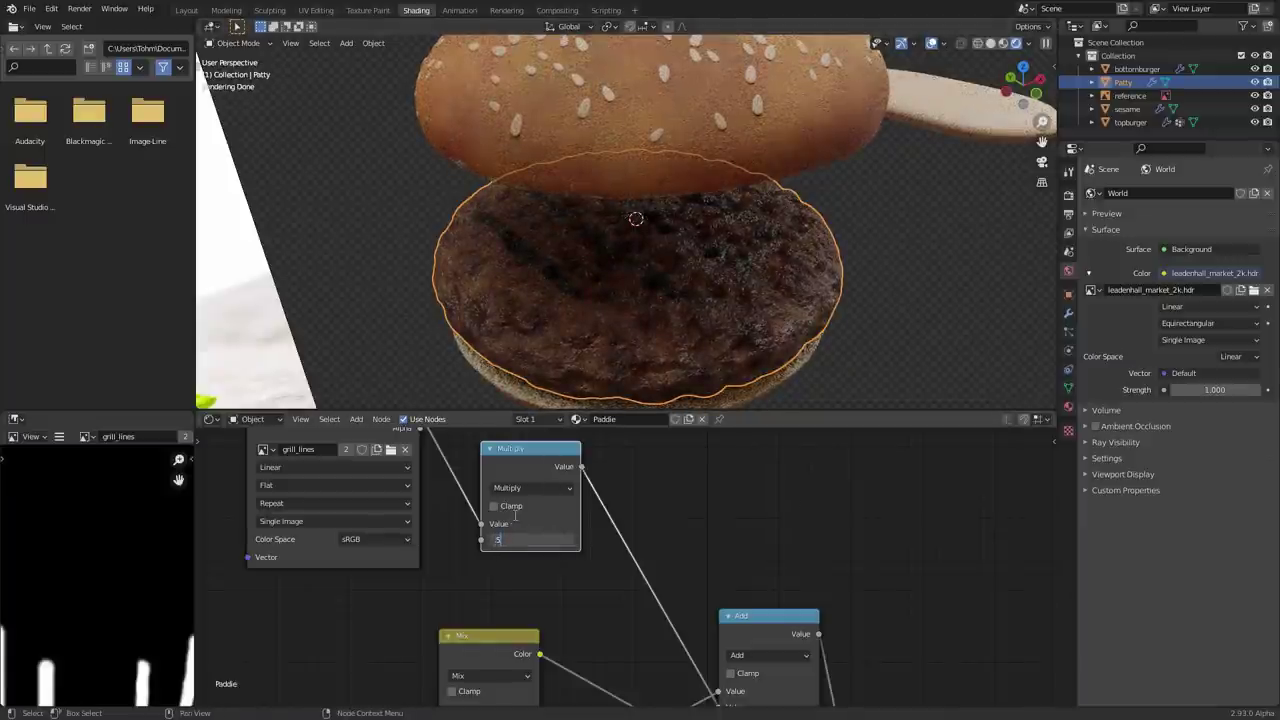
type(".5")
key("Return")
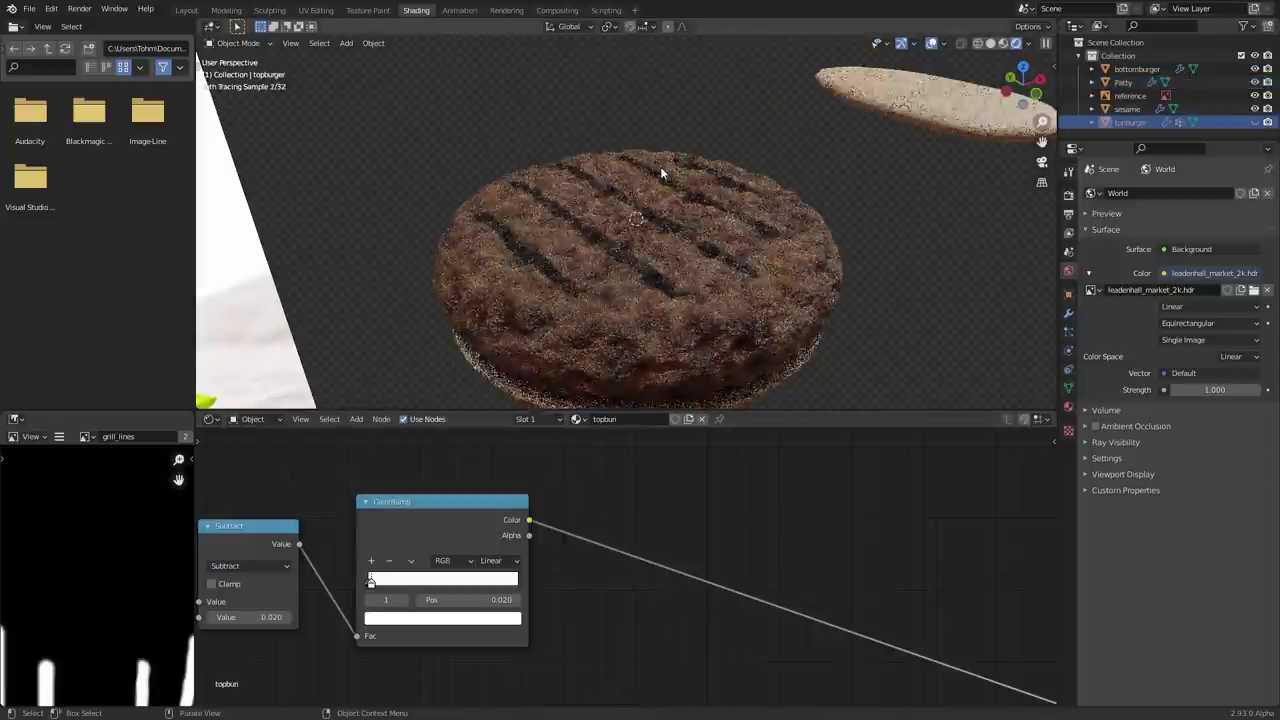
- View the darker grill stripes from above and reselect the patty to show its material
middle_click_drag(660, 173, 634, 234)
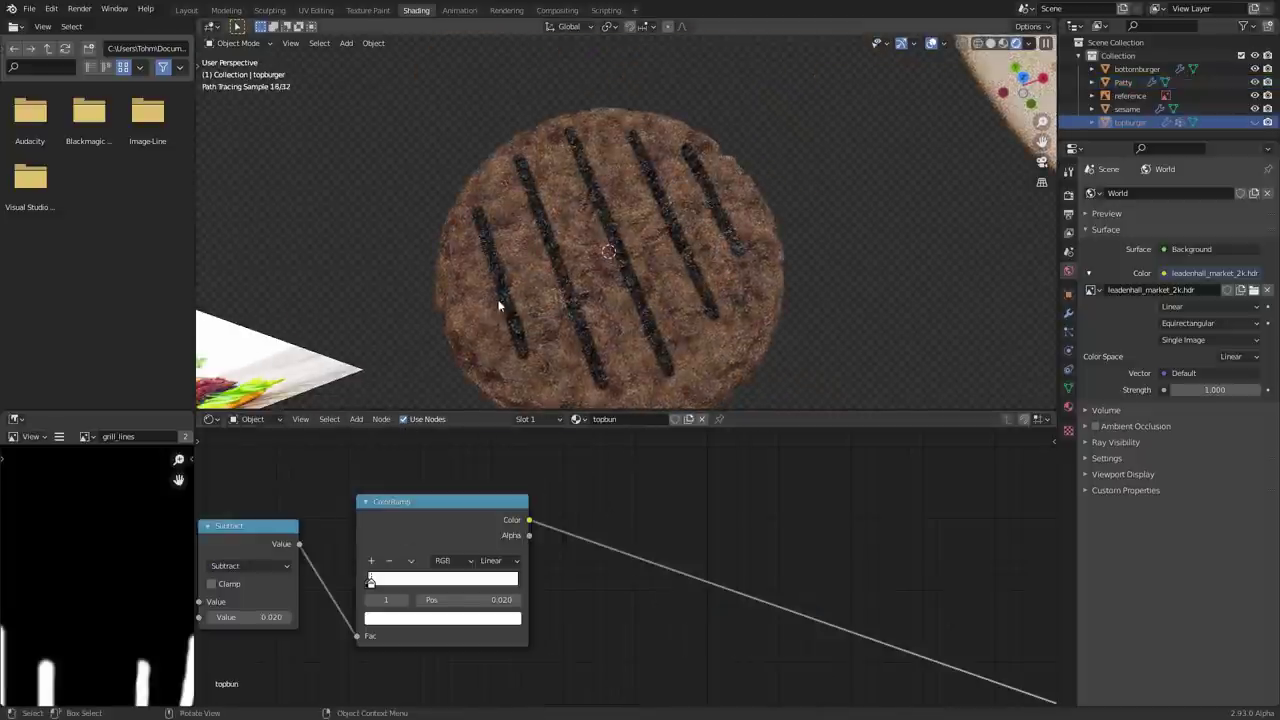
scroll(718, 561, "down", 3)
scroll(718, 561, "down", 2)
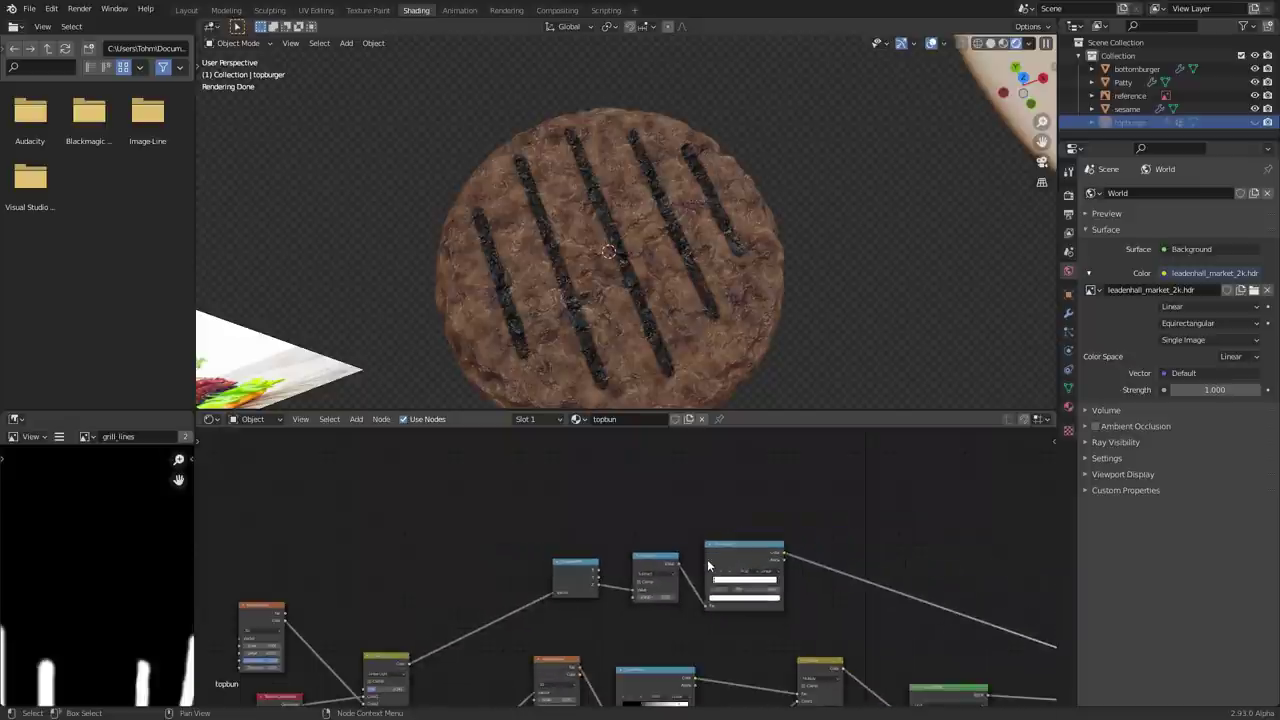
left_click(655, 345)
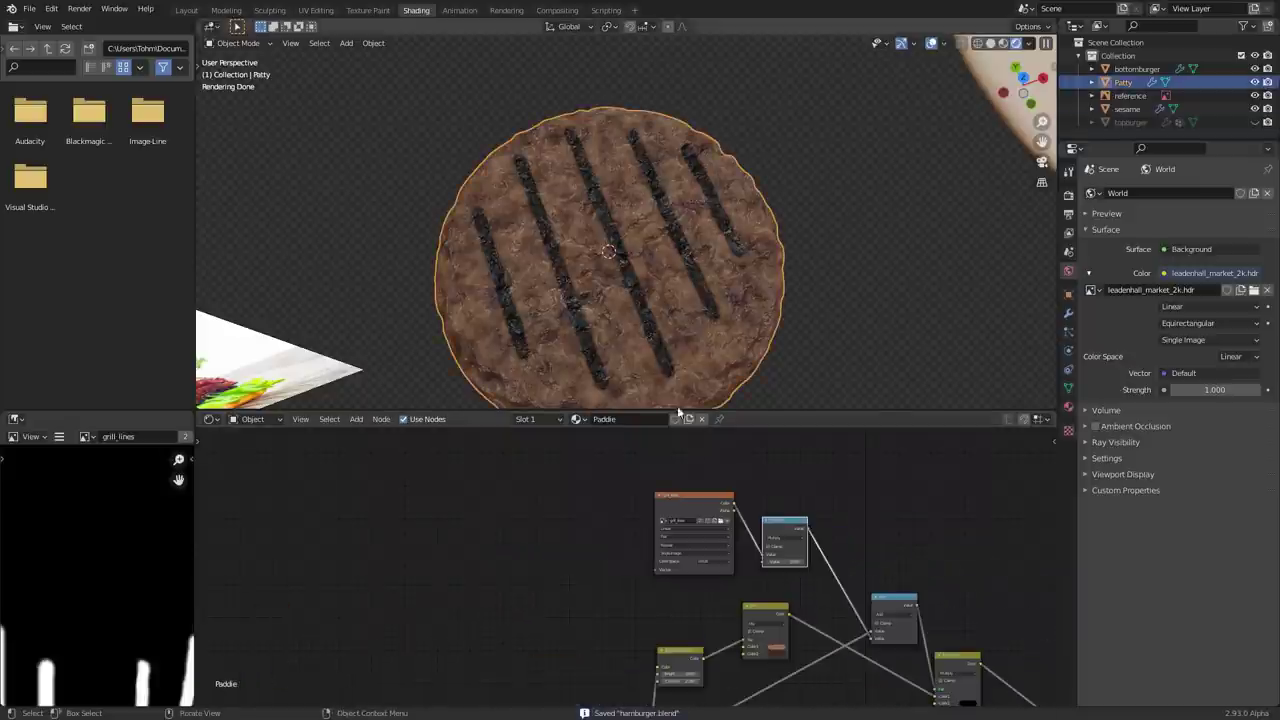
scroll(617, 546, "up", 3)
scroll(617, 546, "up", 1)
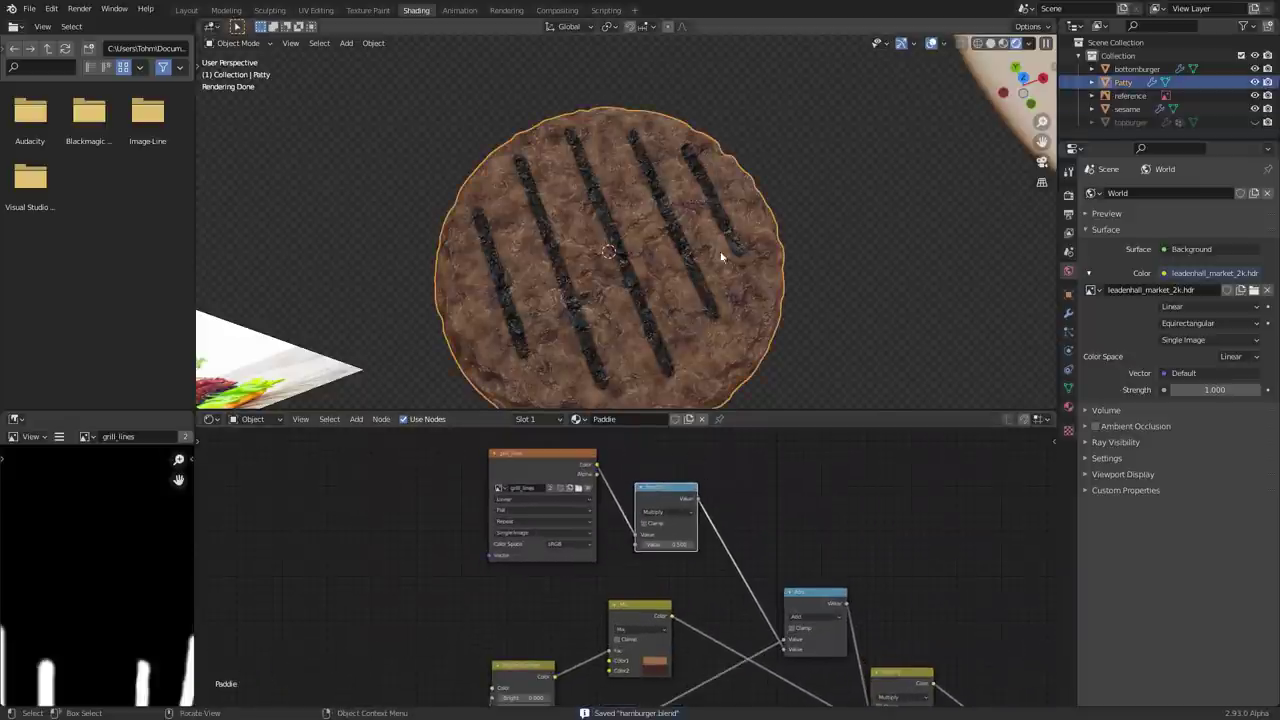
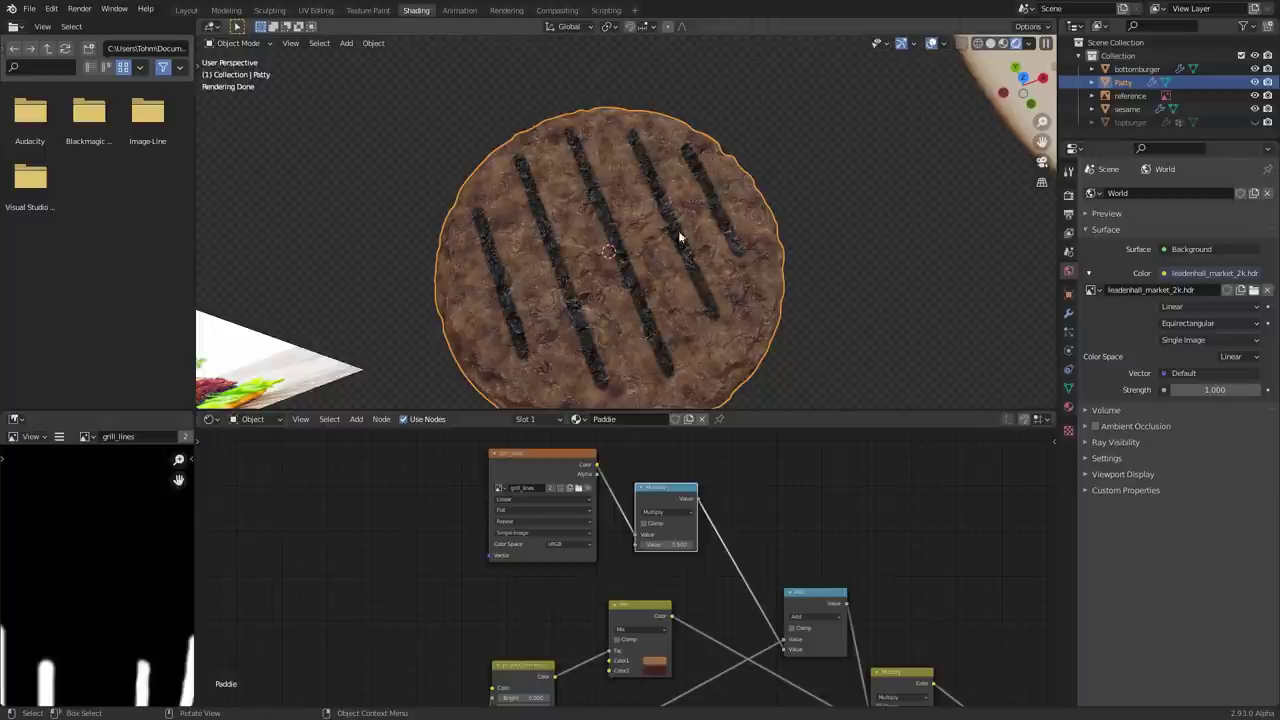
- Hide the top bun and select the grilled patty to edit its material
scroll(690, 236, "down", 4)
mouse_move(680, 208)
middle_mouse_down()
mouse_move(602, 134)
mouse_move(616, 191)
middle_mouse_up()
scroll(616, 191, "up", 5)
scroll(560, 178, "down", 3)
left_click(542, 180)
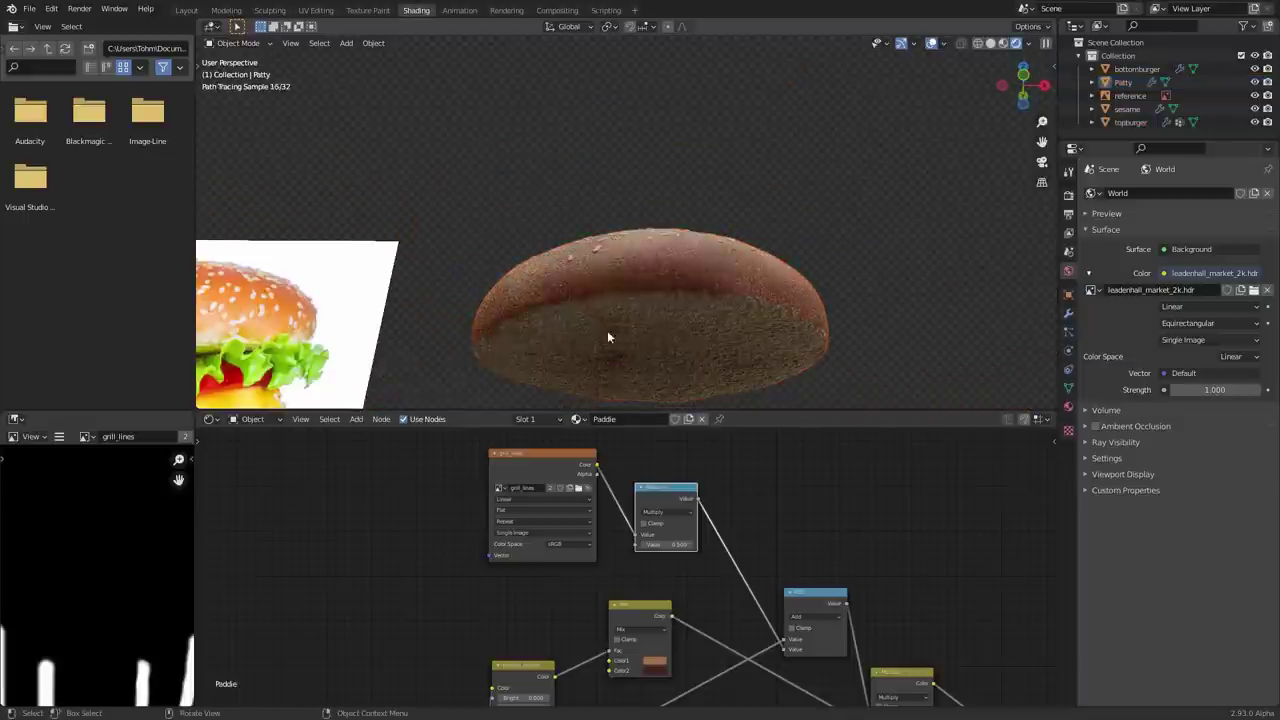
left_click(776, 302)
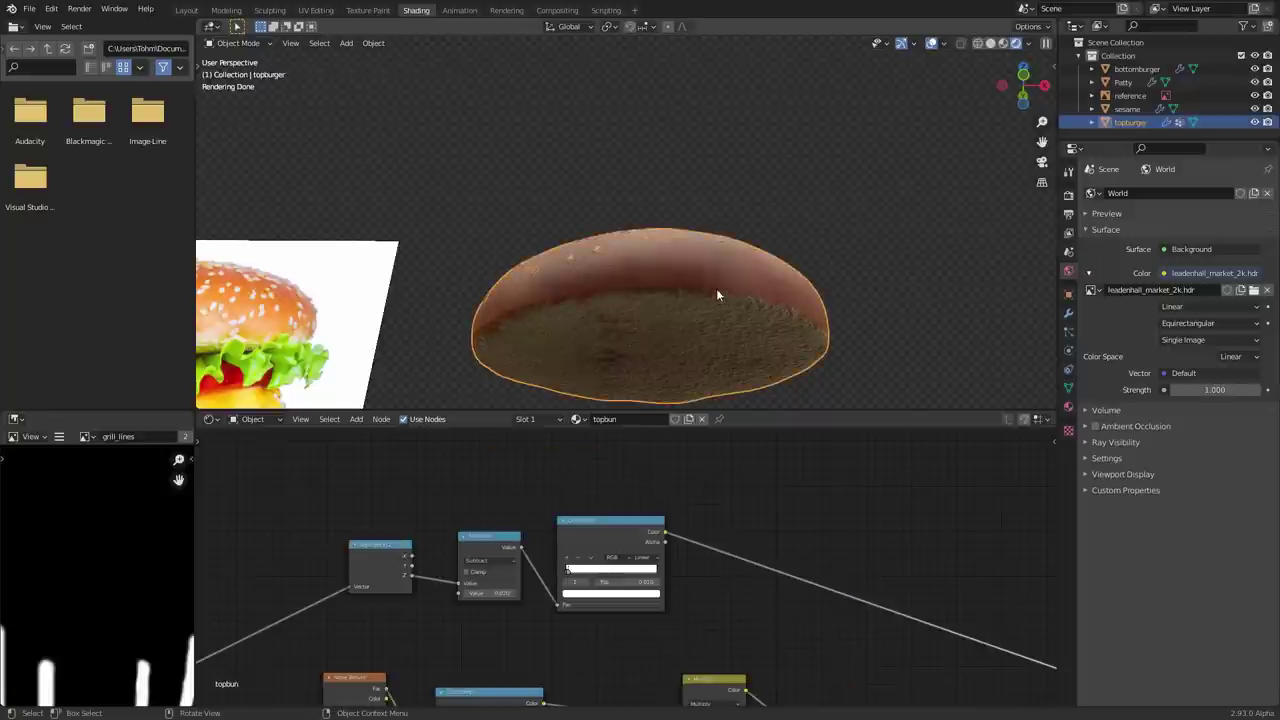
key("h")
middle_click_drag(711, 284, 586, 462)
left_click(643, 352)
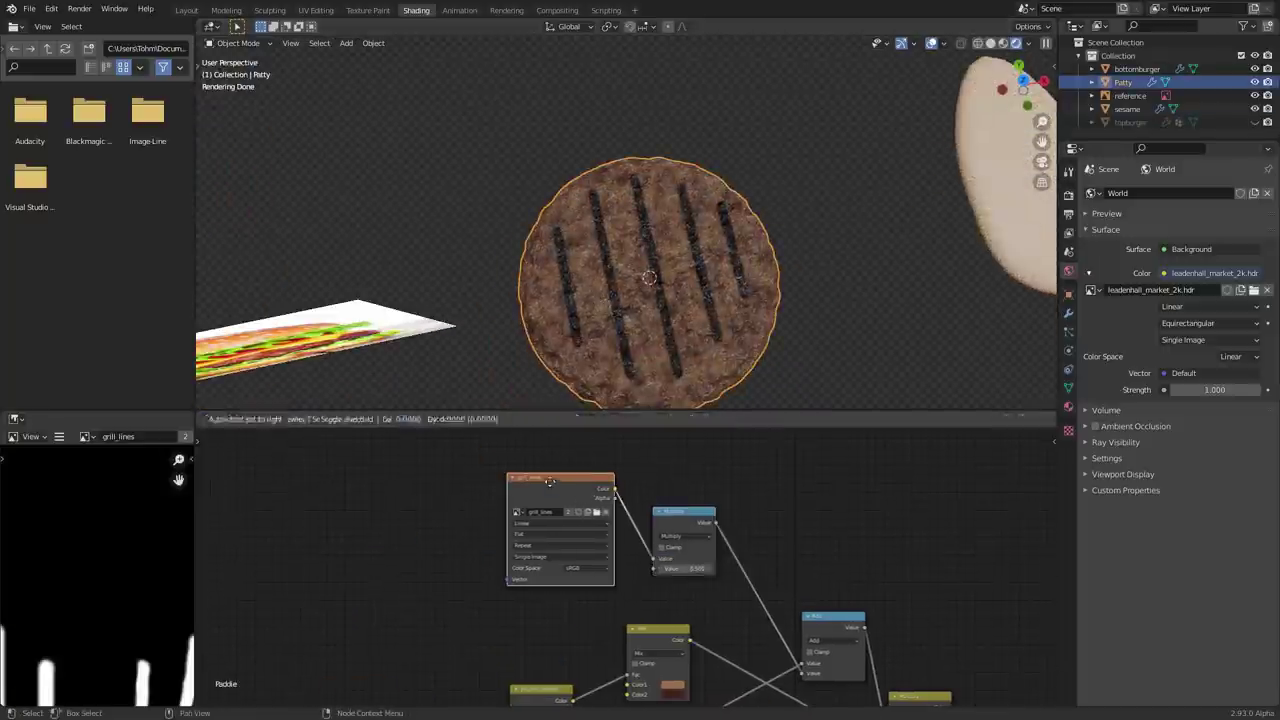
- Add a Texture Coordinate node and connect its UV to the grill_lines image Vector
left_click(556, 480)
key("ctrl+t")
middle_click_drag(410, 497, 558, 477)
key("ctrl+z")
key("ctrl+z")
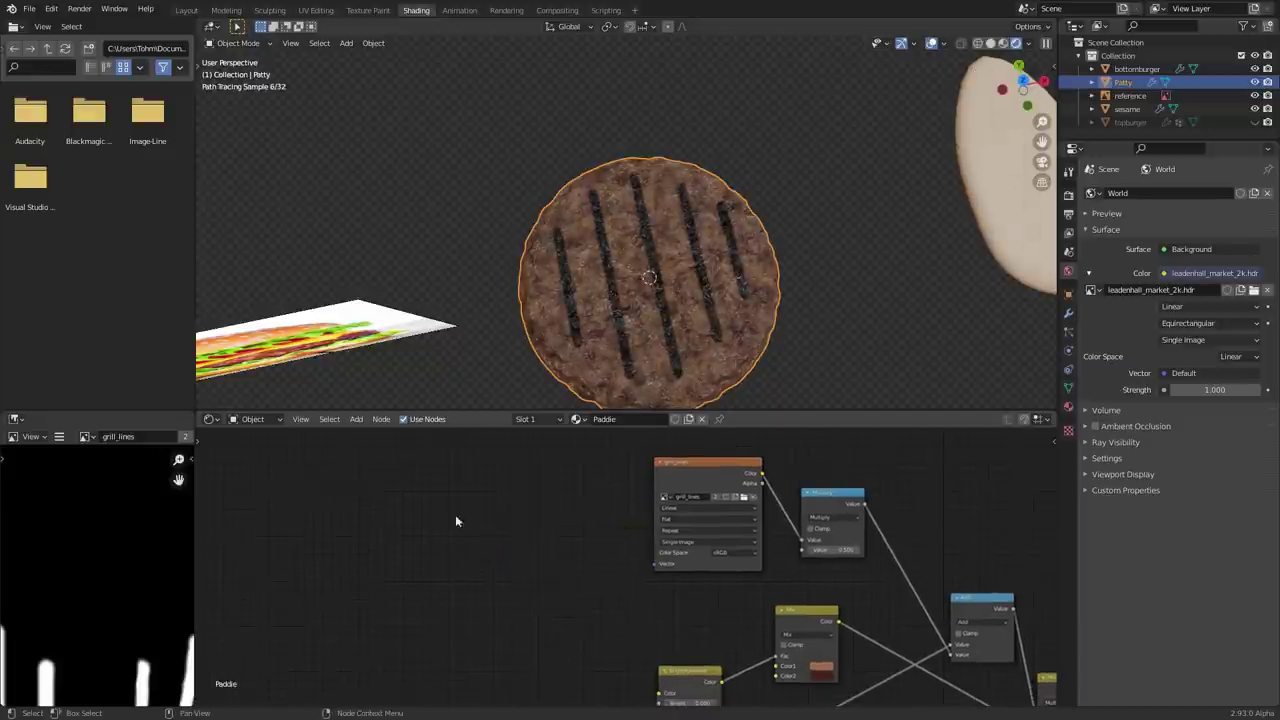
key("shift+a")
left_click(506, 466)
type("tex c")
key("Return")
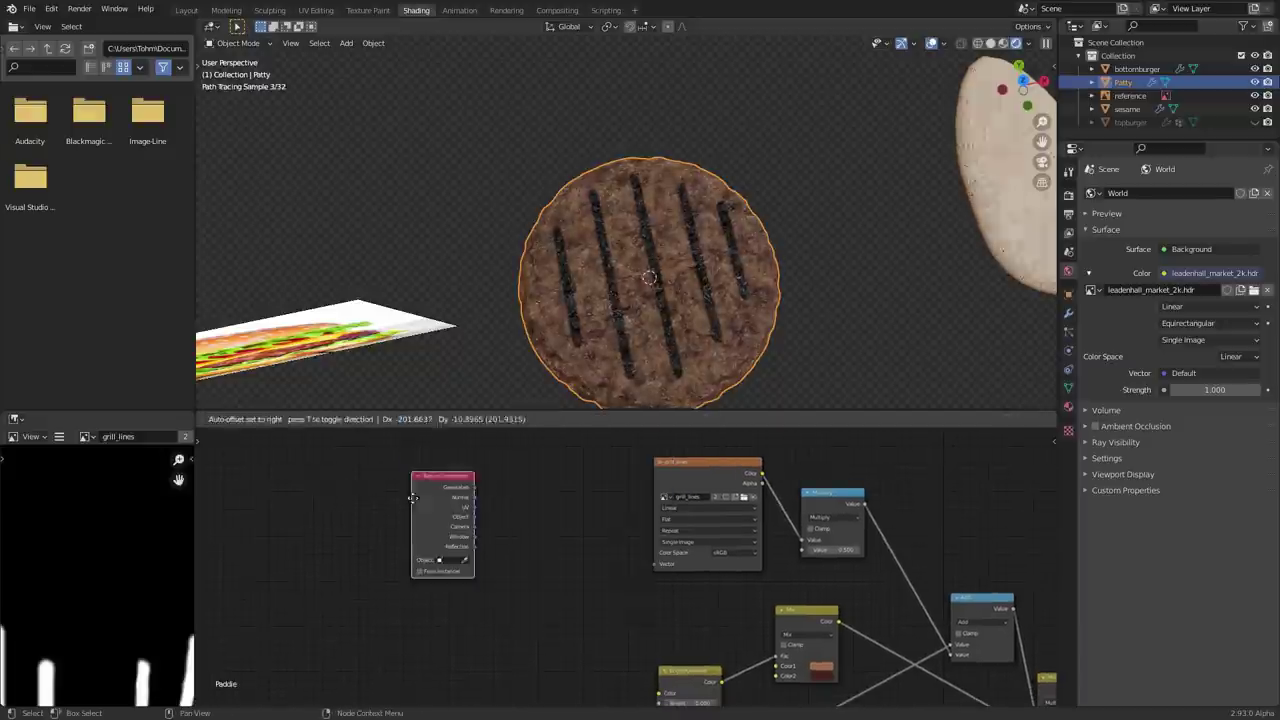
left_click_drag(456, 508, 656, 564)
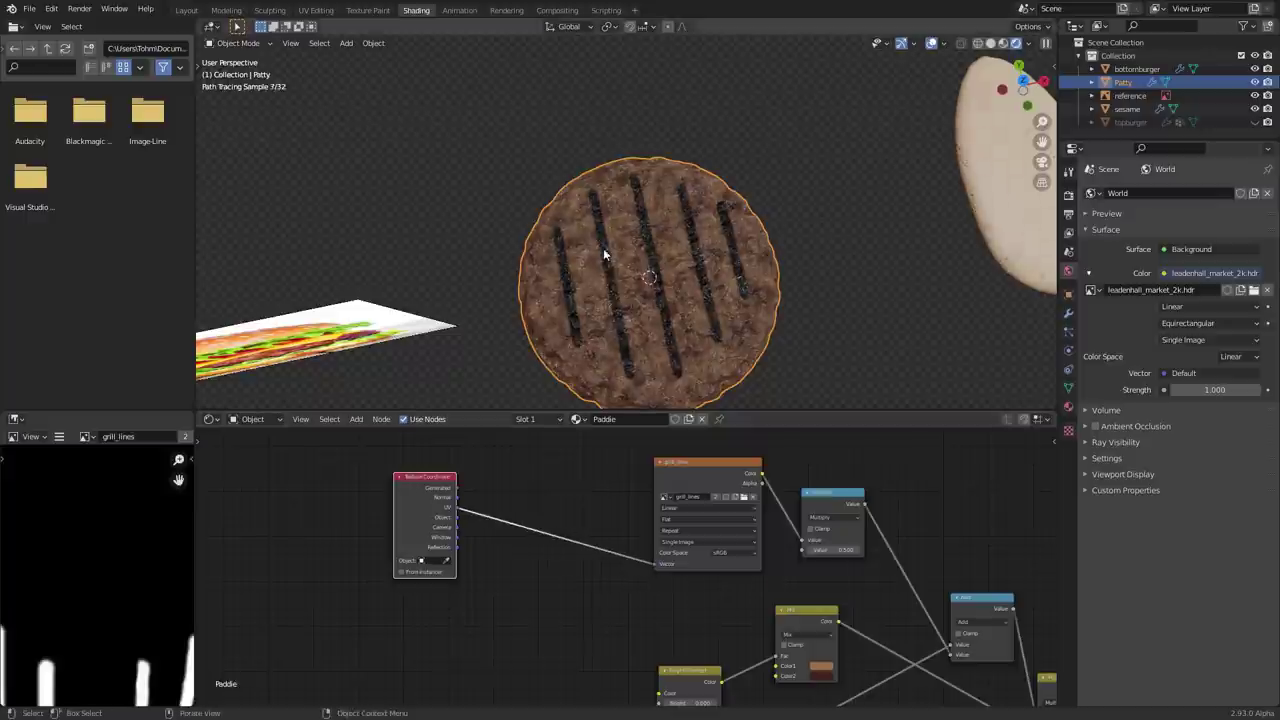
- Add a Noise Texture node to the patty material and save hamburger.blend
scroll(609, 519, "up", 3)
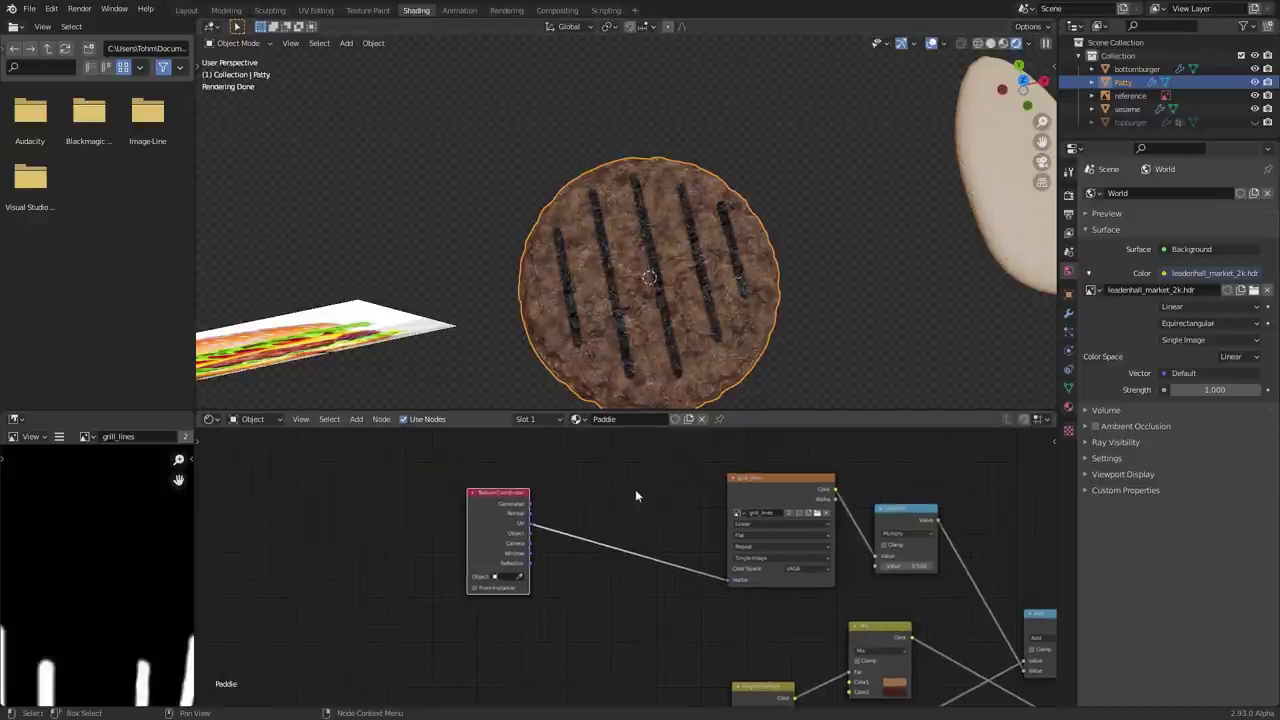
key("shift+a")
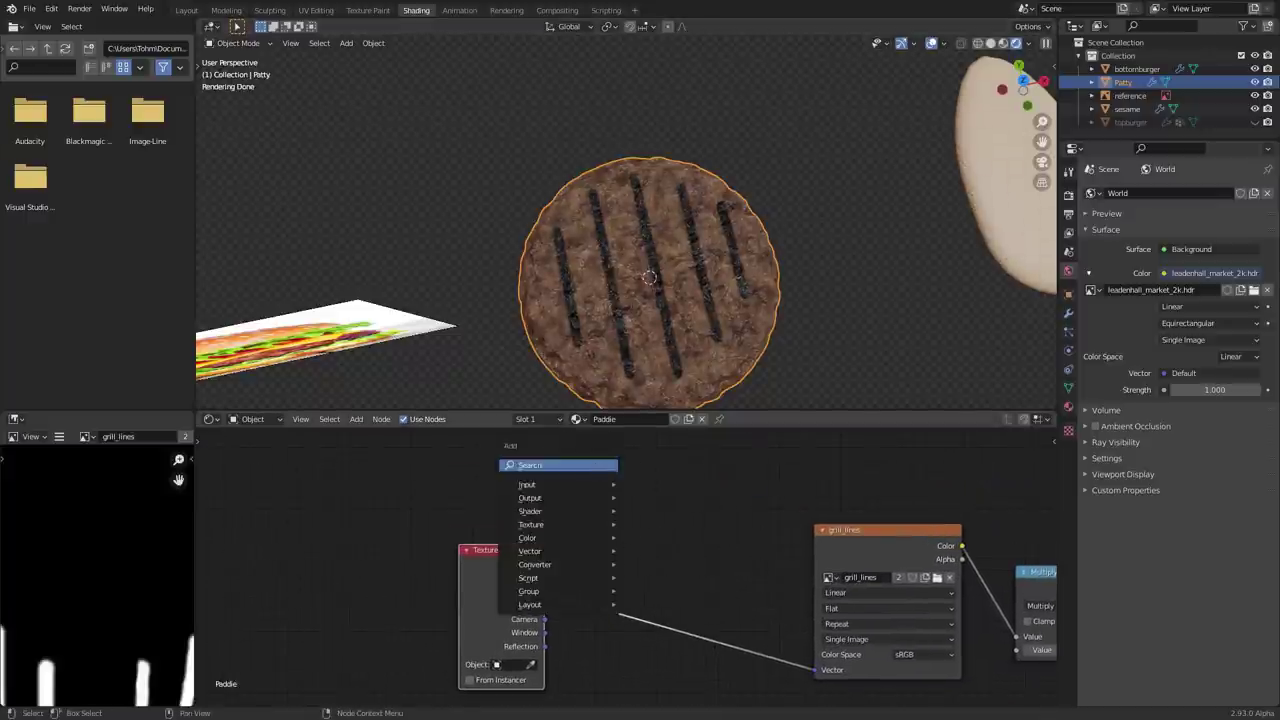
left_click(600, 464)
type("noise")
key("Return")
left_click(615, 449)
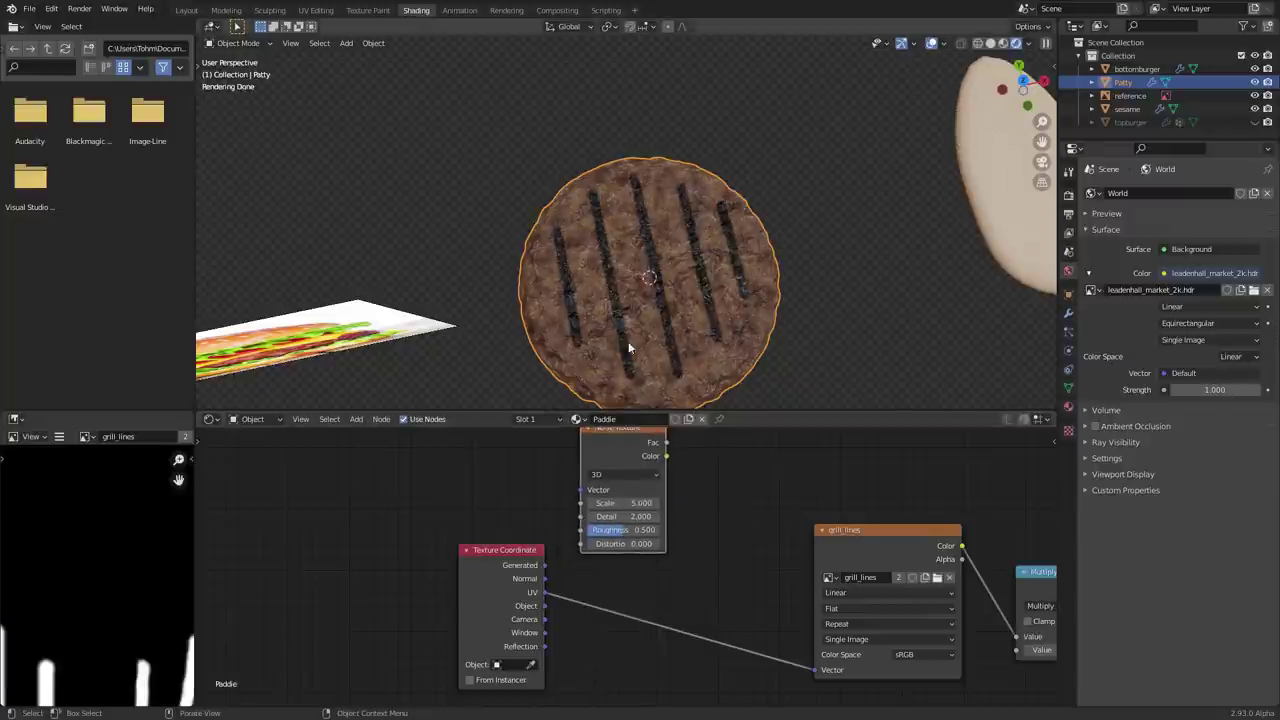
middle_click_drag(640, 290, 676, 272)
key("ctrl+s")
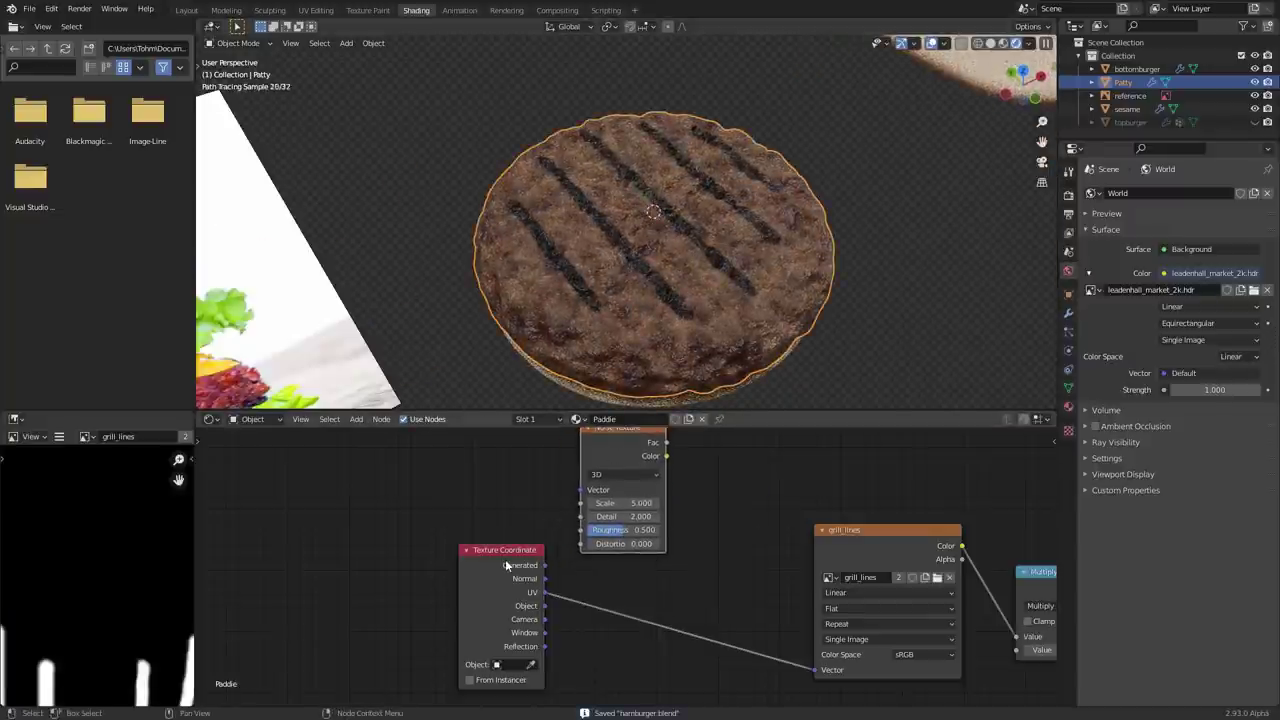
- Connect the Texture Coordinate UV to the Noise Texture Vector and arrange the nodes
left_click_drag(505, 559, 576, 494)
middle_click_drag(576, 494, 596, 533)
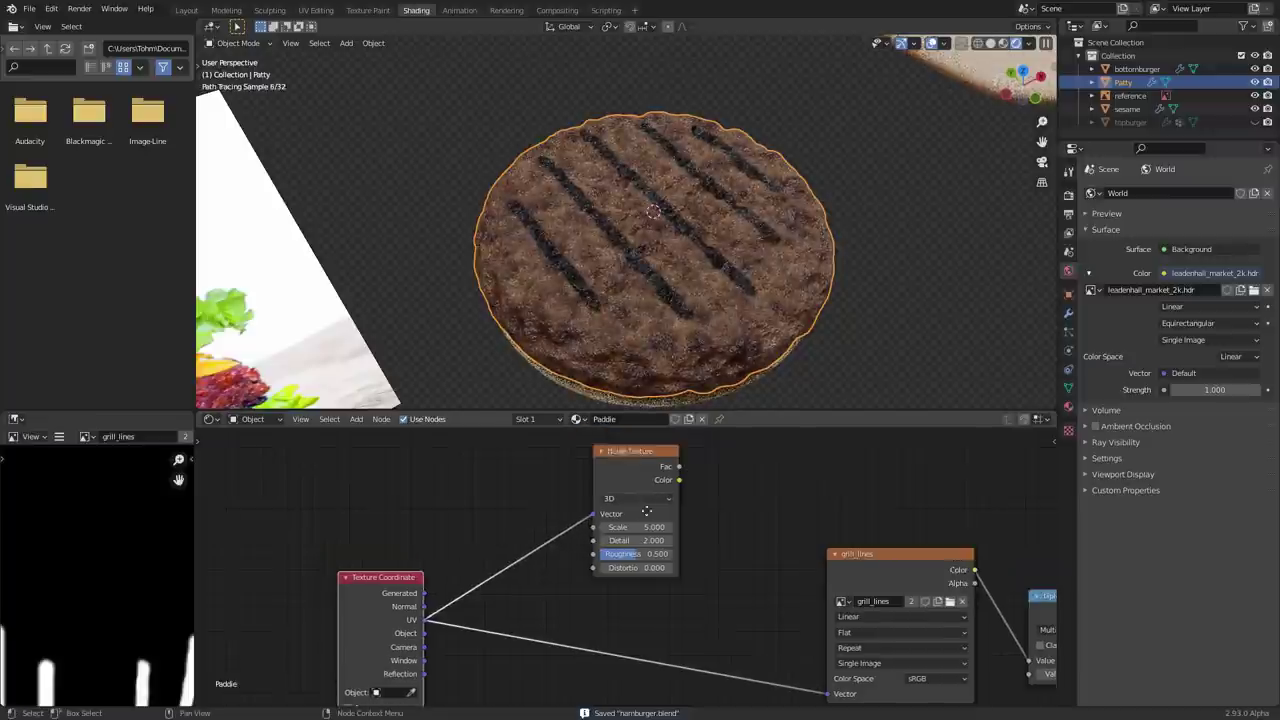
left_click_drag(640, 467, 564, 460)
key("shift+a")
- Insert a Mix node on the UV link, feed it the Noise Color, and set Linear Light
left_click(679, 466)
type("mix")
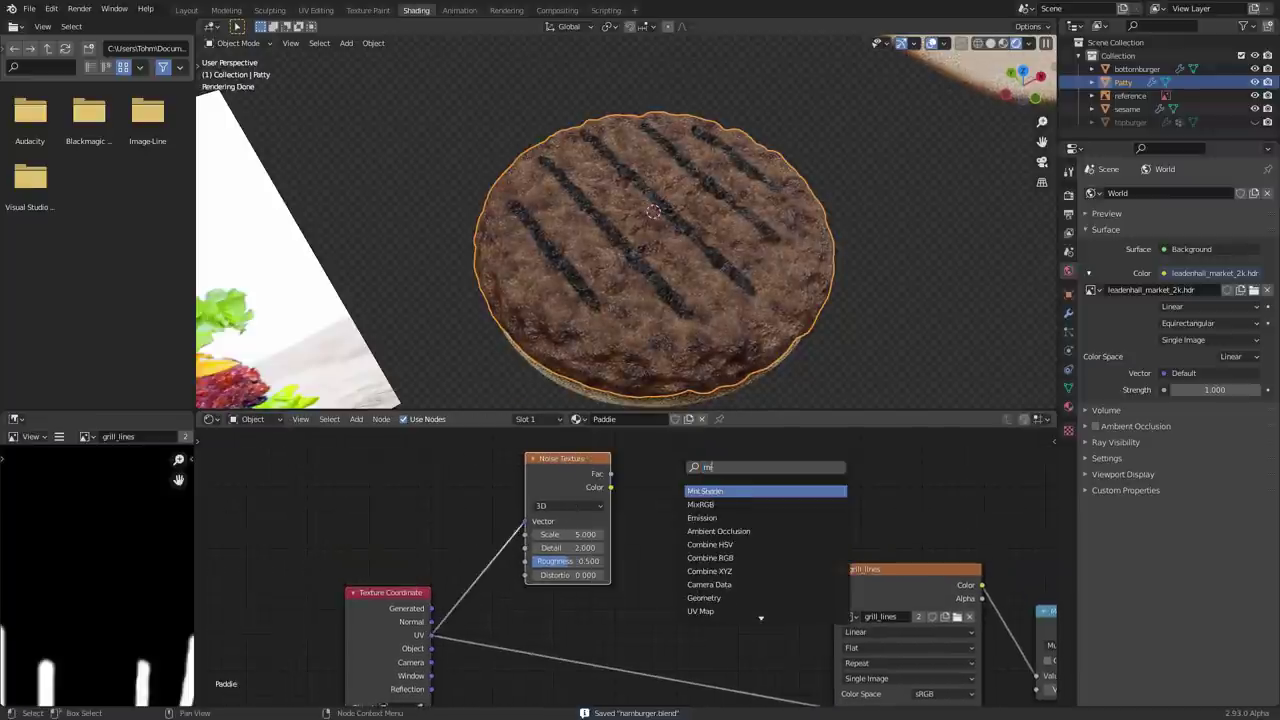
key("Return")
left_click(695, 537)
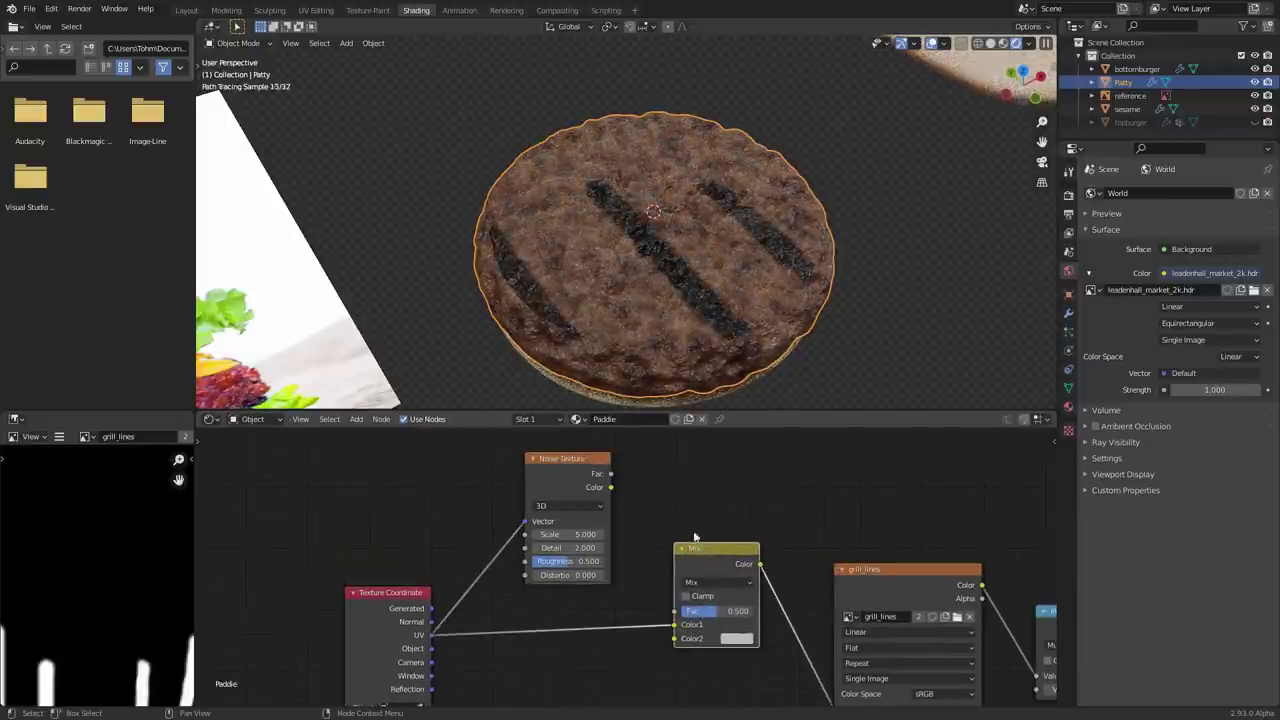
left_click(614, 495)
left_click_drag(670, 643, 674, 638)
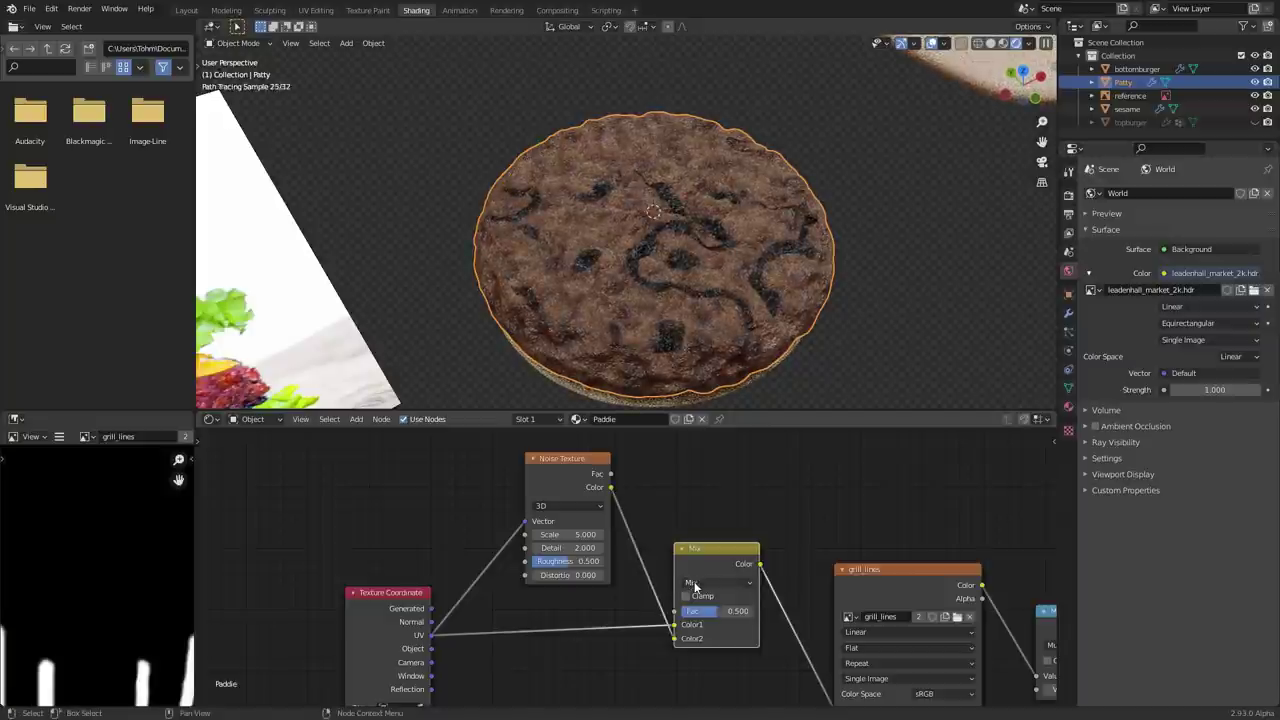
left_click(695, 582)
left_click(705, 412)
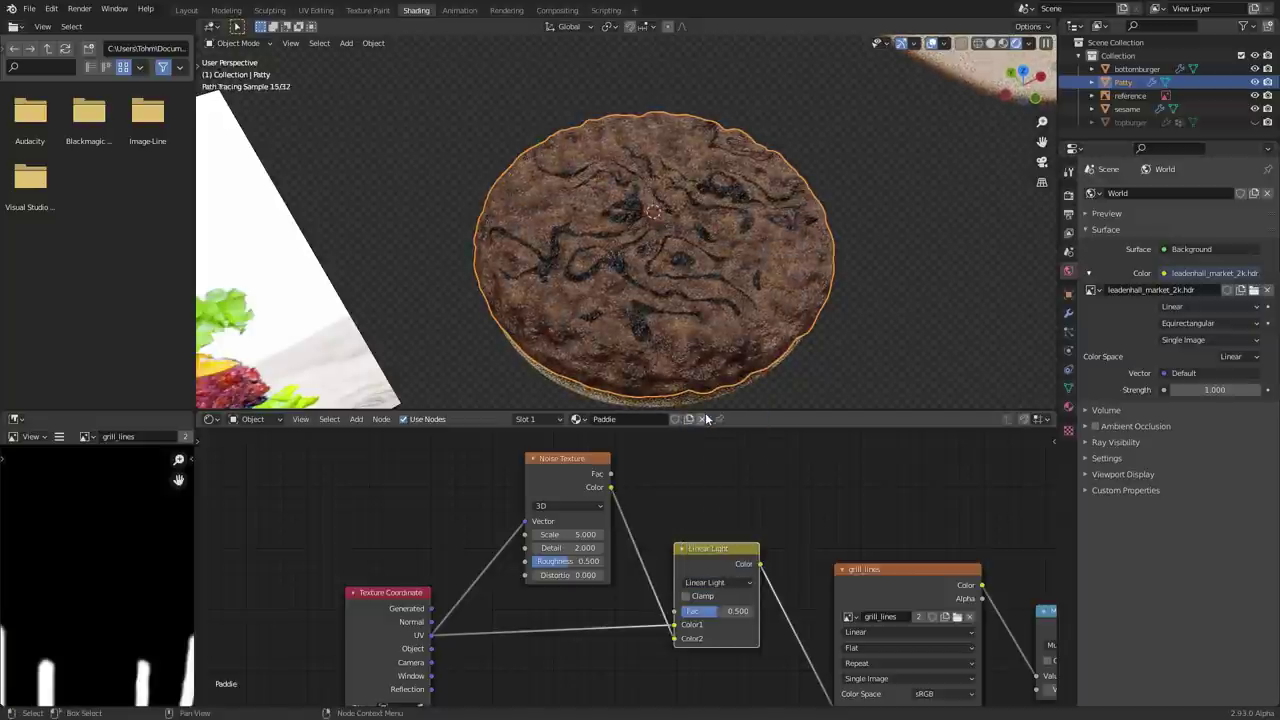
- Route the Linear Light mix output into the grill_lines image Vector
left_click_drag(738, 618, 700, 618)
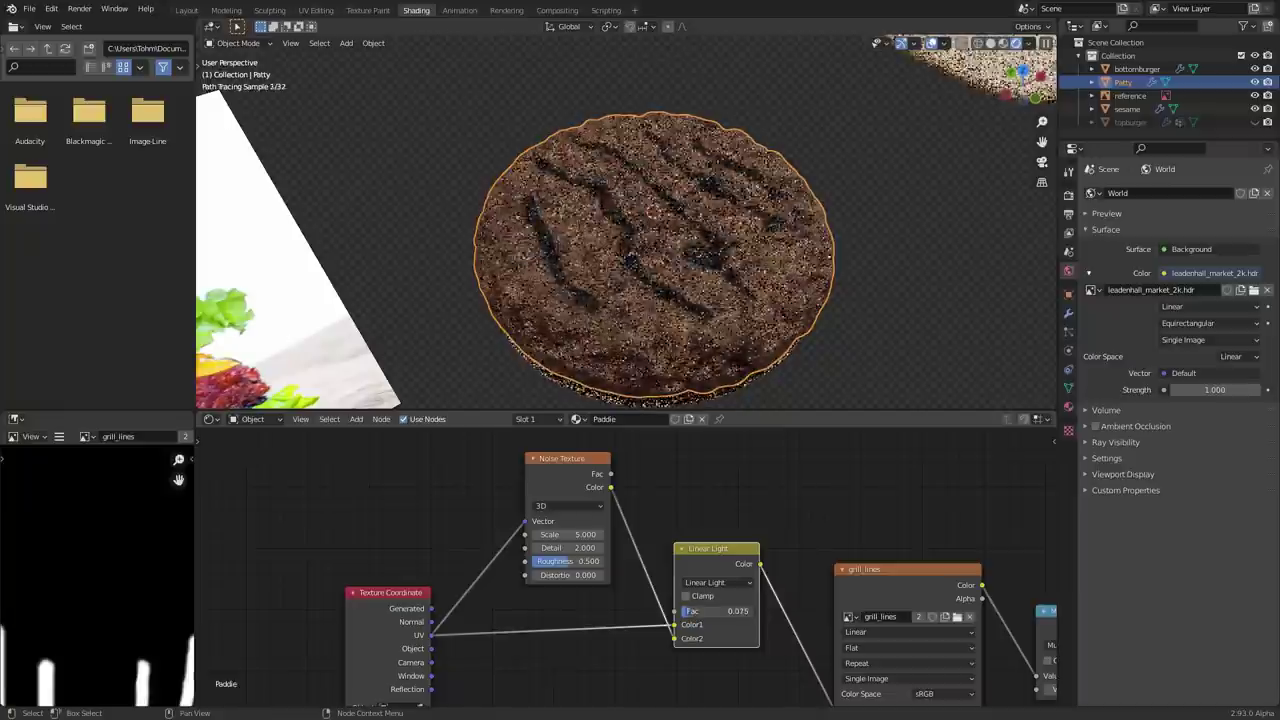
left_click_drag(700, 611, 688, 611)
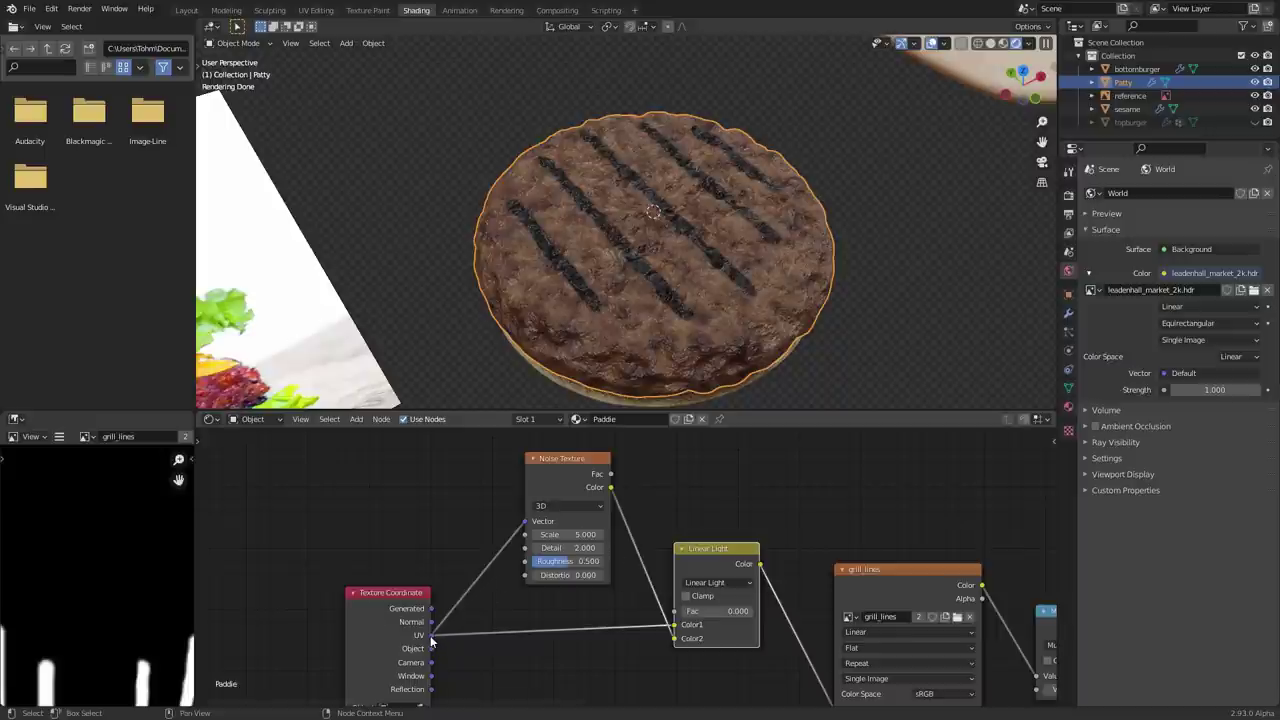
middle_click_drag(521, 632, 467, 562)
left_click_drag(378, 565, 780, 639)
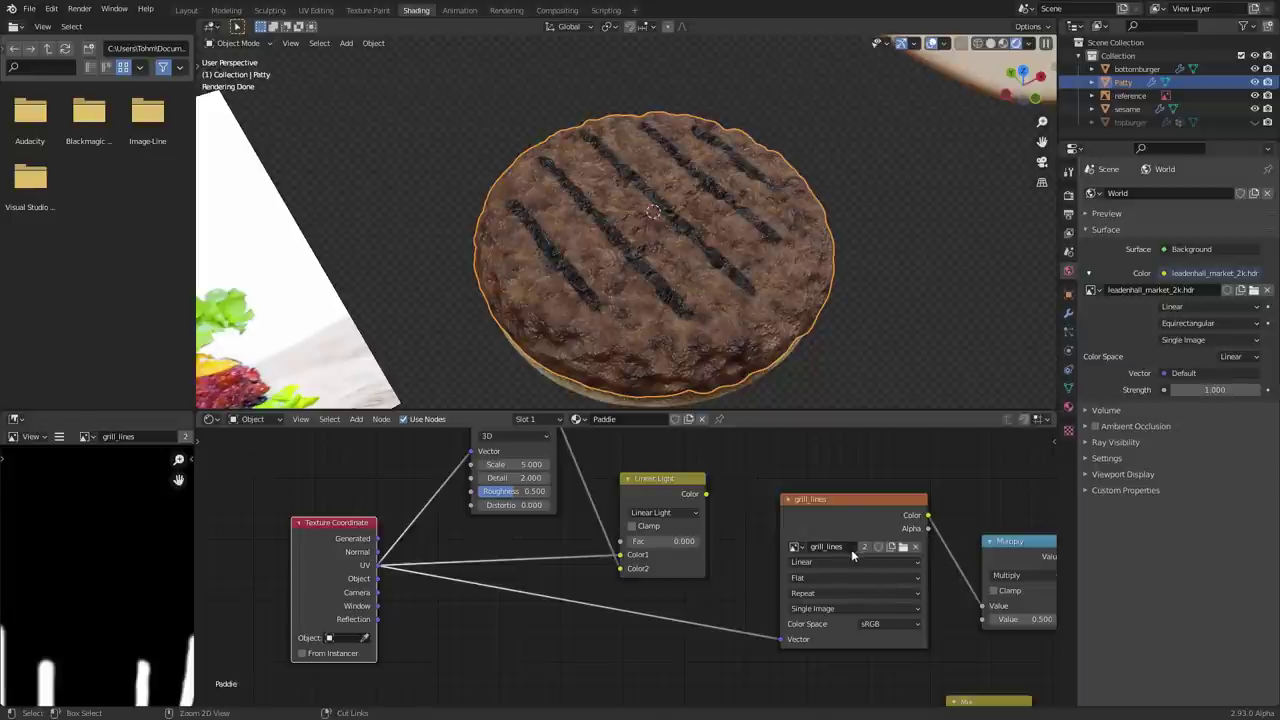
left_click_drag(706, 494, 780, 639)
middle_click_drag(836, 521, 676, 542)
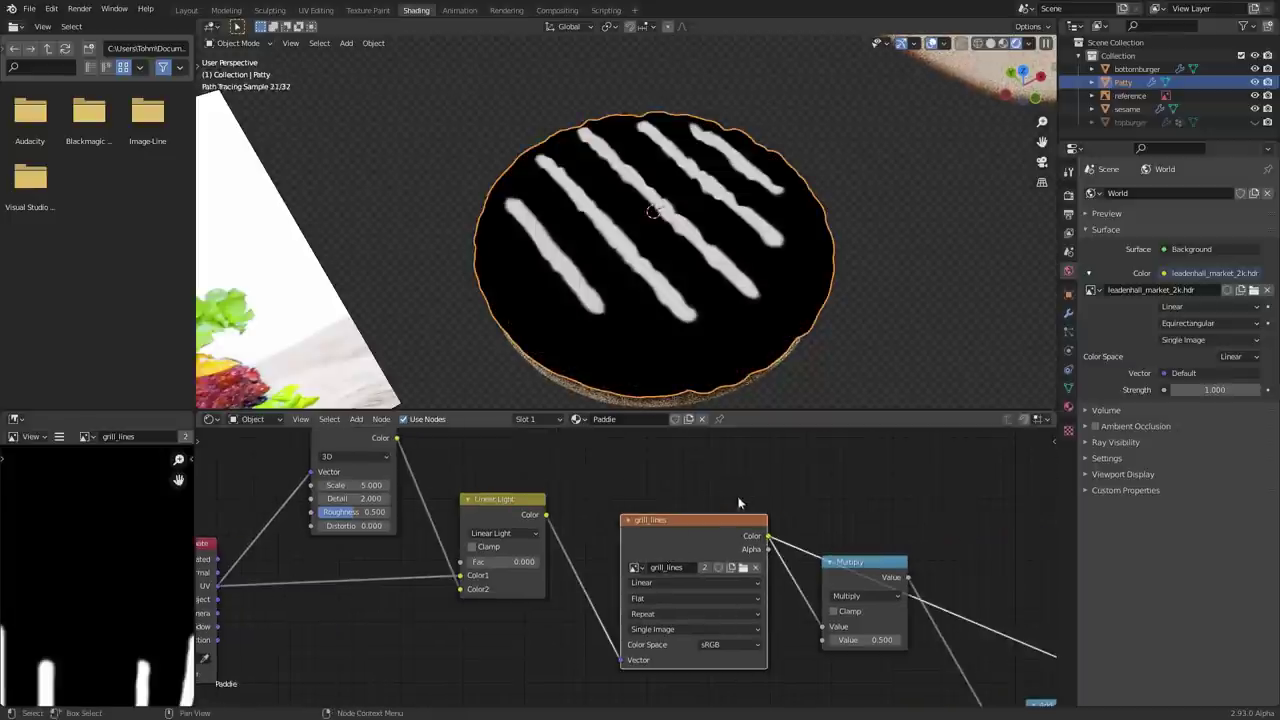
mouse_move(455, 576)
middle_mouse_down()
mouse_move(479, 580)
mouse_move(470, 568)
middle_mouse_up()
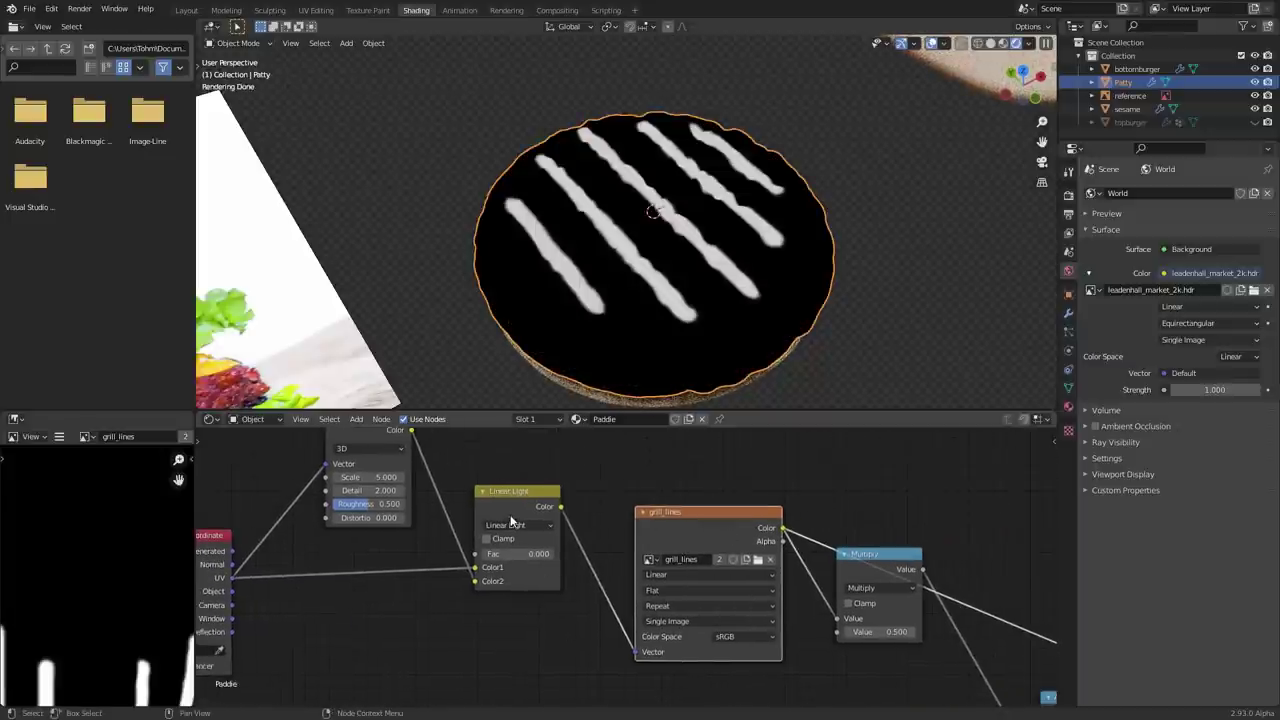
- Save the file and raise the Linear Light mix factor to 0.102
scroll(769, 606, "down", 3)
scroll(769, 606, "up", 2)
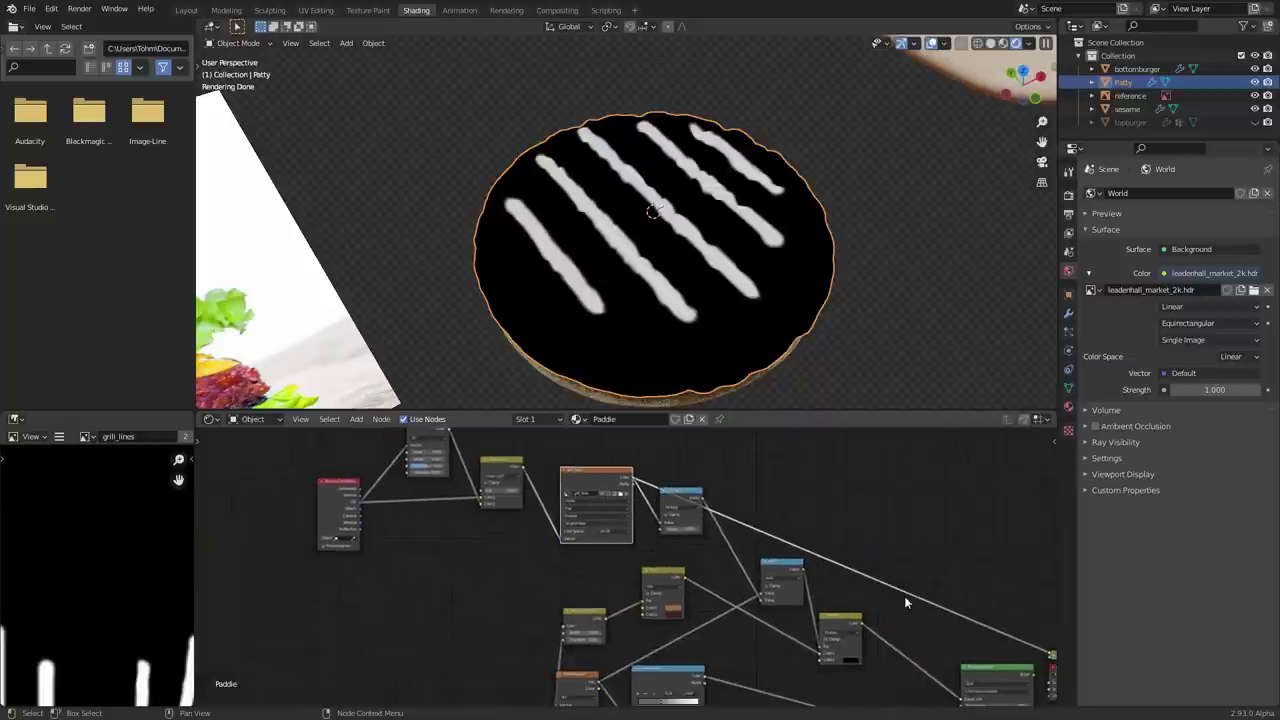
middle_click_drag(593, 502, 555, 498)
left_click(555, 498, "ctrl+shift")
scroll(714, 543, "up", 4)
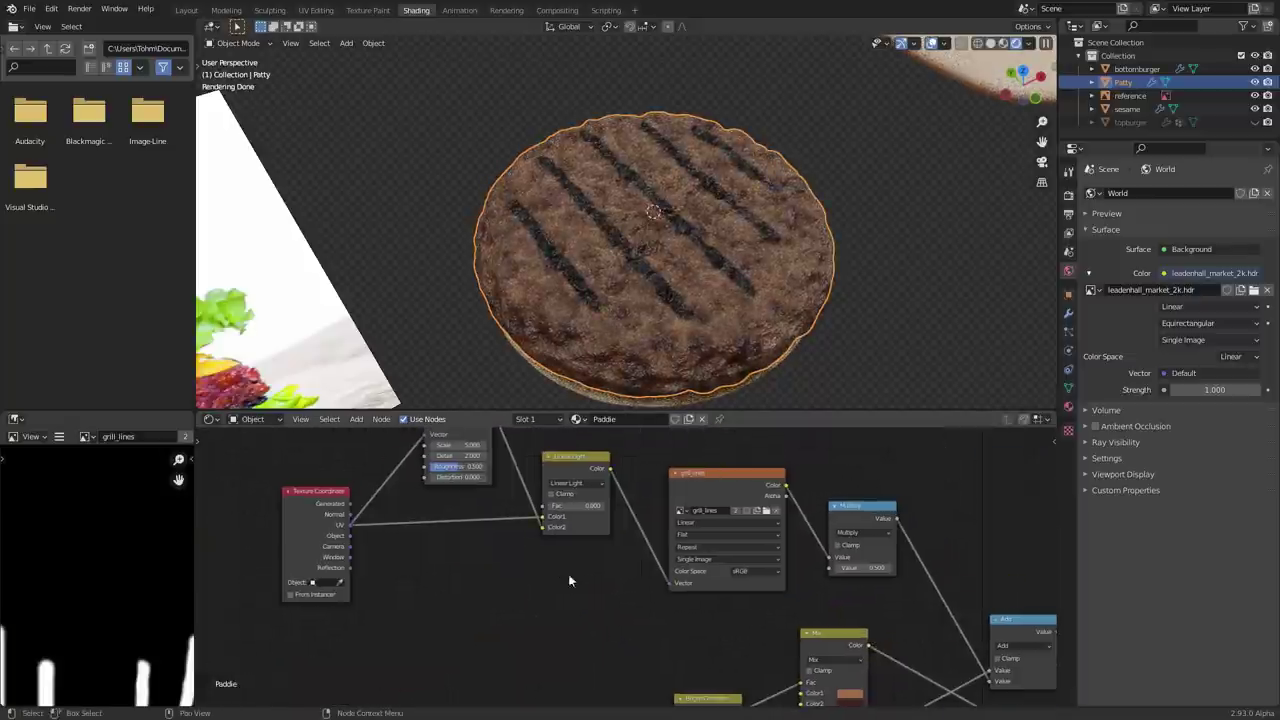
key("ctrl+s")
scroll(801, 571, "up", 3)
middle_click_drag(801, 577, 604, 607)
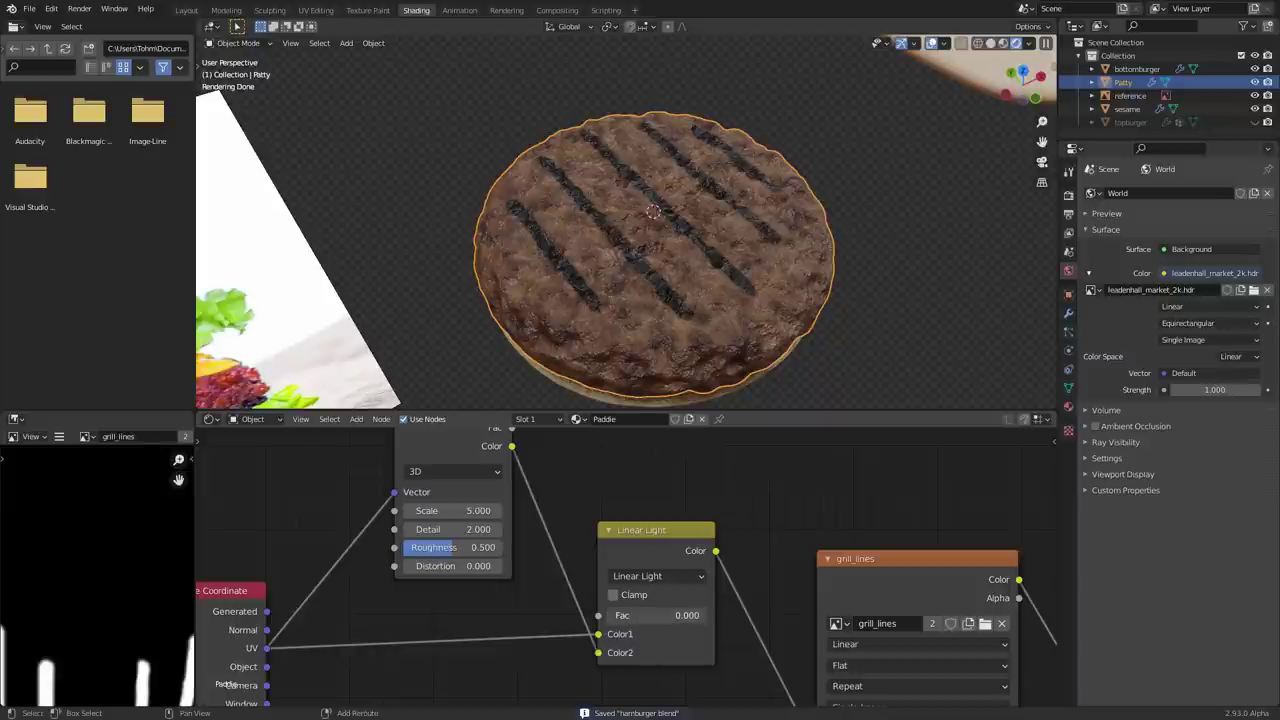
left_click_drag(650, 615, 680, 615)
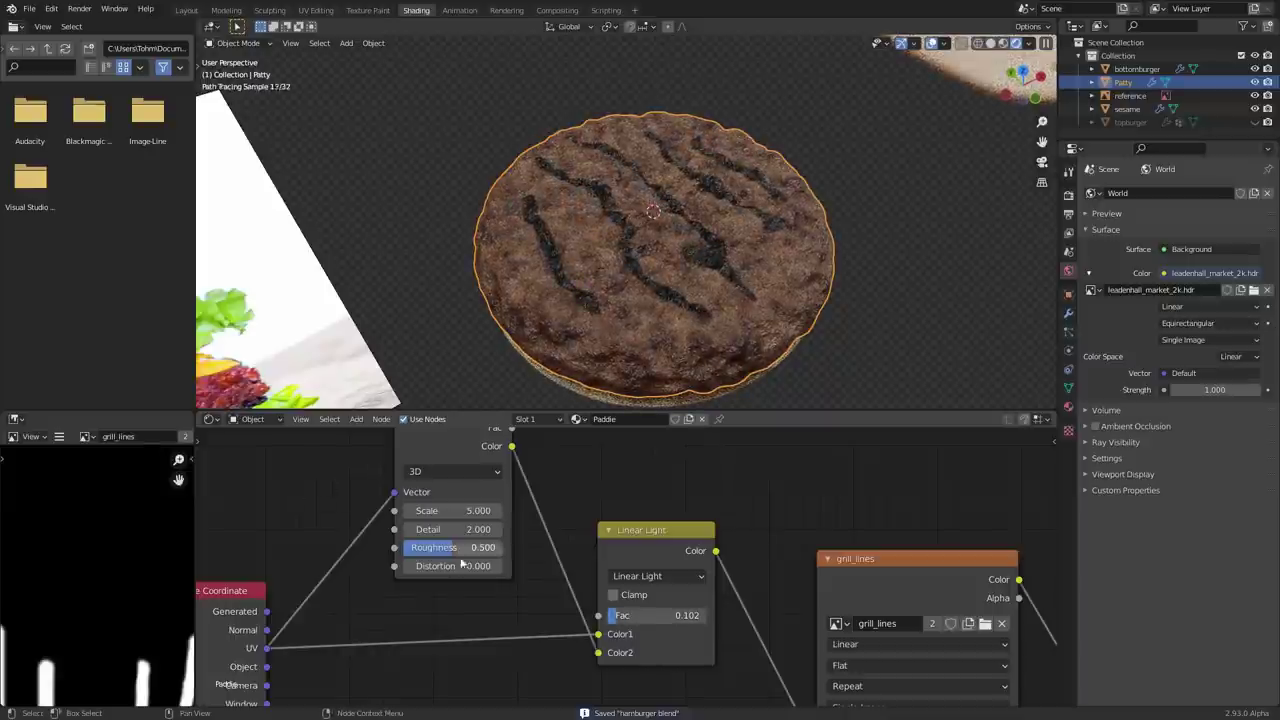
middle_click_drag(652, 295, 677, 250)
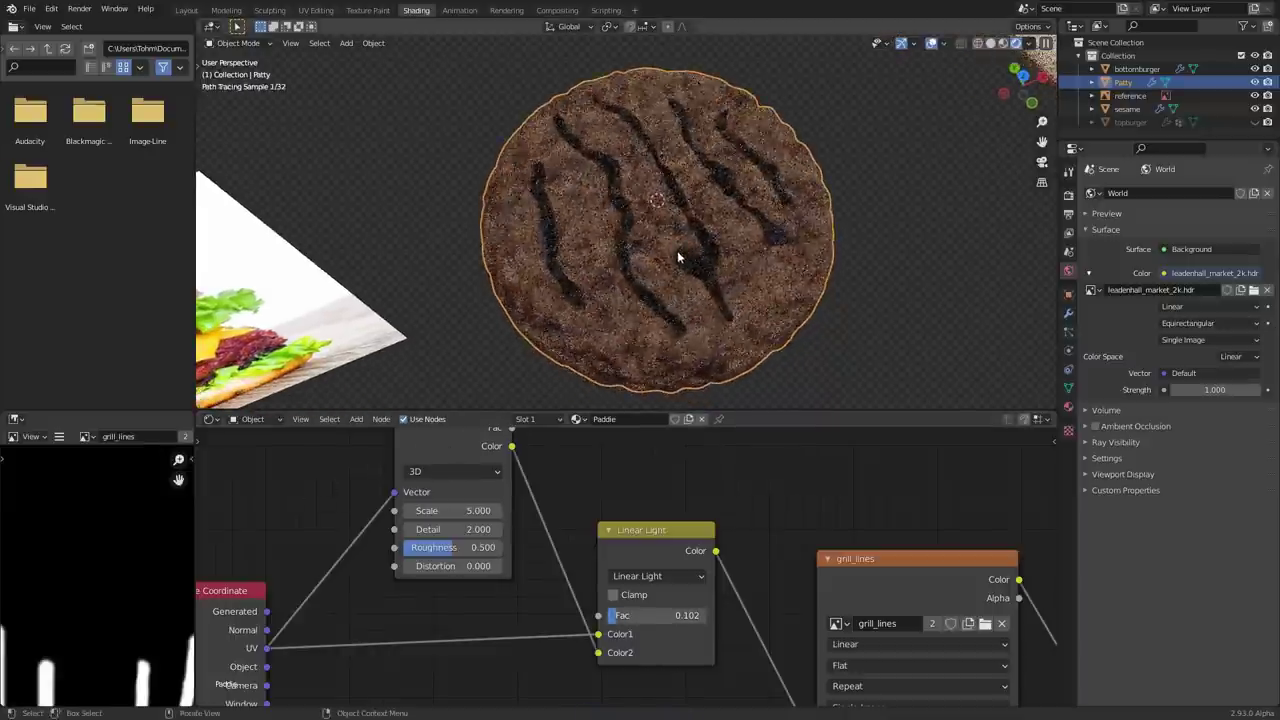
middle_click_drag(519, 507, 604, 536)
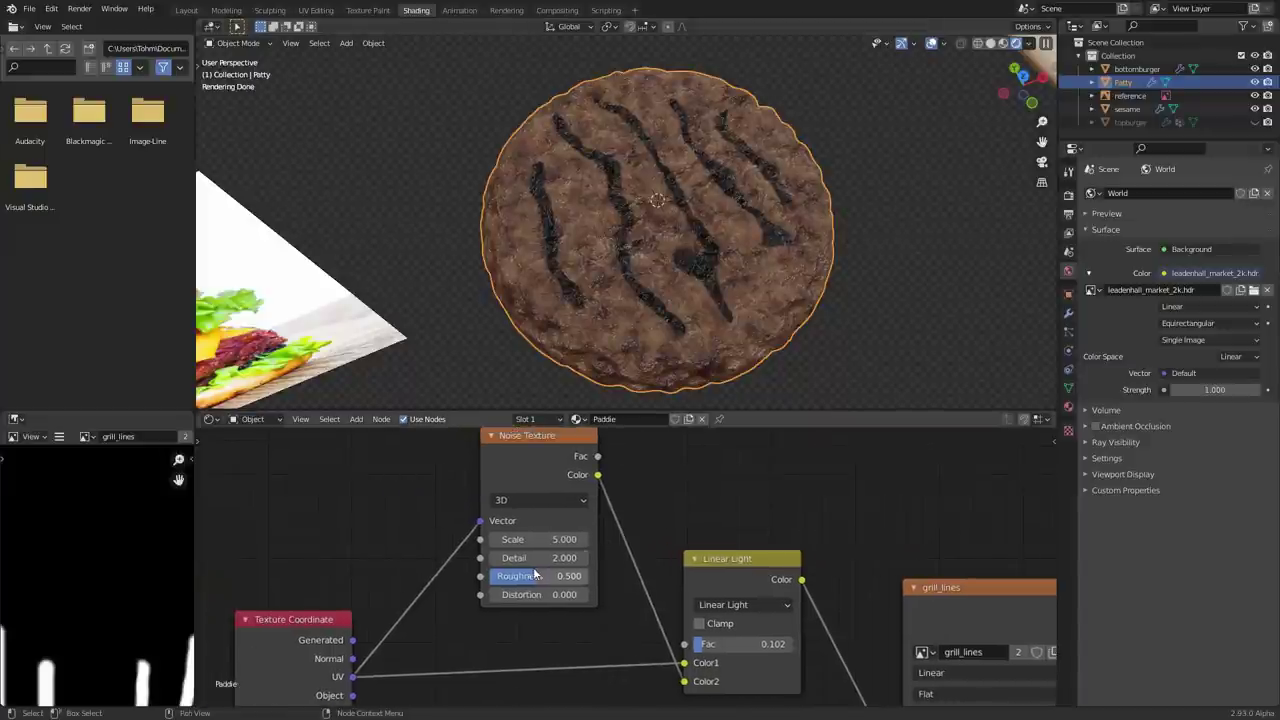
- Raise the noise Detail to 16 and try other Scale values, undoing them
mouse_move(540, 557)
left_mouse_down()
mouse_move(620, 555)
mouse_move(590, 578)
left_mouse_up()
scroll(700, 220, "up", 2)
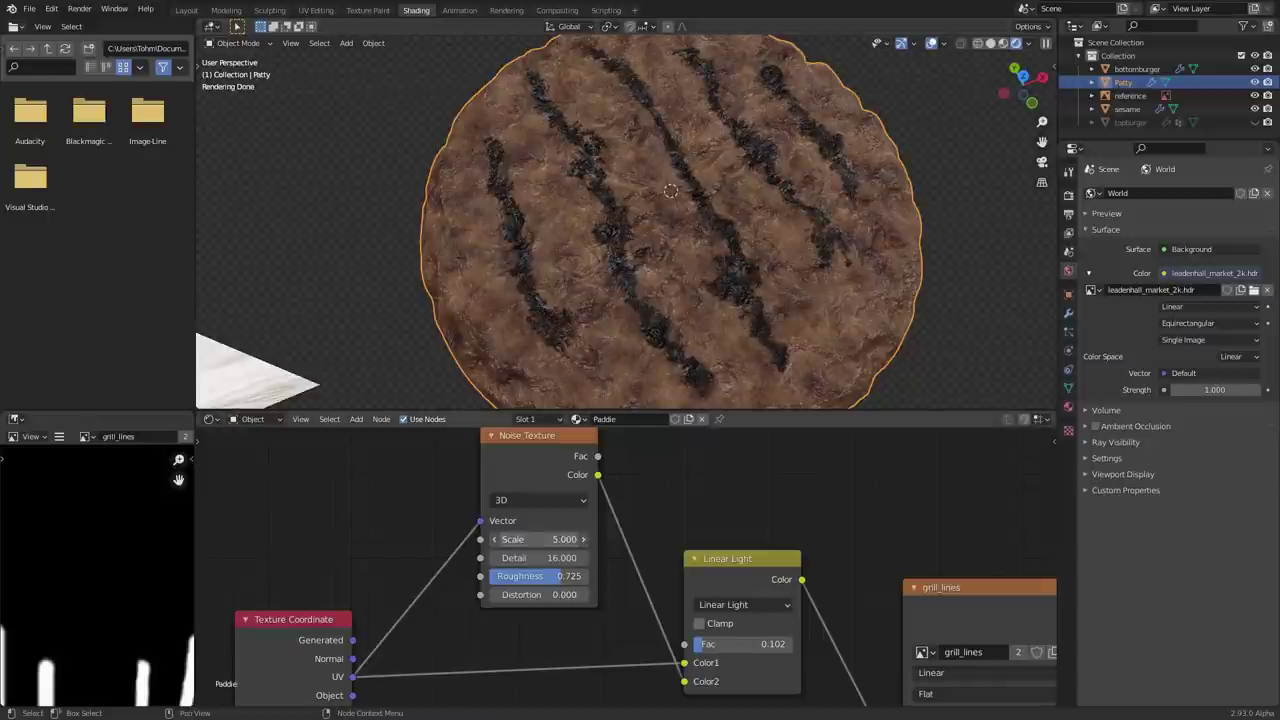
left_click_drag(540, 539, 620, 539)
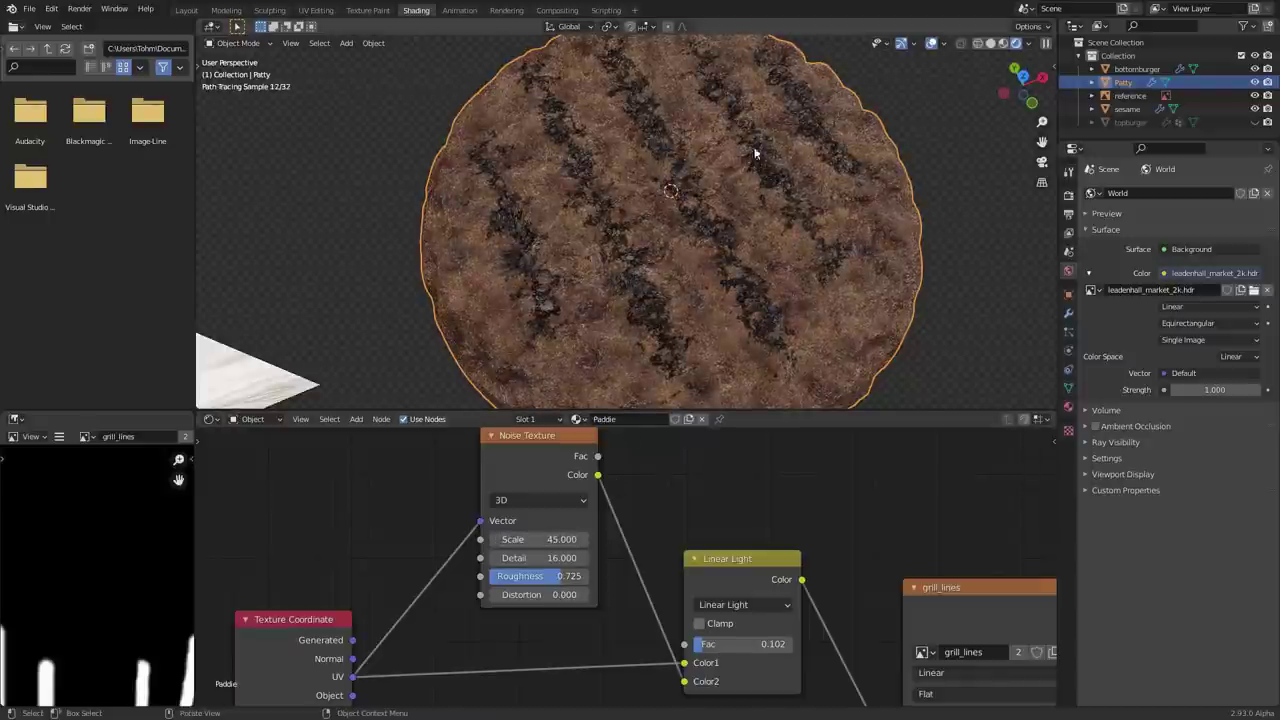
key("ctrl+z")
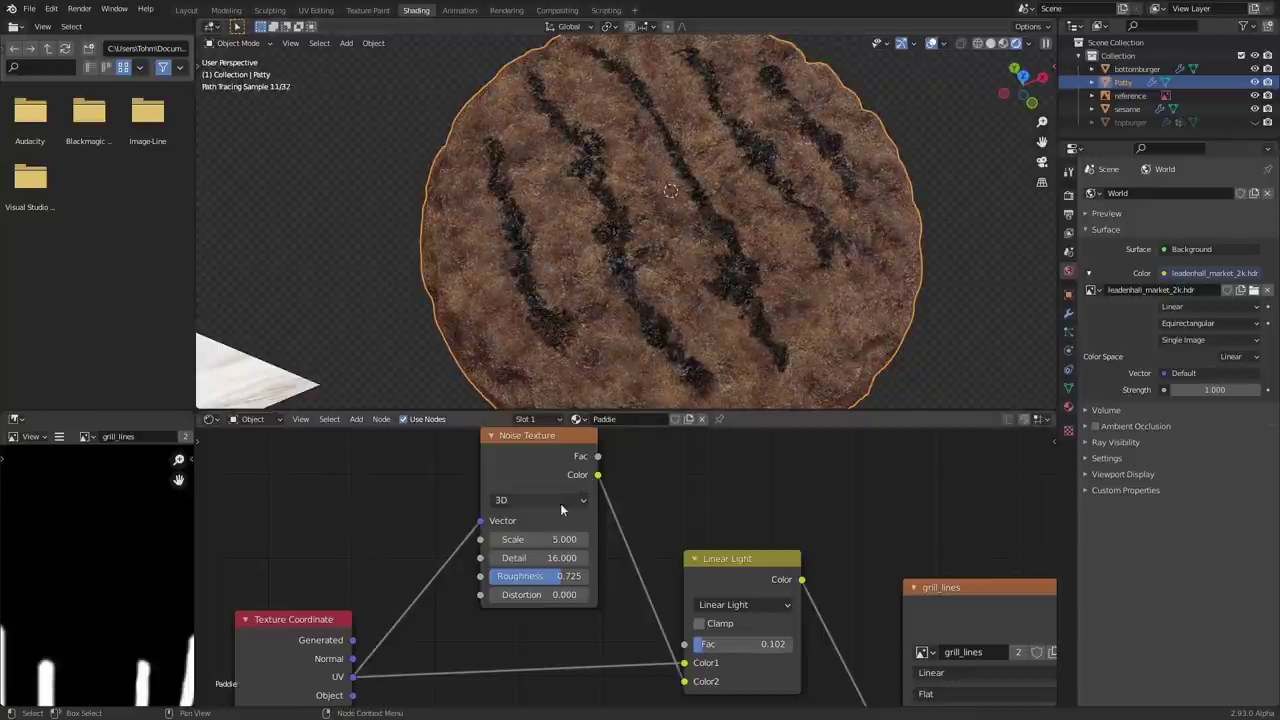
left_click_drag(540, 539, 530, 539)
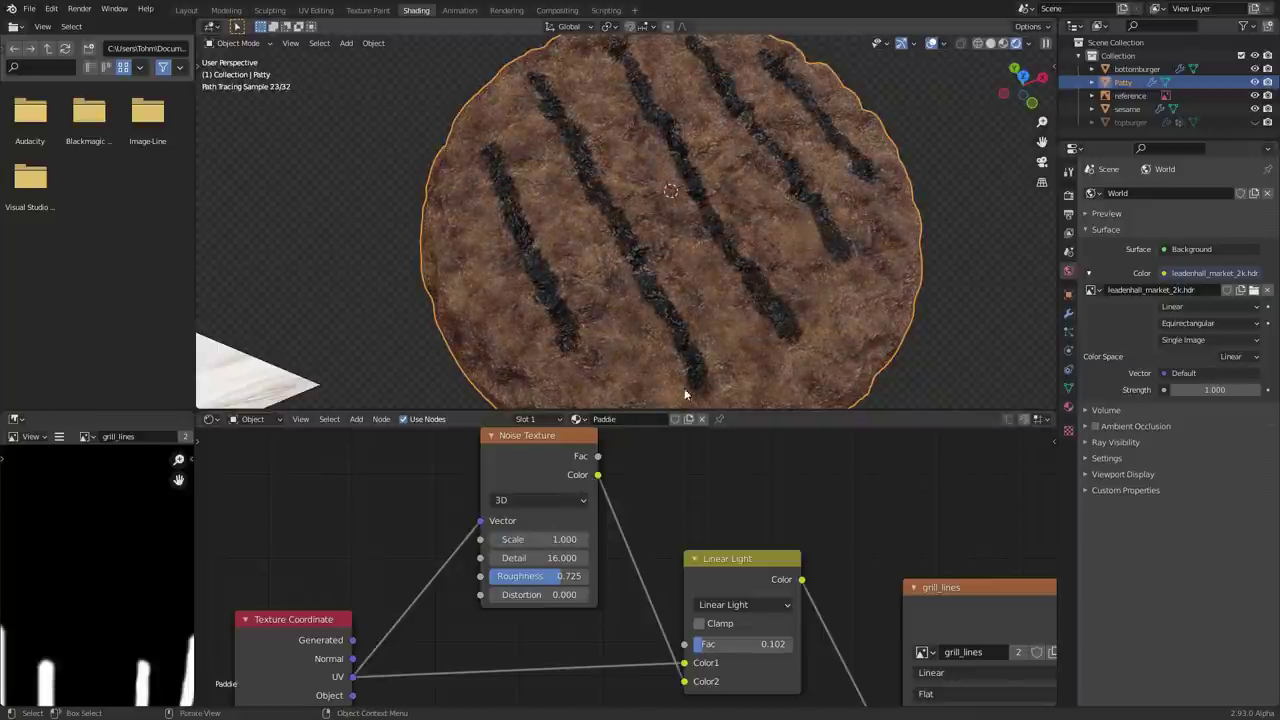
key("ctrl+z")
- Set the Noise Texture Scale to 50 and Roughness to about 0.957
left_click(565, 541)
type("10")
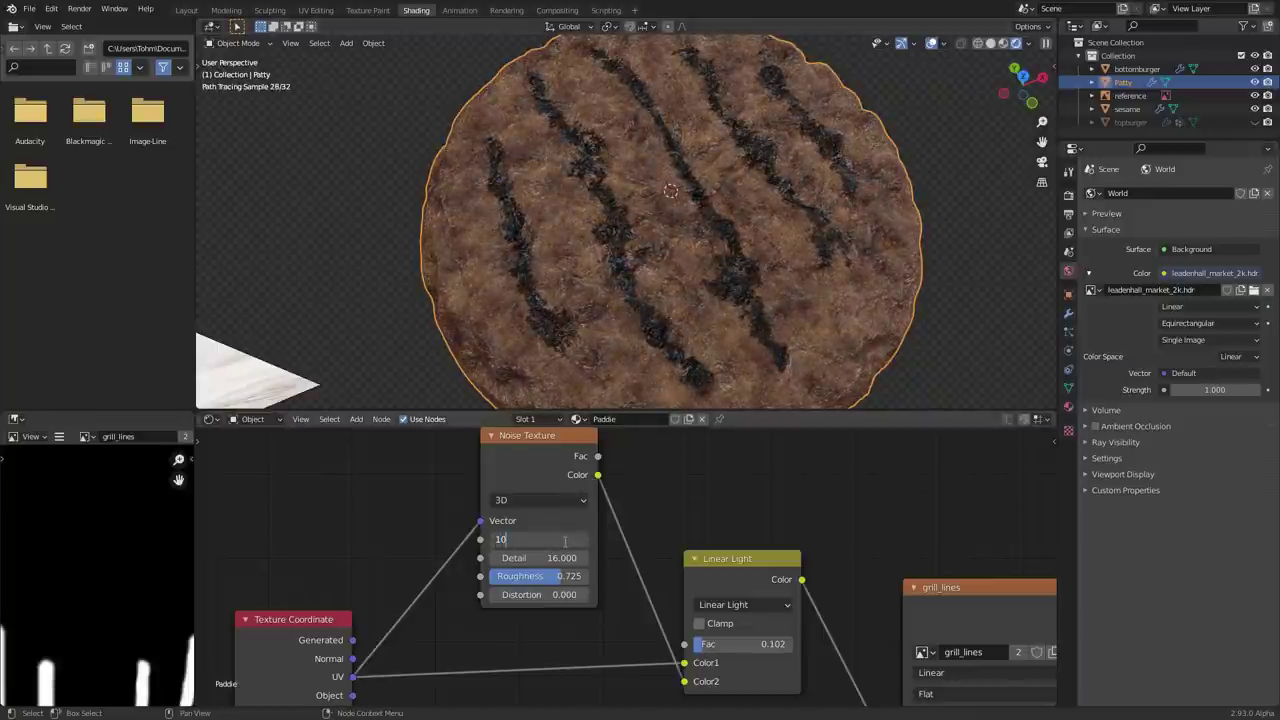
type("0")
key("Return")
scroll(731, 180, "down", 4)
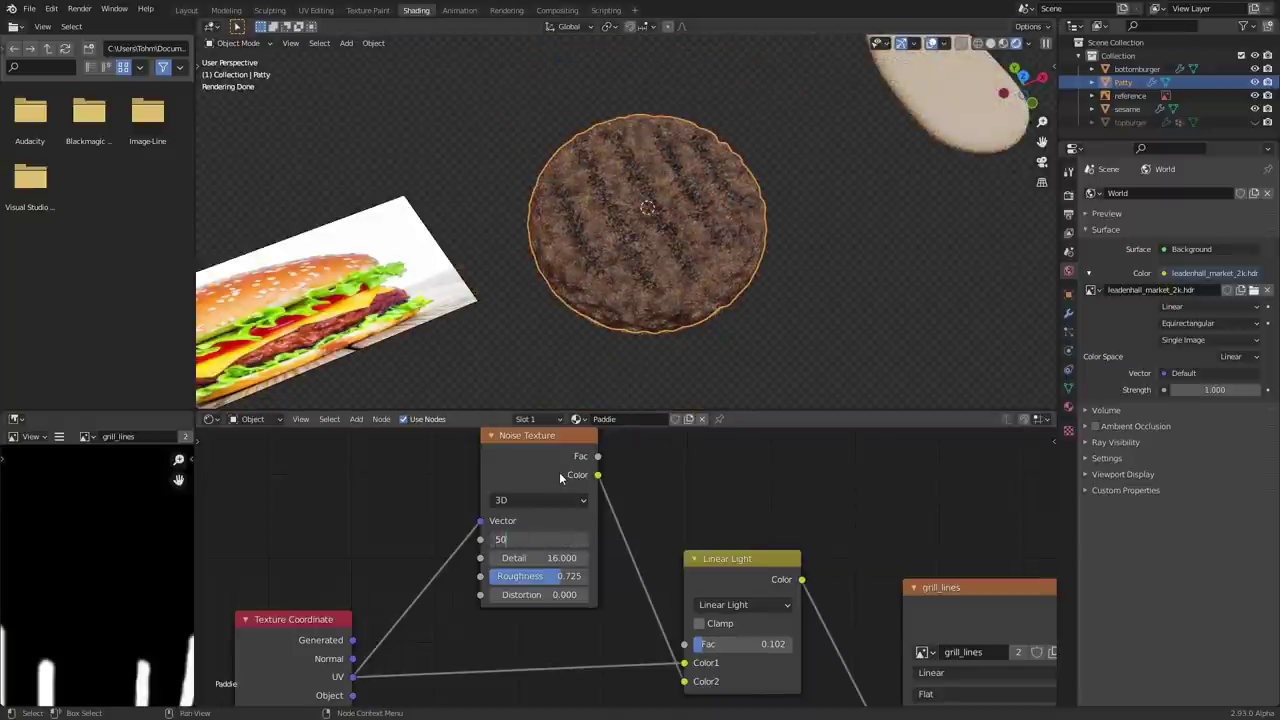
type("50")
key("Return")
mouse_move(560, 576)
left_mouse_down()
mouse_move(592, 576)
mouse_move(563, 576)
left_mouse_up()
scroll(648, 586, "down", 4)
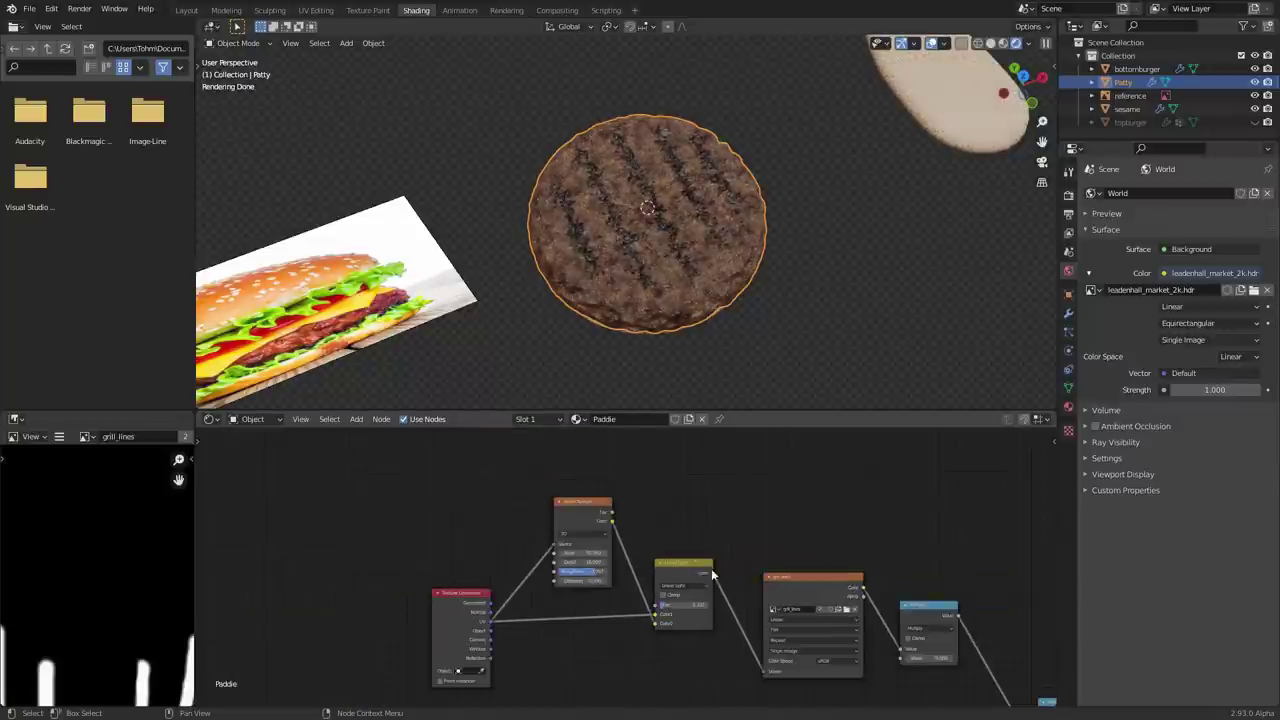
- Unhide the top bun so it sits above the patty again
left_click(673, 530)
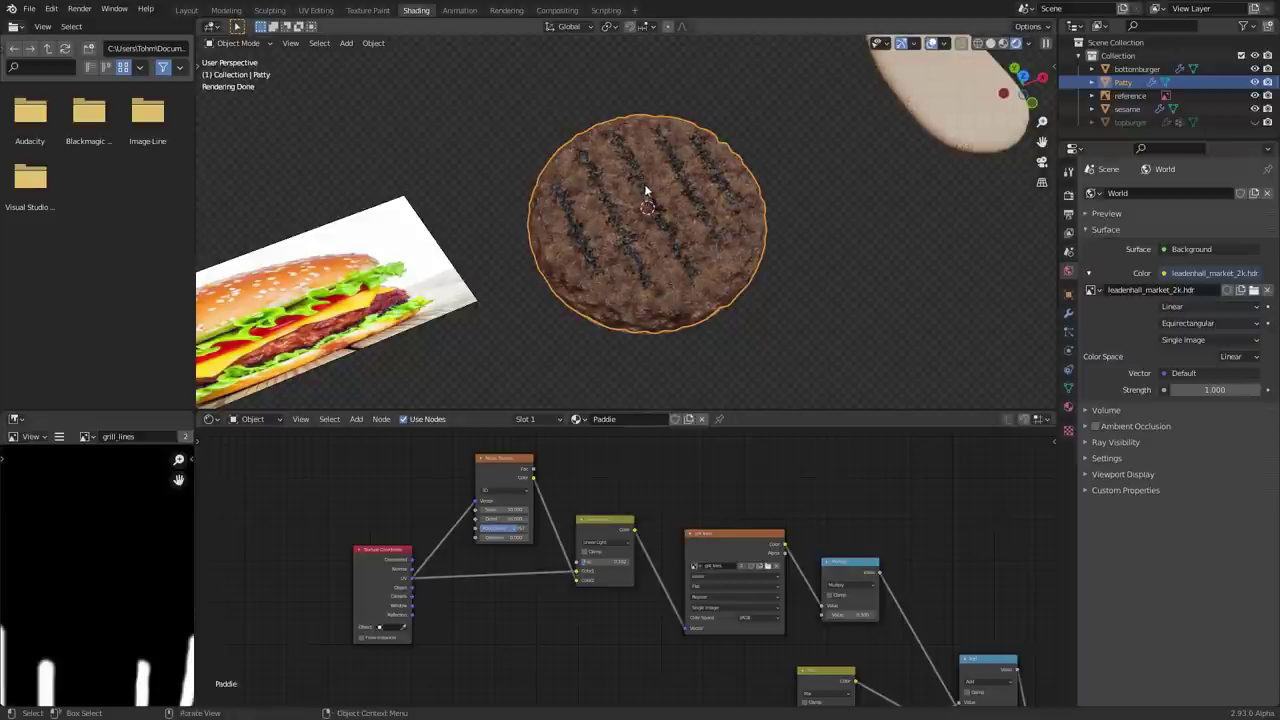
middle_click_drag(675, 308, 691, 284)
left_click(672, 268)
key("alt+h")
- Save hamburger.blend, leaving the patty in place after a cancelled move
key("ctrl+s")
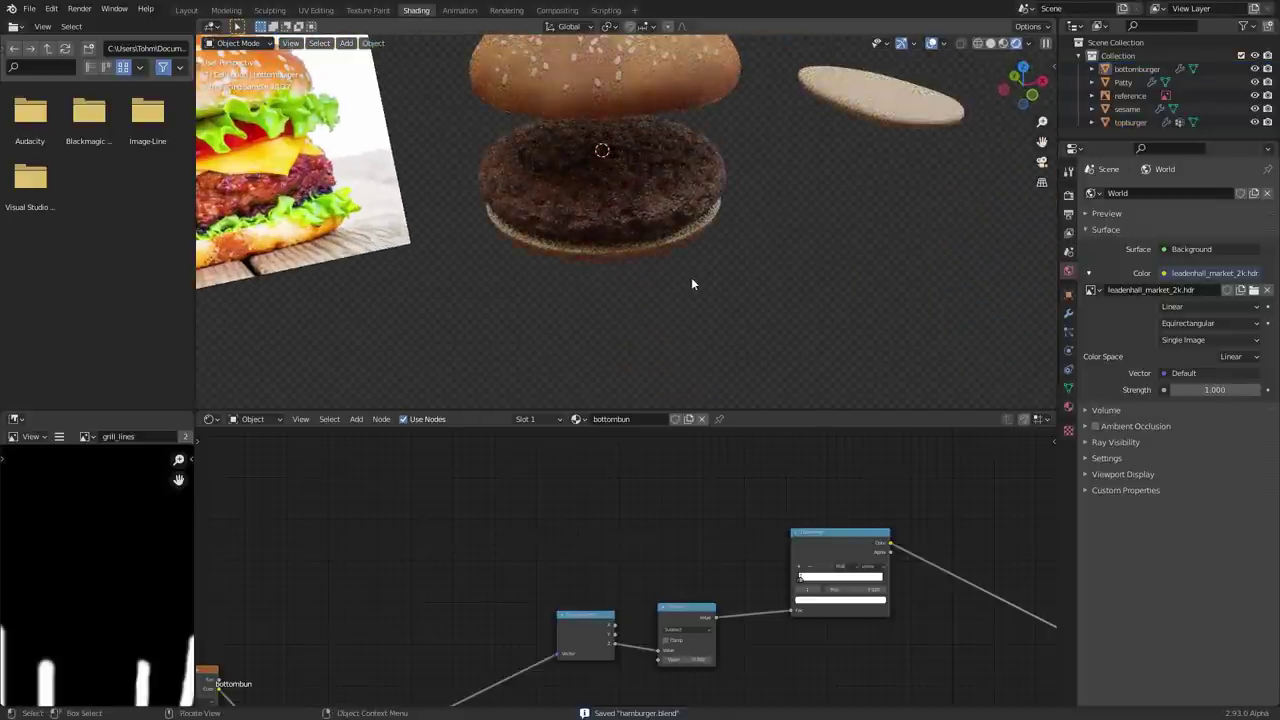
scroll(642, 528, "down", 5)
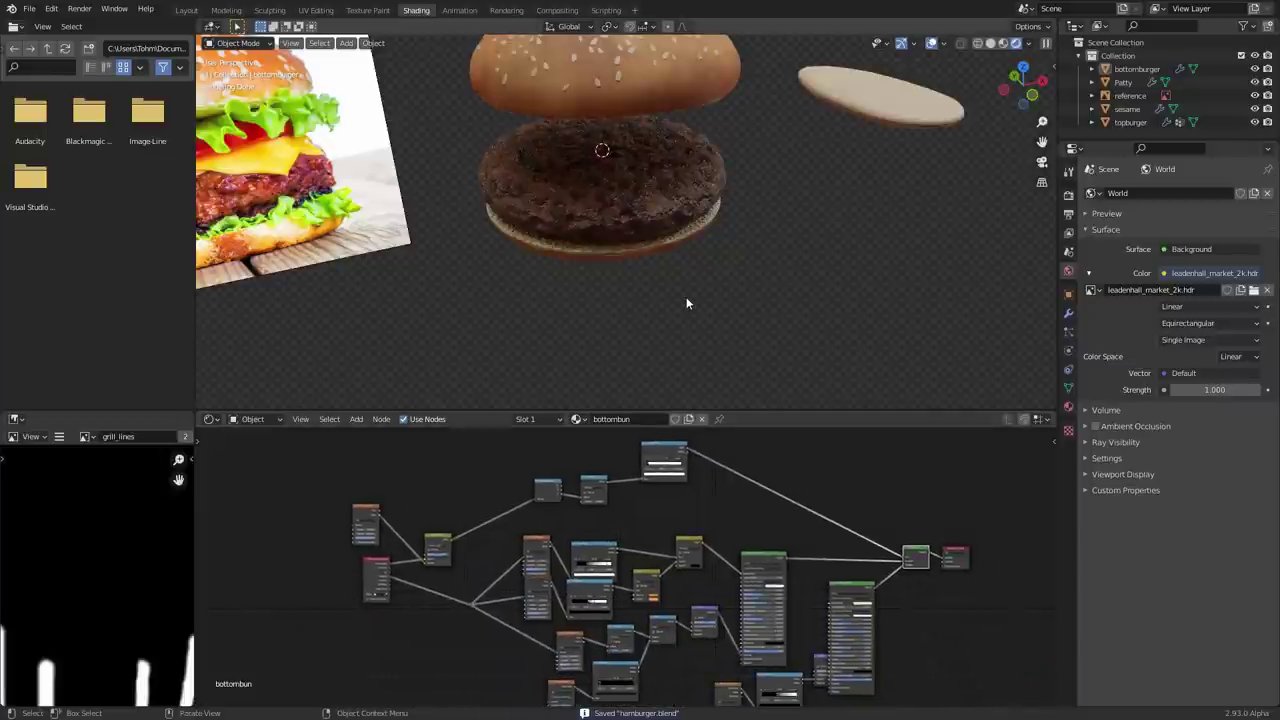
middle_click_drag(686, 297, 634, 174)
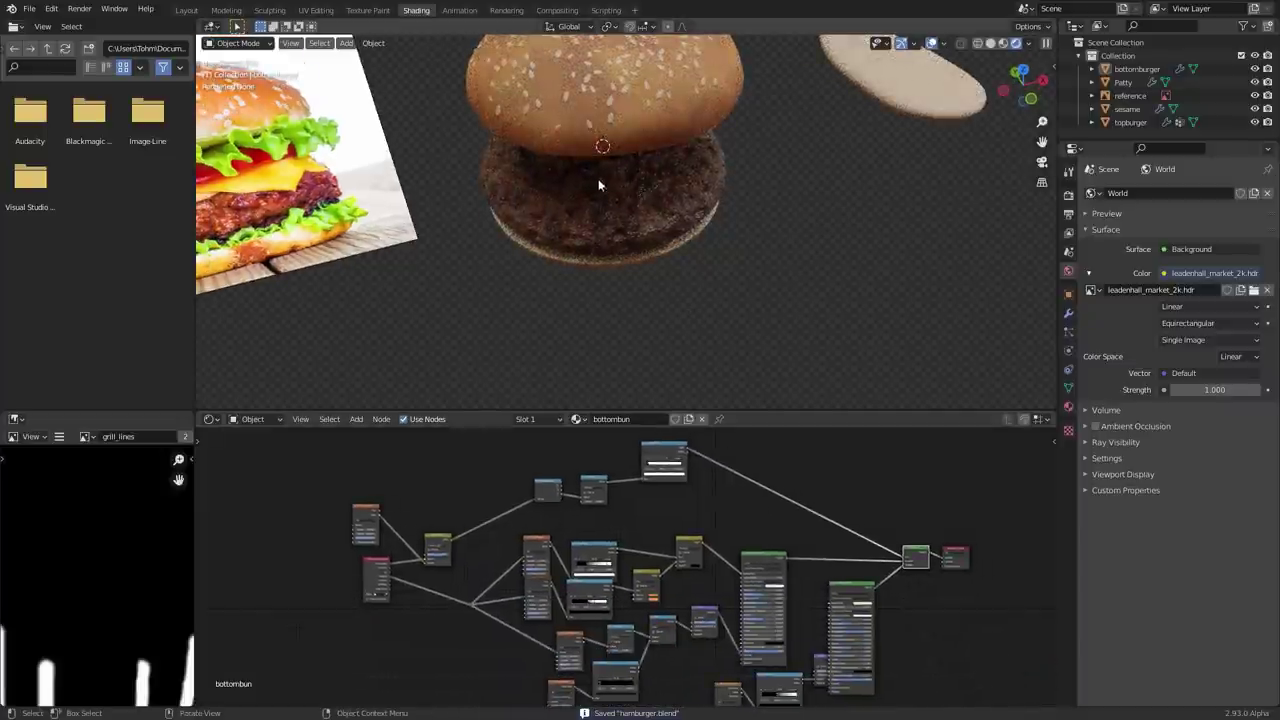
left_click(640, 196)
key("g")
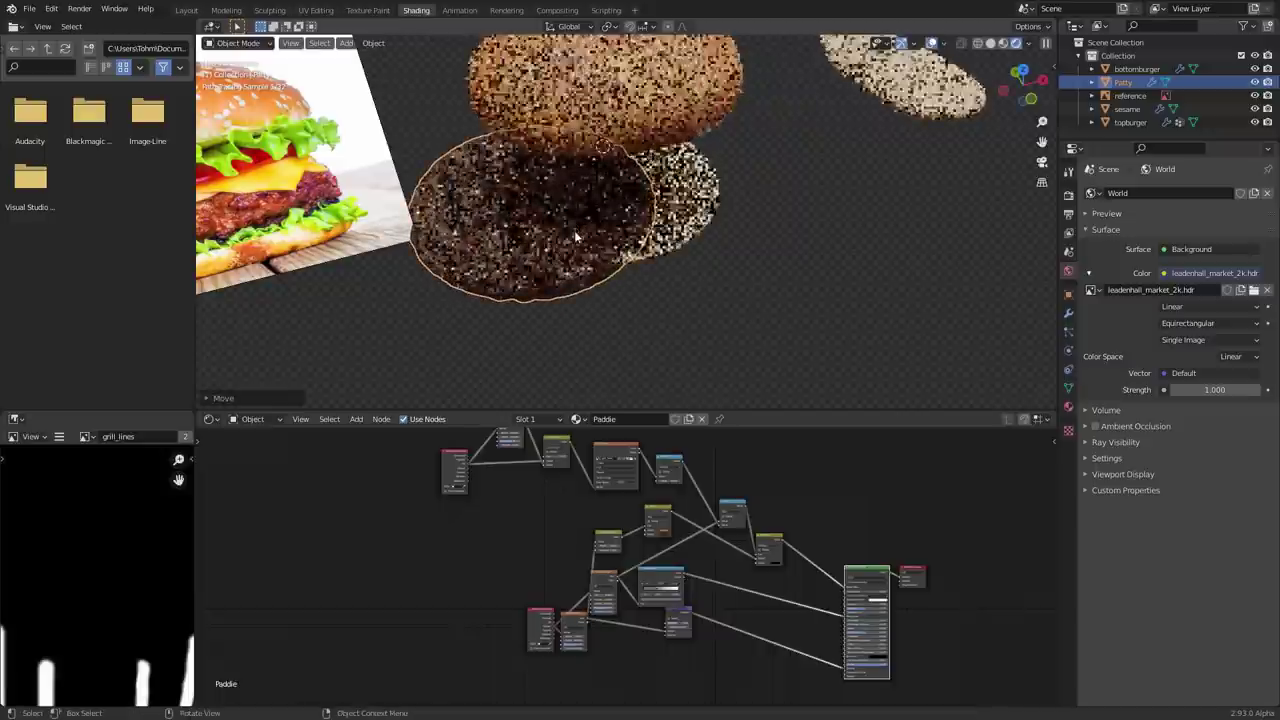
right_click(608, 228)
scroll(590, 214, "down", 3)
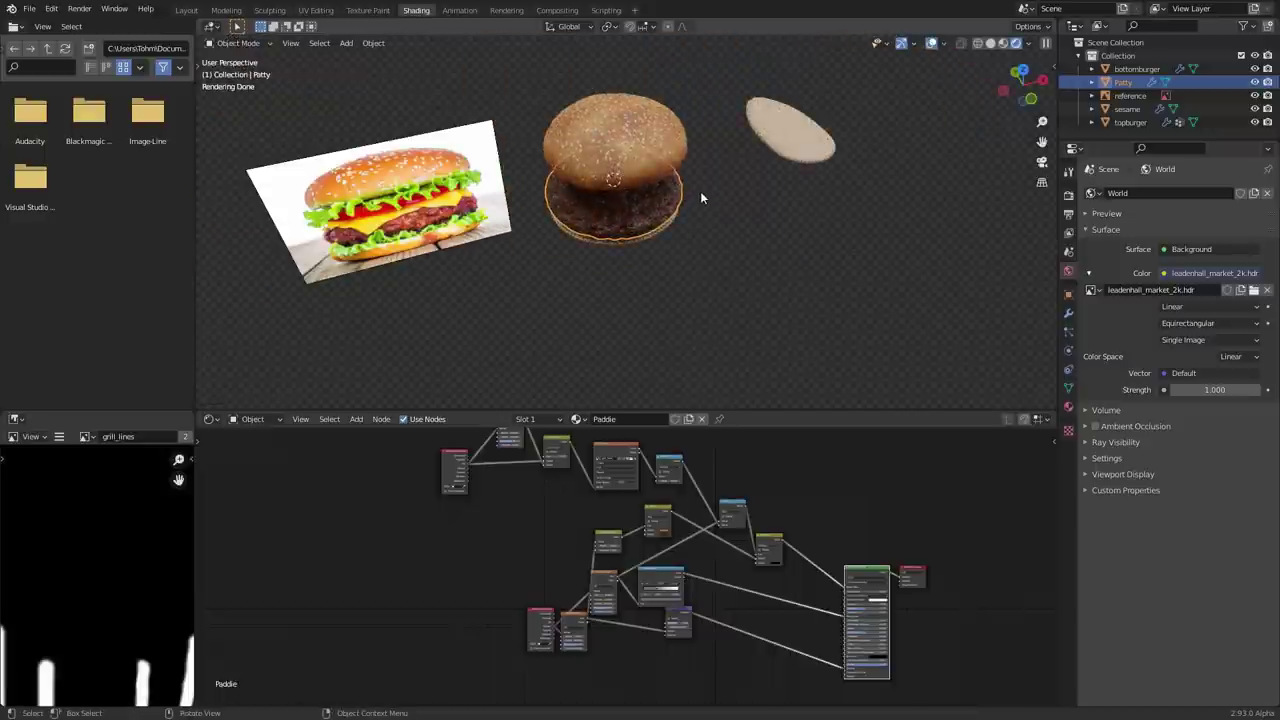
key("ctrl+s")
- Switch to the Layout workspace, hide the top bun, and save
left_click(186, 10)
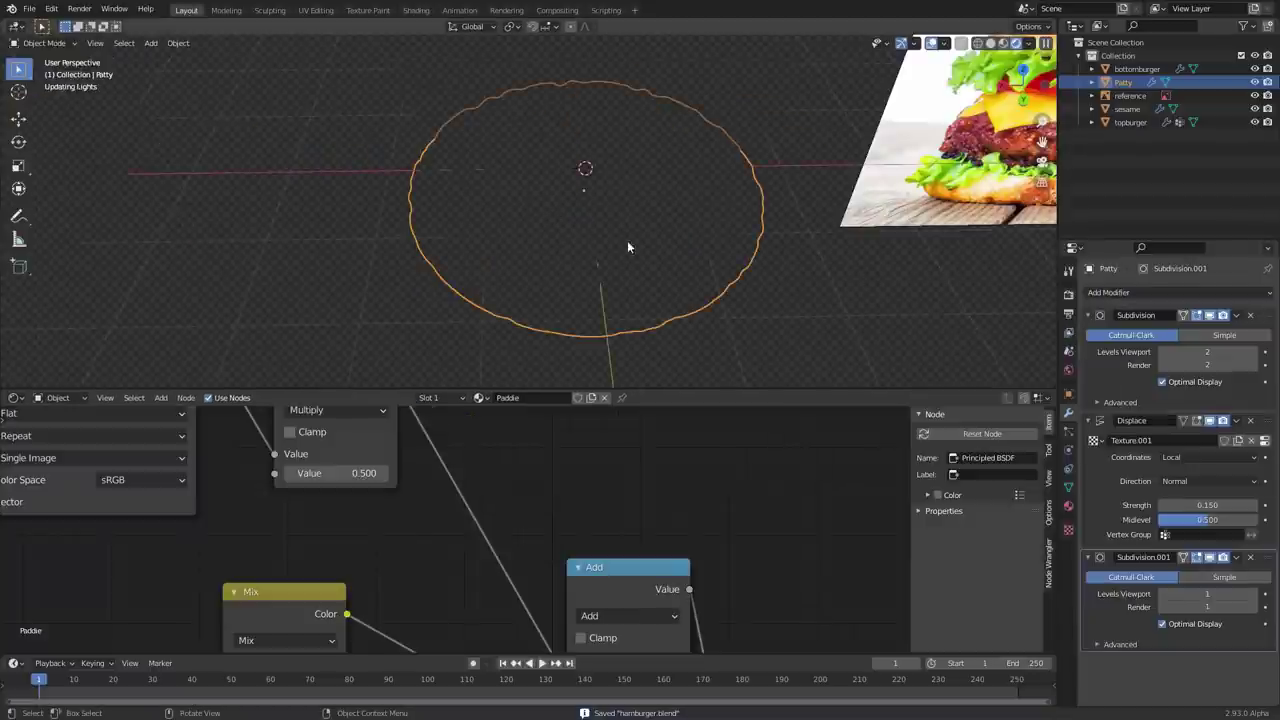
middle_click_drag(588, 226, 634, 162)
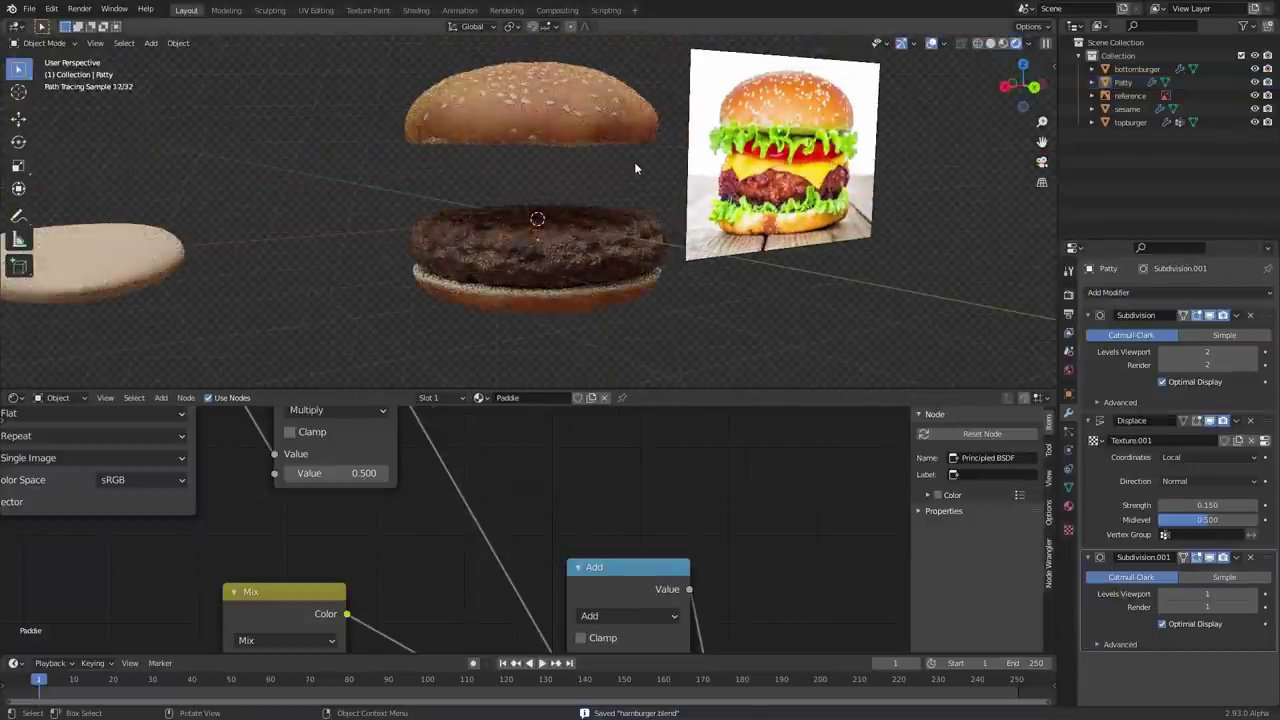
left_click(554, 236)
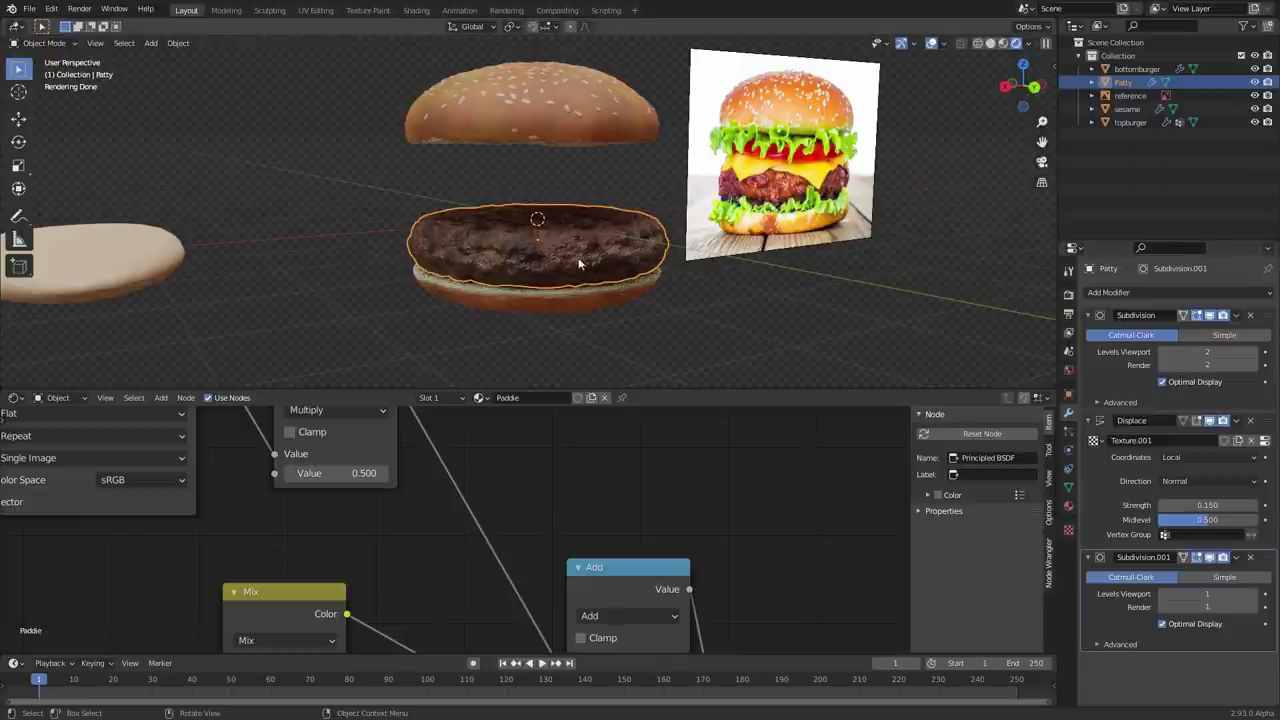
scroll(578, 257, "up", 6)
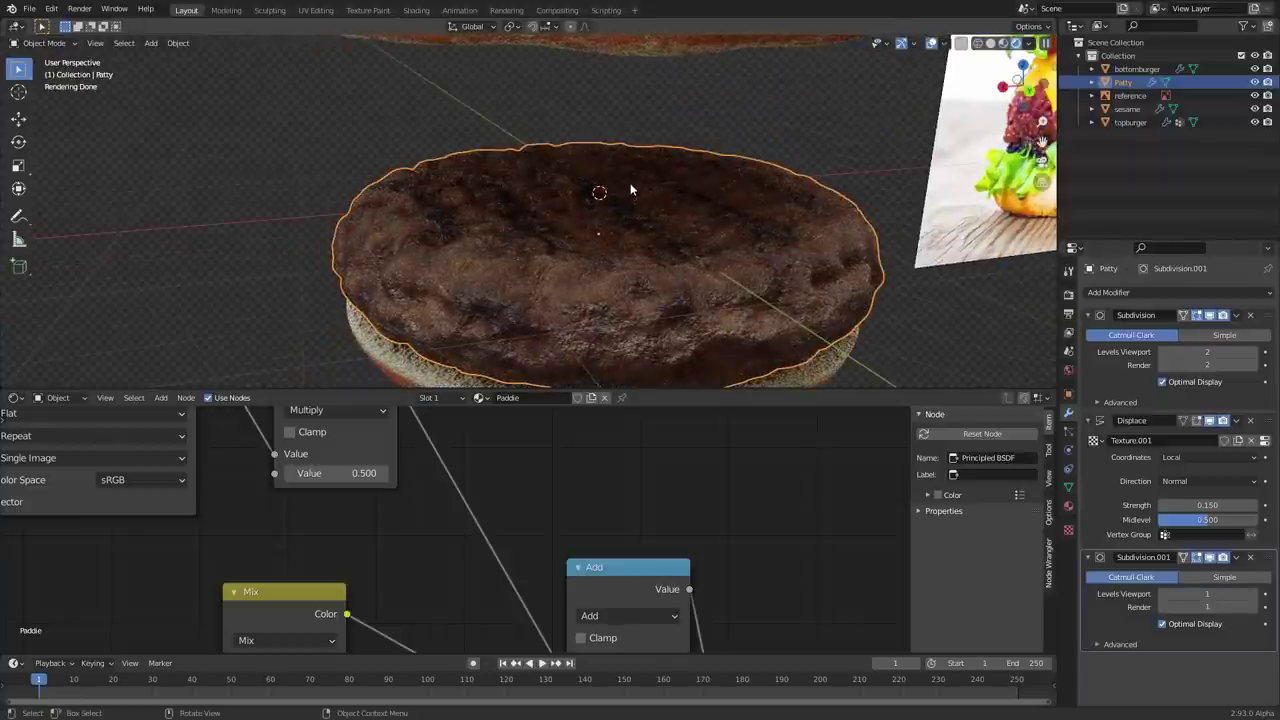
middle_click_drag(688, 226, 631, 158)
left_click(625, 141)
key("h")
left_click(628, 150)
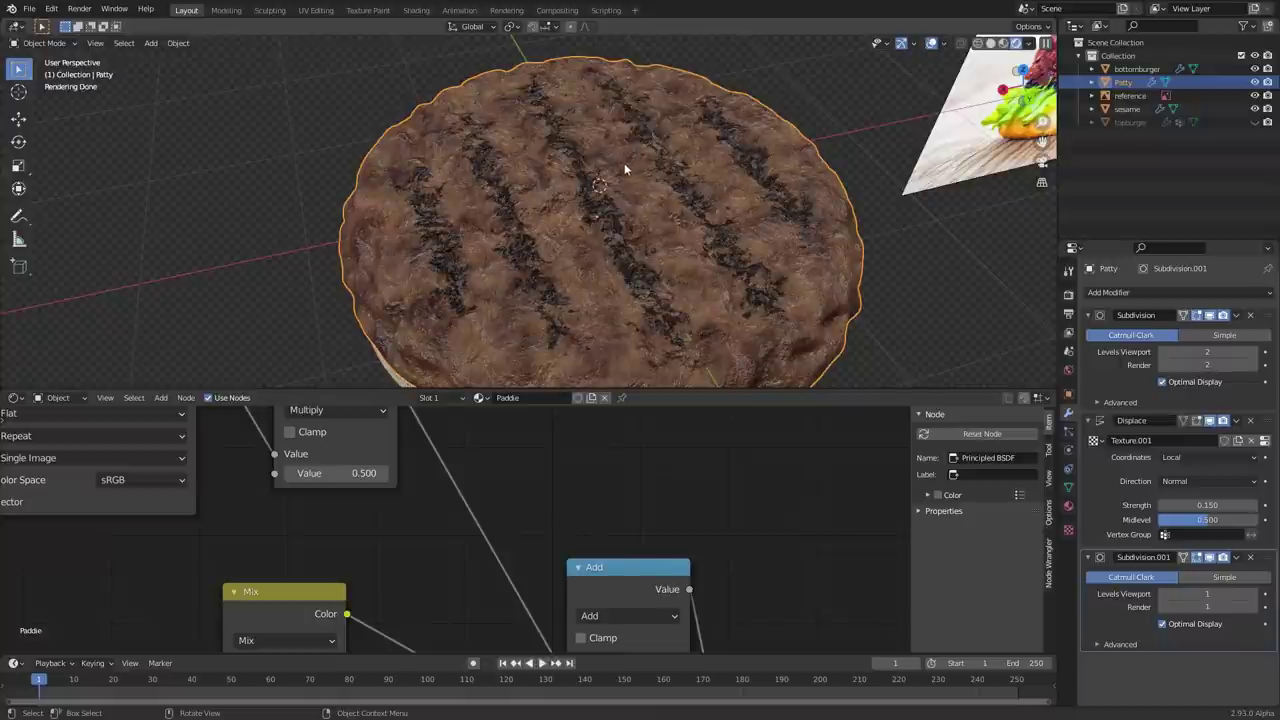
key("ctrl+s")
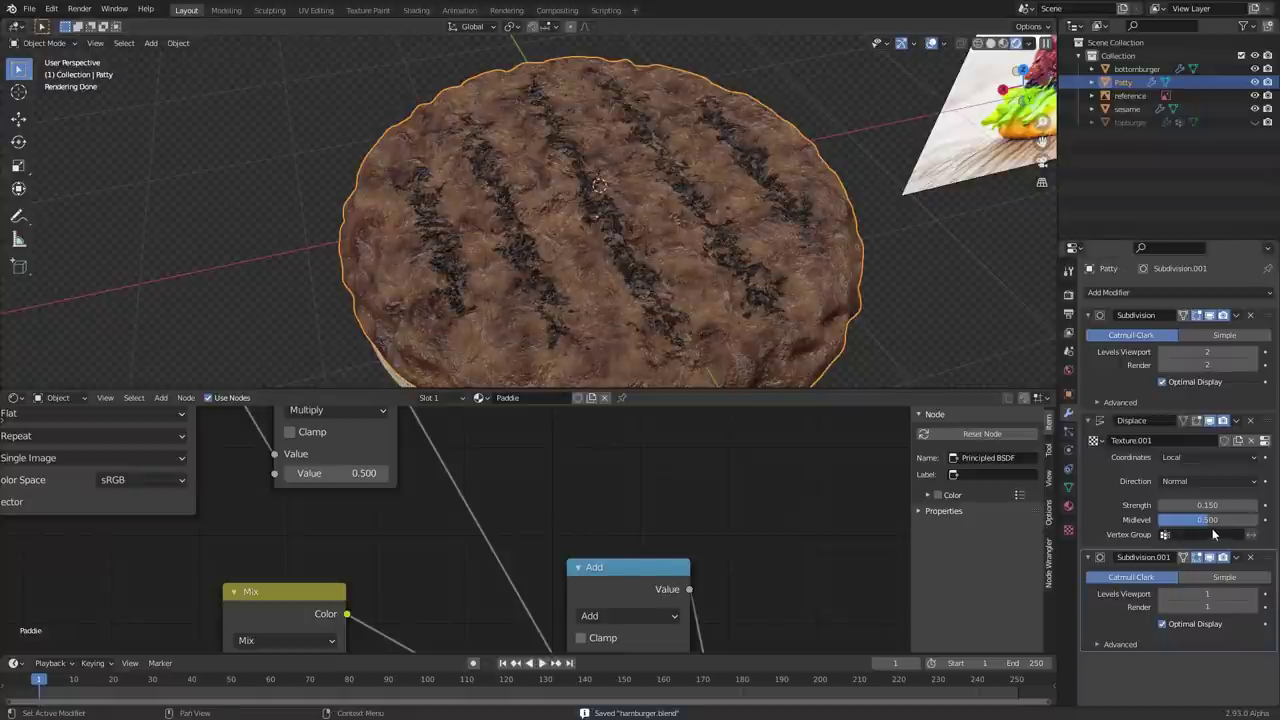
- Test a stronger patty displacement, undo it, and re-hide the top bun before saving
mouse_move(1208, 505)
left_mouse_down()
mouse_move(1255, 505)
mouse_move(1188, 505)
mouse_move(1209, 505)
left_mouse_up()
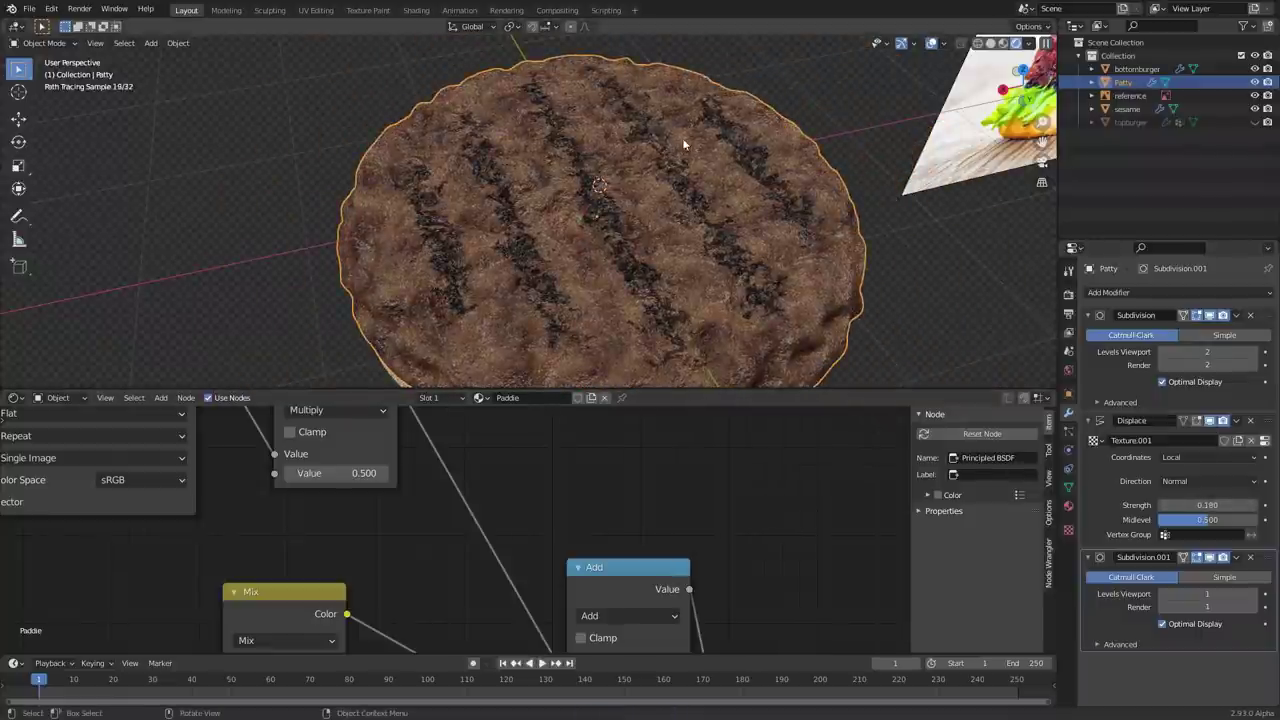
key("ctrl+z")
middle_click_drag(744, 184, 705, 362)
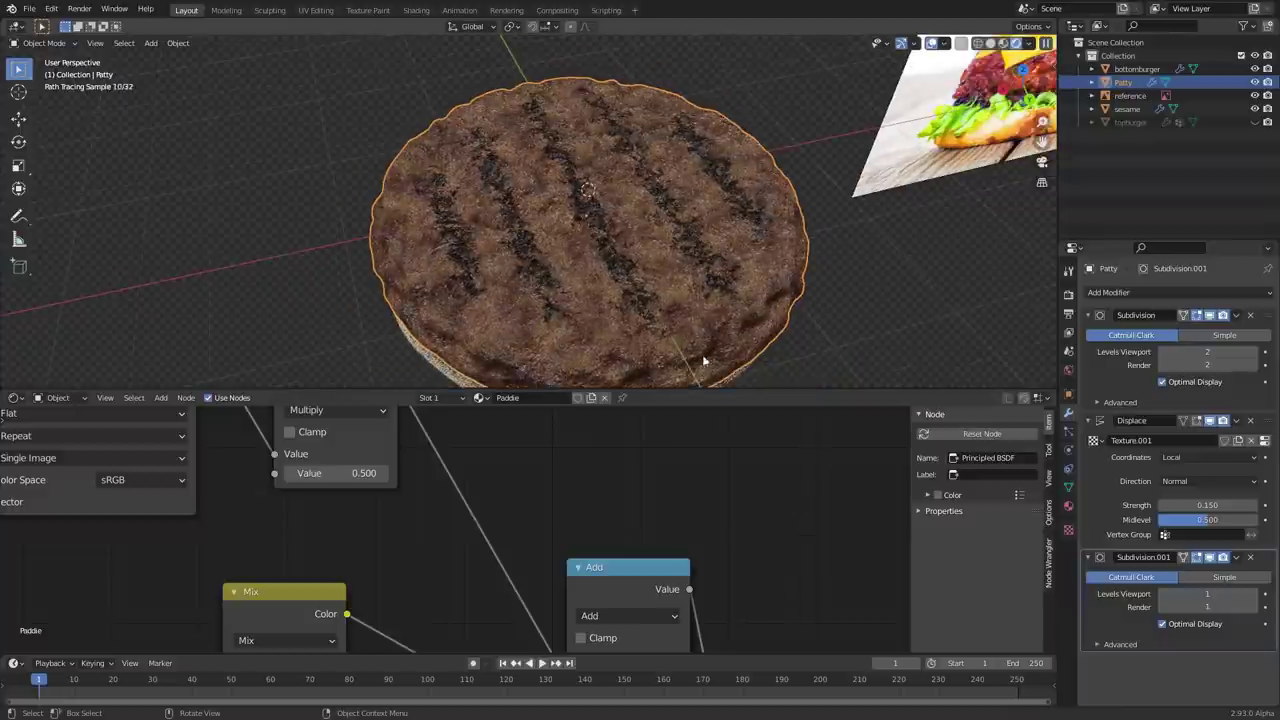
scroll(580, 205, "down", 3)
key("alt+h")
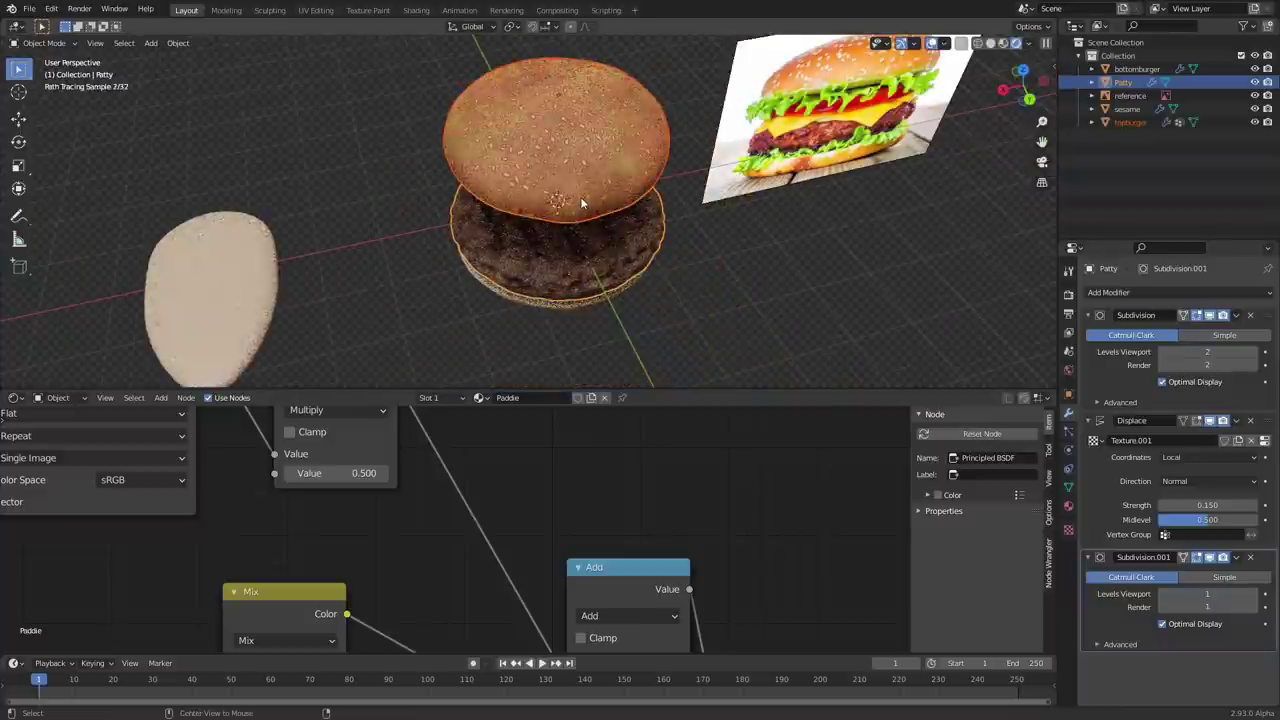
middle_click_drag(580, 196, 540, 262)
left_click(540, 262)
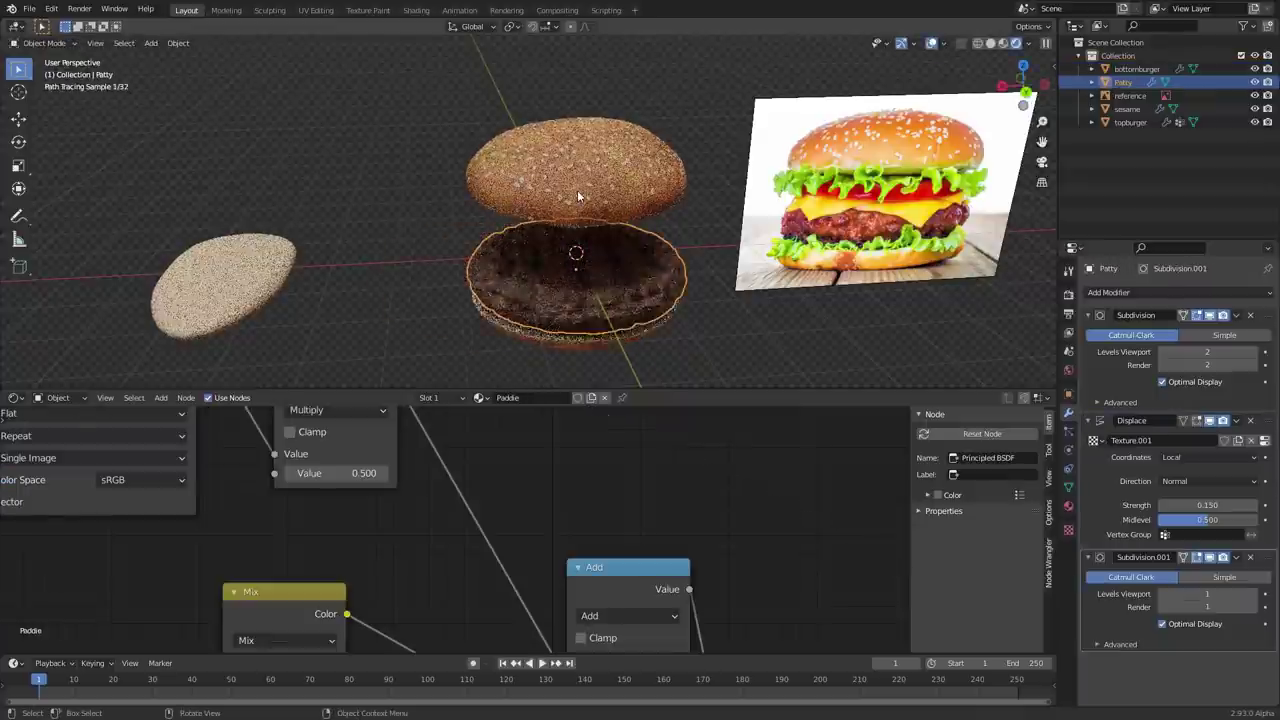
left_click(576, 191)
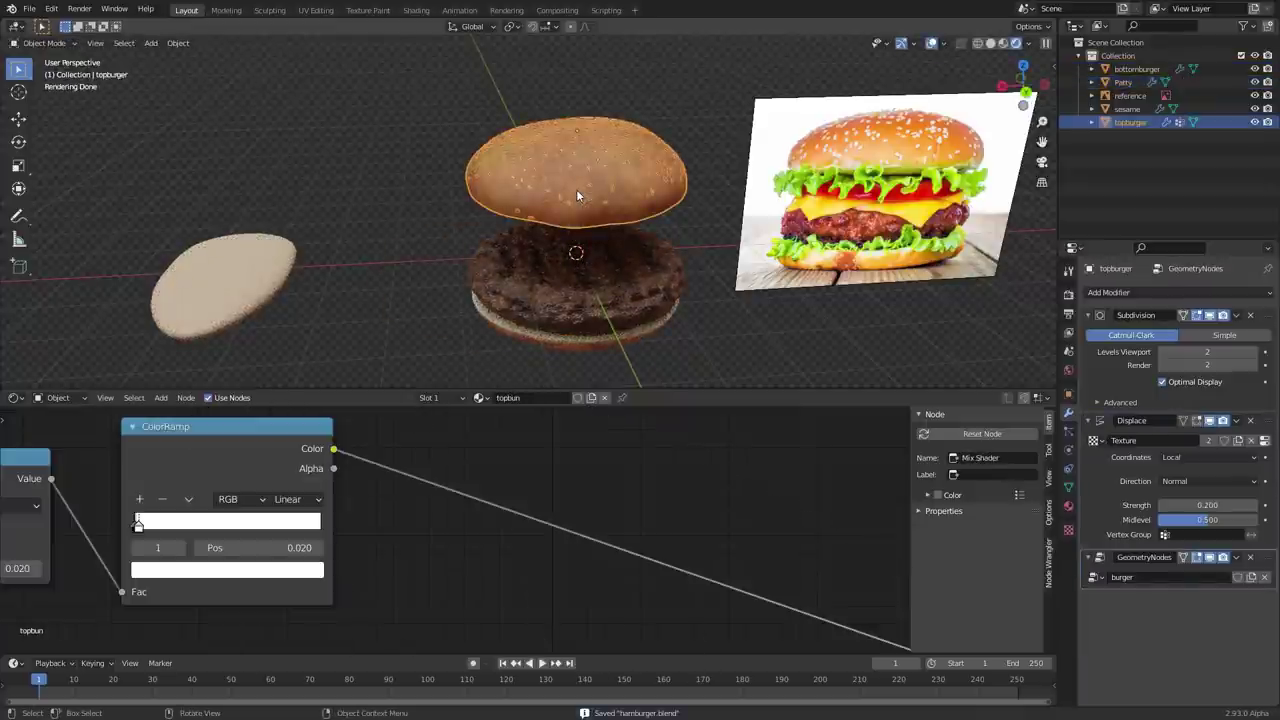
key("h")
key("ctrl+s")
- Centre the patty in view, save, and bring up the mesh primitives to add
scroll(916, 122, "up", 8)
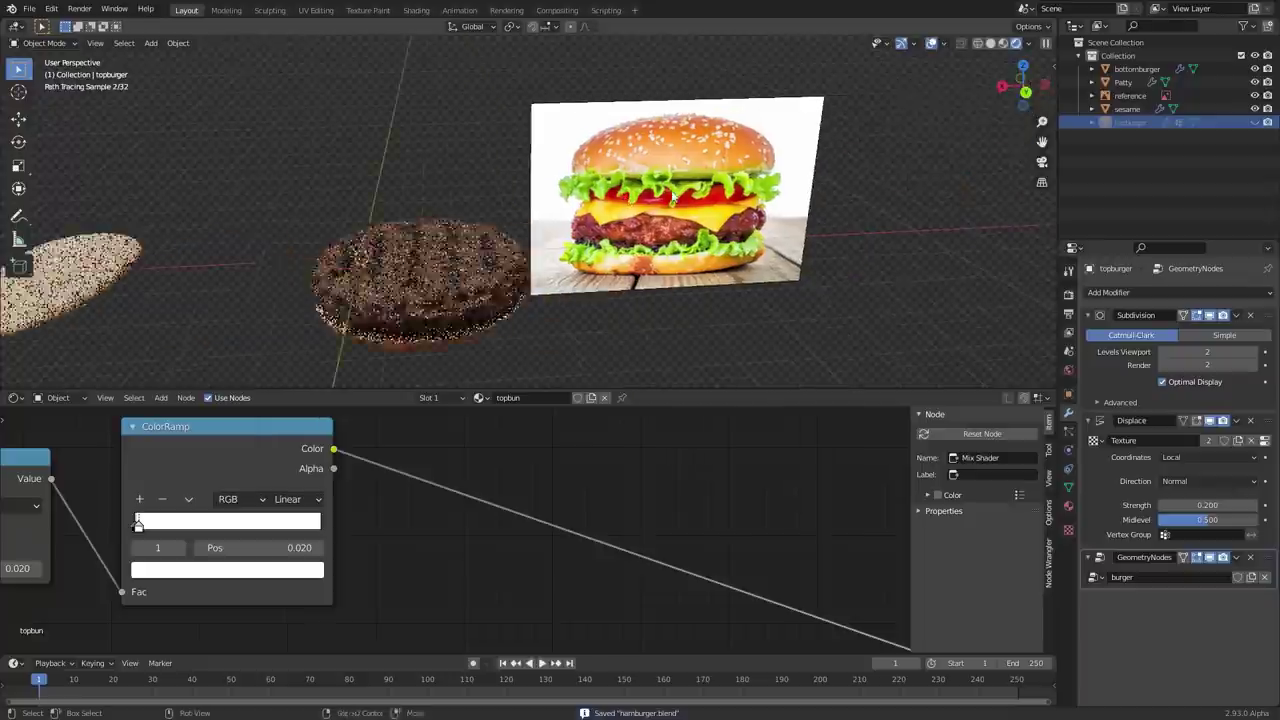
scroll(600, 200, "up", 4)
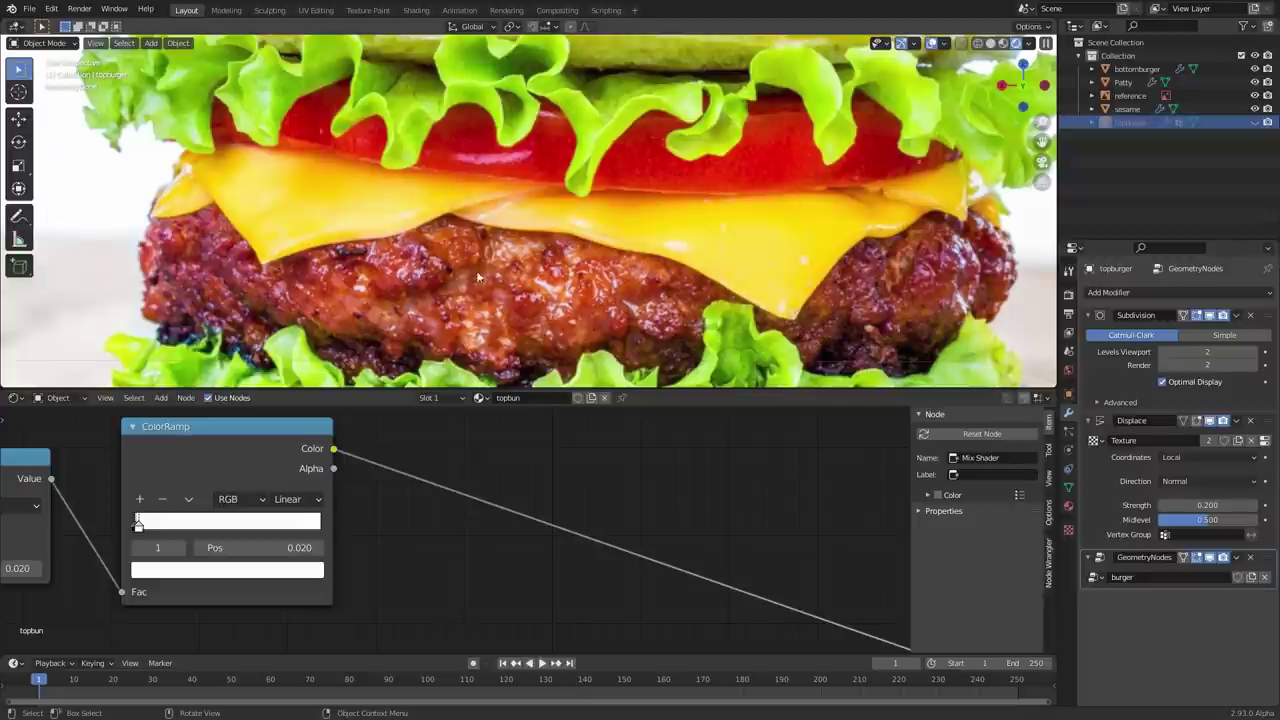
scroll(583, 240, "down", 10)
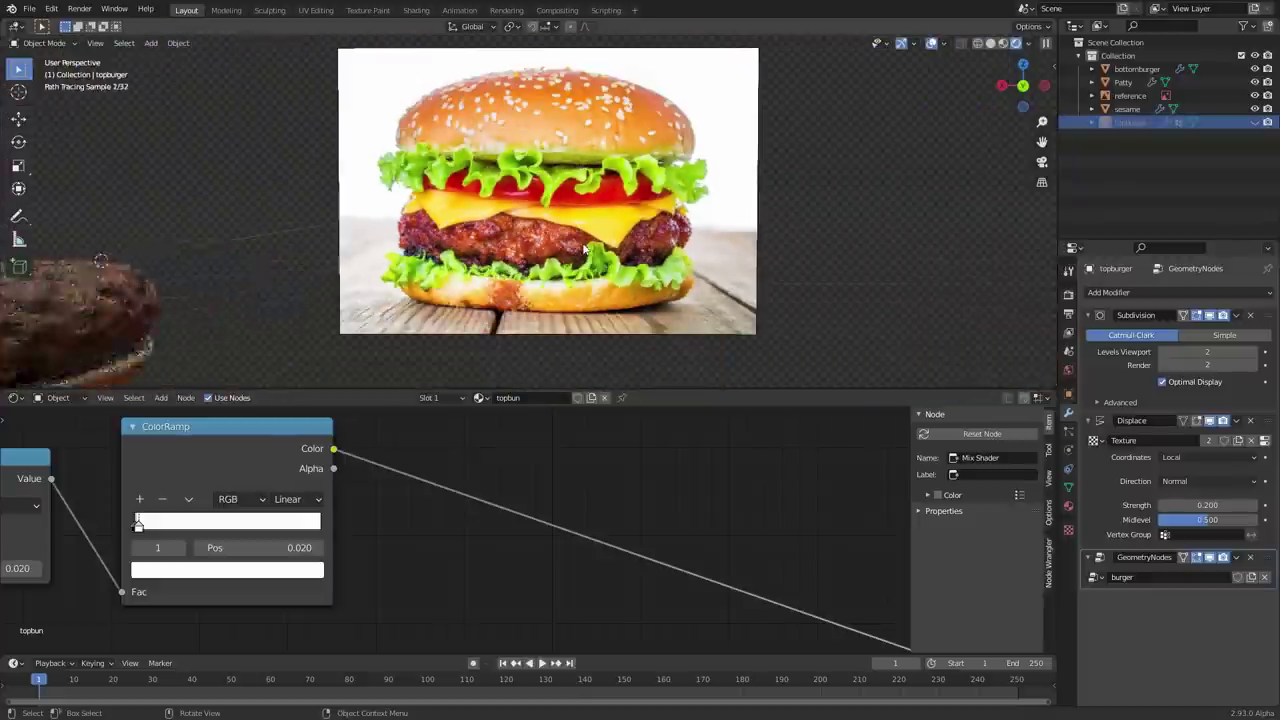
middle_click_drag(447, 261, 564, 215)
key("ctrl+s")
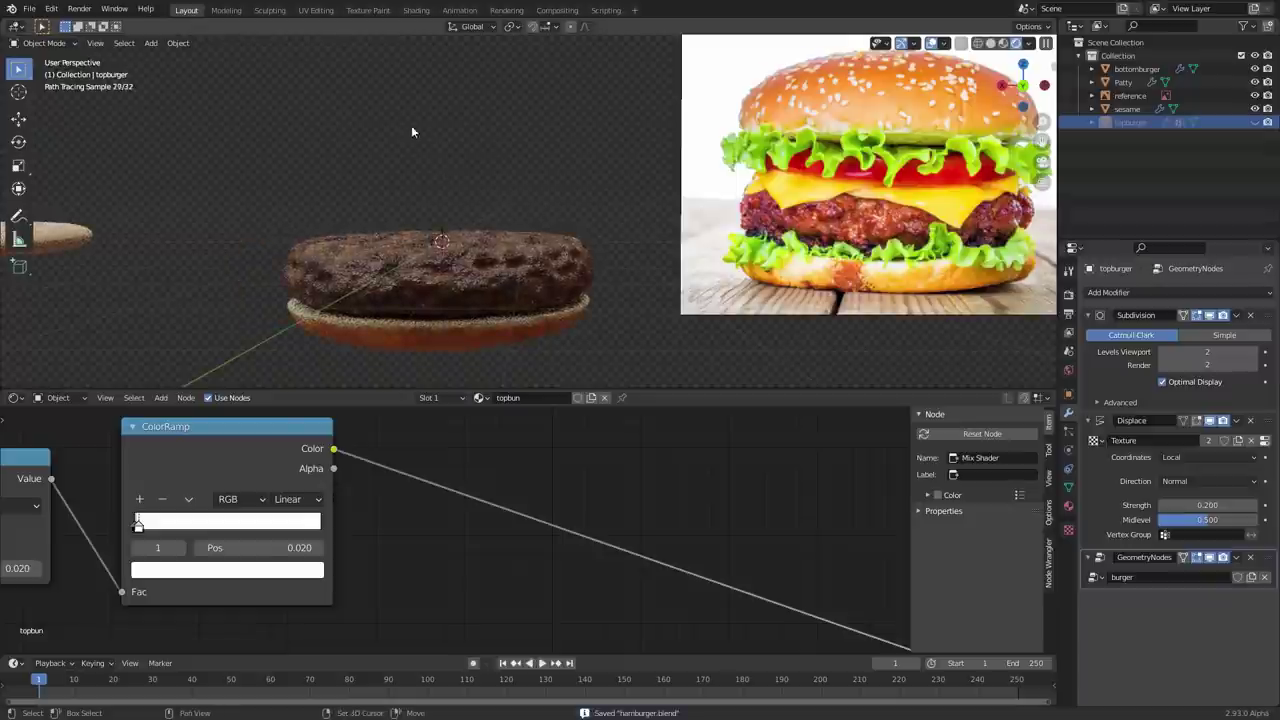
key("shift+a")
- Add a plane, enlarge it to cover the patty, and raise it above
mouse_move(411, 123)
left_click(468, 123)
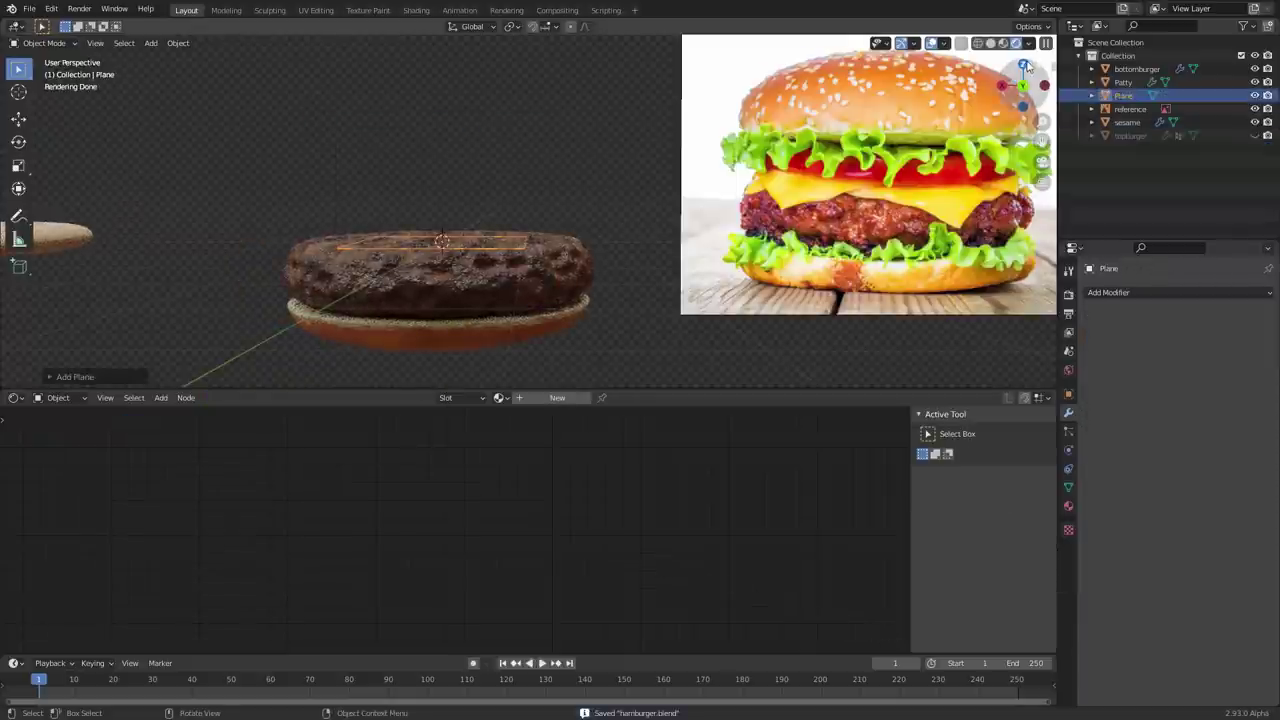
key("Tab")
key("s")
key("g")
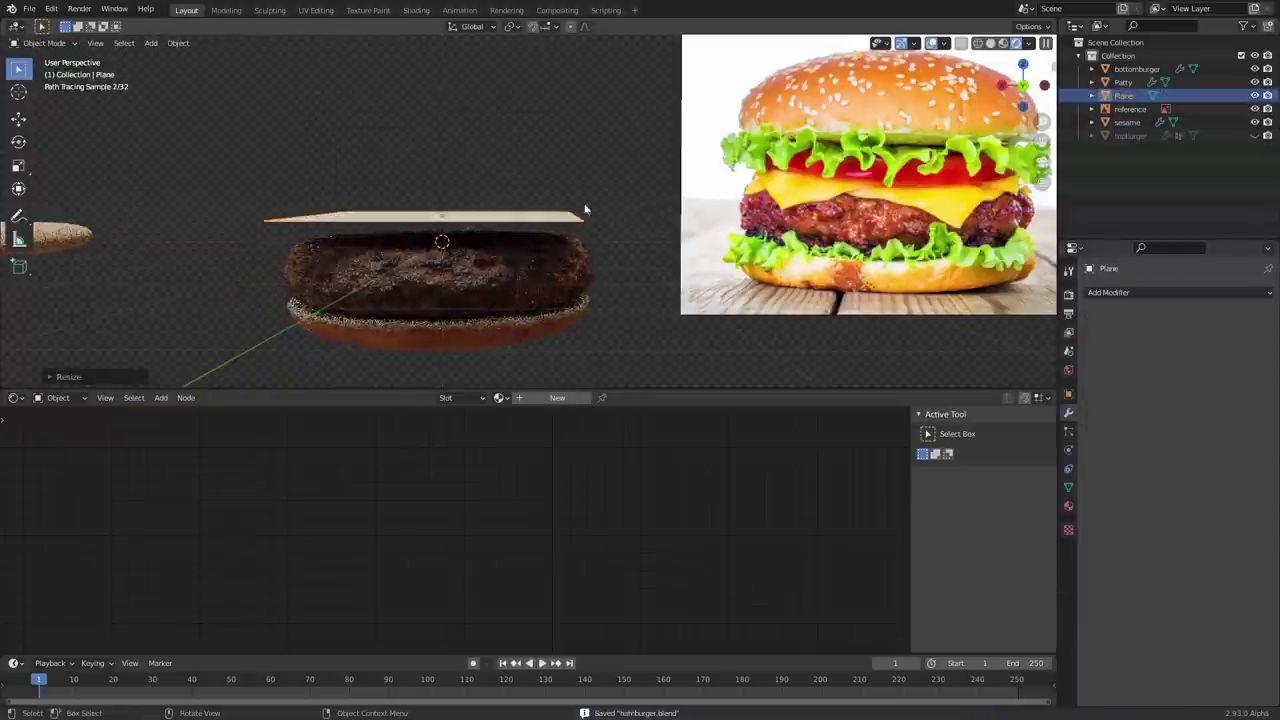
left_click(481, 206)
- Subdivide the plane twice into a grid
middle_click_drag(463, 211, 443, 236)
right_click(443, 236)
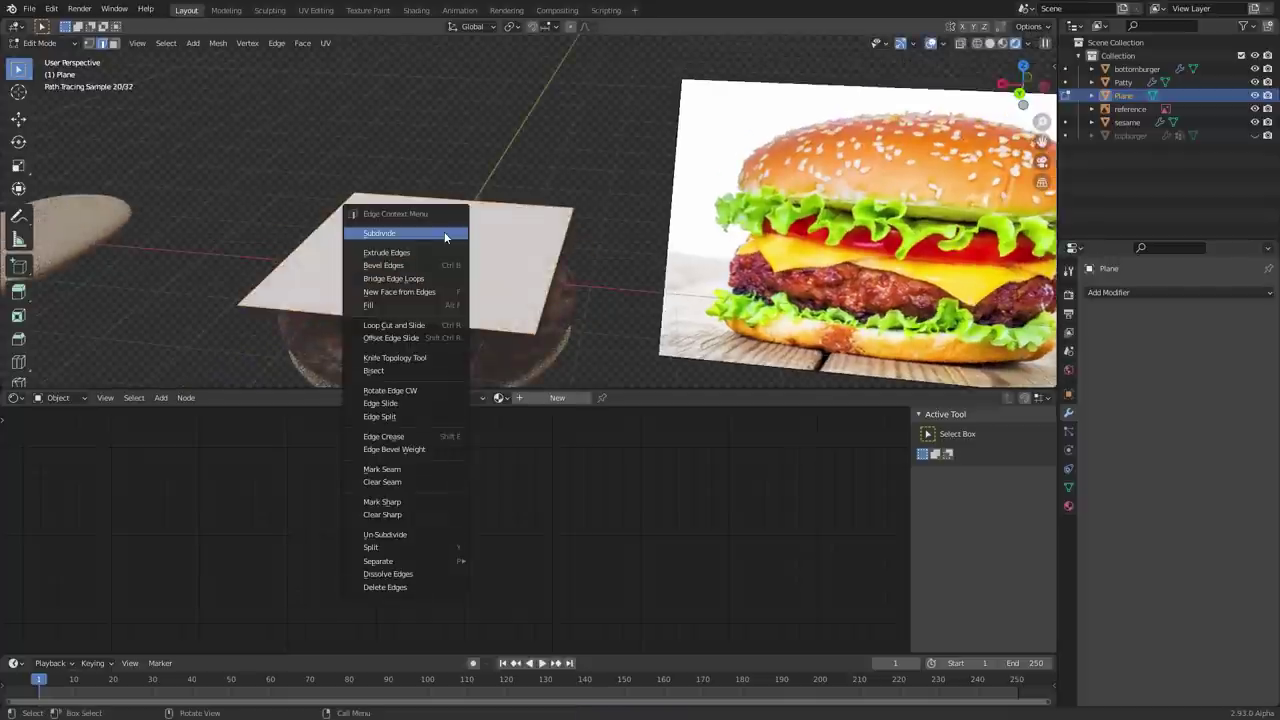
left_click(443, 234)
right_click(443, 236)
left_click(443, 234)
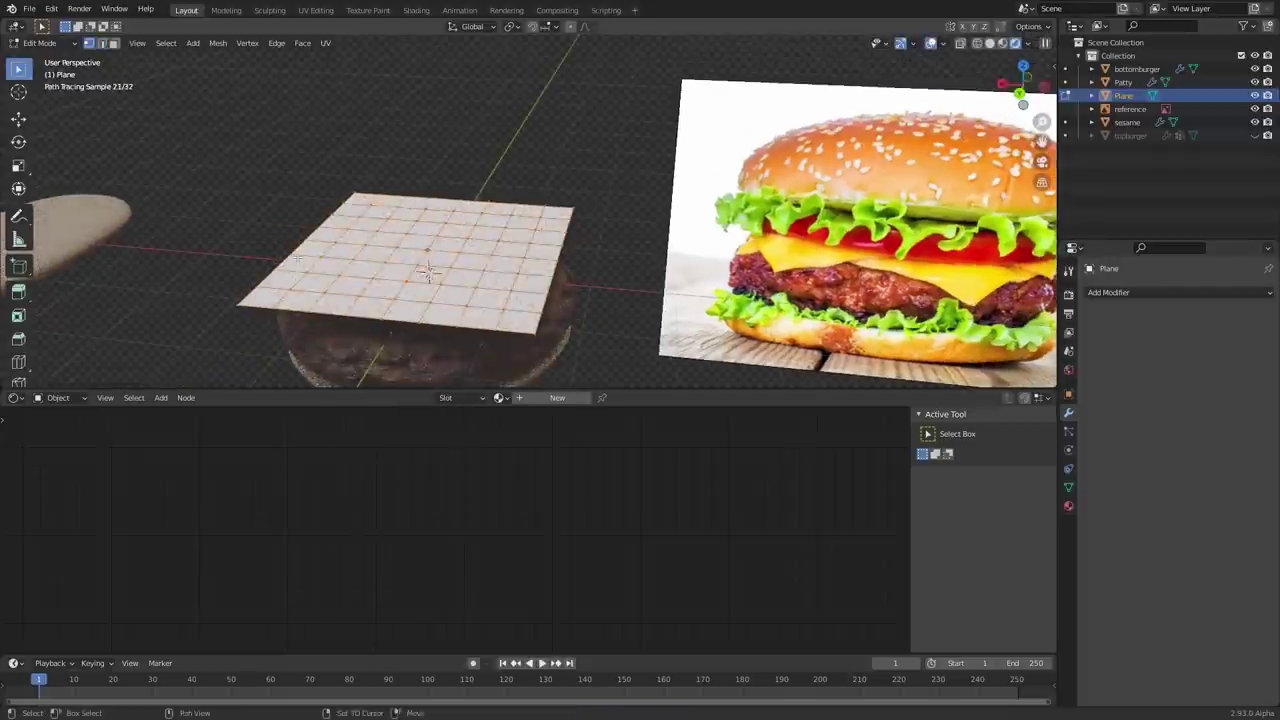
middle_click_drag(443, 234, 289, 277)
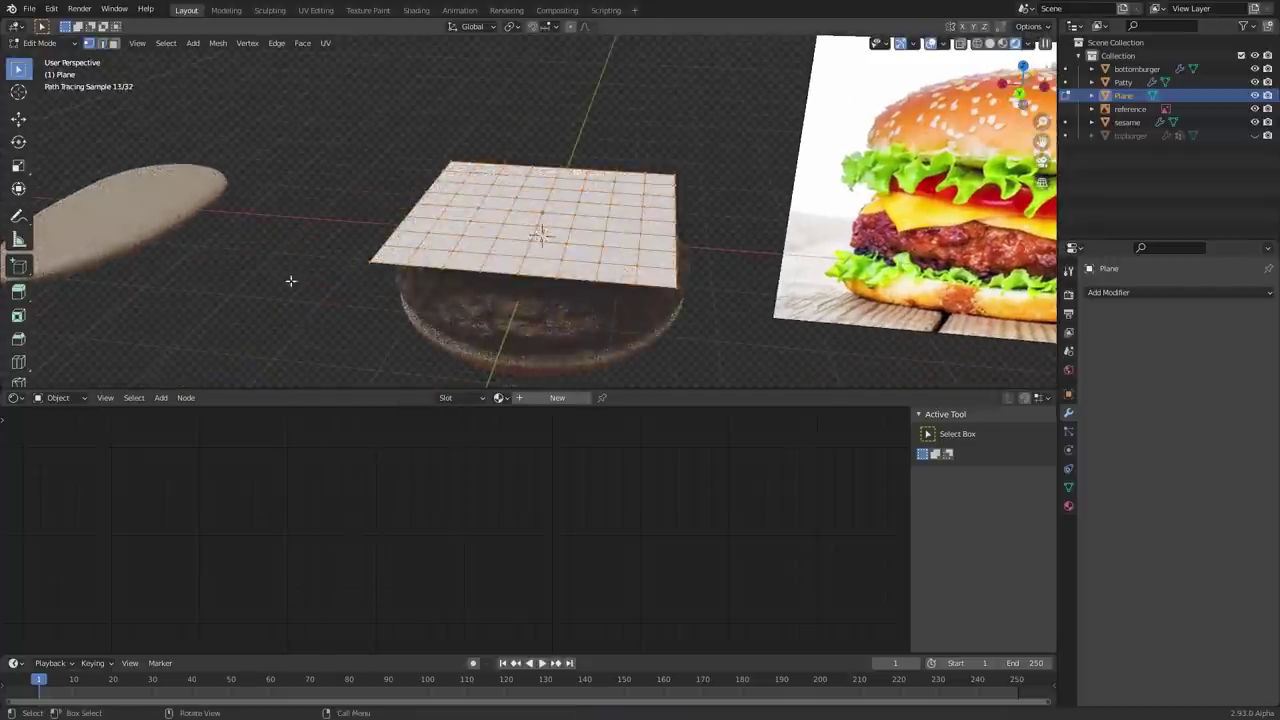
- Turn on proportional editing and try soft vertex moves, undoing the bent corner
left_click(572, 31)
middle_click_drag(520, 120, 451, 157)
key("g")
left_click(445, 222)
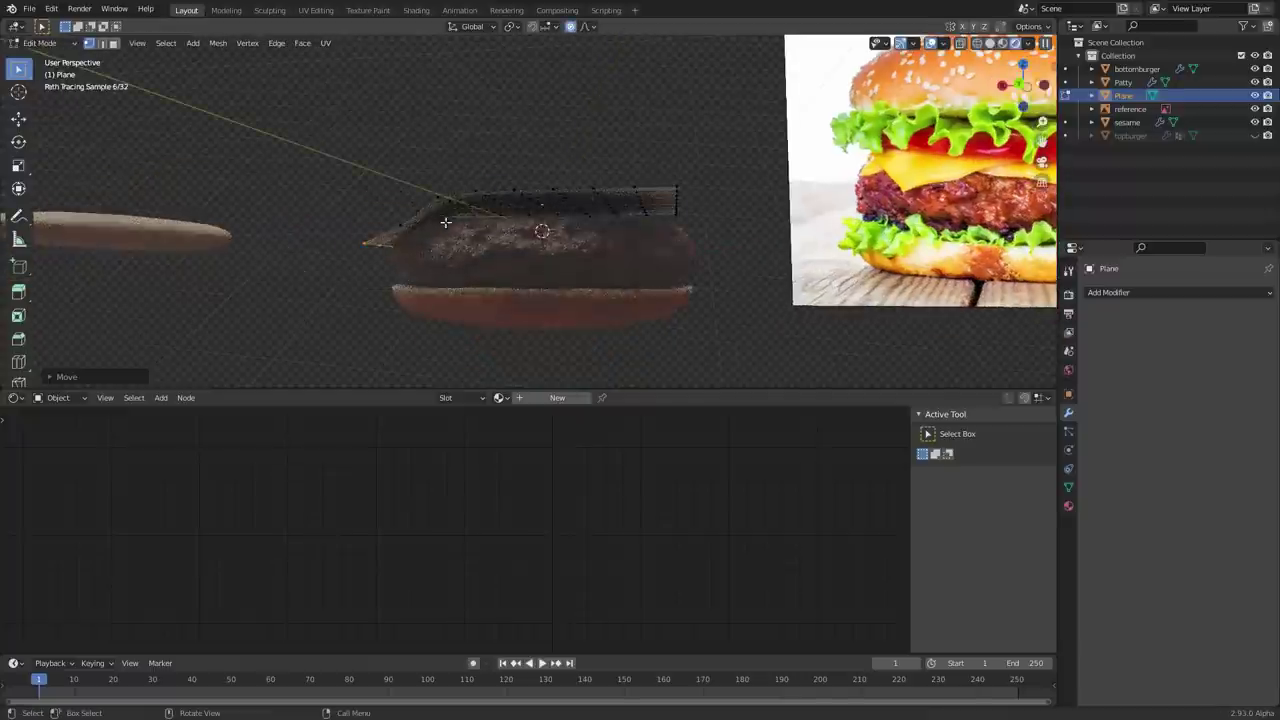
key("g")
left_click(720, 214)
mouse_move(720, 214)
middle_mouse_down()
mouse_move(659, 211)
mouse_move(620, 249)
mouse_move(686, 223)
mouse_move(955, 229)
mouse_move(817, 157)
middle_mouse_up()
key("ctrl+z")
- Subdivide the plane once more, return to Object Mode, and save hamburger.blend
middle_click_drag(535, 201, 432, 164)
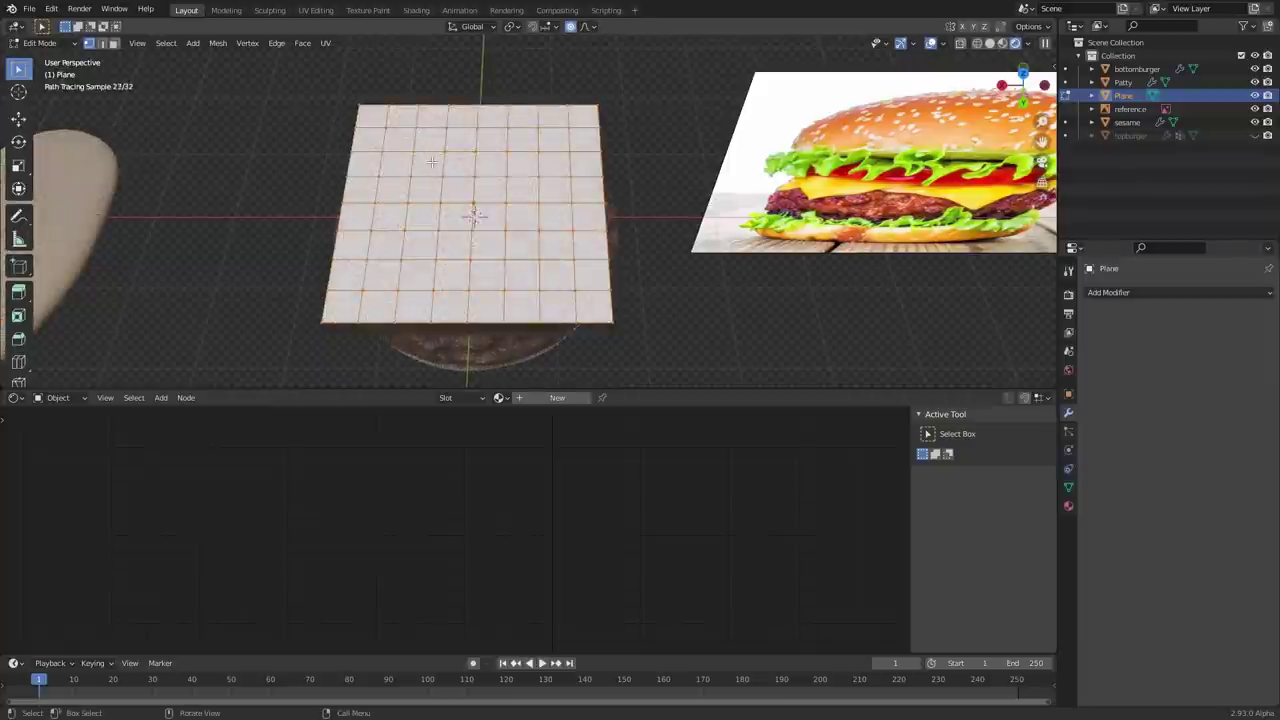
right_click(432, 164)
left_click(432, 163)
key("Tab")
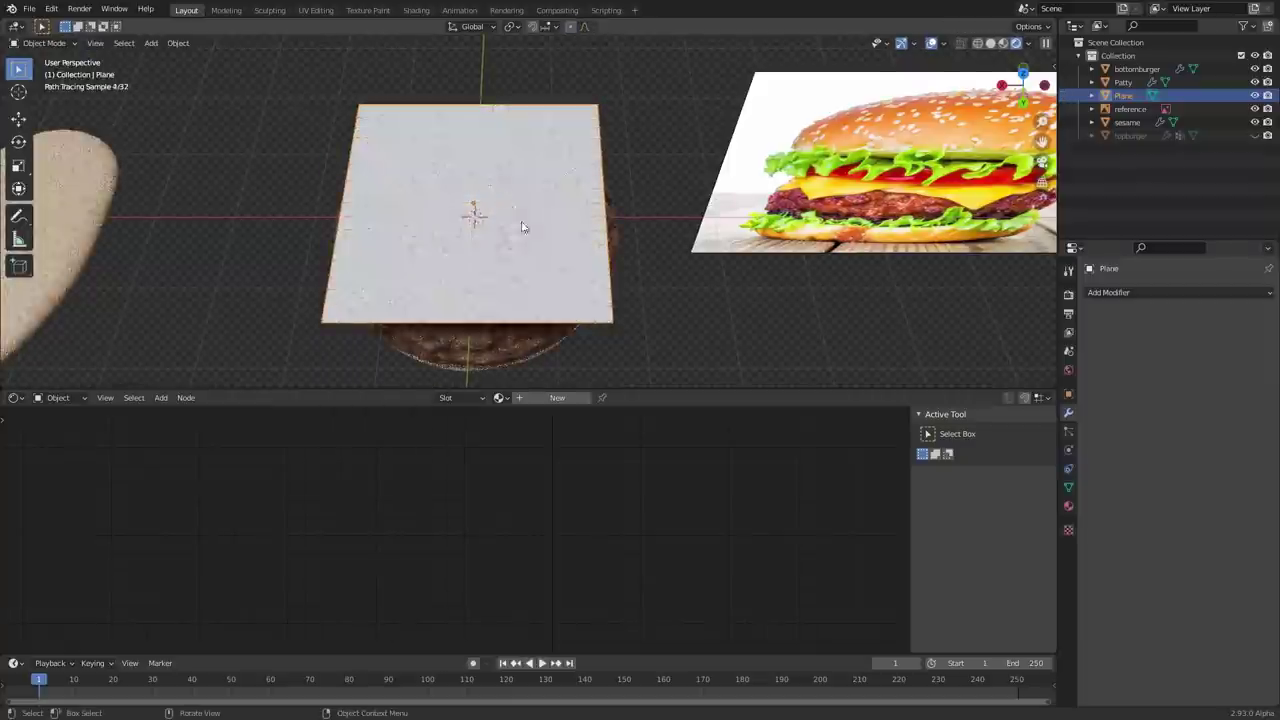
middle_click_drag(484, 149, 520, 137)
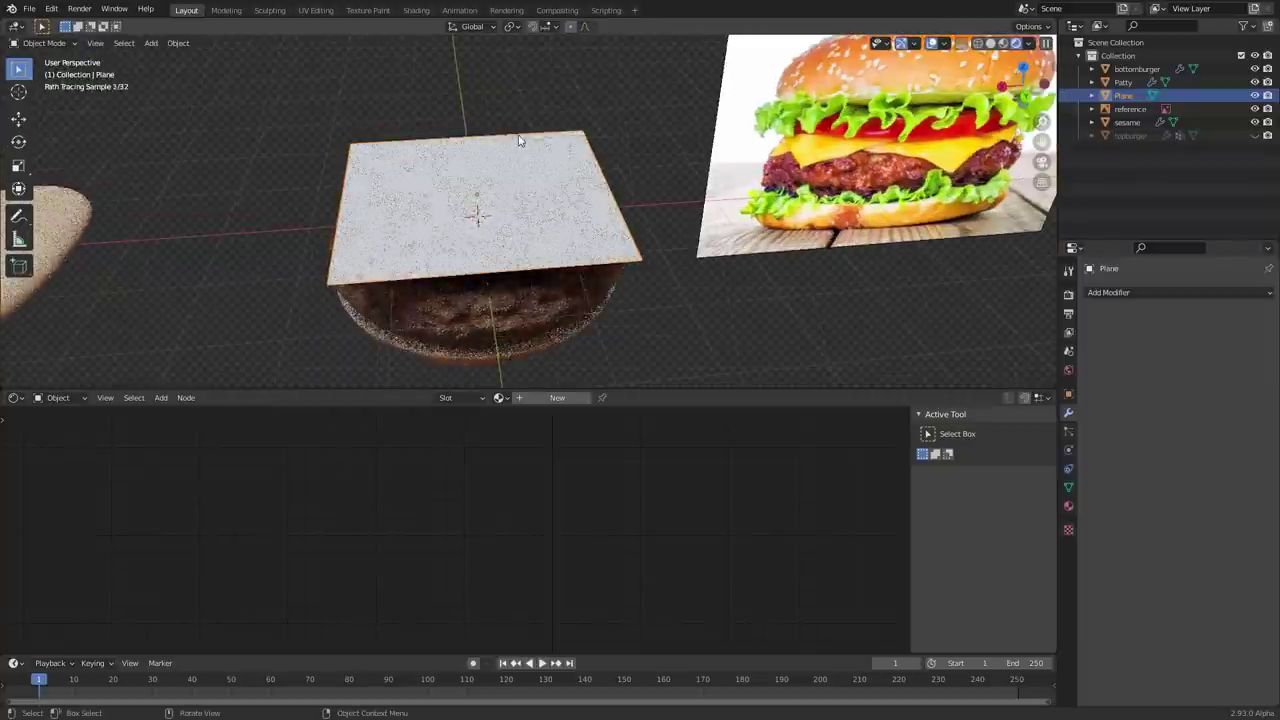
key("ctrl+s")
left_click(616, 165)
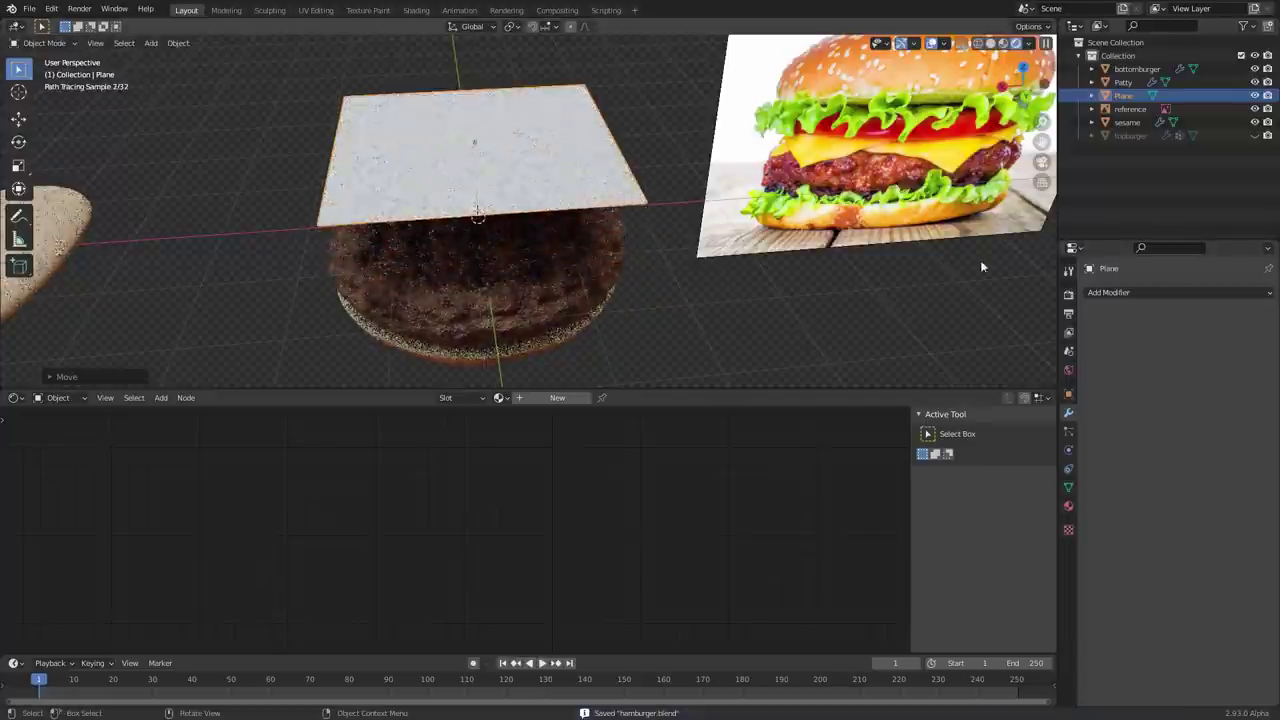
left_click(1160, 292)
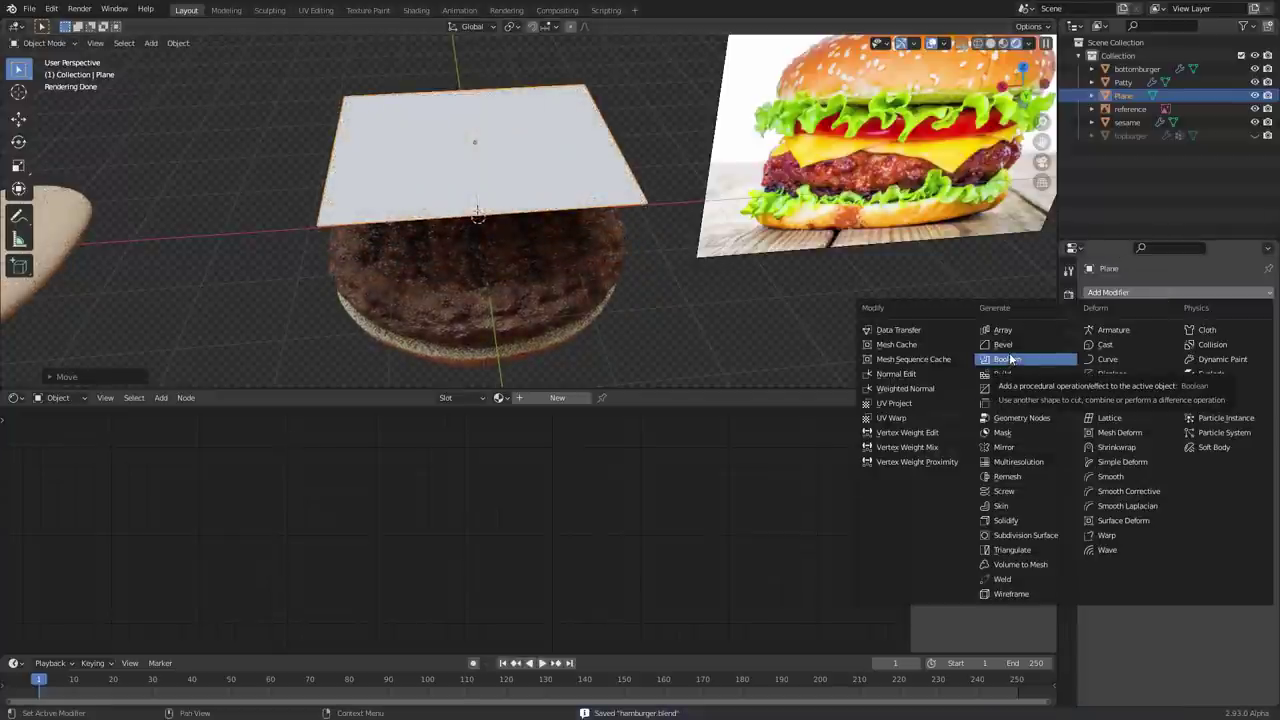
- Give the Plane a Cloth physics simulation
key("Escape")
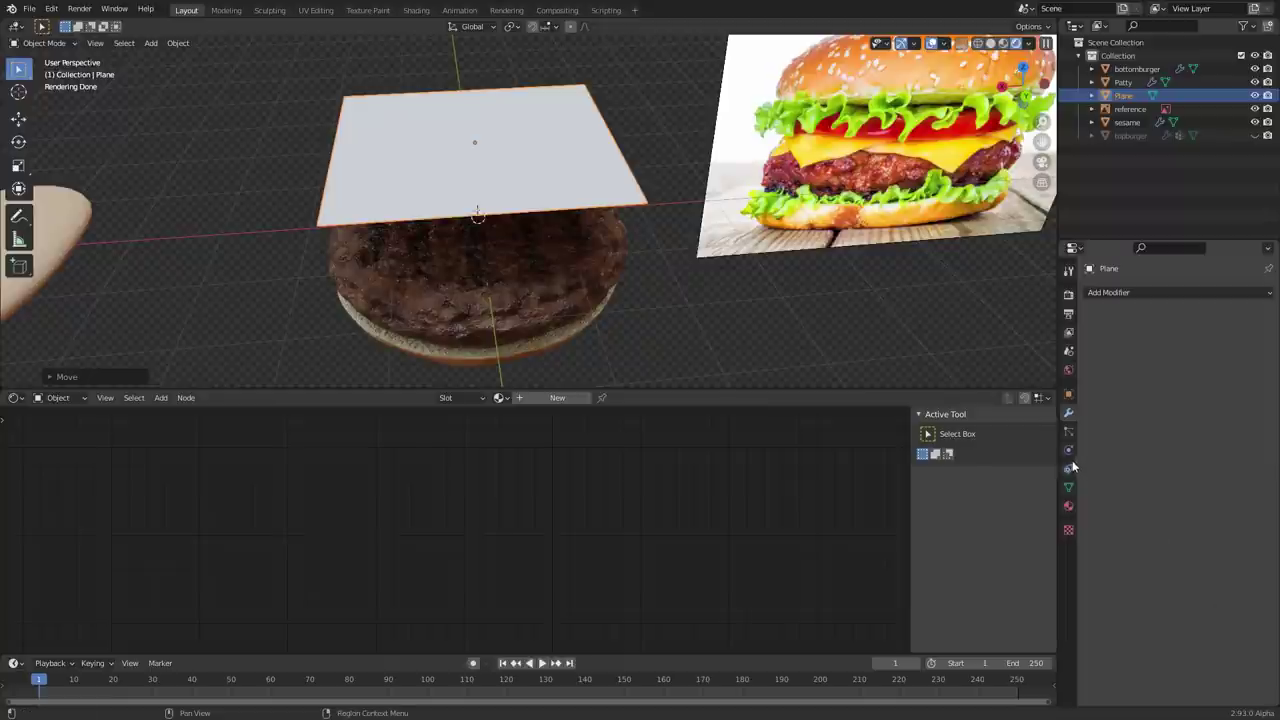
left_click(1069, 467)
left_click(1121, 338)
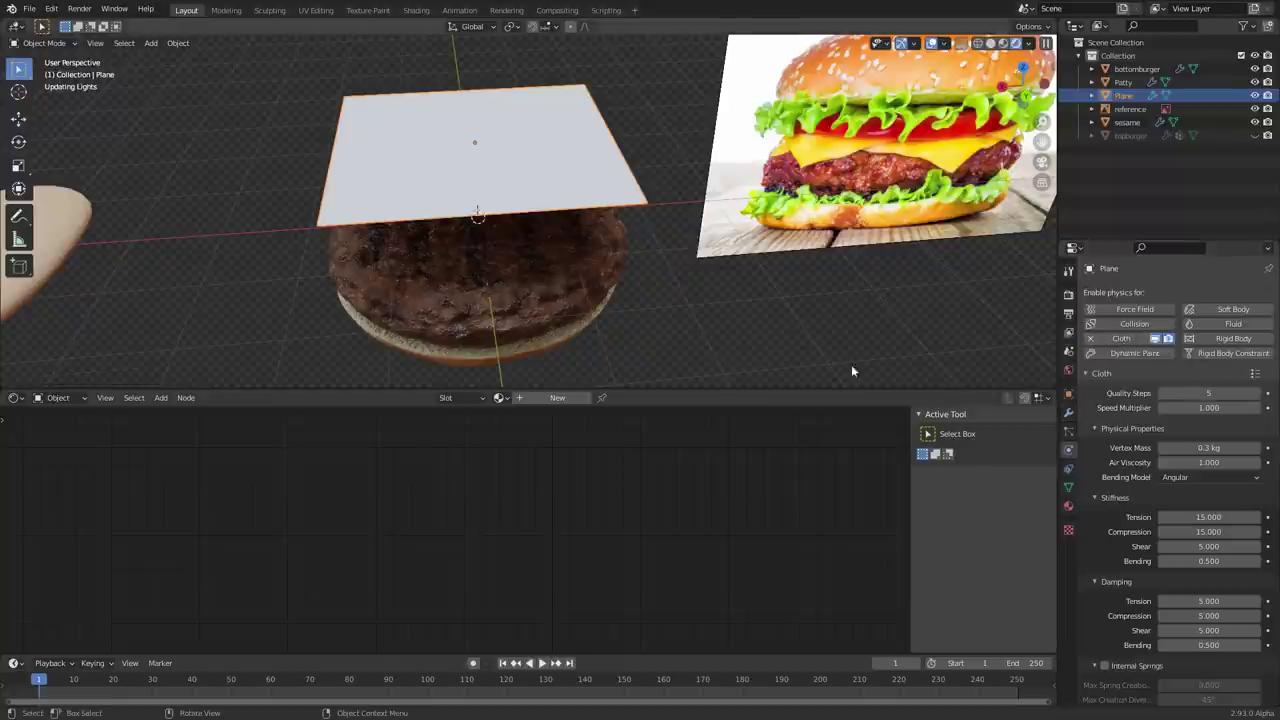
- Make the patty a Collision object and play the animation so the cloth drops onto it
left_click(544, 299)
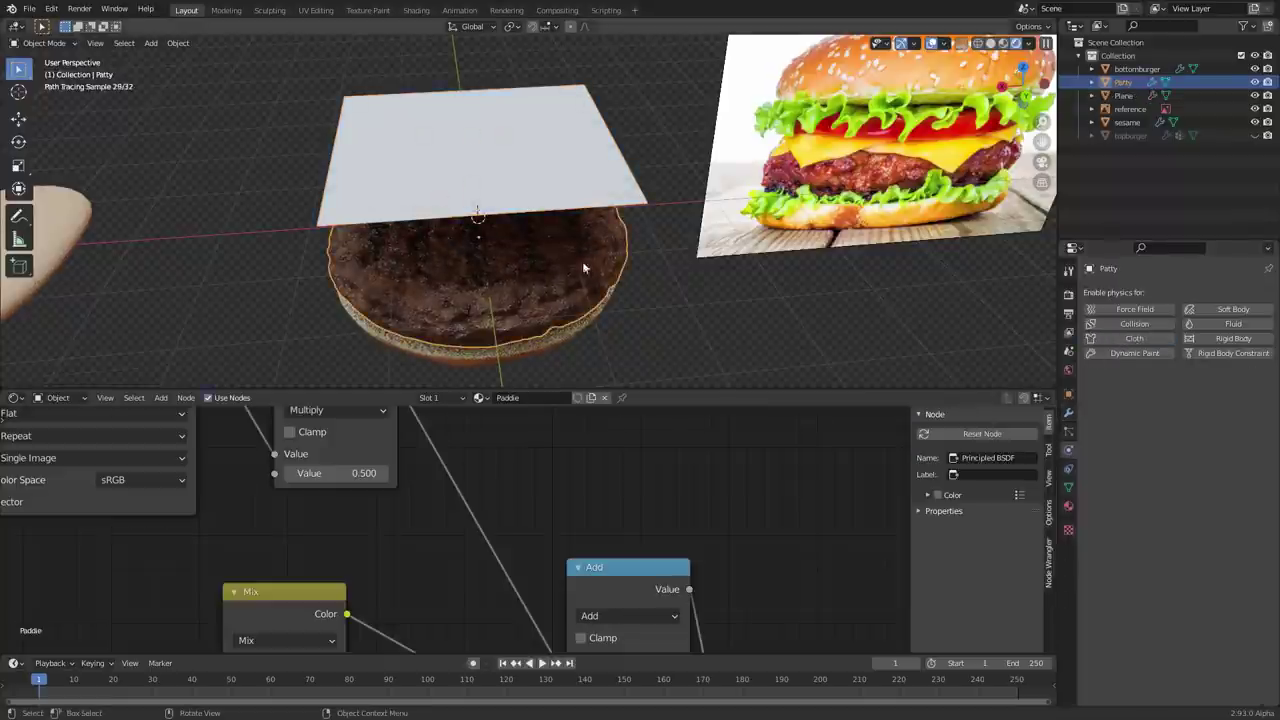
left_click(990, 43)
middle_click_drag(520, 190, 612, 231)
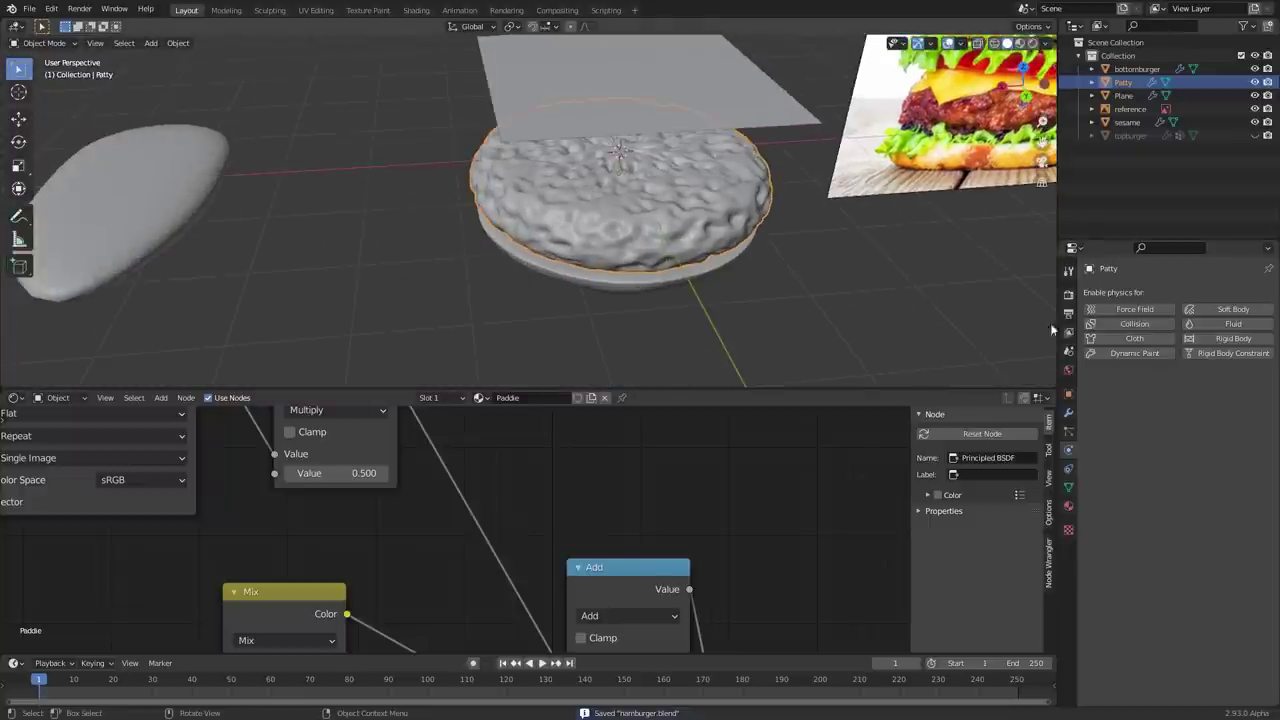
left_click(1141, 326)
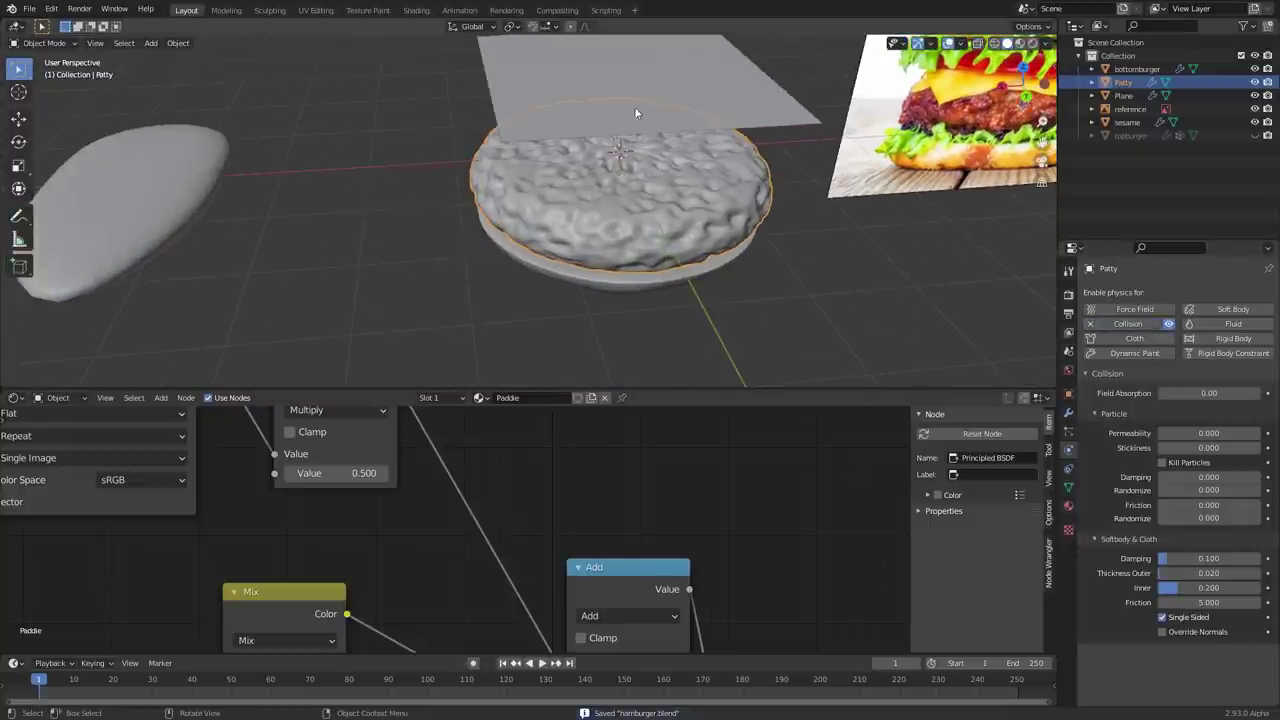
key("space")
key("space")
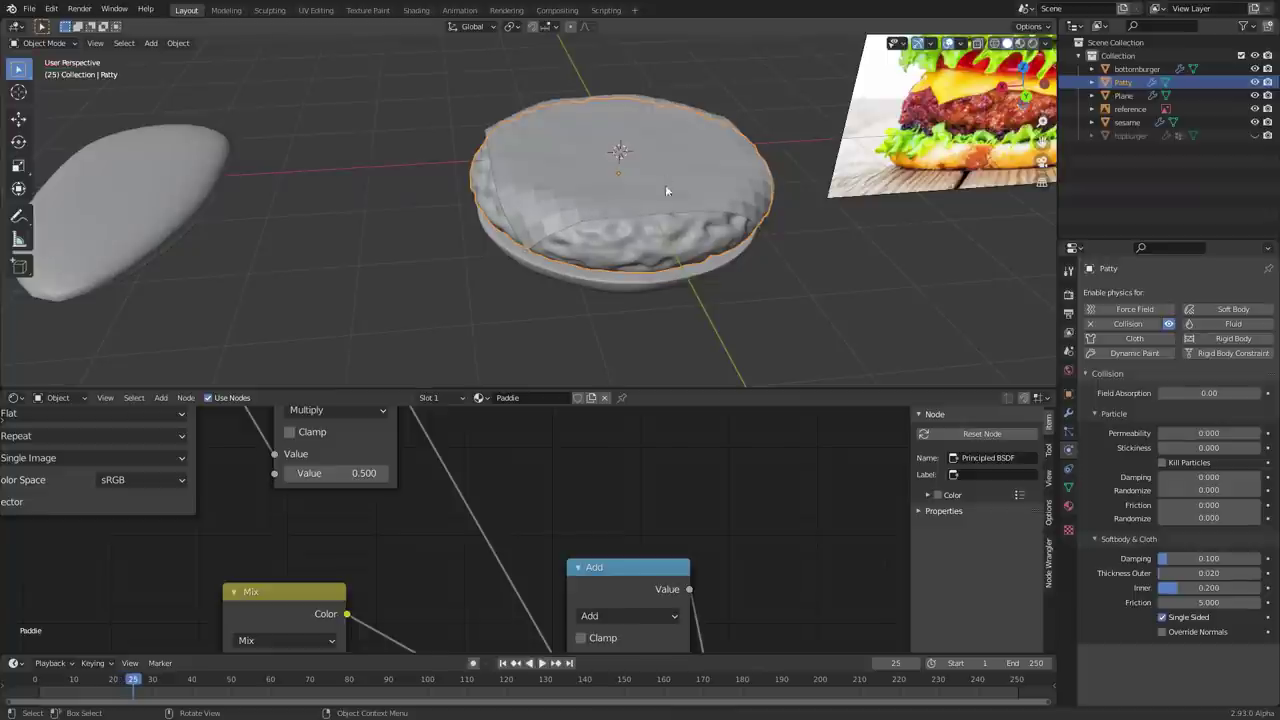
middle_click_drag(665, 188, 768, 236)
middle_click_drag(734, 180, 865, 199)
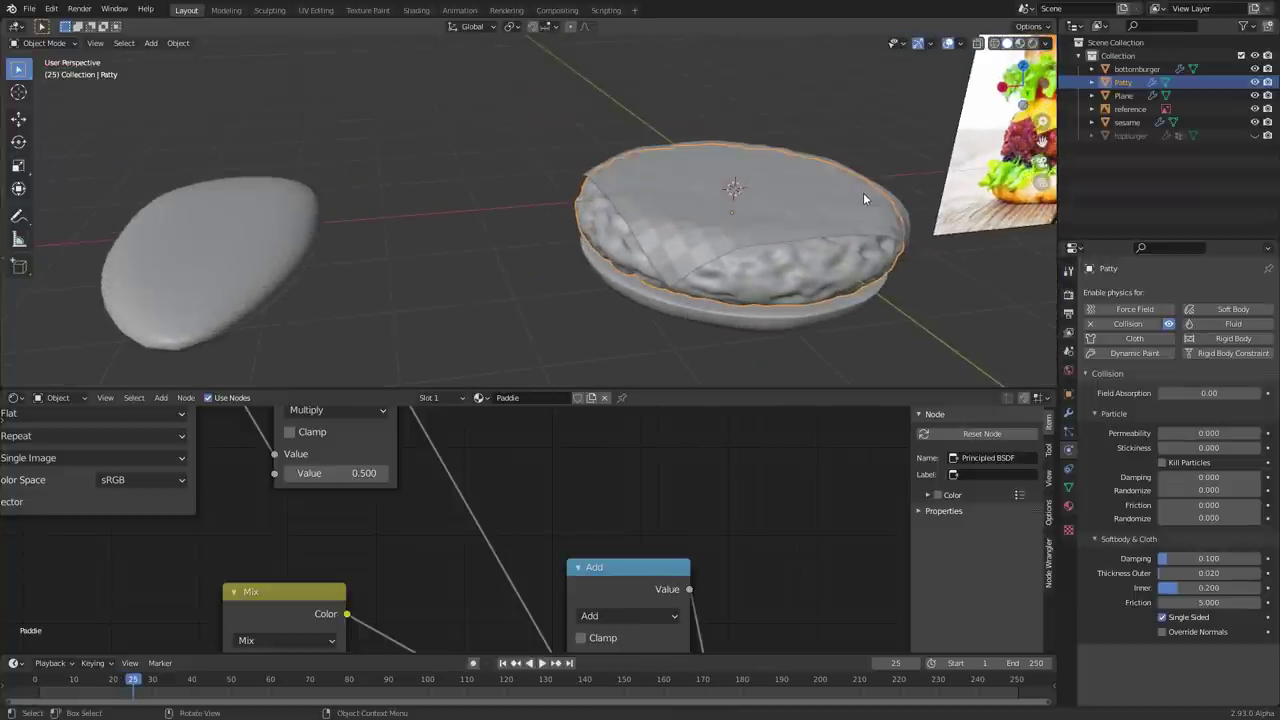
- Check the patty's modifier stack and select the draped cloth plane
left_click(1068, 412)
scroll(760, 243, "up", 3)
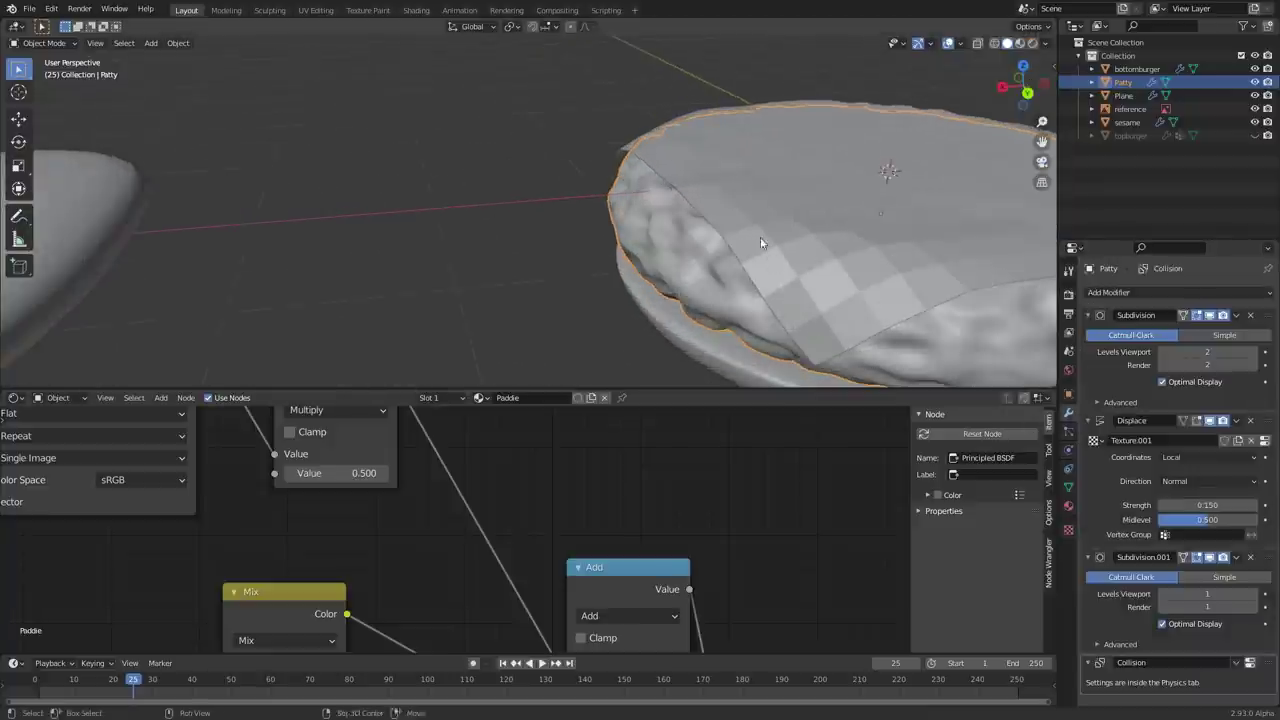
middle_click_drag(760, 242, 660, 240)
left_click(557, 180)
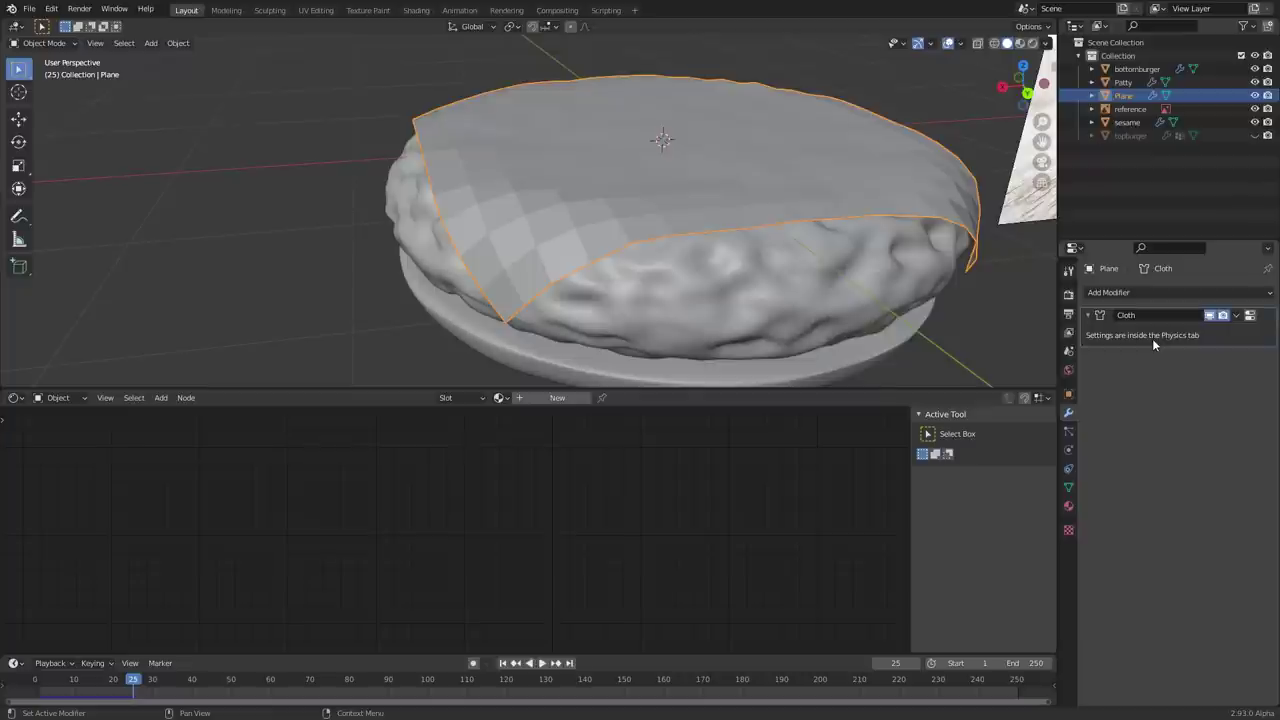
- Add a Solidify modifier of -0.047 m thickness to the cheese slice and replay the drop
left_click(1130, 292)
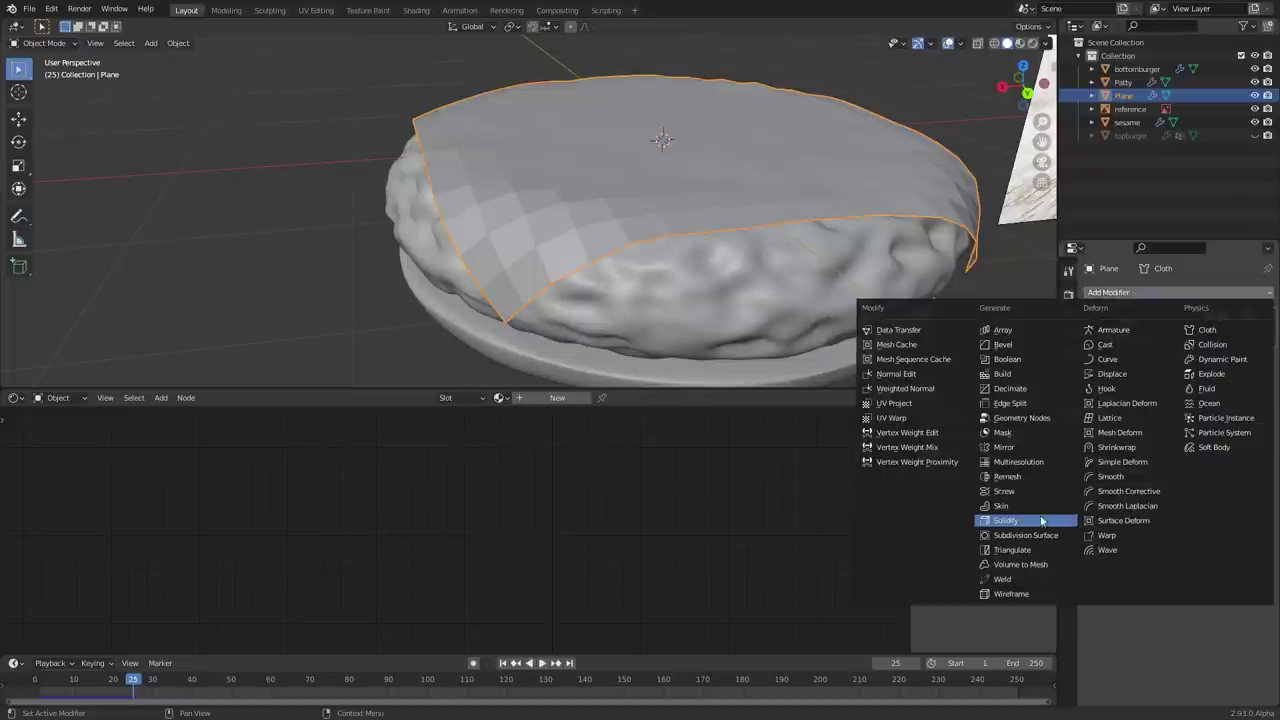
left_click(1008, 520)
middle_click_drag(580, 200, 1002, 379)
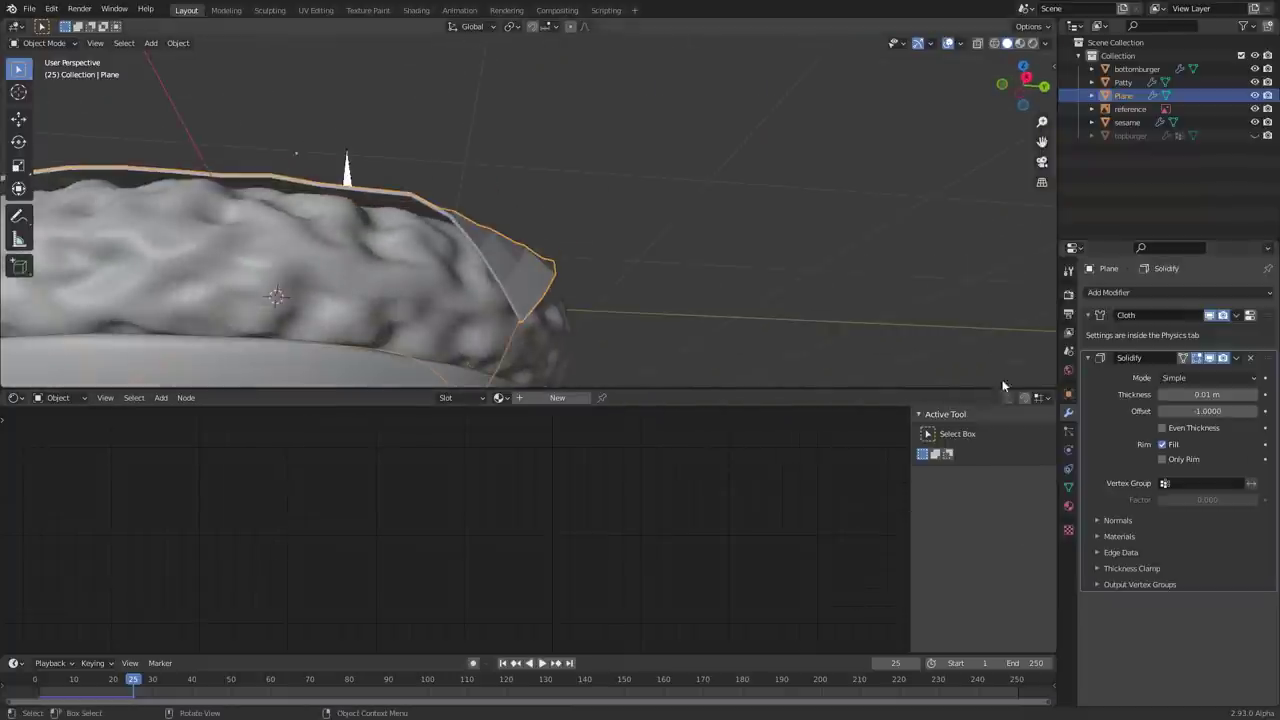
left_click_drag(1208, 394, 1155, 394)
middle_click_drag(580, 210, 482, 227)
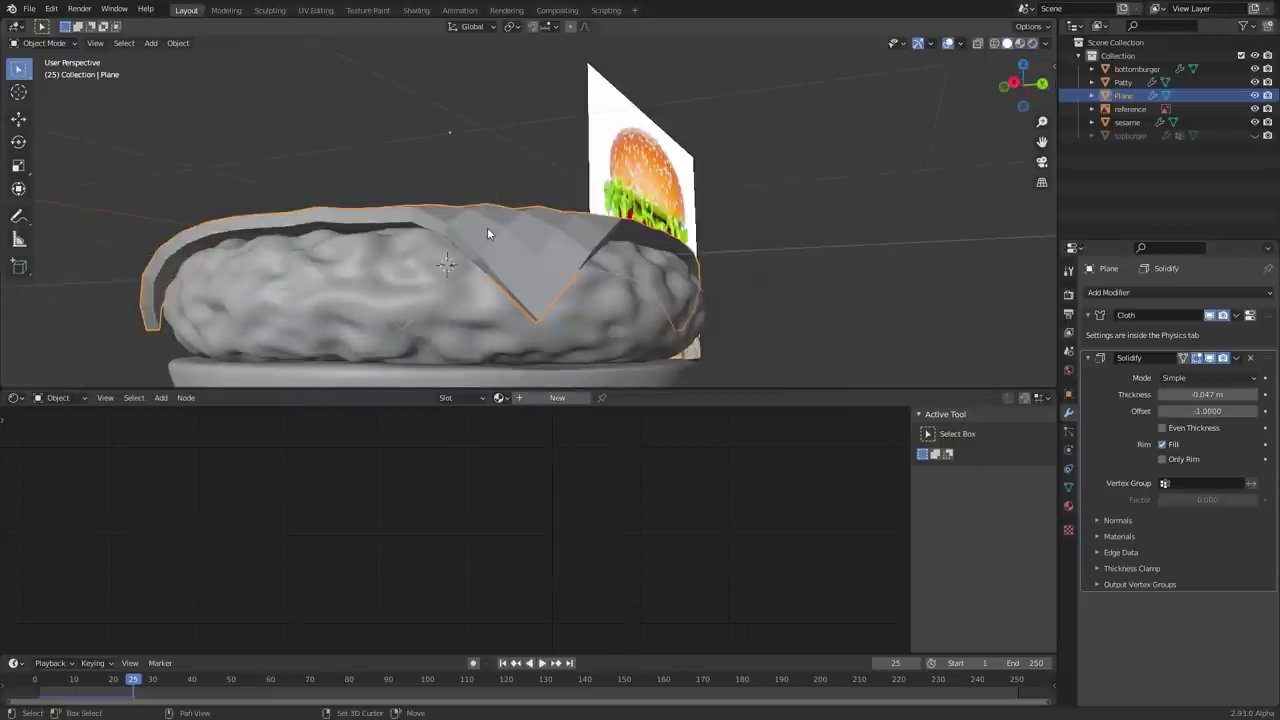
key("shift+Left")
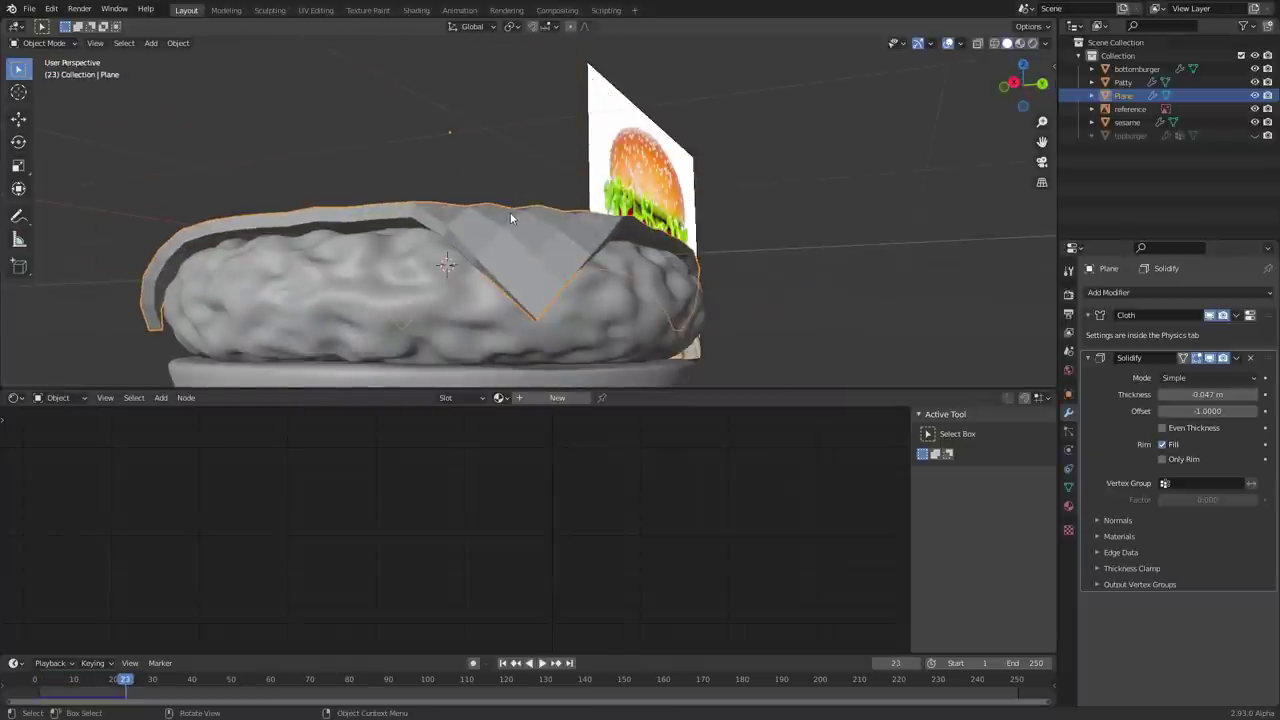
middle_click_drag(520, 215, 517, 178)
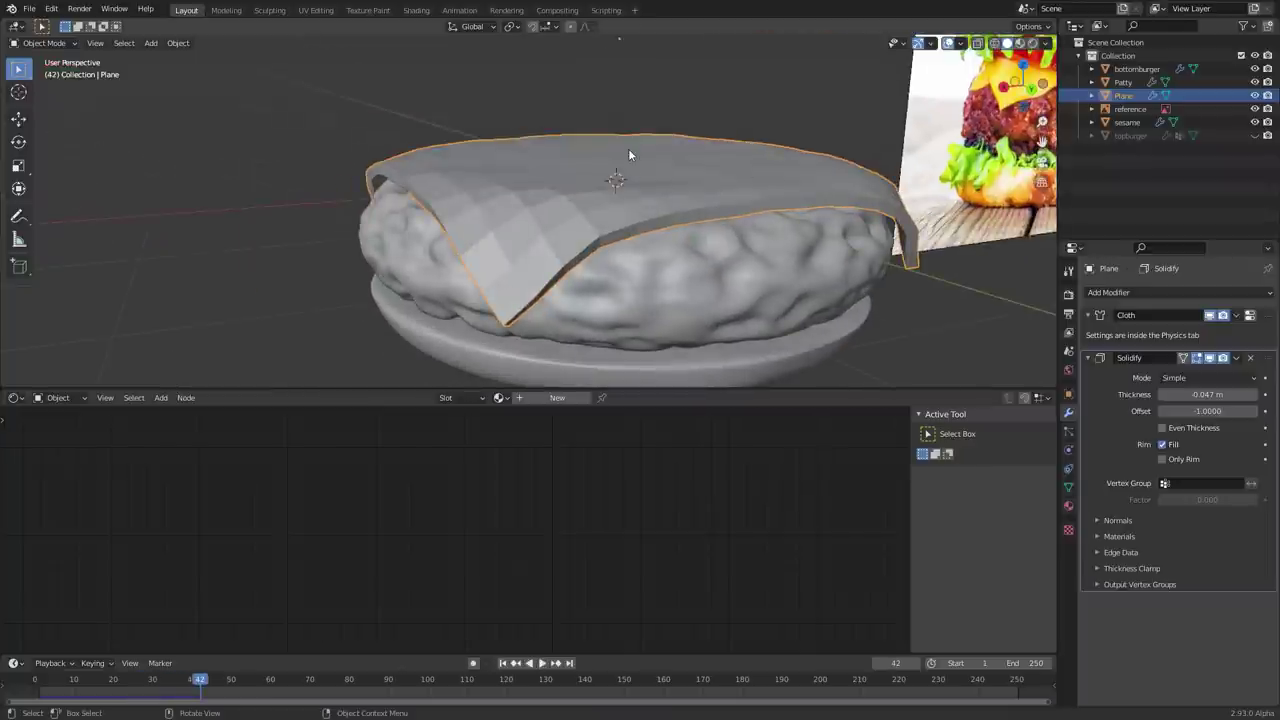
- Add Subdivision Surface to the slice and reset the simulation to the flat plane above the patty
left_click(1118, 291)
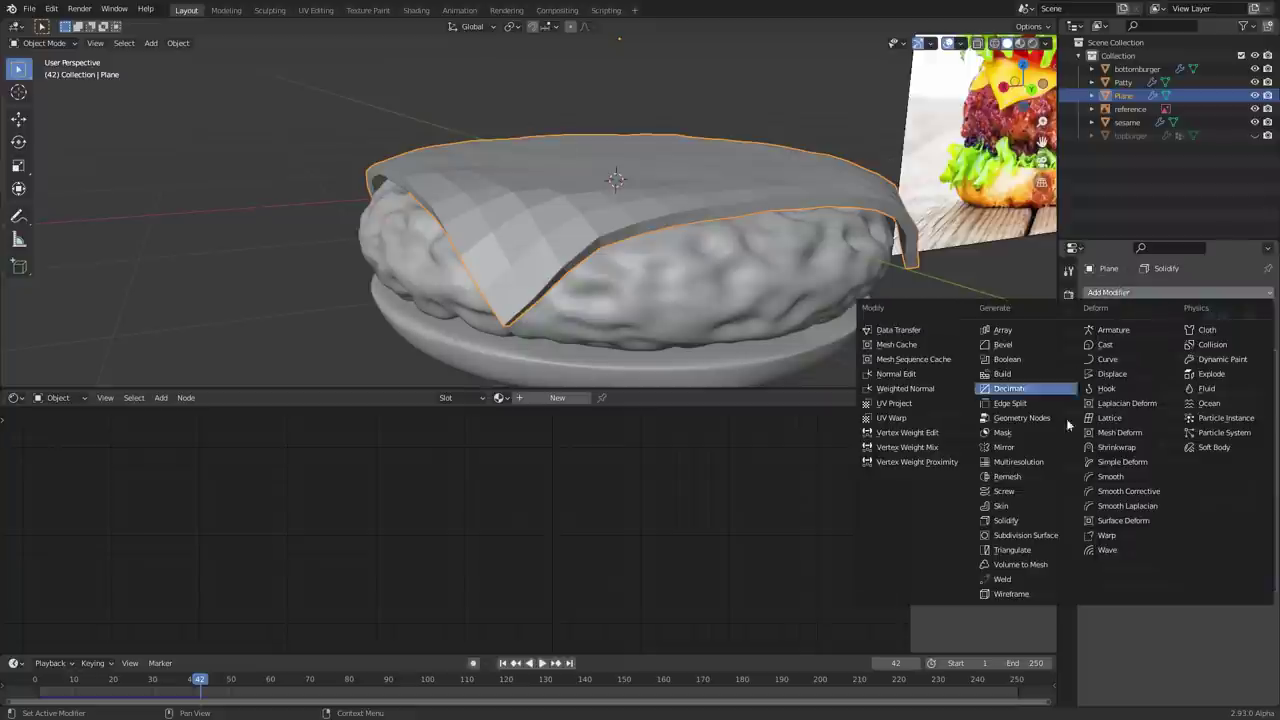
left_click(1046, 535)
scroll(706, 183, "down", 4)
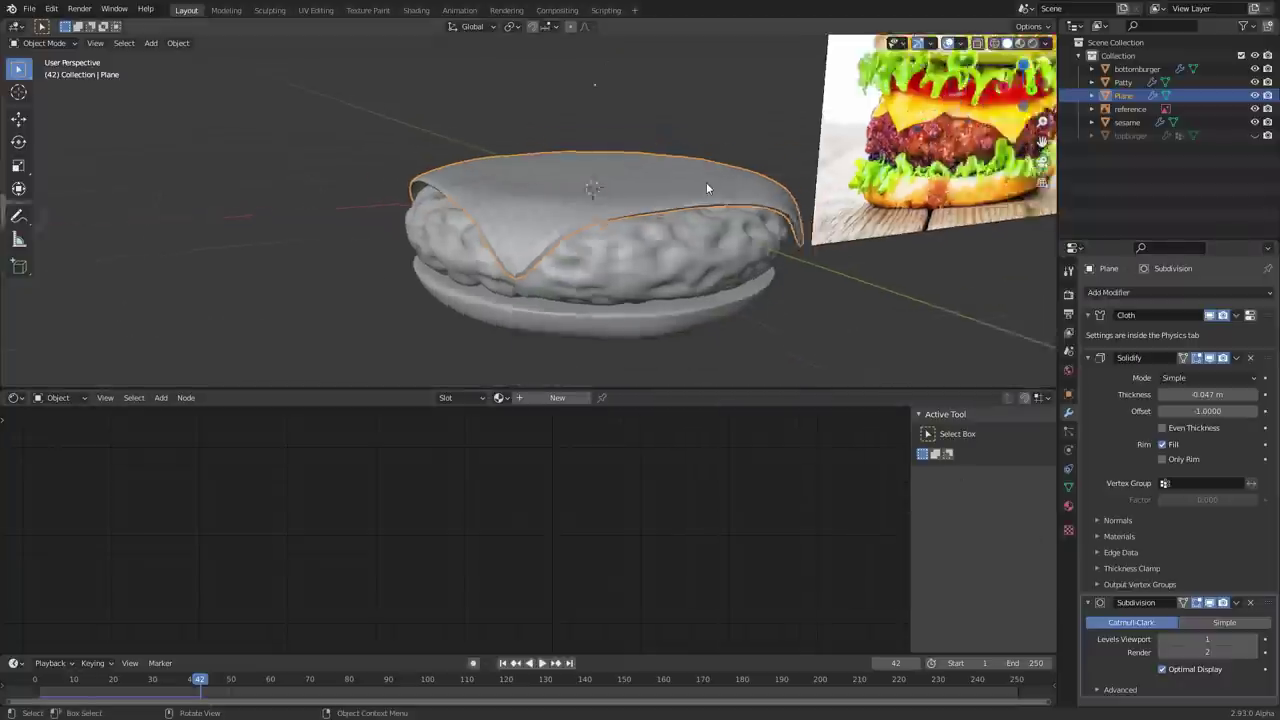
key("shift+Left")
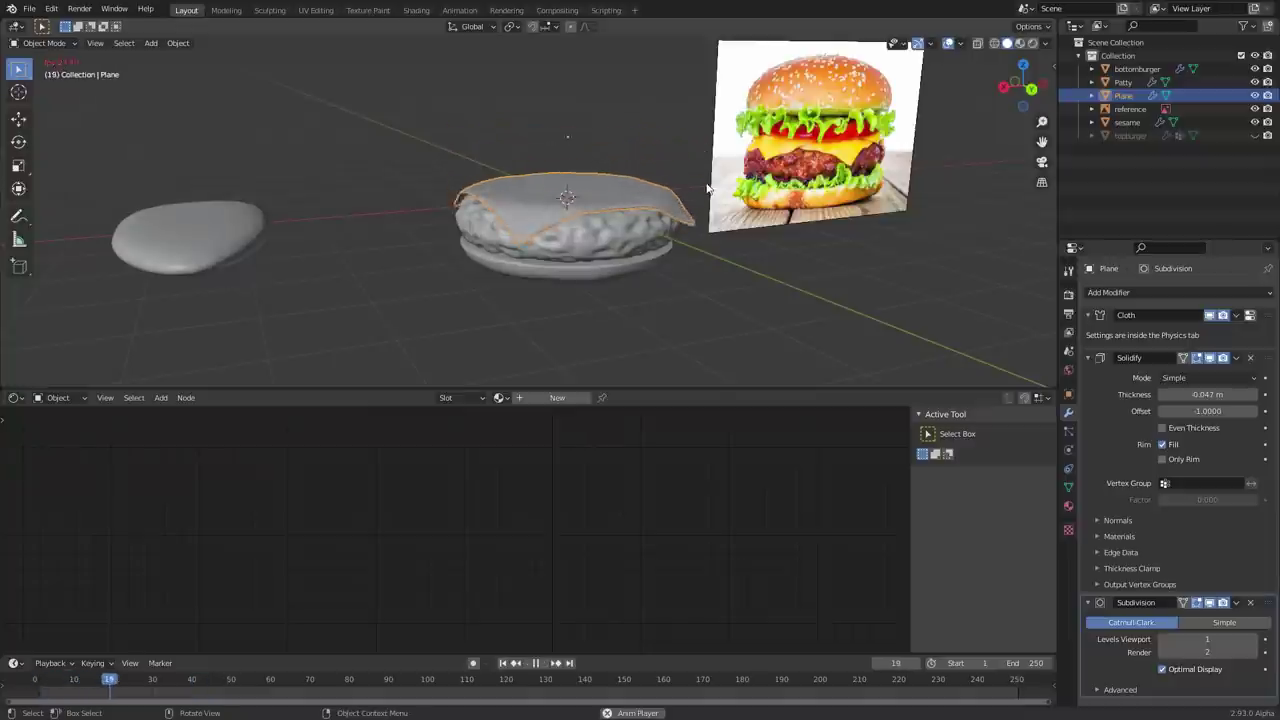
key("shift+Left")
left_click_drag(675, 126, 606, 137)
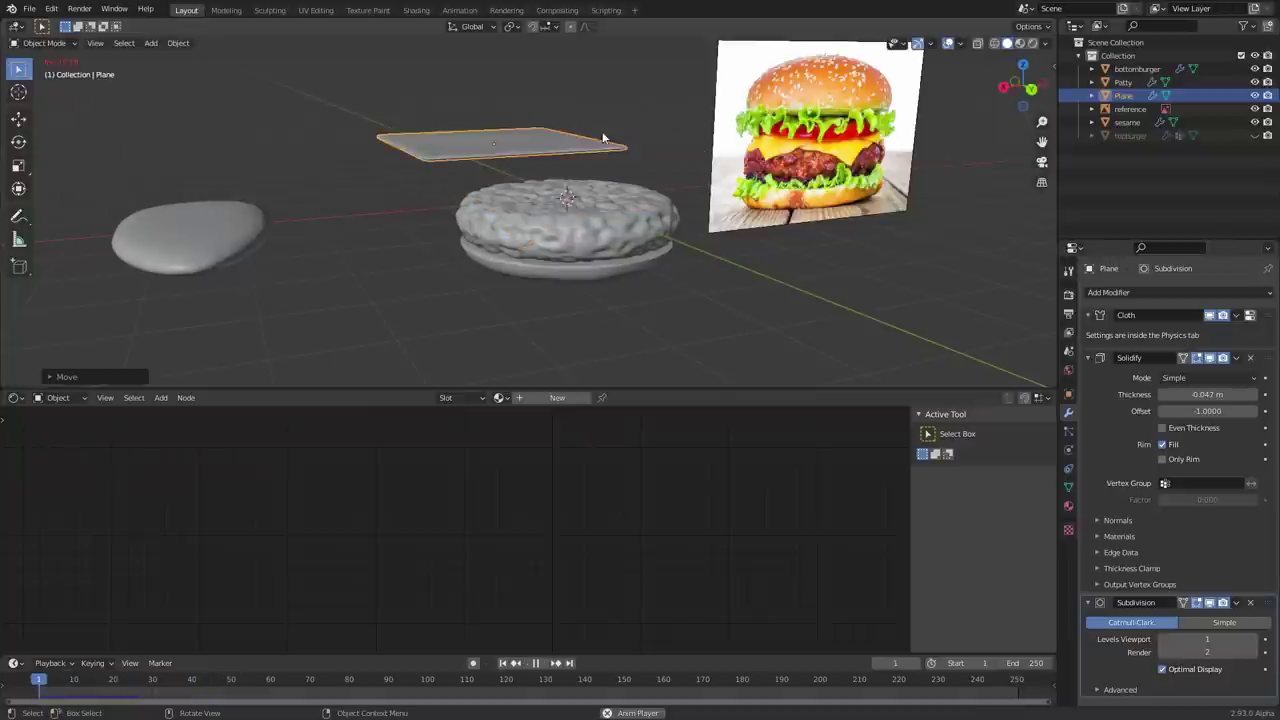
- Replay the cloth drop and inspect the draped slice alongside its cloth settings
key("shift+Left")
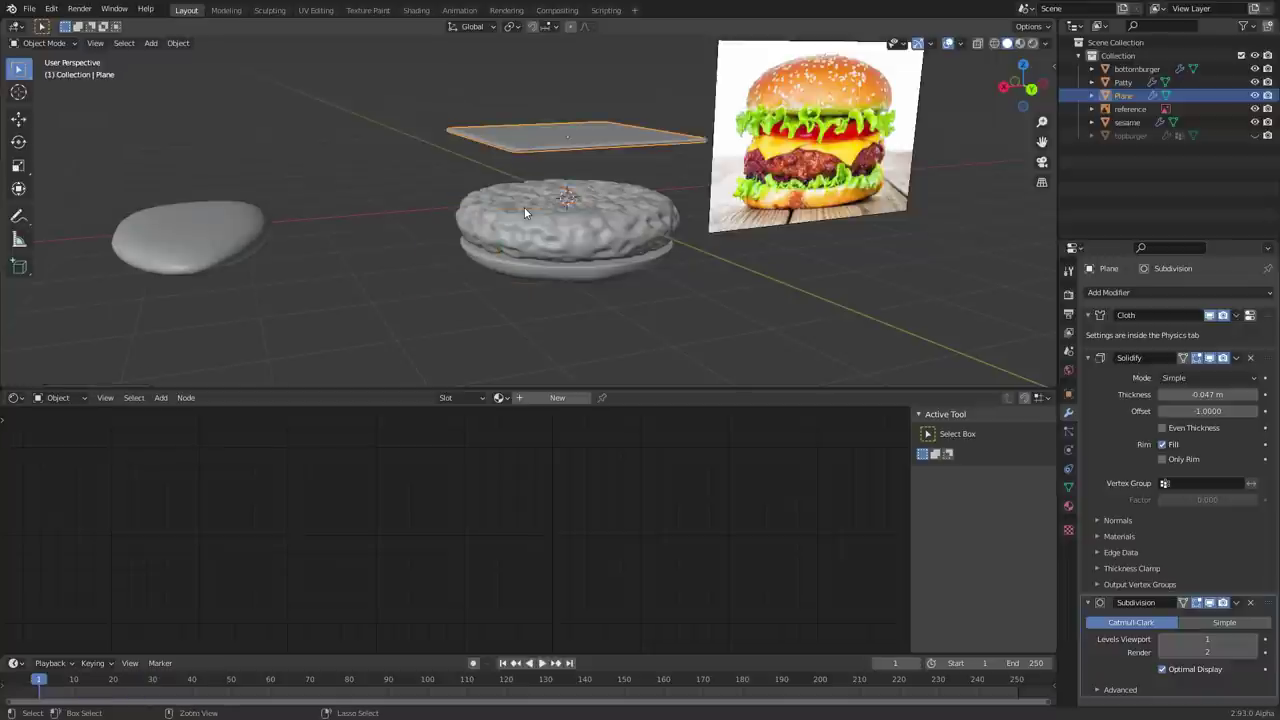
key("space")
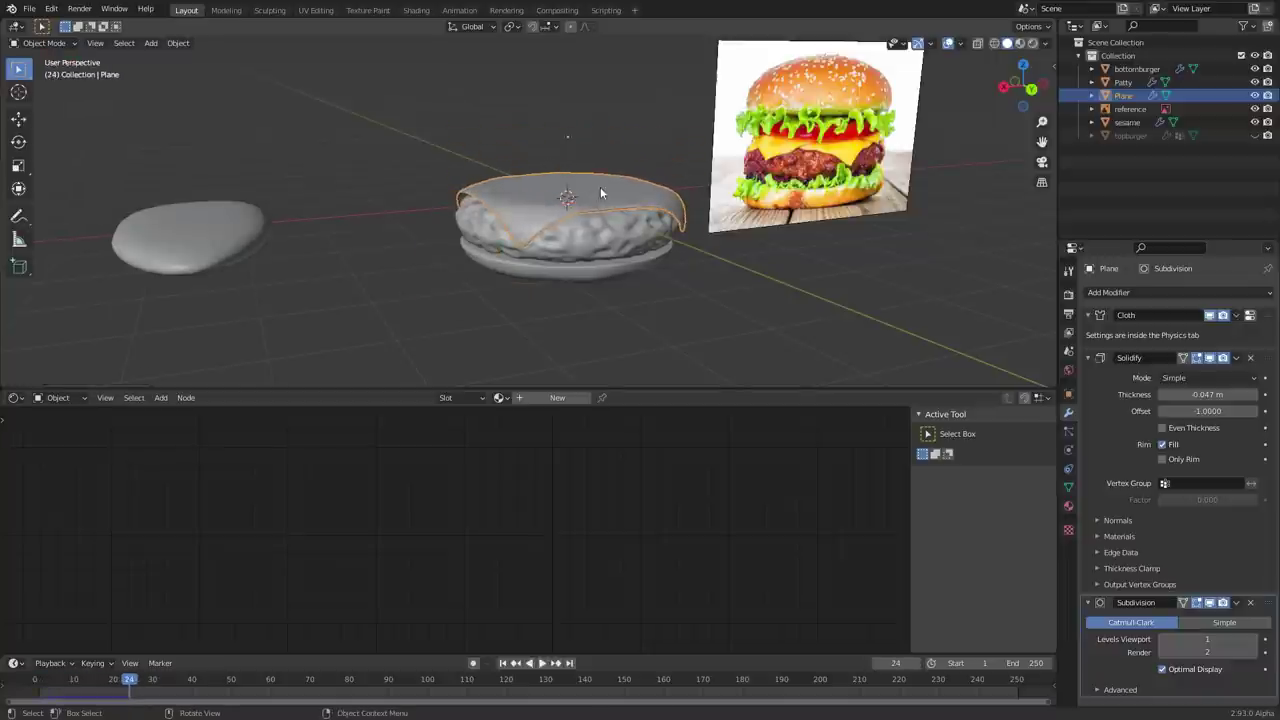
mouse_move(600, 186)
middle_mouse_down()
mouse_move(532, 183)
mouse_move(613, 202)
middle_mouse_up()
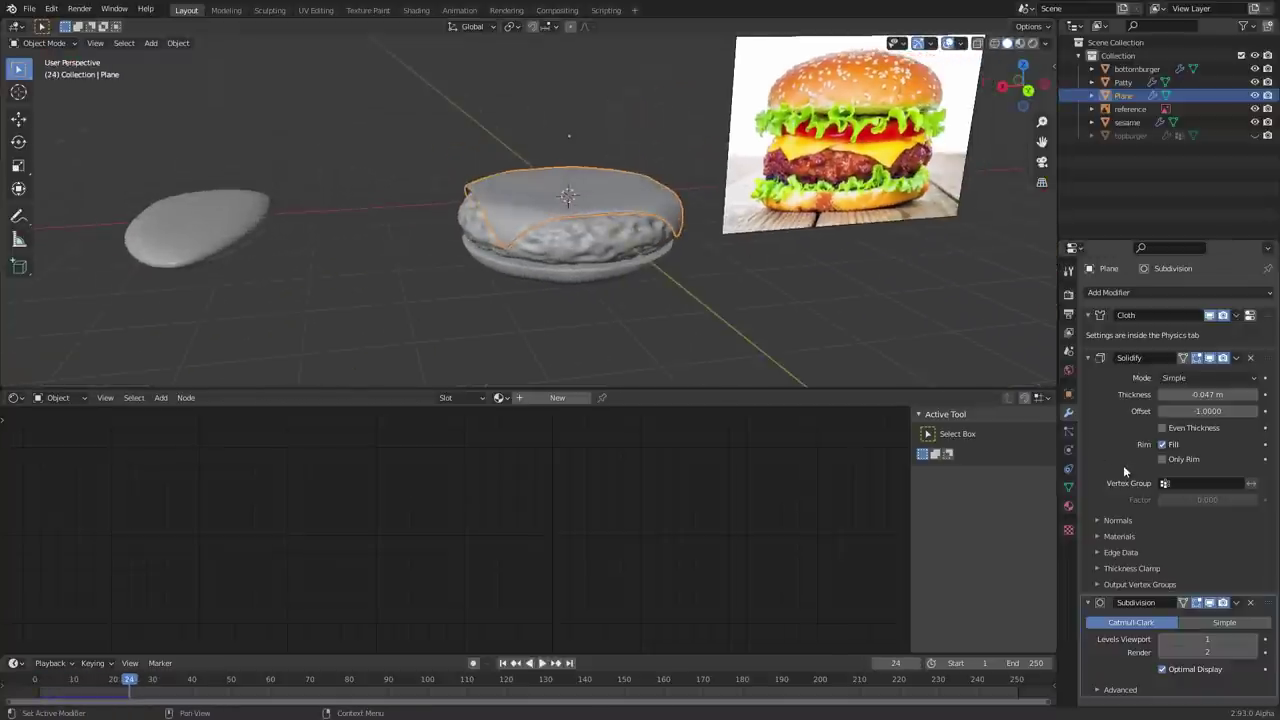
left_click(1068, 449)
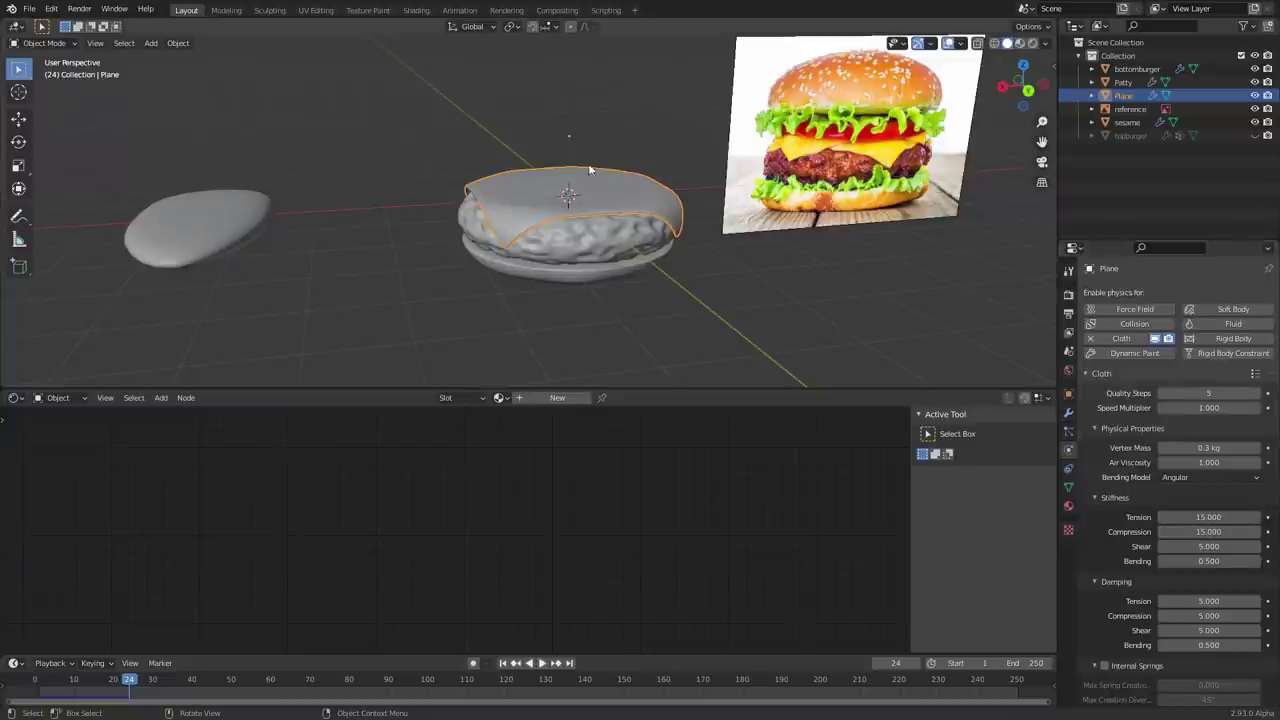
key("shift+Left")
key("space")
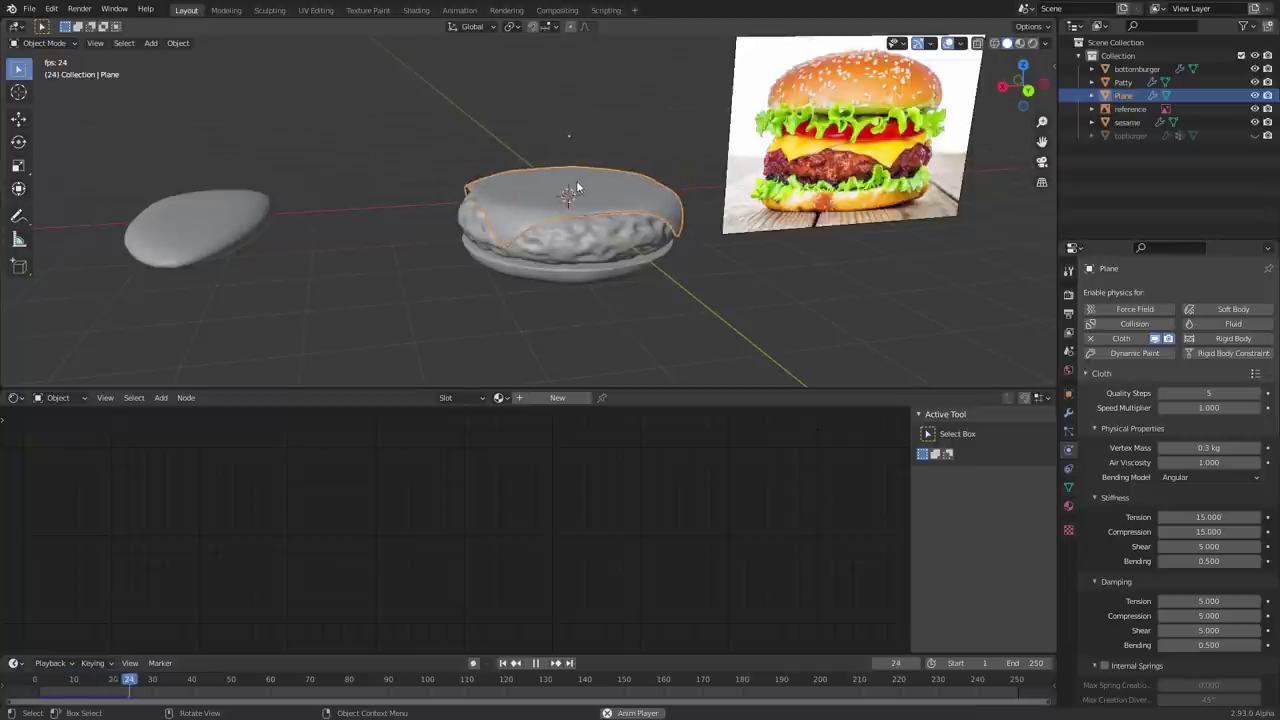
middle_click_drag(581, 142, 539, 234)
key("space")
scroll(602, 186, "up", 3)
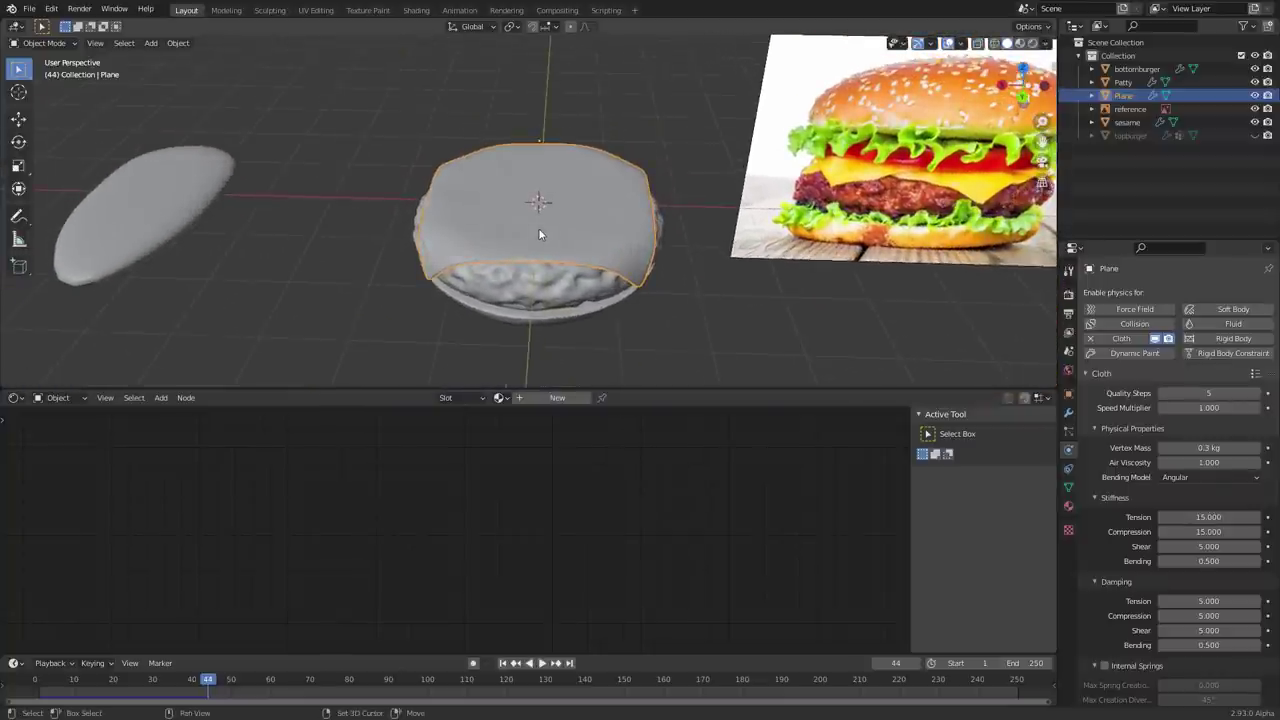
- Shrink the plane to about 0.93 in Edit Mode, test the drape, and rewind to frame 1
key("shift+Left")
key("Tab")
key("s")
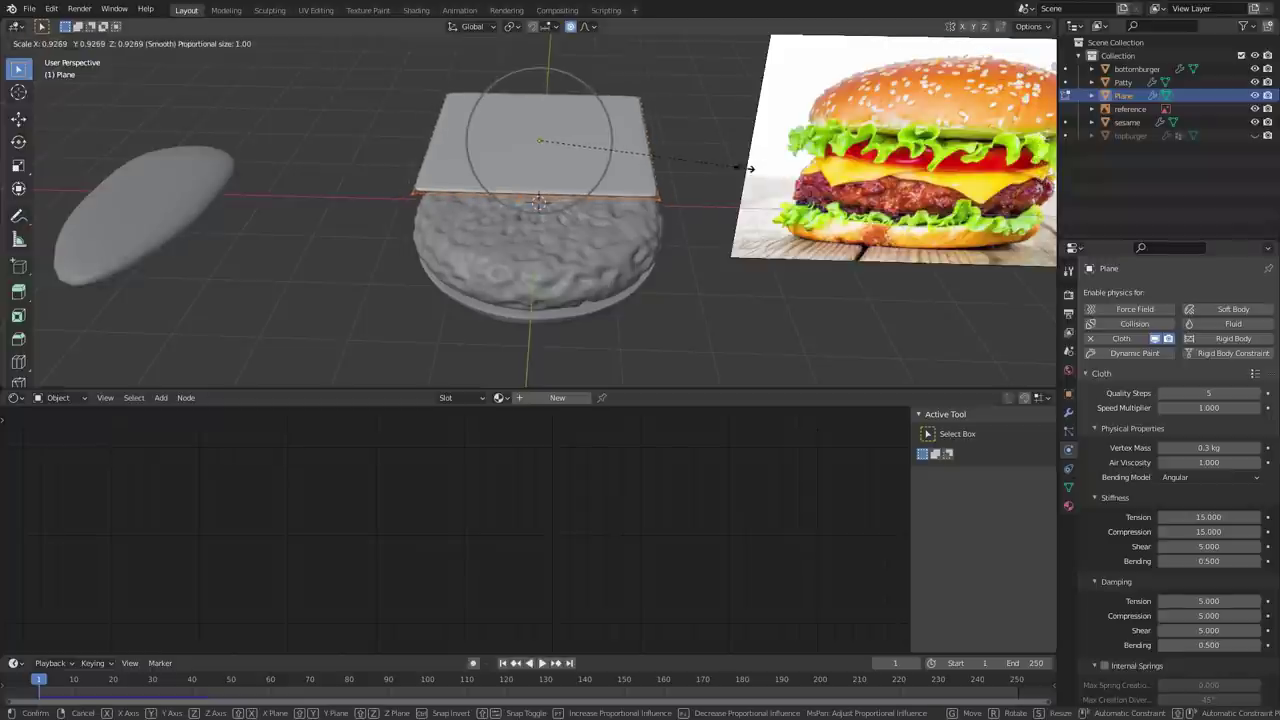
key("Escape")
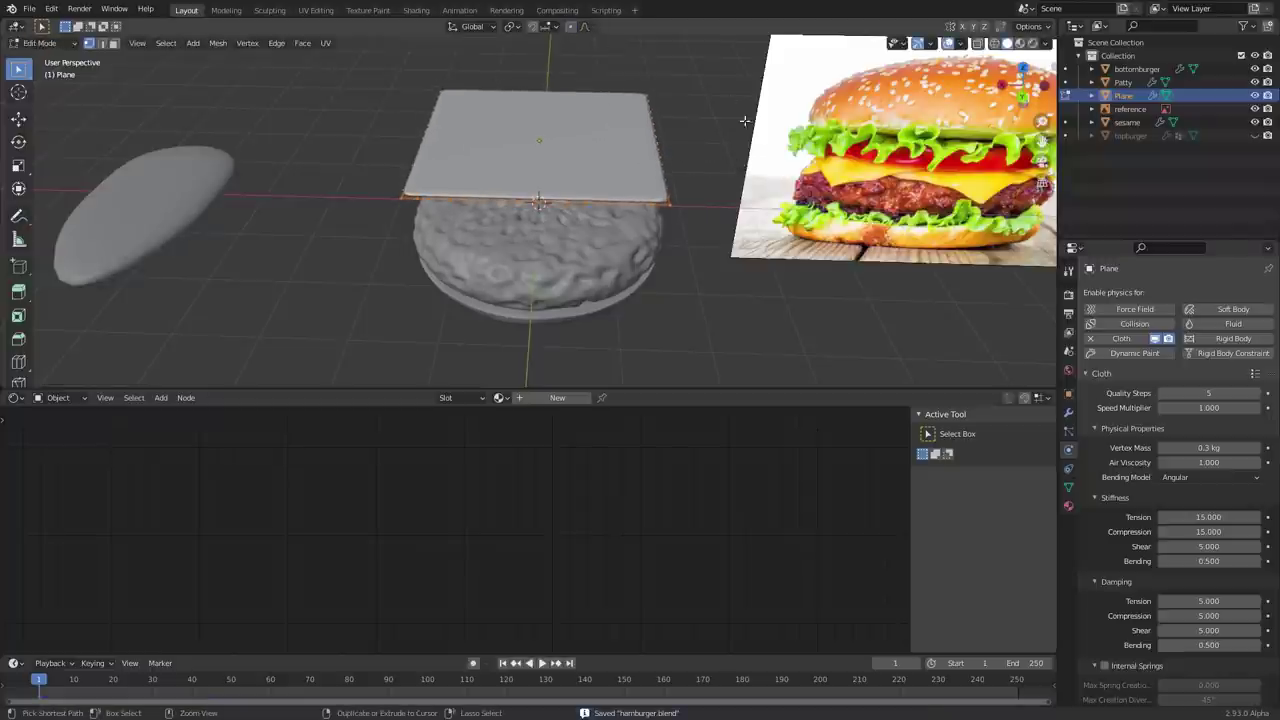
key("s")
left_click(614, 163)
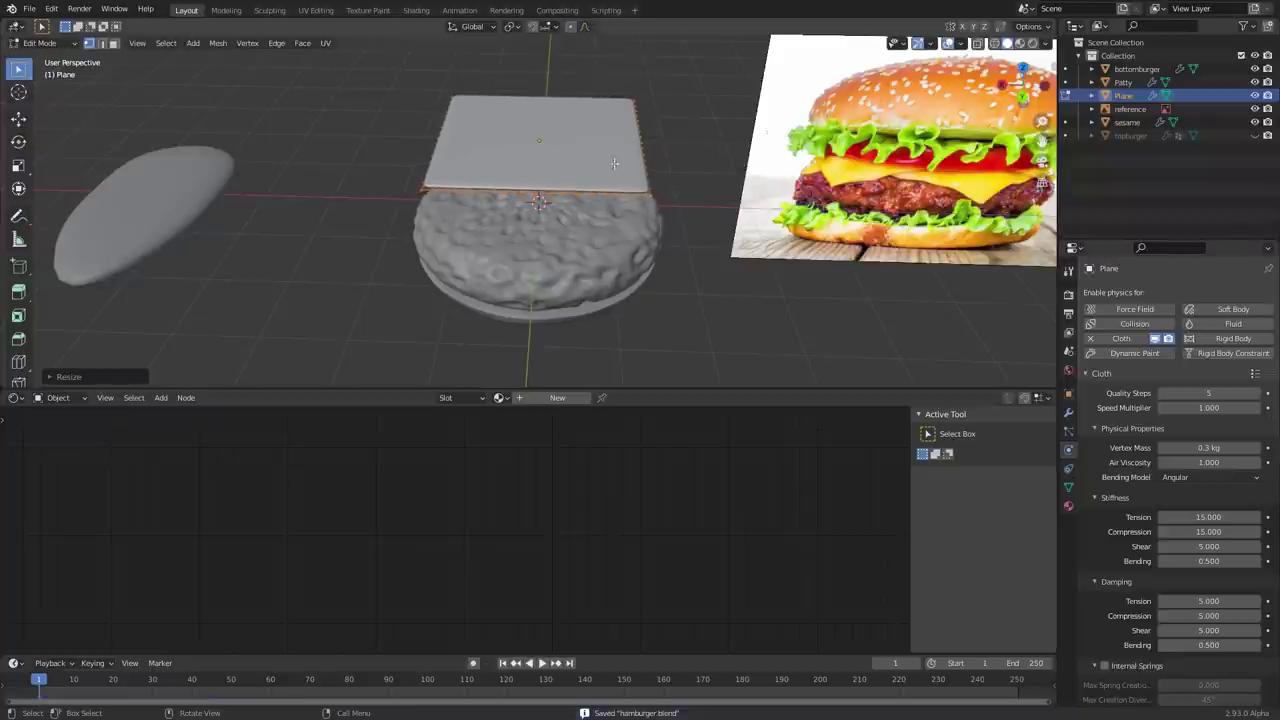
key("Tab")
key("space")
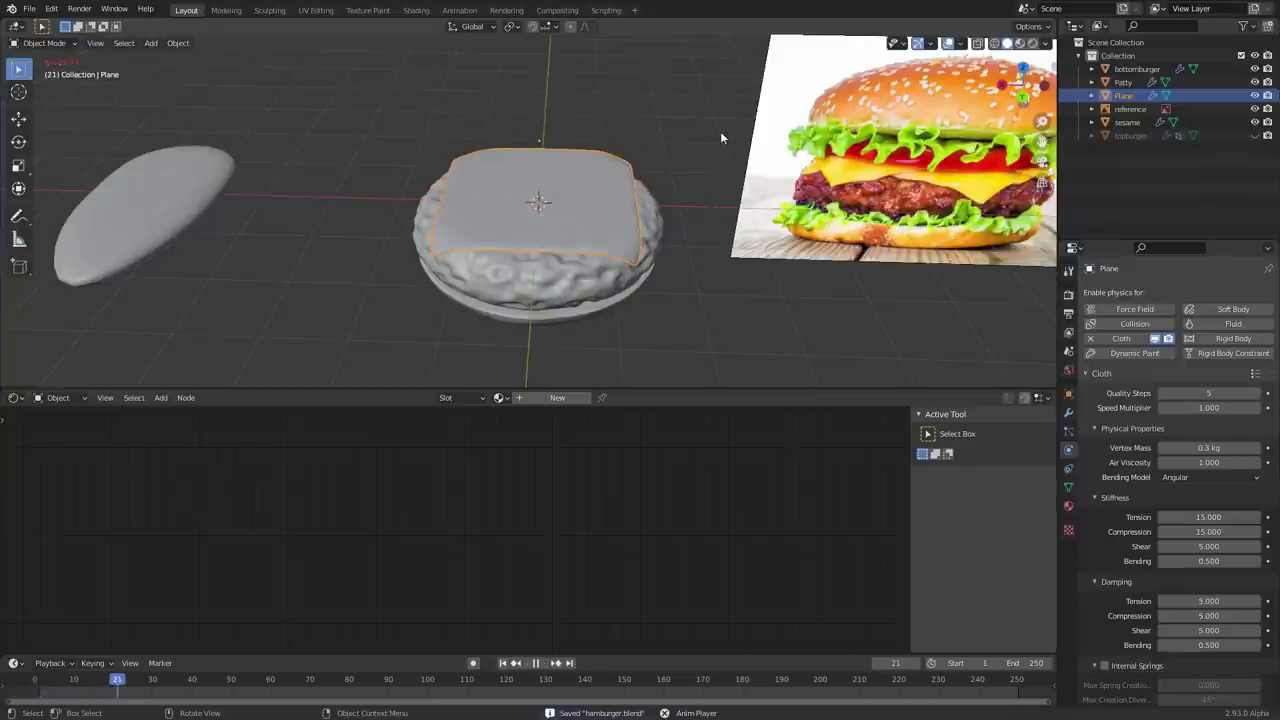
key("space")
key("shift+Left")
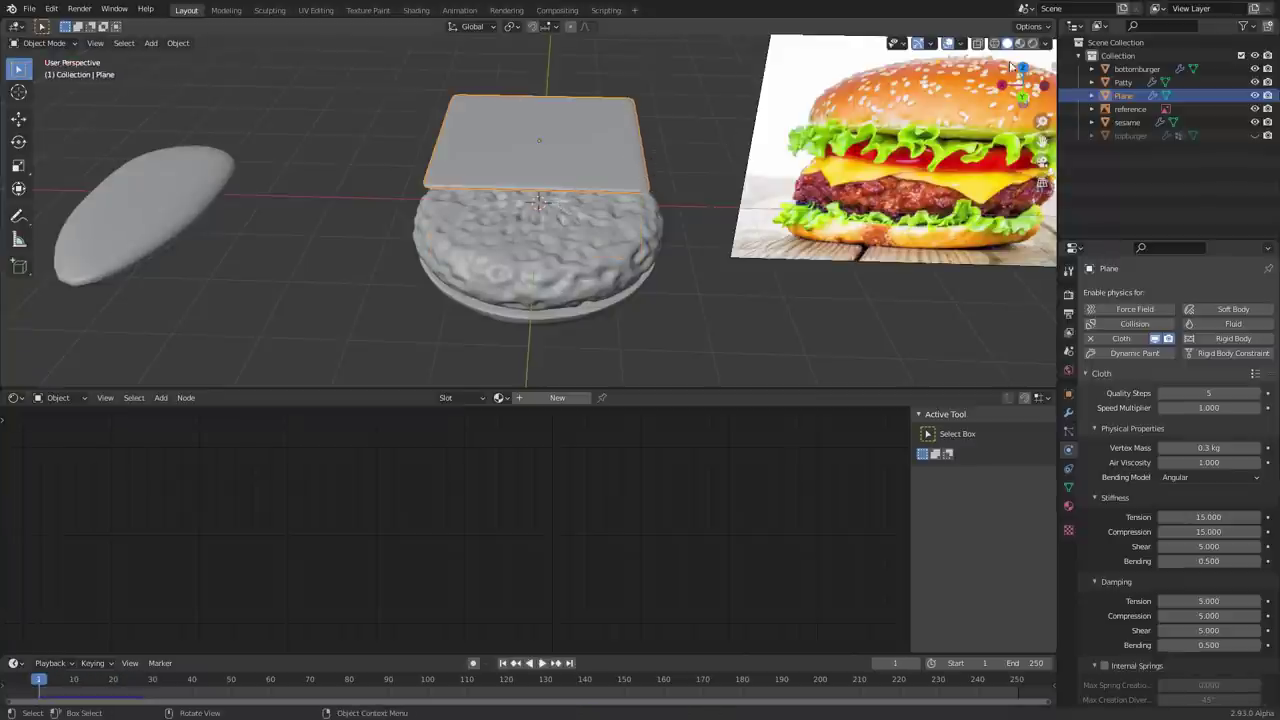
- In top view, reposition the plane and duplicate it as a second slice slightly to the right
left_click(1024, 67)
key("g")
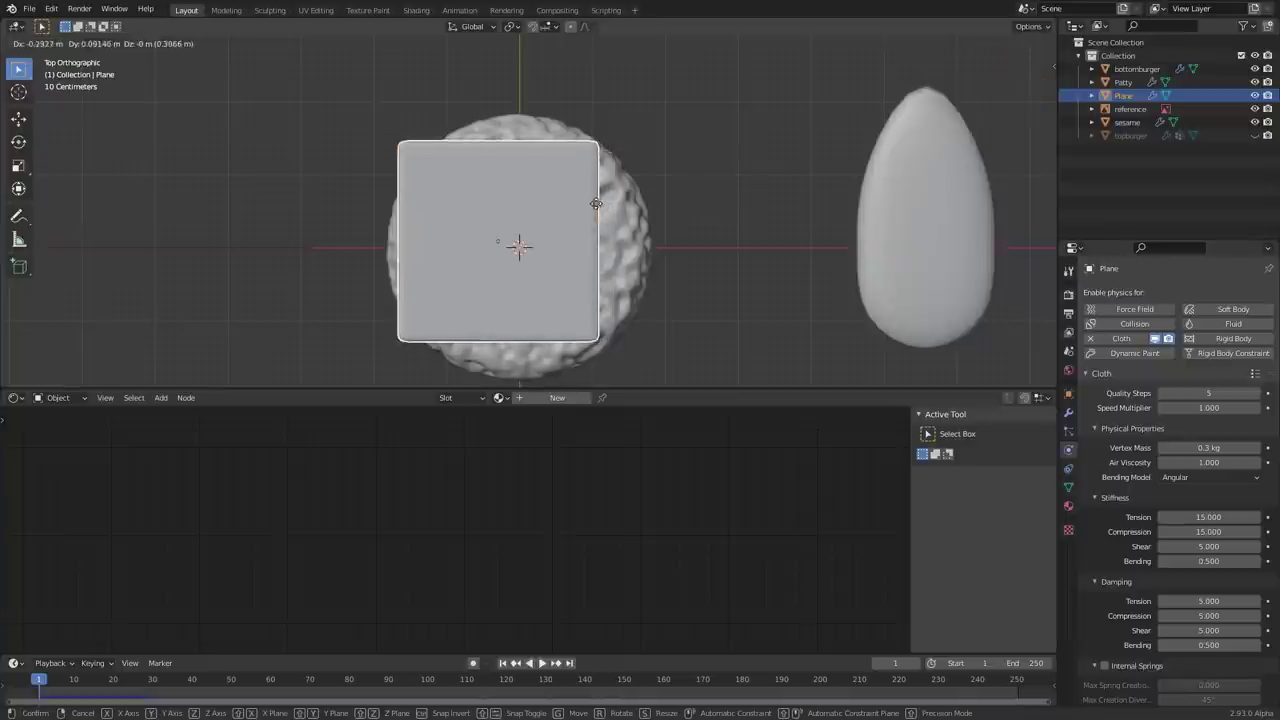
left_click(595, 202)
key("shift+d")
left_click(720, 230)
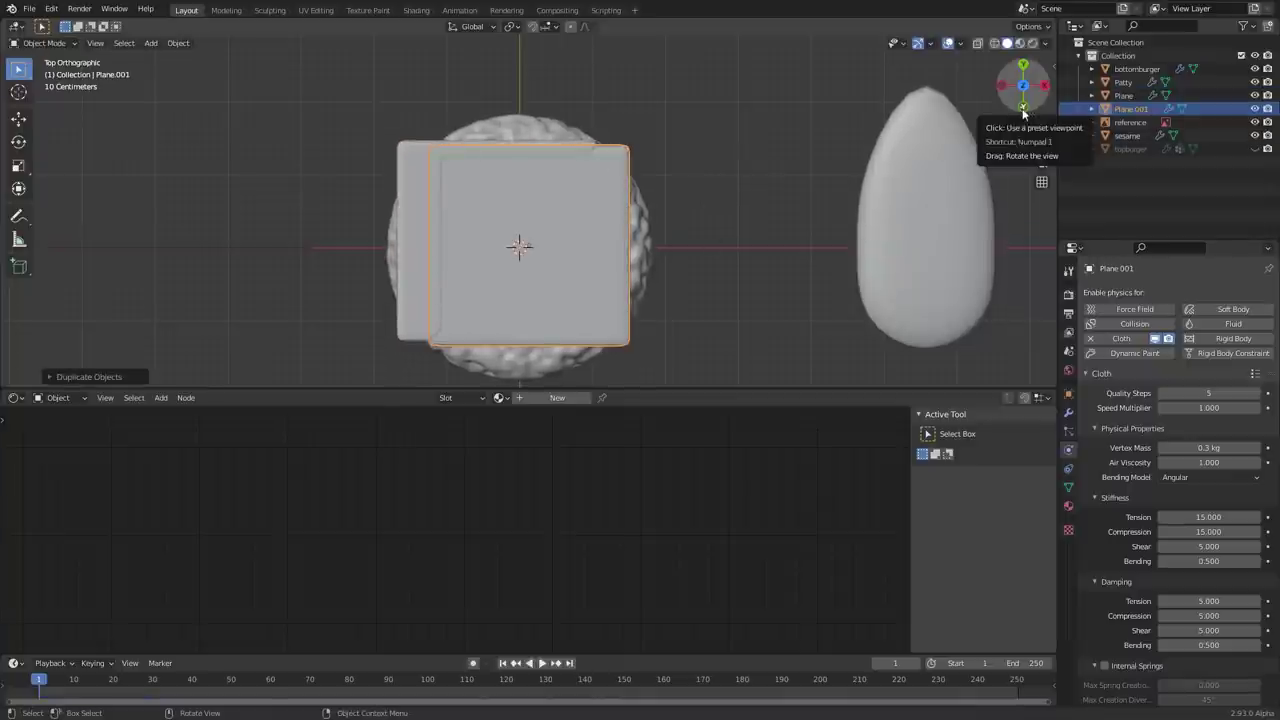
- Move and rotate Plane.001, then duplicate it into a separately rotated Plane.002 sheet
key("g")
left_click(719, 173)
key("r")
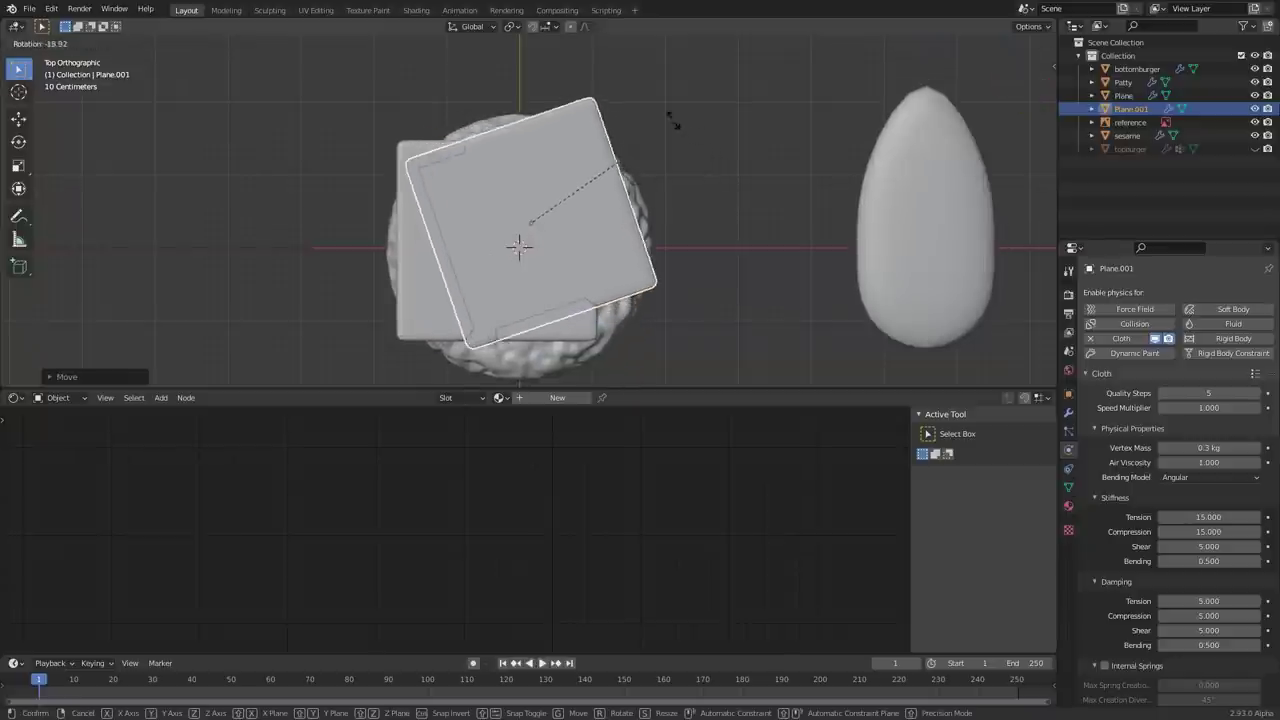
left_click(661, 115)
key("shift+d")
key("r")
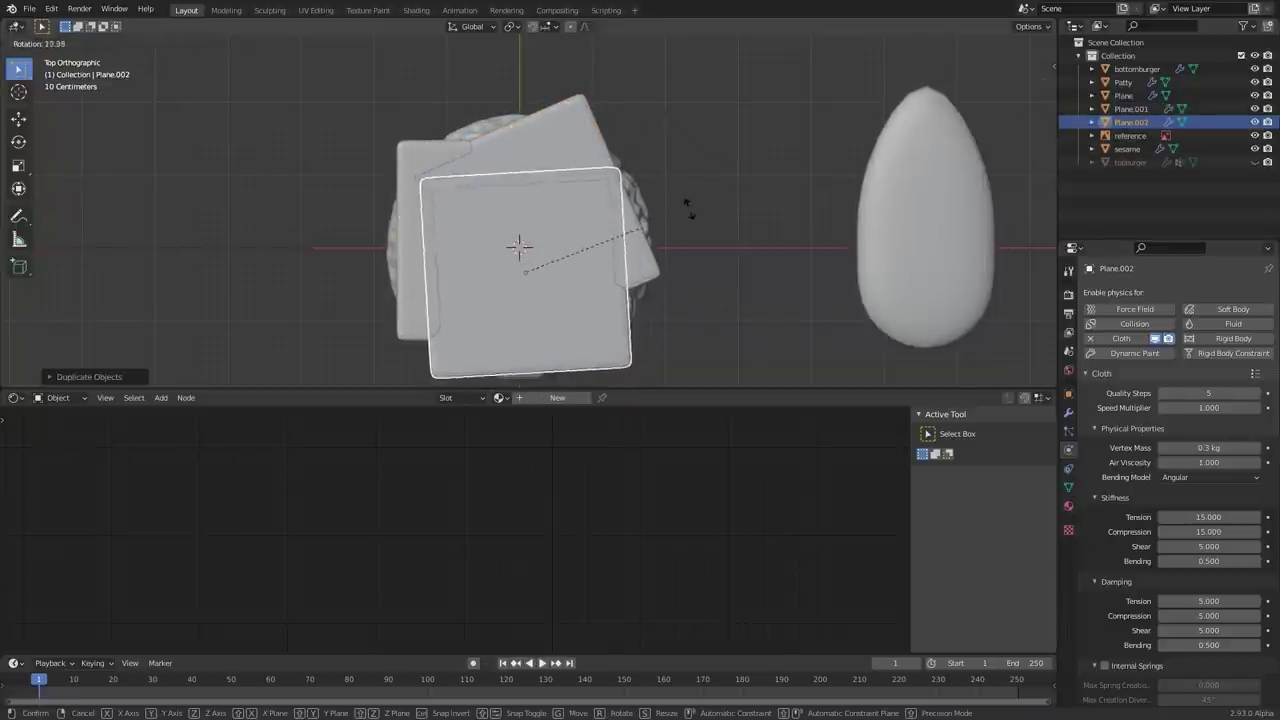
left_click(698, 226)
key("r")
left_click(643, 243)
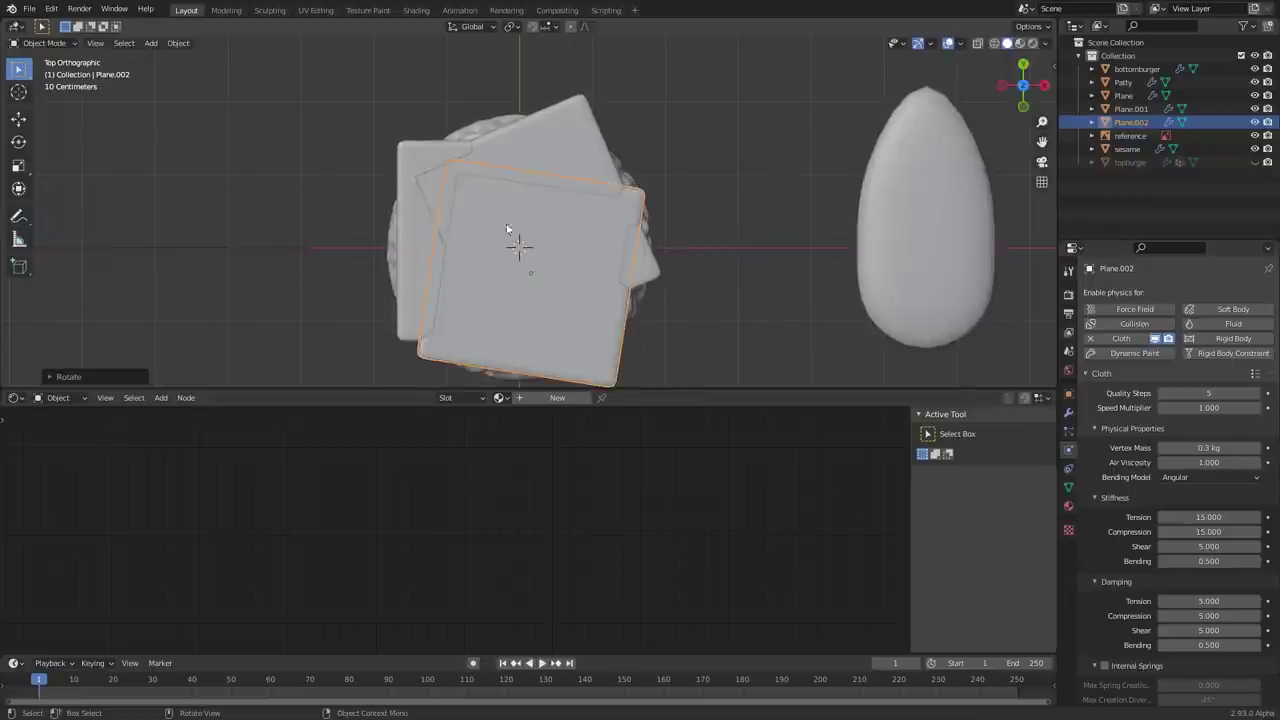
- Play the cloth to frame 26 so both sheets drape over the patty, and save hamburger.blend
middle_click_drag(643, 243, 566, 211)
key("space")
left_click(400, 186)
scroll(579, 229, "up", 4)
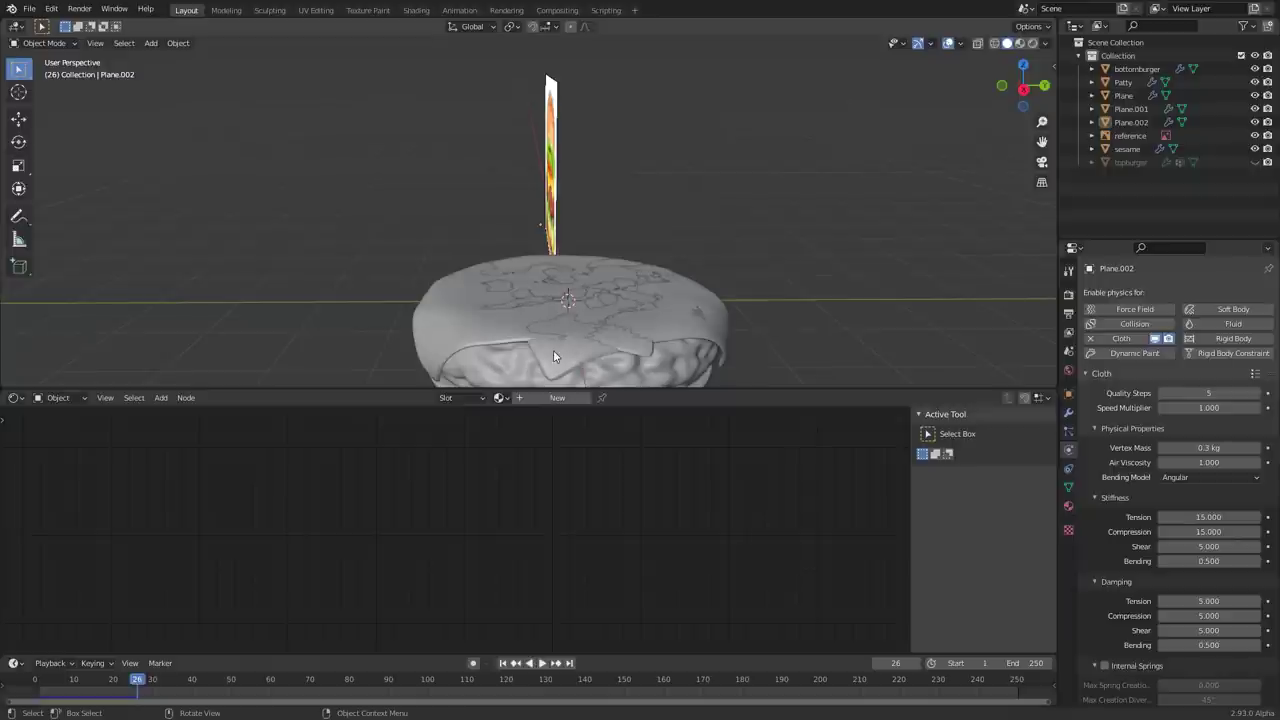
middle_click_drag(553, 350, 620, 269)
key("ctrl+s")
left_click(618, 270)
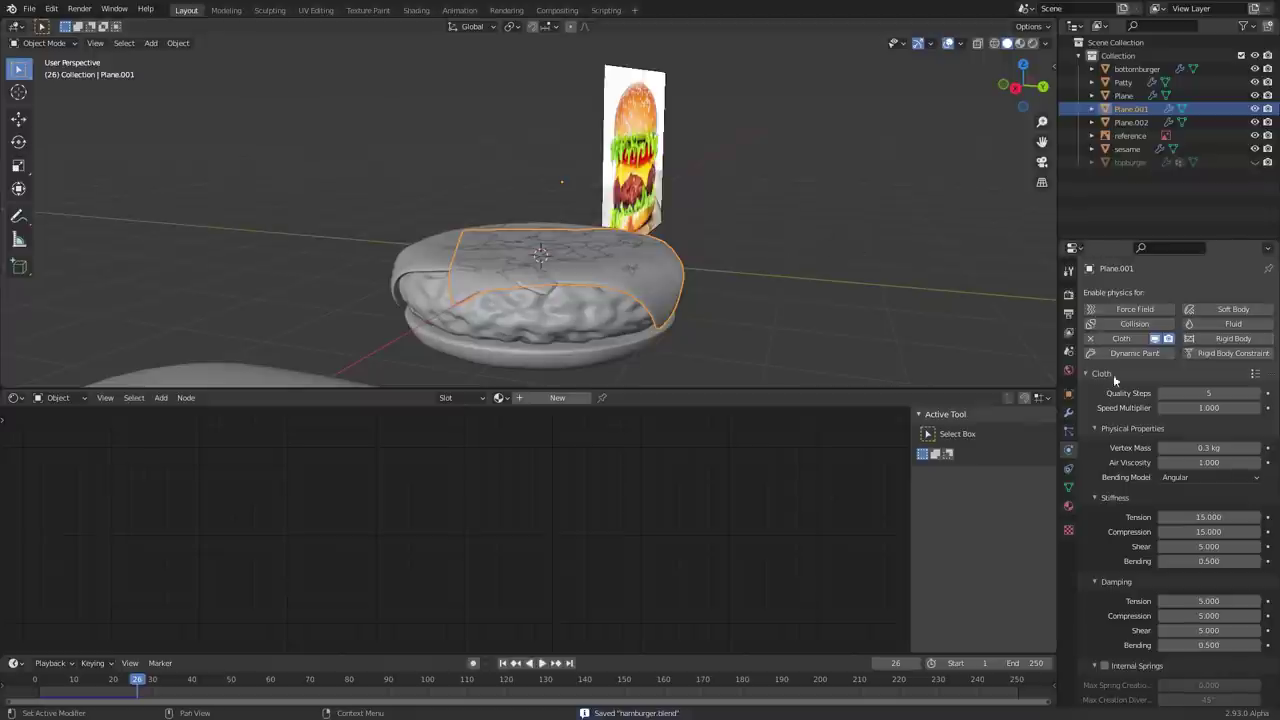
- Apply the Cloth, Solidify and Subdivision modifiers on Plane.001 to freeze its drape
left_click(1069, 413)
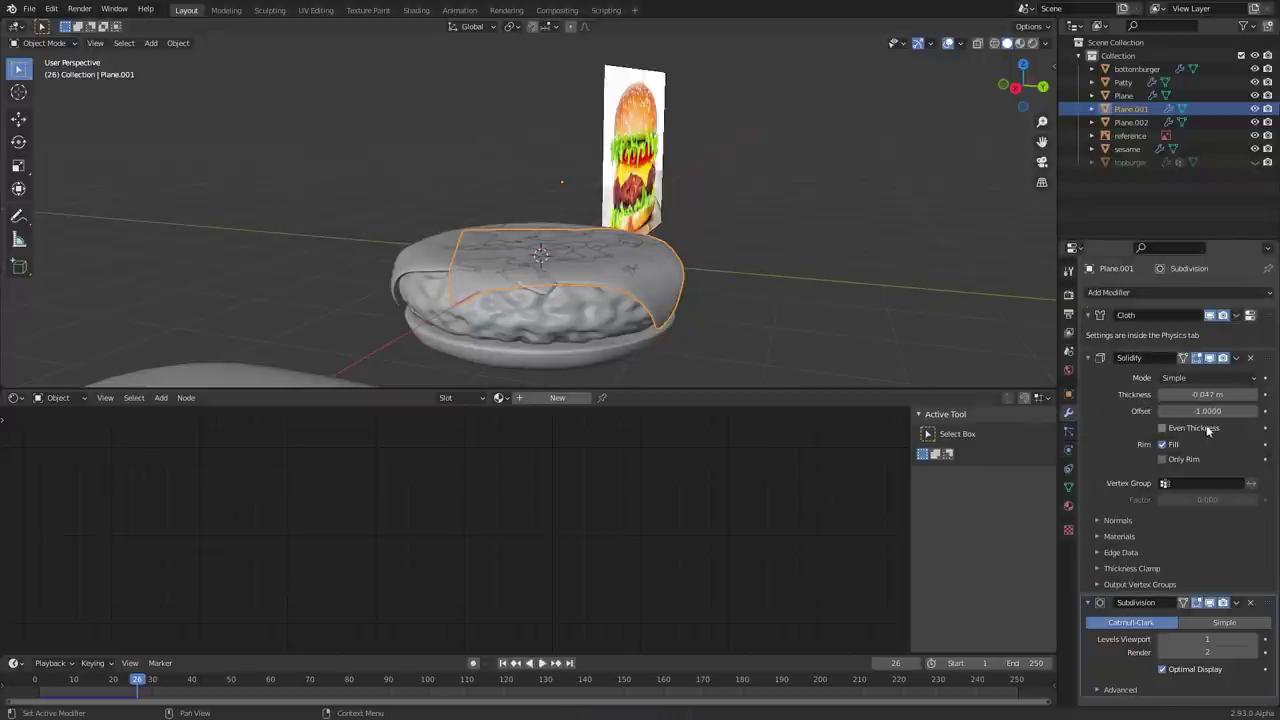
left_click(1238, 605)
left_click(1217, 621)
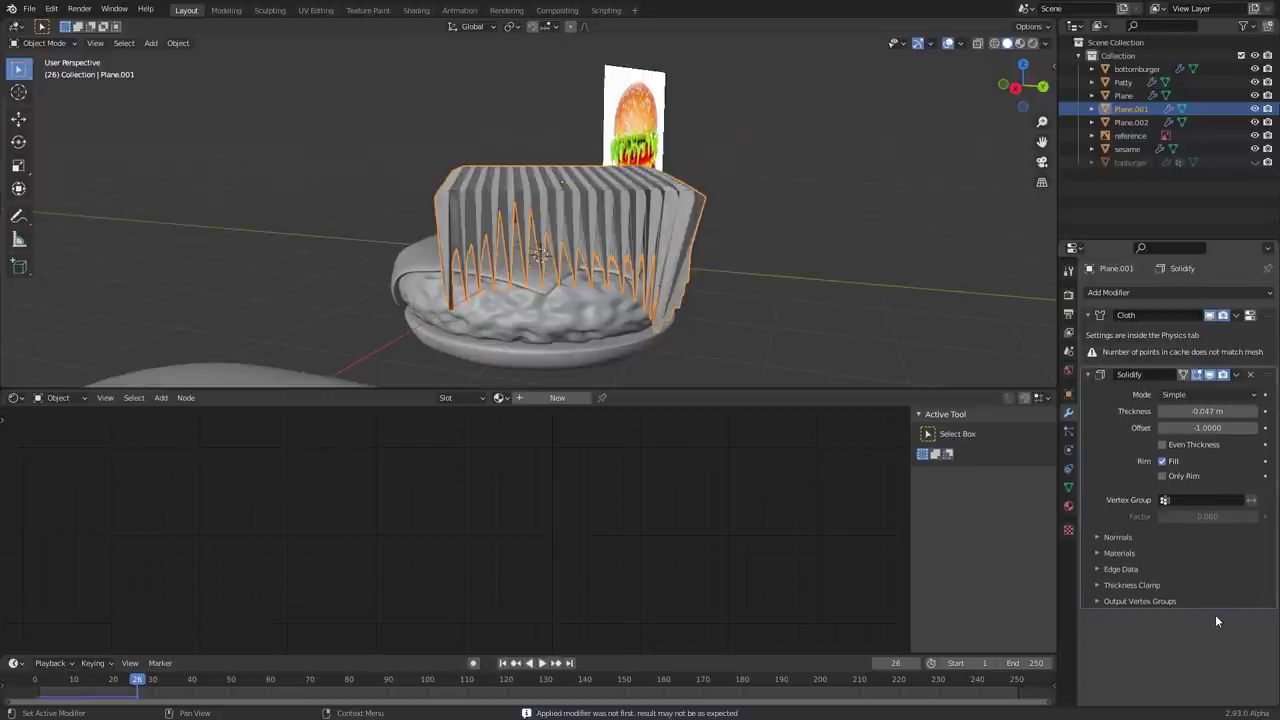
key("ctrl+z")
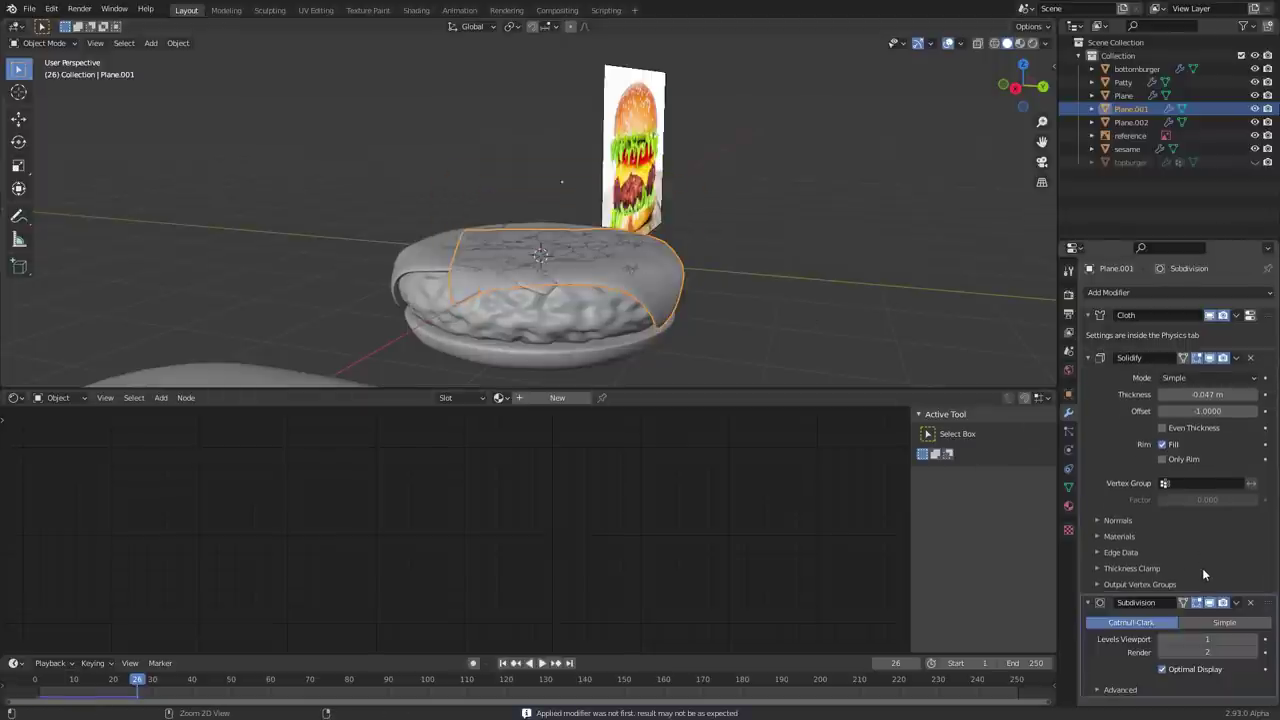
left_click(1237, 316)
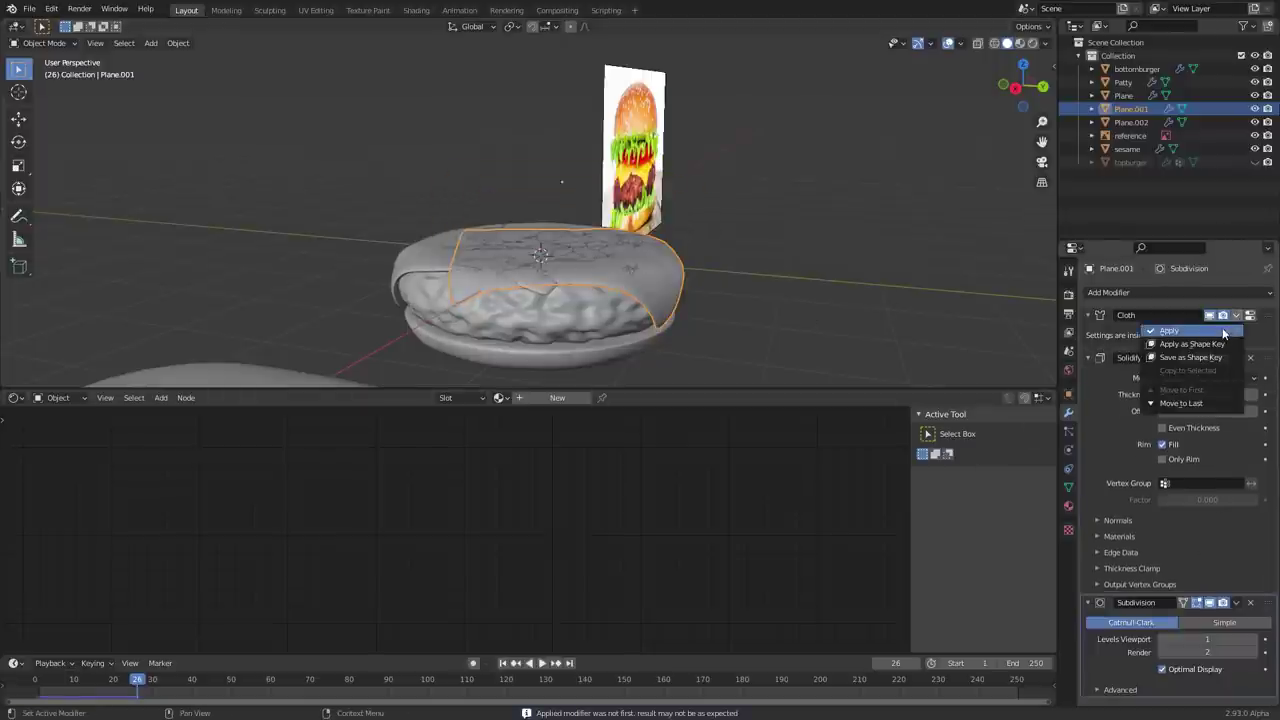
left_click(1226, 331)
left_click(1237, 315)
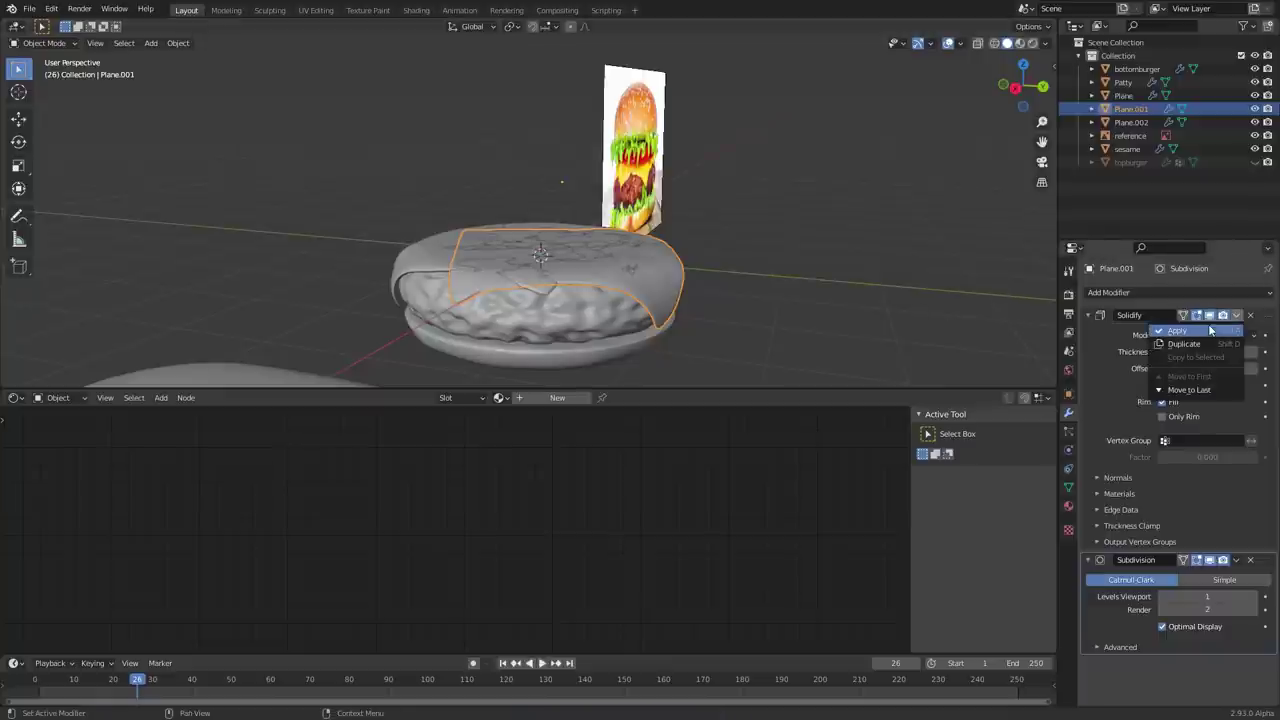
left_click(1207, 332)
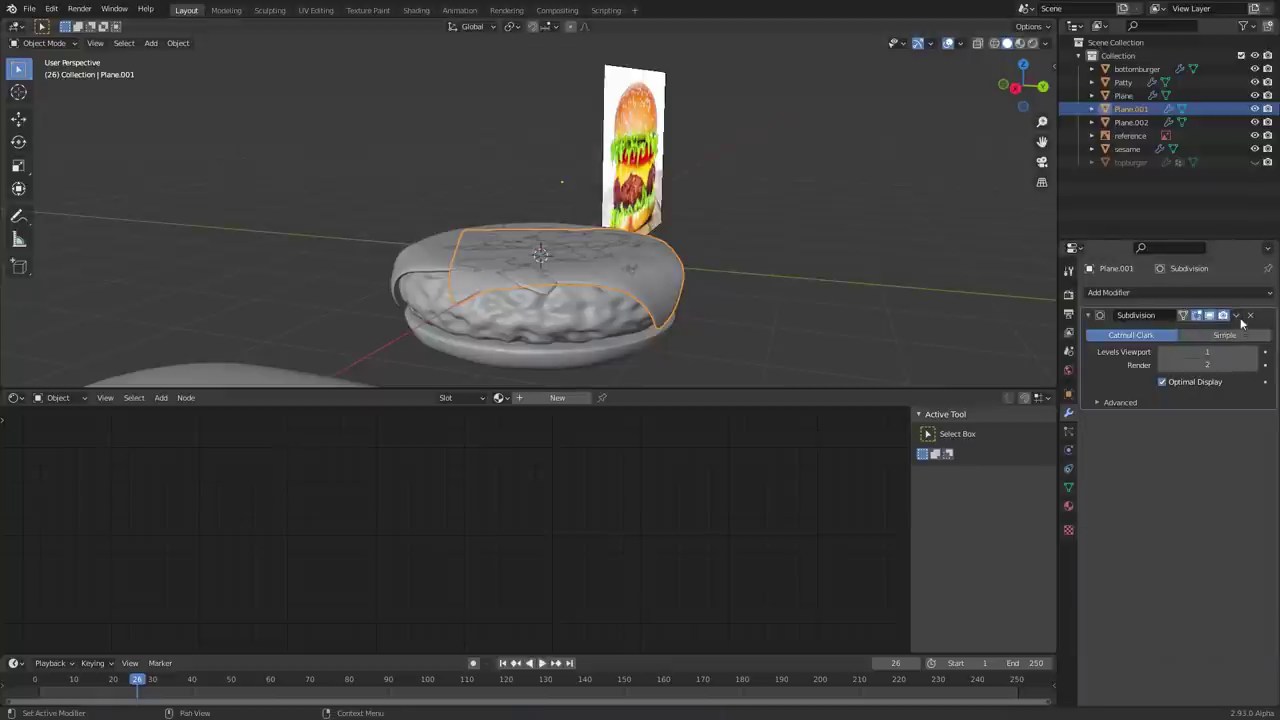
left_click(1237, 315)
left_click(1207, 333)
scroll(359, 266, "up", 3)
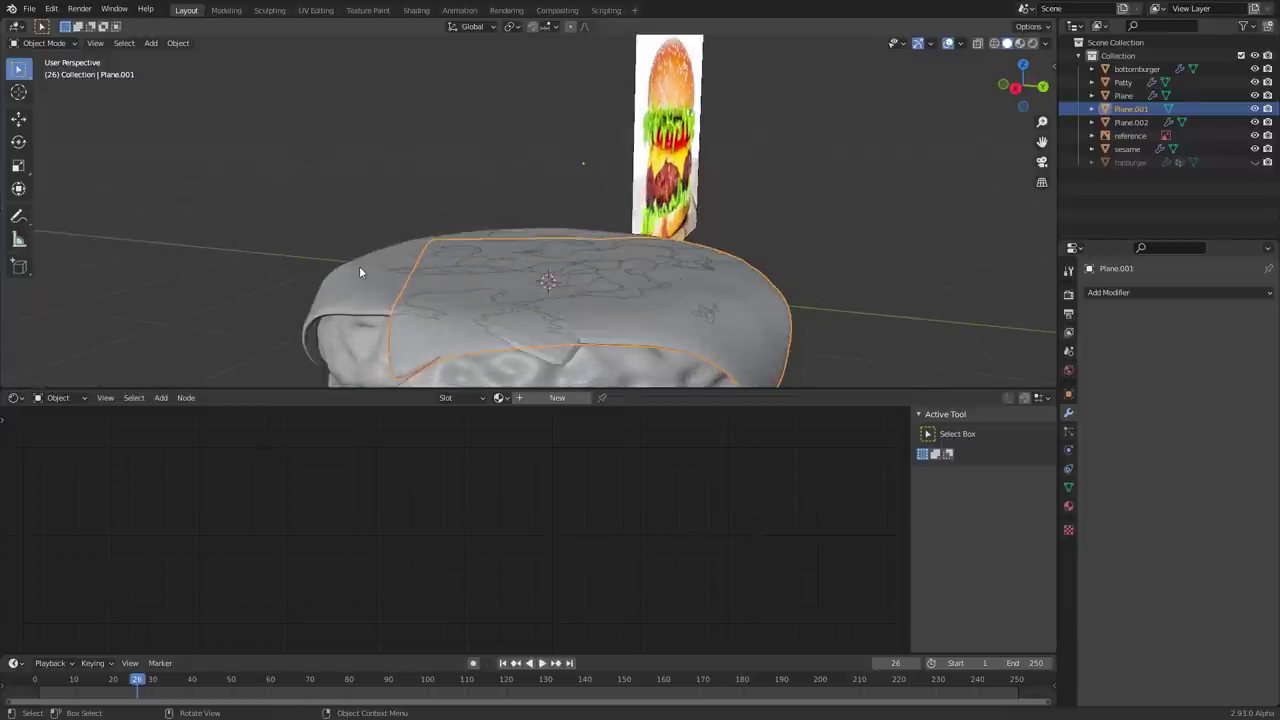
- Apply Plane.002's Cloth, Solidify and Subdivision modifiers as well
left_click(359, 266)
left_click(1237, 315)
left_click(1200, 331)
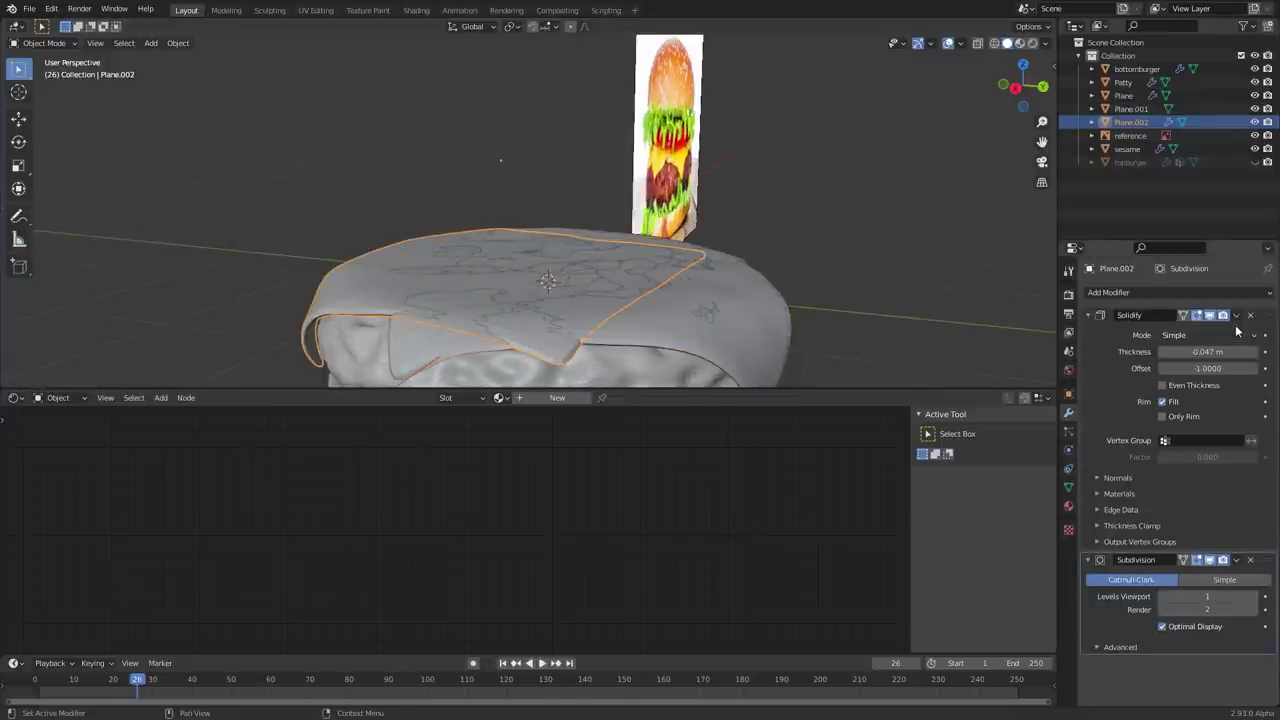
left_click(1237, 315)
left_click(1236, 331)
key("ctrl+a")
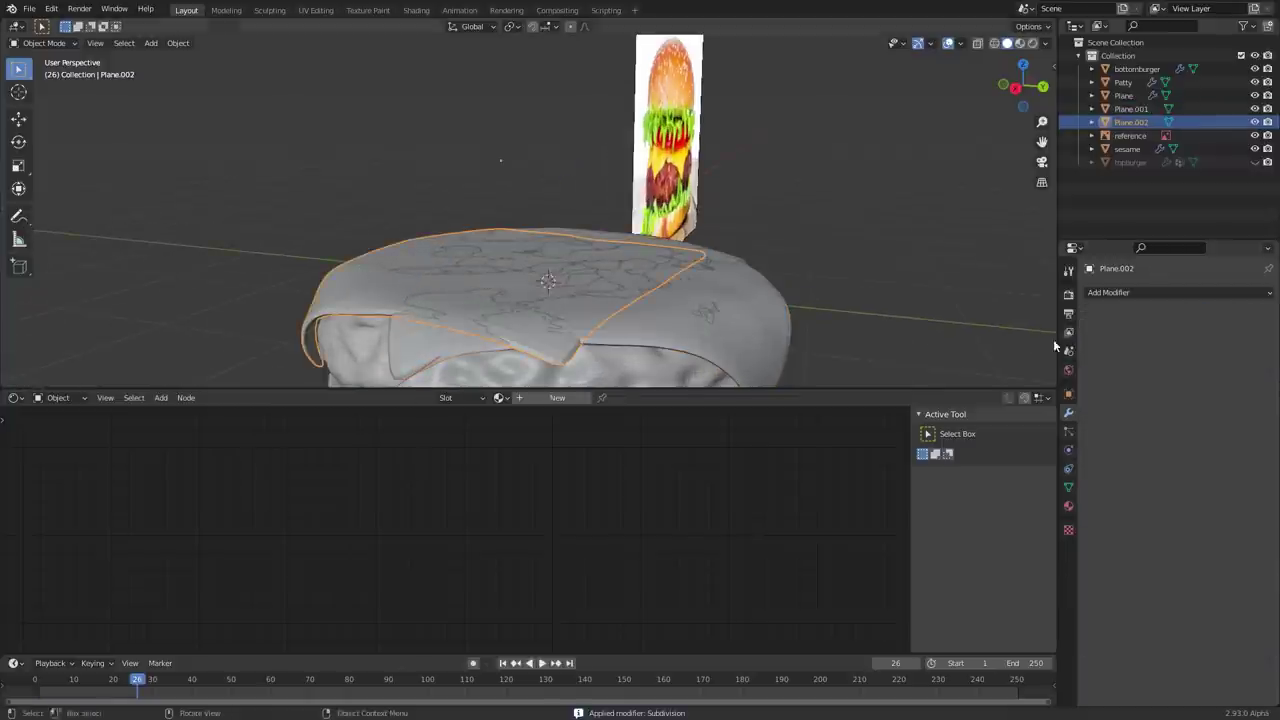
middle_click_drag(490, 282, 509, 241)
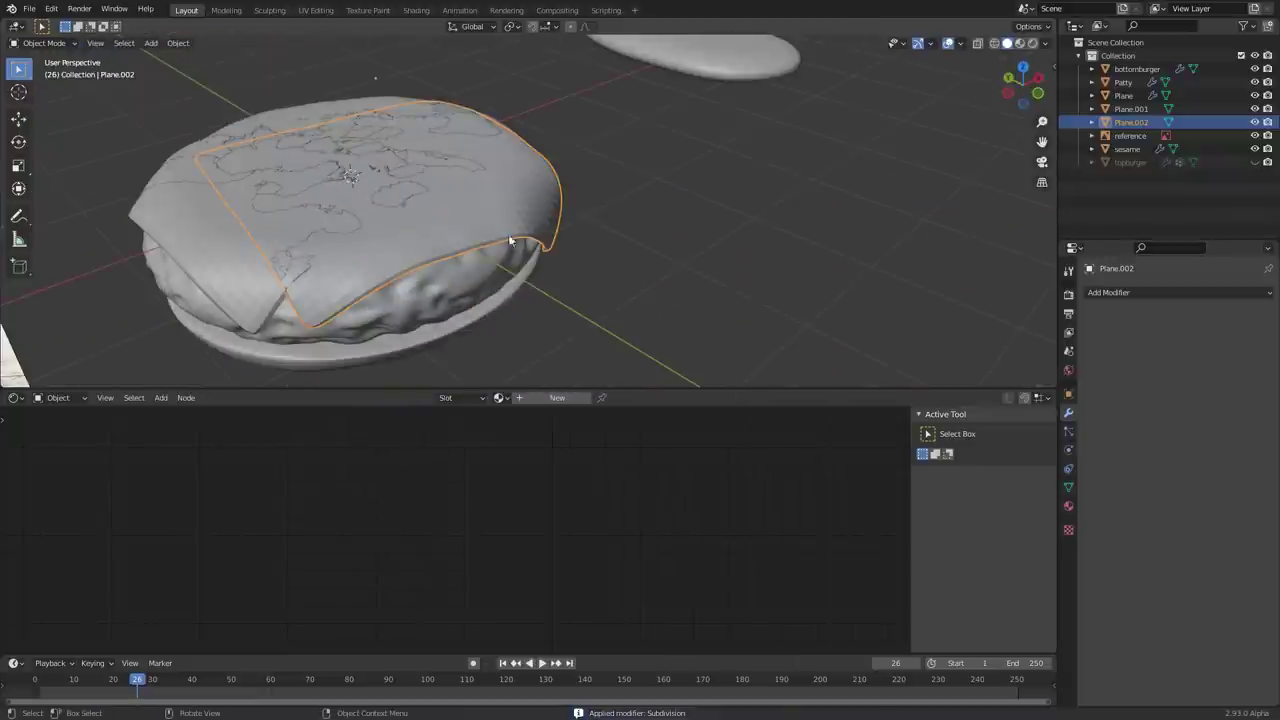
- Apply Cloth, Solidify and Subdivision on the original Plane, then save hamburger.blend
left_click(238, 242)
left_click(1237, 315)
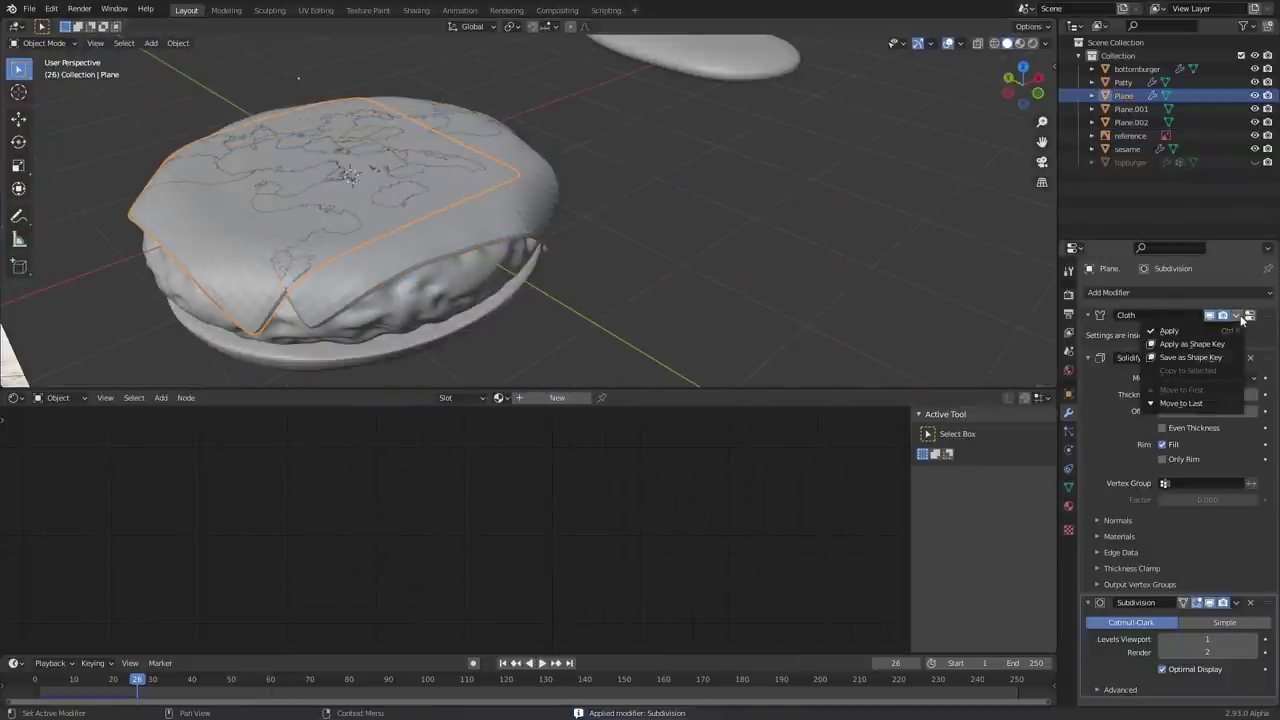
left_click(1228, 331)
left_click(1237, 315)
left_click(1230, 331)
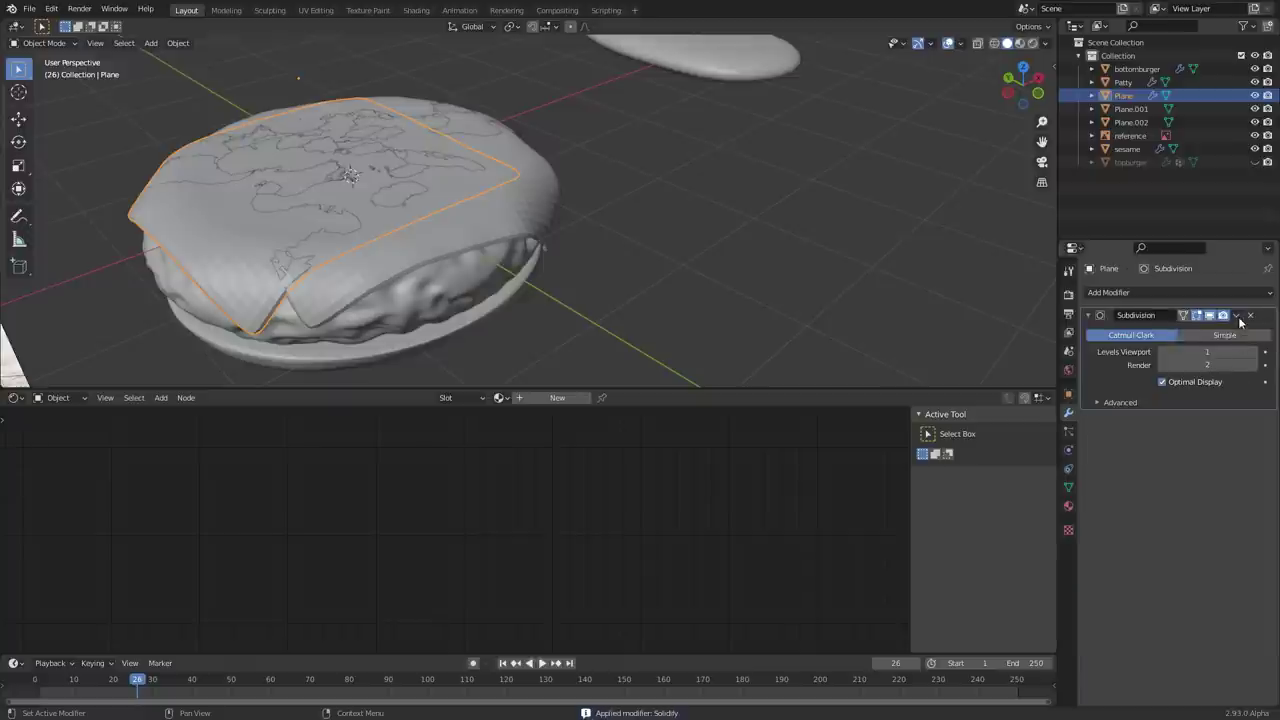
left_click(1237, 315)
left_click(1230, 331)
middle_click_drag(474, 219, 477, 185)
key("ctrl+s")
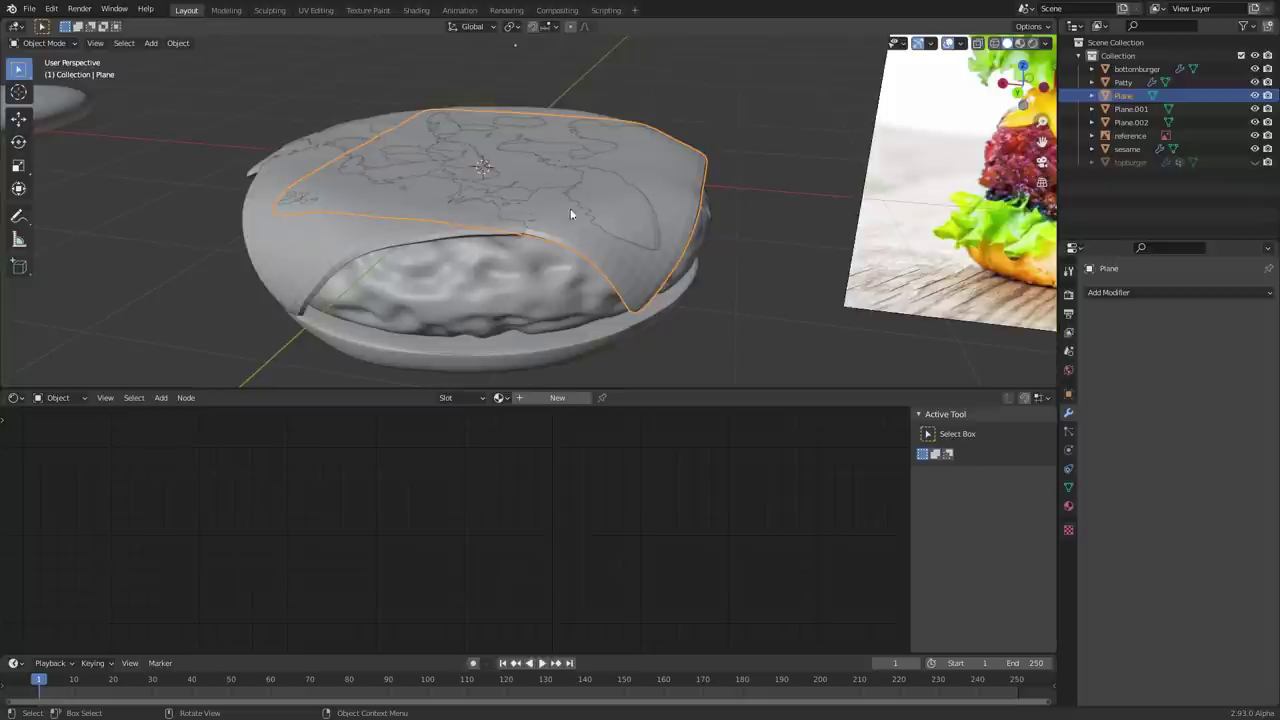
- Apply the patty's modifier, then select the Plane.001 cheese sheet
left_click(508, 216)
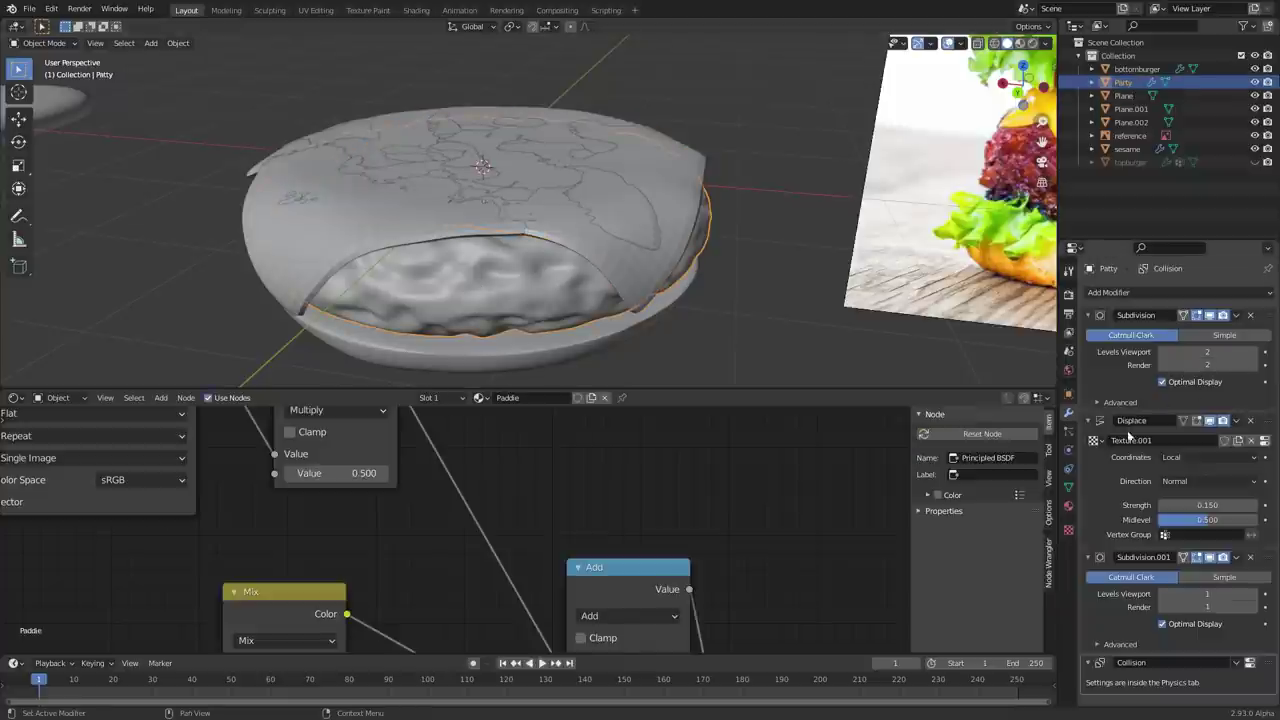
key("ctrl+a")
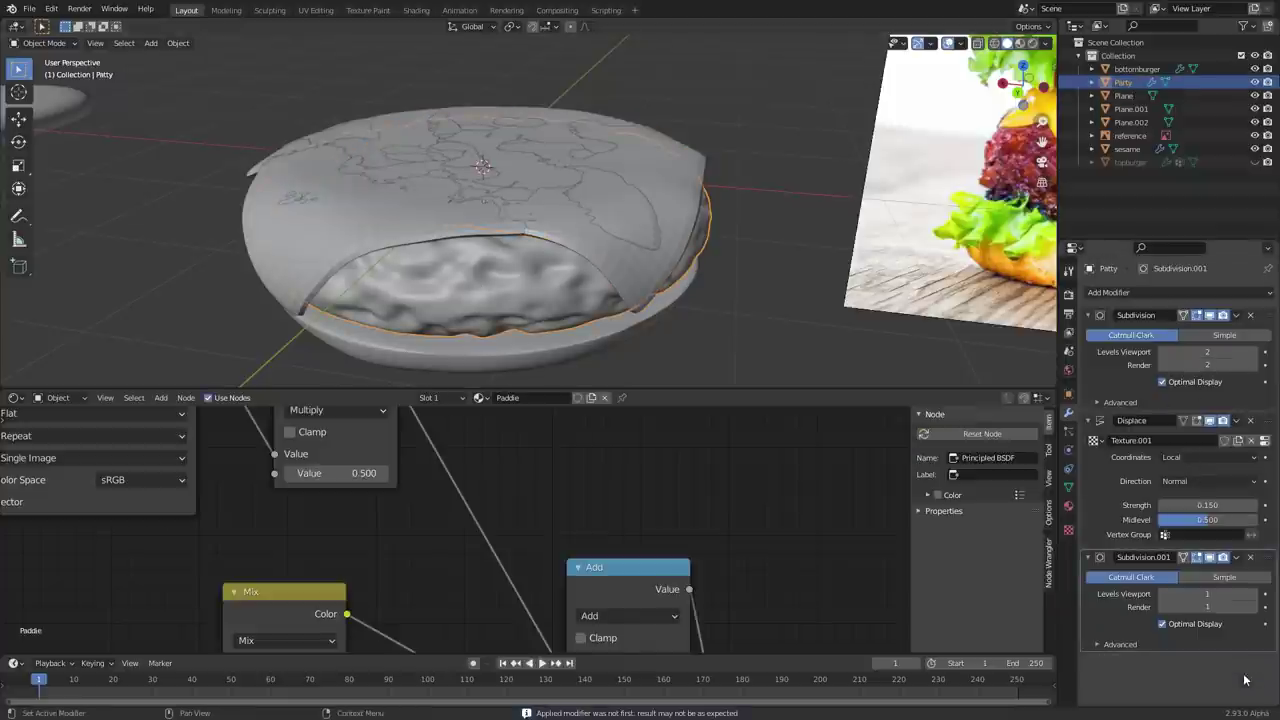
left_click(394, 218)
scroll(425, 181, "up", 2)
- In Edit Mode, raise a middle face of Plane.001 vertically with proportional editing to bulge it
key("Tab")
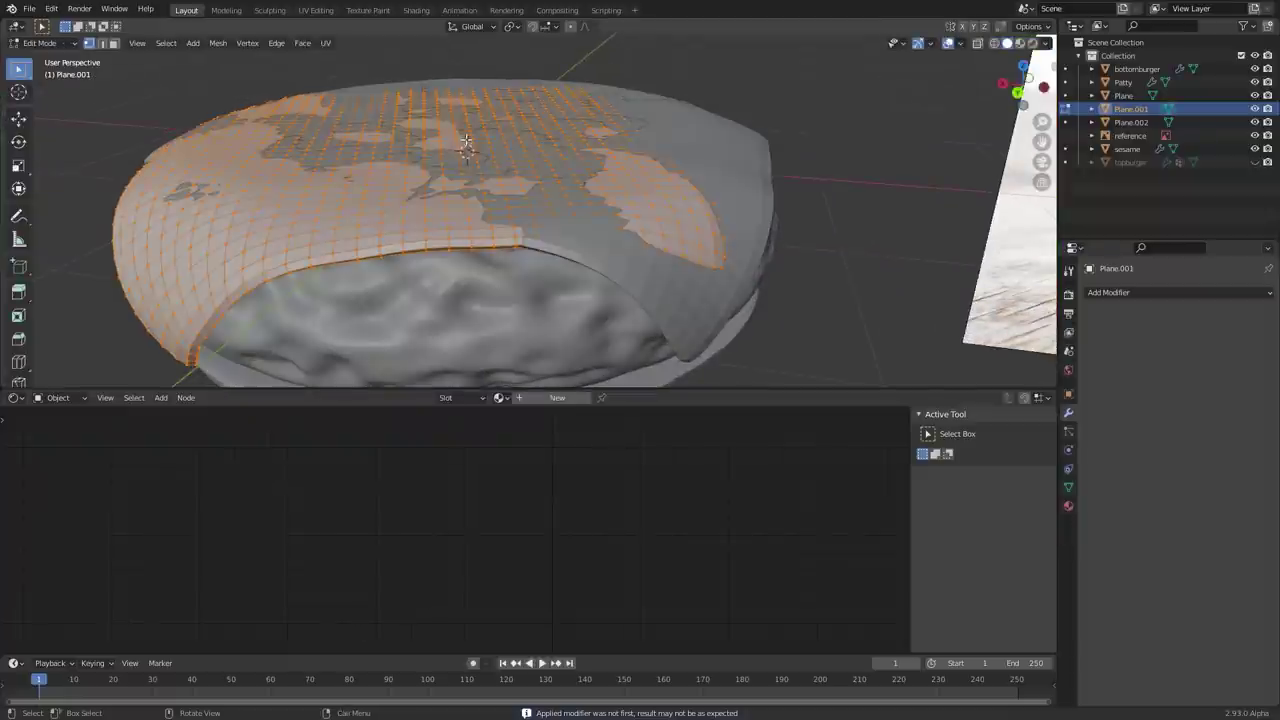
middle_click_drag(425, 187, 470, 170)
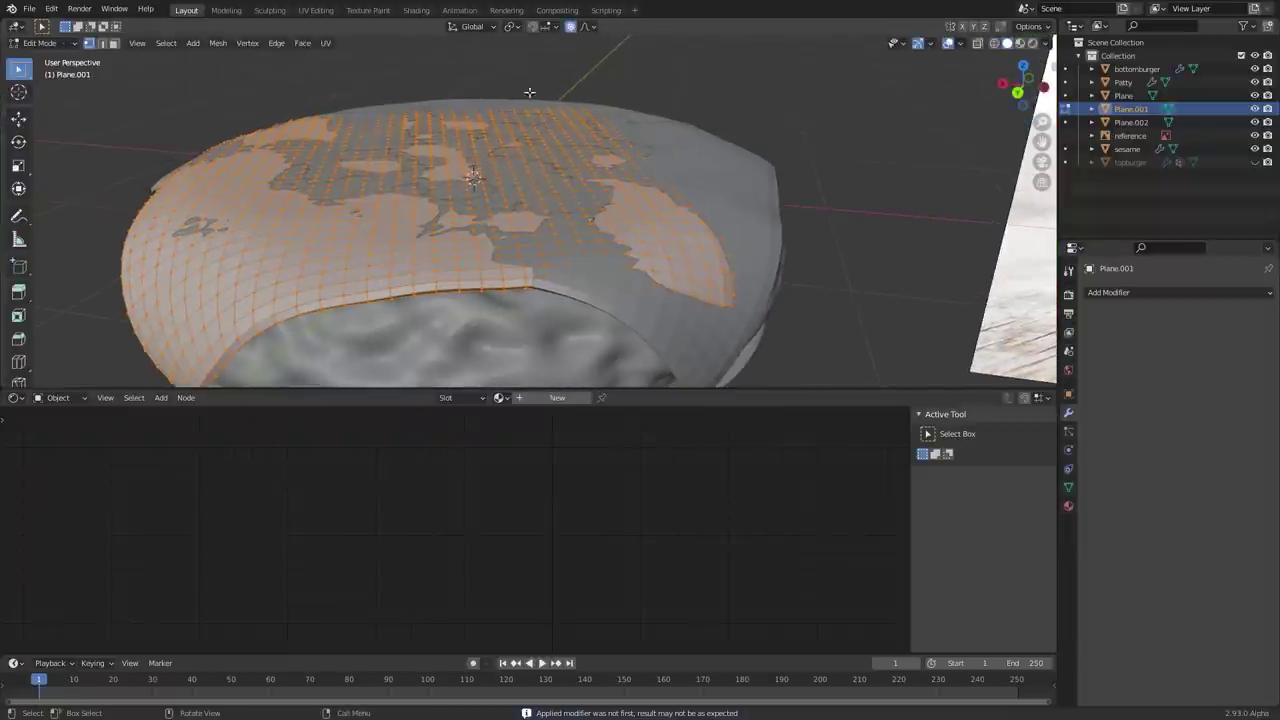
key("alt+a")
key("3")
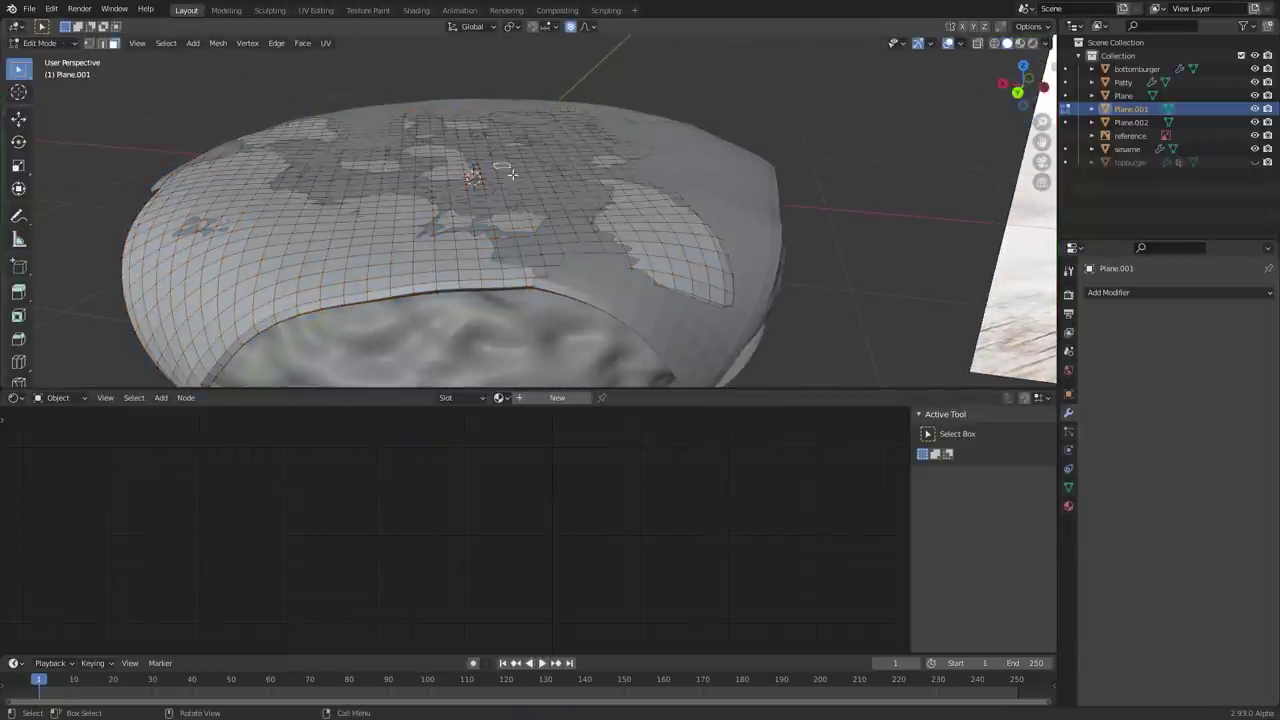
key("g")
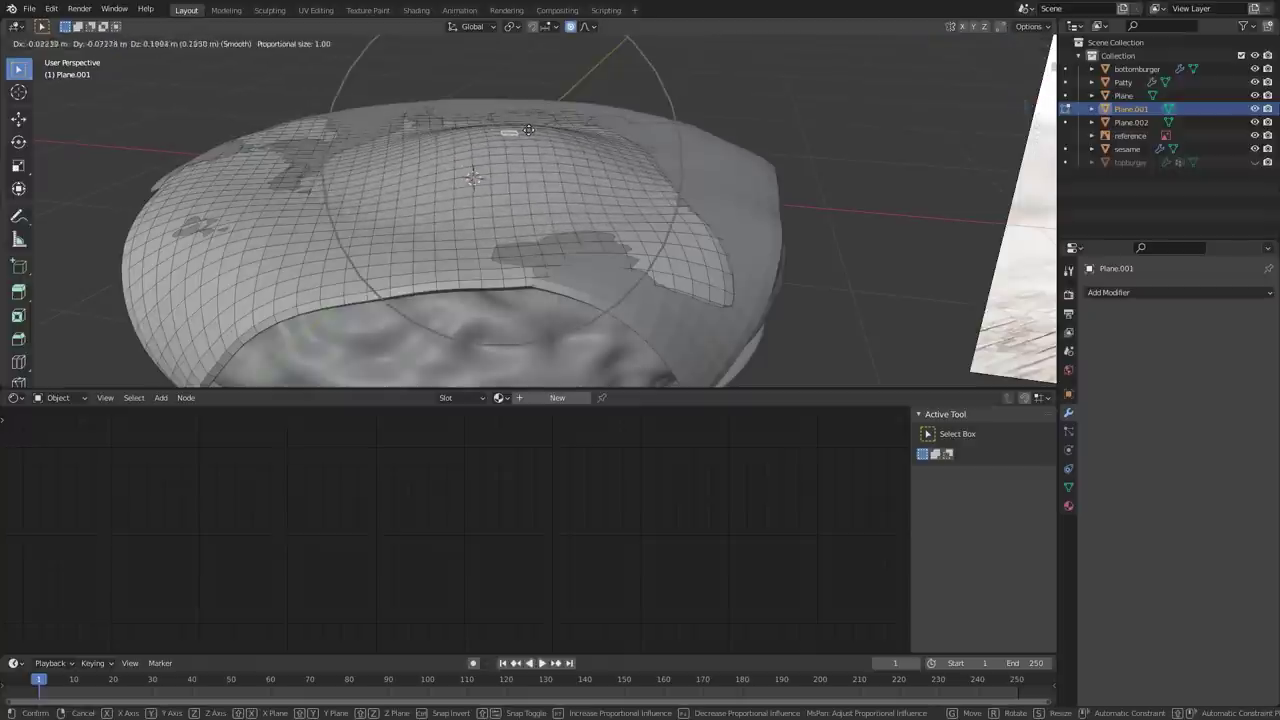
key("Escape")
left_click(536, 243)
key("g")
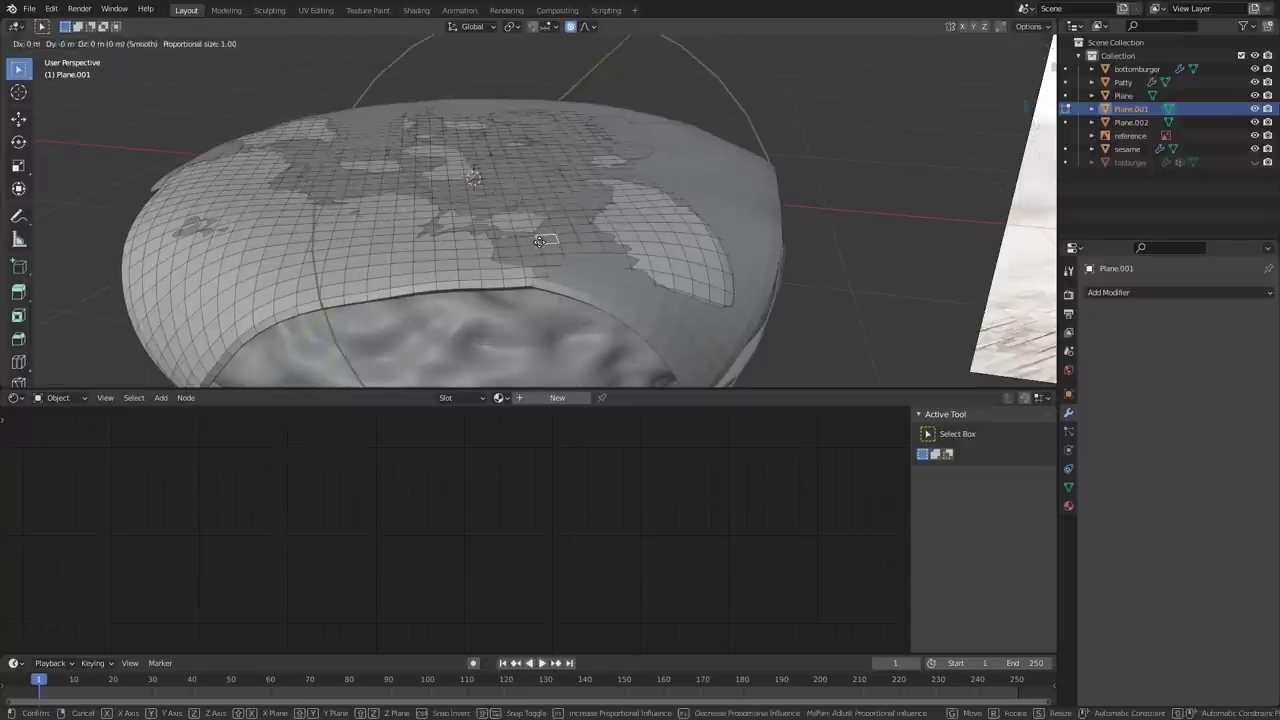
key("z")
left_click(540, 234)
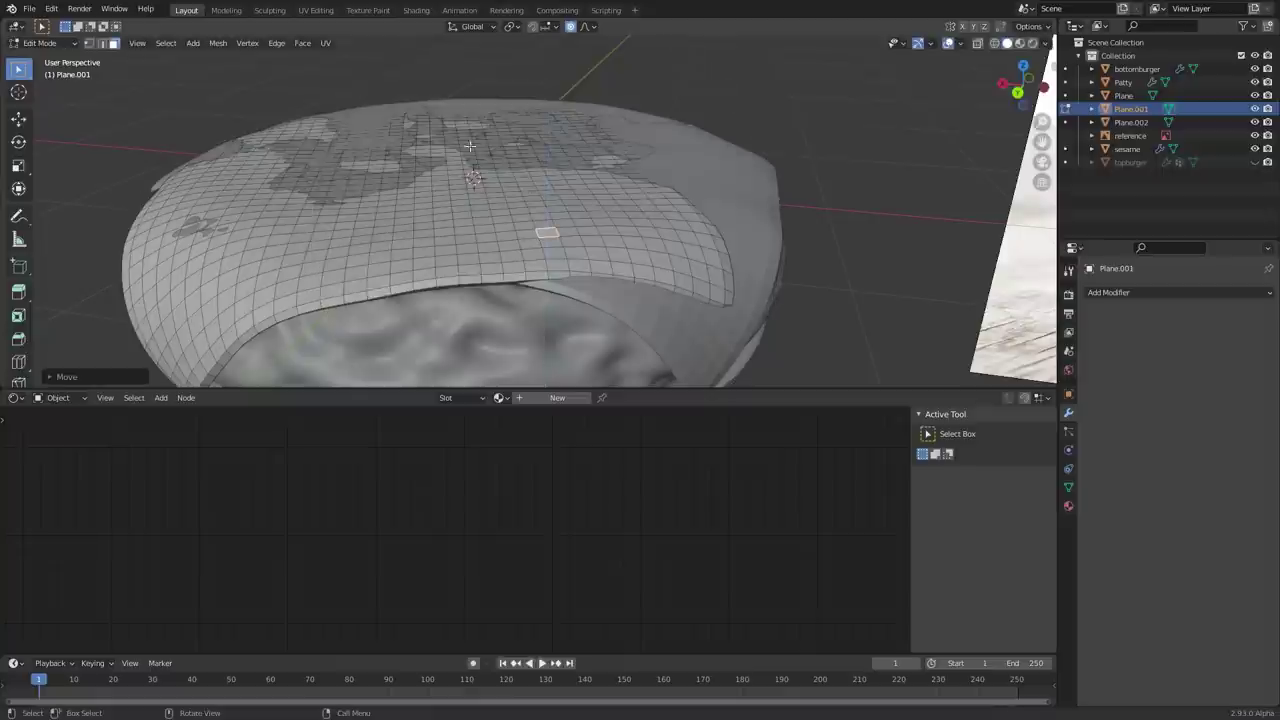
- Make two more vertical proportional adjustments to the cheese sheet's shape
key("g")
key("z")
left_click(494, 139)
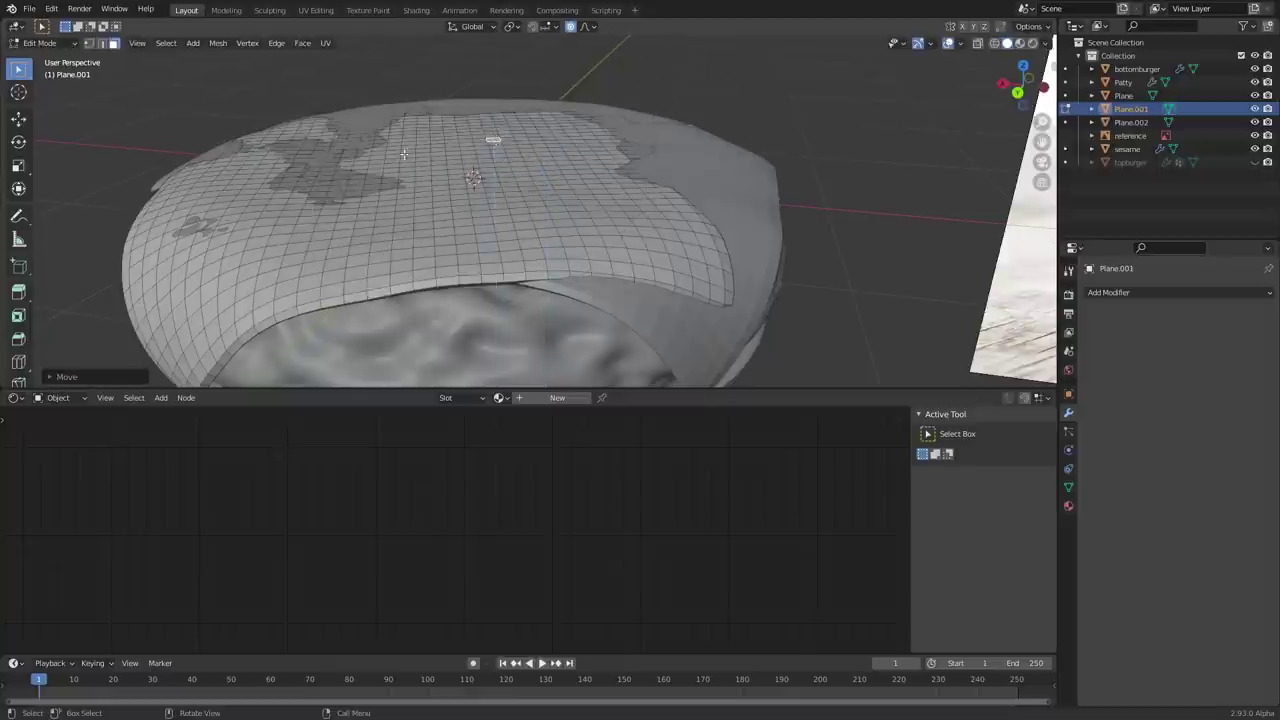
middle_click_drag(494, 139, 422, 182)
key("g")
key("z")
left_click(419, 173)
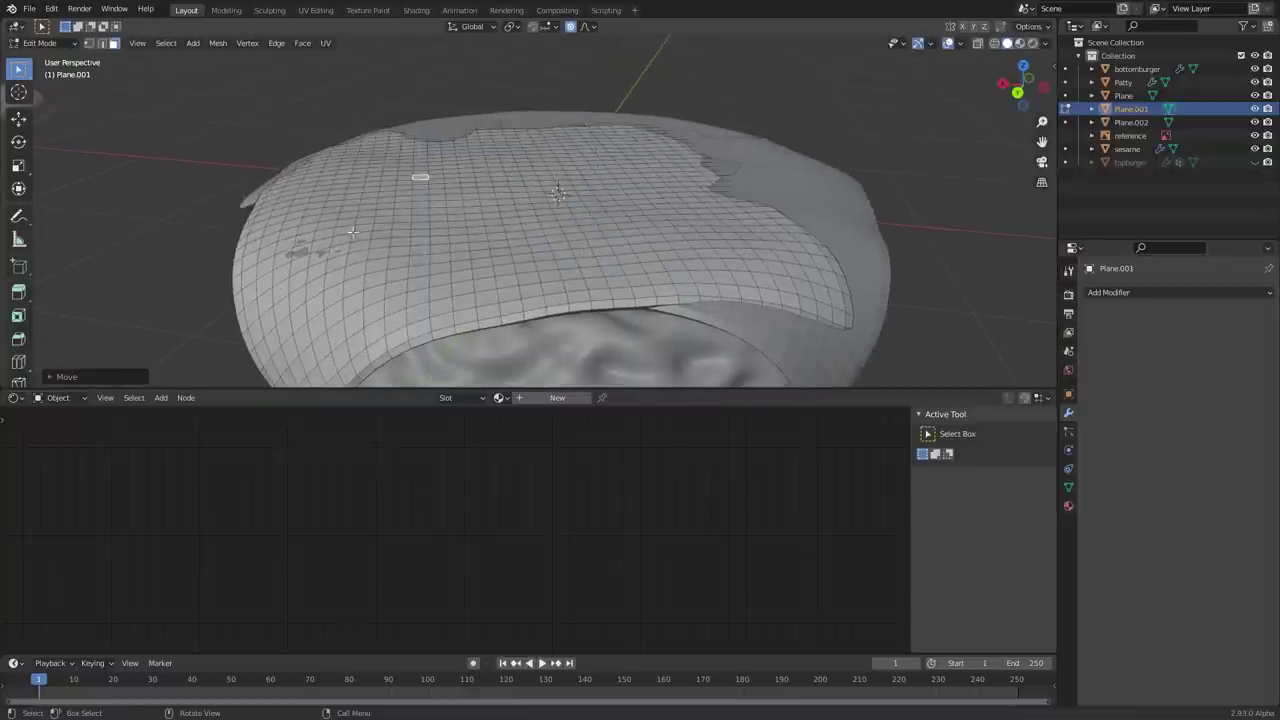
- Tweak a face on the sheet's left side vertically with proportional falloff
left_click(303, 247)
key("g")
key("z")
scroll(301, 245, "up", 1)
scroll(301, 247, "up", 8)
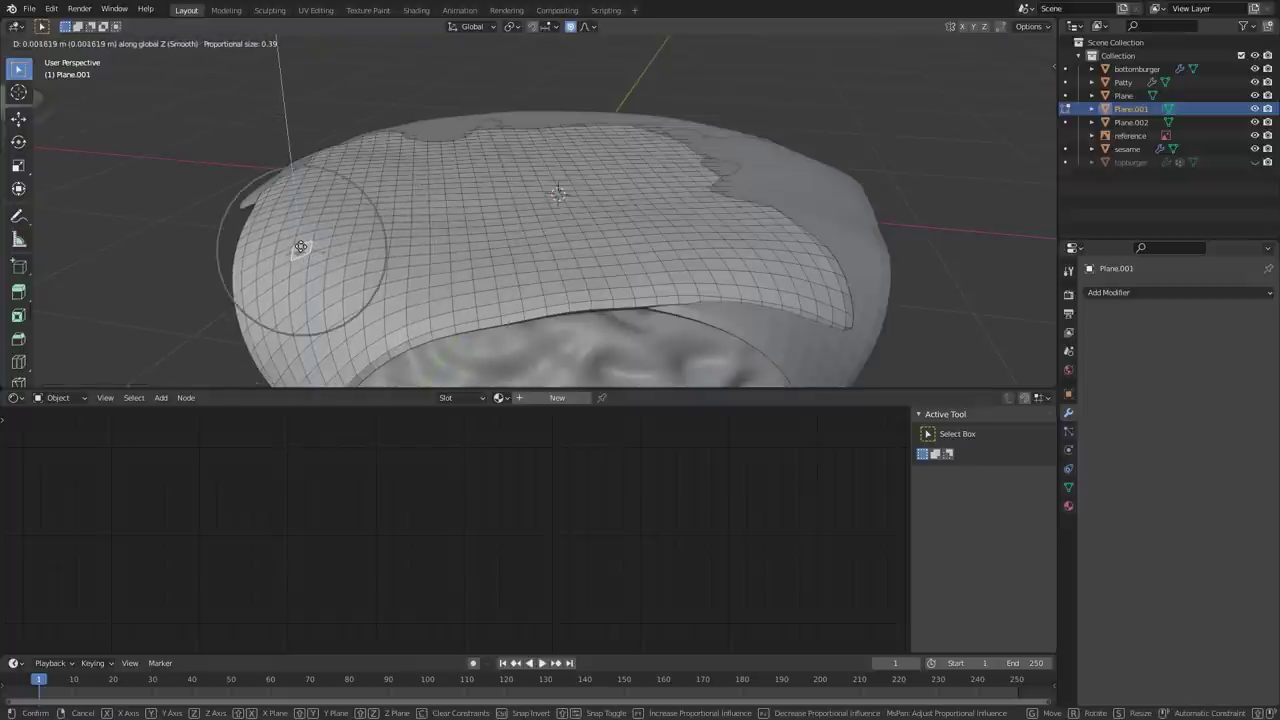
left_click(301, 247)
- Lift the sheet's middle-left part and reshape the cheese edge with falloff
middle_click_drag(301, 247, 497, 242)
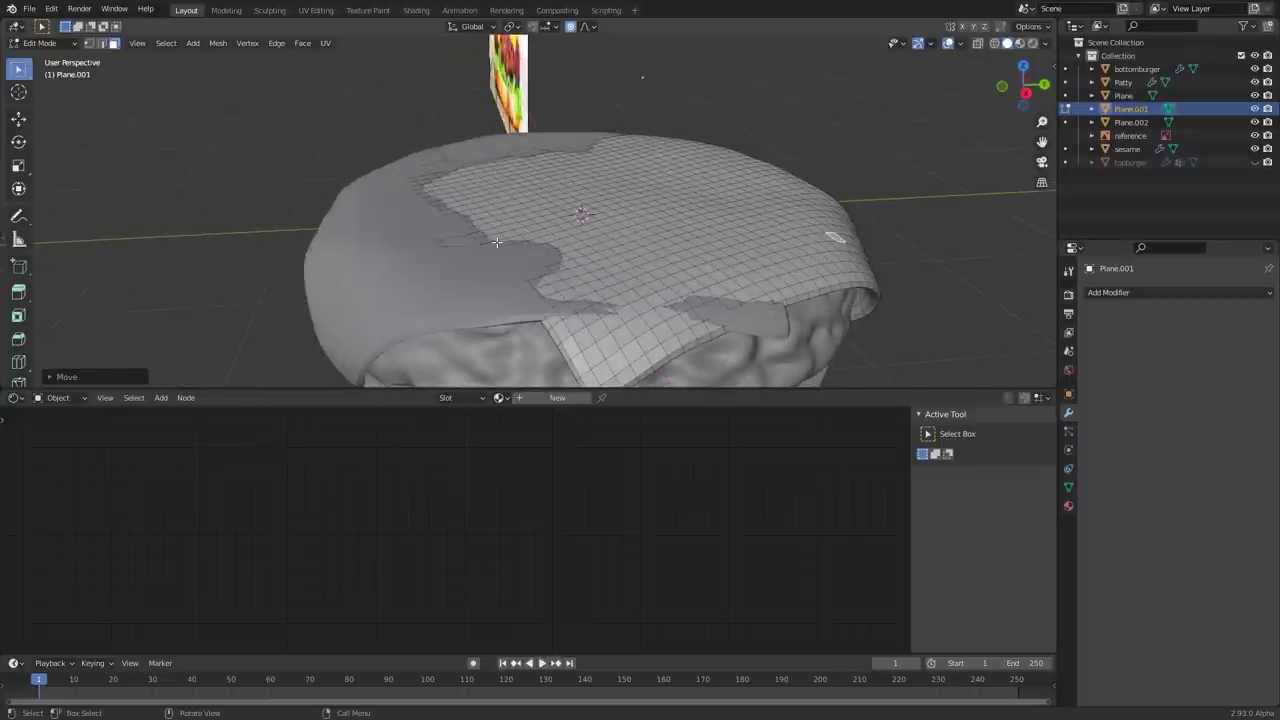
left_click(528, 247)
key("g")
key("z")
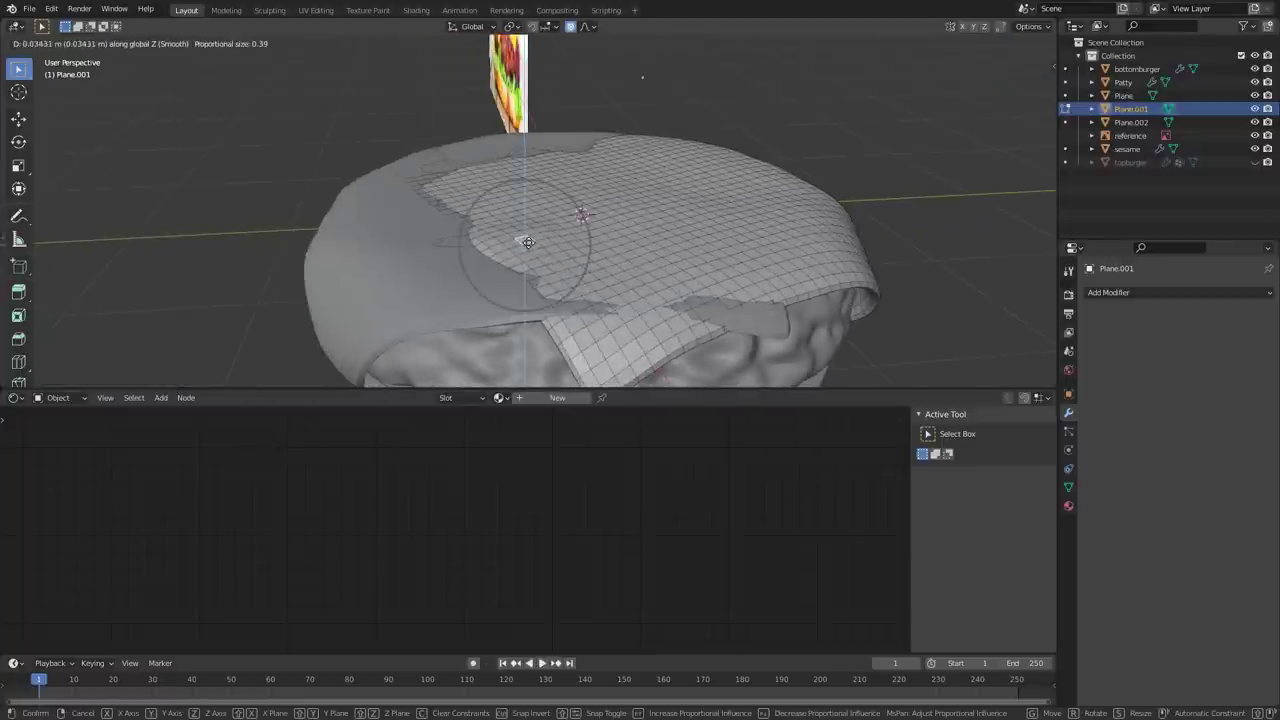
left_click(474, 212)
key("g")
left_click(443, 205)
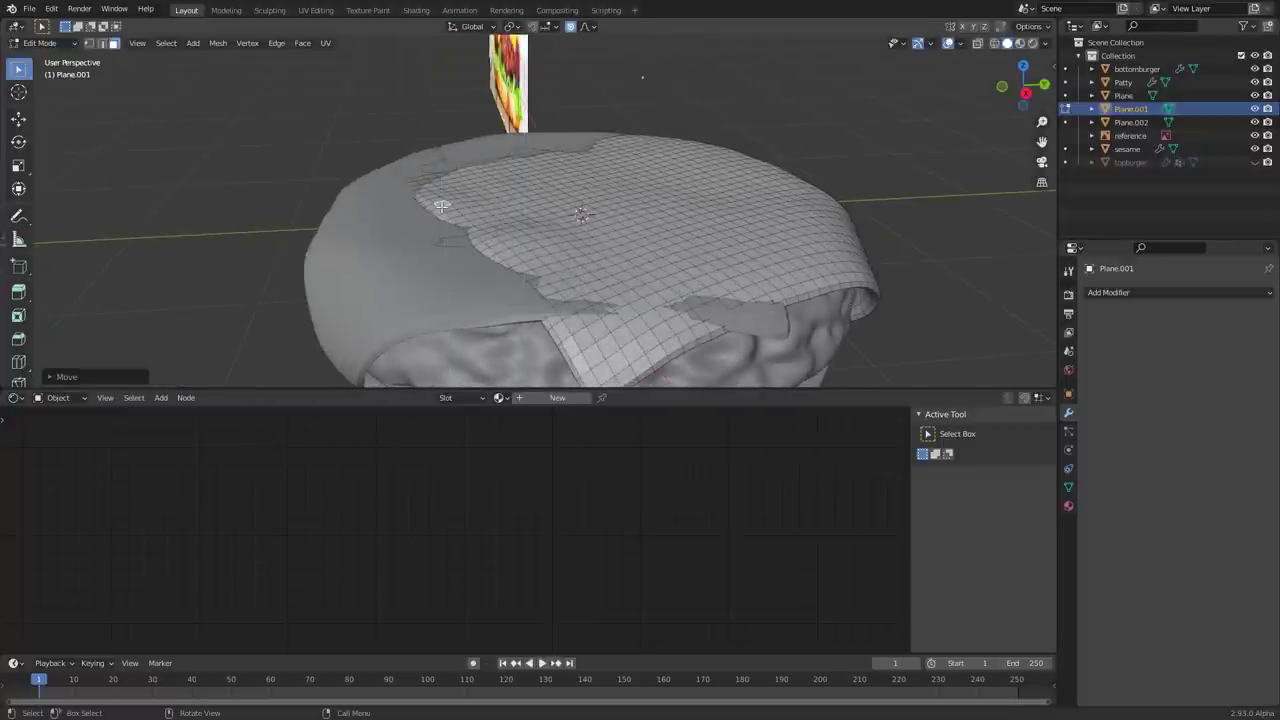
- In Object Mode, raise Plane.001 about 0.013 m along Z
key("Tab")
key("g")
key("z")
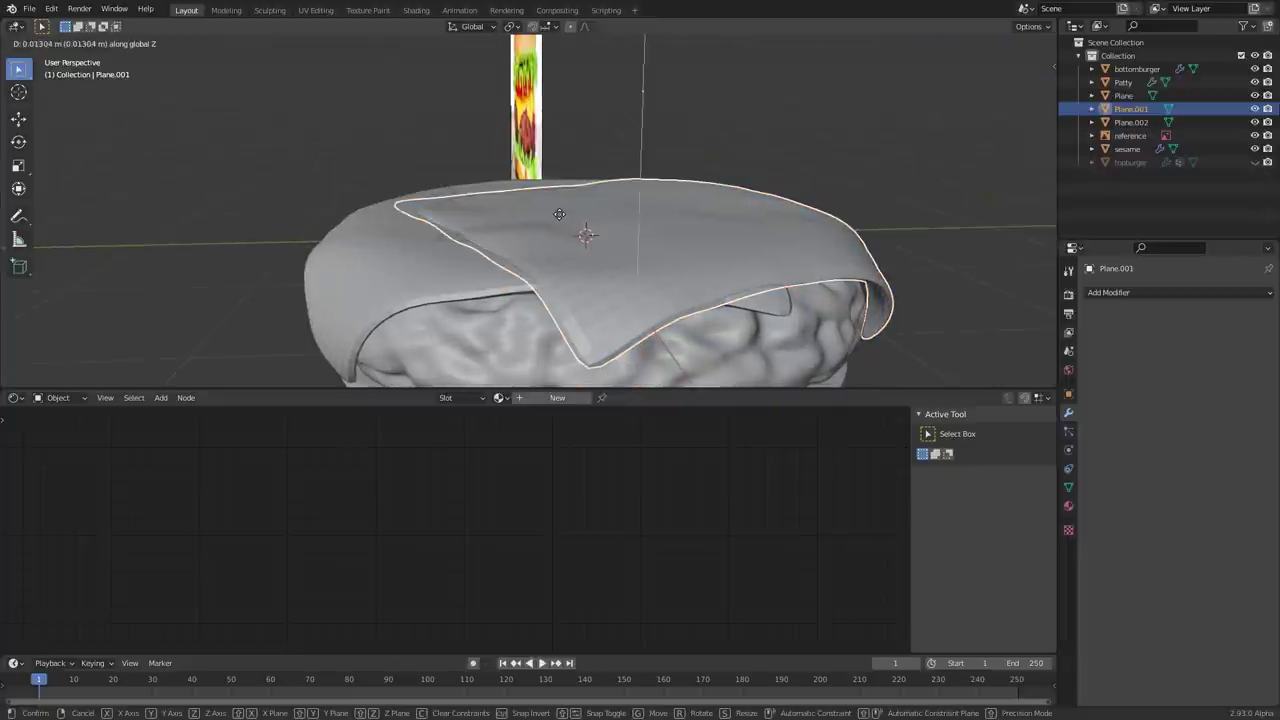
left_click(559, 209)
middle_click_drag(579, 210, 632, 216)
- Pull the right and upper-right rim loops down with soft falloff to drape over the patty
key("Tab")
left_click(657, 320, "alt")
middle_click_drag(657, 320, 737, 277)
scroll(723, 274, "up", 3)
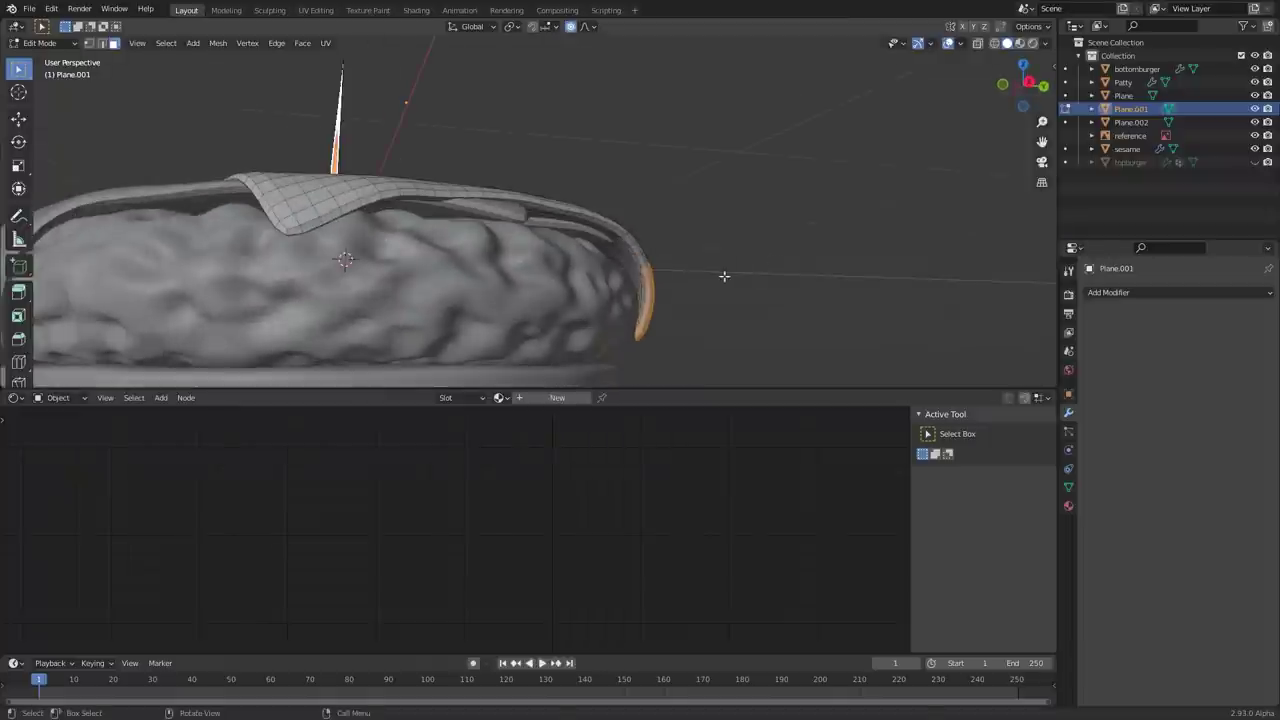
key("g")
left_click(710, 281)
left_click(614, 225, "alt")
key("g")
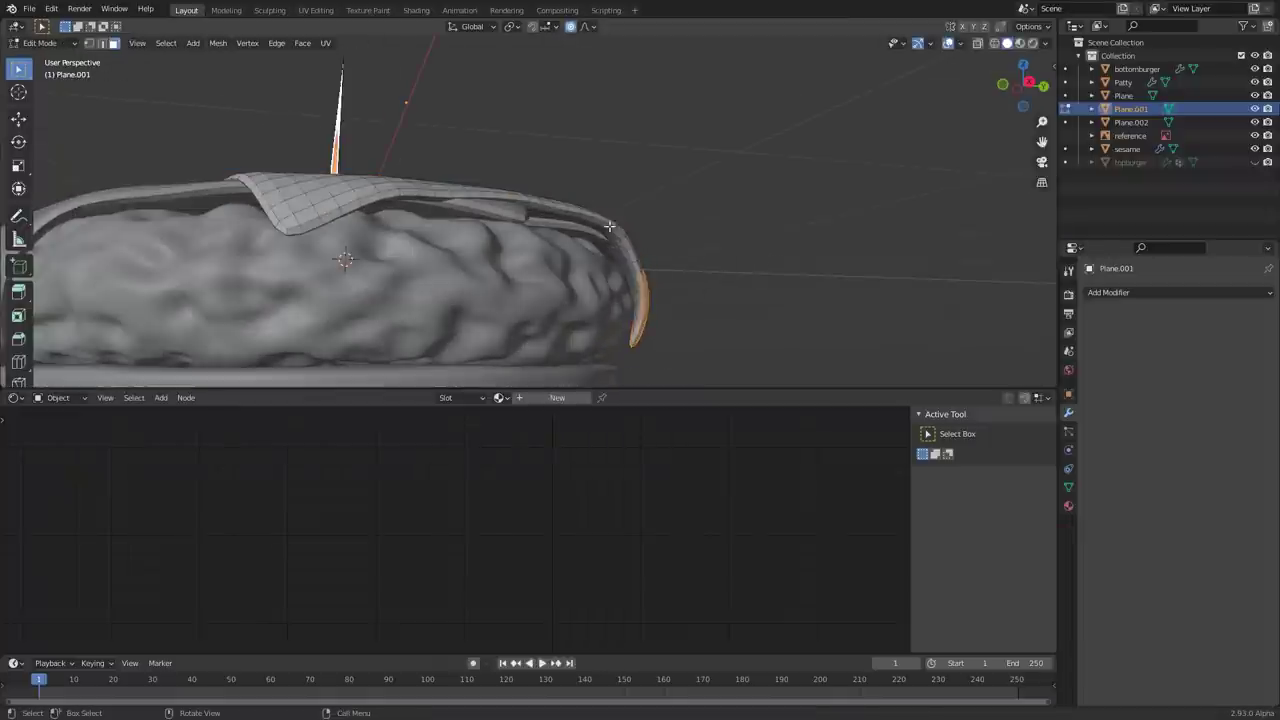
left_click(610, 233)
- Return to Object Mode and orbit to a side view to check the draped slice
key("Tab")
middle_click_drag(610, 233, 620, 260)
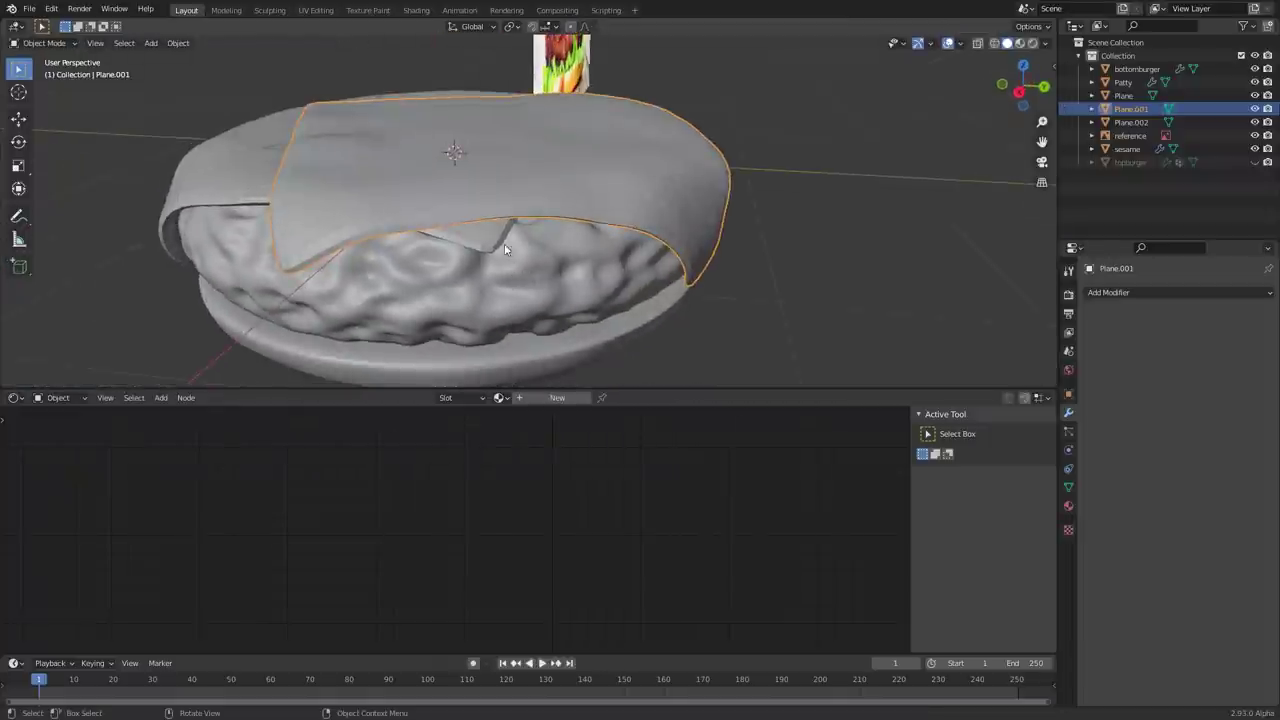
scroll(620, 260, "down", 4)
scroll(628, 298, "up", 3)
middle_click_drag(358, 230, 618, 205)
- Raise the second cheese slice, Plane.002, slightly along Z
left_click(435, 222)
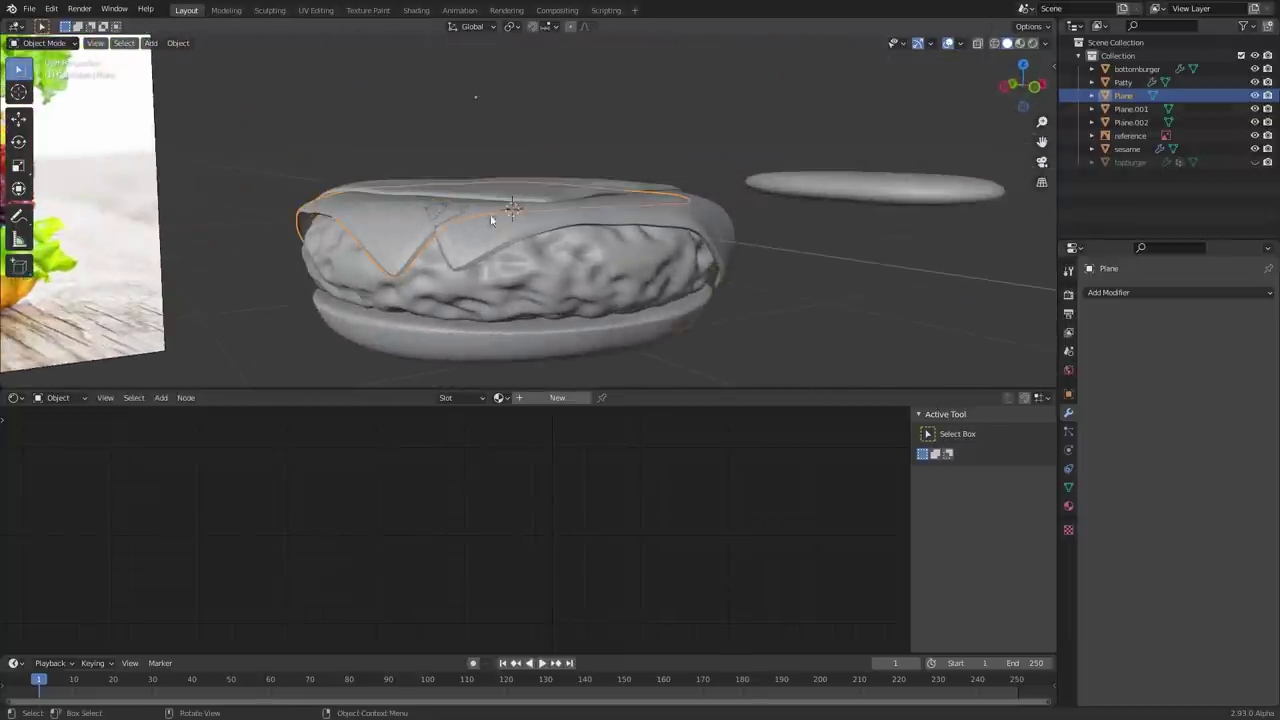
scroll(491, 220, "up", 3)
left_click(588, 218)
key("g")
key("z")
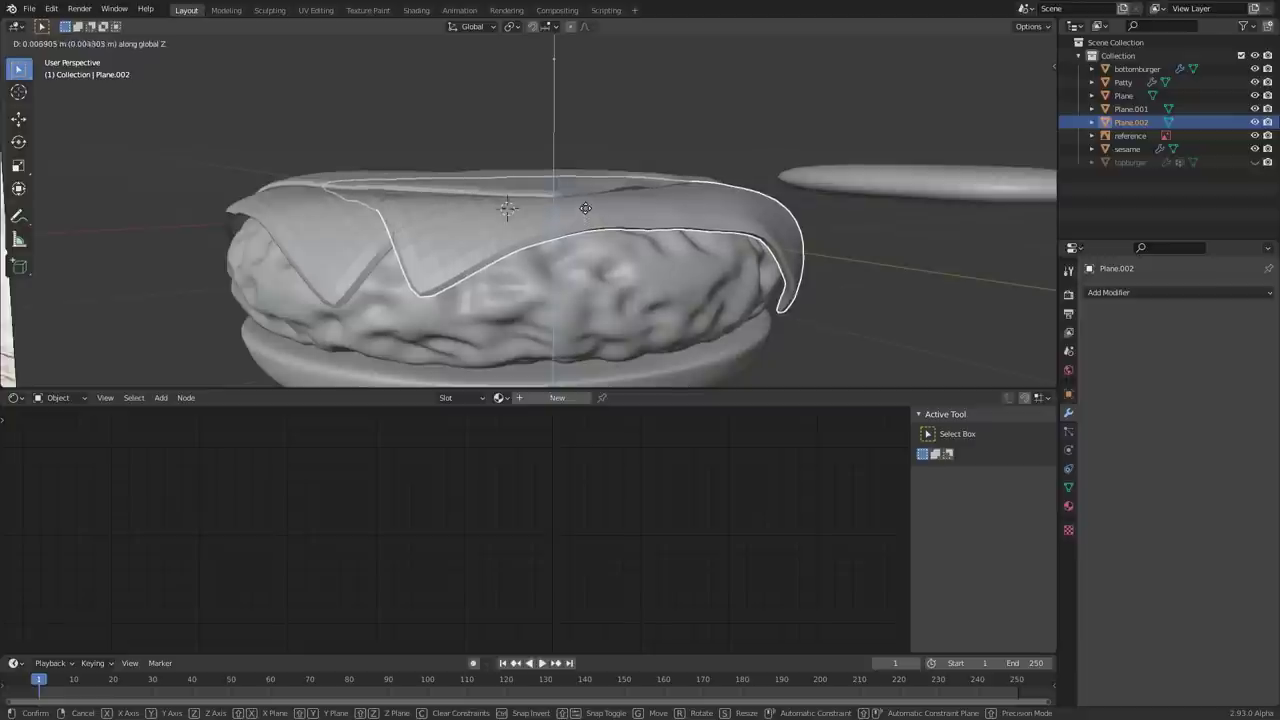
left_click(583, 205)
- Rework Plane.002's edge by moving two rim spots down with proportional falloff
key("Tab")
middle_click_drag(580, 199, 623, 267)
left_click(623, 267)
key("g")
key("z")
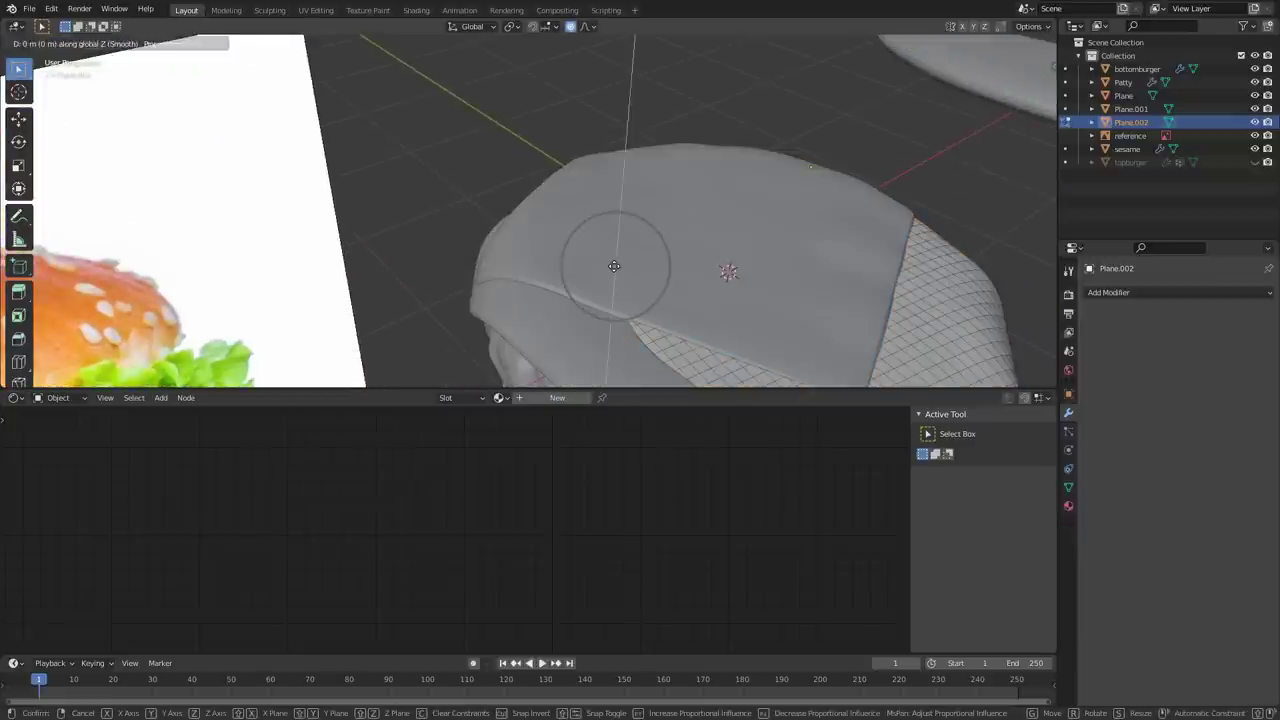
left_click(613, 289)
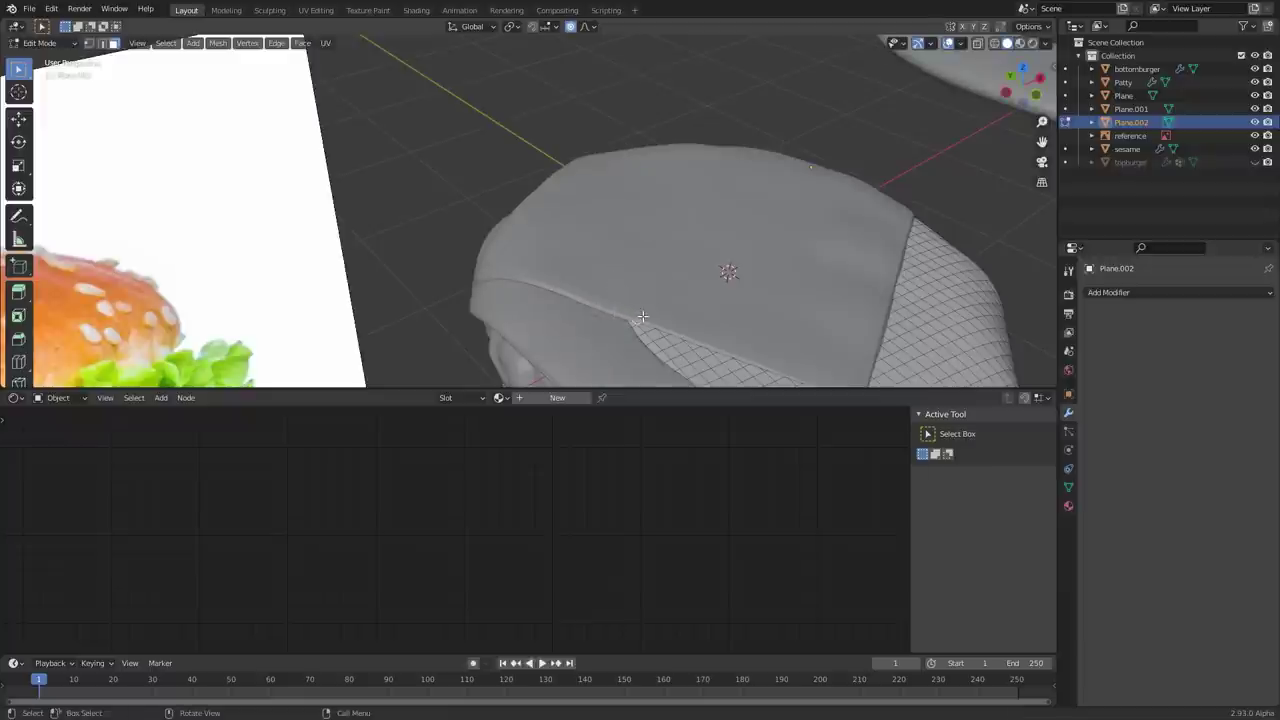
key("g")
left_click(642, 316)
key("Tab")
- Deselect everything and select Plane.002 from a full view of the burger
scroll(734, 256, "down", 5)
middle_click_drag(734, 256, 340, 285, "shift")
left_click(700, 259)
scroll(334, 289, "up", 5)
scroll(393, 240, "down", 3)
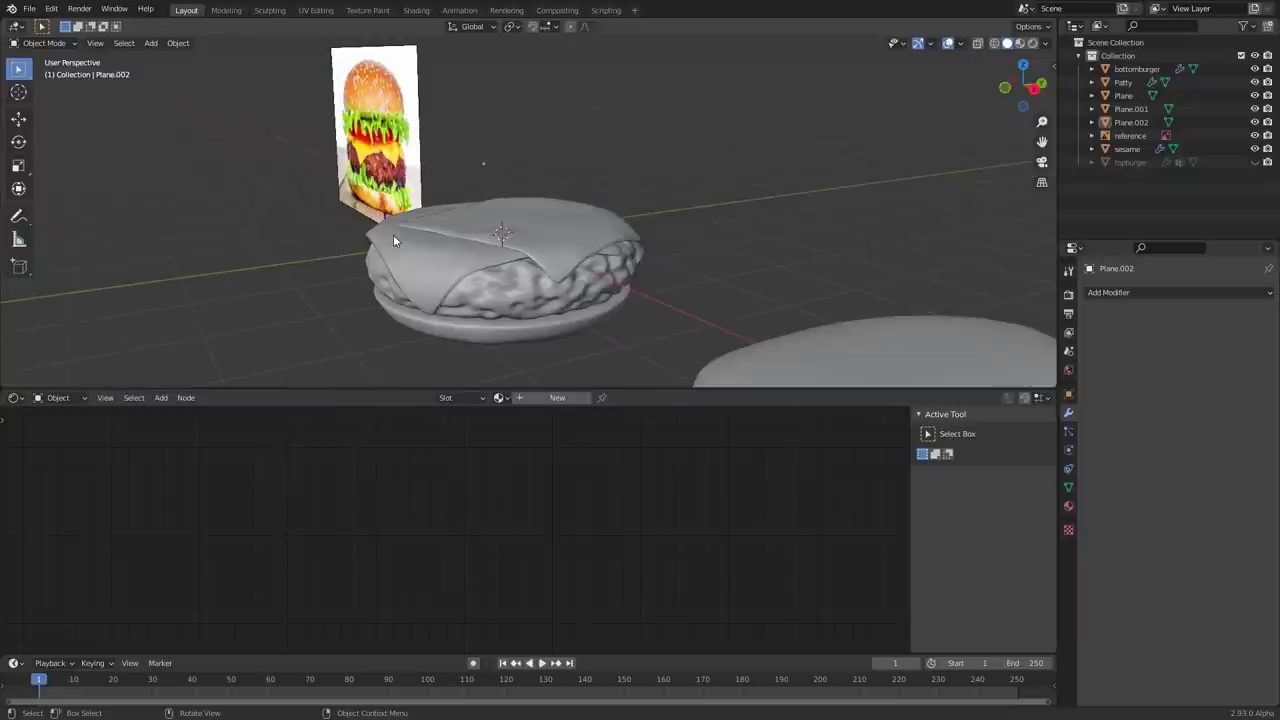
left_click(393, 234)
right_click(393, 234)
- Select both cheese slices with Plane.001 active and apply Shade Smooth
scroll(487, 188, "up", 3)
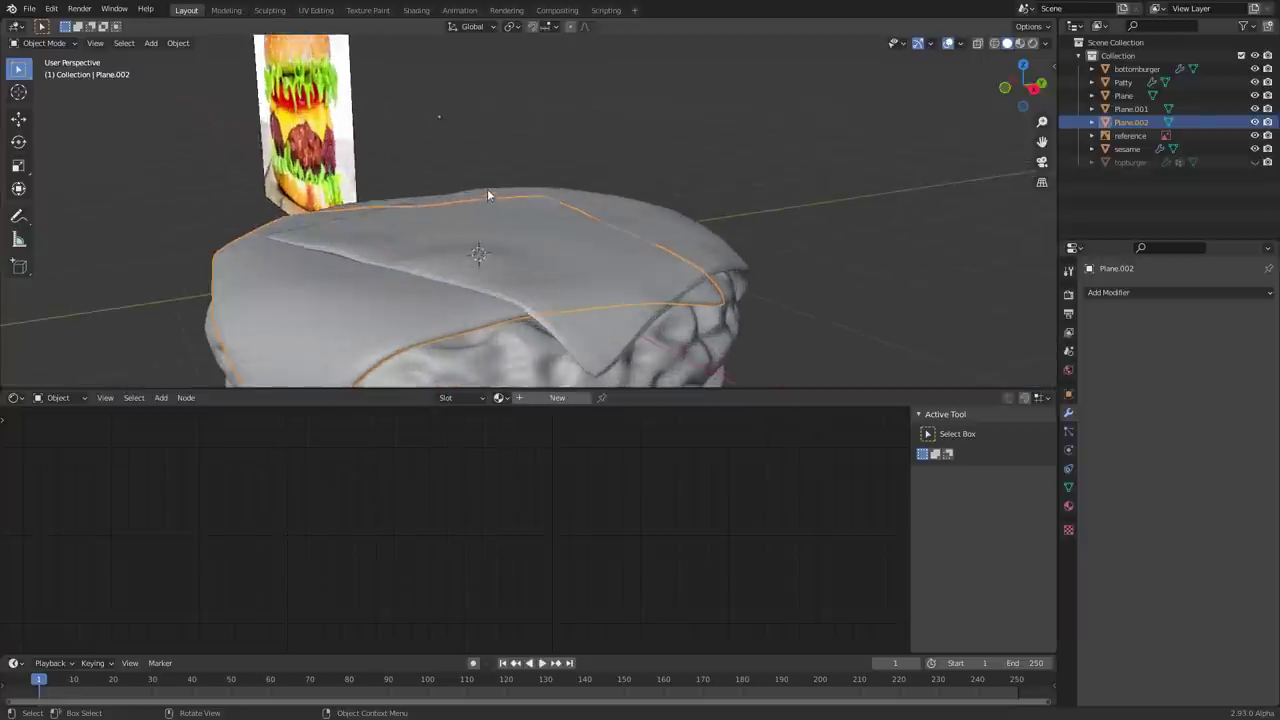
middle_click_drag(488, 195, 540, 183)
left_click(497, 177)
right_click(497, 177)
key("Escape")
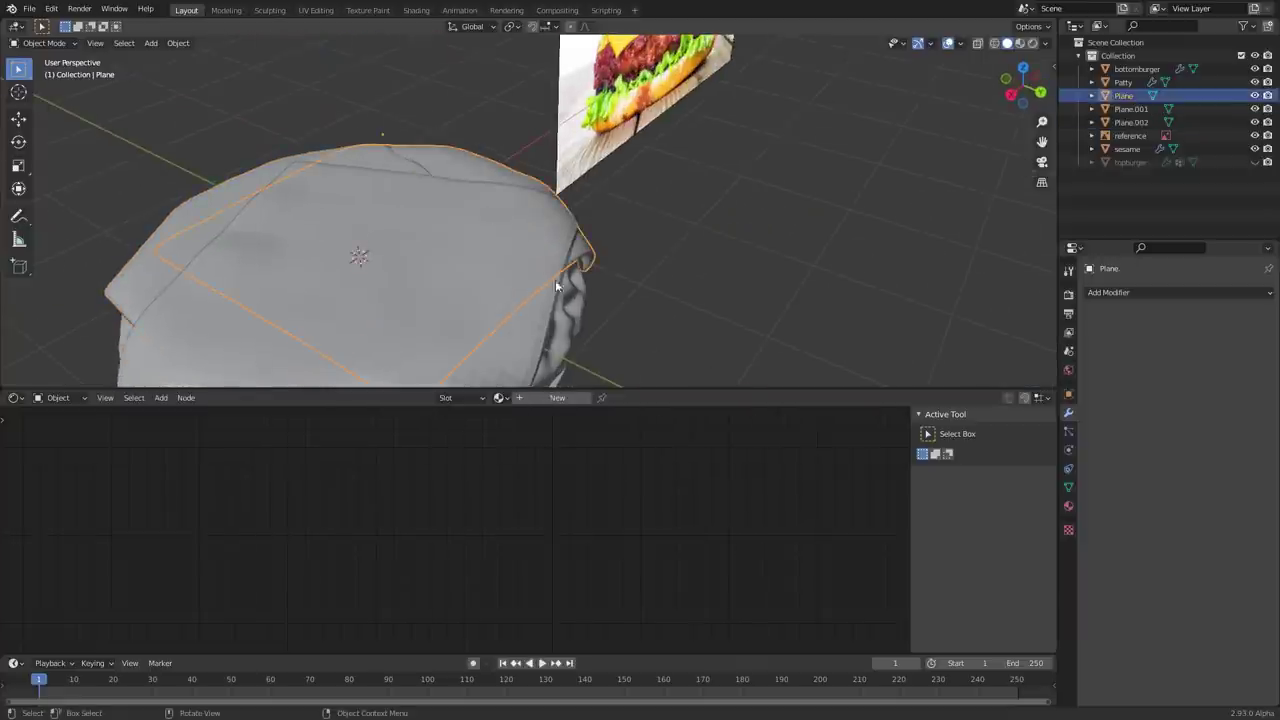
left_click(549, 288)
left_click(543, 298)
right_click(543, 298)
left_click(541, 294)
- Save hamburger.blend and switch the viewport to Rendered shading
scroll(543, 251, "down", 4)
key("ctrl+s")
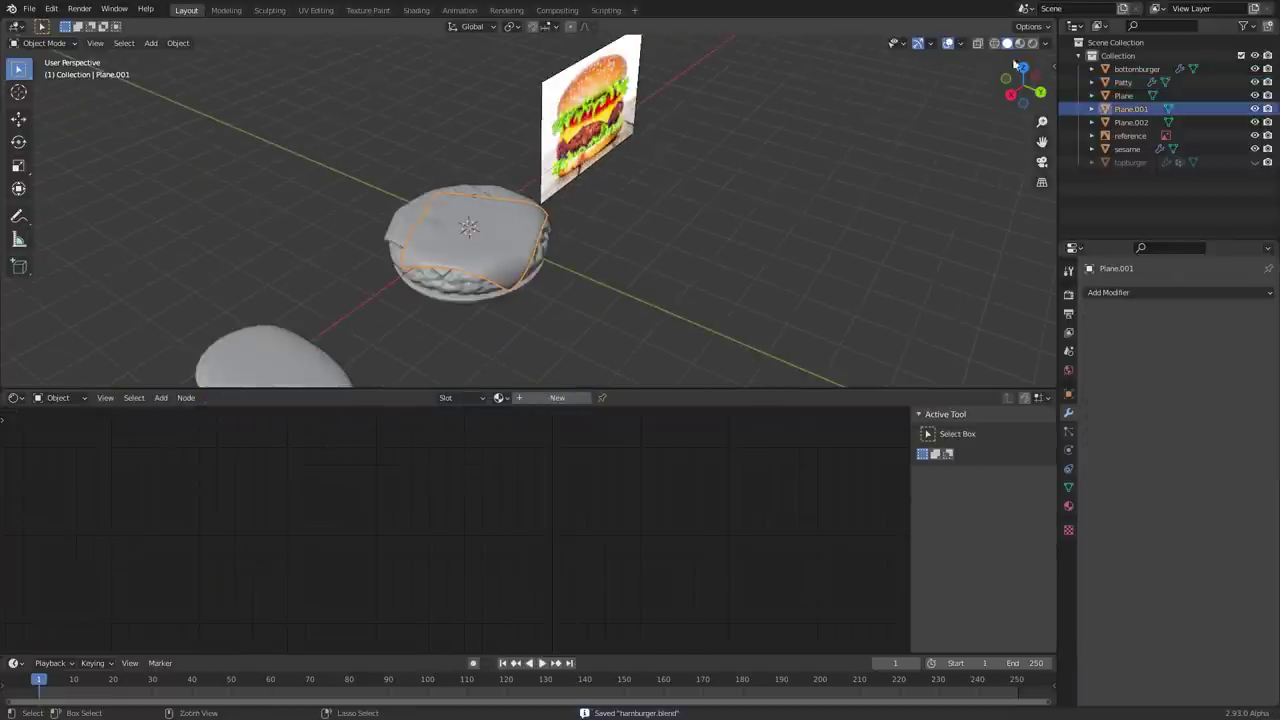
left_click(1030, 44)
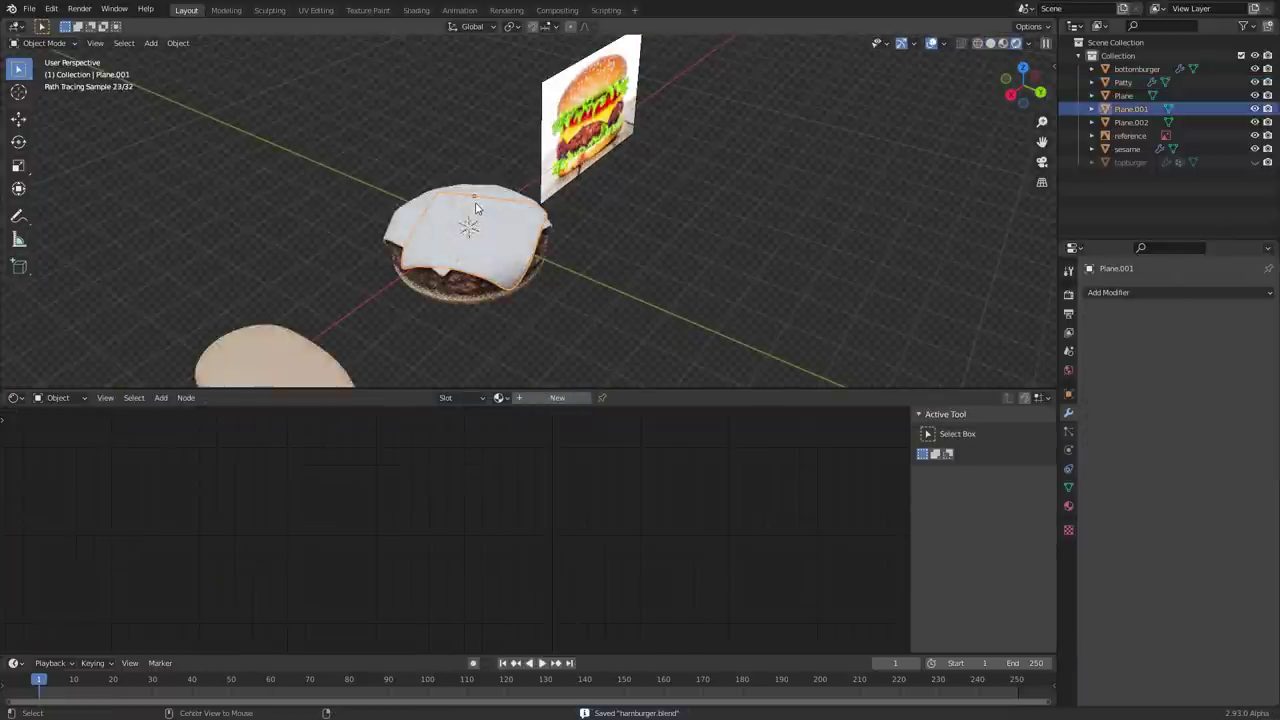
- Give the top cheese slice a new material named Cheese
middle_click_drag(478, 206, 524, 273)
left_click(497, 228)
middle_click_drag(497, 228, 490, 255)
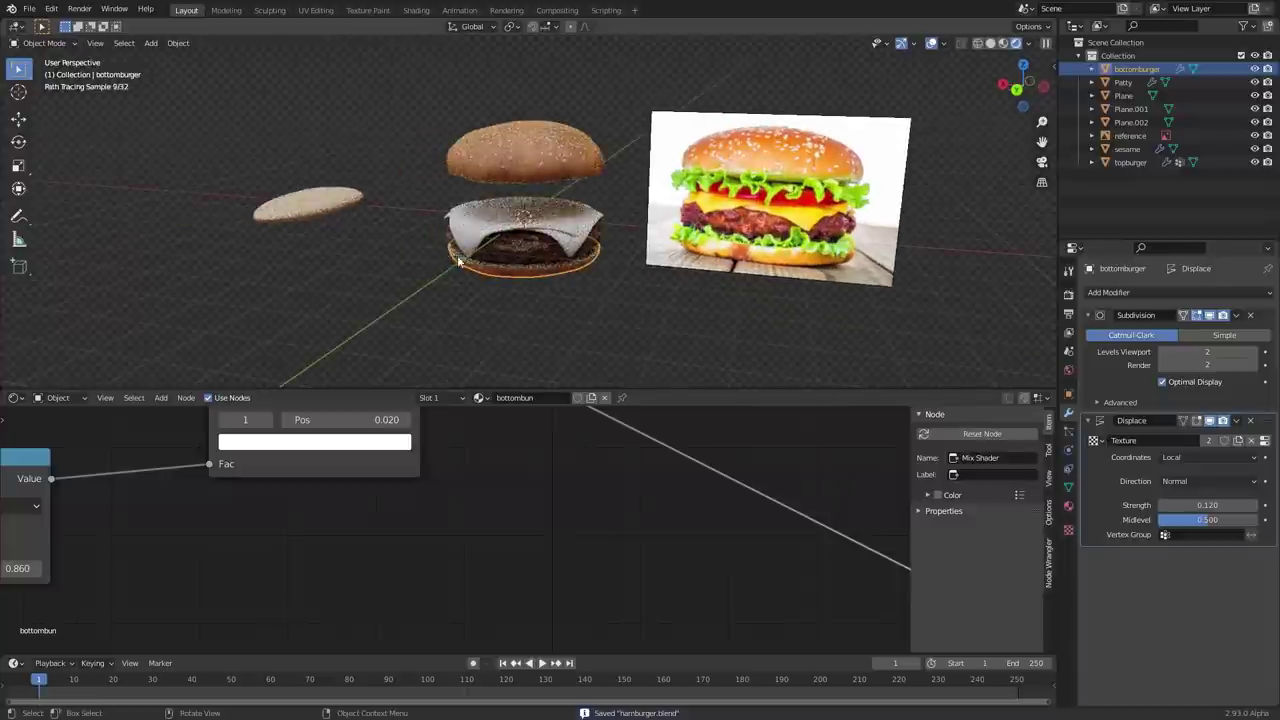
scroll(470, 240, "up", 4)
left_click(437, 237)
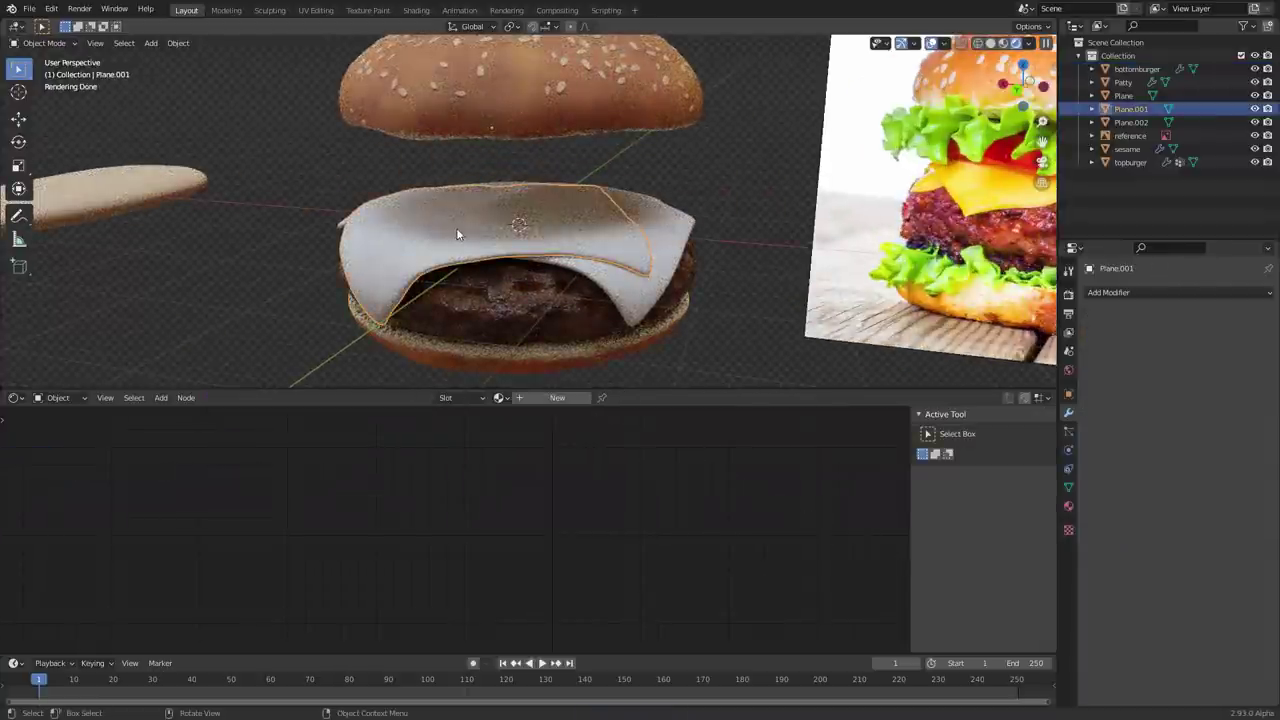
left_click(560, 397)
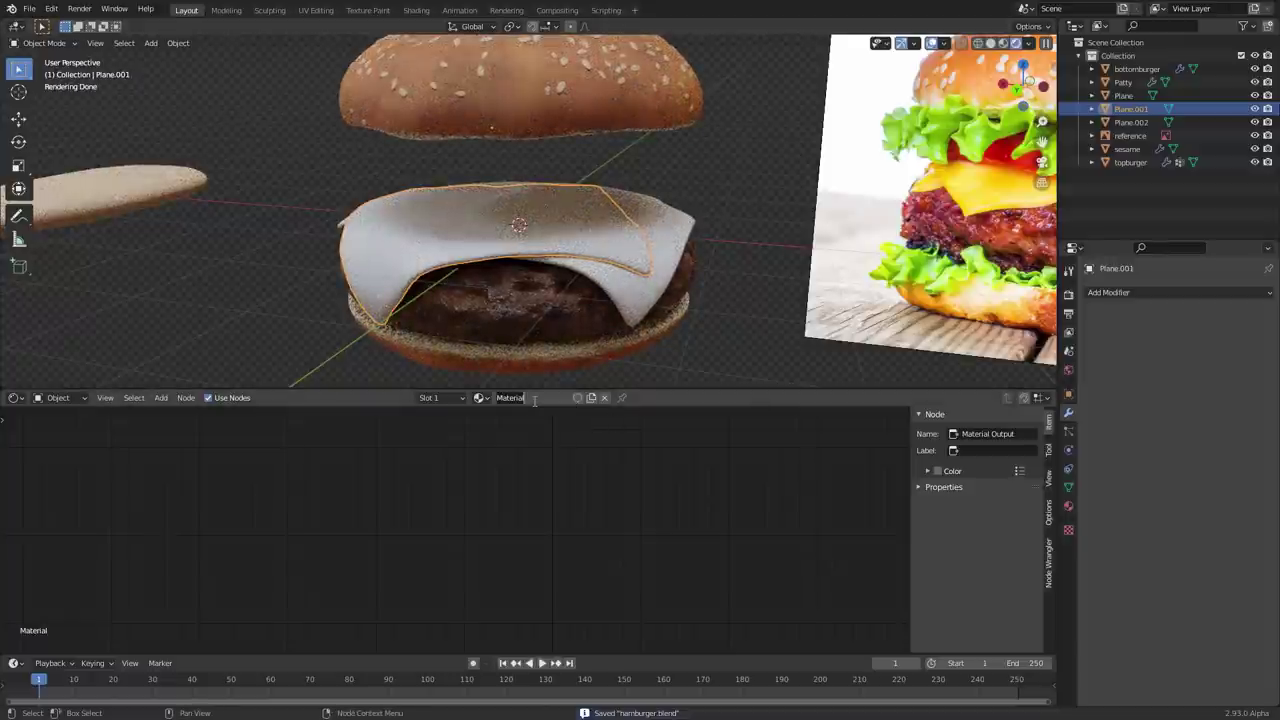
key("Return")
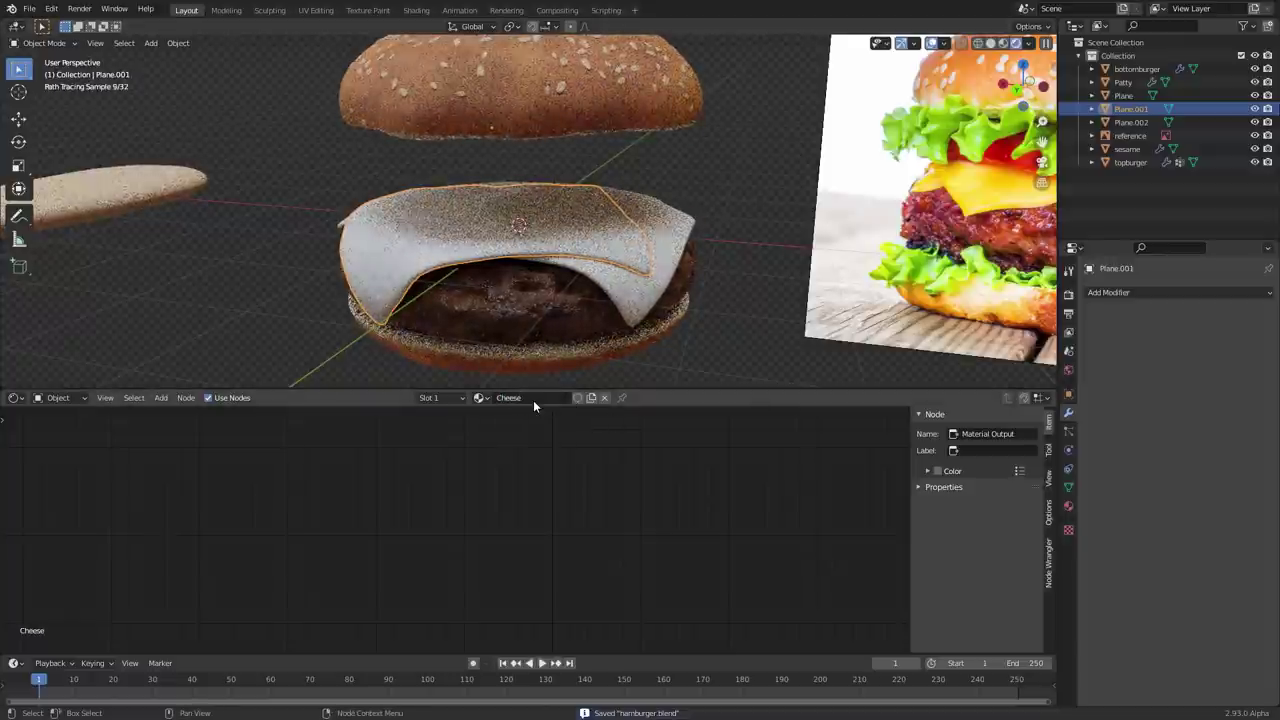
- Set the Cheese Base Color to yellow sampled from the reference photo and save
scroll(560, 375, "down", 3)
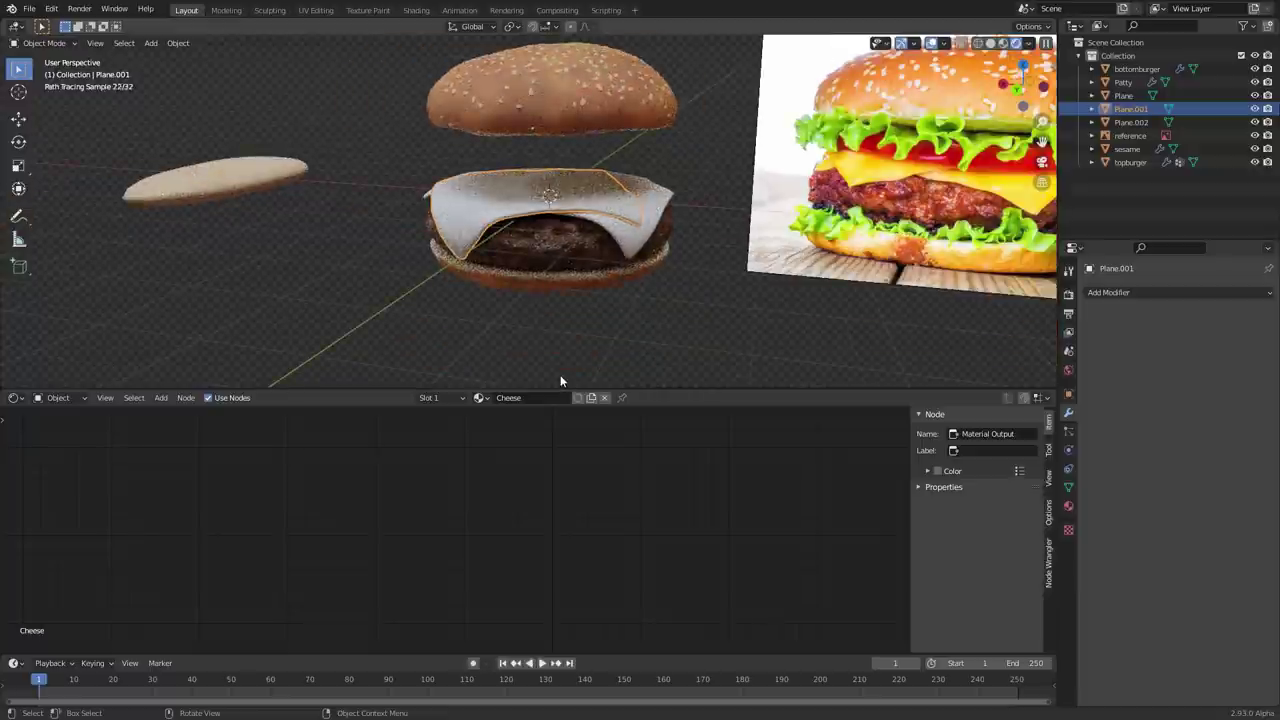
key("Home")
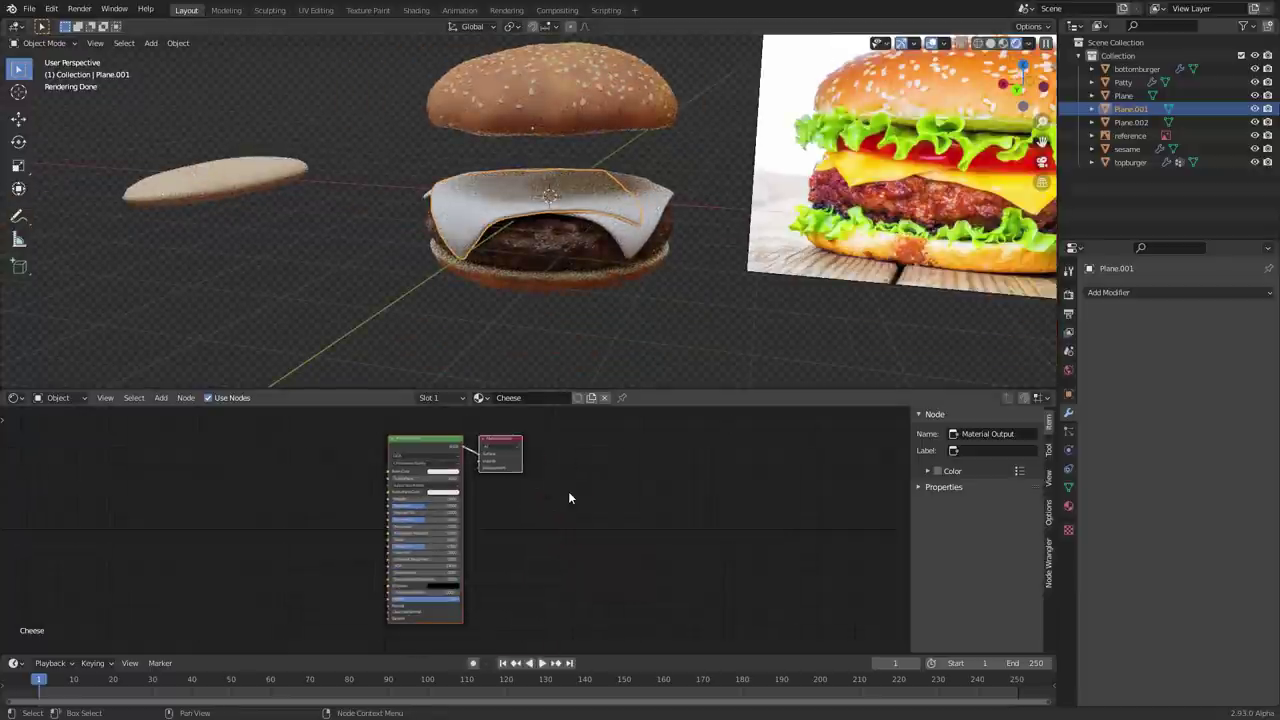
scroll(568, 497, "up", 2)
mouse_move(860, 215)
middle_mouse_down()
mouse_move(876, 210)
mouse_move(870, 222)
middle_mouse_up()
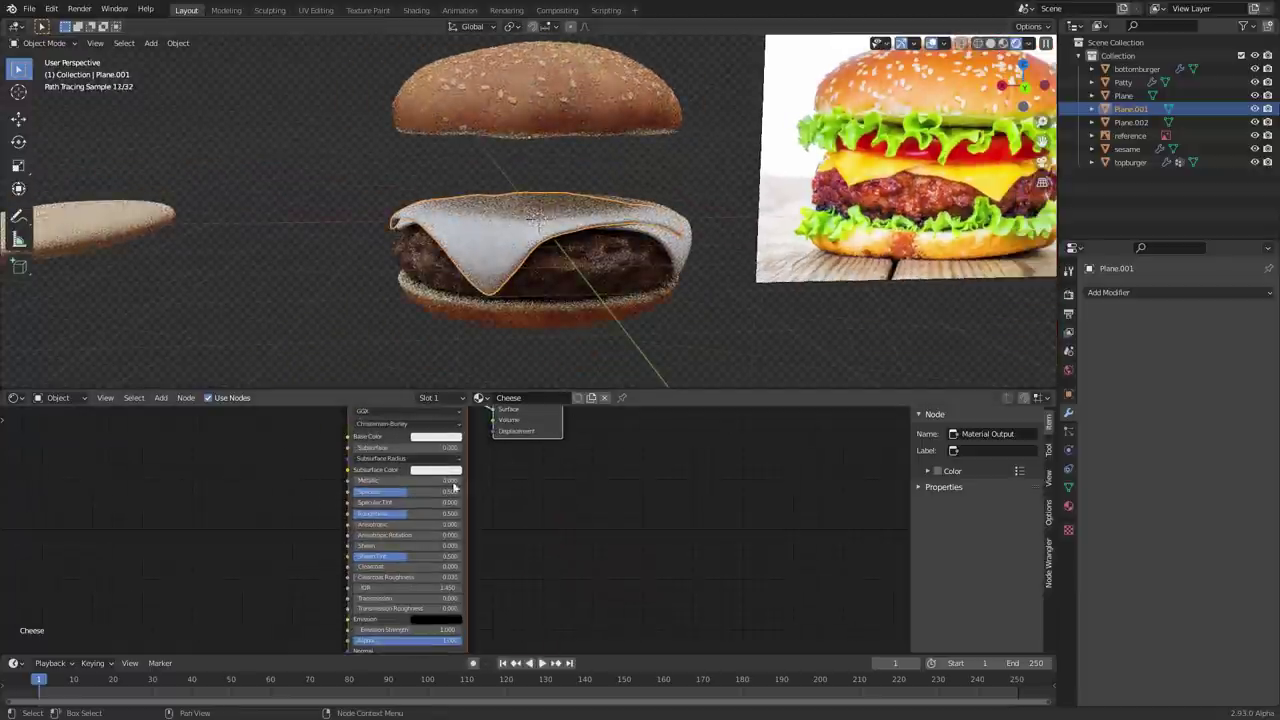
left_click(871, 156)
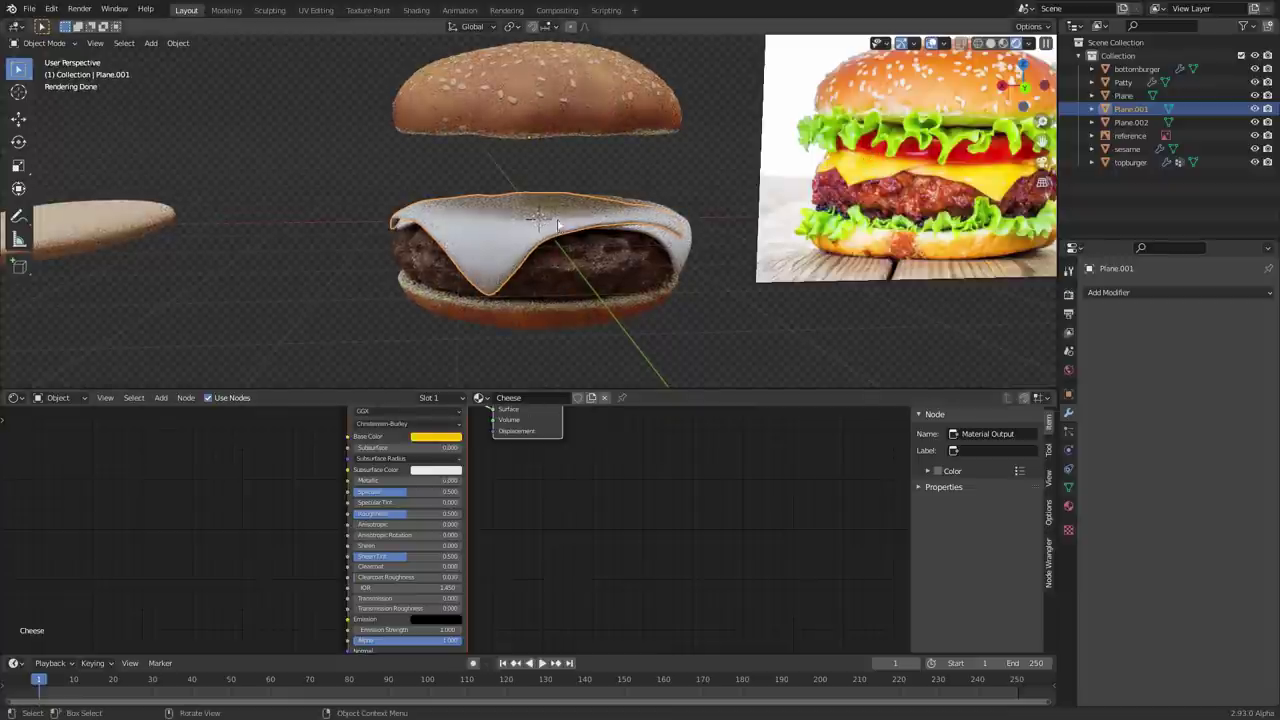
middle_click_drag(598, 220, 570, 213)
key("ctrl+s")
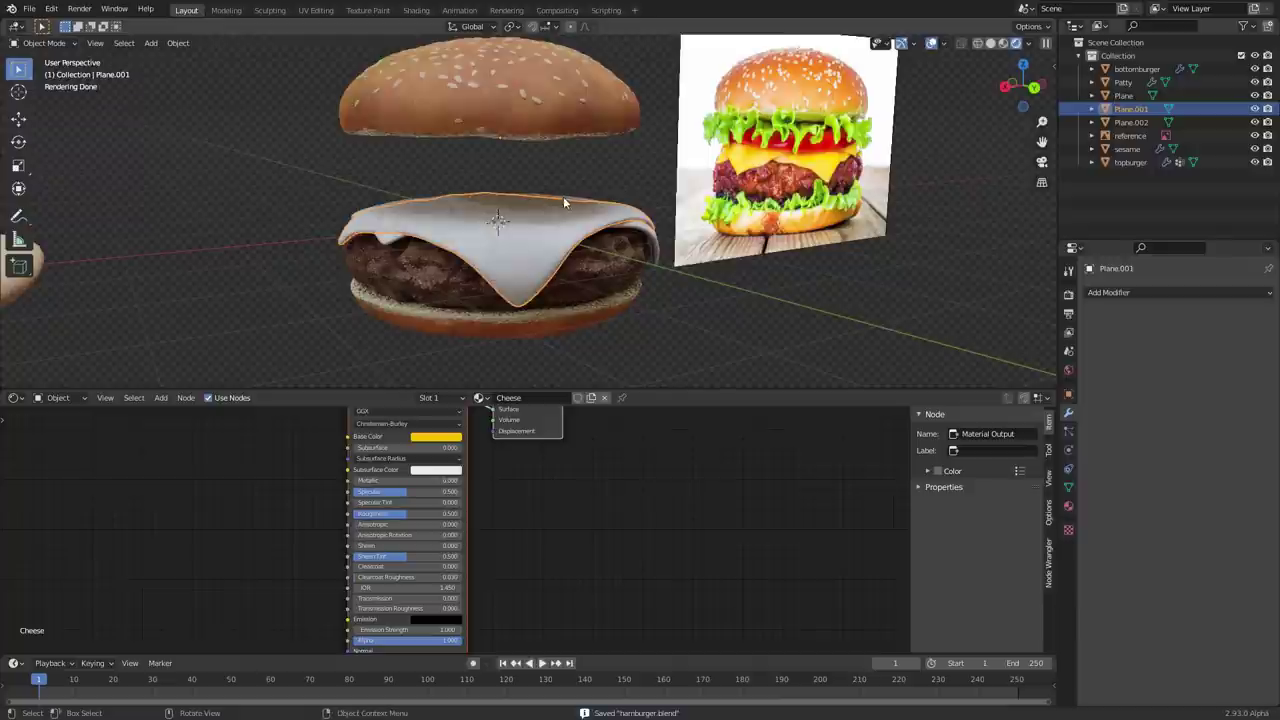
- Nudge the yellow cheese slice slightly higher
key("g")
left_click(510, 240)
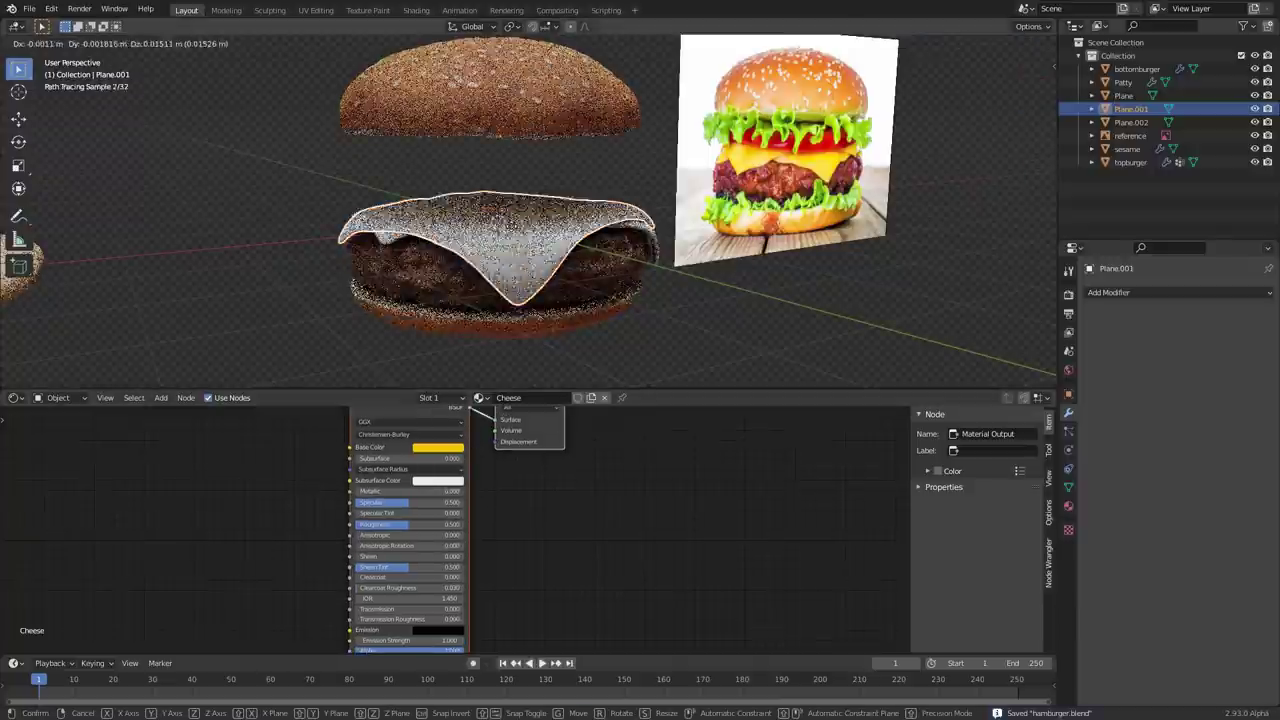
middle_click_drag(525, 228, 369, 253)
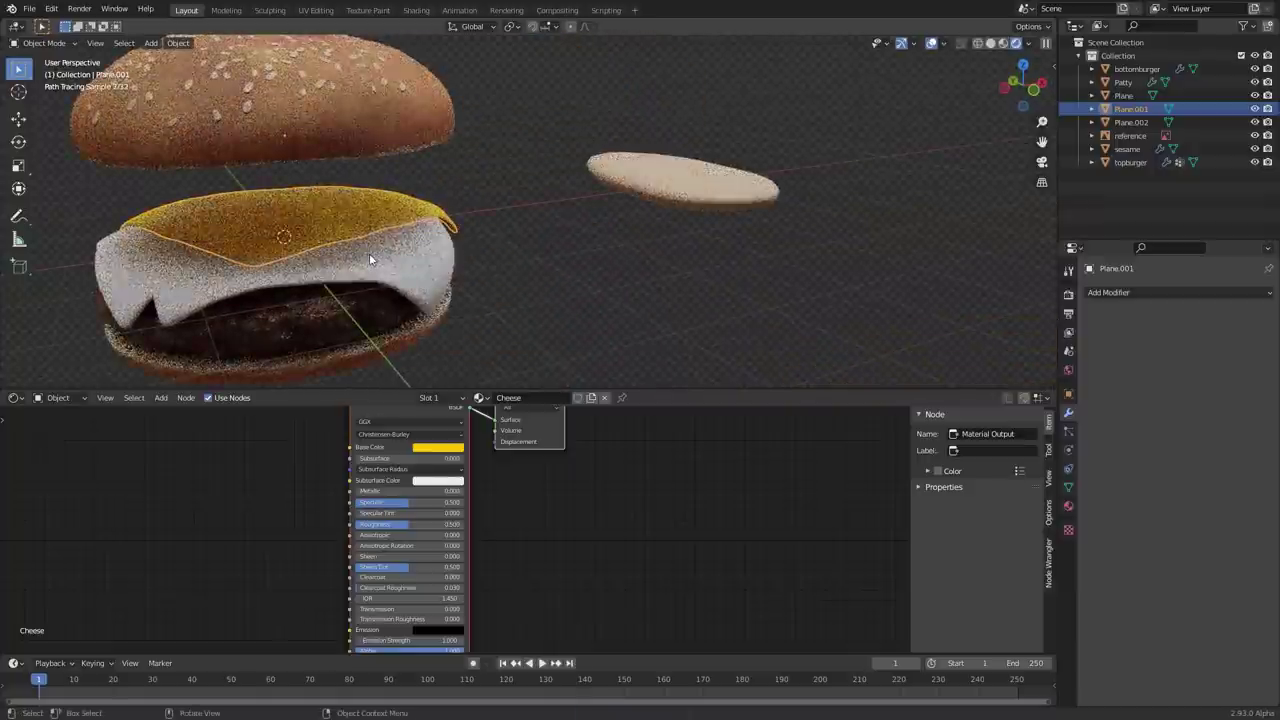
- Select Plane.002 and Plane, then add the yellow slice as the active object
left_click(113, 291)
left_click(199, 314, "shift")
left_click(300, 220, "shift")
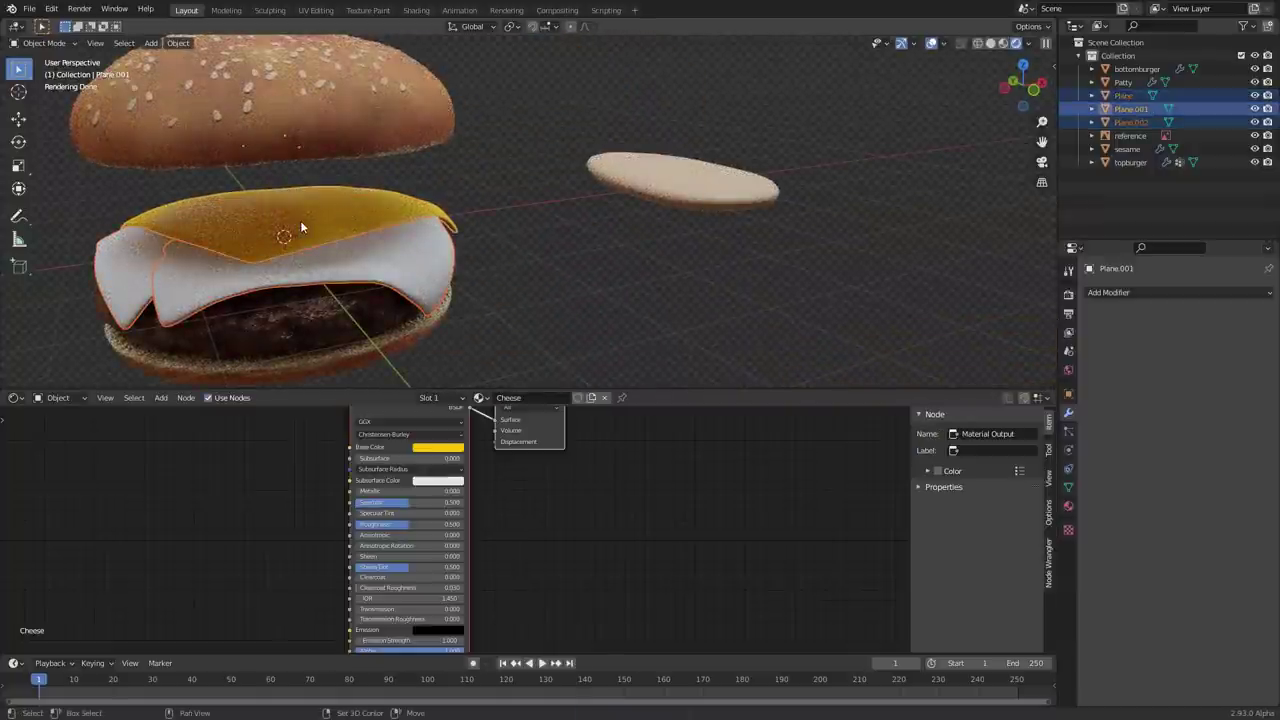
middle_click_drag(300, 220, 238, 231)
- Try a Link/Transfer Data option from the yellow slice, then reposition Plane.002
key("ctrl+l")
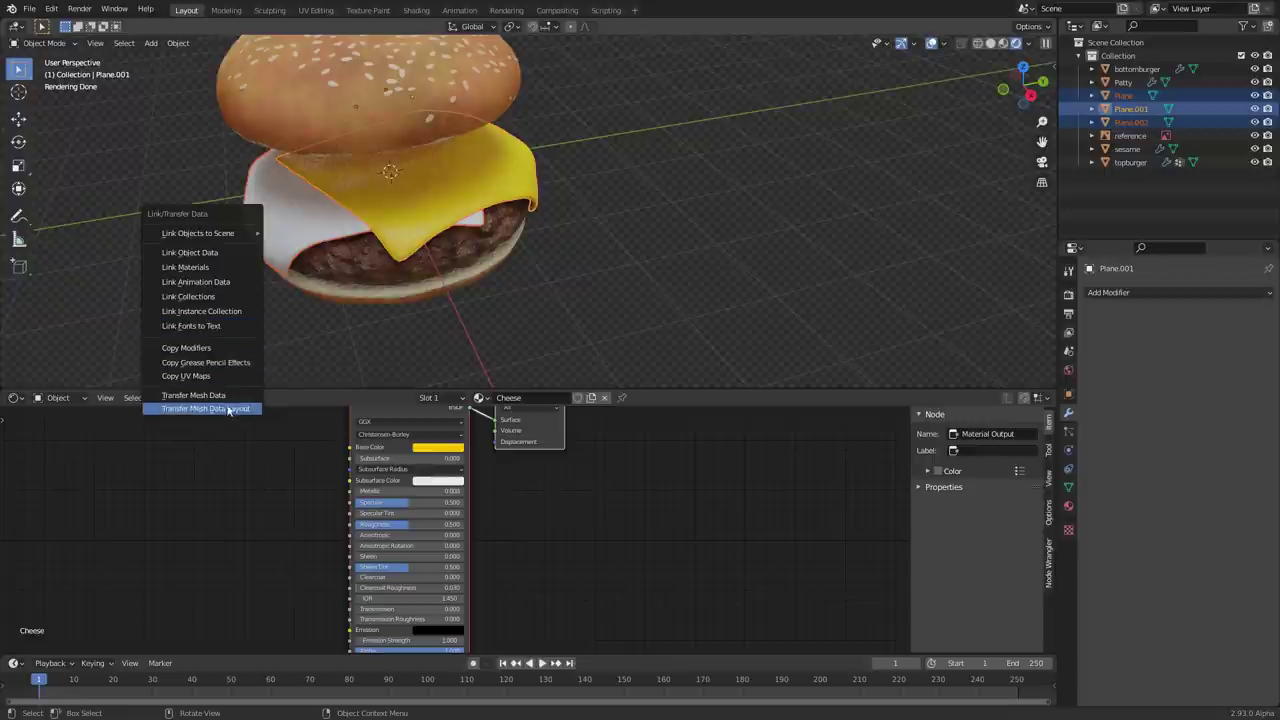
left_click(187, 346)
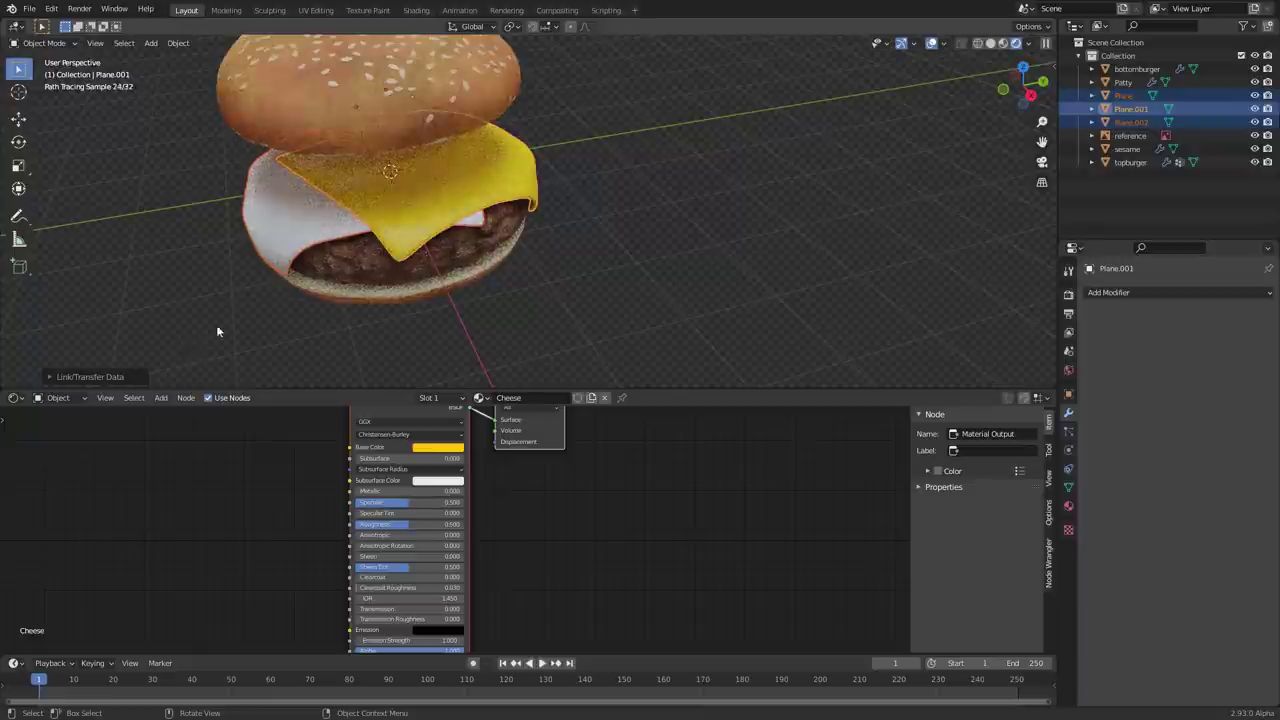
left_click(292, 242)
key("g")
left_click(287, 238)
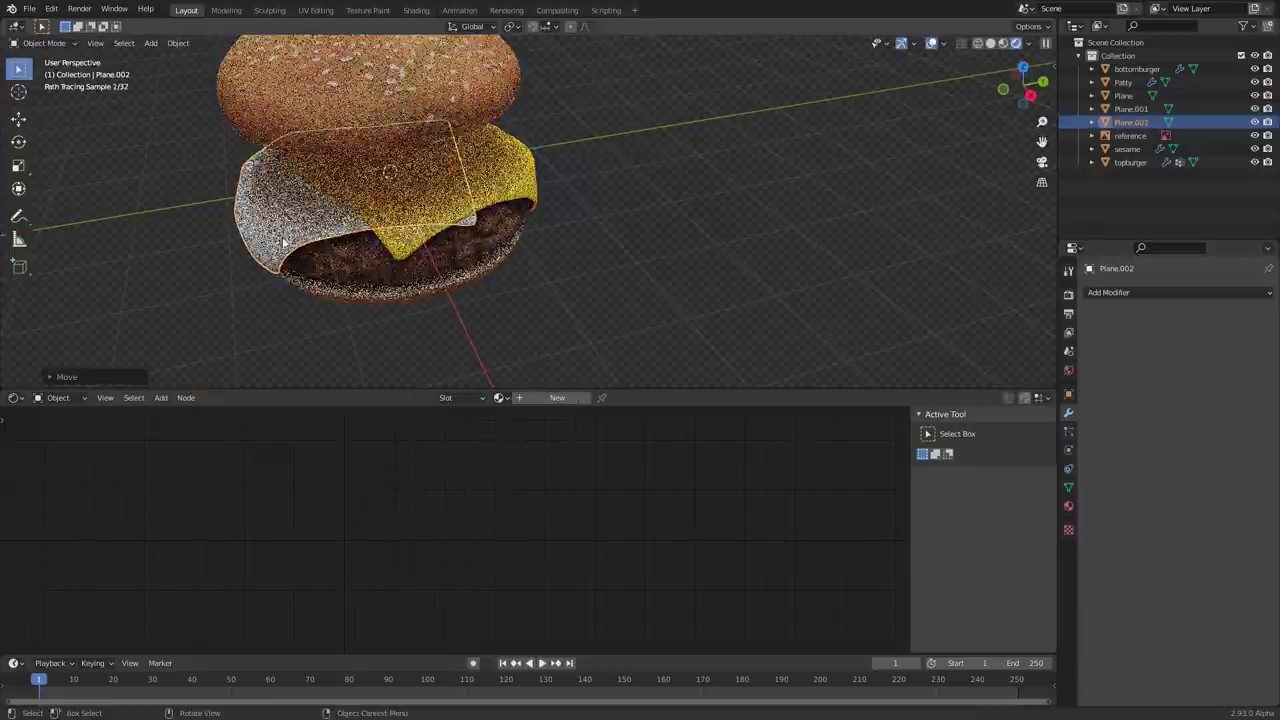
- Link the Cheese material from the yellow slice to the white slices via Ctrl+L
middle_click_drag(403, 204, 494, 160)
middle_click_drag(363, 215, 284, 256)
left_click(283, 258, "shift")
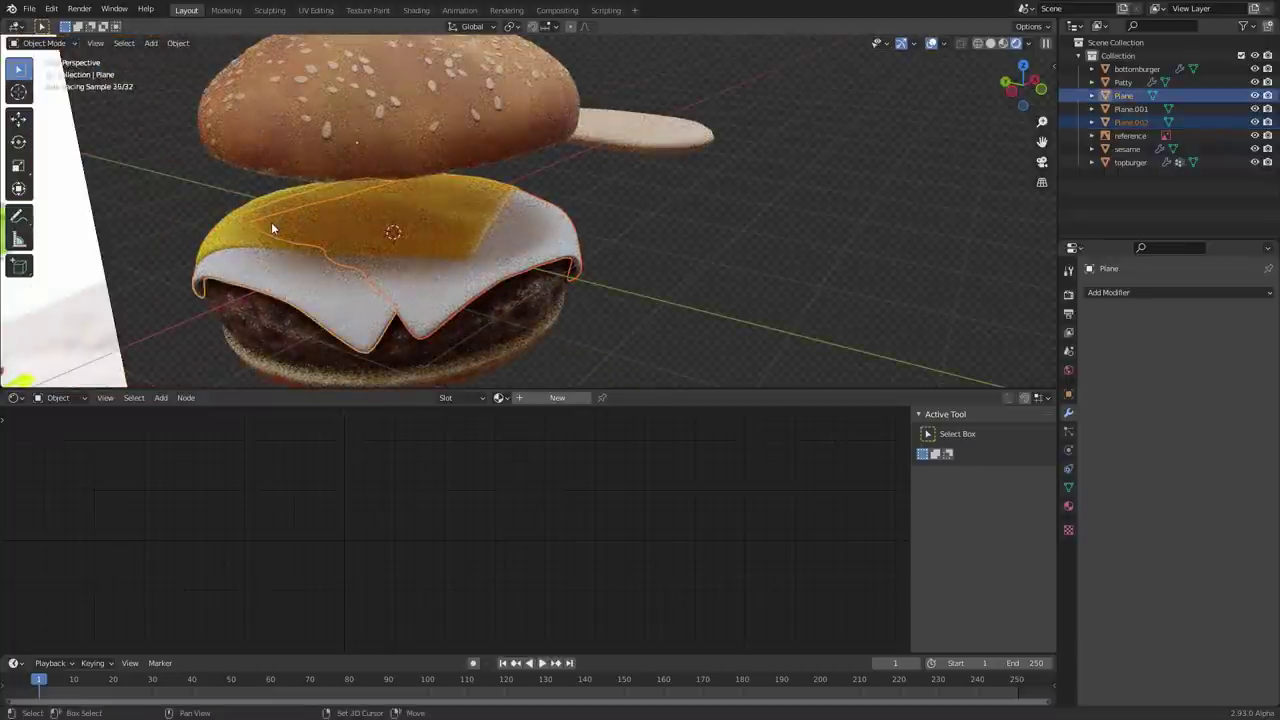
left_click(271, 222, "shift")
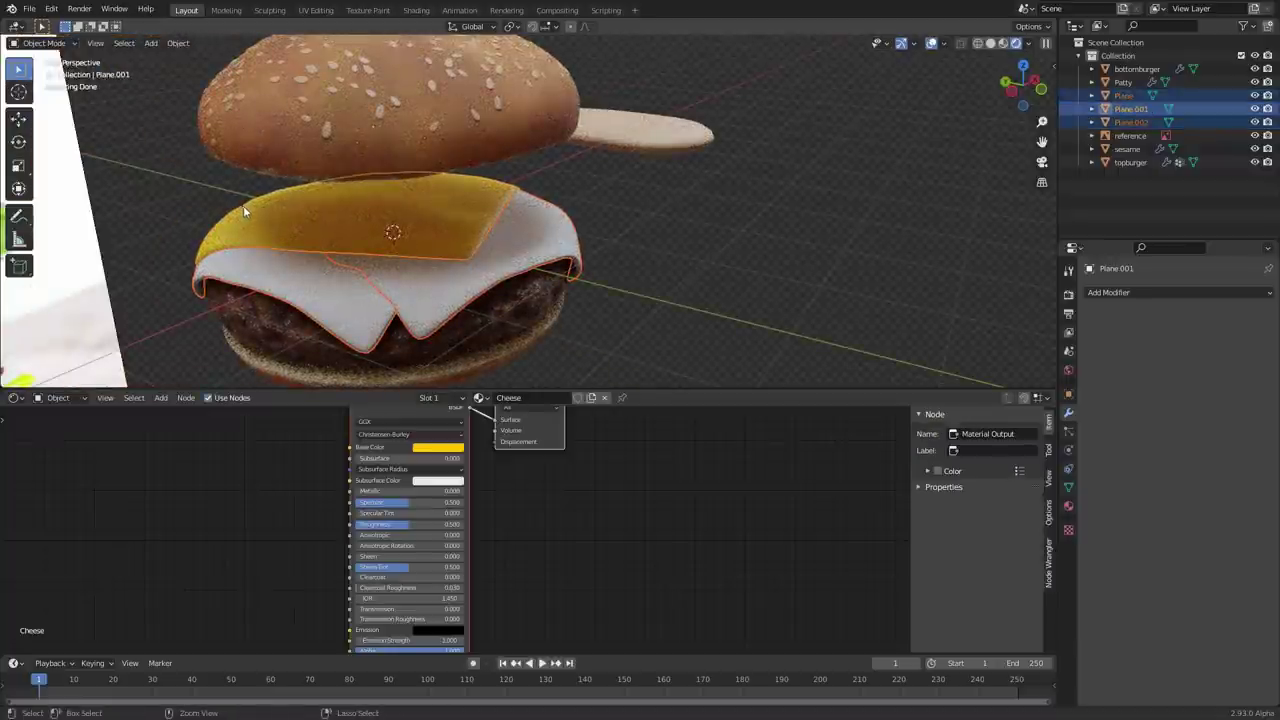
key("ctrl+l")
left_click(205, 125)
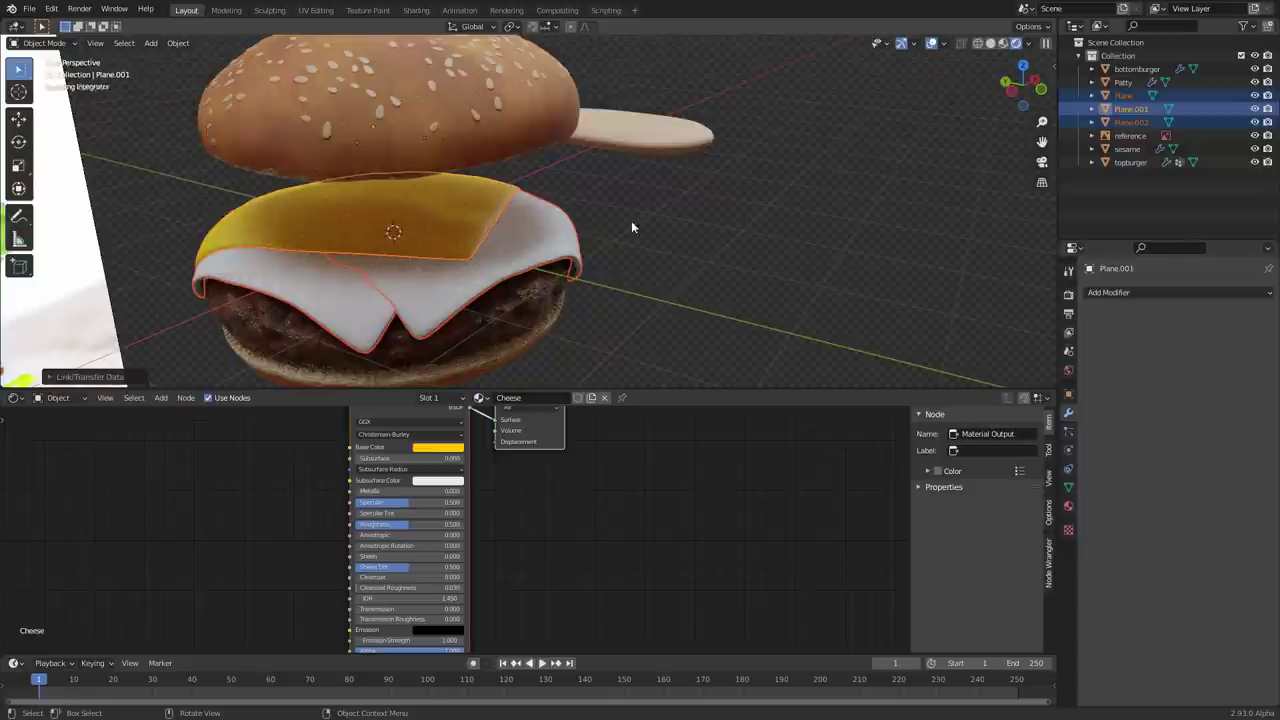
left_click(567, 238)
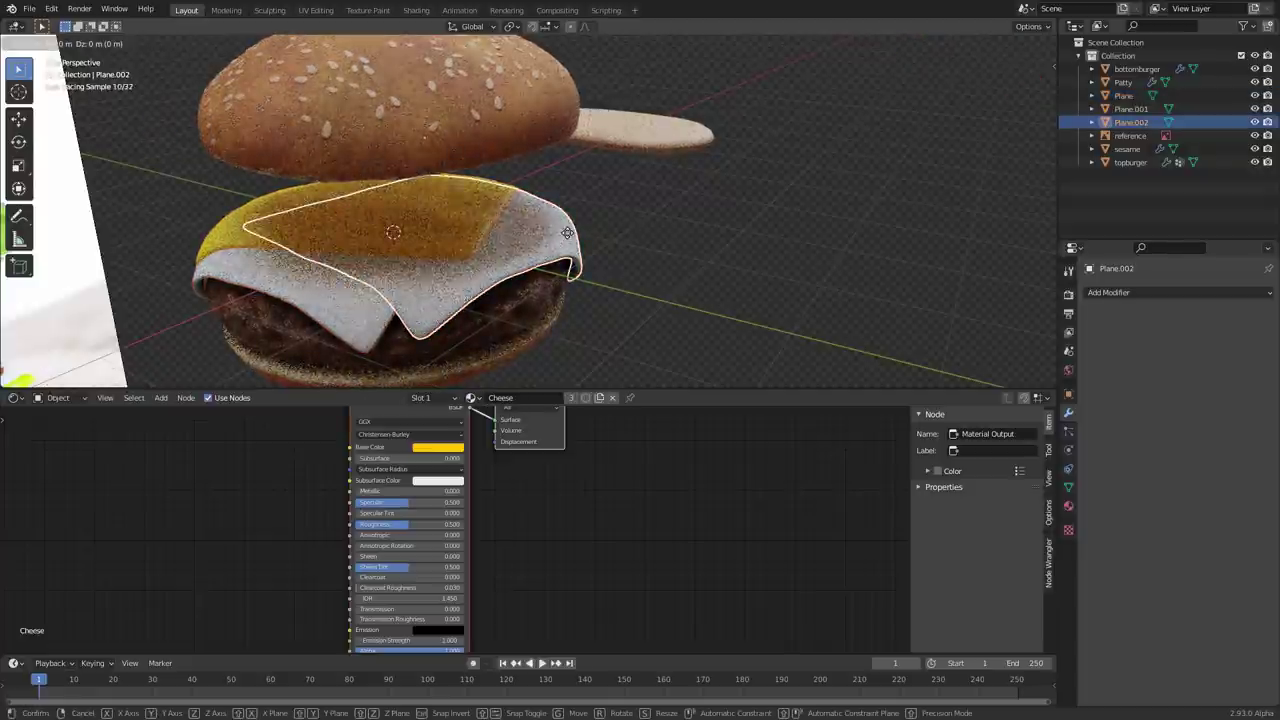
middle_click_drag(578, 236, 568, 182)
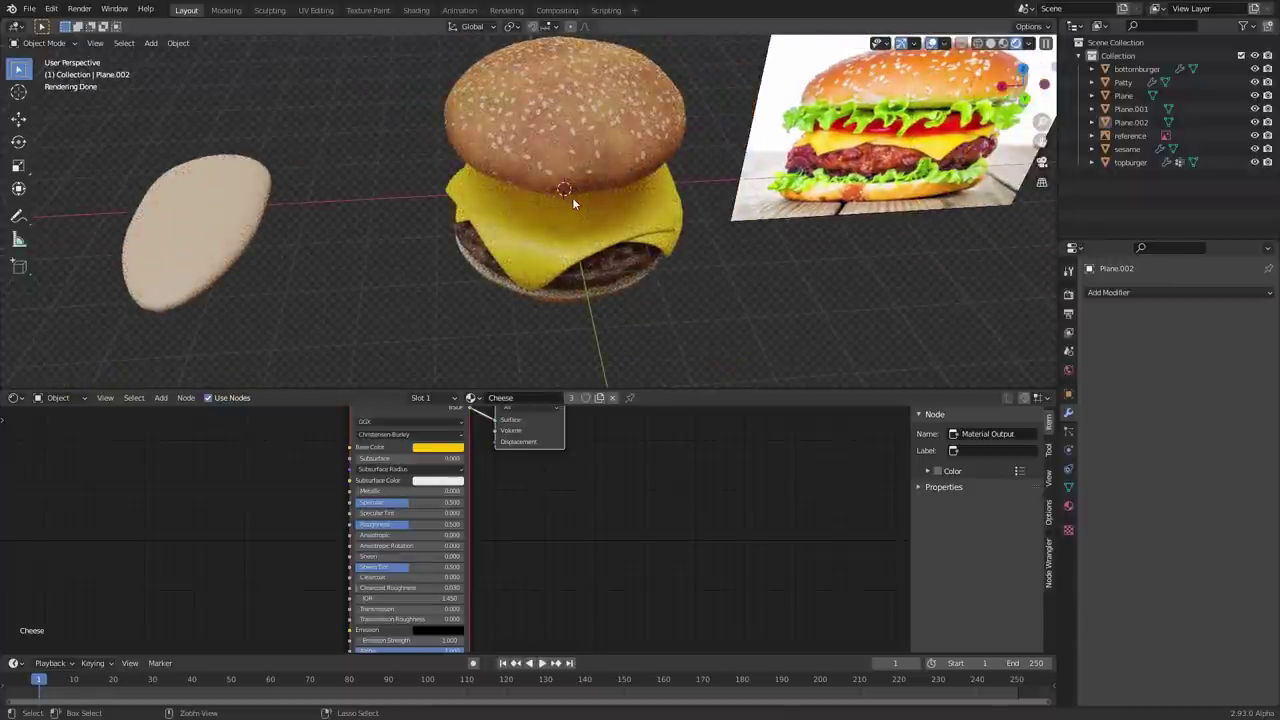
- Select Plane.001 and set the Cheese material's Roughness to 0.2
key("ctrl+l")
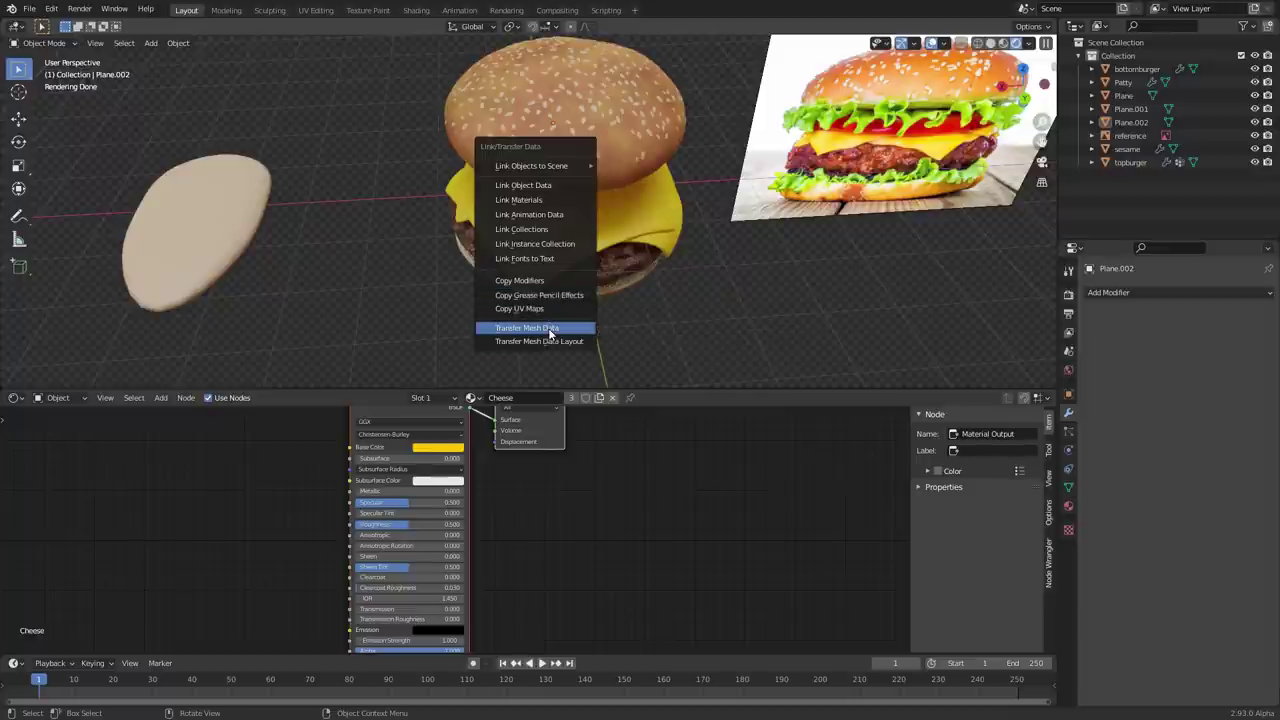
mouse_move(761, 312)
middle_mouse_down()
mouse_move(580, 148)
mouse_move(520, 250)
middle_mouse_up()
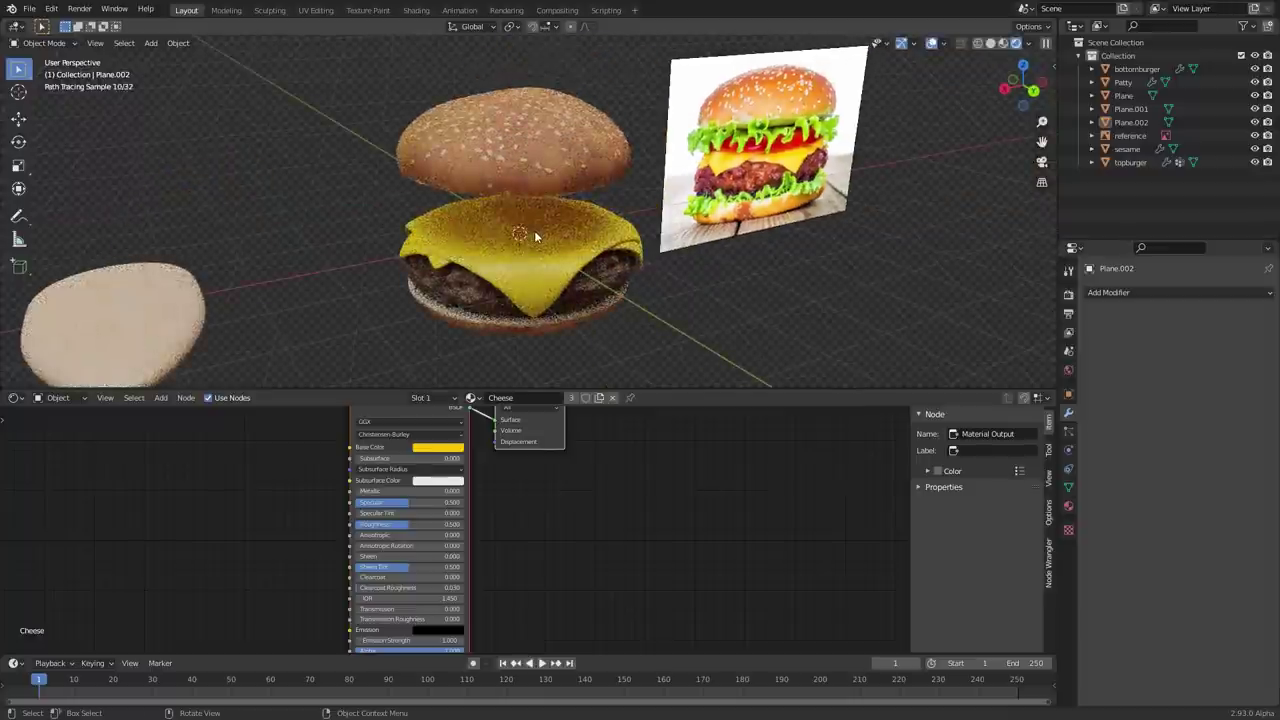
left_click(520, 250)
middle_click_drag(391, 573, 416, 547)
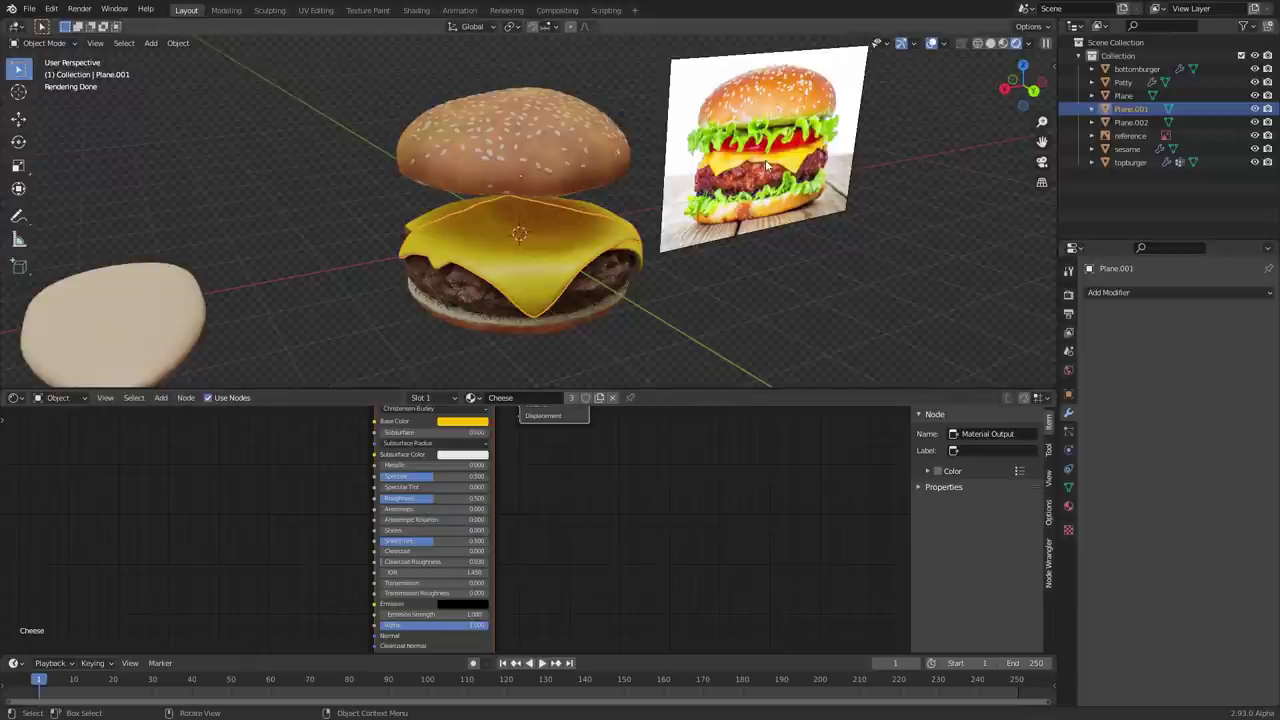
scroll(797, 145, "up", 5)
mouse_move(797, 145)
middle_mouse_down()
mouse_move(434, 194)
mouse_move(655, 124)
middle_mouse_up()
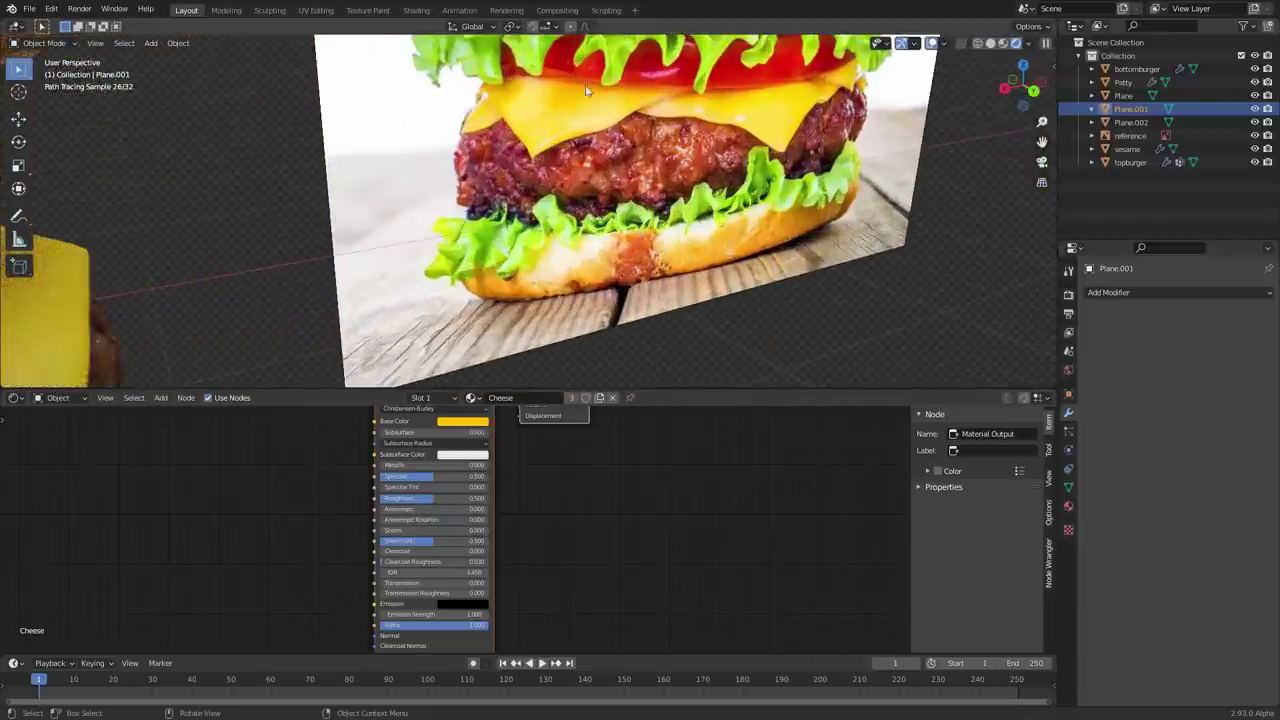
middle_click_drag(235, 224, 280, 380)
middle_click_drag(330, 300, 430, 204)
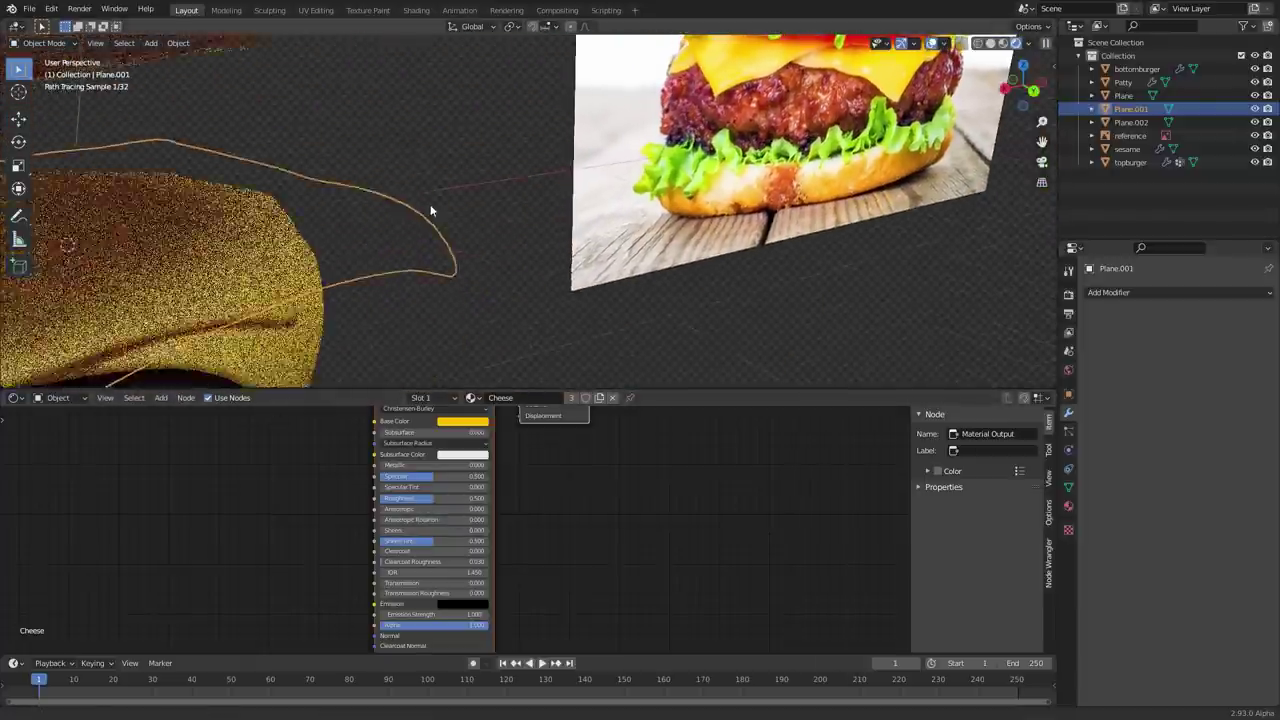
double_click(423, 498)
type("0.2")
key("Return")
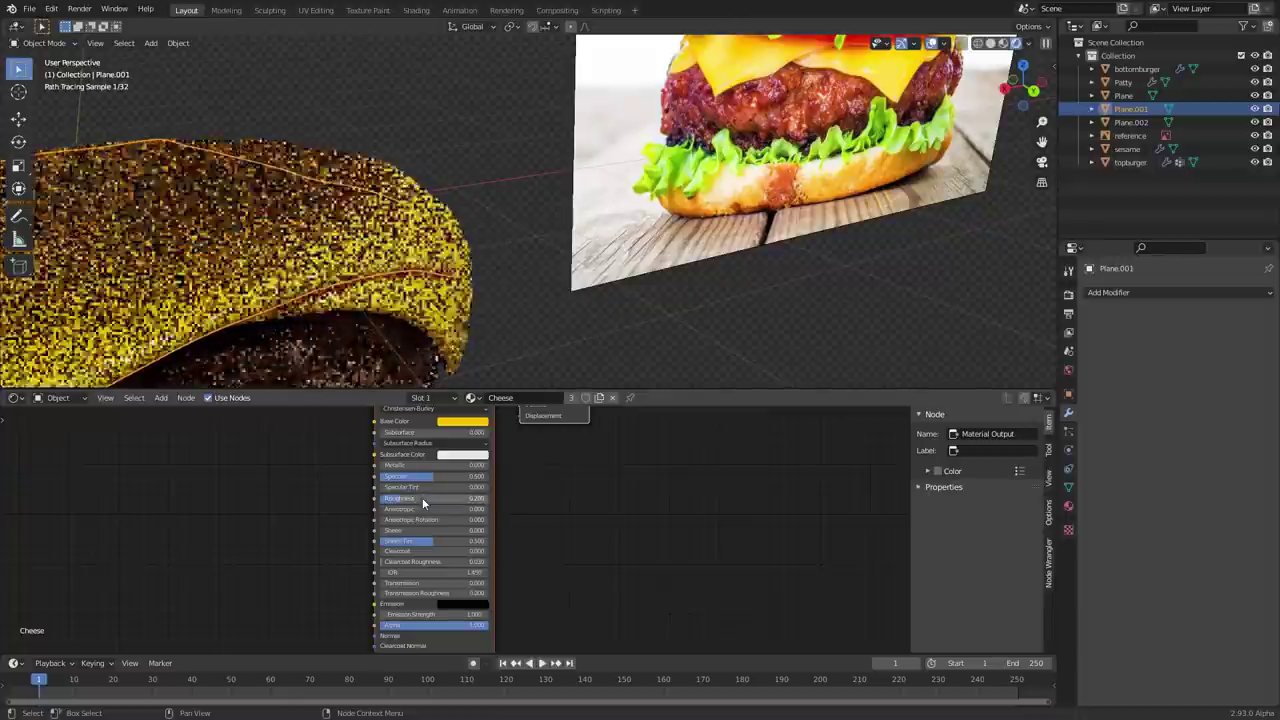
- Try a cheese Roughness of 0.125, then set it back to 0.200
scroll(597, 307, "down", 3)
middle_click_drag(597, 307, 305, 290)
scroll(305, 290, "up", 5)
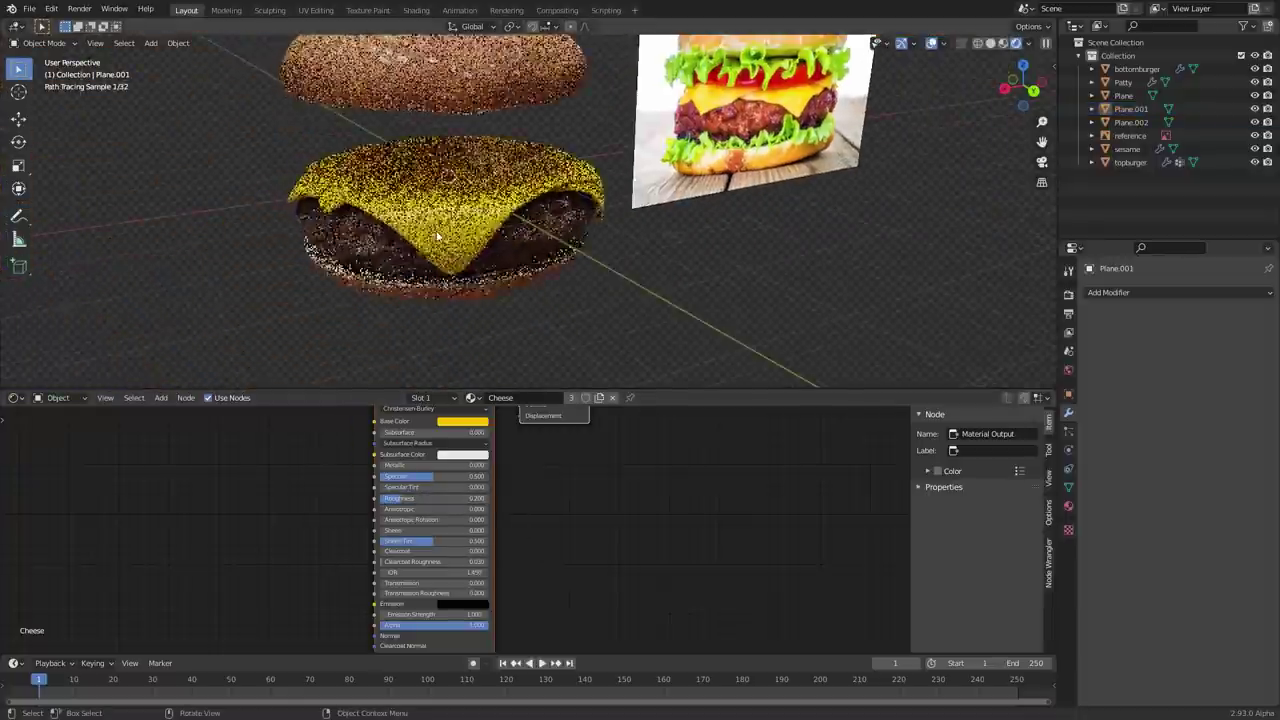
middle_click_drag(465, 330, 465, 364)
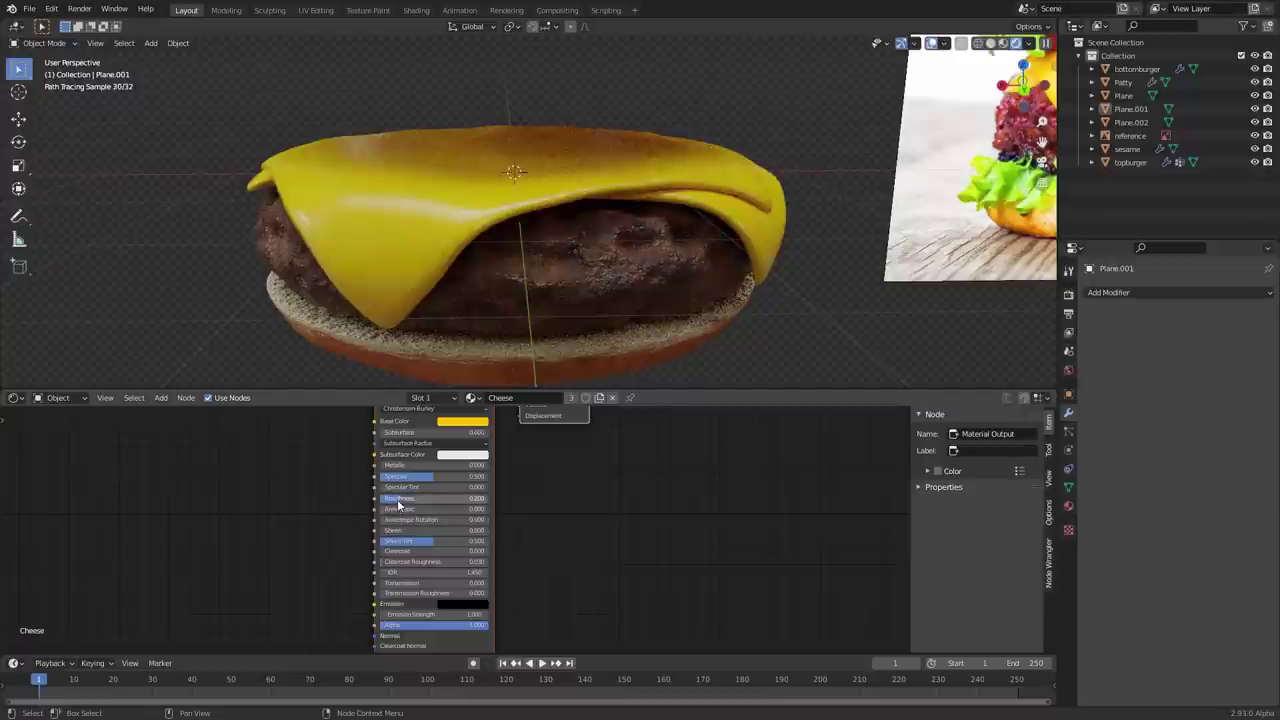
middle_click_drag(390, 254, 330, 315)
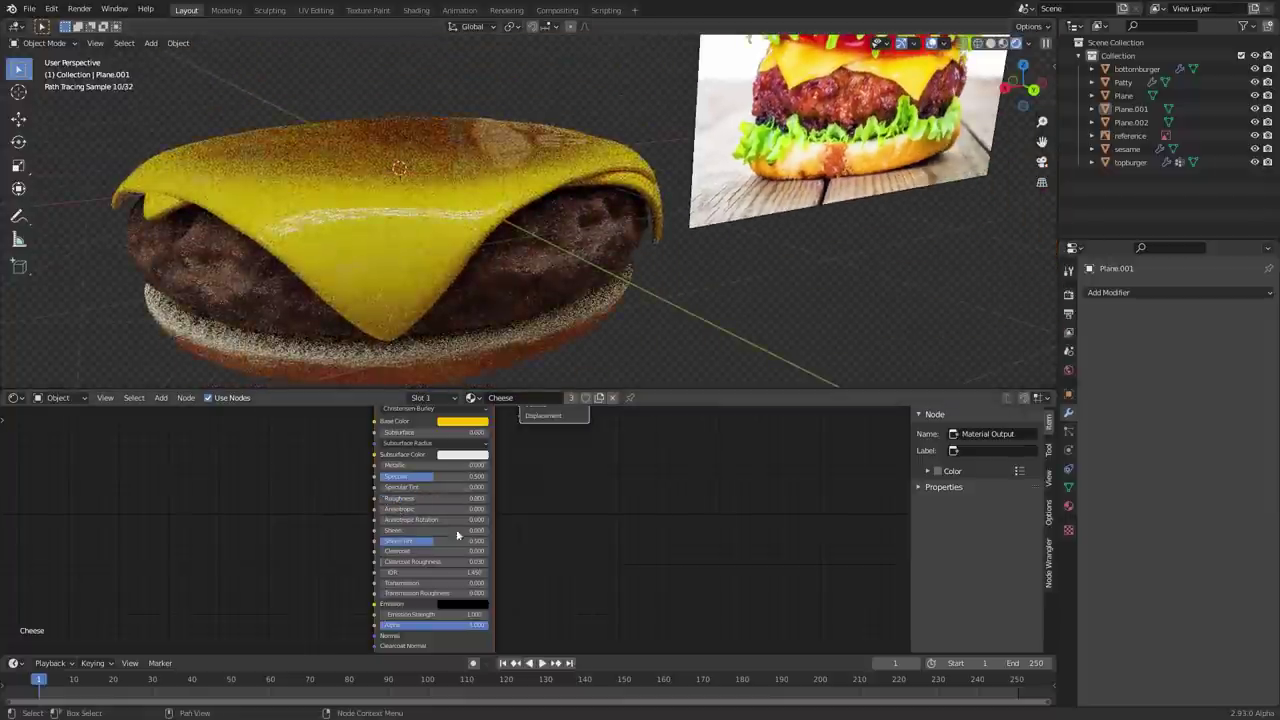
left_click(415, 499)
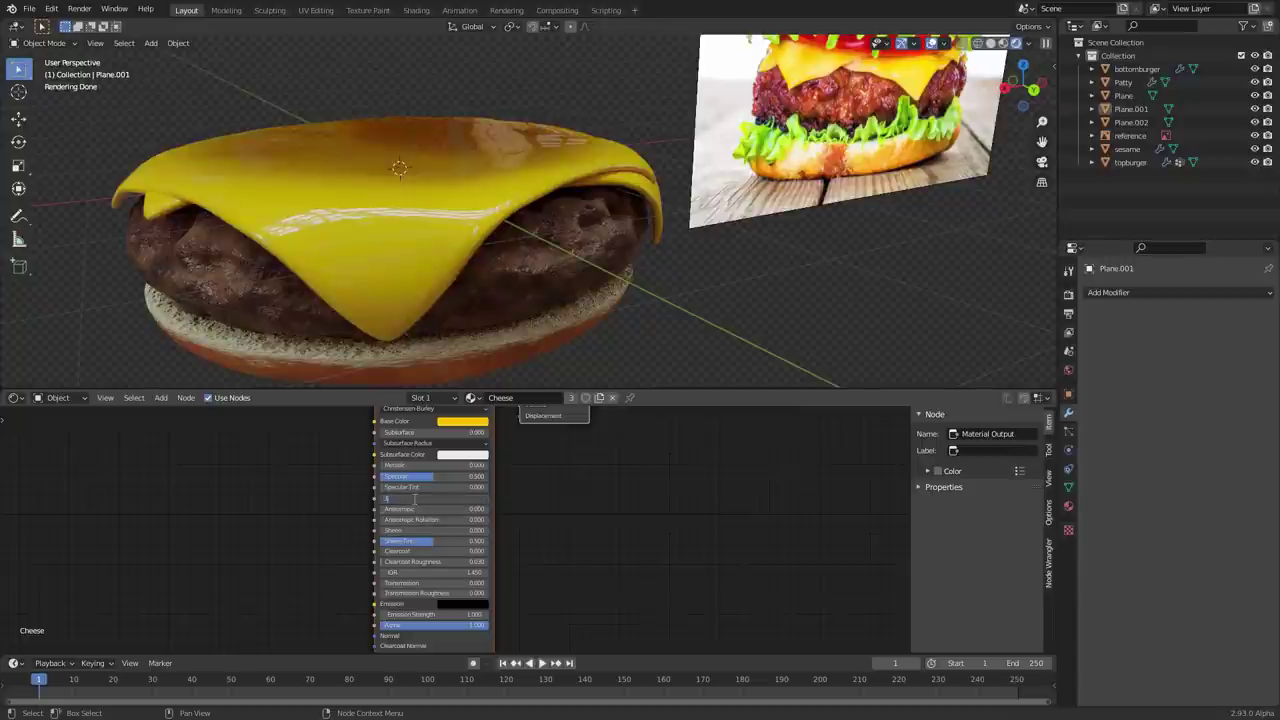
type(".125")
key("Return")
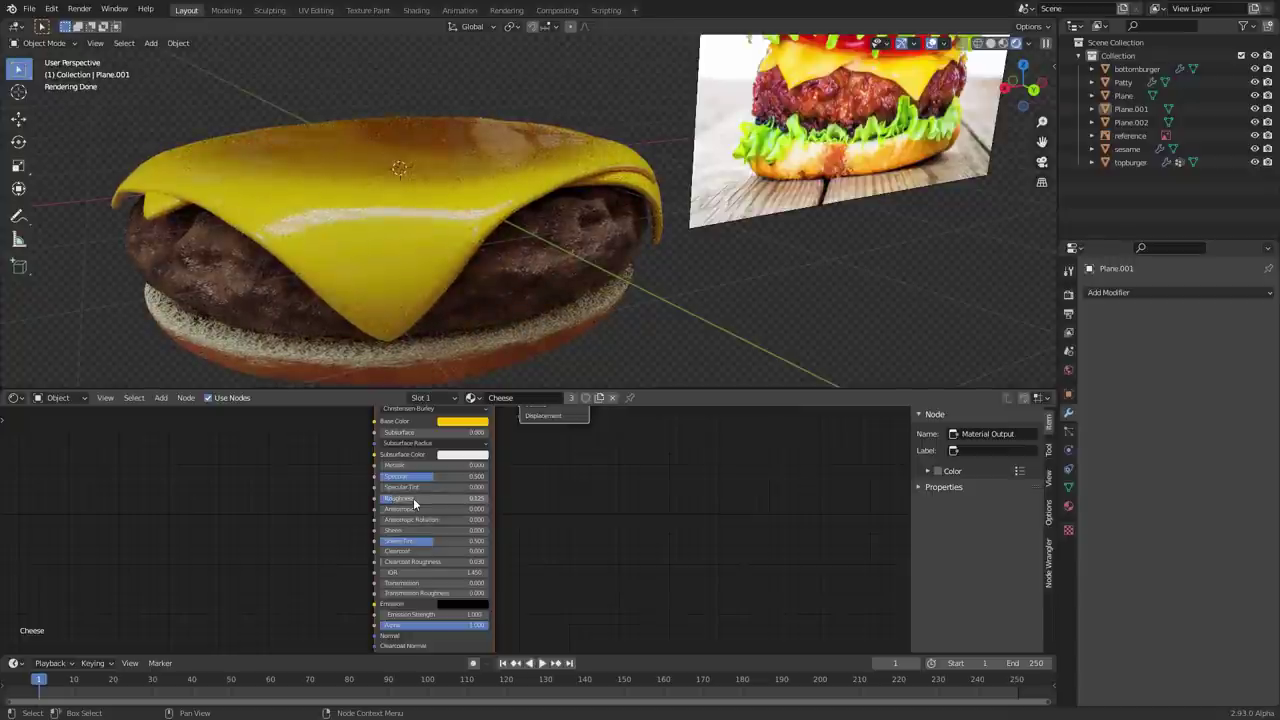
left_click(408, 497)
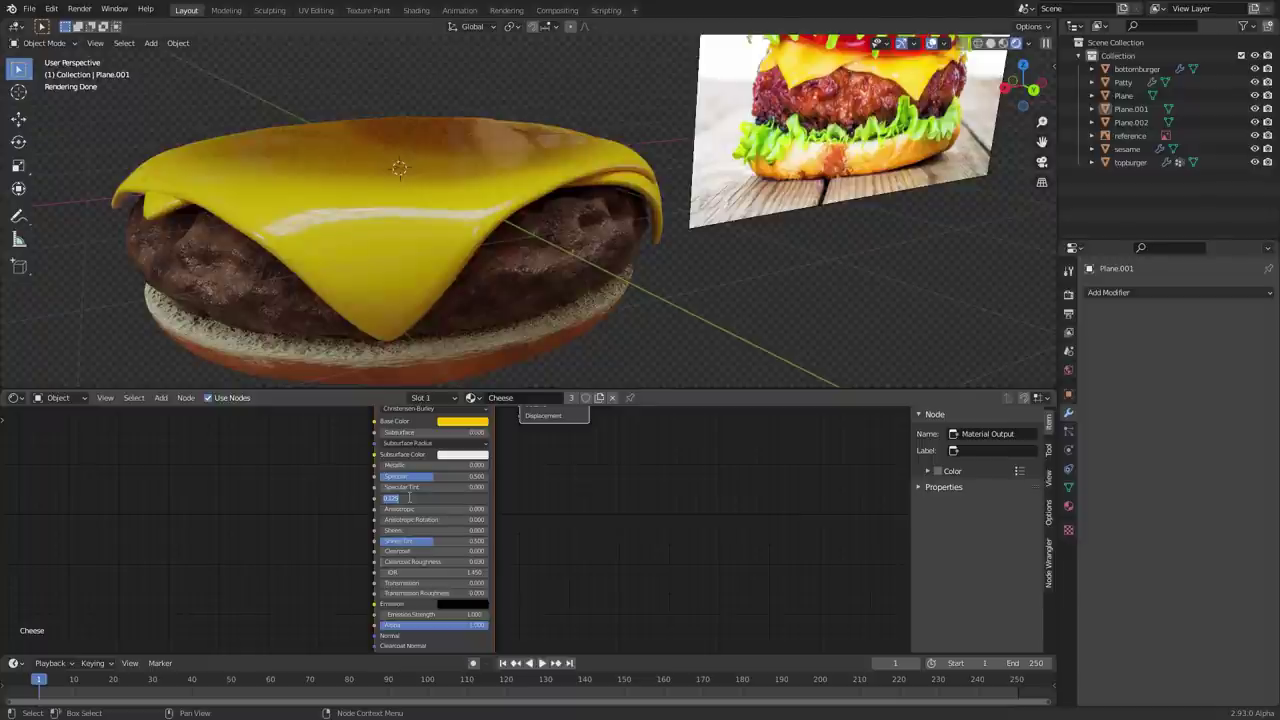
type(".2")
key("Return")
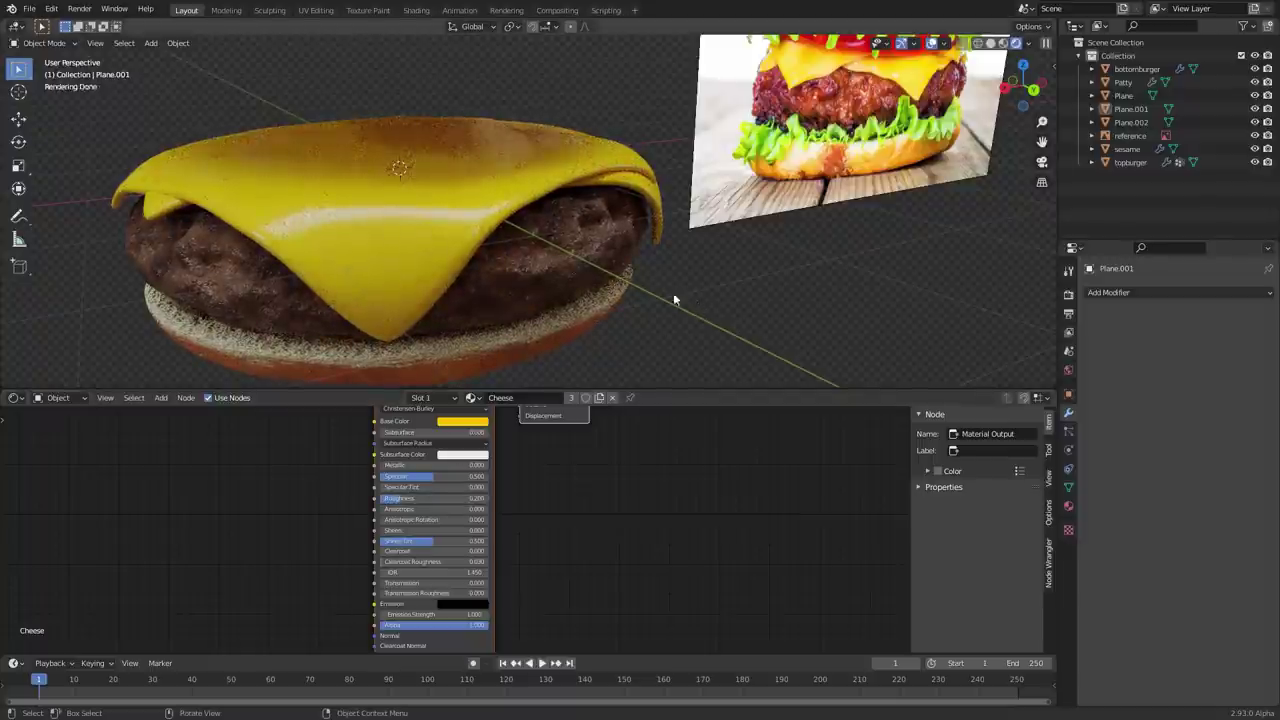
- Save hamburger.blend
scroll(640, 280, "down", 5)
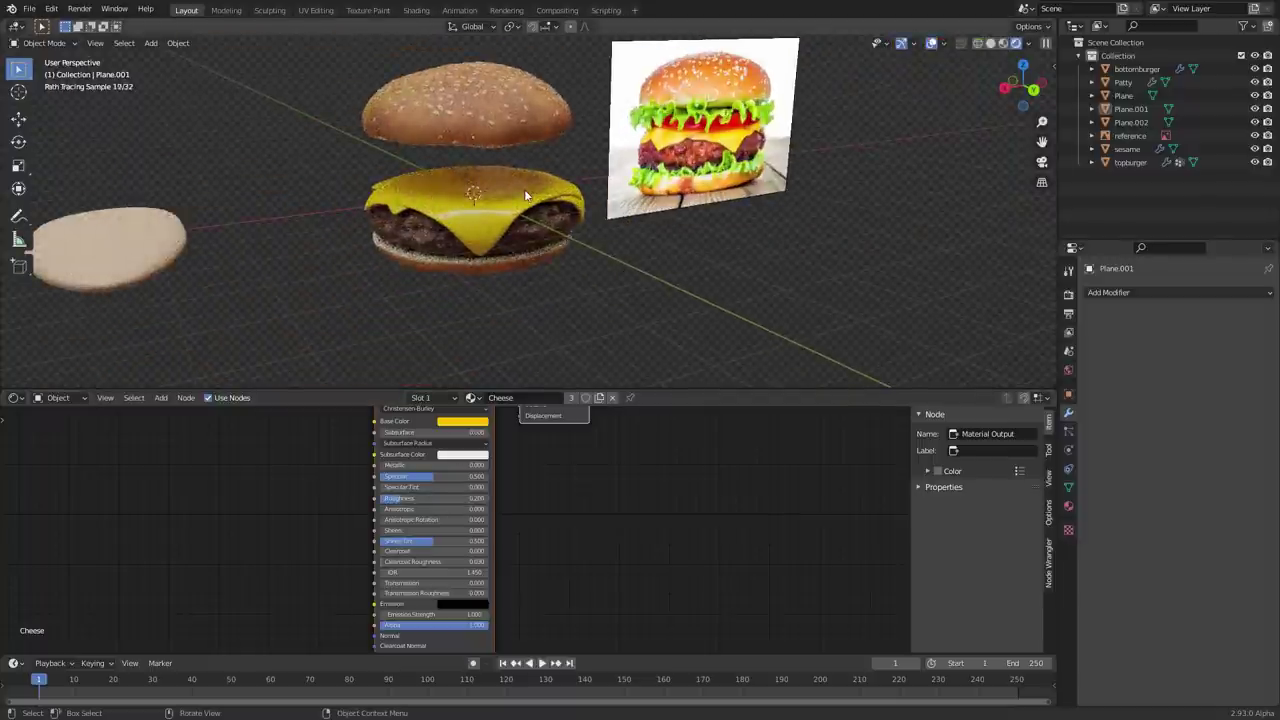
scroll(473, 182, "up", 3)
key("ctrl+s")
- Move the patty's cheese vertices with proportional editing so the slice drapes further down
scroll(493, 211, "up", 1)
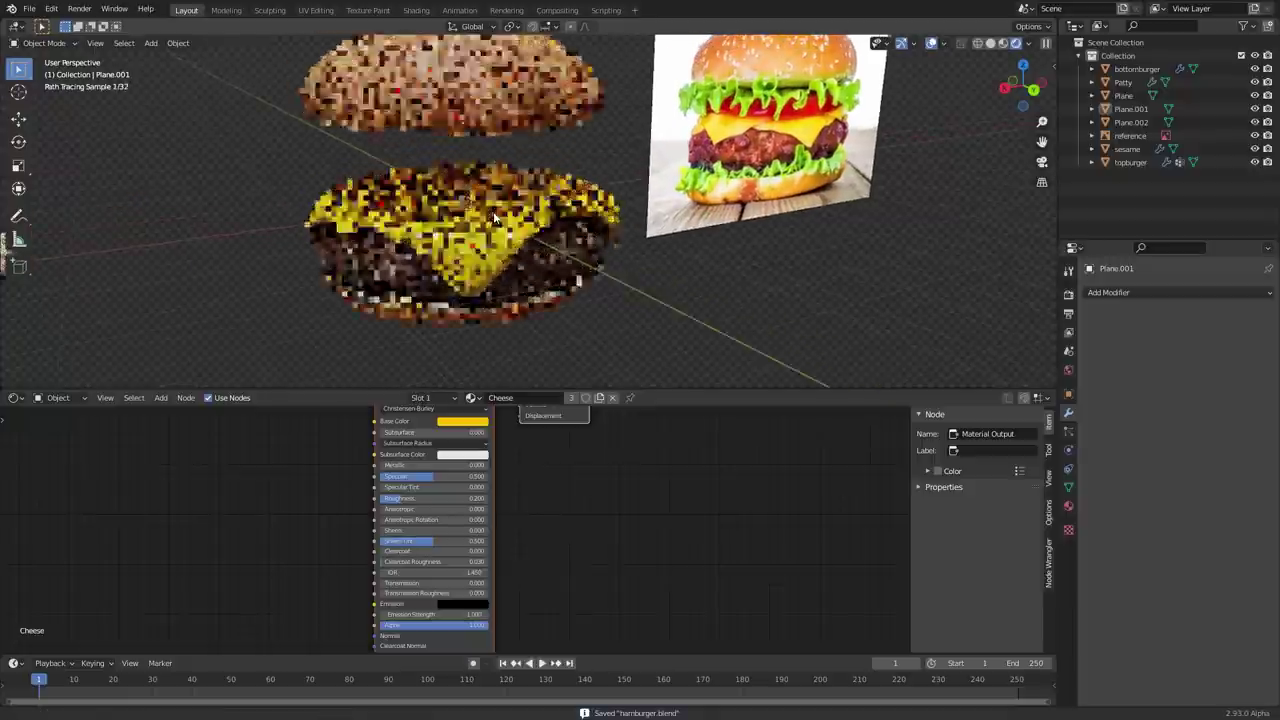
left_click(497, 213)
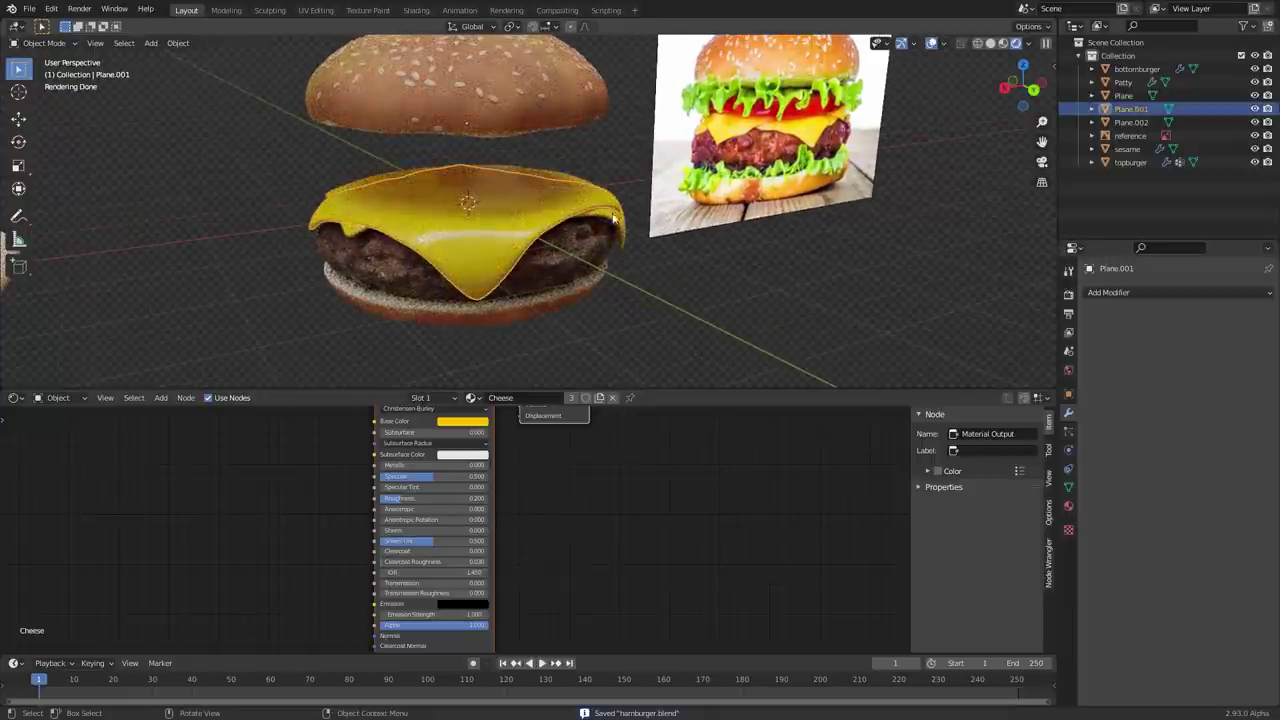
left_click(673, 264)
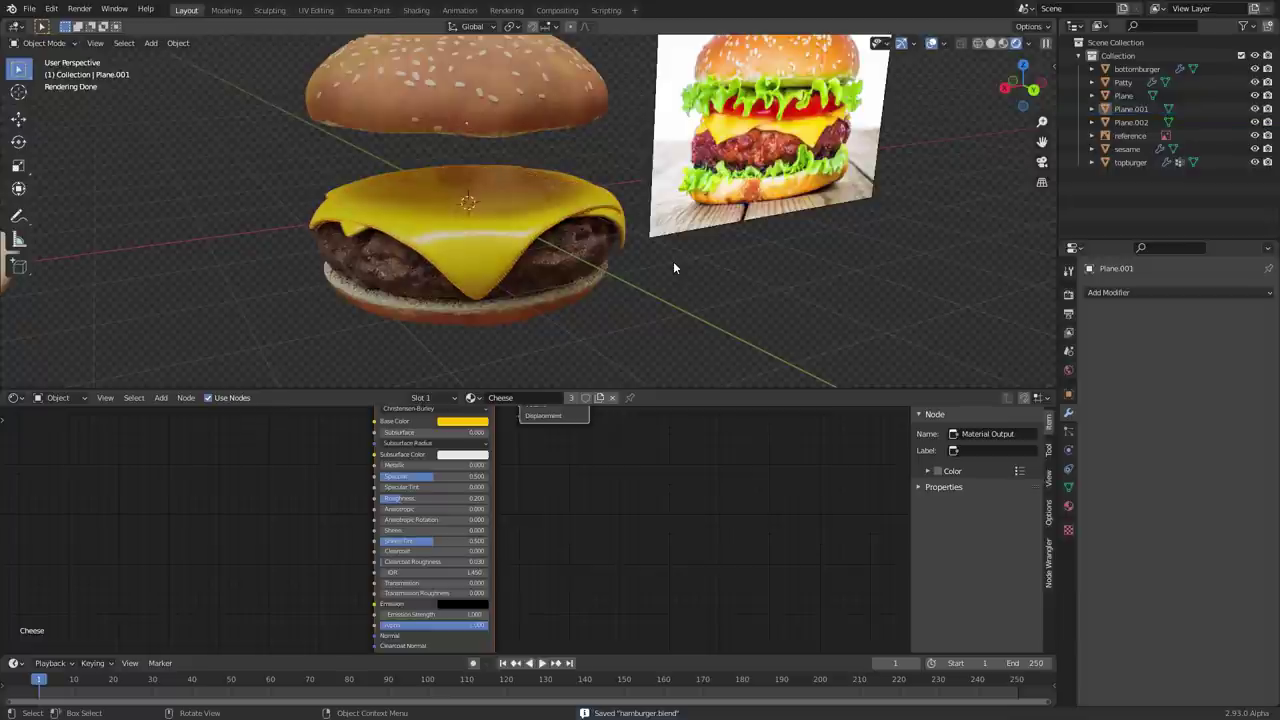
left_click(515, 202)
key("Tab")
scroll(515, 202, "up", 2)
key("g")
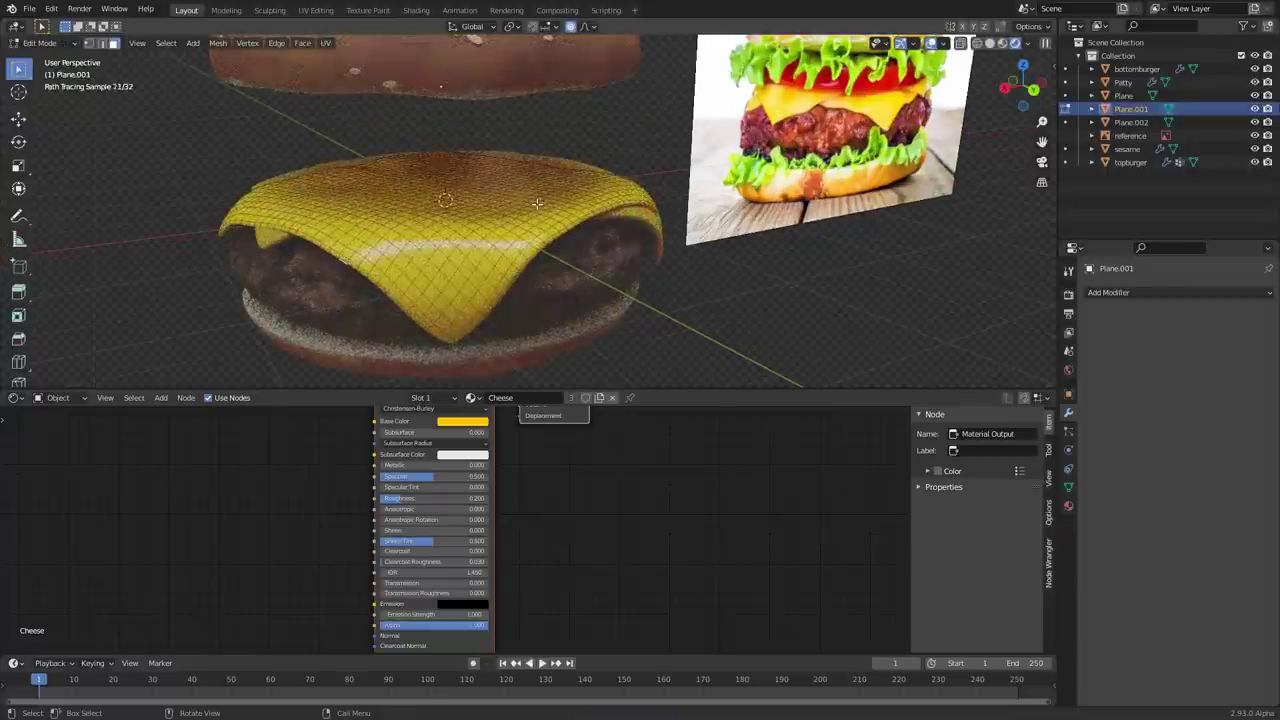
left_click(536, 198)
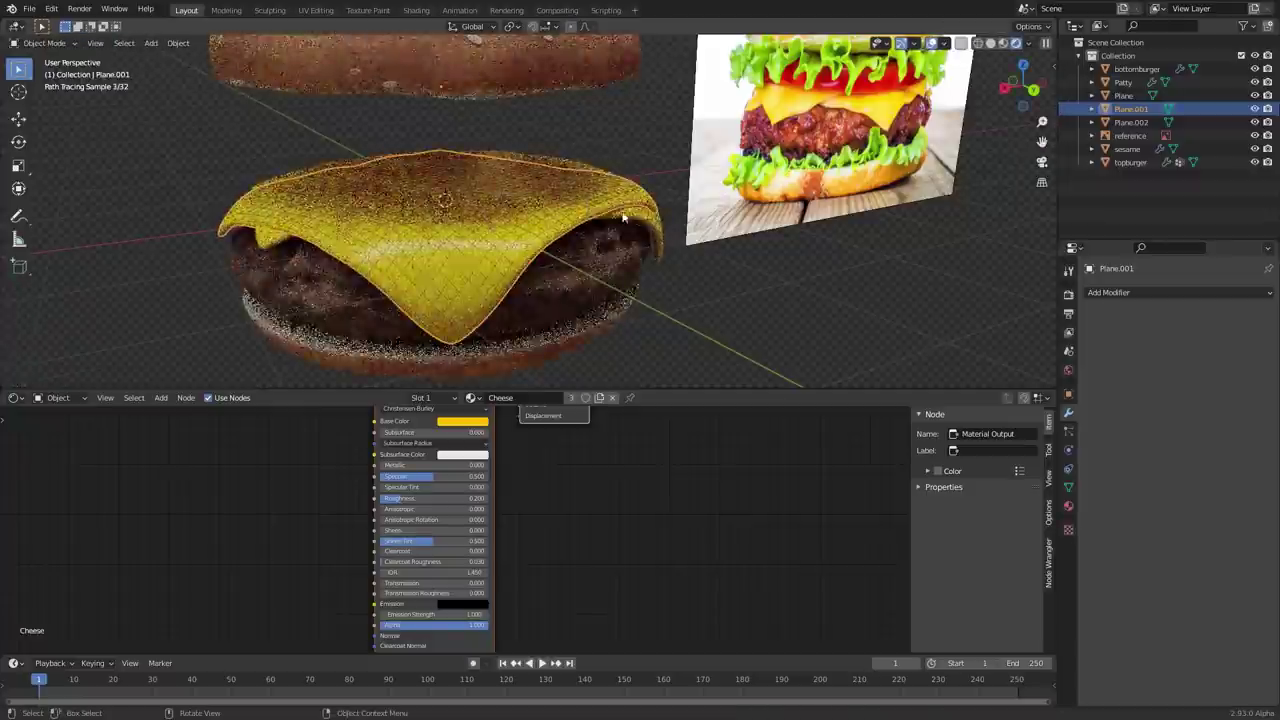
key("Tab")
scroll(709, 261, "down", 2)
- Deselect the cheese and orbit out to view the whole burger
left_click(684, 255)
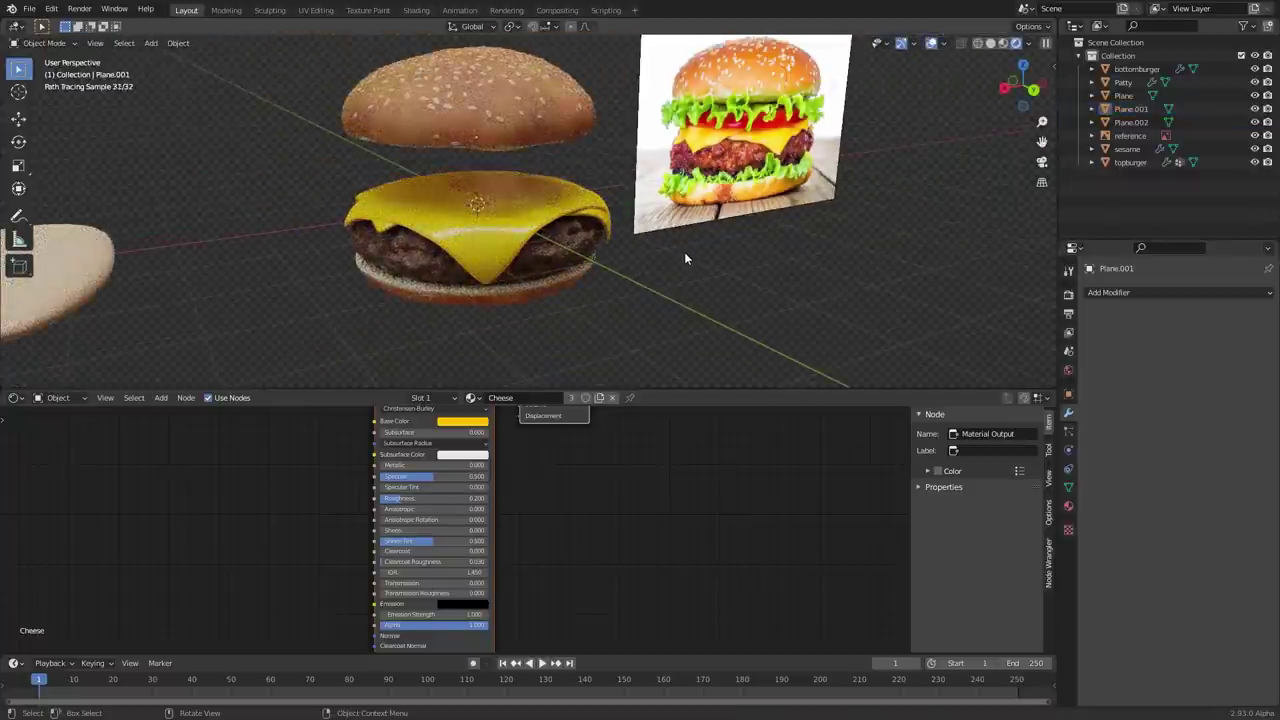
key("KP_Decimal")
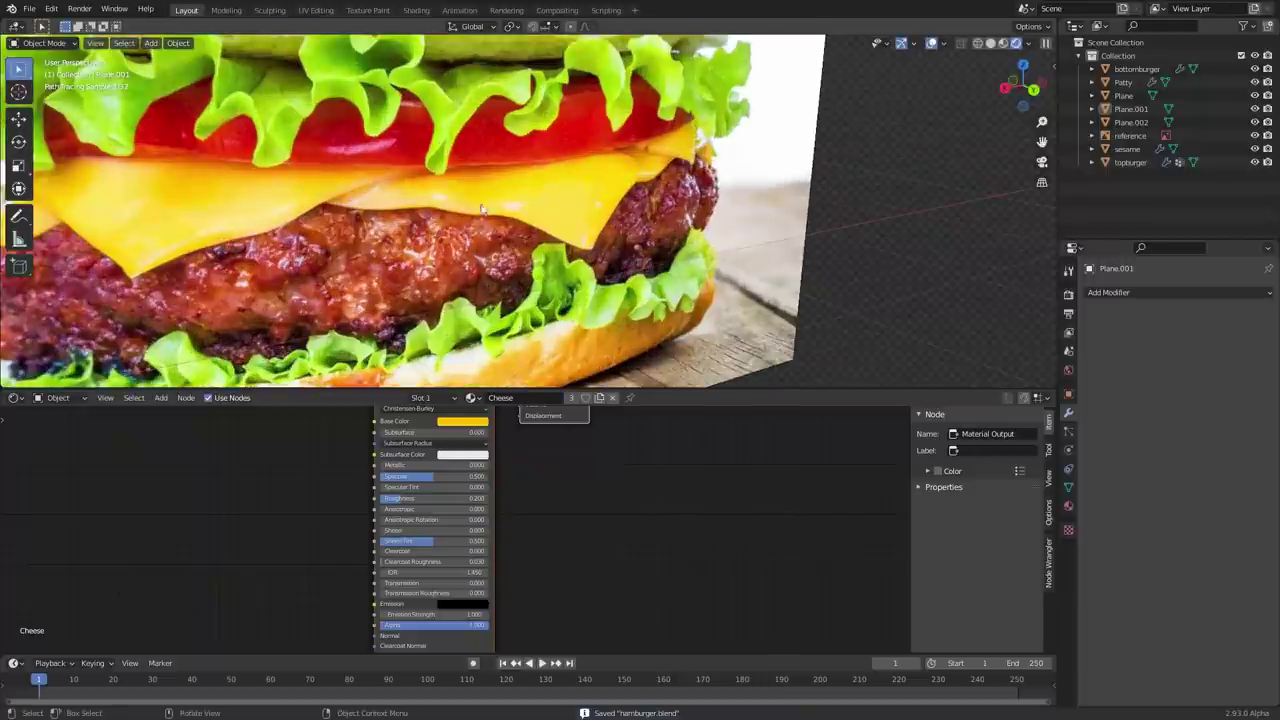
scroll(501, 199, "down", 5)
middle_click_drag(303, 238, 537, 180)
scroll(537, 187, "down", 3)
middle_click_drag(246, 466, 491, 441)
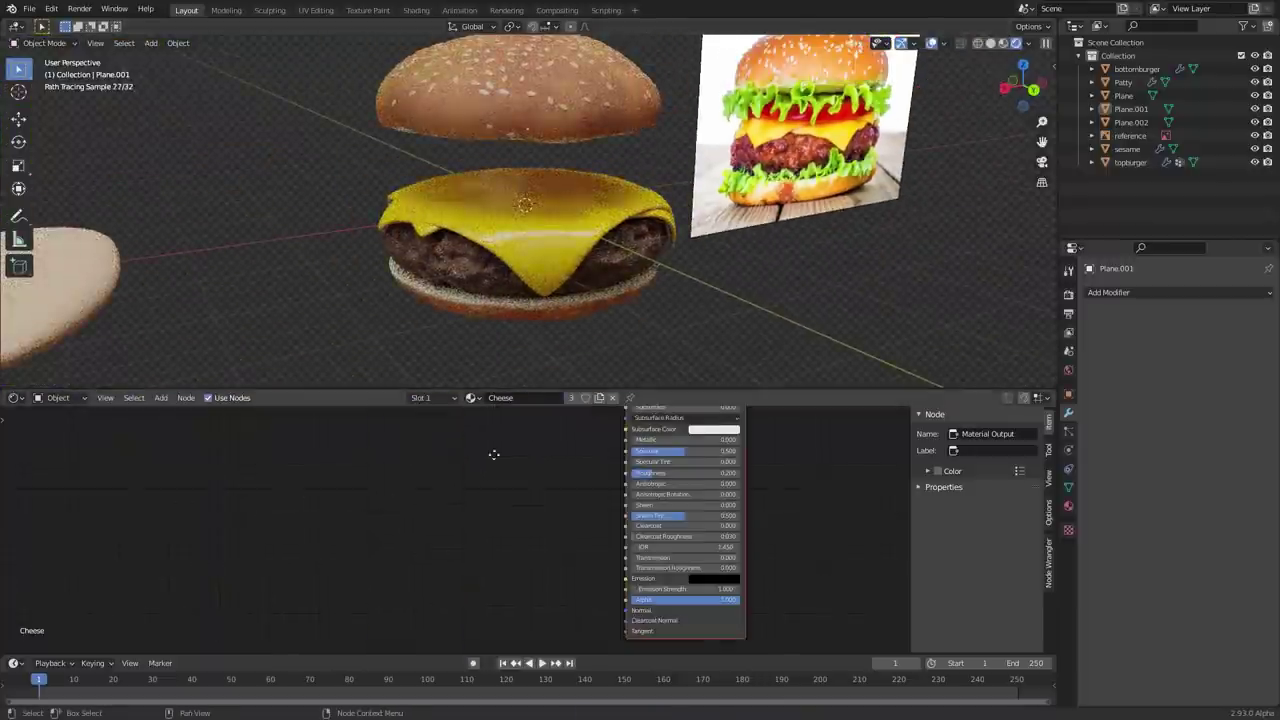
- Add a Noise Texture node to the Cheese material and preview its pattern
key("shift+a")
left_click(461, 445)
type("noi")
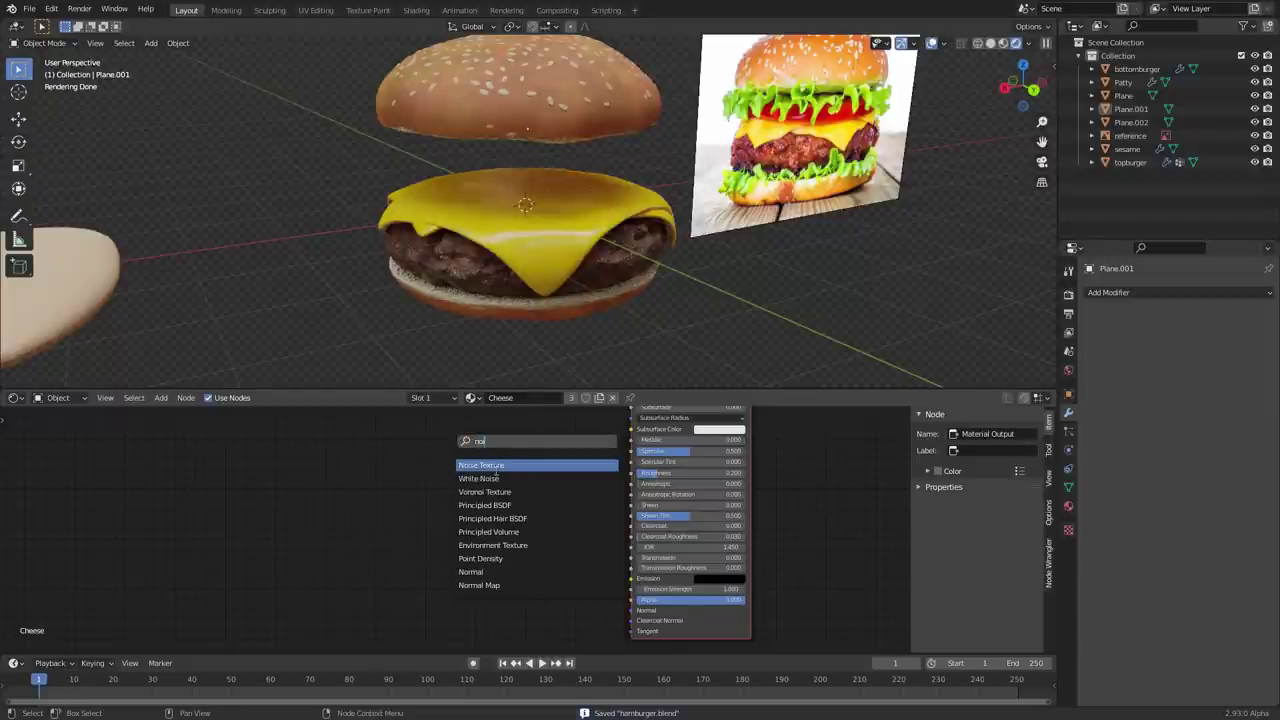
left_click(495, 466)
left_click(347, 520)
middle_click_drag(343, 521, 391, 500)
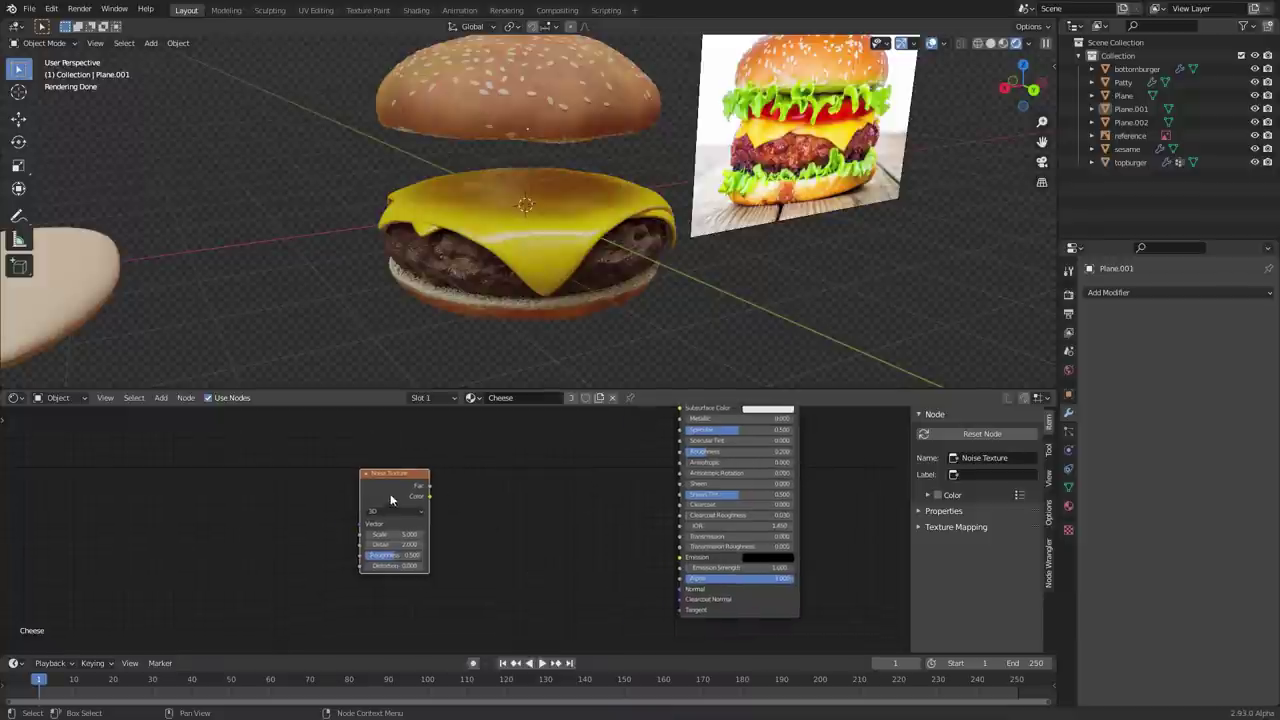
scroll(601, 502, "up", 2)
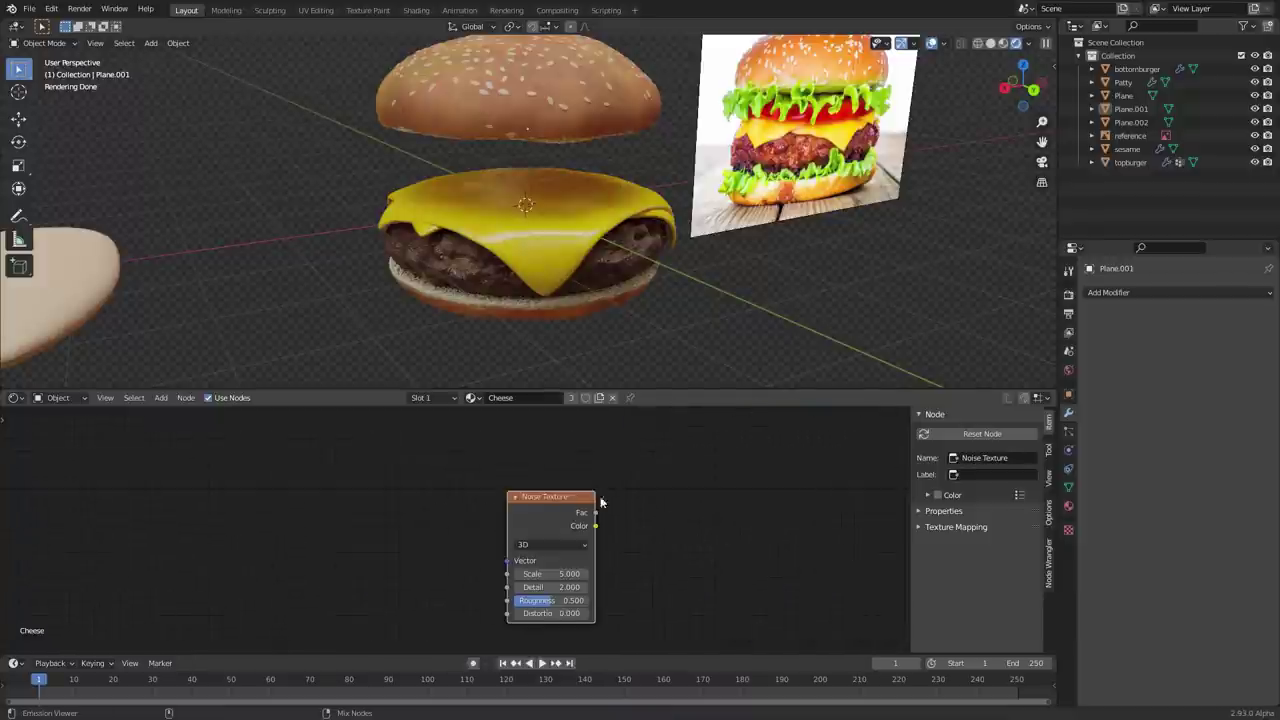
left_click(558, 500, "ctrl+shift")
middle_click_drag(558, 540, 457, 540)
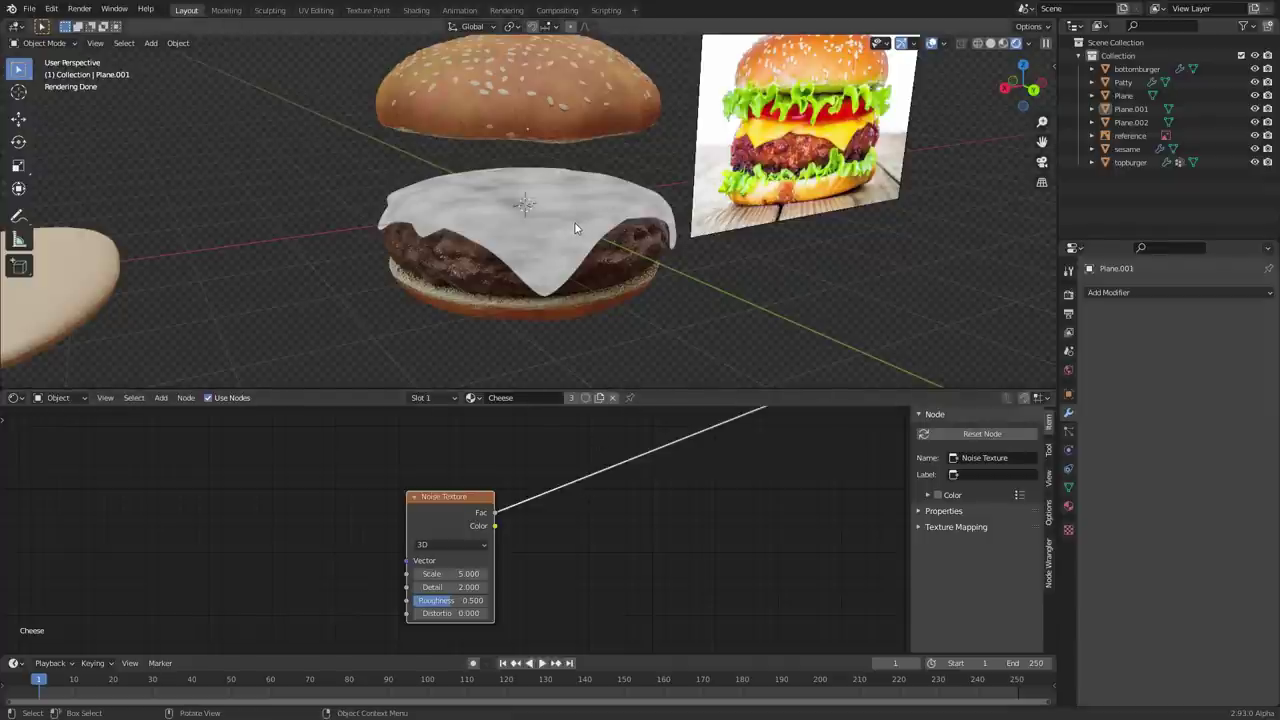
- Add a Bump node after the noise and preview the full cheese shader
key("shift+a")
left_click(610, 449)
type("bum")
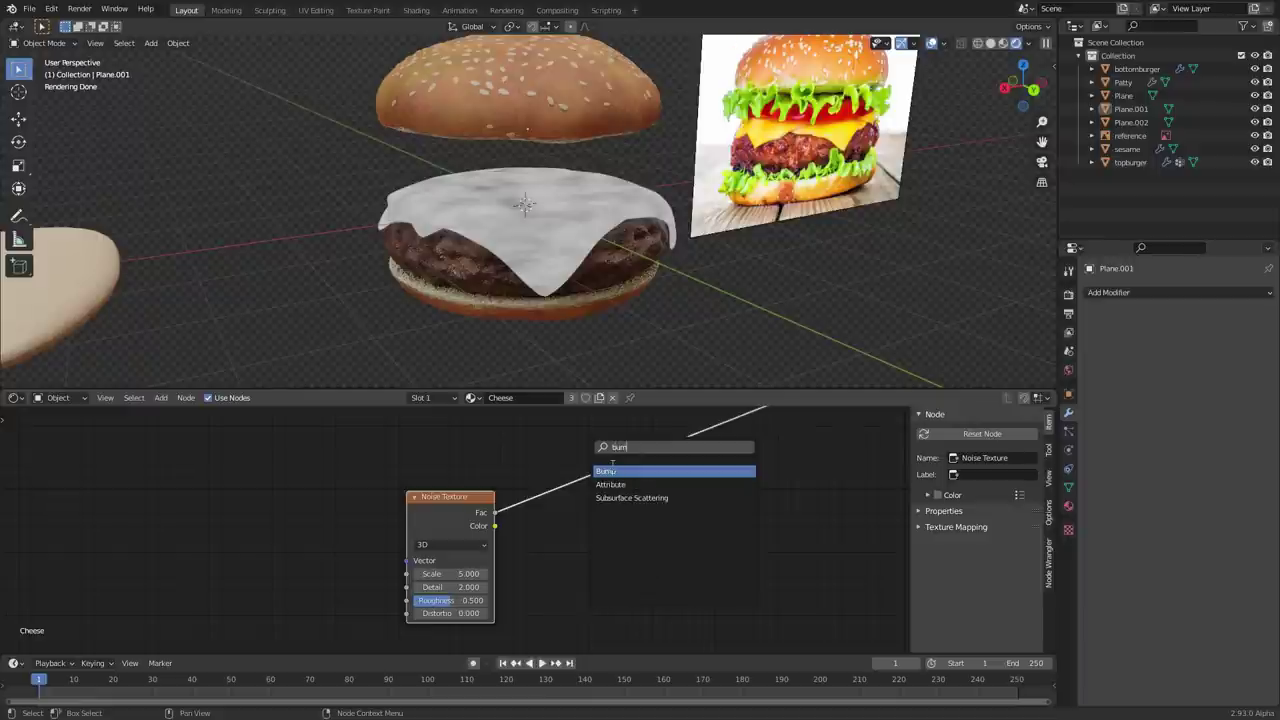
key("Return")
left_click(609, 465)
middle_click_drag(713, 490, 453, 490)
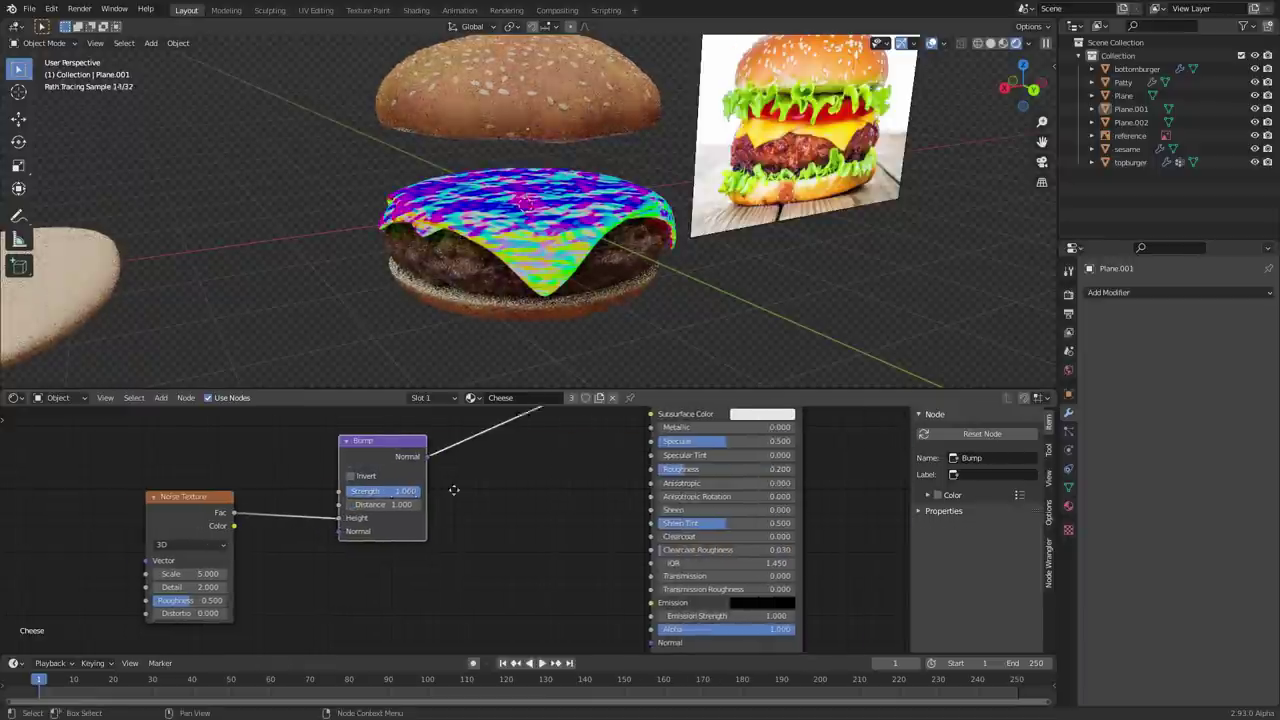
scroll(600, 500, "up", 5)
left_click(634, 488, "ctrl+shift")
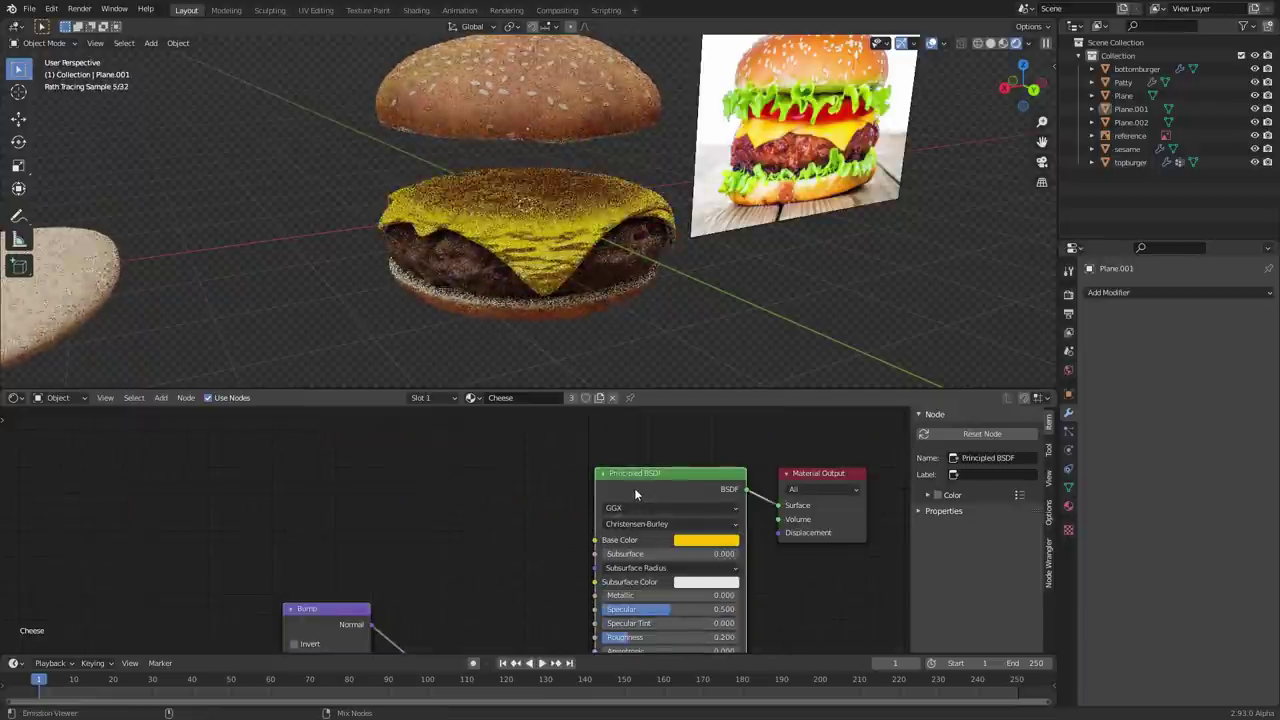
scroll(560, 250, "up", 4)
- Arrange the nodes and add Texture Coordinate and Mapping nodes to the Noise Texture with Ctrl+T
middle_click_drag(288, 613, 478, 477)
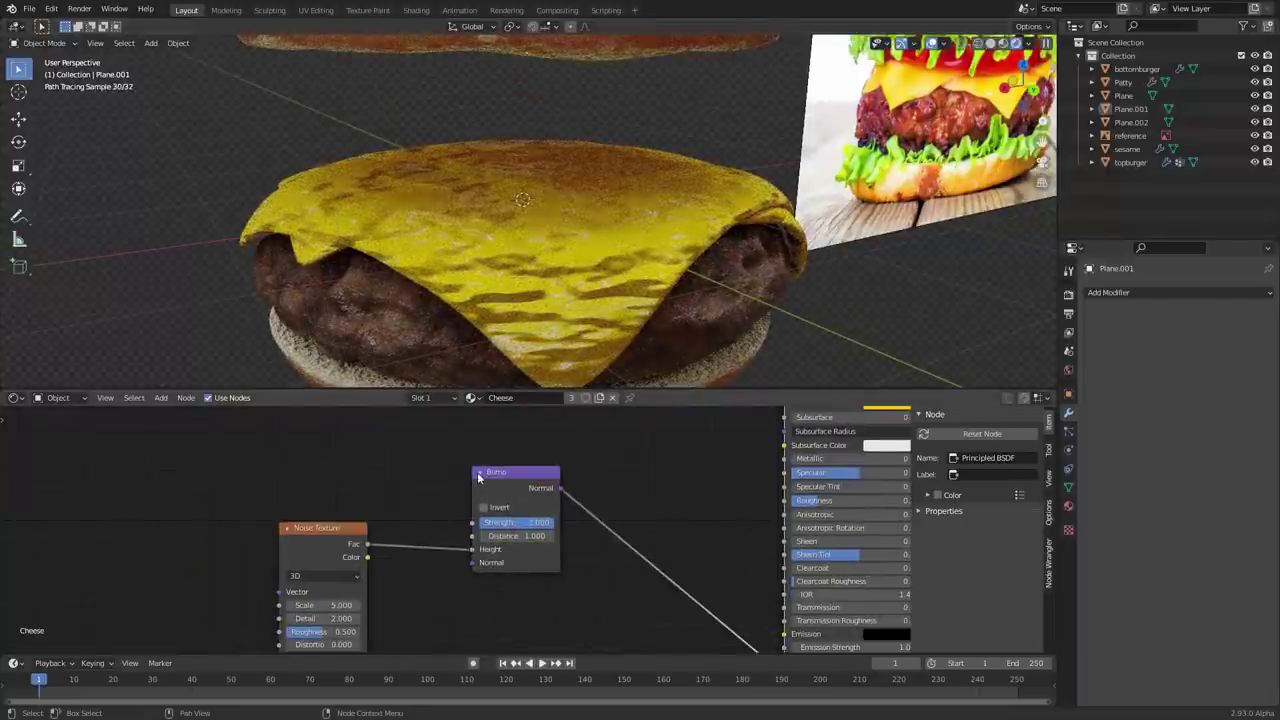
left_click_drag(491, 481, 562, 485)
middle_click_drag(562, 485, 753, 404)
left_click(507, 453)
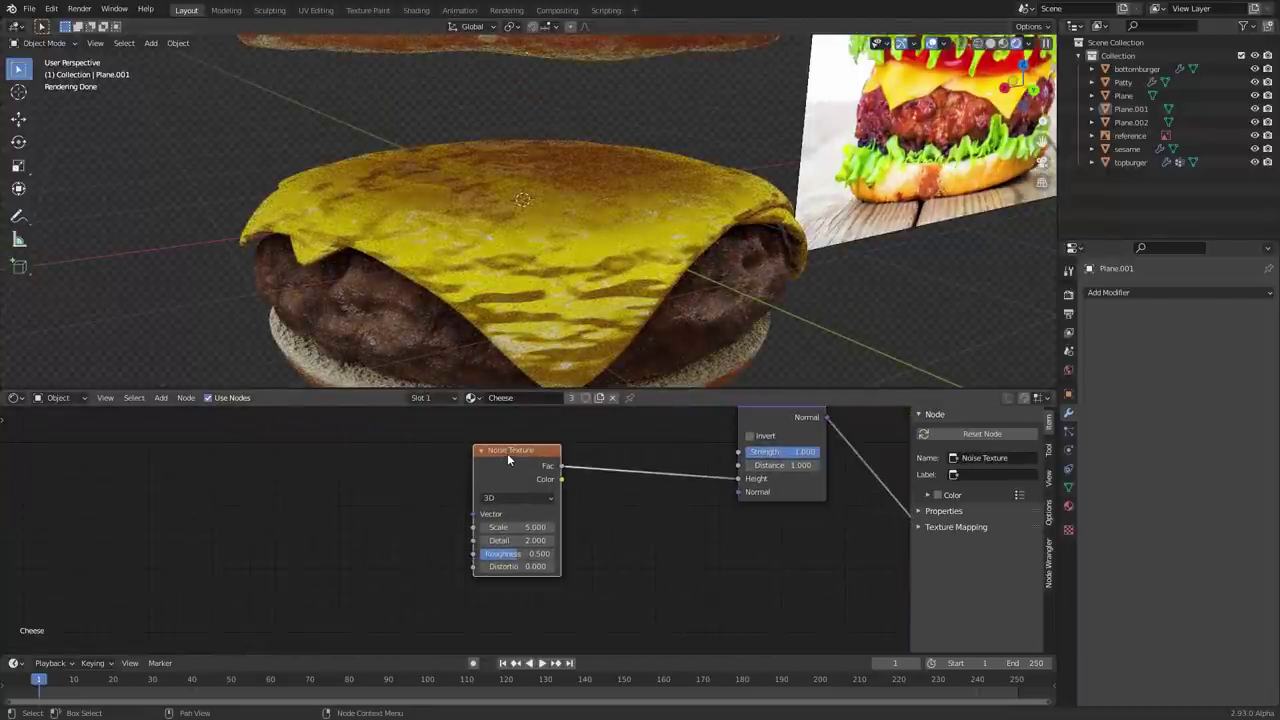
key("ctrl+t")
- Link the Texture Coordinate Object output to the Mapping Vector input
left_click_drag(245, 493, 293, 481)
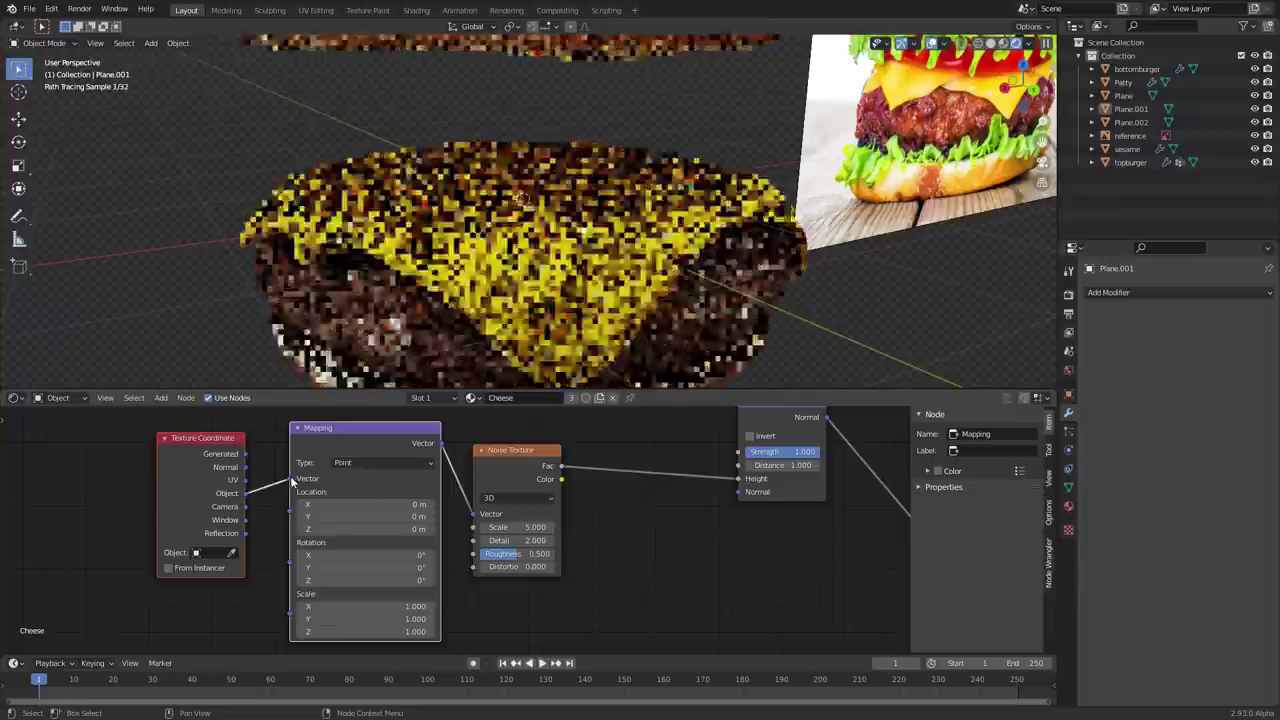
middle_click_drag(556, 520, 342, 507)
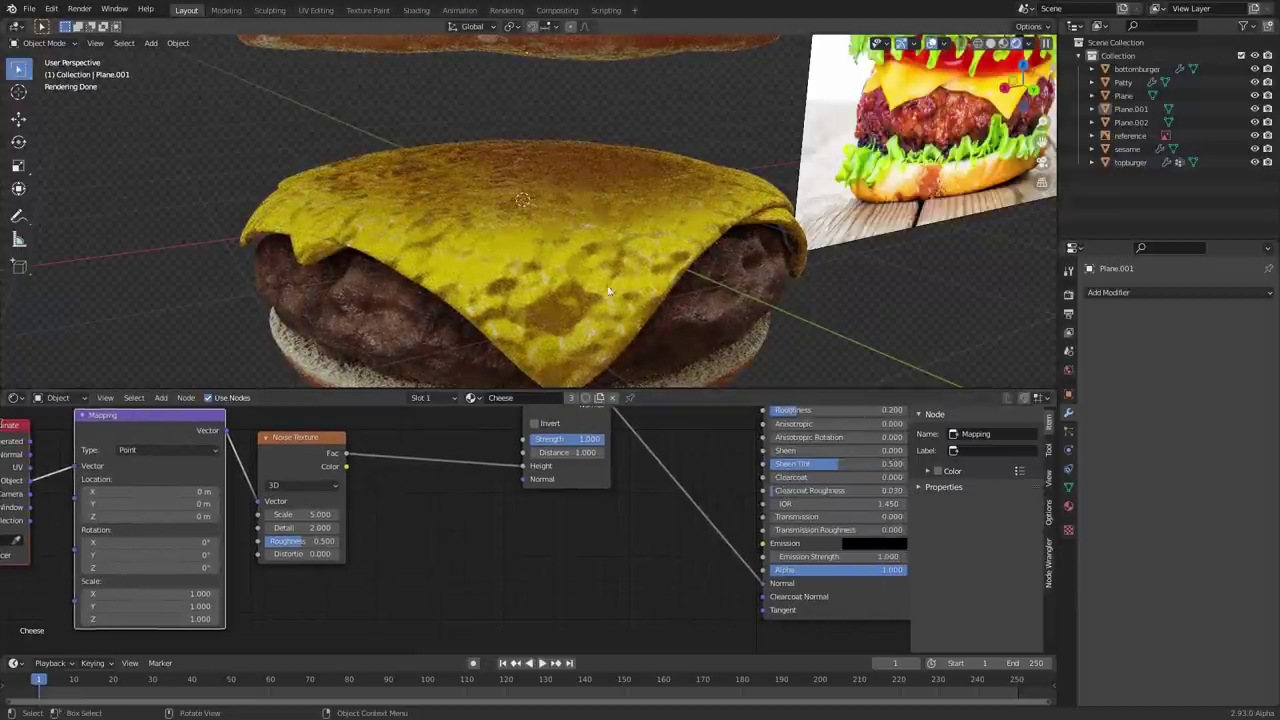
middle_click_drag(964, 141, 938, 105)
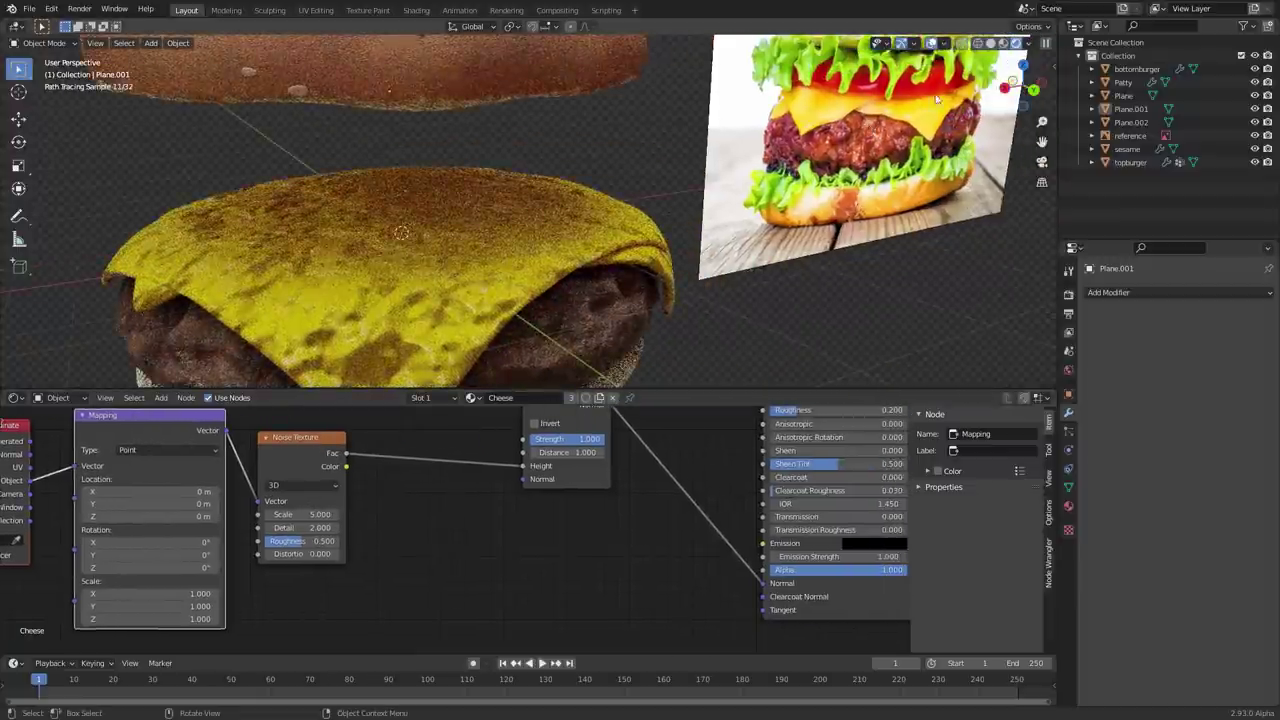
middle_click_drag(205, 520, 478, 515)
middle_click_drag(478, 264, 480, 278)
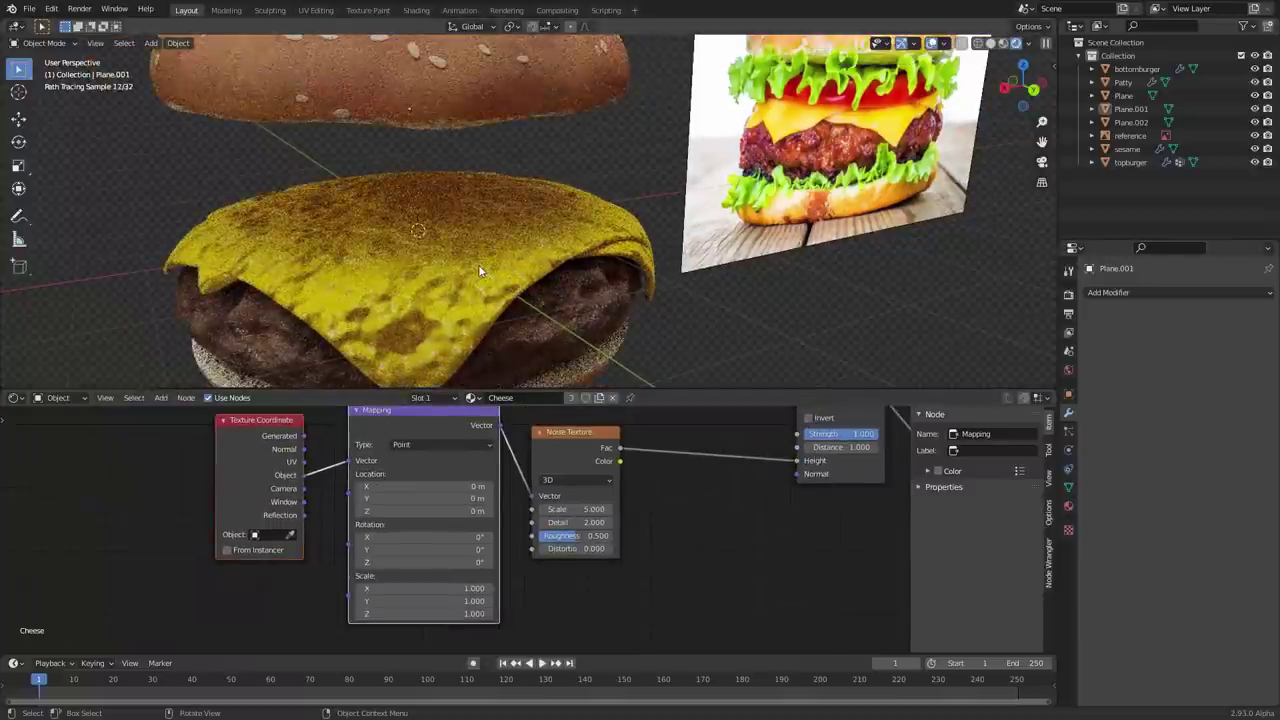
- Set the Noise Texture Detail to 0, Roughness to 0 and Scale to 2
left_click_drag(575, 525, 572, 519)
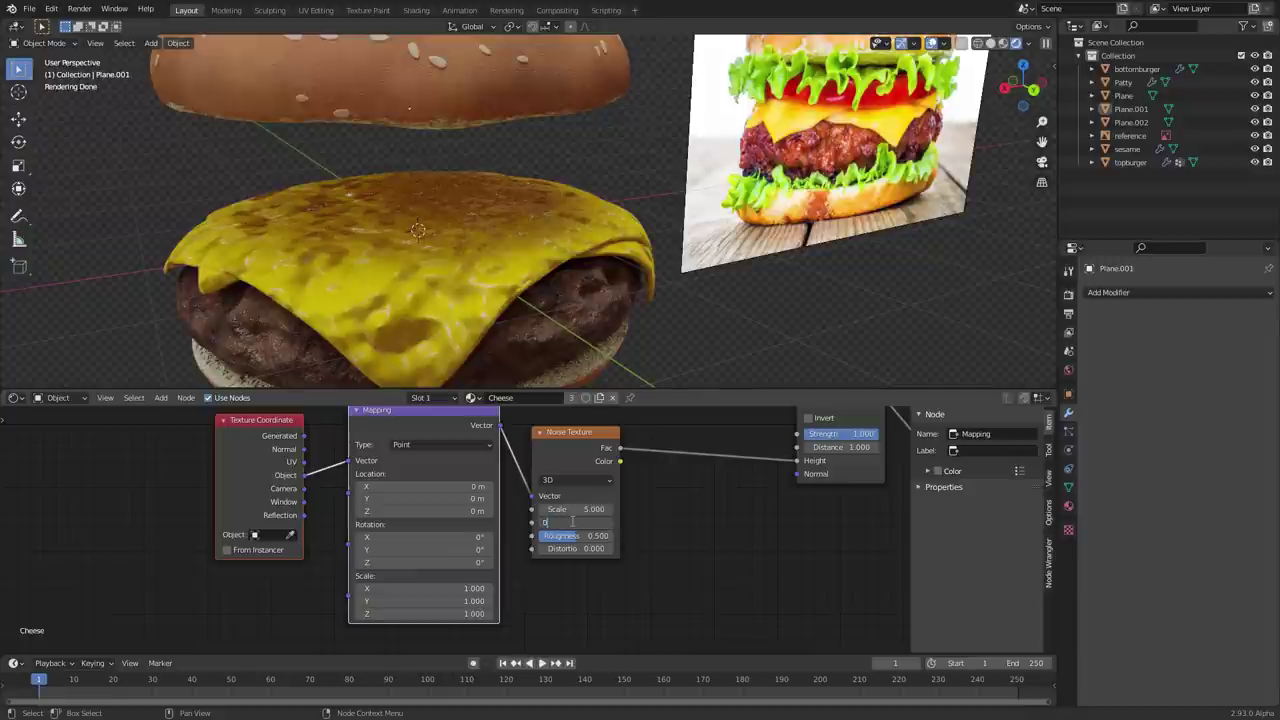
type("0")
key("Return")
middle_click_drag(459, 274, 406, 281)
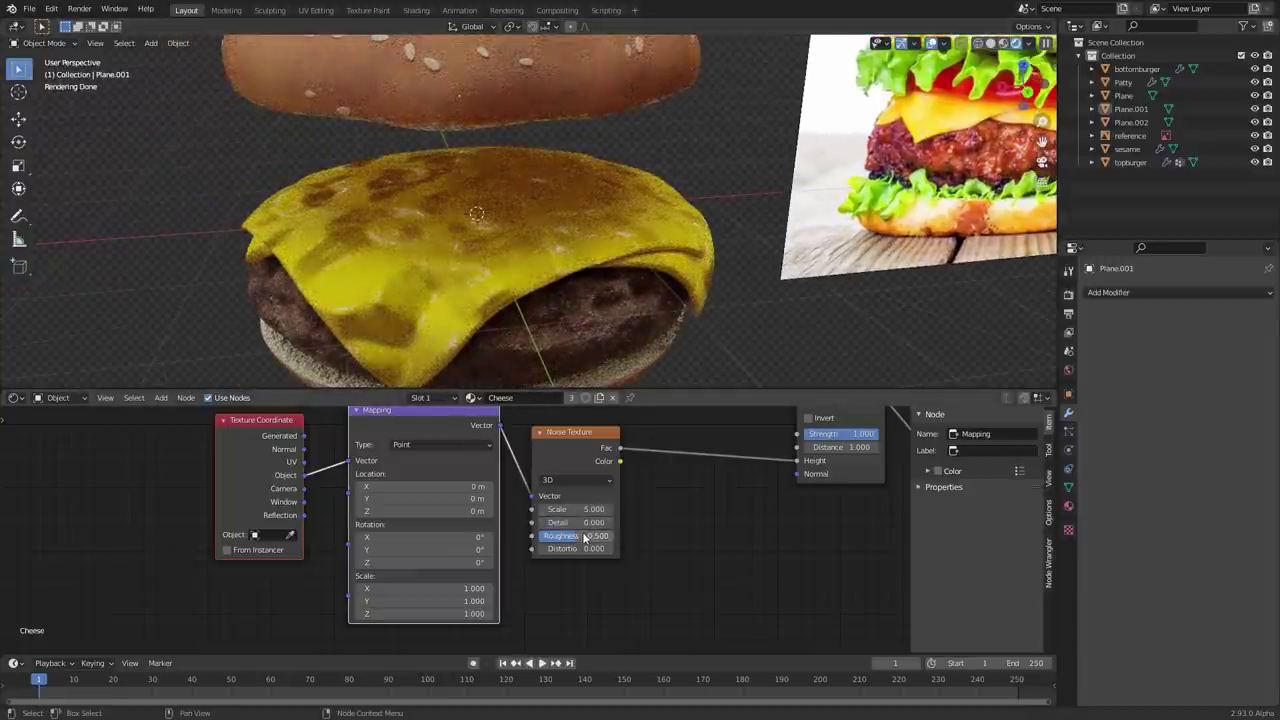
left_click_drag(585, 538, 545, 538)
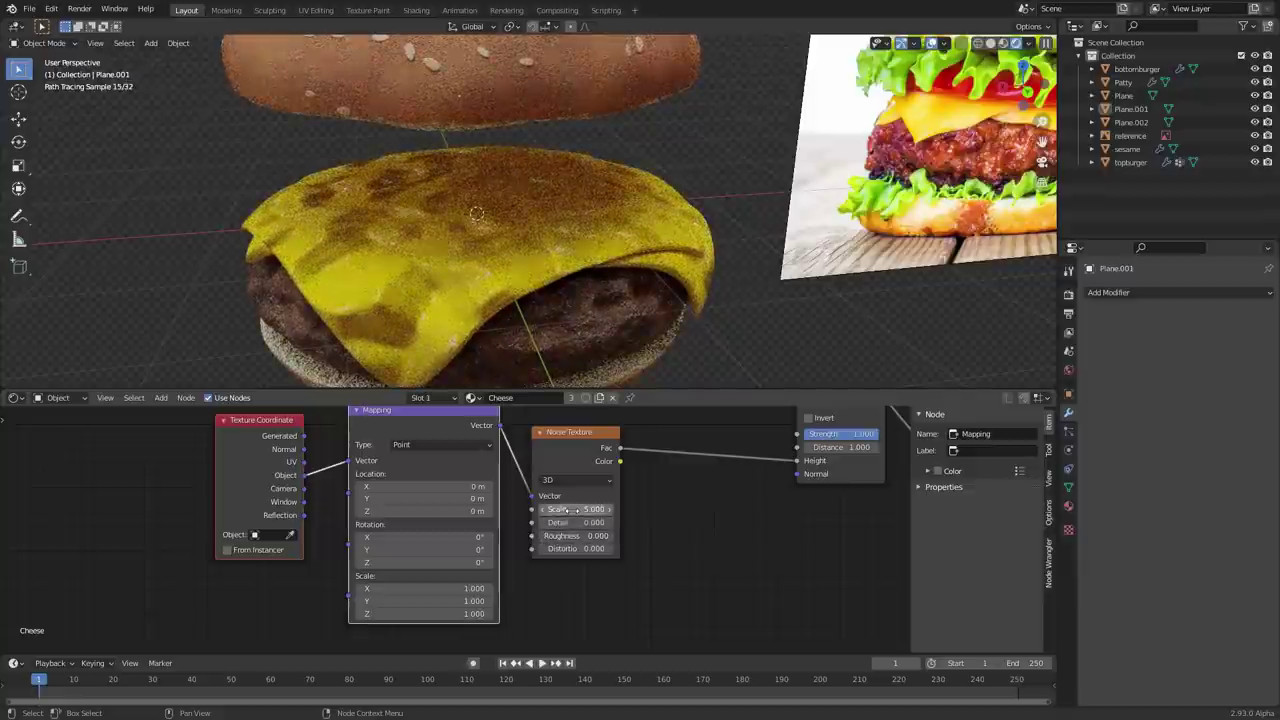
key("Return")
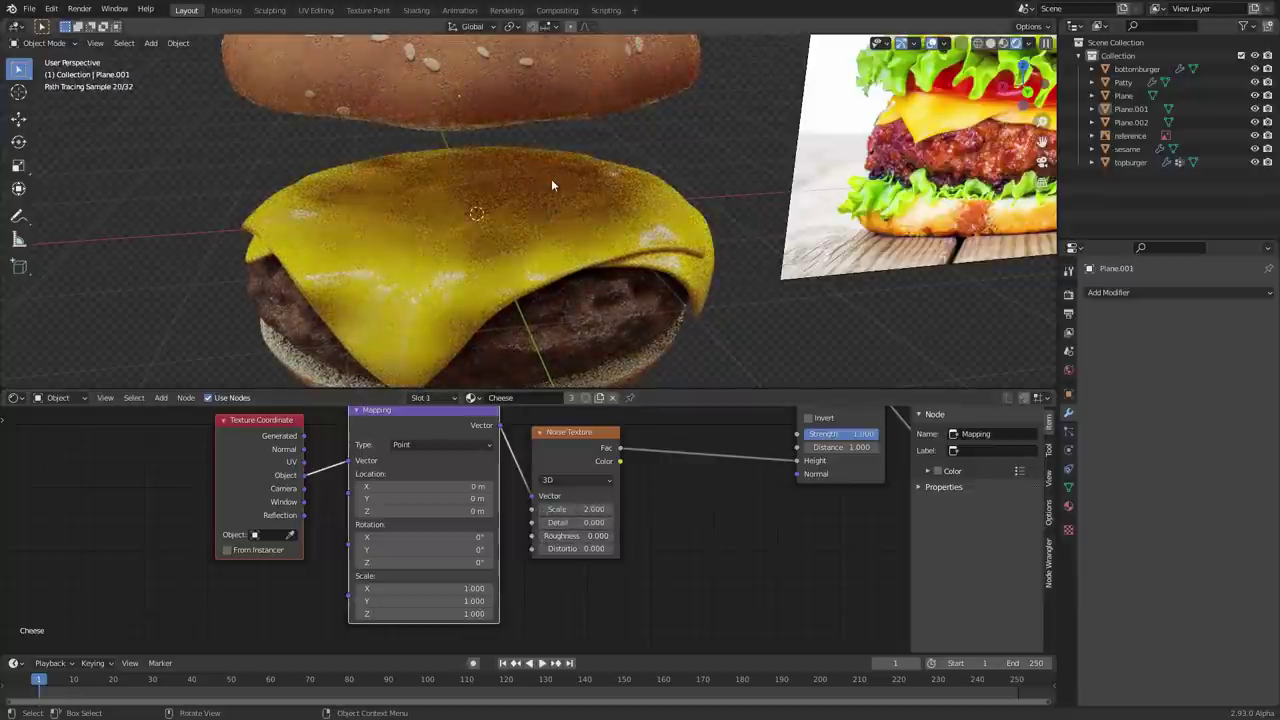
scroll(551, 185, "down", 5)
middle_click_drag(570, 271, 443, 285)
- Preview the raw noise on the cheese, then reconnect the yellow Principled BSDF to the output
left_click(564, 451, "ctrl+shift")
scroll(470, 255, "up", 5)
scroll(548, 260, "down", 2)
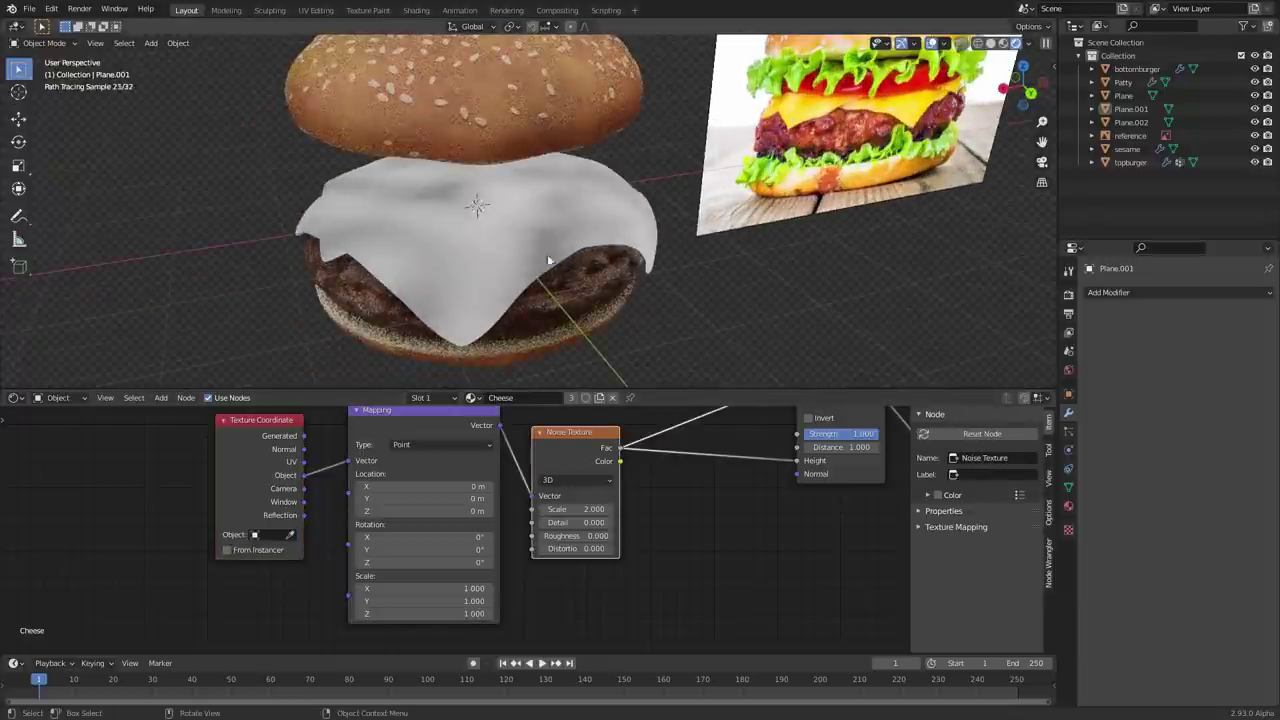
scroll(576, 253, "up", 2)
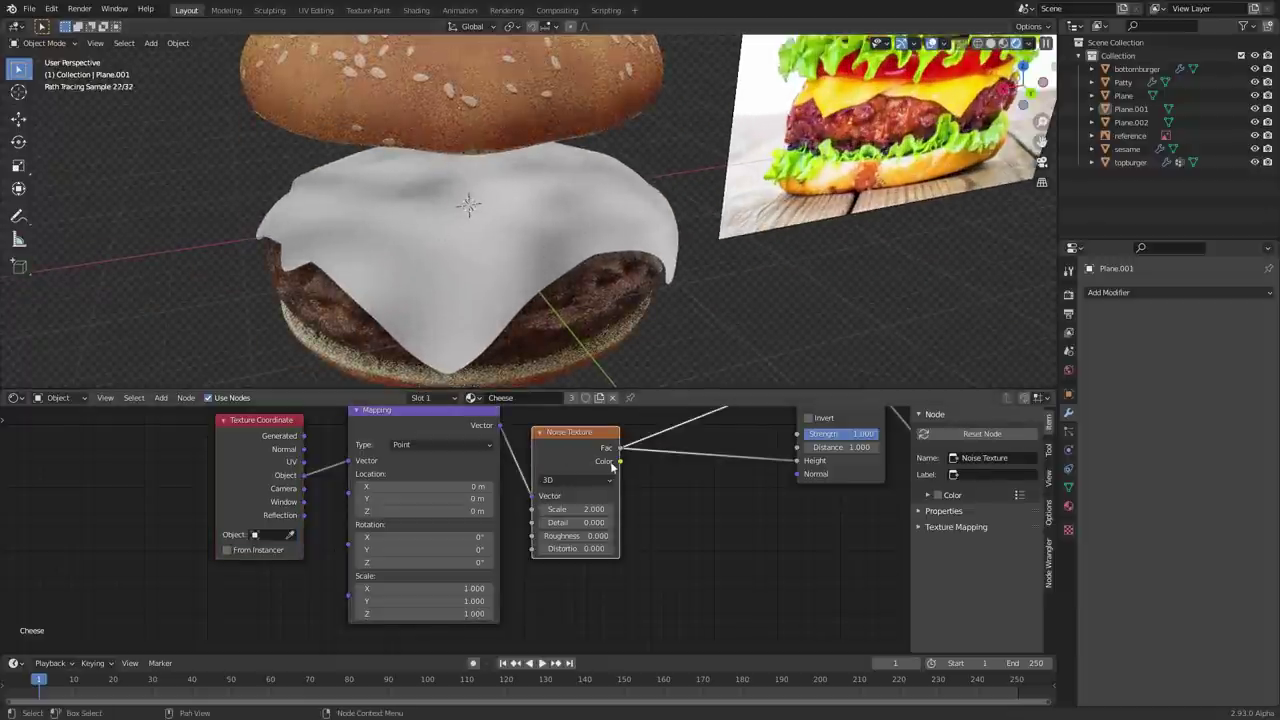
key("Home")
left_click(550, 450, "ctrl+shift")
middle_click_drag(550, 450, 667, 362)
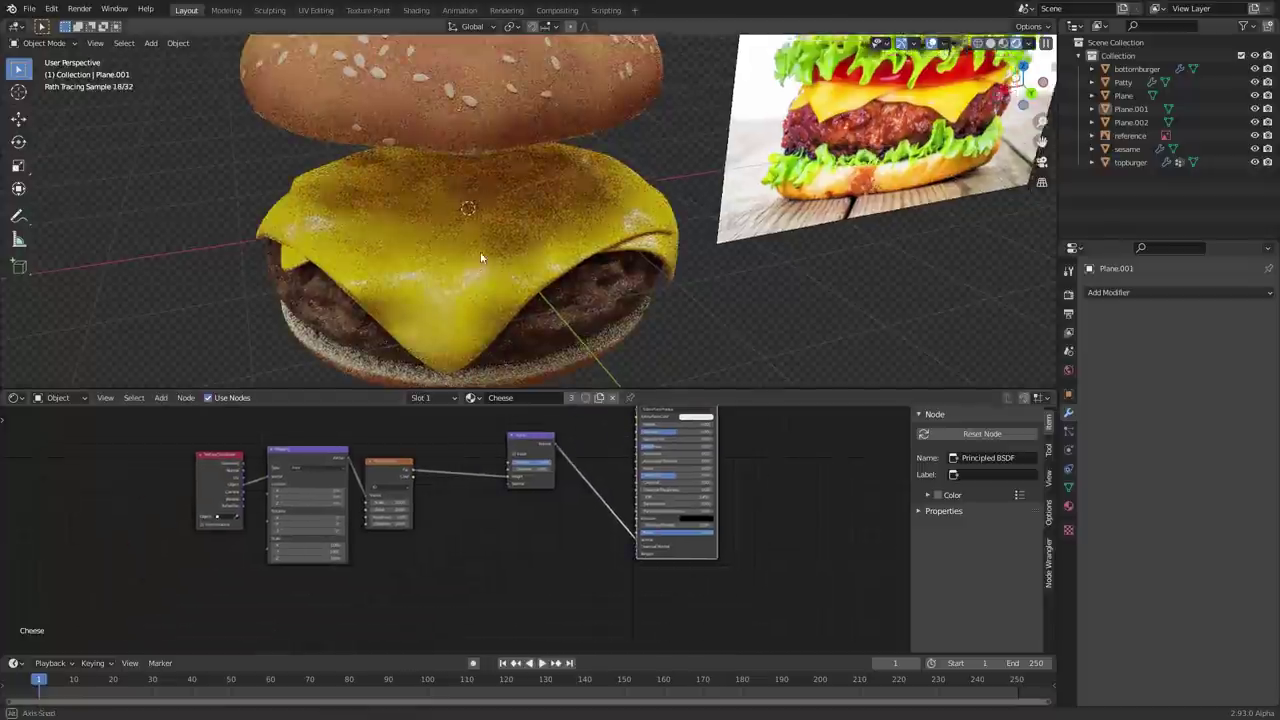
right_click_drag(601, 465, 600, 470, "ctrl")
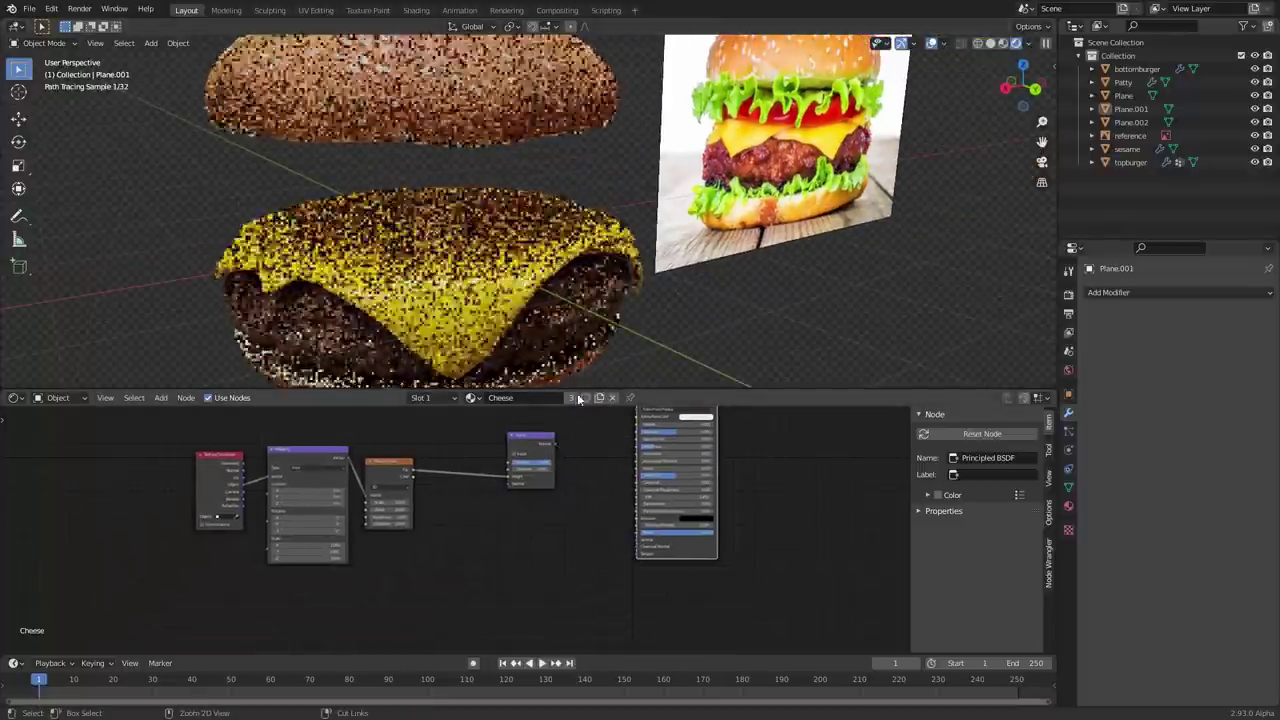
scroll(685, 284, "up", 5)
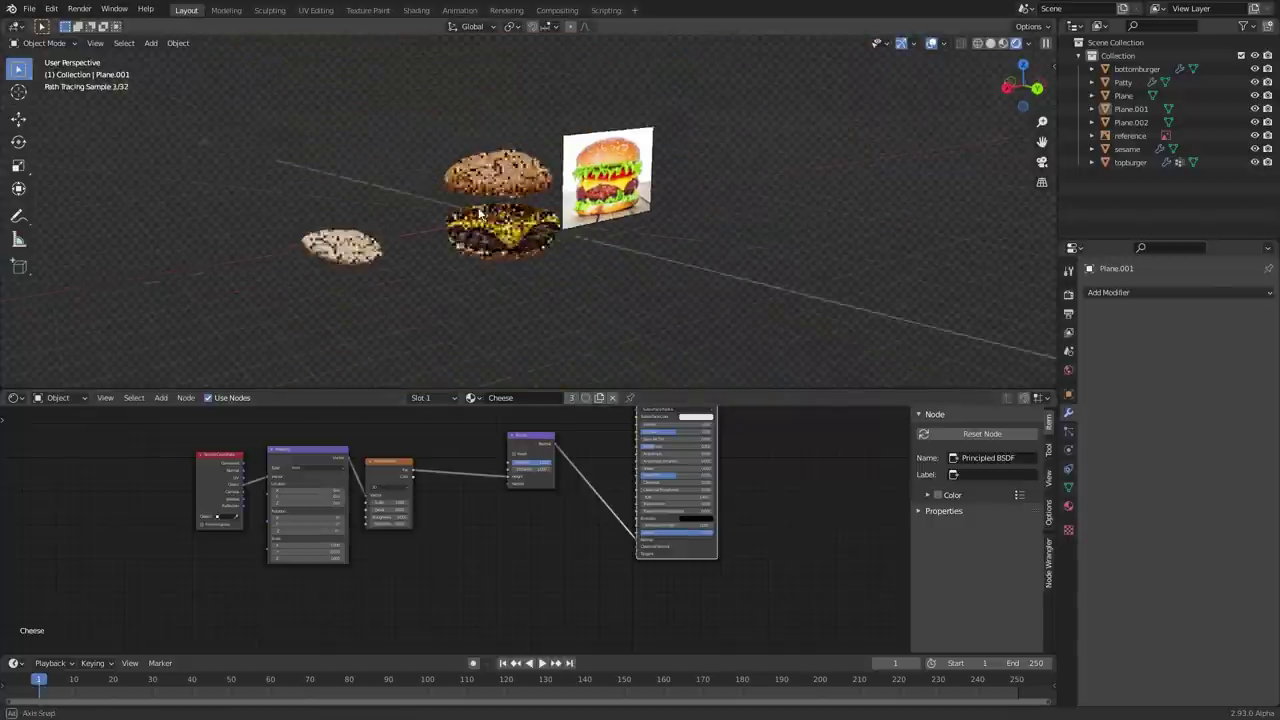
middle_click_drag(377, 523, 540, 500)
scroll(540, 501, "up", 4)
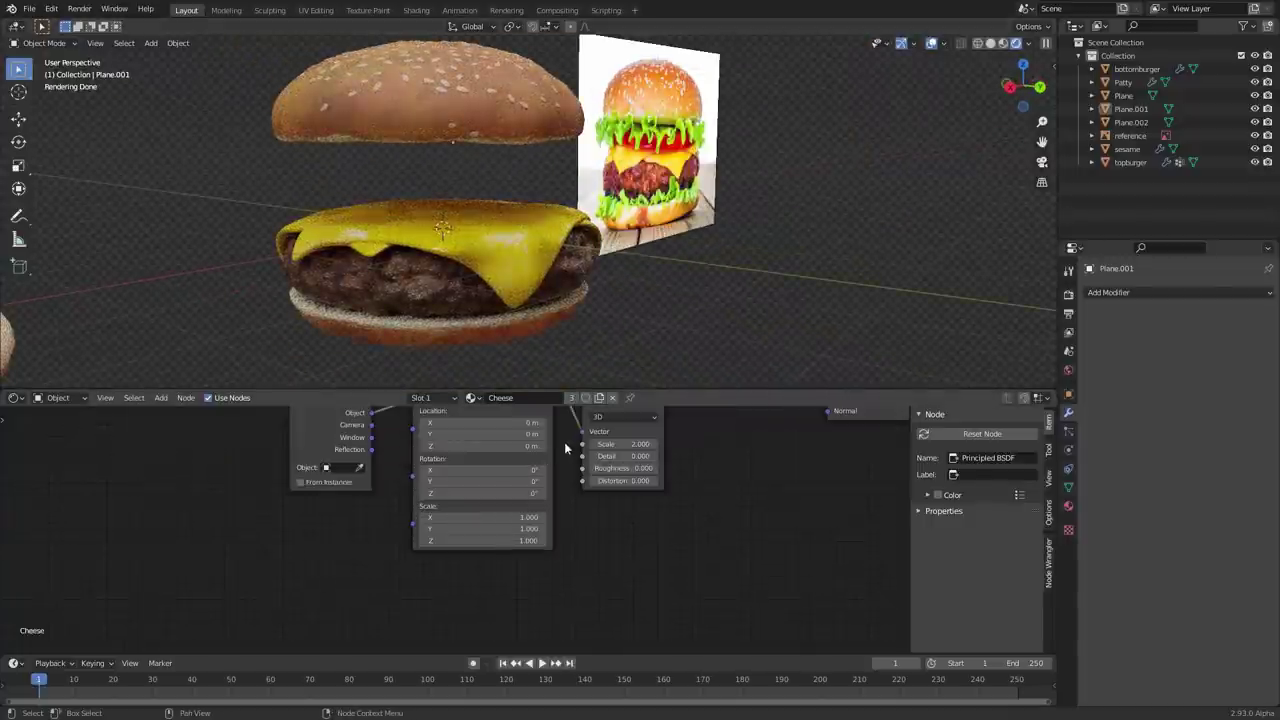
- Confirm the noise Scale of 2 and save hamburger.blend
double_click(577, 516)
key("Return")
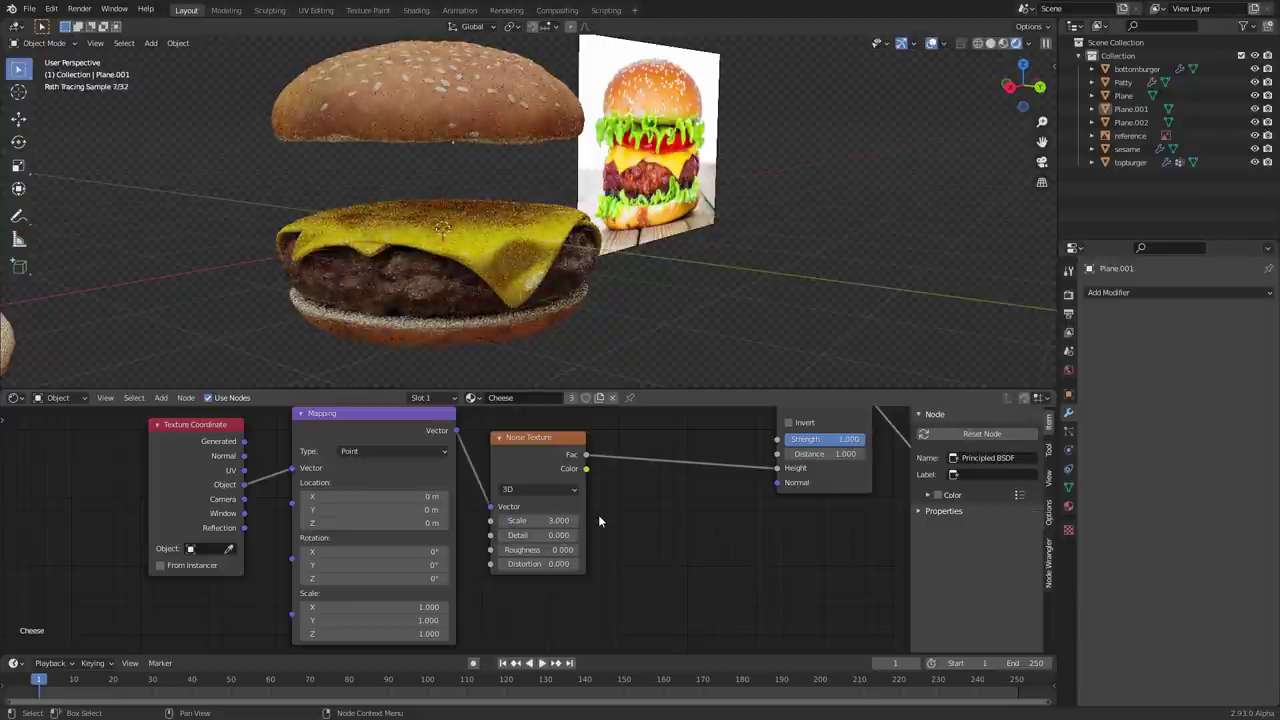
key("ctrl+s")
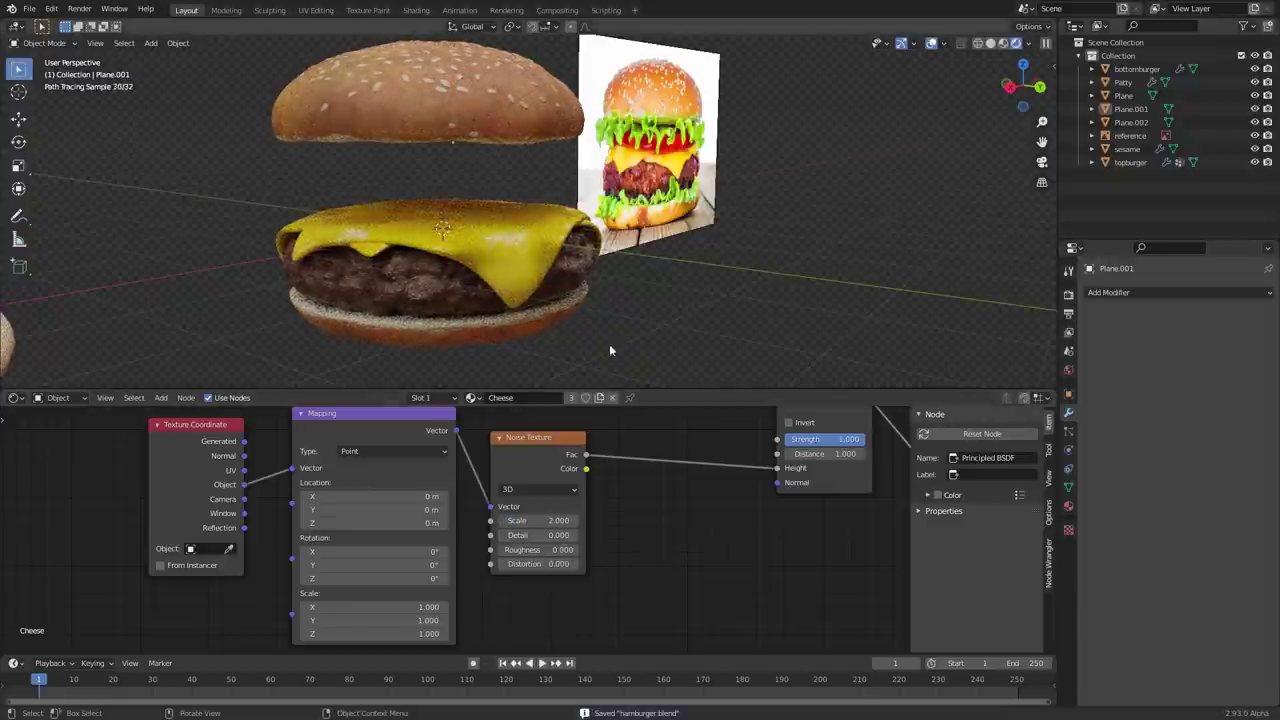
scroll(523, 272, "down", 3)
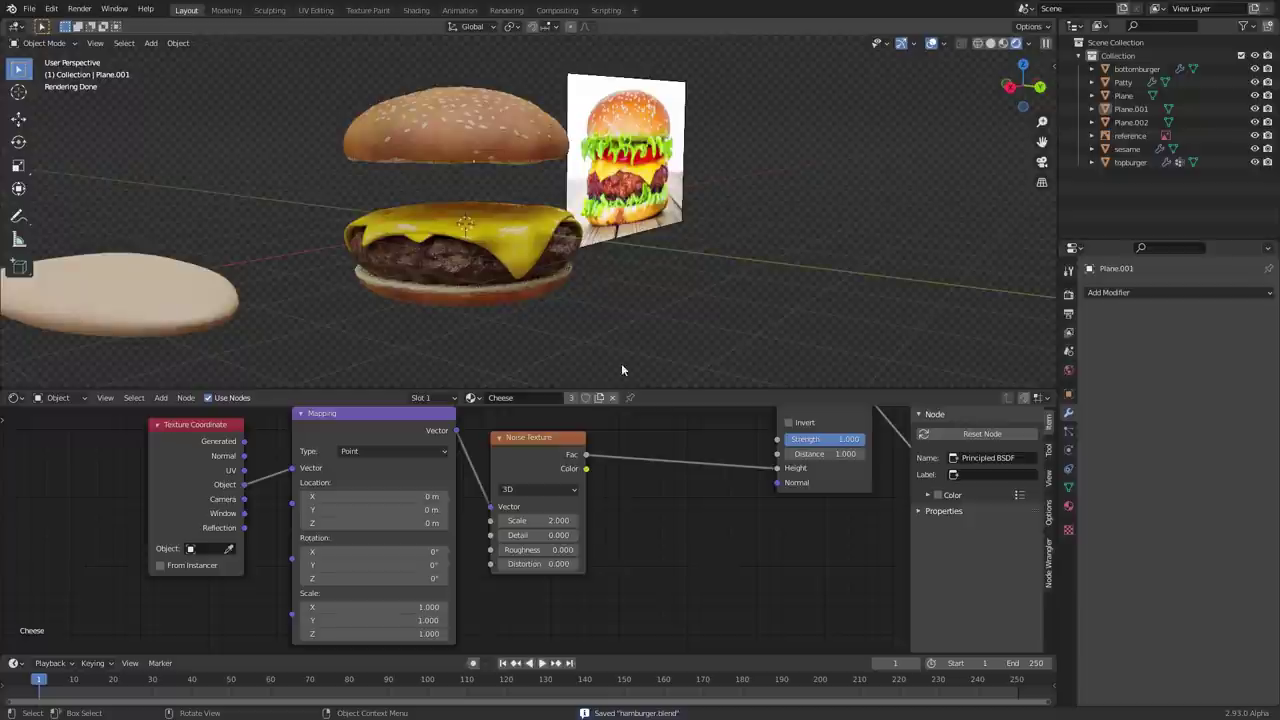
middle_click_drag(694, 531, 424, 663)
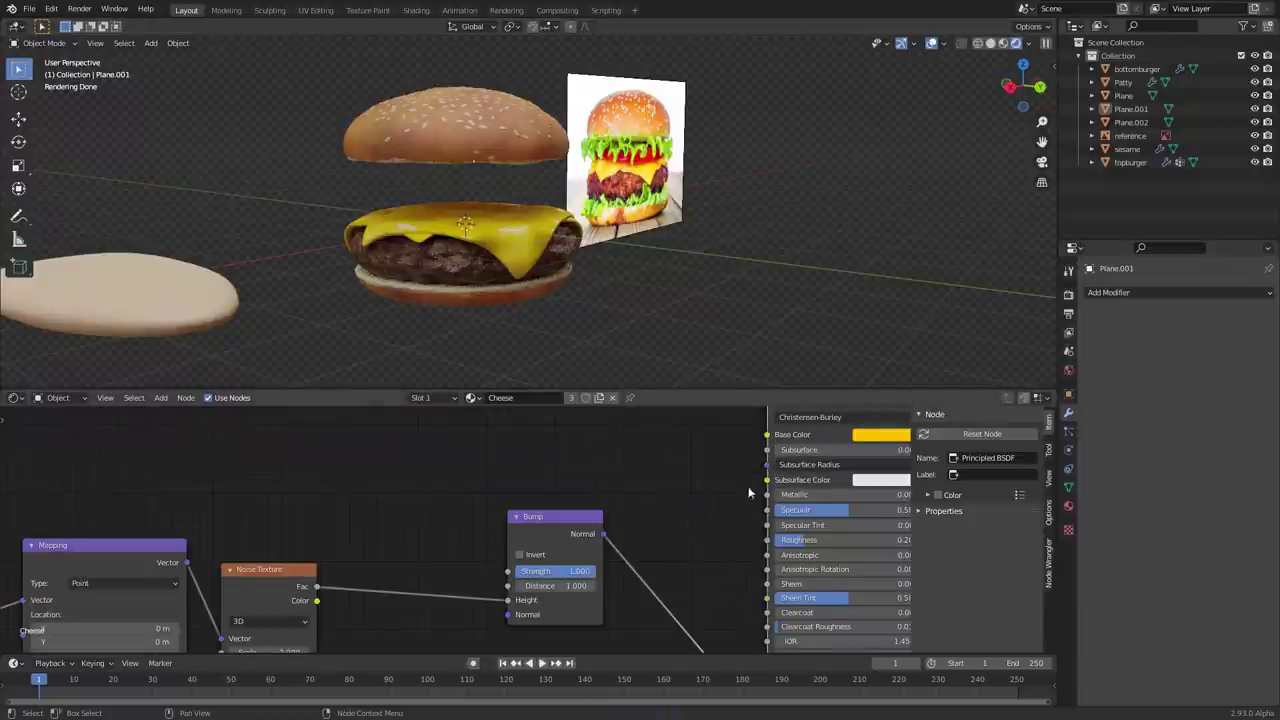
middle_click_drag(748, 492, 545, 555)
scroll(480, 288, "up", 2)
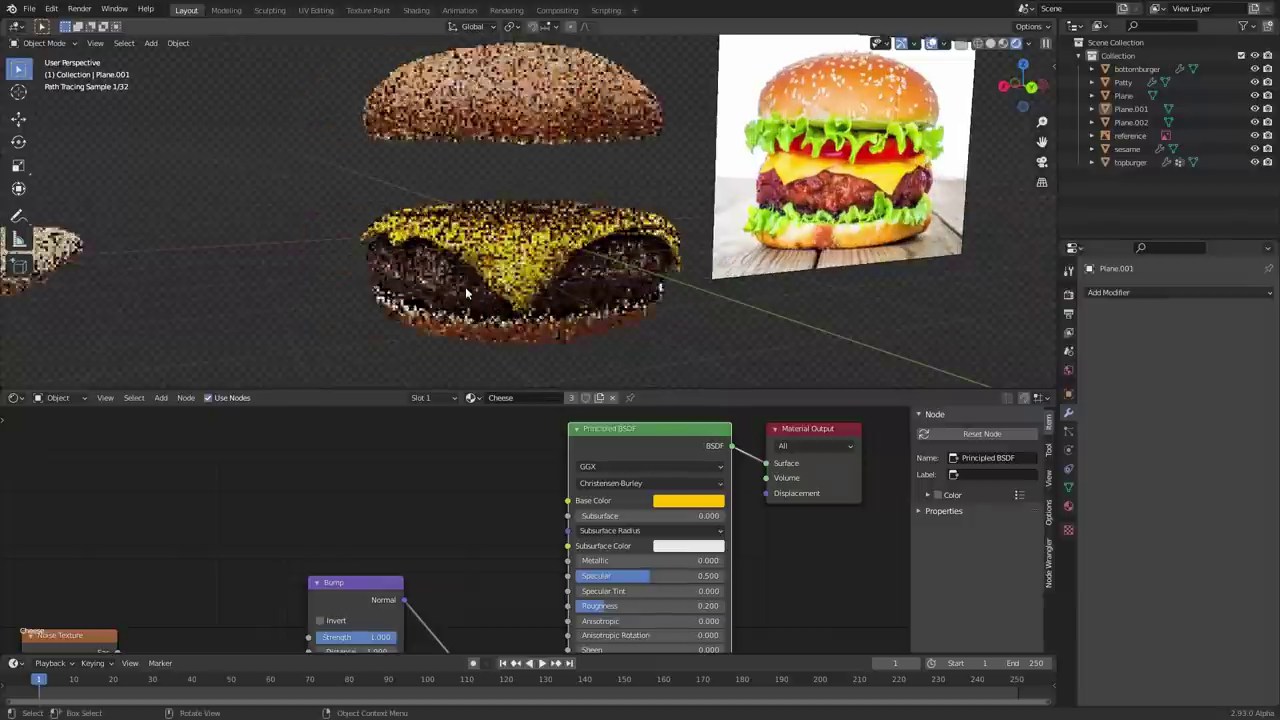
left_click(712, 502)
left_click(772, 343)
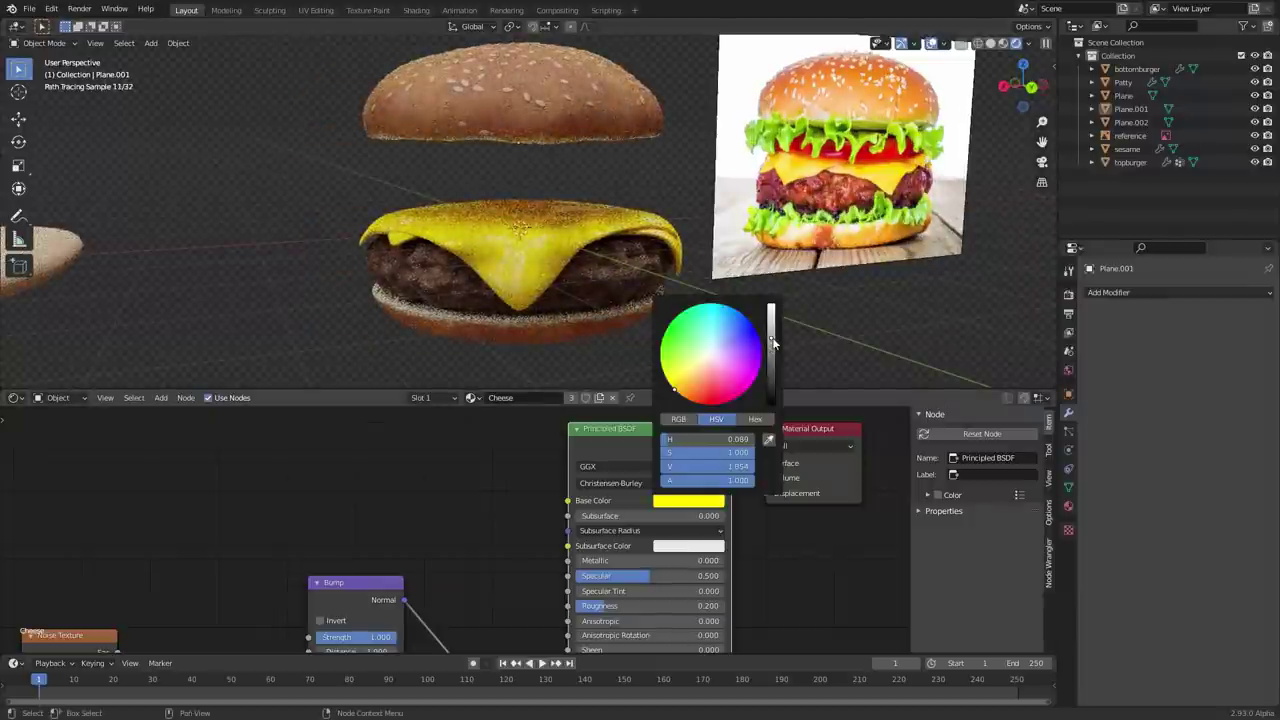
left_click(679, 396)
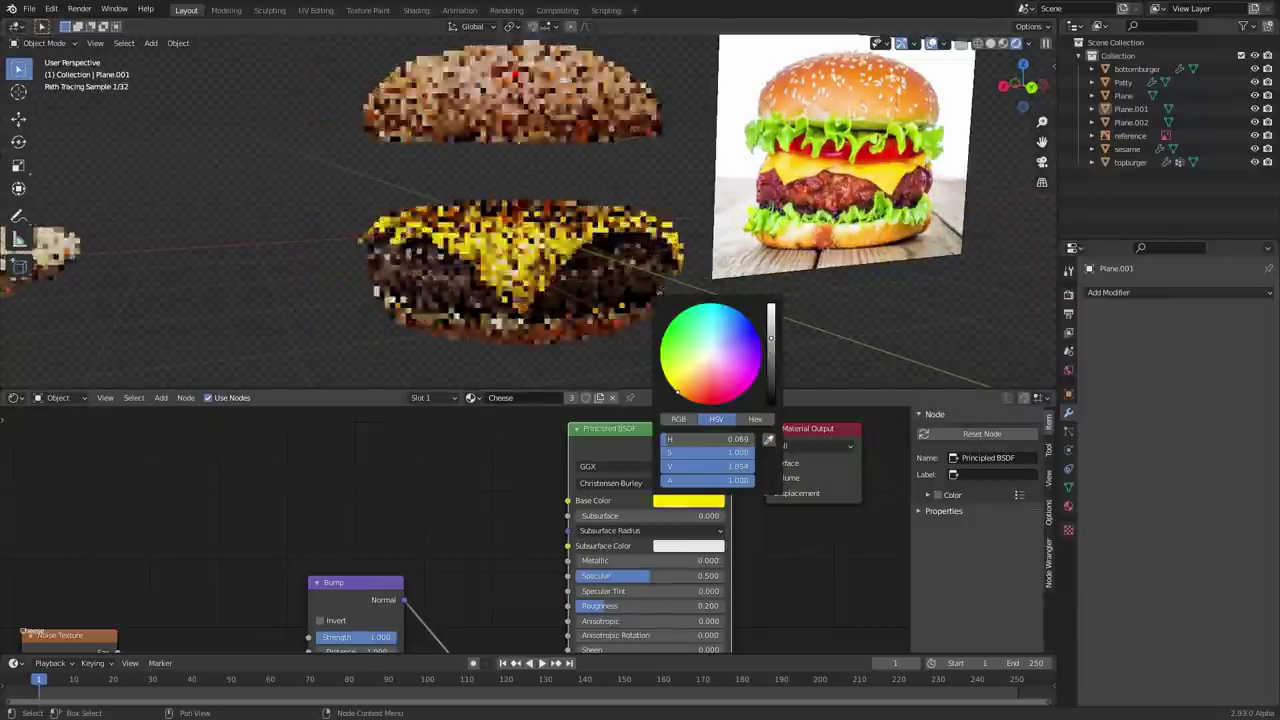
left_click(680, 394)
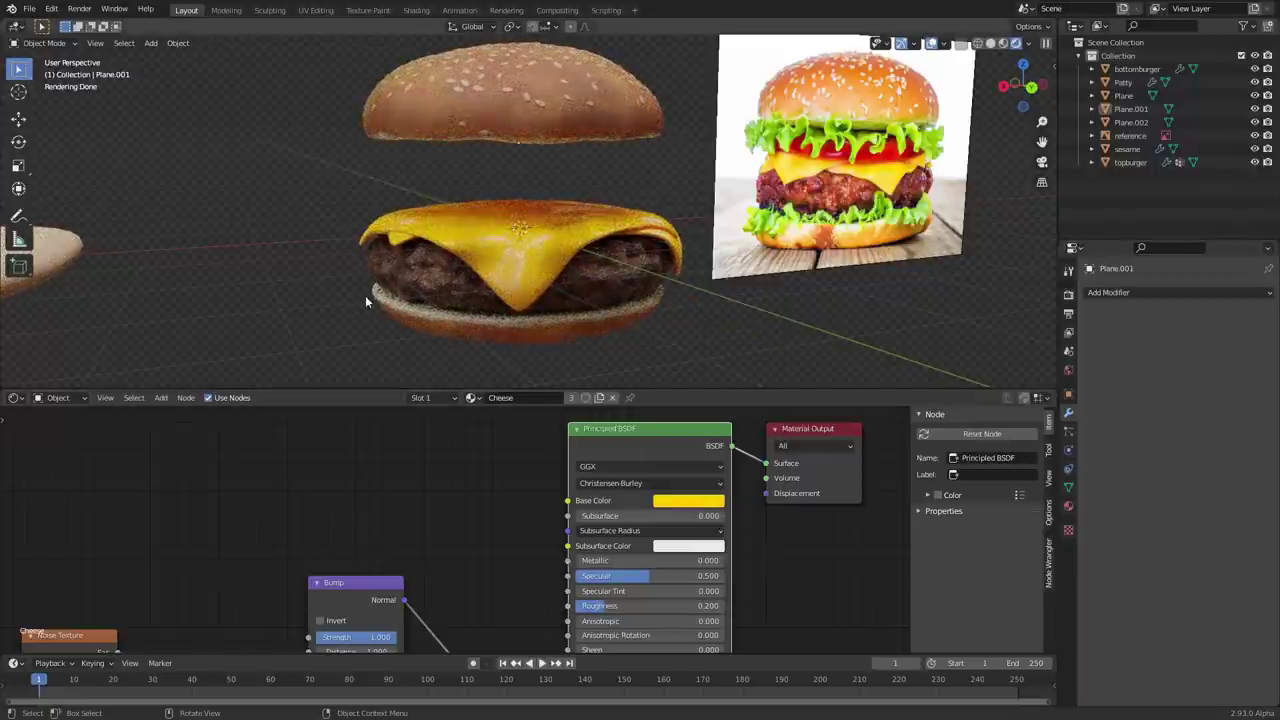
scroll(365, 295, "down", 3)
middle_click_drag(365, 295, 515, 292)
scroll(586, 271, "up", 2)
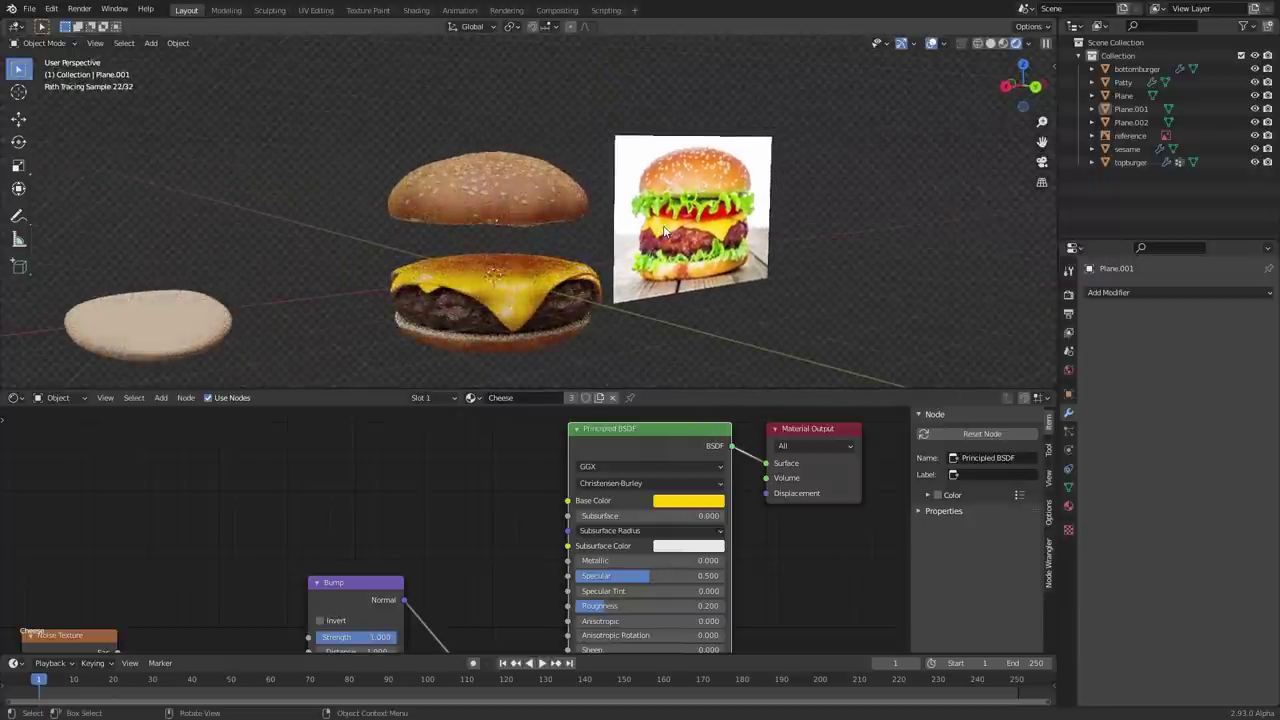
left_click(688, 500)
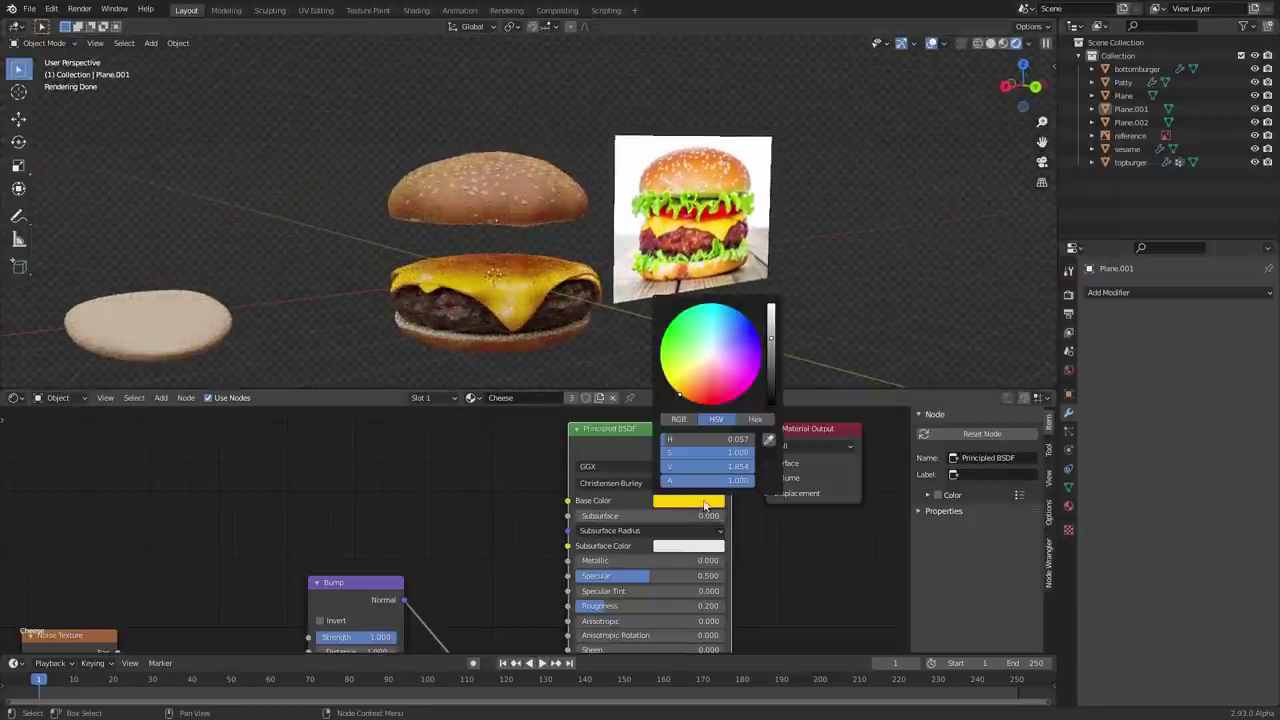
left_click(738, 453)
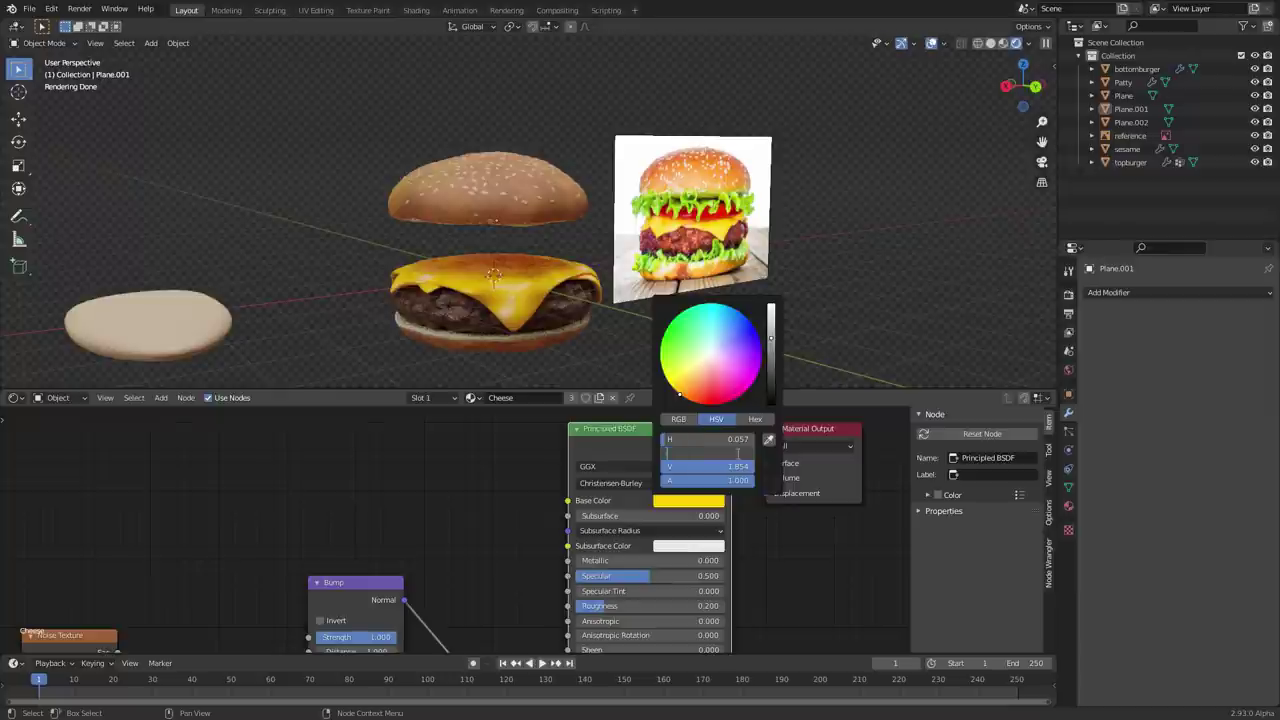
type("0.6")
key("Return")
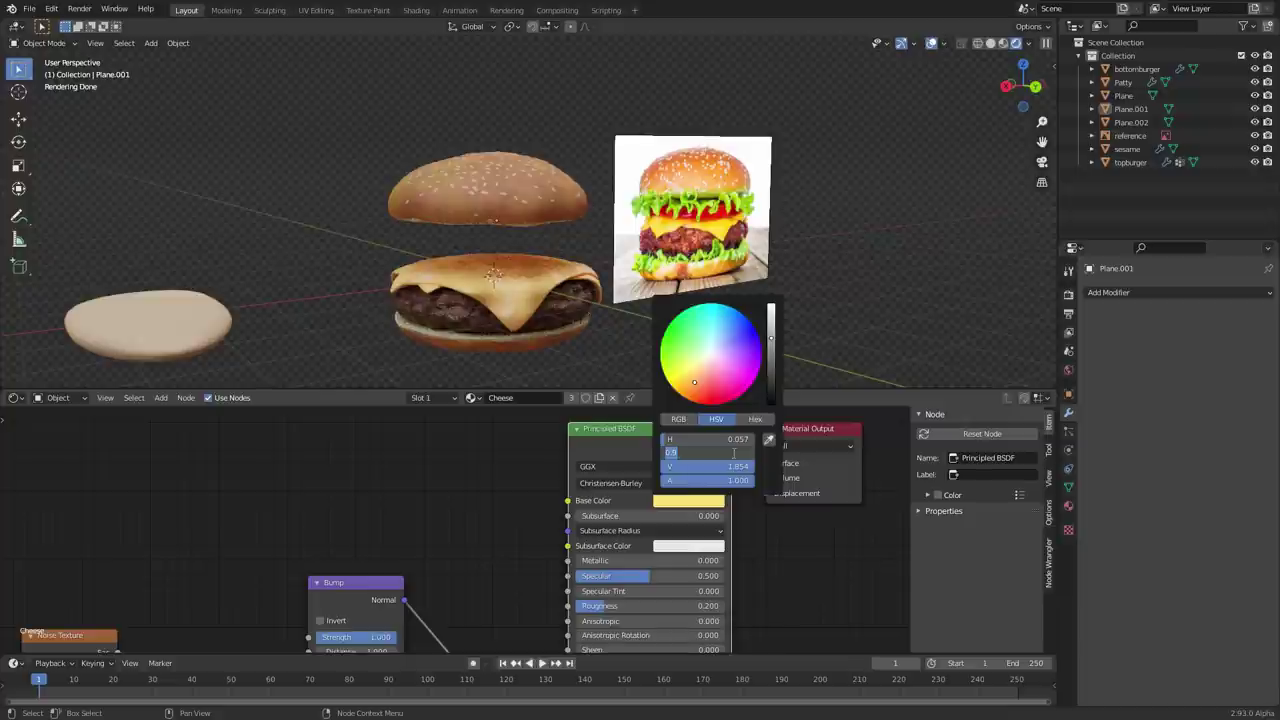
type("1")
key("Return")
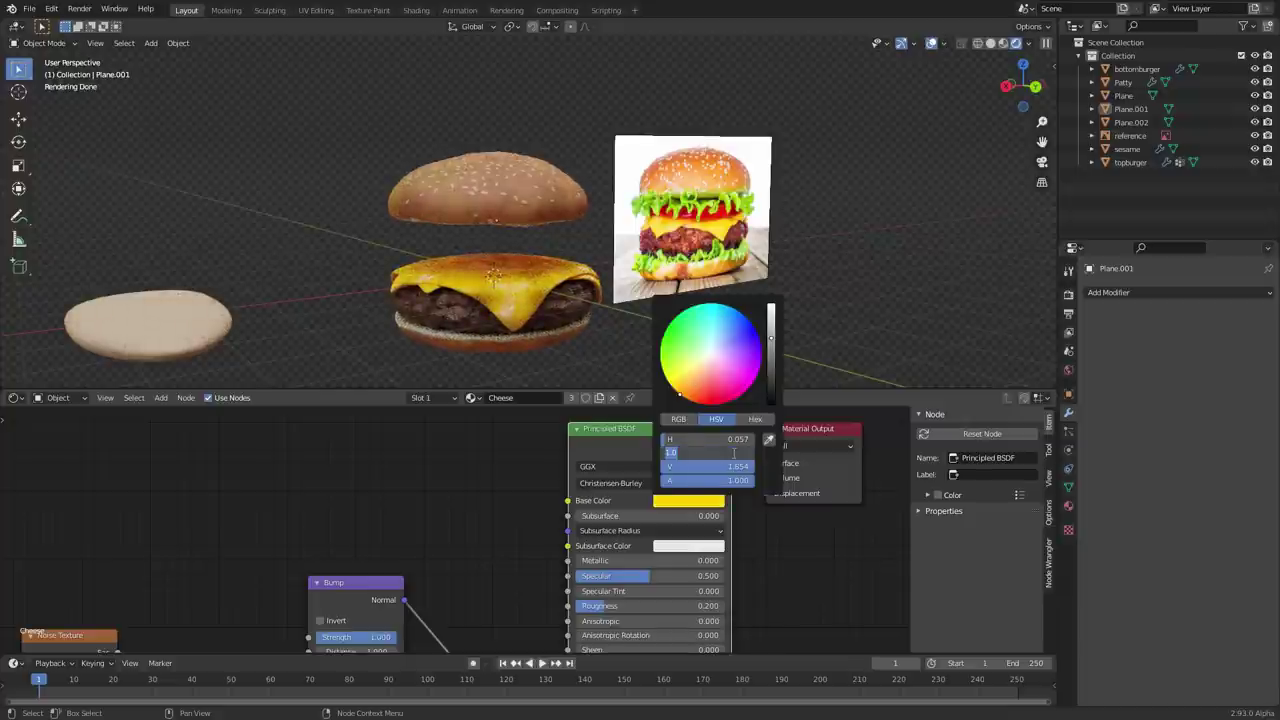
key("Return")
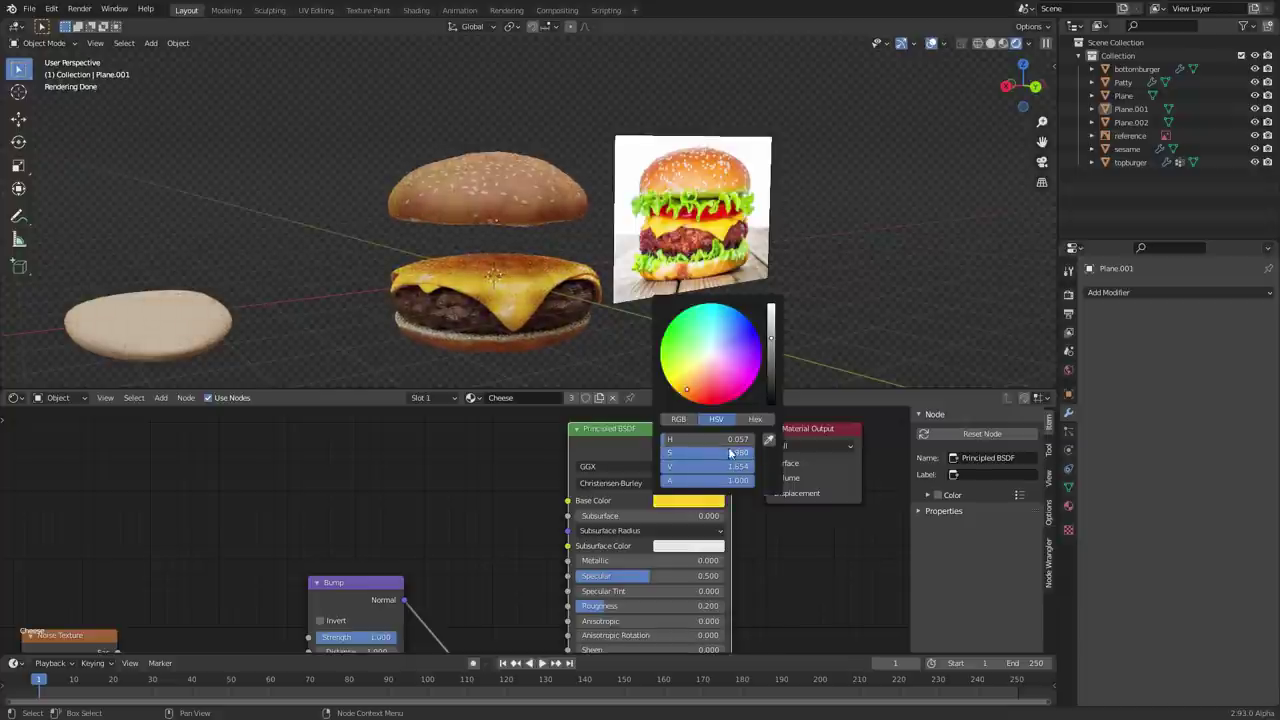
middle_click_drag(458, 274, 447, 292)
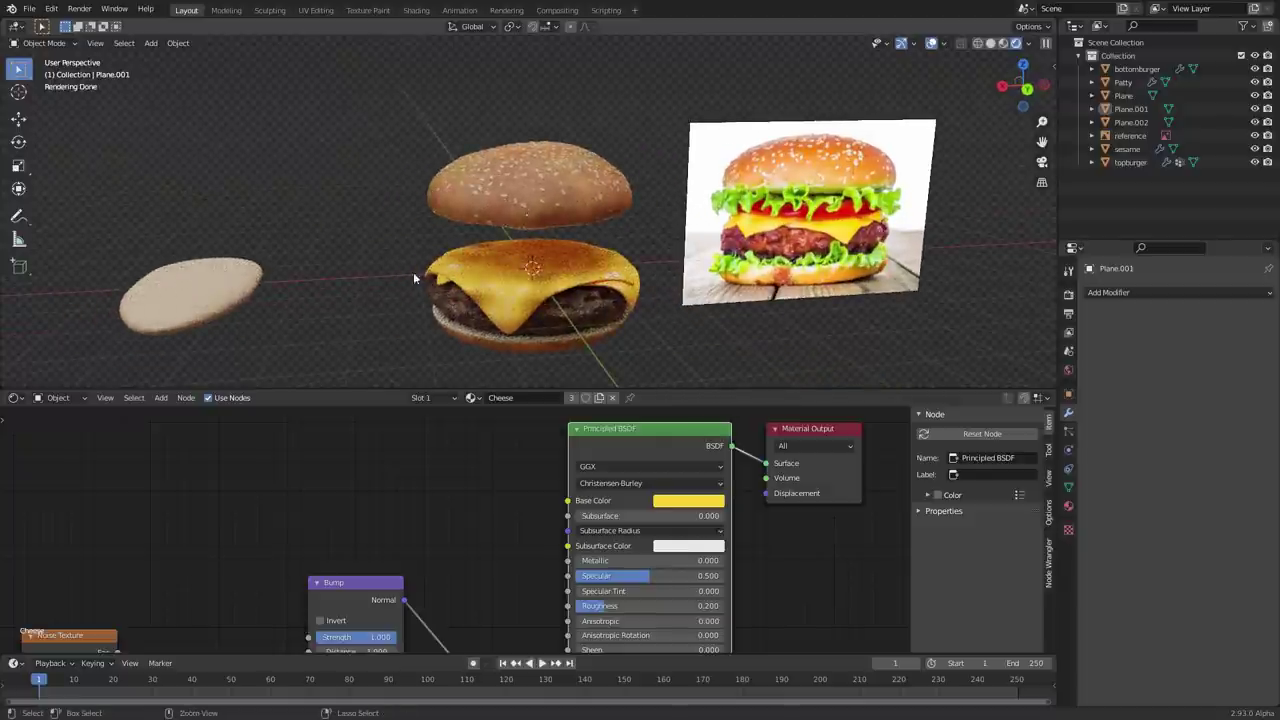
key("ctrl+s")
middle_click_drag(413, 272, 518, 258)
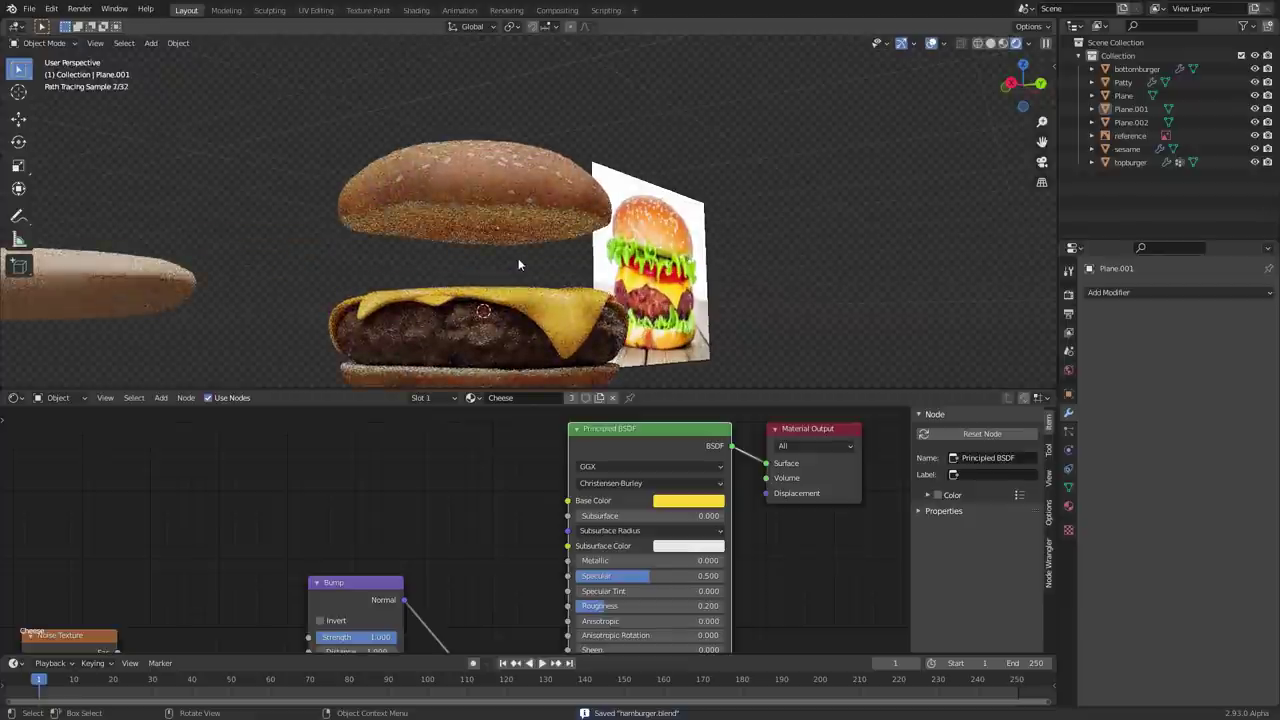
scroll(527, 302, "up", 5)
left_click(527, 302)
middle_click_drag(527, 302, 547, 305)
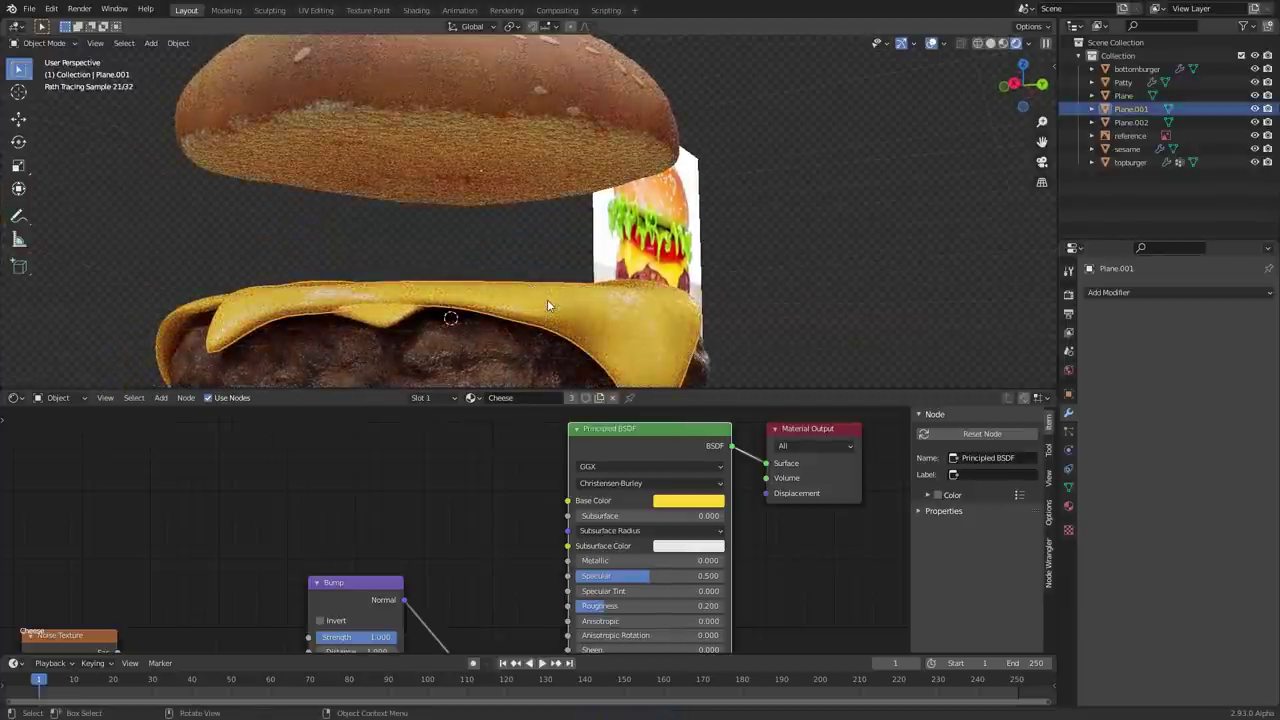
left_click(795, 314)
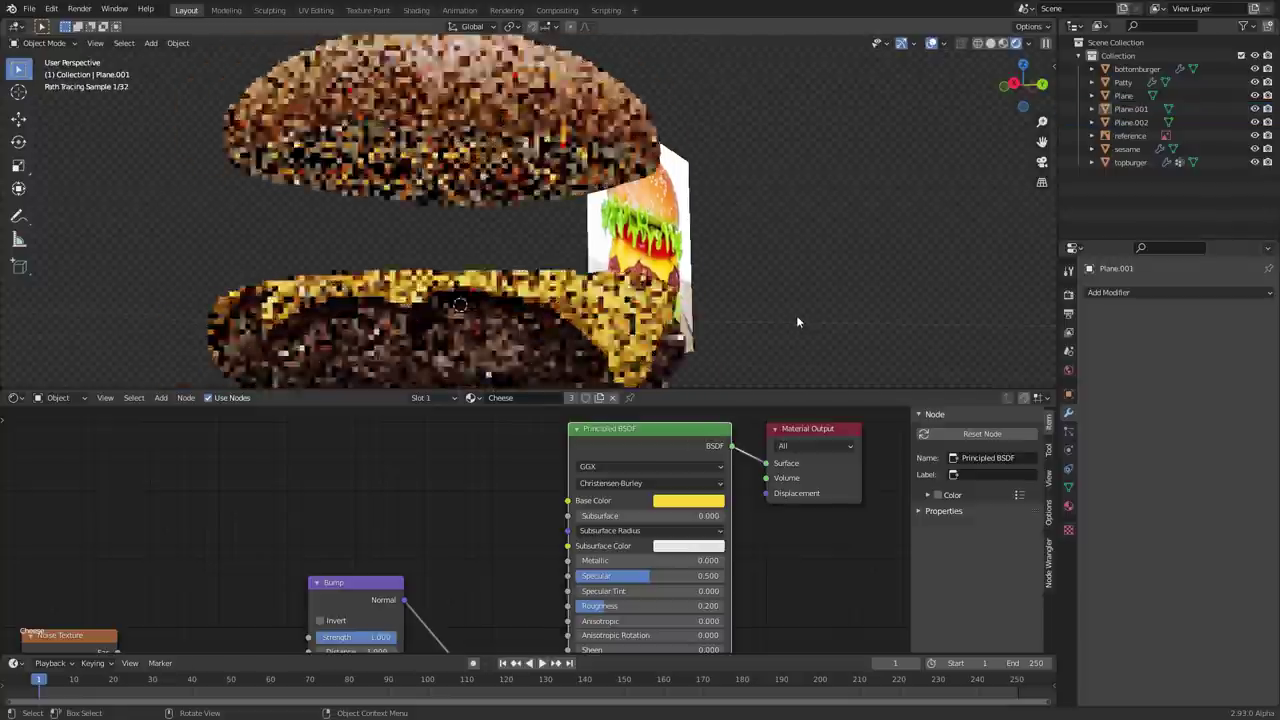
scroll(796, 315, "down", 8)
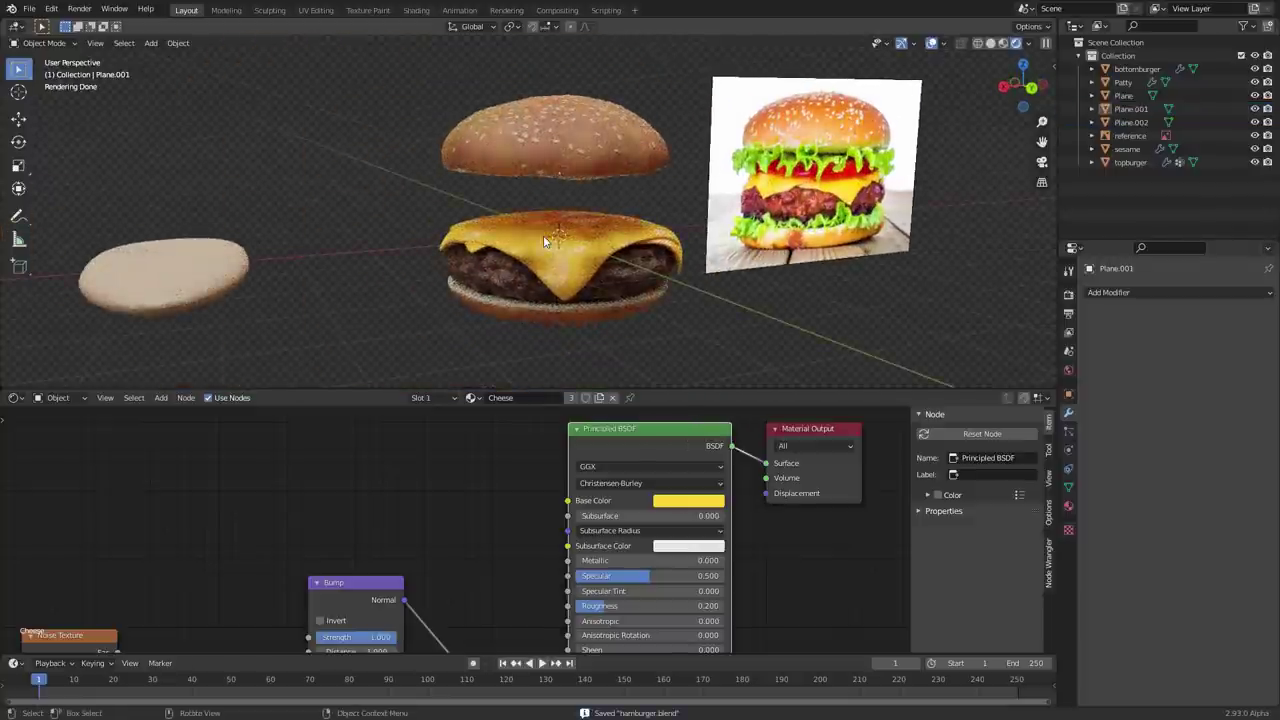
scroll(543, 235, "up", 4)
left_click(557, 248)
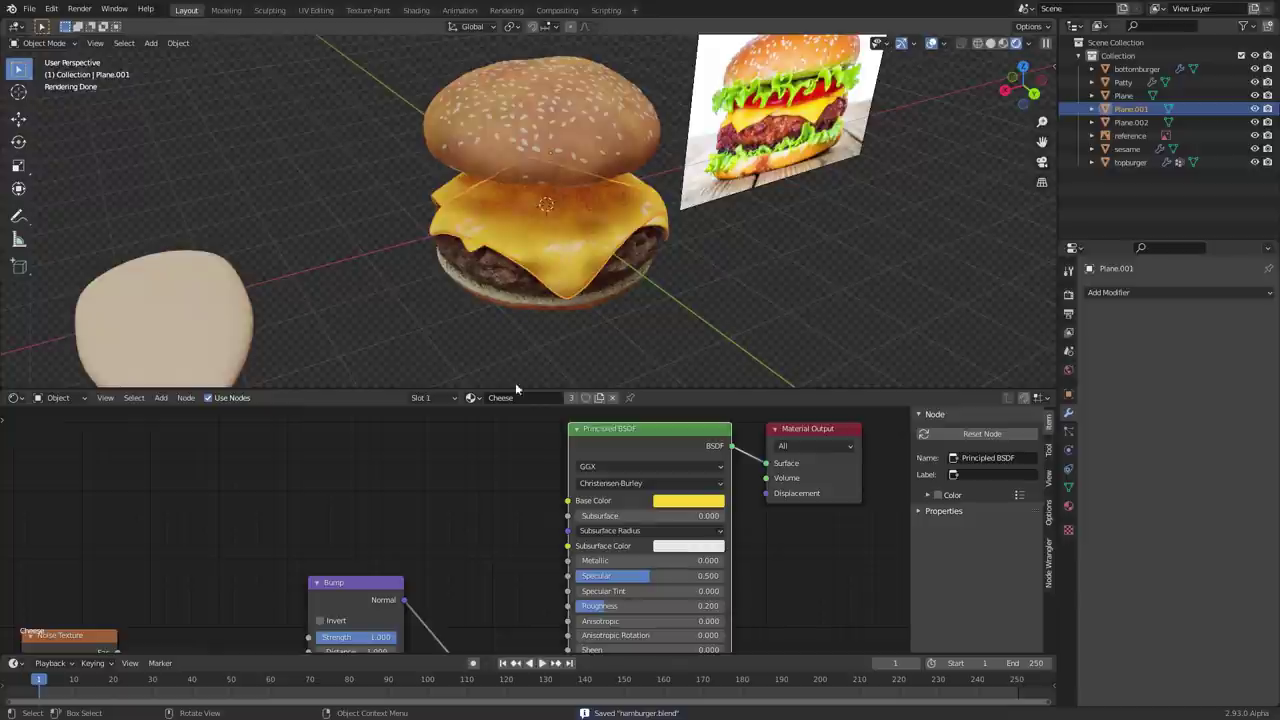
scroll(523, 263, "up", 2)
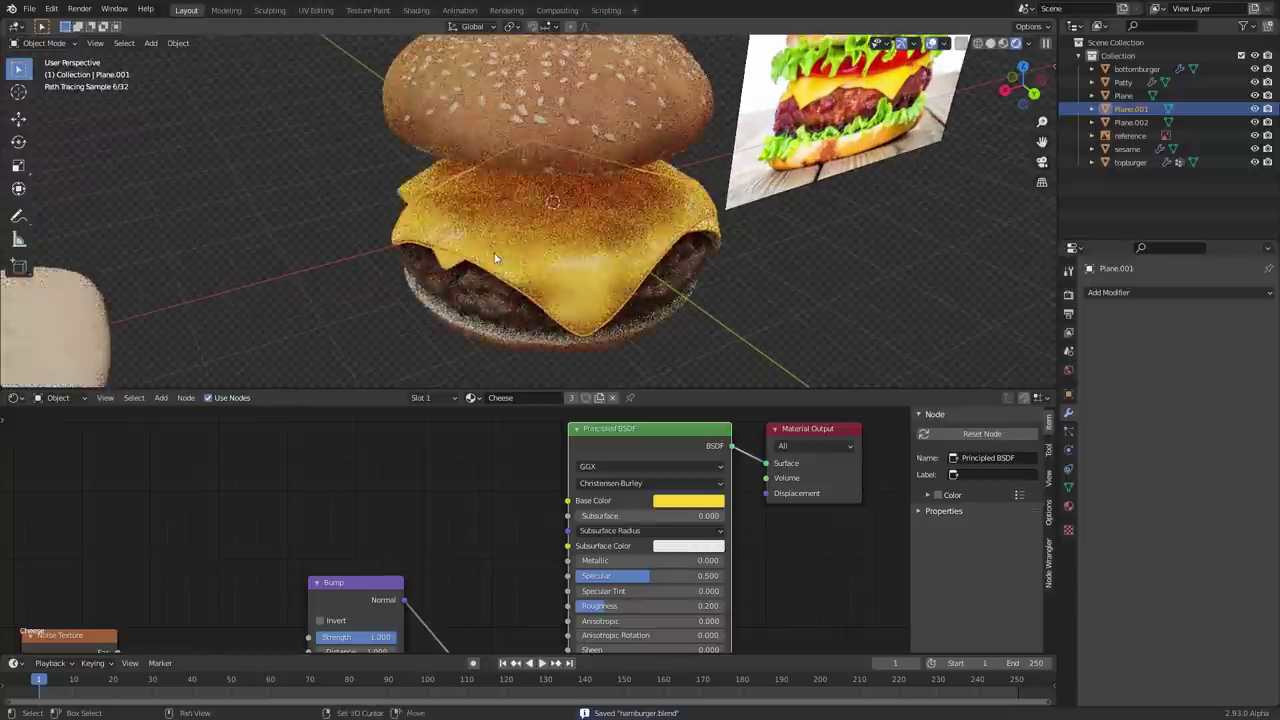
middle_click_drag(523, 263, 580, 300)
scroll(527, 239, "up", 3)
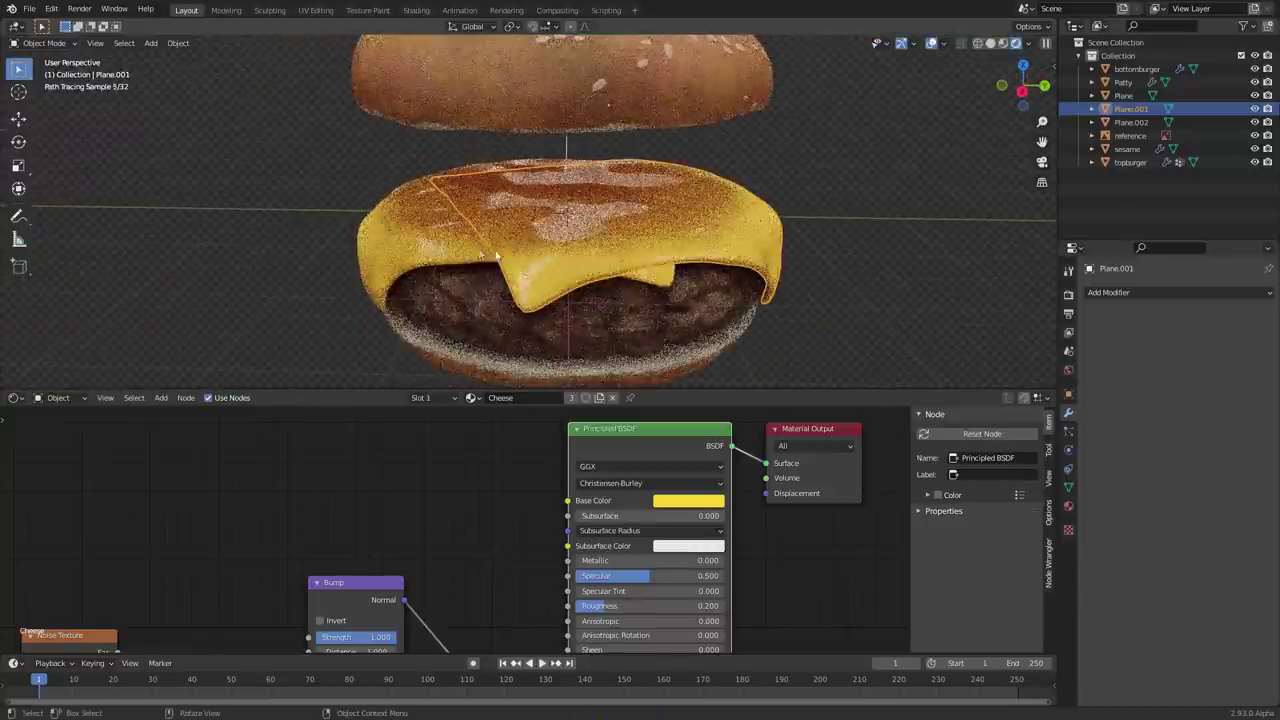
left_click(586, 323)
- Rename the second slice's material to Cheesy2
left_click(537, 397)
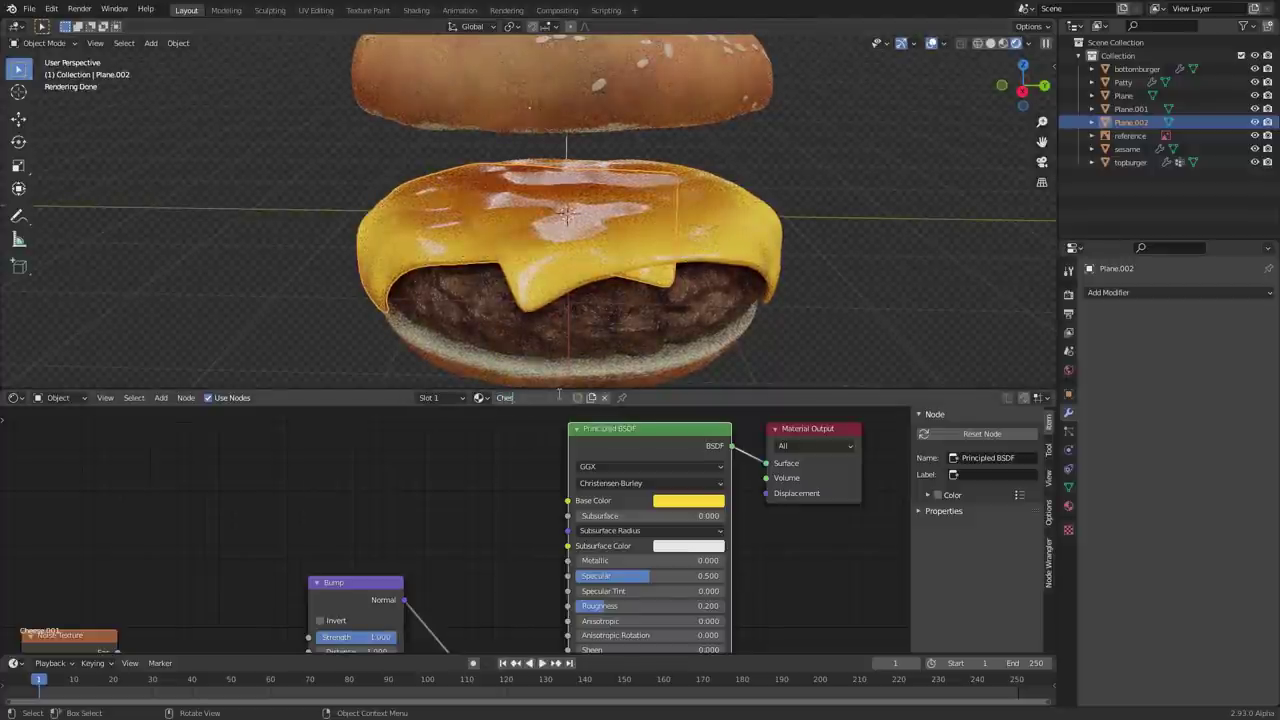
type("Cheesy2")
key("Return")
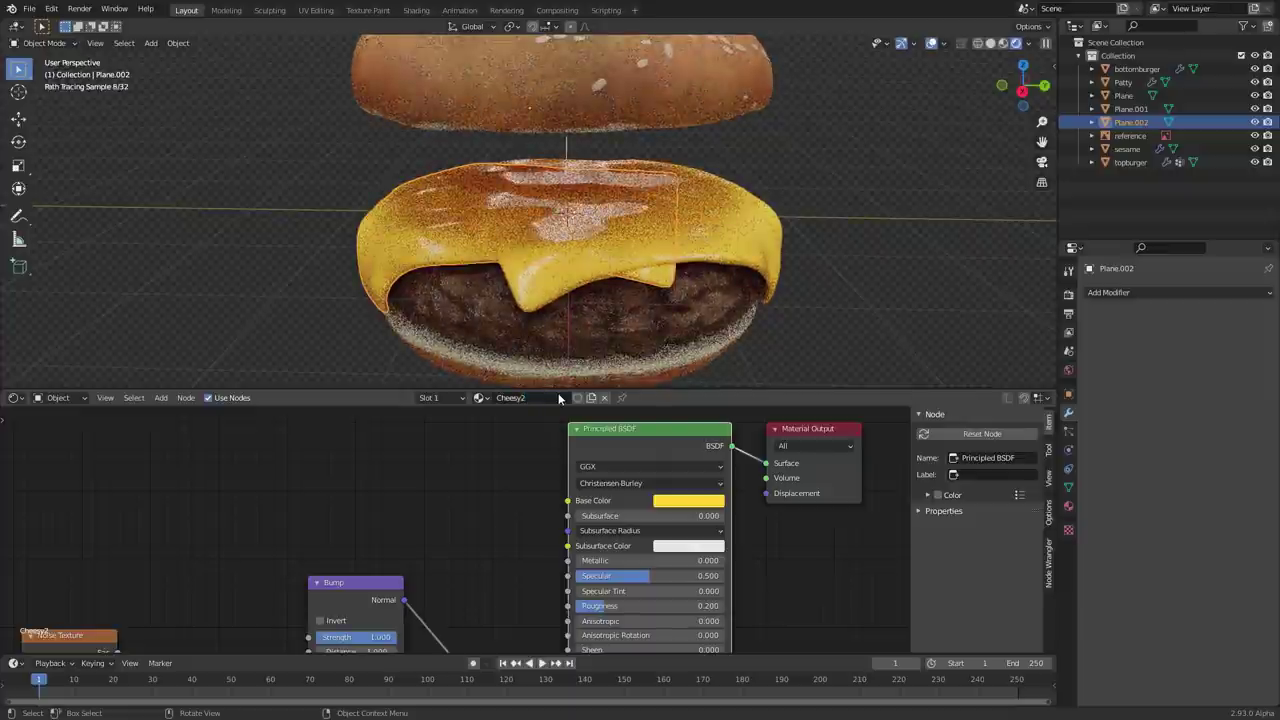
- Replace Cheesy2's green base colour with the yellow pasted from the first slice
left_click(690, 502)
left_click(689, 367)
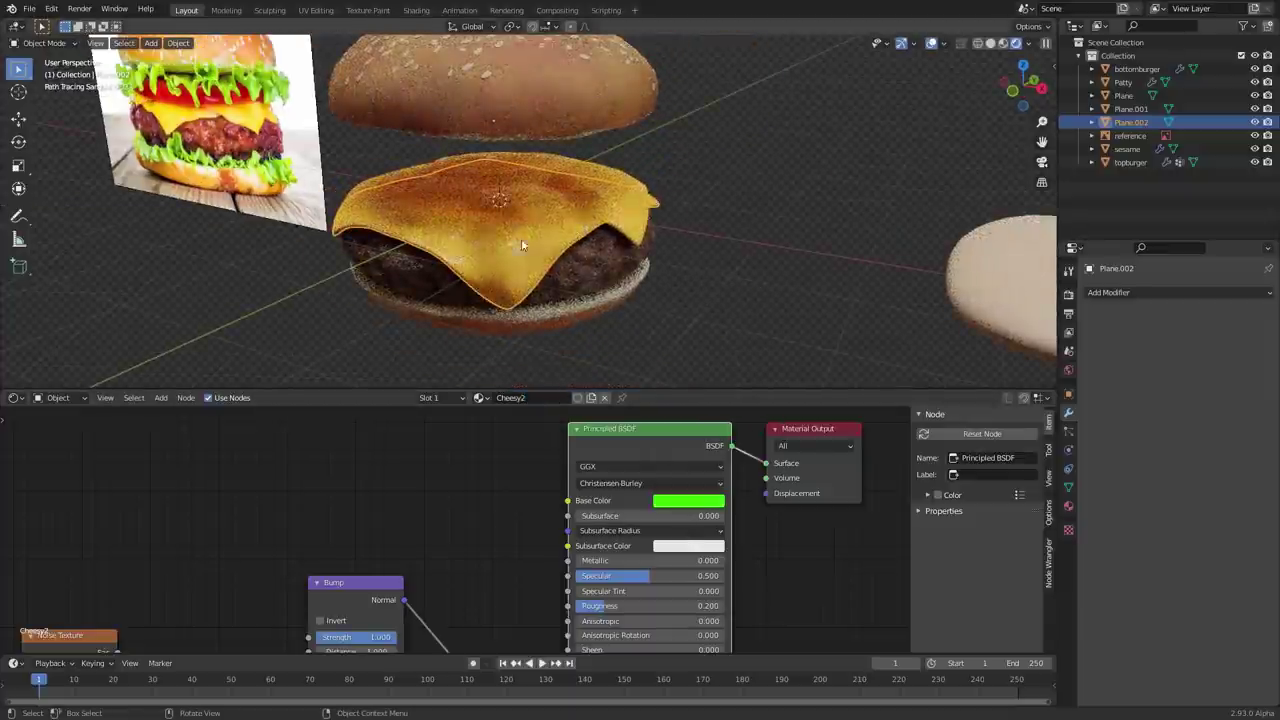
left_click(469, 239)
left_click(469, 237)
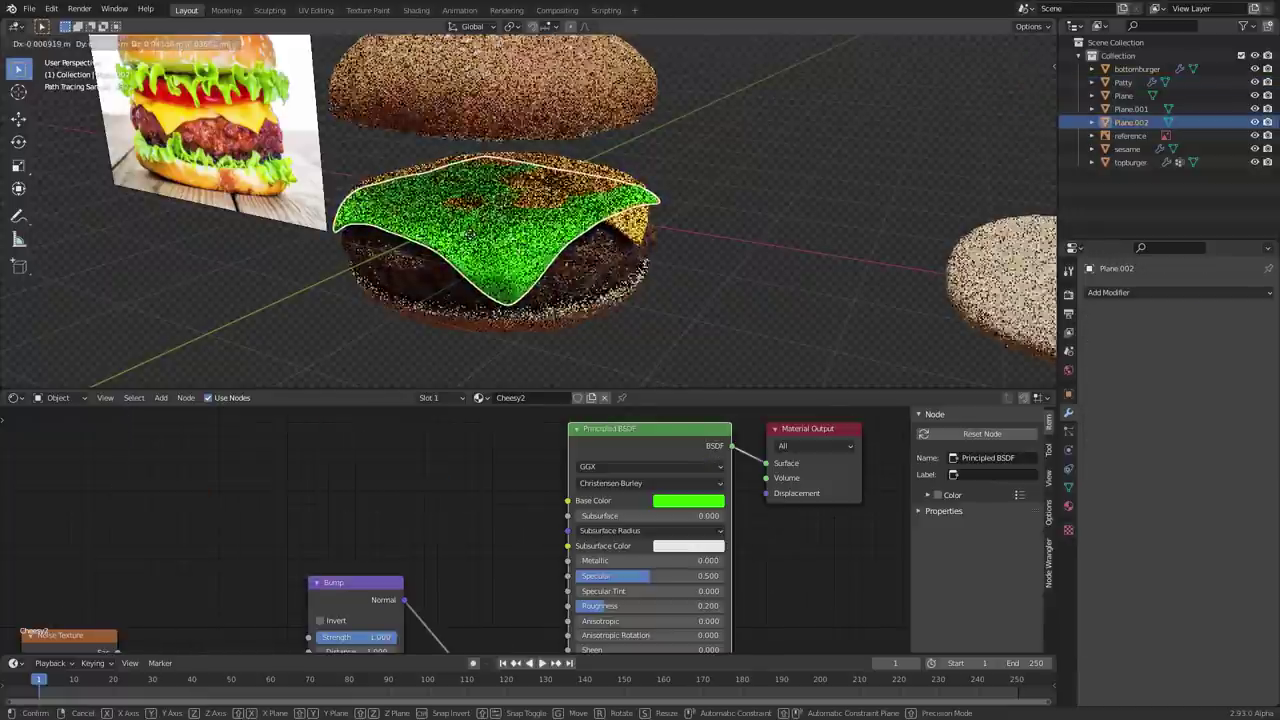
left_click(537, 188)
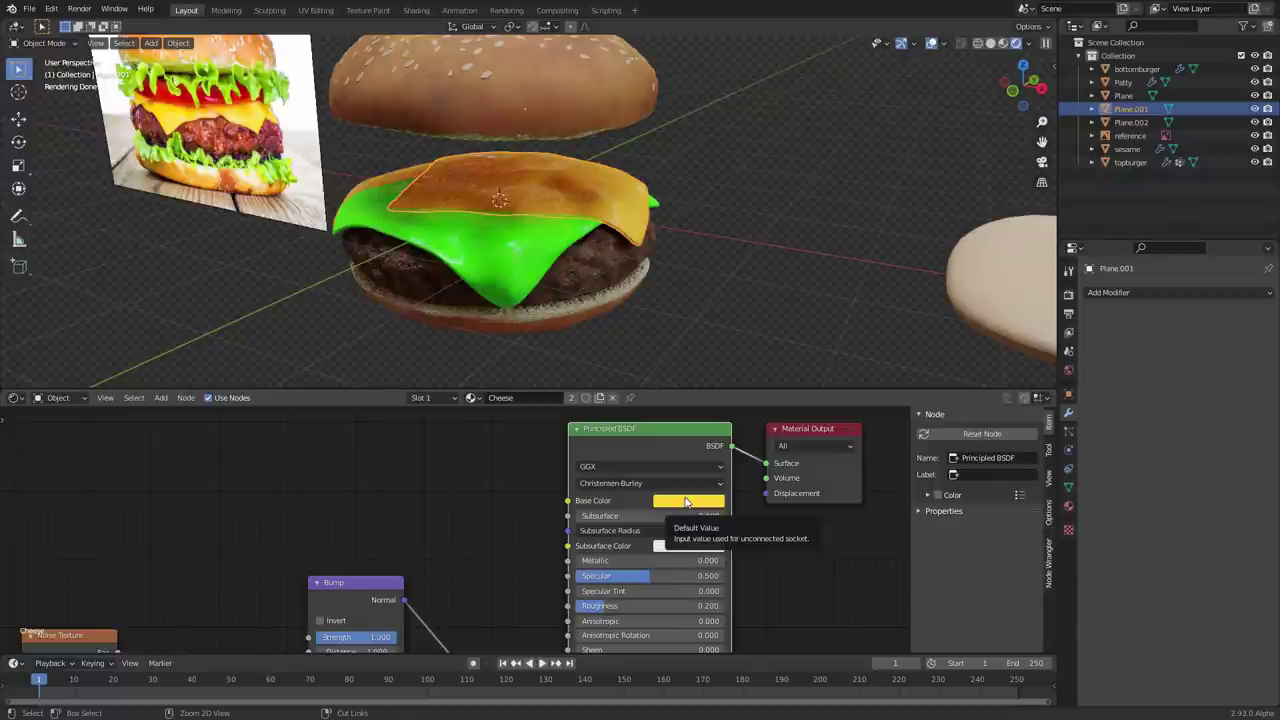
left_click(505, 265)
key("ctrl+v")
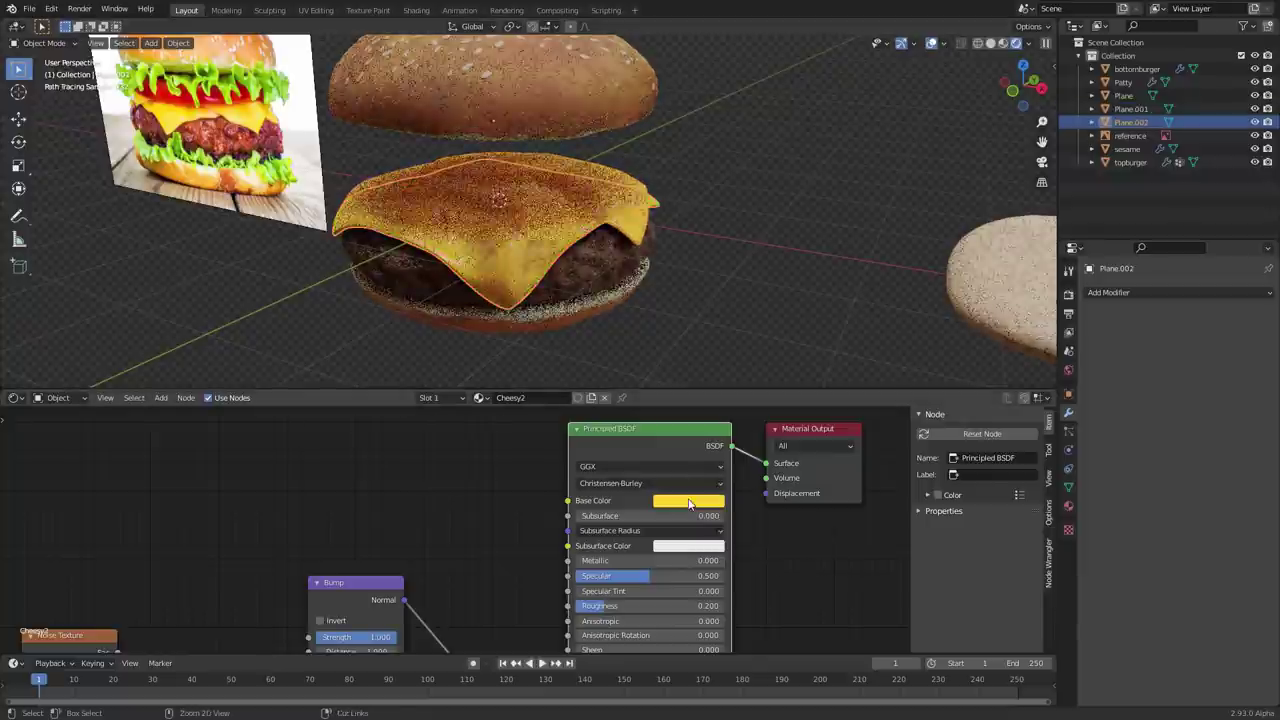
scroll(403, 157, "up", 2)
- Nudge the Cheesy2 base colour hue slightly toward yellow, to 0.052
left_click(679, 500)
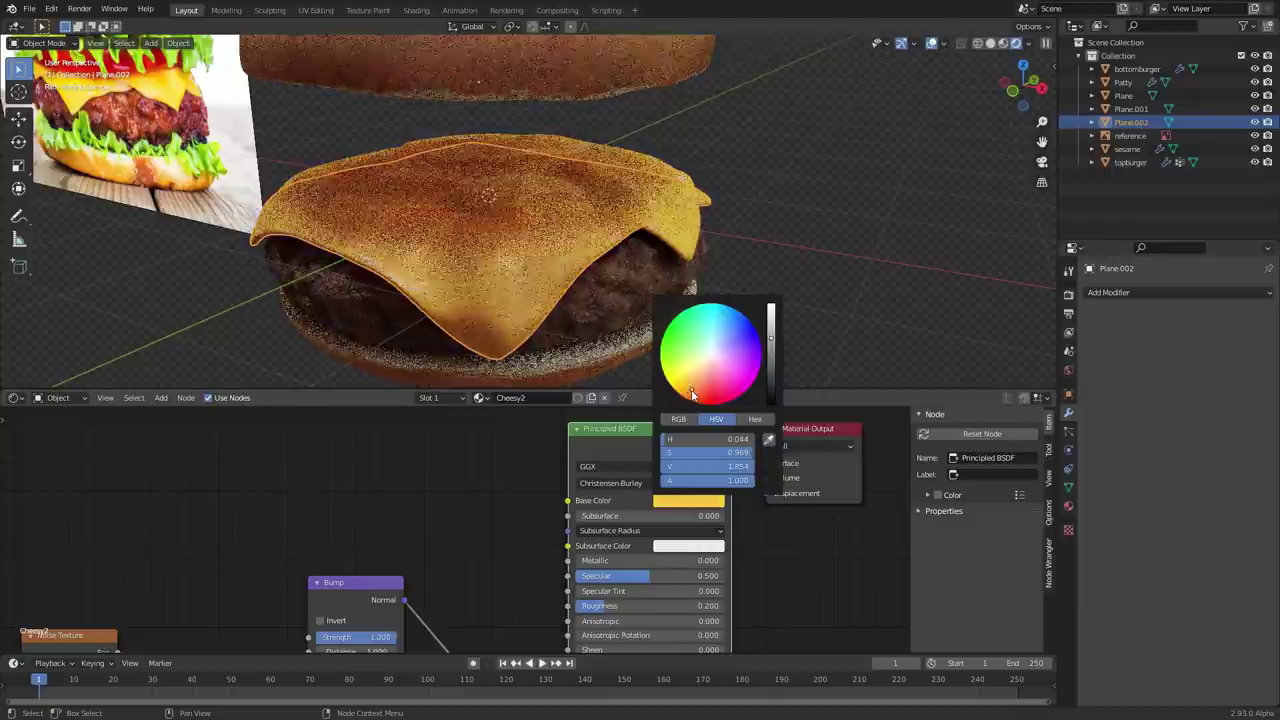
scroll(819, 222, "down", 5)
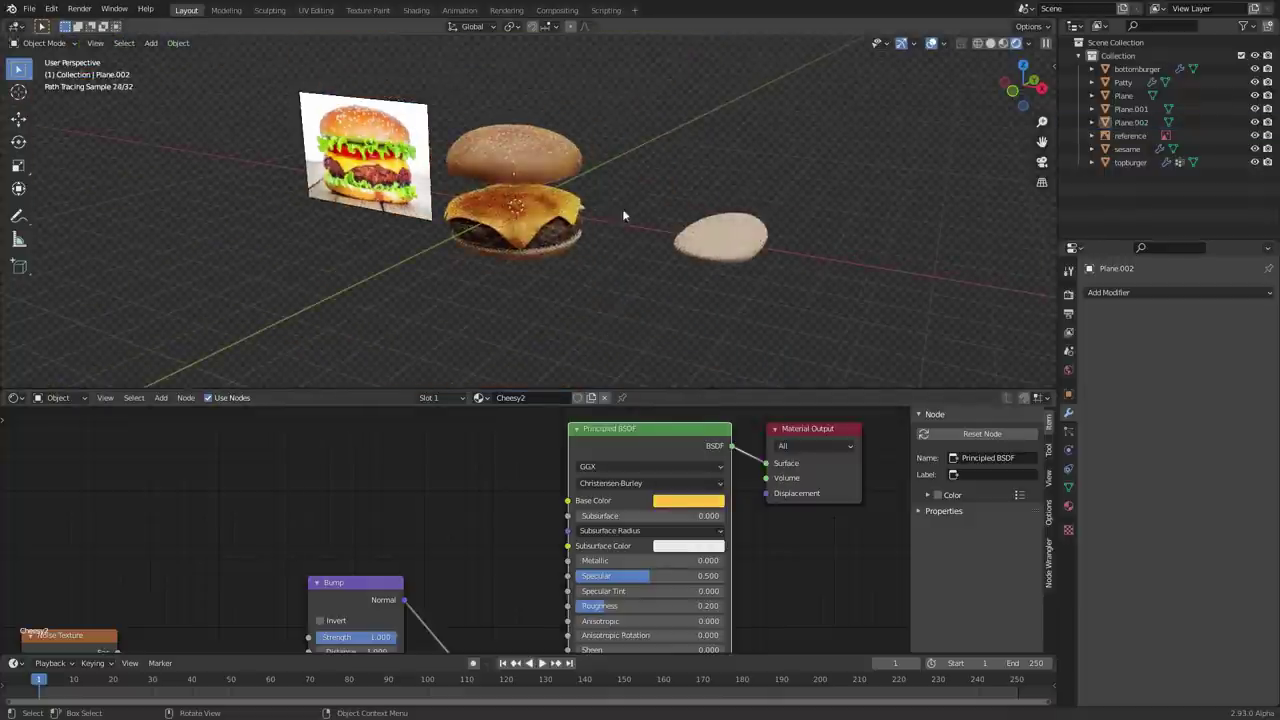
middle_click_drag(622, 208, 452, 226)
scroll(656, 200, "up", 6)
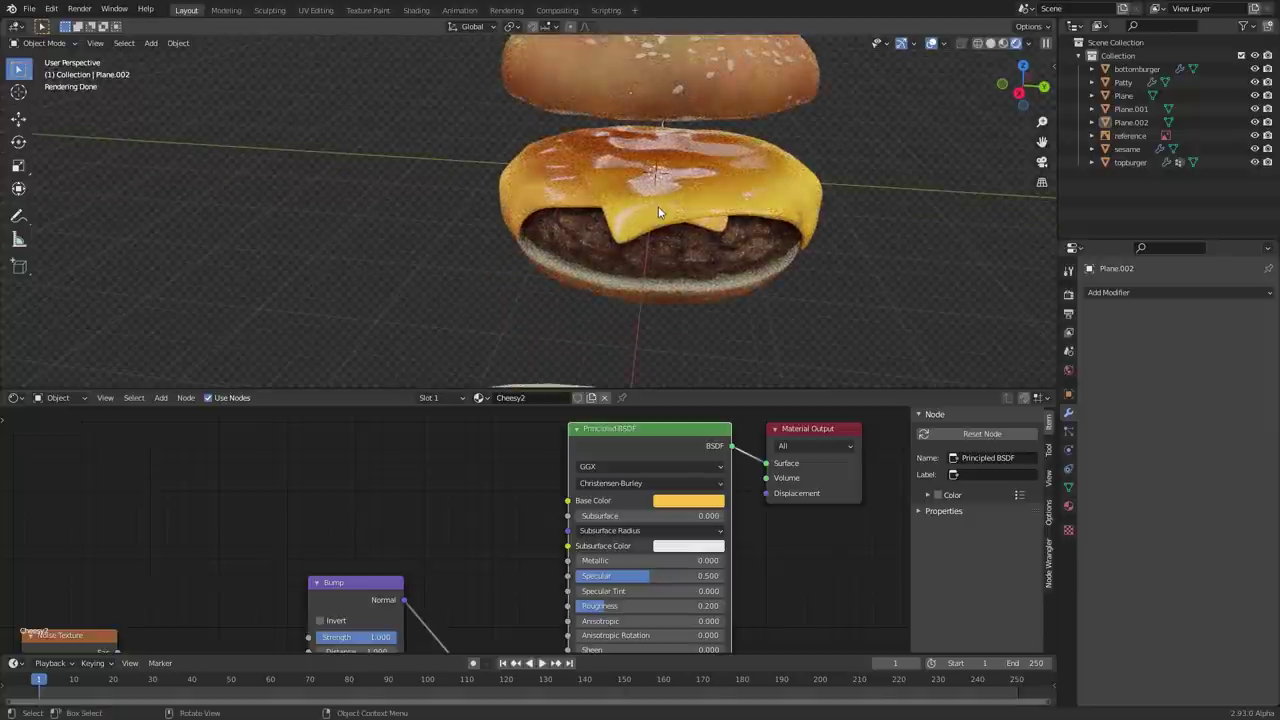
middle_click_drag(658, 206, 651, 208)
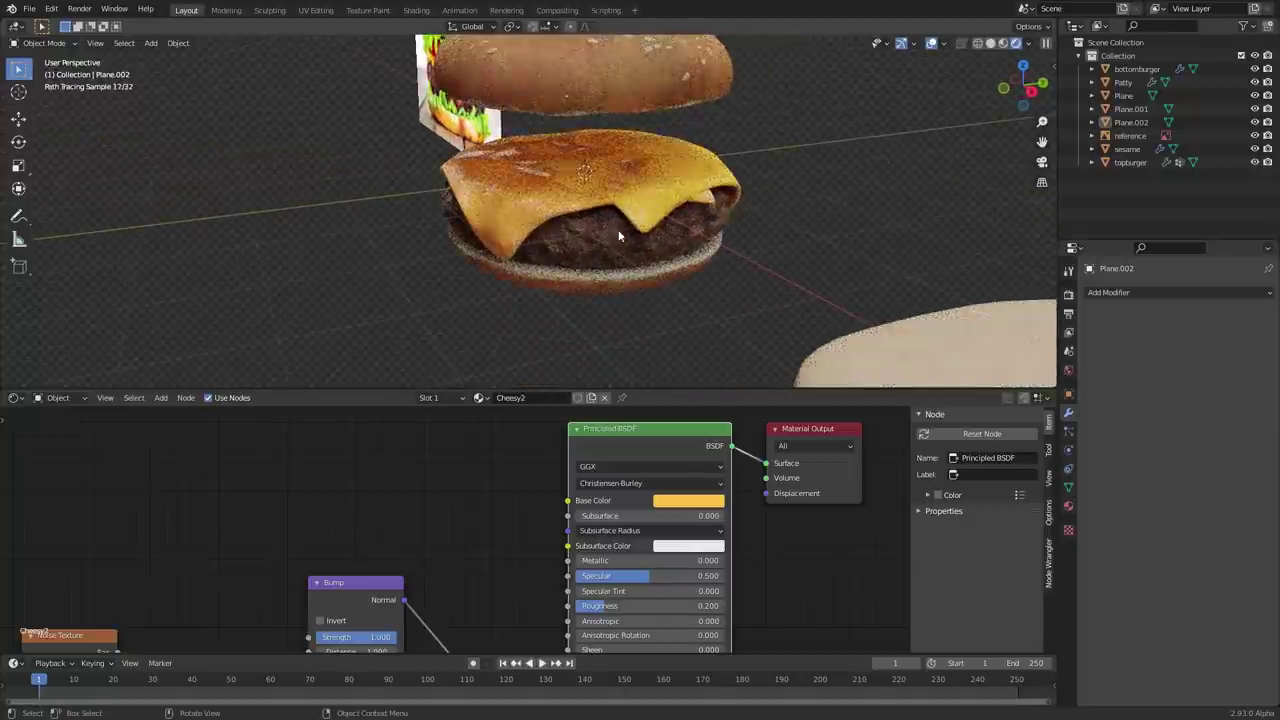
scroll(651, 208, "up", 2)
left_click(671, 498)
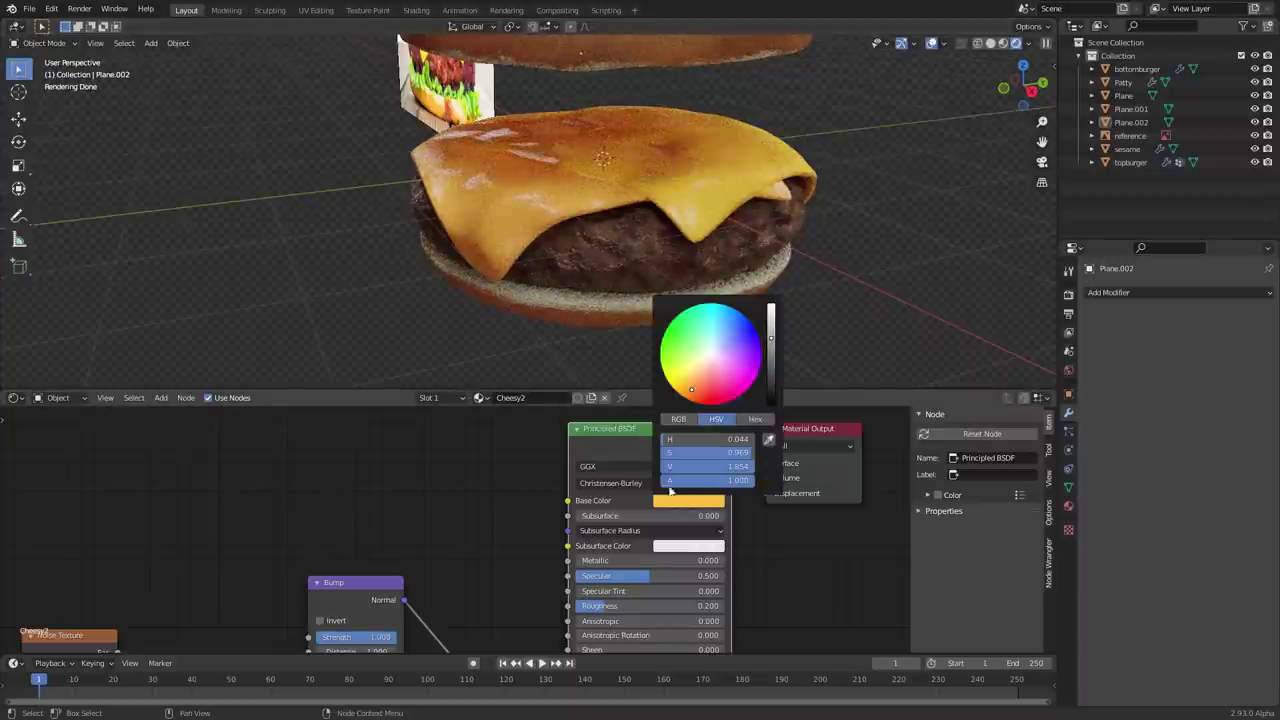
left_click(692, 393)
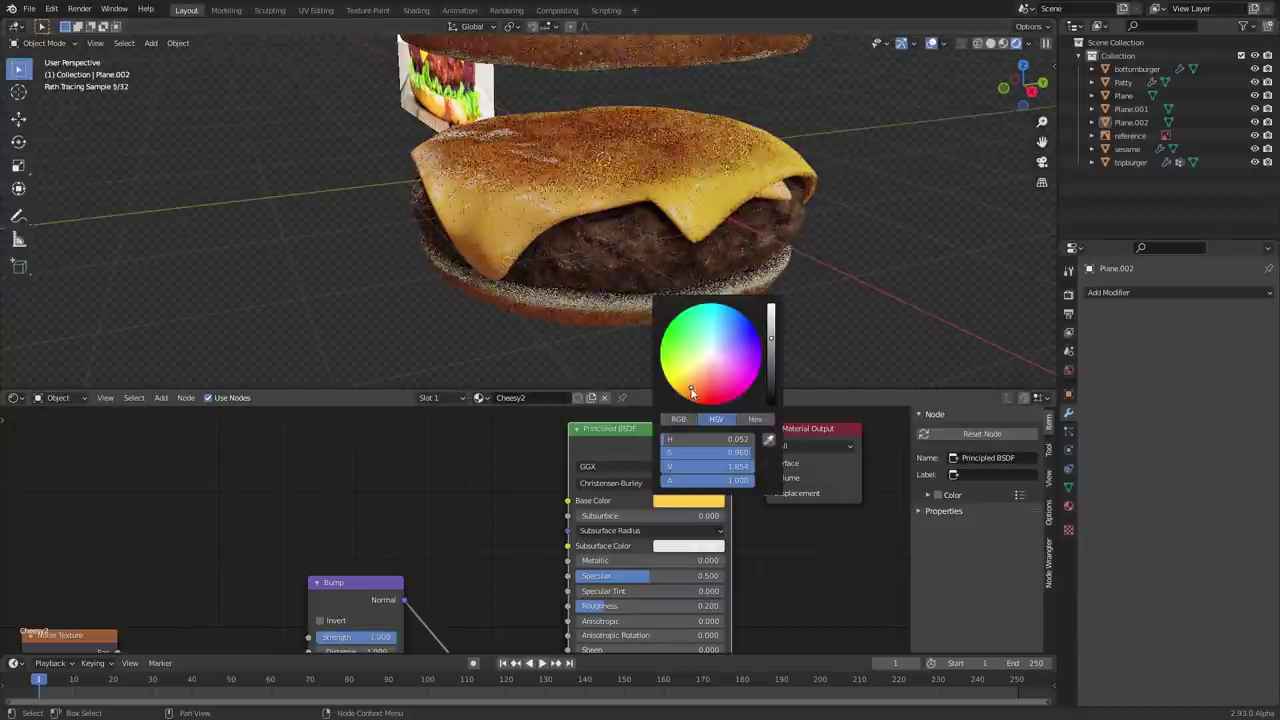
scroll(850, 230, "down", 6)
middle_click_drag(823, 234, 592, 250)
scroll(593, 210, "up", 2)
left_click(591, 171)
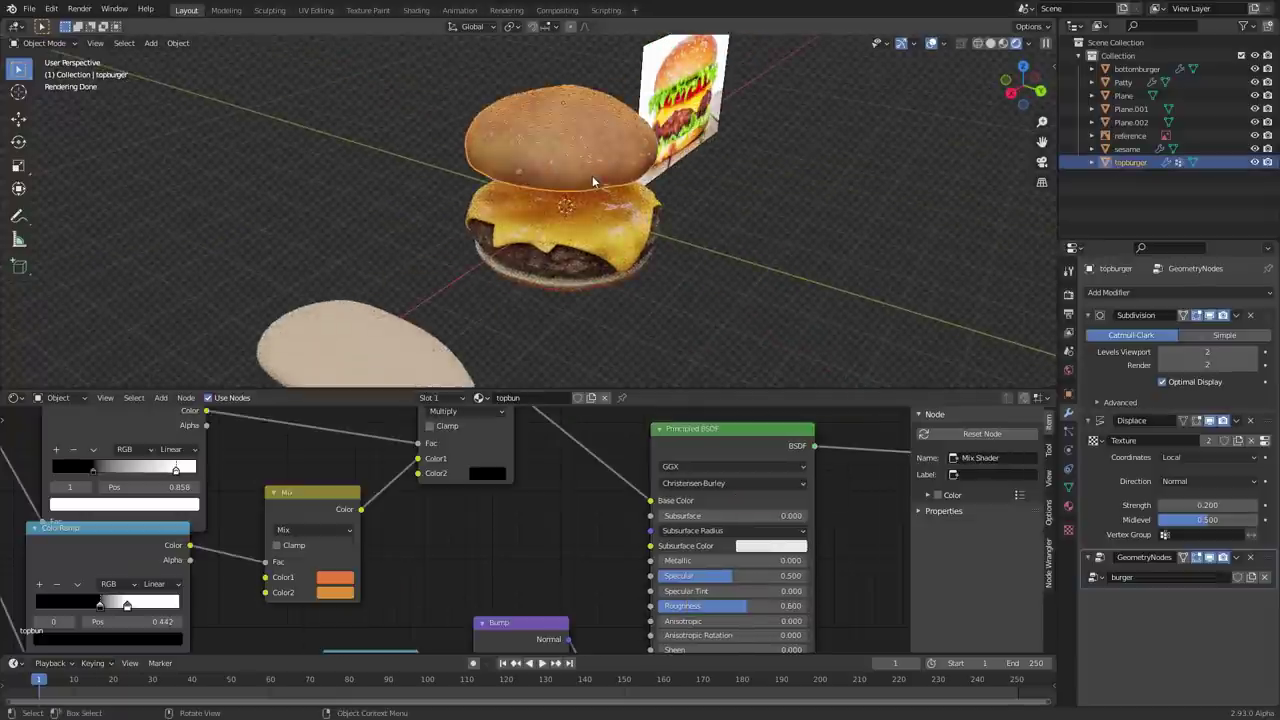
- Hide the cheese slices to compare, then unhide them with Alt+H
middle_click_drag(592, 175, 548, 263)
scroll(545, 265, "up", 3)
left_click(538, 267)
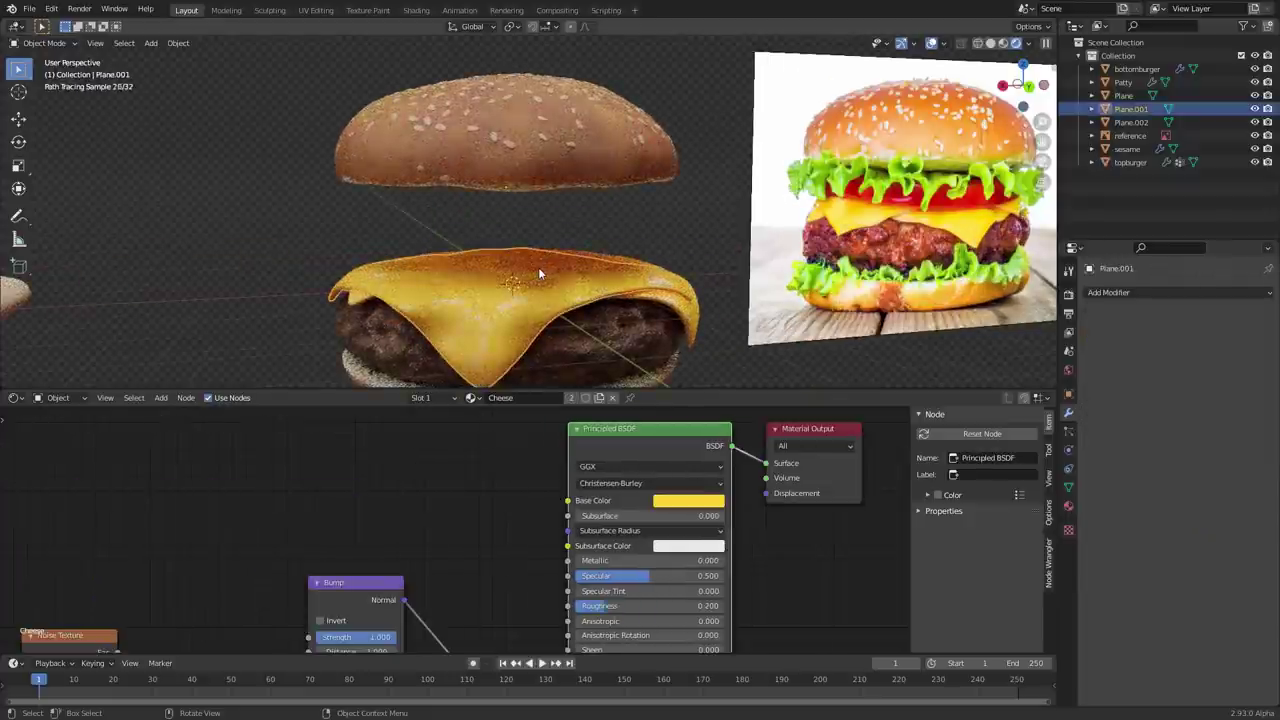
key("h")
left_click(513, 282)
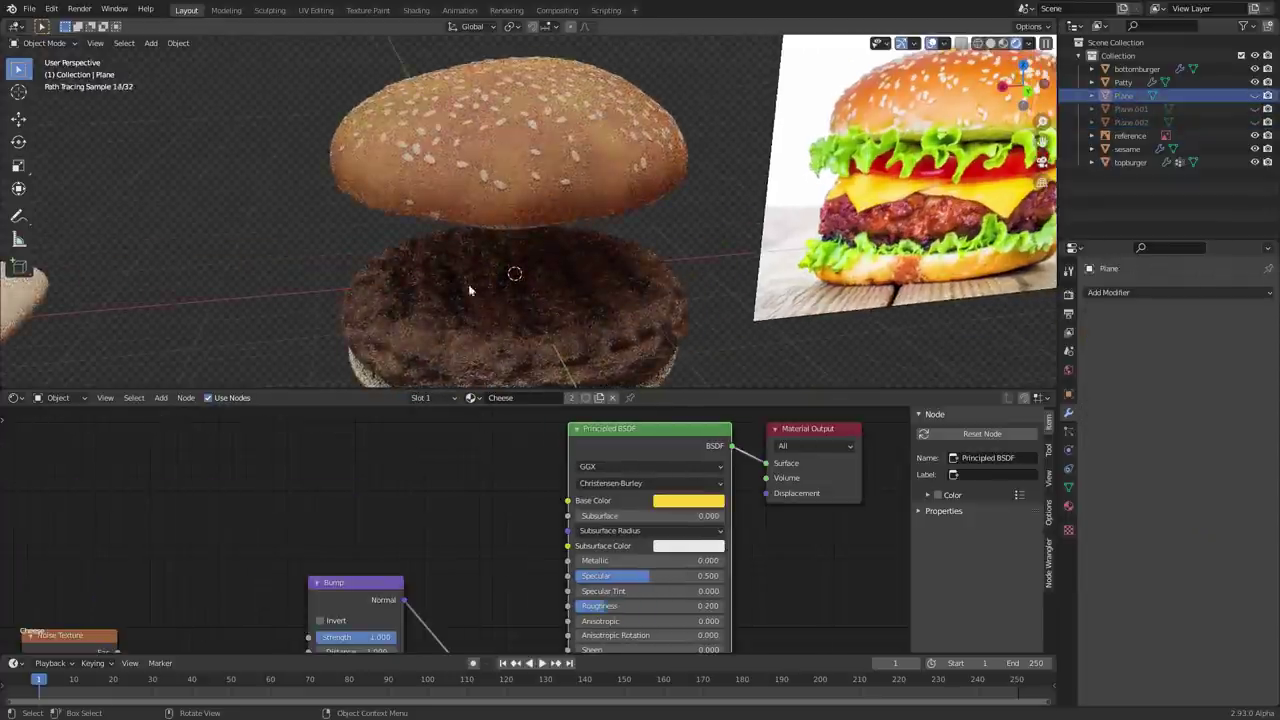
key("alt+h")
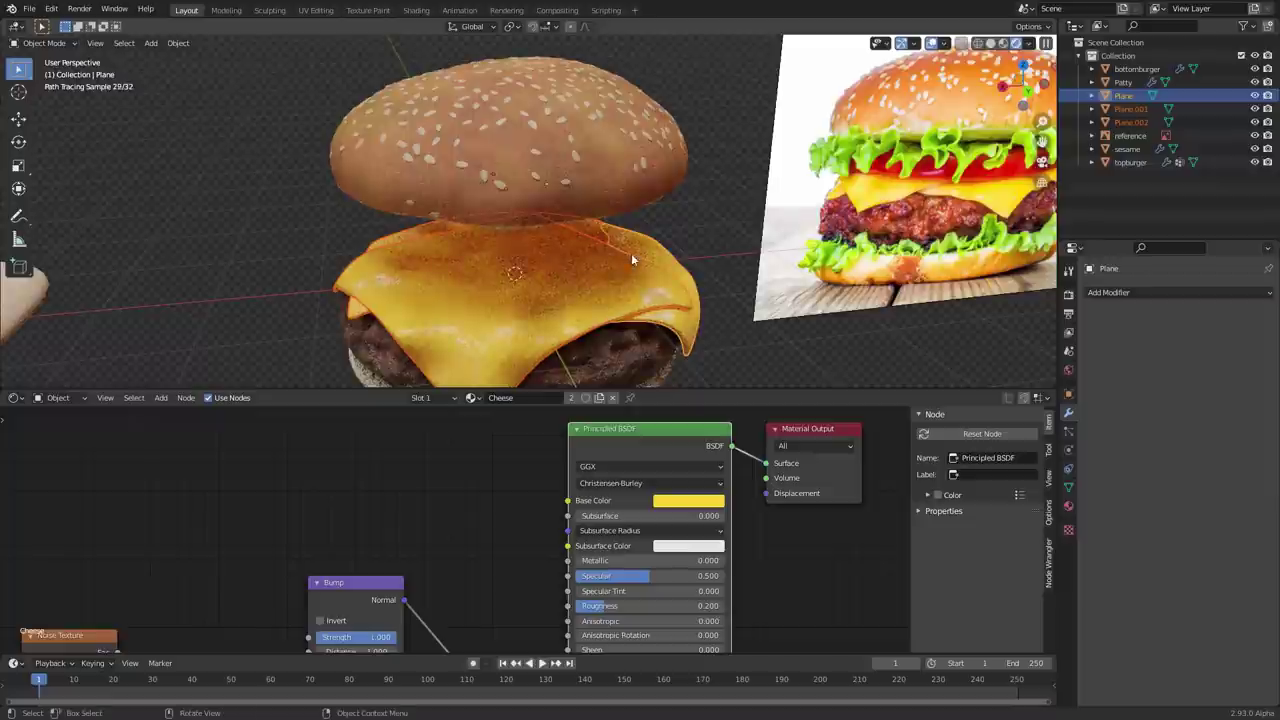
- Save hamburger.blend and orbit to view the burger beside the reference photo
scroll(631, 253, "down", 4)
key("ctrl+s")
left_click(638, 288)
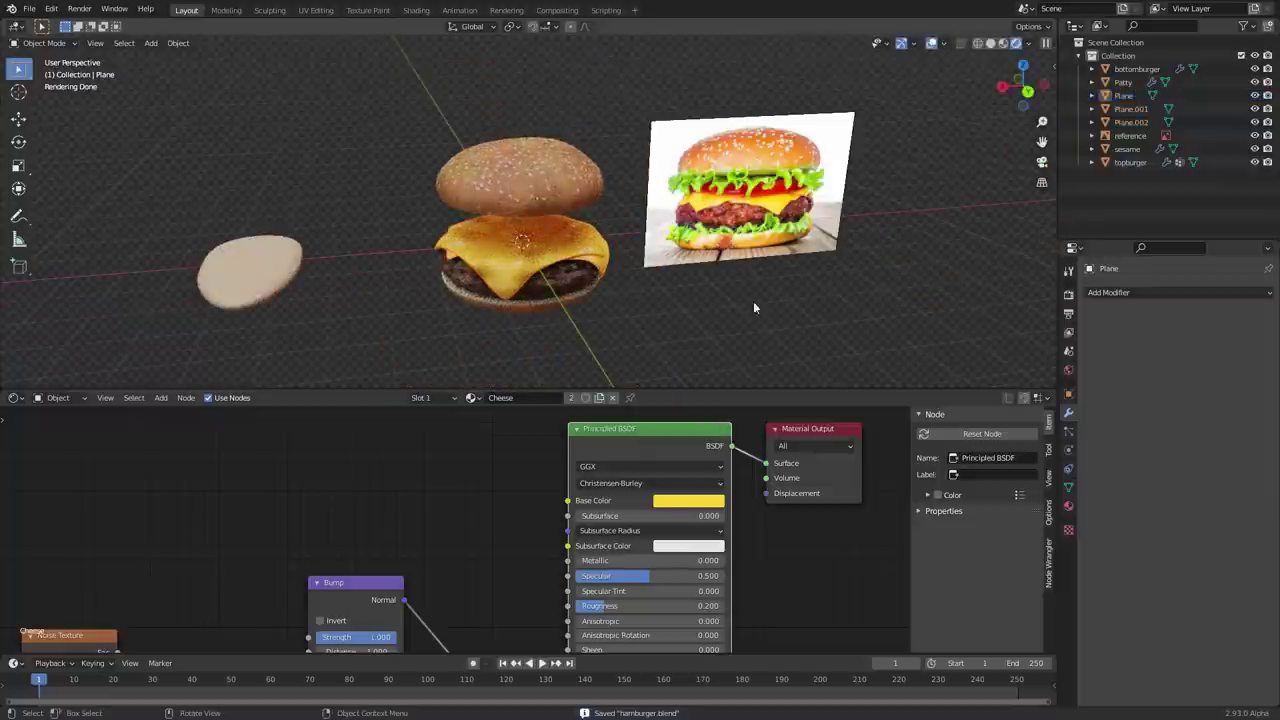
mouse_move(603, 193)
middle_mouse_down()
mouse_move(571, 180)
mouse_move(714, 242)
mouse_move(563, 215)
middle_mouse_up()
scroll(714, 242, "up", 2)
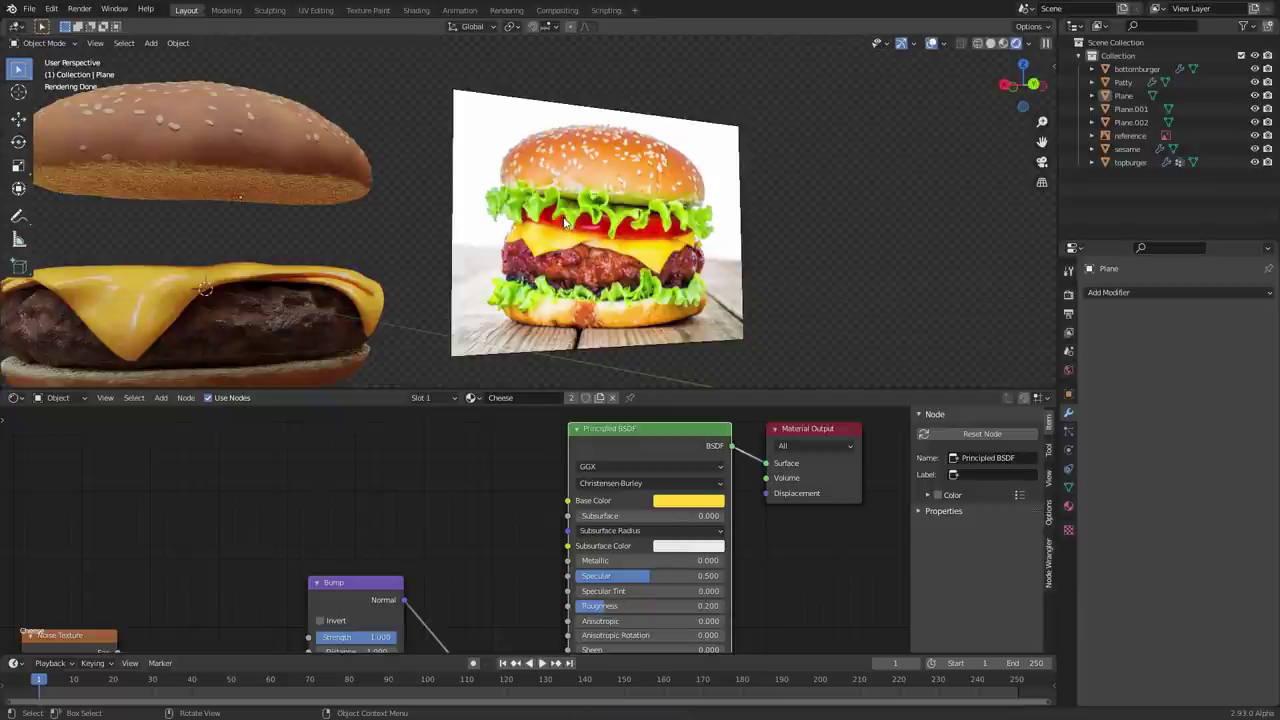
scroll(470, 220, "down", 4)
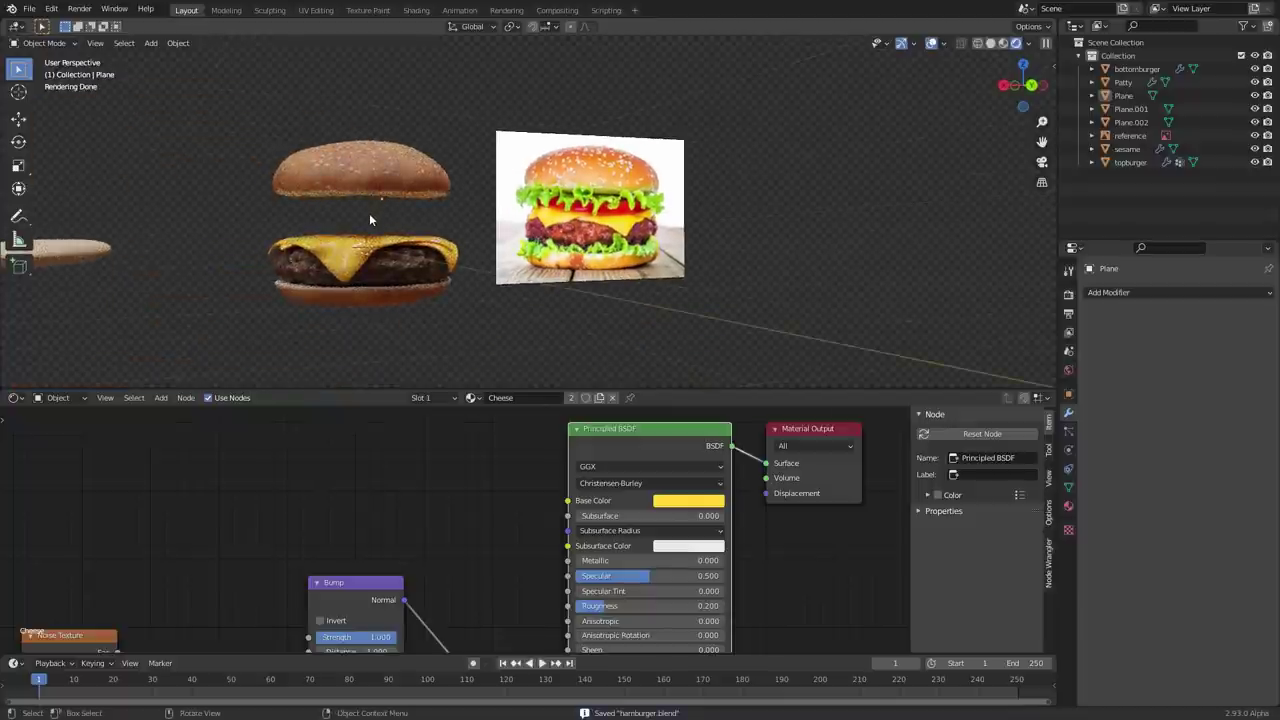
middle_click_drag(372, 212, 345, 234)
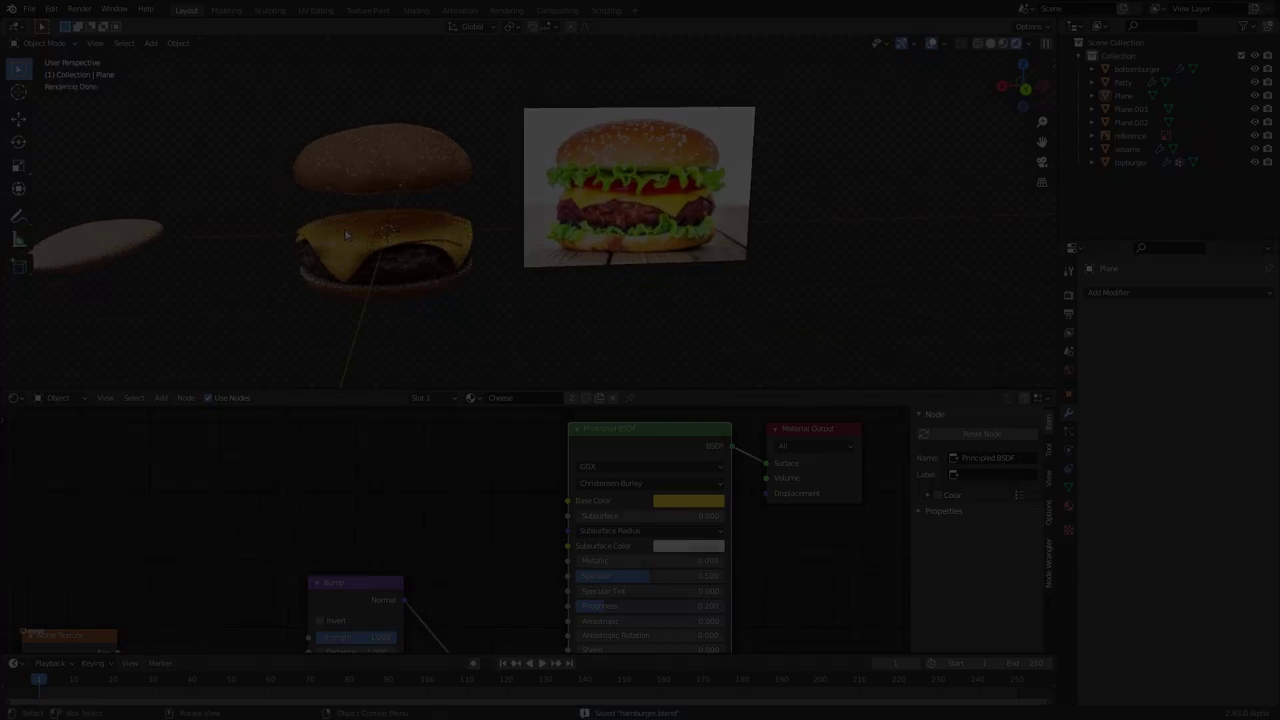
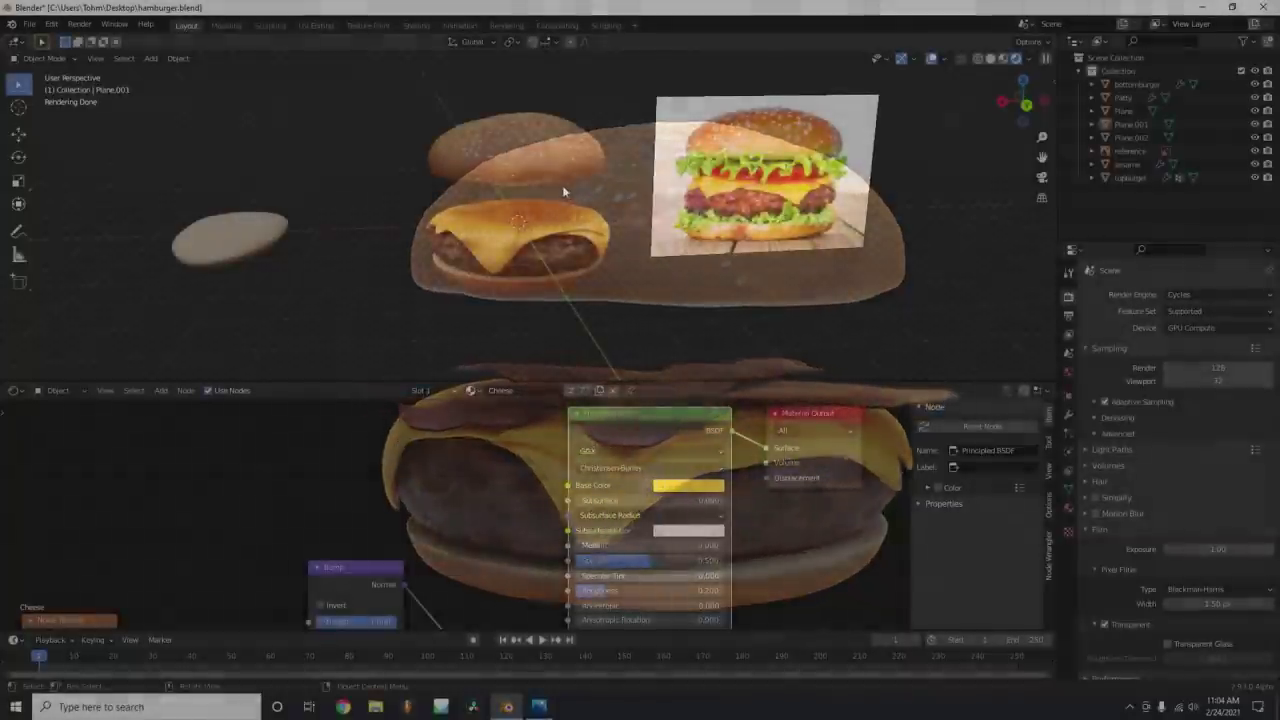
- Check the bacon reference photo, then maximize the Blender window
middle_click_drag(567, 164, 564, 175)
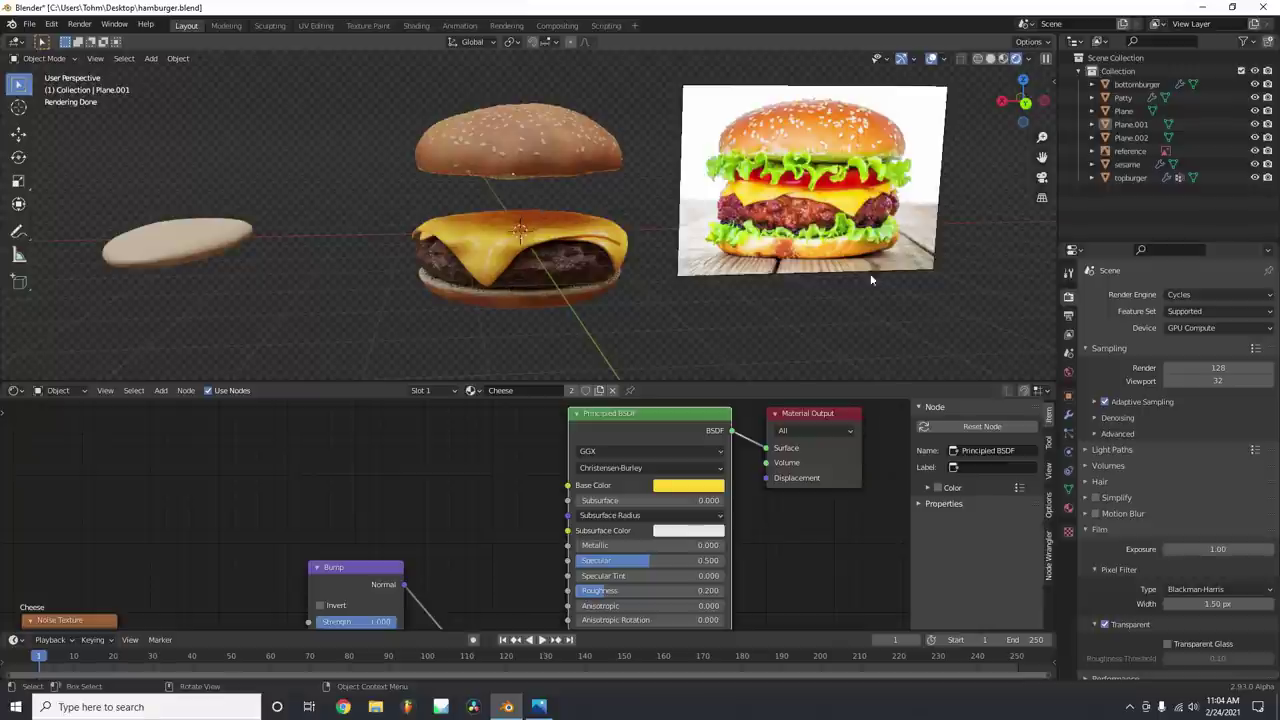
left_click(536, 708)
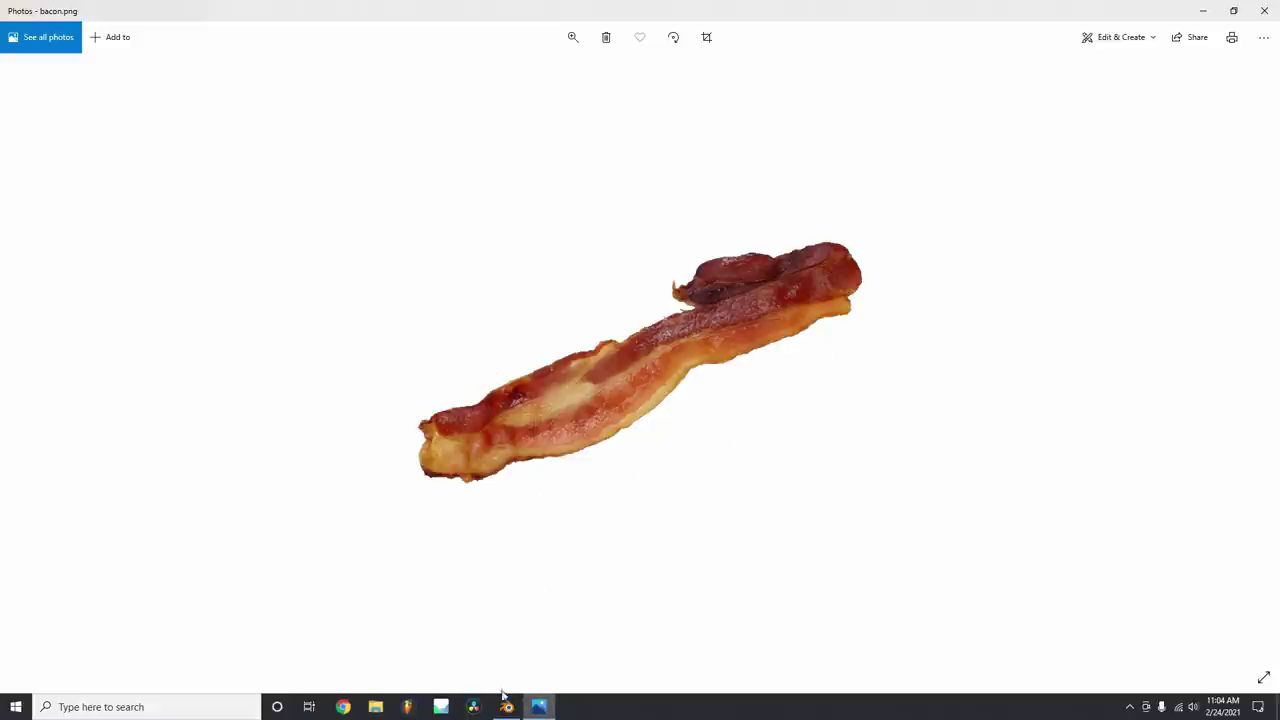
left_click(538, 708)
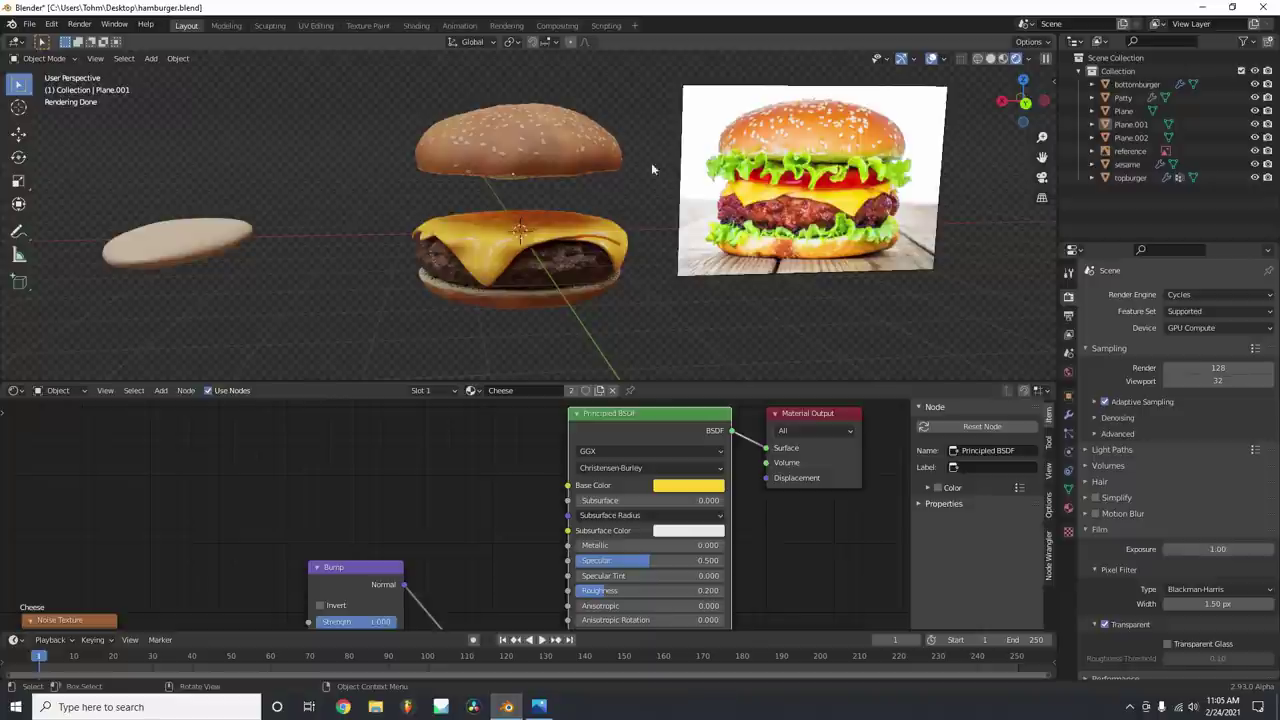
key("q")
left_click(580, 173)
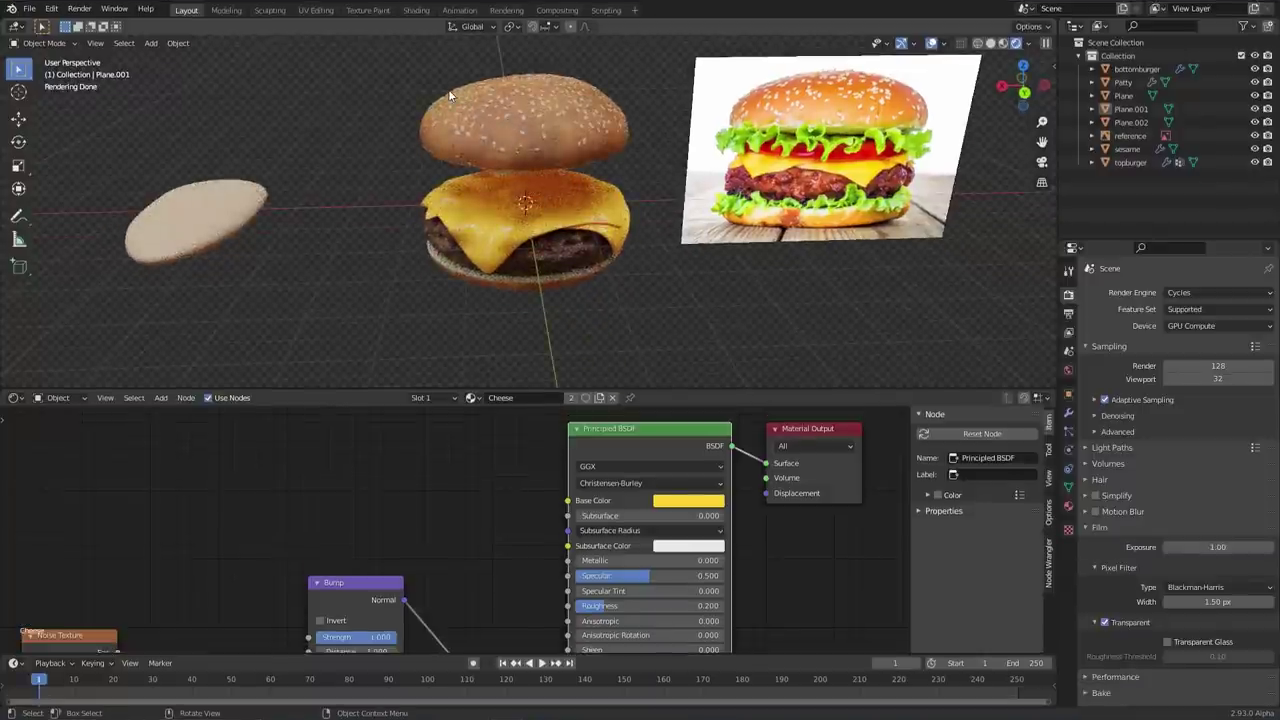
- Add a plane and move it to the left of the burger
key("shift+a")
left_click(514, 84)
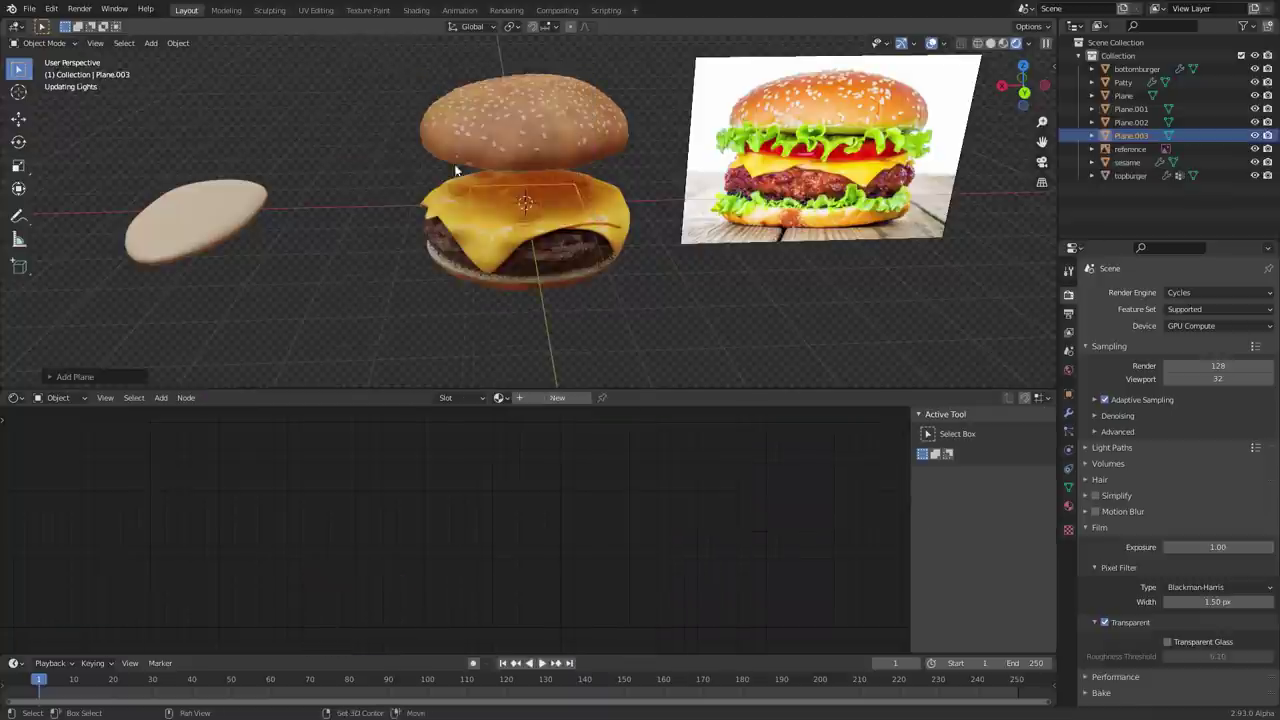
middle_click_drag(513, 182, 620, 187, "shift")
key("g")
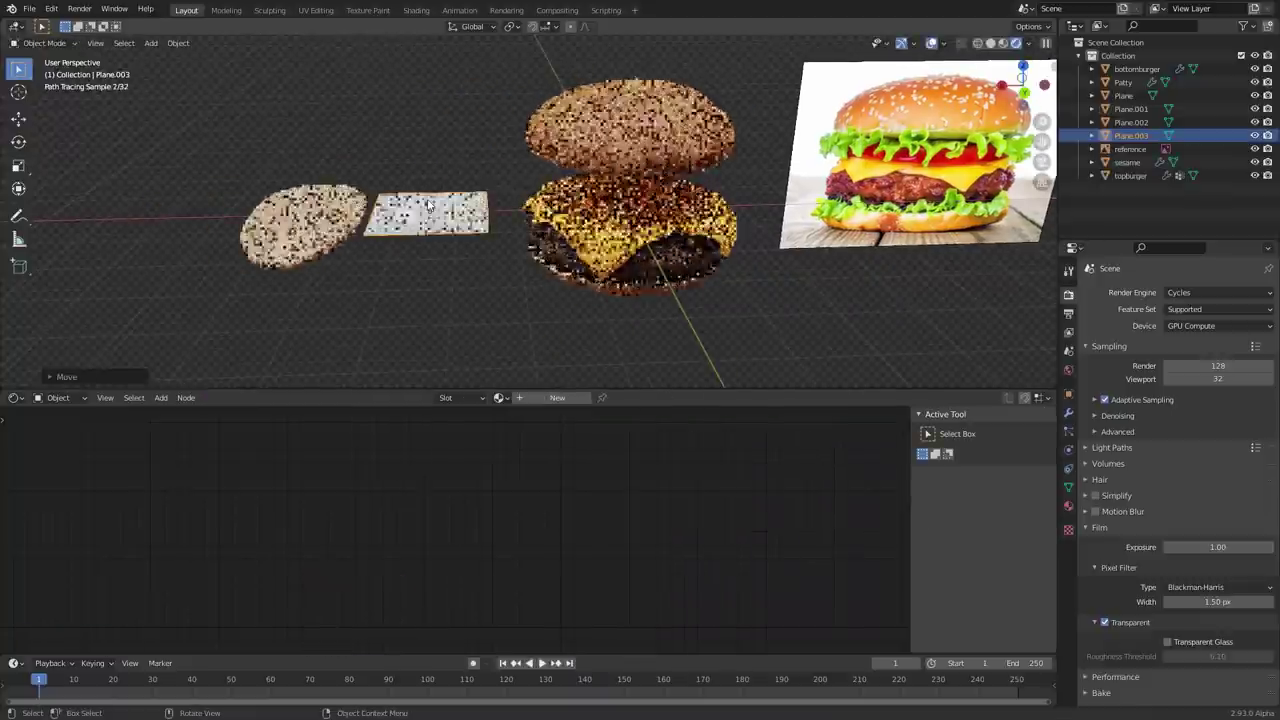
left_click(445, 200)
scroll(409, 200, "up", 4)
middle_click_drag(409, 200, 547, 270)
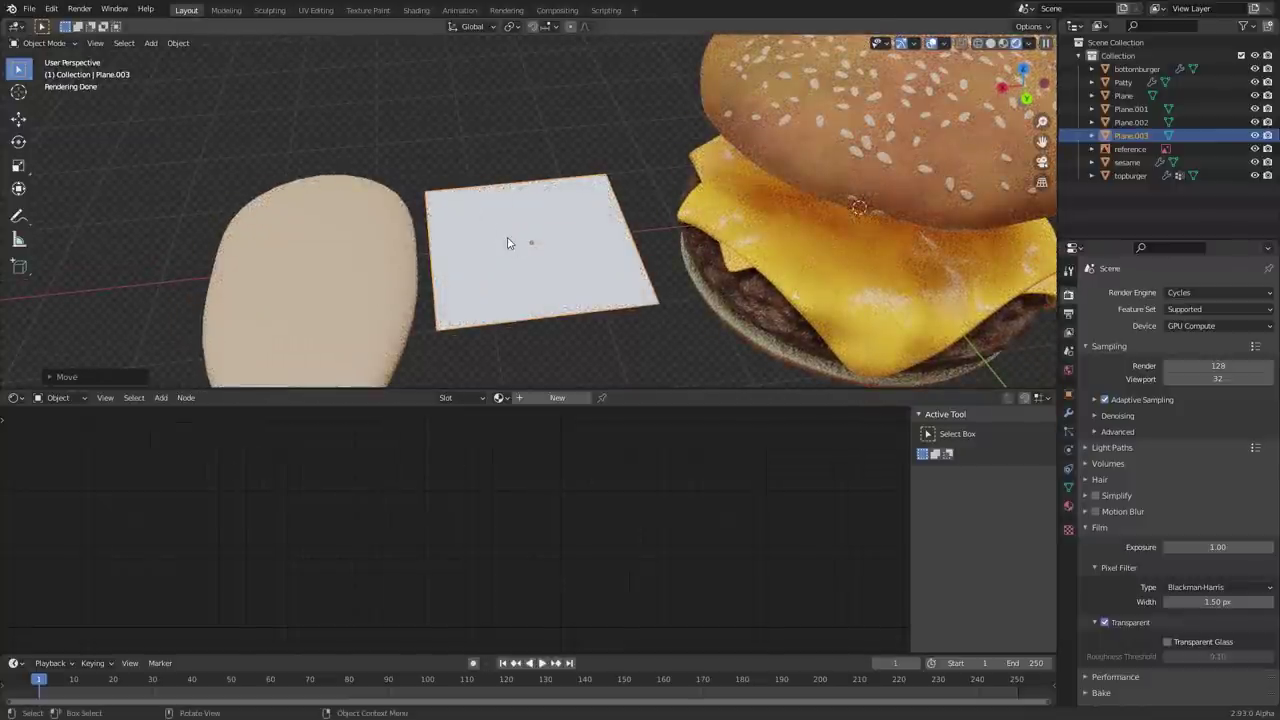
- Give the plane a new default Principled BSDF material and leave fullscreen
key("shift+a")
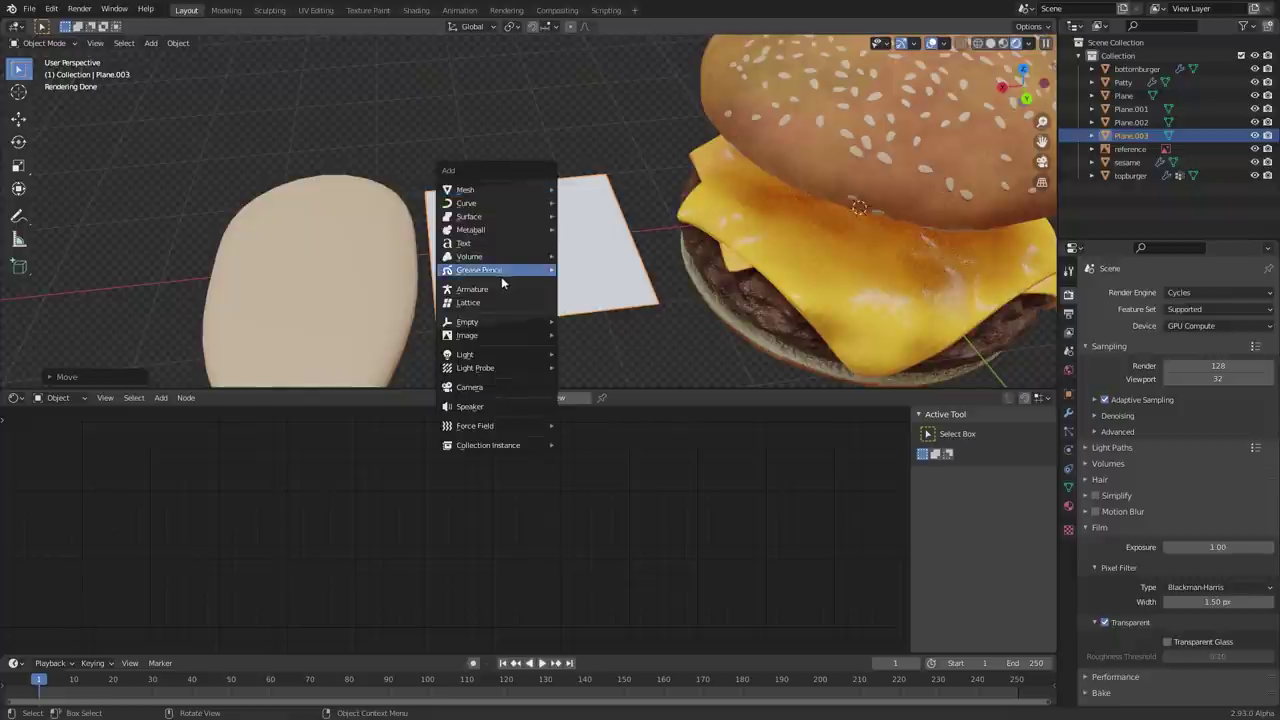
mouse_move(499, 322)
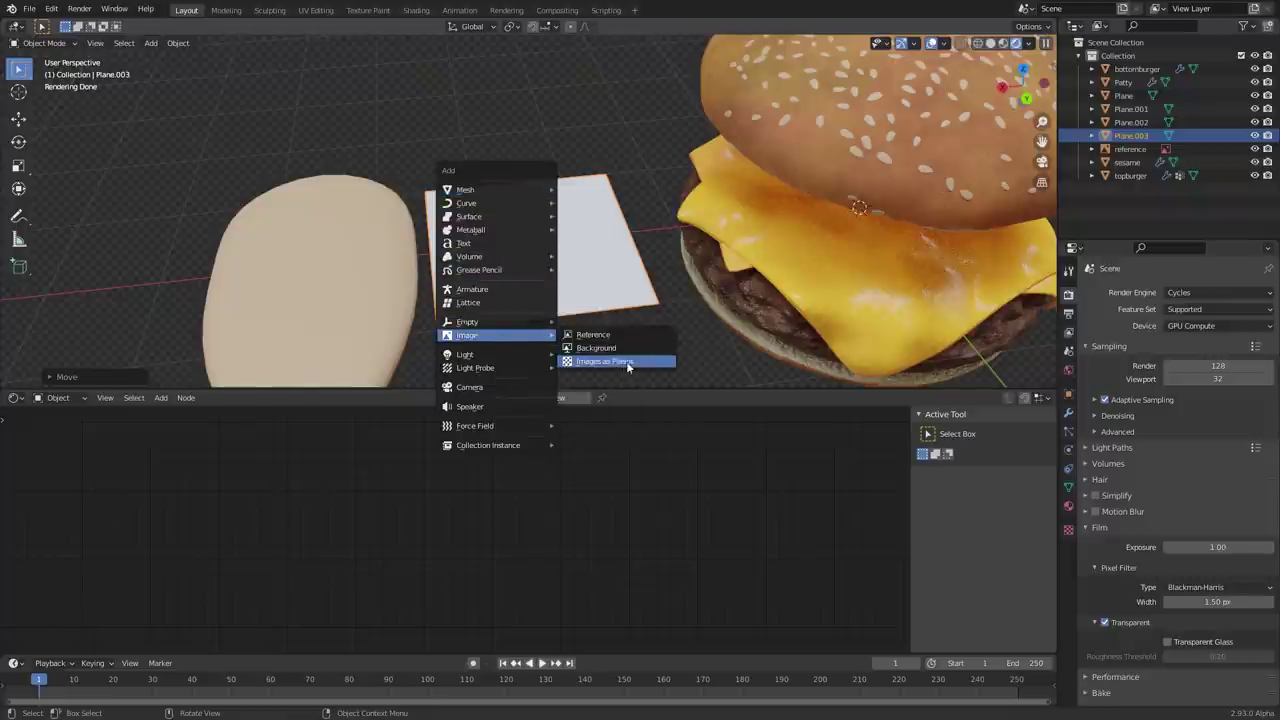
key("Escape")
middle_click_drag(636, 296, 558, 262)
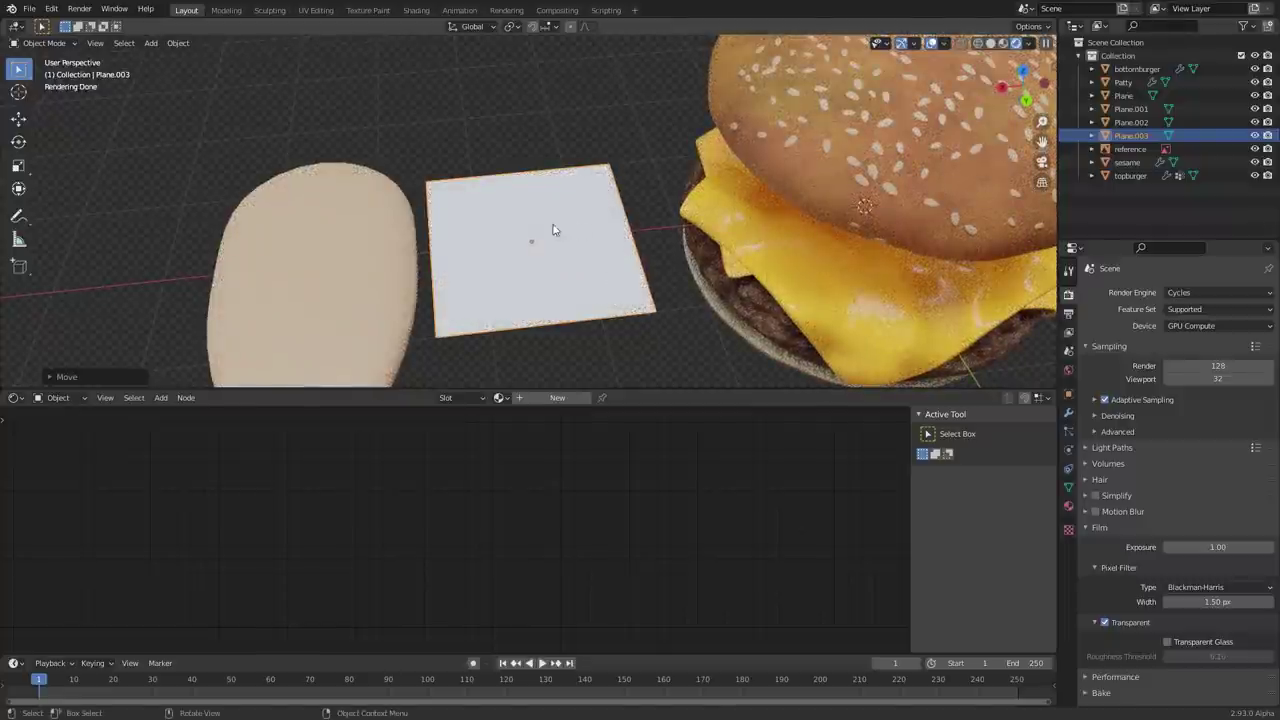
left_click(563, 400)
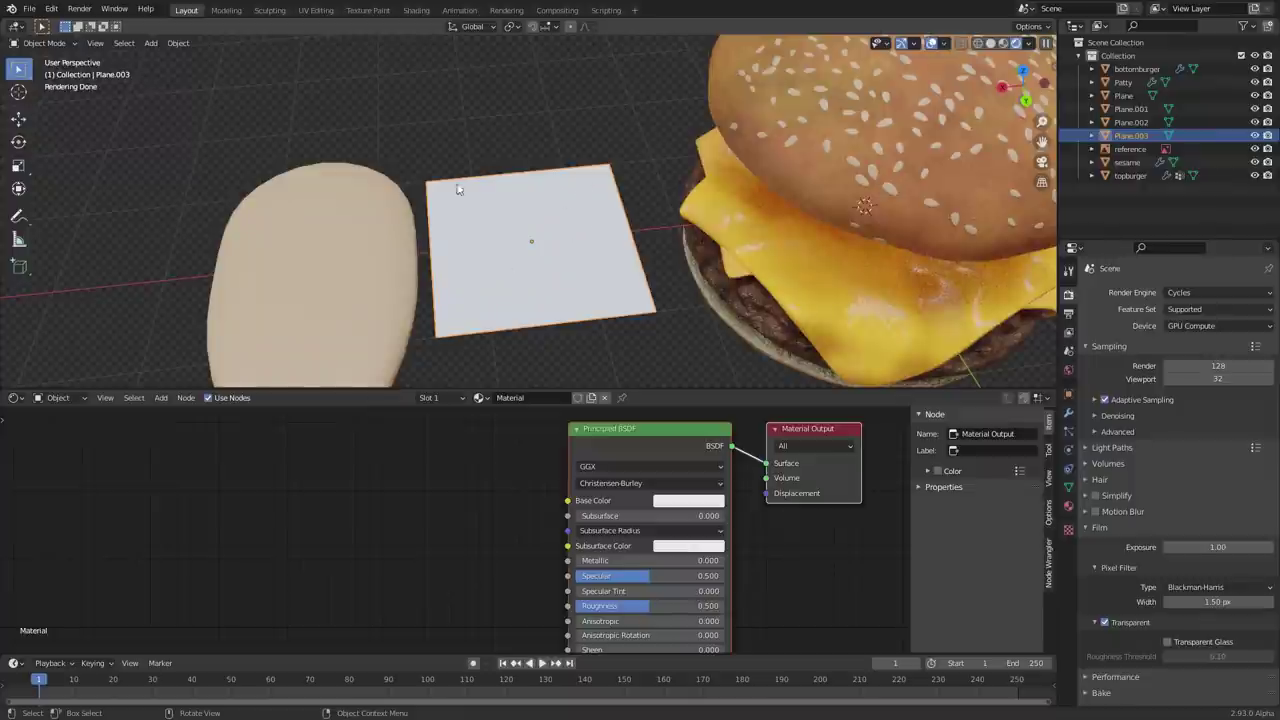
right_click(523, 186)
key("alt+F11")
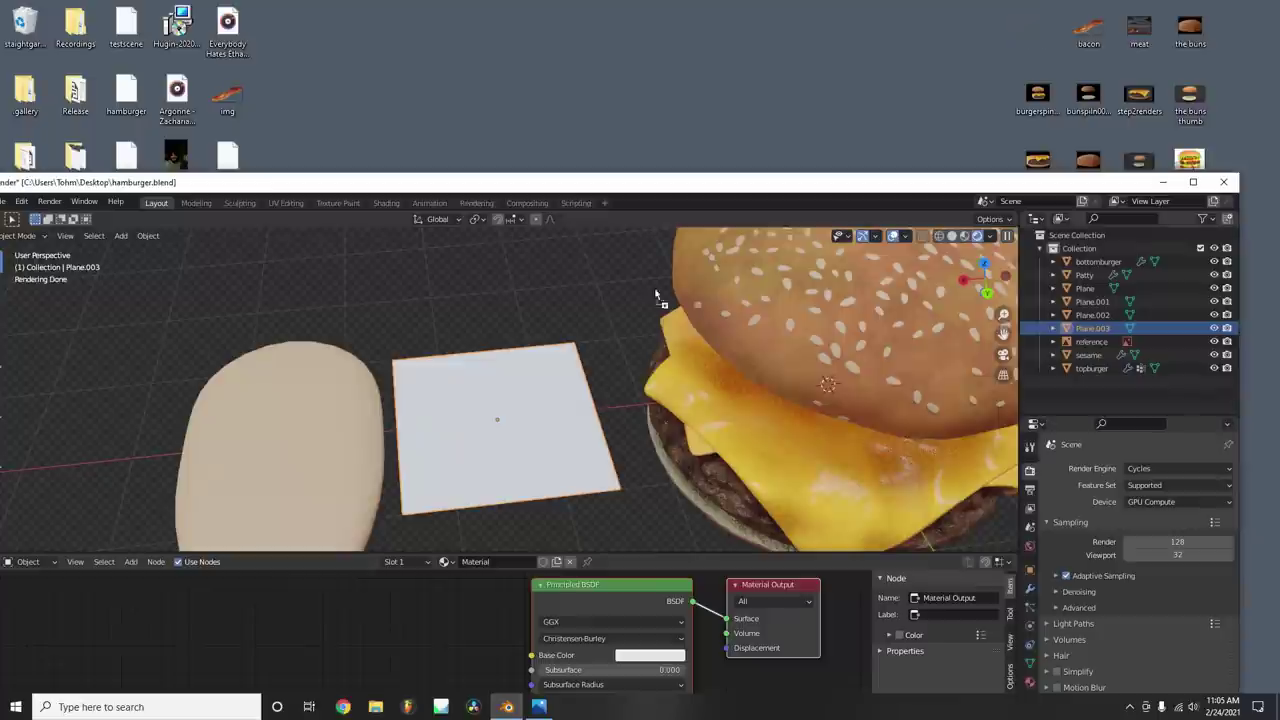
- Drop bacon.png into the material nodes and connect its Color to Base Color
left_click_drag(355, 615, 355, 615)
double_click(707, 182)
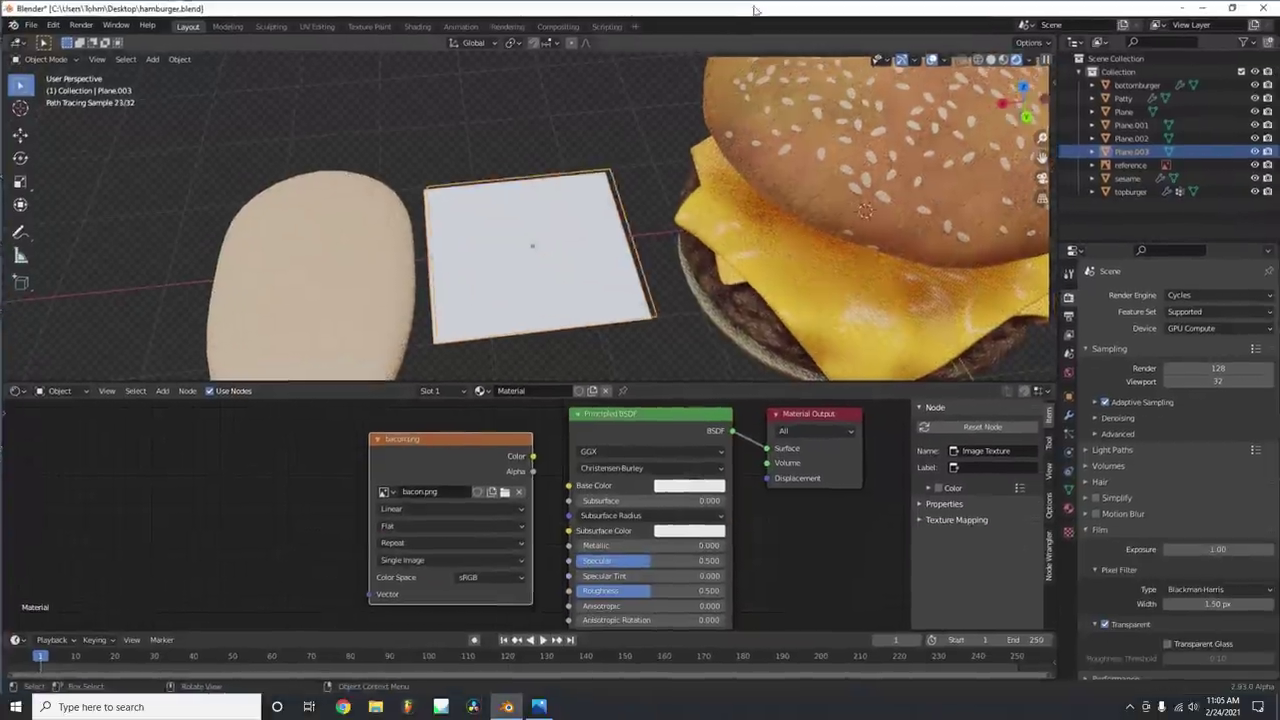
key("alt+F11")
left_click_drag(495, 460, 394, 460)
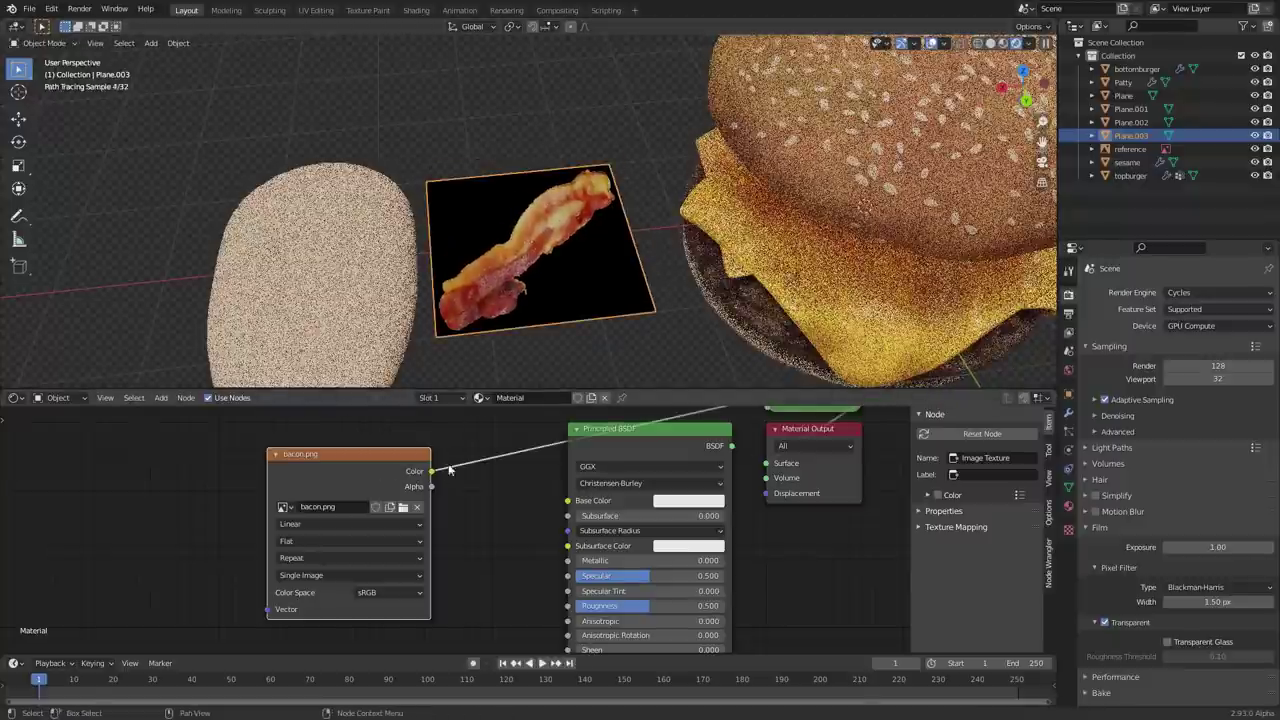
left_click_drag(433, 471, 567, 500)
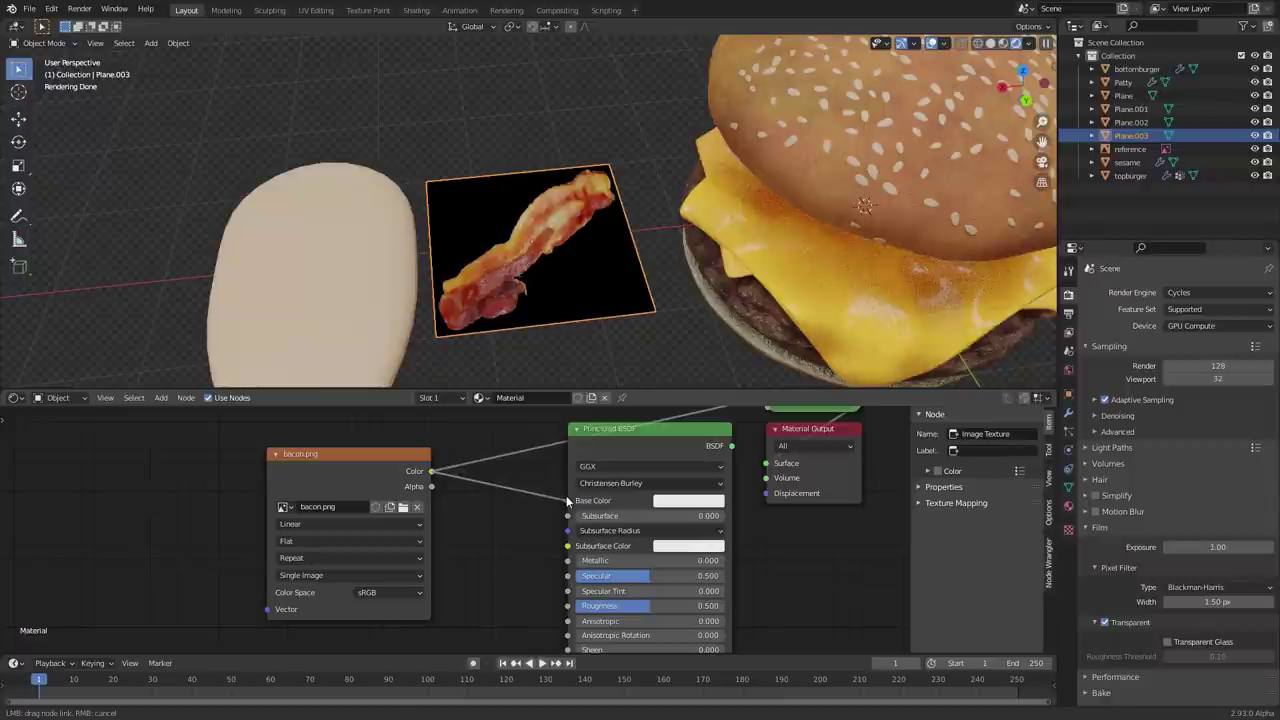
- Preview the bacon image output on the plane, then restore the full shader result
left_click(652, 450)
scroll(463, 214, "up", 4)
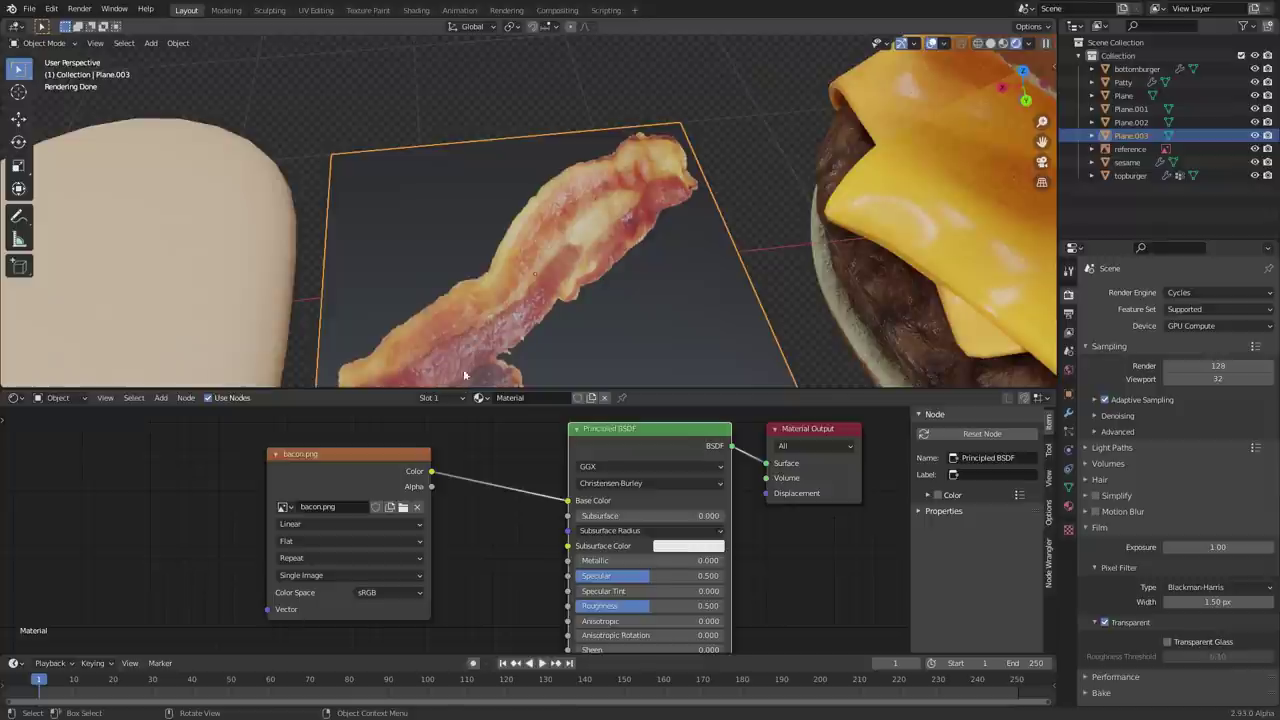
left_click(394, 465, "ctrl+shift")
scroll(455, 475, "down", 2)
scroll(445, 495, "up", 5)
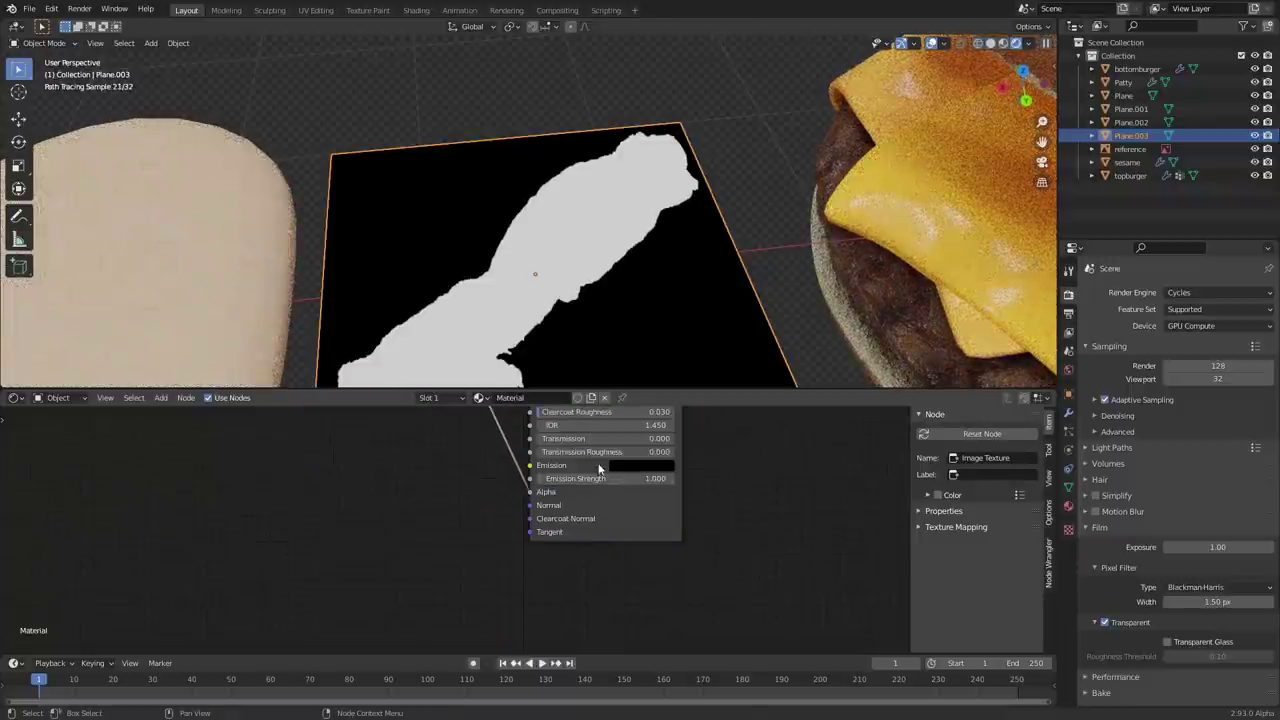
scroll(515, 494, "down", 5)
left_click(538, 496, "ctrl+shift")
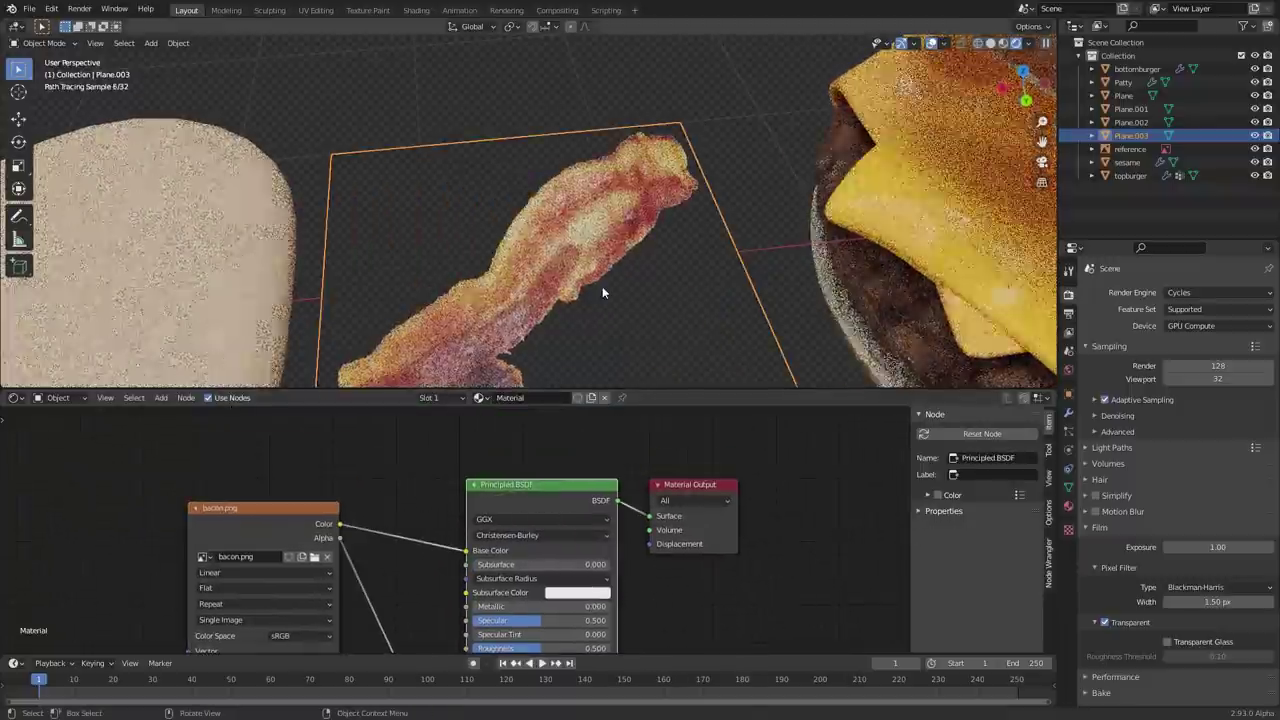
scroll(602, 286, "down", 3)
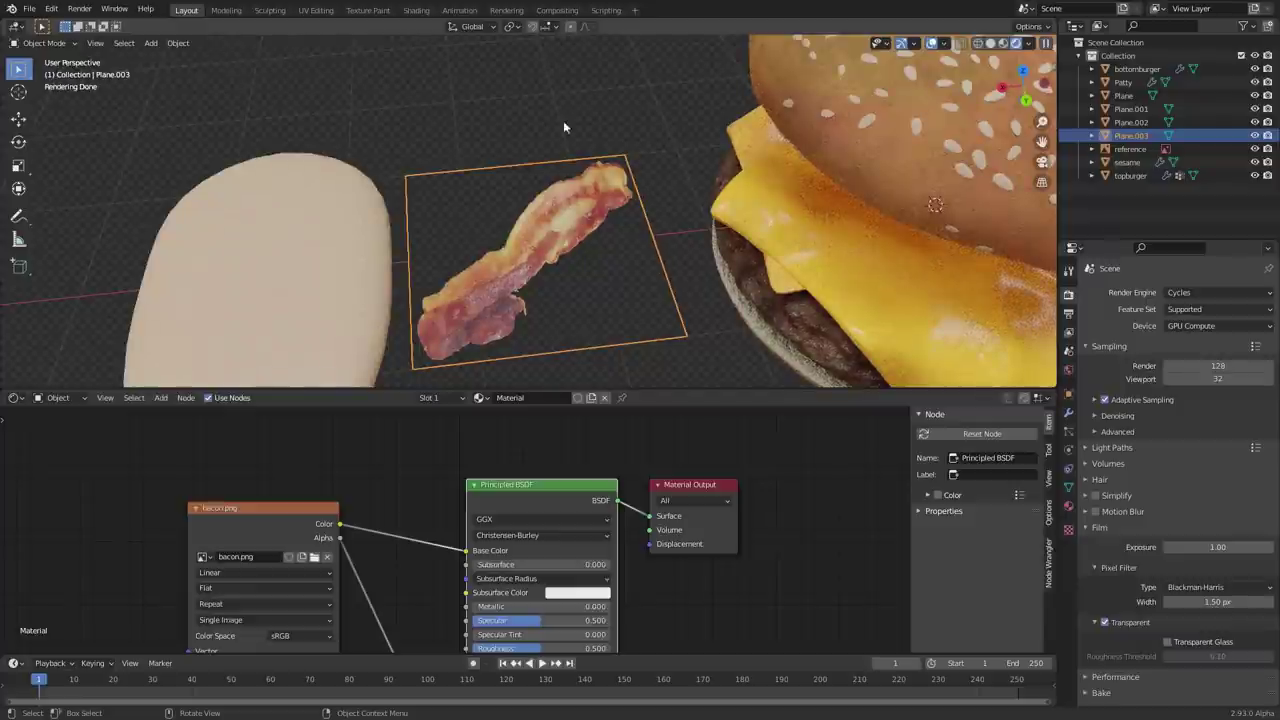
scroll(543, 208, "up", 3)
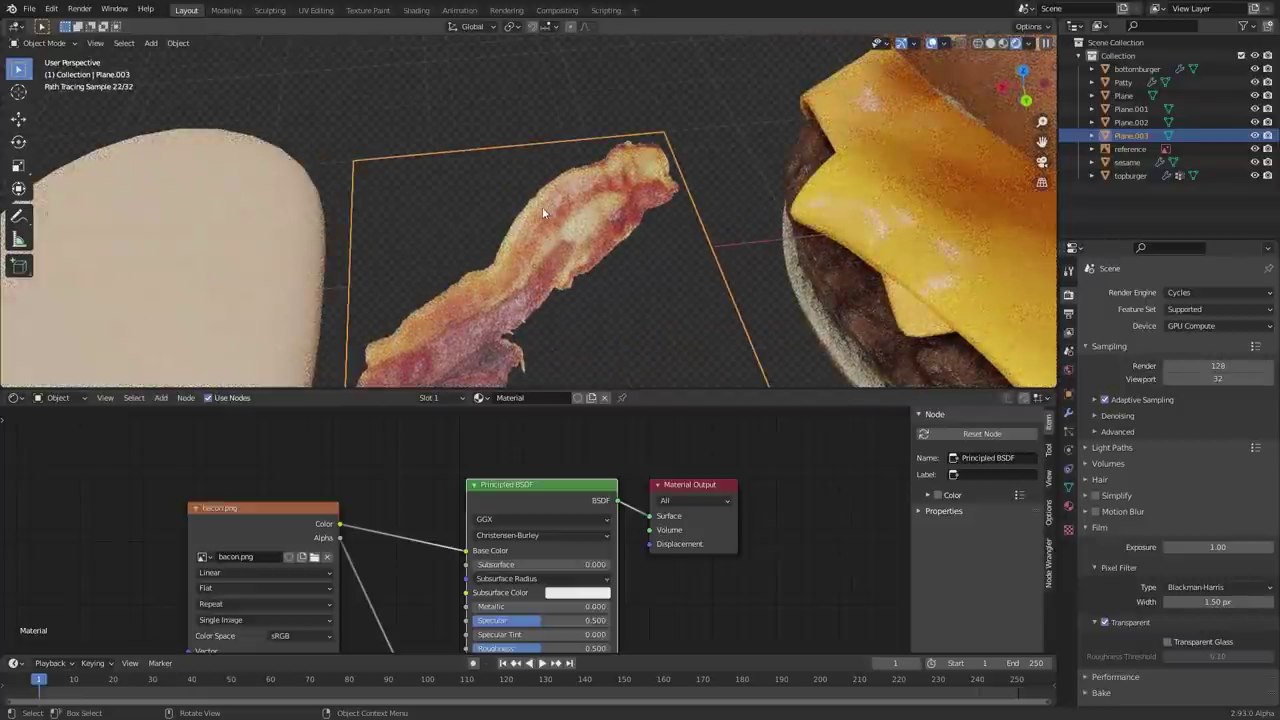
right_click(542, 208)
key("Escape")
key("Tab")
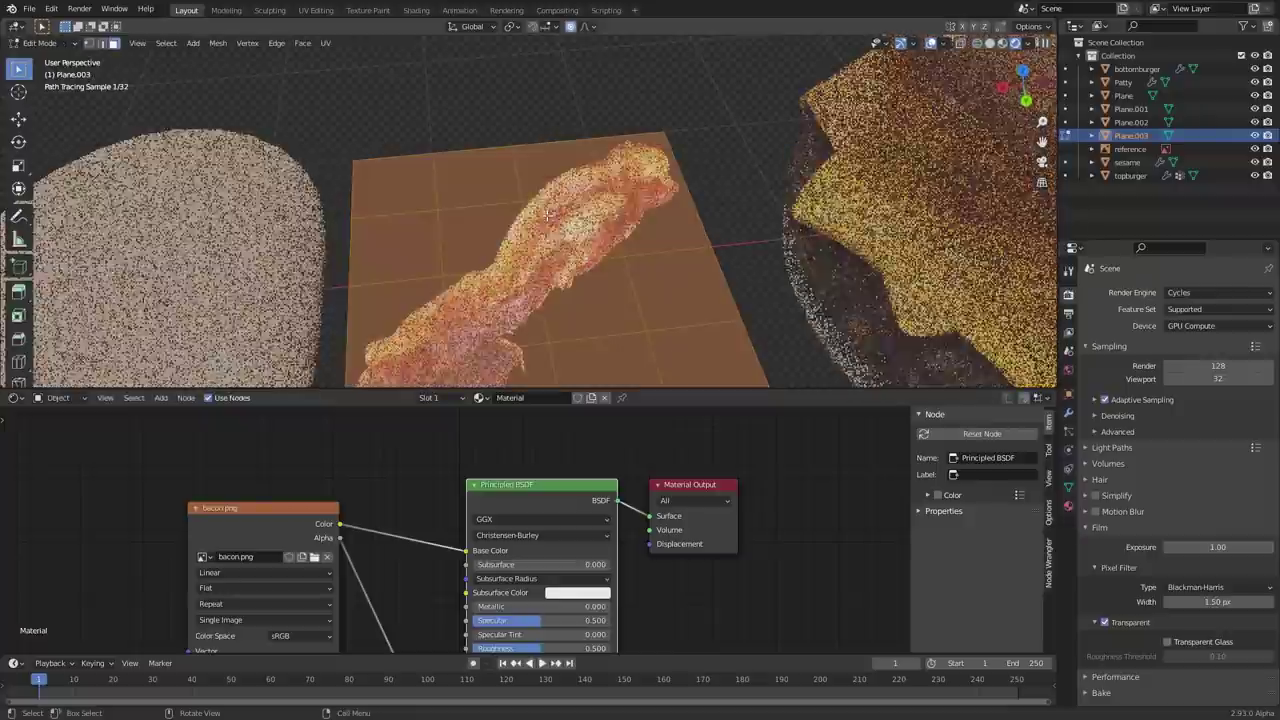
- Select all of the plane's geometry in Edit Mode and return to Object Mode
middle_click_drag(549, 215, 549, 181)
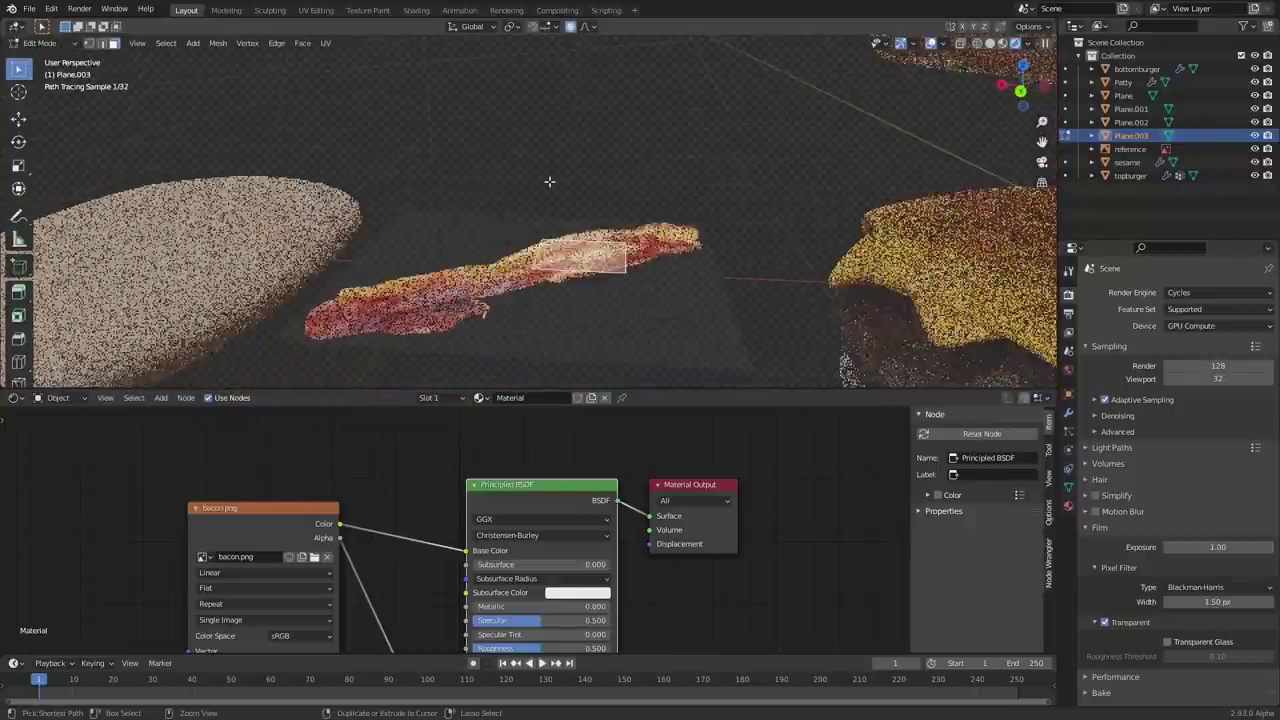
key("a")
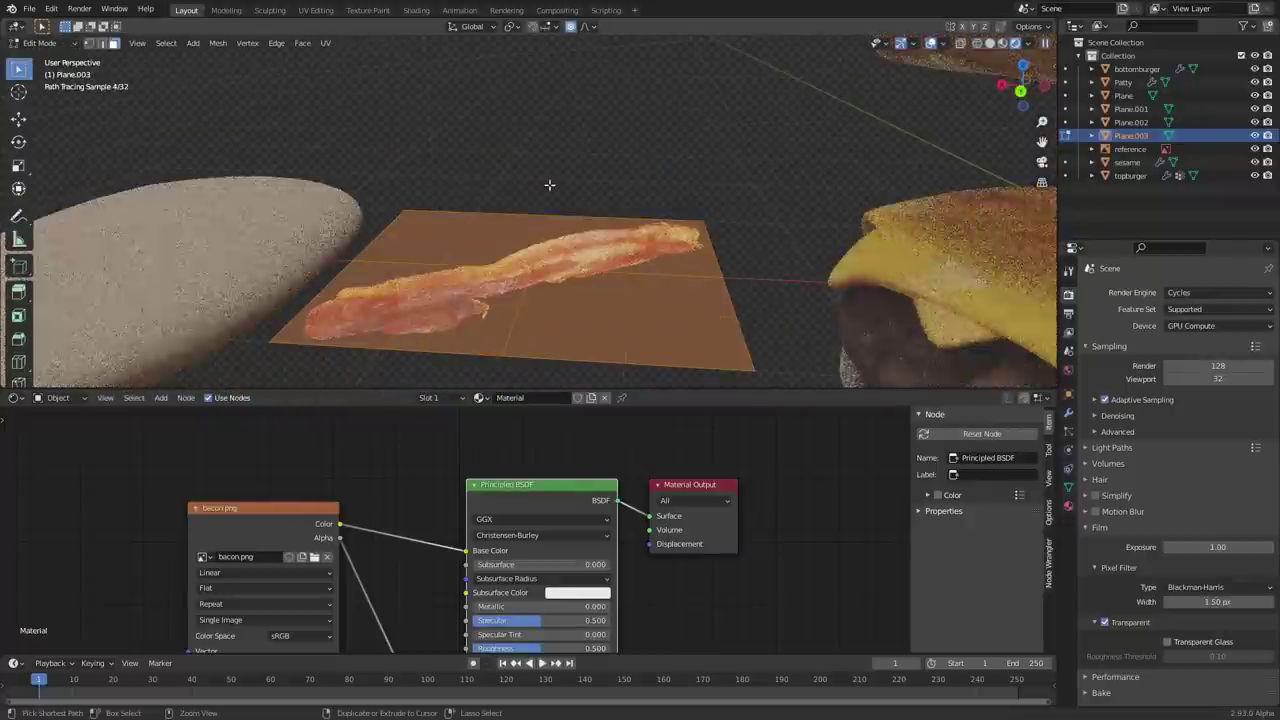
key("Tab")
scroll(559, 243, "up", 3)
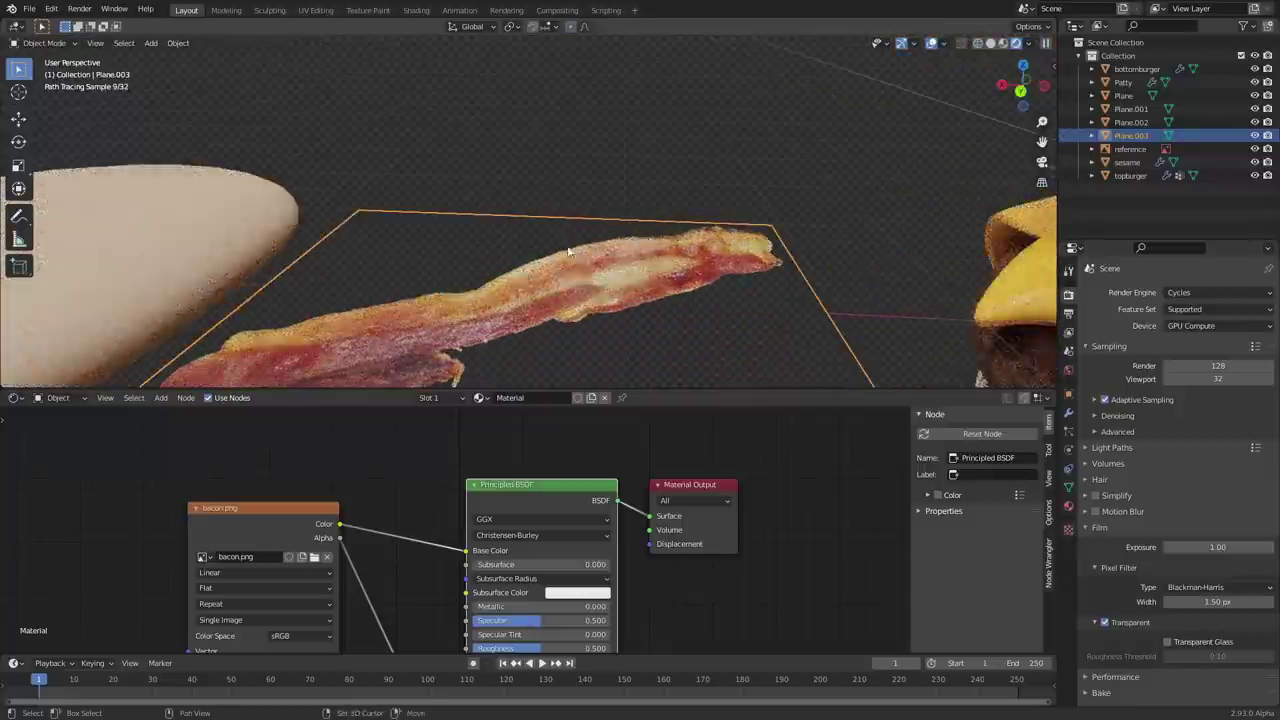
middle_click_drag(568, 251, 600, 230)
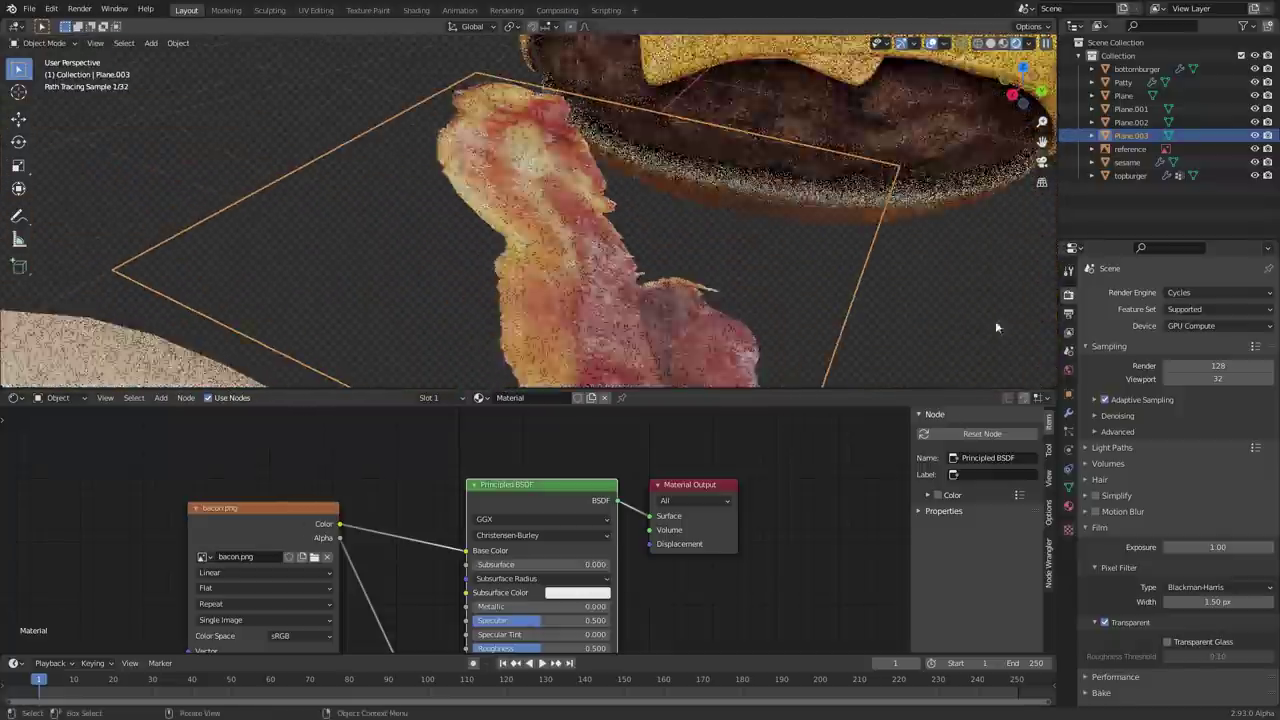
- Add a Solidify modifier to the bacon plane with 0.034 m thickness
left_click(1068, 411)
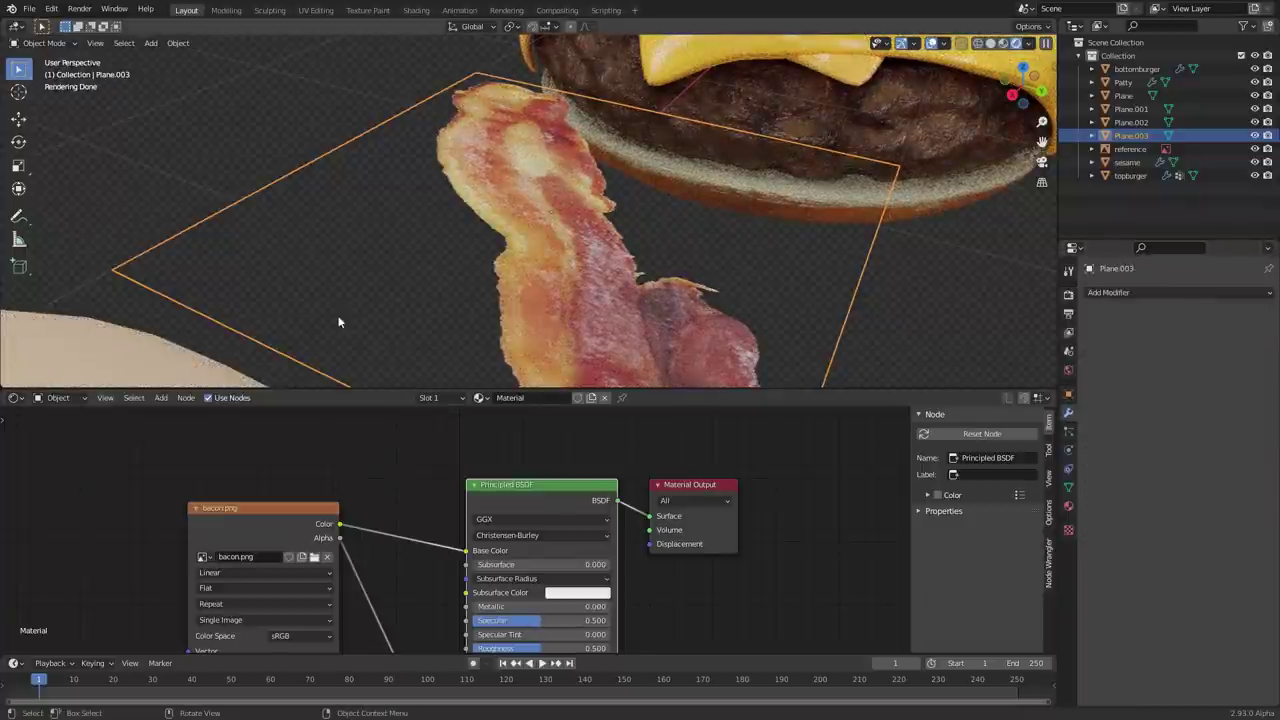
left_click(1140, 292)
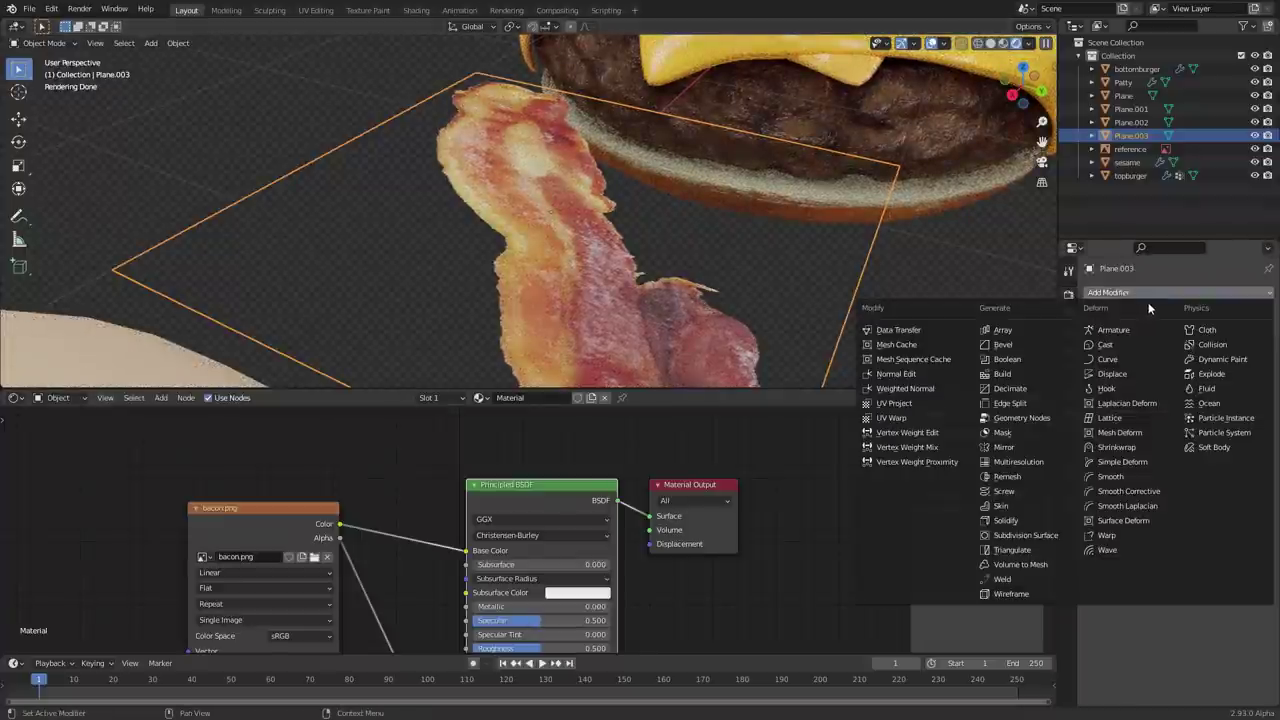
left_click(1005, 520)
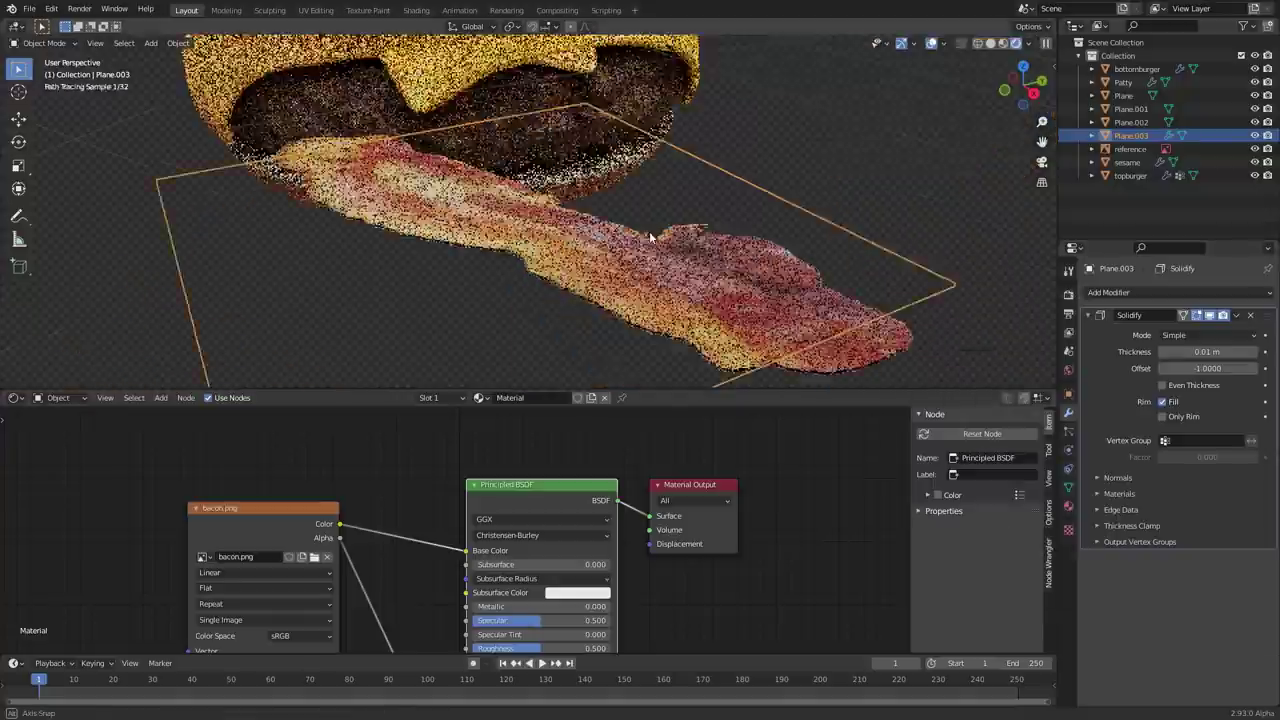
scroll(649, 231, "up", 3)
middle_click_drag(603, 231, 560, 240)
left_click_drag(1207, 351, 1258, 351)
mouse_move(740, 280)
middle_mouse_down()
mouse_move(744, 221)
mouse_move(740, 262)
middle_mouse_up()
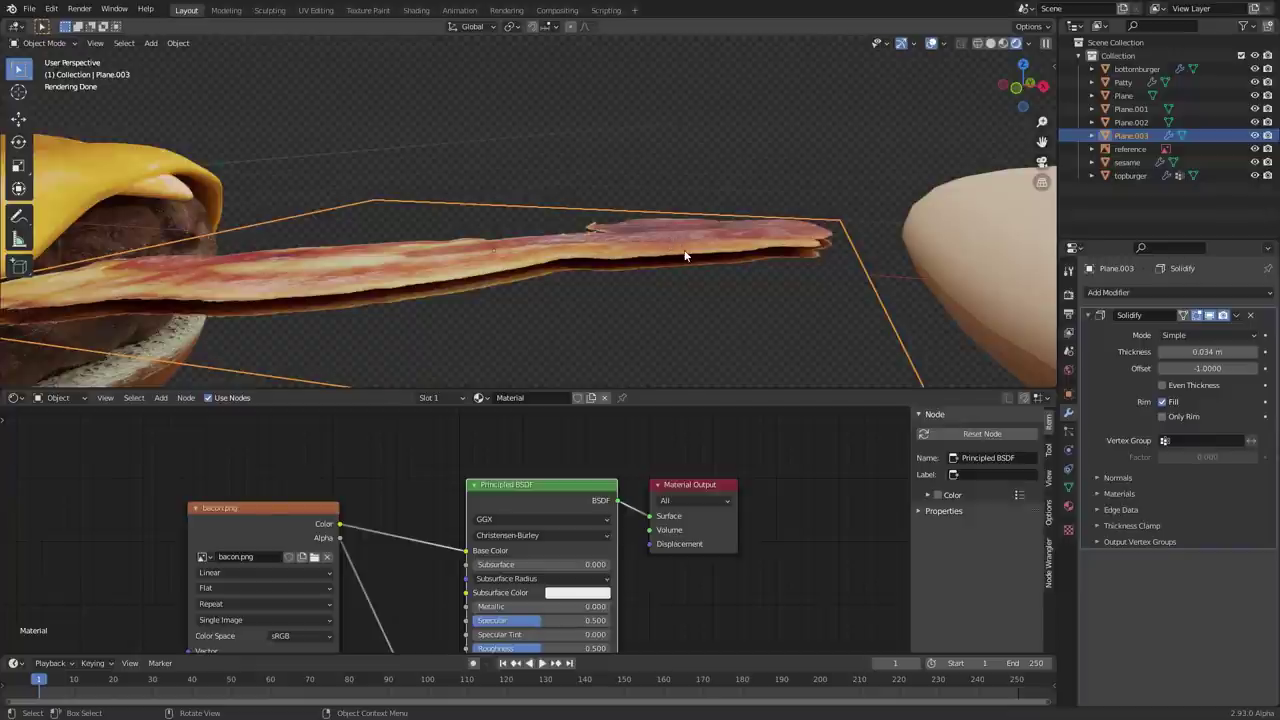
key("Tab")
key("KP_7")
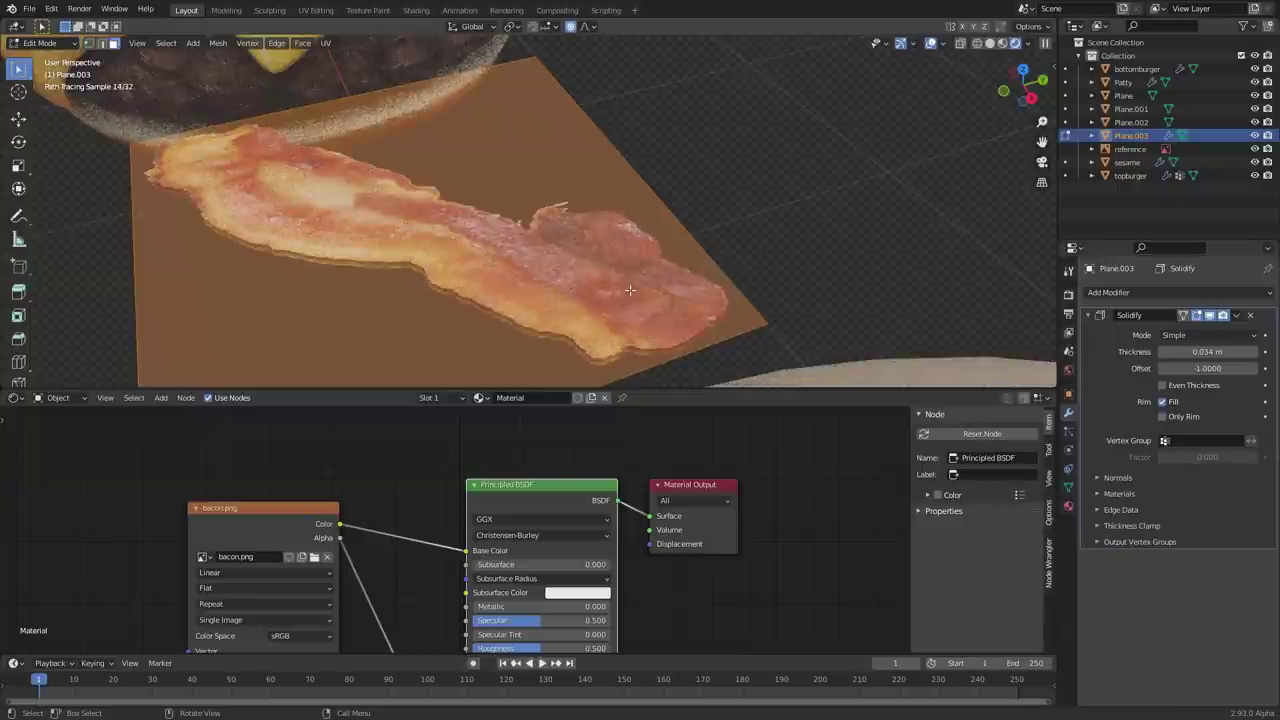
key("k")
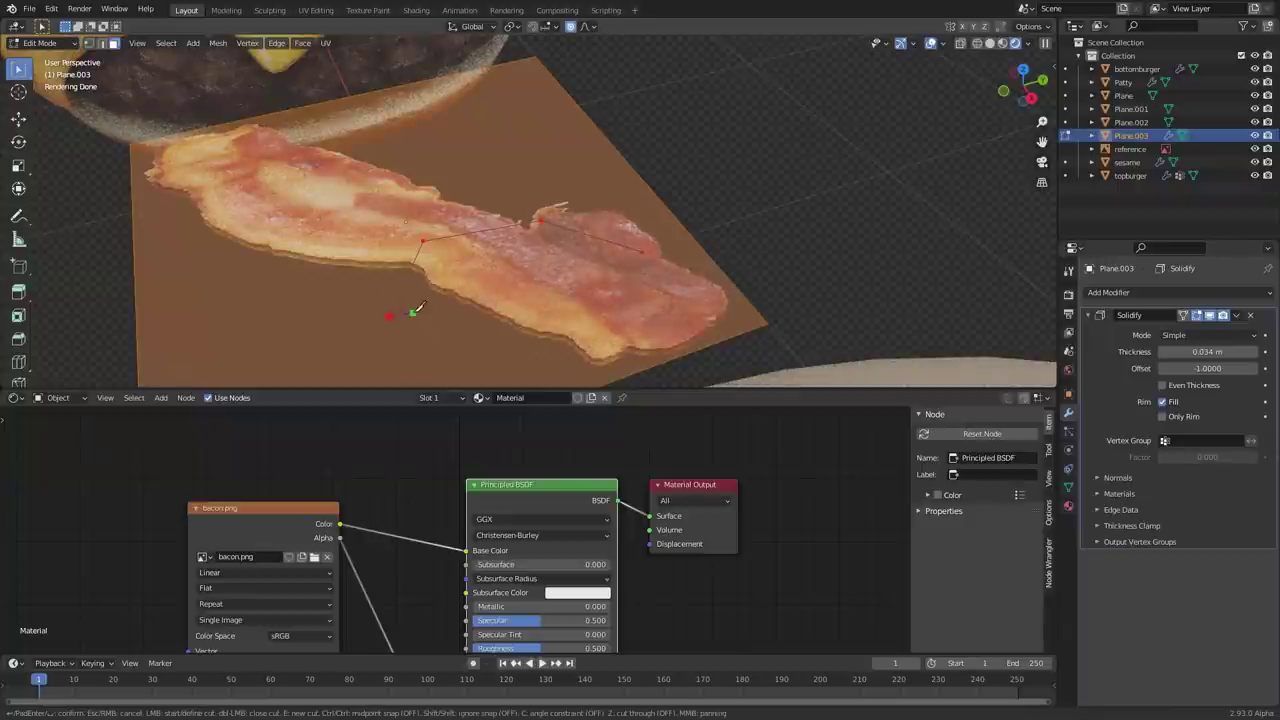
key("Return")
middle_click_drag(404, 304, 640, 315)
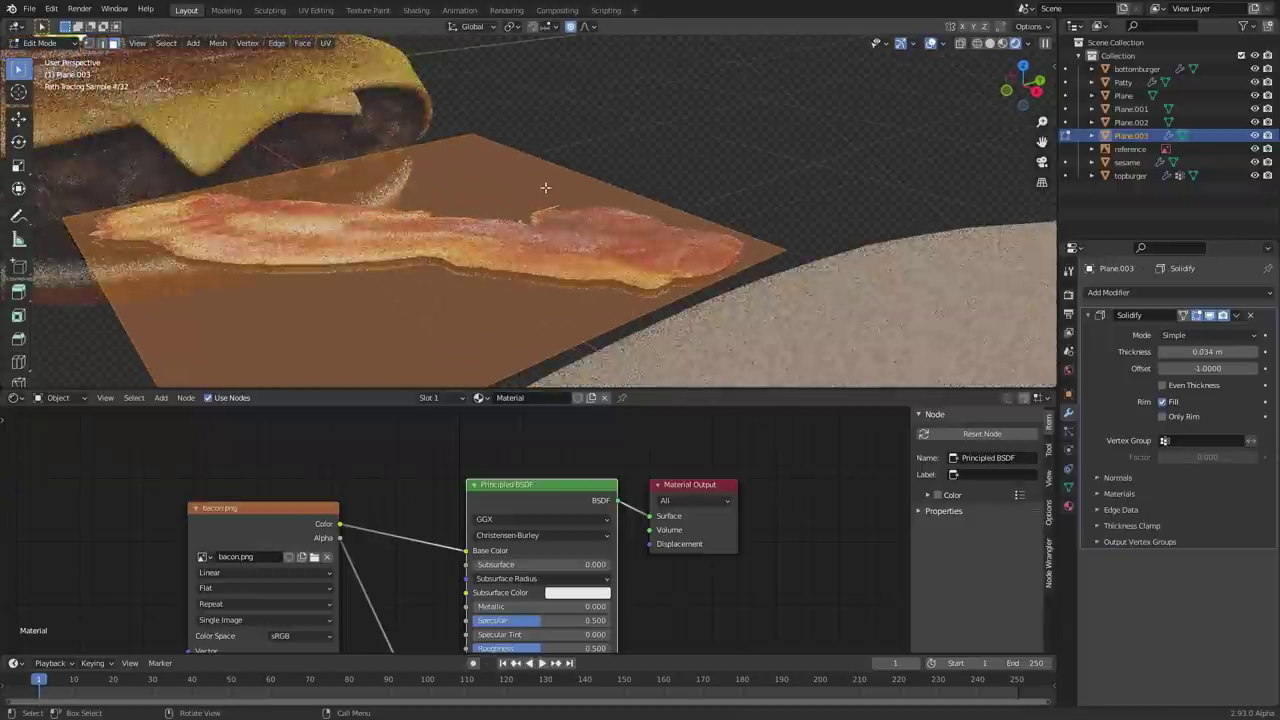
scroll(712, 320, "up", 3)
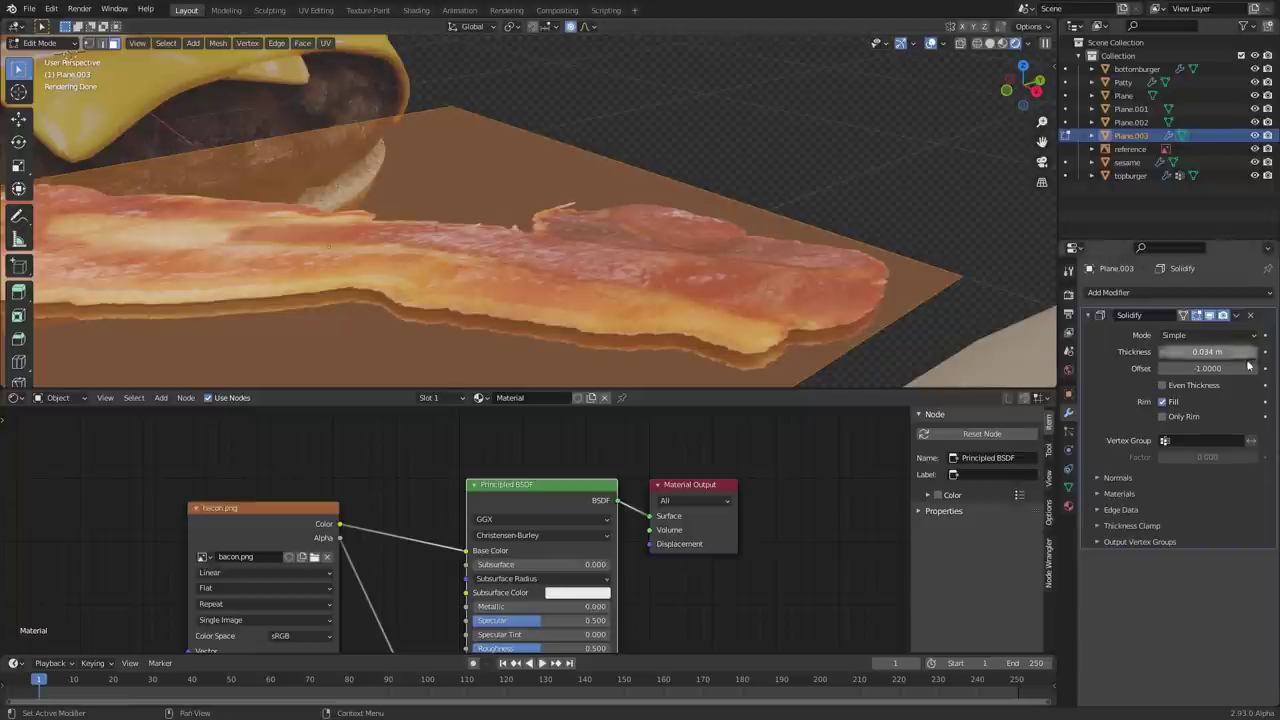
scroll(537, 231, "down", 3)
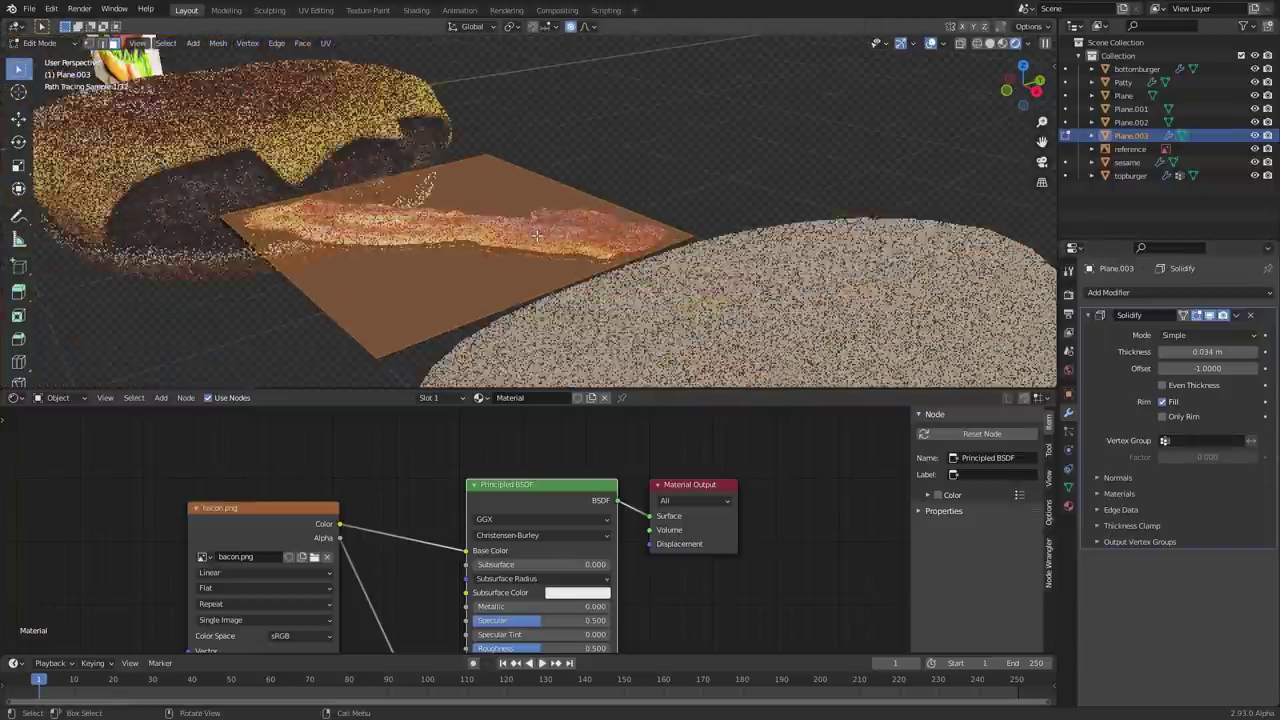
key("Tab")
scroll(501, 262, "up", 4)
mouse_move(578, 205)
middle_mouse_down()
mouse_move(488, 153)
mouse_move(777, 200)
mouse_move(621, 114)
mouse_move(651, 106)
mouse_move(631, 177)
middle_mouse_up()
scroll(471, 206, "up", 4)
mouse_move(471, 206)
middle_mouse_down()
mouse_move(648, 176)
mouse_move(905, 175)
mouse_move(600, 240)
mouse_move(626, 176)
middle_mouse_up()
mouse_move(662, 222)
middle_mouse_down()
mouse_move(666, 251)
mouse_move(600, 200)
mouse_move(593, 152)
mouse_move(603, 201)
middle_mouse_up()
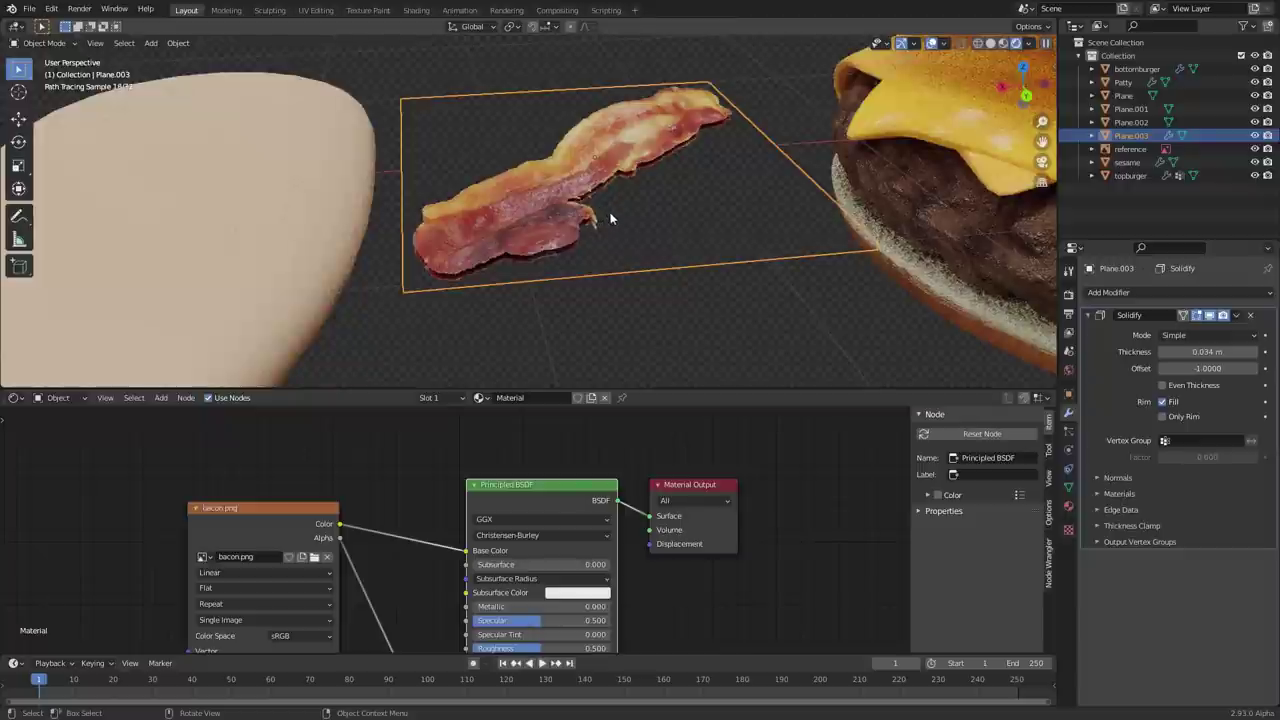
- Add a Principled Volume node and connect it to the Material Output's Volume input
middle_click_drag(704, 502, 495, 489)
left_click_drag(495, 489, 810, 486)
key("shift+a")
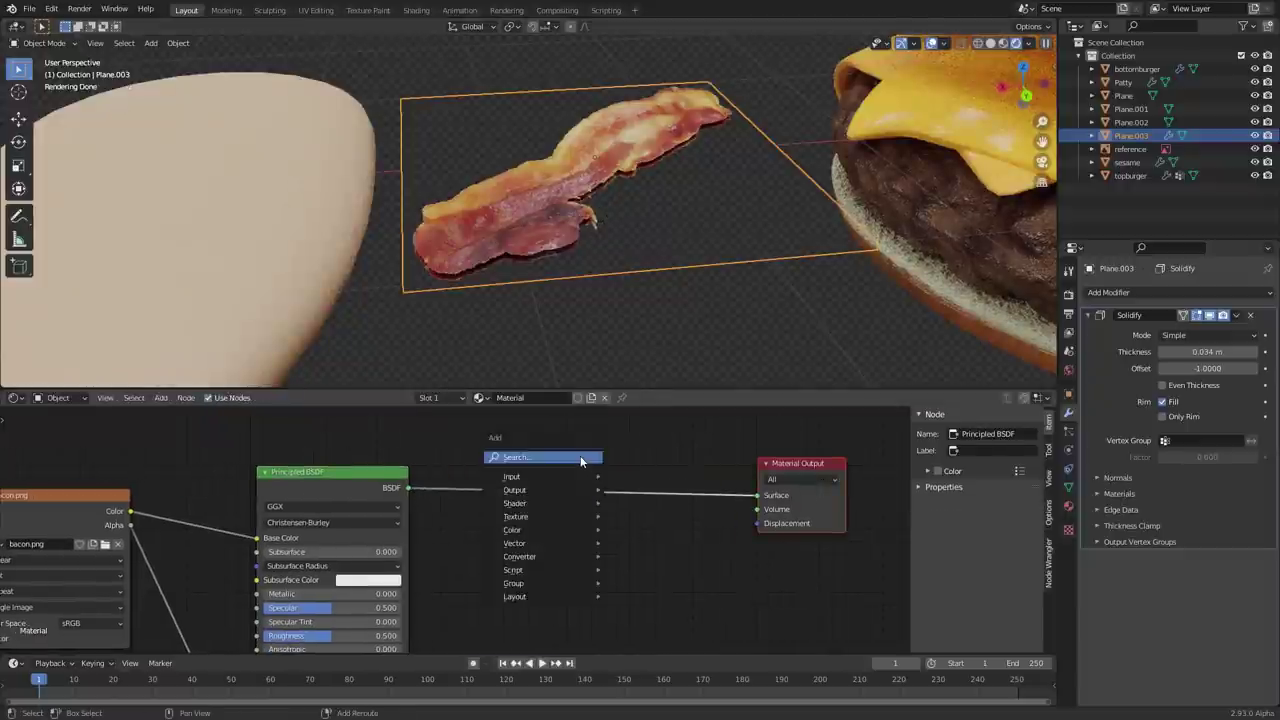
type("vol")
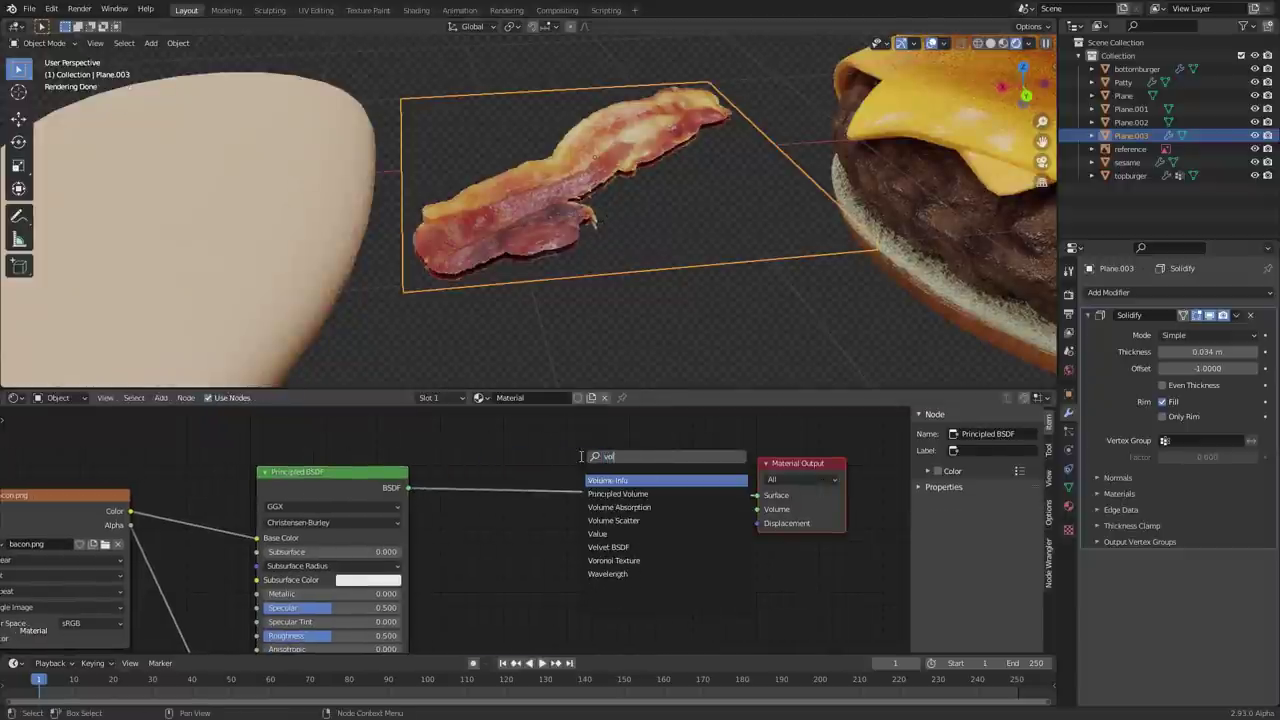
key("Down")
key("Down")
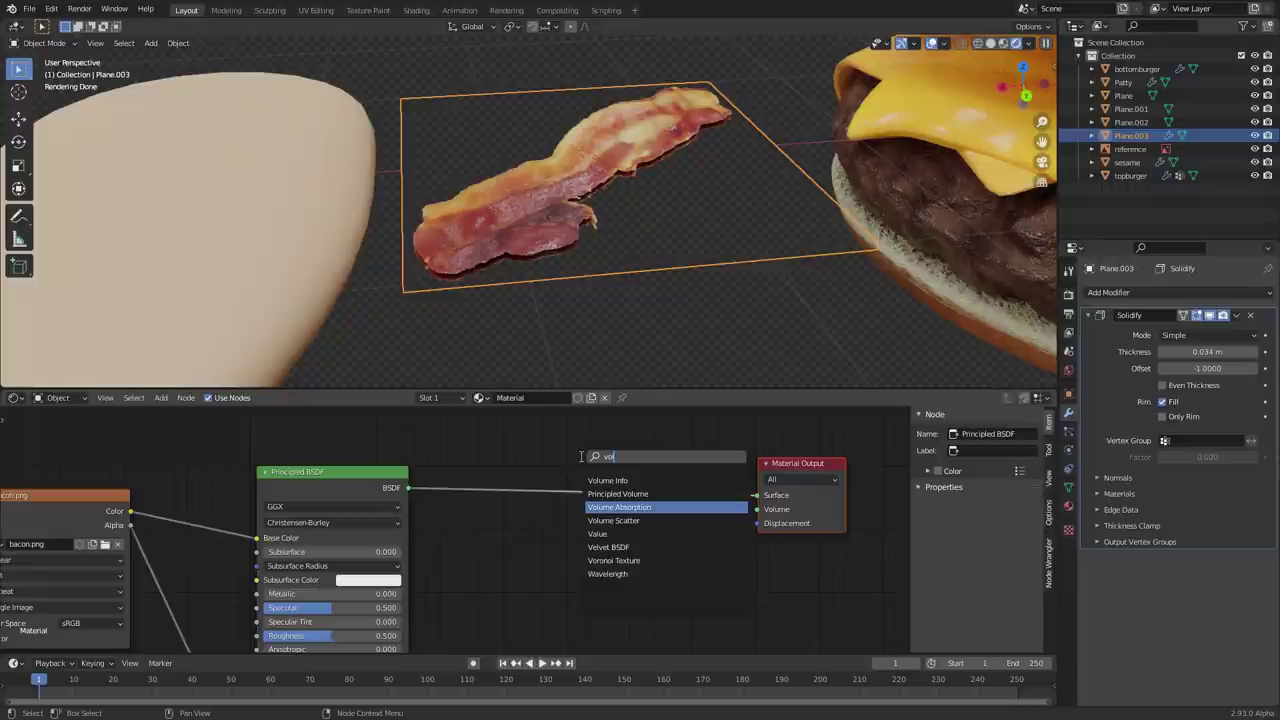
key("Up")
key("Return")
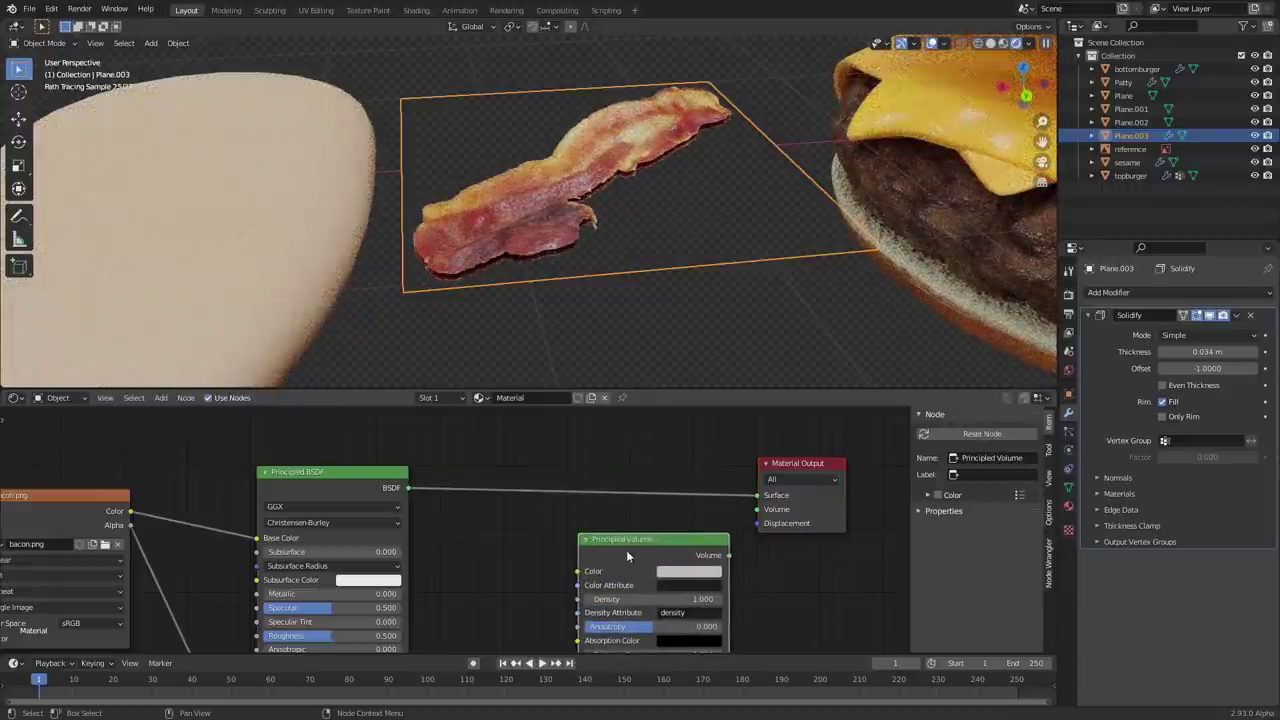
left_click_drag(729, 556, 757, 509)
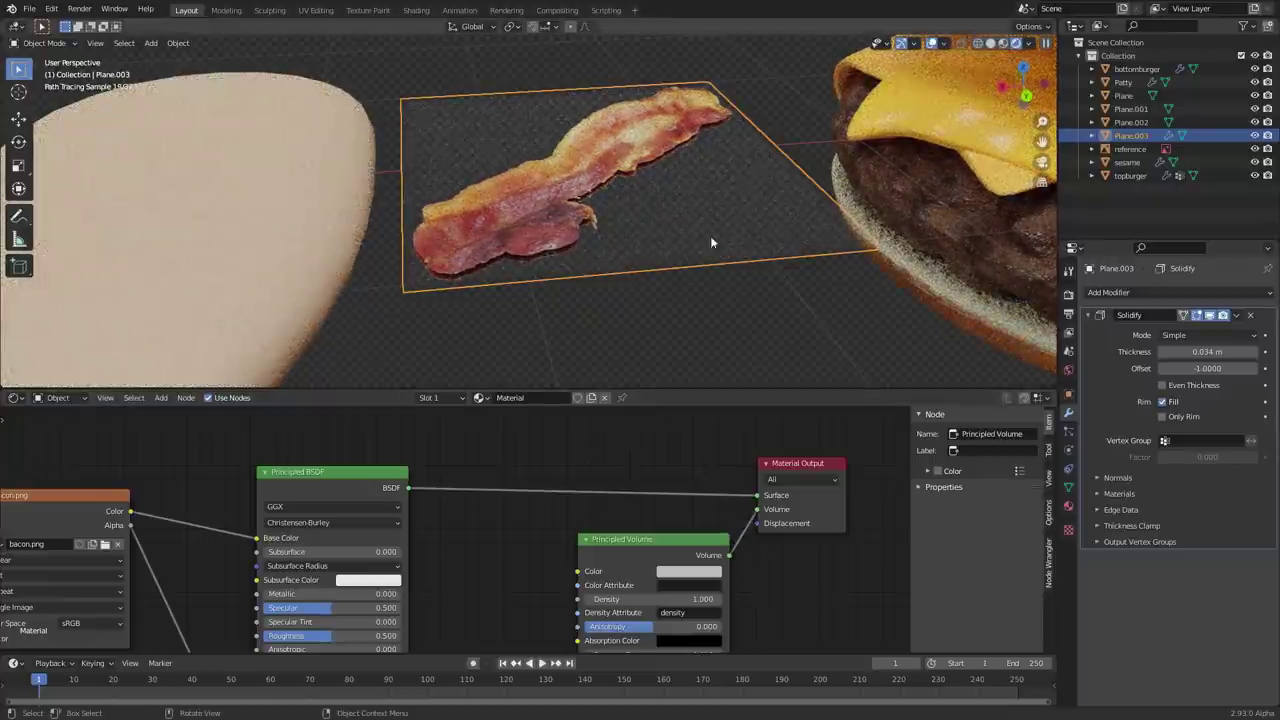
- Set the volume Density to 100 and link the bacon image's Alpha to Density
middle_click_drag(605, 200, 555, 160)
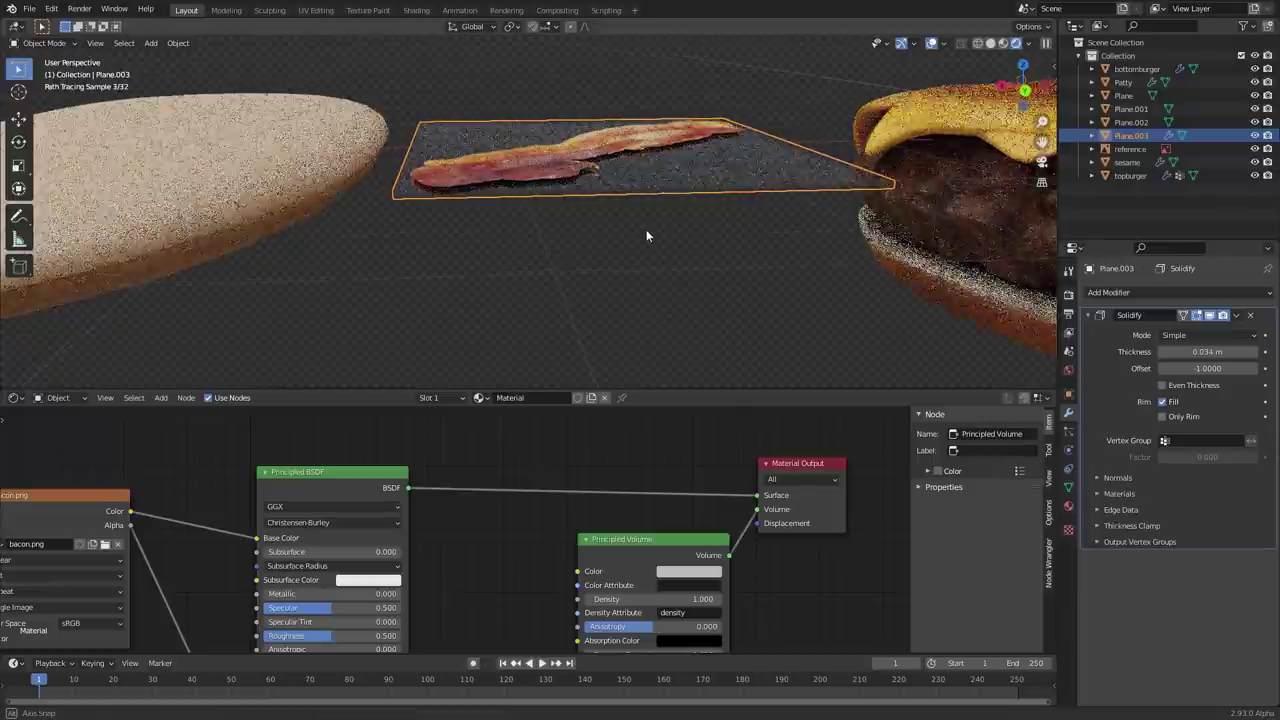
middle_click_drag(651, 318, 578, 167)
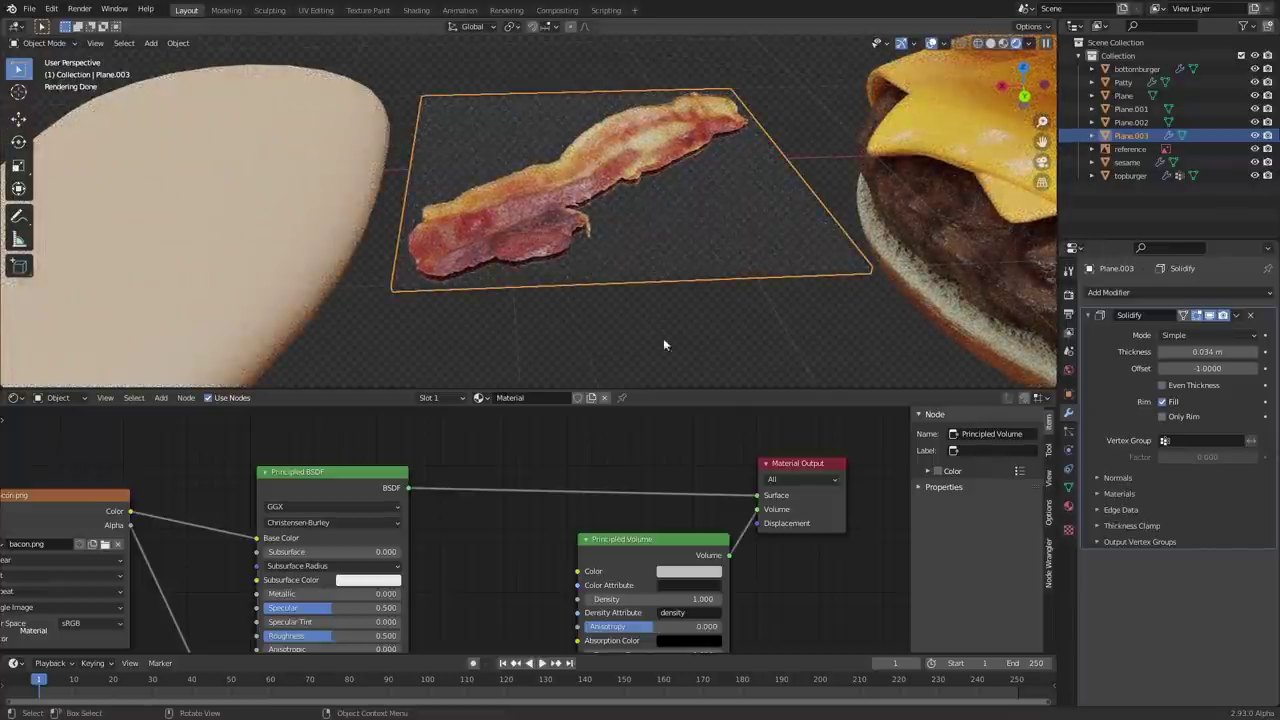
scroll(505, 250, "up", 1)
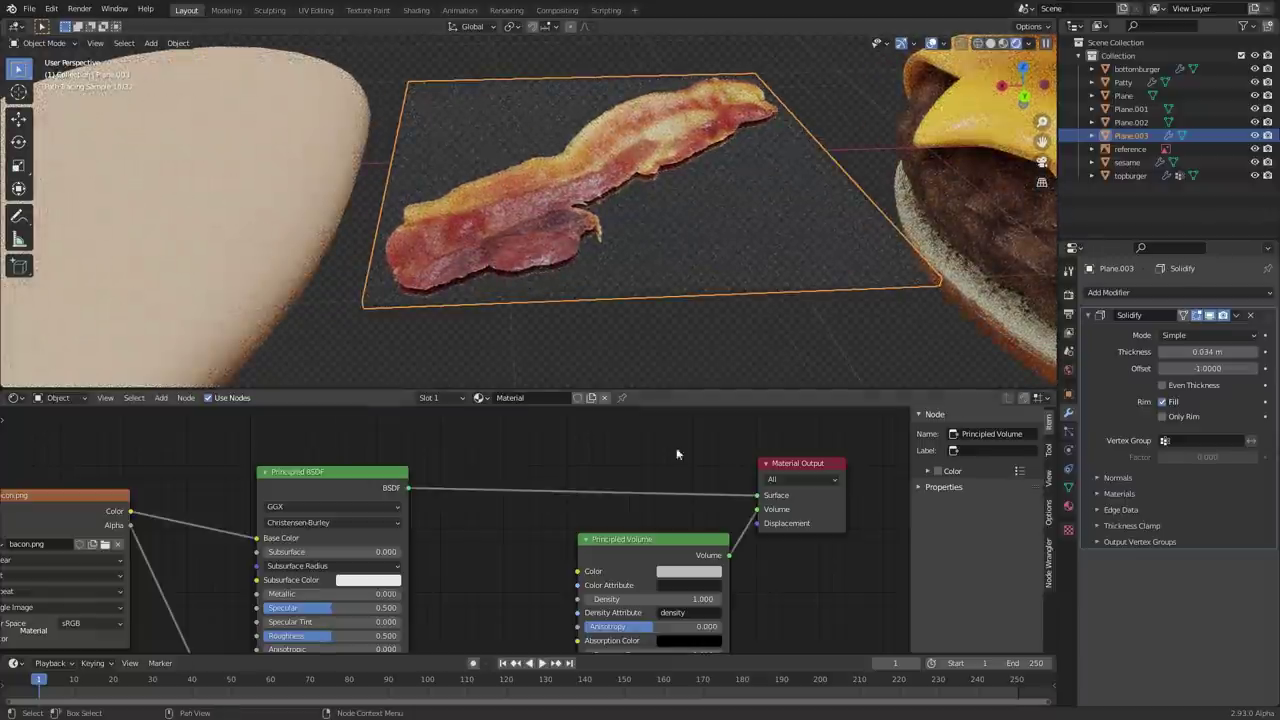
middle_click_drag(649, 602, 612, 549)
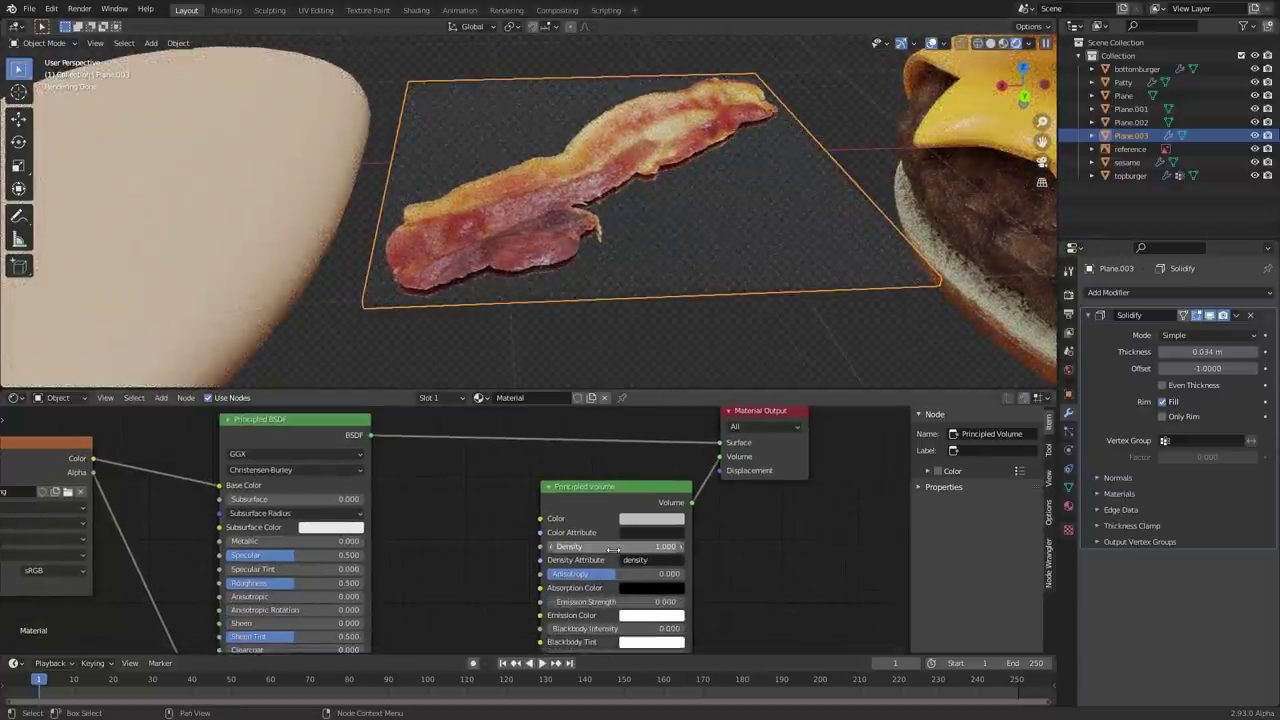
left_click(612, 547)
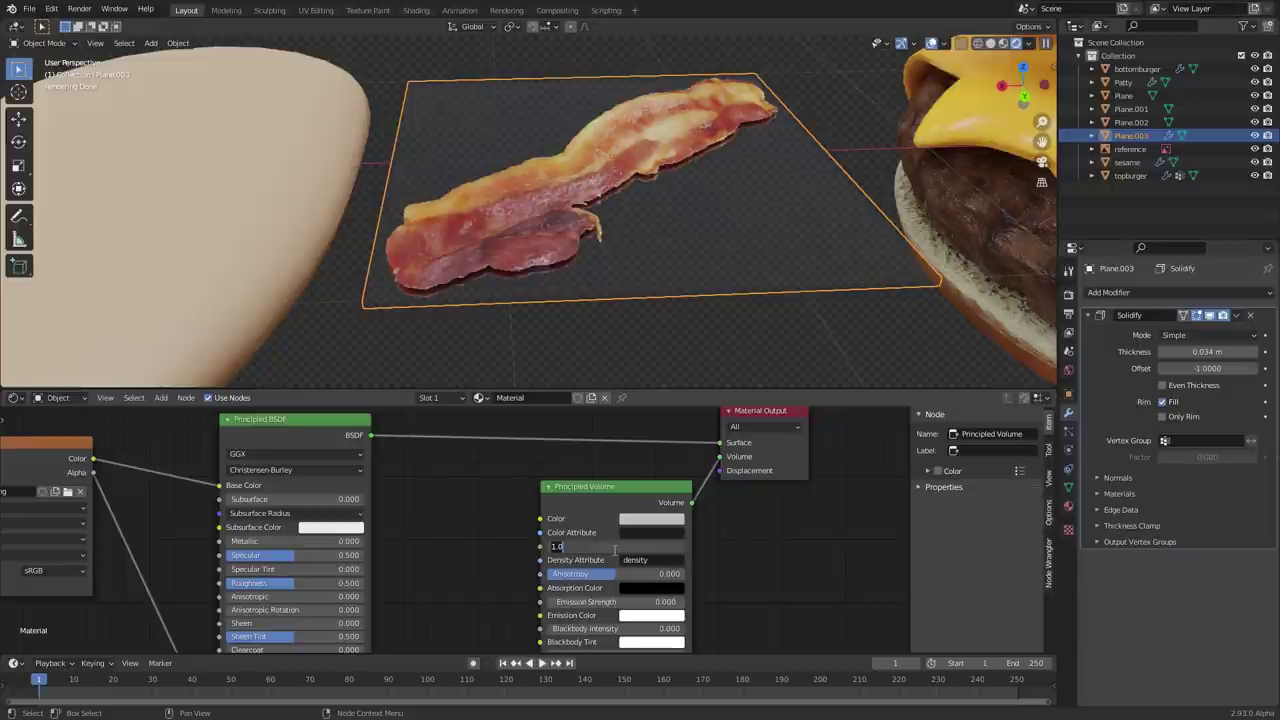
type("100")
key("Return")
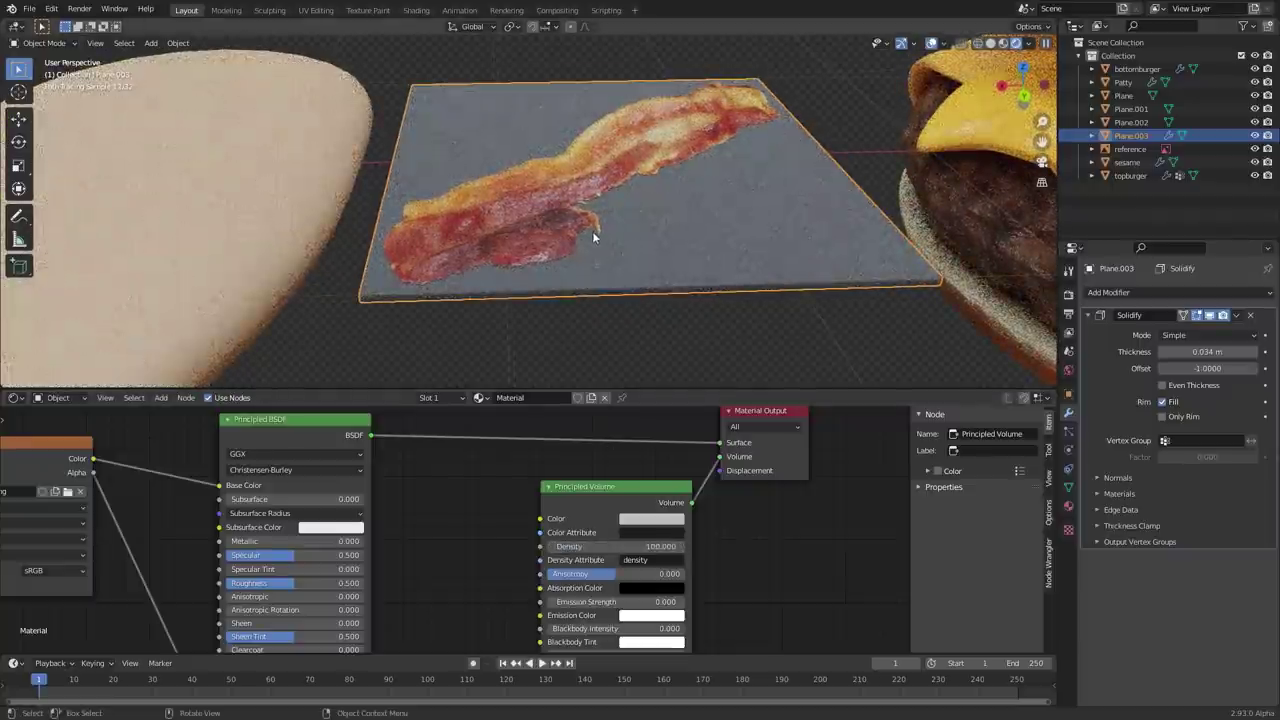
key("g")
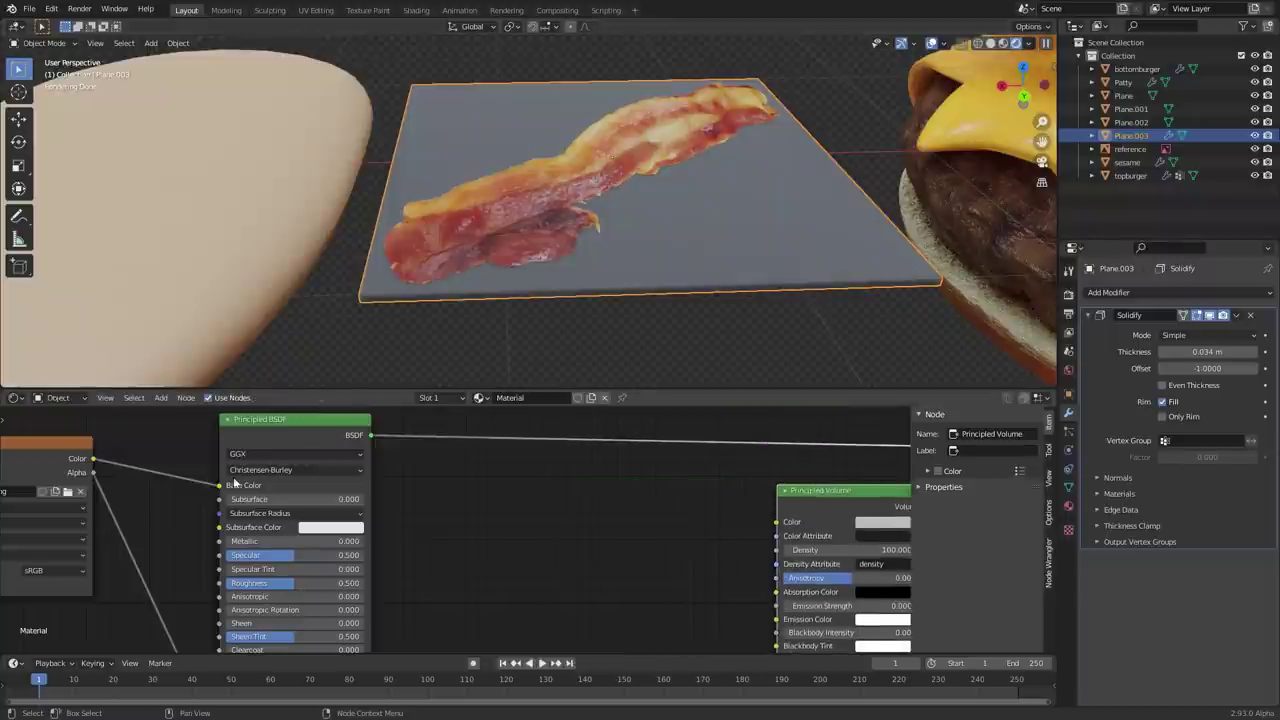
left_click_drag(94, 471, 776, 550)
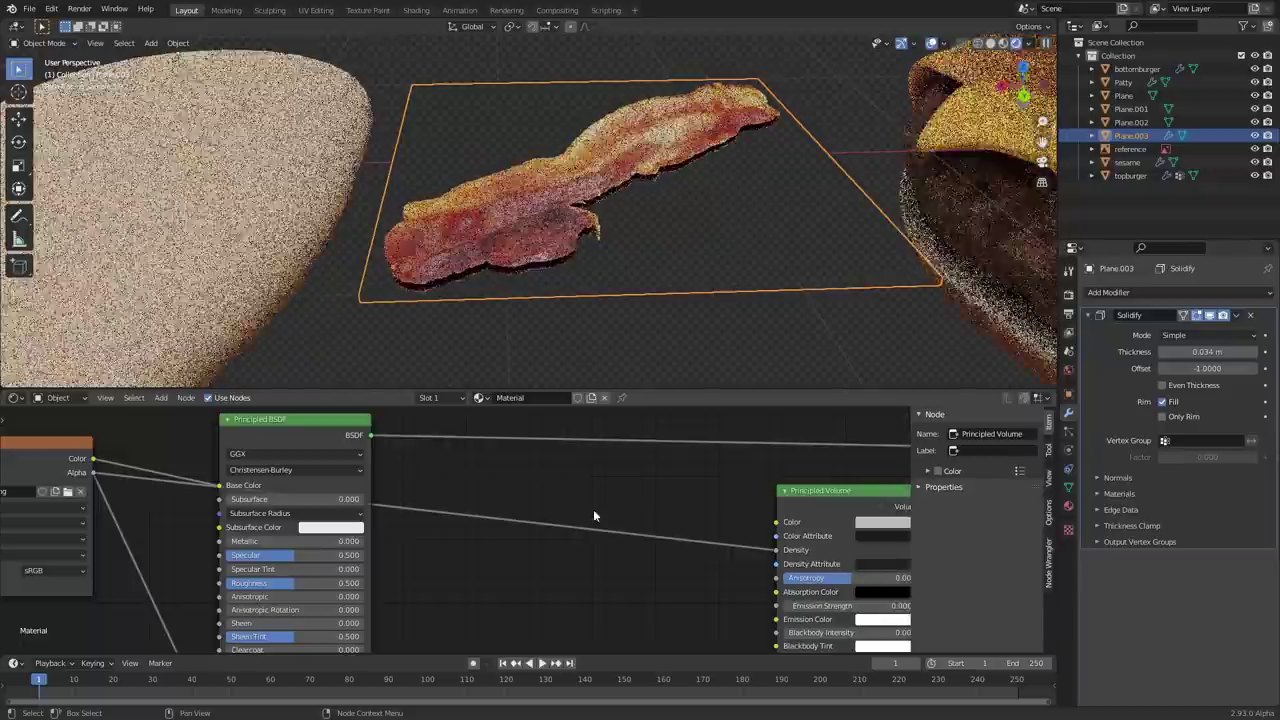
- Insert a Math node set to Multiply by 100 into the Alpha-to-Density link
key("shift+a")
left_click(578, 478)
type("math")
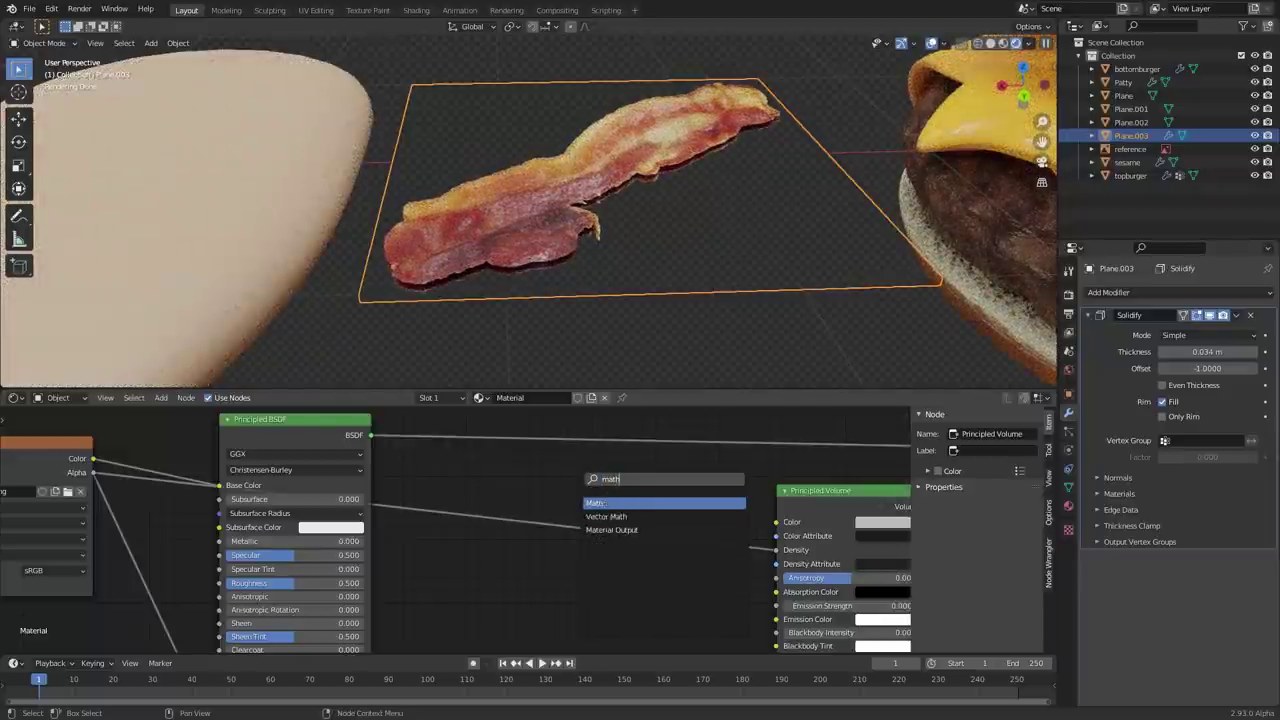
key("Return")
left_click(568, 526)
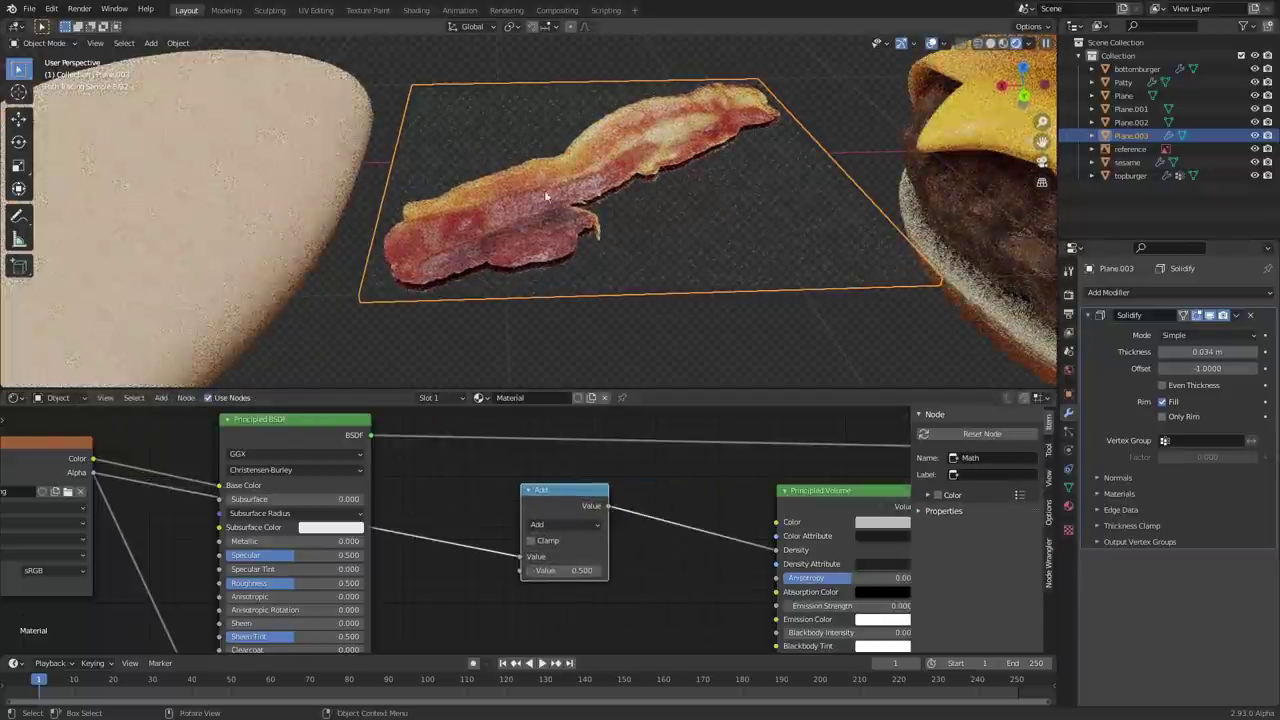
left_click(568, 522)
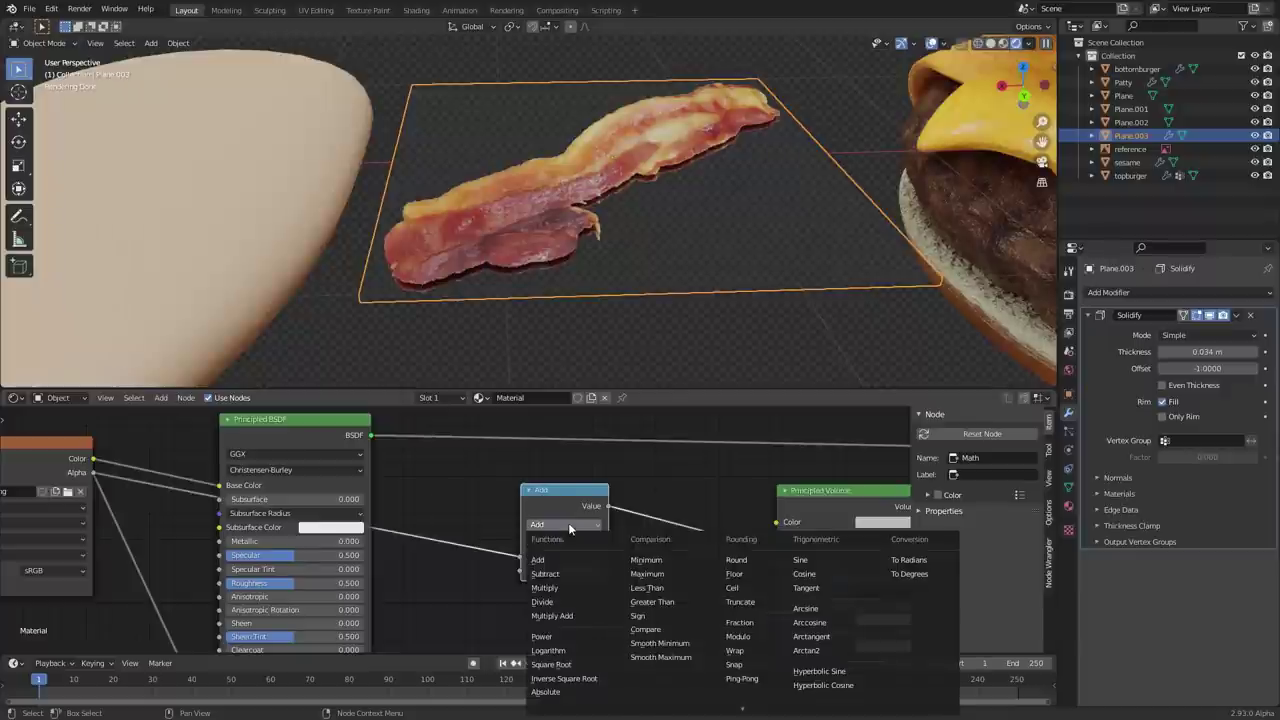
left_click(576, 545)
left_click(570, 570)
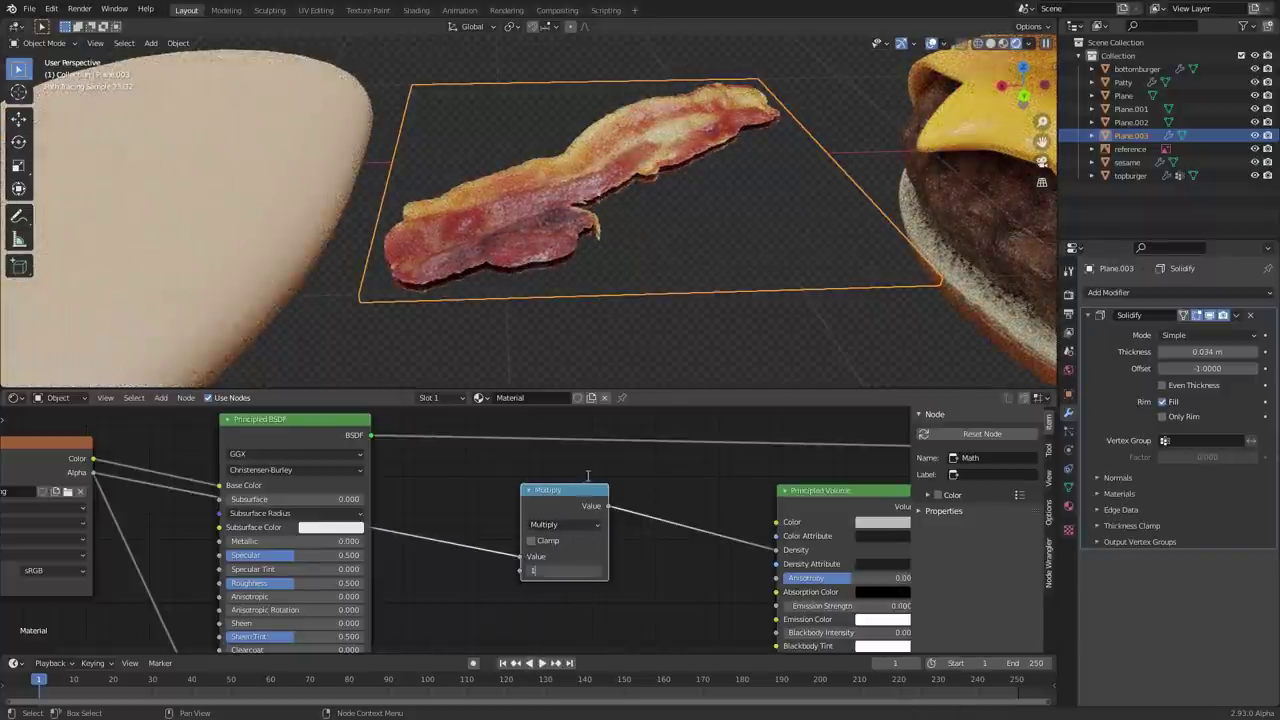
key("Return")
- Preview the Multiply and Principled Volume outputs, then restore the Principled BSDF surface output
mouse_move(572, 285)
middle_mouse_down()
mouse_move(528, 228)
mouse_move(551, 286)
middle_mouse_up()
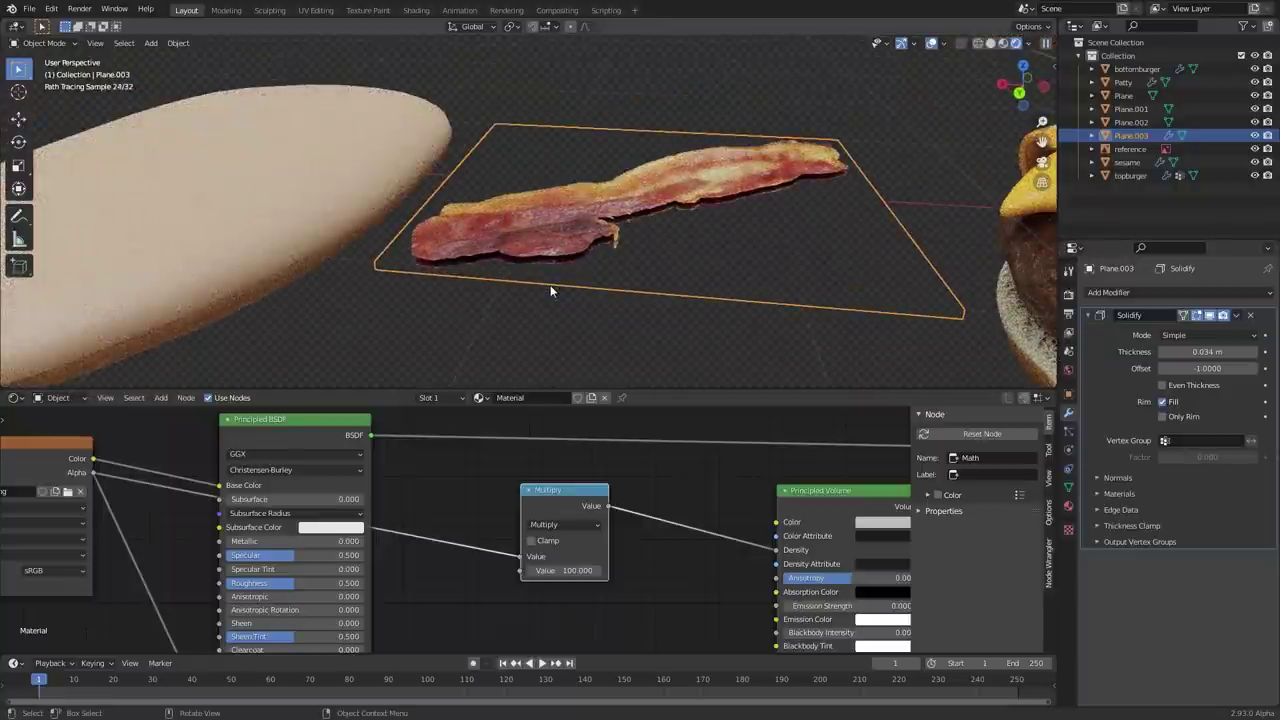
middle_click_drag(571, 238, 617, 270)
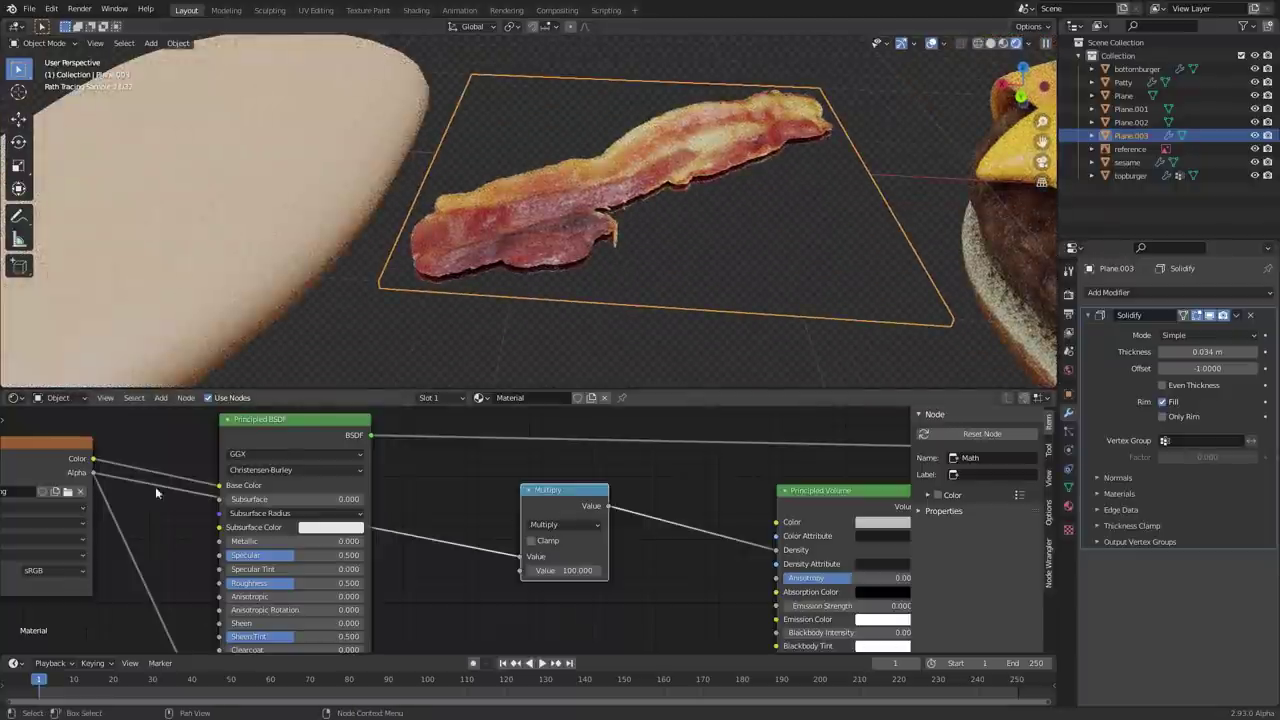
left_click(69, 462, "ctrl+shift")
left_click(557, 492, "ctrl+shift")
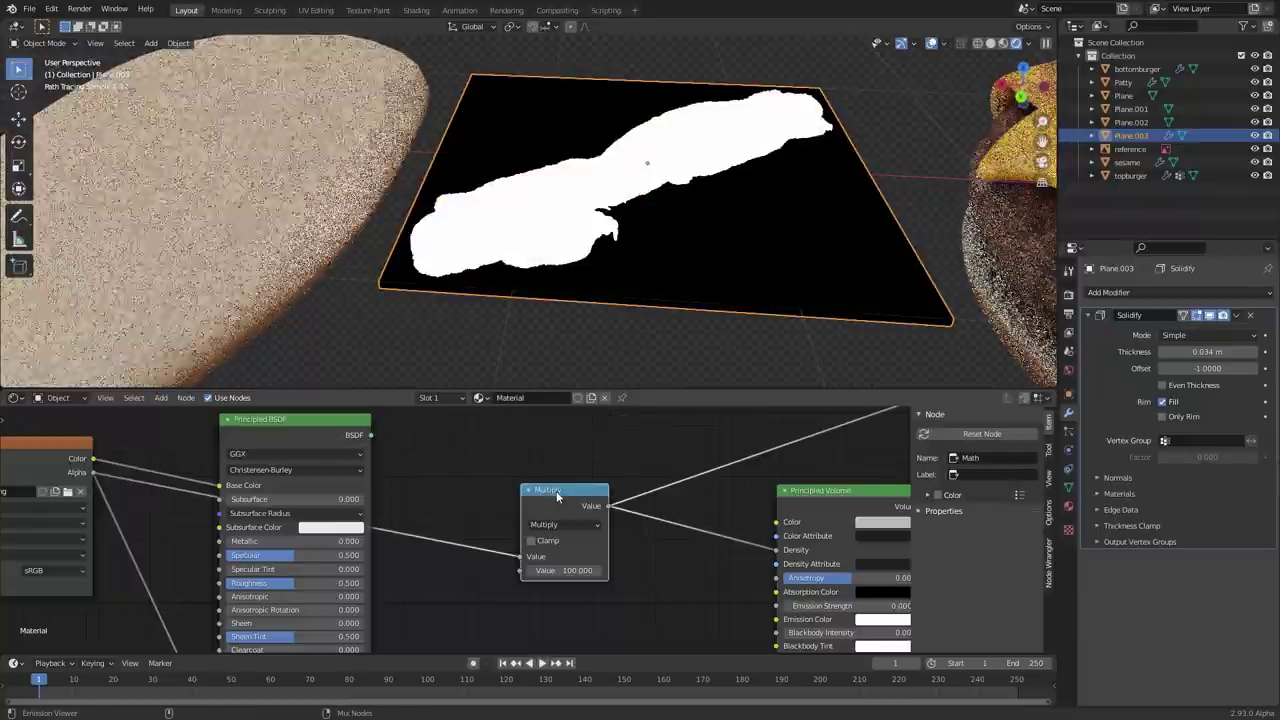
middle_click_drag(557, 492, 222, 466)
left_click(538, 470, "ctrl+shift")
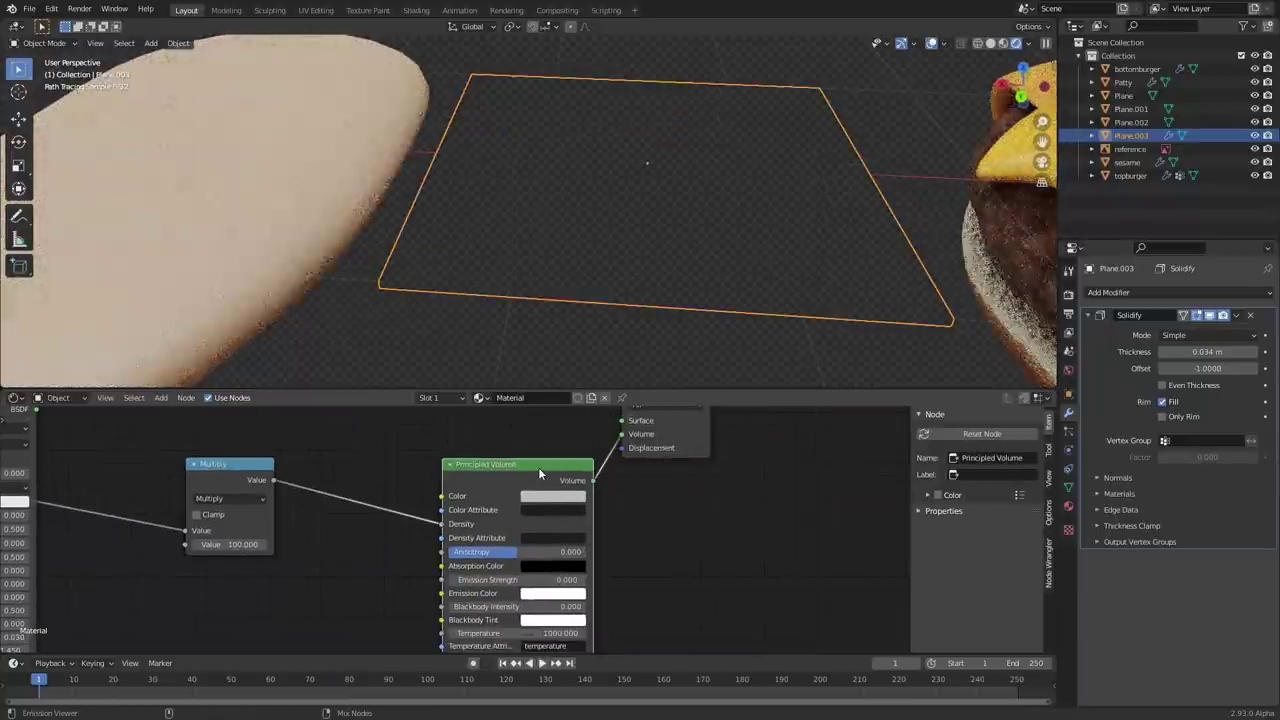
middle_click_drag(510, 499, 590, 505)
middle_click_drag(150, 450, 190, 456)
middle_click_drag(69, 446, 772, 460)
left_click(223, 461, "ctrl+shift")
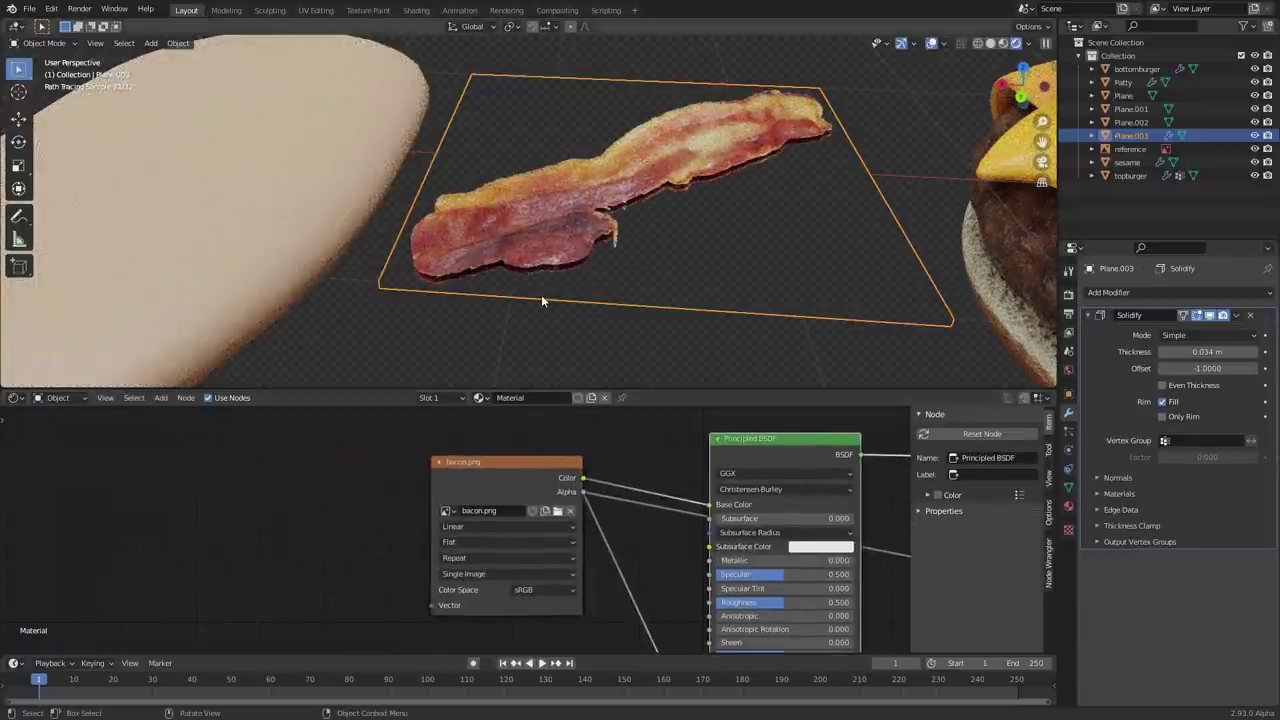
- Move the bacon.png node up and to the left, viewing the strip from lower
middle_click_drag(744, 77, 648, 130)
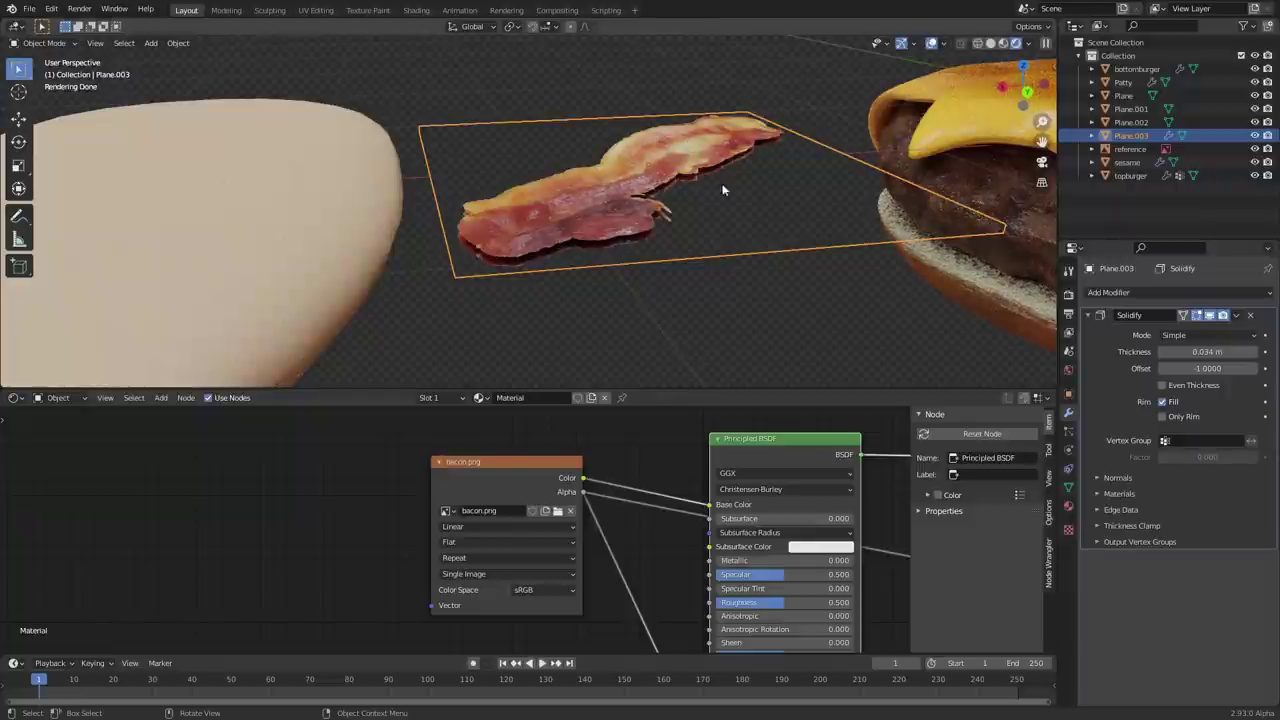
middle_click_drag(724, 190, 760, 85)
left_click_drag(474, 483, 449, 460)
middle_click_drag(588, 505, 404, 501)
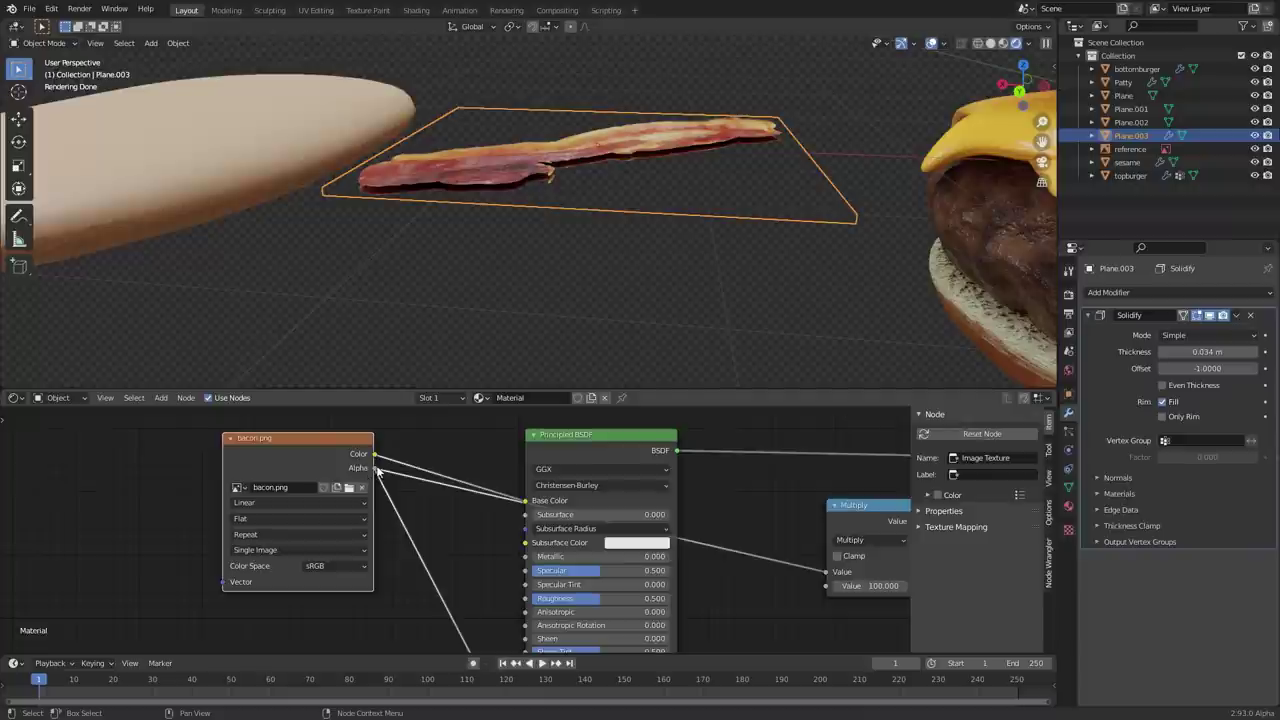
- Add Mapping and Texture Coordinate nodes to the bacon image with Ctrl+T
left_click(439, 436)
key("ctrl+t")
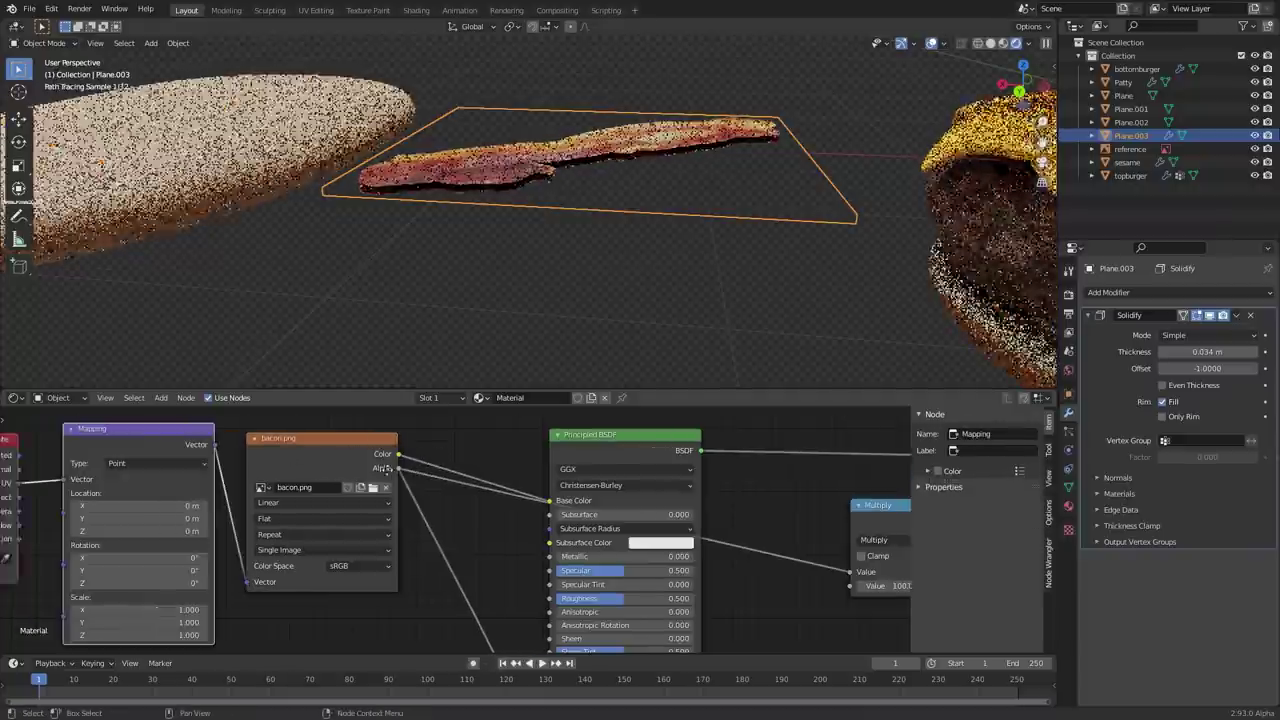
middle_click_drag(285, 455, 588, 490)
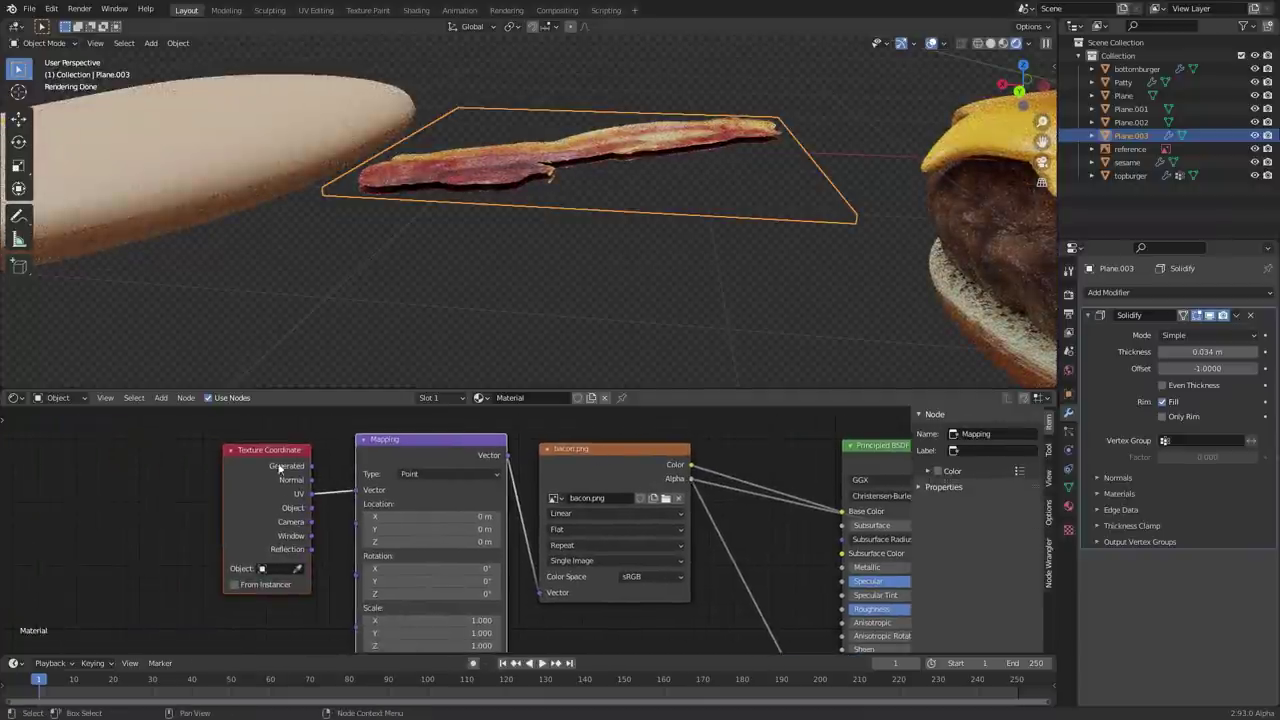
left_click_drag(311, 466, 269, 481)
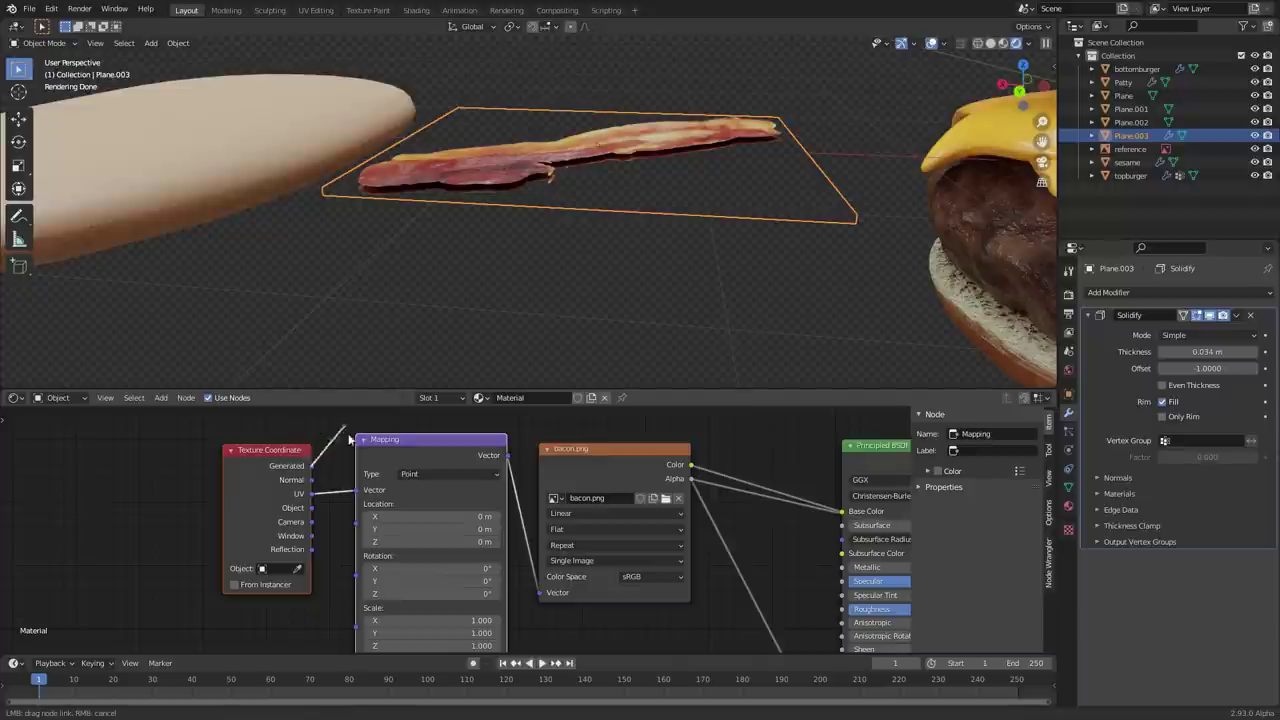
left_click_drag(356, 491, 356, 490)
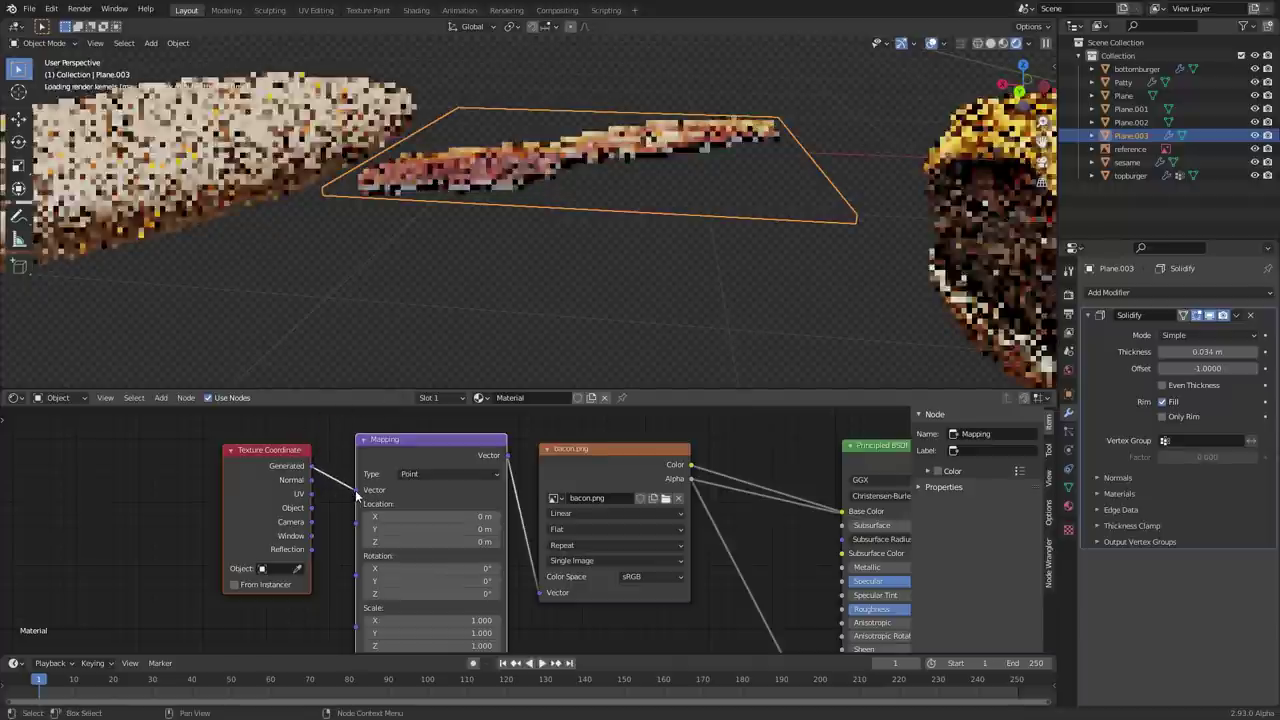
- Feed UV coordinates into the Mapping node and preview the Multiply output
scroll(545, 150, "up", 5)
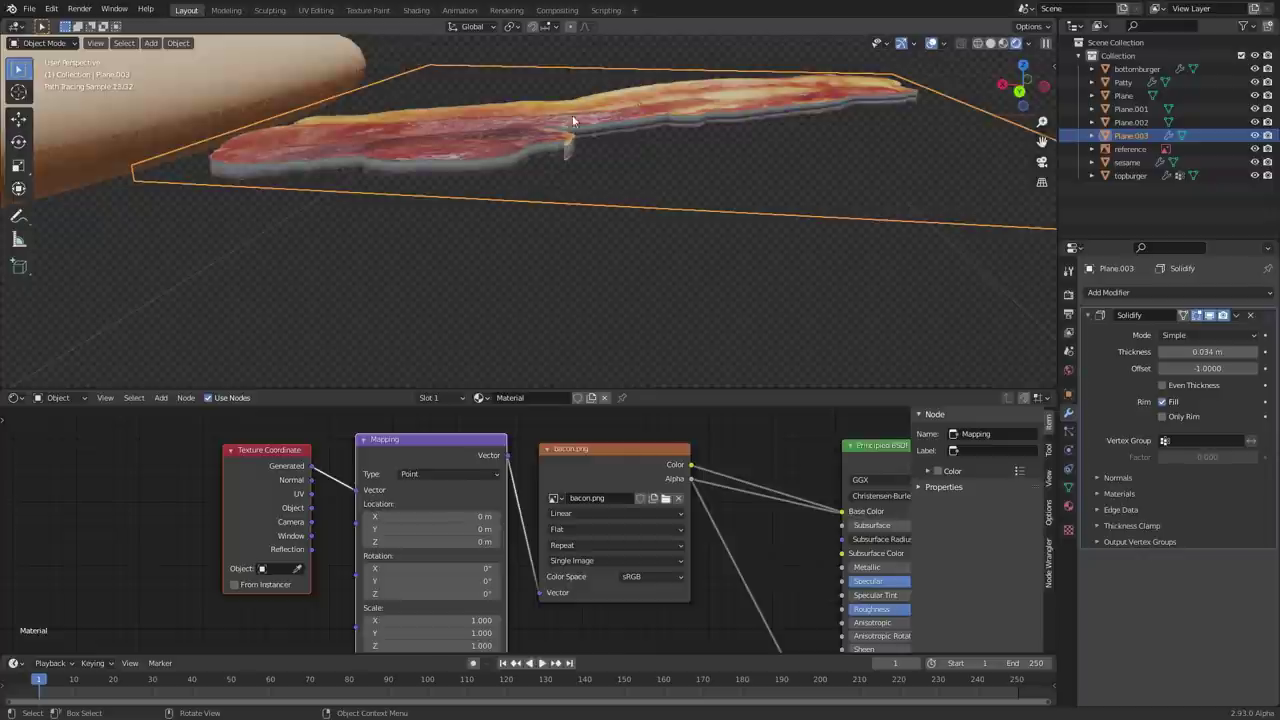
middle_click_drag(444, 182, 493, 133)
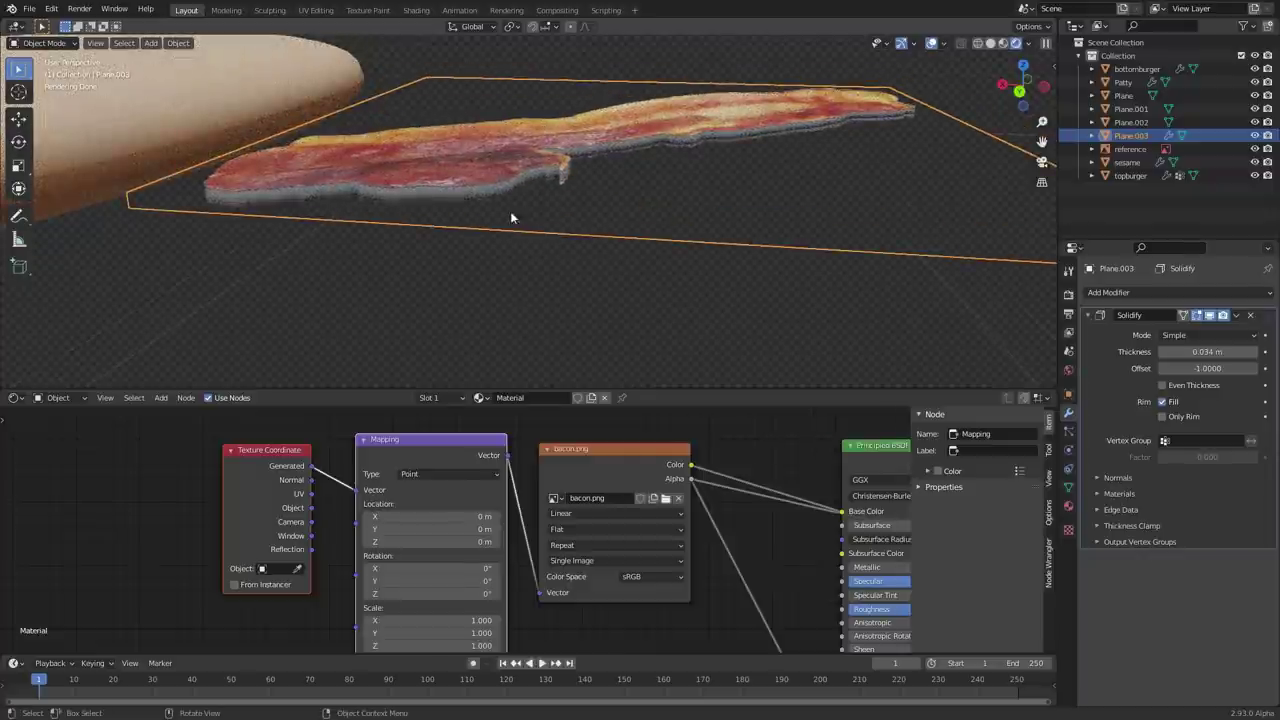
scroll(491, 184, "up", 3)
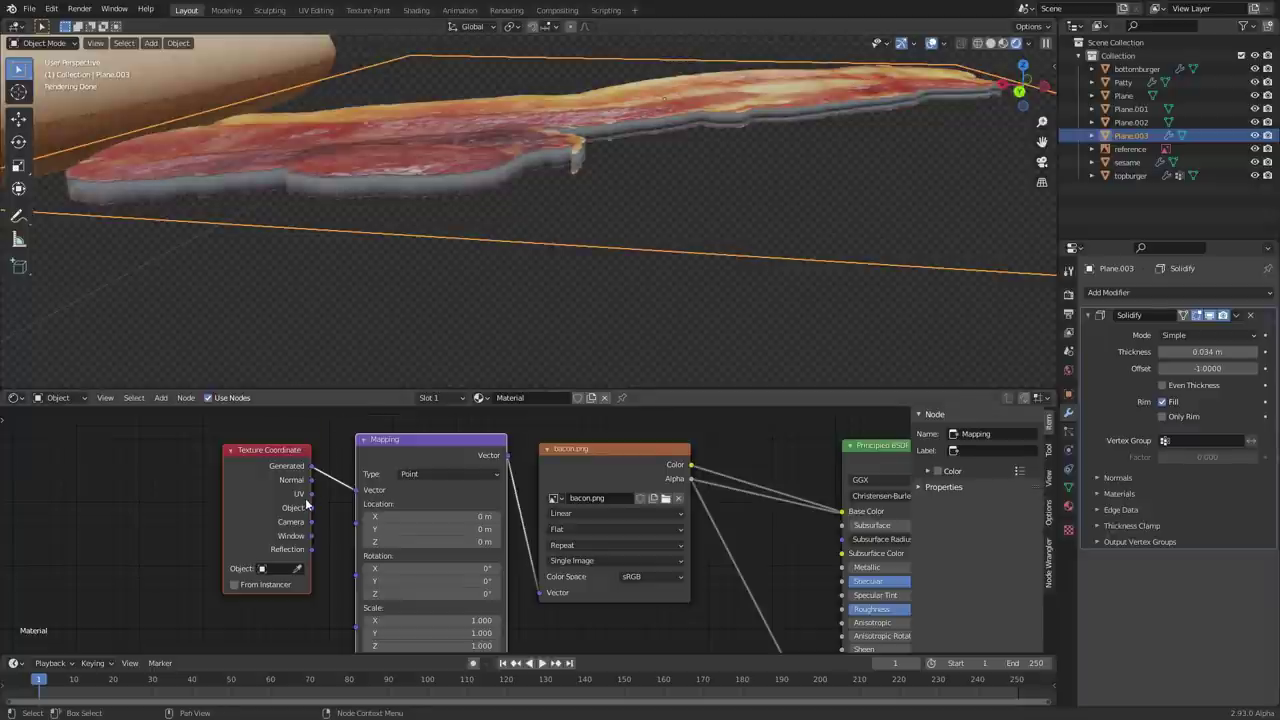
left_click_drag(311, 493, 354, 490)
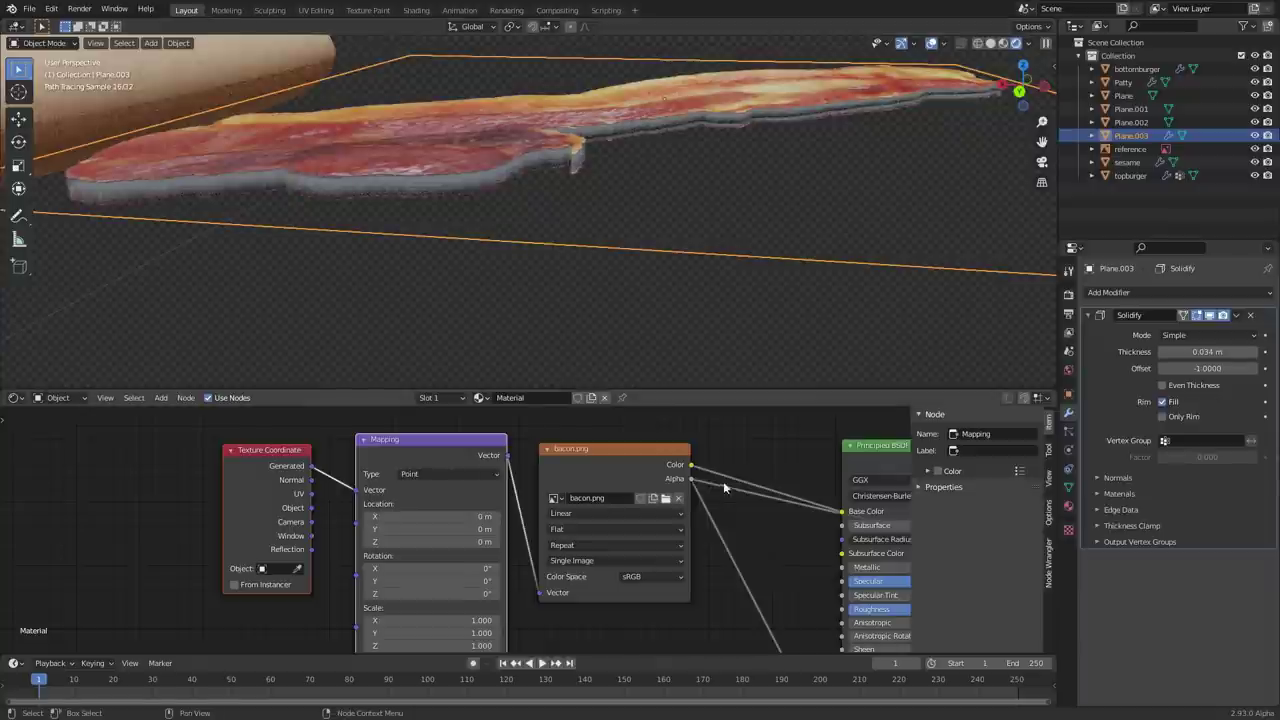
scroll(723, 481, "right", 5, "ctrl")
scroll(623, 505, "right", 3, "ctrl")
left_click(452, 482, "ctrl+shift")
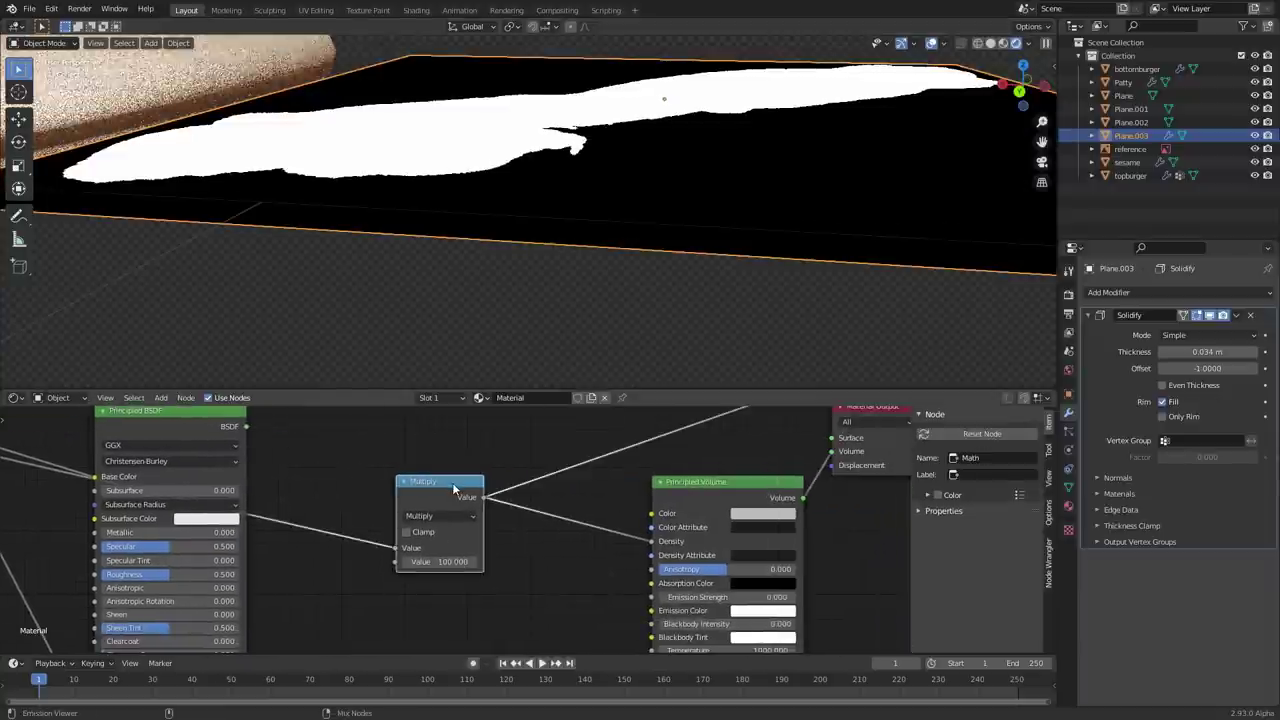
- Delete the Viewer node and connect the Multiply output to the material's Volume
scroll(745, 490, "right", 2, "ctrl")
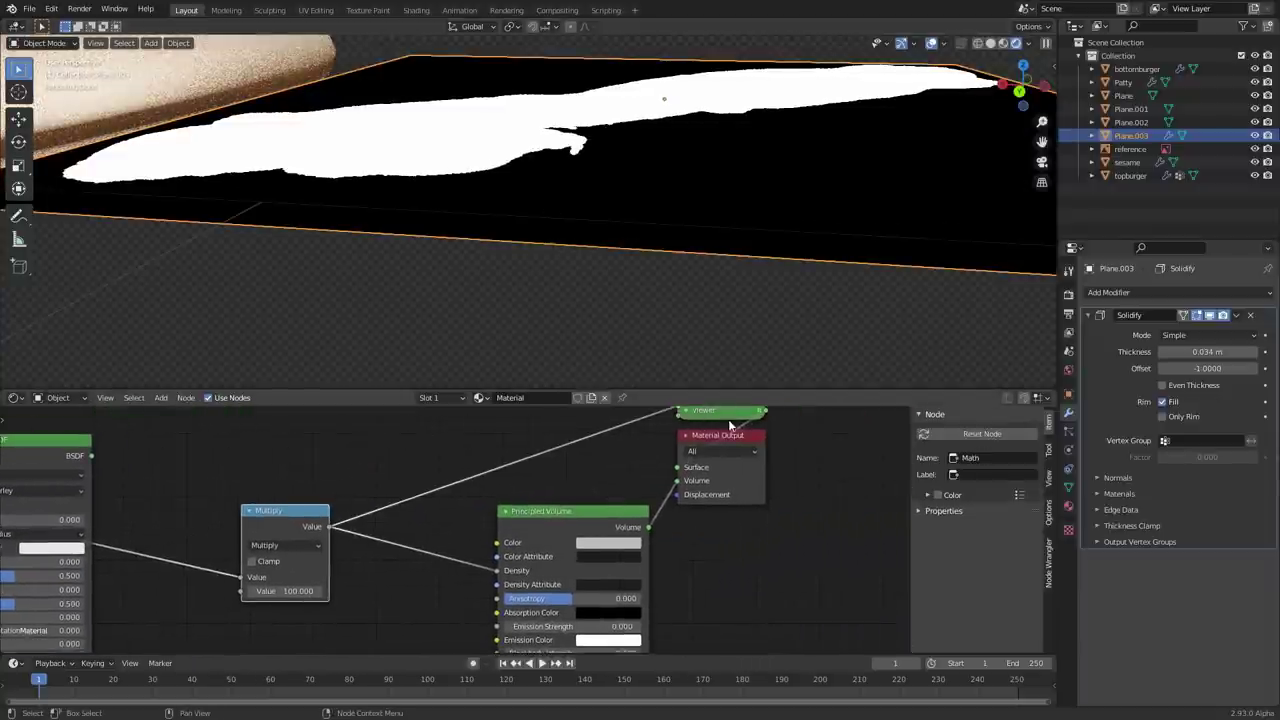
middle_click_drag(728, 424, 714, 476)
left_click_drag(712, 460, 529, 437)
key("x")
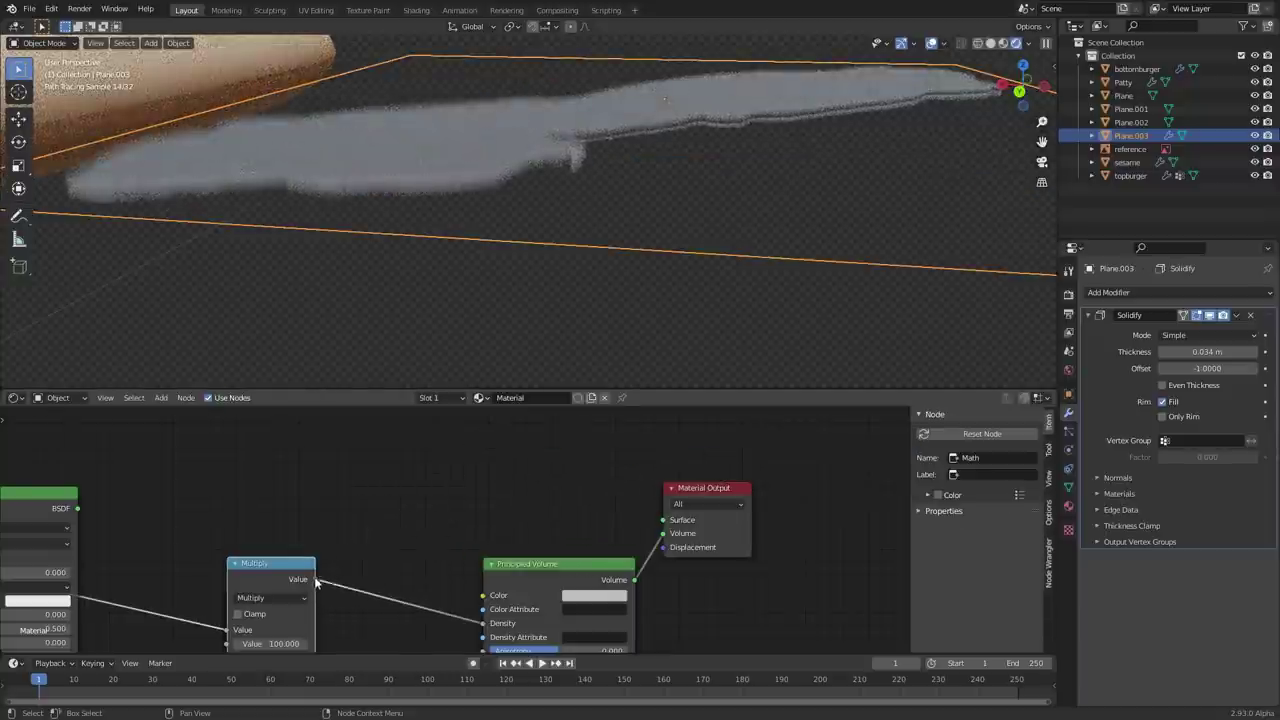
left_click_drag(316, 582, 662, 533)
- Reconnect Principled BSDF to Surface and Principled Volume to Volume, then save hamburger.blend
middle_click_drag(443, 208, 480, 126)
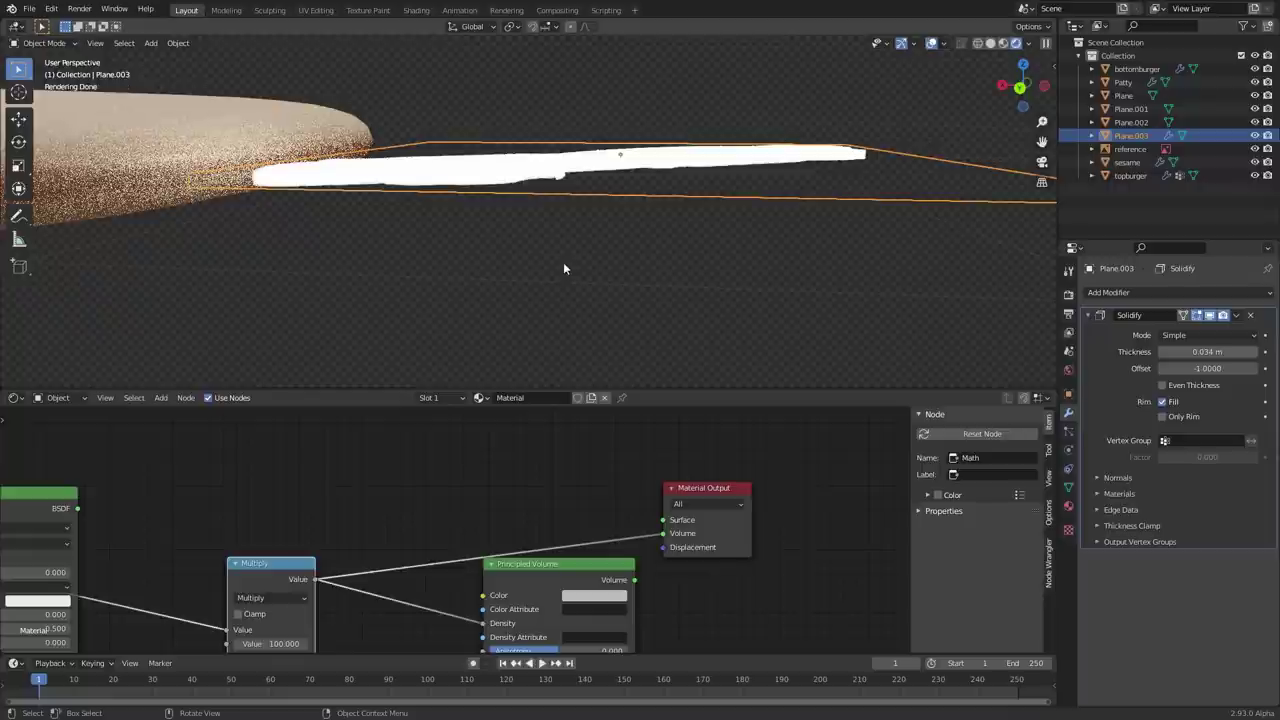
middle_click_drag(563, 268, 474, 314)
middle_click_drag(61, 527, 228, 527)
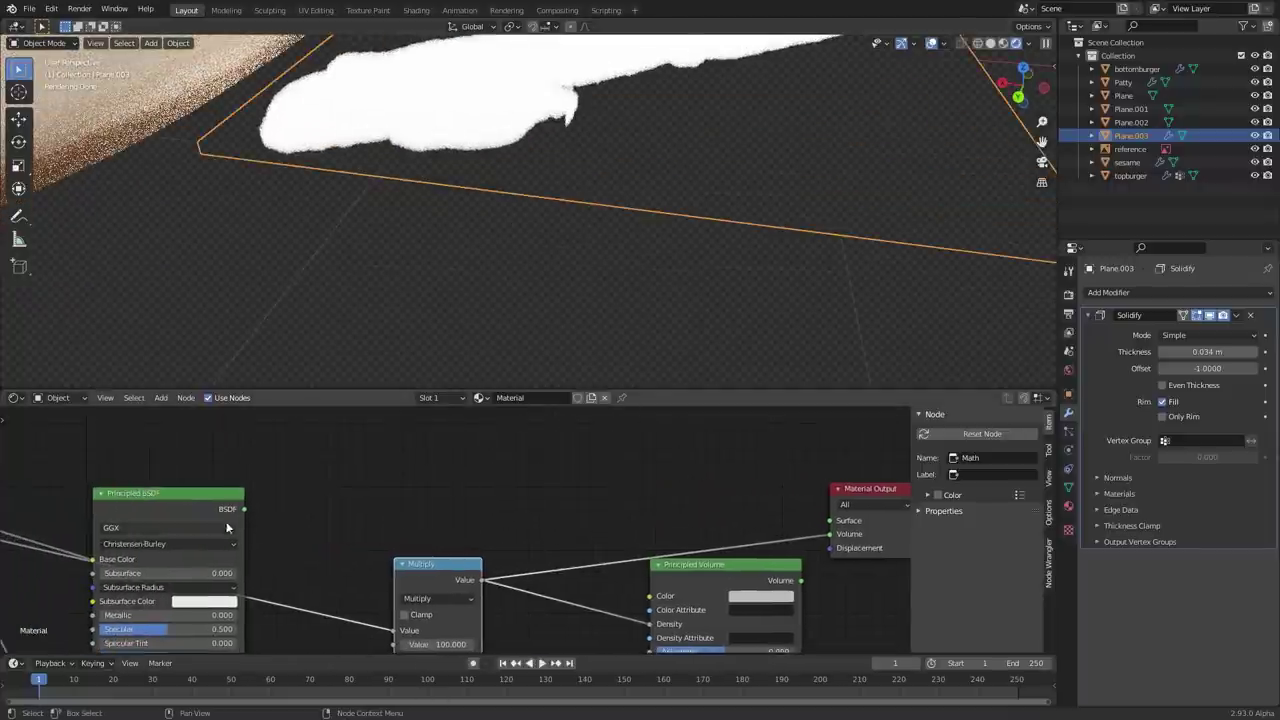
left_click(204, 503, "ctrl+shift")
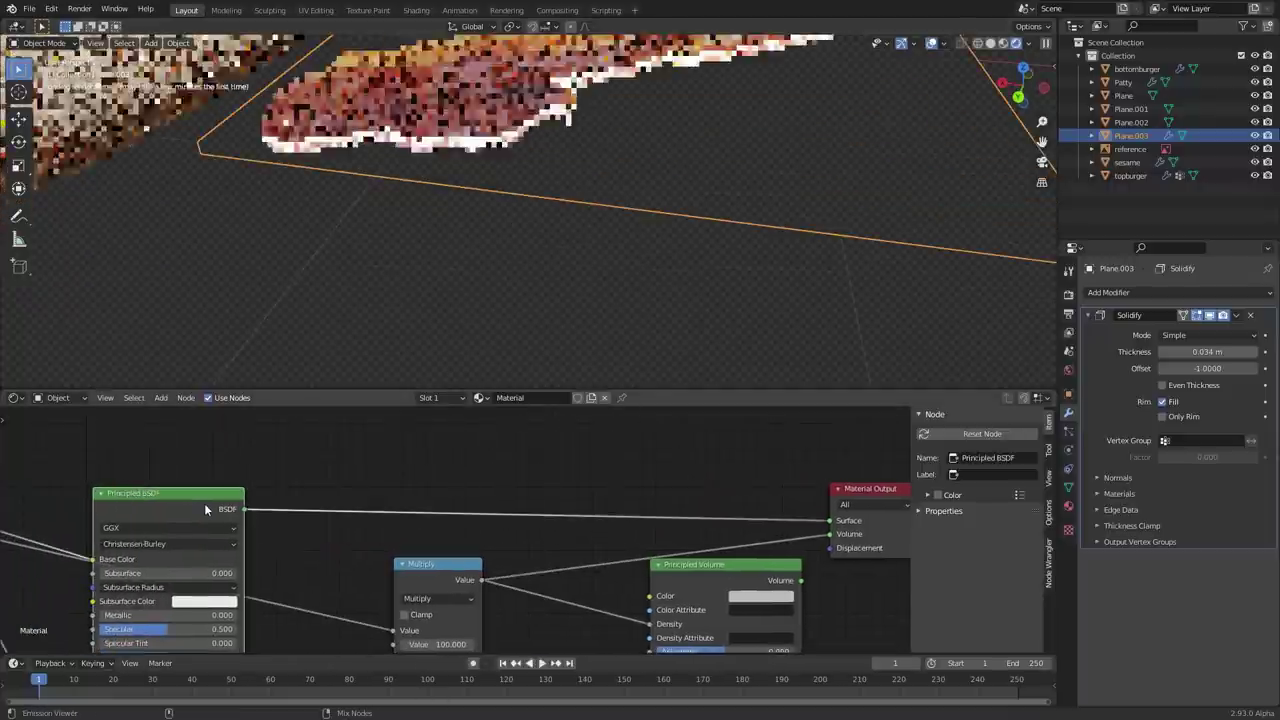
left_click(701, 593, "ctrl+shift")
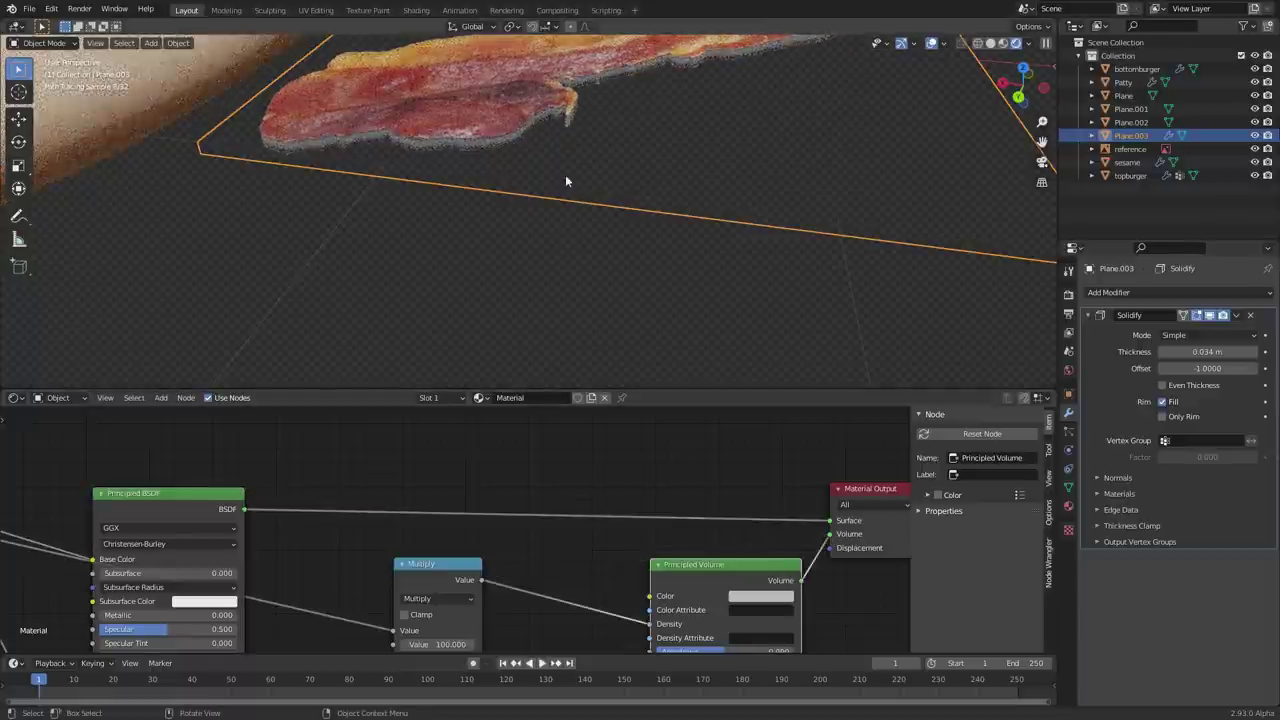
middle_click_drag(565, 181, 517, 271)
key("ctrl+s")
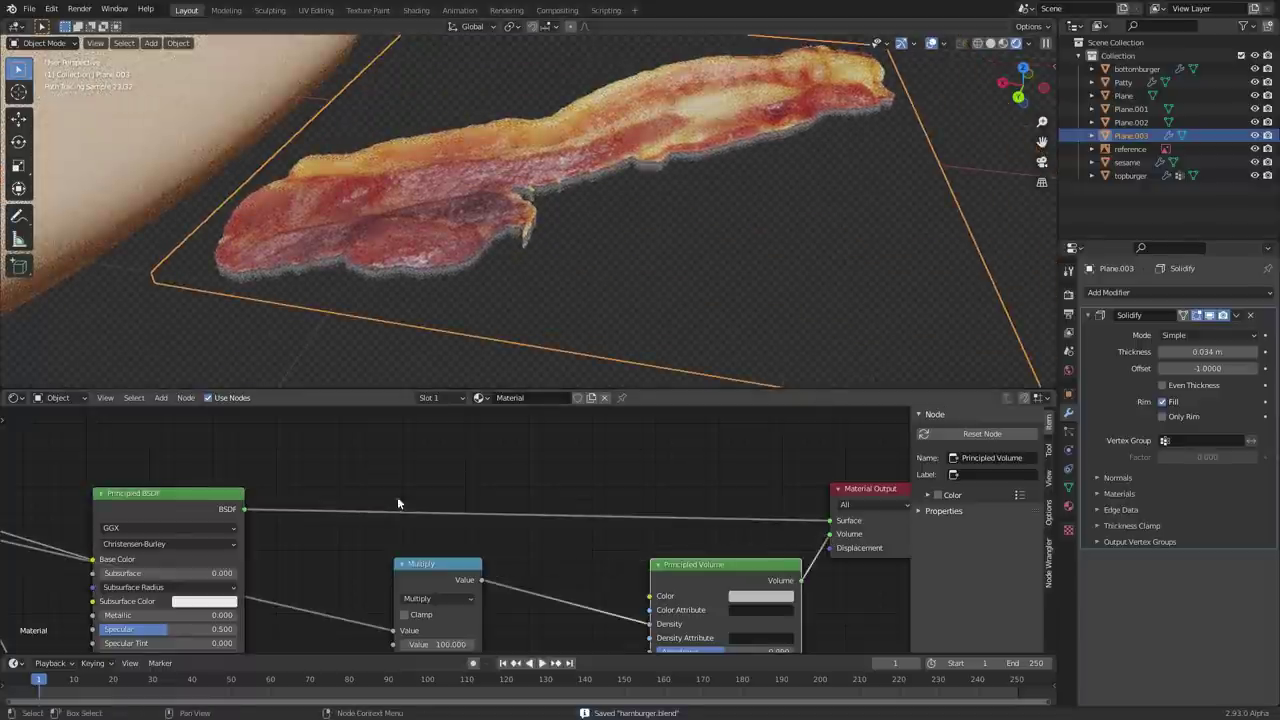
- Connect the bacon image Color to both Principled BSDF Base Color and Principled Volume Color
middle_click_drag(397, 503, 464, 507)
scroll(464, 507, "down", 2)
left_click_drag(261, 469, 268, 490)
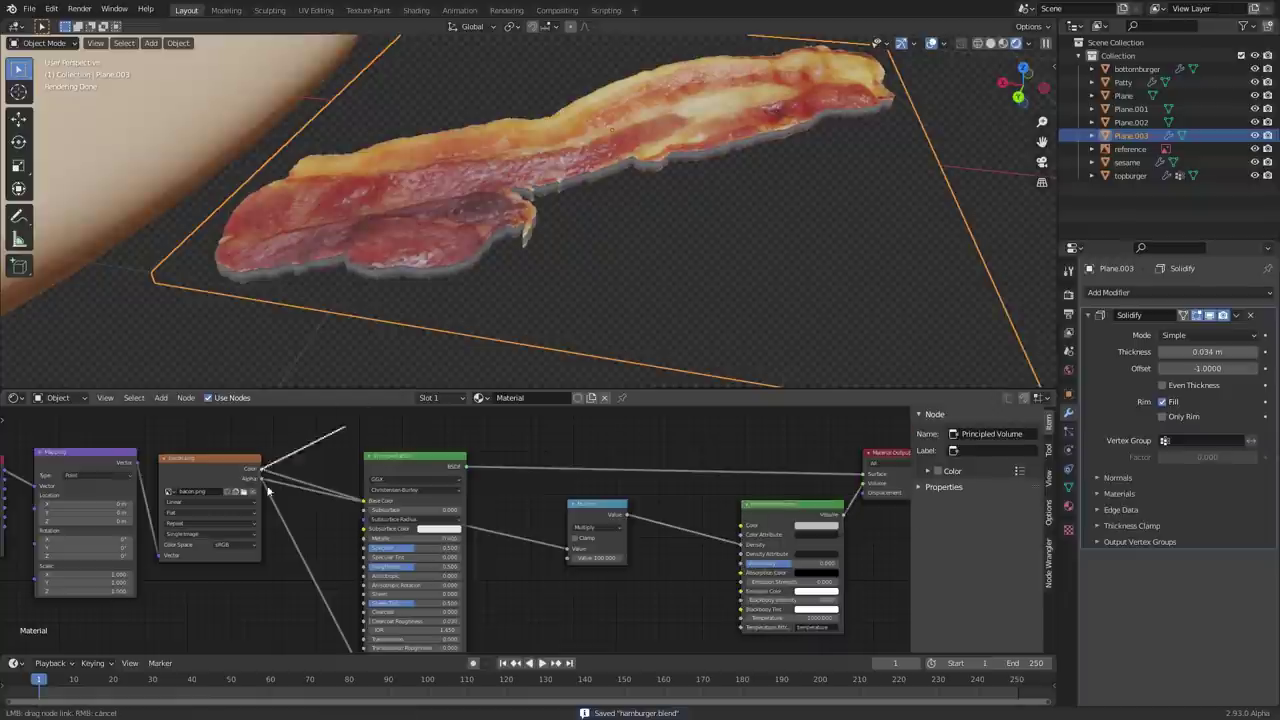
left_click_drag(314, 444, 393, 481)
left_click_drag(310, 452, 364, 500)
scroll(141, 511, "right", 3, "ctrl")
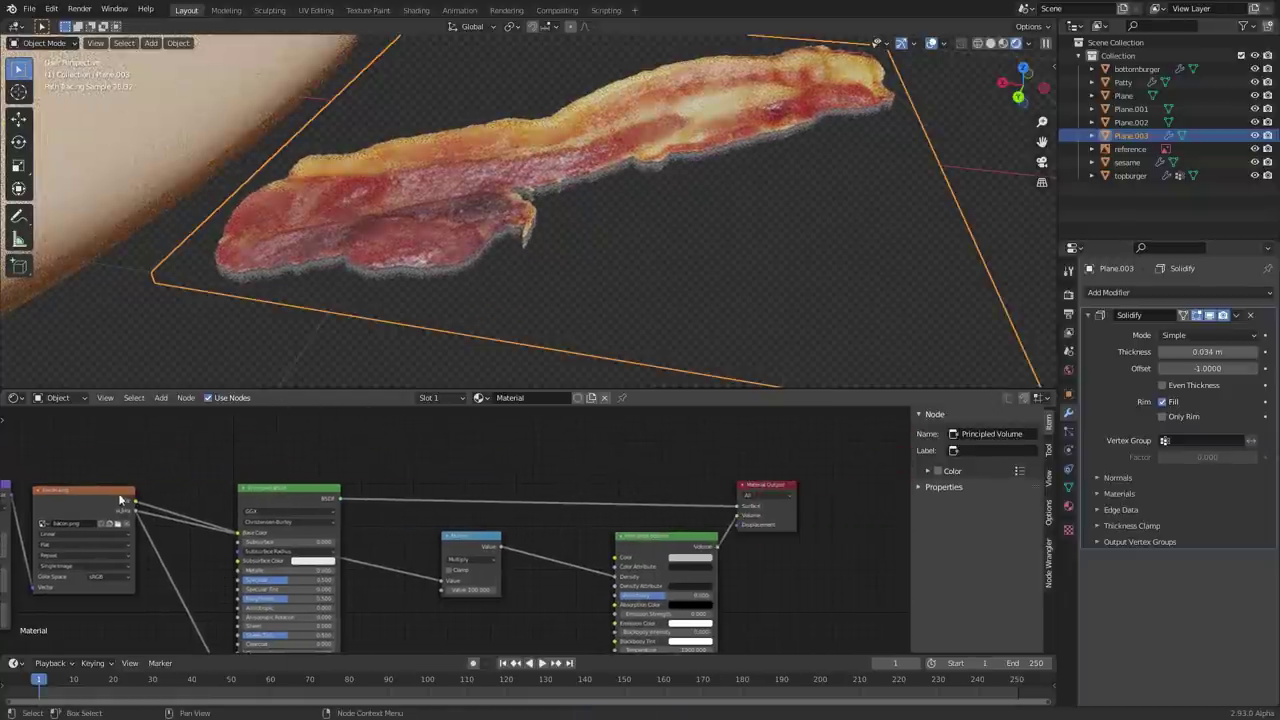
left_click_drag(135, 506, 324, 467)
left_click_drag(639, 572, 614, 576)
- Inspect the bacon strip's textured side edge up close and save the file
scroll(549, 175, "up", 3)
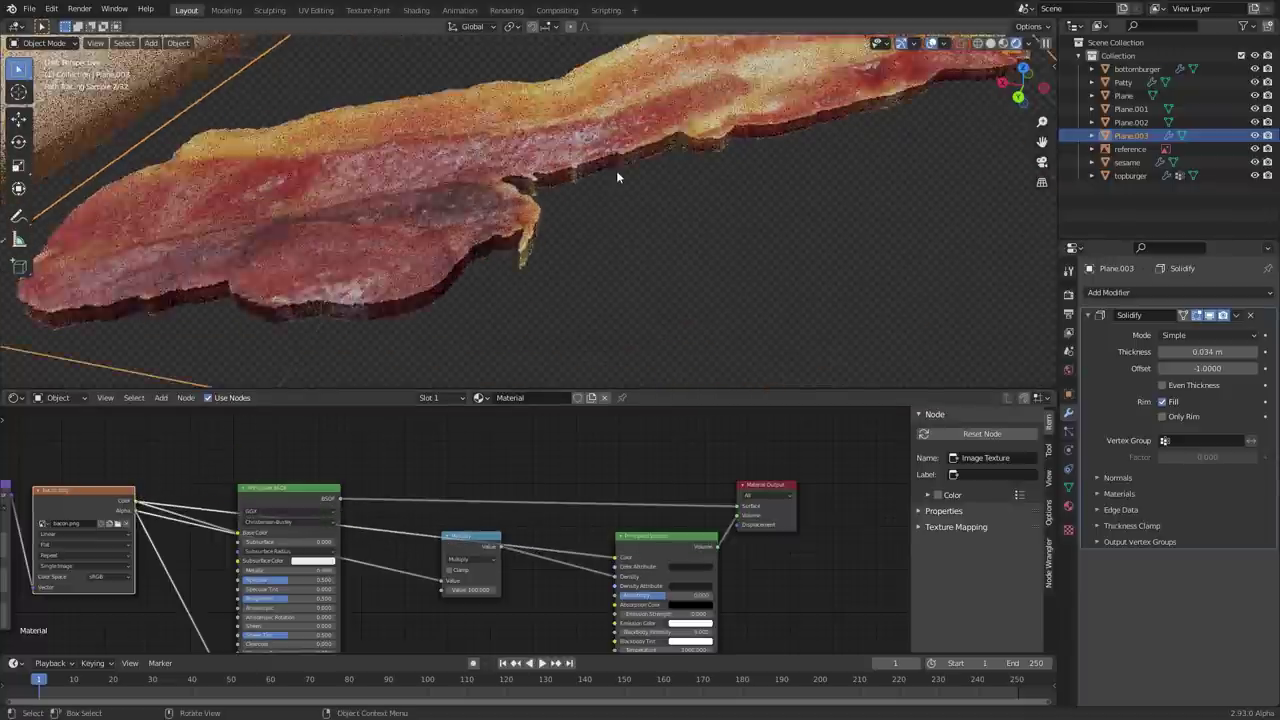
mouse_move(616, 170)
middle_mouse_down()
mouse_move(561, 123)
mouse_move(624, 144)
middle_mouse_up()
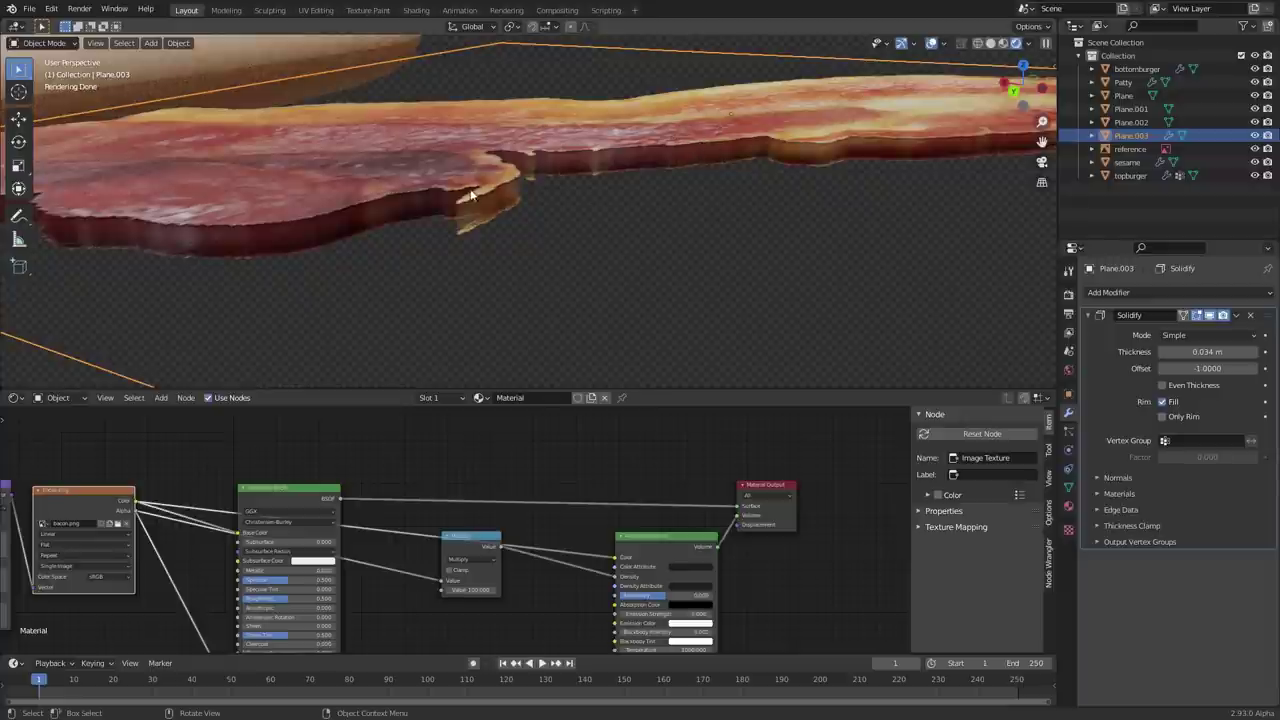
scroll(469, 191, "down", 4)
mouse_move(469, 191)
middle_mouse_down()
mouse_move(528, 206)
mouse_move(577, 196)
mouse_move(436, 224)
middle_mouse_up()
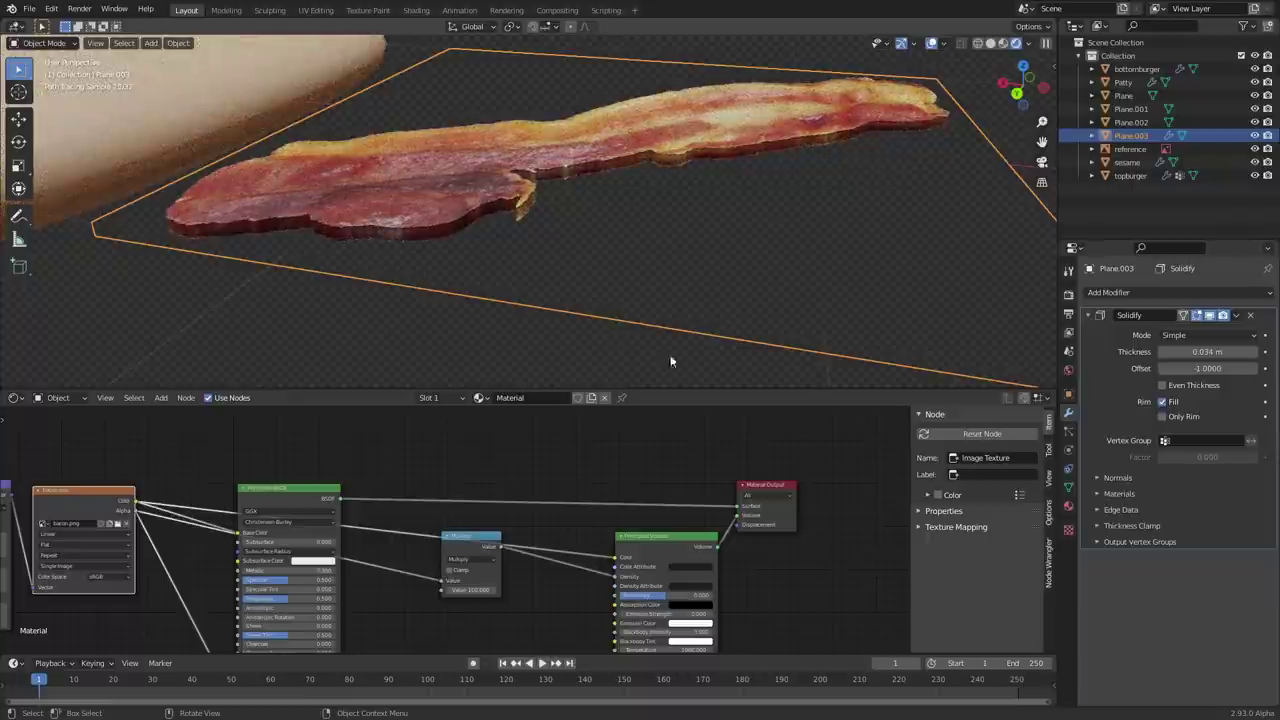
middle_click_drag(790, 546, 734, 539)
scroll(392, 254, "up", 5)
mouse_move(392, 254)
middle_mouse_down()
mouse_move(508, 223)
mouse_move(566, 189)
middle_mouse_up()
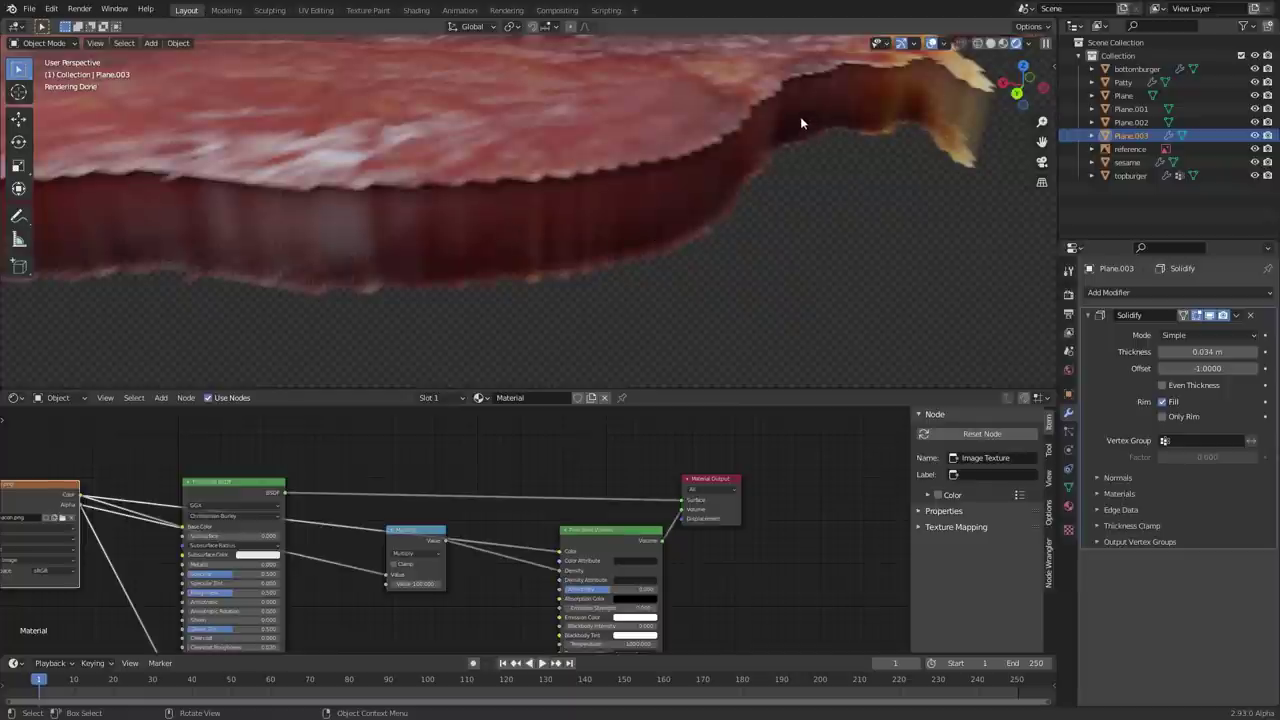
key("ctrl+s")
- Set the Multiply node value to 1000 to scale the bacon volume density
middle_click_drag(478, 600, 668, 552)
scroll(703, 548, "up", 3)
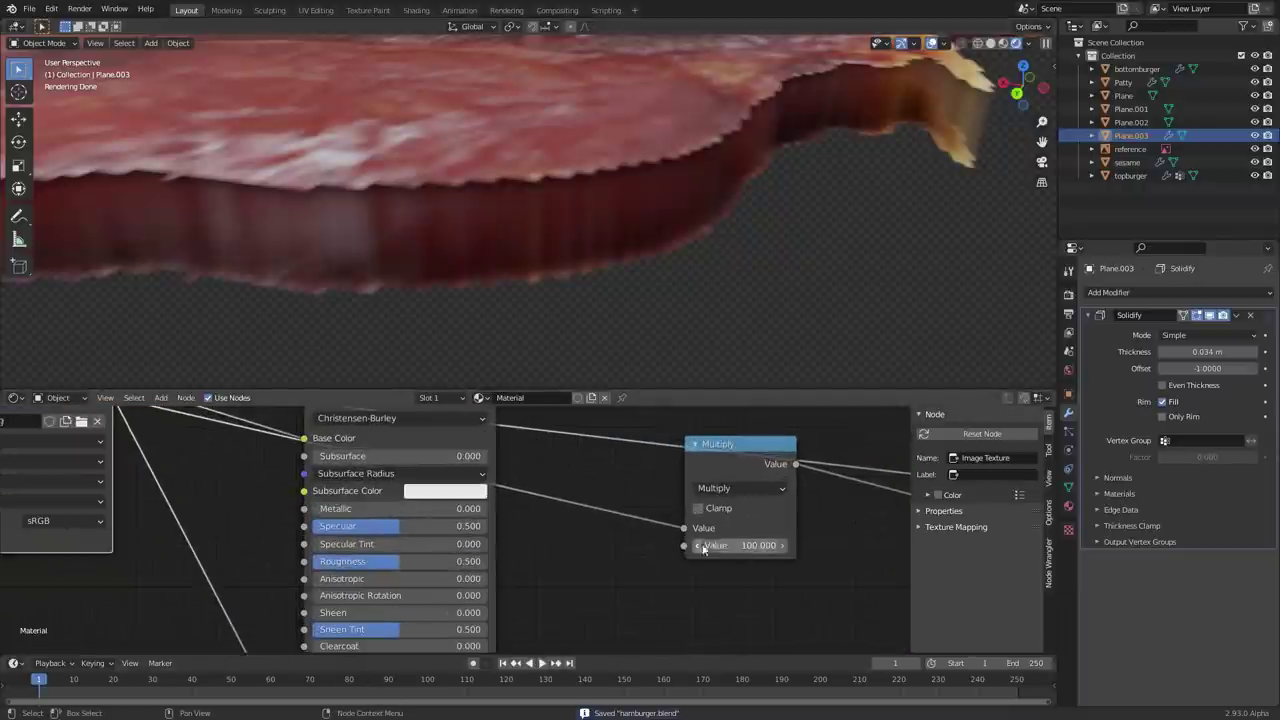
left_click(703, 548)
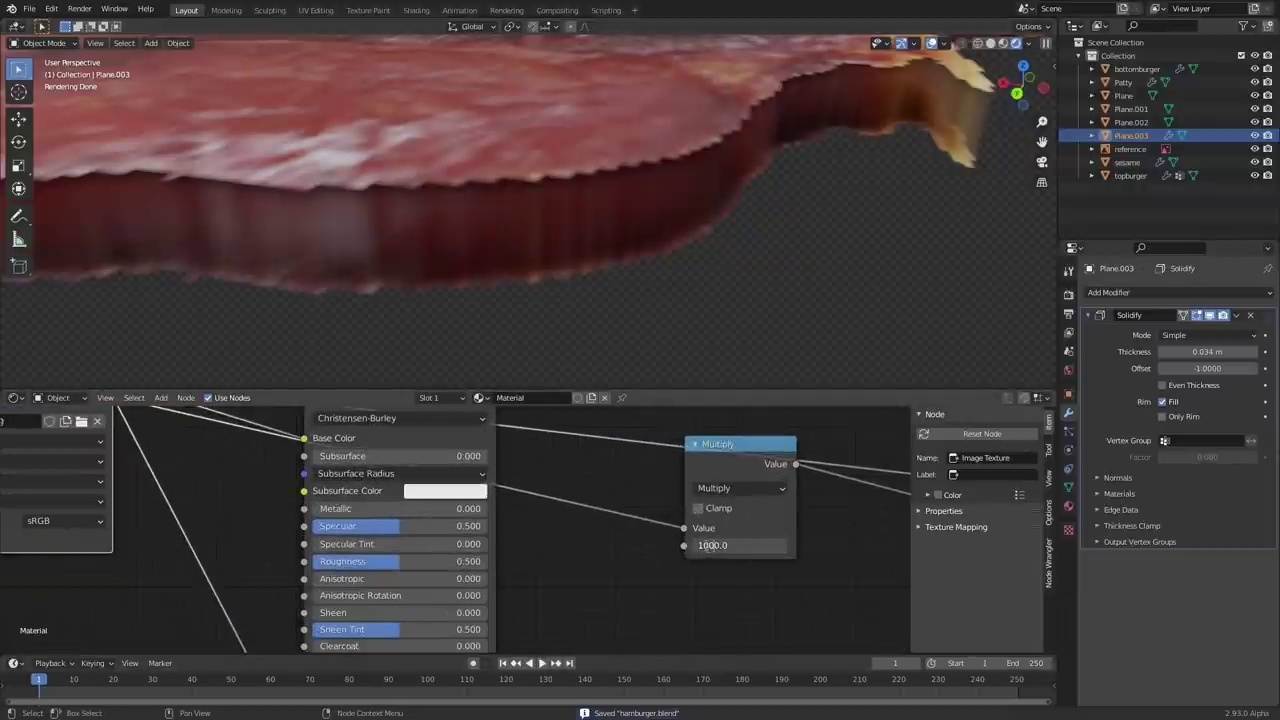
key("Return")
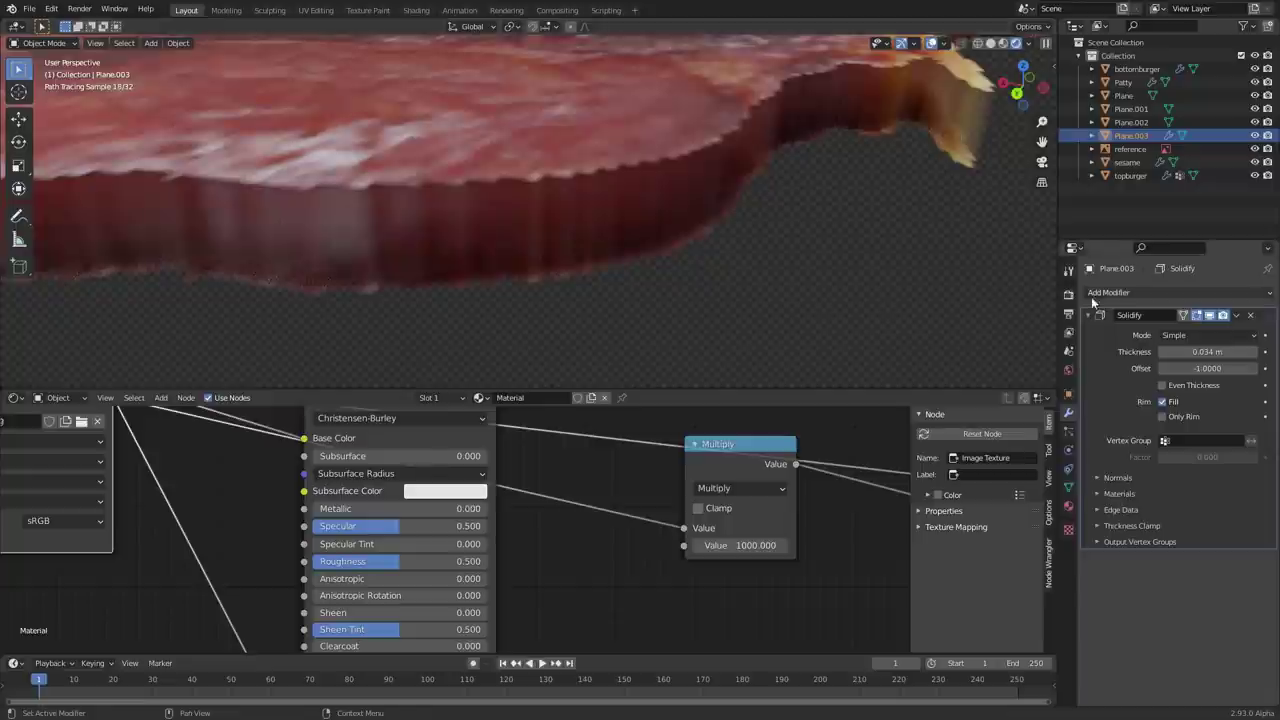
- Lower the Volumes viewport step rate in Render Properties to 0.2
left_click(1068, 296)
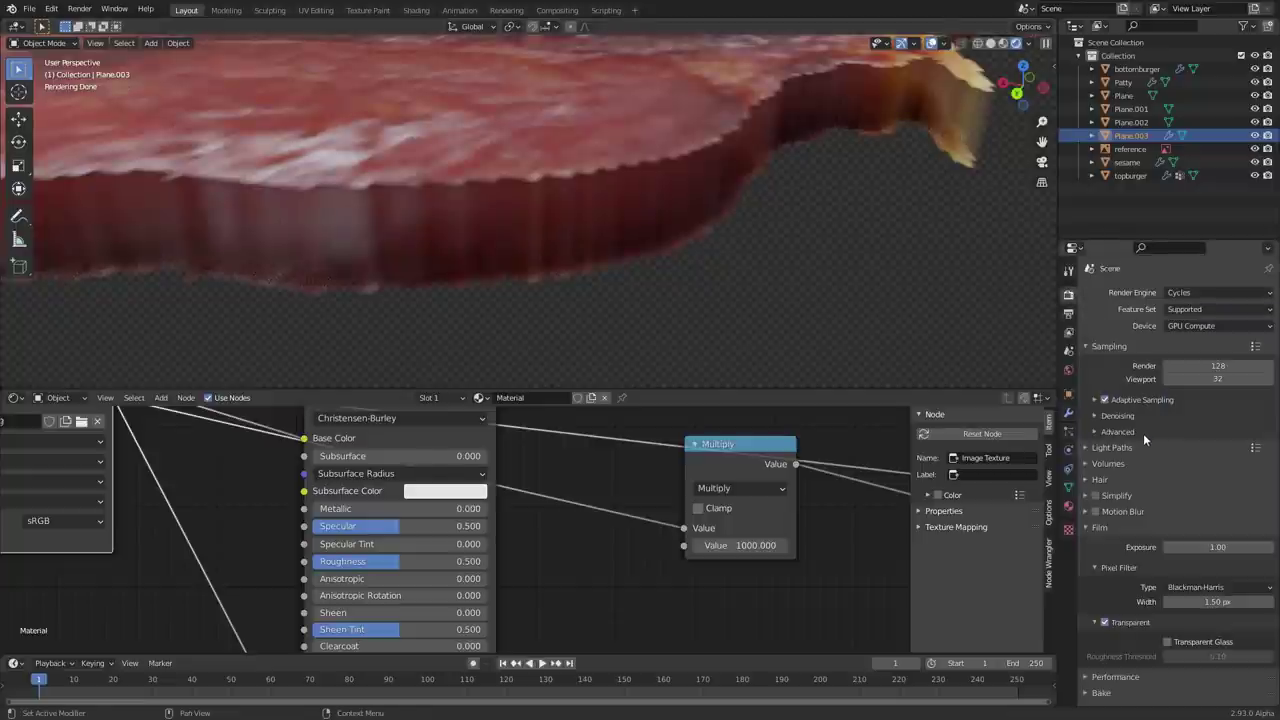
left_click(1110, 464)
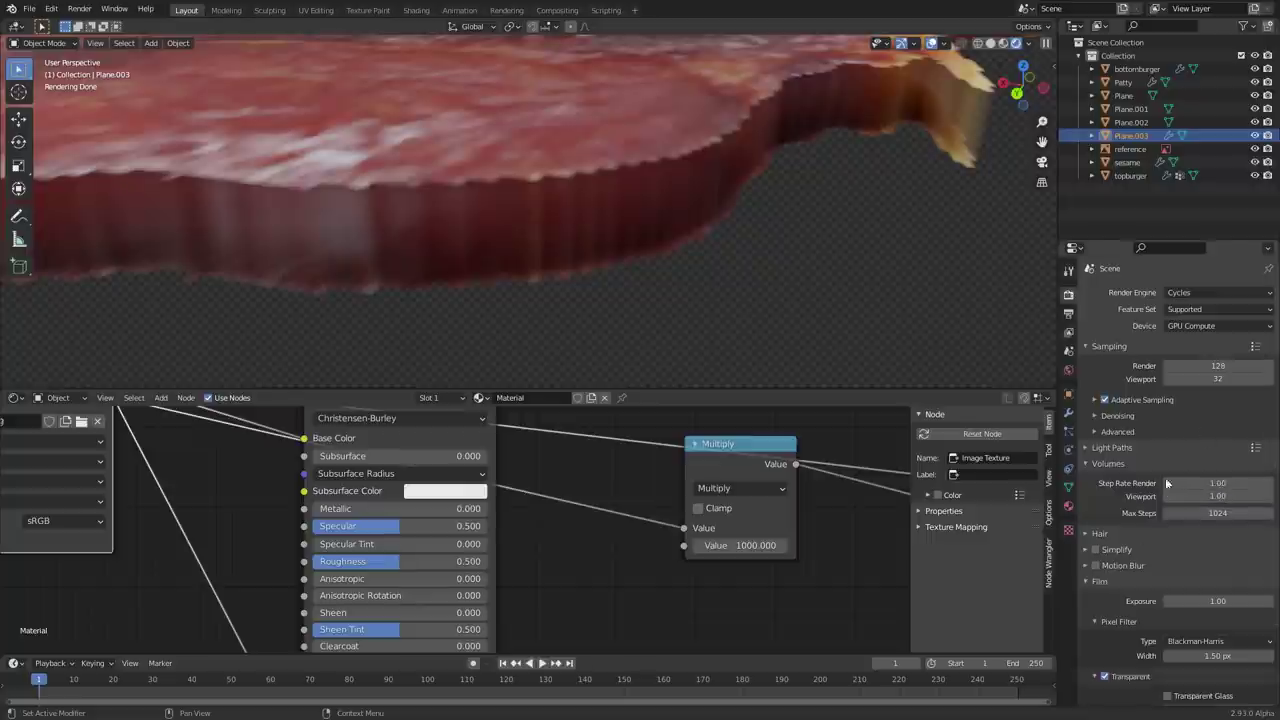
left_click(1221, 494)
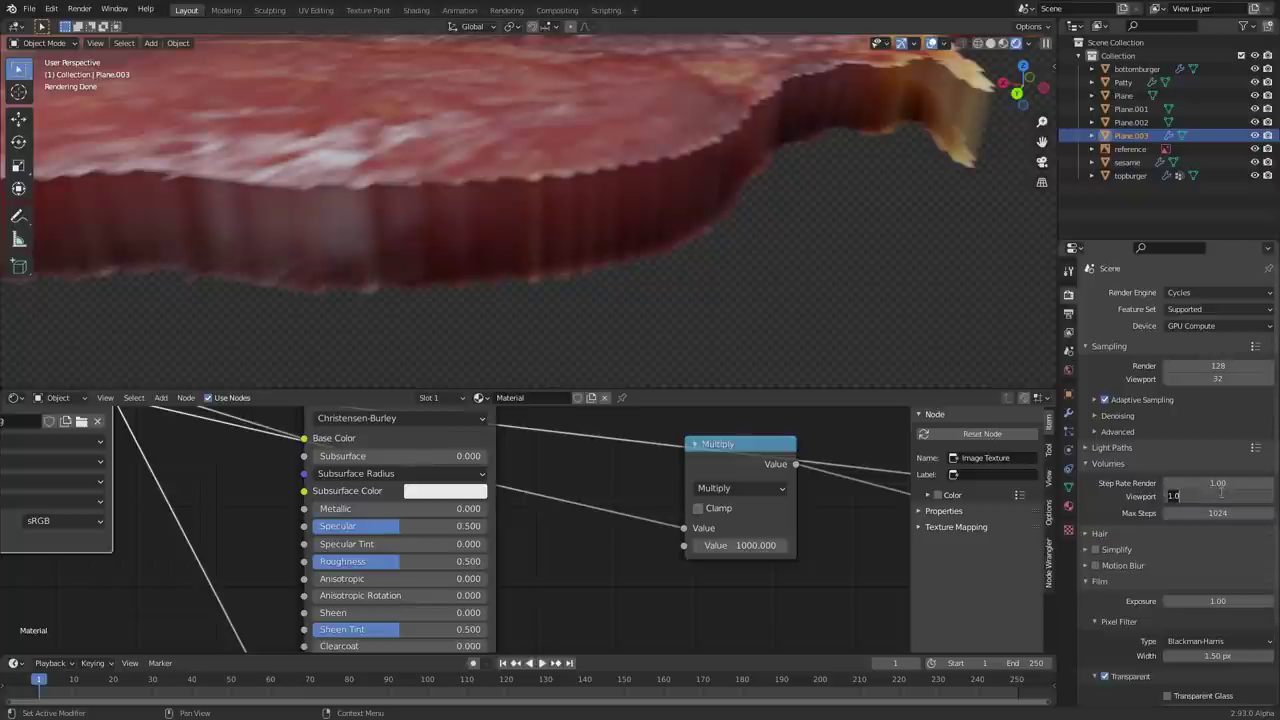
type("0.2")
key("Return")
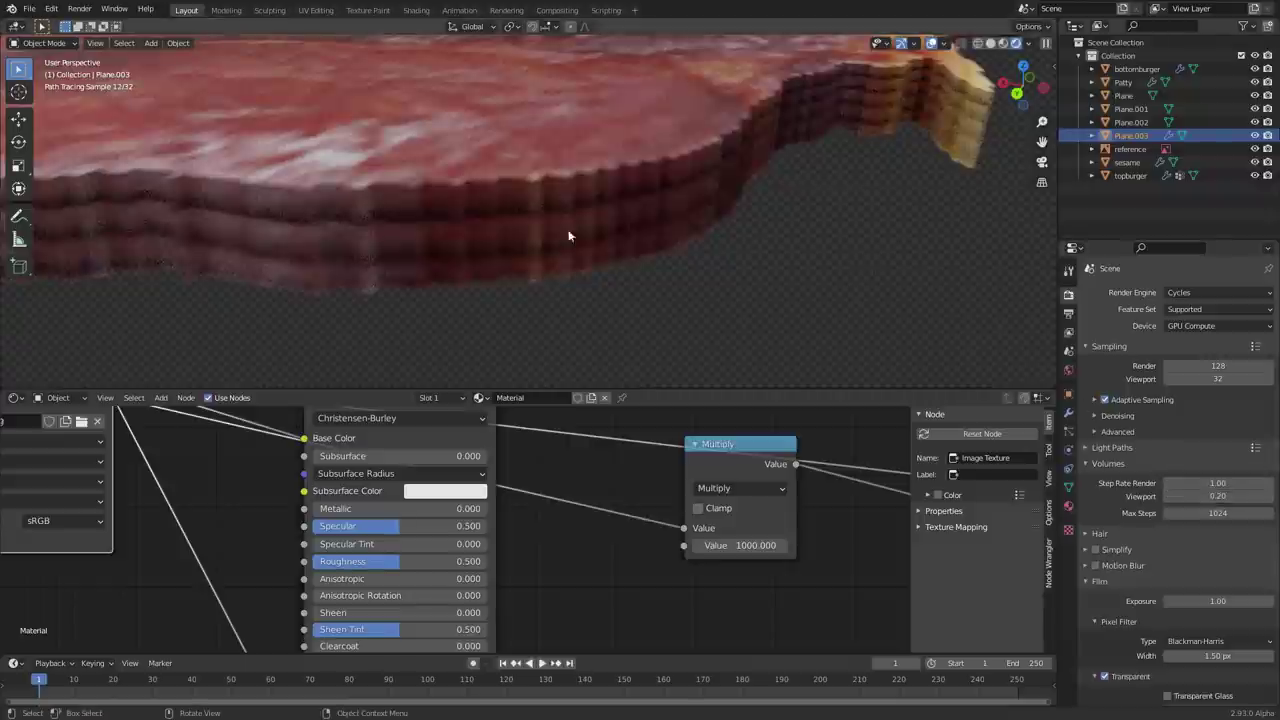
- Try a viewport step rate of 0.1, then restore it to 1.00 and zoom out
left_click(1221, 495)
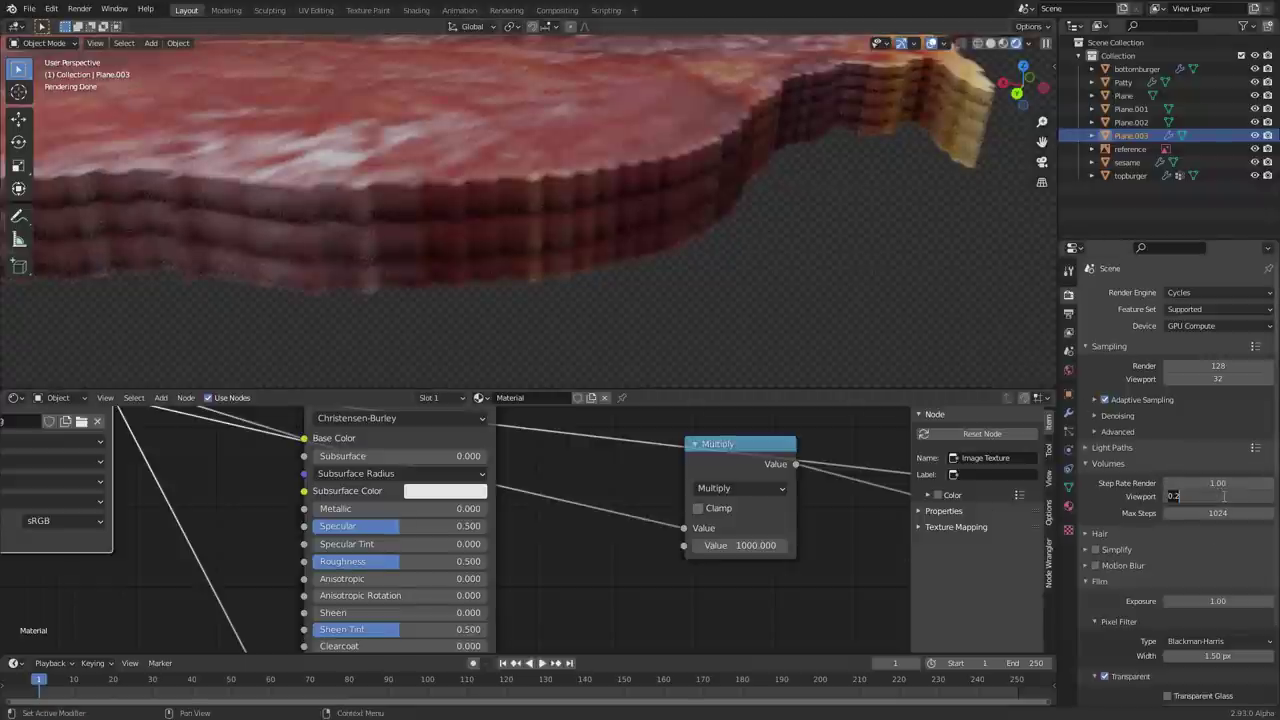
type("0.1")
key("Return")
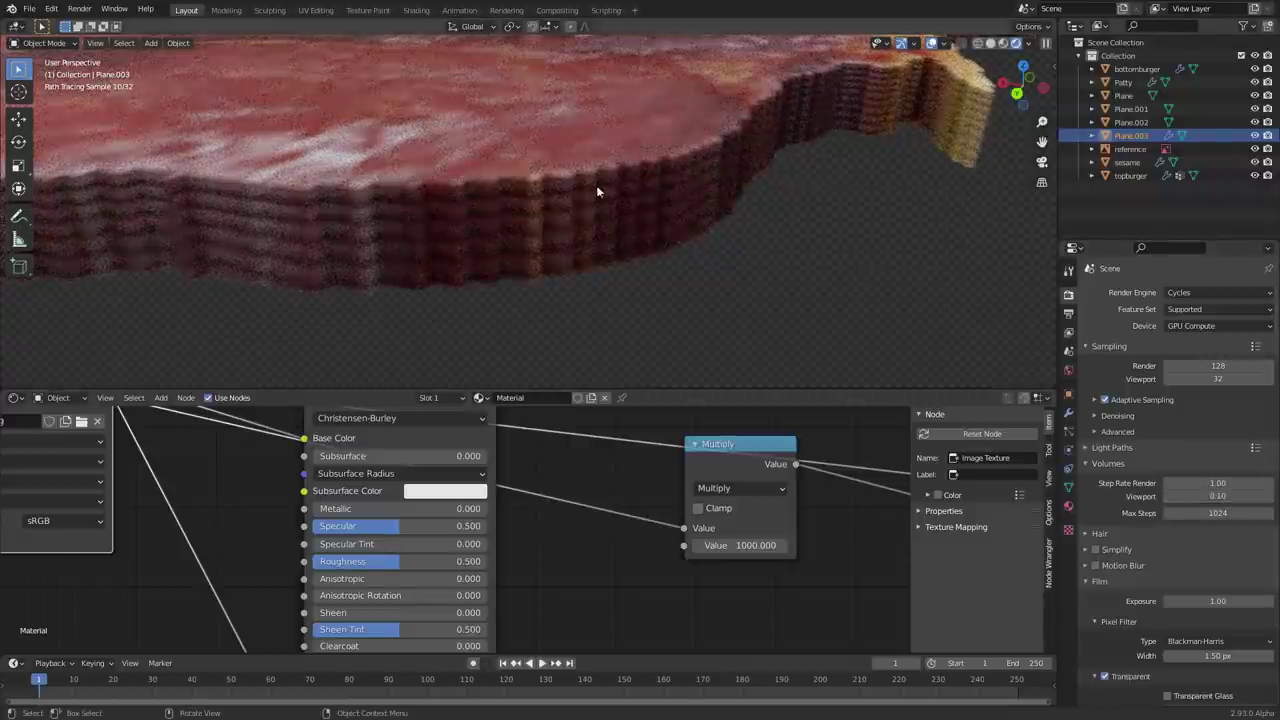
left_click(1220, 496)
type("1")
key("Return")
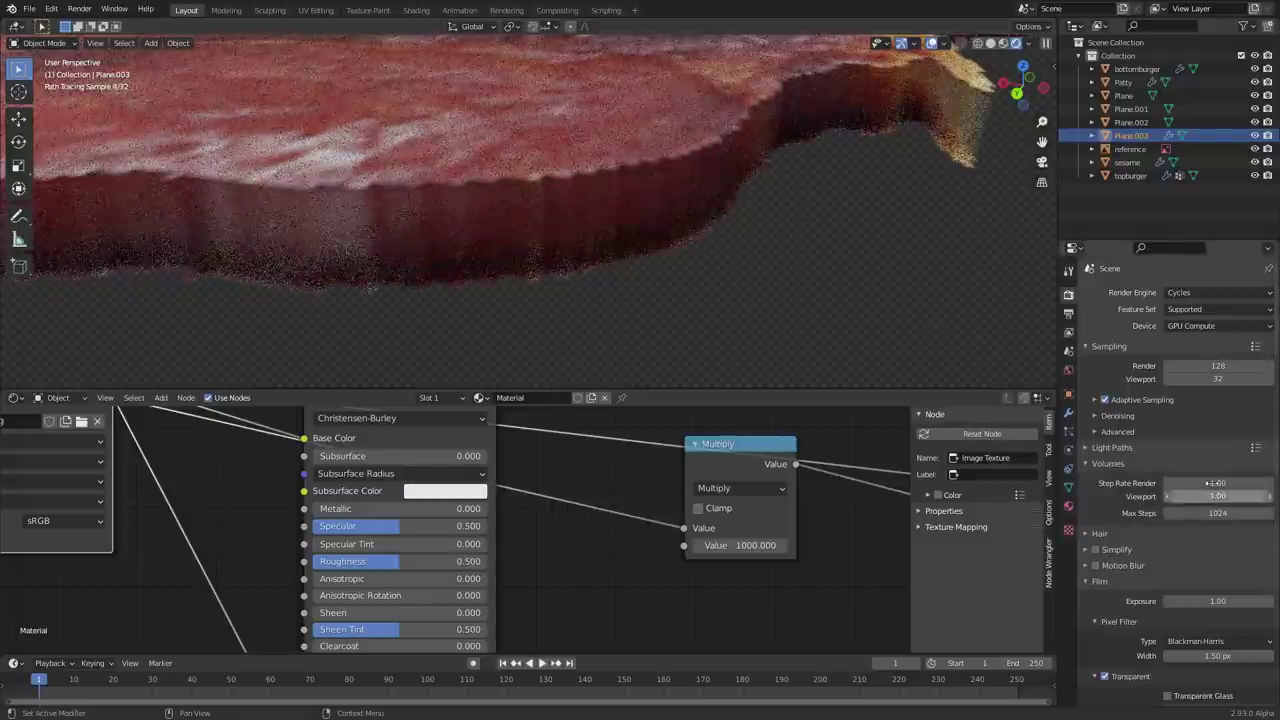
scroll(750, 175, "down", 5)
scroll(742, 202, "down", 4)
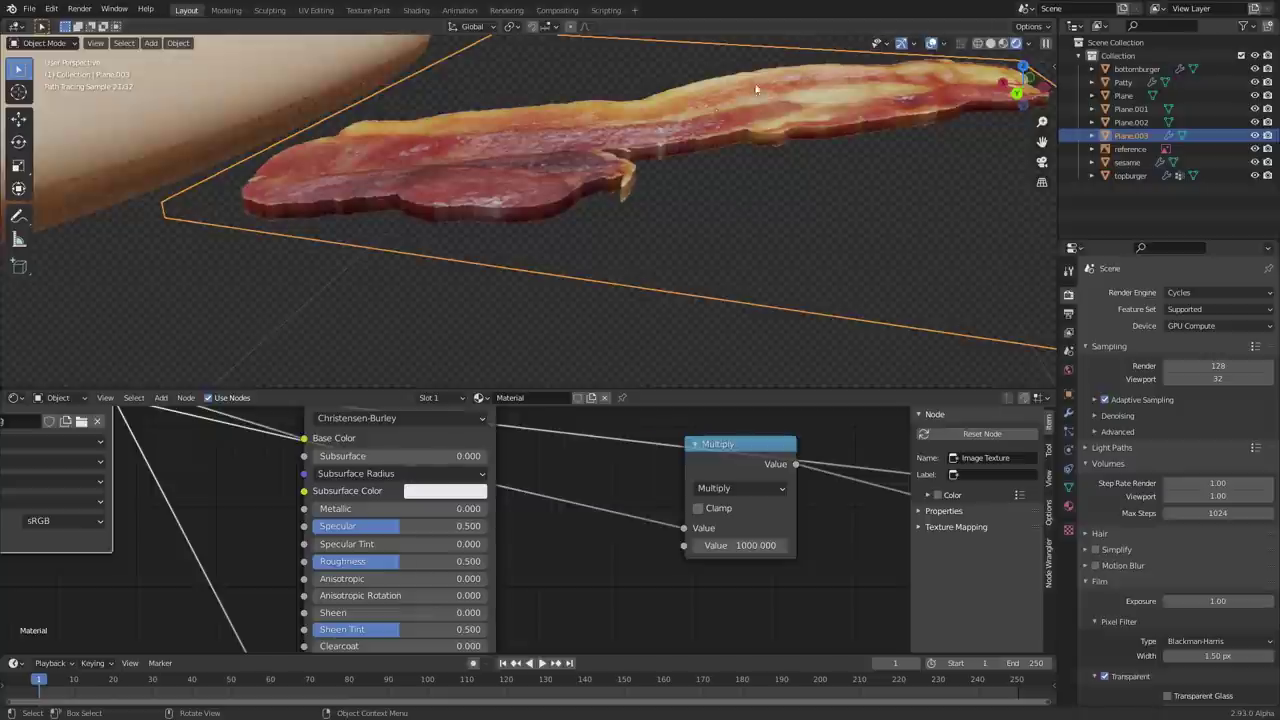
scroll(605, 212, "up", 3)
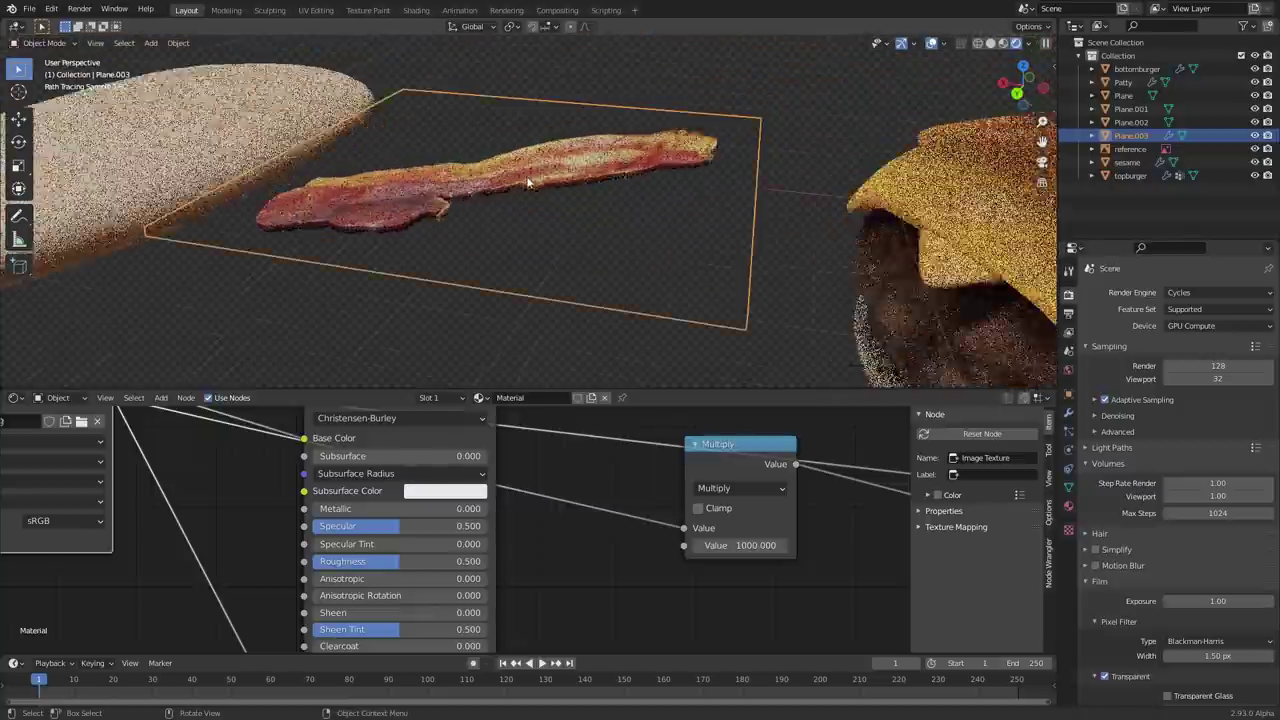
- Try thicker Solidify values, undo them, then set the thickness exactly to 0.015 m
left_click(1068, 416)
middle_click_drag(470, 205, 613, 427)
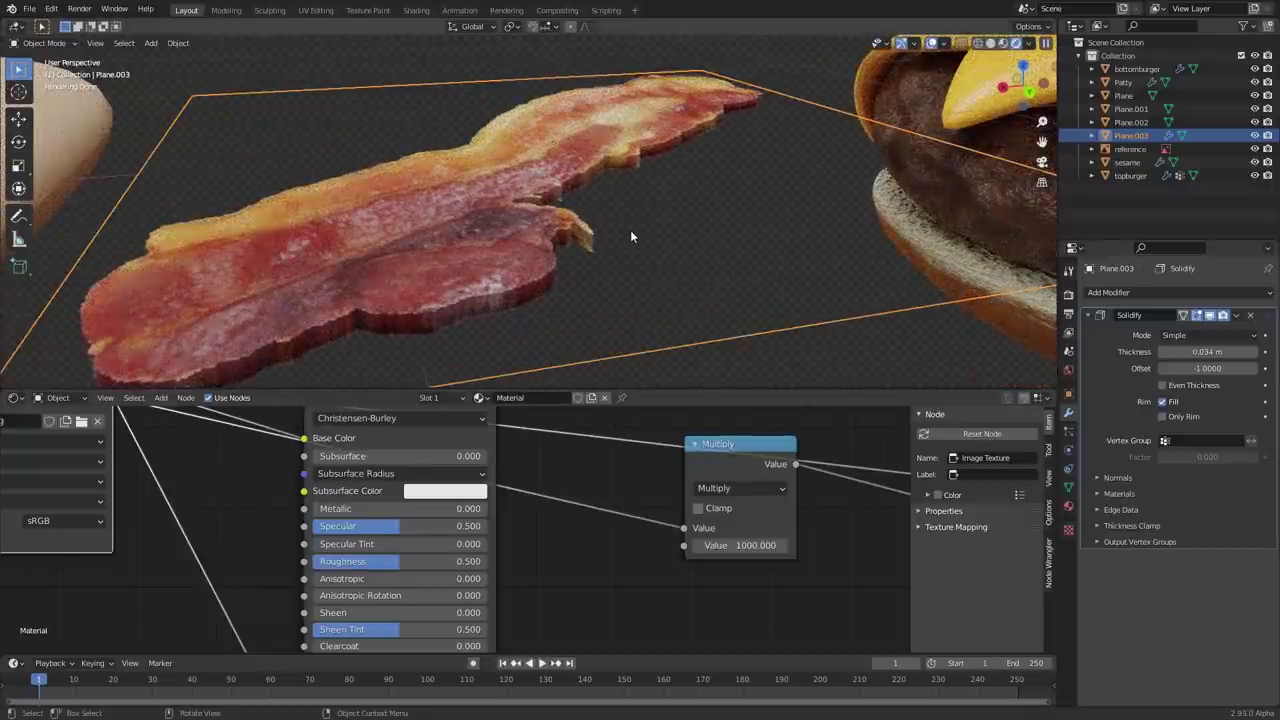
mouse_move(1207, 351)
left_mouse_down()
mouse_move(1245, 351)
mouse_move(1228, 351)
left_mouse_up()
middle_click_drag(782, 227, 762, 237)
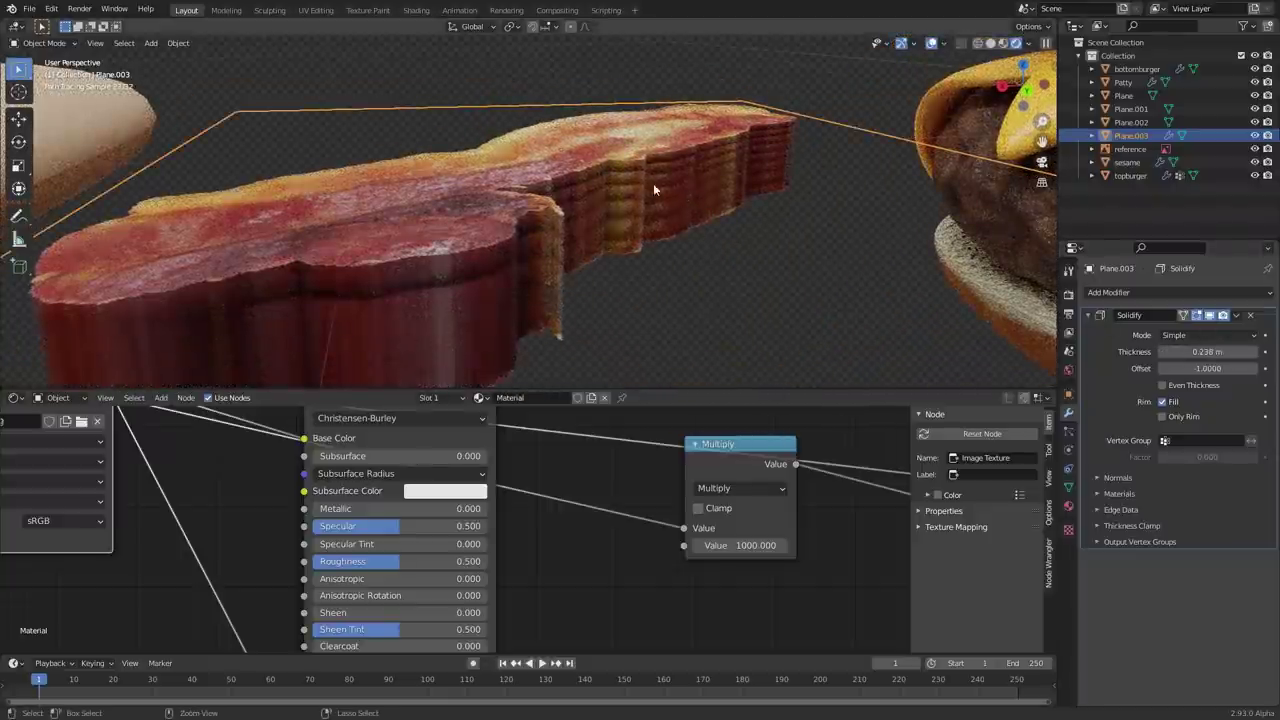
key("ctrl+z")
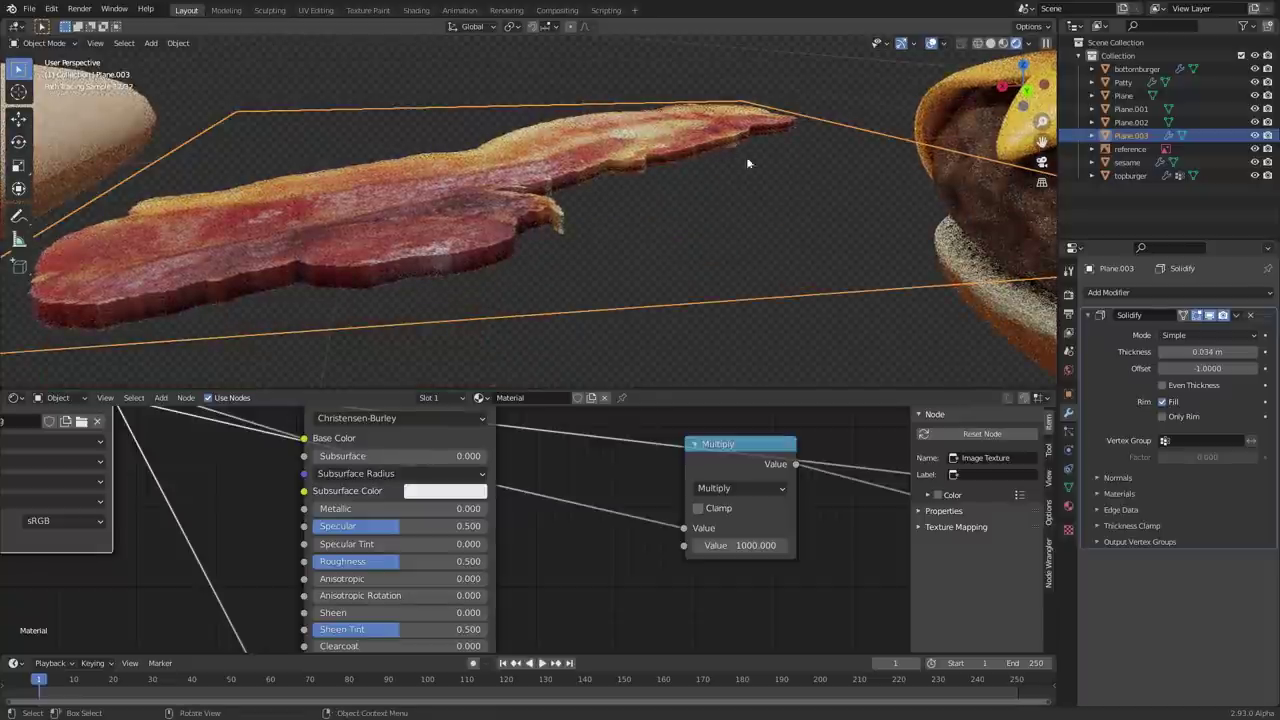
left_click(1215, 351)
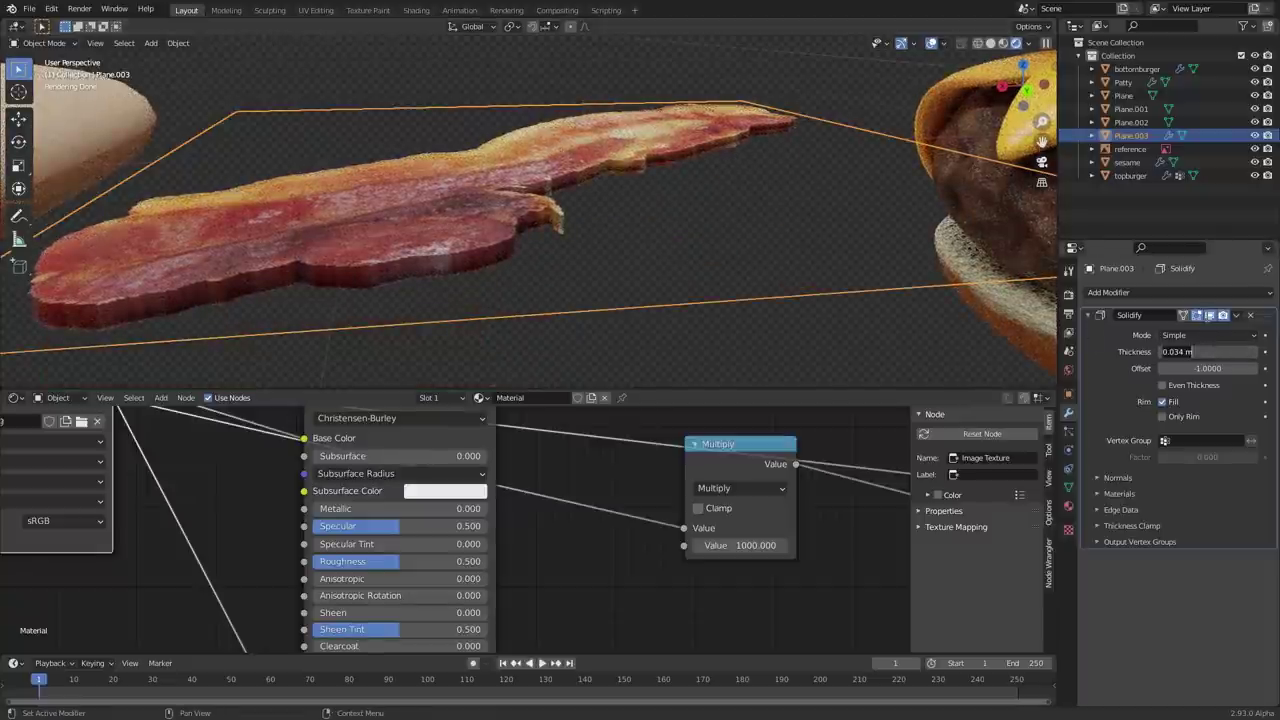
type("0.015")
key("Return")
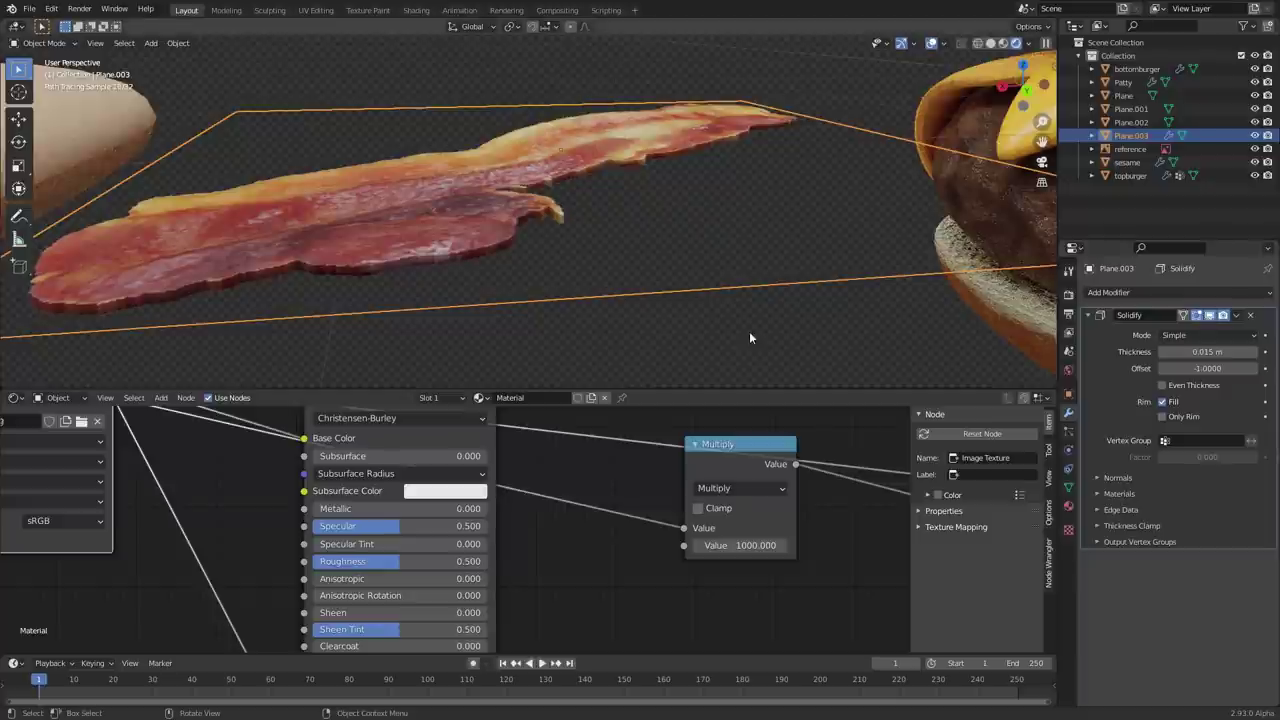
middle_click_drag(625, 181, 571, 223)
- Subdivide the bacon plane twice in Edit Mode into a dense grid
key("Tab")
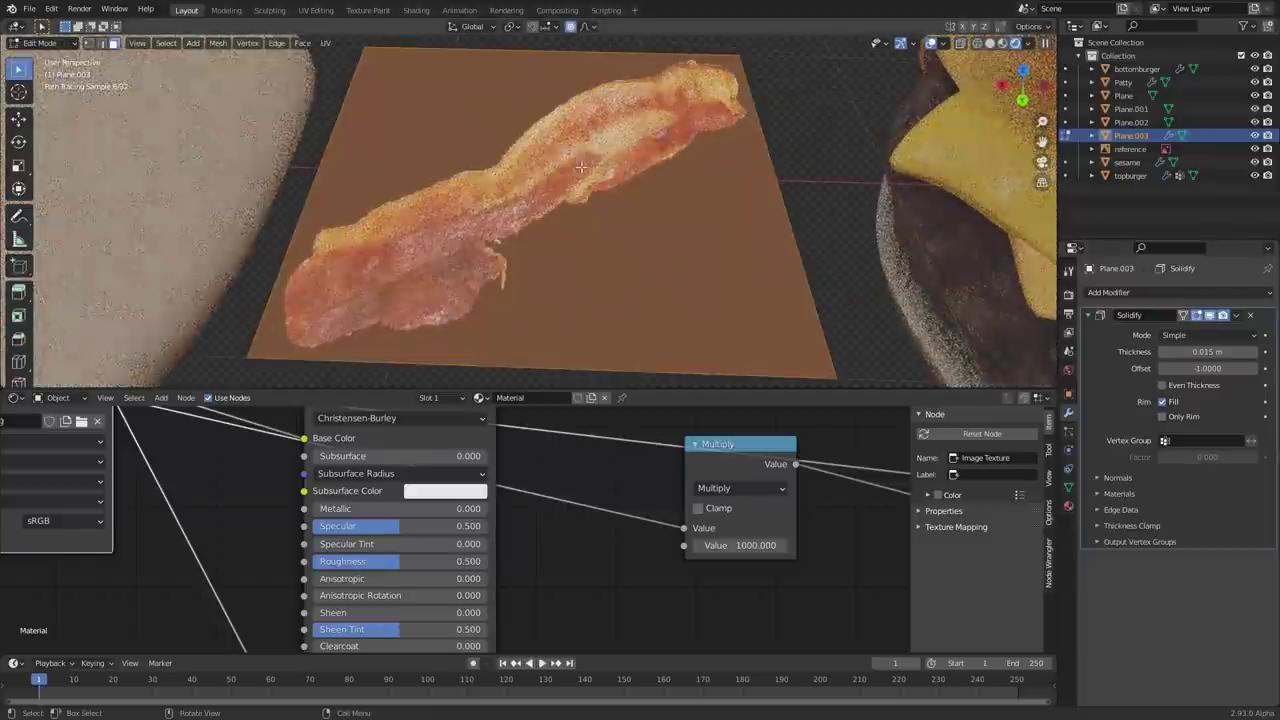
right_click(580, 172)
left_click(580, 167)
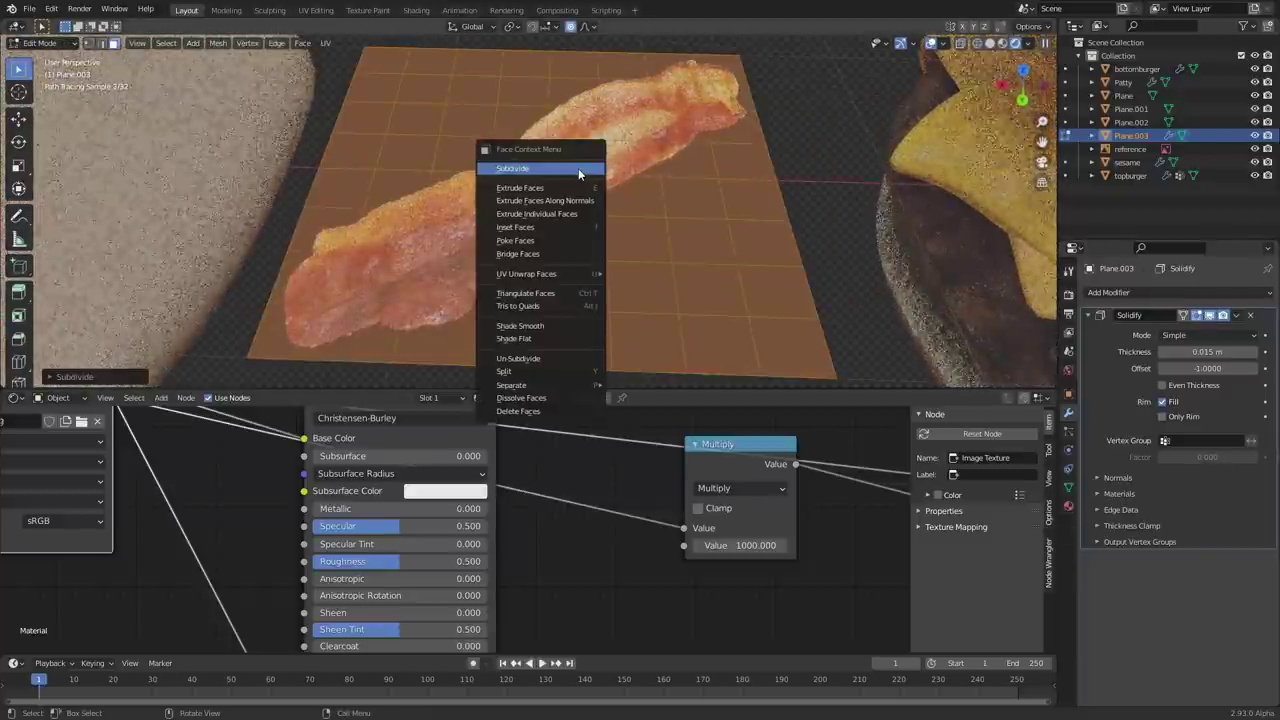
right_click(578, 169)
left_click(578, 168)
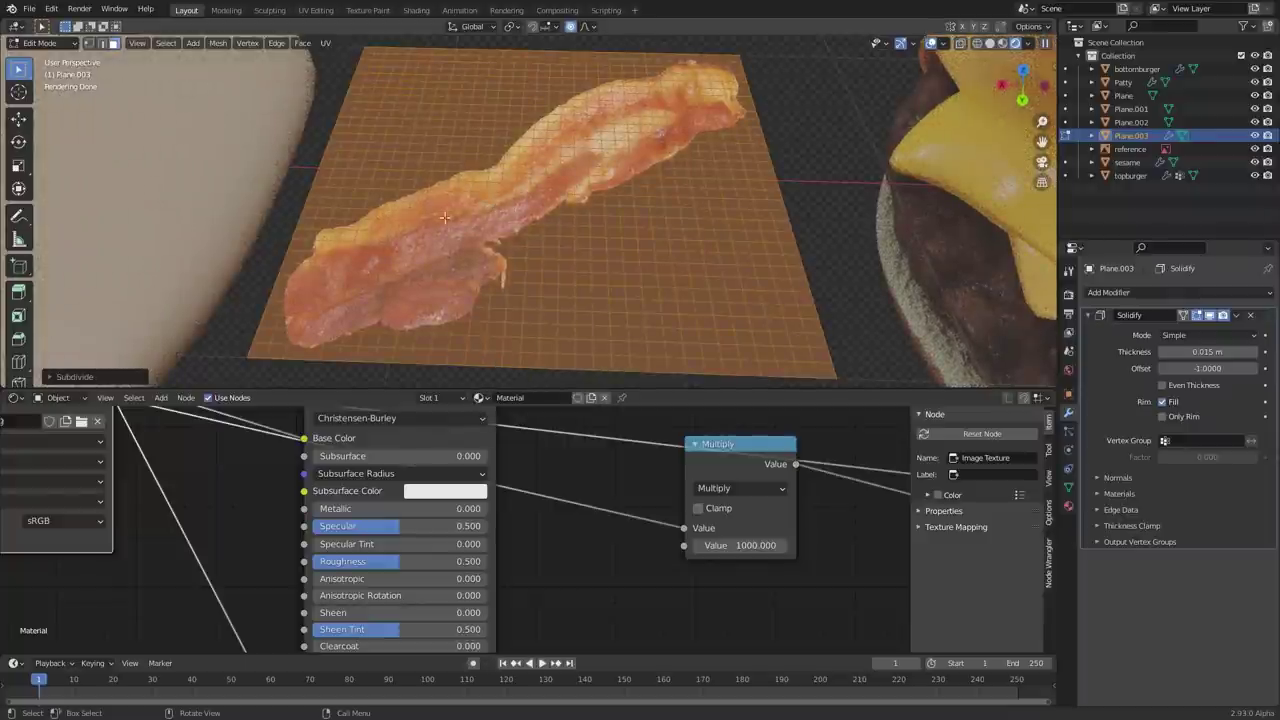
- Move one face with smooth proportional editing to bend part of the strip
left_click(388, 260)
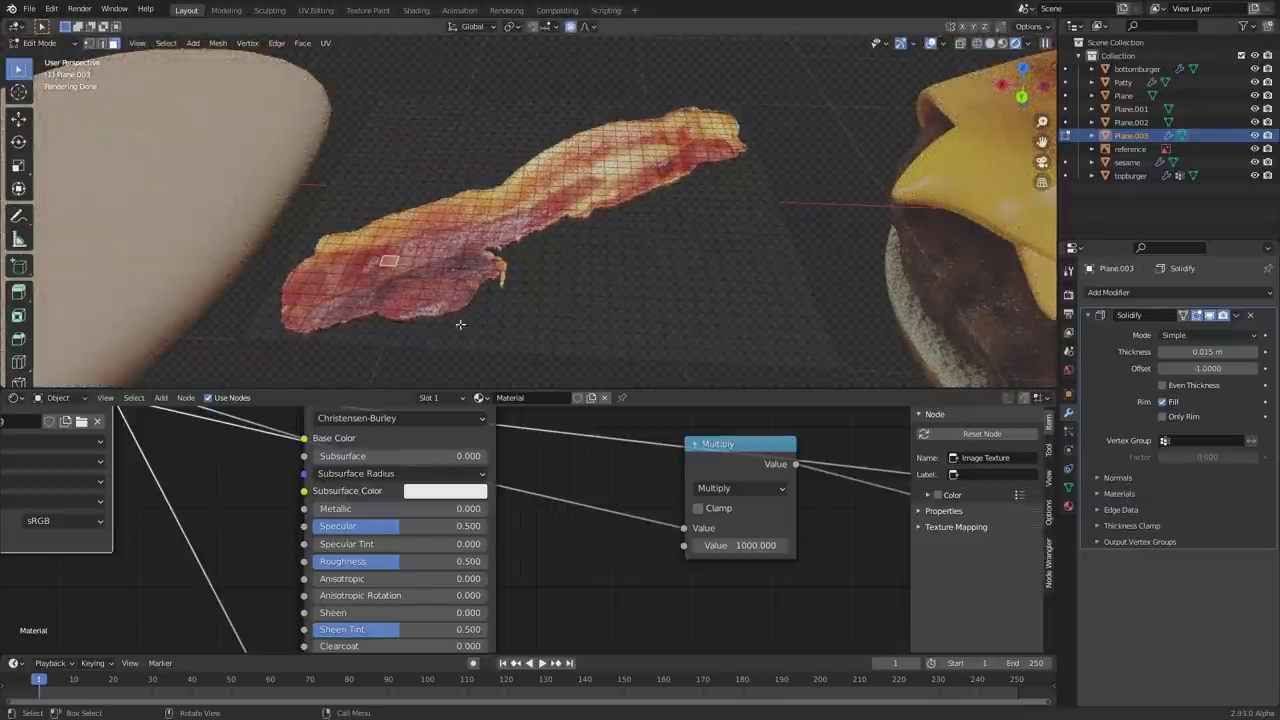
key("g")
scroll(408, 240, "down", 4)
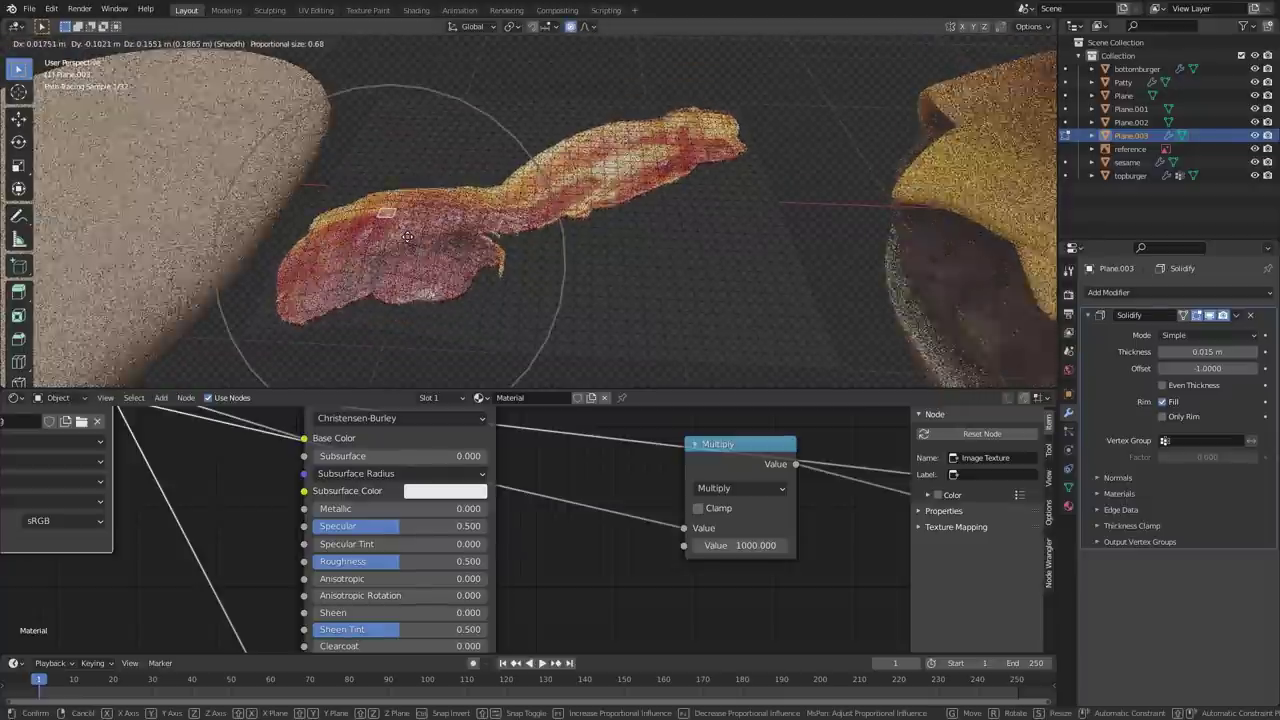
left_click(408, 237)
middle_click_drag(408, 237, 322, 274)
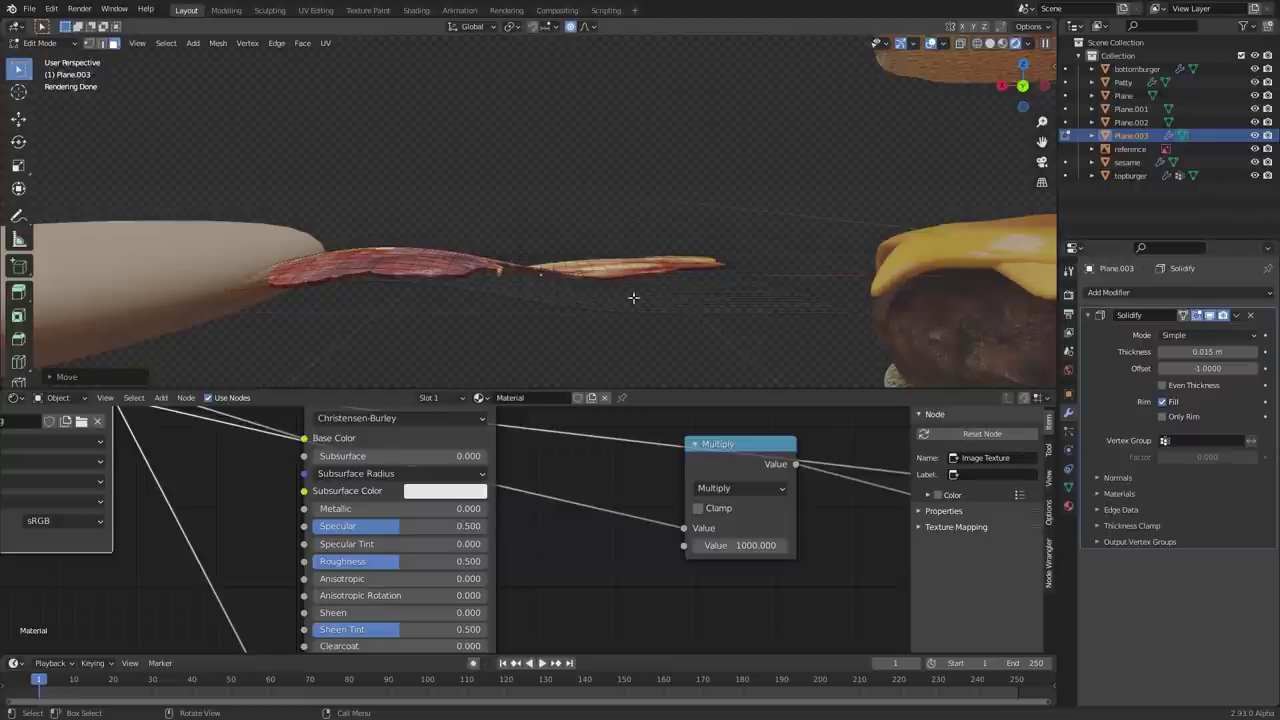
- Return to Object Mode and inspect the bent strip from a low, edge-on angle
key("Tab")
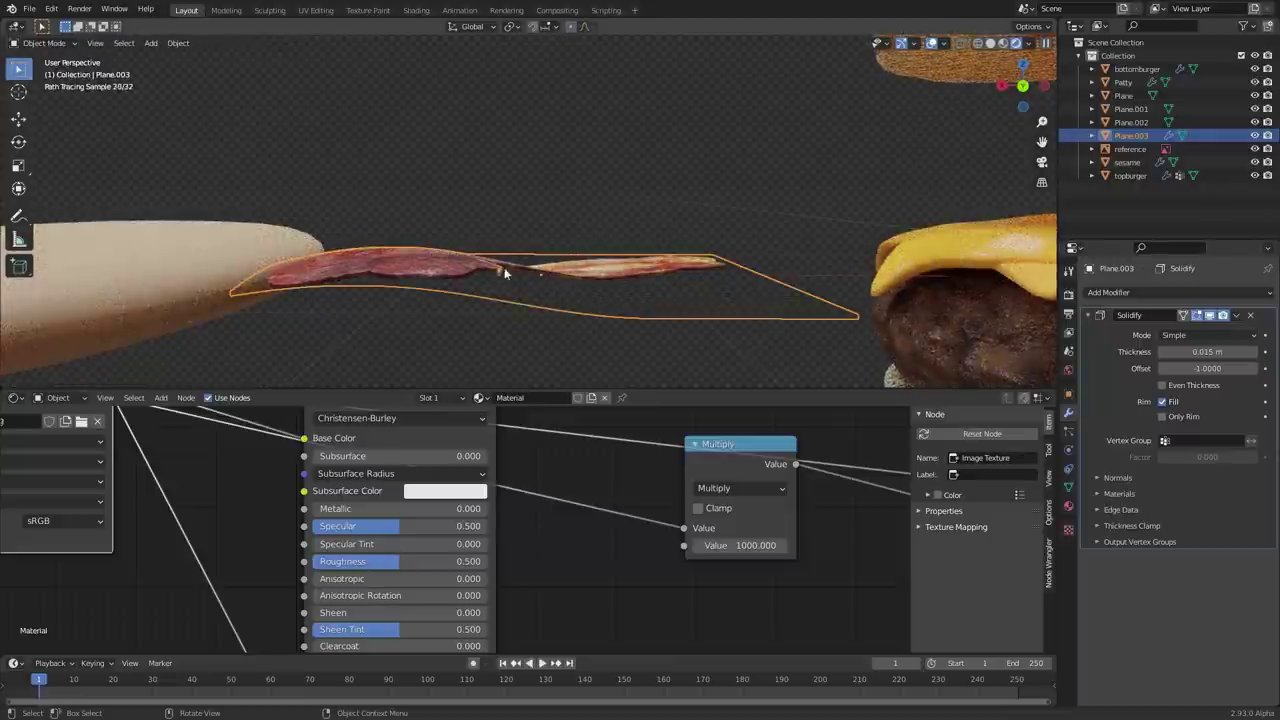
scroll(546, 266, "up", 3)
middle_click_drag(533, 316, 613, 229)
scroll(600, 240, "down", 3)
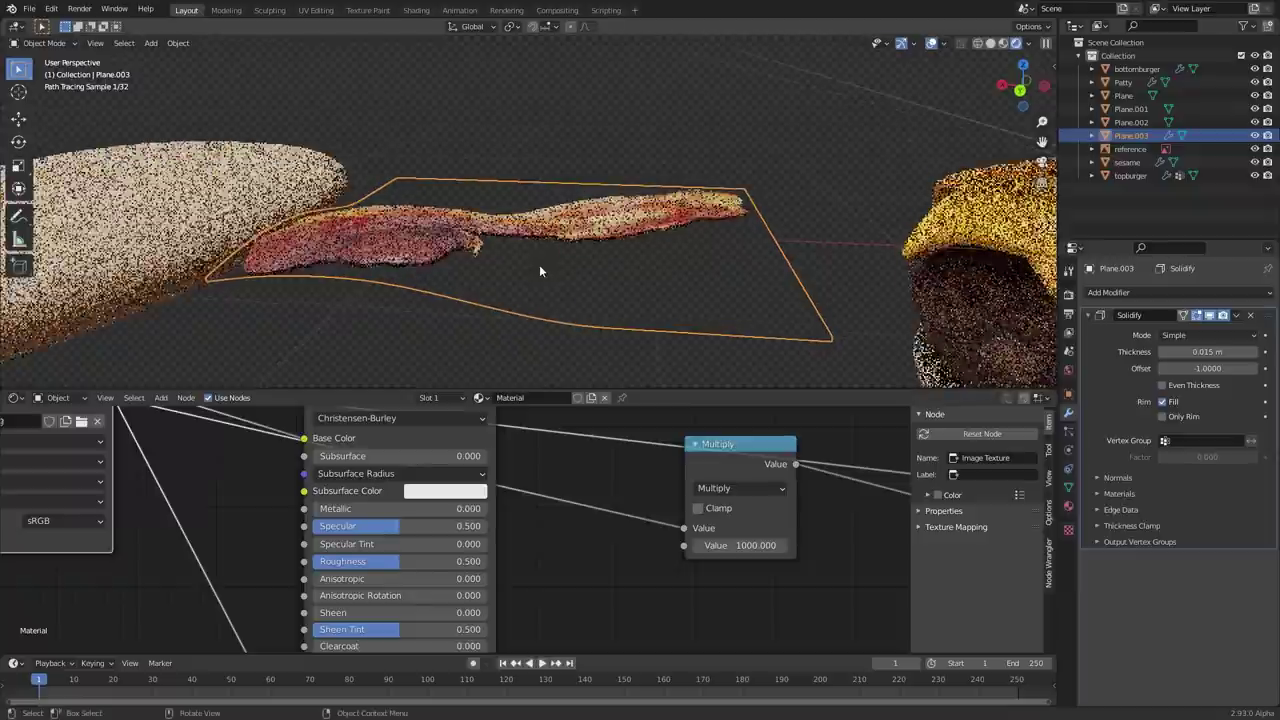
key("Tab")
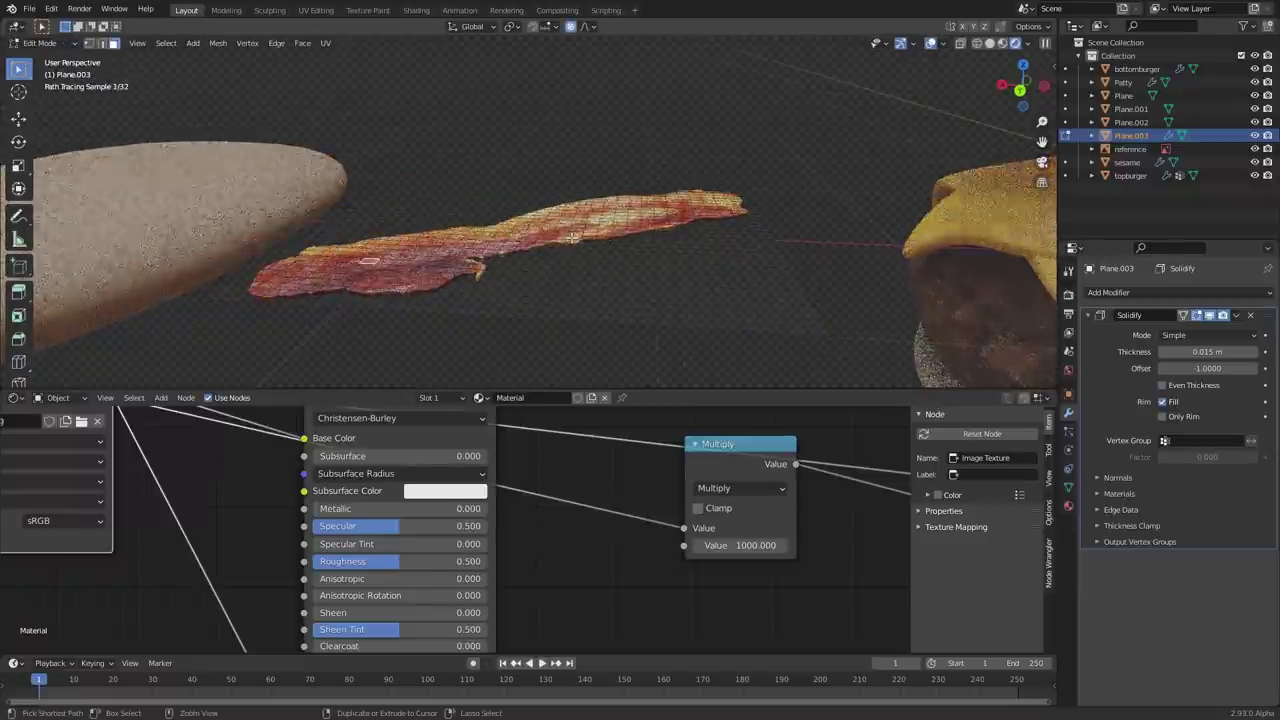
key("Tab")
- Frame the node tree and rename the material to 'bacon'
key("Home")
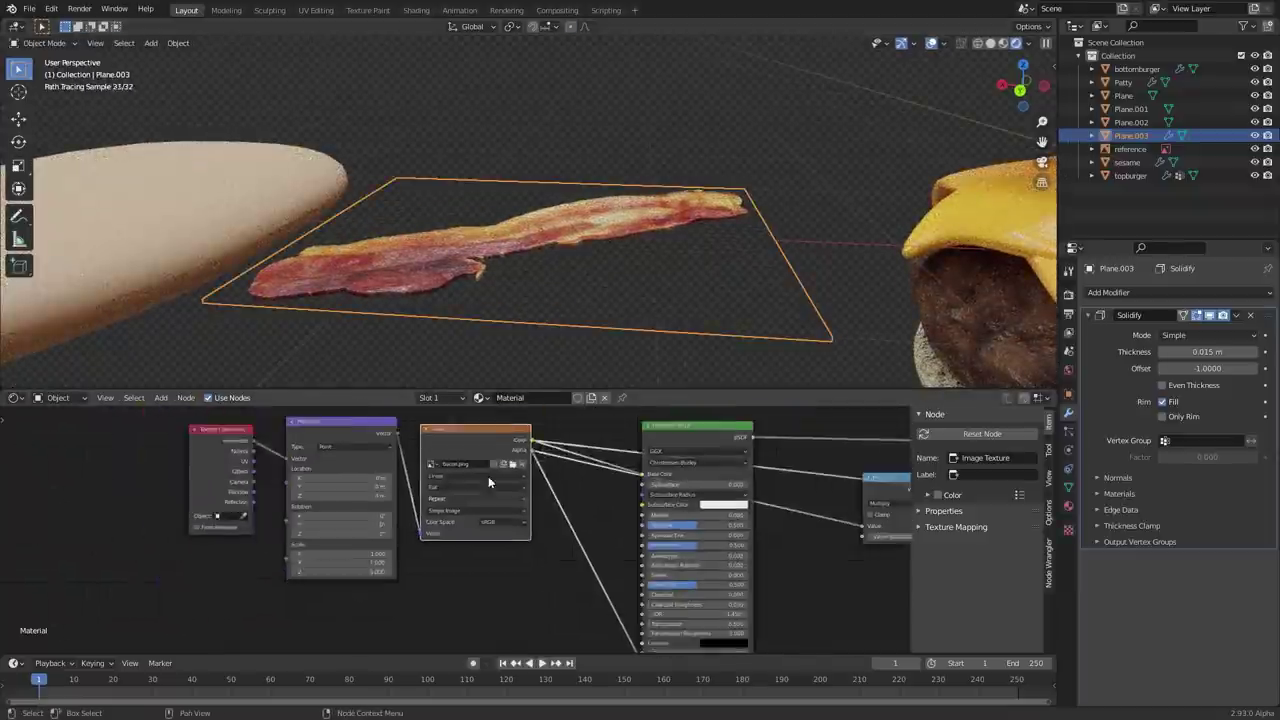
middle_click_drag(659, 478, 527, 487)
left_click_drag(527, 487, 559, 461)
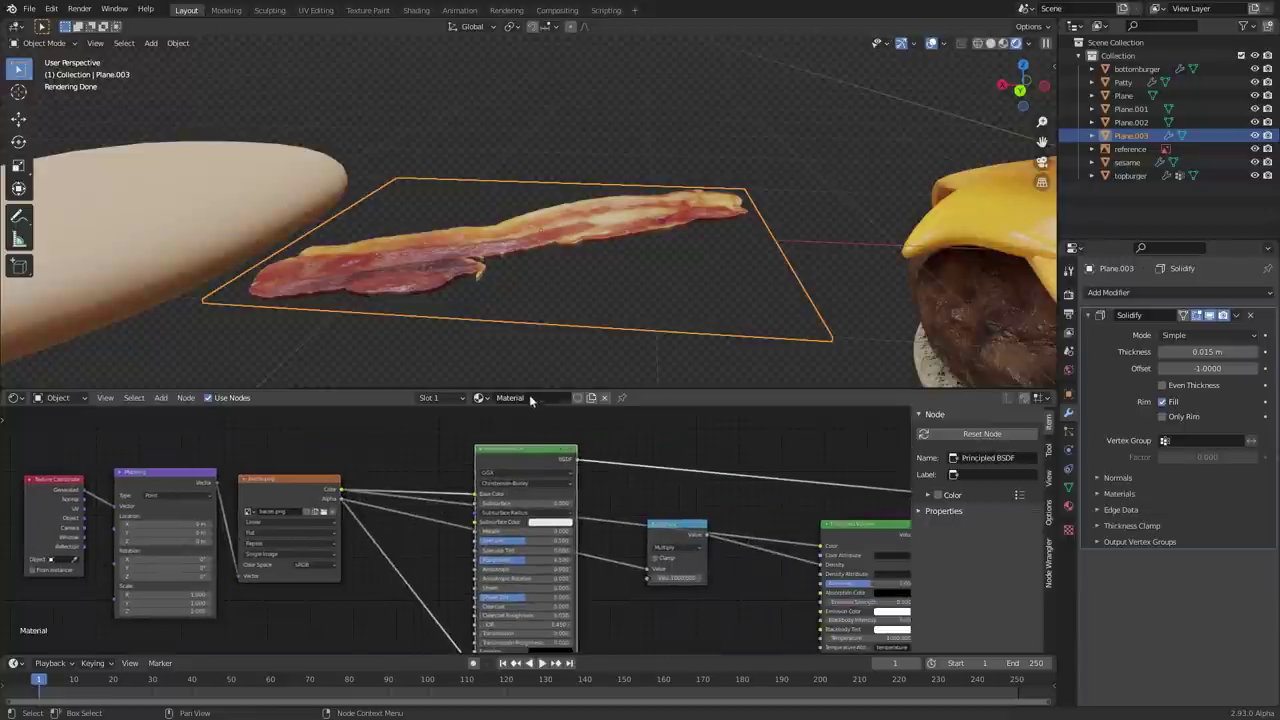
left_click(525, 386)
type("bacon")
key("Return")
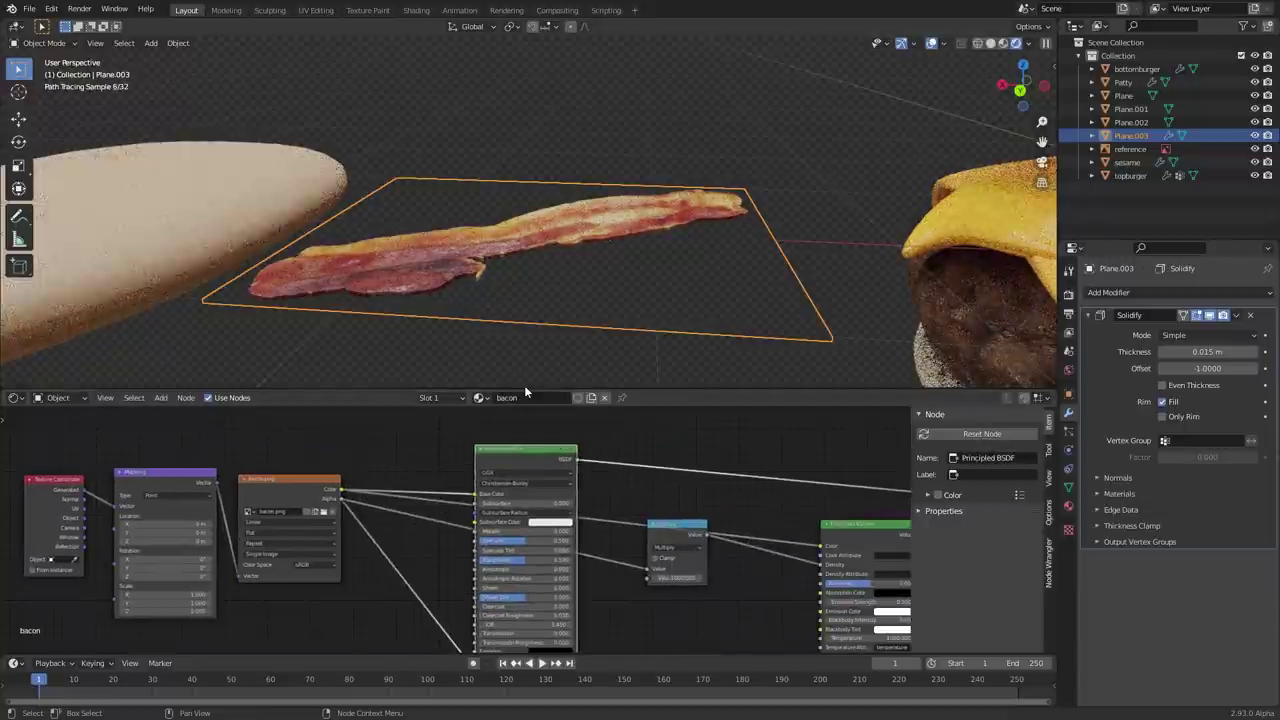
- Add a Bump node and move the three texture nodes to the left
scroll(512, 287, "up", 1)
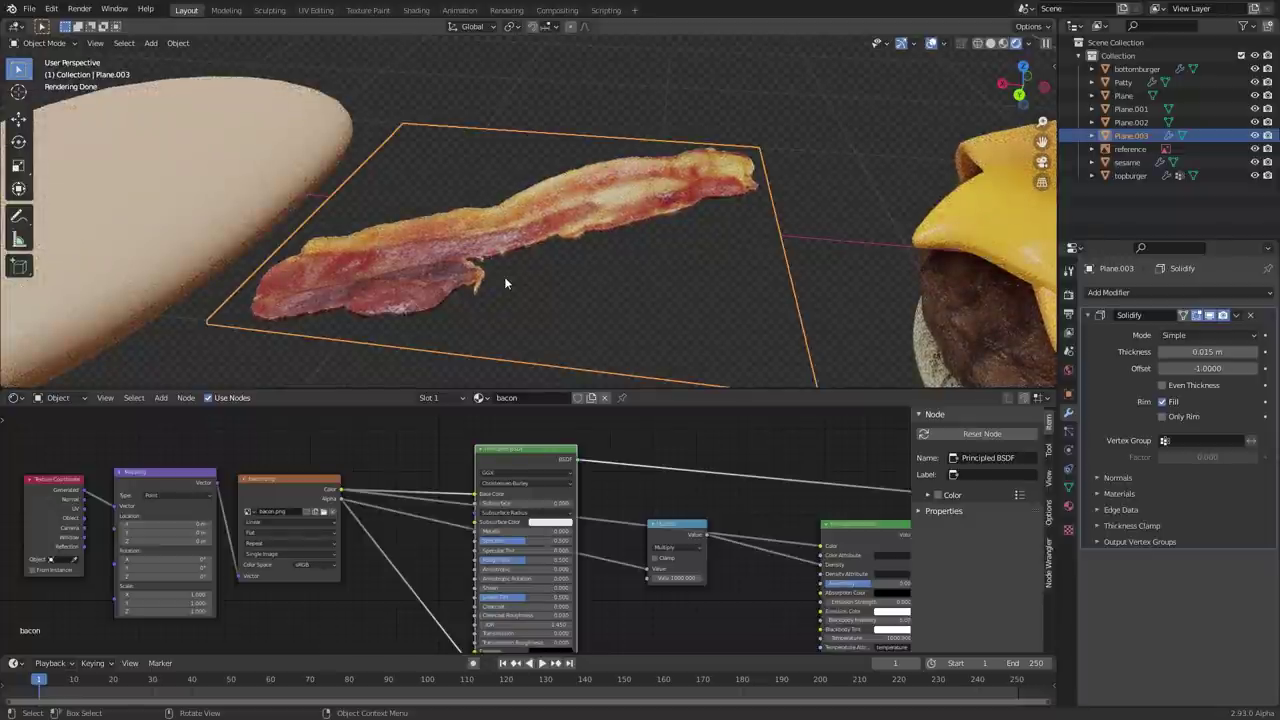
middle_click_drag(504, 276, 420, 250)
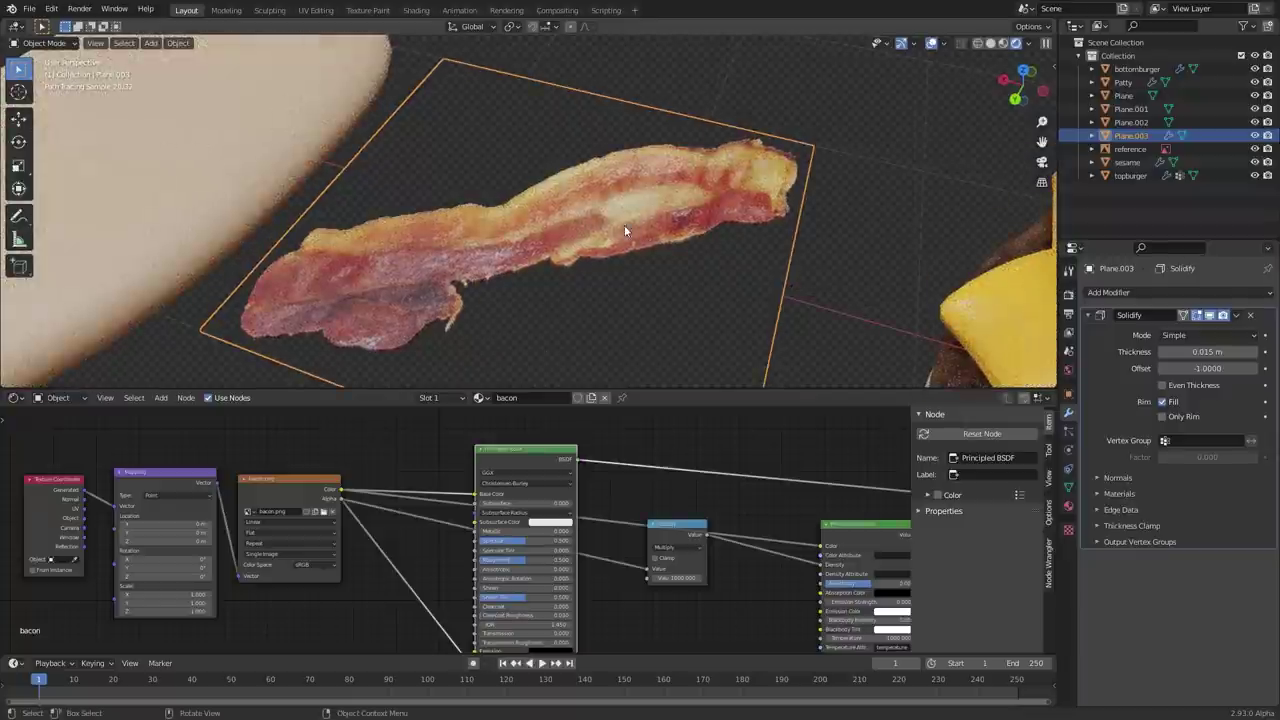
middle_click_drag(357, 527, 532, 462)
key("shift+a")
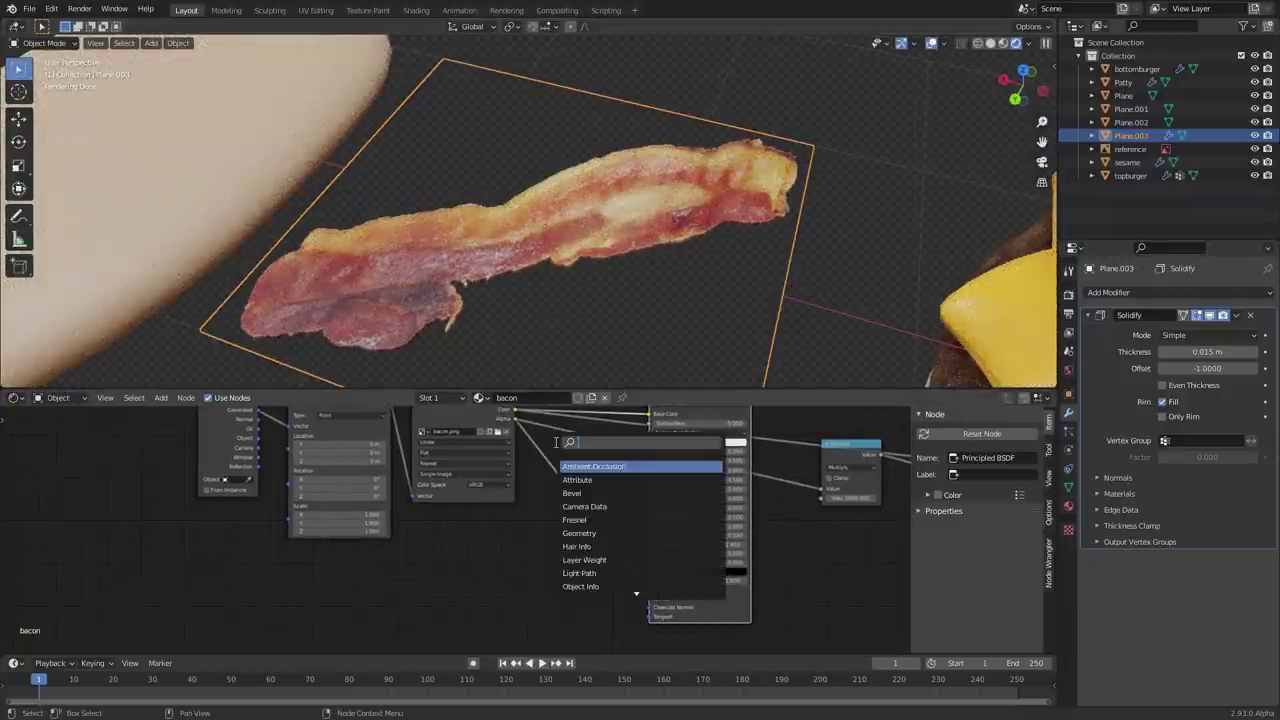
type("bump")
key("Return")
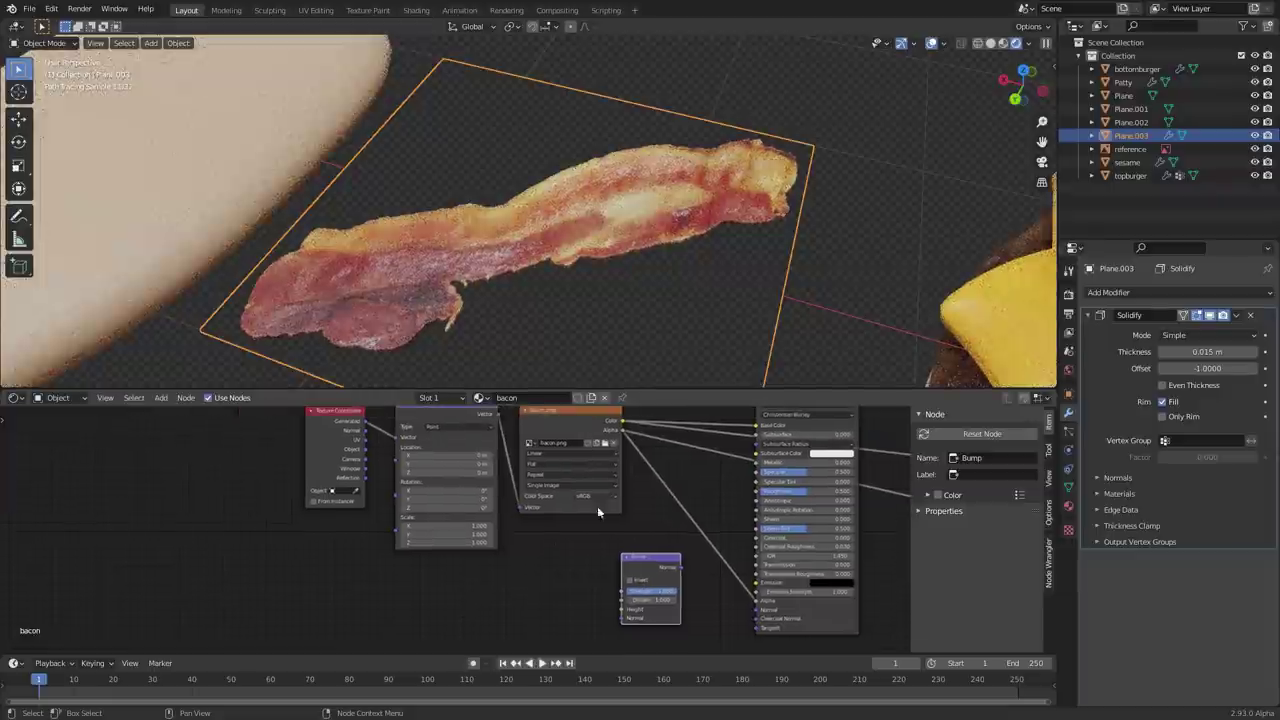
left_click_drag(597, 512, 300, 412)
left_click_drag(559, 432, 365, 483)
middle_click_drag(437, 514, 421, 466)
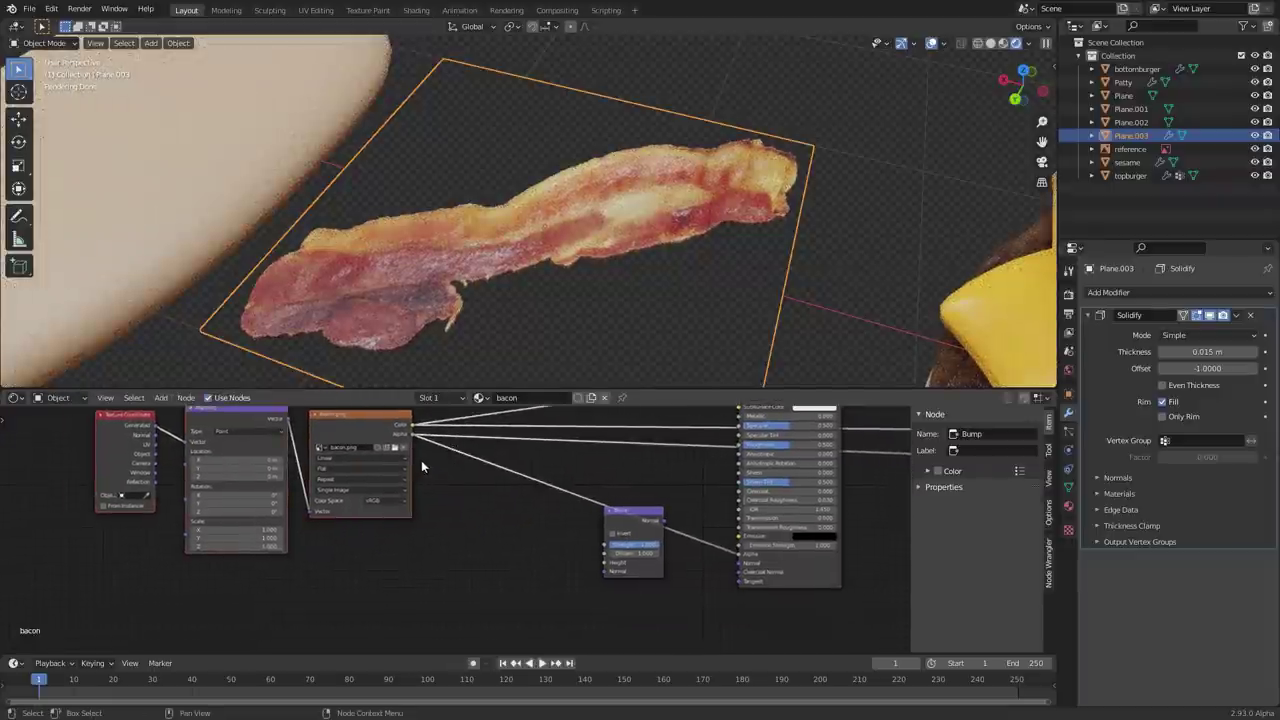
scroll(421, 460, "up", 2)
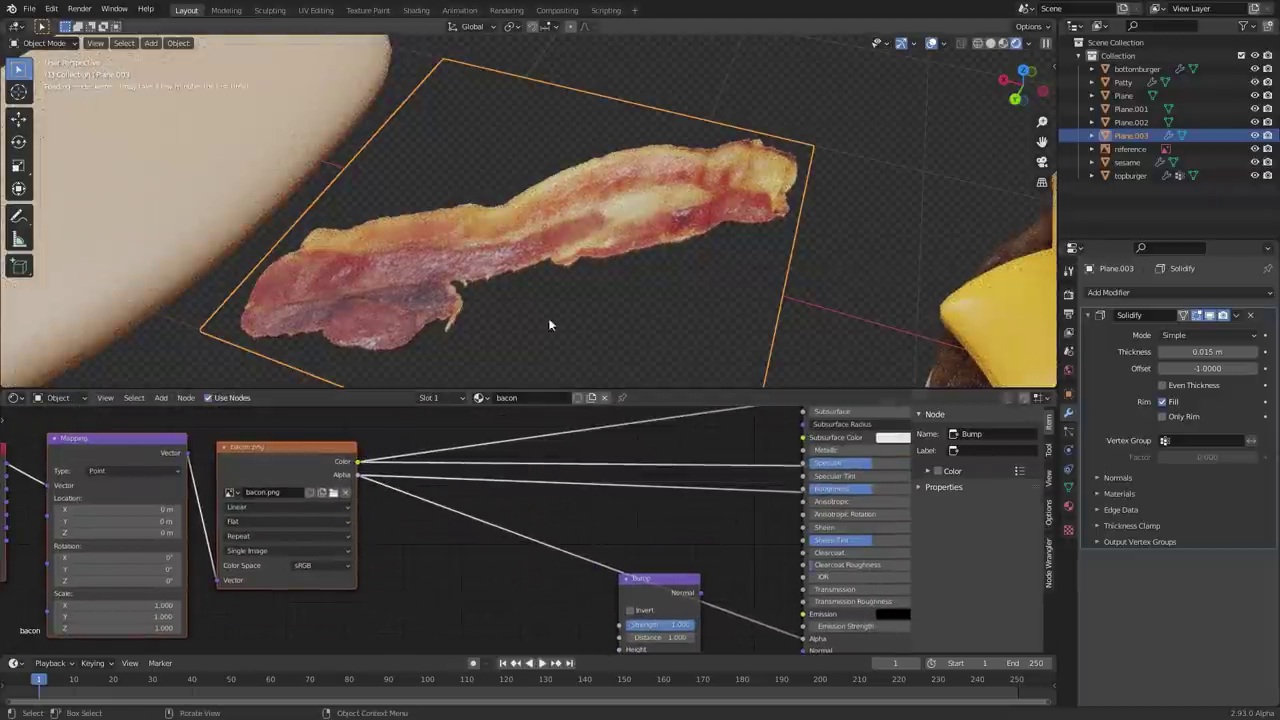
middle_click_drag(549, 324, 598, 246)
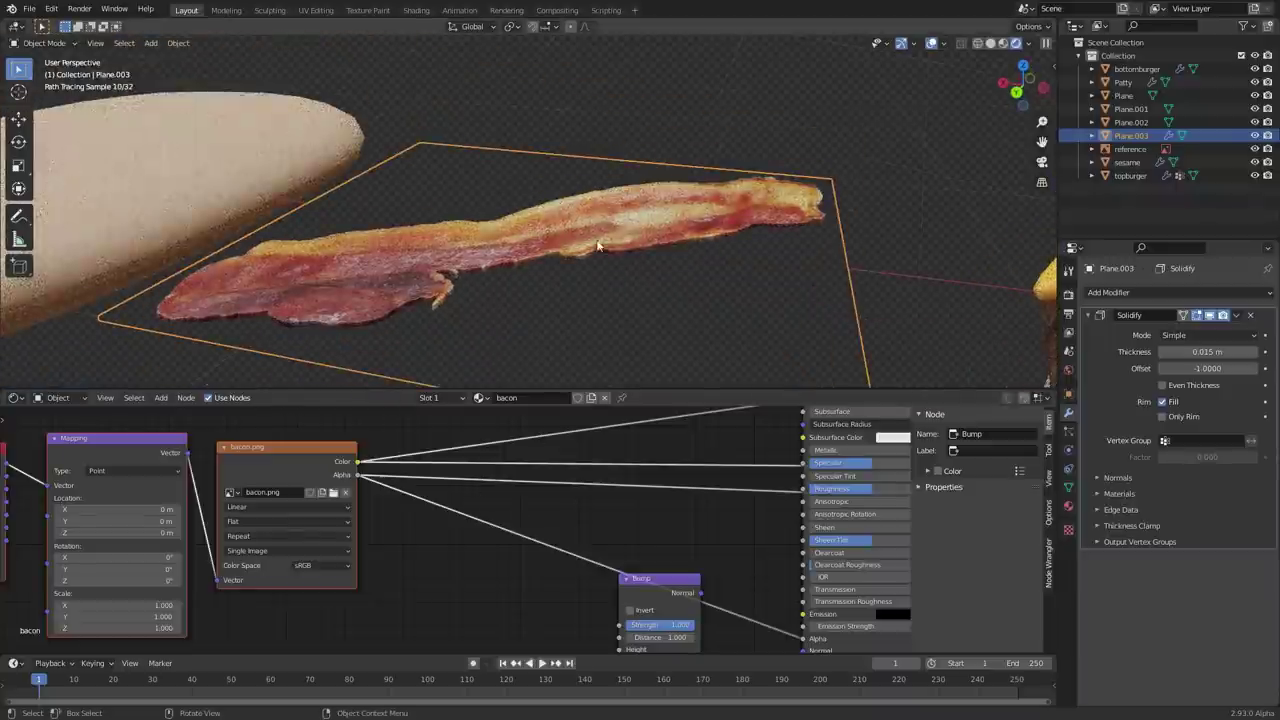
middle_click_drag(351, 484, 319, 476)
- Link the bacon image colour into Bump Height and preview the Bump output
left_click_drag(325, 452, 587, 640)
middle_click_drag(616, 570, 586, 513)
left_click_drag(586, 513, 486, 540)
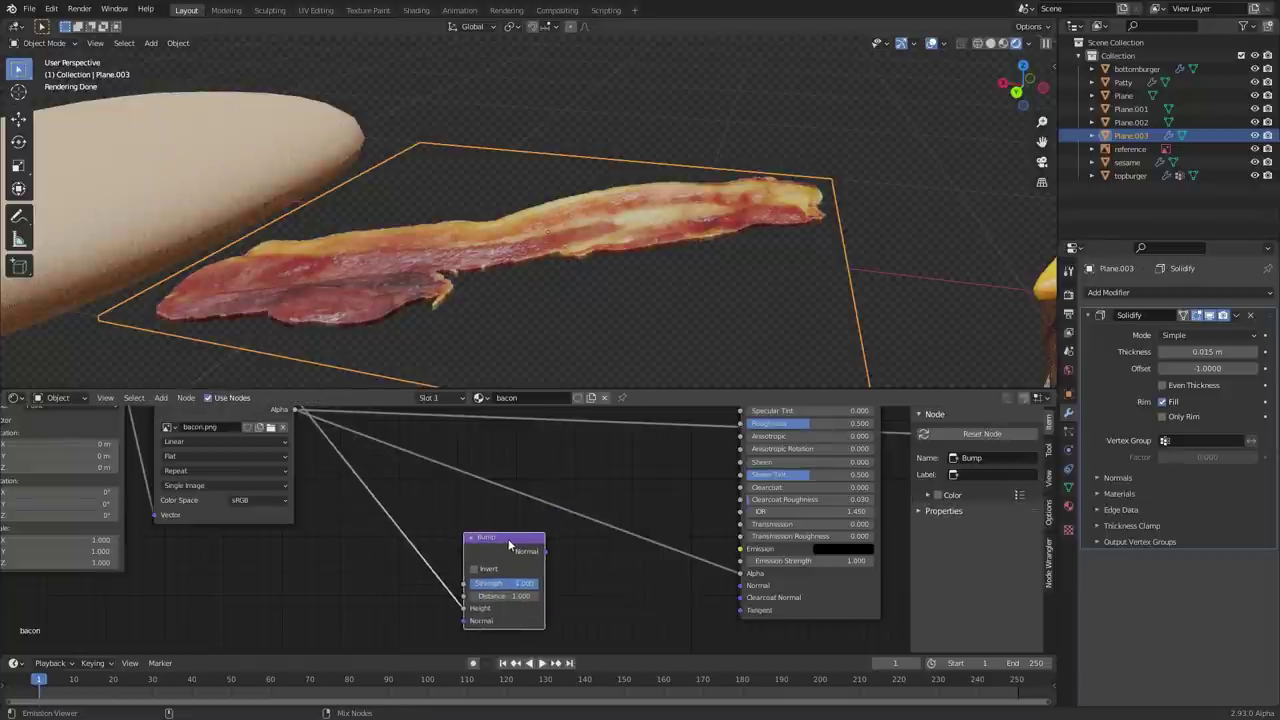
left_click(510, 545, "ctrl+shift")
middle_click_drag(510, 545, 402, 554)
middle_click_drag(470, 330, 488, 311)
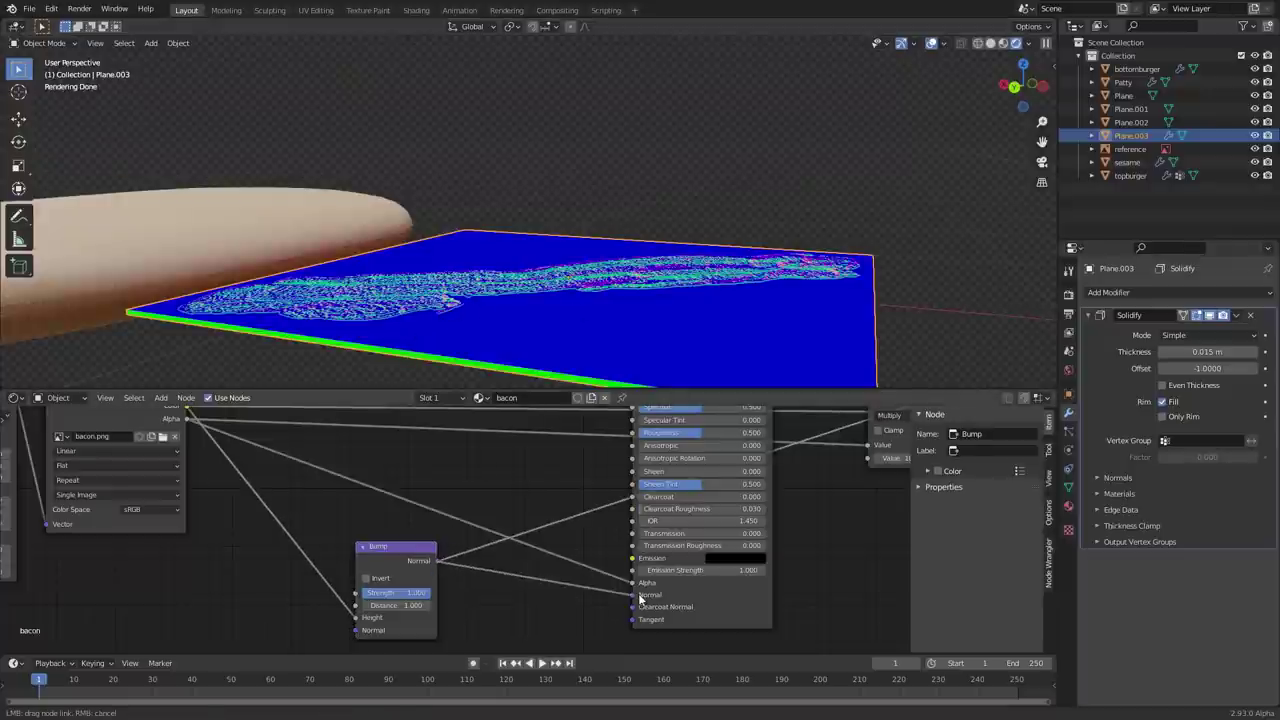
scroll(586, 501, "down", 4)
middle_click_drag(586, 501, 550, 507)
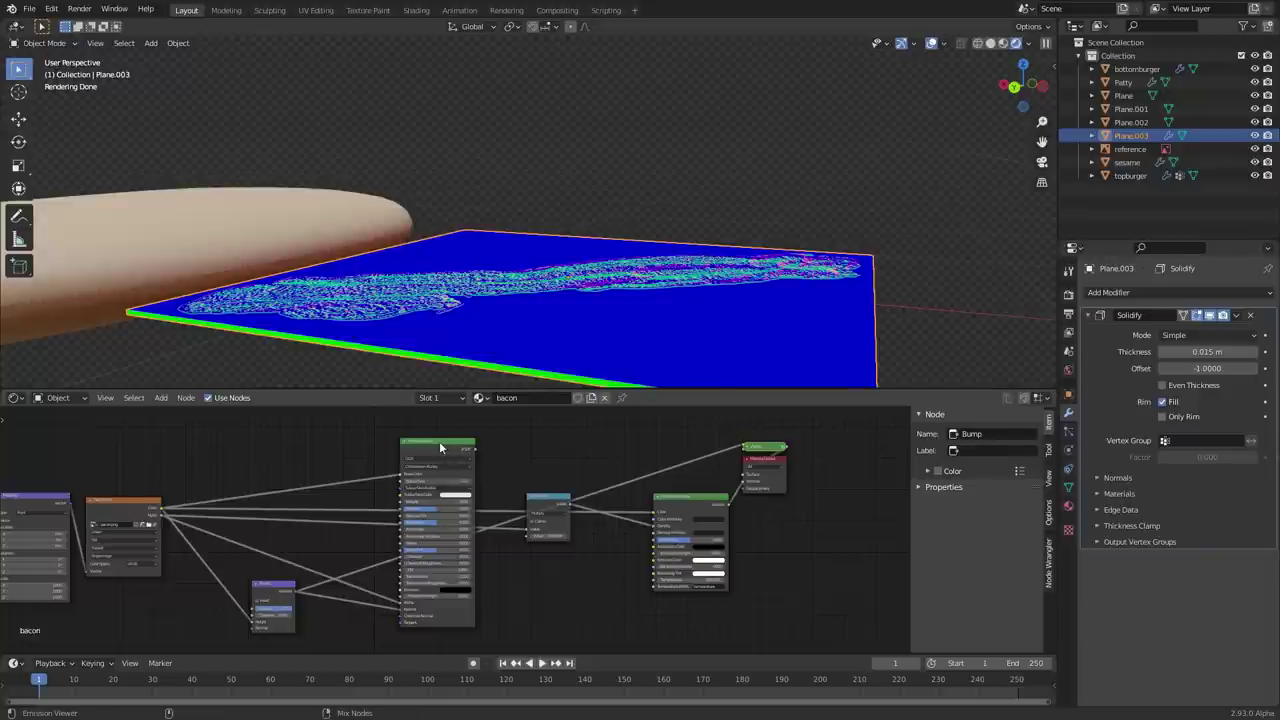
- Restore the Principled BSDF as the material output and inspect the bacon
left_click(439, 441, "ctrl+shift")
middle_click_drag(479, 283, 458, 294)
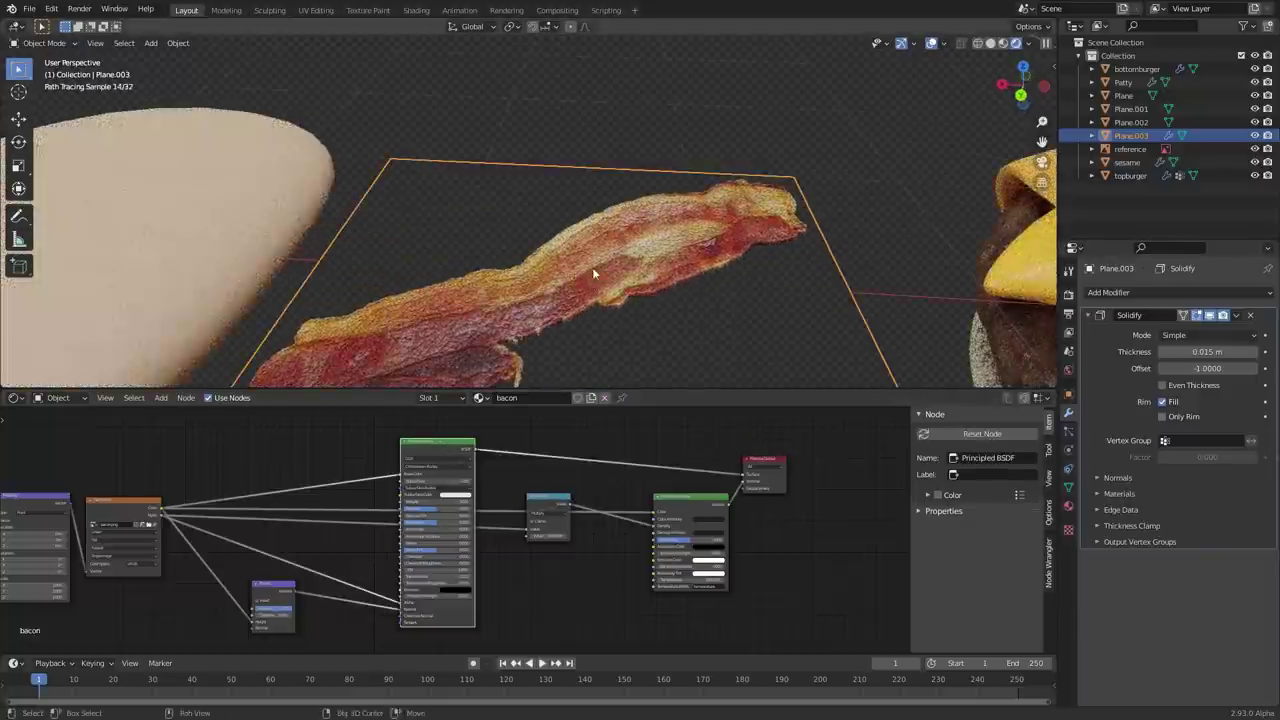
middle_click_drag(592, 267, 488, 303)
middle_click_drag(478, 463, 520, 557)
scroll(586, 430, "up", 3)
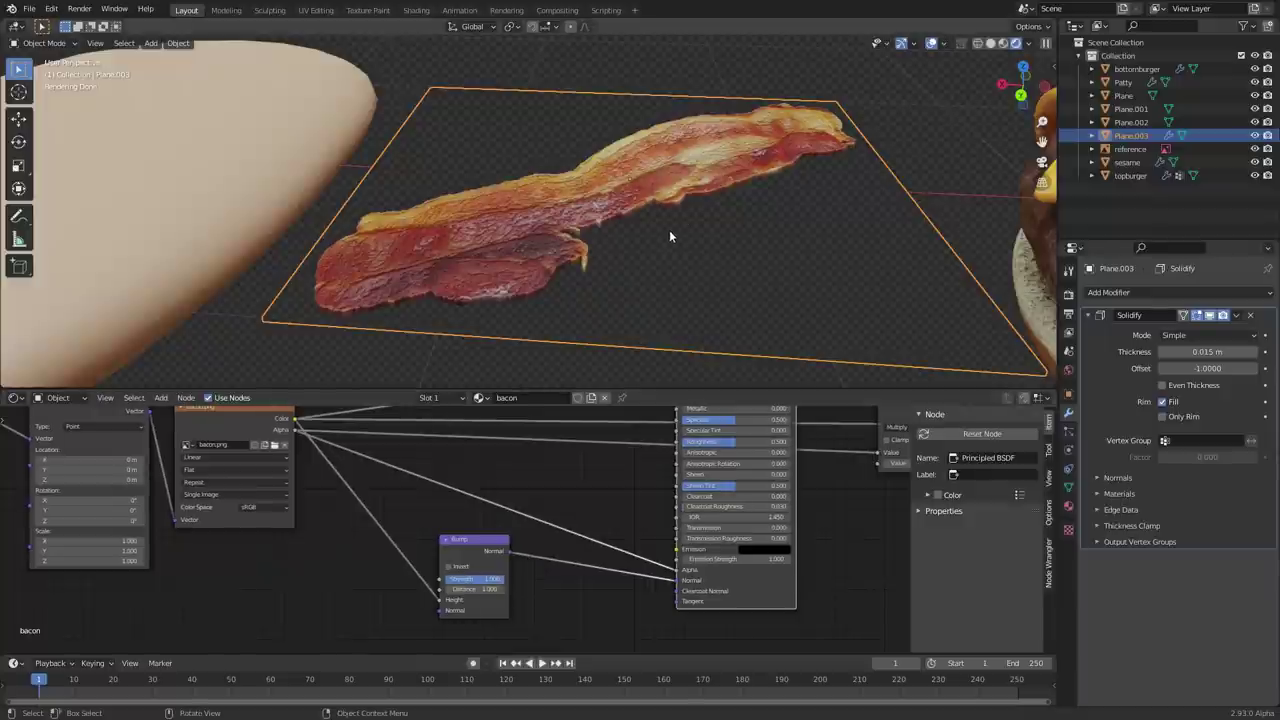
scroll(688, 210, "down", 4)
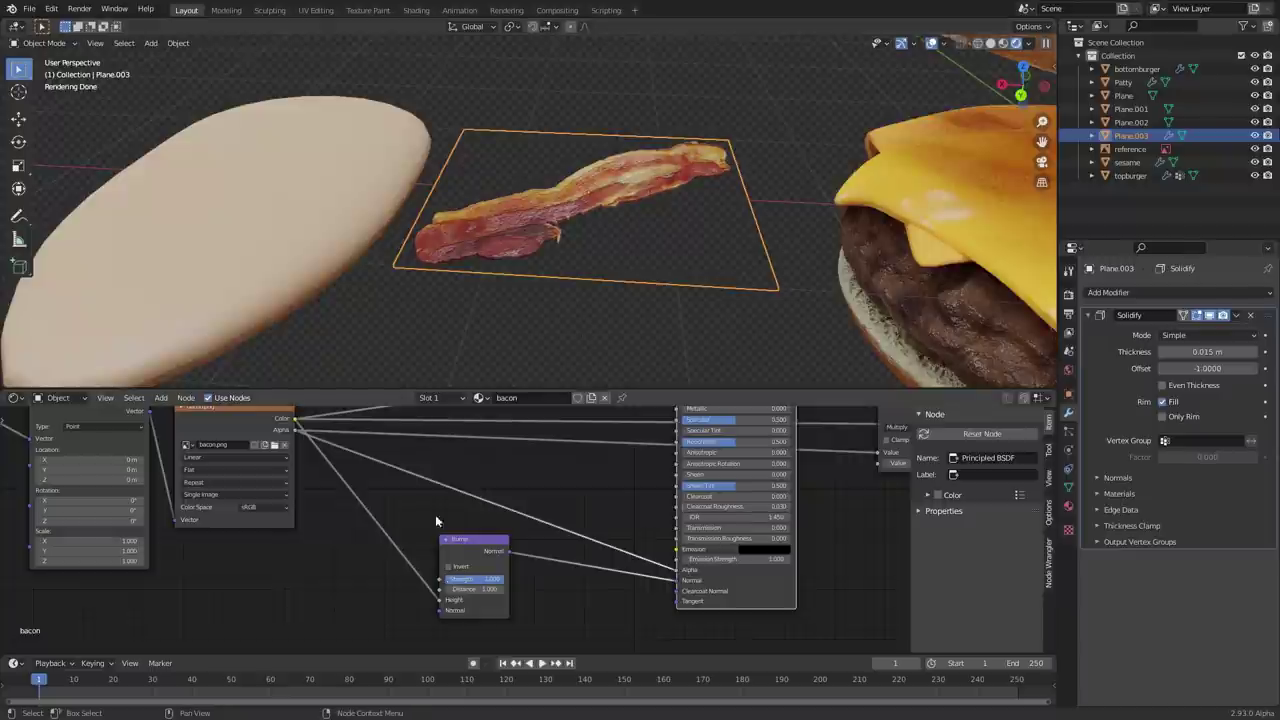
middle_click_drag(435, 514, 515, 609)
- Adjust the Bump node's strength value
left_click(355, 530)
middle_click_drag(355, 530, 300, 312)
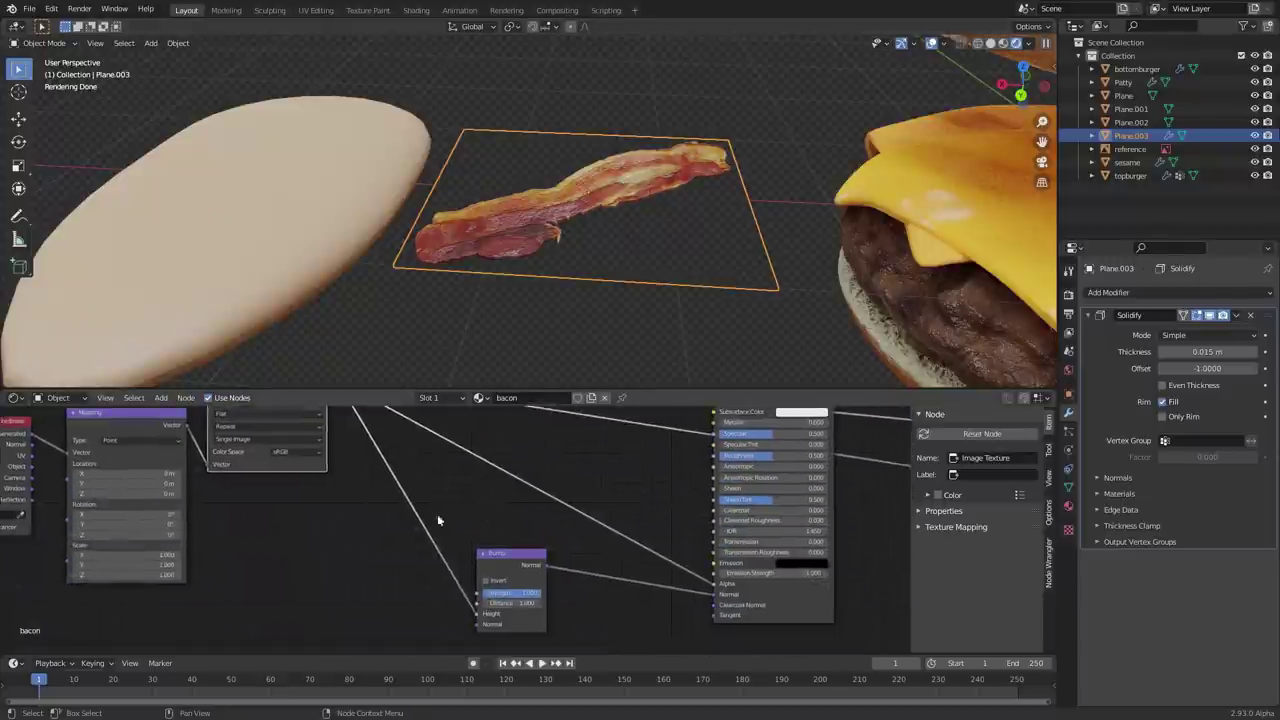
left_click(507, 541)
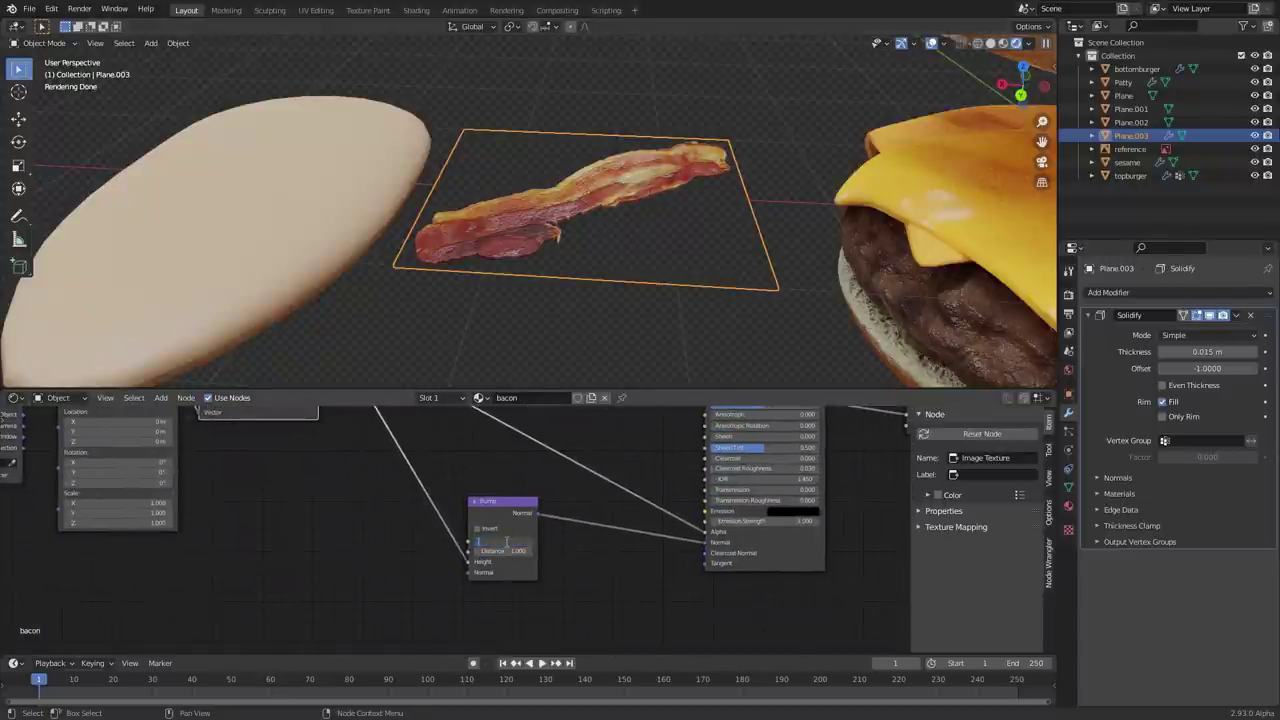
key("Return")
middle_click_drag(480, 410, 447, 589)
- Add a ColorRamp fed by the bacon image colour and preview its output
scroll(440, 500, "up", 2)
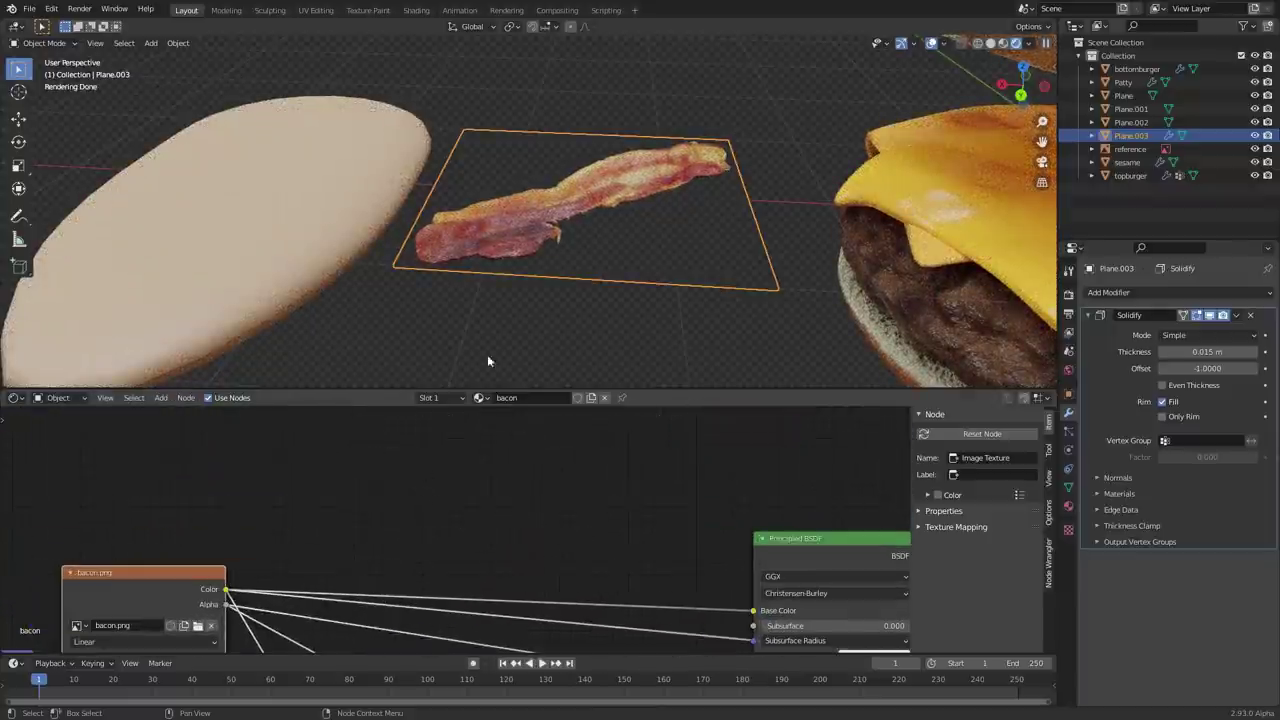
scroll(590, 223, "up", 5)
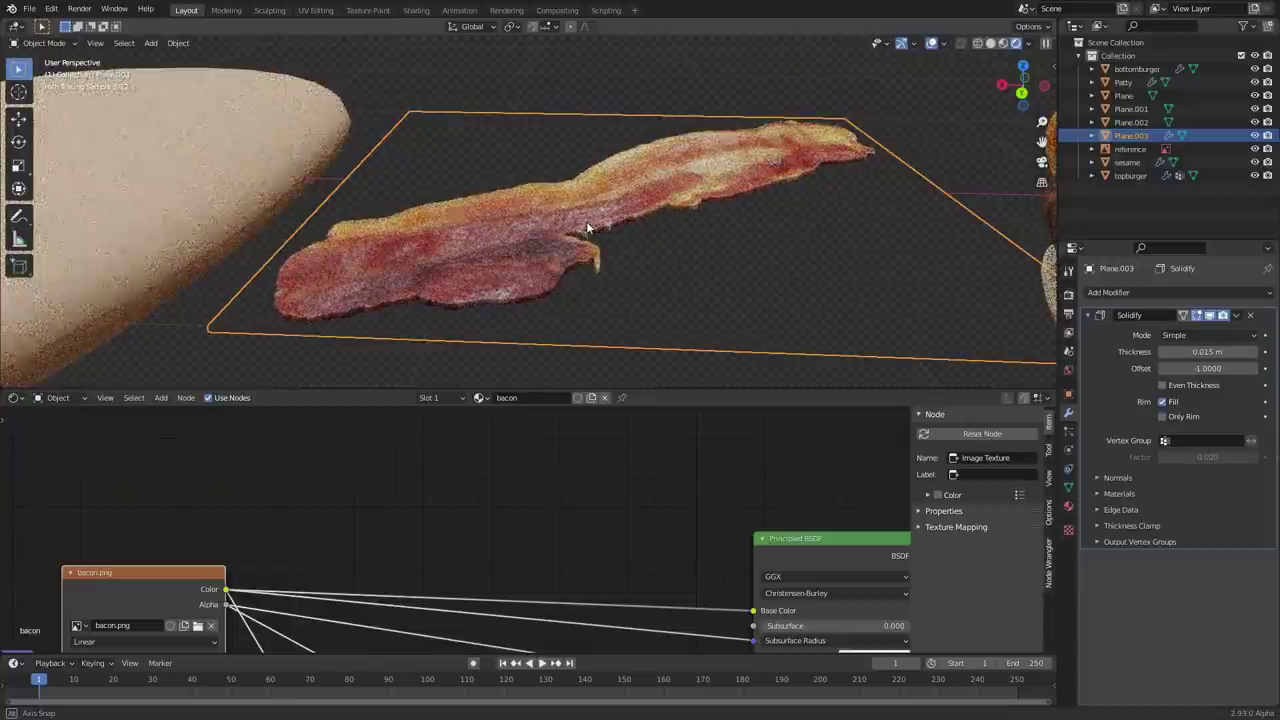
scroll(730, 150, "up", 3)
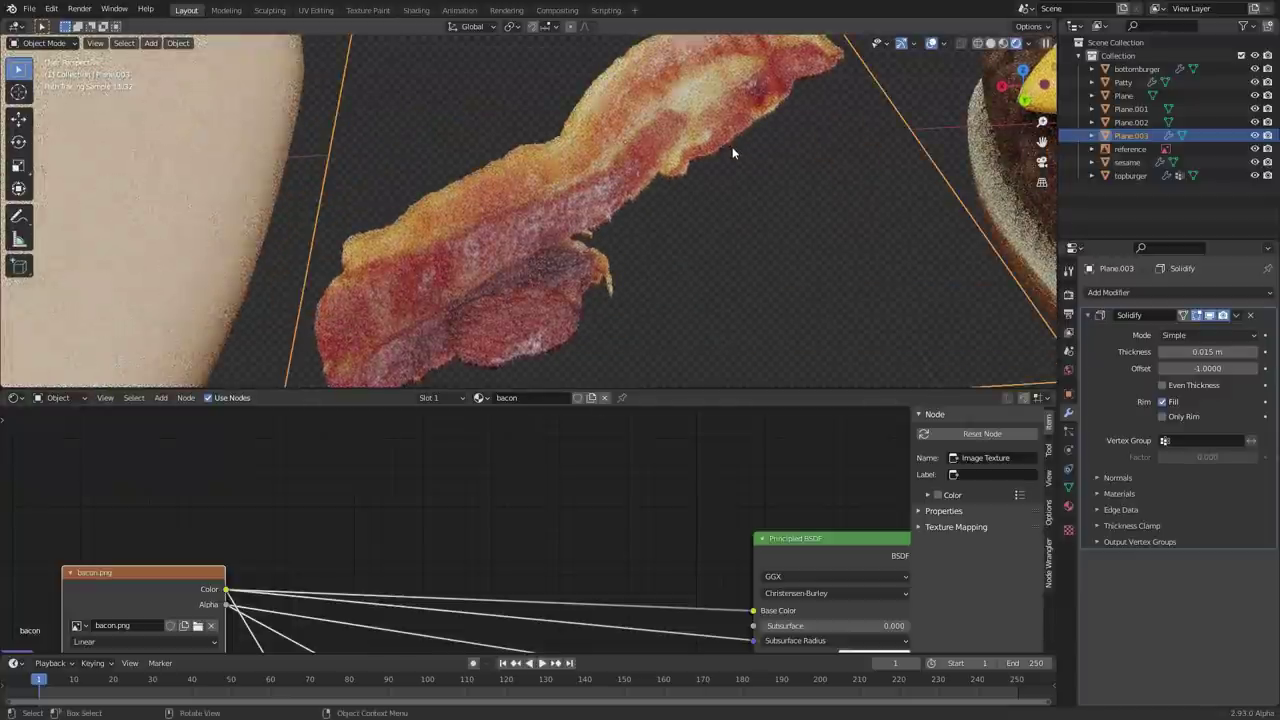
middle_click_drag(734, 125, 740, 215)
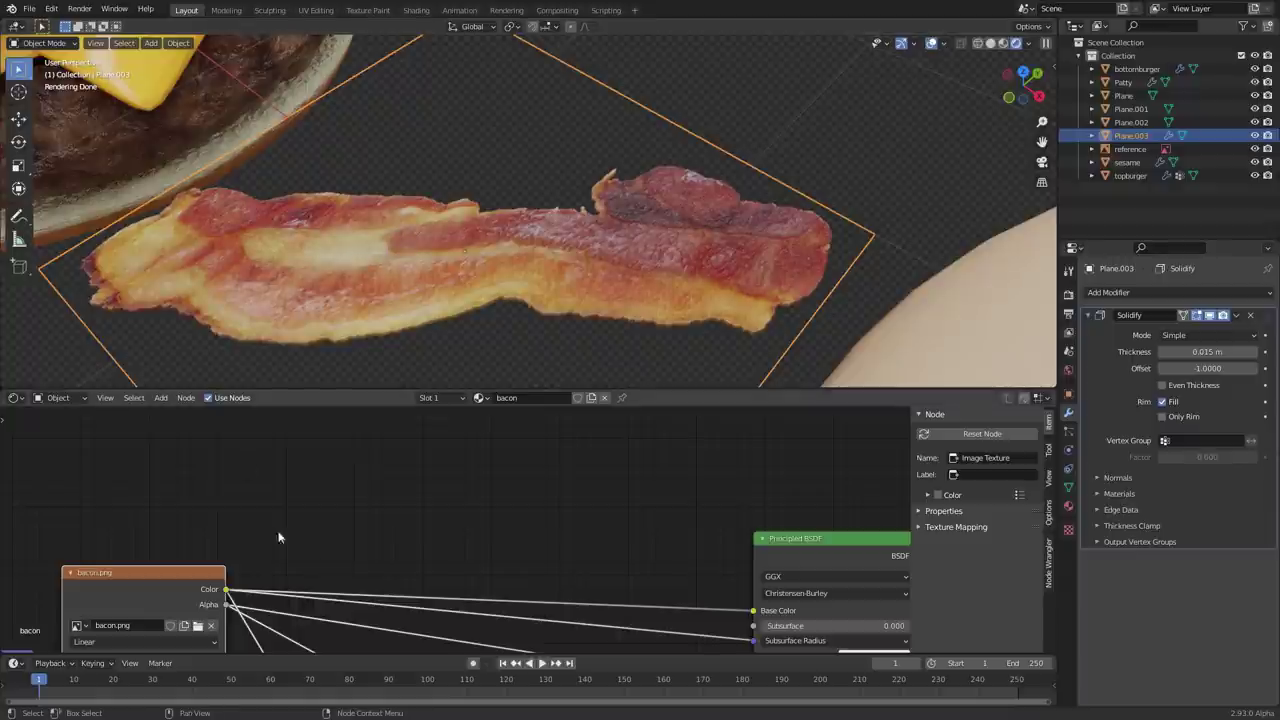
key("shift+a")
type("colorramp")
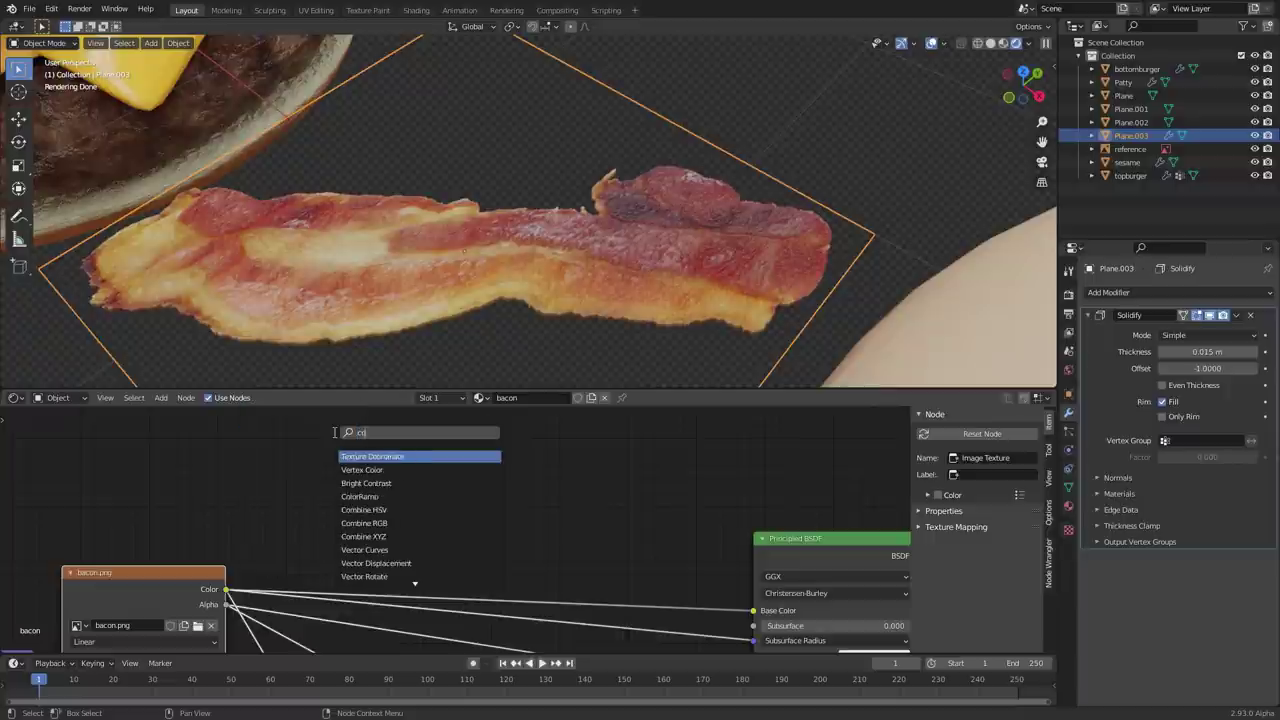
key("Return")
left_click(335, 432)
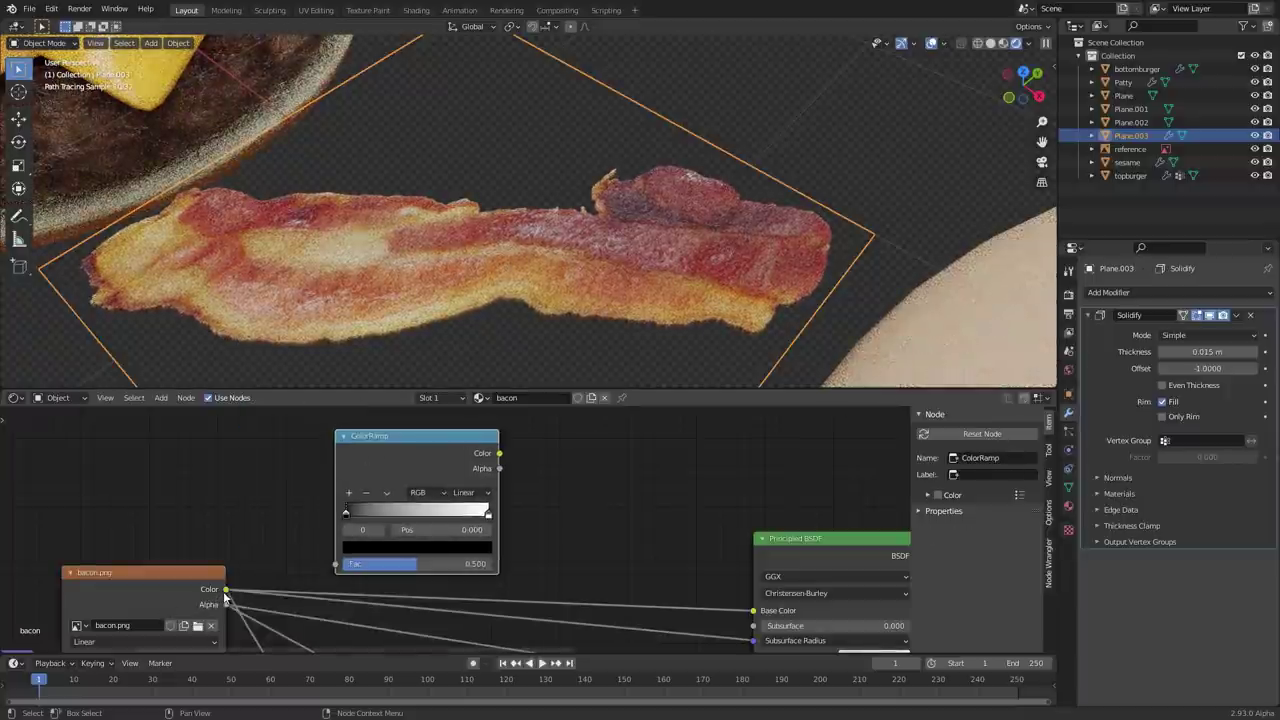
left_click_drag(226, 589, 335, 564)
left_click(395, 458, "ctrl+shift")
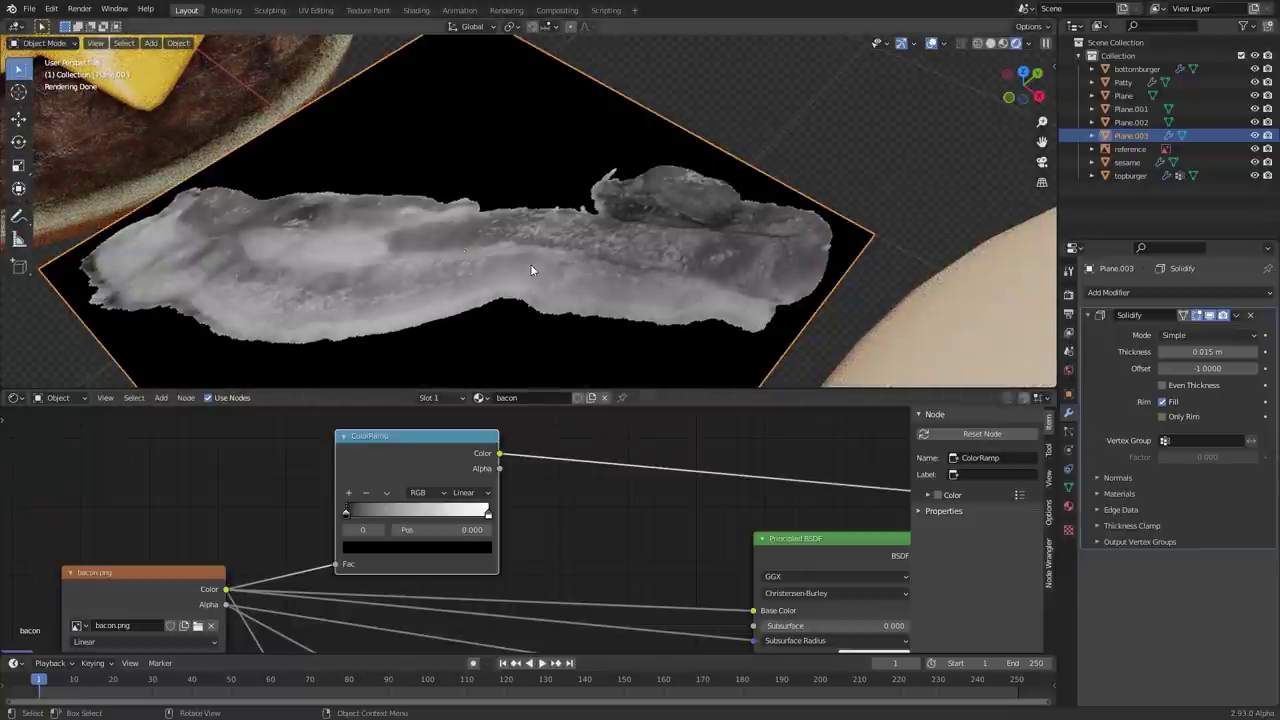
- Set the ramp stops to black and white and move a stop inward for contrast
left_click(395, 547)
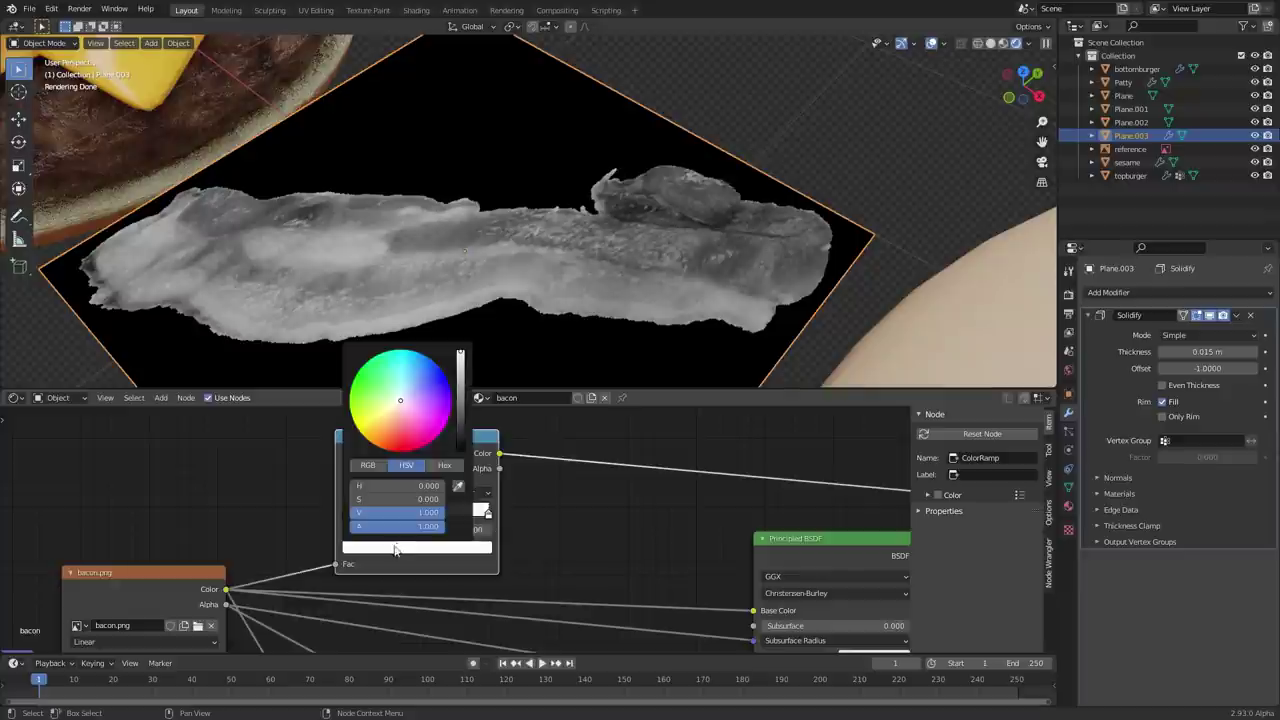
left_click_drag(460, 439, 462, 370)
left_click(359, 548)
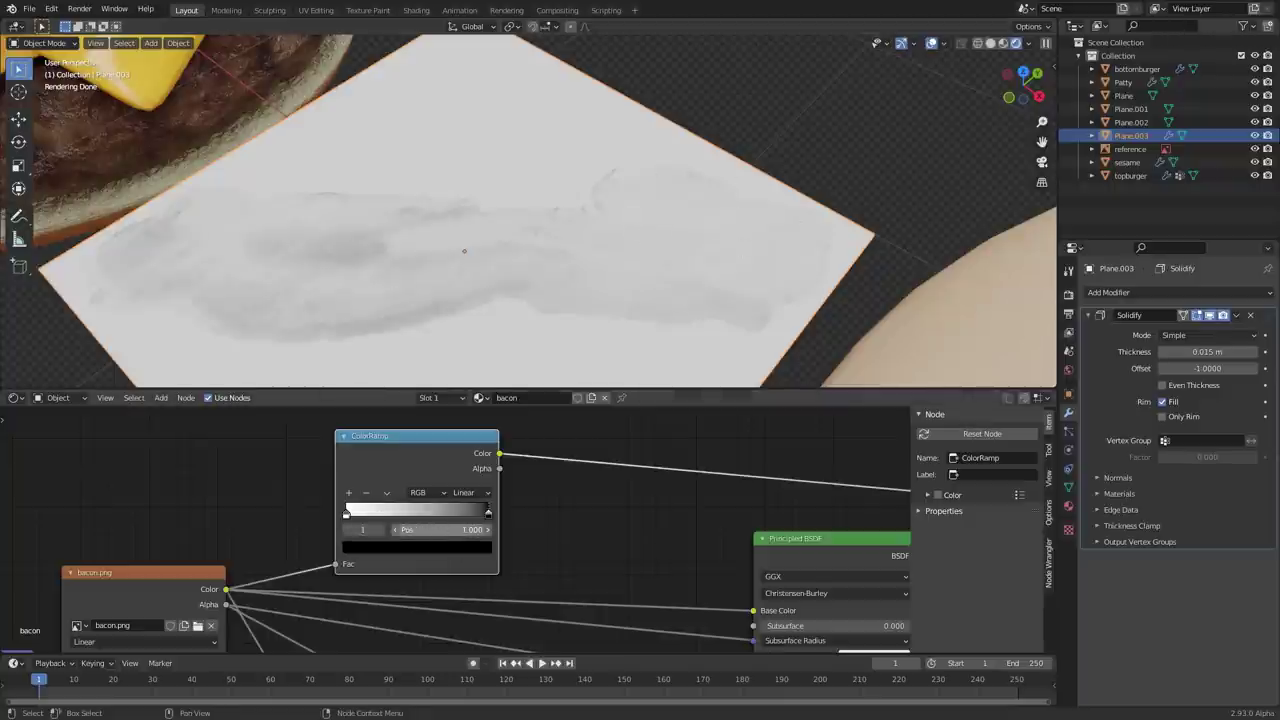
left_click_drag(488, 513, 383, 513)
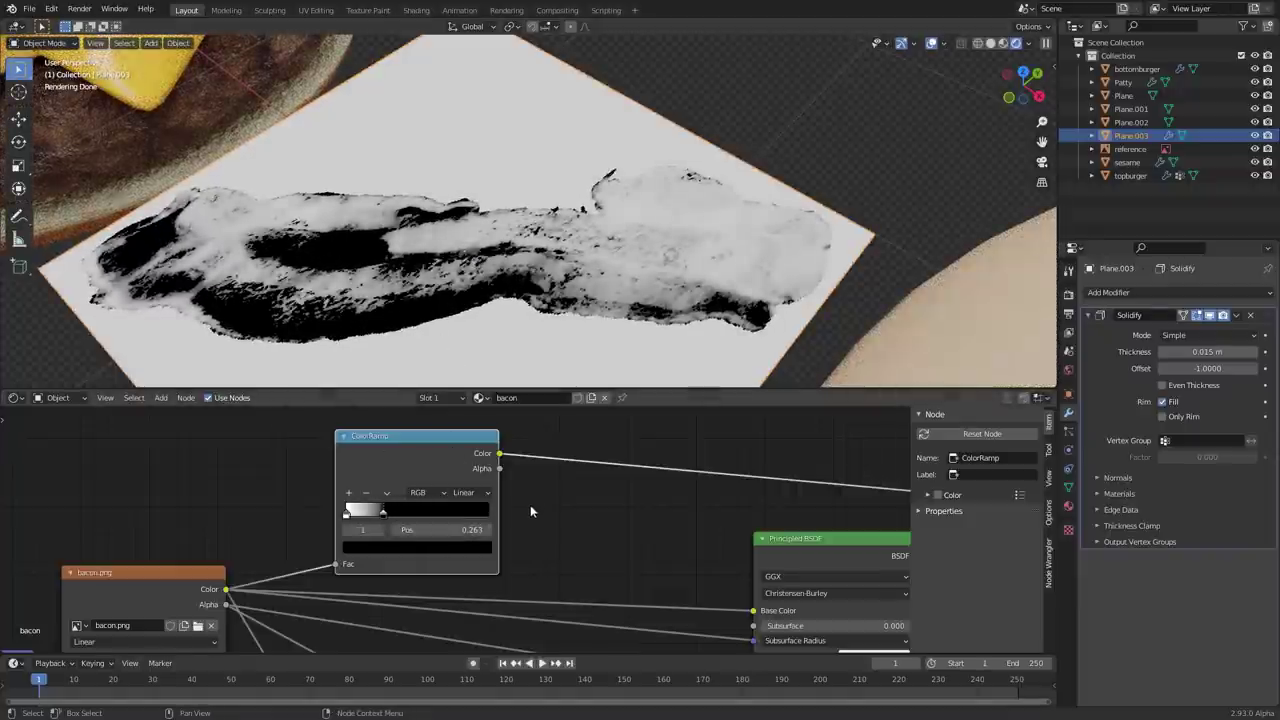
middle_click_drag(530, 512, 475, 503)
- Lighten the ramp's dark stop to a grey
left_click(383, 541)
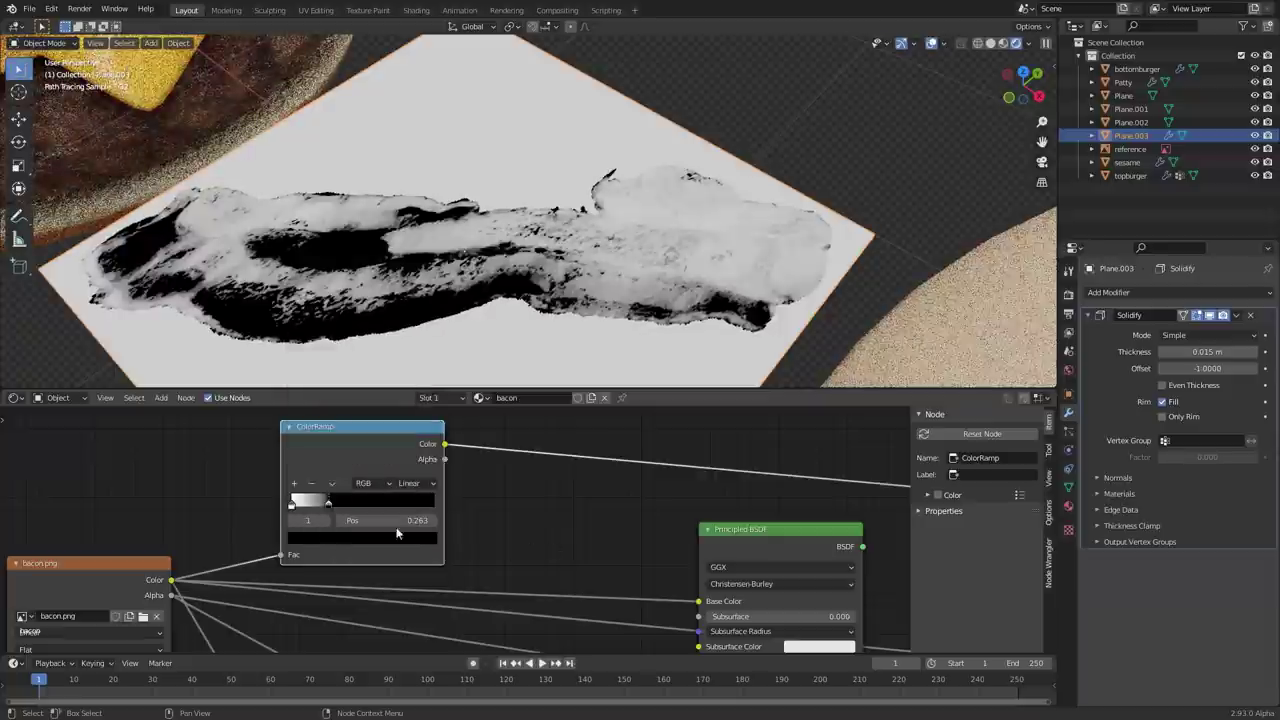
left_click(368, 540)
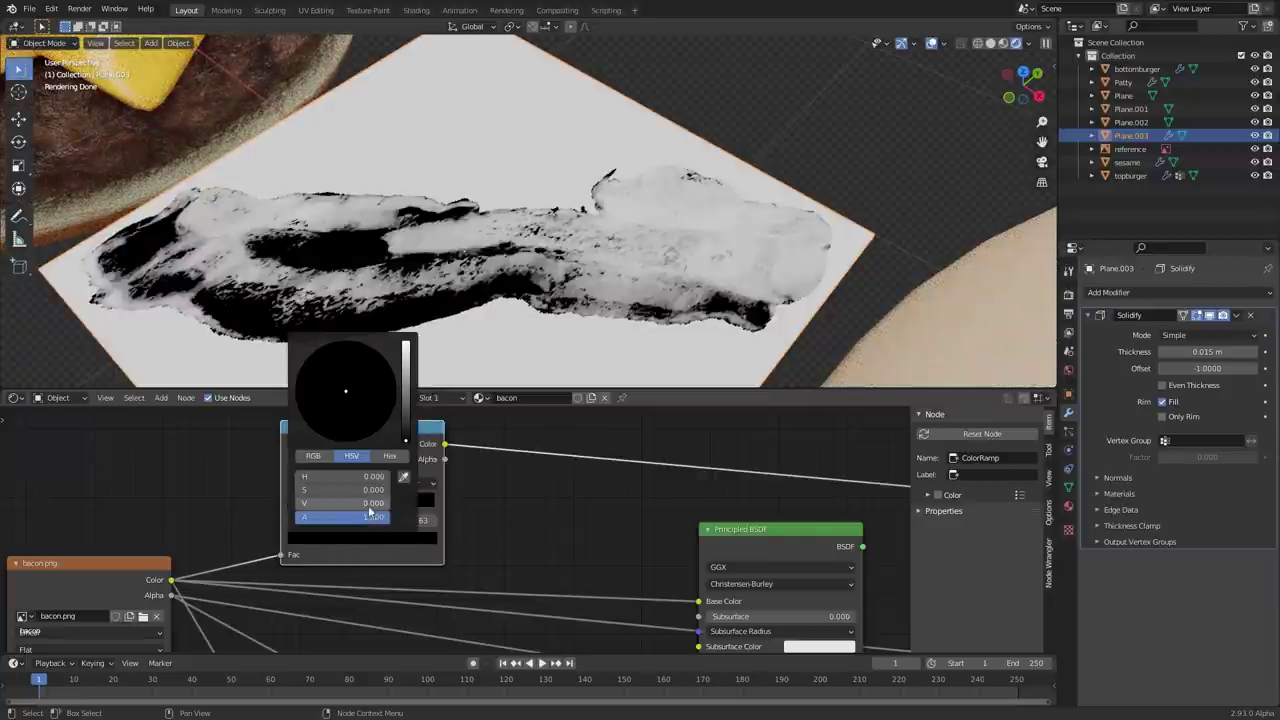
left_click(369, 503)
type("3")
key("Return")
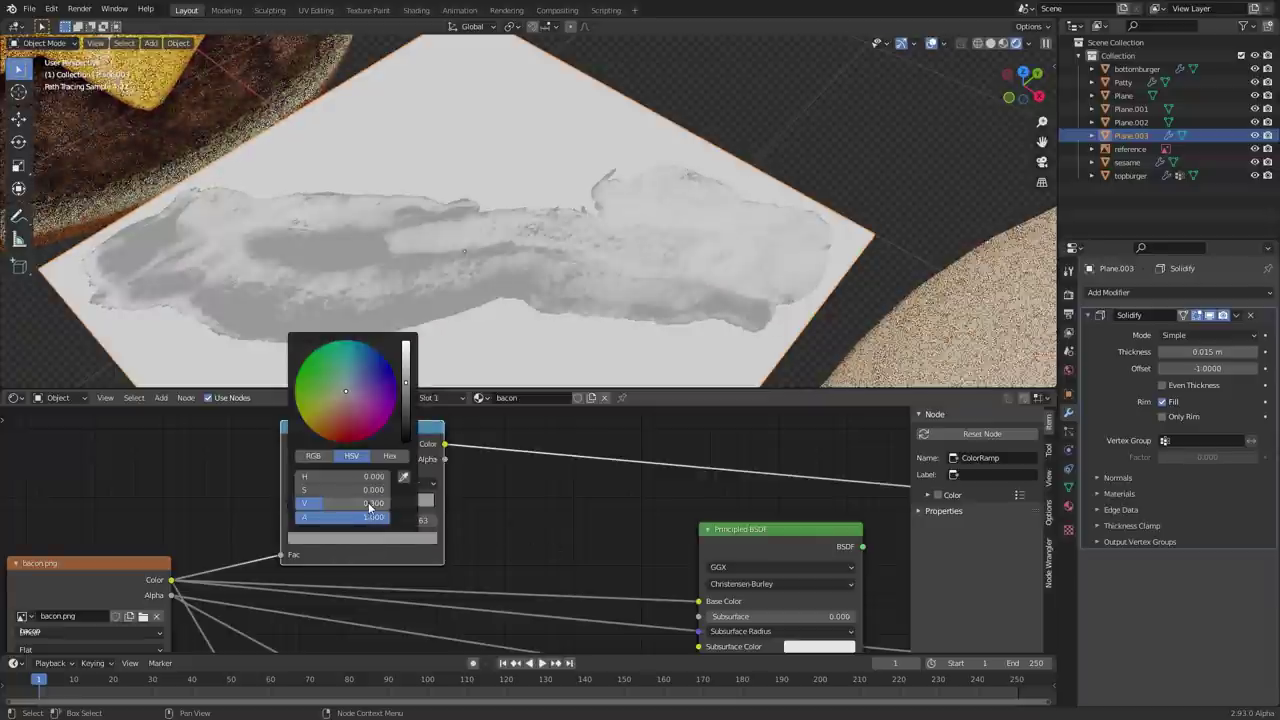
scroll(424, 466, "down", 3)
middle_click_drag(426, 466, 412, 442)
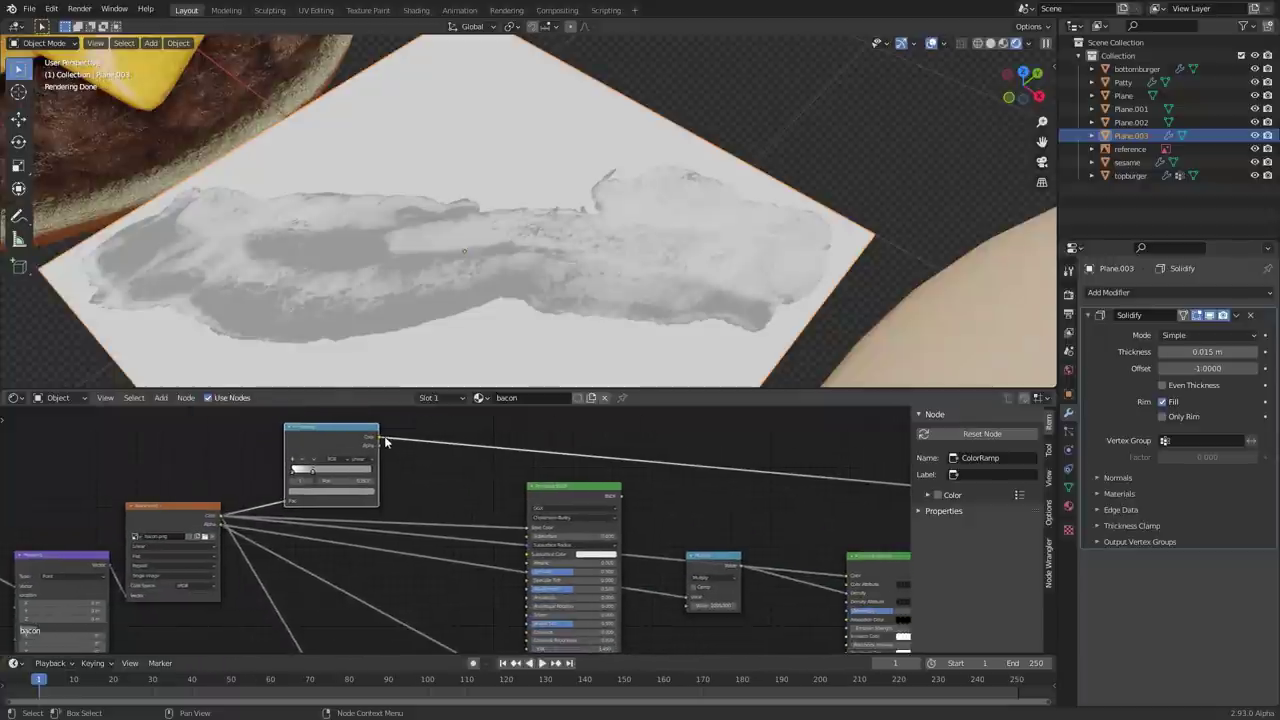
- Connect the ColorRamp output to the Principled BSDF Roughness and tidy the nodes
left_click_drag(521, 598, 526, 590)
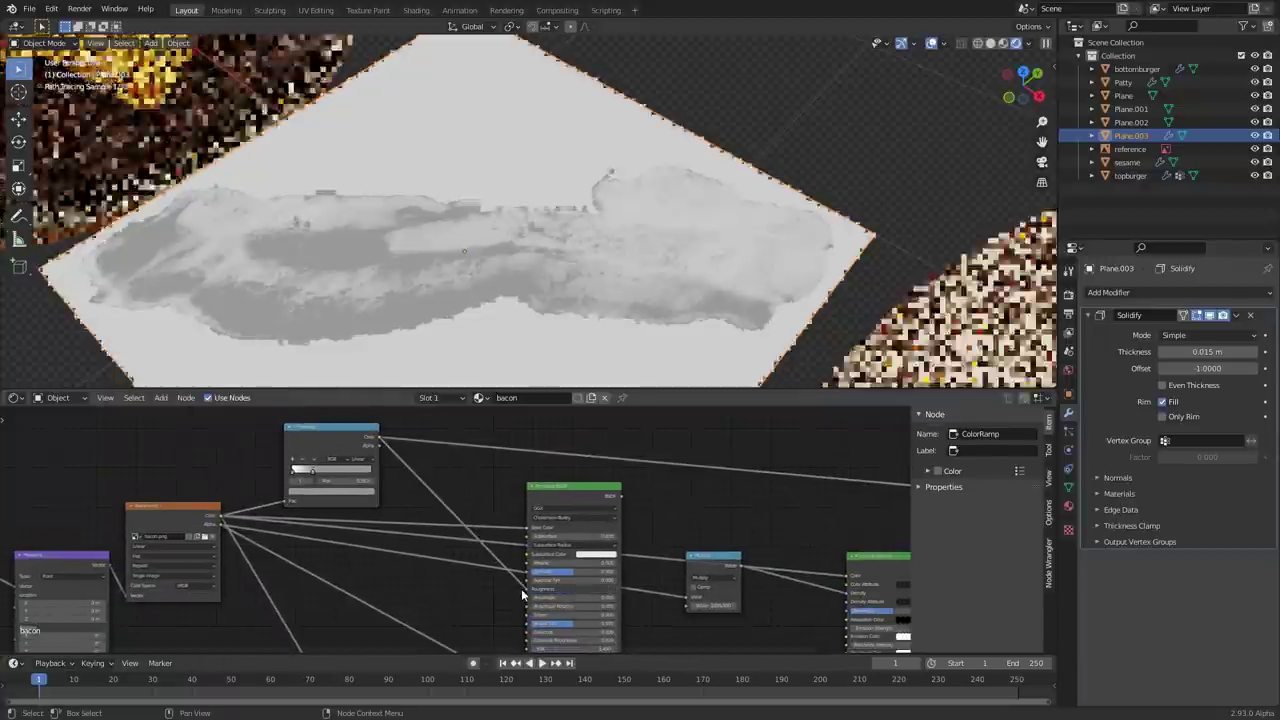
middle_click_drag(163, 518, 310, 458)
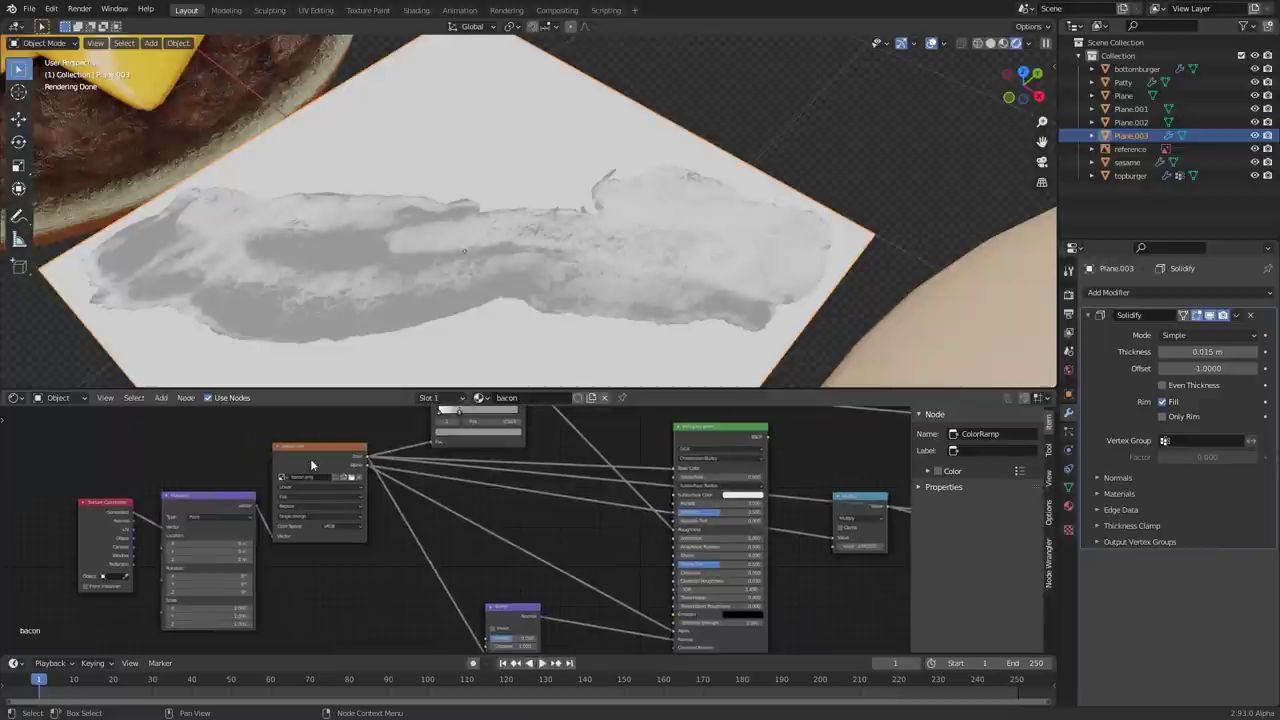
left_click_drag(310, 458, 321, 459)
middle_click_drag(442, 498, 427, 487)
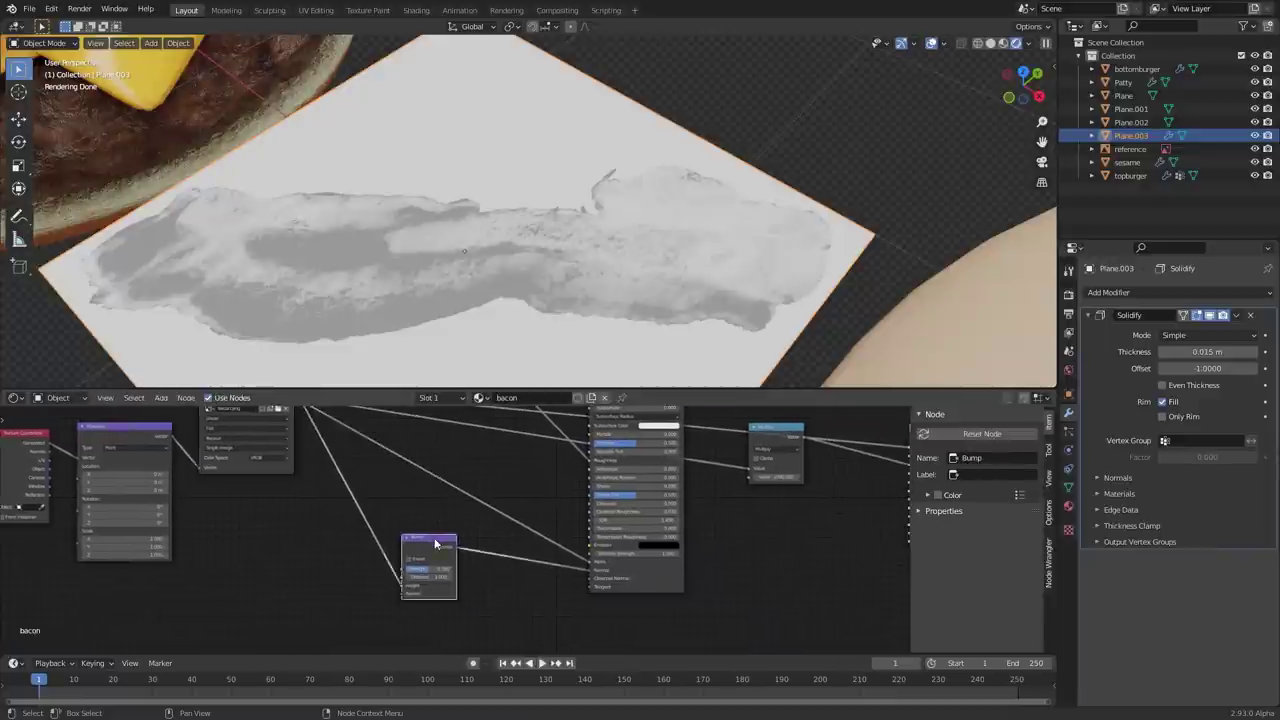
middle_click_drag(543, 490, 520, 552)
middle_click_drag(796, 483, 644, 598)
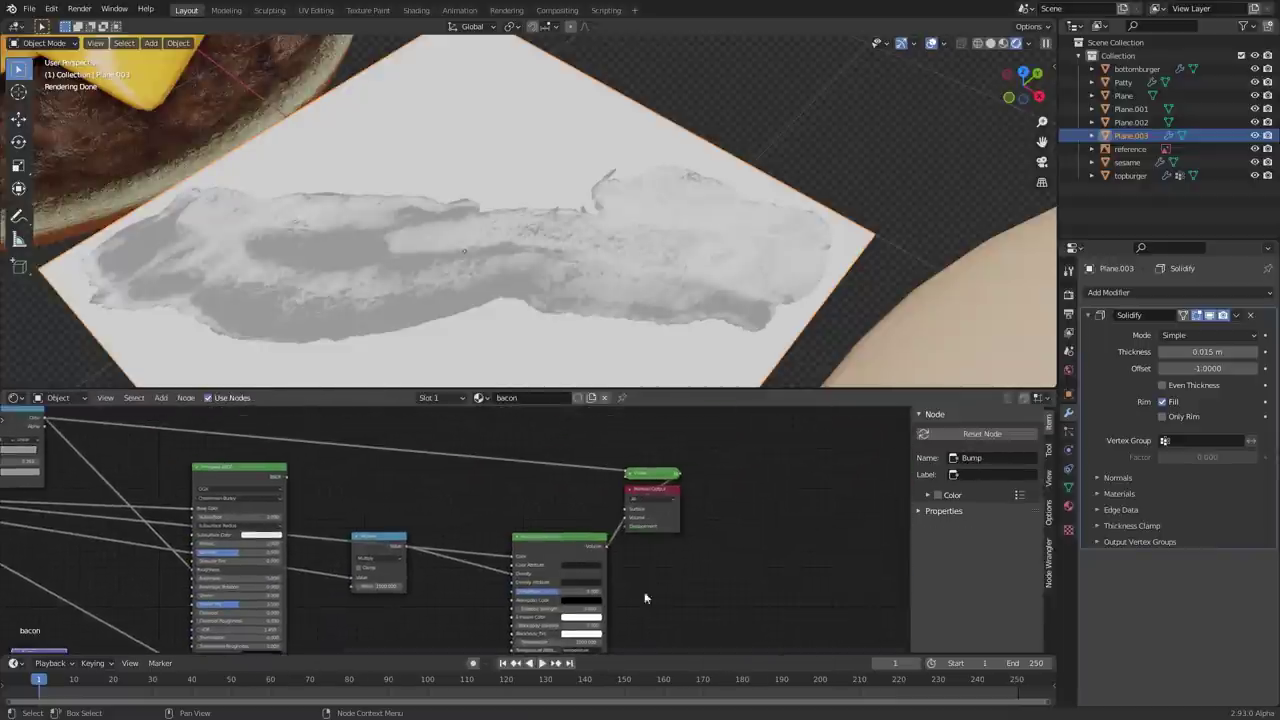
middle_click_drag(324, 477, 519, 492)
- Reconnect the Principled BSDF to the output and deselect the bacon strip
left_click(433, 486, "ctrl+shift")
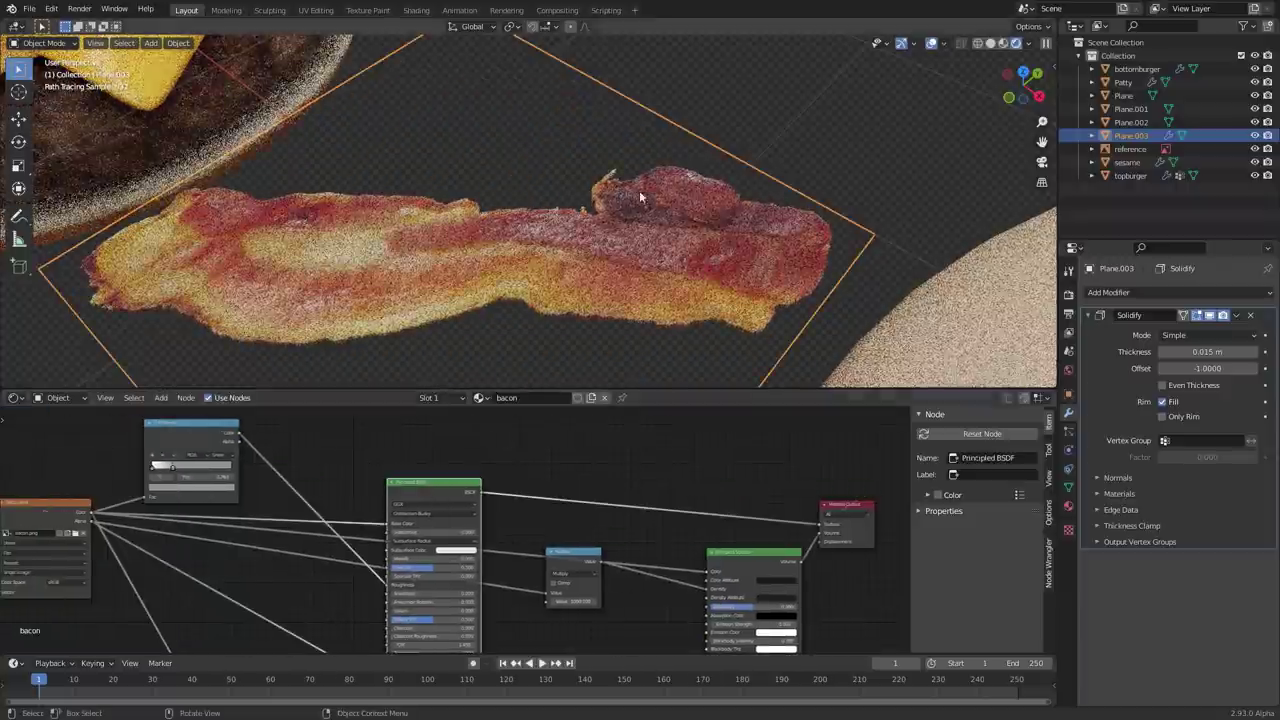
left_click(780, 98)
scroll(431, 229, "down", 3)
scroll(501, 240, "up", 3)
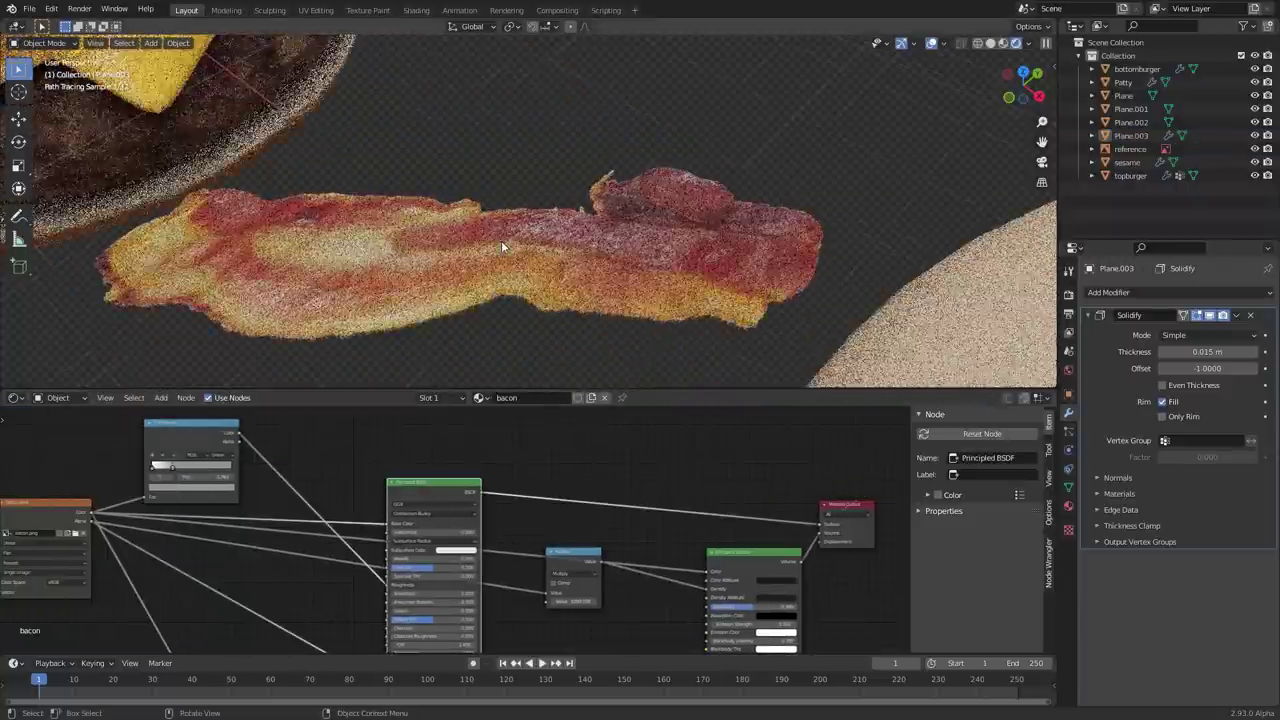
middle_click_drag(501, 240, 593, 193)
scroll(593, 193, "up", 3)
mouse_move(465, 297)
middle_mouse_down()
mouse_move(363, 288)
mouse_move(426, 251)
middle_mouse_up()
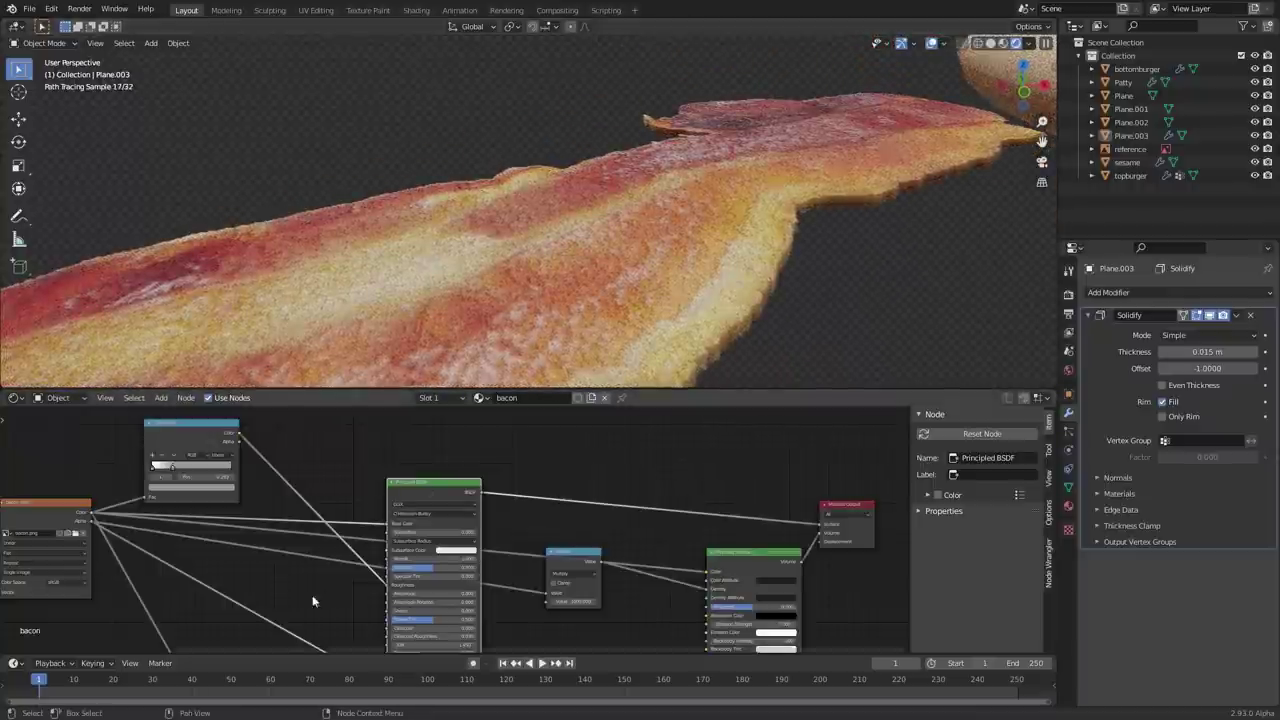
- Set the Bump strength to 0.000 to view the bacon without relief
middle_click_drag(540, 560, 360, 500)
scroll(349, 512, "up", 3)
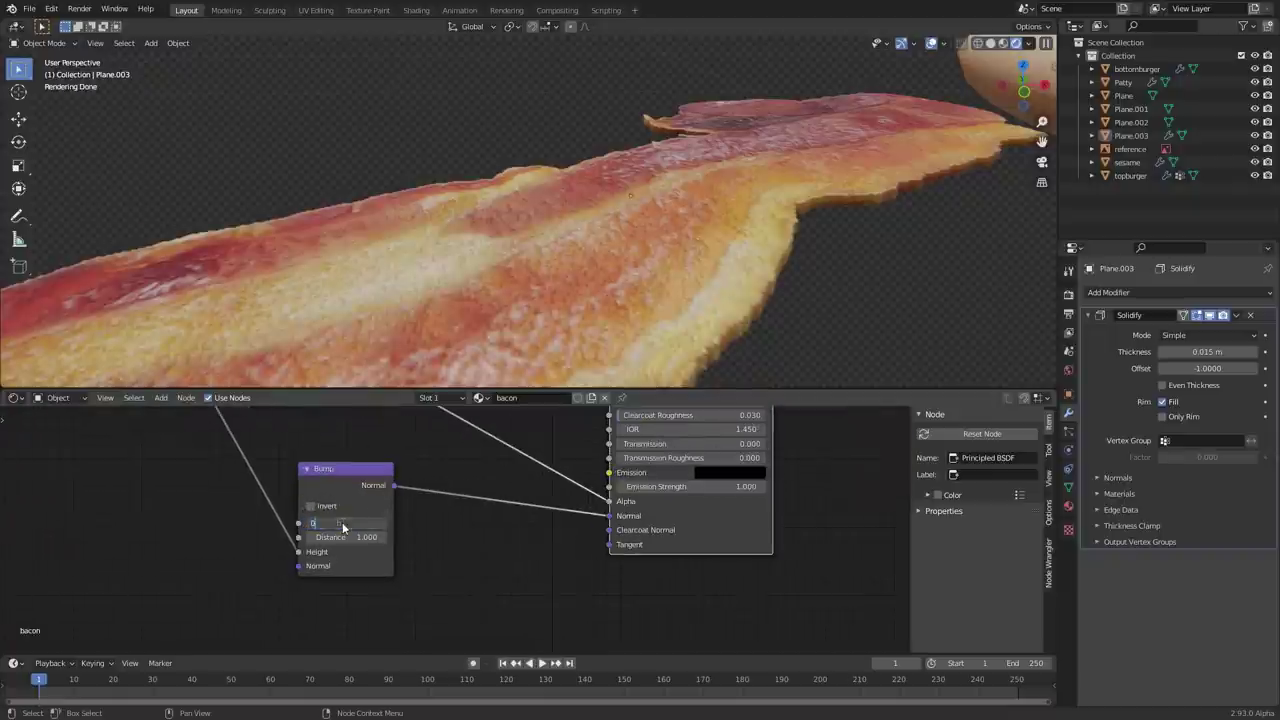
key("Return")
middle_click_drag(460, 288, 496, 283)
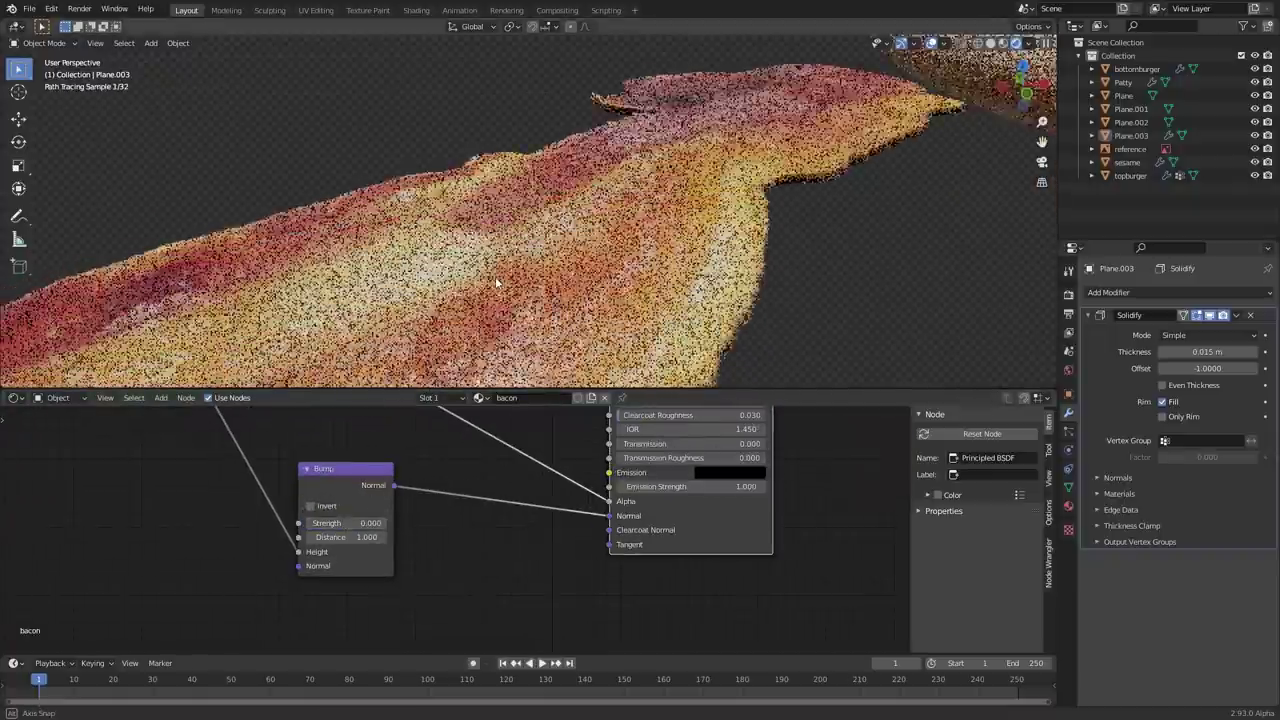
- Raise the ColorRamp dark stop's value to 0.35 for lighter bacon
middle_click_drag(226, 427, 651, 510)
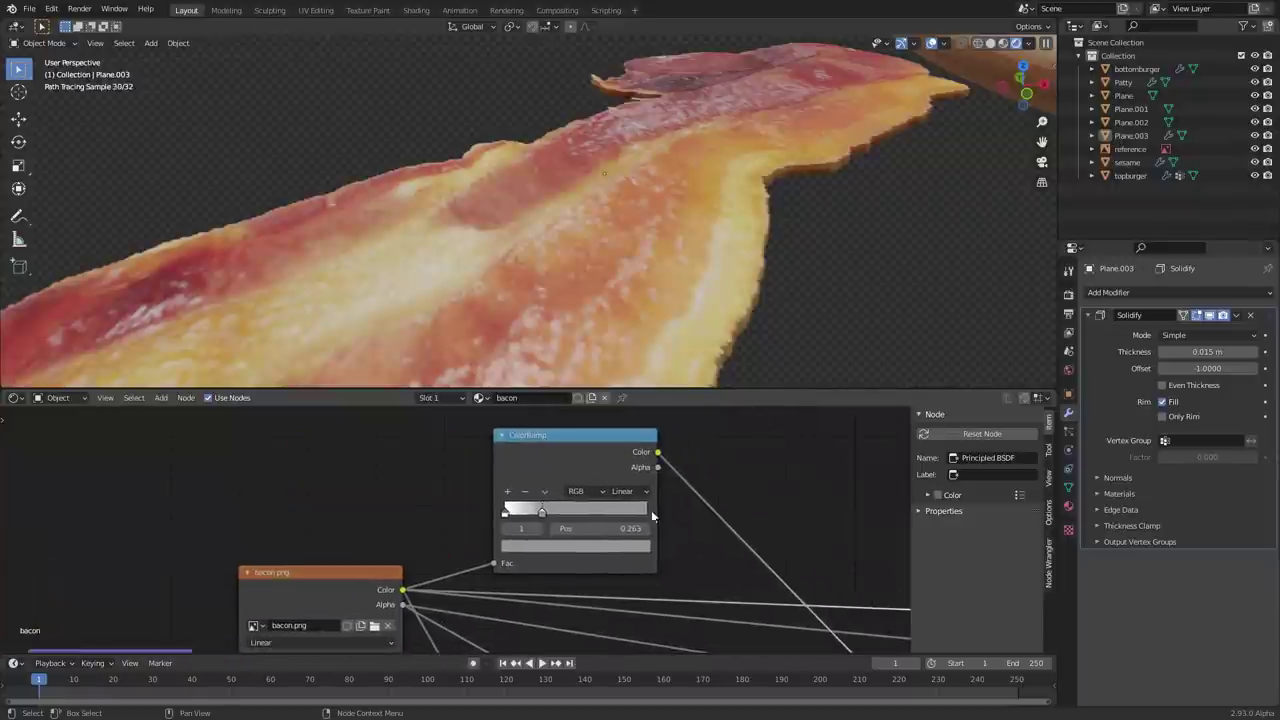
left_click(602, 562)
left_click(596, 545)
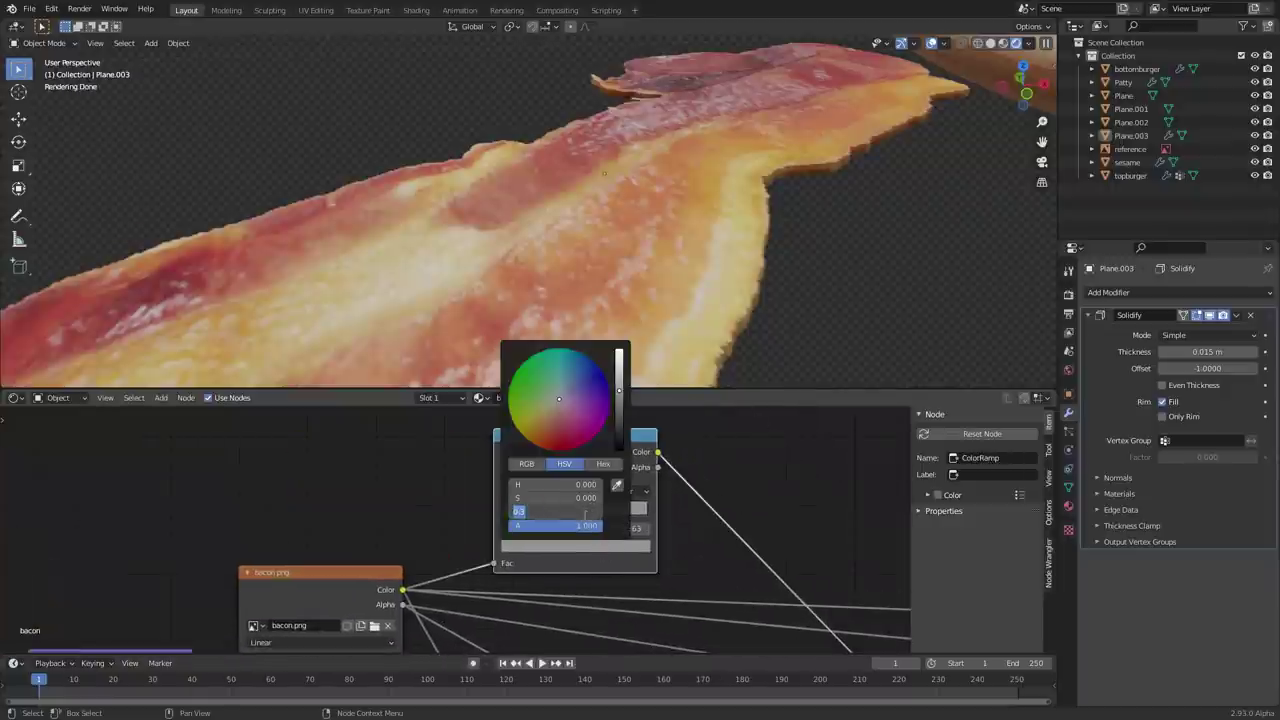
key("Return")
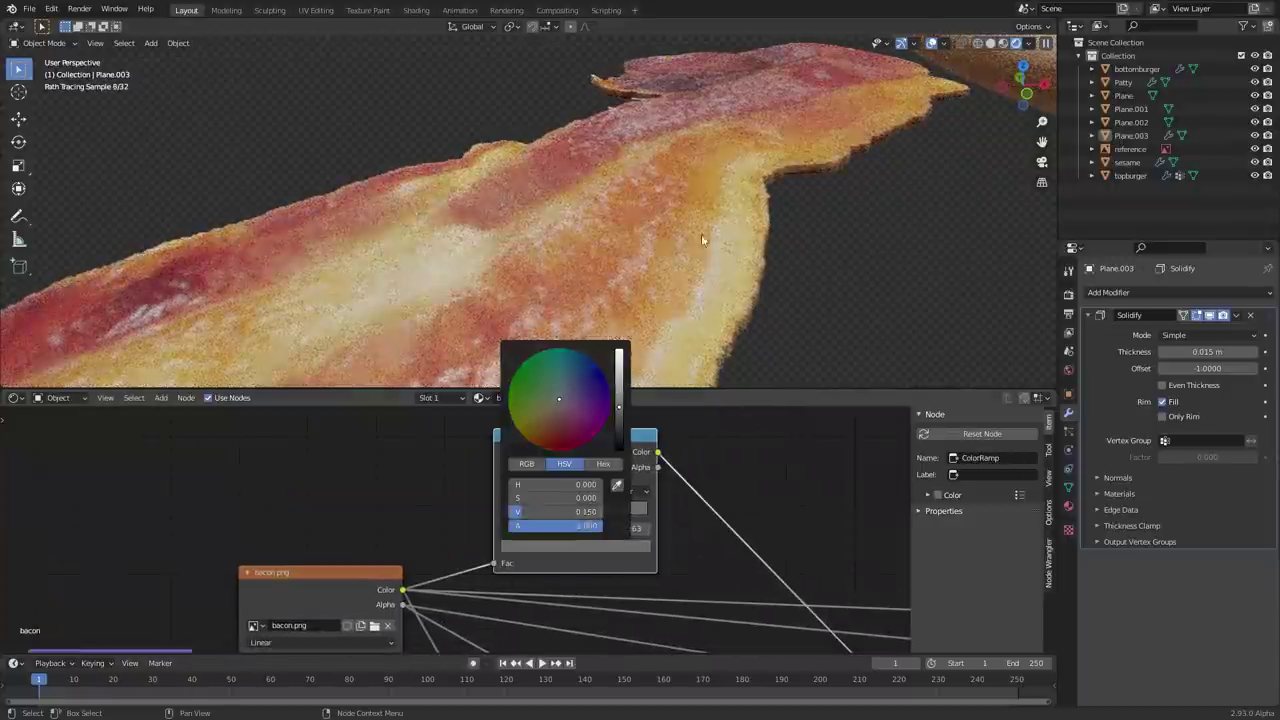
middle_click_drag(690, 260, 715, 300)
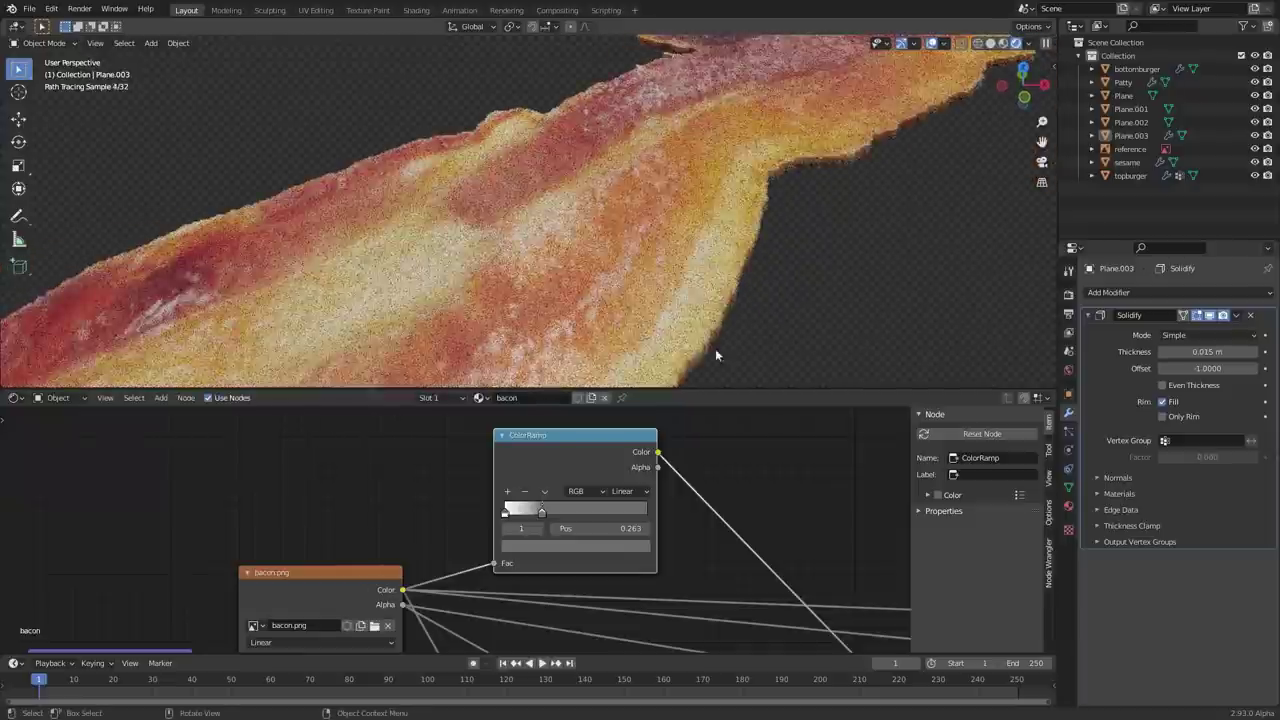
- Set the Bump strength to 0.300 and reselect the bacon strip
scroll(504, 561, "down", 3)
middle_click_drag(504, 561, 534, 441)
scroll(535, 441, "up", 3)
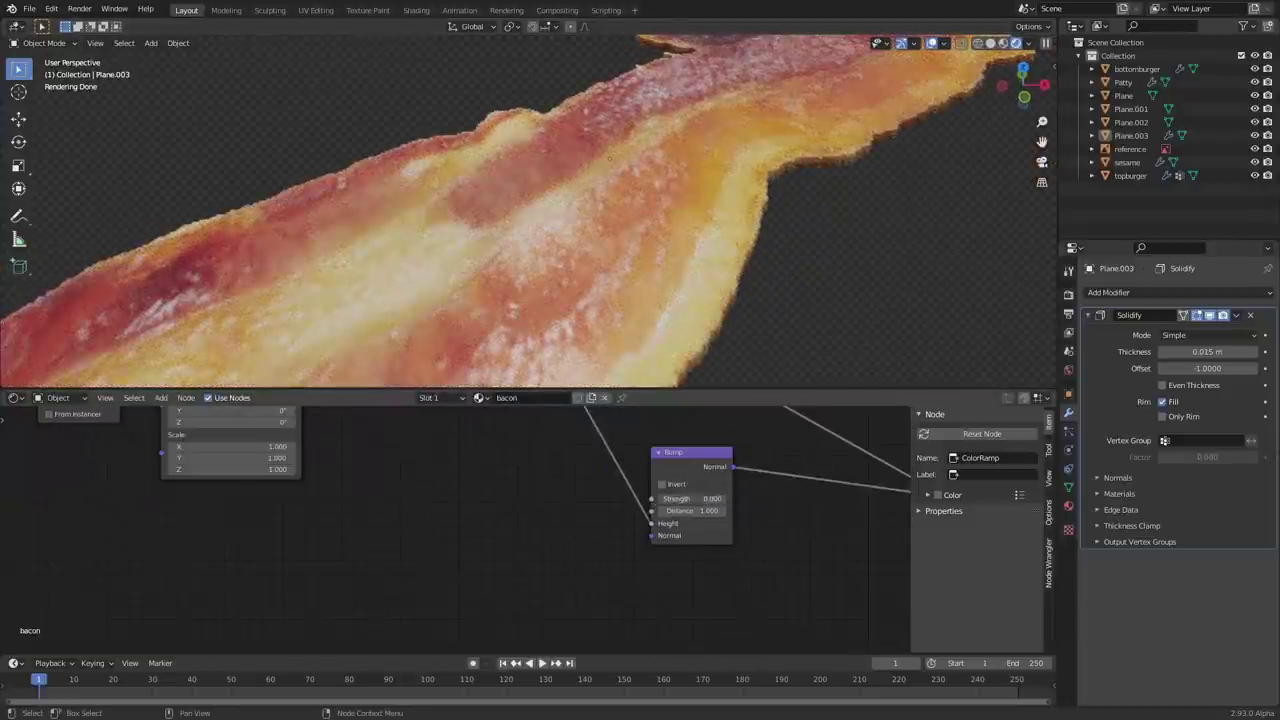
type("0.3")
key("Return")
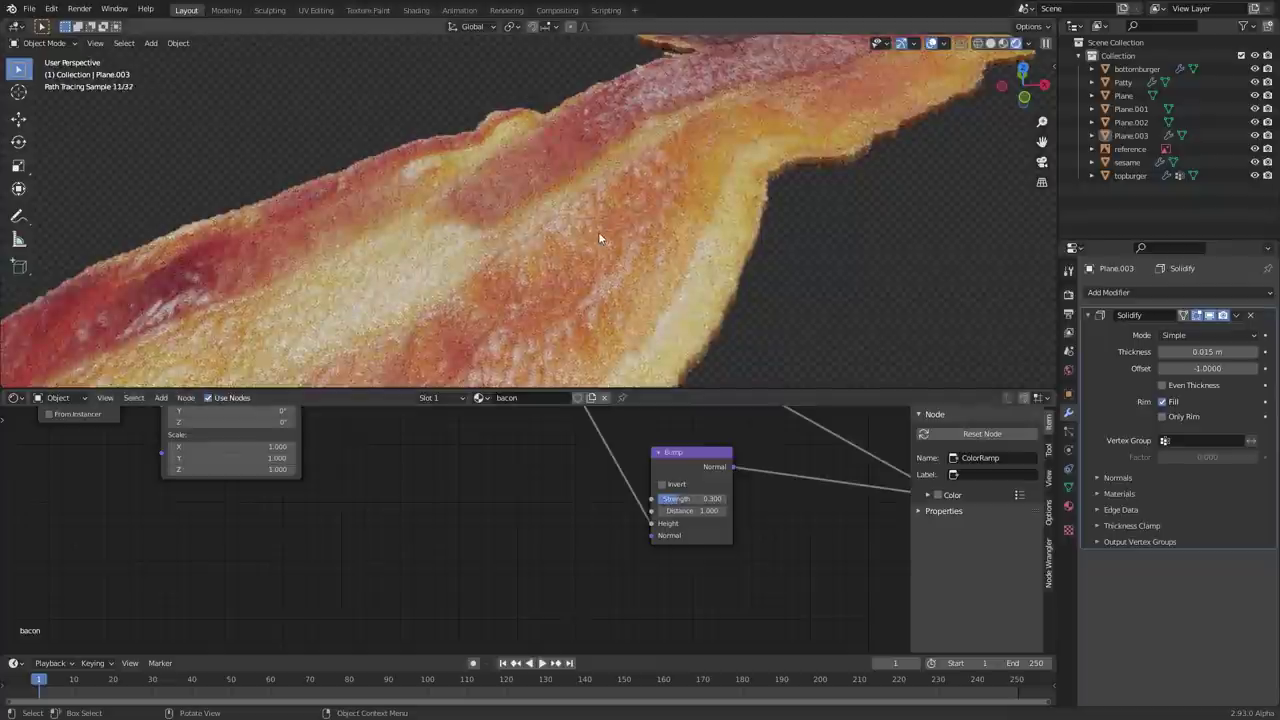
scroll(598, 231, "down", 5)
scroll(593, 225, "down", 2)
left_click(550, 183)
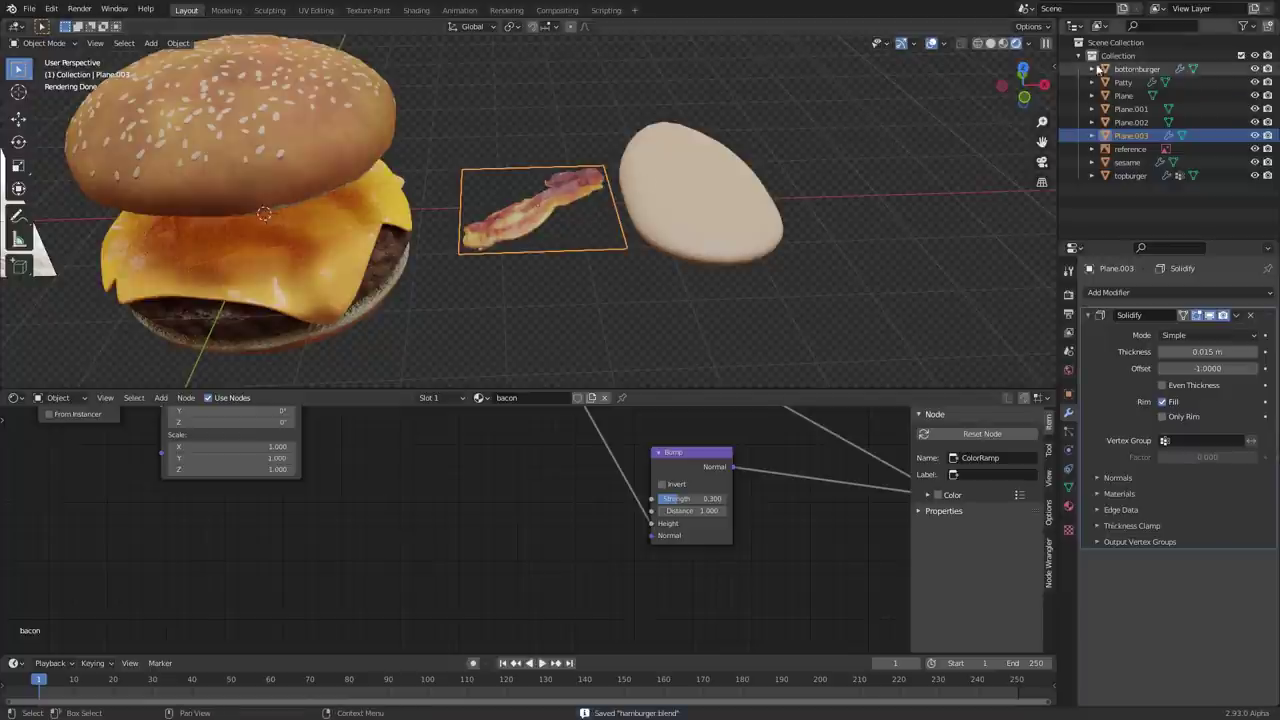
- From the top view, position the bacon strip over the burger, then zoom in from the front
left_click(1023, 68)
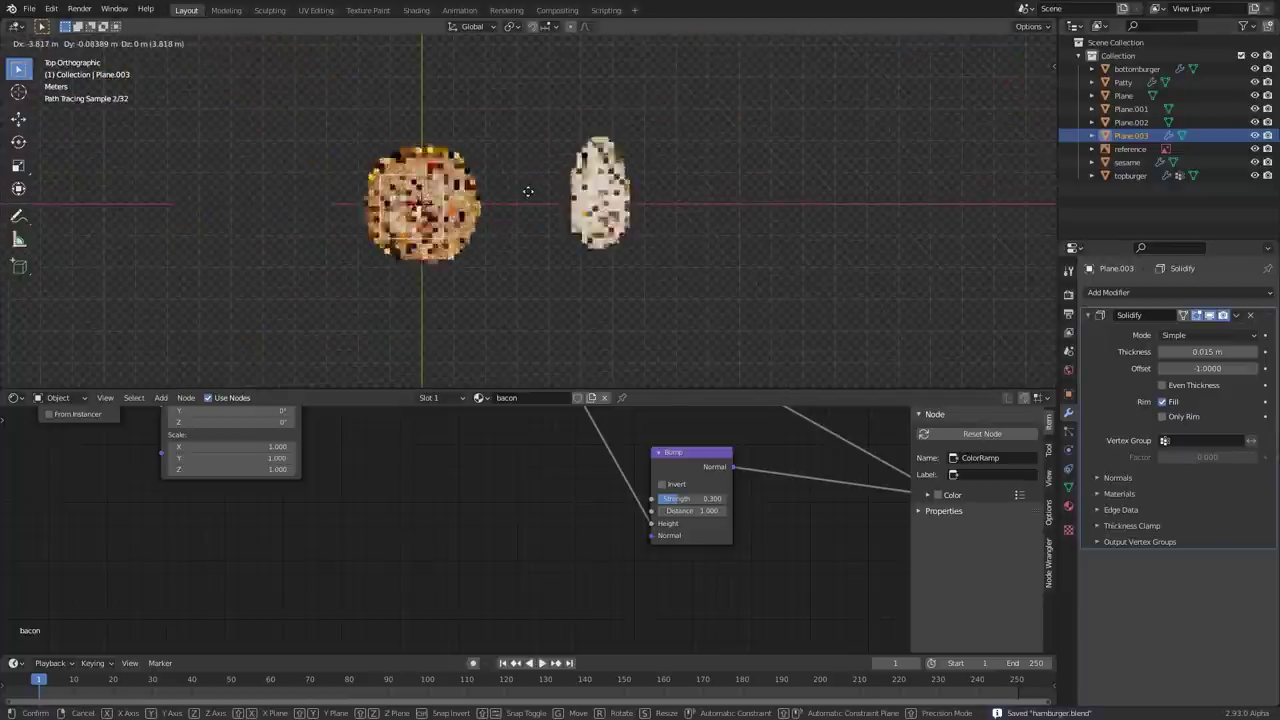
left_click(543, 189)
left_click(1023, 104)
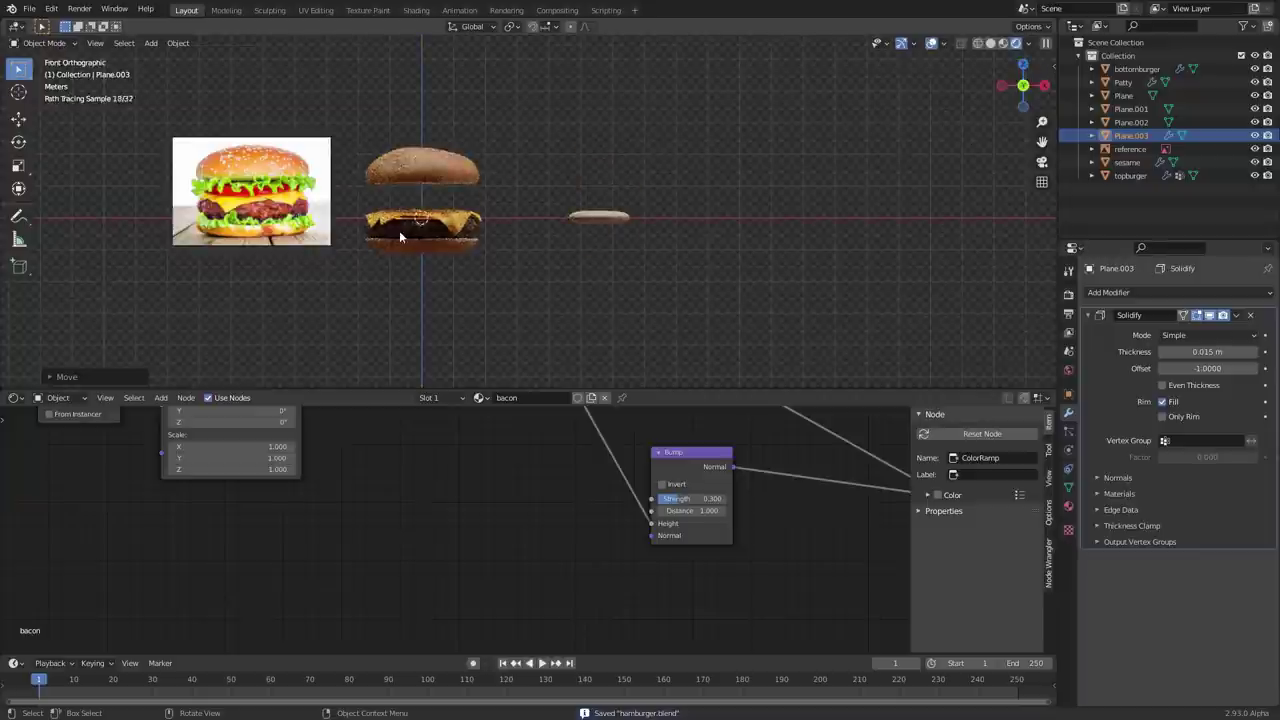
scroll(399, 230, "up", 4)
scroll(398, 193, "up", 4)
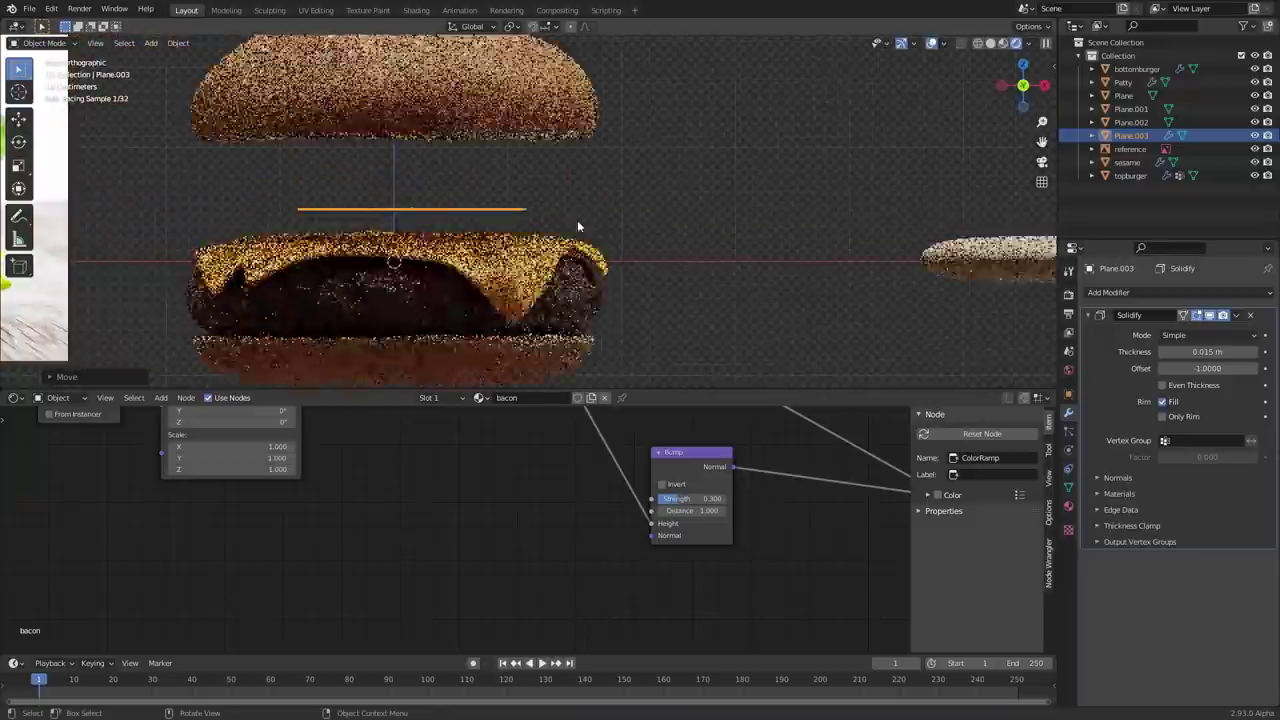
- Widen the bacon strip slightly and lower it onto the cheese
key("g")
left_click(517, 313)
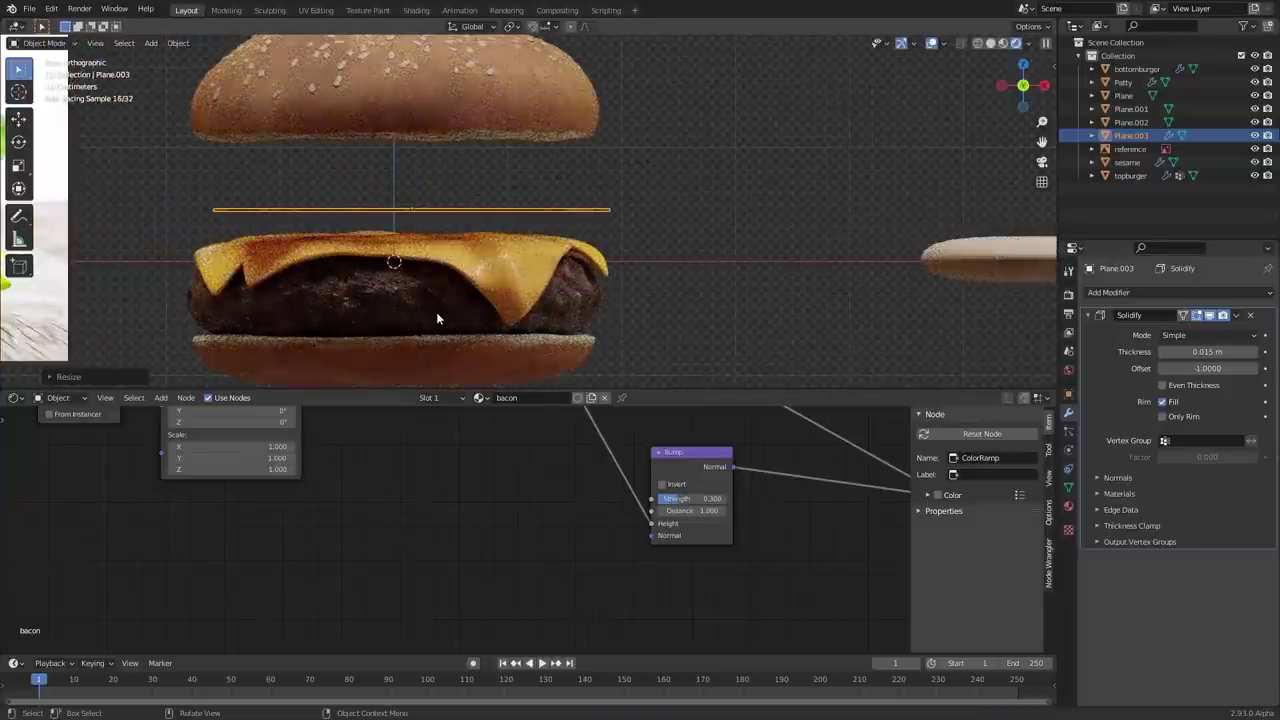
key("g")
left_click(451, 263)
middle_click_drag(451, 263, 829, 157)
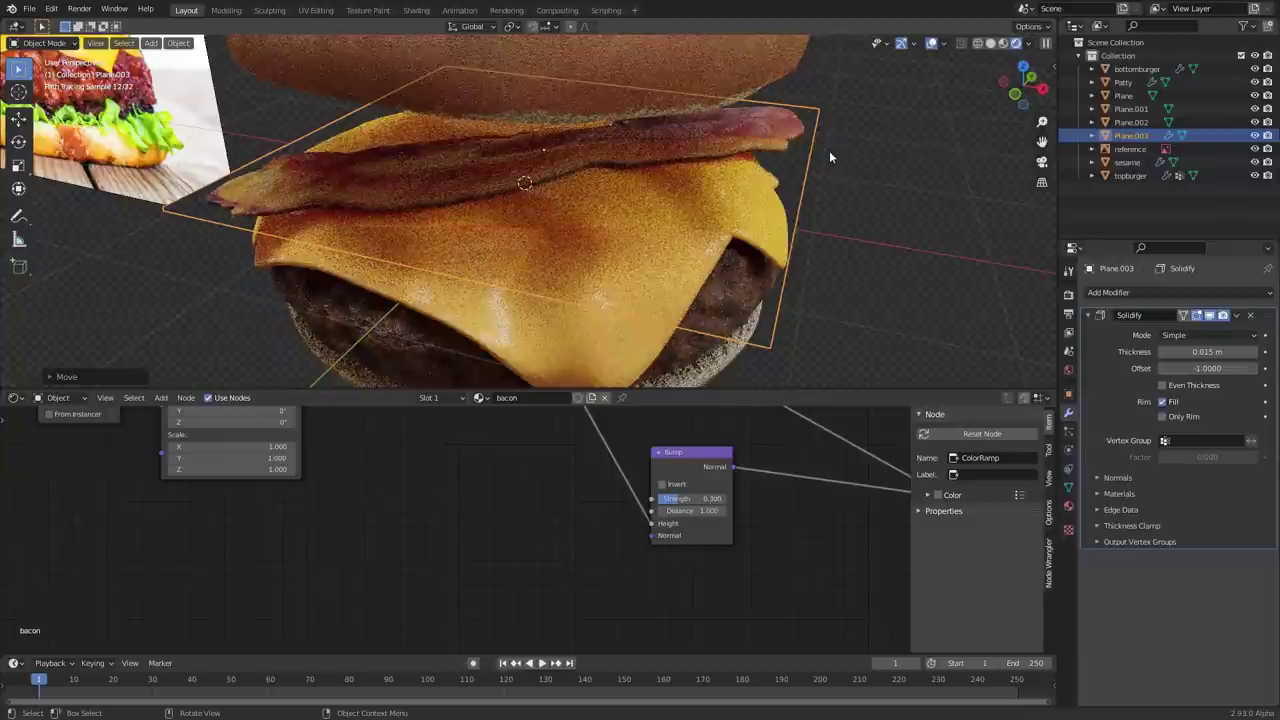
- Shrink the bacon strip and check its fit on the cheese from top and side views
key("s")
left_click(785, 153)
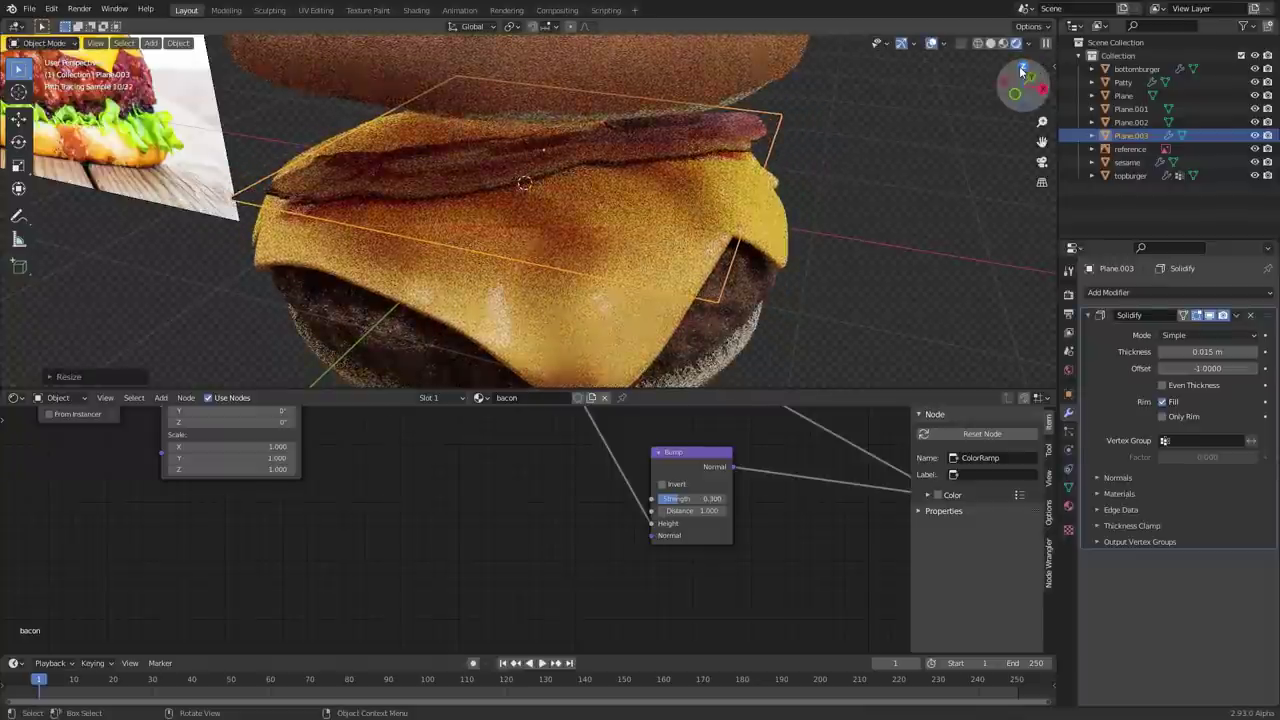
left_click(1019, 66)
key("alt+a")
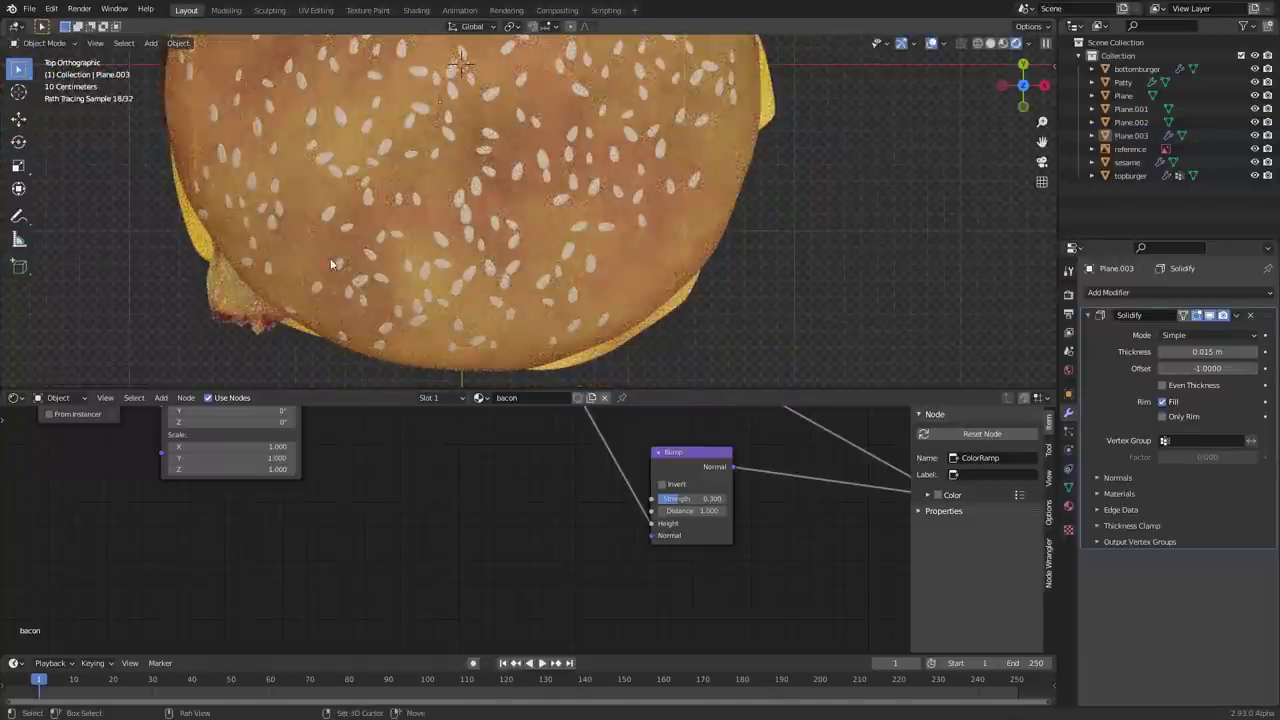
middle_click_drag(333, 264, 511, 450)
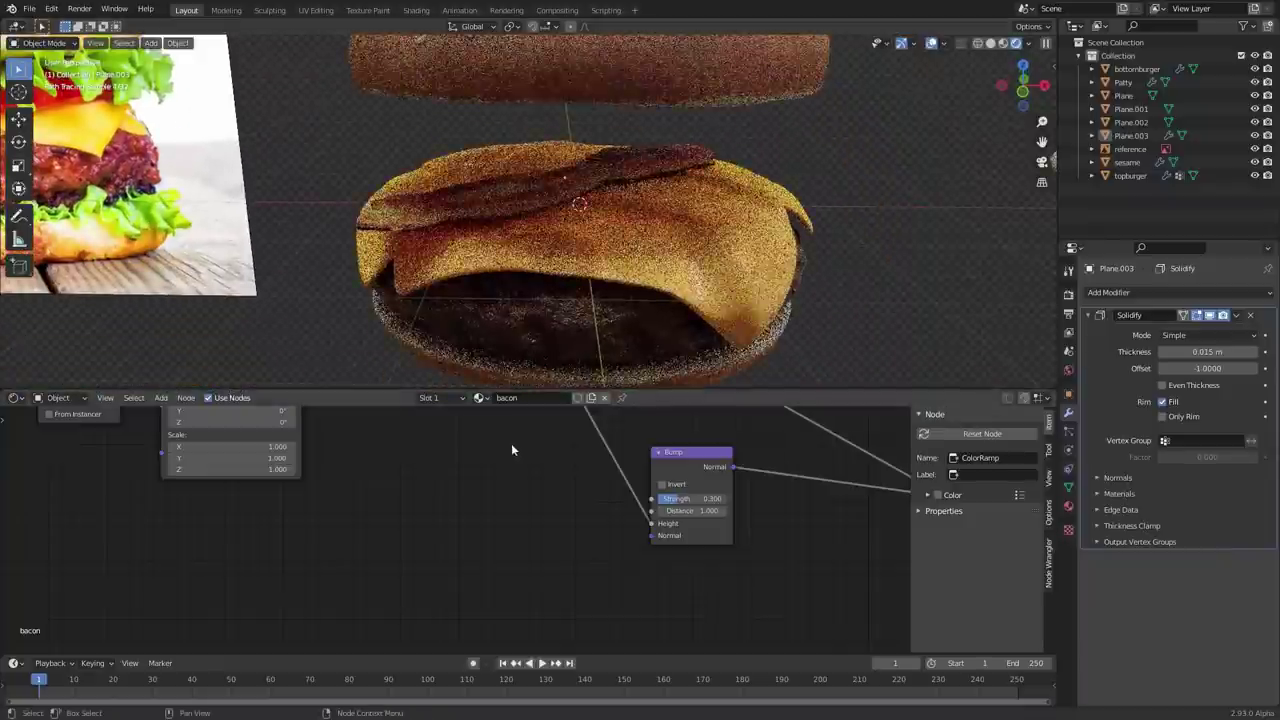
left_click(592, 172)
left_click(1020, 66)
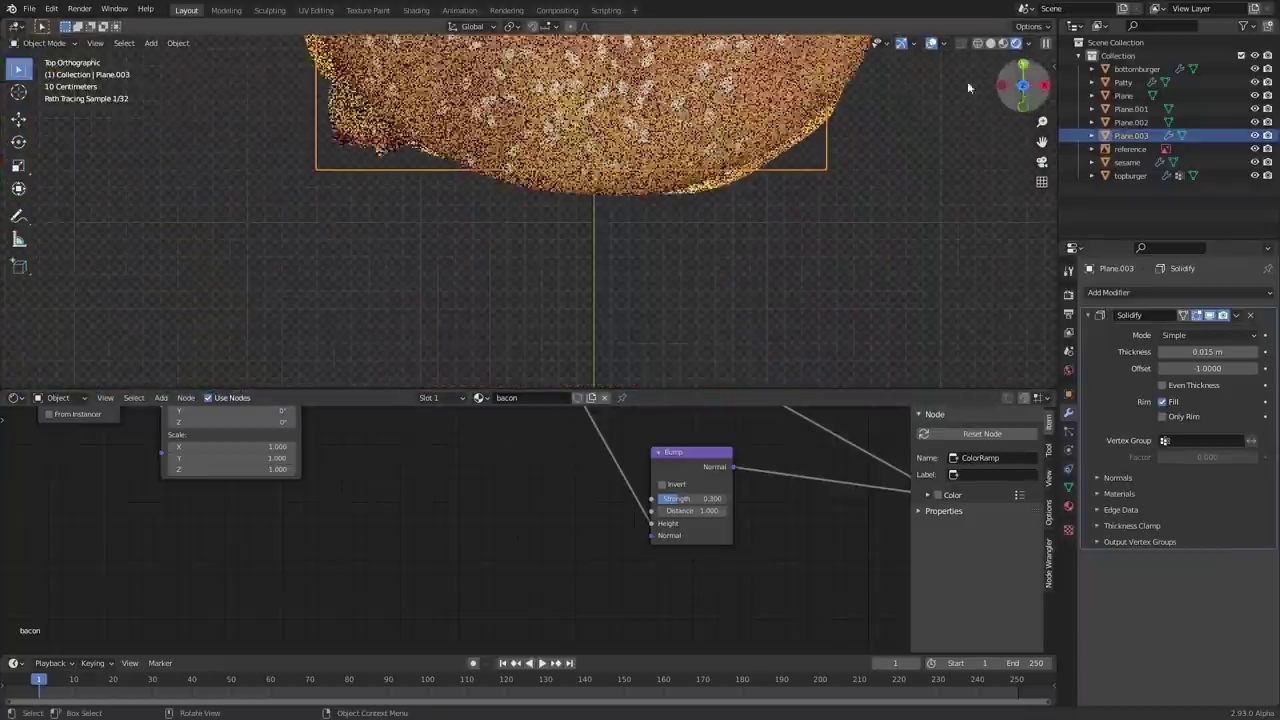
key("alt+a")
middle_click_drag(572, 233, 562, 121)
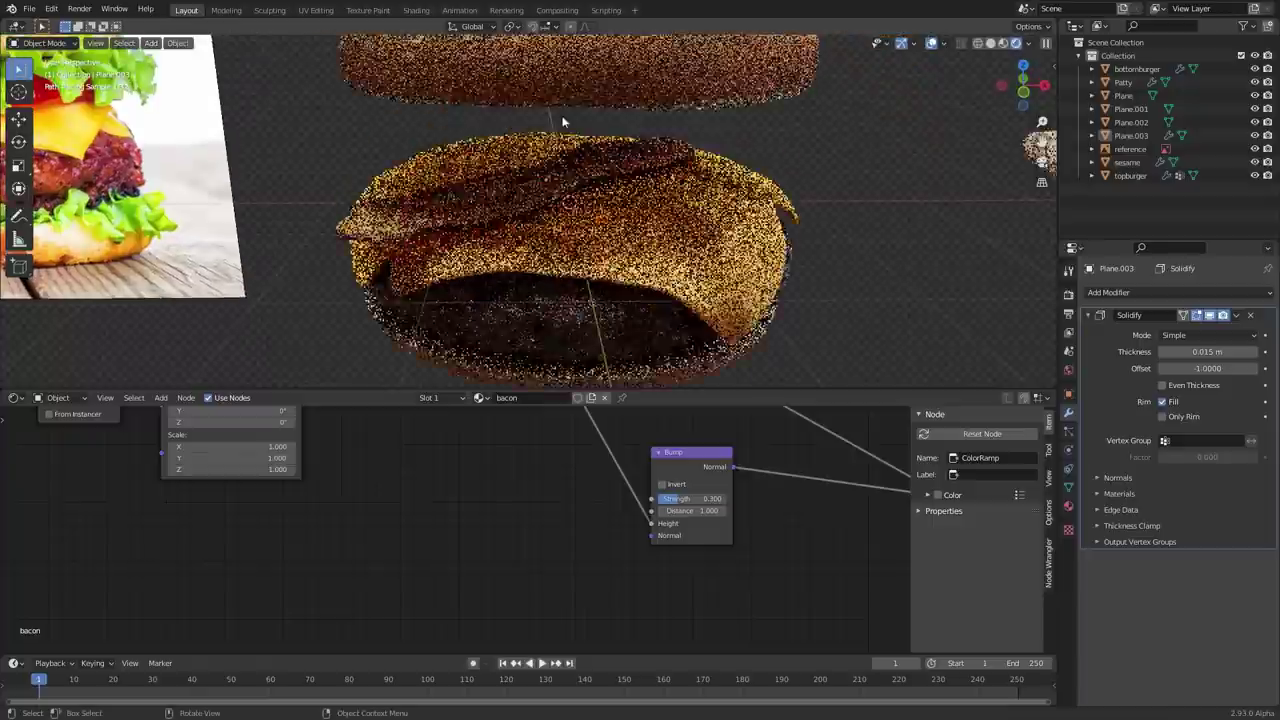
scroll(562, 121, "up", 3)
left_click(508, 180)
- In Edit Mode, bend the bacon strip twice using proportional falloff
key("Tab")
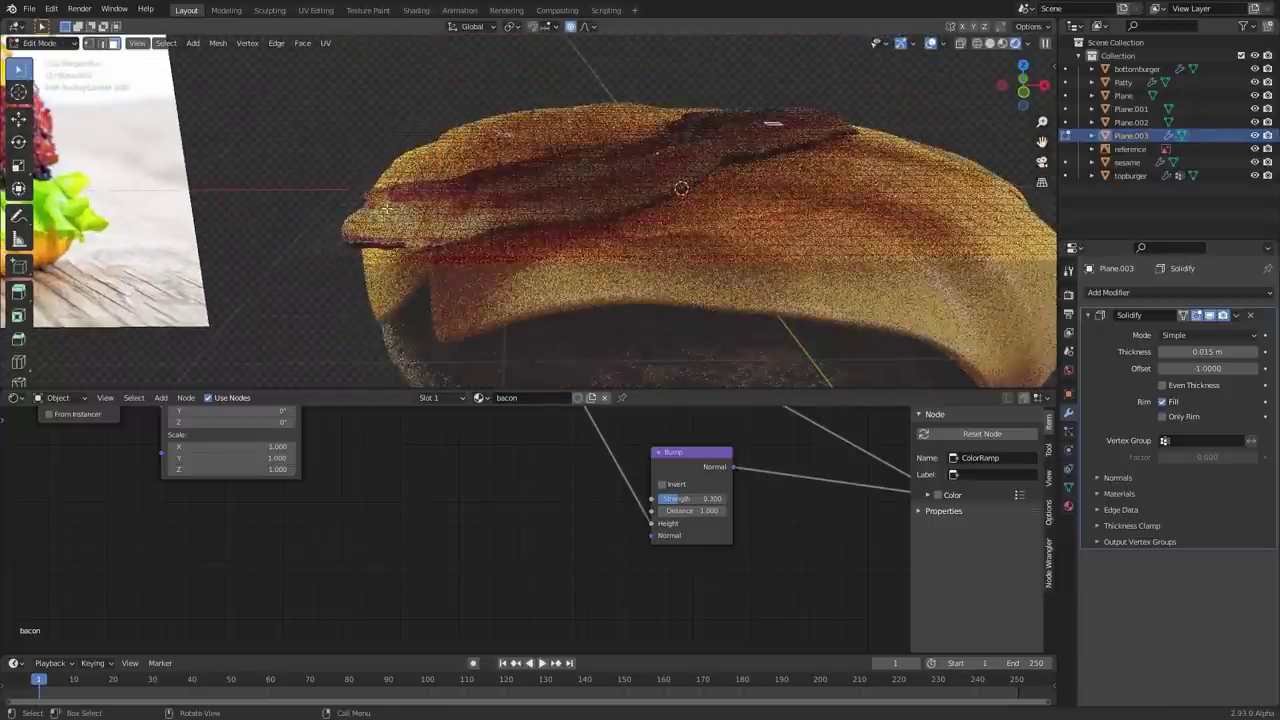
key("g")
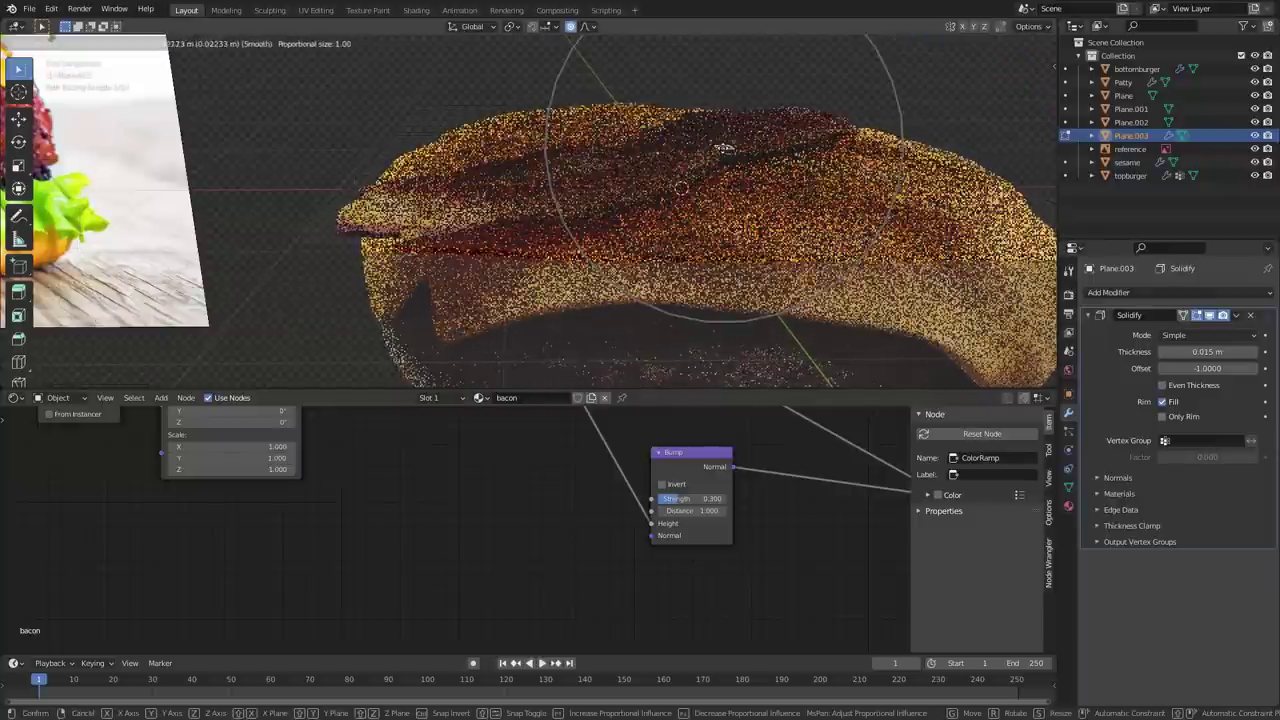
left_click(724, 148)
middle_click_drag(724, 148, 722, 174)
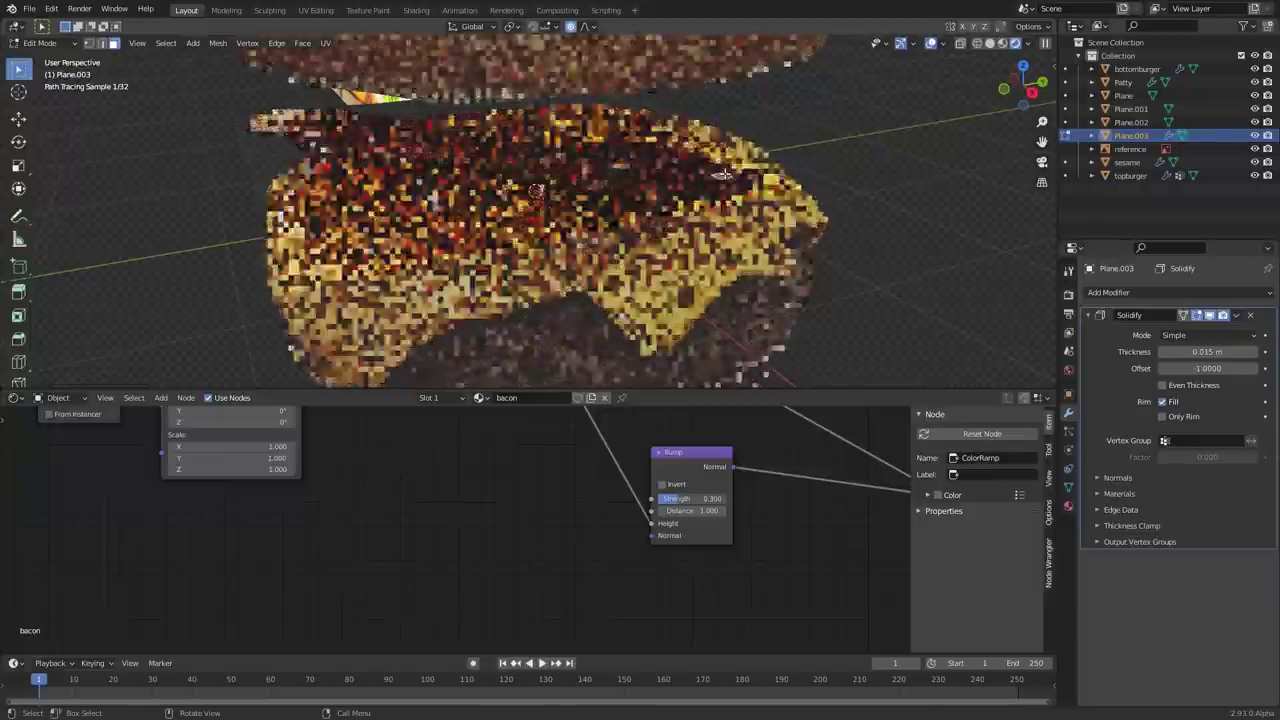
key("g")
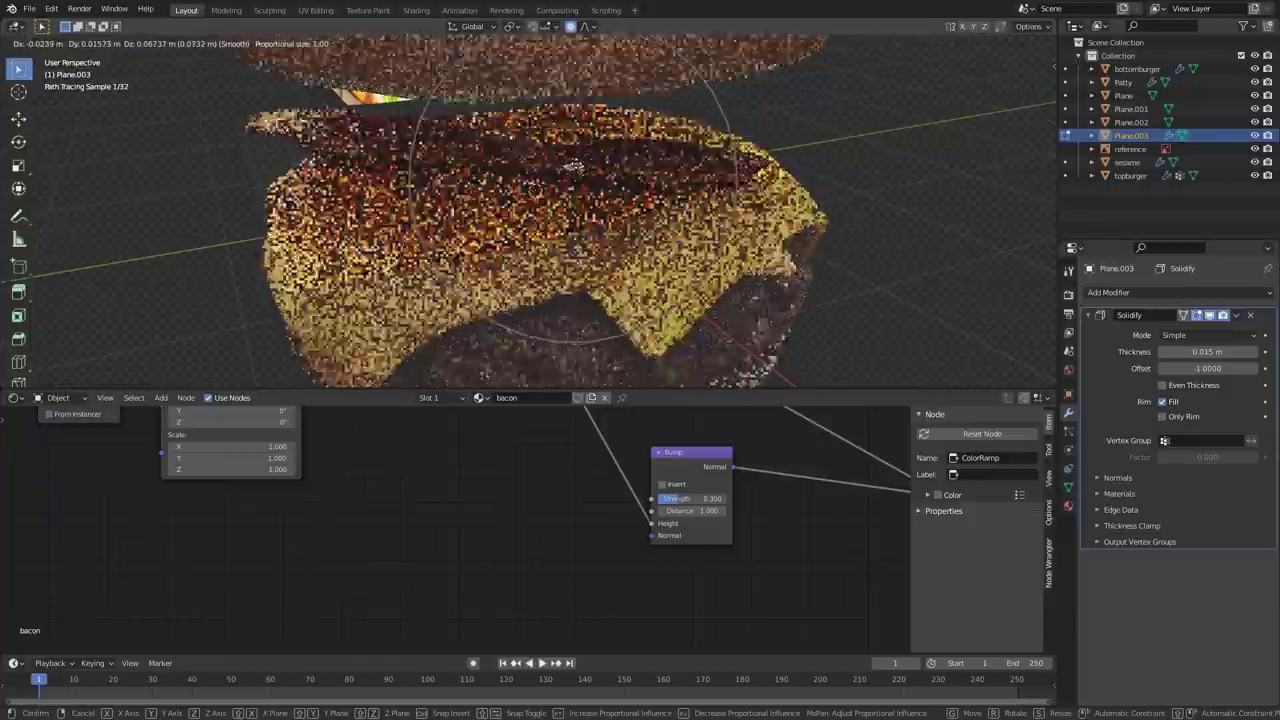
left_click(610, 205)
key("Tab")
- Drape the bacon strip's edge down over the cheese with a soft falloff move
scroll(613, 208, "down", 5)
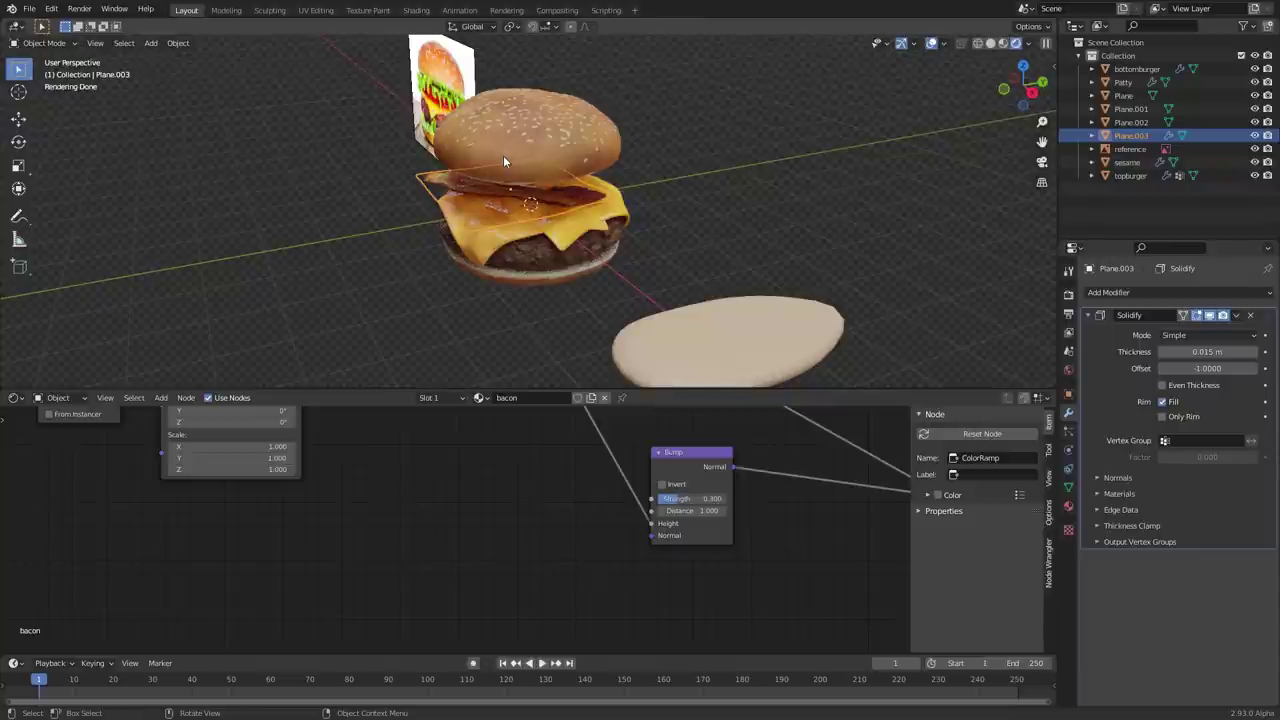
key("Tab")
scroll(503, 155, "up", 5)
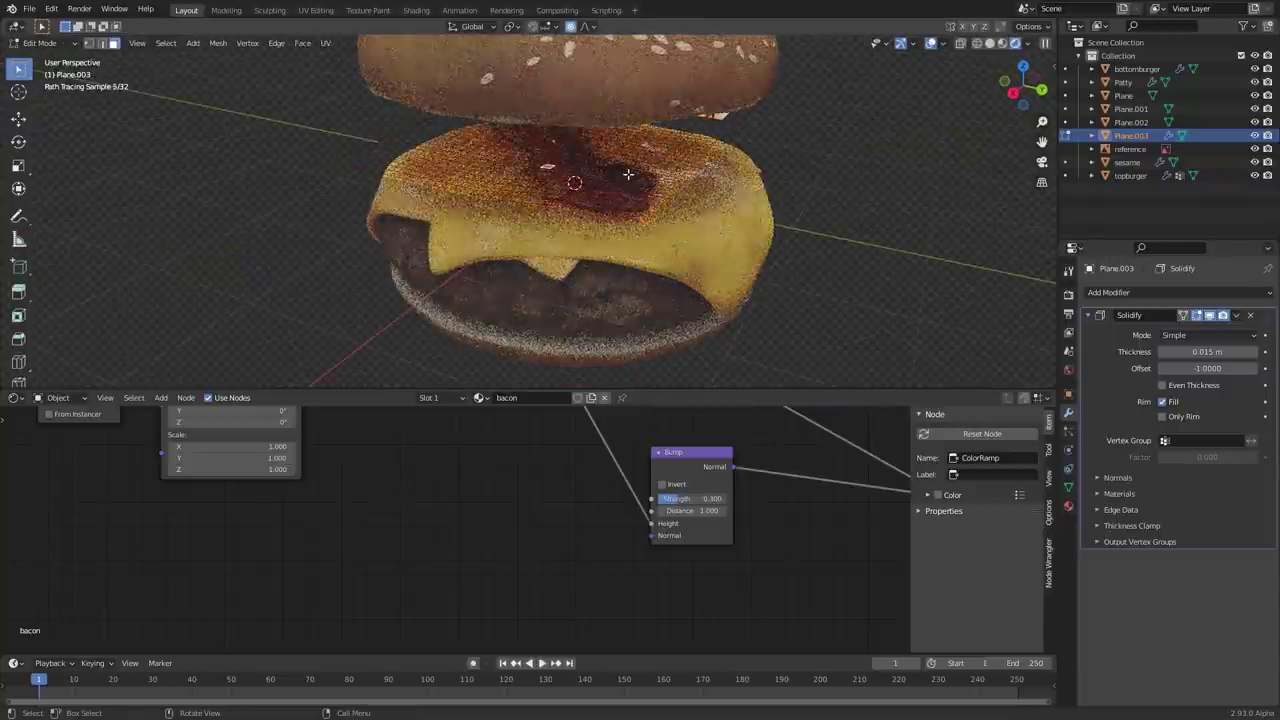
middle_click_drag(625, 175, 489, 171)
key("g")
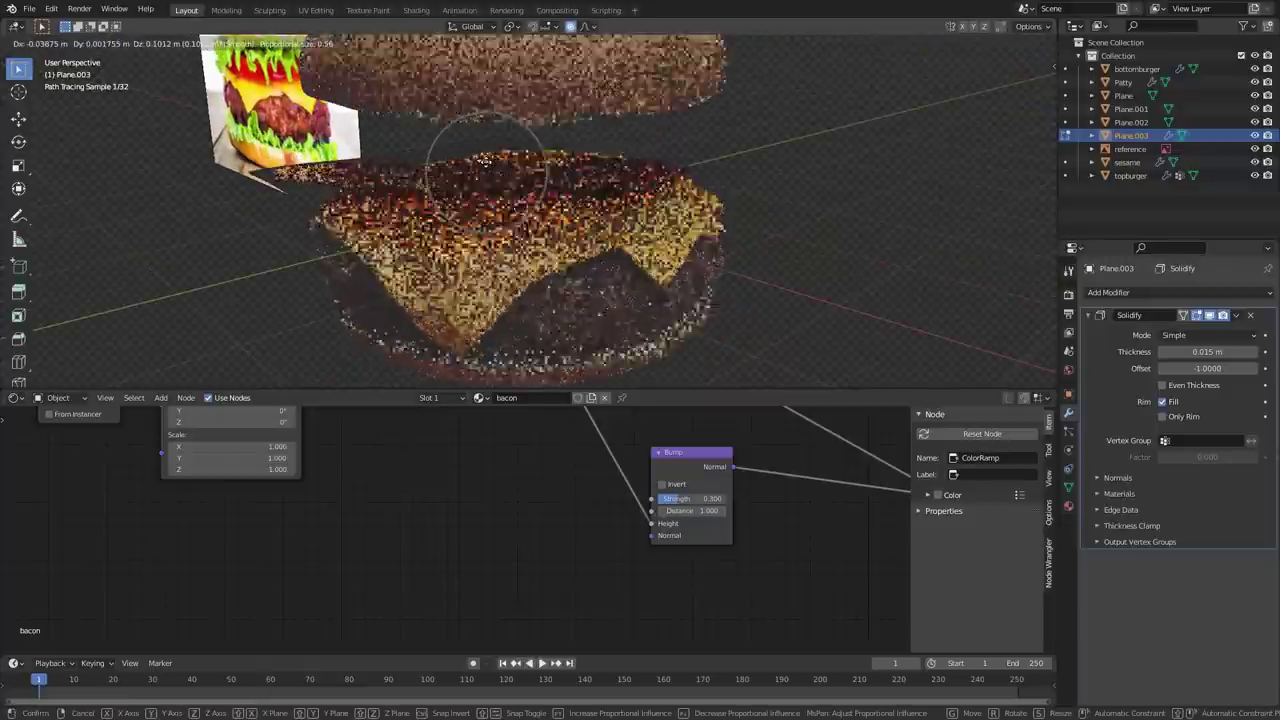
left_click(484, 162)
key("Tab")
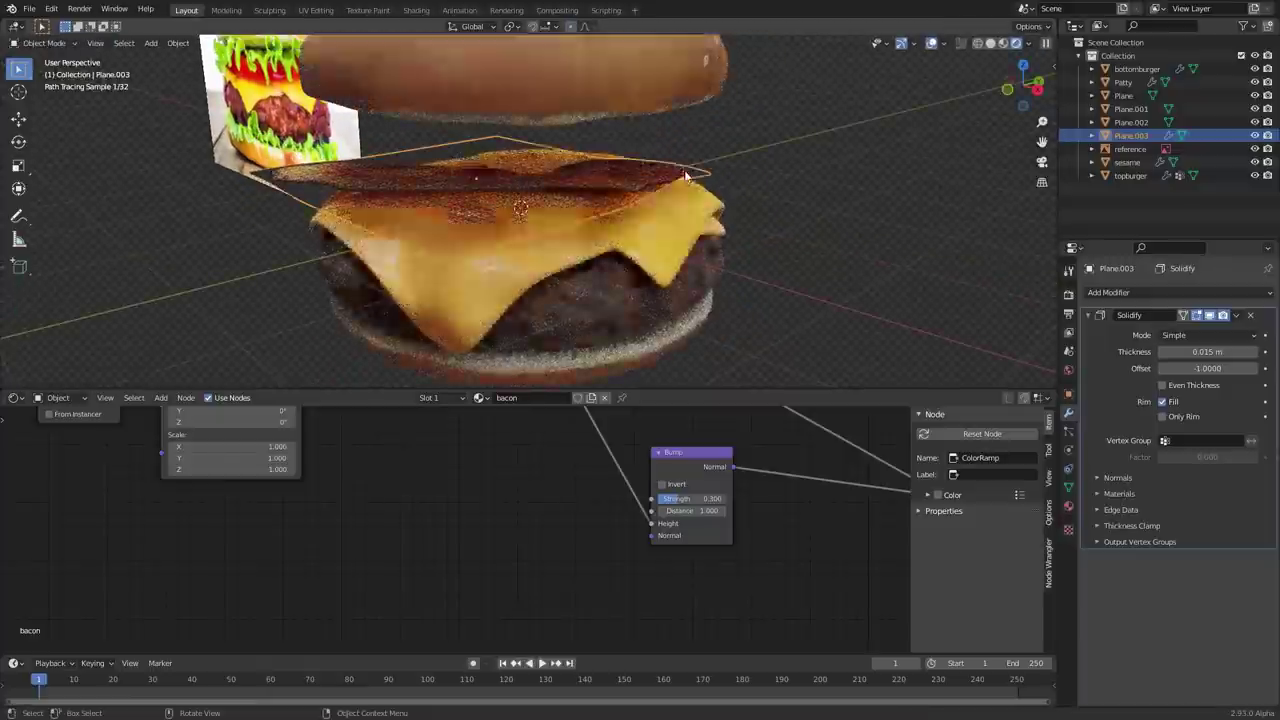
- Duplicate the bacon strip plane Plane.003 to make Plane.004
scroll(768, 179, "down", 5)
scroll(537, 204, "up", 3)
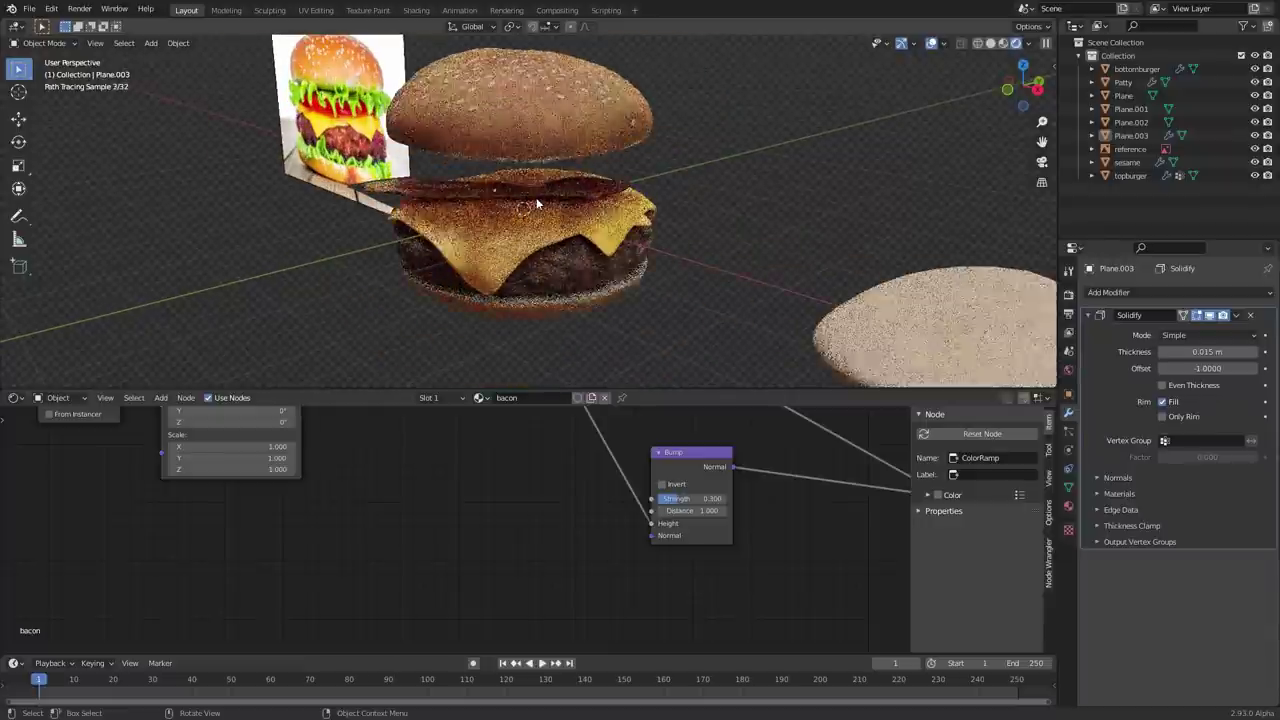
key("shift+d")
- Rotate the copied strip around Z and move it onto the burger
key("r")
key("z")
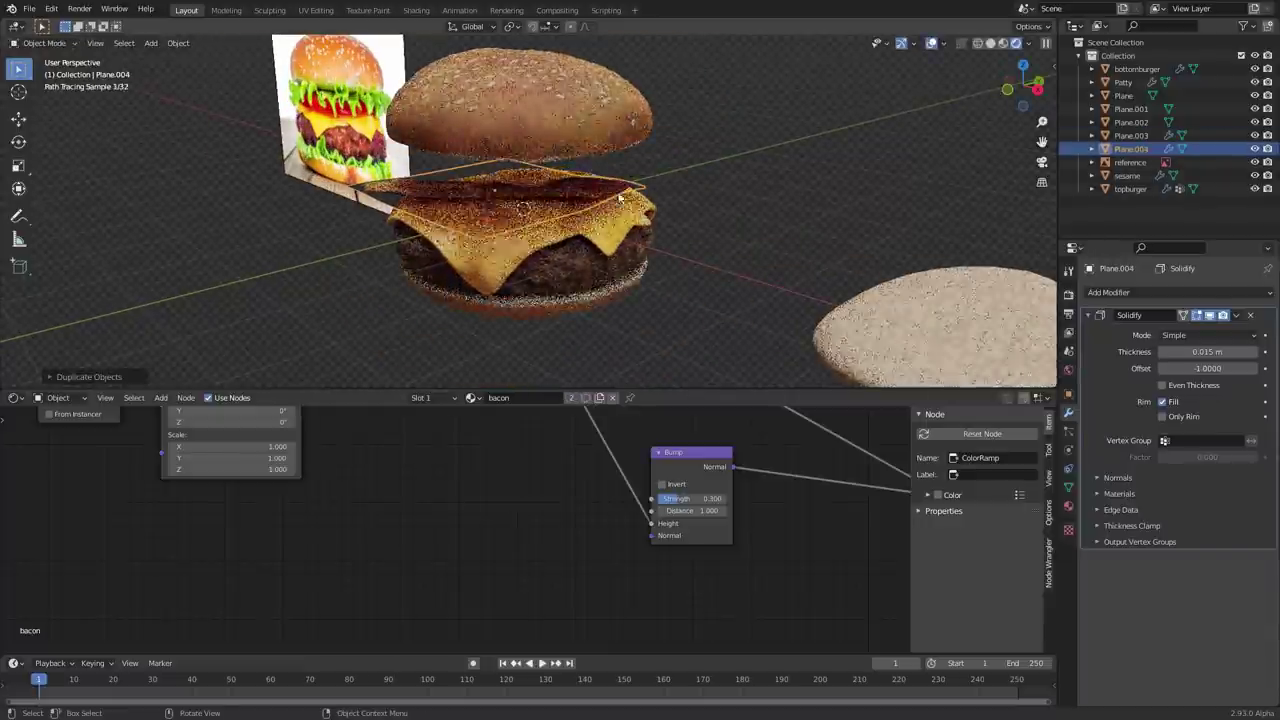
left_click(574, 185)
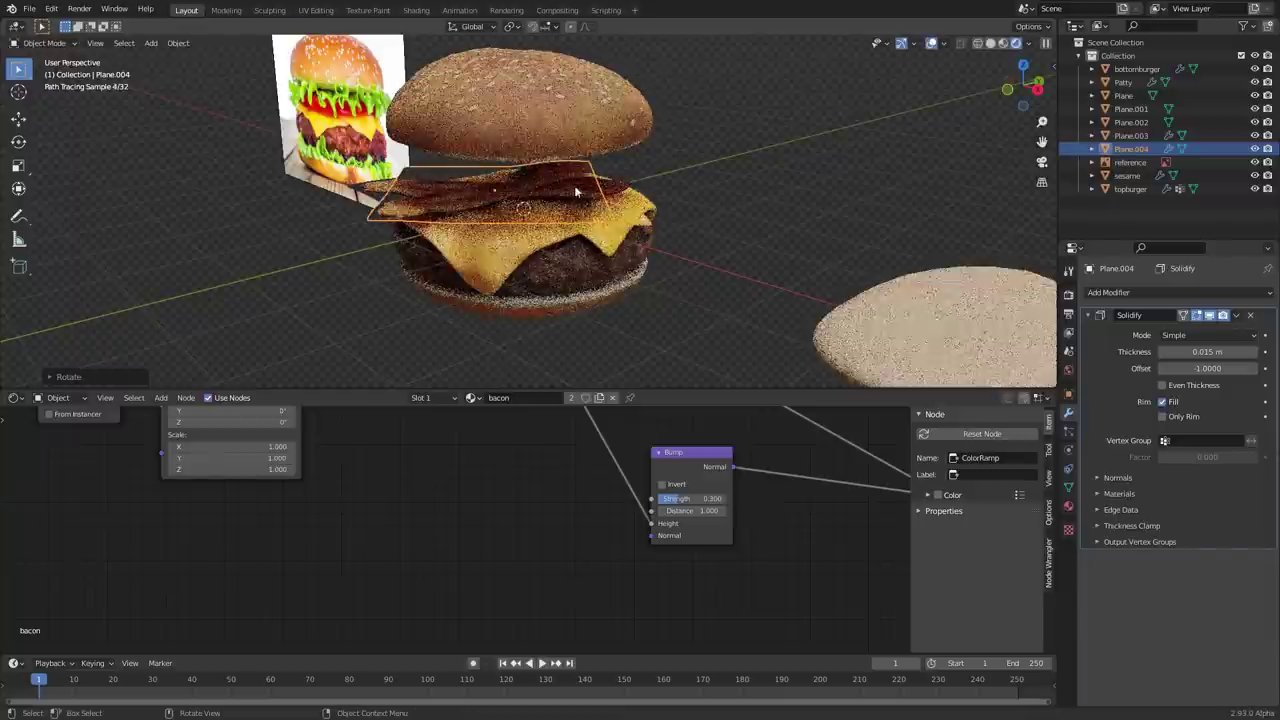
key("g")
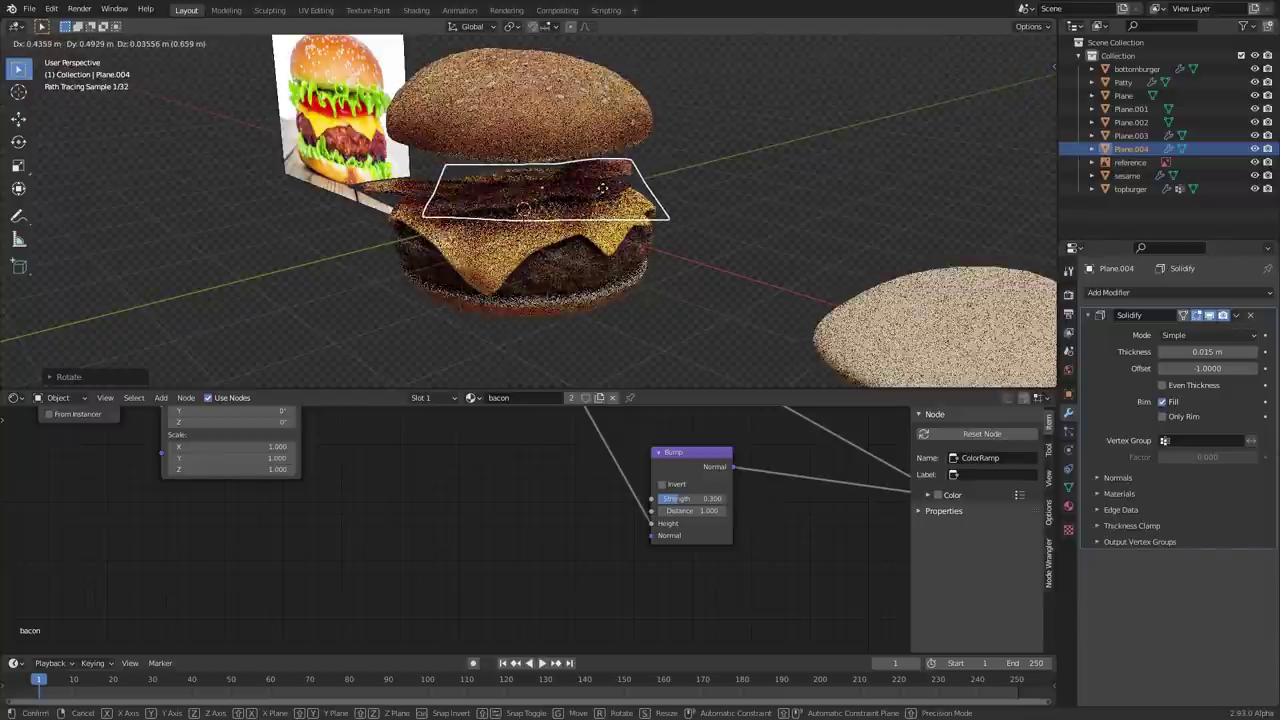
left_click(666, 183)
- Rotate the copied bacon strip again from a side-on view
middle_click_drag(1054, 95, 630, 182)
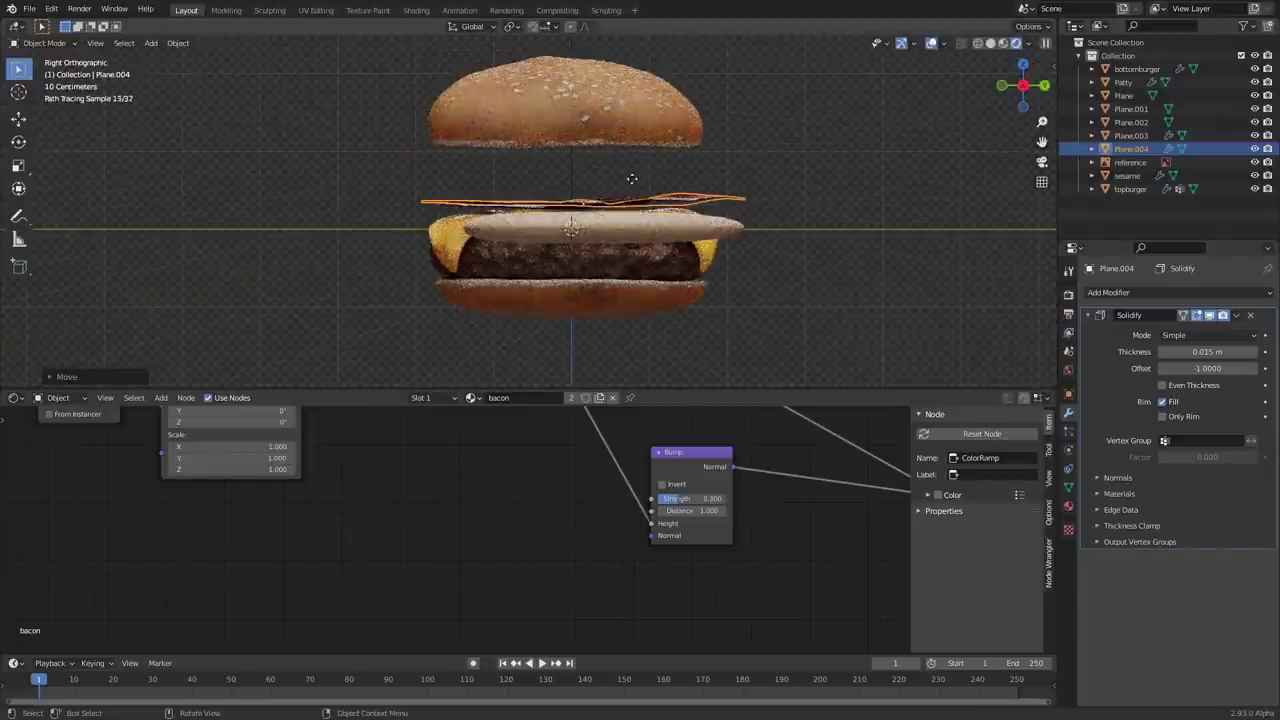
key("r")
left_click(640, 214)
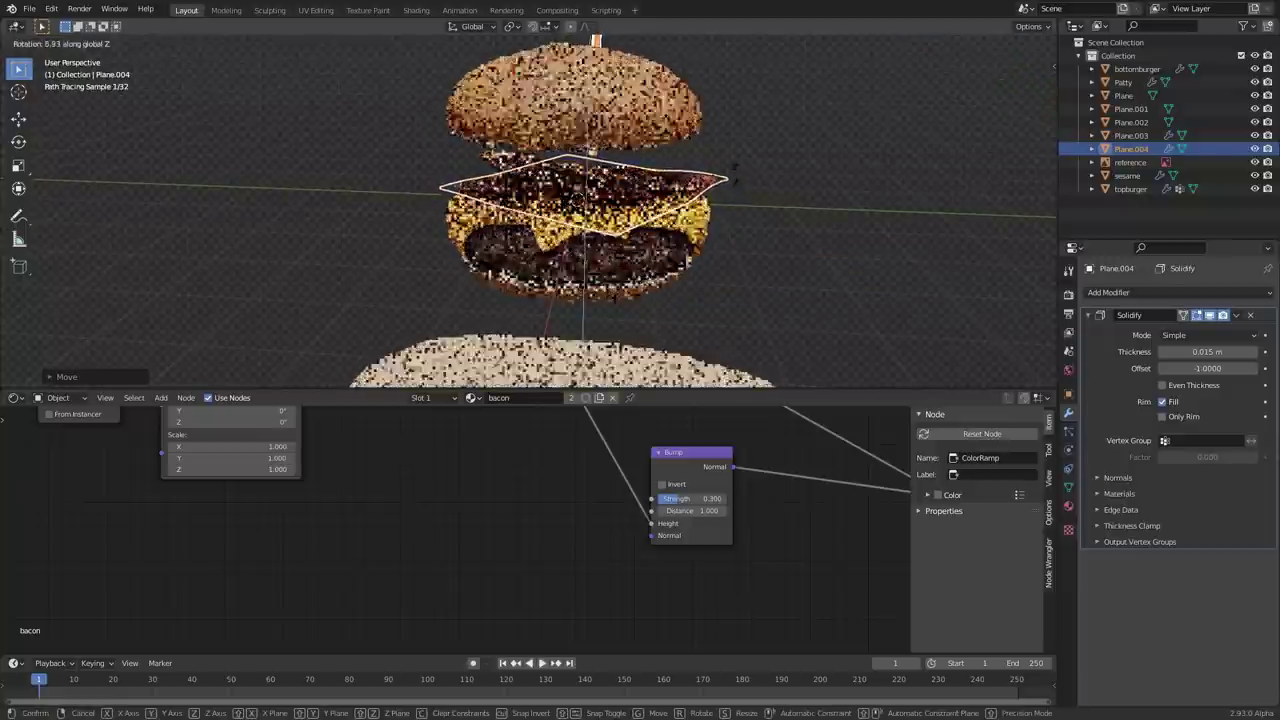
middle_click_drag(640, 214, 1012, 66)
left_click(1022, 70)
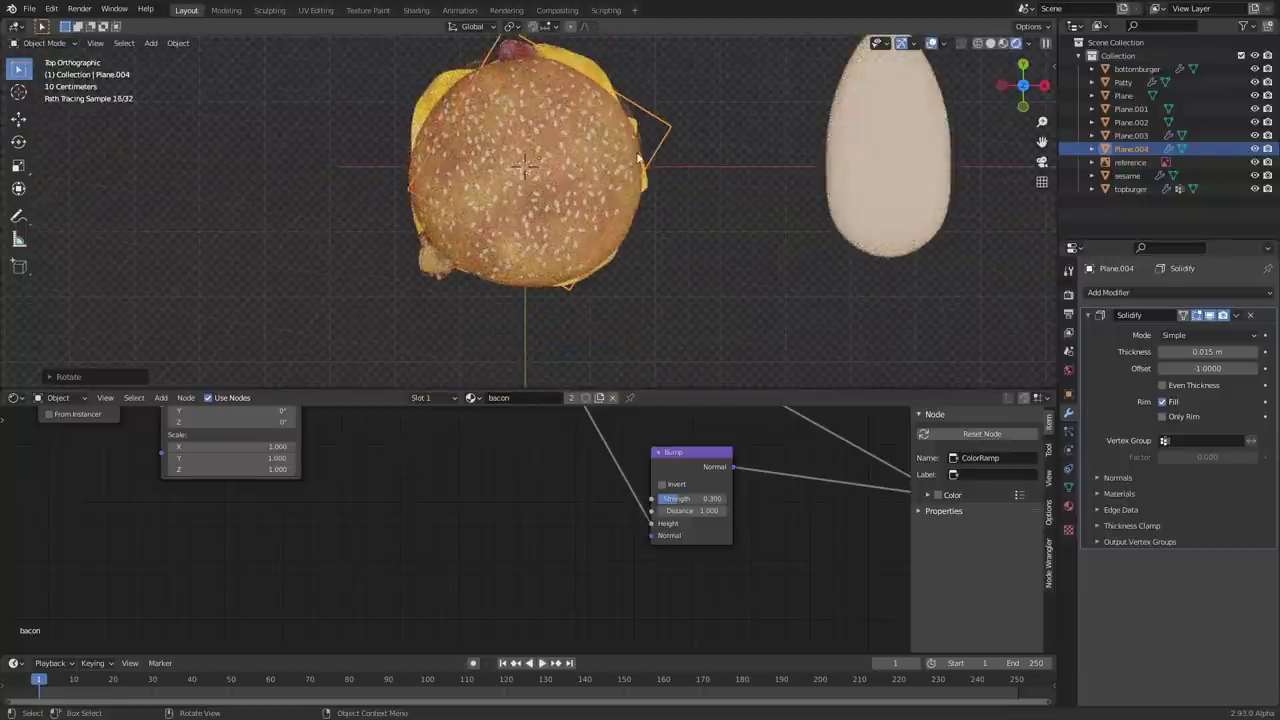
- In top view, fine-tune Plane.004's position and rotate it about 13°
key("g")
left_click(638, 177)
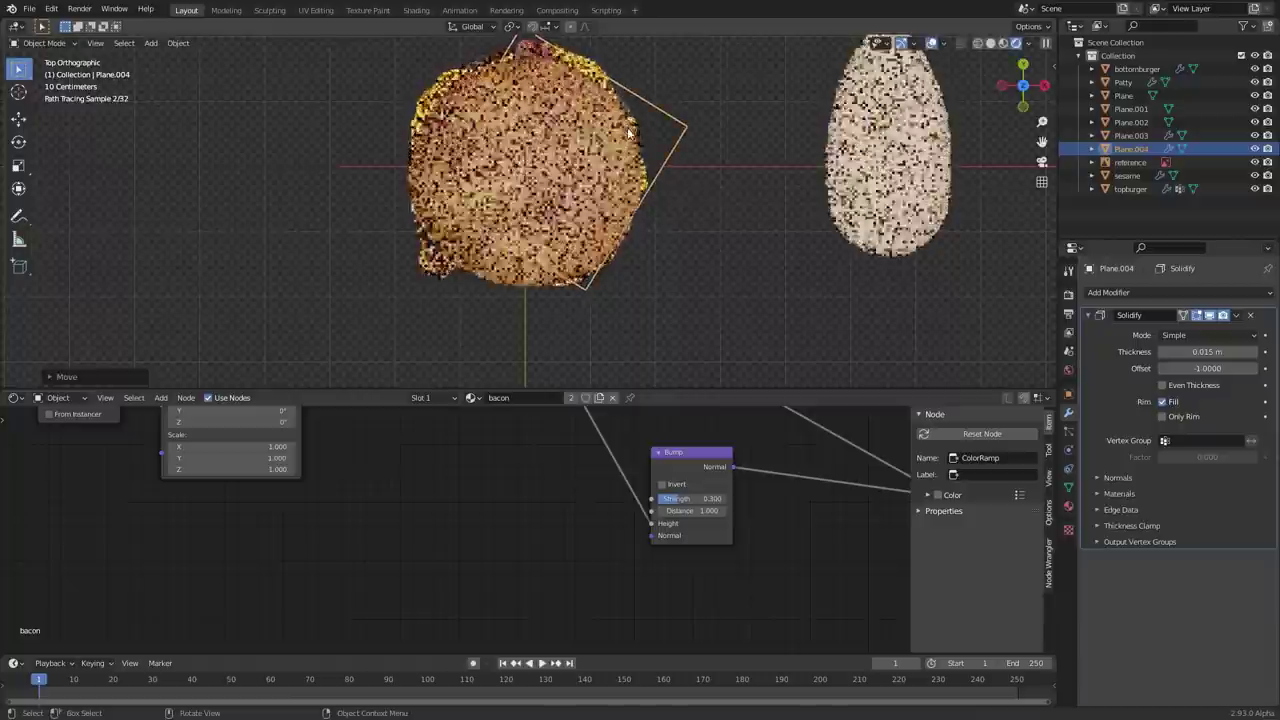
middle_click_drag(543, 198, 565, 286, "shift")
key("g")
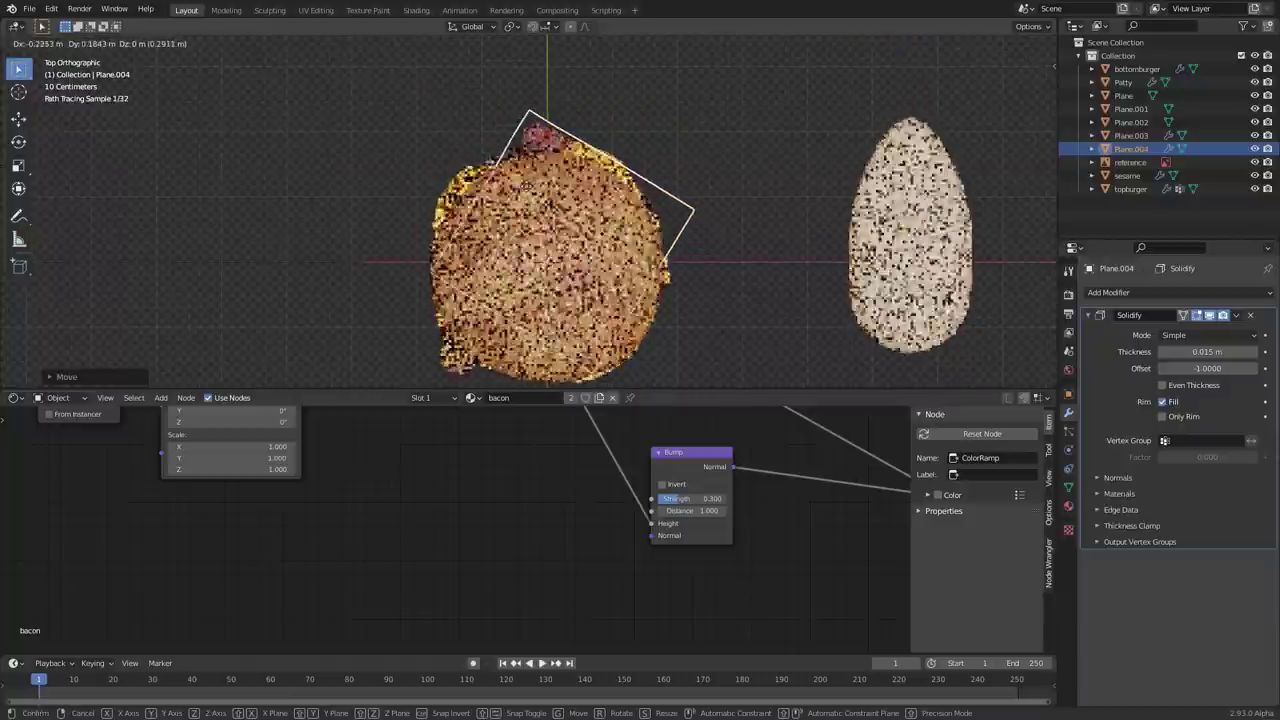
left_click(506, 140)
key("r")
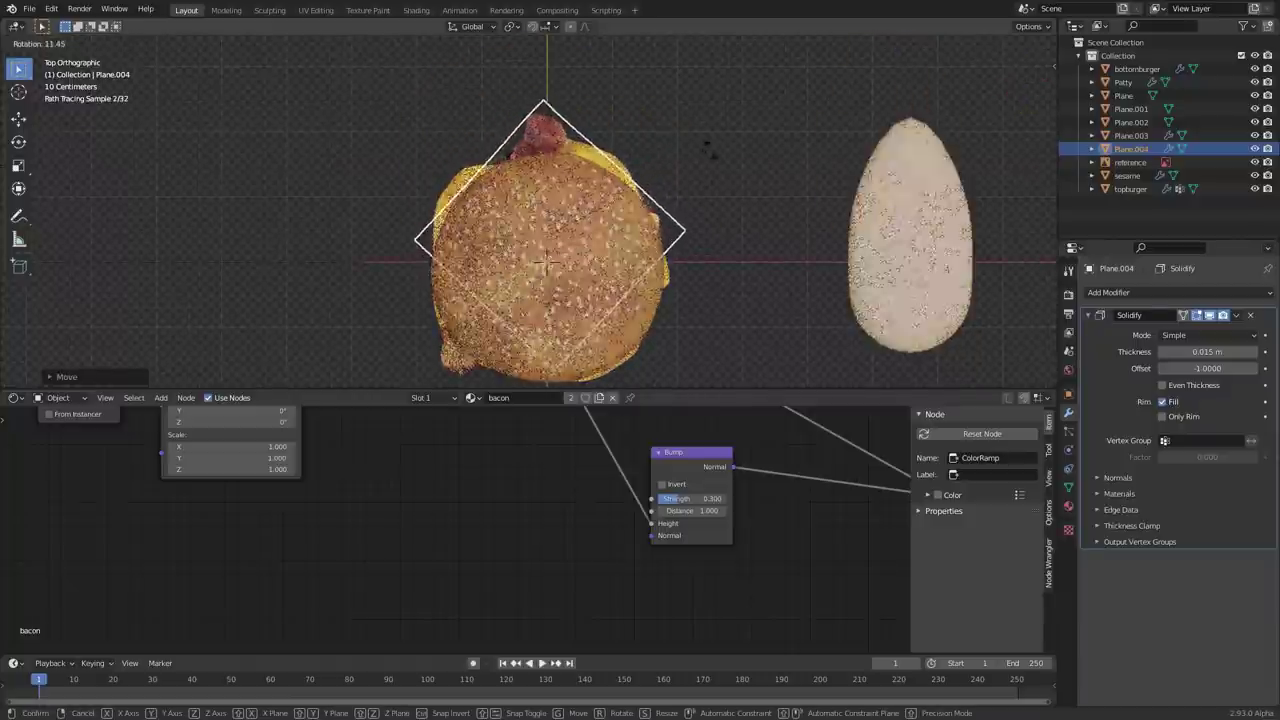
left_click(727, 163)
- Enter Edit Mode on Plane.004 and orbit close to the bacon
middle_click_drag(727, 163, 951, 201)
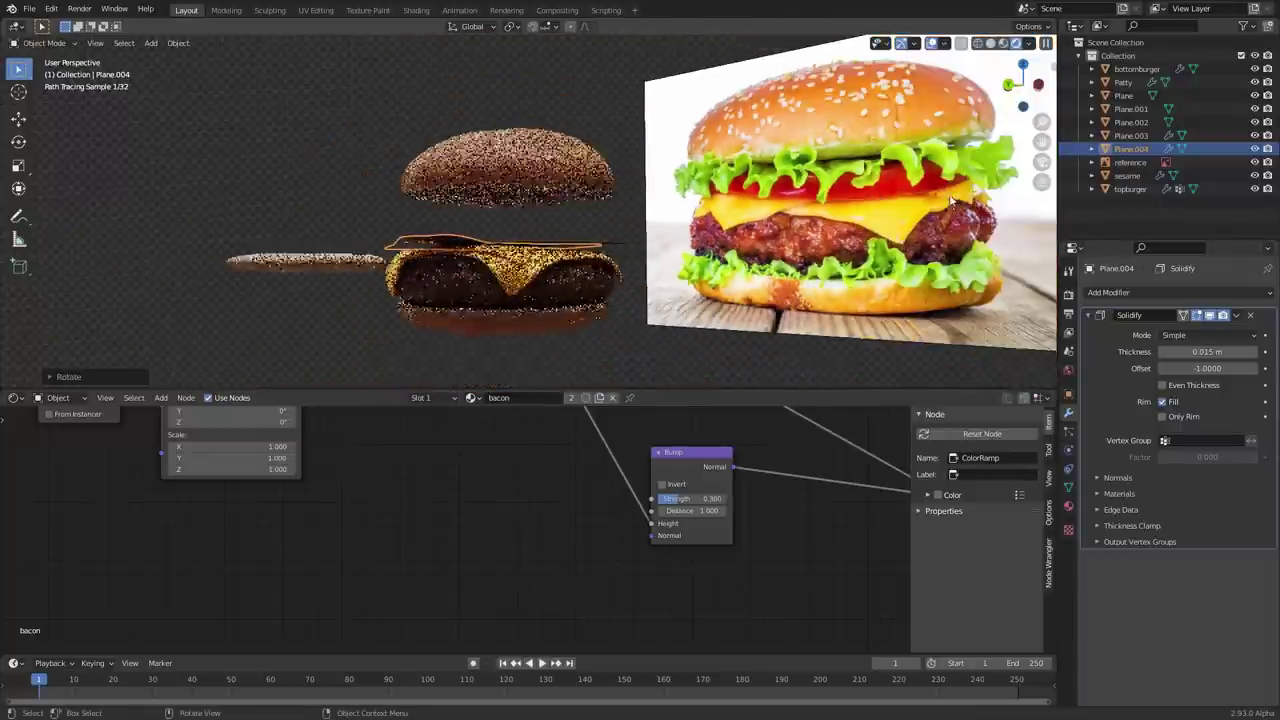
scroll(556, 197, "up", 6)
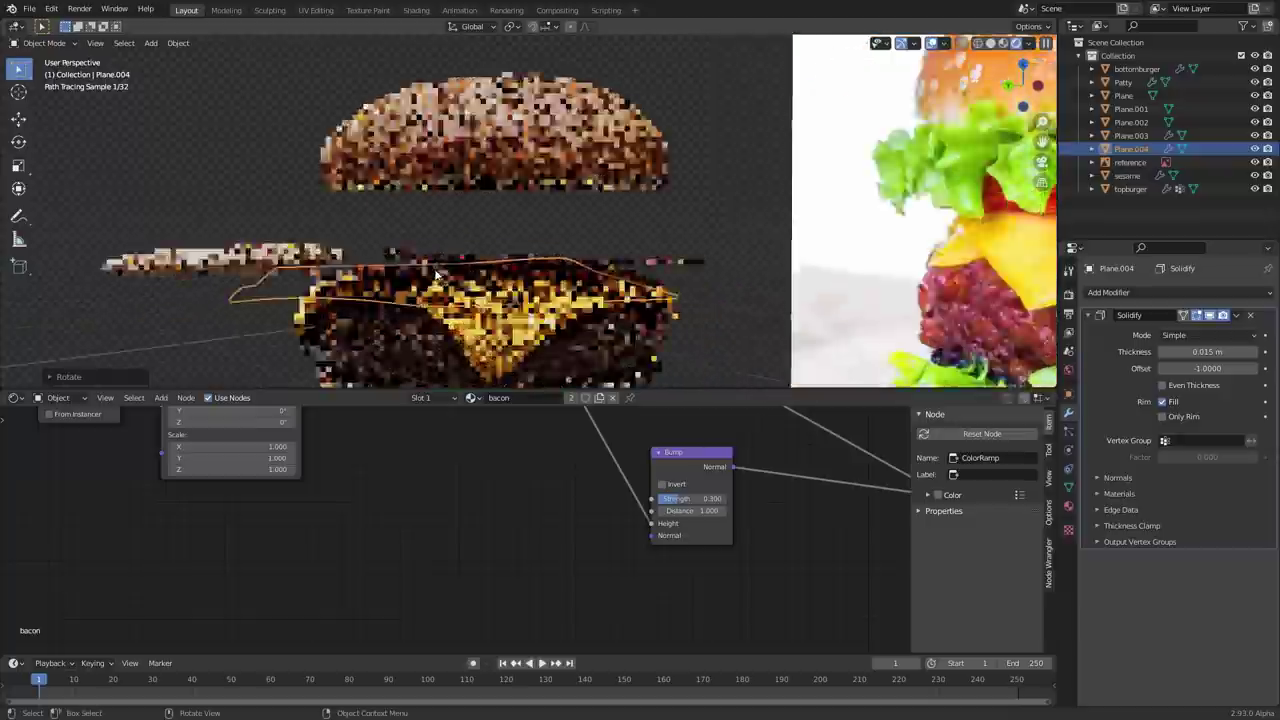
key("Tab")
middle_click_drag(356, 293, 505, 228)
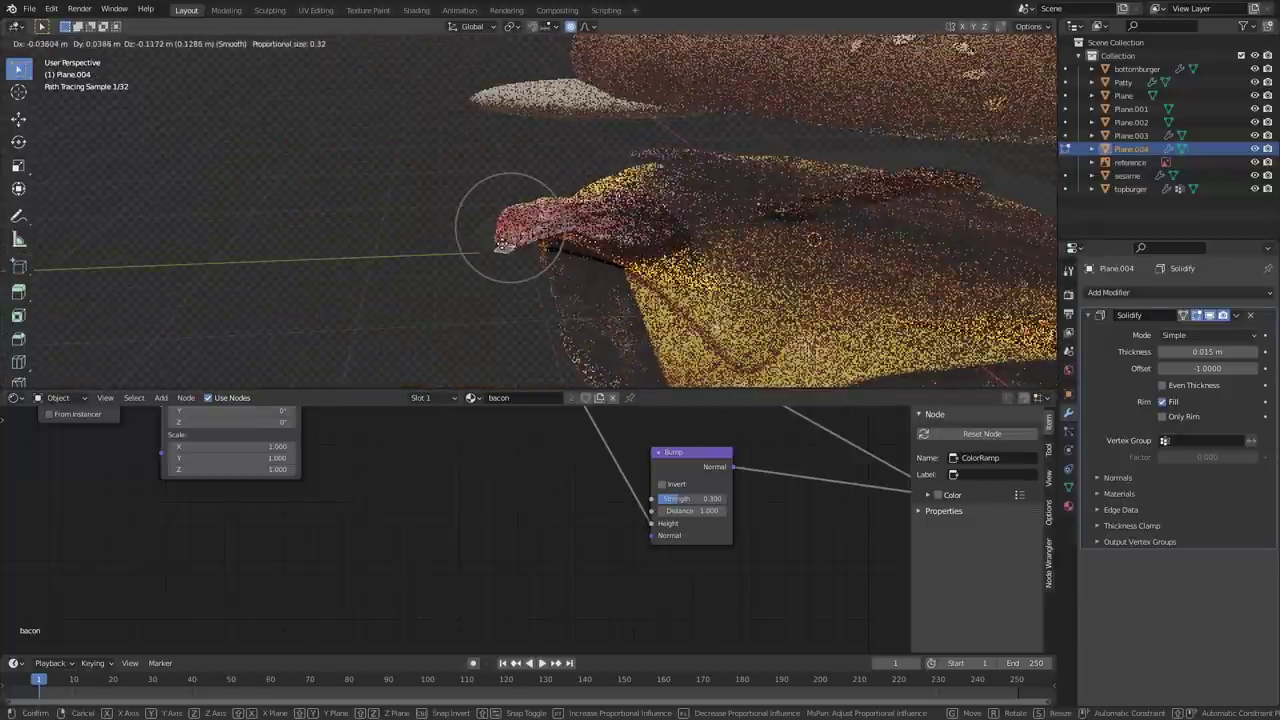
- Switch to Material Preview shading and nudge part of the bacon mesh
left_click(1001, 46)
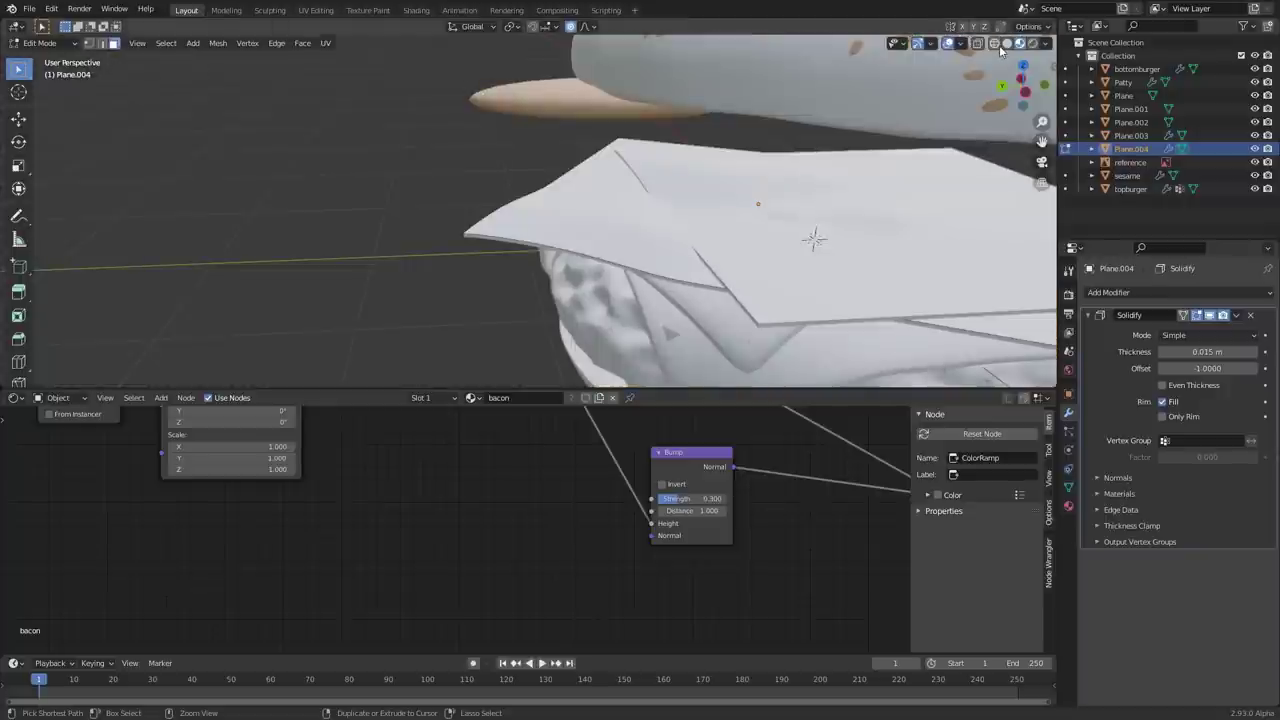
left_click(1019, 43)
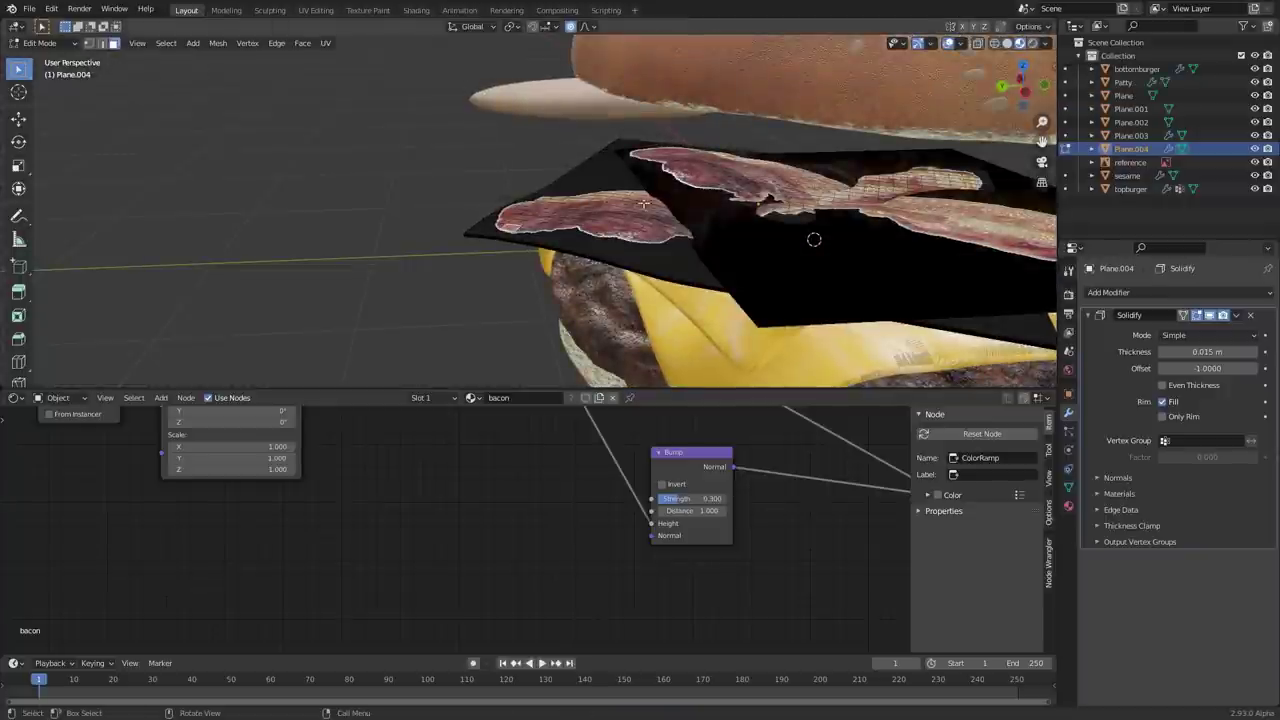
mouse_move(680, 190)
middle_mouse_down()
mouse_move(701, 175)
mouse_move(520, 220)
mouse_move(607, 218)
mouse_move(590, 219)
middle_mouse_up()
key("g")
left_click(485, 233)
- Bend the bacon mesh over the cheese with proportional falloff
key("g")
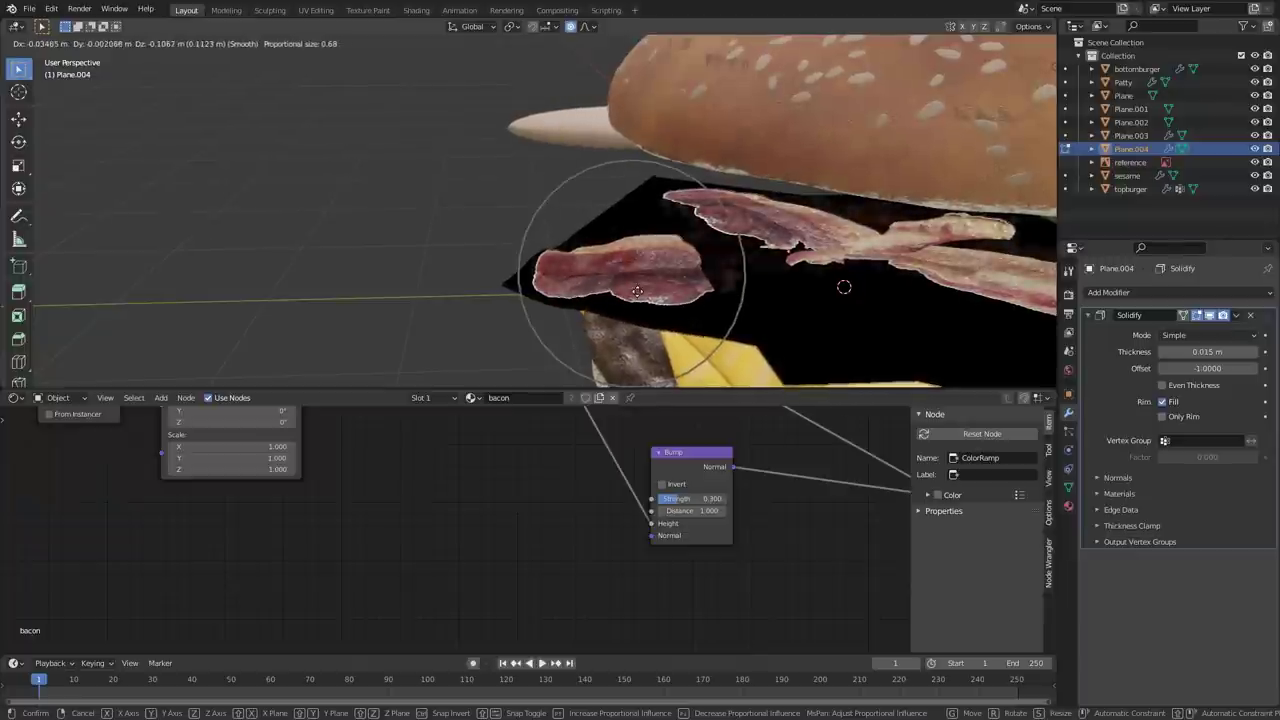
middle_click_drag(844, 287, 717, 273)
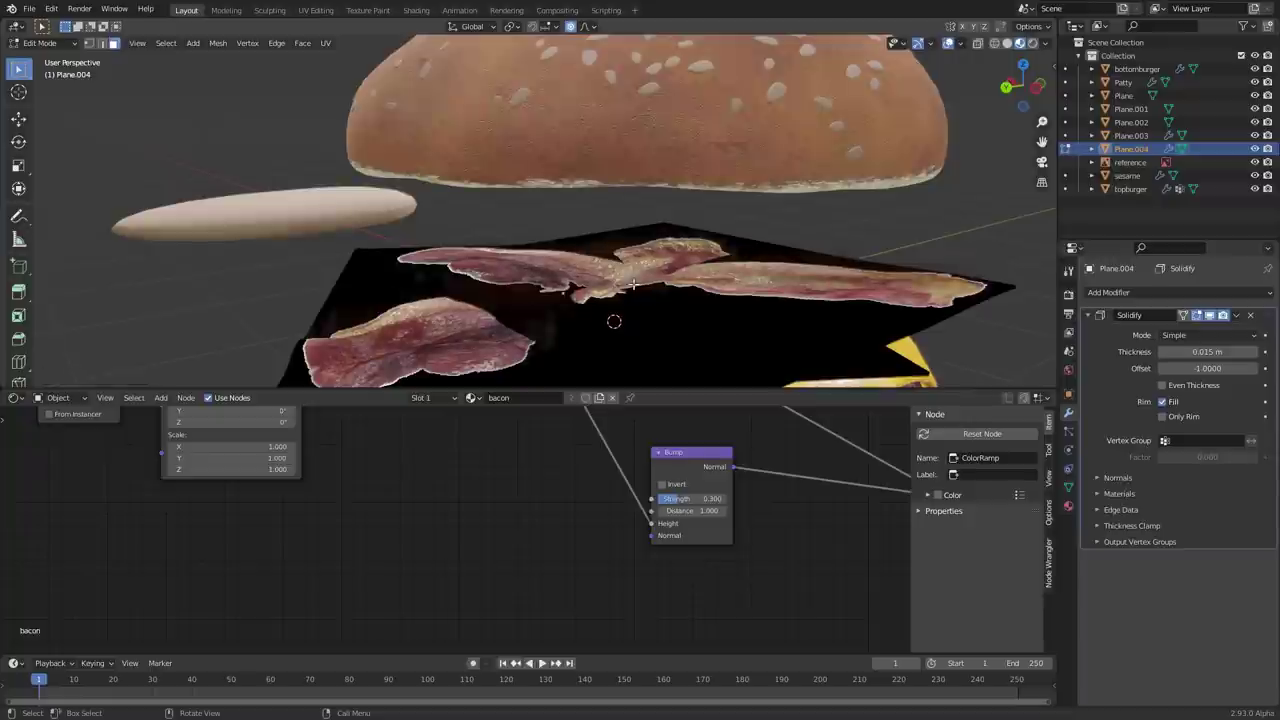
left_click(614, 321)
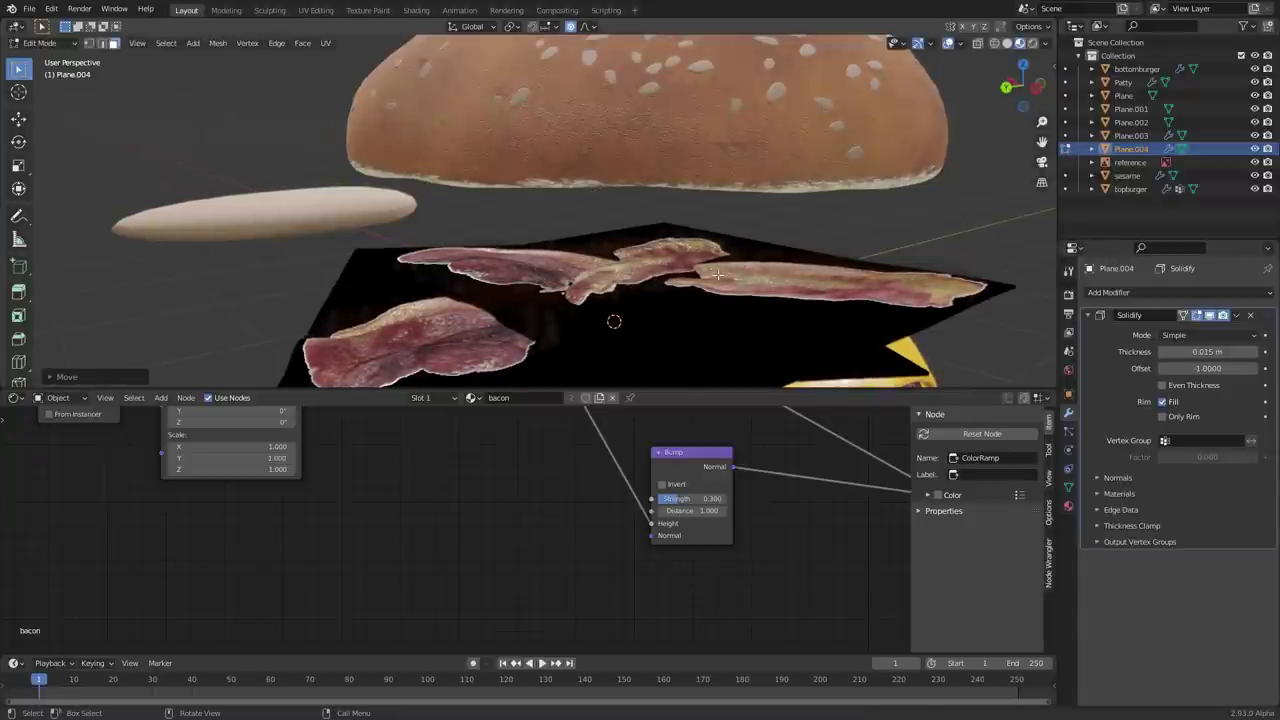
middle_click_drag(435, 268, 624, 216)
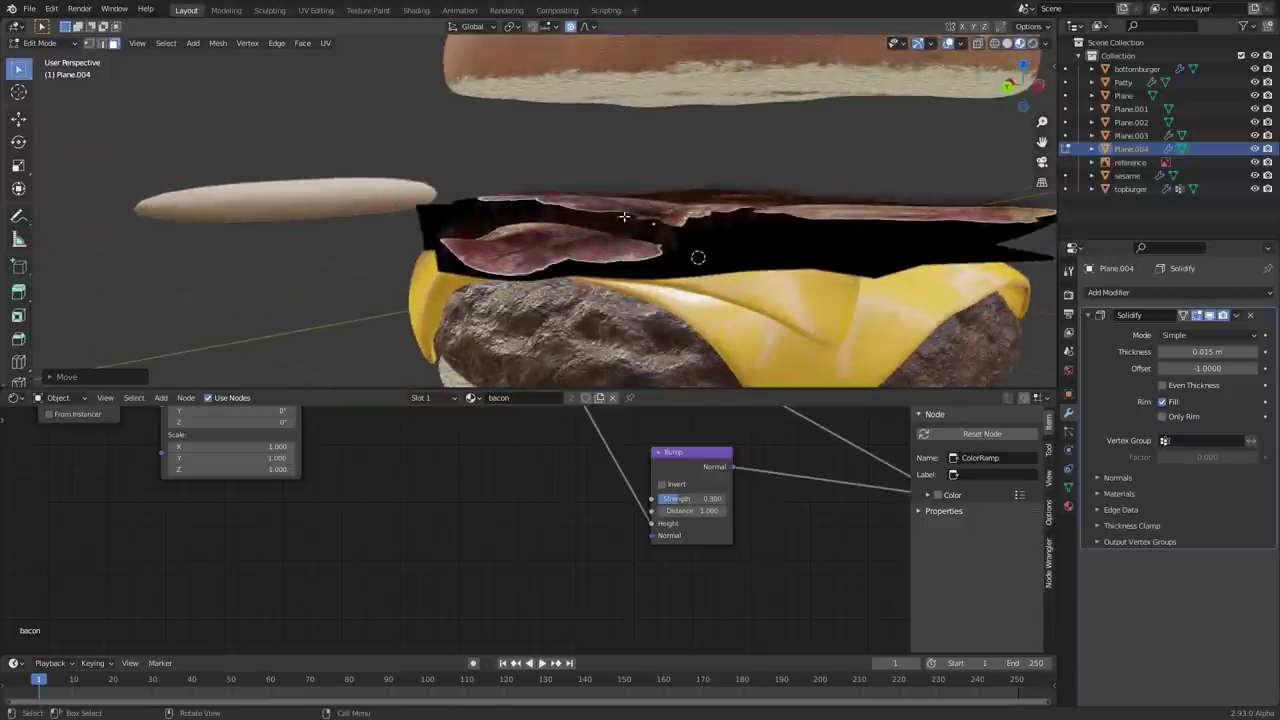
- Switch to Rendered shading and lift the bacon's edge upward along Z
left_click(1033, 44)
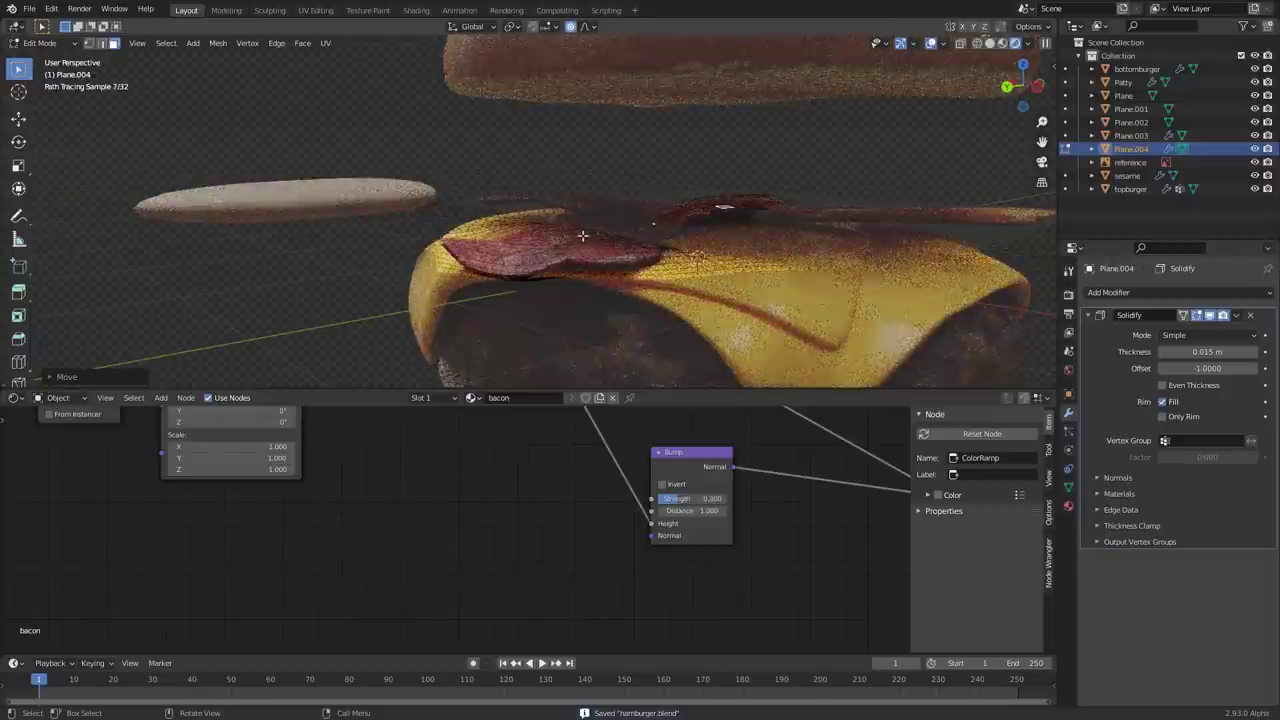
middle_click_drag(649, 219, 604, 254)
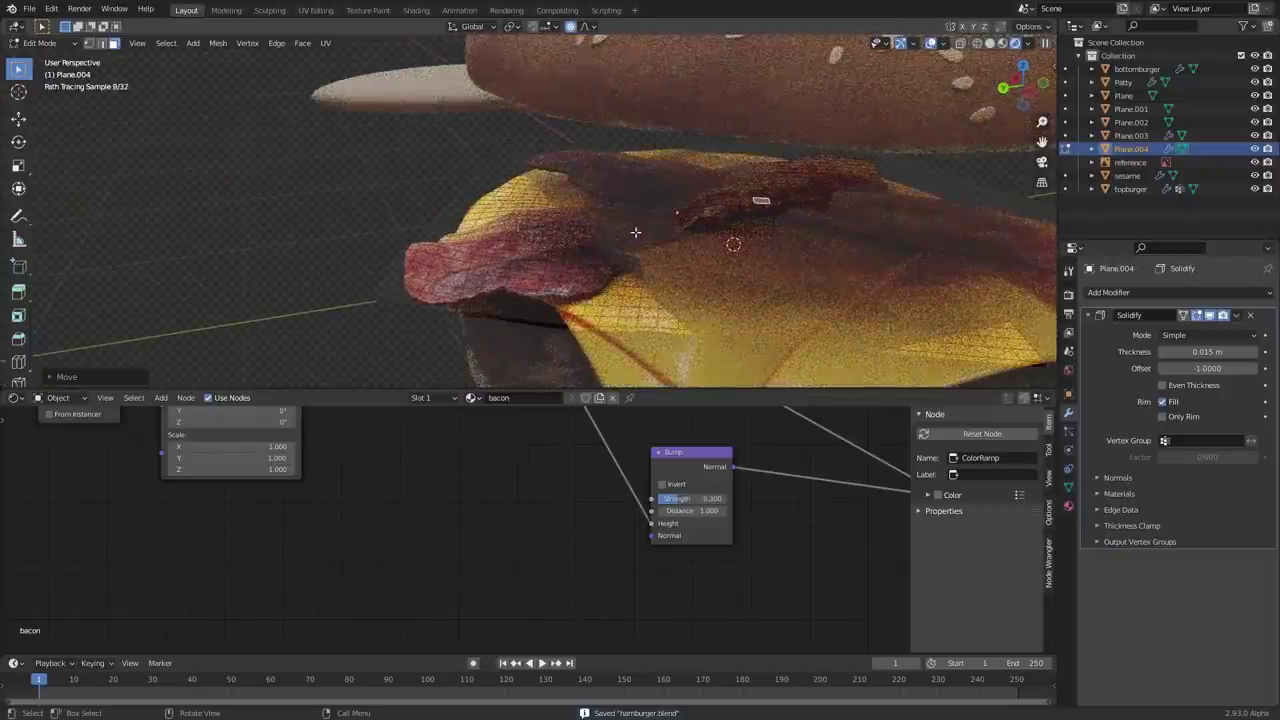
key("g")
key("z")
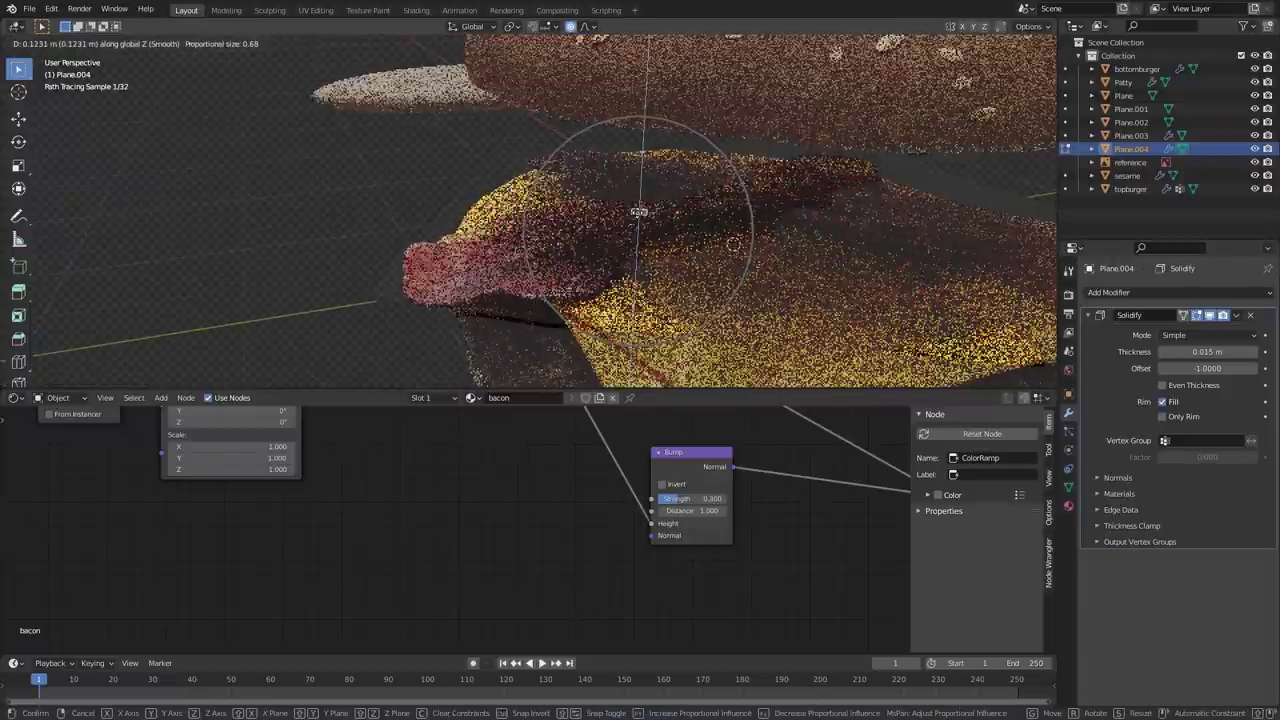
left_click(608, 221)
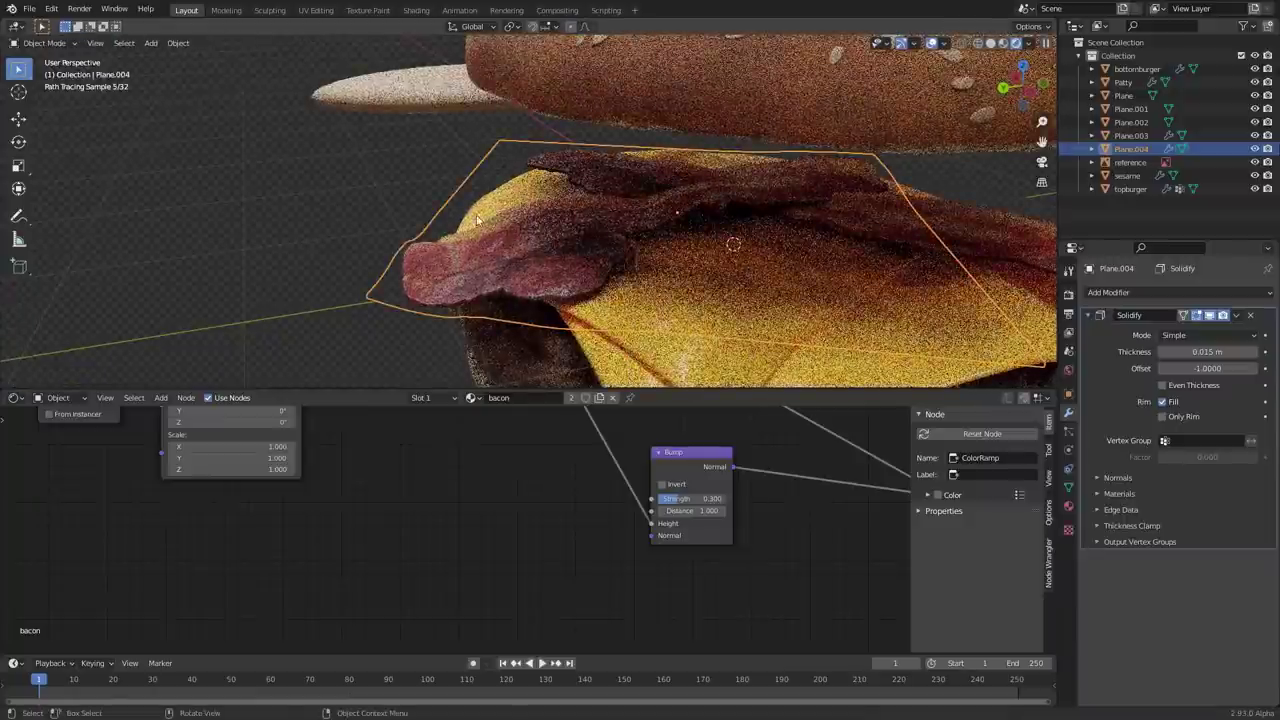
scroll(652, 235, "down", 8)
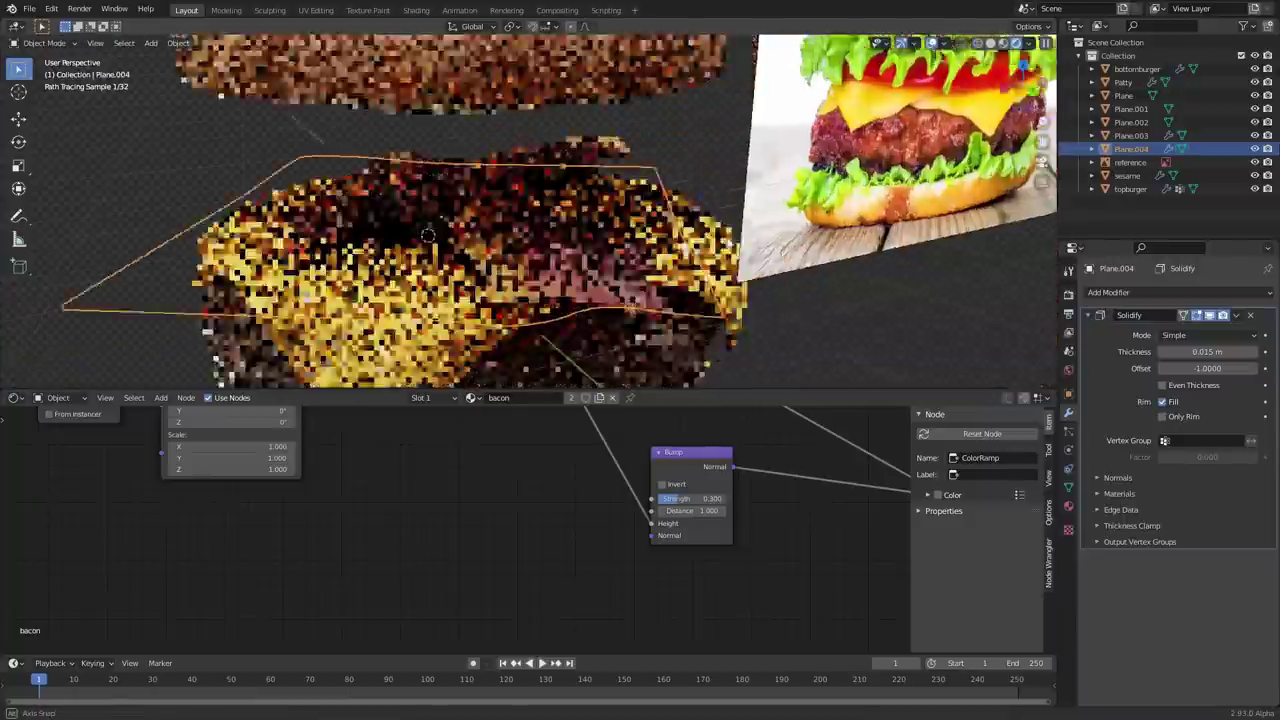
scroll(565, 248, "up", 3)
- Scale the Plane.004 bacon strip down to about 0.95
key("s")
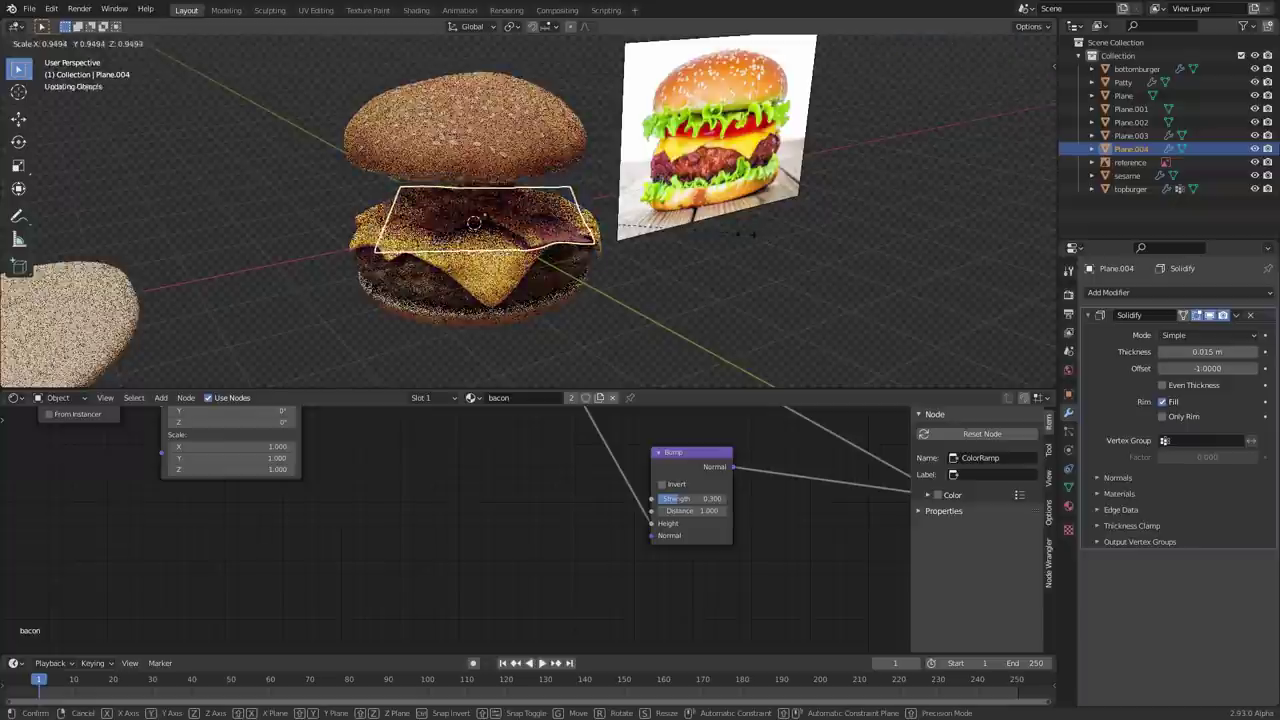
left_click(781, 240)
middle_click_drag(756, 252, 640, 252)
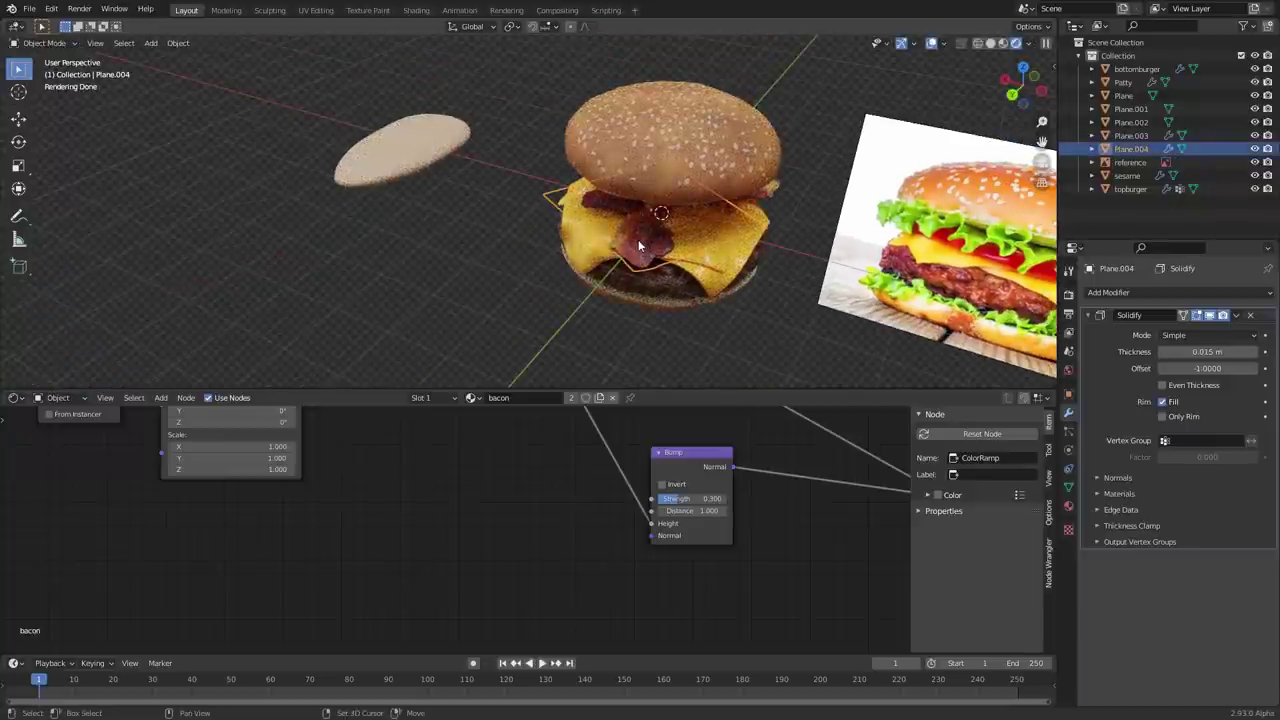
- Duplicate the strip in place as Plane.005 and open its mesh in Edit Mode
key("shift+d")
right_click(811, 194)
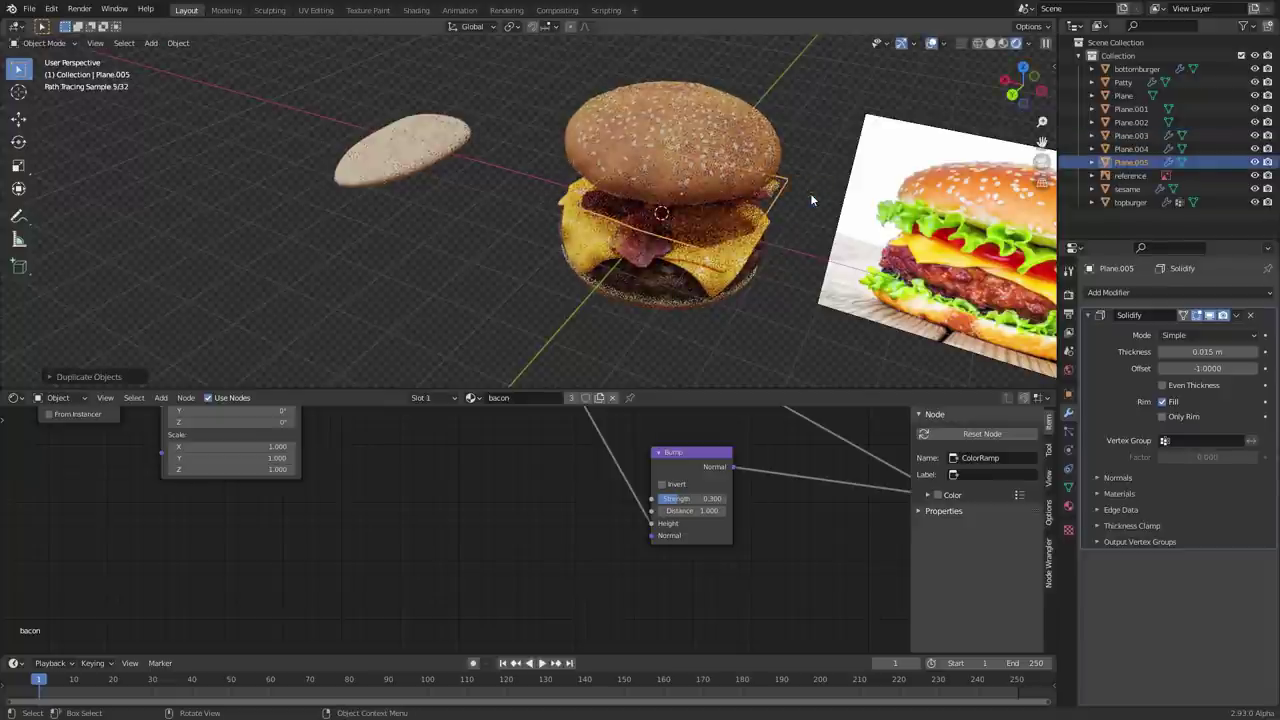
left_click(1021, 64)
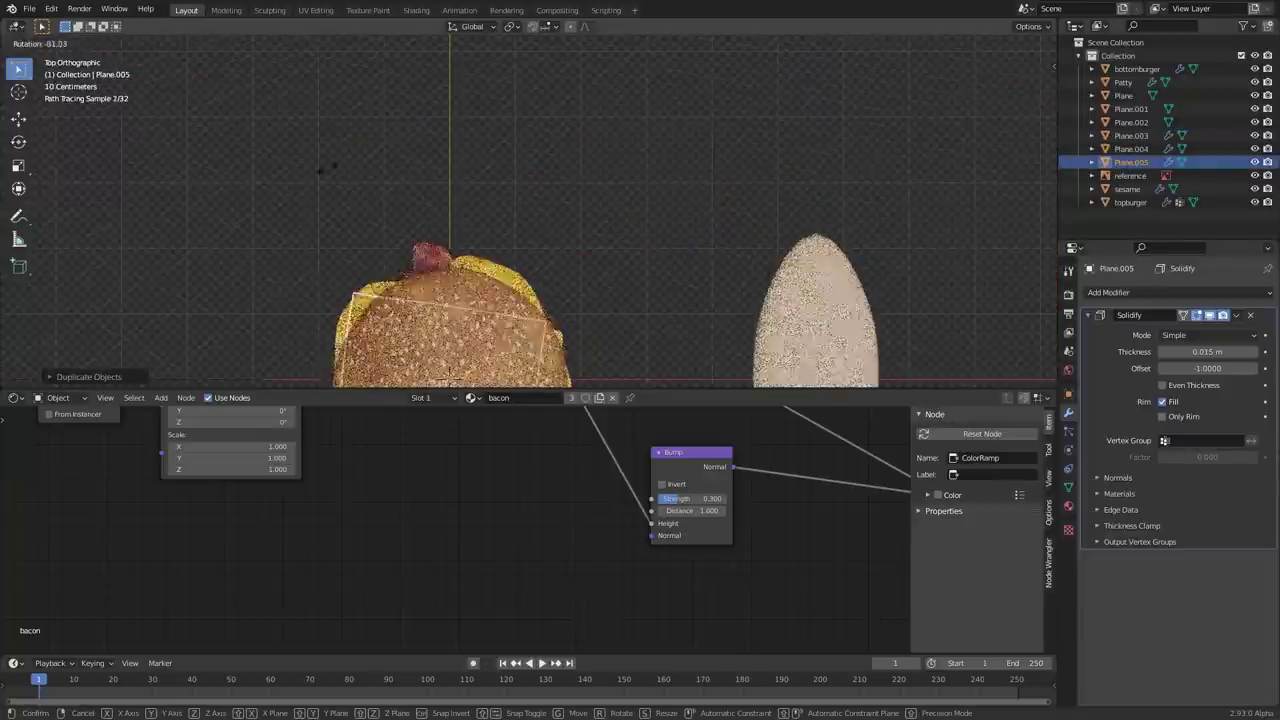
middle_click_drag(445, 278, 504, 352)
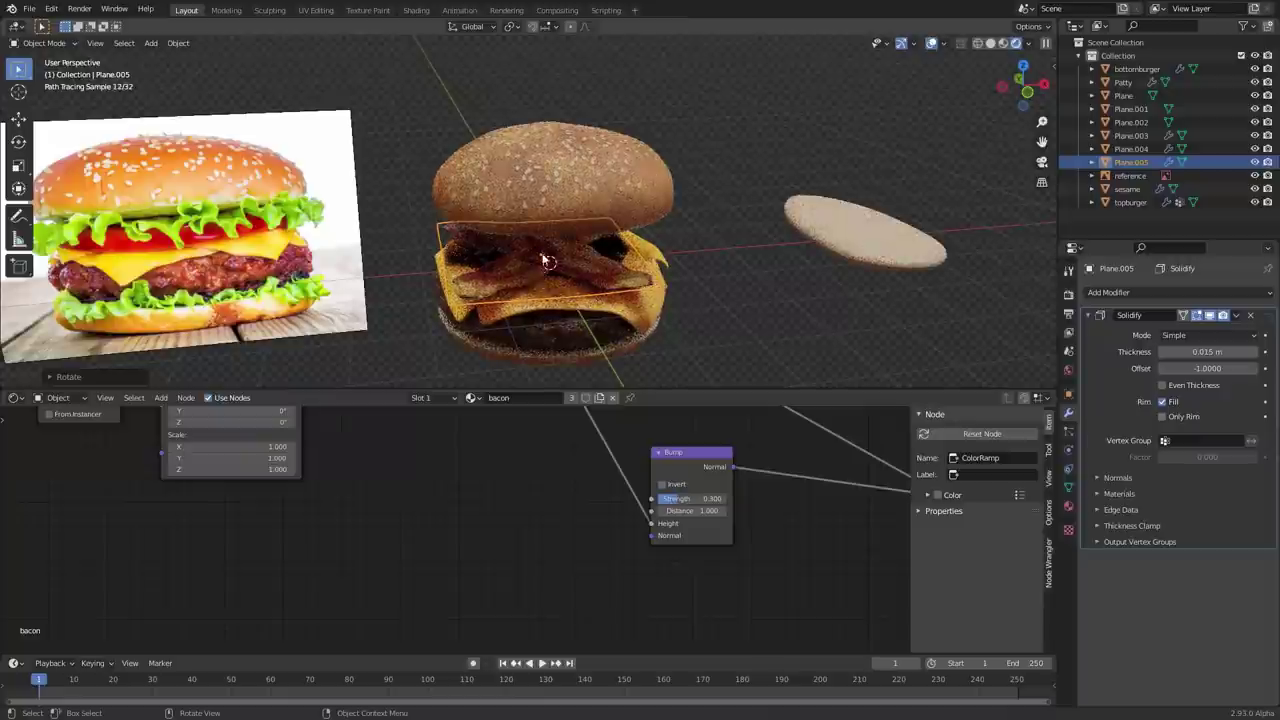
scroll(556, 238, "up", 3)
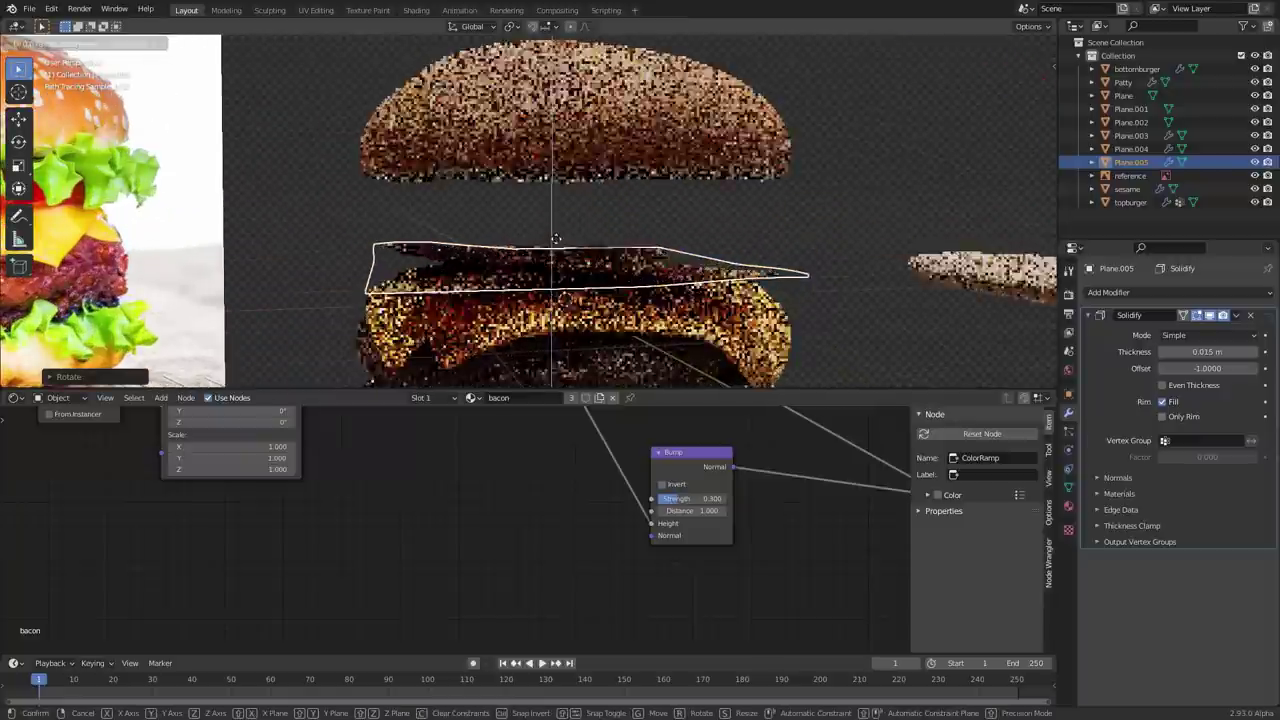
scroll(655, 263, "up", 5)
key("Tab")
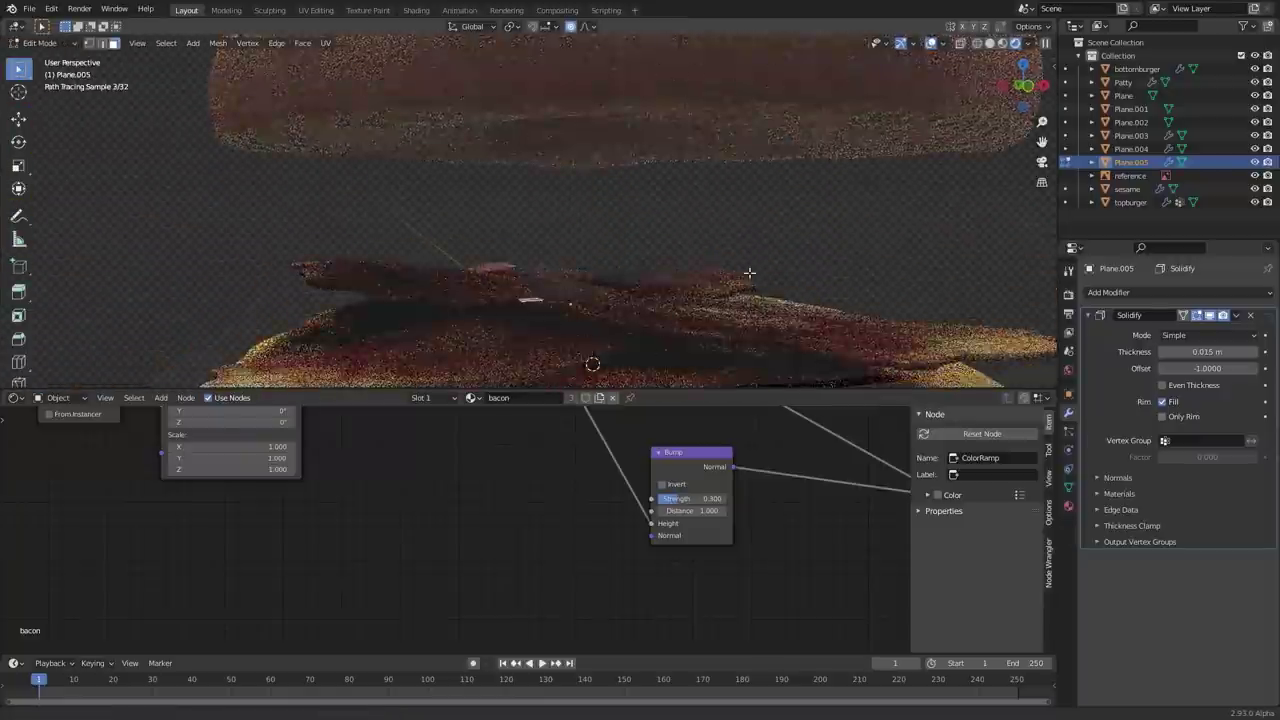
- Bend Plane.005 by moving its vertices along Z with proportional falloff
scroll(748, 274, "up", 2)
middle_click_drag(690, 204, 740, 255)
scroll(872, 252, "up", 3)
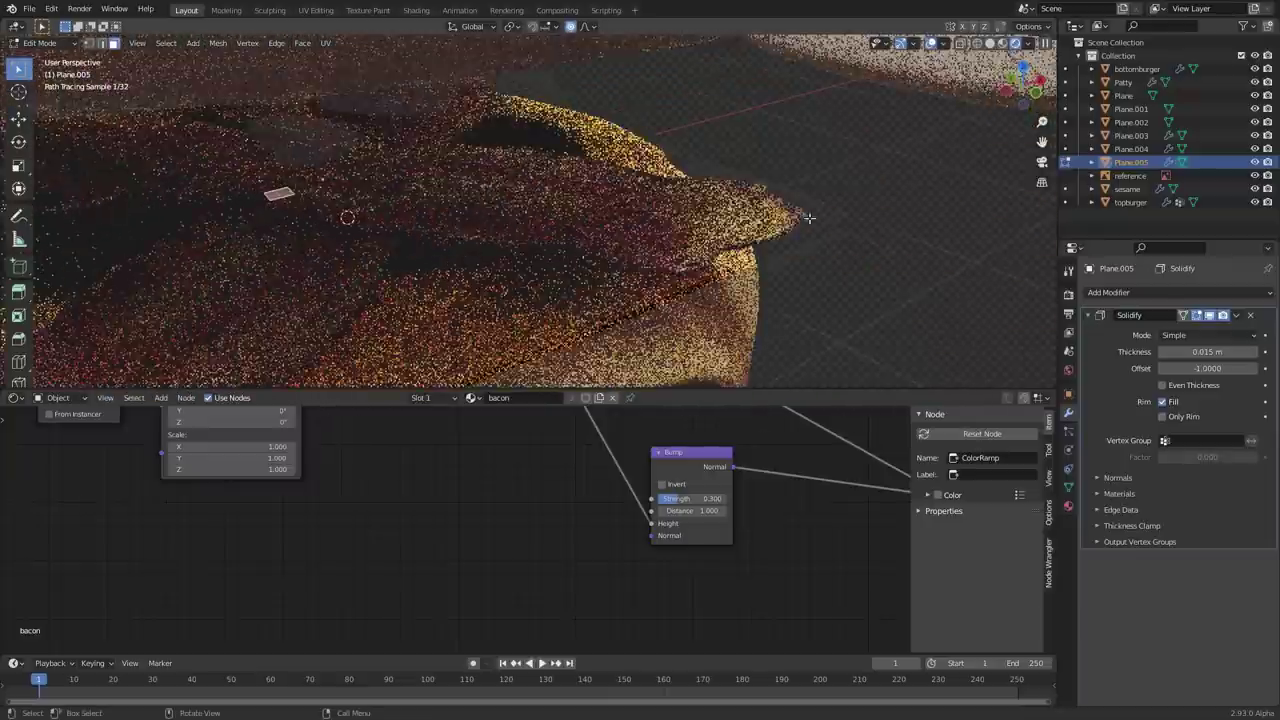
key("g")
key("z")
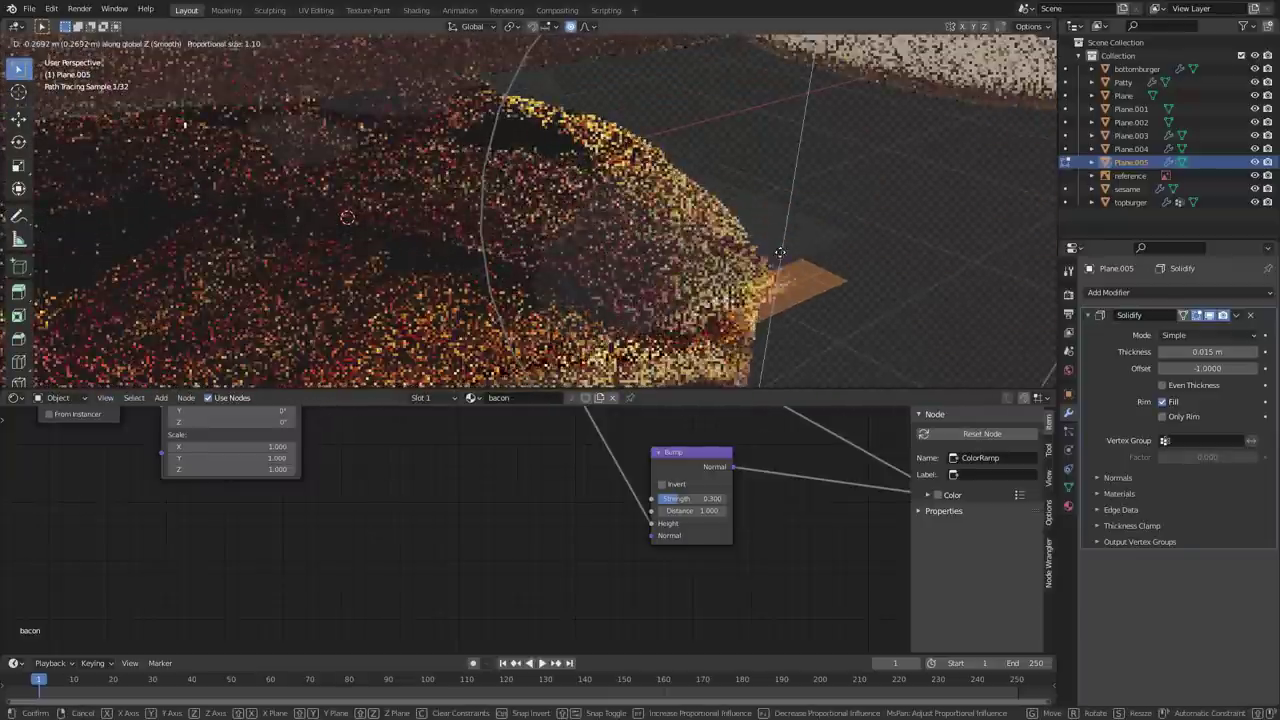
left_click(835, 221)
- Add a second soft bend to the bacon strip and return to Object Mode
scroll(835, 221, "down", 4)
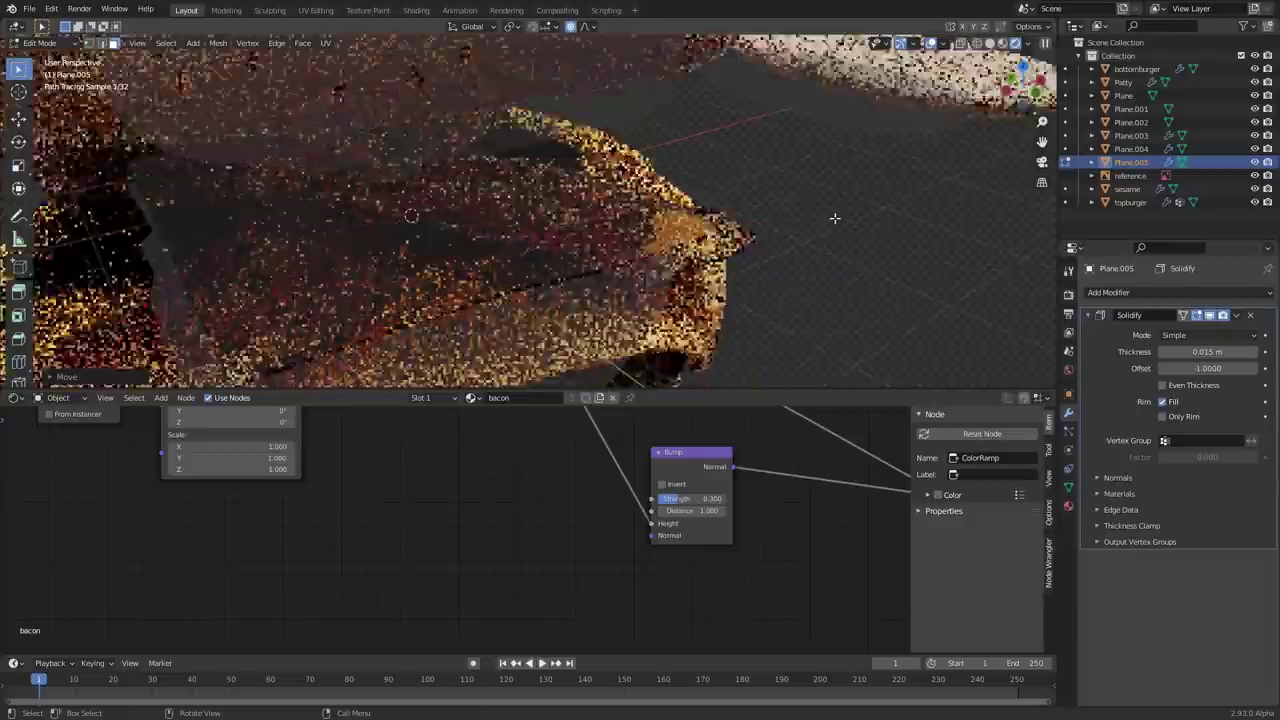
middle_click_drag(835, 221, 496, 178)
key("ctrl+z")
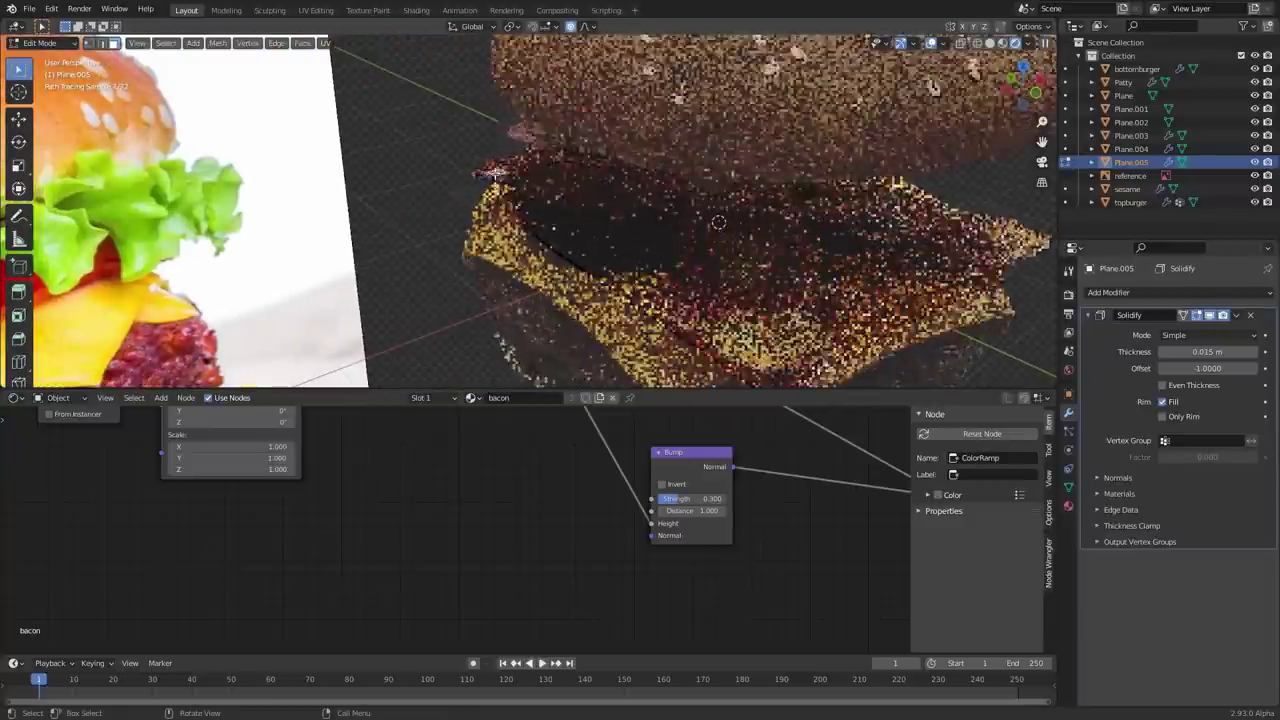
key("ctrl+shift+z")
key("g")
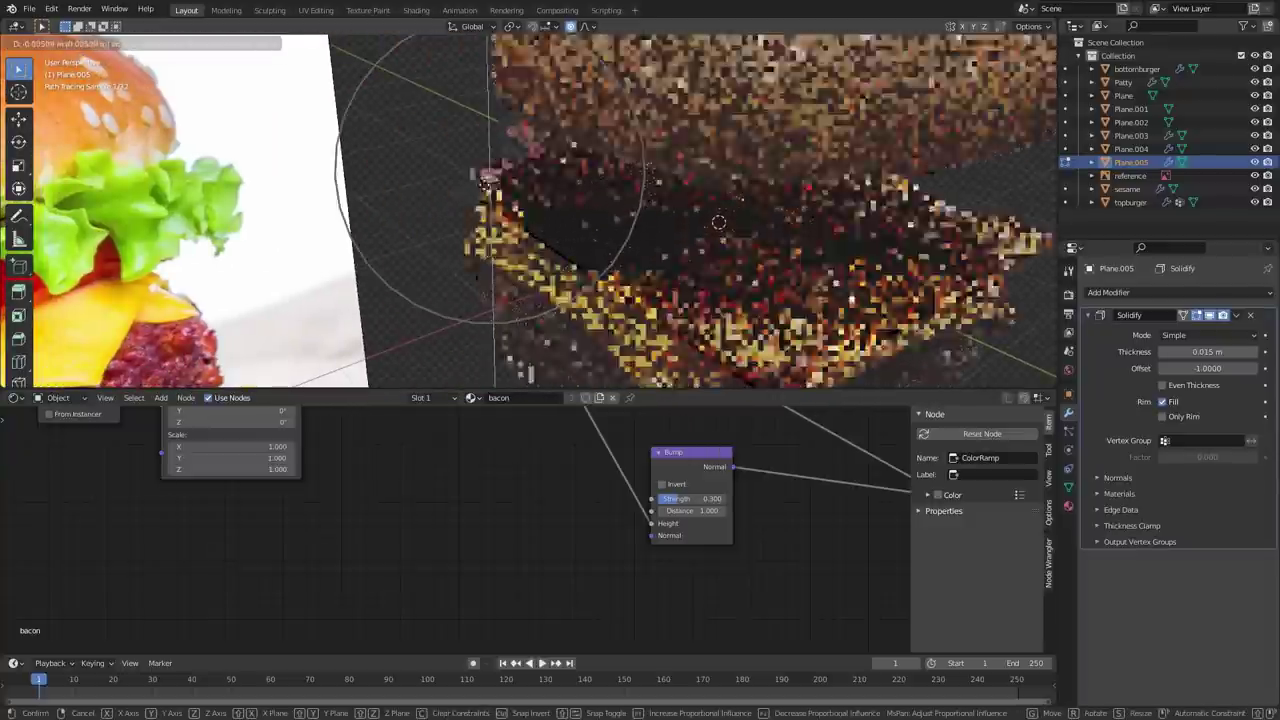
left_click(688, 199)
key("Tab")
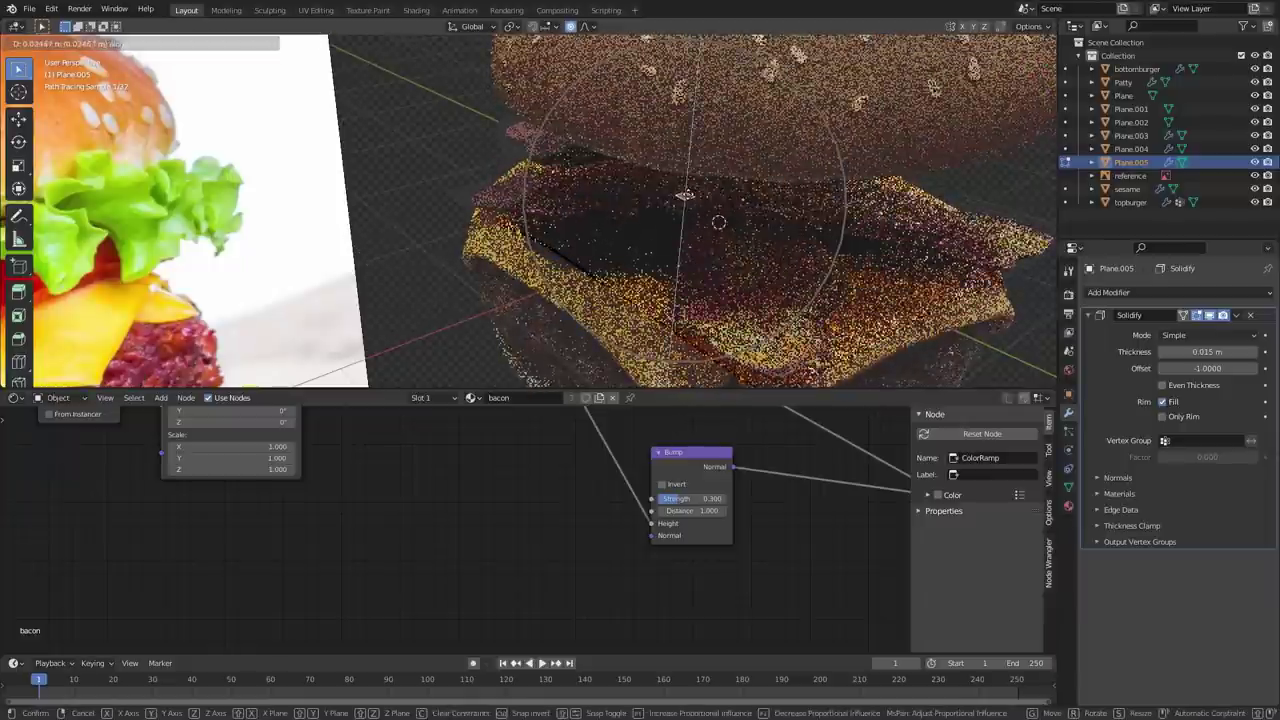
scroll(754, 217, "down", 6)
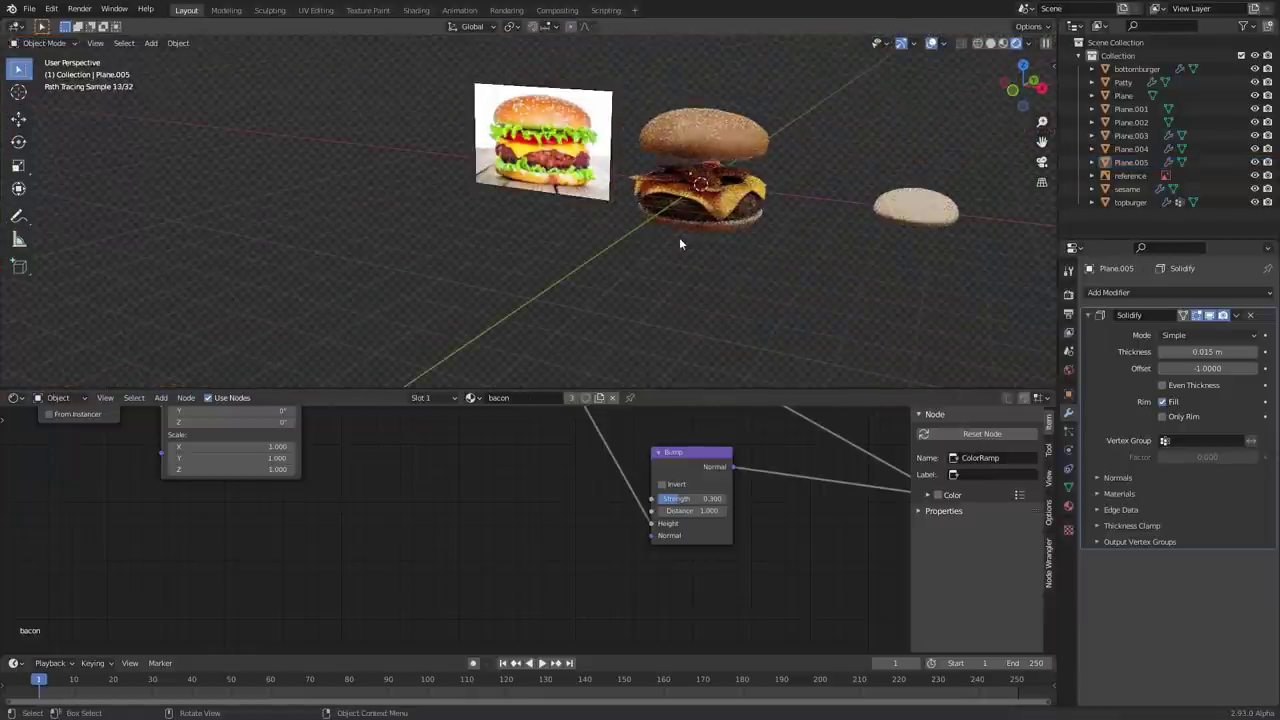
- Hide the viewport overlays, select Plane.005 and save hamburger.blend
scroll(679, 240, "up", 5)
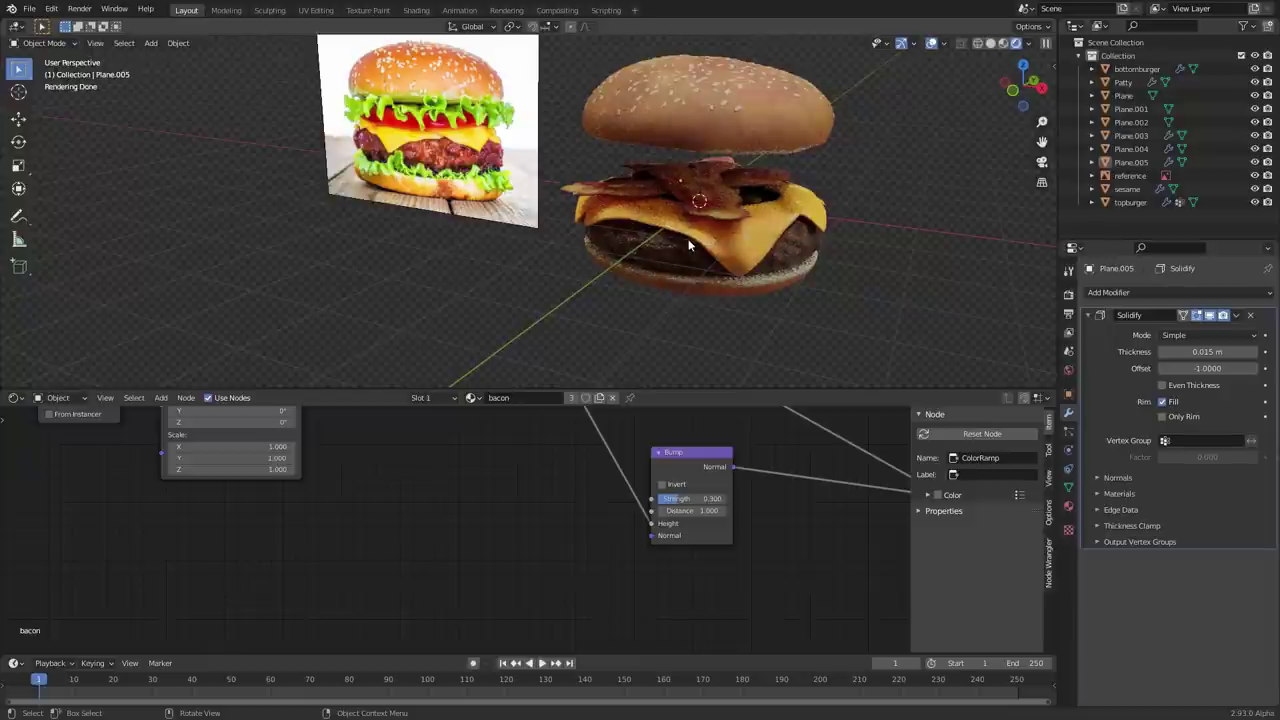
left_click(931, 44)
middle_click_drag(751, 214, 597, 202)
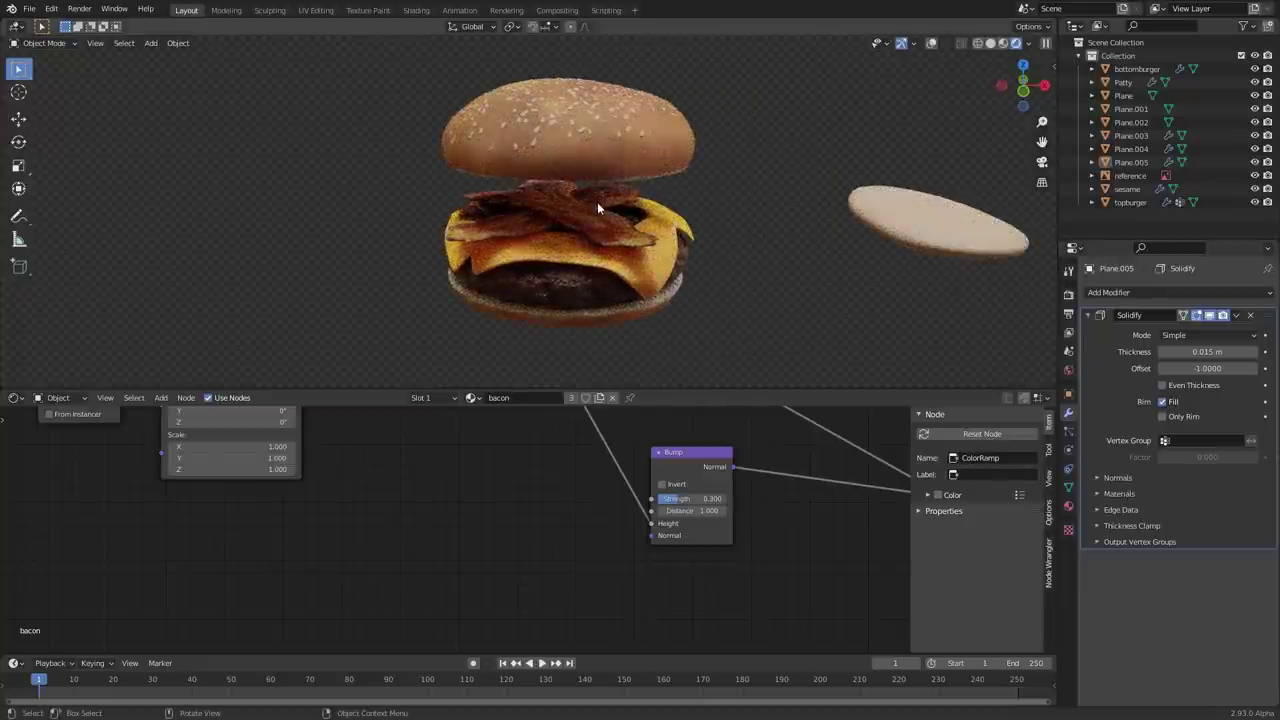
middle_click_drag(640, 520, 570, 623)
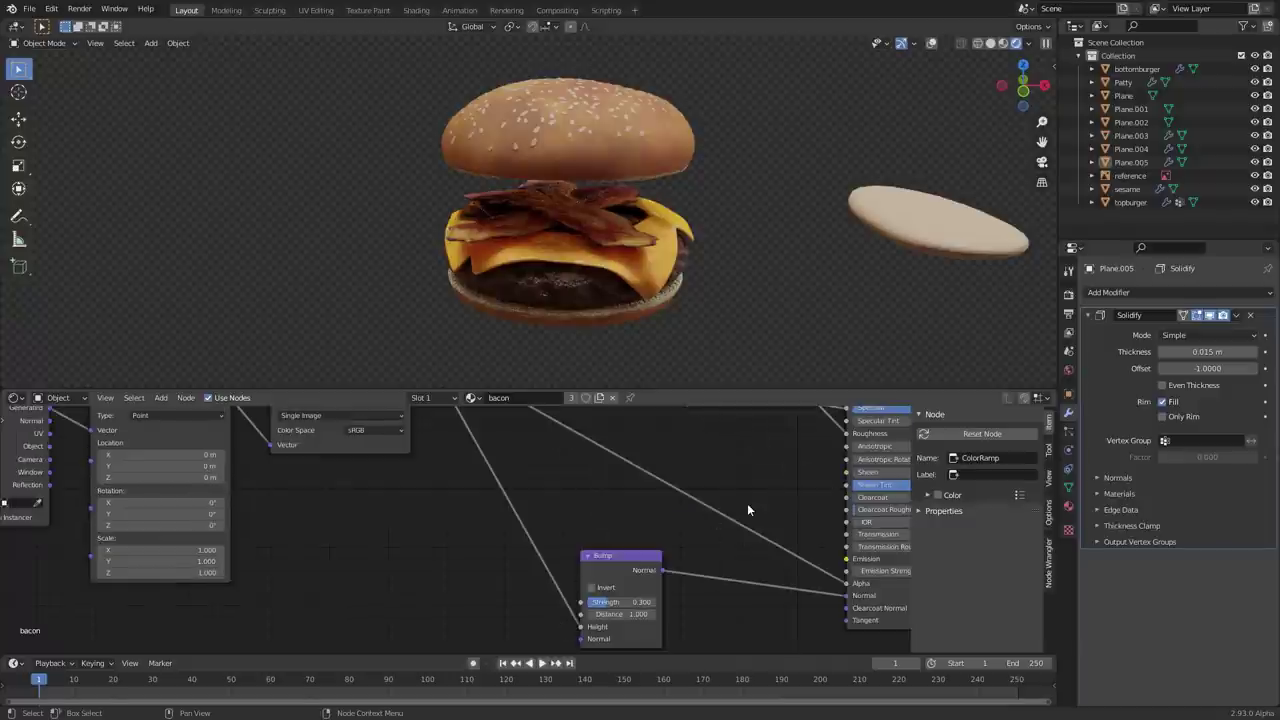
left_click(613, 238)
scroll(600, 540, "down", 3)
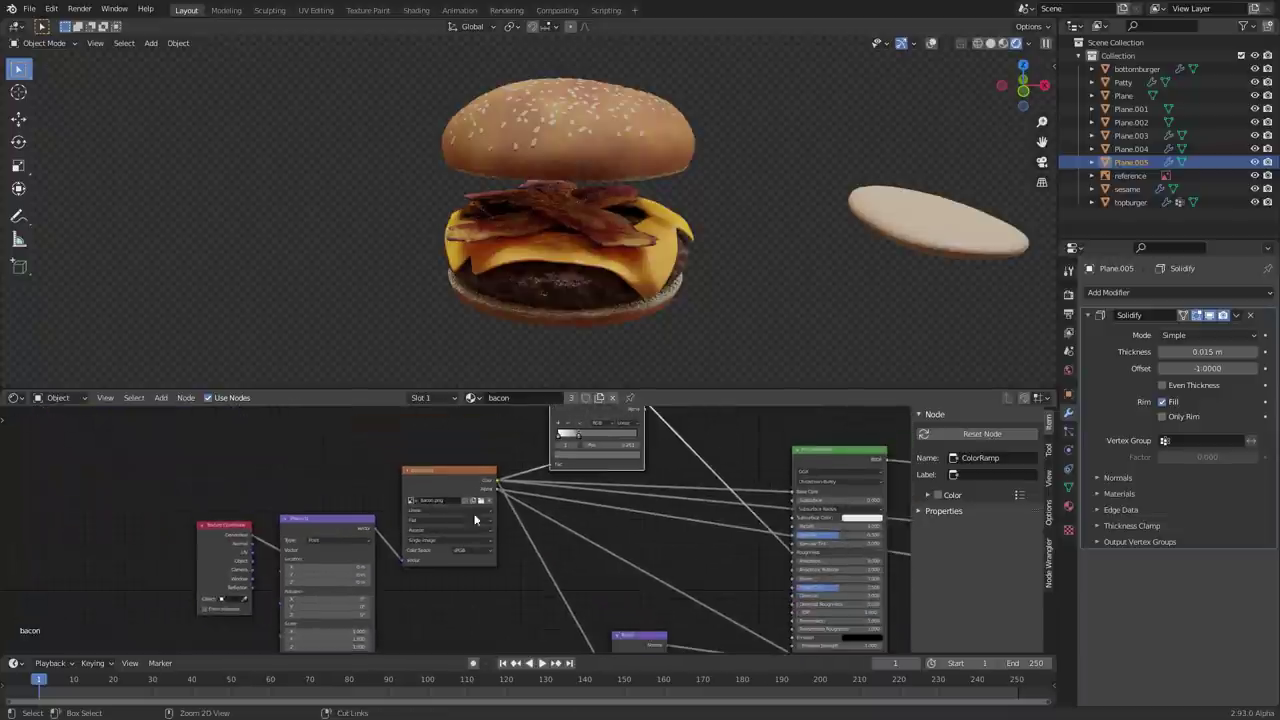
key("ctrl+s")
- Move the Texture Coordinate, Mapping and image texture nodes further left in the bacon material
middle_click_drag(648, 432, 564, 467)
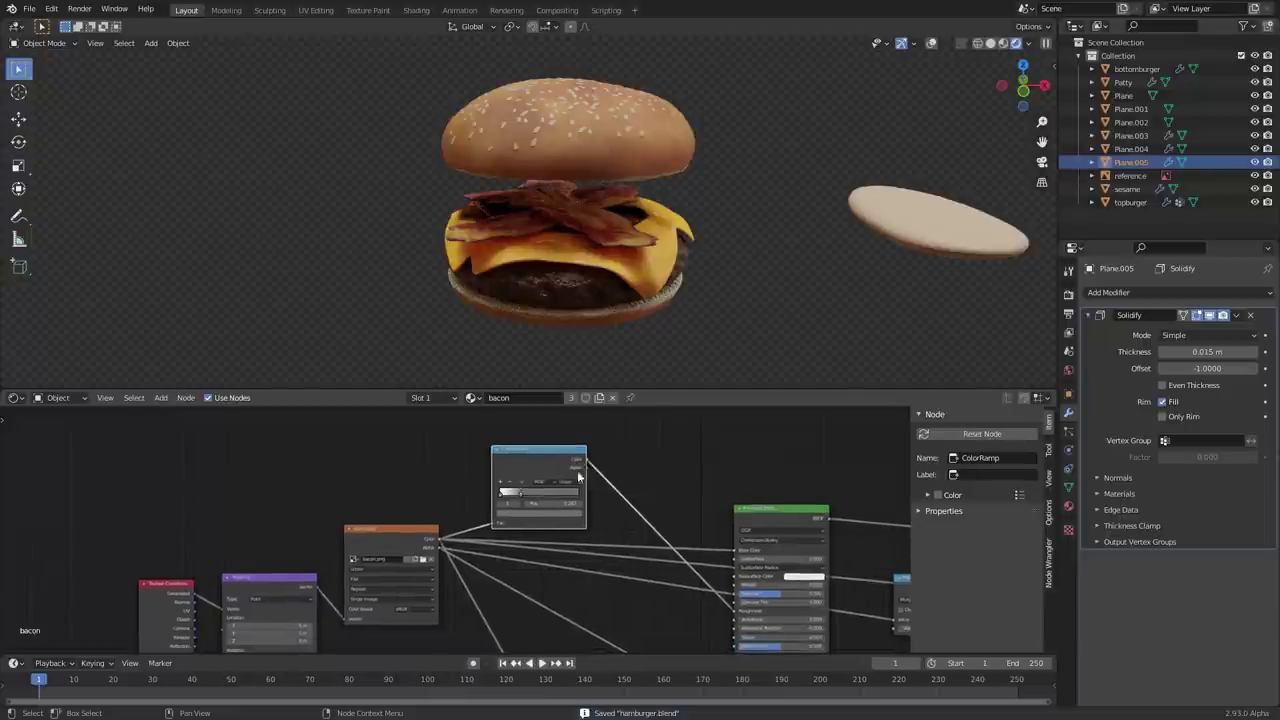
scroll(595, 480, "up", 2)
scroll(680, 466, "down", 4)
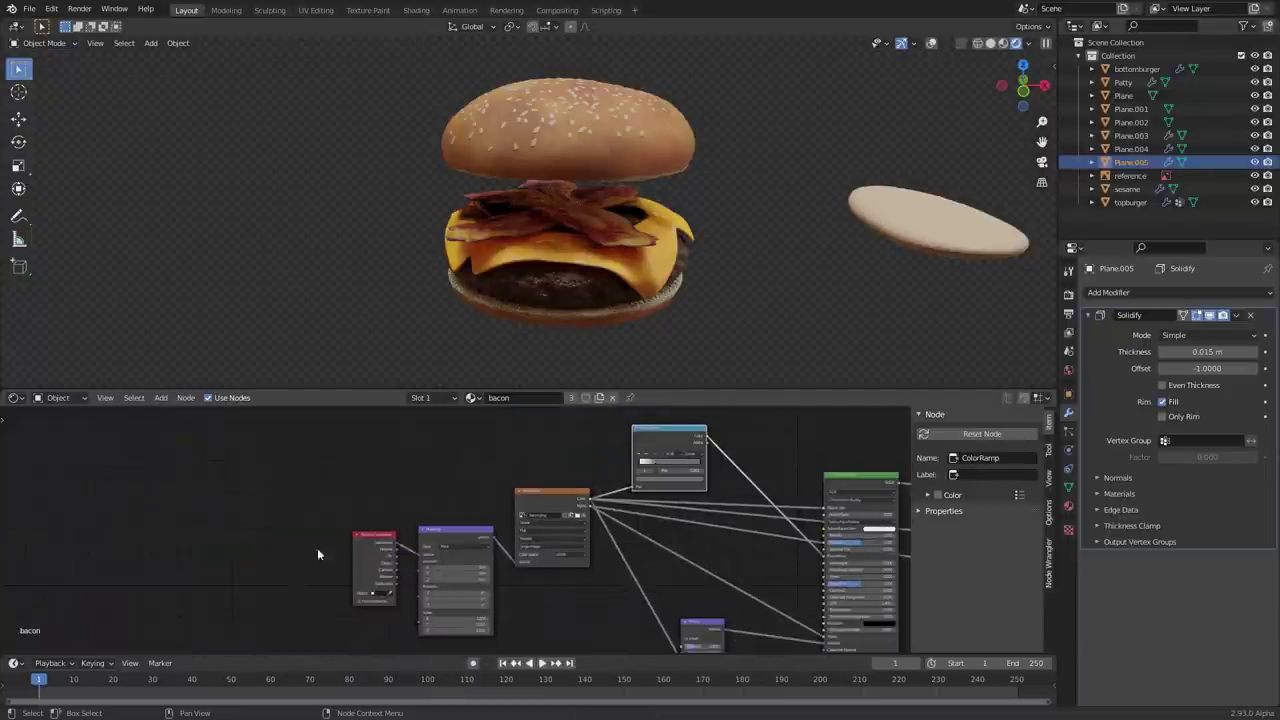
left_click_drag(296, 581, 569, 472)
key("g")
left_click(321, 474)
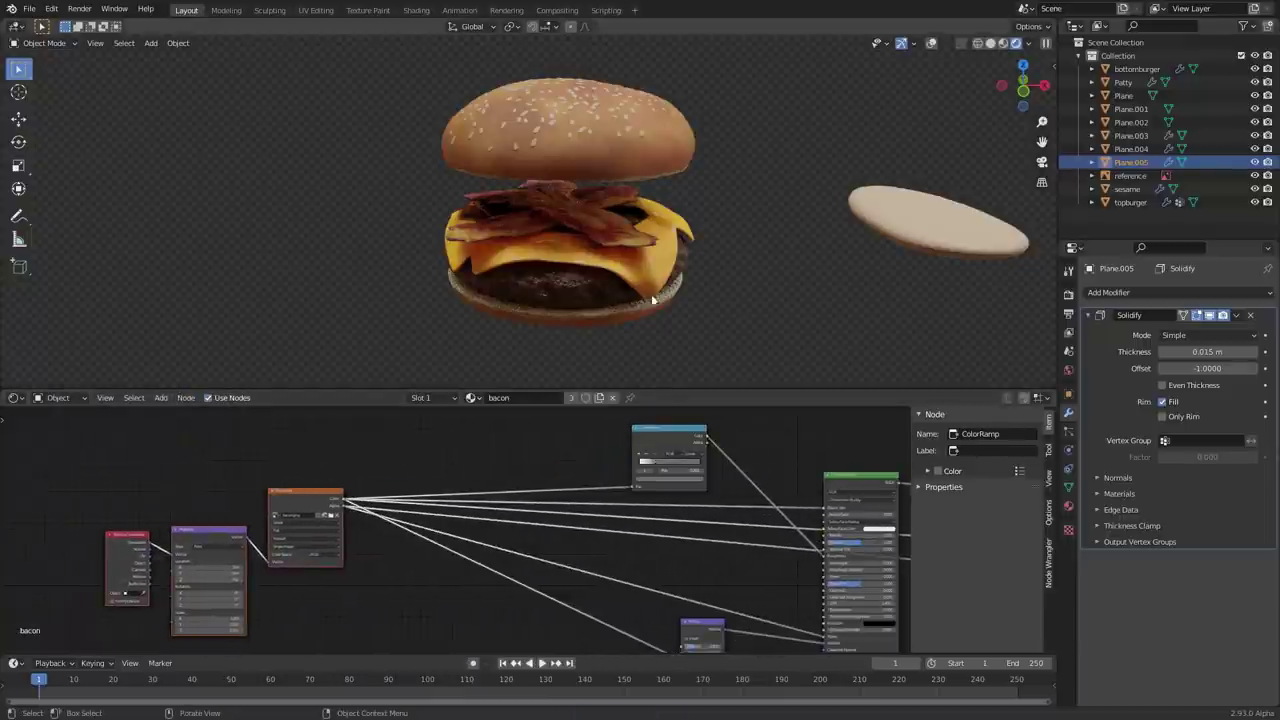
scroll(488, 430, "up", 2)
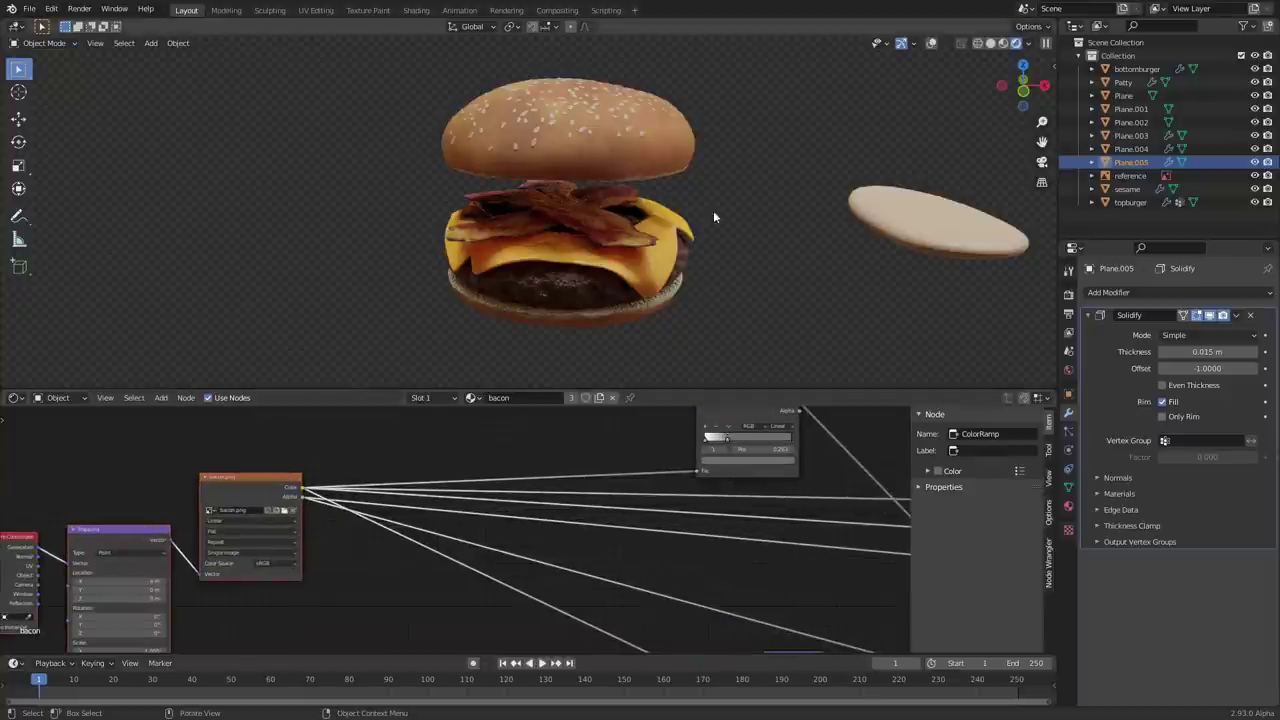
scroll(713, 210, "up", 2)
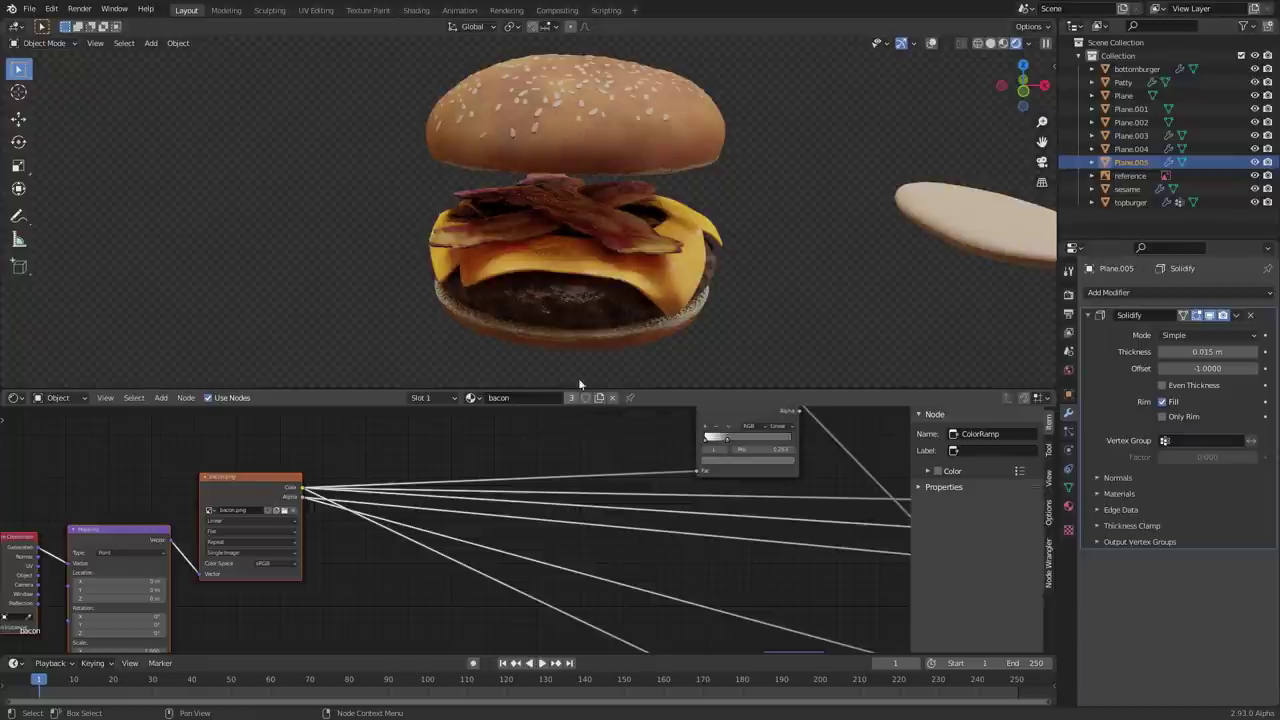
scroll(449, 539, "up", 3)
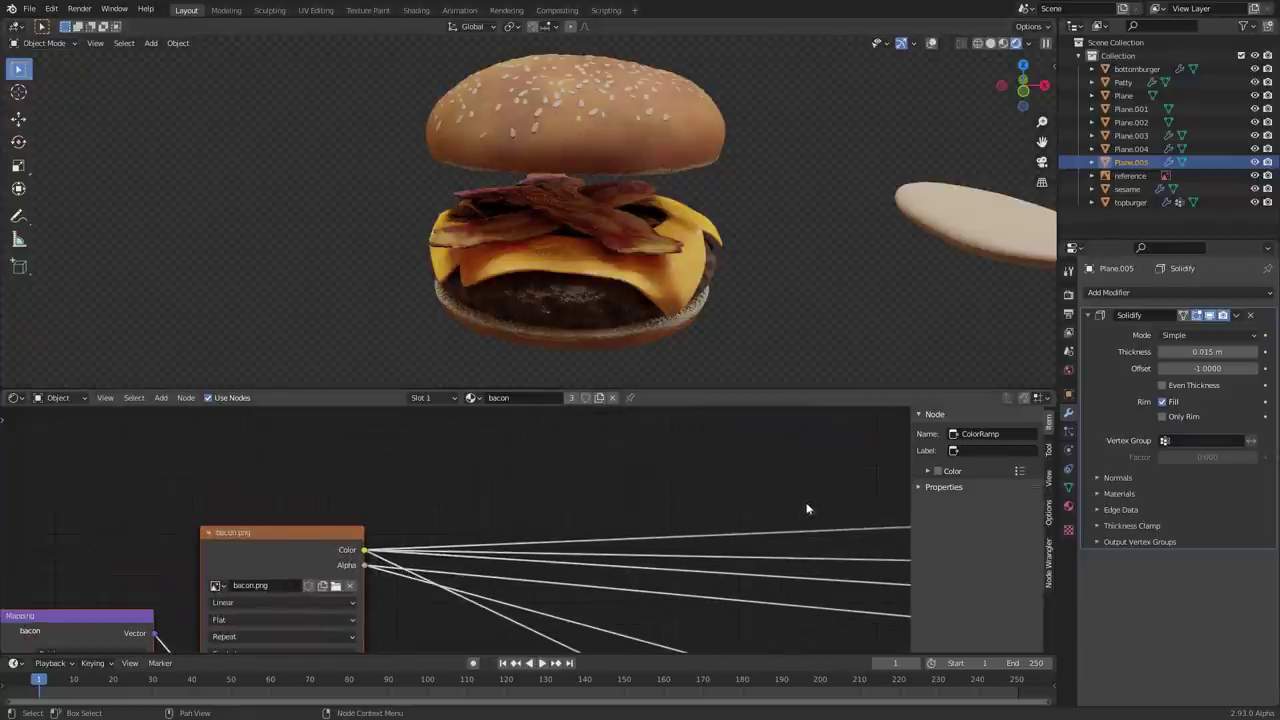
scroll(806, 509, "down", 3)
scroll(317, 556, "up", 1)
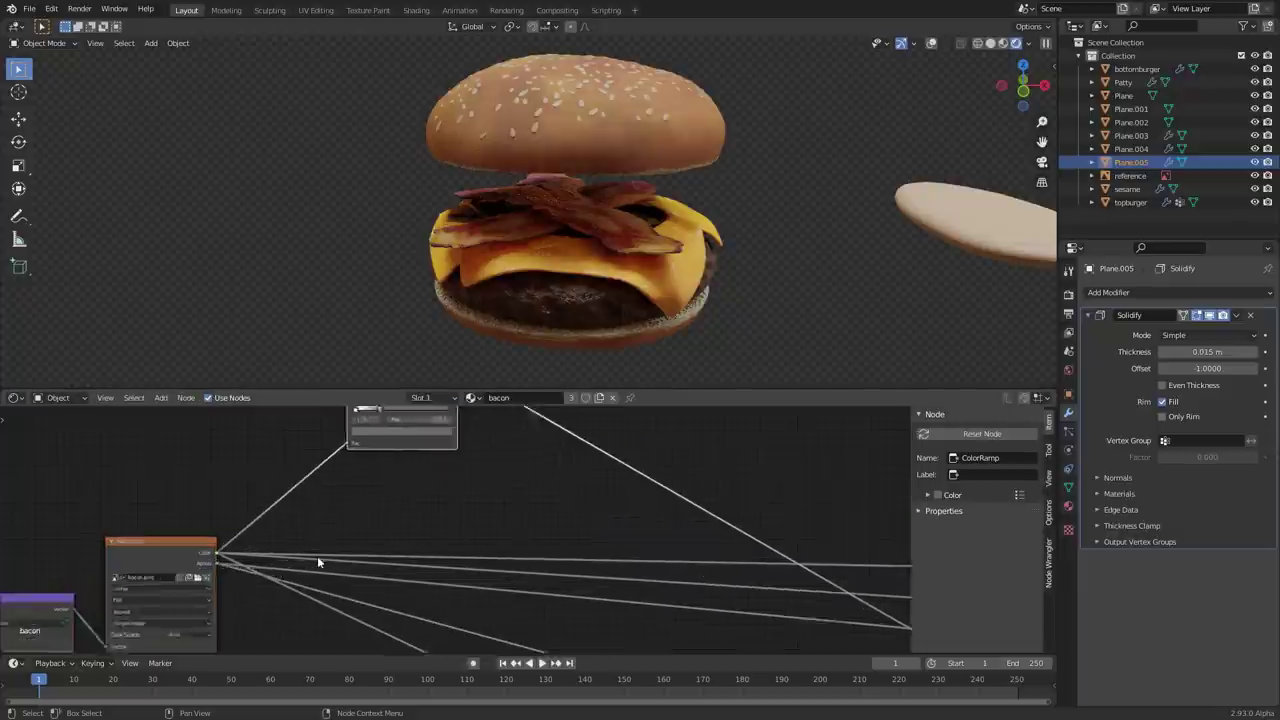
scroll(317, 556, "up", 3)
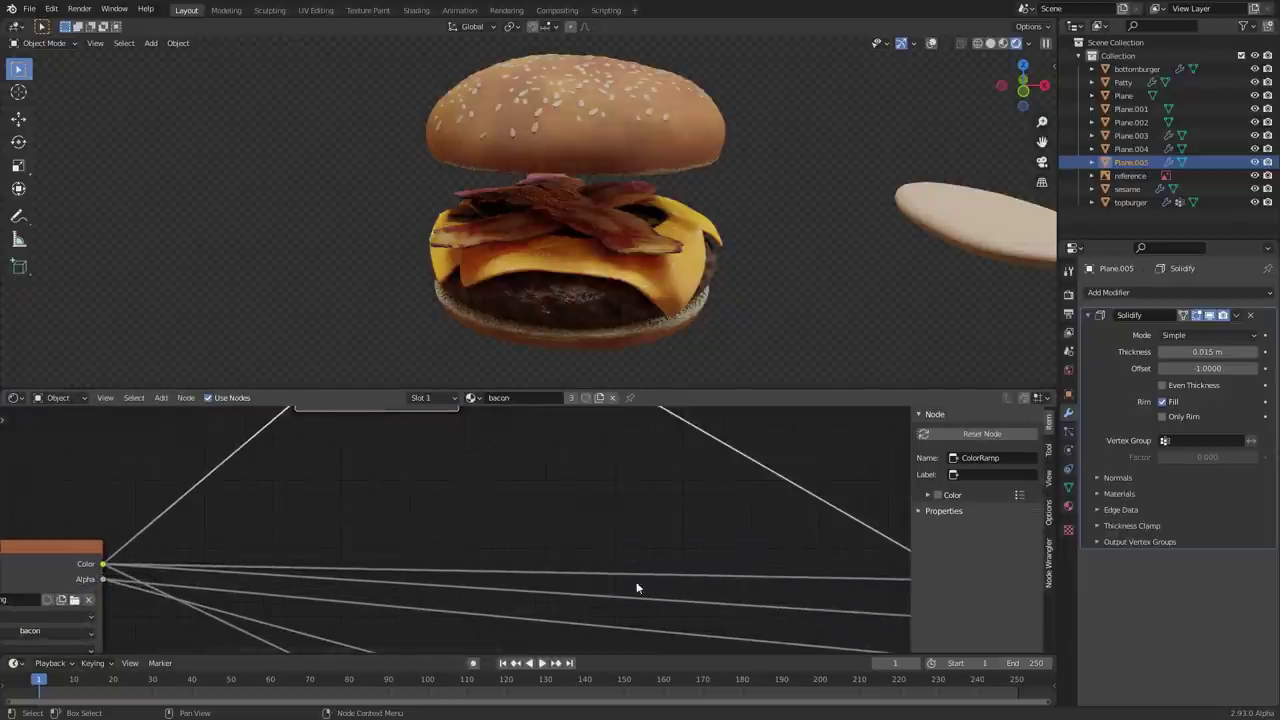
scroll(636, 588, "down", 3)
scroll(600, 571, "up", 1)
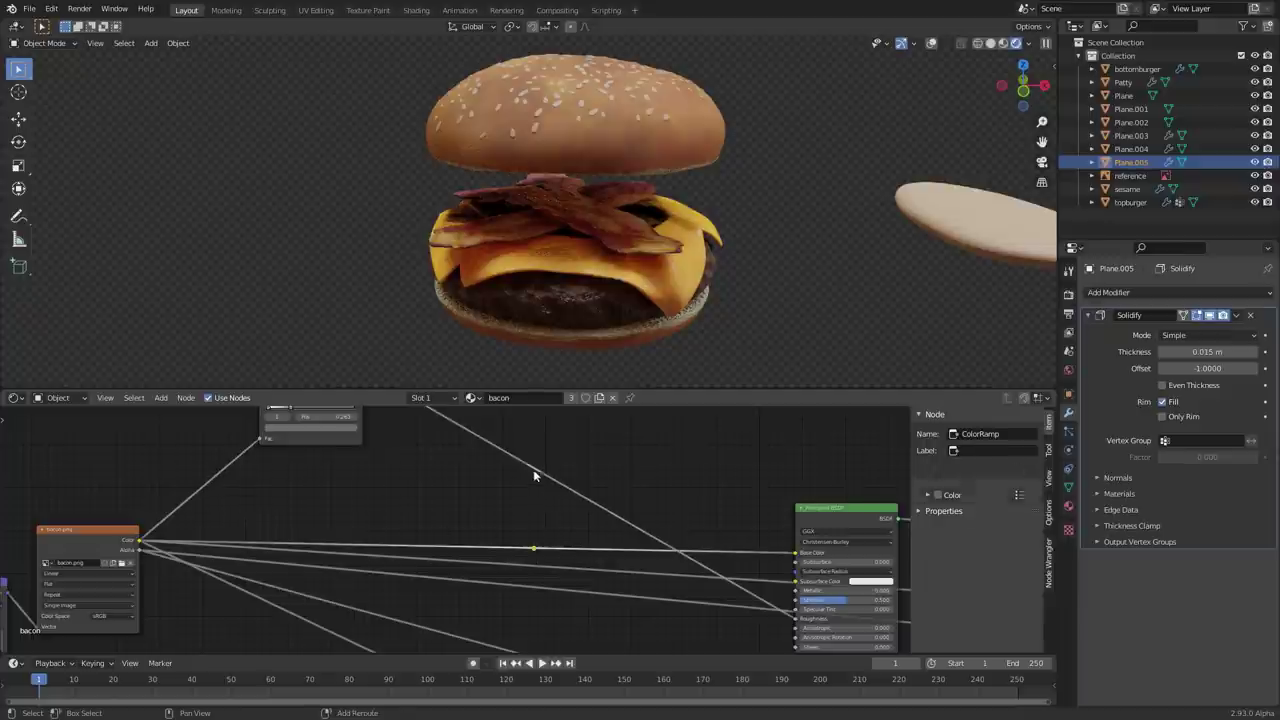
- Drop a Hue/Saturation/Value node onto the bacon colour link and enter 0.75 in its Value field
scroll(550, 523, "up", 2)
key("shift+a")
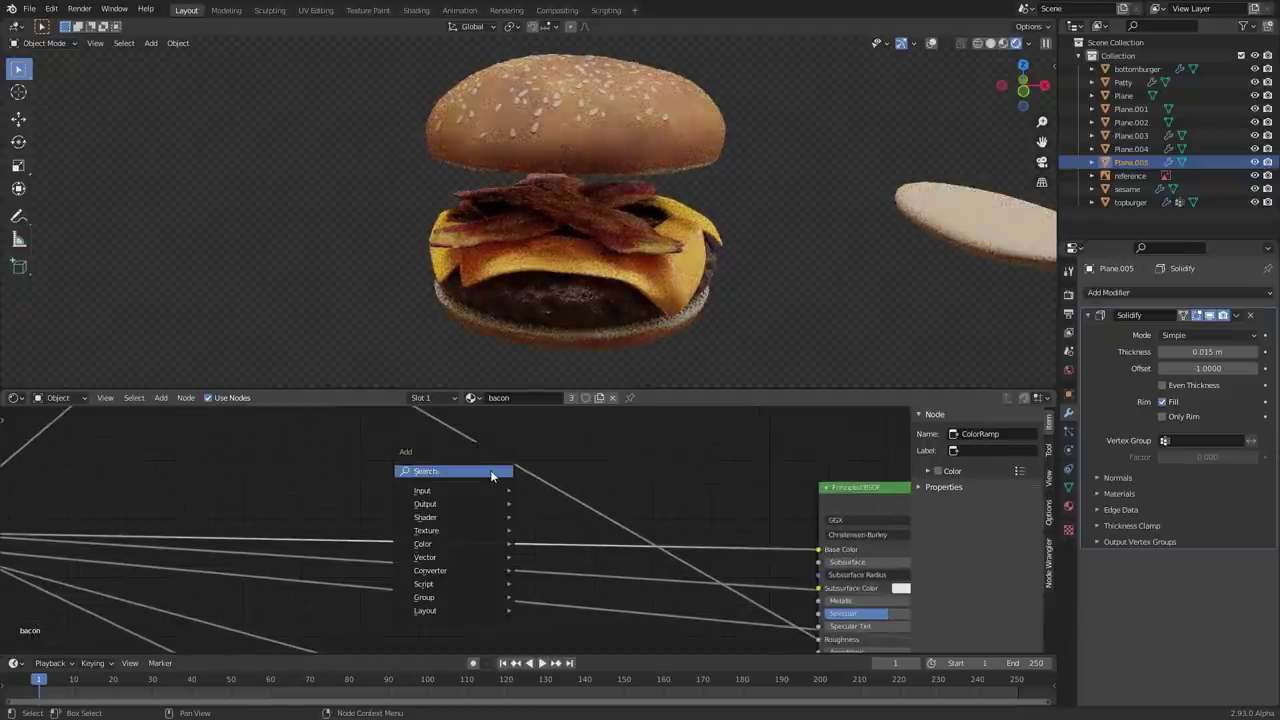
type("hue")
key("Return")
left_click(506, 516)
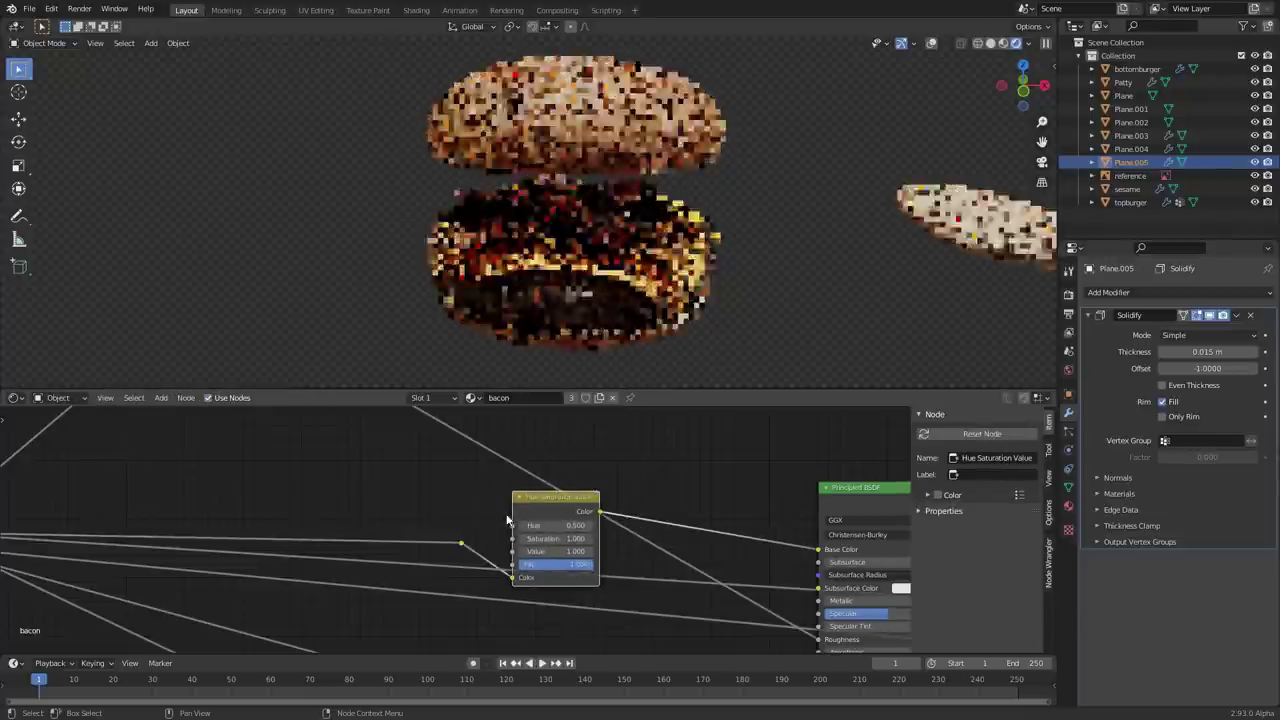
left_click_drag(506, 516, 549, 430)
scroll(722, 428, "up", 2)
middle_click_drag(722, 428, 657, 470)
double_click(615, 484)
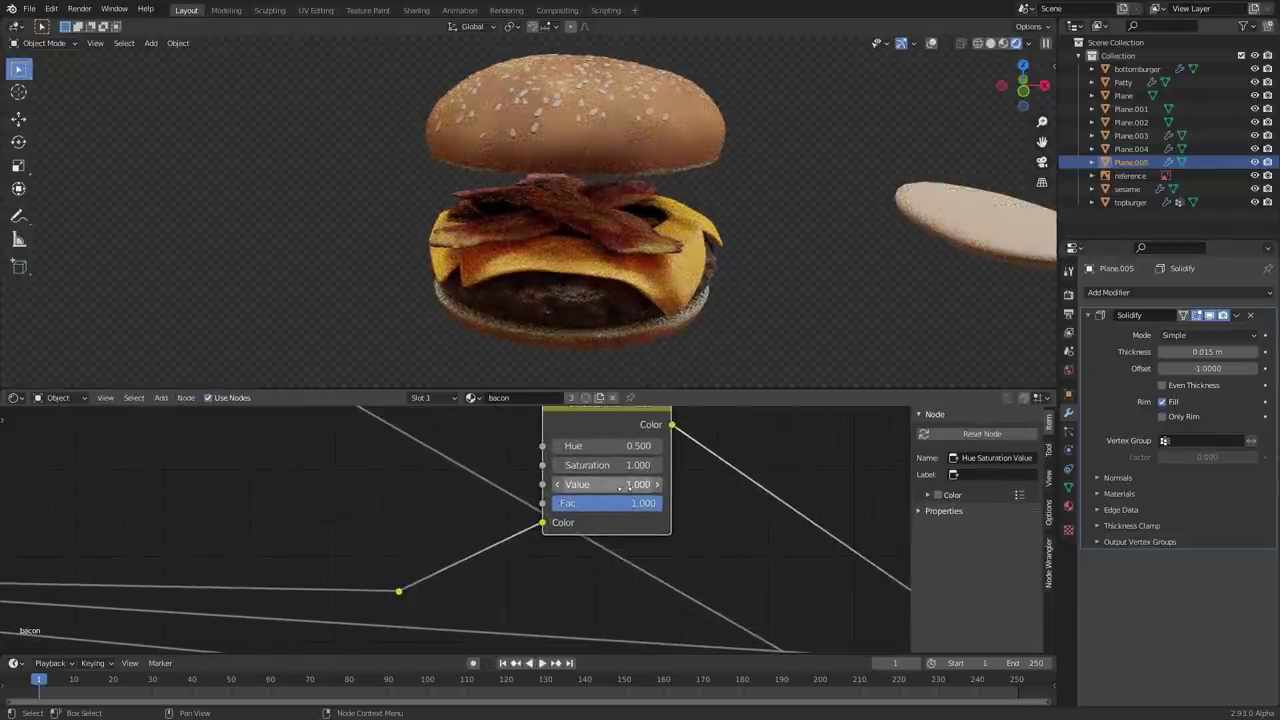
type("0.75")
key("Return")
key("BackSpace")
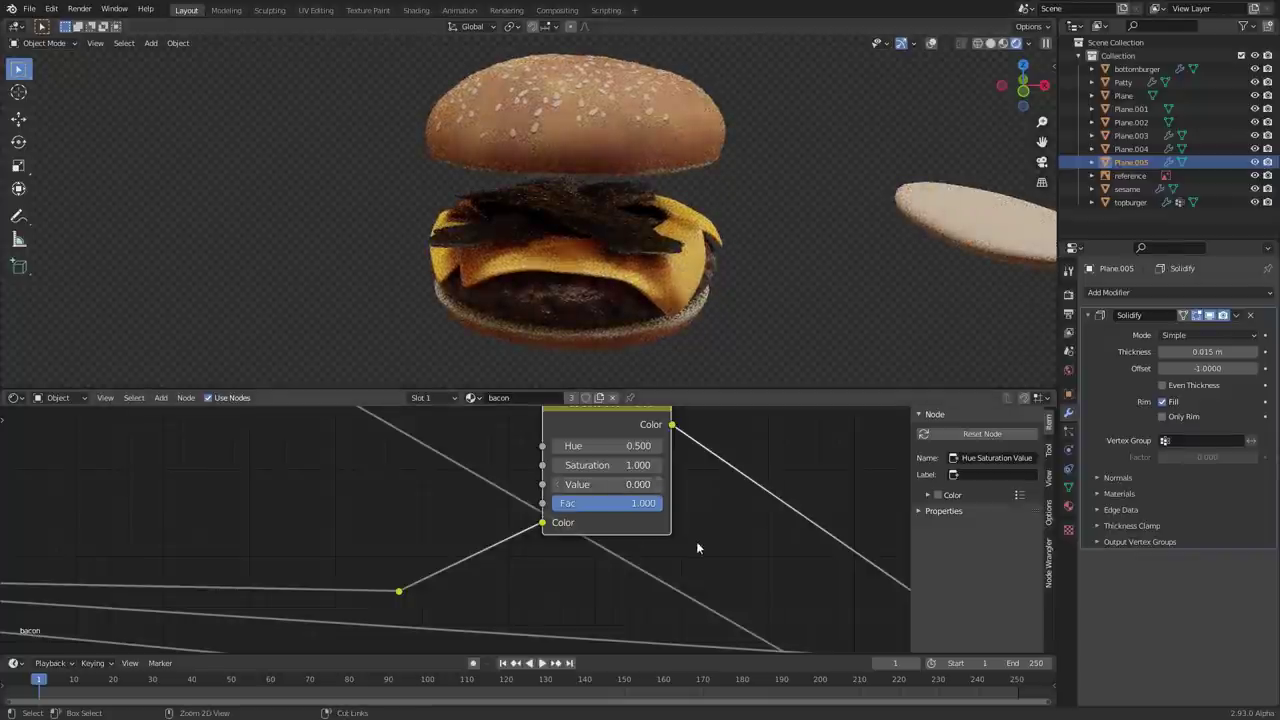
- Add an Object Info node and preview its Random output in the viewport
middle_click_drag(688, 532, 452, 494, "ctrl")
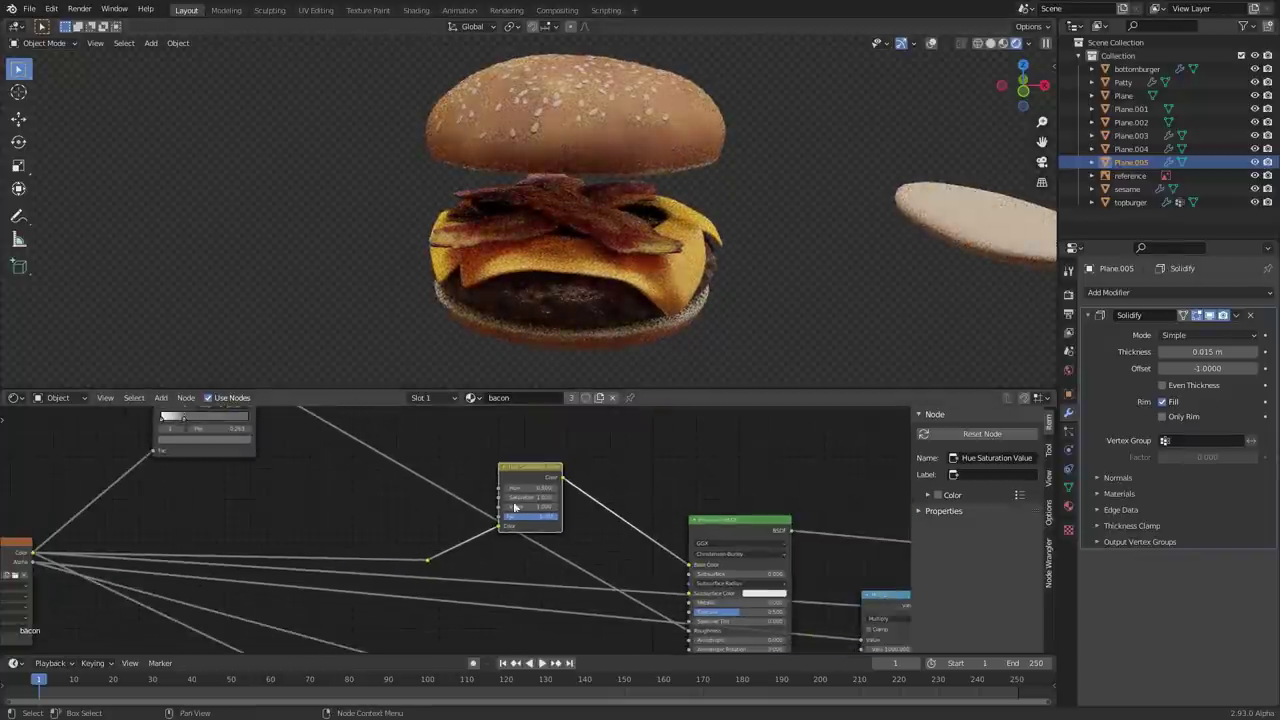
middle_click_drag(180, 480, 505, 547)
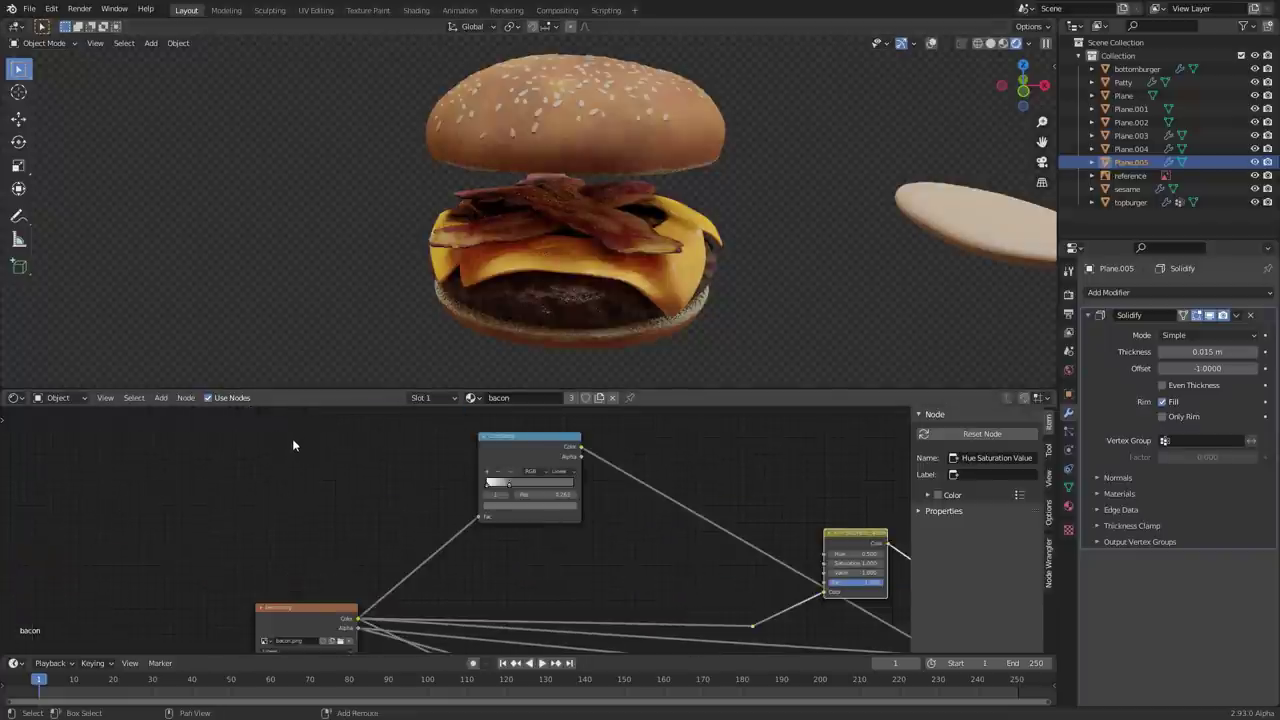
key("shift+a")
type("obj")
key("Return")
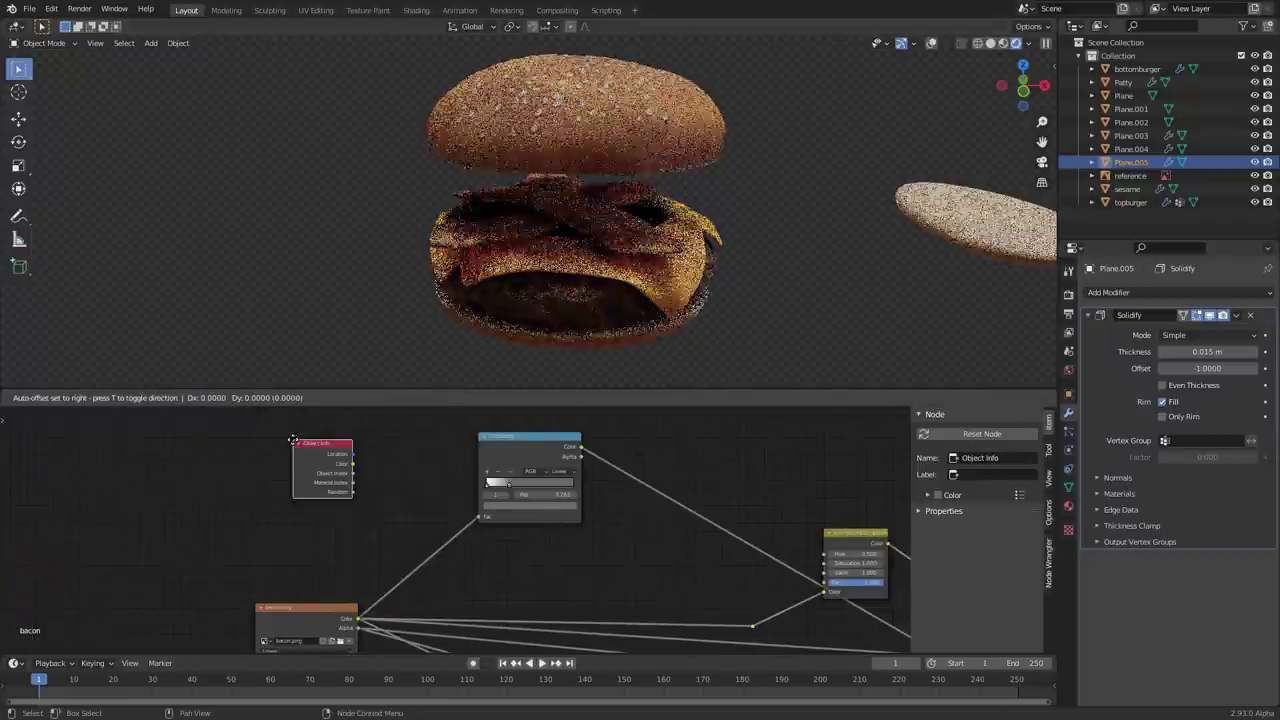
left_click(290, 441)
scroll(317, 464, "up", 2)
middle_click_drag(317, 464, 324, 515)
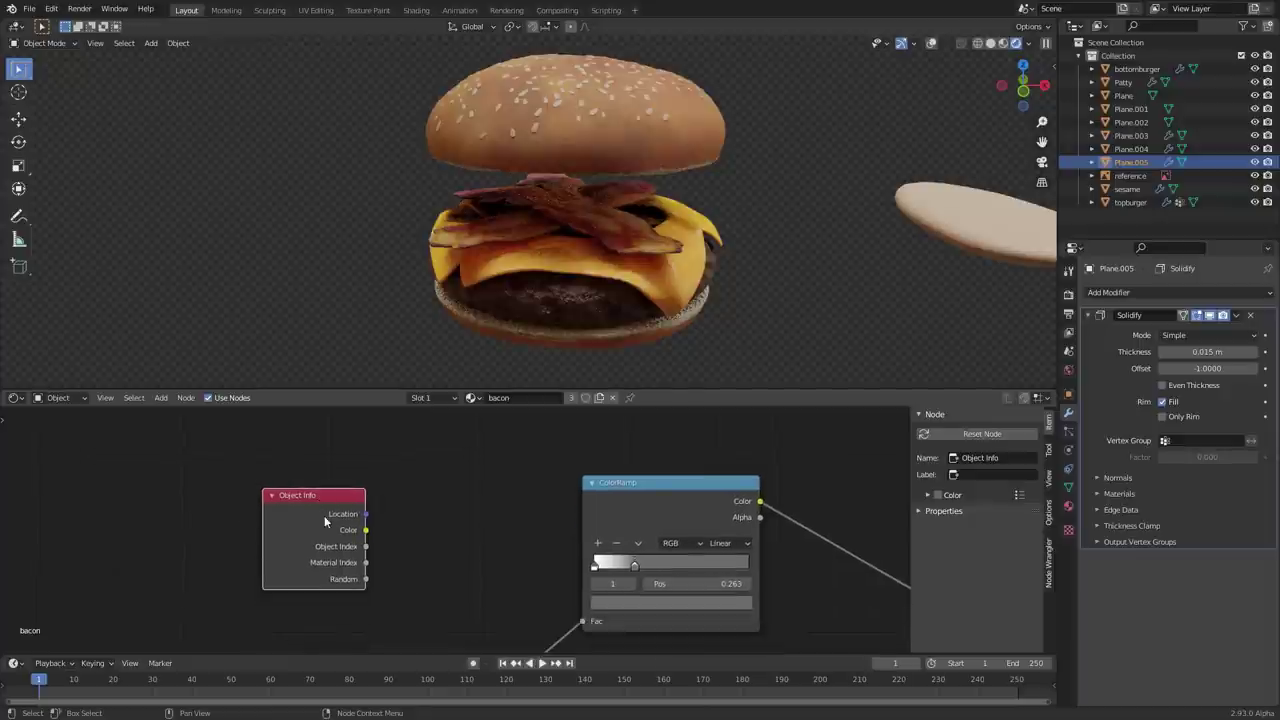
left_click(320, 514, "ctrl+shift")
left_click(320, 514, "ctrl+shift")
left_click(320, 514, "ctrl+shift")
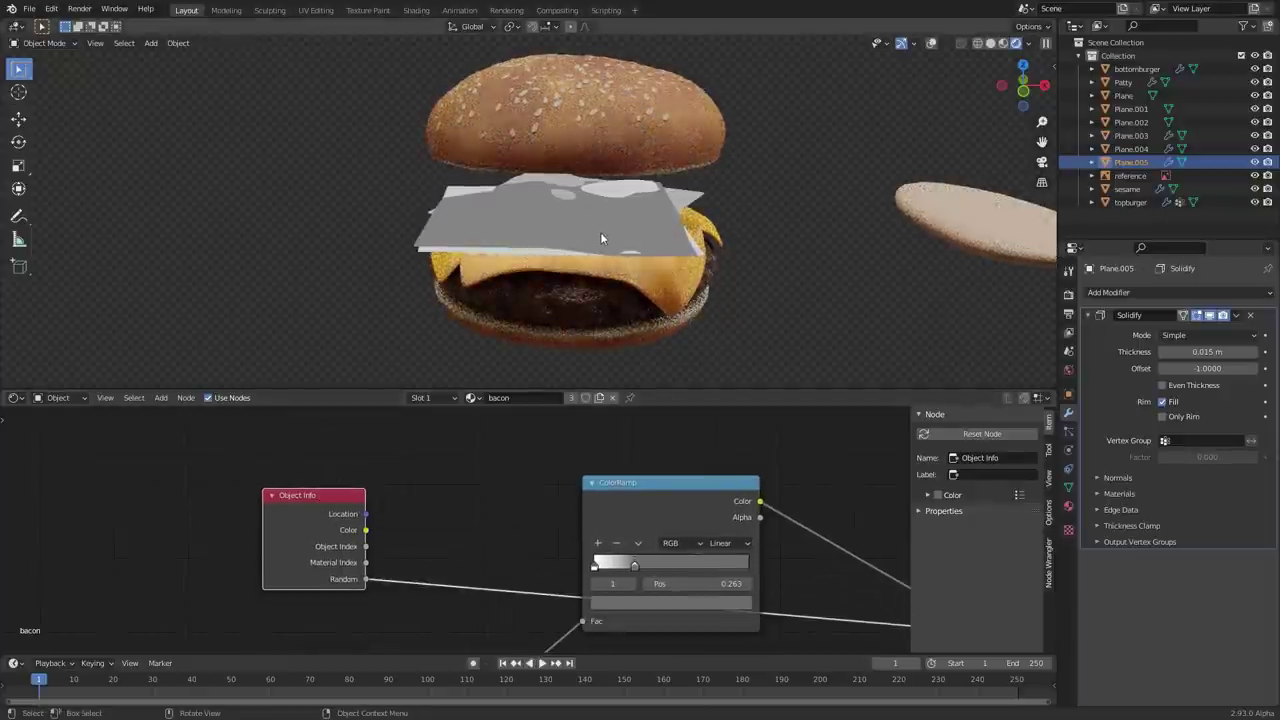
scroll(620, 236, "up", 2)
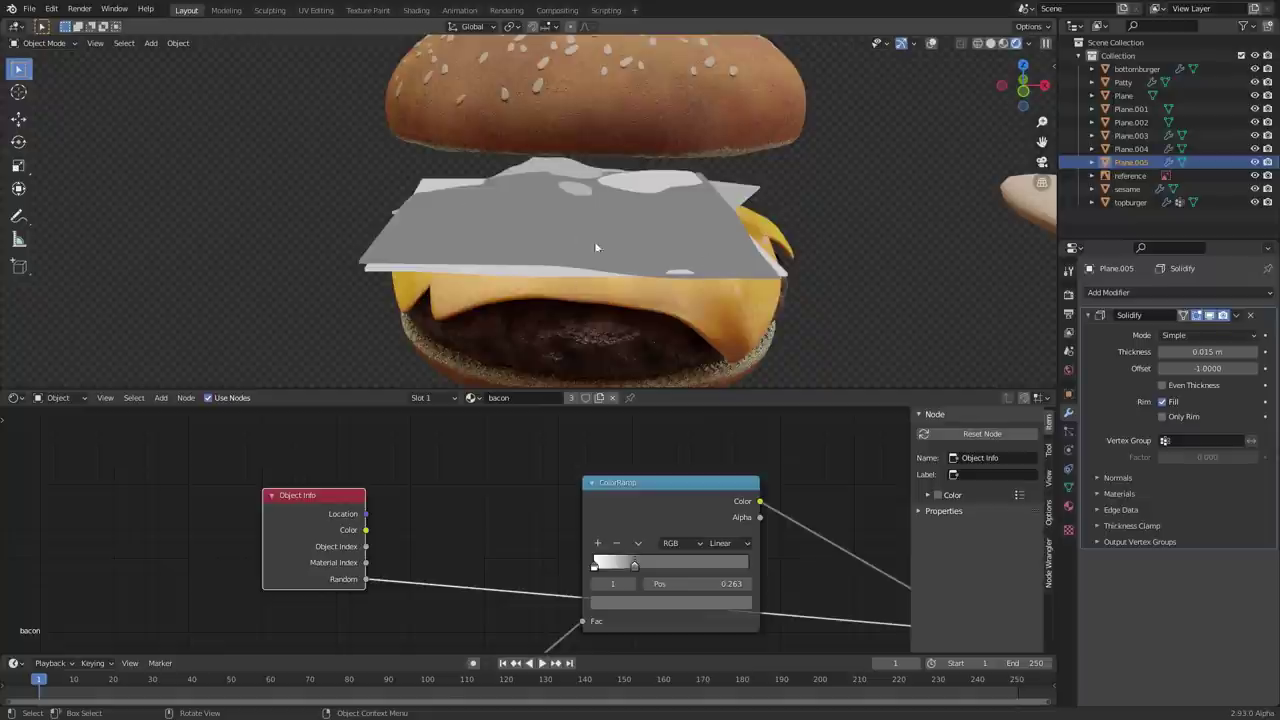
- Connect Object Info Random to the Hue/Saturation Fac input and preview the Principled BSDF result again
middle_click_drag(608, 496, 162, 428)
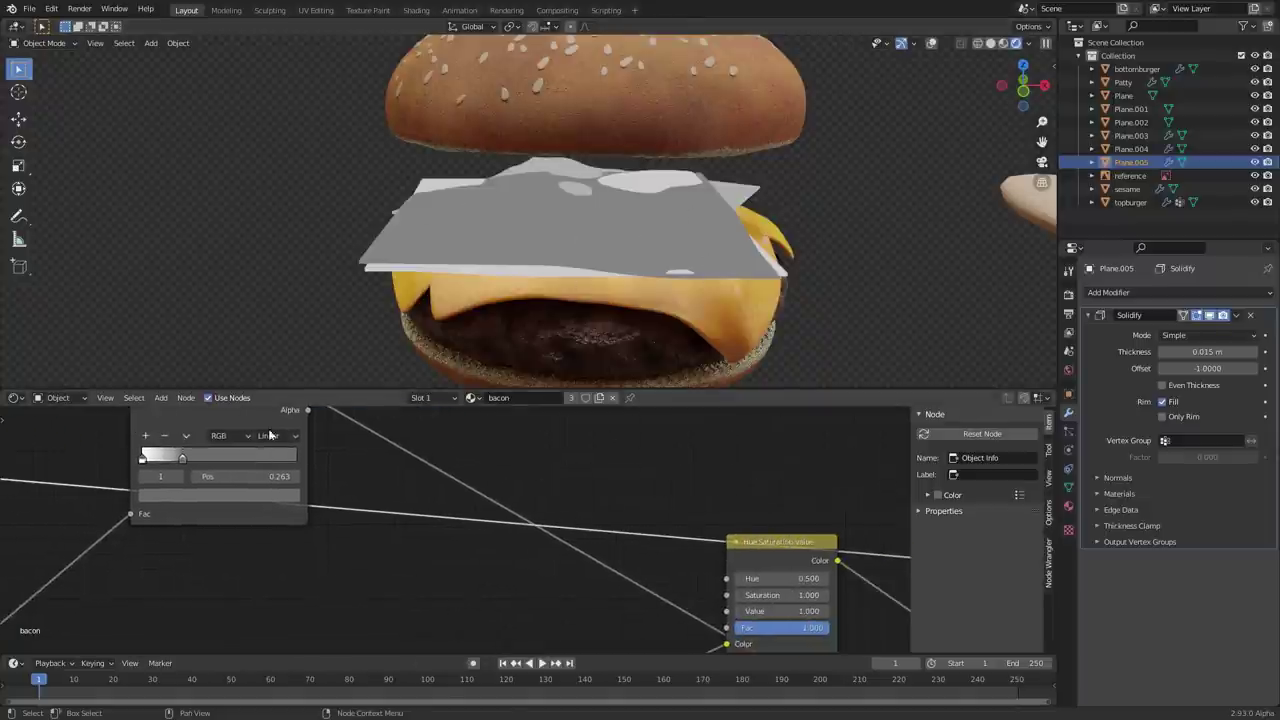
scroll(497, 457, "down", 2)
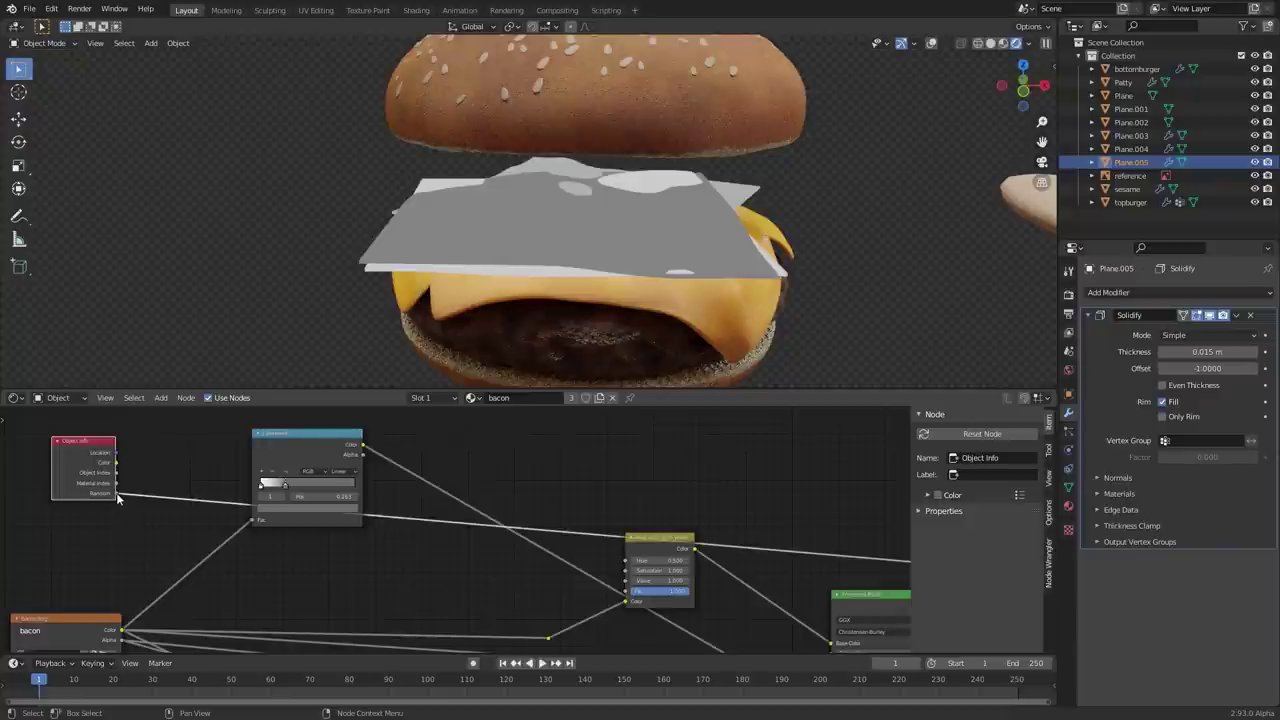
left_click_drag(116, 493, 625, 592)
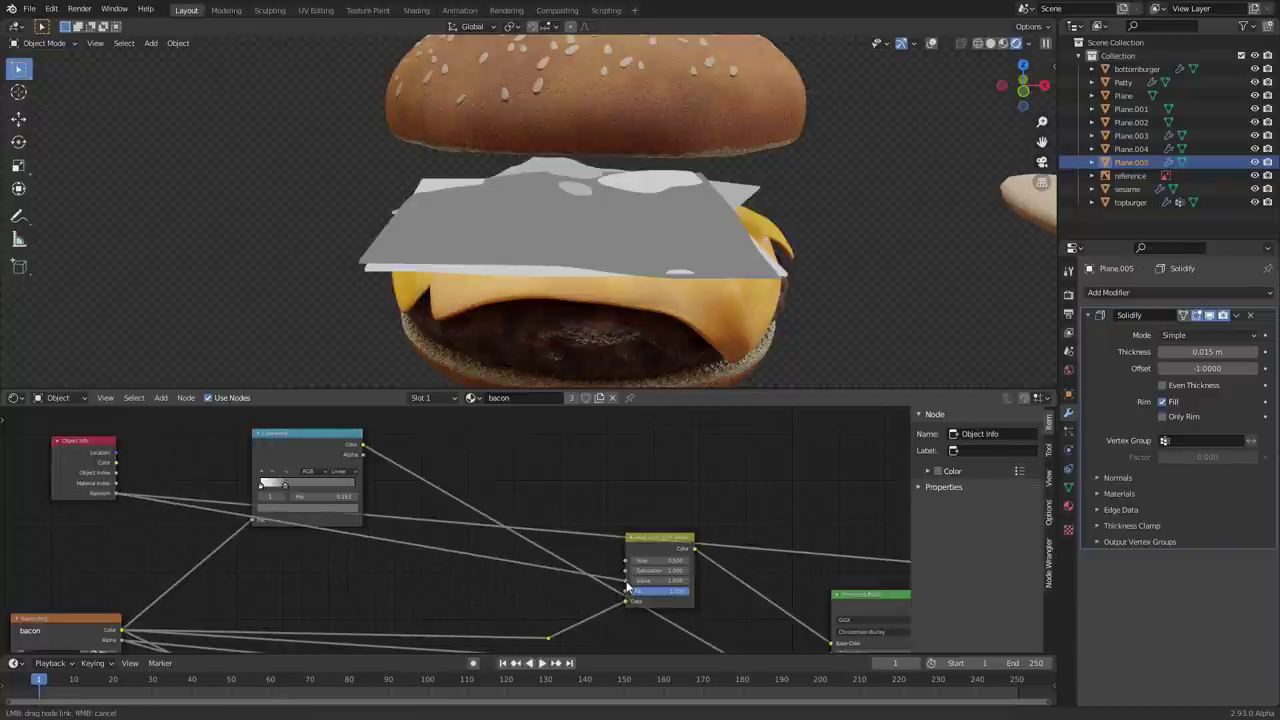
middle_click_drag(810, 578, 490, 502)
left_click(539, 530, "ctrl+shift")
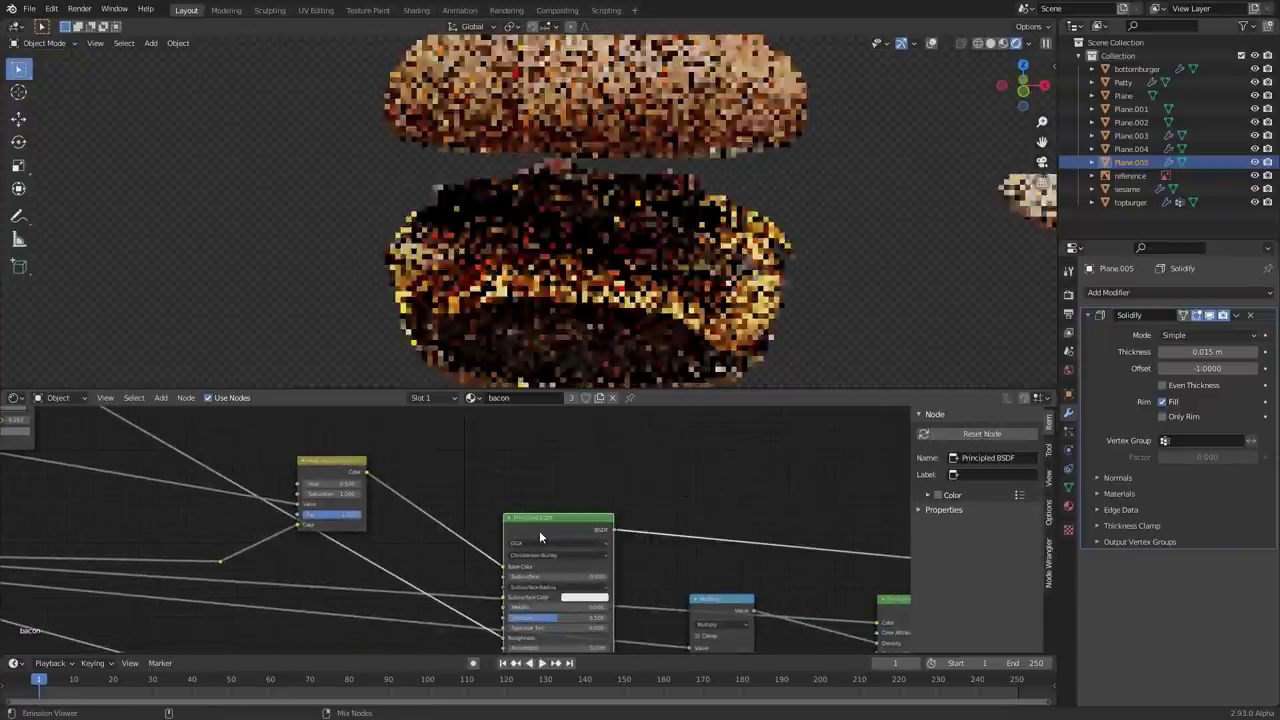
middle_click_drag(325, 458, 789, 482)
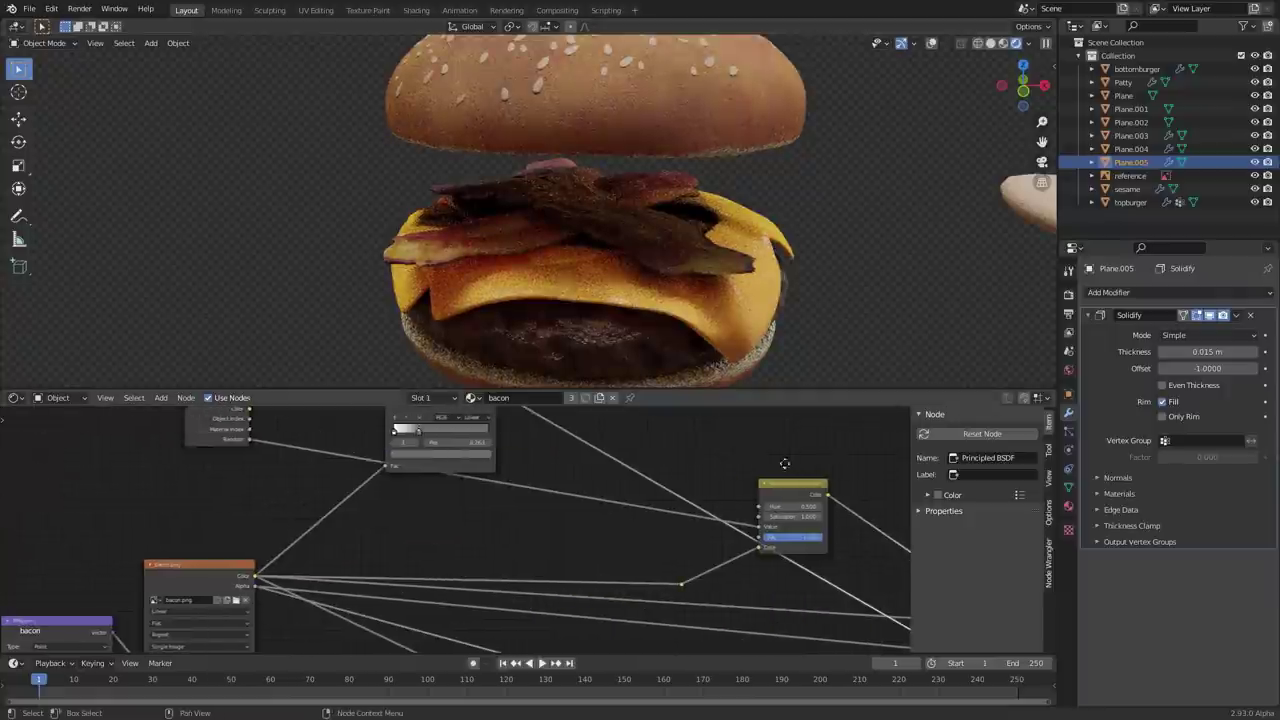
scroll(754, 471, "up", 2, "shift")
- Insert a Map Range node into the Random link with To Min set to 0.5
key("shift+a")
left_click(644, 408)
type("map range")
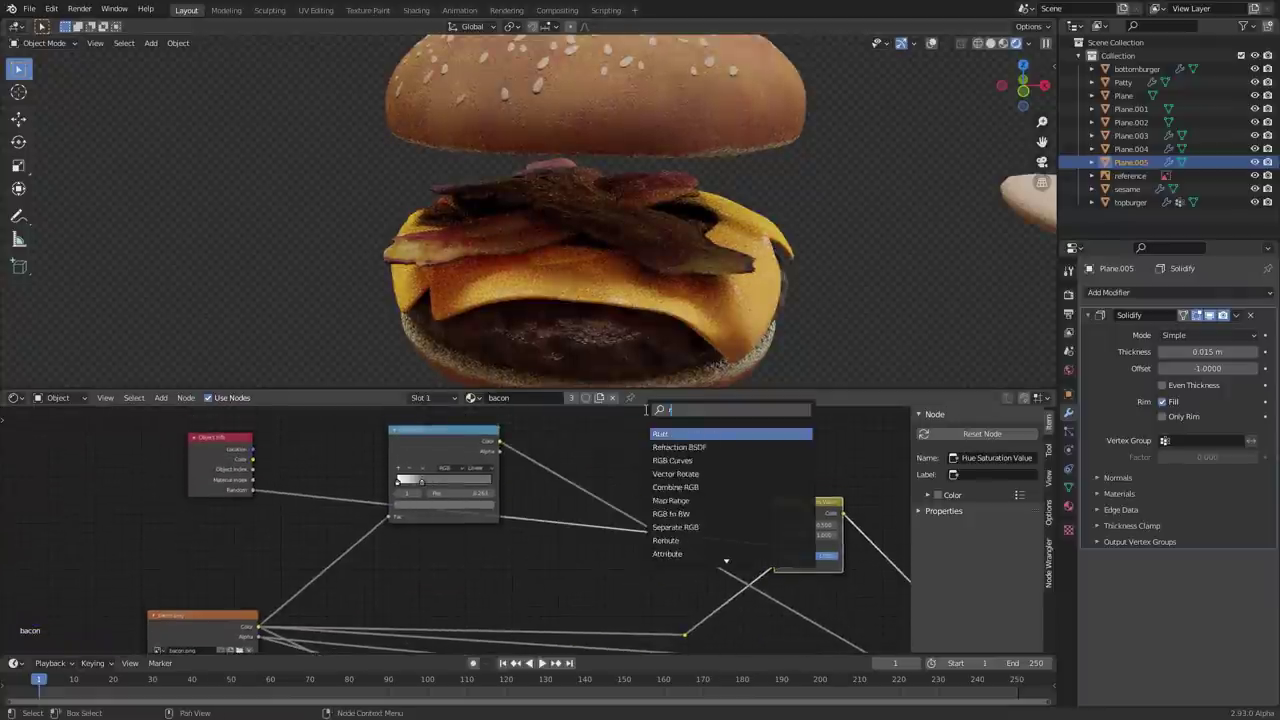
key("Return")
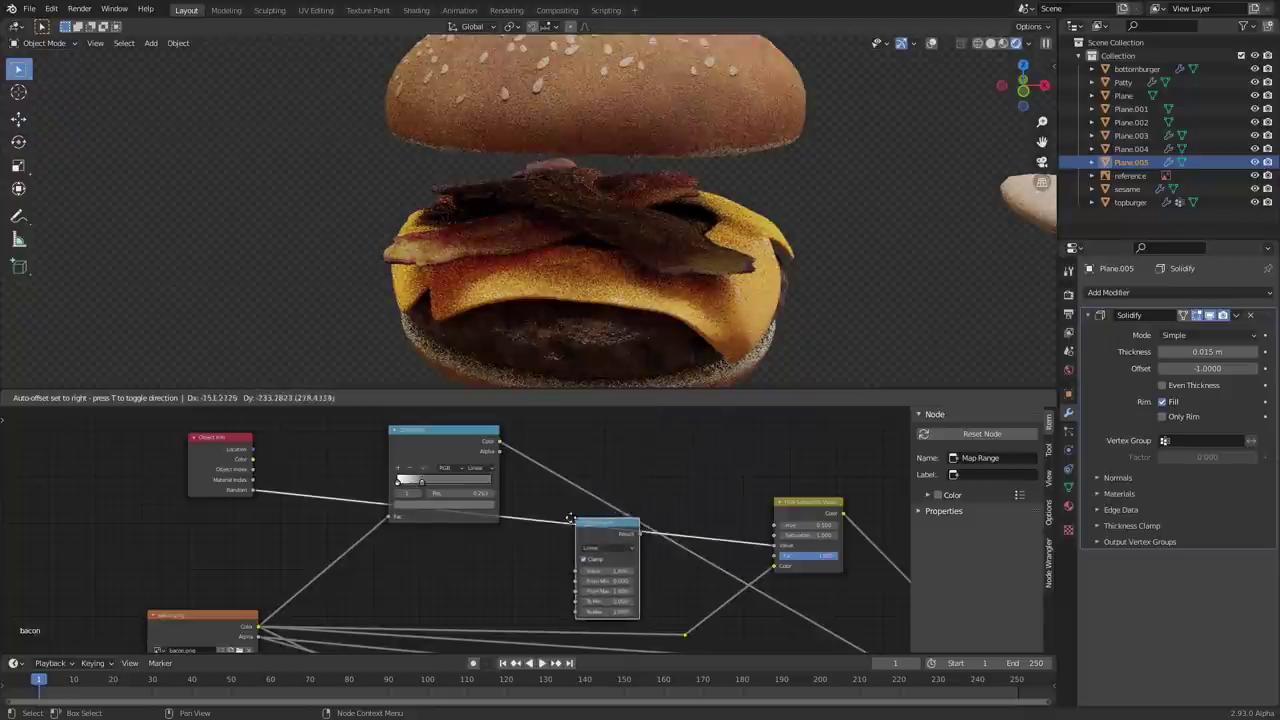
left_click(572, 477)
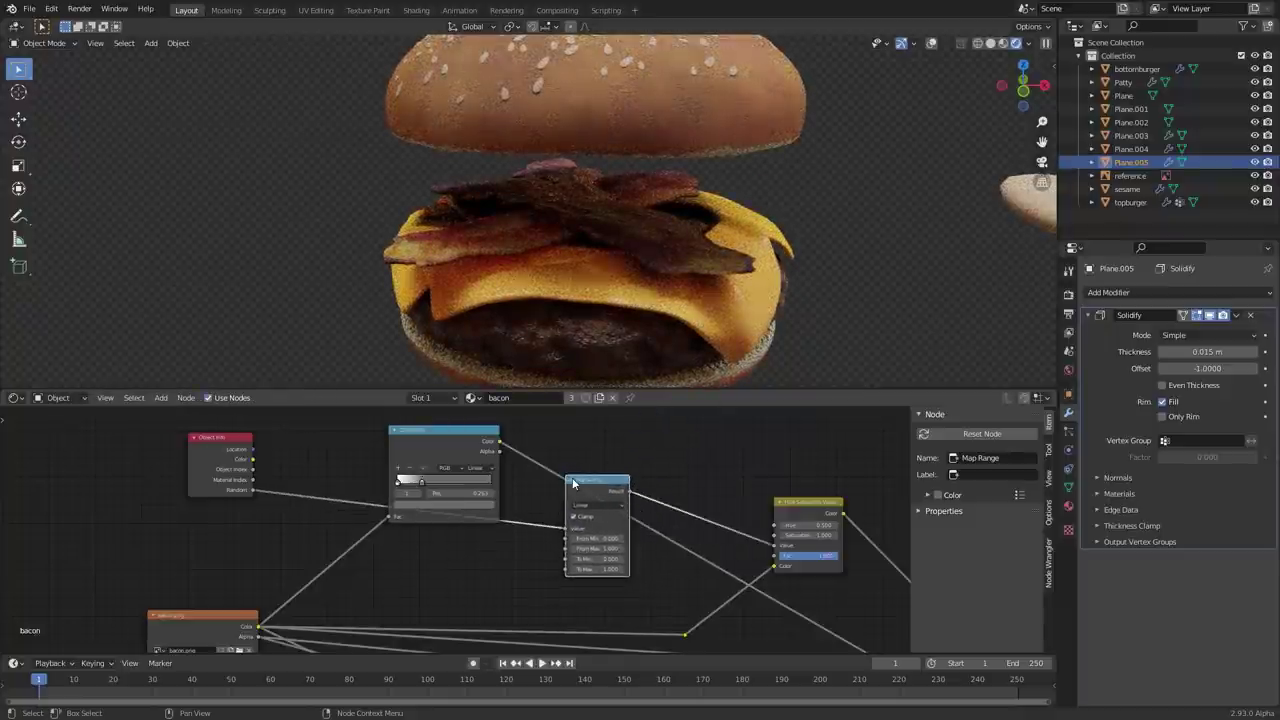
scroll(547, 552, "up", 2)
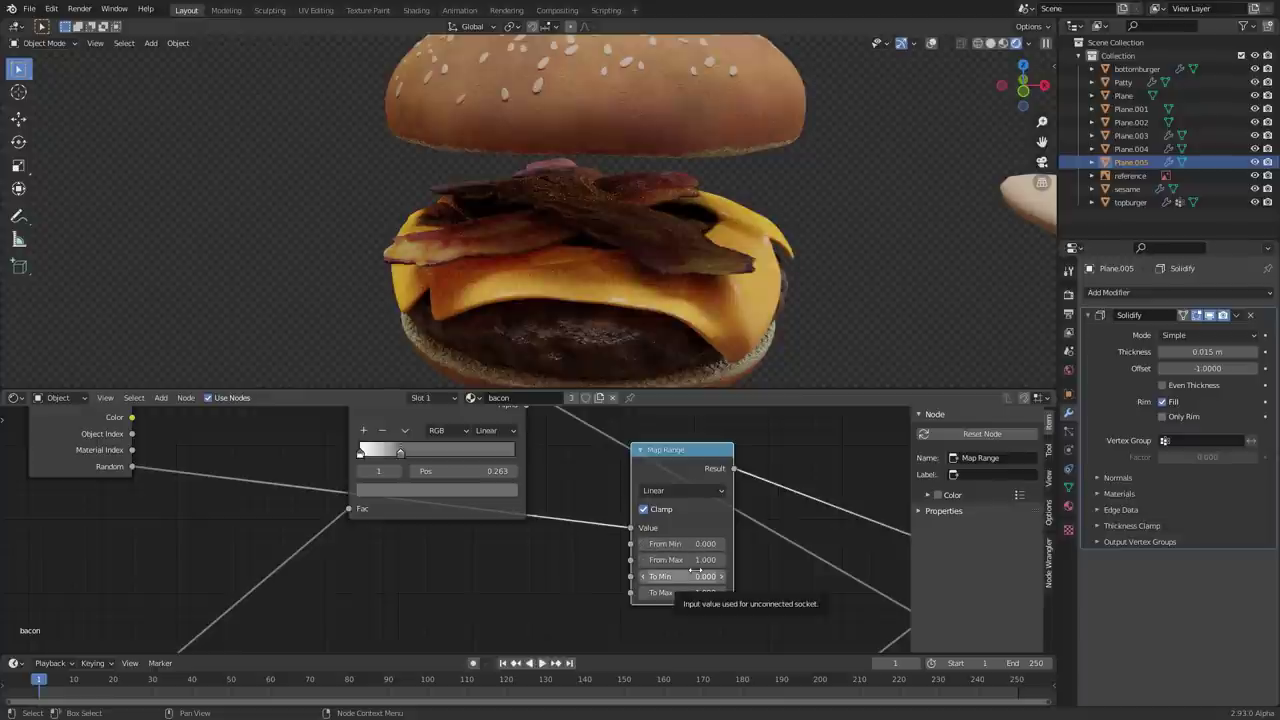
left_click(695, 576)
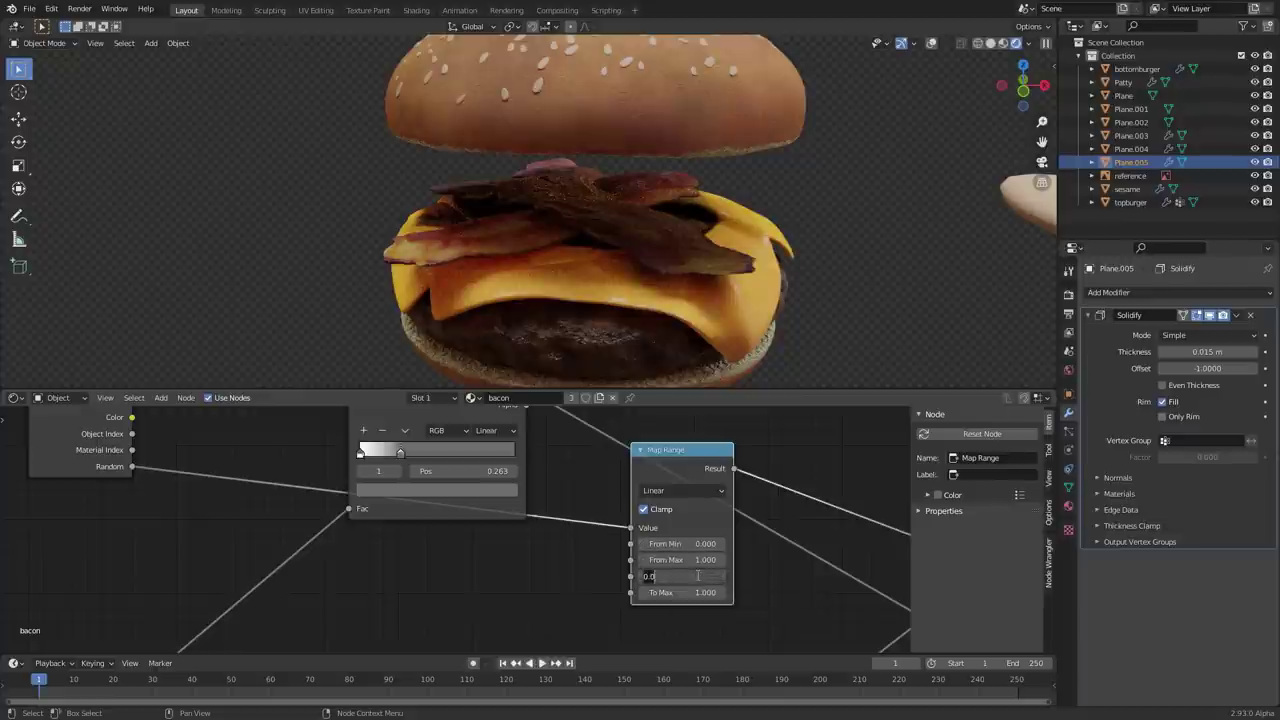
type("0.5")
key("Return")
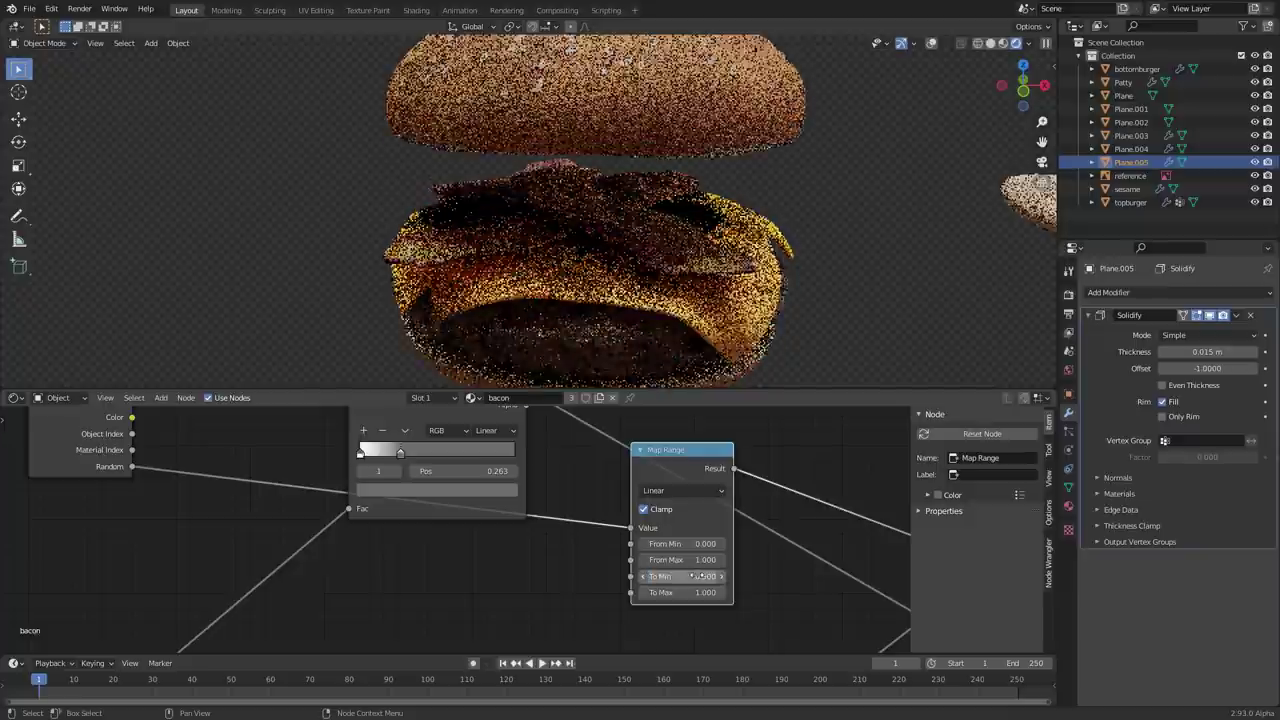
- Mute and unmute Map Range to compare bacon colours, then make Principled BSDF the active node
left_click(871, 244)
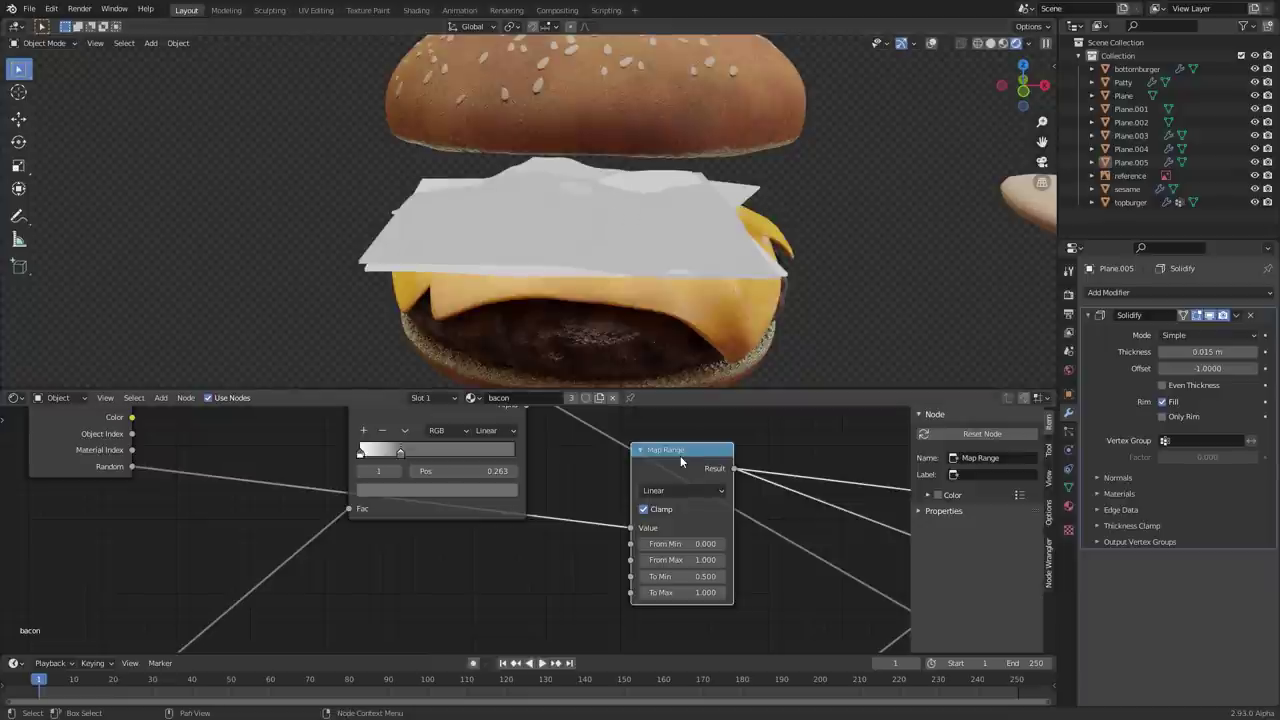
key("m")
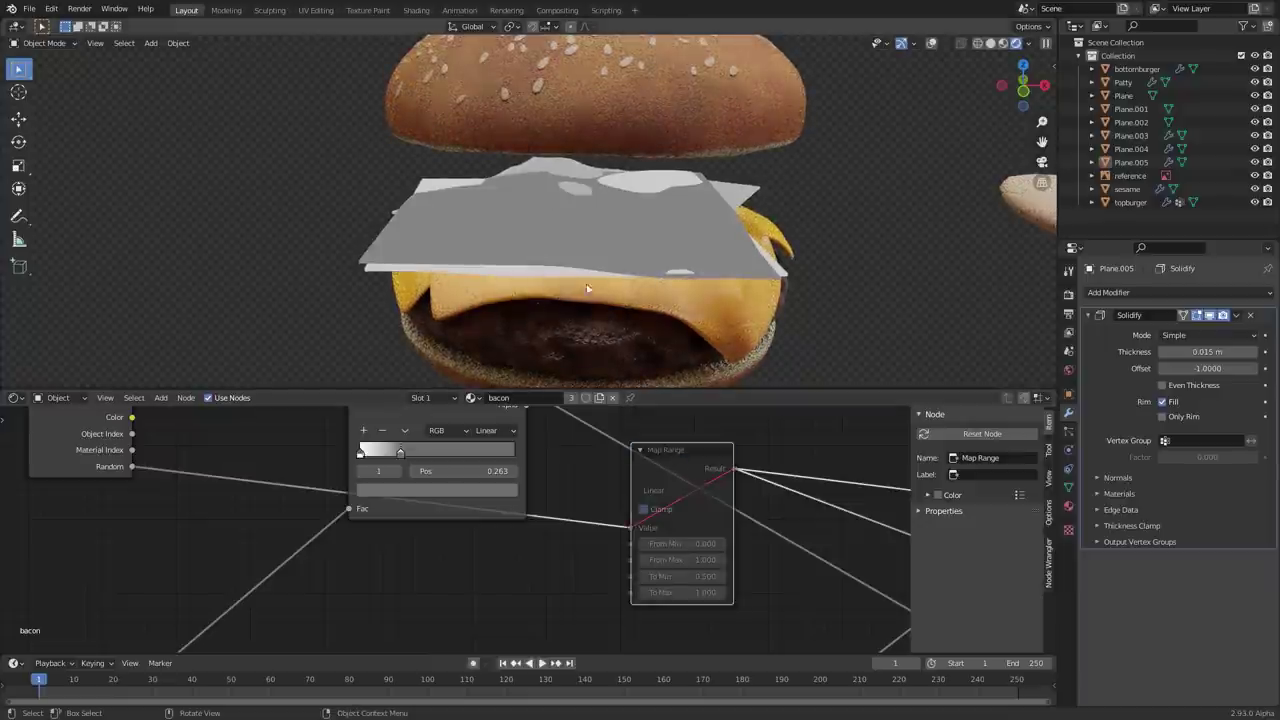
key("m")
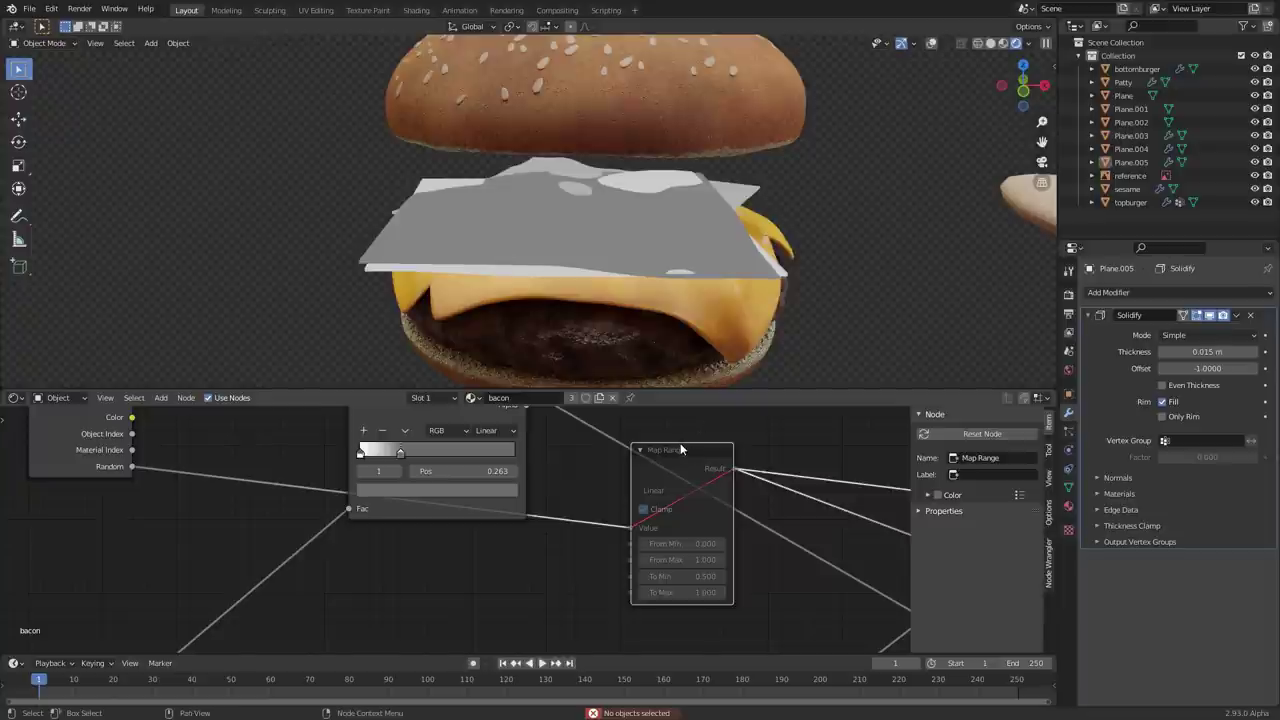
key("m")
middle_click_drag(796, 565, 480, 523)
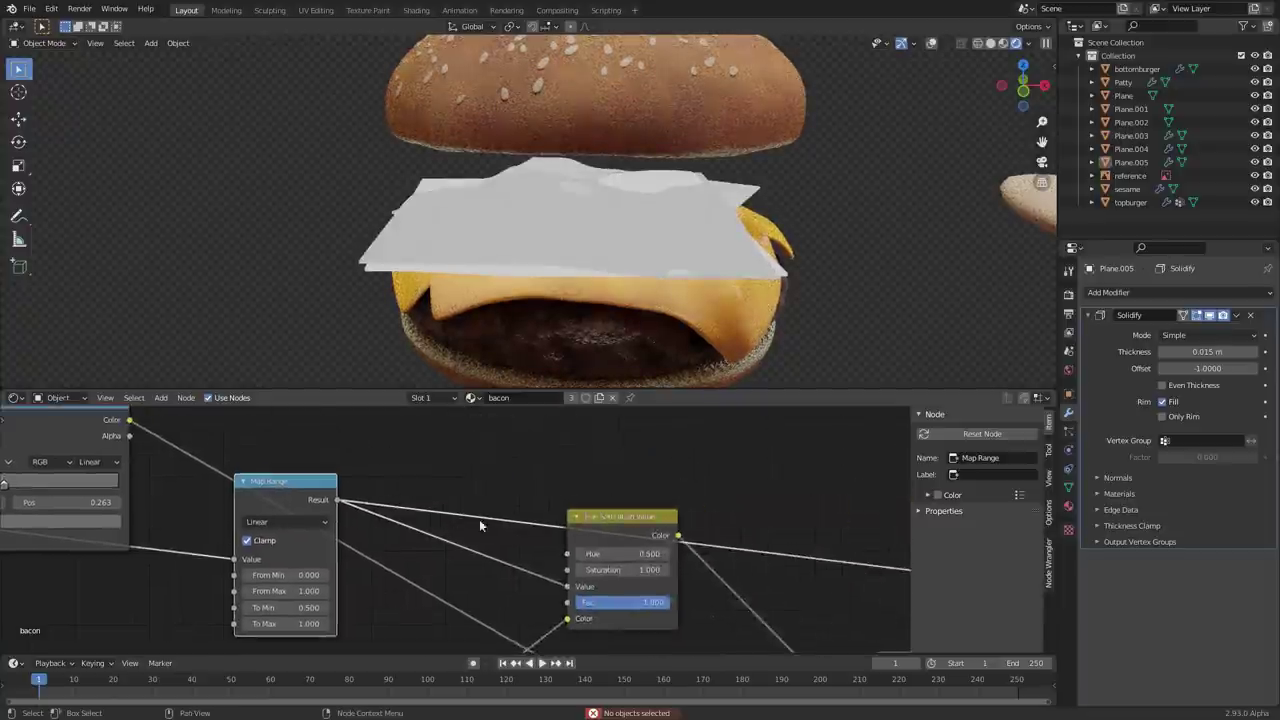
scroll(480, 523, "down", 2)
middle_click_drag(642, 523, 694, 531)
left_click(694, 531, "ctrl+shift")
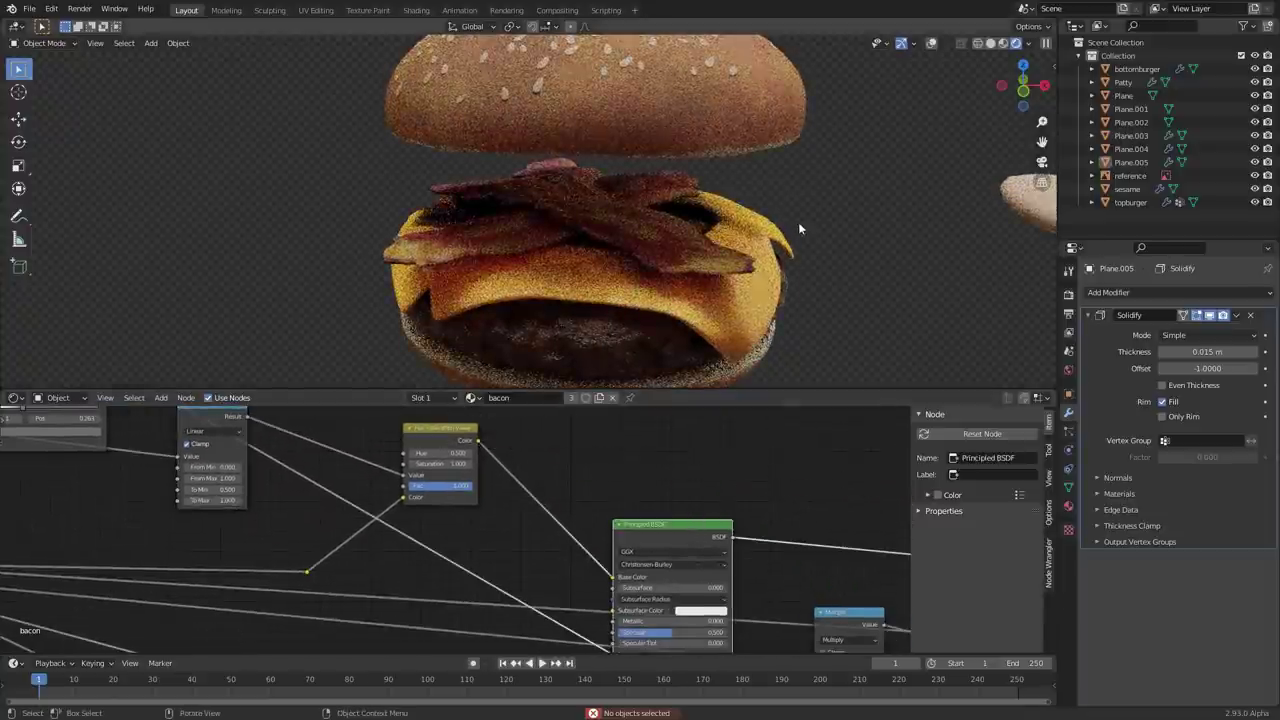
- Orbit around the burger and save the file as hamburger.blend
scroll(871, 198, "down", 8)
middle_click_drag(871, 198, 708, 203)
scroll(590, 238, "up", 2)
key("ctrl+s")
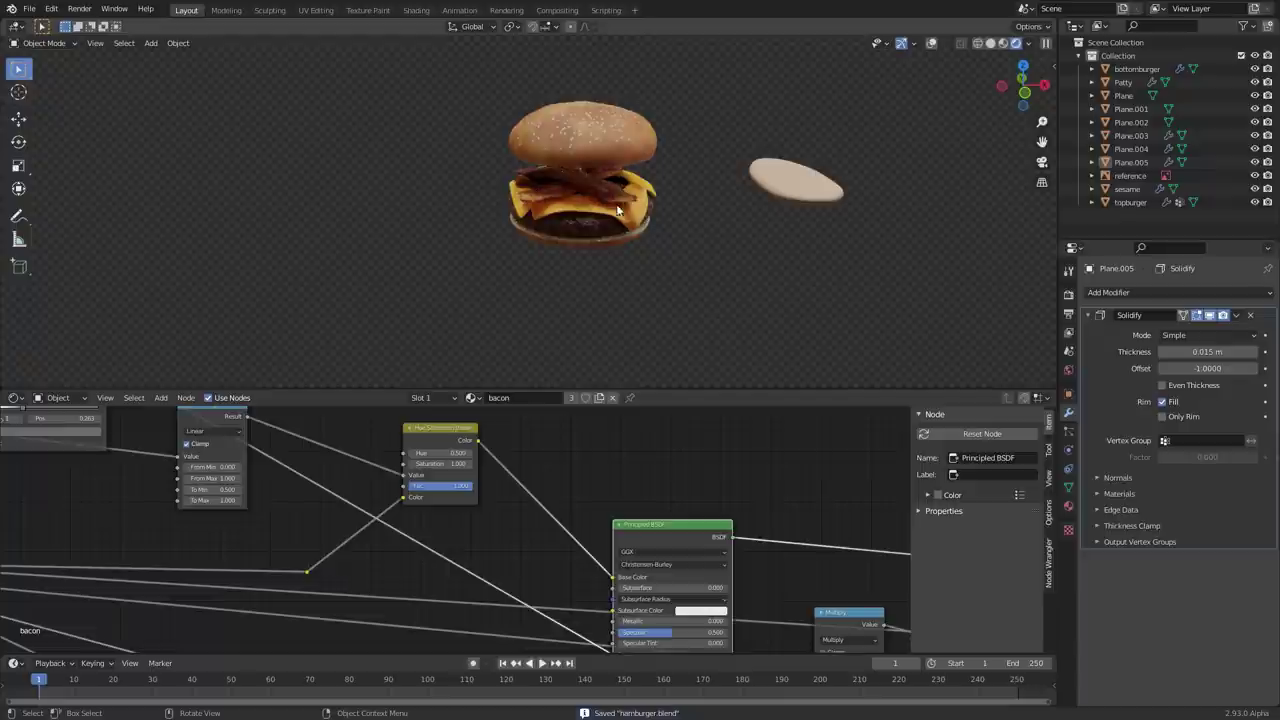
- Inspect the burger side-on and toggle the viewport overlays off and back on
middle_click_drag(651, 188, 691, 268)
scroll(644, 190, "up", 2)
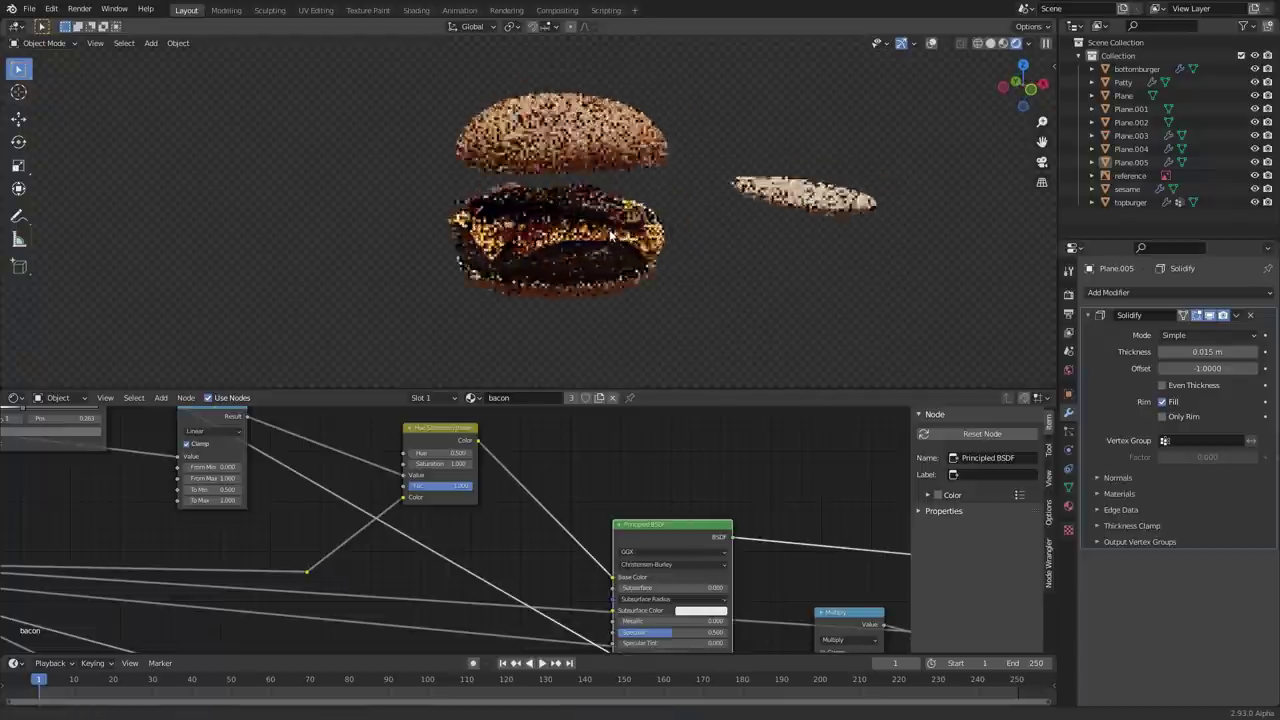
scroll(691, 268, "down", 3)
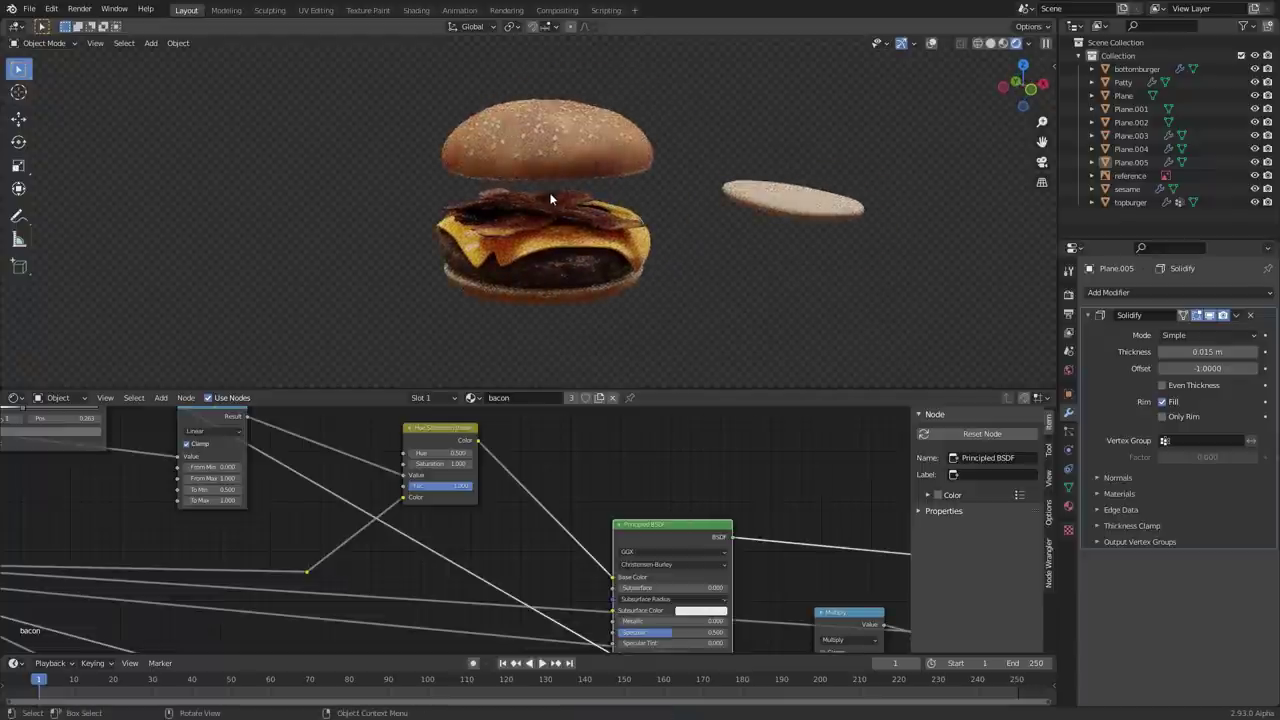
left_click(932, 43)
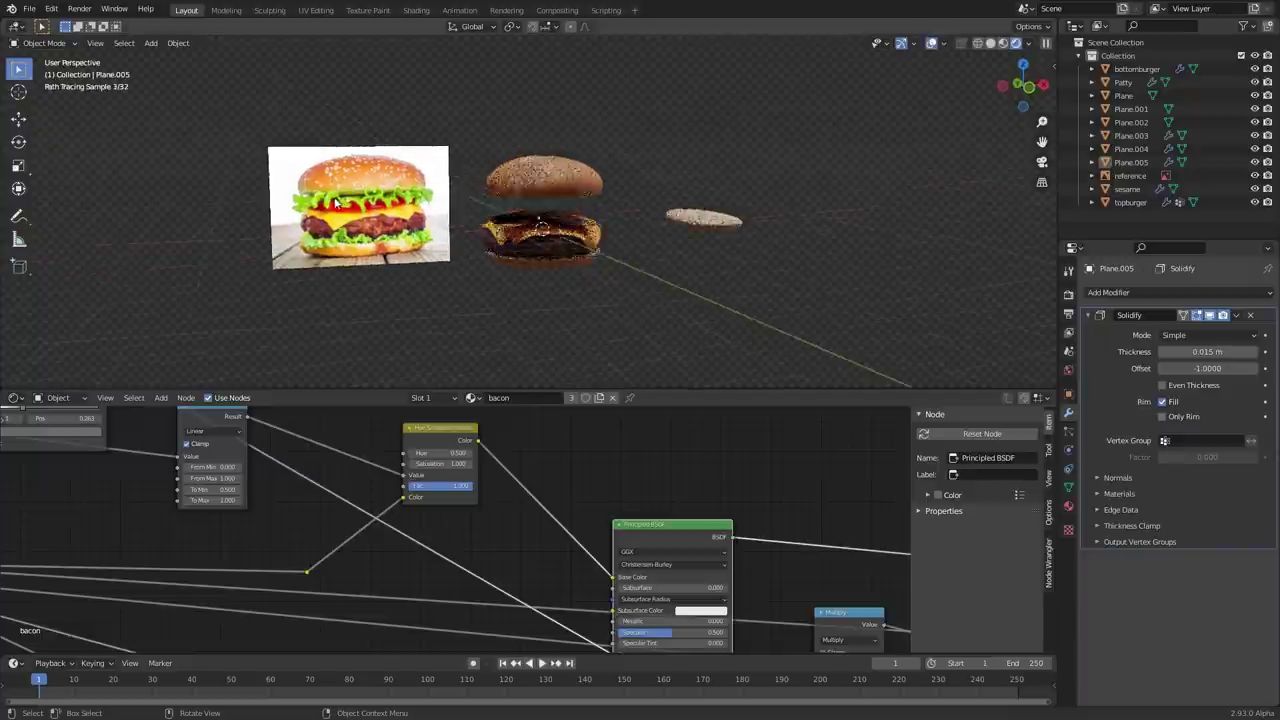
scroll(400, 200, "up", 6)
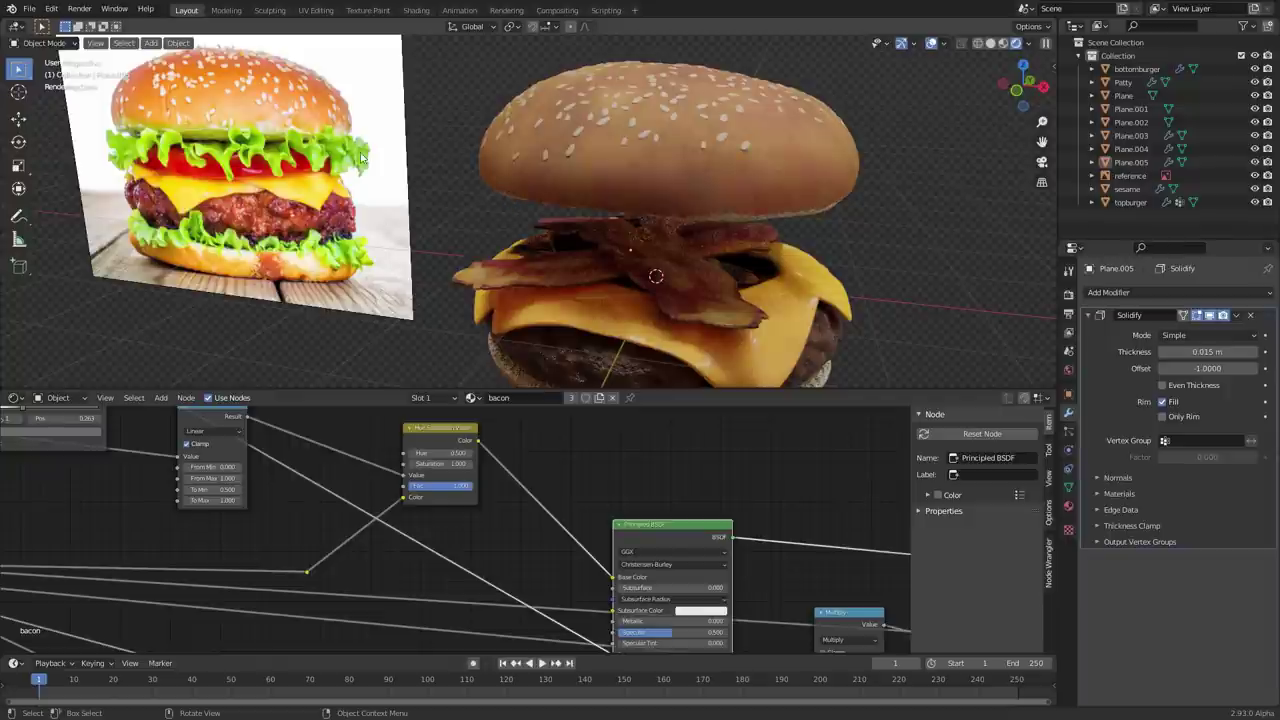
scroll(757, 192, "down", 5)
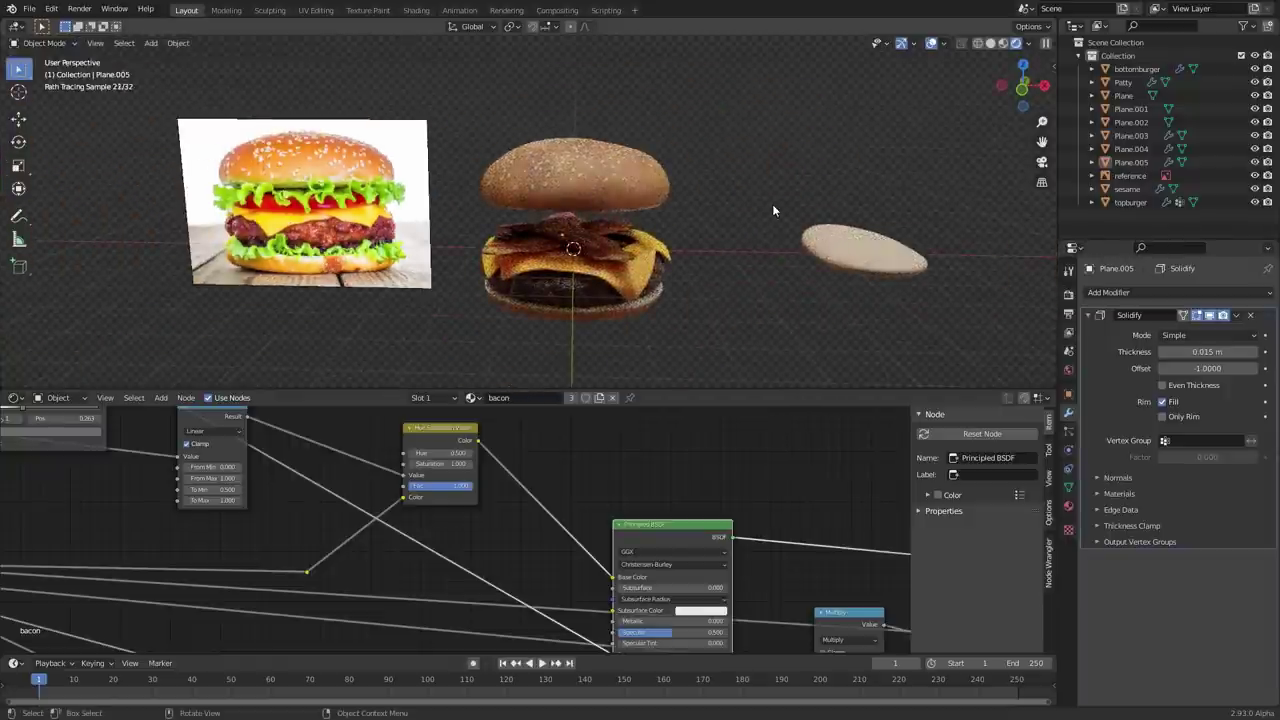
left_click(931, 44)
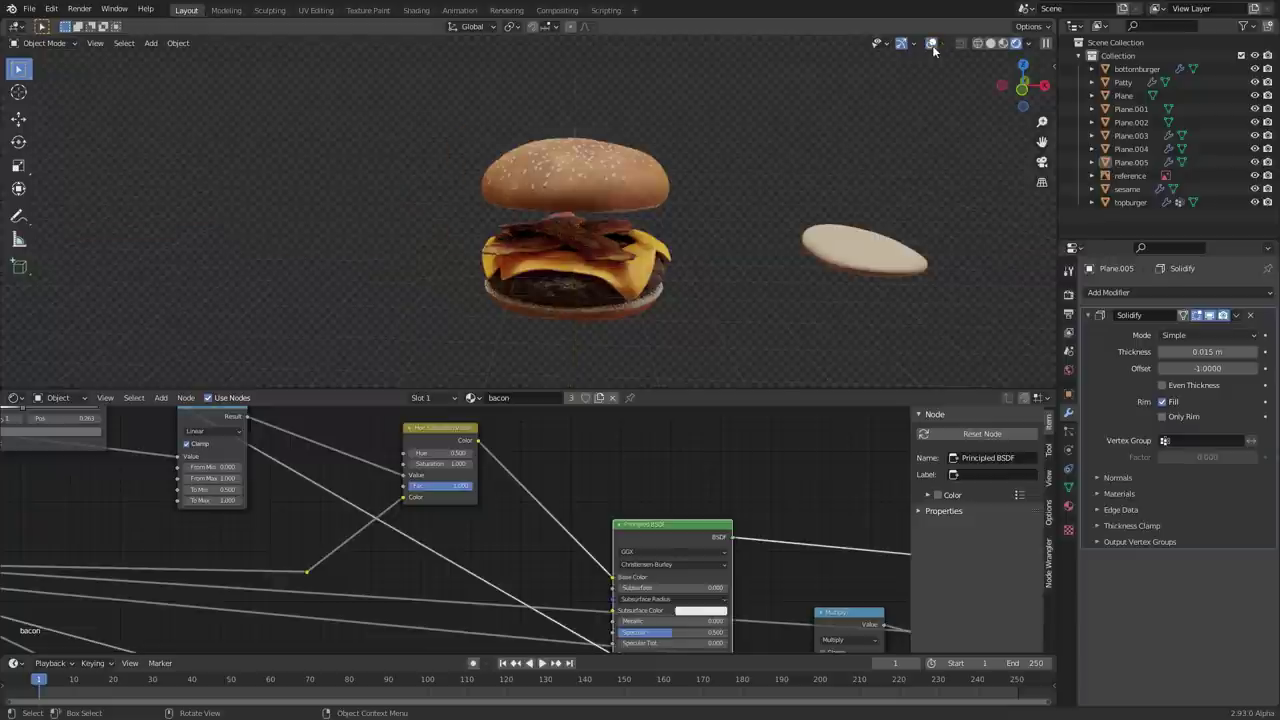
left_click(931, 44)
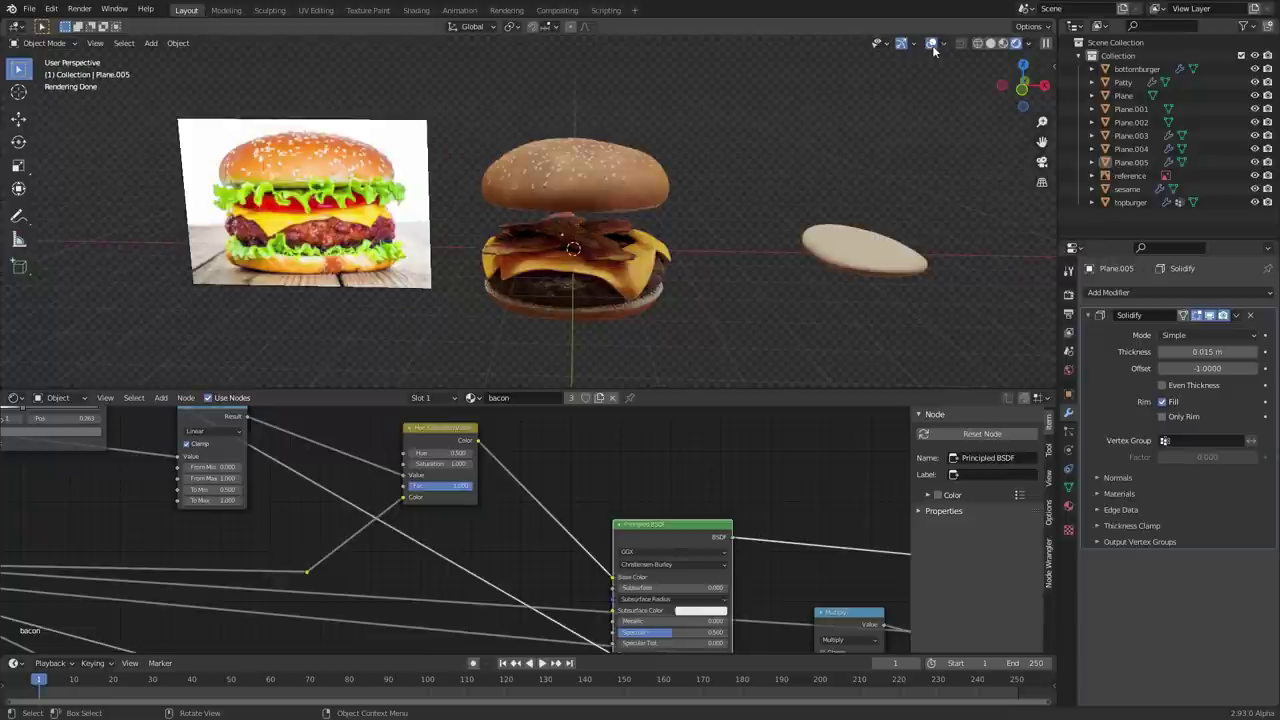
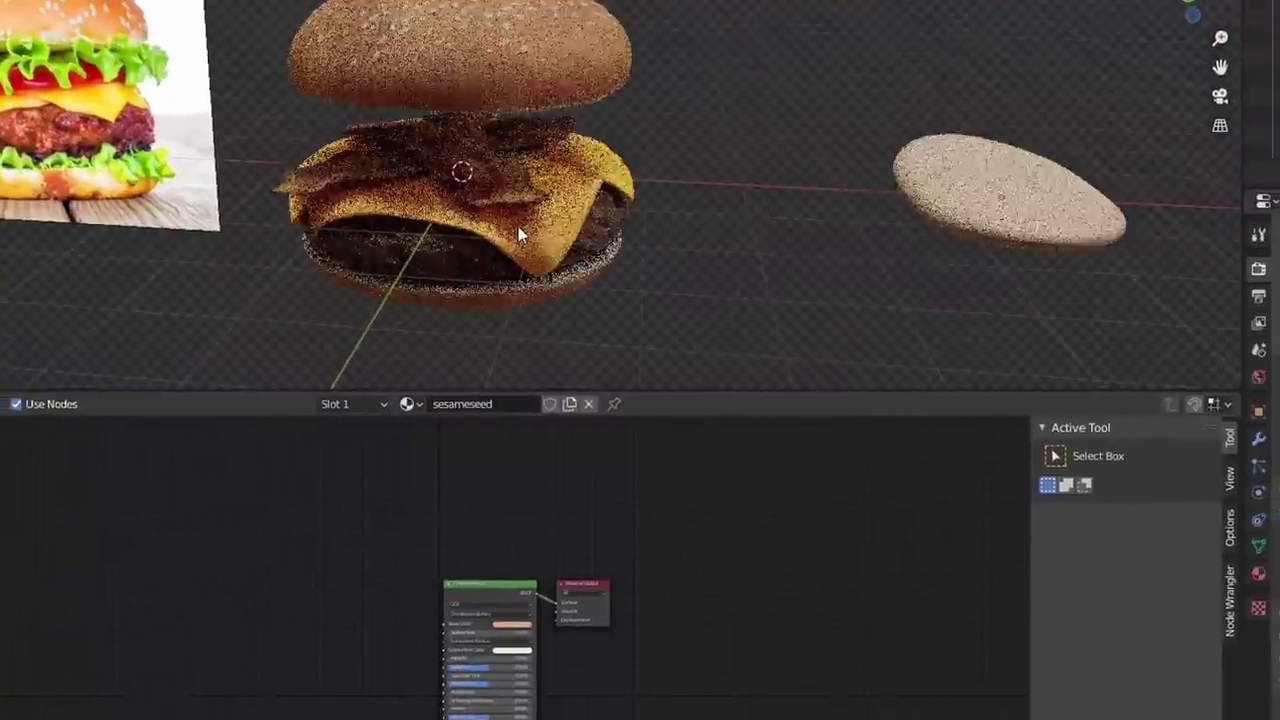
- Orbit and zoom the viewport to take in the whole textured burger scene
scroll(450, 184, "down", 2)
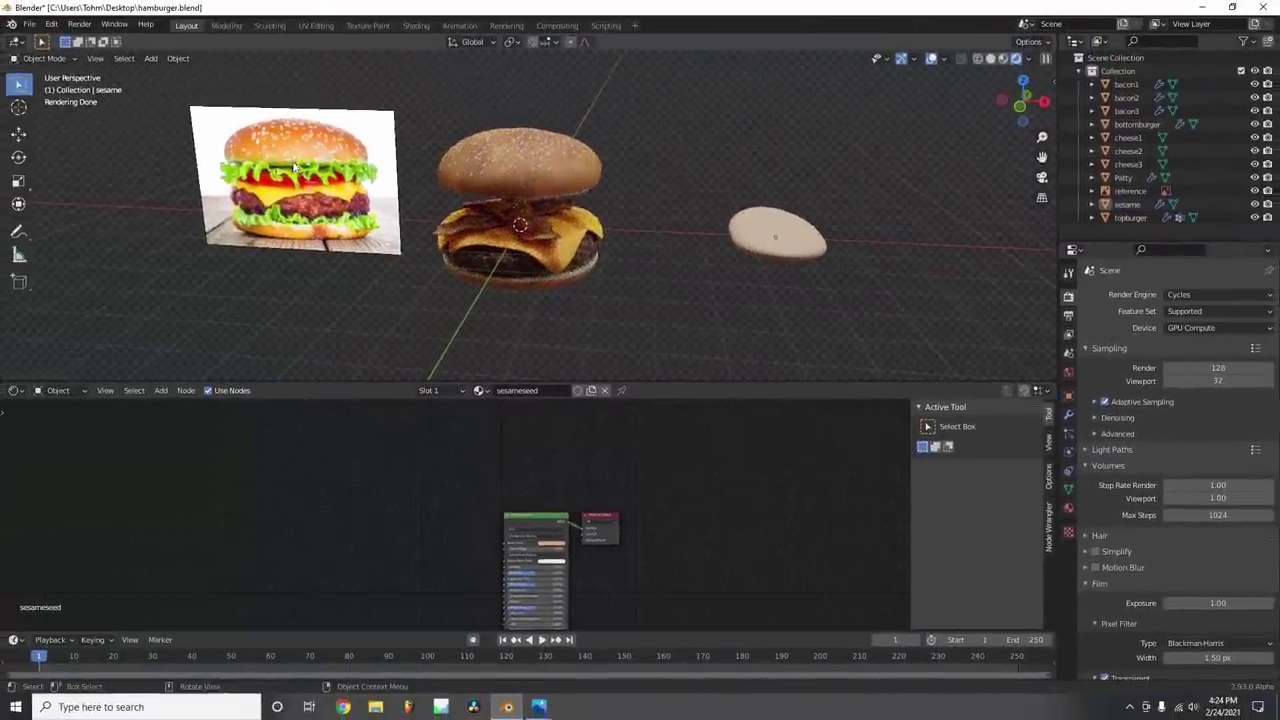
scroll(296, 168, "up", 5)
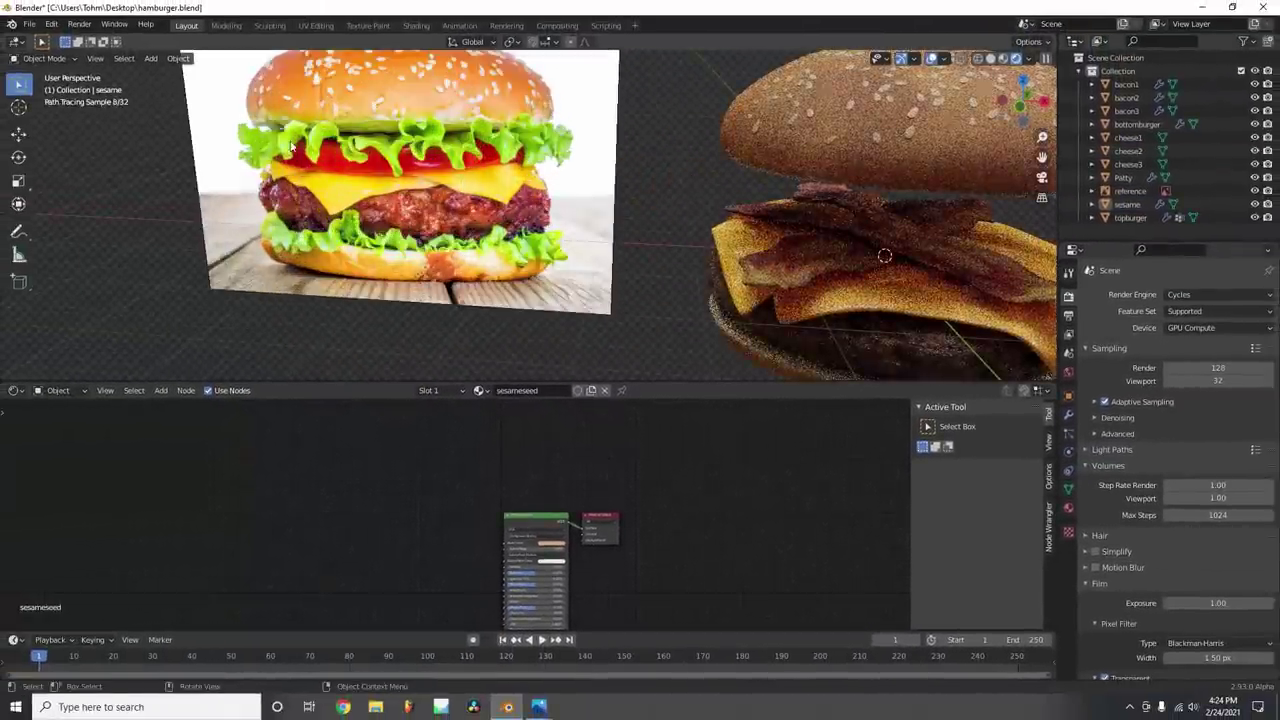
scroll(717, 160, "down", 1)
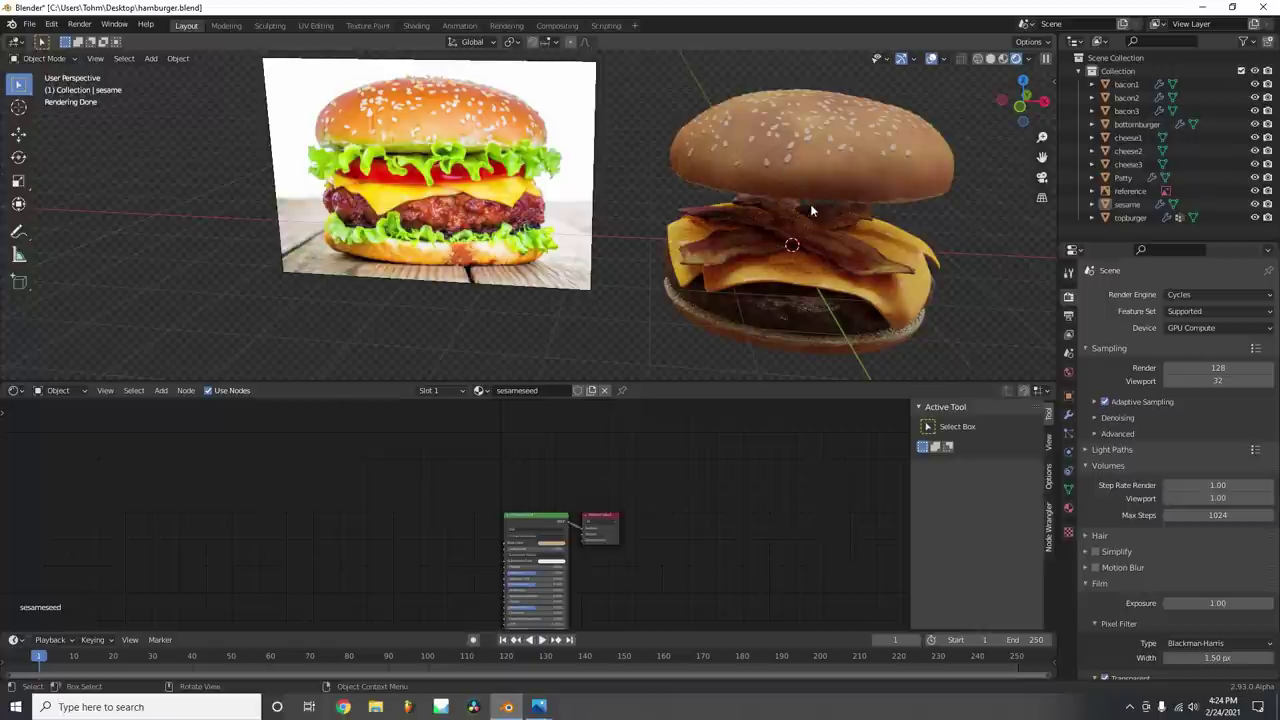
scroll(811, 210, "down", 3)
middle_click_drag(812, 214, 560, 205)
scroll(606, 204, "up", 2)
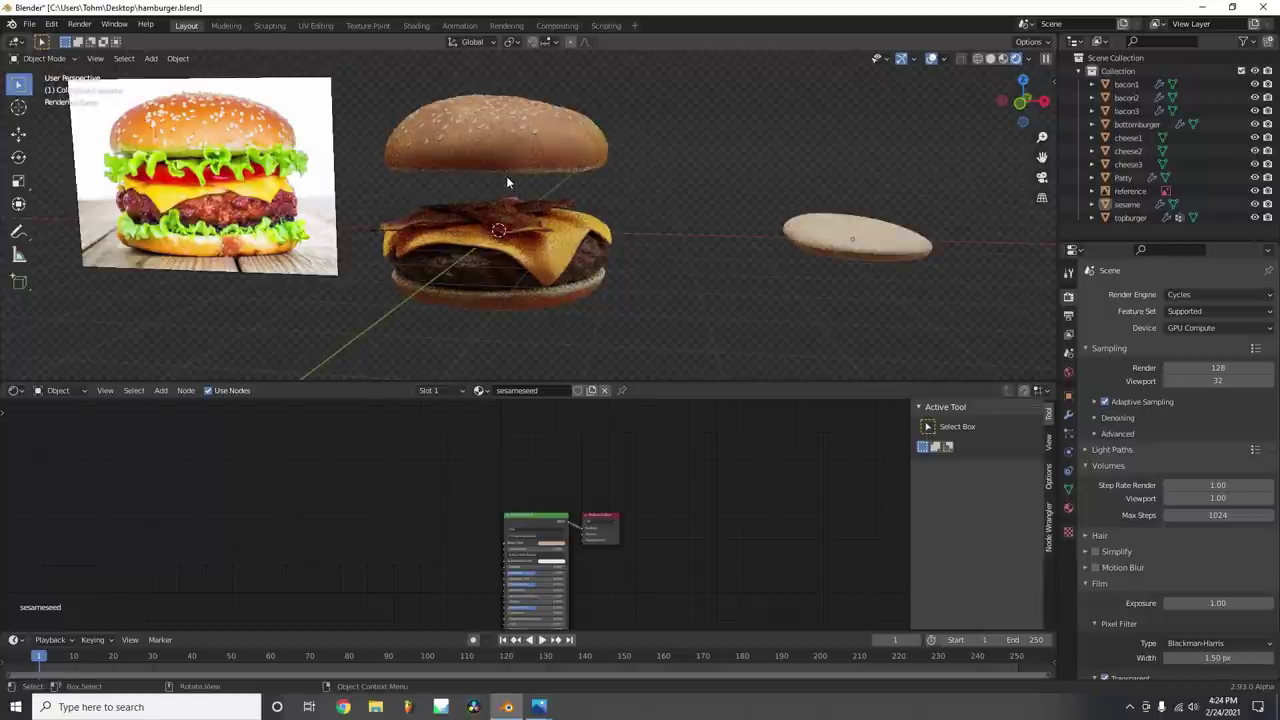
- Select the patty and bacon3 to check their materials, then restore down the Blender window
left_click(522, 262)
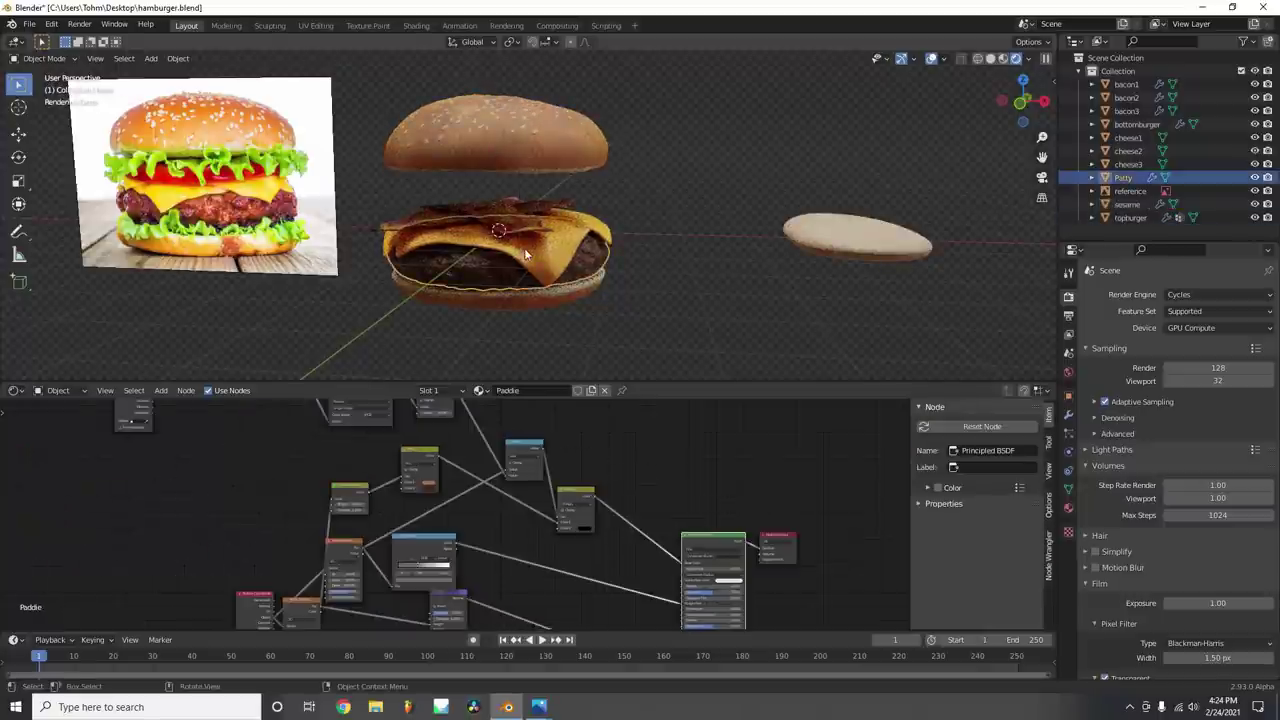
left_click(488, 212)
left_click(493, 217)
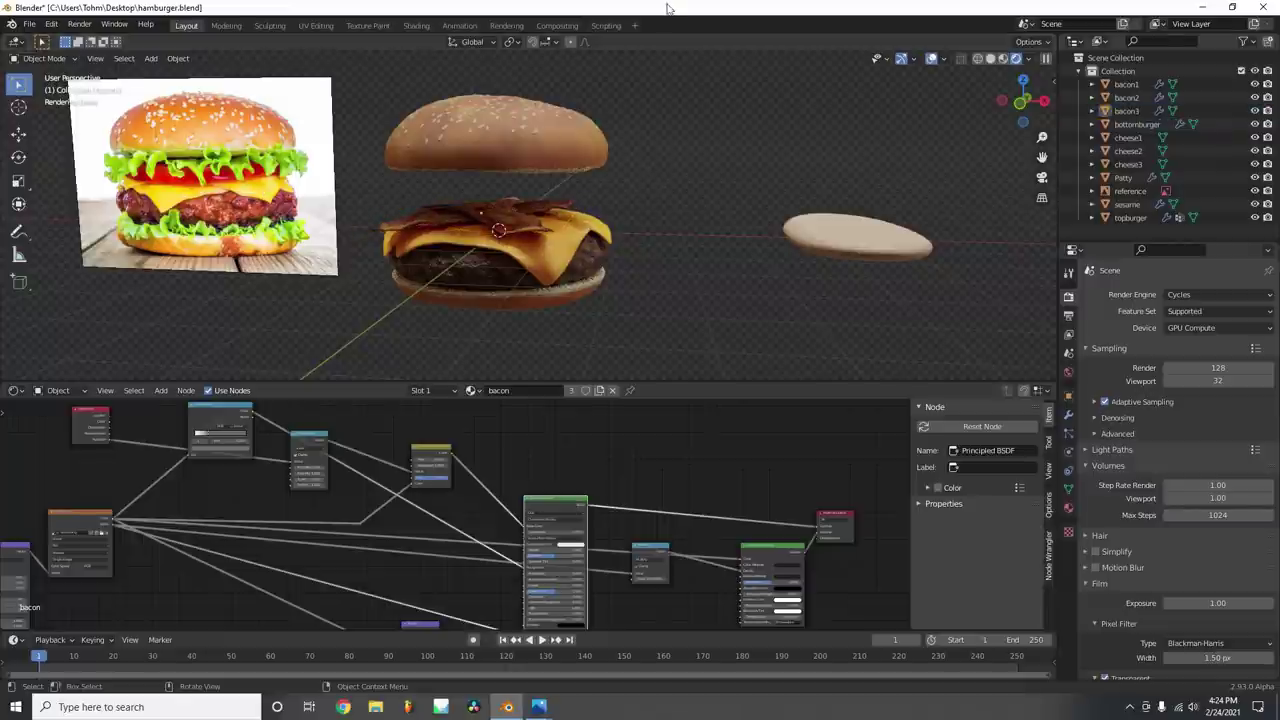
key("super+Down")
- View tomato.jpg in Photos, then close both the tomato and lettuce photo windows
double_click(1240, 90)
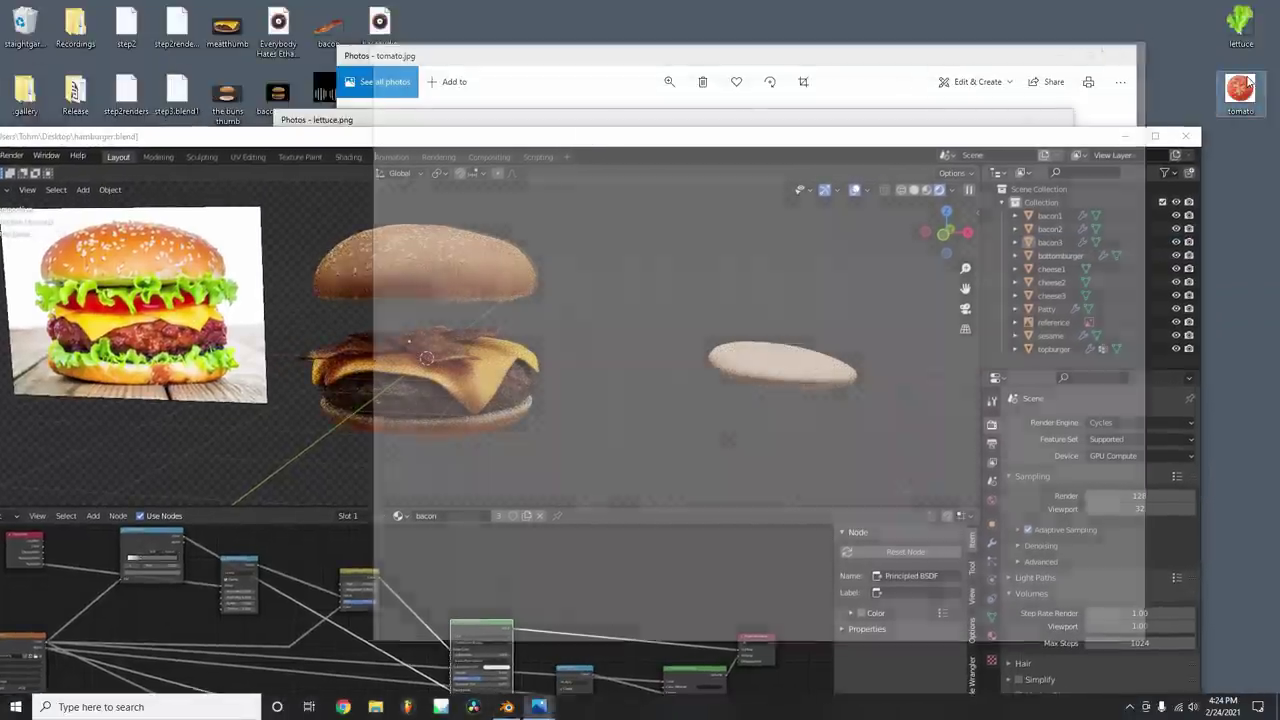
left_click(871, 87)
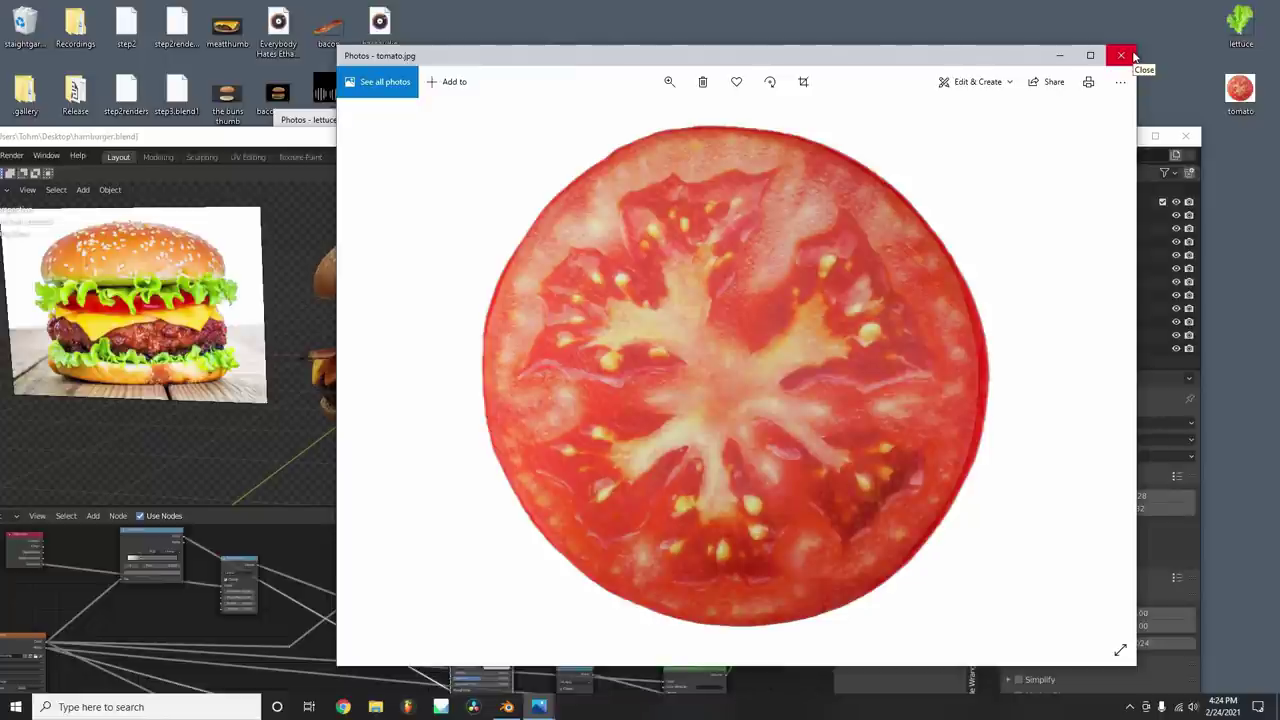
left_click(1122, 56)
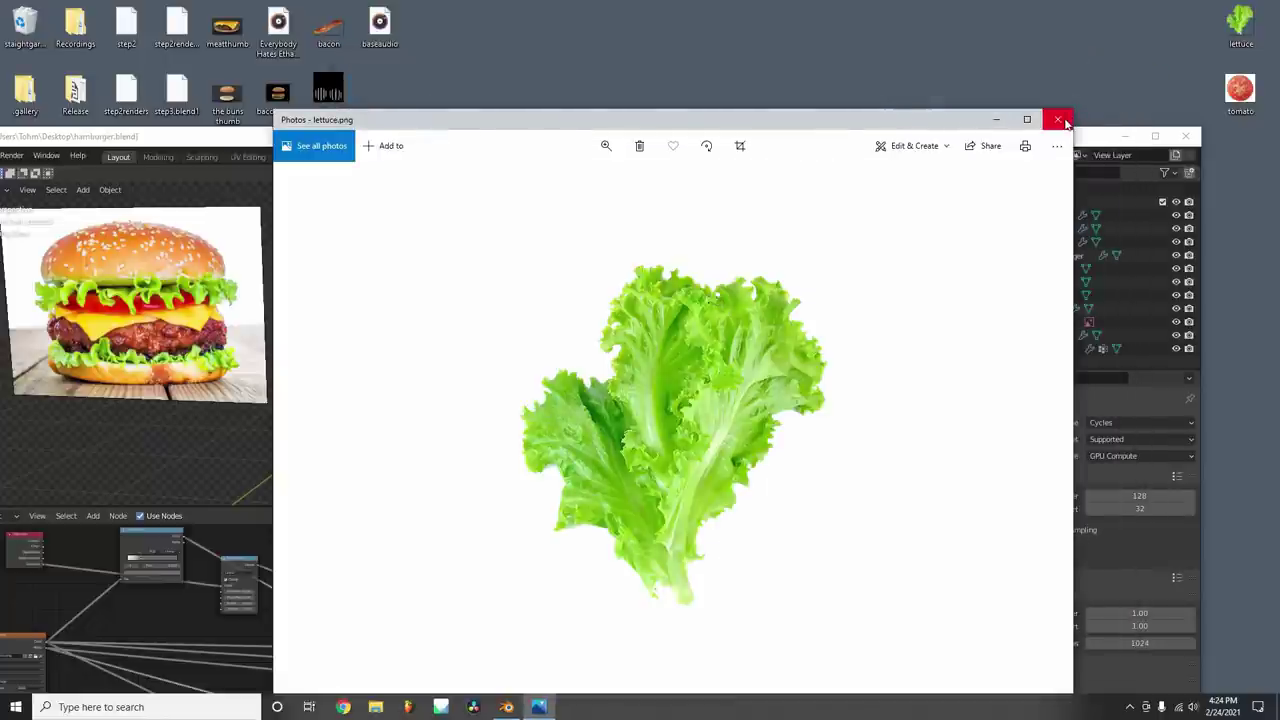
left_click(1064, 121)
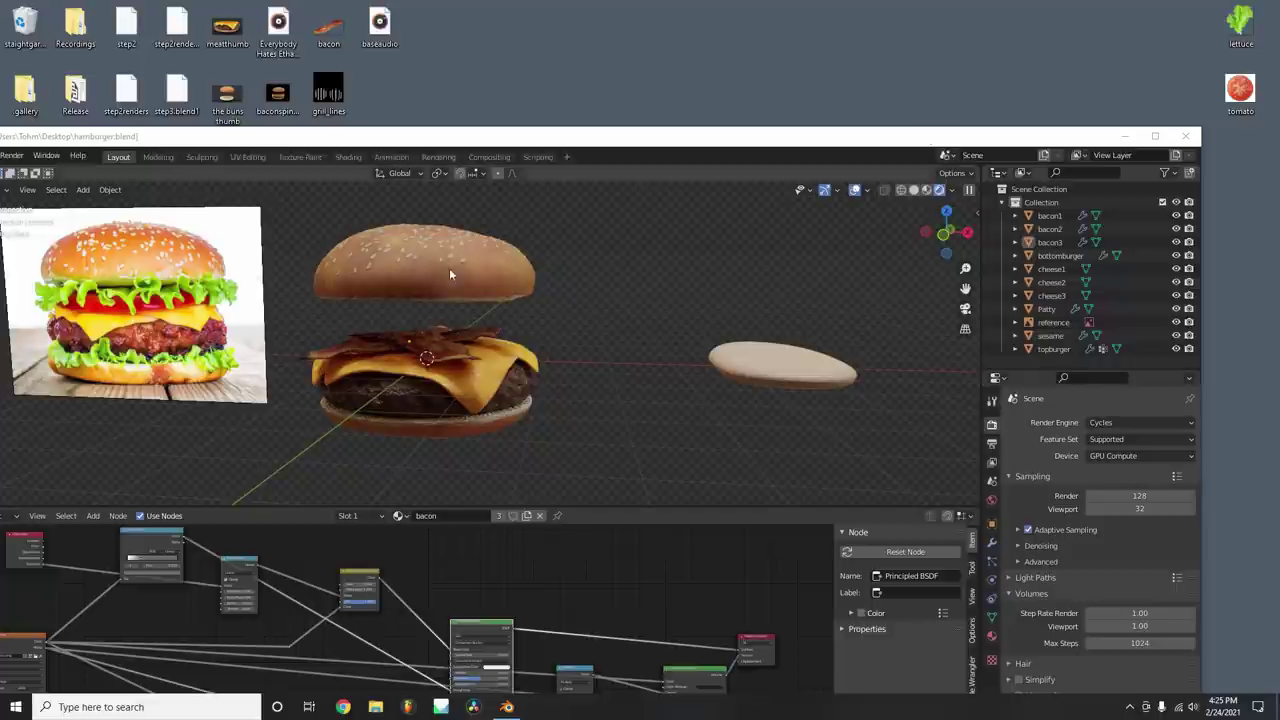
- Add a plane and move it along X to sit beside the burger
double_click(638, 138)
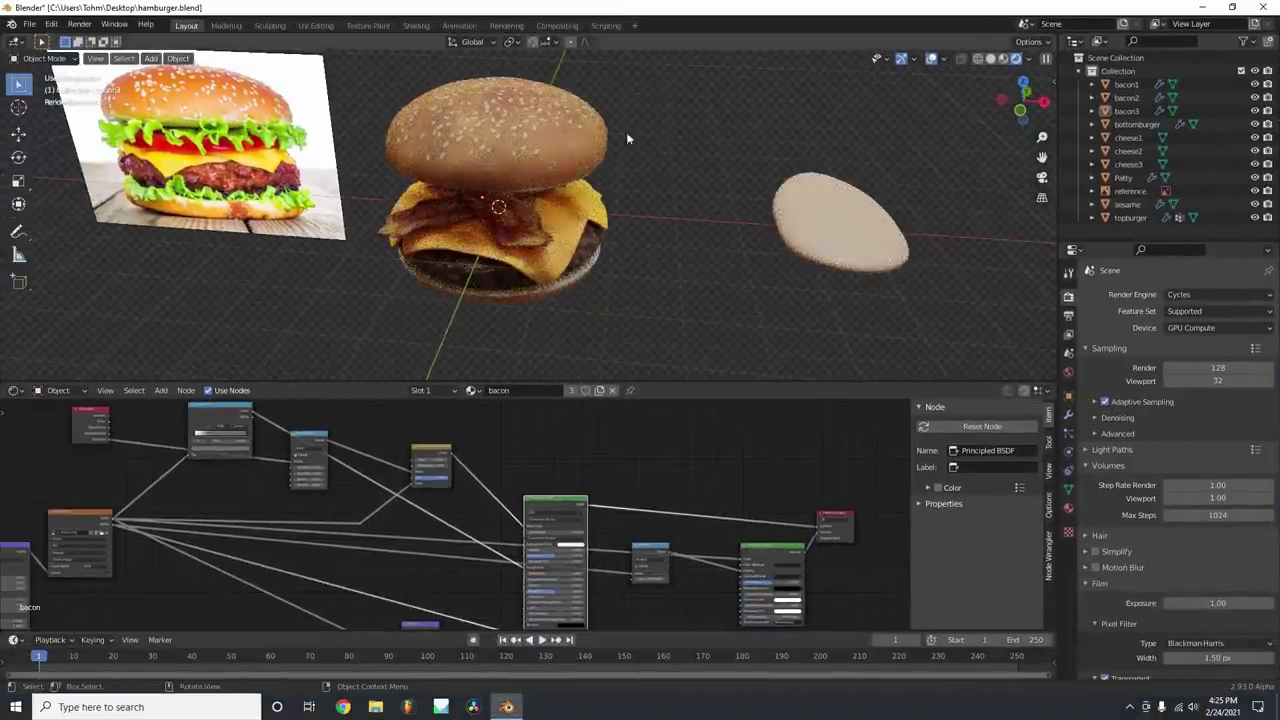
key("shift+a")
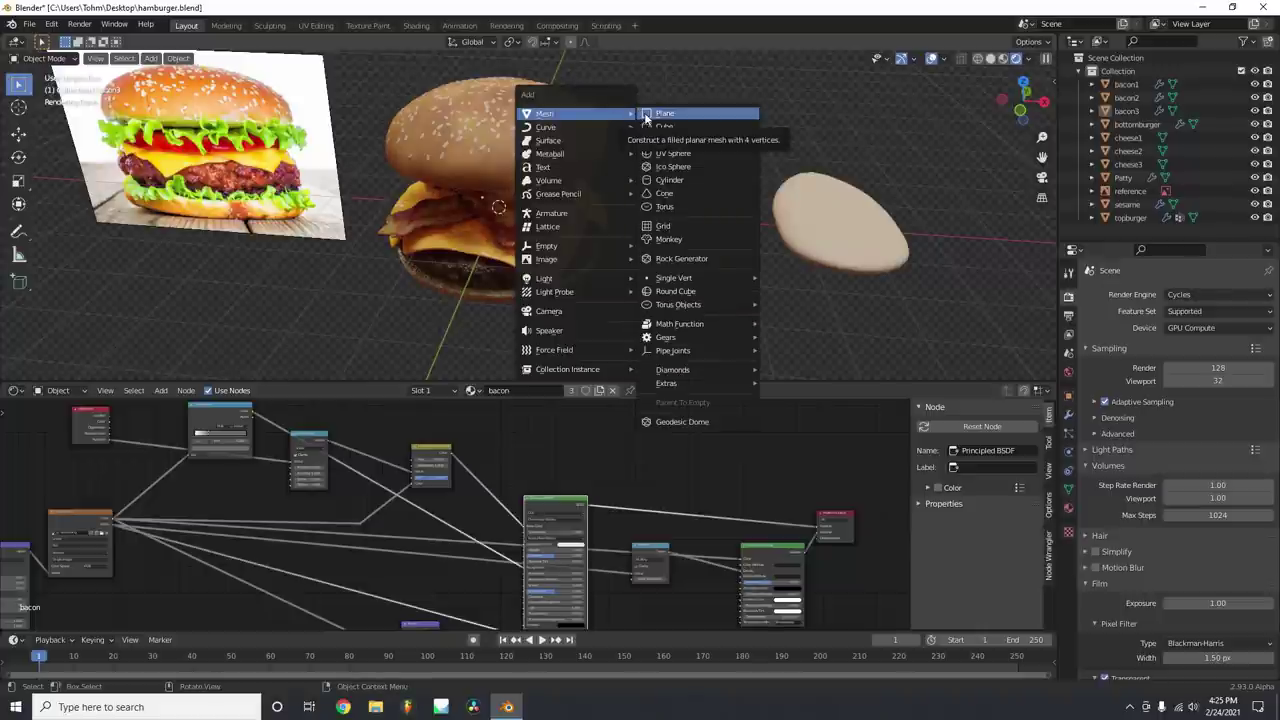
left_click(646, 117)
key("g")
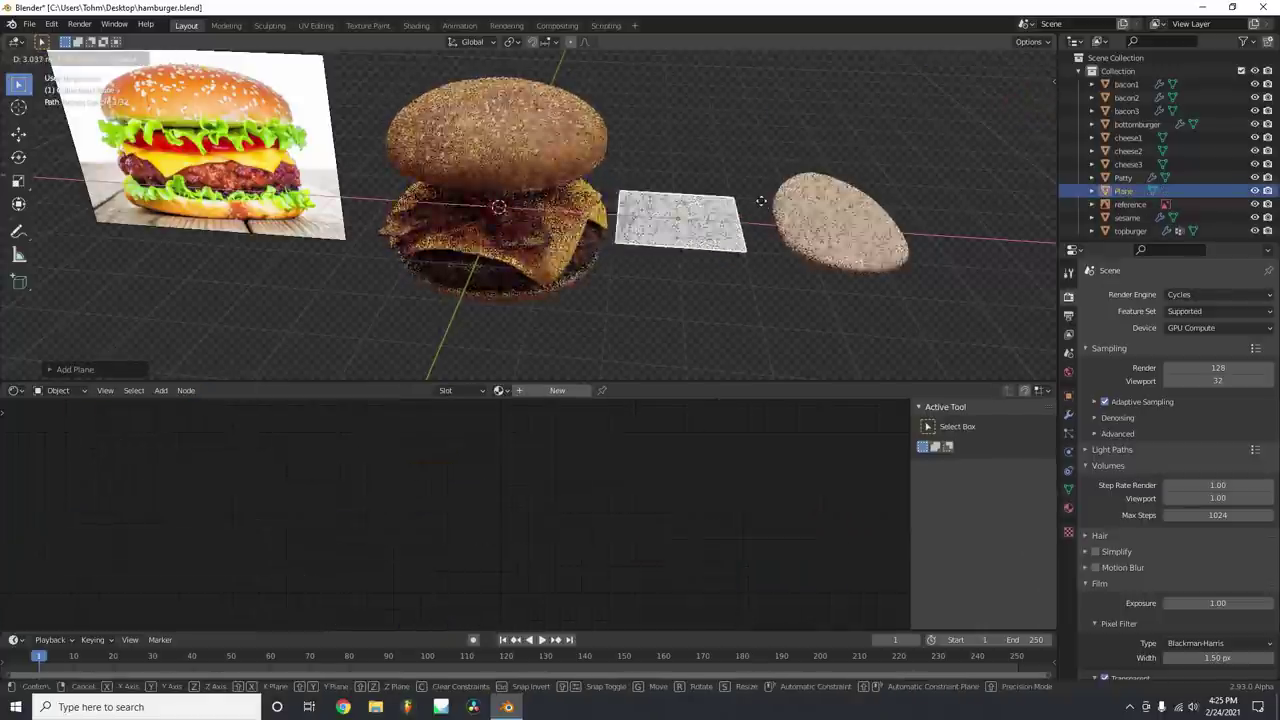
left_click(761, 200)
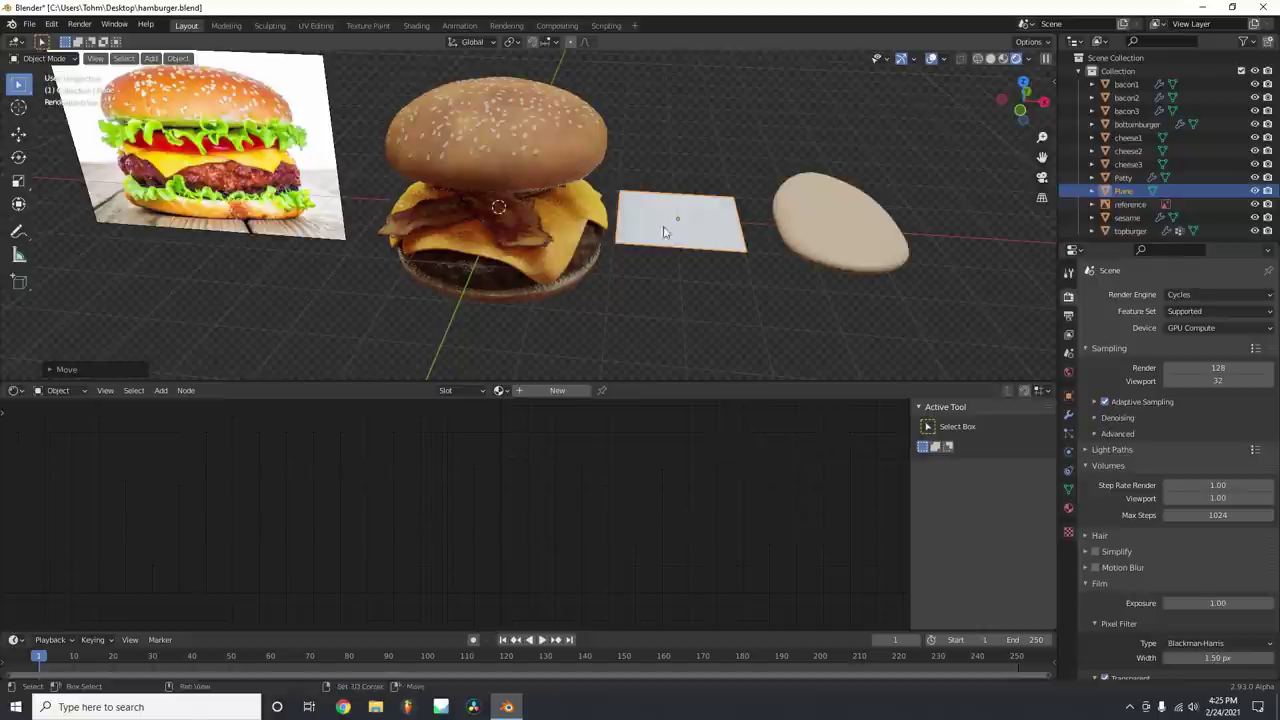
middle_click_drag(663, 232, 490, 240, "shift")
- Create a new material on the plane and drop tomato.jpg into the shader editor as an image texture
left_click(557, 390)
left_click(1232, 7)
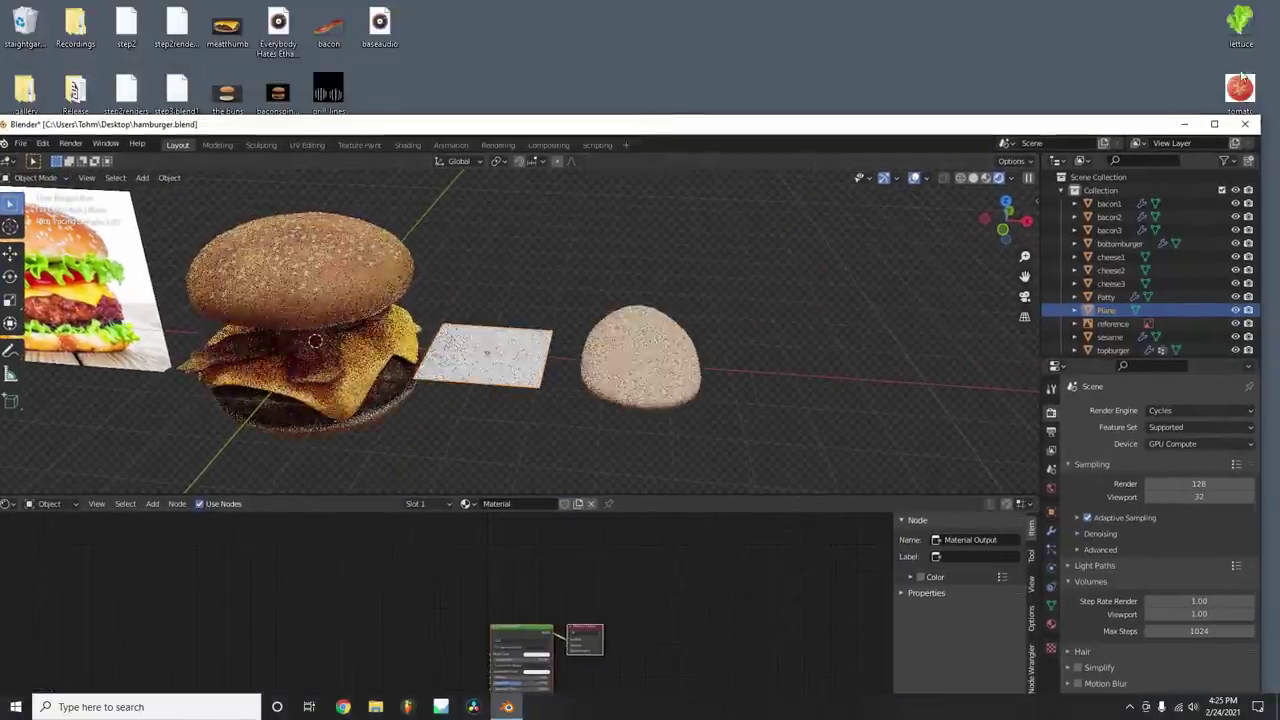
left_click_drag(1240, 88, 383, 590)
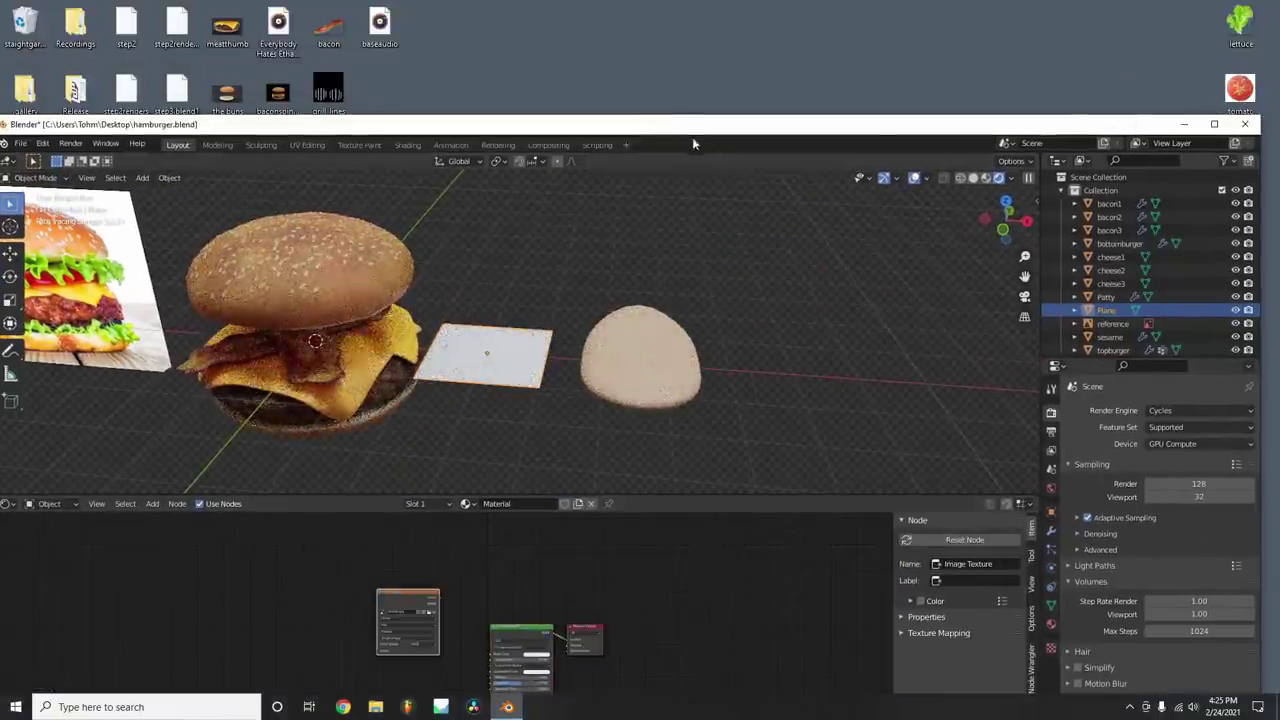
left_click_drag(692, 137, 692, 2)
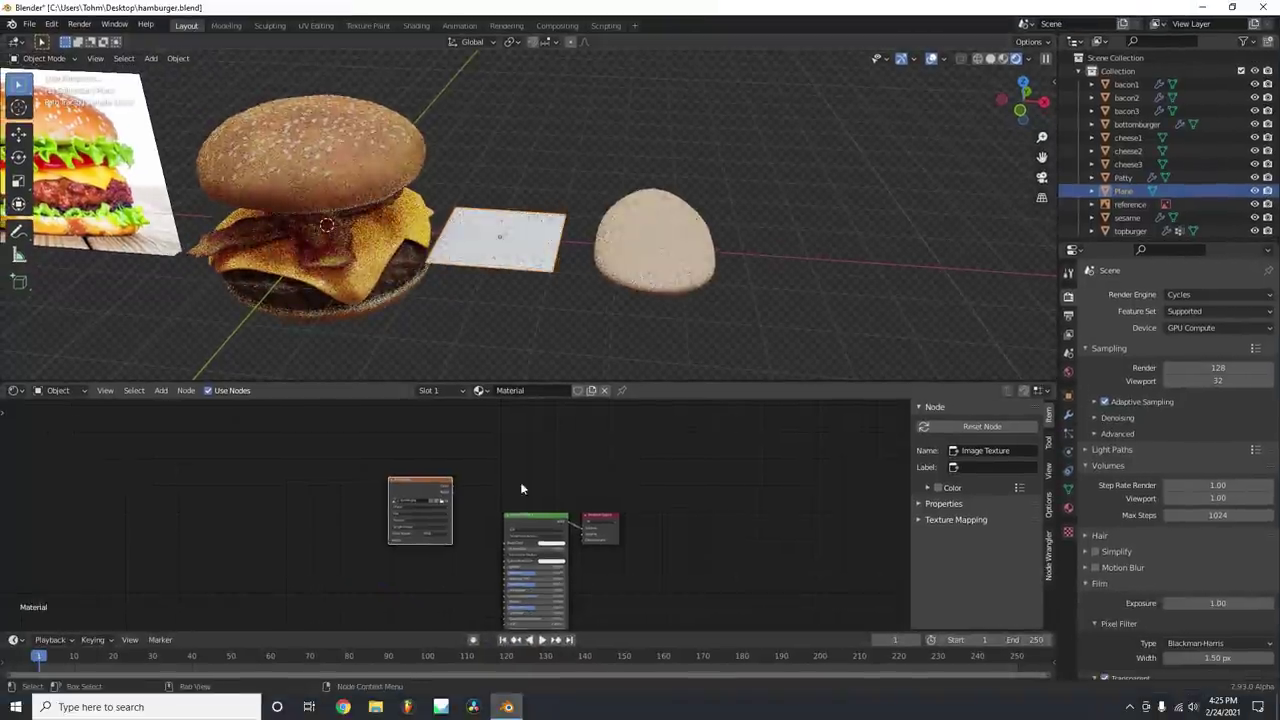
key("q")
left_click(512, 437)
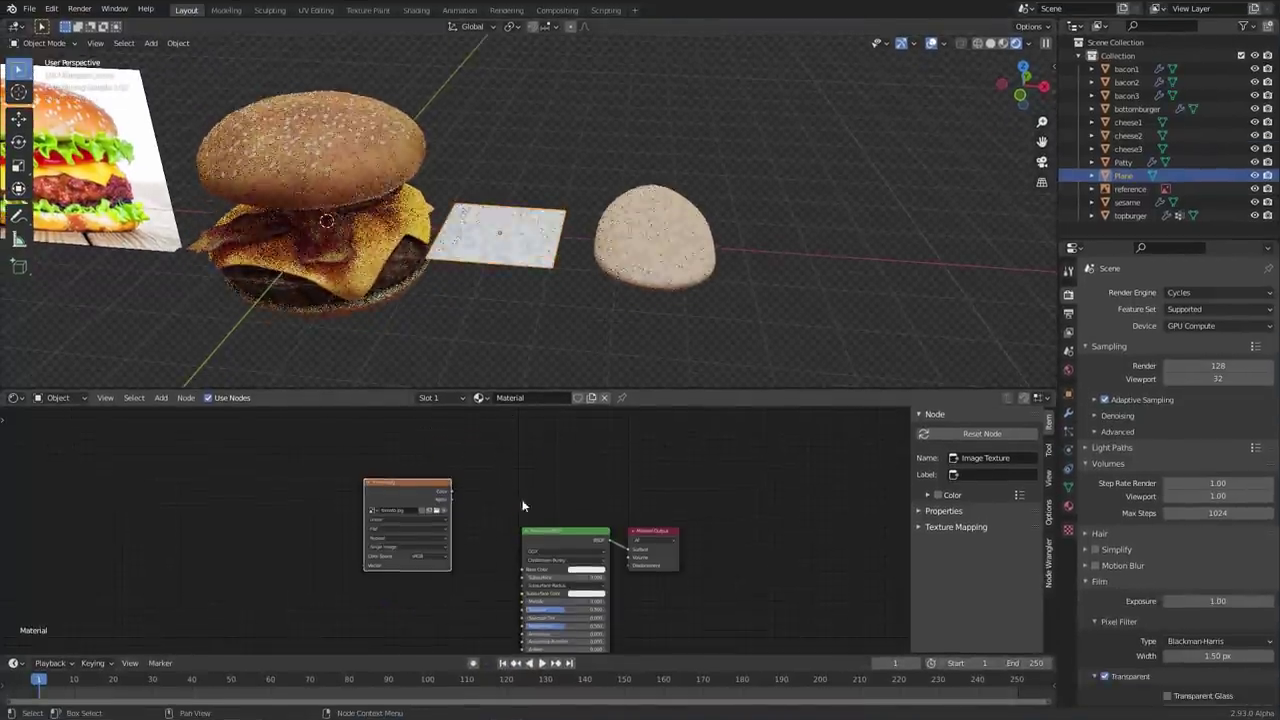
- Arrange the tomato Image Texture node next to the Principled BSDF in the shader editor
scroll(506, 478, "up", 2)
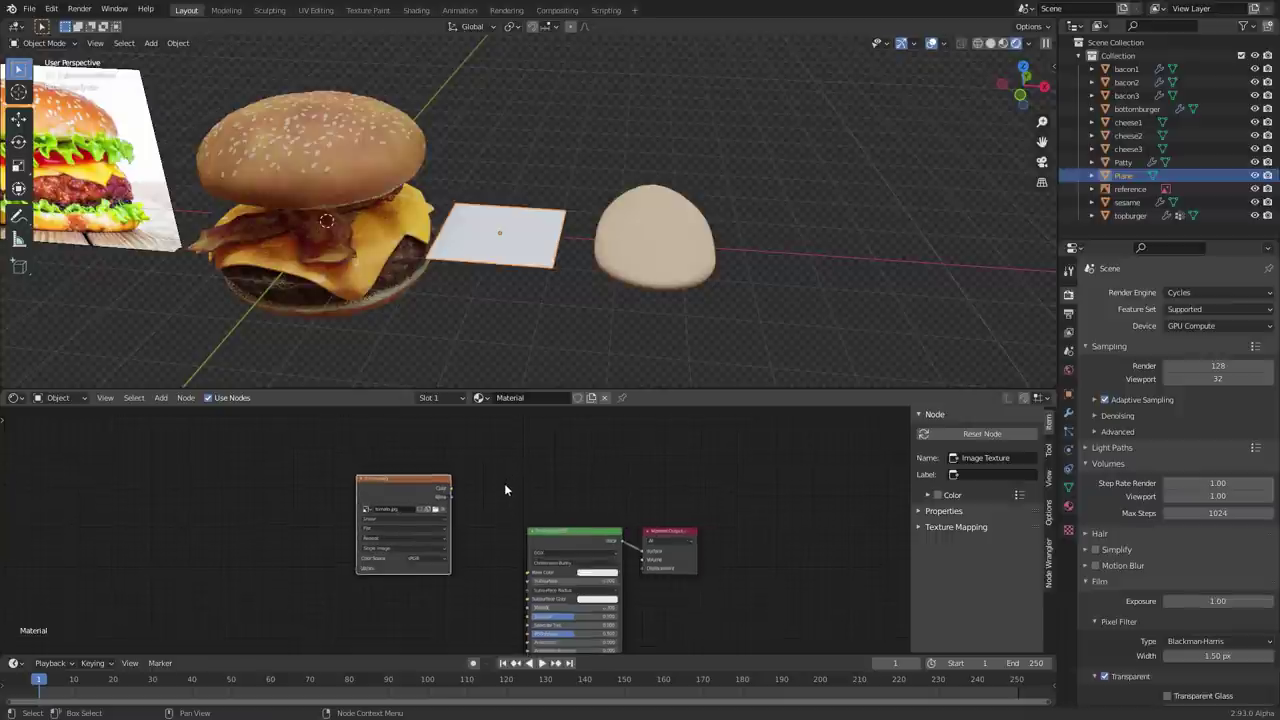
left_click_drag(422, 484, 384, 521)
middle_click_drag(444, 503, 470, 487)
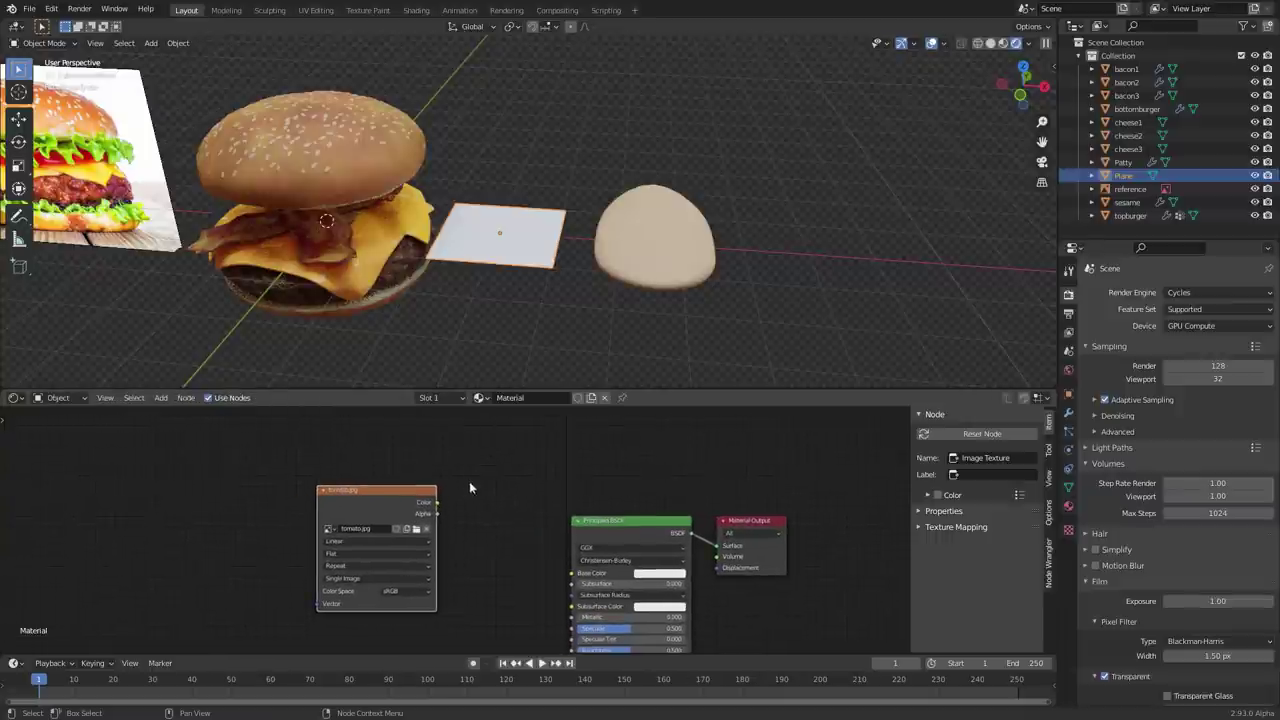
scroll(537, 239, "up", 3)
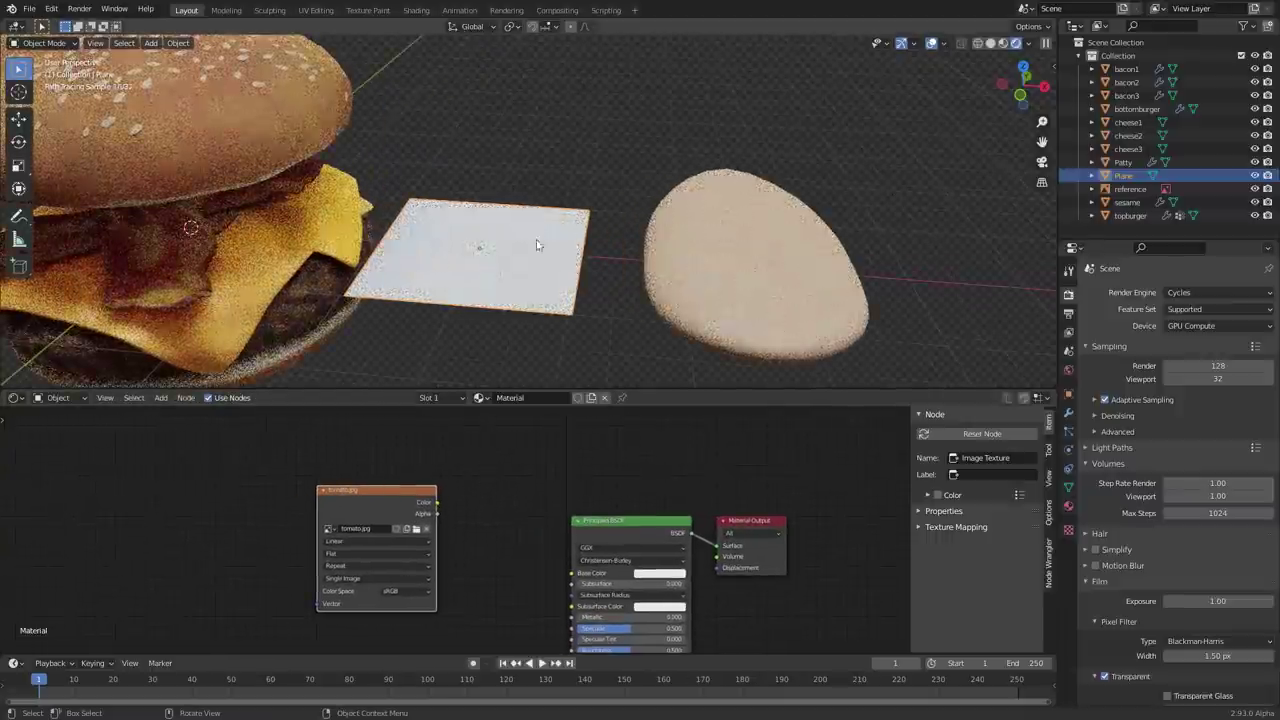
middle_click_drag(396, 500, 376, 453)
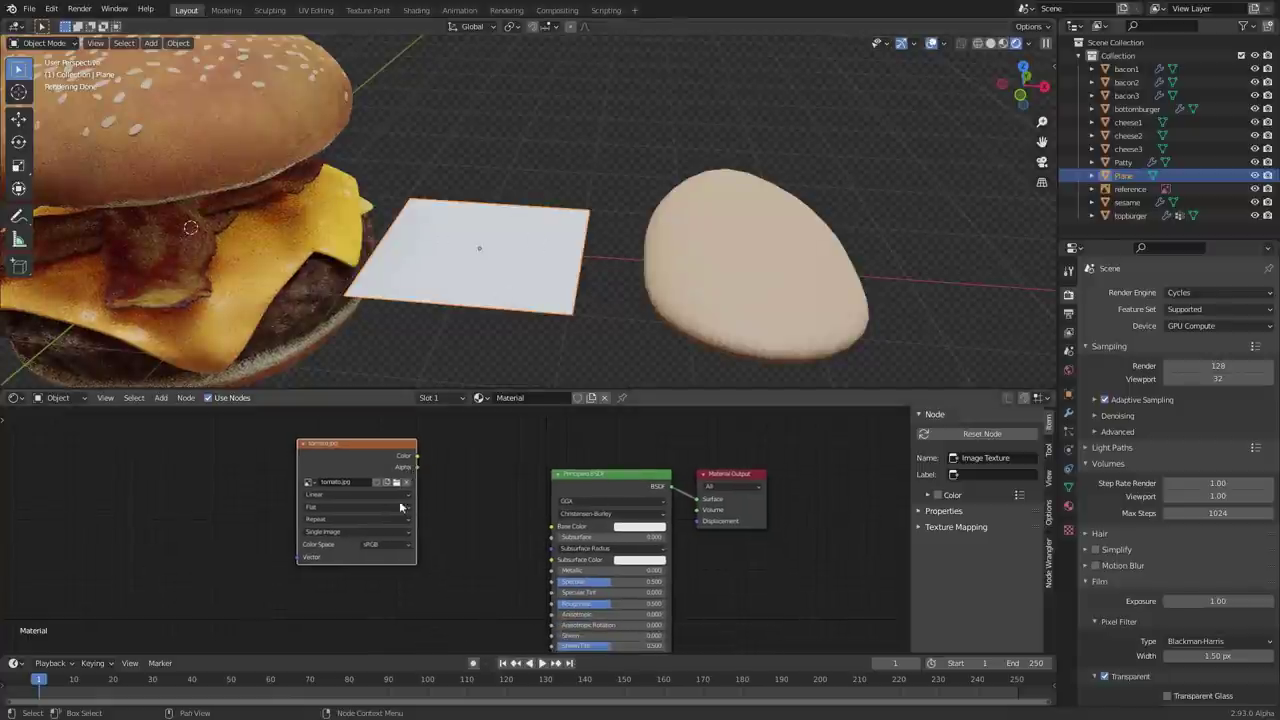
left_click_drag(376, 453, 365, 500)
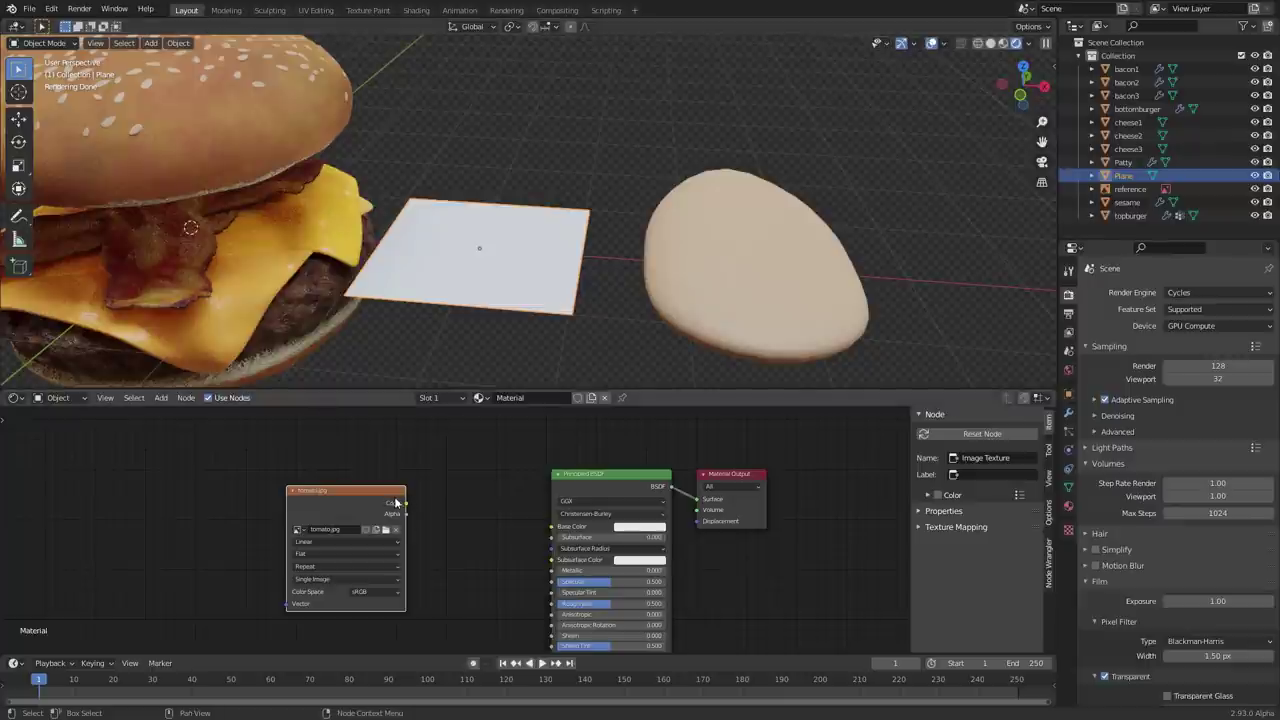
right_click_drag(396, 502, 565, 514, "alt")
key("ctrl+z")
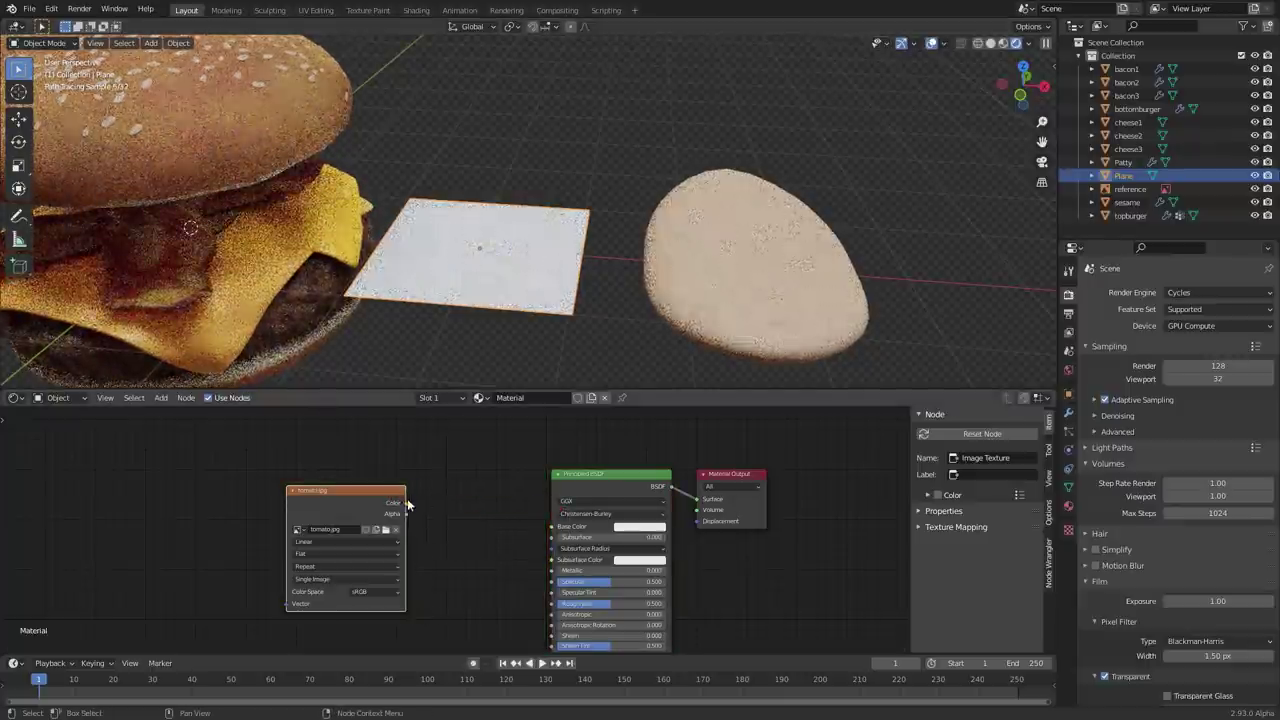
- Link the image's Color to Base Color and view the plane from above in Material Preview
left_click_drag(407, 505, 551, 527)
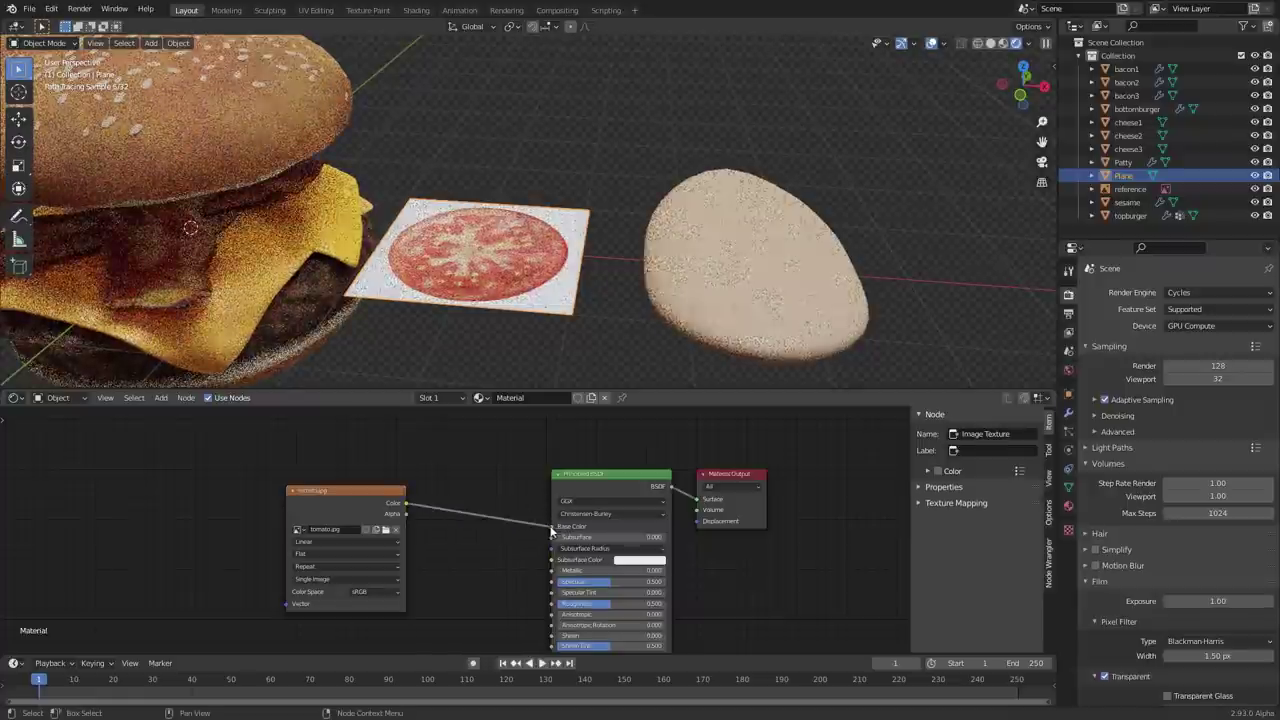
scroll(396, 476, "down", 2)
right_click_drag(398, 482, 541, 529, "alt")
middle_click_drag(417, 501, 477, 494)
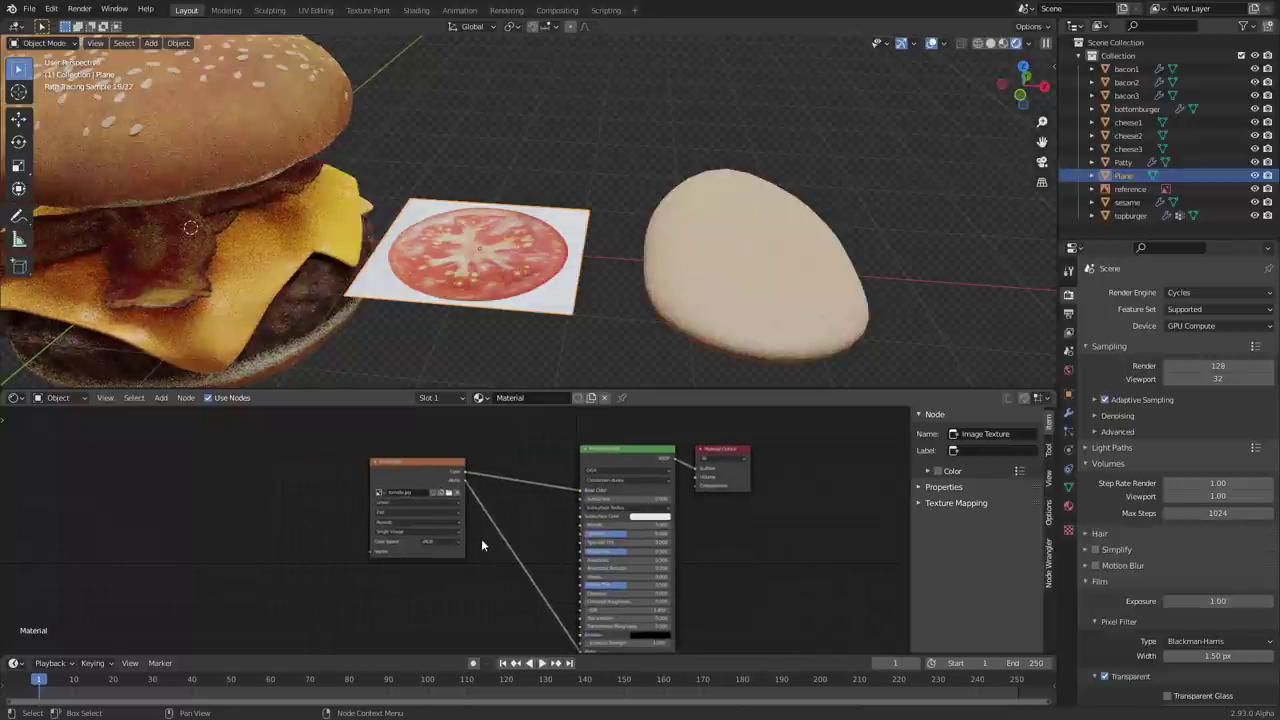
key("ctrl+z")
scroll(433, 378, "up", 3)
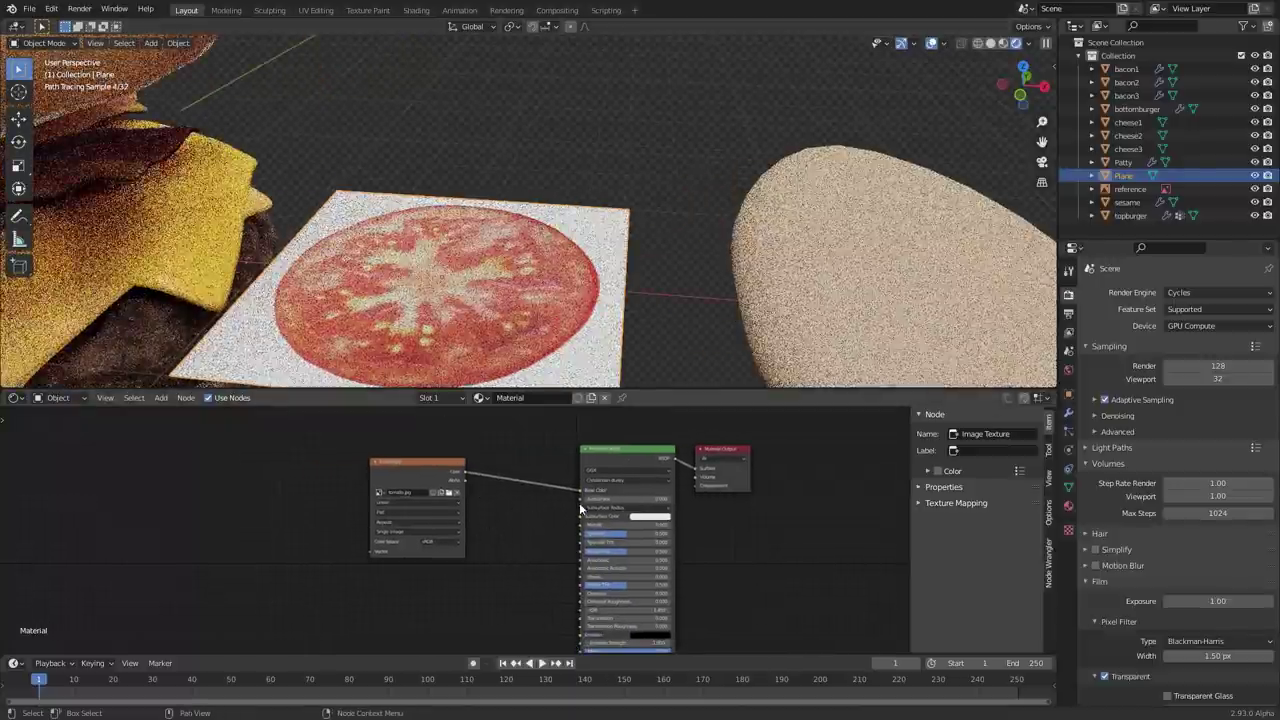
left_click(1003, 44)
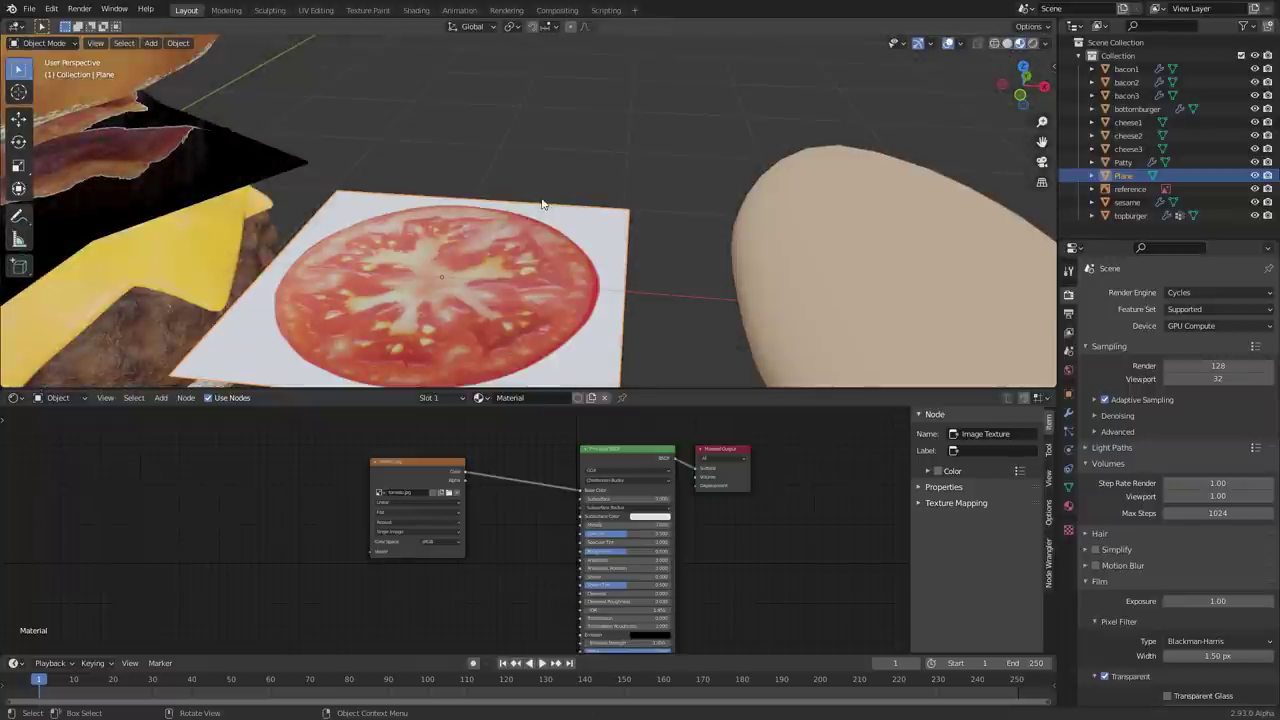
left_click(1024, 66)
- In Edit Mode, begin a Knife cut along the tomato's lower and right edges
key("Tab")
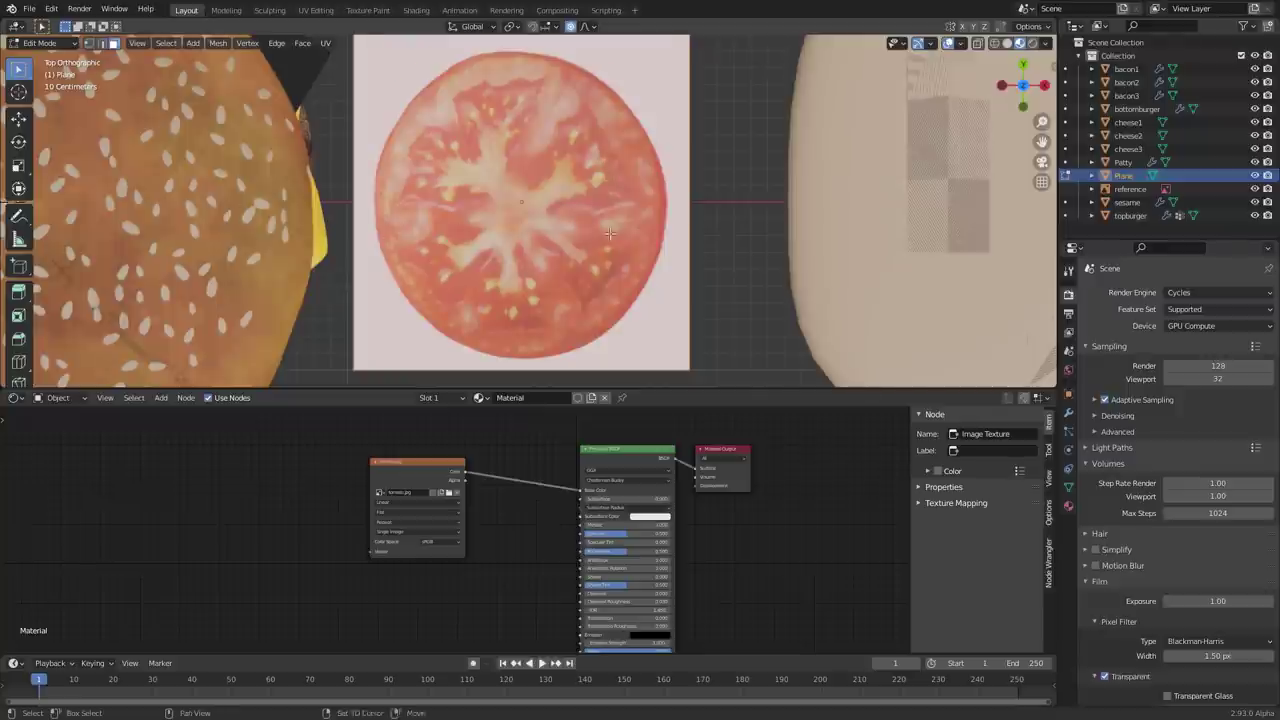
middle_click_drag(392, 236, 392, 174, "shift")
scroll(602, 216, "up", 4)
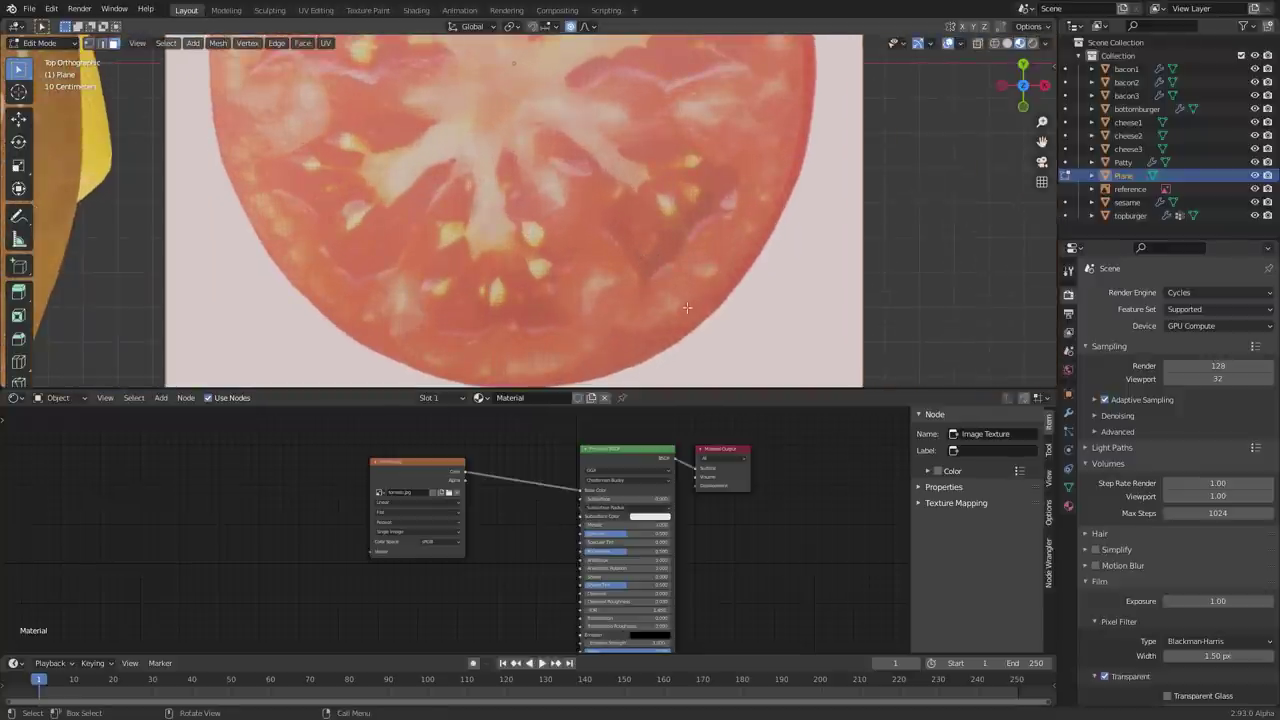
middle_click_drag(636, 255, 603, 170, "shift")
scroll(581, 297, "up", 1)
key("k")
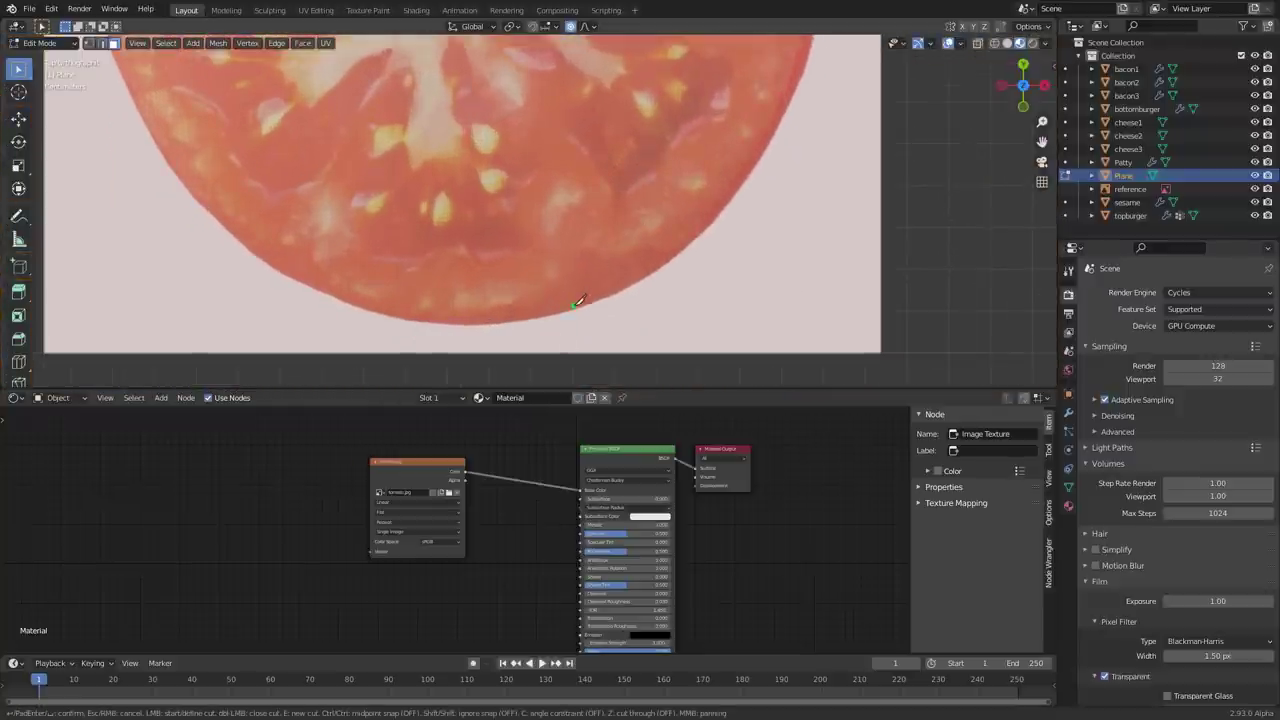
left_click(575, 304)
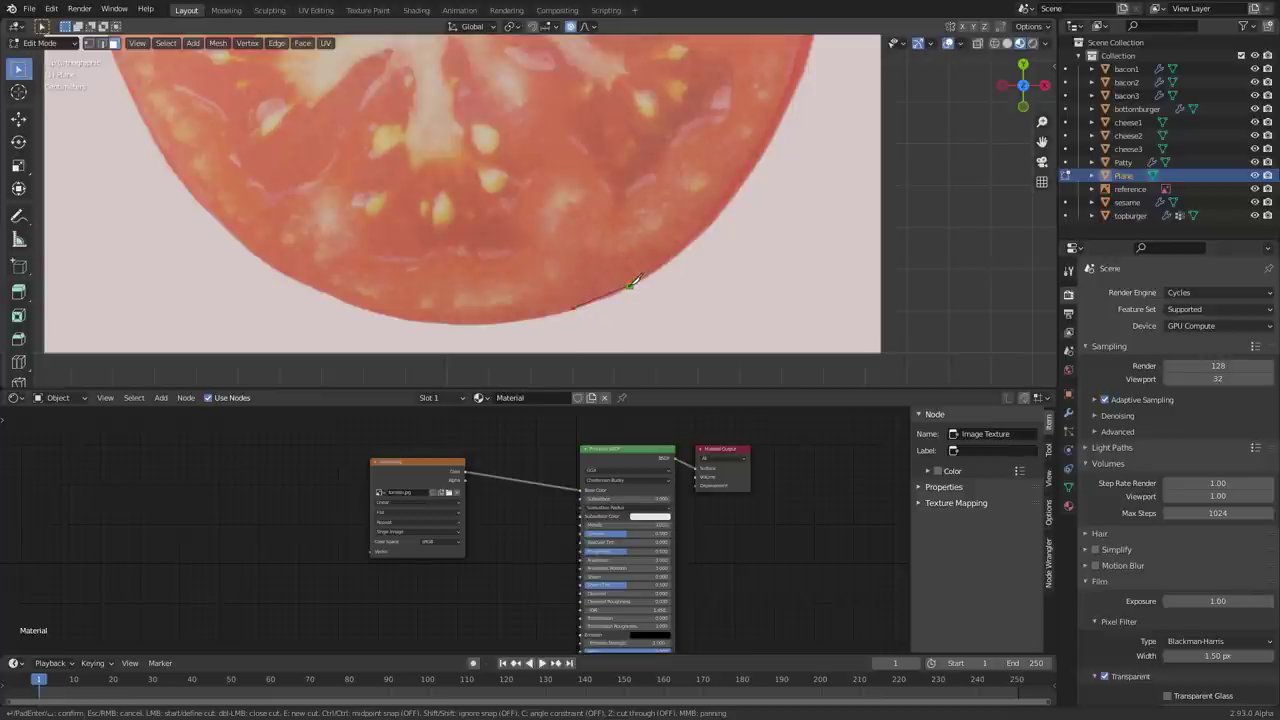
left_click(630, 285)
left_click(692, 236)
middle_click_drag(808, 108, 640, 263, "shift")
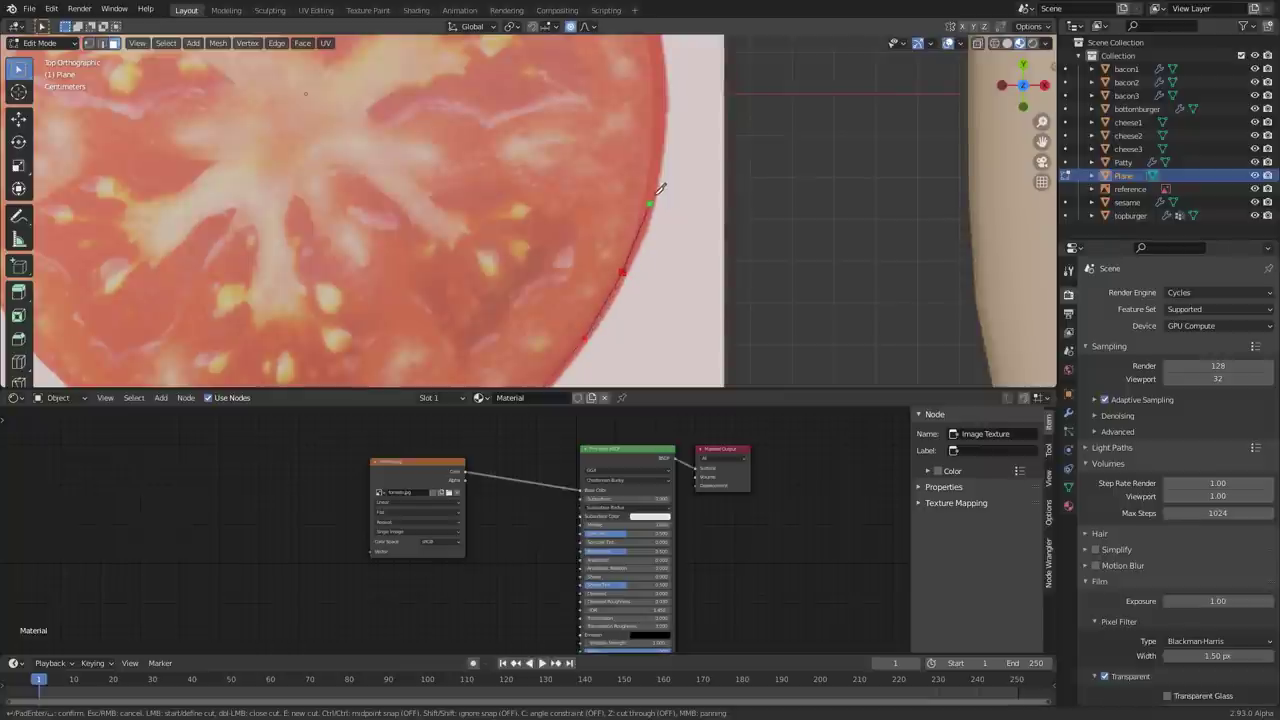
scroll(660, 186, "up", 2)
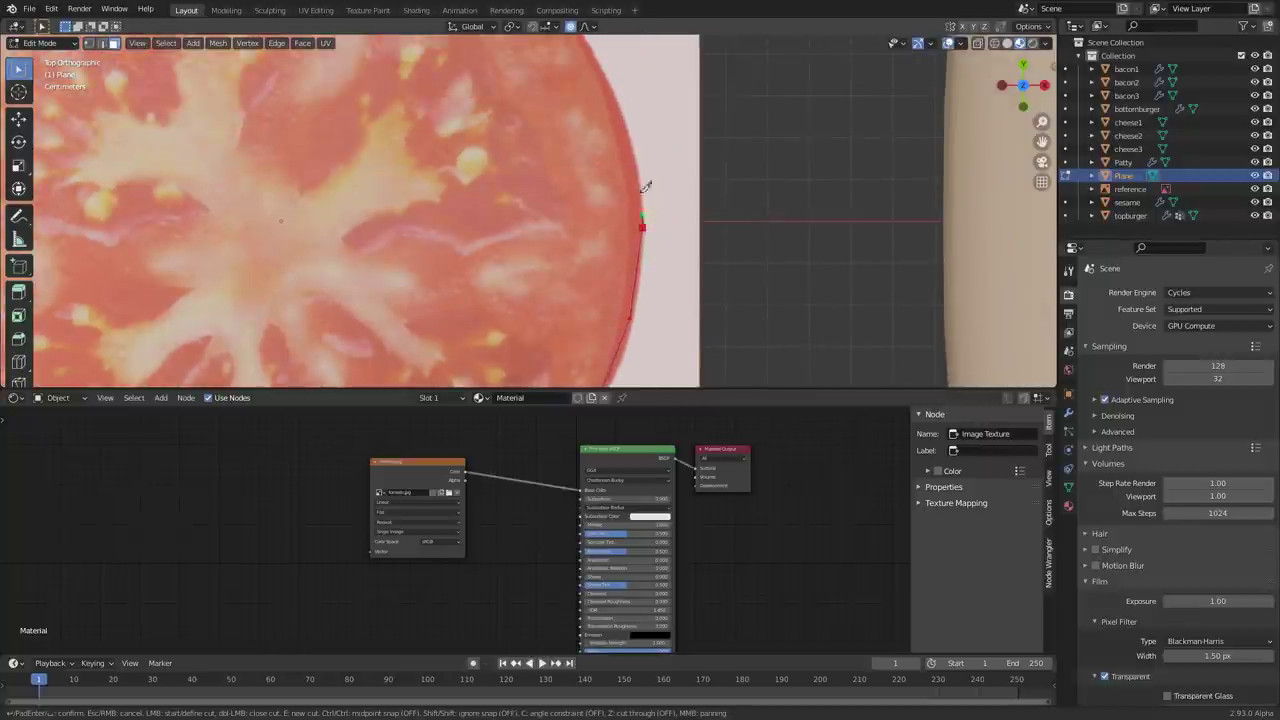
middle_click_drag(634, 139, 638, 235, "shift")
left_click(634, 237)
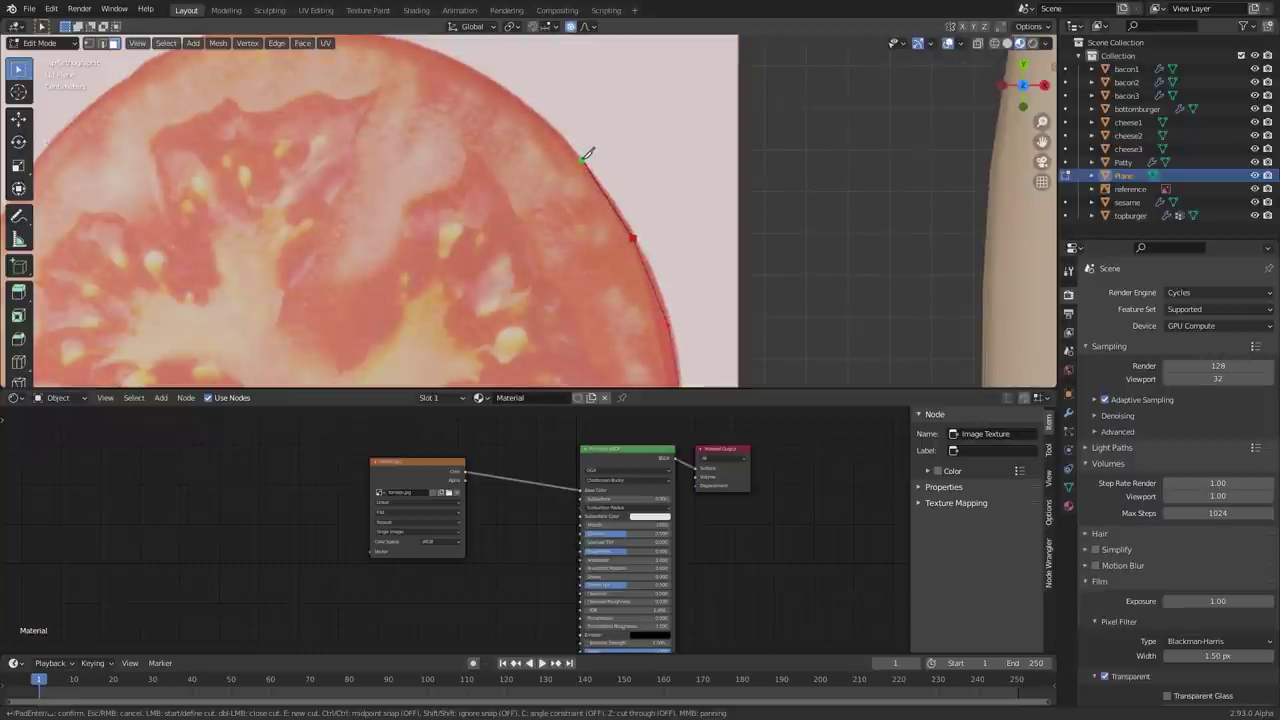
- Continue the knife cut around the tomato's top, left and bottom edges and confirm it
scroll(585, 155, "down", 2)
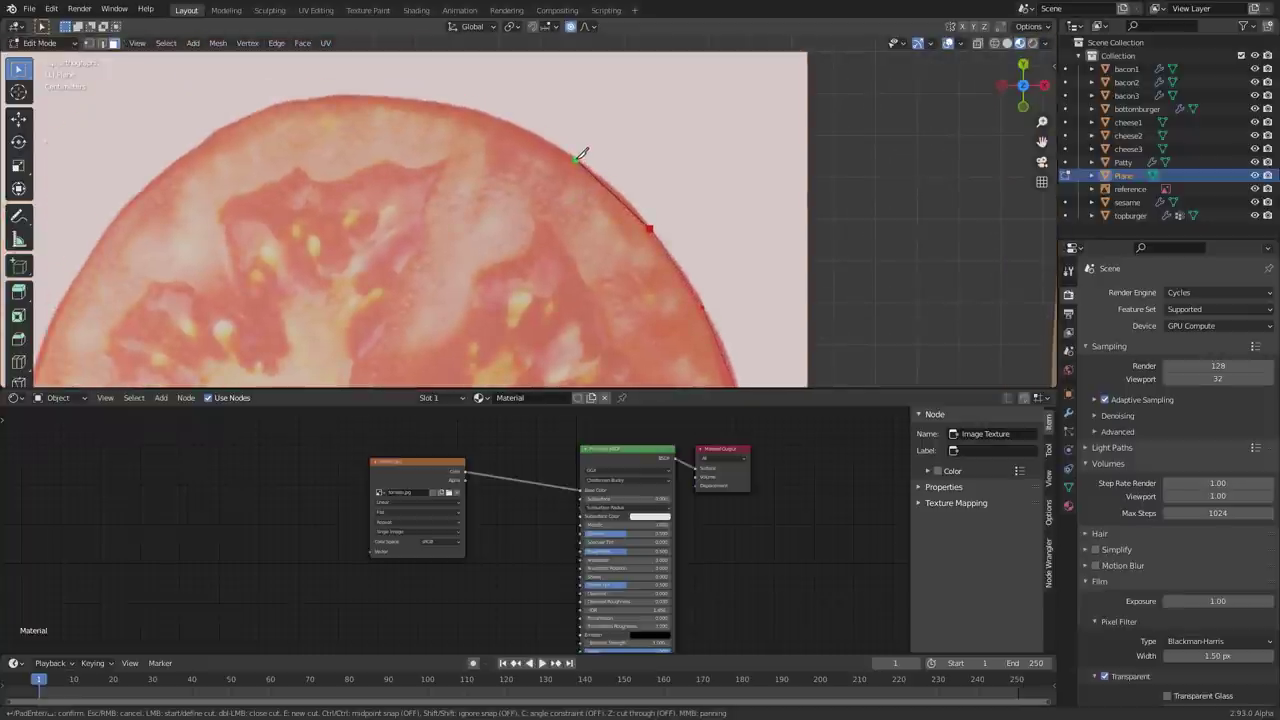
left_click(578, 157)
left_click(487, 118)
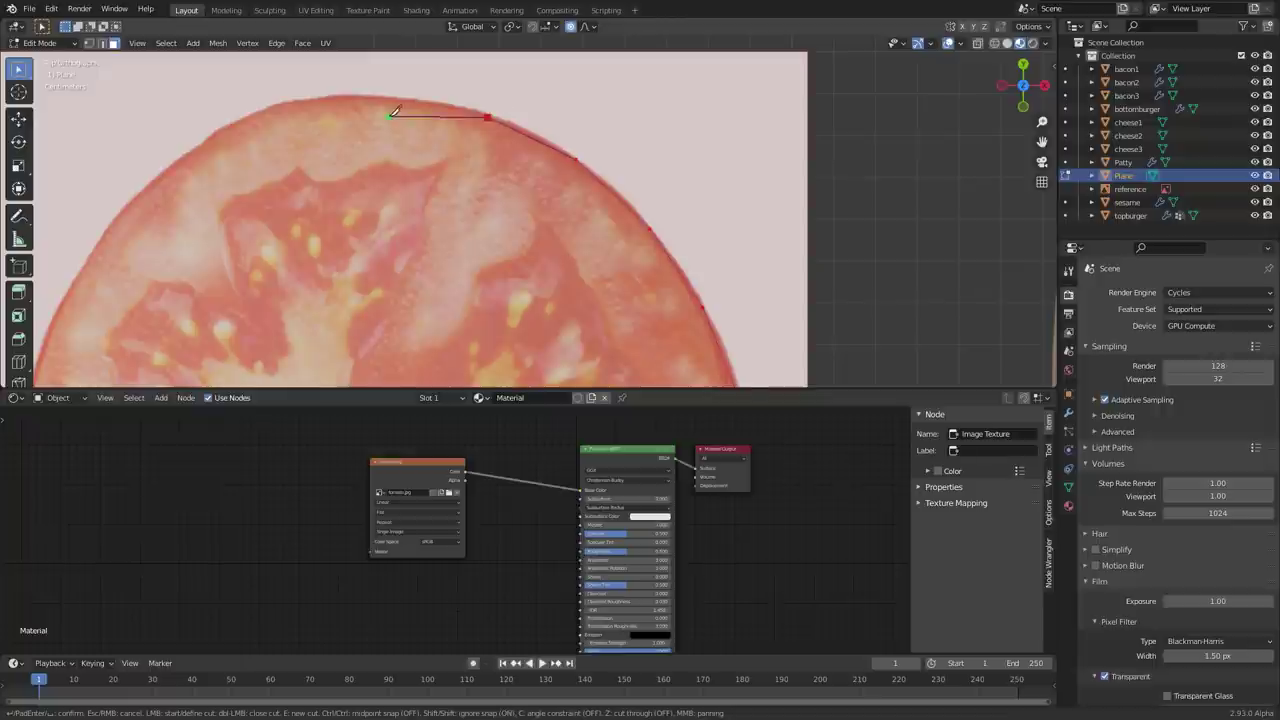
middle_click_drag(393, 113, 534, 183, "shift")
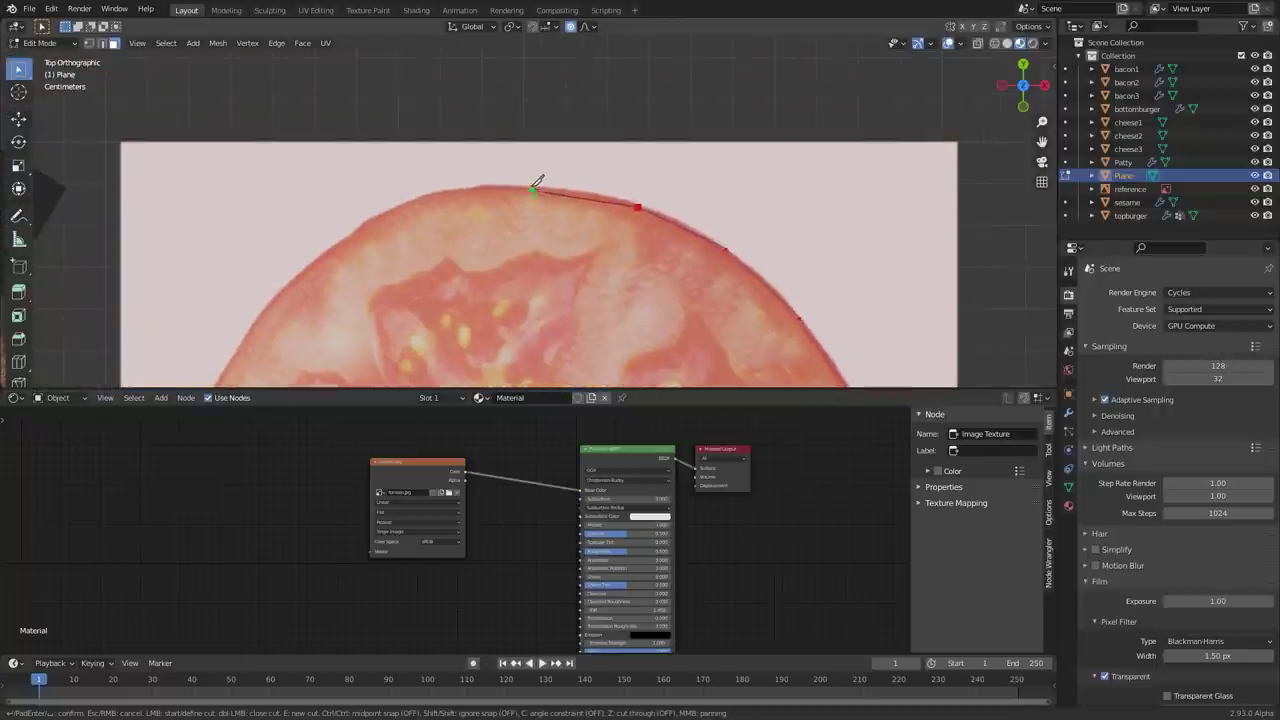
left_click(431, 195)
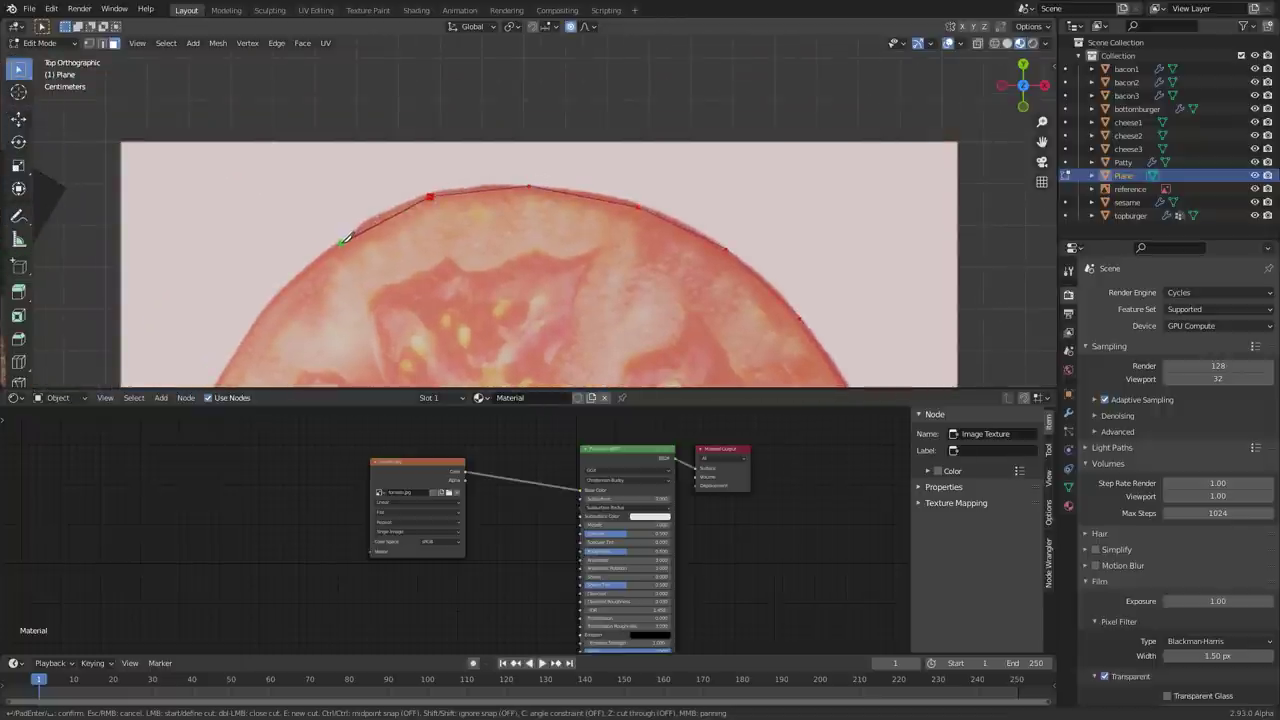
left_click(343, 240)
middle_click_drag(257, 320, 466, 249, "shift")
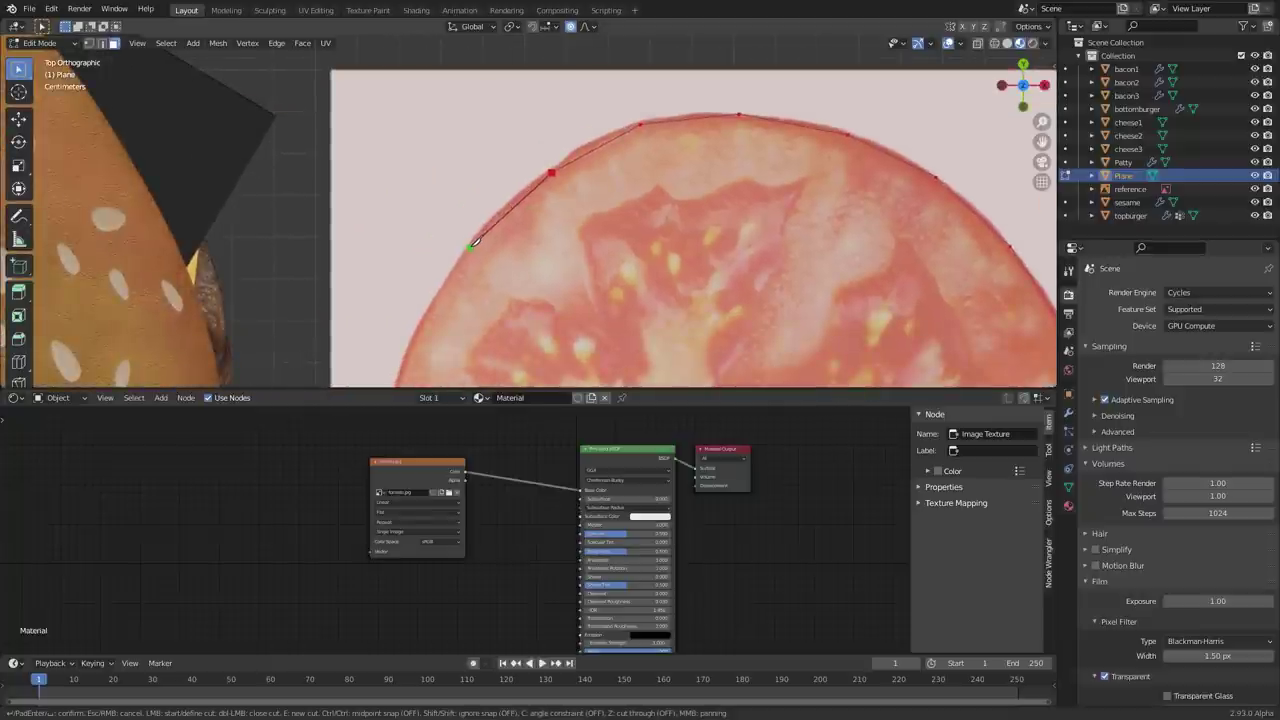
left_click(472, 245)
middle_click_drag(447, 313, 430, 229, "shift")
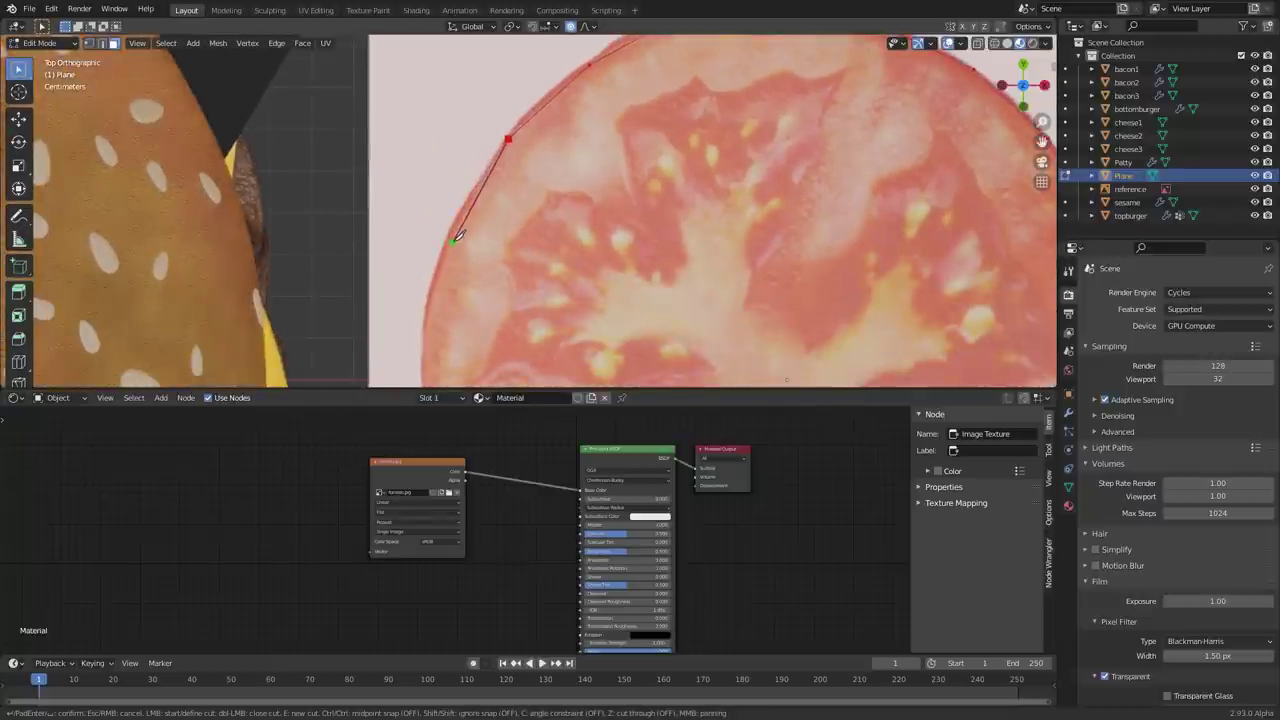
scroll(452, 226, "up", 2)
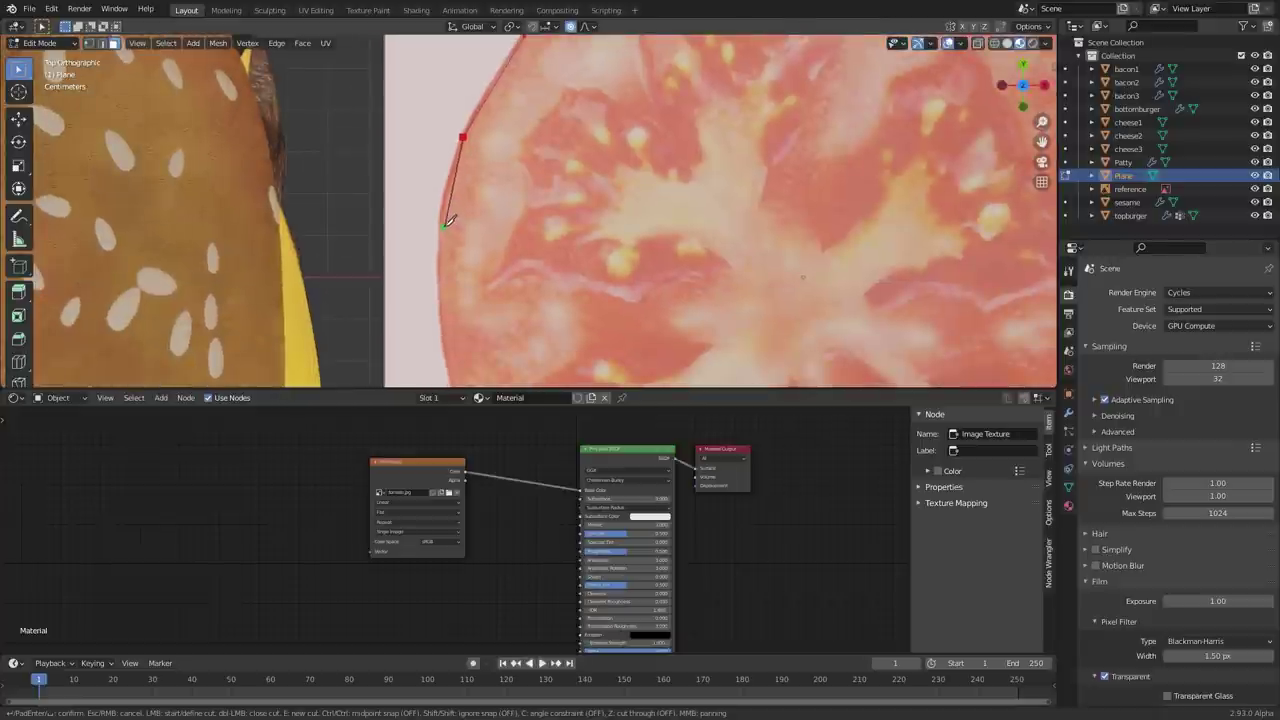
left_click(441, 226)
left_click(444, 333)
middle_click_drag(444, 333, 457, 206, "shift")
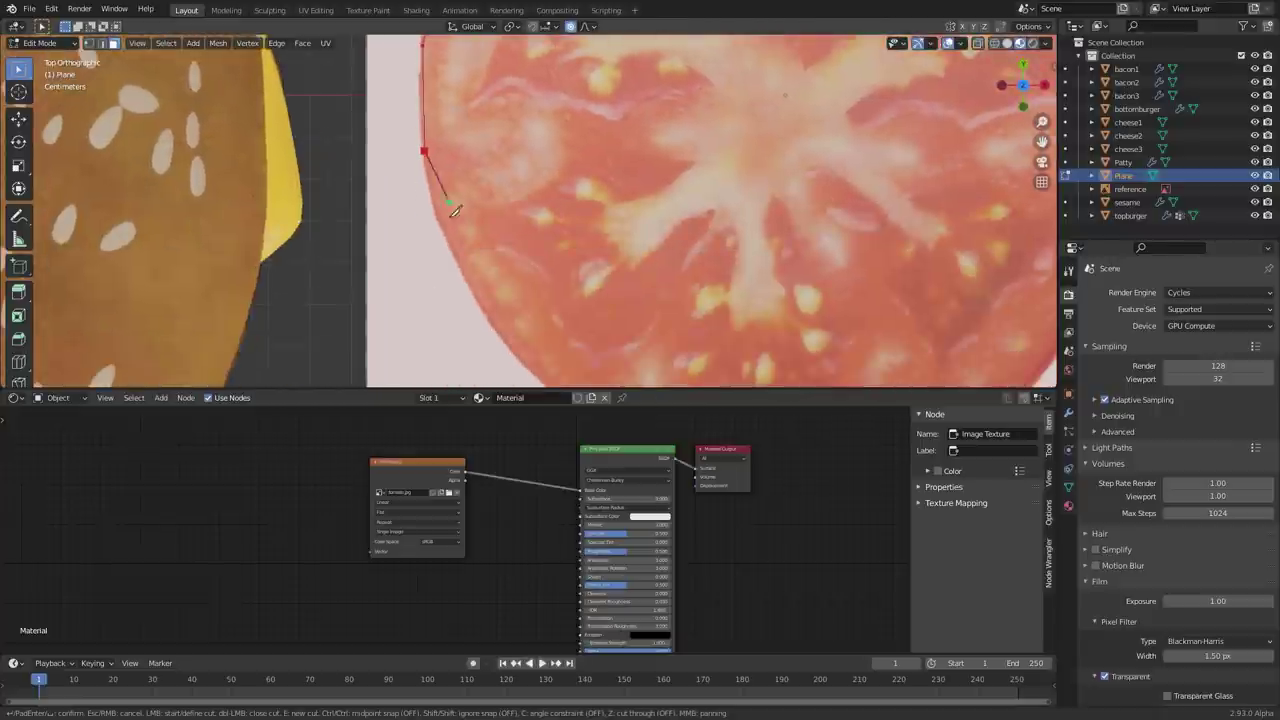
left_click(452, 238)
middle_click_drag(457, 257, 375, 164, "shift")
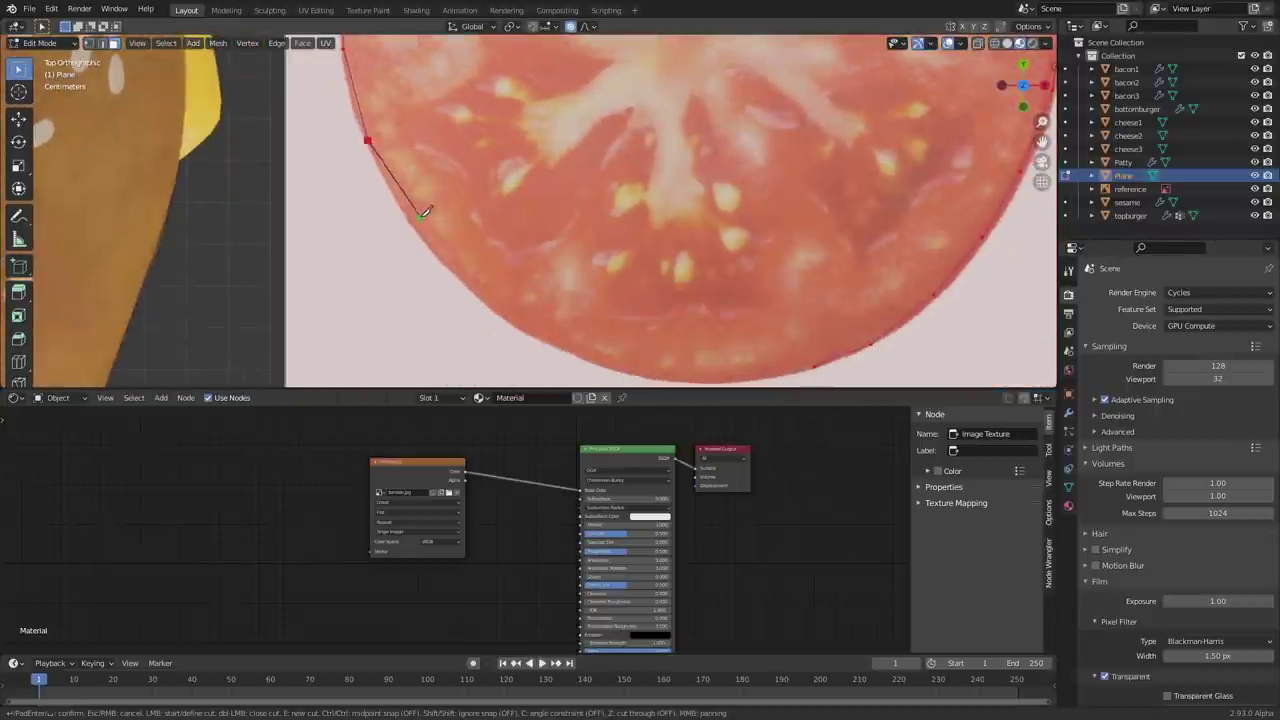
left_click(430, 231)
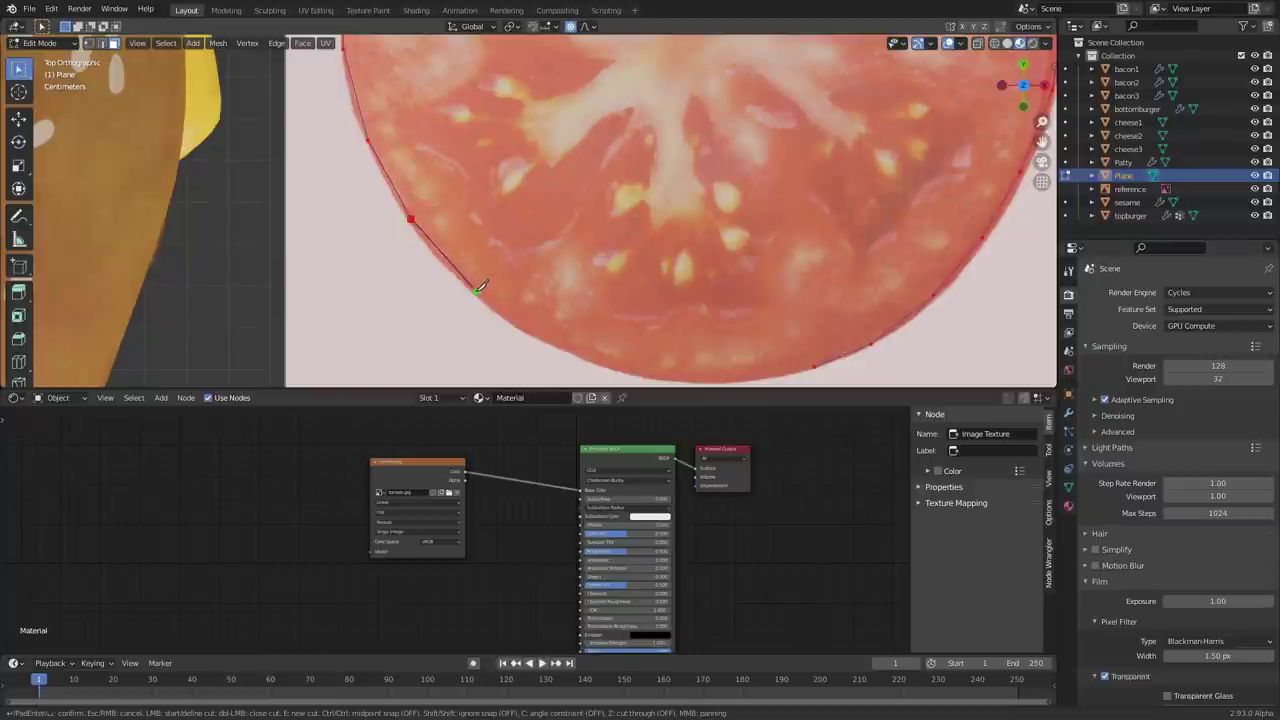
left_click(477, 290)
left_click(529, 334)
scroll(605, 358, "down", 3)
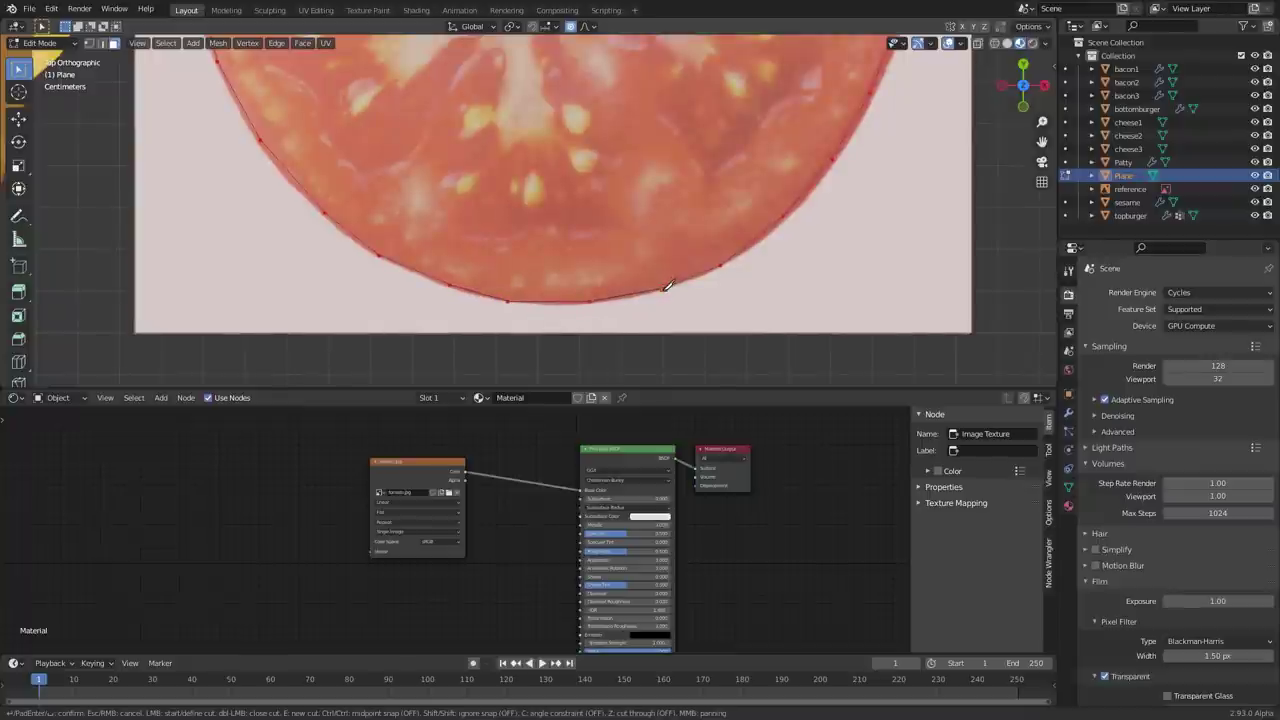
key("Return")
scroll(548, 130, "down", 4)
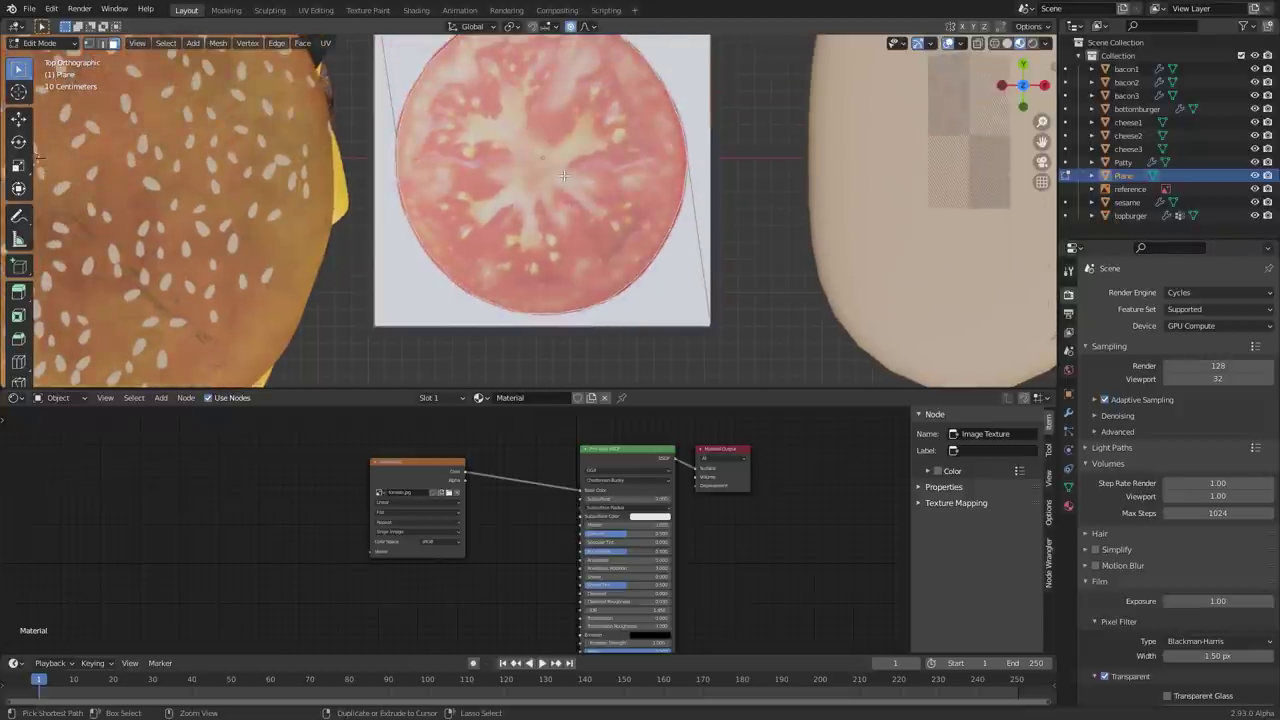
- Delete the faces outside the knife outline, preview in Rendered shading, and return to Object Mode
key("x")
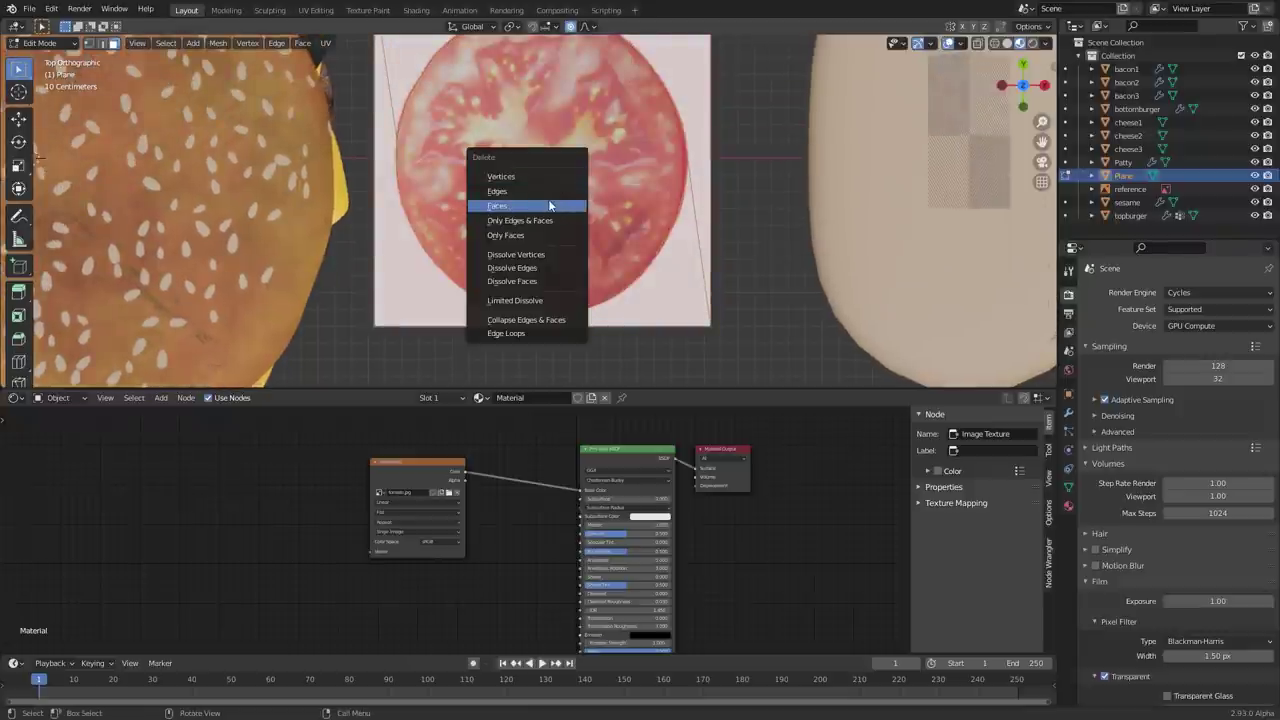
left_click(551, 206)
middle_click_drag(551, 206, 1068, 93)
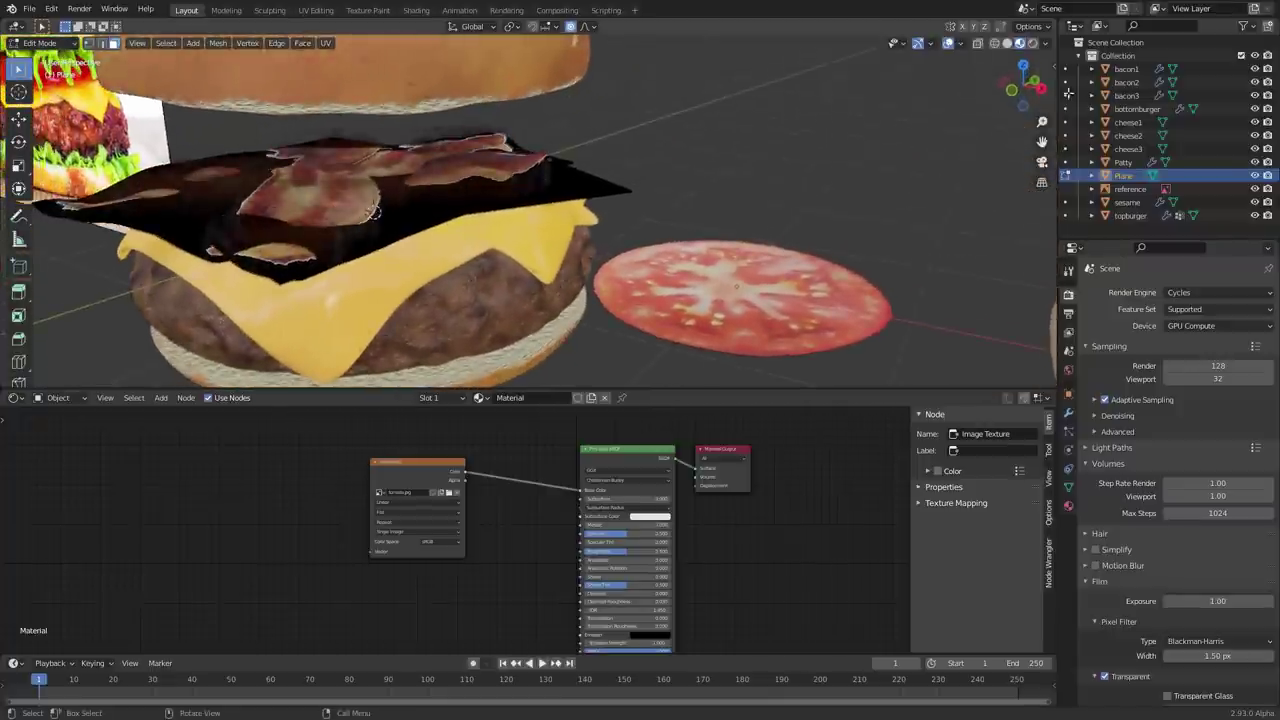
left_click(1033, 43)
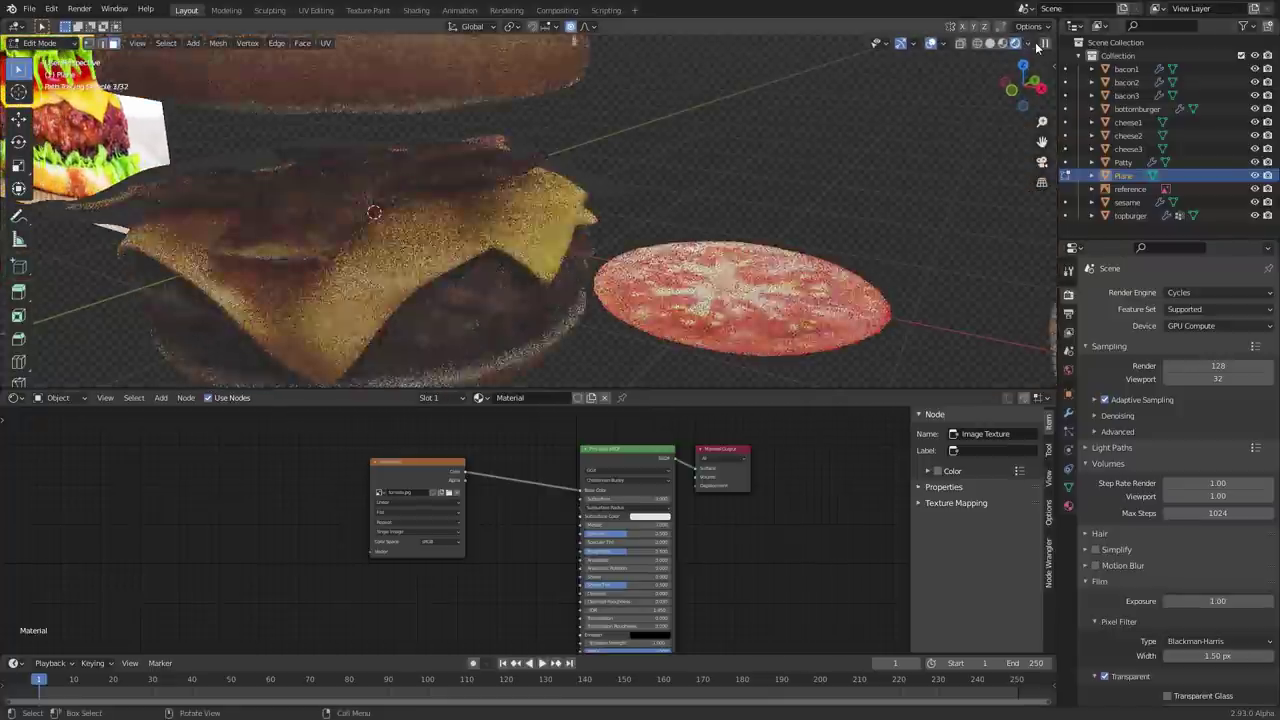
key("Tab")
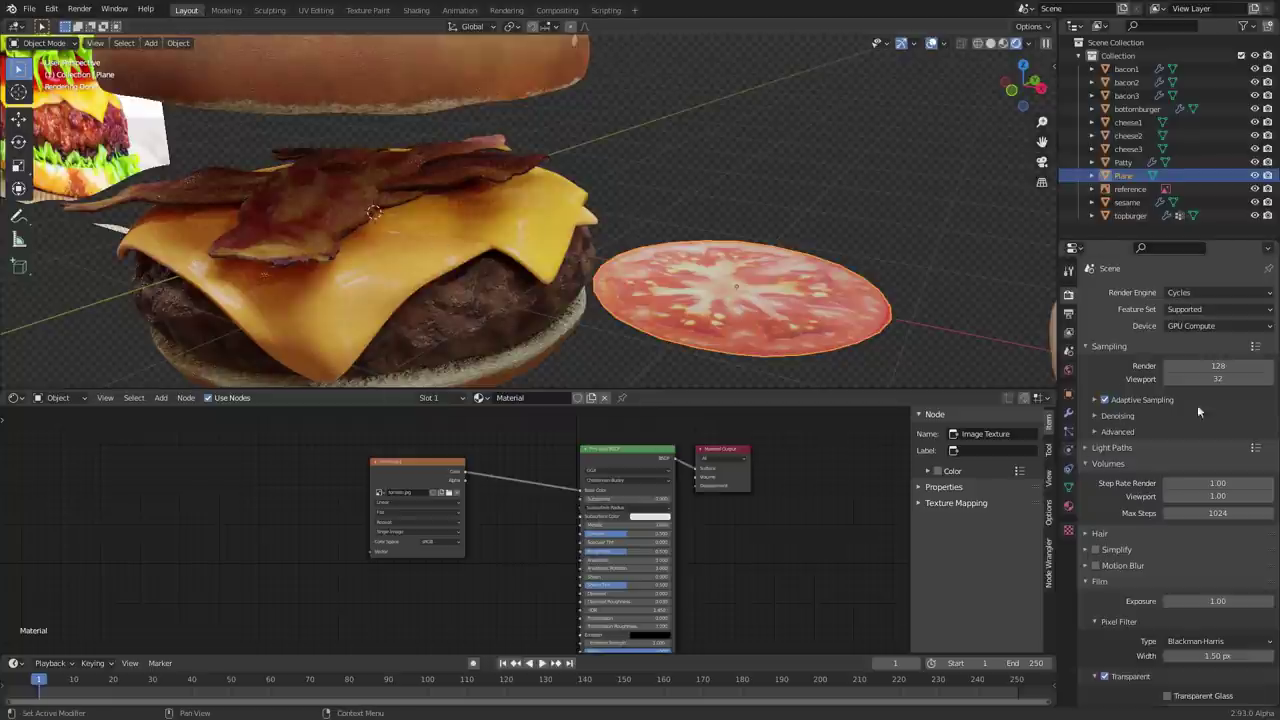
- Expand Light Paths and set Transparency max bounces to 5, then back to 20
left_click(1120, 447)
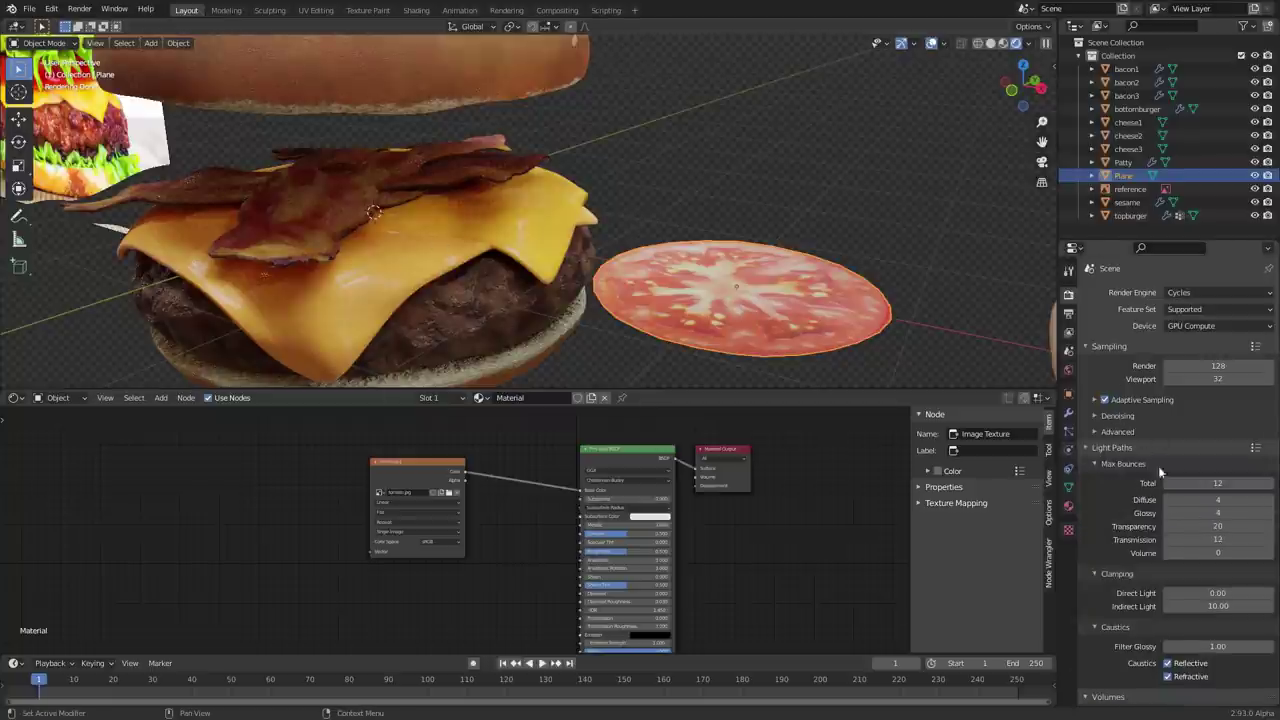
left_click(1228, 527)
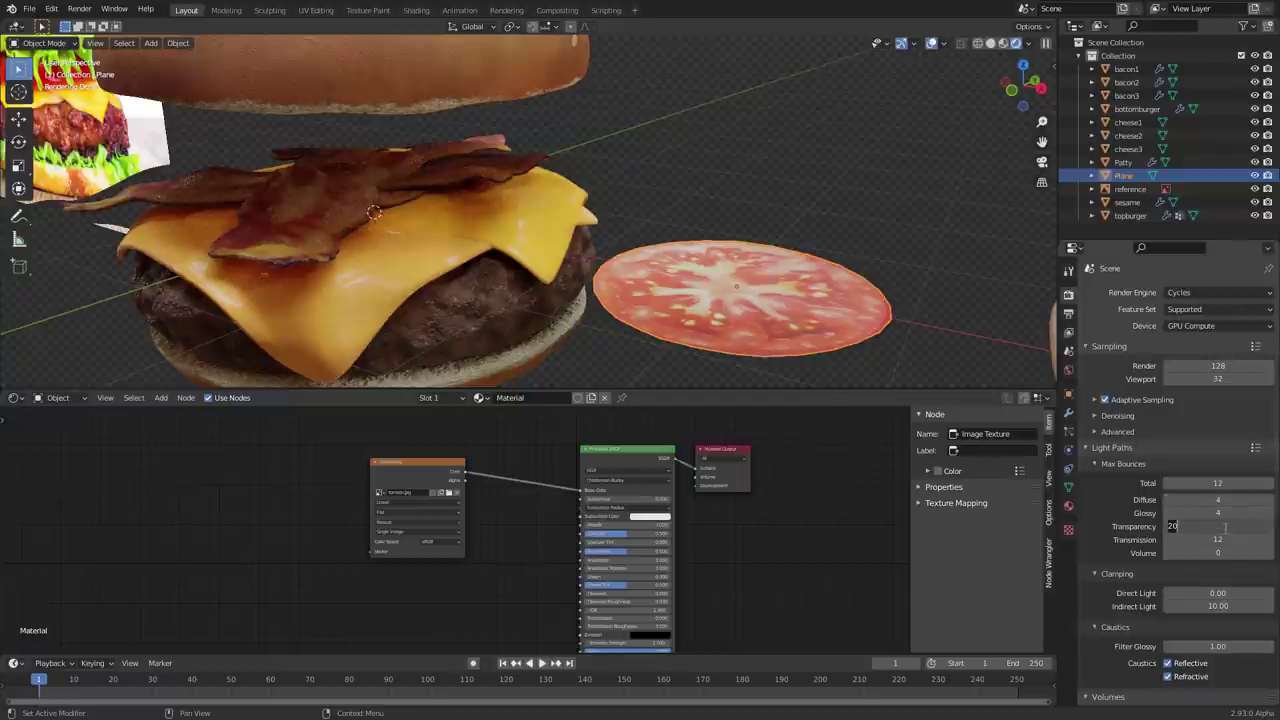
key("Return")
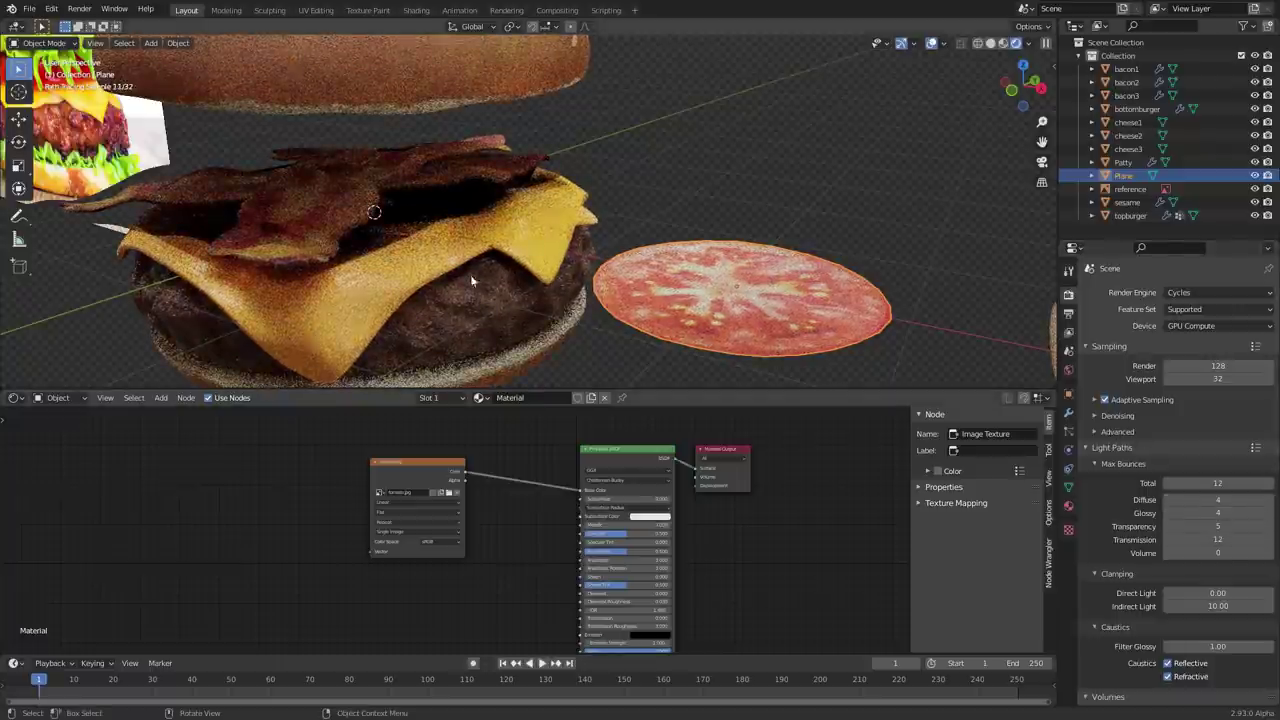
middle_click_drag(470, 274, 427, 193)
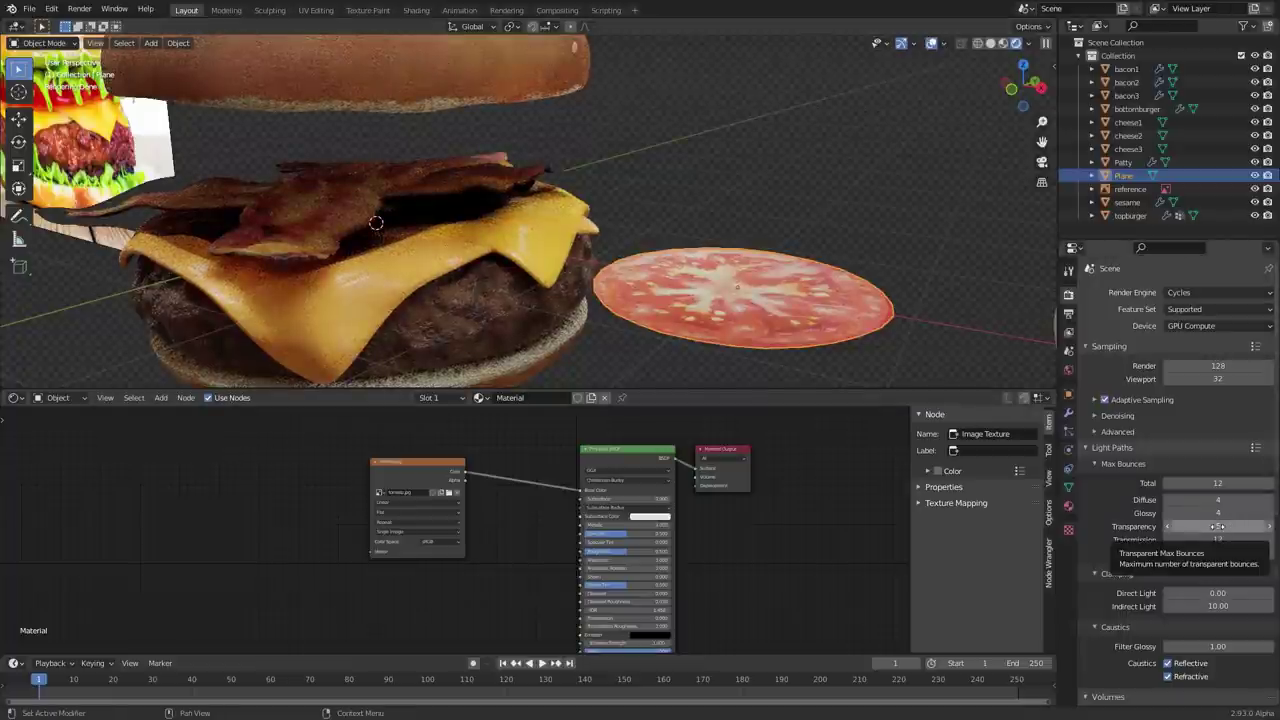
left_click(1219, 526)
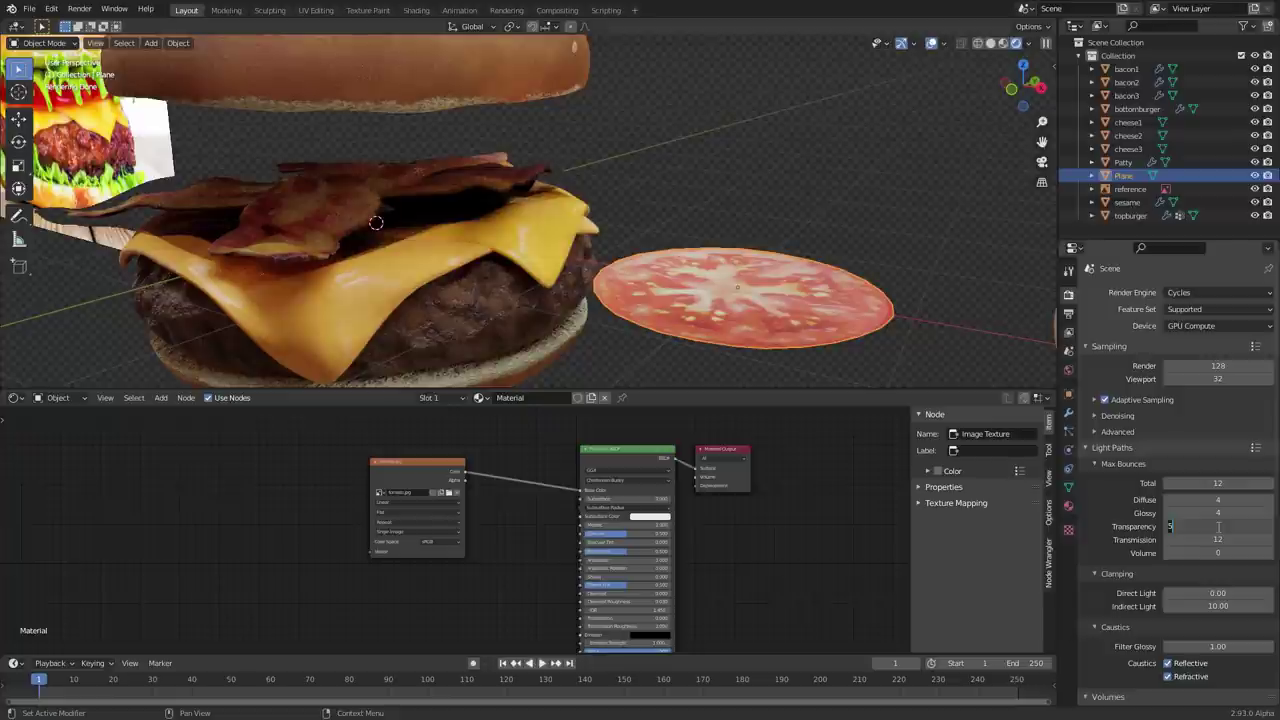
type("20")
key("Return")
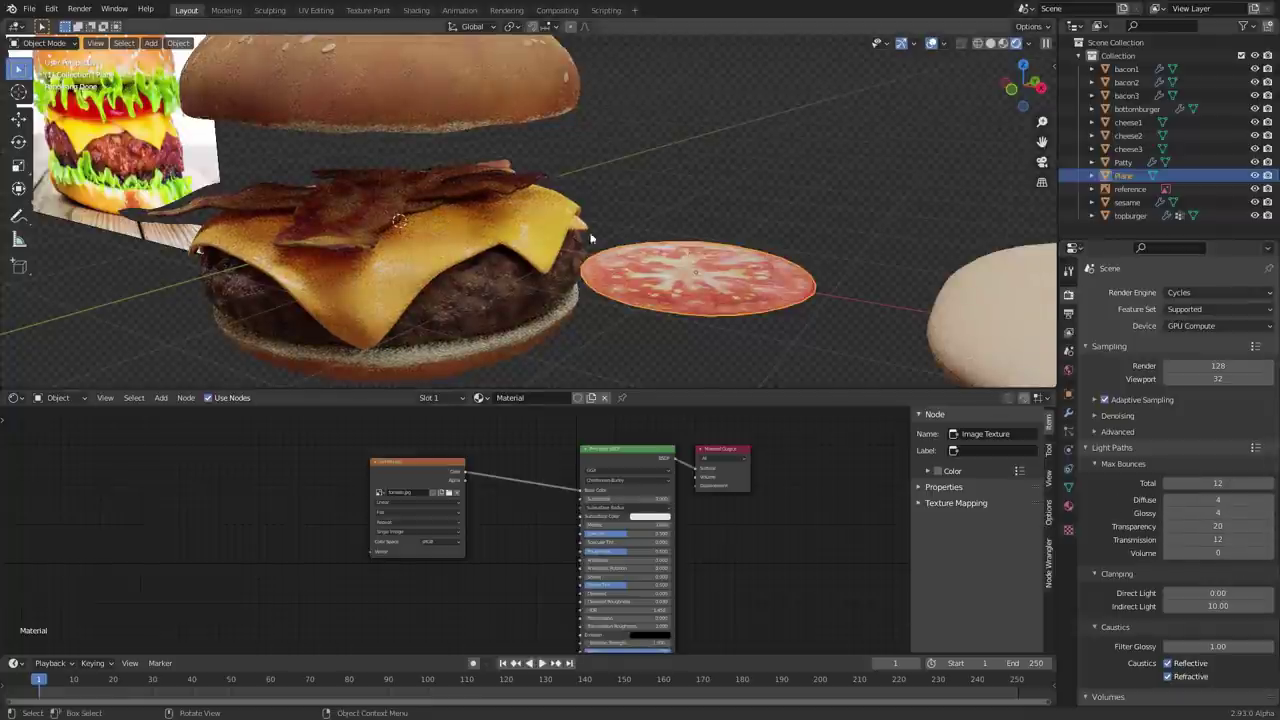
scroll(749, 272, "up", 2)
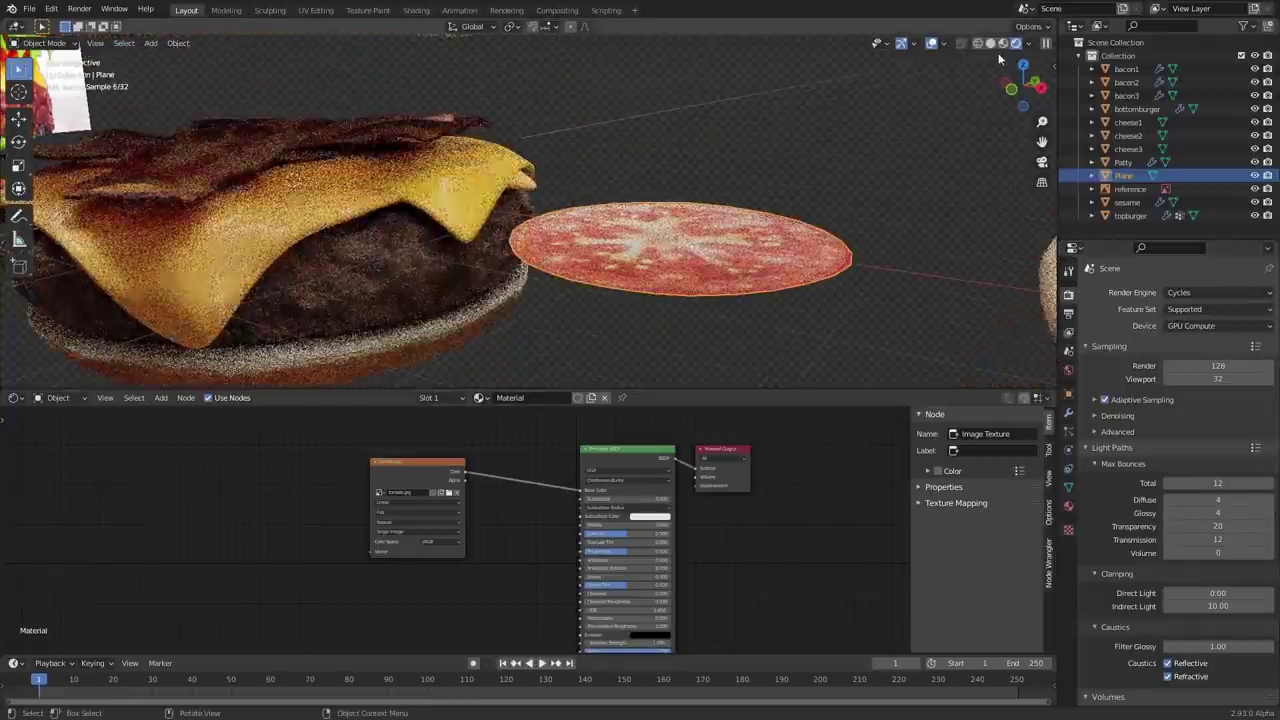
- Switch back to Material Preview and extrude the tomato plane into a thick slice
left_click(1003, 43)
scroll(686, 250, "up", 1)
mouse_move(686, 250)
middle_mouse_down("shift")
mouse_move(574, 243)
mouse_move(577, 161)
middle_mouse_up("shift")
key("Tab")
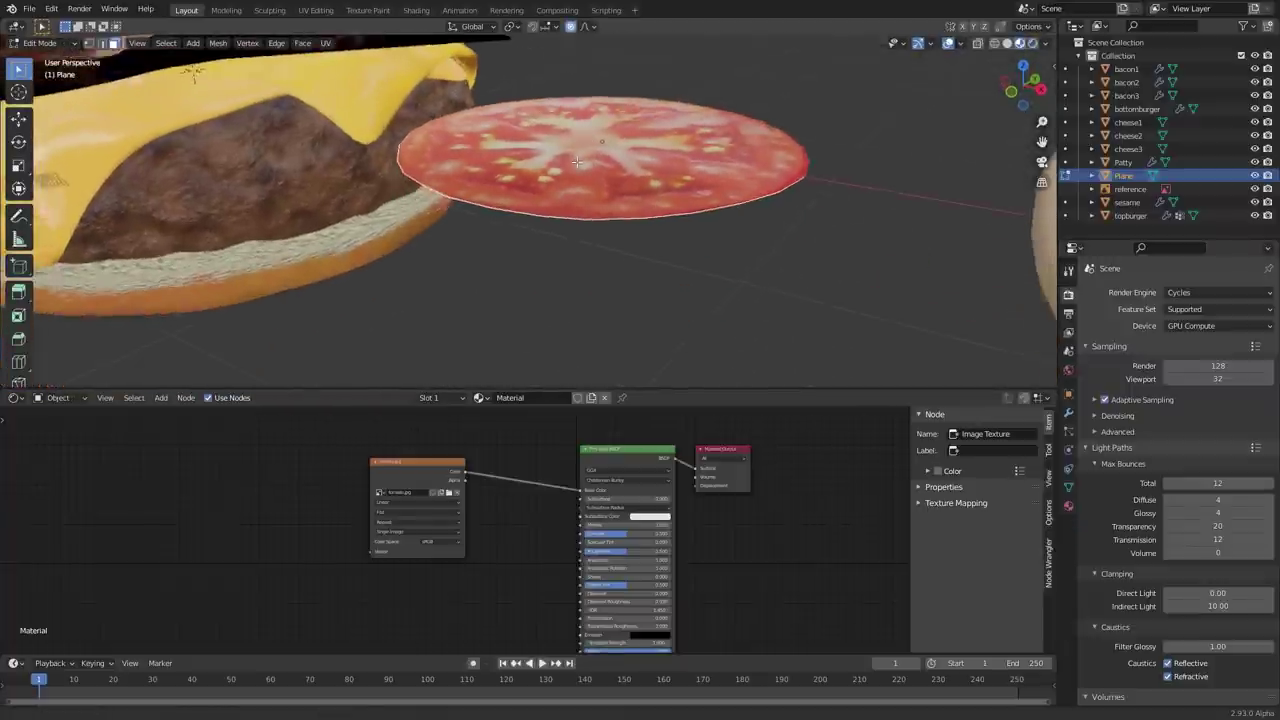
key("e")
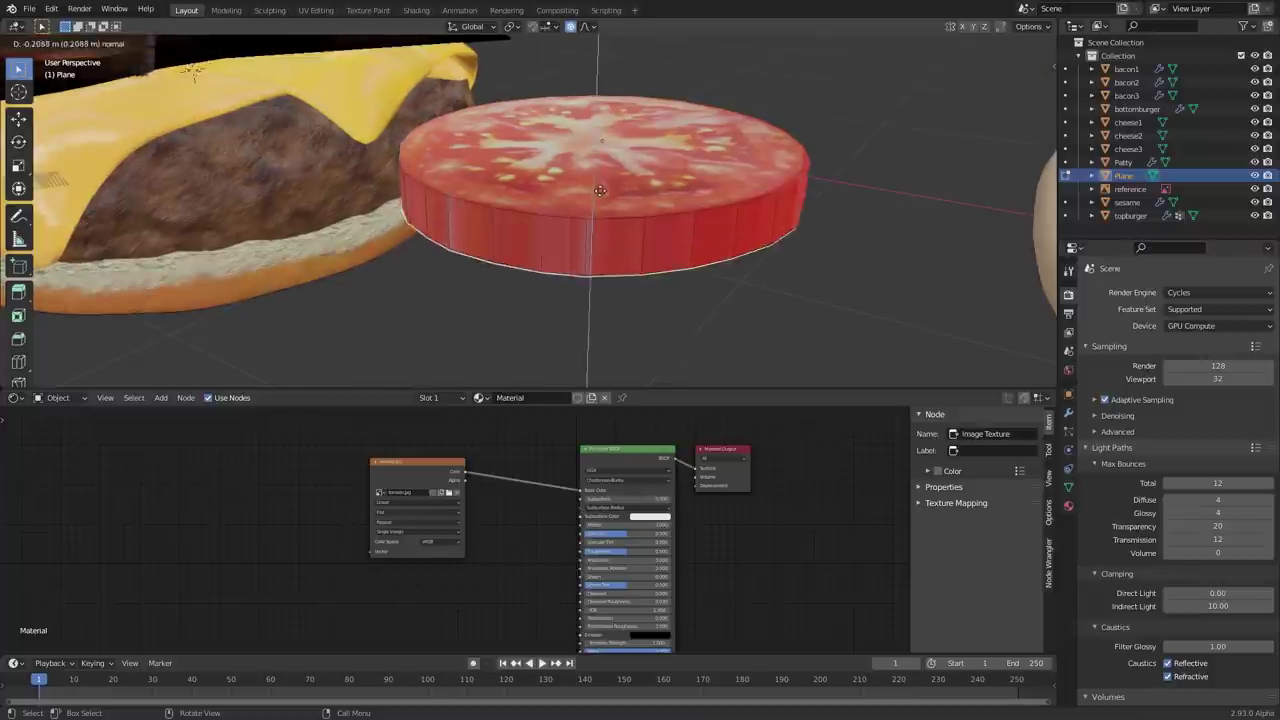
left_click(597, 168)
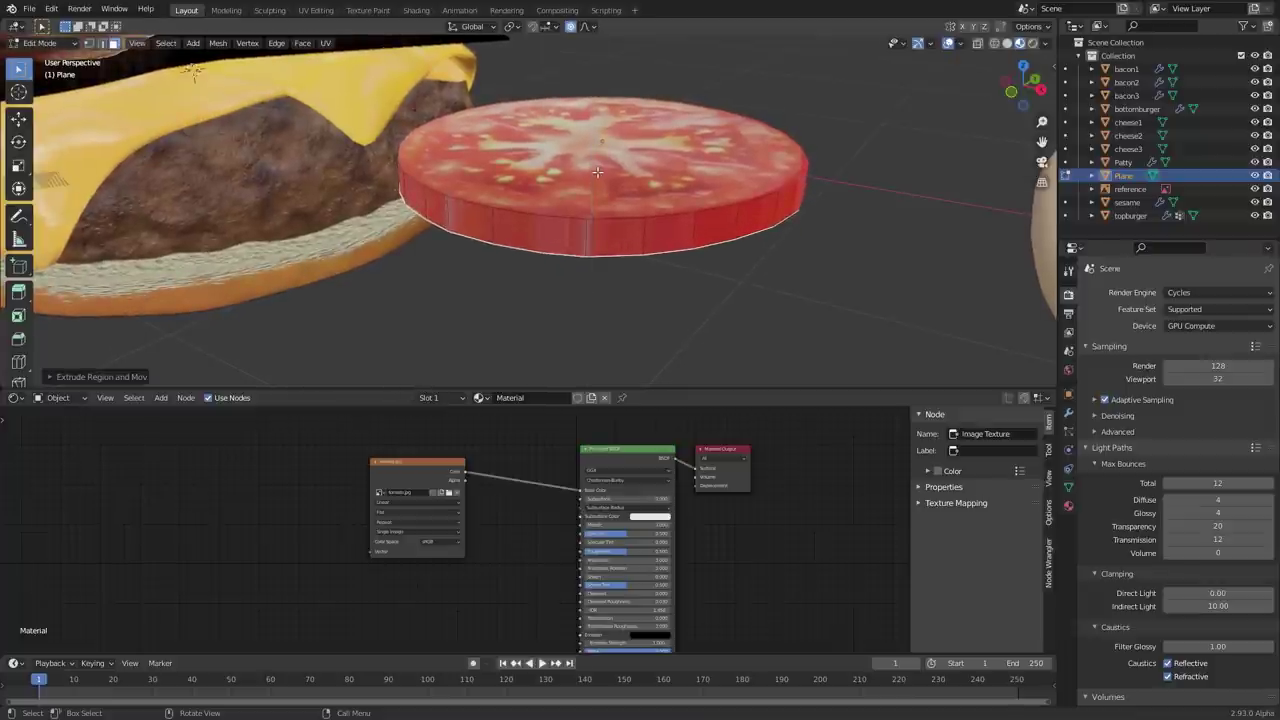
key("Tab")
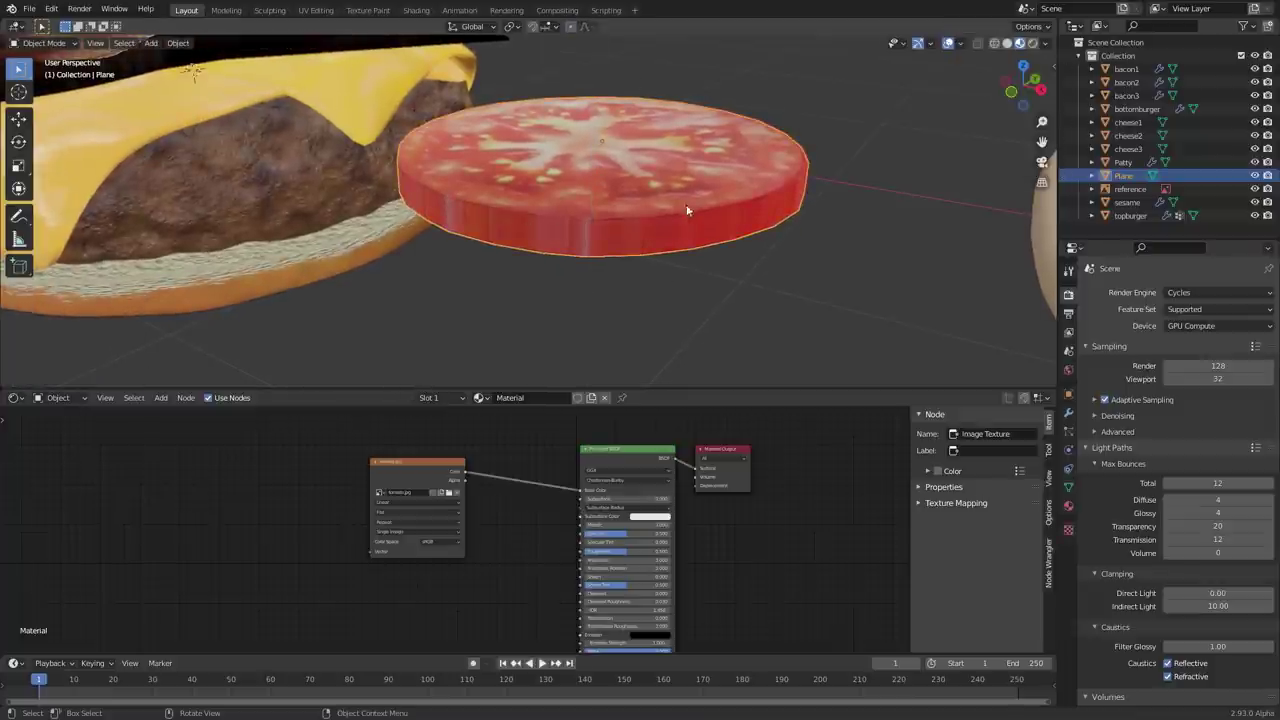
- Orbit and zoom around the tomato slice to compare it with the reference photo
middle_click_drag(687, 210, 600, 240)
scroll(695, 207, "down", 4)
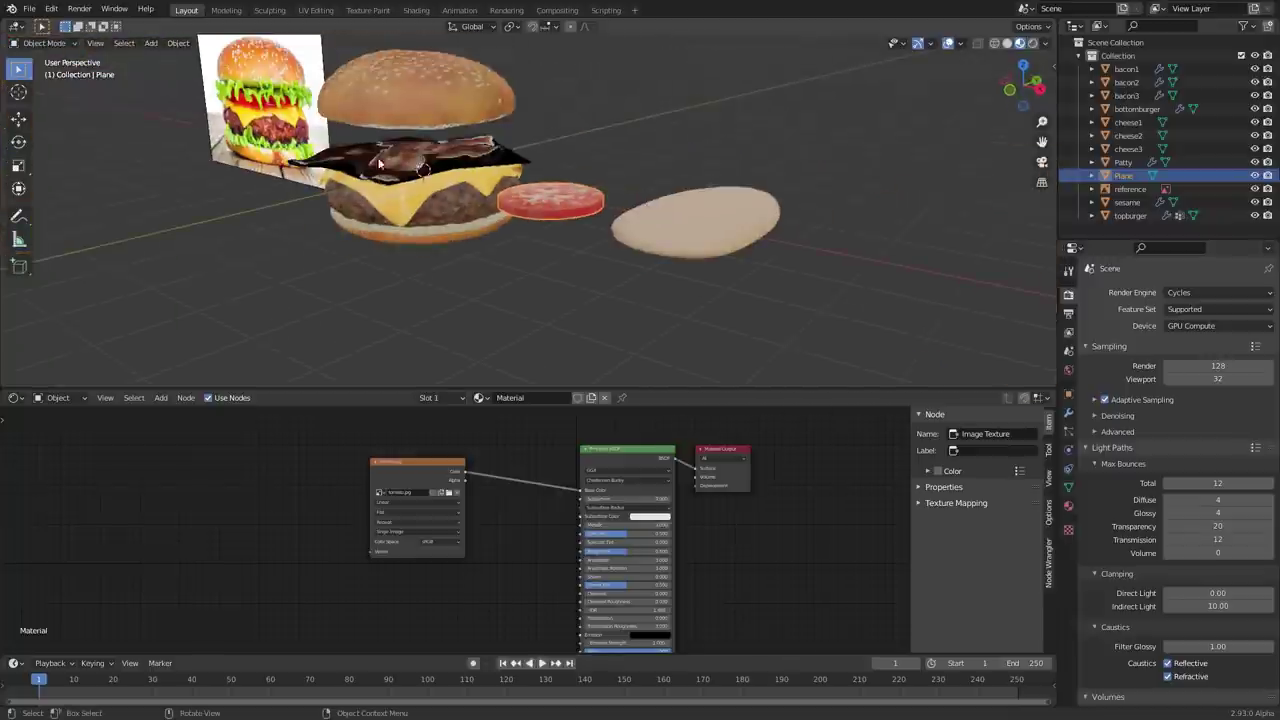
middle_click_drag(695, 207, 600, 180)
scroll(545, 153, "up", 5)
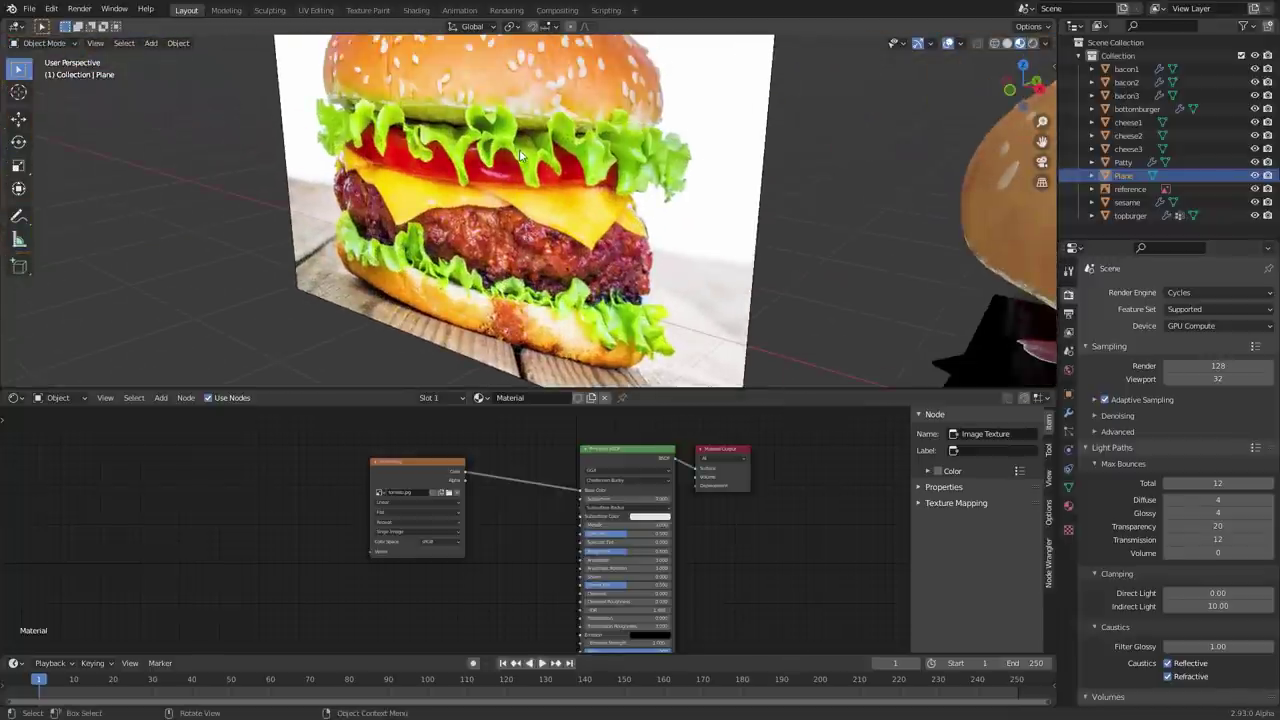
scroll(527, 167, "down", 4)
middle_click_drag(527, 167, 306, 172)
scroll(306, 172, "up", 5)
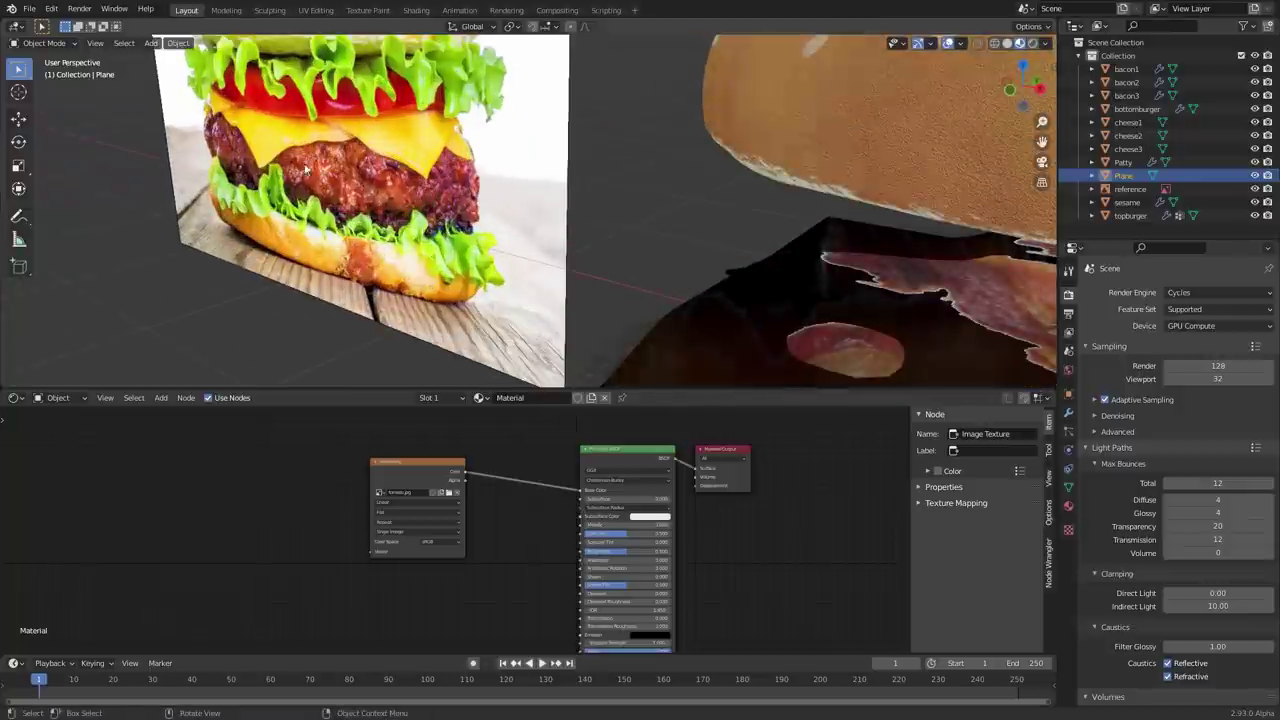
scroll(401, 163, "down", 4)
middle_click_drag(401, 163, 465, 192)
scroll(505, 195, "up", 6)
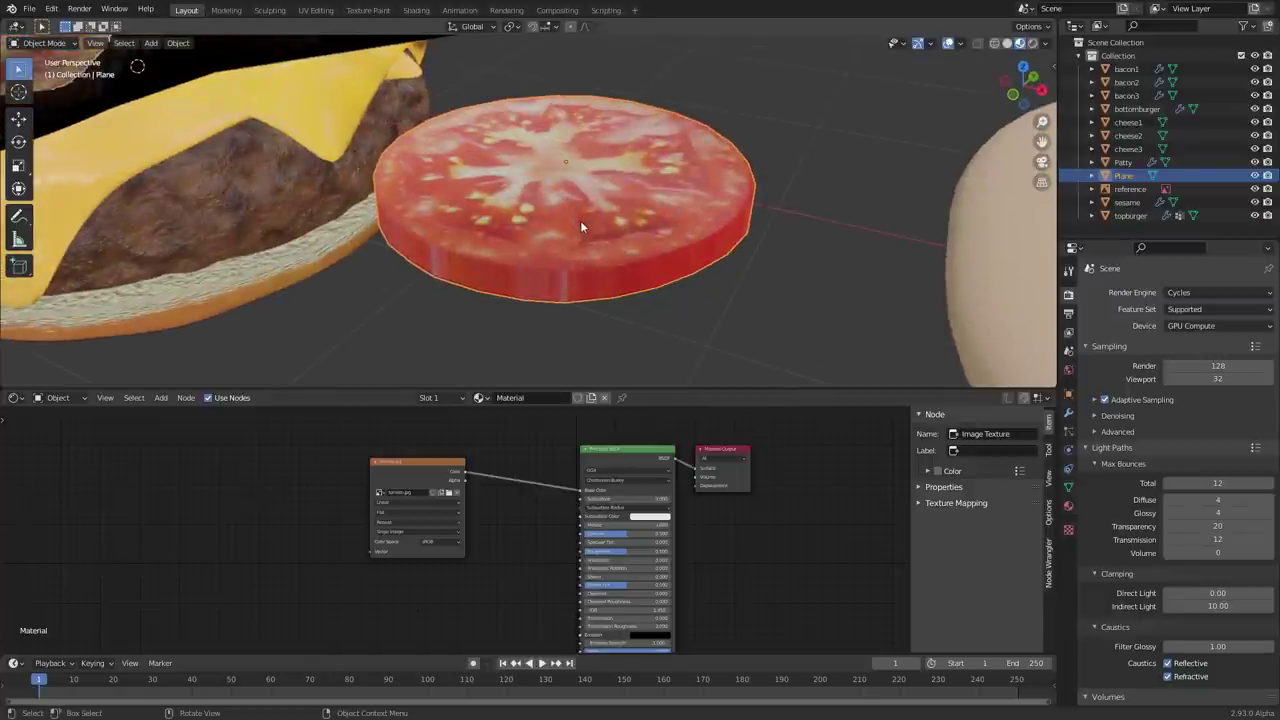
middle_click_drag(571, 206, 580, 202)
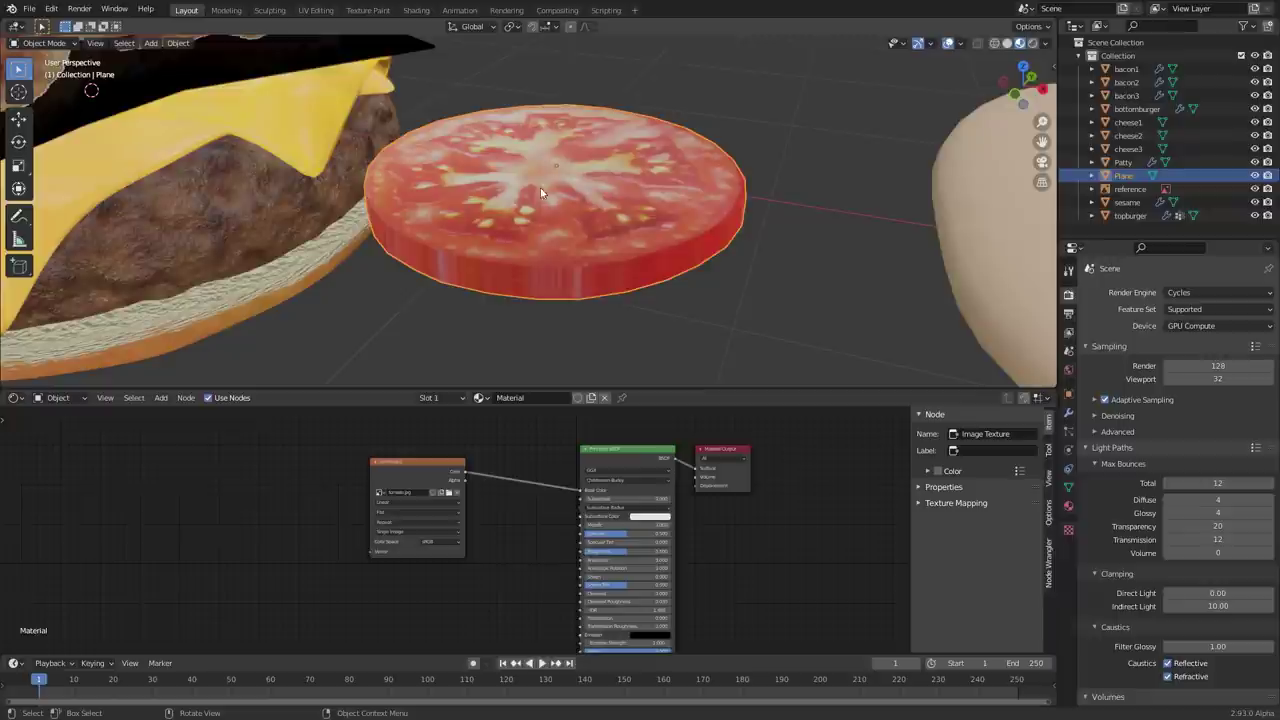
middle_click_drag(540, 193, 570, 194)
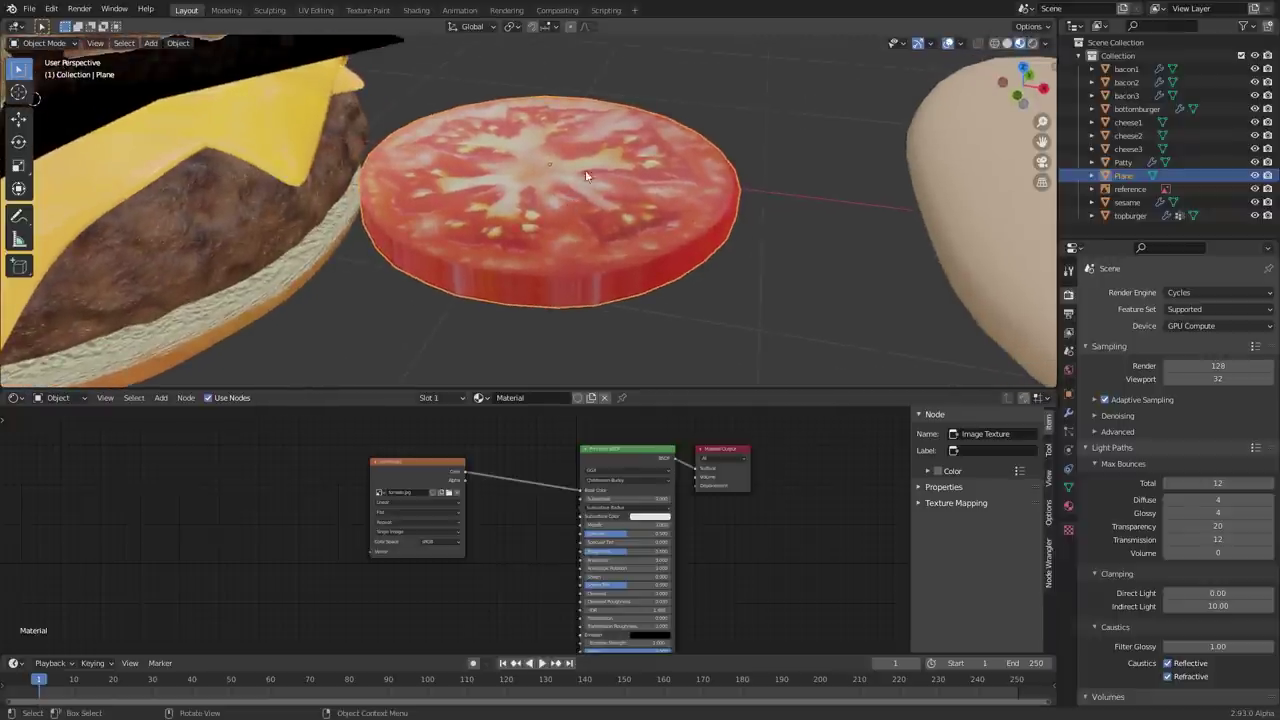
- In Solid shading, inset the tomato's top face, redoing the inset once
key("Tab")
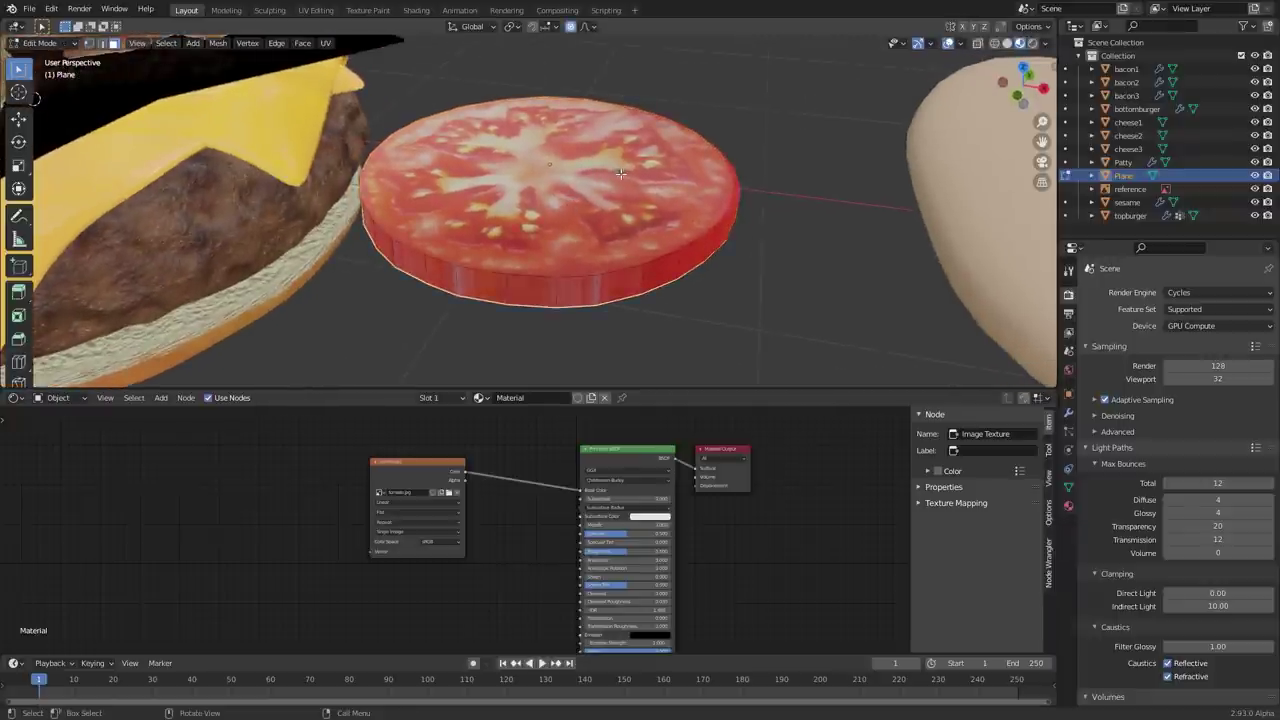
left_click(621, 174)
middle_click_drag(634, 229, 609, 283)
key("i")
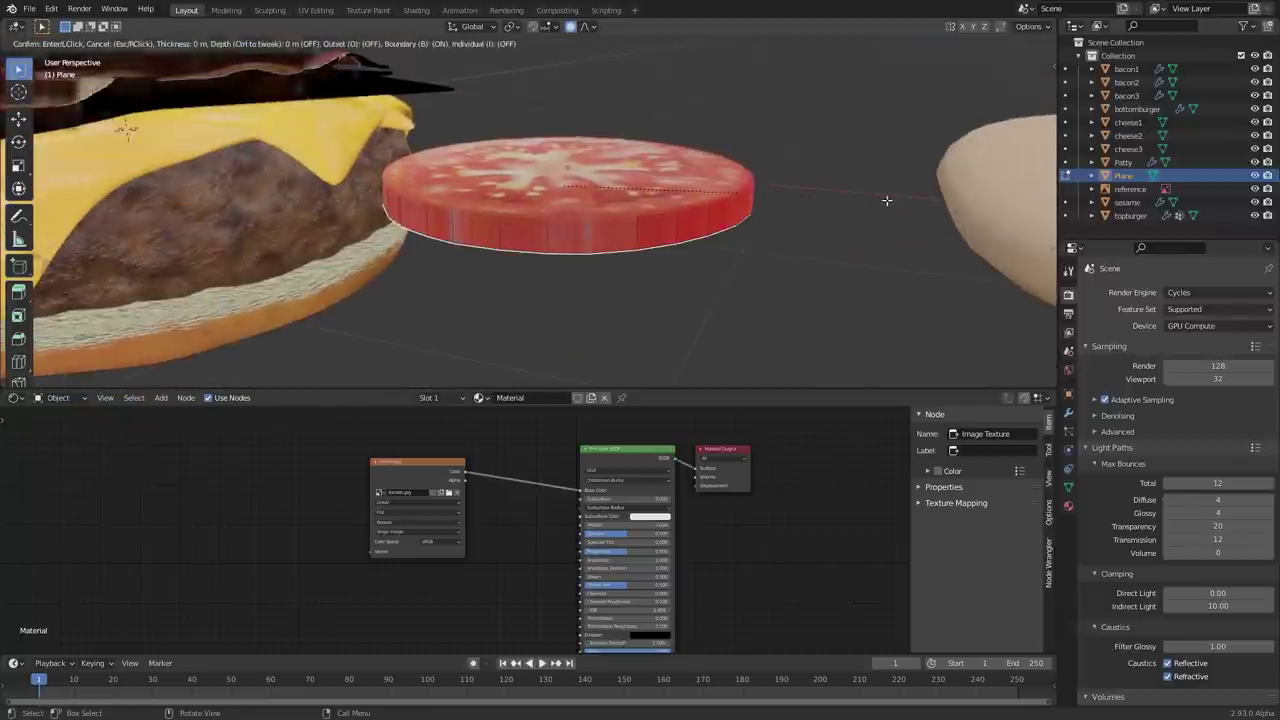
left_click(811, 186)
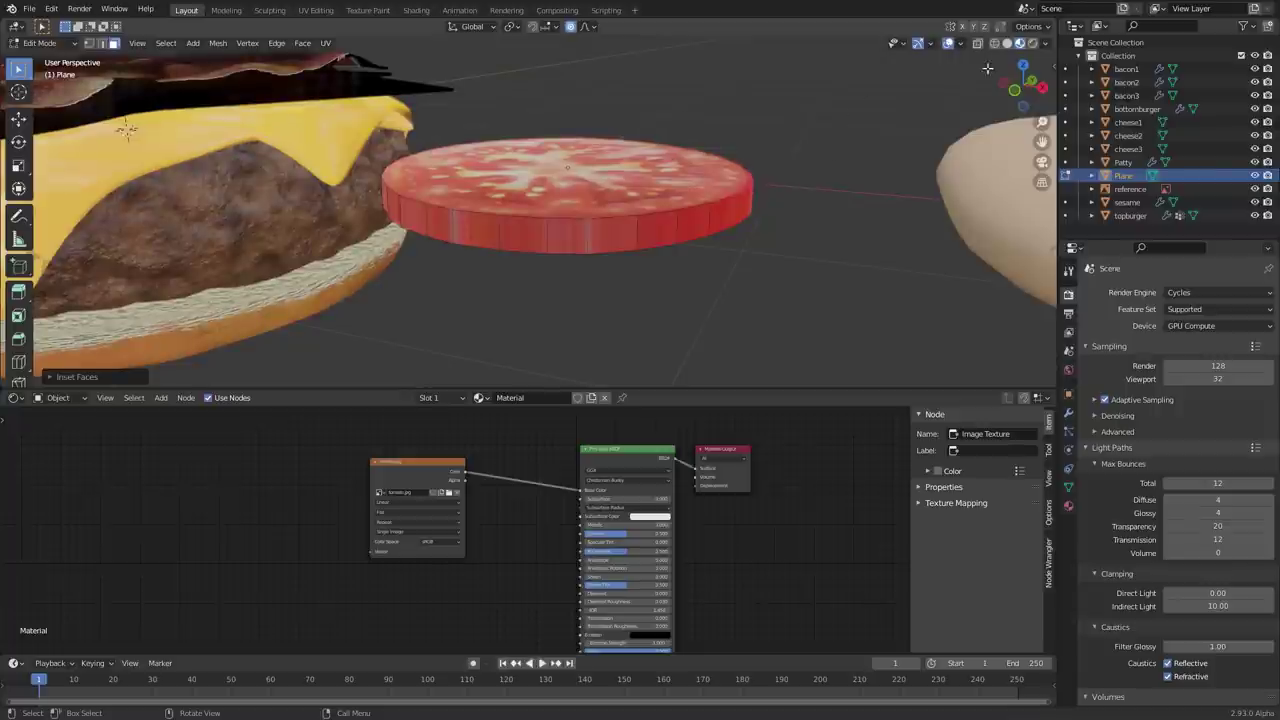
left_click(1008, 44)
mouse_move(709, 137)
middle_mouse_down()
mouse_move(715, 224)
mouse_move(631, 189)
mouse_move(640, 260)
middle_mouse_up()
key("ctrl+z")
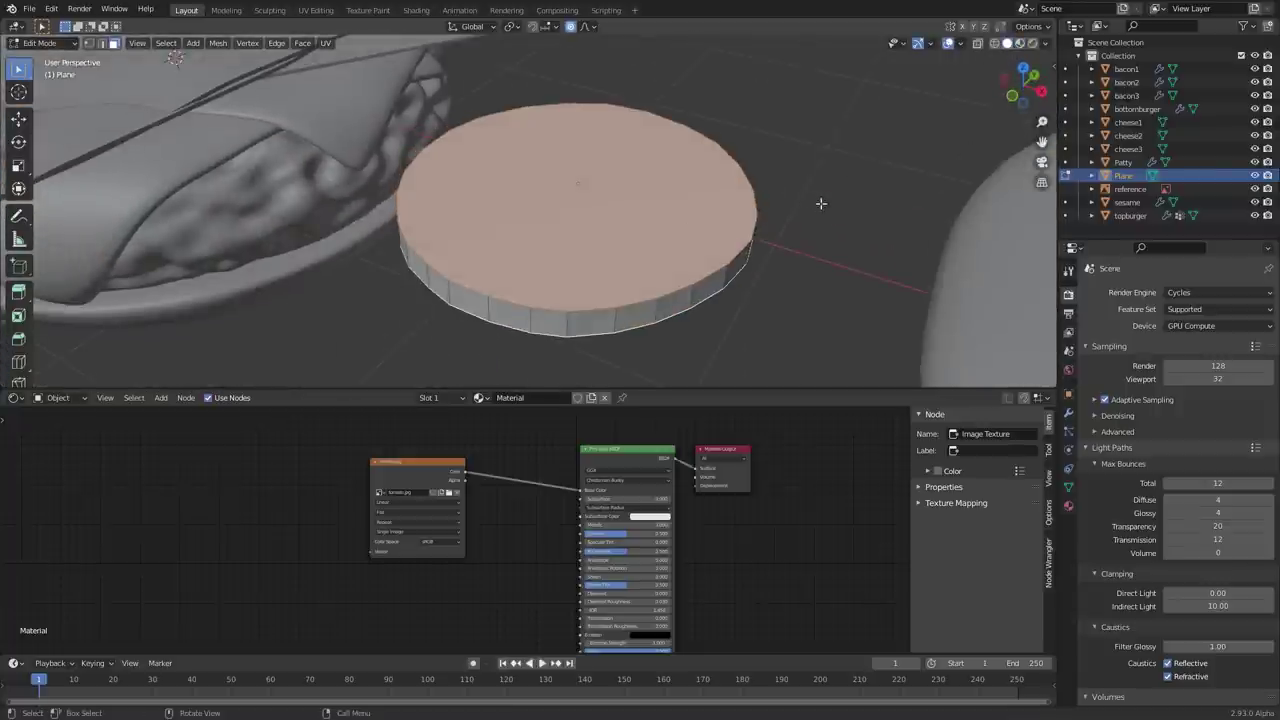
key("i")
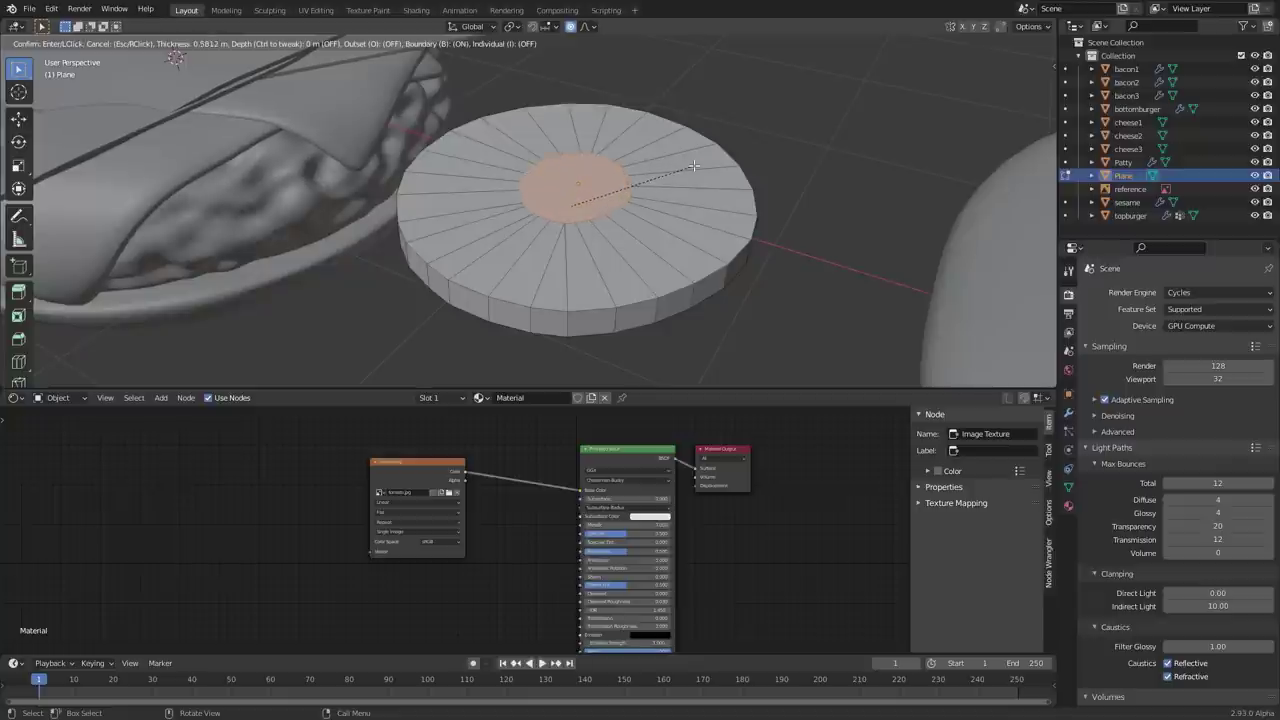
left_click(697, 165)
- Add a 5-cut loop cut on the top, then a 6-cut loop cut on the bottom face
key("ctrl+r")
scroll(624, 256, "up", 4)
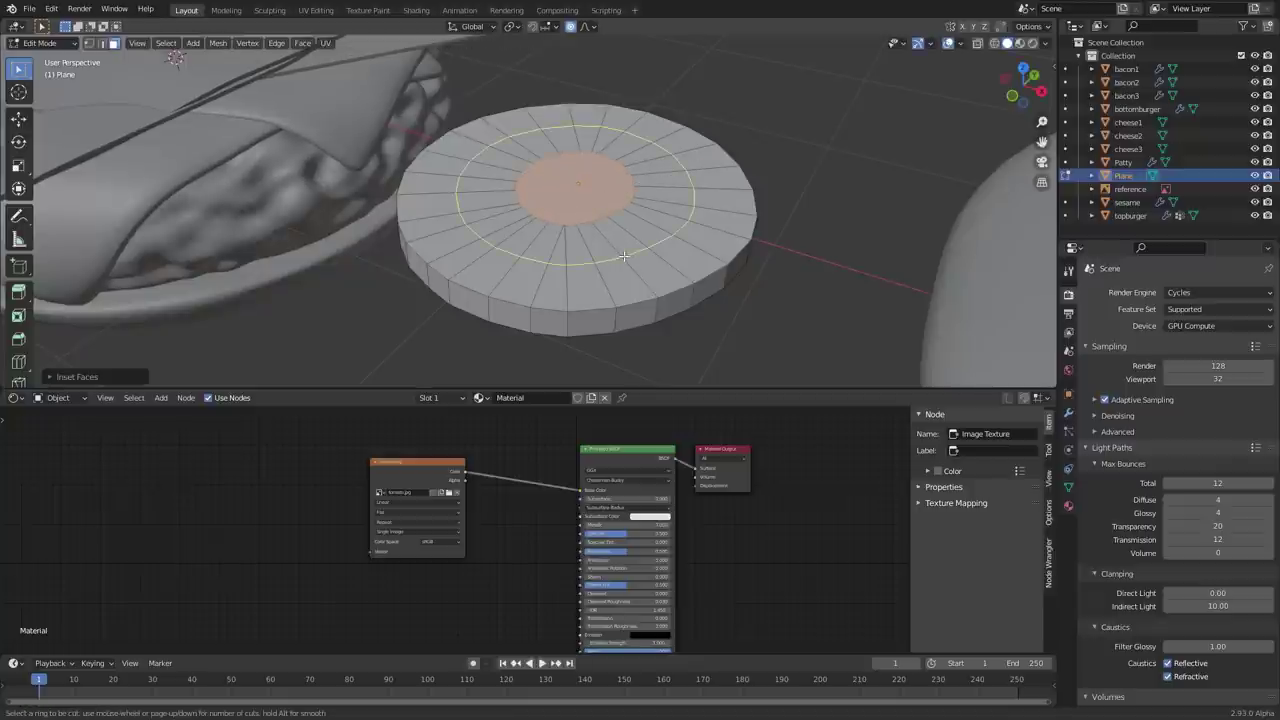
left_click(624, 256)
middle_click_drag(624, 256, 583, 183)
key("ctrl+r")
scroll(575, 210, "up", 1)
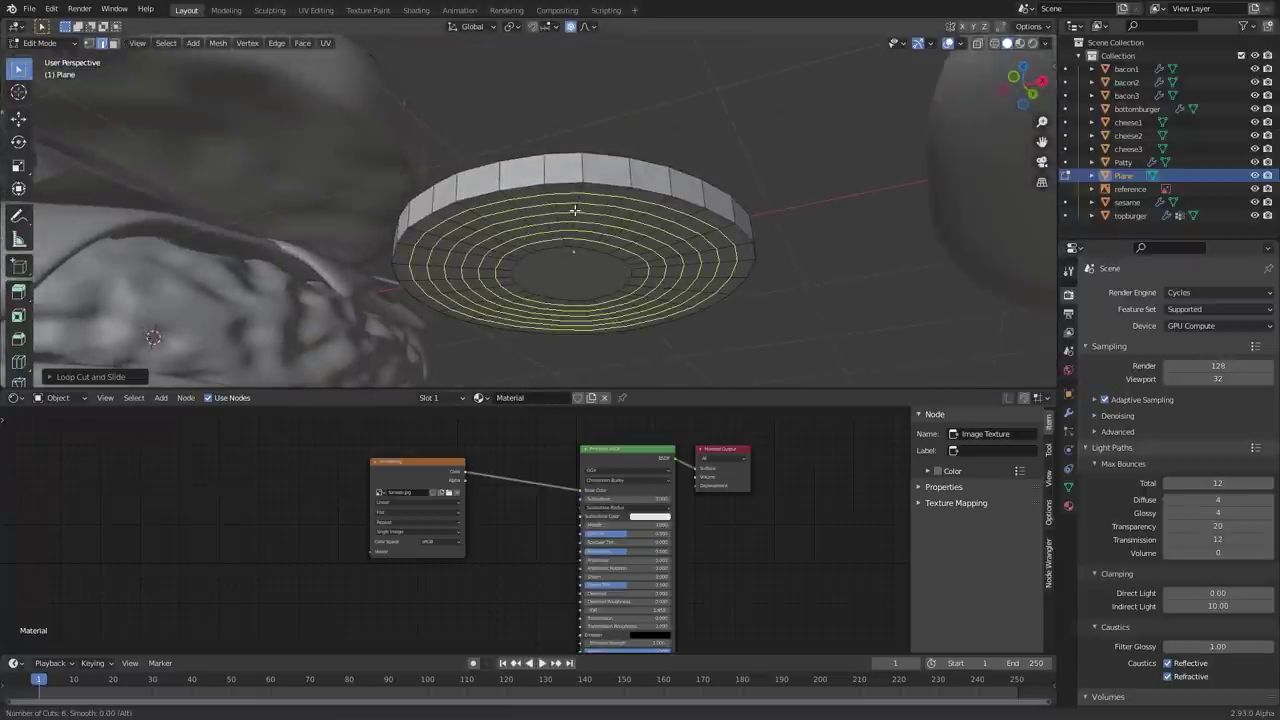
left_click(575, 210)
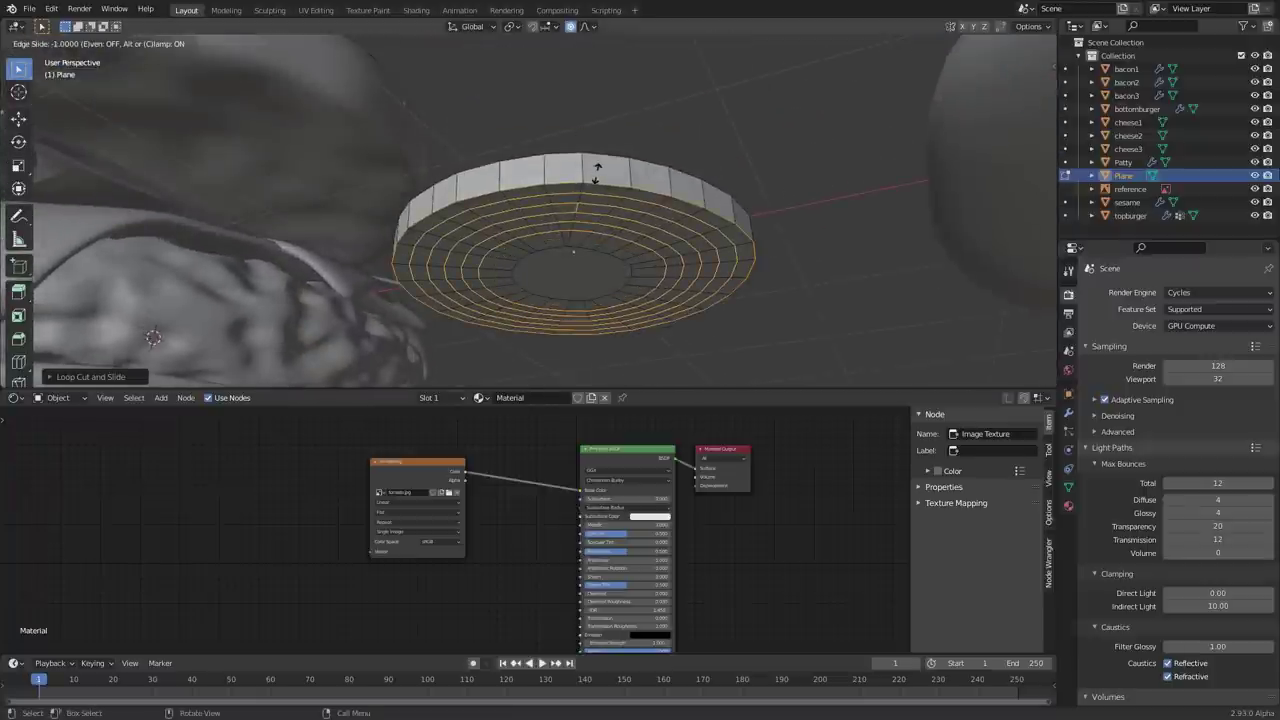
right_click(597, 172)
middle_click_drag(591, 155, 612, 232)
- Check the tomato in Object Mode with Material Preview, then re-enter Edit Mode on it
key("Tab")
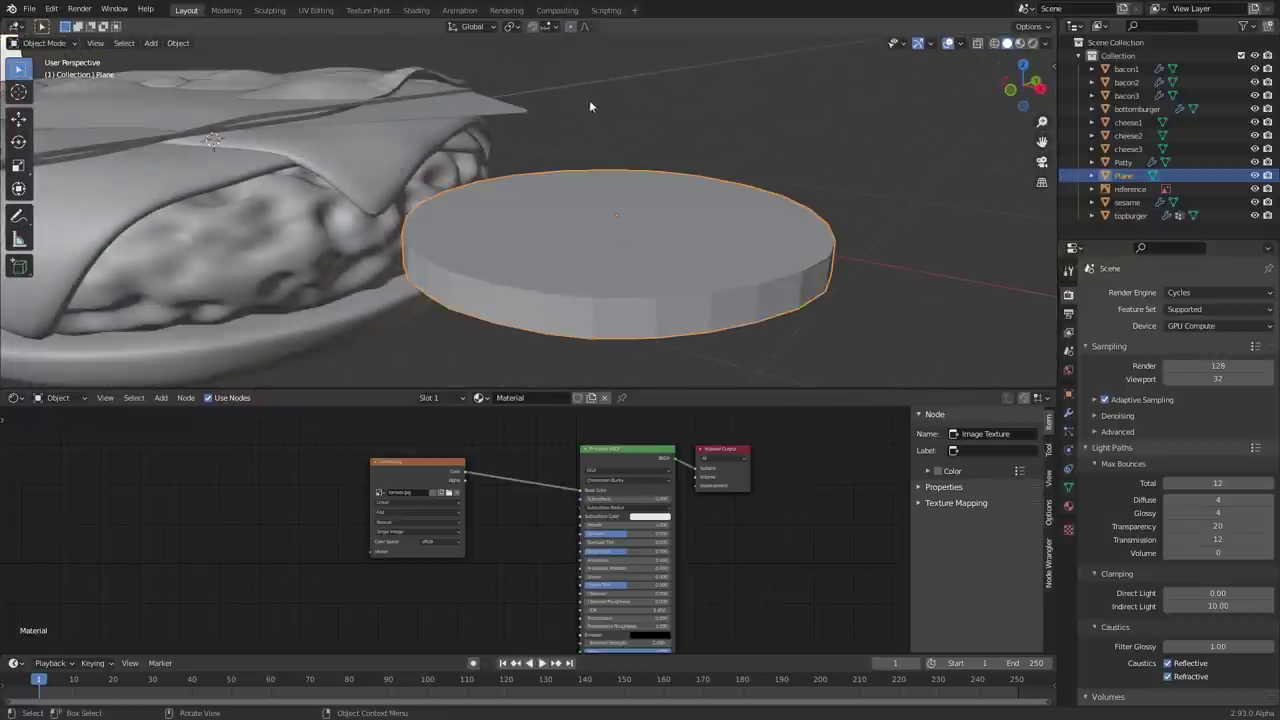
key("Tab")
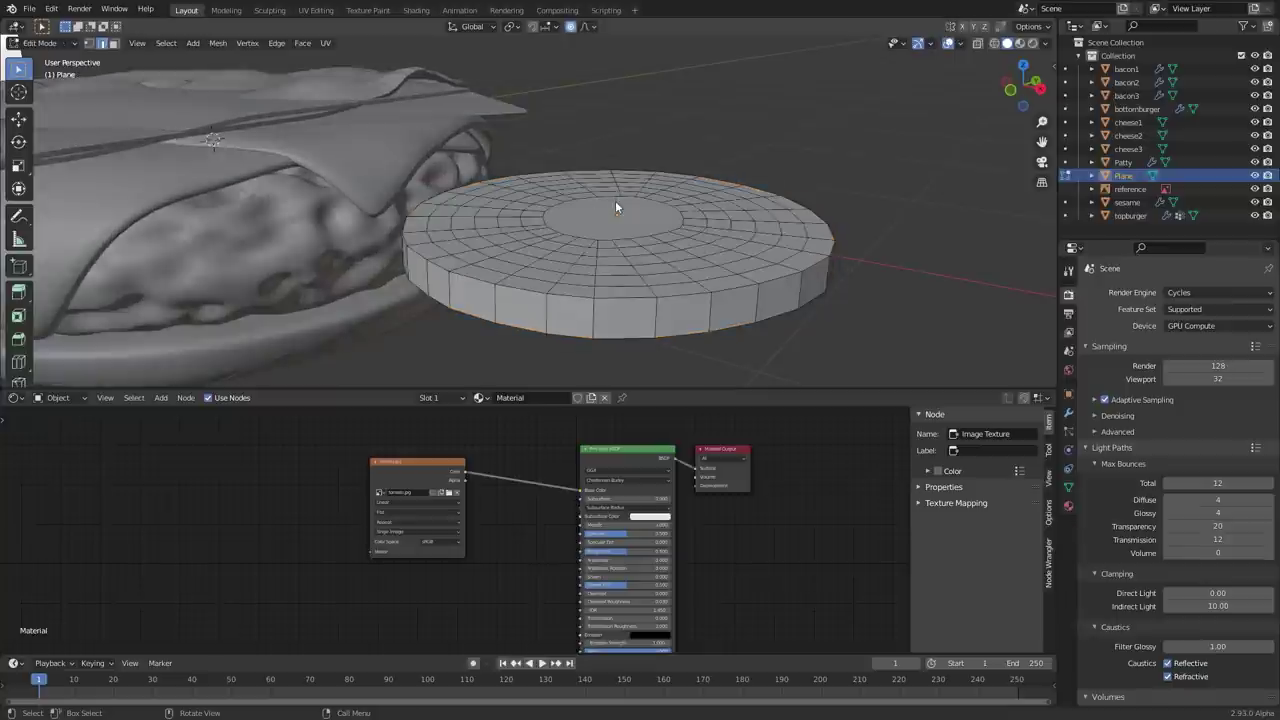
key("Tab")
left_click(1019, 43)
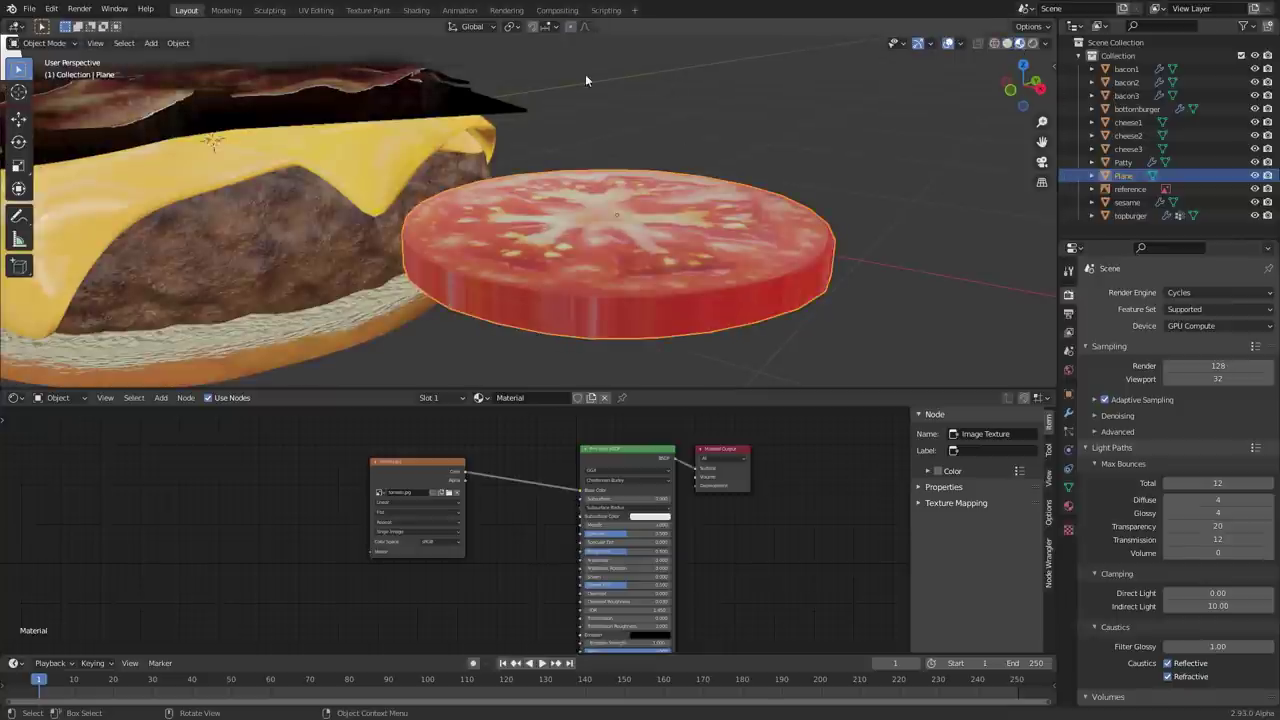
key("Tab")
mouse_move(585, 80)
middle_mouse_down()
mouse_move(644, 199)
mouse_move(627, 180)
mouse_move(826, 149)
middle_mouse_up()
- In face mode, raise a top face of the tomato slice with proportional editing
left_click(1008, 43)
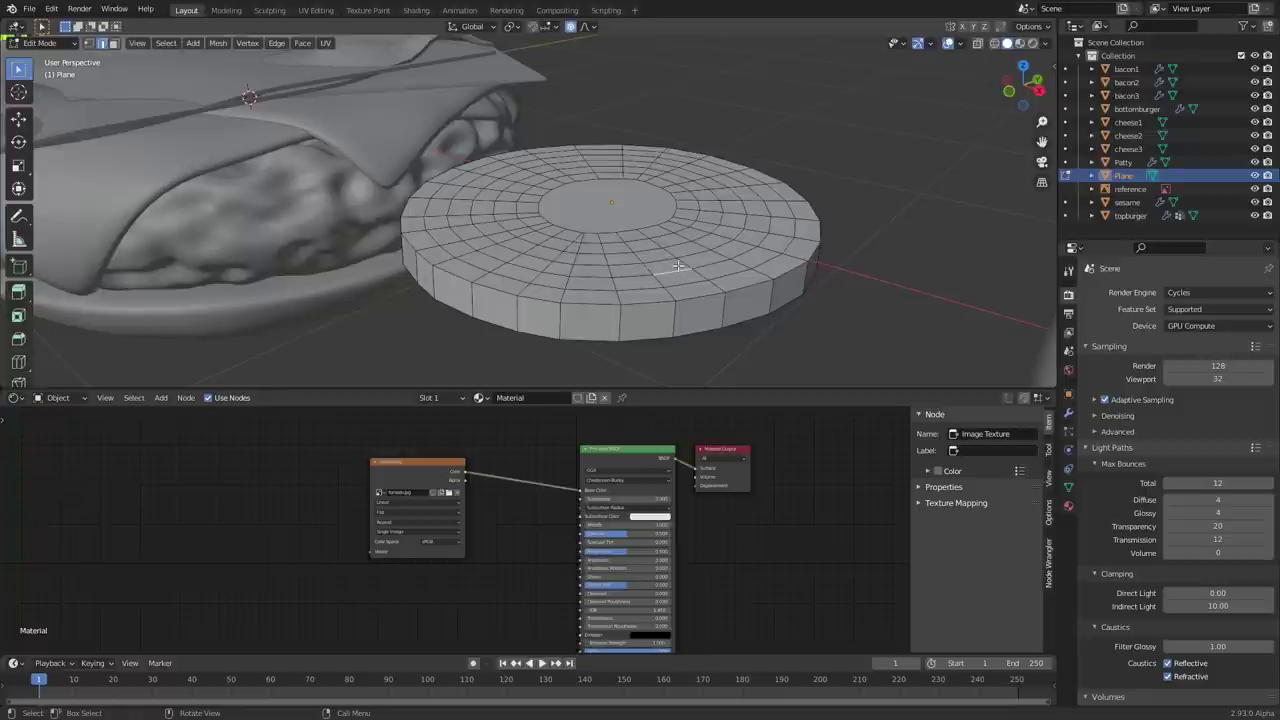
key("3")
key("g")
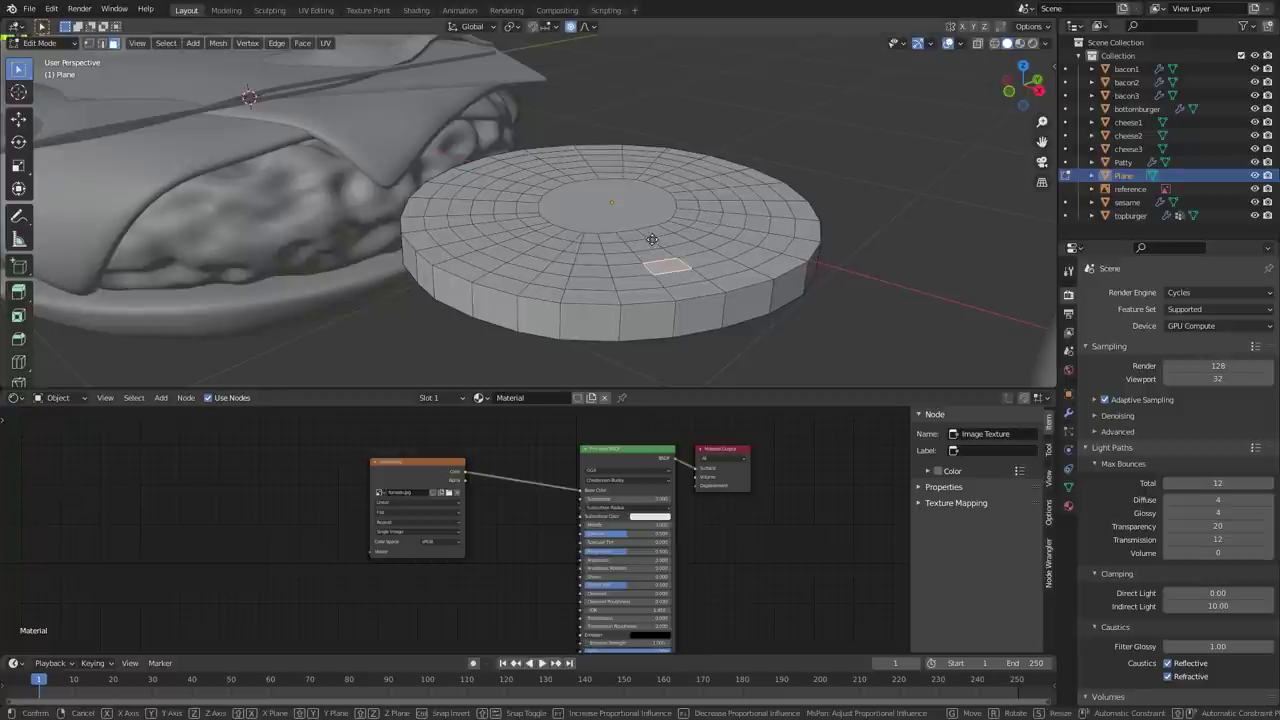
left_click(655, 215)
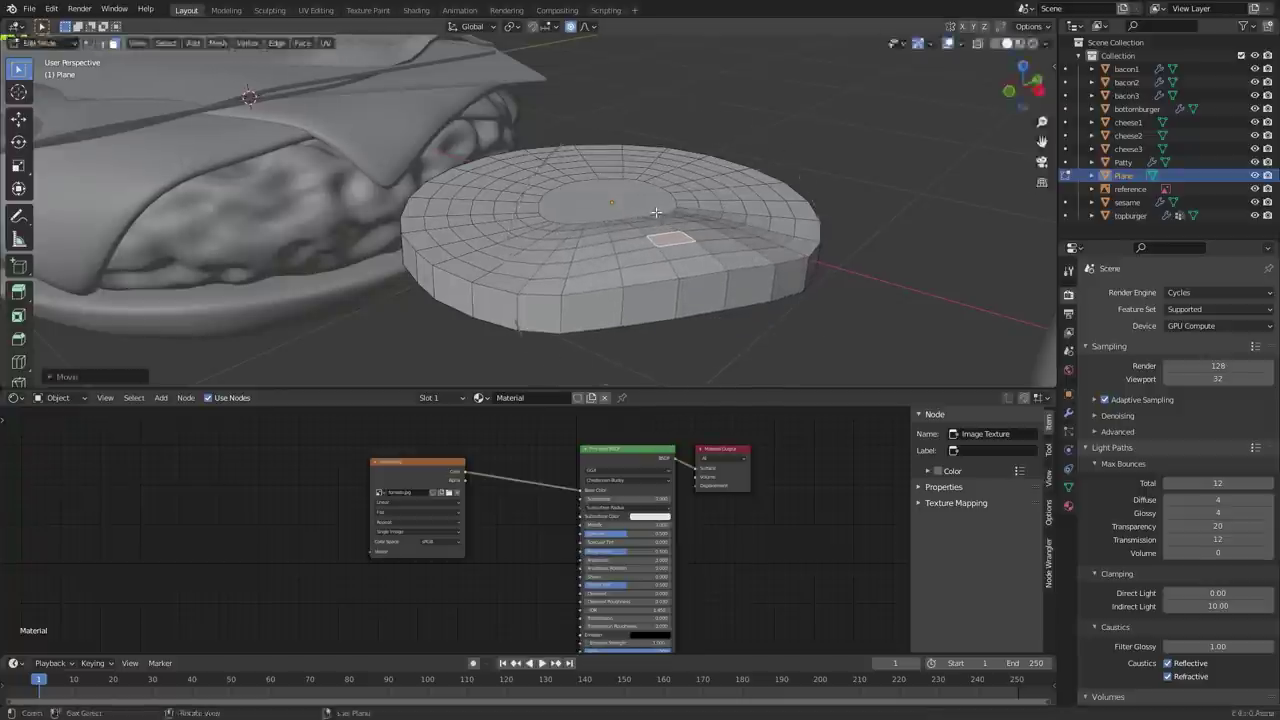
- In Rendered view, redo it as a slight Z-only lift and shift the Image Texture node left
left_click(1036, 44)
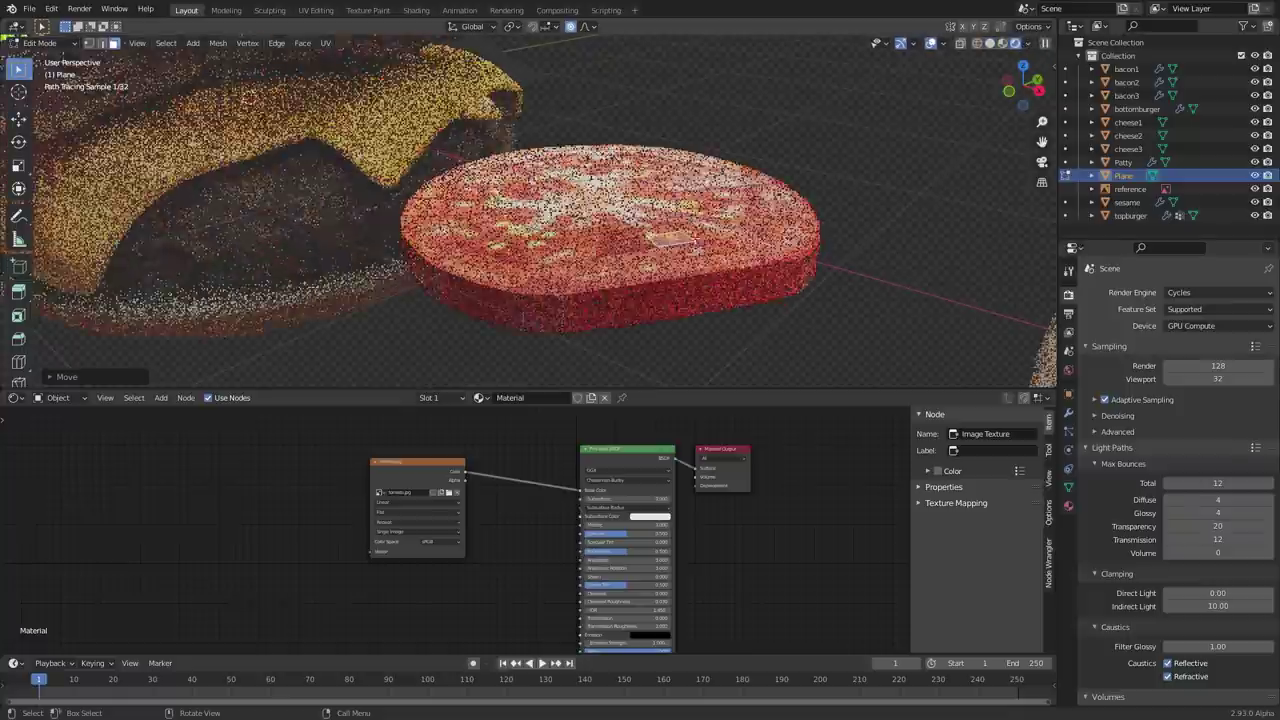
key("g")
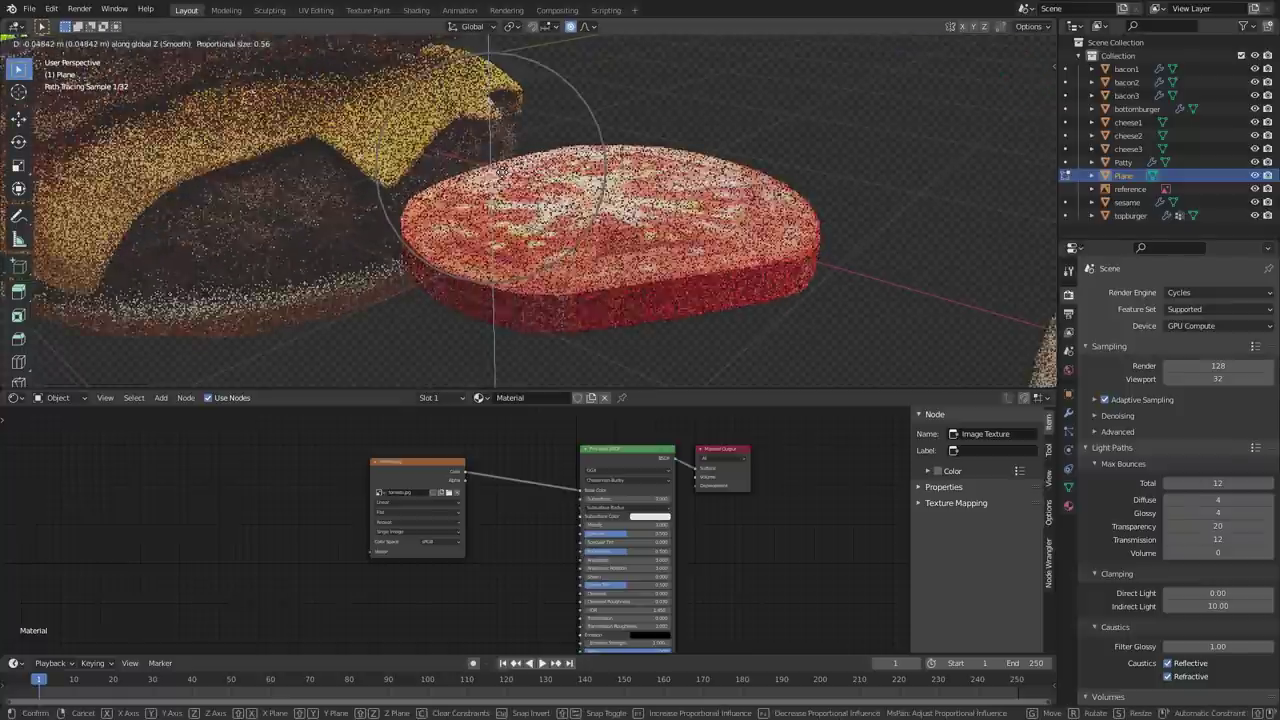
left_click(690, 254)
key("g")
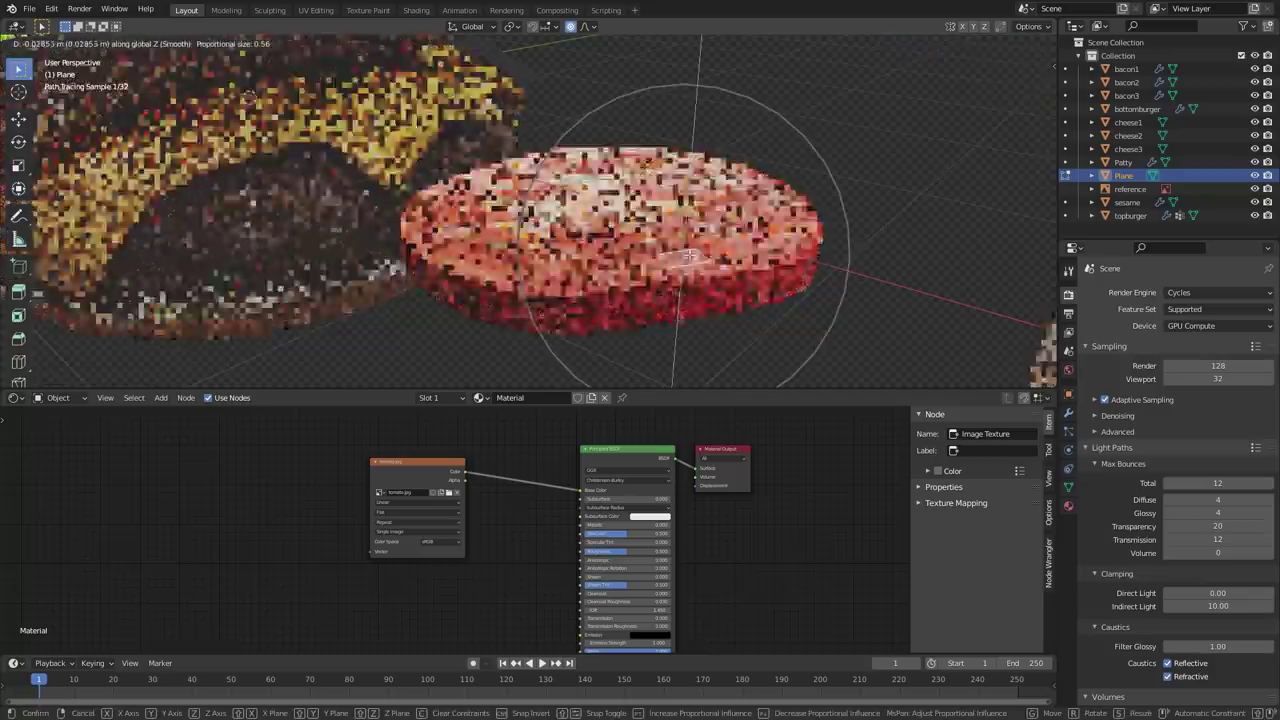
key("z")
left_click(760, 178)
middle_click_drag(760, 178, 716, 210)
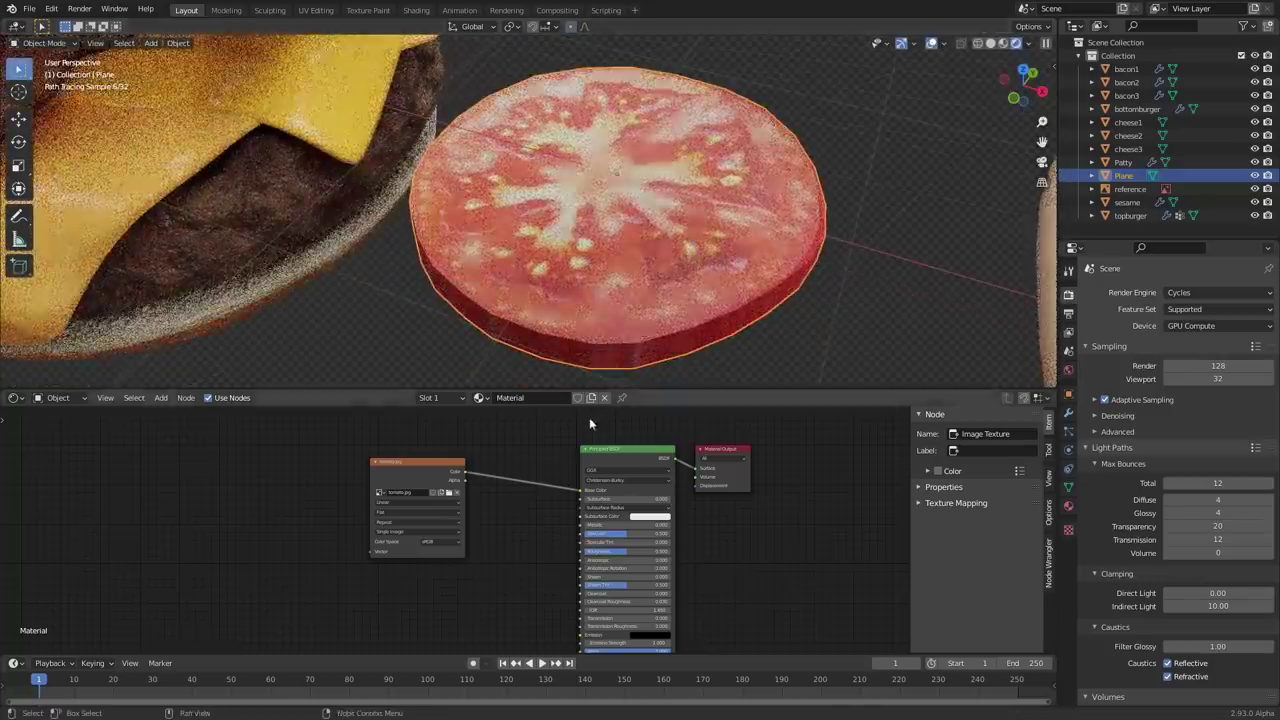
middle_click_drag(459, 590, 420, 594)
left_click_drag(560, 470, 389, 489)
- Add a Bump node to the tomato material
key("shift+a")
left_click(509, 435)
type("bump")
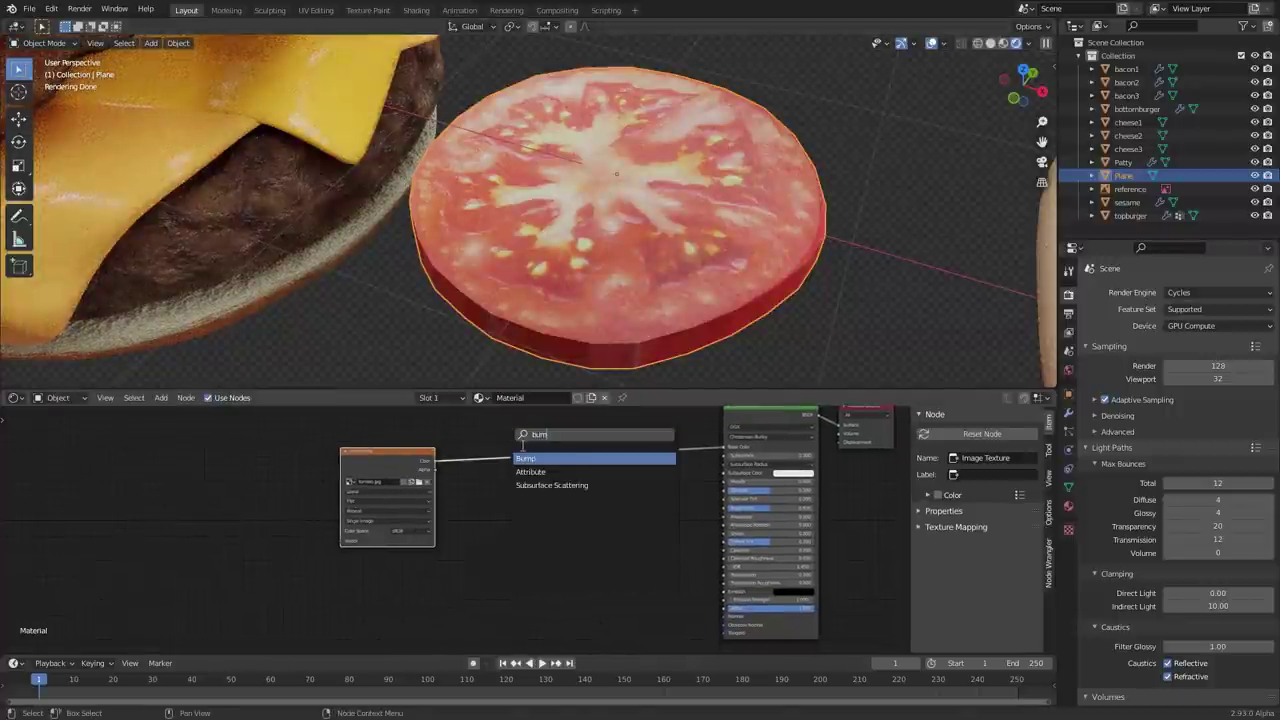
key("Return")
left_click(540, 505)
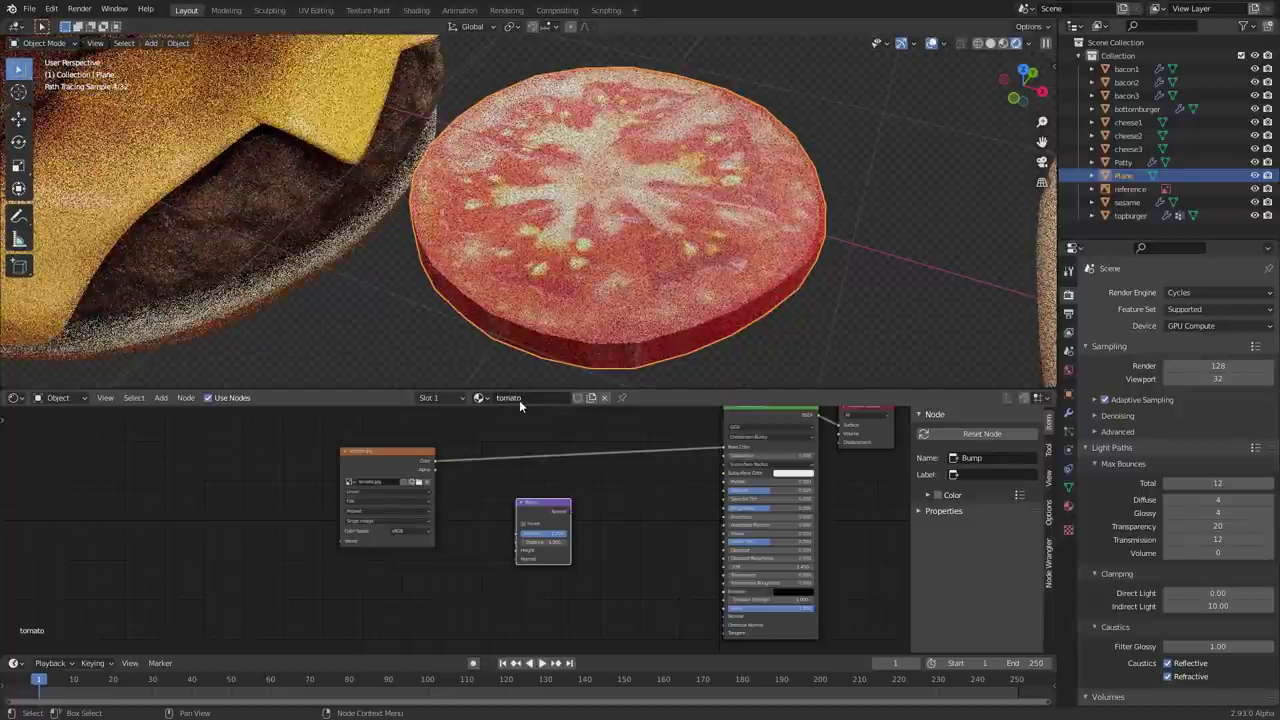
scroll(563, 546, "up", 2)
middle_click_drag(563, 546, 453, 541)
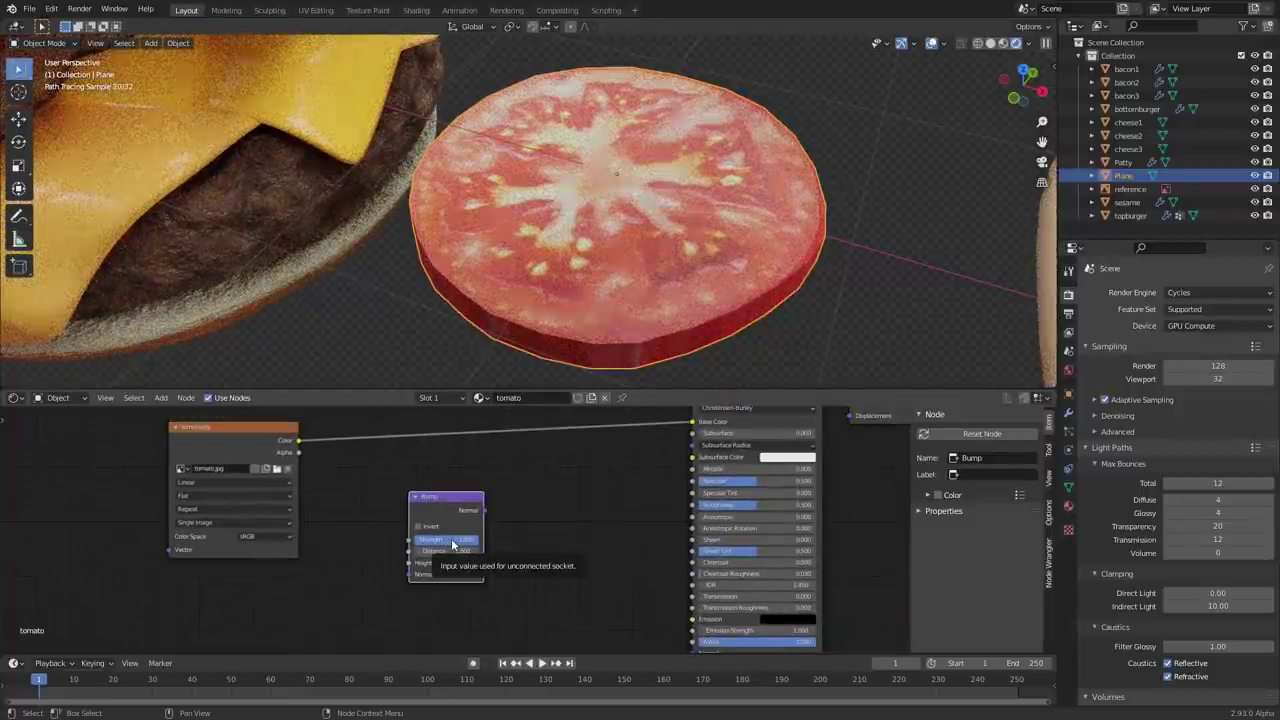
scroll(453, 542, "up", 1)
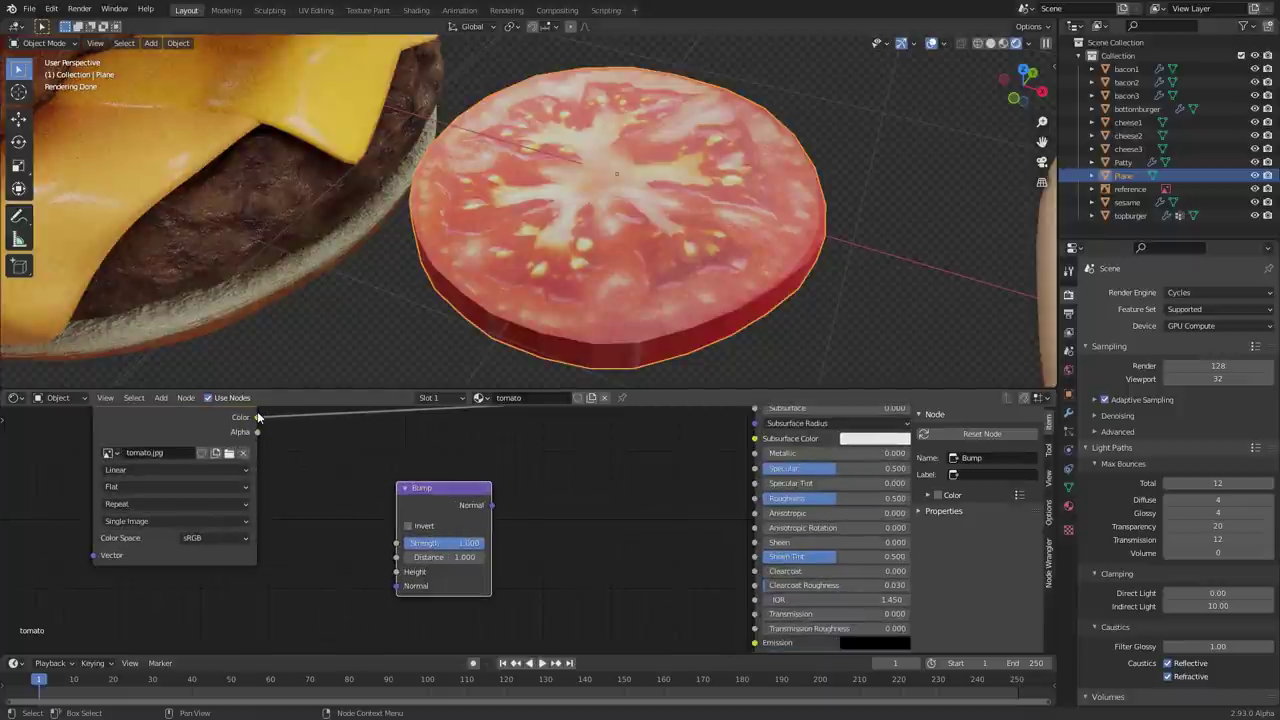
- Wire the texture Color into Bump Height and Bump Normal into the Principled BSDF Normal
left_click_drag(257, 417, 397, 571)
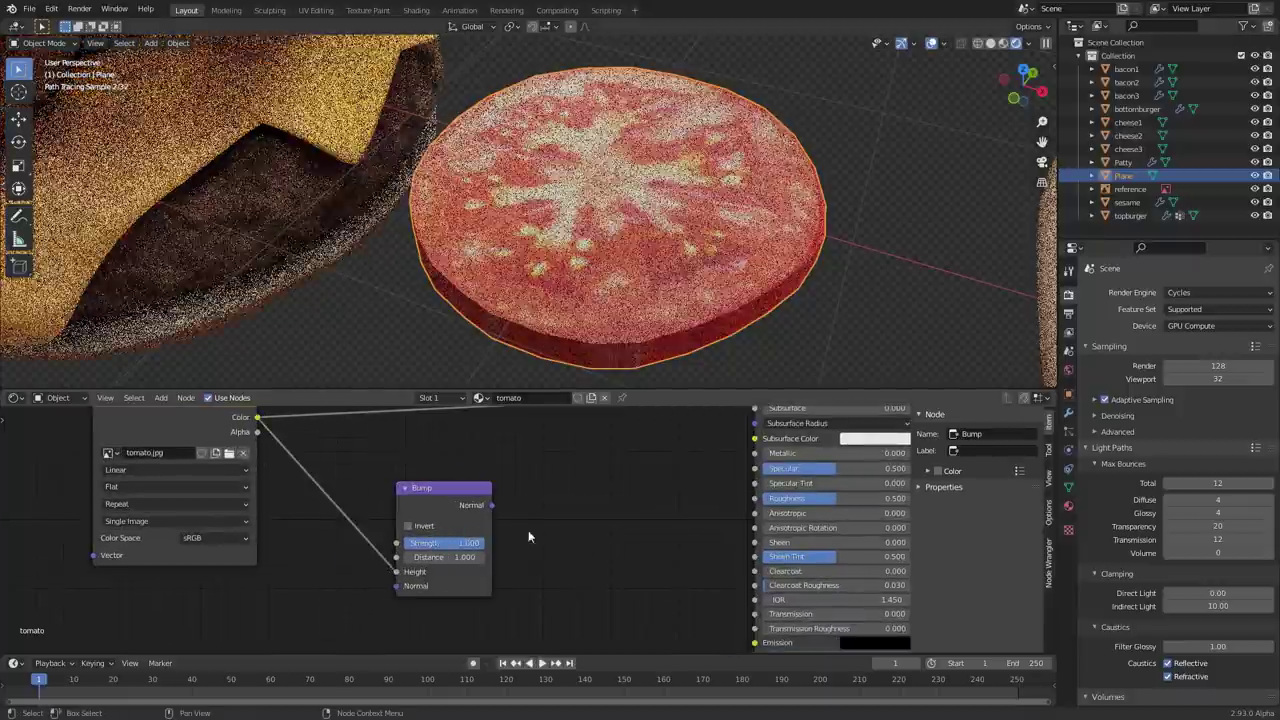
middle_click_drag(528, 530, 440, 520)
left_click(368, 483, "ctrl+shift")
scroll(390, 470, "down", 1)
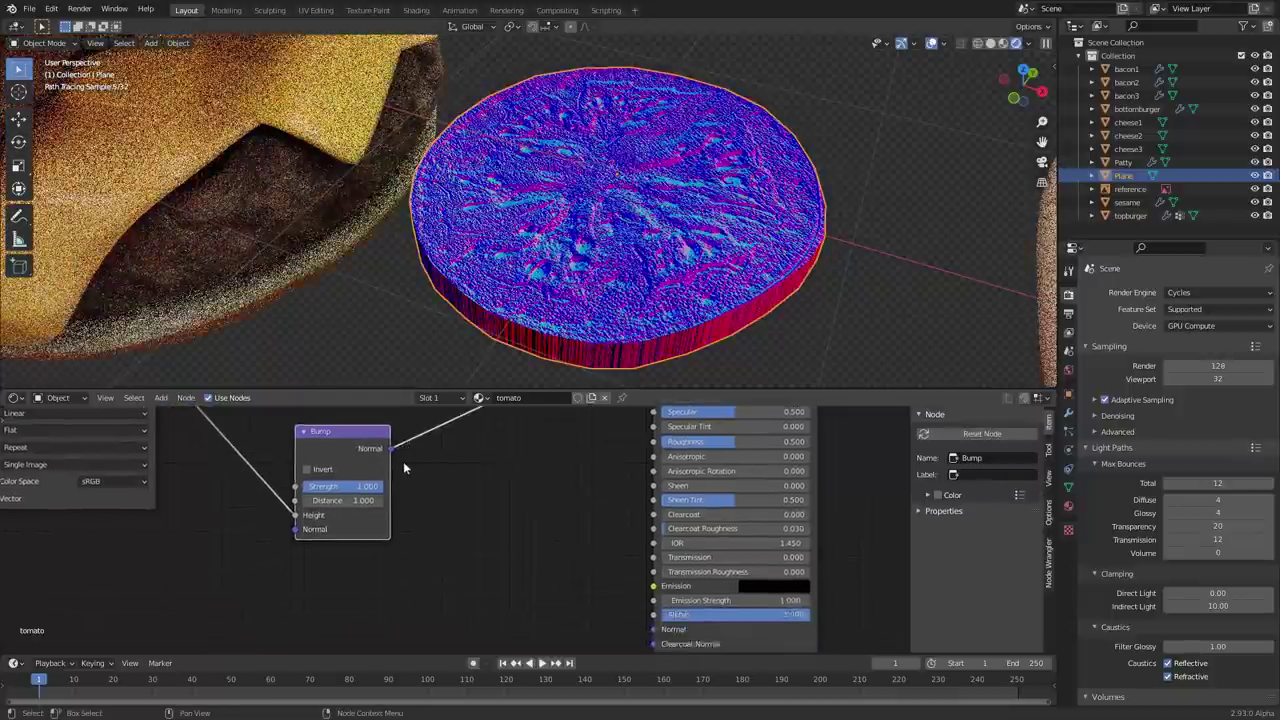
left_click_drag(403, 465, 485, 520)
left_click_drag(624, 620, 619, 617)
middle_click_drag(703, 482, 643, 597)
left_click(628, 457, "ctrl+shift")
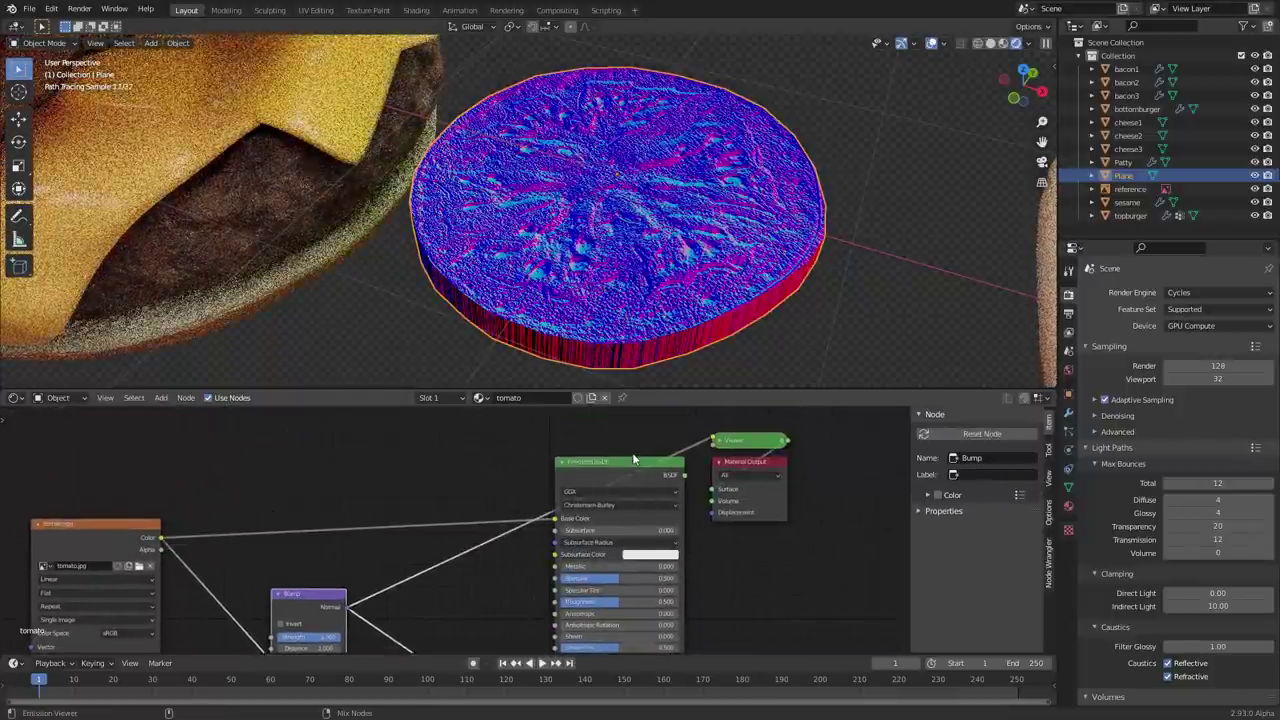
middle_click_drag(628, 457, 716, 420)
scroll(493, 510, "up", 2)
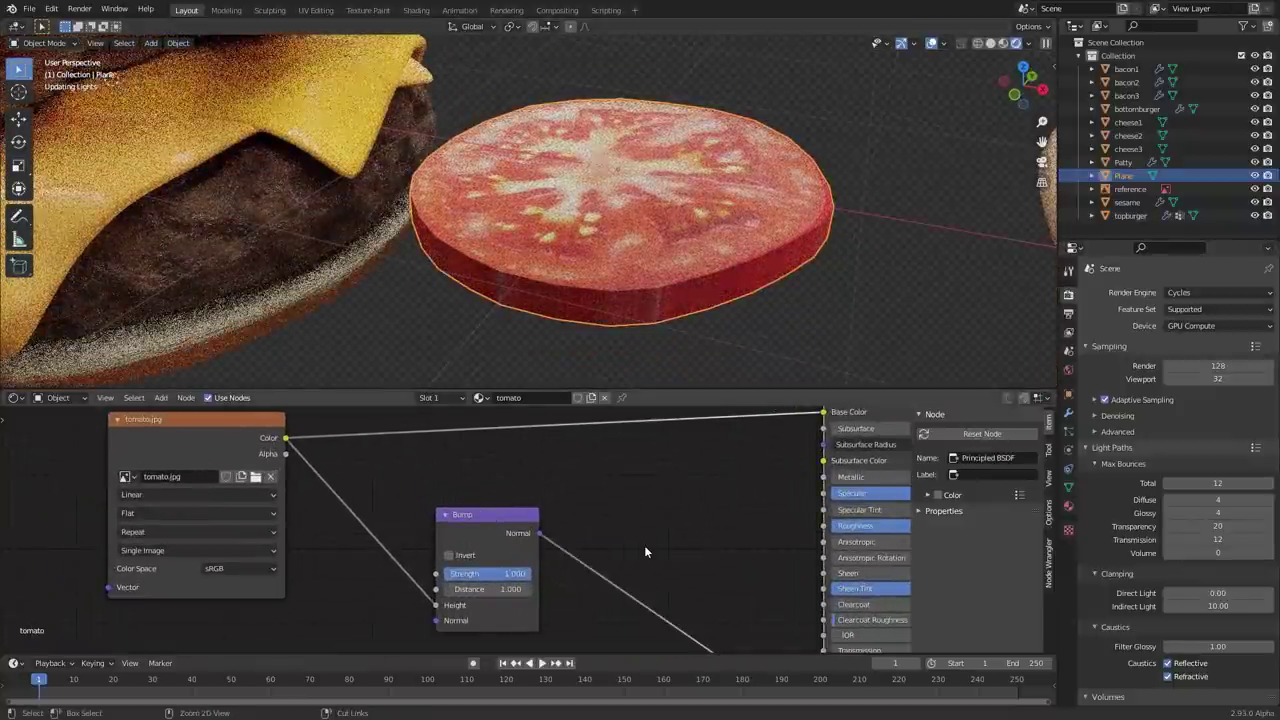
middle_click_drag(576, 548, 620, 499)
- Set the Bump strength to 0.3 and move the tomato.jpg texture node left
double_click(550, 519)
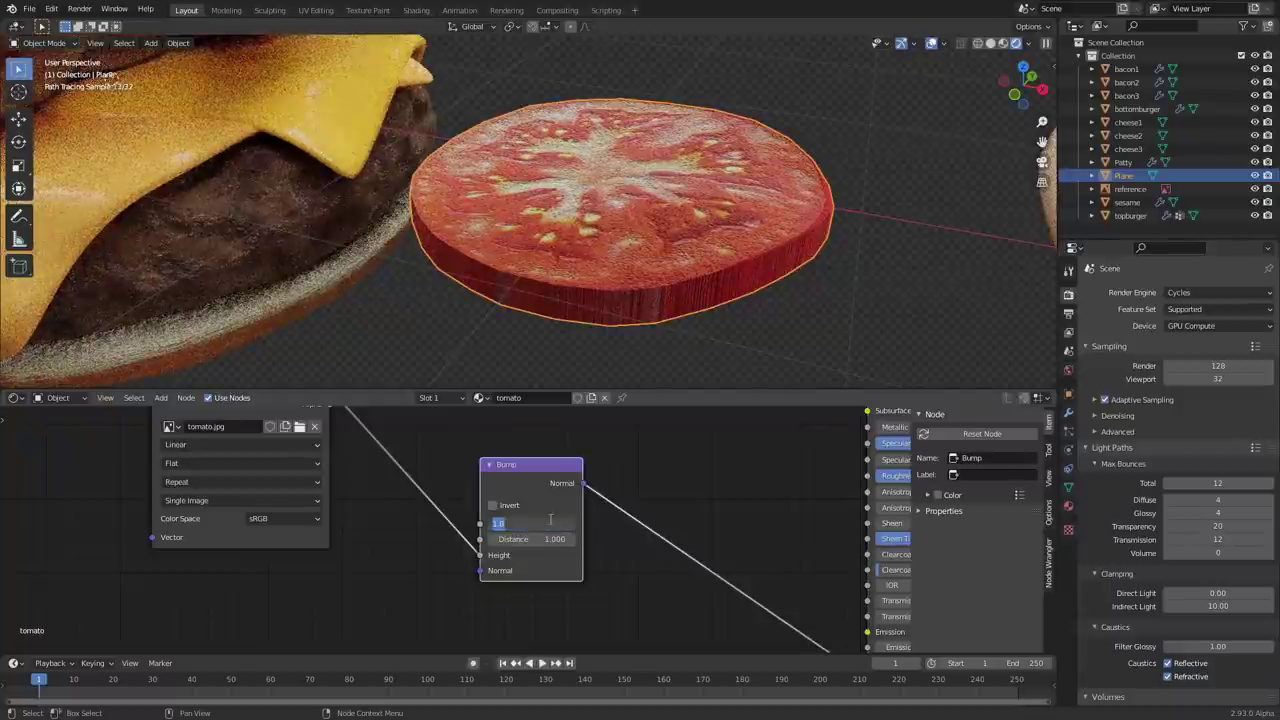
type("0.3")
key("Return")
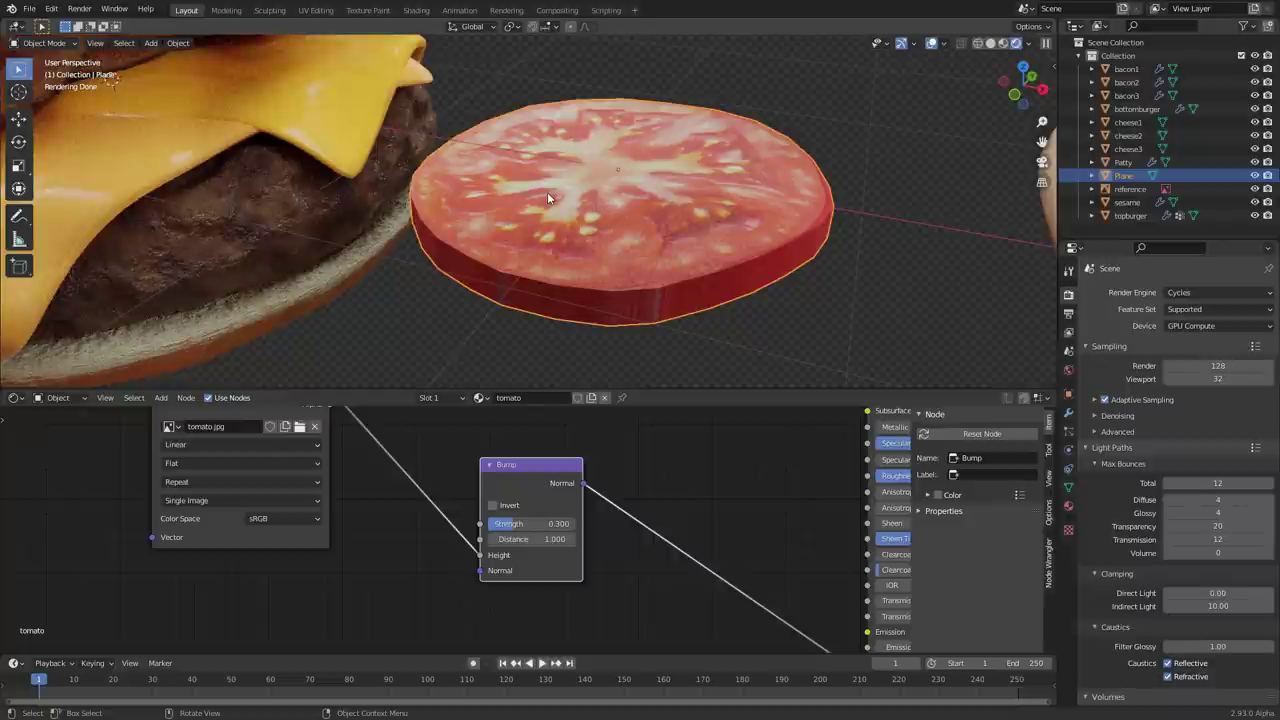
scroll(547, 197, "up", 3)
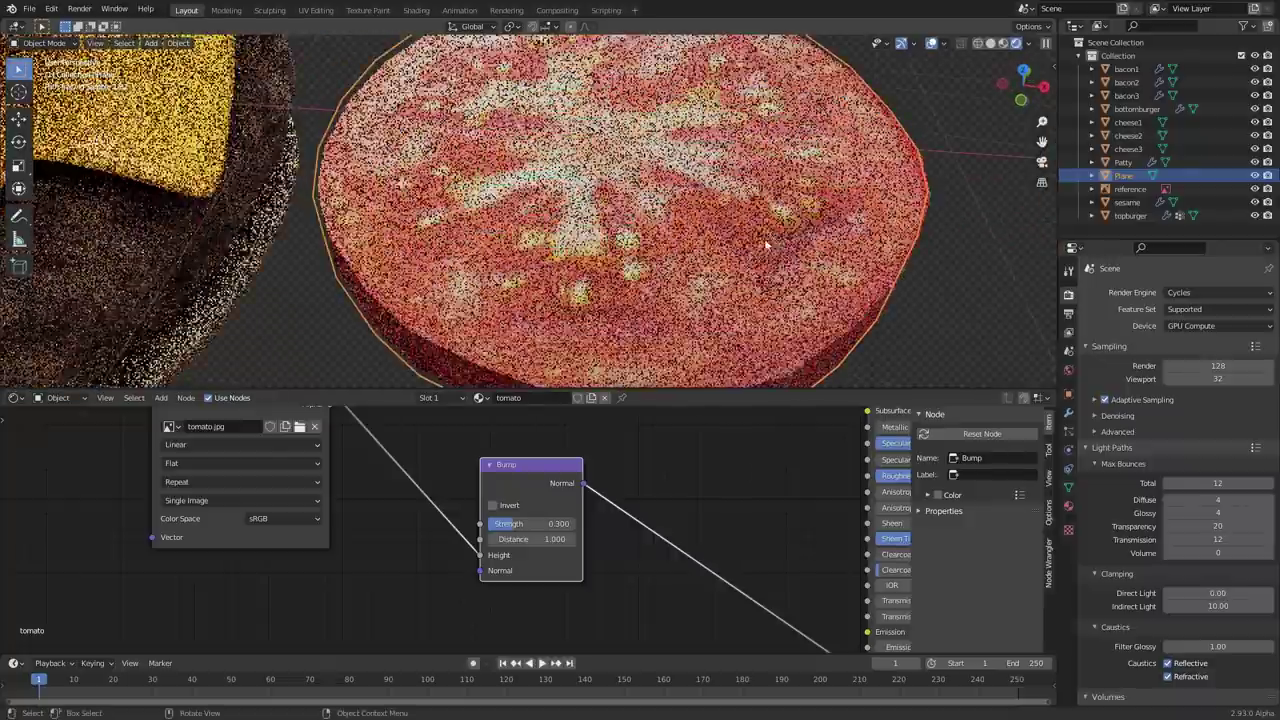
scroll(715, 211, "down", 4)
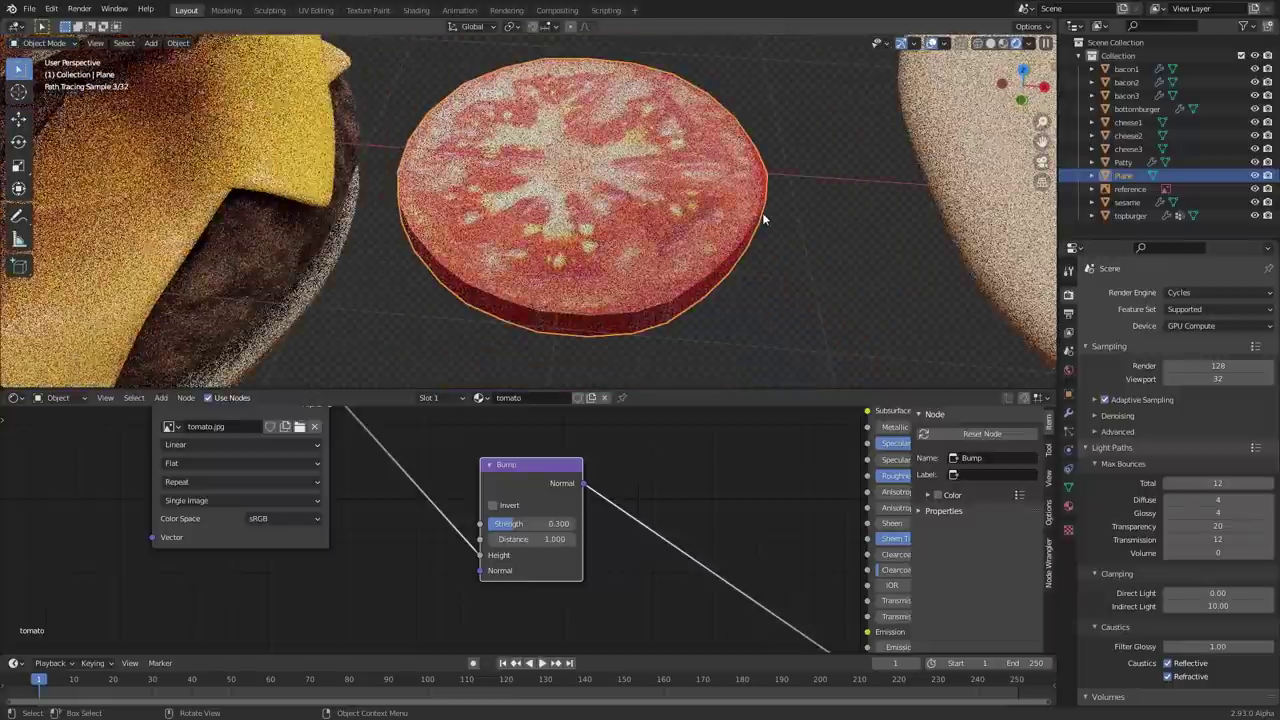
middle_click_drag(547, 476, 511, 700)
left_click_drag(286, 542, 266, 540)
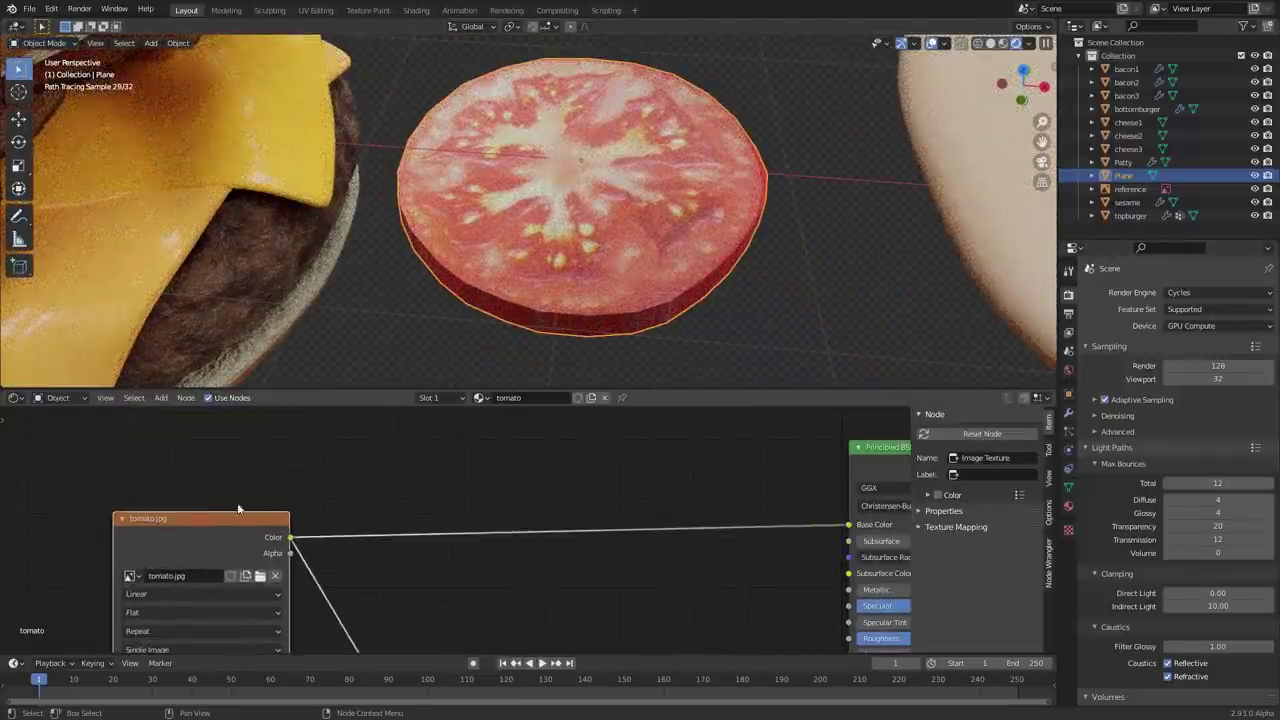
middle_click_drag(537, 499, 517, 553)
- Save, then add a ColorRamp node fed by the tomato.jpg Color output
key("ctrl+s")
key("shift+a")
type("color")
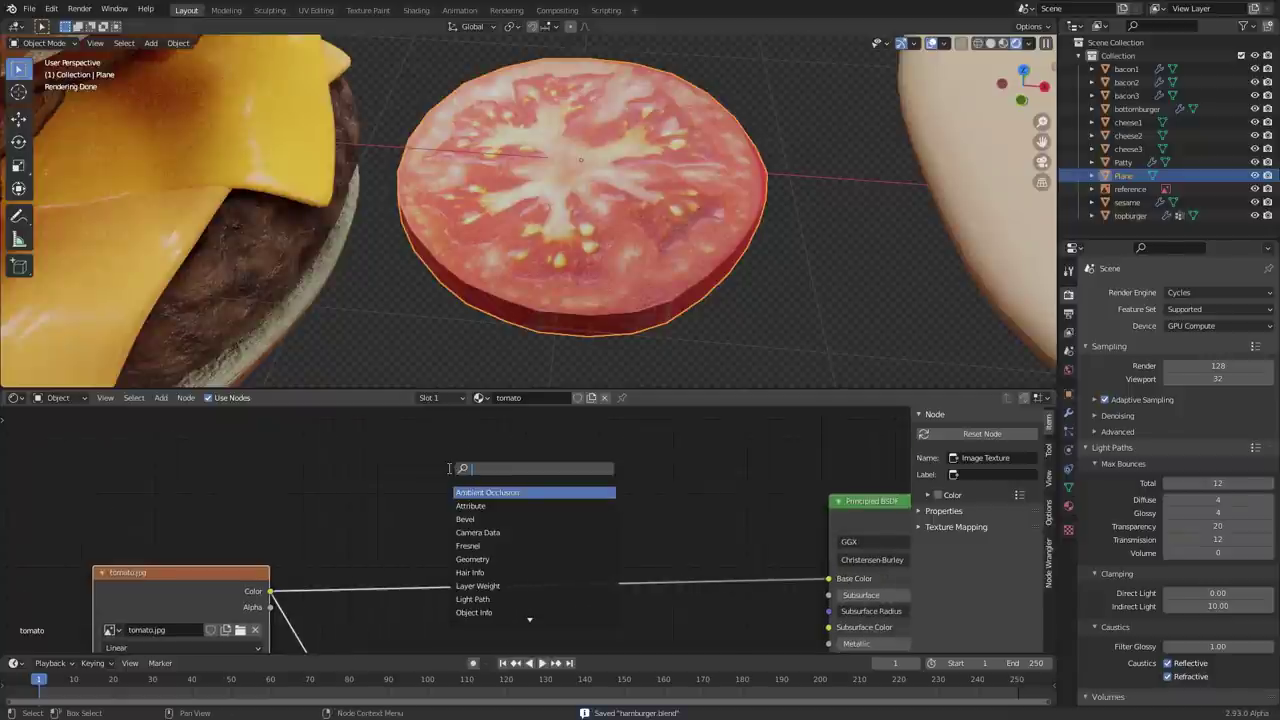
left_click(474, 505)
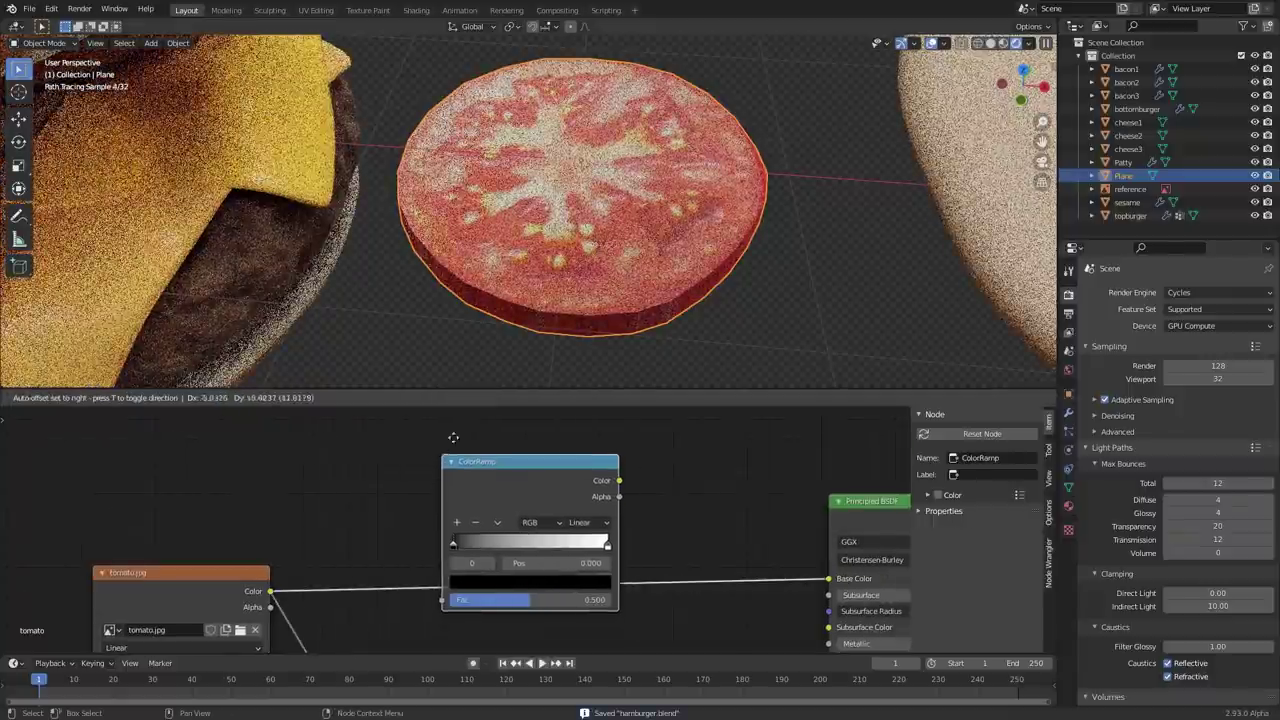
left_click(450, 452)
left_click_drag(270, 591, 418, 541)
scroll(608, 170, "up", 2)
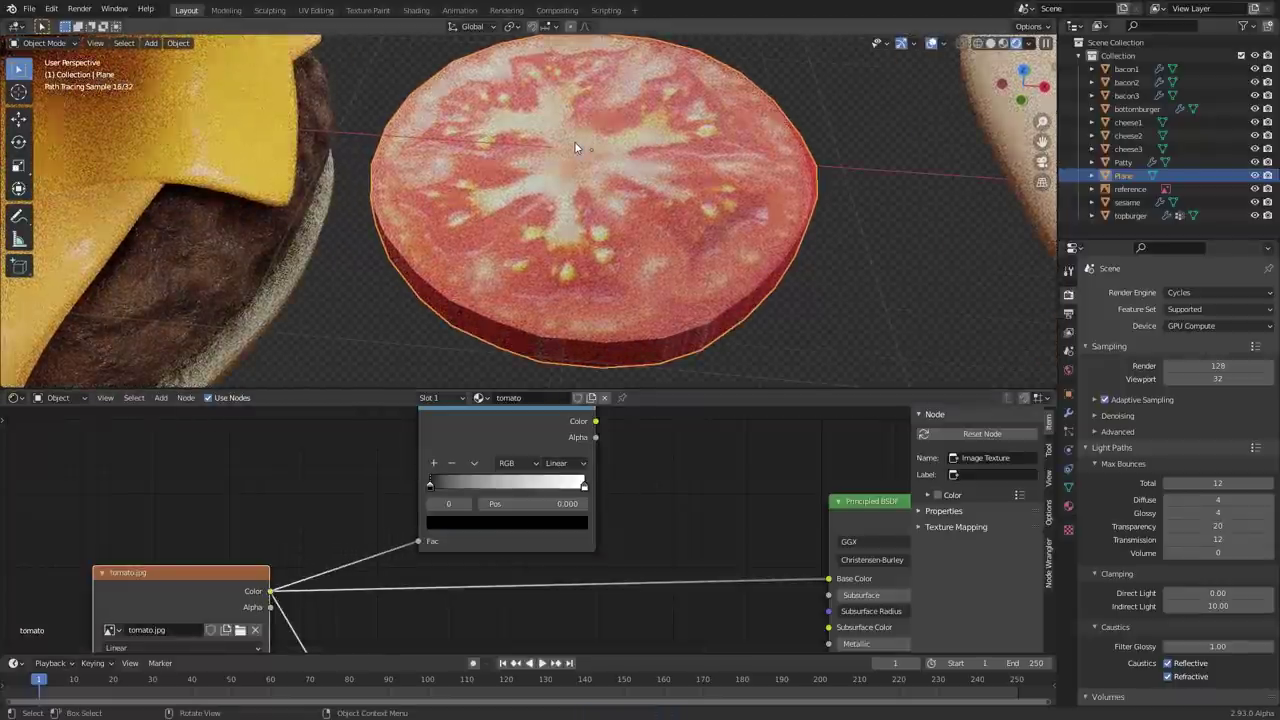
middle_click_drag(568, 150, 568, 172)
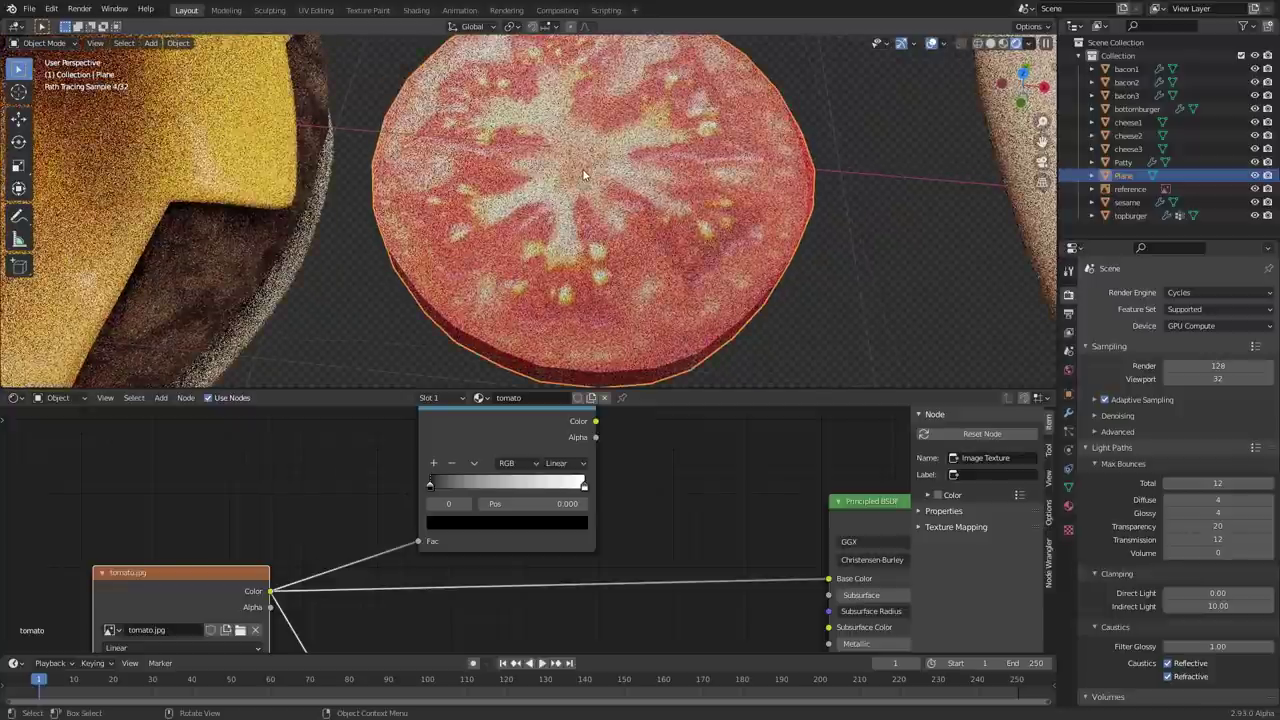
scroll(584, 170, "down", 2)
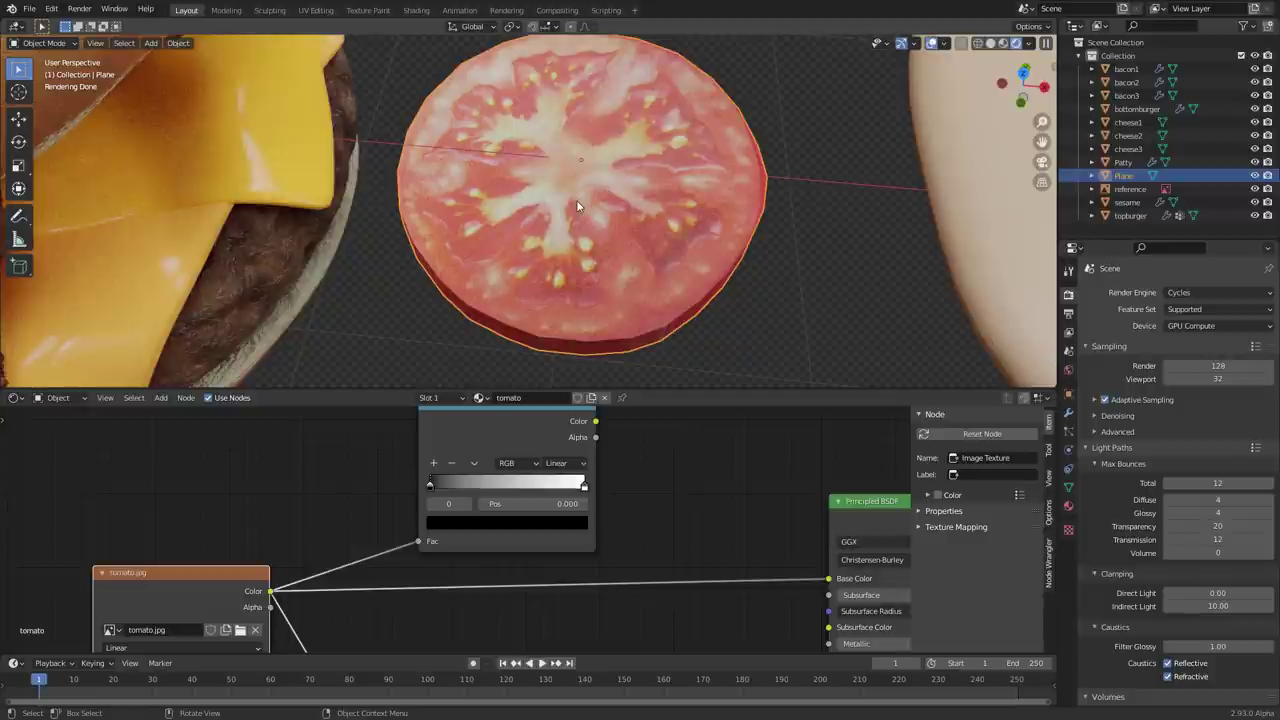
- Slide the ColorRamp's black stop to 0.298 and white stop to 0.727
middle_click_drag(507, 411, 513, 429)
left_click(513, 429, "ctrl+shift")
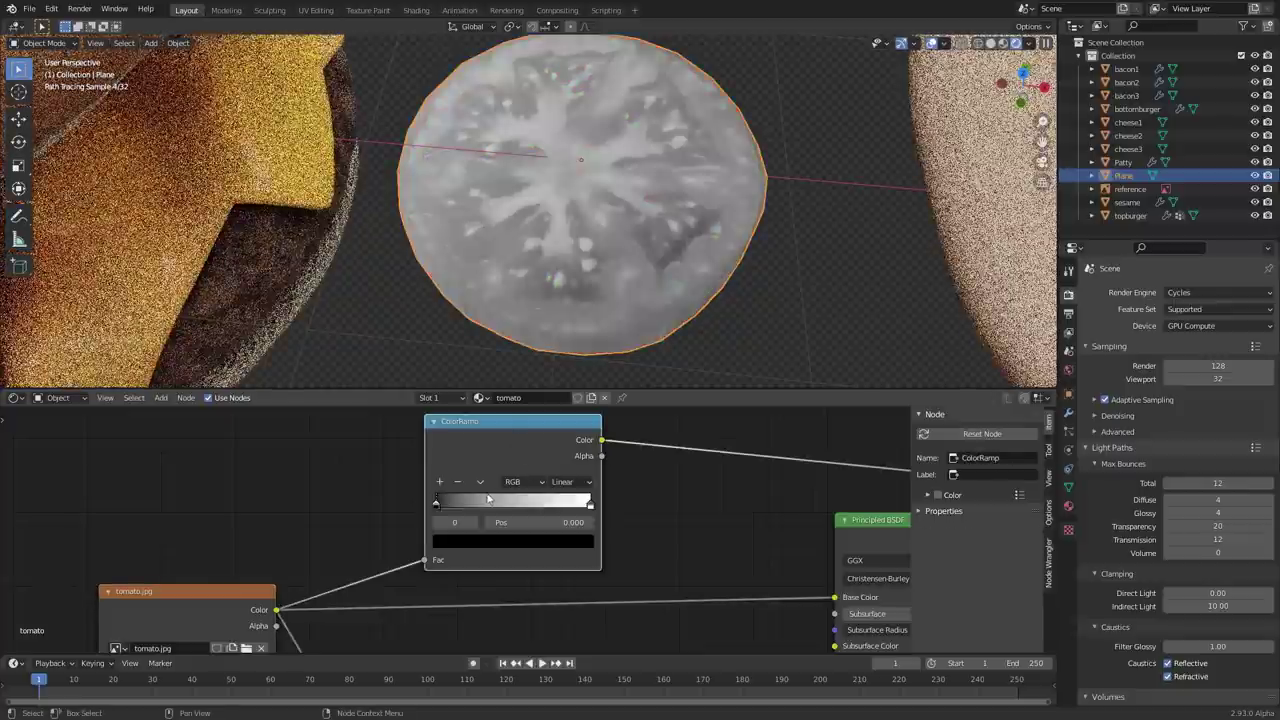
left_click_drag(436, 502, 481, 503)
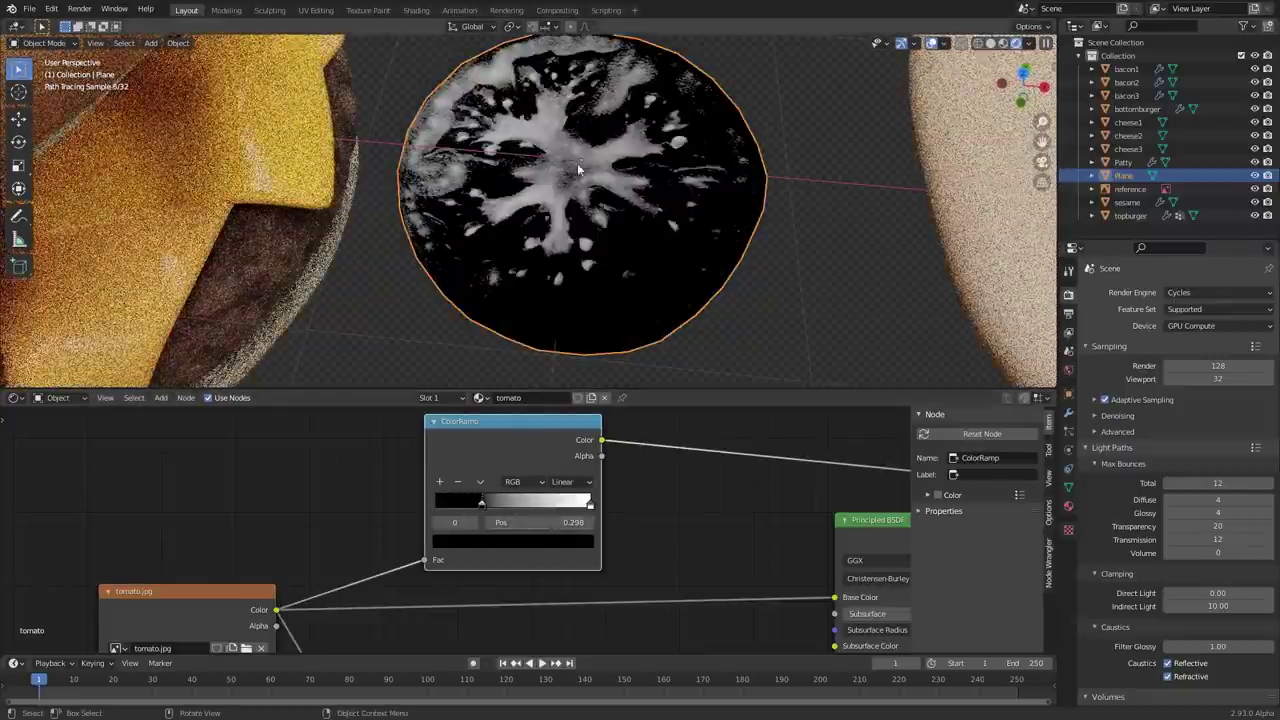
left_click(210, 605, "ctrl+shift")
left_click(534, 424, "ctrl+shift")
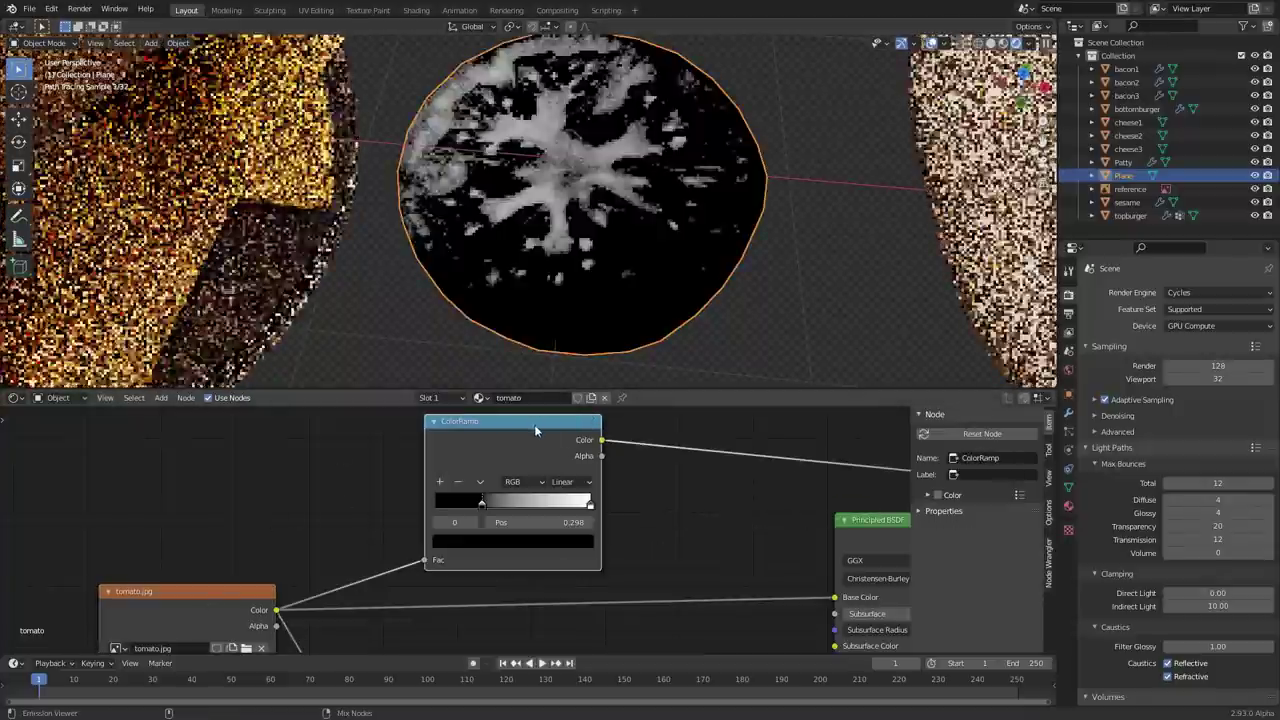
left_click(471, 522)
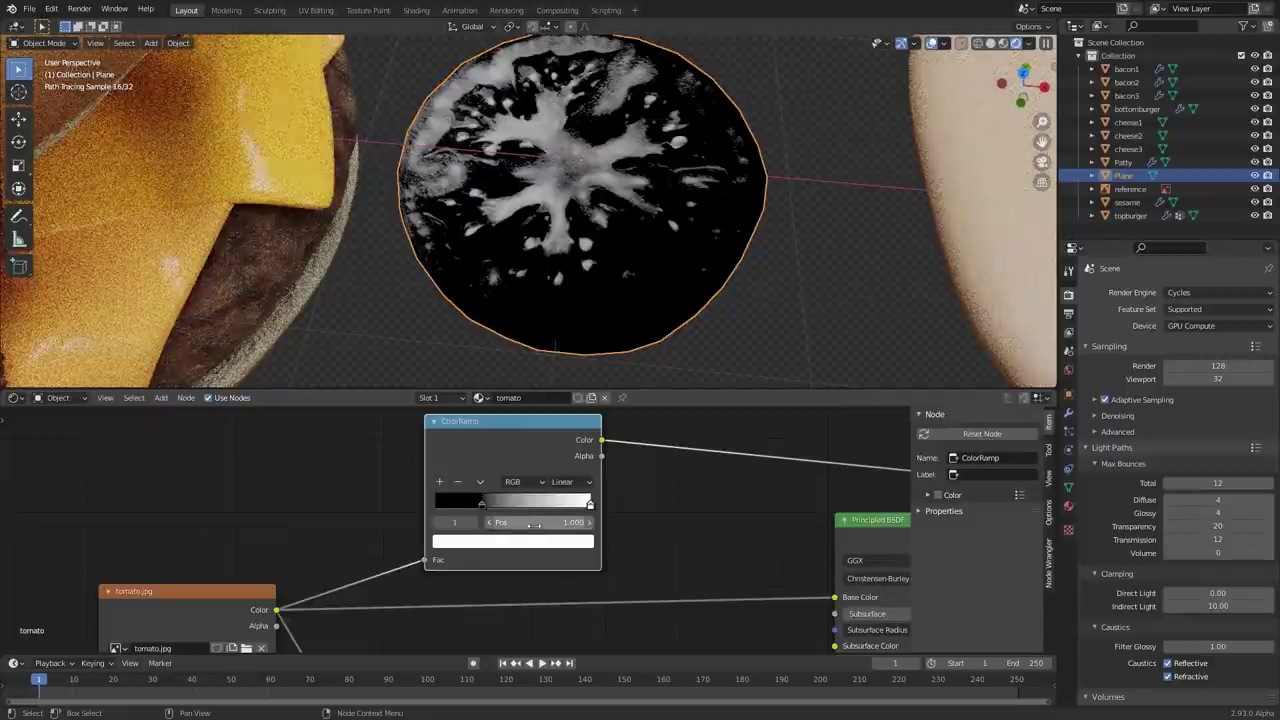
left_click_drag(540, 524, 500, 524)
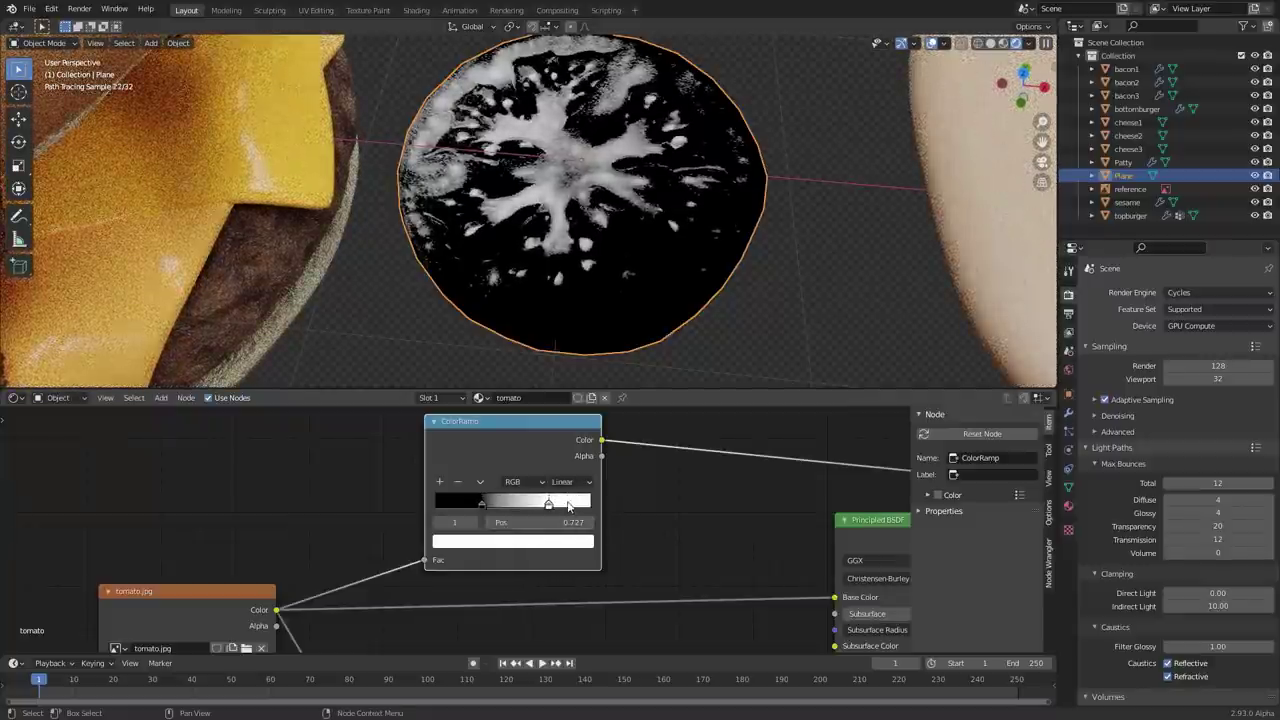
left_click(232, 591, "ctrl+shift")
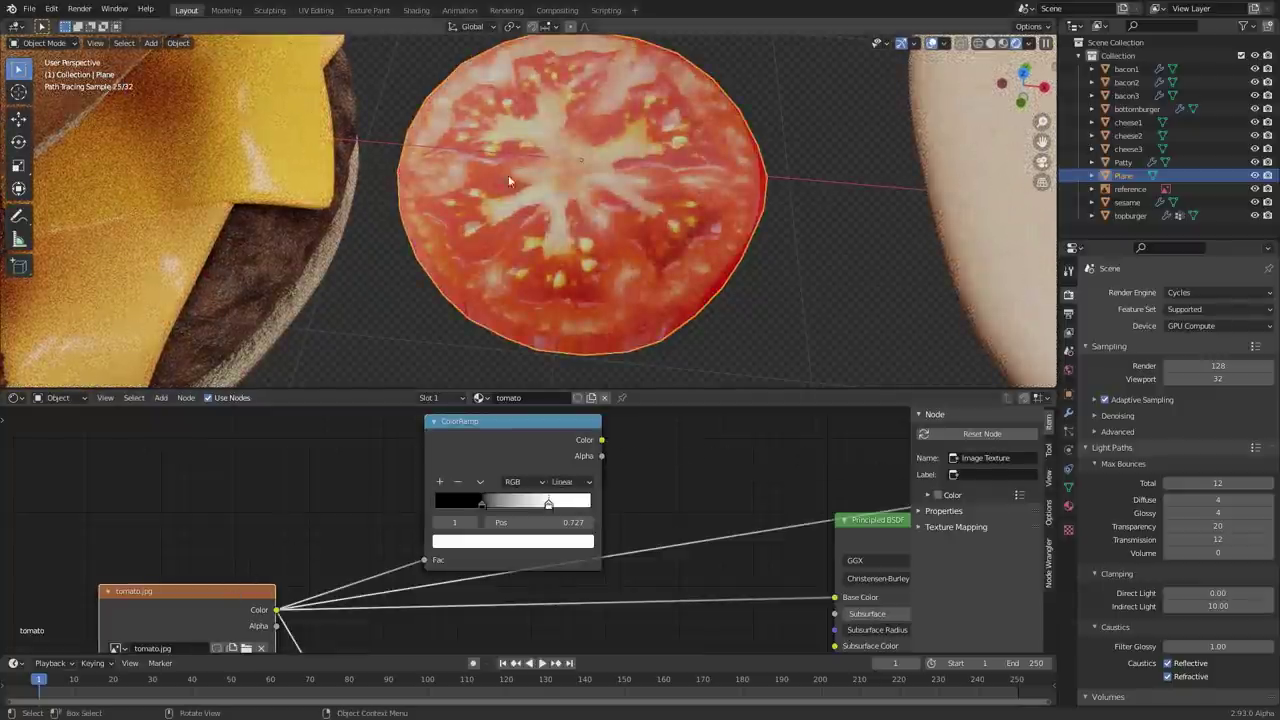
left_click(536, 427, "ctrl+shift")
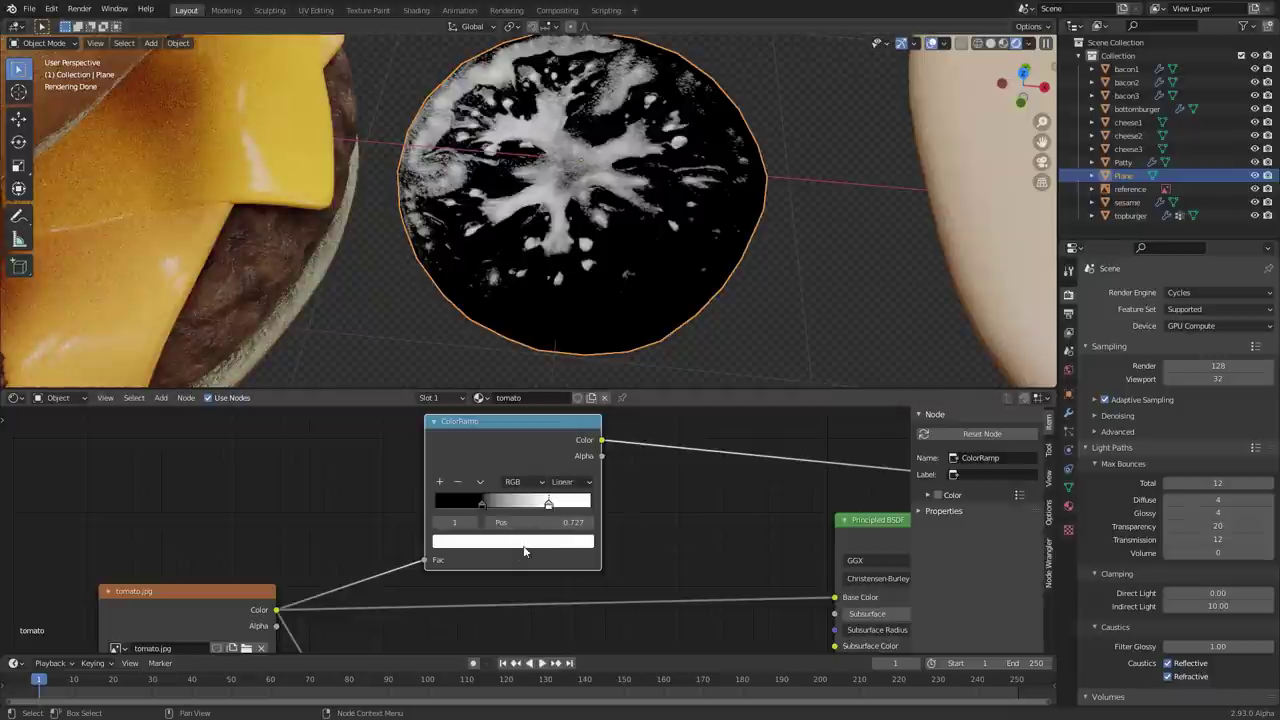
- Tone the white stop's brightness to 0.65 and darken the black stop's value
left_click(525, 545)
left_click(527, 507)
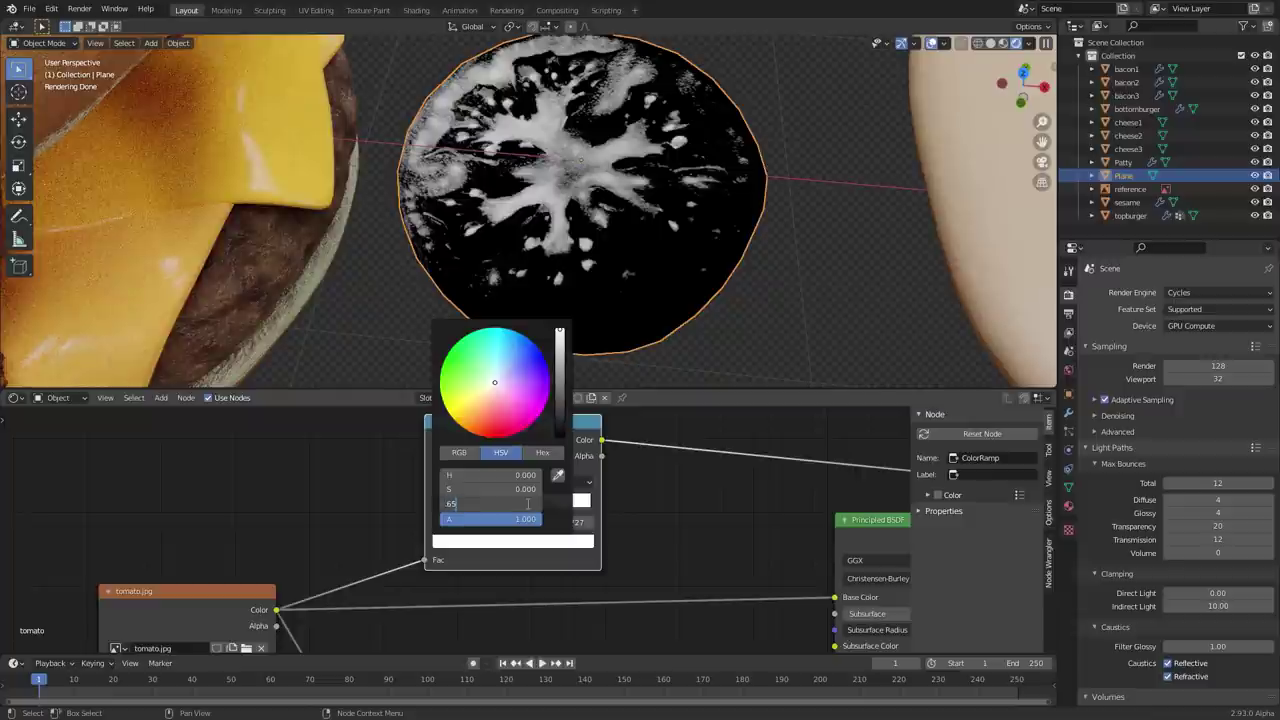
type(".65")
key("Return")
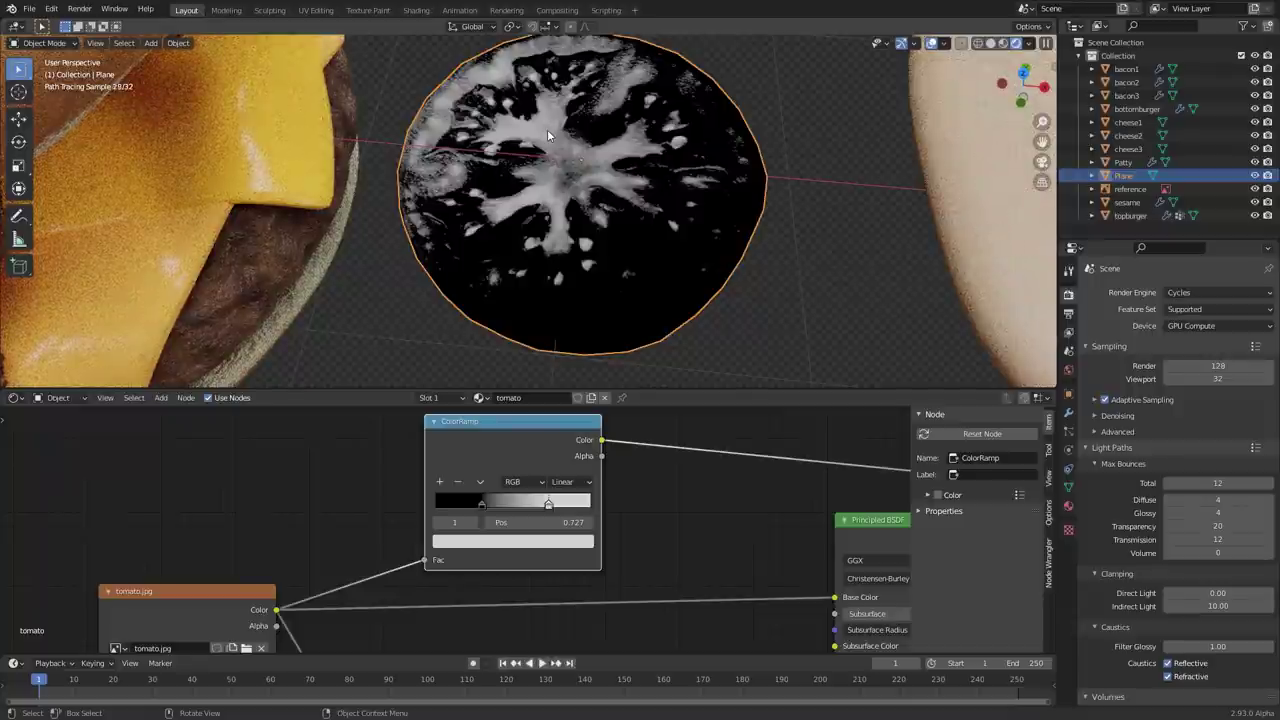
left_click(436, 522)
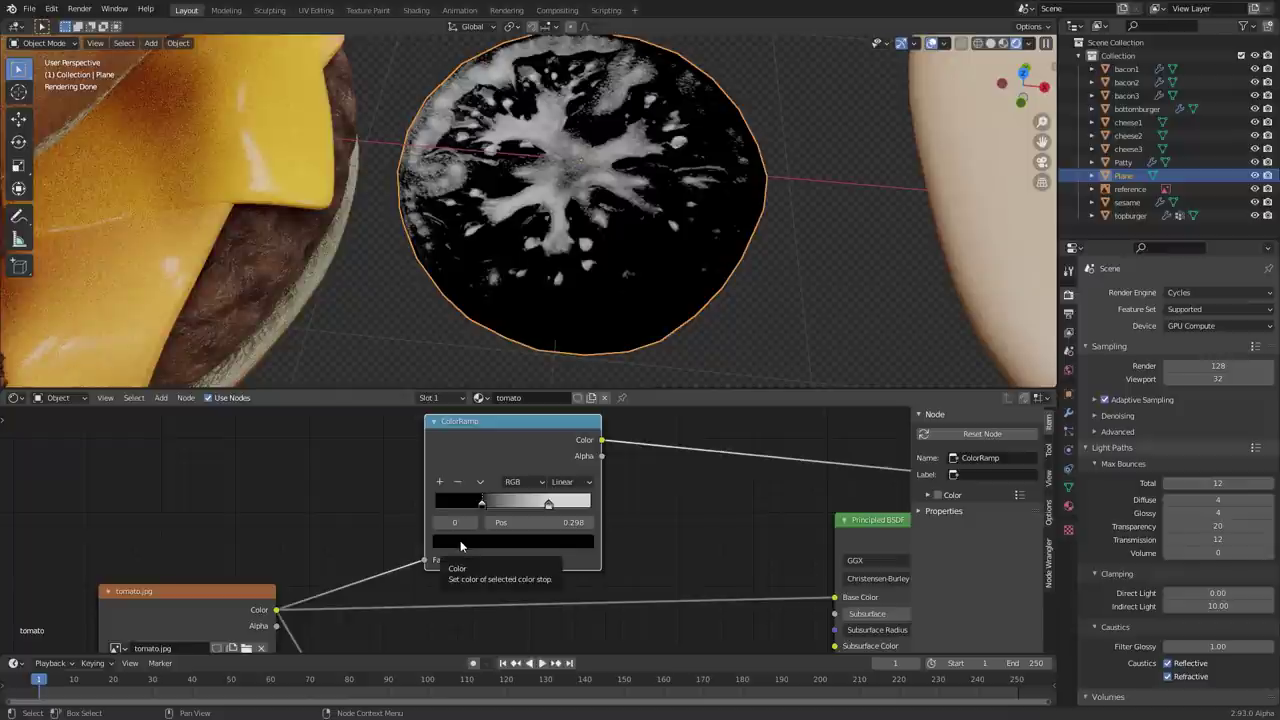
left_click(461, 545)
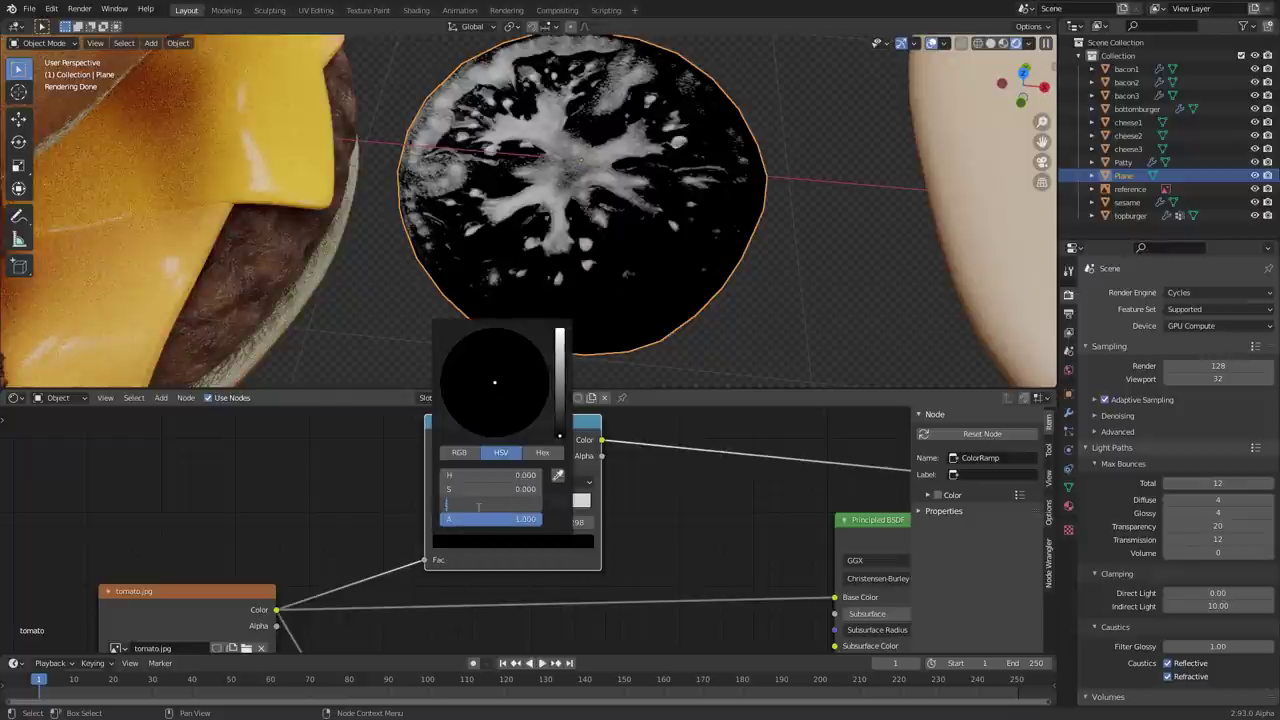
key("Return")
scroll(535, 453, "down", 2)
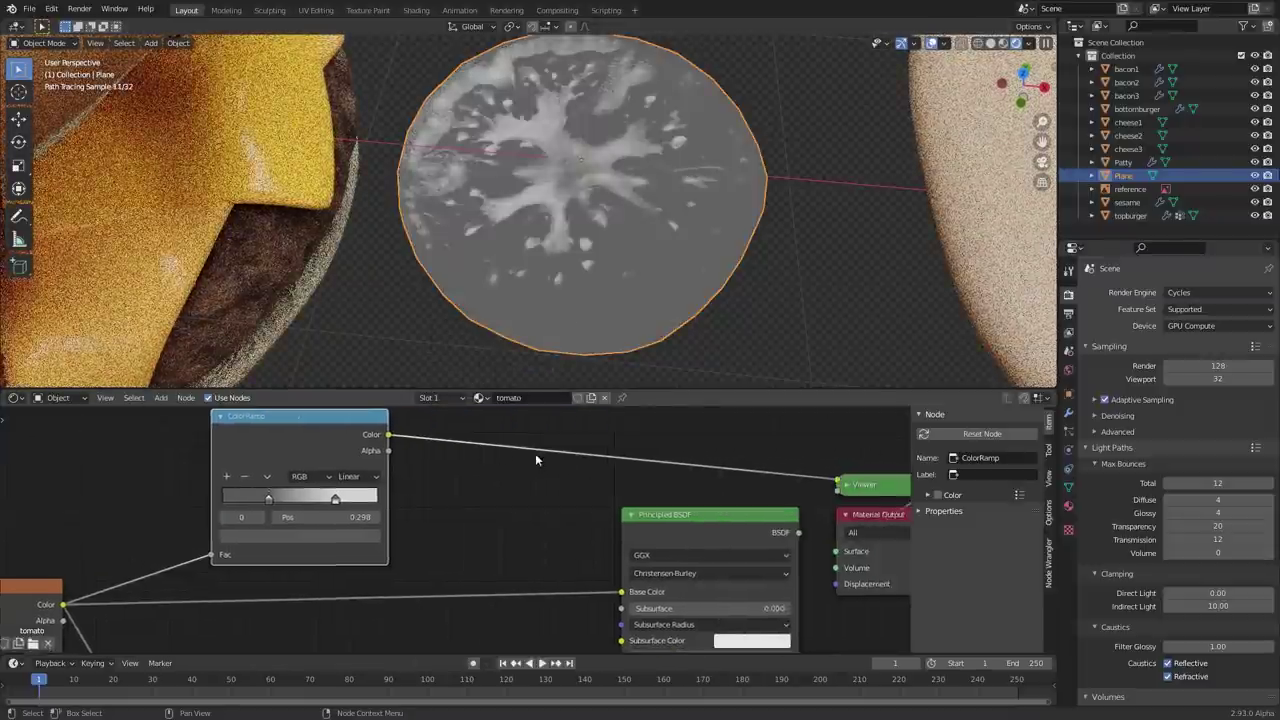
- Connect the ColorRamp output to the Principled BSDF Roughness and inspect the rendered tomato
middle_click_drag(433, 485, 426, 469)
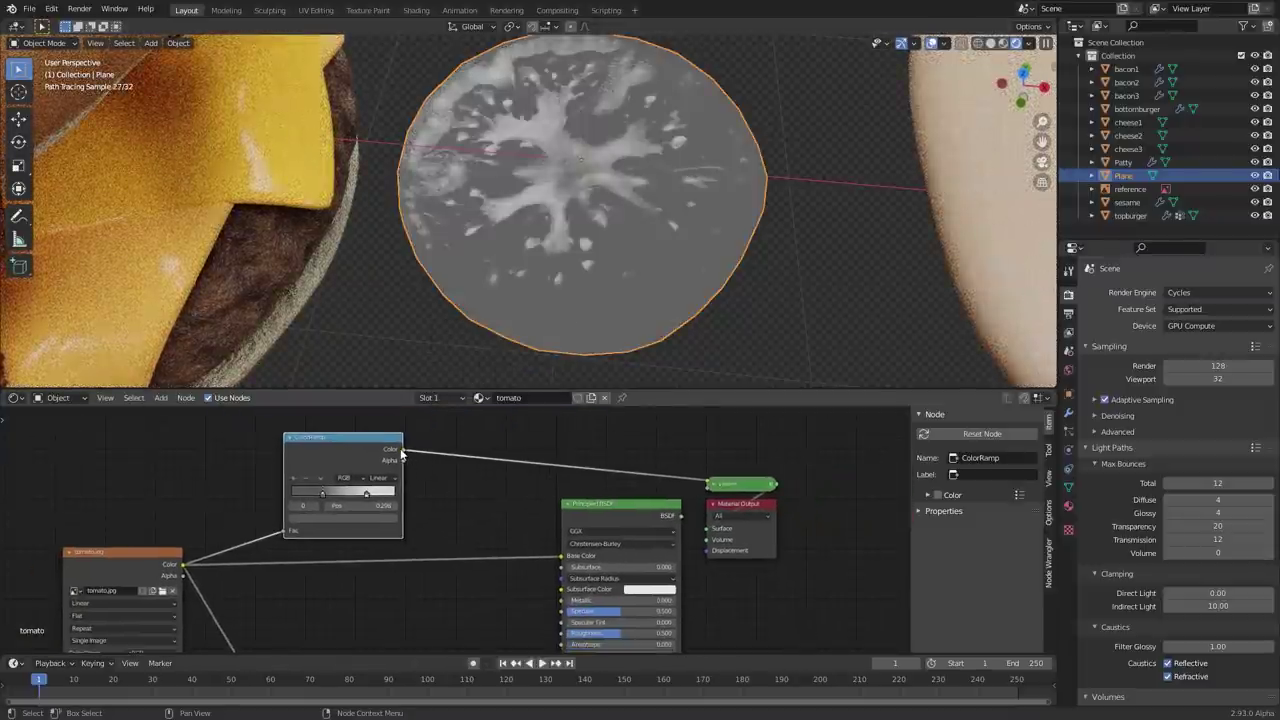
left_click_drag(401, 453, 562, 633)
left_click(620, 520, "ctrl+shift")
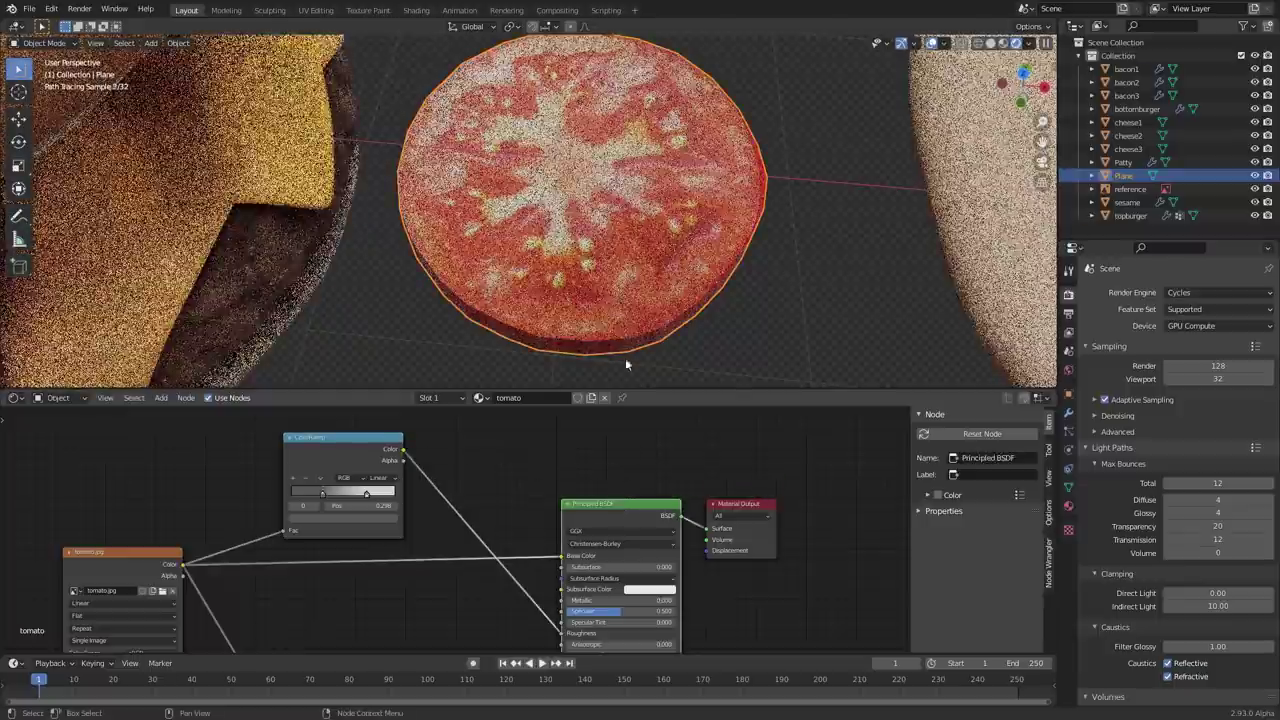
middle_click_drag(627, 365, 583, 178)
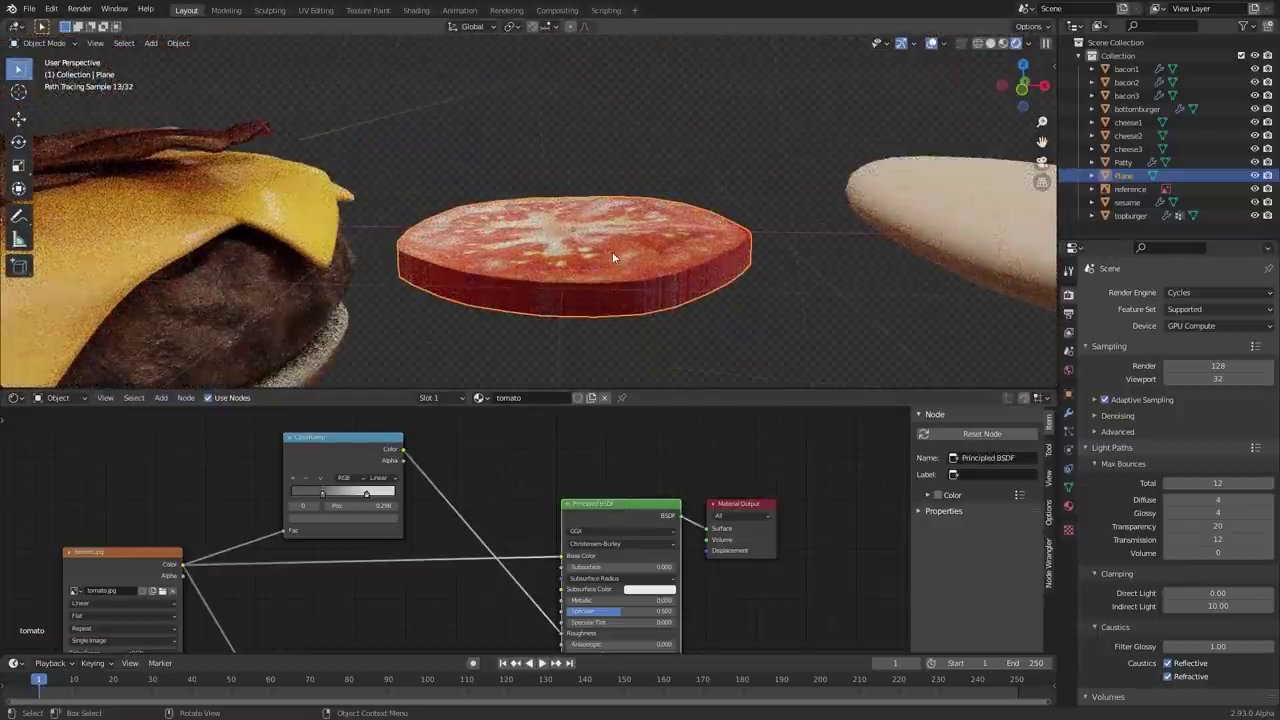
middle_click_drag(613, 258, 607, 272)
middle_click_drag(723, 263, 677, 249)
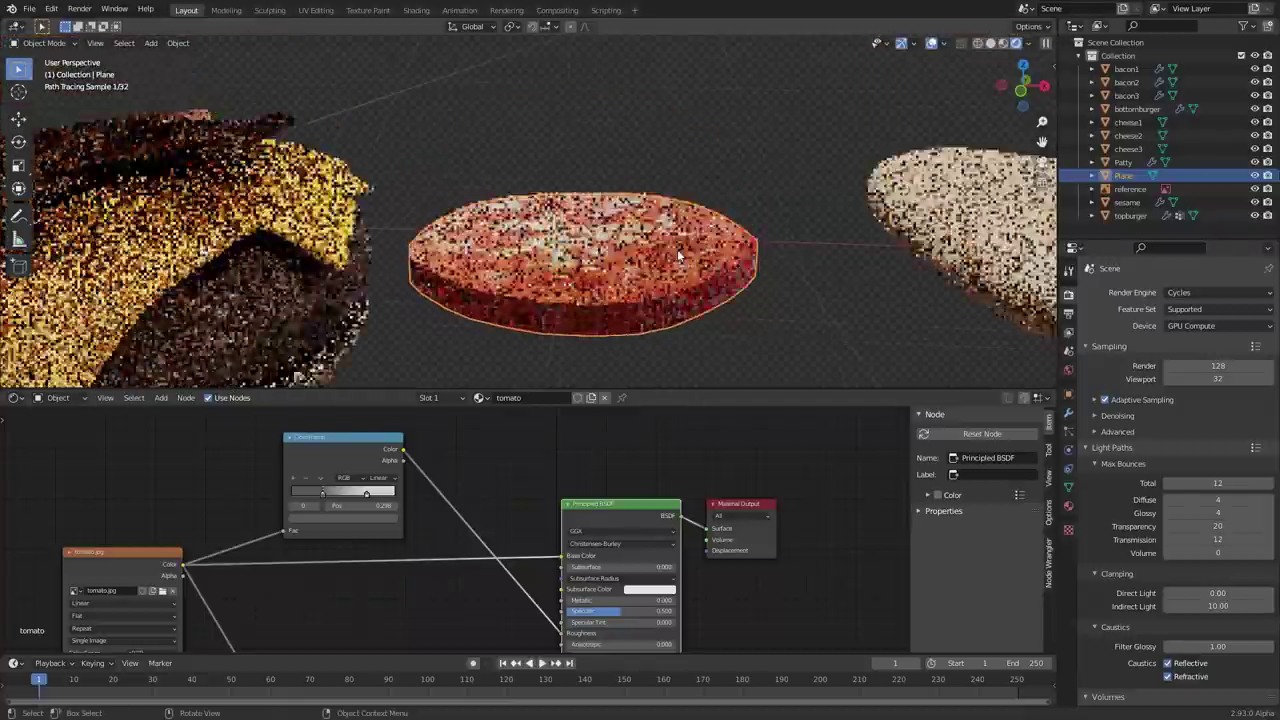
middle_click_drag(657, 296, 606, 286)
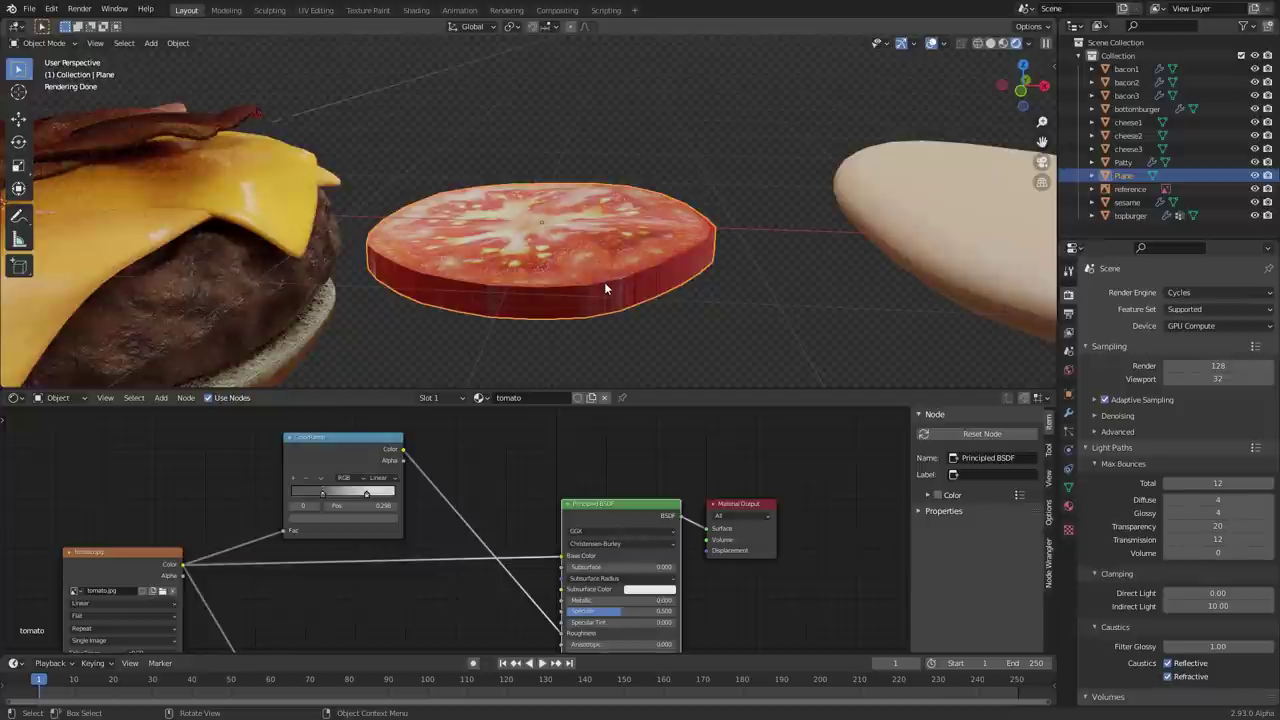
scroll(606, 282, "up", 1)
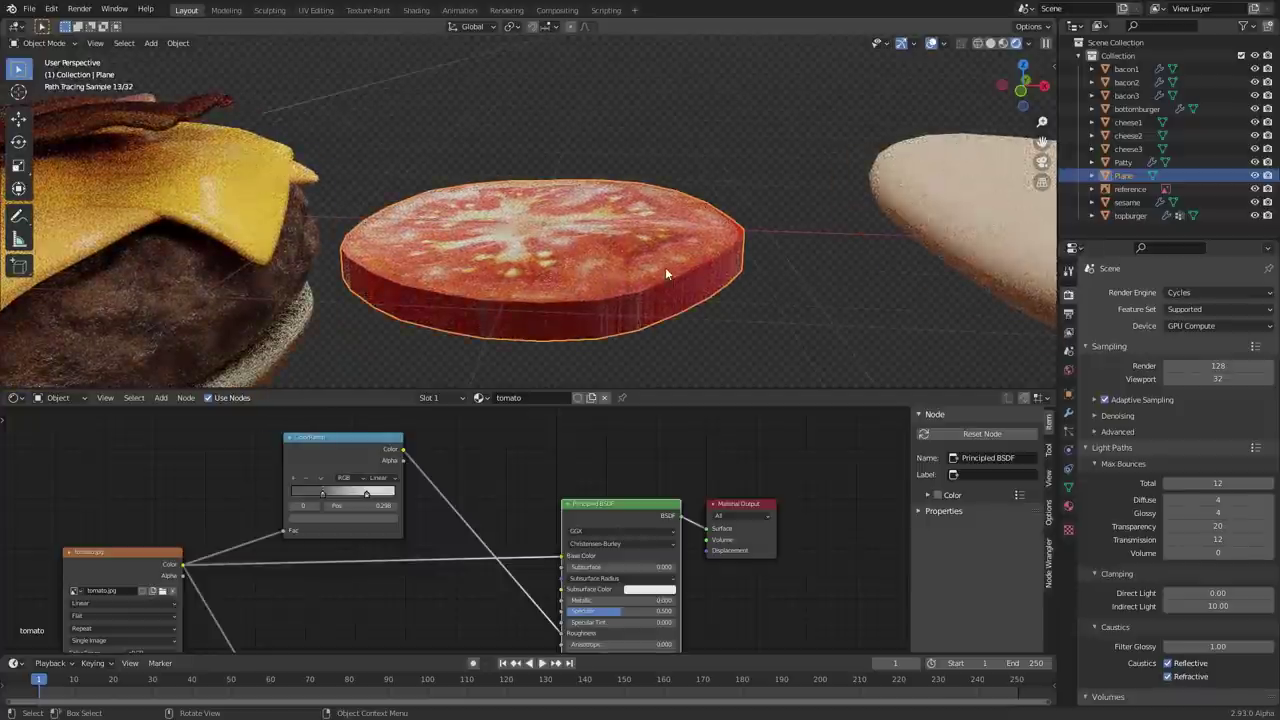
middle_click_drag(665, 273, 665, 289)
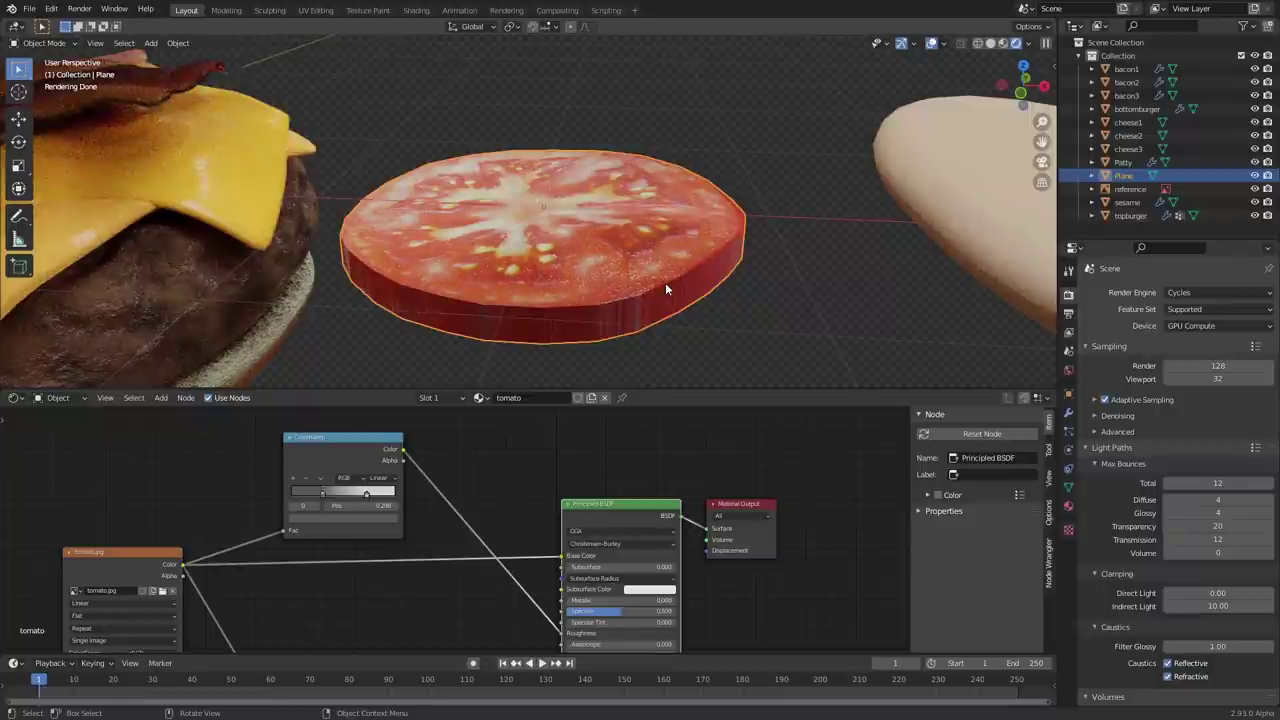
scroll(665, 283, "down", 4)
scroll(622, 239, "up", 3)
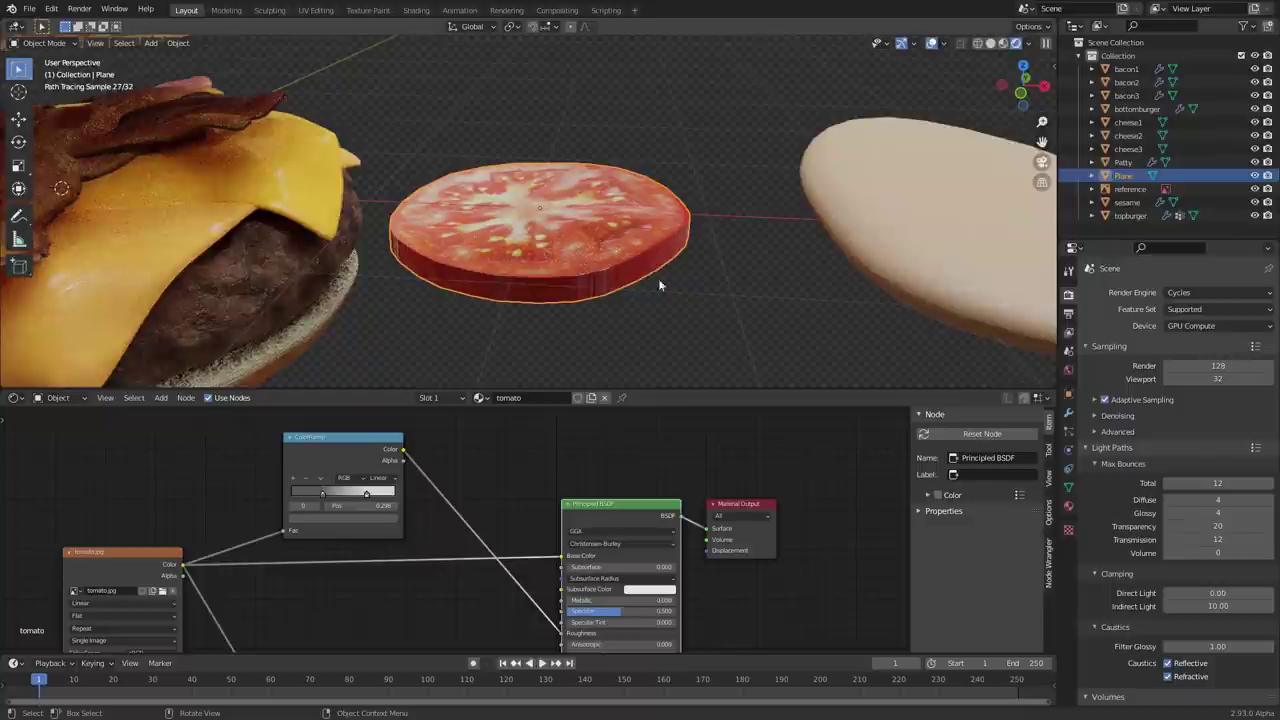
scroll(659, 273, "up", 2)
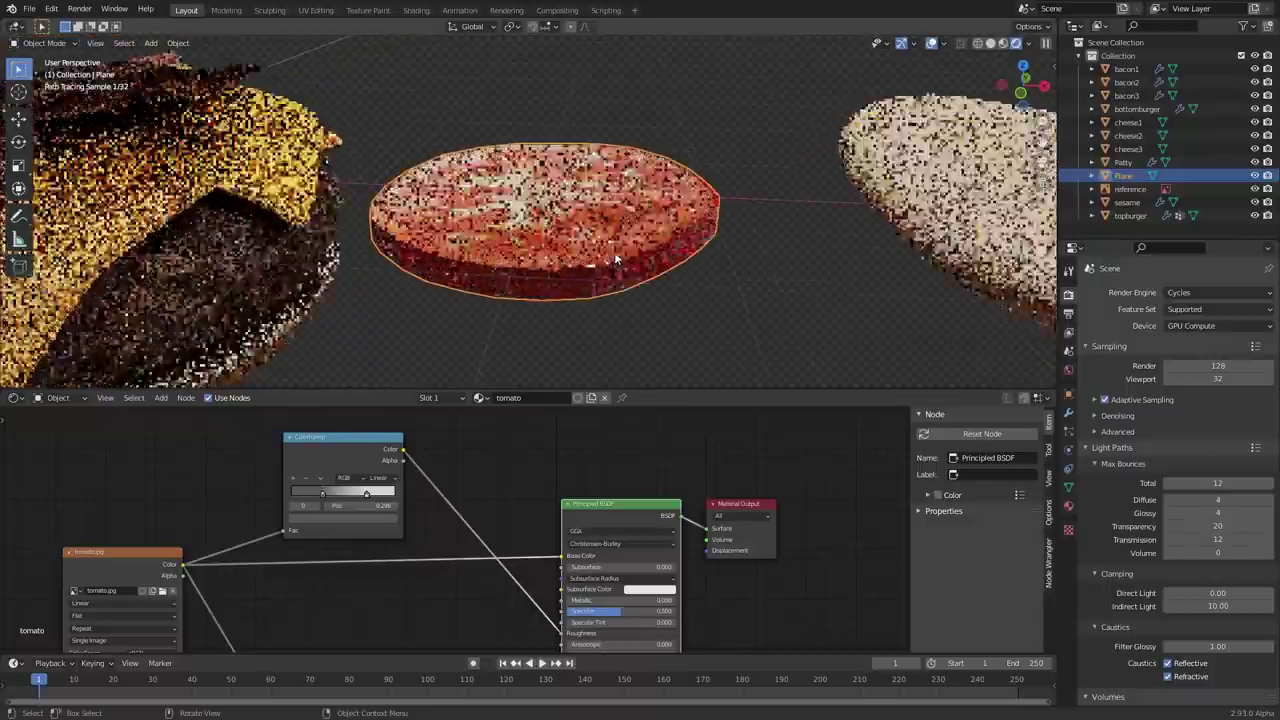
scroll(619, 270, "up", 3)
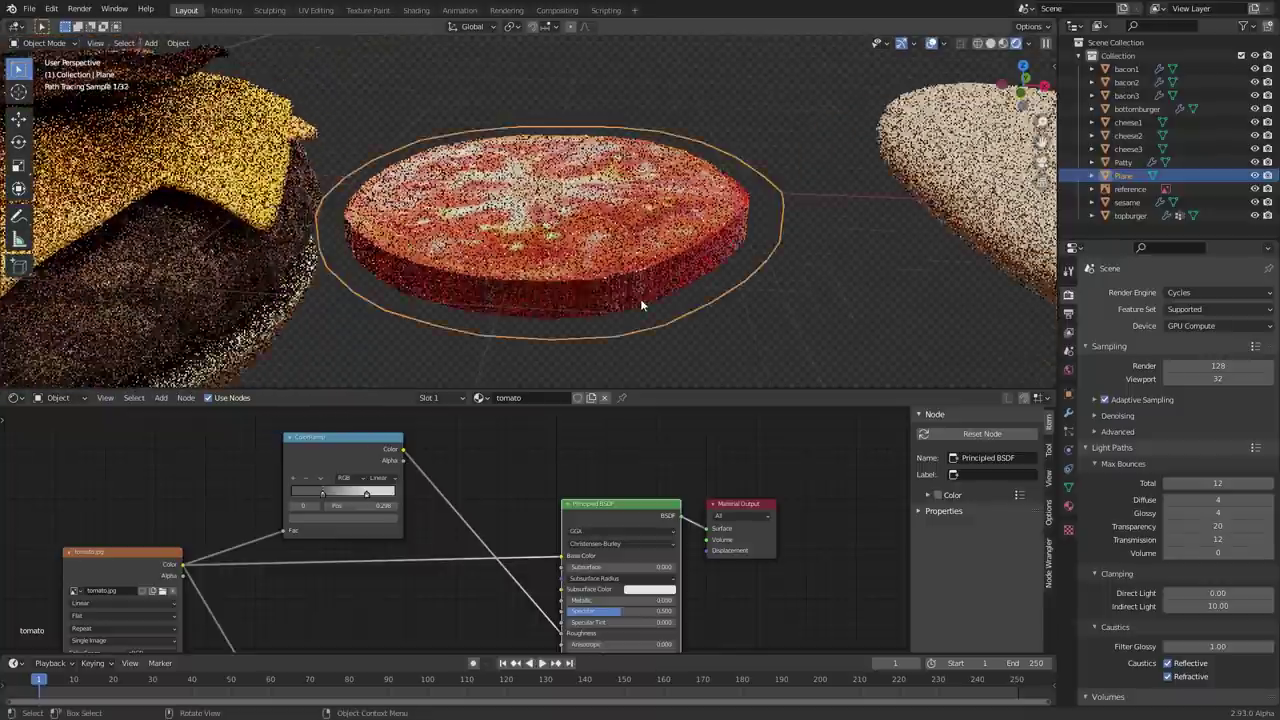
- Toggle Edit Mode on the tomato slice and bring up its Material Properties
key("Tab")
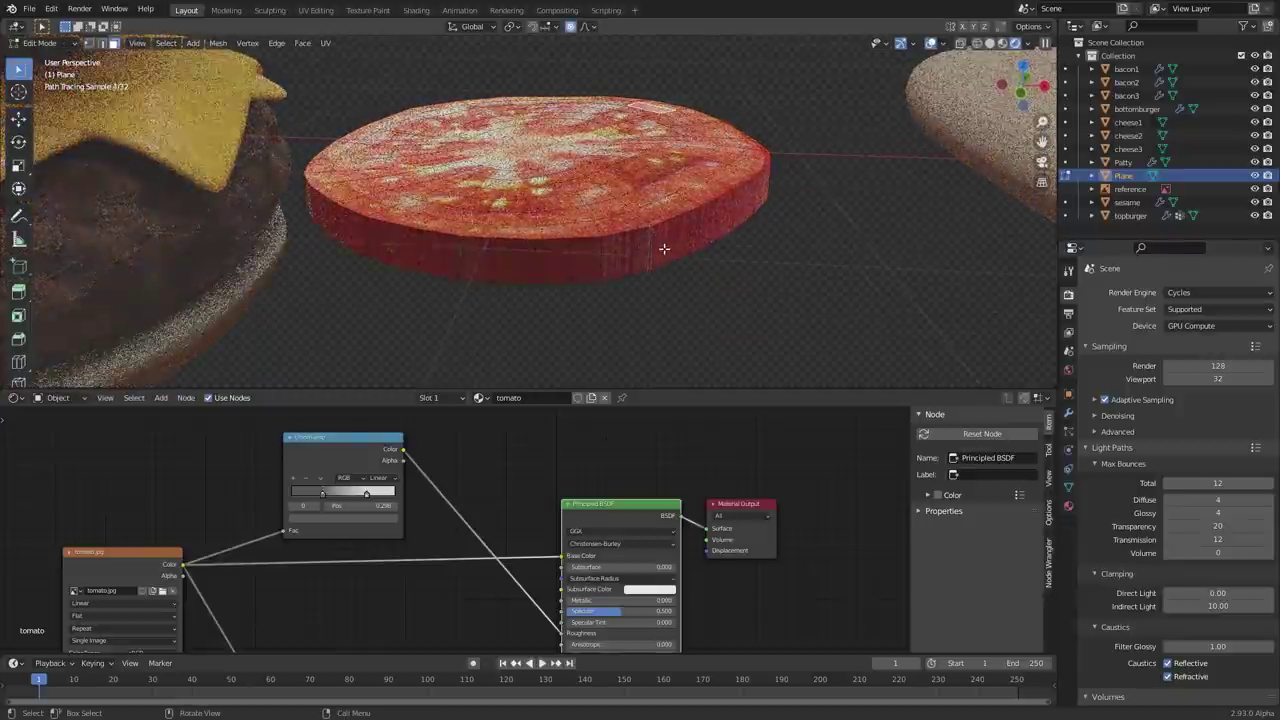
key("Tab")
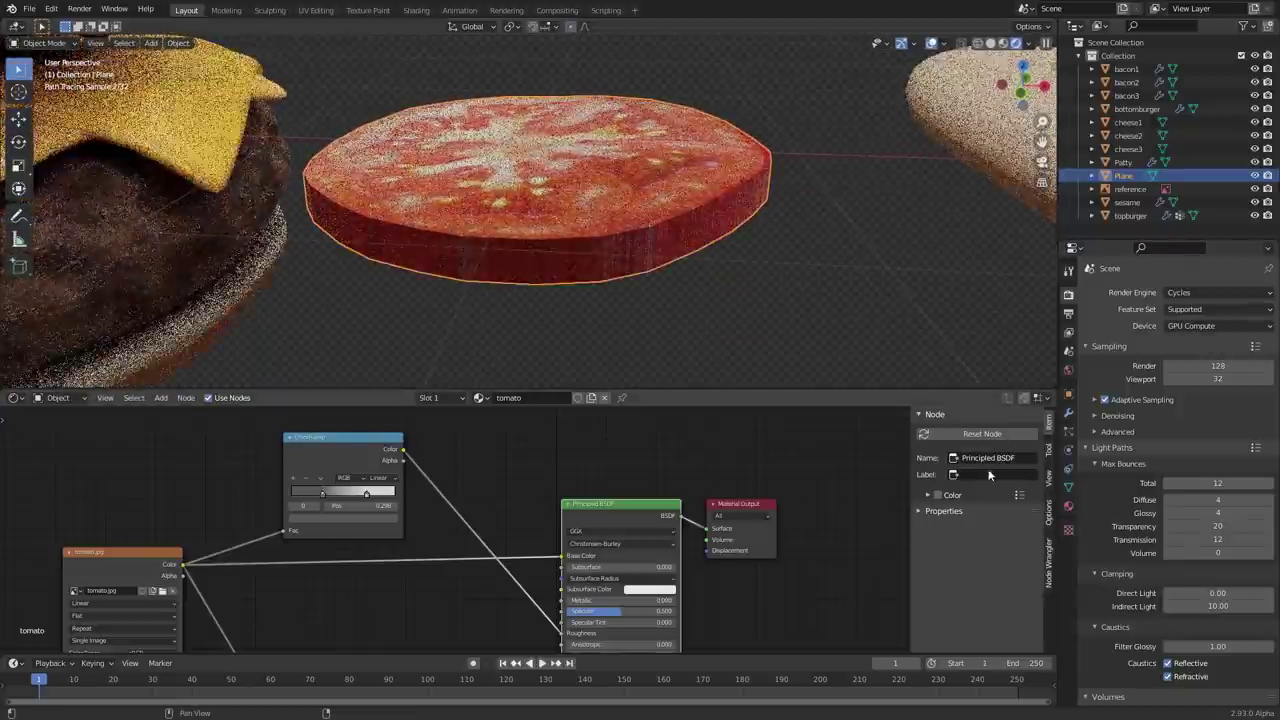
left_click(1068, 505)
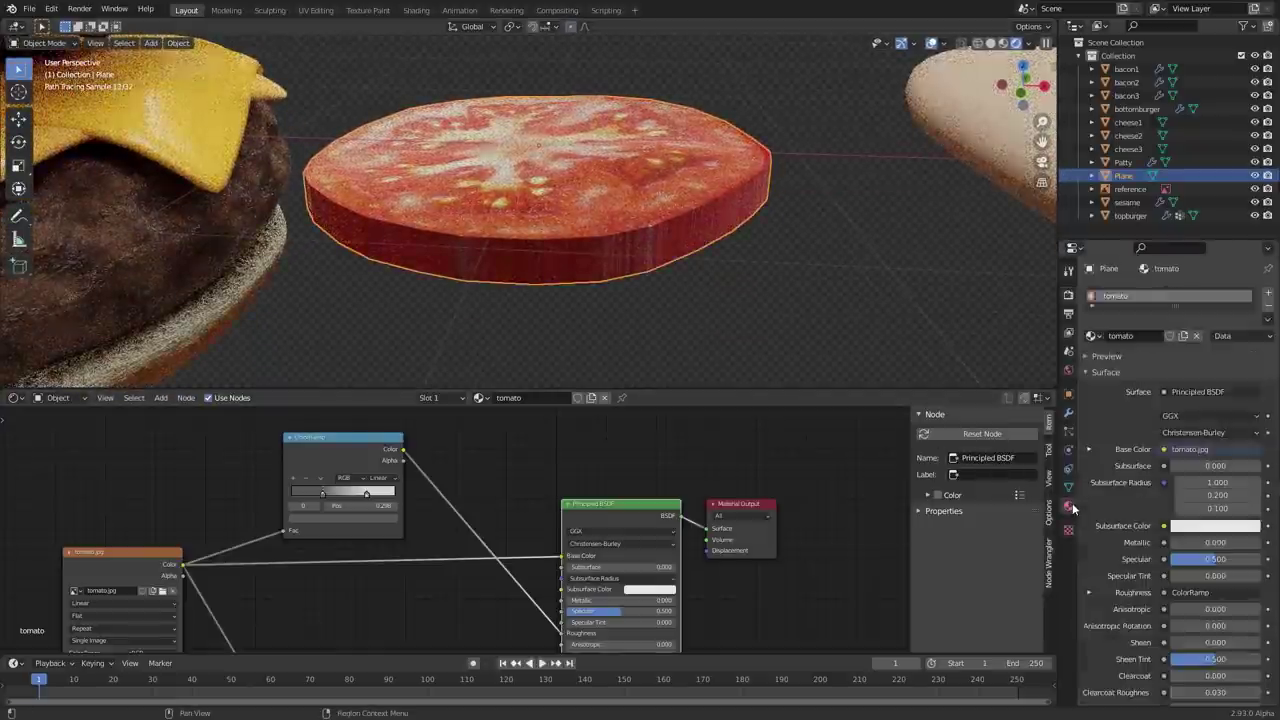
- Add a second material slot holding a copy of the tomato material named 'tomatorim'
left_click(1268, 294)
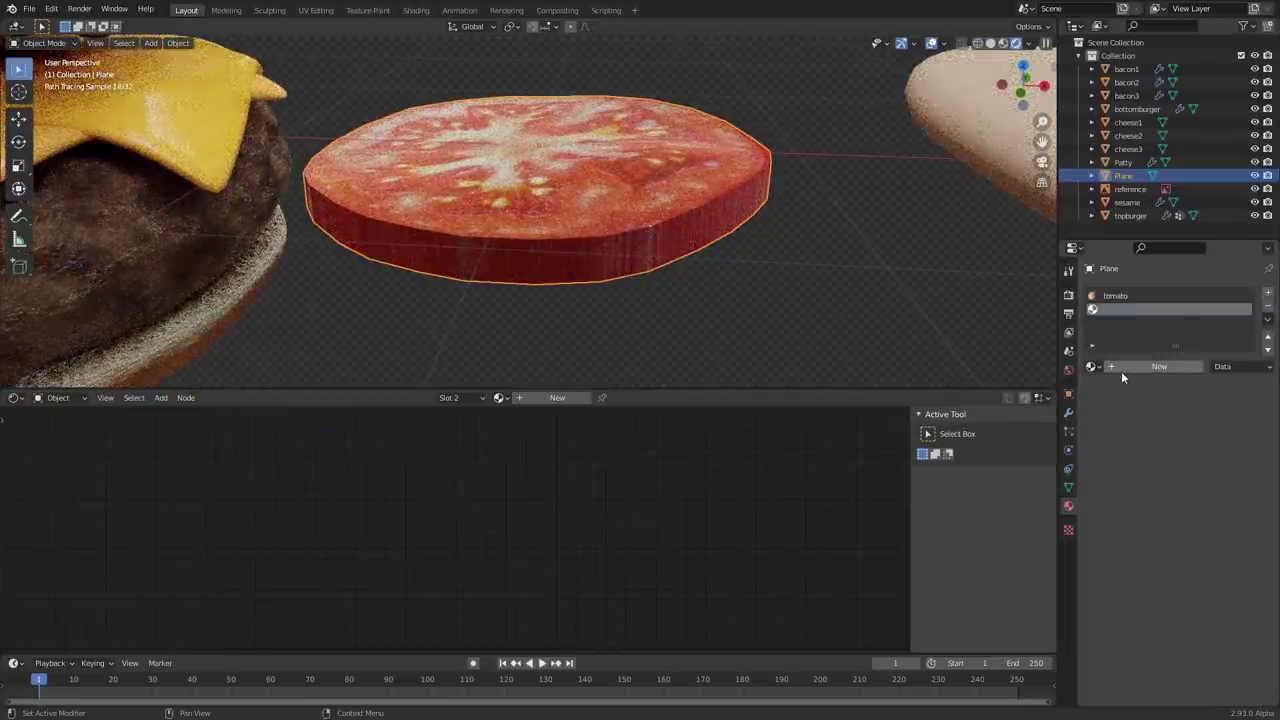
left_click(1122, 370)
left_click(1093, 366)
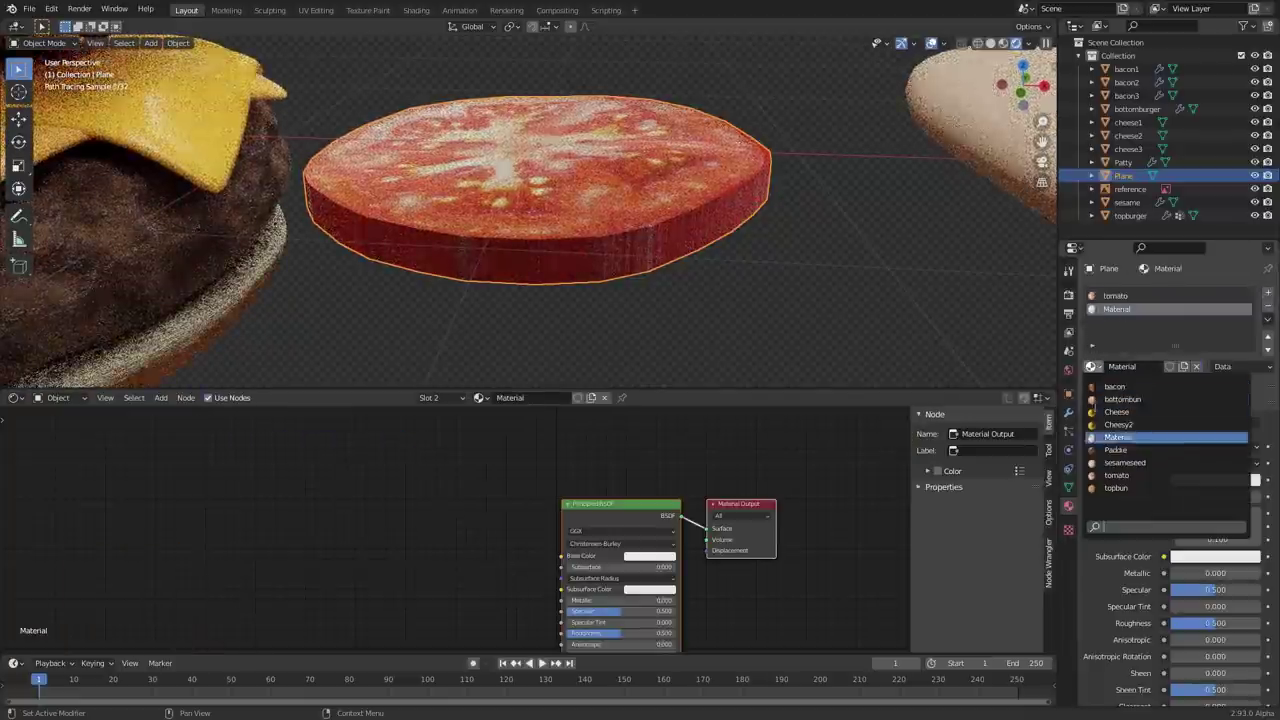
left_click(1116, 475)
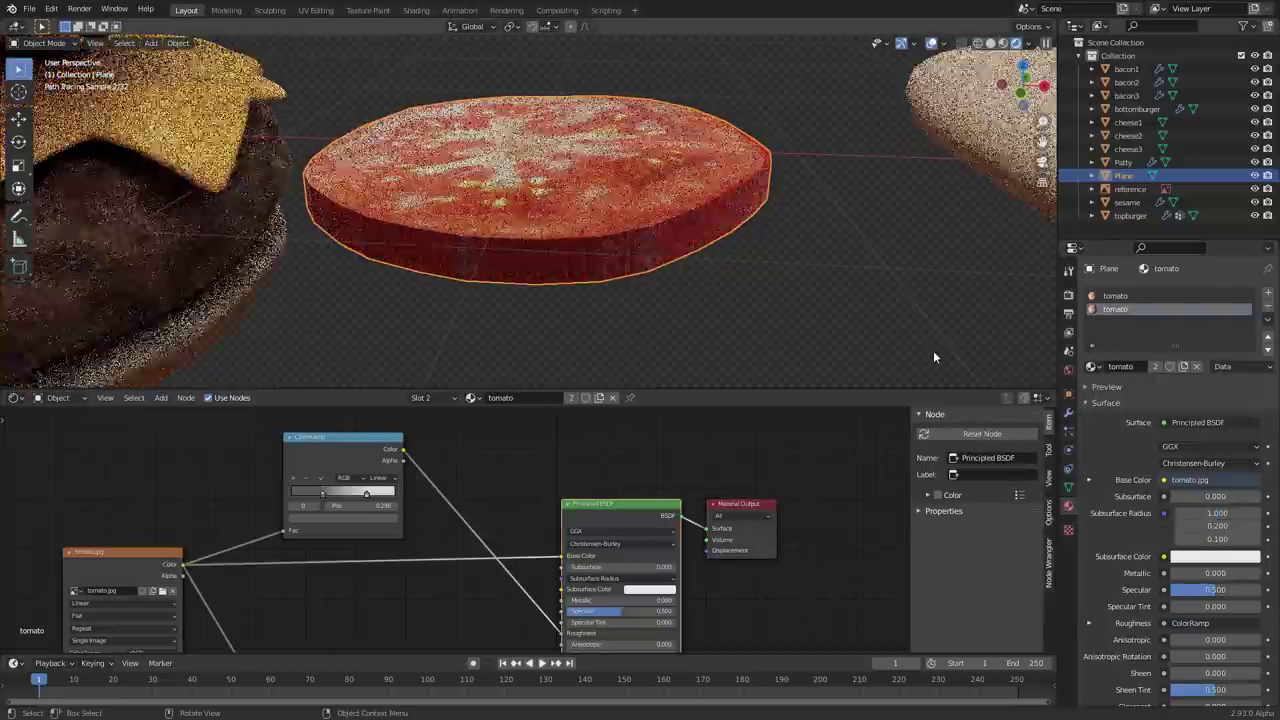
left_click(1151, 366)
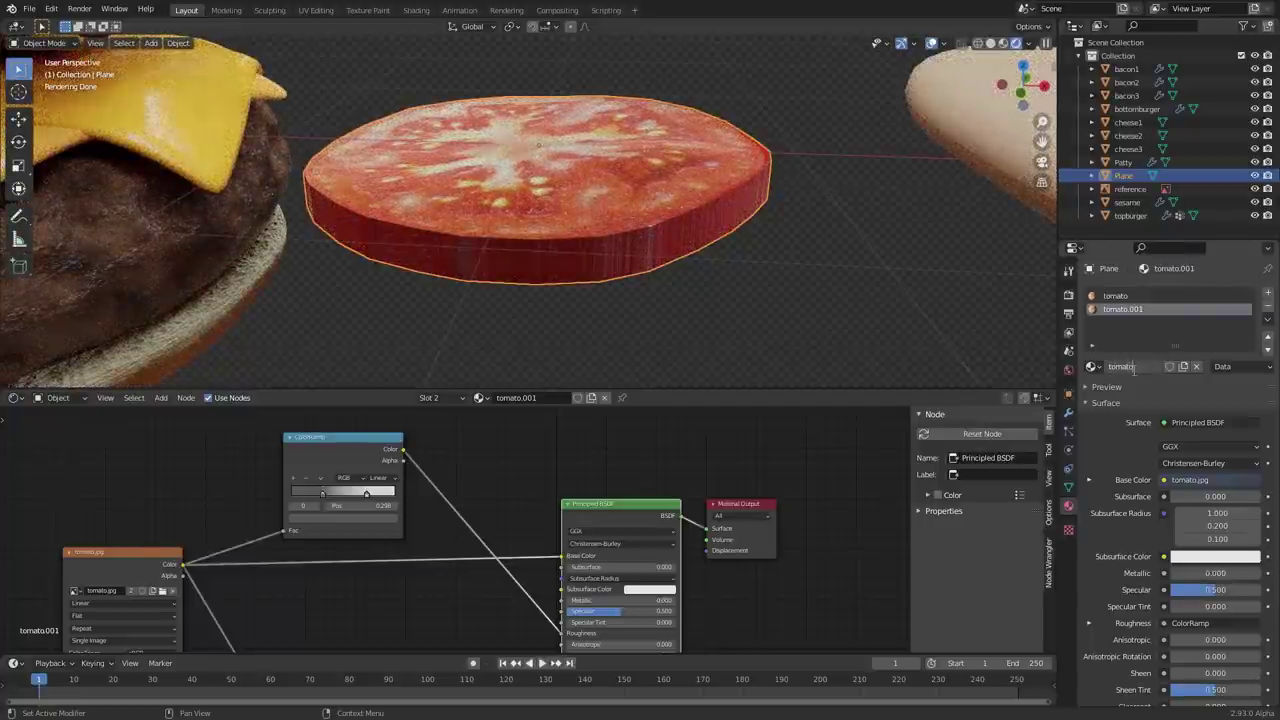
left_click(1141, 368)
type("tomatorim")
key("Return")
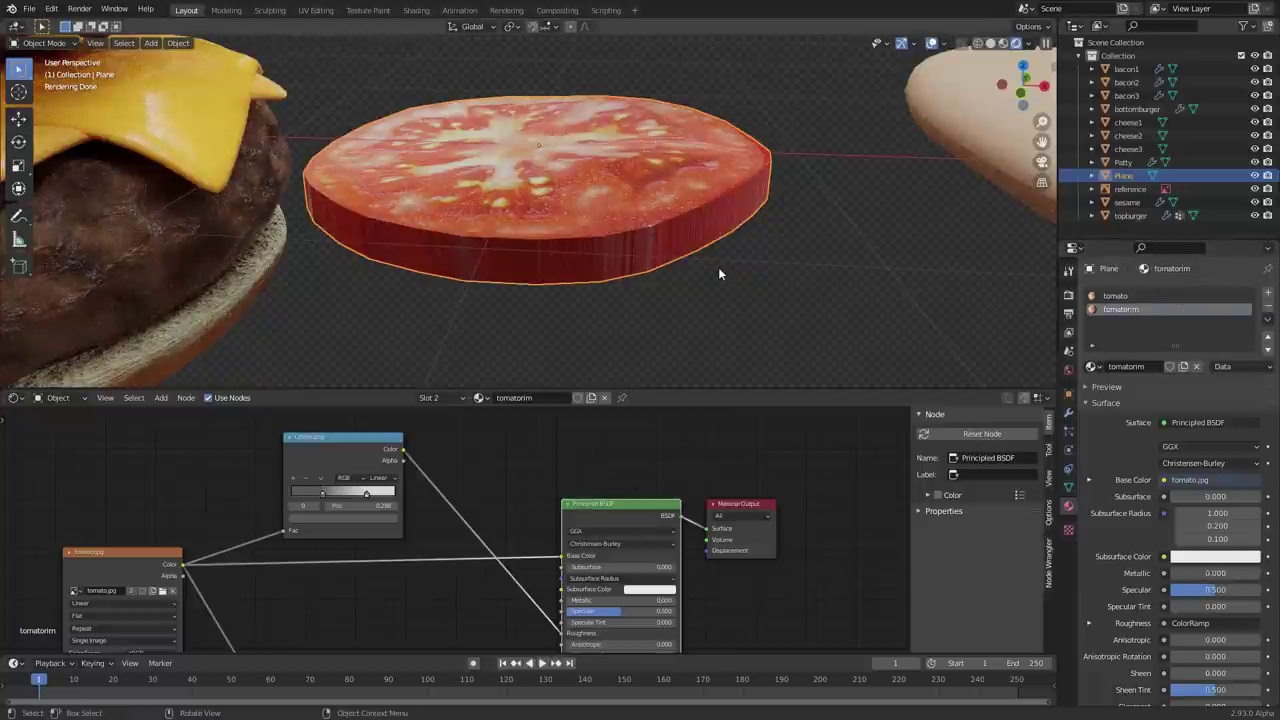
- Assign the tomatorim material to the slice's rim faces in Edit Mode
left_click(1126, 311)
key("Tab")
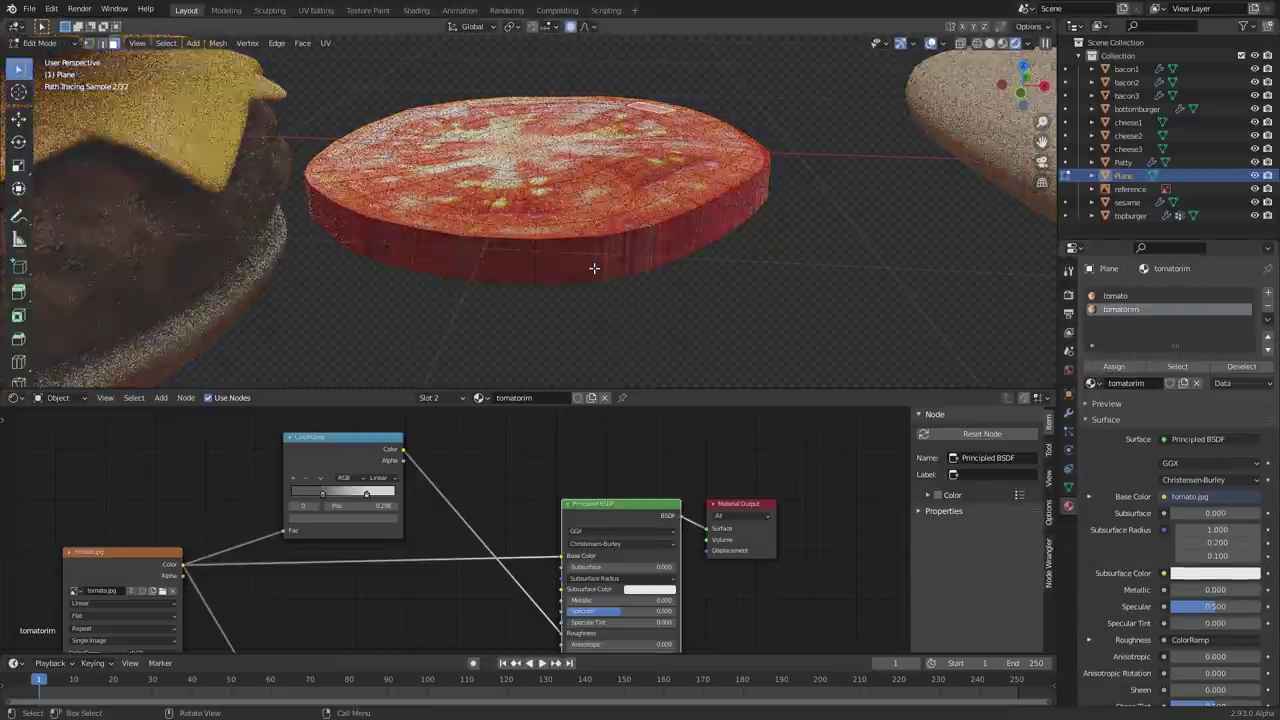
left_click(598, 265)
key("a")
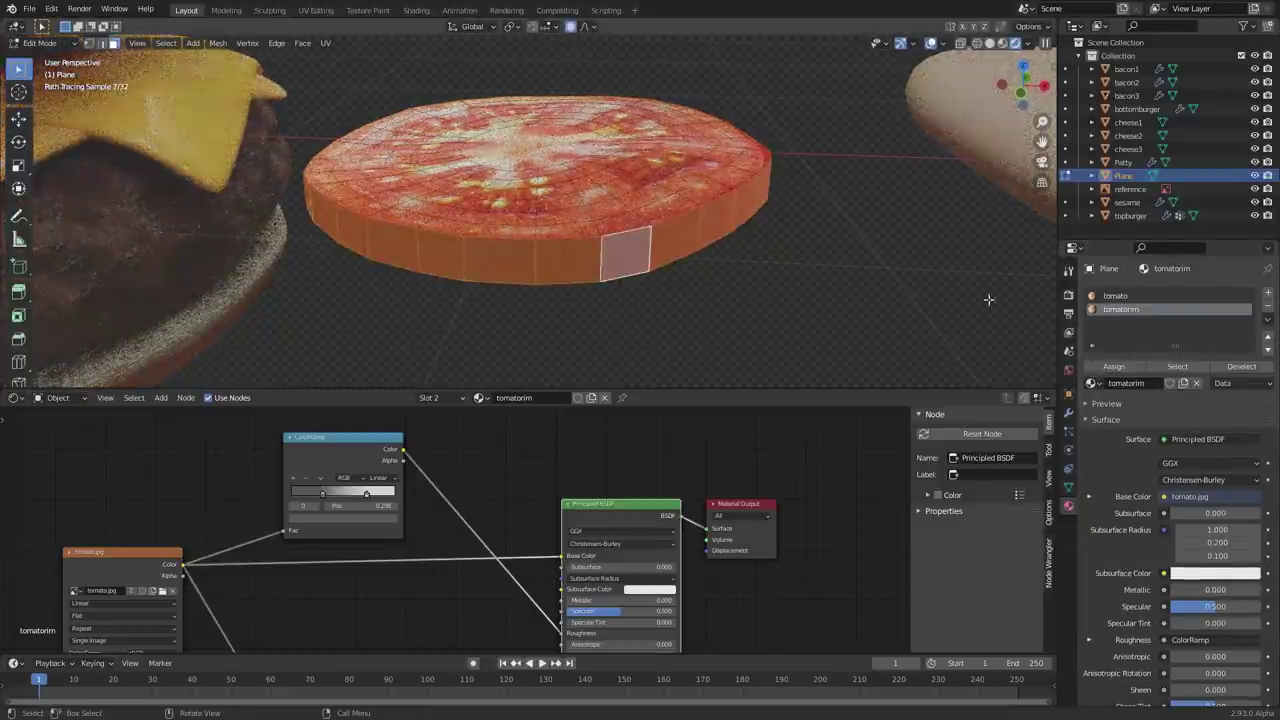
left_click(1116, 367)
key("Tab")
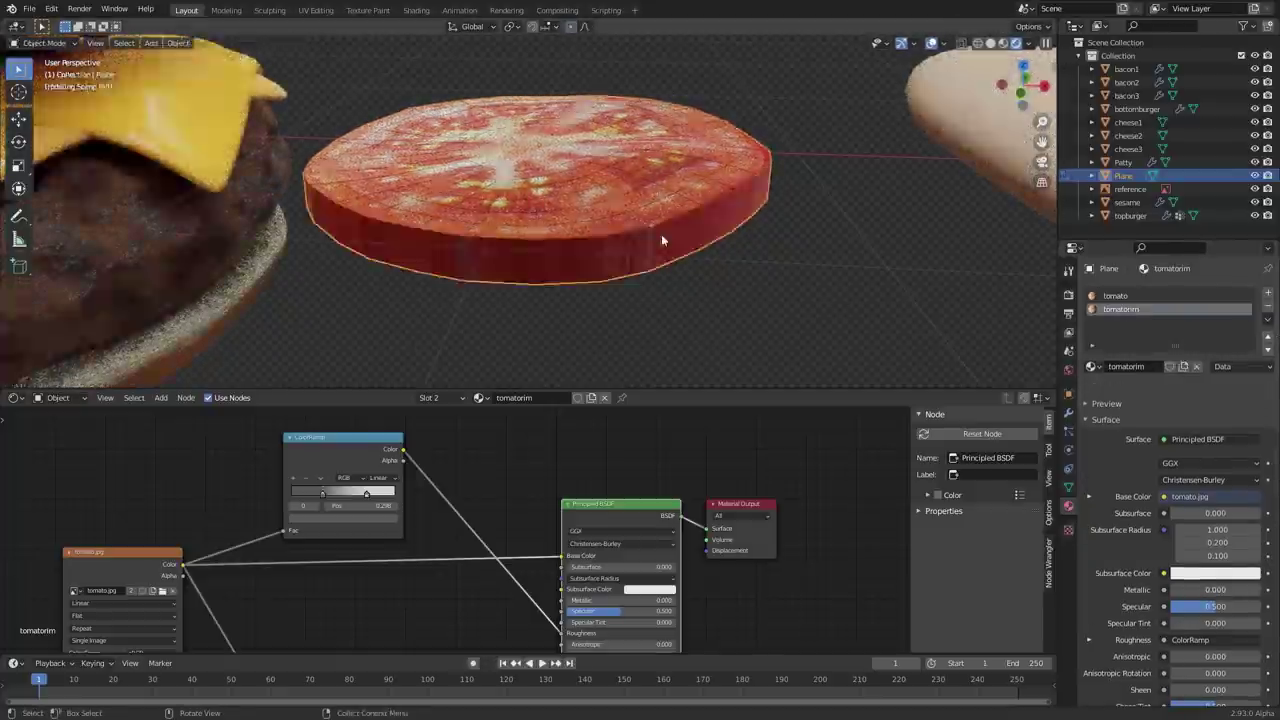
- Delete the Image Texture and ColorRamp nodes from tomatorim, leaving the Principled BSDF and output
middle_click_drag(428, 509, 508, 486)
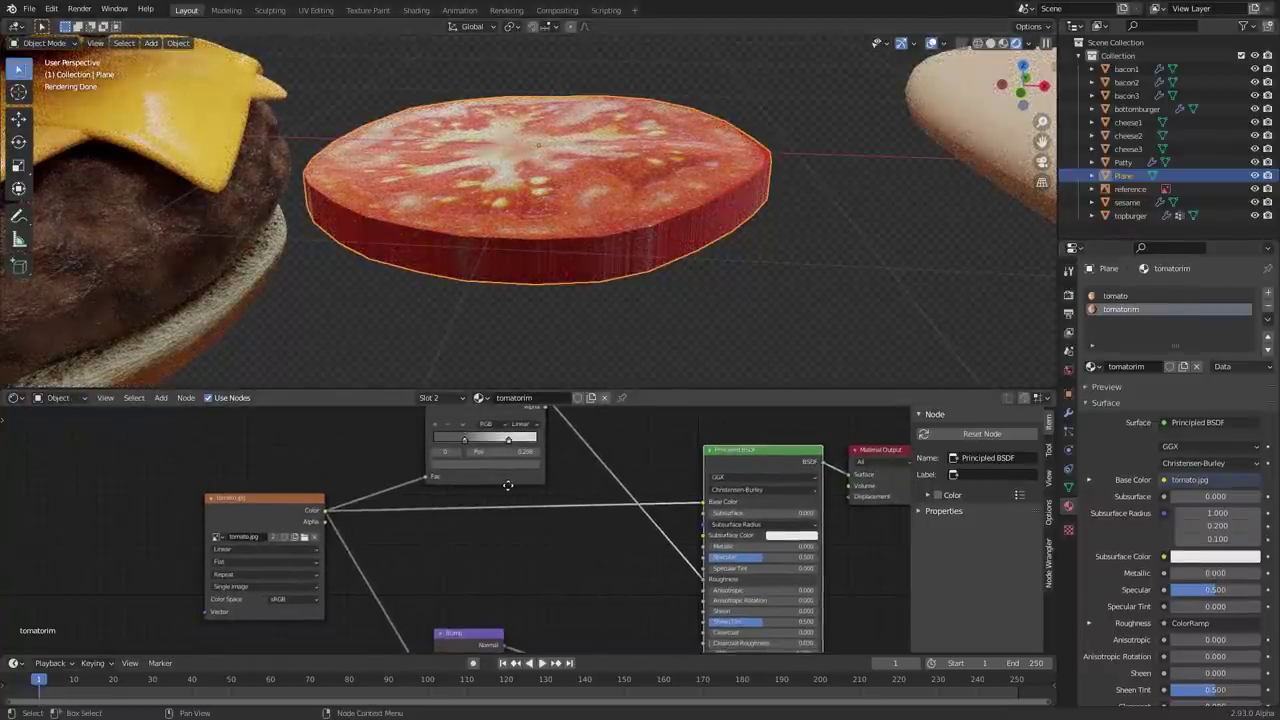
scroll(528, 499, "up", 1)
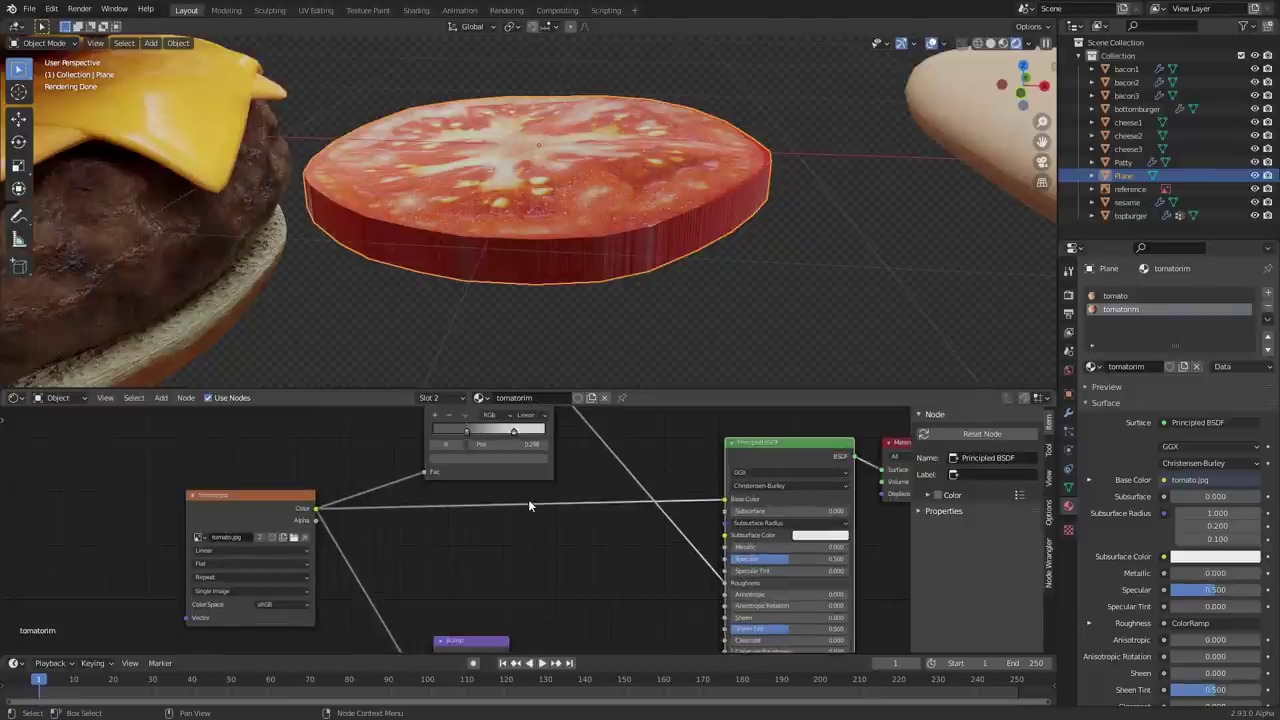
scroll(528, 504, "down", 2)
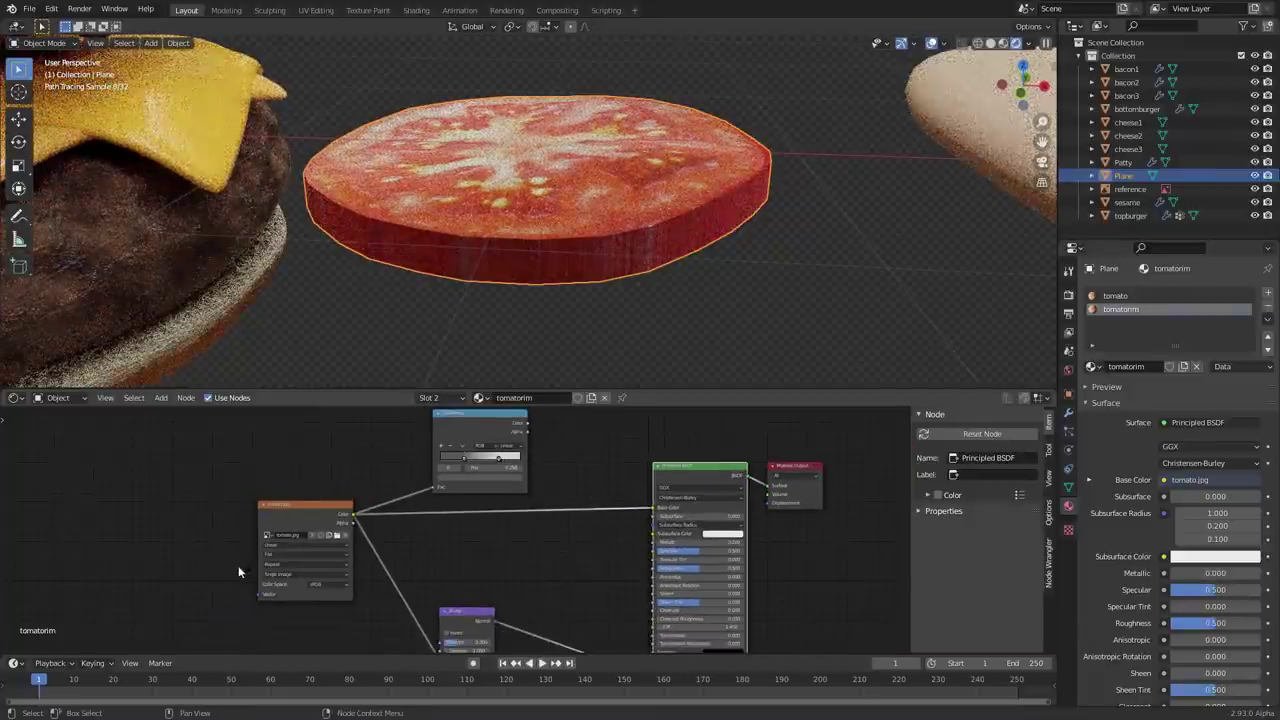
middle_click_drag(260, 600, 264, 515)
left_click_drag(294, 571, 497, 405)
key("x")
key("Home")
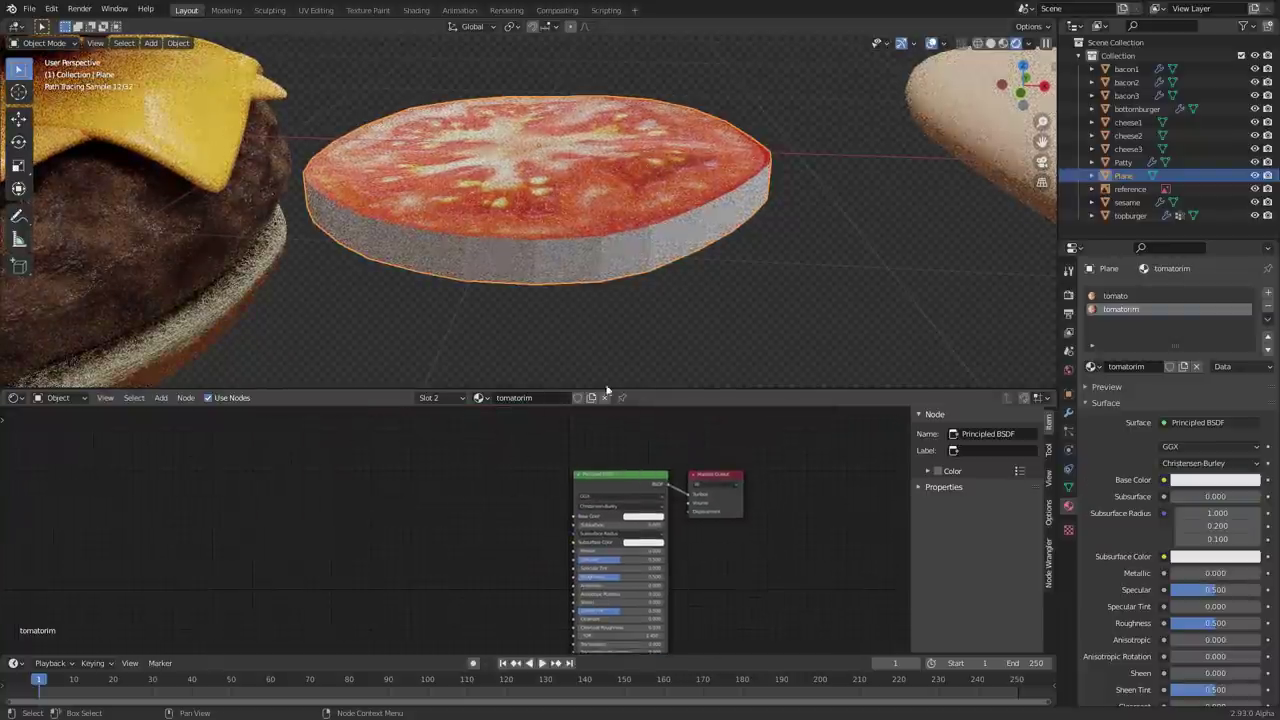
scroll(542, 555, "up", 2)
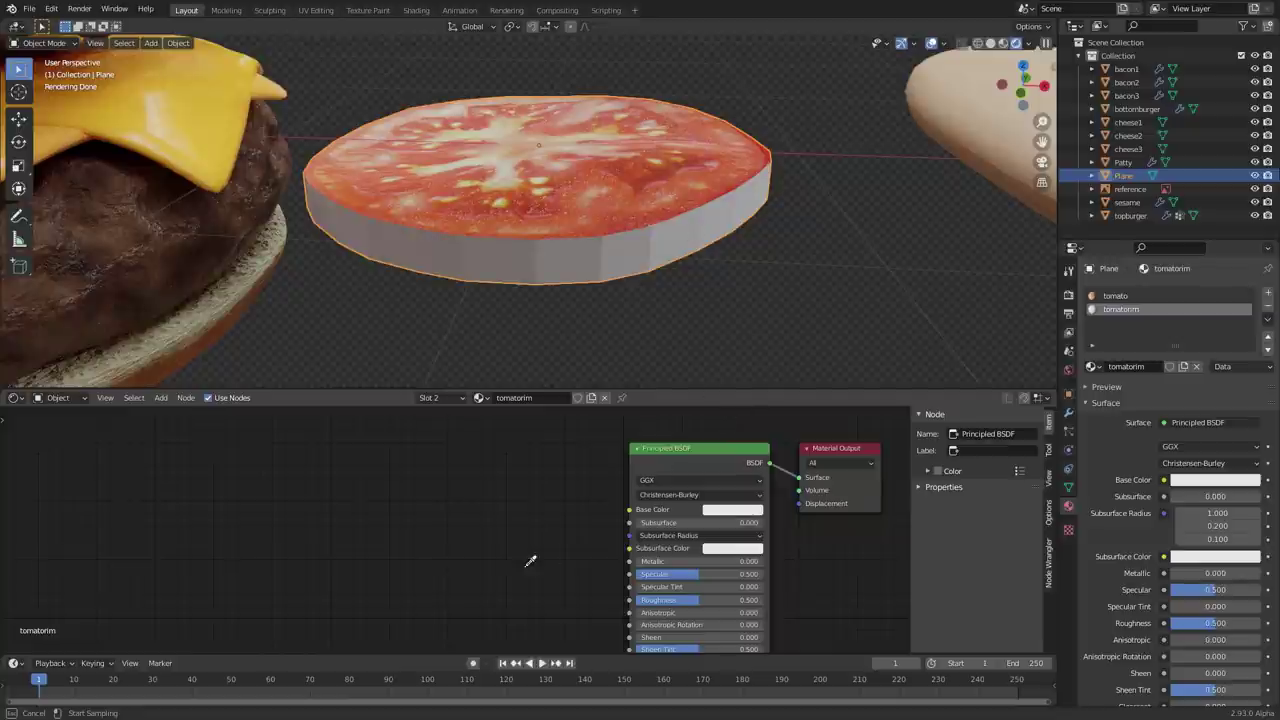
- Eyedrop the tomato's red into the rim Base Color and nudge its hue to 0.009
key("ctrl+z")
left_click(991, 43)
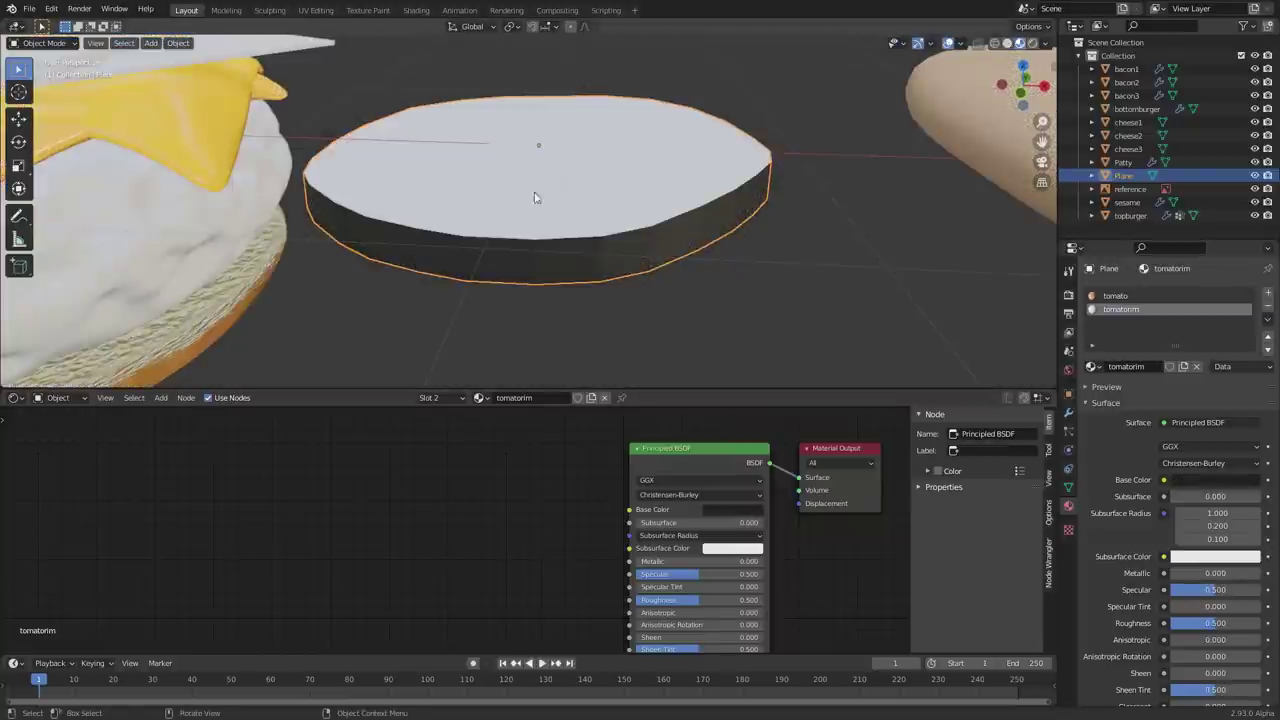
middle_click_drag(577, 206, 616, 280)
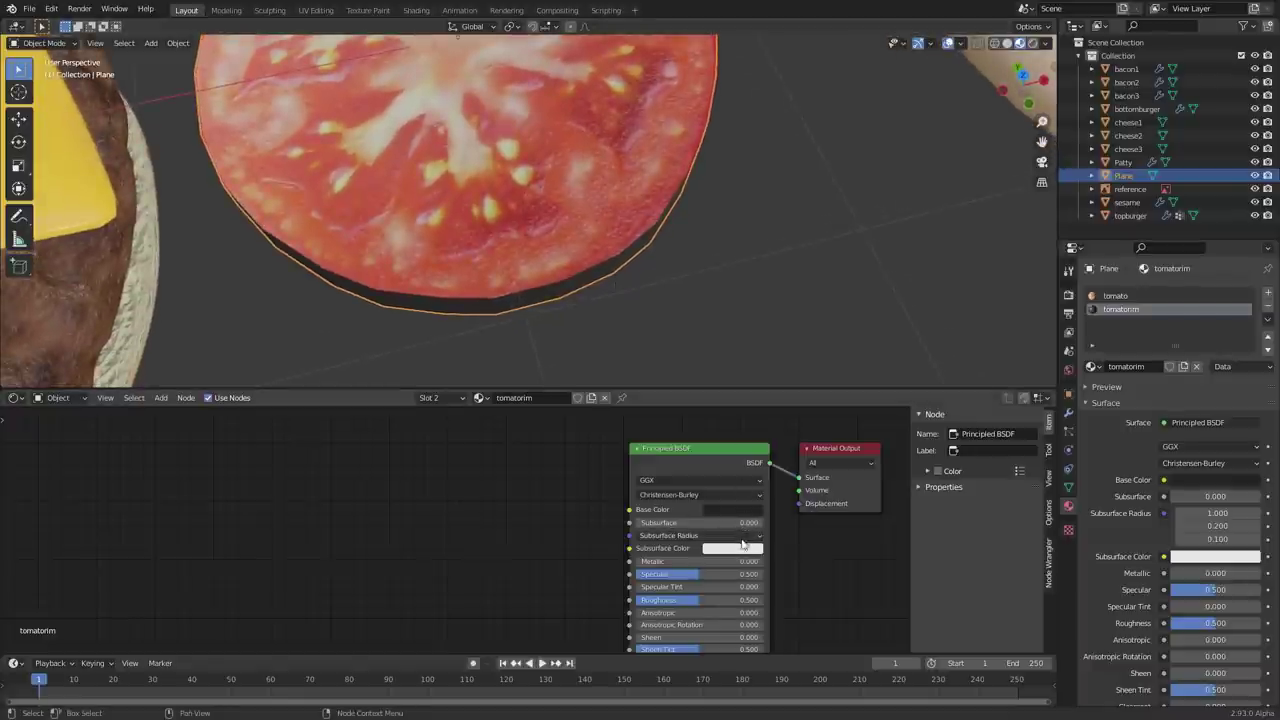
key("e")
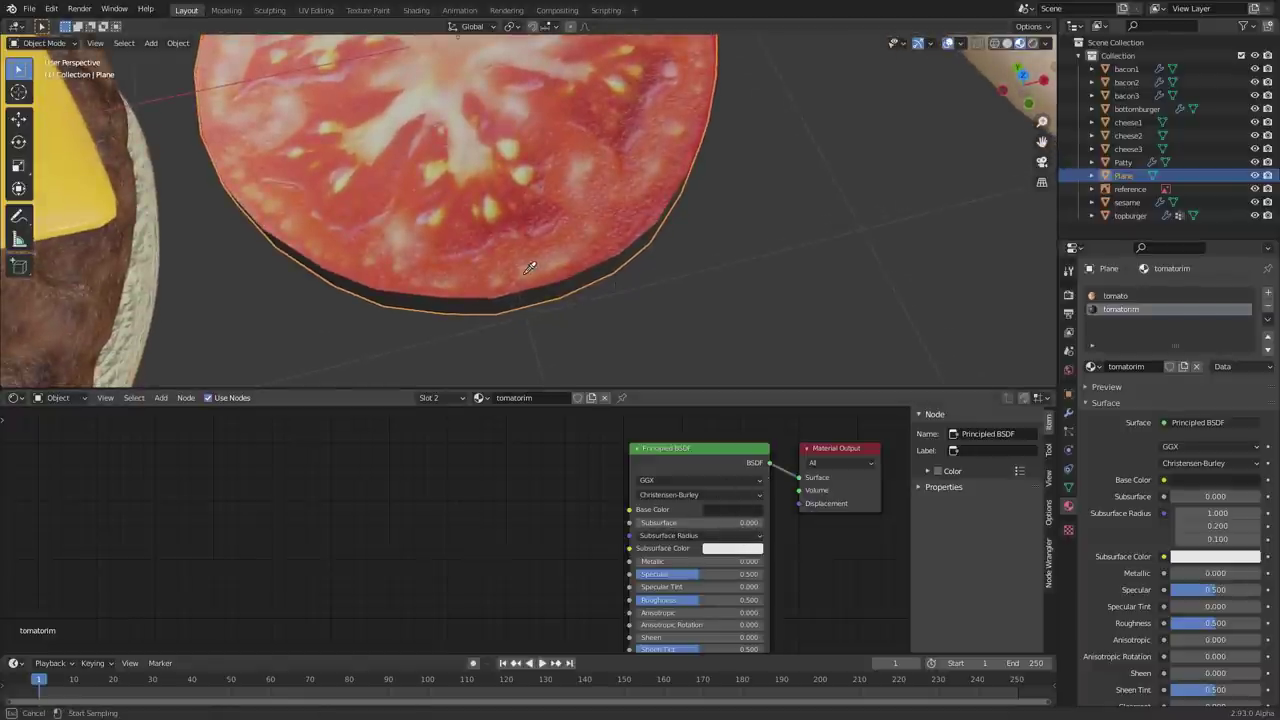
left_click(521, 279)
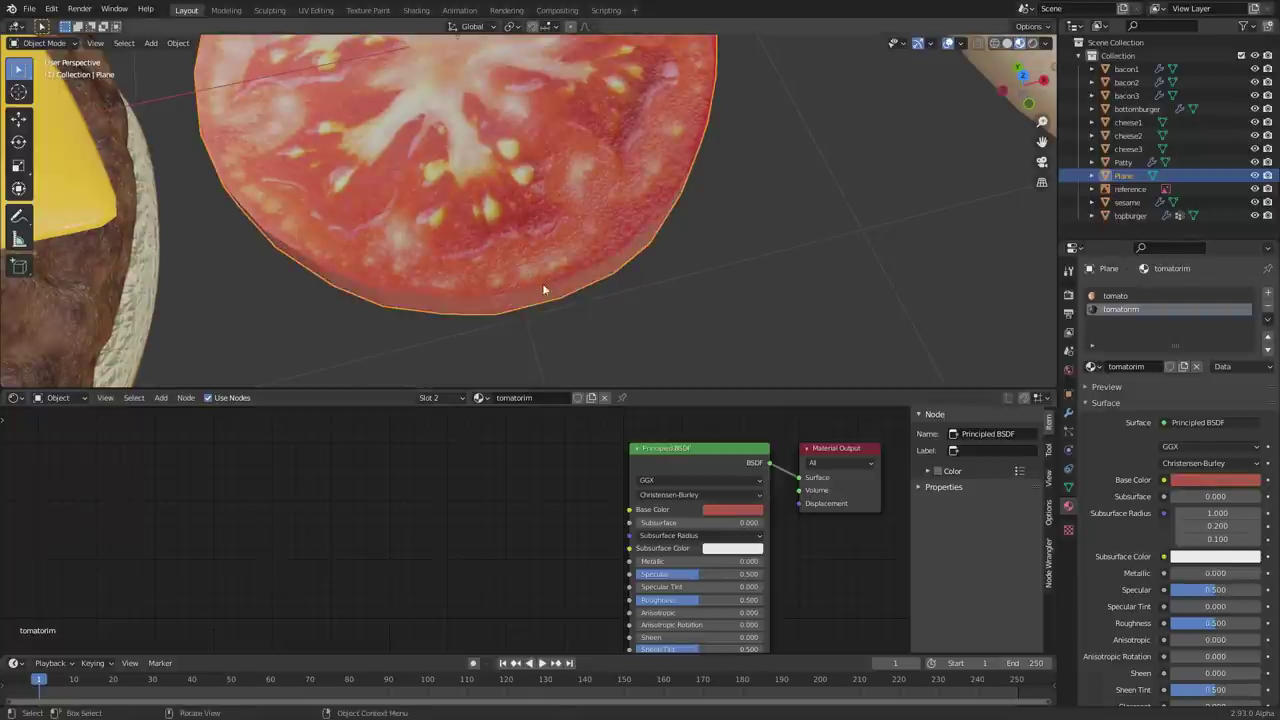
middle_click_drag(542, 283, 516, 221)
left_click(732, 511)
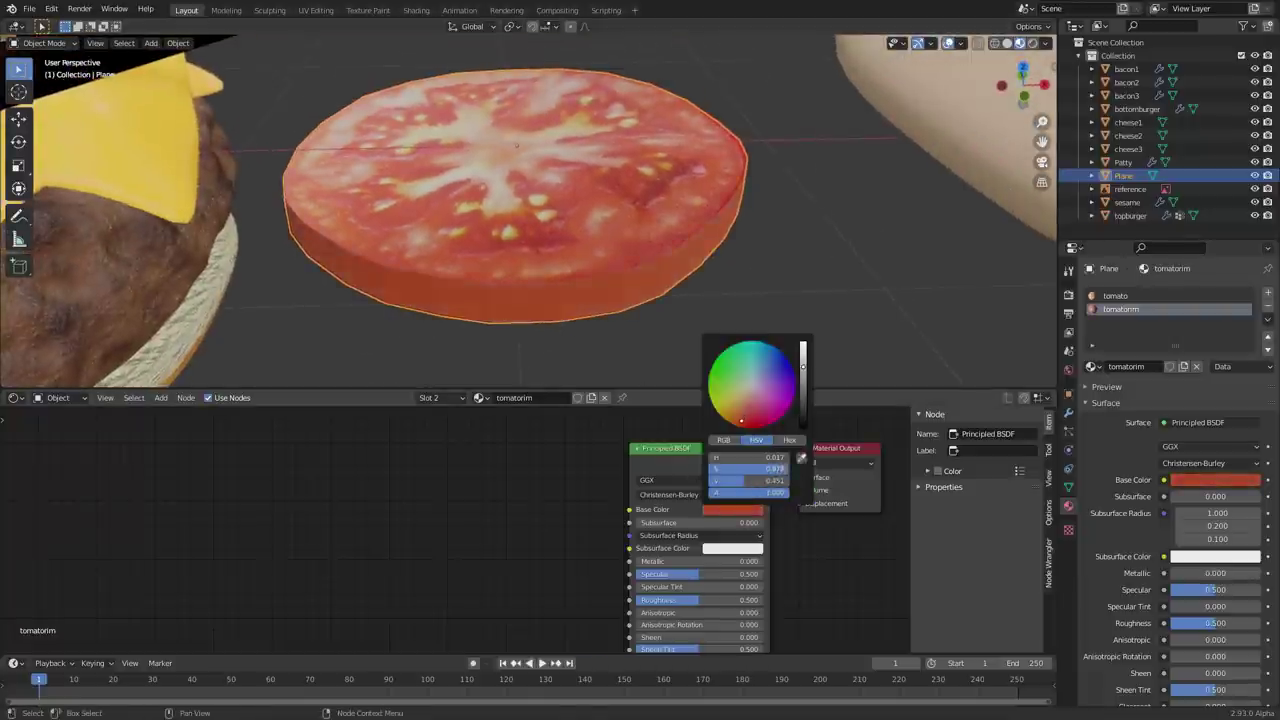
left_click(727, 503)
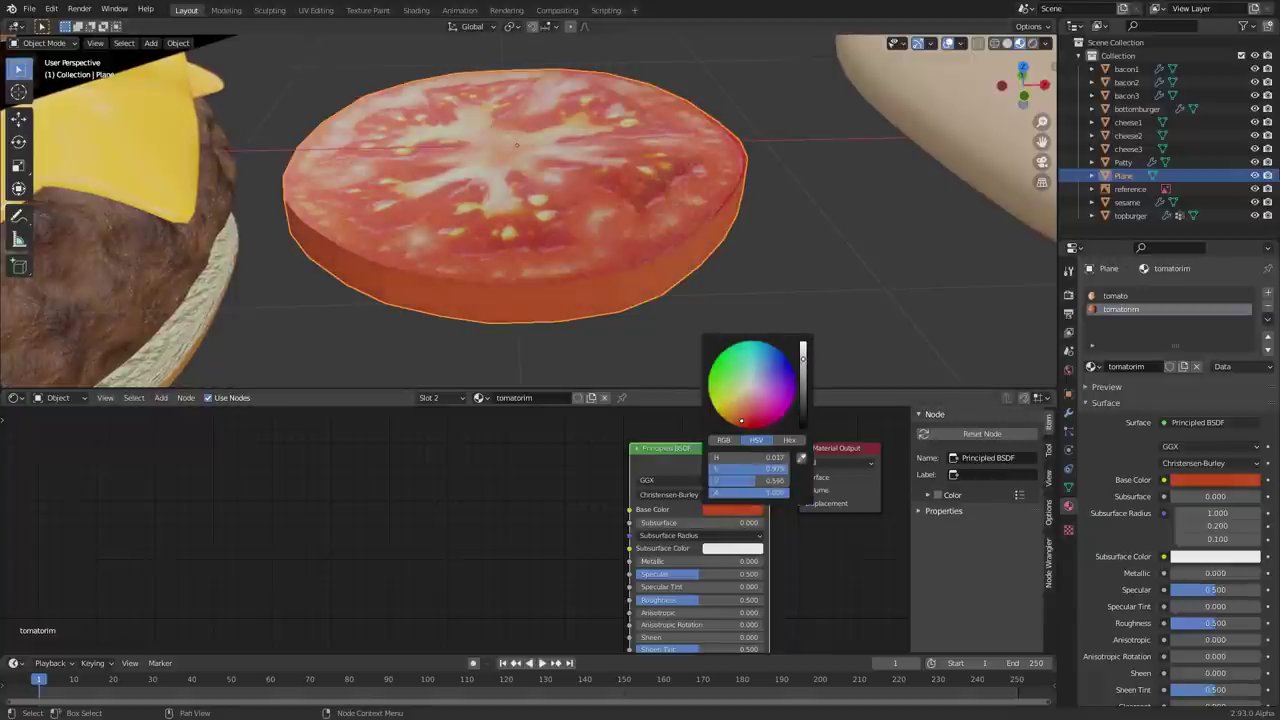
left_click_drag(741, 420, 744, 421)
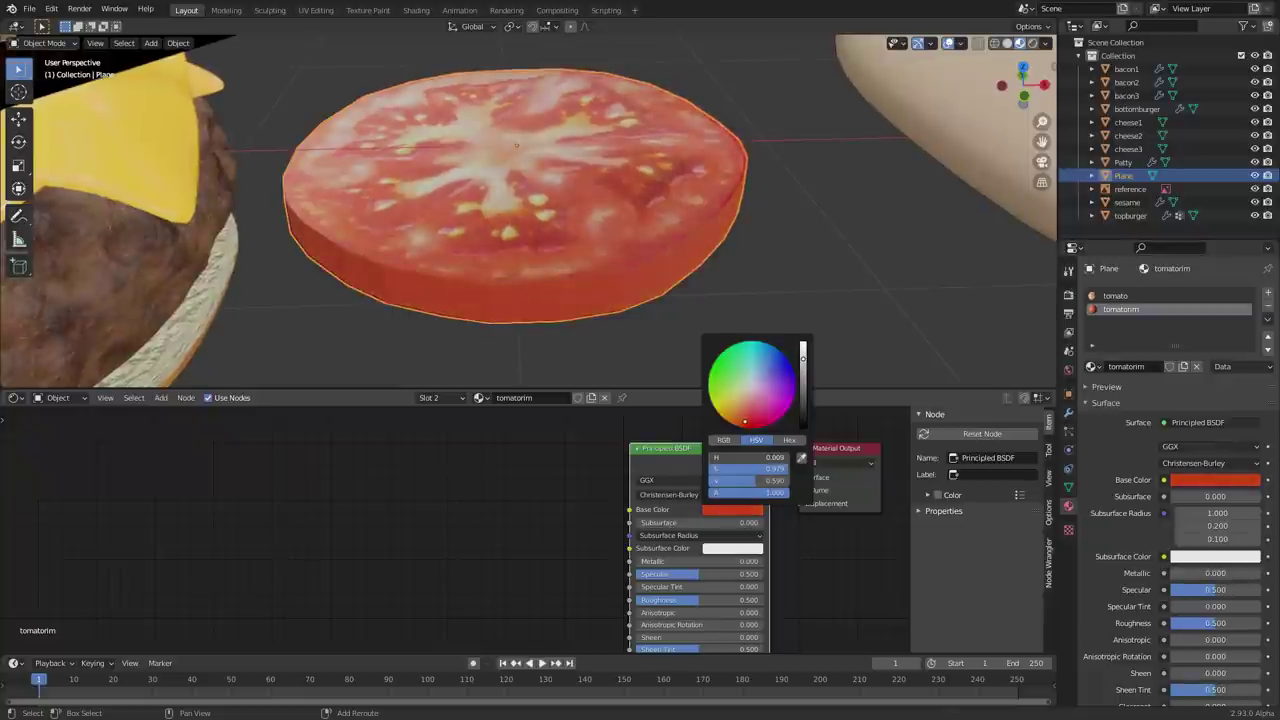
left_click(1032, 44)
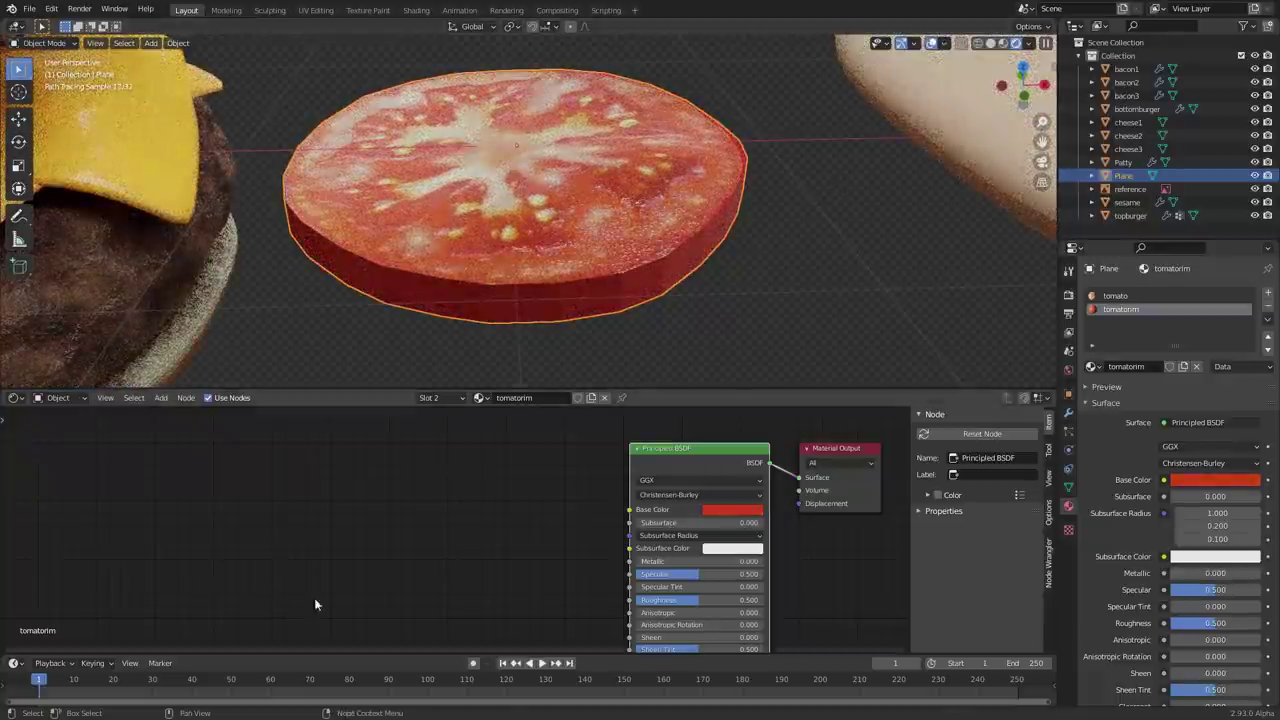
- Set the tomatorim Roughness to 0.2
scroll(458, 460, "up", 5)
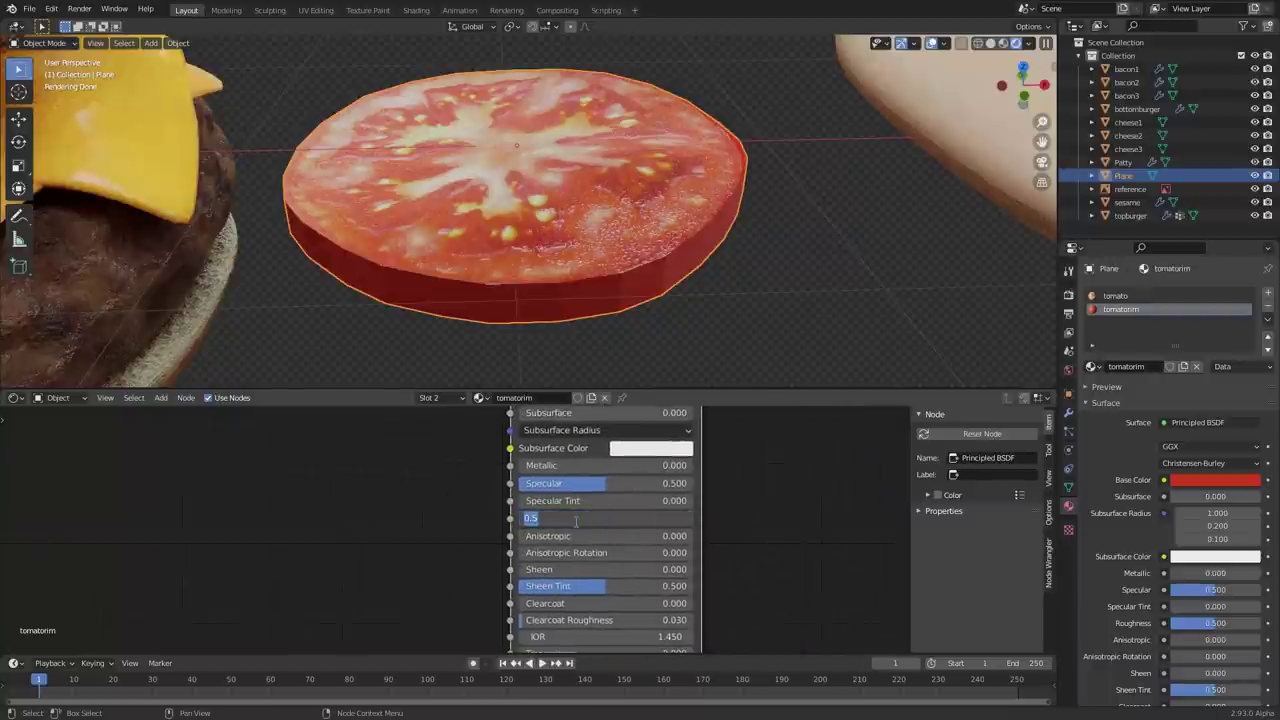
type("0.2")
key("Return")
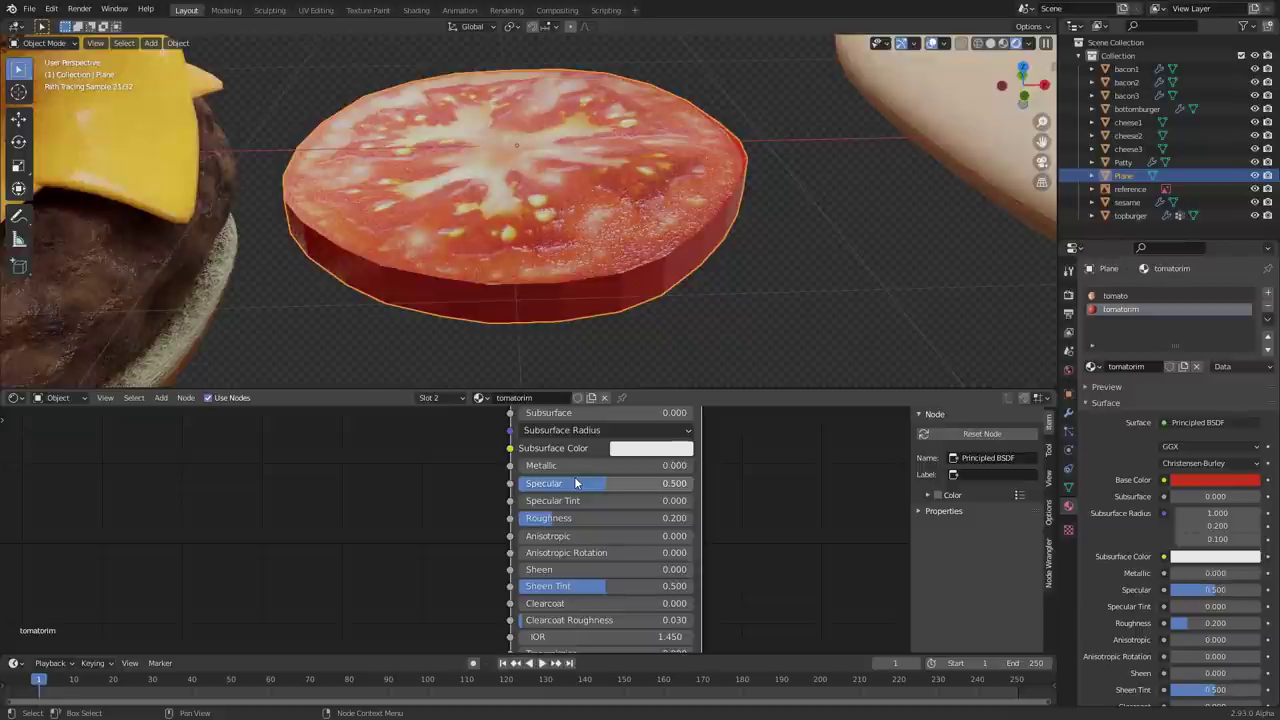
- Shade the tomato slice smooth, then deselect it
right_click(548, 252)
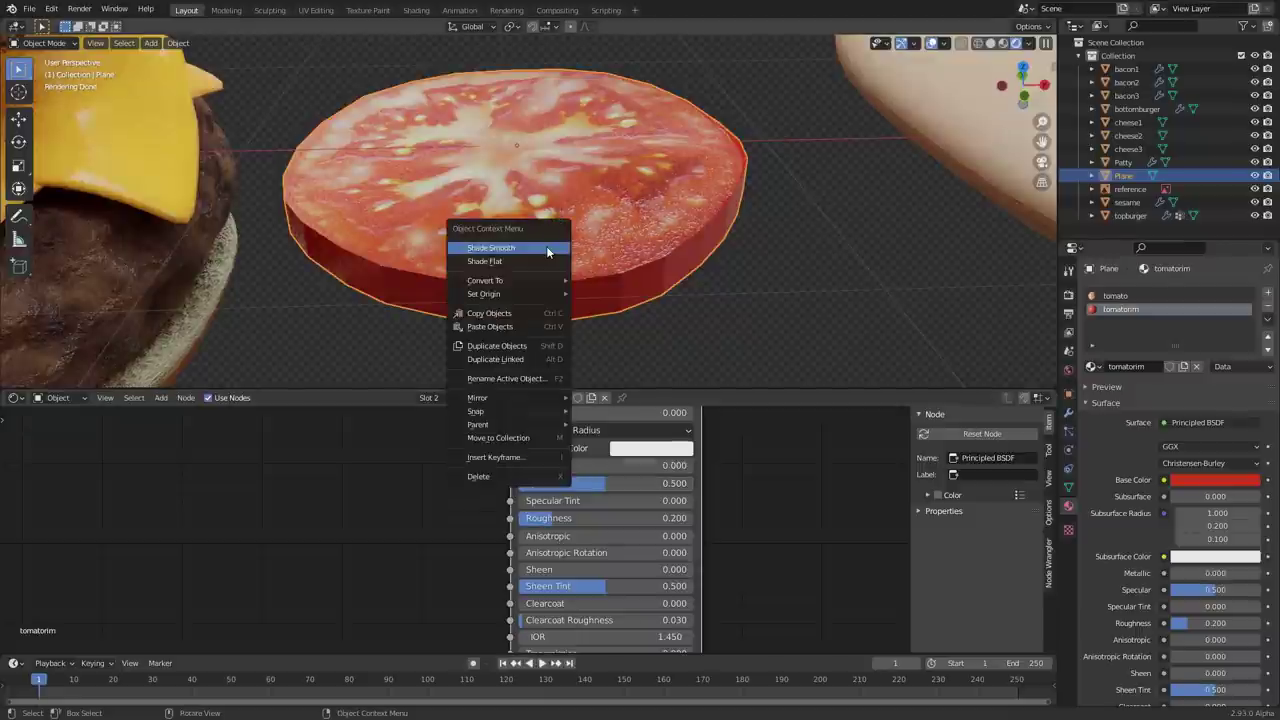
left_click(548, 252)
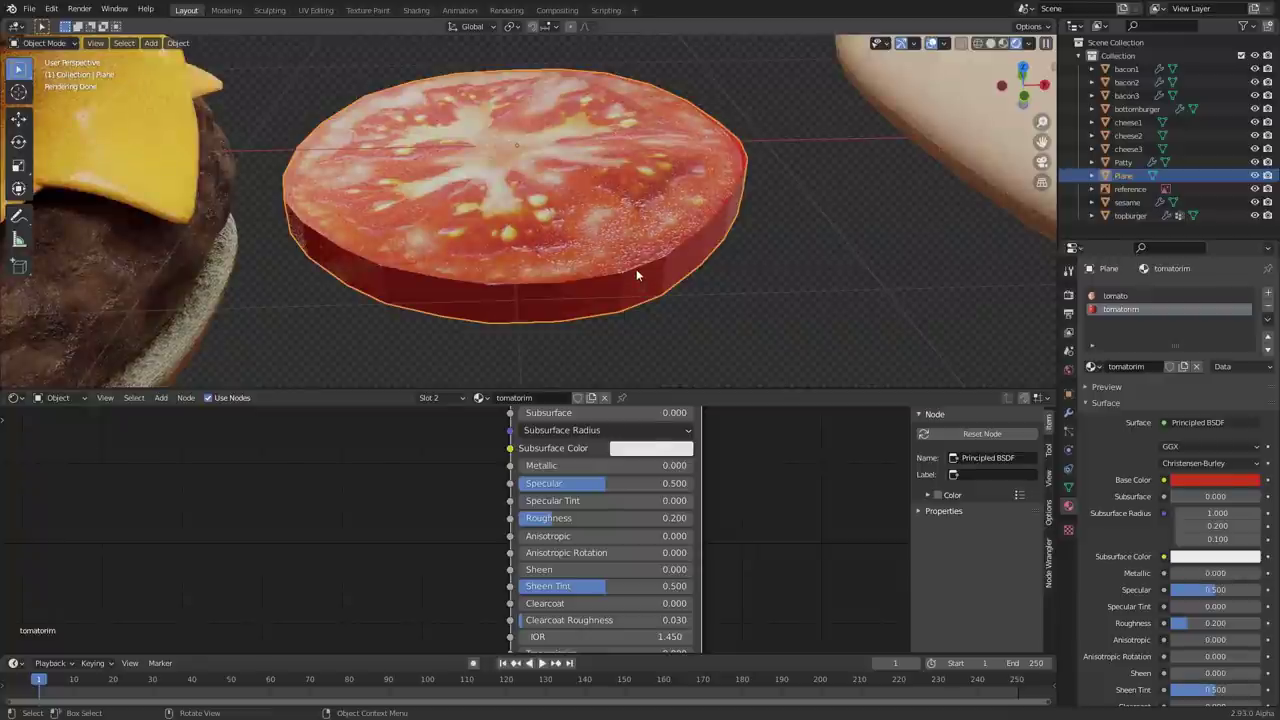
right_click(636, 268)
left_click(636, 269)
scroll(651, 270, "down", 2)
left_click(655, 281)
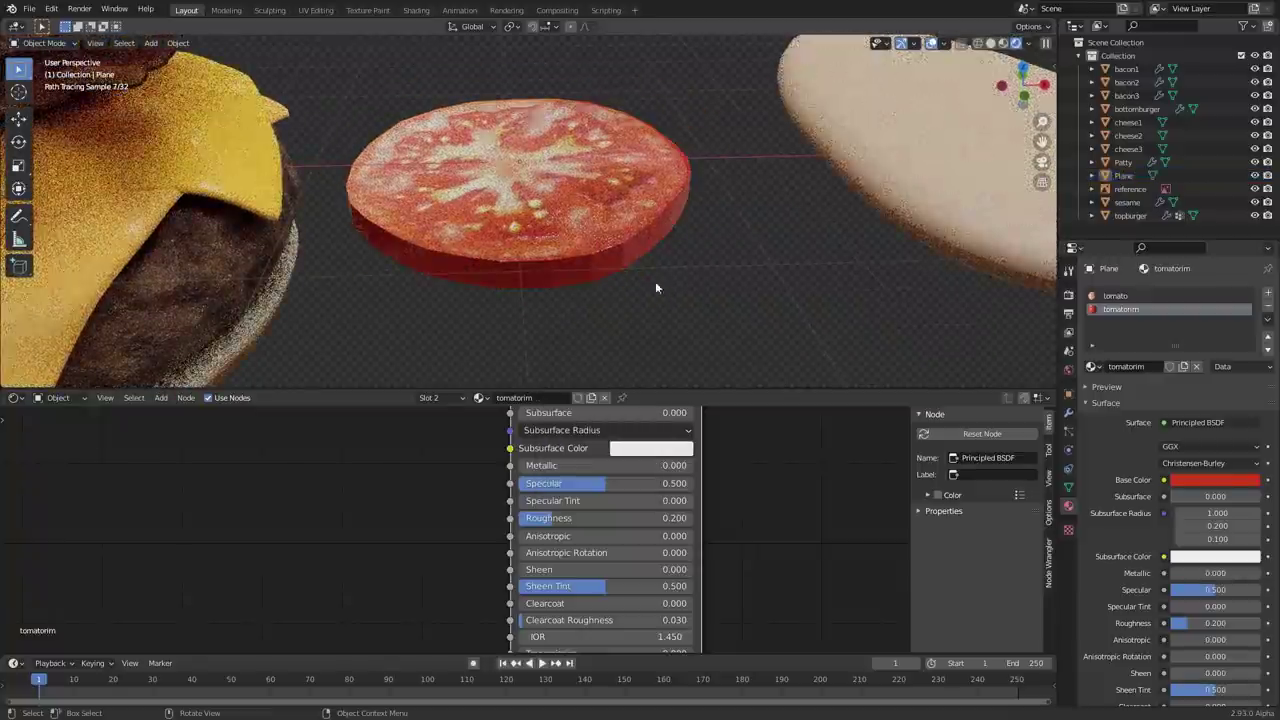
- Hide the top bun
middle_click_drag(552, 273, 871, 243)
scroll(714, 217, "down", 3)
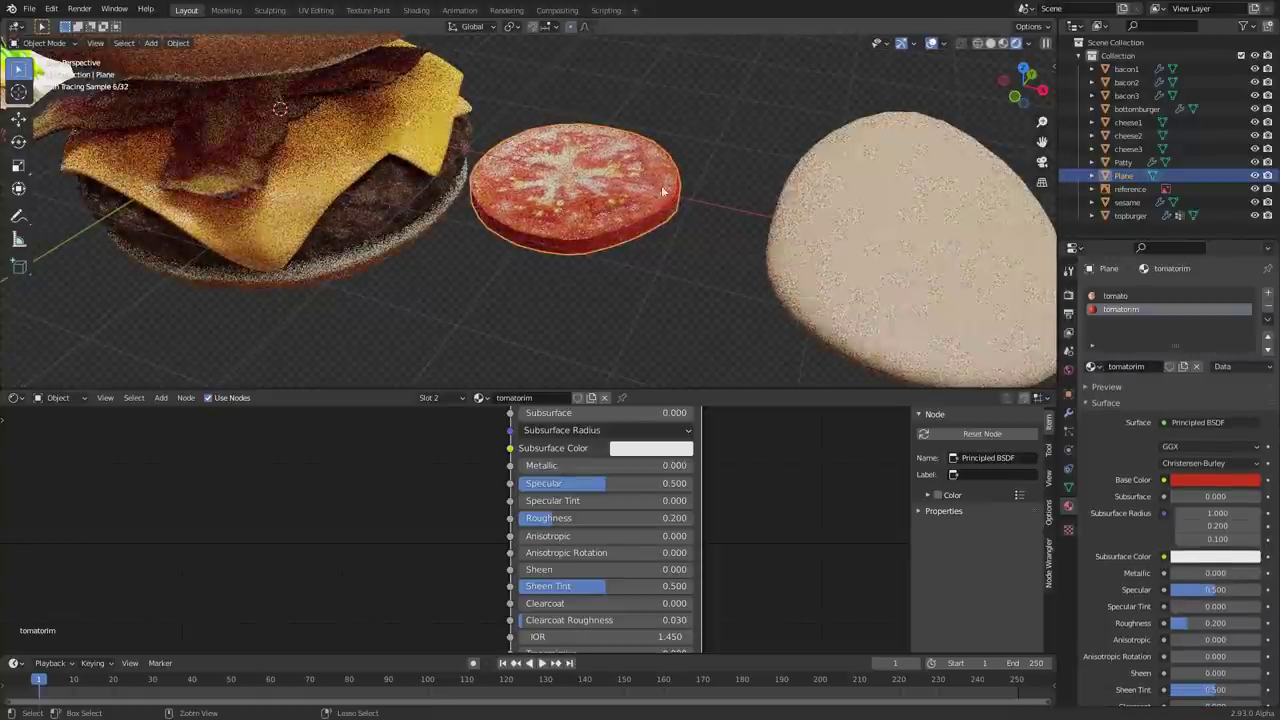
scroll(617, 174, "down", 3)
left_click(413, 107)
key("h")
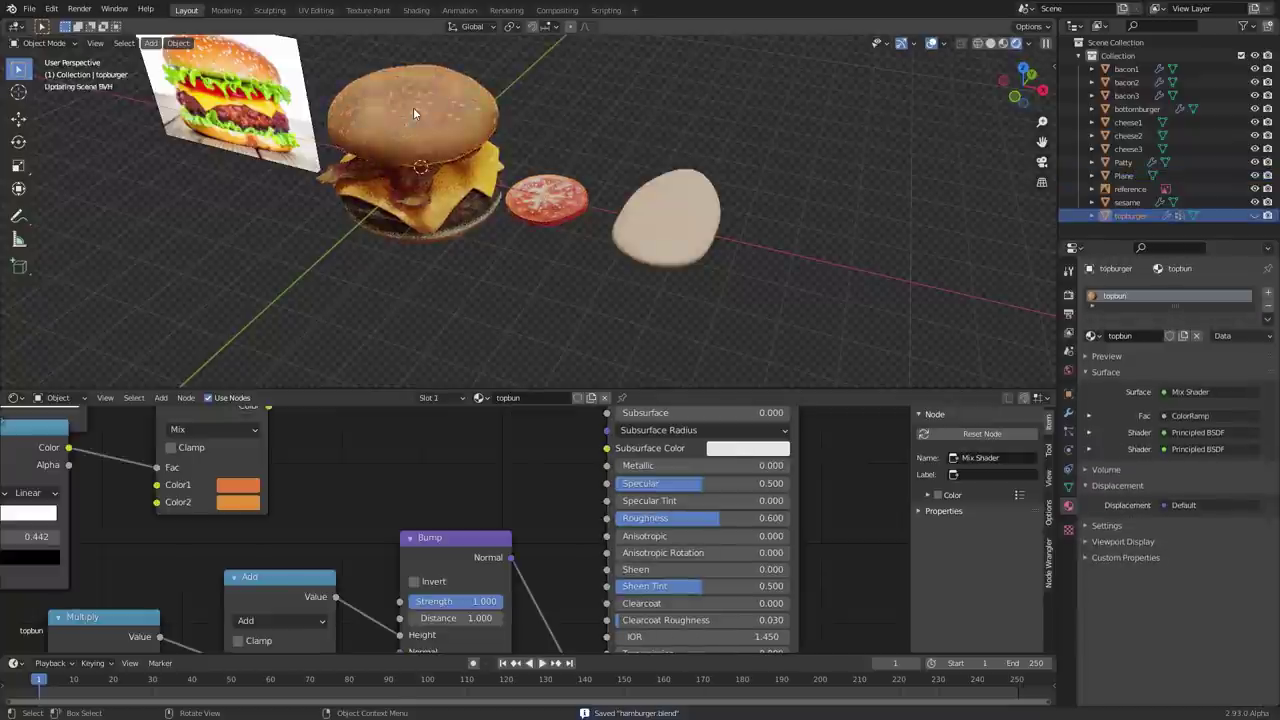
- Lower the tomato slice along Z in front view onto the bacon and cheese
left_click(559, 189)
left_click(1023, 73)
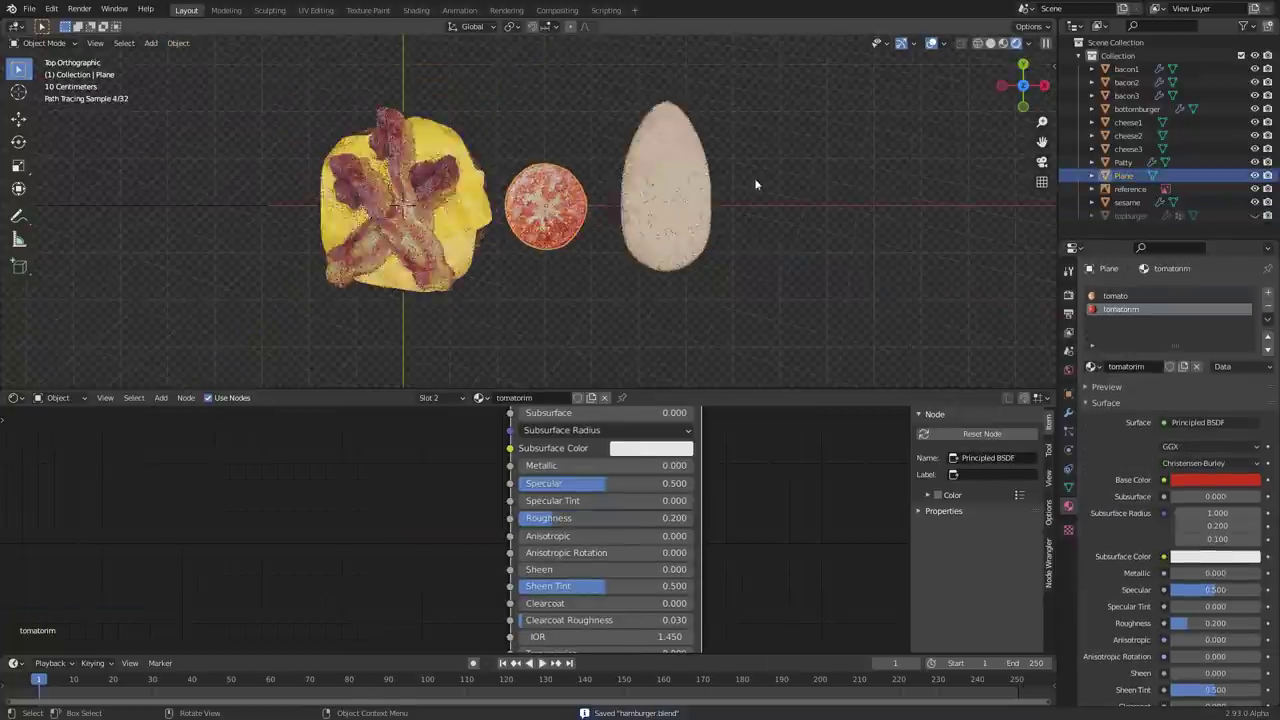
middle_click_drag(517, 238, 437, 129)
scroll(491, 150, "up", 2)
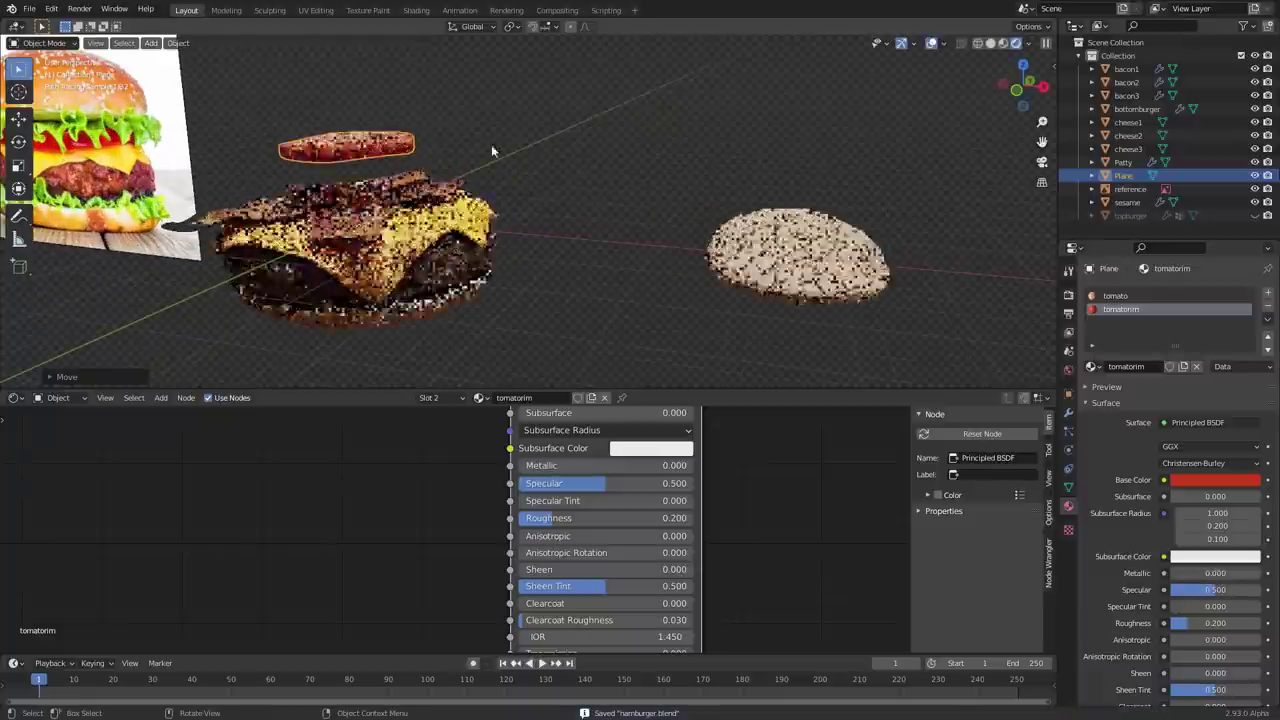
left_click(1022, 62)
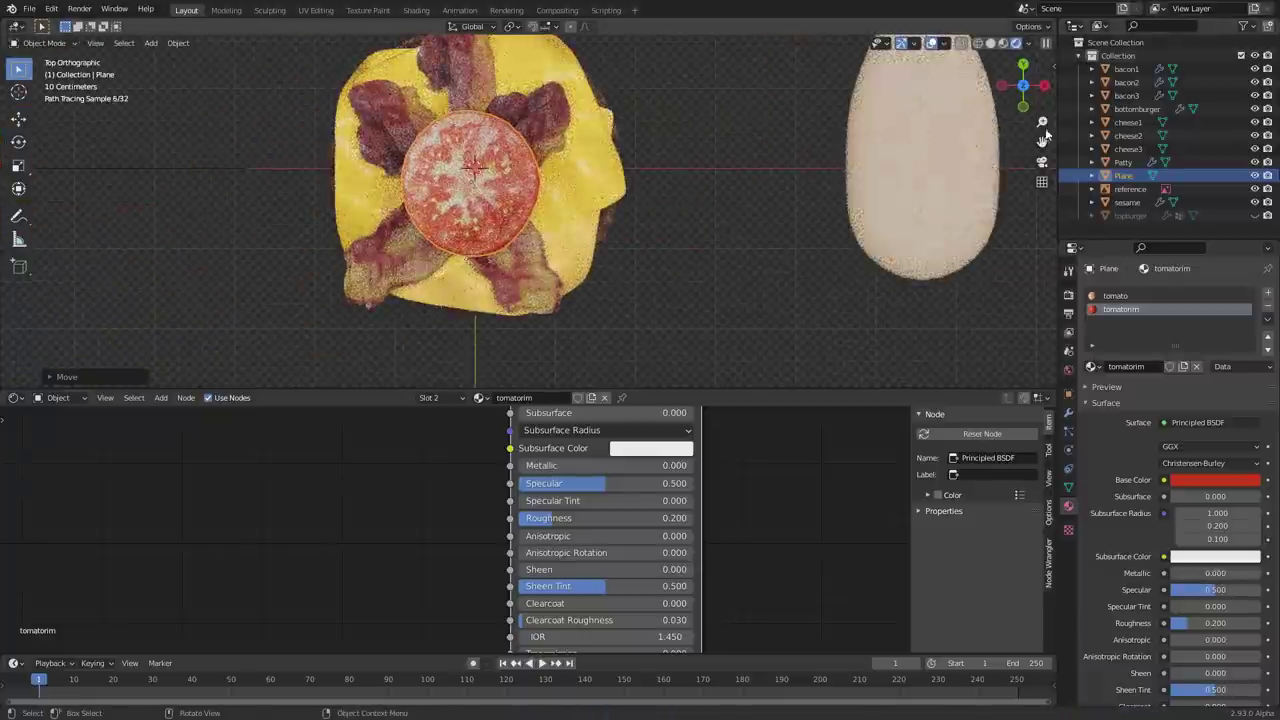
left_click(1022, 106)
key("g")
key("z")
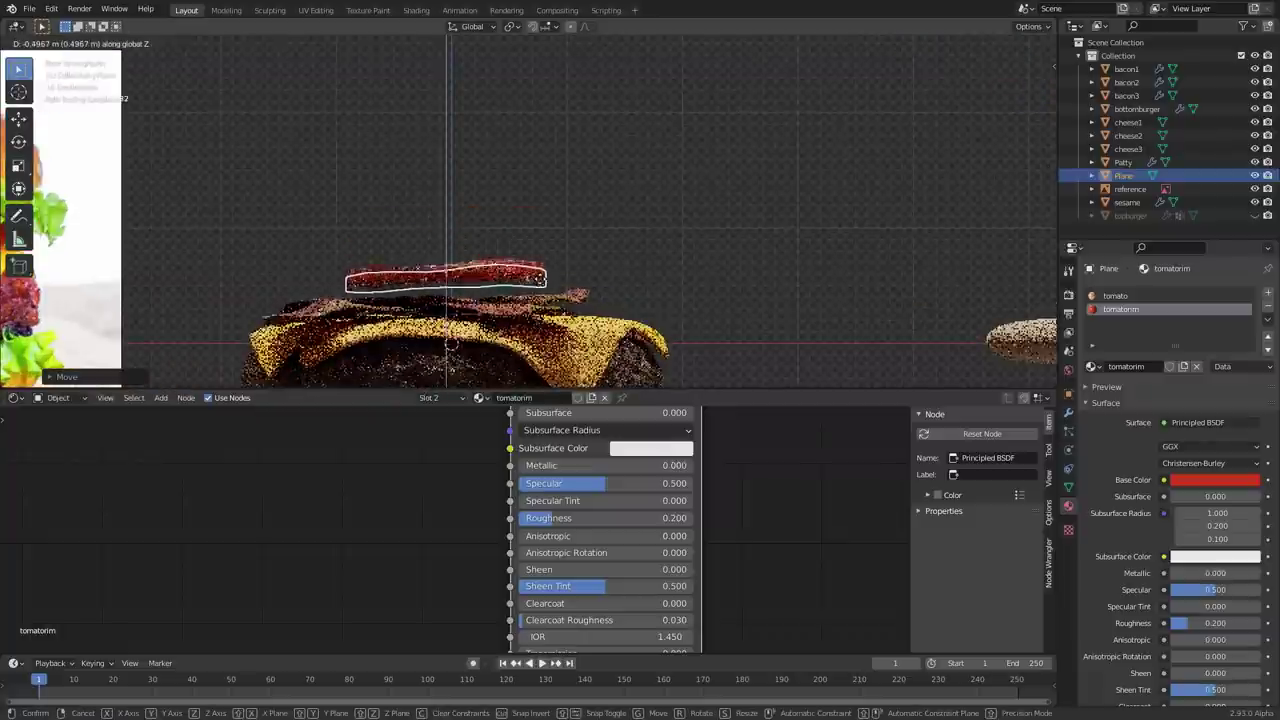
key("Return")
key("Home")
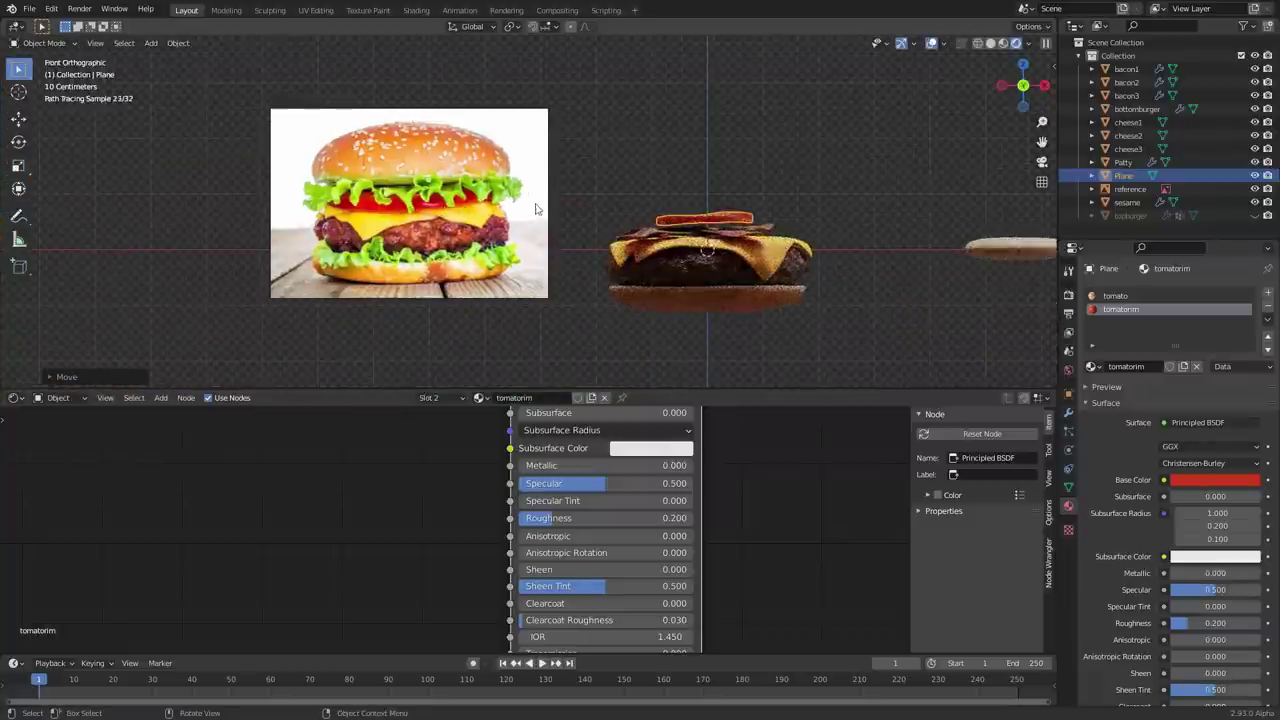
- Grow the tomato slice's vertex selection and lift its centre along Z with proportional falloff
scroll(535, 209, "up", 3)
middle_click_drag(560, 212, 600, 188)
key("Tab")
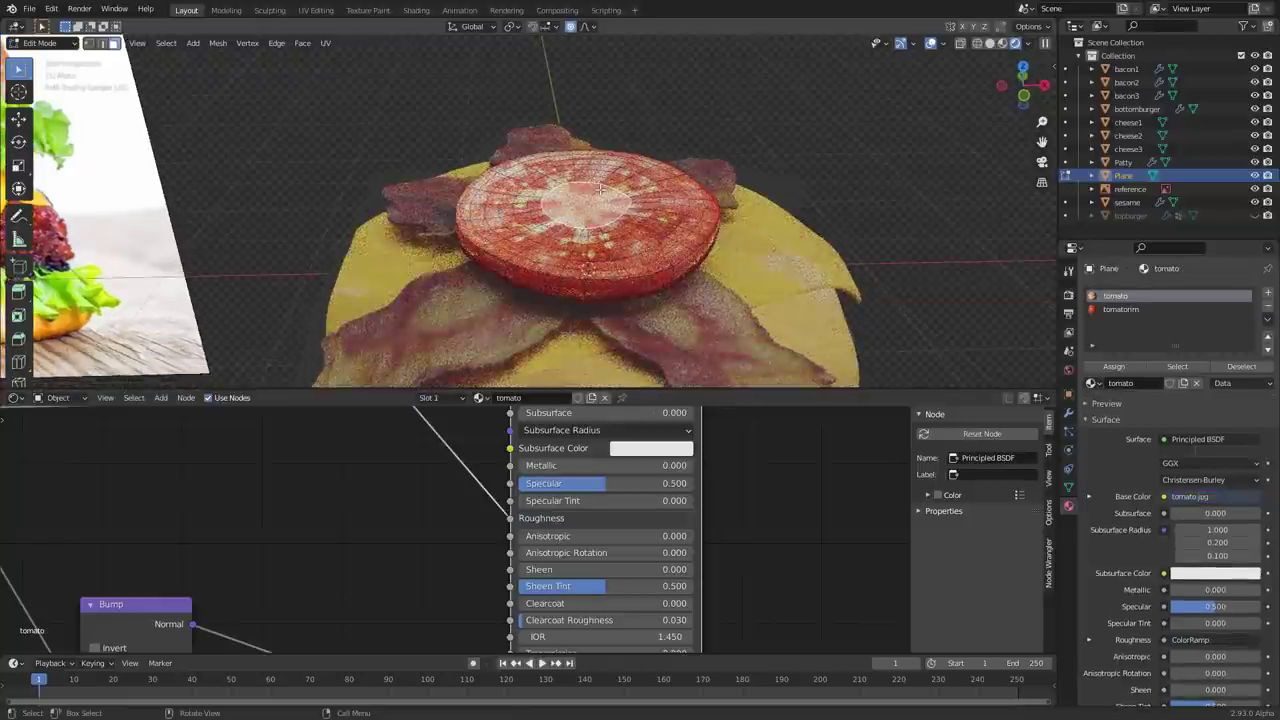
key("ctrl+KP_Add")
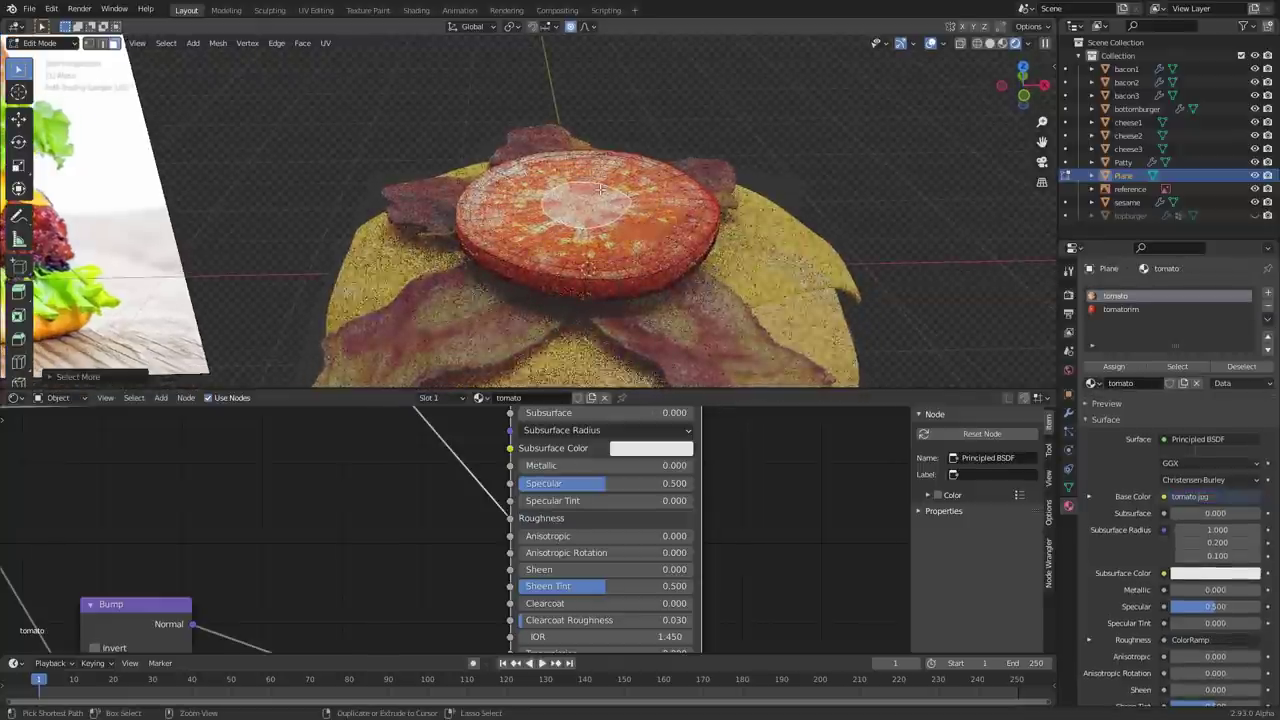
key("g")
key("z")
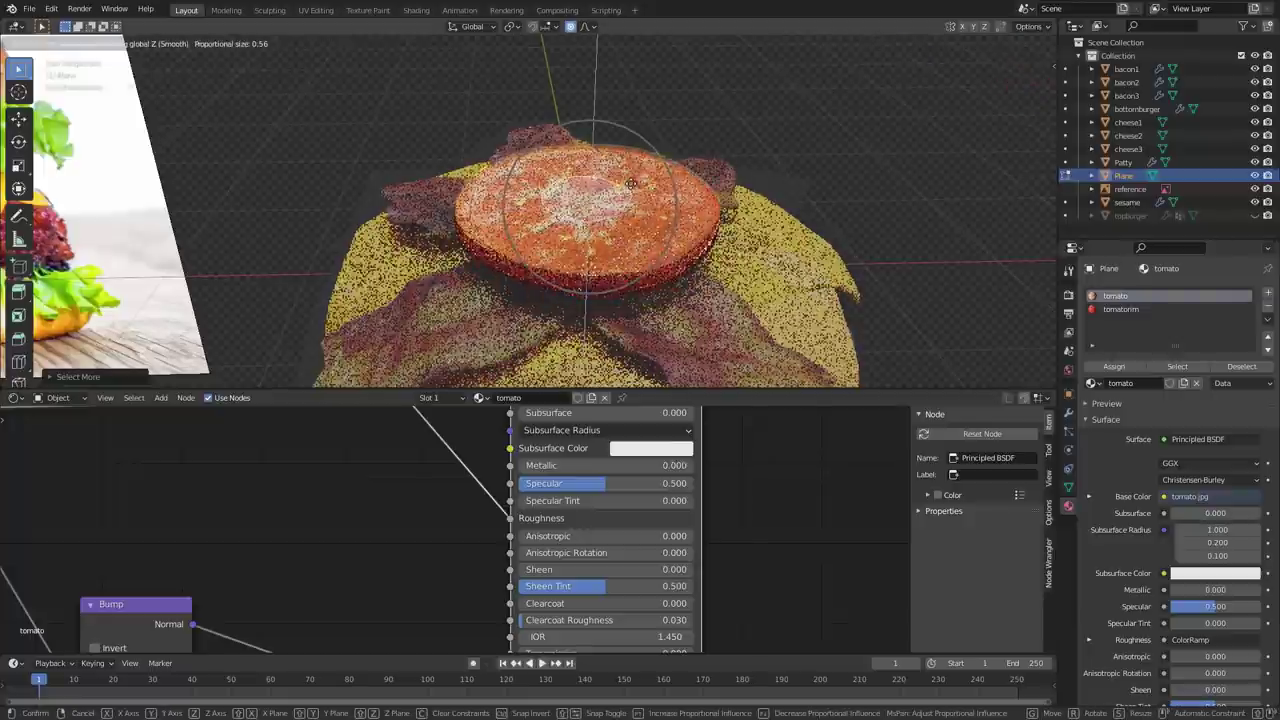
left_click(630, 177)
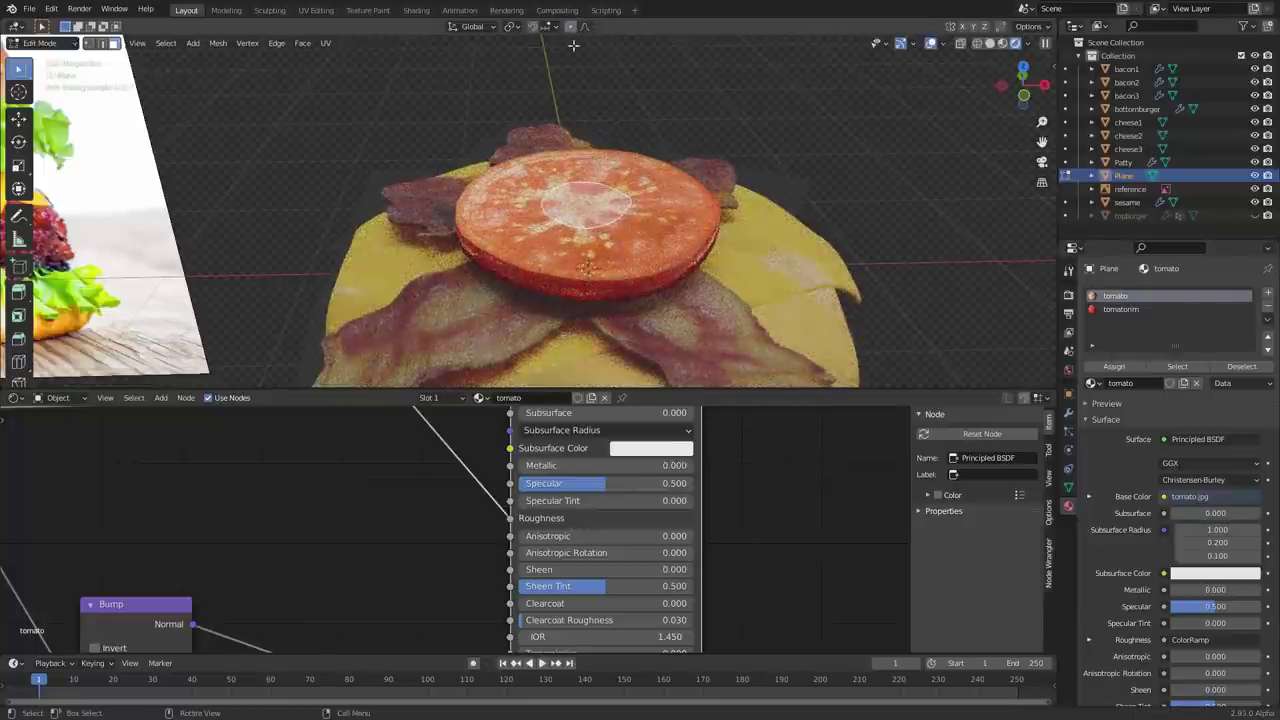
key("g")
key("z")
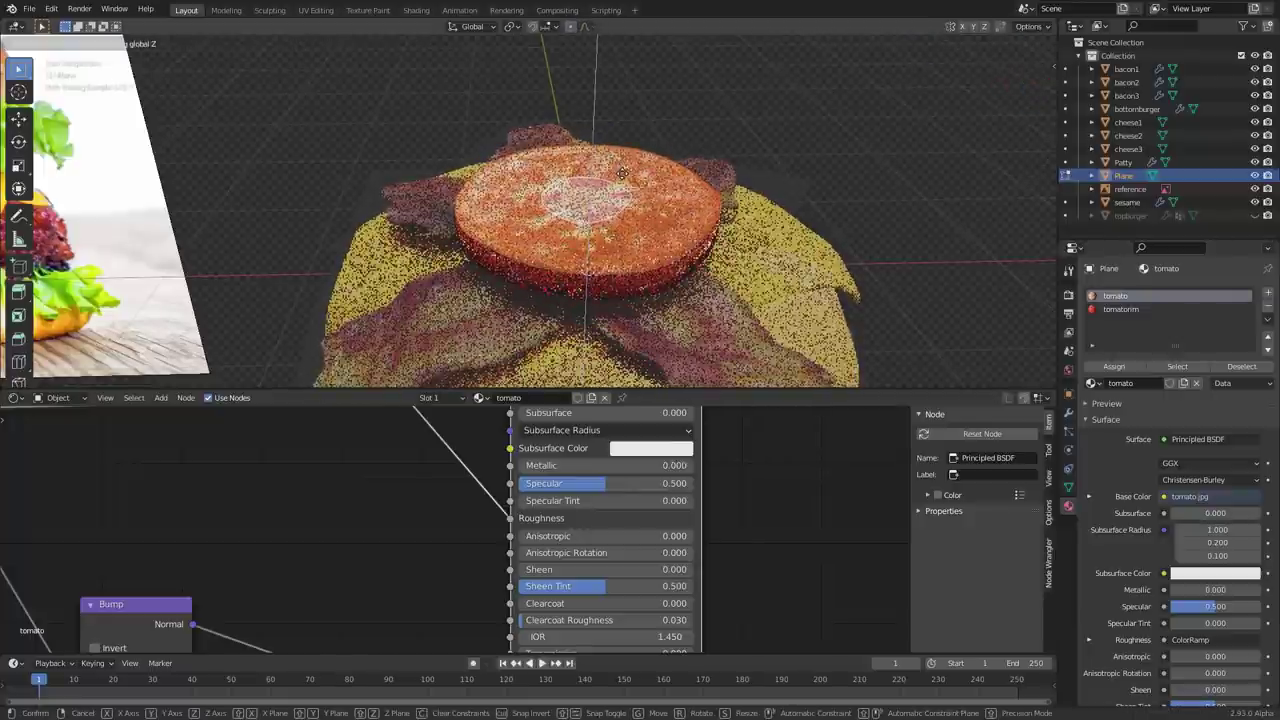
left_click(622, 173)
key("Tab")
scroll(622, 173, "down", 6)
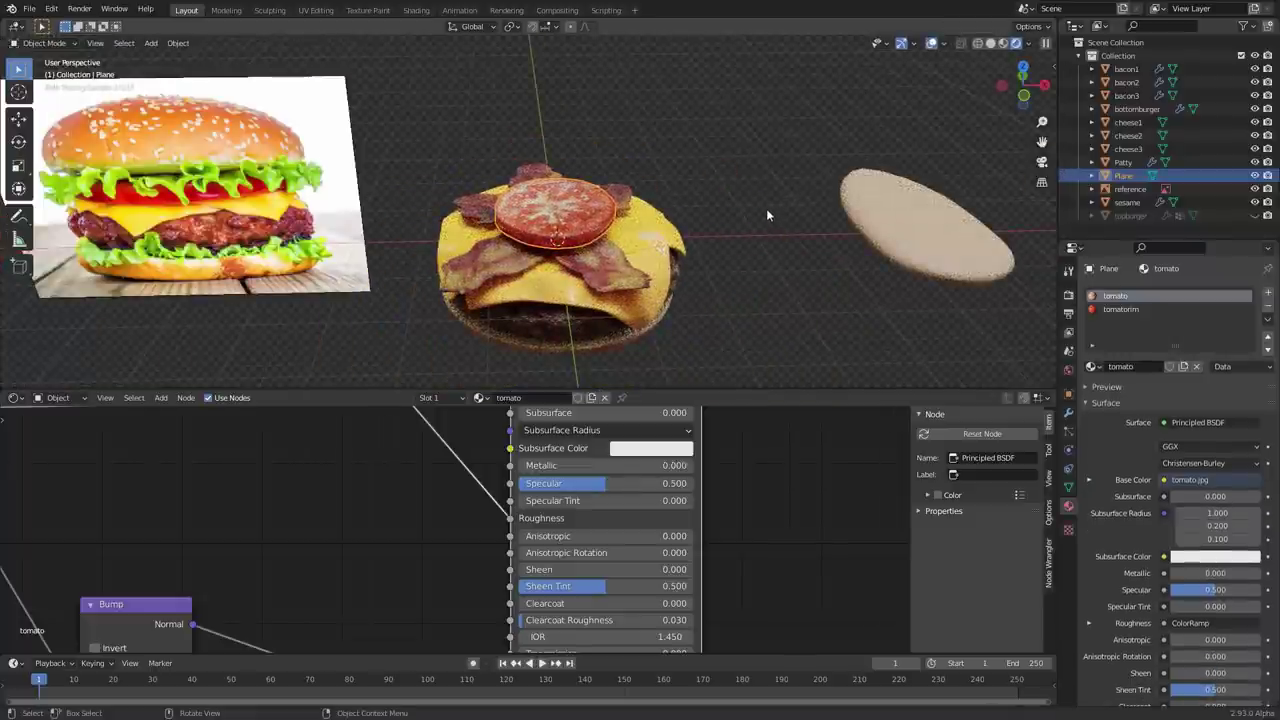
- Set the tomatorim material slot's roughness to 0.3
middle_click_drag(766, 208, 748, 183)
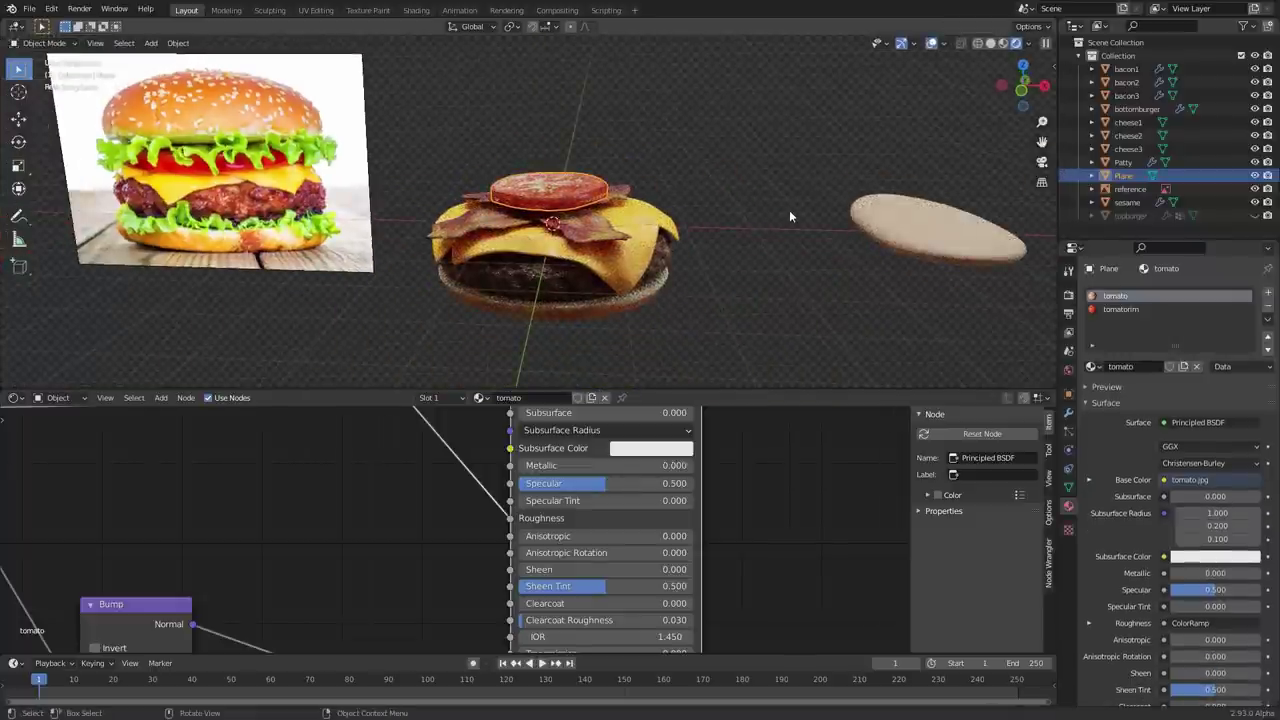
scroll(649, 116, "up", 3)
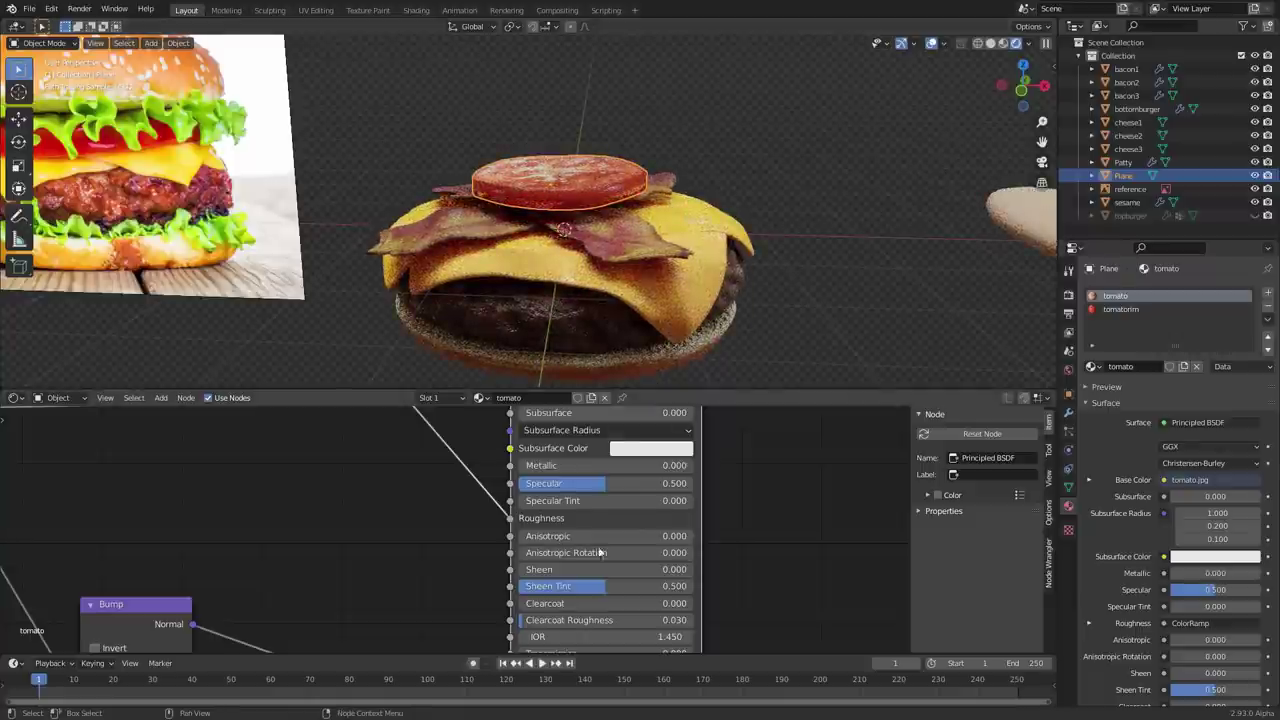
left_click(1123, 312)
type("0.3")
key("Return")
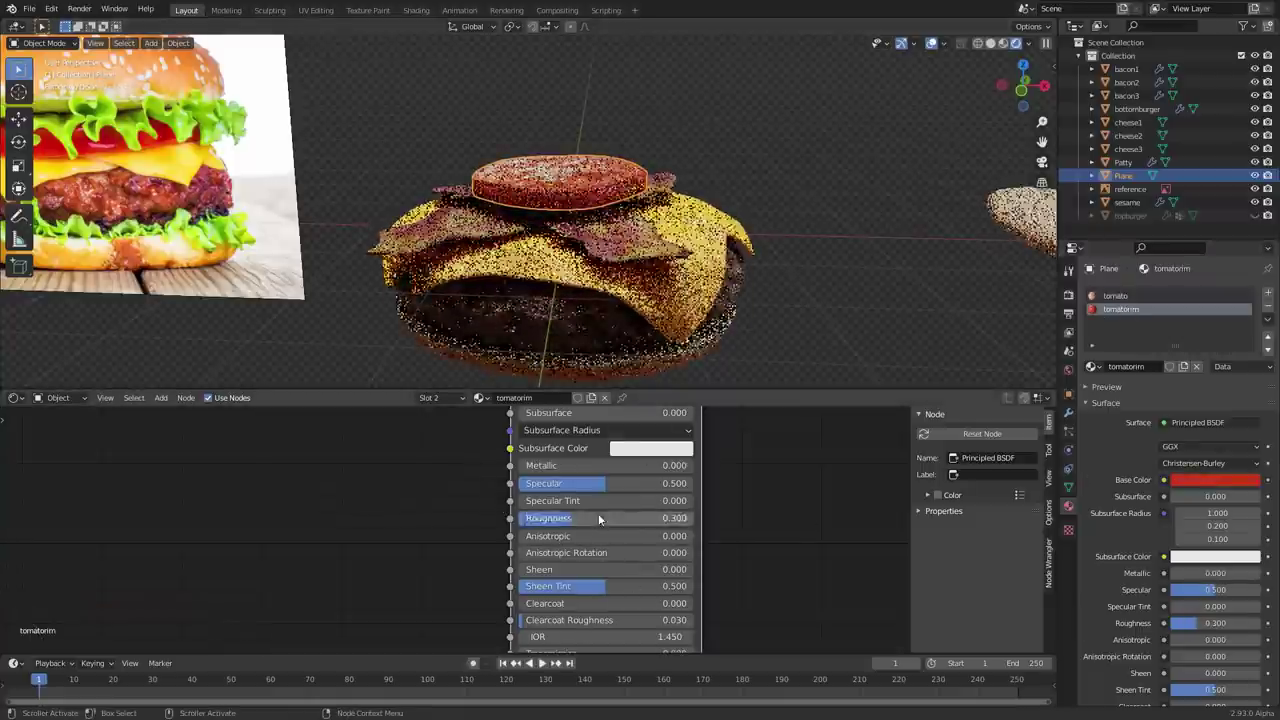
- Duplicate the tomato slice and position the copy using front, top and left views
middle_click_drag(610, 215, 641, 174)
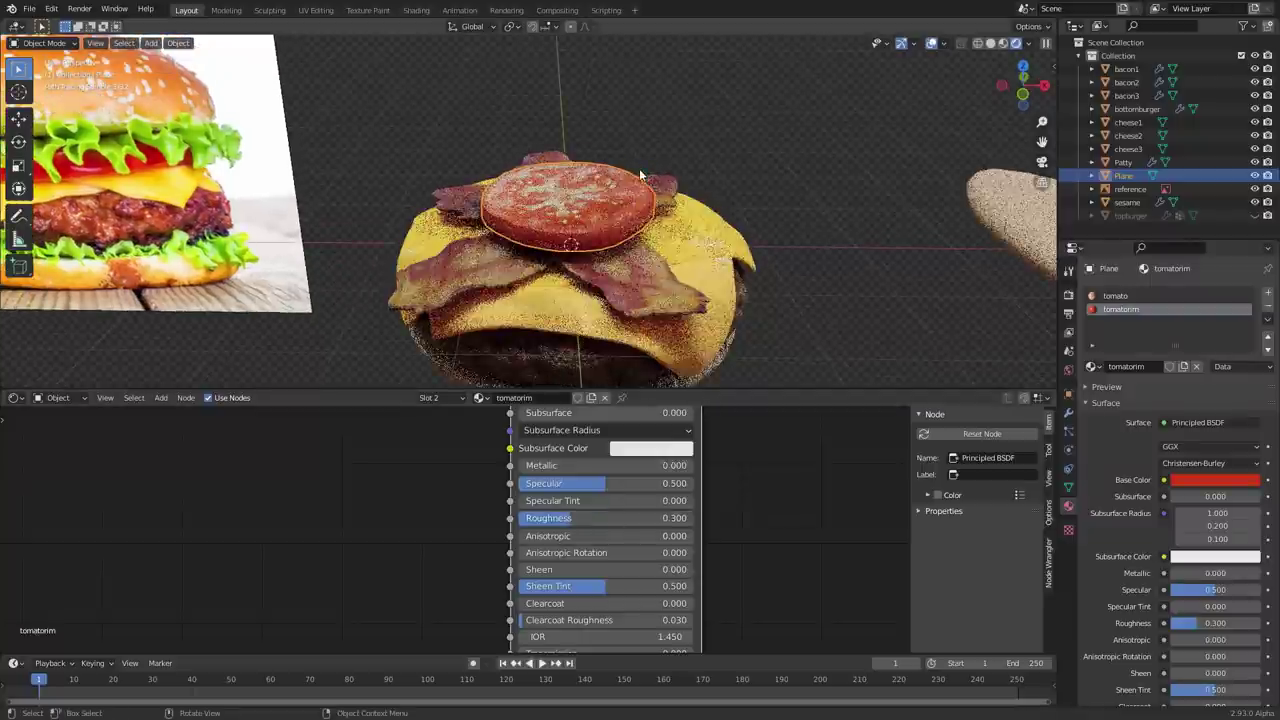
left_click(1022, 95)
key("g")
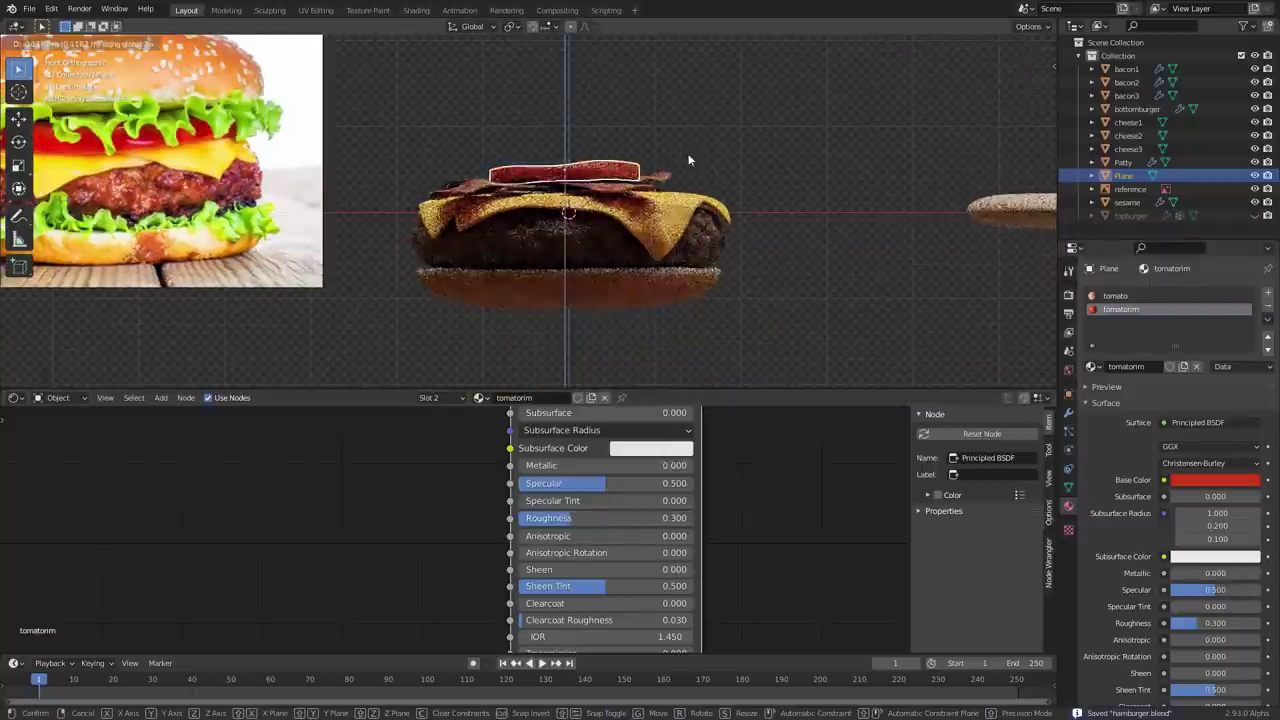
left_click(688, 160)
left_click(1021, 65)
key("shift+d")
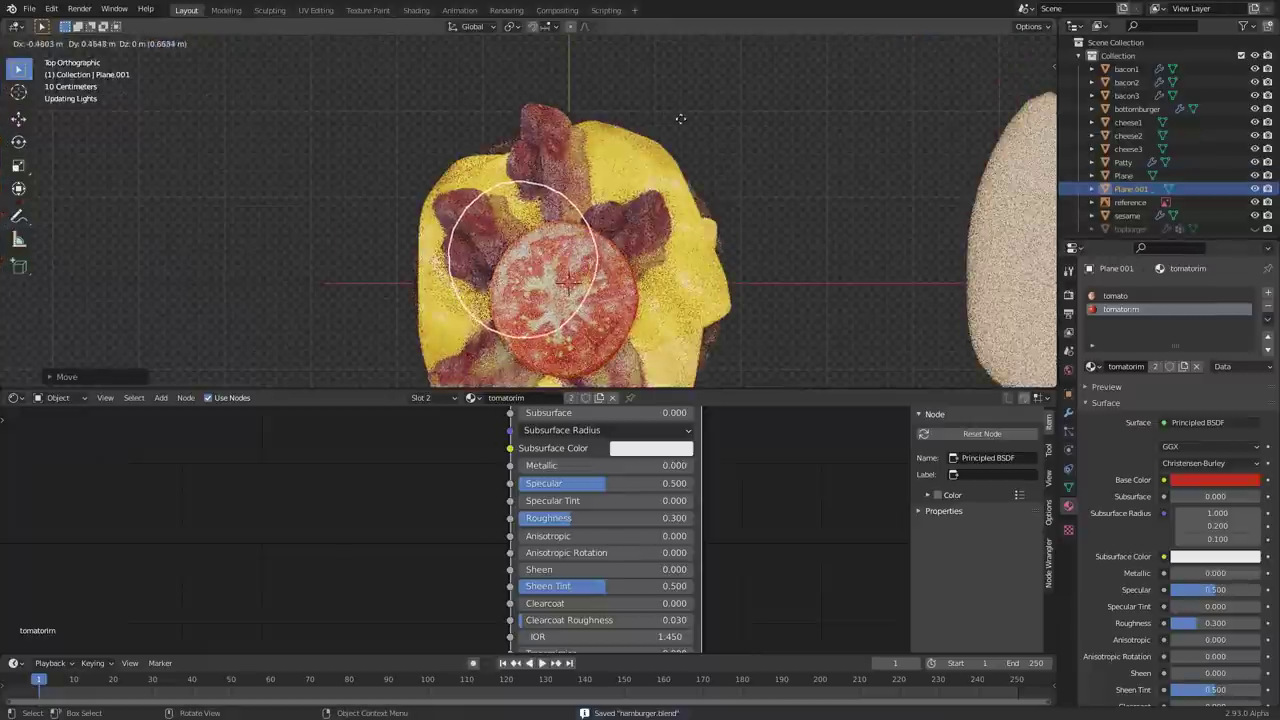
left_click(1019, 83)
left_click(1004, 84)
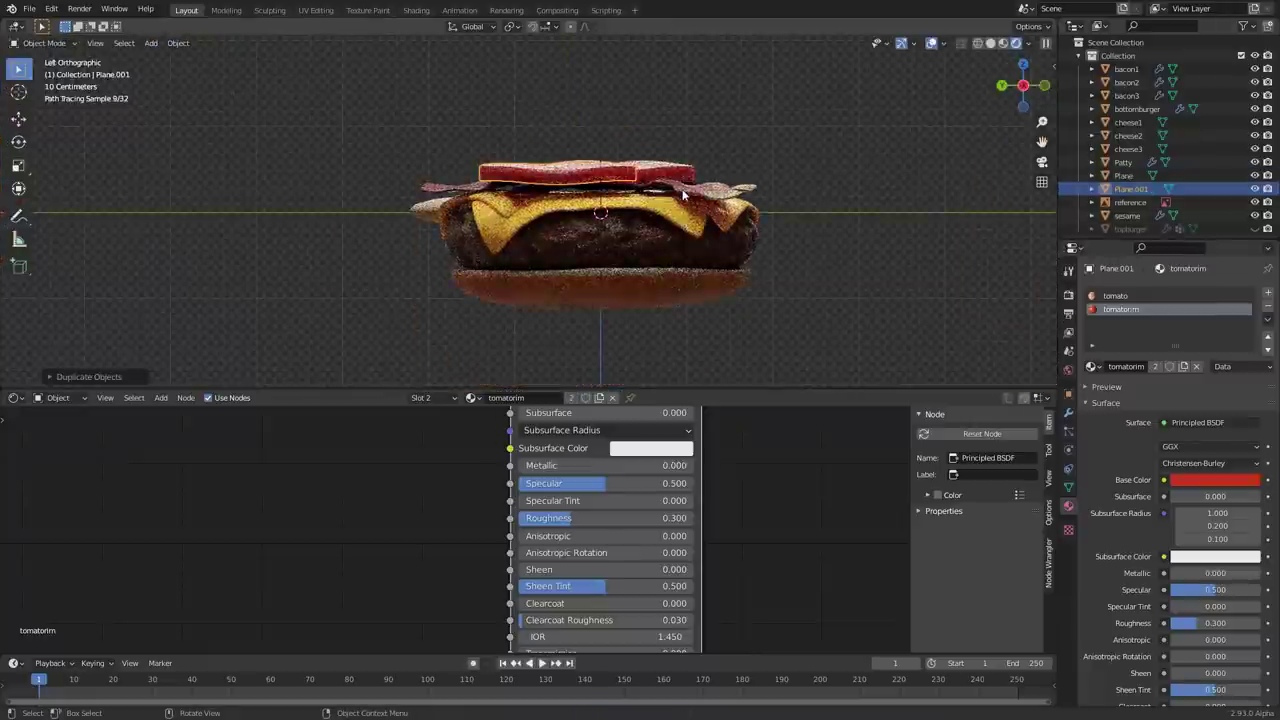
key("g")
left_click(632, 213)
middle_click_drag(632, 213, 600, 190)
scroll(600, 188, "up", 4)
- Bend the duplicate slice's mesh with soft vertical proportional moves
key("Tab")
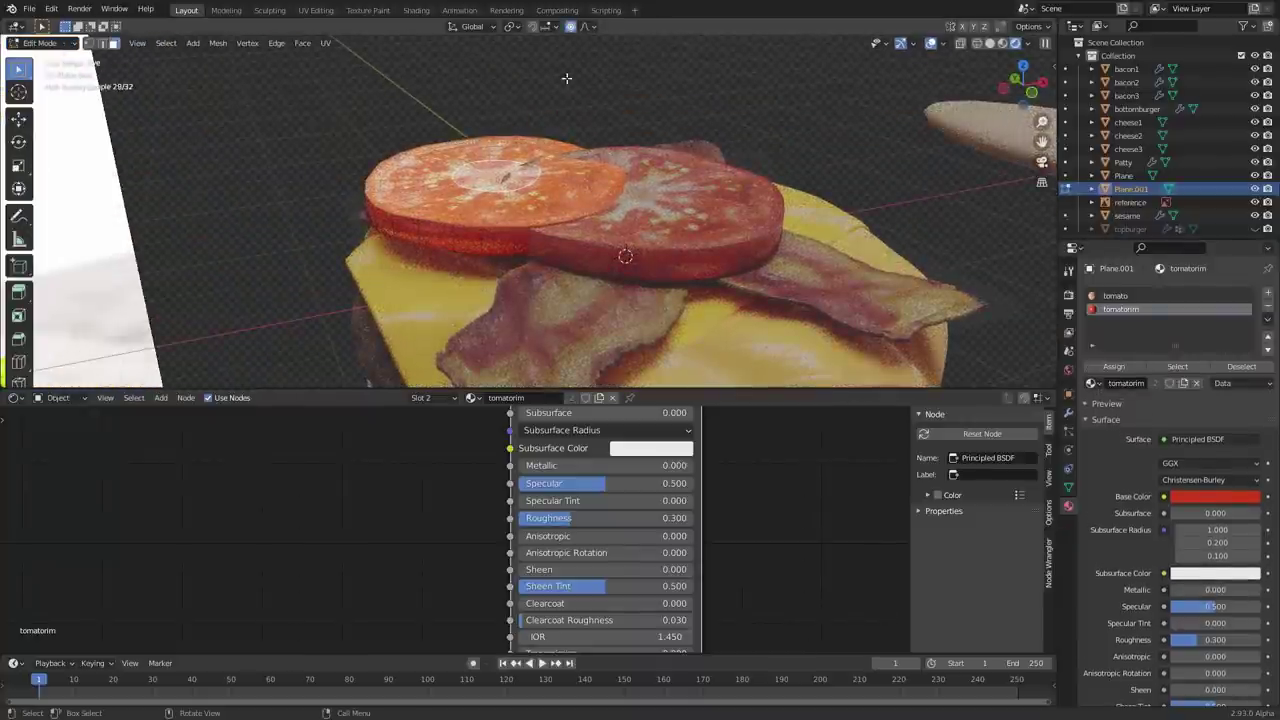
left_click(594, 197)
key("g")
key("z")
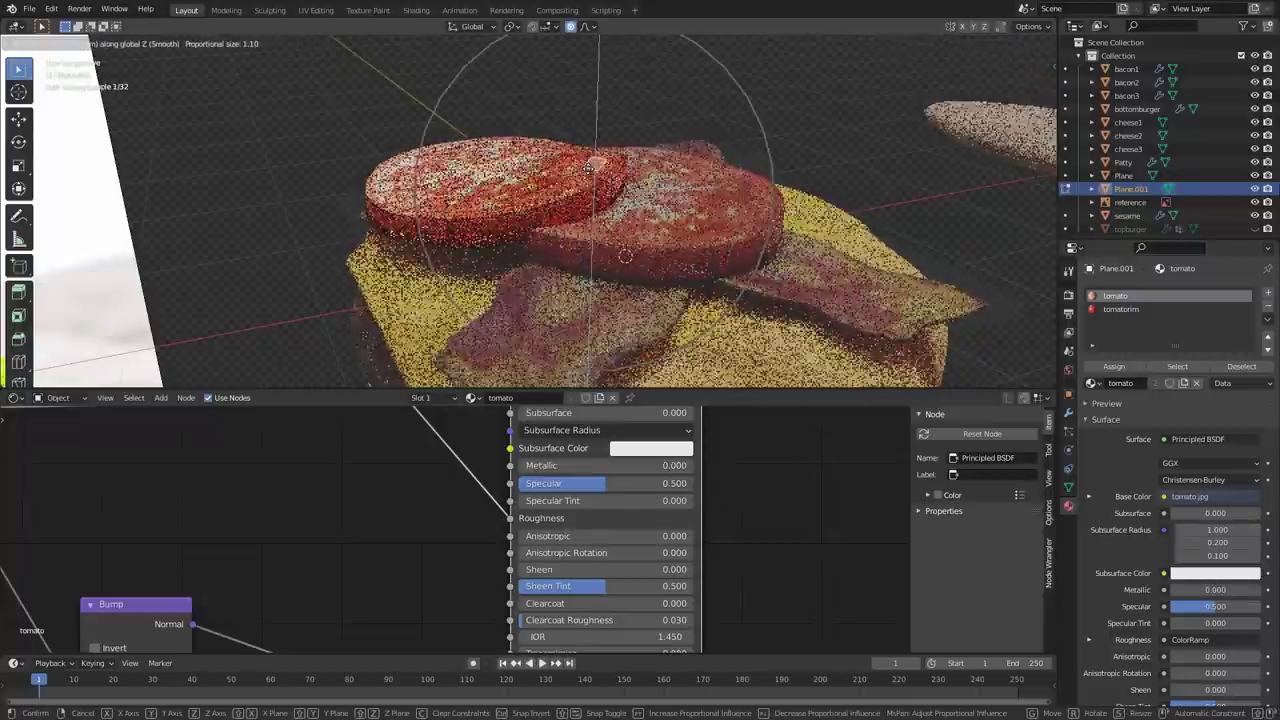
left_click(590, 168)
middle_click_drag(590, 168, 660, 150)
key("g")
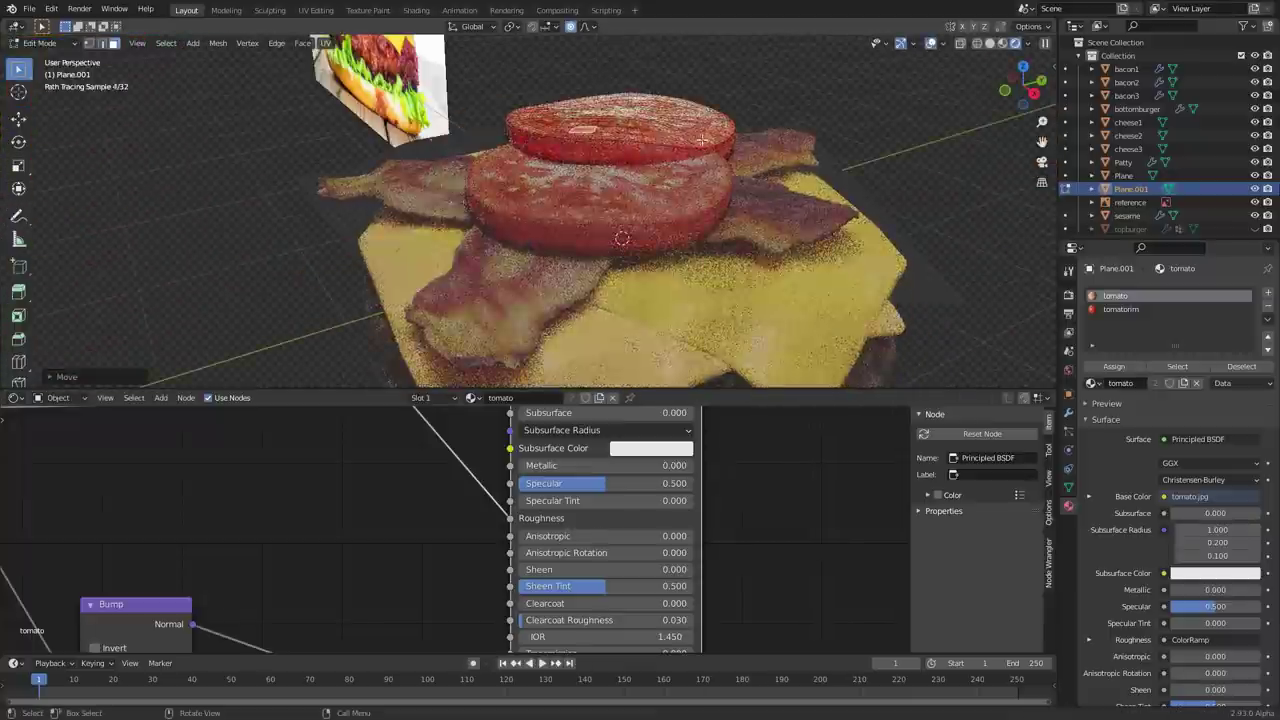
left_click(683, 140)
key("Tab")
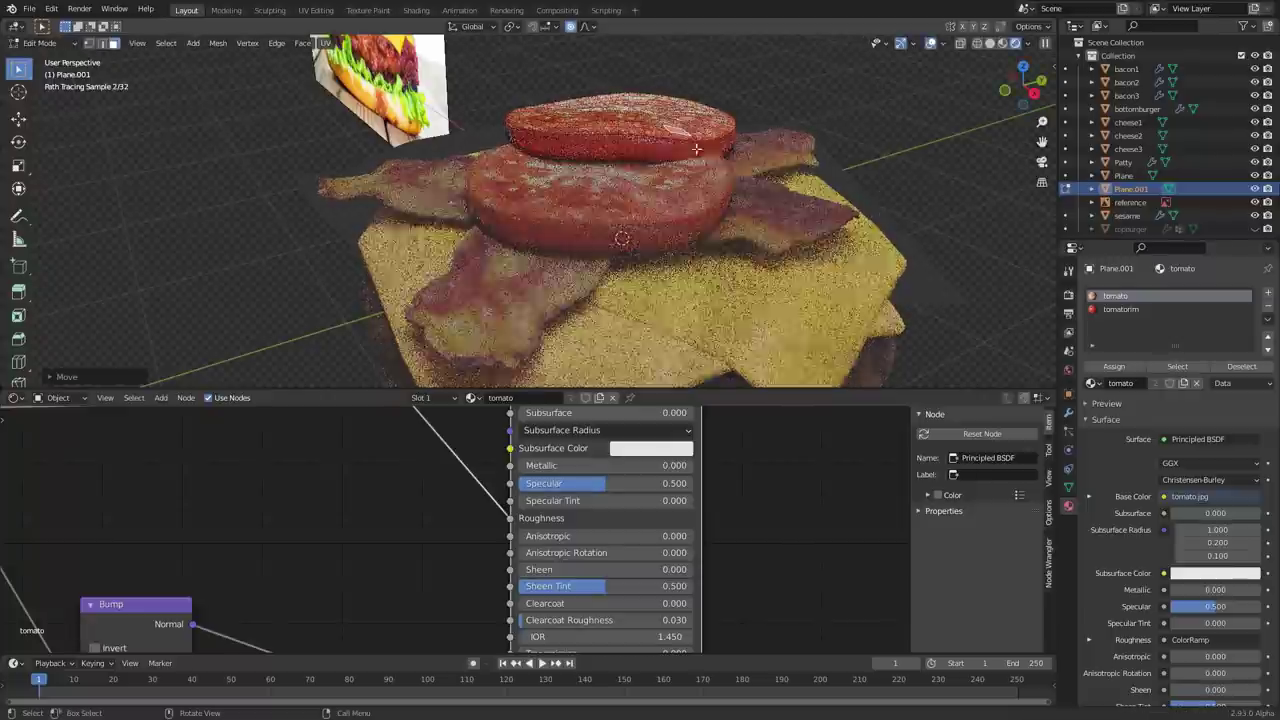
scroll(722, 222, "down", 5)
- Duplicate the lower tomato slice from the top view and place the third copy on the burger
middle_click_drag(606, 247, 566, 214)
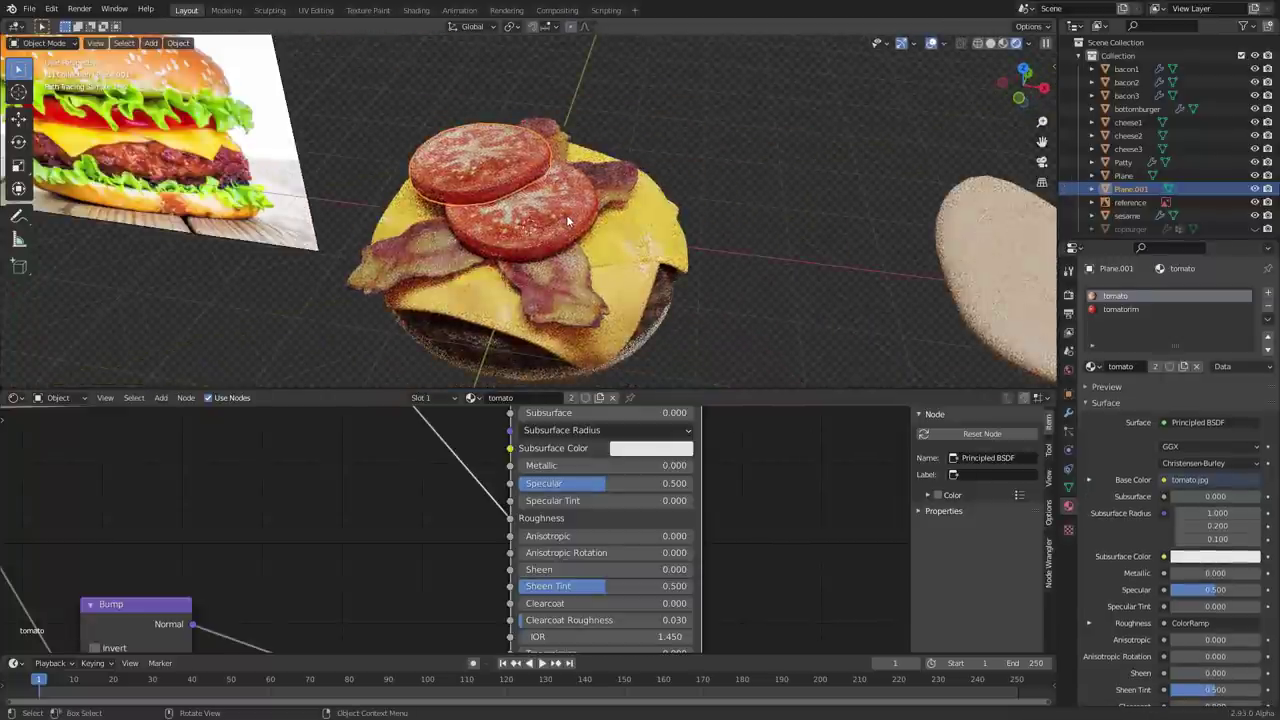
left_click(566, 214)
left_click(1020, 68)
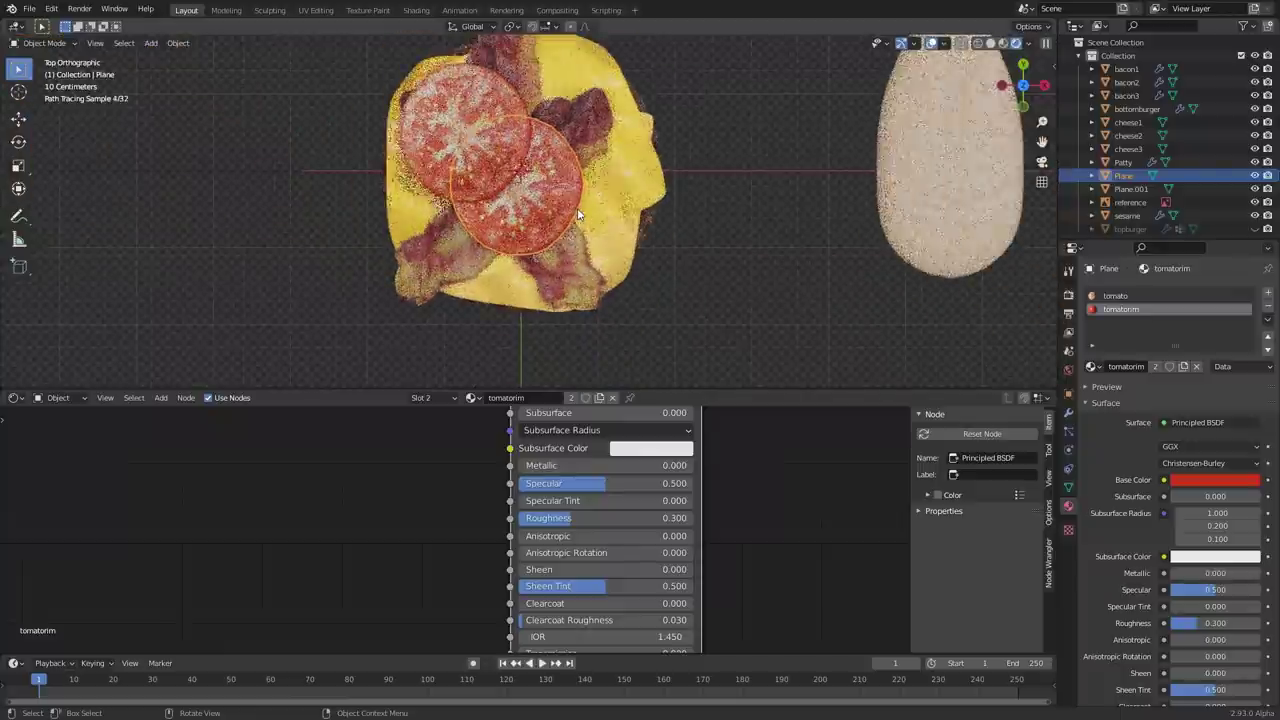
key("shift+d")
left_click(619, 140)
middle_click_drag(619, 140, 656, 186)
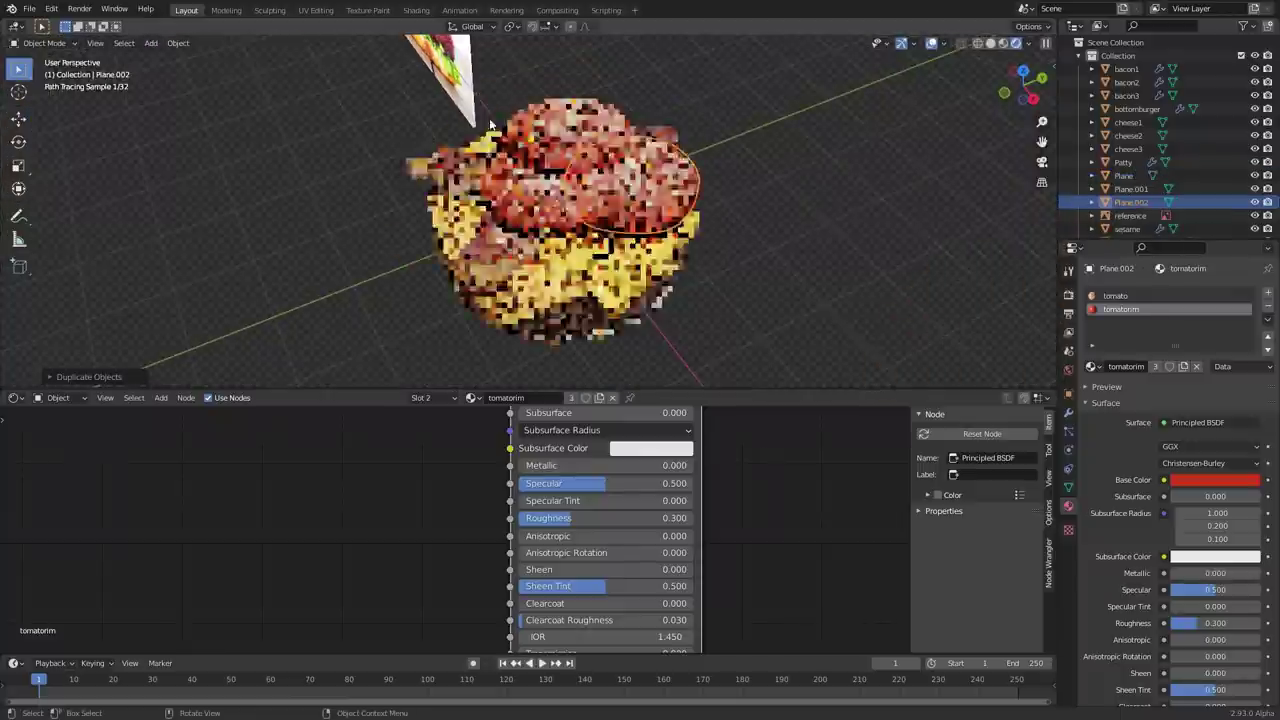
scroll(659, 188, "up", 5)
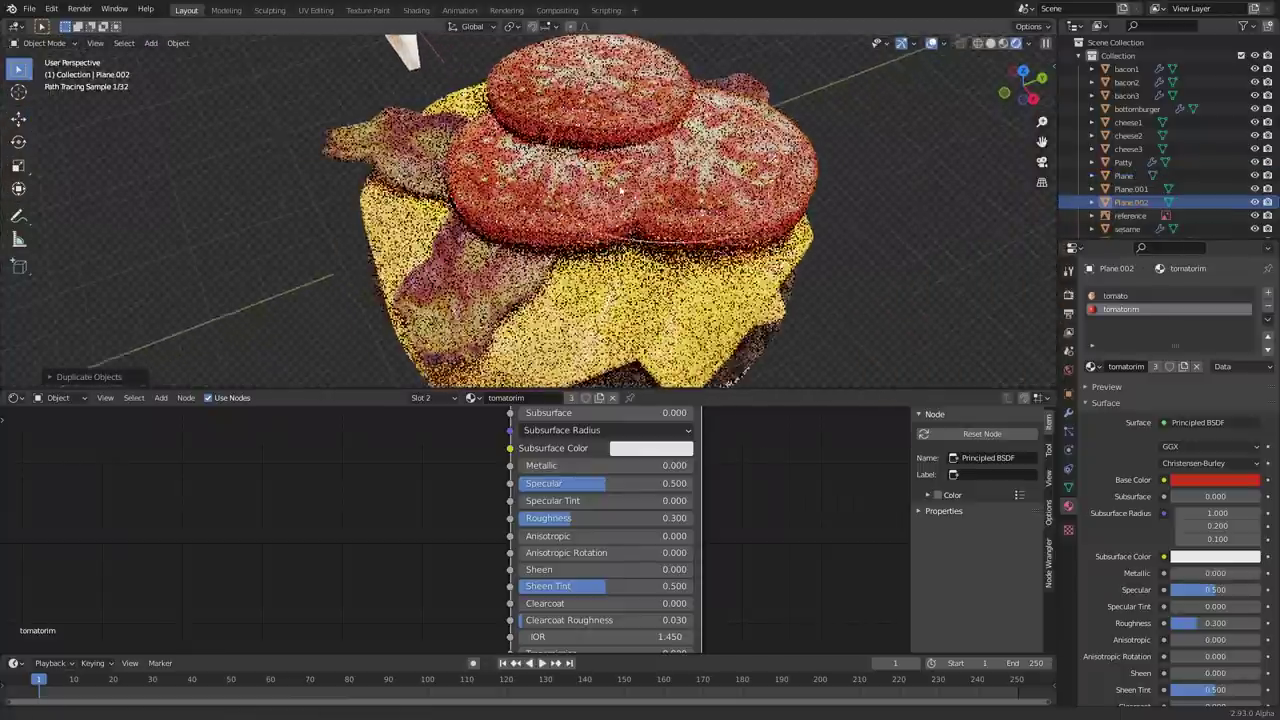
- Check the new slice's tomato material slot in Edit Mode, then select the left slice
key("Tab")
left_click(579, 160)
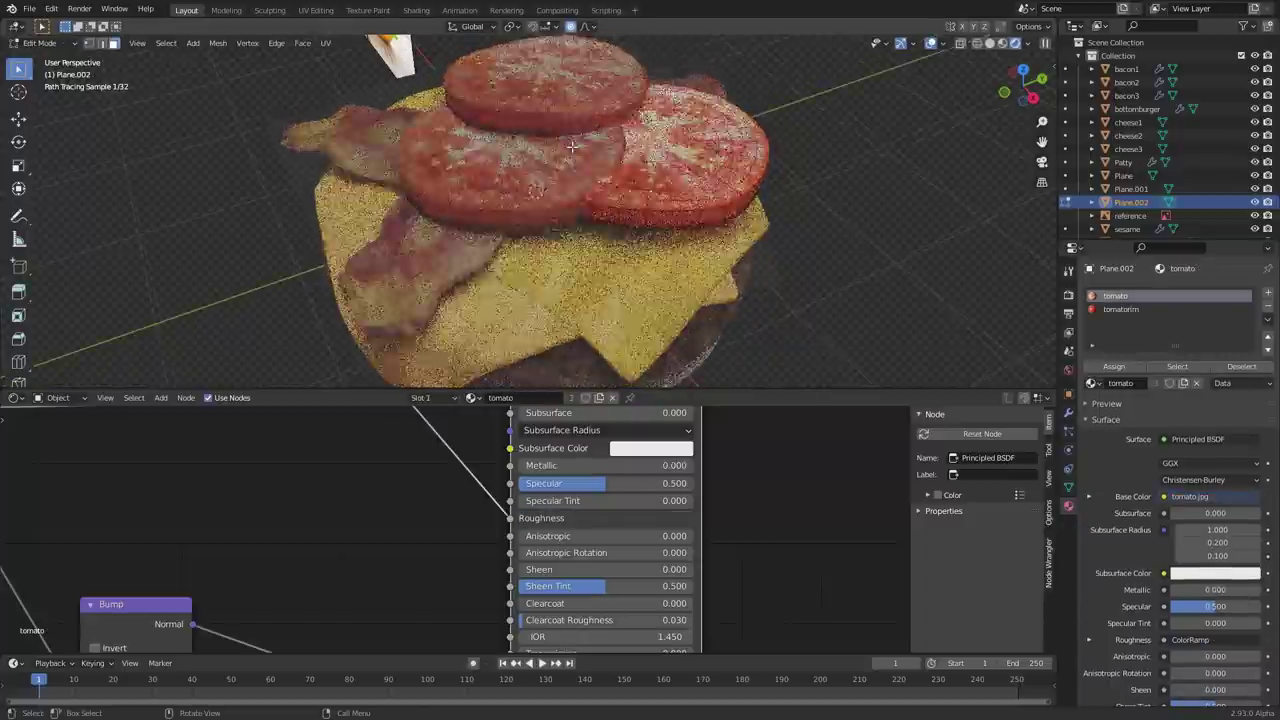
scroll(600, 140, "up", 3)
middle_click_drag(600, 140, 730, 182)
key("Tab")
scroll(631, 105, "down", 3)
scroll(668, 192, "down", 2)
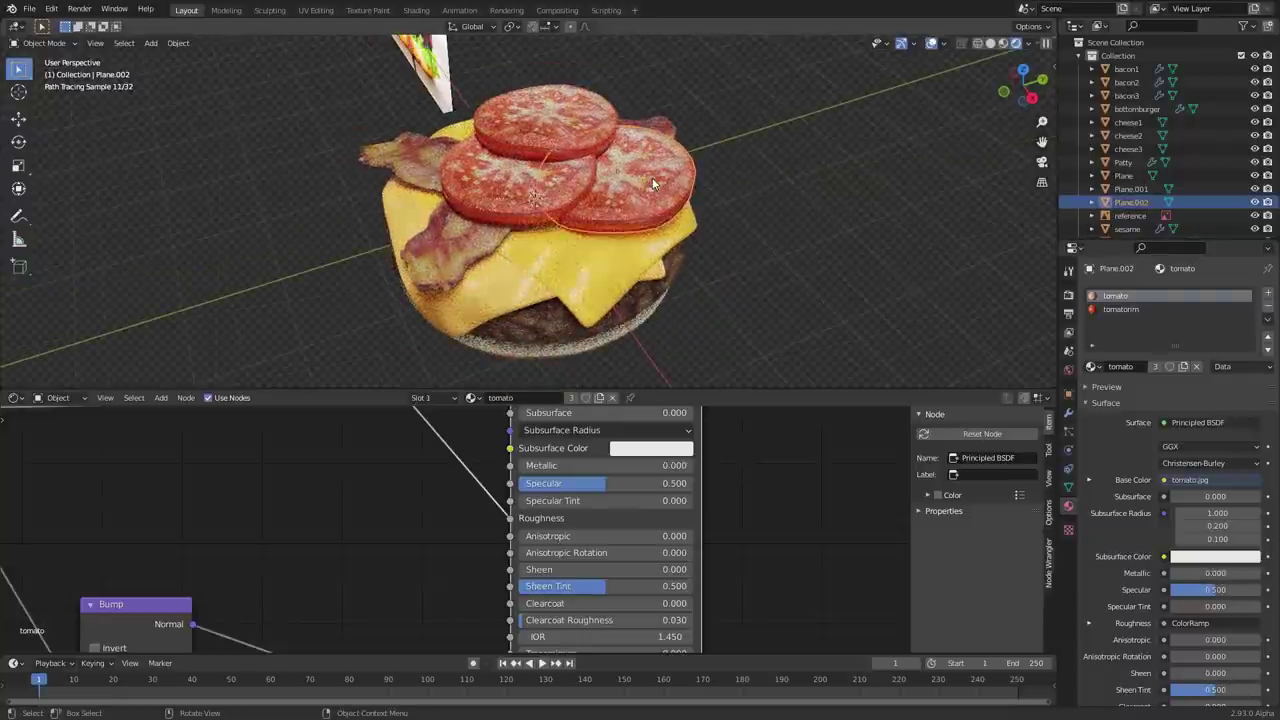
left_click(707, 146)
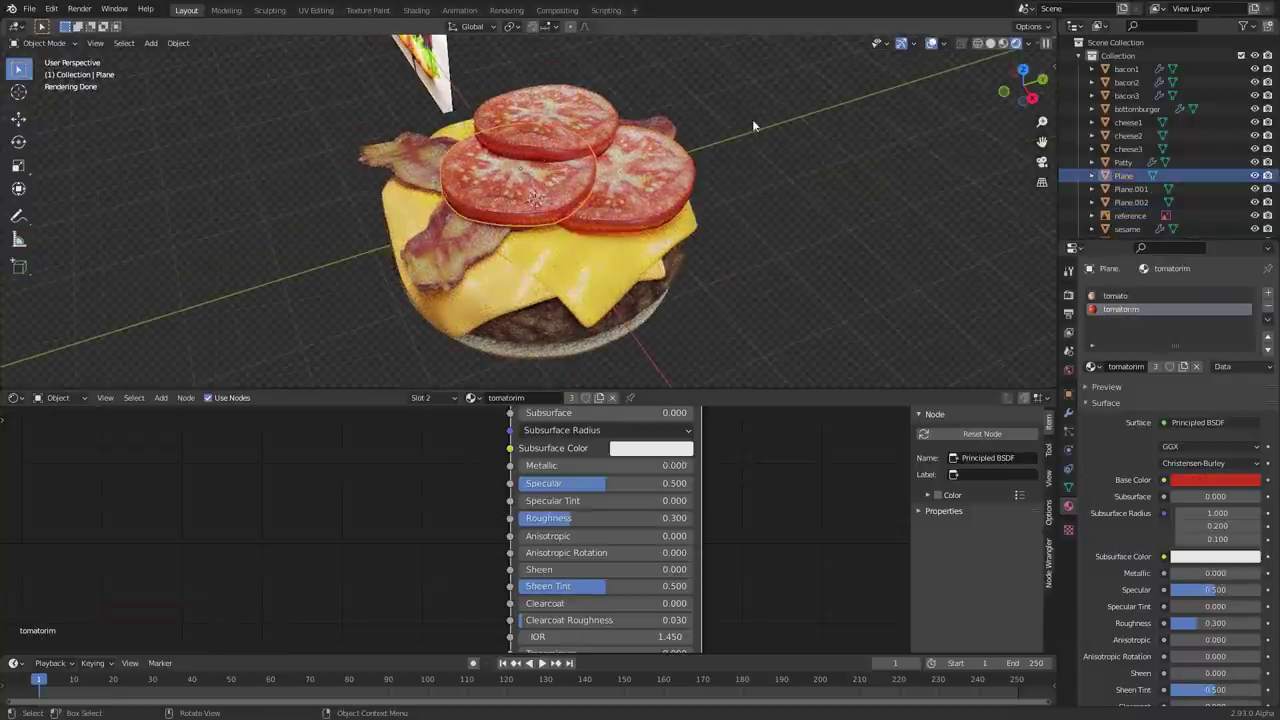
- Duplicate the tomato slice from the top view and lower the copy onto the stack
left_click(1028, 74)
key("shift+d")
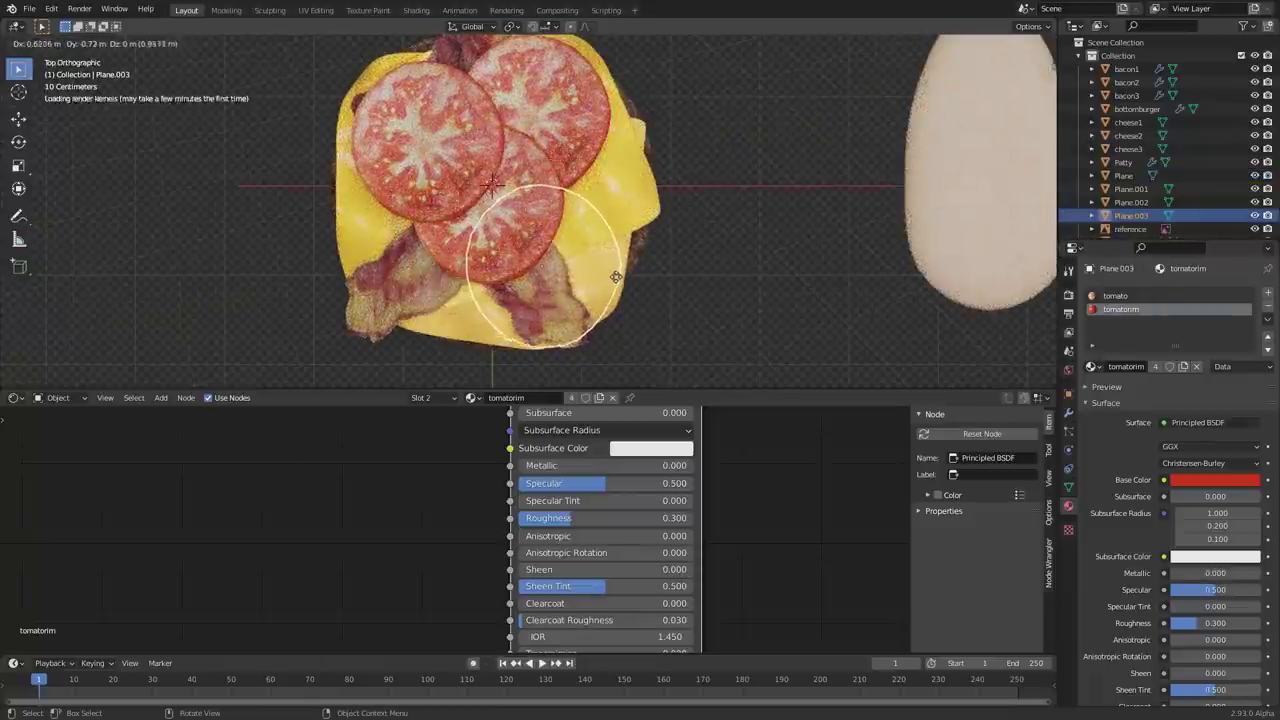
left_click(615, 277)
left_click(1025, 111)
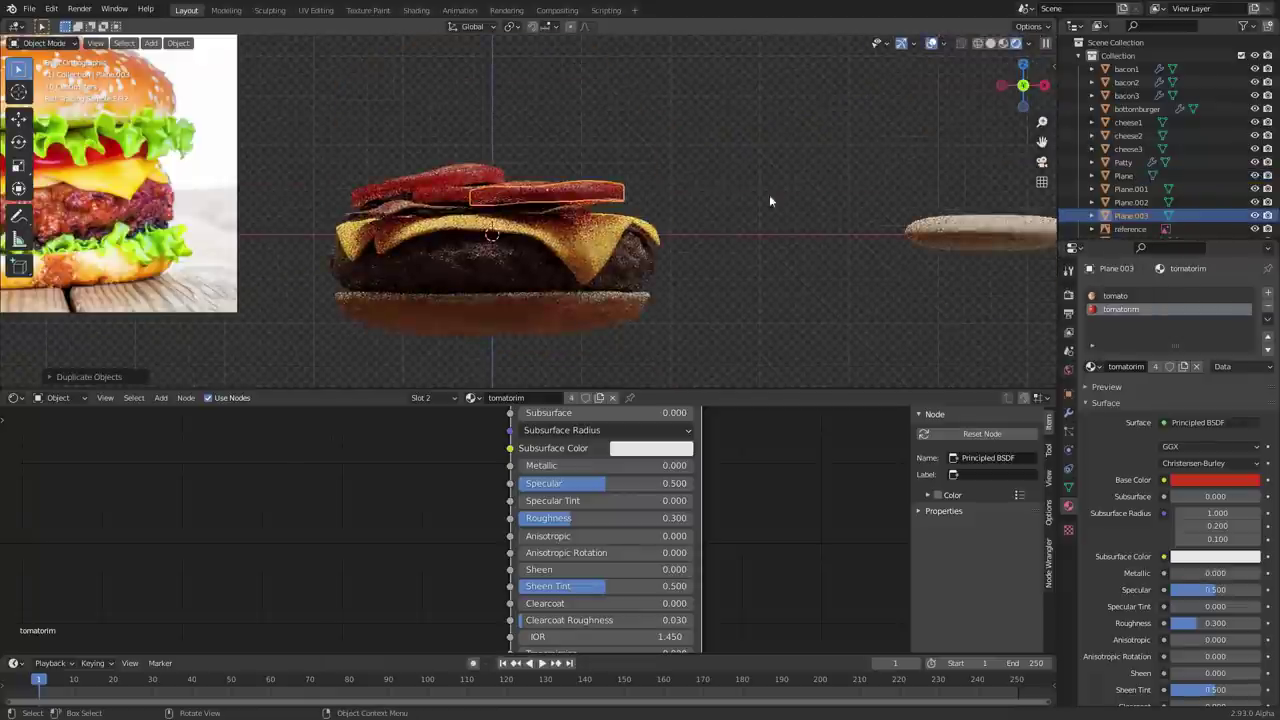
scroll(769, 194, "up", 2)
key("g")
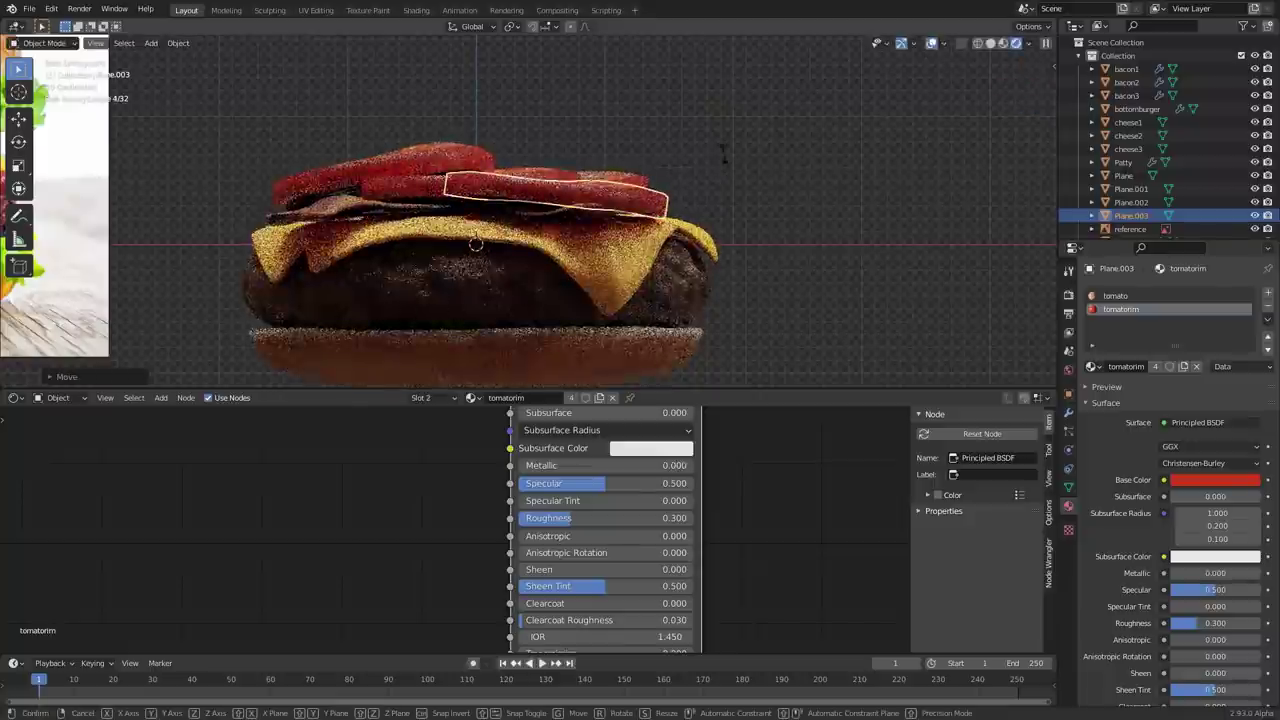
left_click(724, 162)
- Try reshaping the new slice's mesh from the right view, then cancel the edit
left_click(1043, 86)
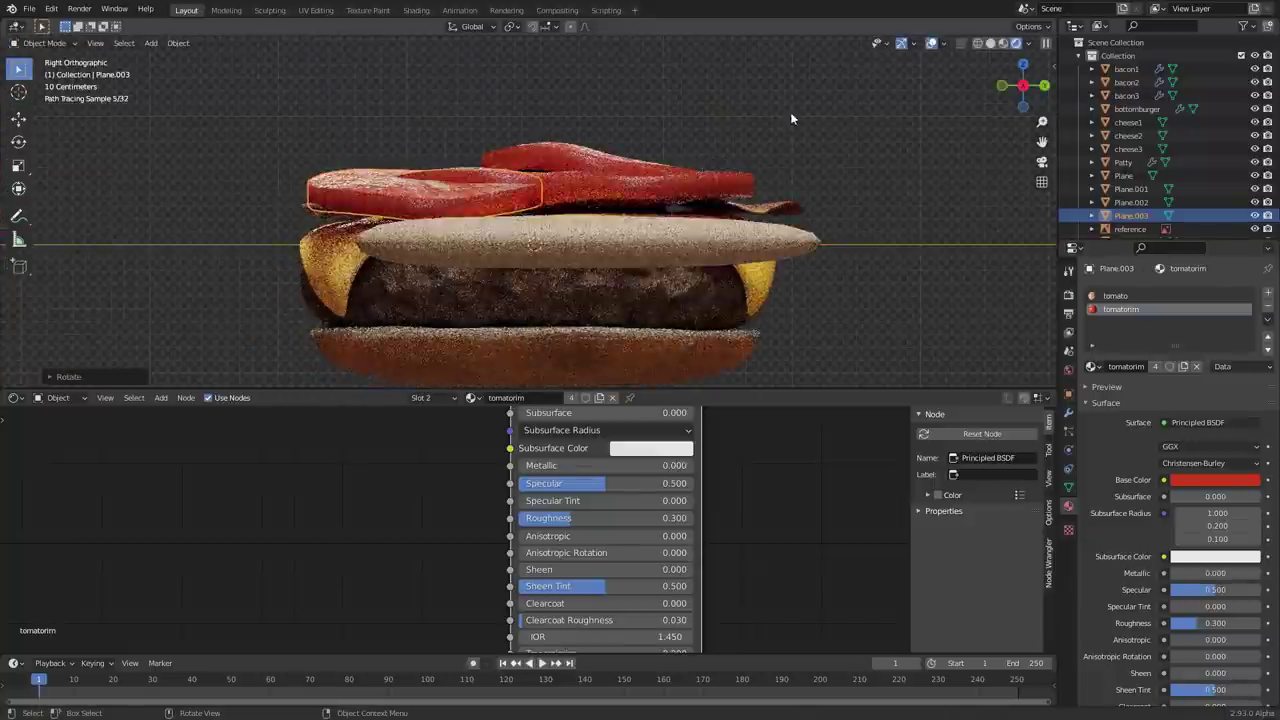
key("Tab")
key("g")
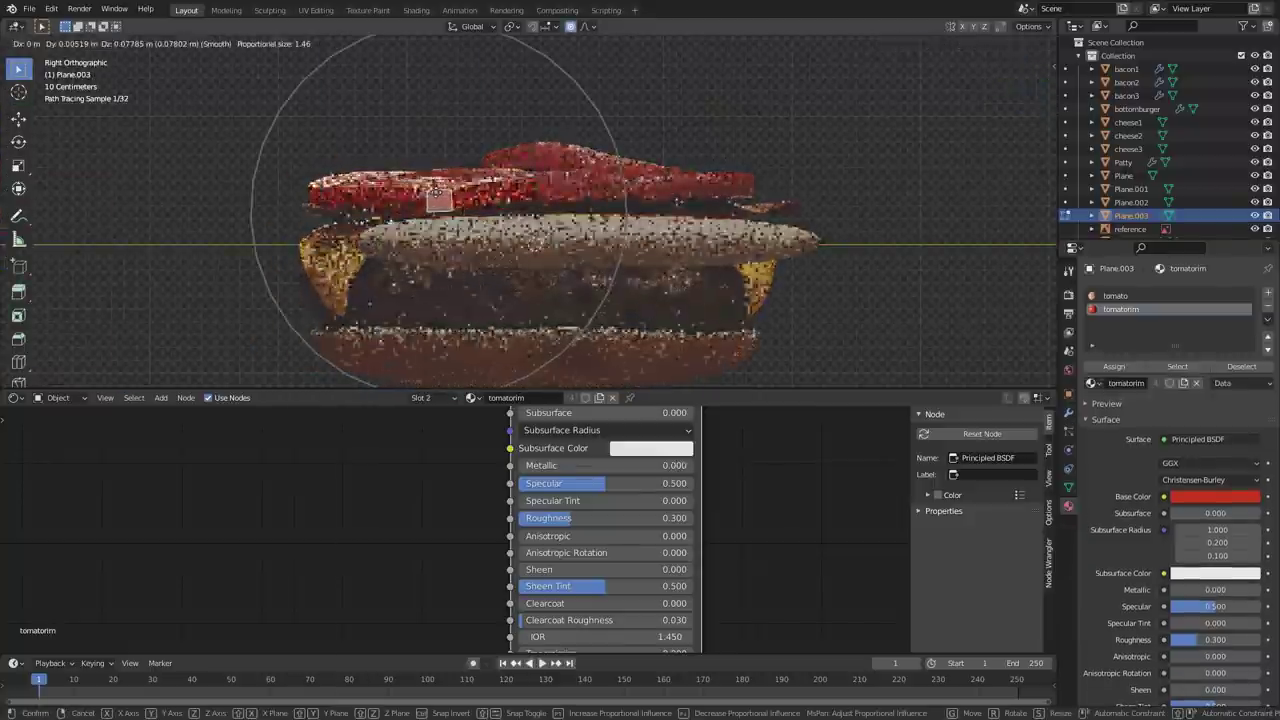
key("Escape")
key("g")
key("Escape")
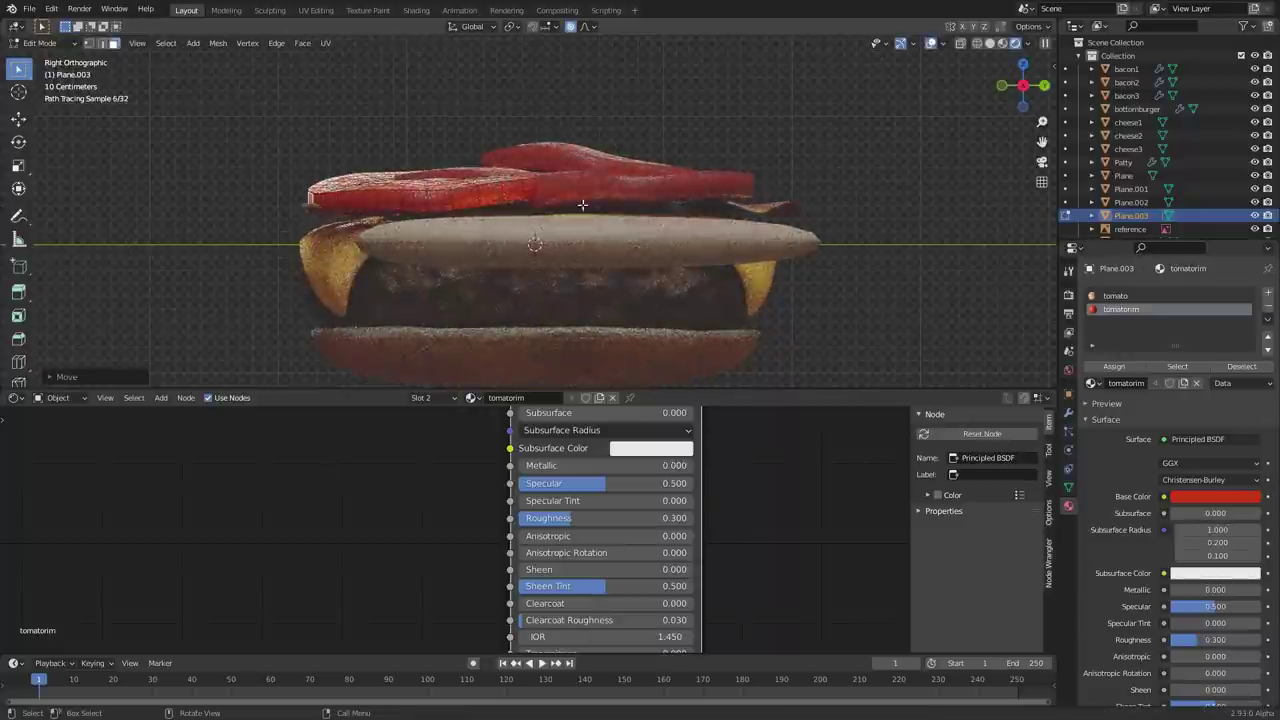
key("Tab")
- Tilt the other tomato slice, discard stray edits, and save hamburger.blend
left_click(690, 188)
key("r")
key("Escape")
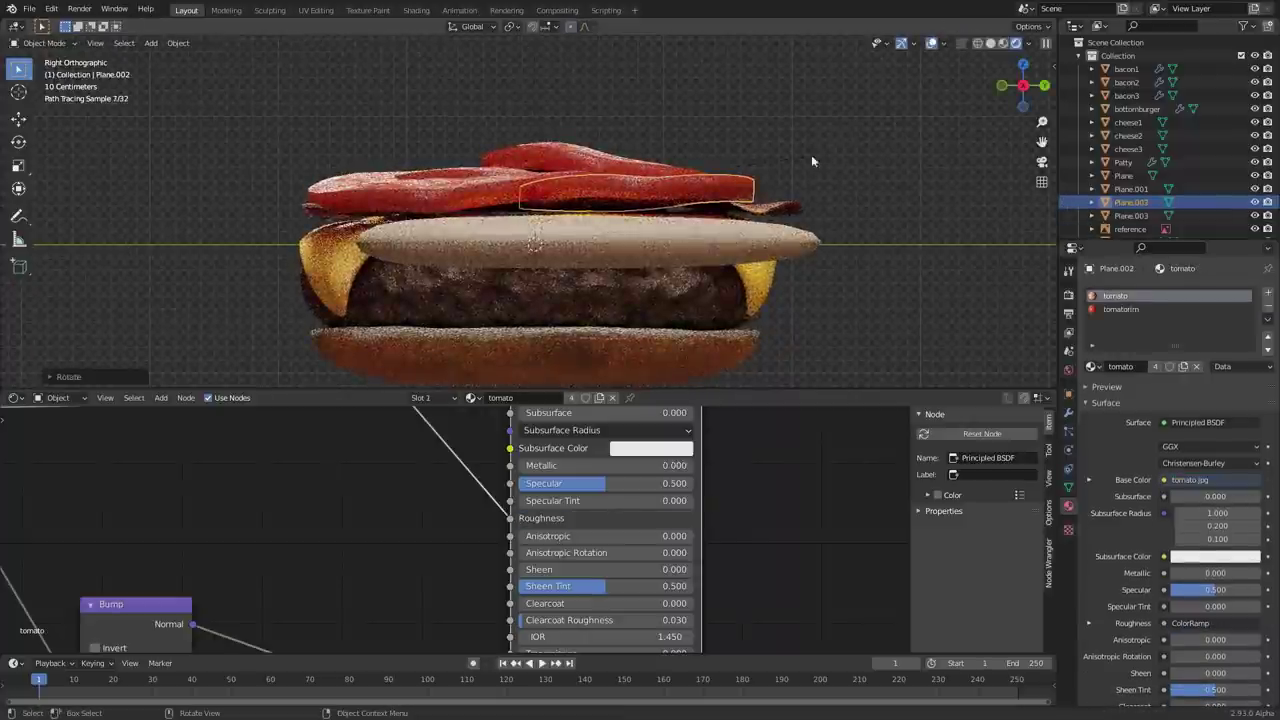
key("Tab")
key("g")
key("Escape")
key("Tab")
left_click(838, 140)
middle_click_drag(838, 140, 626, 194)
key("ctrl+s")
- Bend the fourth tomato slice with a vertical proportional move in Edit Mode
scroll(594, 240, "up", 4)
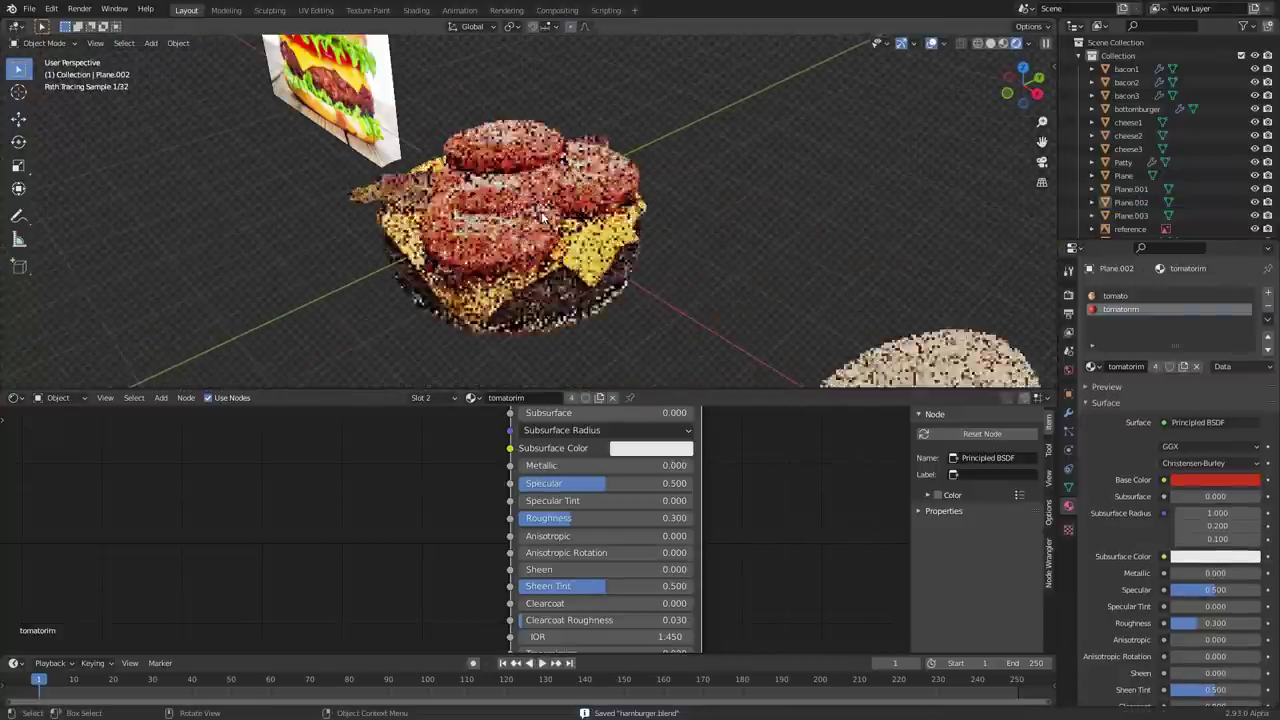
middle_click_drag(527, 167, 457, 198)
left_click(457, 198)
key("Tab")
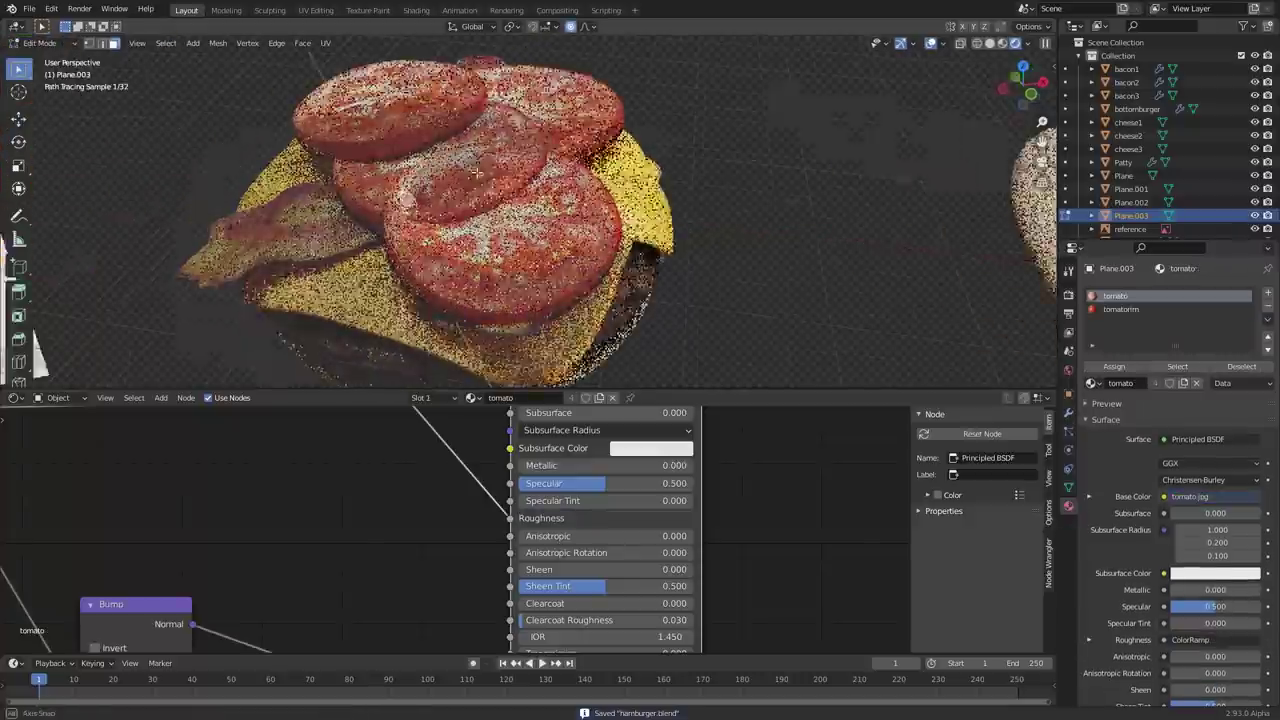
key("g")
key("z")
left_click(463, 193)
key("Tab")
scroll(463, 193, "down", 5)
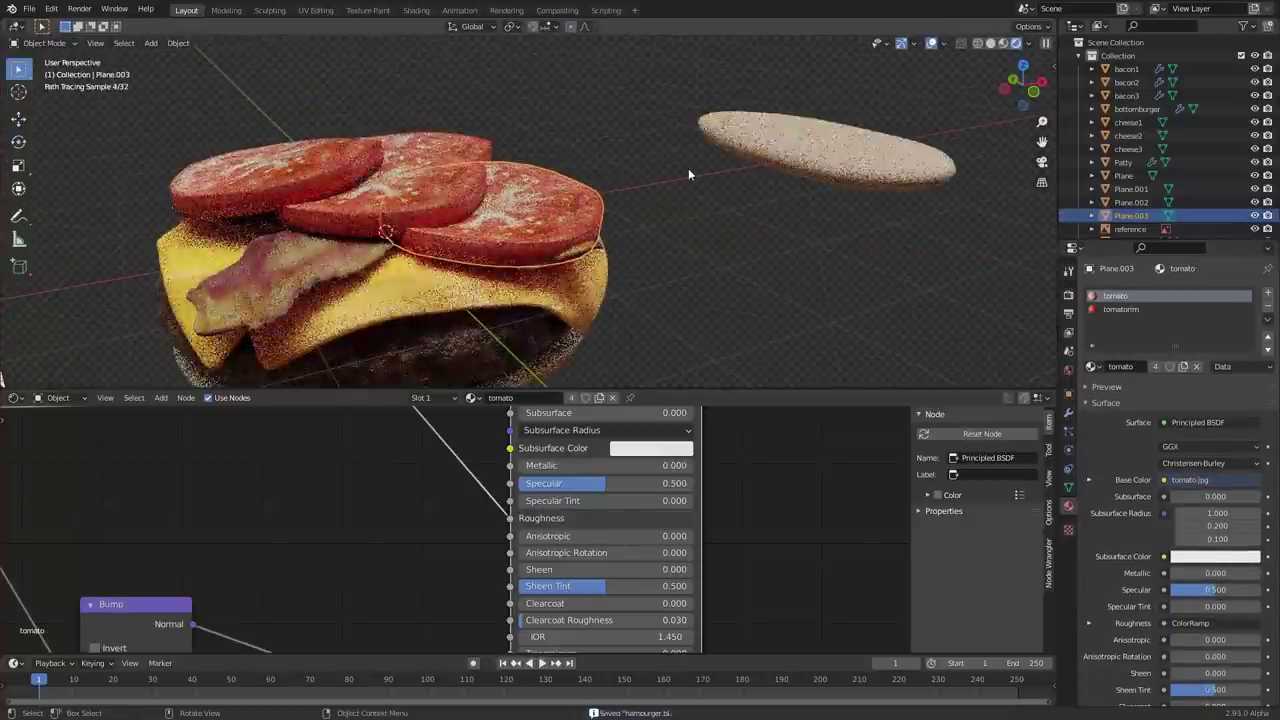
left_click(630, 178)
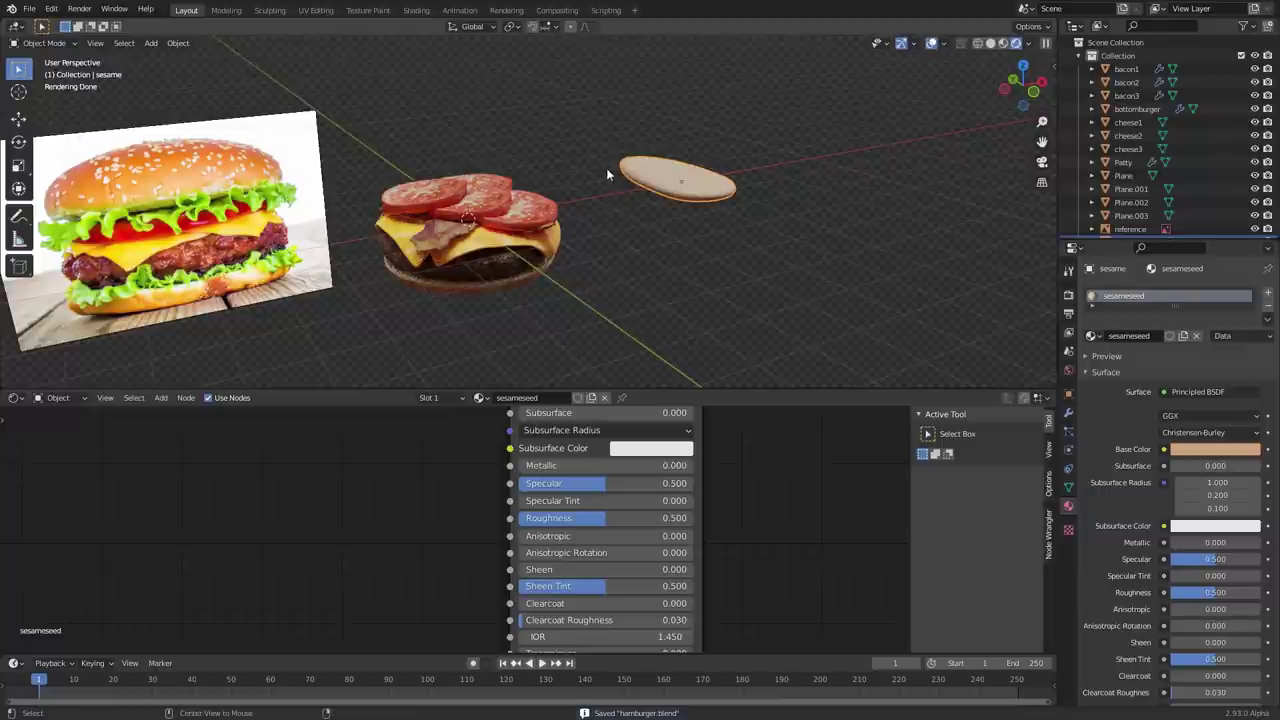
- Unhide the top bun, shift the sesame-seed piece aside, and add a new plane
key("alt+h")
middle_click_drag(570, 188, 546, 179)
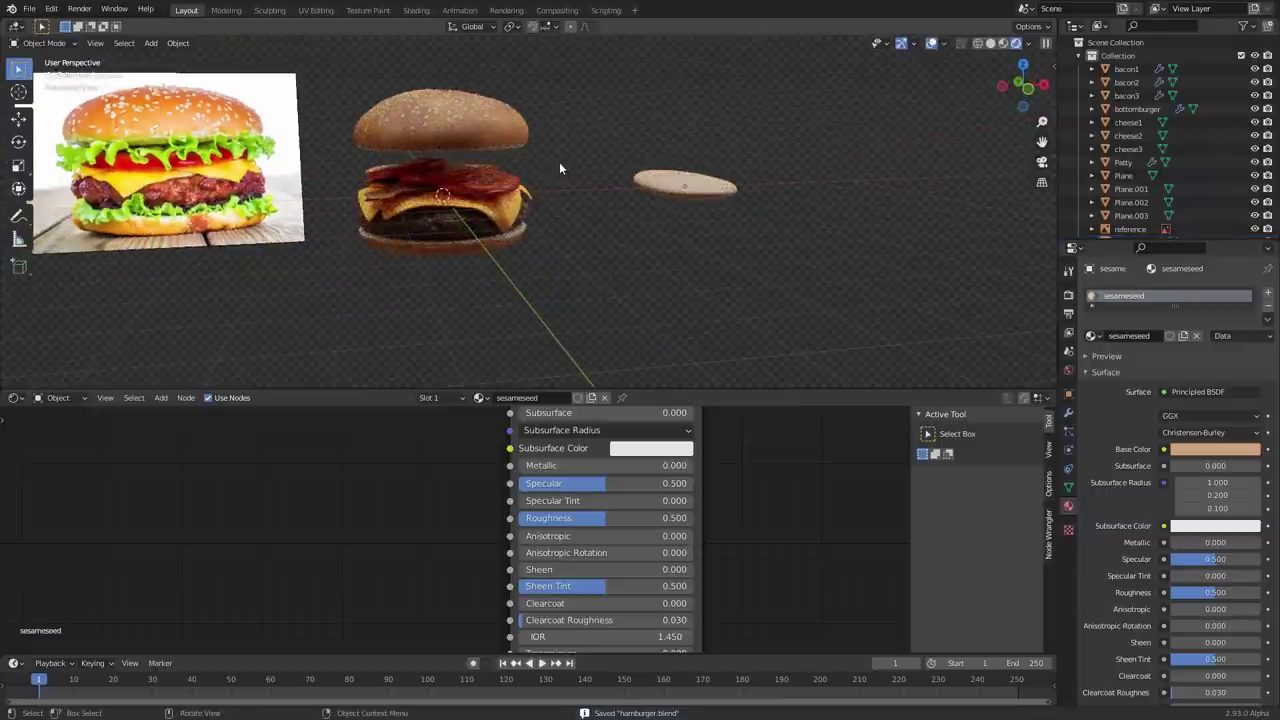
key("z")
middle_click_drag(559, 162, 631, 290)
key("g")
left_click(515, 206)
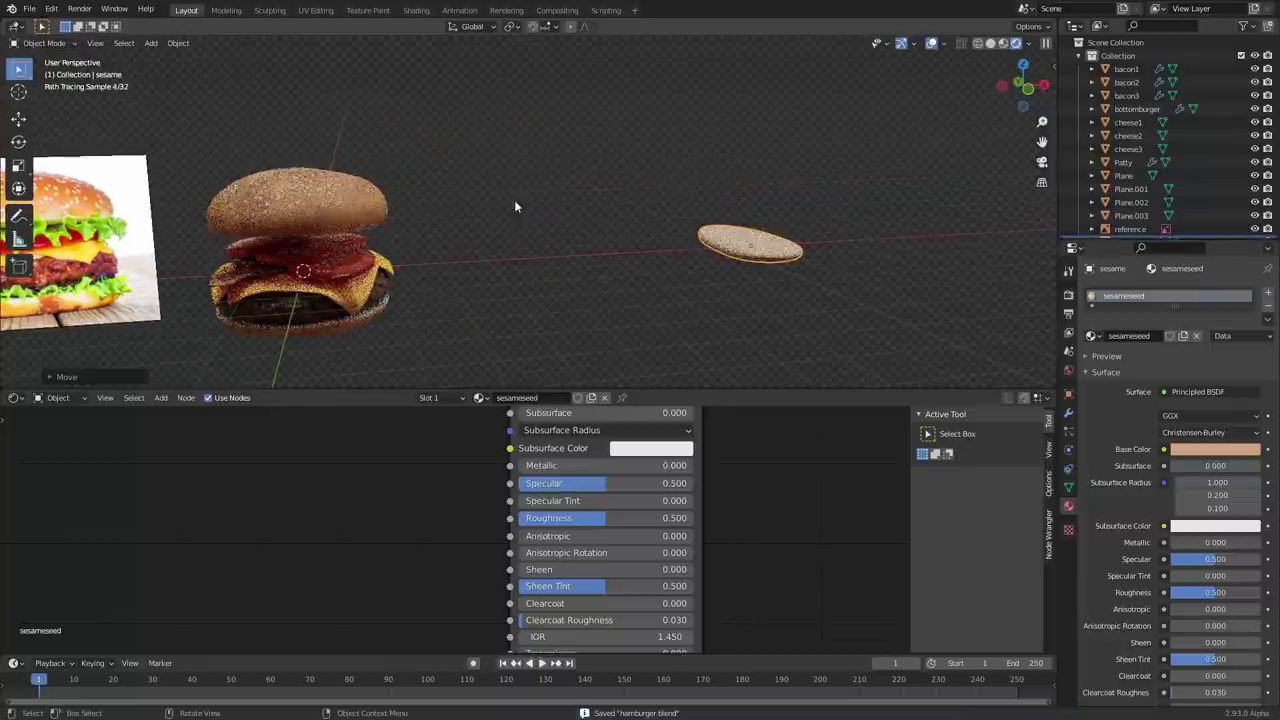
key("shift+a")
left_click(550, 152)
- Move the new plane along X beside the burger and shrink the window to reveal desktop icons
key("g")
key("x")
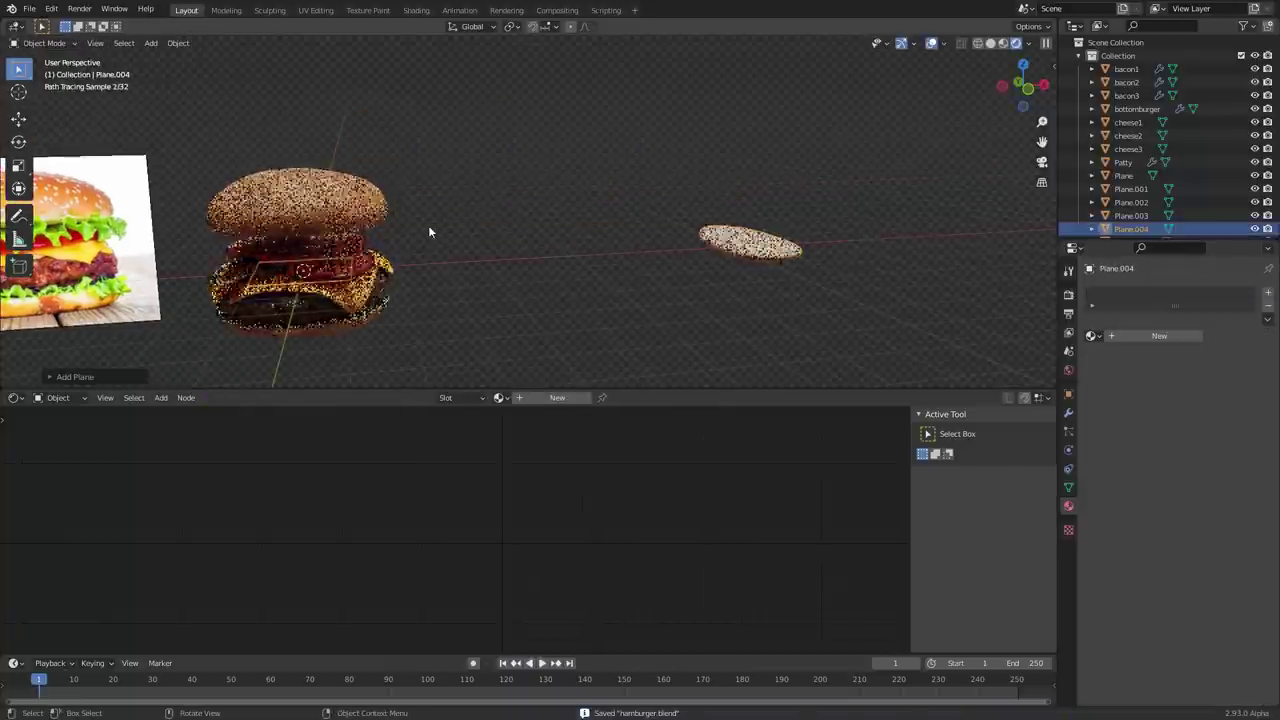
left_click(585, 207)
left_click(671, 134)
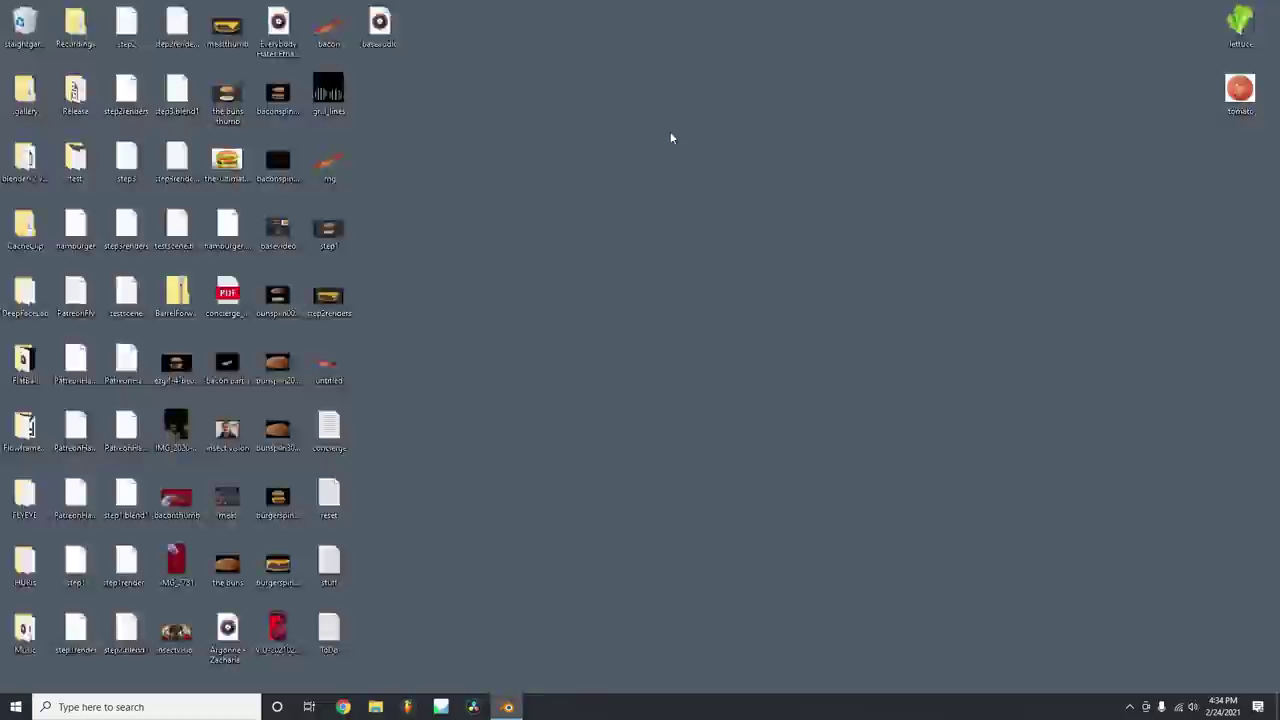
left_click_drag(722, 8, 900, 198)
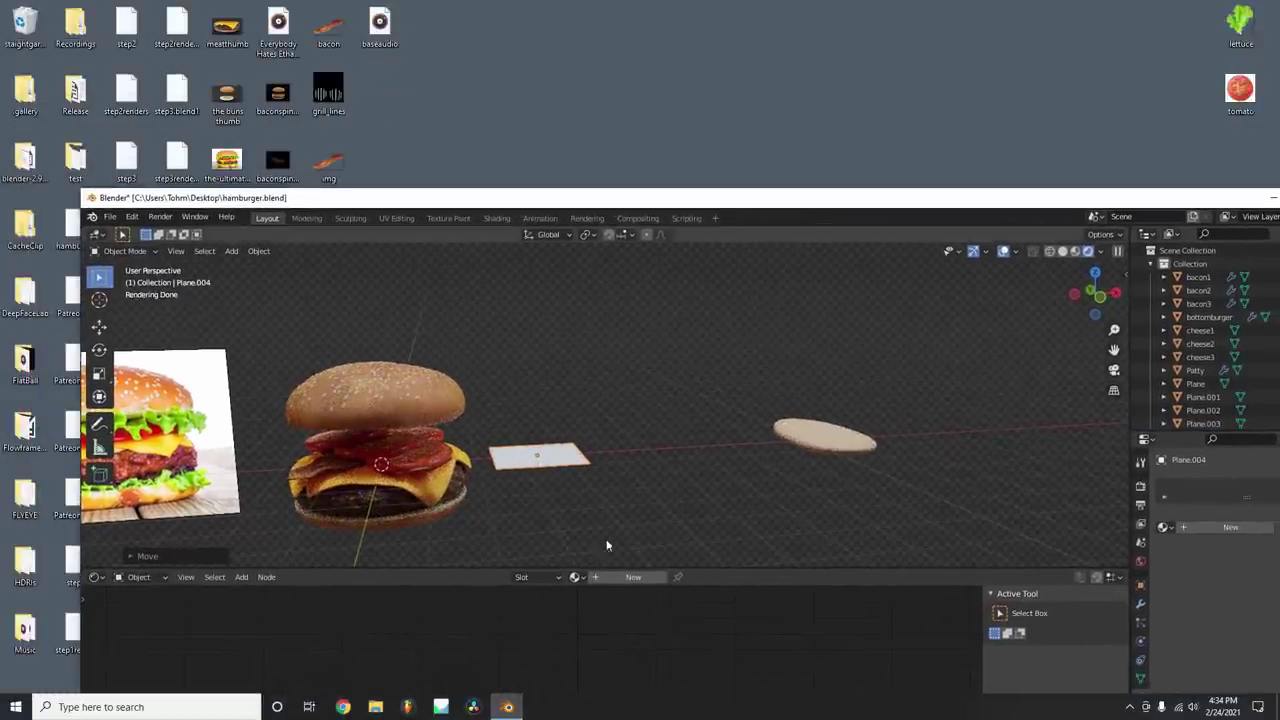
- Create a material named lettuce and drop lettuce.png into it as an image texture node
left_click(633, 577)
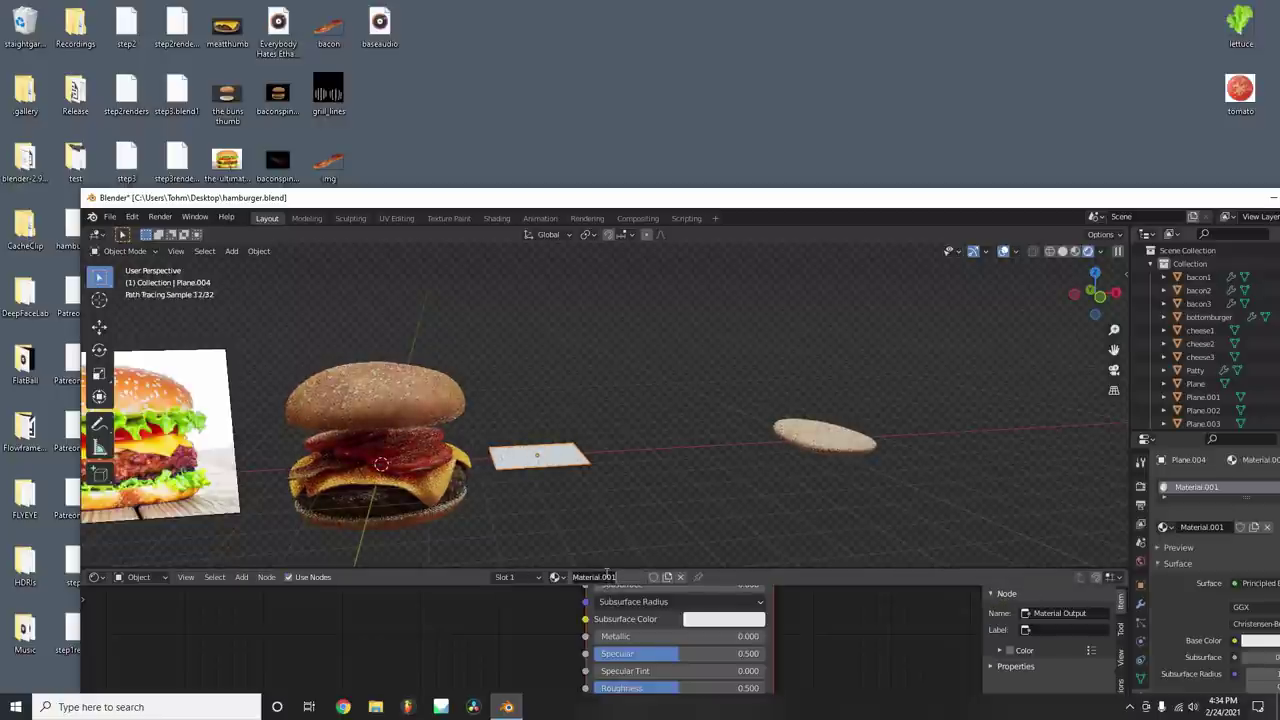
left_click(600, 577)
type("lettuce")
key("Return")
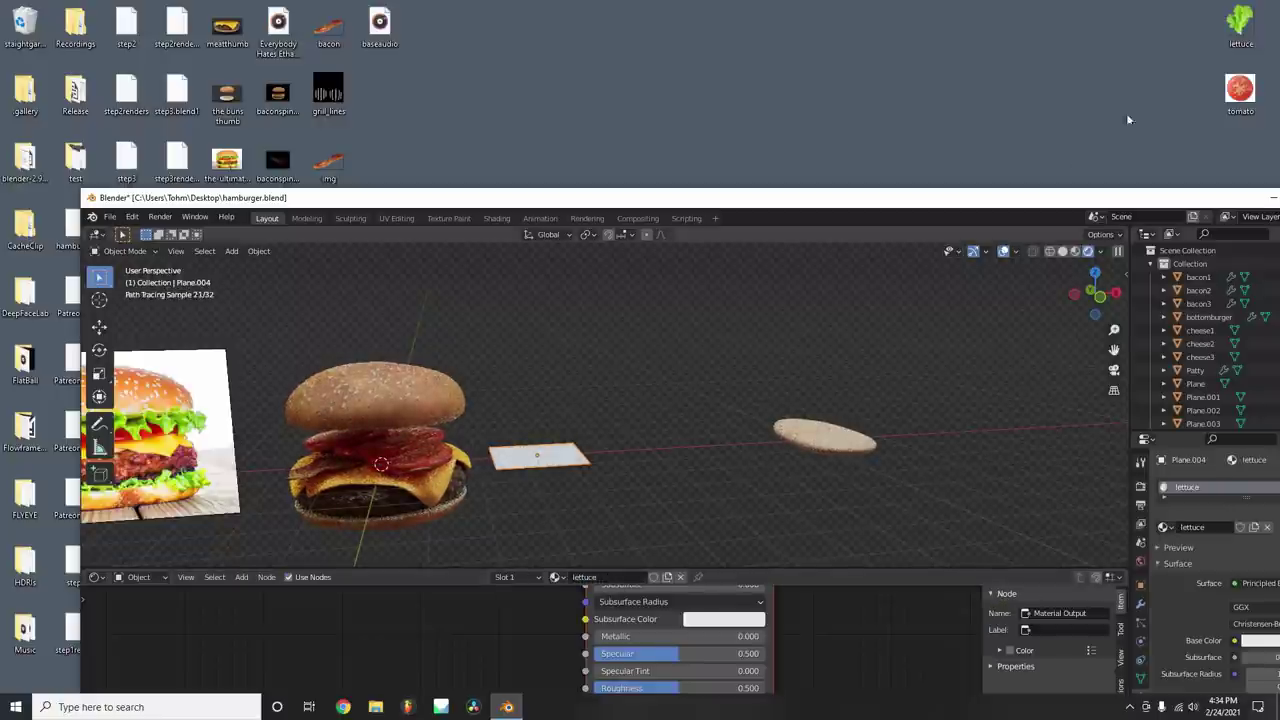
left_click_drag(1240, 28, 530, 605)
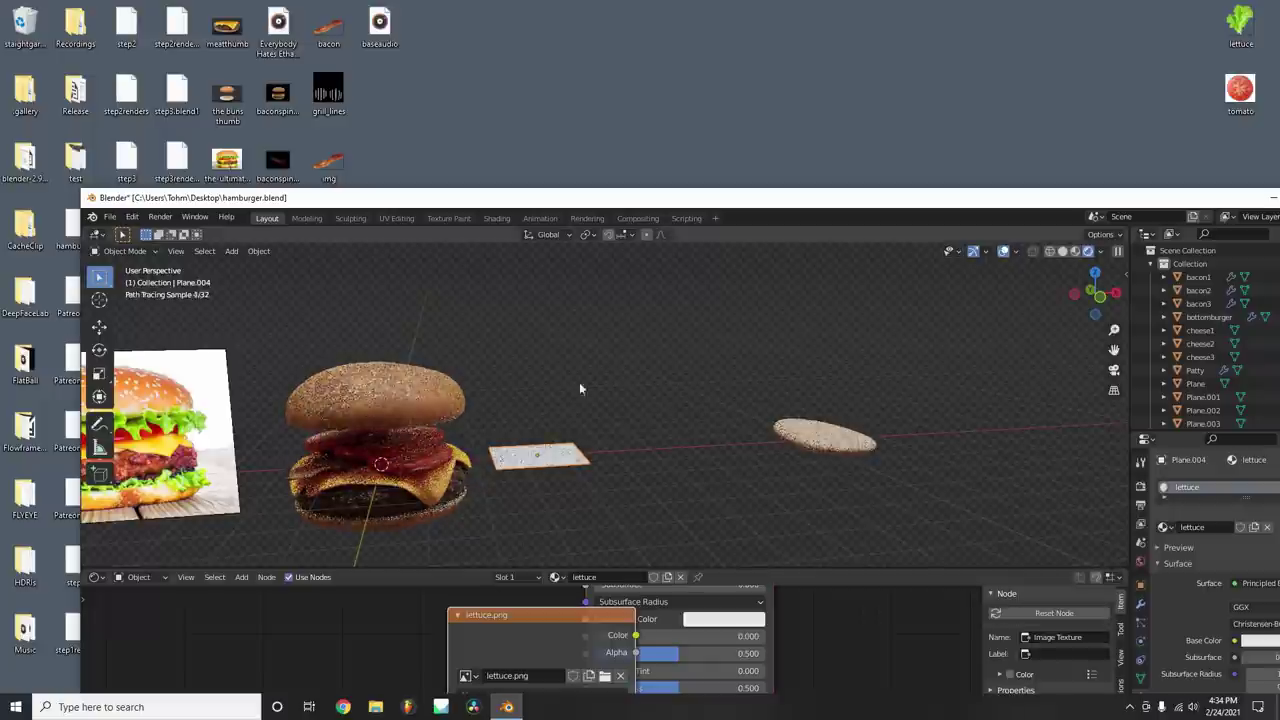
double_click(682, 197)
left_click_drag(446, 428, 308, 437)
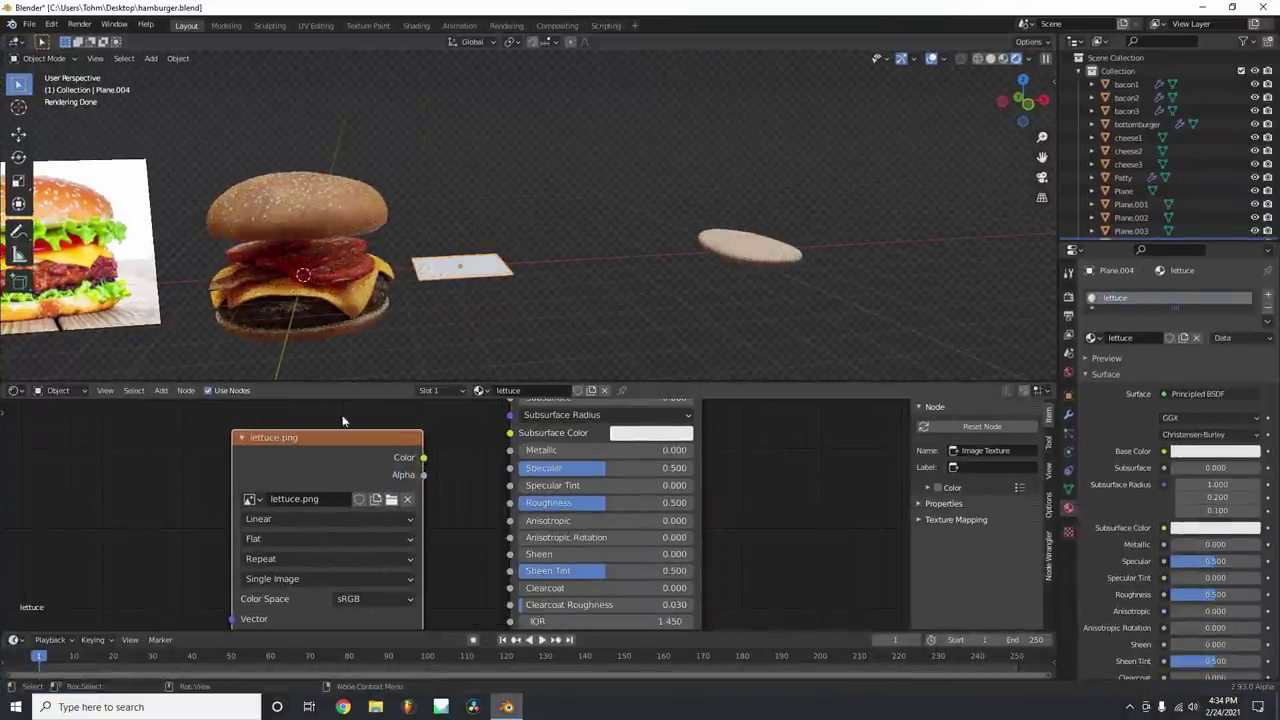
- Link the lettuce.png texture colour to the shader's Base Color
scroll(424, 461, "down", 3)
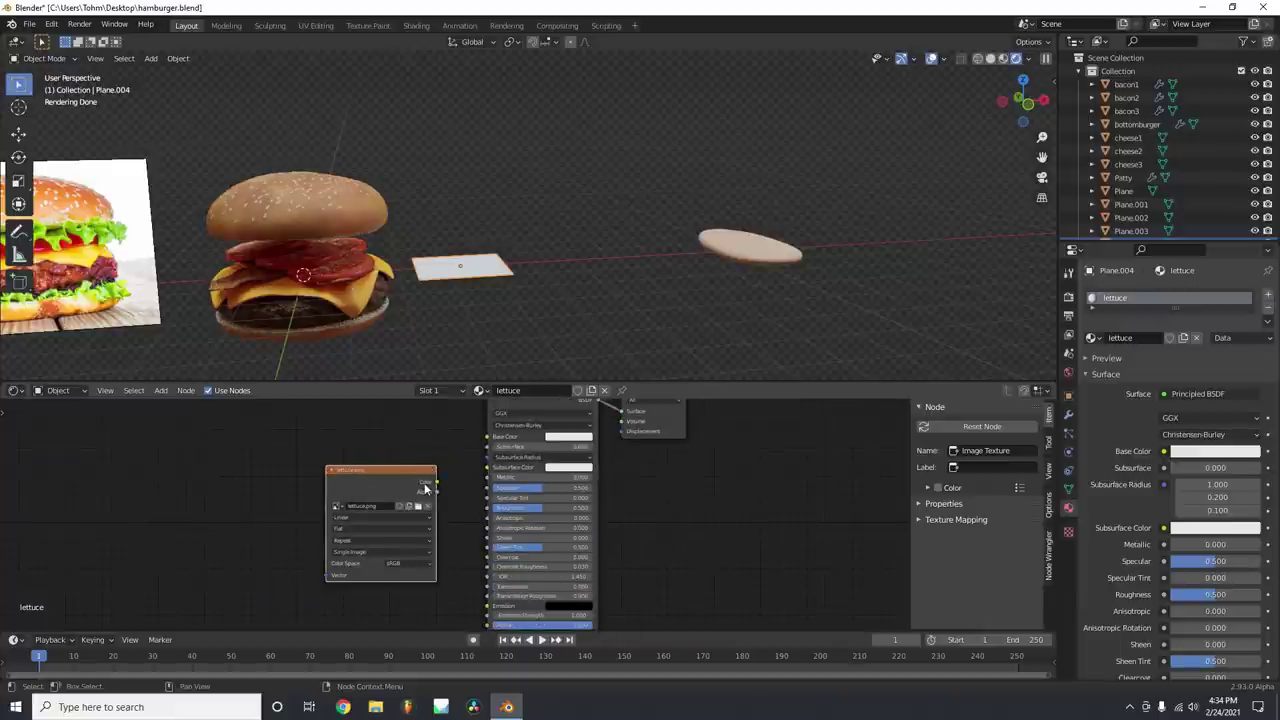
mouse_move(425, 487)
right_mouse_down("alt")
mouse_move(486, 410)
mouse_move(430, 480)
right_mouse_up("alt")
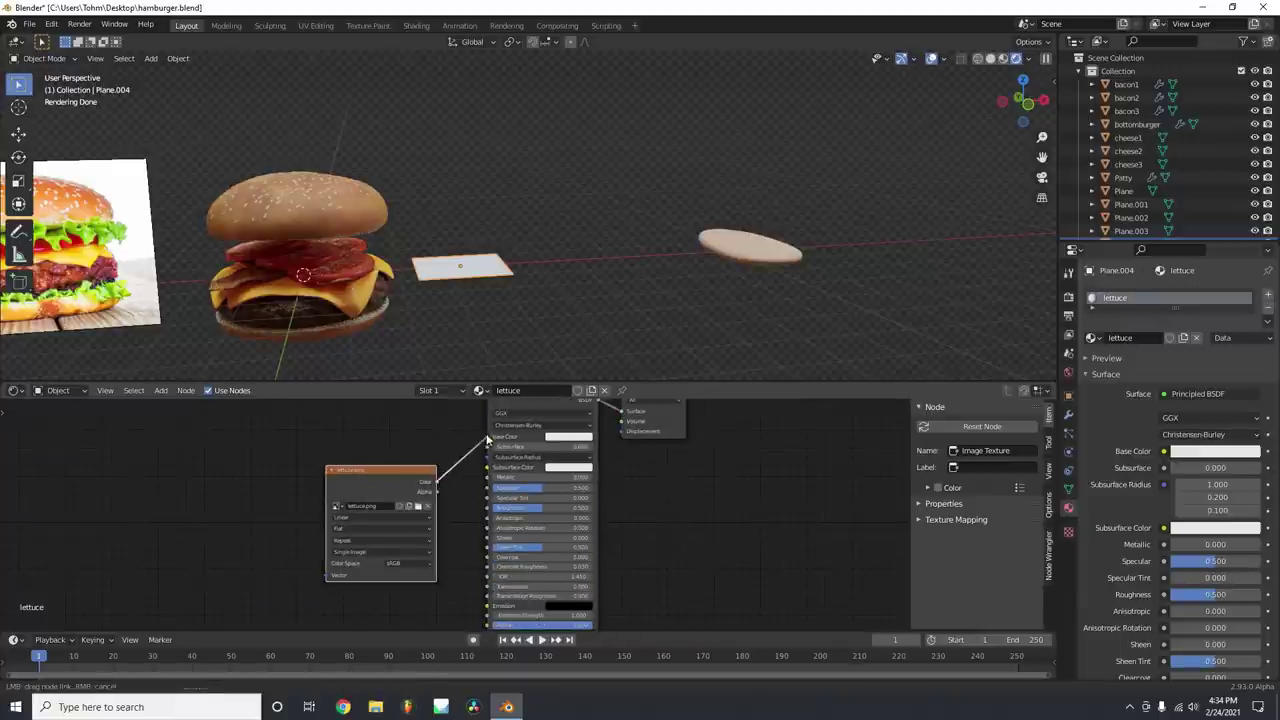
left_click_drag(488, 440, 488, 437)
- Reposition the lettuce plane, save hamburger.blend, and show its Modifier Properties
key("g")
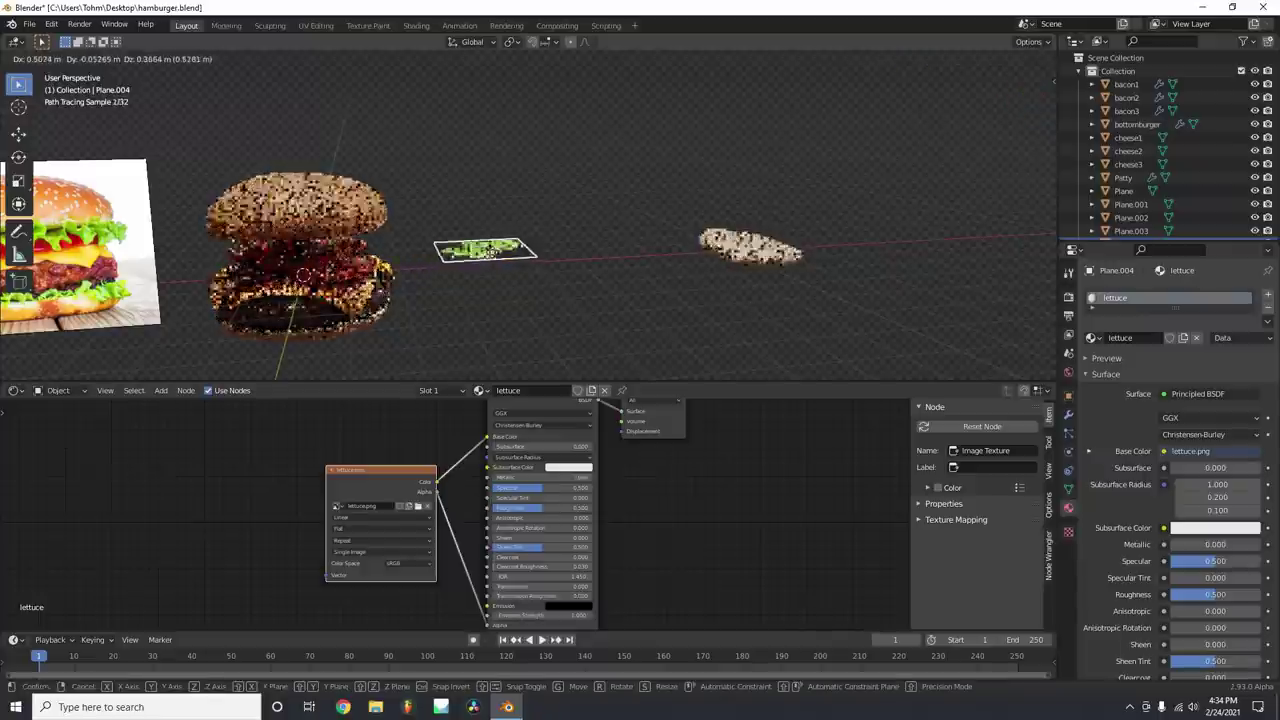
left_click(434, 275)
scroll(434, 275, "up", 5)
middle_click_drag(464, 223, 364, 326)
key("ctrl+s")
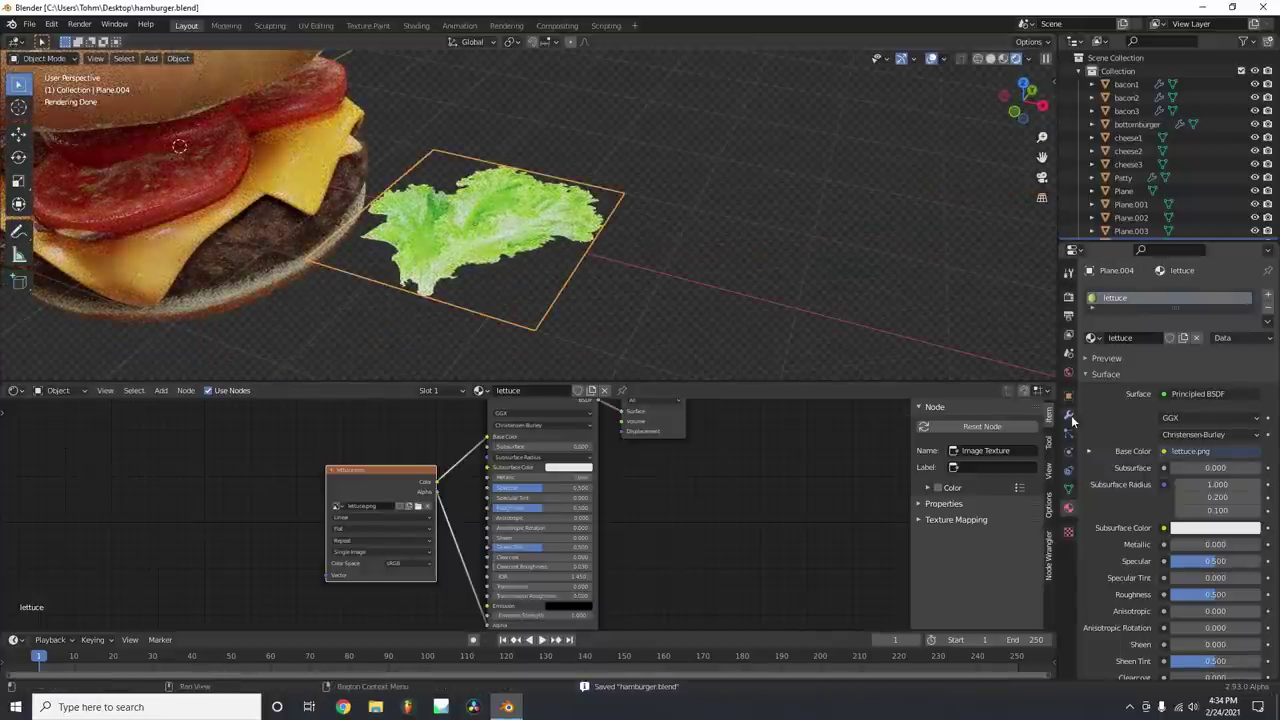
left_click(1069, 415)
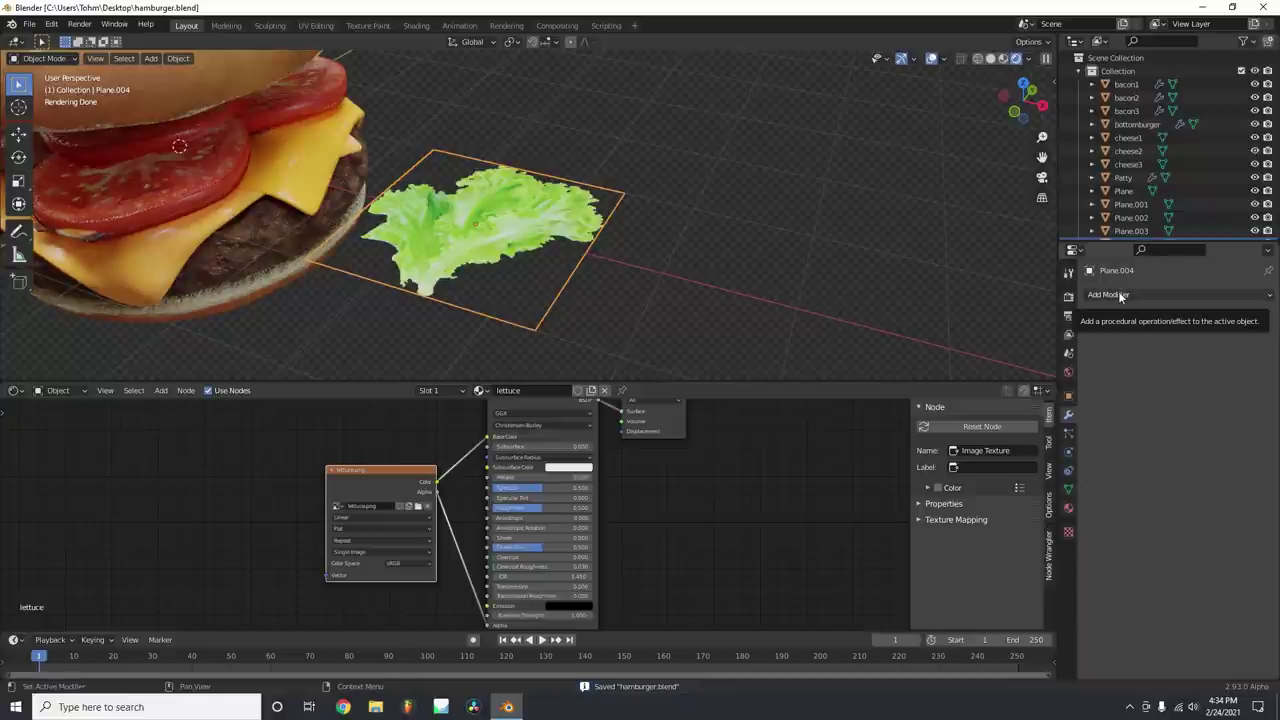
left_click(1120, 295)
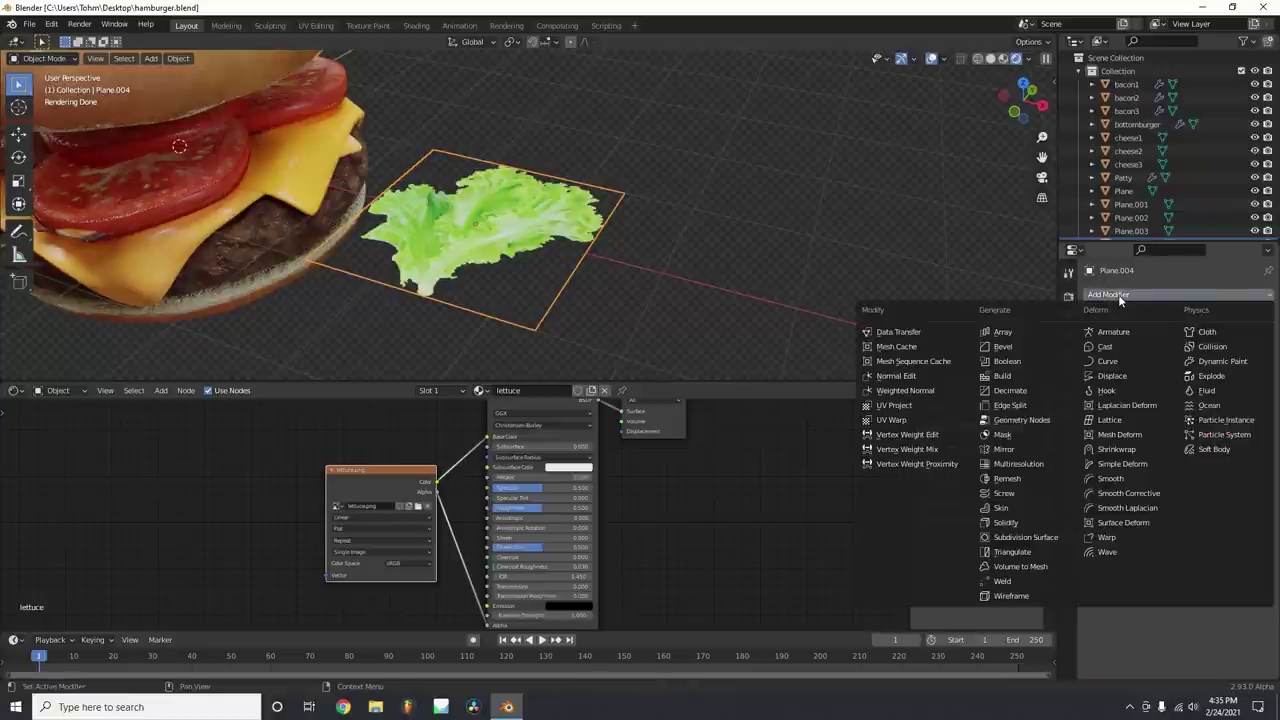
left_click(1005, 522)
middle_click_drag(520, 240, 470, 205)
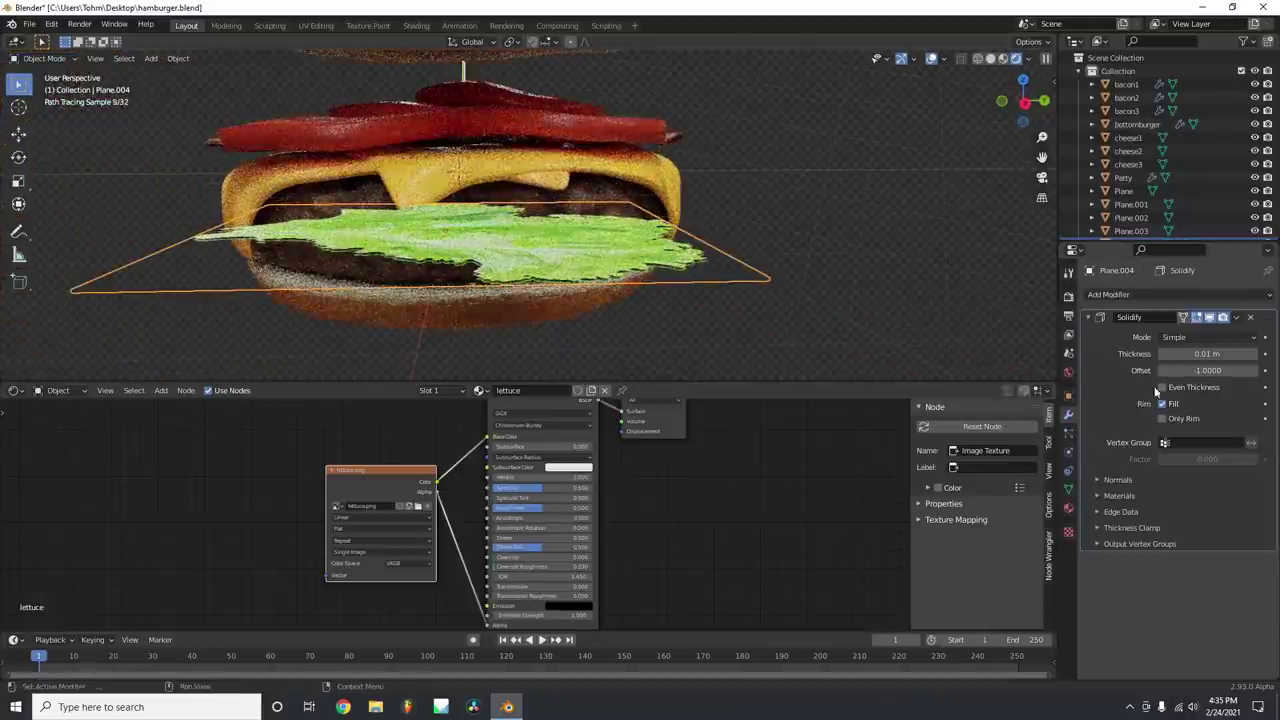
mouse_move(1207, 353)
left_mouse_down()
mouse_move(1228, 353)
mouse_move(1203, 350)
left_mouse_up()
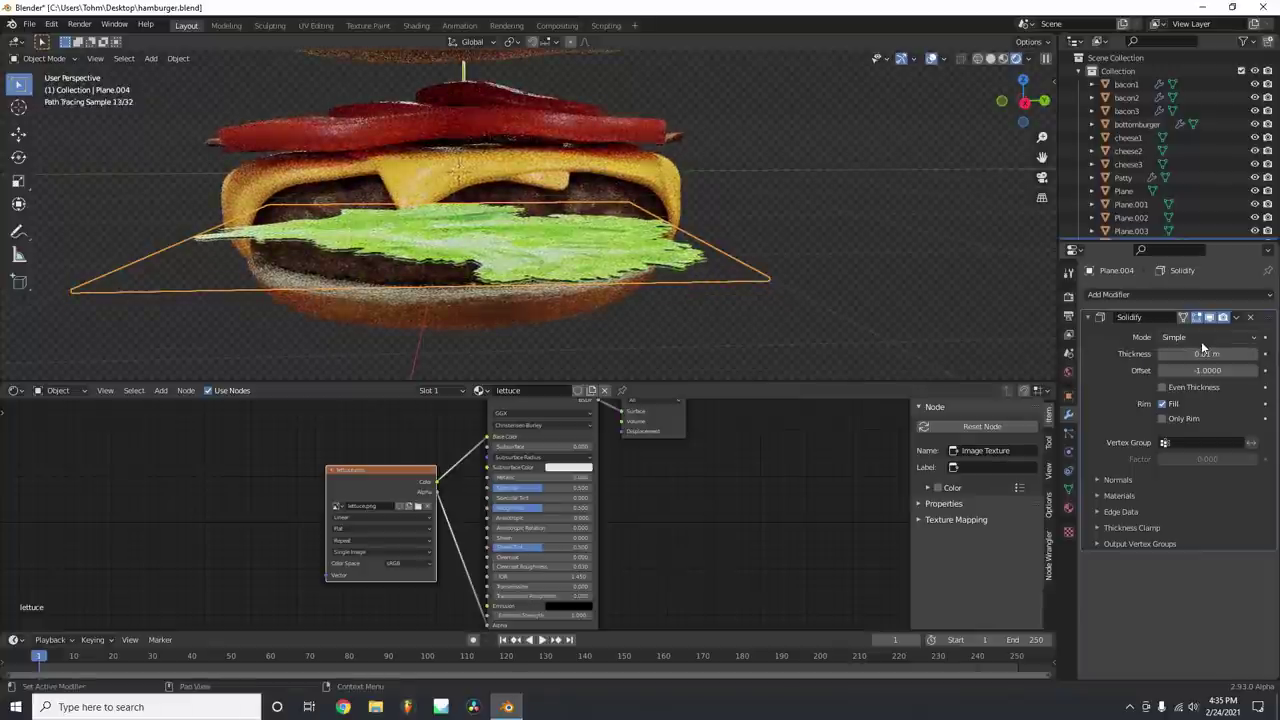
left_click(1250, 318)
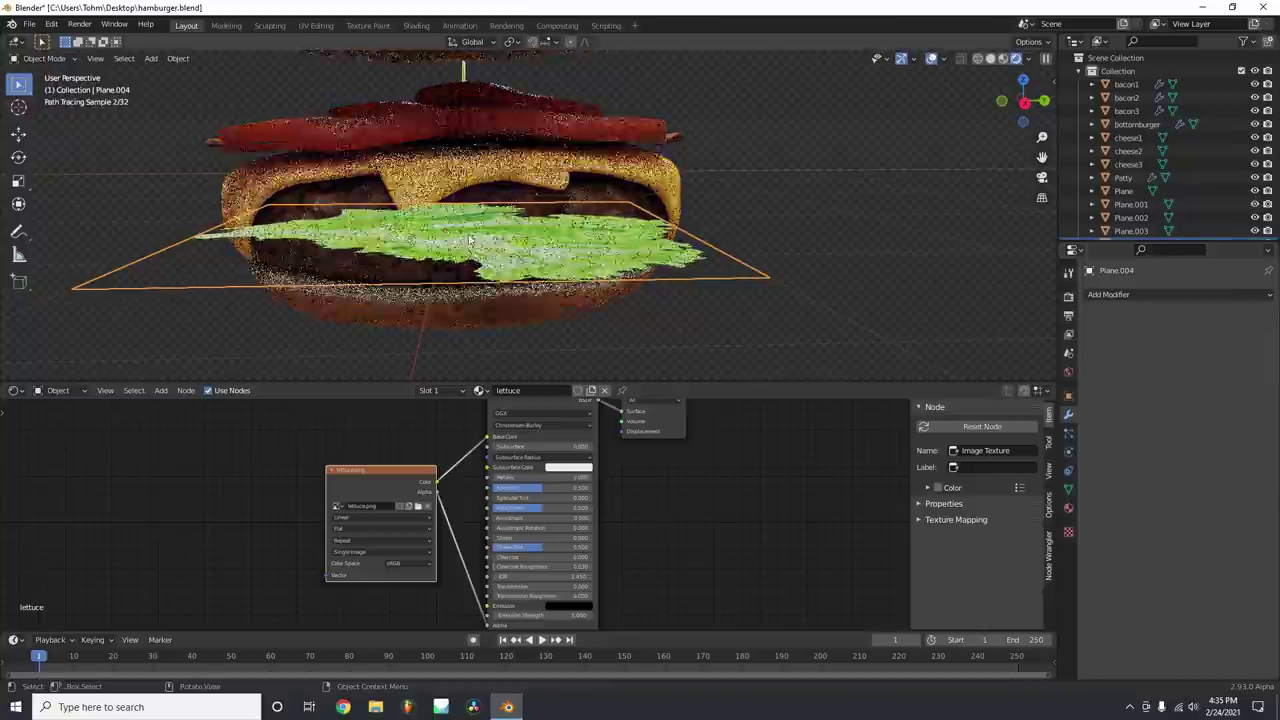
- Save hamburger.blend and switch the viewport to Material Preview shading
scroll(511, 255, "up", 2)
middle_click_drag(860, 303, 581, 255)
key("ctrl+s")
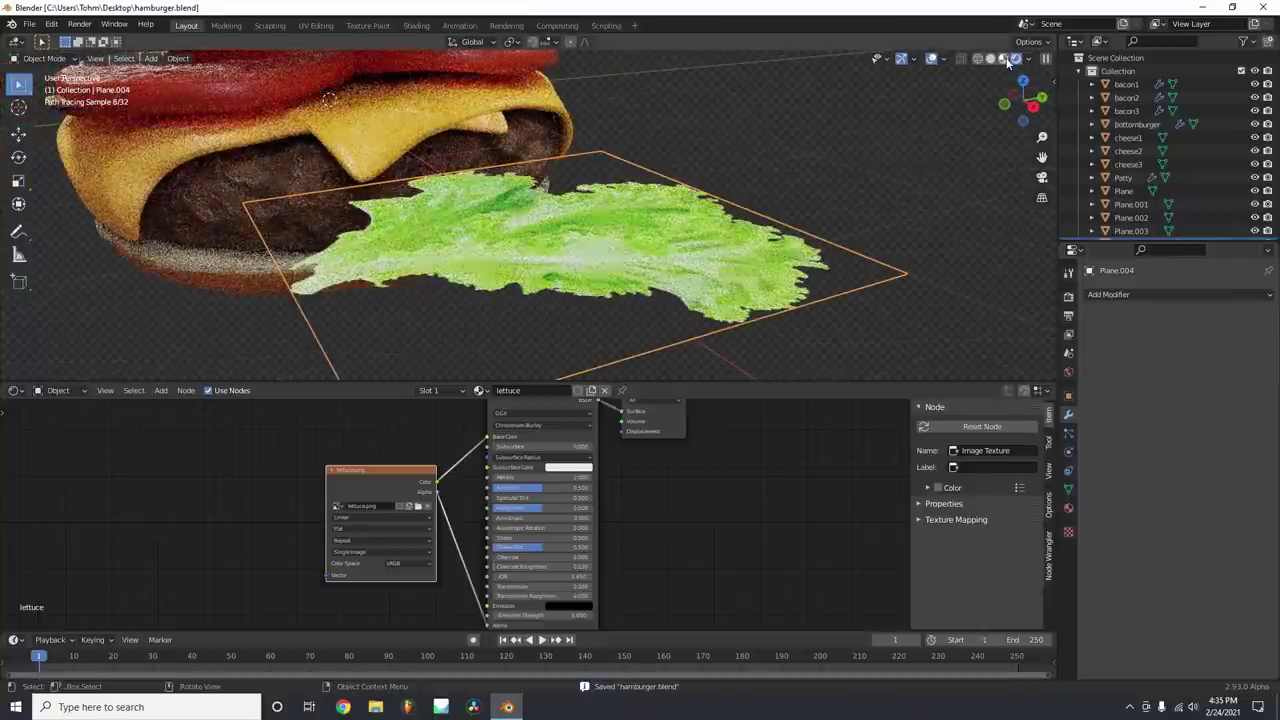
left_click(1005, 59)
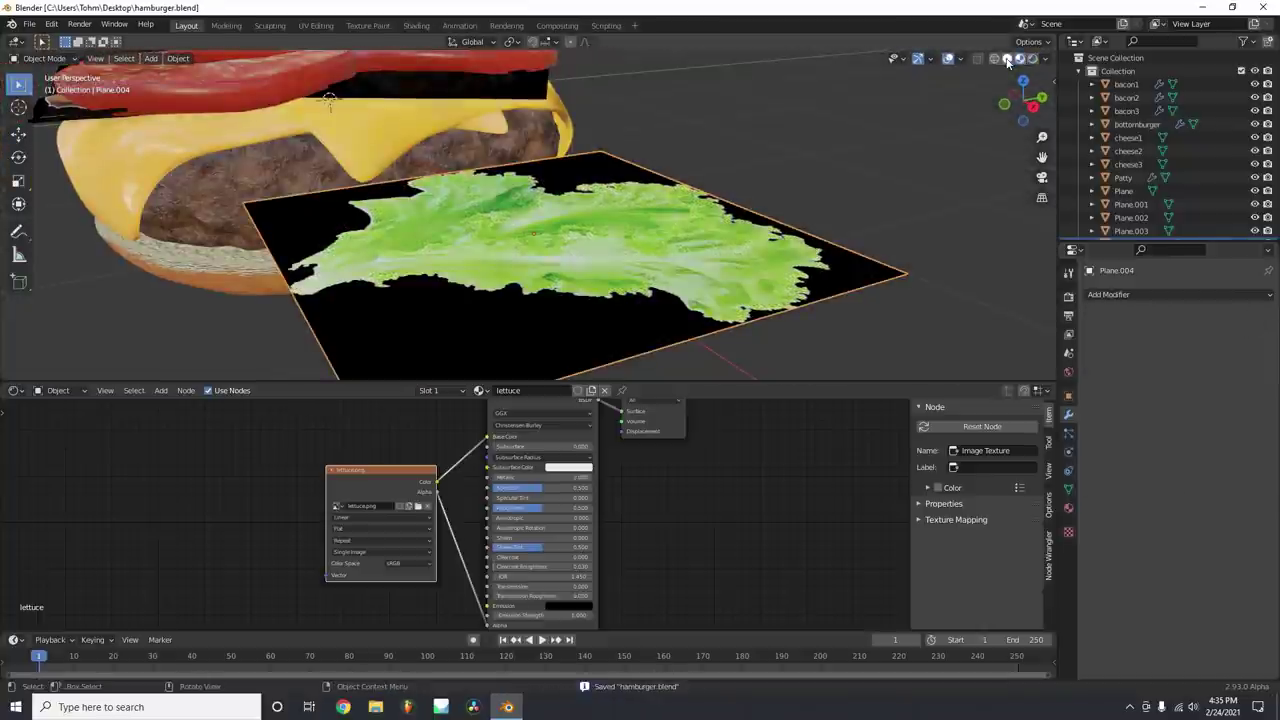
- Subdivide the lettuce plane's faces in Edit Mode
middle_click_drag(700, 210, 621, 224)
key("Tab")
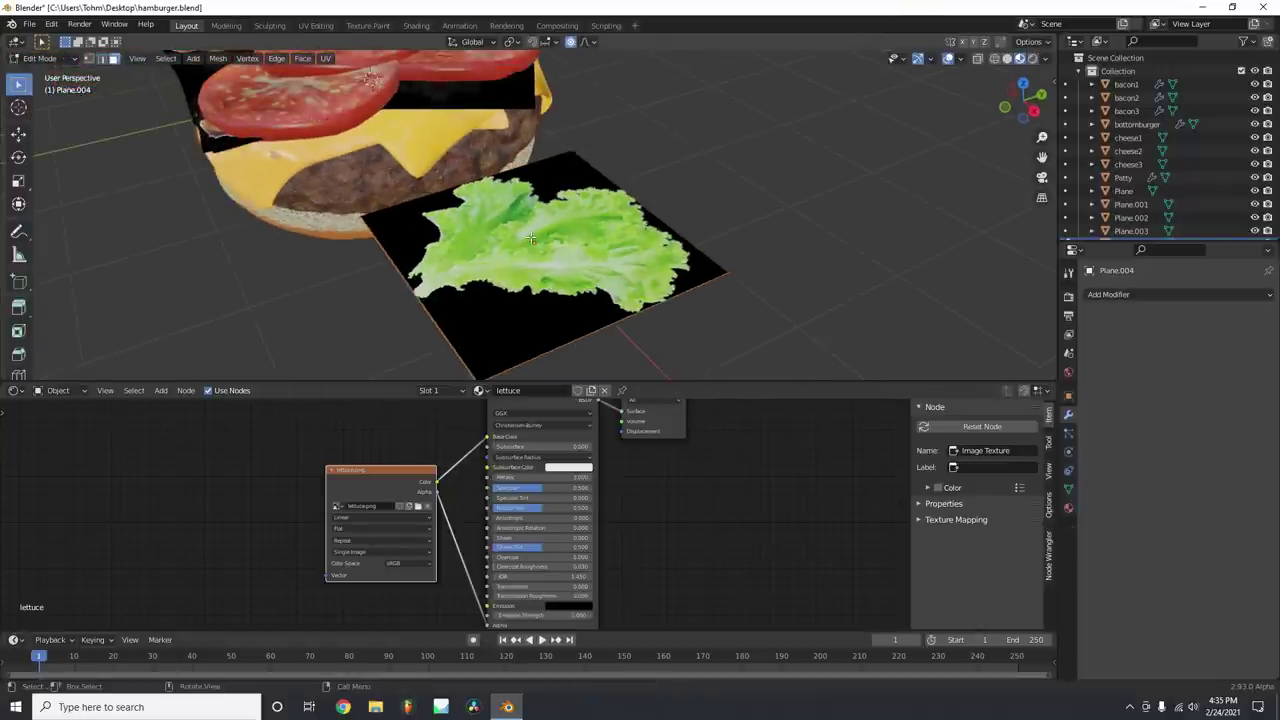
key("ctrl+s")
middle_click_drag(531, 238, 541, 231)
right_click(544, 227)
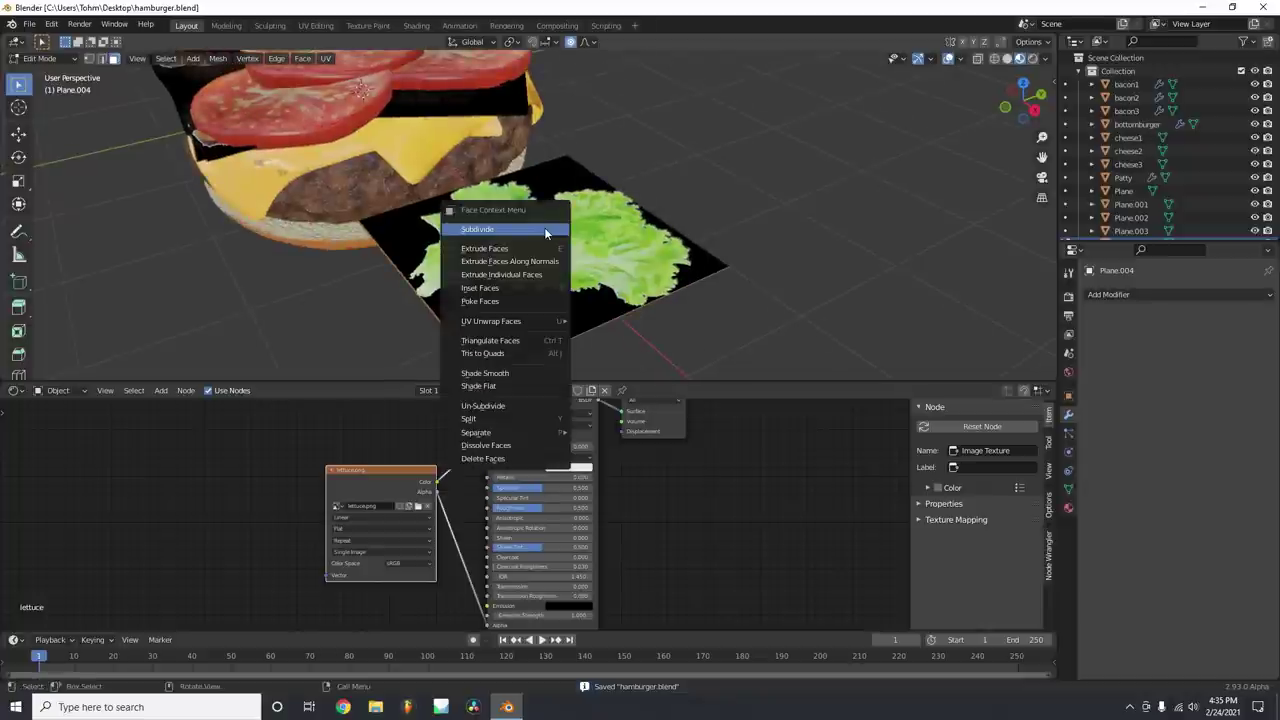
left_click(544, 227)
right_click(544, 227)
- Subdivide the lettuce mesh three more times for a dense grid
left_click(544, 227)
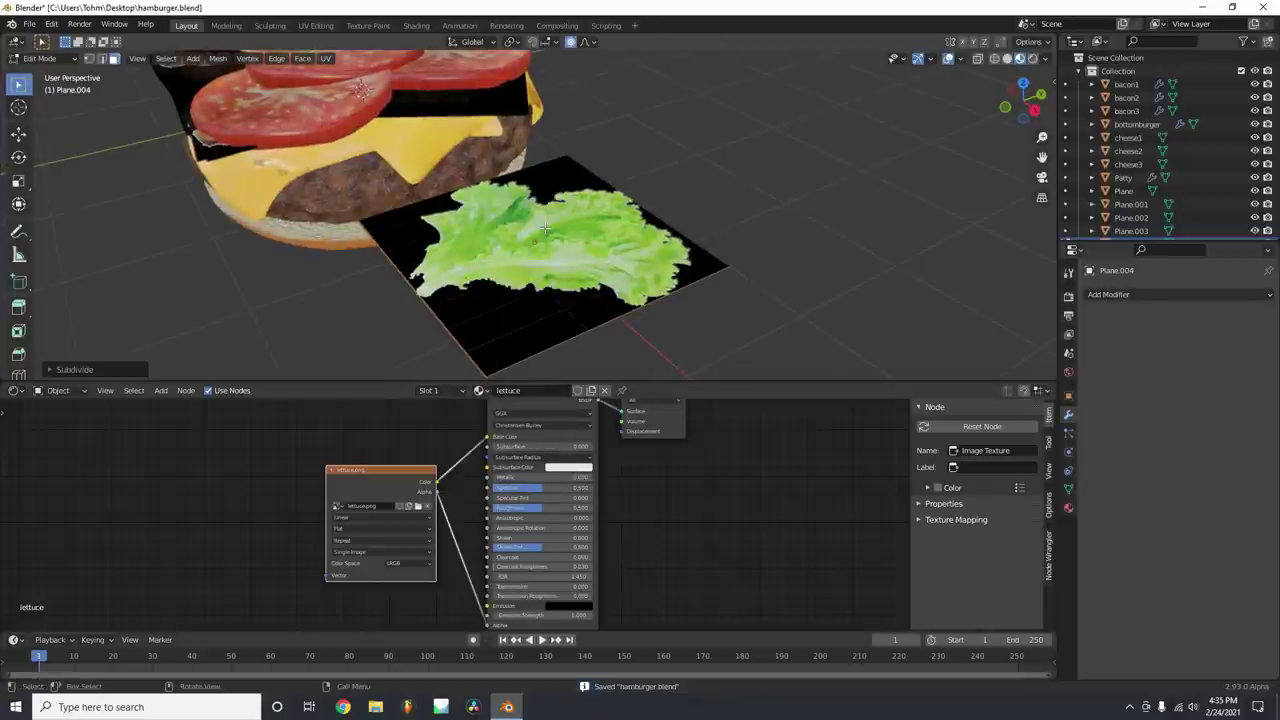
right_click(544, 227)
left_click(544, 227)
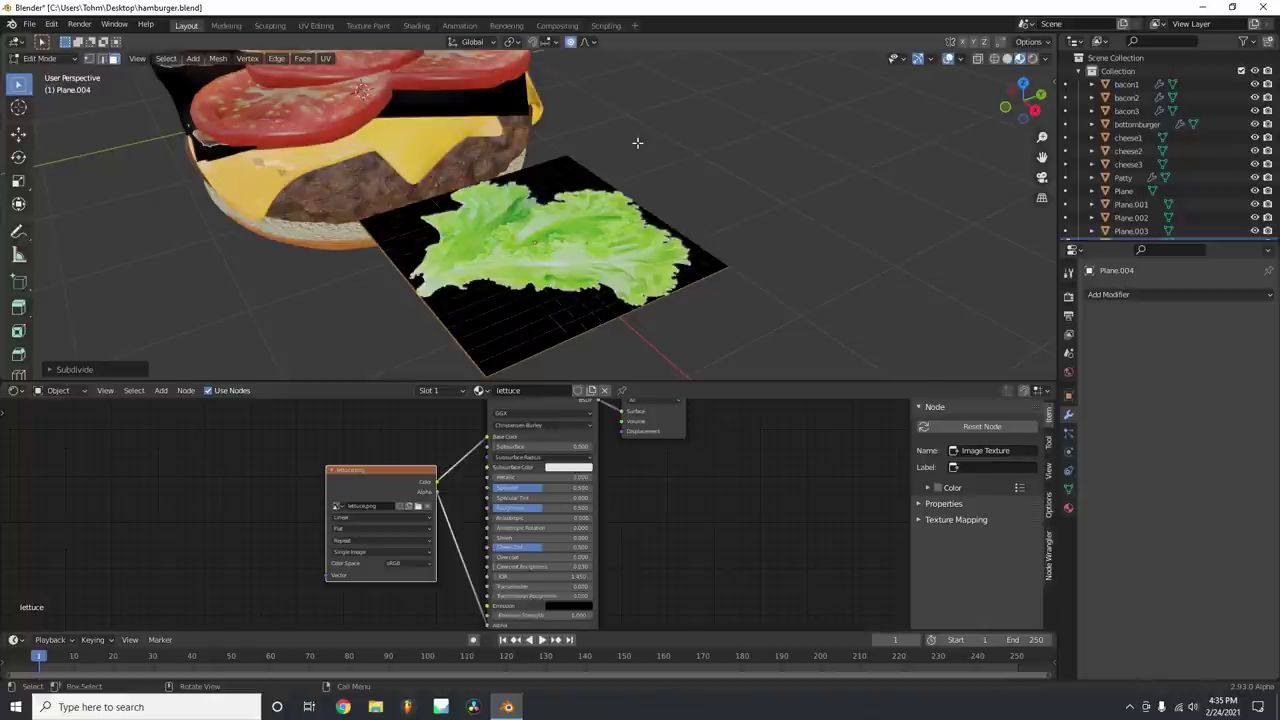
right_click(590, 228)
left_click(590, 228)
scroll(590, 228, "up", 1)
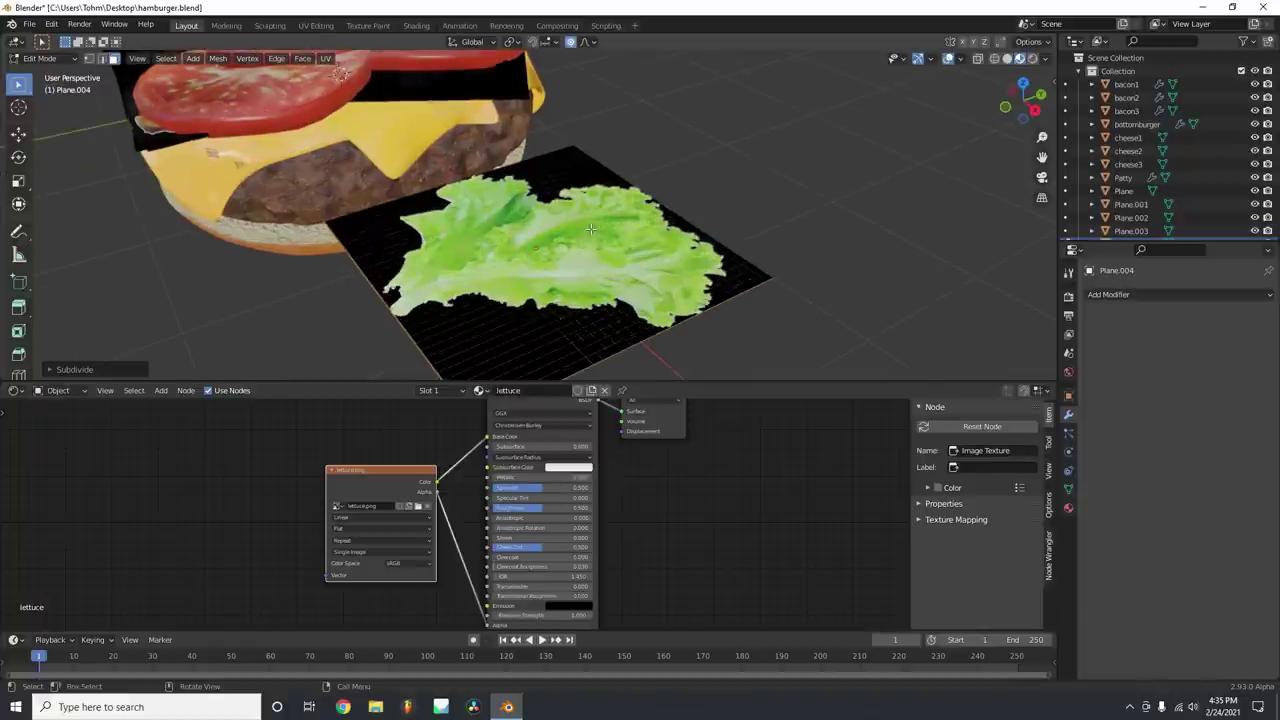
scroll(590, 229, "up", 1)
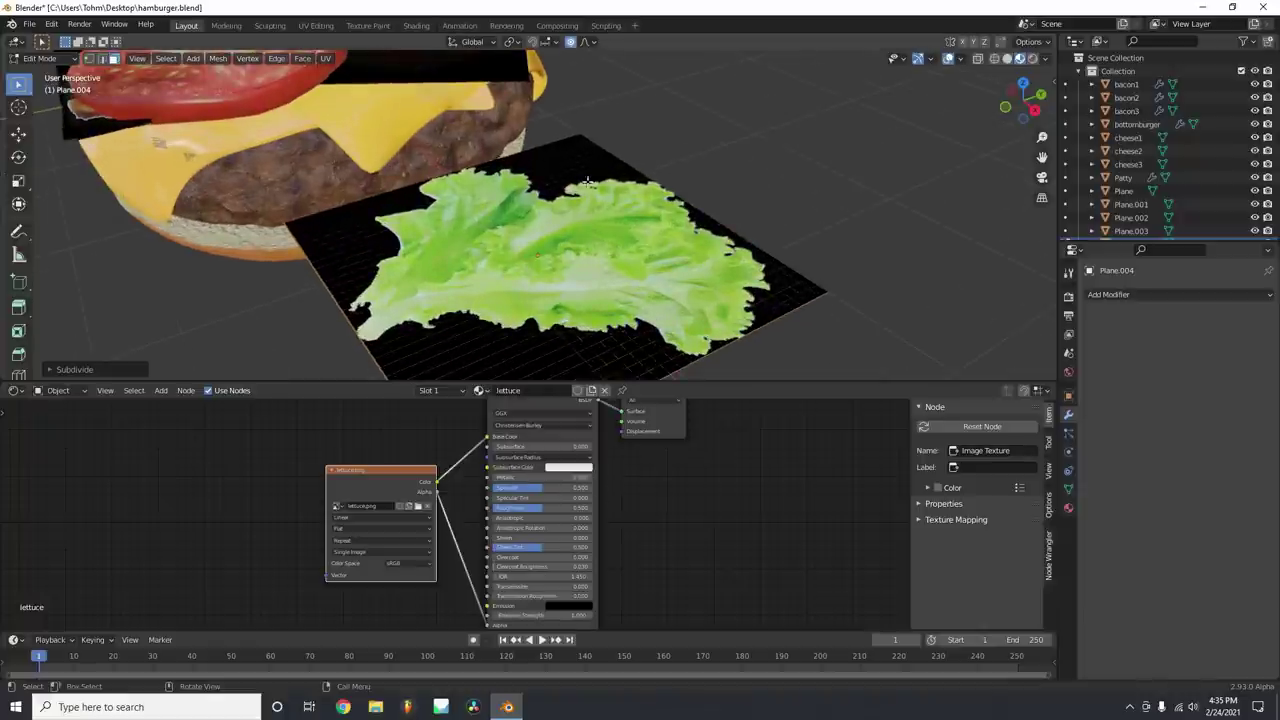
- Set the proportional editing falloff to Random, try a random wrinkle, and undo it
left_click(588, 42)
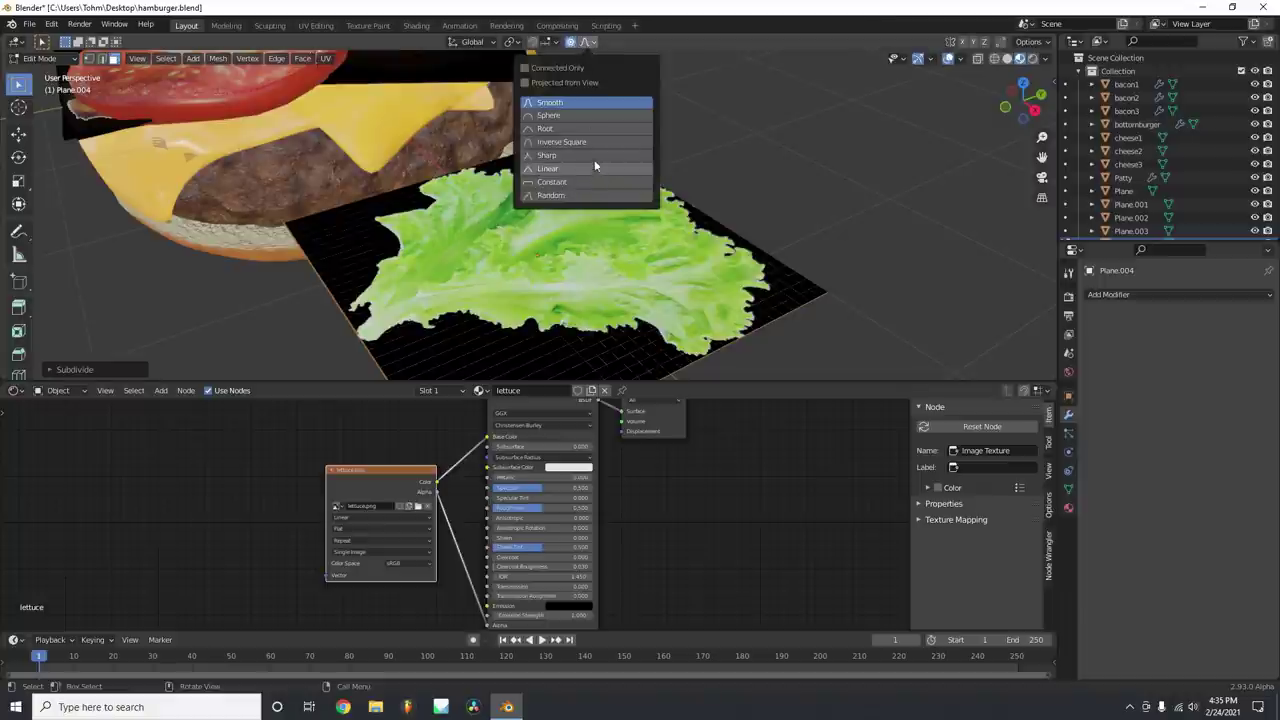
left_click(566, 194)
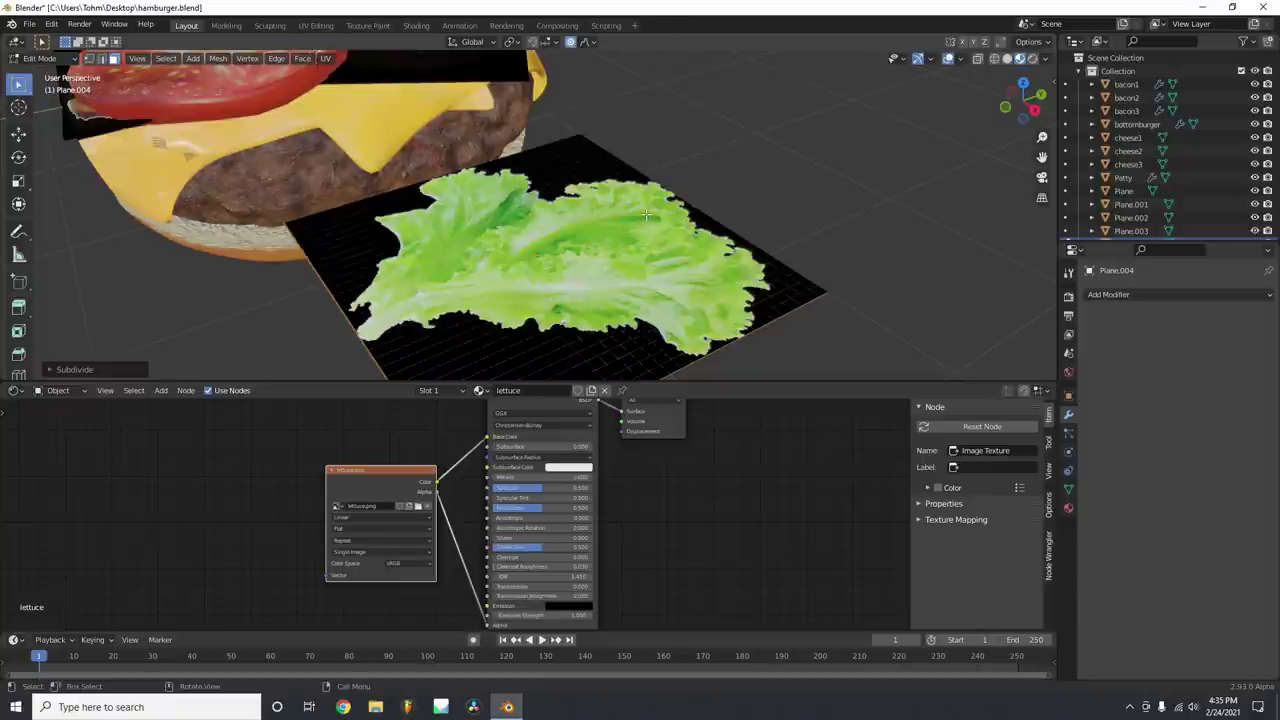
key("g")
left_click(646, 187)
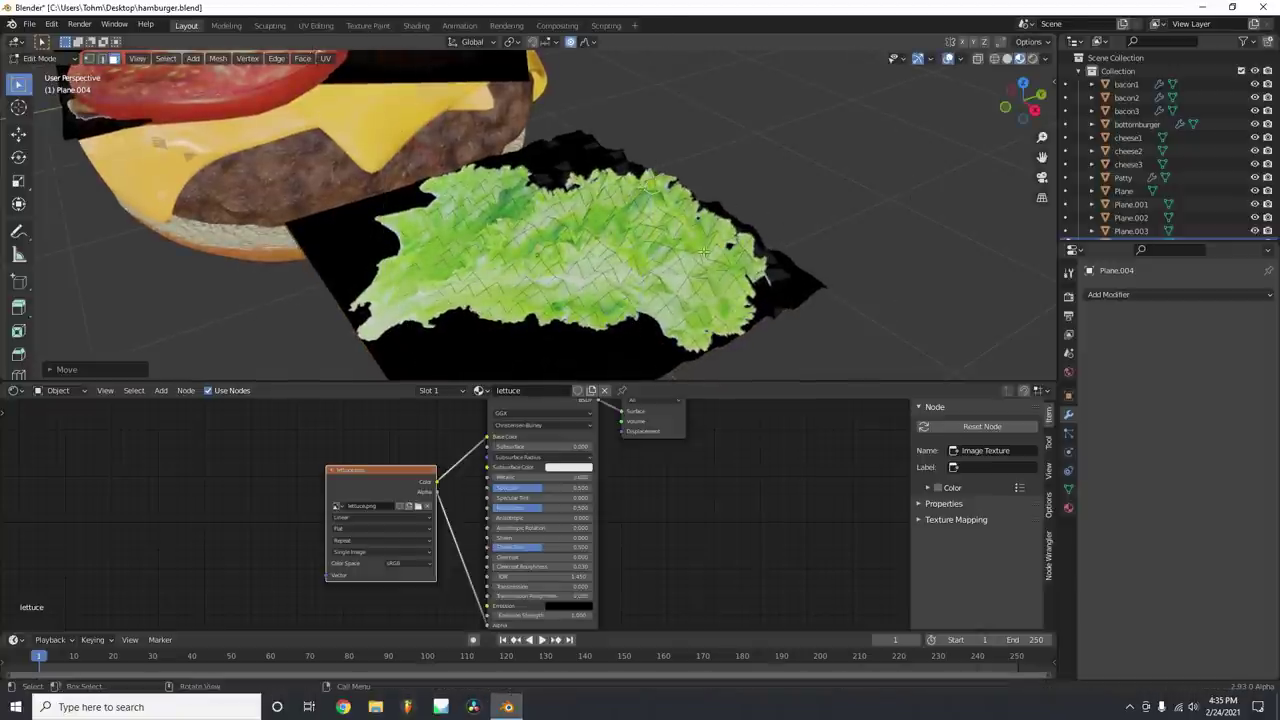
key("shift+r")
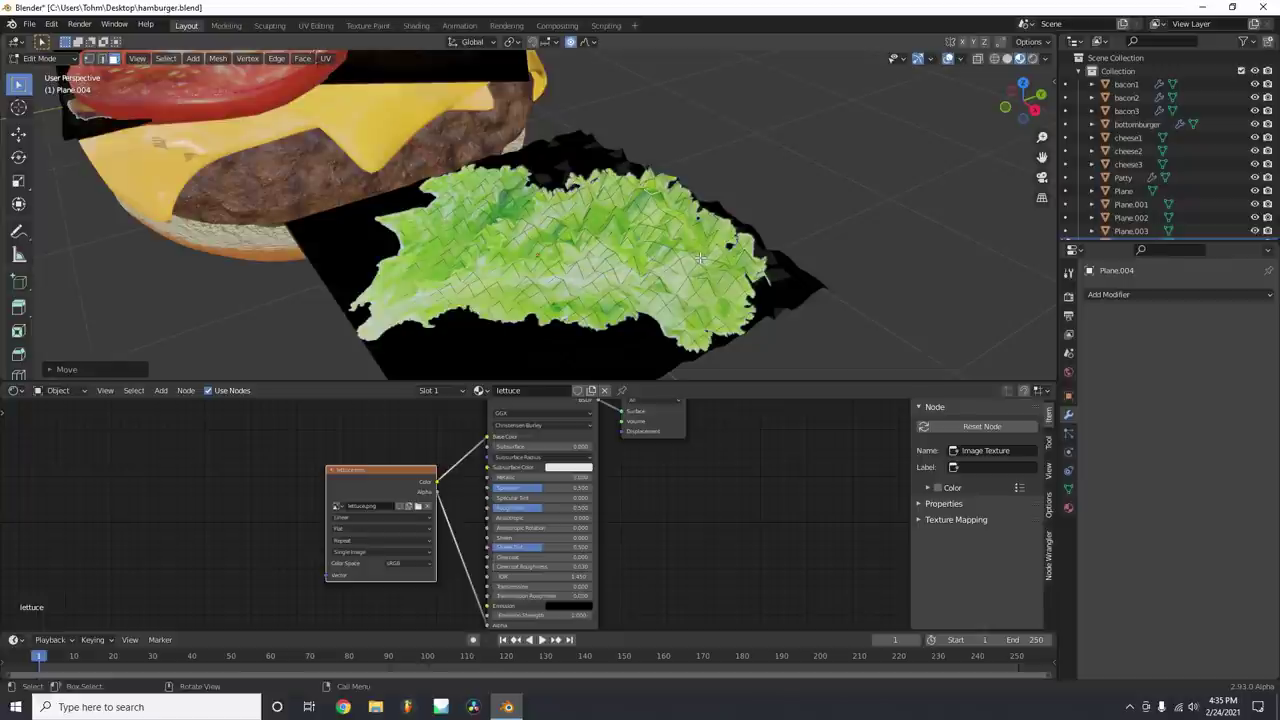
key("ctrl+z")
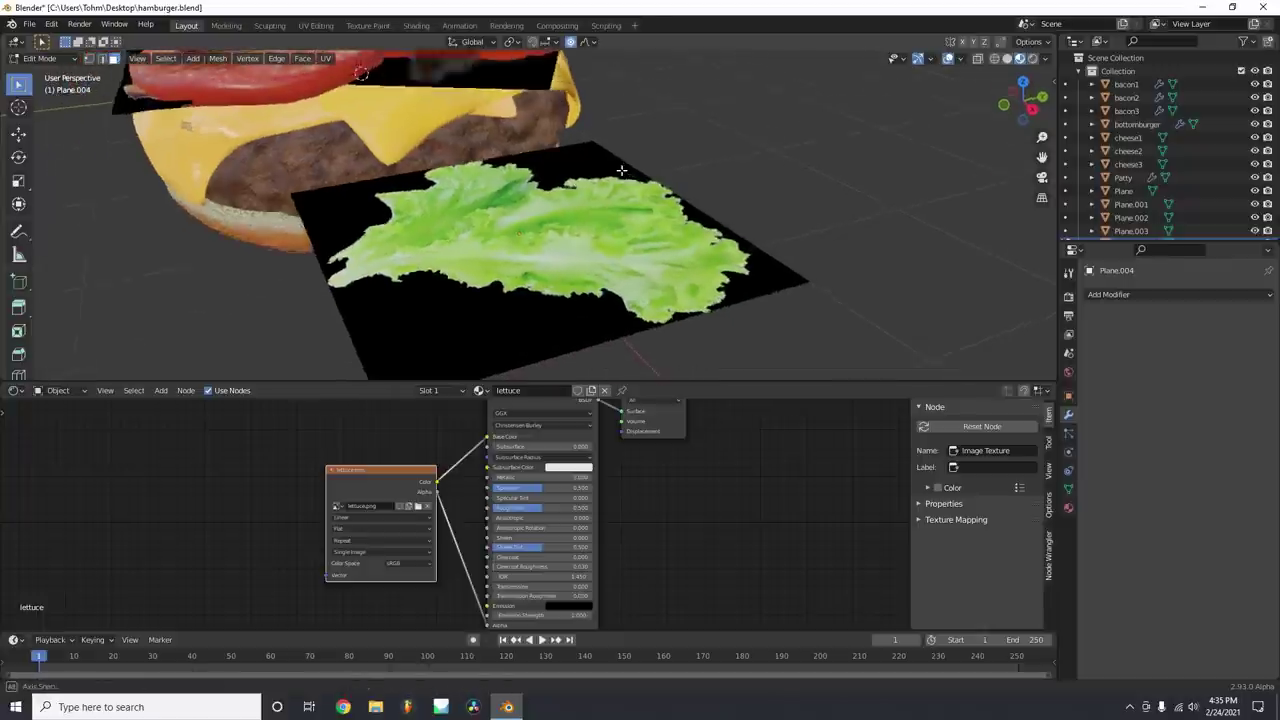
- Raise the lettuce vertices along Z twice with random falloff, then return to Object Mode
key("g")
key("z")
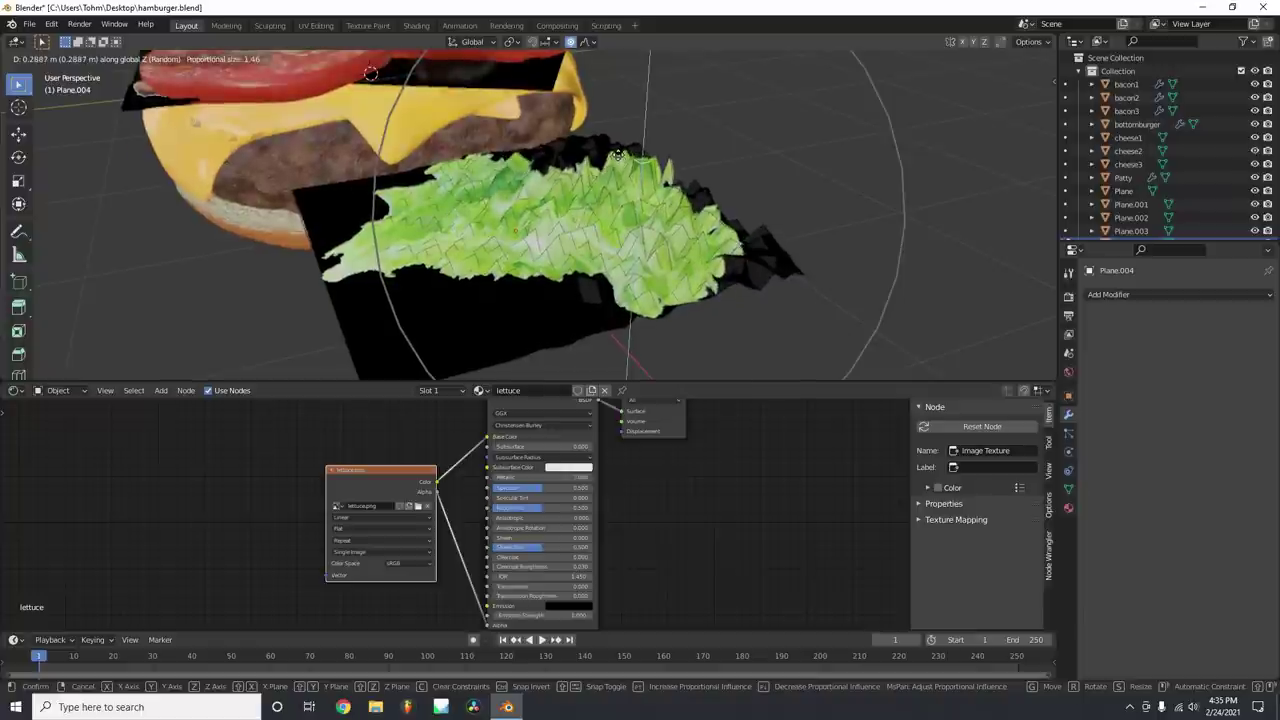
left_click(617, 140)
middle_click_drag(617, 140, 466, 190)
scroll(500, 180, "up", 4)
key("g")
key("z")
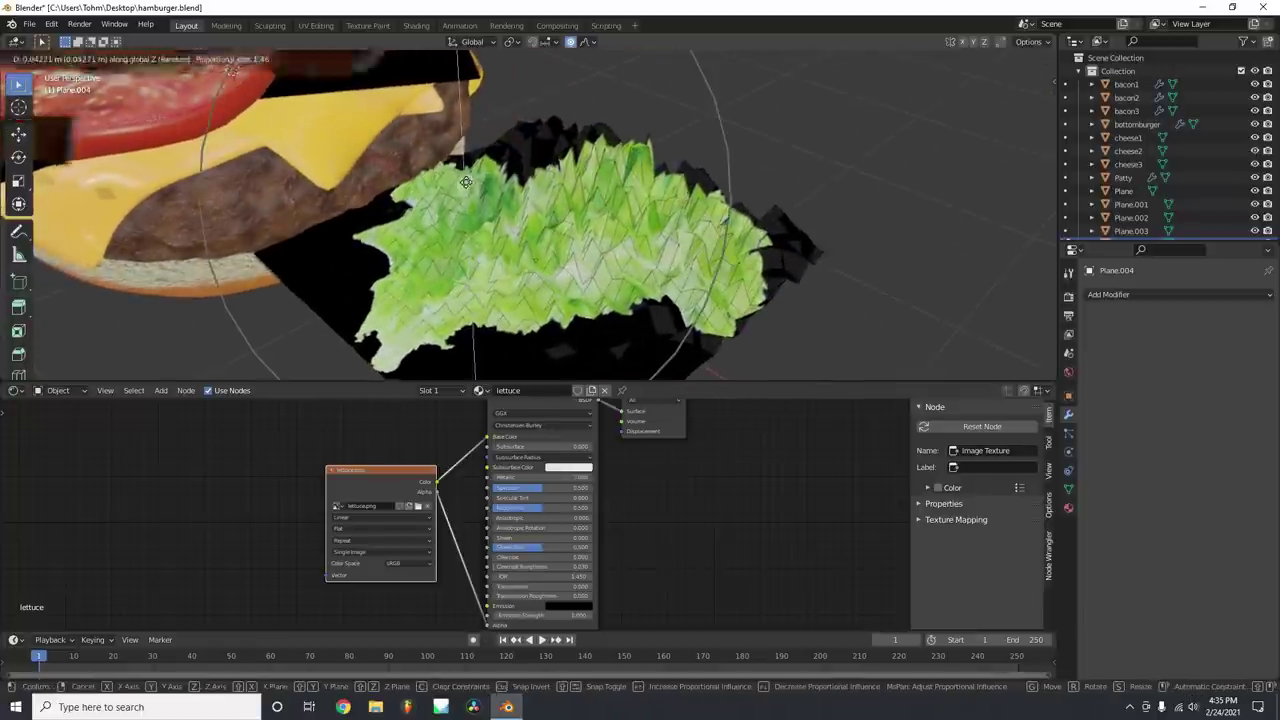
left_click(466, 175)
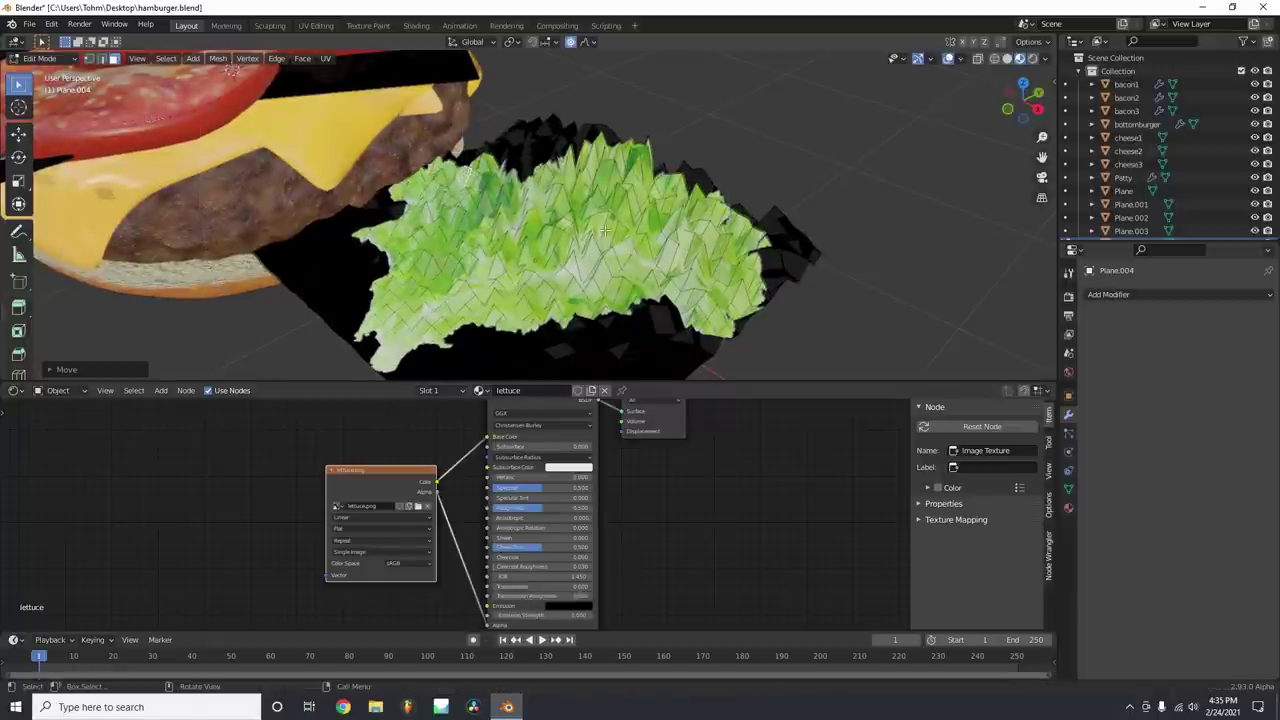
key("Tab")
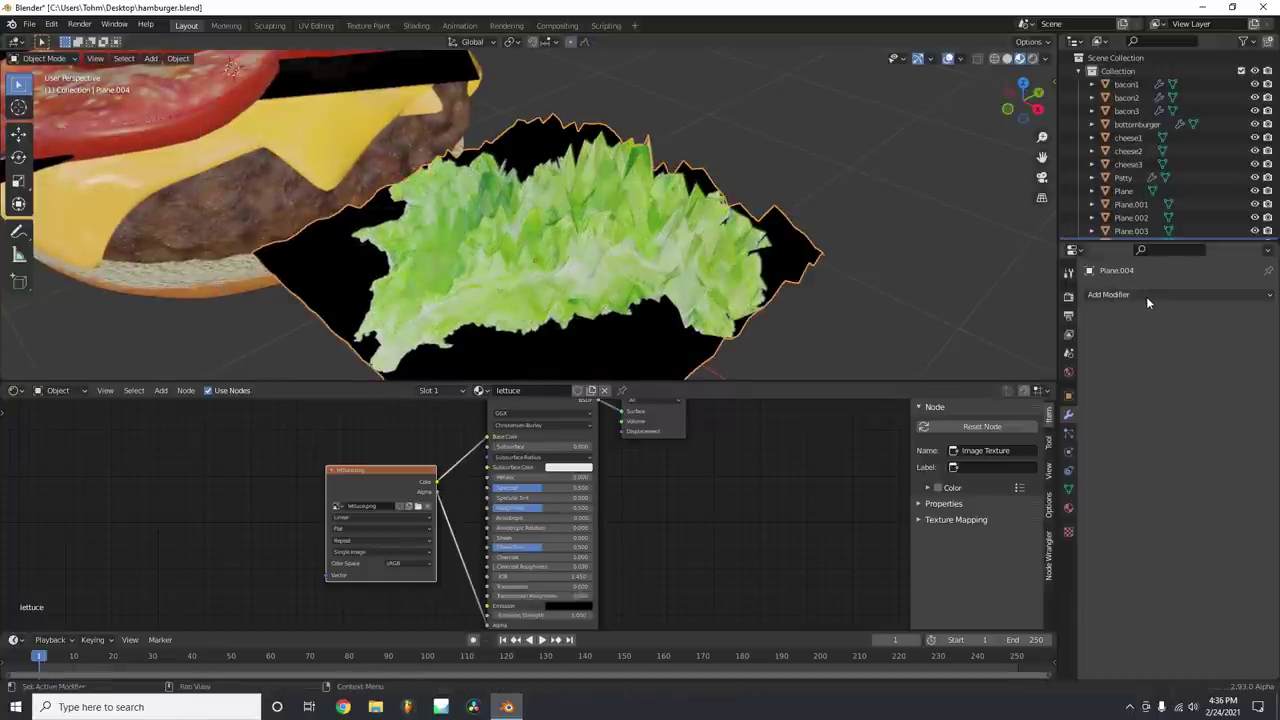
- Add a Subdivision Surface modifier to the lettuce and shade it smooth
left_click(1146, 296)
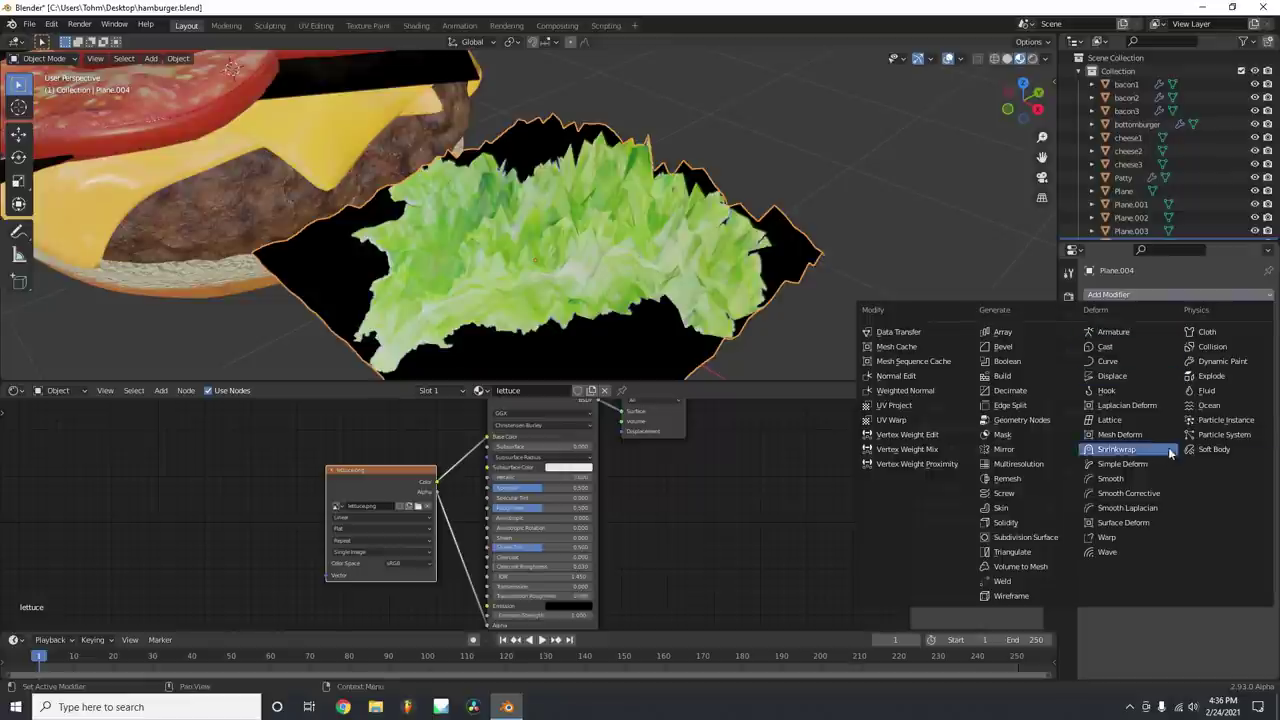
left_click(1037, 538)
middle_click_drag(605, 234, 560, 310)
scroll(605, 240, "up", 3)
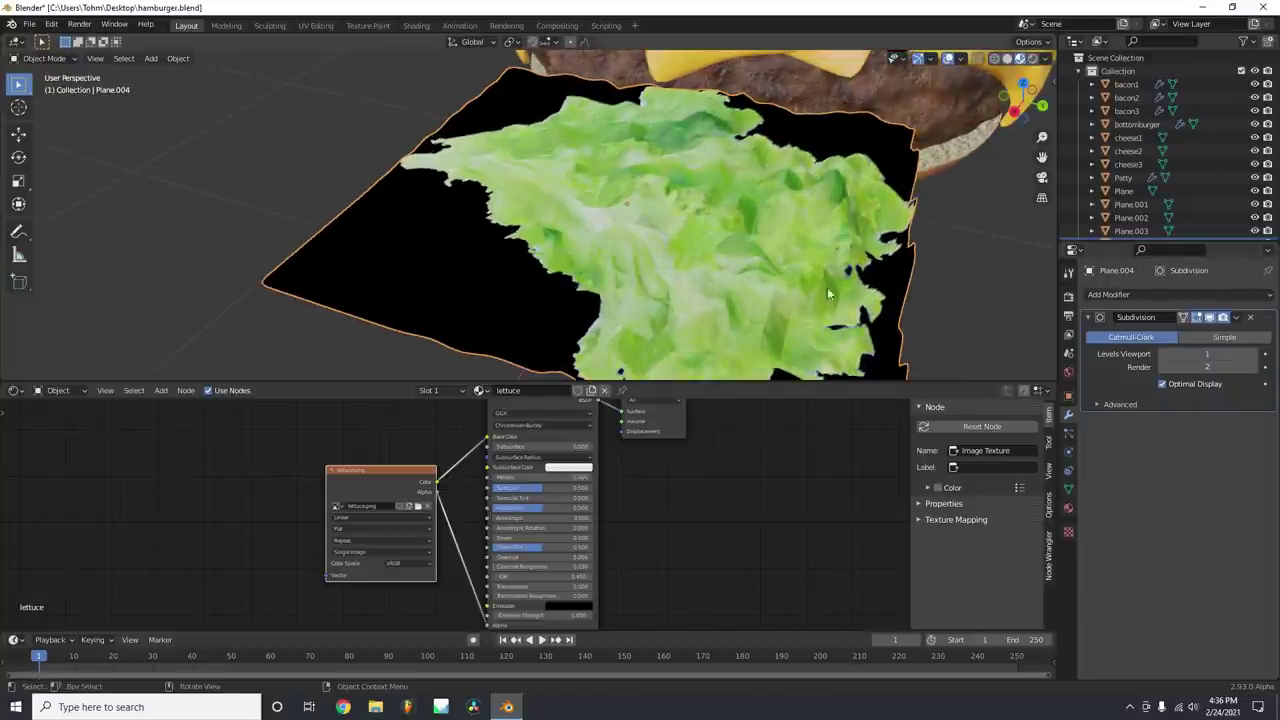
right_click(786, 254)
left_click(786, 254)
middle_click_drag(787, 255, 569, 196)
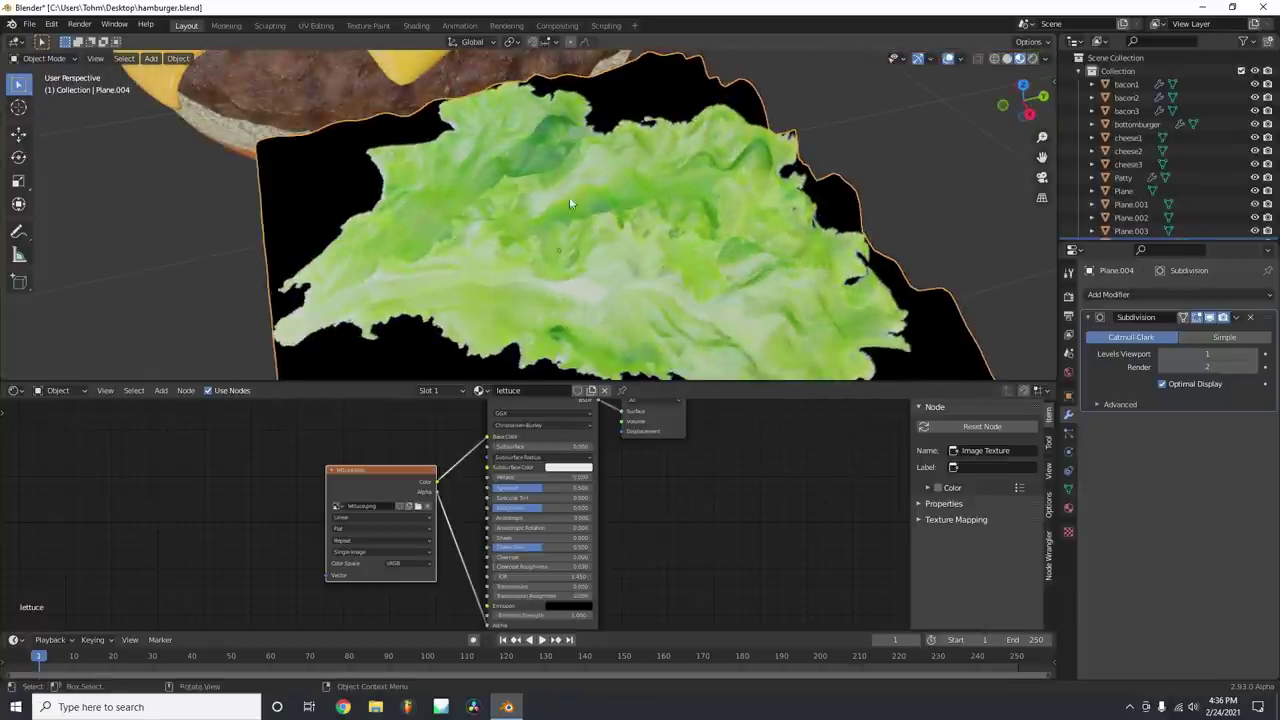
middle_click_drag(655, 167, 591, 129)
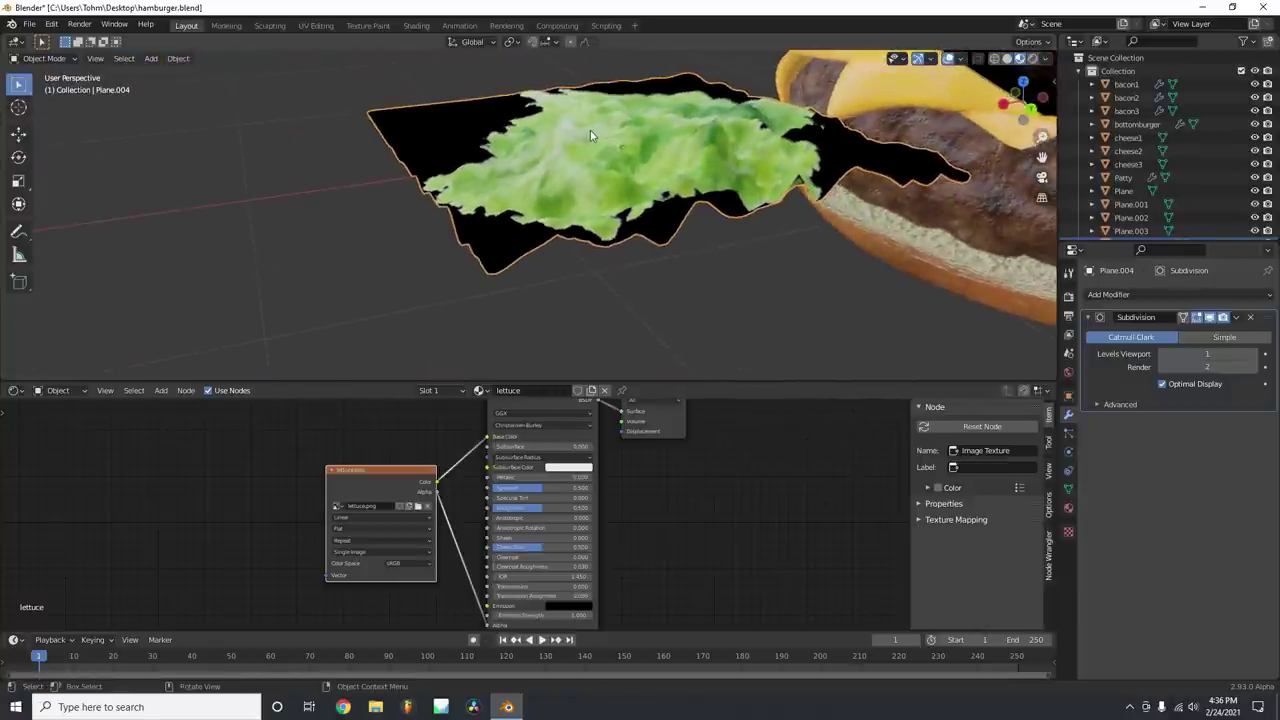
- Scale the whole lettuce mesh along Z to 0.8663, then bring the BSDF and output nodes into view
key("Tab")
key("a")
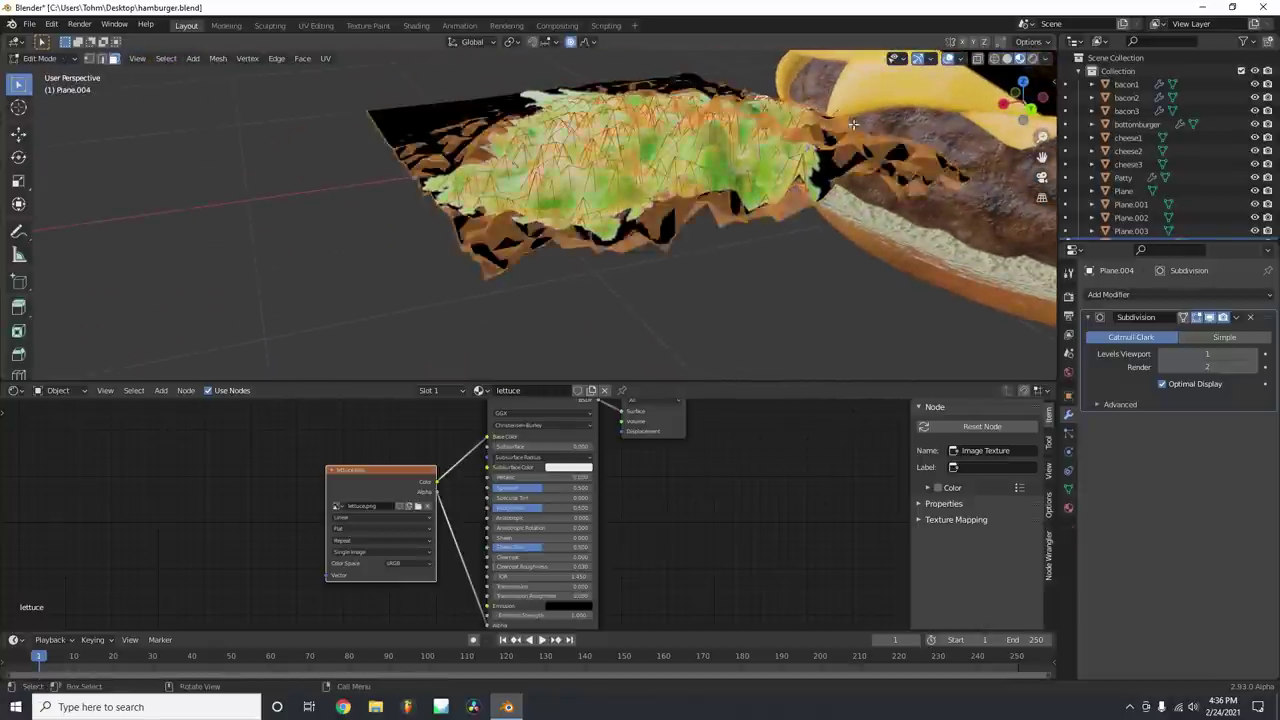
key("s")
key("z")
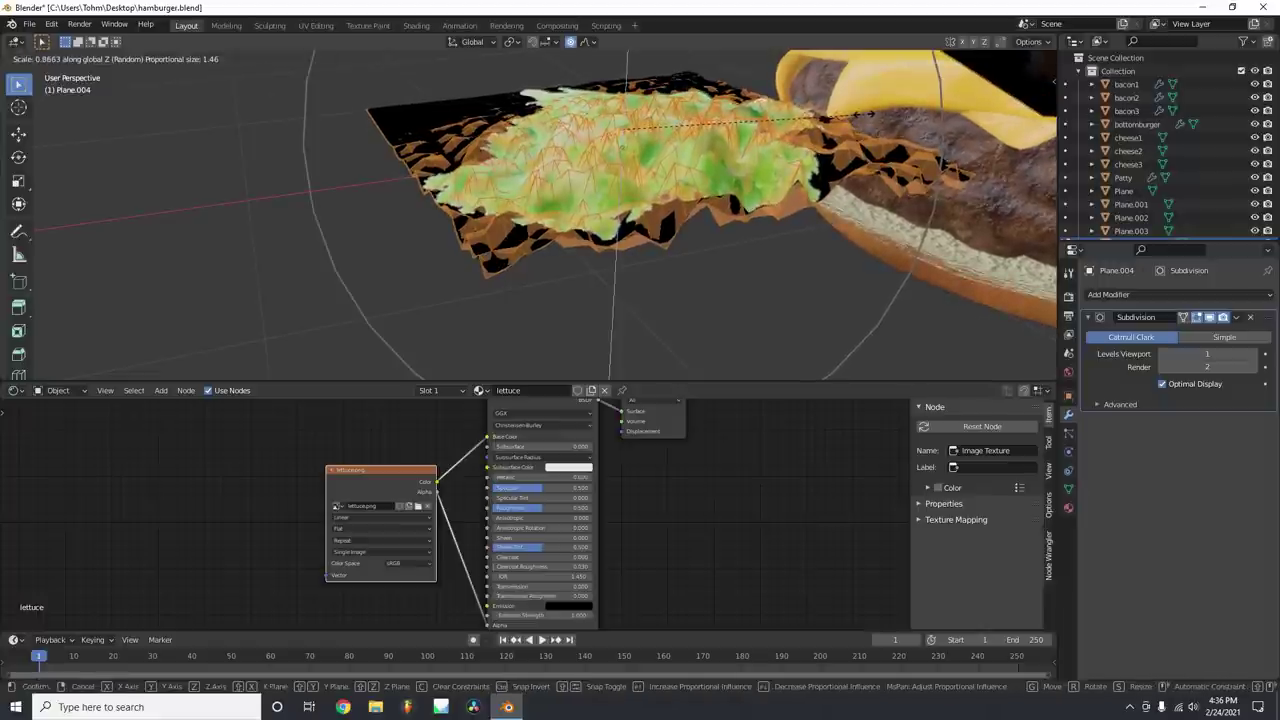
left_click(855, 115)
key("Tab")
scroll(717, 157, "up", 3)
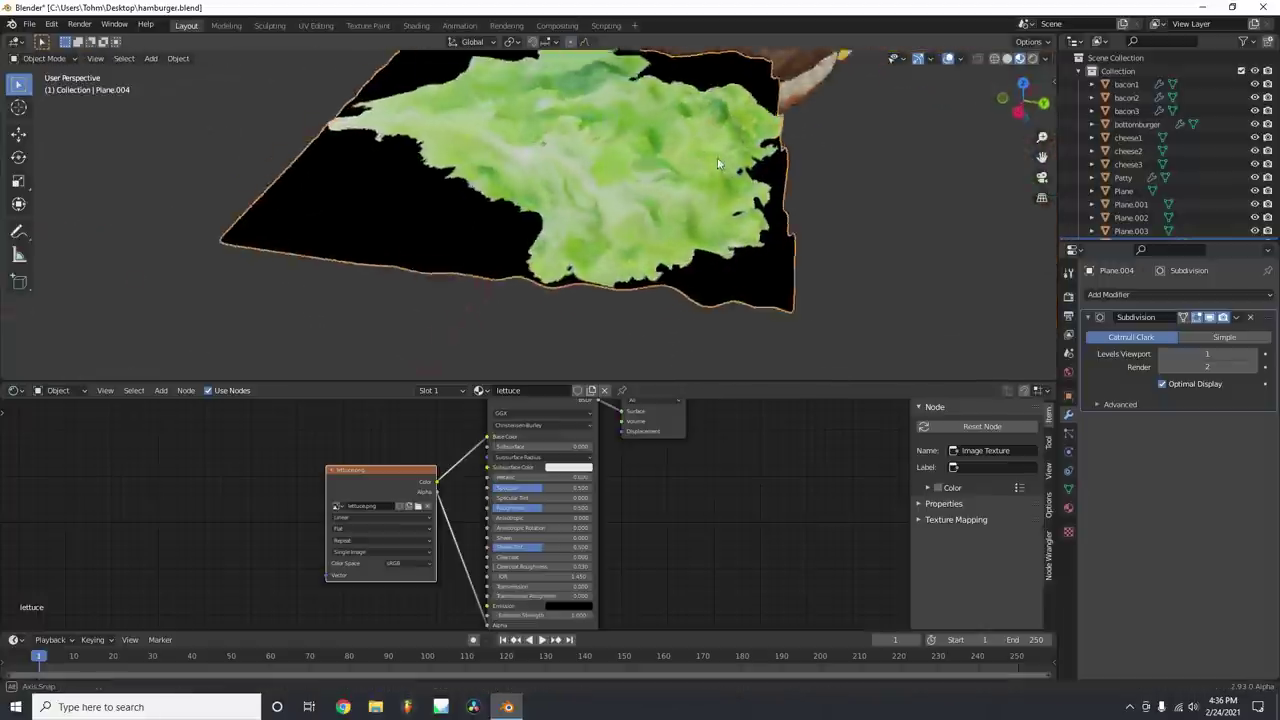
middle_click_drag(717, 157, 732, 192)
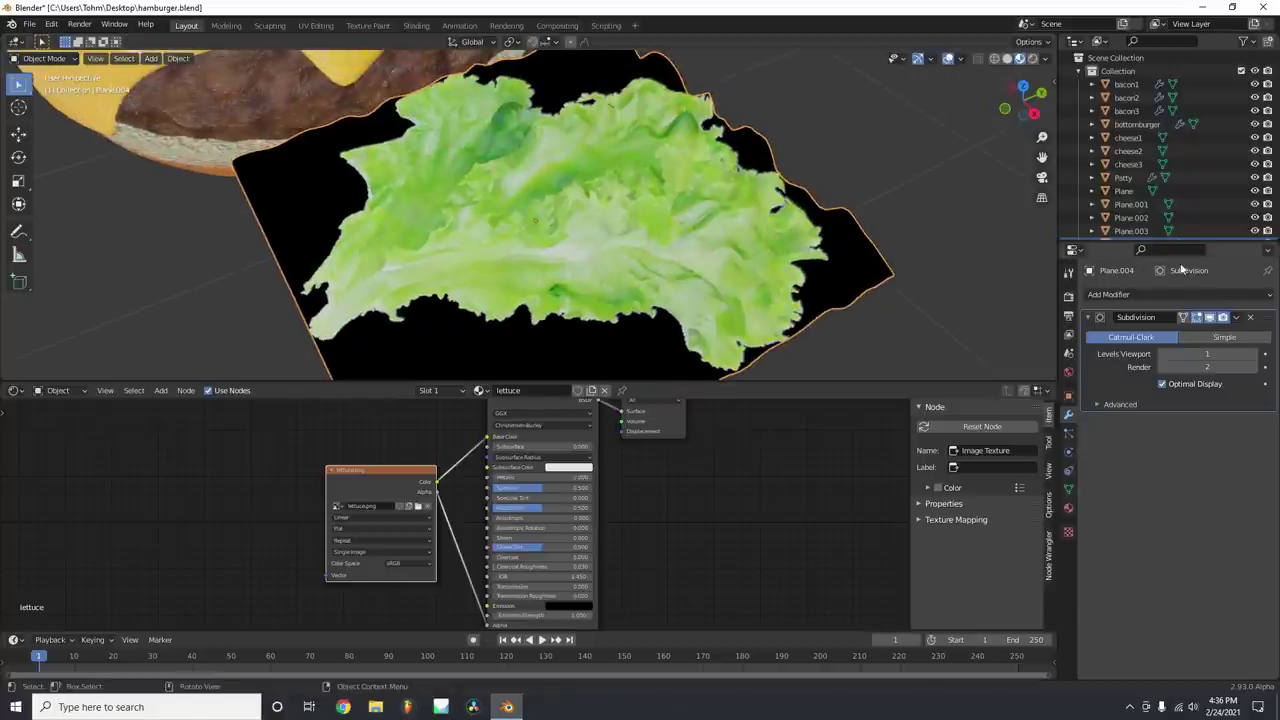
middle_click_drag(601, 475, 677, 561)
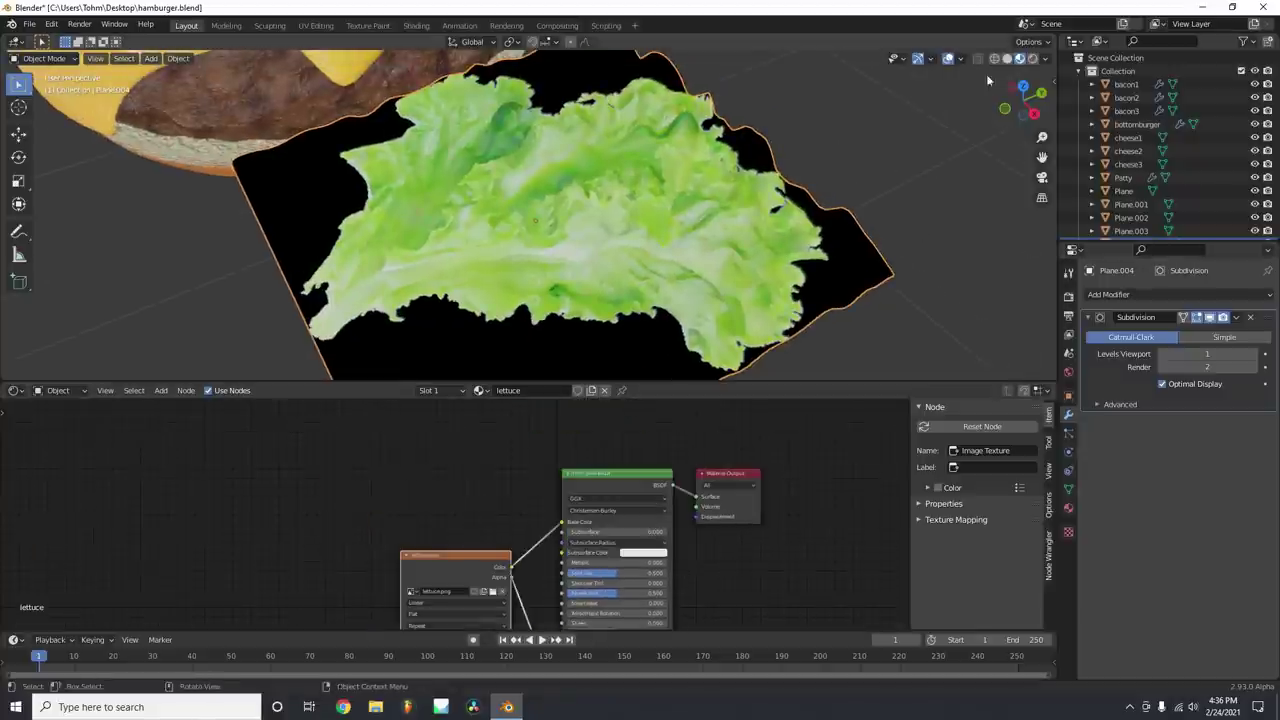
- Switch to Rendered shading and lift a first fold in the leaf along Z with soft falloff
left_click(1033, 59)
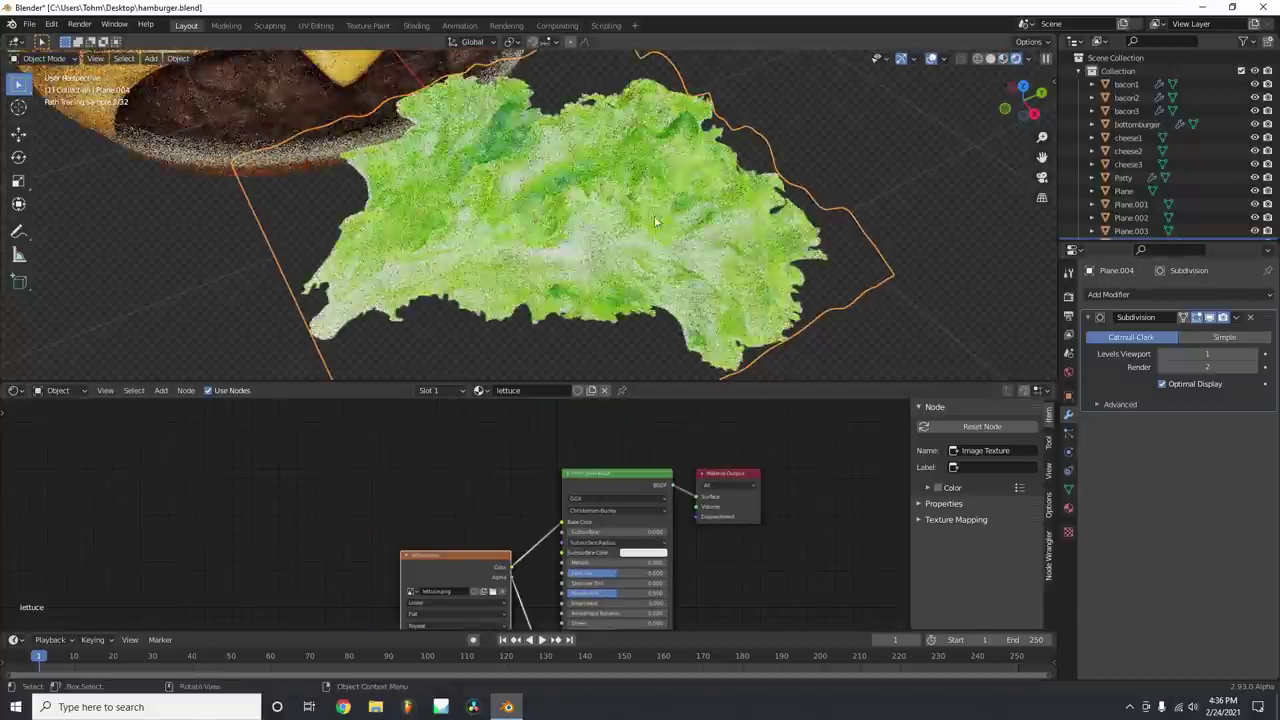
middle_click_drag(737, 164, 301, 218)
key("Tab")
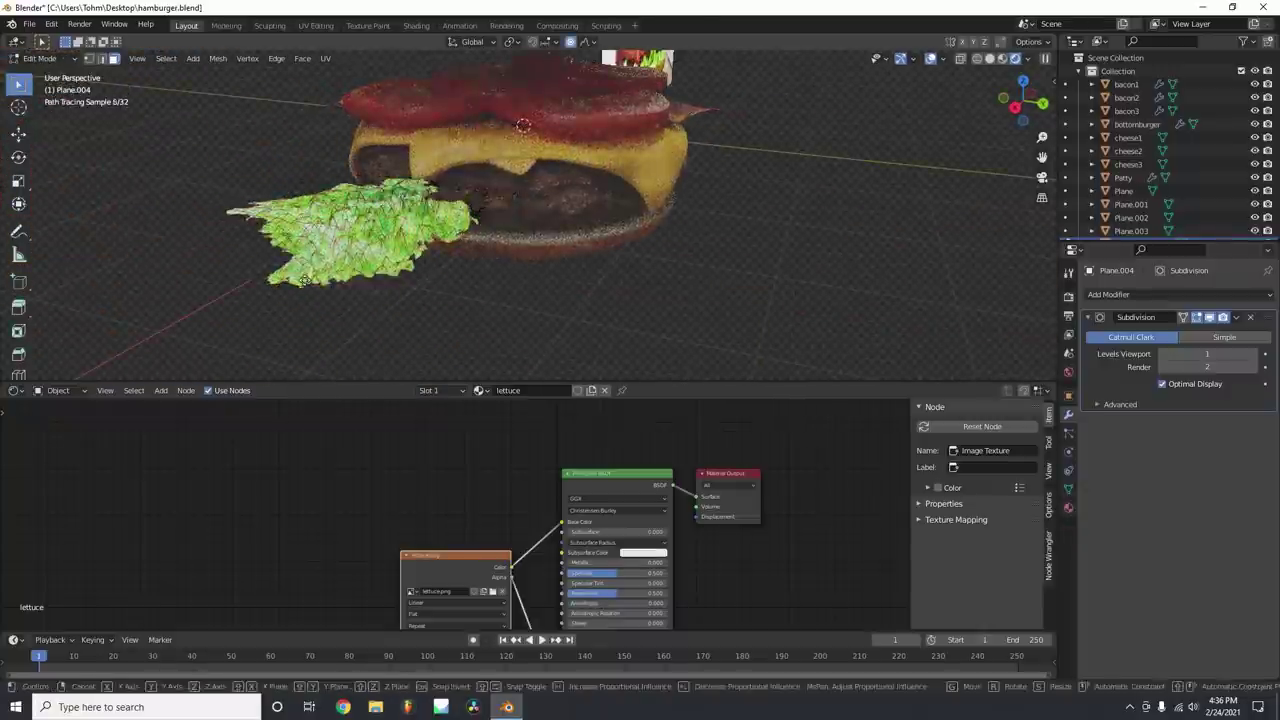
key("g")
key("z")
scroll(301, 283, "up", 4)
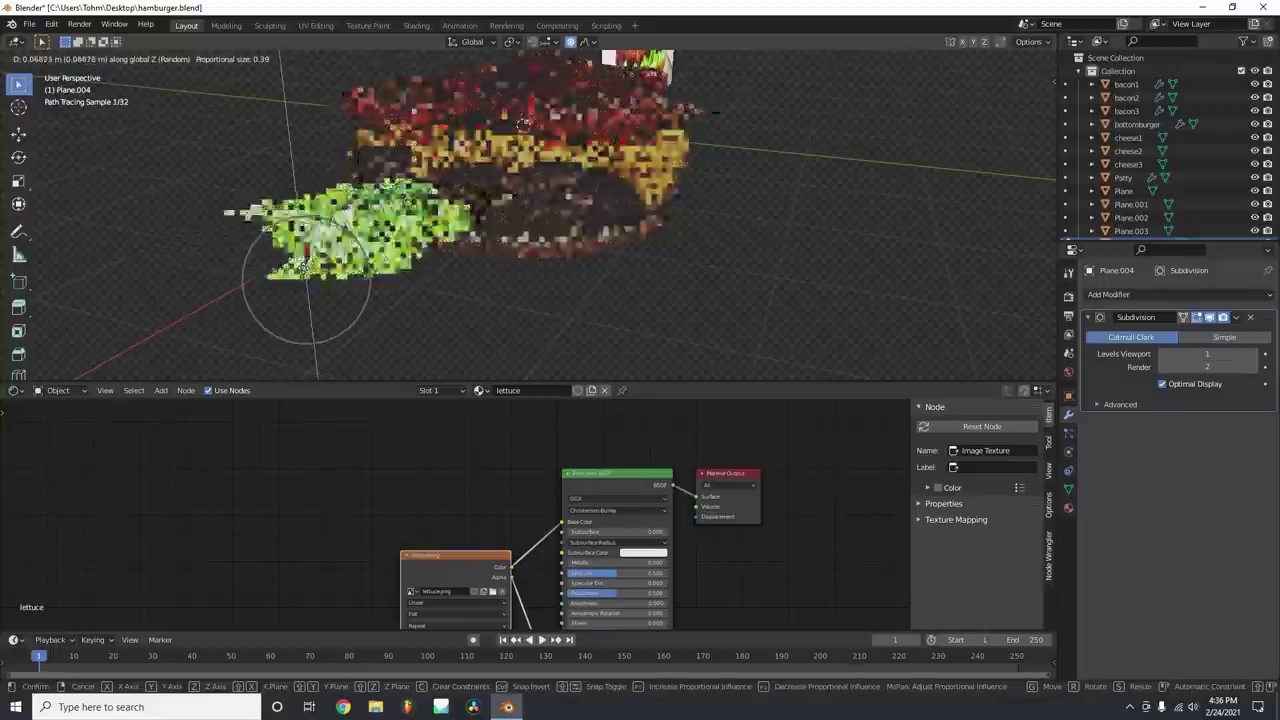
left_click(303, 262)
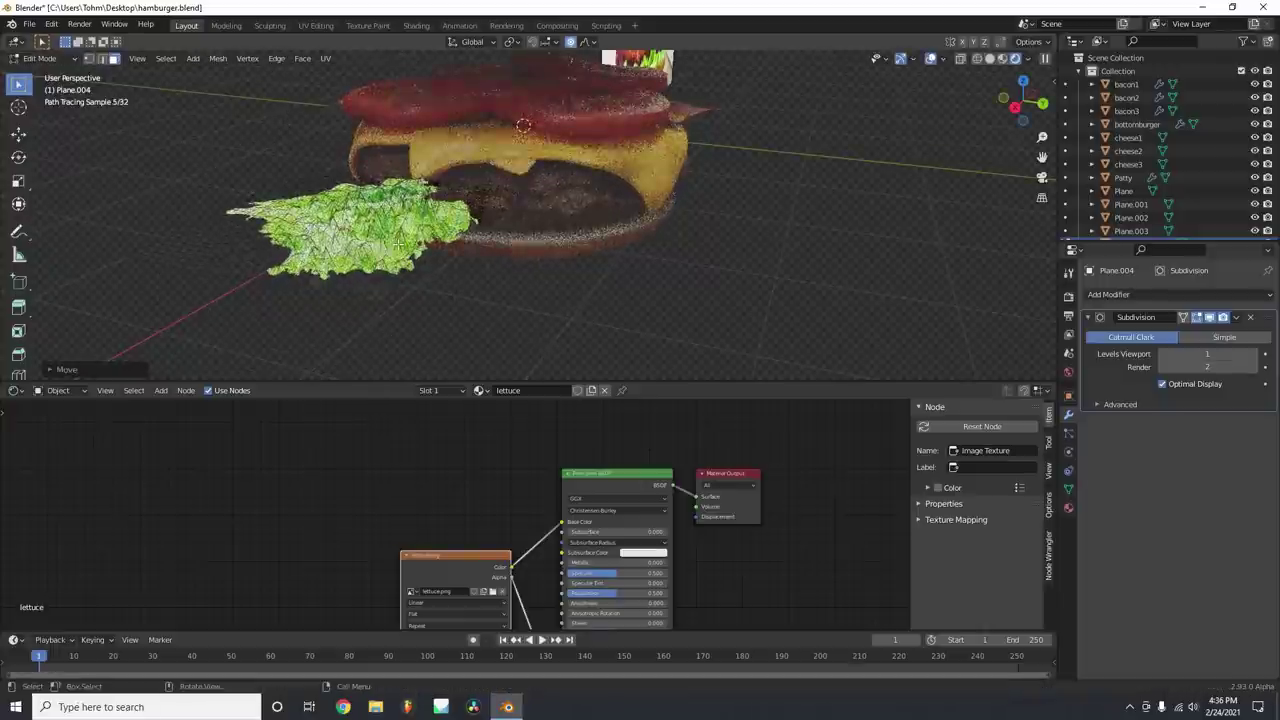
- Lift two more folds in the leaf along Z and return to Object Mode
key("g")
key("z")
left_click(500, 250)
key("g")
key("z")
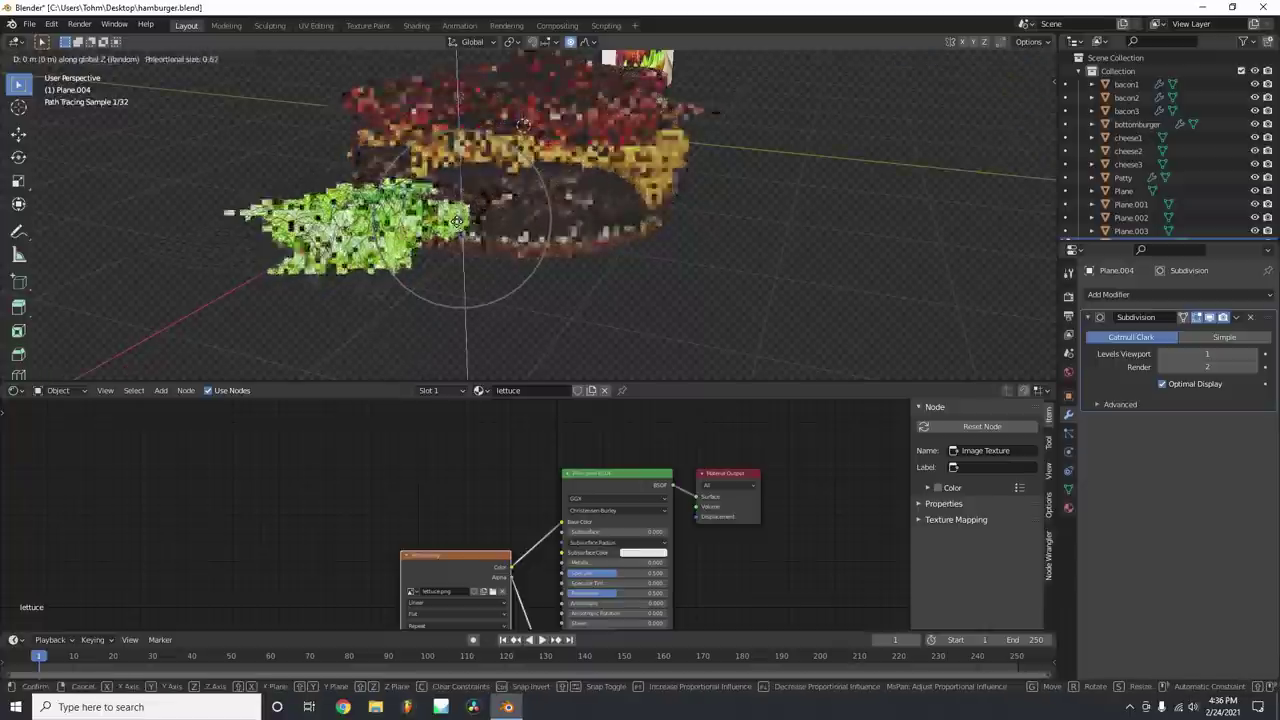
left_click(518, 255)
key("Tab")
- Save hamburger.blend, add a Solidify modifier to thicken the leaf, and save again
middle_click_drag(518, 255, 597, 222)
key("ctrl+s")
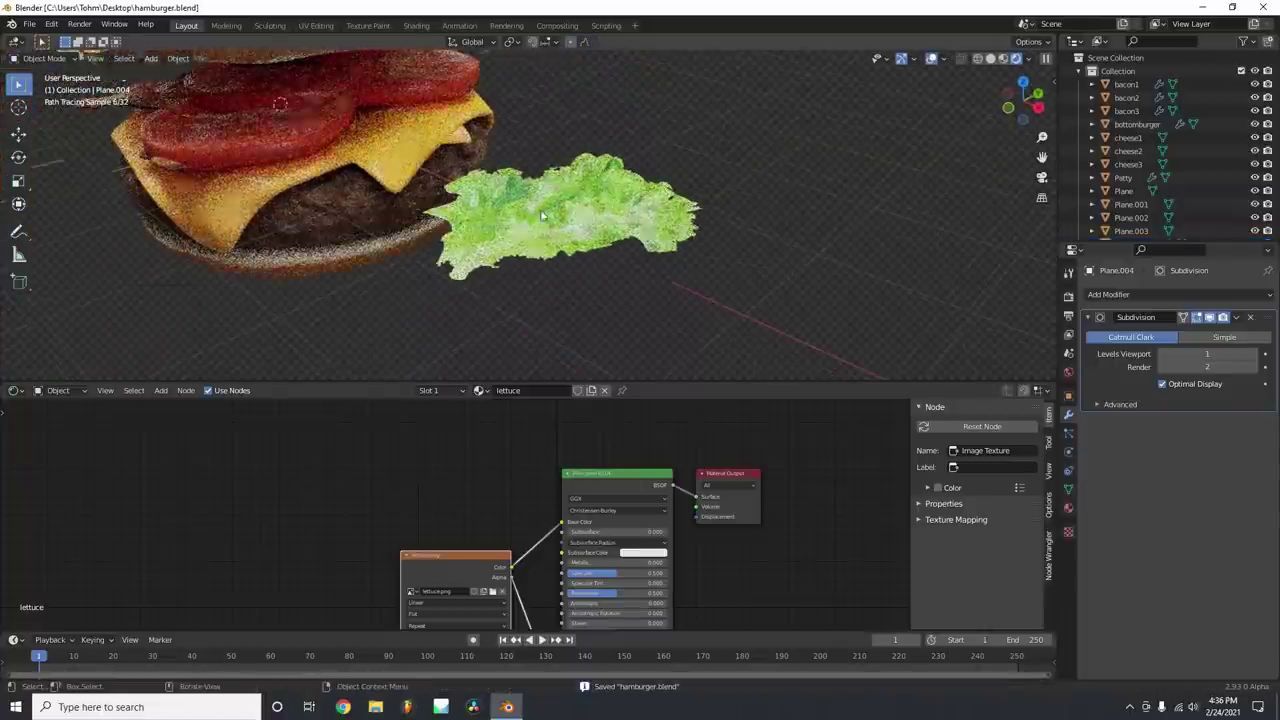
scroll(597, 222, "up", 4)
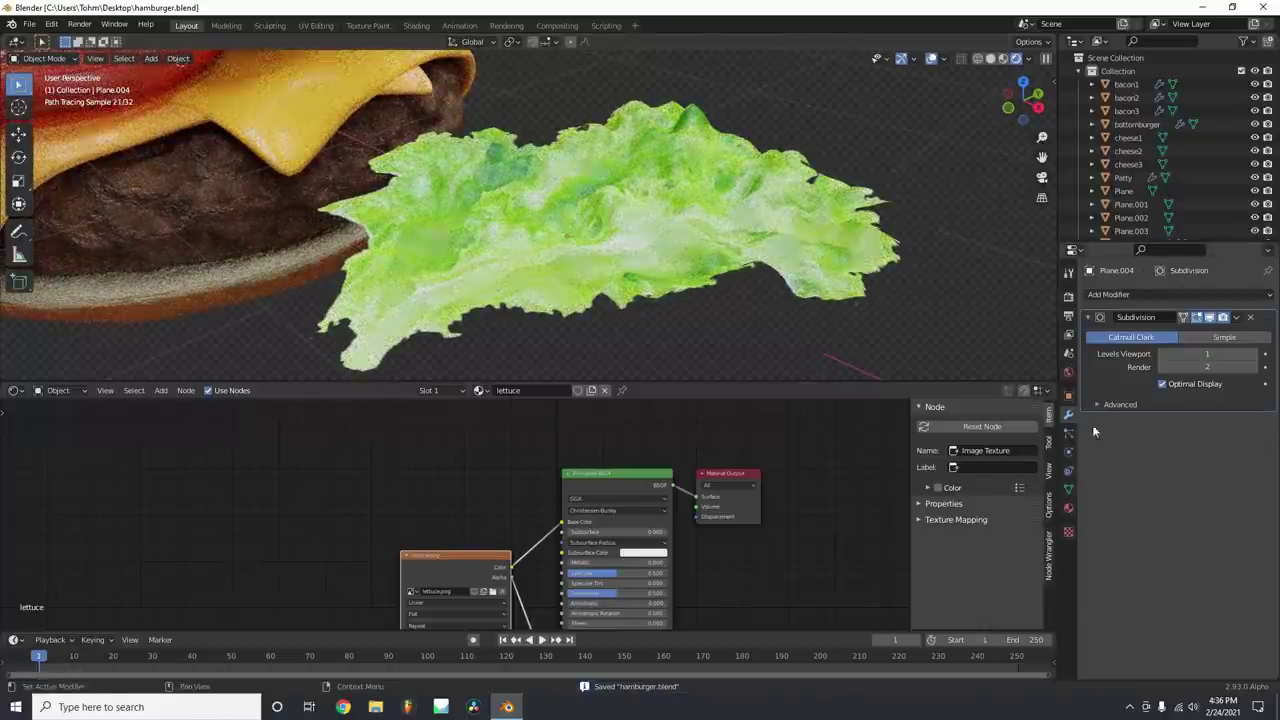
left_click(1156, 296)
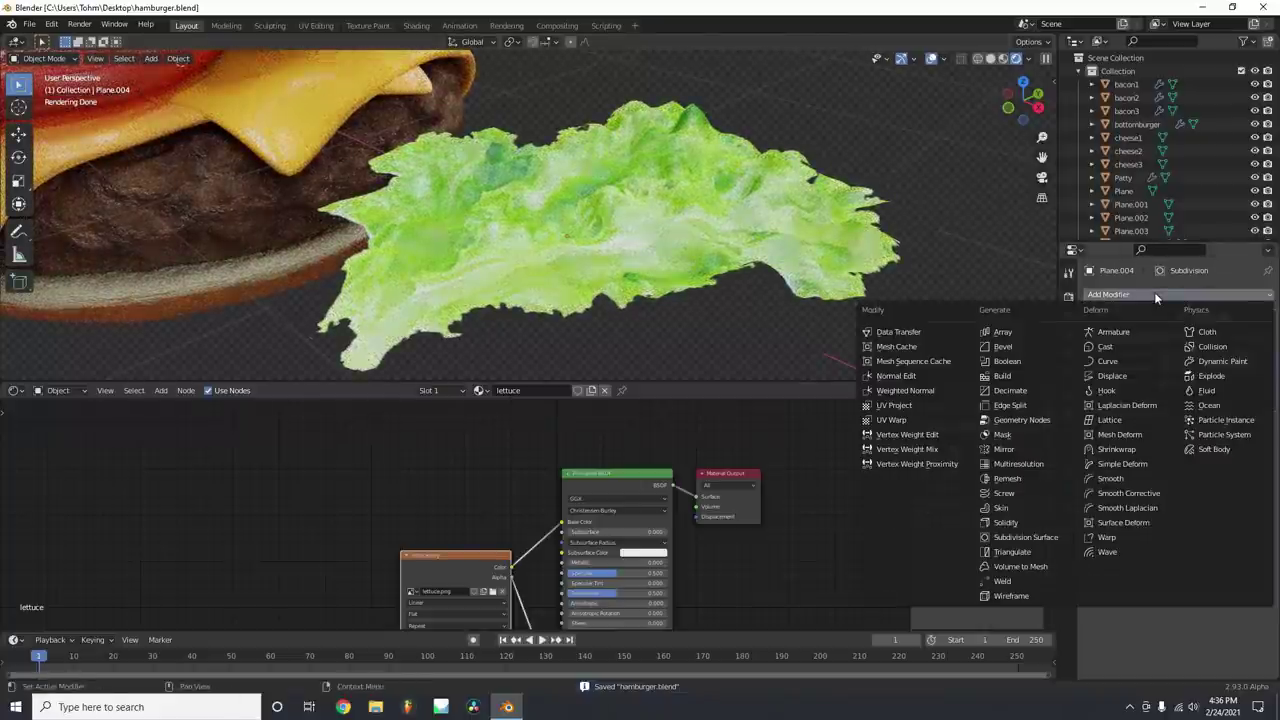
left_click(1005, 522)
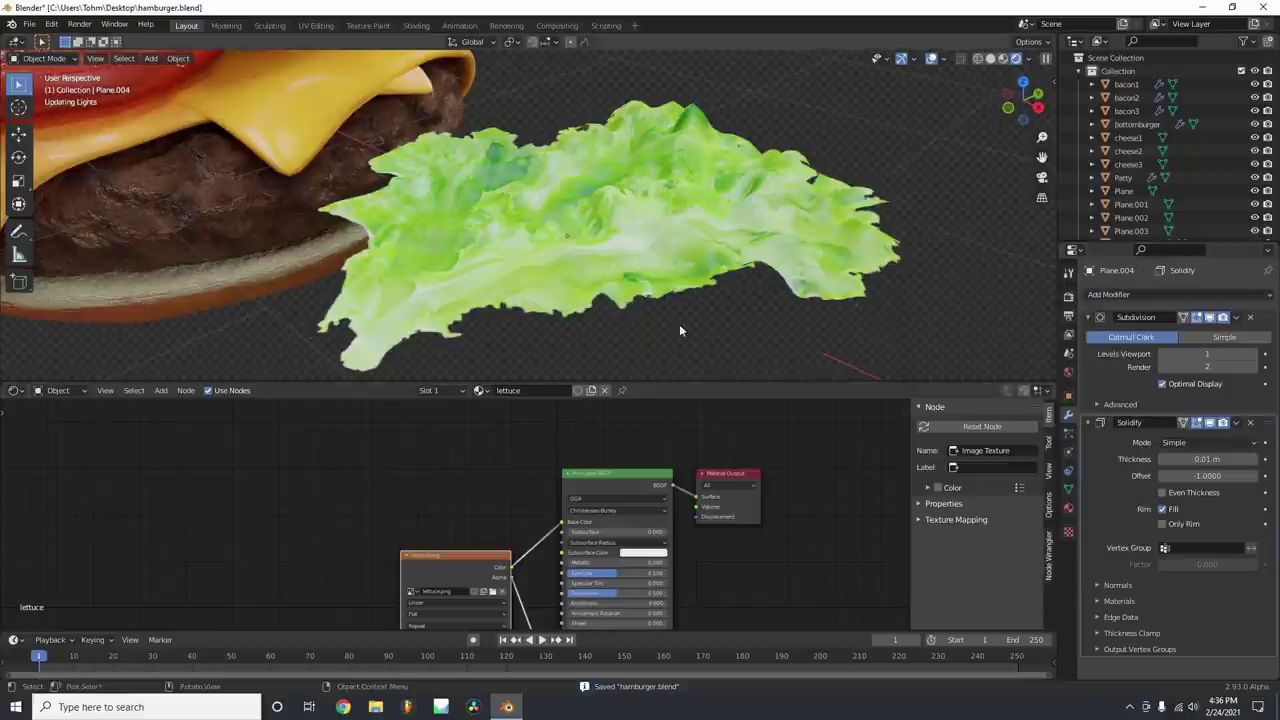
middle_click_drag(679, 324, 661, 291)
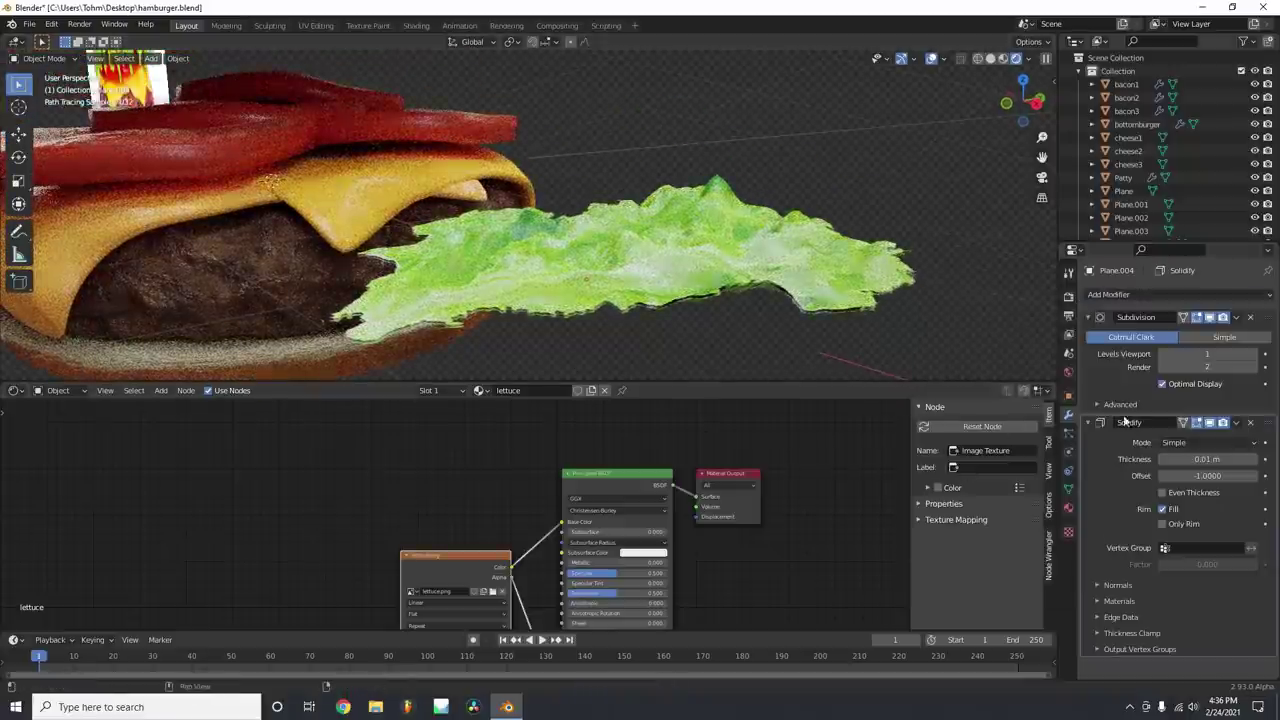
key("ctrl+s")
- Rearrange the image texture, Principled BSDF and Material Output nodes to make room
middle_click_drag(675, 479, 673, 415)
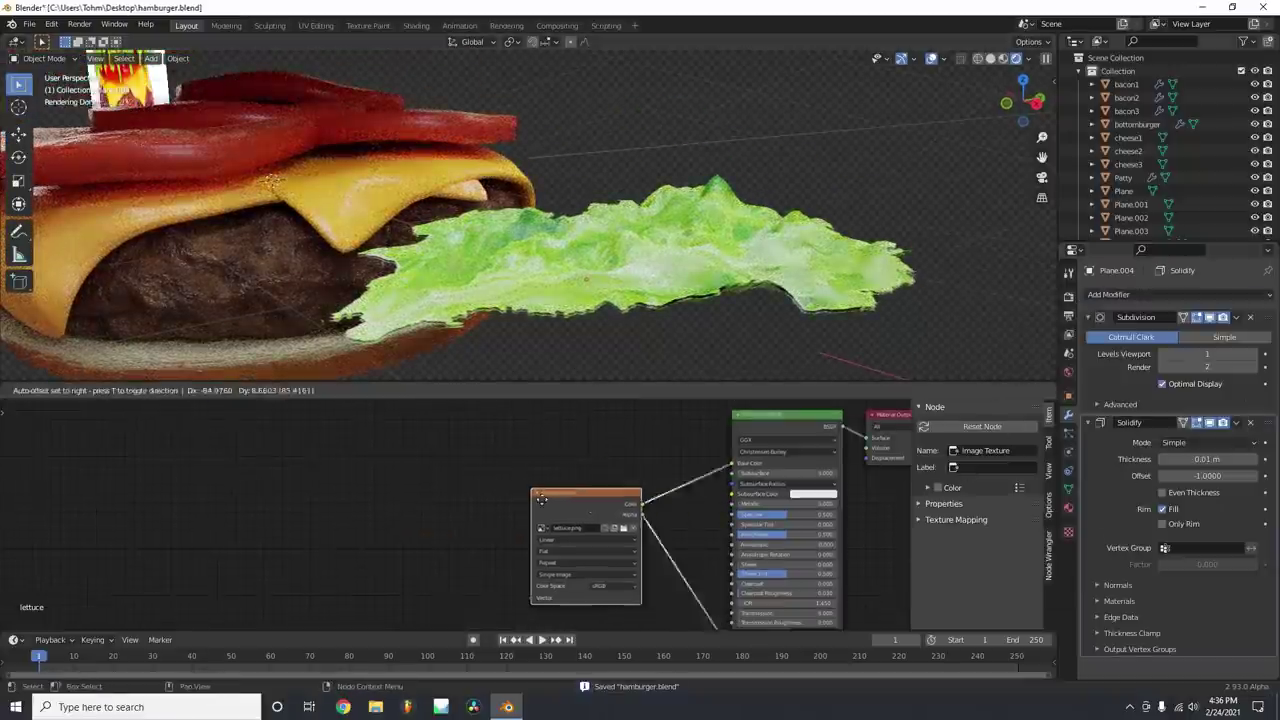
left_click_drag(836, 509, 729, 509)
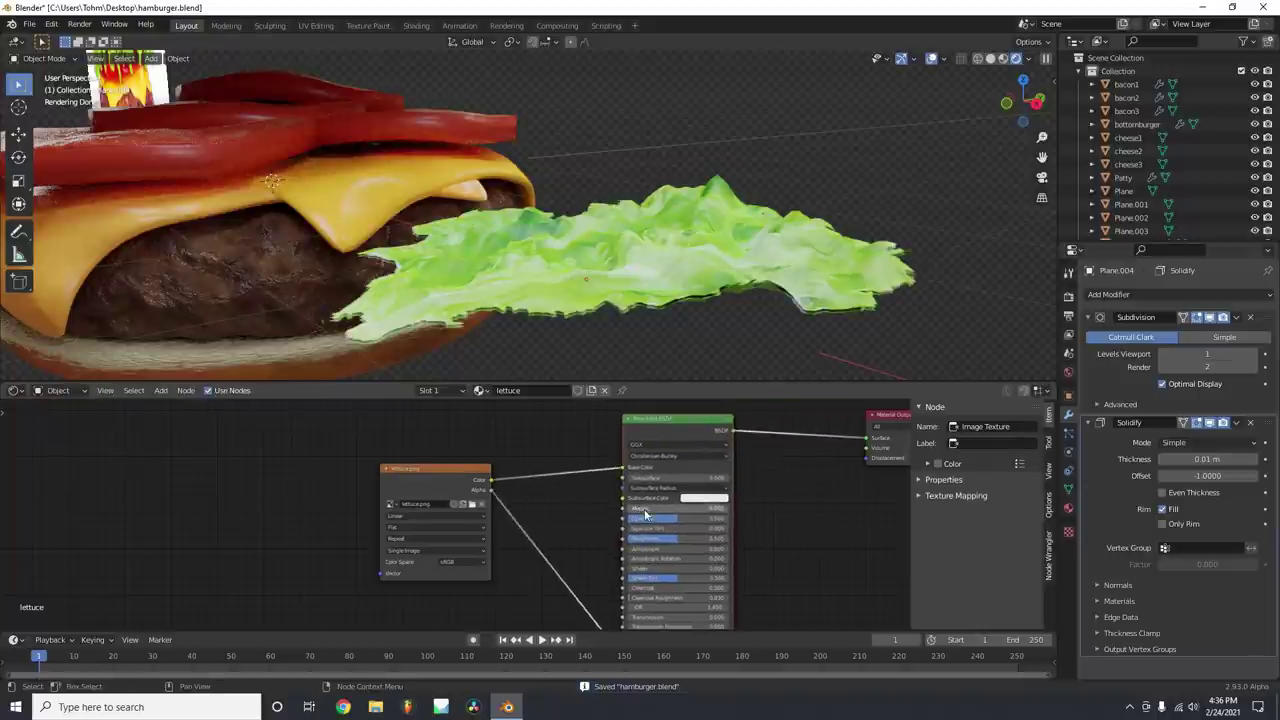
middle_click_drag(803, 458, 513, 498)
left_click_drag(582, 450, 764, 453)
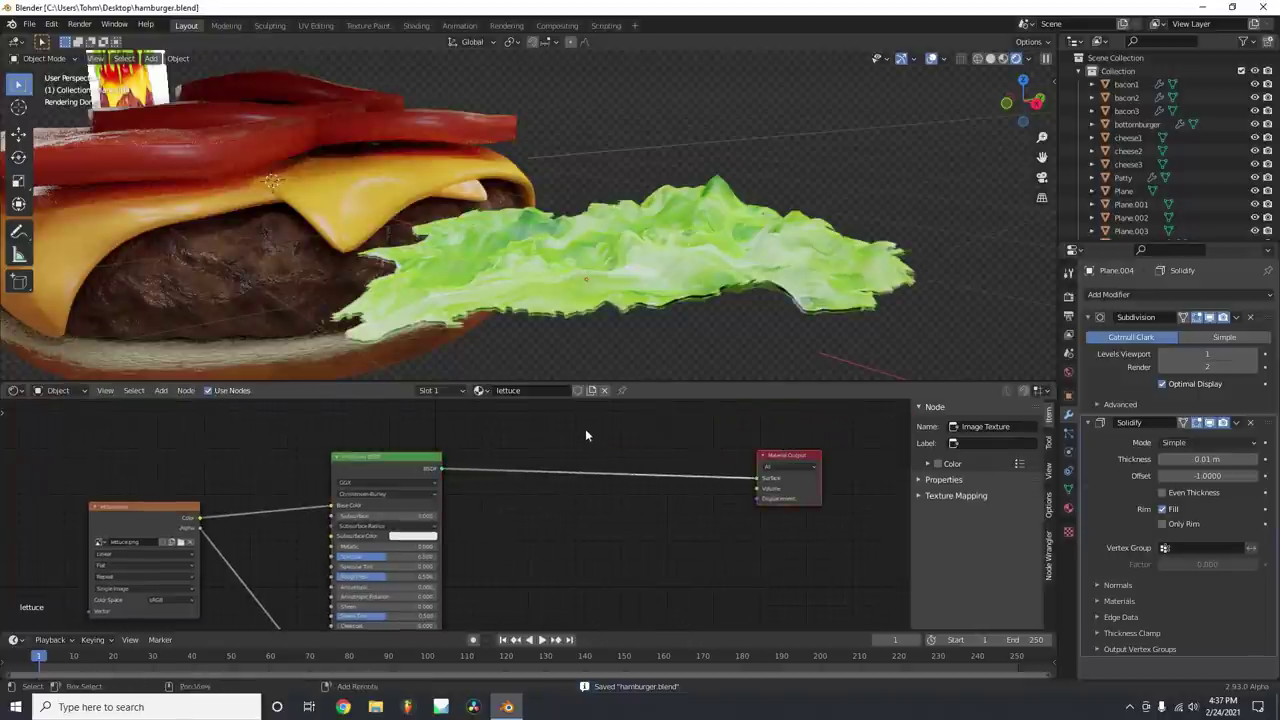
- Add a Principled Volume node and link it to the Material Output's Volume input
key("shift+a")
left_click(585, 428)
type("vol")
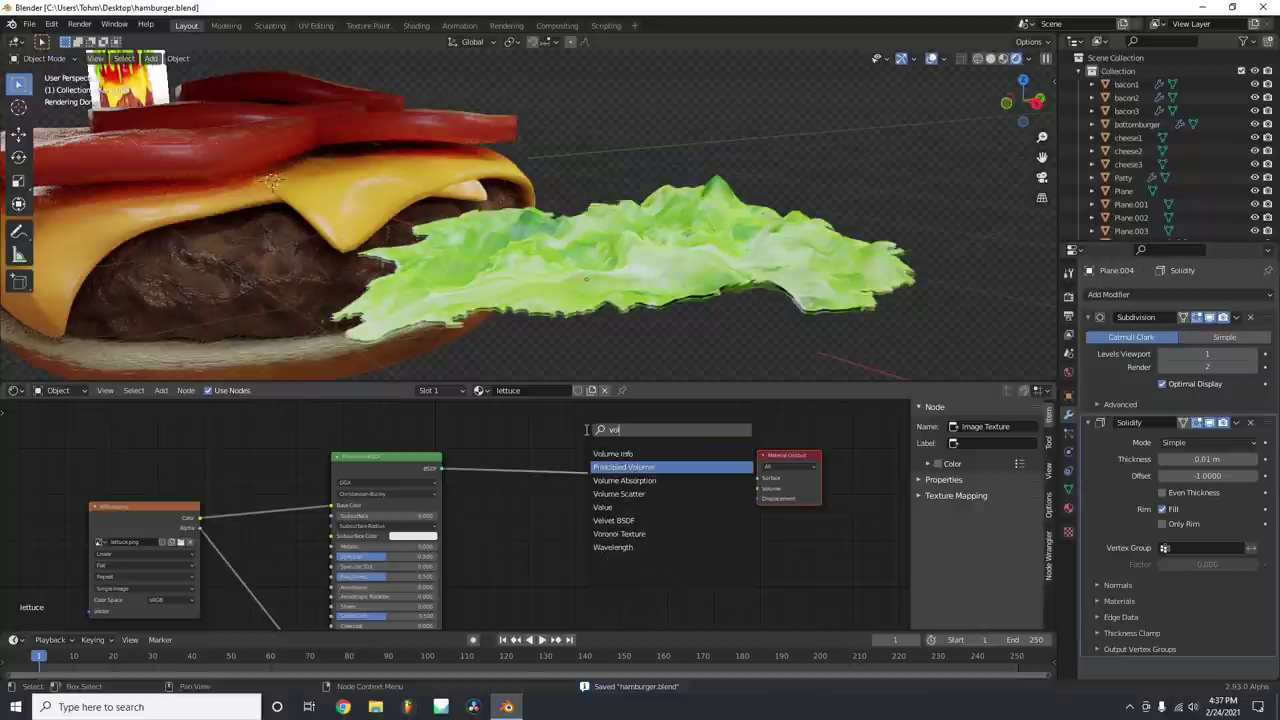
key("Return")
left_click(614, 510)
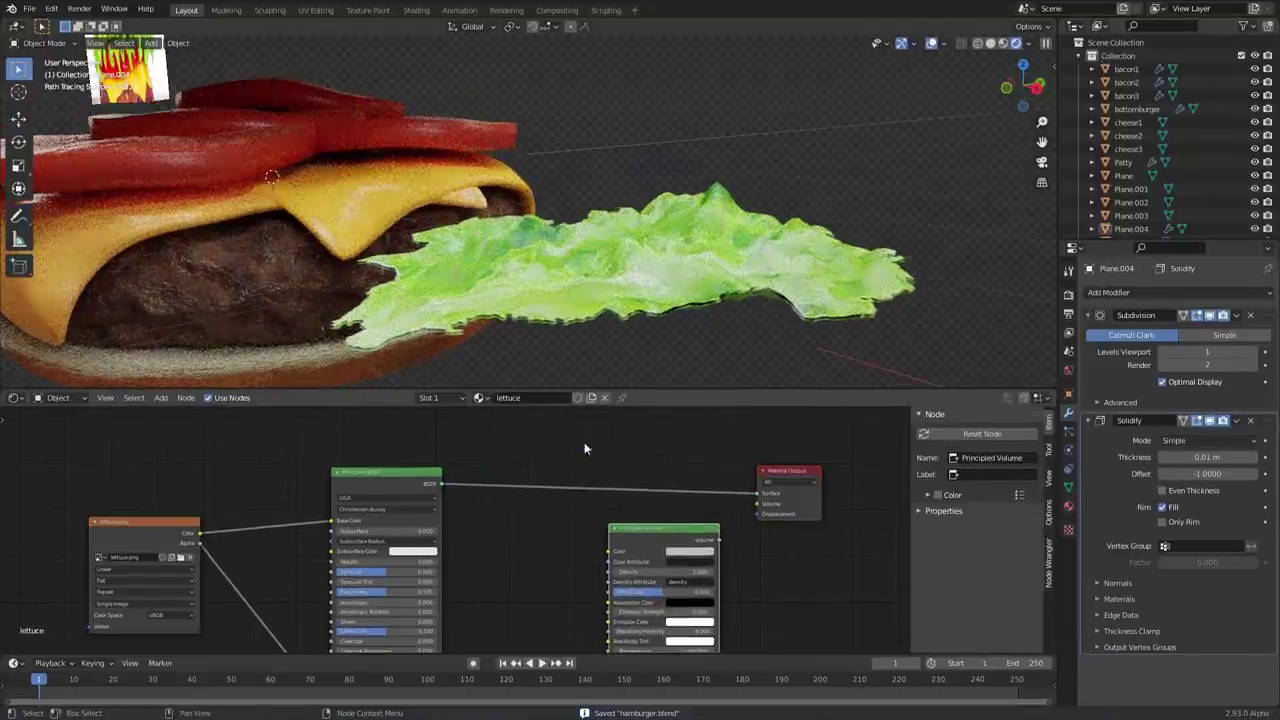
middle_click_drag(584, 448, 398, 398)
scroll(543, 490, "up", 2)
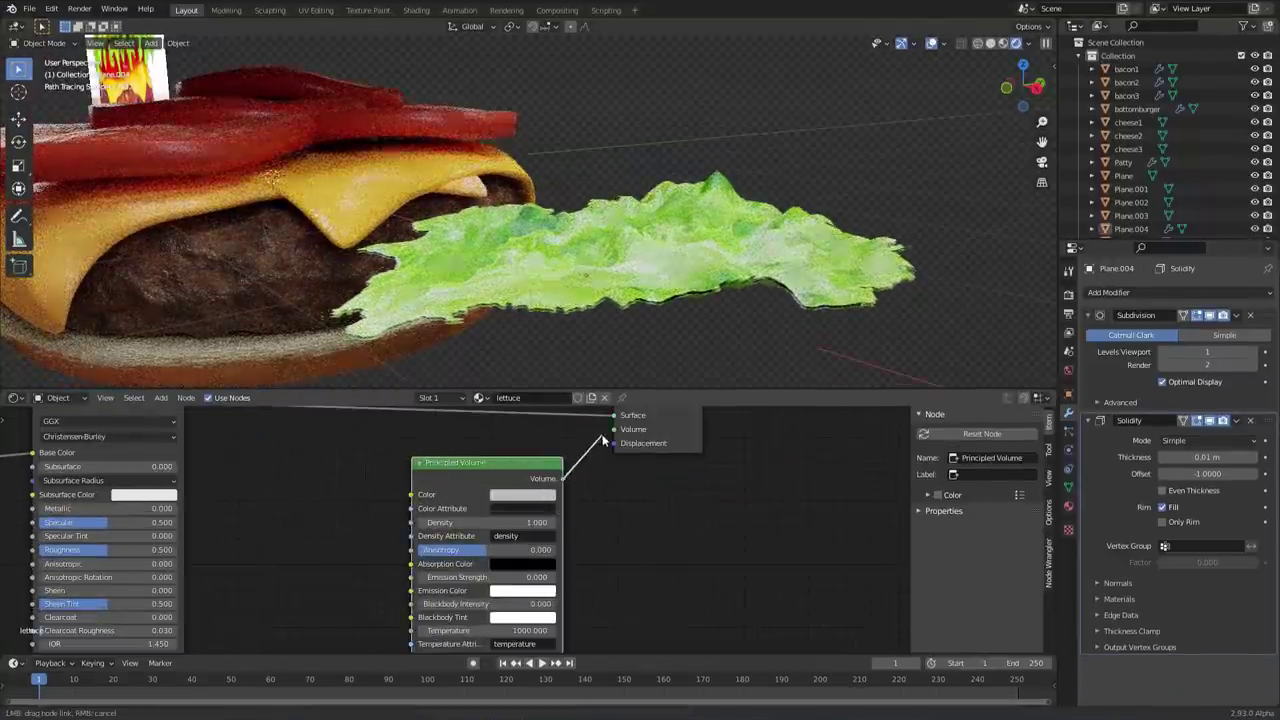
left_click_drag(603, 440, 613, 429)
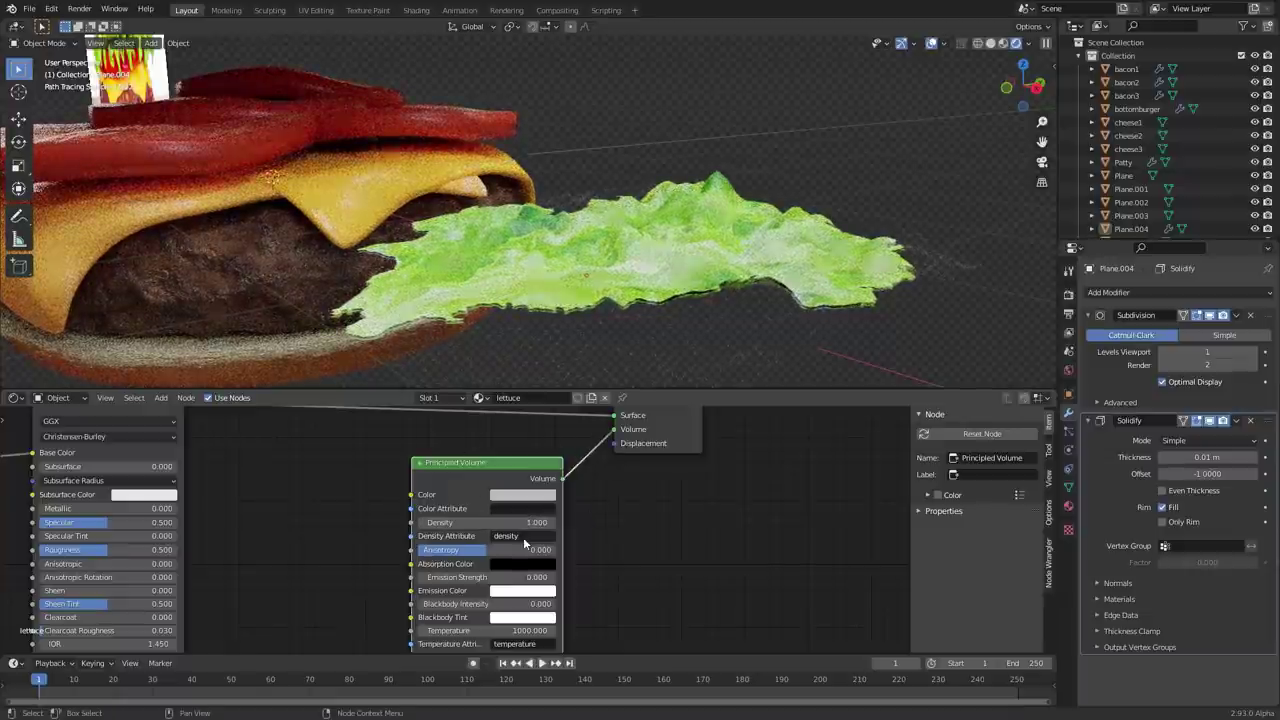
- Clear the Density Attribute field and set the volume Density to 100
left_click(524, 537)
key("BackSpace")
key("Return")
left_click(529, 522)
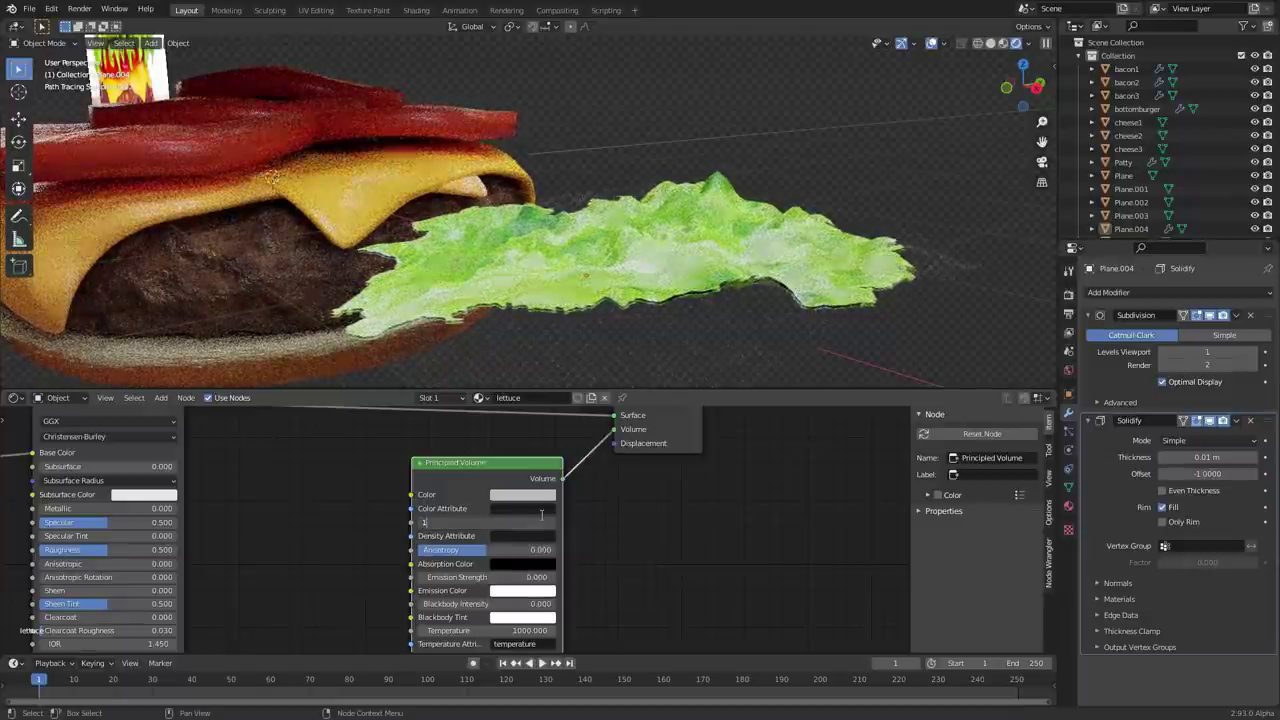
type("100")
key("Return")
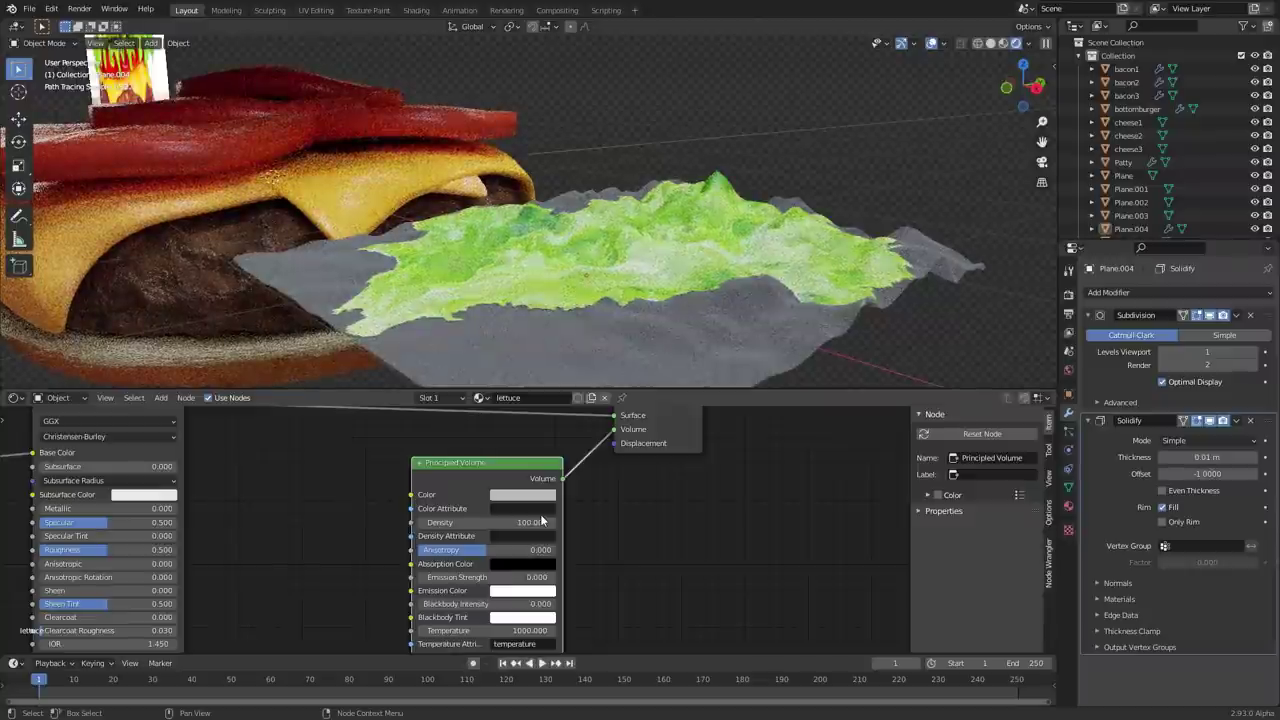
middle_click_drag(813, 287, 775, 267)
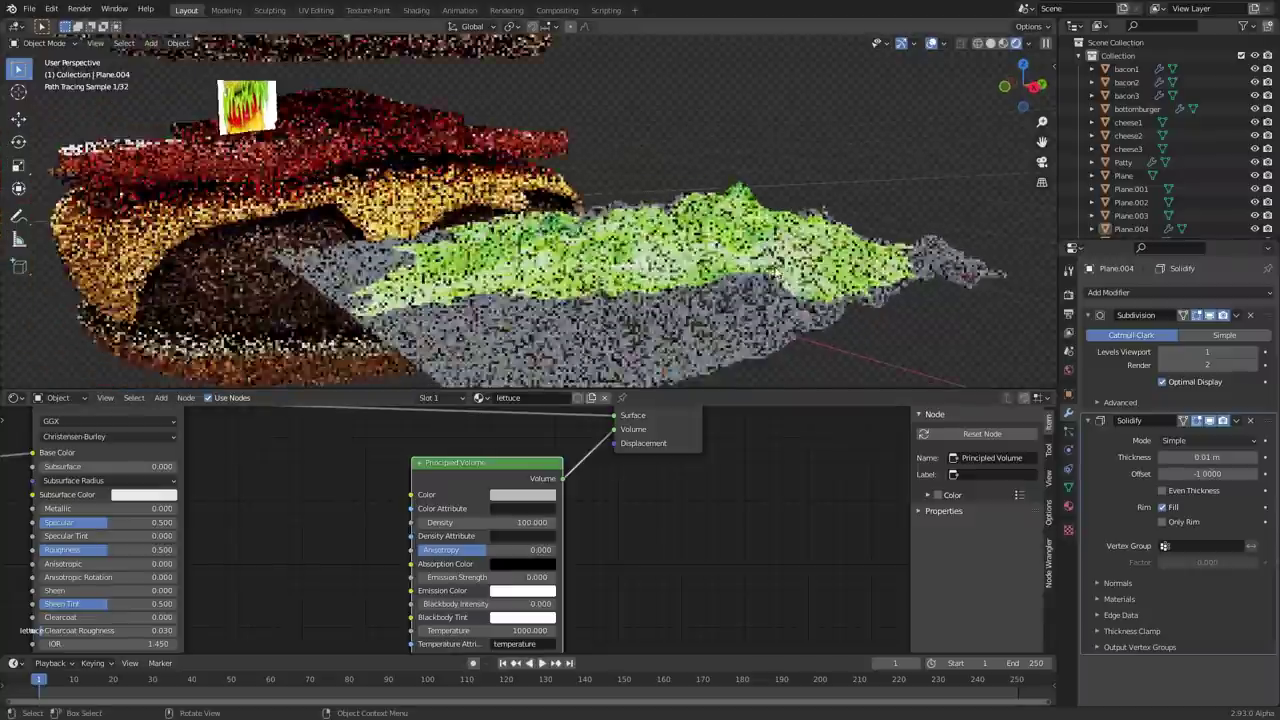
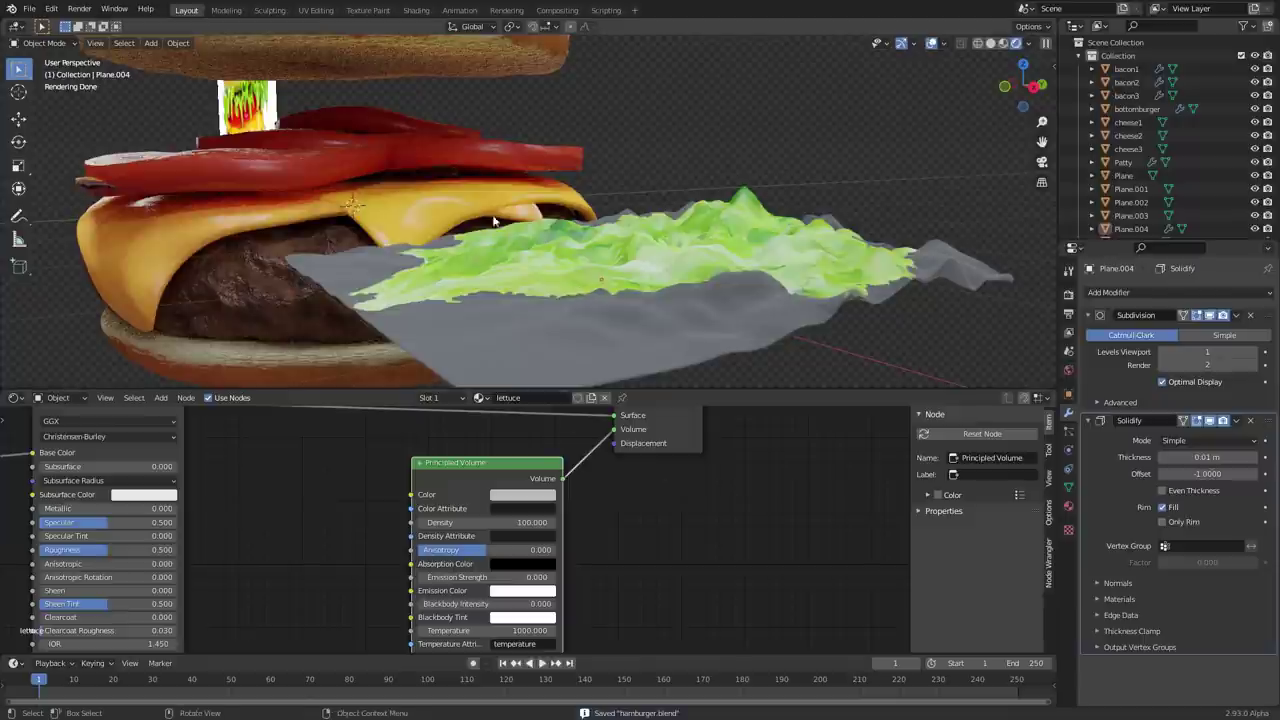
- Move the volume and output nodes right and pull a link from the lettuce image's Alpha
middle_click_drag(385, 428, 603, 468)
key("g")
left_click(677, 442)
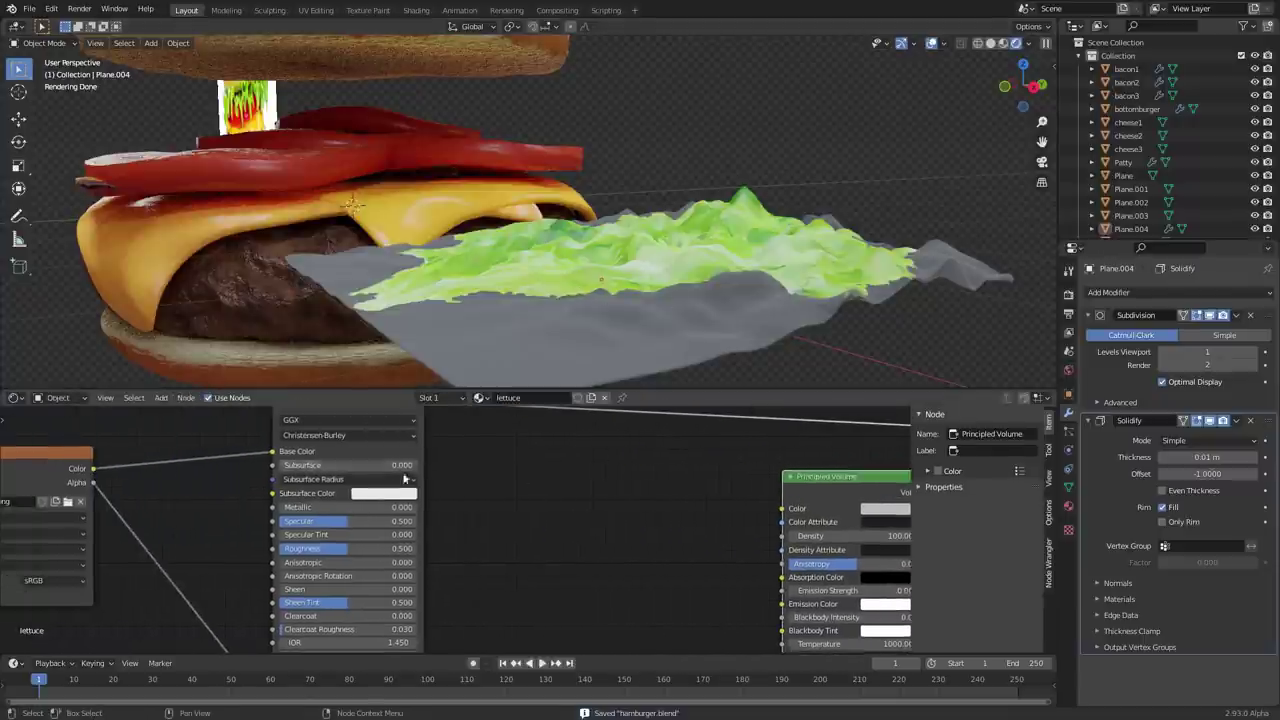
left_click_drag(93, 484, 782, 536)
- Insert a Math node set to Multiply with a value of 100
key("shift+a")
type("m")
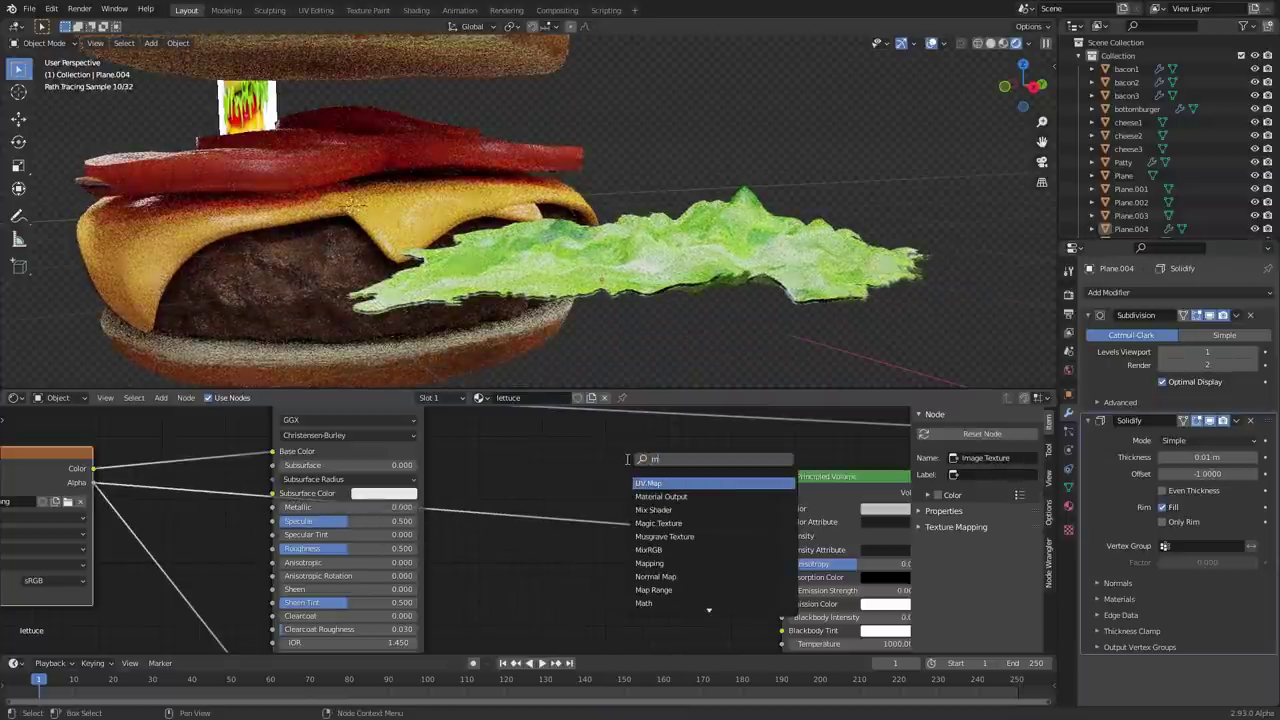
type("ath")
key("Return")
left_click(570, 500)
left_click(568, 523)
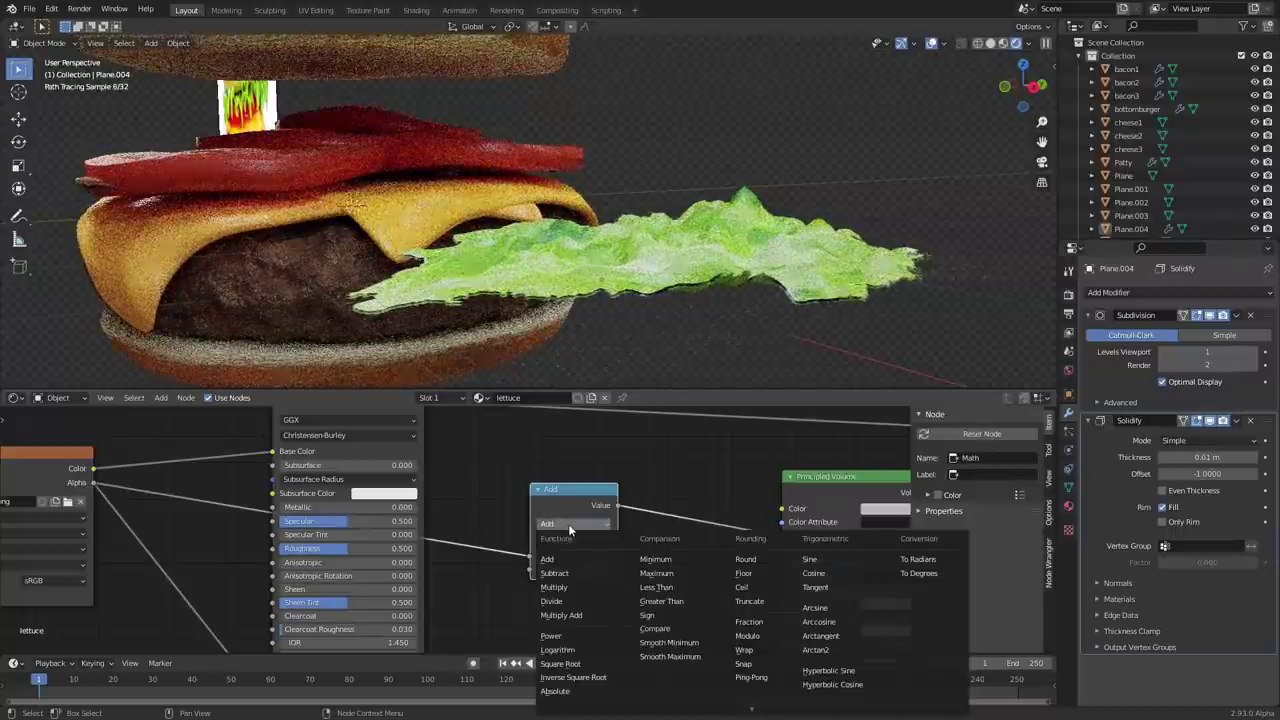
left_click(555, 587)
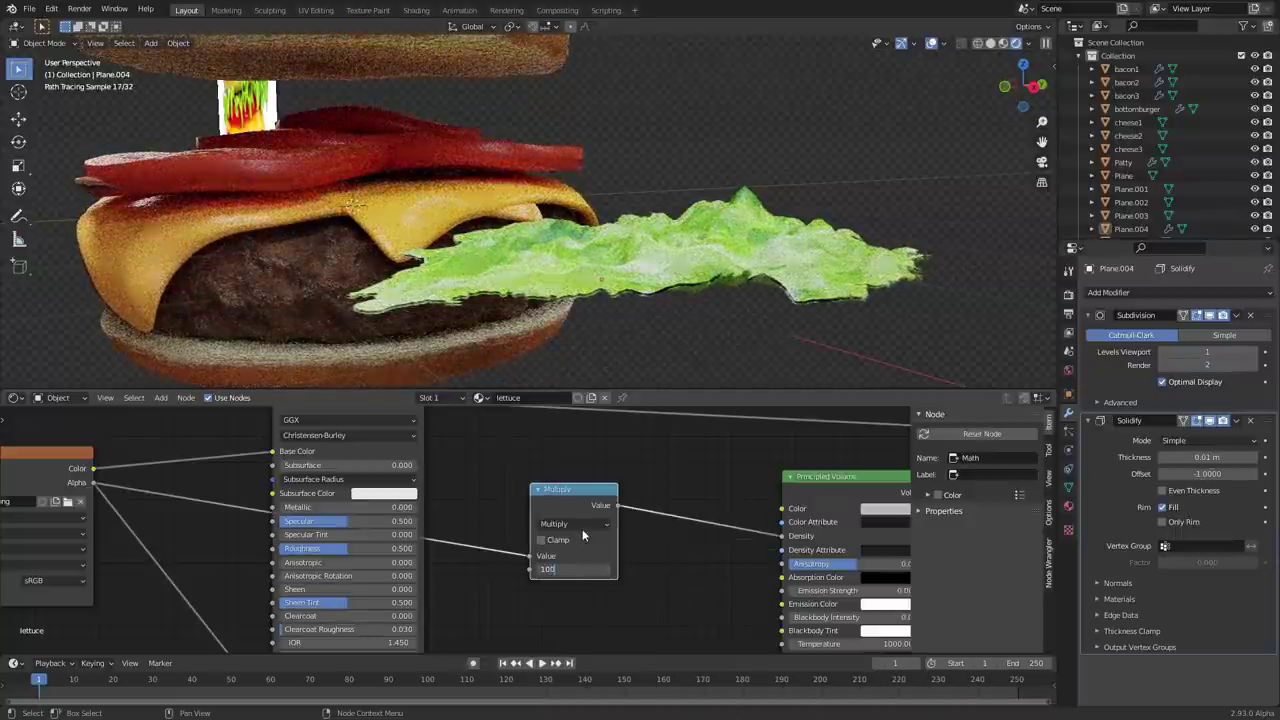
type("100")
key("Return")
- Feed the Multiply result into Principled Volume Density and plug the volume into Material Output Volume
left_click(64, 459, "ctrl+shift")
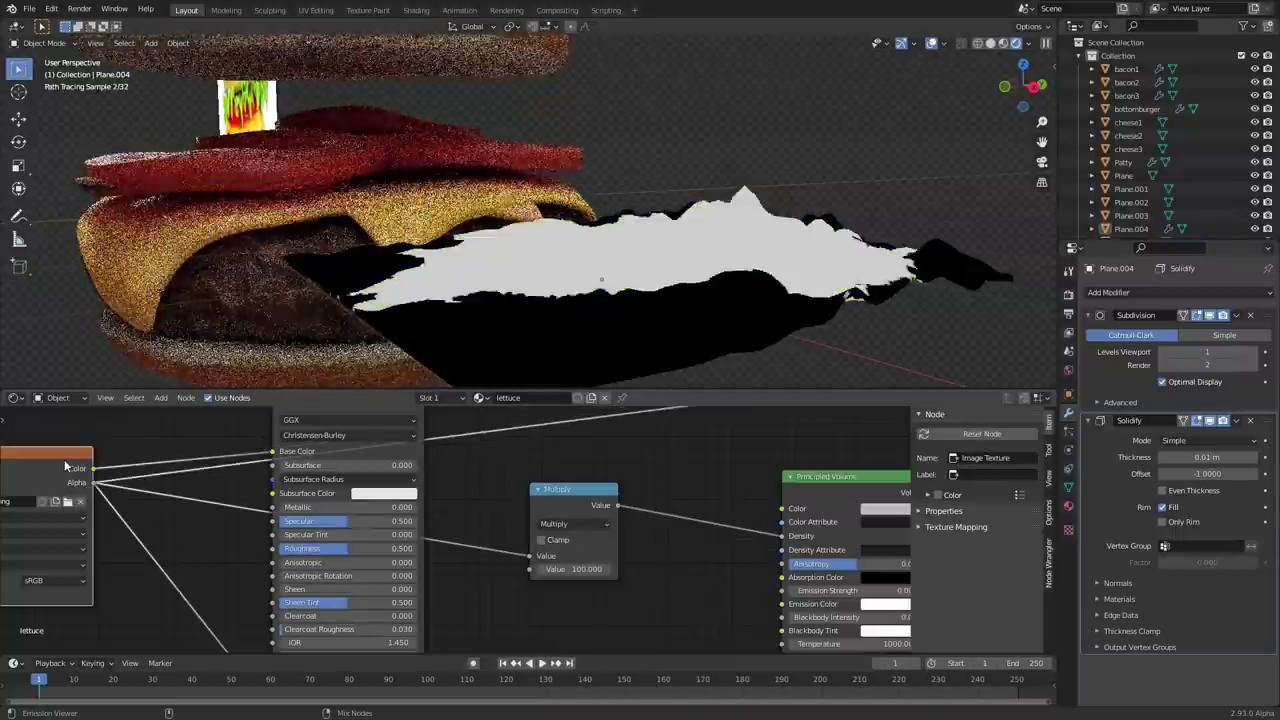
left_click(584, 491, "ctrl+shift")
middle_click_drag(720, 497, 497, 528)
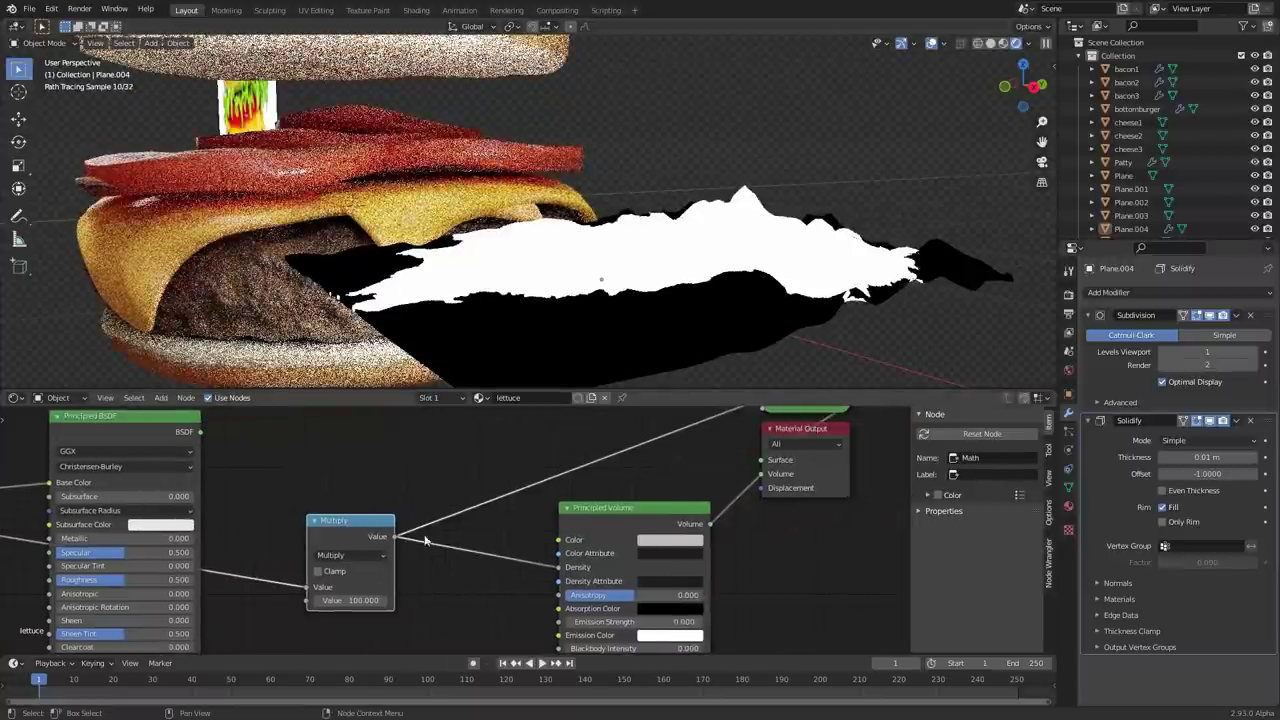
left_click_drag(395, 537, 766, 478)
middle_click_drag(813, 405, 762, 466)
left_click(762, 466)
key("x")
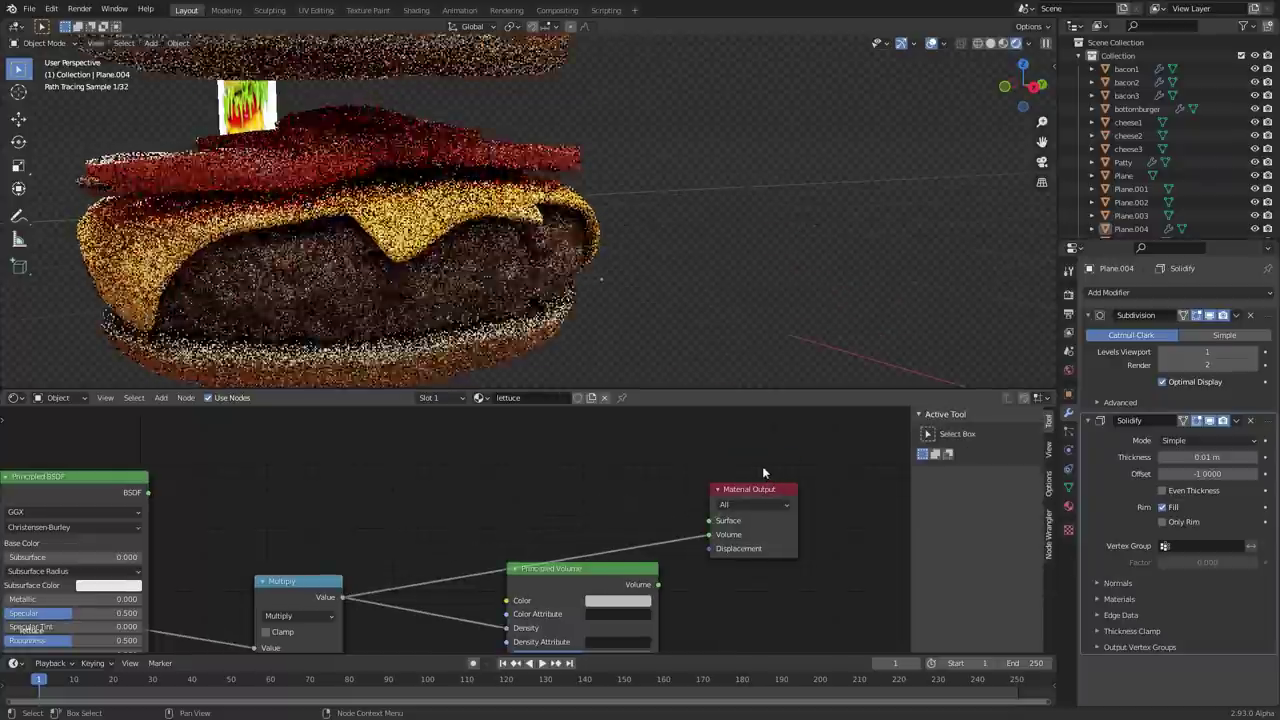
middle_click_drag(600, 471, 843, 455)
middle_click_drag(420, 505, 788, 457)
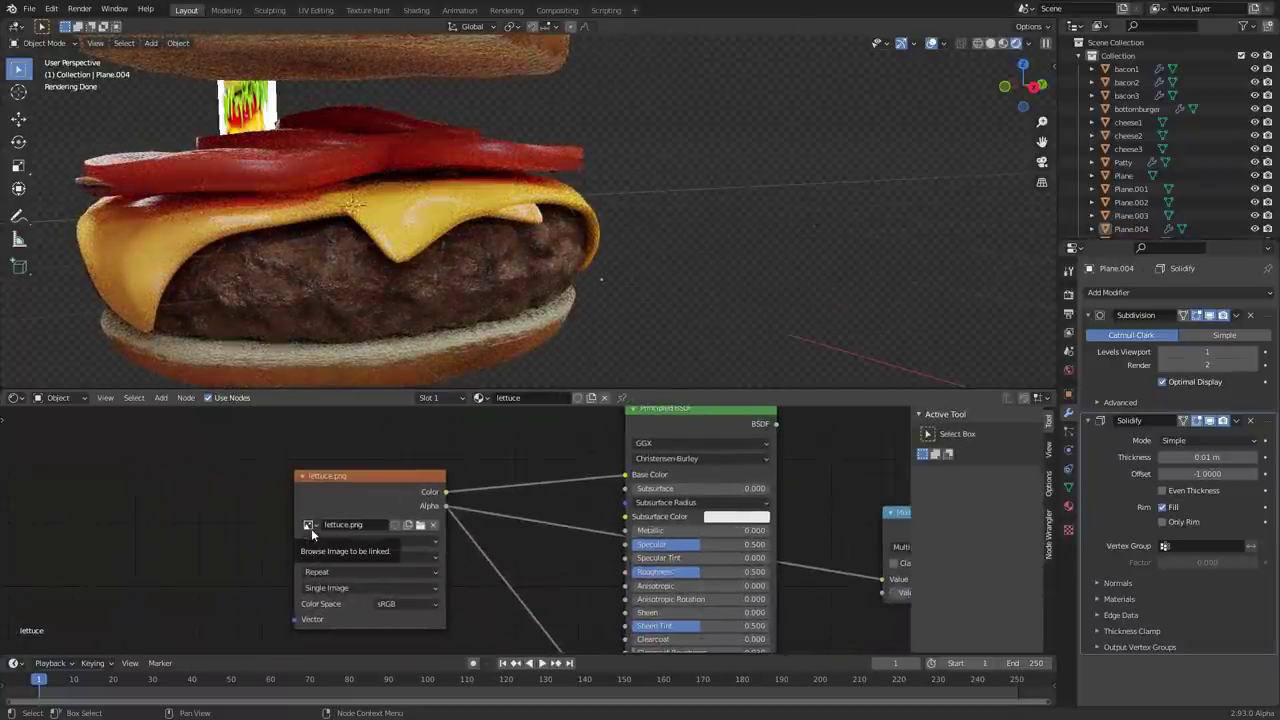
- Add Texture Coordinate with Ctrl+T, delete the Mapping node, and wire Generated into lettuce.png's Vector
mouse_move(366, 512)
left_mouse_down()
mouse_move(359, 494)
mouse_move(440, 488)
mouse_move(474, 432)
mouse_move(368, 466)
left_mouse_up()
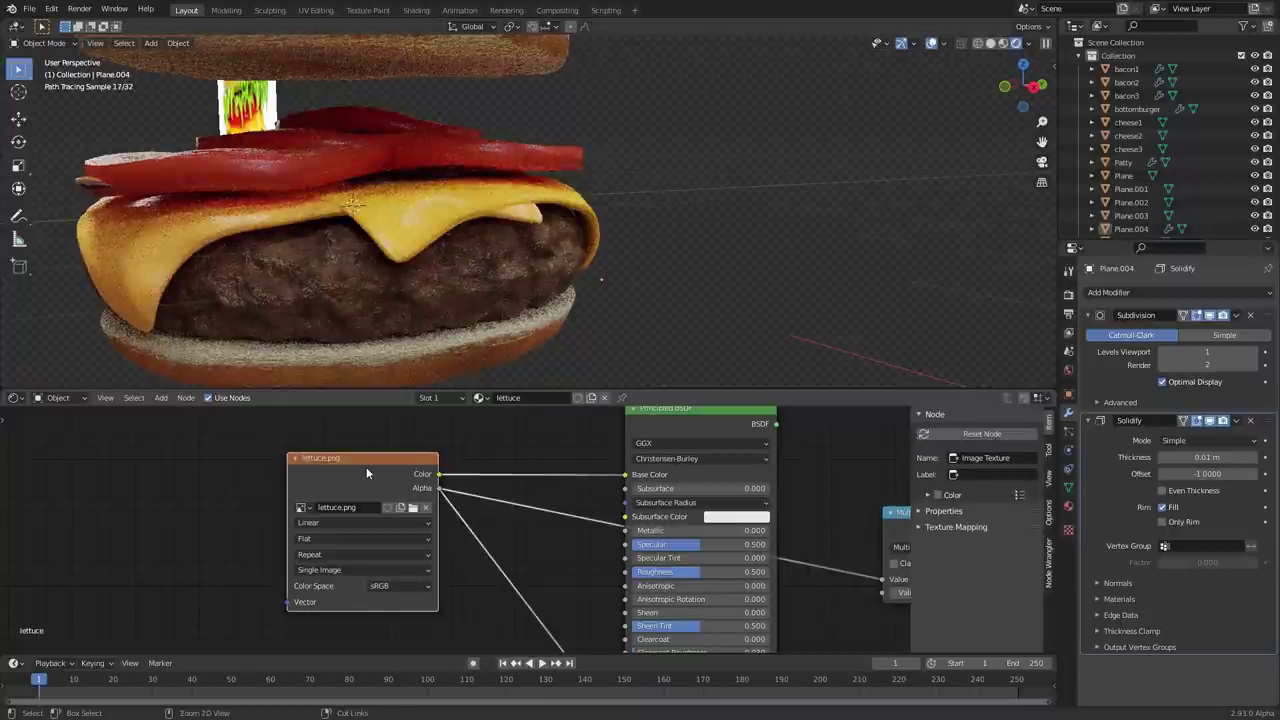
key("ctrl+t")
key("ctrl+x")
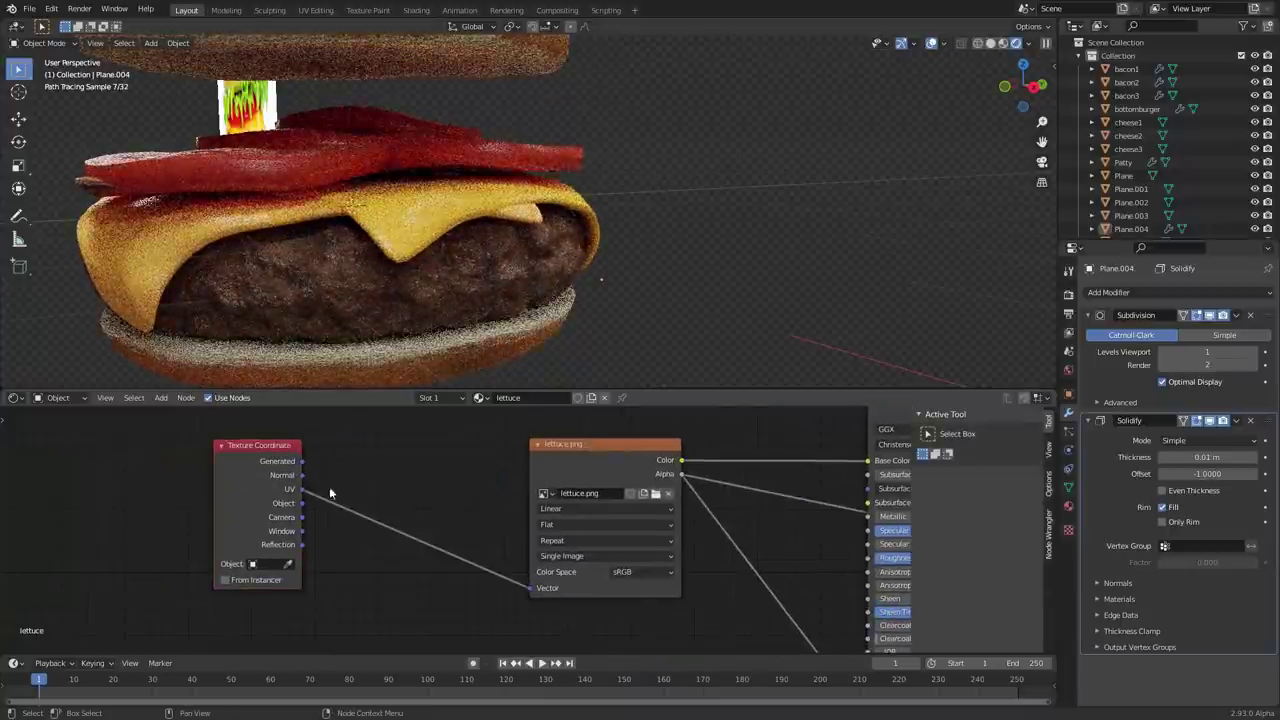
mouse_move(301, 492)
left_mouse_down()
mouse_move(352, 469)
mouse_move(314, 471)
left_mouse_up()
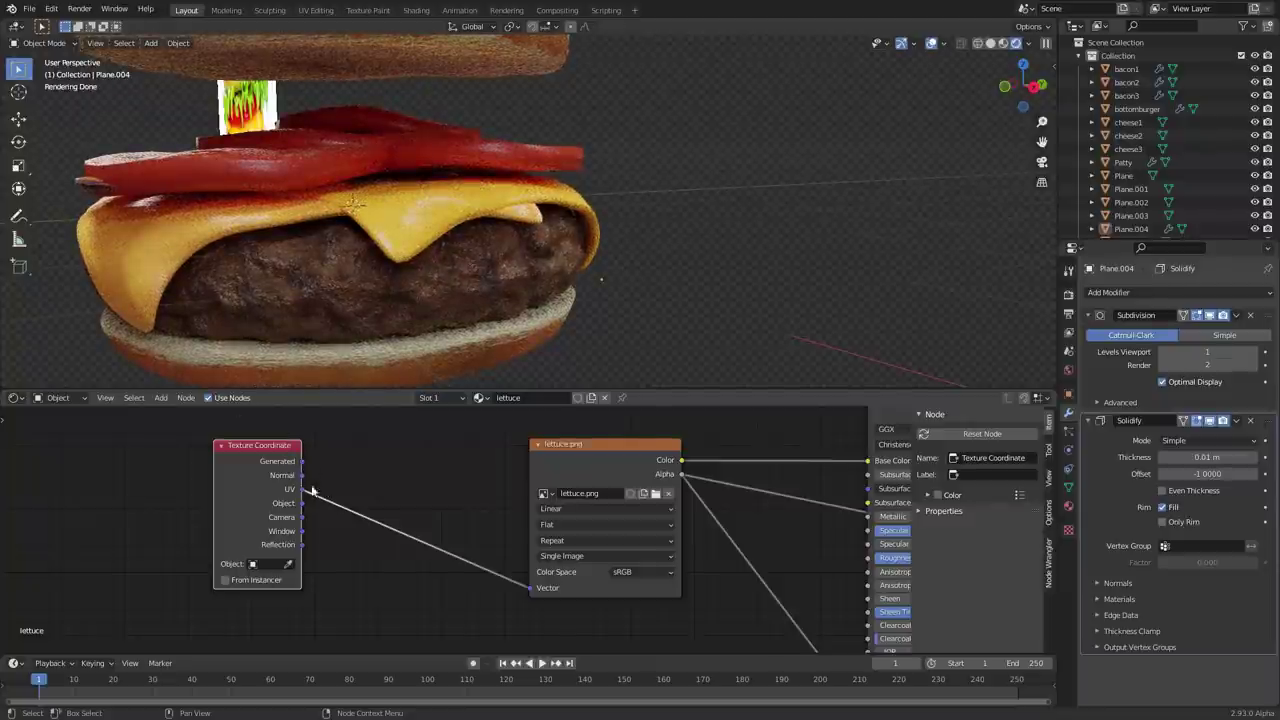
left_click_drag(302, 461, 355, 475)
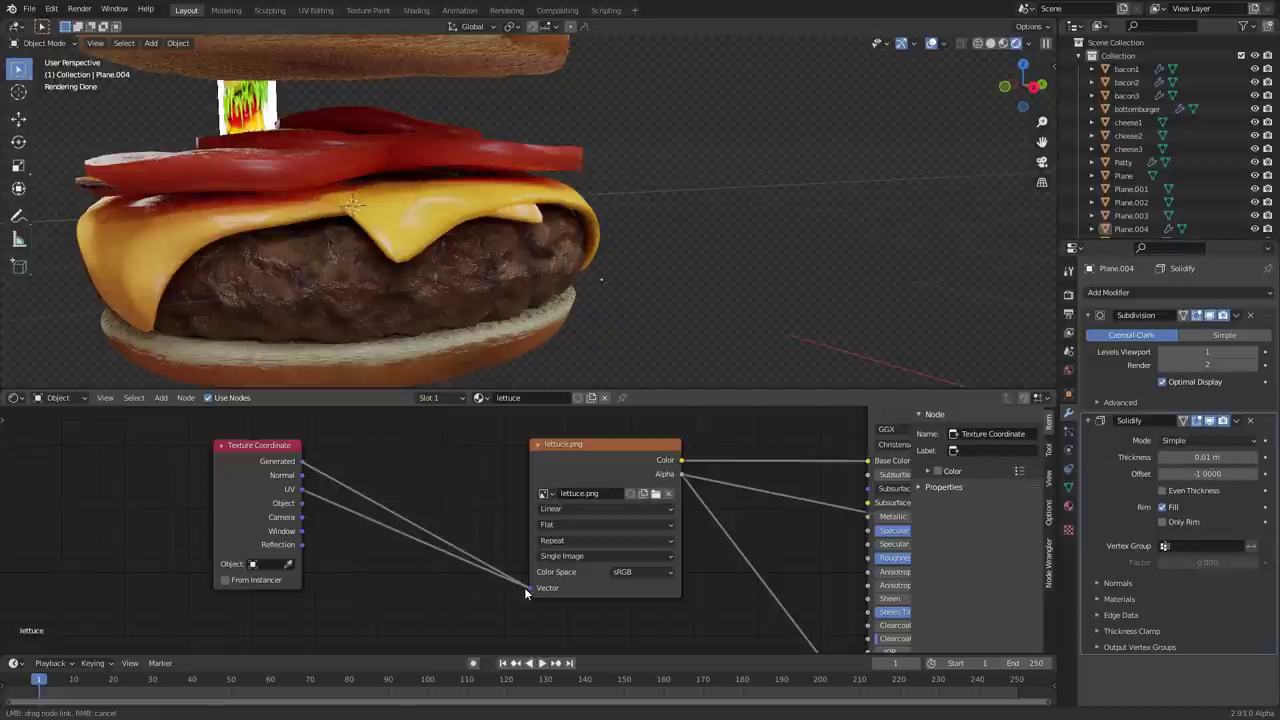
left_click_drag(524, 587, 528, 588)
middle_click_drag(802, 532, 227, 534)
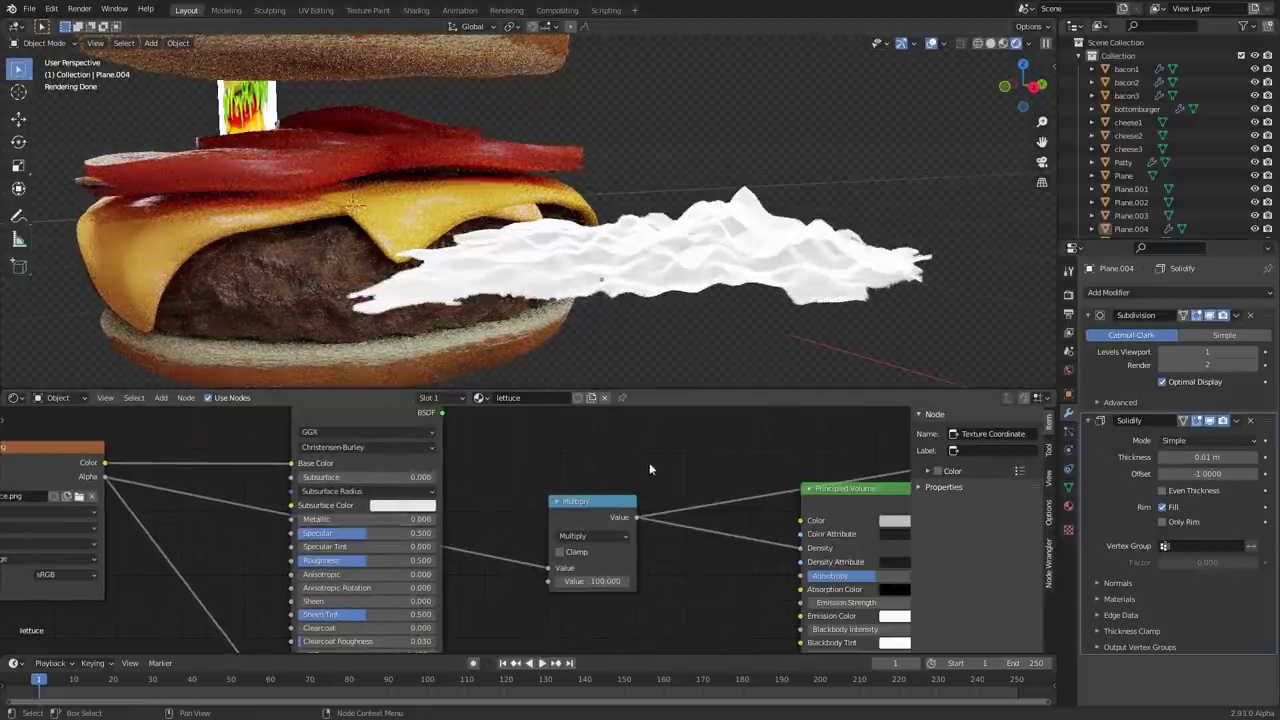
- Raise the Multiply density multiplier to 1000
scroll(645, 480, "down", 2)
middle_click_drag(639, 500, 544, 497)
middle_click_drag(567, 298, 563, 303)
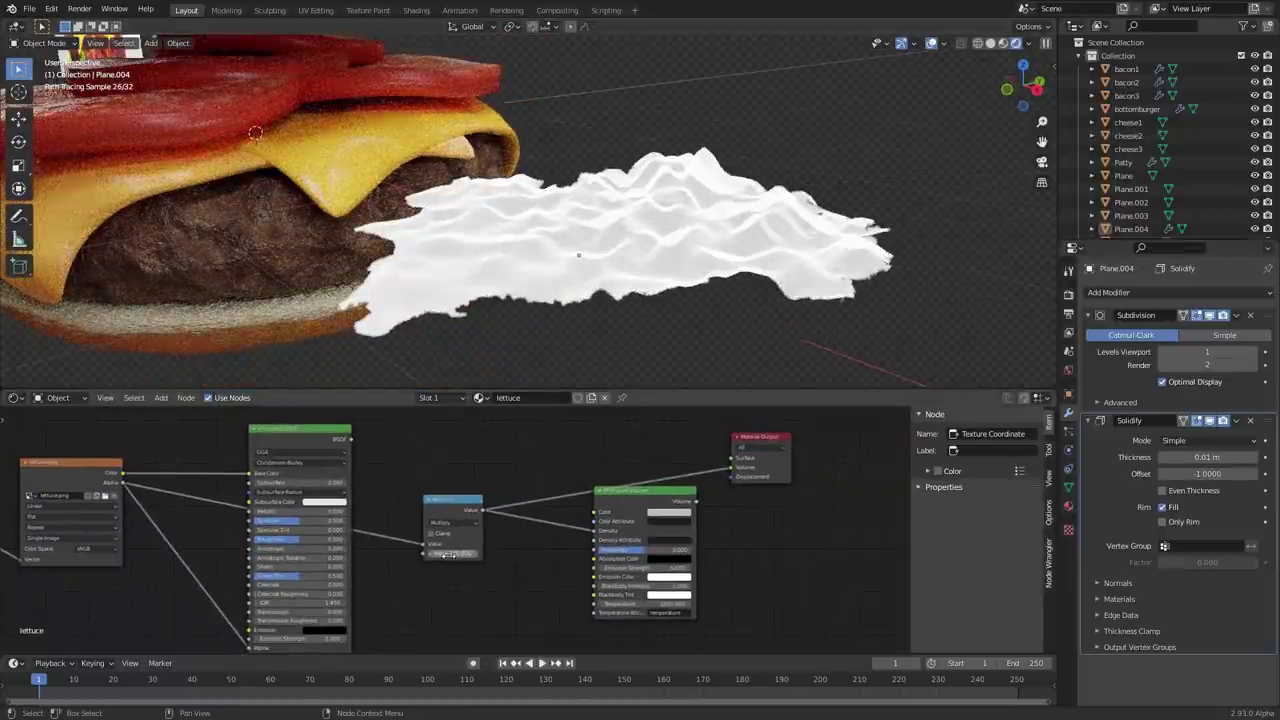
key("Return")
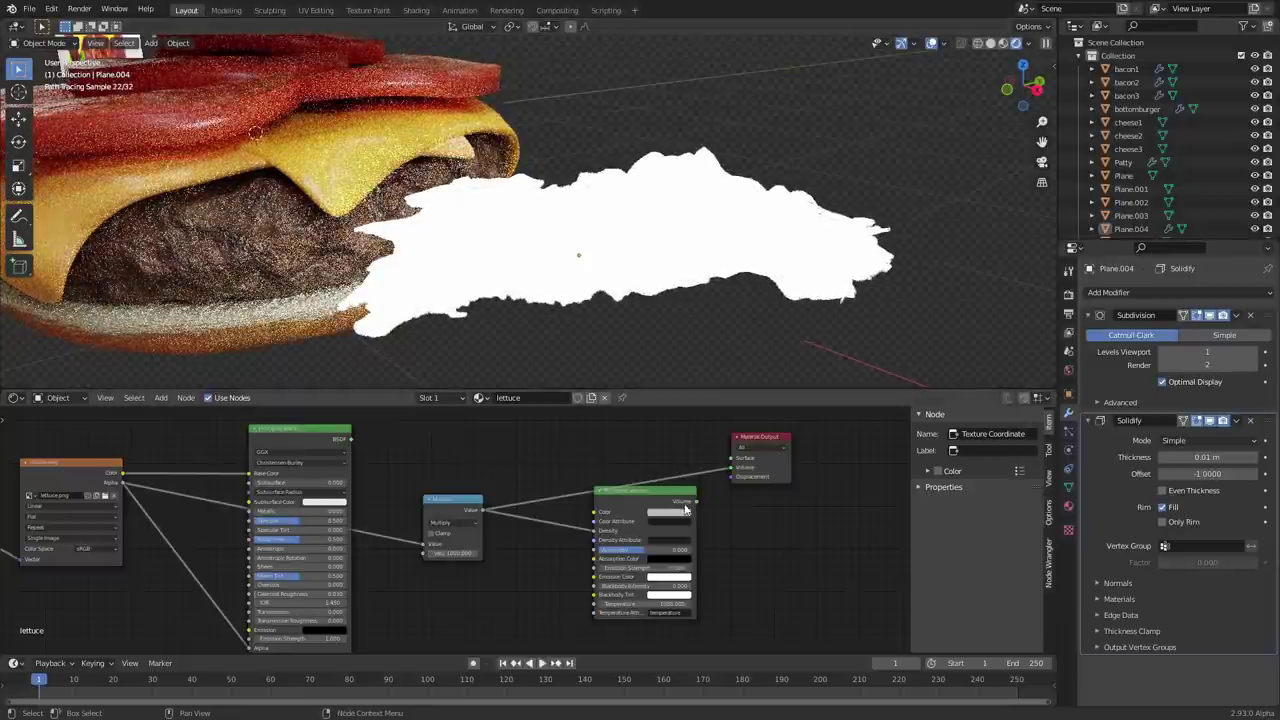
- Connect the Principled Volume to the Material Output's Volume input
left_click(643, 505)
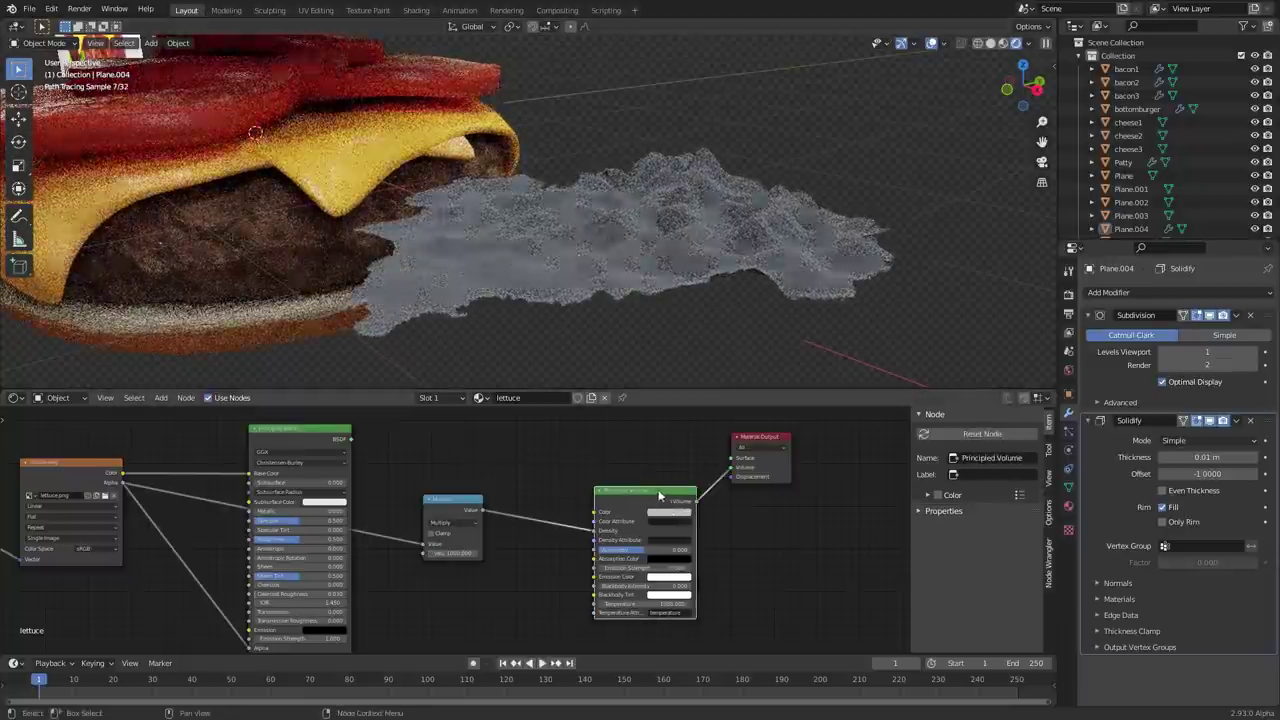
scroll(450, 495, "up", 1)
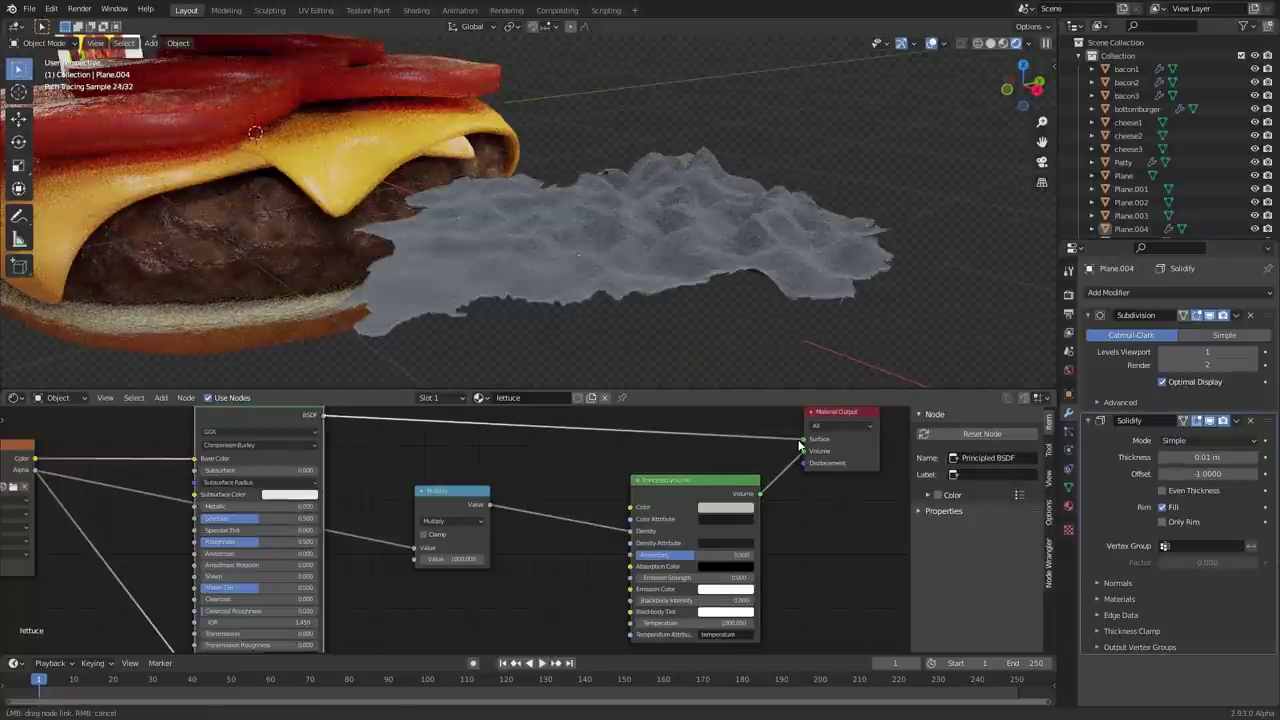
left_click_drag(800, 445, 803, 451)
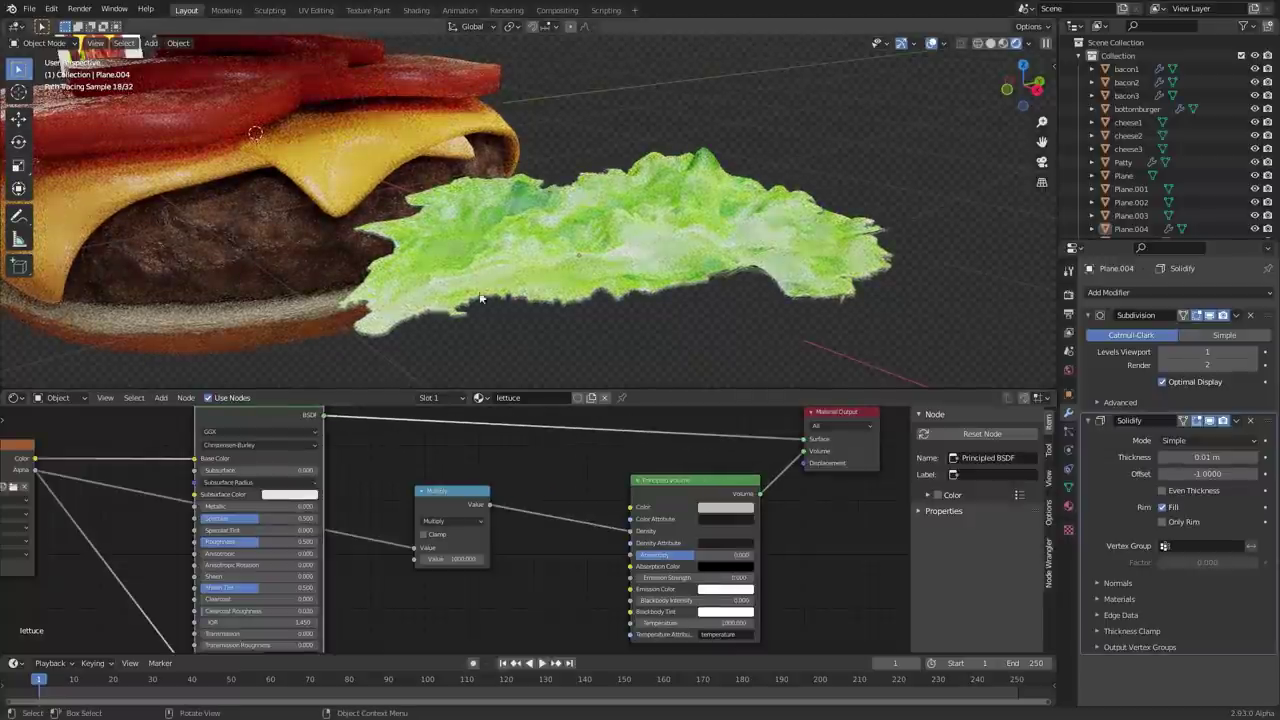
middle_click_drag(585, 307, 533, 312)
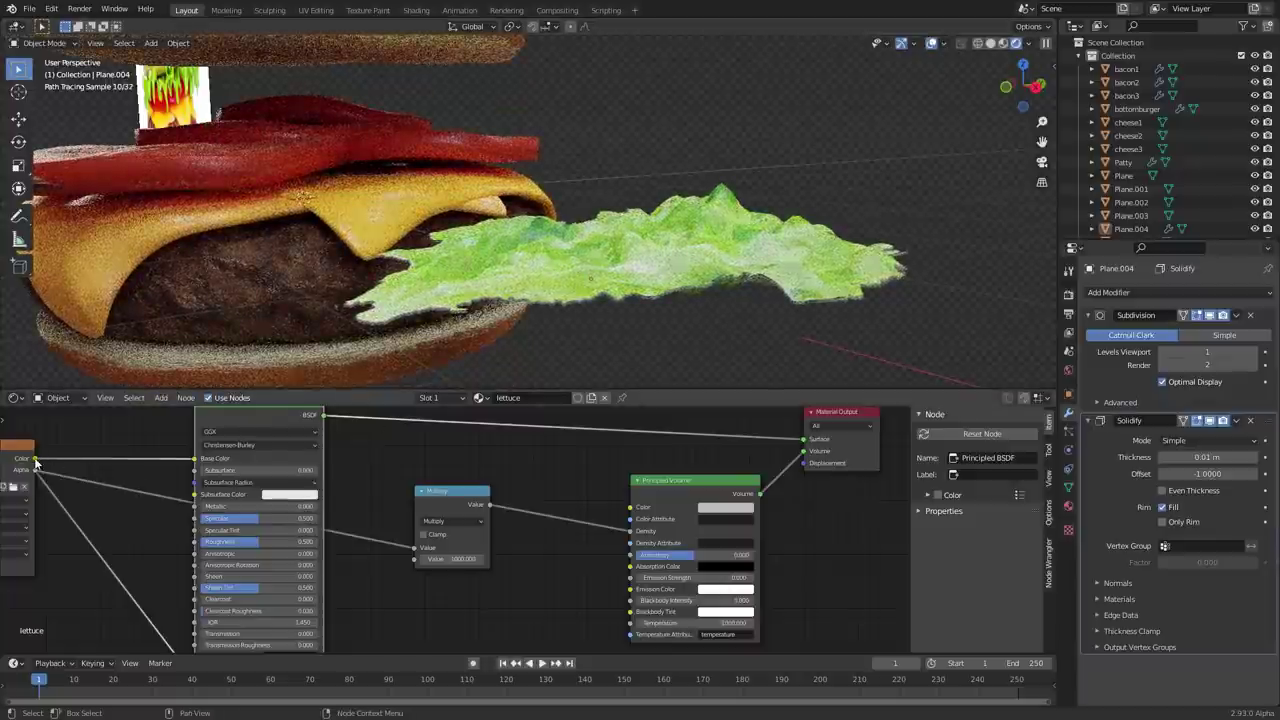
- Drive the volume's Color from the lettuce image colour and save hamburger.blend
left_click_drag(627, 513, 630, 507)
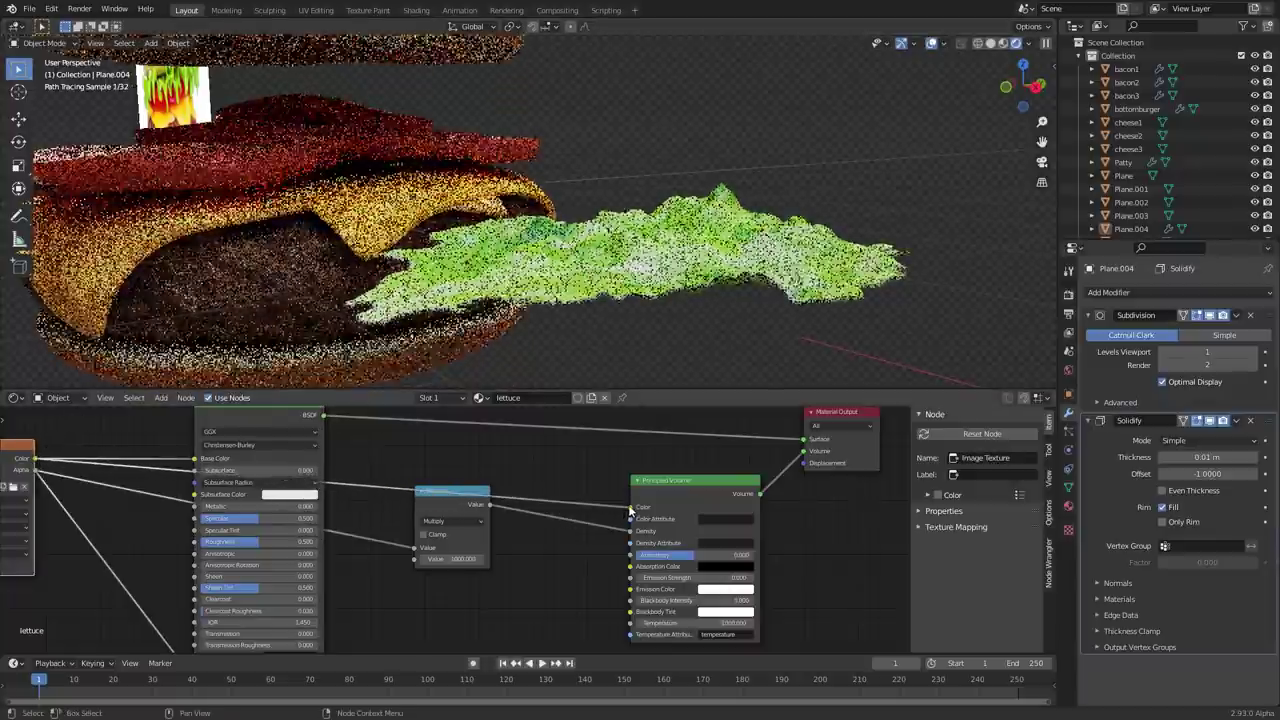
mouse_move(760, 292)
middle_mouse_down()
mouse_move(650, 303)
mouse_move(780, 233)
mouse_move(862, 316)
middle_mouse_up()
key("ctrl+s")
scroll(862, 316, "down", 3)
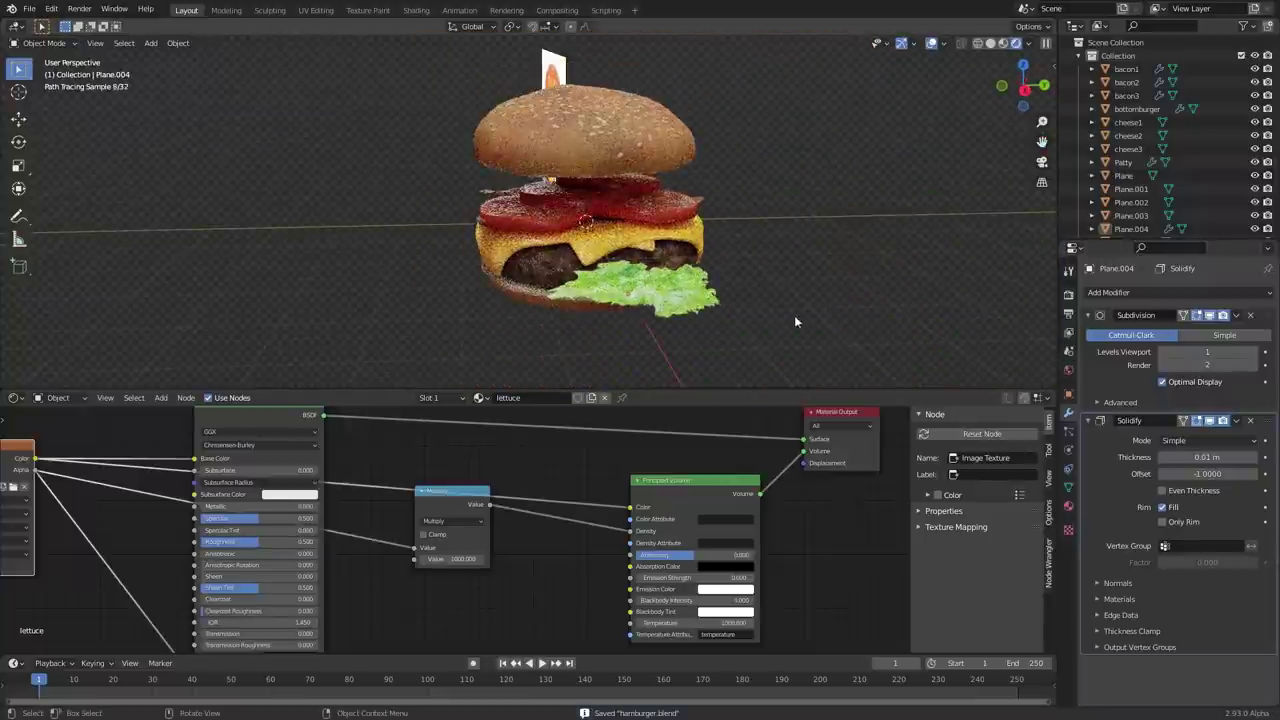
- In Render Properties Light Paths, lower the Transparency bounces to 5
left_click(1068, 295)
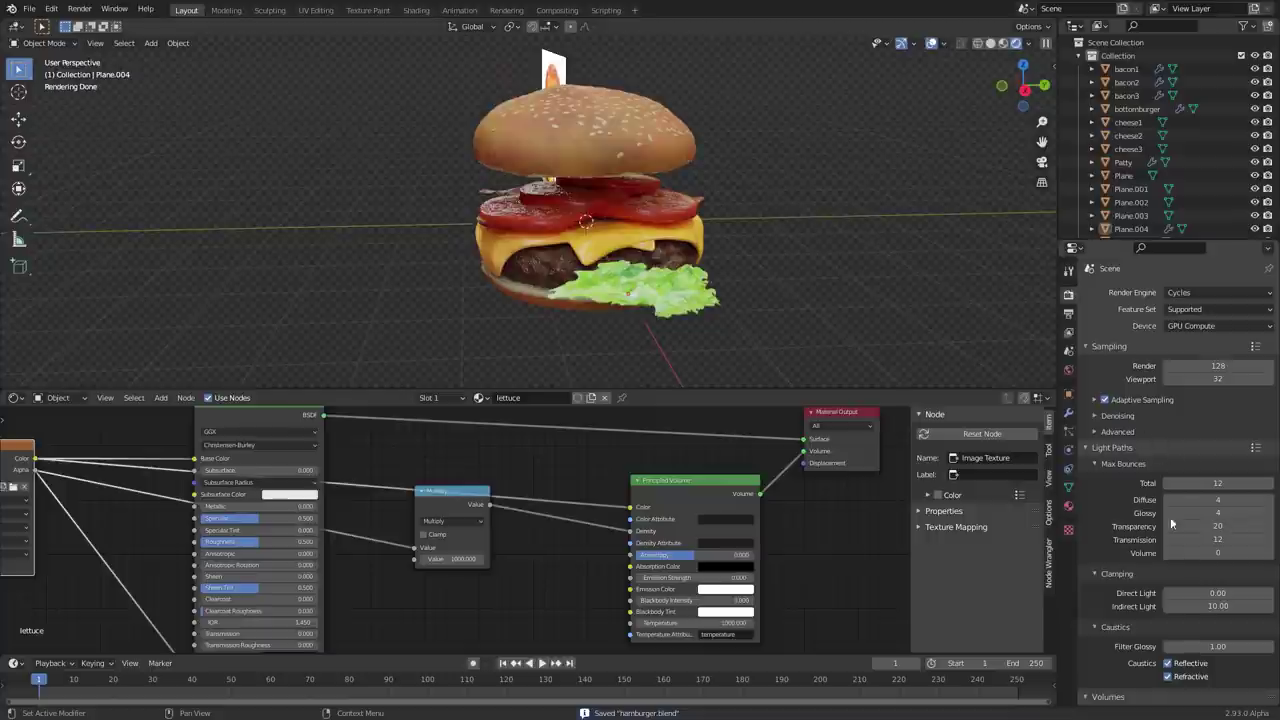
scroll(712, 325, "up", 1)
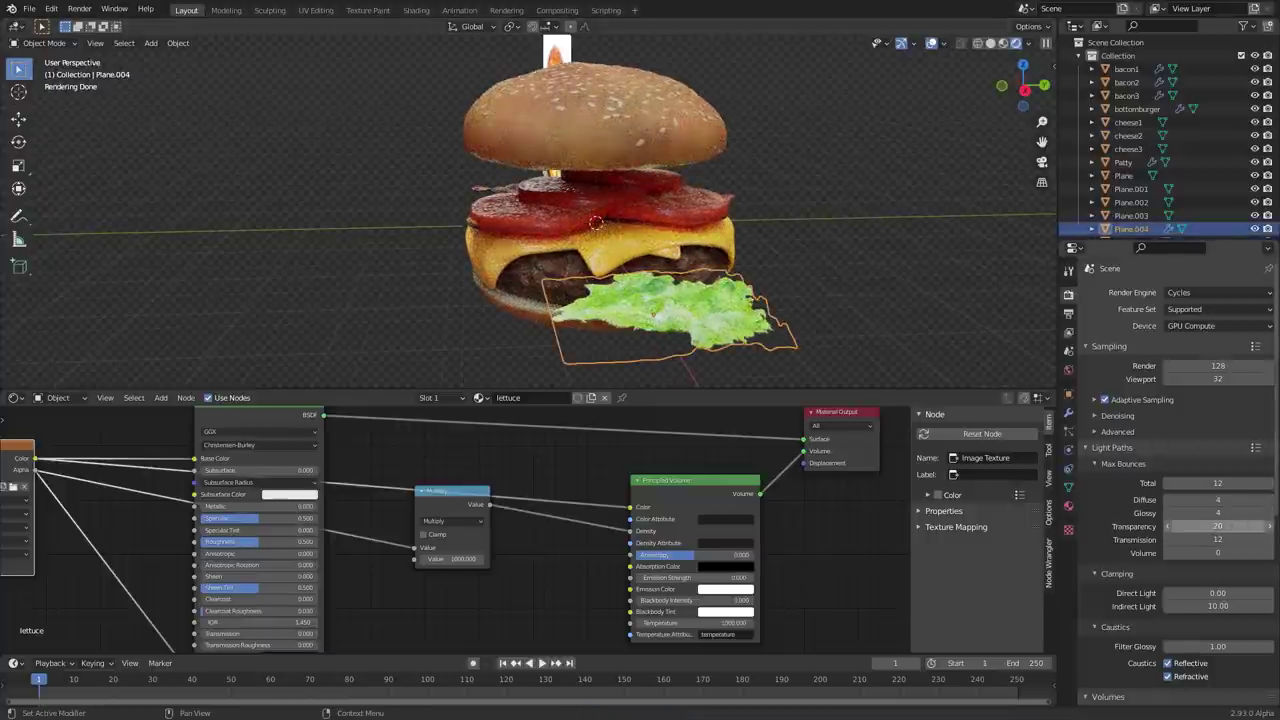
type("5")
key("Return")
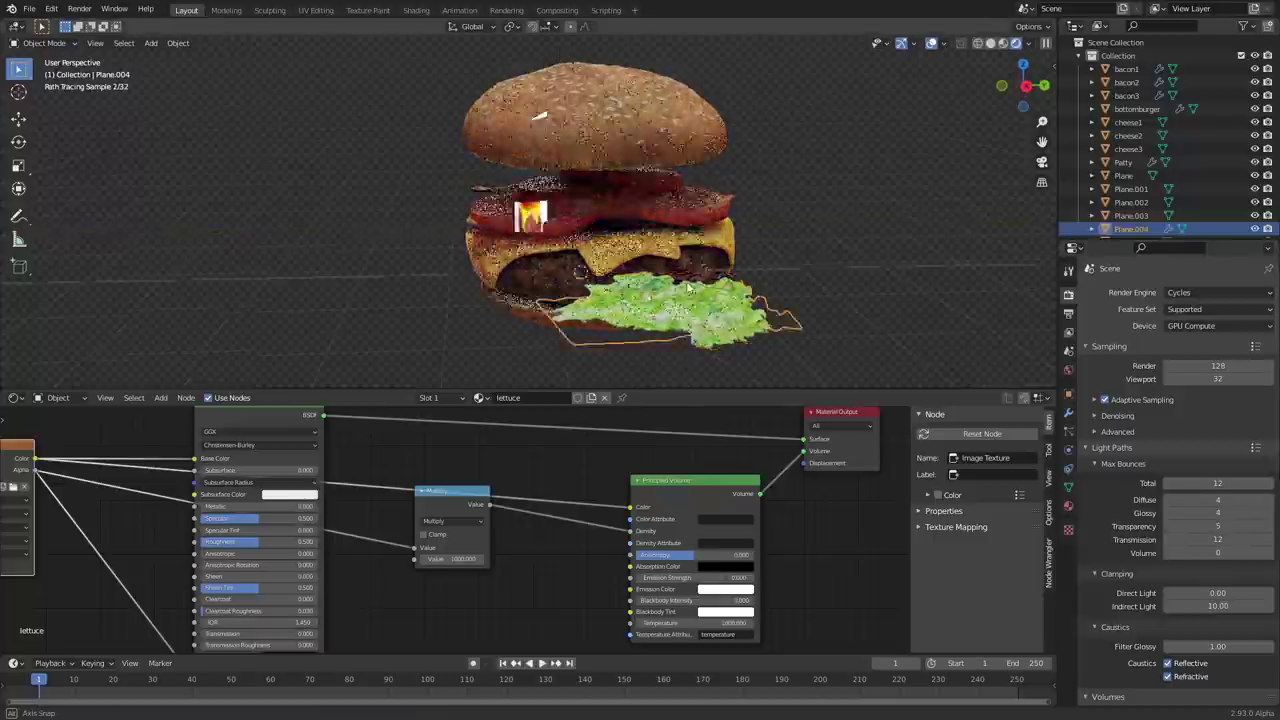
- Set the Transparency bounces back to 20
scroll(687, 283, "up", 3)
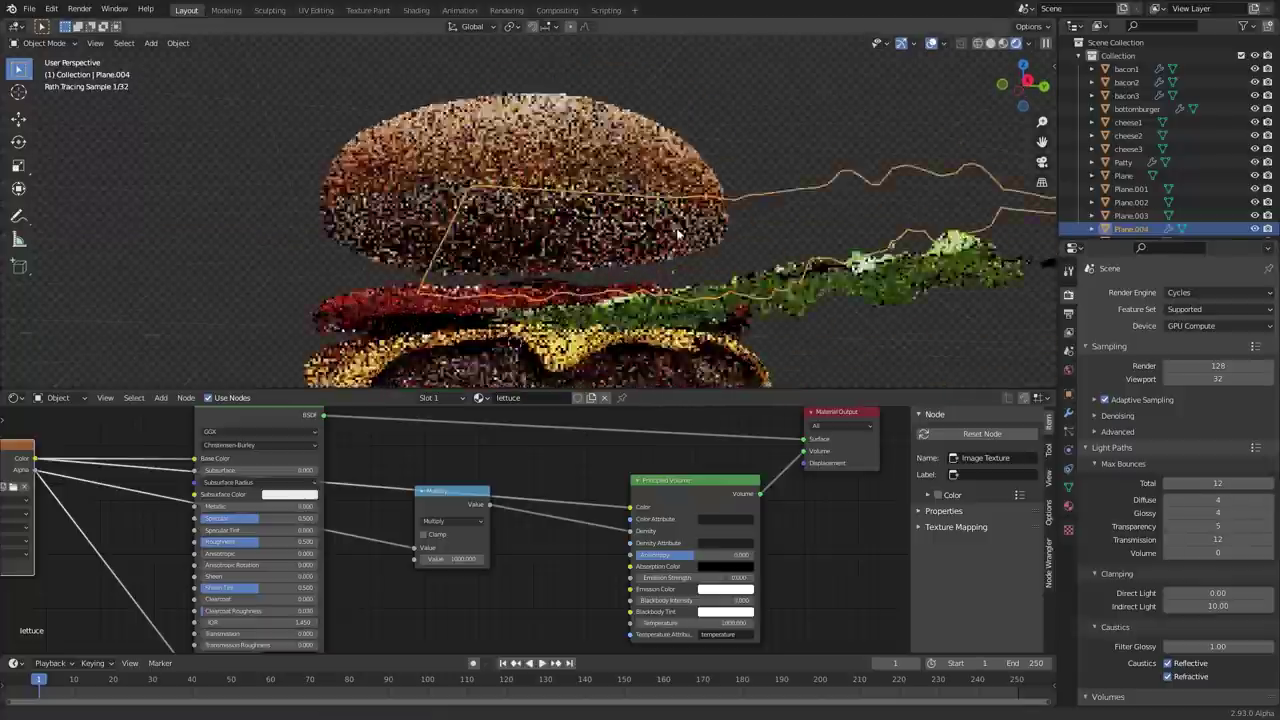
middle_click_drag(660, 226, 668, 245)
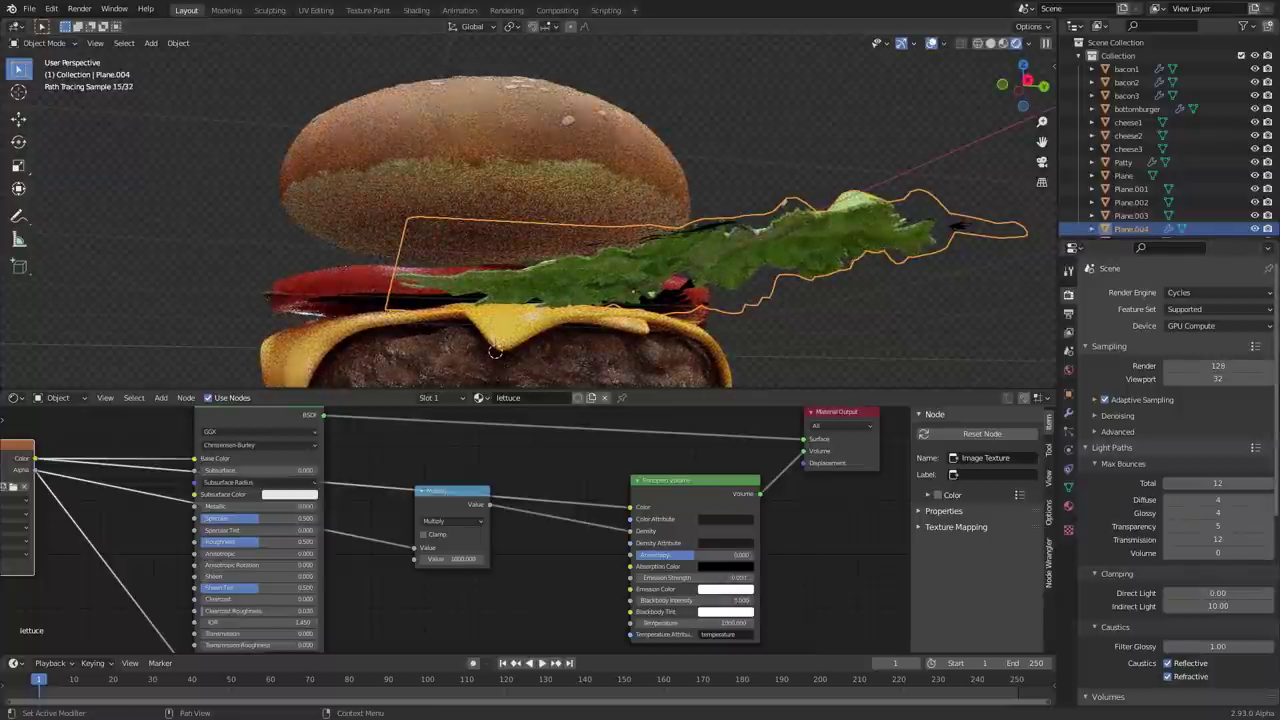
key("Return")
left_click(1216, 526)
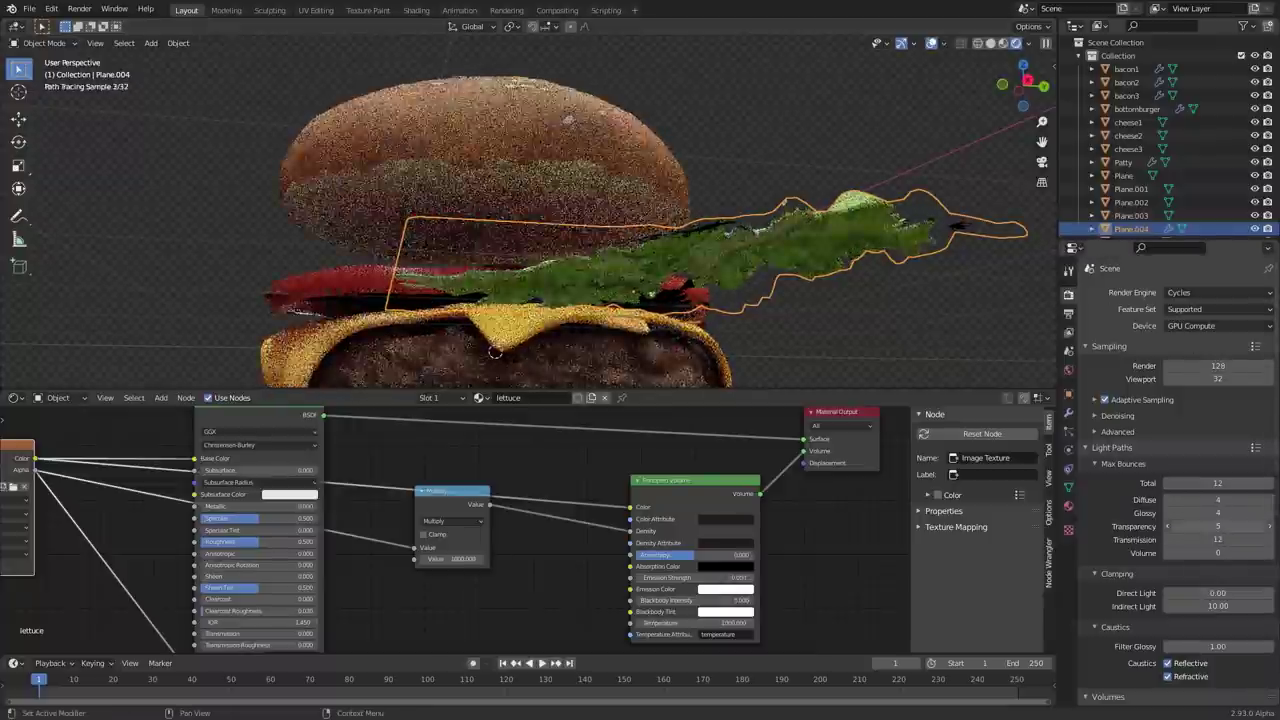
type("20")
key("Return")
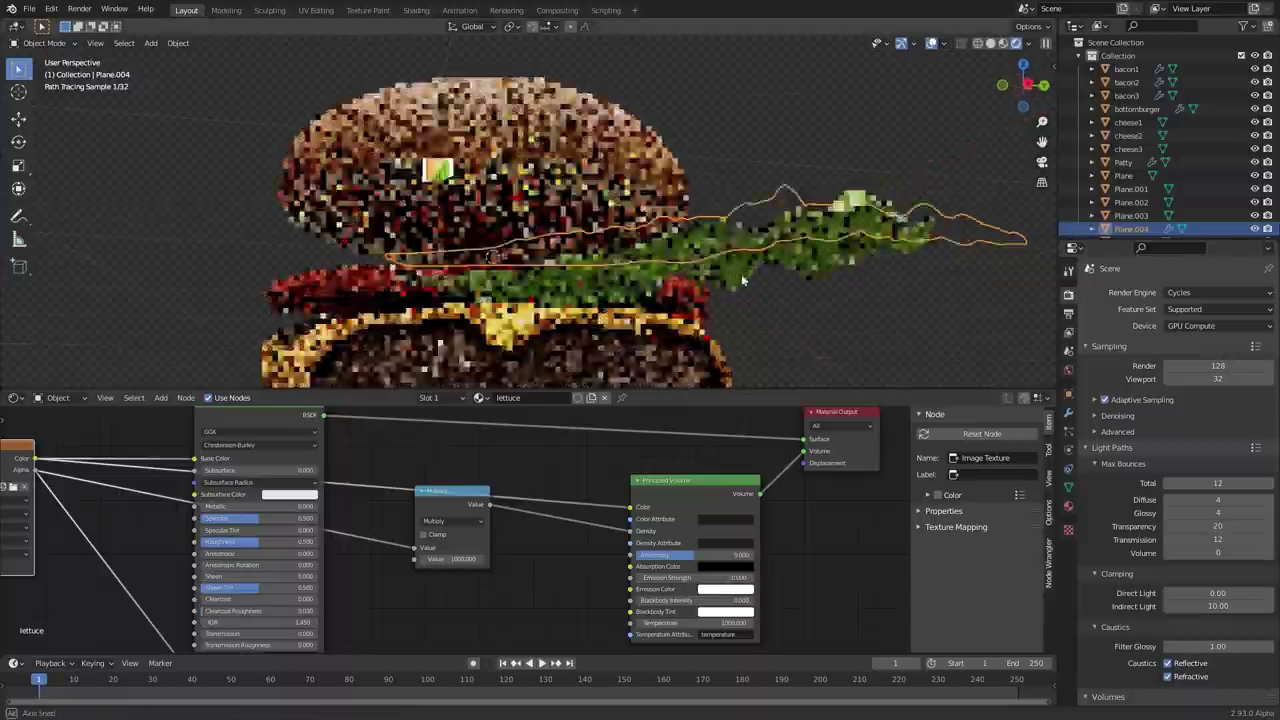
- Save the file, switch to top view, and select the top bun
scroll(740, 291, "down", 4)
middle_click_drag(740, 291, 731, 246)
key("ctrl+s")
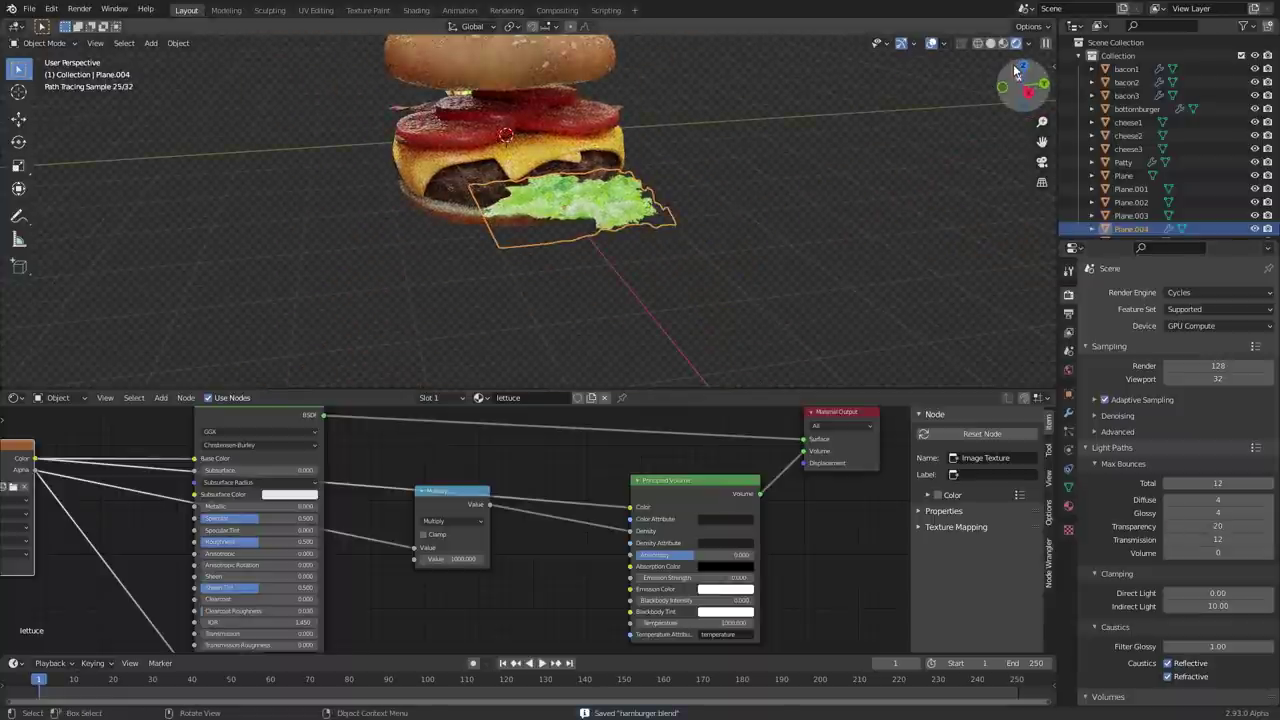
left_click(1016, 66)
left_click(350, 185)
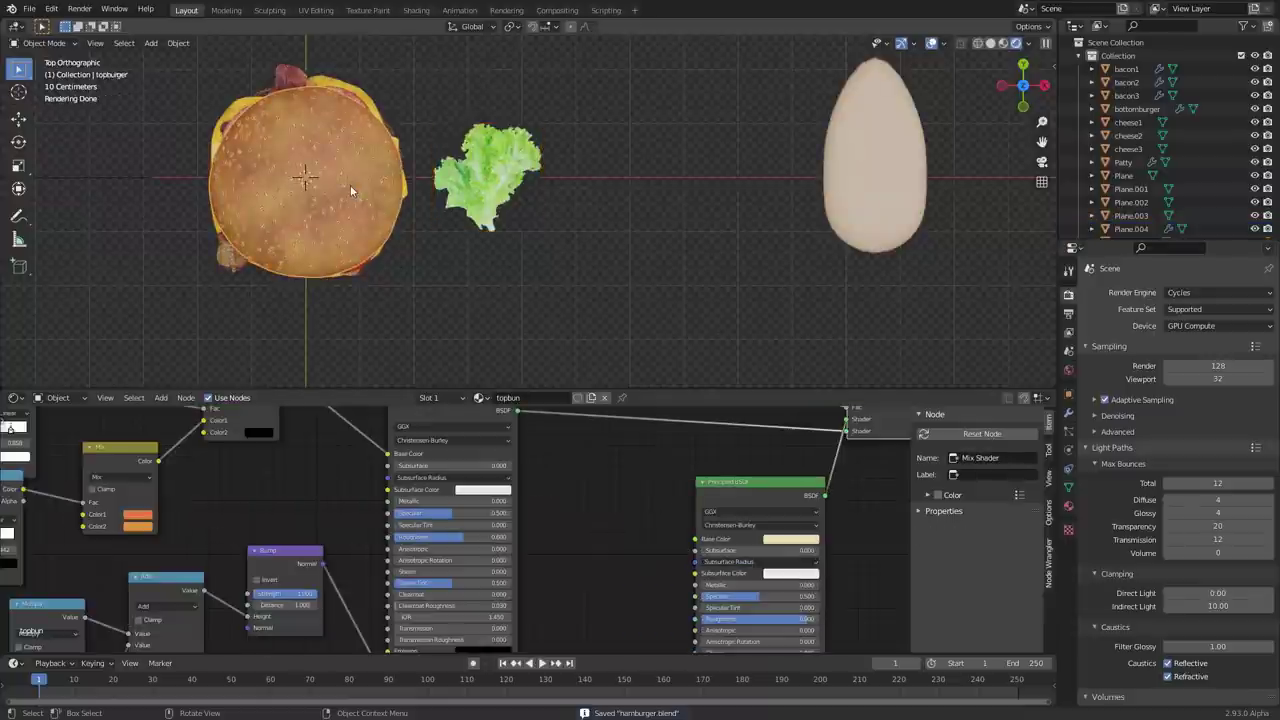
- Hide the top bun and select the lettuce object
key("h")
left_click(485, 175)
middle_click_drag(485, 175, 330, 177)
scroll(482, 177, "up", 3)
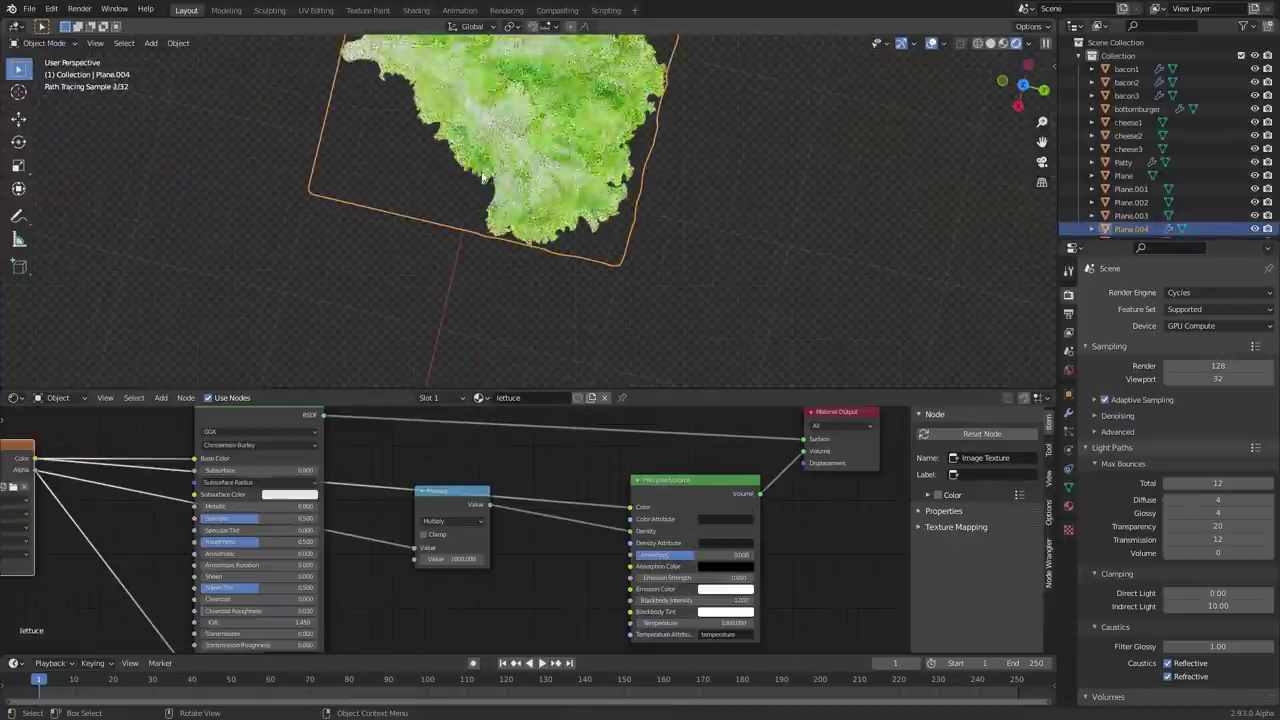
middle_click_drag(482, 177, 442, 365)
- Add a Bump node to the lettuce material
key("KP_Decimal")
key("shift+a")
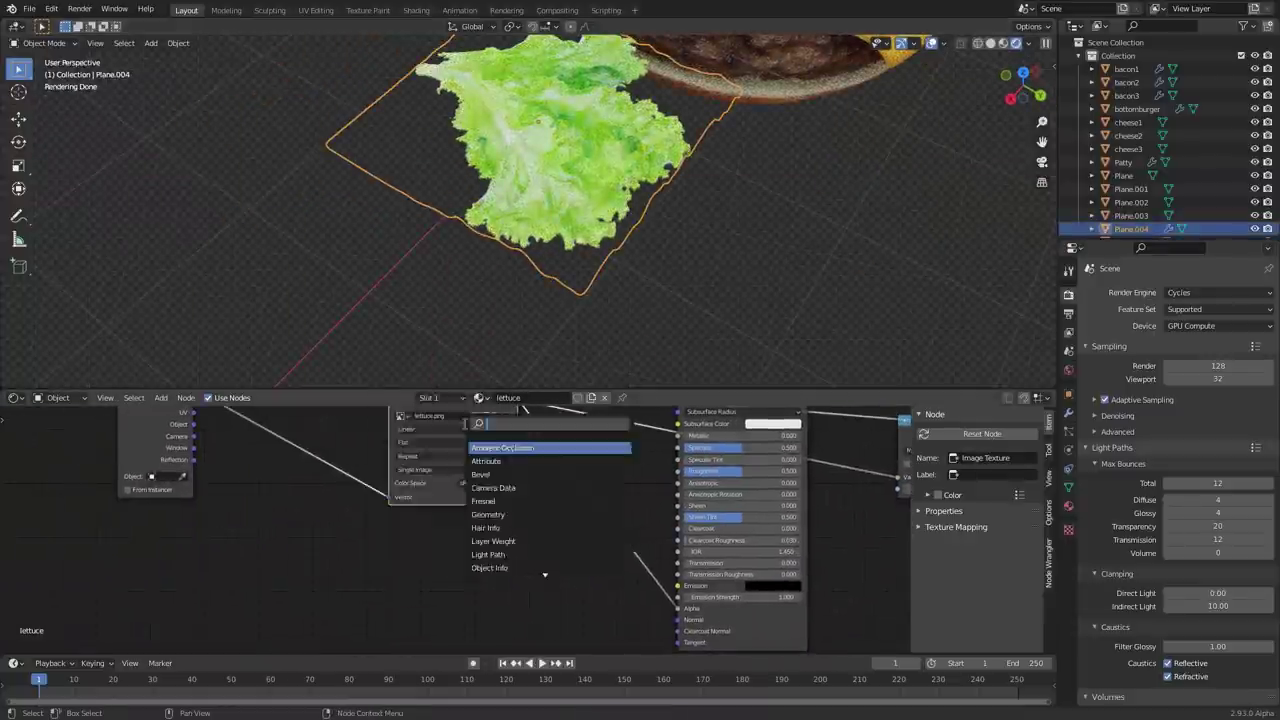
type("b")
key("Return")
left_click(500, 545)
scroll(435, 518, "down", 2)
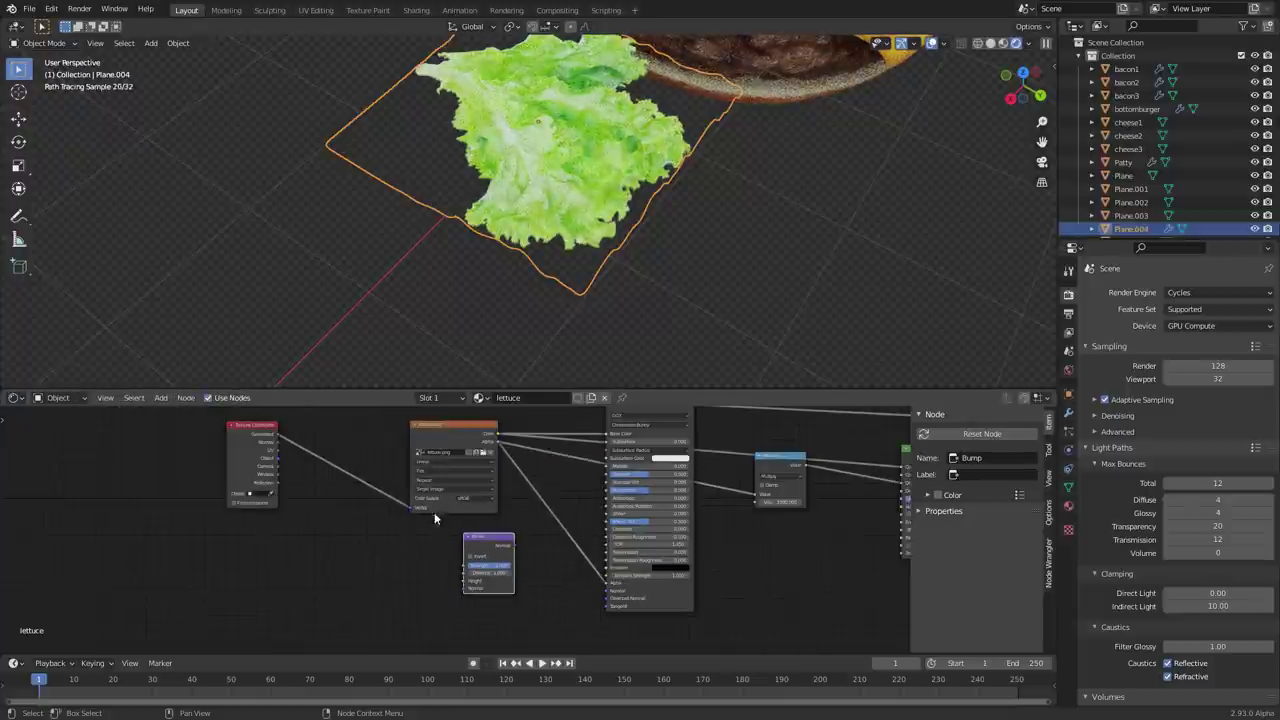
scroll(450, 482, "up", 2)
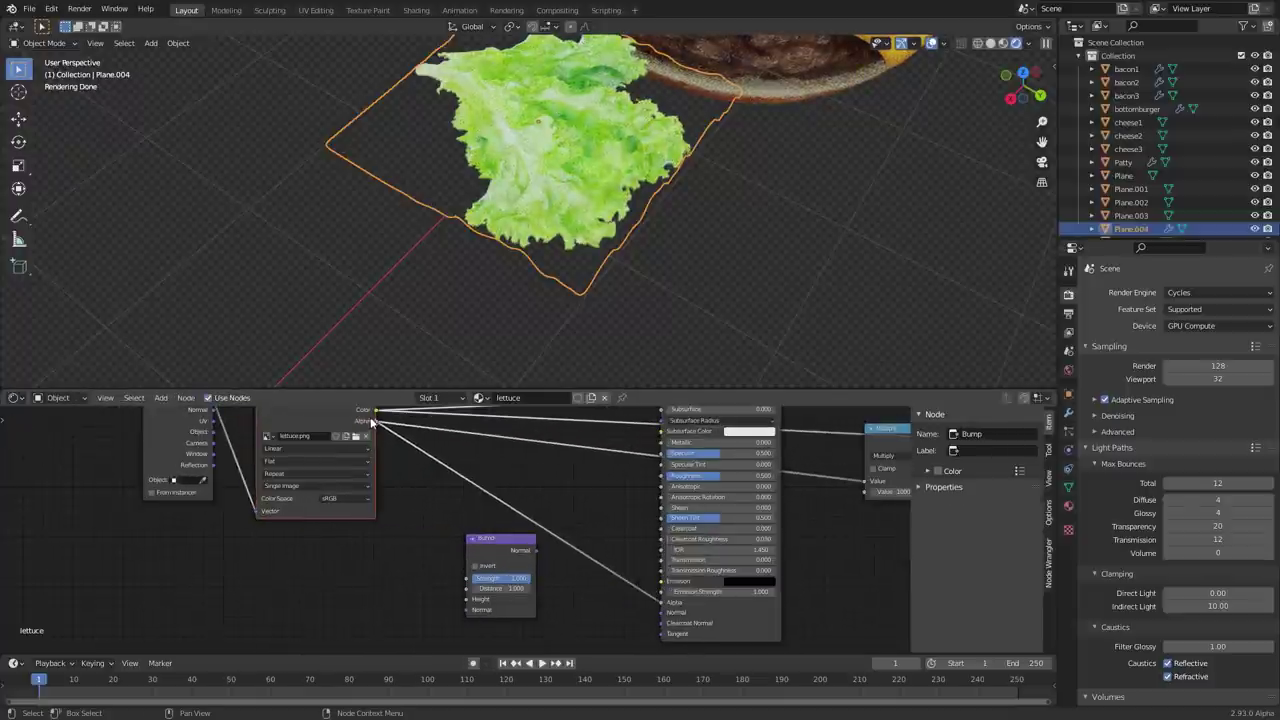
middle_click_drag(385, 445, 373, 475)
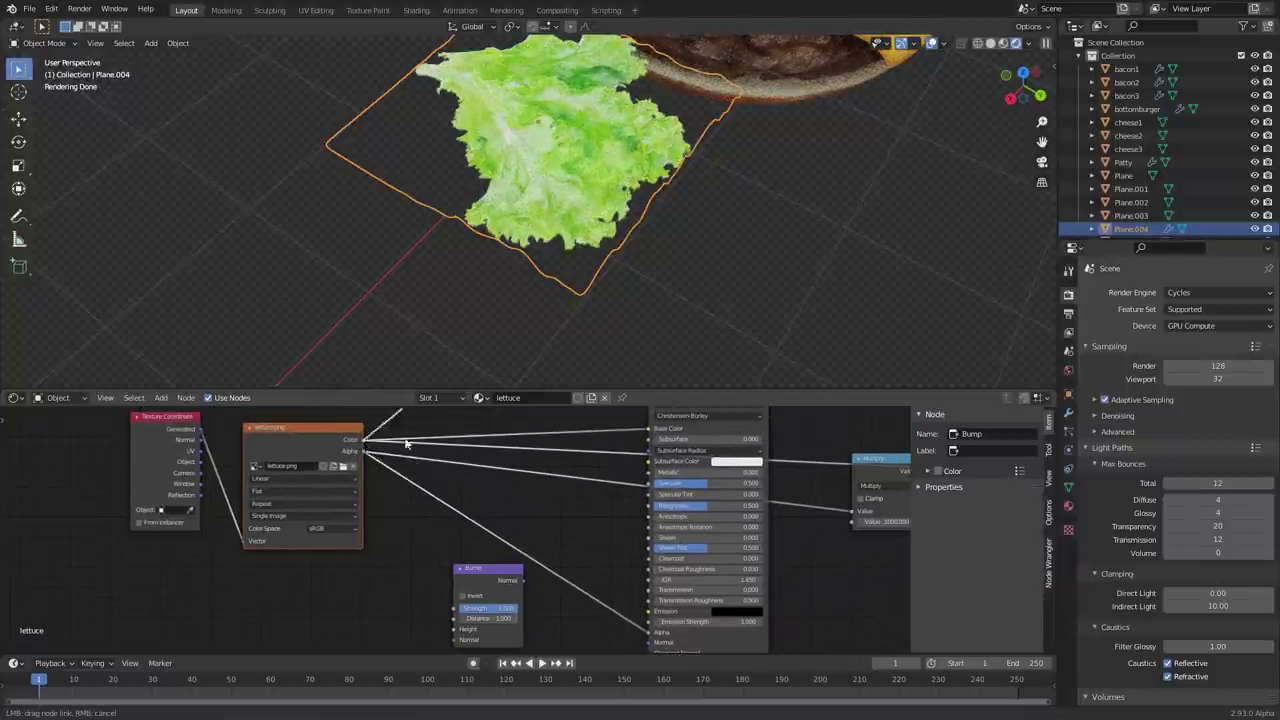
- Link the lettuce image to Bump Height and Bump to shader Normal, strength 0.1
left_click_drag(463, 634, 463, 631)
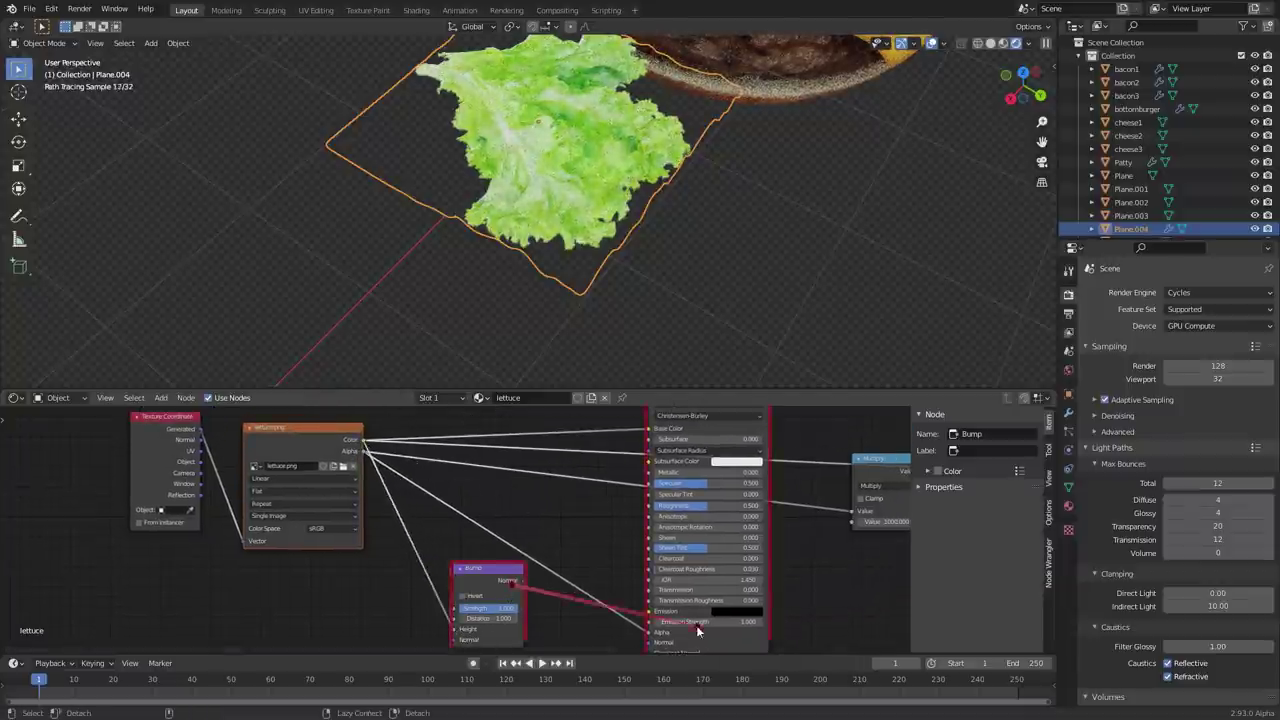
left_click_drag(697, 631, 660, 641)
scroll(560, 300, "up", 3)
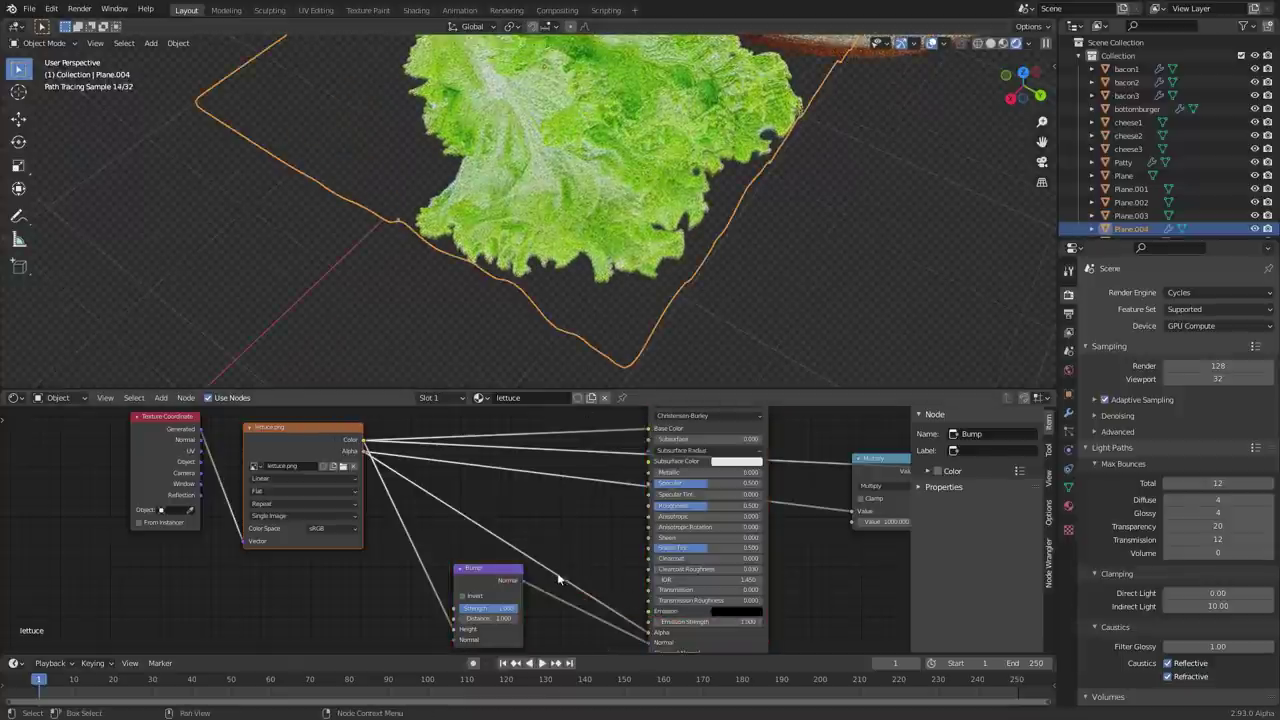
scroll(559, 579, "up", 3)
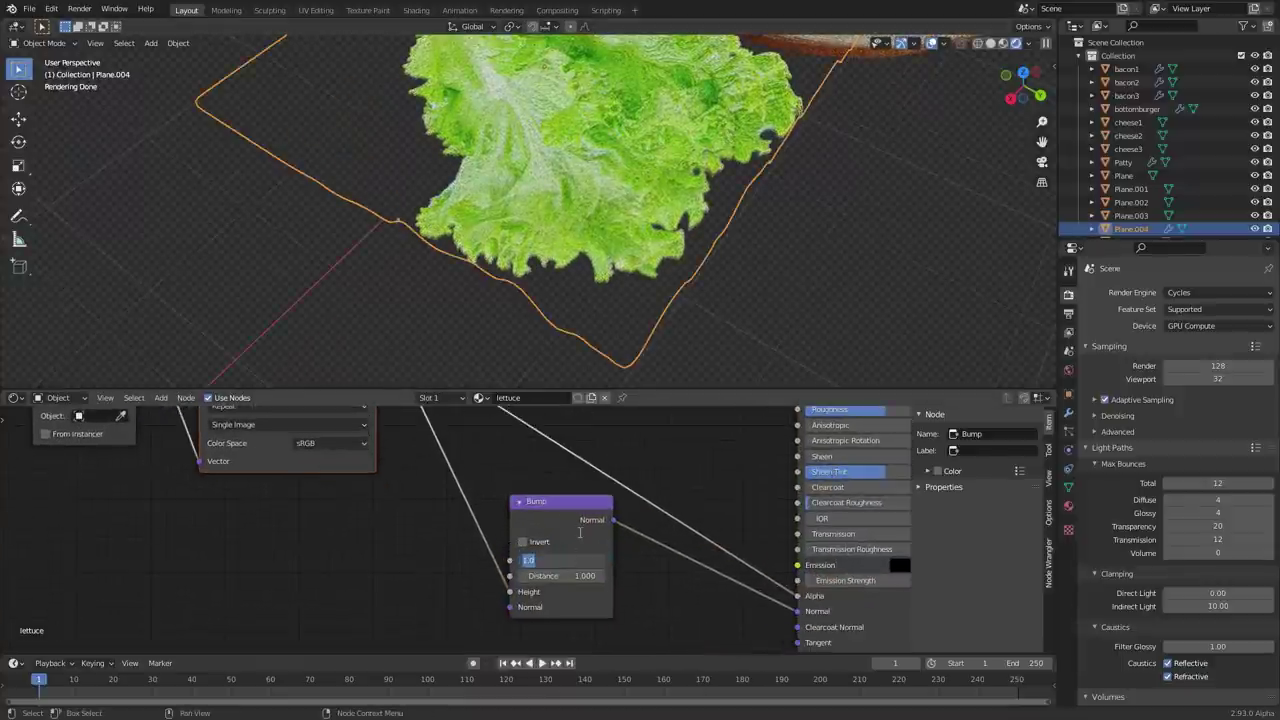
type("0.1")
key("Return")
- Set the Principled BSDF Roughness to 0.35
middle_click_drag(875, 411, 725, 518)
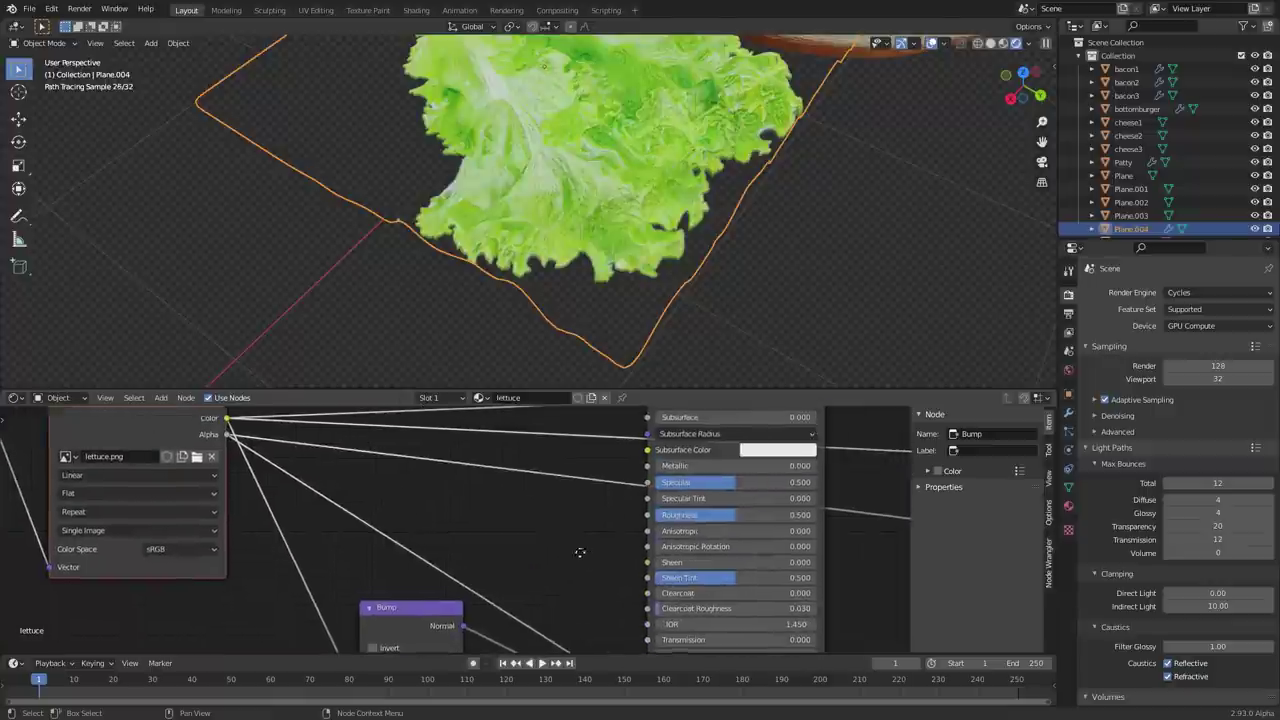
left_click(725, 518)
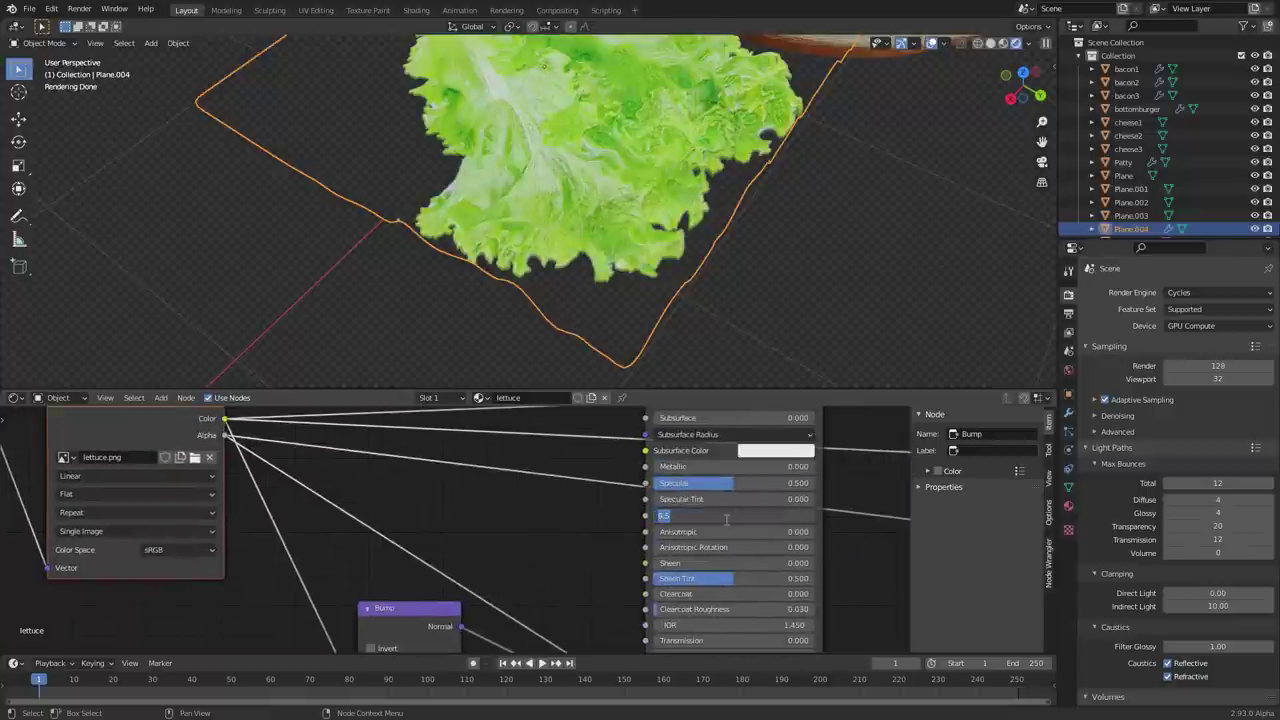
type(".35")
key("Return")
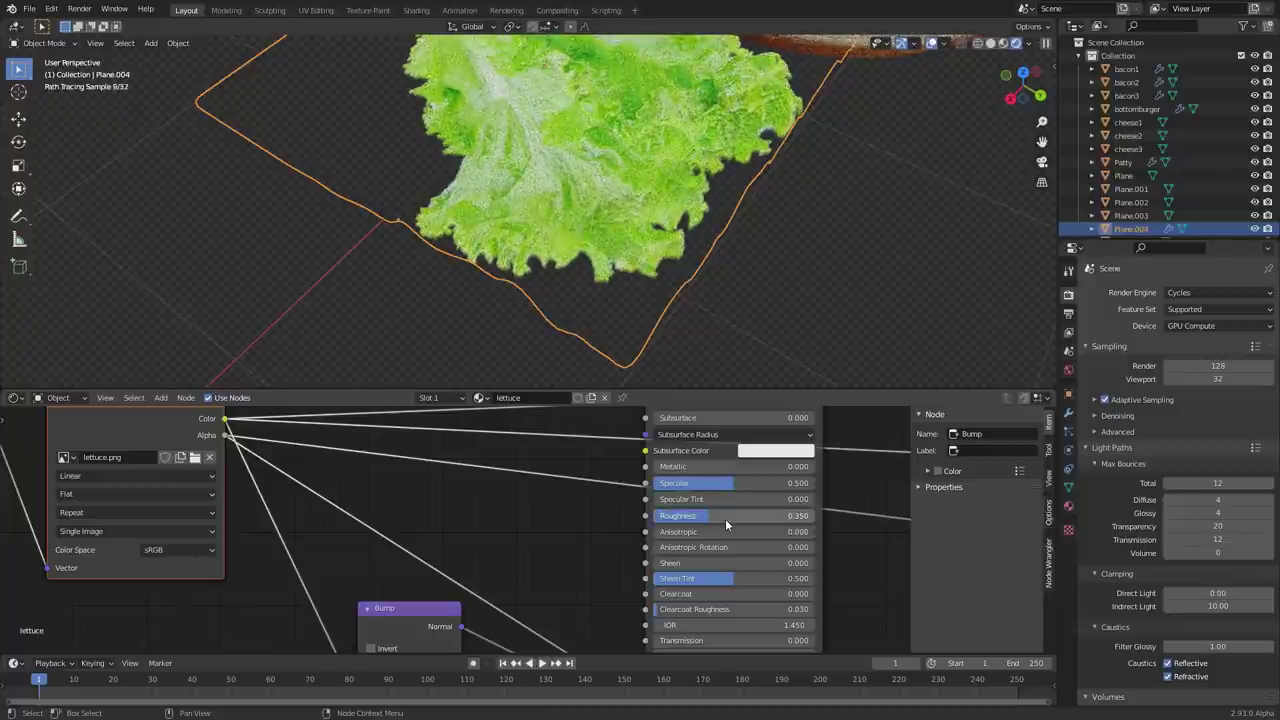
scroll(455, 527, "down", 4)
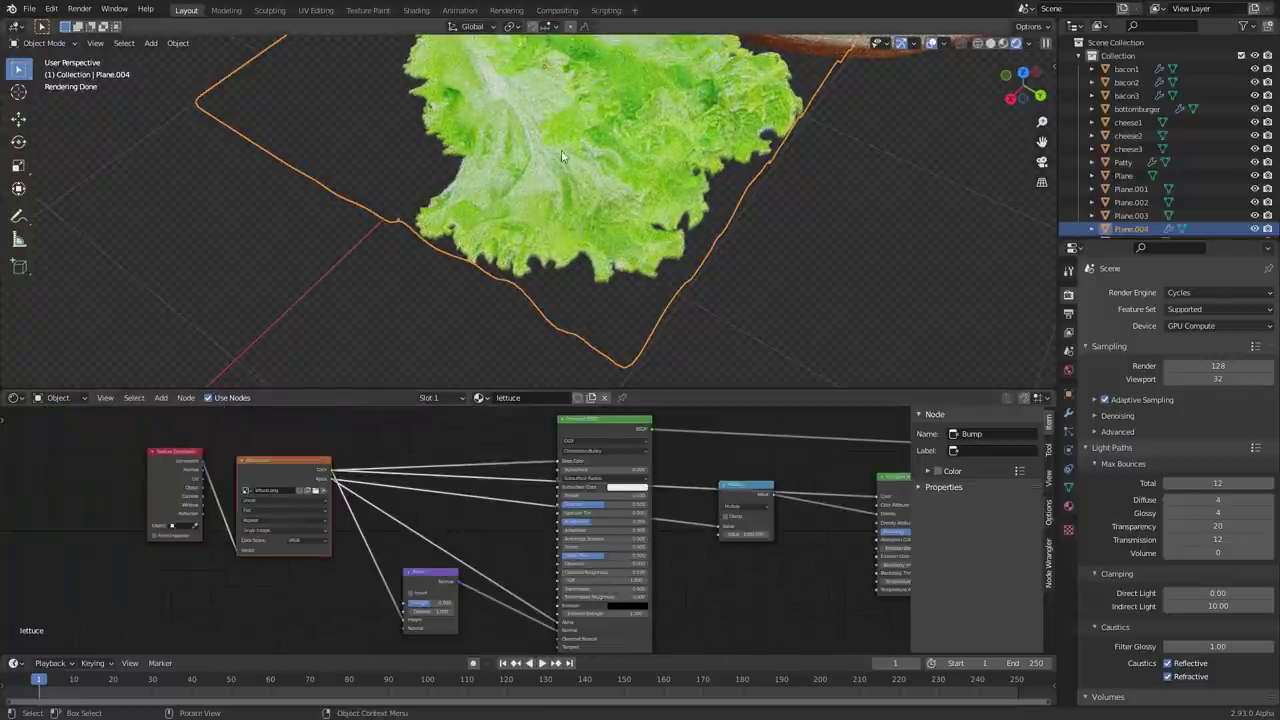
scroll(561, 150, "down", 5)
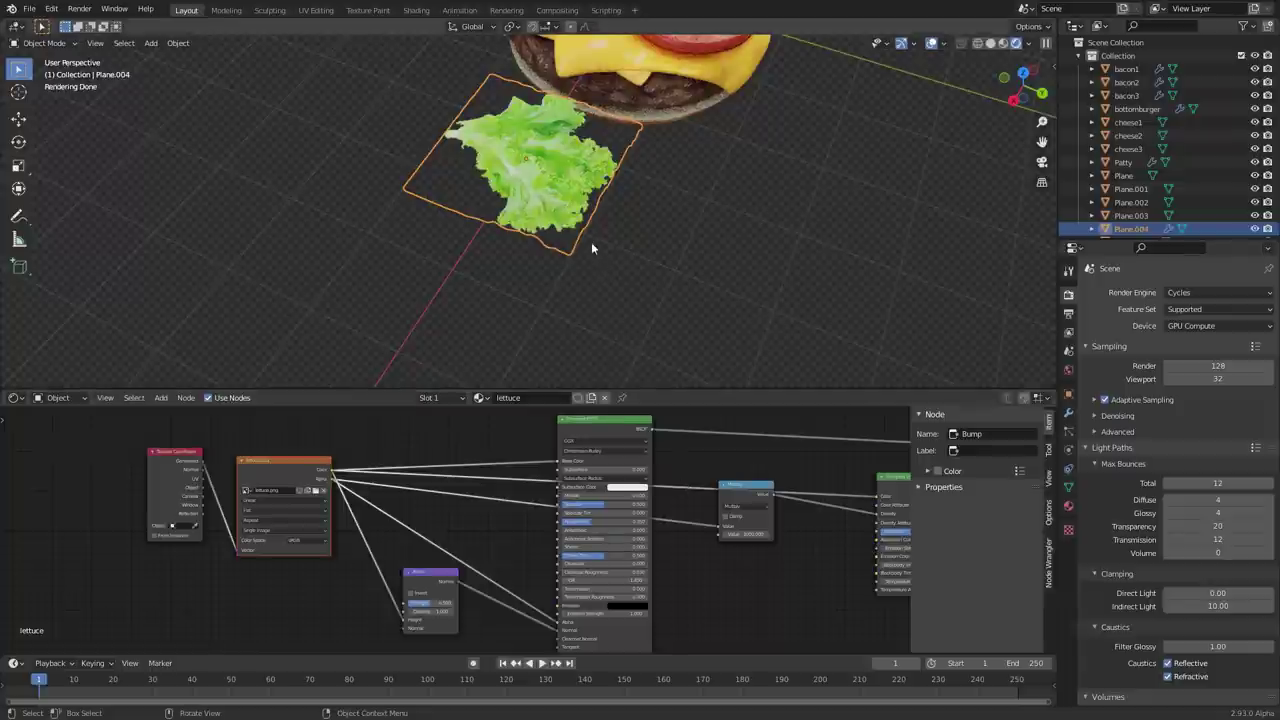
- Save the file and move the lettuce onto the burger, checking its height from the front
scroll(591, 242, "down", 3)
key("ctrl+s")
left_click(1024, 70)
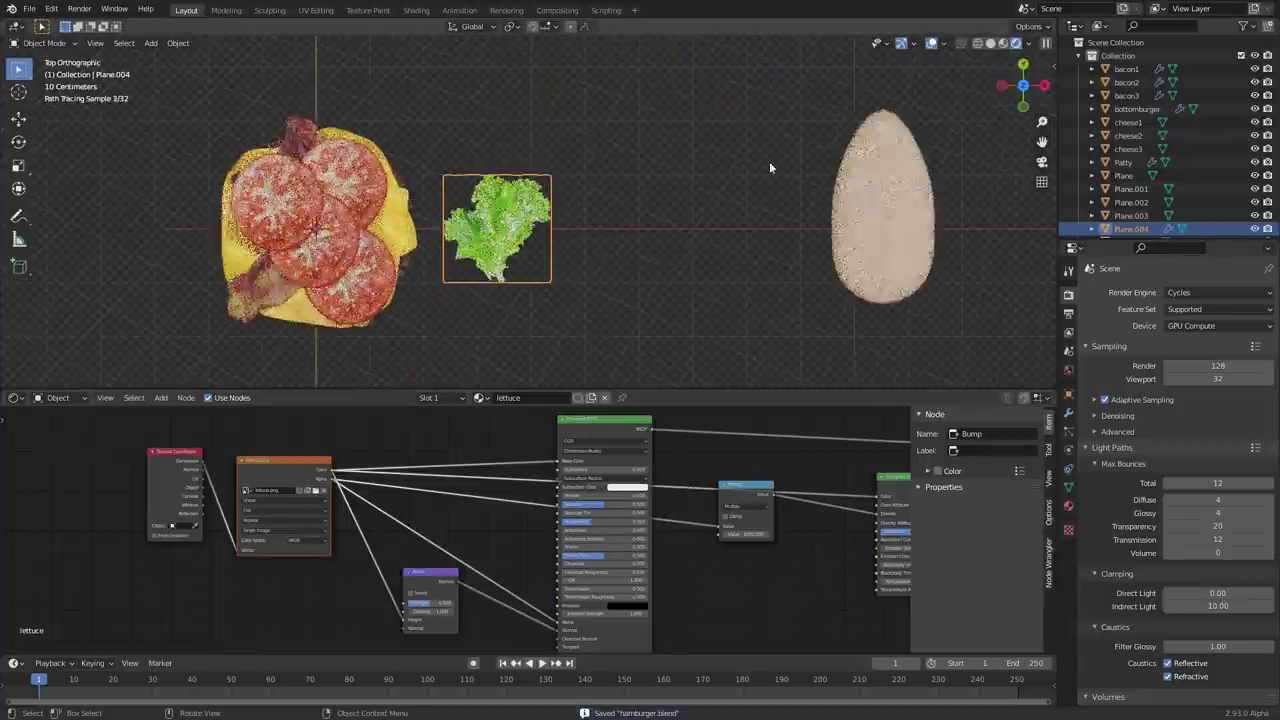
scroll(700, 180, "down", 2)
key("g")
left_click(508, 209)
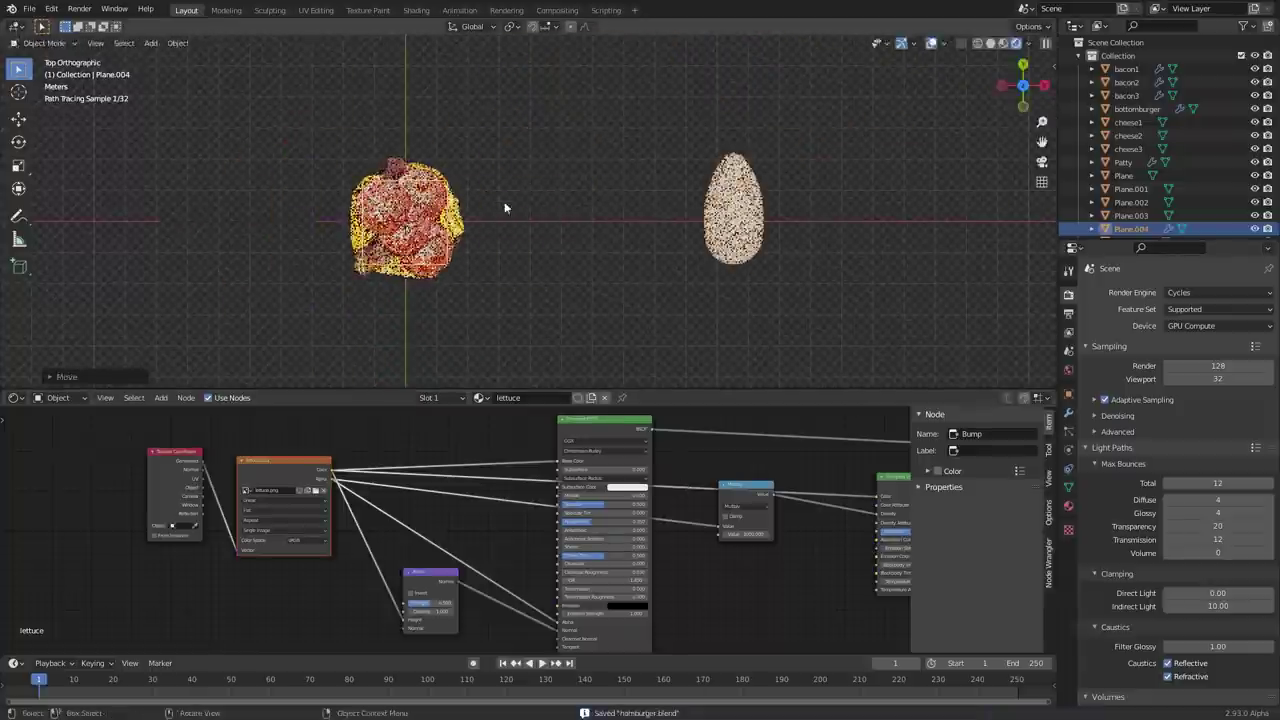
left_click(1024, 106)
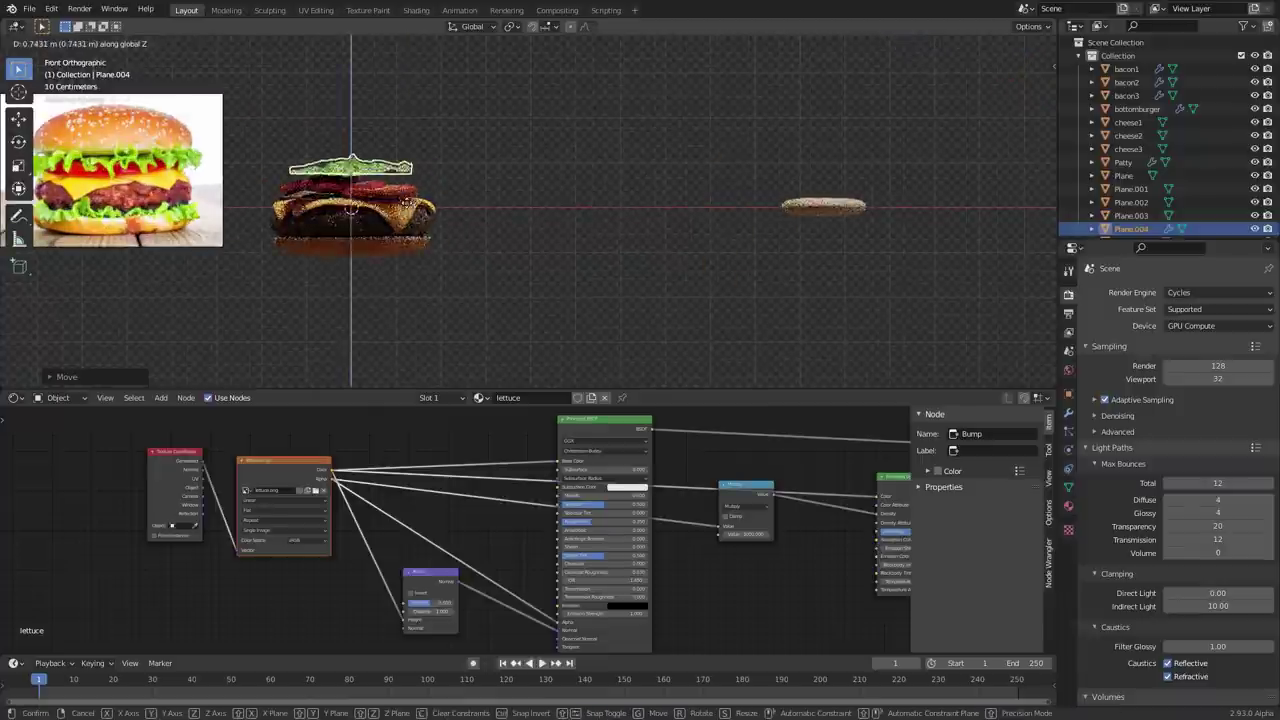
scroll(450, 185, "up", 3)
scroll(450, 185, "up", 3)
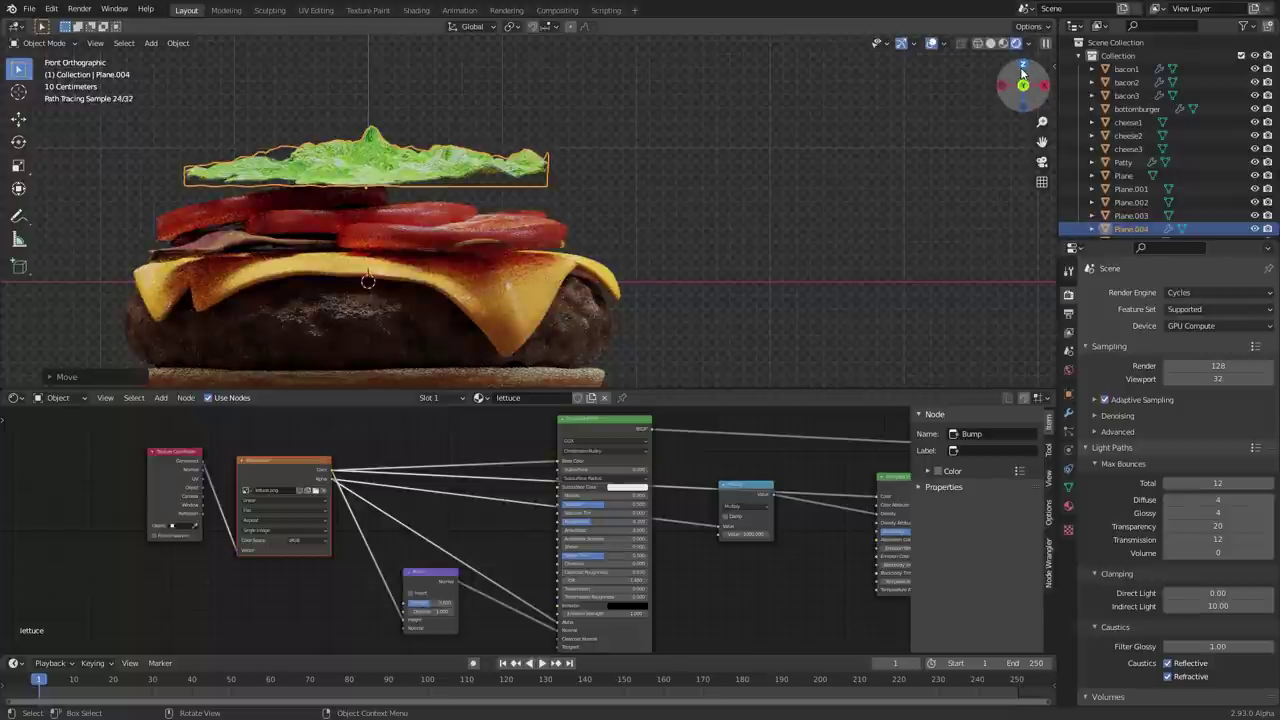
- Scale the lettuce up slightly and reposition it over the burger in top view
left_click(1022, 67)
key("s")
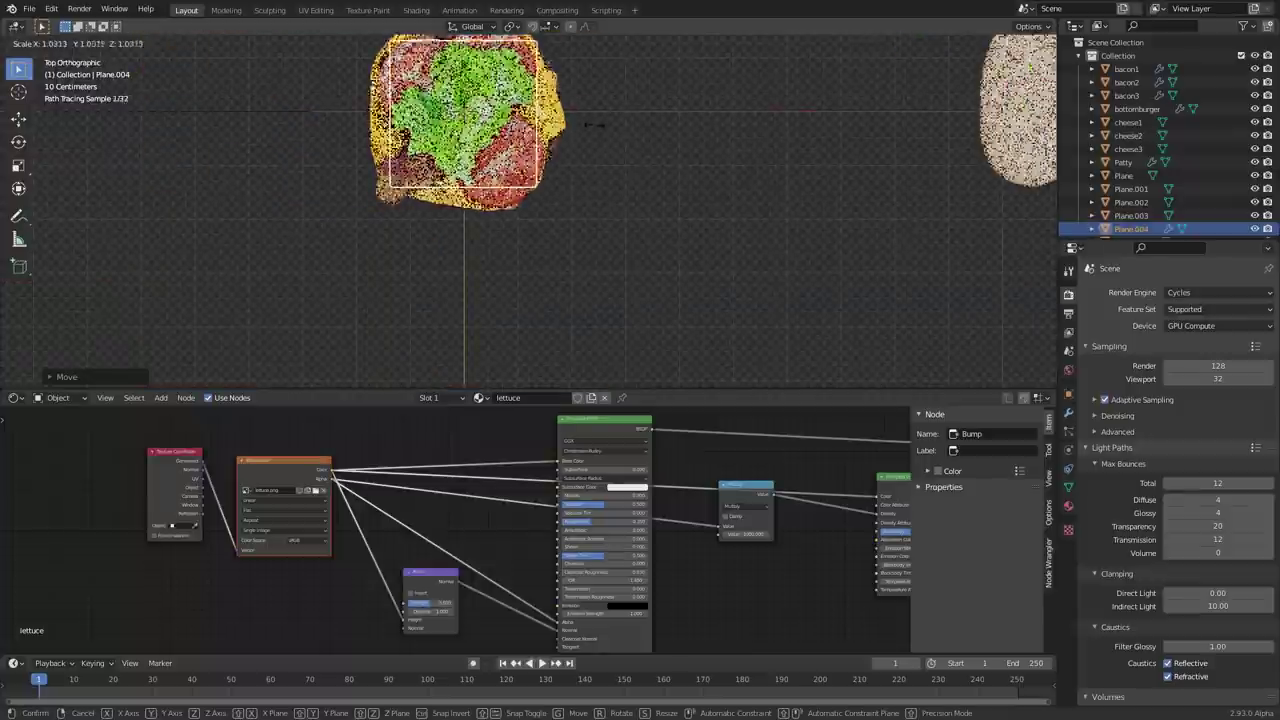
key("Return")
key("g")
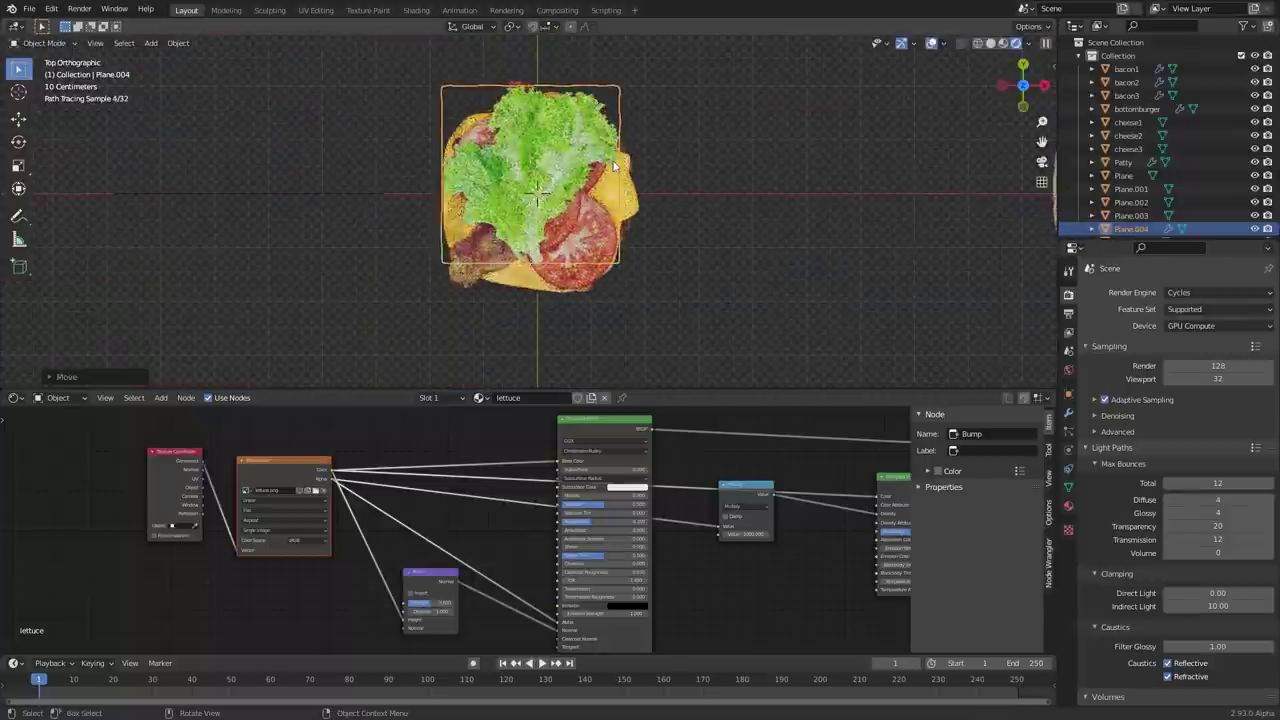
left_click(613, 161)
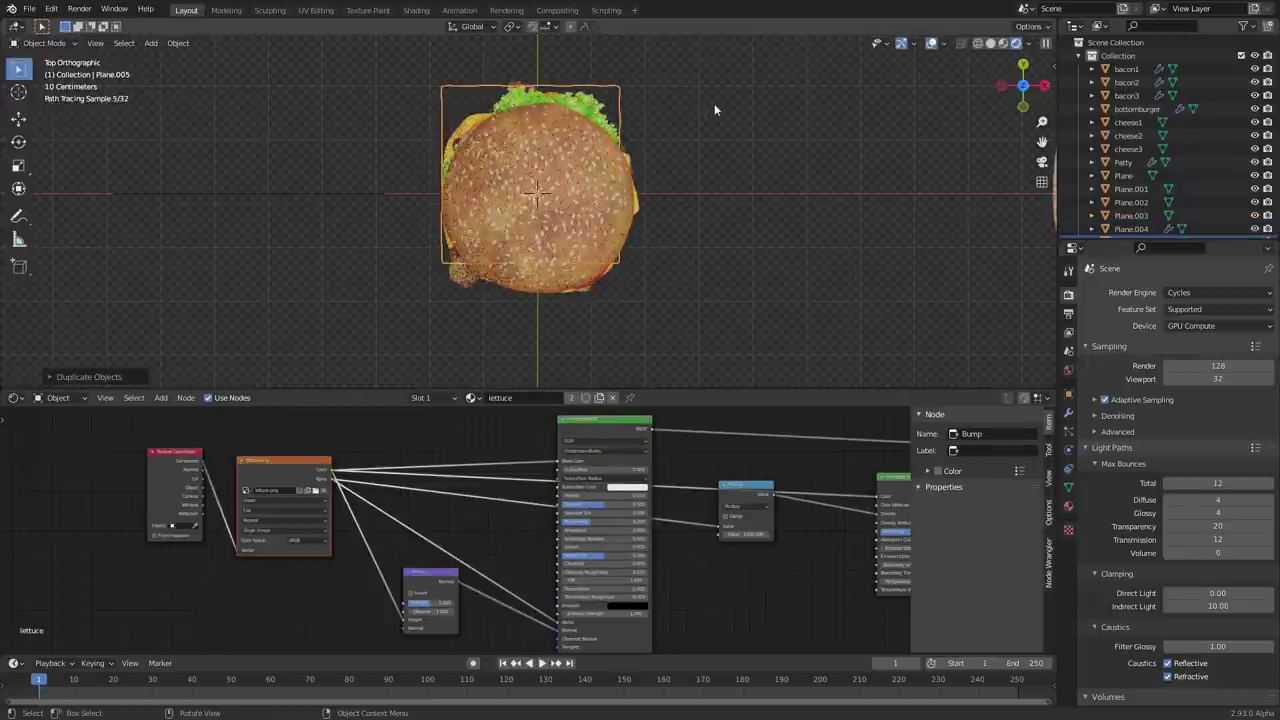
- Rotate the duplicated lettuce and move it toward the lower left
key("r")
key("g")
left_click(613, 197)
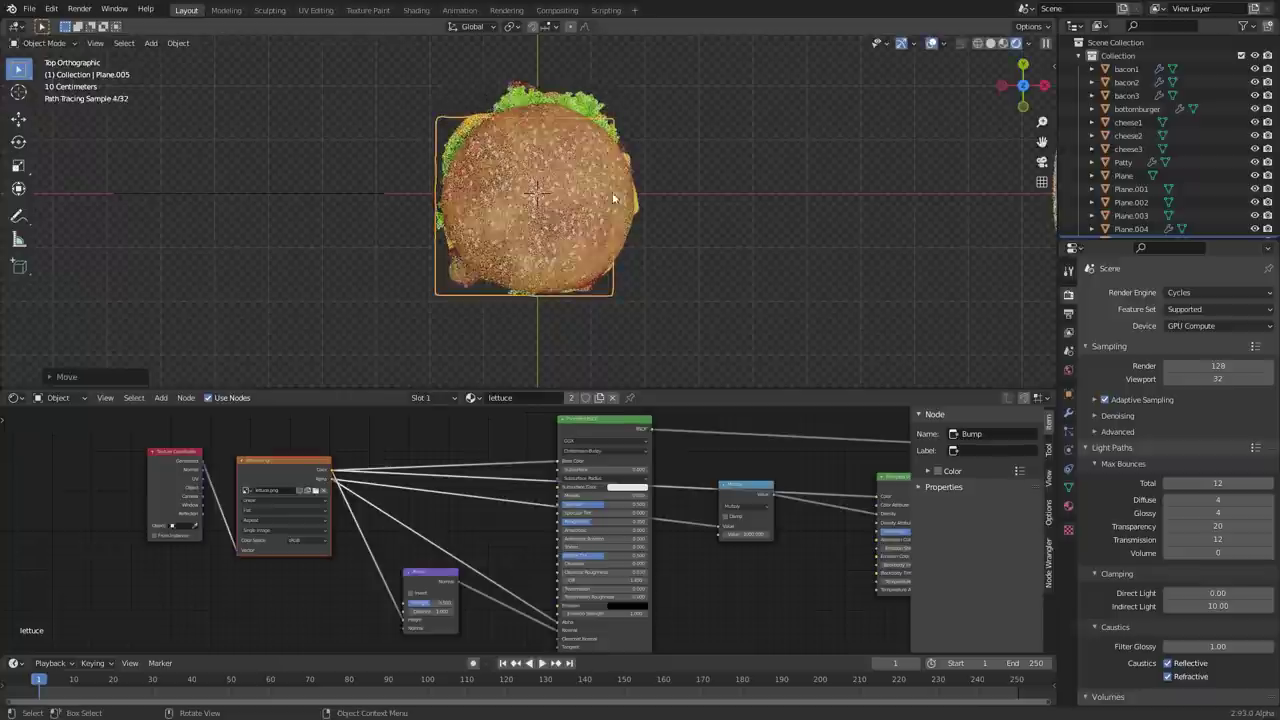
left_click(557, 220)
middle_click_drag(557, 220, 540, 150)
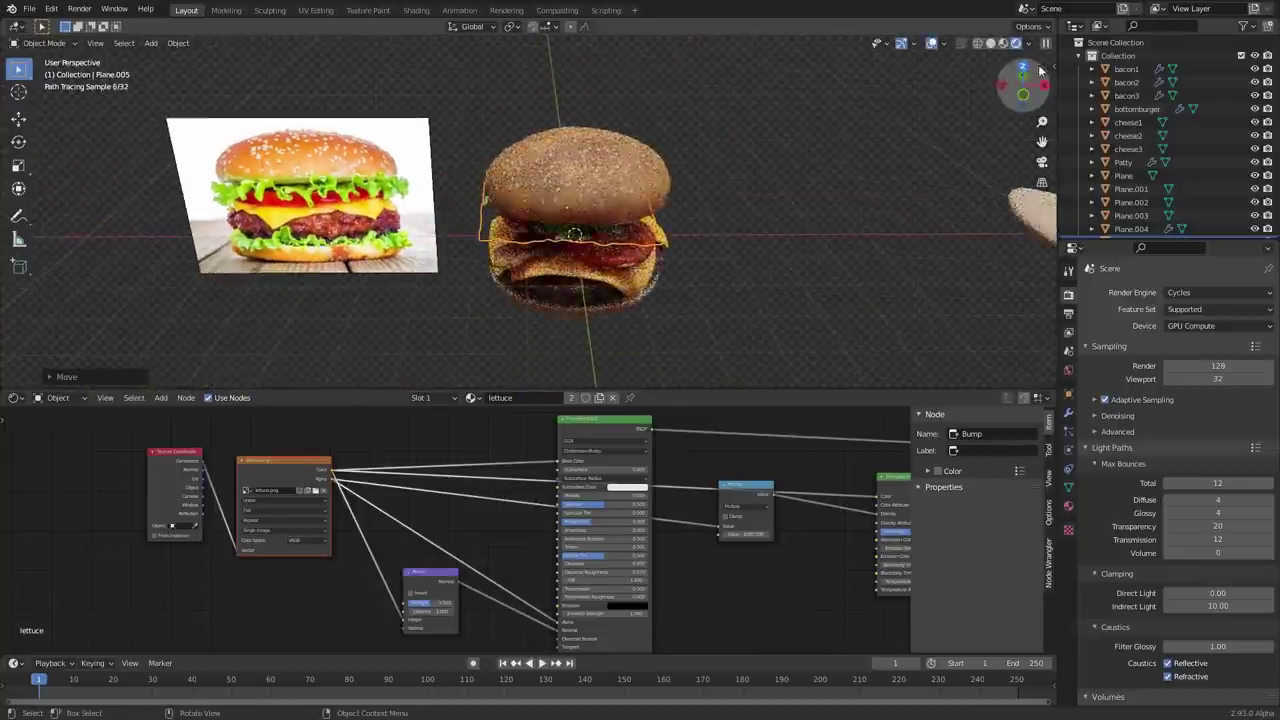
left_click(1023, 69)
- Duplicate the lettuce again and rotate the new copy
key("shift+d")
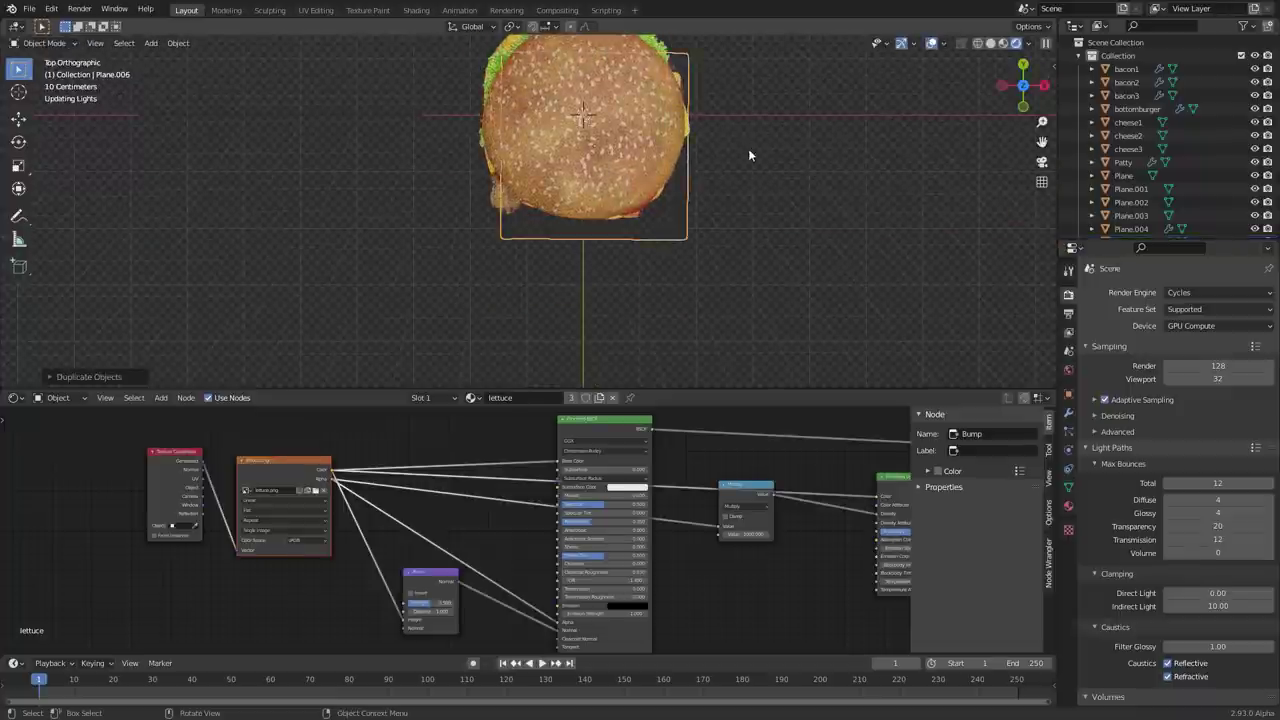
key("r")
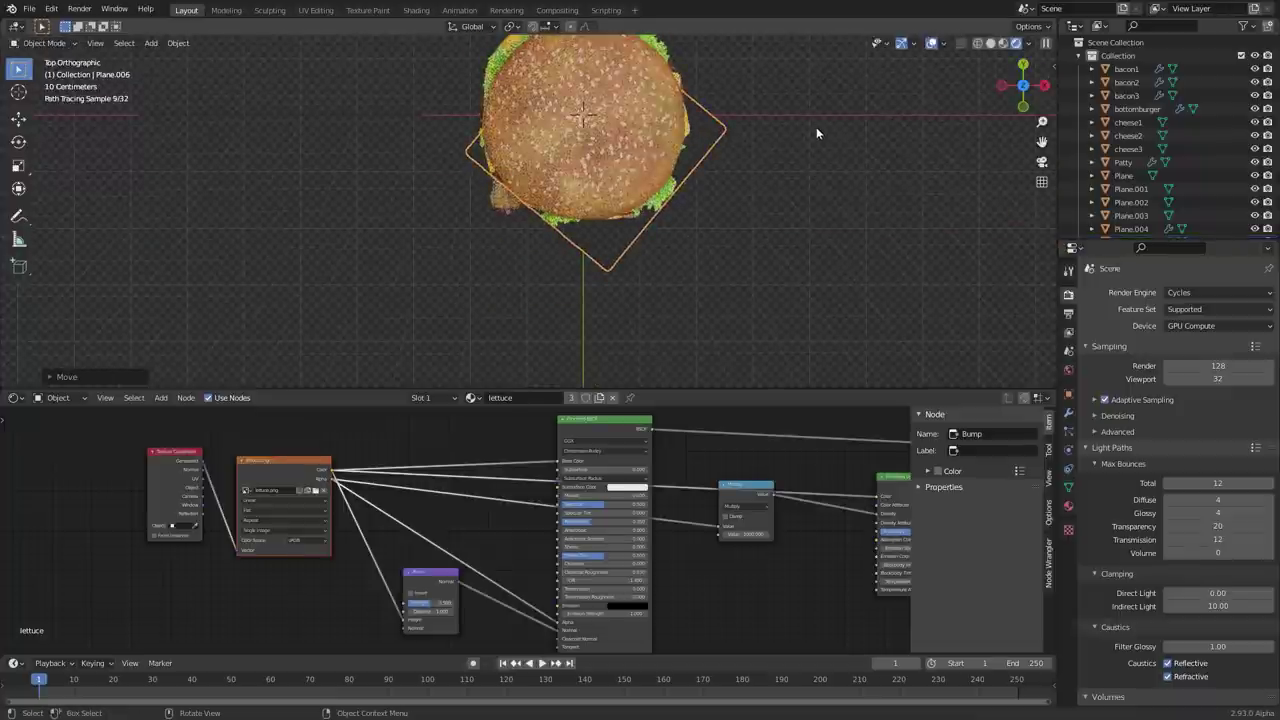
left_click(816, 127)
middle_click_drag(816, 127, 517, 177)
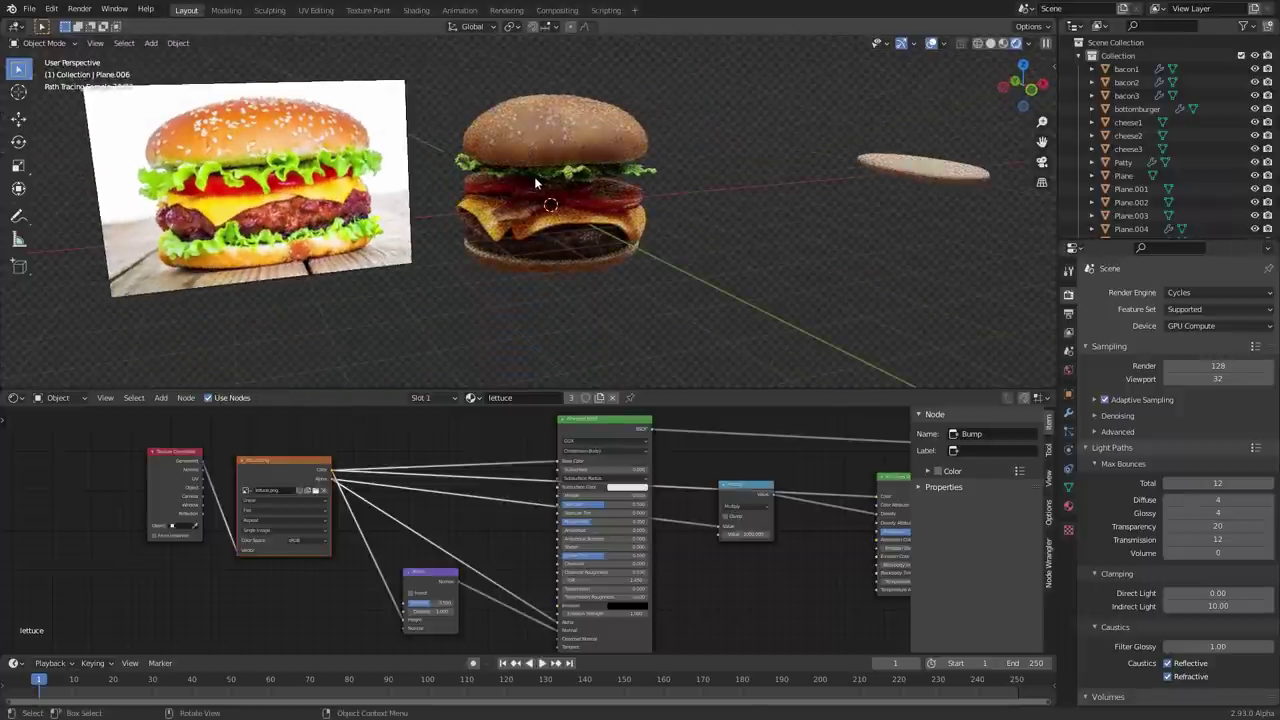
- Move another lettuce layer to a new spot in top view, then select Plane.004
left_click(590, 173)
left_click(1024, 68)
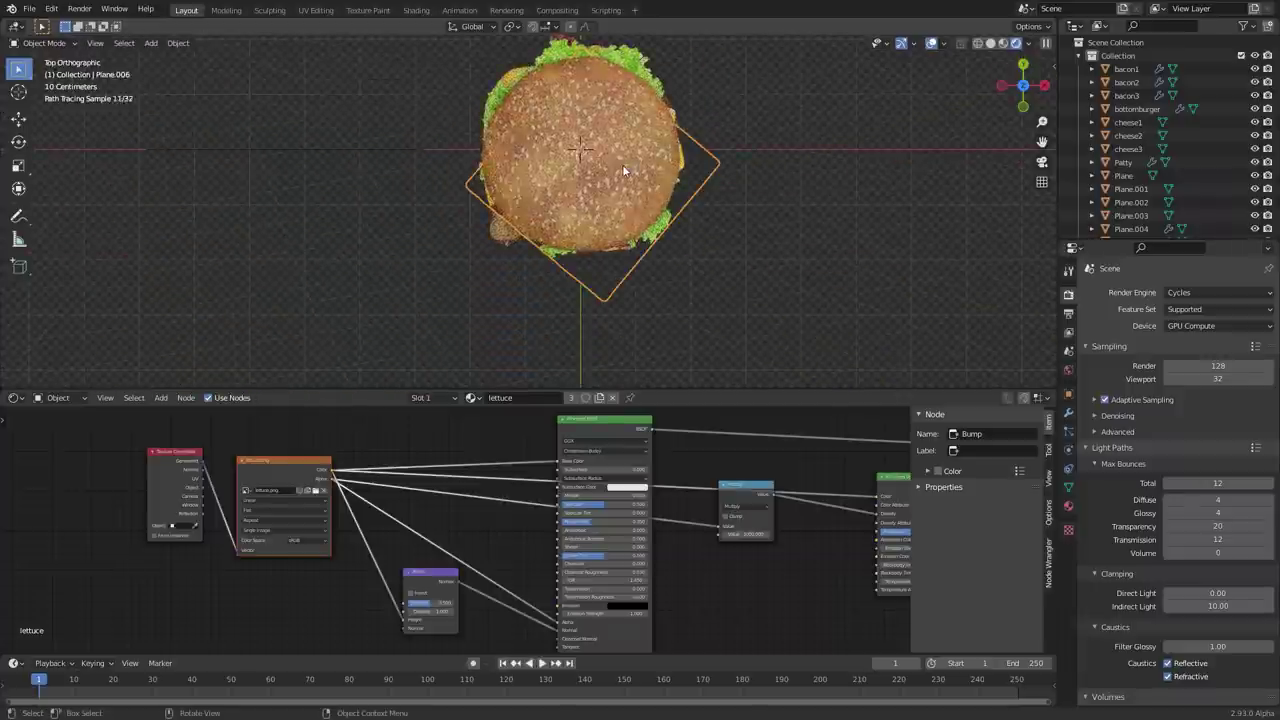
key("g")
left_click(686, 190)
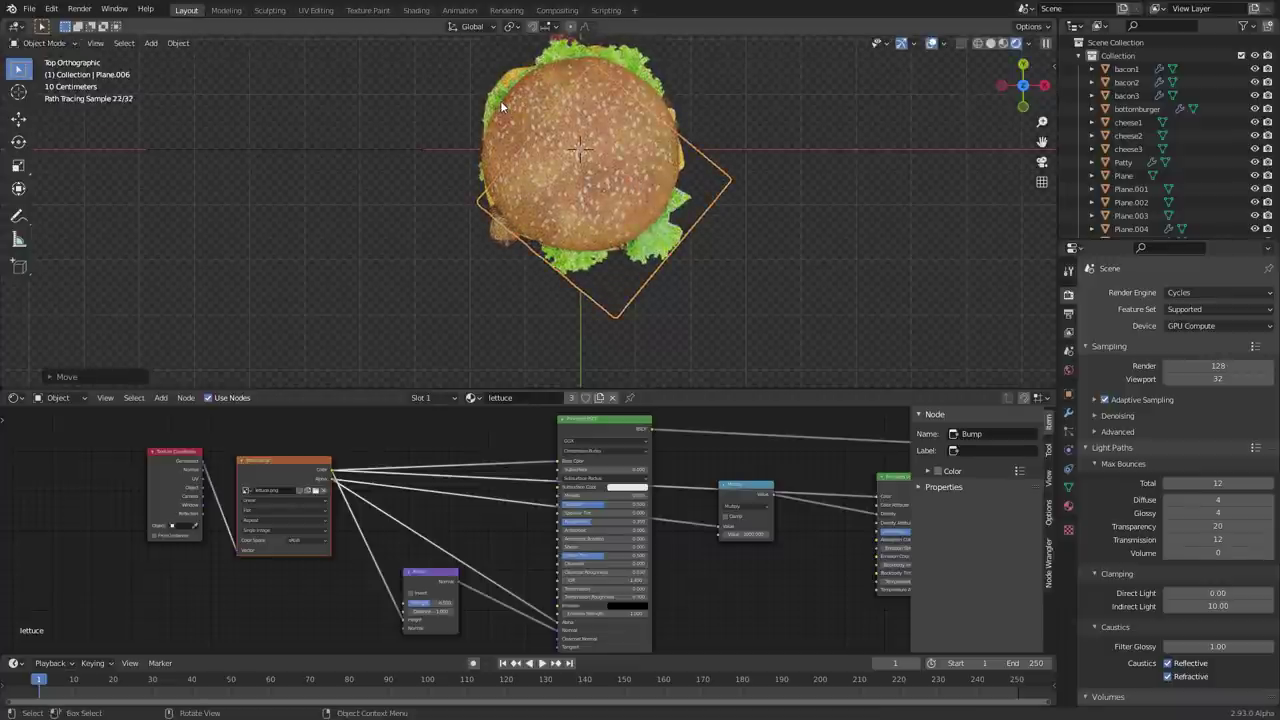
left_click(641, 60)
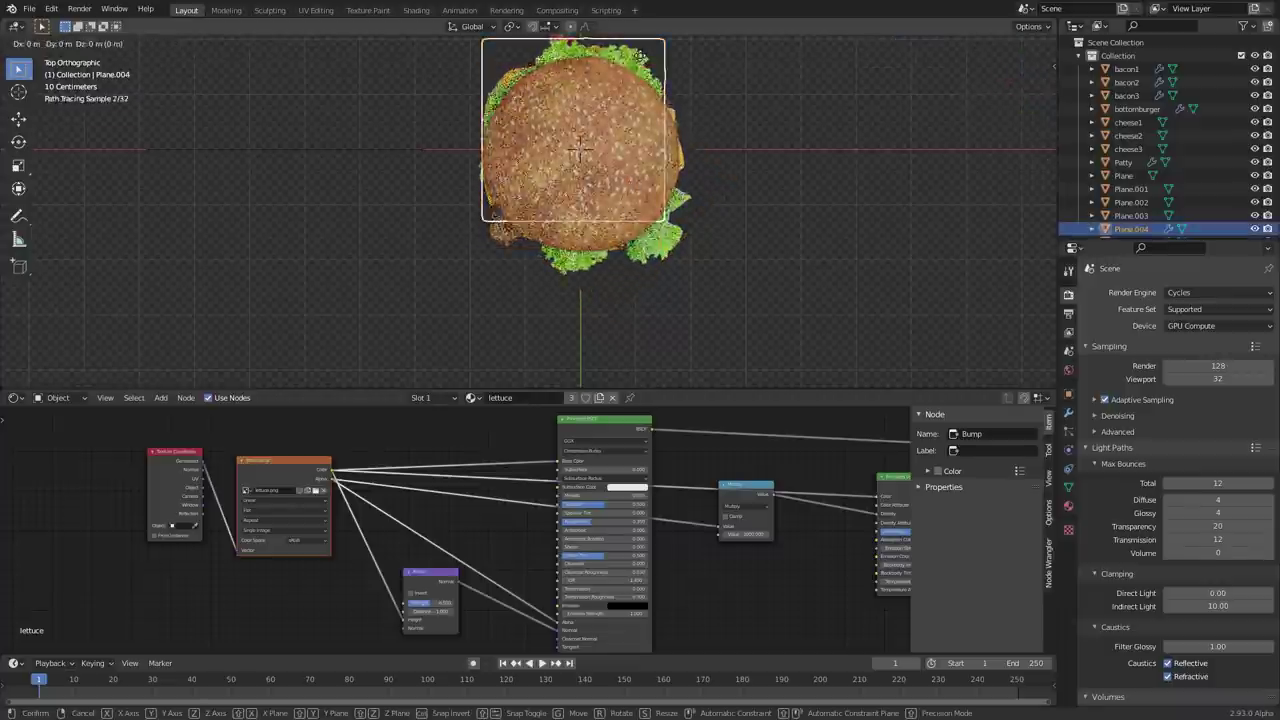
middle_click_drag(724, 72, 363, 183)
- Enter Edit Mode on the lettuce copy, set proportional falloff to Smooth, and save
key("Tab")
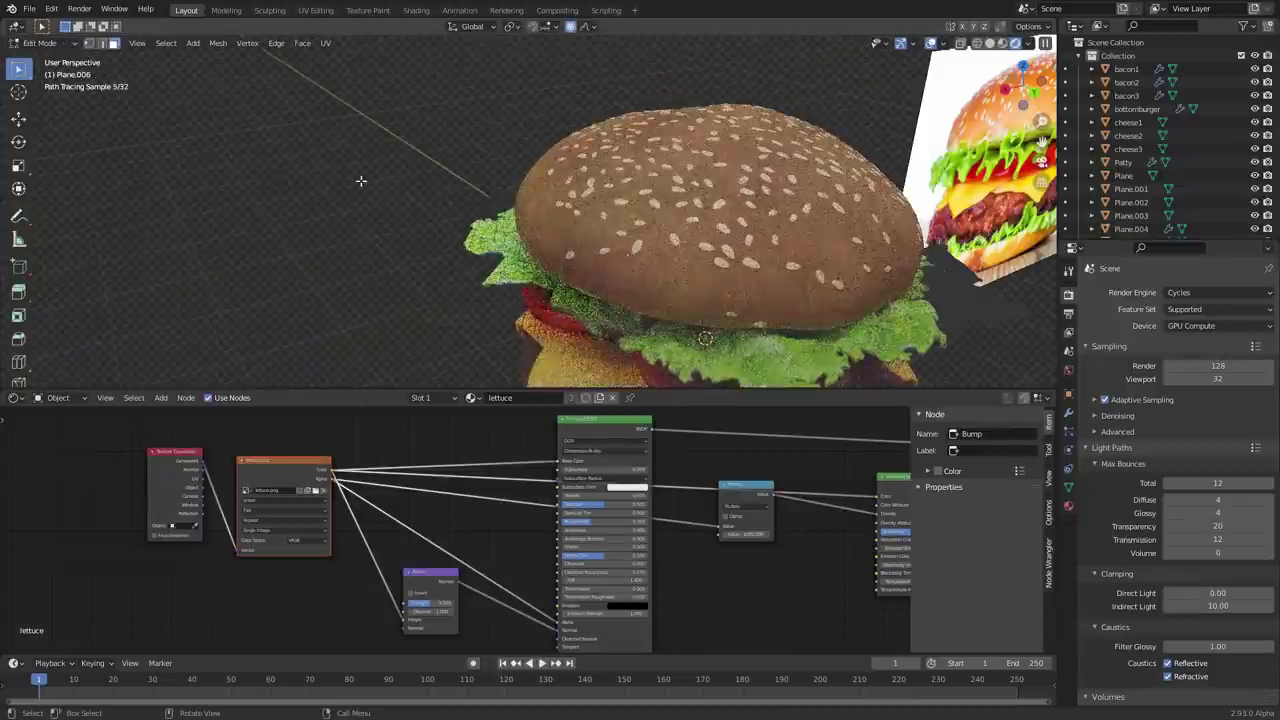
scroll(592, 173, "up", 6)
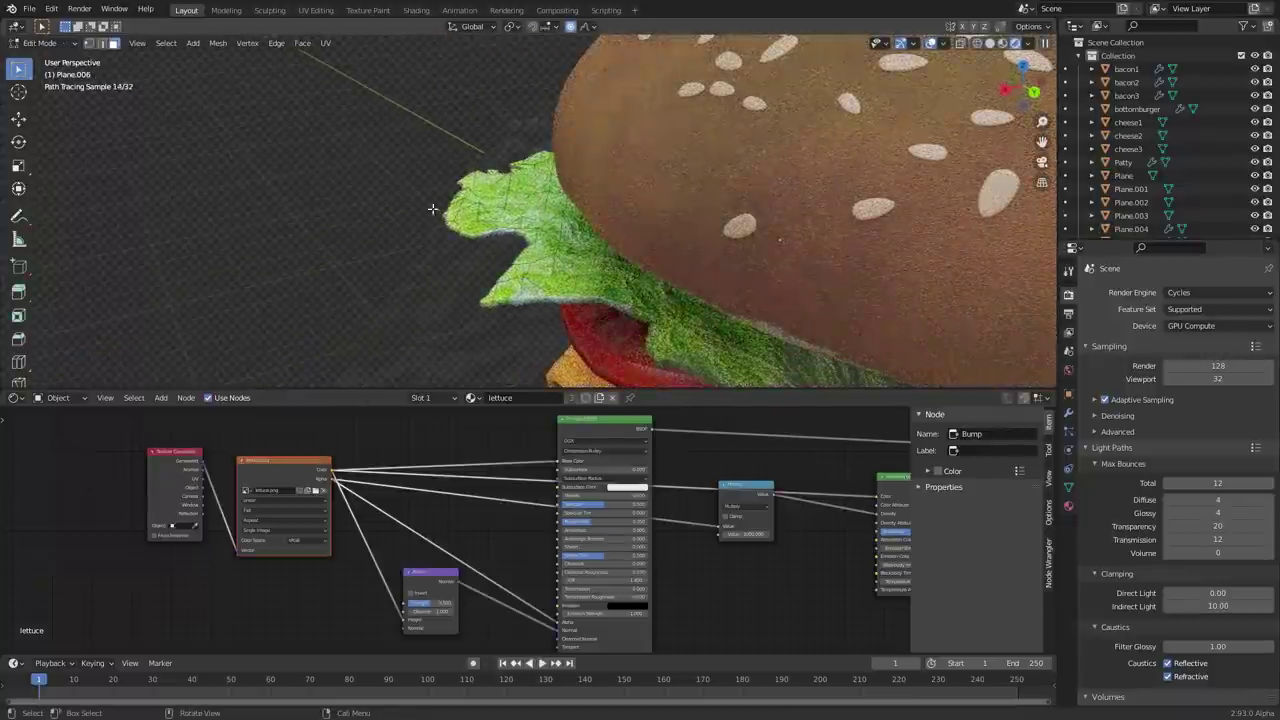
left_click(587, 26)
left_click(576, 88)
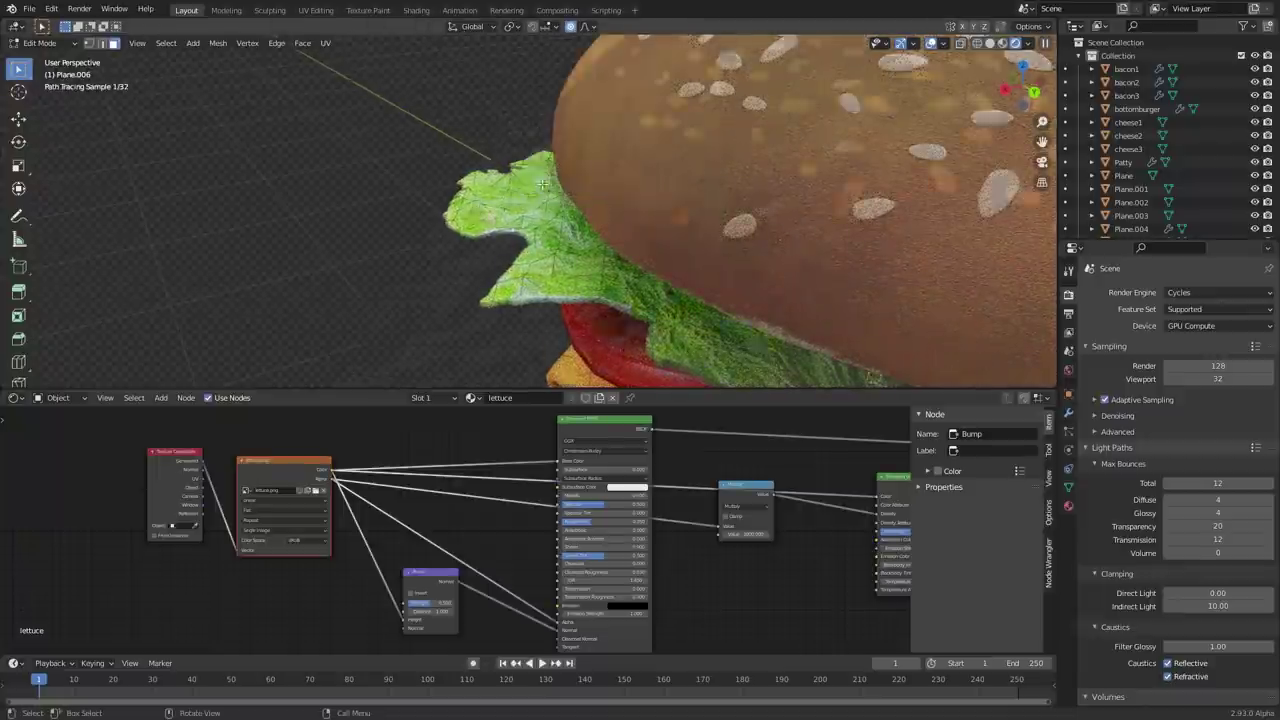
scroll(578, 213, "down", 5)
key("ctrl+s")
- Bend the lettuce edges with two soft proportional moves
scroll(578, 213, "up", 4)
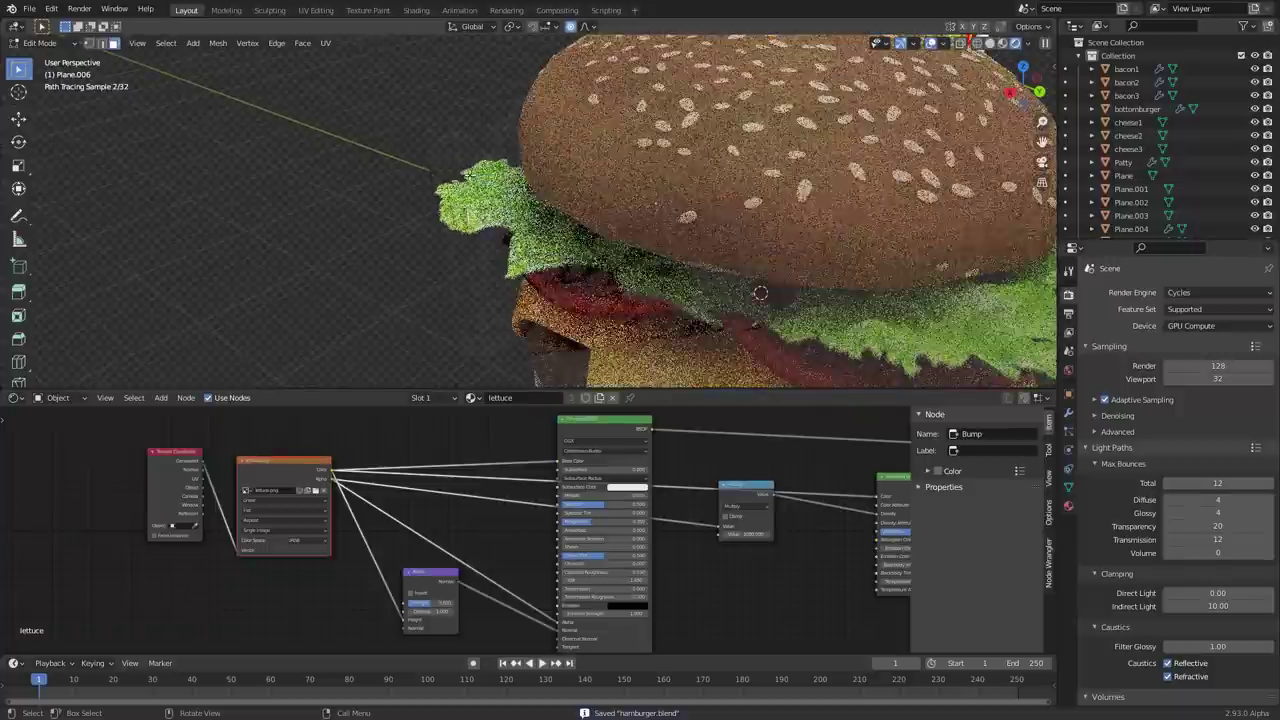
key("g")
left_click(456, 148)
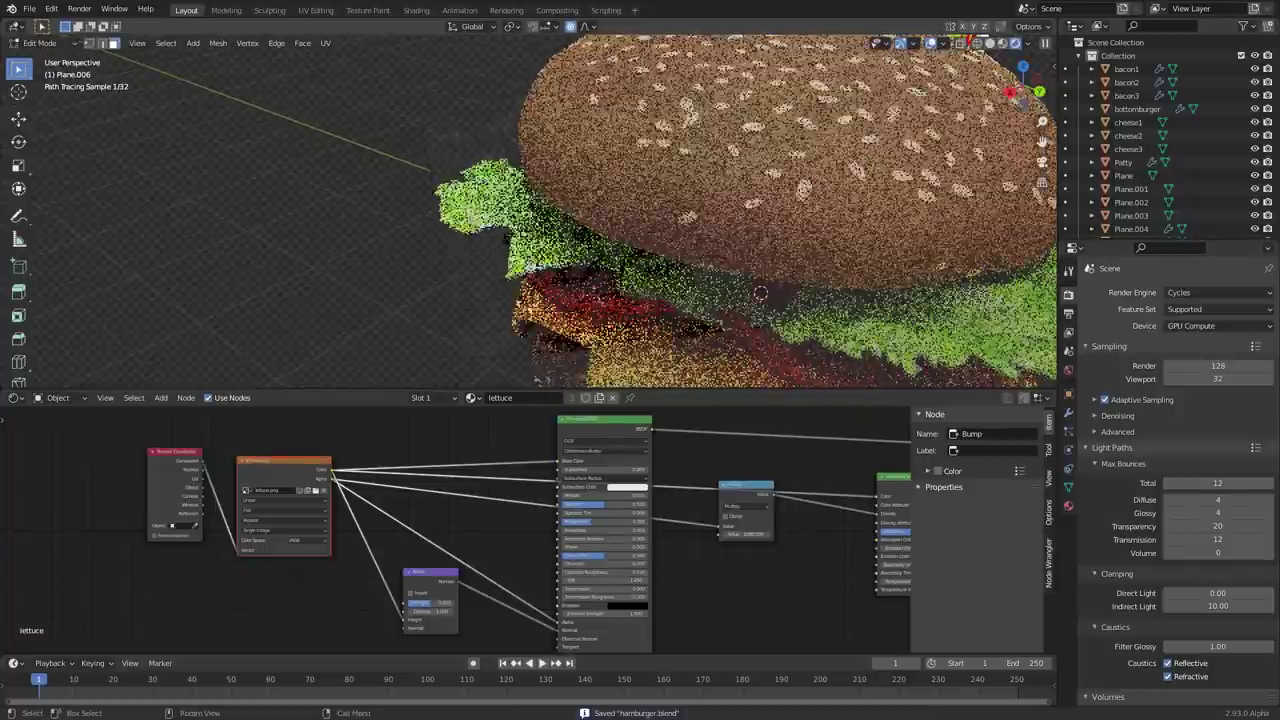
key("g")
scroll(560, 190, "down", 5)
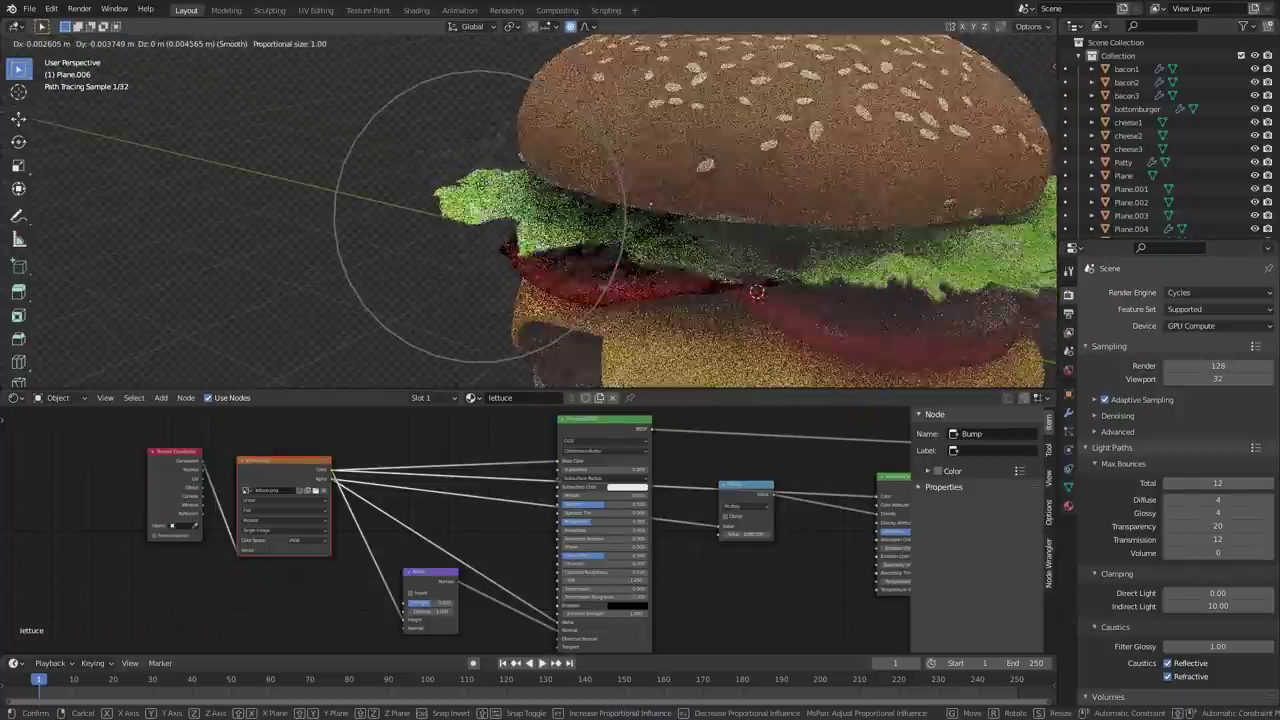
left_click(628, 222)
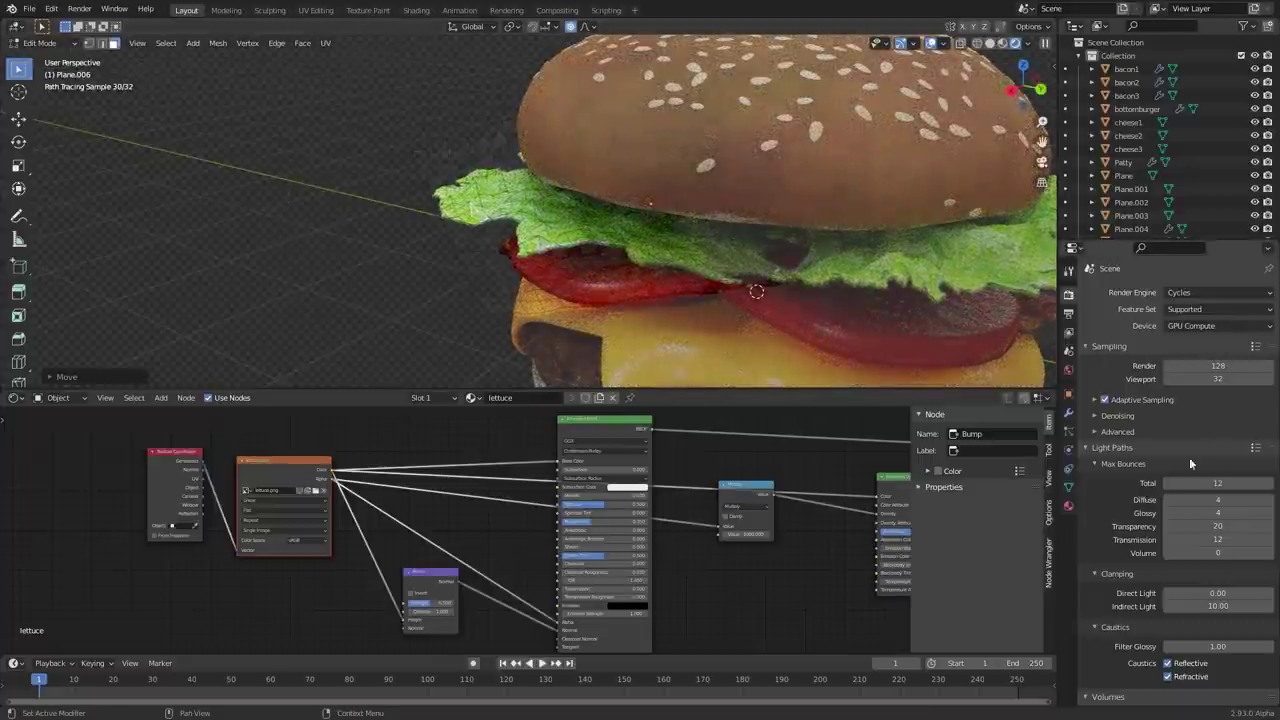
left_click(1069, 413)
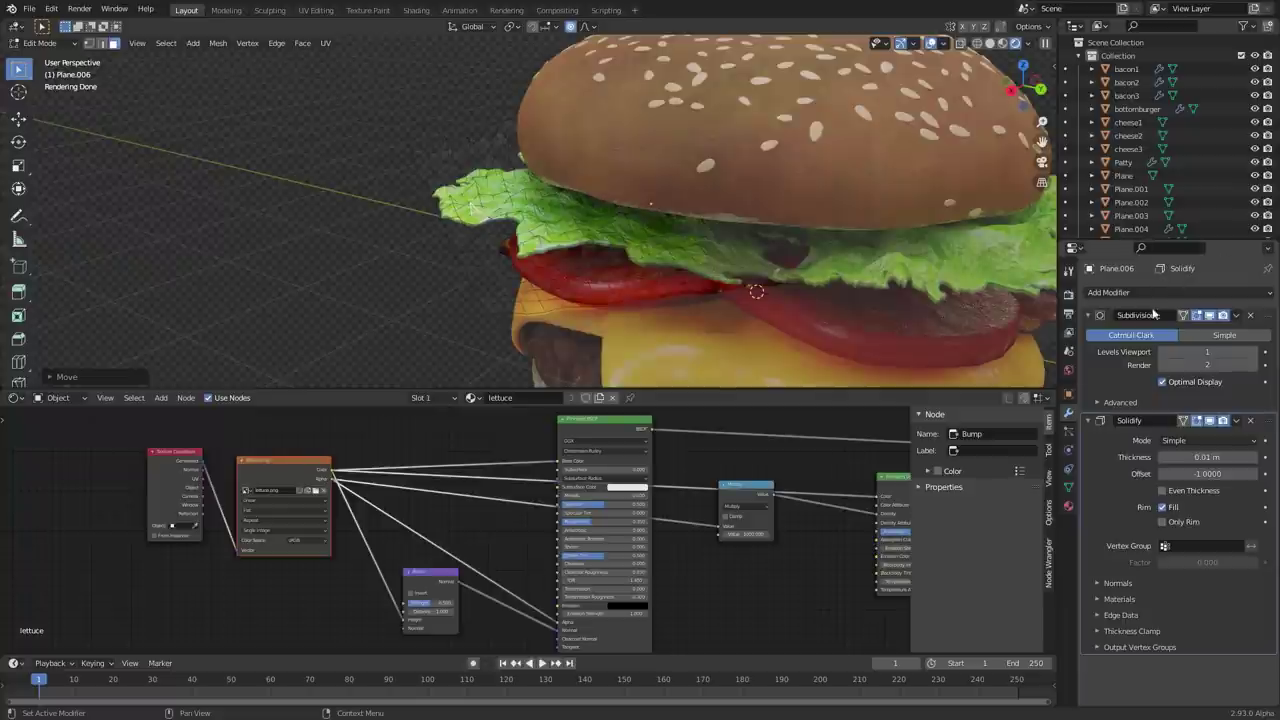
- Reshape the lettuce edge once more after cancelling a first attempt
key("g")
right_click(493, 185)
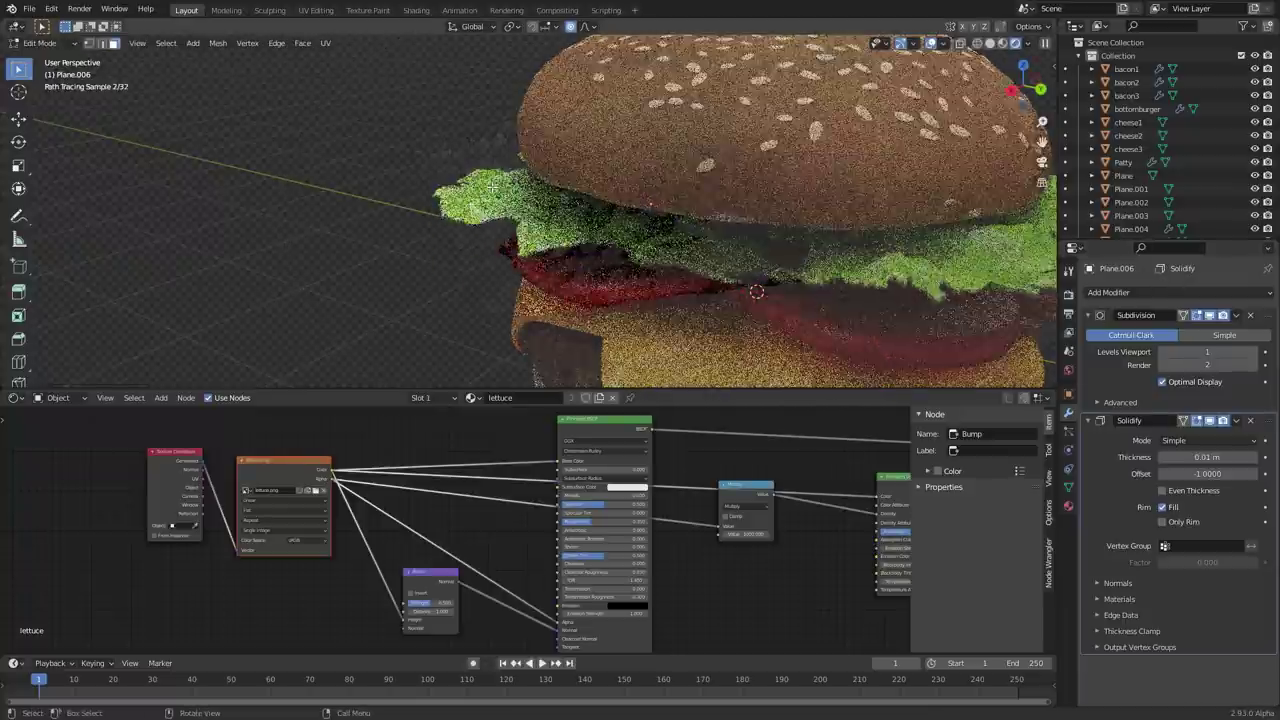
key("g")
left_click(500, 230)
middle_click_drag(500, 230, 768, 228)
scroll(508, 247, "down", 3)
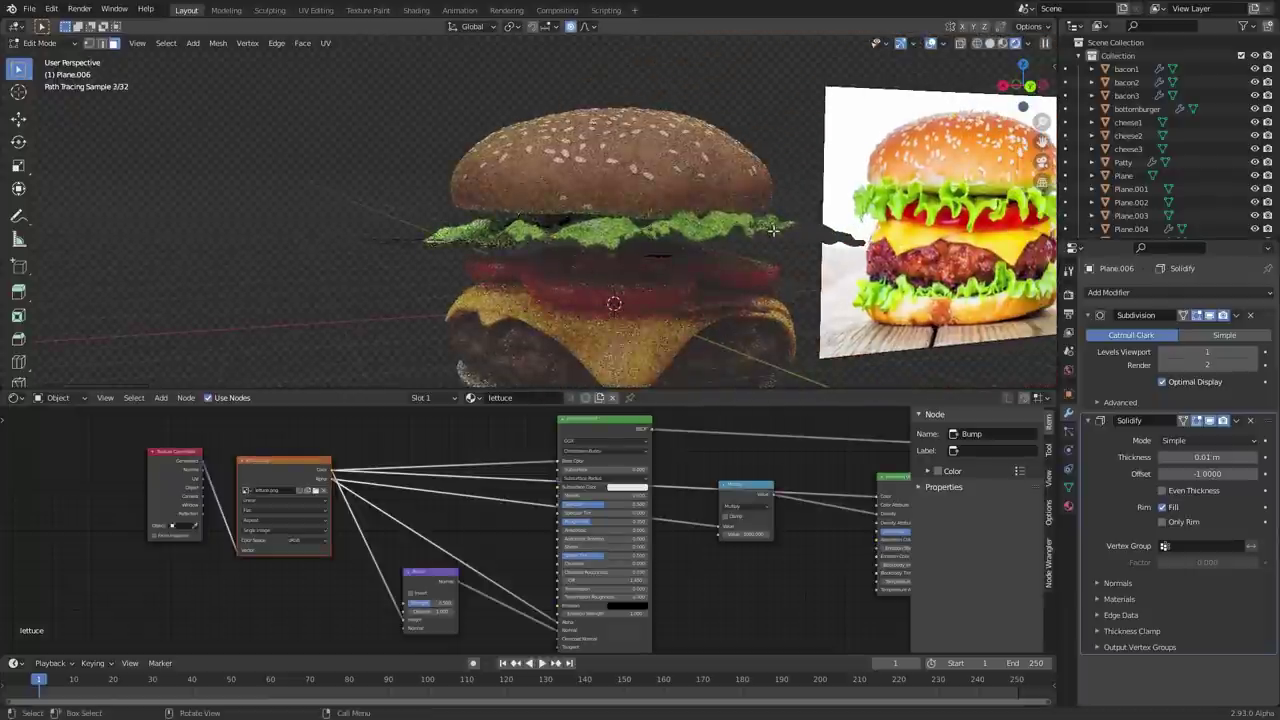
- Select Plane.004 and droop its edge in Edit Mode with proportional editing
left_click(786, 227)
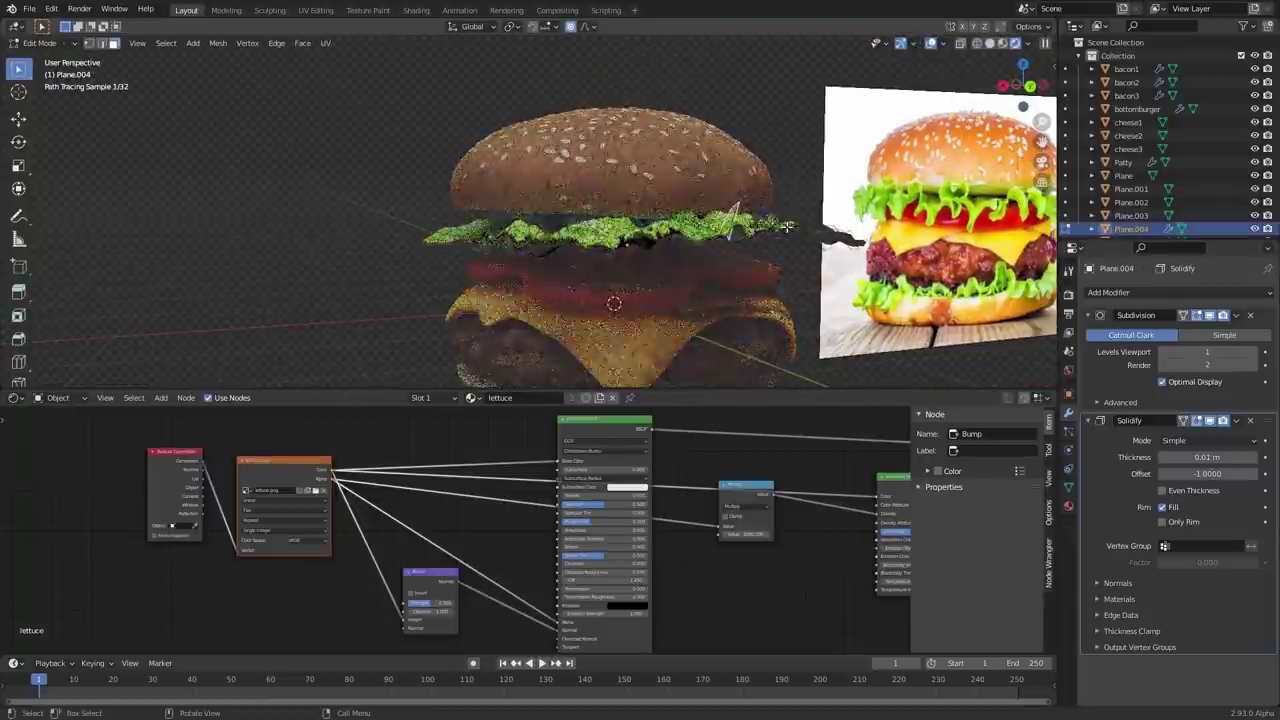
middle_click_drag(786, 227, 789, 219)
key("Tab")
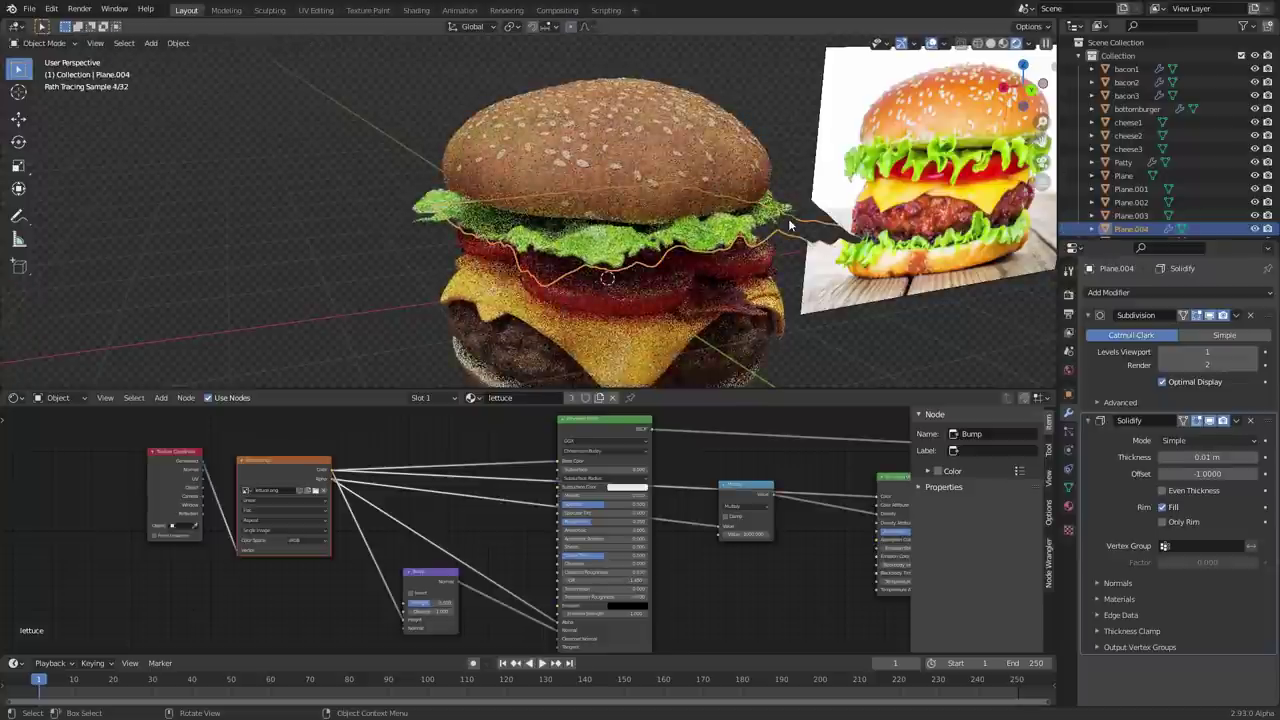
key("Tab")
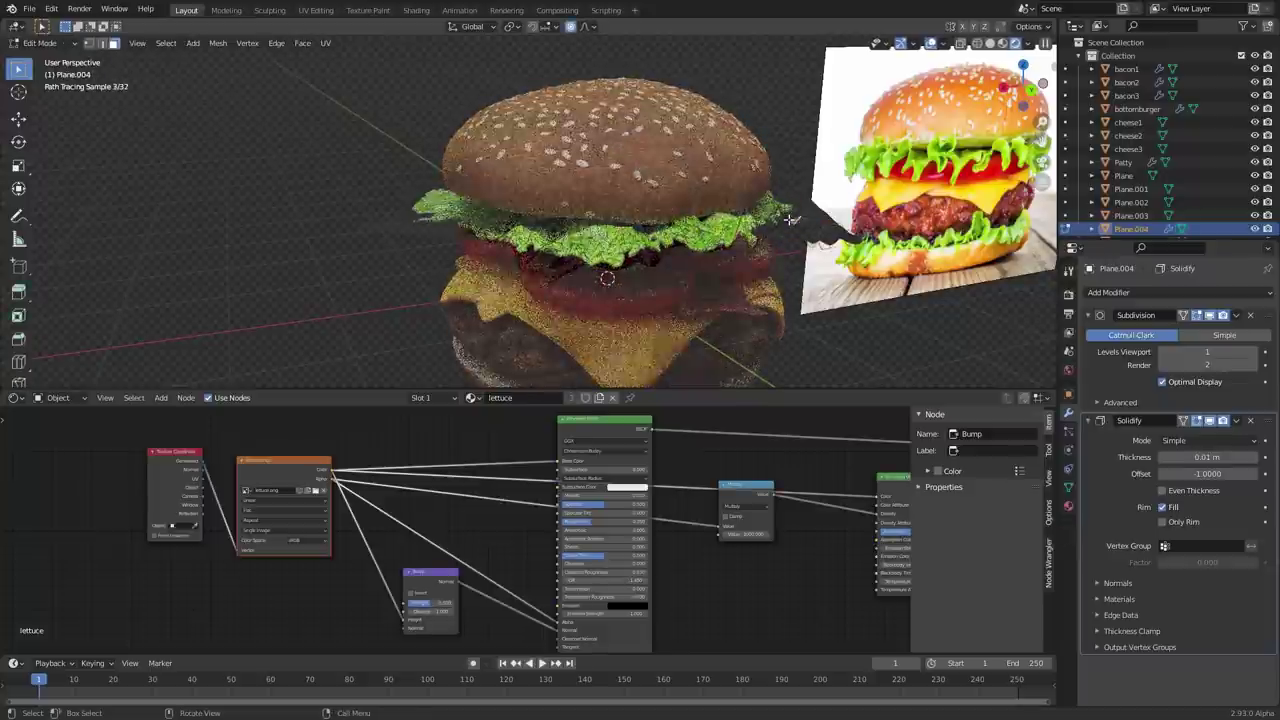
key("g")
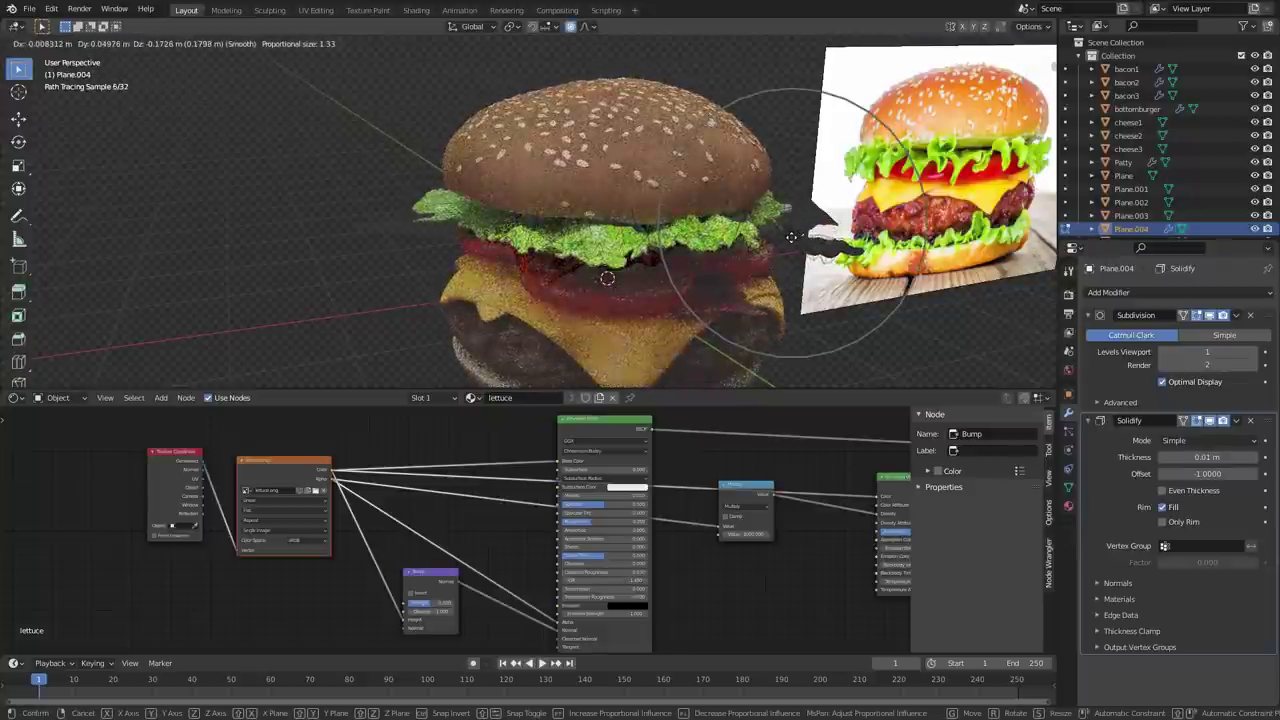
left_click(567, 234)
key("Tab")
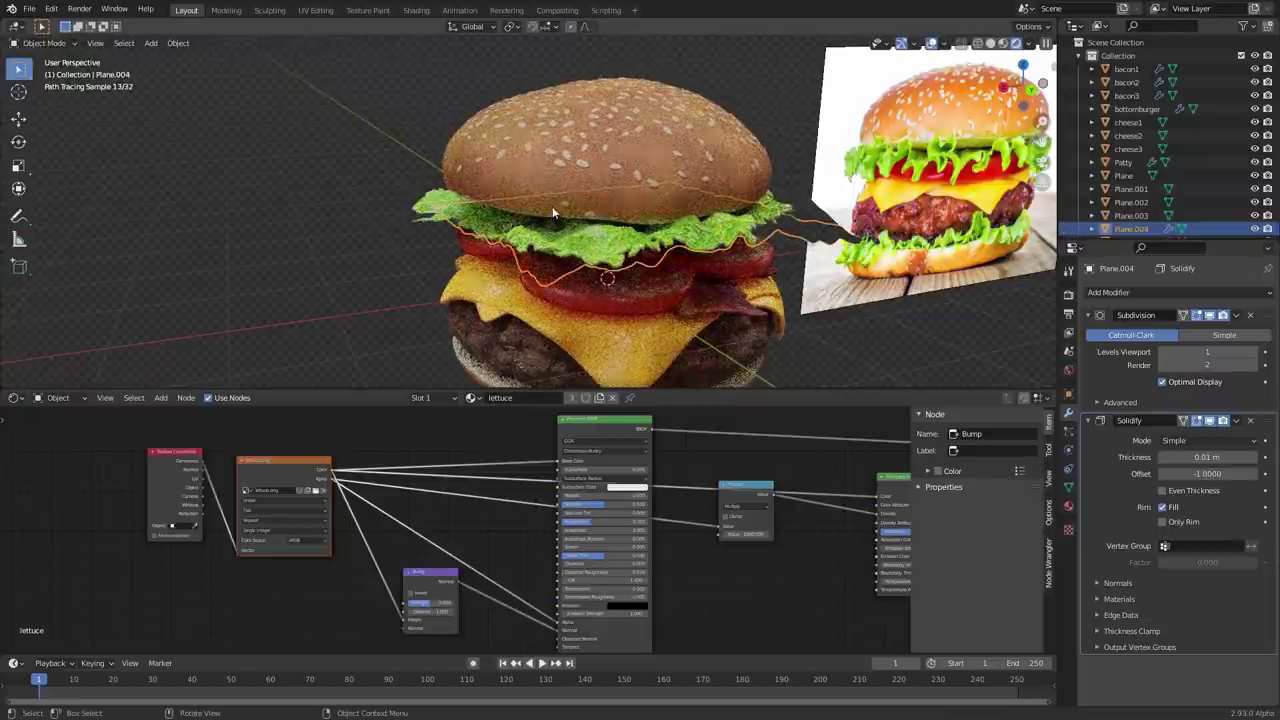
- Hide the top bun and save hamburger.blend
left_click(602, 143)
key("h")
middle_click_drag(584, 132, 657, 160)
key("ctrl+s")
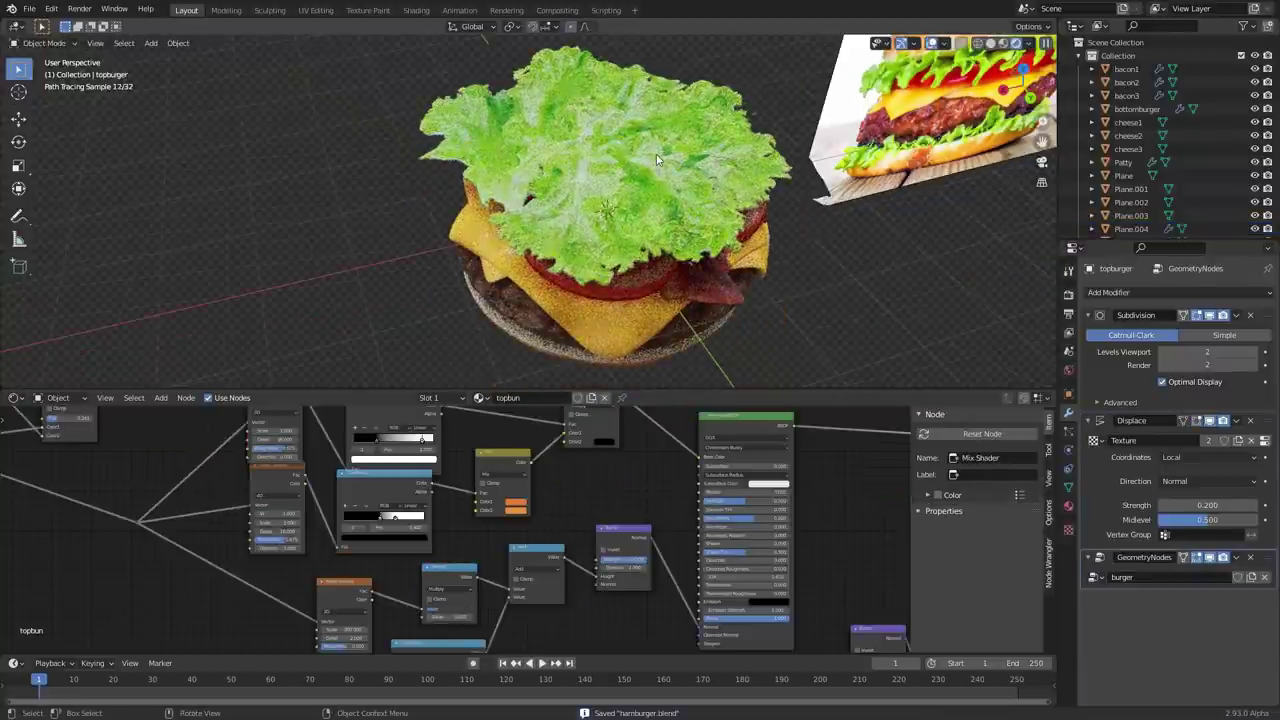
left_click(657, 160)
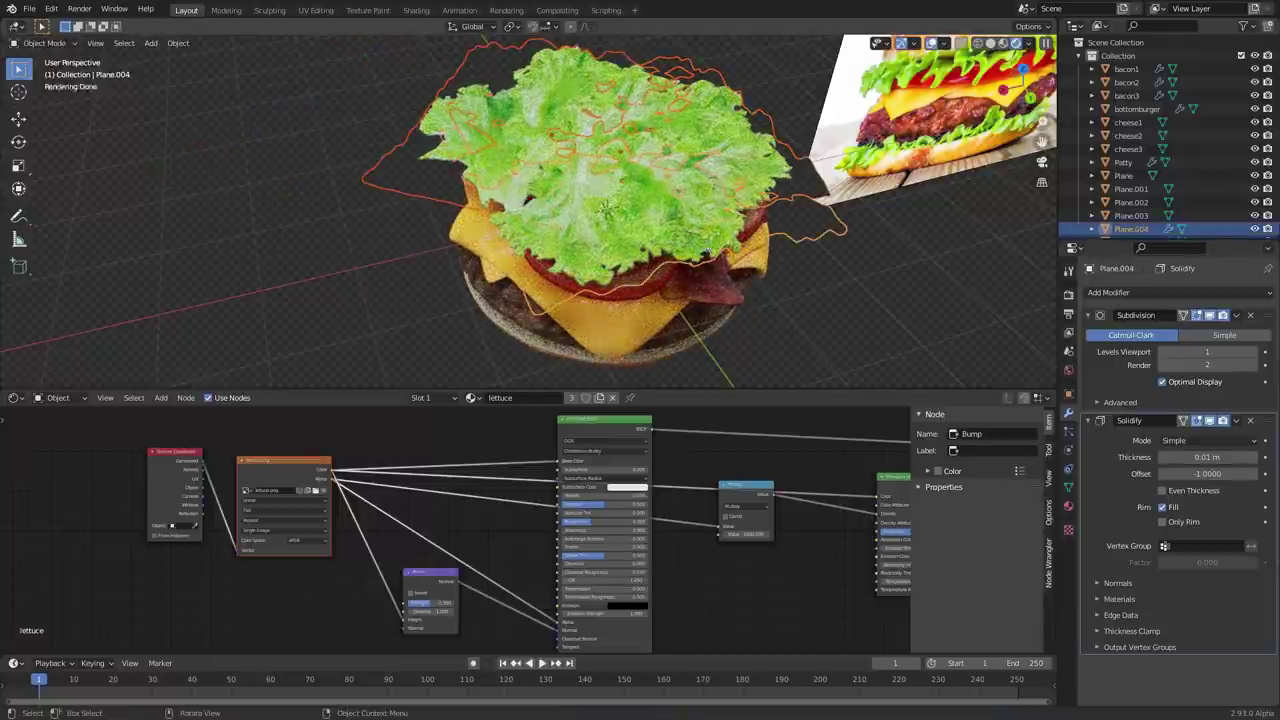
key("F3")
type("join")
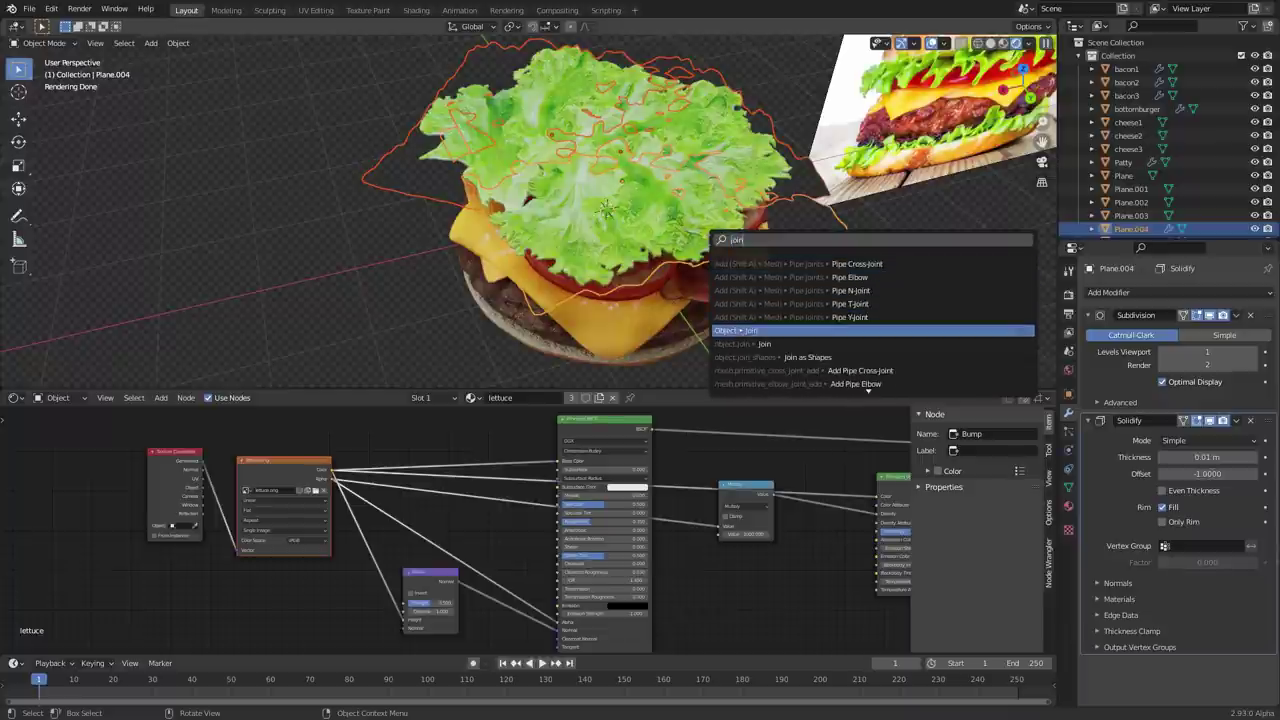
key("Return")
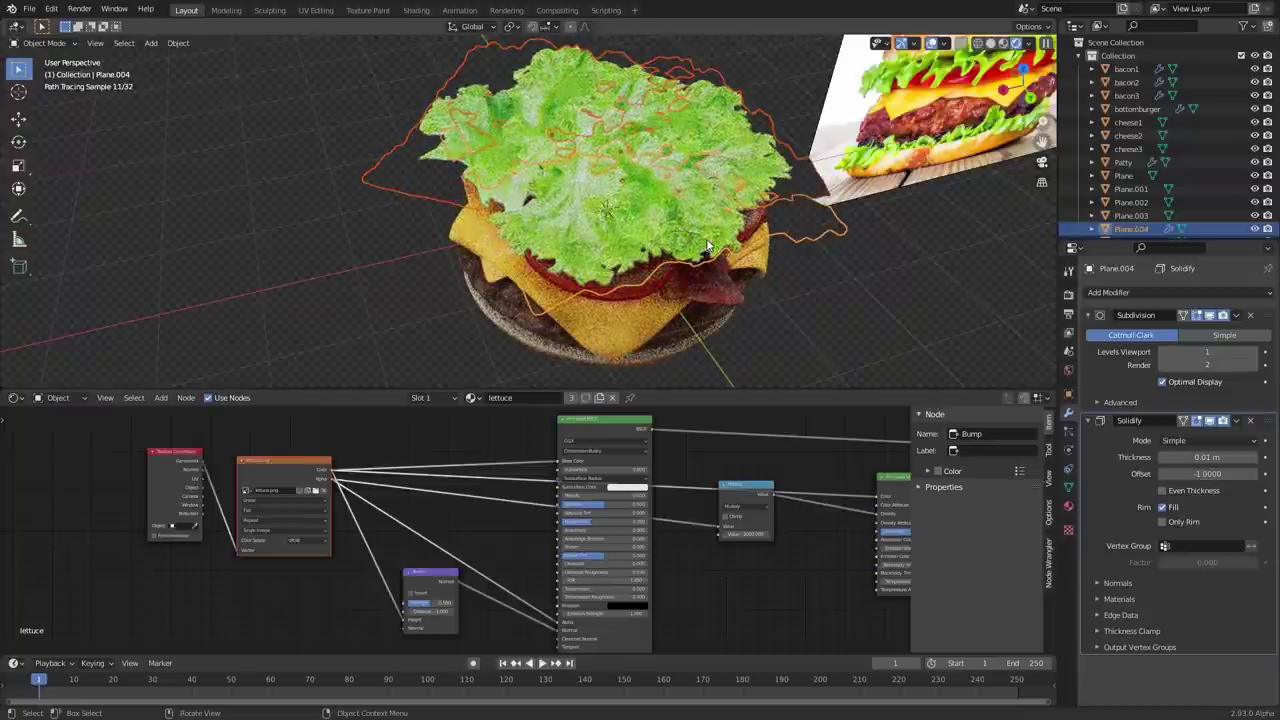
key("ctrl+z")
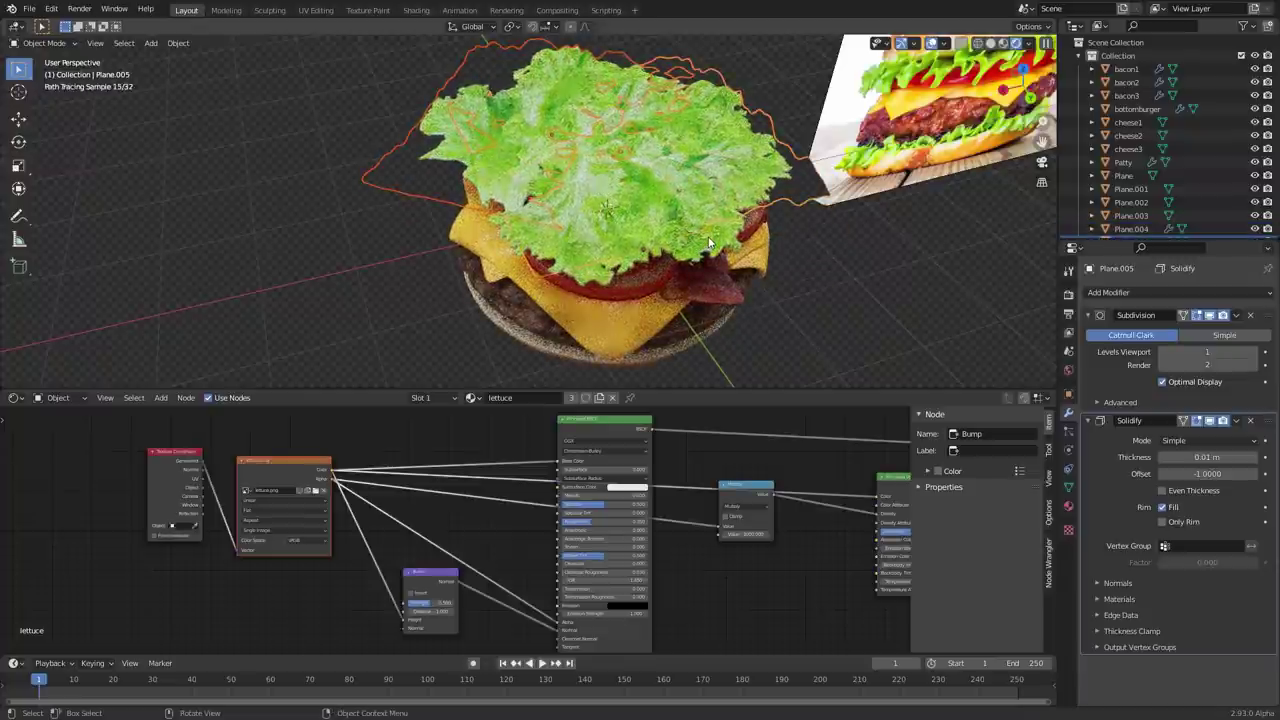
- Bring the hidden top bun back and view the burger from the side
key("ctrl+z")
mouse_move(708, 243)
middle_mouse_down()
mouse_move(588, 280)
mouse_move(550, 243)
mouse_move(718, 233)
middle_mouse_up()
key("Tab")
scroll(523, 257, "up", 3)
key("Tab")
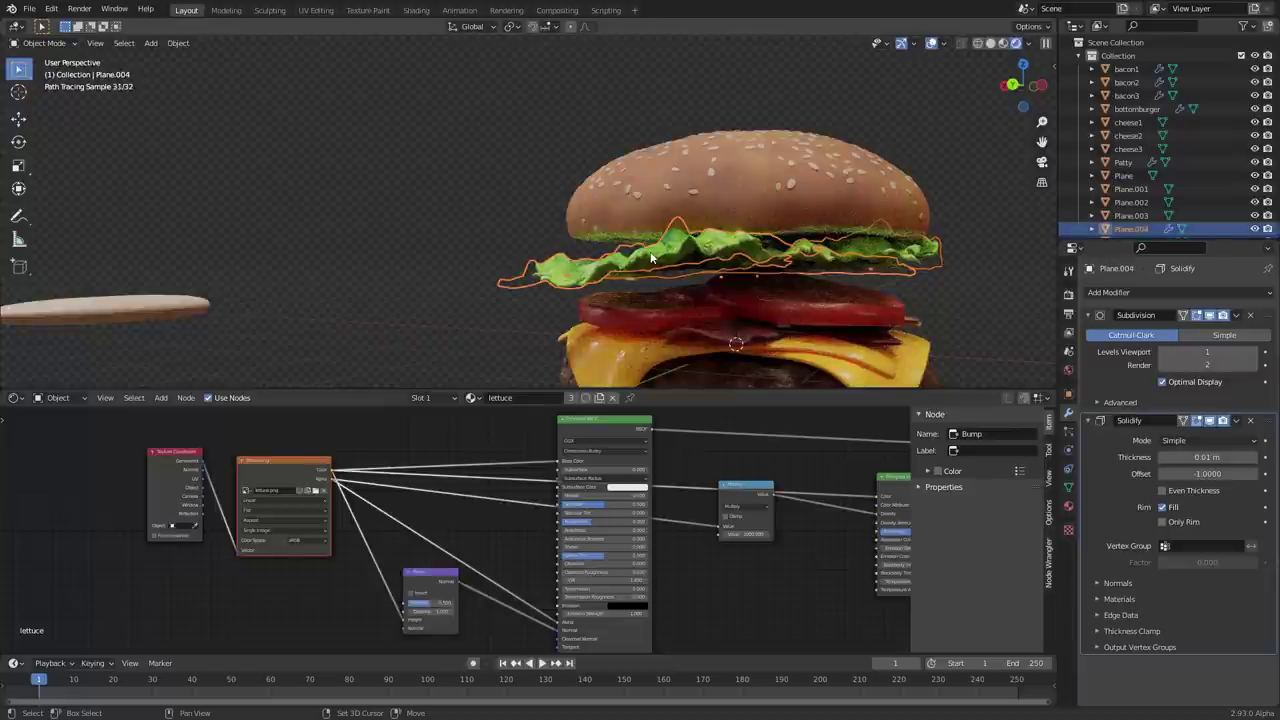
- In orthographic side view, move lettuce Plane.006 vertically to a new height
middle_click_drag(651, 258, 492, 247)
left_click(492, 247)
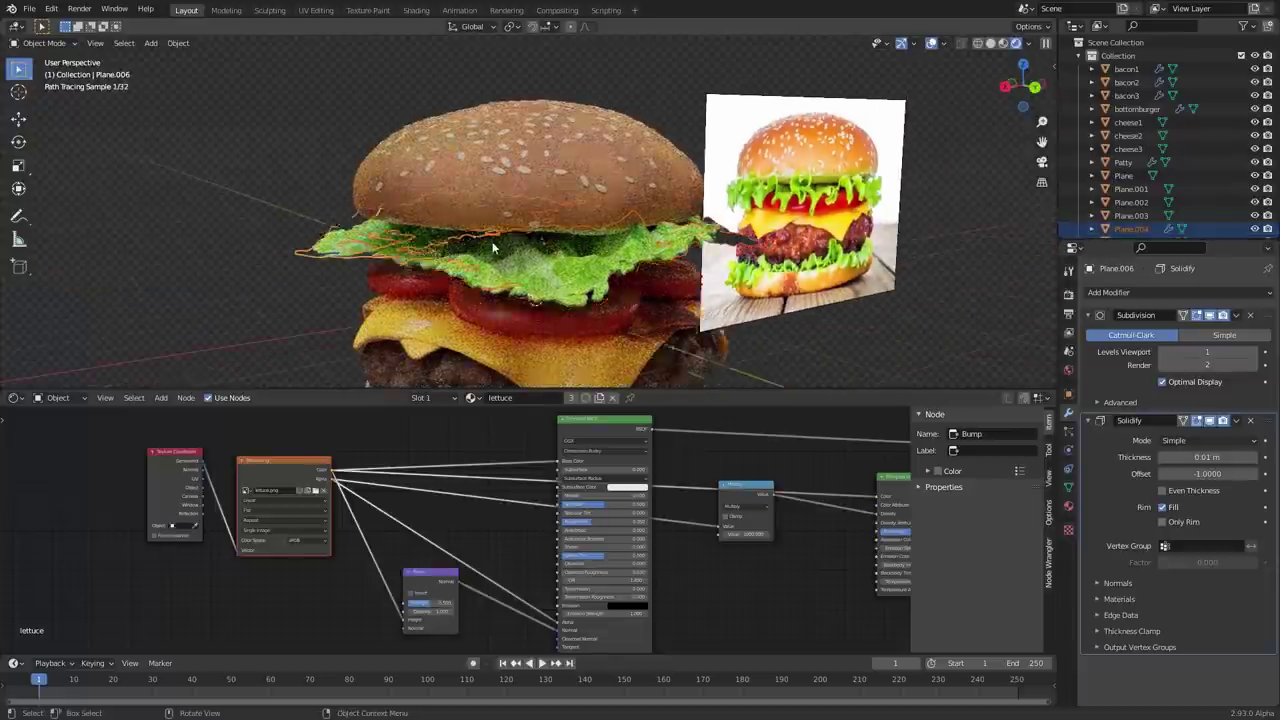
left_click(1003, 88)
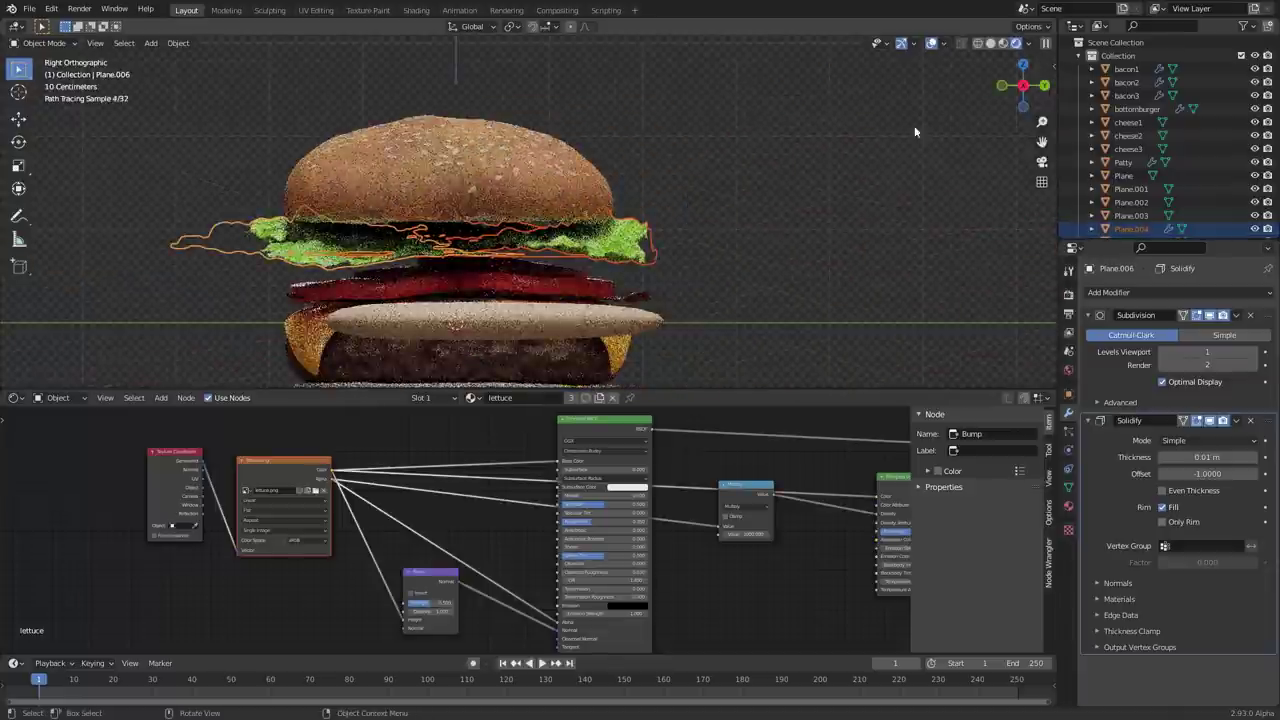
key("g")
key("z")
left_click(573, 226)
- Lower the top bun and shift the tomato slice vertically to restack them
left_click(518, 177)
key("g")
key("z")
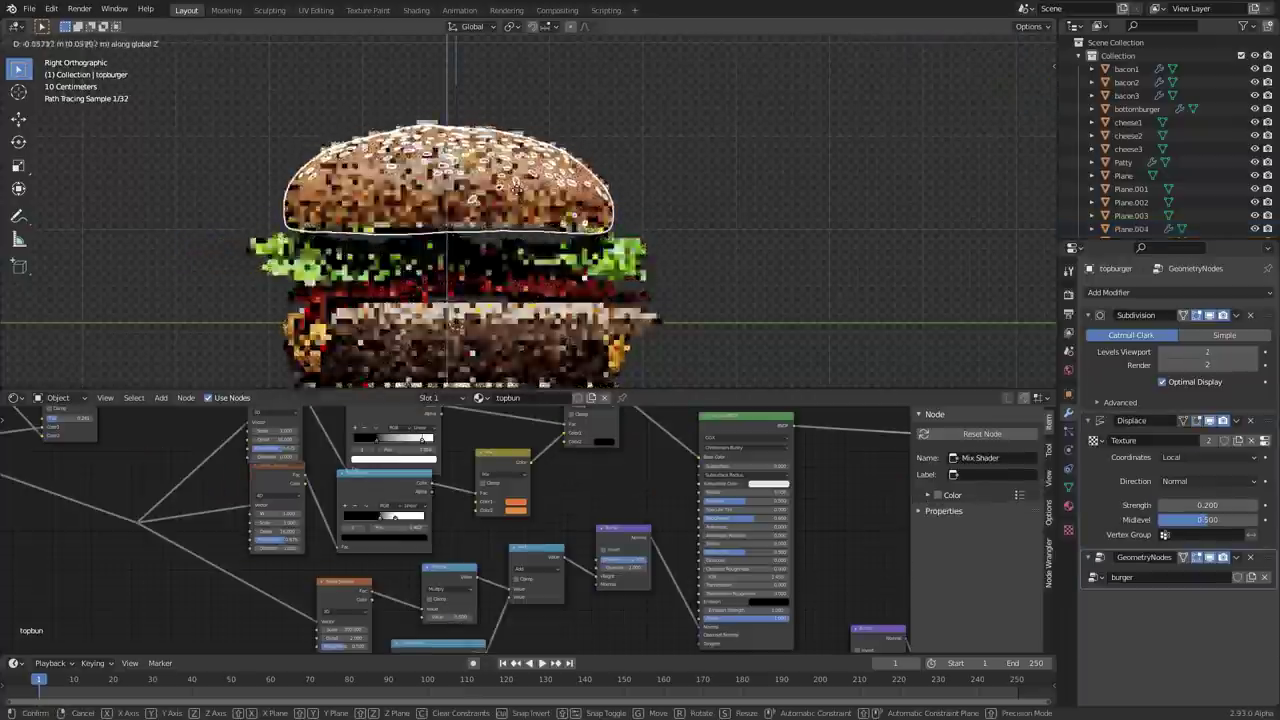
left_click(794, 206)
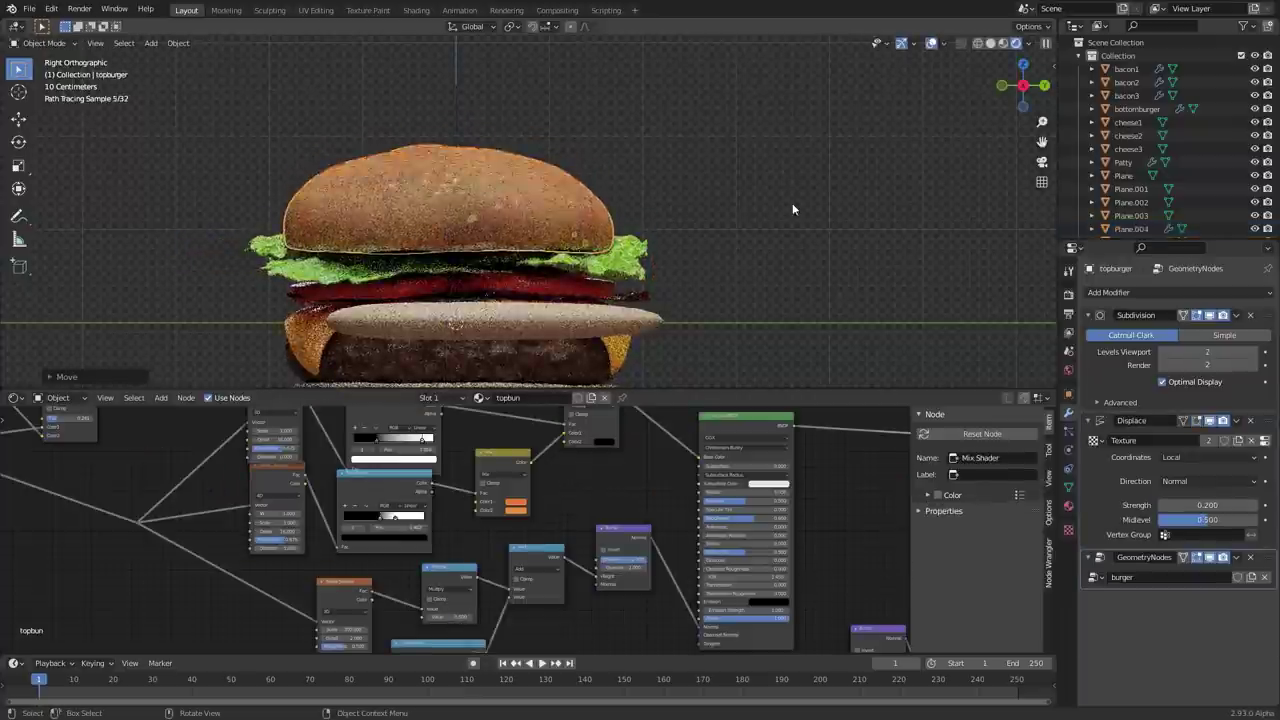
left_click(504, 287)
key("g")
key("z")
left_click(634, 267)
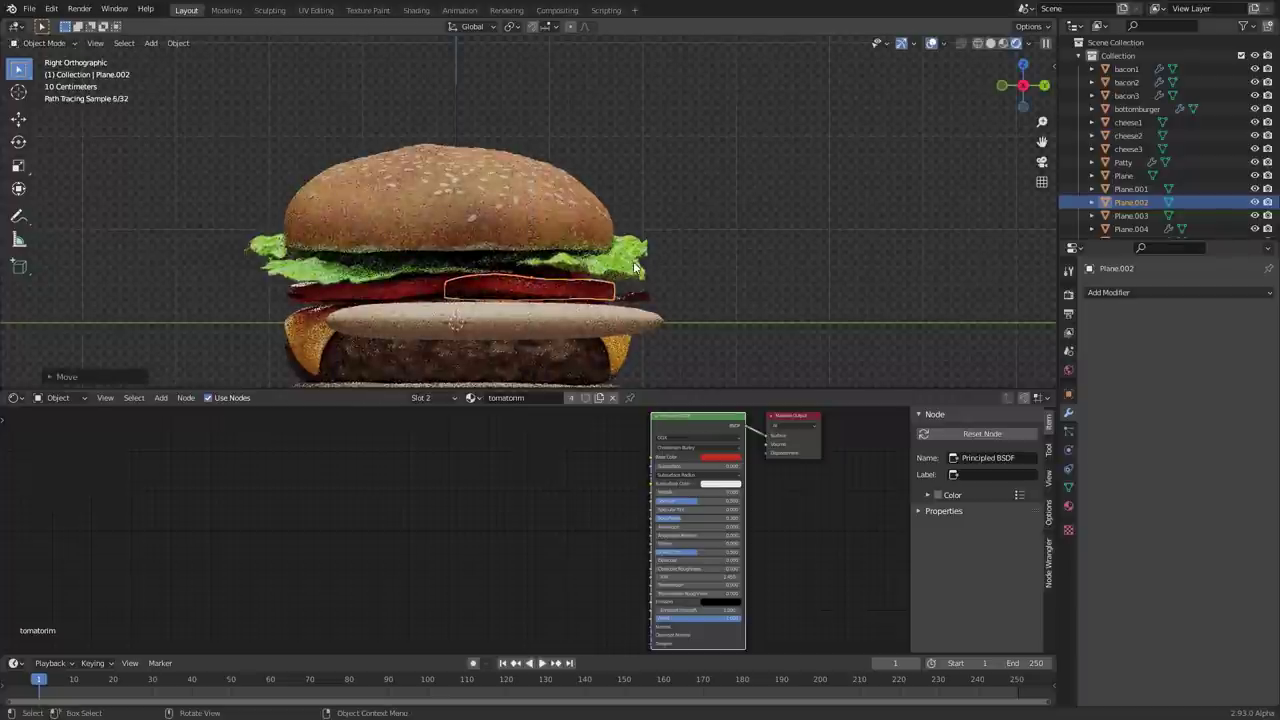
- Move the vertices of lettuce Plane.004 in Edit Mode
left_click(632, 265)
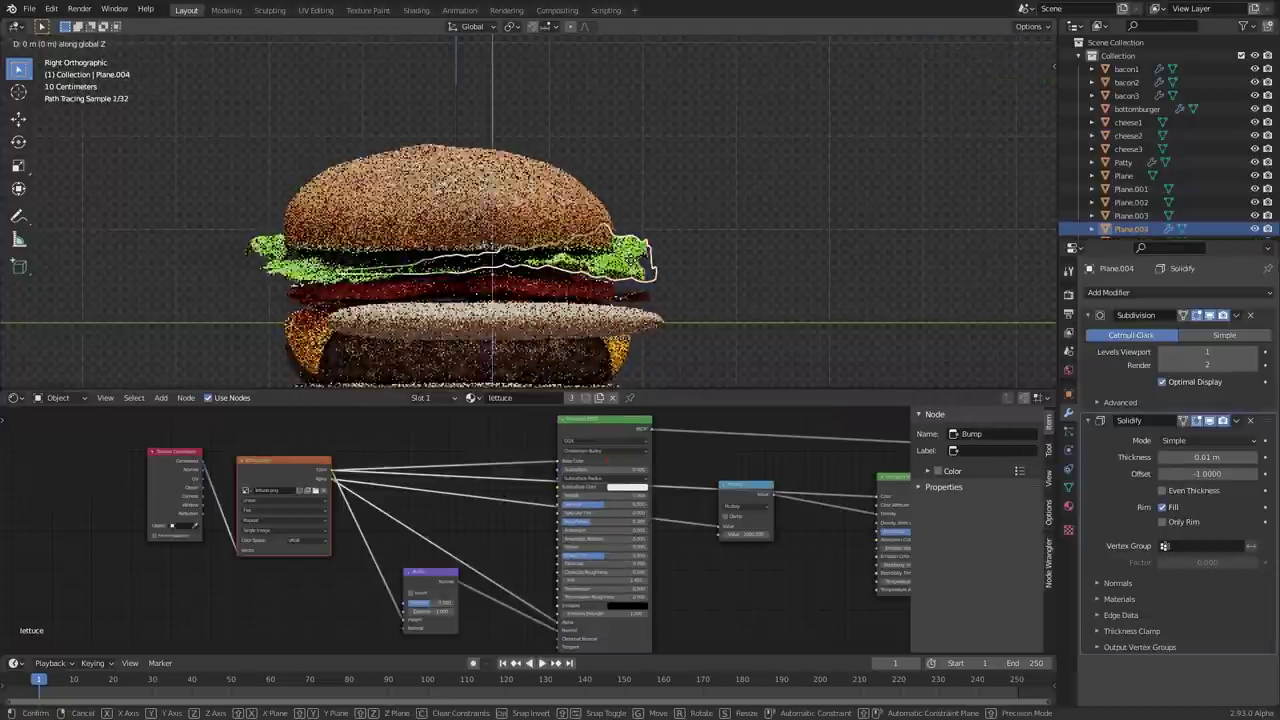
scroll(549, 232, "down", 5)
middle_click_drag(549, 232, 502, 230)
scroll(594, 240, "up", 3)
key("Tab")
scroll(640, 250, "up", 2)
key("g")
left_click(652, 252)
- Add Plane.006 to the edit and pull its lettuce edges down with smooth proportional falloff
key("Tab")
left_click(880, 250)
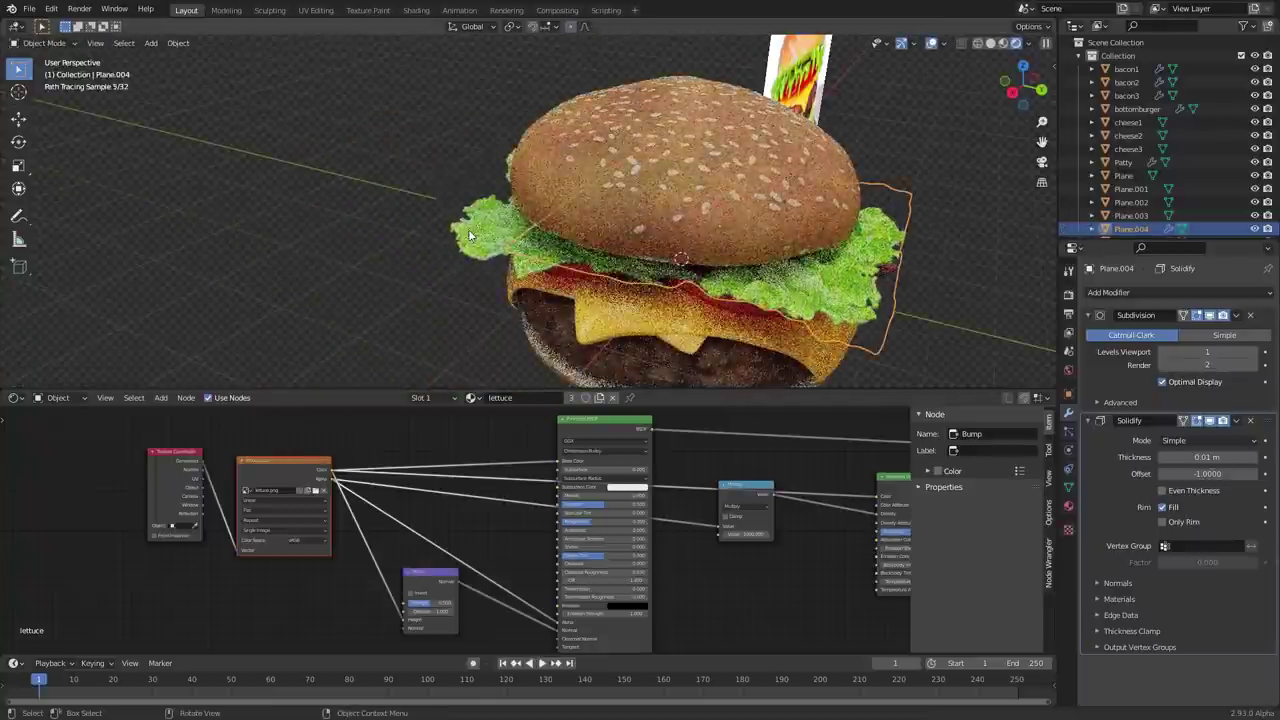
key("Tab")
scroll(440, 212, "up", 4)
middle_click_drag(440, 200, 440, 212)
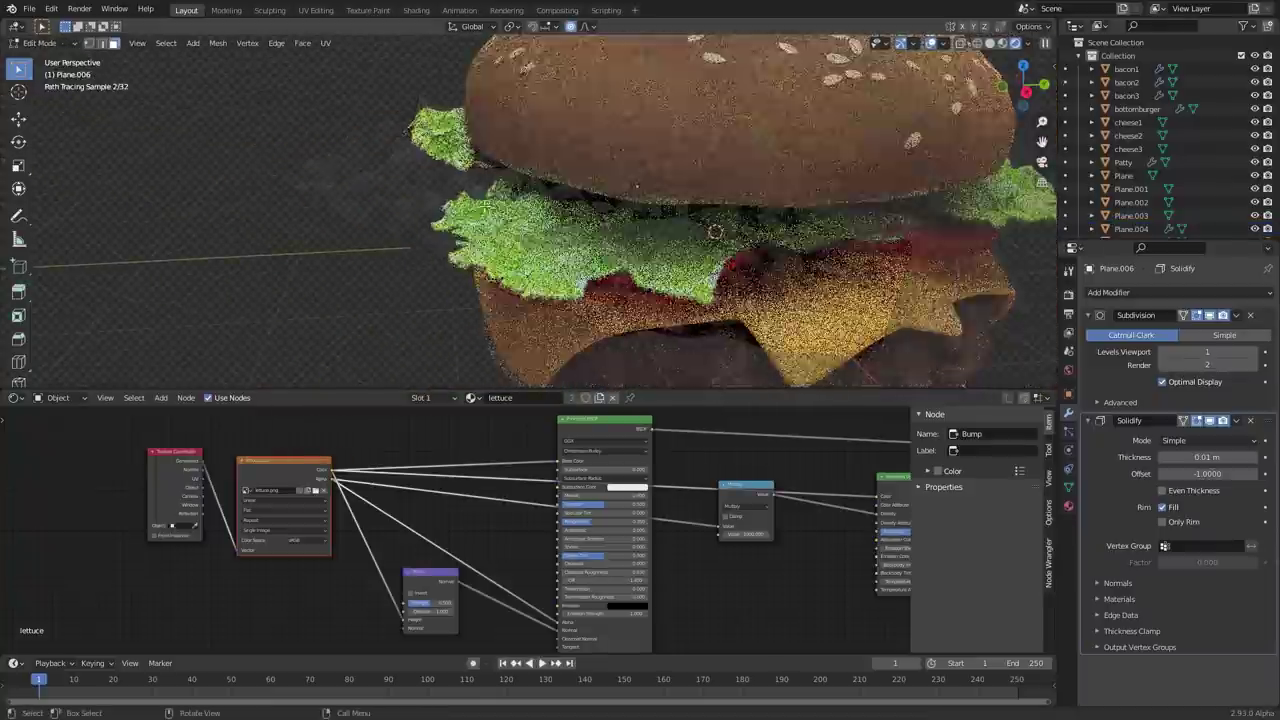
key("g")
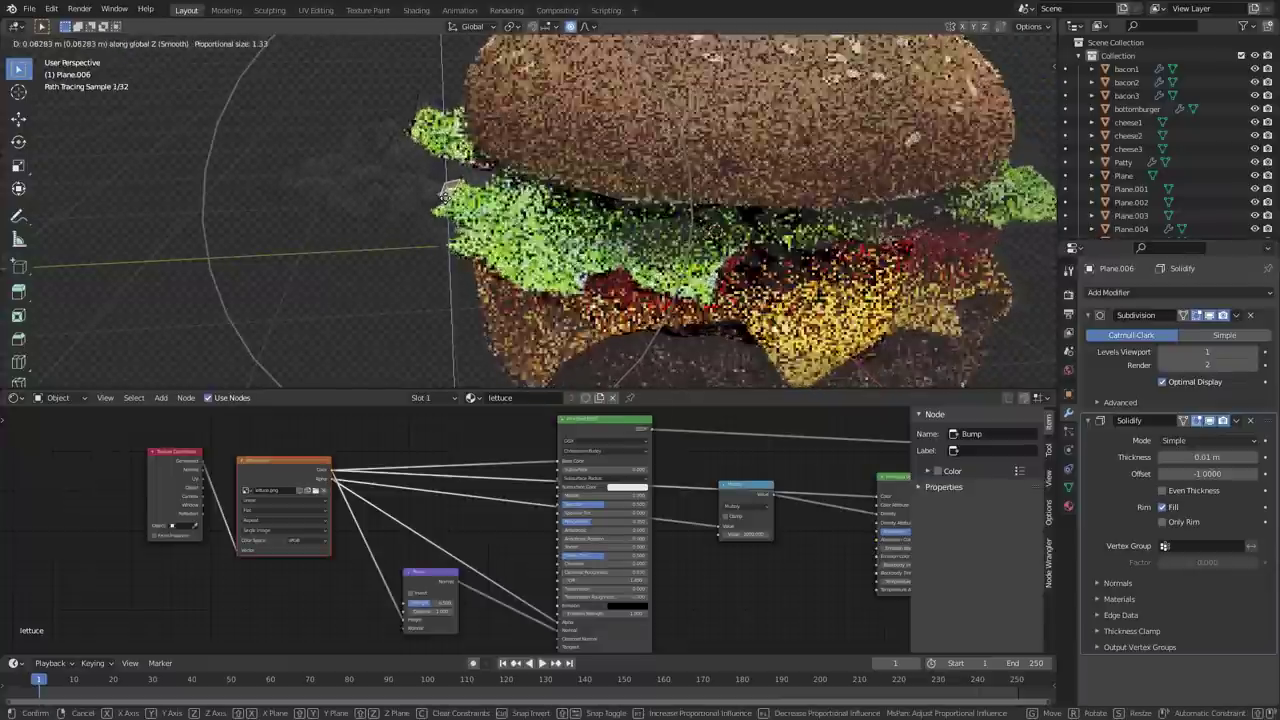
left_click(527, 262)
key("Tab")
scroll(527, 262, "down", 6)
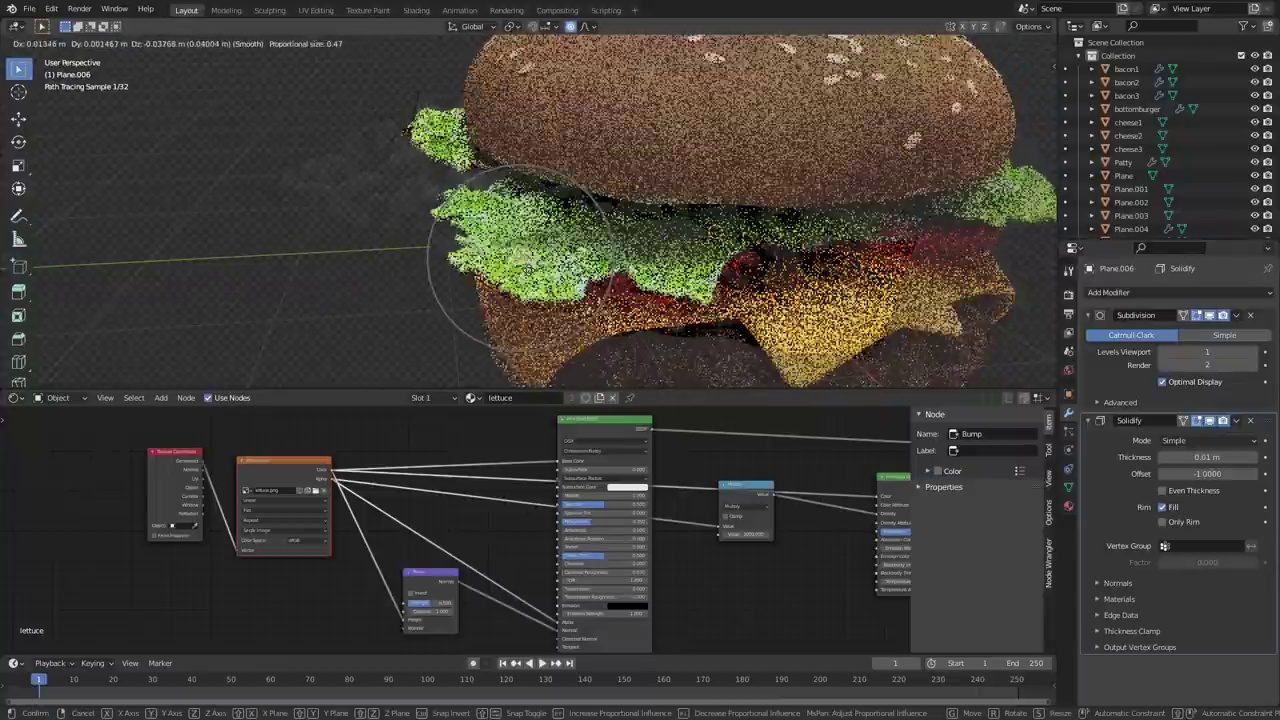
left_click(1019, 67)
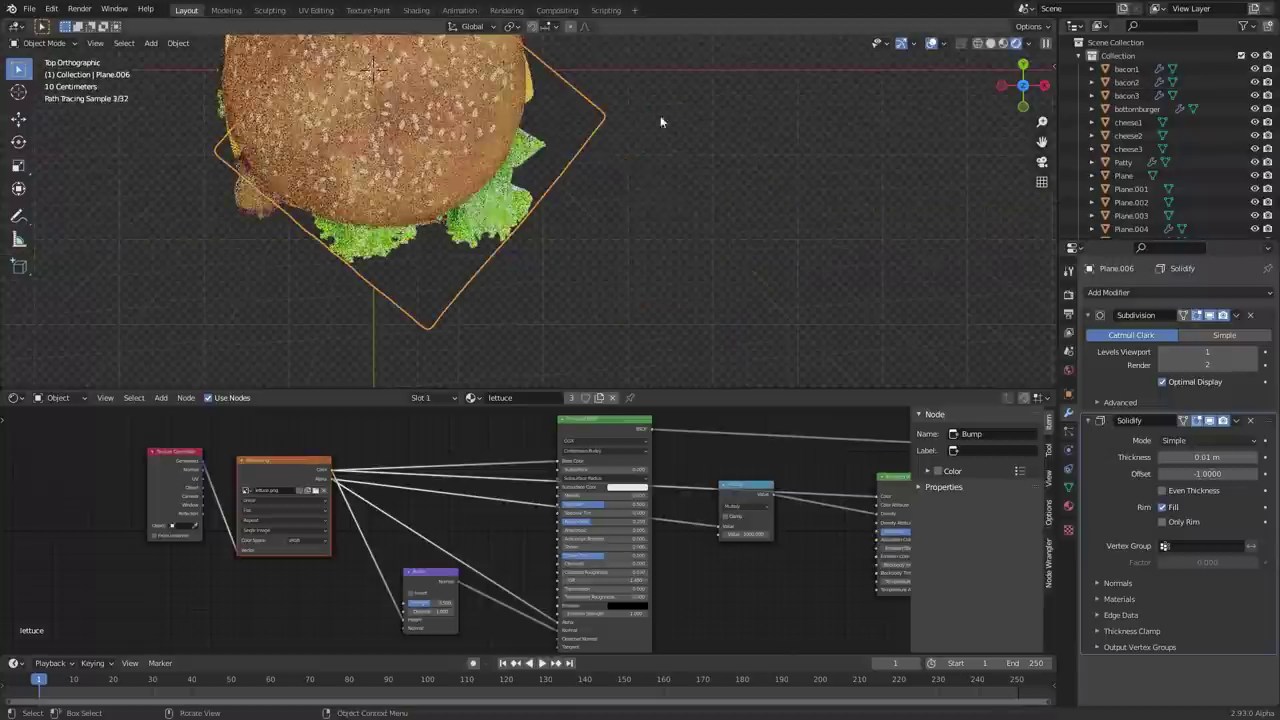
- Shift lettuce Plane.006 to a new spot in top view and save hamburger.blend
key("g")
left_click(673, 175)
scroll(673, 175, "down", 3)
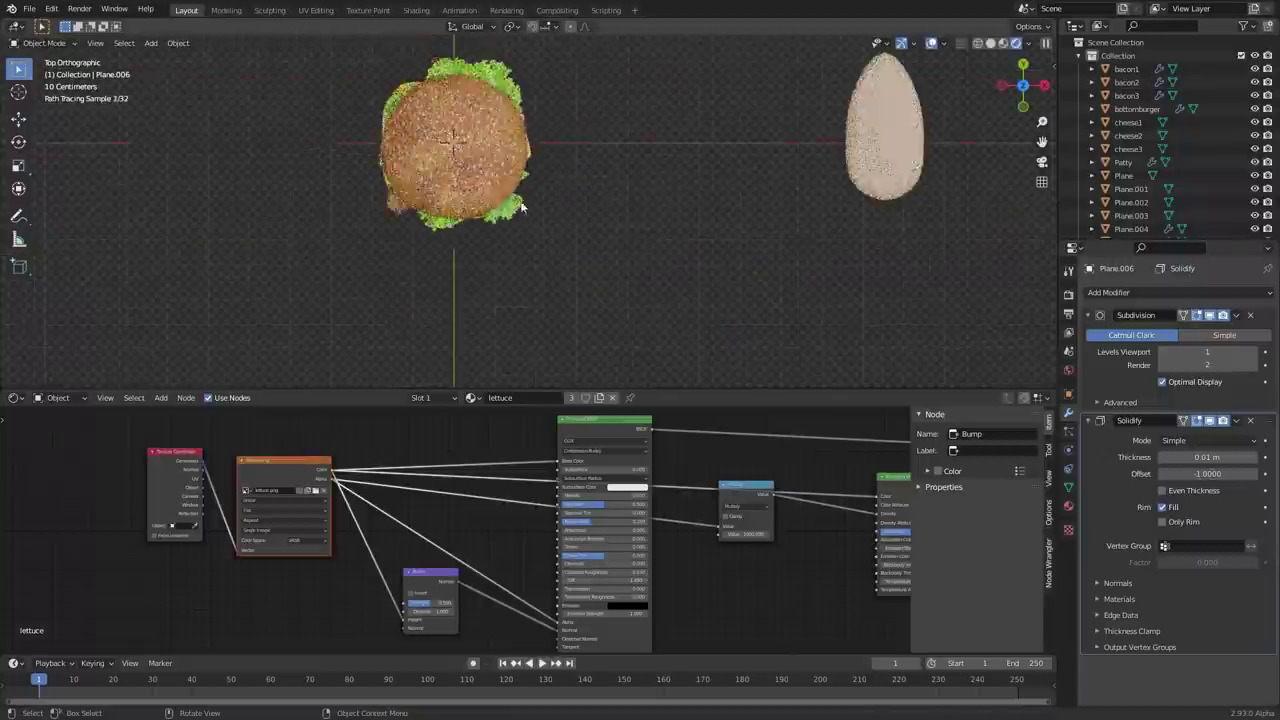
middle_click_drag(673, 175, 570, 222)
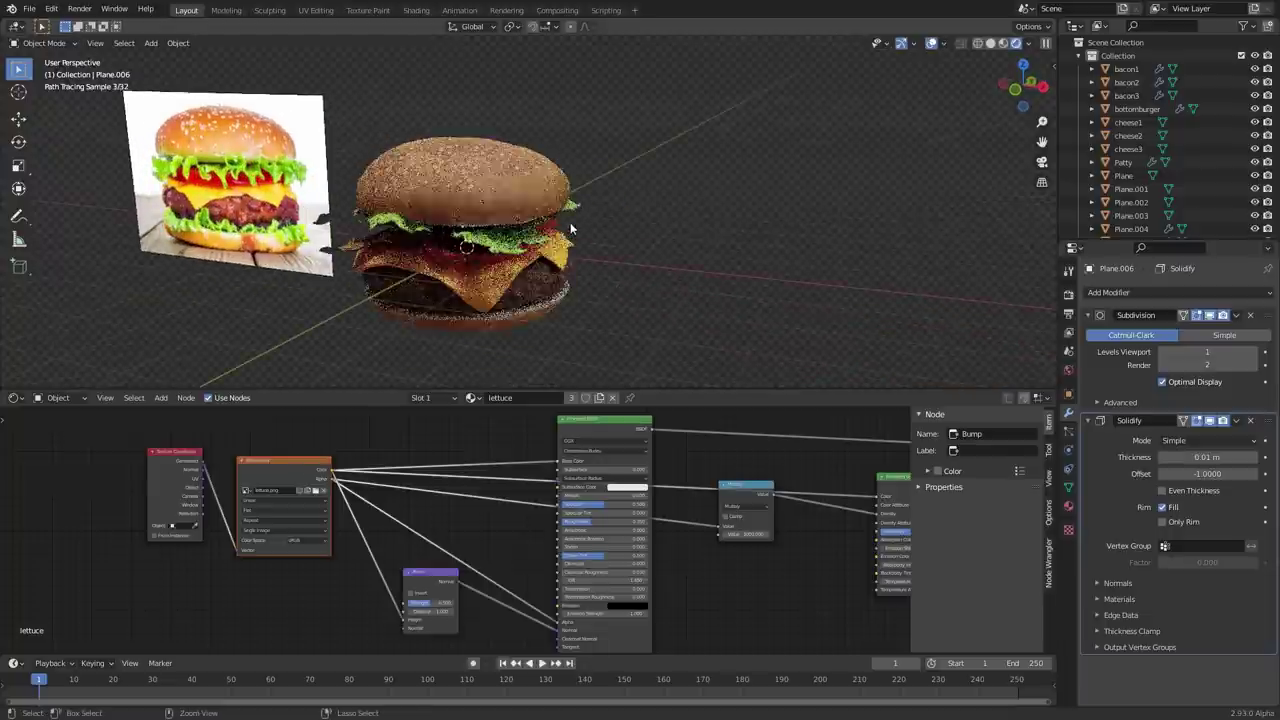
key("ctrl+s")
- Inspect the burger, selecting the reference image plane and then lettuce Plane.005
middle_click_drag(460, 204, 285, 148)
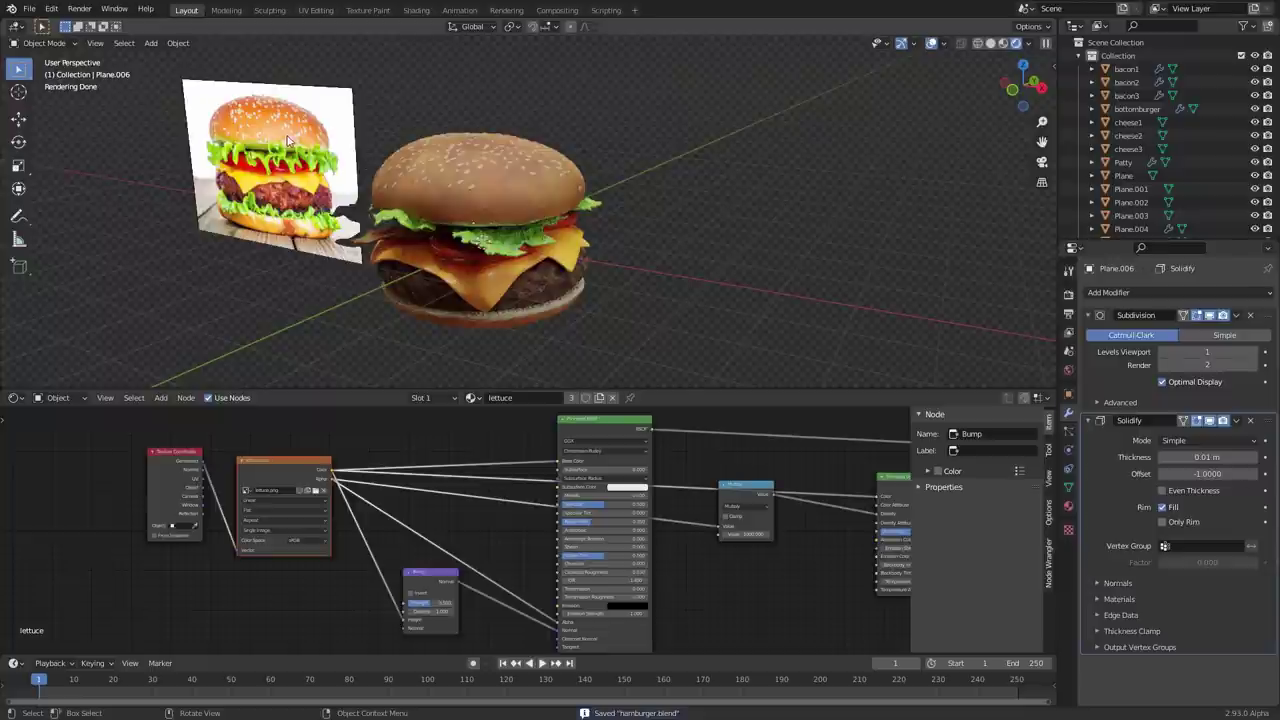
left_click(288, 140)
middle_click_drag(375, 137, 498, 197)
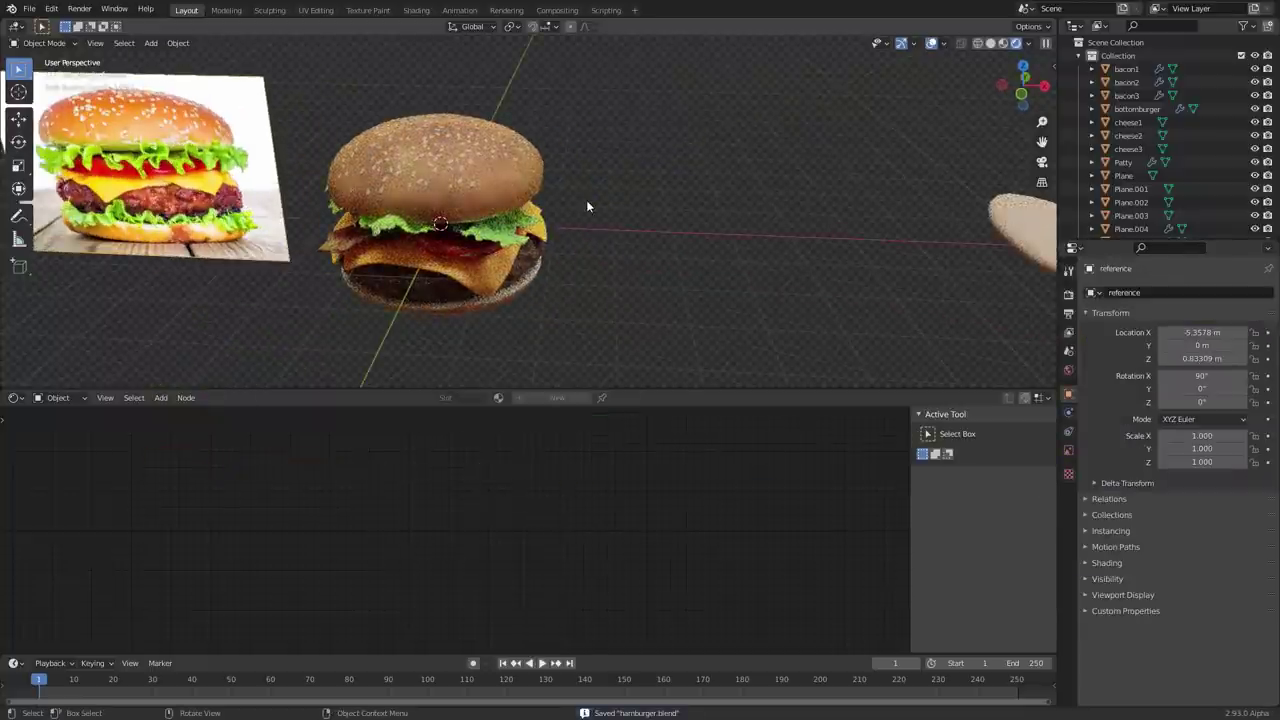
middle_click_drag(586, 206, 682, 207)
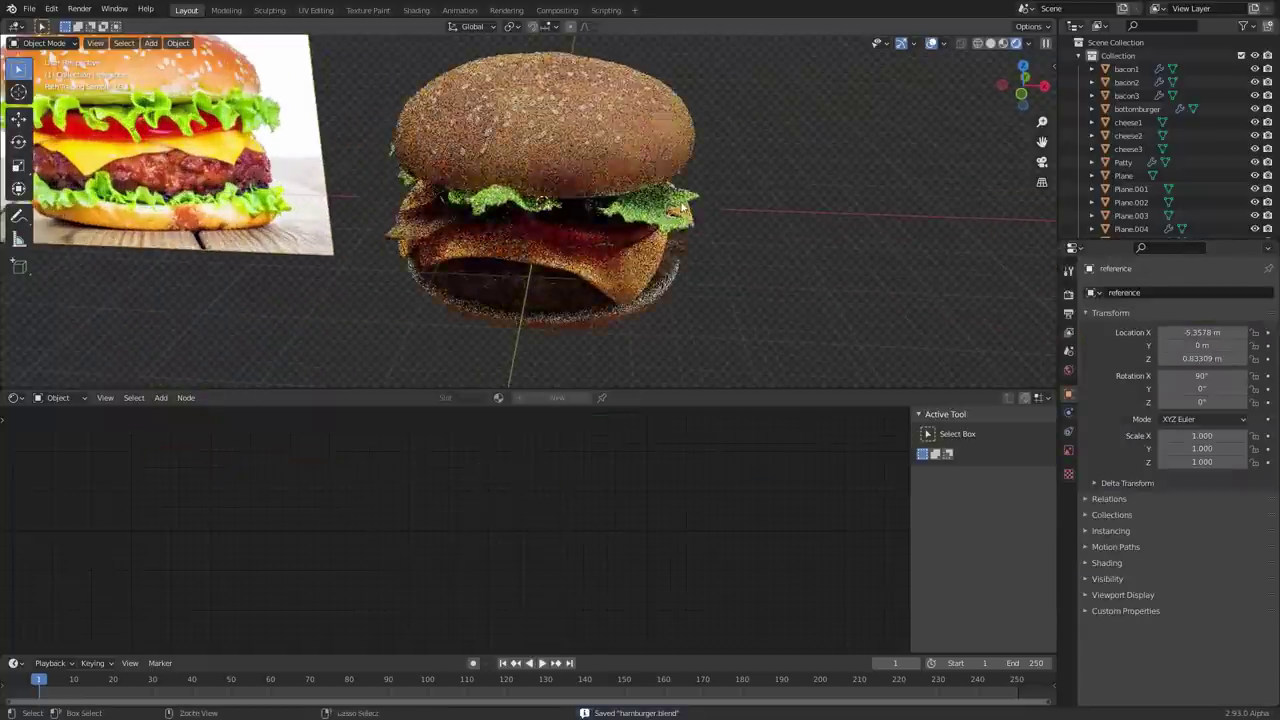
left_click(664, 218)
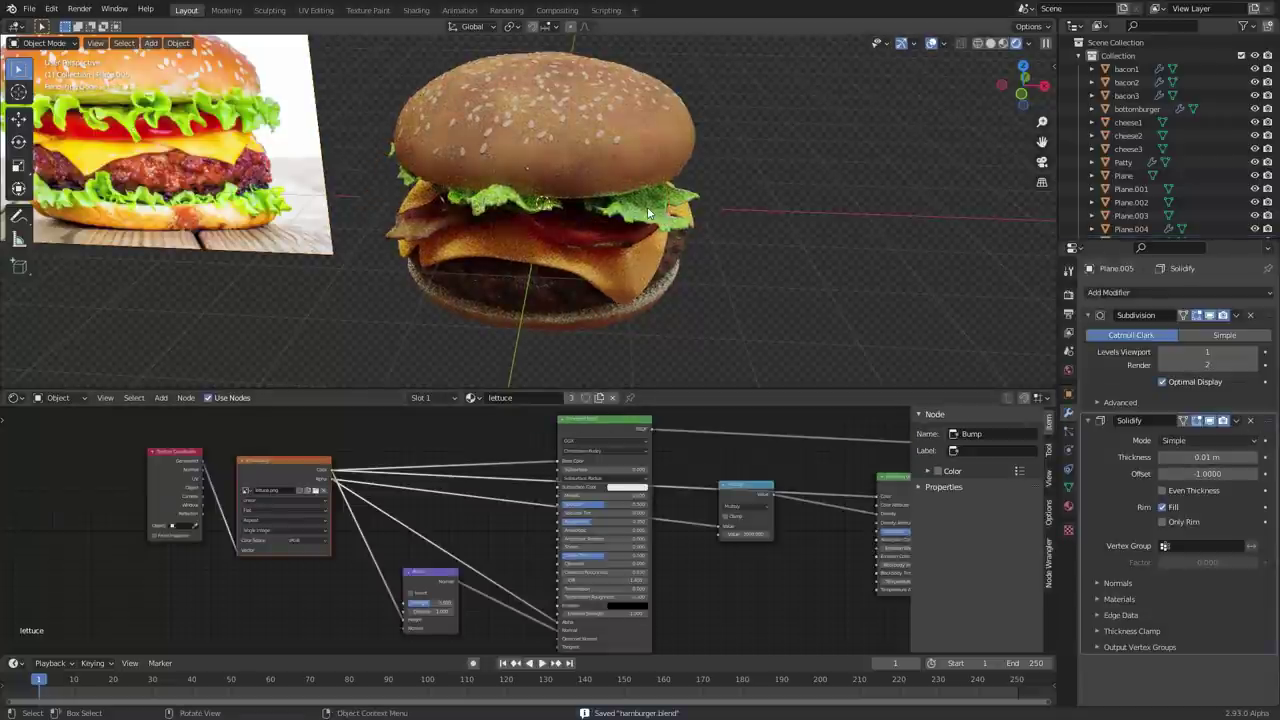
- Insert a Hue Saturation Value node between the lettuce.png image and Base Color
middle_click_drag(404, 483, 529, 488)
scroll(529, 488, "up", 3)
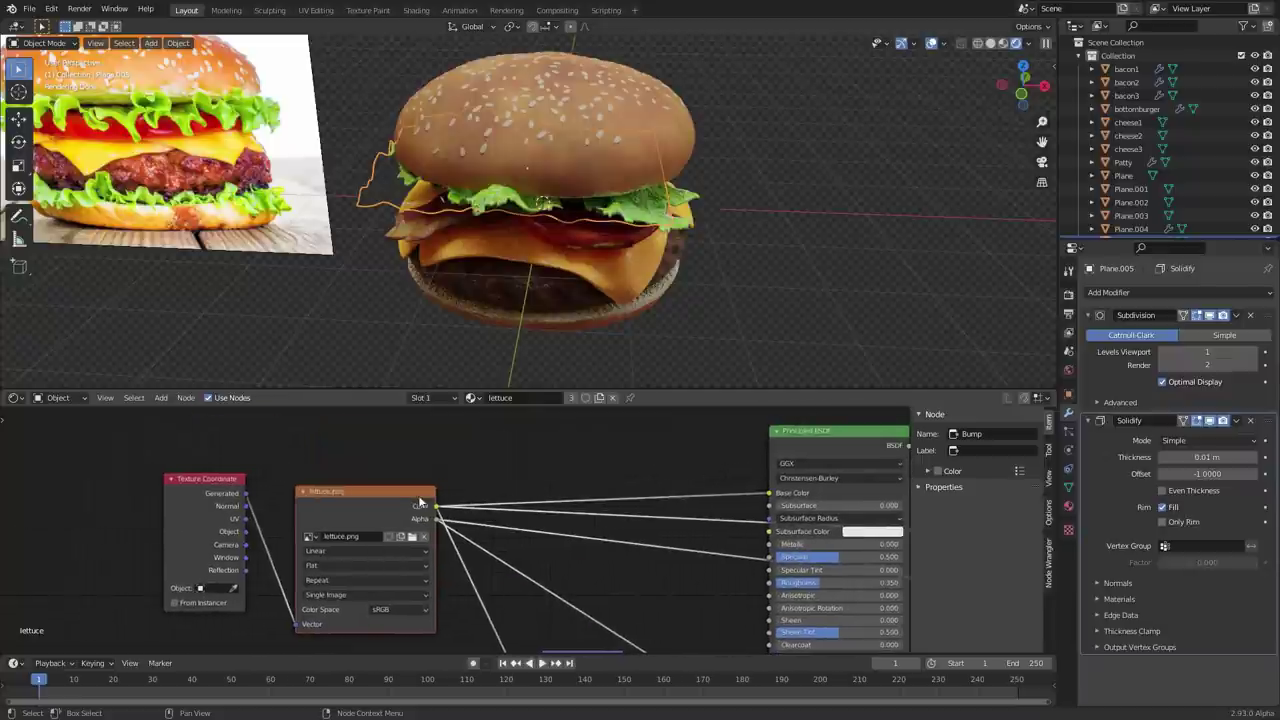
middle_click_drag(418, 495, 400, 455)
left_click_drag(350, 444, 357, 492)
key("shift+a")
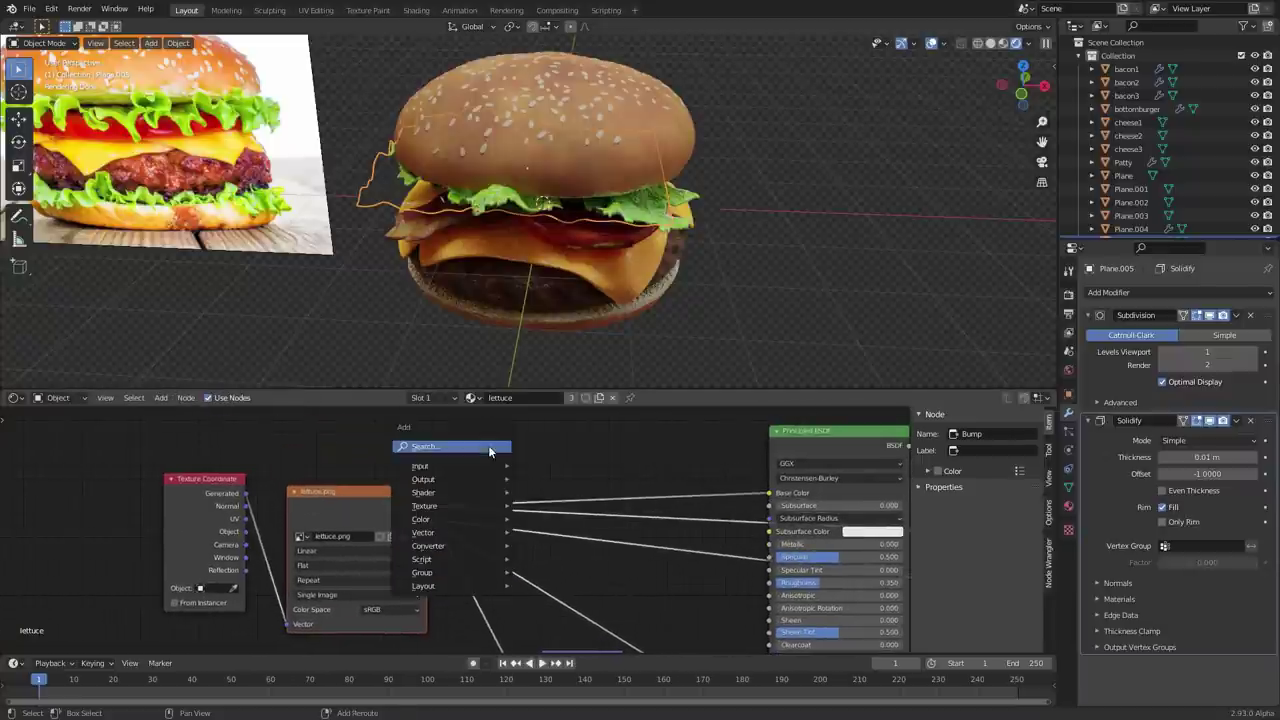
left_click(490, 446)
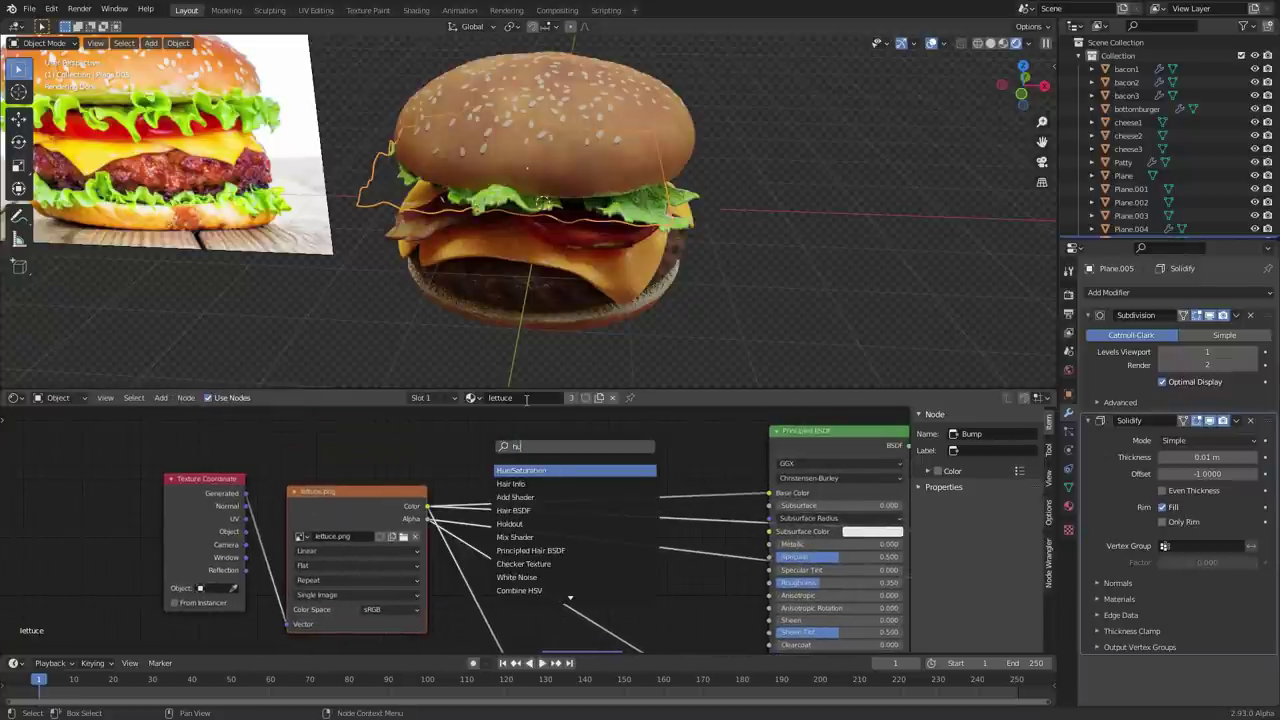
left_click(578, 470)
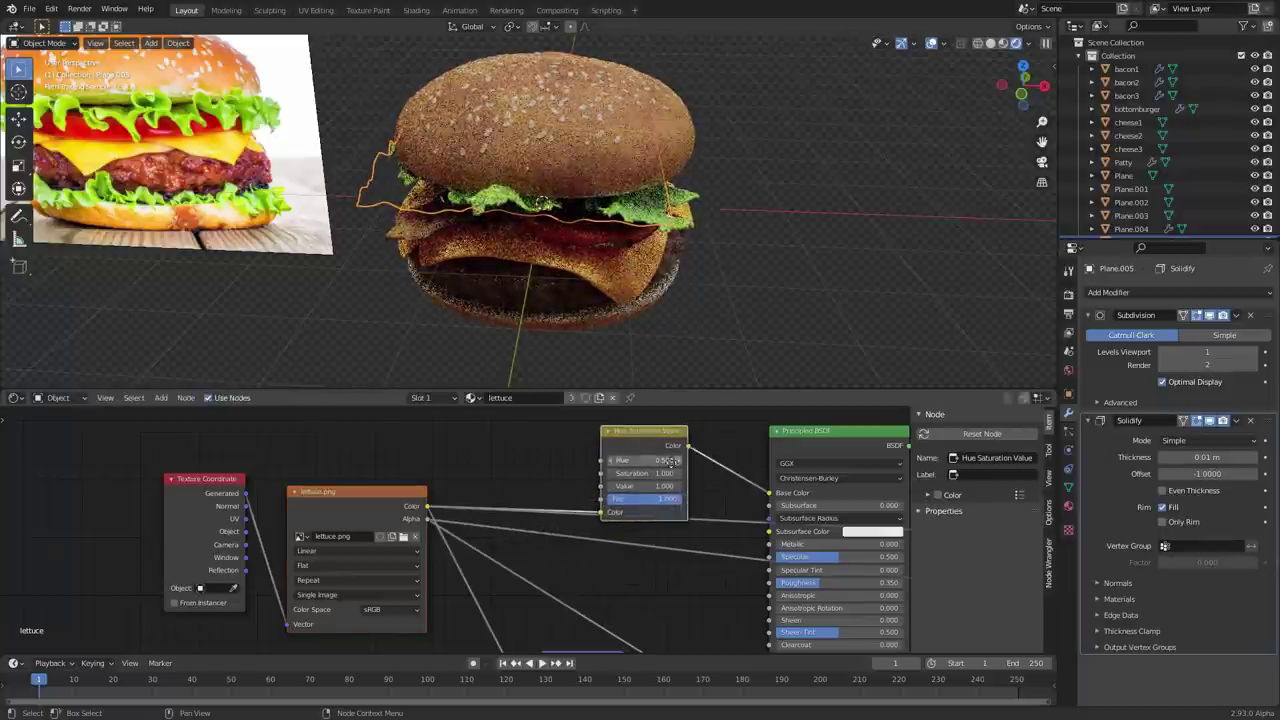
left_click(615, 462)
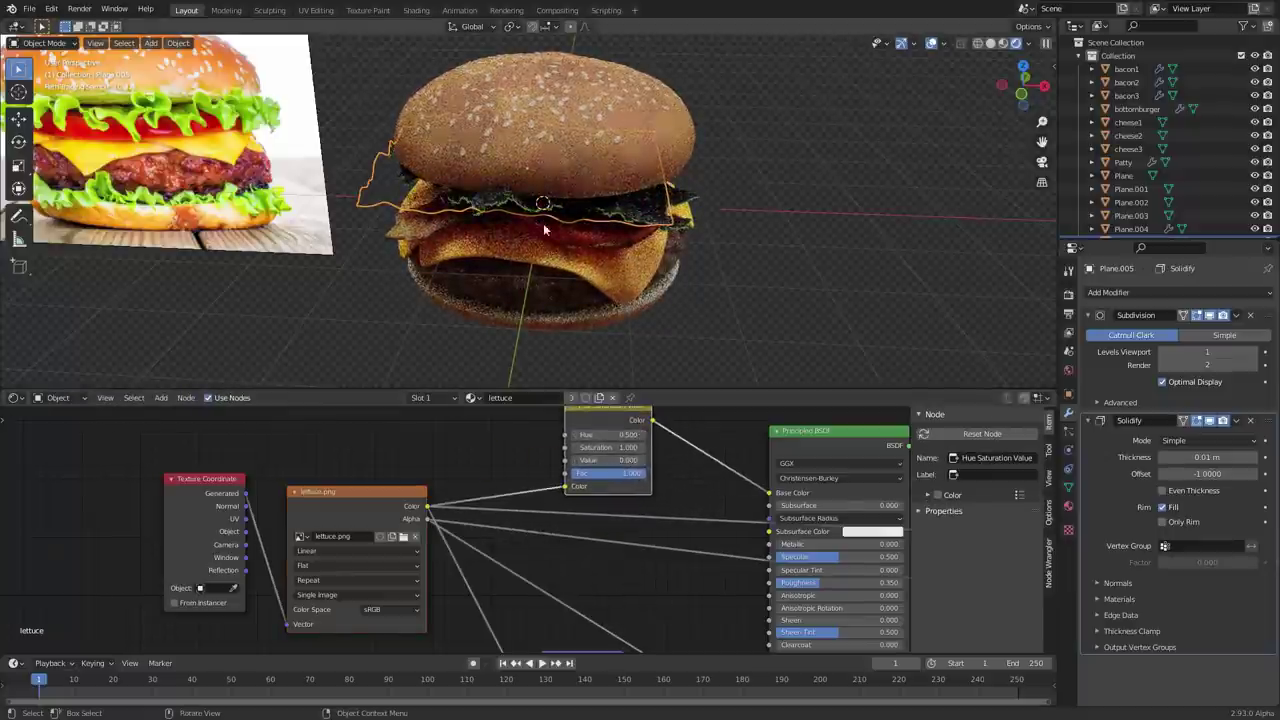
middle_click_drag(633, 493, 372, 480)
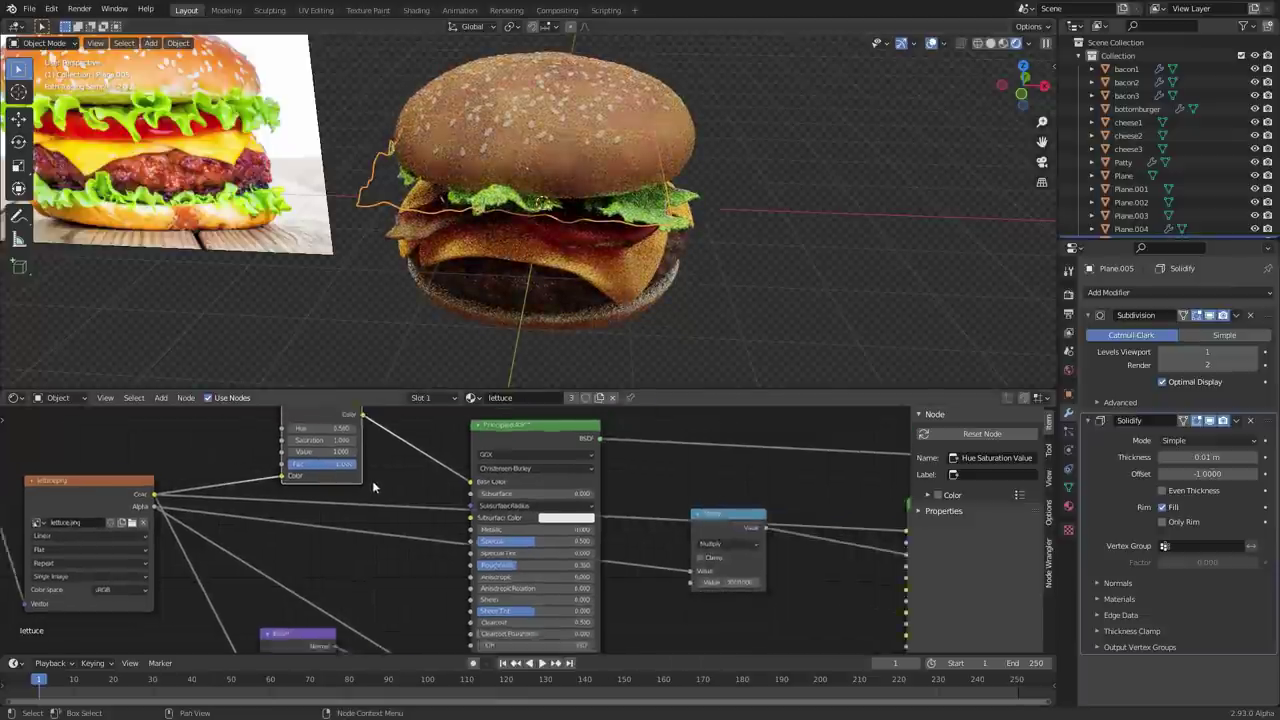
scroll(390, 443, "down", 2)
left_click_drag(390, 452, 786, 532)
scroll(455, 470, "up", 4)
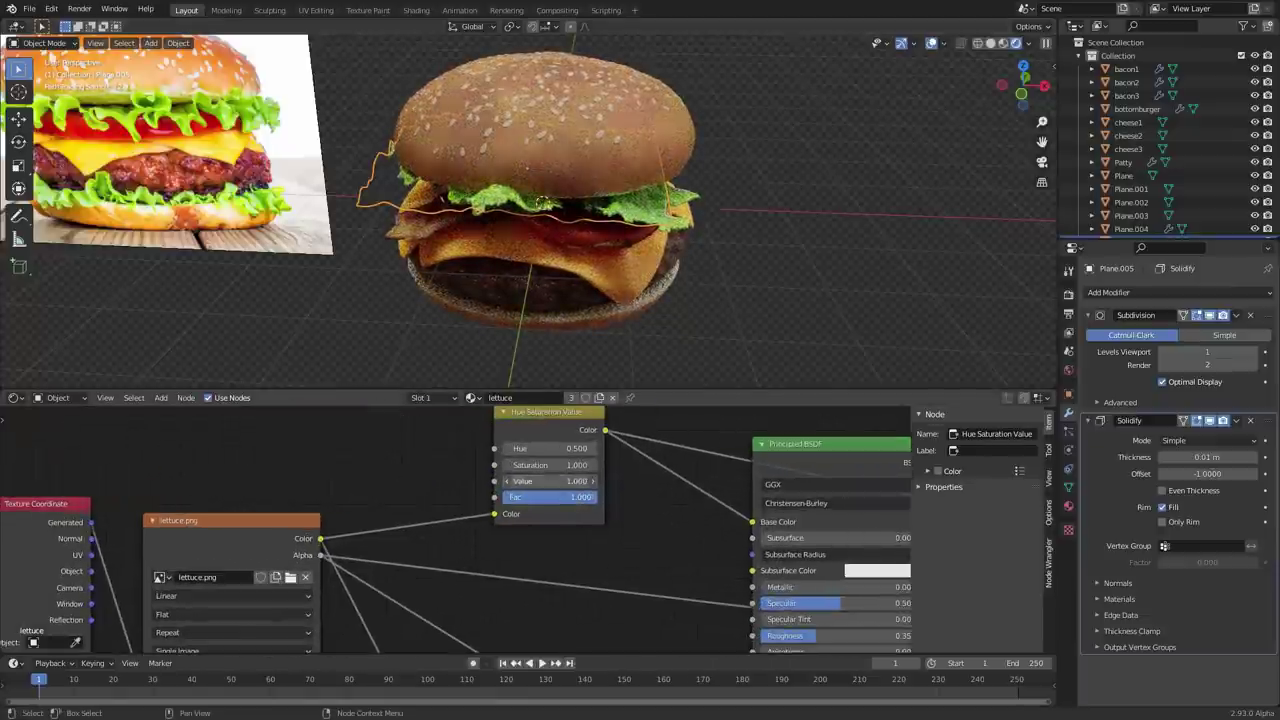
- Set the Hue Saturation Value node's Value to 0.800 and check the darker lettuce
left_click(563, 481)
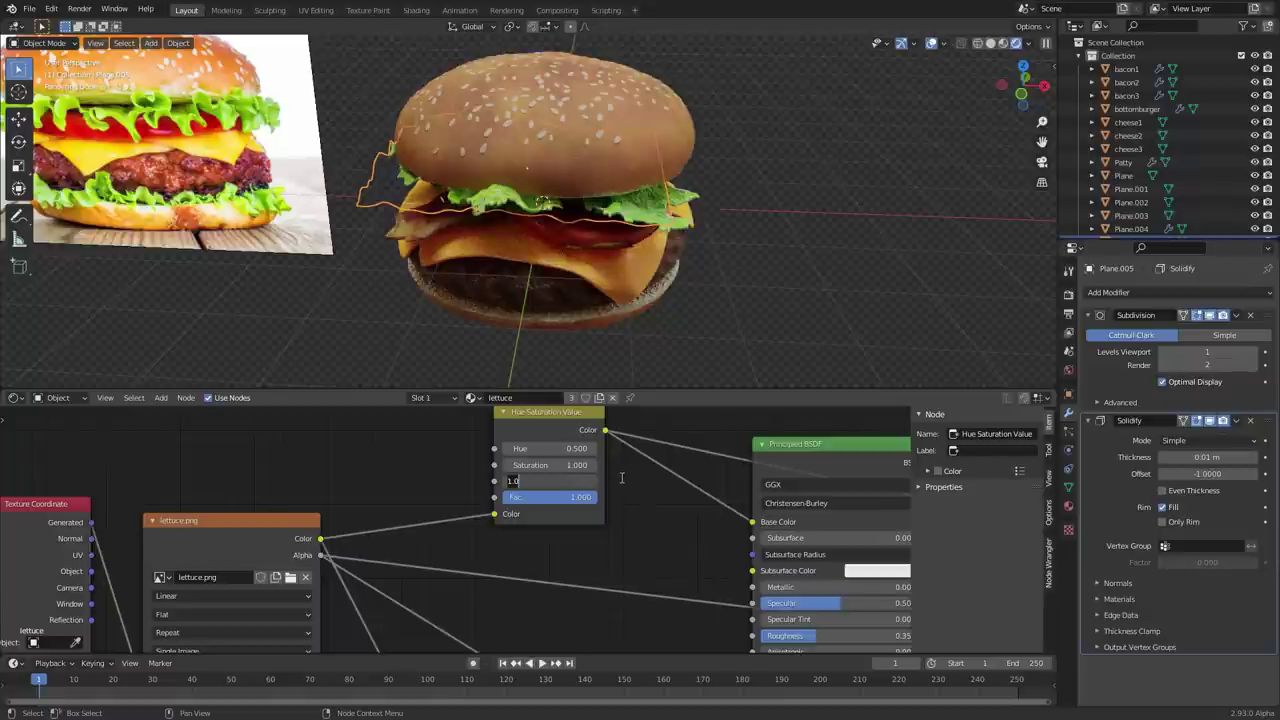
key("Return")
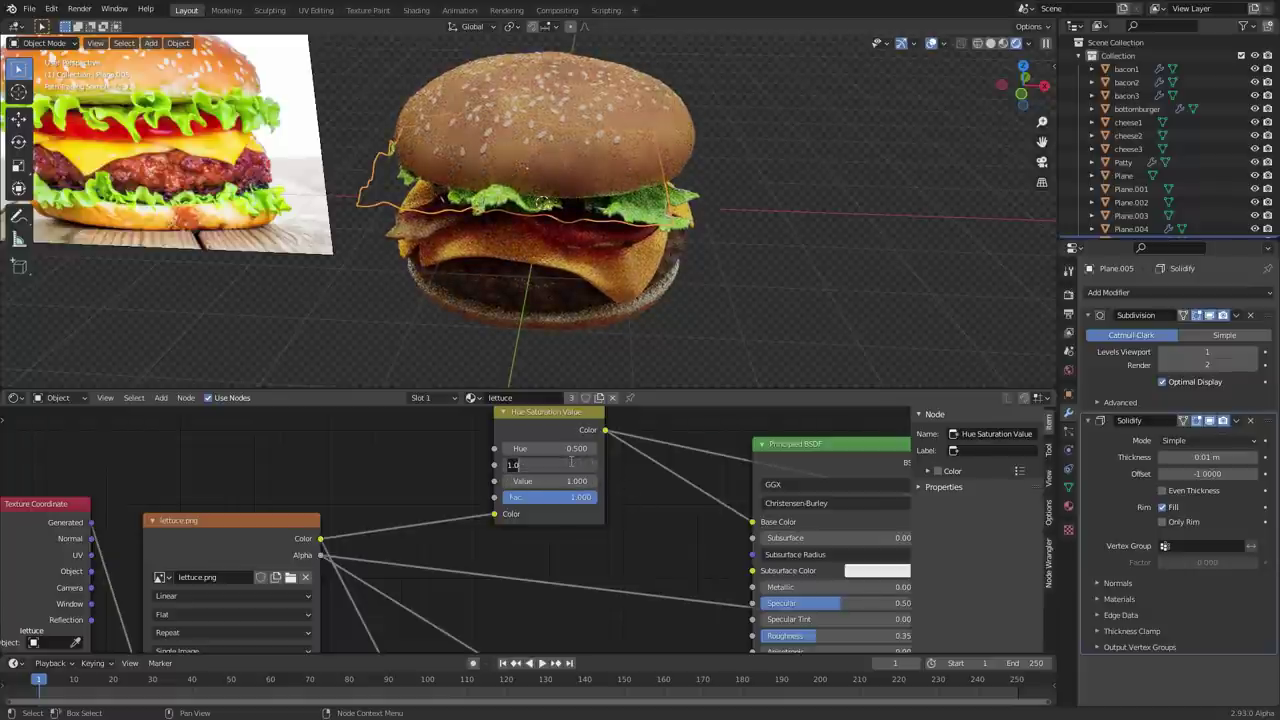
key("Return")
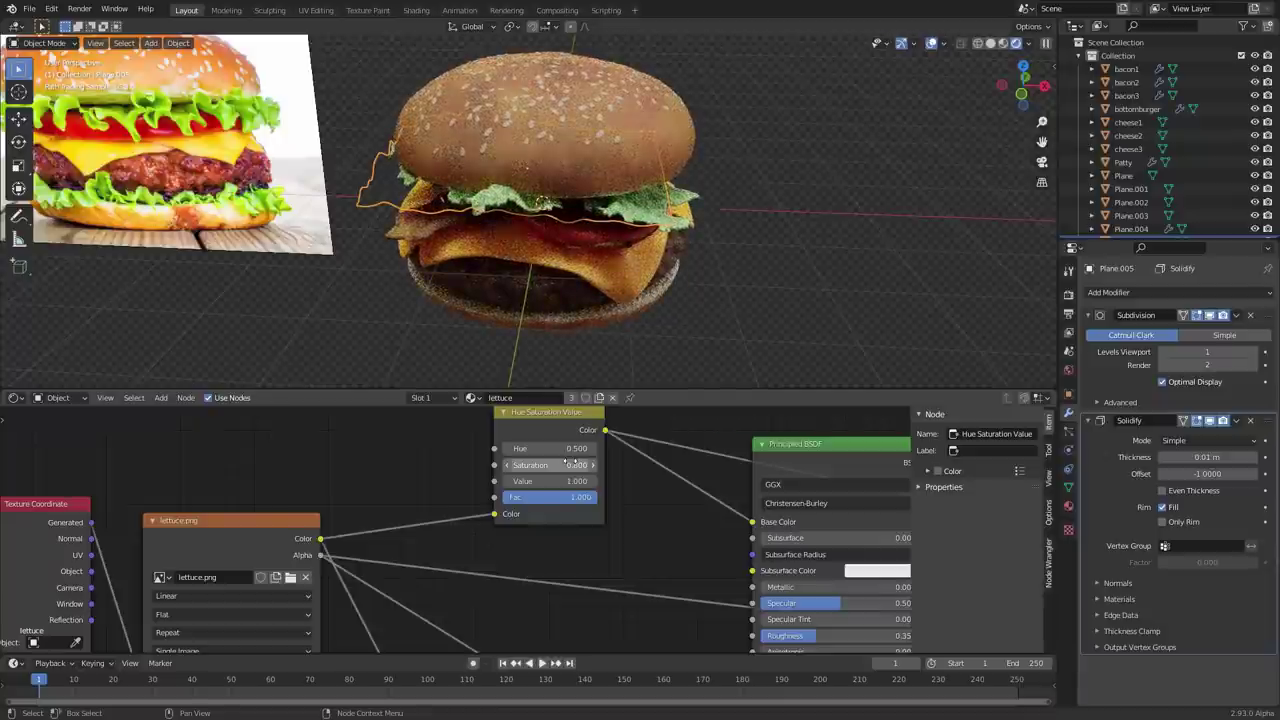
left_click_drag(585, 481, 578, 481)
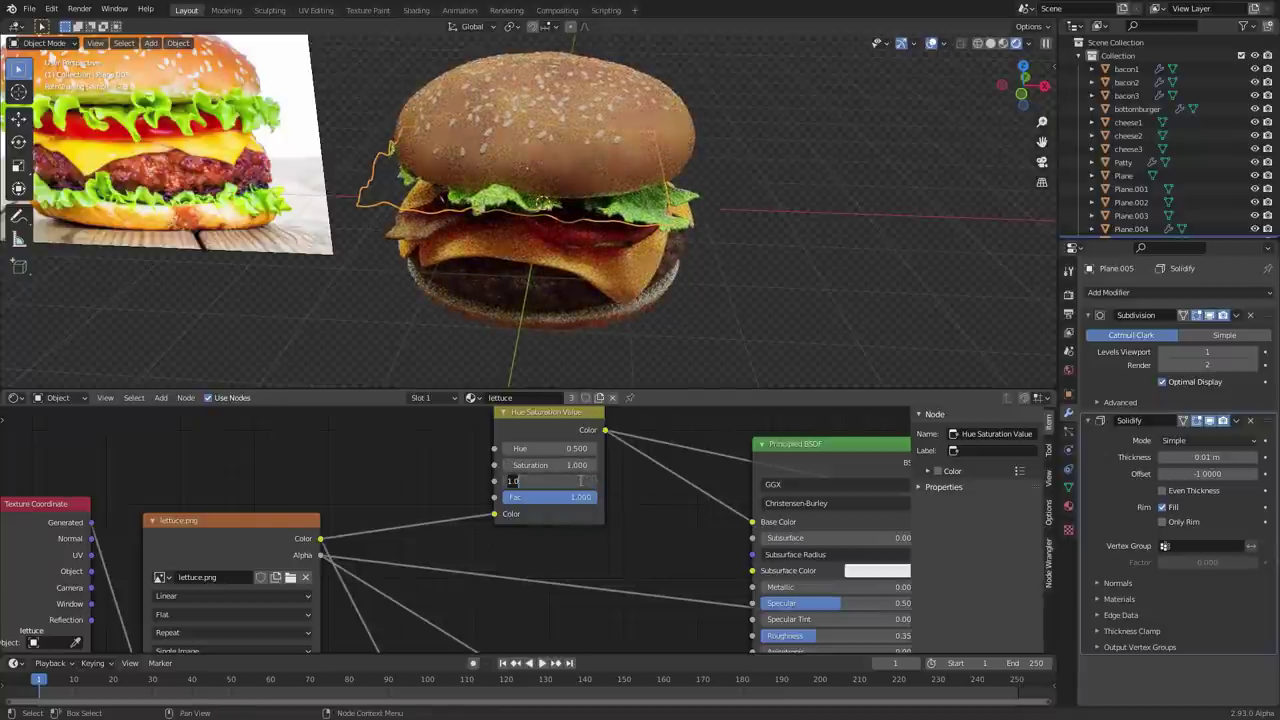
key("Return")
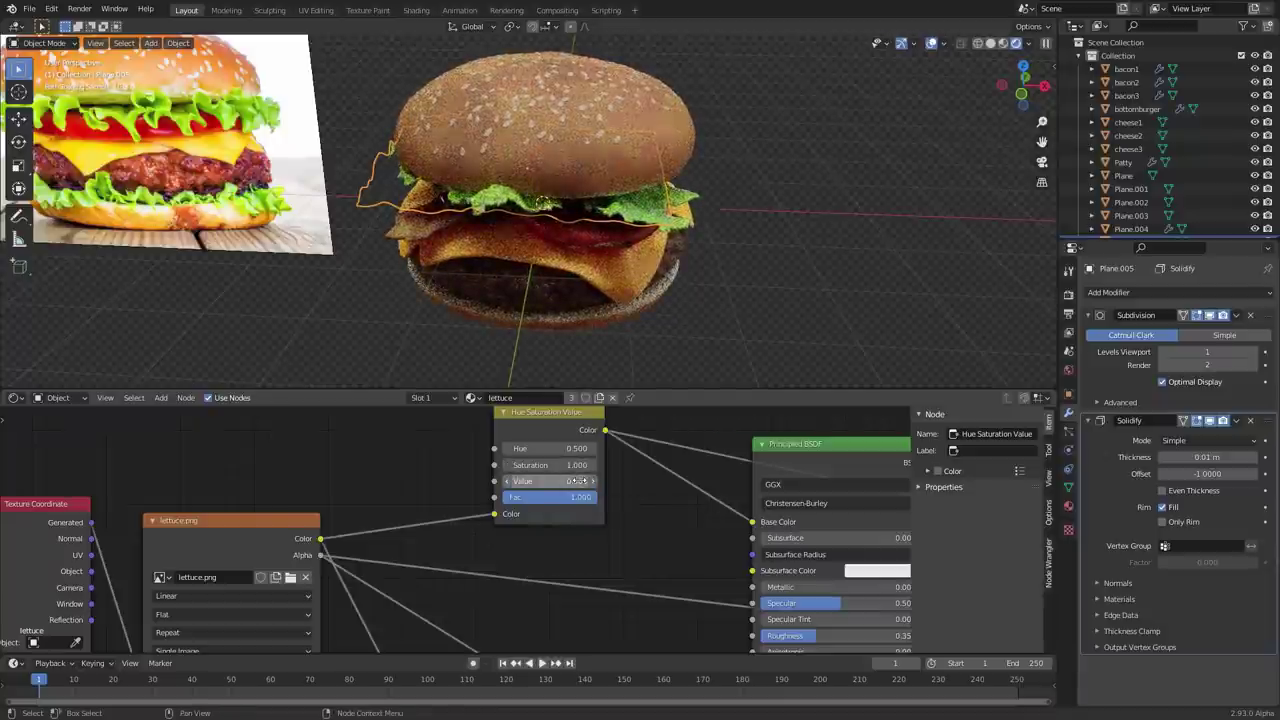
left_click(578, 481)
type(".8")
key("Return")
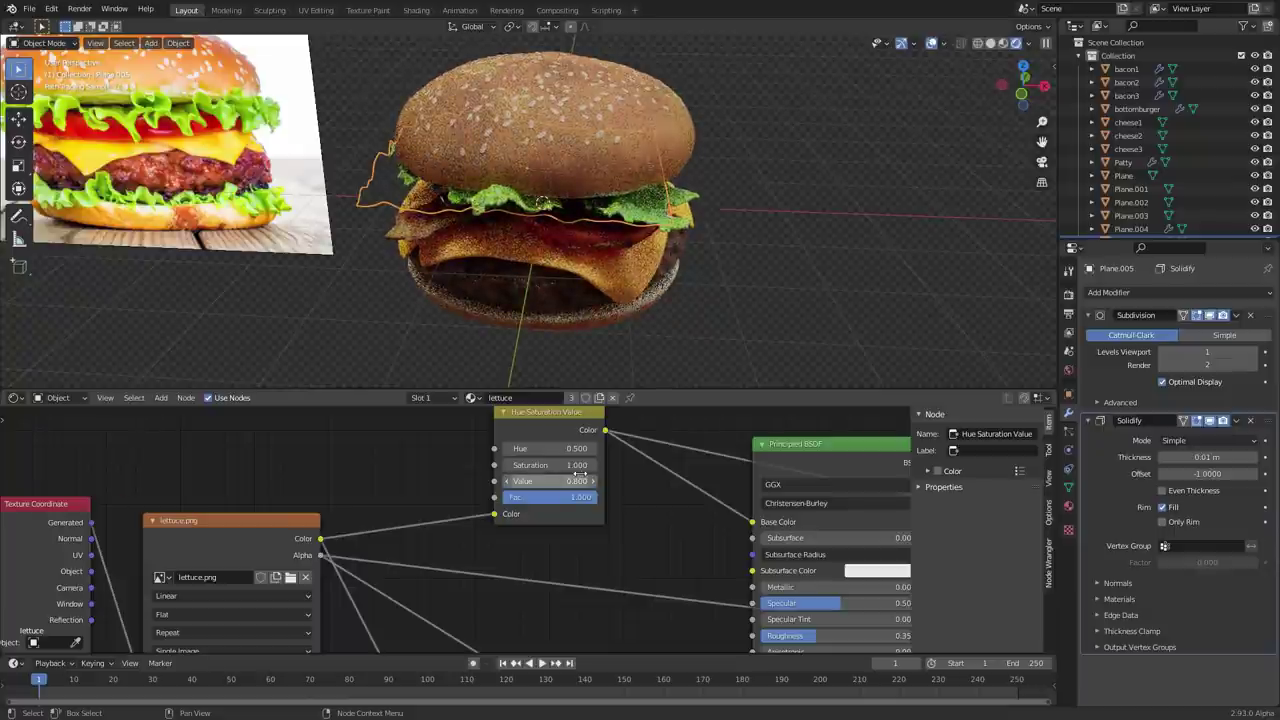
scroll(792, 236, "down", 2)
middle_click_drag(634, 245, 476, 185)
scroll(590, 190, "up", 2)
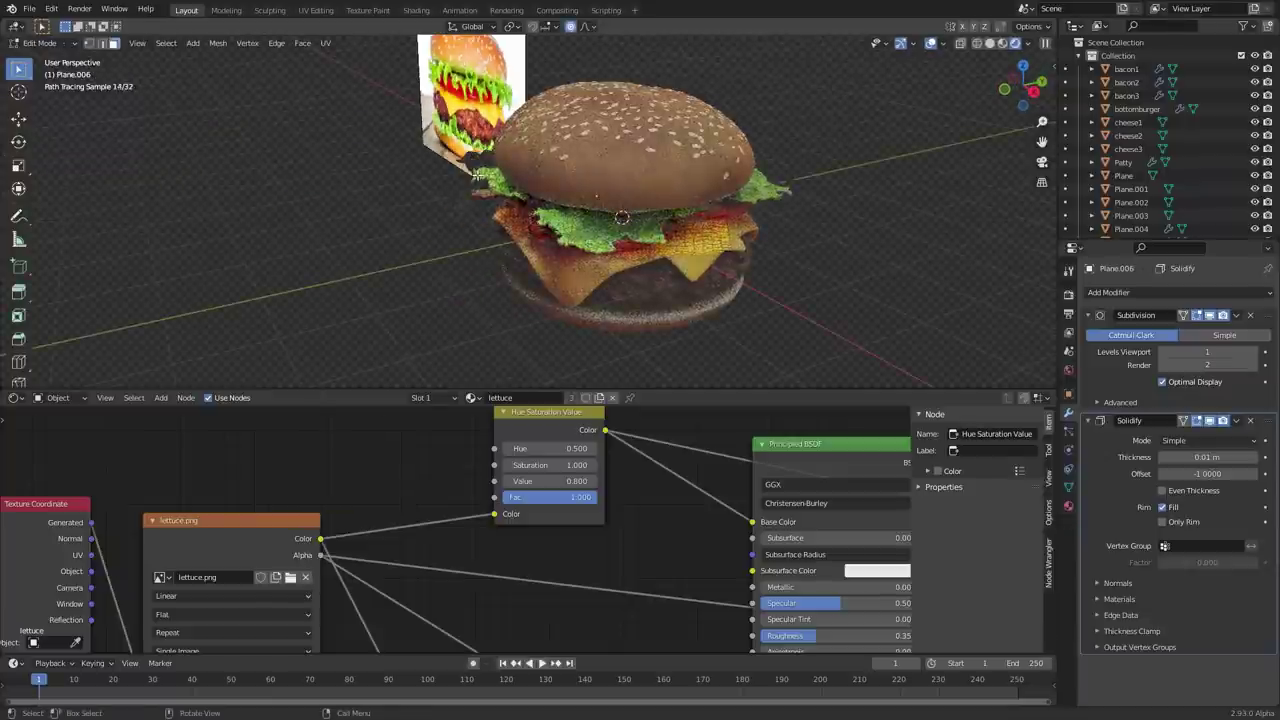
- Pull the Plane.006 lettuce edge lower with proportional editing, then return to Object Mode
key("Tab")
key("g")
key("z")
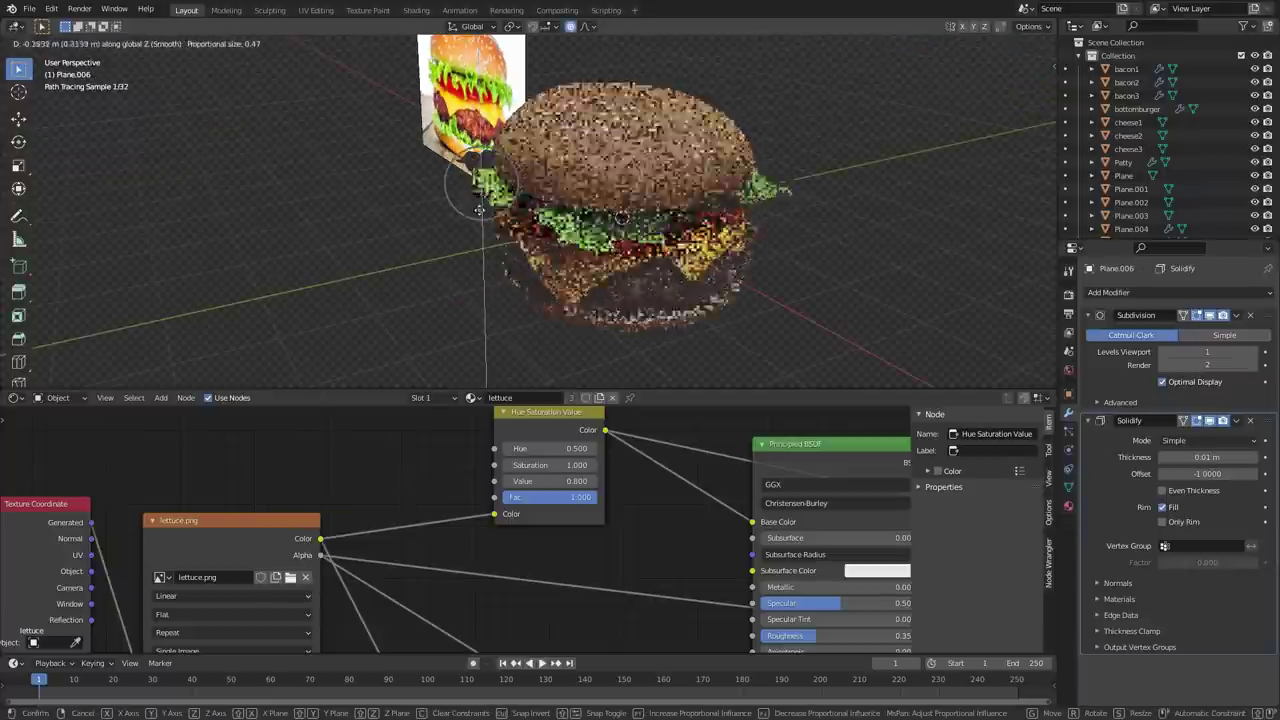
key("z")
key("z")
scroll(476, 185, "down", 6)
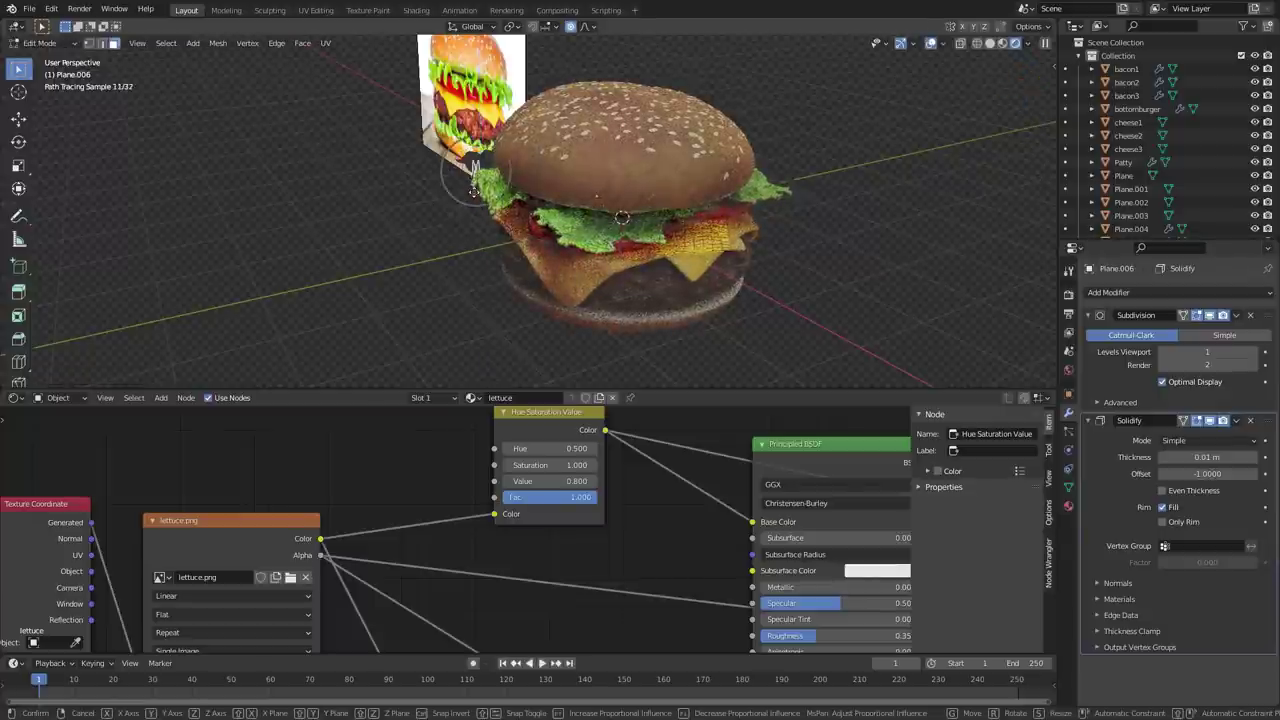
key("Escape")
key("Tab")
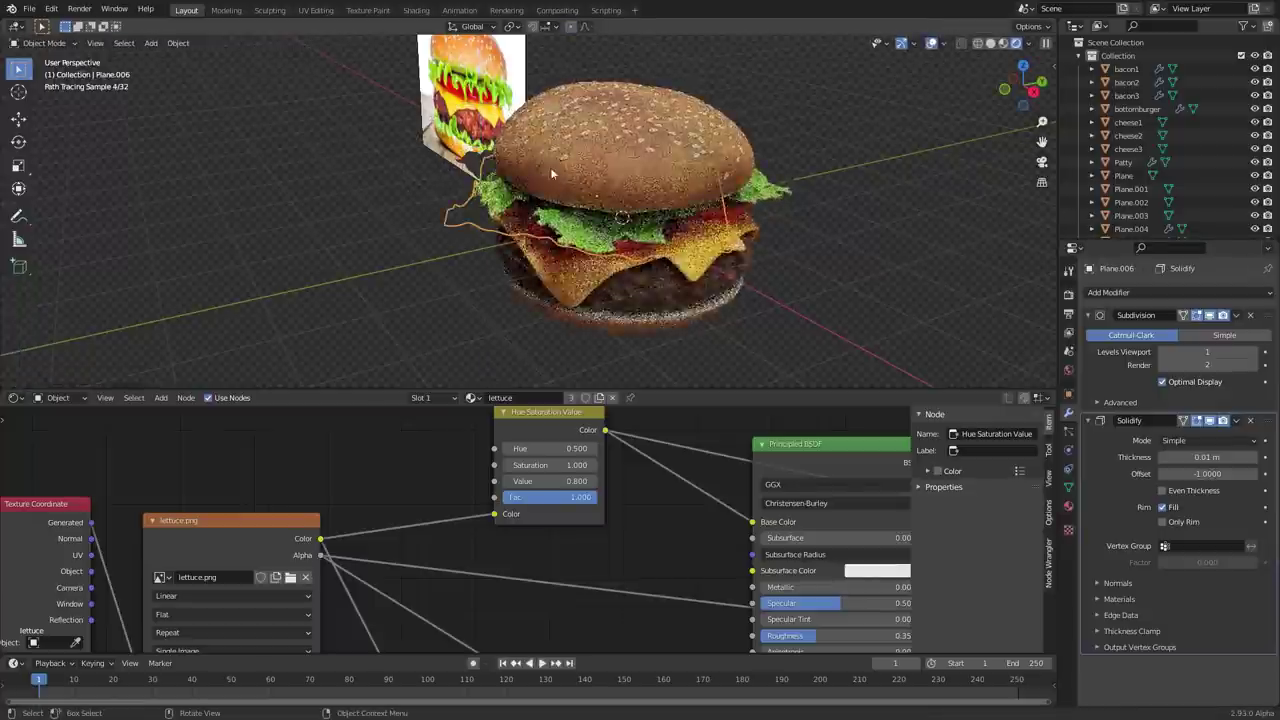
- Reselect the top bun and lettuce leaf, then save hamburger.blend
middle_click_drag(476, 185, 603, 147)
left_click(603, 147)
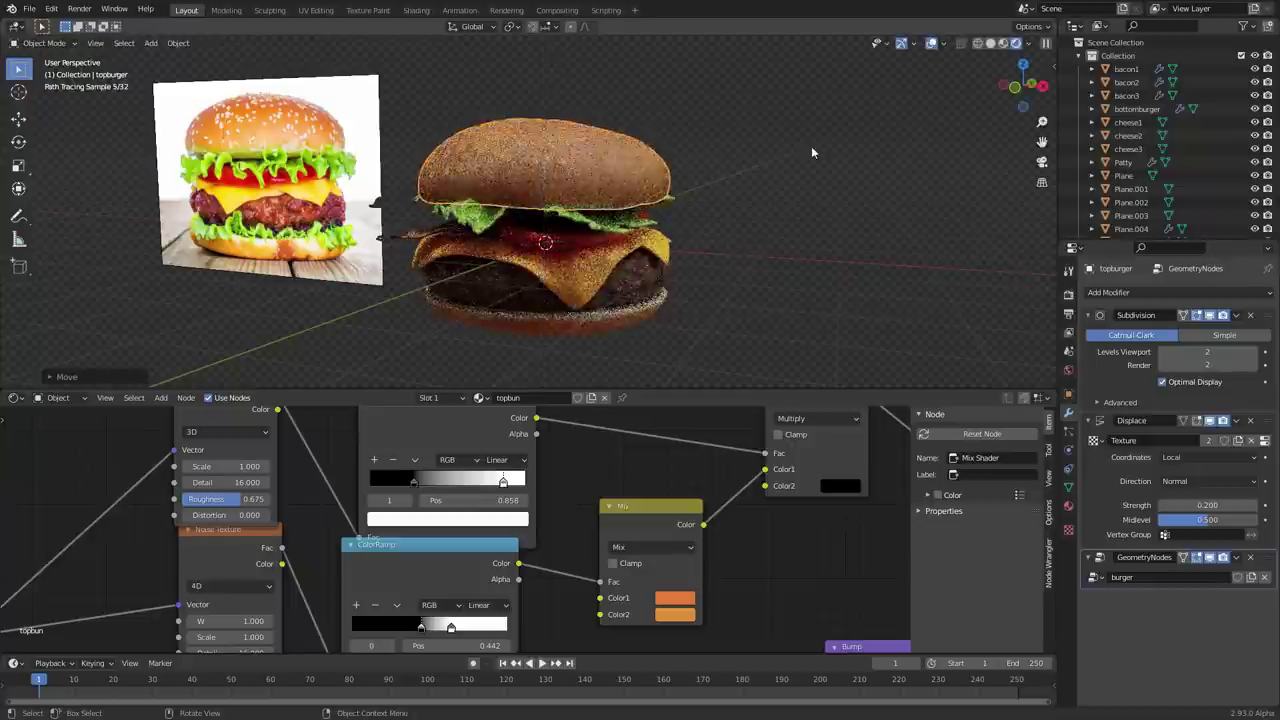
middle_click_drag(811, 146, 688, 205)
left_click(532, 252)
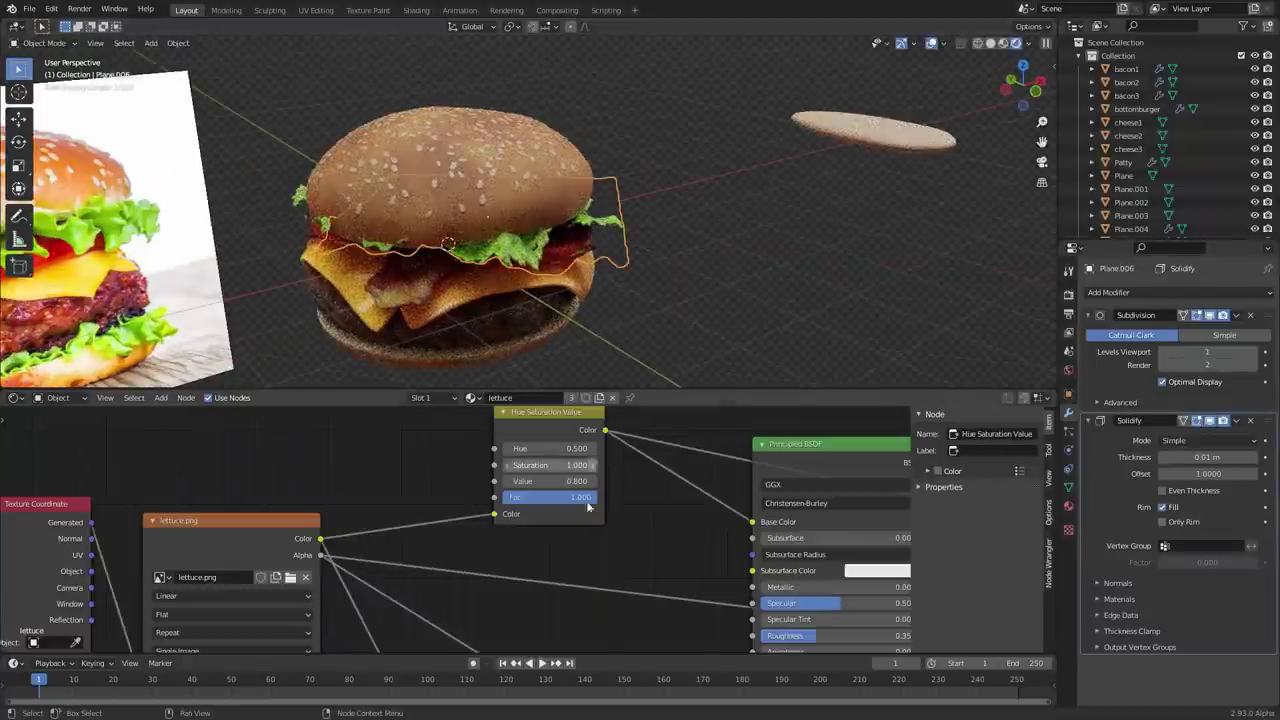
key("ctrl+s")
scroll(549, 513, "up", 5)
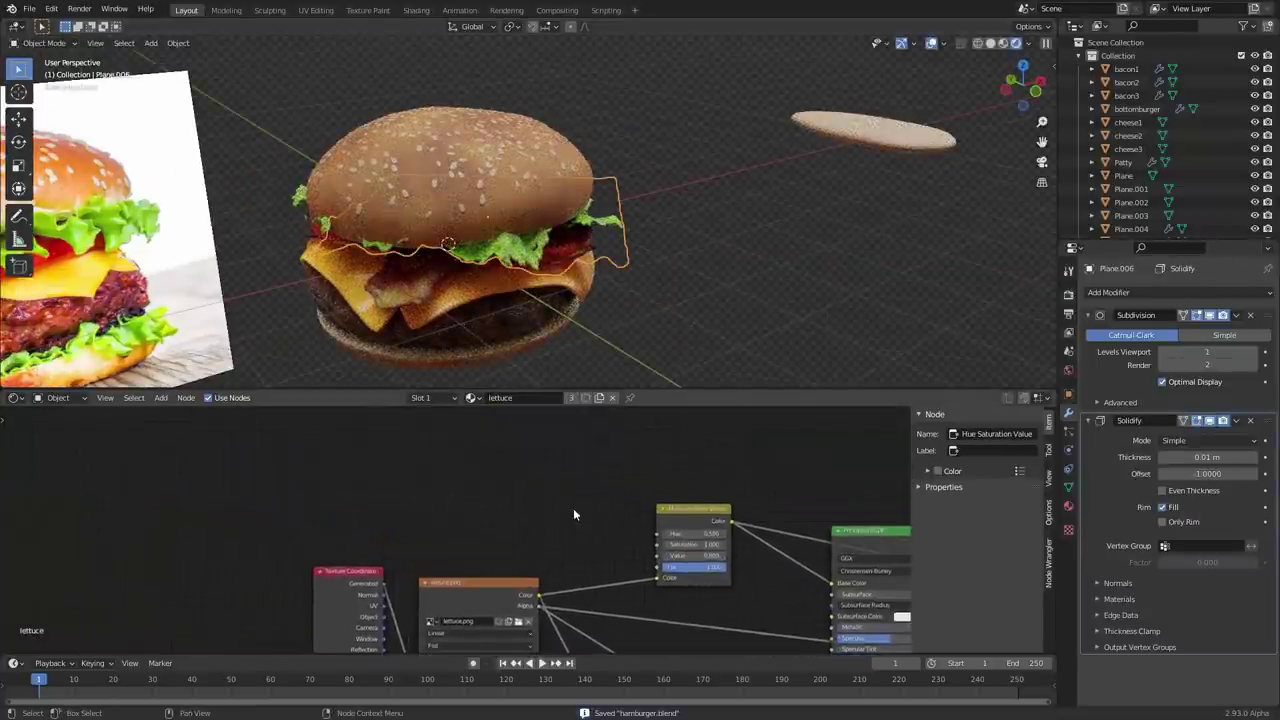
- Add an Object Info node and link its Random output to the Hue input
key("shift+a")
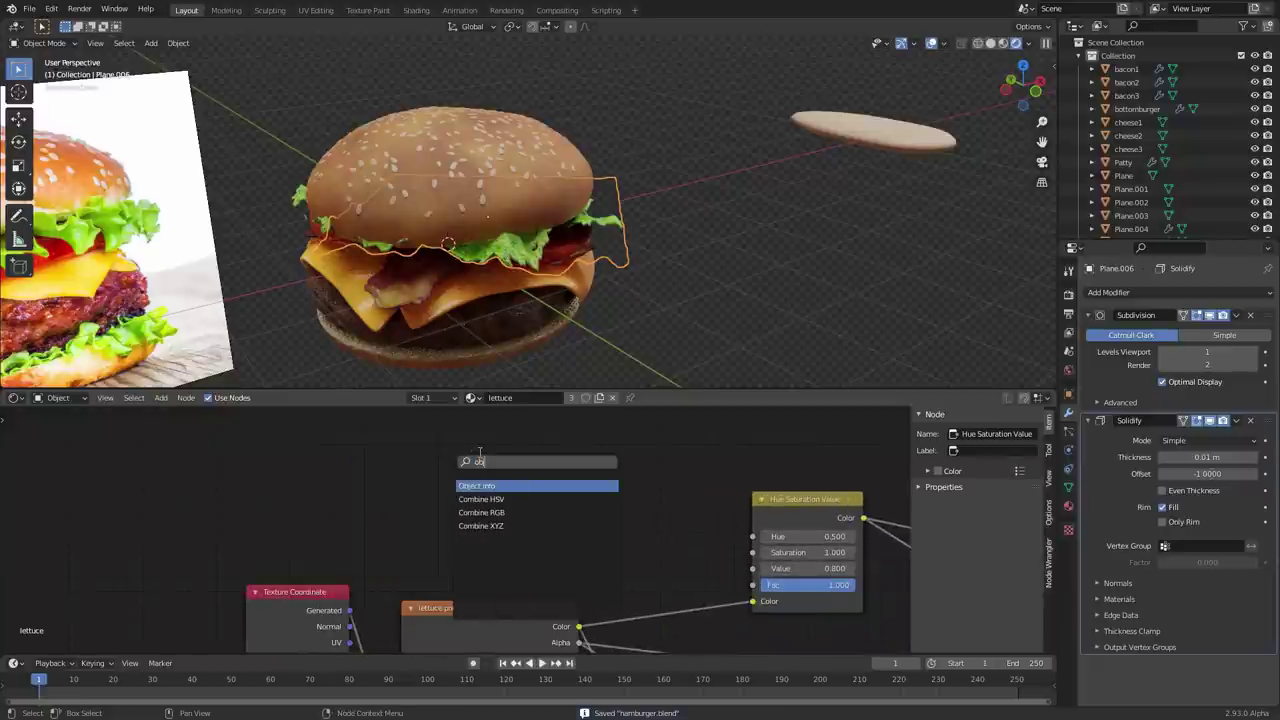
type("ob")
key("Return")
left_click(447, 455)
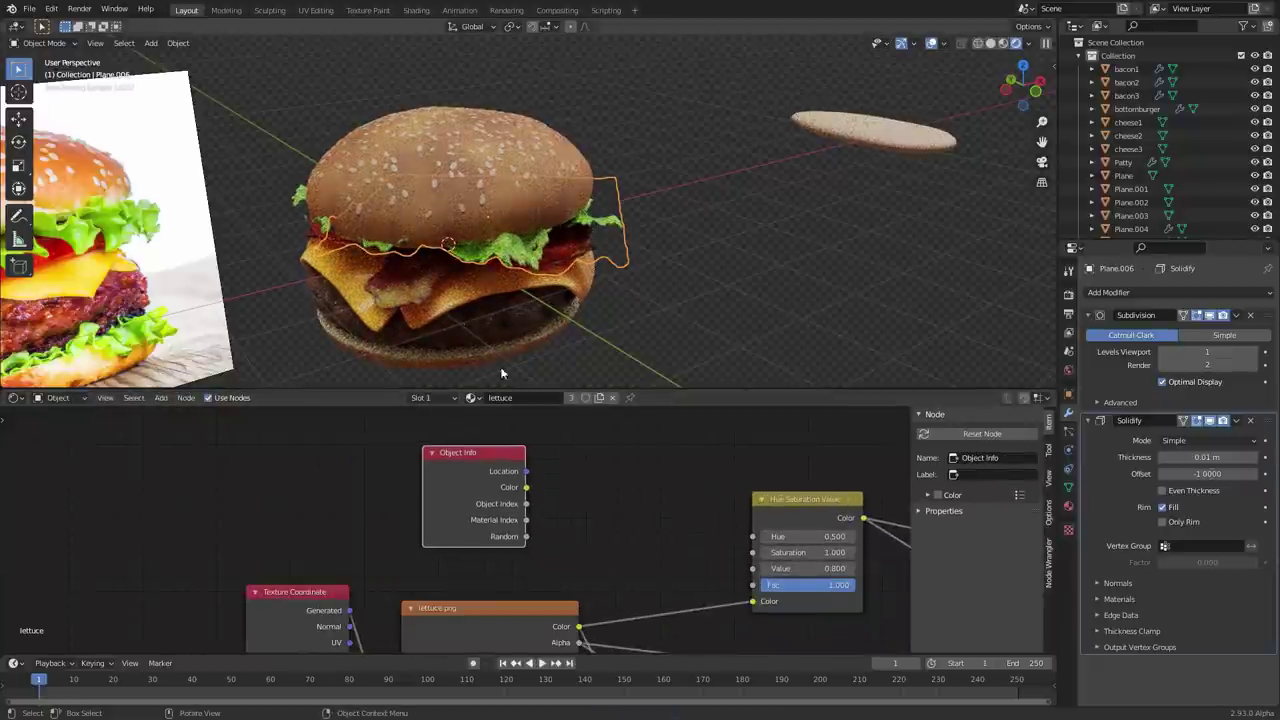
left_click_drag(526, 536, 752, 536)
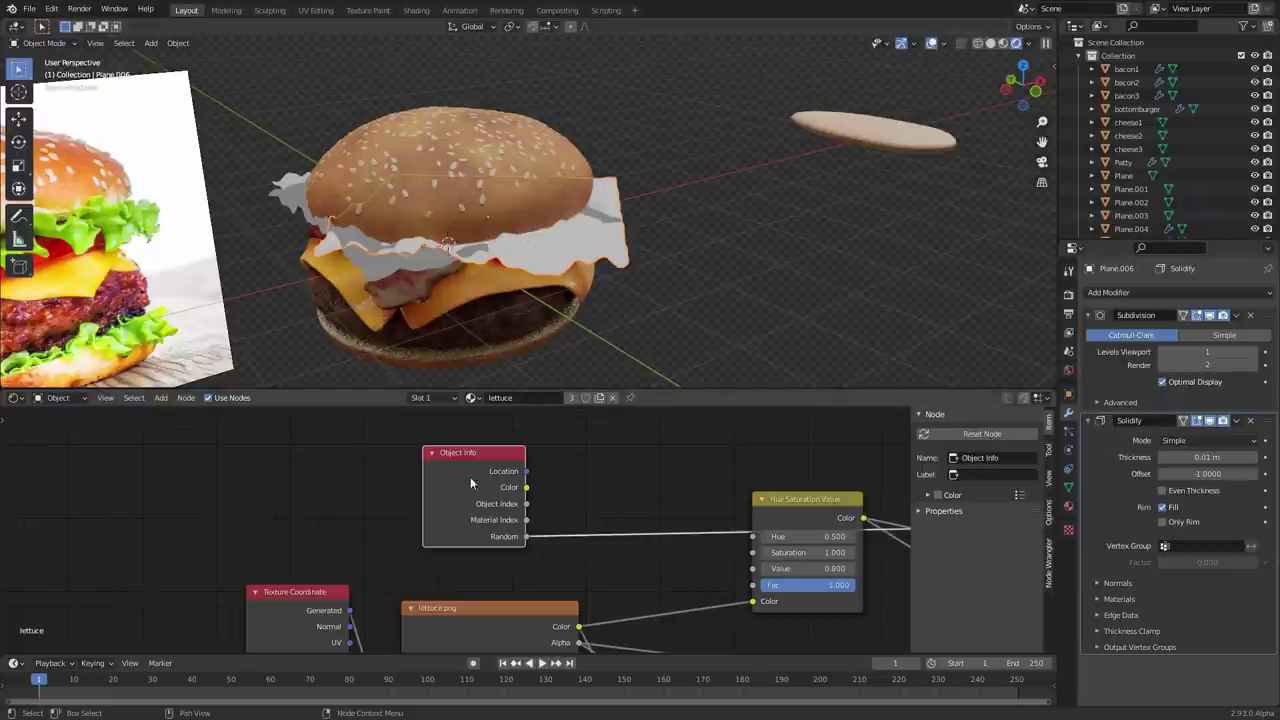
left_click_drag(470, 477, 285, 468)
scroll(598, 494, "right", 3)
left_click_drag(707, 512, 697, 527)
scroll(200, 260, "up", 3)
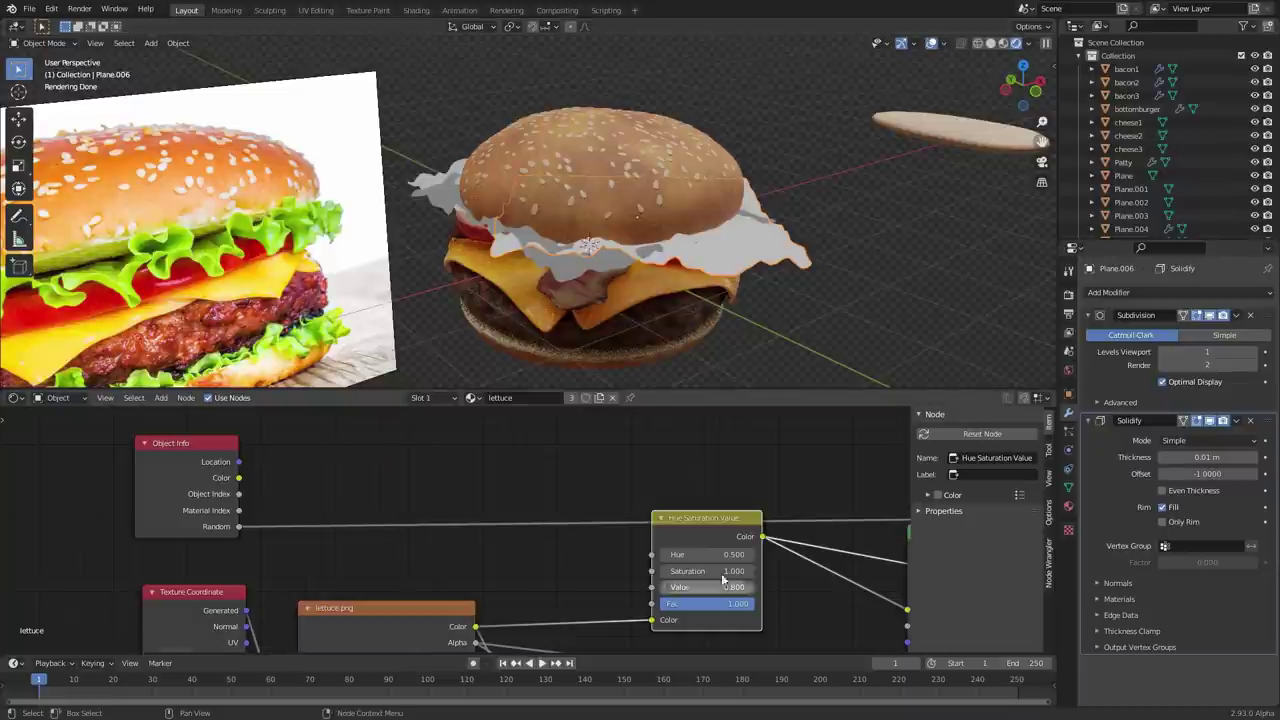
- Insert a Map Range on the Random link with To Min 0.490 and To Max 0.510
key("shift+a")
type("map")
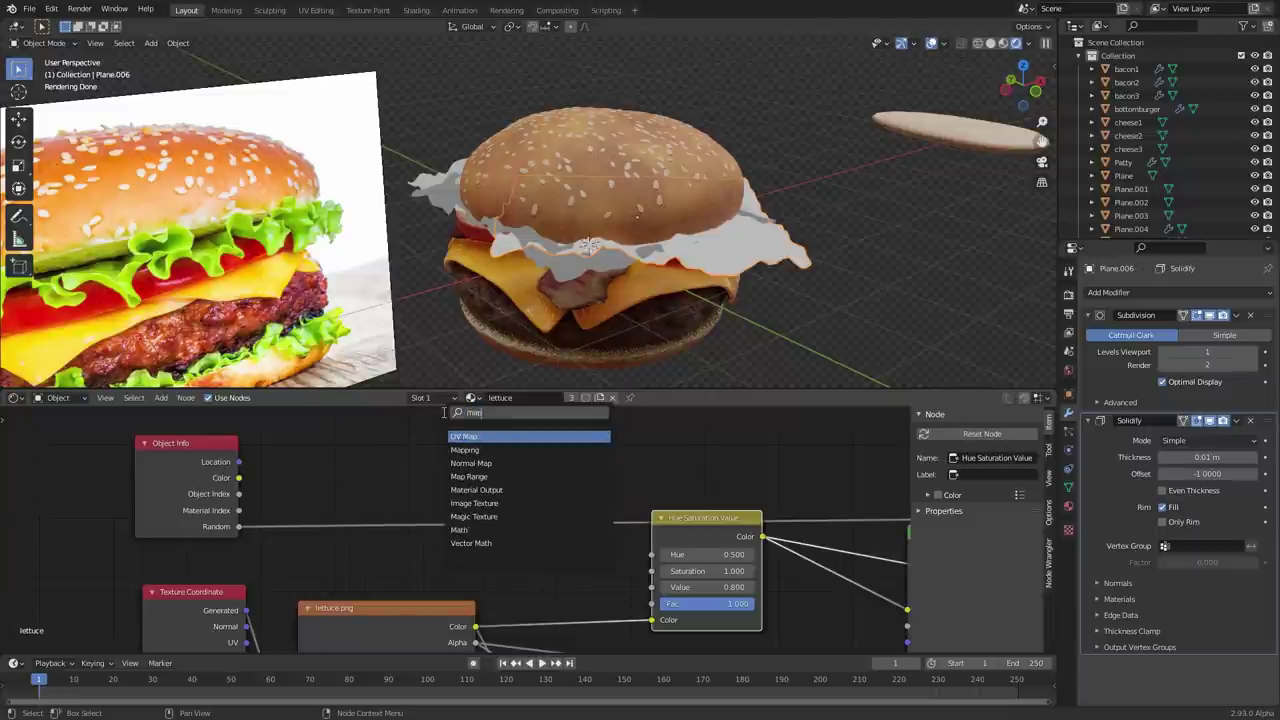
key("Down")
key("Down")
key("Down")
key("Return")
left_click(443, 412)
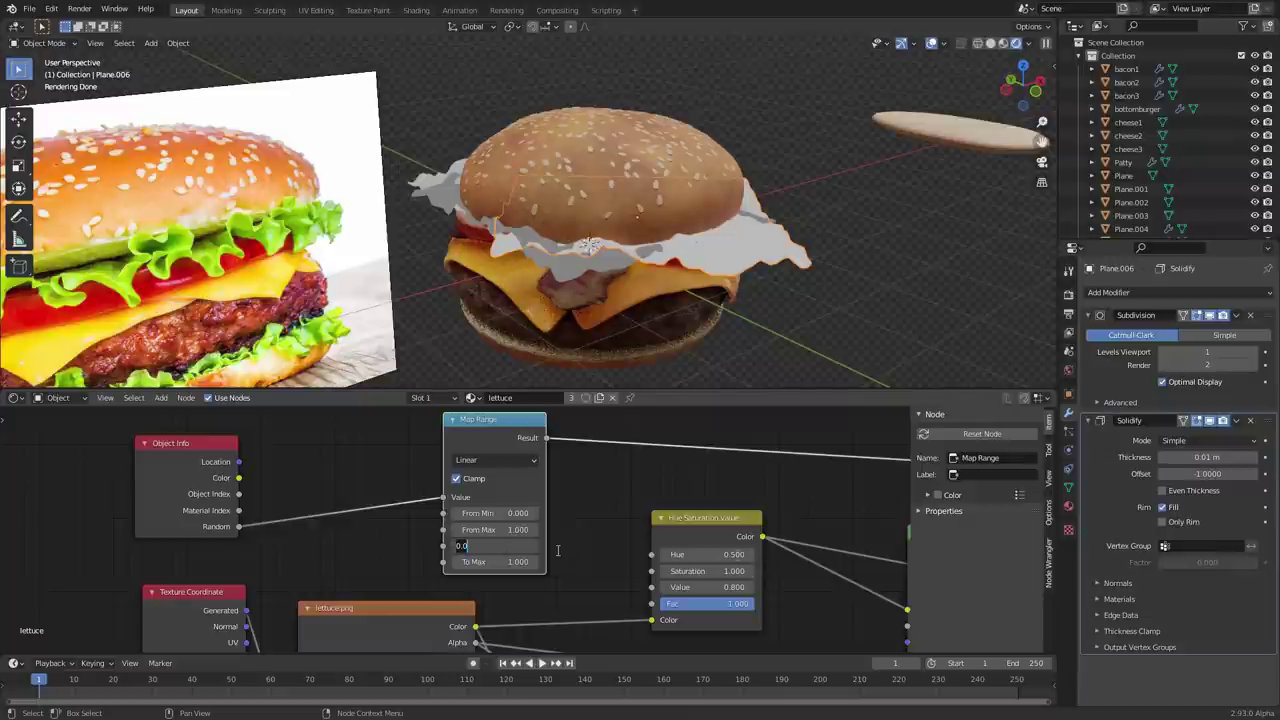
type(".49")
key("Tab")
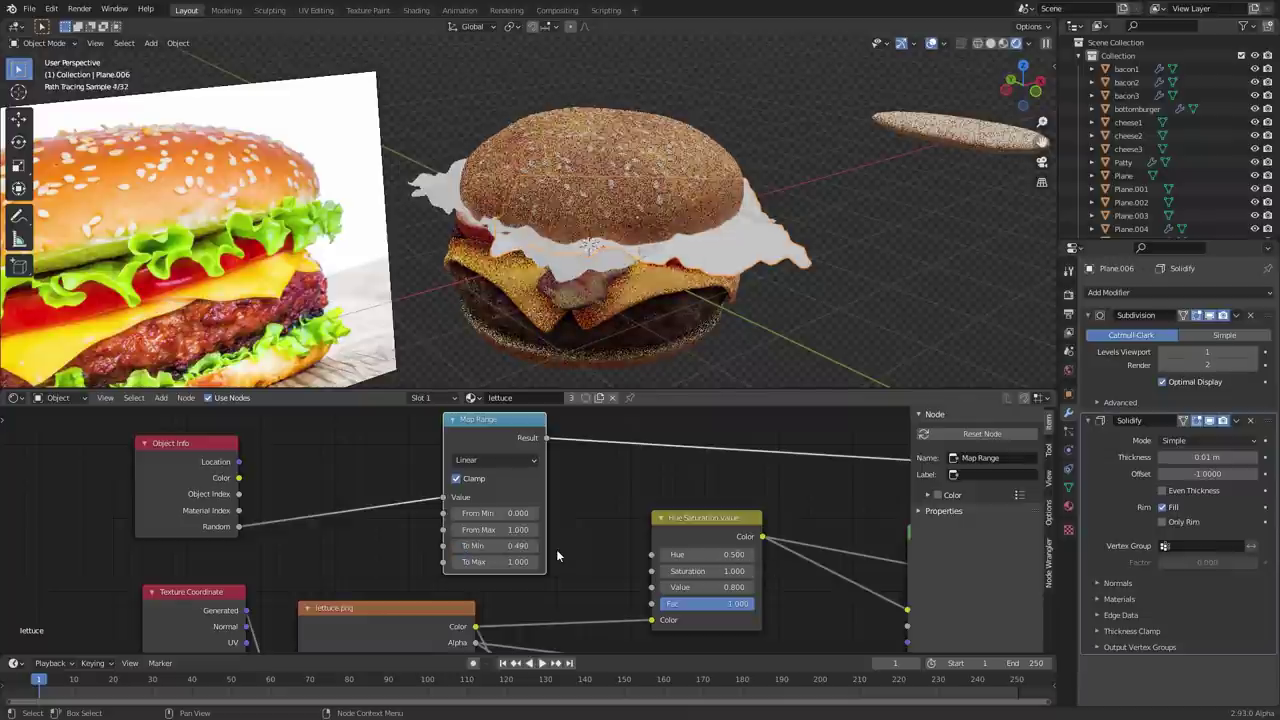
type("1.0")
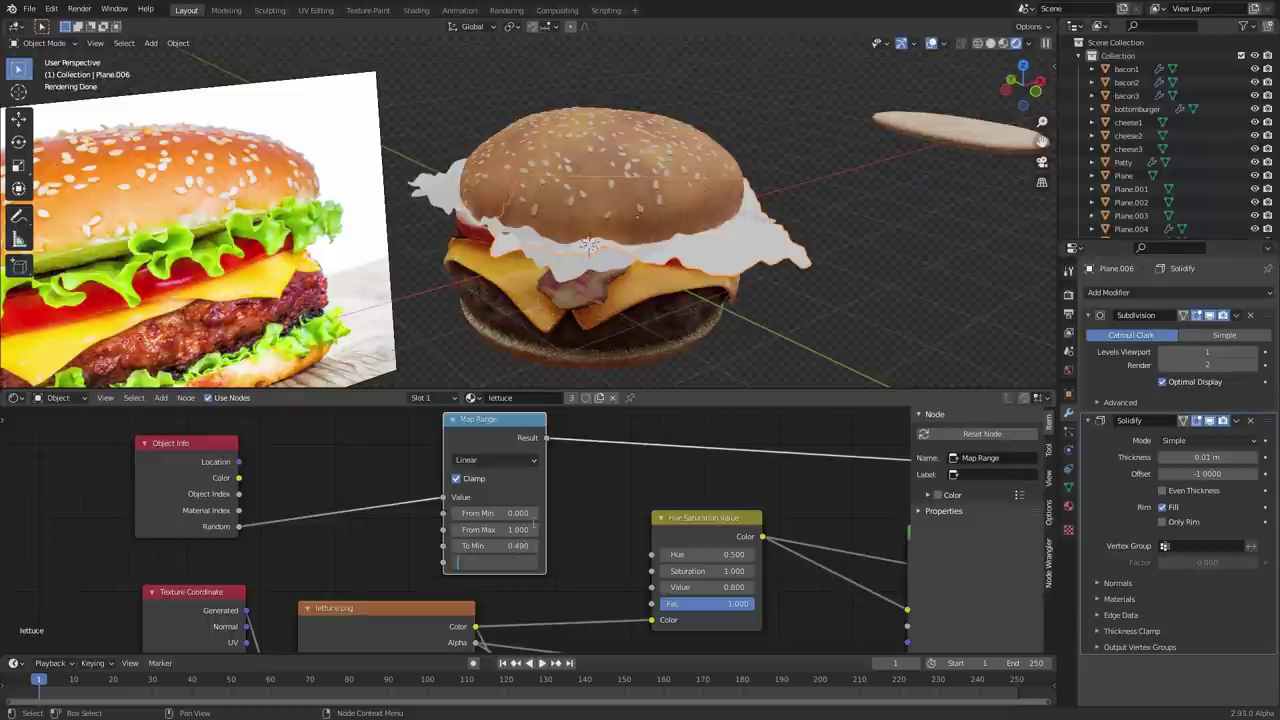
key("Return")
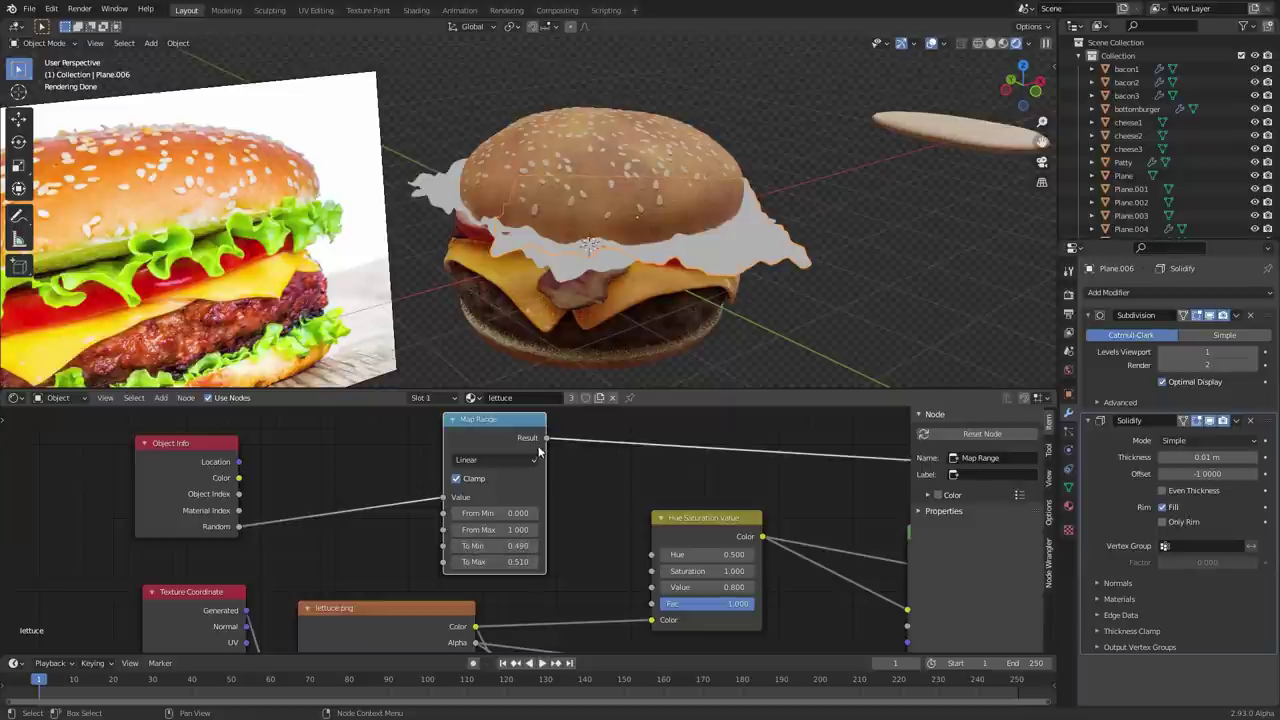
- Wire the Map Range into Hue, confirm To Min 0.490, and tidy the node layout
left_click_drag(645, 555, 651, 554)
middle_click_drag(651, 554, 316, 525)
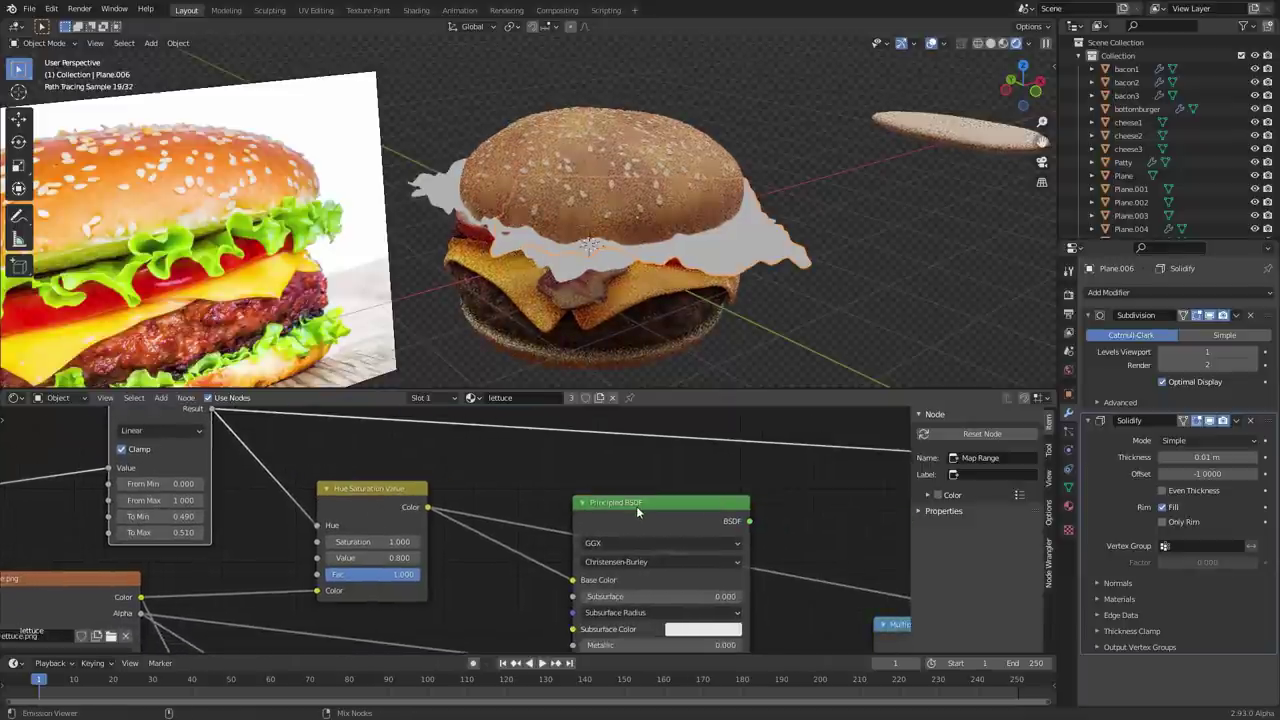
left_click(636, 506)
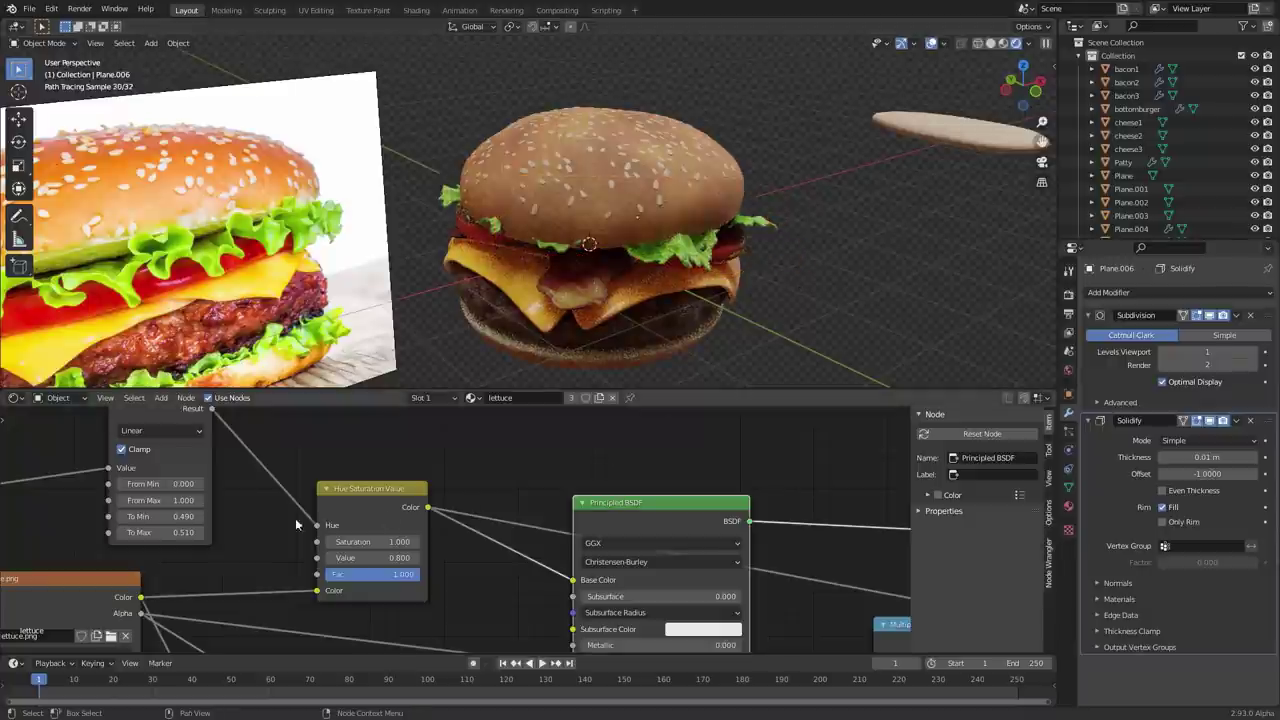
middle_click_drag(197, 522, 383, 524)
key("Return")
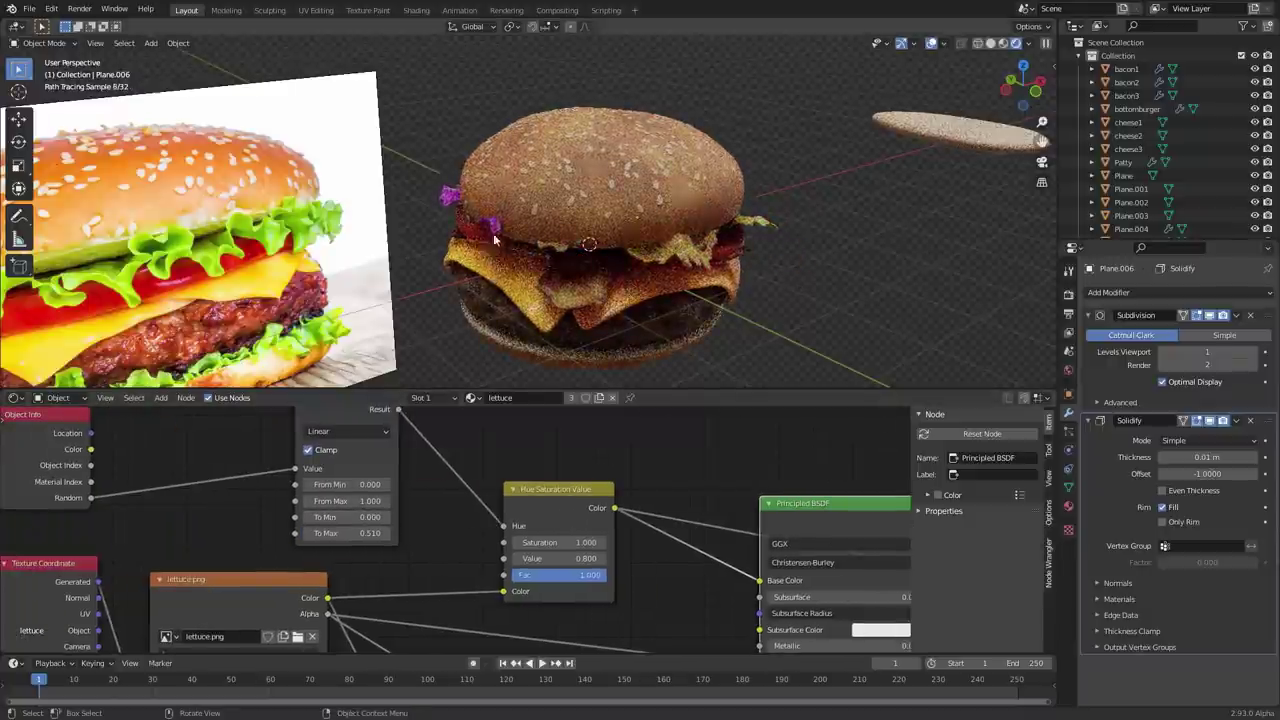
middle_click_drag(480, 240, 466, 214)
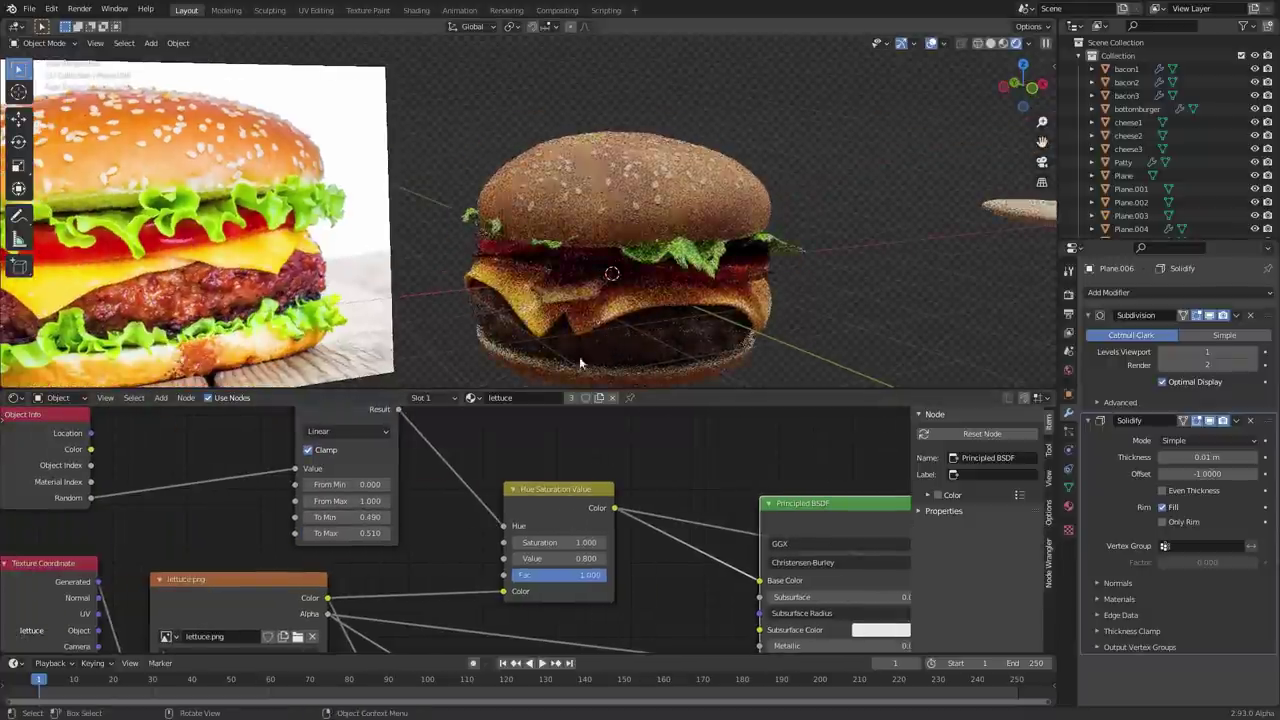
middle_click_drag(356, 408, 428, 488)
left_click_drag(428, 488, 414, 410)
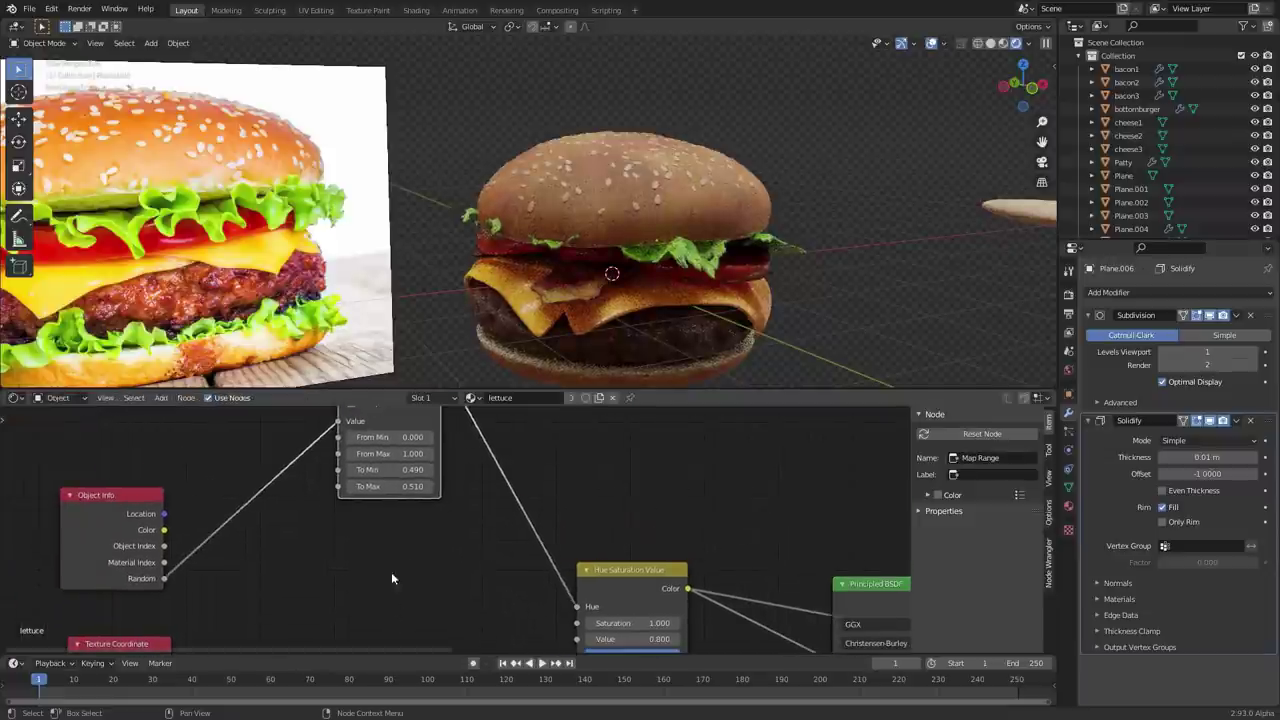
scroll(391, 572, "down", 2)
left_click_drag(210, 539, 195, 485)
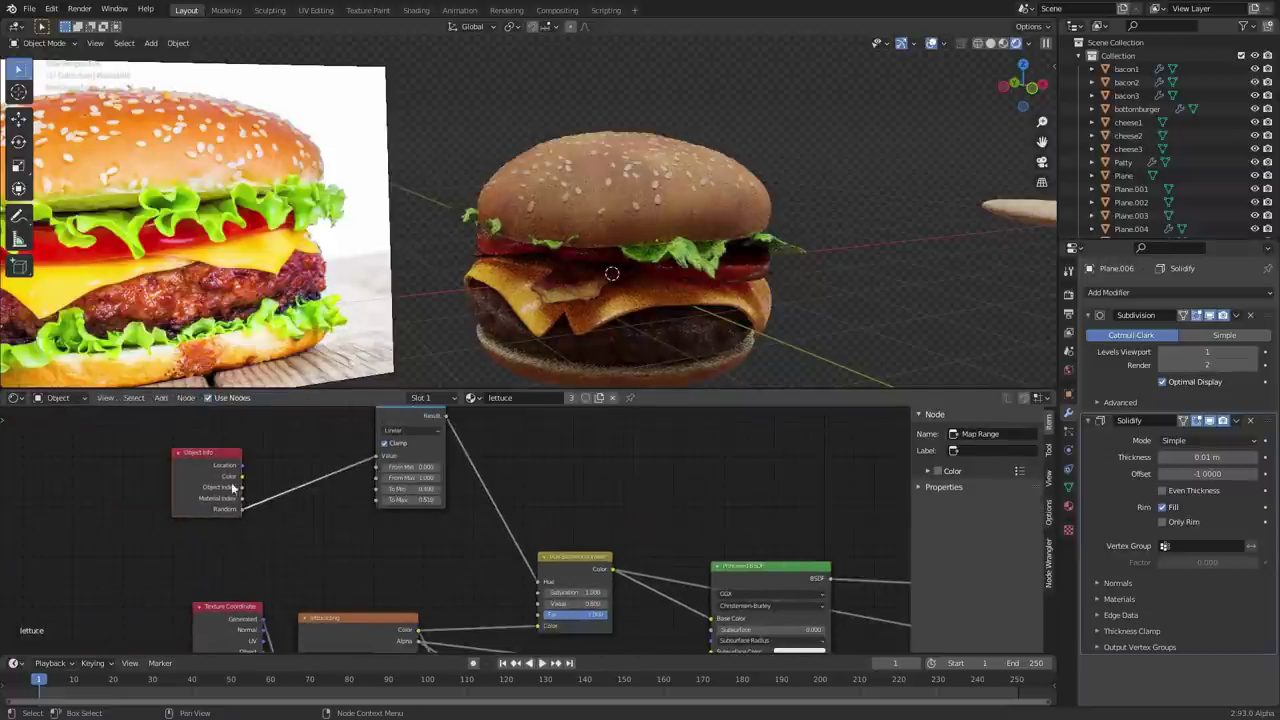
middle_click_drag(445, 537, 447, 553)
left_click_drag(445, 553, 375, 478)
key("g")
left_click(367, 425)
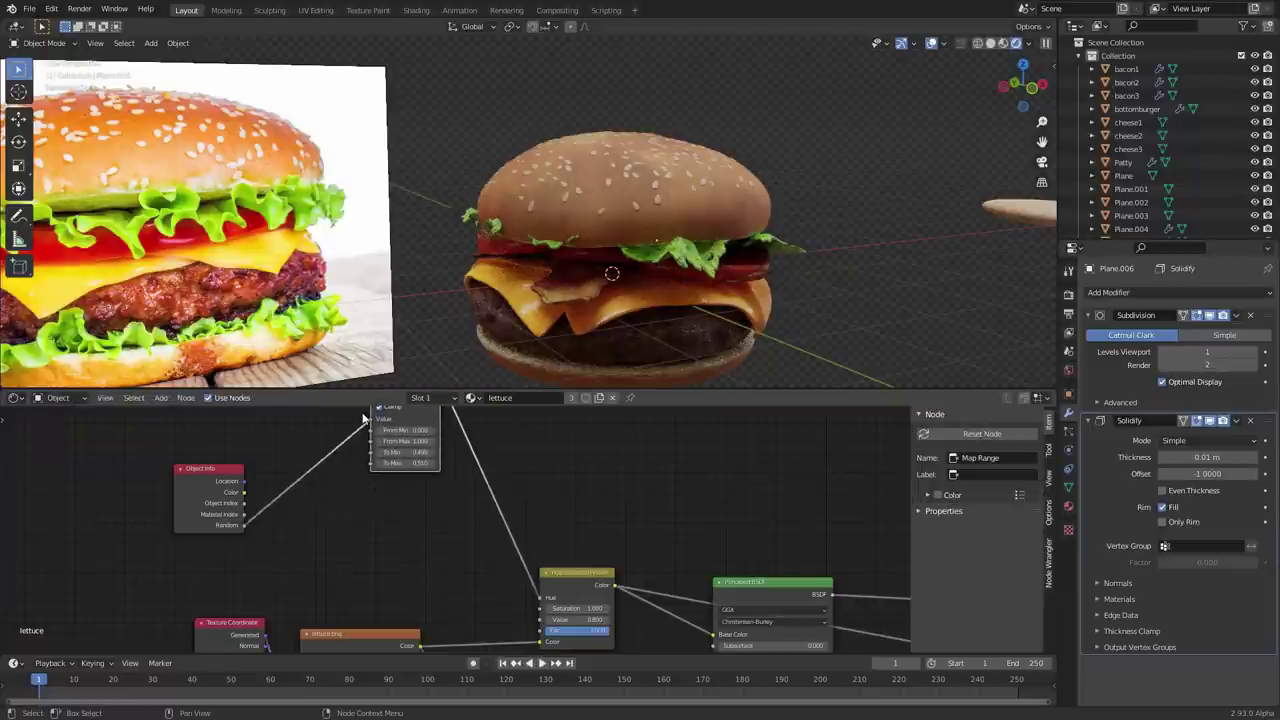
- Duplicate the Map Range, feed it Object Info Random, and set To Min 0.700, To Max 0.850
key("shift+d")
left_click(362, 541)
left_click_drag(239, 529, 370, 542)
scroll(593, 613, "up", 2)
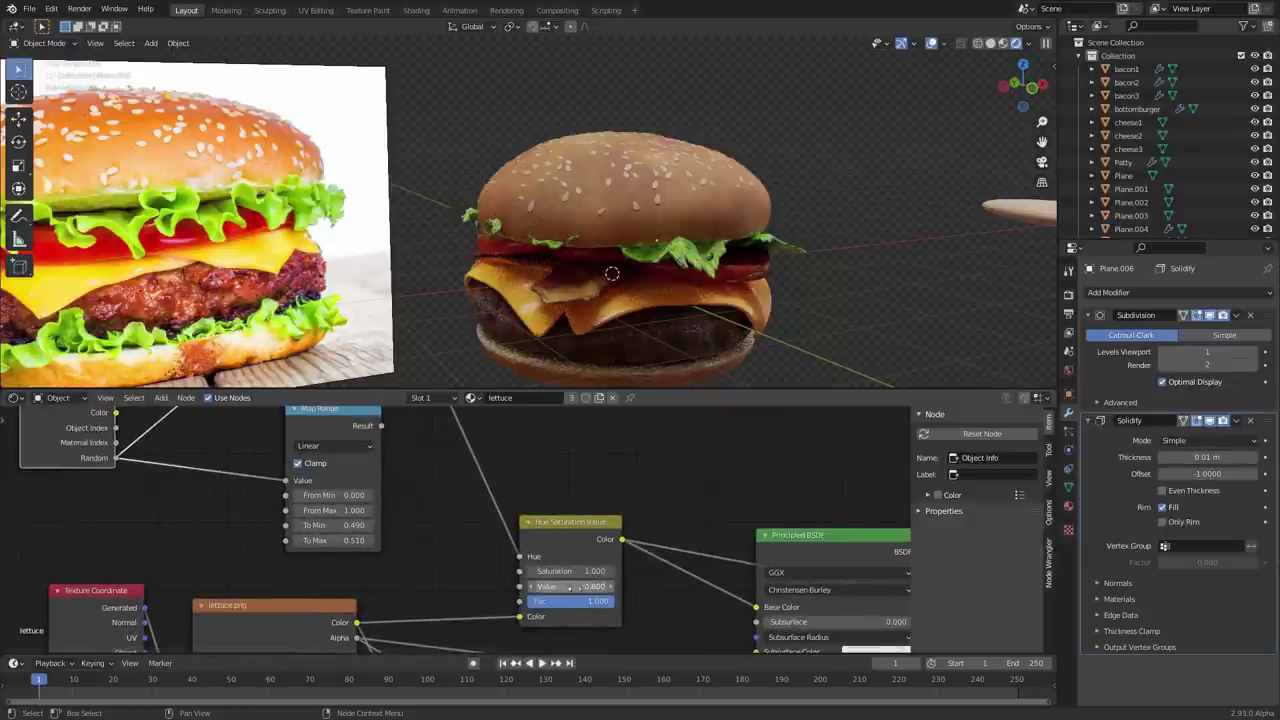
scroll(288, 540, "up", 1)
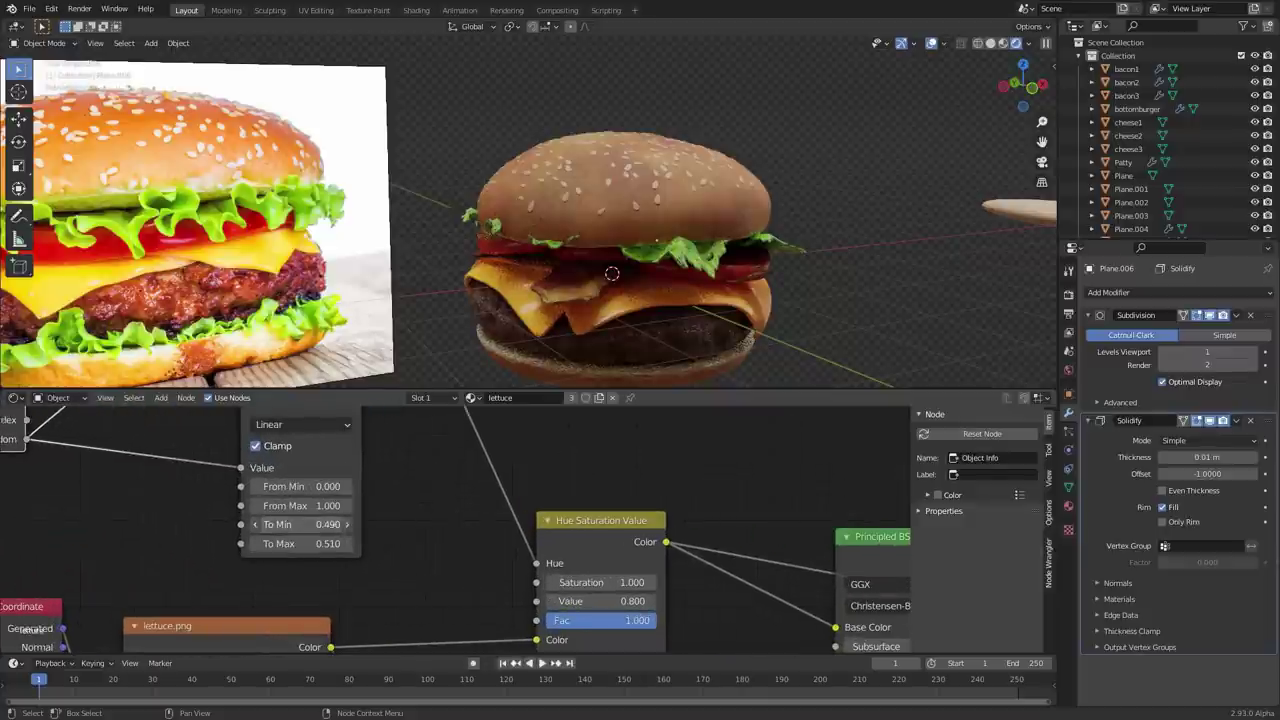
type("0.7")
key("Return")
left_click(315, 548)
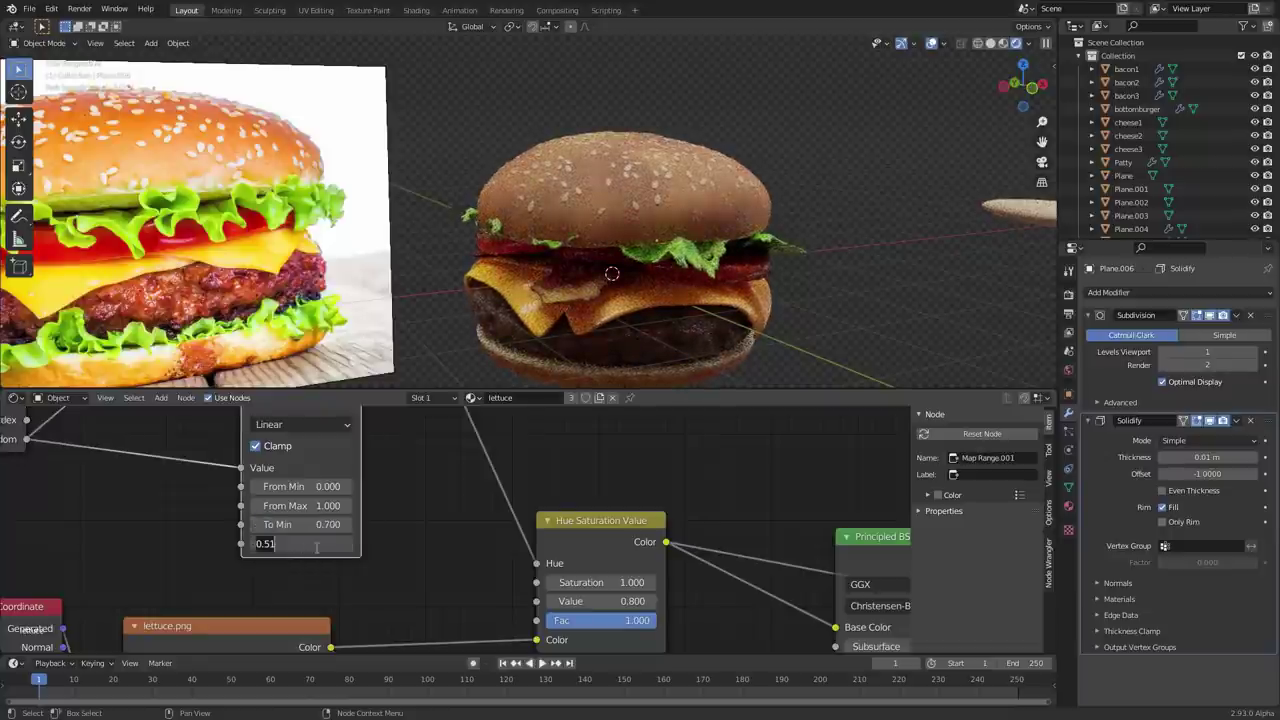
type(".85")
key("Return")
scroll(457, 527, "down", 3)
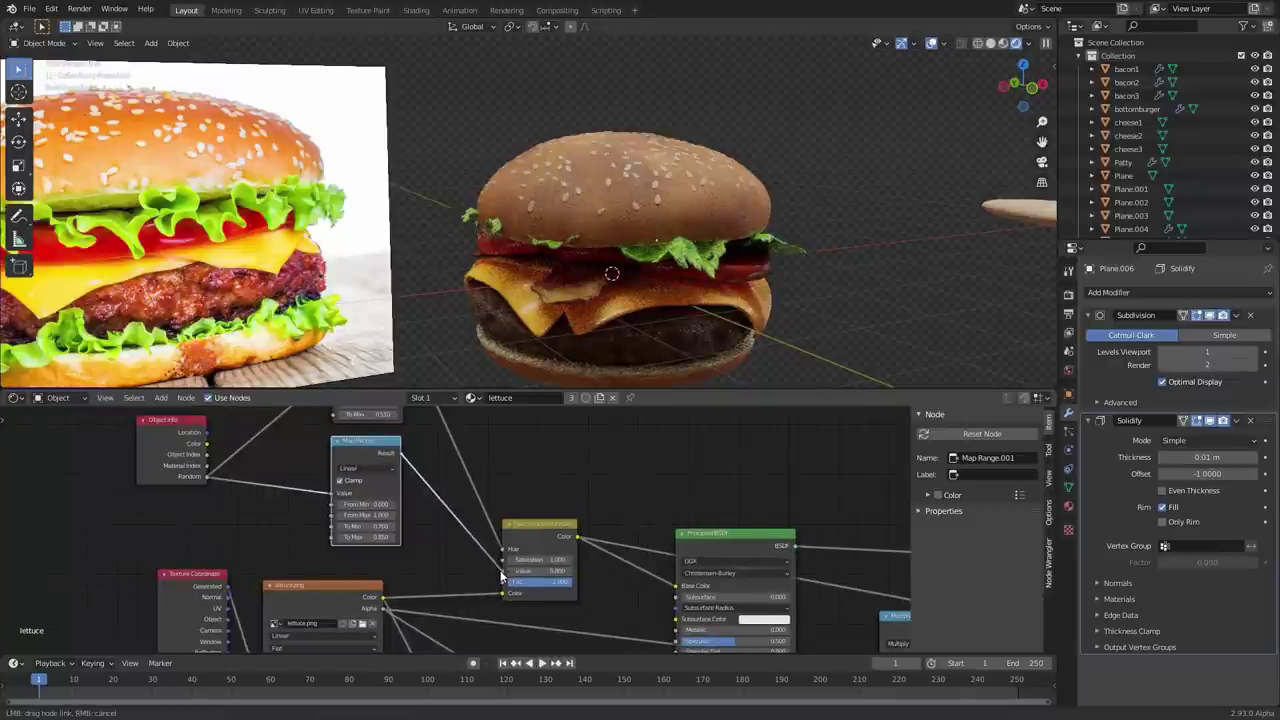
scroll(547, 247, "down", 5)
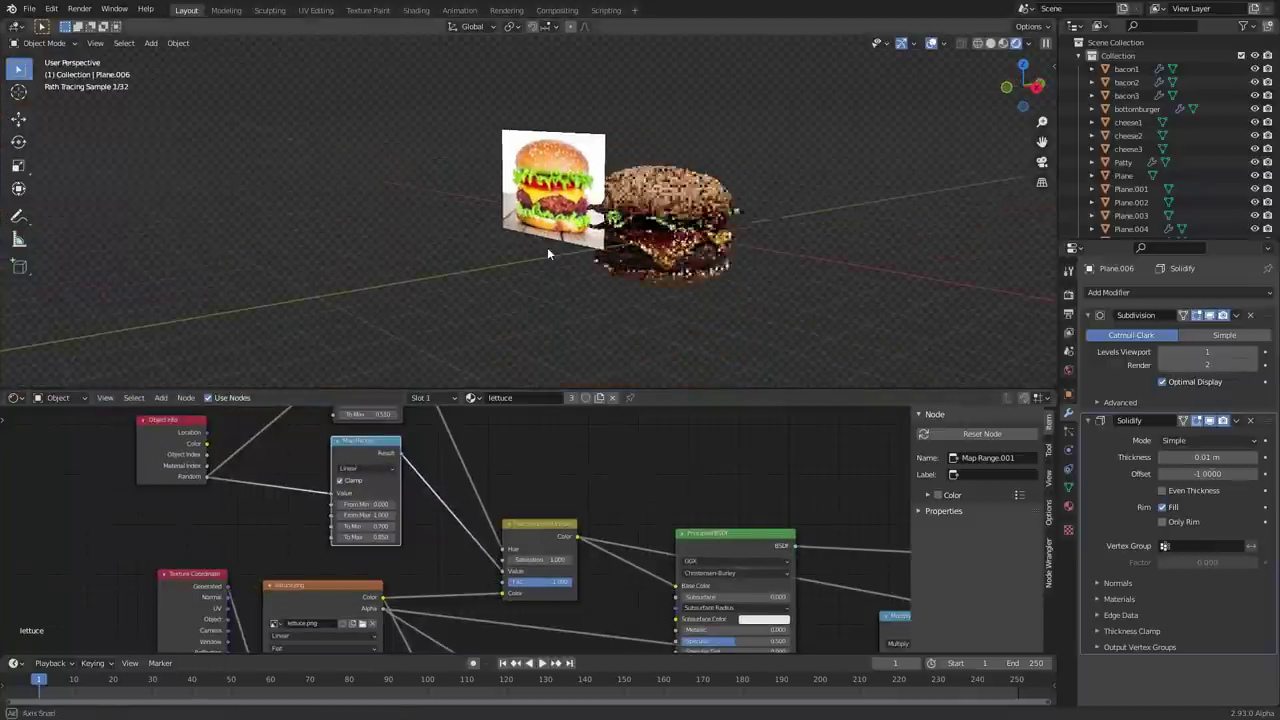
- Reshape the first lettuce leaf's edge with a proportional-falloff move in Edit Mode
middle_click_drag(570, 248, 818, 232)
scroll(818, 232, "up", 8)
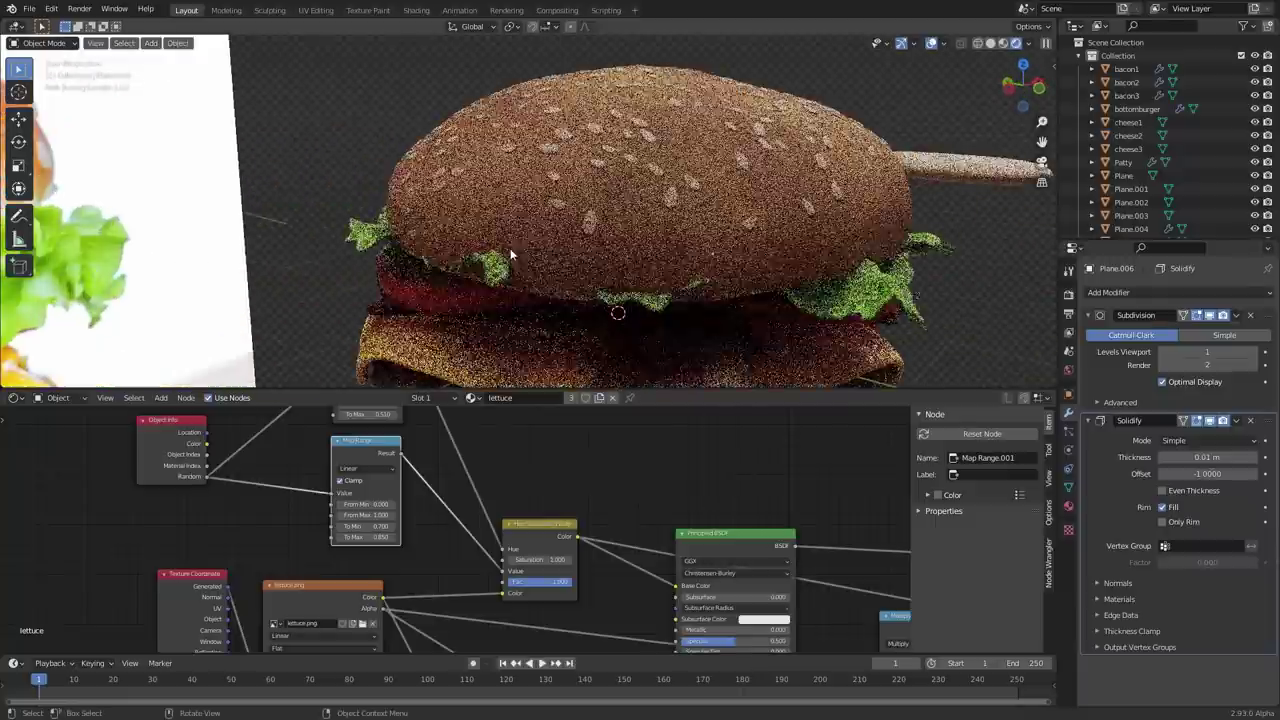
left_click(493, 263)
key("Tab")
middle_click_drag(493, 263, 495, 240)
key("g")
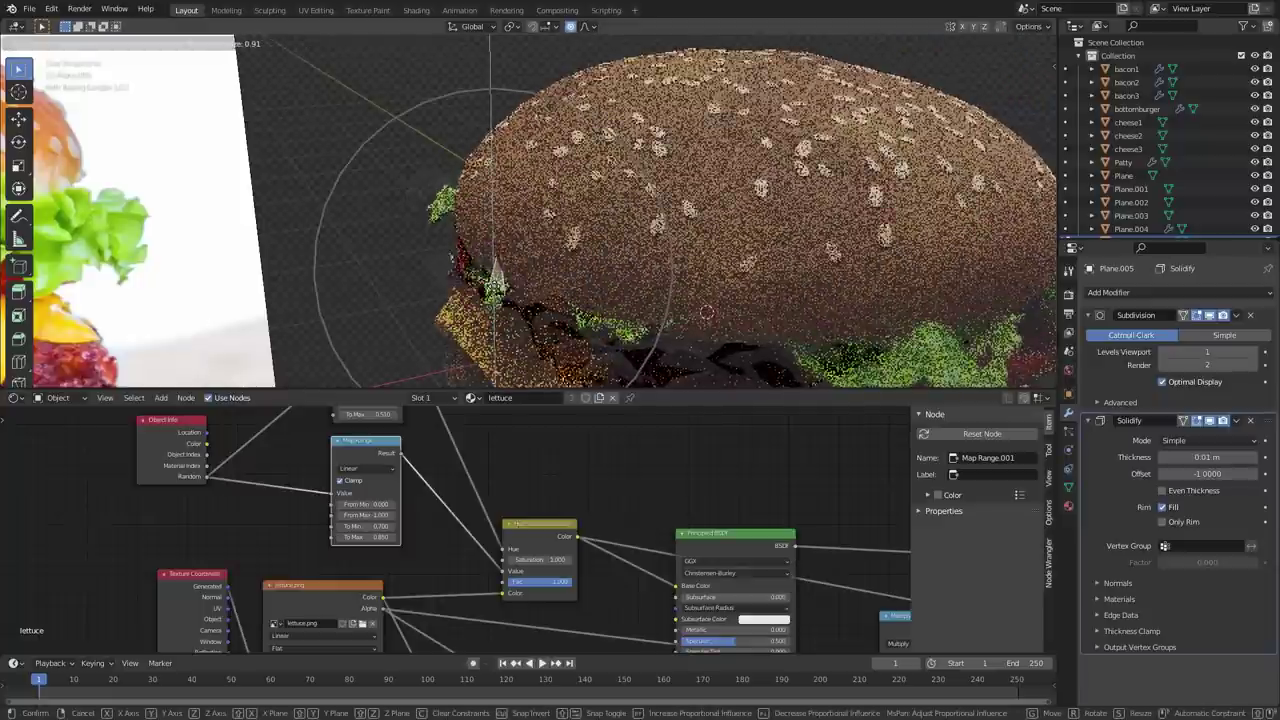
left_click(493, 290)
middle_click_drag(493, 290, 450, 205)
key("Tab")
- Nudge that lettuce leaf's vertices vertically along Z so it sits under the bun
scroll(588, 95, "down", 5)
scroll(450, 205, "up", 1)
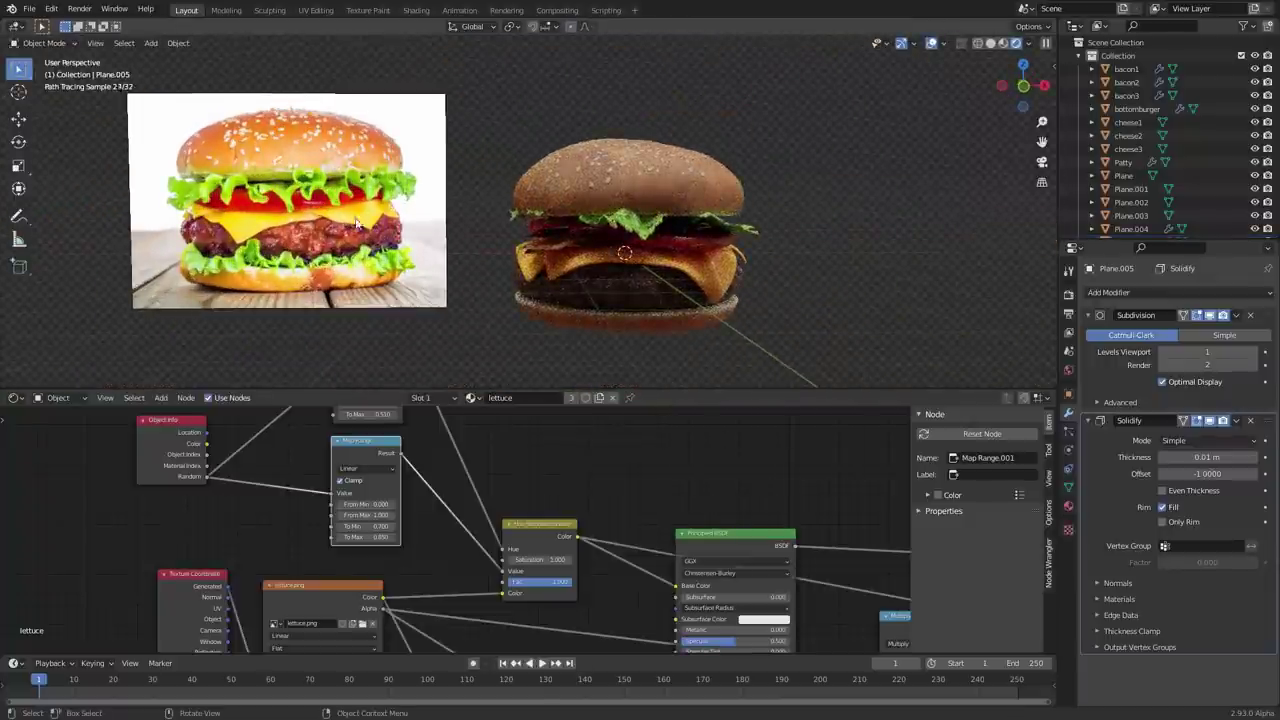
key("Tab")
scroll(552, 174, "up", 3)
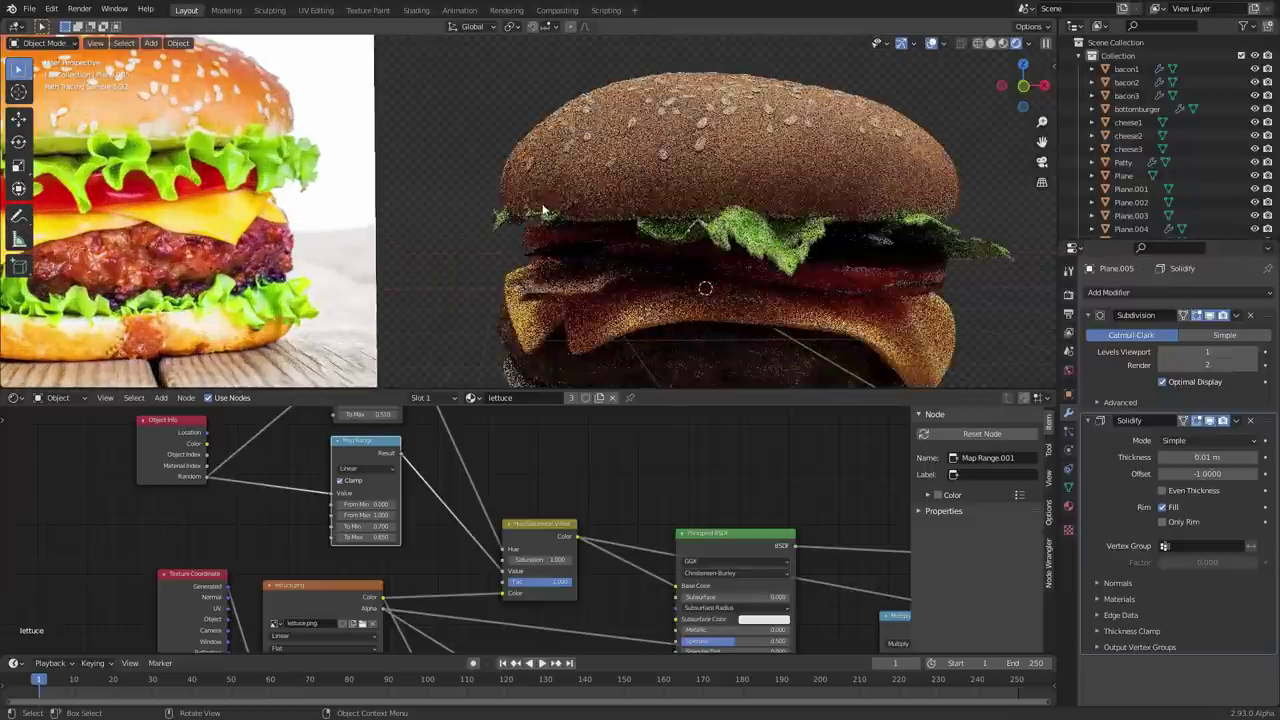
middle_click_drag(552, 174, 559, 210)
scroll(559, 210, "up", 2)
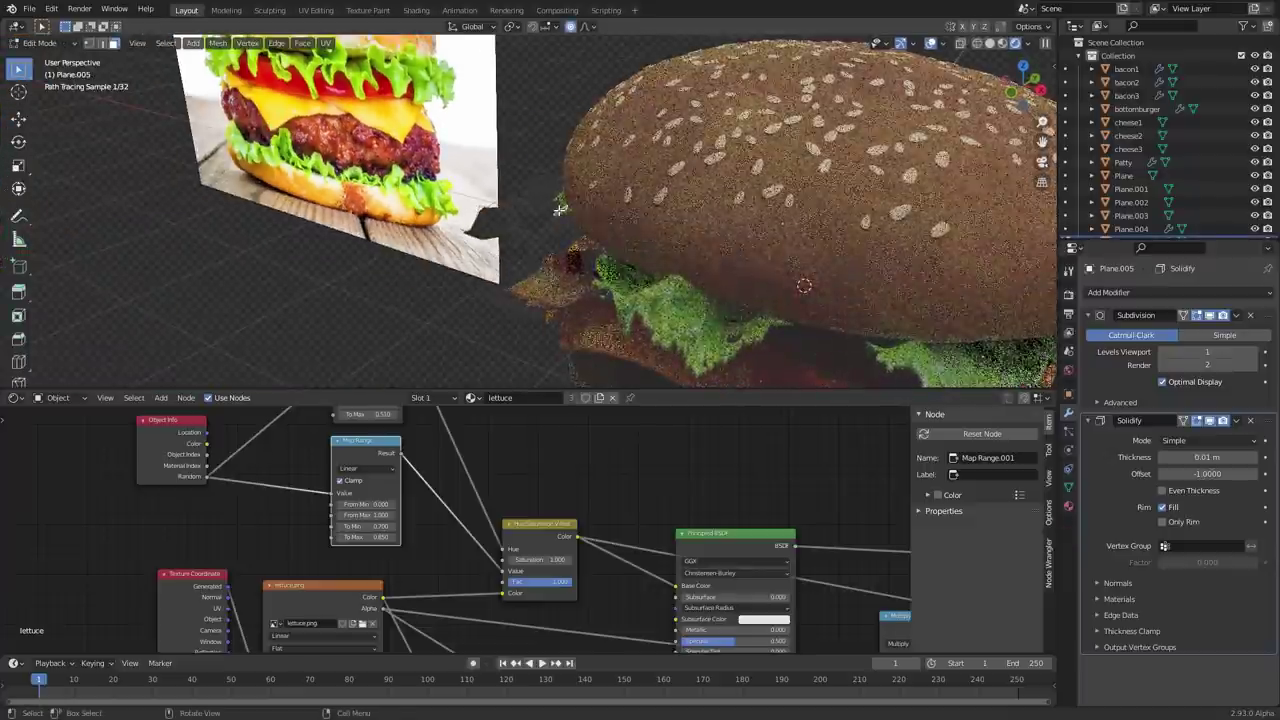
key("g")
key("z")
left_click(558, 236)
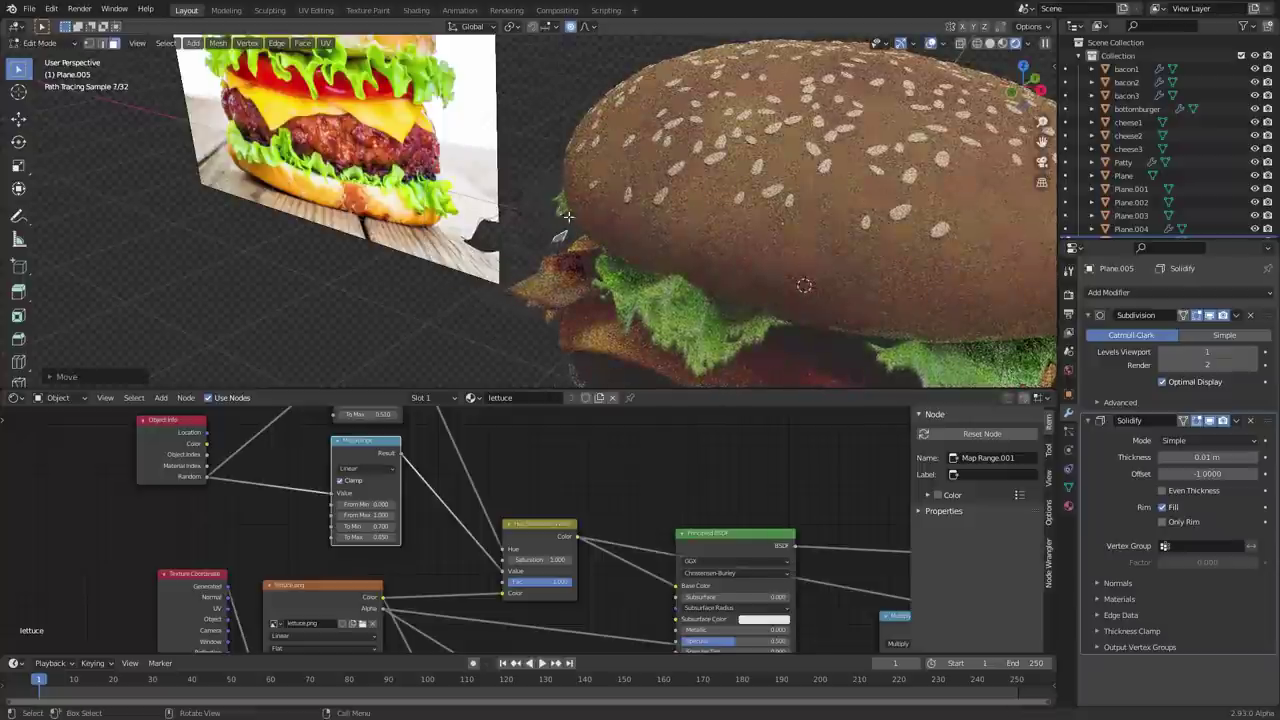
key("Tab")
- Begin a vertical Z move on the other lettuce leaf, Plane.006, in Edit Mode
middle_click_drag(558, 236, 522, 216)
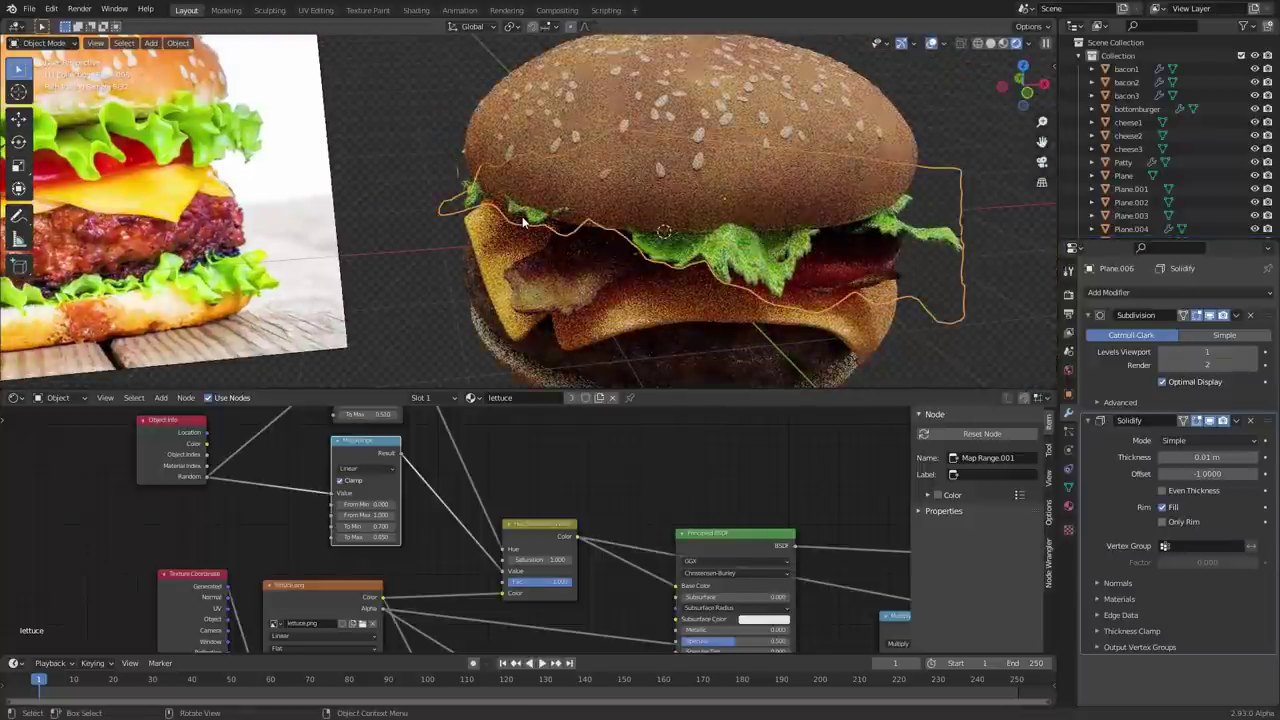
left_click(522, 214)
key("Tab")
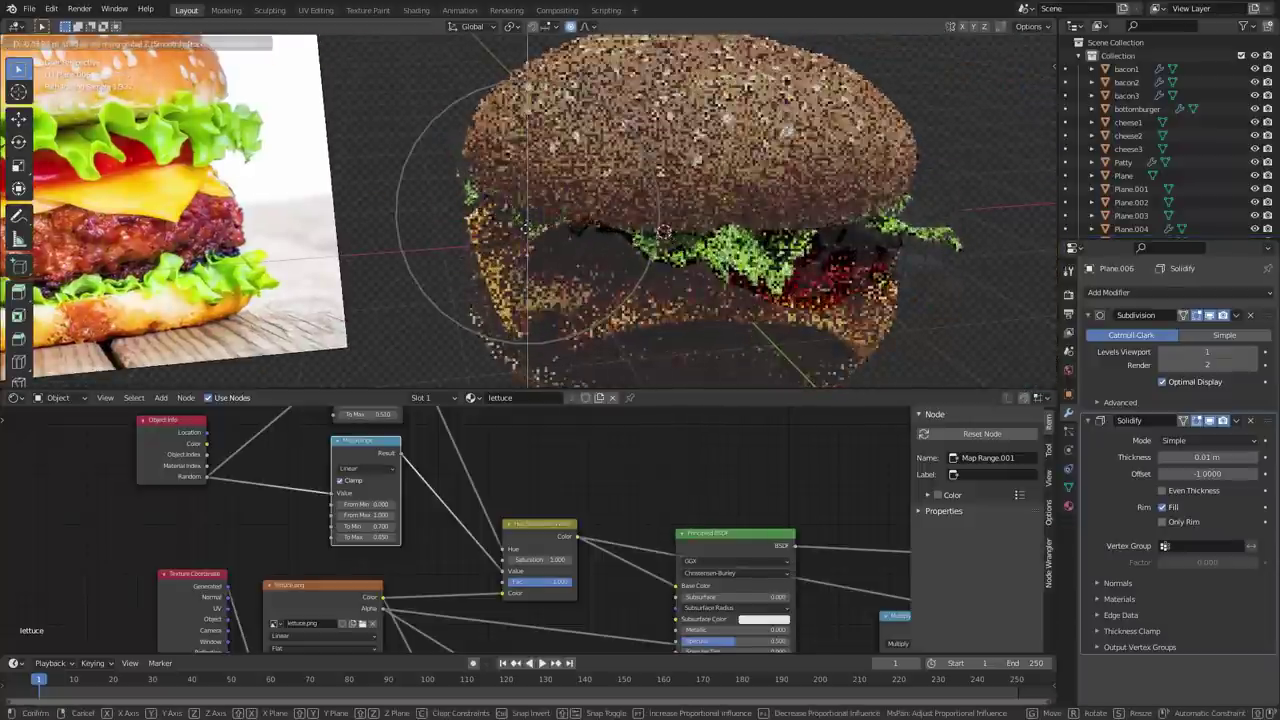
key("g")
key("z")
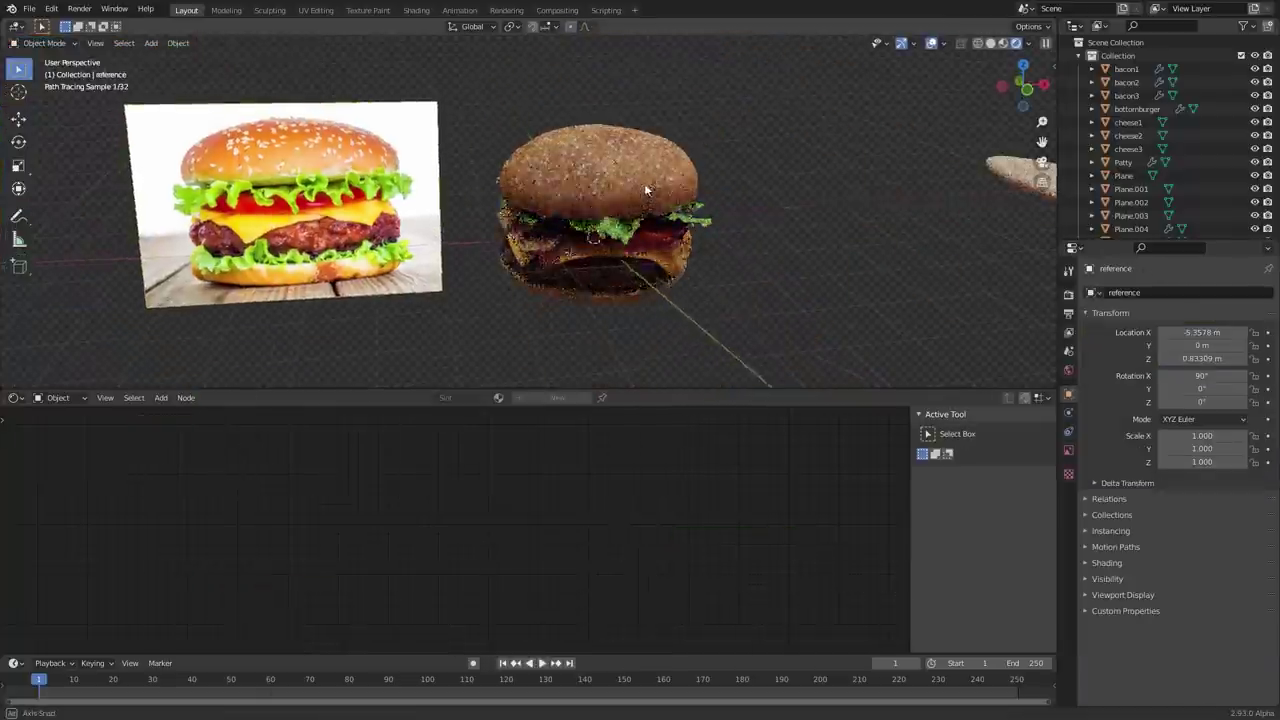
middle_click_drag(646, 190, 651, 176)
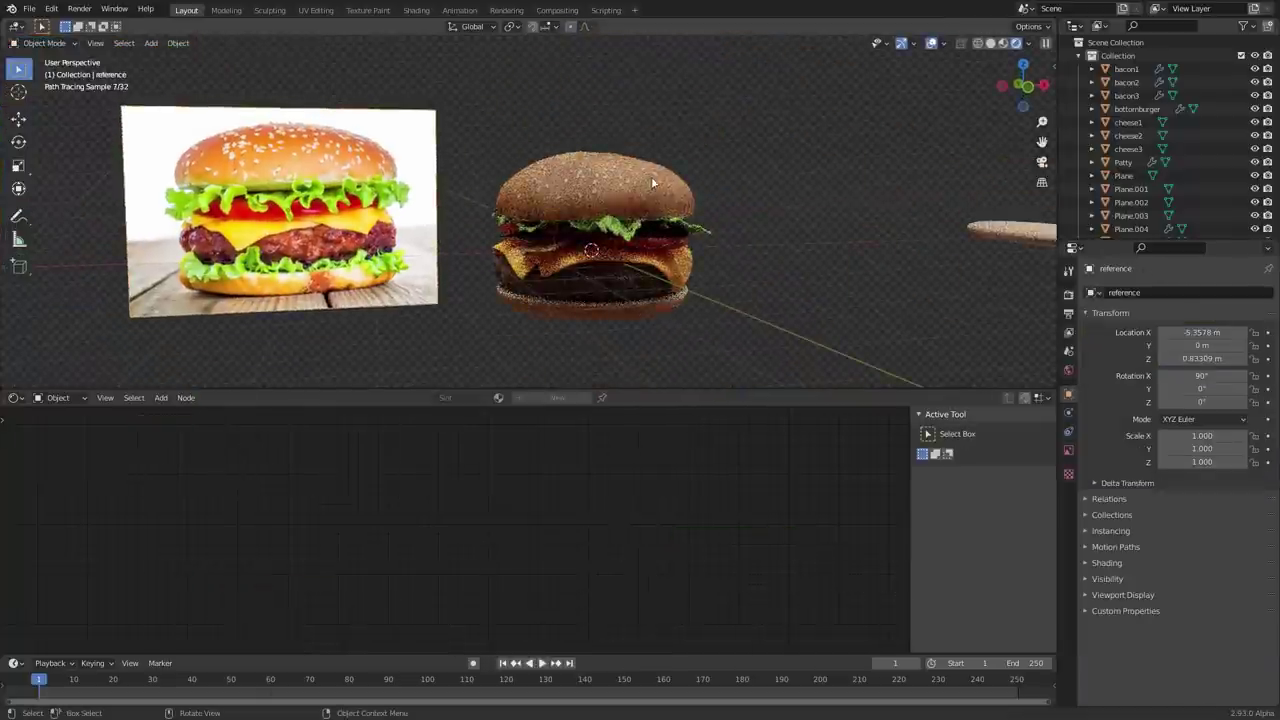
- Save hamburger.blend and briefly hide the viewport overlays to preview the clean burger
scroll(736, 192, "down", 3)
key("ctrl+s")
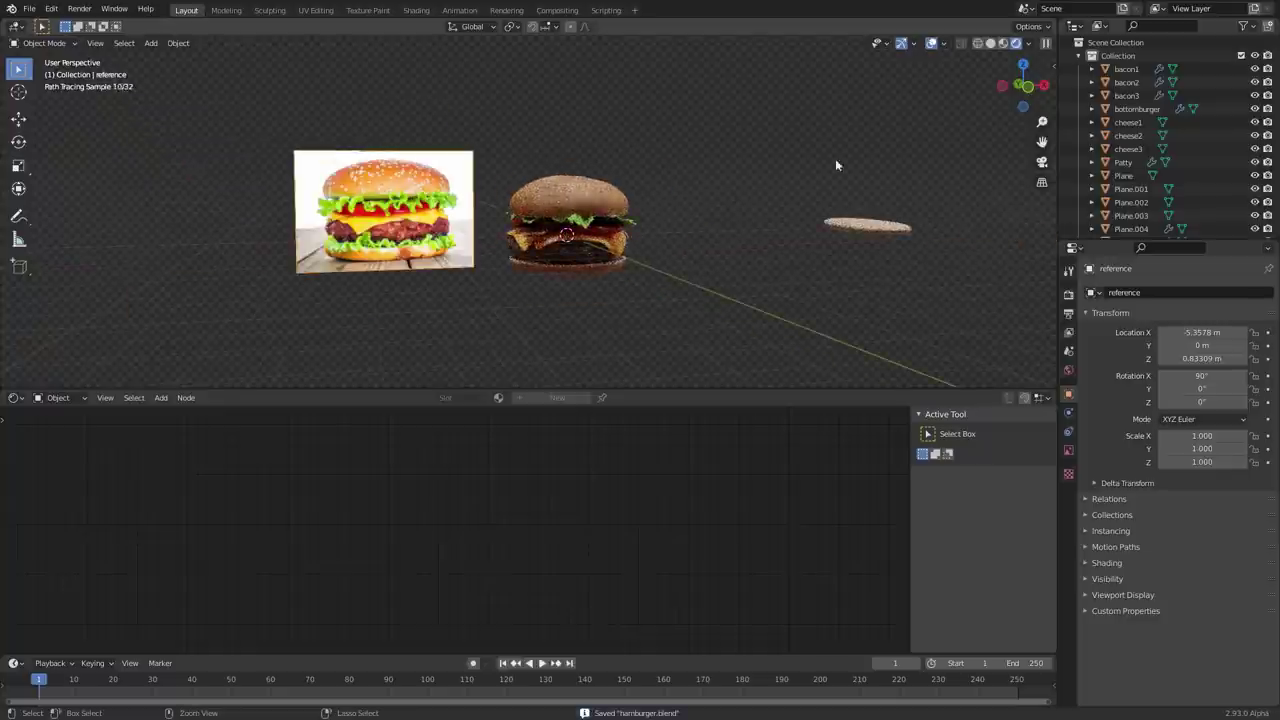
left_click(931, 43)
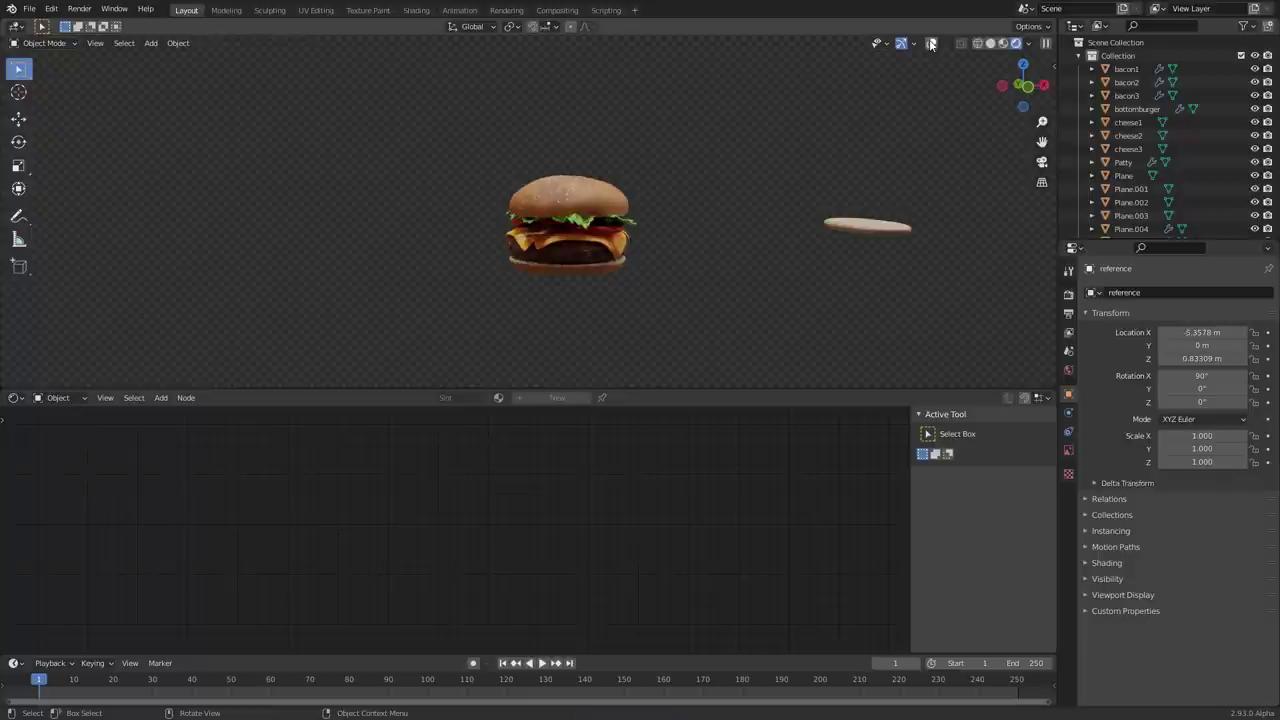
left_click(931, 43)
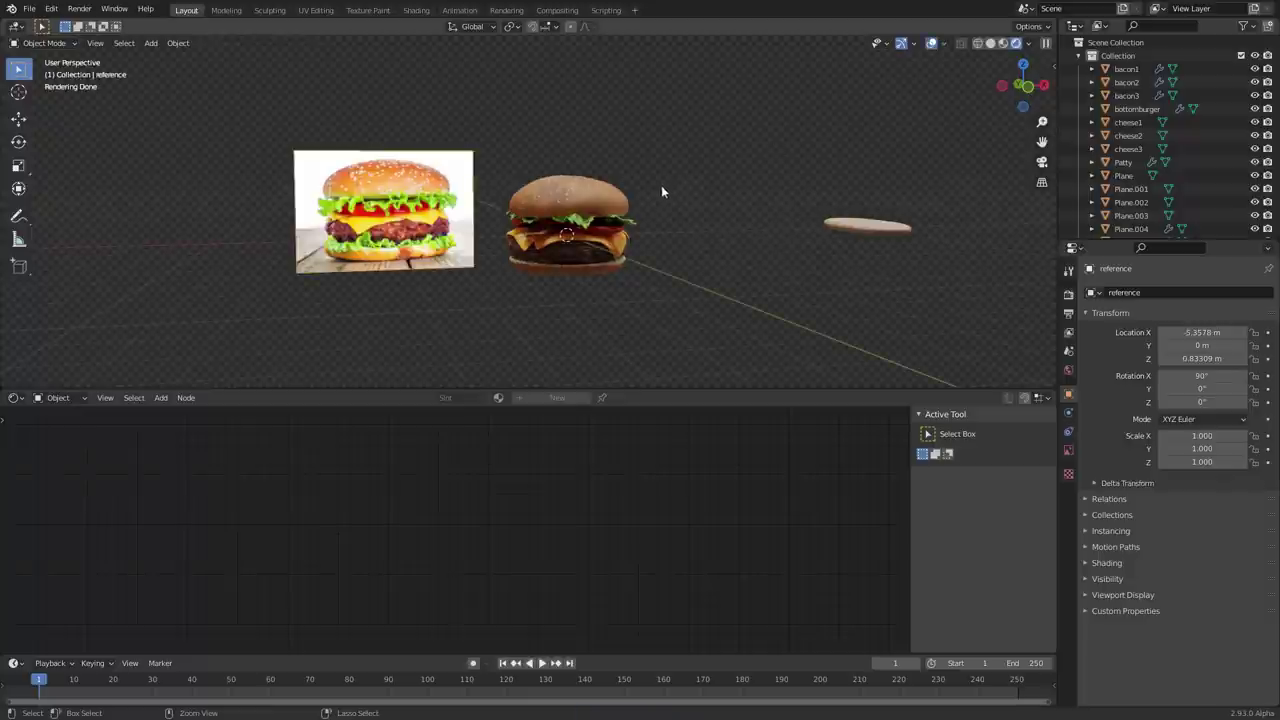
scroll(547, 221, "up", 2)
- Try a higher top-bun displacement strength, revert it to 0.200, and save
left_click(700, 236)
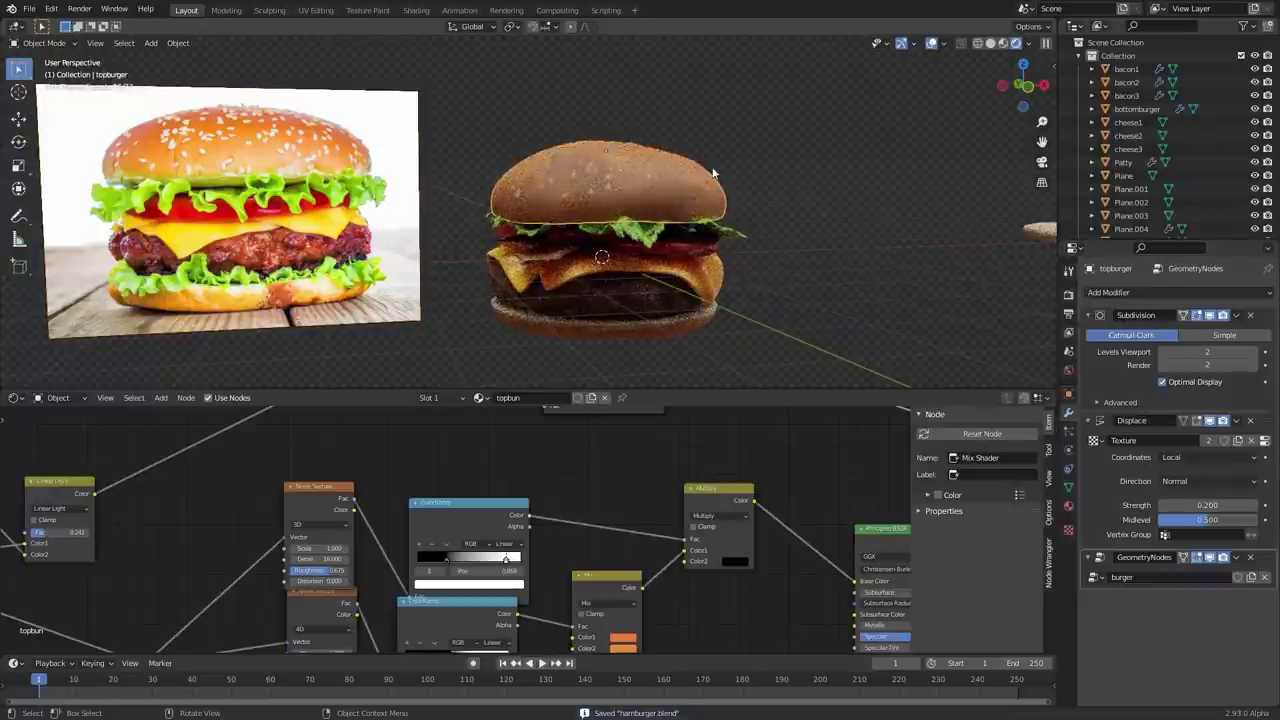
left_click_drag(1206, 503, 1270, 503)
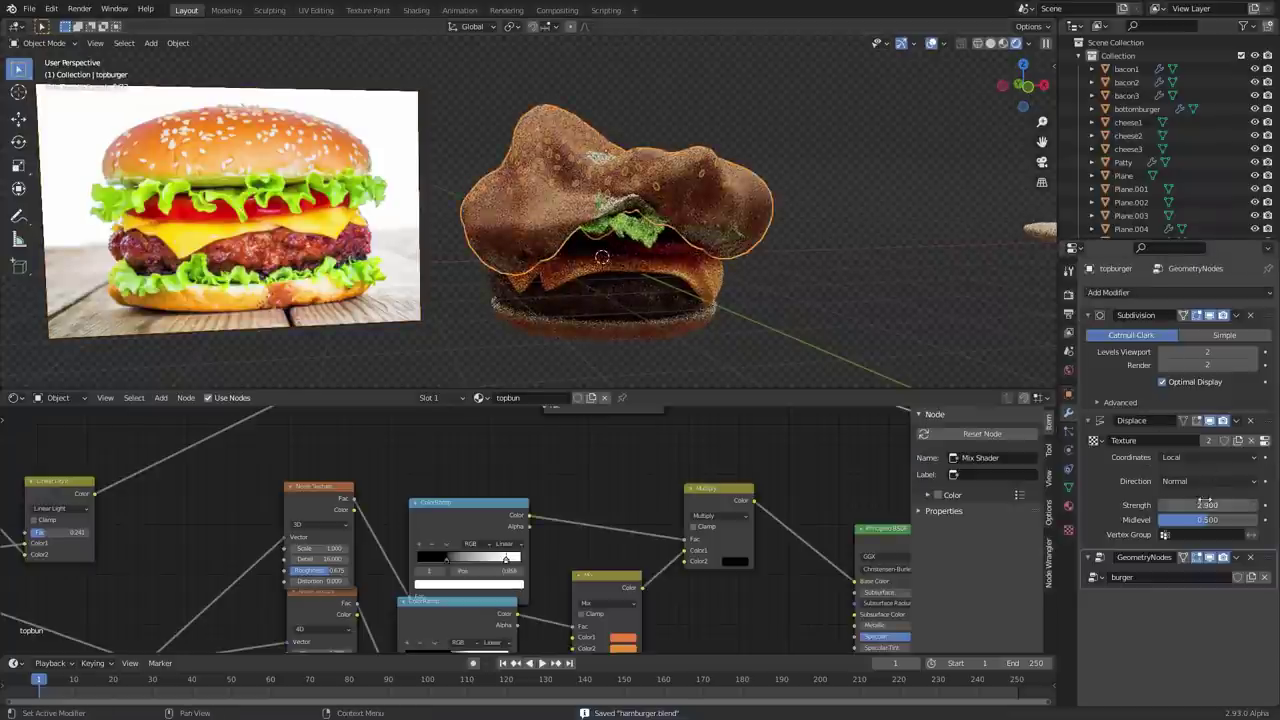
key("ctrl+z")
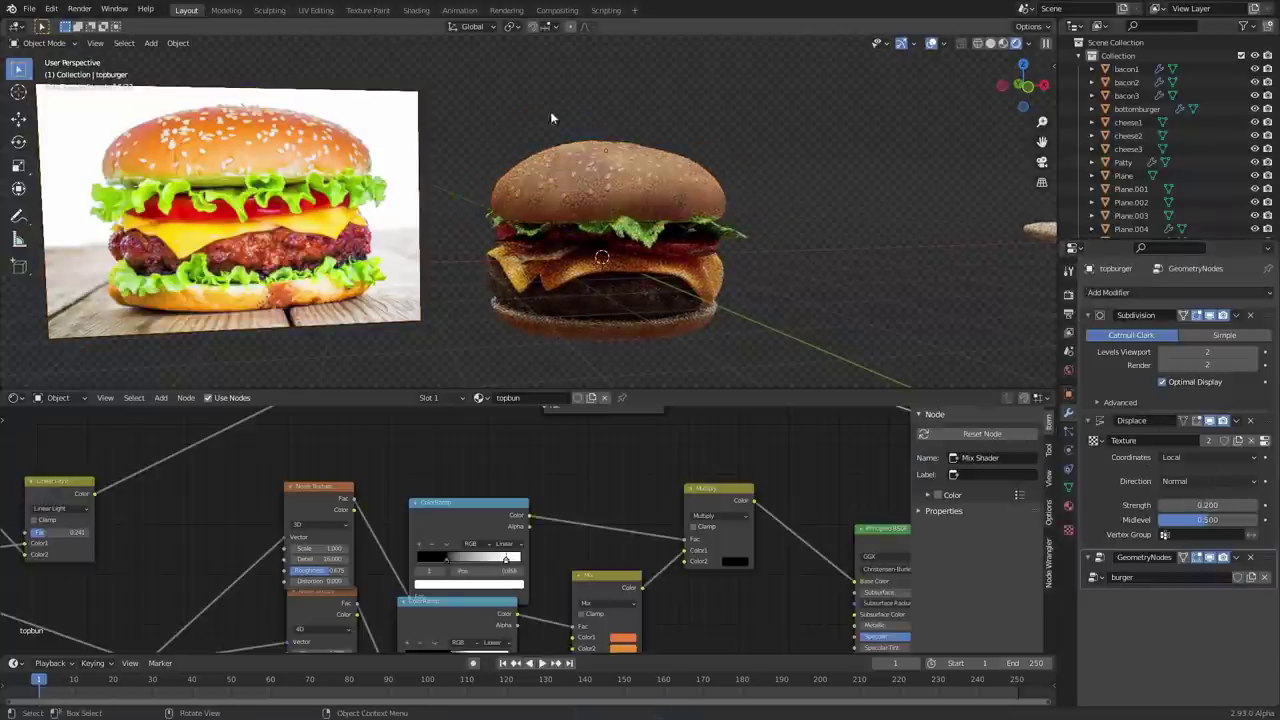
scroll(663, 216, "down", 4)
key("ctrl+s")
- Delete the reference photo plane from the scene
middle_click_drag(663, 209, 728, 200)
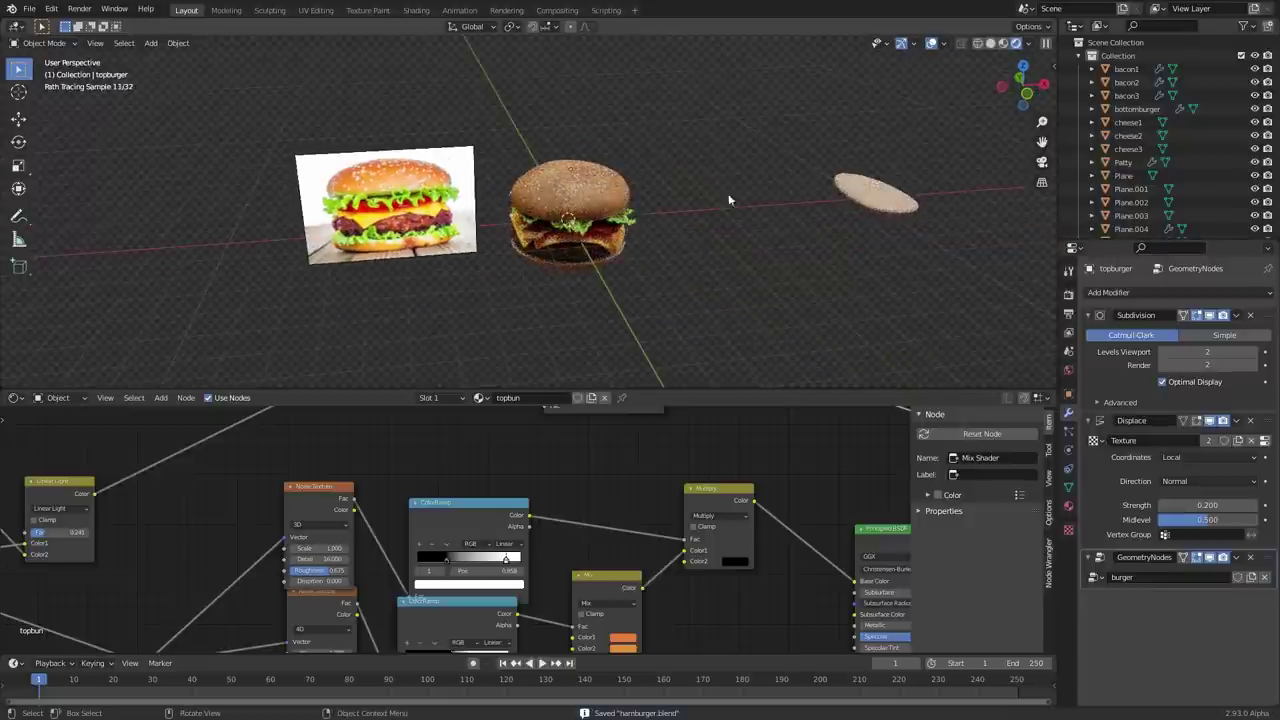
scroll(702, 208, "up", 1)
left_click(420, 213)
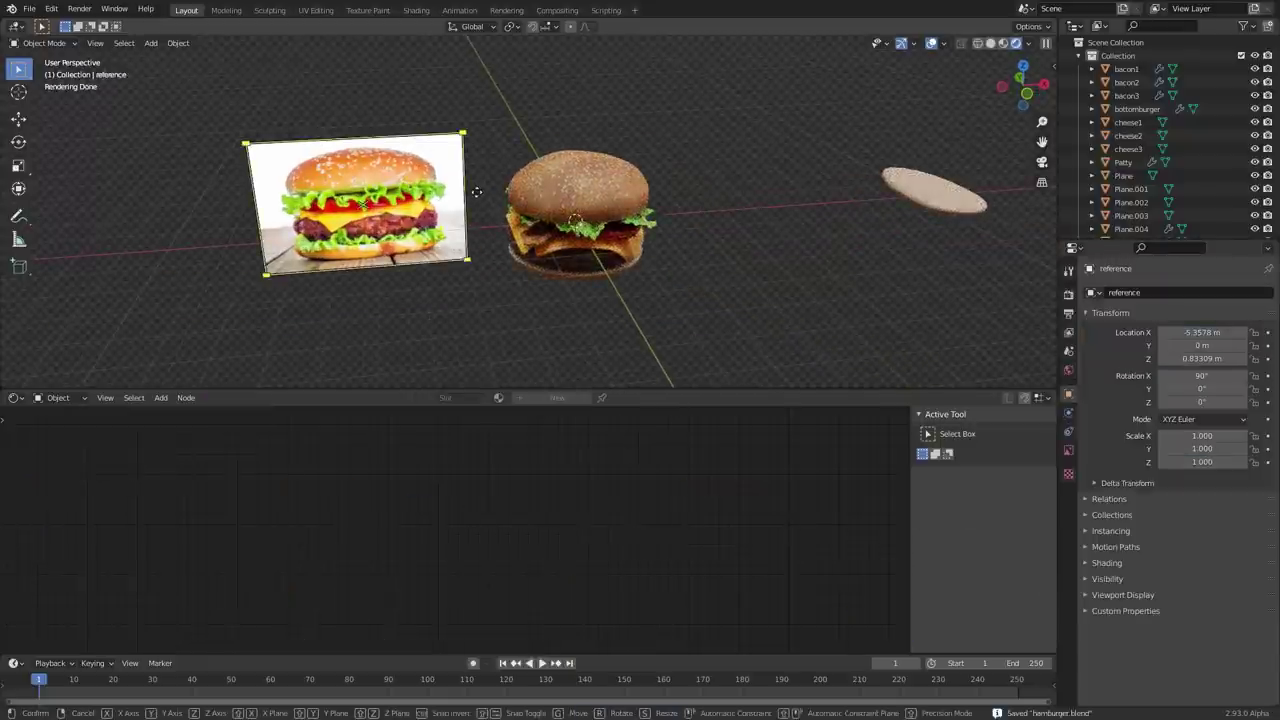
key("g")
left_click(335, 206)
key("x")
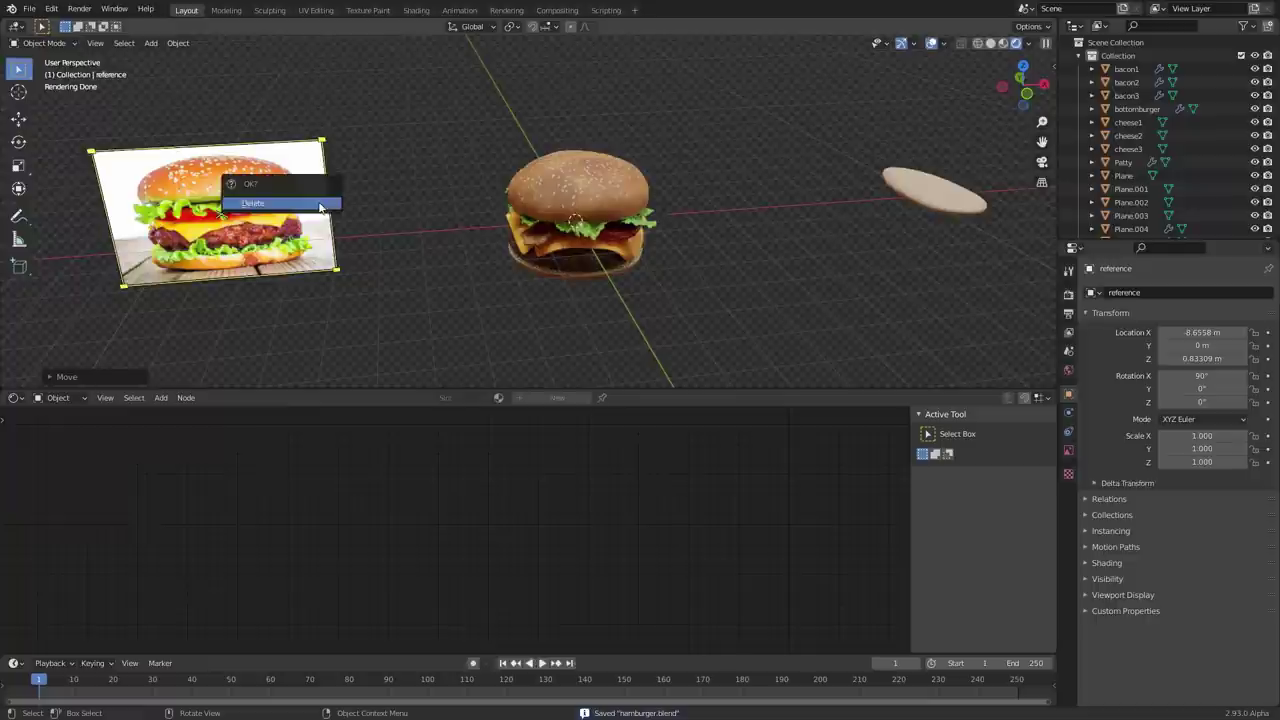
left_click(318, 202)
- Reposition the sesame disc on the burger
left_click(922, 186)
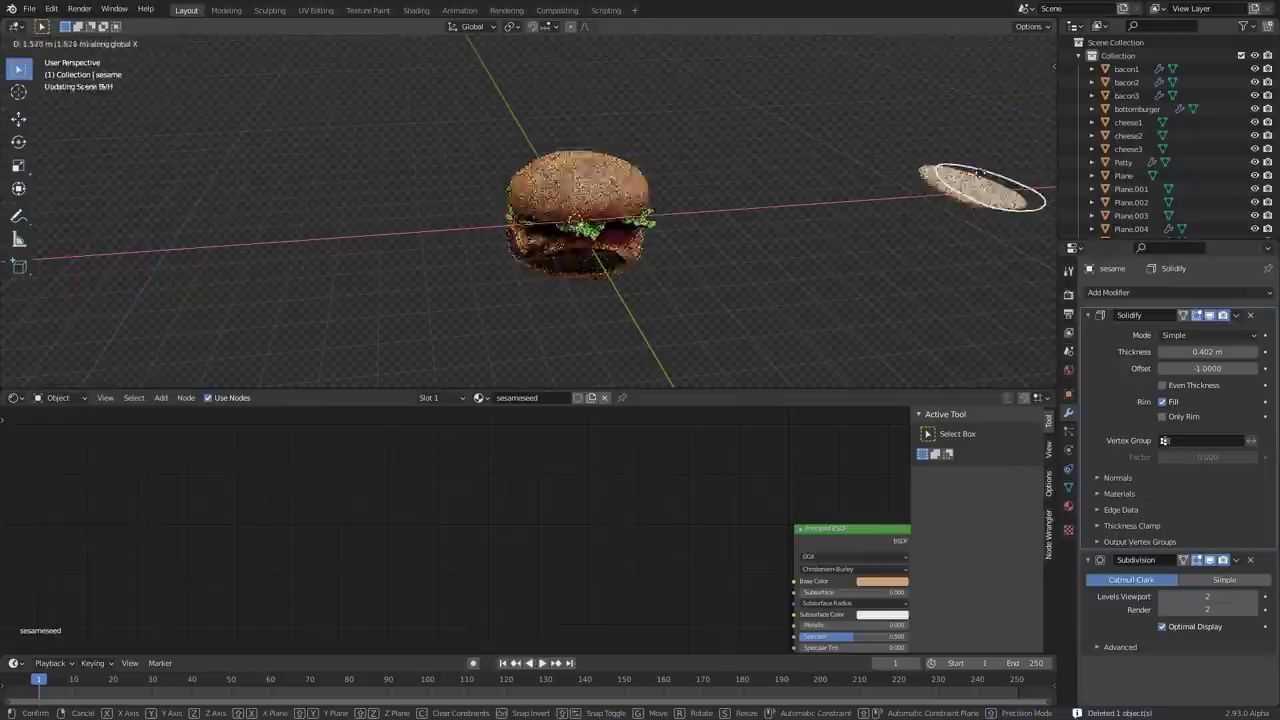
left_click(979, 184)
middle_click_drag(607, 228, 535, 216, "shift")
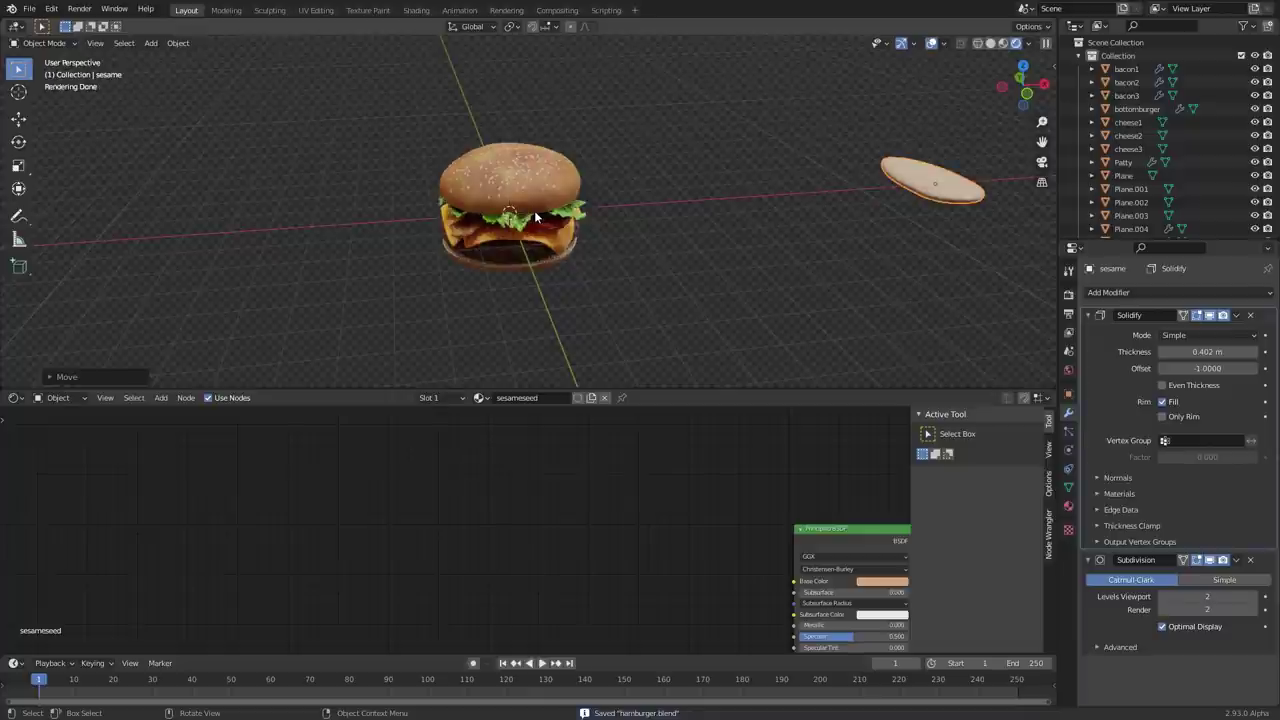
- Hide the overlays and inspect the burger from a low side view
left_click(932, 44)
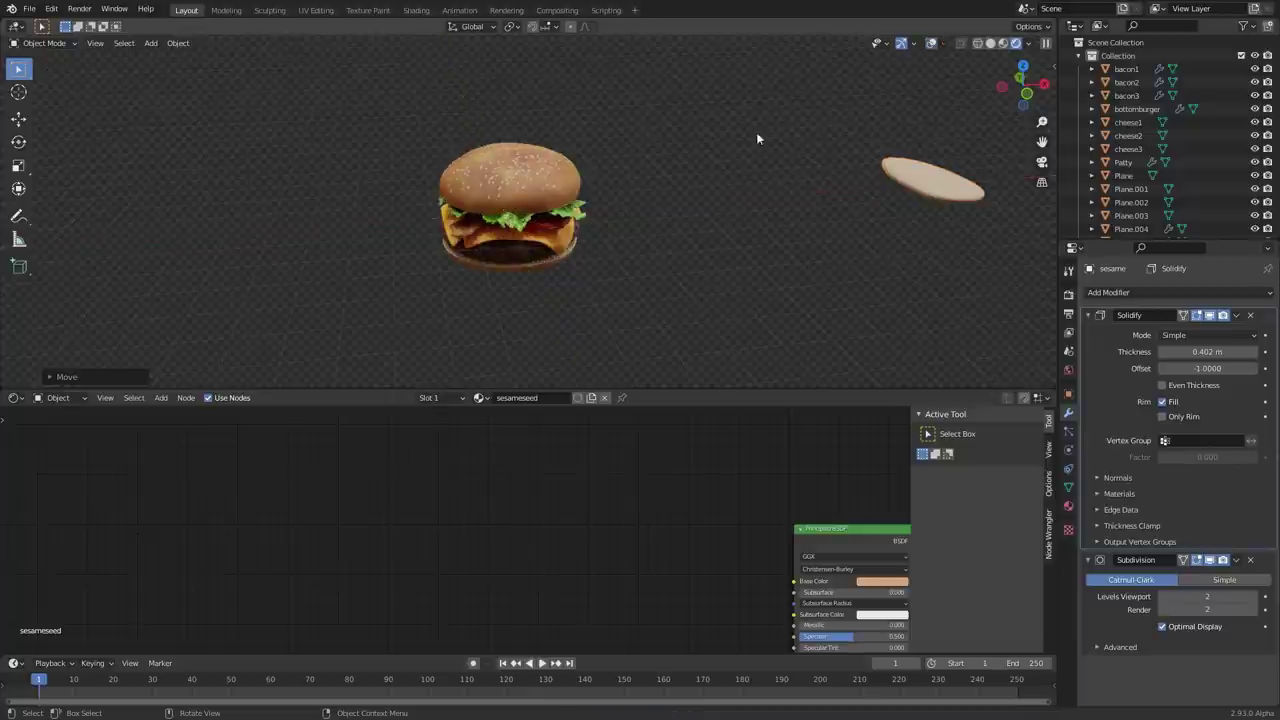
mouse_move(503, 236)
middle_mouse_down()
mouse_move(514, 192)
mouse_move(497, 190)
mouse_move(509, 220)
mouse_move(490, 238)
middle_mouse_up()
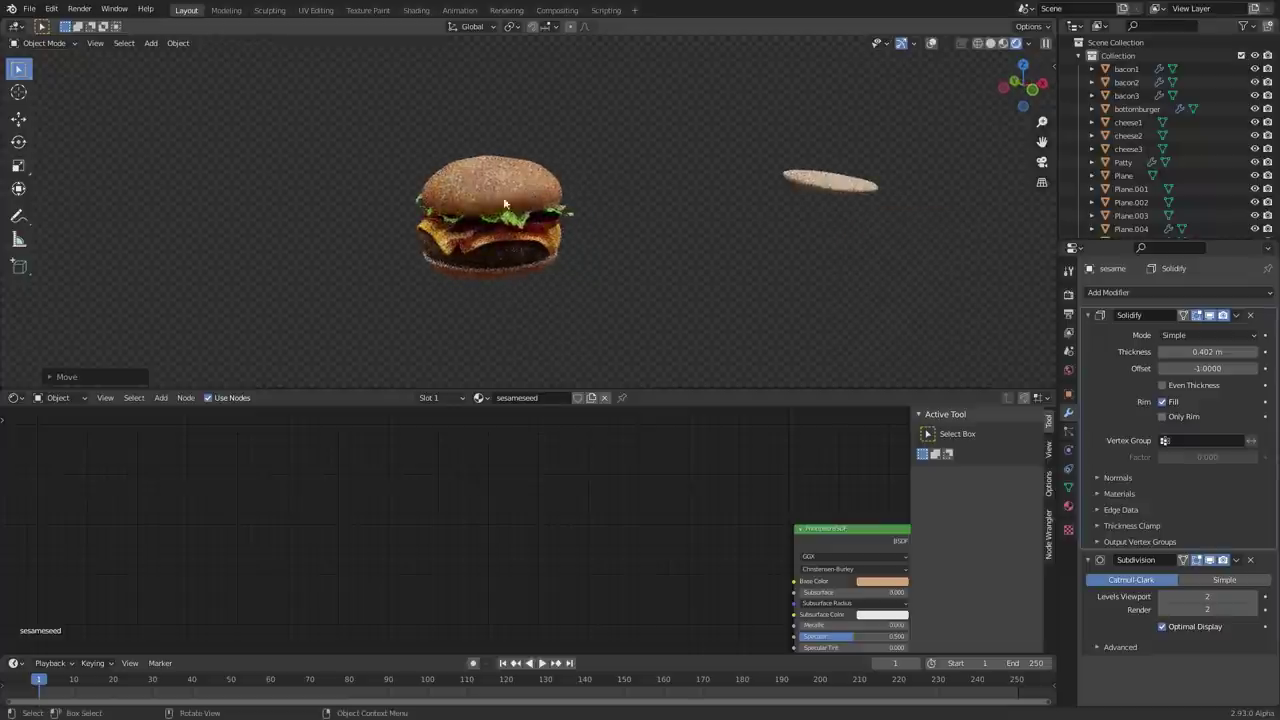
scroll(491, 232, "down", 5)
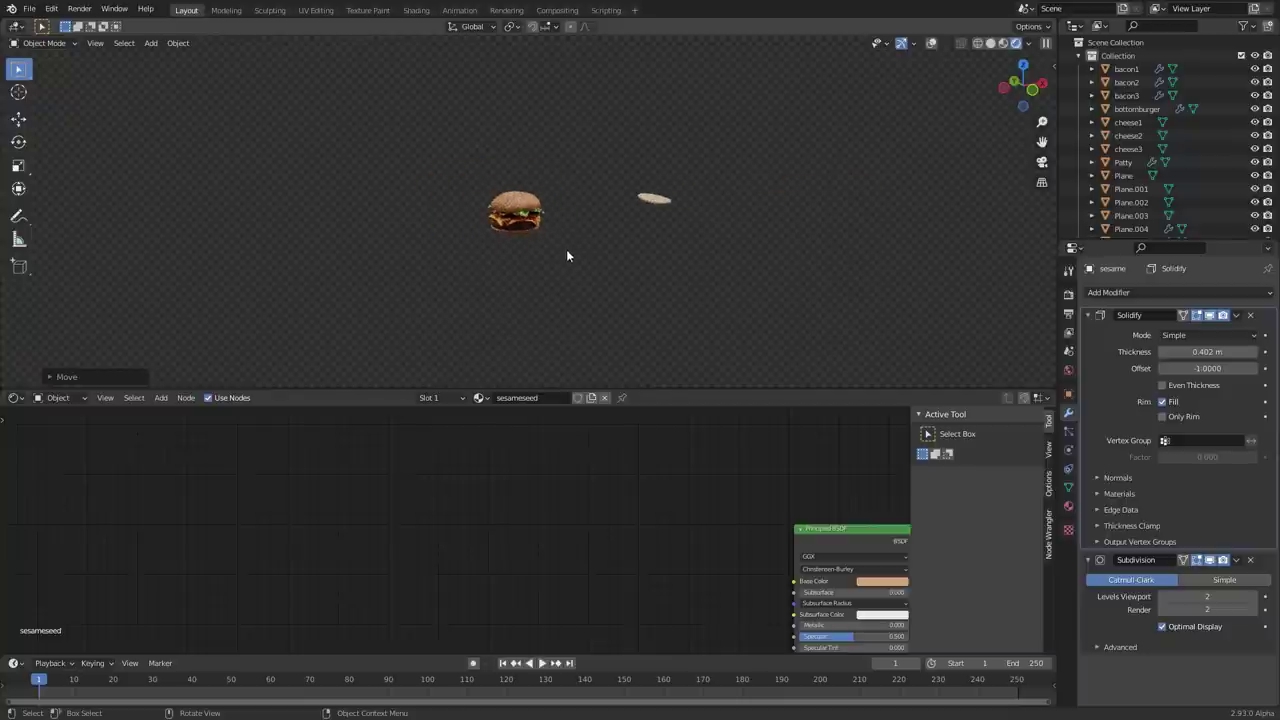
scroll(500, 228, "up", 5)
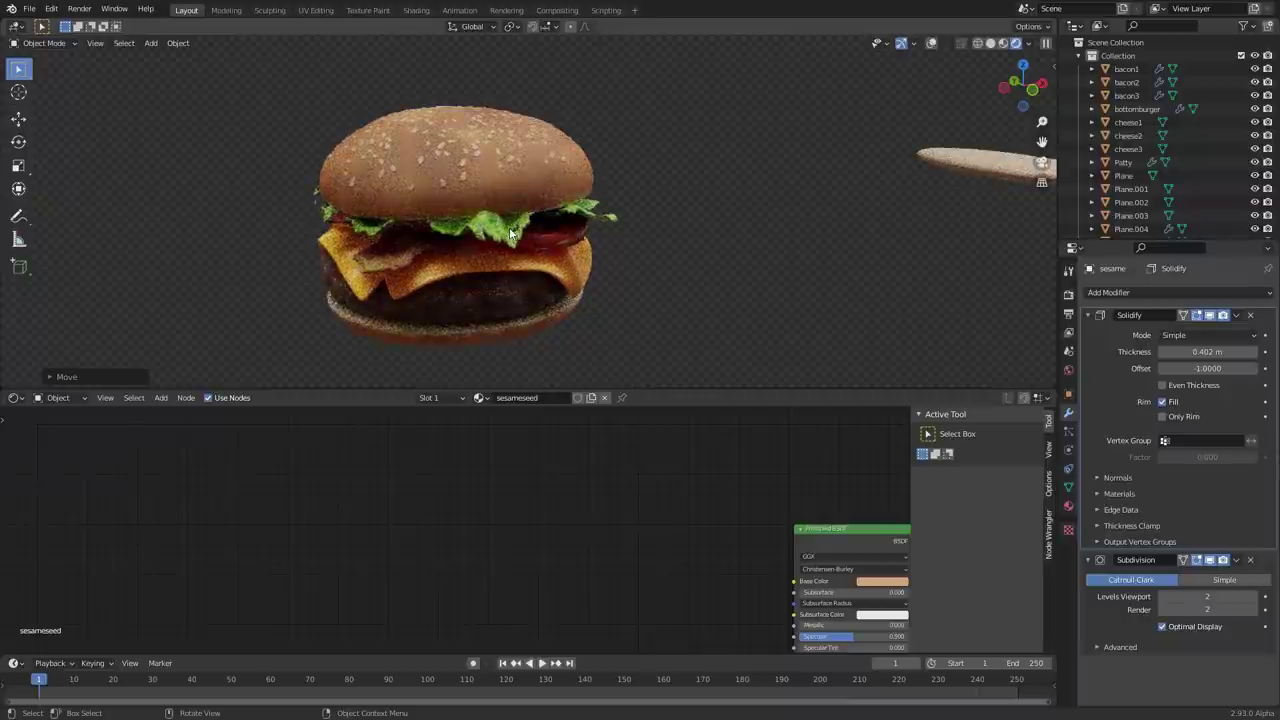
scroll(510, 233, "down", 2)
middle_click_drag(510, 233, 728, 296)
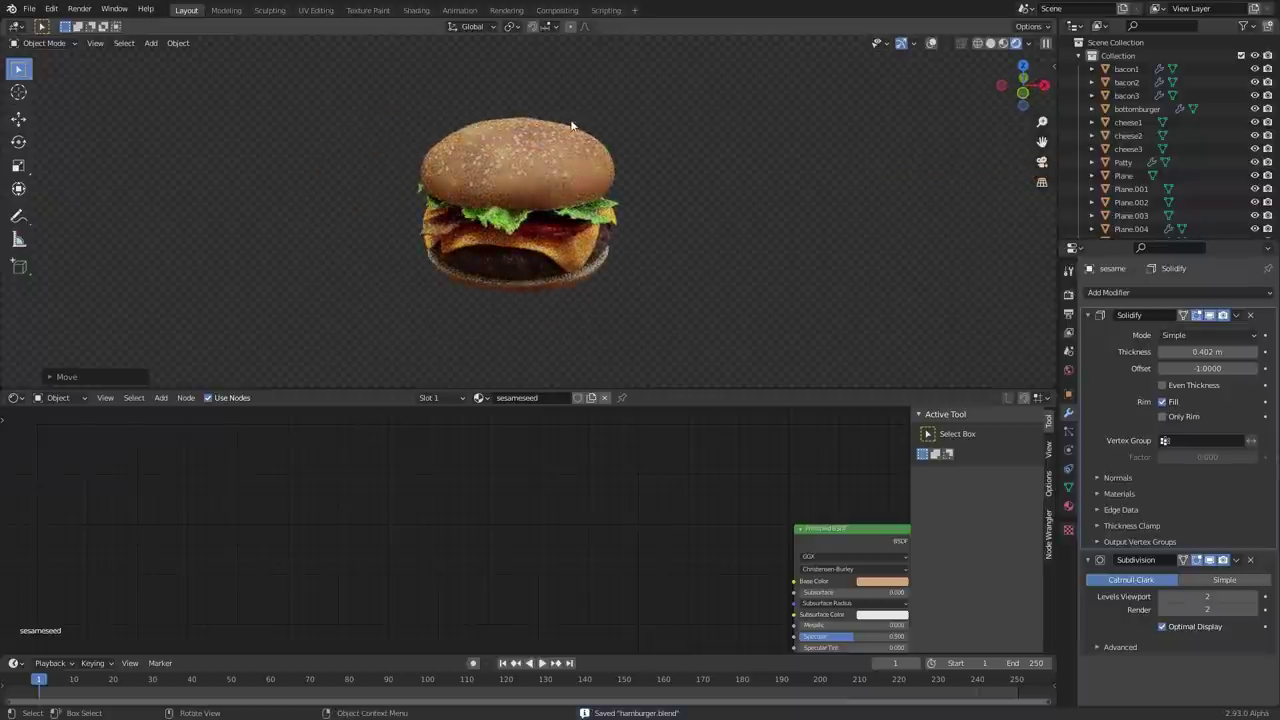
- Save the file and add a new plane mesh, Plane.007
key("ctrl+s")
key("shift+a")
mouse_move(534, 86)
left_click(600, 88)
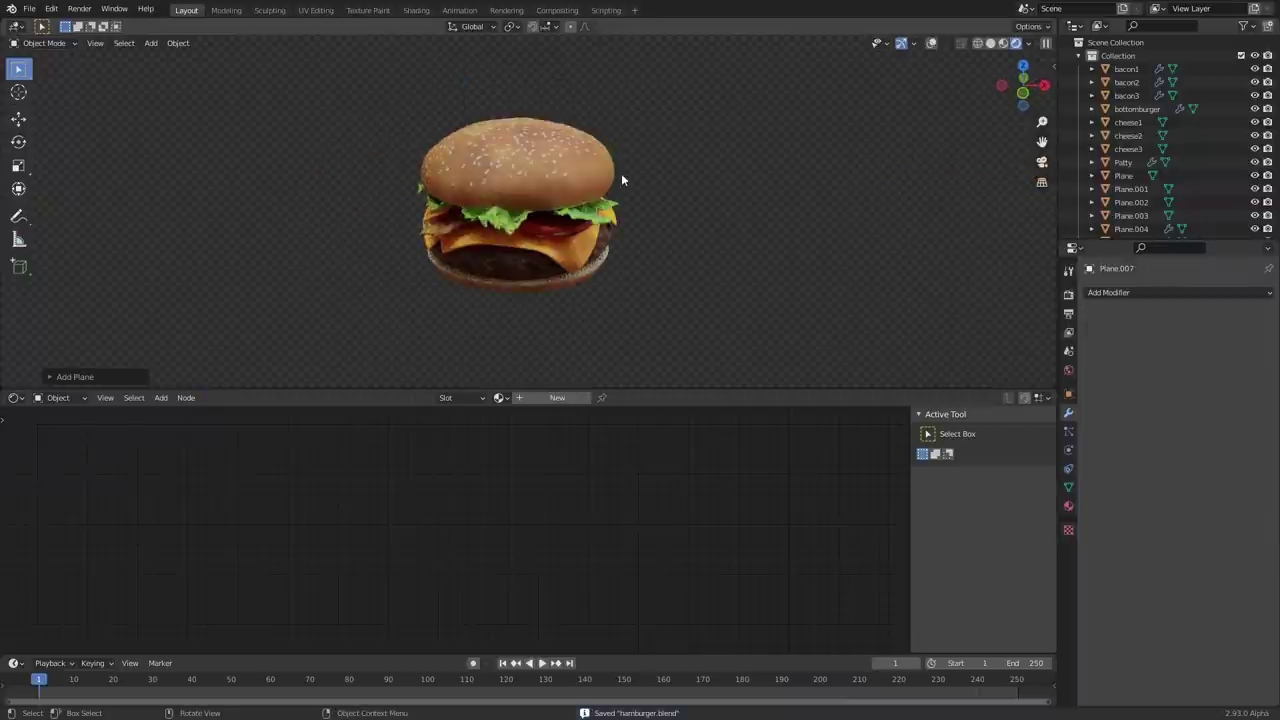
- Scale the new plane up and lower it along Z to sit just below the burger
left_click(931, 43)
key("s")
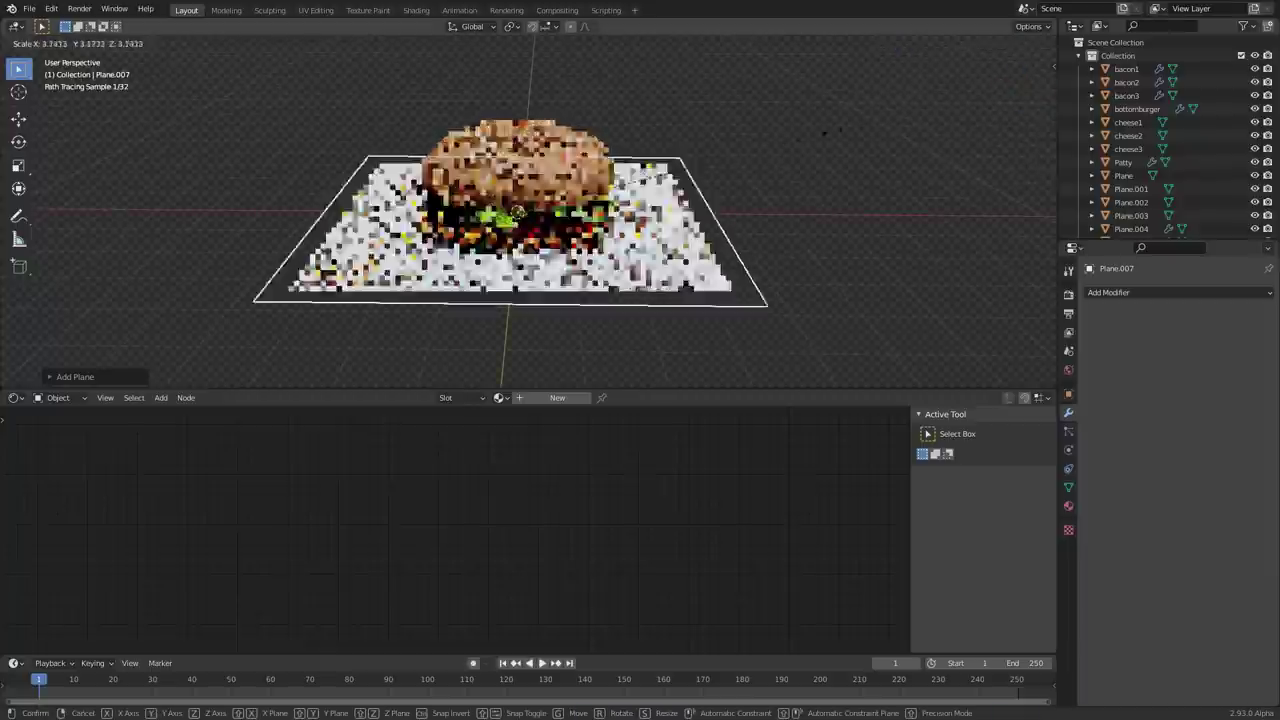
left_click(924, 107)
left_click(1022, 93)
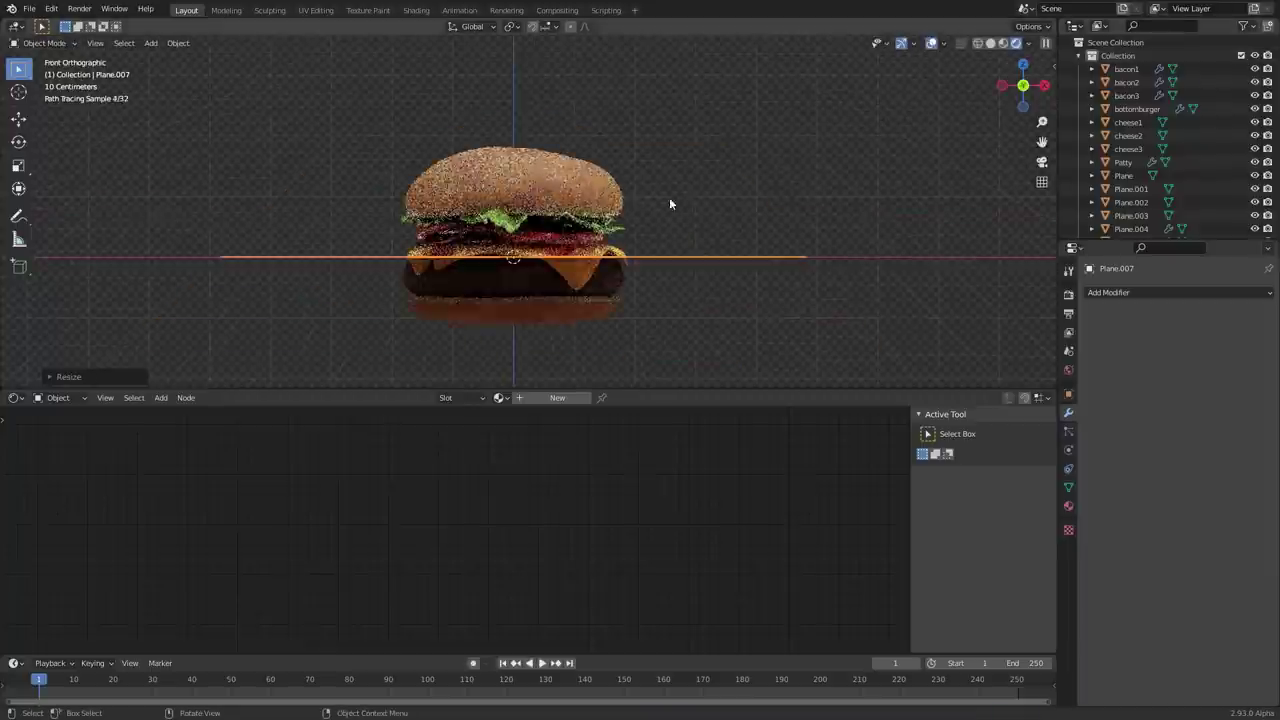
middle_click_drag(633, 215, 625, 158, "shift")
key("g")
key("z")
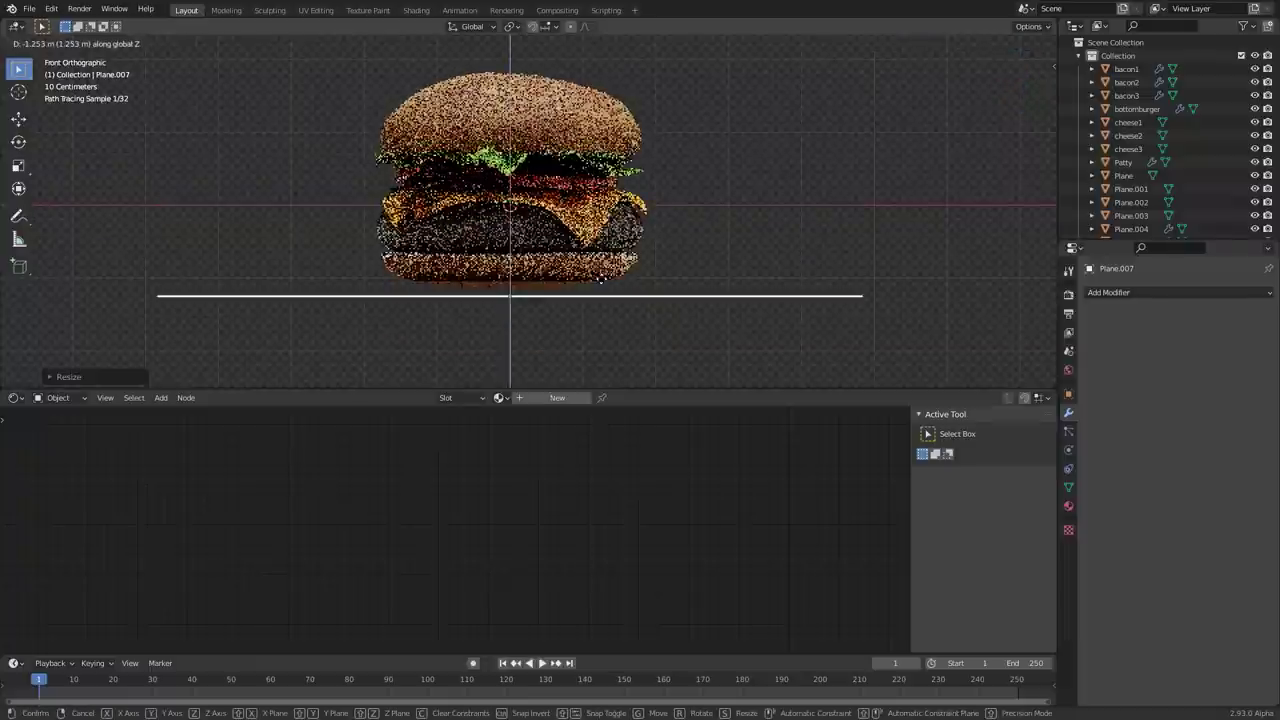
left_click(605, 267)
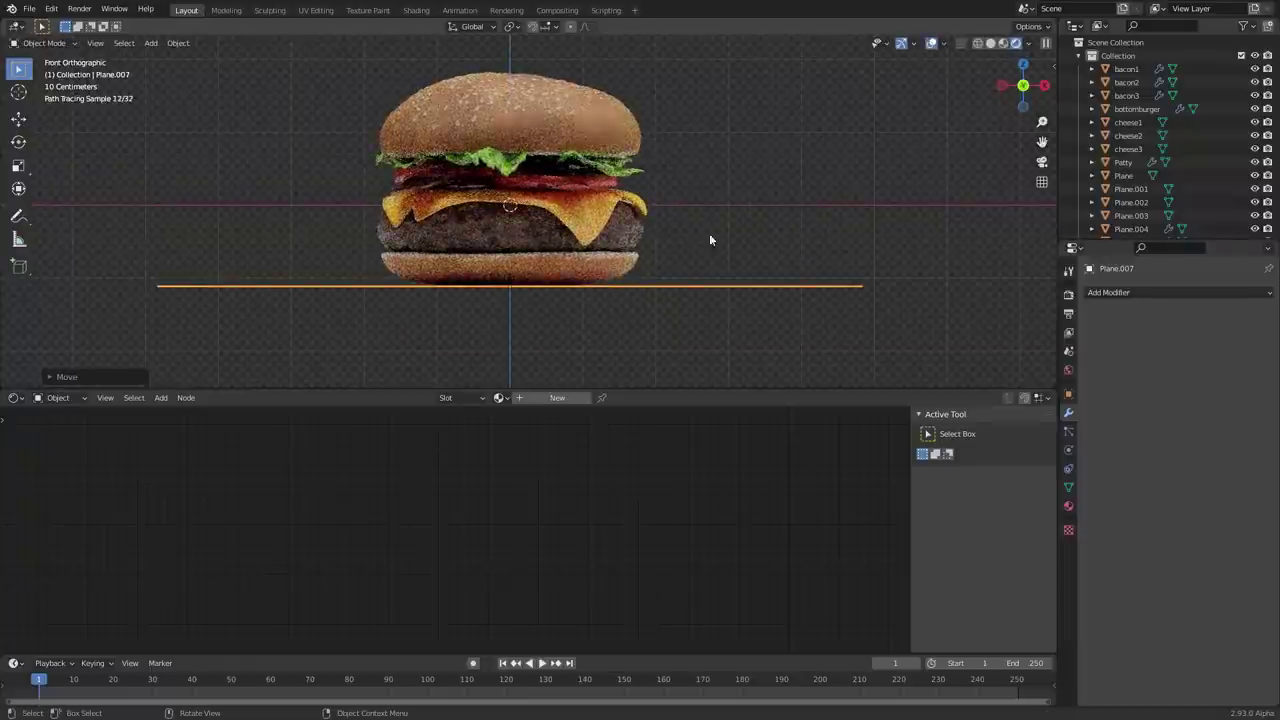
key("s")
left_click(741, 202)
middle_click_drag(741, 202, 502, 175)
middle_click_drag(790, 175, 654, 181)
- Extrude the plane's back edge up into a wall and bevel the corner into a smooth curve
key("Tab")
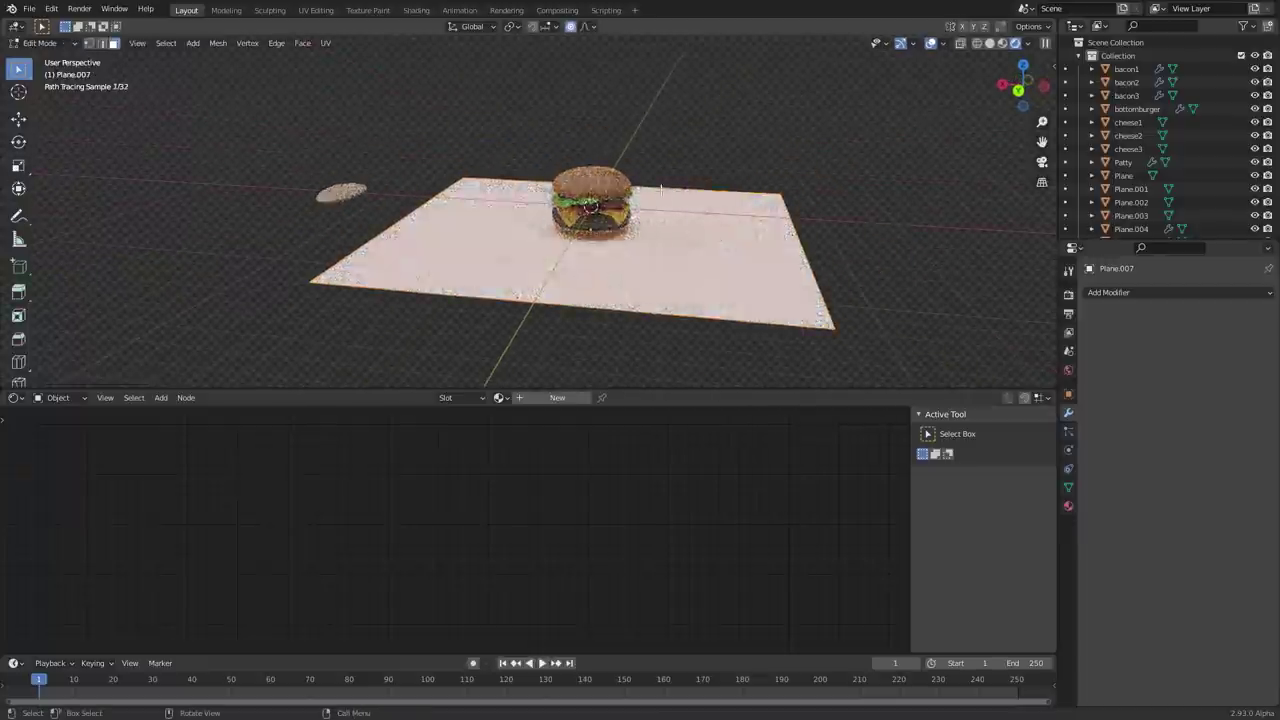
key("e")
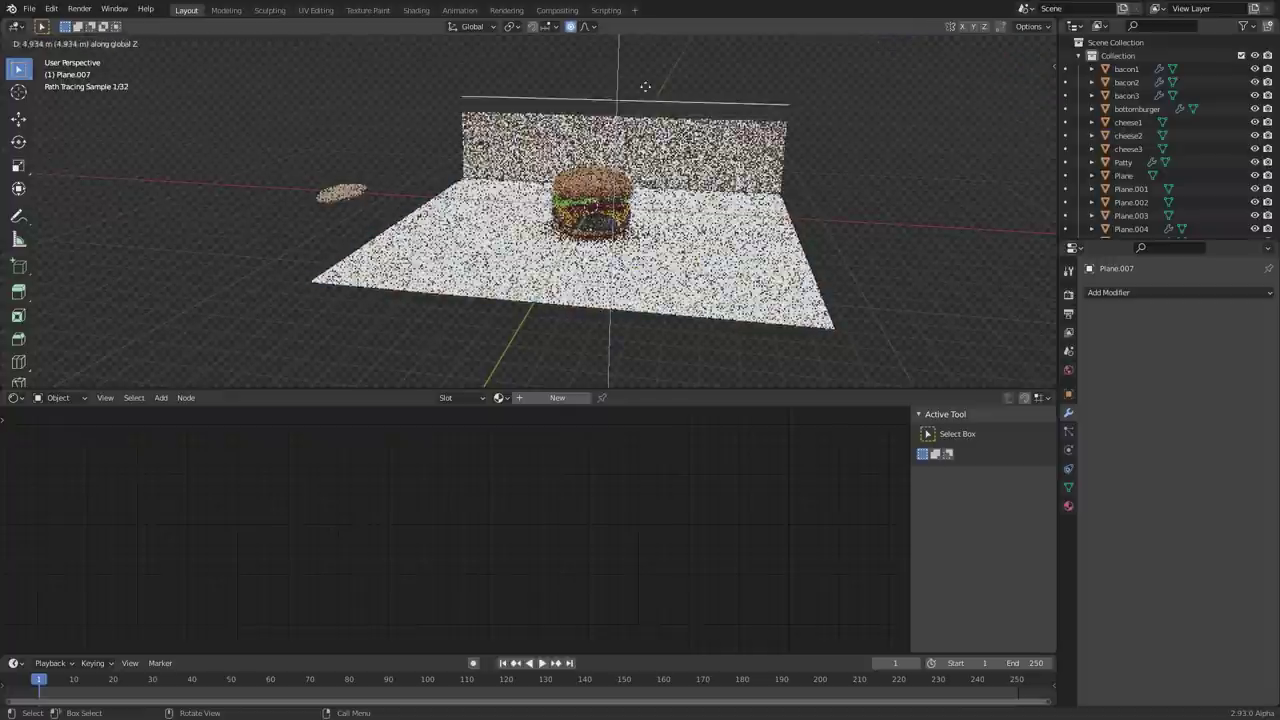
left_click(689, 181)
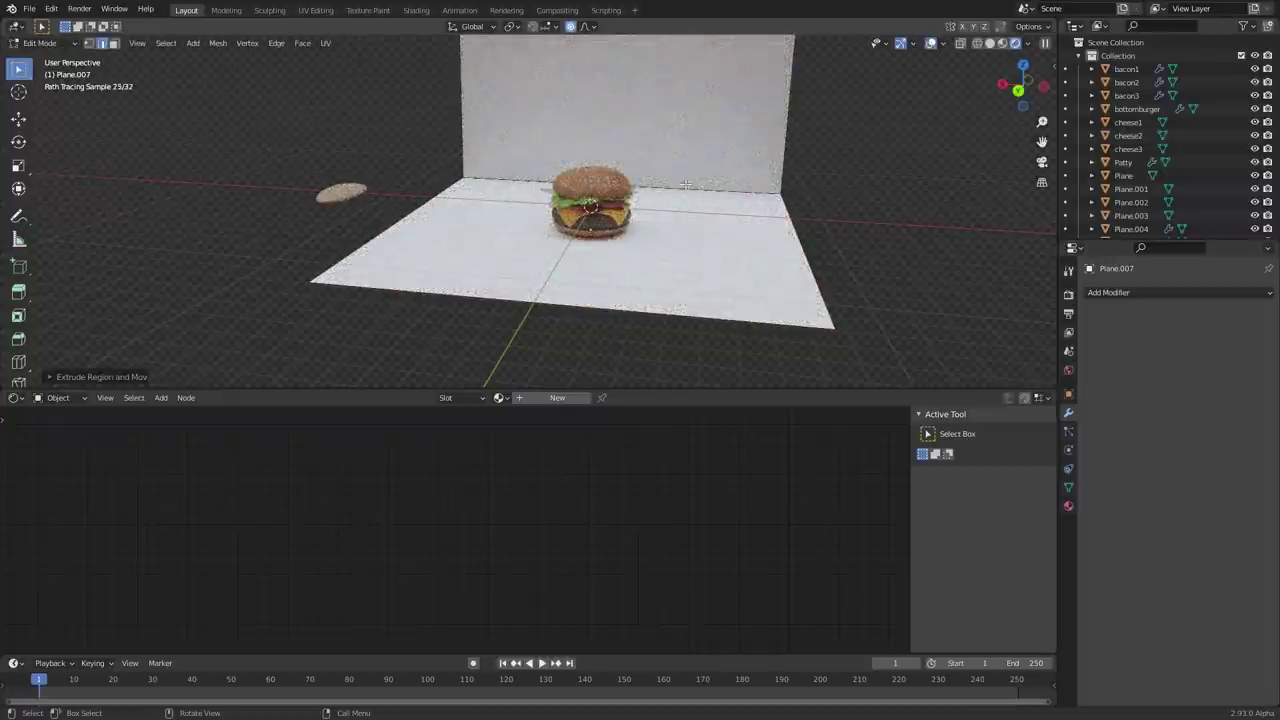
middle_click_drag(686, 184, 900, 225)
key("ctrl+b")
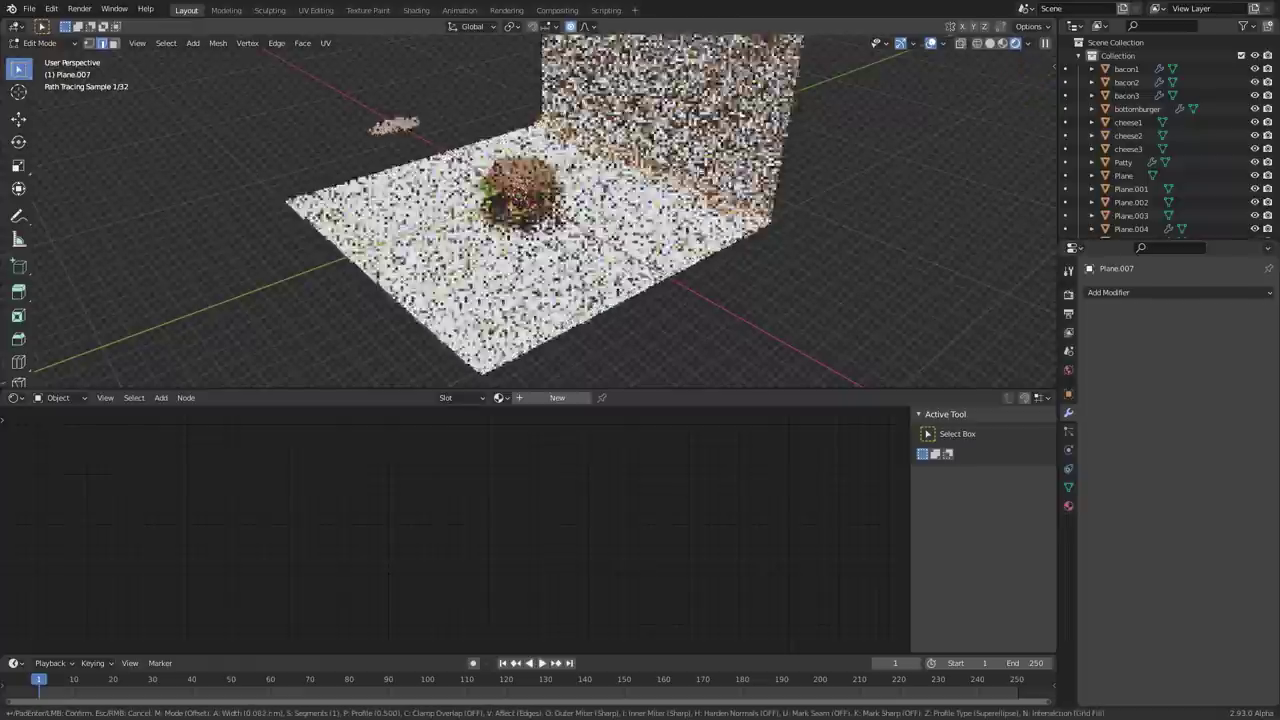
scroll(773, 135, "up", 8)
left_click(773, 135)
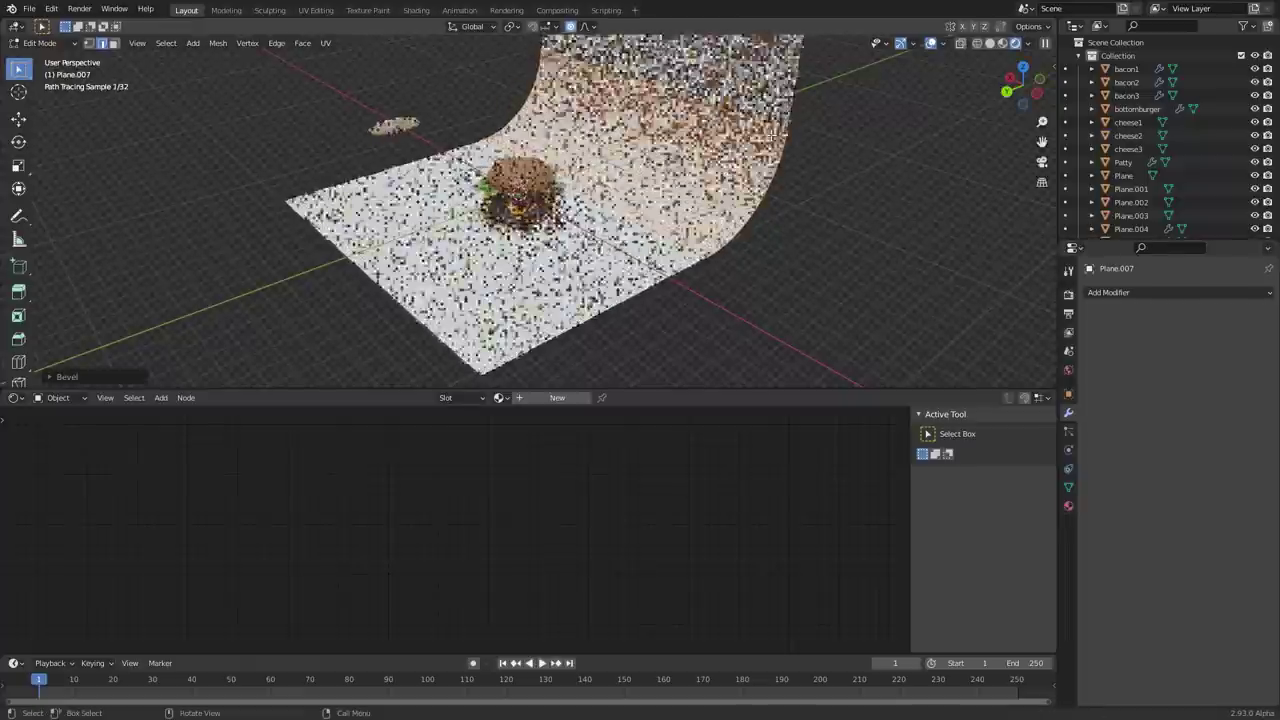
key("Tab")
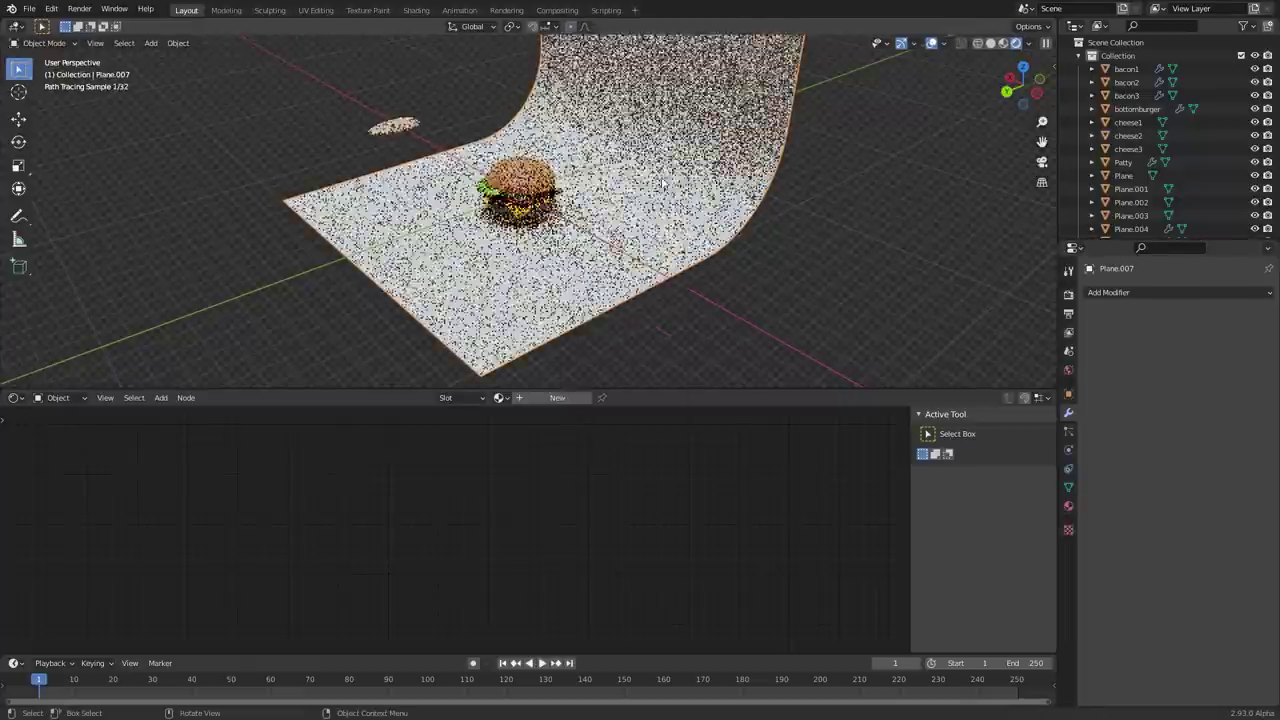
- Shade the backdrop smooth, save the file, and add a camera
middle_click_drag(662, 183, 648, 210)
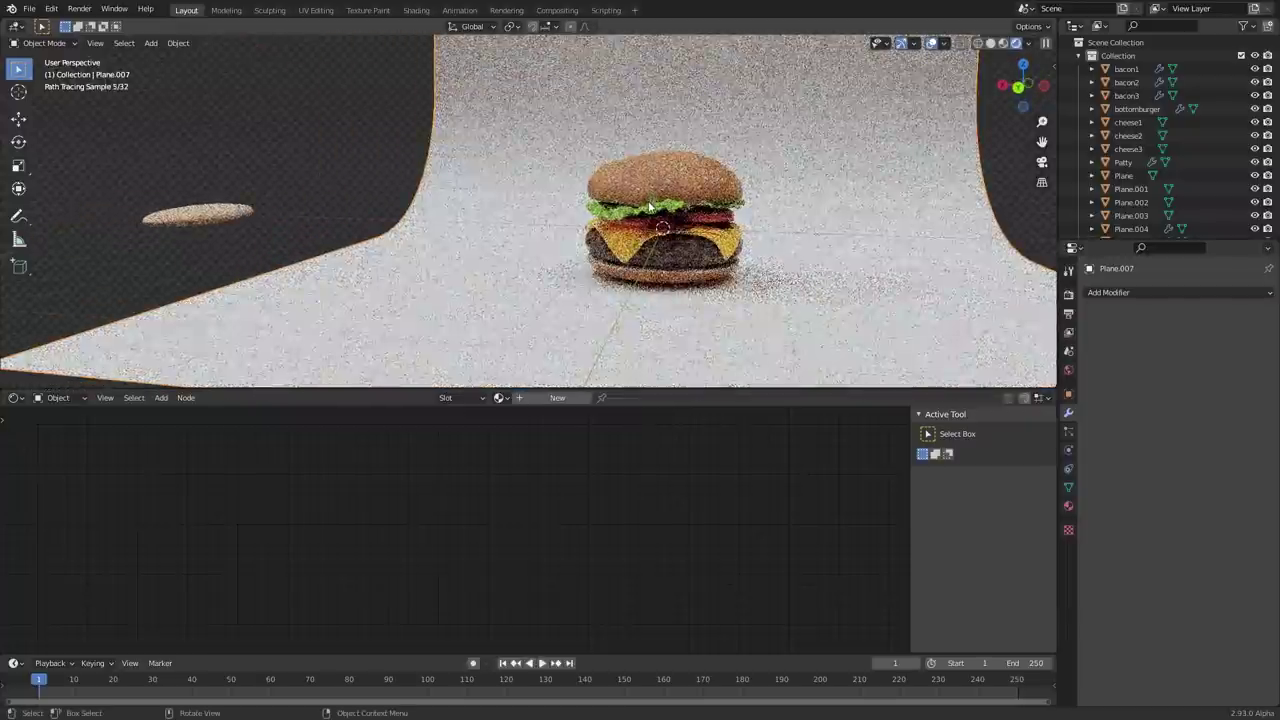
right_click(786, 135)
left_click(775, 119)
scroll(765, 147, "down", 5)
key("ctrl+s")
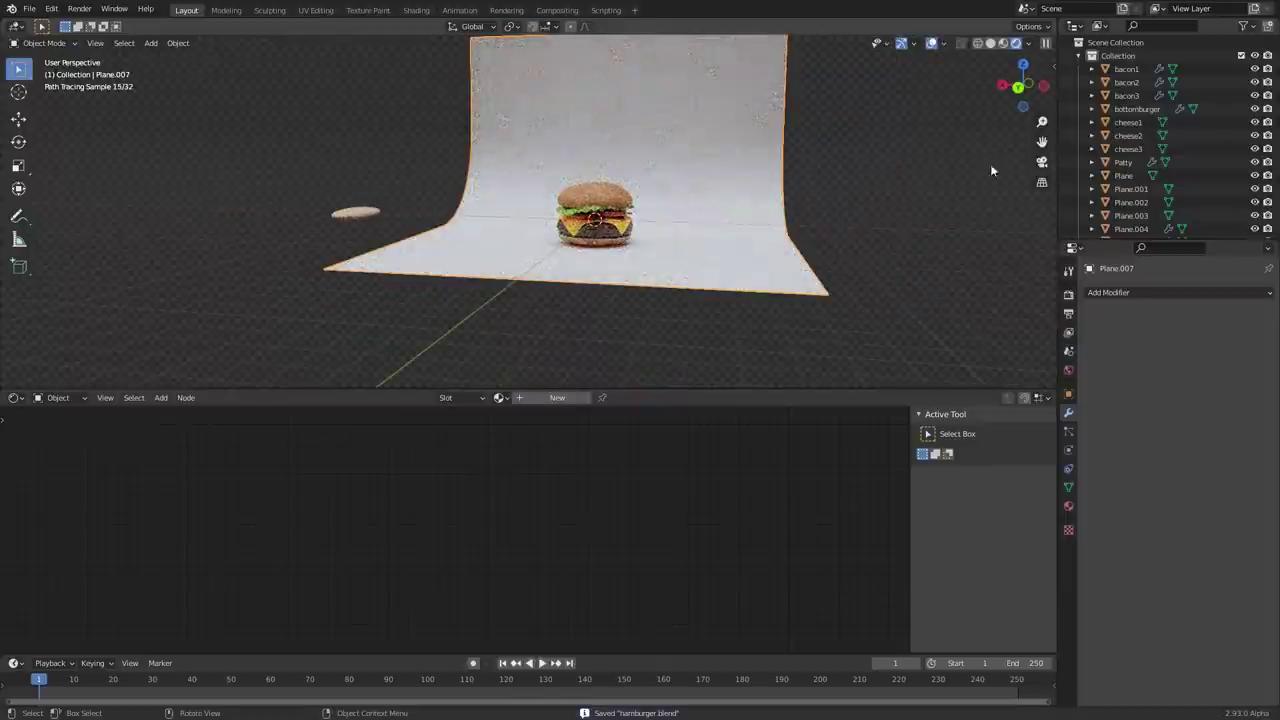
key("shift+a")
left_click(696, 391)
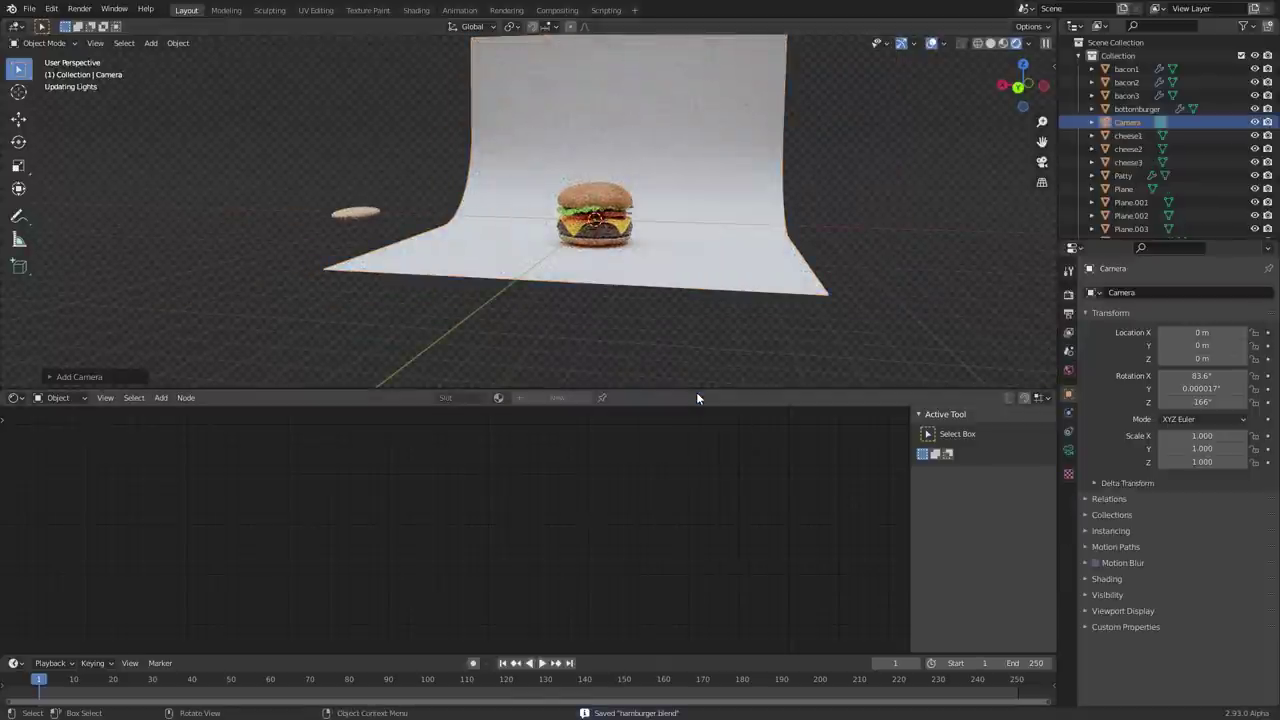
- Look through the camera with Camera to View enabled and frame the burger from a raised angle
left_click(1039, 164)
key("n")
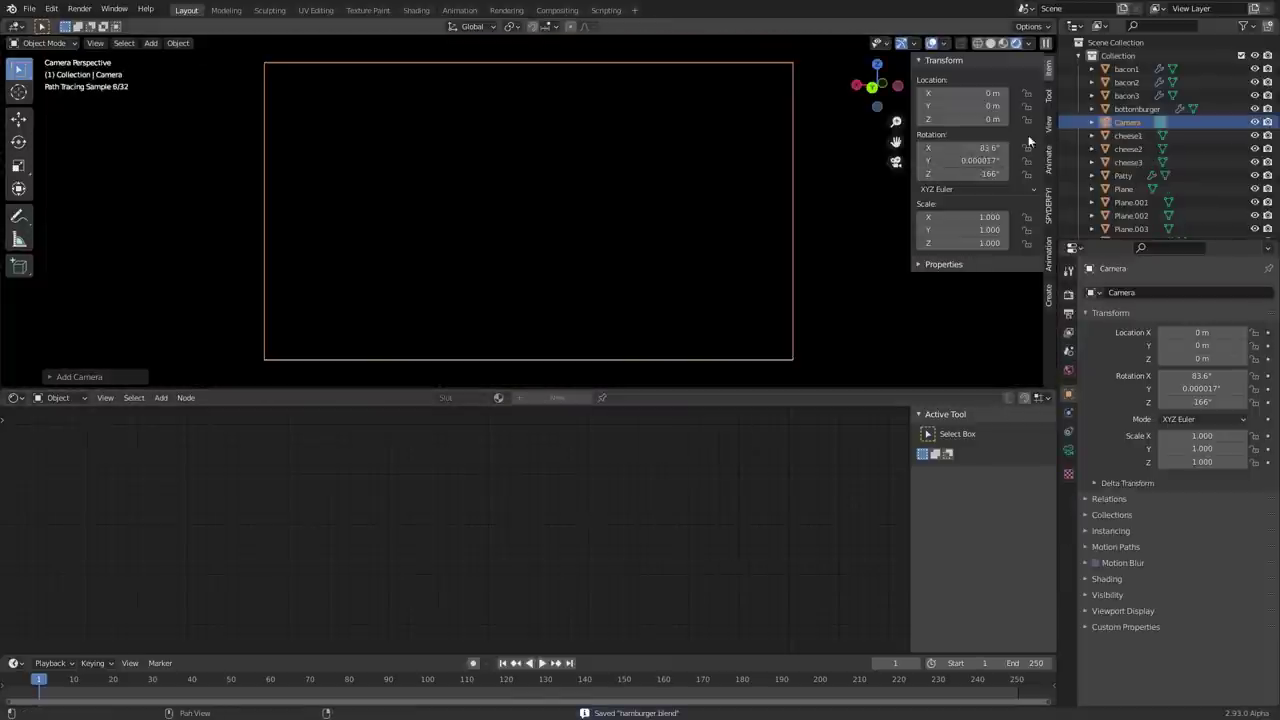
left_click(1048, 126)
left_click(972, 226)
scroll(567, 171, "down", 5)
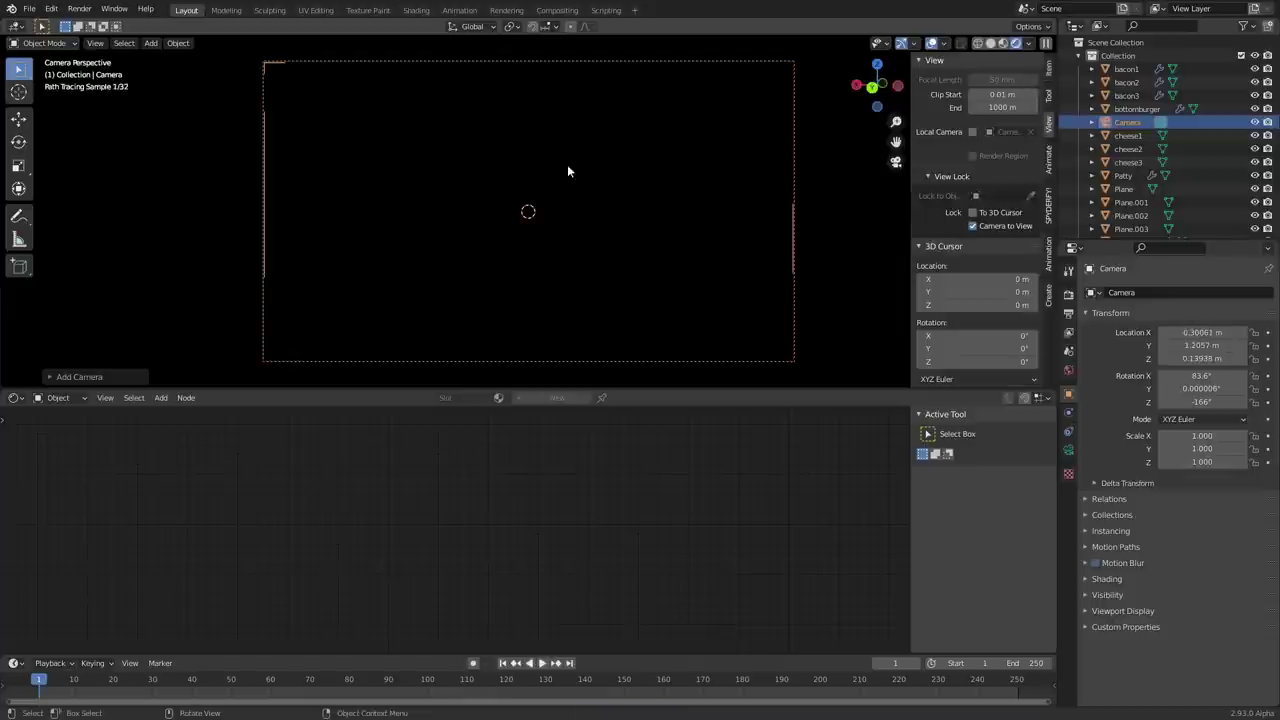
scroll(567, 171, "down", 6)
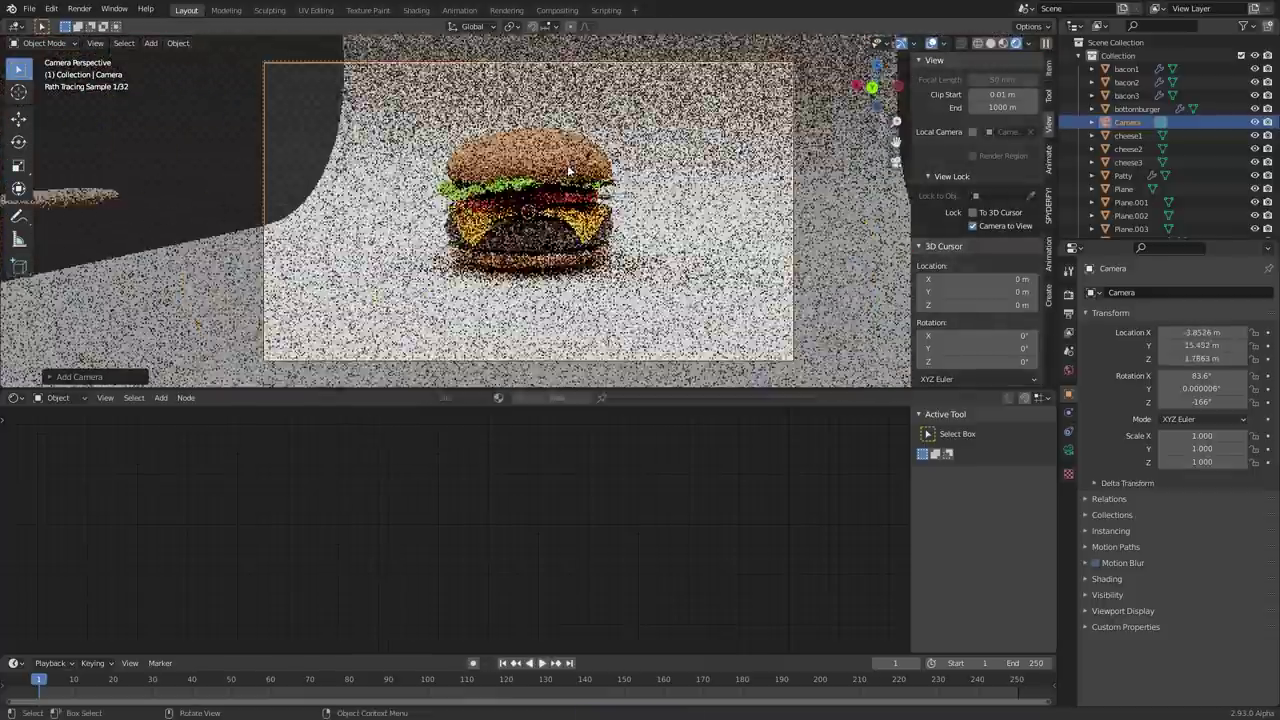
scroll(567, 171, "up", 3)
middle_click_drag(567, 171, 567, 190)
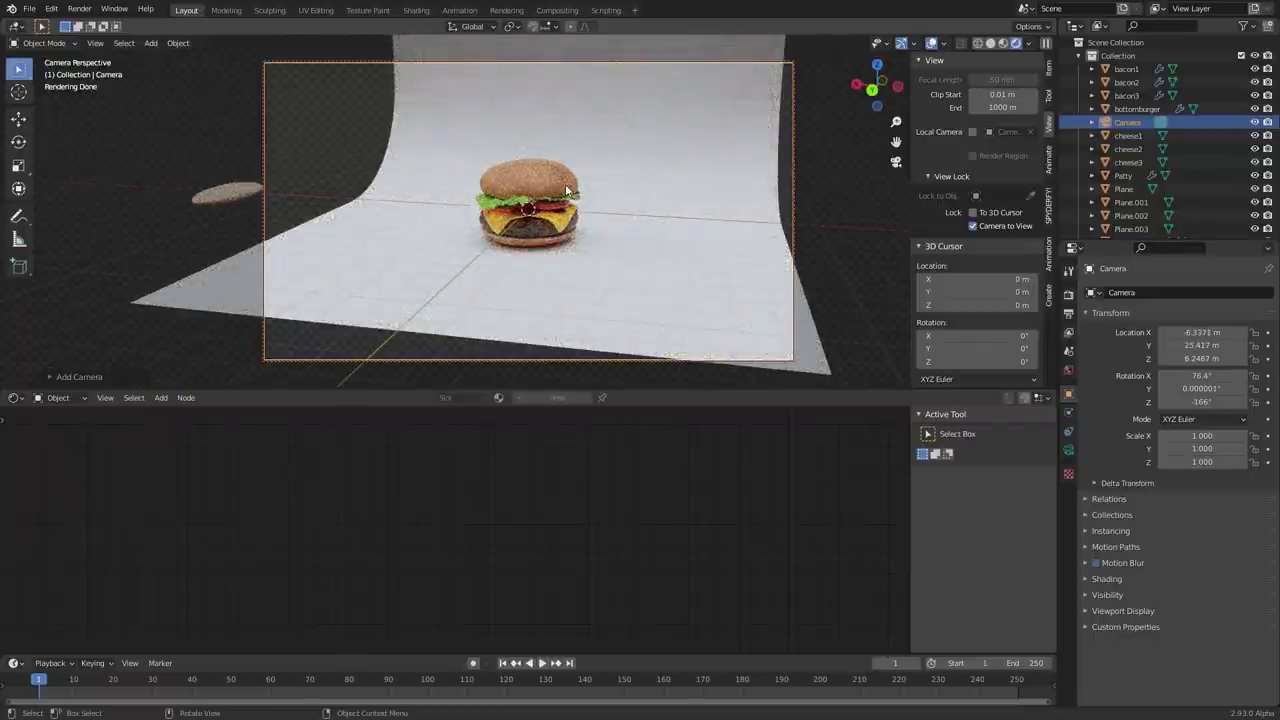
scroll(567, 190, "up", 2)
scroll(565, 194, "up", 1)
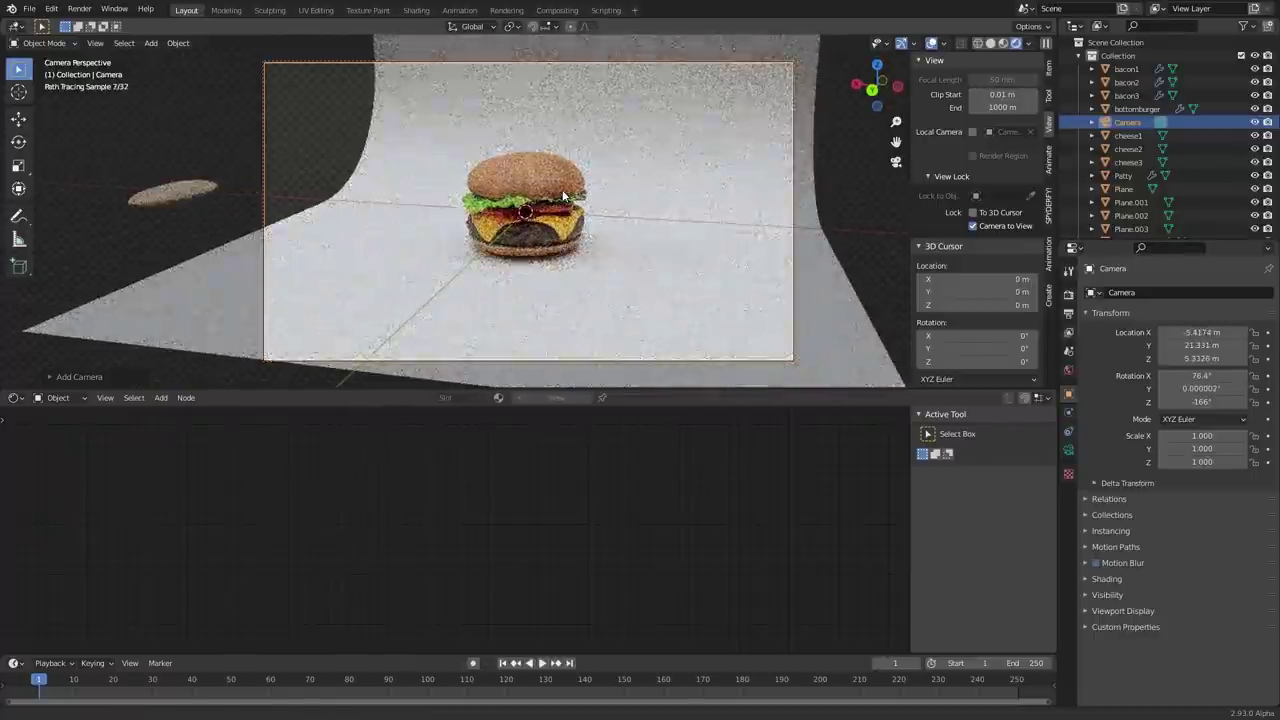
middle_click_drag(565, 196, 574, 200, "shift")
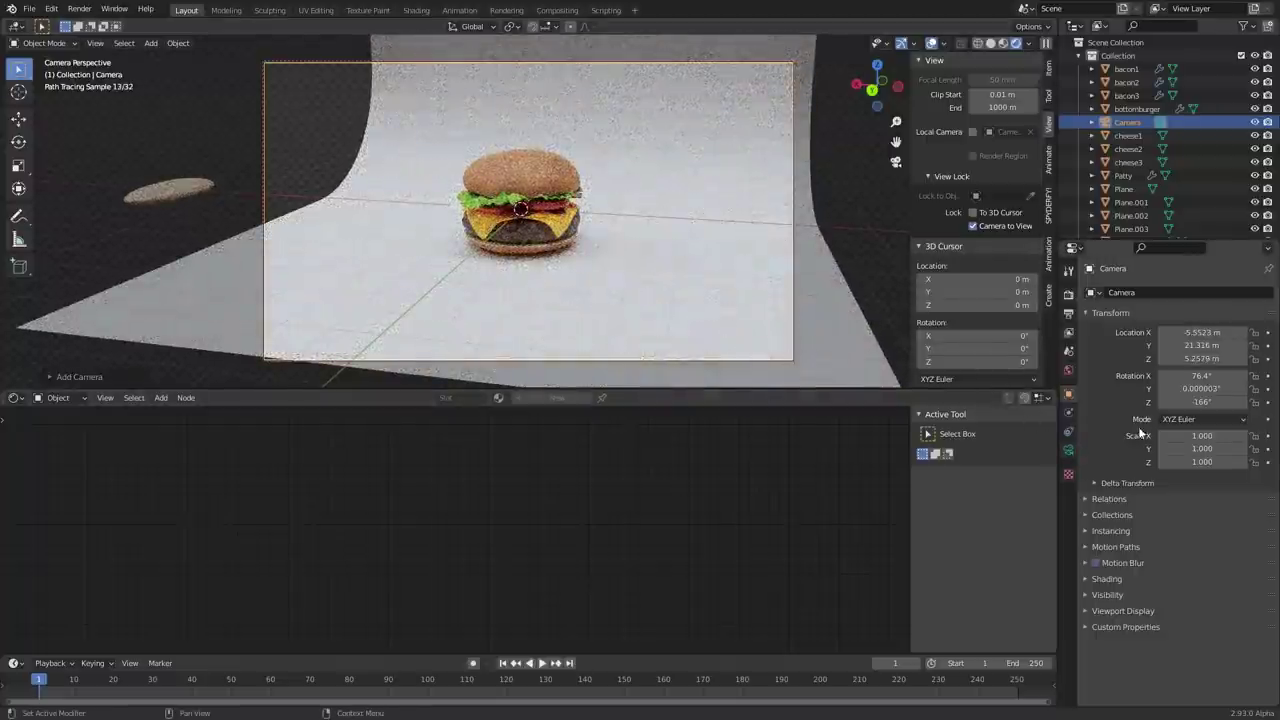
- Set the camera focal length to 85 mm after trying 75 and 80 mm
left_click(1068, 450)
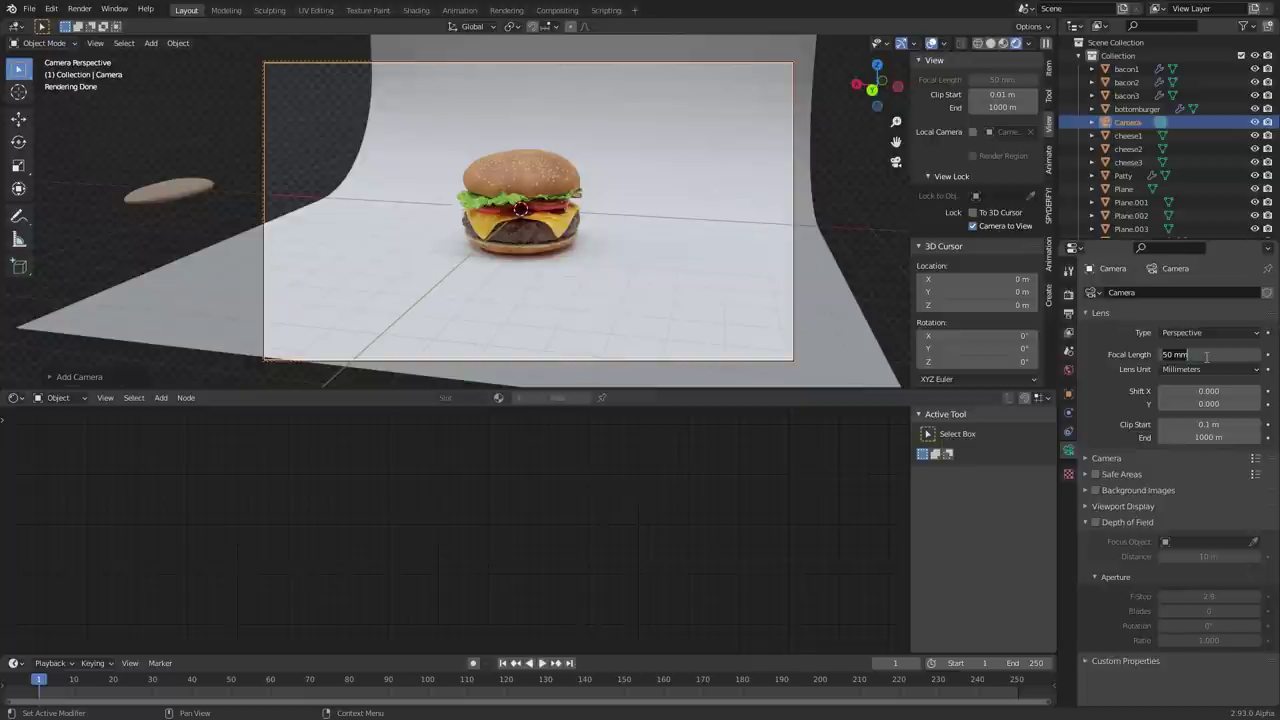
left_click(1206, 357)
type("75")
key("Return")
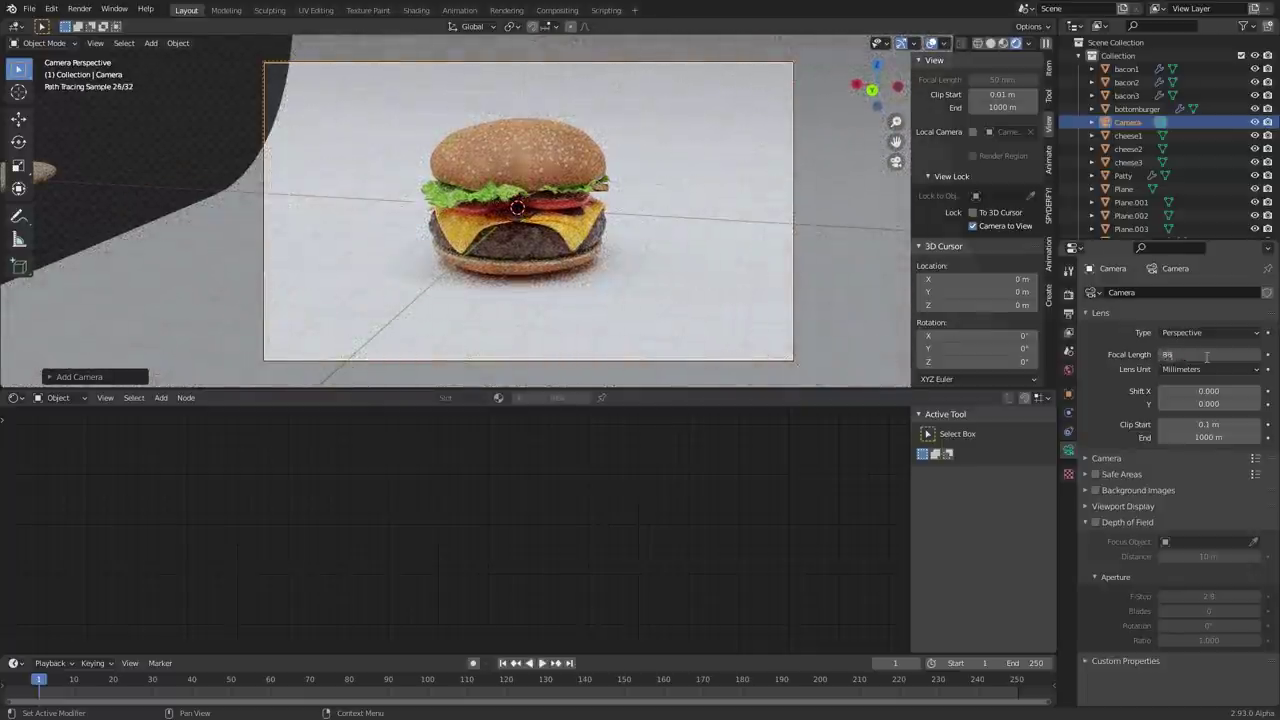
key("Return")
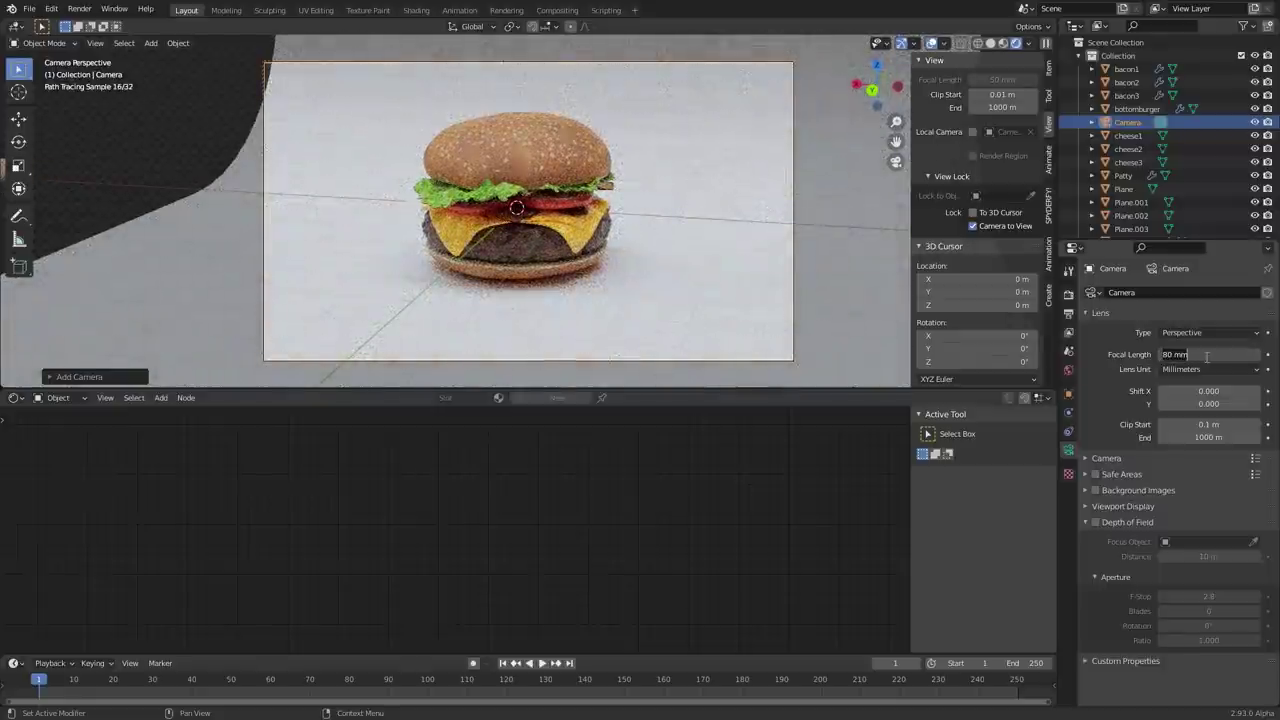
type("85")
key("Return")
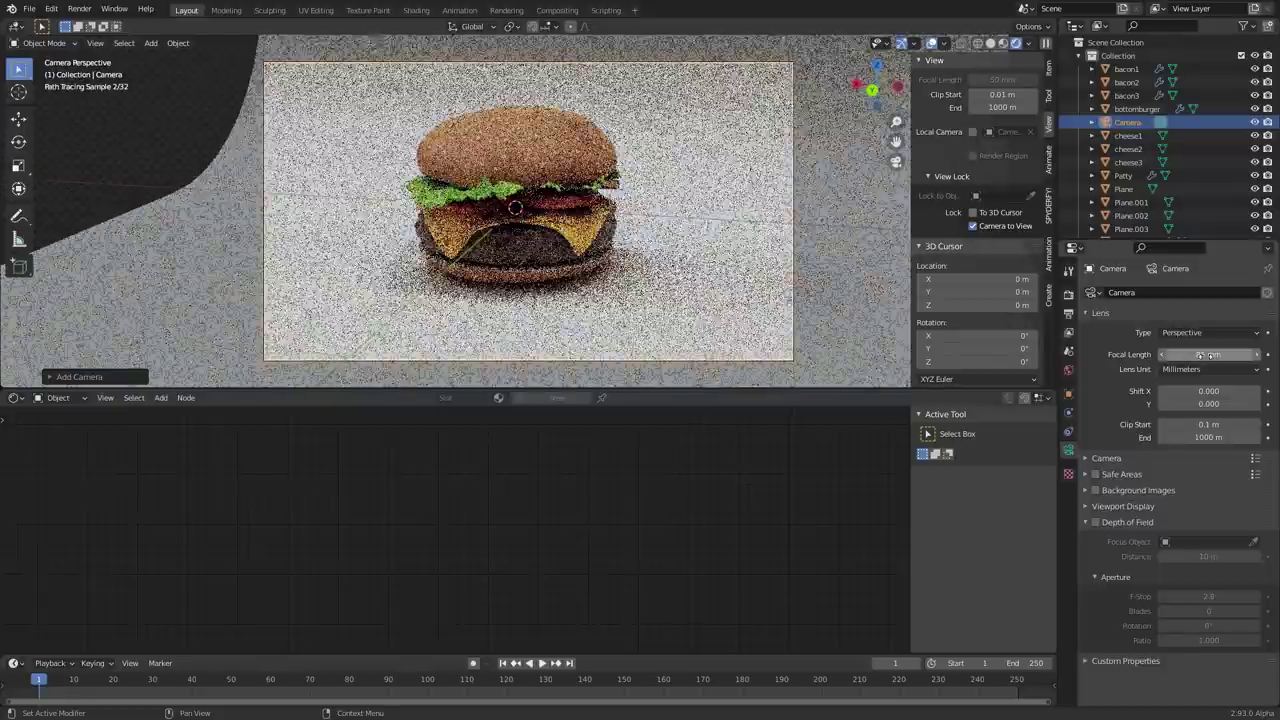
- Fine-tune the framing, unlock Camera to View, set passepartout to 1.0, and save
middle_click_drag(588, 250, 590, 257, "shift")
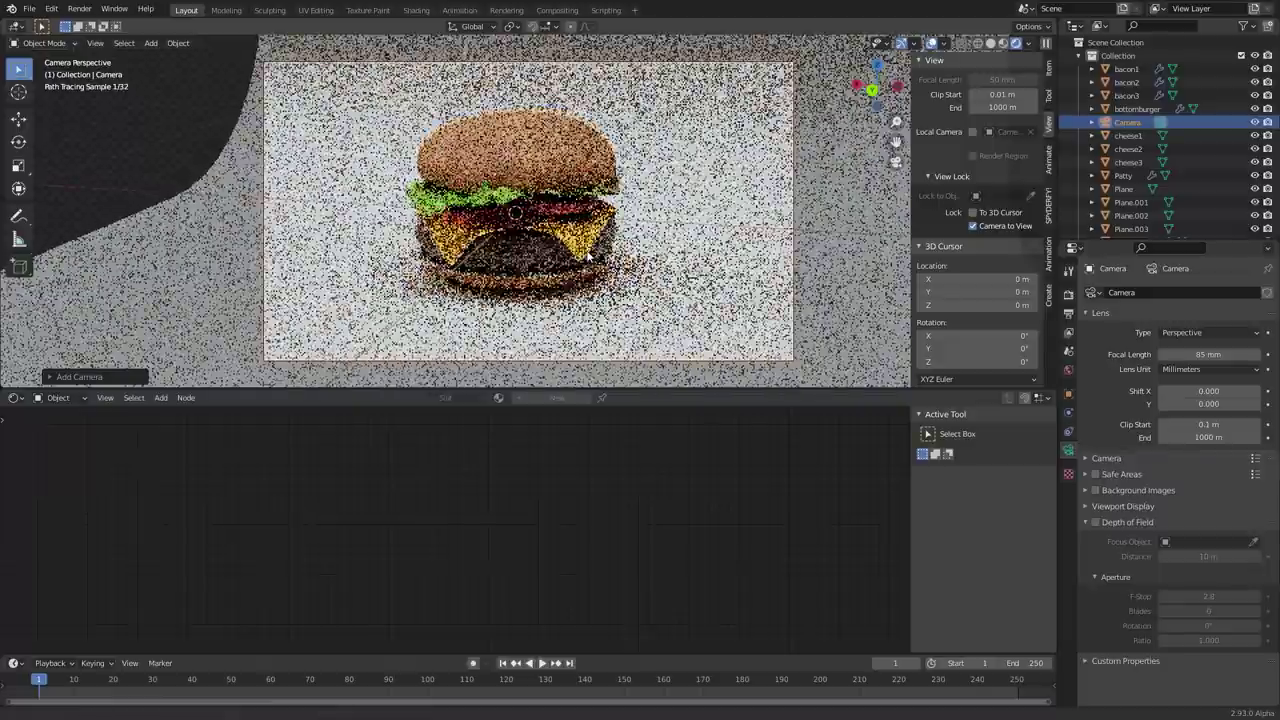
left_click(972, 226)
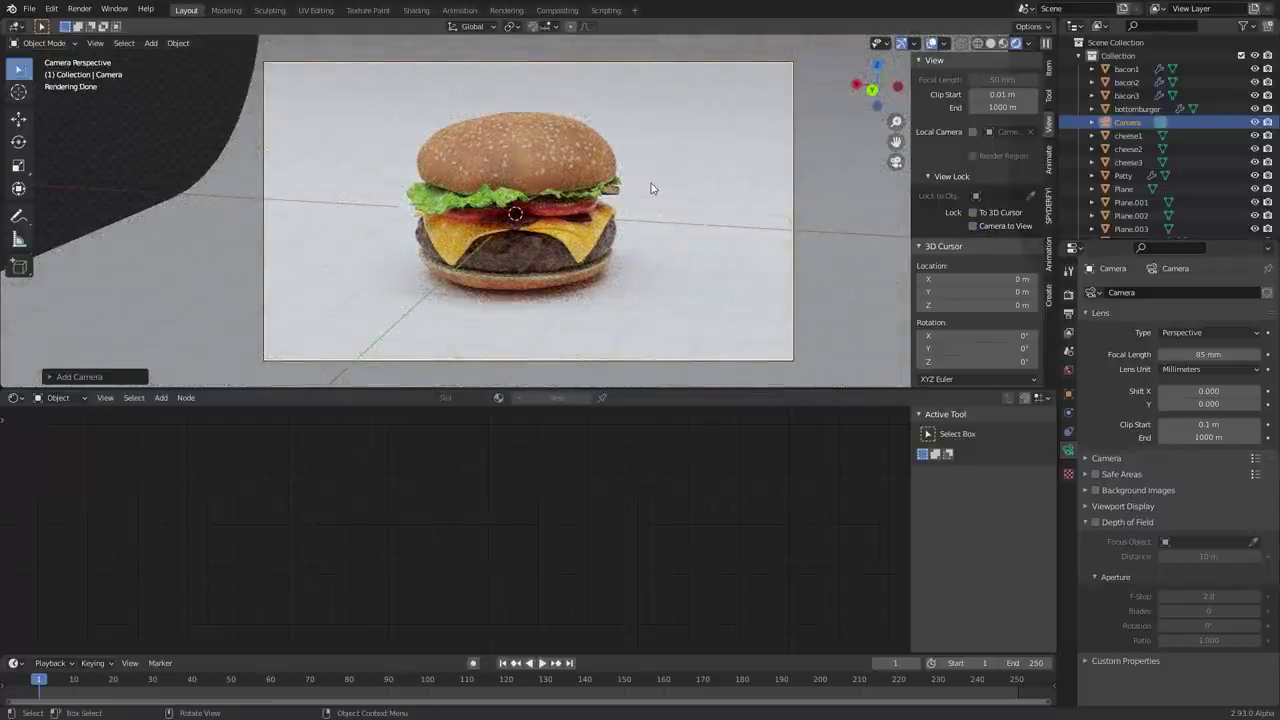
left_click(1130, 521)
left_click(1130, 521)
left_click(1124, 505)
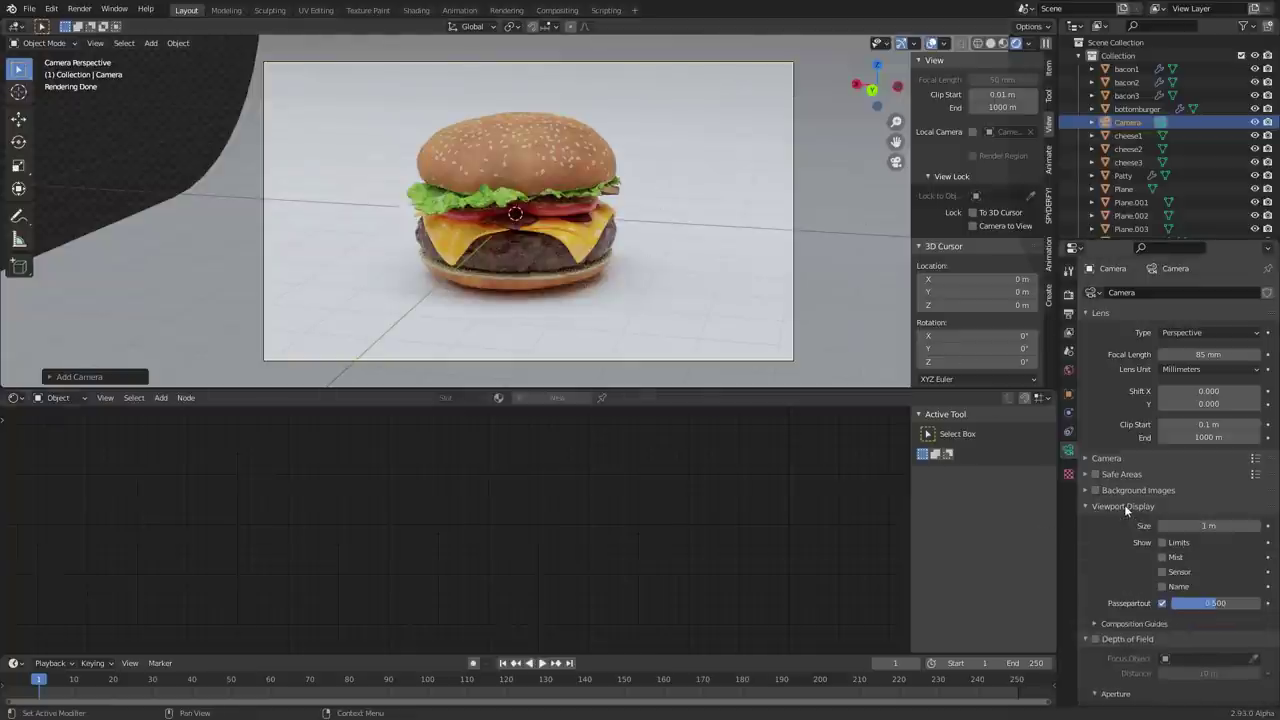
left_click_drag(1216, 602, 1262, 602)
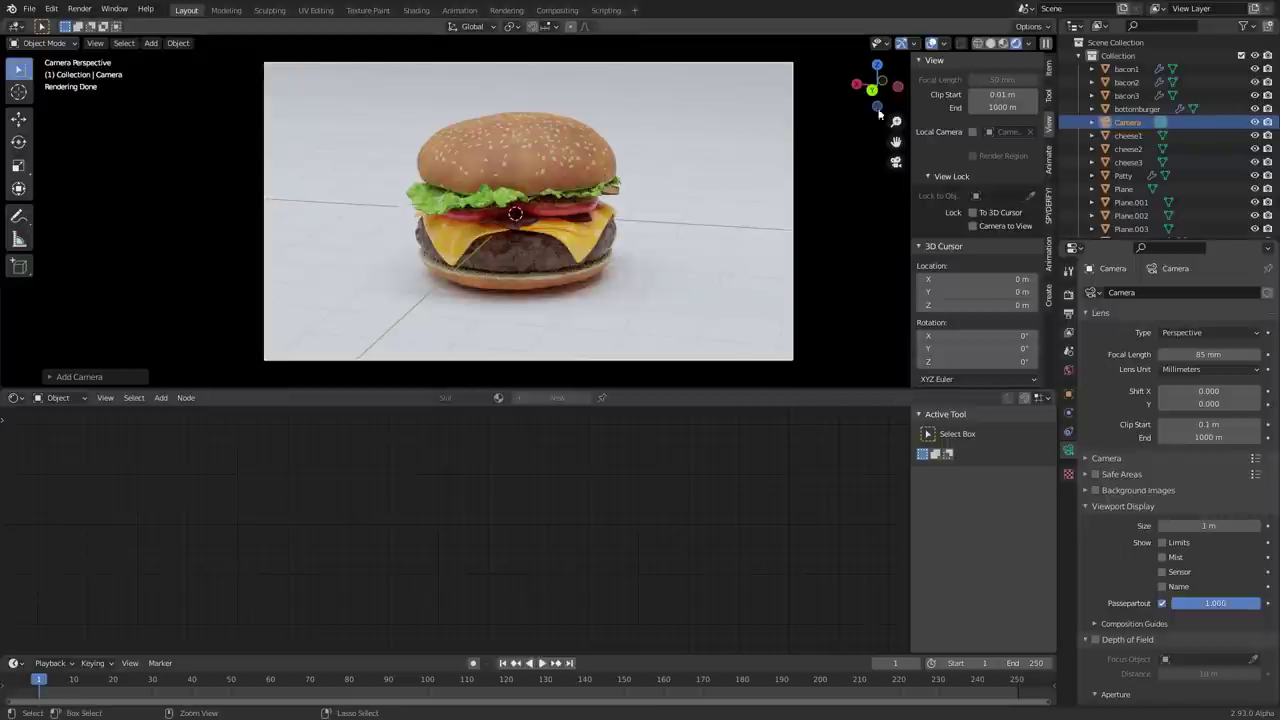
key("ctrl+s")
left_click(932, 43)
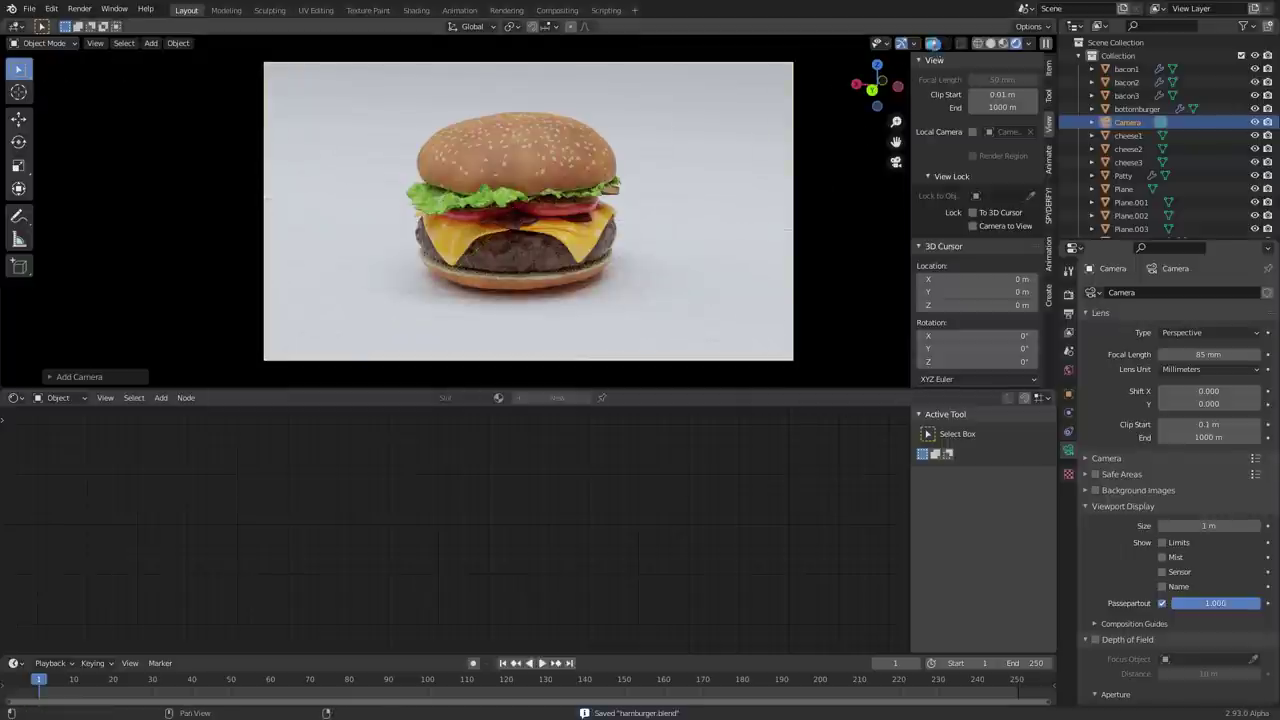
- Show the World nodes and swap the environment HDRI from leadenhall_market_2k.hdr to artist_workshop_2k.hdr
left_click(55, 397)
left_click(55, 430)
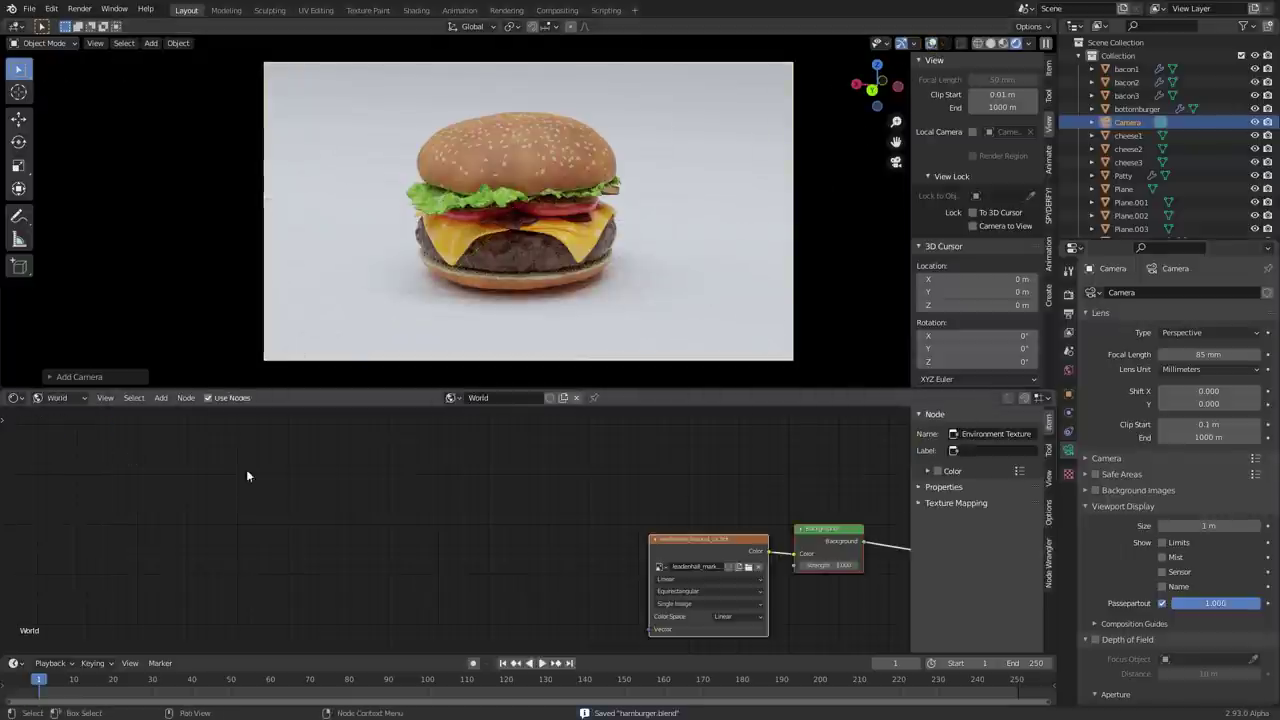
key("Home")
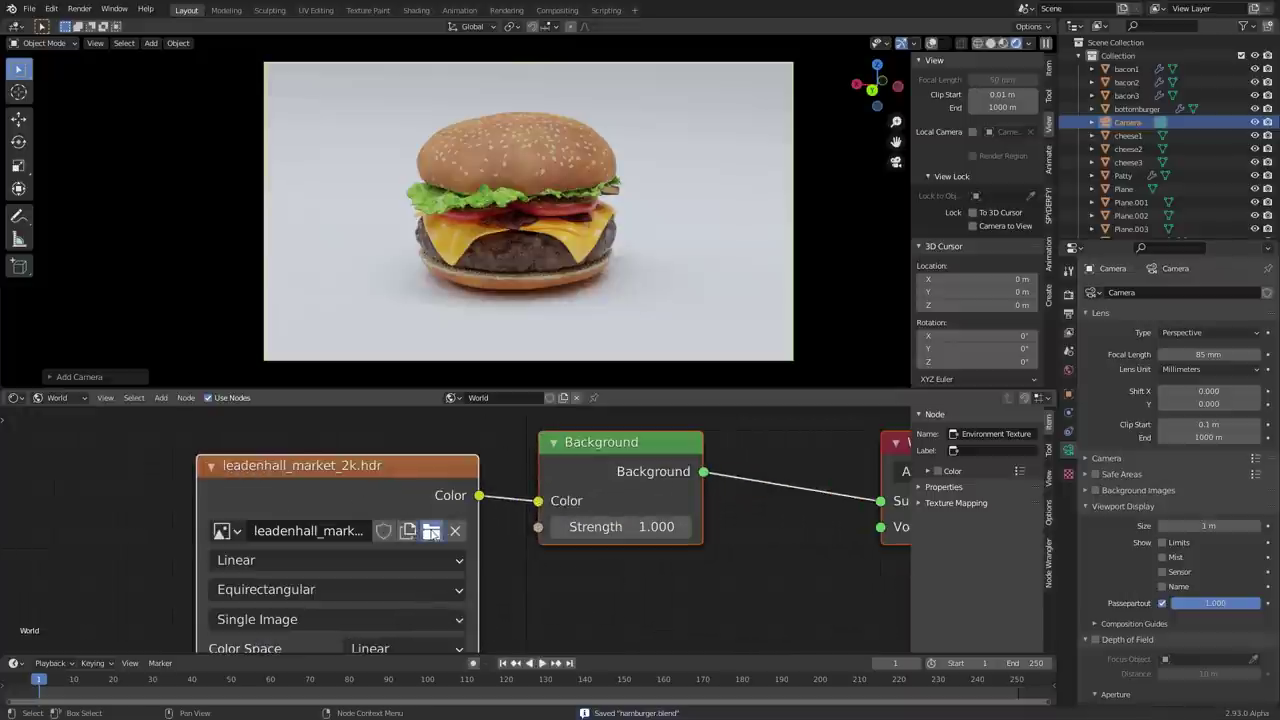
left_click(431, 531)
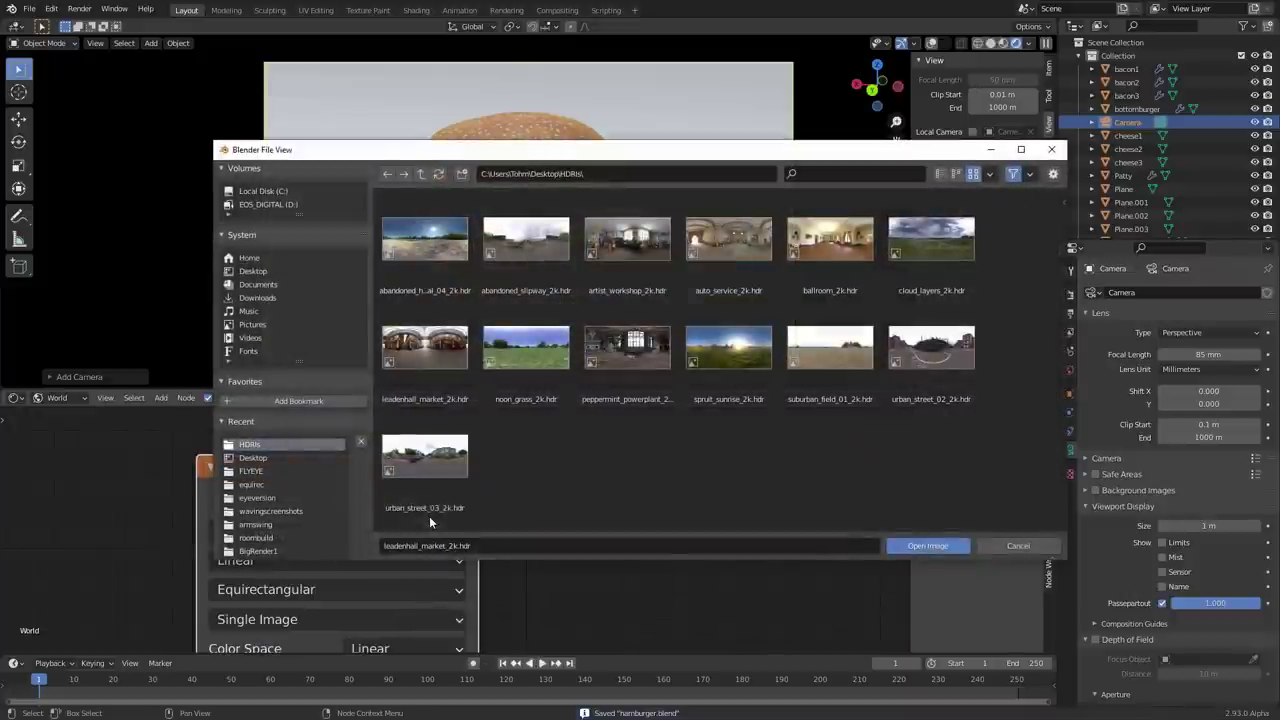
double_click(440, 350)
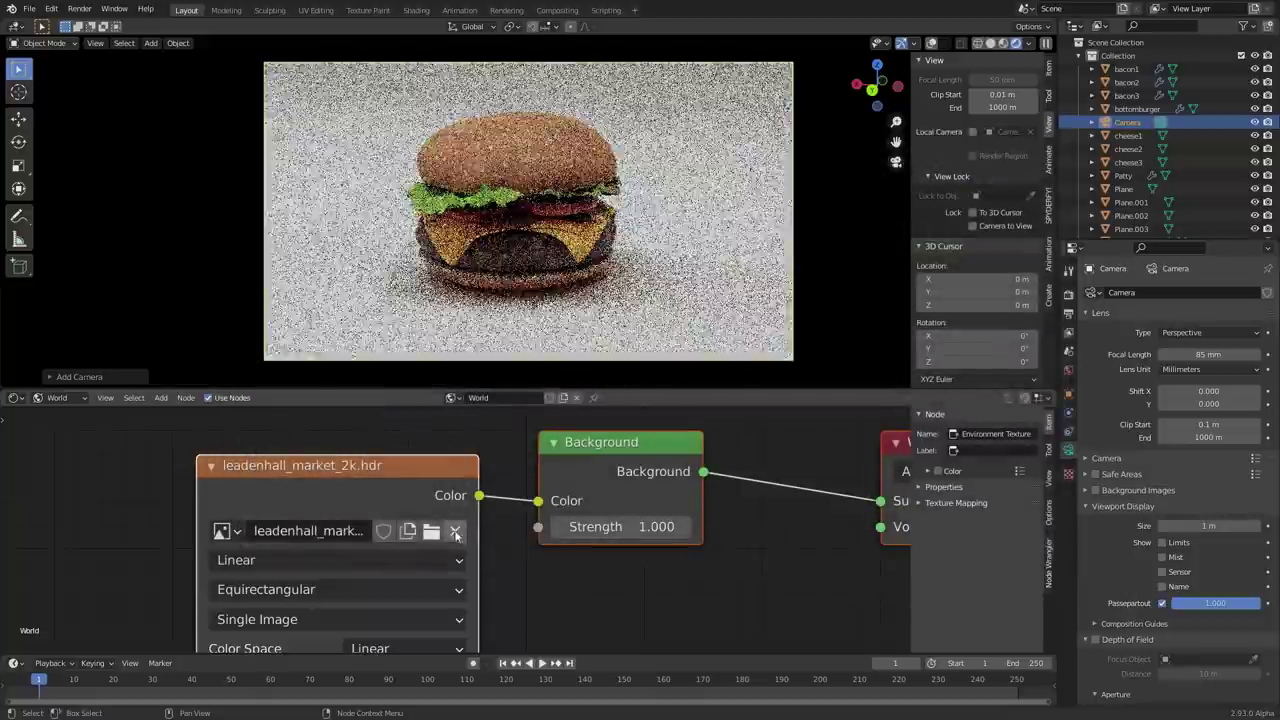
left_click(431, 531)
double_click(651, 255)
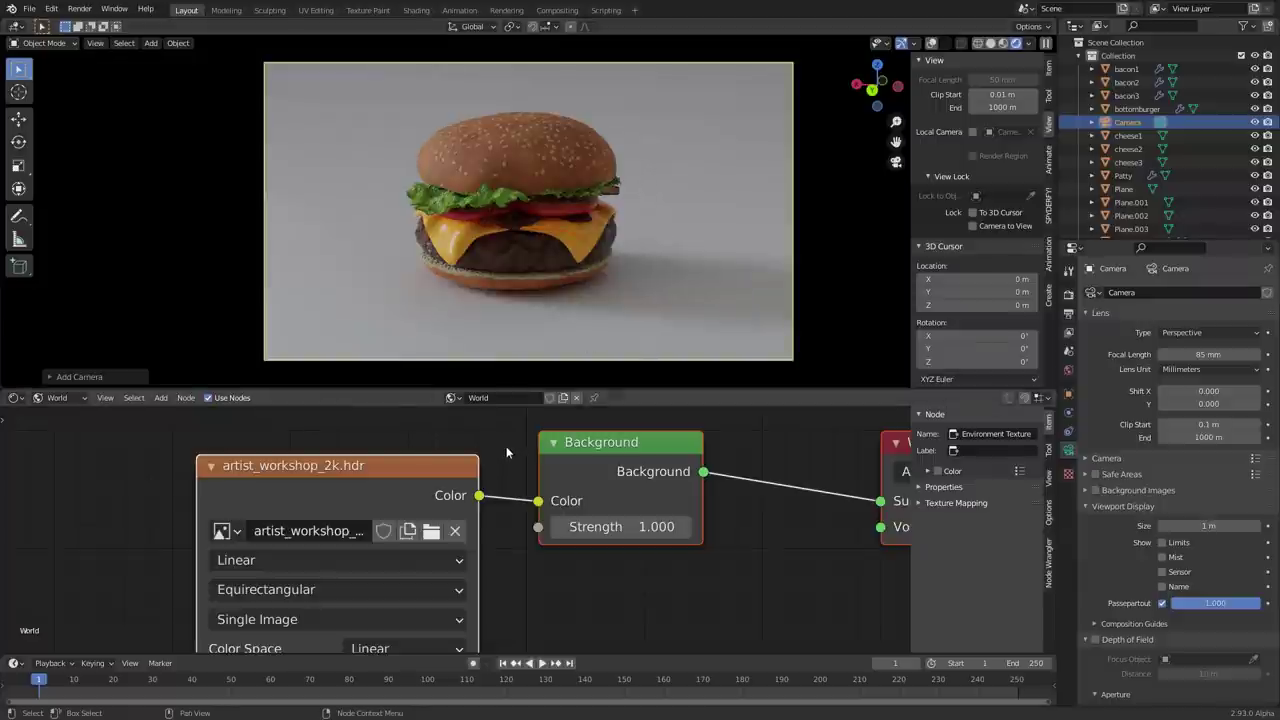
- Add Mapping nodes to the HDR with Ctrl+T, keep Rotation Z at 90° after trying -90°, and save
middle_click_drag(333, 490, 430, 457)
key("ctrl+t")
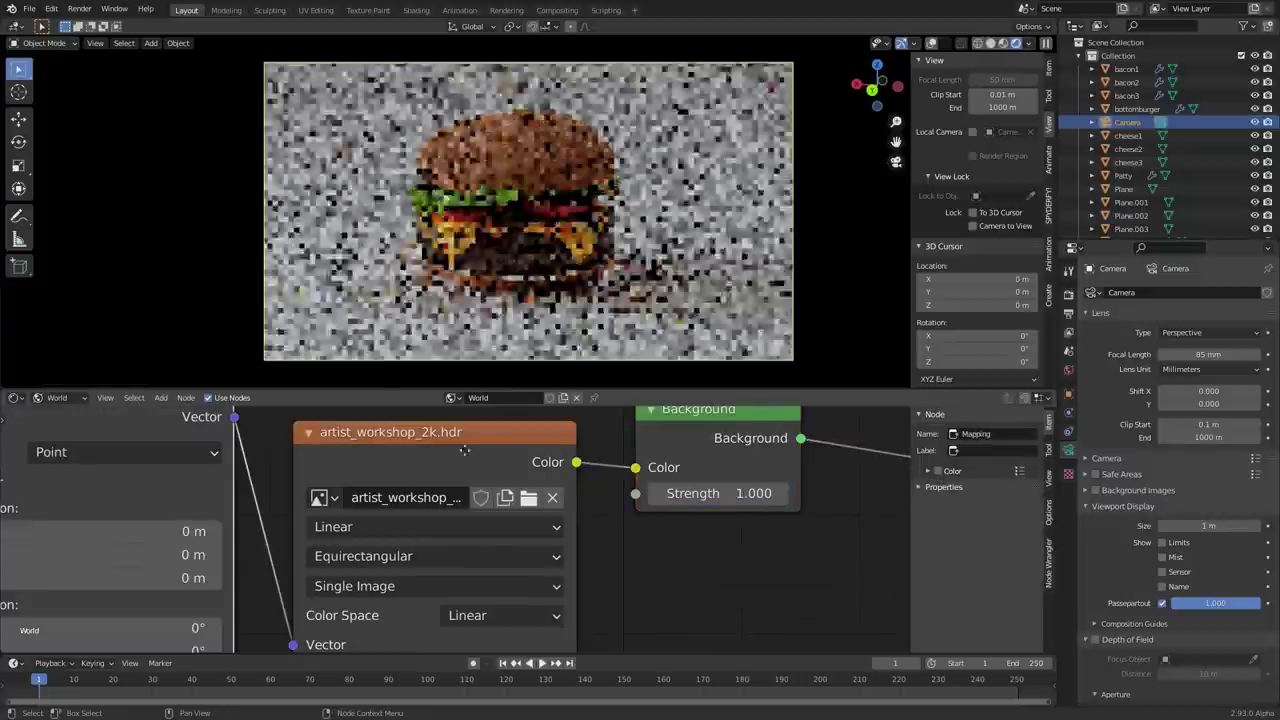
scroll(546, 440, "down", 3)
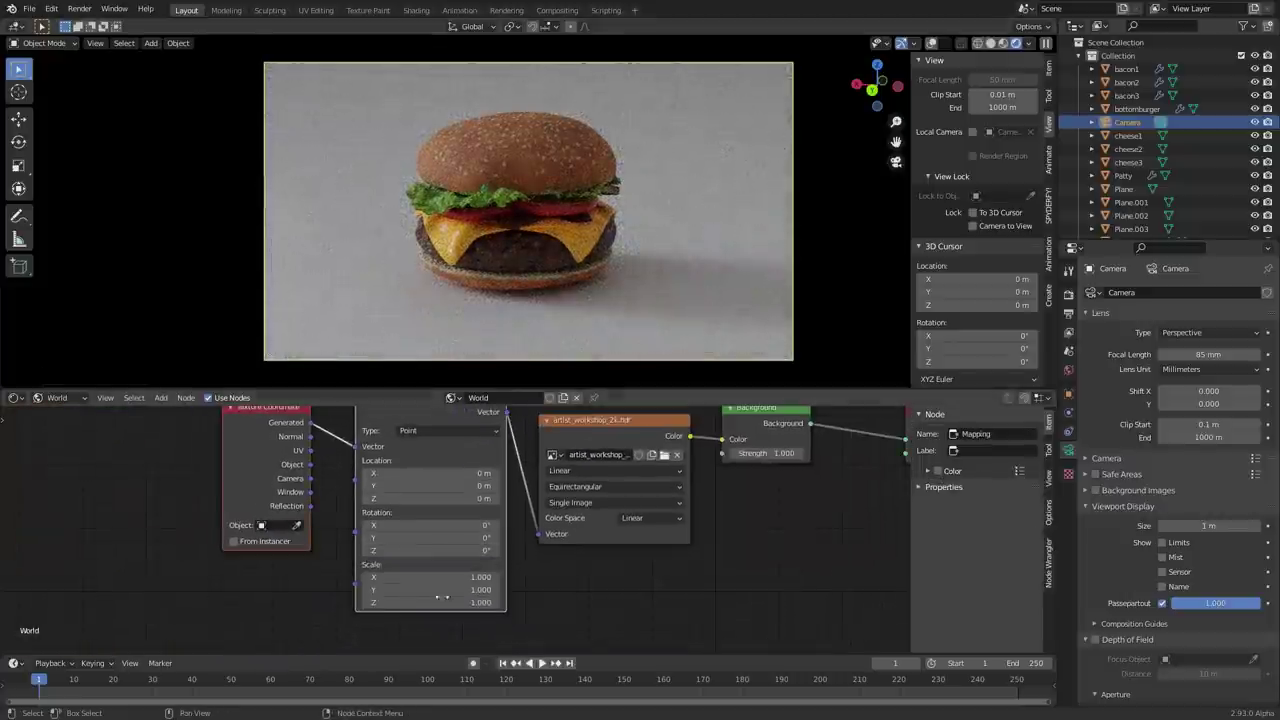
left_click(436, 544)
type("90")
key("Return")
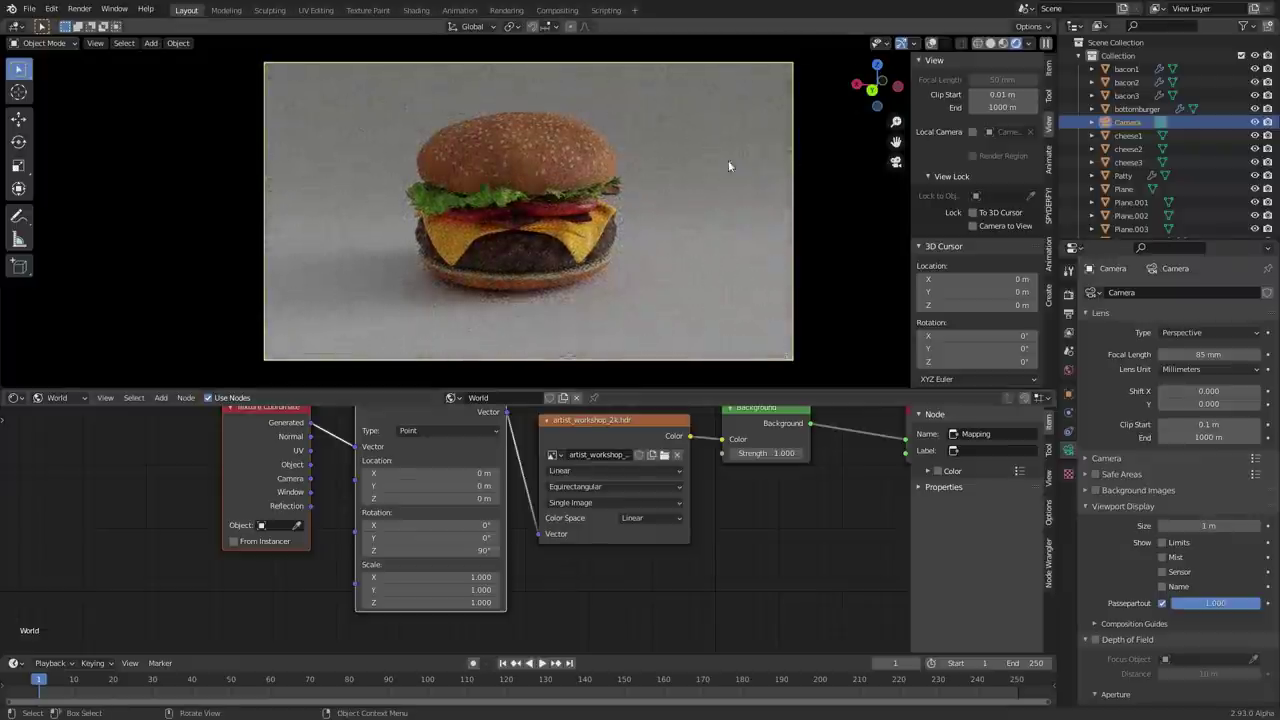
left_click(473, 553)
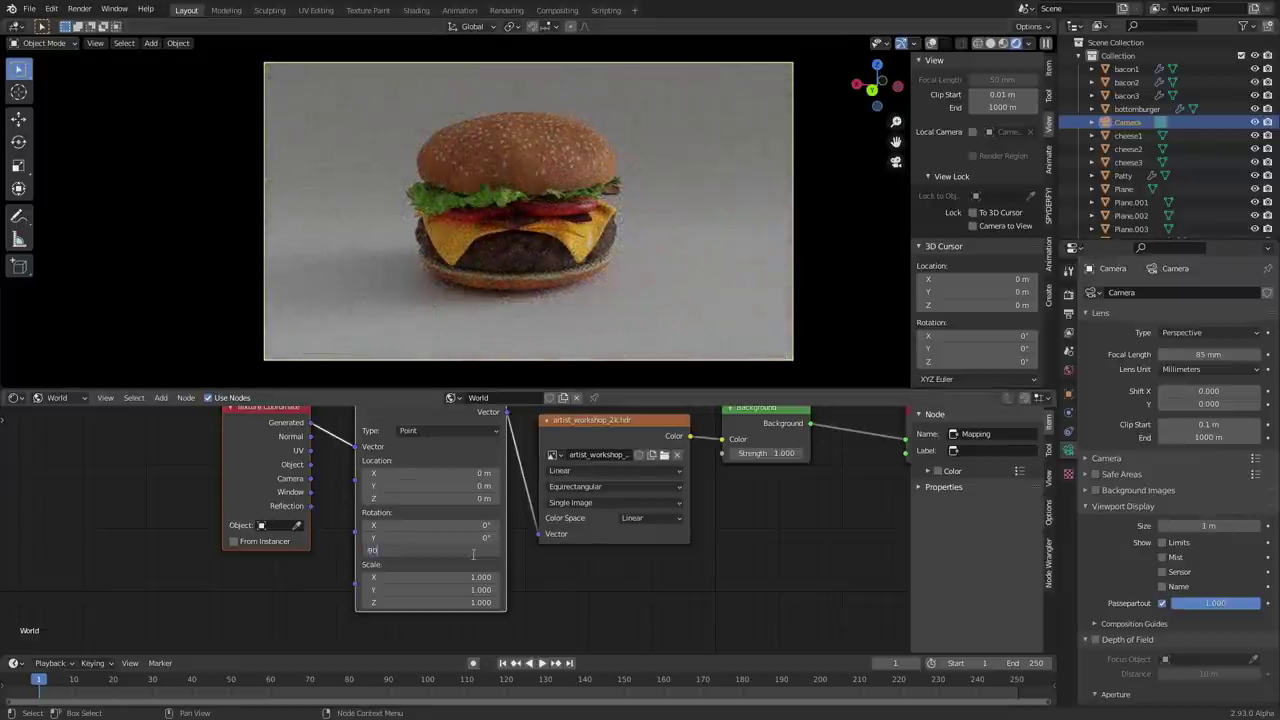
type("-90")
key("Return")
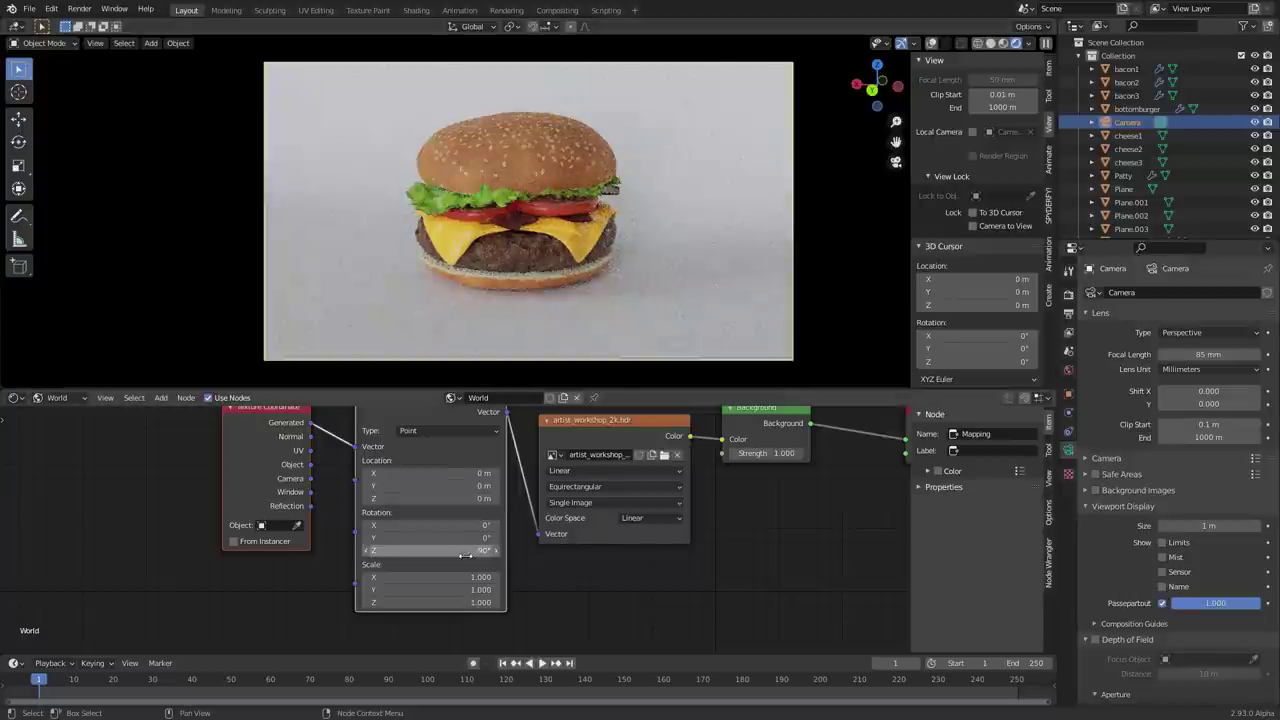
key("ctrl+z")
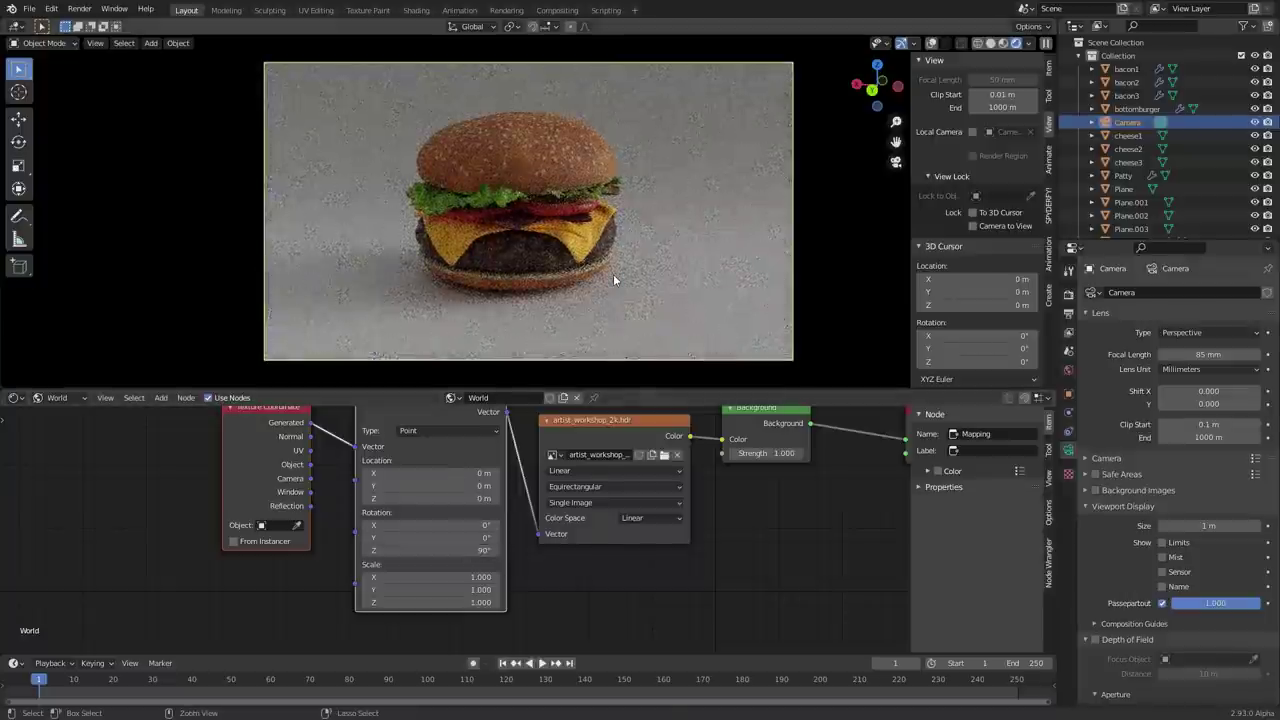
key("ctrl+s")
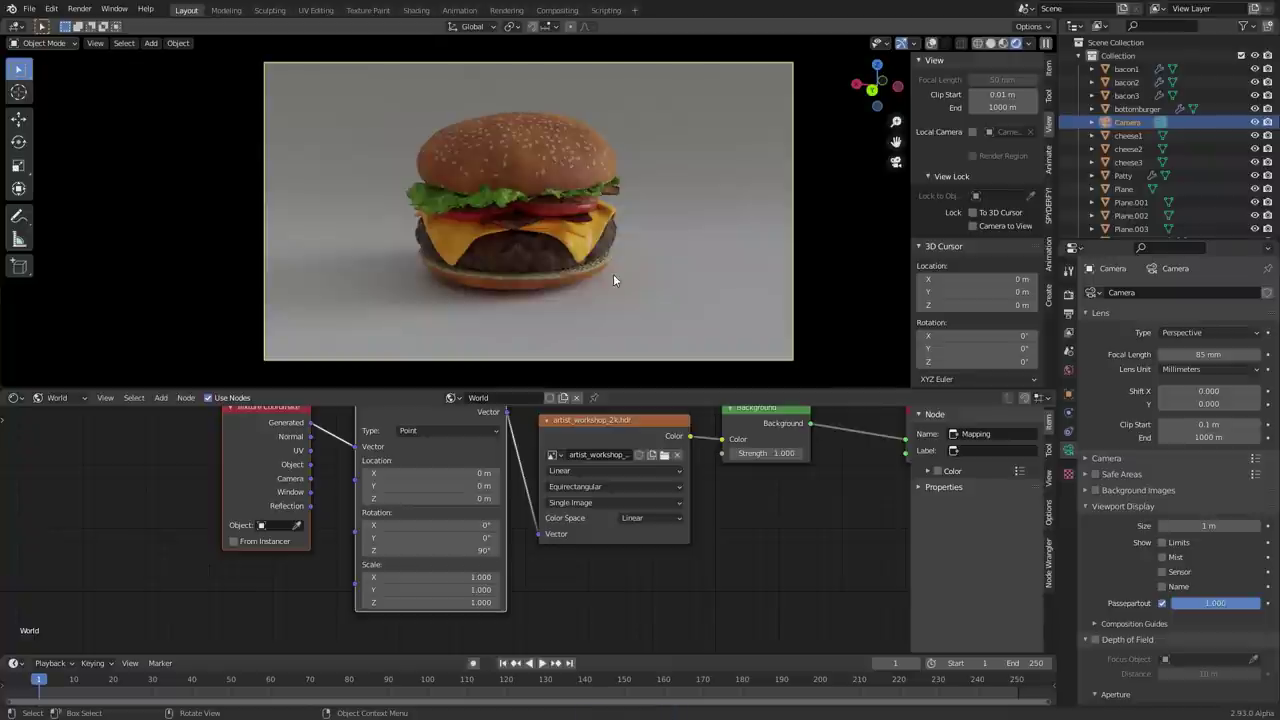
key("ctrl+s")
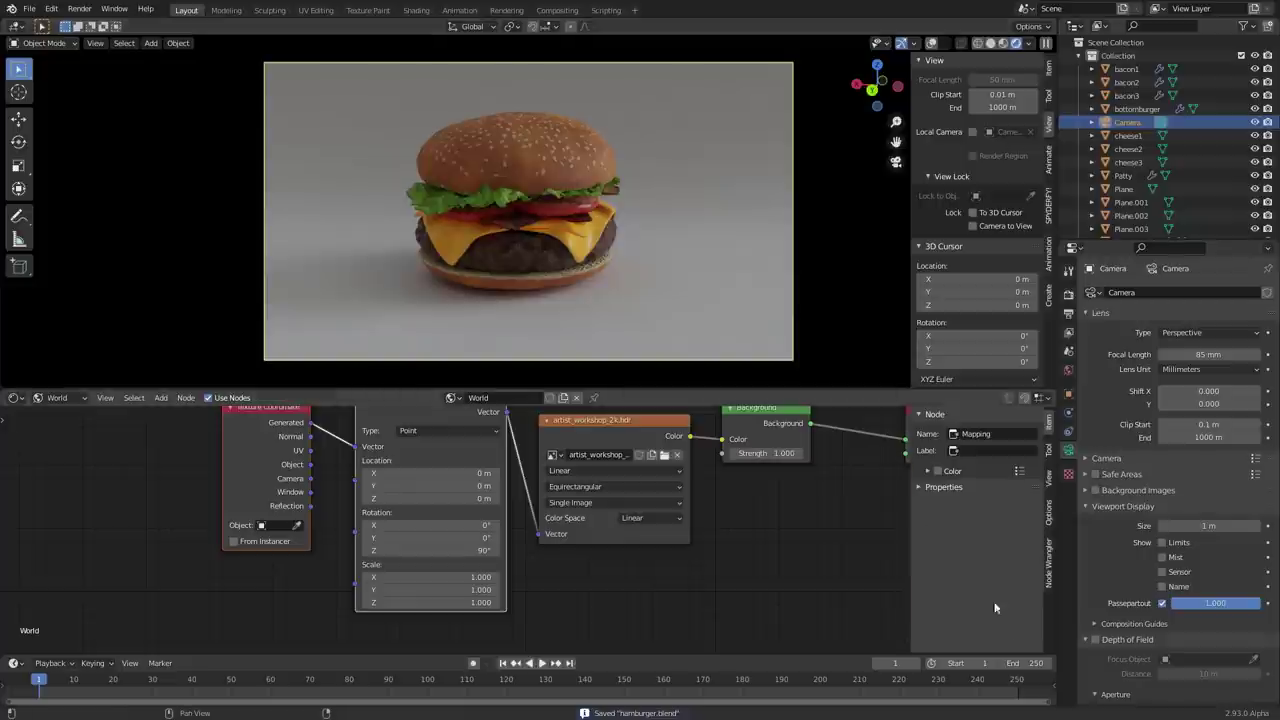
- Set the animation end frame to 45
left_click(1024, 664)
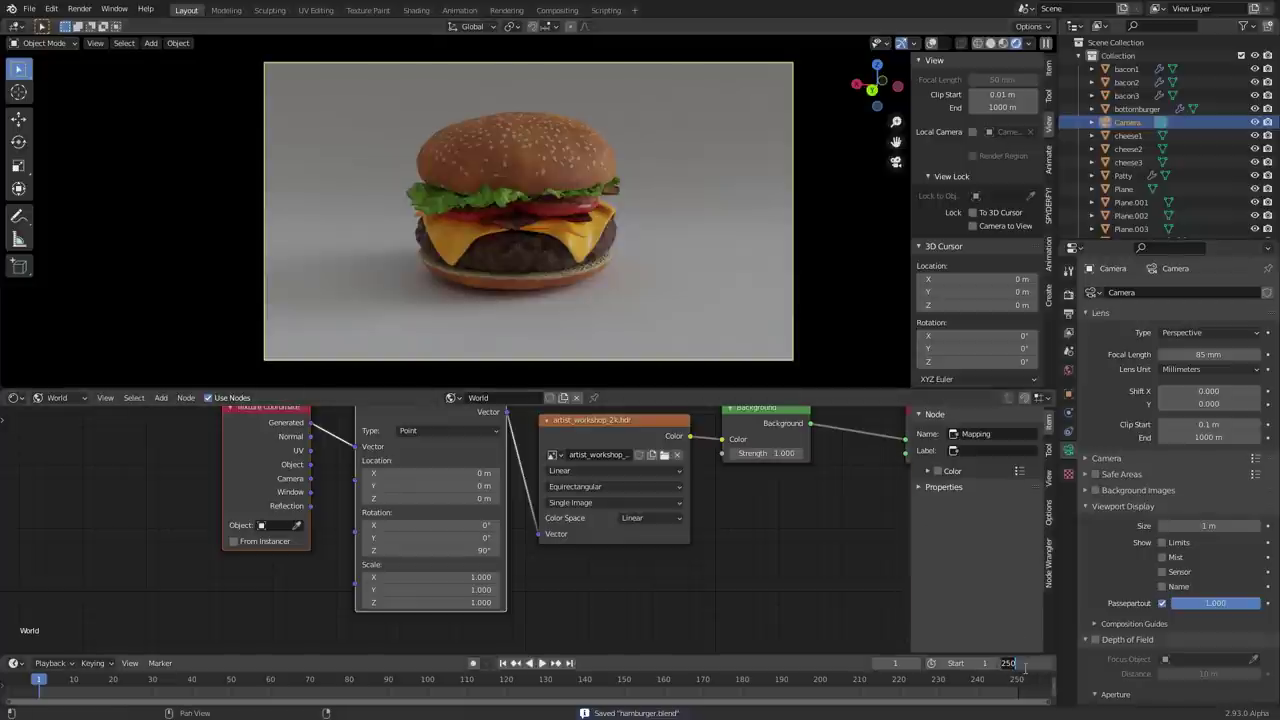
type("45")
key("Return")
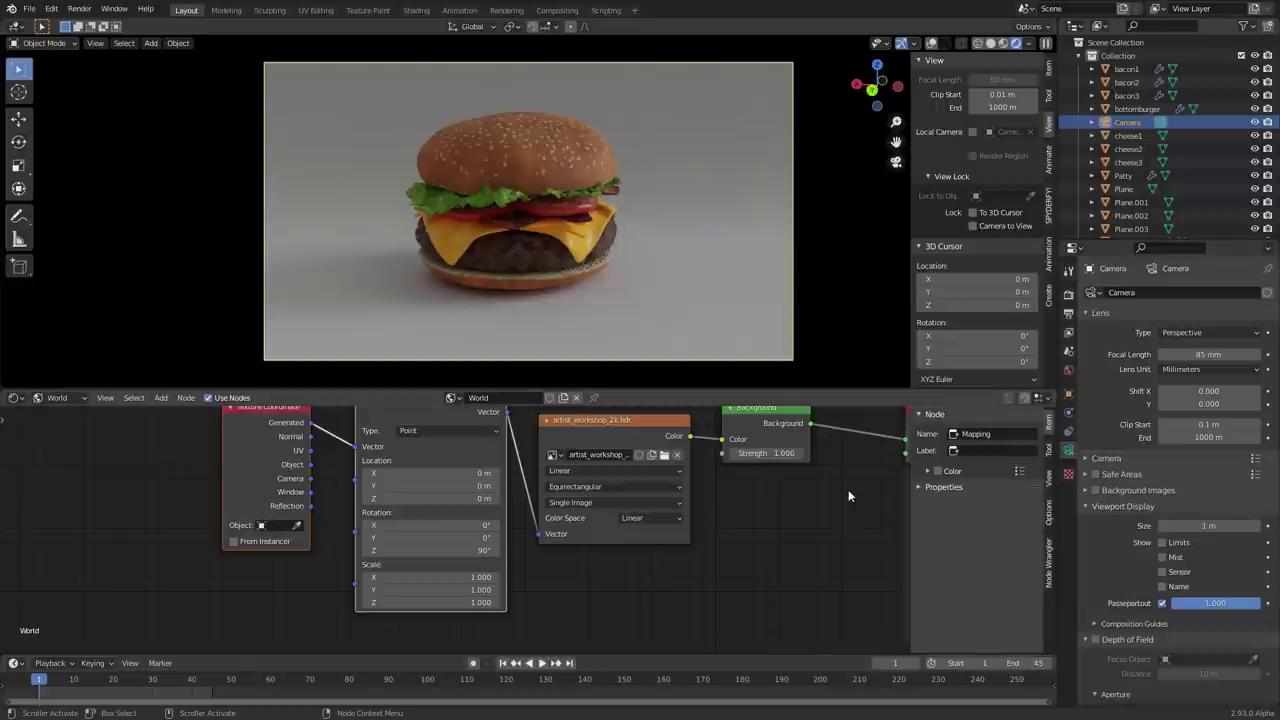
- Leave camera view and turn the viewport overlays back on
key("ctrl+s")
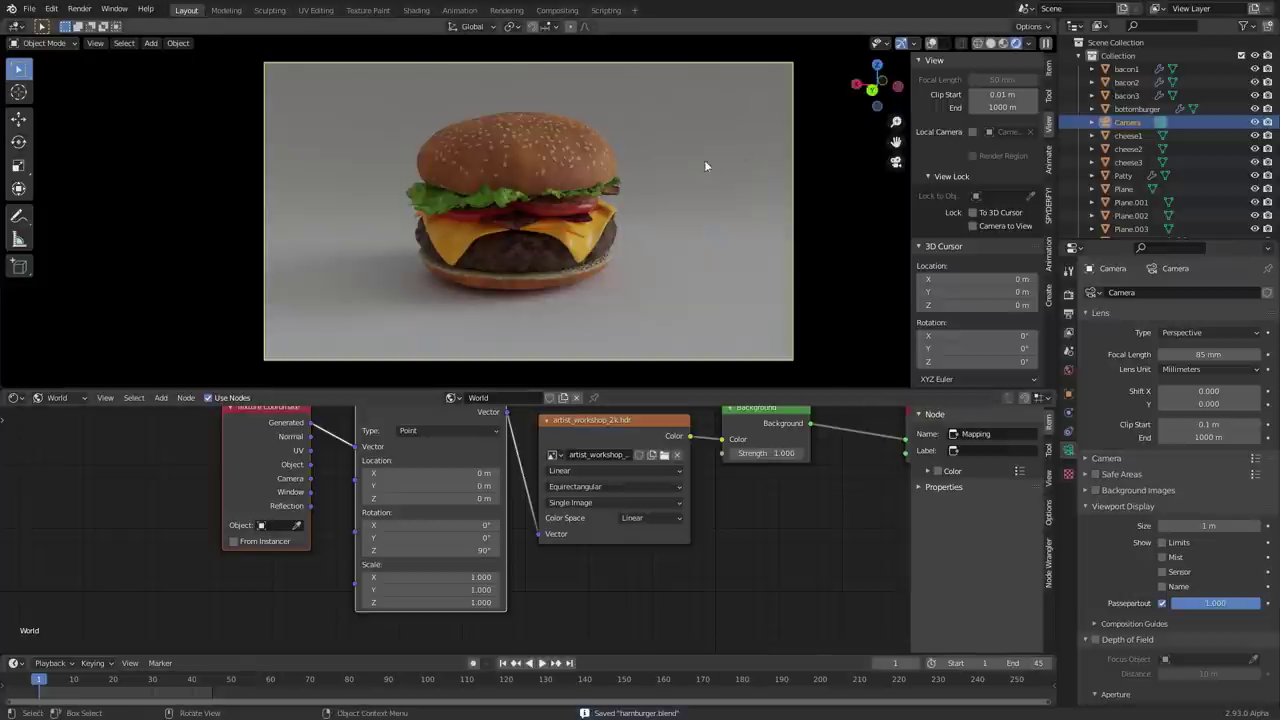
key("KP_0")
scroll(674, 174, "down", 3)
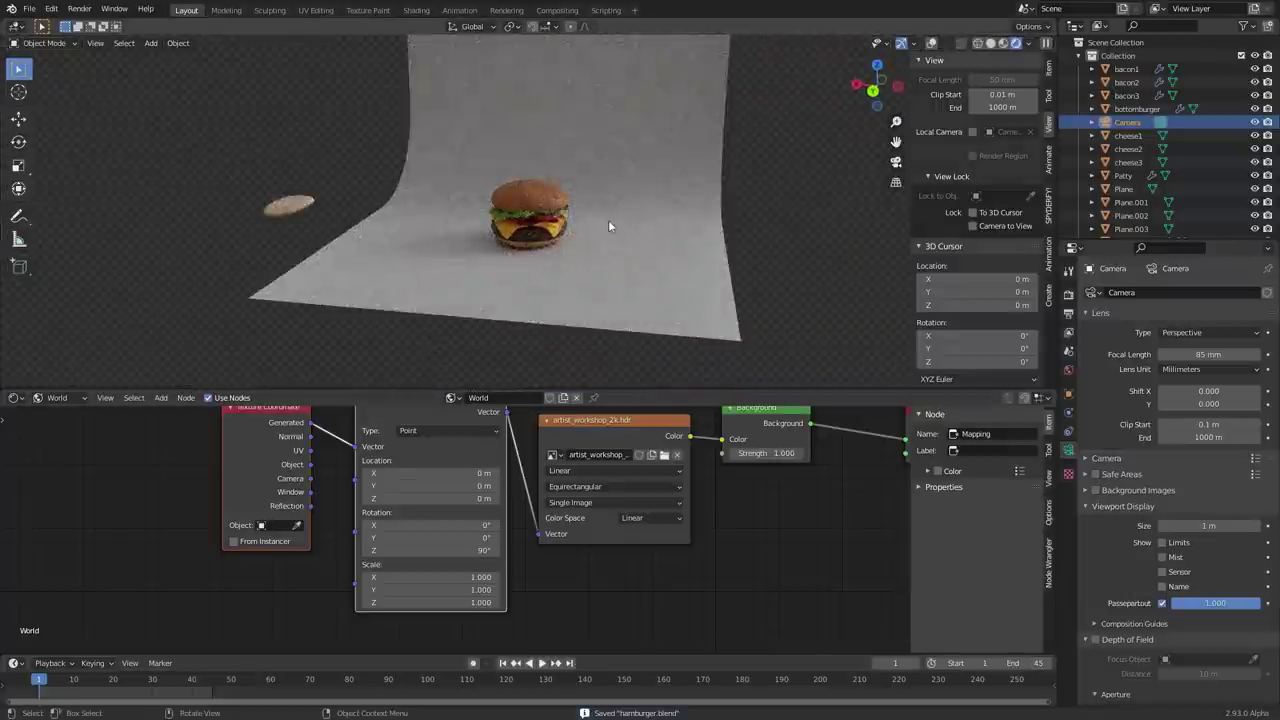
scroll(608, 220, "up", 3)
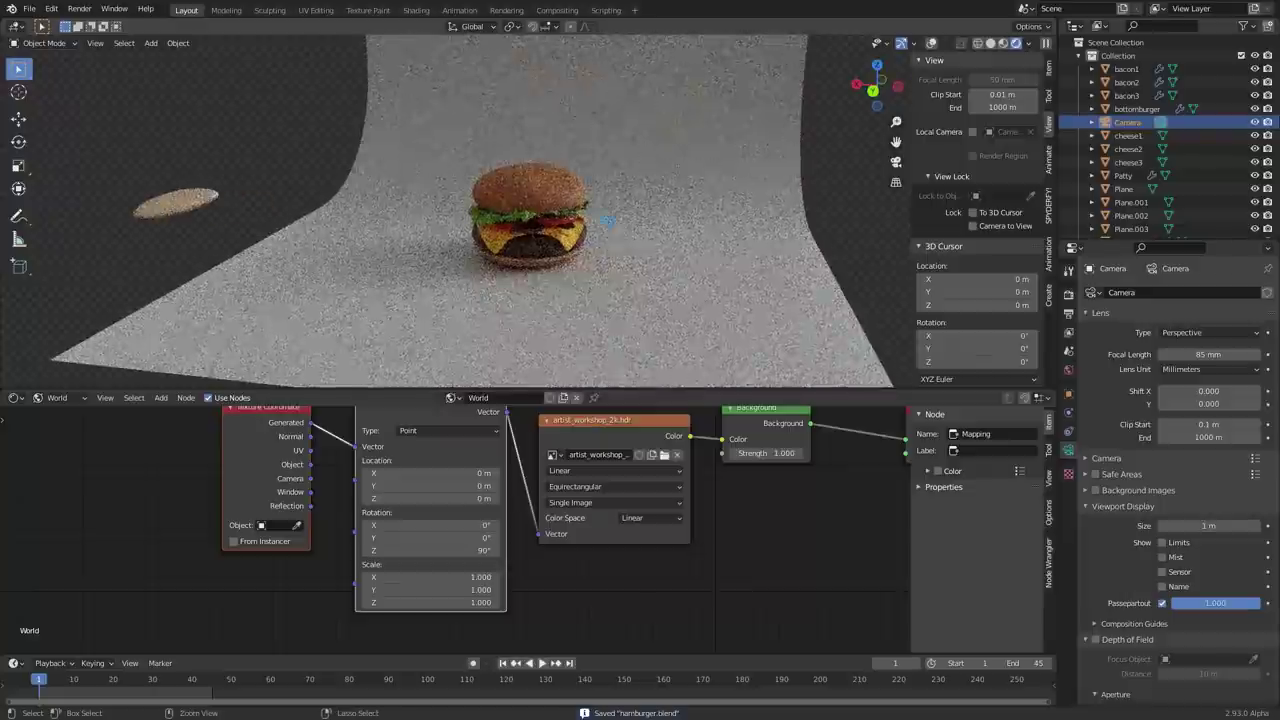
left_click(931, 43)
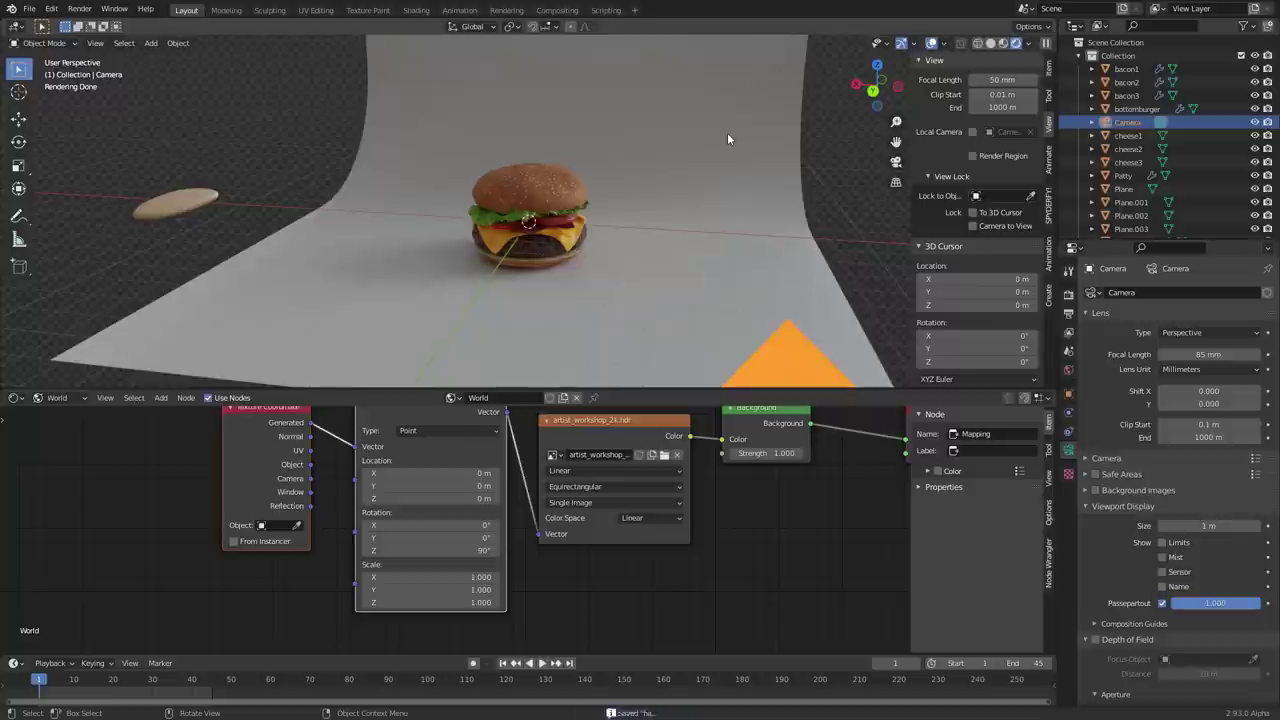
- Save the project, briefly select and deselect the top bun, and bring up the File menu
scroll(654, 166, "up", 2)
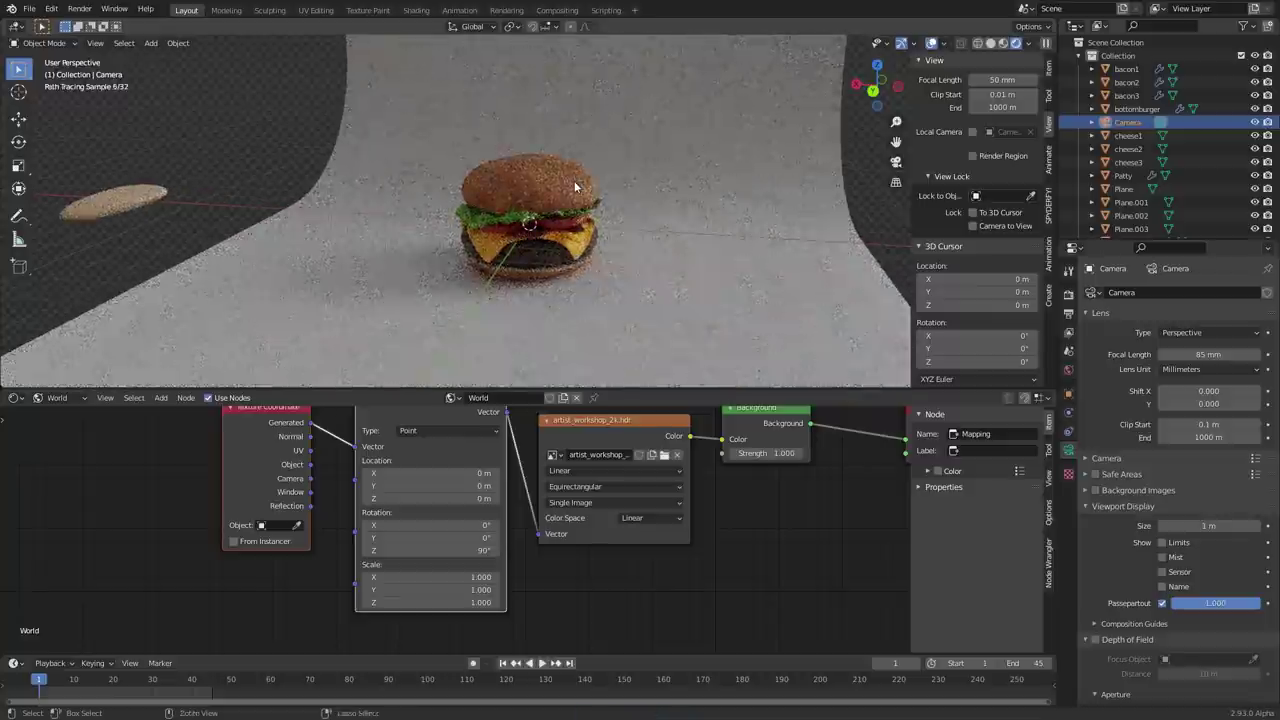
key("ctrl+s")
scroll(574, 181, "up", 3)
left_click(565, 139)
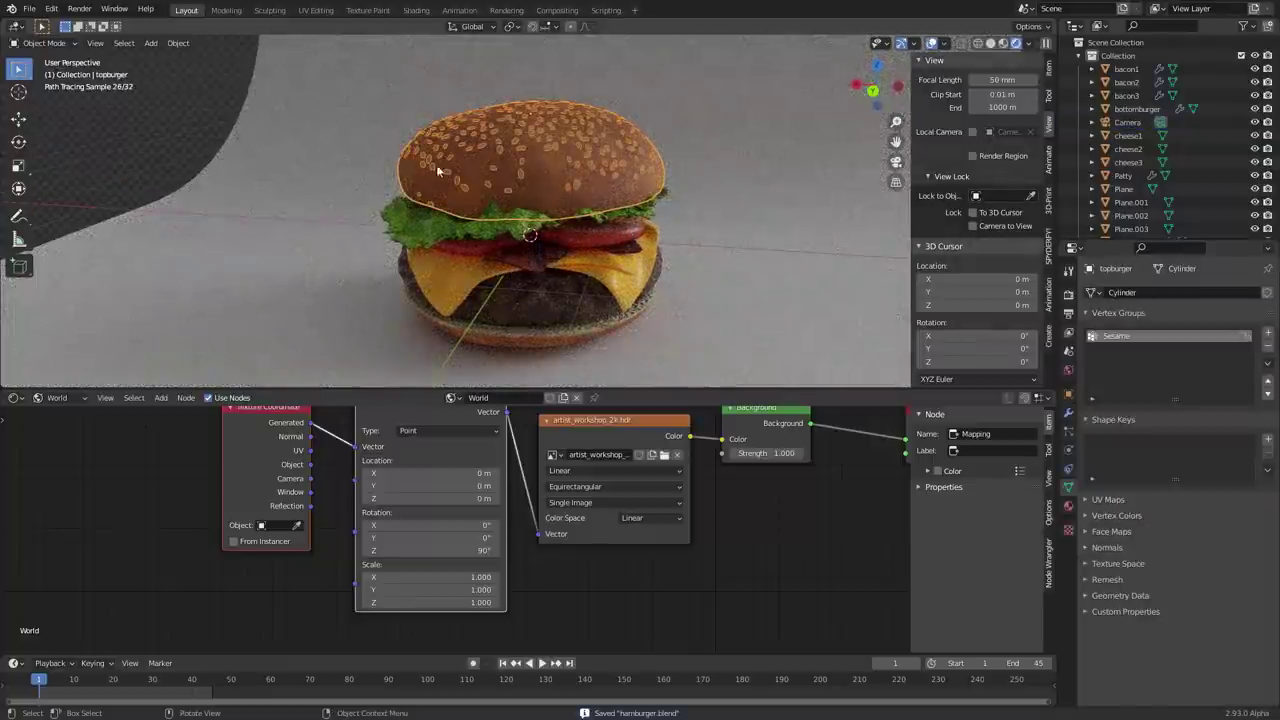
left_click(206, 138)
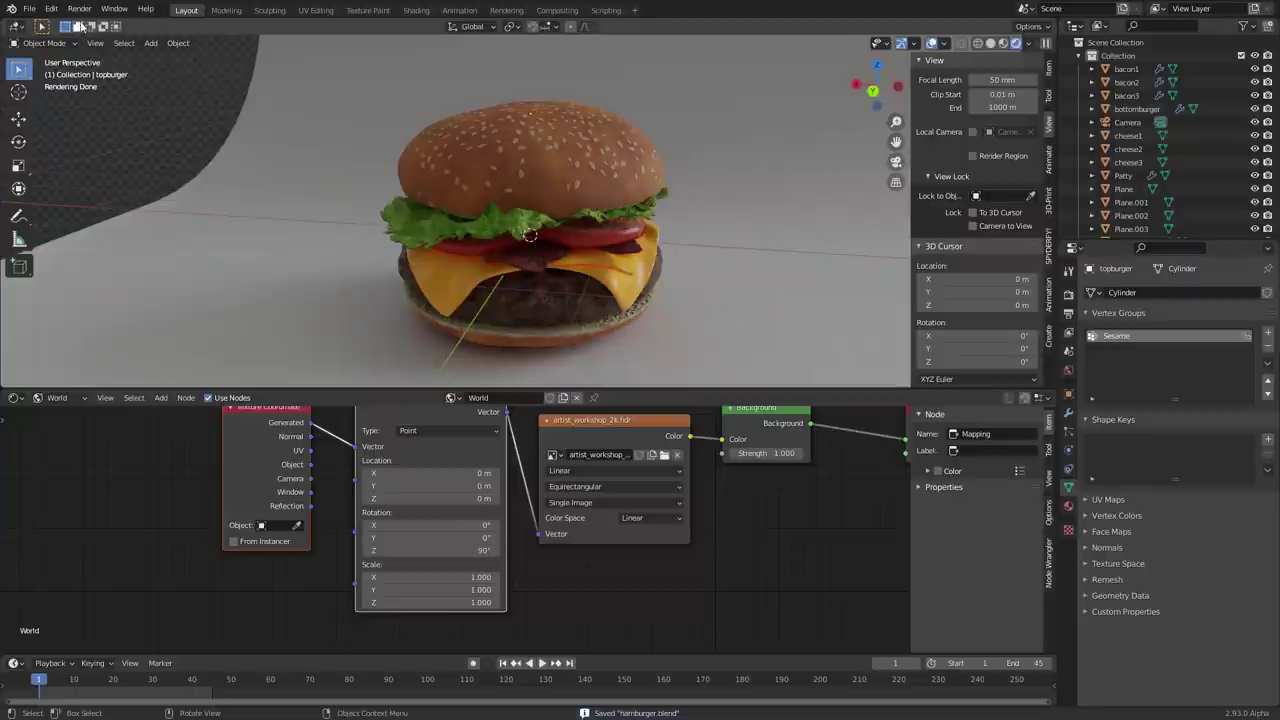
left_click(29, 9)
- Save the file under the new name BurgerFINALYAY.blend
left_click(55, 112)
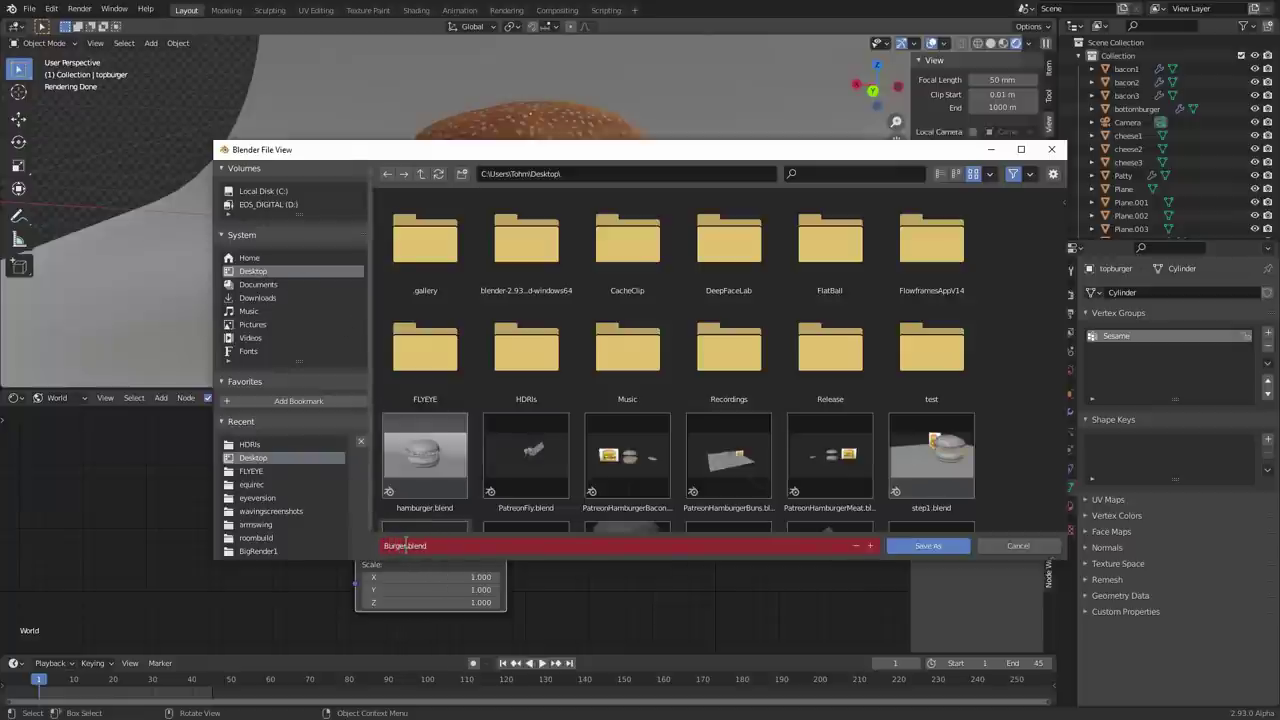
type("LY")
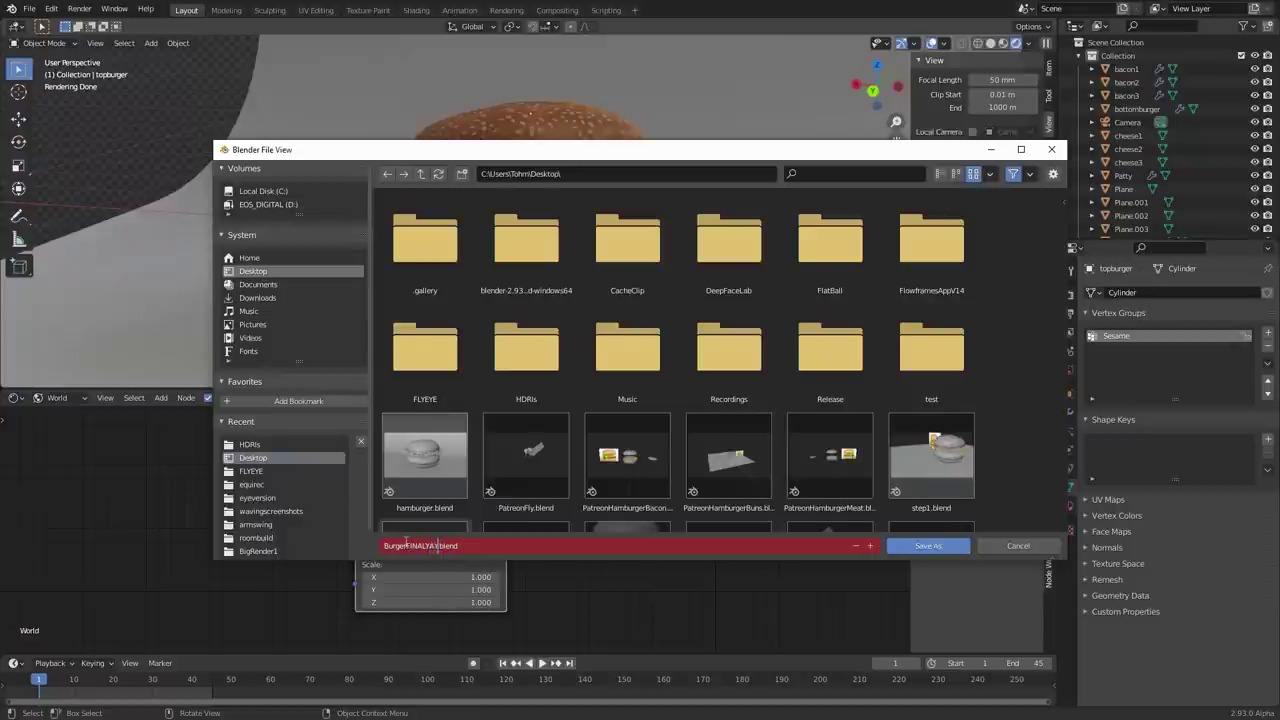
type("AY")
key("Return")
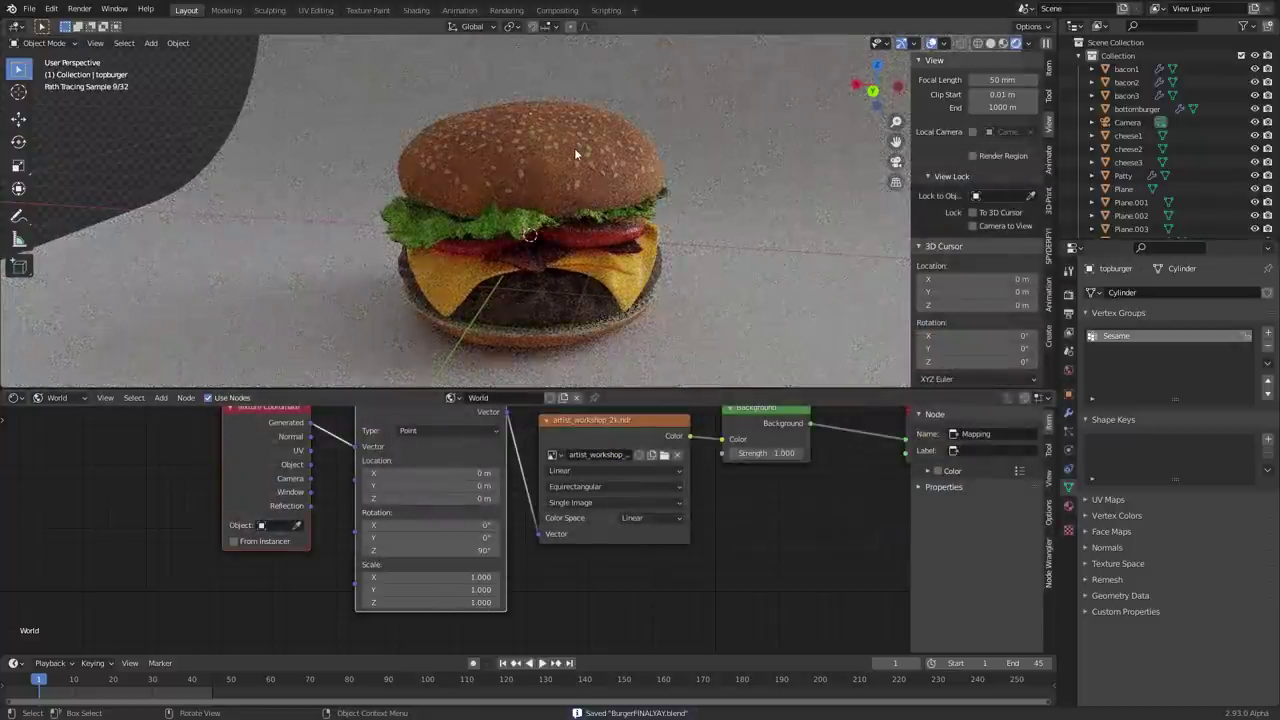
- Select the top bun, orbit to view the burger from lower, and save
left_click(575, 153)
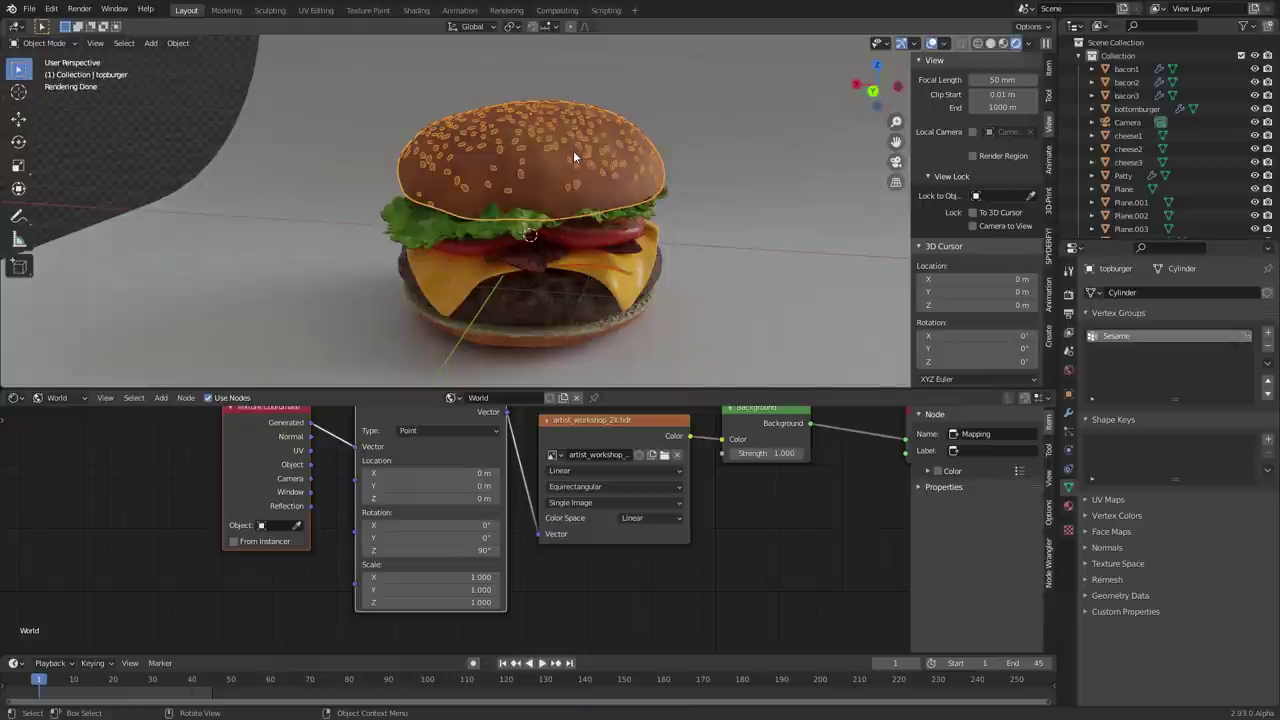
mouse_move(573, 150)
middle_mouse_down()
mouse_move(546, 139)
mouse_move(548, 164)
mouse_move(557, 147)
middle_mouse_up()
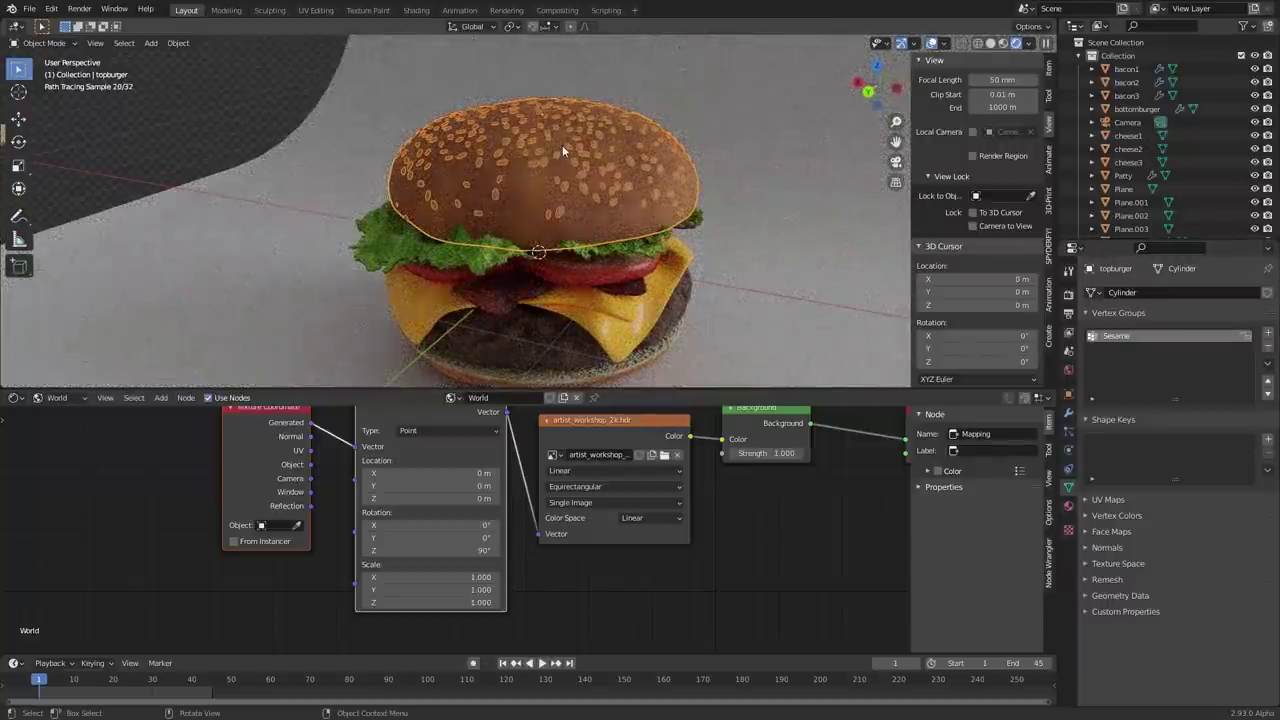
key("ctrl+s")
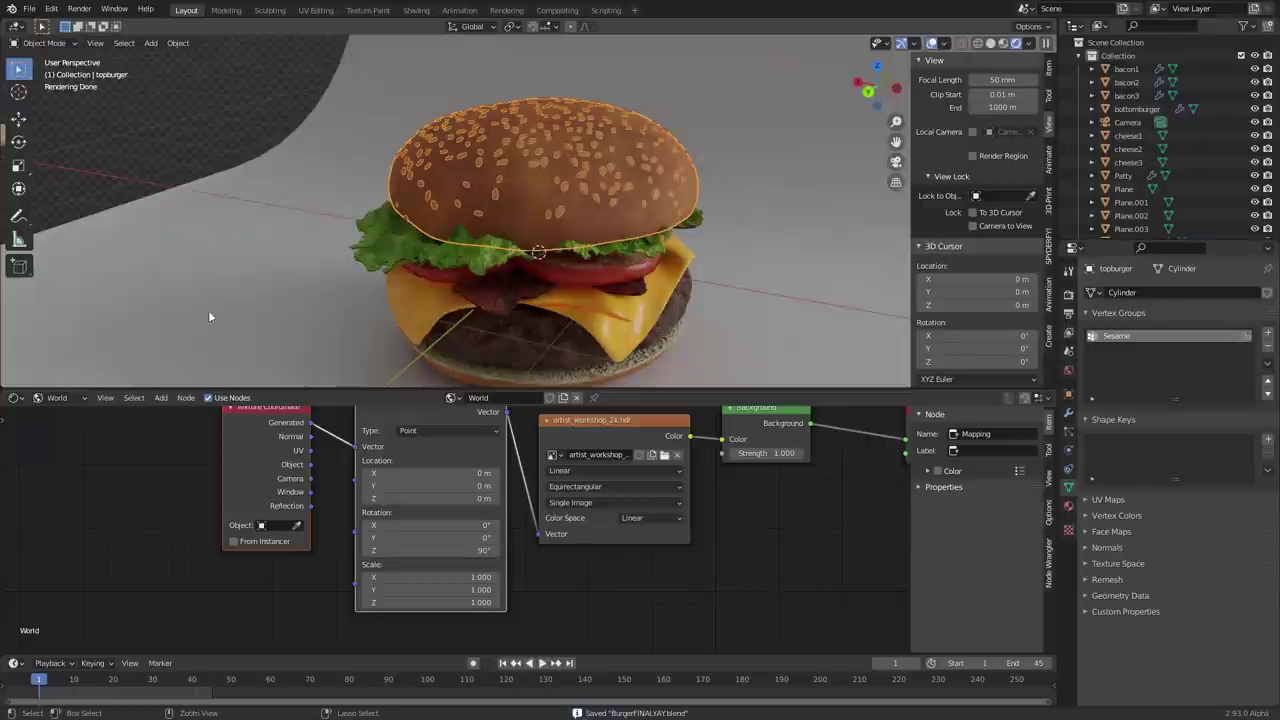
- Convert the top bun's sesame seed instances into real objects with Make Instances Real
left_click(1070, 414)
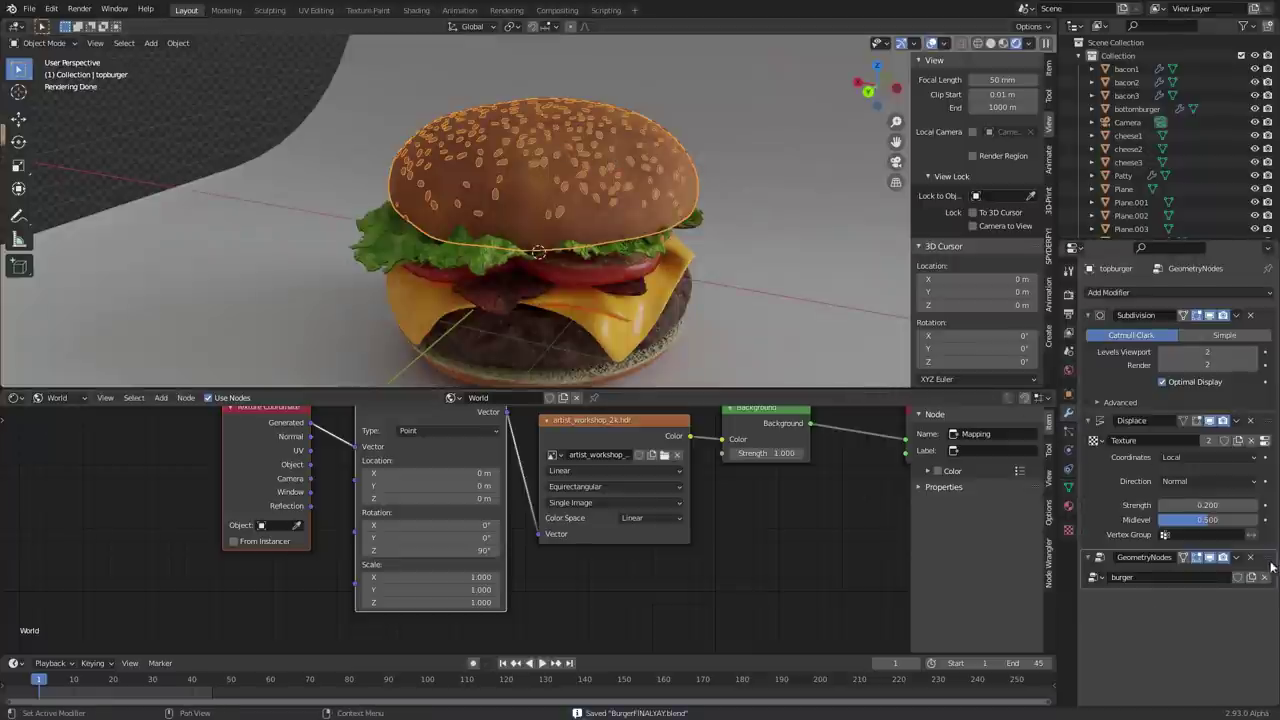
key("ctrl+a")
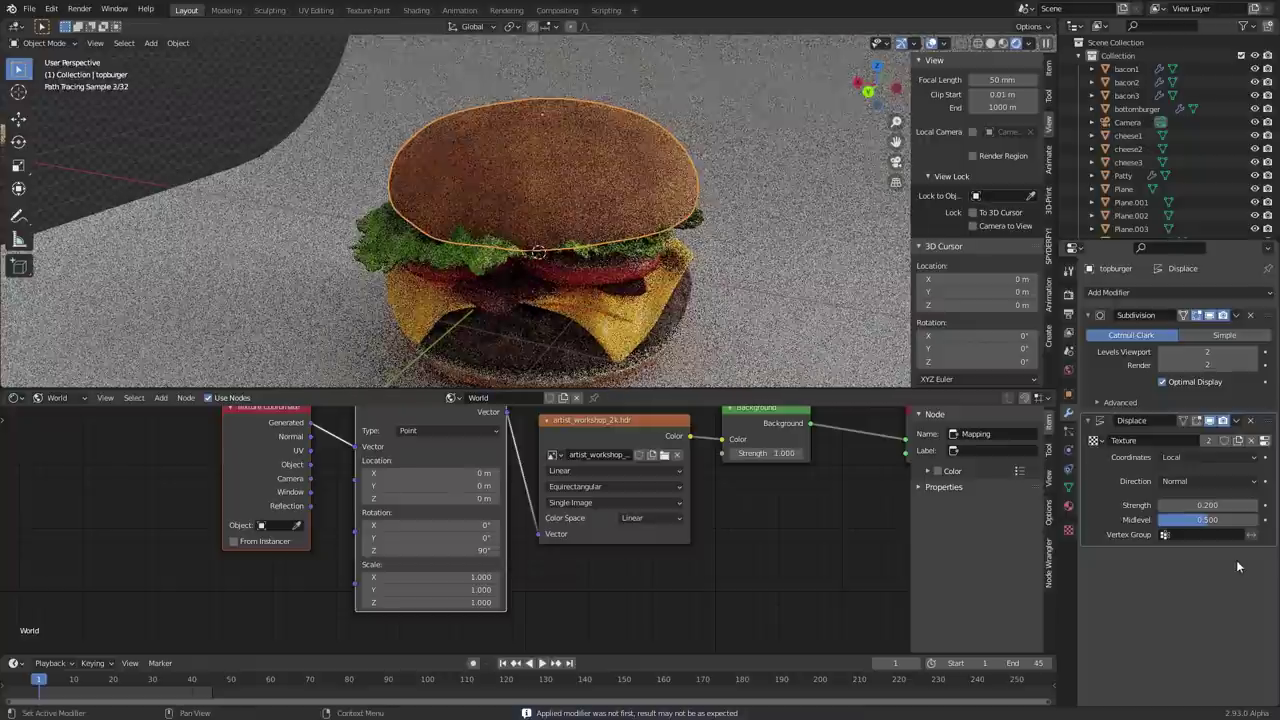
key("ctrl+z")
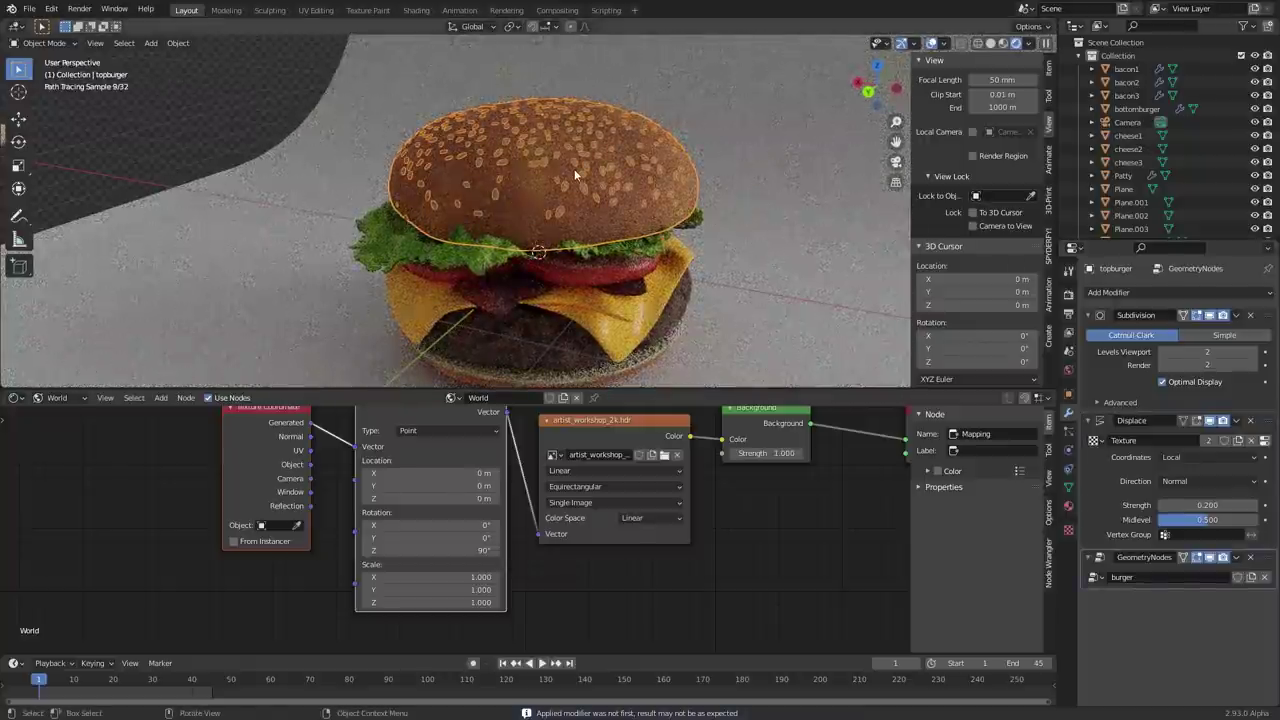
key("F3")
type("make instan")
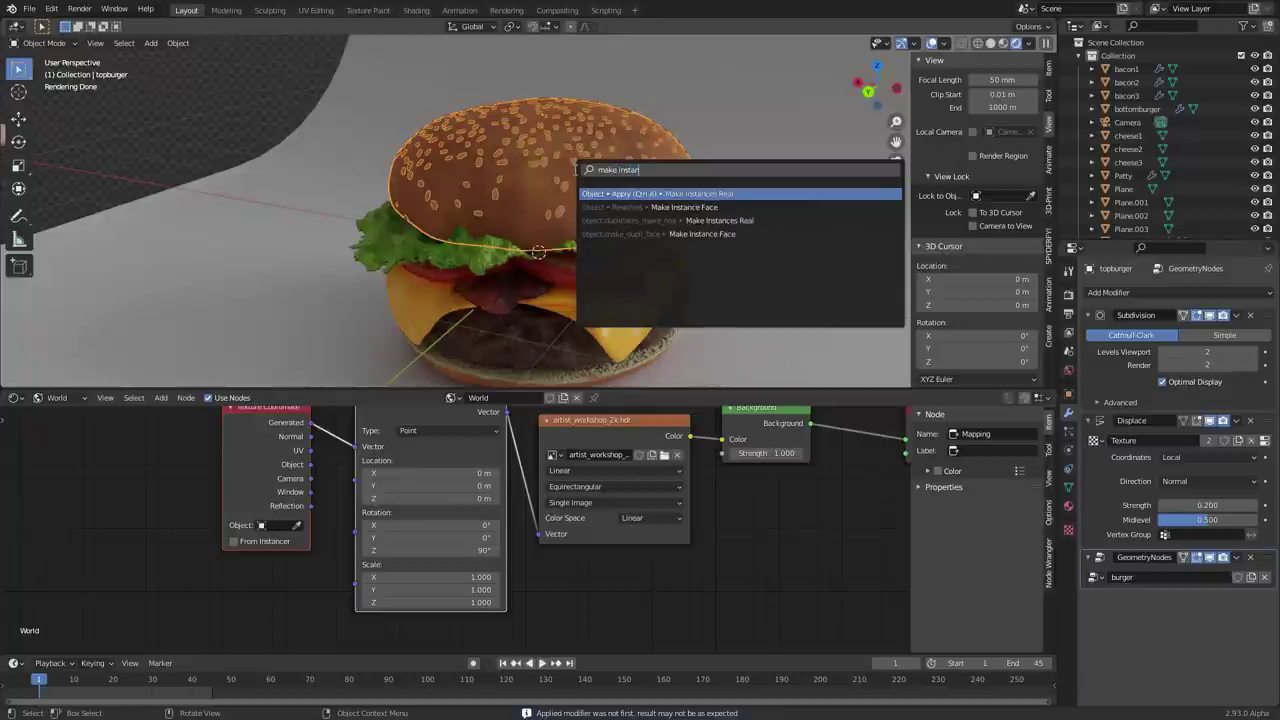
key("Escape")
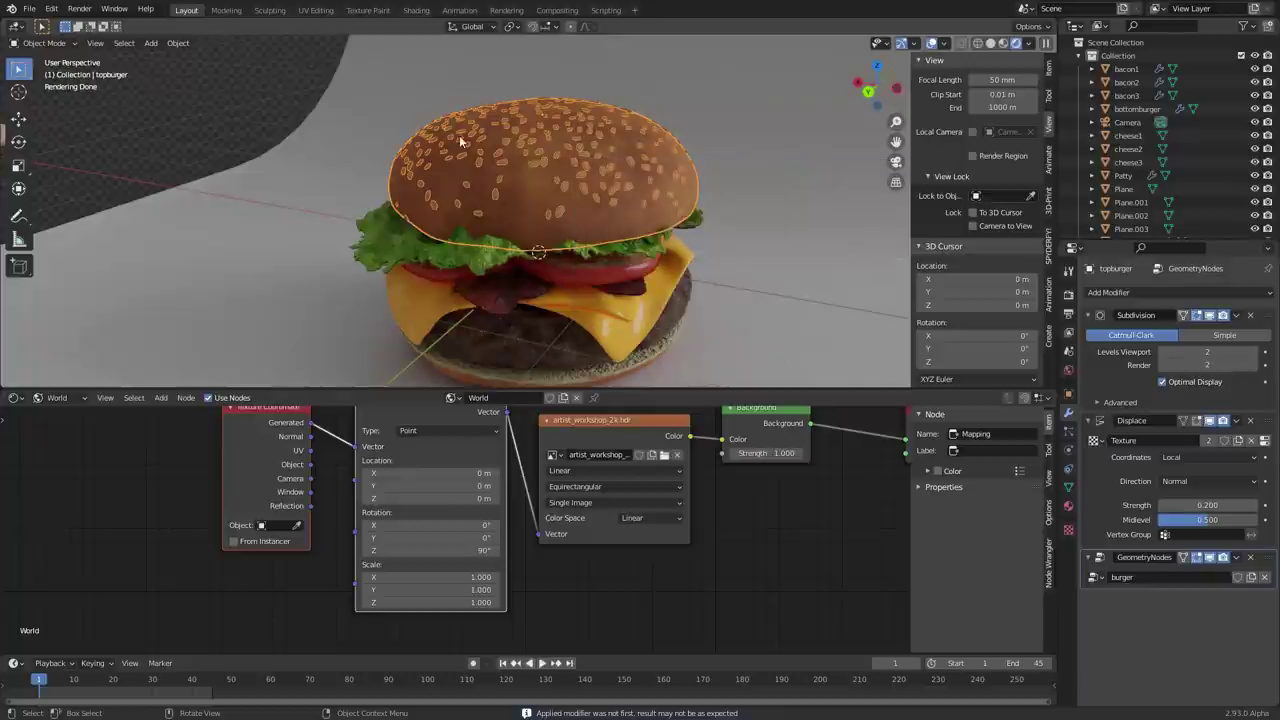
key("ctrl+a")
left_click(517, 320)
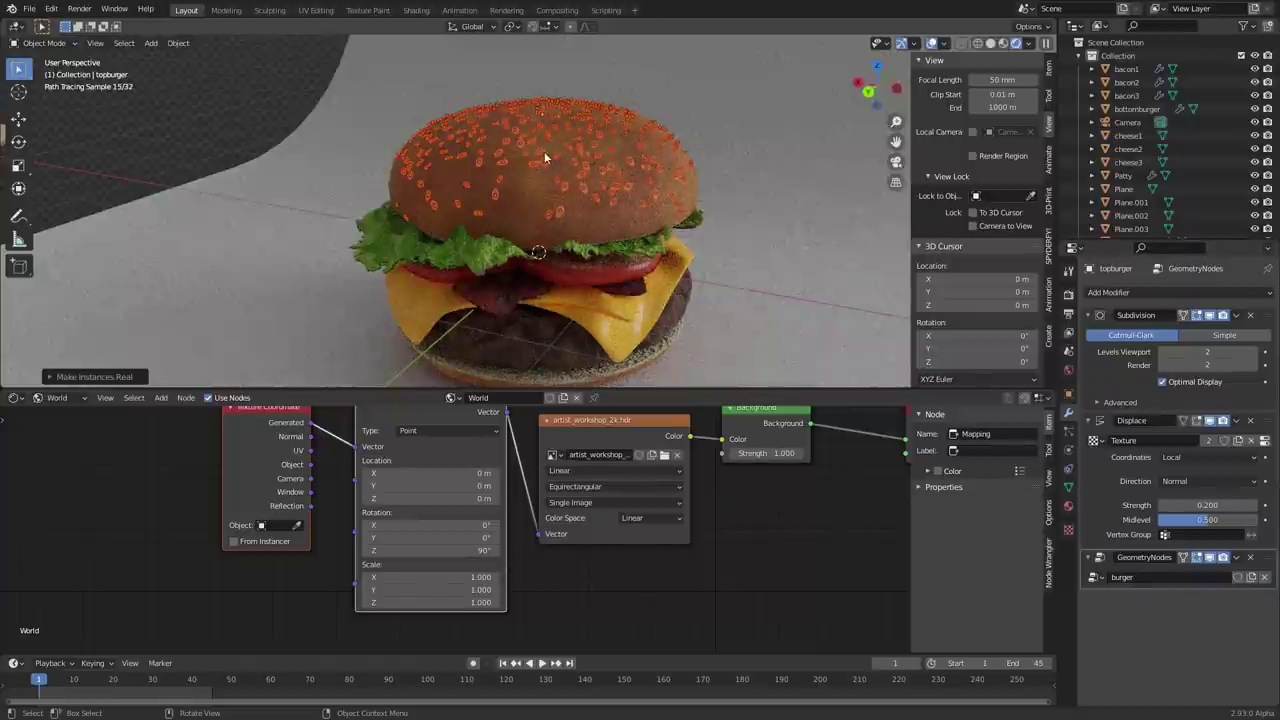
- Try joining the sesame seeds into one object, then undo the failed join
key("F3")
type("join")
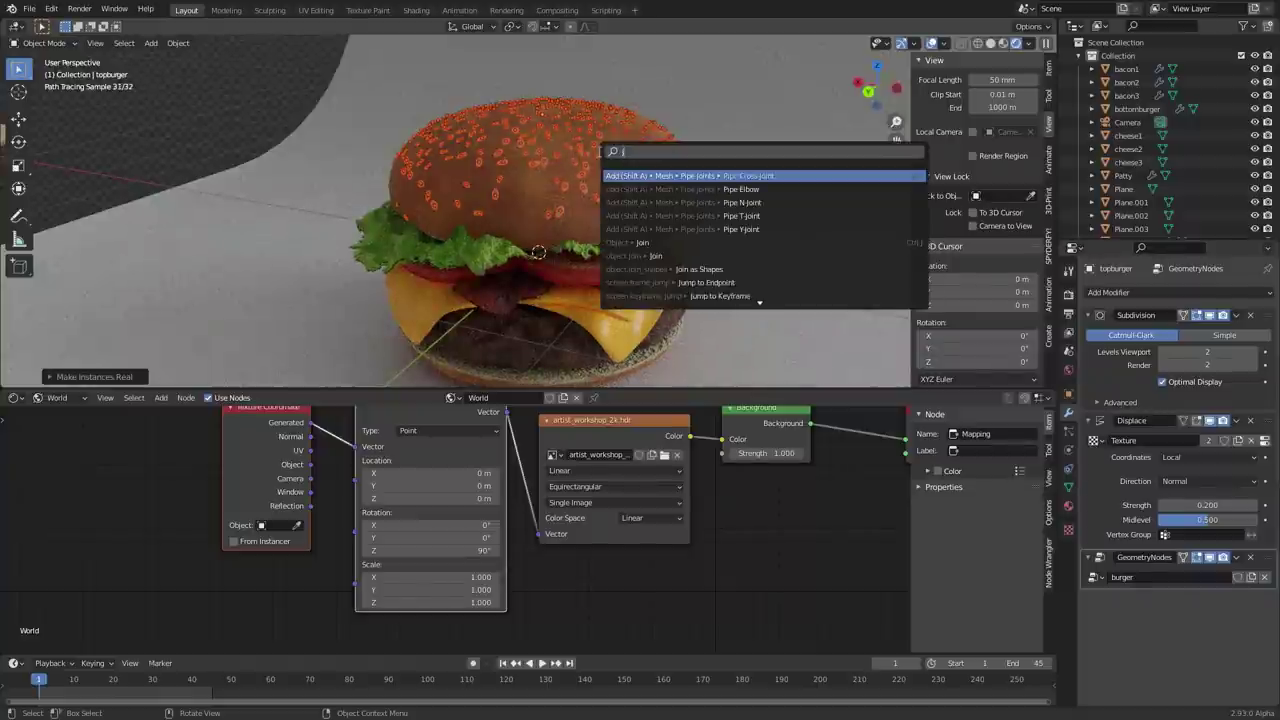
key("Down")
key("Down")
key("Down")
key("Down")
key("Down")
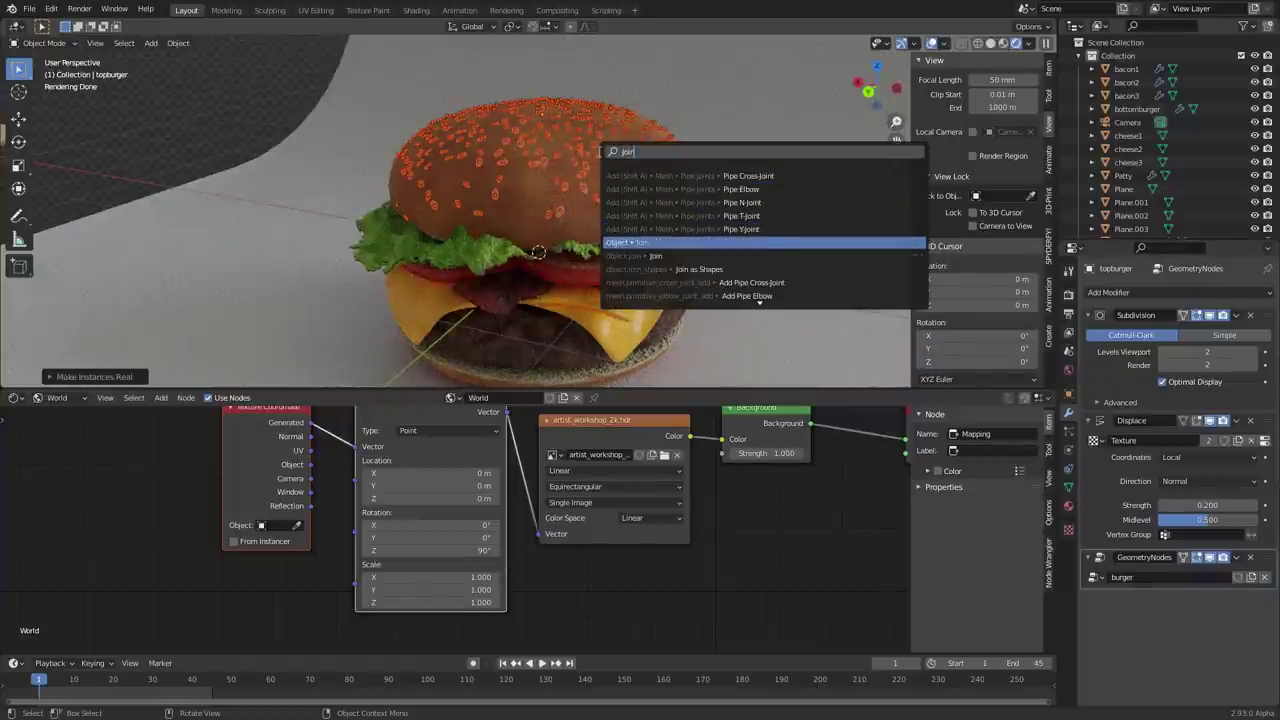
key("Return")
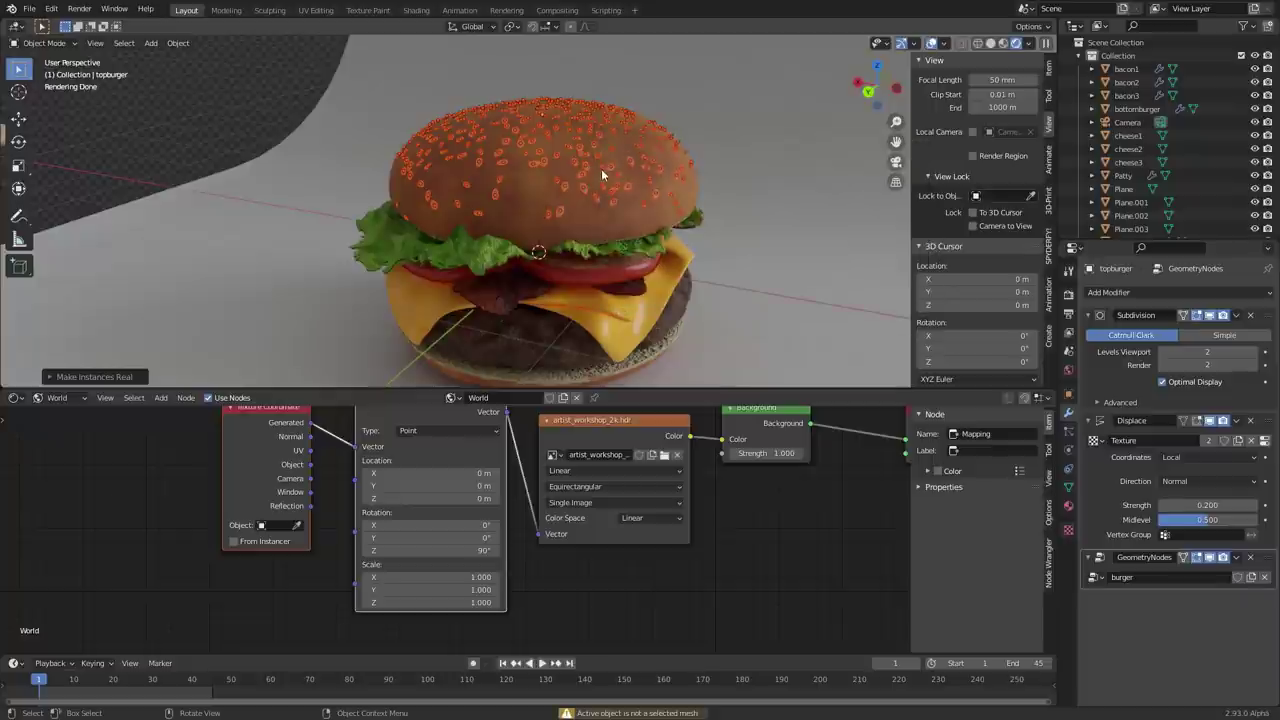
left_click(564, 186, "shift")
key("F3")
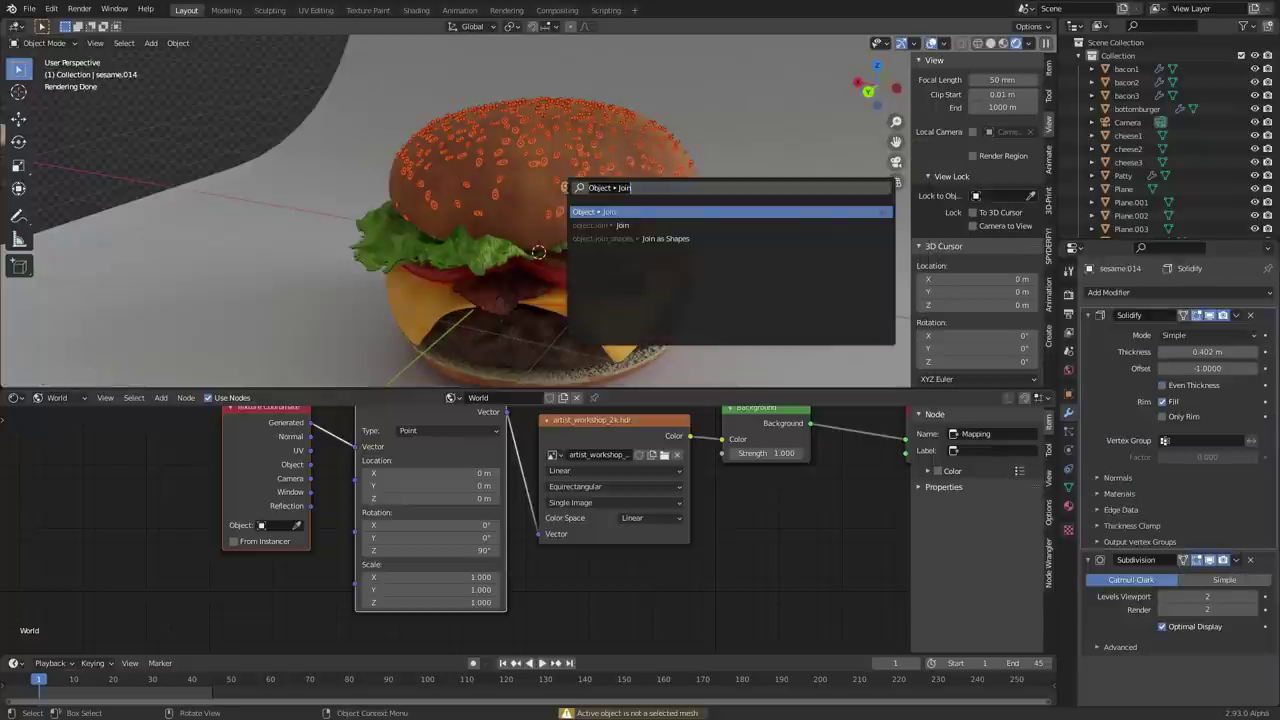
key("Return")
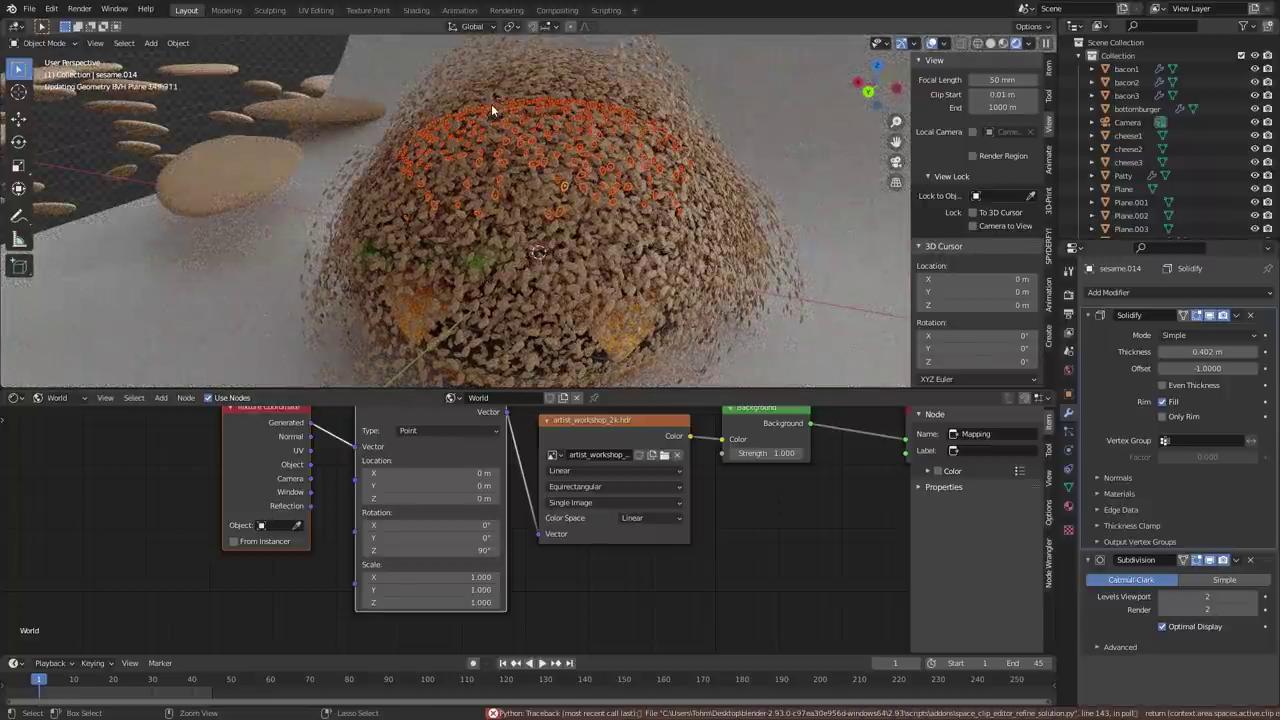
key("ctrl+z")
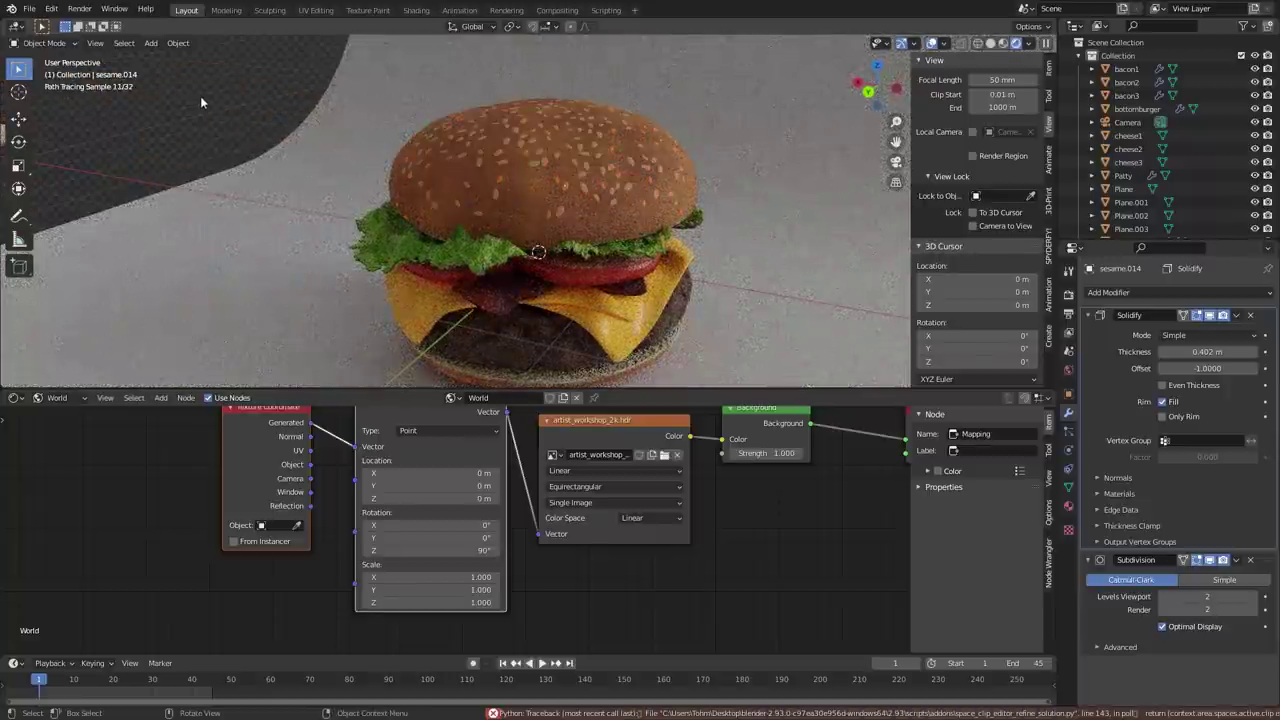
- Save the file, try a Shift+D duplicate, and save again
key("ctrl+s")
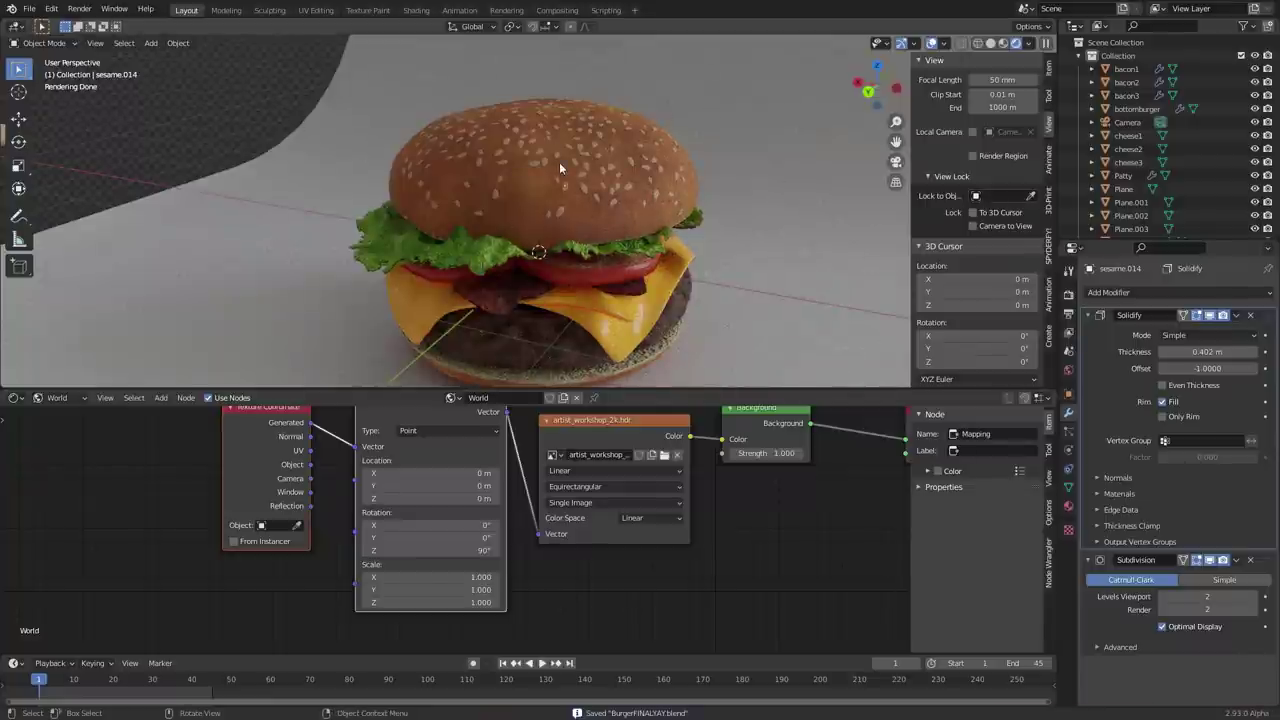
key("shift+d")
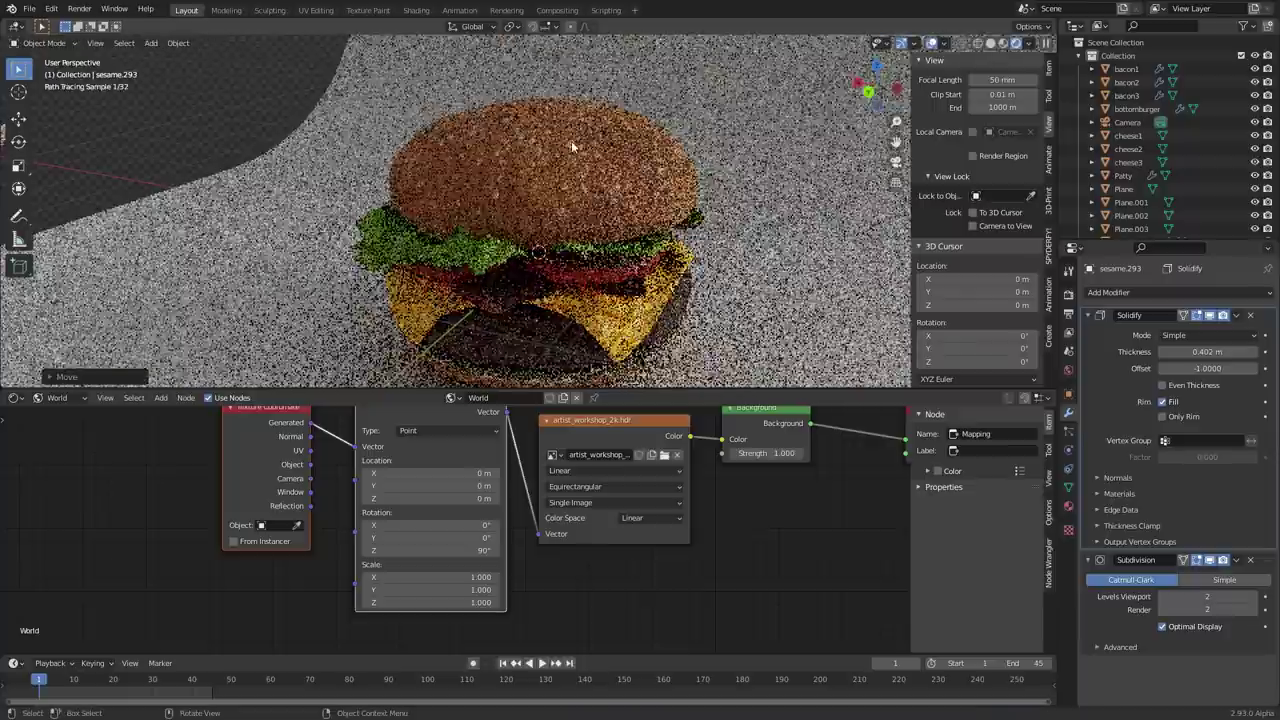
left_click(652, 141)
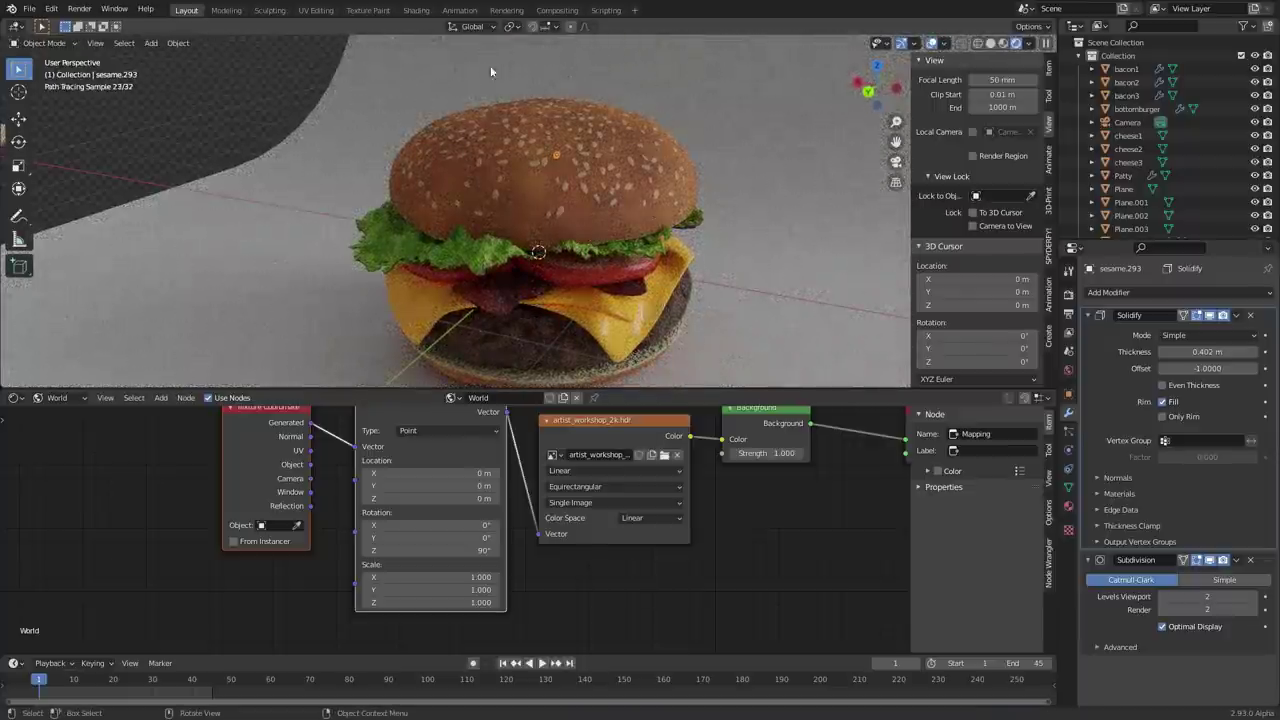
key("ctrl+s")
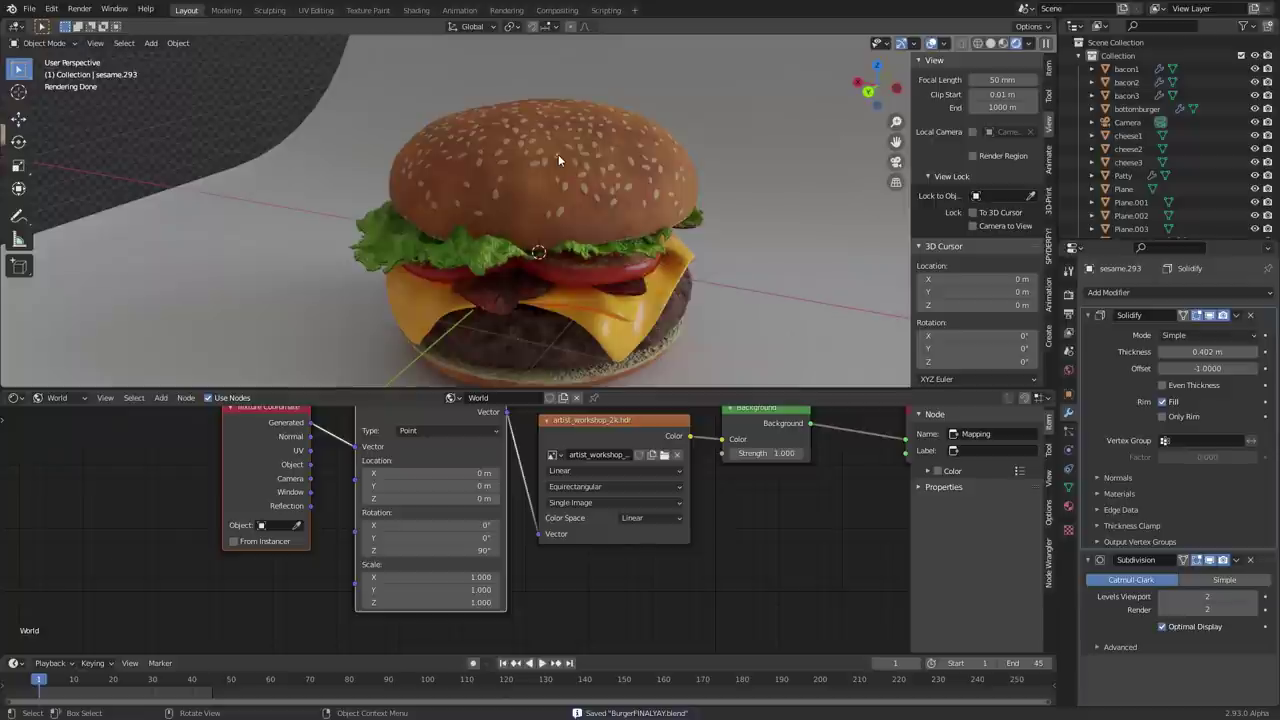
- Add a plain-axes Empty at the world origin
key("shift+a")
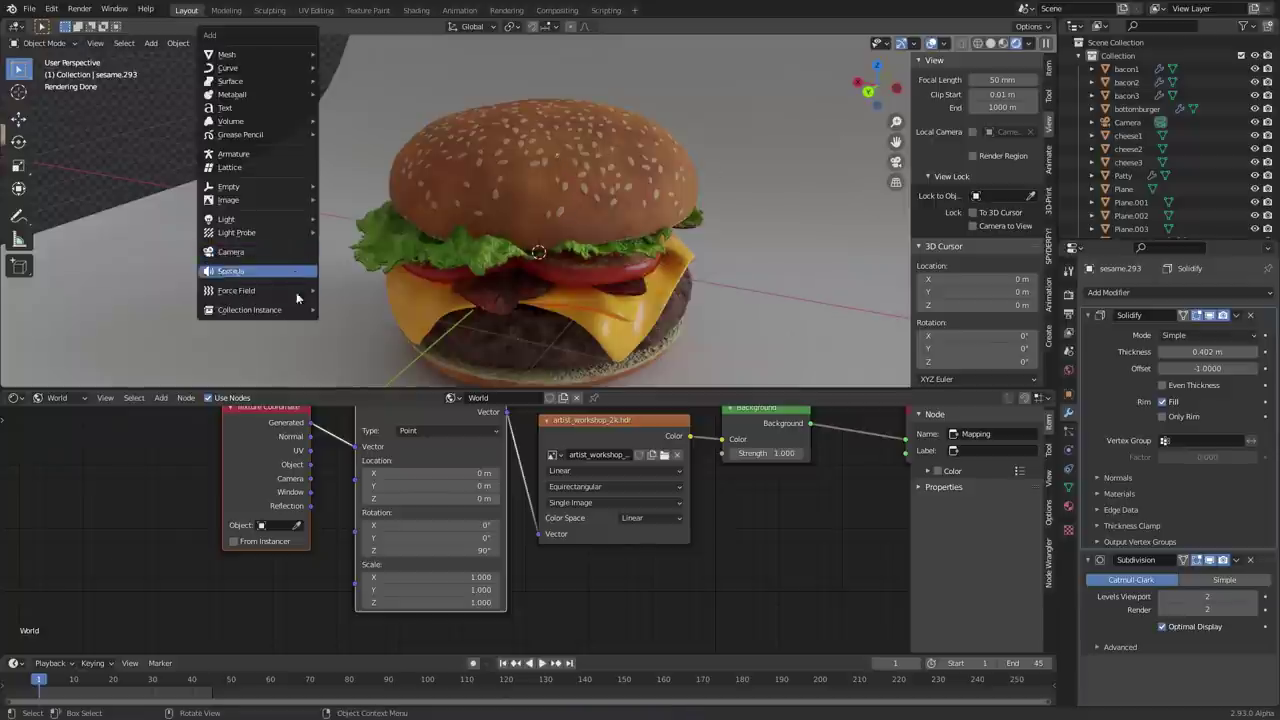
mouse_move(253, 187)
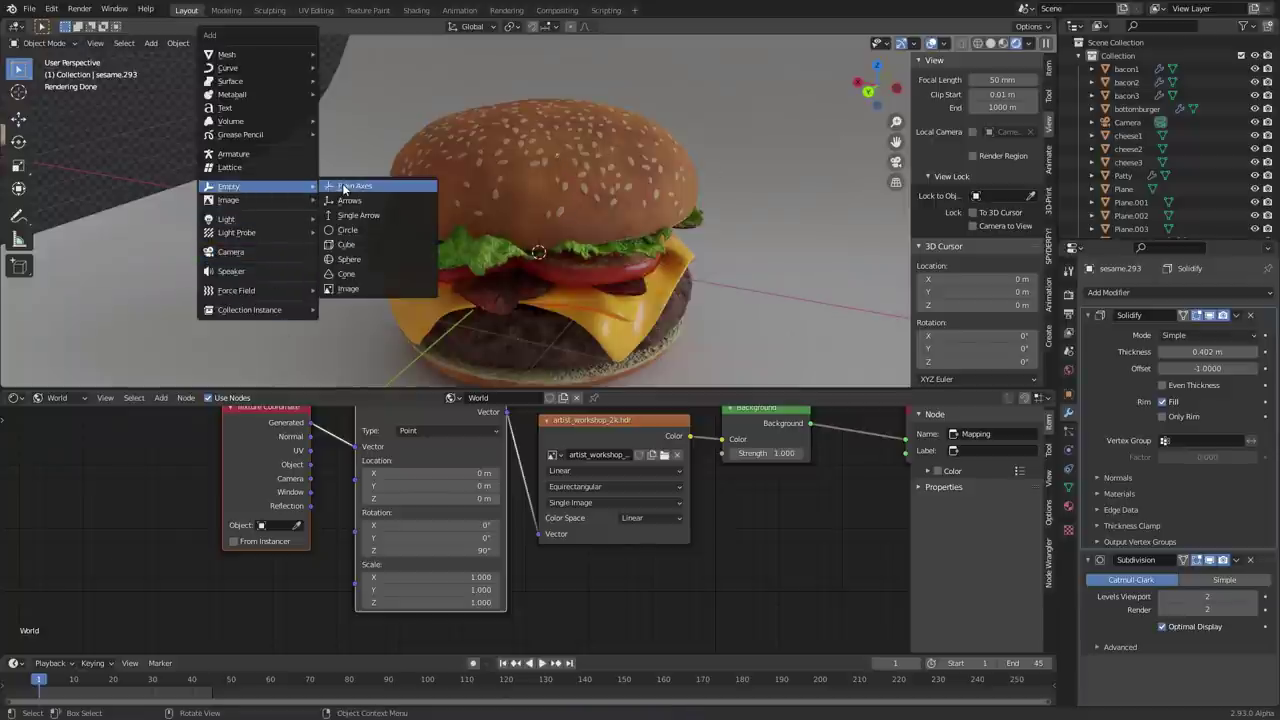
left_click(343, 188)
scroll(502, 186, "down", 2)
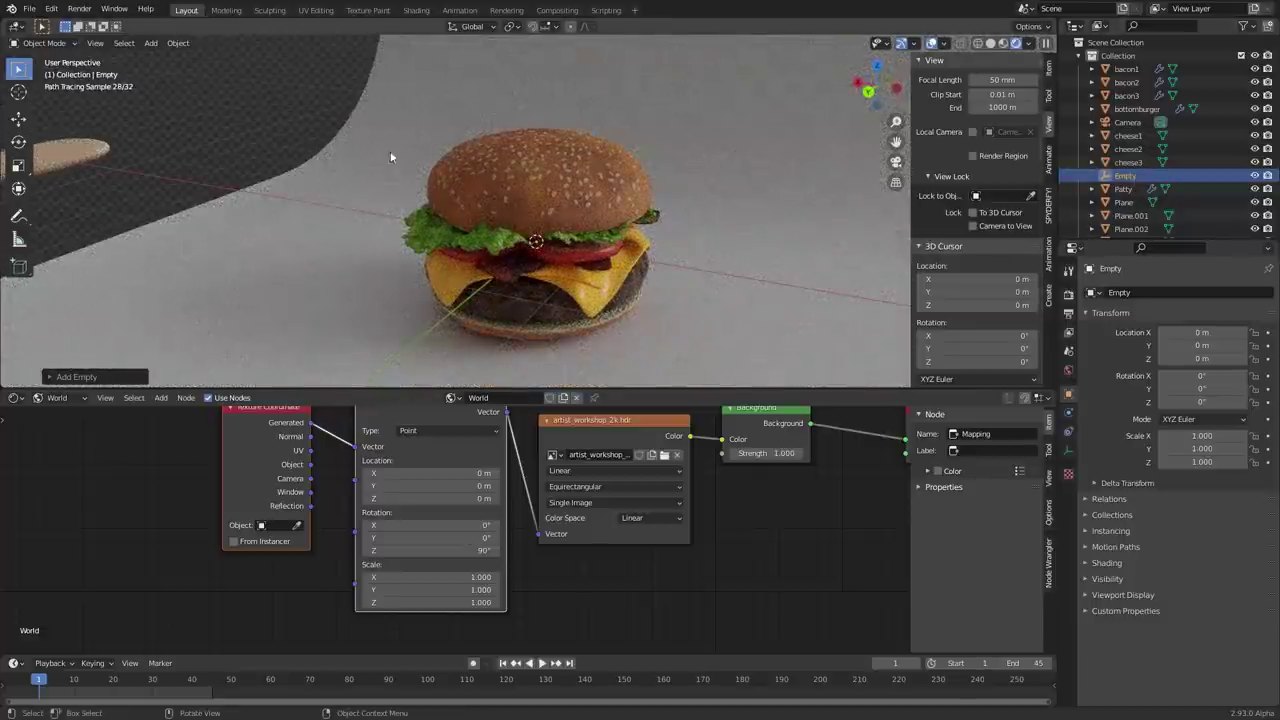
scroll(632, 170, "down", 3)
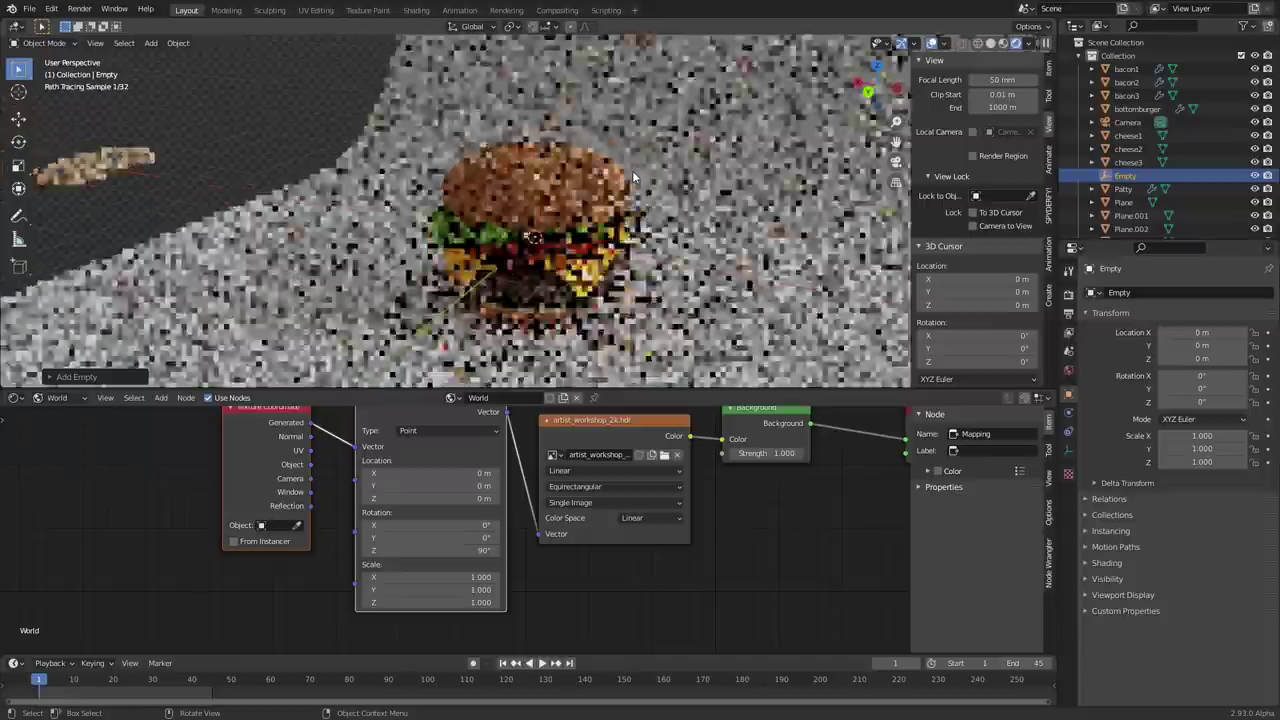
- In wireframe, select all burger parts with the Empty active and parent them to it
left_click(977, 43)
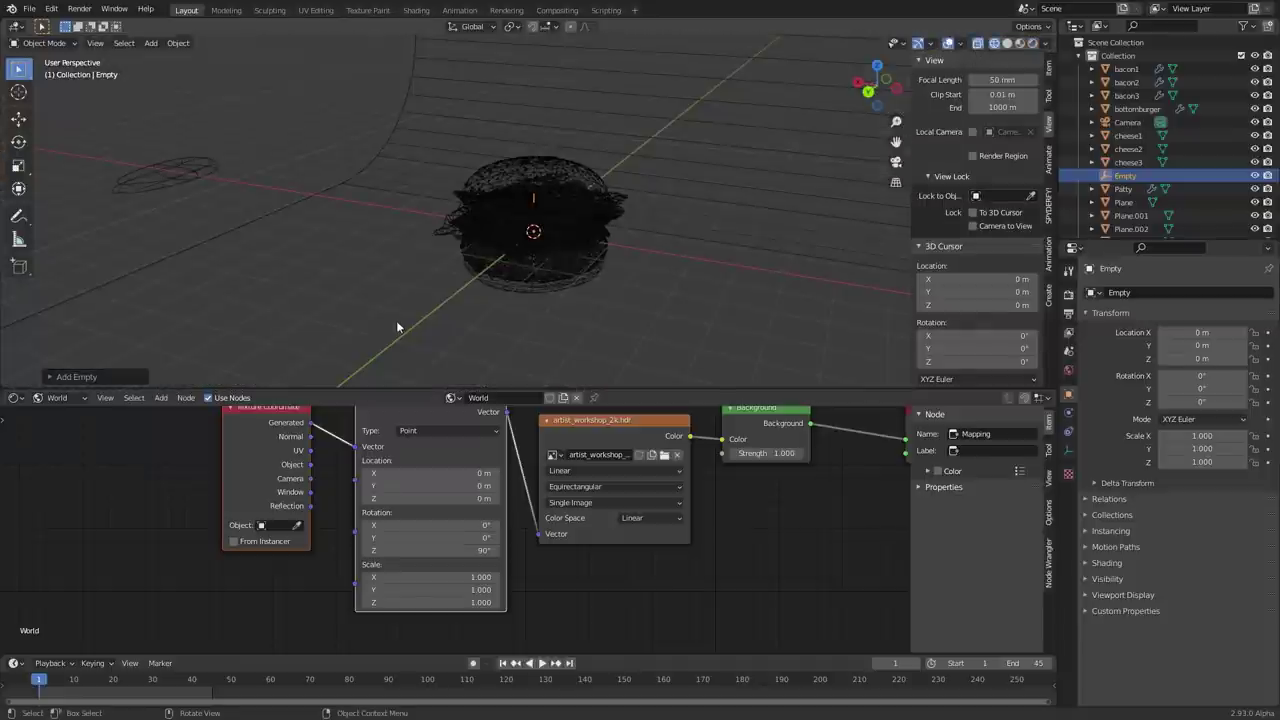
mouse_move(396, 321)
left_mouse_down()
mouse_move(521, 259)
mouse_move(682, 119)
left_mouse_up()
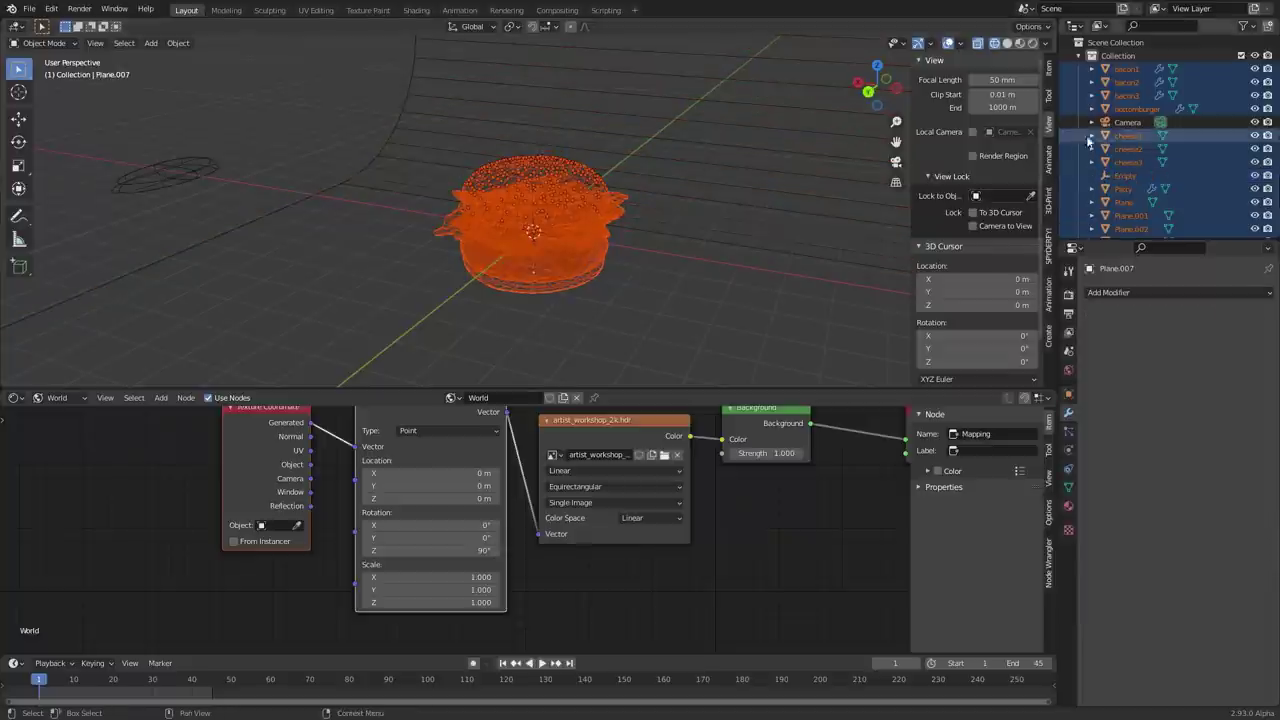
left_click(1130, 177)
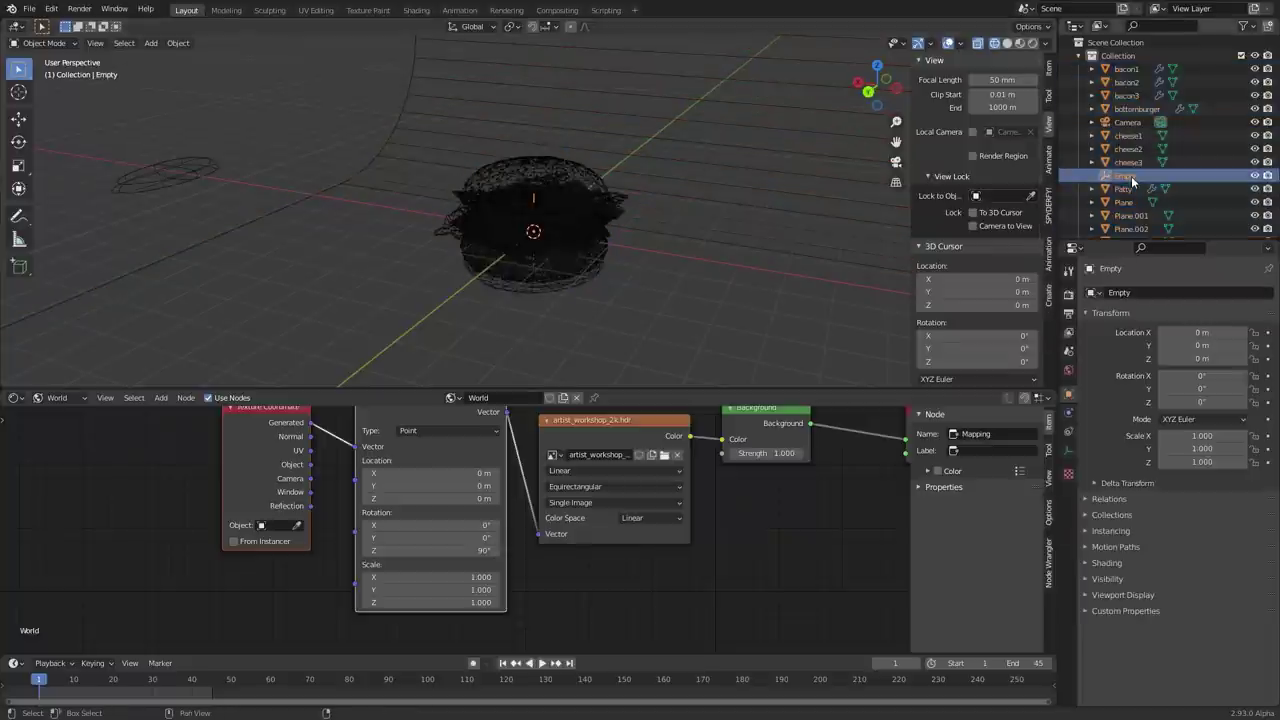
key("ctrl+z")
scroll(604, 238, "up", 4)
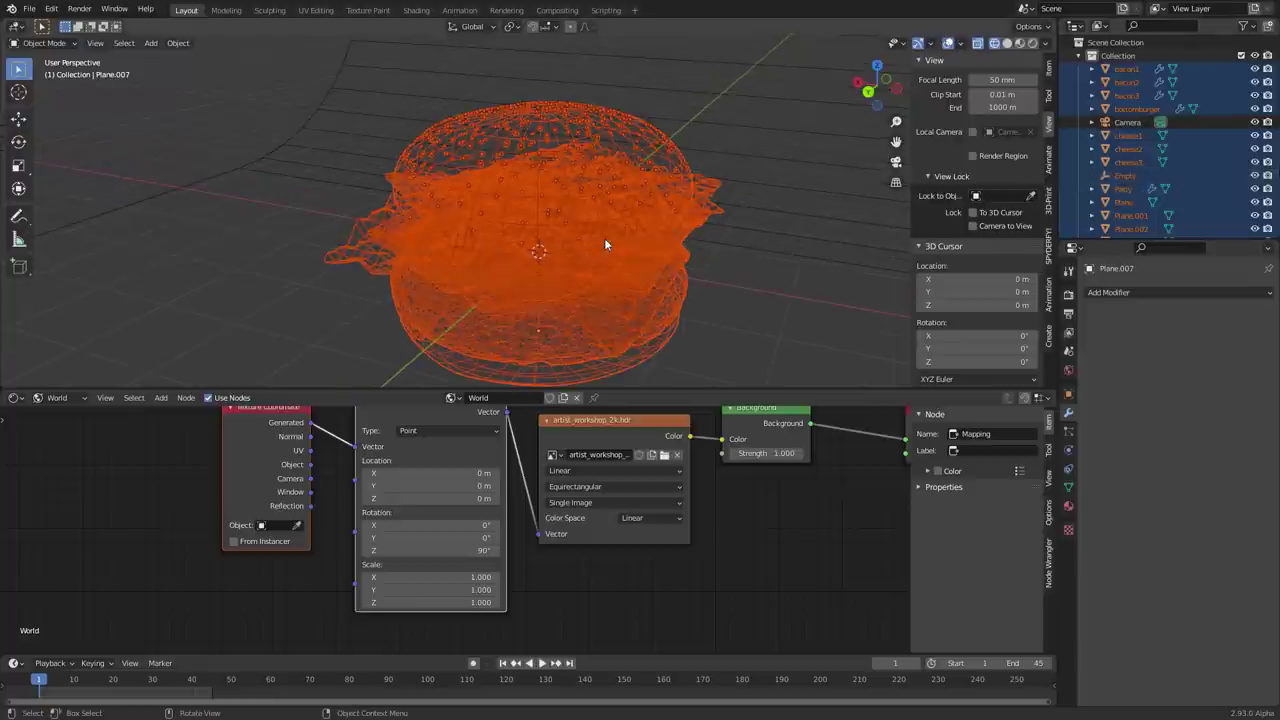
left_click(1135, 176, "ctrl")
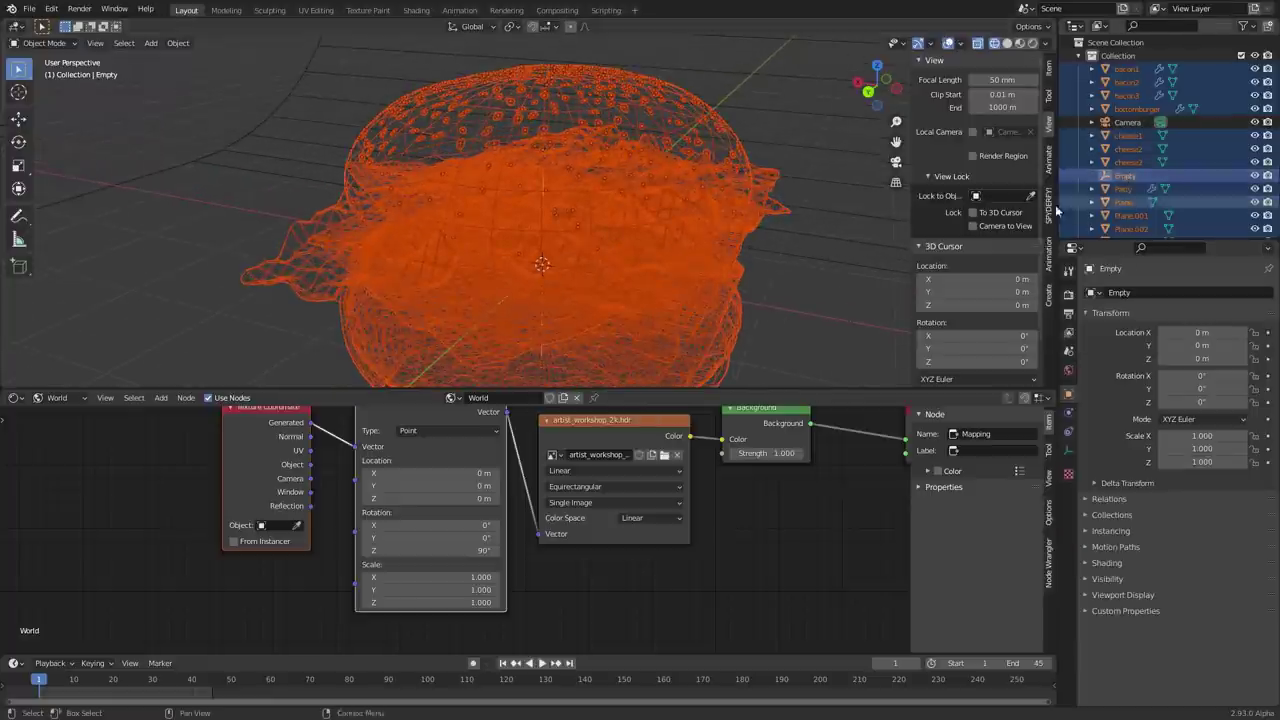
scroll(580, 222, "down", 4)
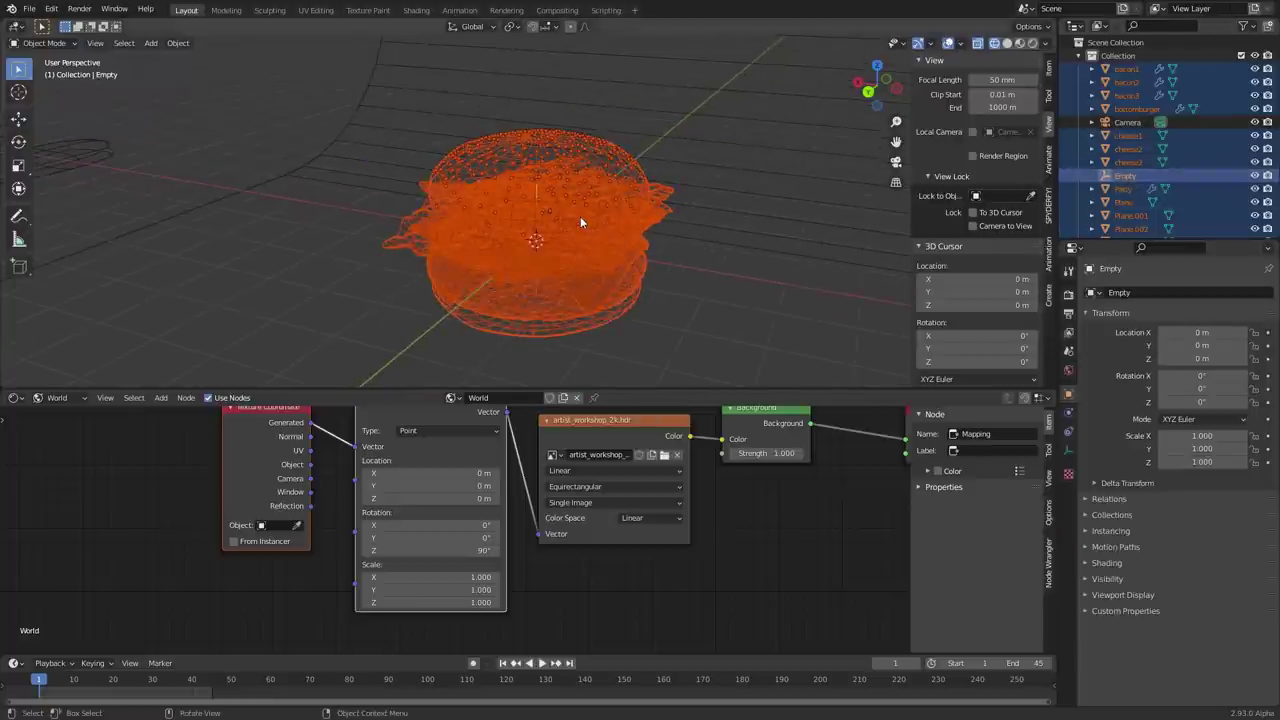
key("ctrl+p")
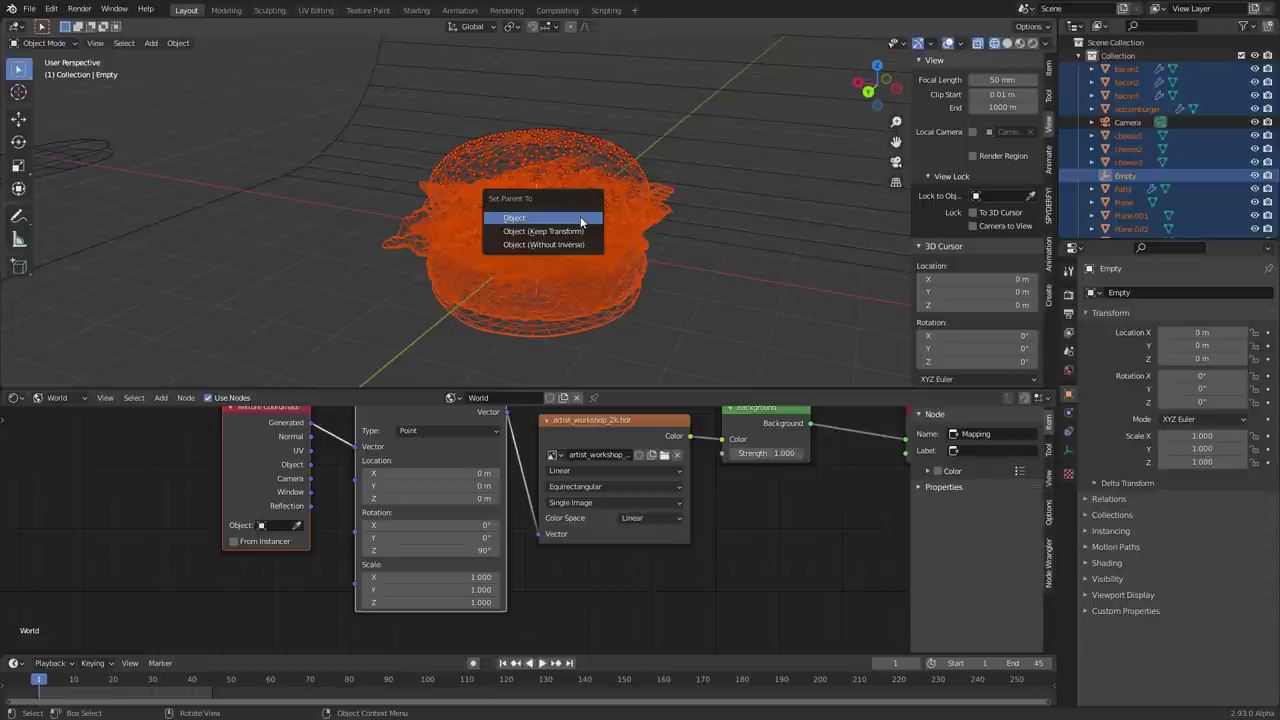
left_click(581, 218)
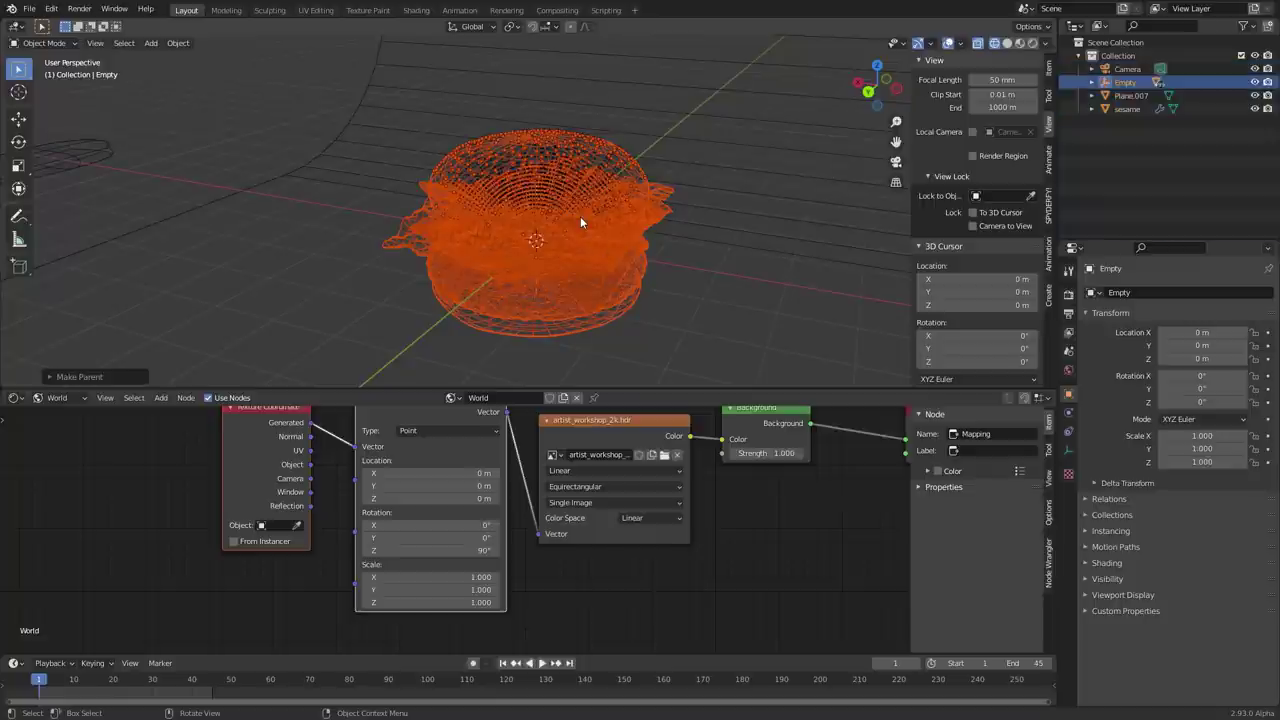
- Select the Empty alone and test-move it, cancelling to keep it at the origin
left_click(1125, 82)
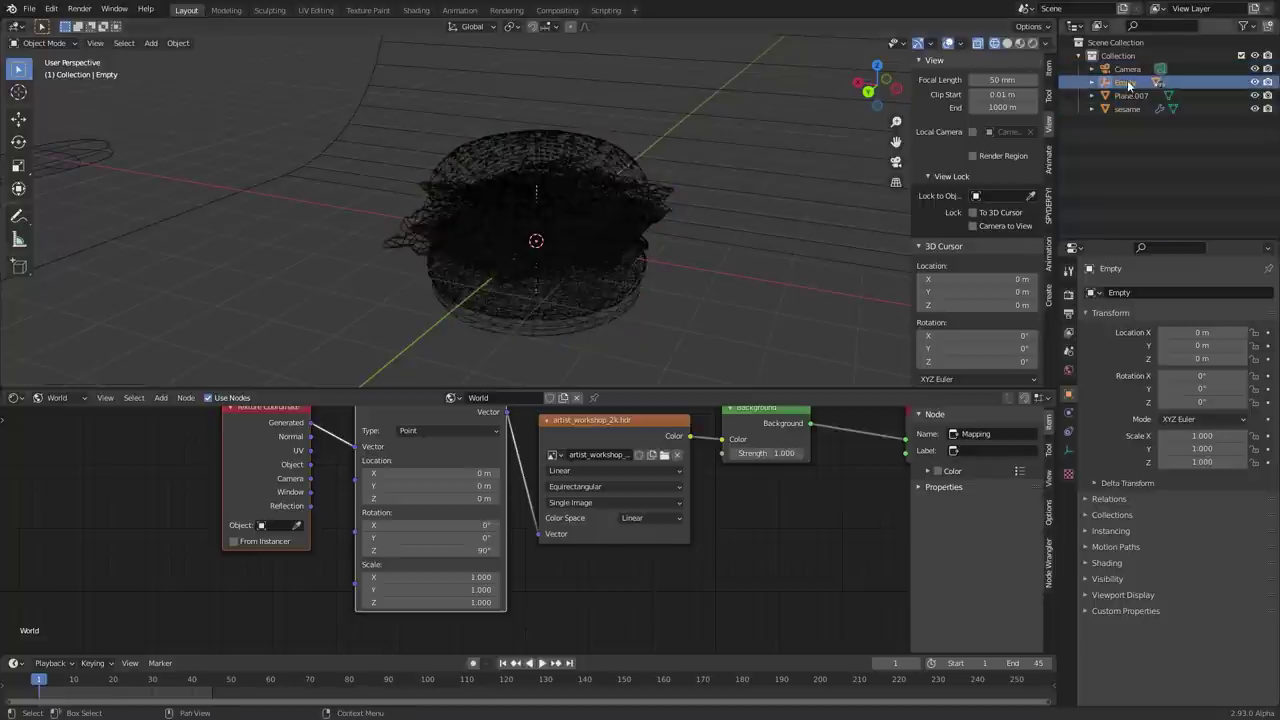
key("g")
key("Escape")
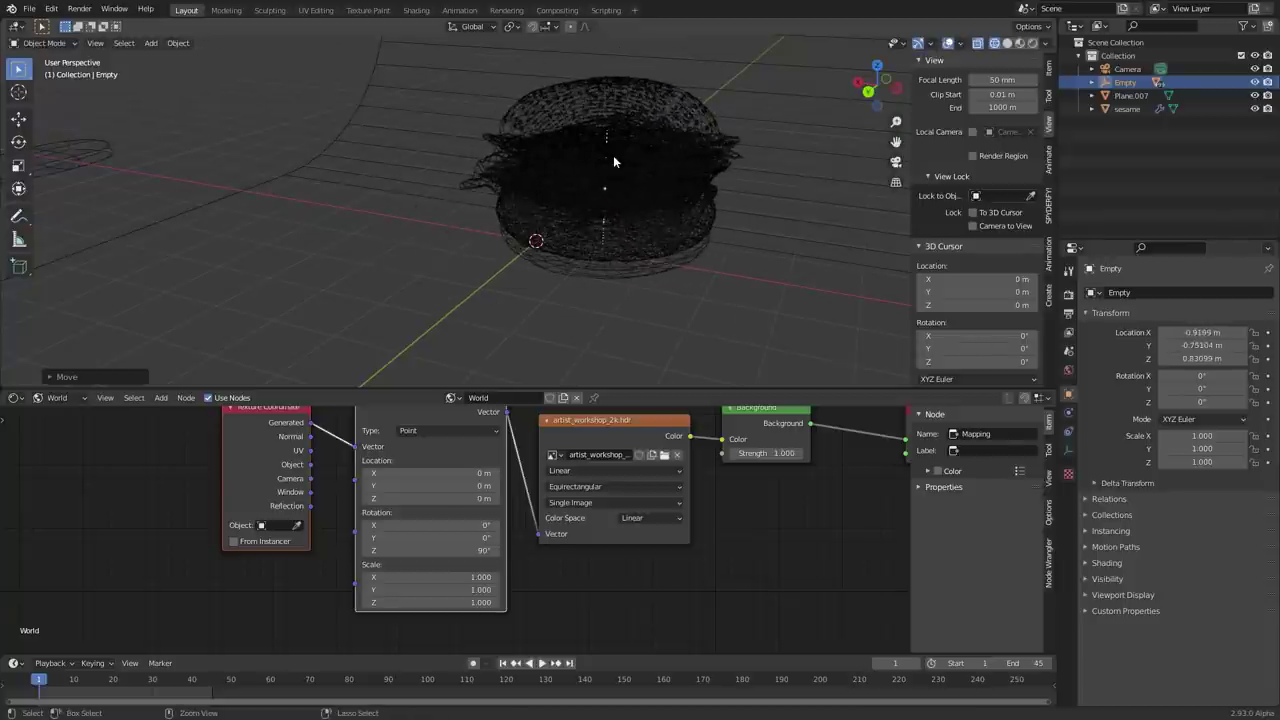
- Show the rendered camera view, enlarge the timeline, and go to frame 40
left_click(1033, 43)
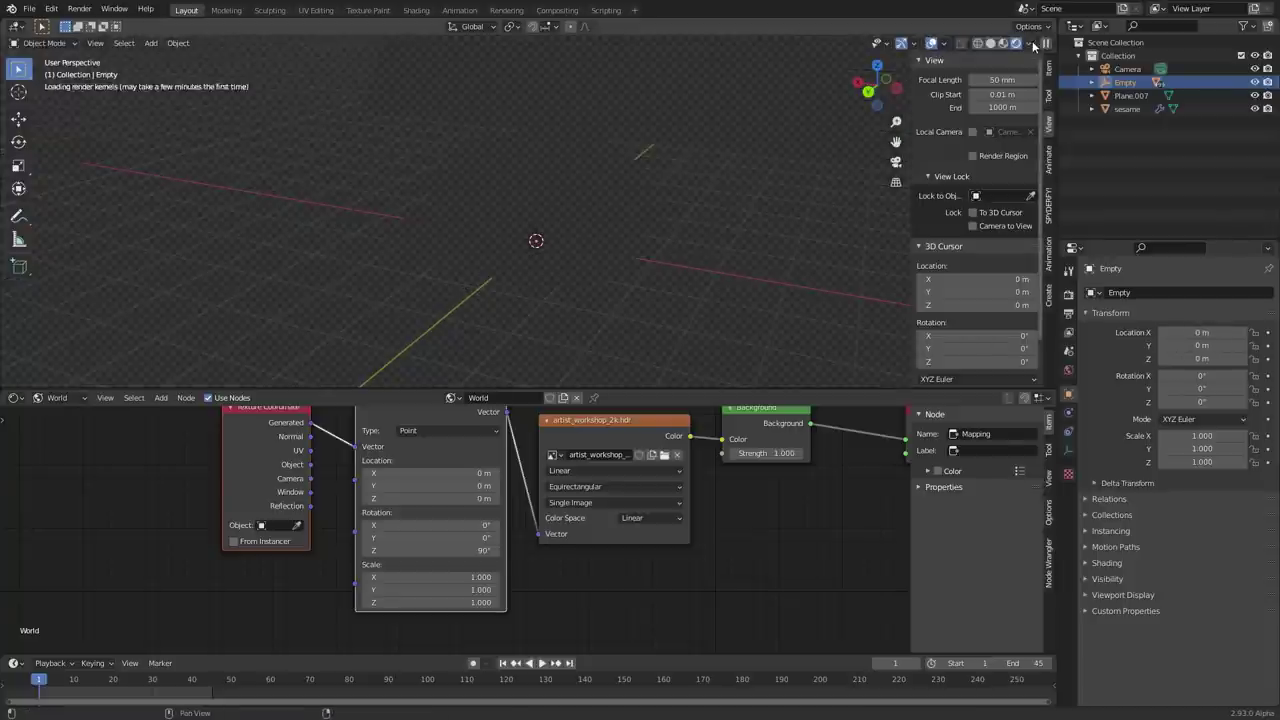
left_click(896, 162)
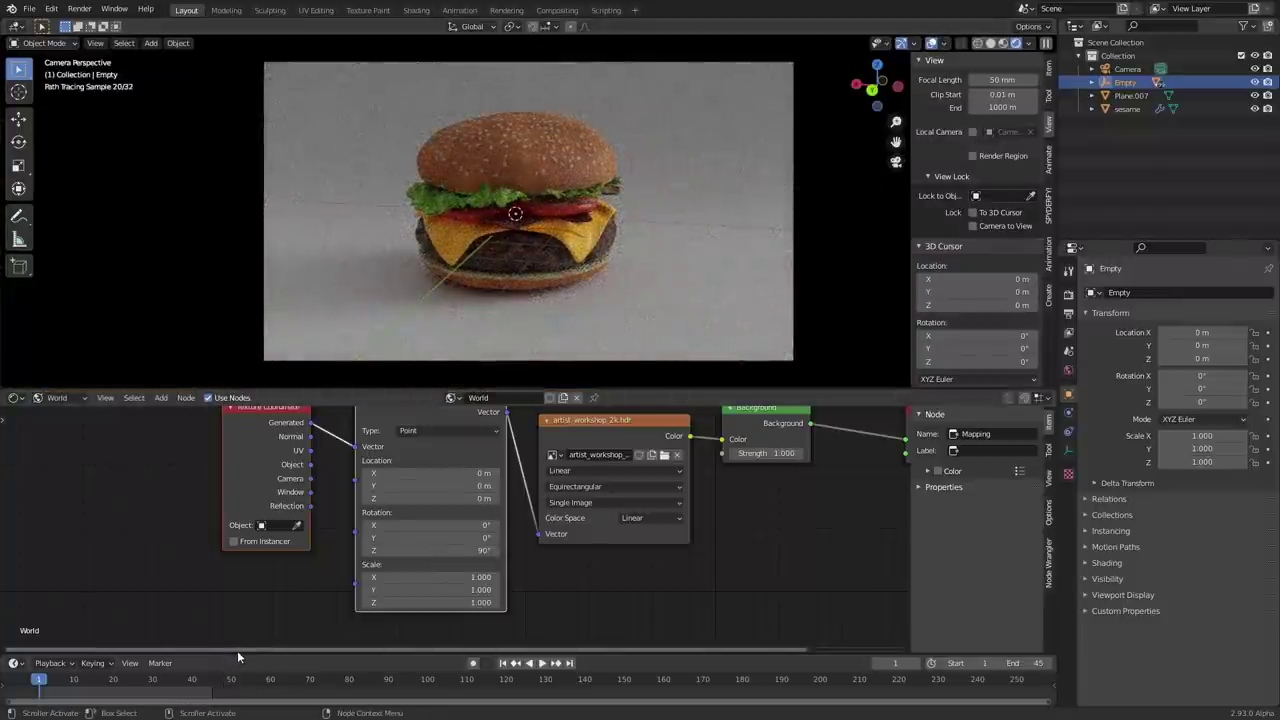
left_click_drag(236, 654, 249, 613)
key("shift+Right")
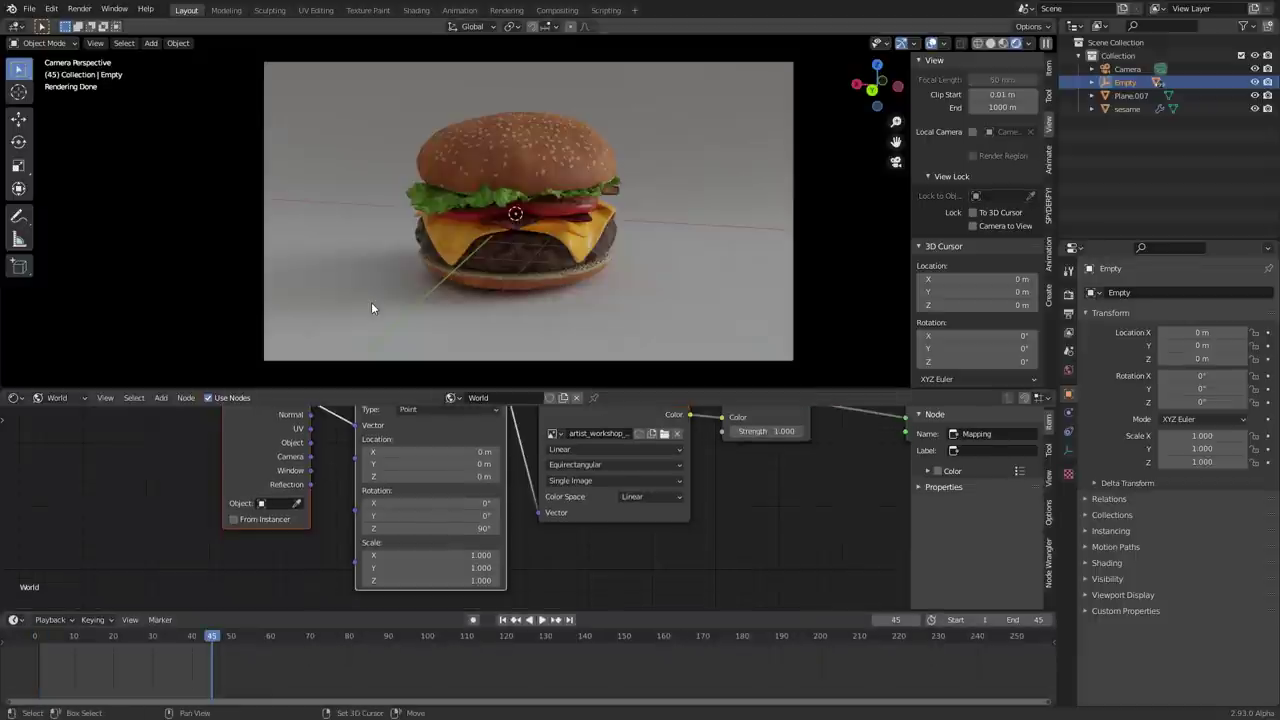
key("Left")
key("Left")
key("Left")
key("Left")
key("Left")
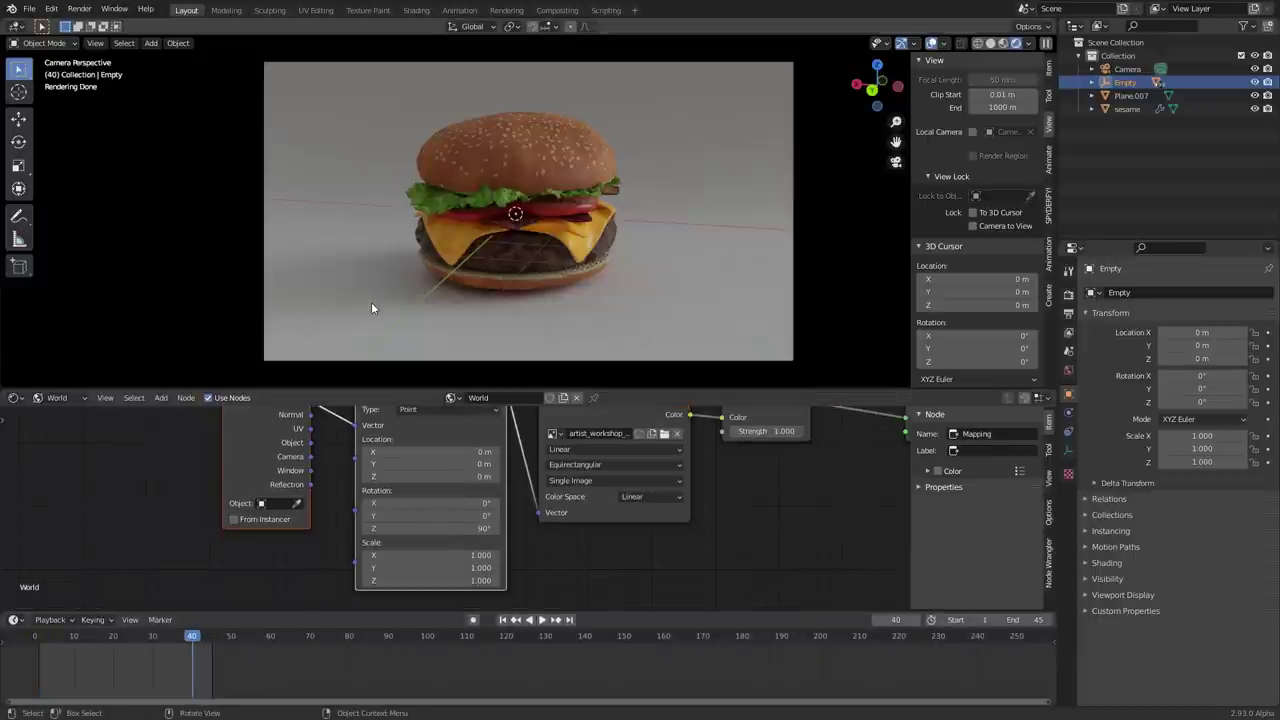
- Keyframe the Empty's location, rotation and scale at frame 40, then return to frame 1
key("i")
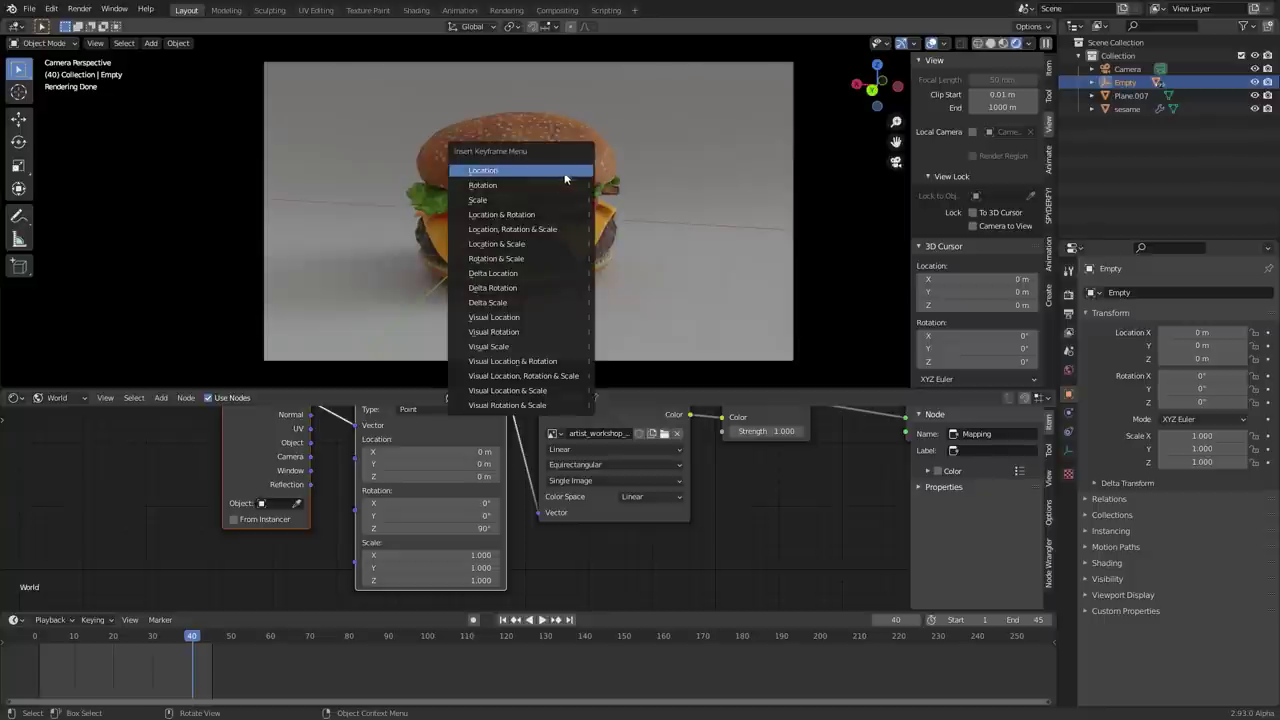
left_click(533, 228)
key("shift+Left")
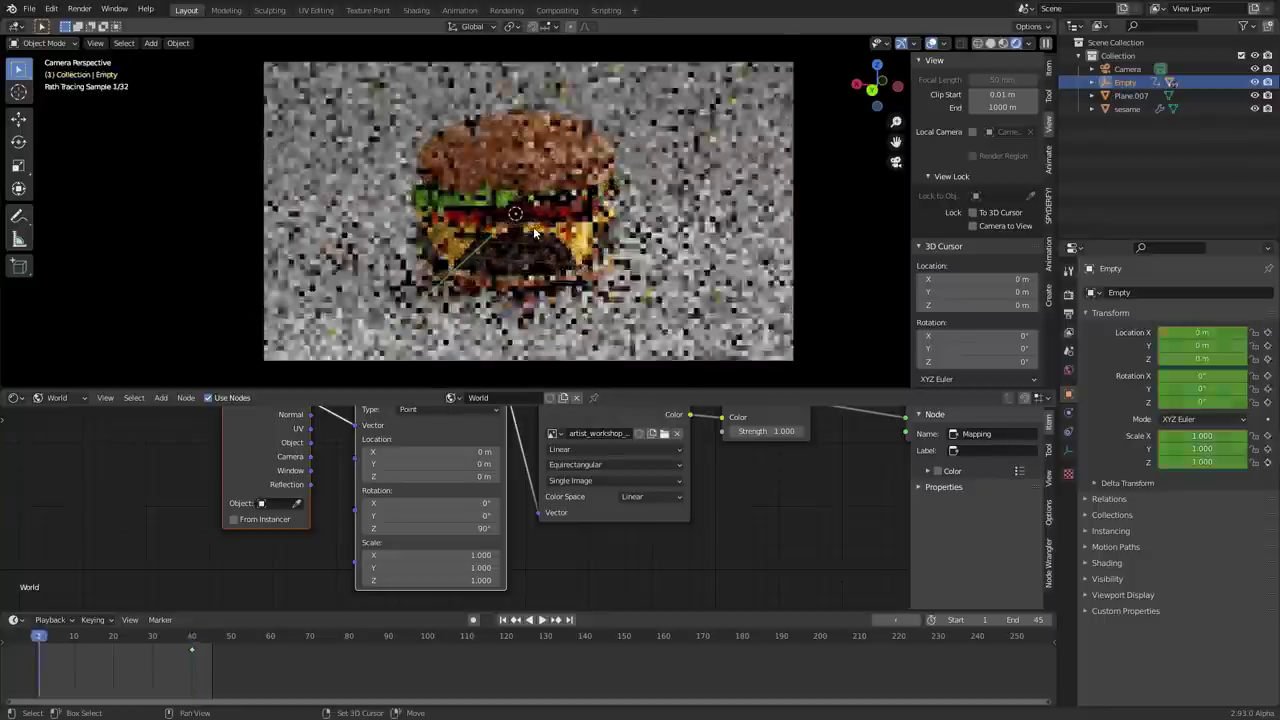
type("r")
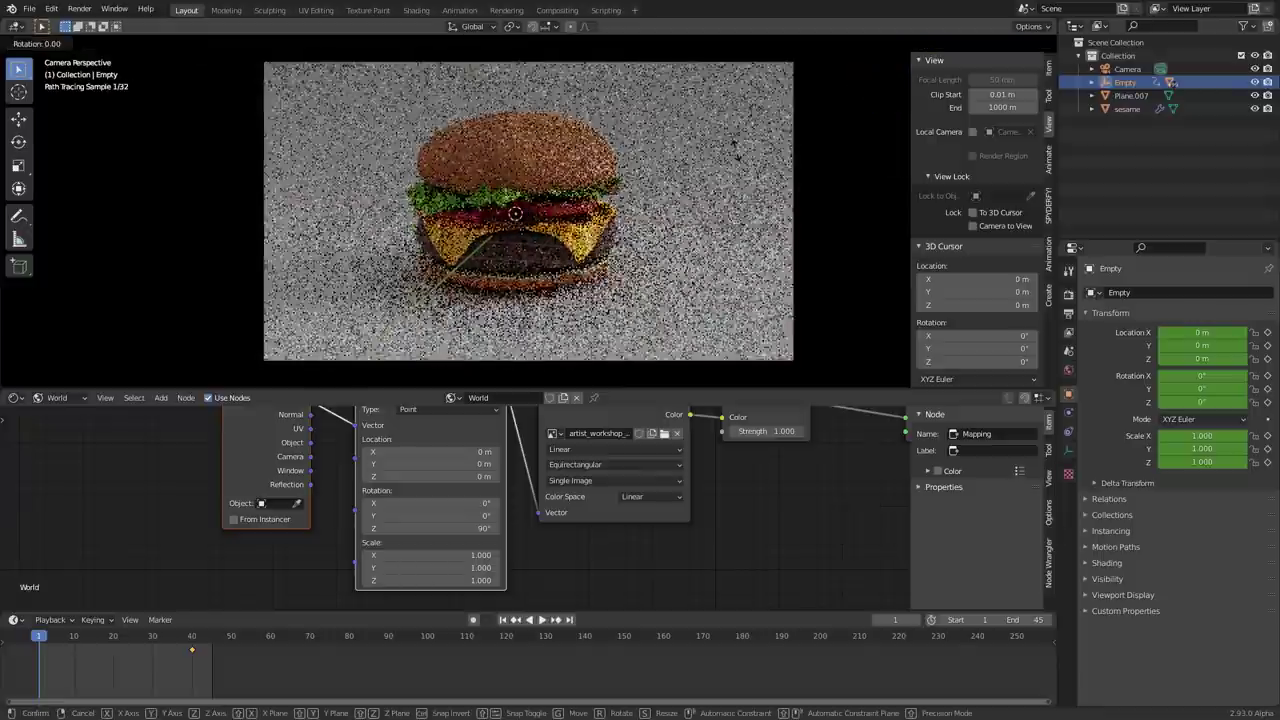
type("z18")
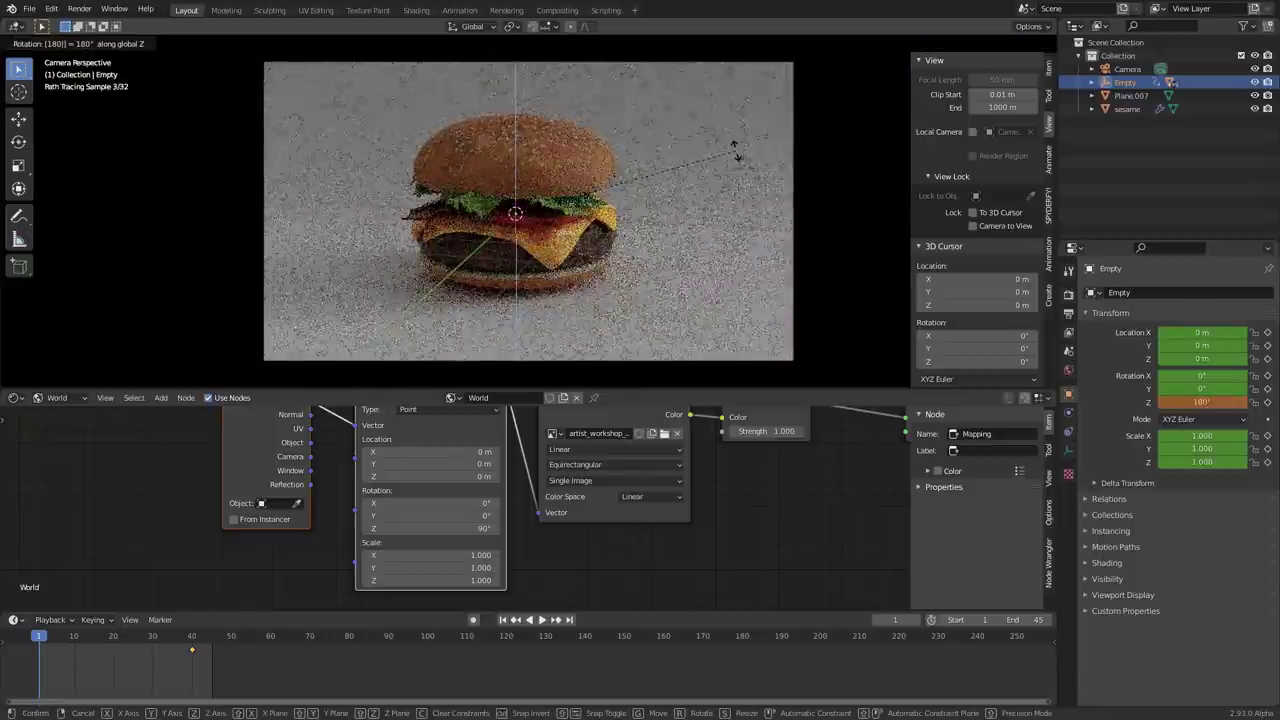
key("Escape")
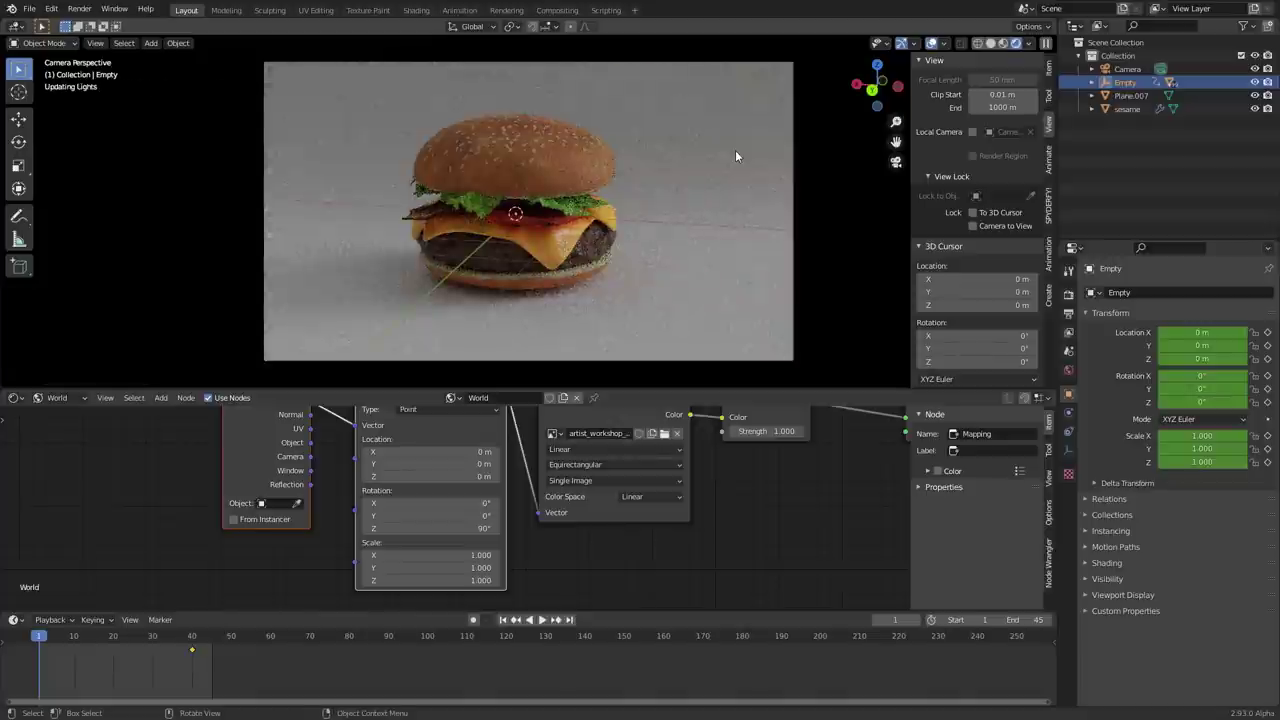
key("r")
key("z")
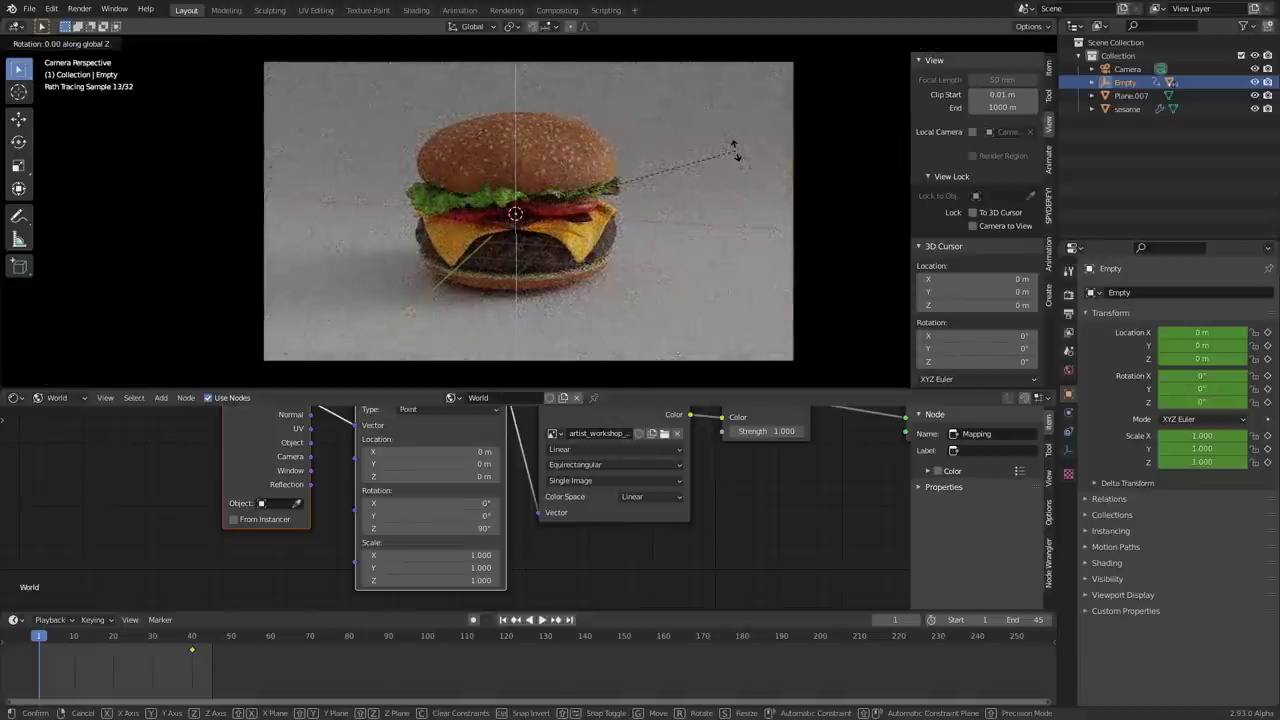
key("Return")
- At frame 1, rotate the Empty 360° on Z and scale it to 0, keyframe it, and preview
left_click(1007, 43)
type("r")
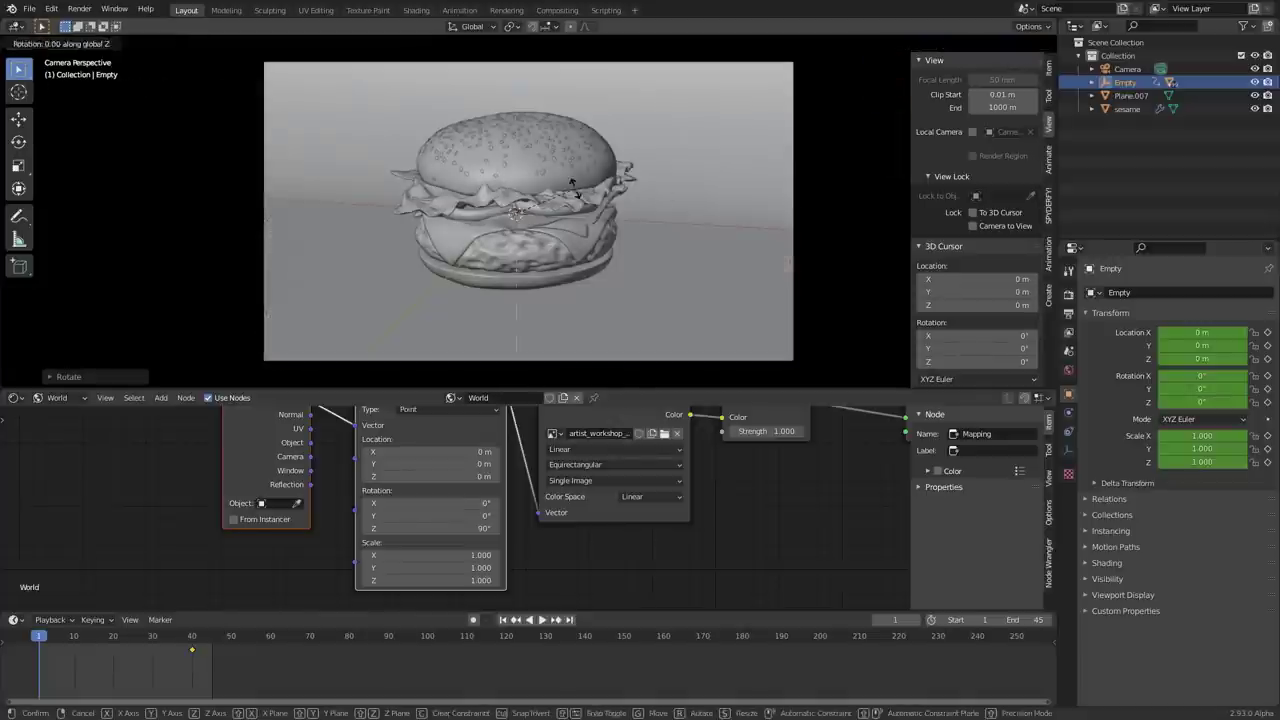
type("z360")
key("Return")
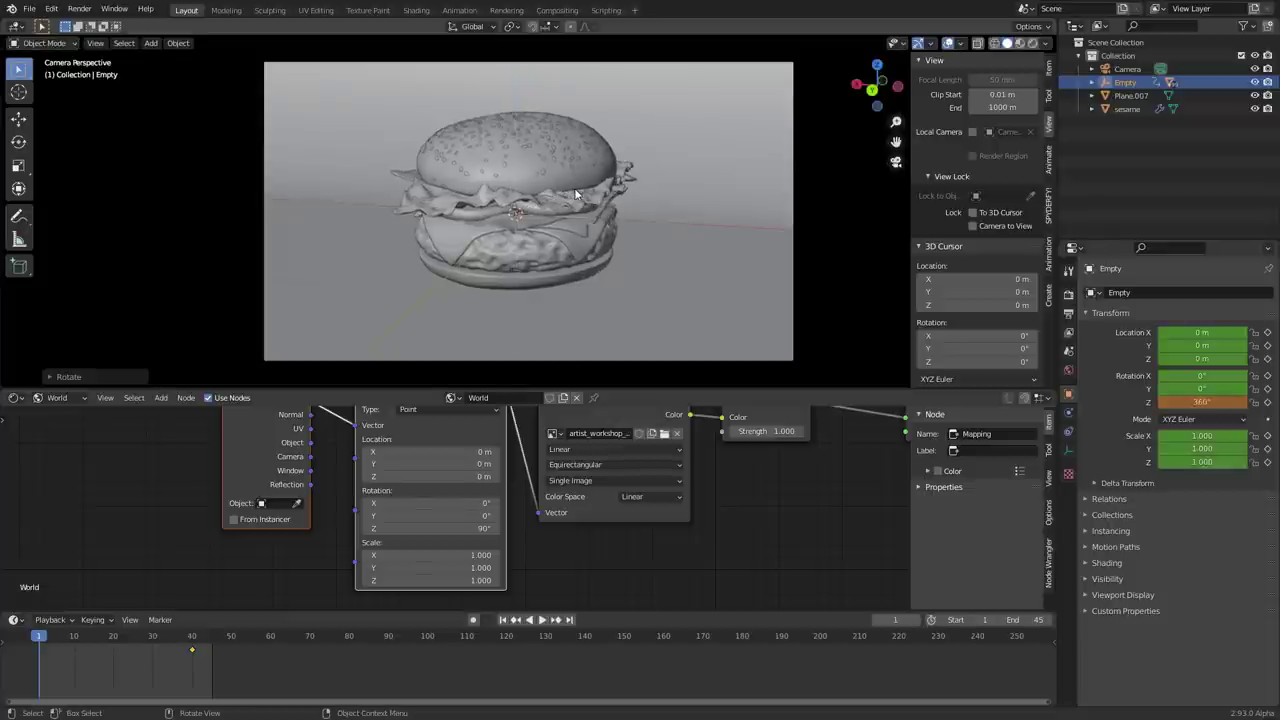
left_click(1048, 67)
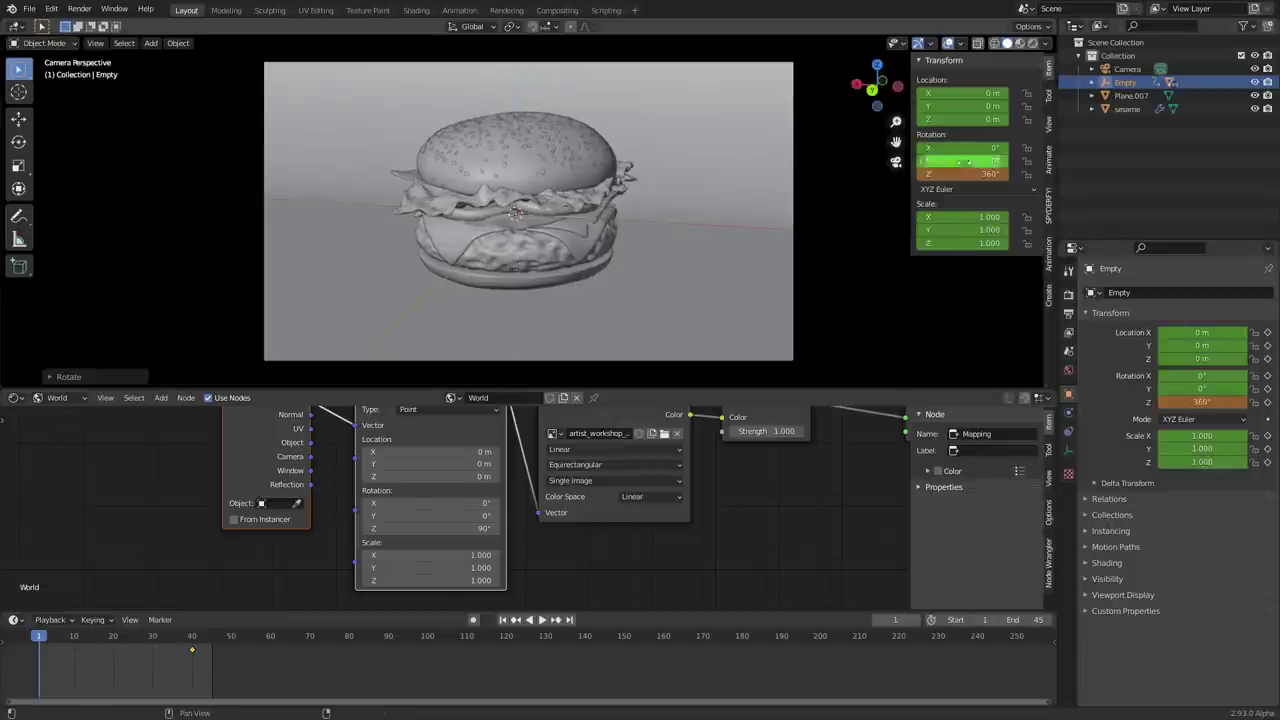
key("i")
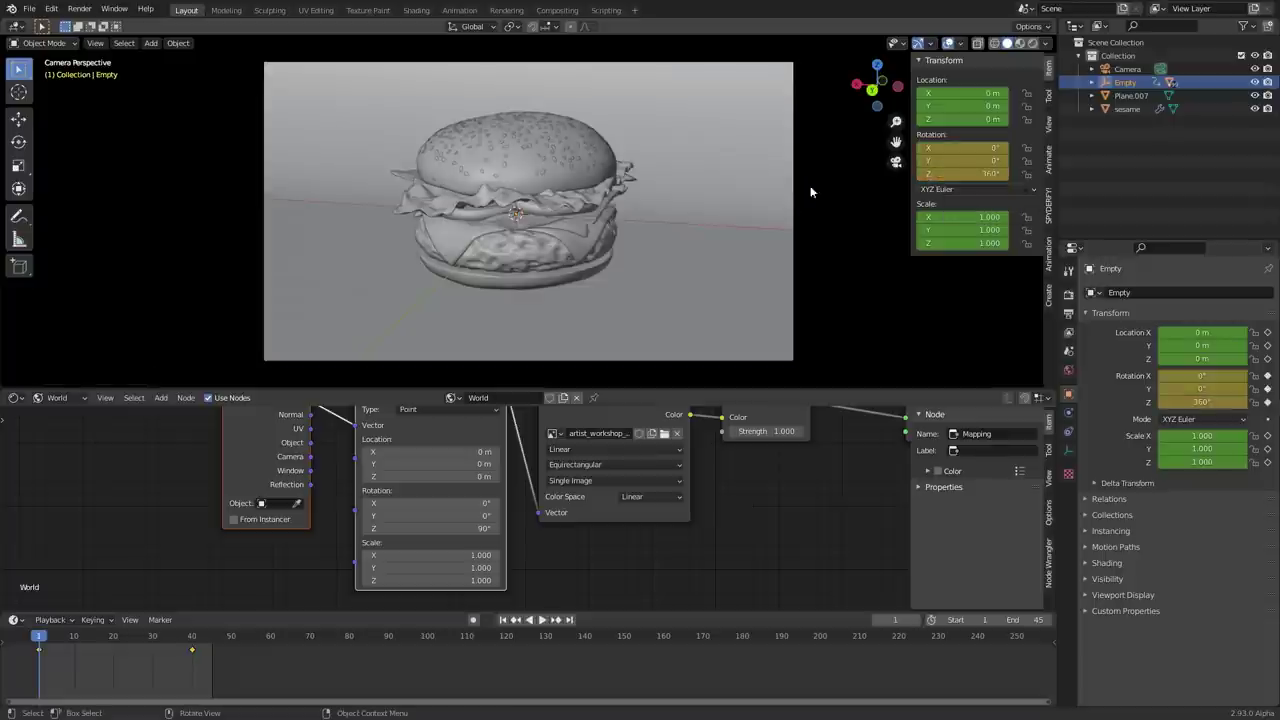
key("s")
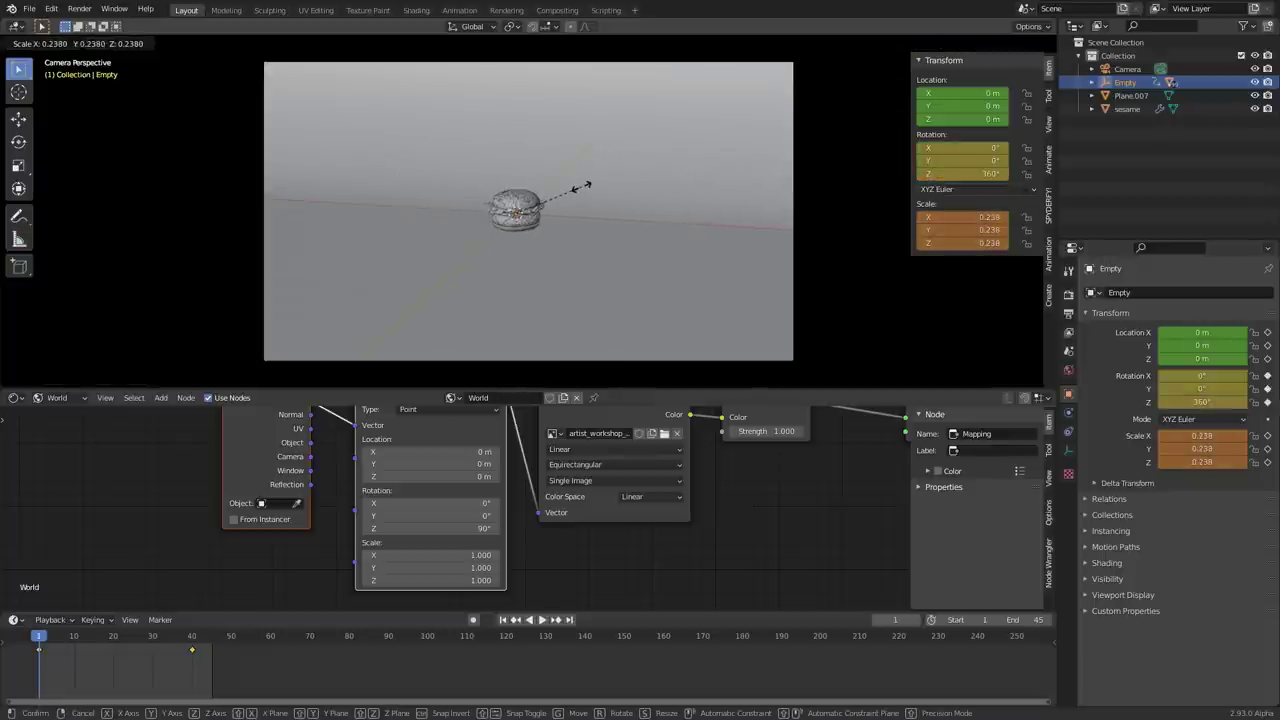
key("0")
key("Return")
key("k")
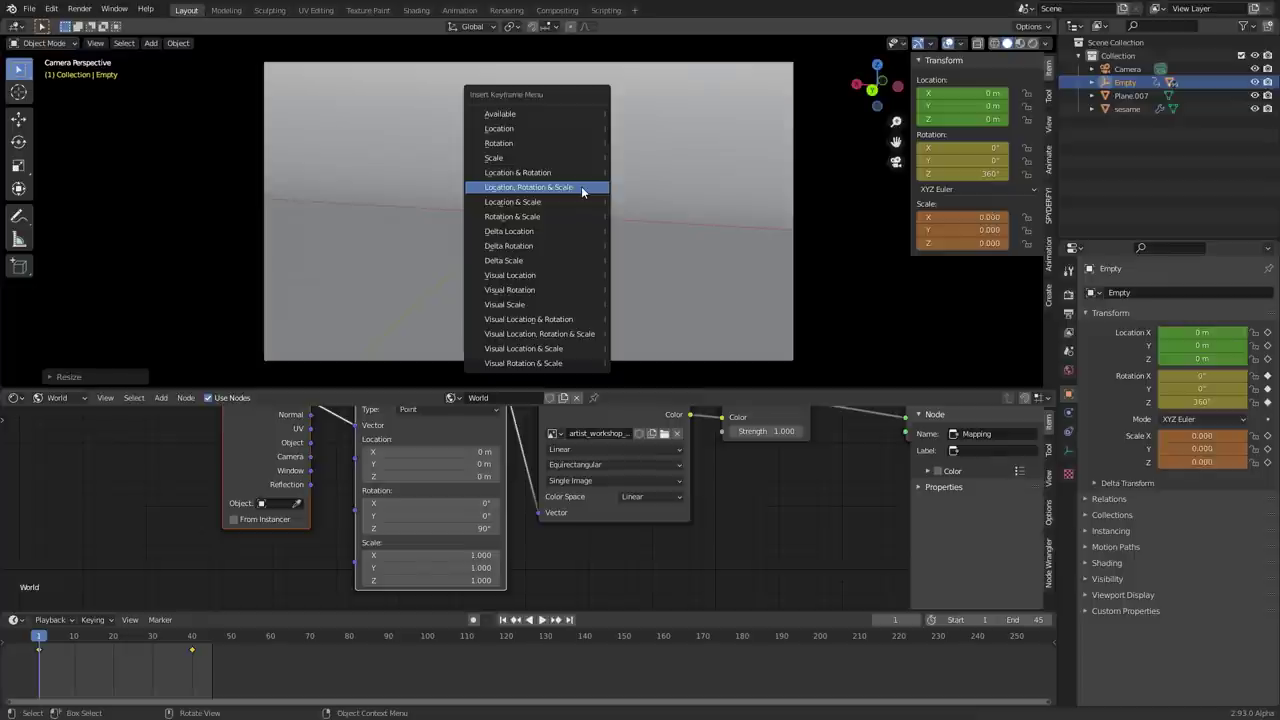
left_click(581, 187)
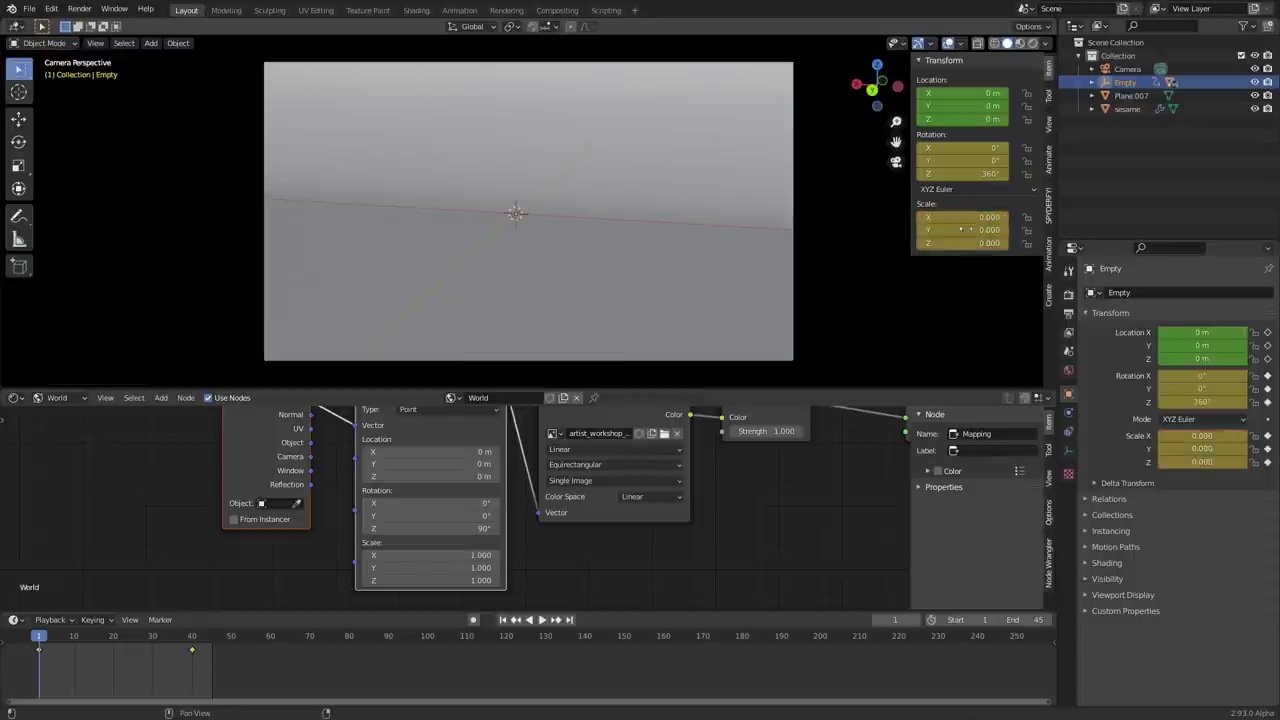
key("space")
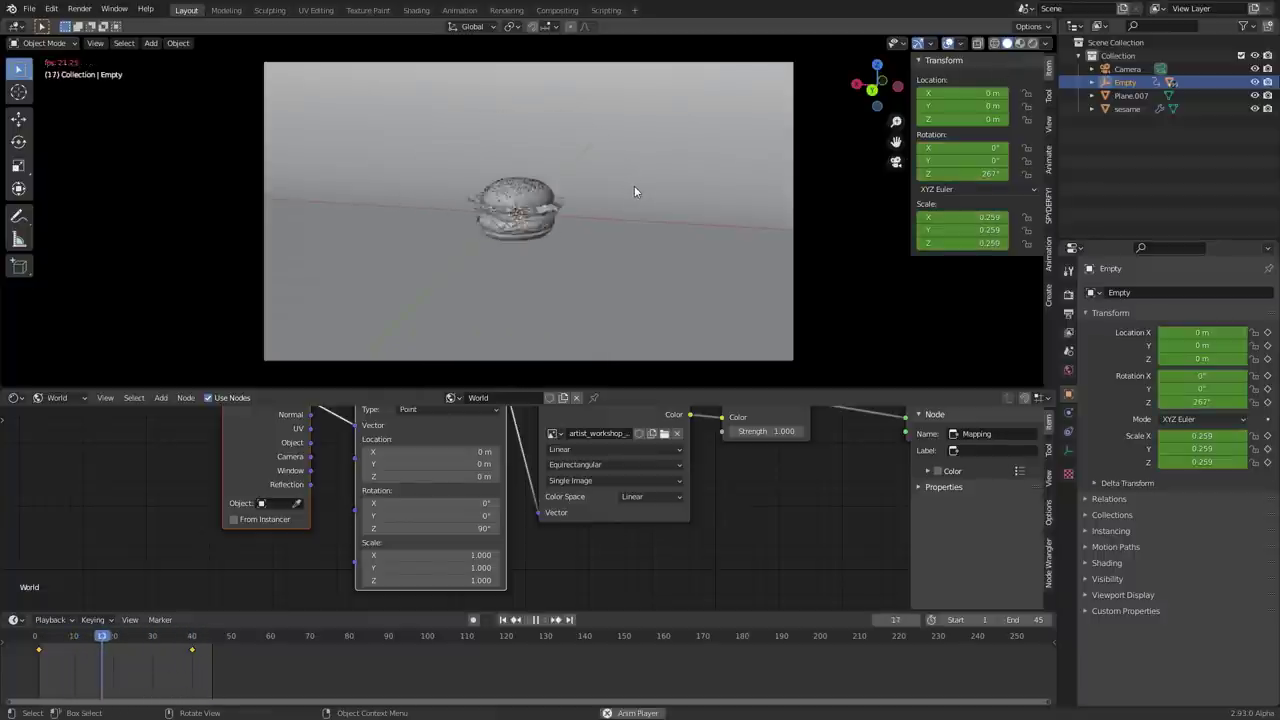
key("space")
- Turn the timeline area into a taller Graph Editor showing all curves
left_click(14, 620)
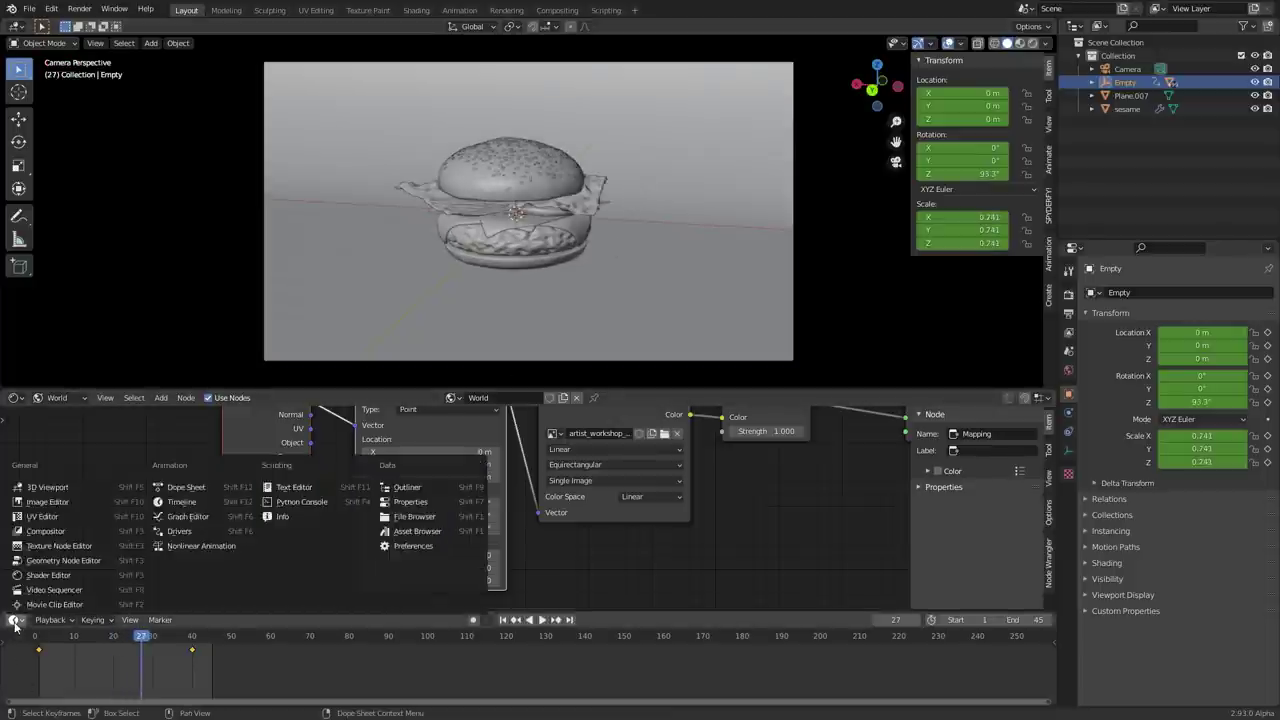
left_click(14, 620)
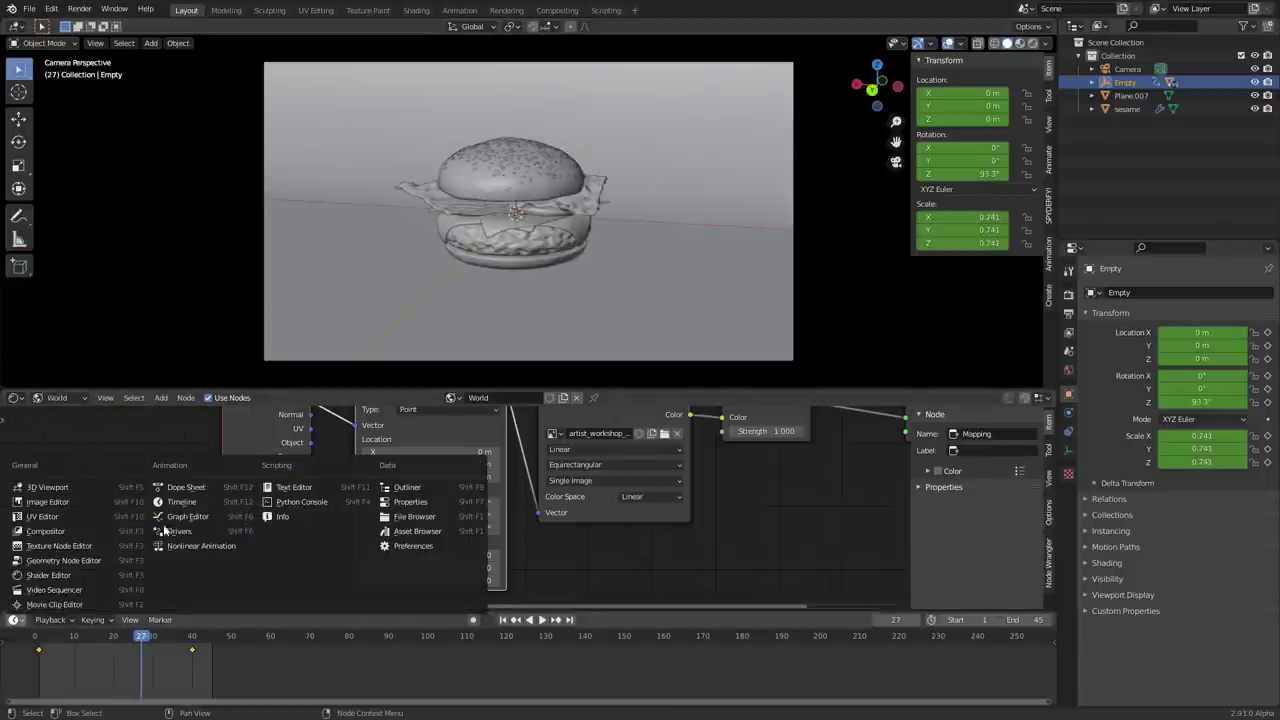
left_click(180, 516)
left_click_drag(358, 612, 358, 466)
middle_click_drag(358, 551, 429, 594, "ctrl")
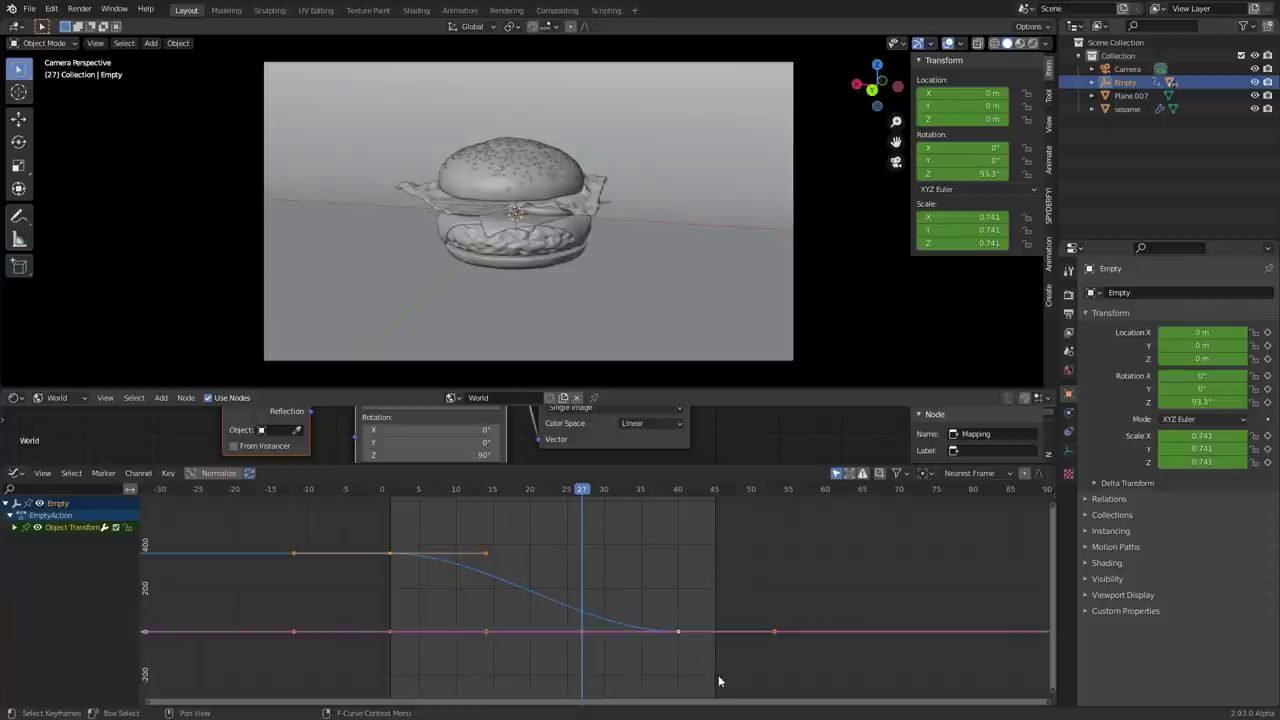
- Box-select the keyframes, try spreading them wider, and compare playback with and without it
left_click_drag(718, 681, 359, 531)
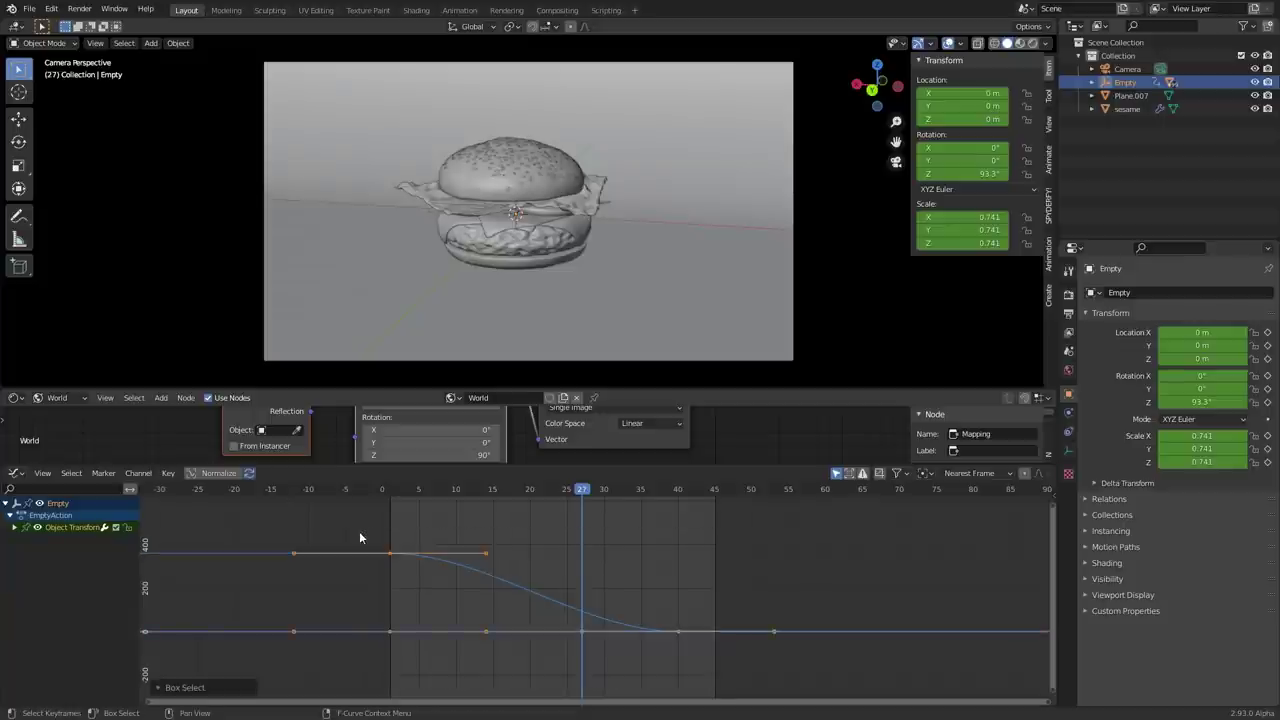
left_click(920, 480)
left_click(955, 522)
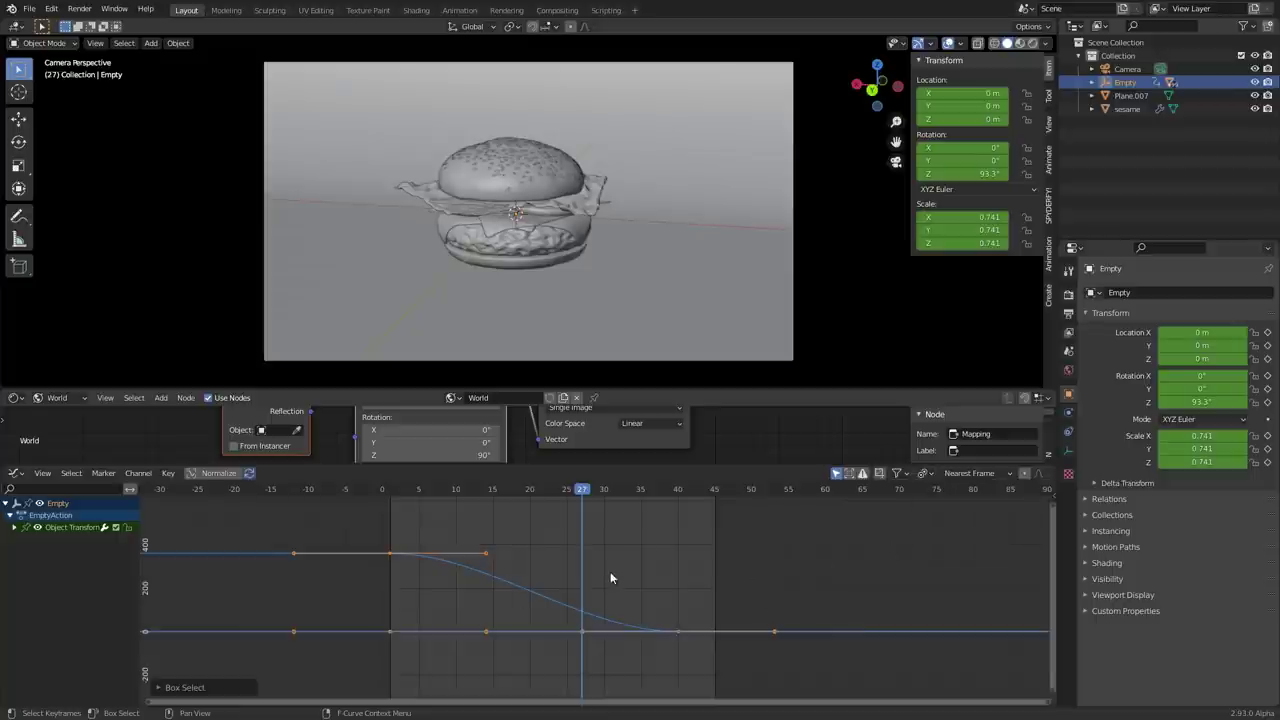
key("s")
key("x")
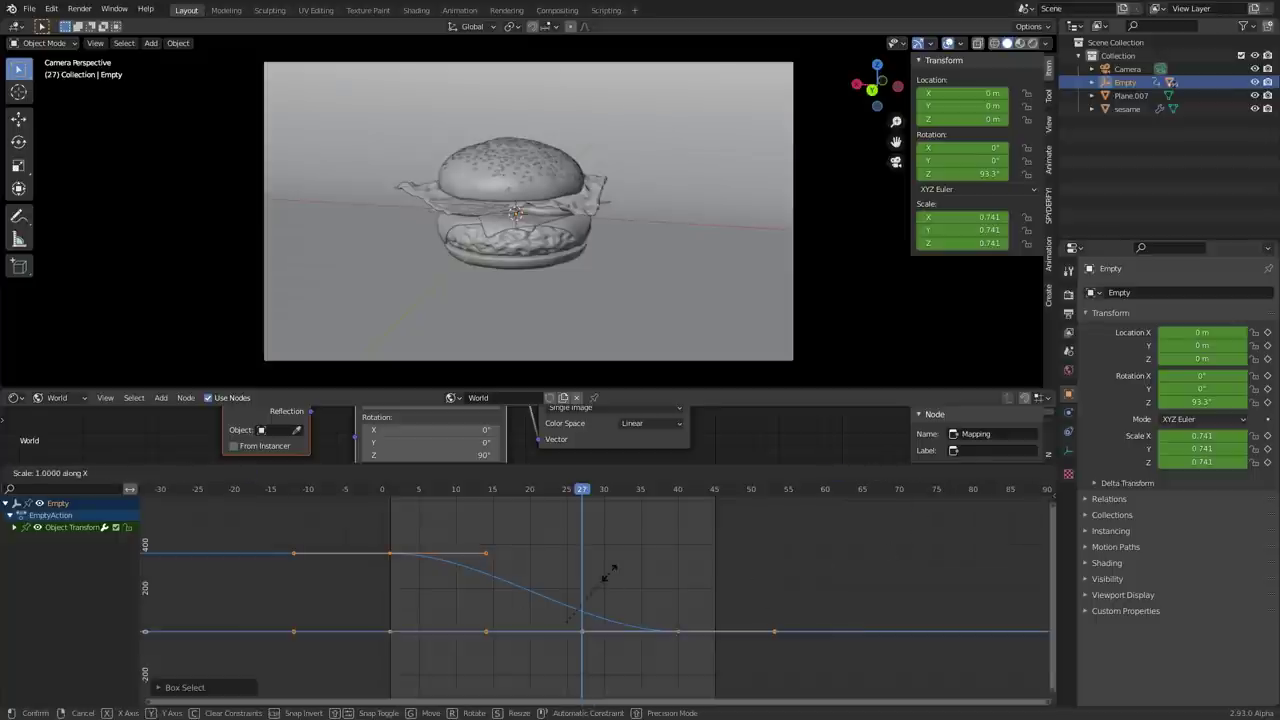
key("x")
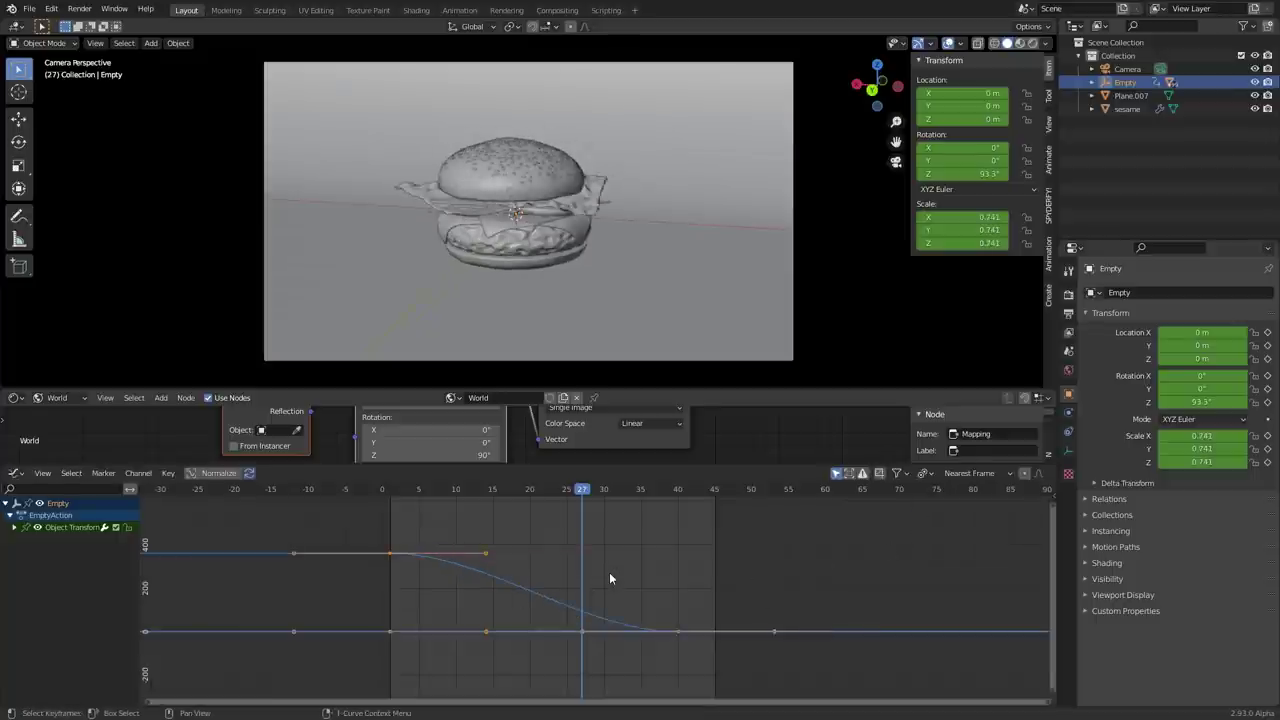
left_click(610, 578)
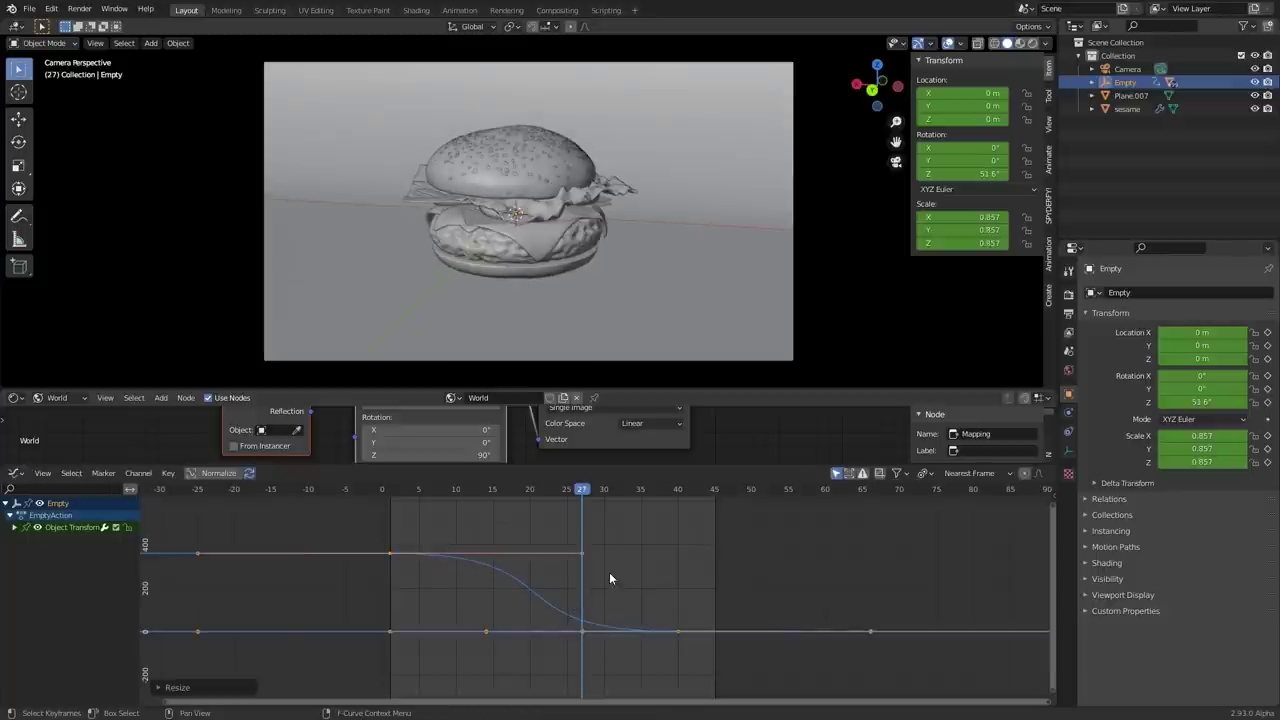
key("space")
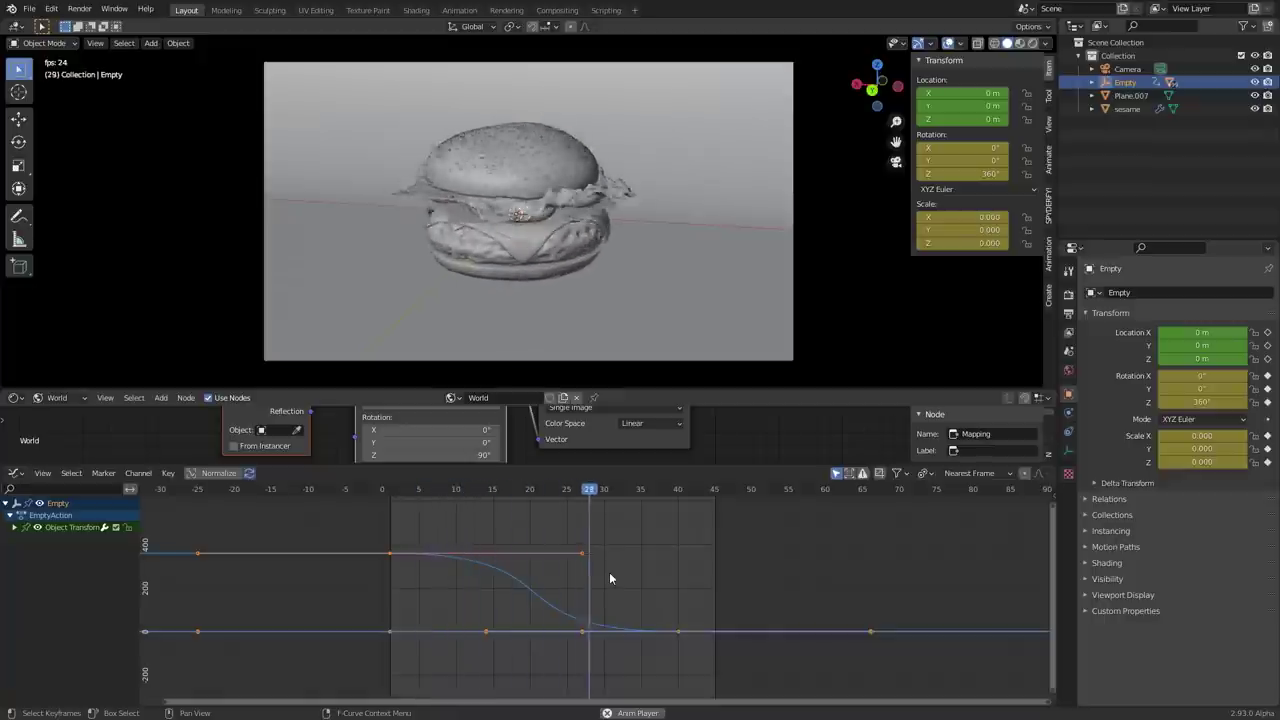
key("space")
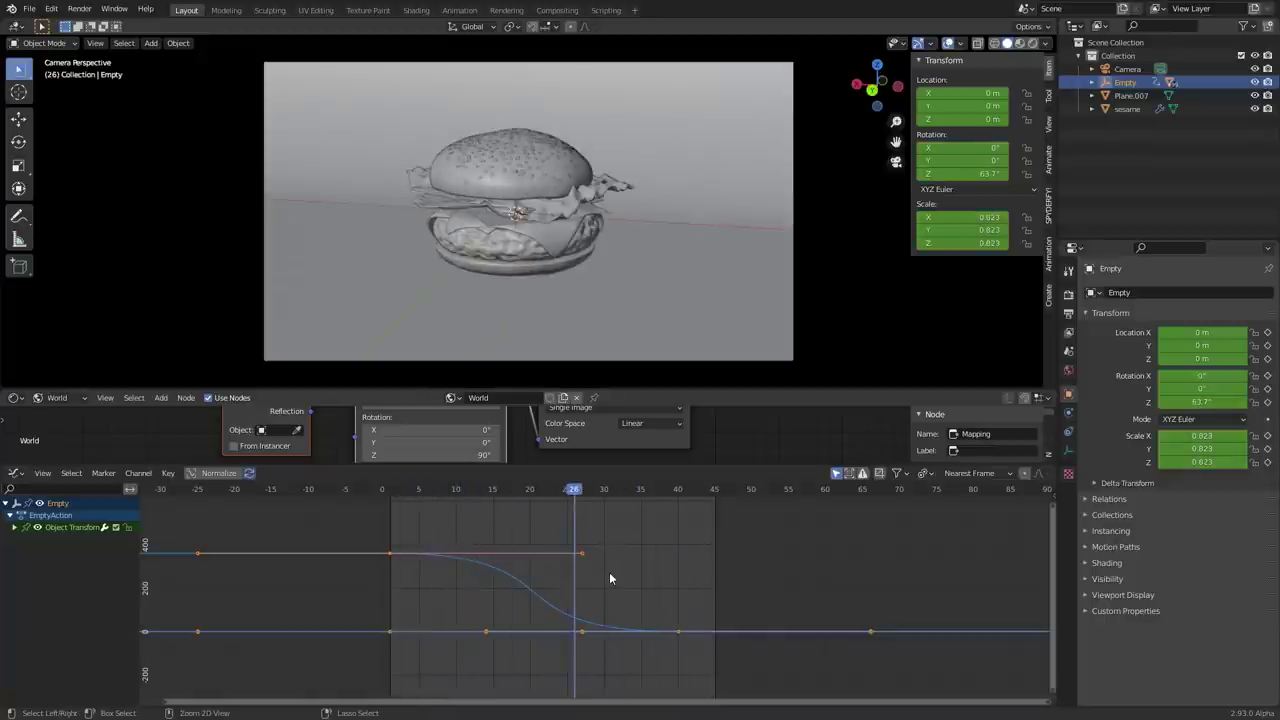
key("ctrl+z")
key("space")
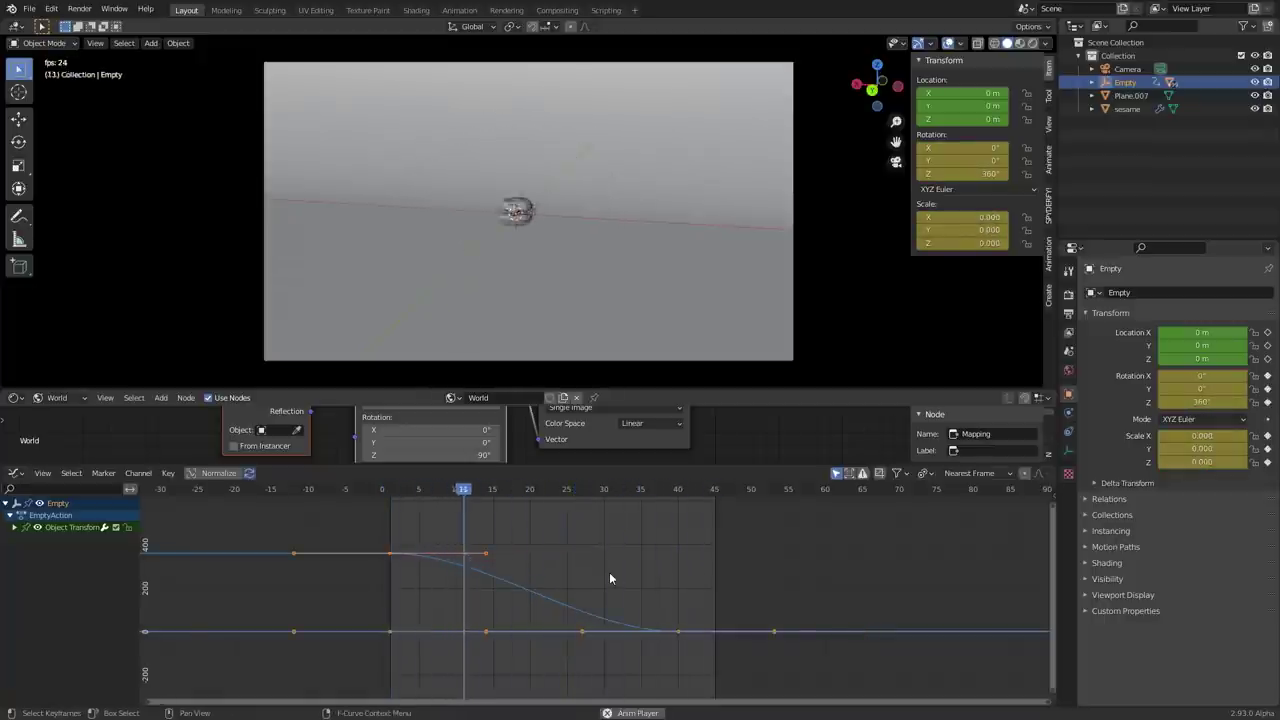
key("space")
- Scale the keyframe spacing by 2, preview it, save, and switch to Rendered shading
key("s")
key("2")
key("Return")
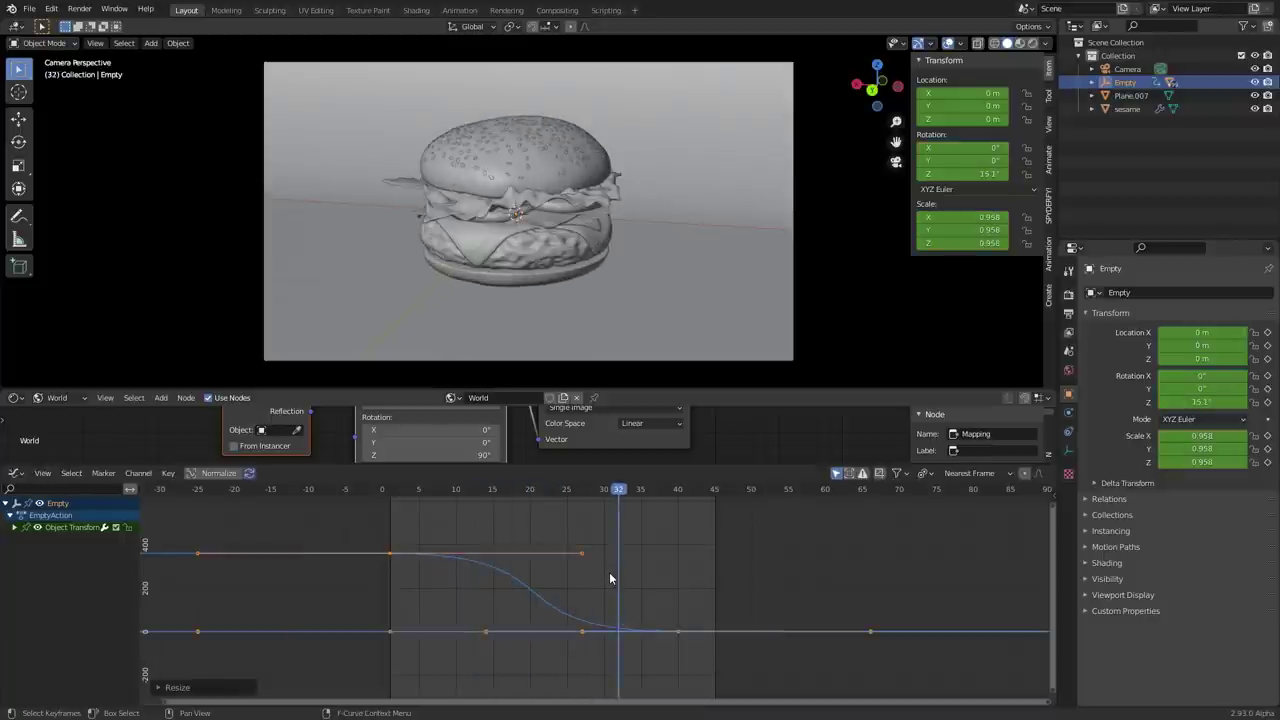
key("space")
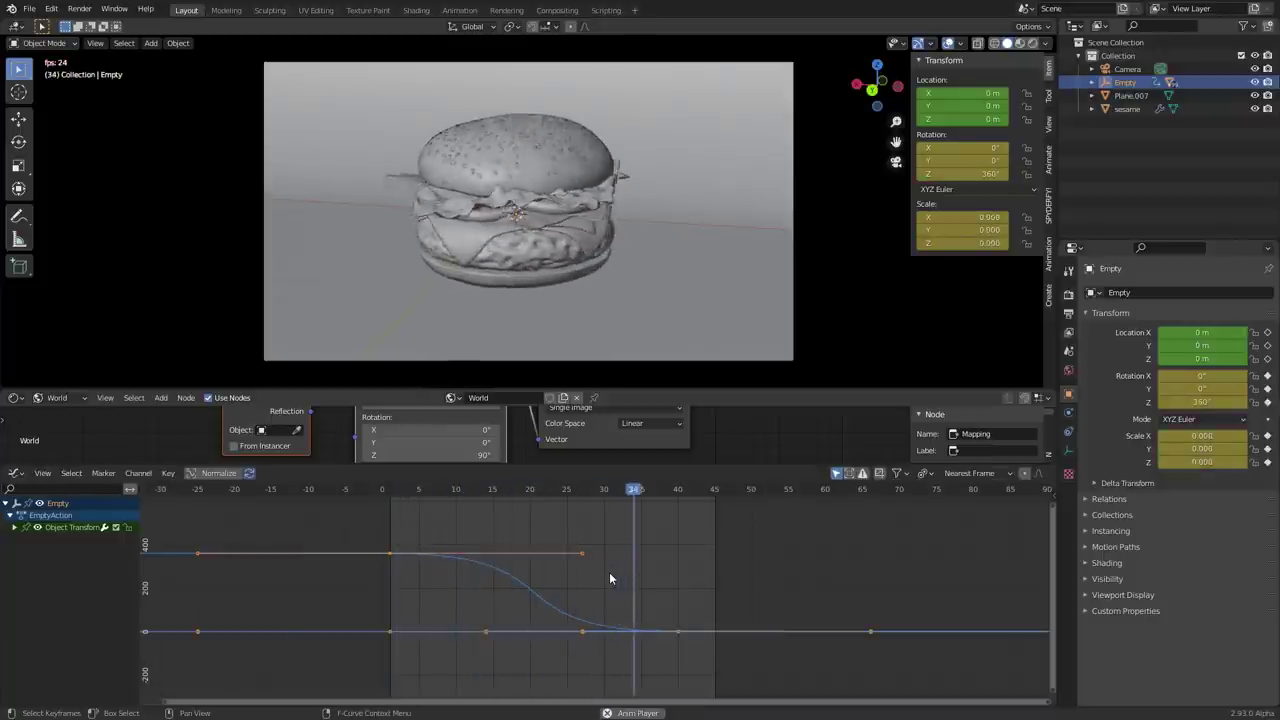
key("space")
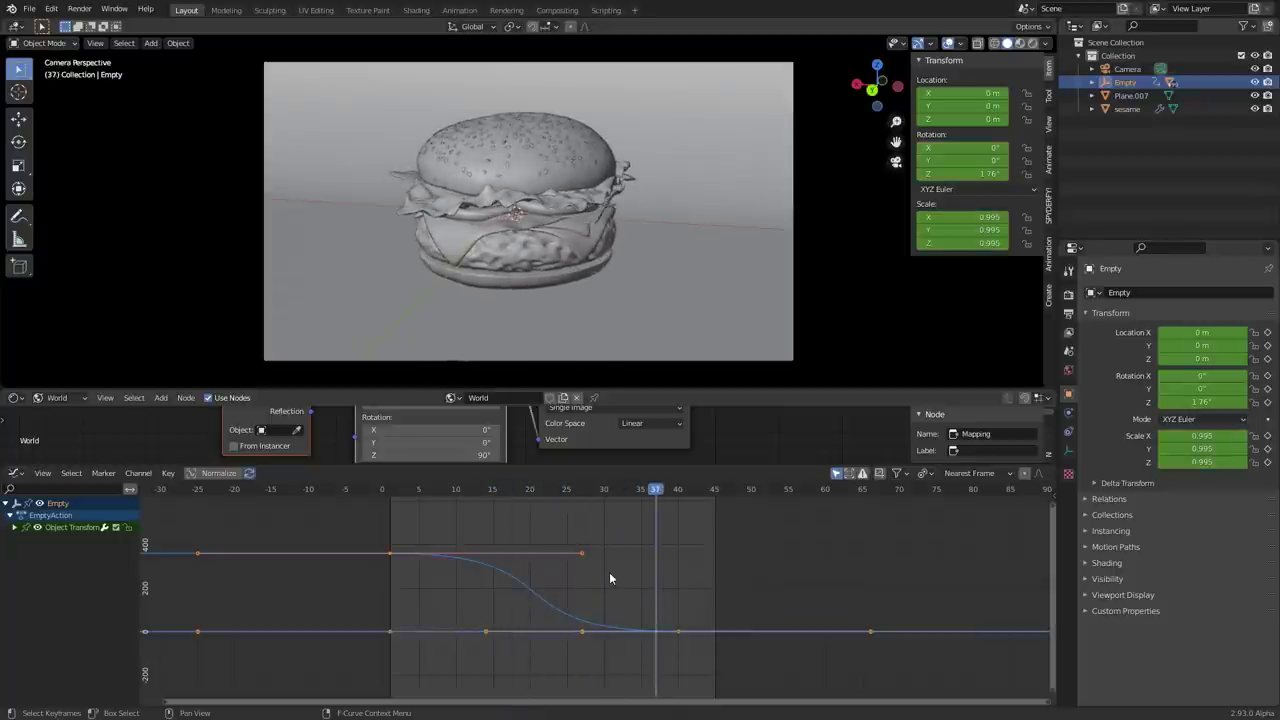
key("ctrl+s")
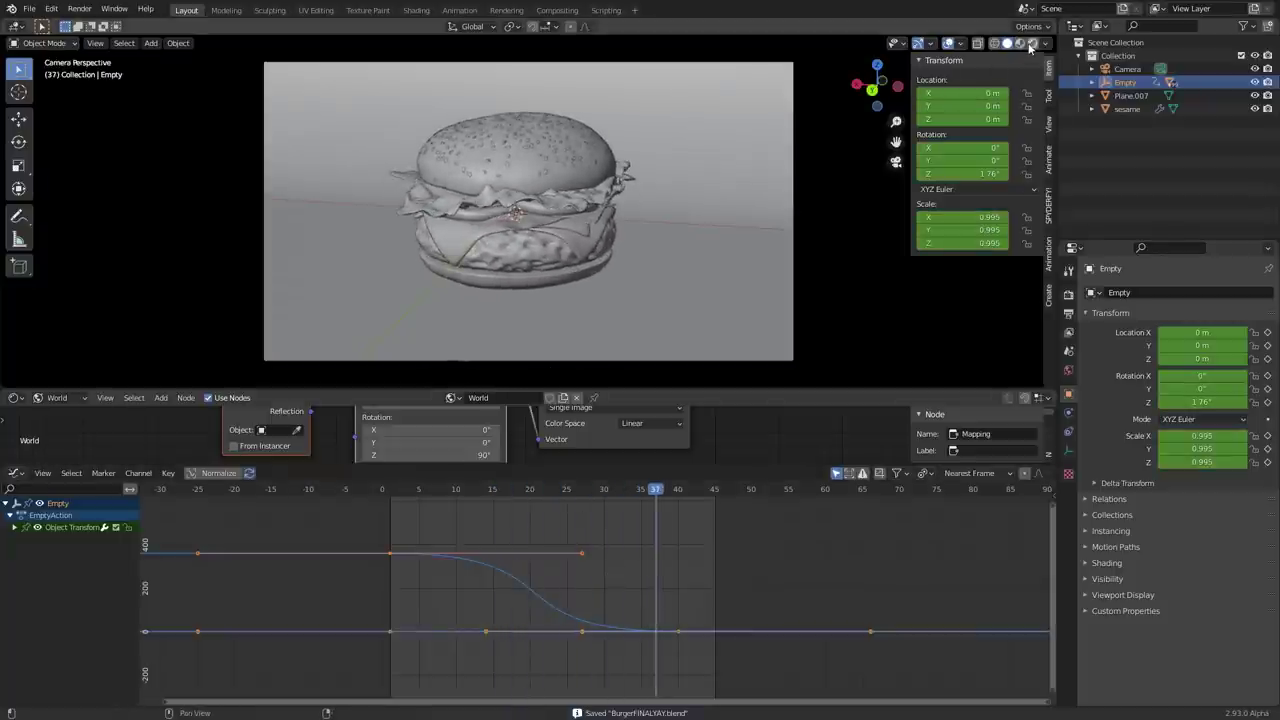
left_click(1031, 45)
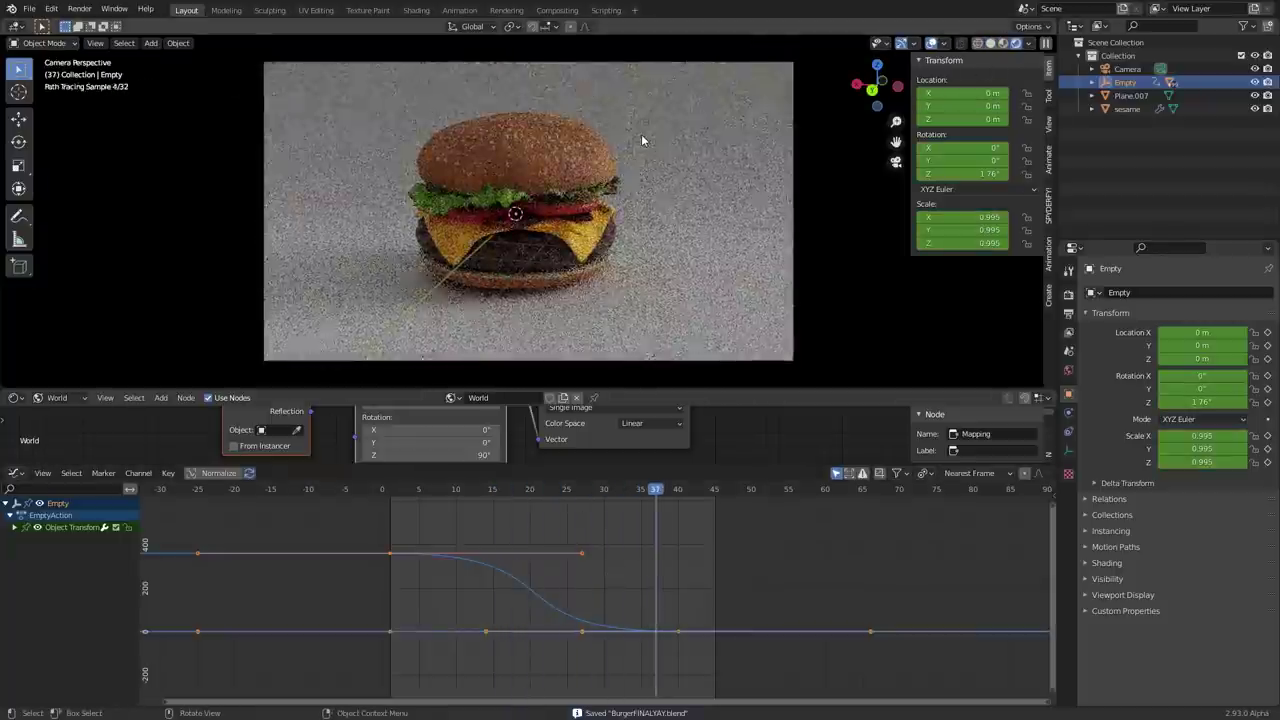
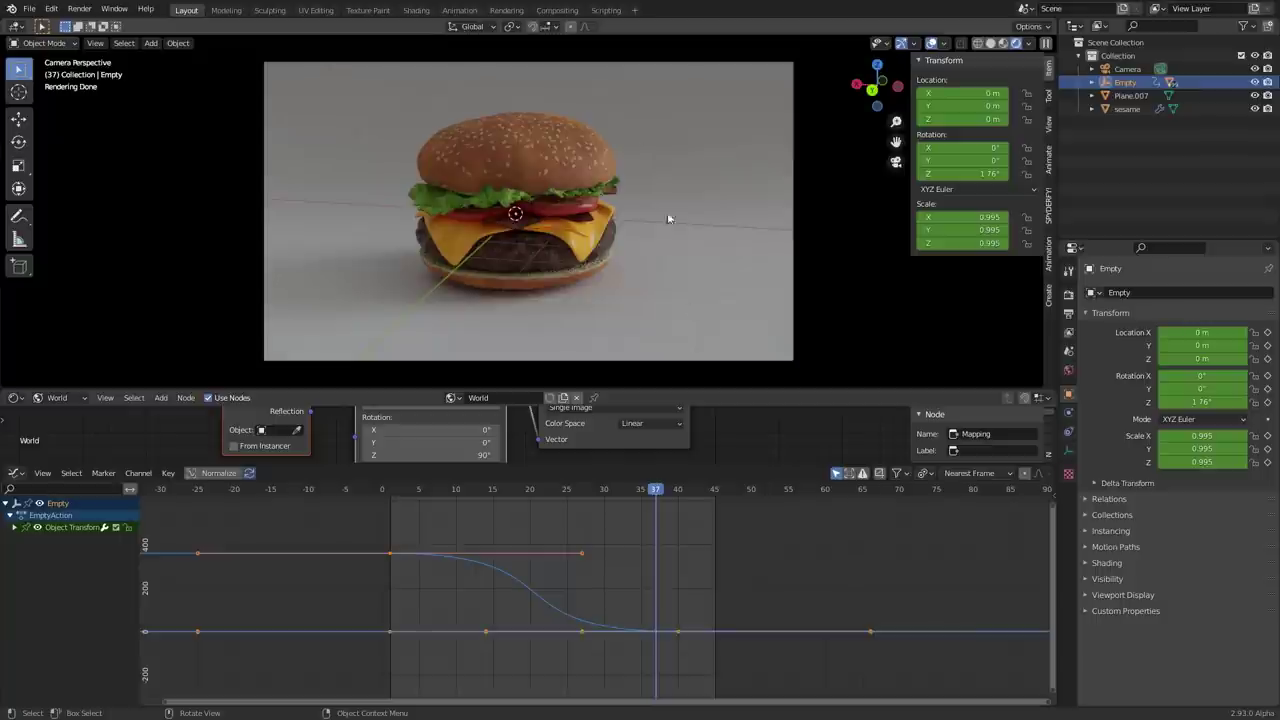
- Save the file, purge all unused data-blocks, and save again
key("ctrl+s")
left_click(33, 10)
mouse_move(91, 236)
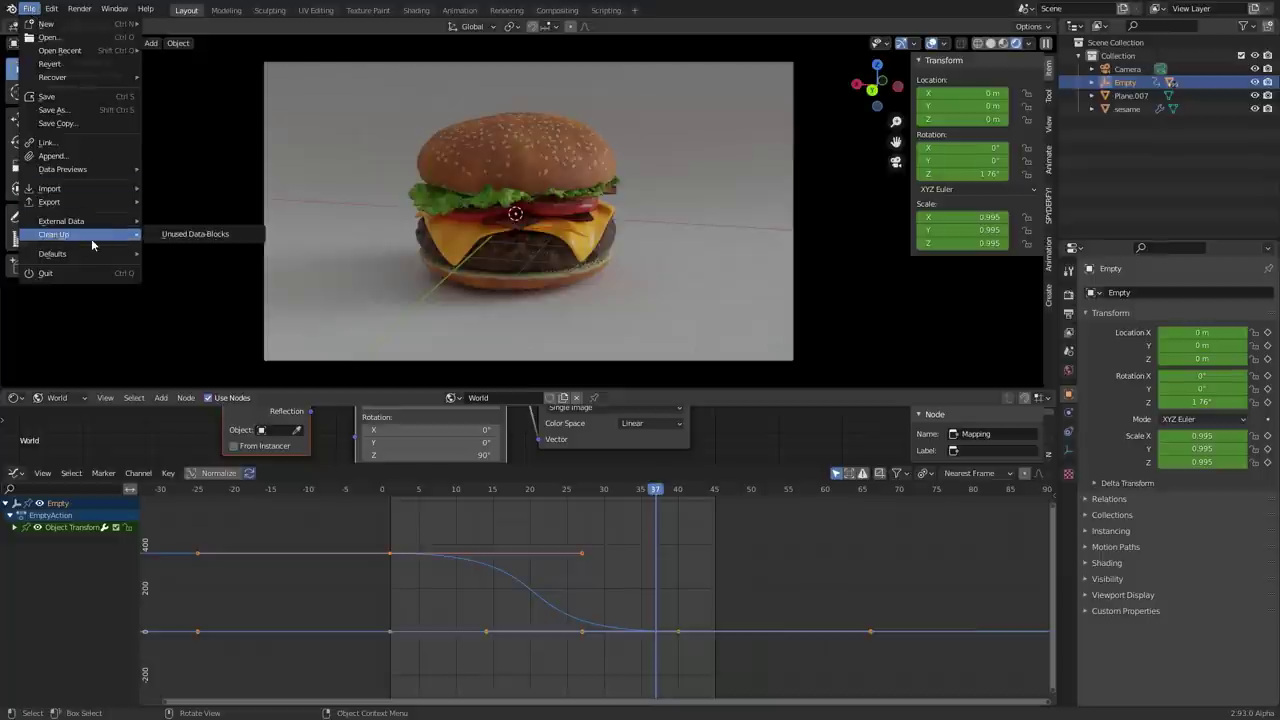
left_click(180, 234)
left_click(175, 231)
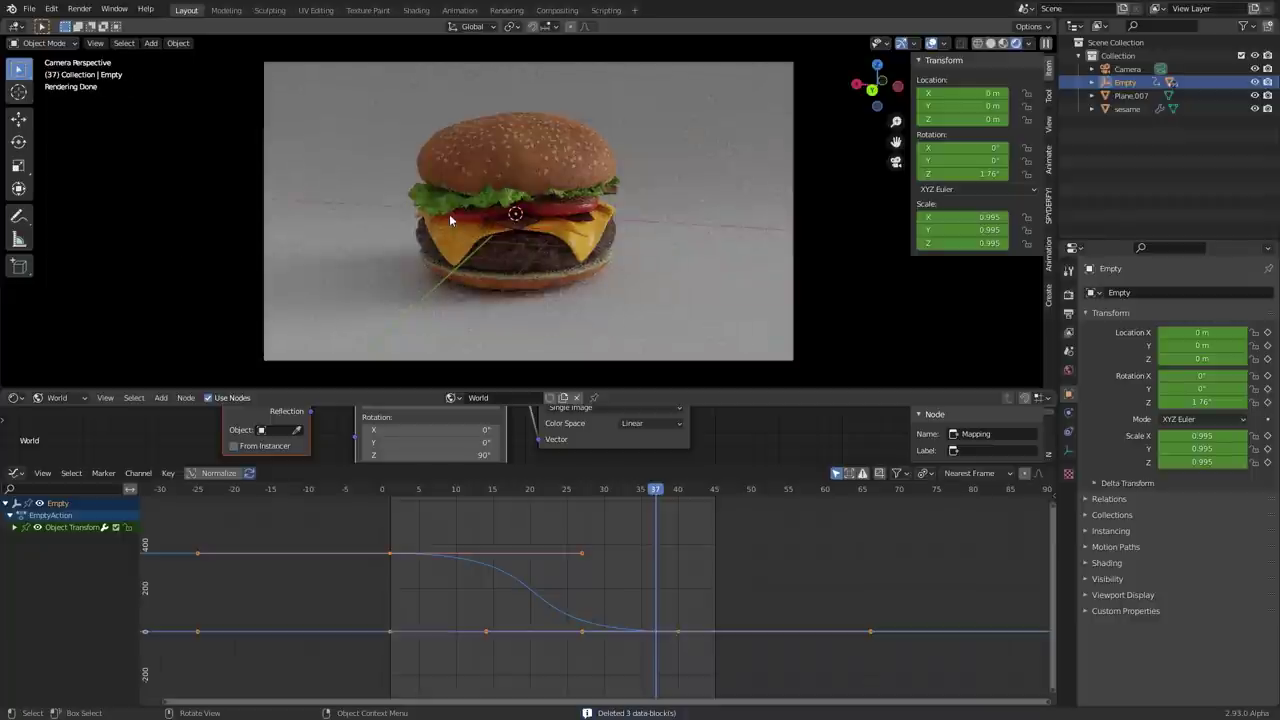
key("ctrl+s")
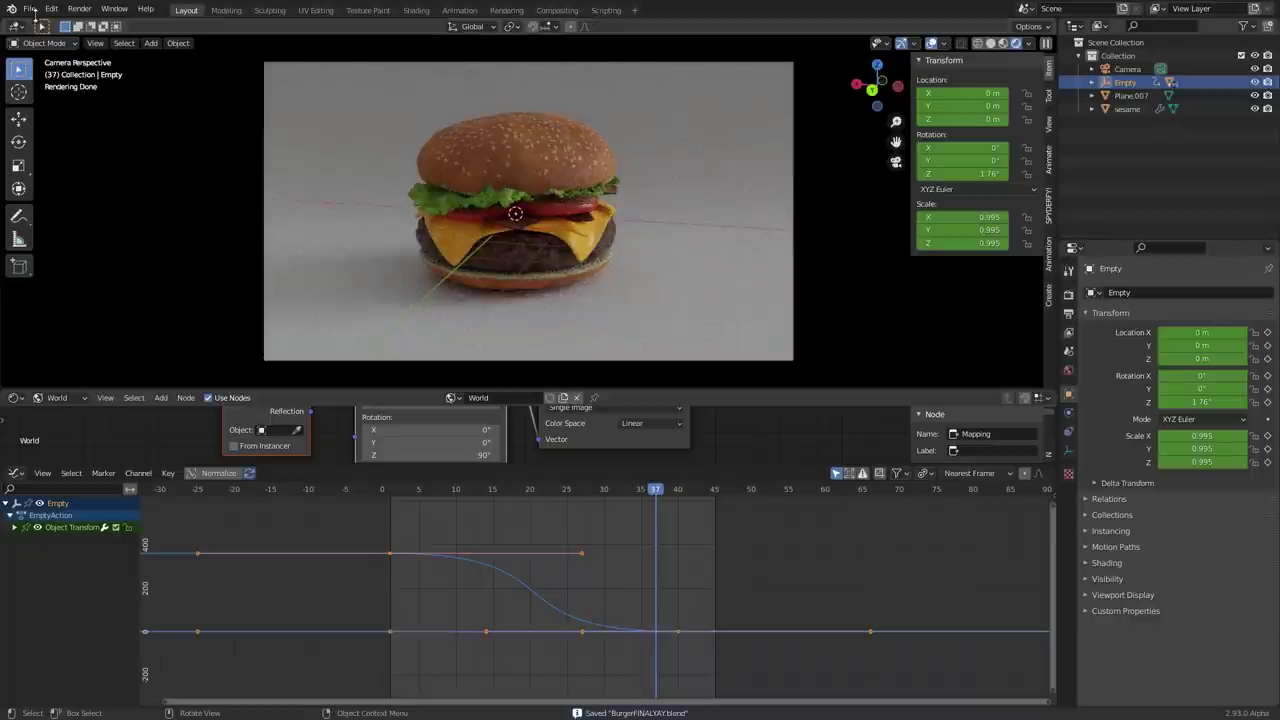
- Automatically pack all external files into BurgerFINALYAY.blend
left_click(31, 10)
mouse_move(96, 228)
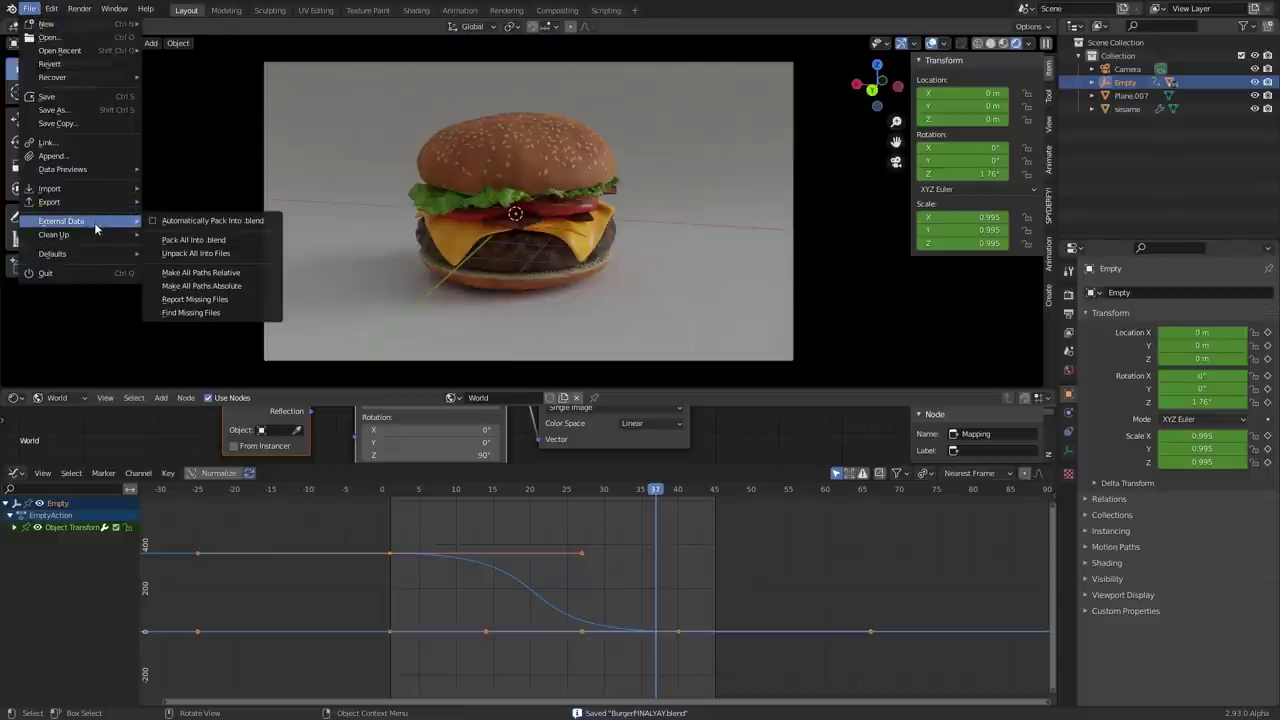
left_click(183, 220)
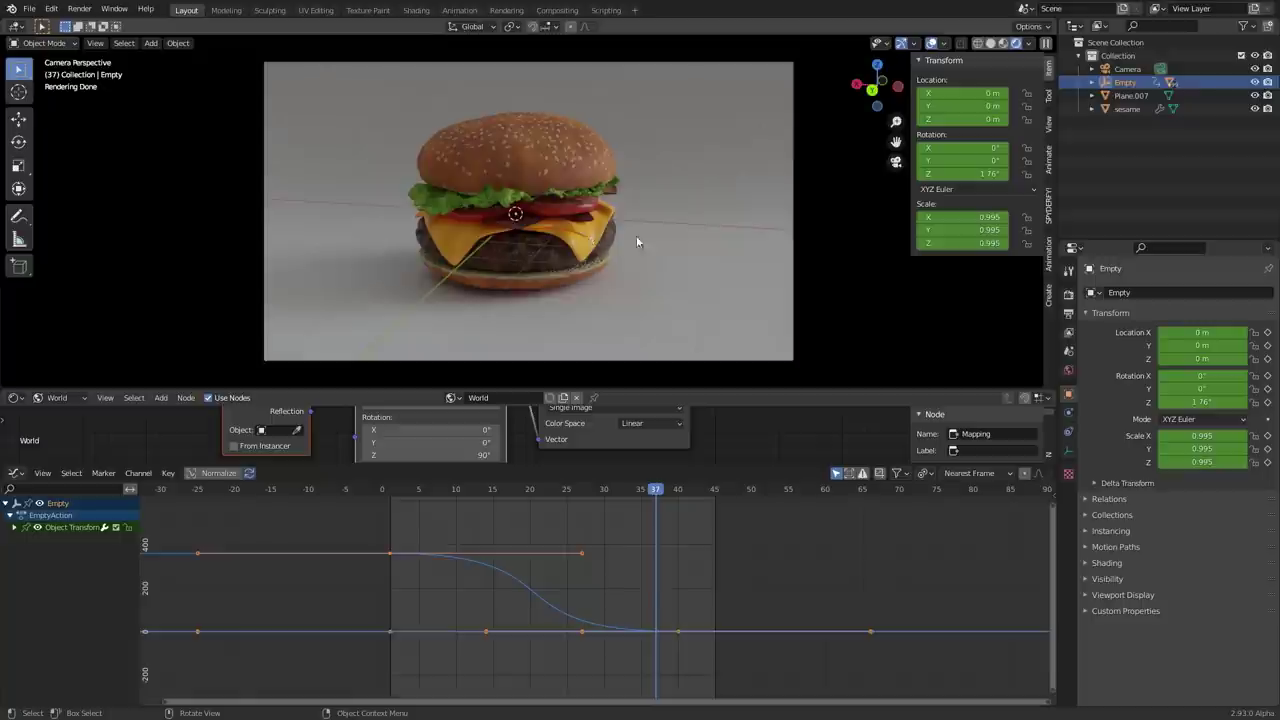
- Set the render samples to 200 and save the file
left_click(1068, 293)
key("ctrl+s")
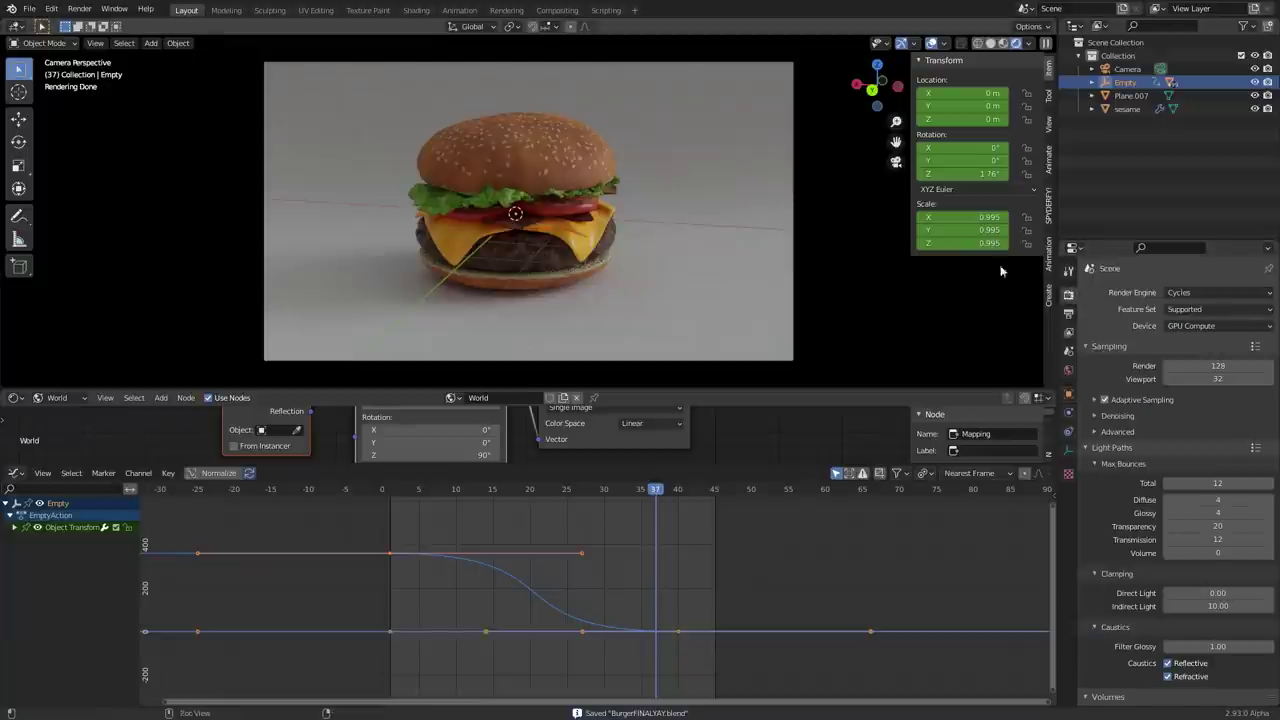
left_click(1216, 366)
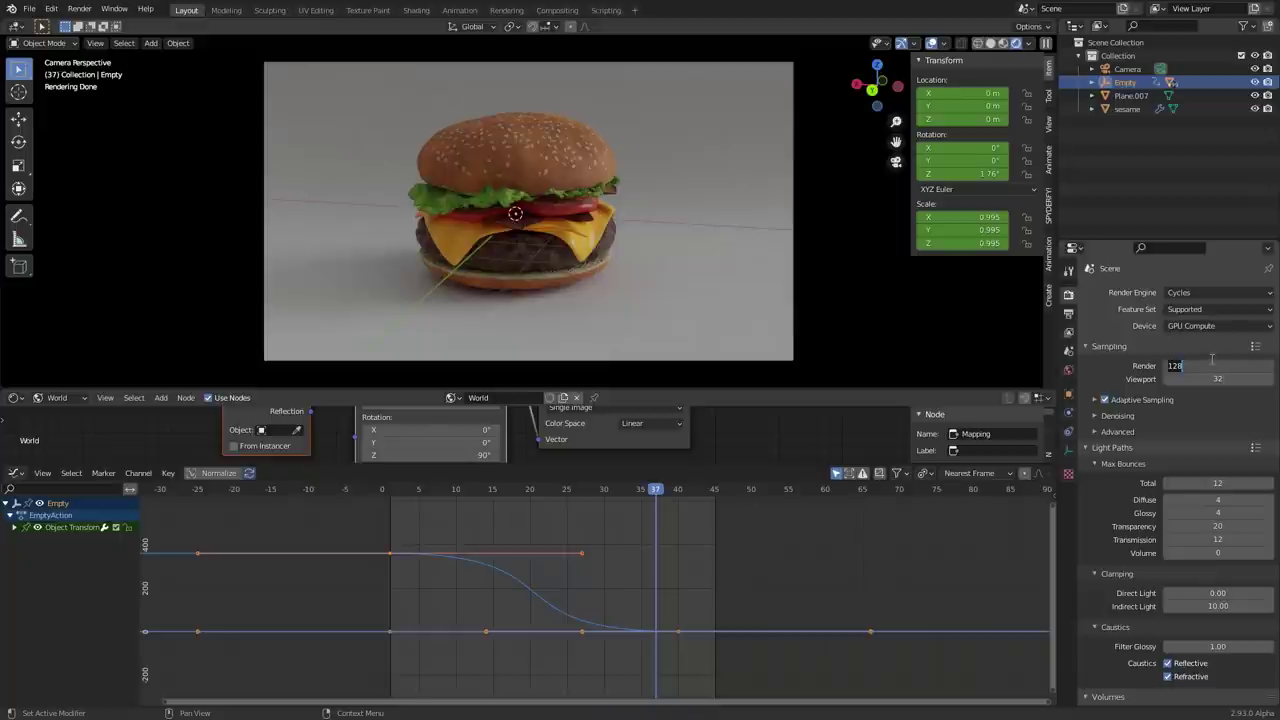
type("200")
key("Return")
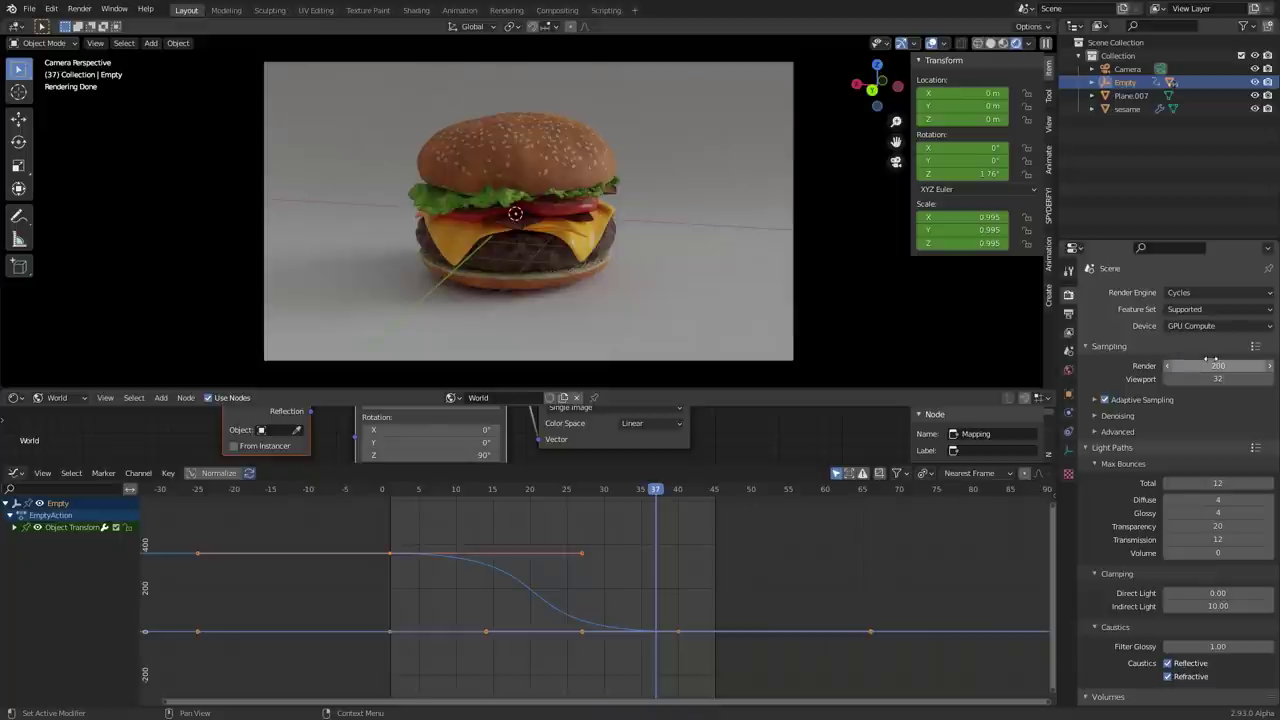
key("ctrl+s")
- Set the output frame rate to 30 fps, save, and minimize Blender
left_click(1069, 314)
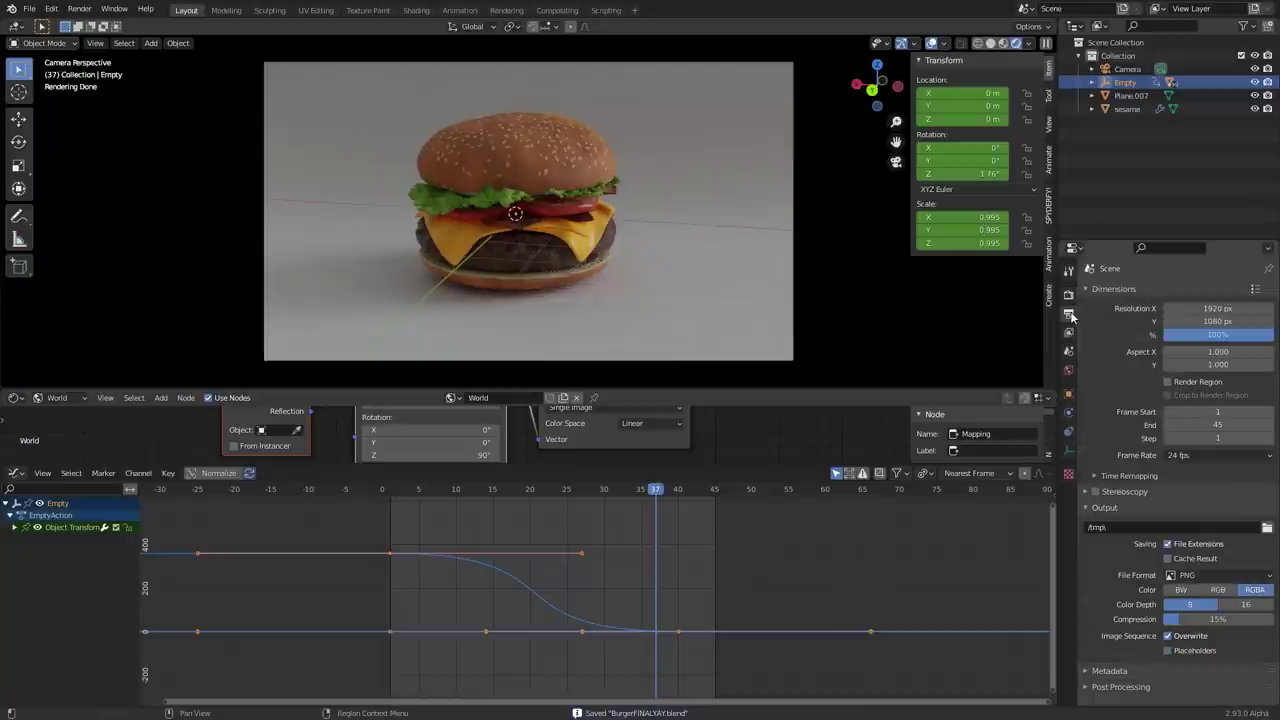
left_click(1211, 456)
left_click(1204, 523)
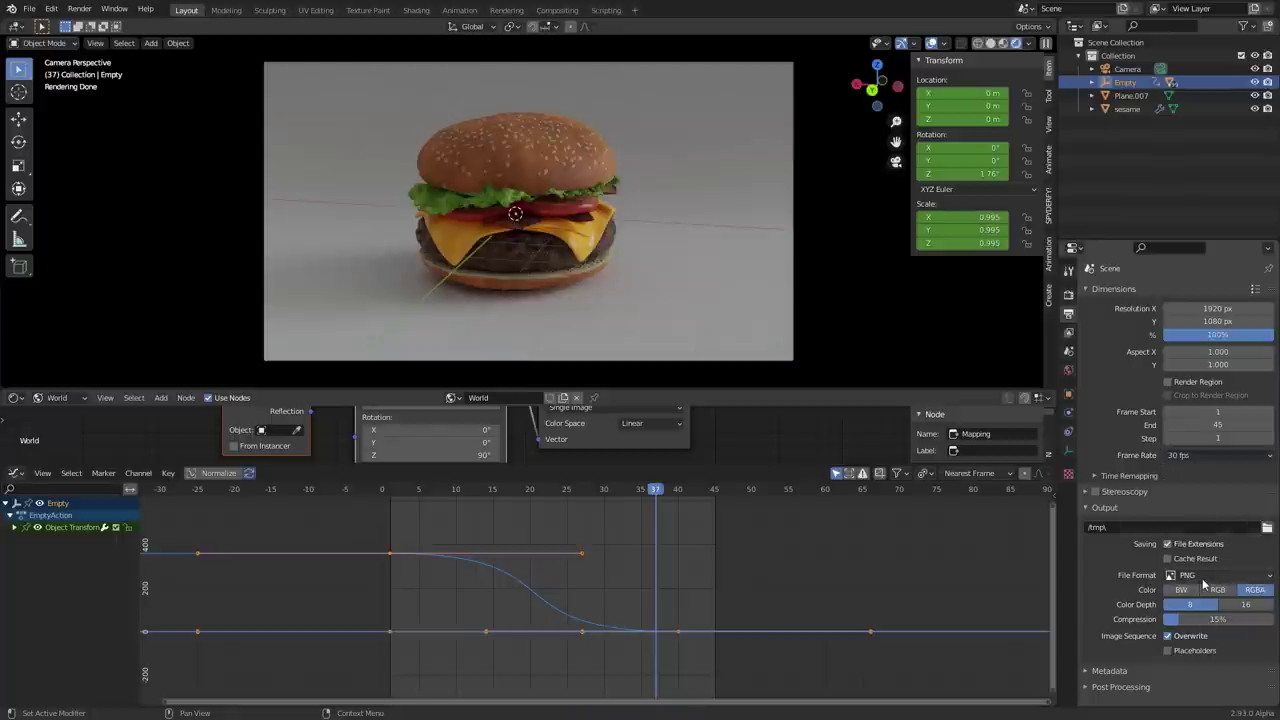
key("ctrl+s")
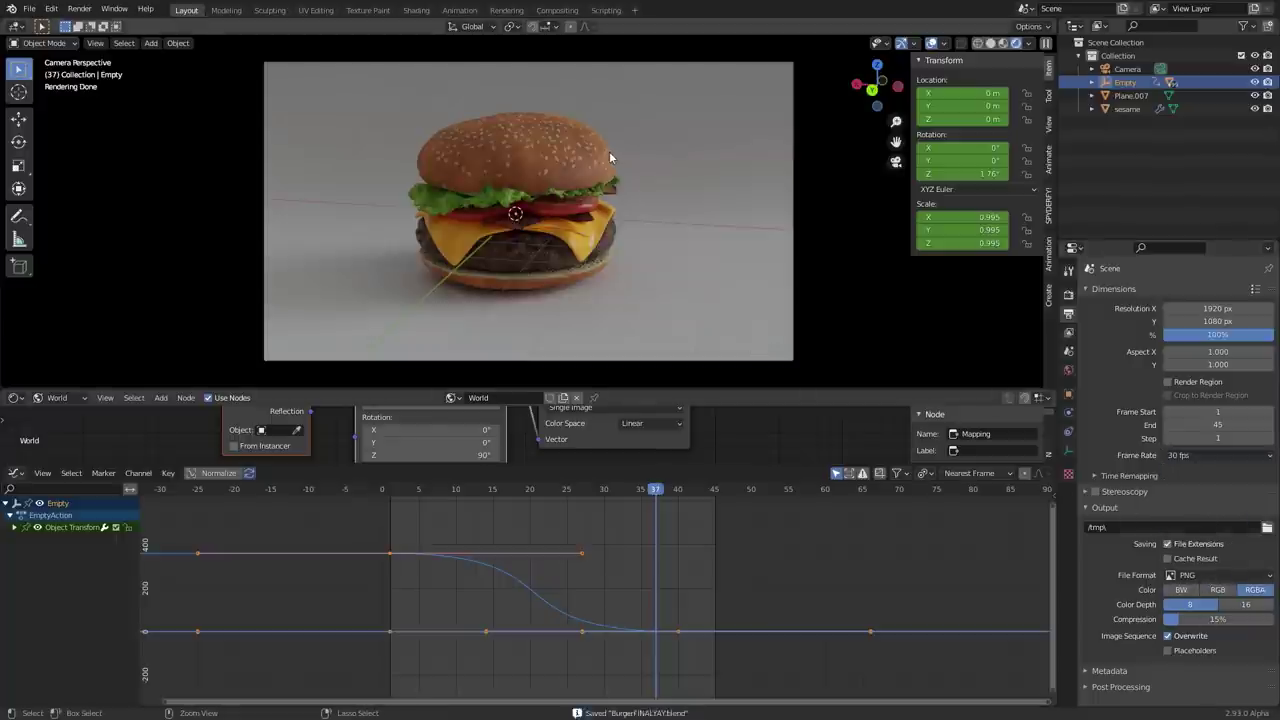
right_click(452, 190)
left_click(473, 164)
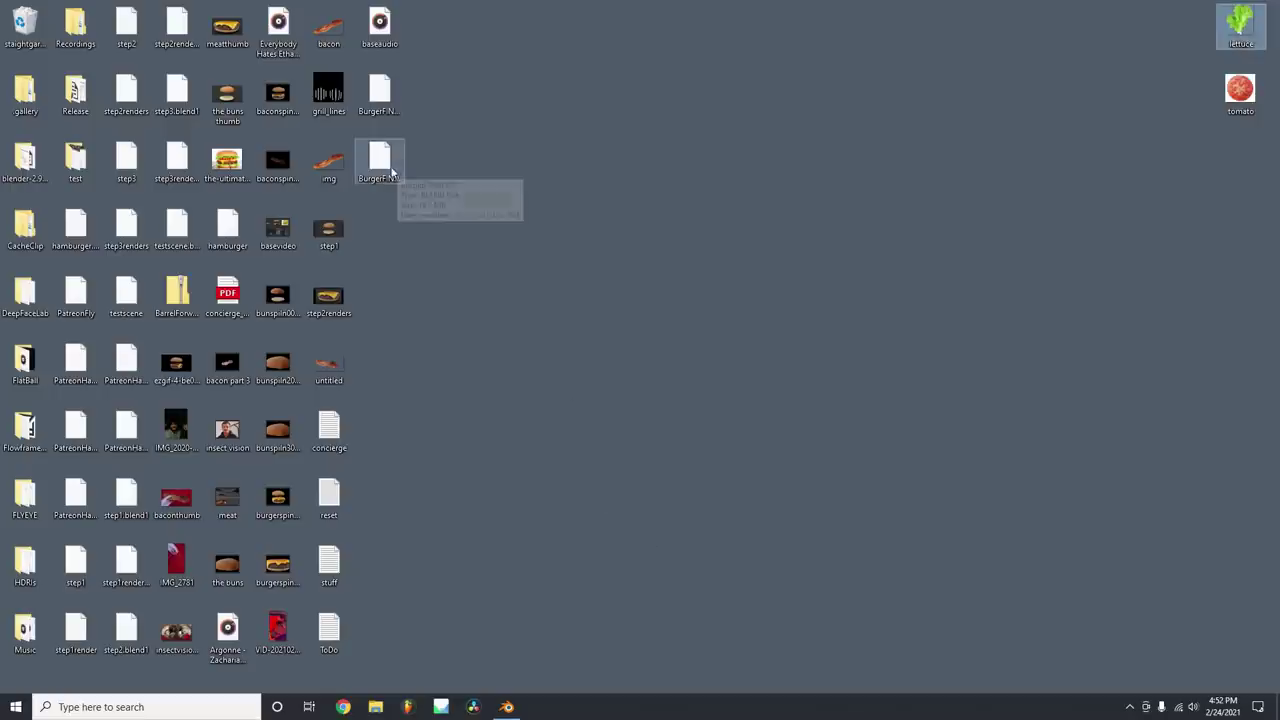
- Move the BurgerFINALYAY icon to the desktop centre, then switch to Chrome's Concierge Render login
left_click_drag(405, 168, 858, 372)
left_click_drag(958, 477, 846, 372)
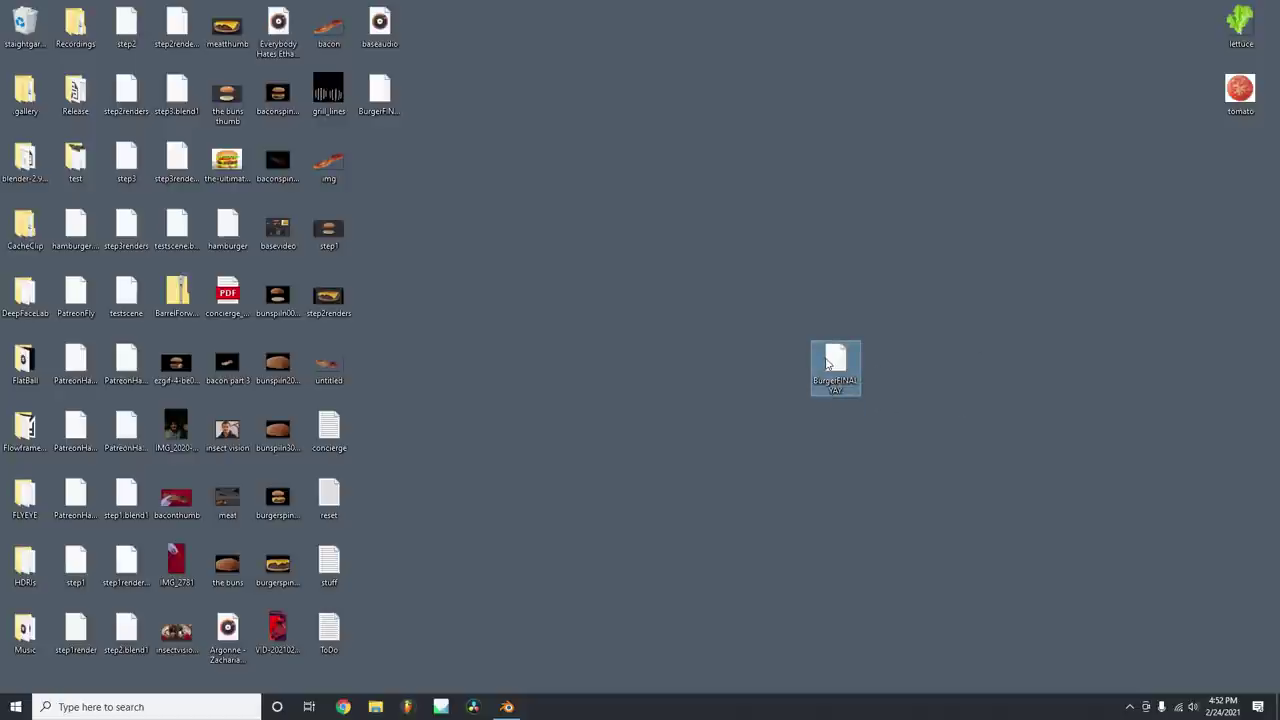
mouse_move(827, 364)
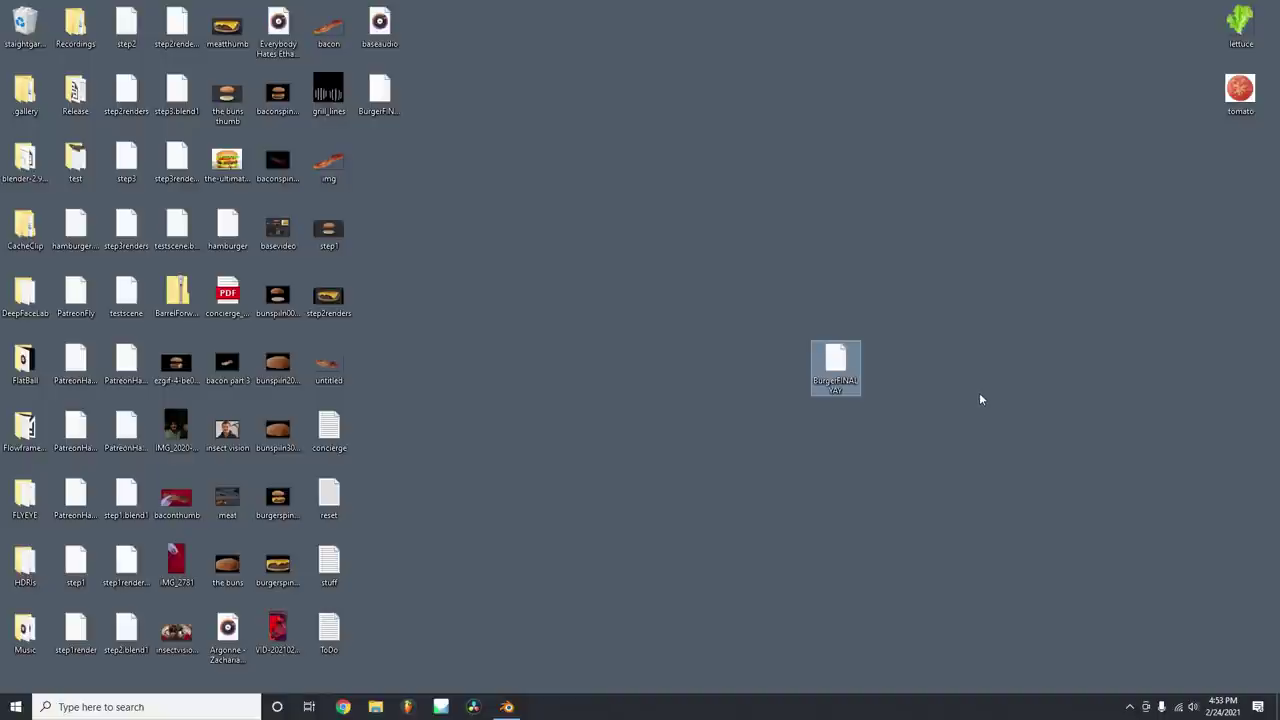
key("alt+Tab")
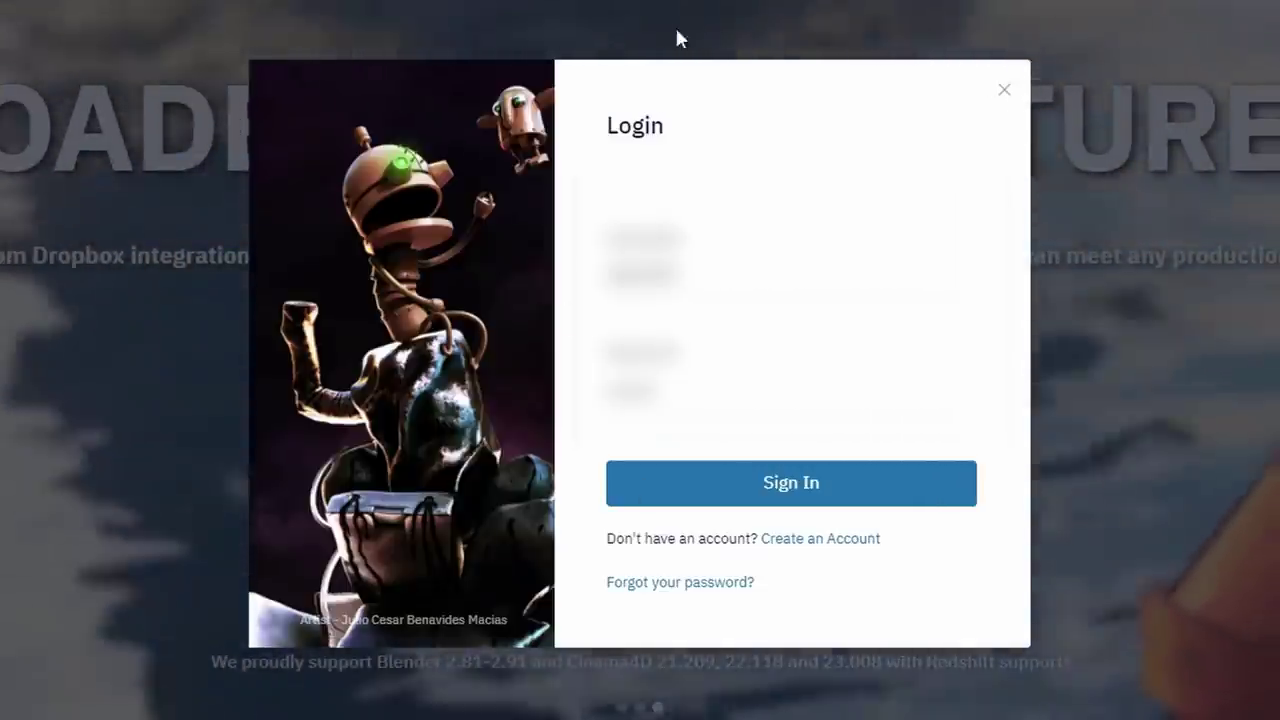
- Sign in to Concierge Render, check the credit balance, and go to Upload / Launch Renders
left_click(796, 485)
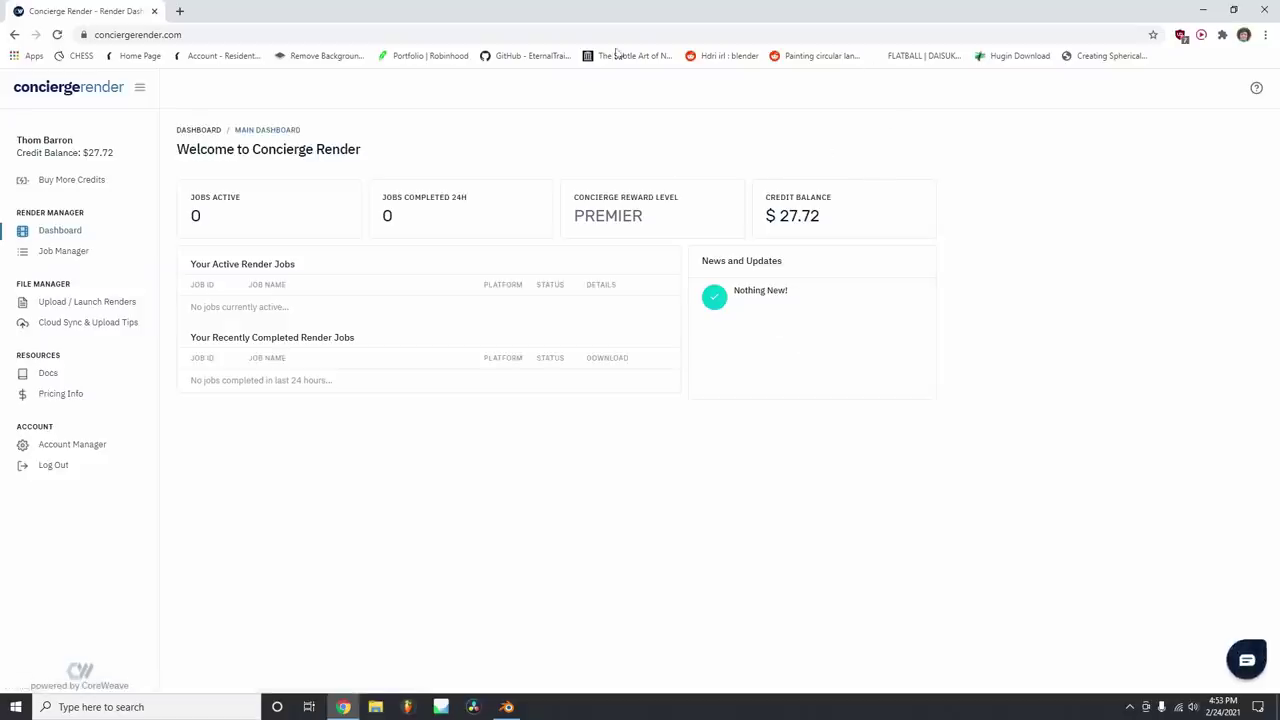
left_click_drag(821, 216, 777, 216)
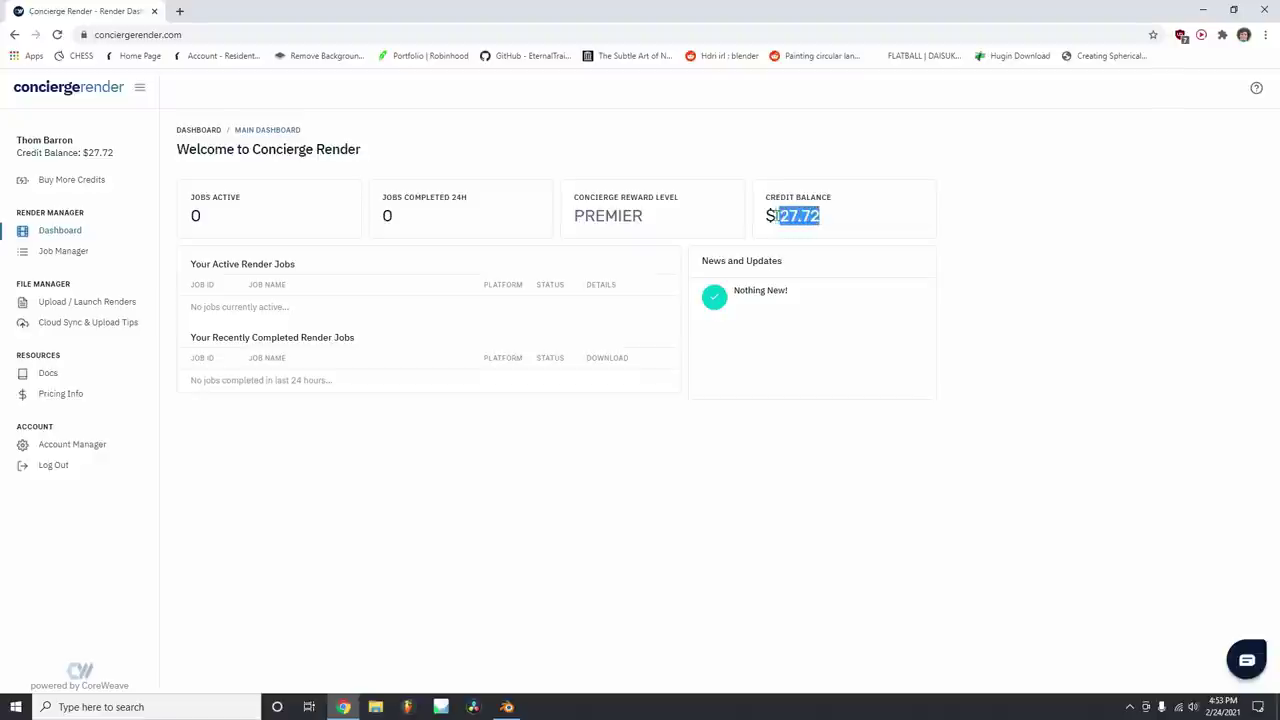
left_click(810, 161)
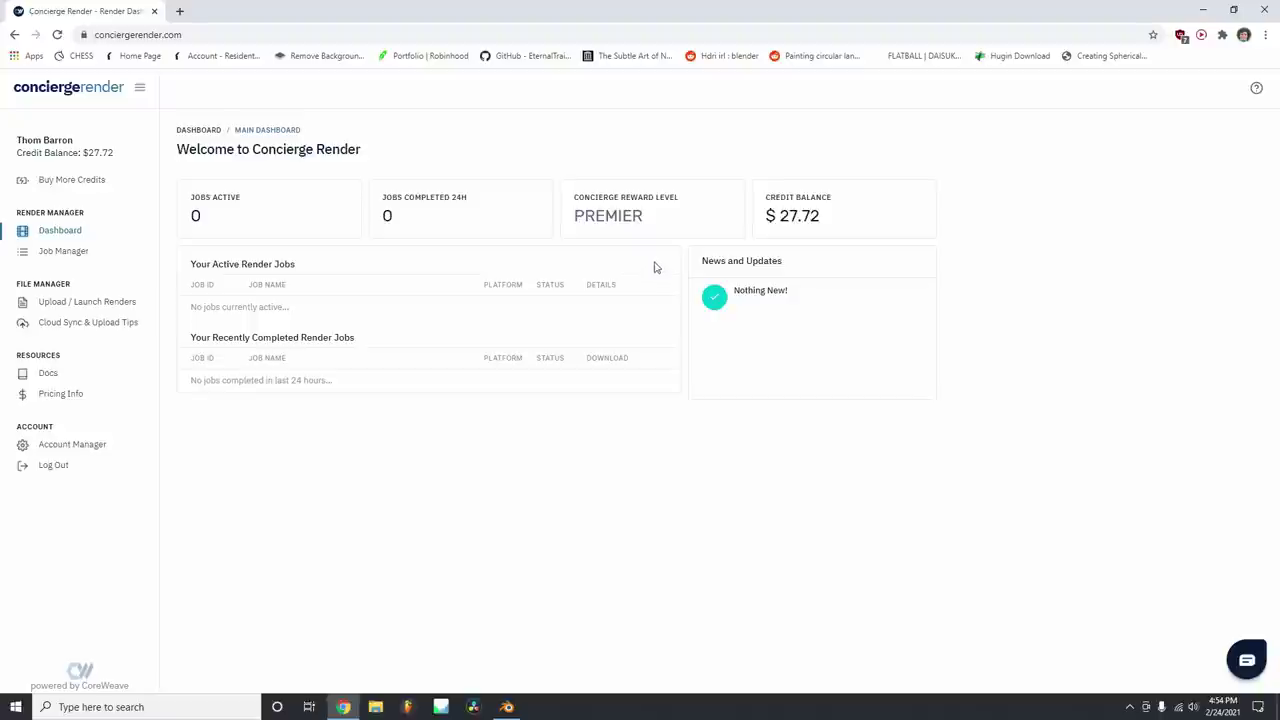
left_click(93, 308)
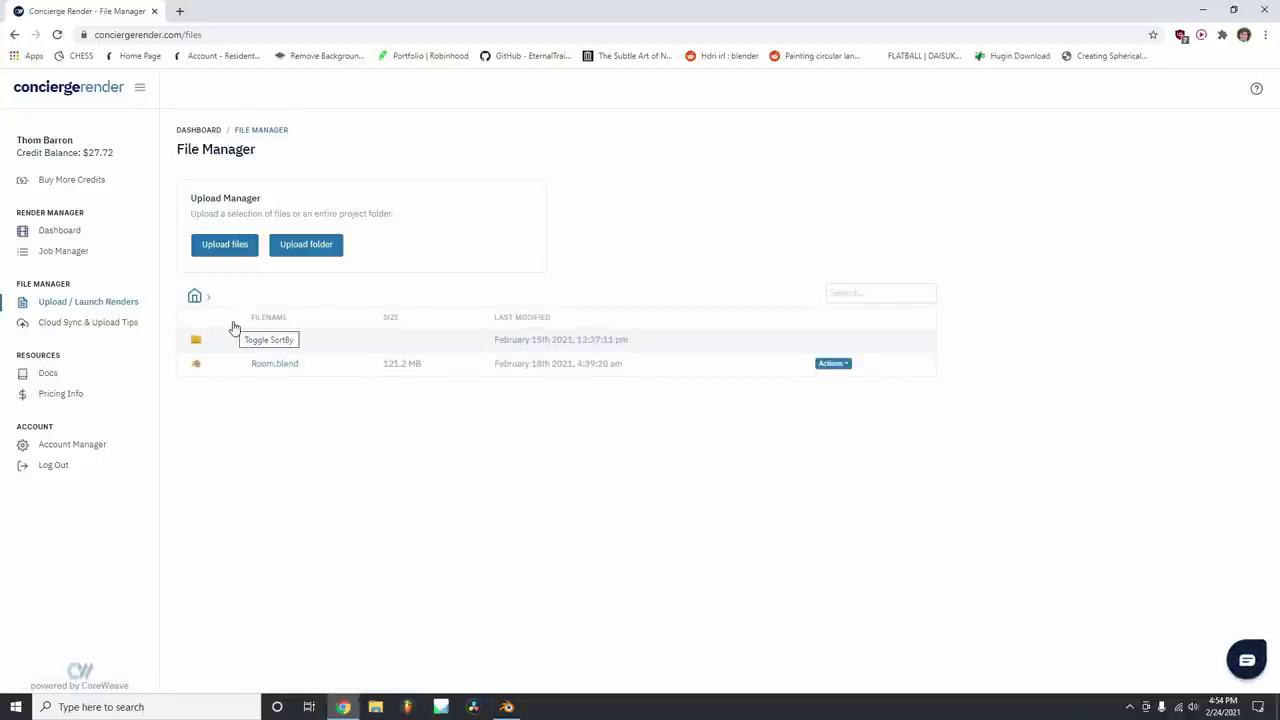
- Upload BurgerFINALYAY.blend from the Desktop folder into the File Manager
left_click(210, 247)
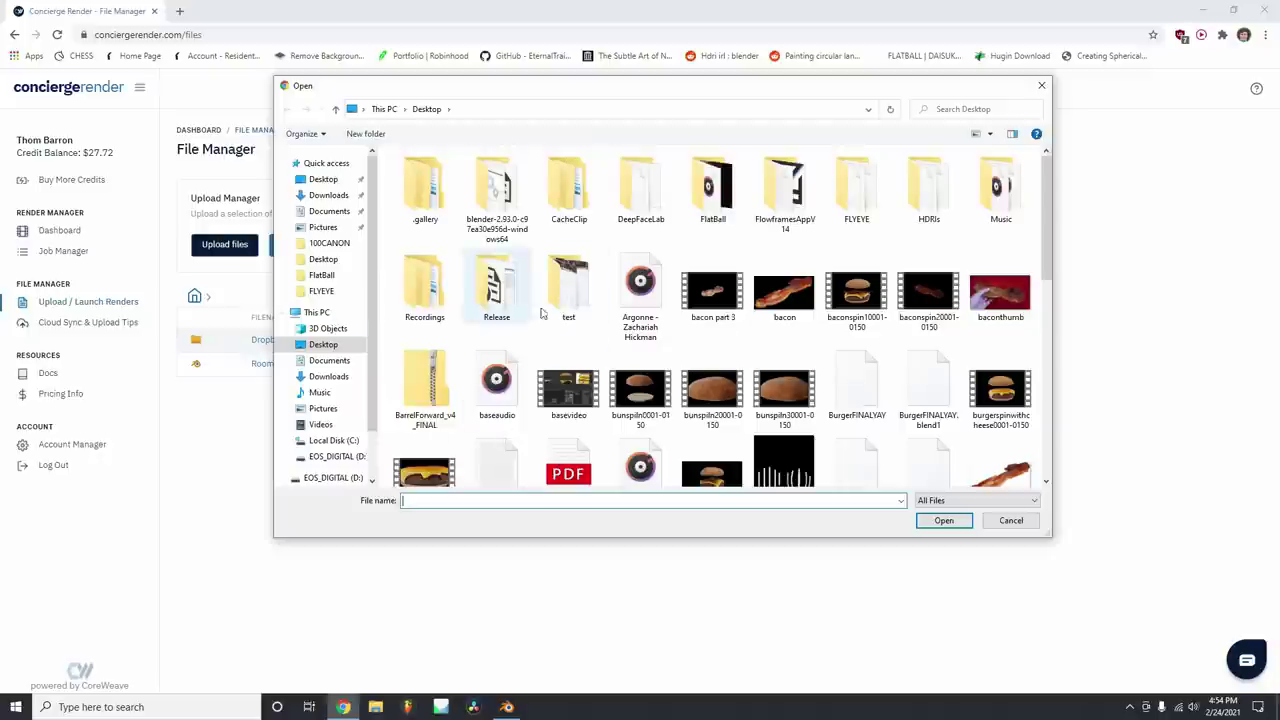
left_click_drag(529, 92, 685, 126)
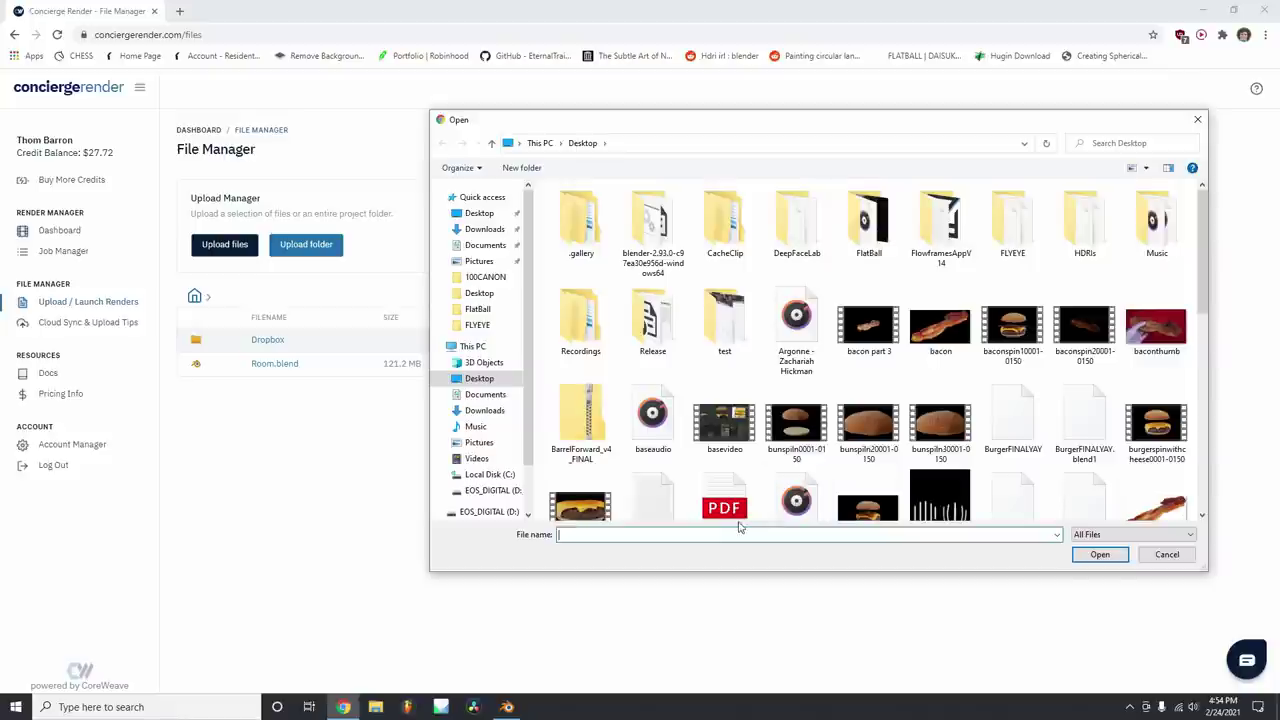
left_click(1012, 422)
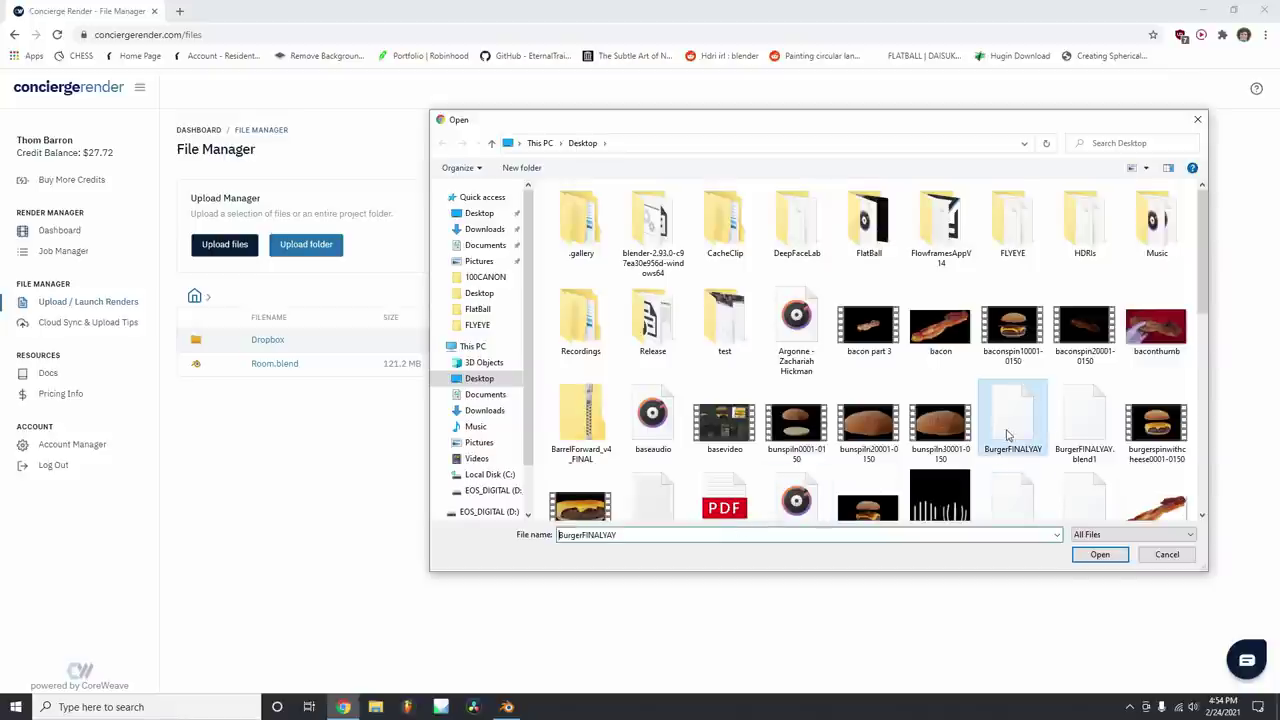
left_click(1098, 555)
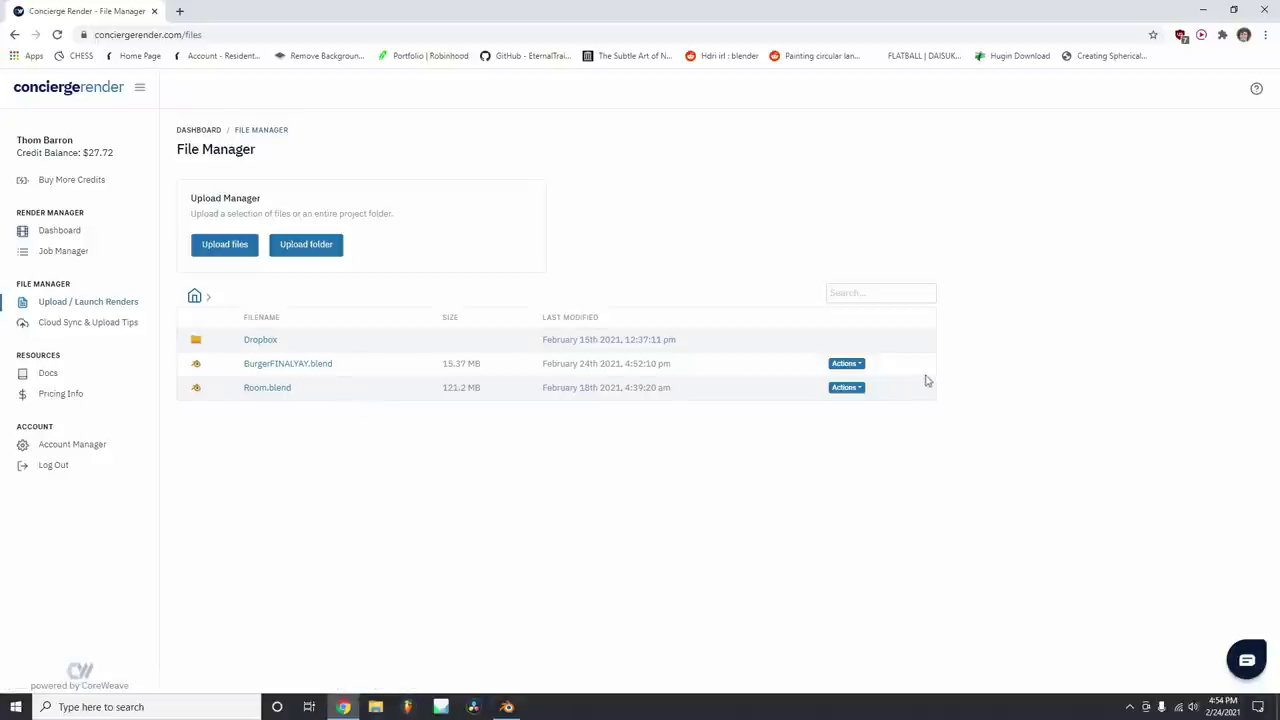
- Choose Launch Render from the Actions menu of BurgerFINALYAY.blend
left_click(848, 365)
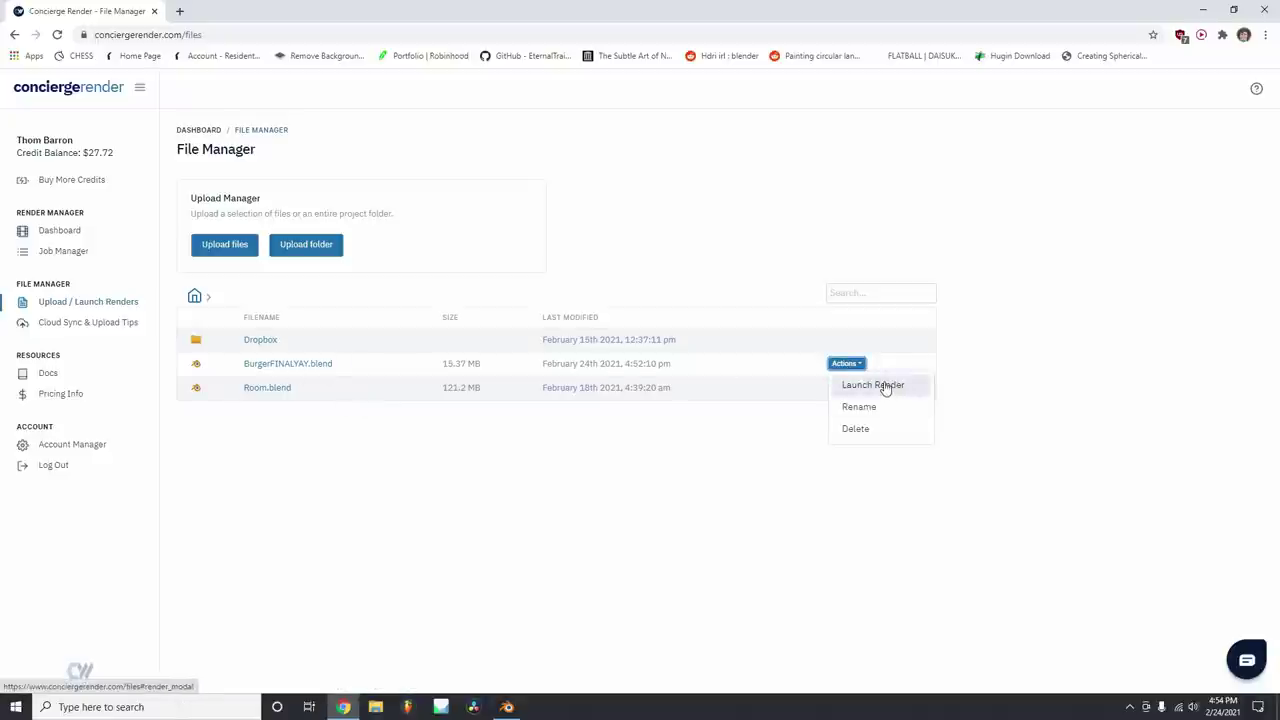
left_click(884, 386)
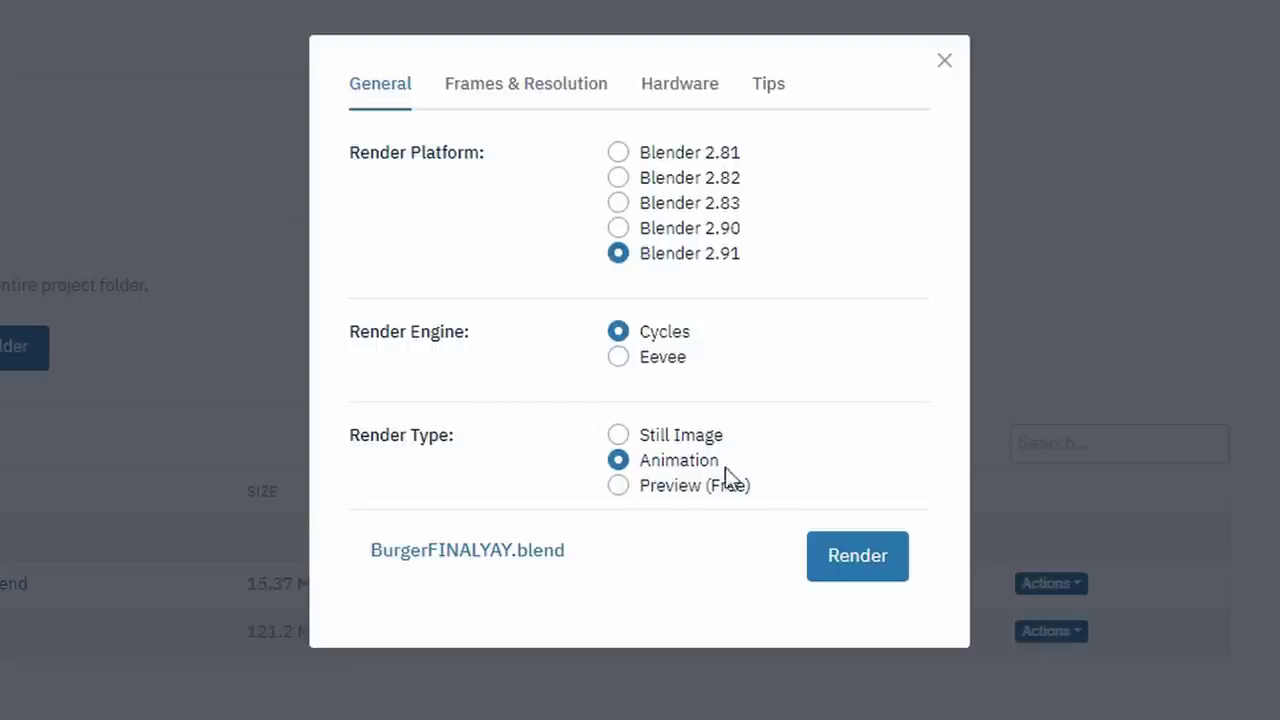
- Keep the render type as Animation and the frame range at 1 to 45
left_click(655, 488)
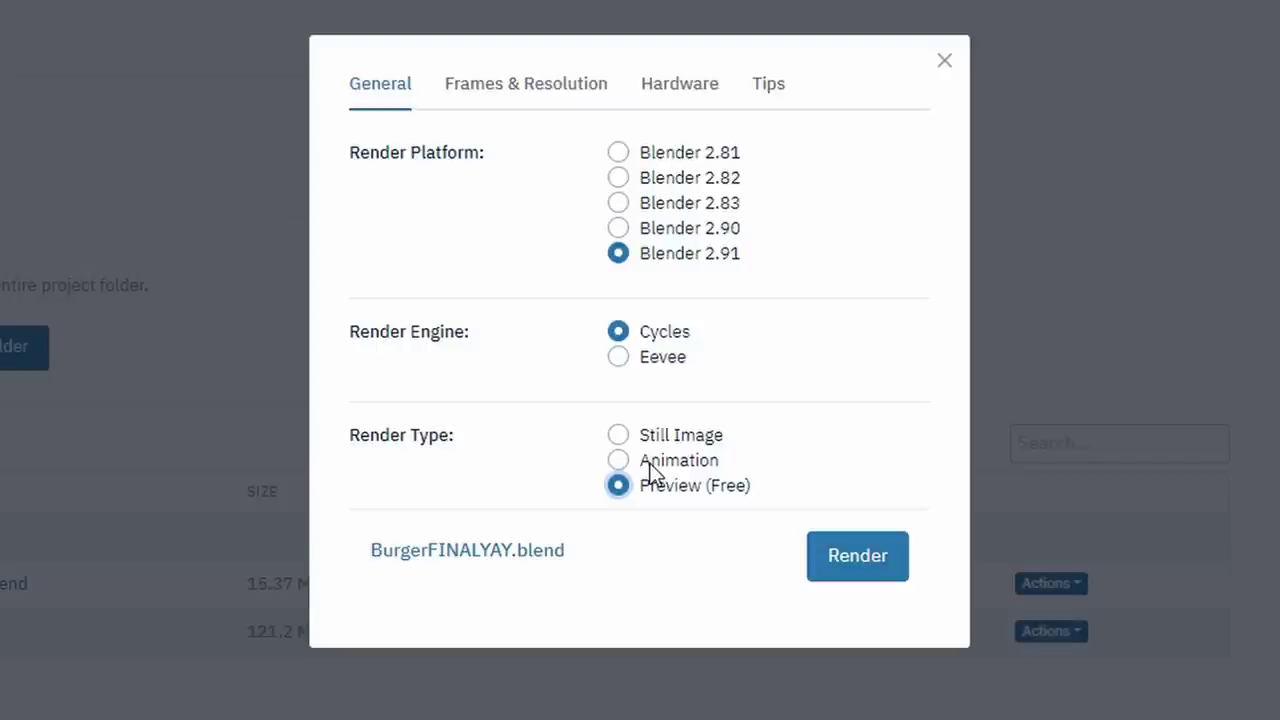
left_click(651, 464)
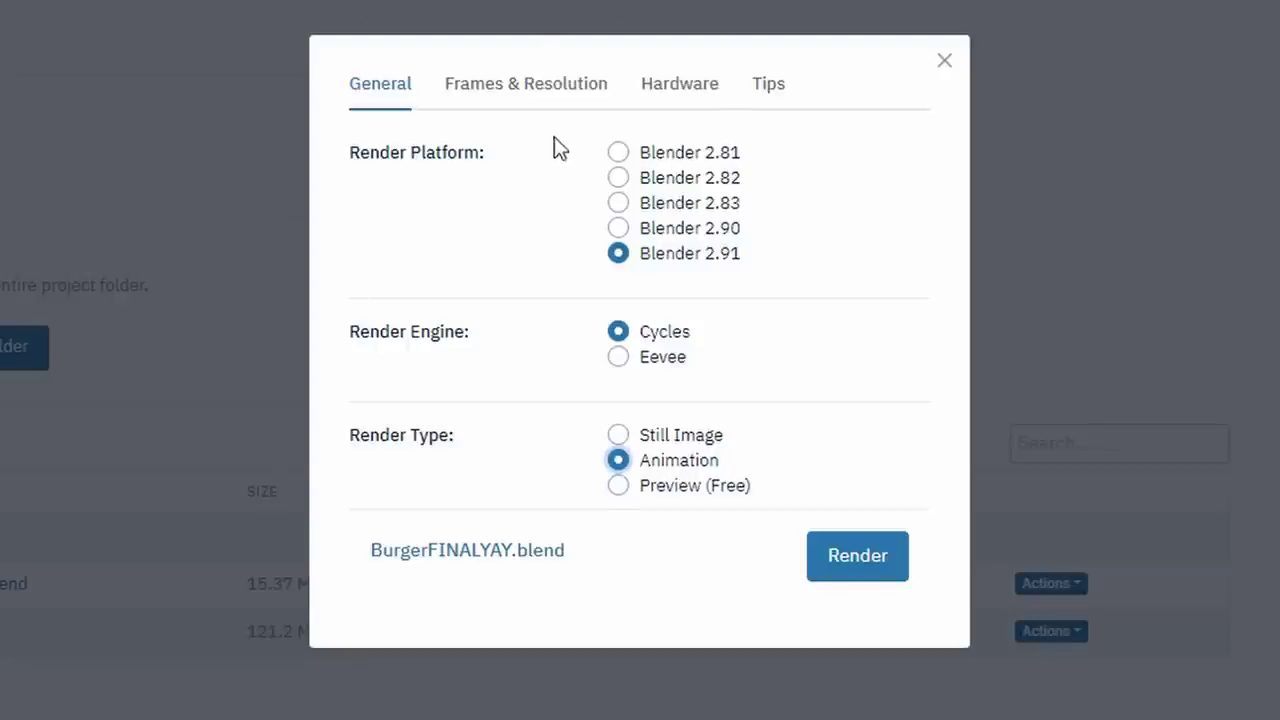
left_click(533, 90)
left_click(654, 150)
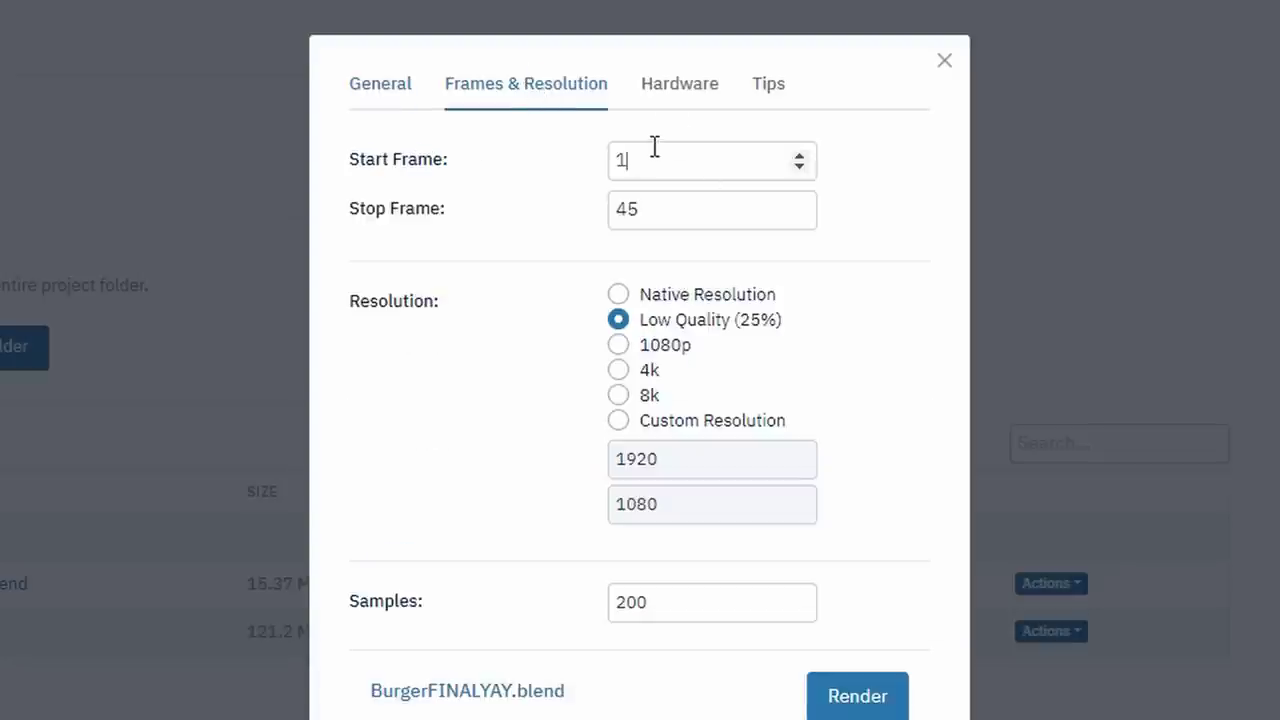
left_click(676, 205)
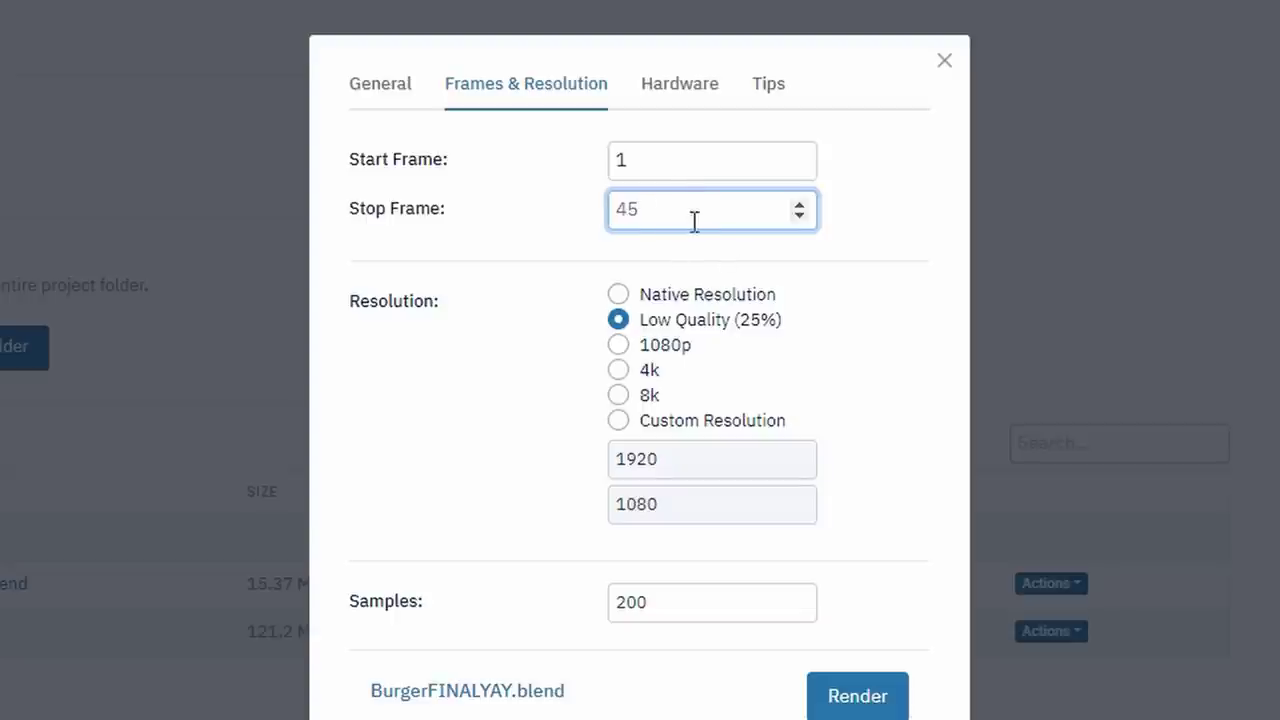
left_click_drag(680, 214, 606, 204)
type("15")
key("BackSpace")
- Choose a custom 1920×1080 resolution and confirm samples are 200
left_click(711, 295)
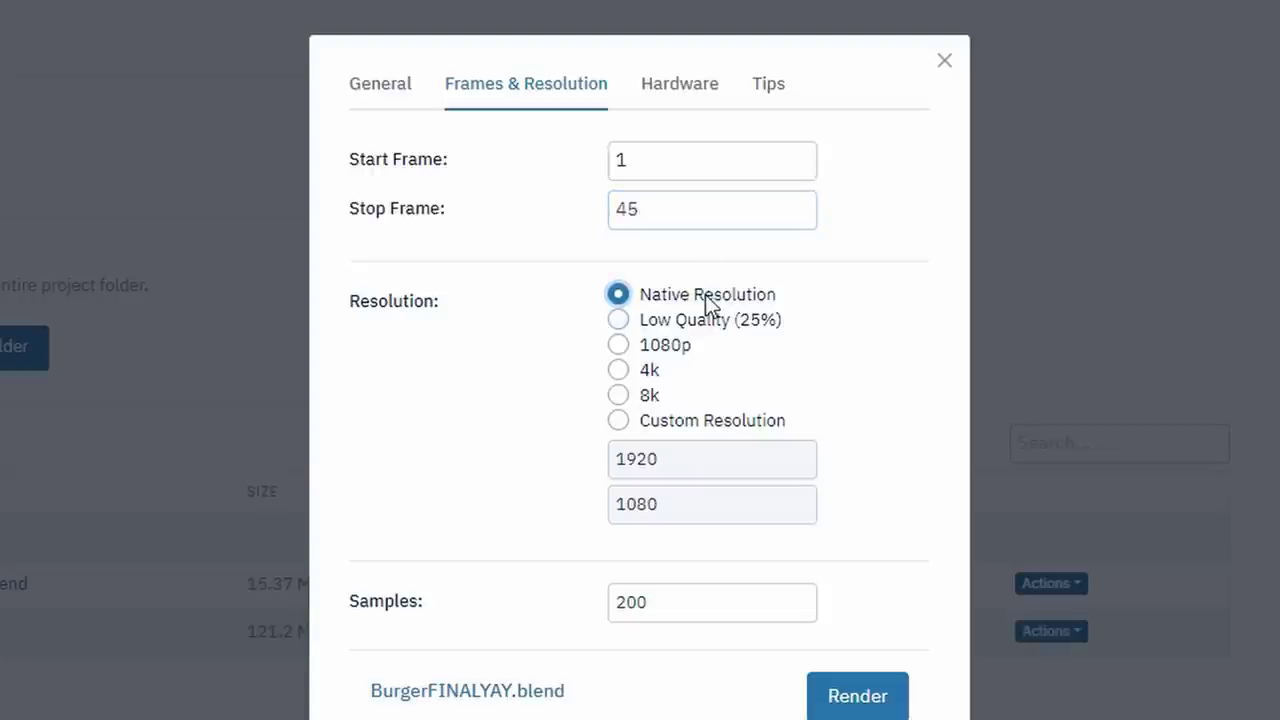
left_click(718, 424)
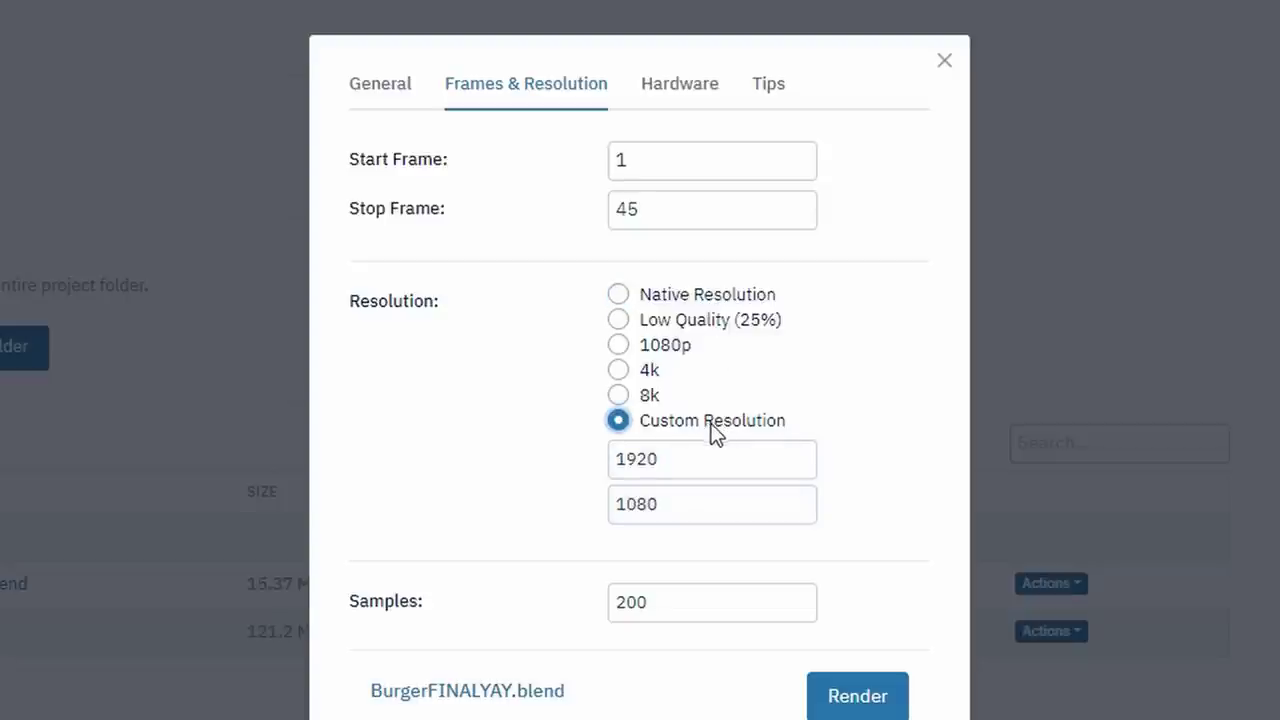
left_click(667, 347)
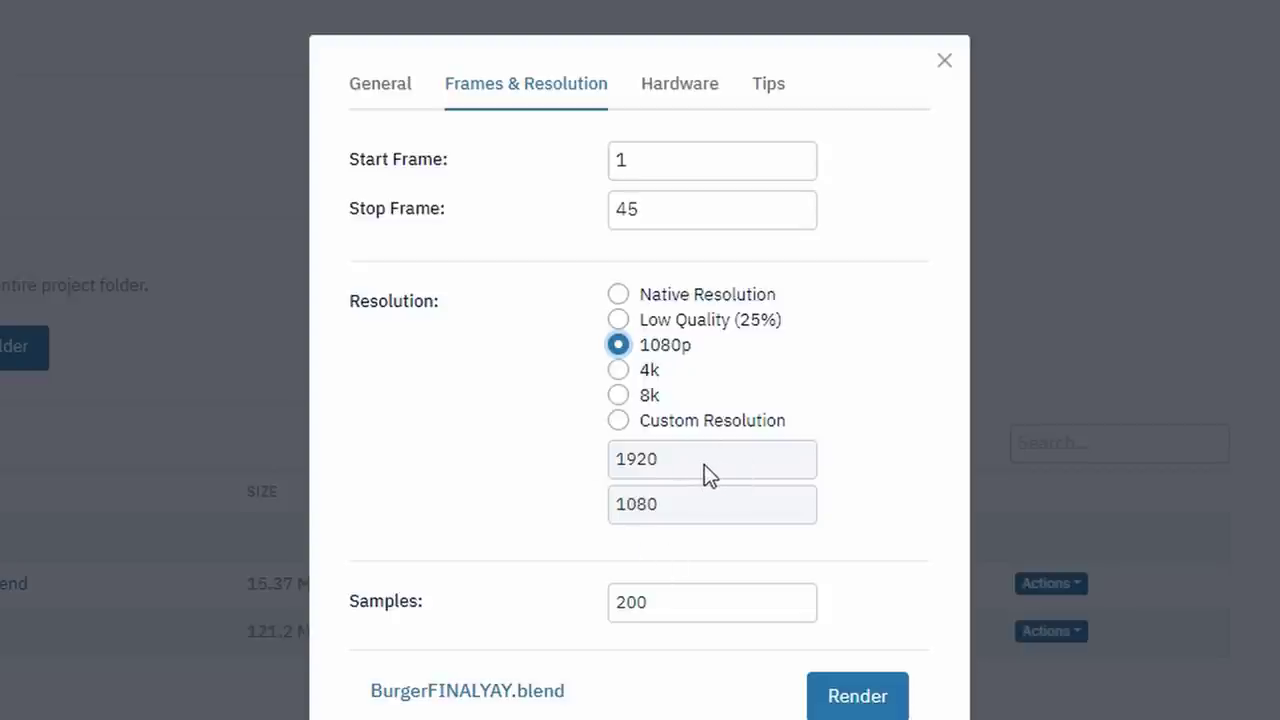
left_click(725, 416)
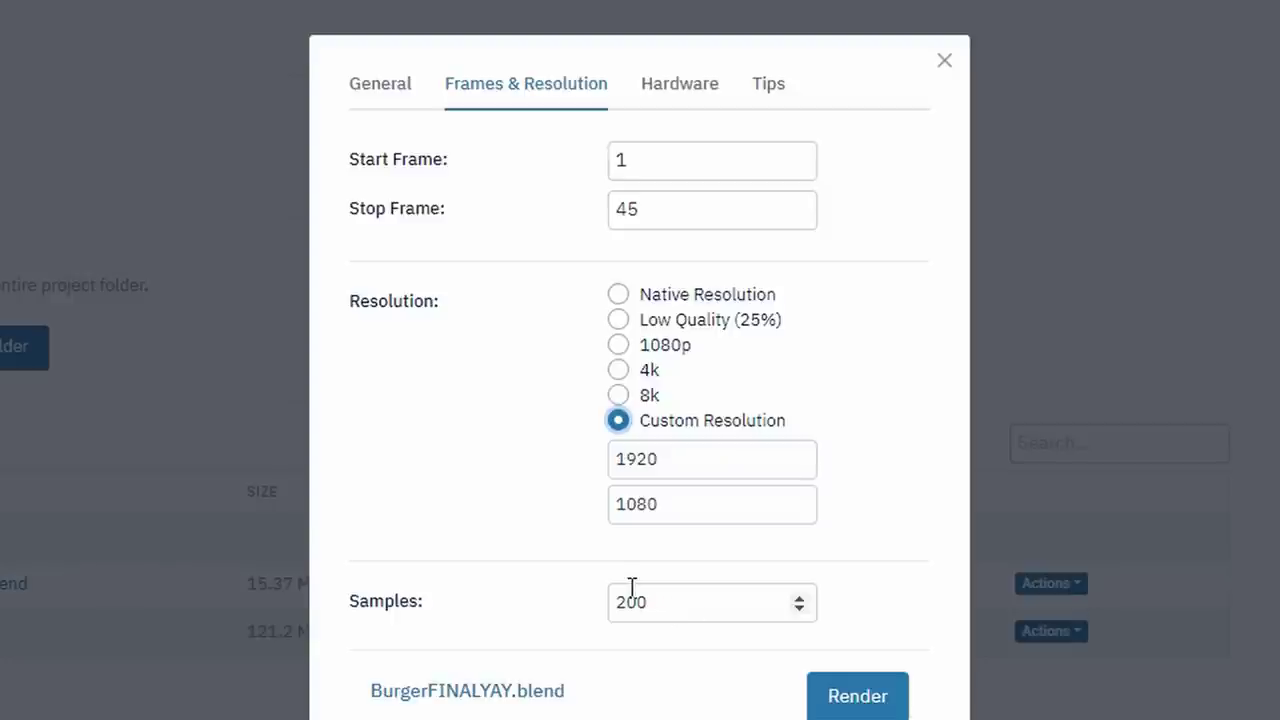
double_click(691, 612)
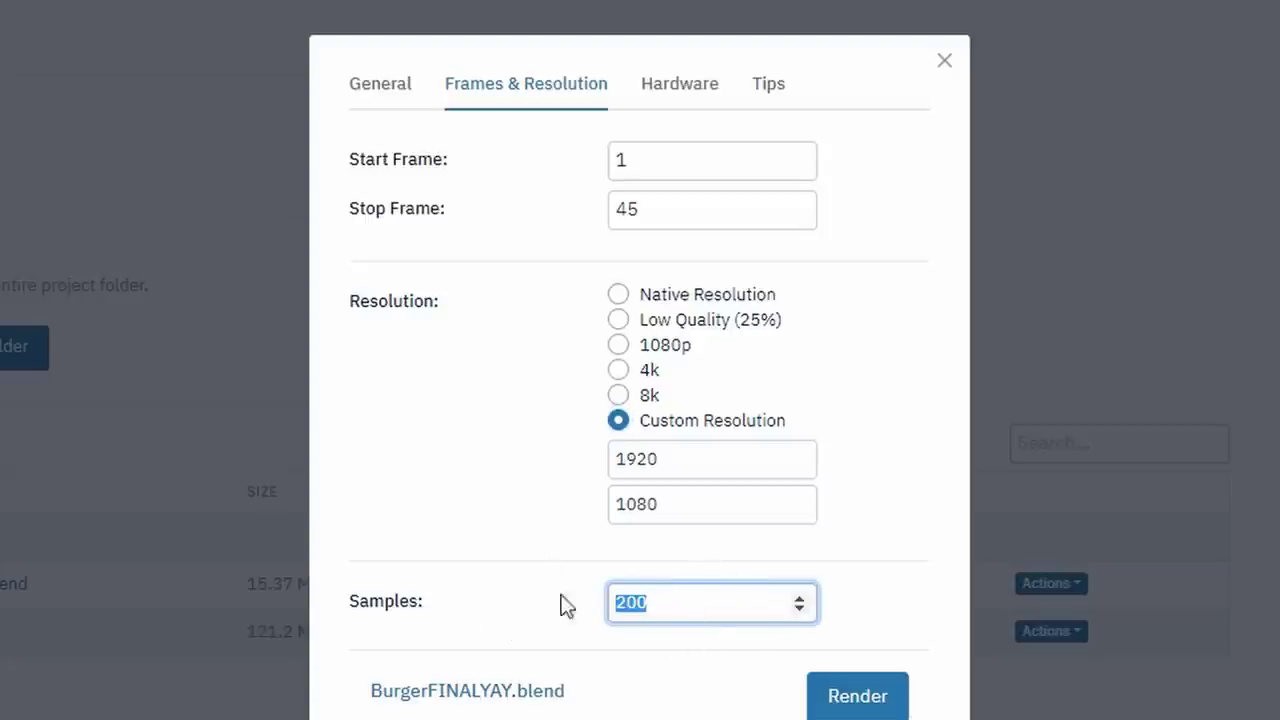
- Launch the render on Basic 2x NVIDIA 11GB GPU nodes
left_click(681, 96)
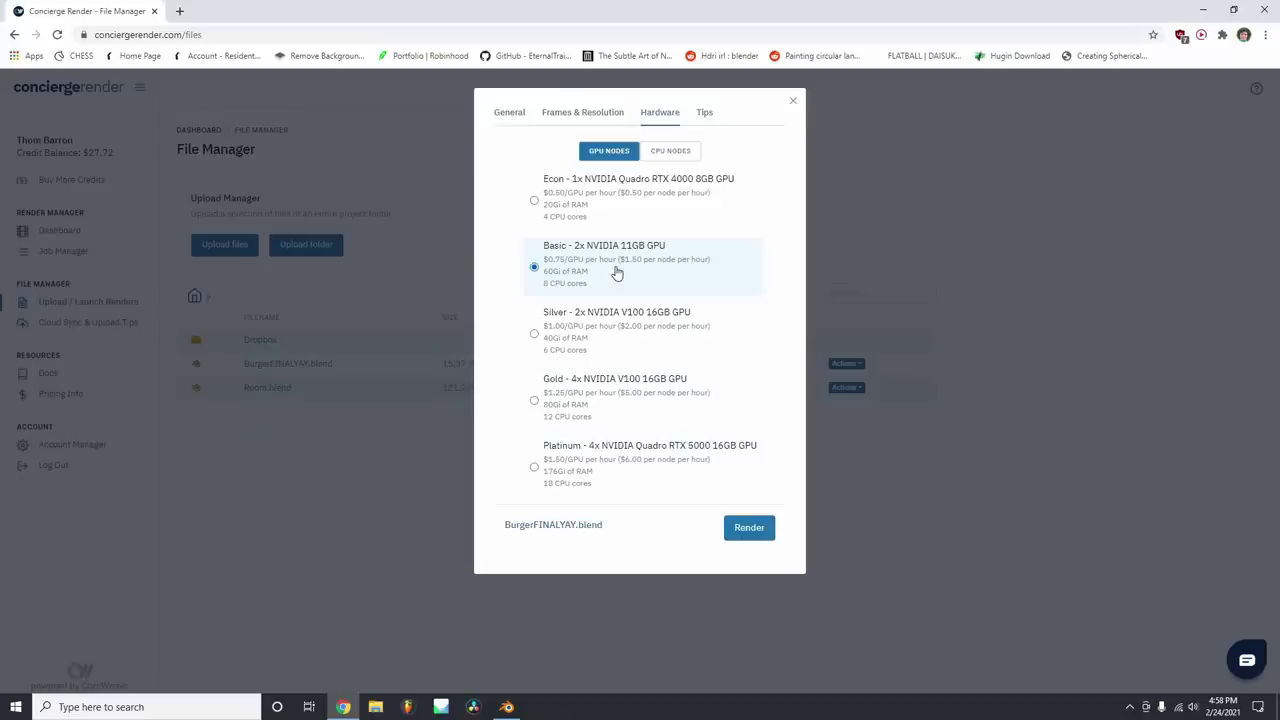
left_click(752, 532)
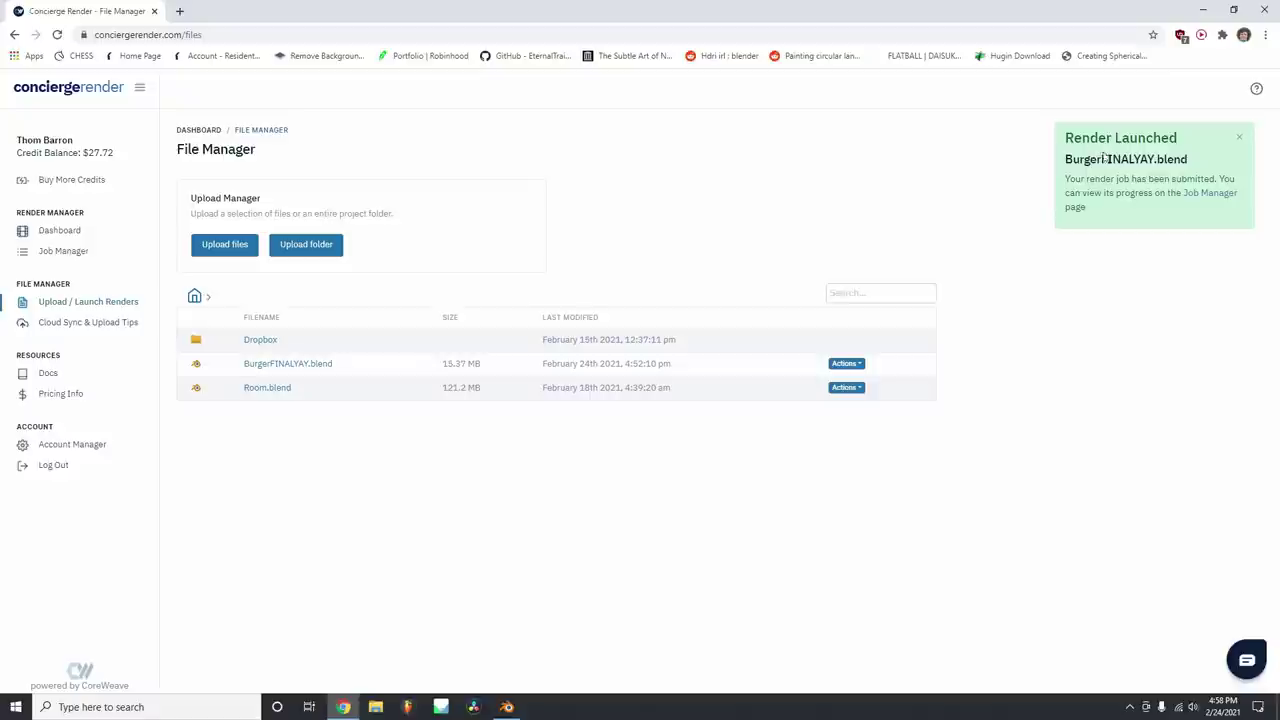
- Open the Job Manager and find BurgerFINALYAY.blend job 375937 running
left_click(1210, 193)
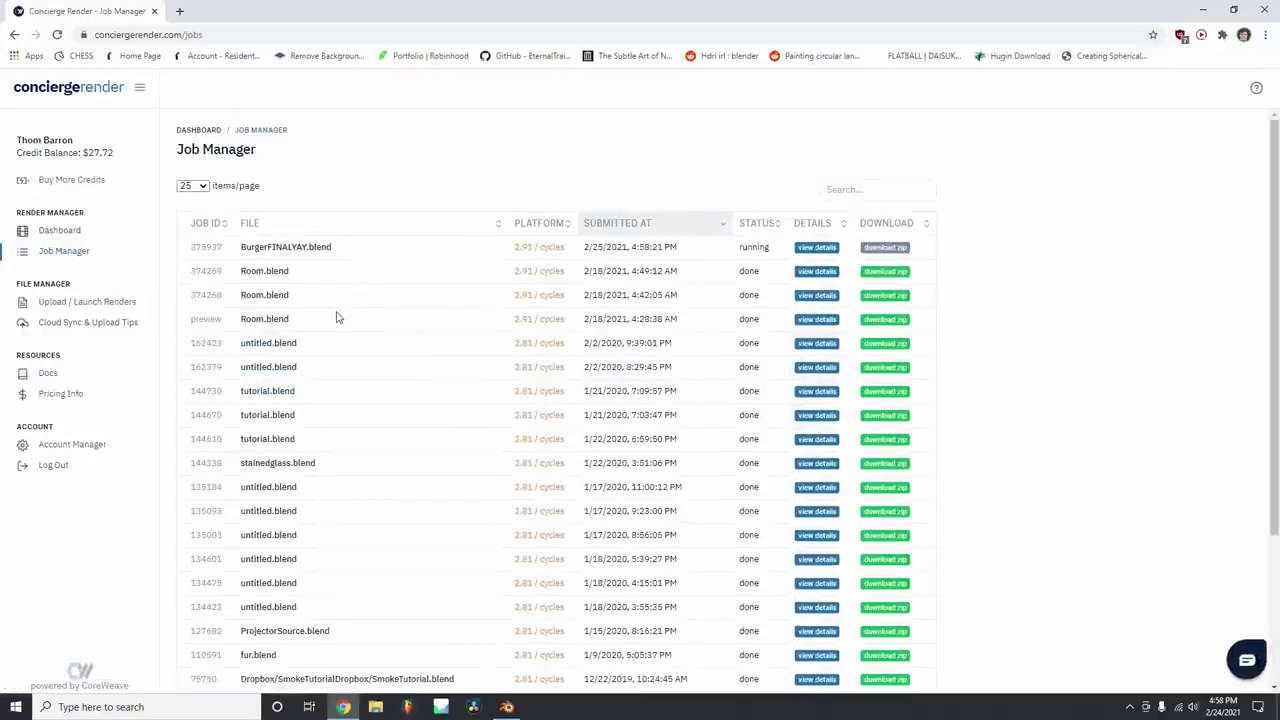
scroll(343, 355, "down", 1)
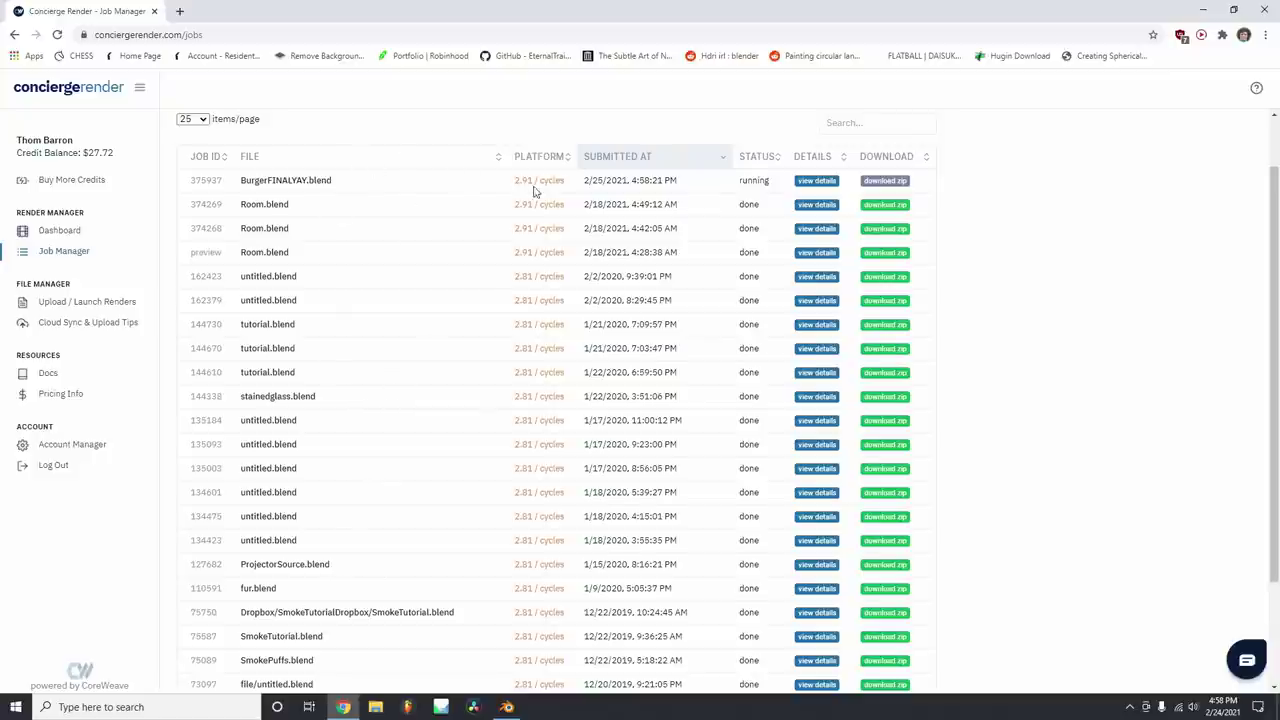
scroll(527, 190, "up", 1)
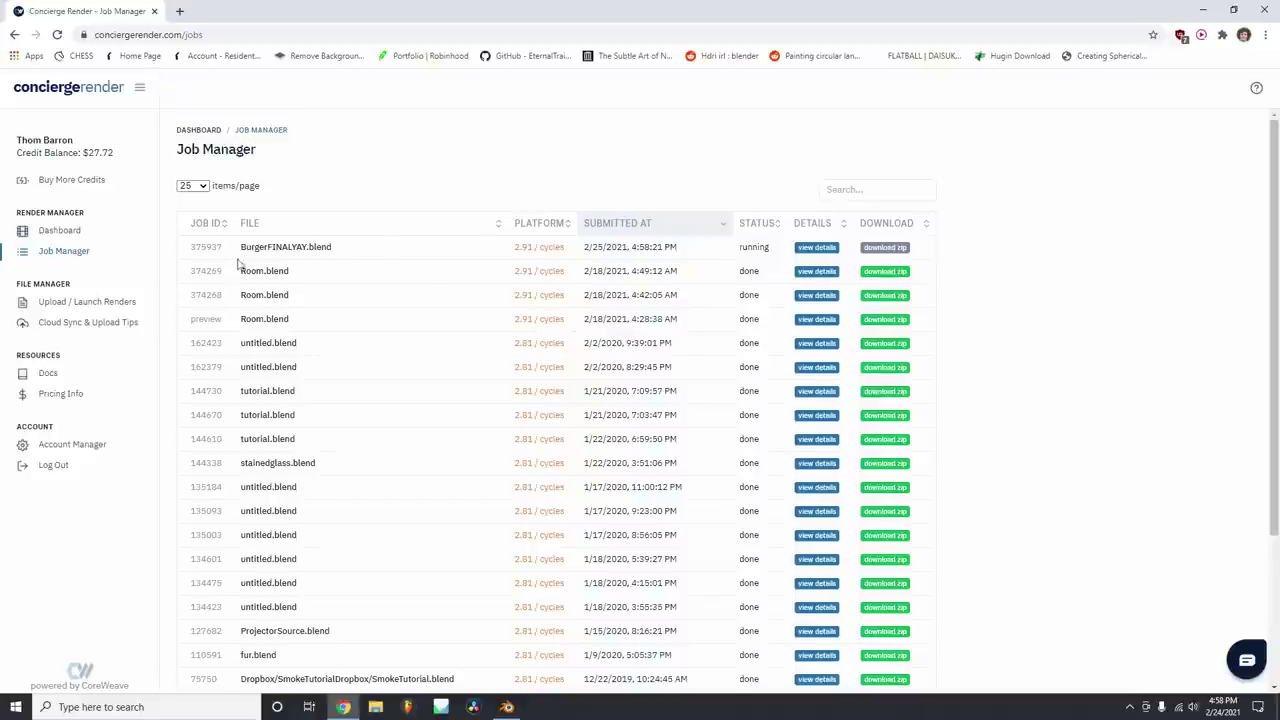
- Open the BurgerFINALYAY job details and review the $1.50 rate, 10-second frames, and costs until Done
left_click(818, 248)
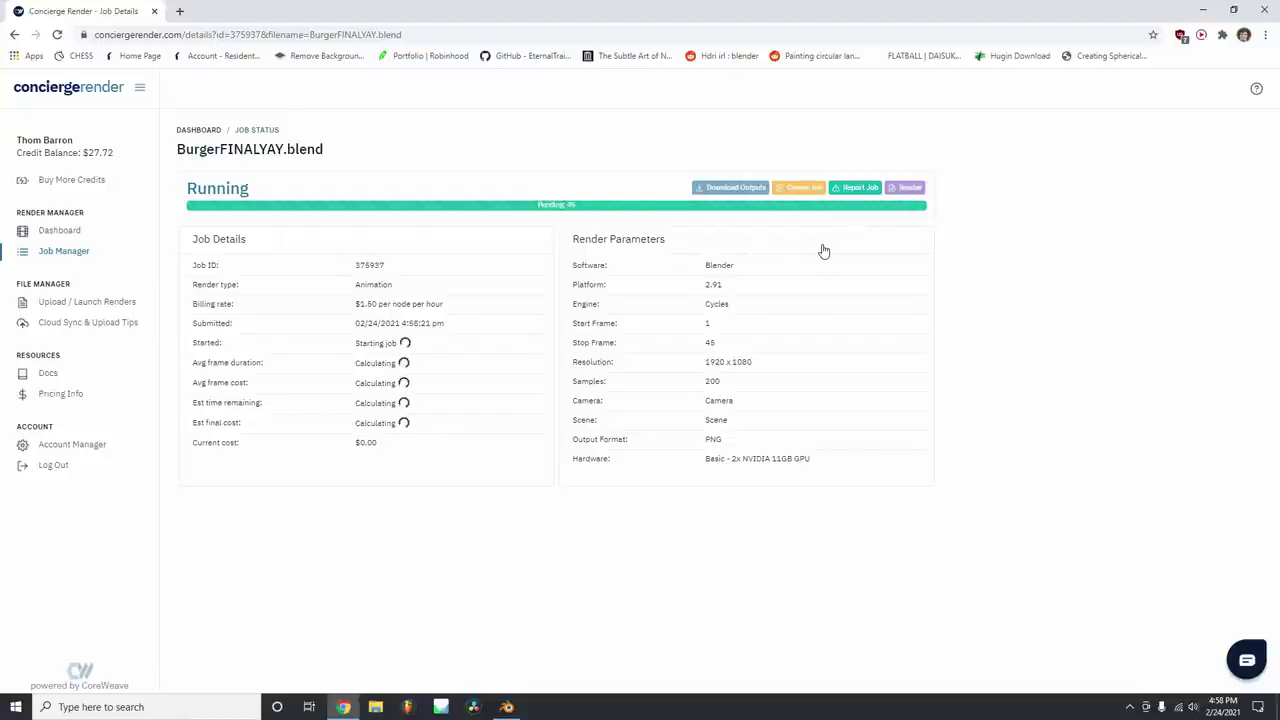
left_click_drag(443, 305, 304, 336)
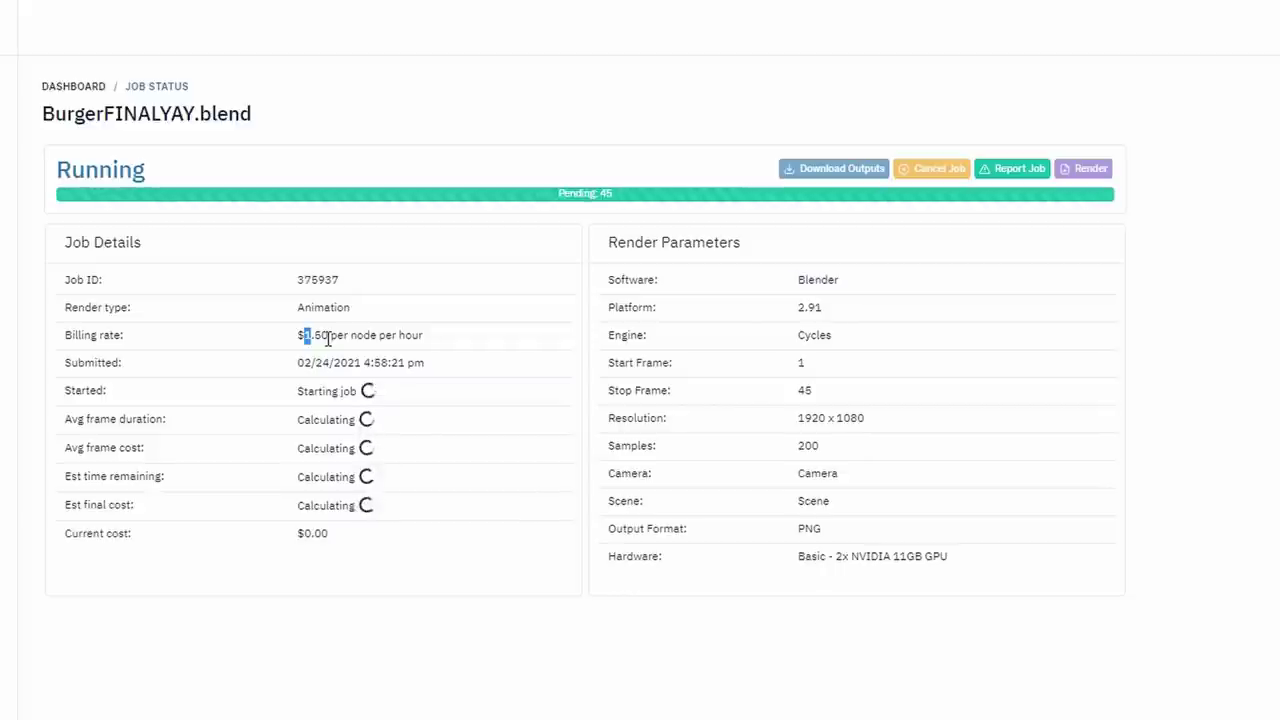
left_click_drag(386, 343, 266, 340)
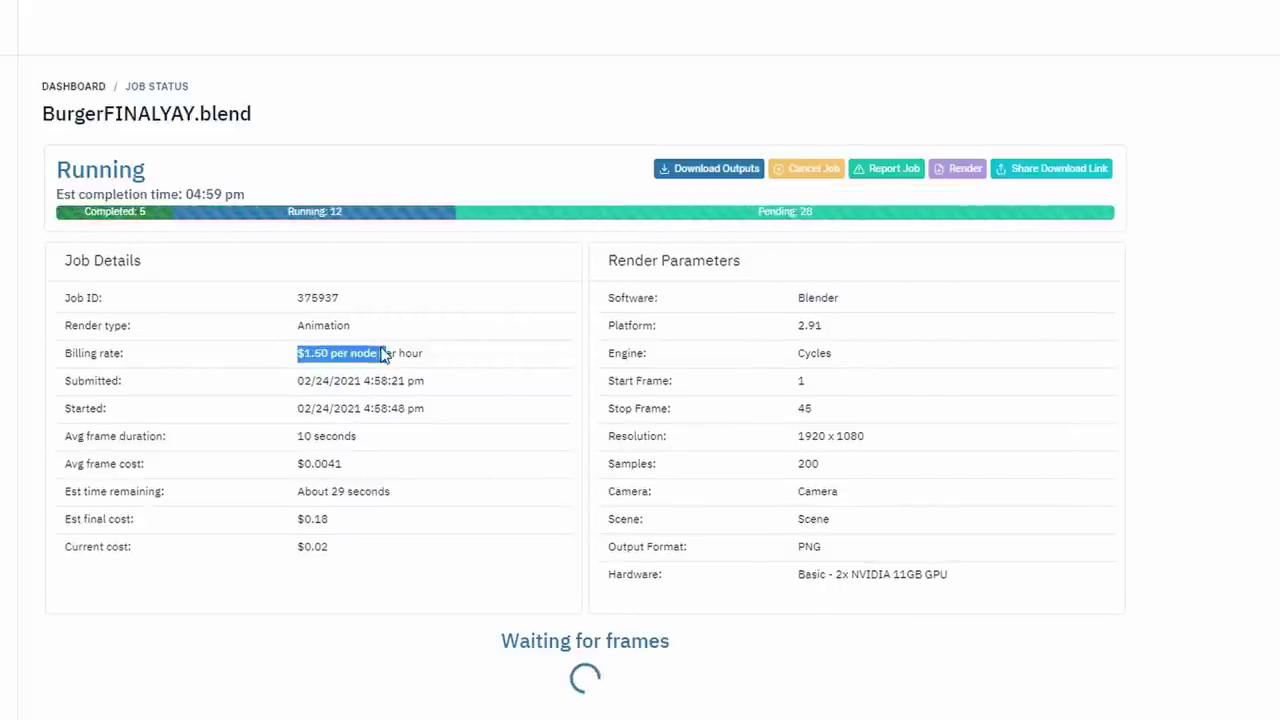
left_click(323, 346)
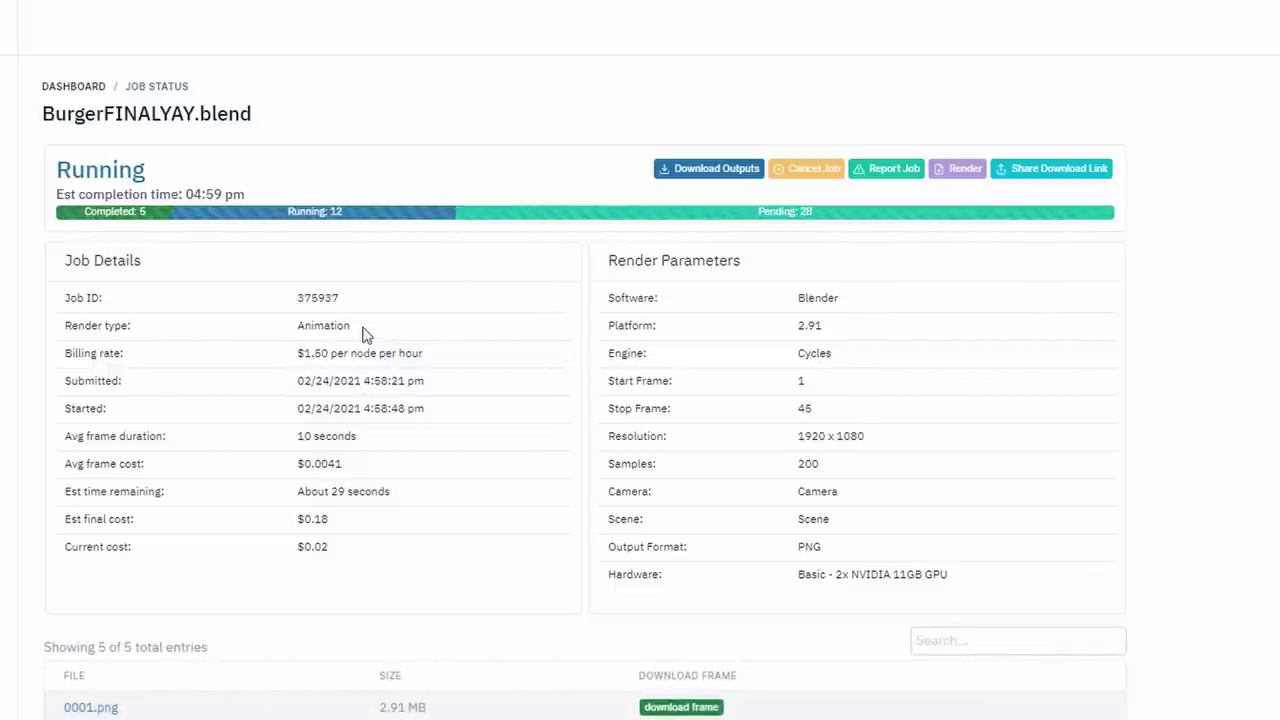
left_click_drag(366, 334, 127, 328)
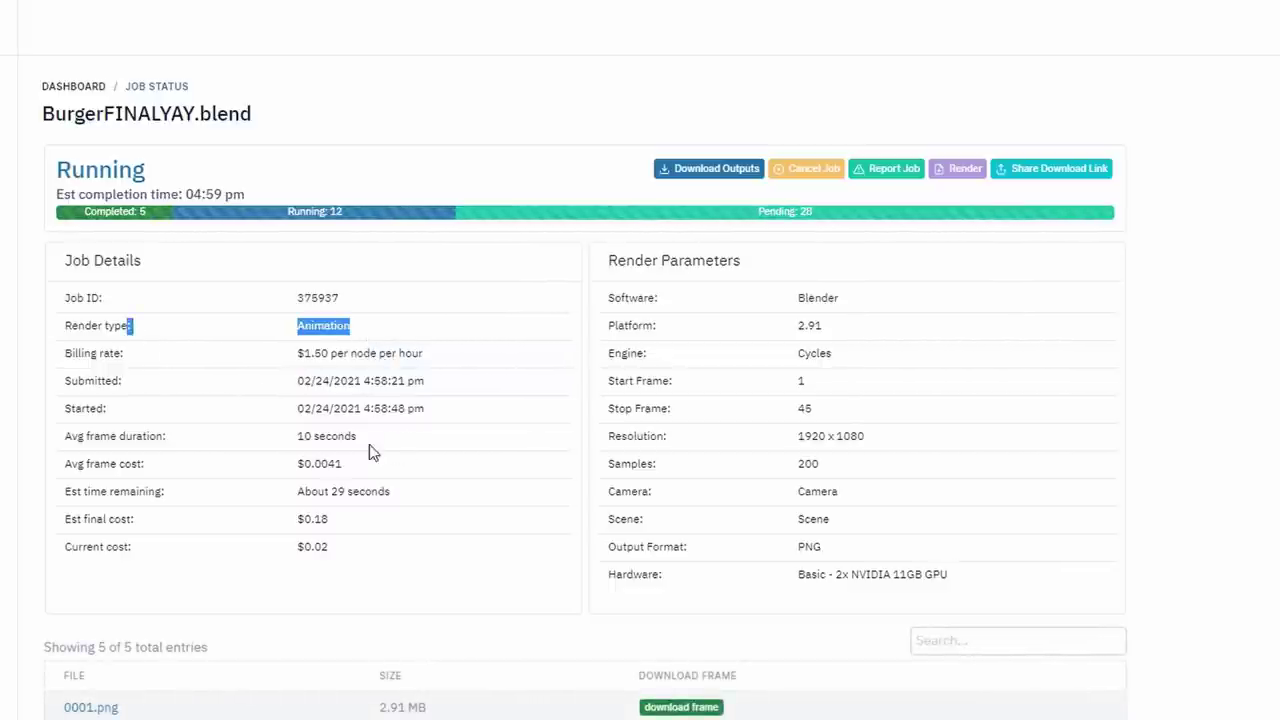
left_click_drag(332, 438, 188, 439)
left_click_drag(352, 465, 251, 477)
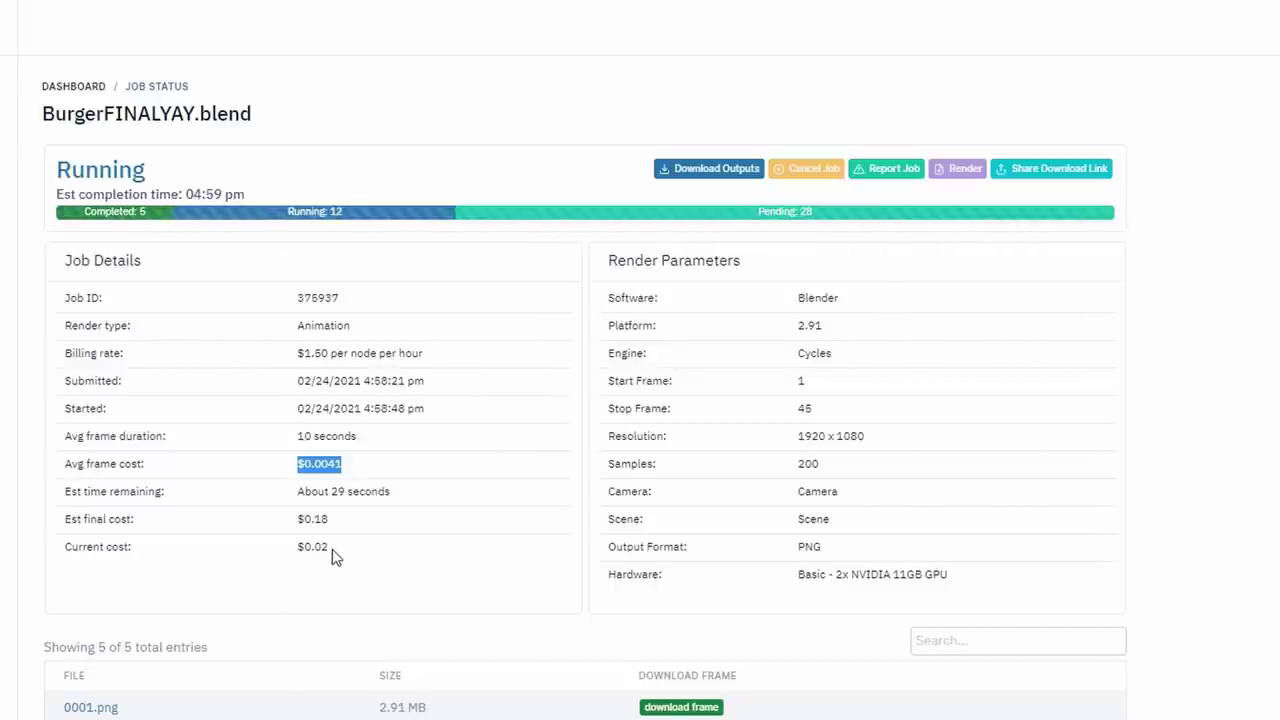
left_click_drag(332, 548, 291, 548)
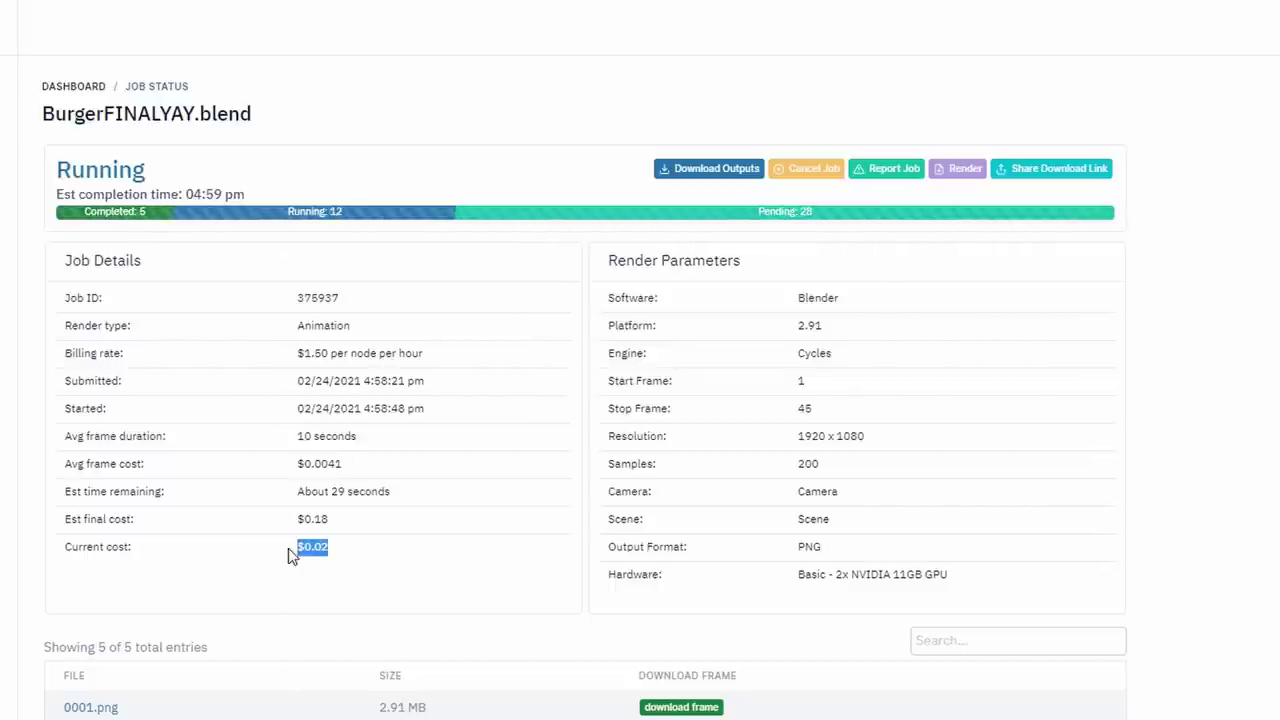
left_click(381, 561)
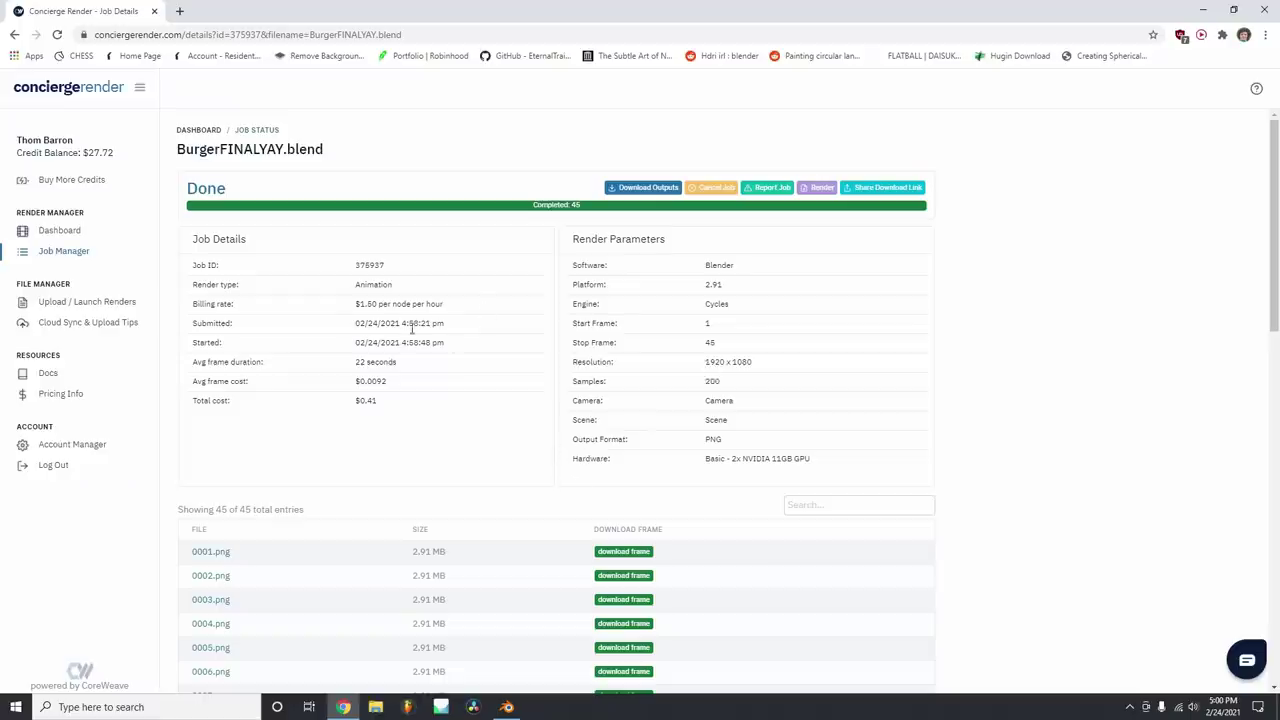
left_click_drag(410, 325, 392, 346)
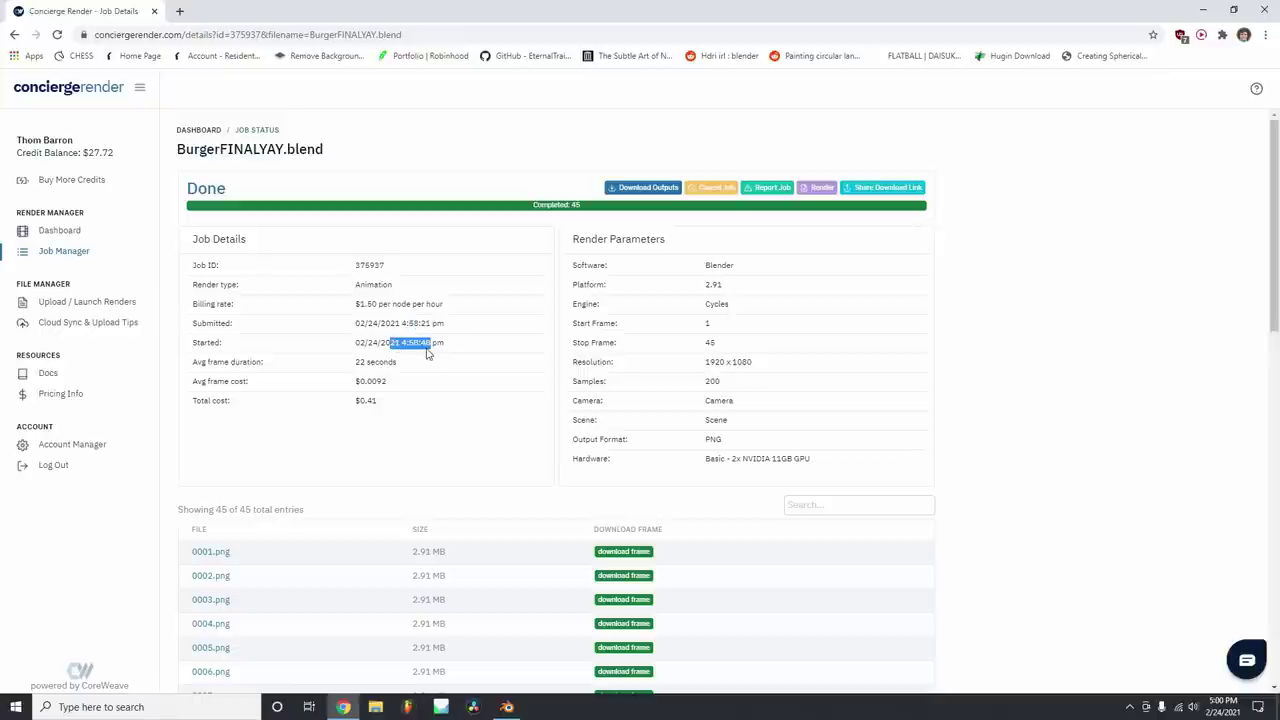
left_click(475, 388)
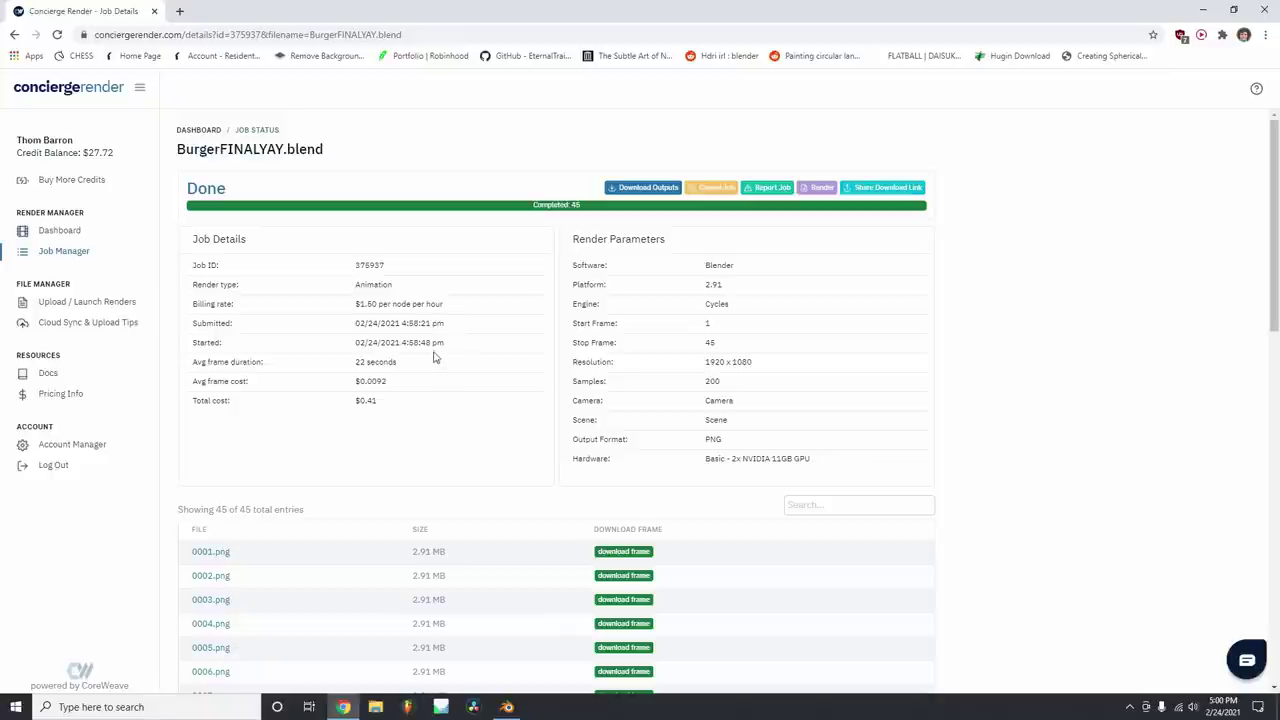
left_click_drag(432, 343, 413, 324)
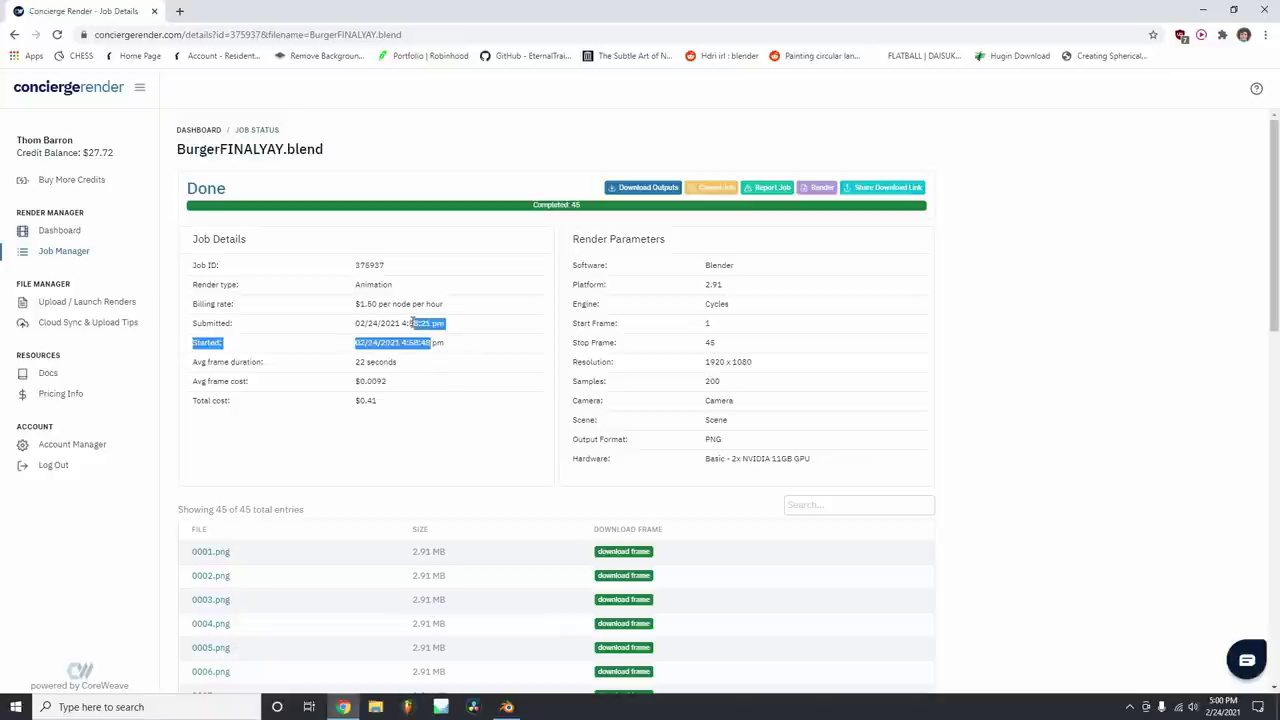
left_click(473, 350)
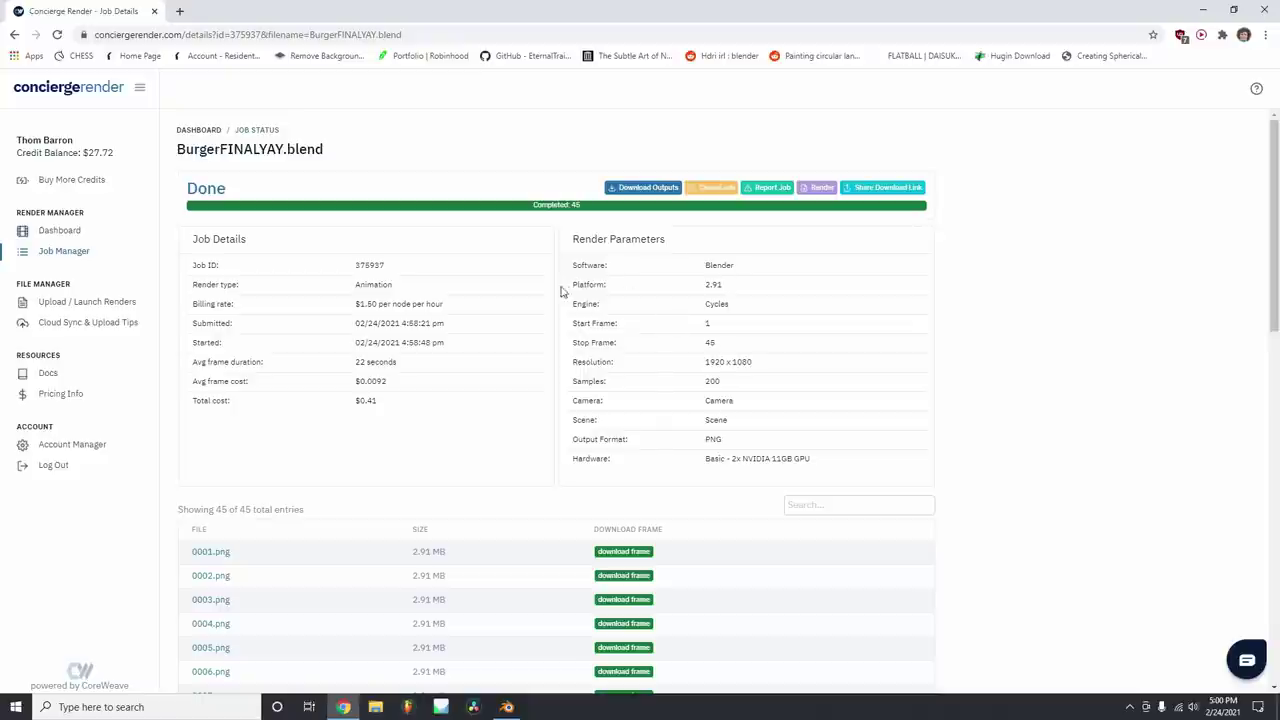
left_click_drag(432, 342, 398, 325)
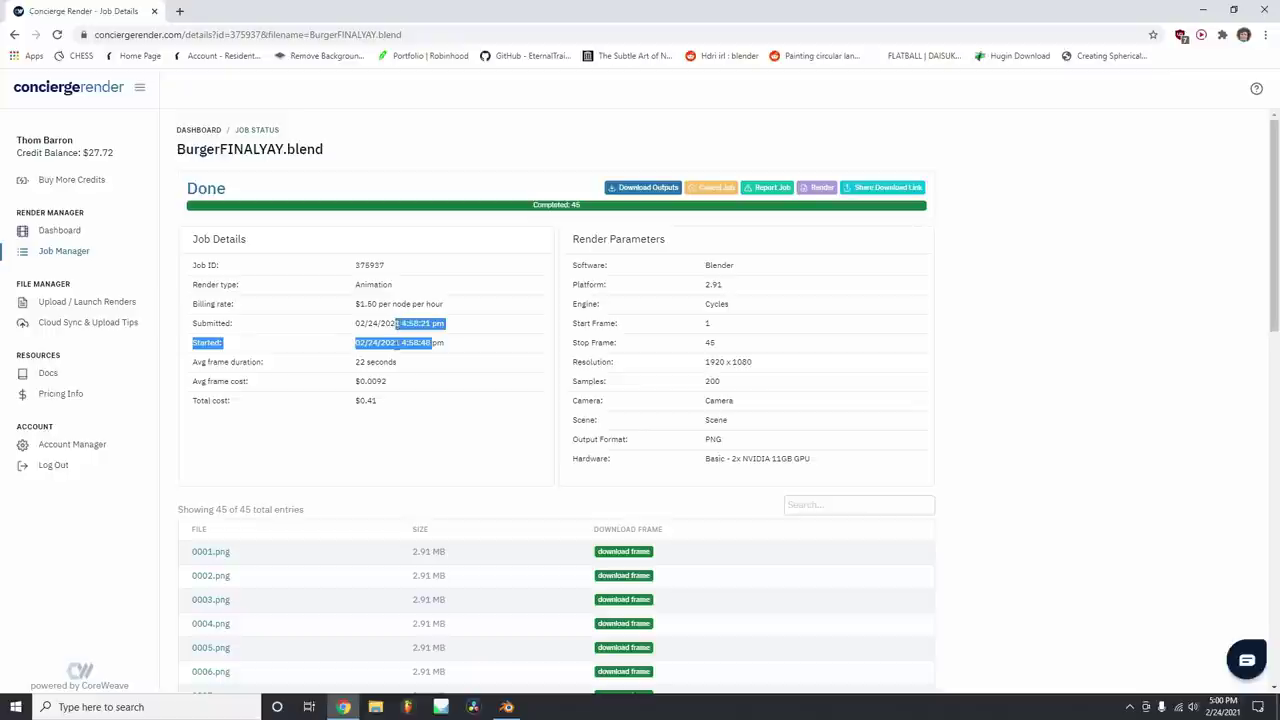
left_click_drag(380, 406, 354, 401)
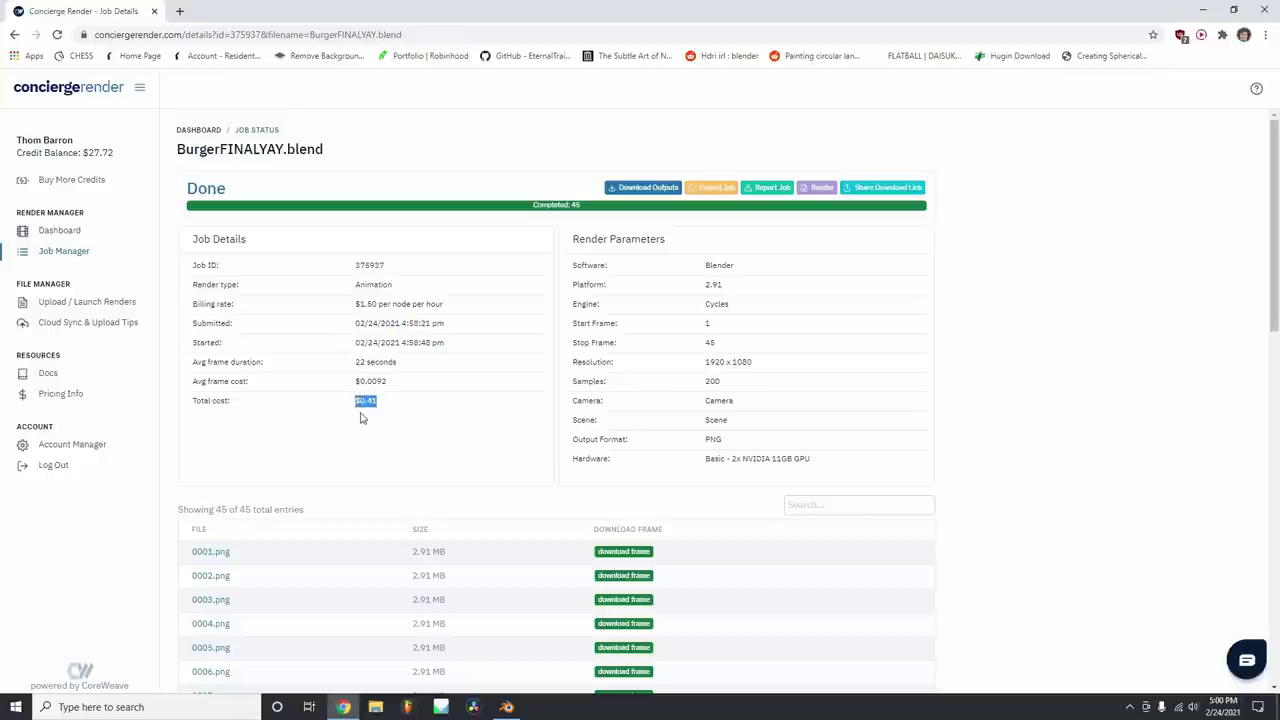
left_click(368, 401)
left_click_drag(378, 405, 356, 403)
scroll(397, 400, "down", 10)
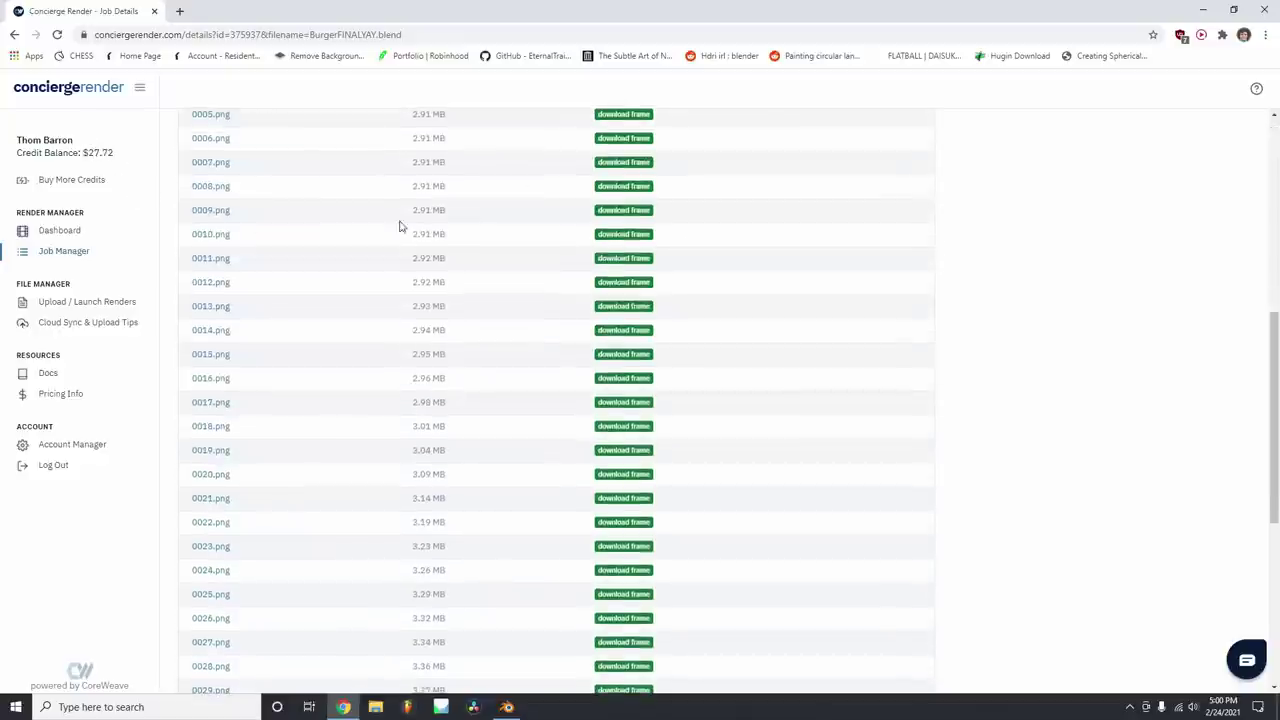
scroll(423, 366, "up", 8)
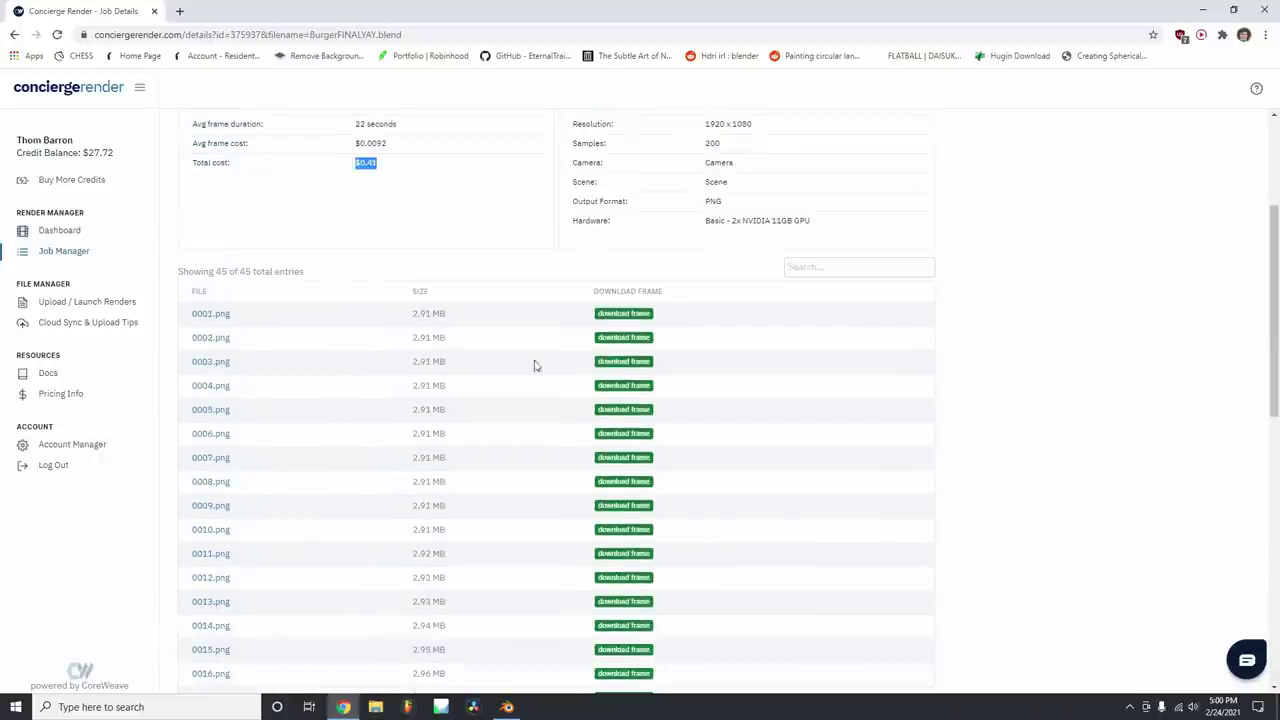
scroll(580, 281, "up", 2)
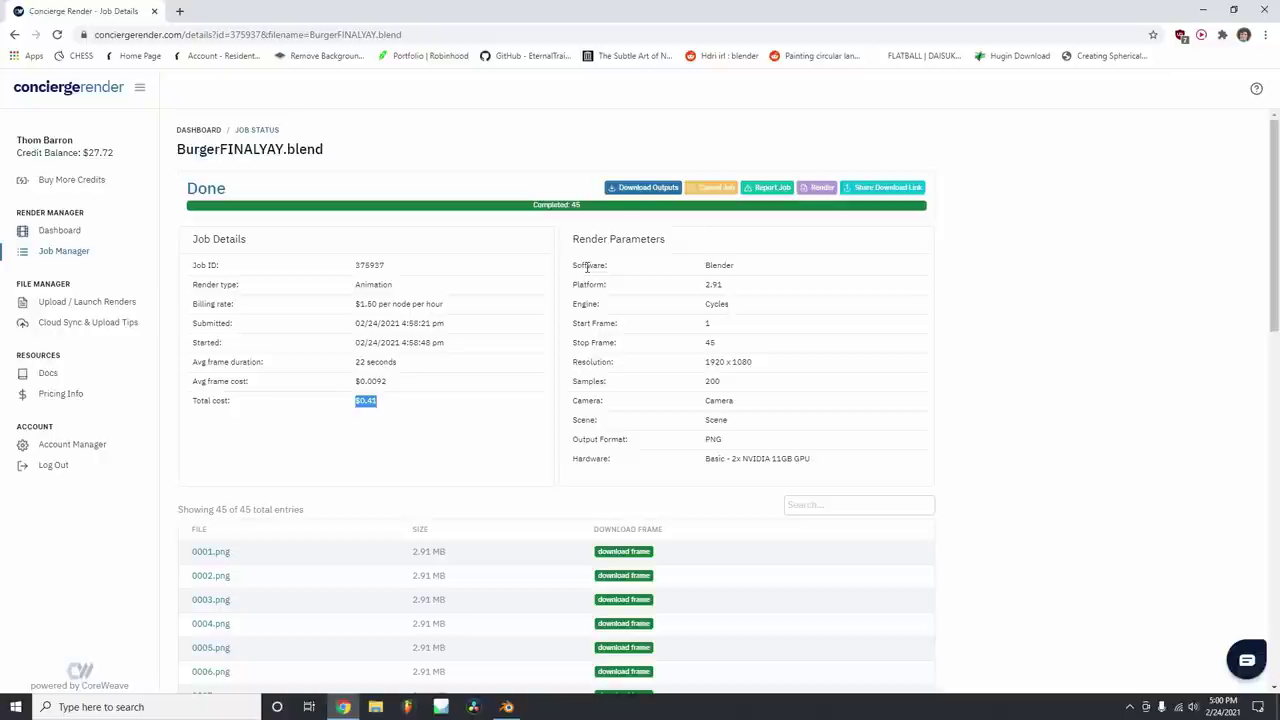
- Download the job's 45 rendered PNG frames as a zipped folder to the Desktop
left_click(640, 188)
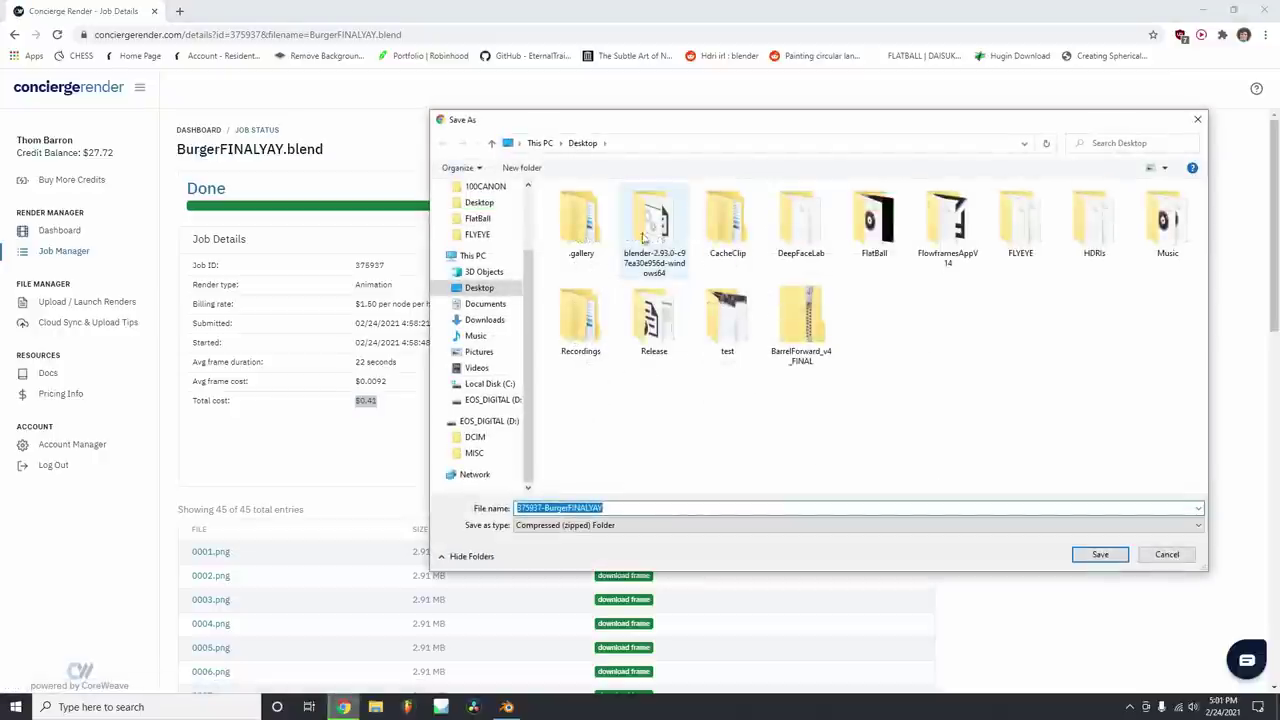
left_click(1100, 554)
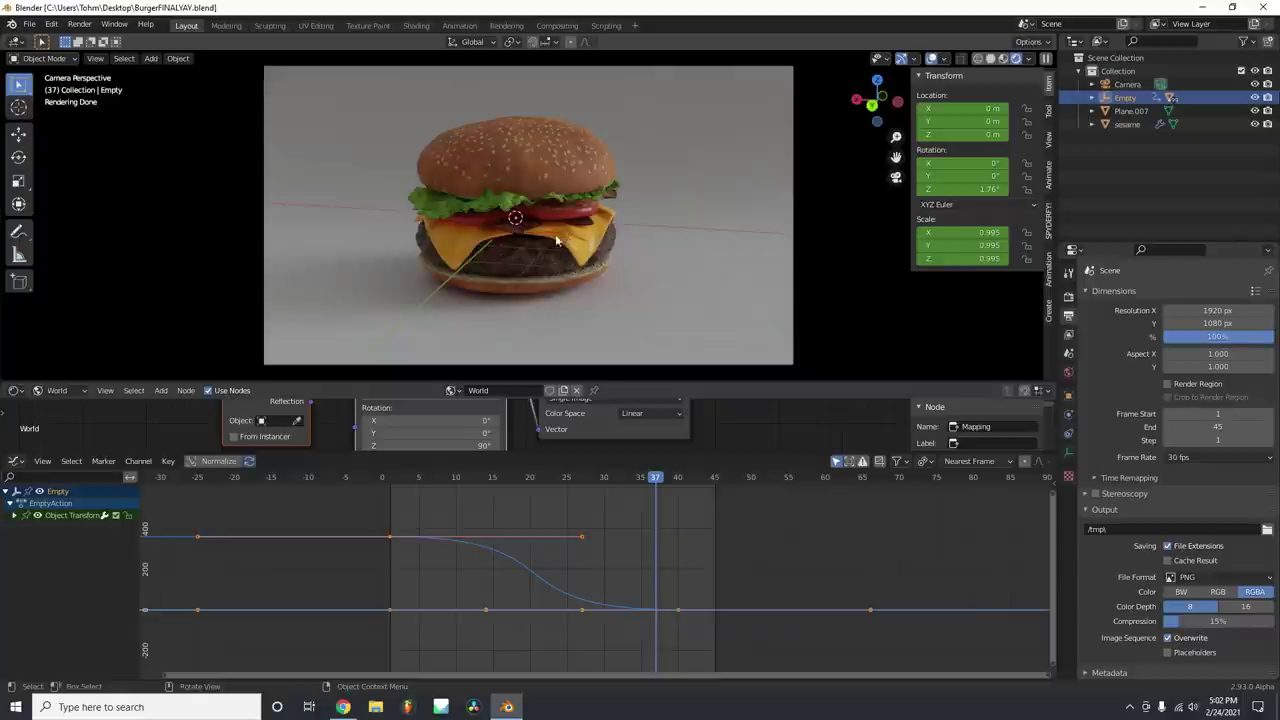
- Orbit out of camera view to see the burger and its surrounding backdrop
middle_click_drag(557, 240, 533, 208)
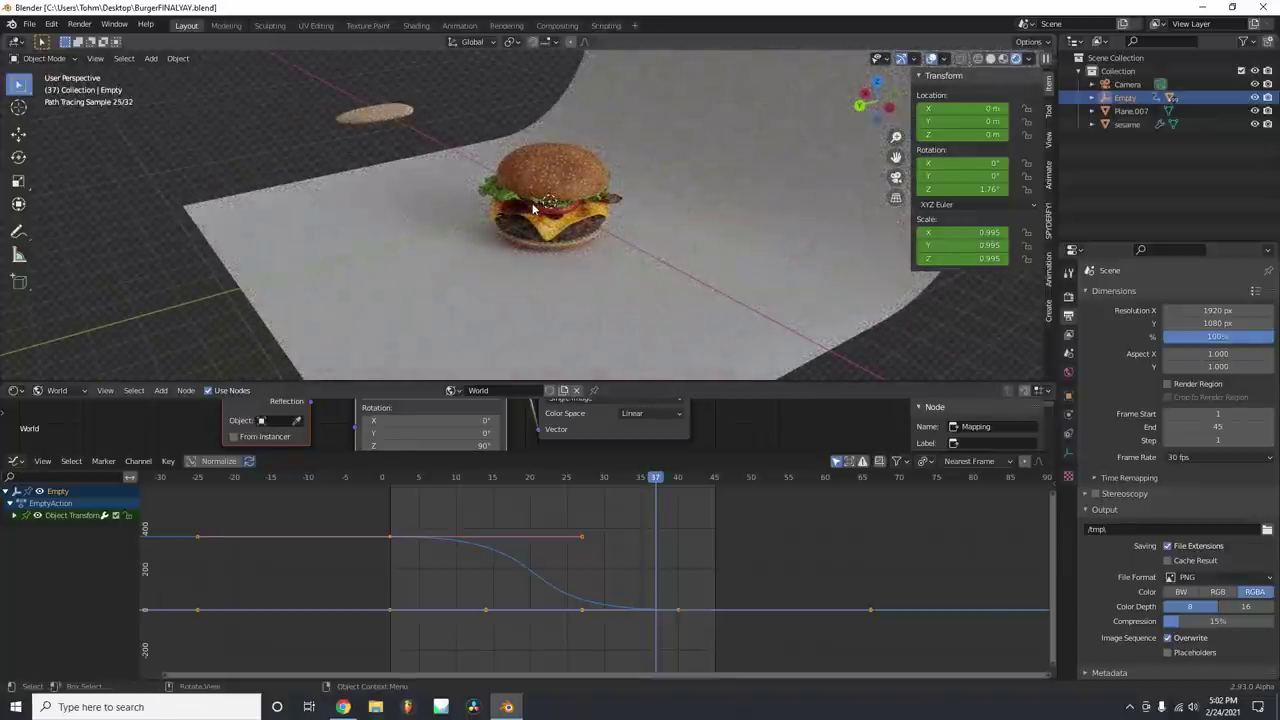